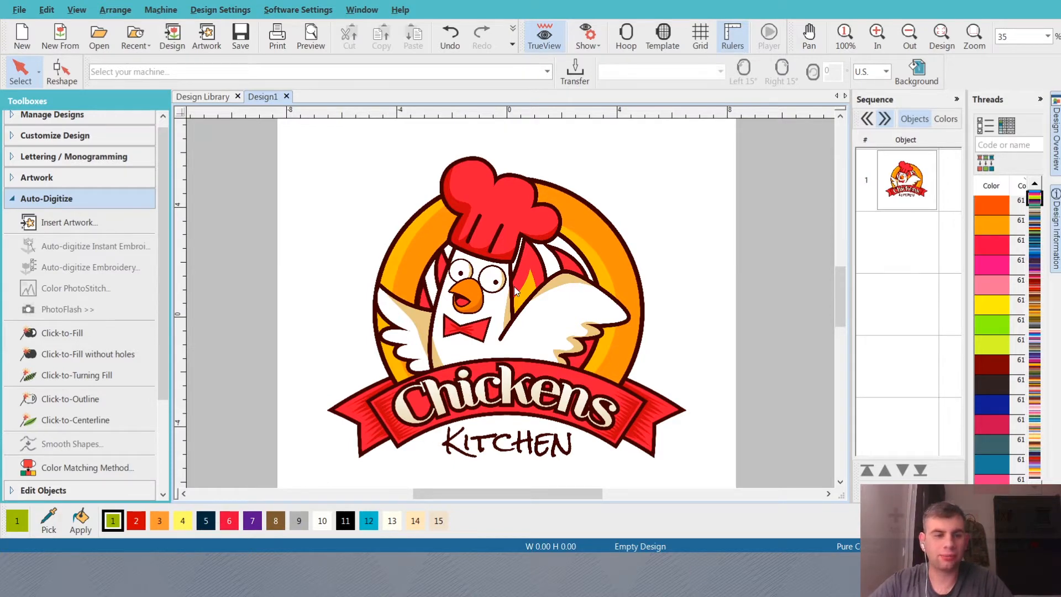
{"action": "left_click", "coordinate": [575, 283]}
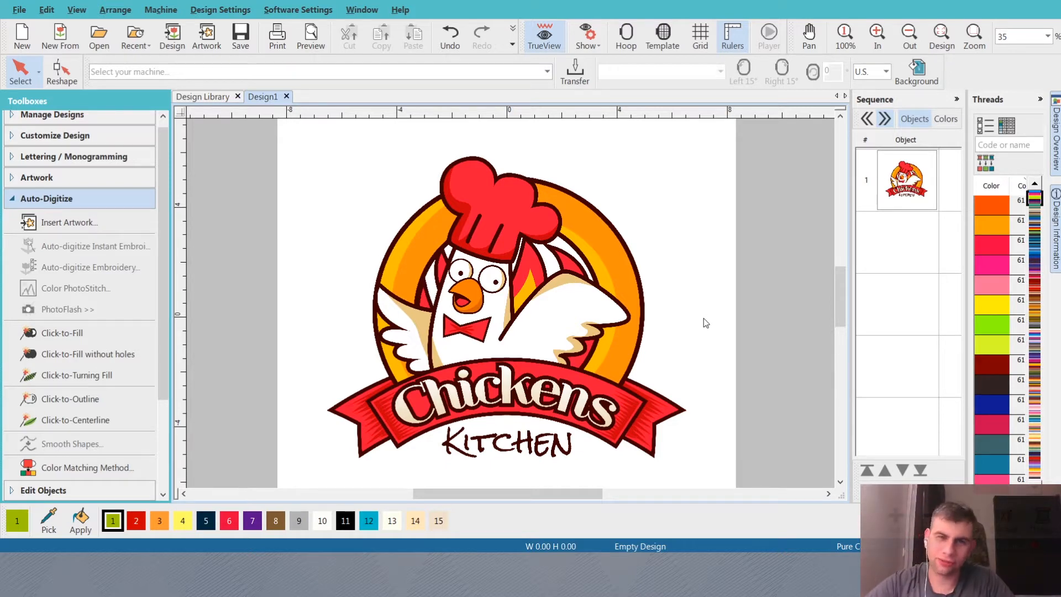
{"action": "key", "text": "ctrl+alt+shift"}
{"action": "key", "text": "ctrl+alt+shift"}
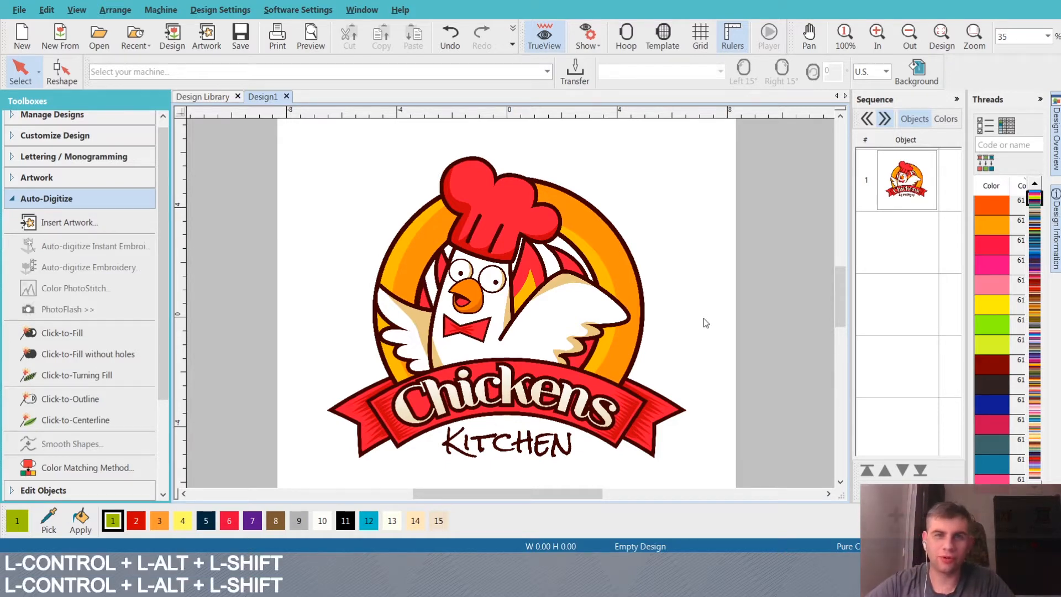
{"action": "key", "text": "ctrl+alt+shift+w"}
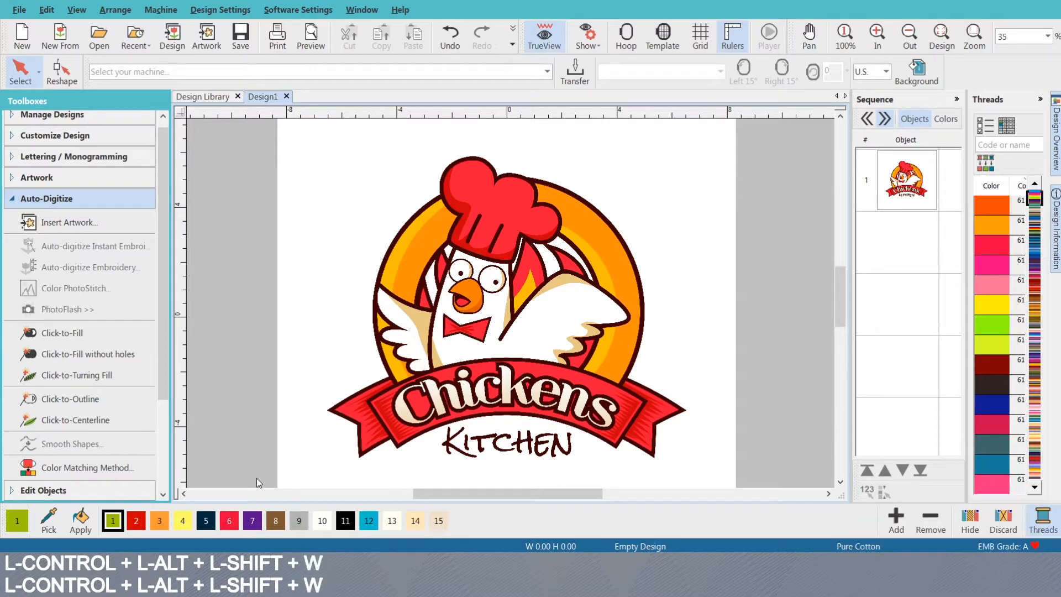
{"action": "left_click", "coordinate": [238, 575]}
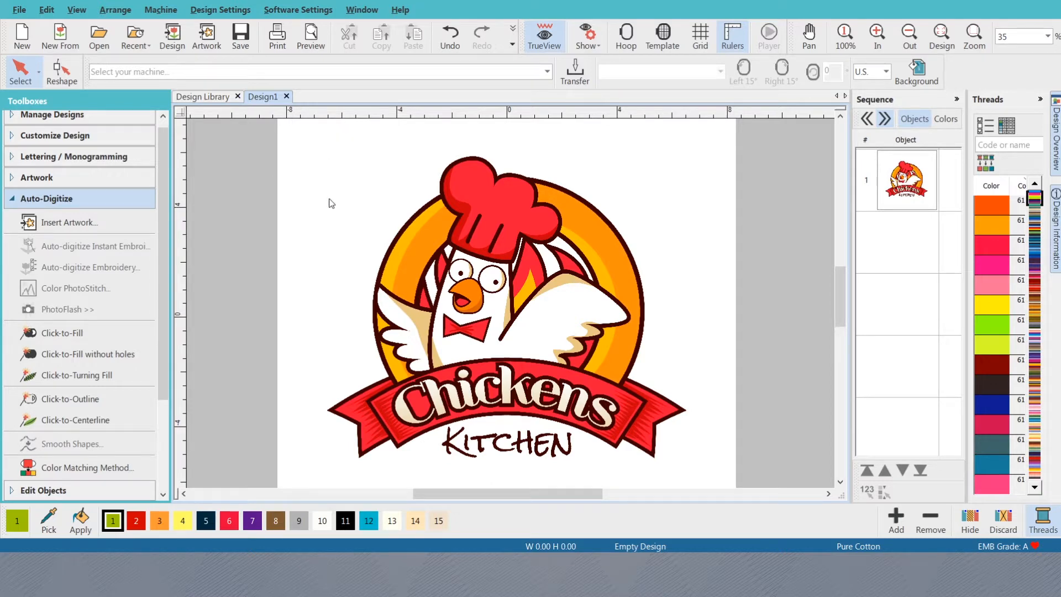
- Digitize a Tatami-filled circle about 16.9 in wide over the chicken logo artwork
{"action": "left_click", "coordinate": [64, 175]}
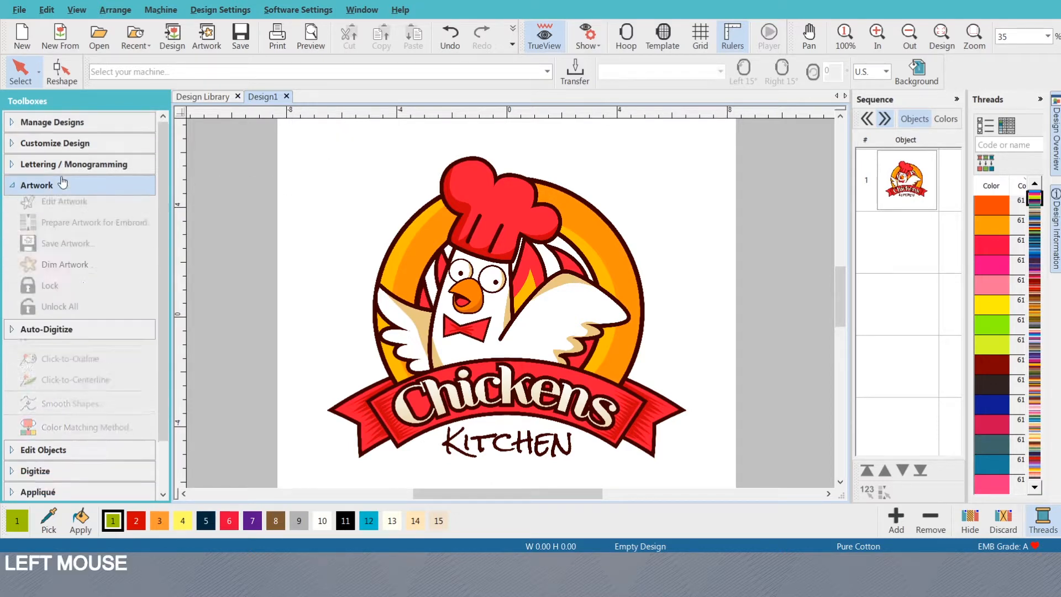
{"action": "left_click", "coordinate": [59, 184]}
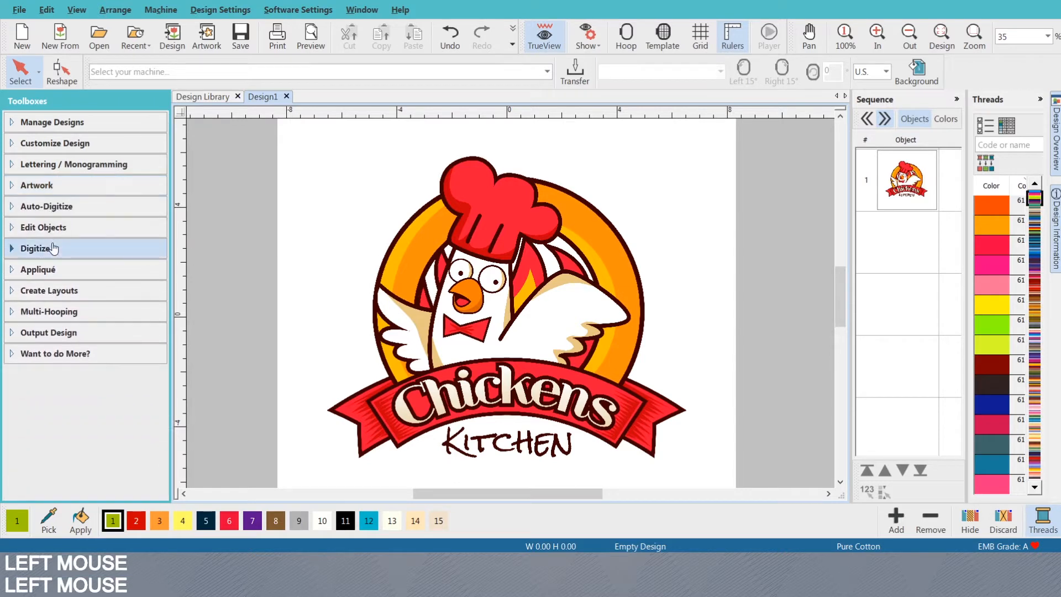
{"action": "left_click", "coordinate": [39, 248]}
{"action": "left_click", "coordinate": [40, 165]}
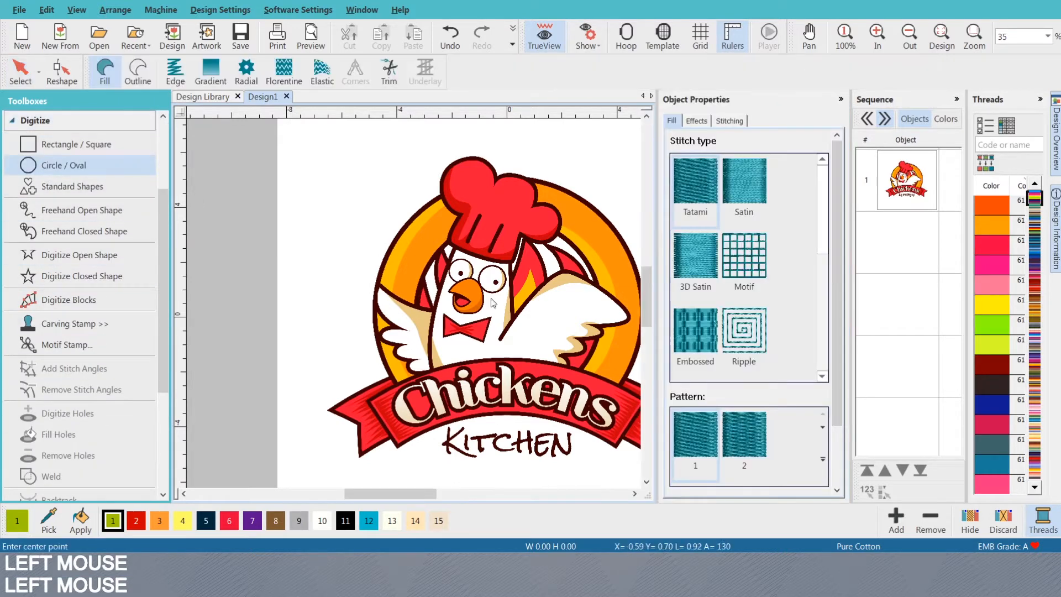
{"action": "scroll", "coordinate": [481, 312], "scroll_direction": "down", "scroll_amount": 2}
{"action": "scroll", "coordinate": [411, 301], "scroll_direction": "up", "scroll_amount": 1}
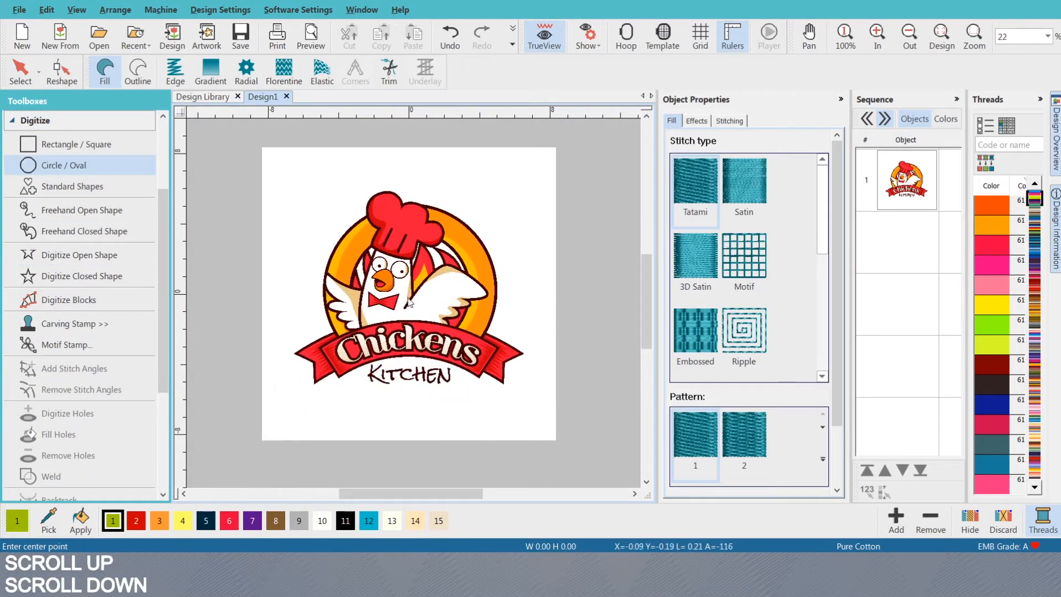
{"action": "left_click", "coordinate": [267, 242]}
{"action": "key", "text": "Return"}
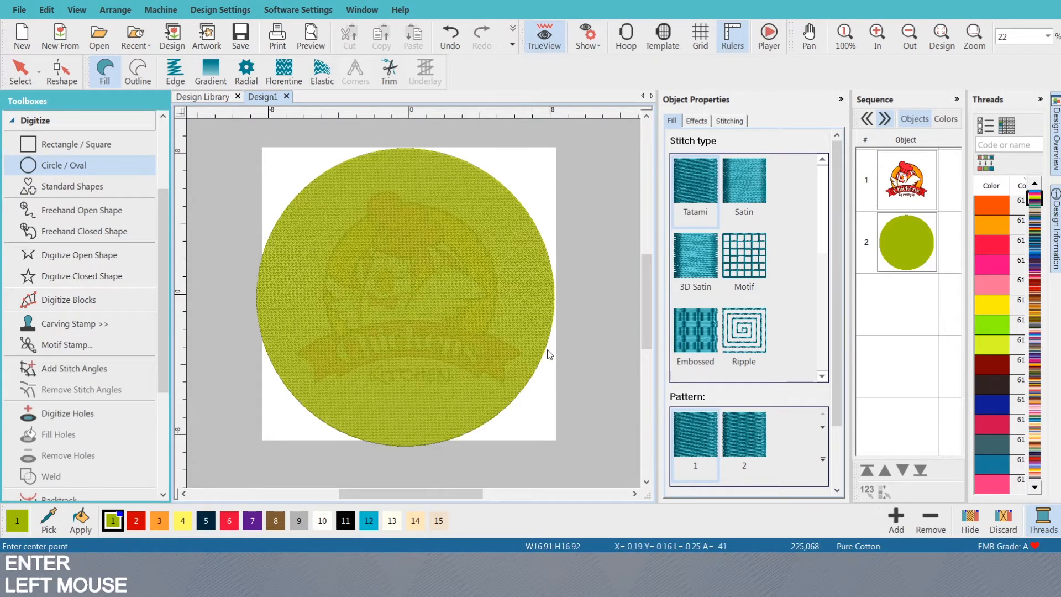
- Position the circle at X 0, Y 0 and set its width to 4 in with proportions kept
{"action": "key", "text": "o"}
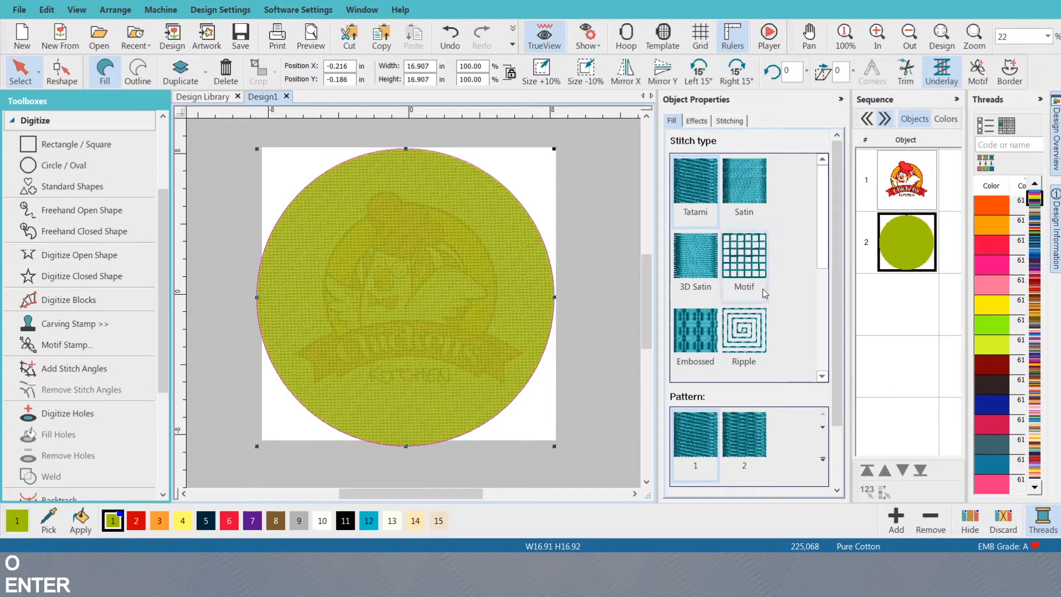
{"action": "double_click", "coordinate": [352, 67]}
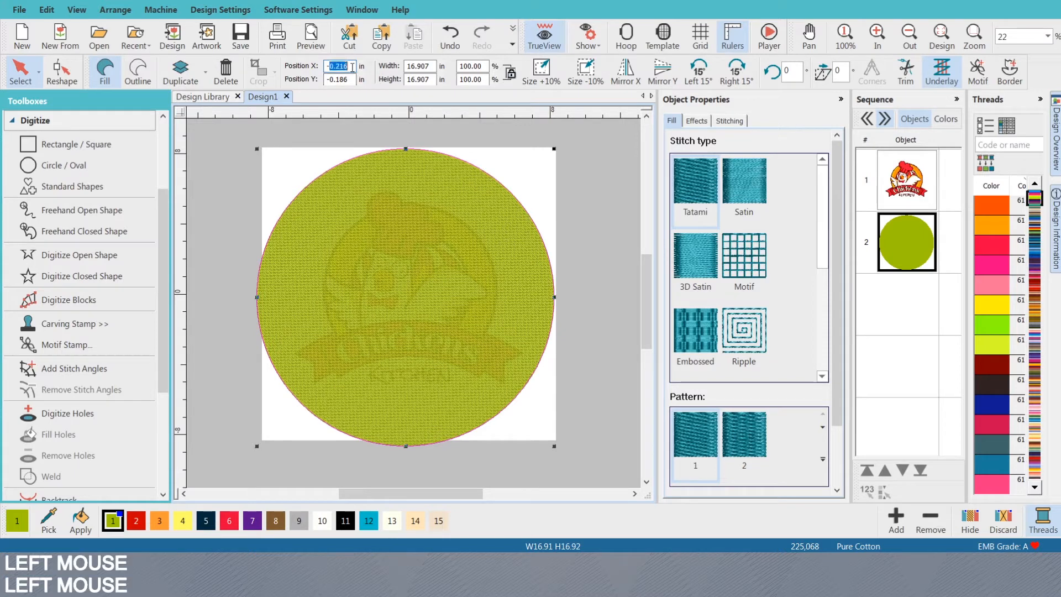
{"action": "type", "text": "0"}
{"action": "left_click", "coordinate": [340, 80]}
{"action": "type", "text": "0"}
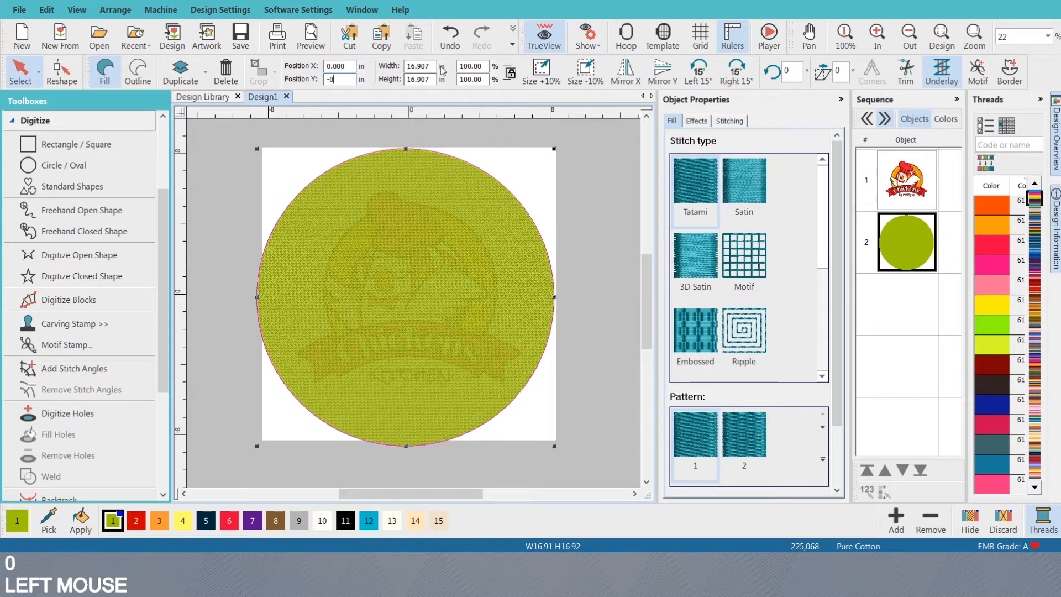
{"action": "left_click", "coordinate": [433, 66]}
{"action": "left_click", "coordinate": [432, 66]}
{"action": "type", "text": "4"}
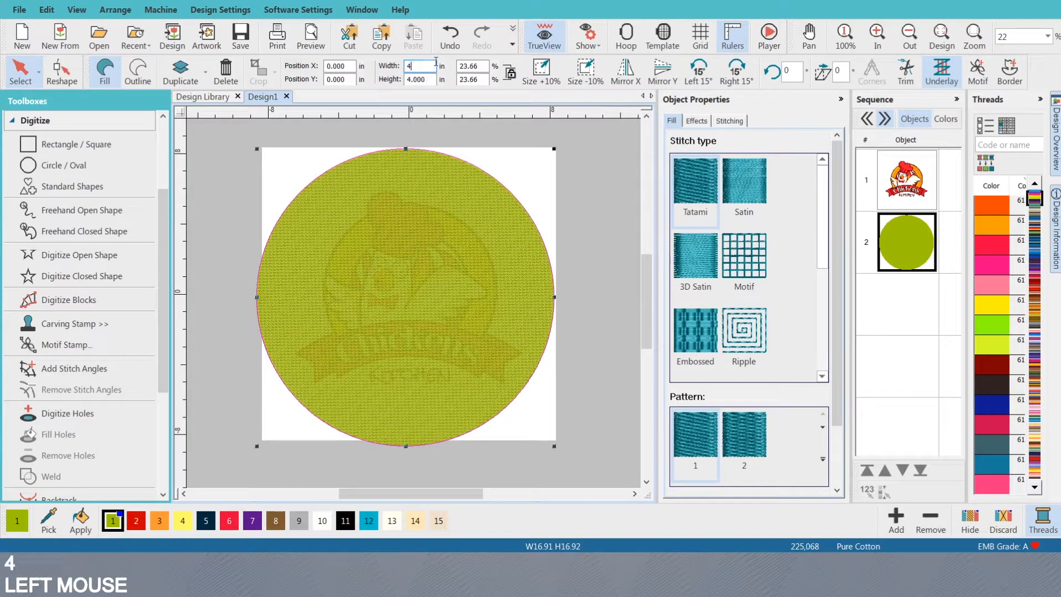
{"action": "key", "text": "Return"}
- Scale the chicken logo artwork down to about 4.69 in square and move it so the logo fits inside the circle
{"action": "left_click", "coordinate": [375, 290]}
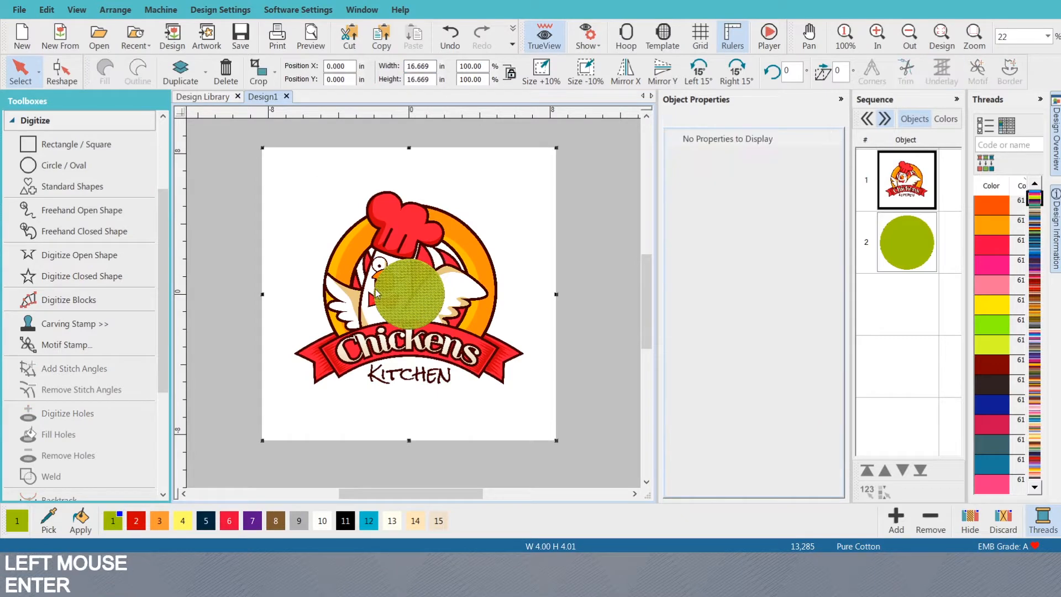
{"action": "left_click", "coordinate": [418, 281]}
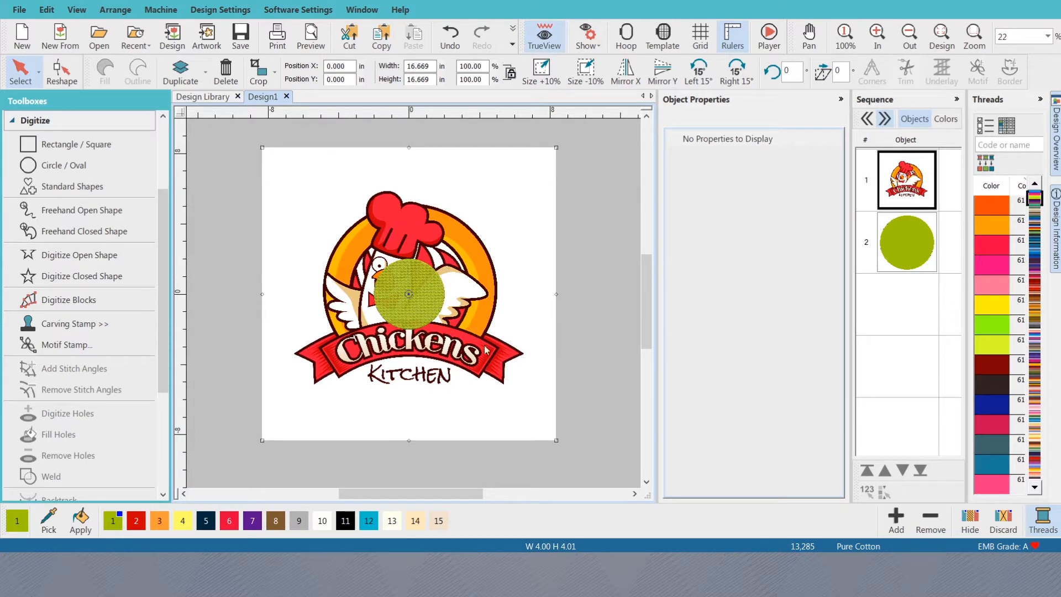
{"action": "double_click", "coordinate": [533, 429]}
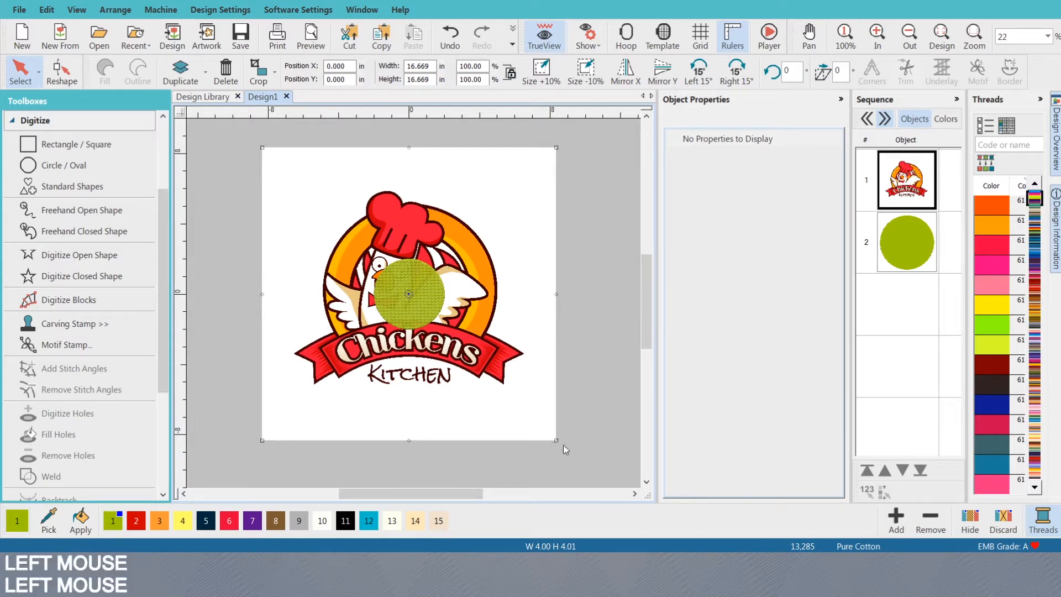
{"action": "left_click", "coordinate": [542, 432]}
{"action": "left_click_drag", "start_coordinate": [556, 441], "coordinate": [410, 306]}
{"action": "scroll", "coordinate": [410, 306], "scroll_direction": "up", "scroll_amount": 3}
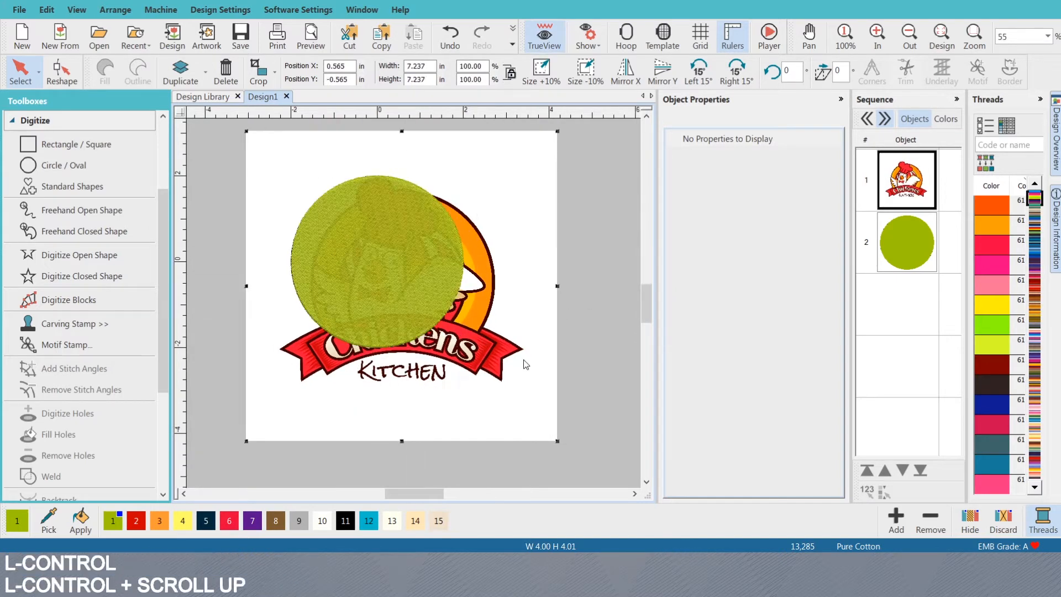
{"action": "left_click_drag", "start_coordinate": [523, 363], "coordinate": [506, 343]}
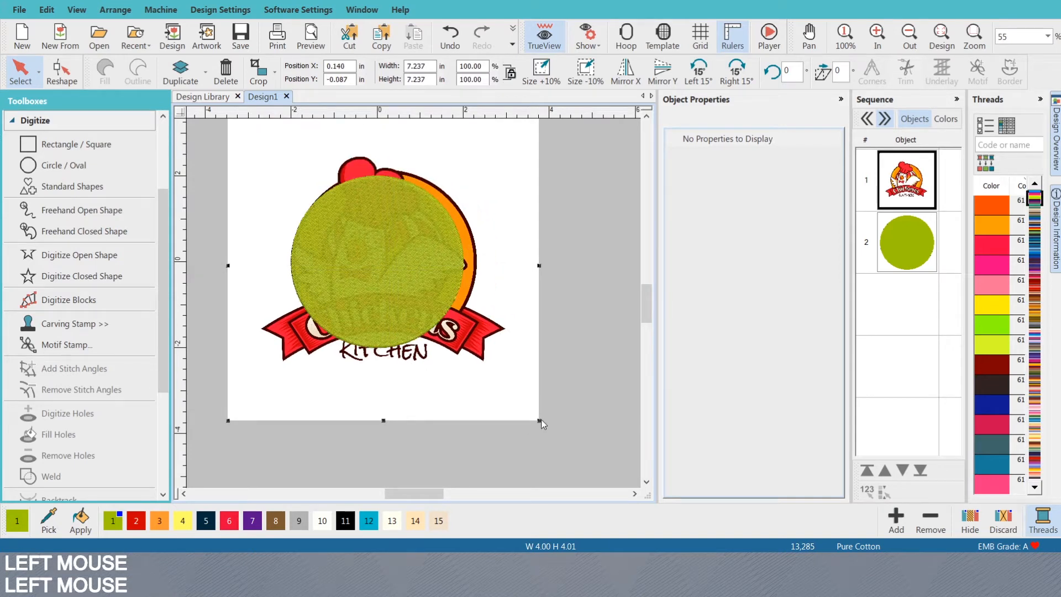
{"action": "left_click_drag", "start_coordinate": [542, 420], "coordinate": [516, 367]}
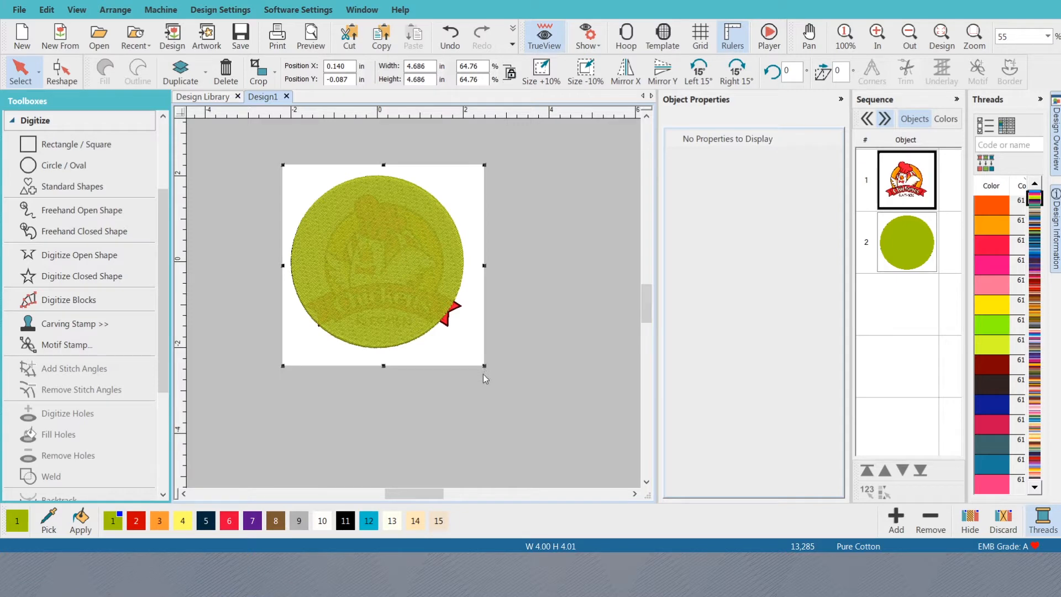
{"action": "left_click_drag", "start_coordinate": [449, 360], "coordinate": [465, 333]}
{"action": "left_click", "coordinate": [464, 338]}
{"action": "scroll", "coordinate": [415, 303], "scroll_direction": "up", "scroll_amount": 1}
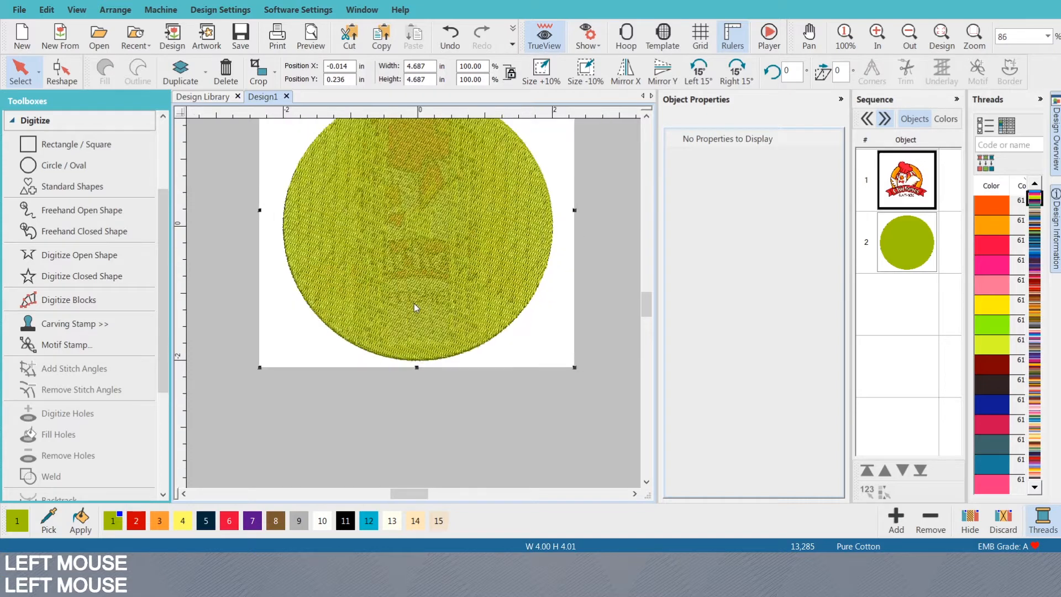
- Hide the stitches so that only the circle's outline shows over the artwork, leaving the circle deselected
{"action": "scroll", "coordinate": [415, 306], "scroll_direction": "down", "scroll_amount": 1}
{"action": "left_click", "coordinate": [389, 257]}
{"action": "key", "text": "s"}
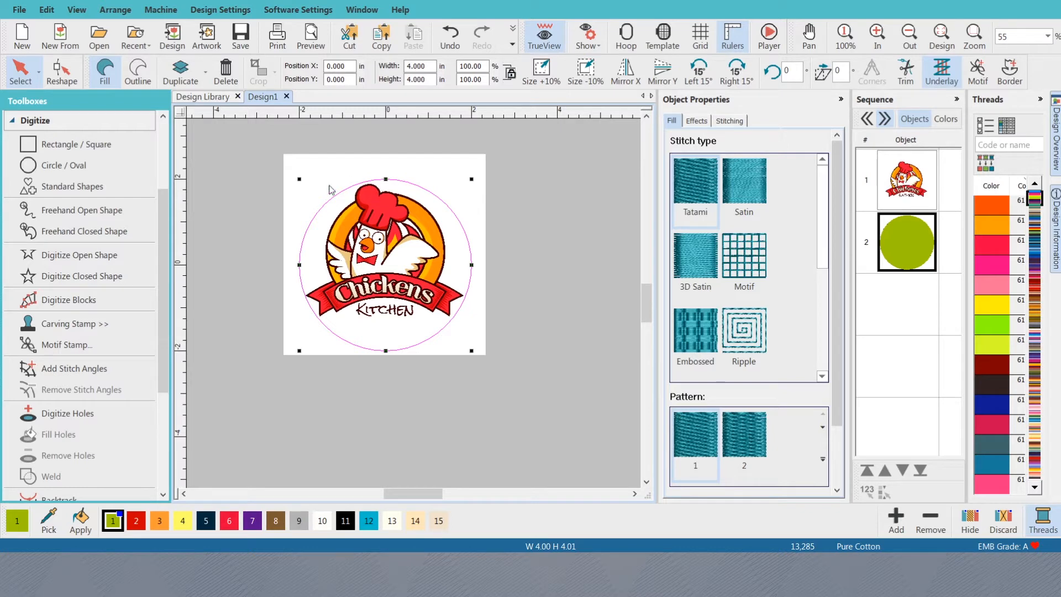
{"action": "left_click", "coordinate": [538, 152]}
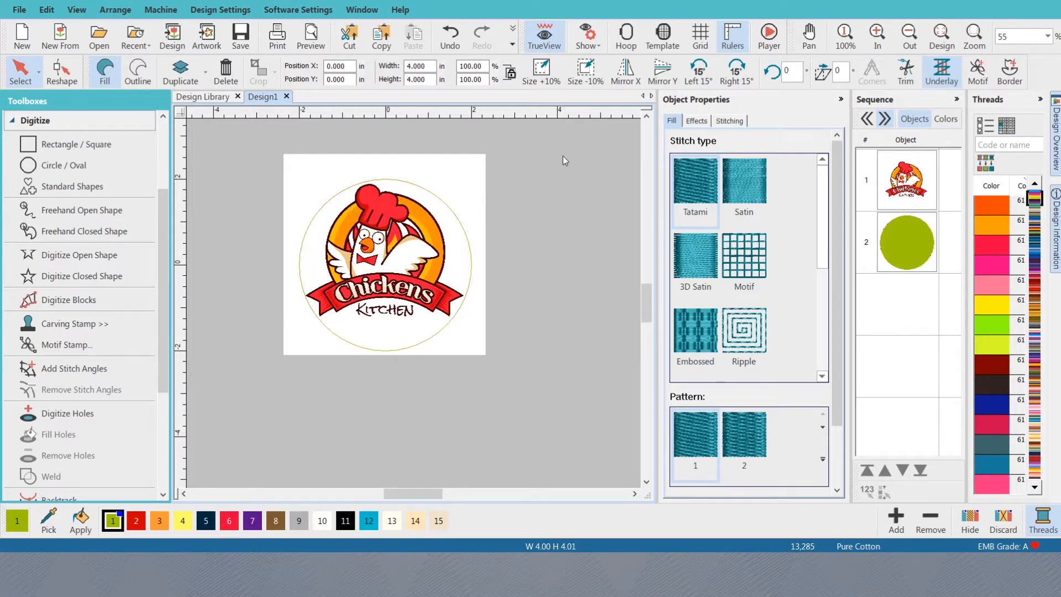
- Show the hoop and choose the RiCOMA EM1010 (110 X 110) hoop for the design
{"action": "left_click", "coordinate": [630, 36]}
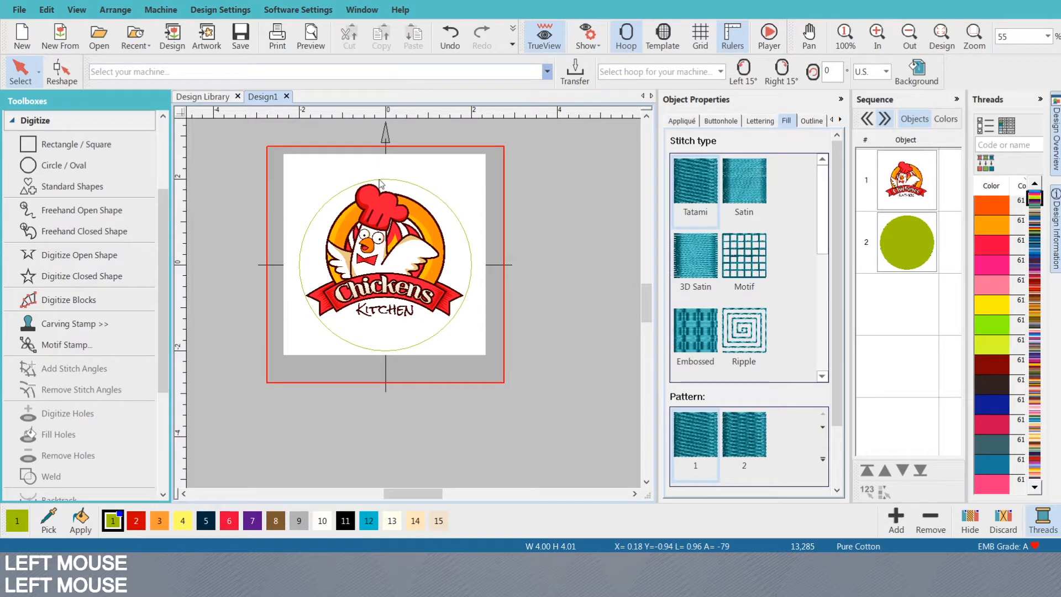
{"action": "scroll", "coordinate": [374, 170], "scroll_direction": "down", "scroll_amount": 2}
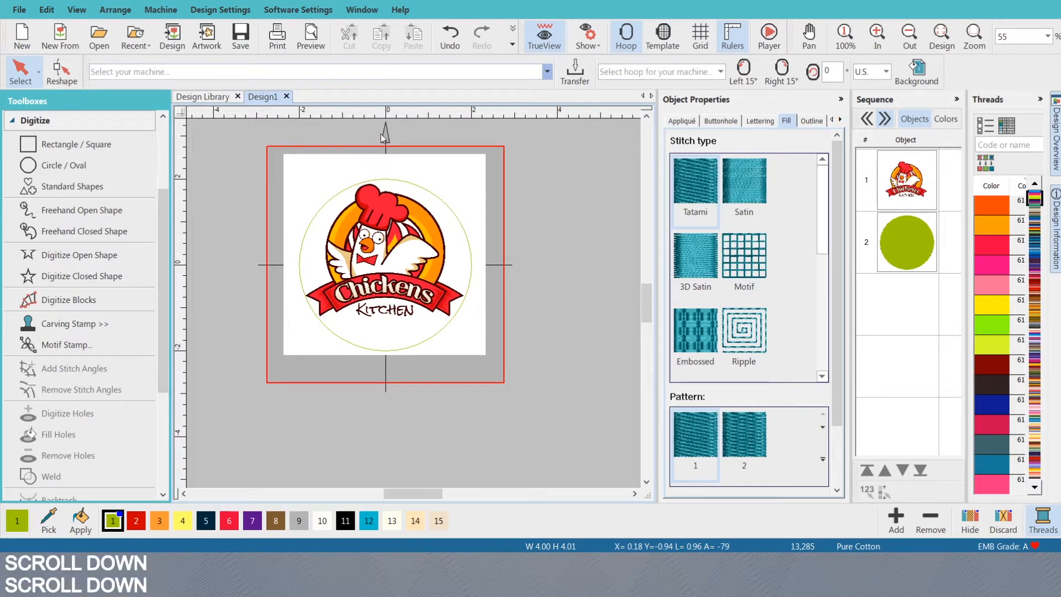
{"action": "left_click", "coordinate": [375, 187]}
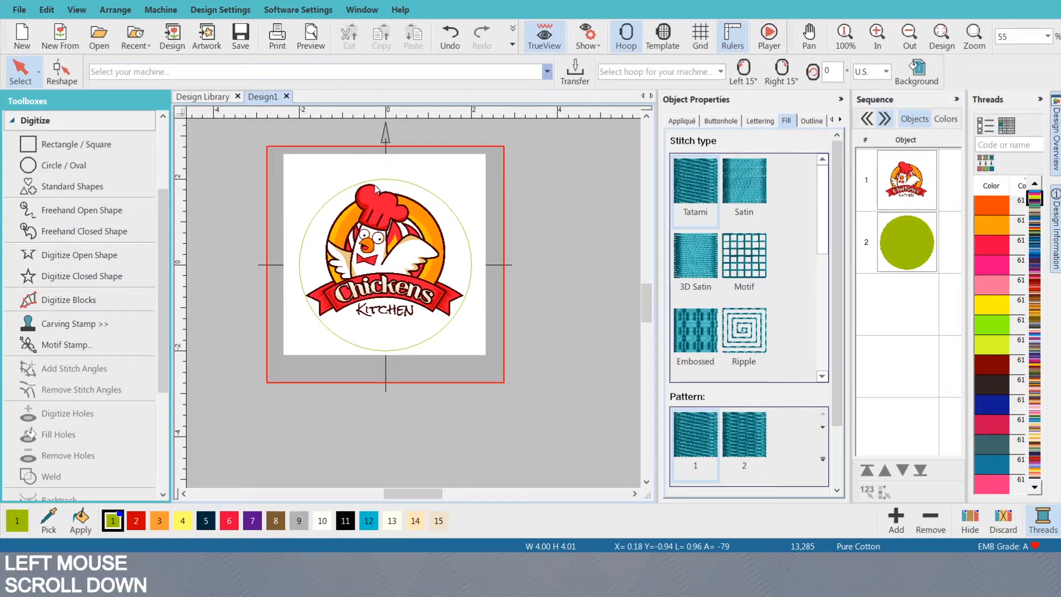
{"action": "left_click", "coordinate": [638, 76]}
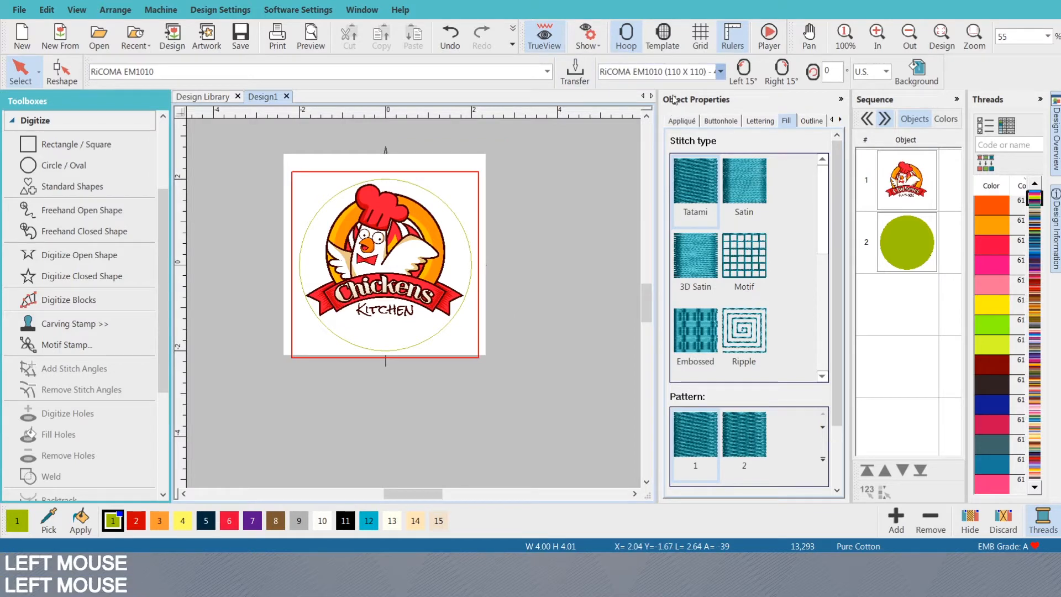
{"action": "left_click", "coordinate": [670, 111]}
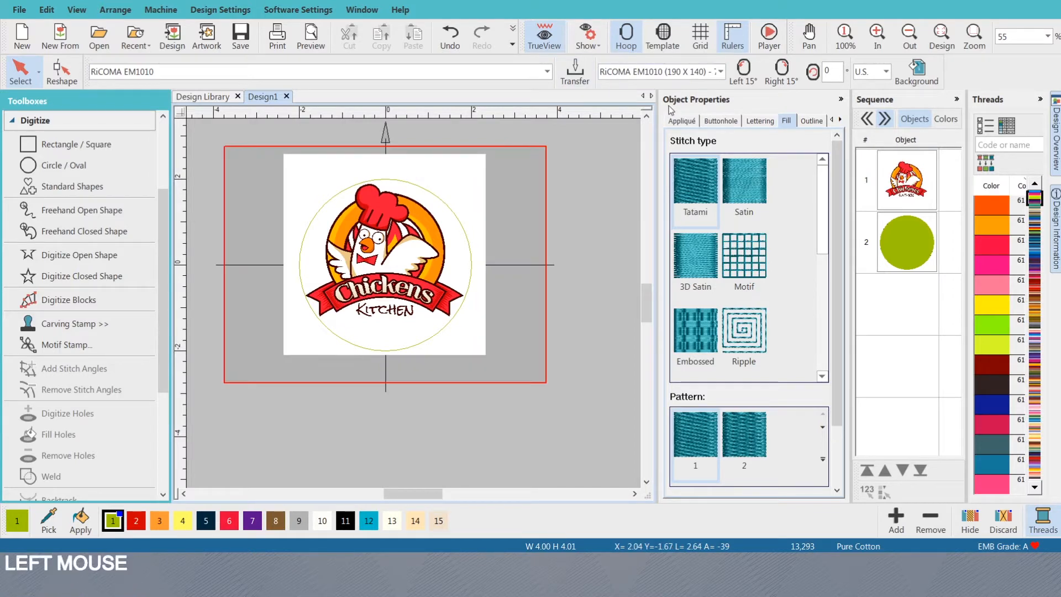
{"action": "left_click", "coordinate": [677, 98]}
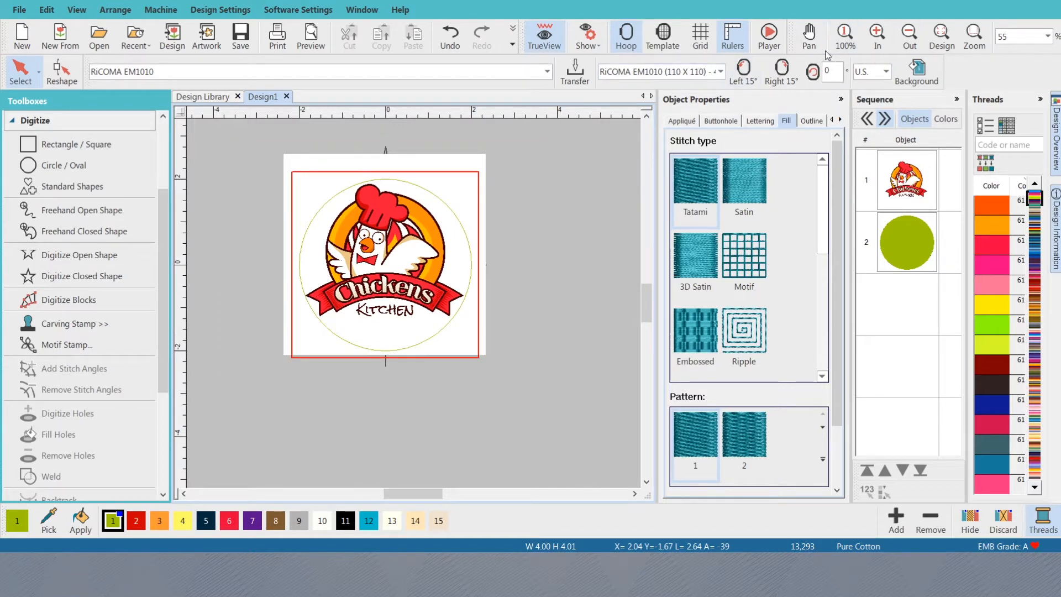
{"action": "left_click", "coordinate": [629, 66]}
{"action": "left_click", "coordinate": [534, 205]}
- Move the logo artwork slightly lower inside the hoop and delete the reference circle
{"action": "left_click", "coordinate": [408, 246]}
{"action": "left_click_drag", "start_coordinate": [408, 247], "coordinate": [407, 261]}
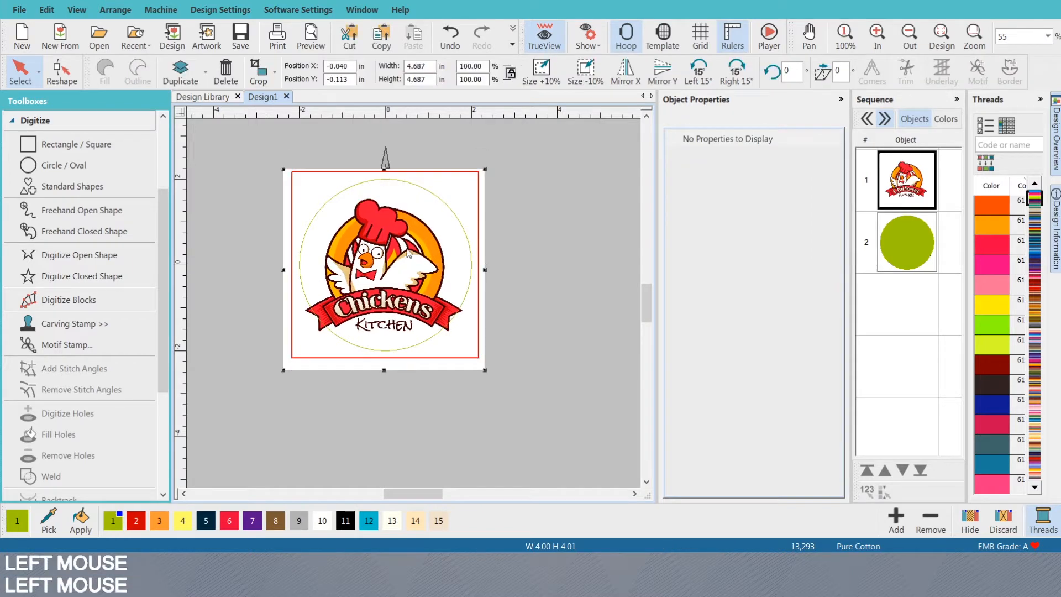
{"action": "left_click", "coordinate": [434, 195]}
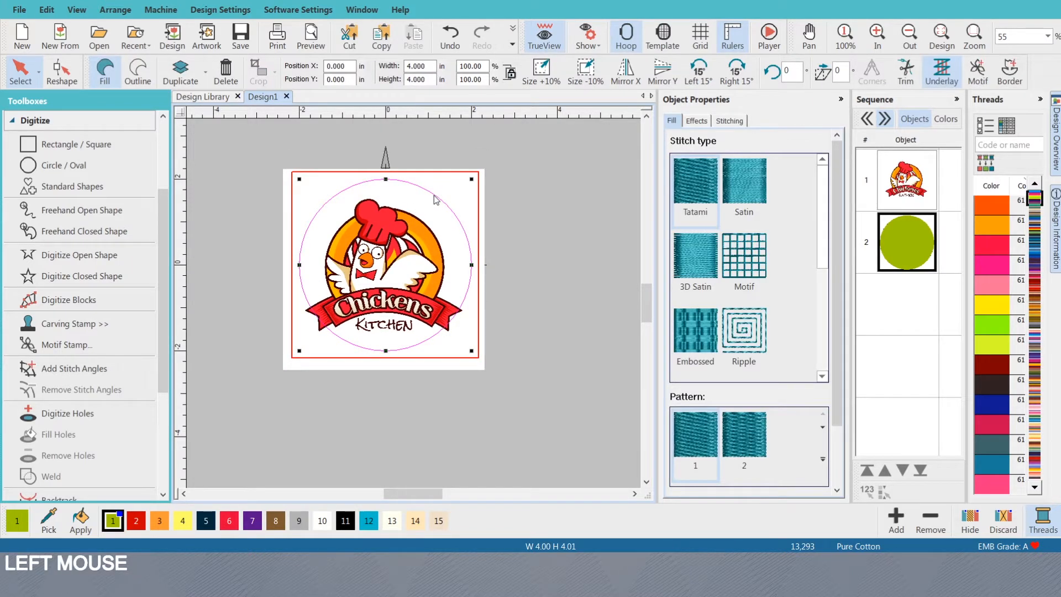
{"action": "key", "text": "Delete"}
- Center the logo artwork in the hoop by setting its position to X 0 and Y 0
{"action": "left_click_drag", "start_coordinate": [339, 66], "coordinate": [327, 66]}
{"action": "type", "text": "02"}
{"action": "left_click", "coordinate": [340, 80]}
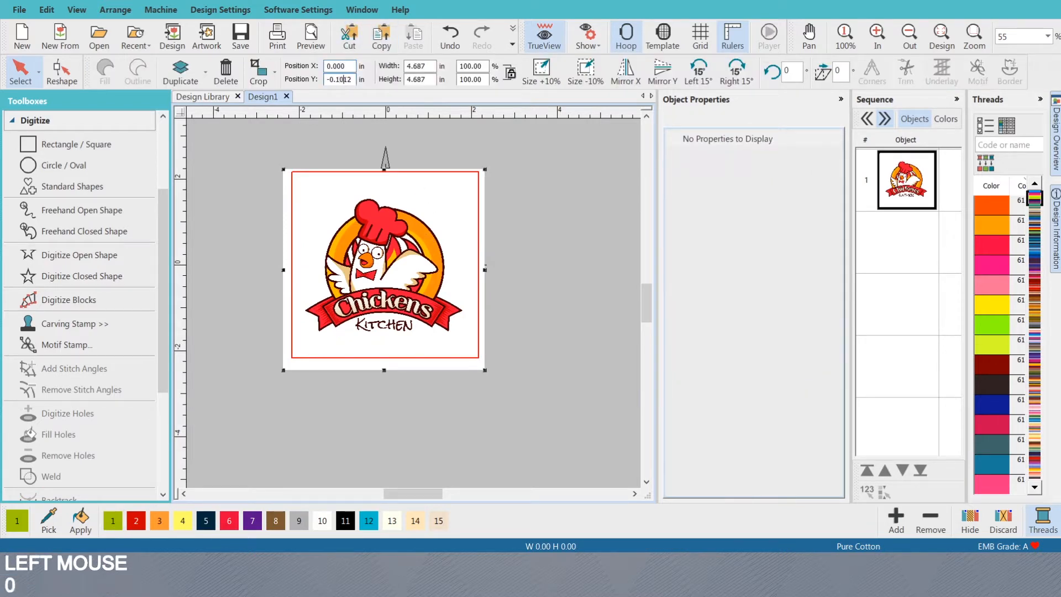
{"action": "type", "text": "0"}
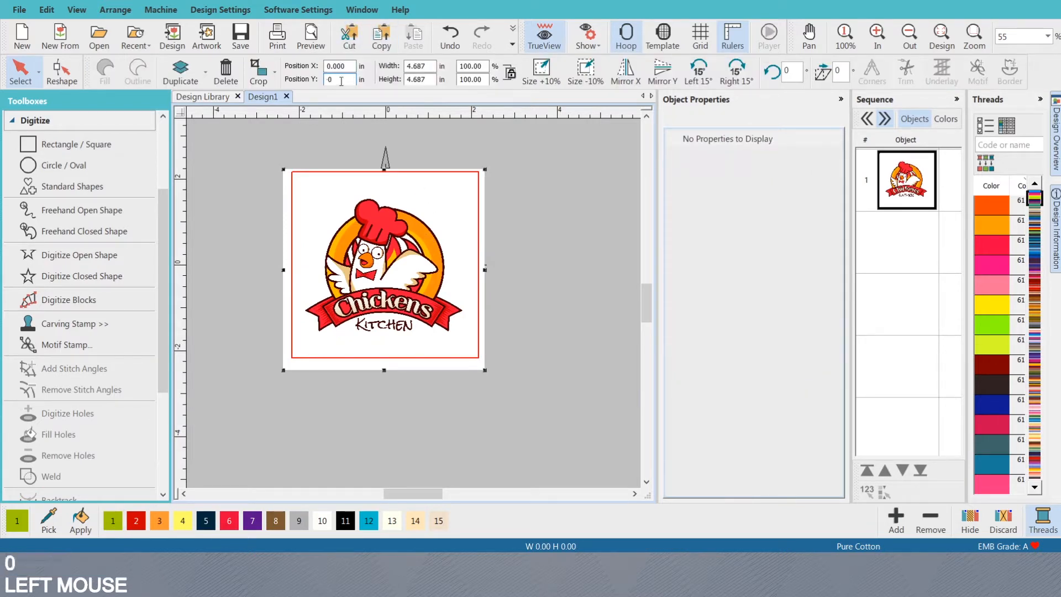
{"action": "key", "text": "Return"}
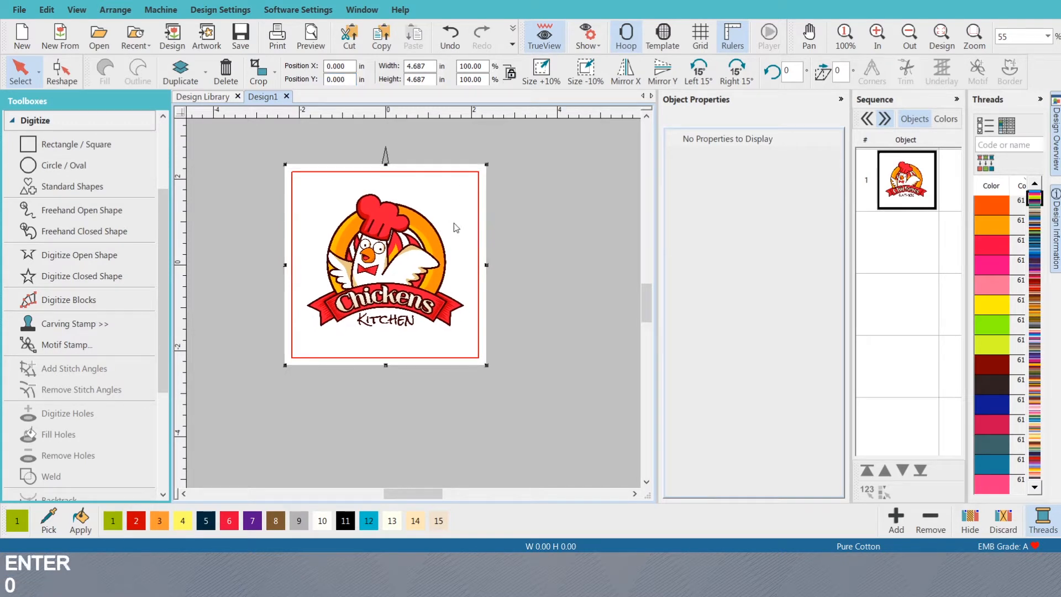
- Lock the logo artwork in place as the digitizing background
{"action": "key", "text": "k"}
{"action": "key", "text": "k"}
{"action": "scroll", "coordinate": [415, 308], "scroll_direction": "up", "scroll_amount": 1}
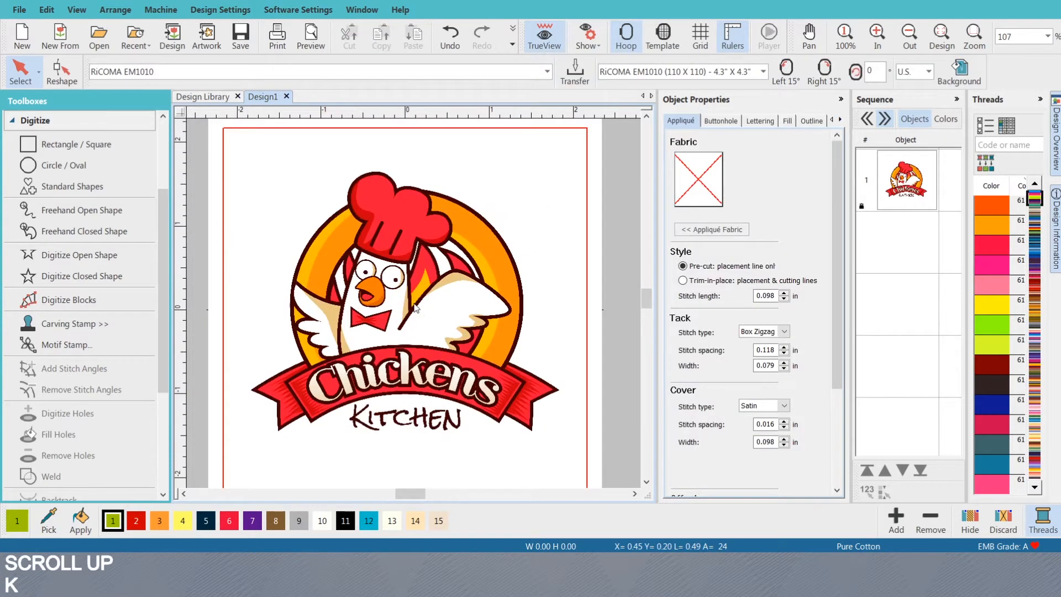
{"action": "left_click", "coordinate": [347, 238]}
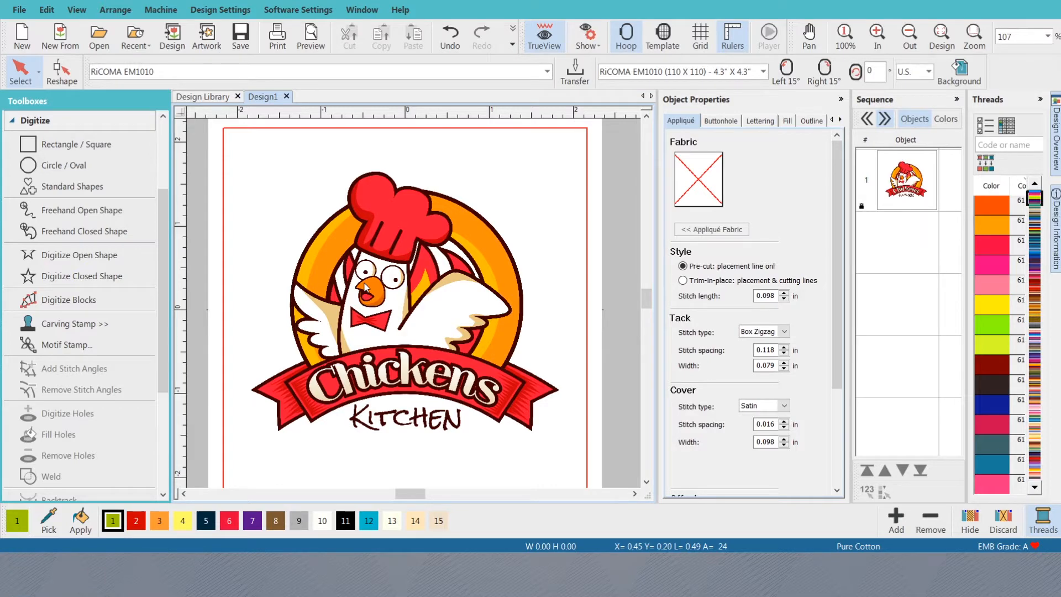
{"action": "left_click", "coordinate": [335, 574]}
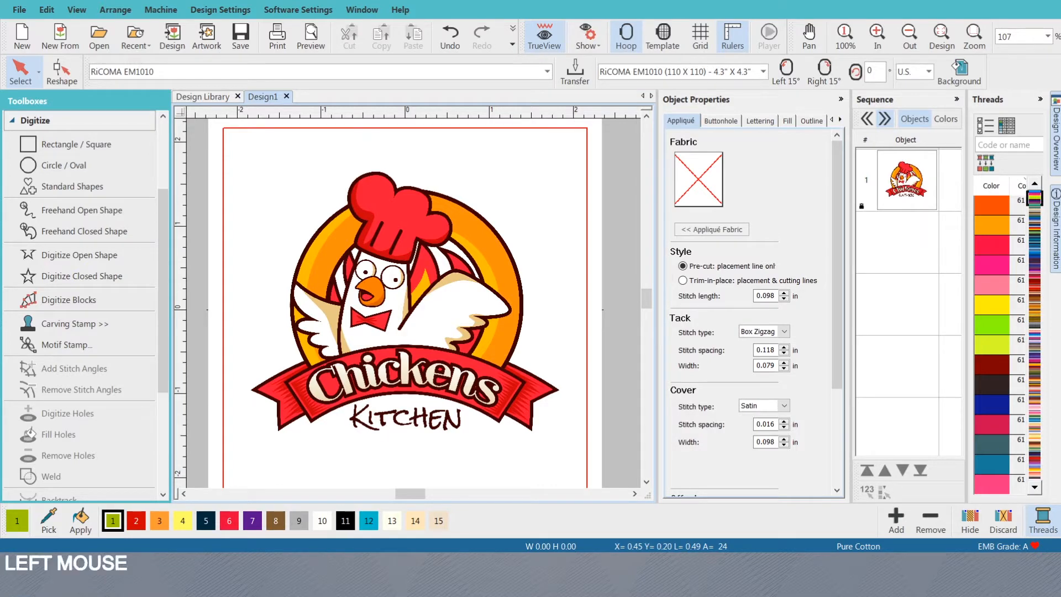
{"action": "key", "text": "ctrl+alt+shift"}
{"action": "key", "text": "ctrl+alt+shift+w"}
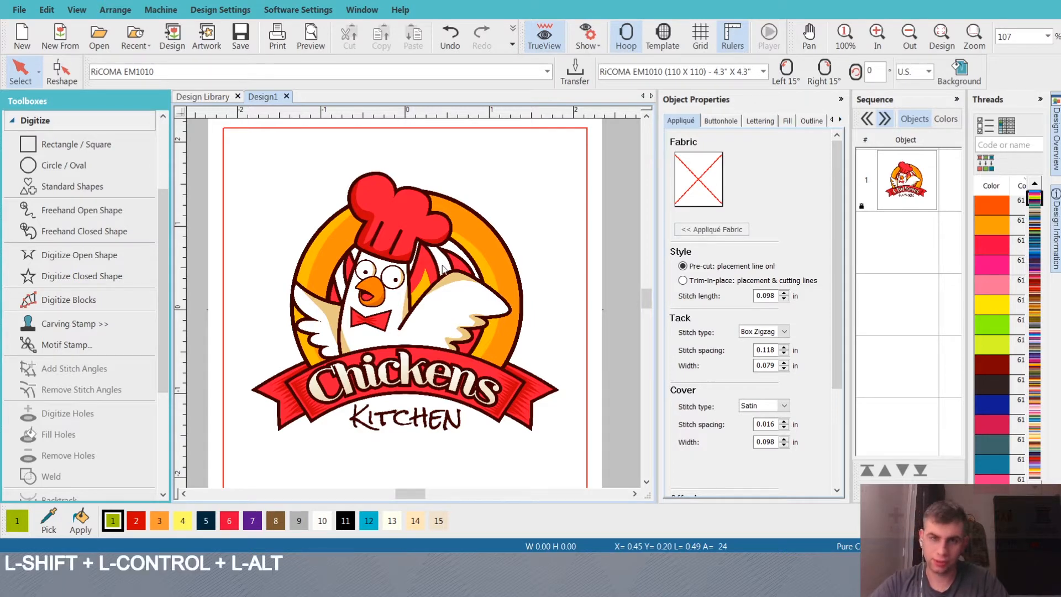
{"action": "key", "text": "ctrl+shift+alt+w"}
{"action": "key", "text": "alt+Tab"}
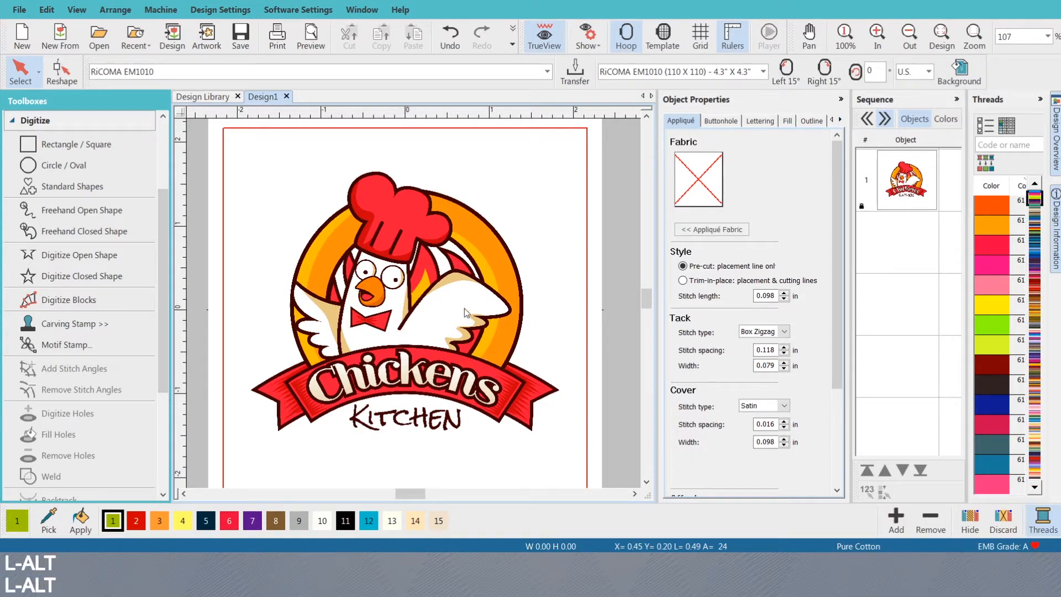
- Digitize a closed Tatami shape in red color 2, about 0.18 x 0.31 in, around the small red triangle above the chicken's left-hand wing
{"action": "scroll", "coordinate": [372, 314], "scroll_direction": "up", "scroll_amount": 1}
{"action": "scroll", "coordinate": [412, 308], "scroll_direction": "down", "scroll_amount": 1}
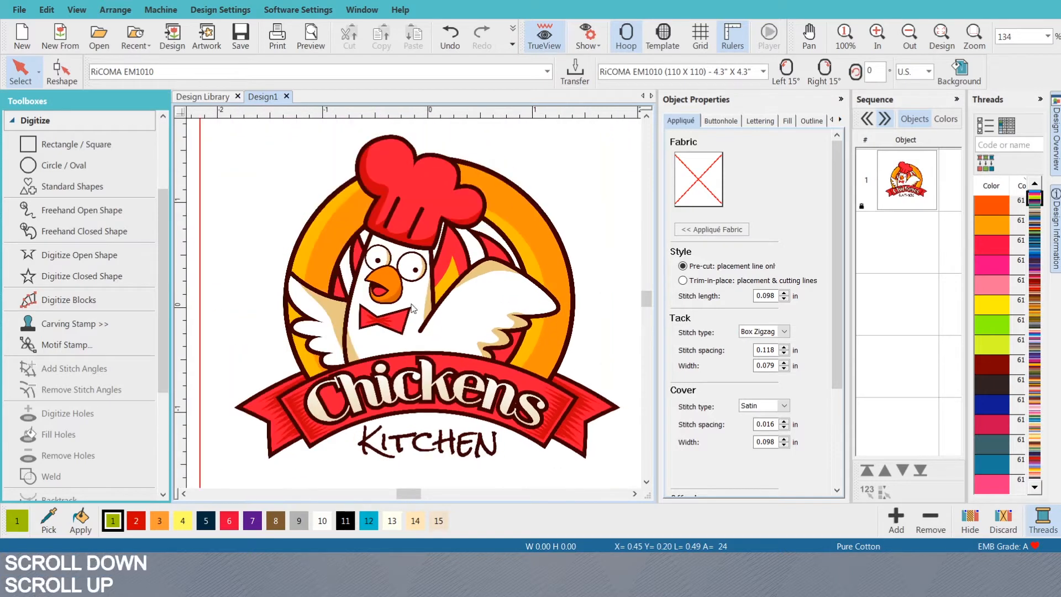
{"action": "scroll", "coordinate": [415, 307], "scroll_direction": "up", "scroll_amount": 2}
{"action": "scroll", "coordinate": [415, 308], "scroll_direction": "up", "scroll_amount": 1}
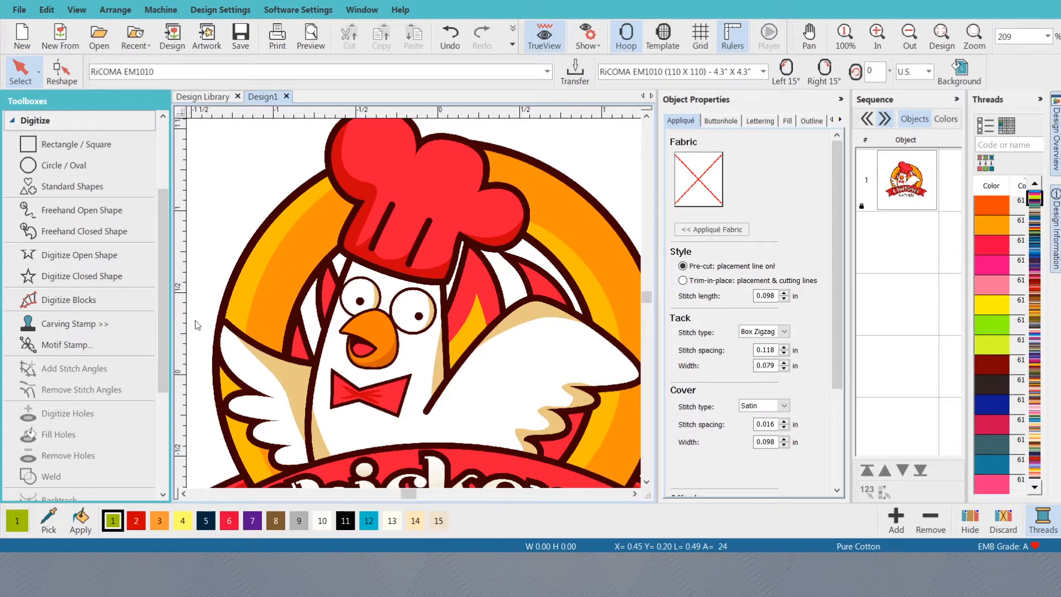
{"action": "left_click", "coordinate": [81, 276]}
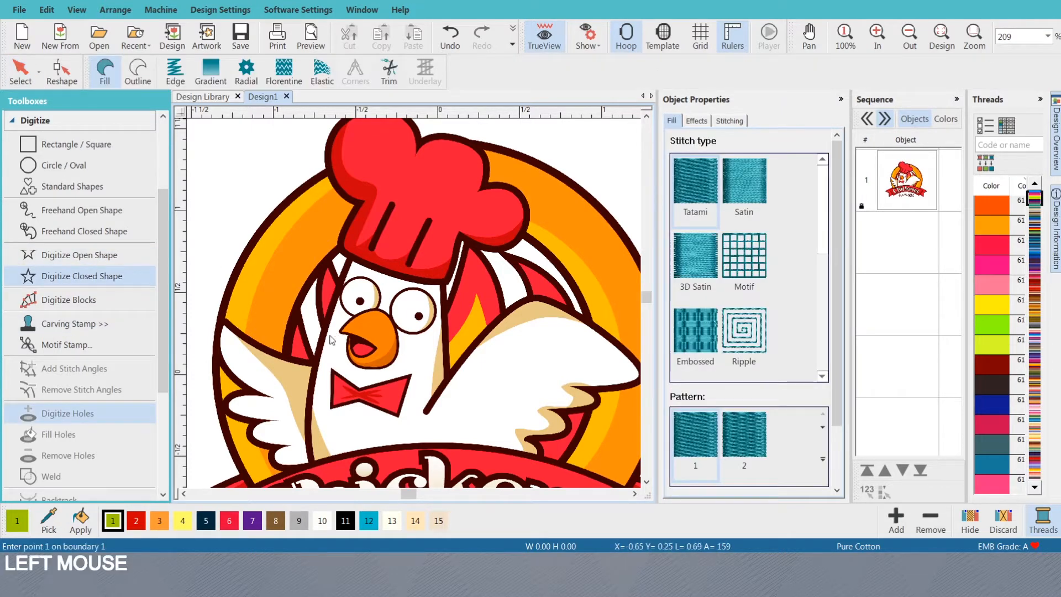
{"action": "scroll", "coordinate": [331, 339], "scroll_direction": "down", "scroll_amount": 2}
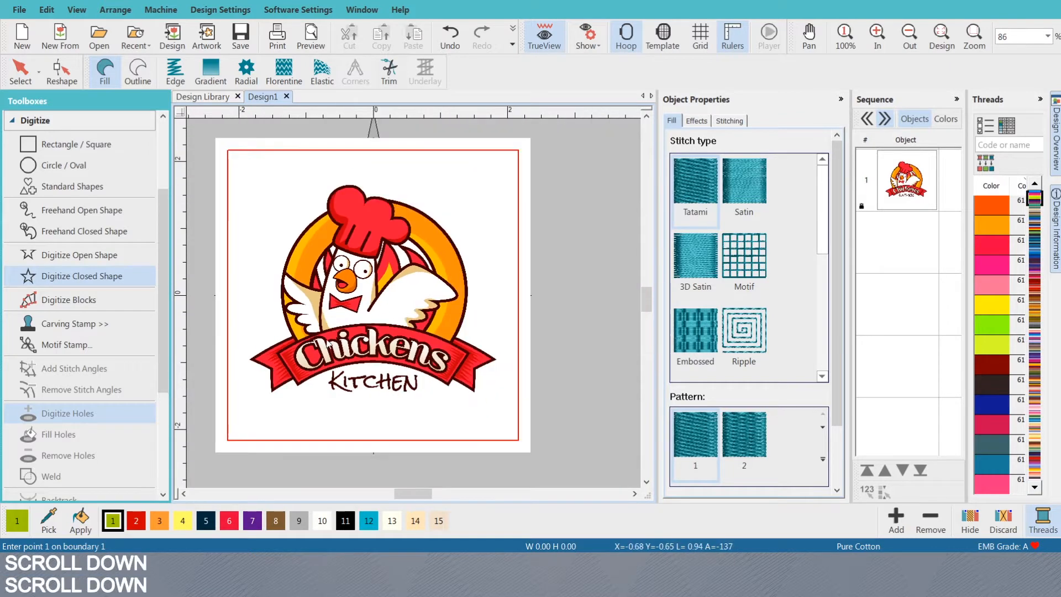
{"action": "left_click_drag", "start_coordinate": [162, 366], "coordinate": [162, 305]}
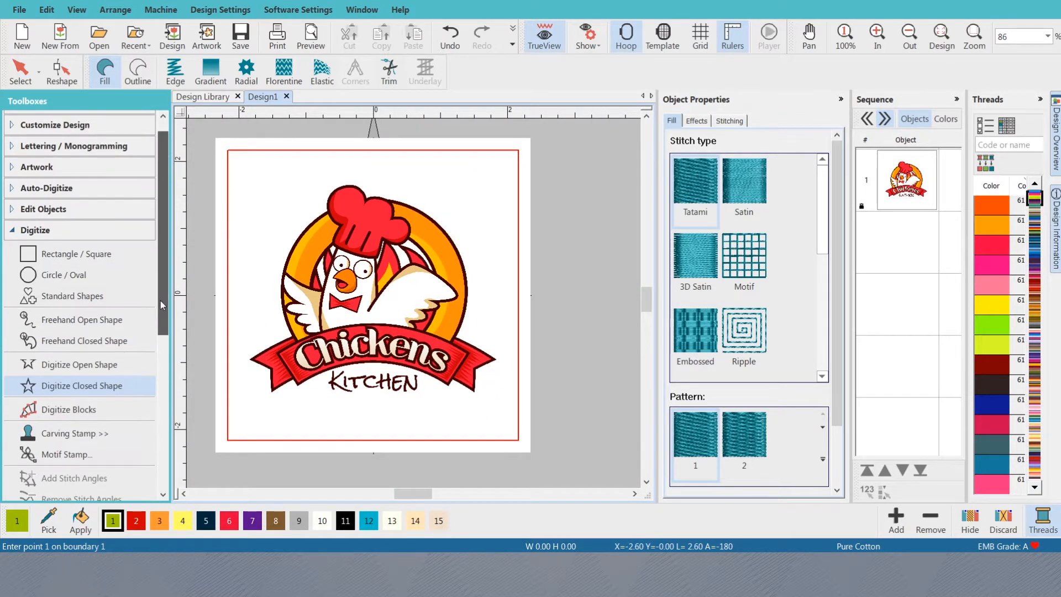
{"action": "scroll", "coordinate": [385, 288], "scroll_direction": "up", "scroll_amount": 3}
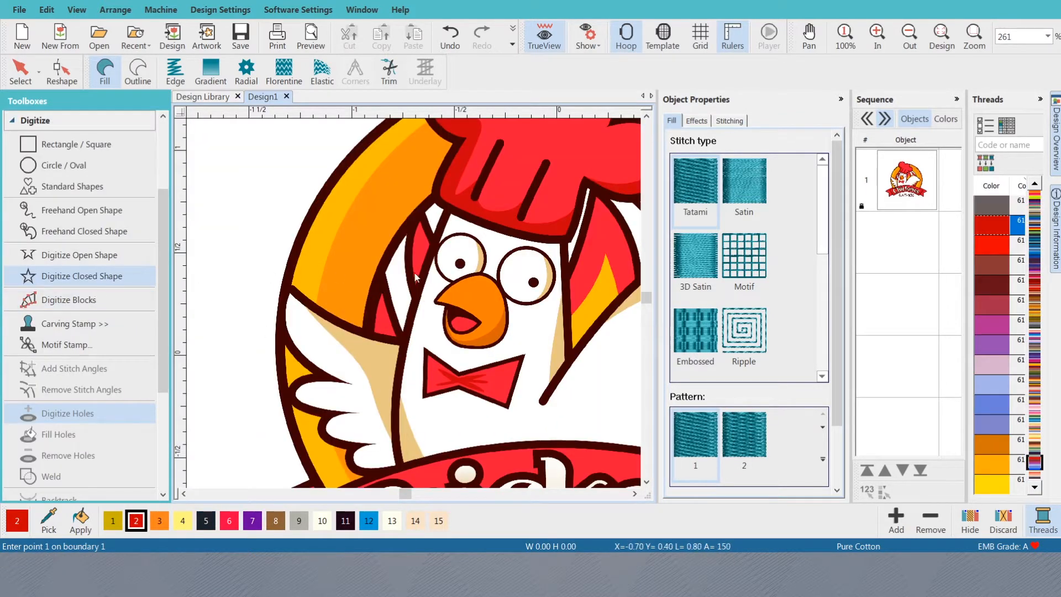
{"action": "left_click", "coordinate": [382, 280]}
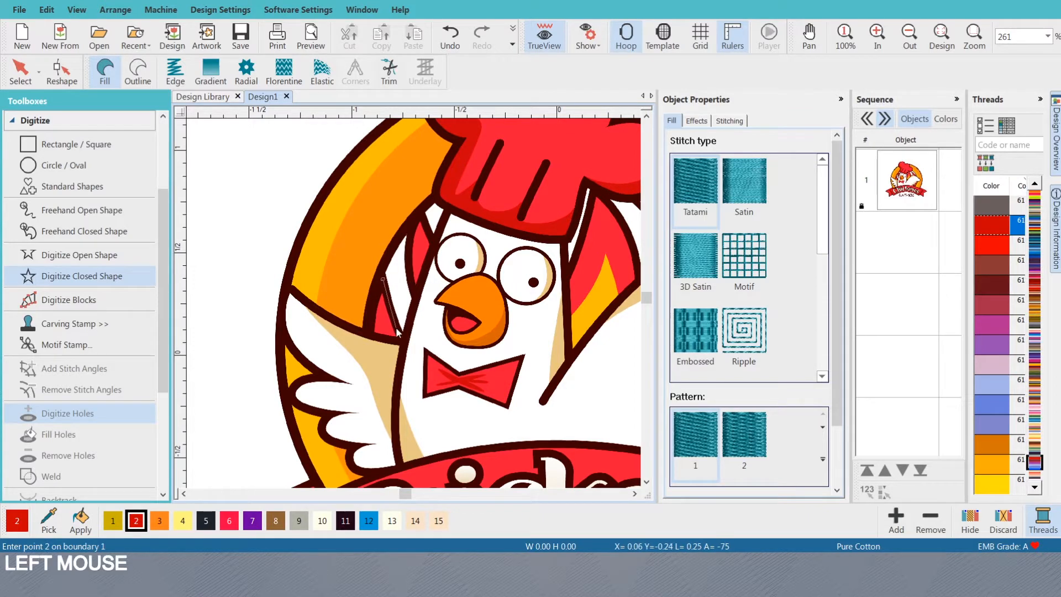
{"action": "scroll", "coordinate": [414, 304], "scroll_direction": "up", "scroll_amount": 3}
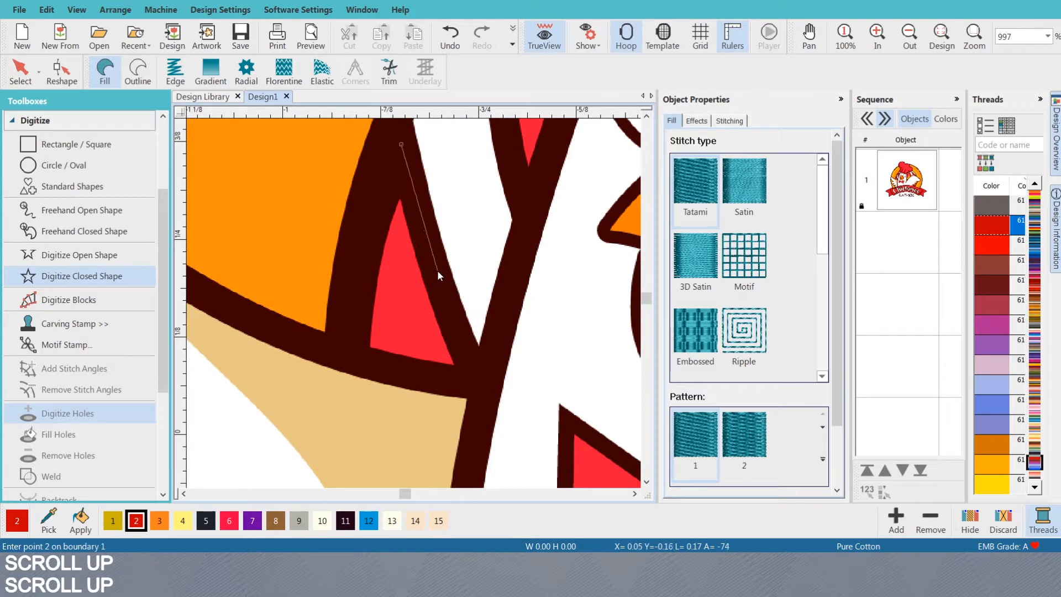
{"action": "right_click", "coordinate": [436, 274]}
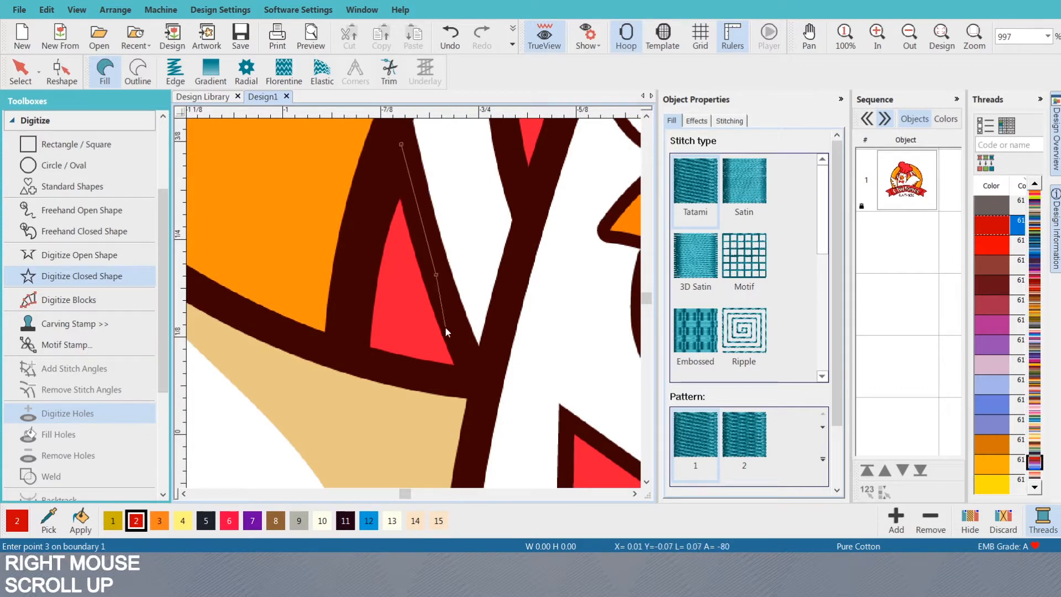
{"action": "left_click", "coordinate": [477, 371]}
{"action": "left_click", "coordinate": [465, 383]}
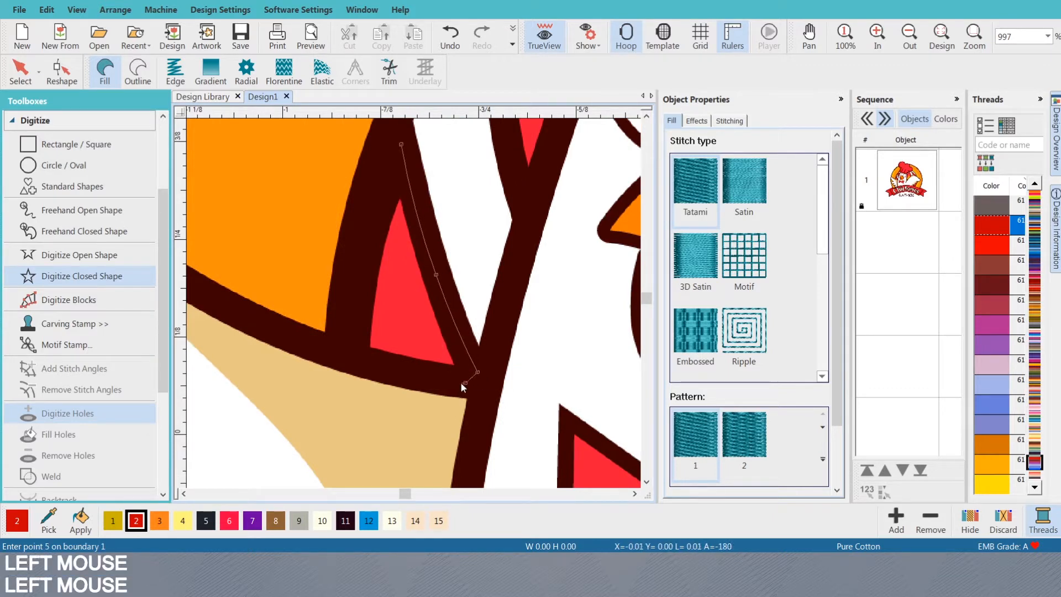
{"action": "right_click", "coordinate": [409, 376]}
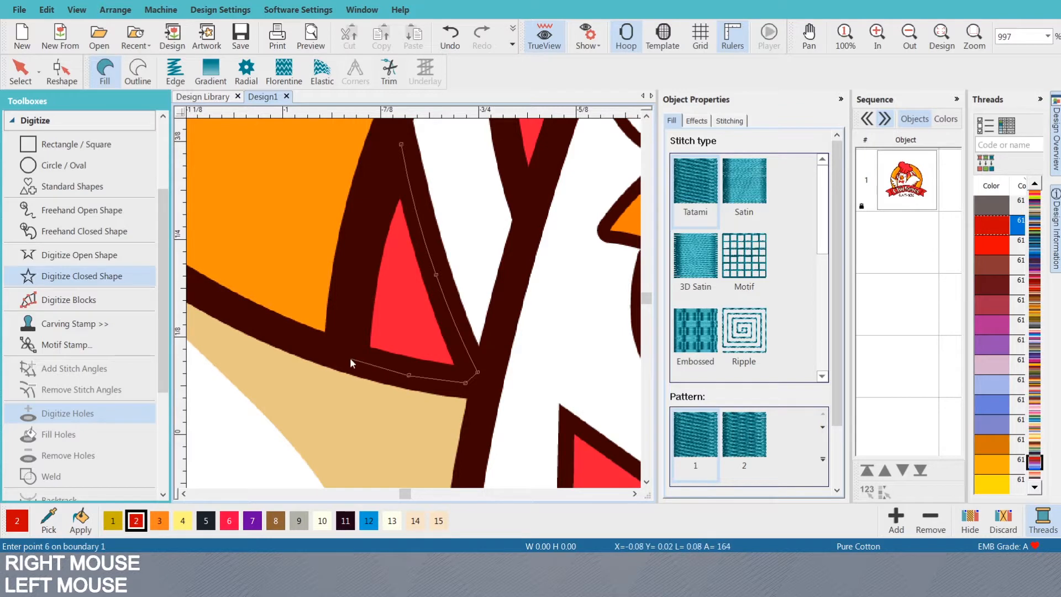
{"action": "left_click", "coordinate": [349, 357]}
{"action": "right_click", "coordinate": [363, 247]}
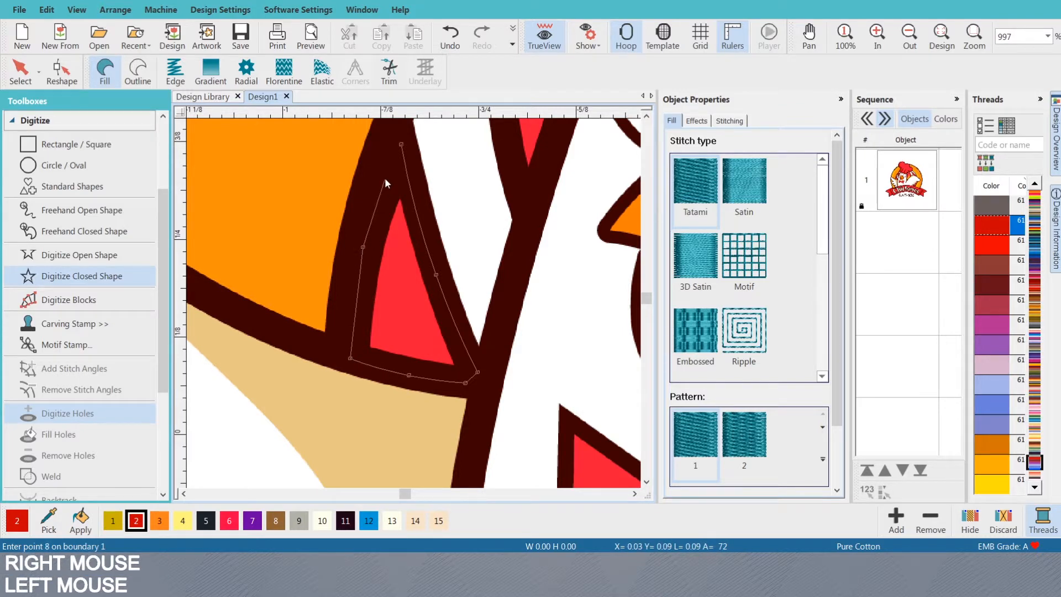
{"action": "key", "text": "Return"}
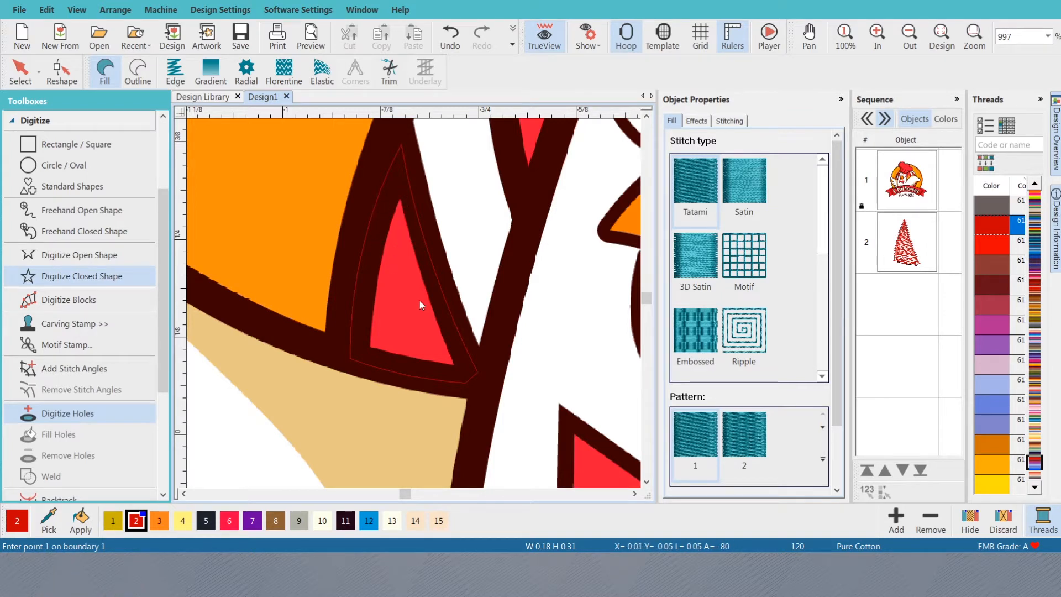
- Preview the digitized red triangle's stitches, try the Satin stitch type on it and return to Tatami
{"action": "scroll", "coordinate": [416, 301], "scroll_direction": "down", "scroll_amount": 2}
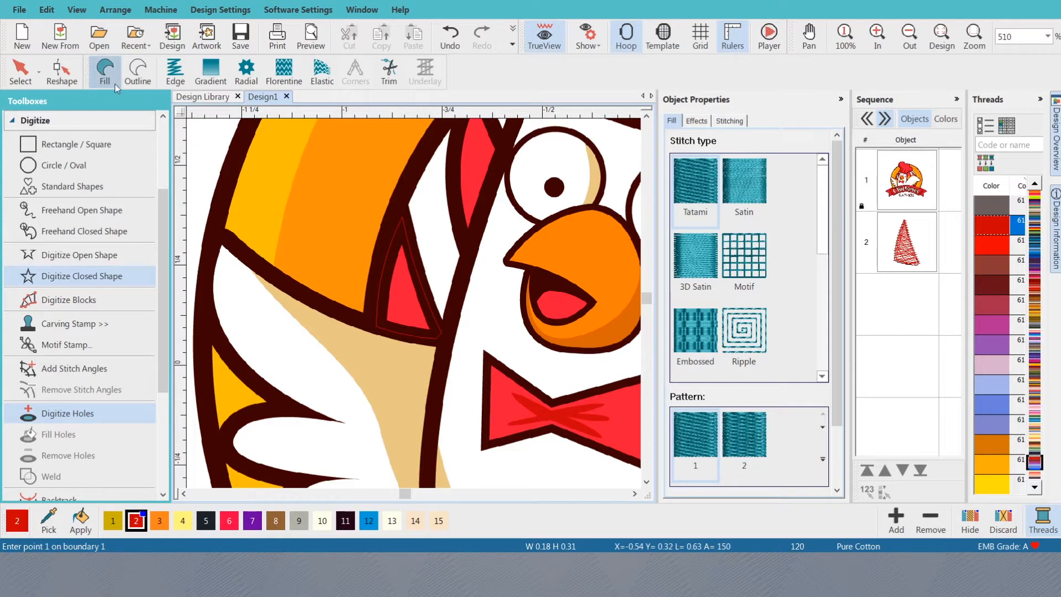
{"action": "key", "text": "s"}
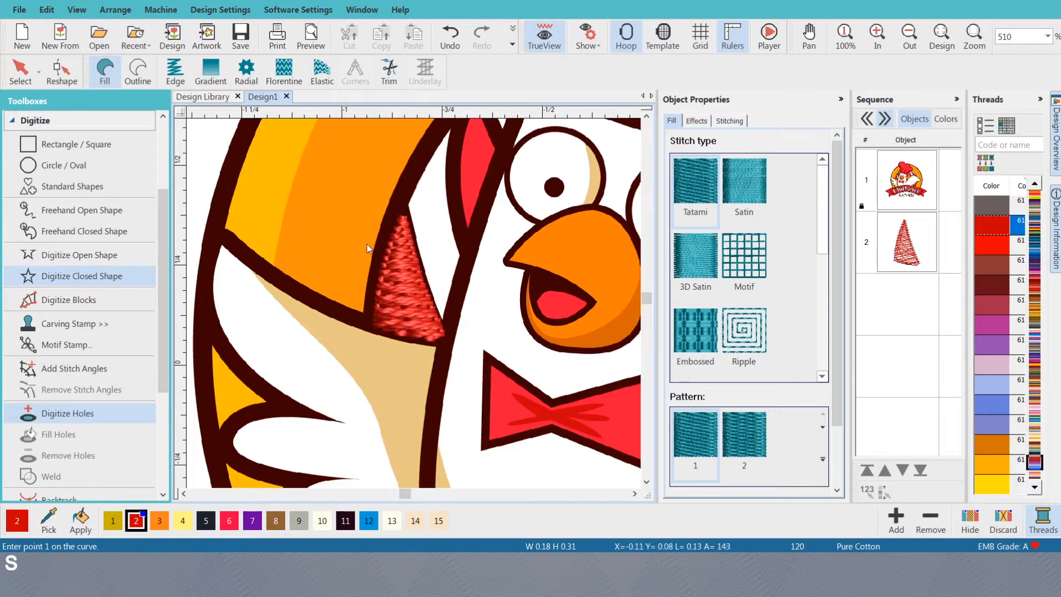
{"action": "scroll", "coordinate": [453, 285], "scroll_direction": "down", "scroll_amount": 2}
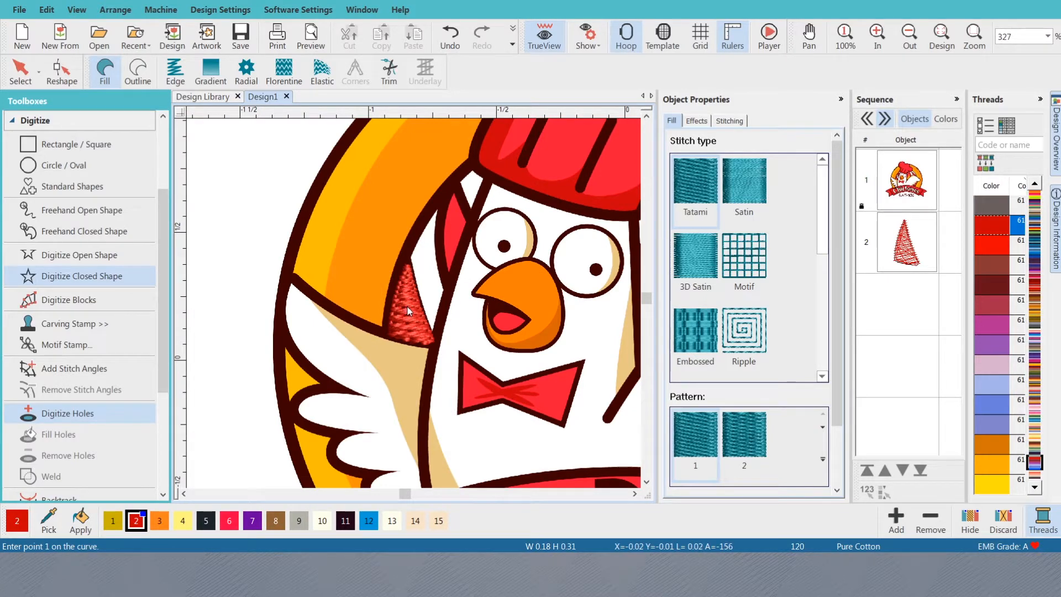
{"action": "left_click", "coordinate": [760, 193]}
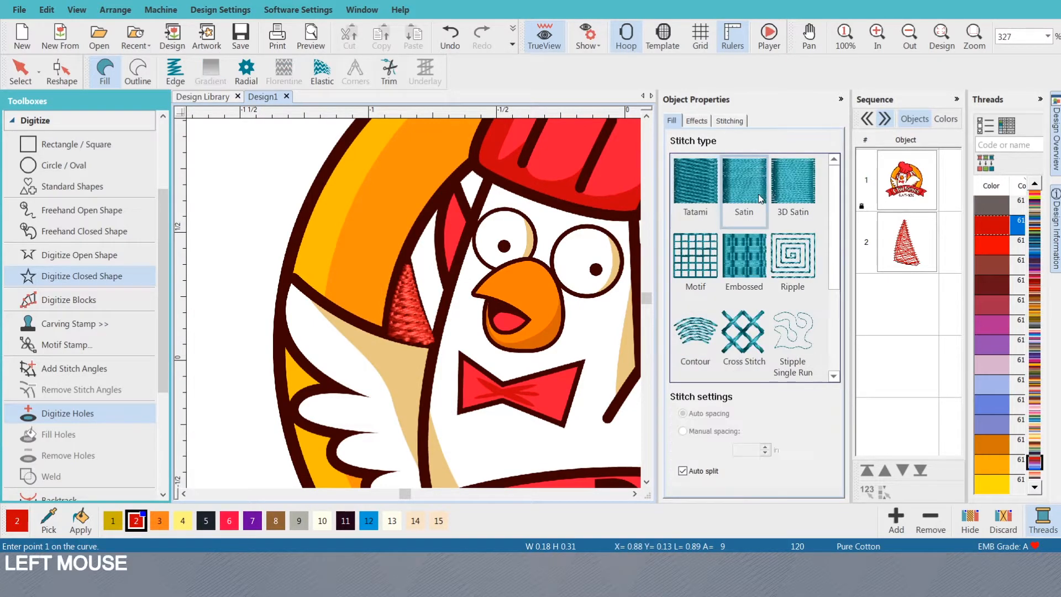
{"action": "left_click", "coordinate": [695, 183], "text": "ctrl"}
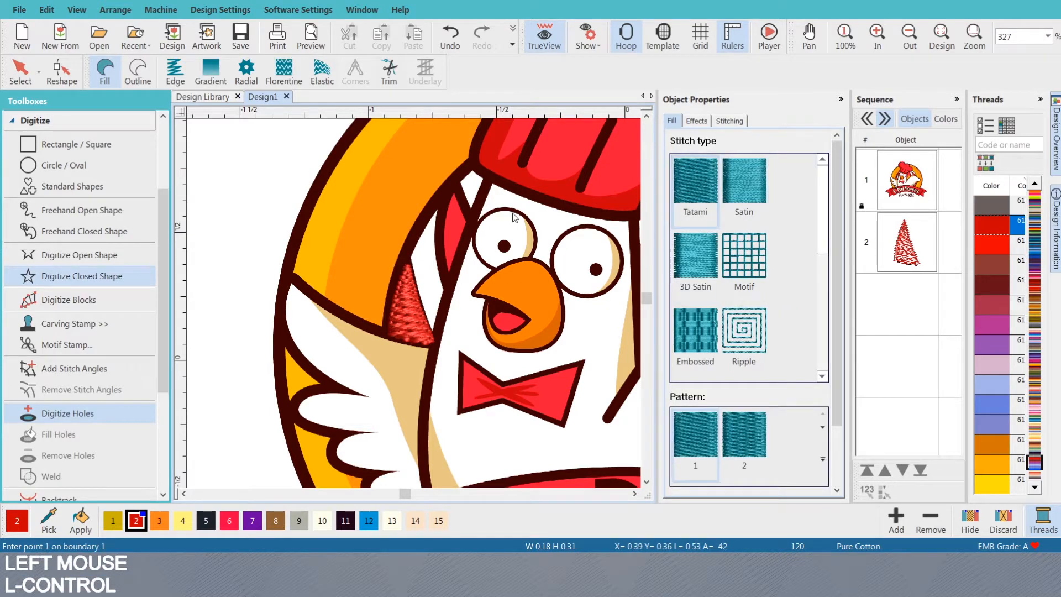
{"action": "key", "text": "s"}
- Trace the closed-shape boundary around the red sliver beside the chicken's head, along its curved left edge, bottom tip and right corner
{"action": "scroll", "coordinate": [415, 307], "scroll_direction": "up", "scroll_amount": 2}
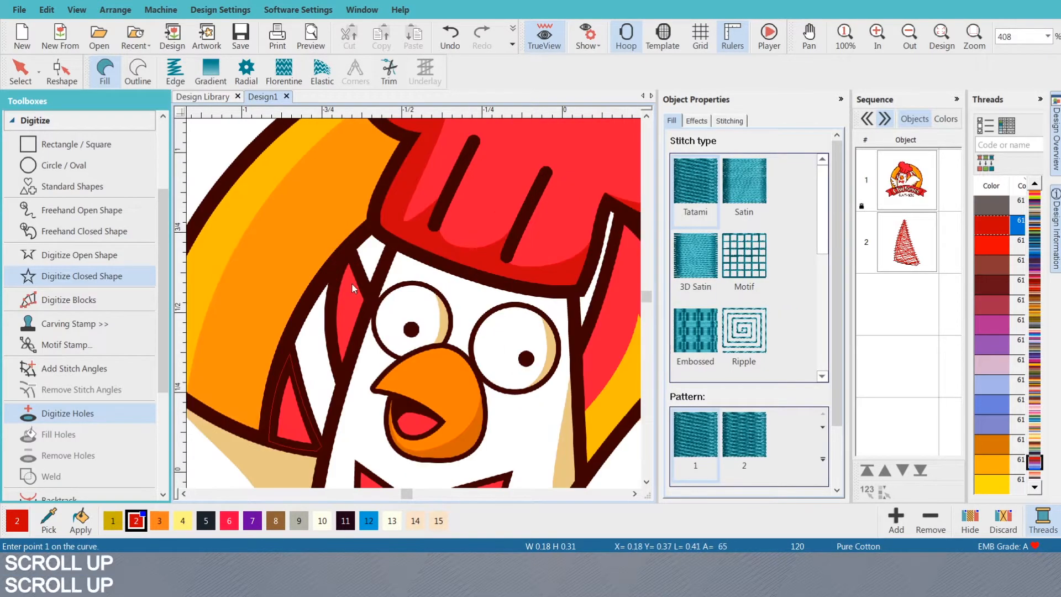
{"action": "scroll", "coordinate": [412, 305], "scroll_direction": "down", "scroll_amount": 2}
{"action": "scroll", "coordinate": [395, 351], "scroll_direction": "up", "scroll_amount": 1}
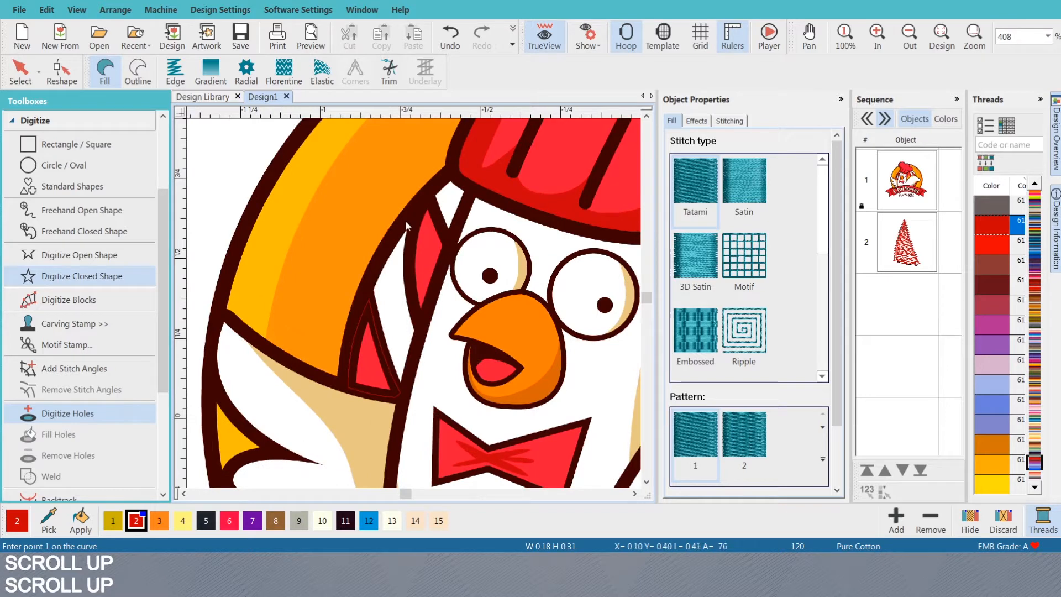
{"action": "left_click", "coordinate": [424, 195]}
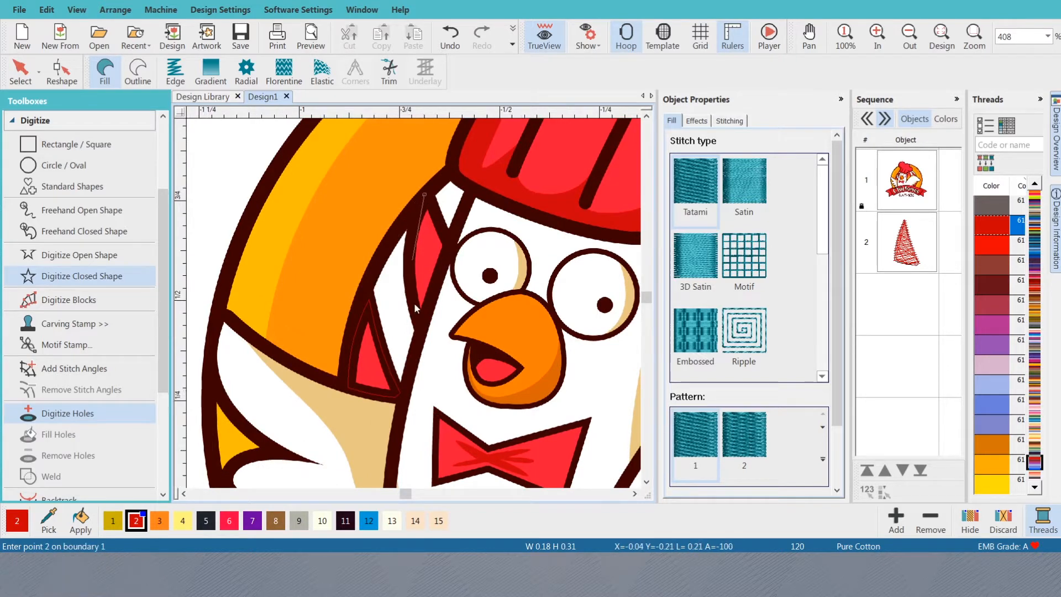
{"action": "scroll", "coordinate": [408, 256], "scroll_direction": "up", "scroll_amount": 4}
{"action": "right_click", "coordinate": [404, 254]}
{"action": "right_click", "coordinate": [403, 369]}
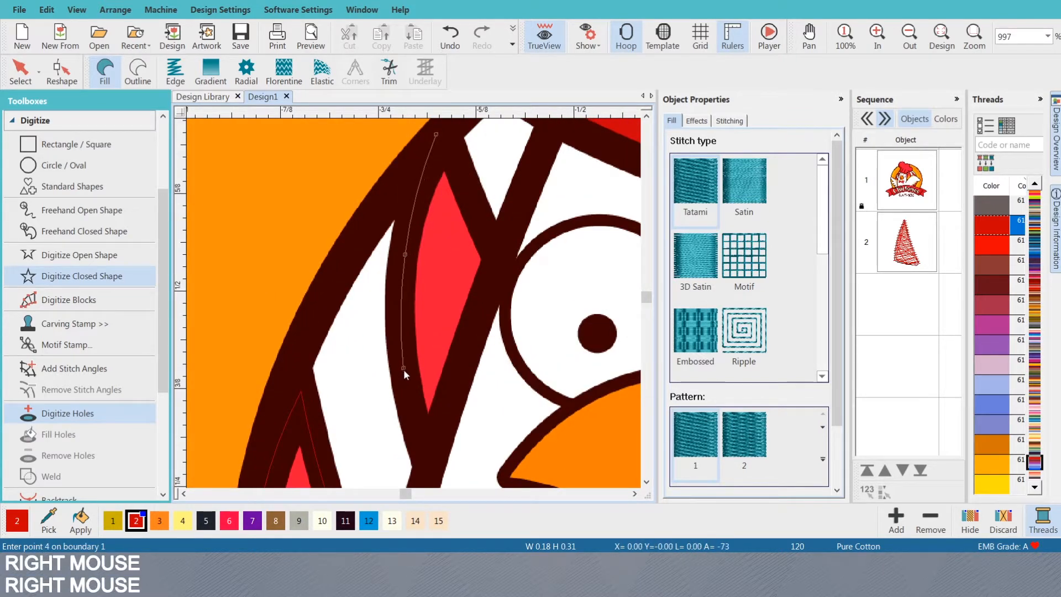
{"action": "left_click", "coordinate": [429, 453]}
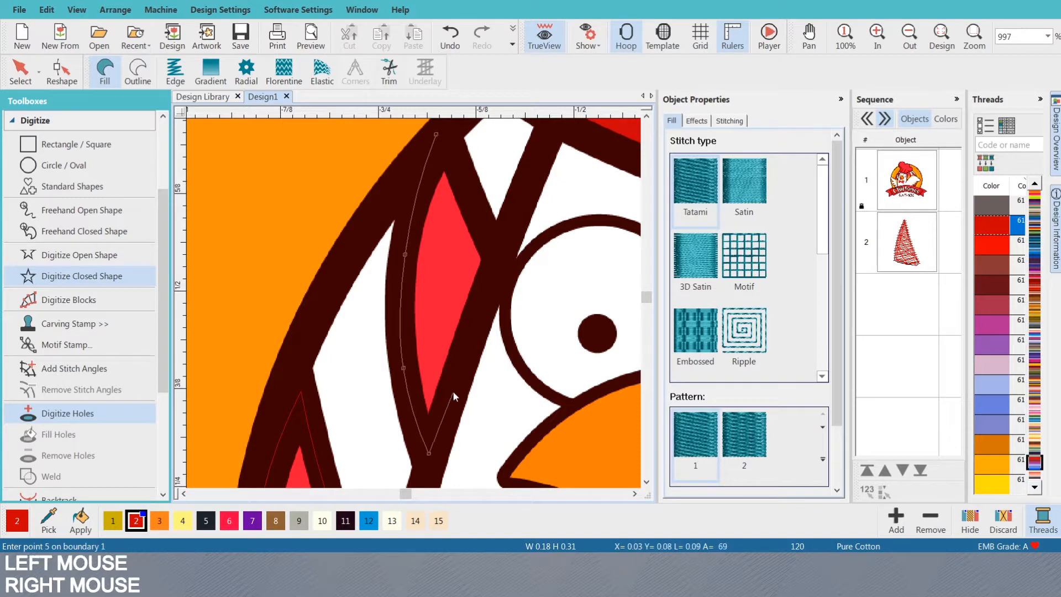
{"action": "left_click", "coordinate": [497, 261]}
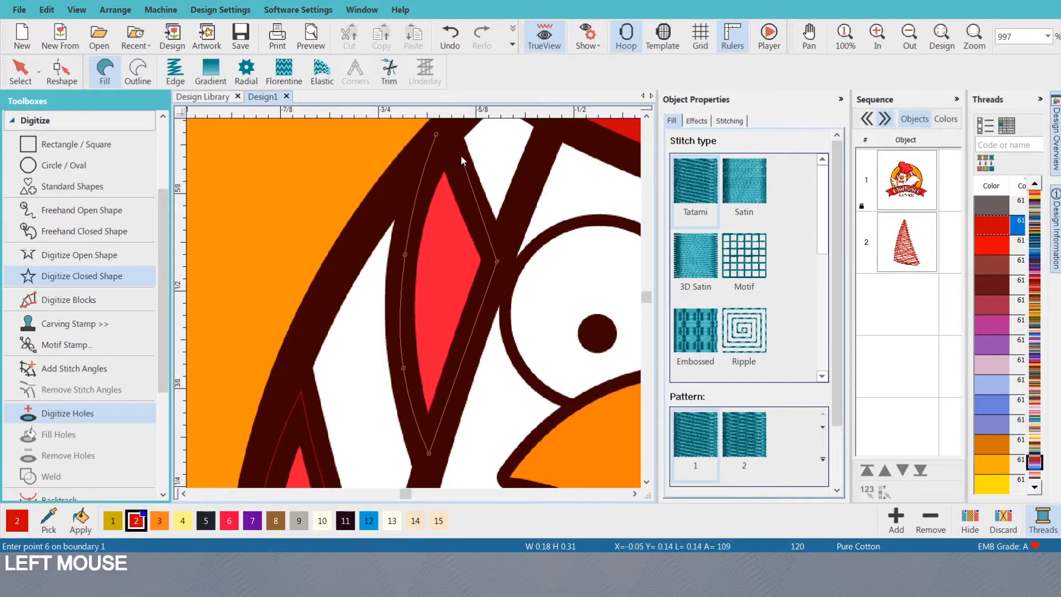
{"action": "scroll", "coordinate": [432, 302], "scroll_direction": "up", "scroll_amount": 2}
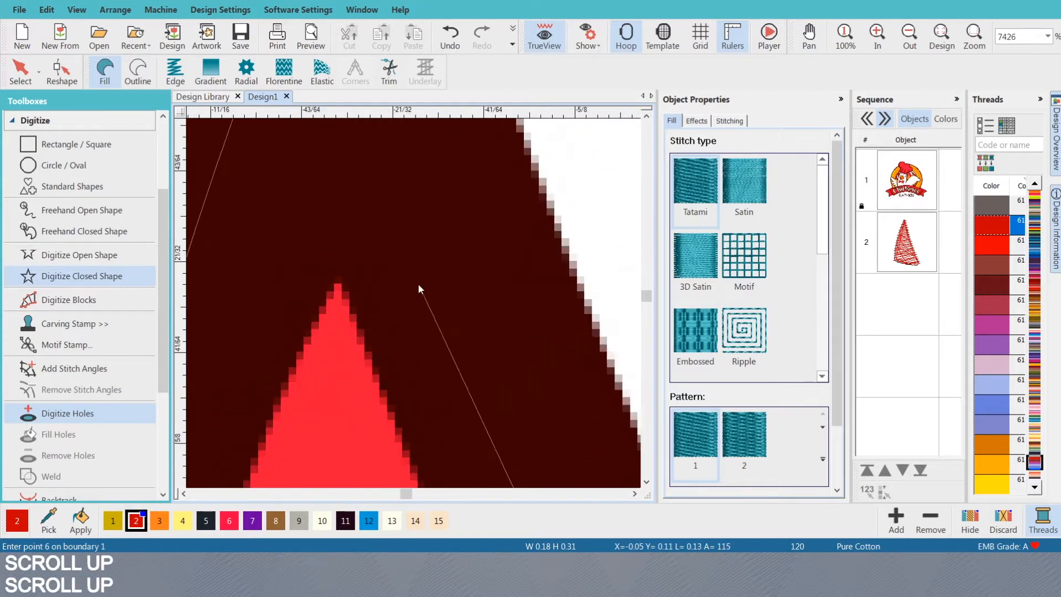
{"action": "scroll", "coordinate": [418, 282], "scroll_direction": "down", "scroll_amount": 2}
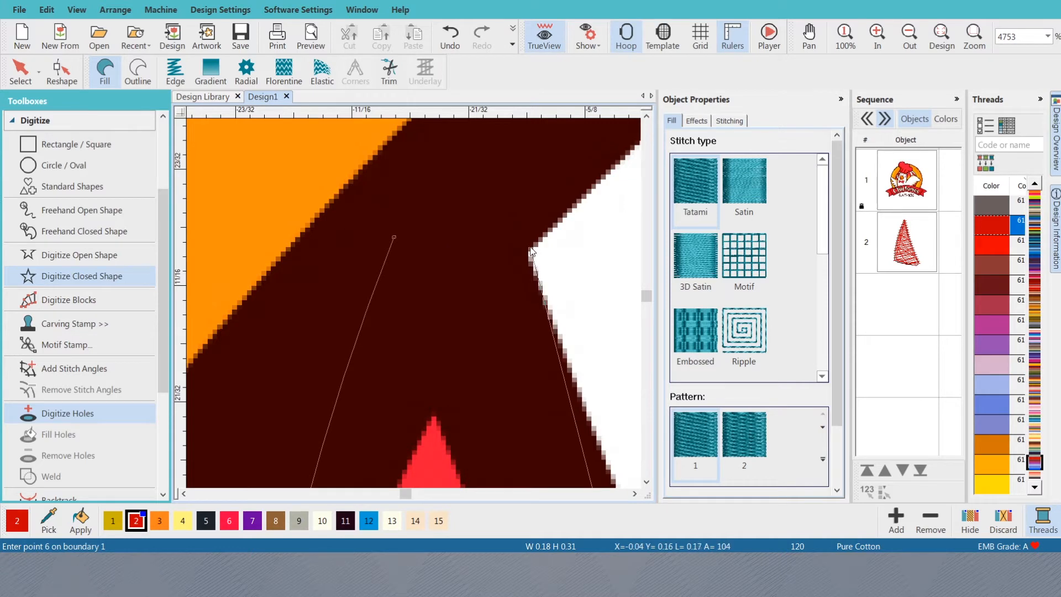
{"action": "left_click", "coordinate": [590, 428]}
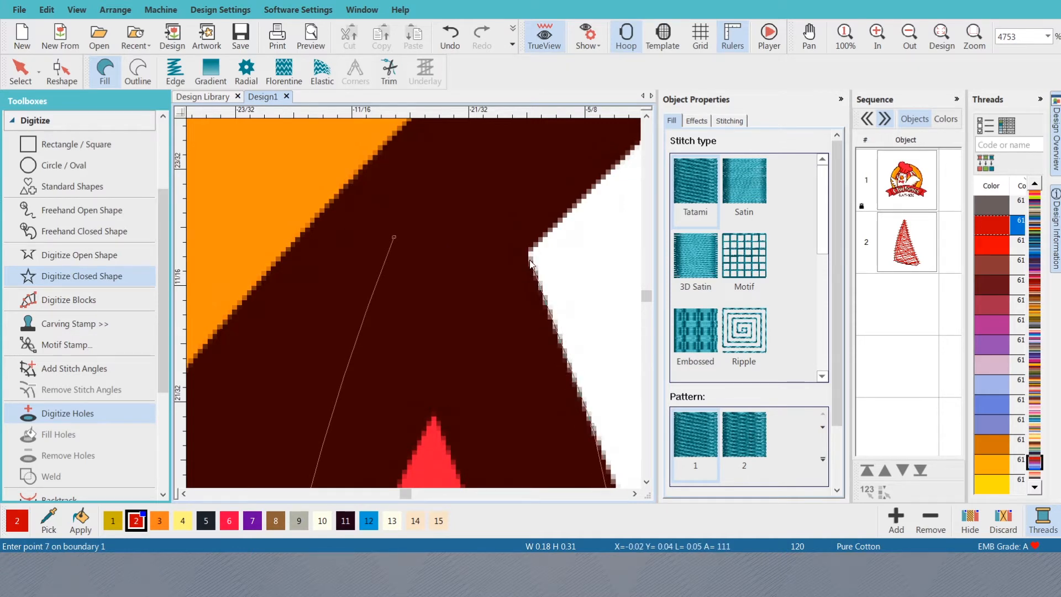
{"action": "left_click", "coordinate": [530, 263]}
{"action": "left_click", "coordinate": [531, 251]}
{"action": "scroll", "coordinate": [497, 249], "scroll_direction": "up", "scroll_amount": 2}
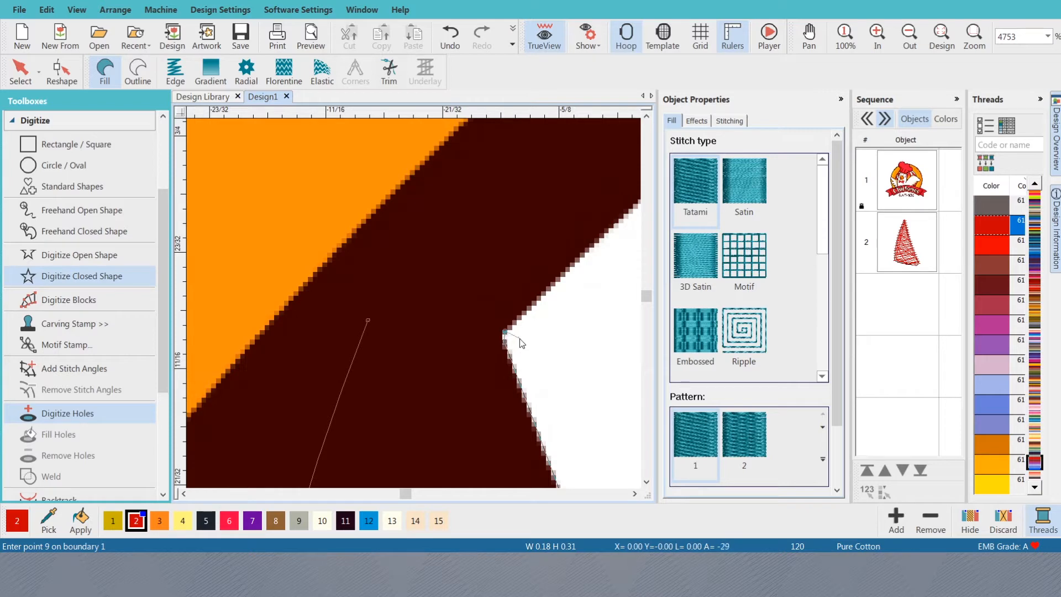
{"action": "scroll", "coordinate": [508, 347], "scroll_direction": "down", "scroll_amount": 2}
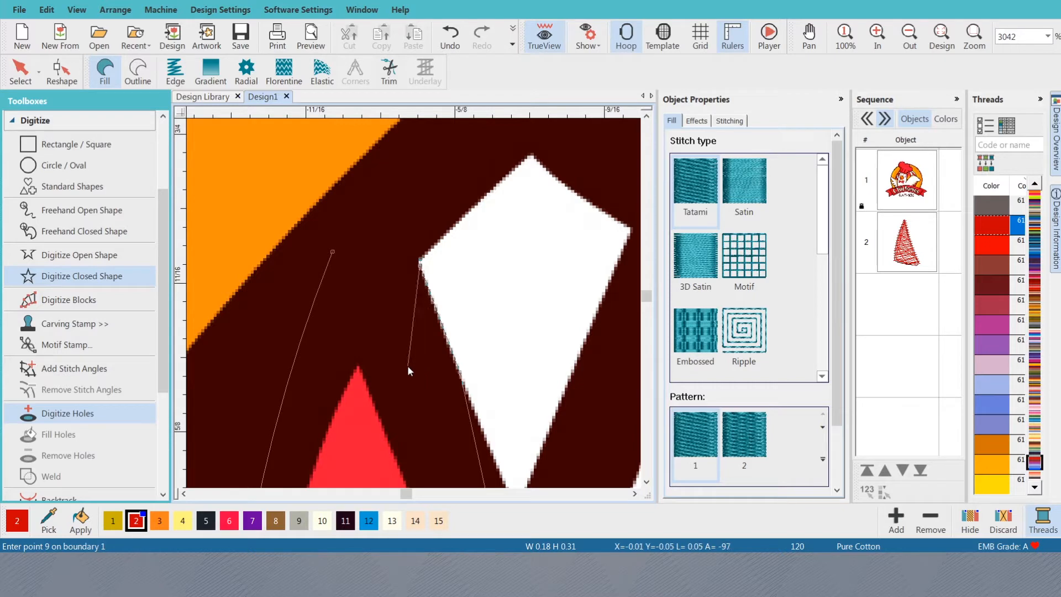
{"action": "left_click", "coordinate": [434, 248]}
{"action": "left_click", "coordinate": [421, 259]}
{"action": "left_click", "coordinate": [440, 269]}
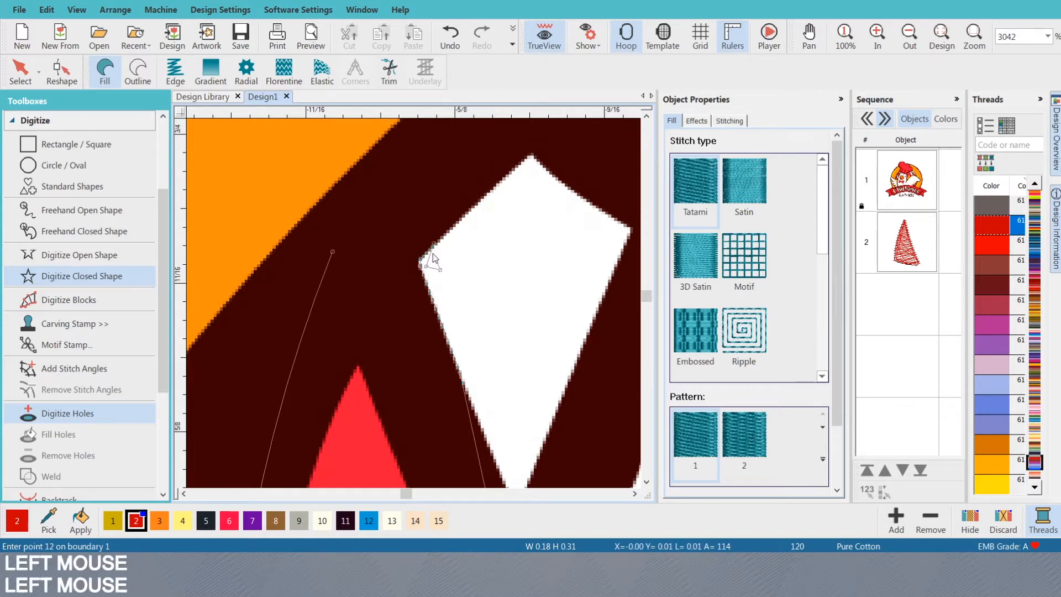
{"action": "left_click", "coordinate": [426, 264]}
{"action": "left_click", "coordinate": [427, 263]}
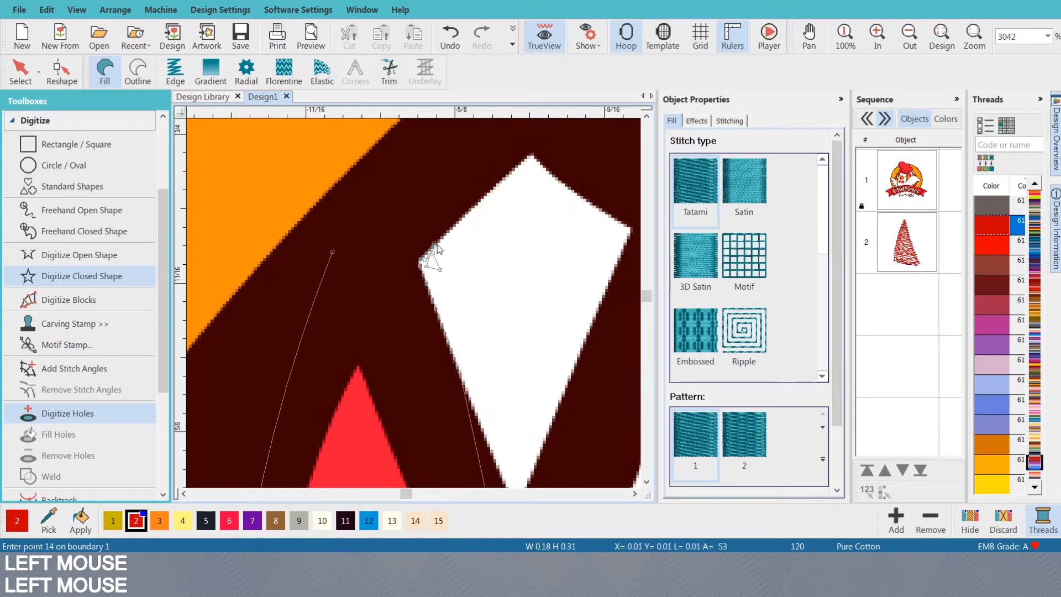
{"action": "key", "text": "BackSpace"}
{"action": "key", "text": "BackSpace"}
{"action": "key", "text": "BackSpace"}
{"action": "key", "text": "BackSpace"}
{"action": "key", "text": "BackSpace"}
{"action": "key", "text": "BackSpace"}
{"action": "key", "text": "BackSpace"}
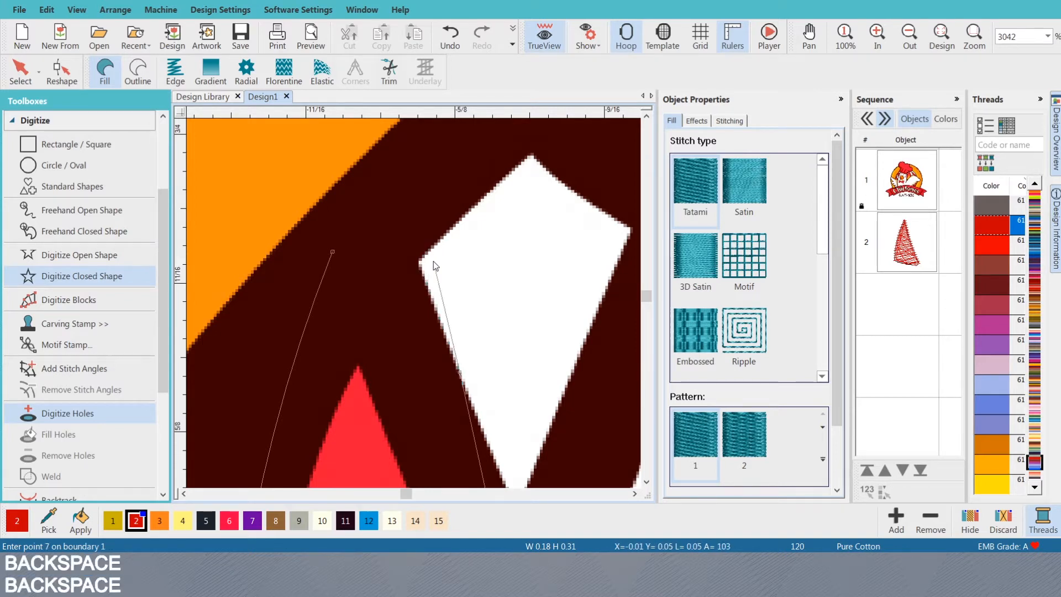
- Remove the misplaced last boundary point and complete the red sliver beside the chicken's head as a closed Tatami shape with stitches
{"action": "key", "text": "BackSpace"}
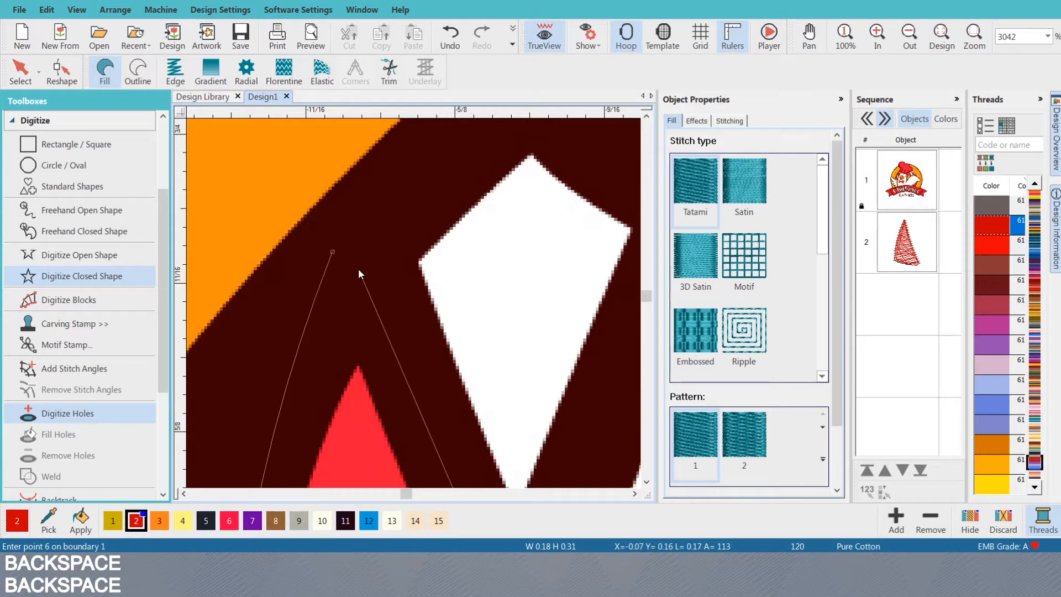
{"action": "key", "text": "Return"}
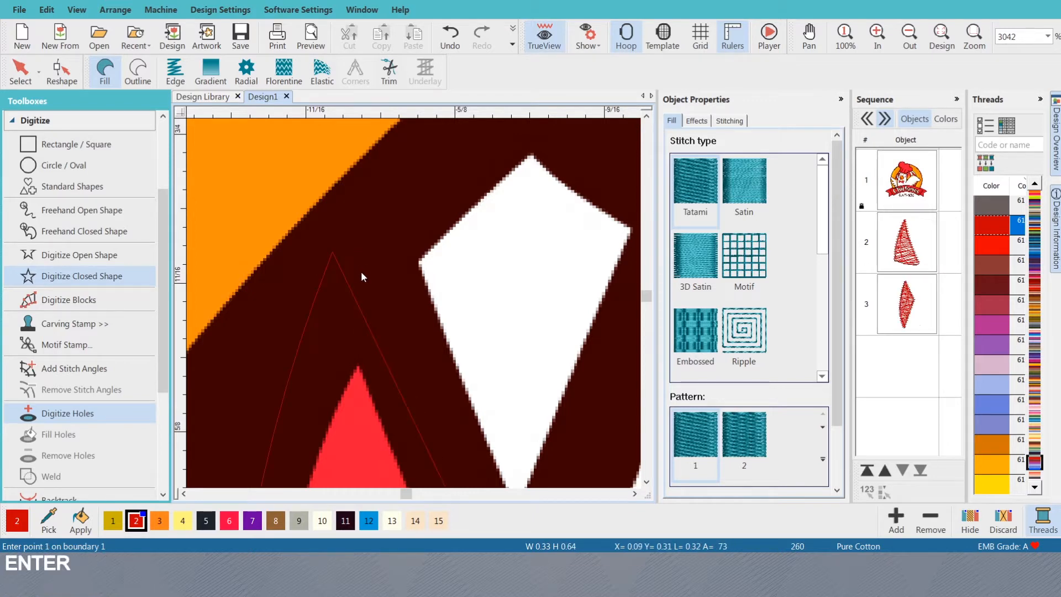
{"action": "scroll", "coordinate": [414, 303], "scroll_direction": "down", "scroll_amount": 3}
{"action": "key", "text": "Return"}
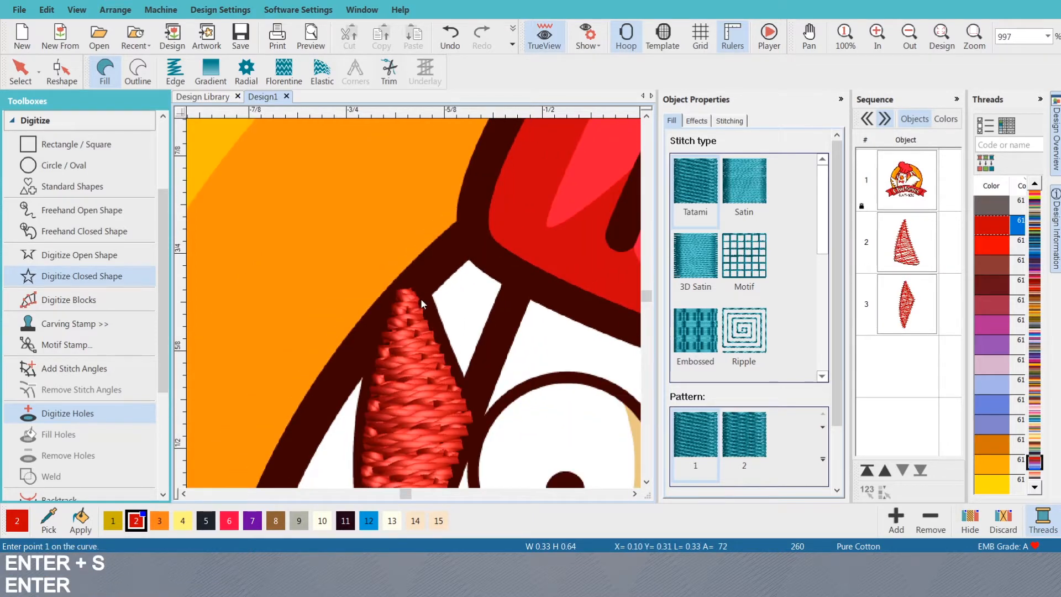
- Check the two stitched red shapes beside the chicken's head against the surrounding artwork
{"action": "scroll", "coordinate": [415, 305], "scroll_direction": "down", "scroll_amount": 3}
{"action": "scroll", "coordinate": [435, 308], "scroll_direction": "down", "scroll_amount": 2}
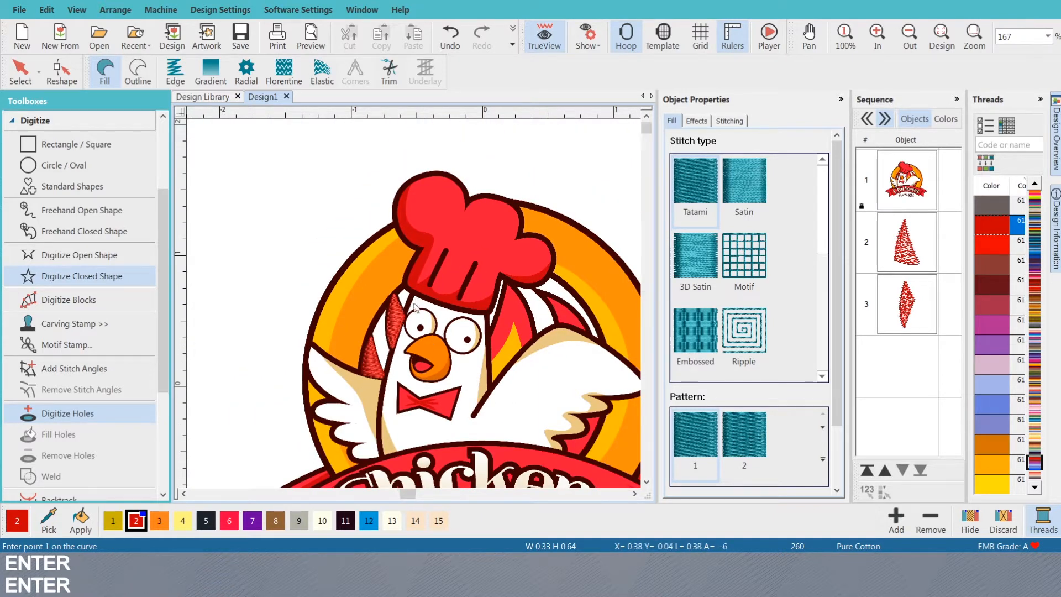
{"action": "scroll", "coordinate": [414, 303], "scroll_direction": "up", "scroll_amount": 3}
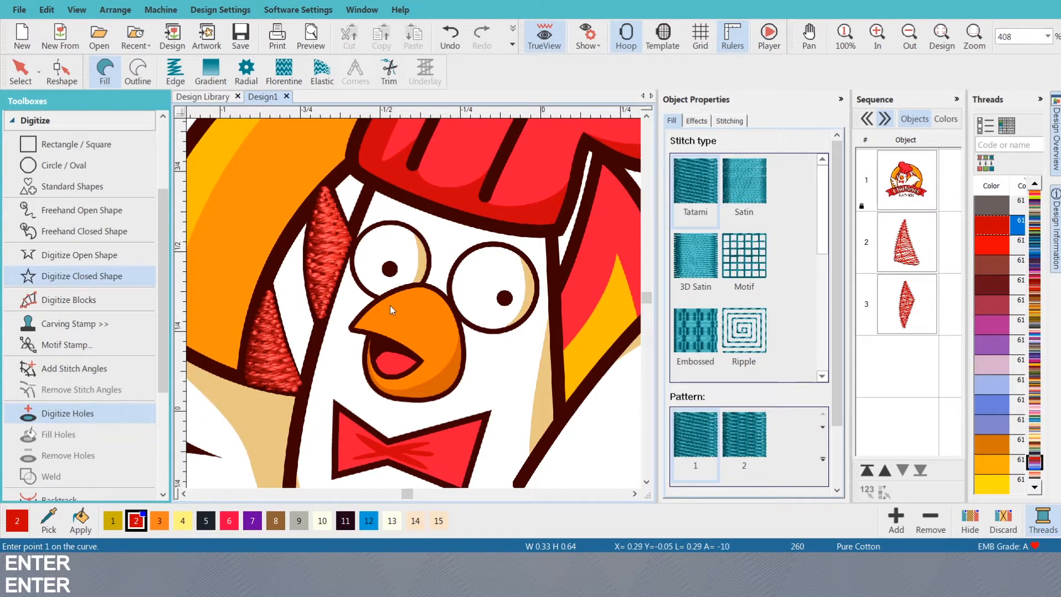
{"action": "scroll", "coordinate": [413, 303], "scroll_direction": "down", "scroll_amount": 2}
{"action": "scroll", "coordinate": [413, 303], "scroll_direction": "up", "scroll_amount": 2}
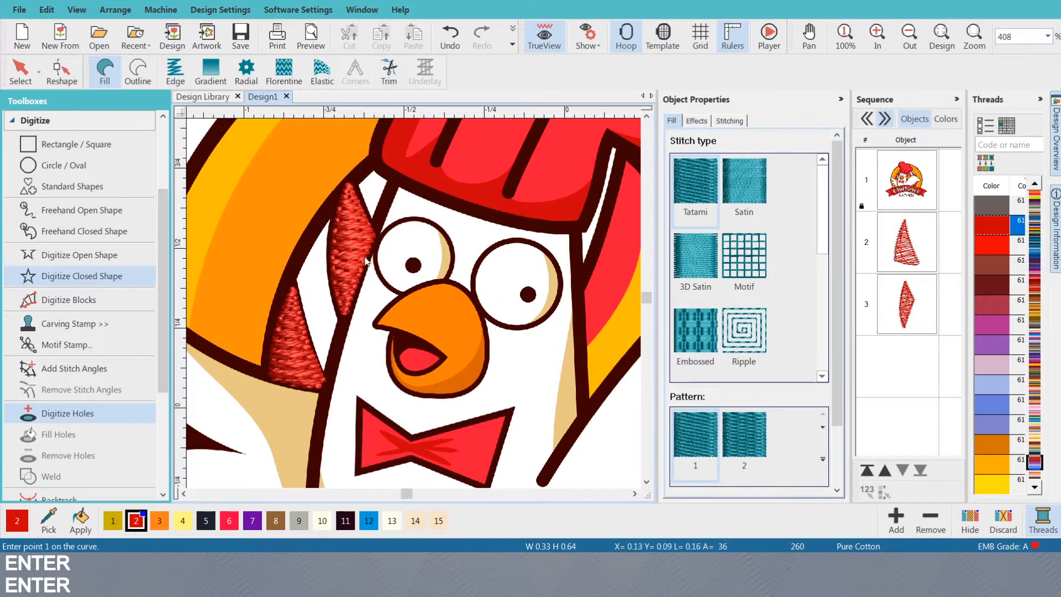
{"action": "scroll", "coordinate": [389, 252], "scroll_direction": "down", "scroll_amount": 1}
{"action": "scroll", "coordinate": [390, 252], "scroll_direction": "up", "scroll_amount": 1}
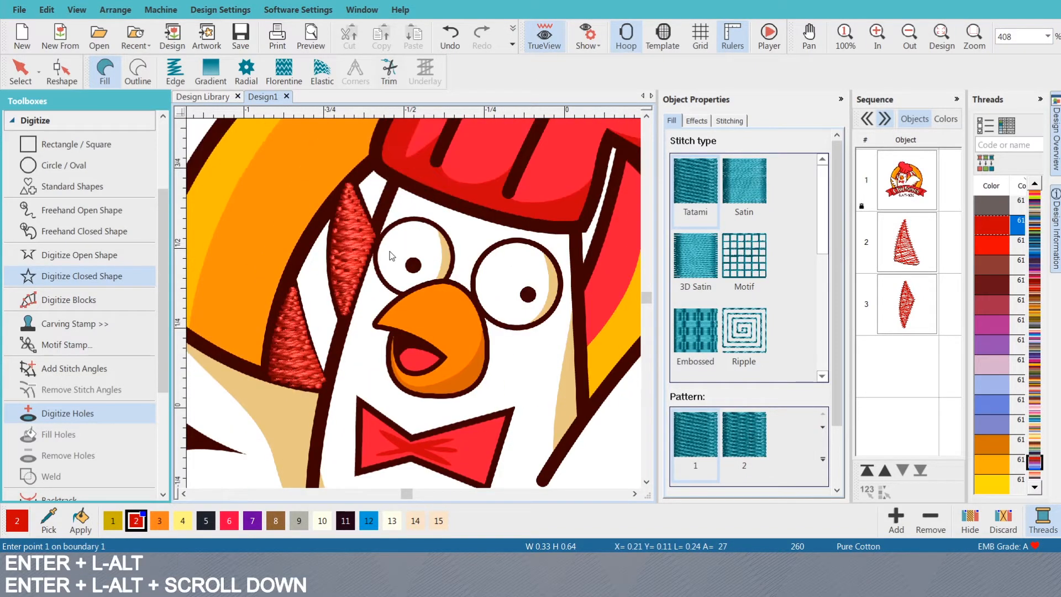
- Digitize a closed Tatami shape in red color 2 over the large red feather right of the head, notching it around the yellow flame
{"action": "scroll", "coordinate": [389, 255], "scroll_direction": "down", "scroll_amount": 5, "text": "ctrl"}
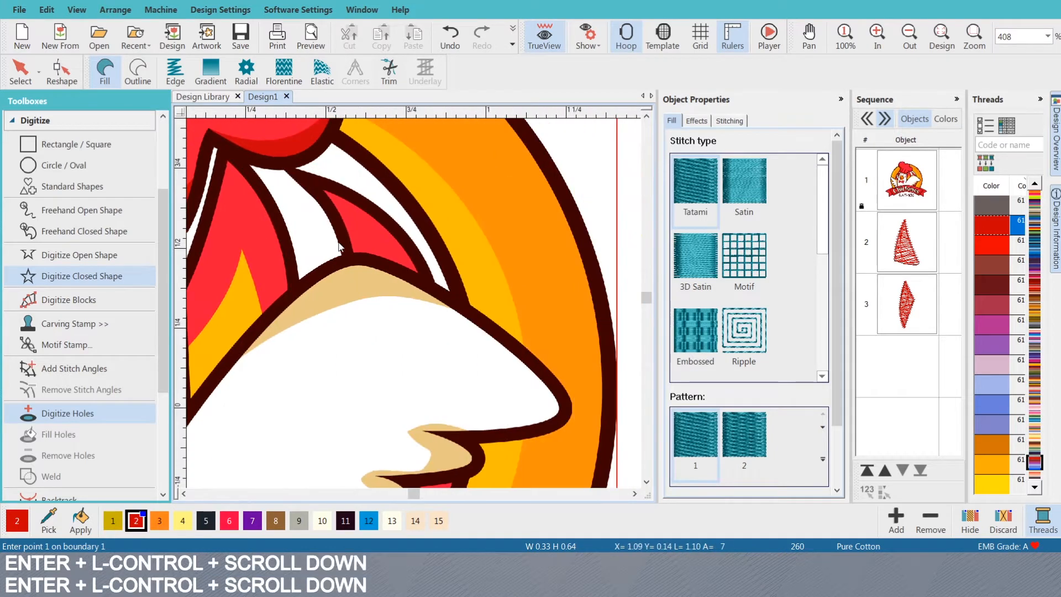
{"action": "scroll", "coordinate": [338, 246], "scroll_direction": "down", "scroll_amount": 2, "text": "ctrl"}
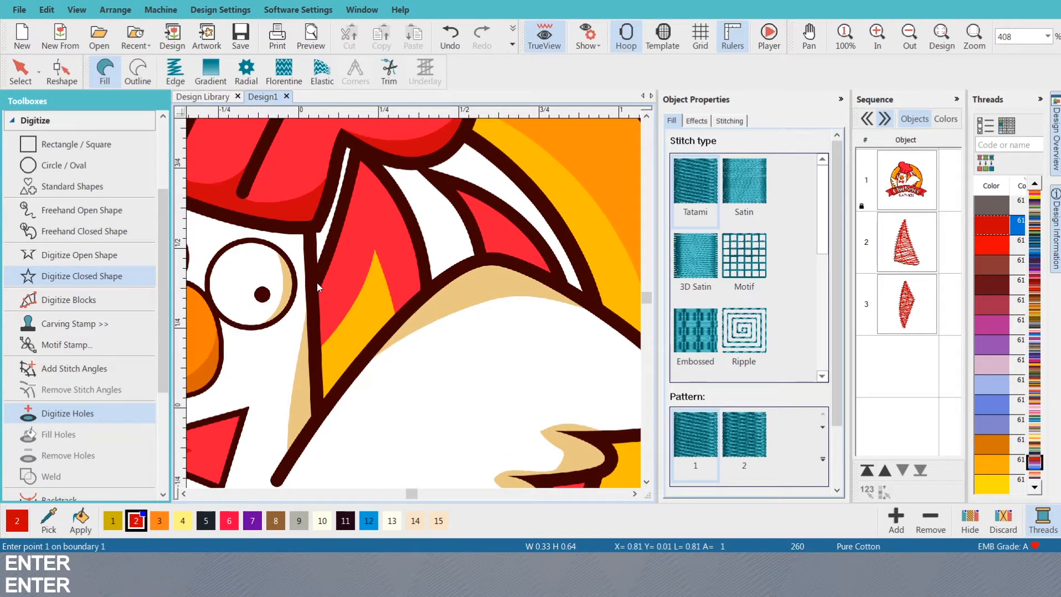
{"action": "left_click", "coordinate": [312, 284]}
{"action": "right_click", "coordinate": [334, 236]}
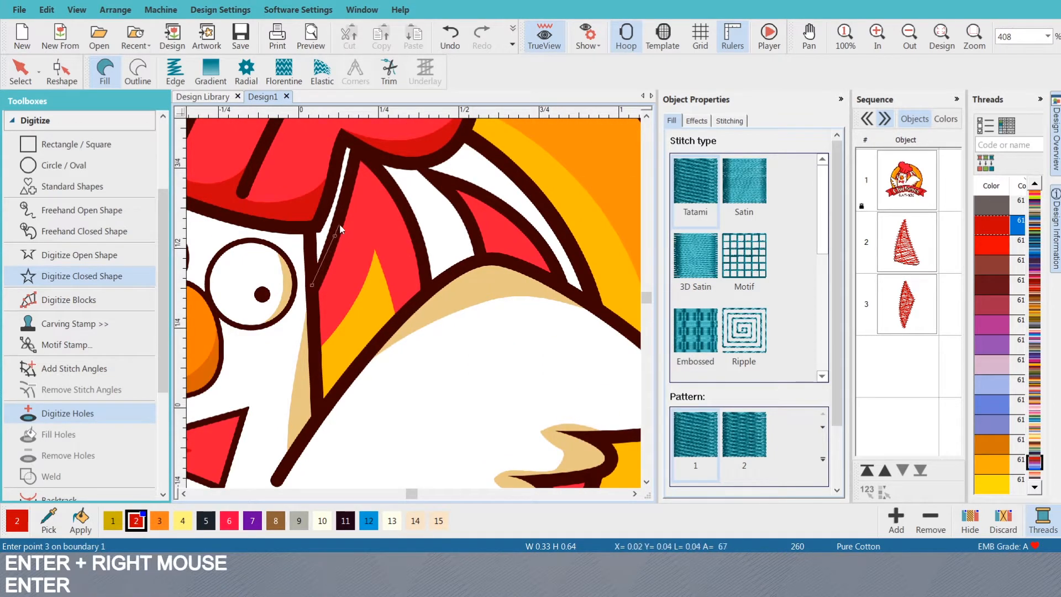
{"action": "left_click", "coordinate": [356, 149]}
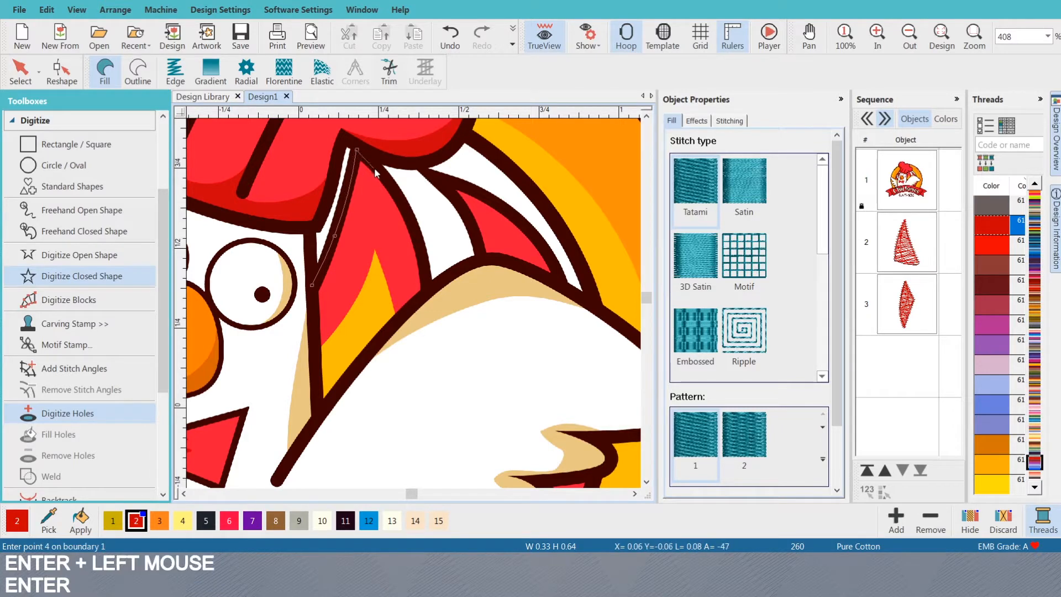
{"action": "right_click", "coordinate": [374, 164]}
{"action": "right_click", "coordinate": [408, 216]}
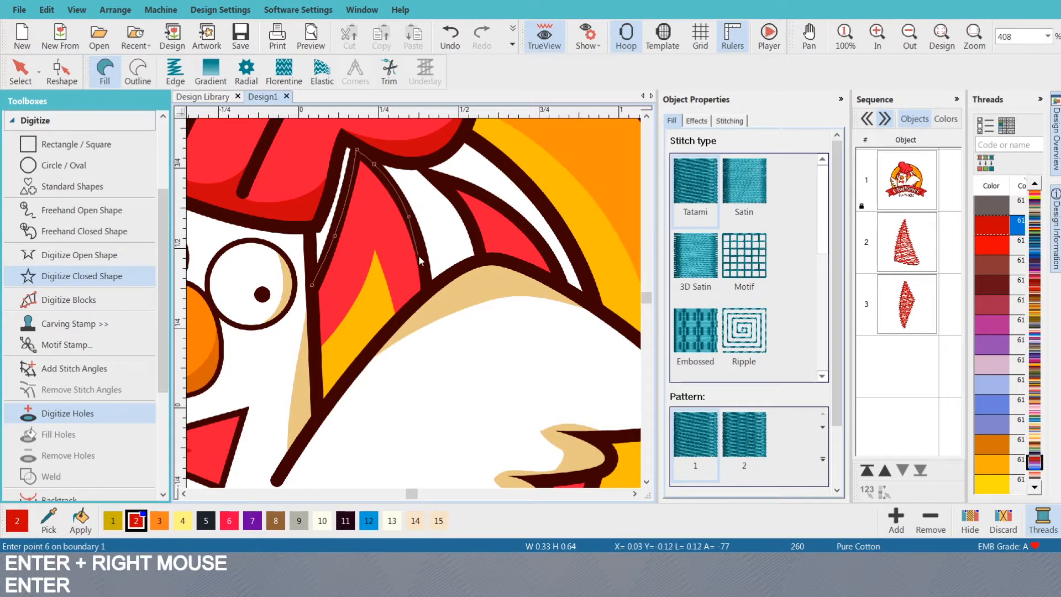
{"action": "left_click", "coordinate": [427, 289]}
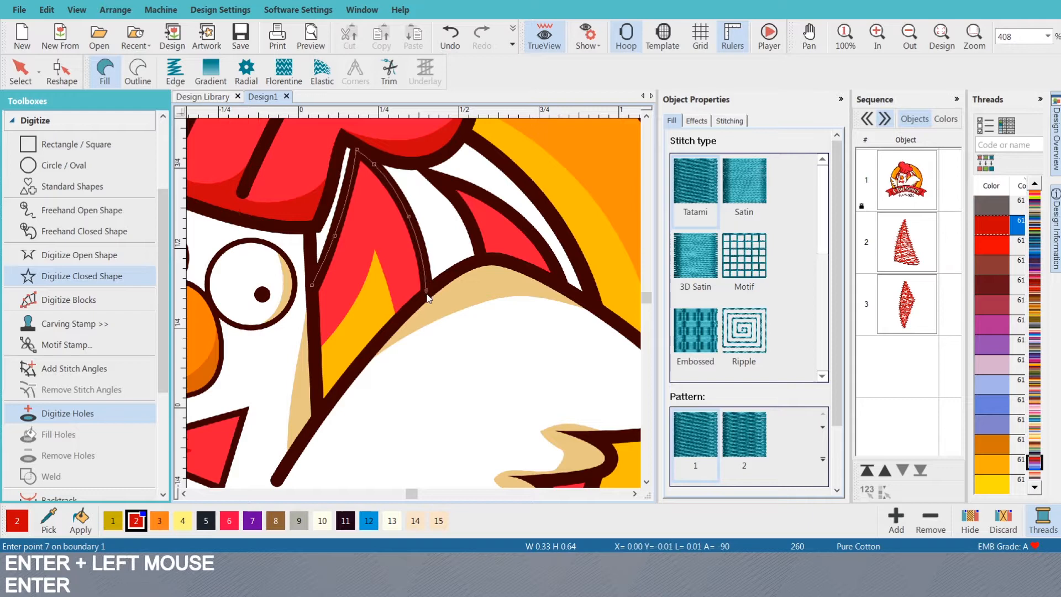
{"action": "left_click", "coordinate": [395, 323]}
{"action": "left_click", "coordinate": [376, 266]}
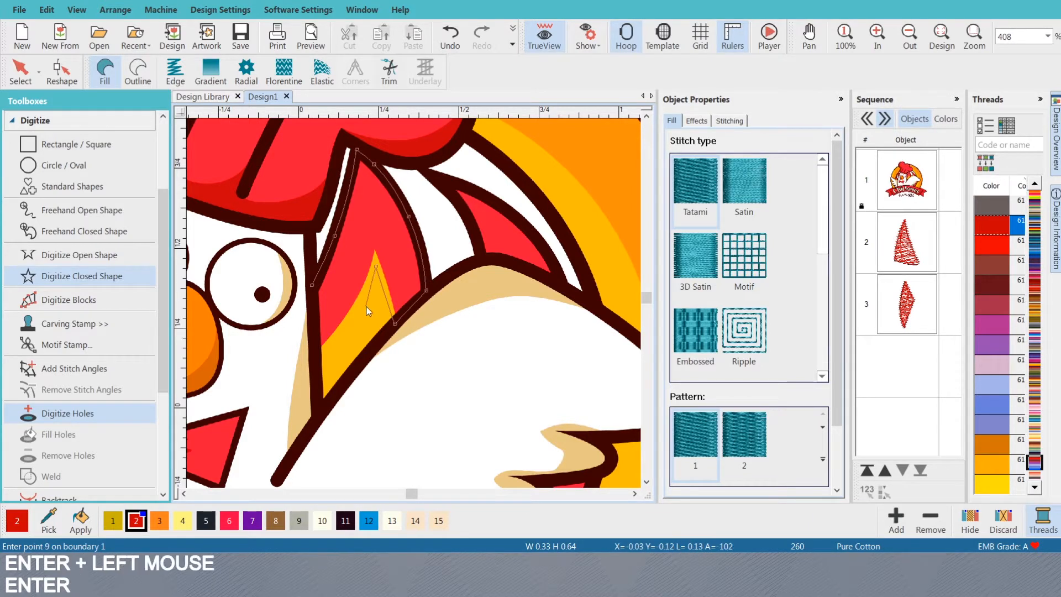
{"action": "right_click", "coordinate": [353, 320]}
{"action": "left_click", "coordinate": [318, 361]}
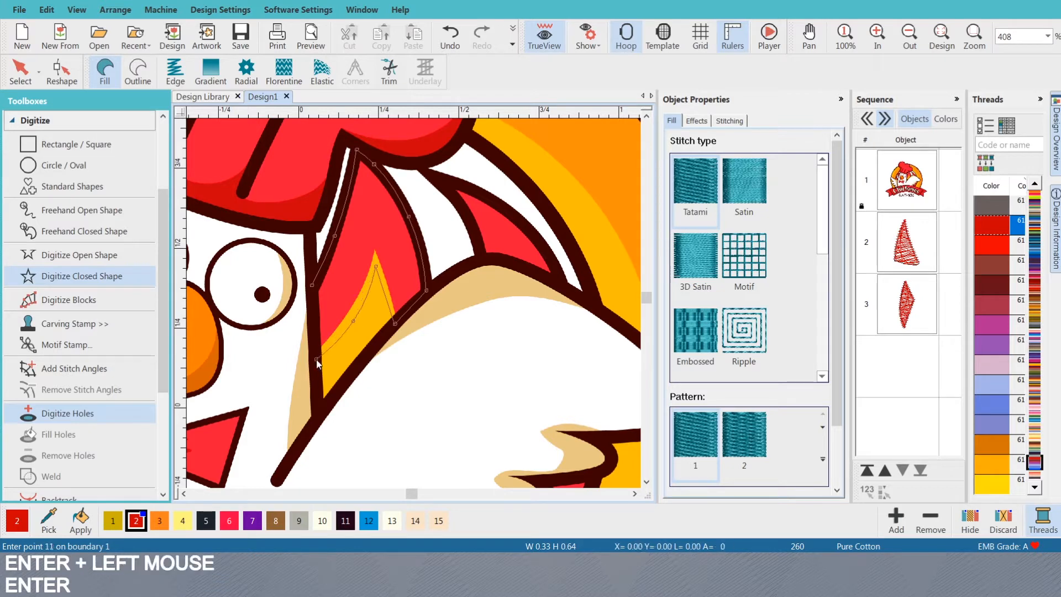
{"action": "key", "text": "Return"}
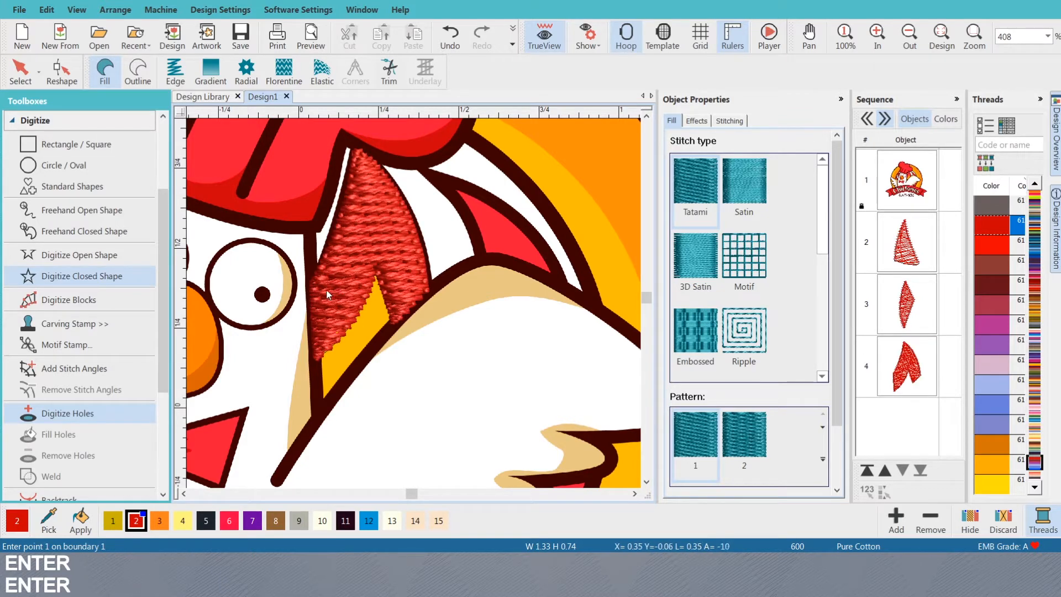
- Digitize a closed Tatami shape in red color 2 around the smaller curved red feather above the chicken's right-hand wing
{"action": "left_click", "coordinate": [447, 181]}
{"action": "right_click", "coordinate": [522, 225]}
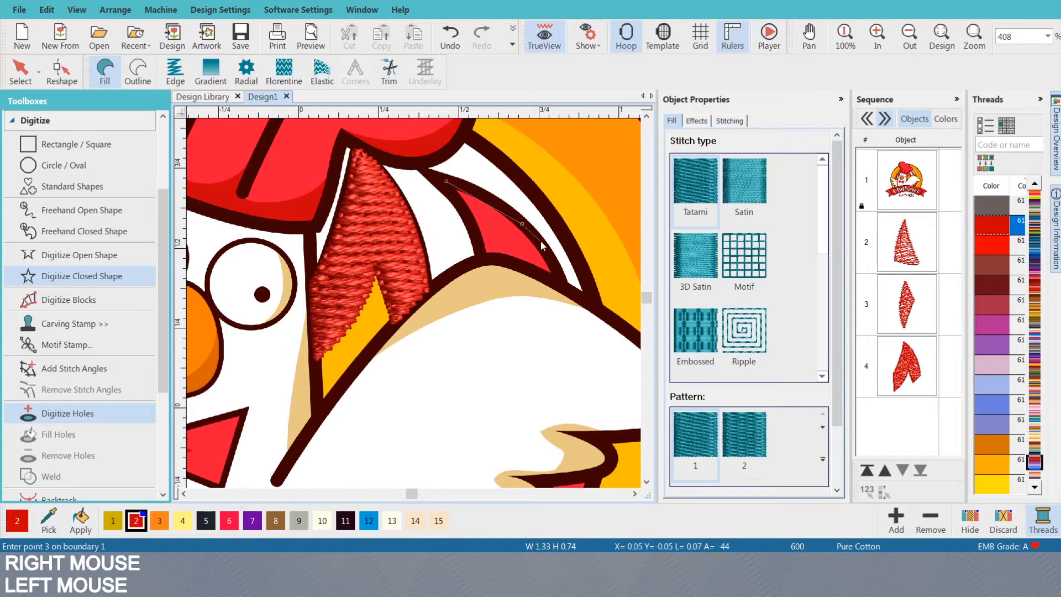
{"action": "left_click", "coordinate": [561, 288]}
{"action": "right_click", "coordinate": [521, 267]}
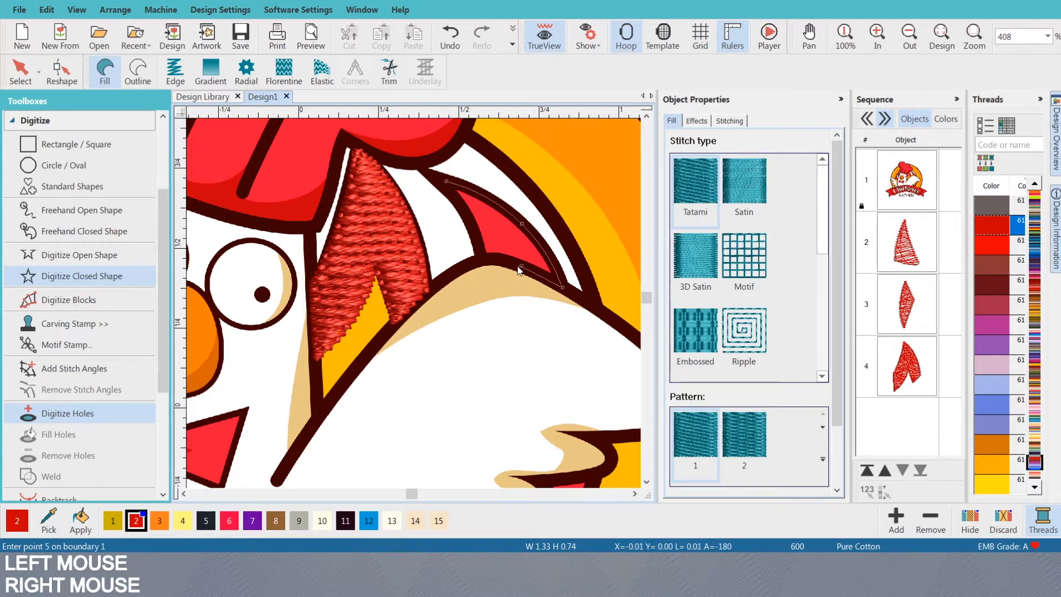
{"action": "left_click", "coordinate": [485, 257]}
{"action": "left_click", "coordinate": [478, 248]}
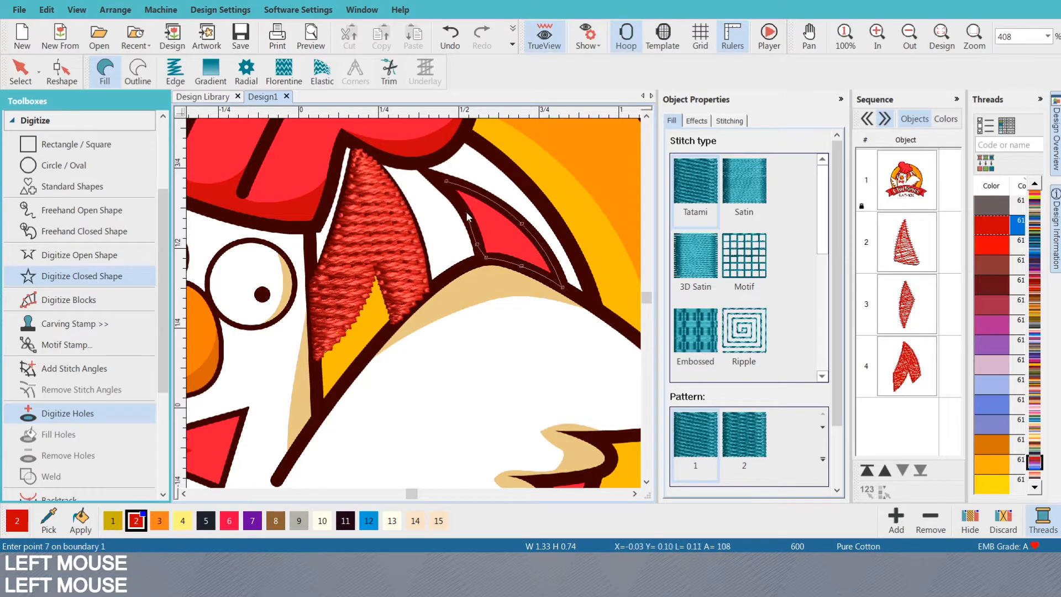
{"action": "right_click", "coordinate": [446, 207]}
{"action": "key", "text": "Return"}
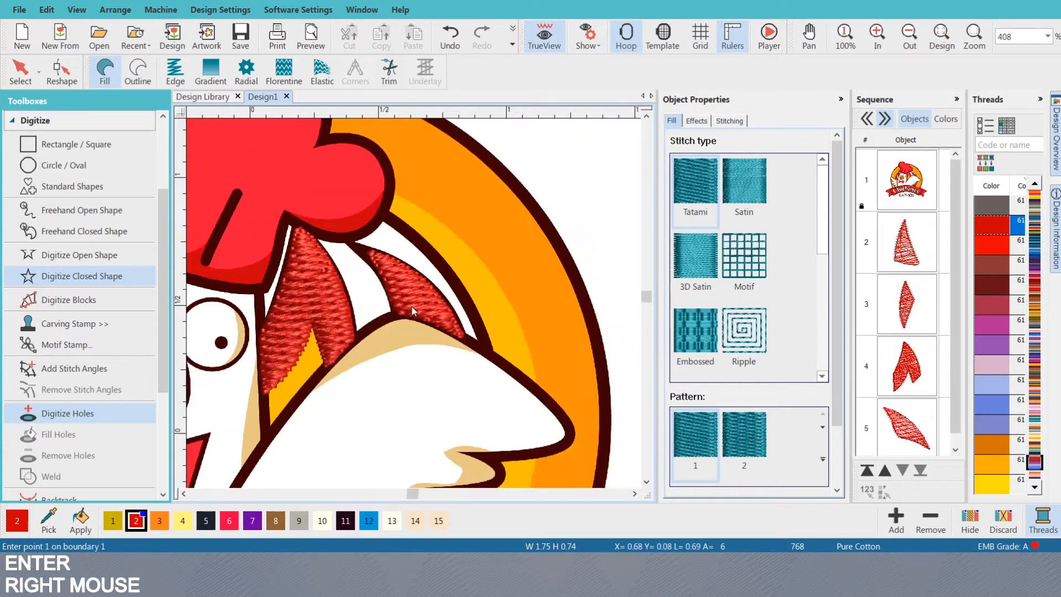
- Start a closed-shape boundary along the dark upper edge of the red area under the right-hand wing's feather tips
{"action": "scroll", "coordinate": [412, 310], "scroll_direction": "down", "scroll_amount": 3}
{"action": "scroll", "coordinate": [471, 402], "scroll_direction": "up", "scroll_amount": 5}
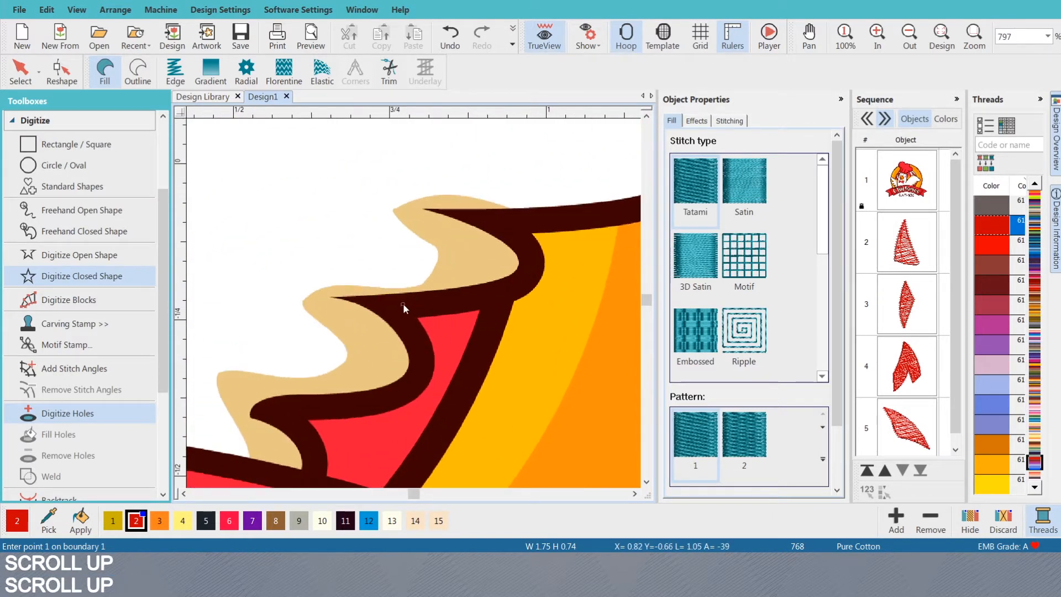
{"action": "left_click", "coordinate": [403, 303]}
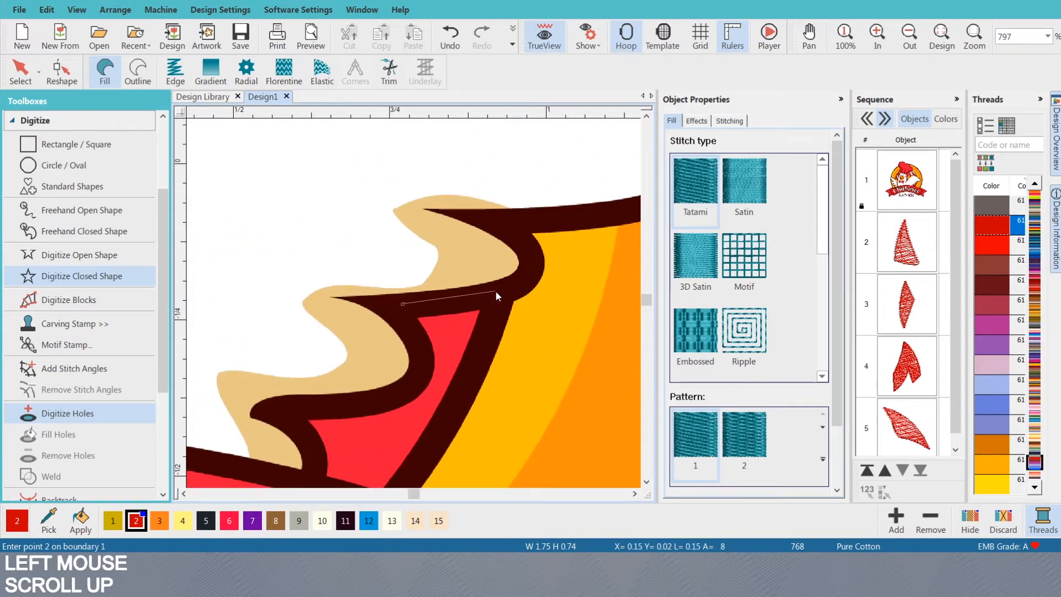
{"action": "left_click", "coordinate": [500, 293]}
{"action": "right_click", "coordinate": [452, 412]}
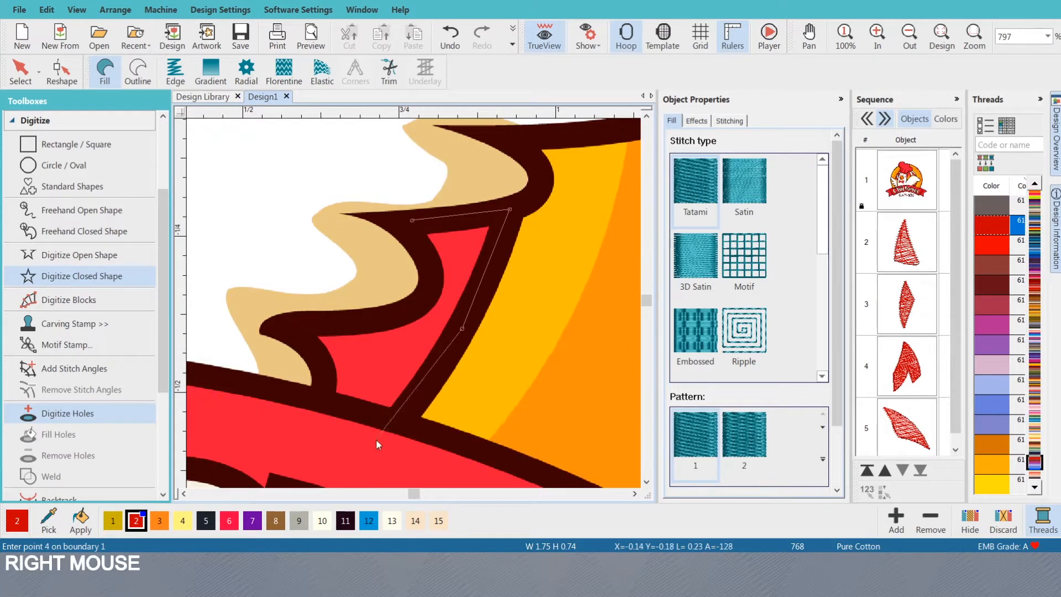
{"action": "left_click", "coordinate": [396, 422]}
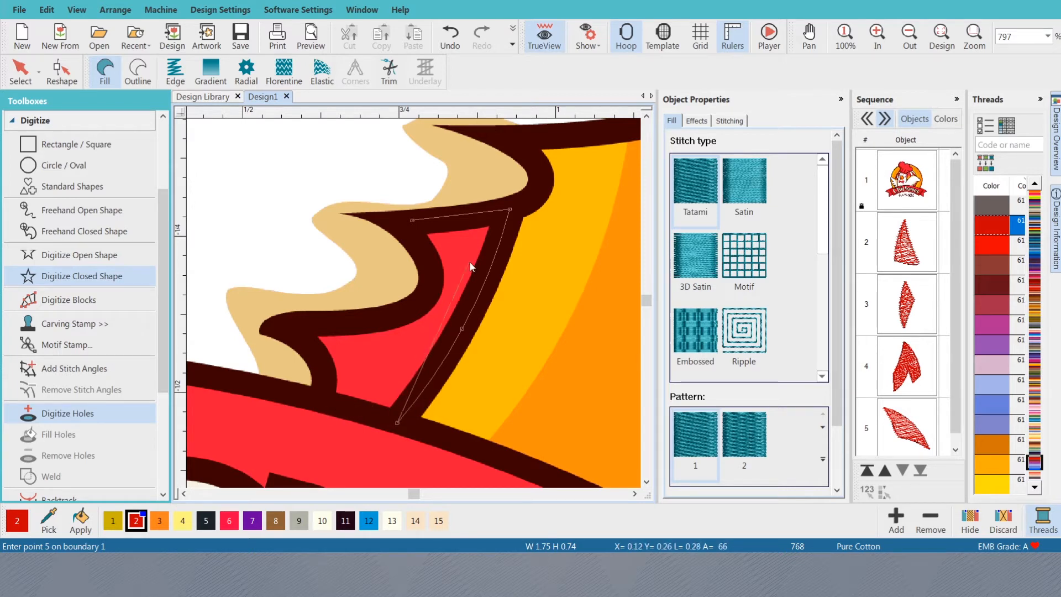
{"action": "key", "text": "BackSpace"}
{"action": "key", "text": "BackSpace"}
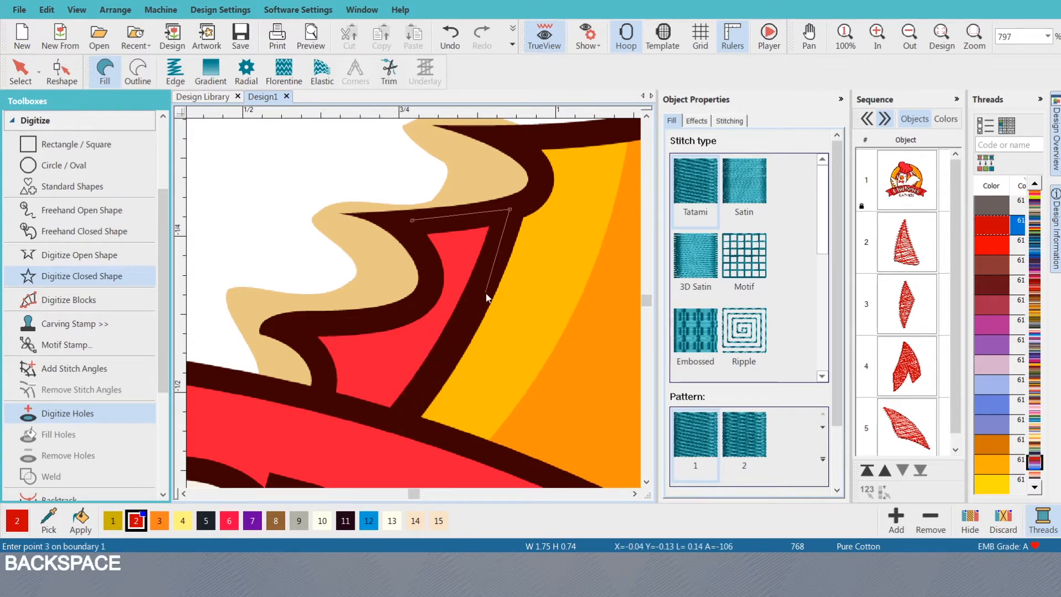
{"action": "left_click", "coordinate": [394, 426]}
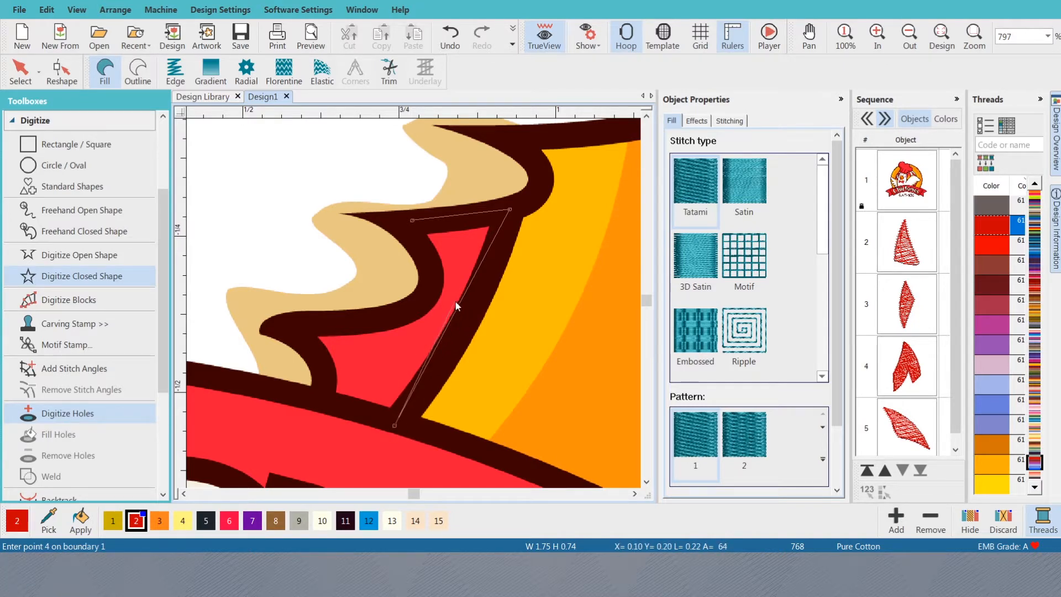
{"action": "key", "text": "BackSpace"}
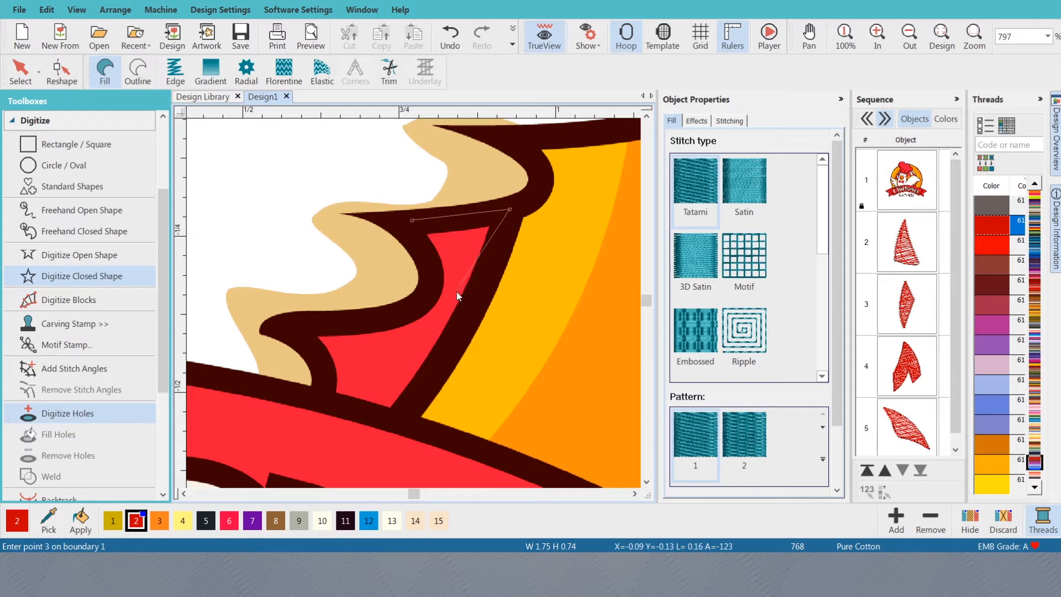
{"action": "right_click", "coordinate": [501, 247]}
{"action": "right_click", "coordinate": [477, 316]}
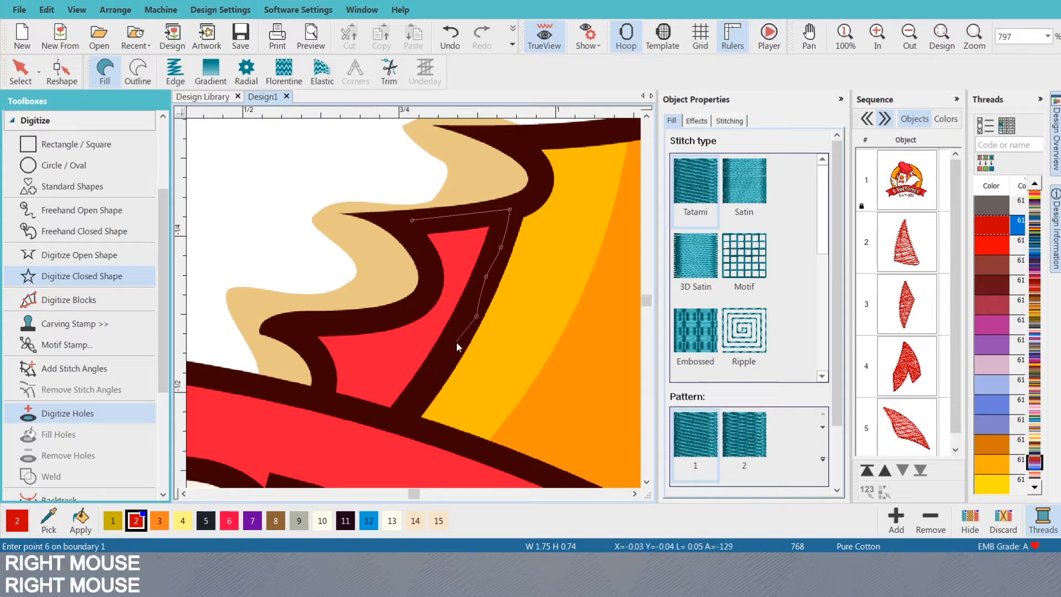
{"action": "right_click", "coordinate": [427, 382]}
{"action": "right_click", "coordinate": [405, 405]}
{"action": "left_click", "coordinate": [386, 417]}
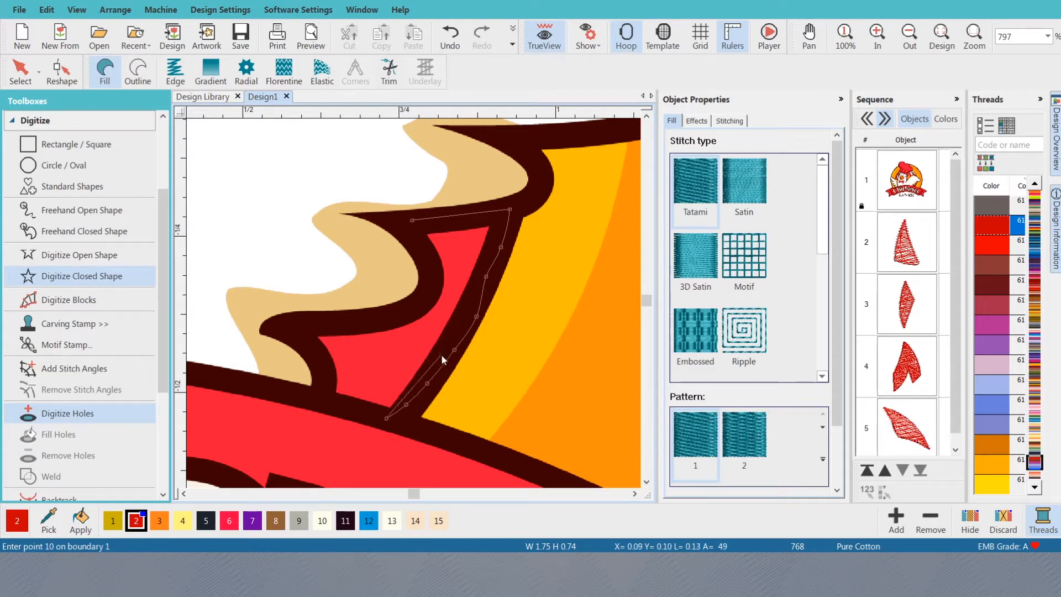
{"action": "key", "text": "BackSpace"}
{"action": "key", "text": "BackSpace"}
{"action": "key", "text": "BackSpace"}
{"action": "key", "text": "BackSpace"}
{"action": "key", "text": "BackSpace"}
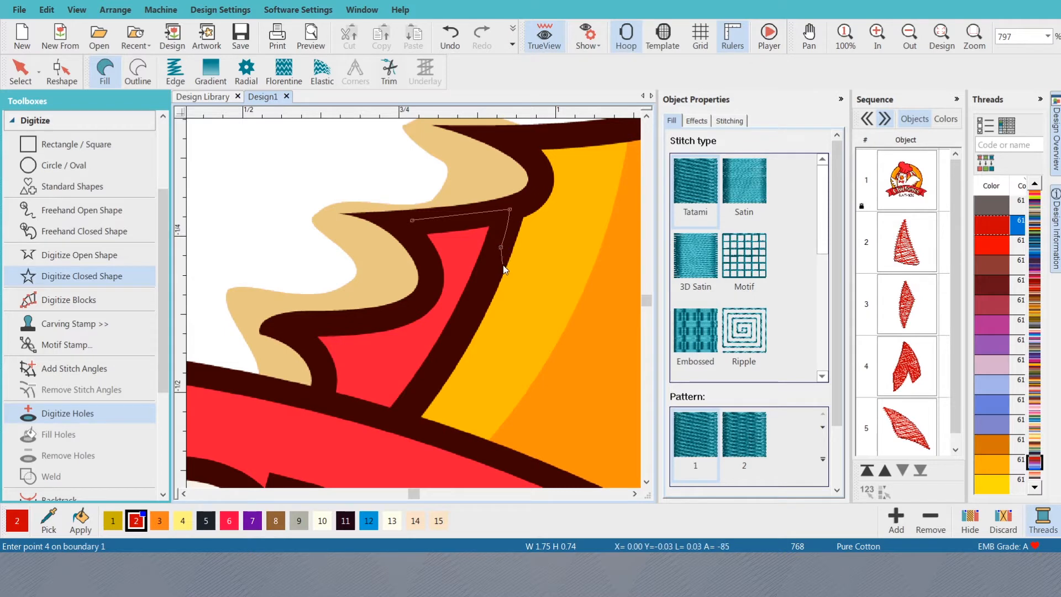
{"action": "key", "text": "BackSpace"}
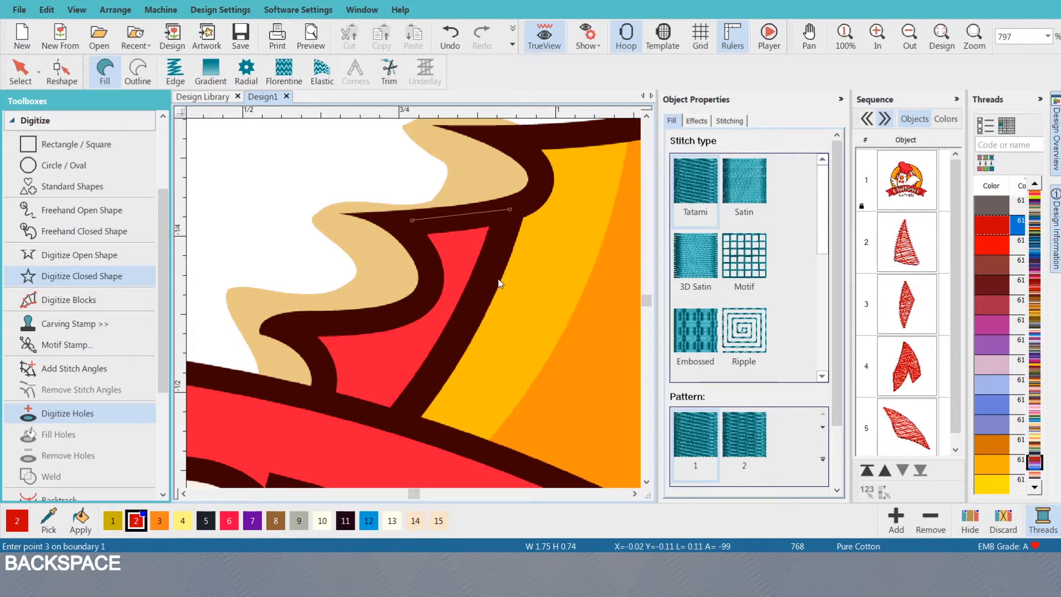
- Trace the rest of the red area under the right-hand wing's feather tips and complete it as a closed Tatami shape in red color 2
{"action": "right_click", "coordinate": [467, 320]}
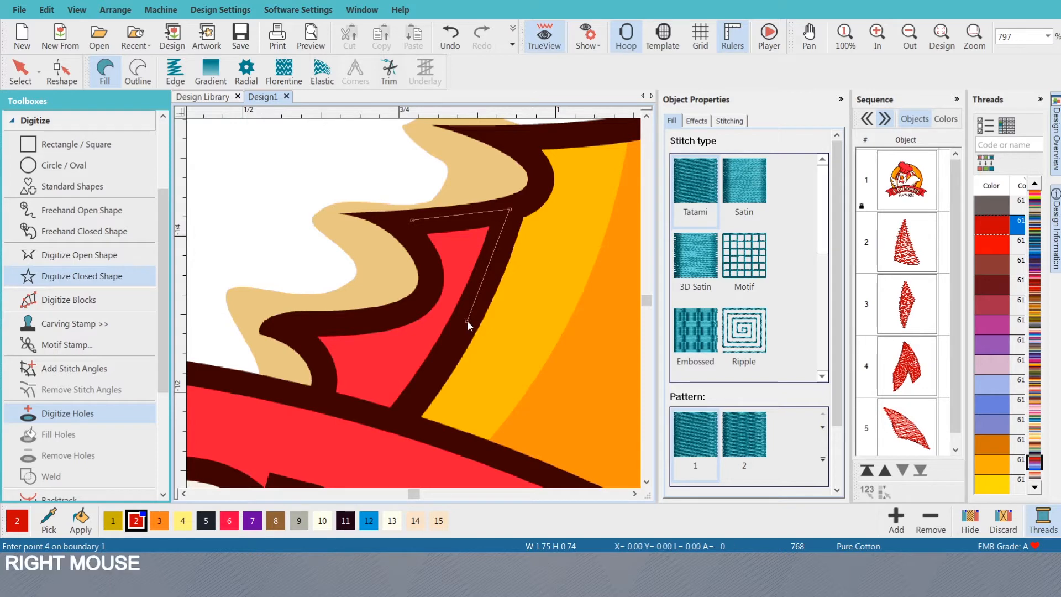
{"action": "left_click", "coordinate": [396, 421]}
{"action": "left_click", "coordinate": [319, 397]}
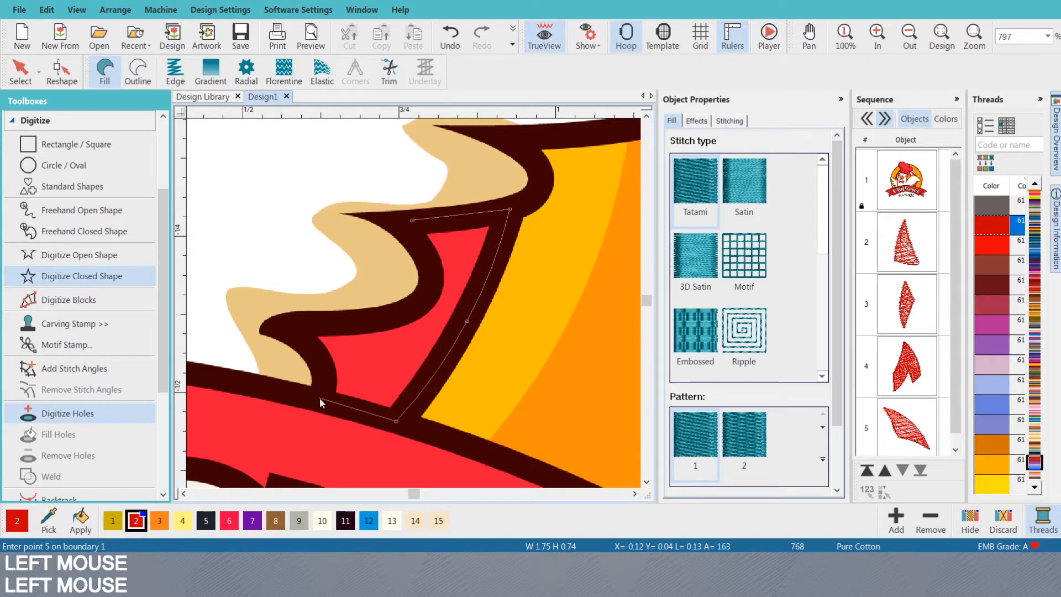
{"action": "right_click", "coordinate": [324, 366]}
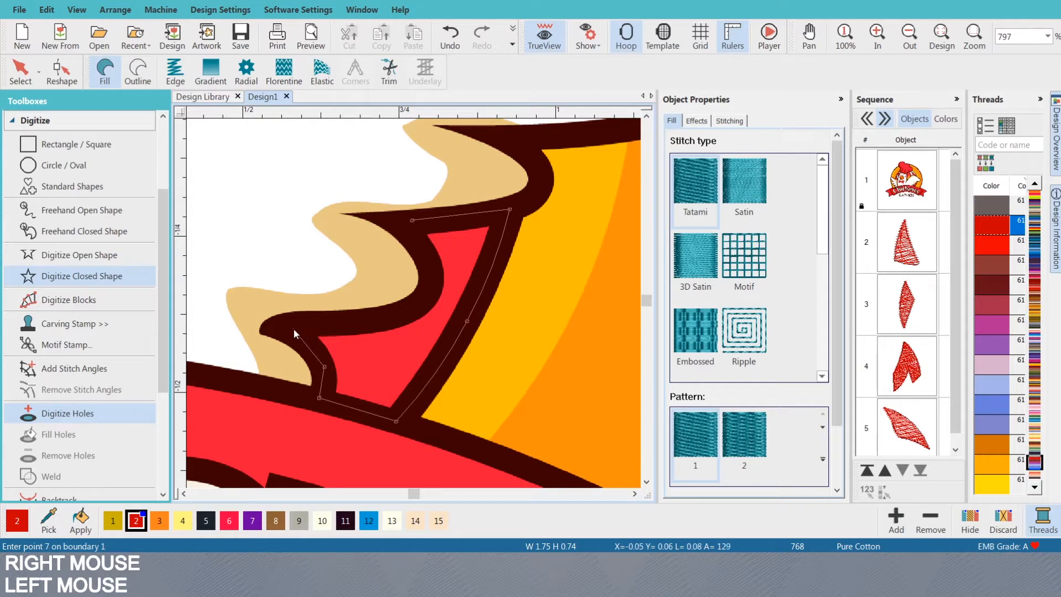
{"action": "left_click", "coordinate": [304, 338]}
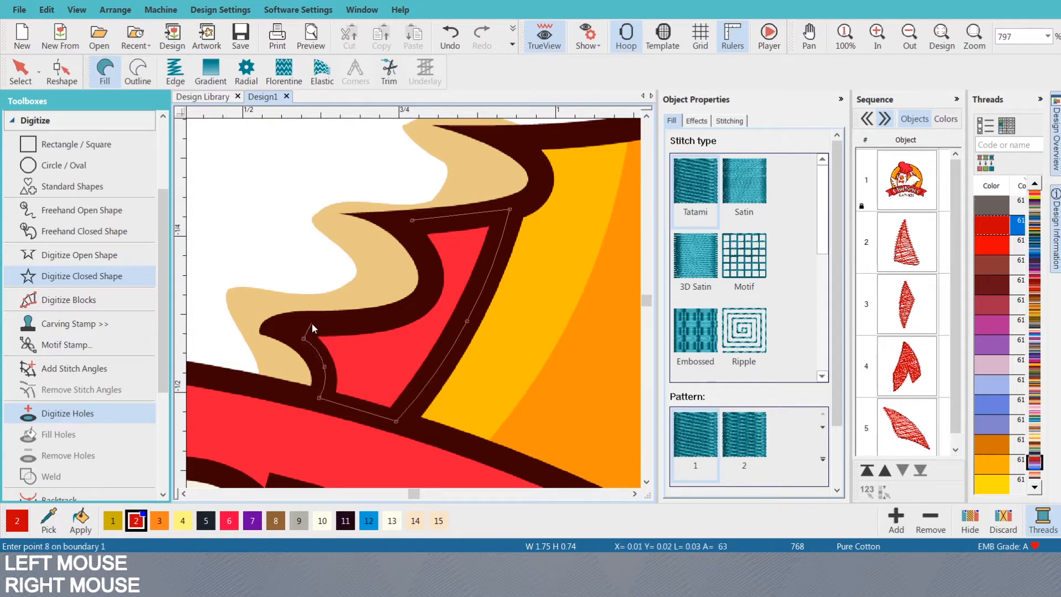
{"action": "left_click", "coordinate": [311, 323]}
{"action": "right_click", "coordinate": [390, 317]}
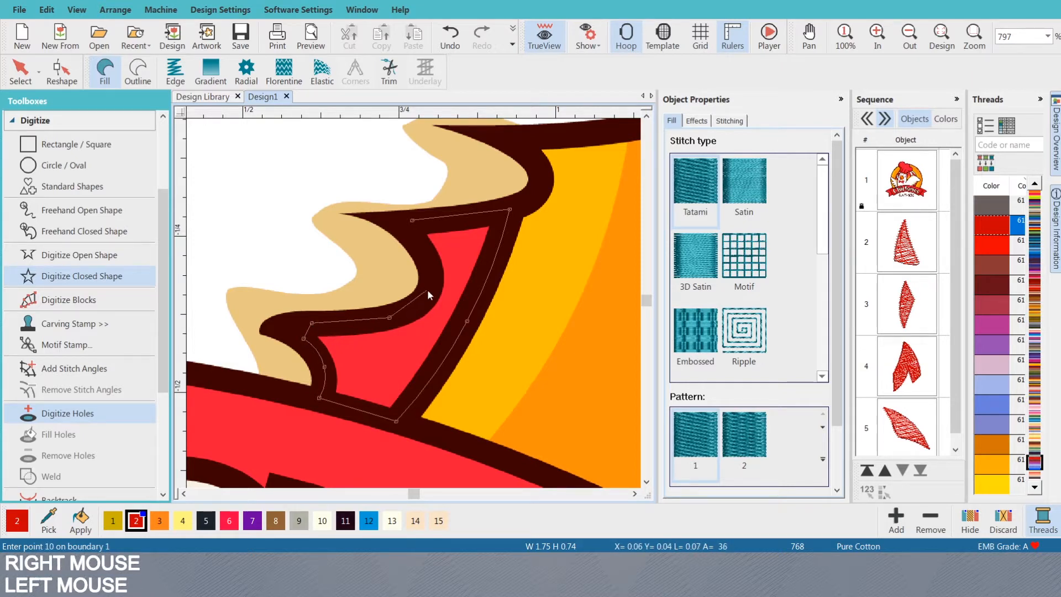
{"action": "right_click", "coordinate": [423, 252]}
{"action": "key", "text": "Return"}
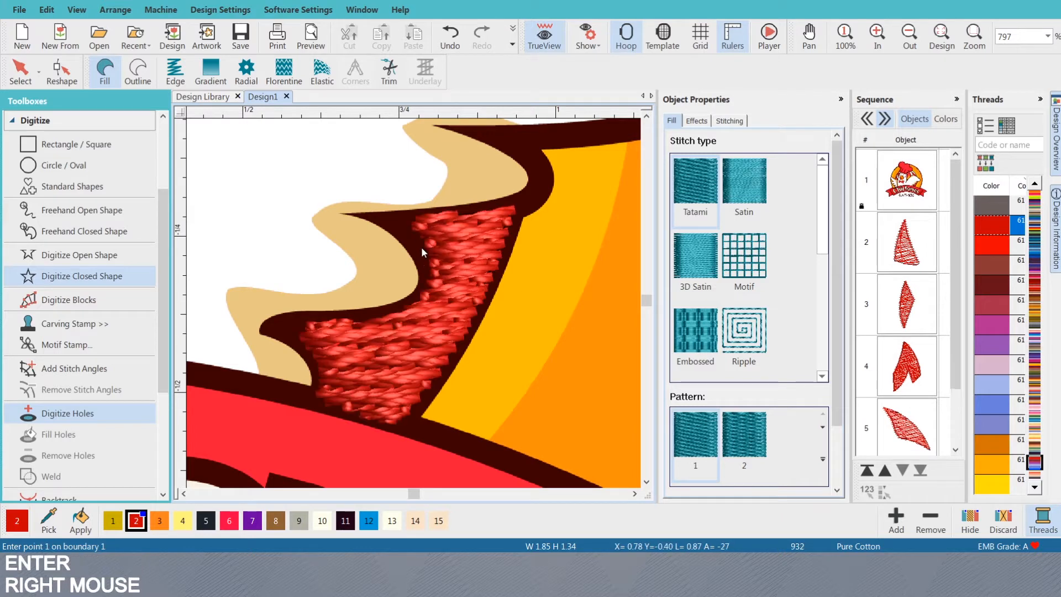
- Reshape the new red shape under the wing, adding a node near its upper-left corner and curving that edge into the dark outline
{"action": "key", "text": "s"}
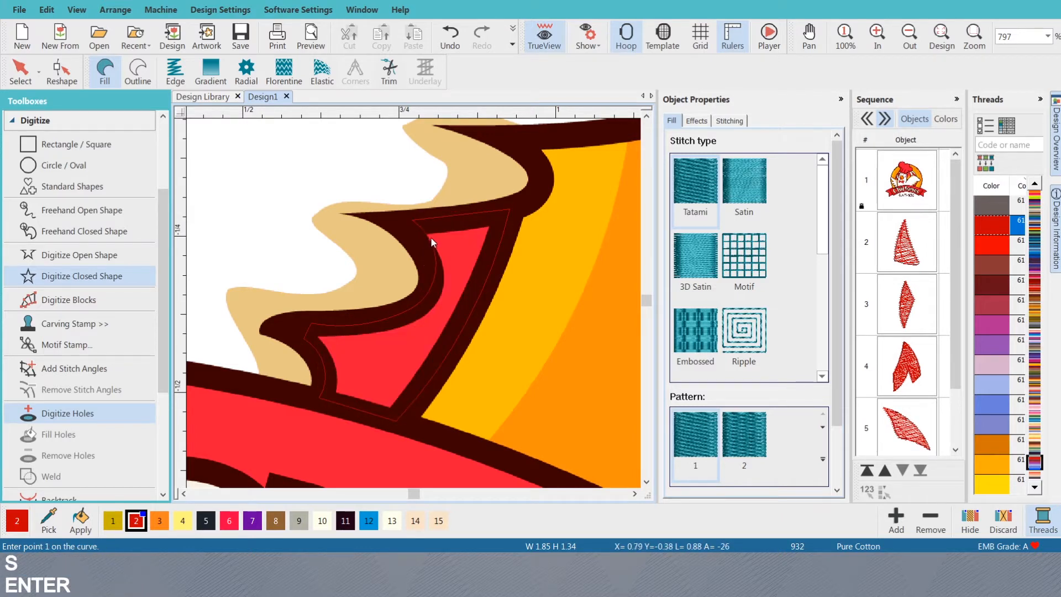
{"action": "key", "text": "h"}
{"action": "scroll", "coordinate": [423, 271], "scroll_direction": "up", "scroll_amount": 2}
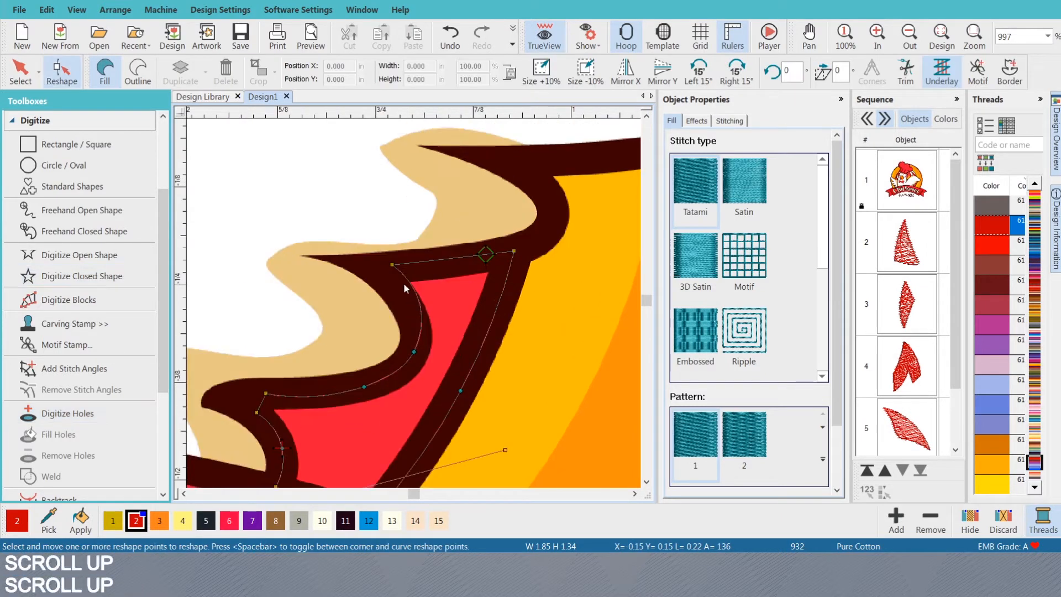
{"action": "left_click", "coordinate": [407, 279]}
{"action": "left_click", "coordinate": [407, 279]}
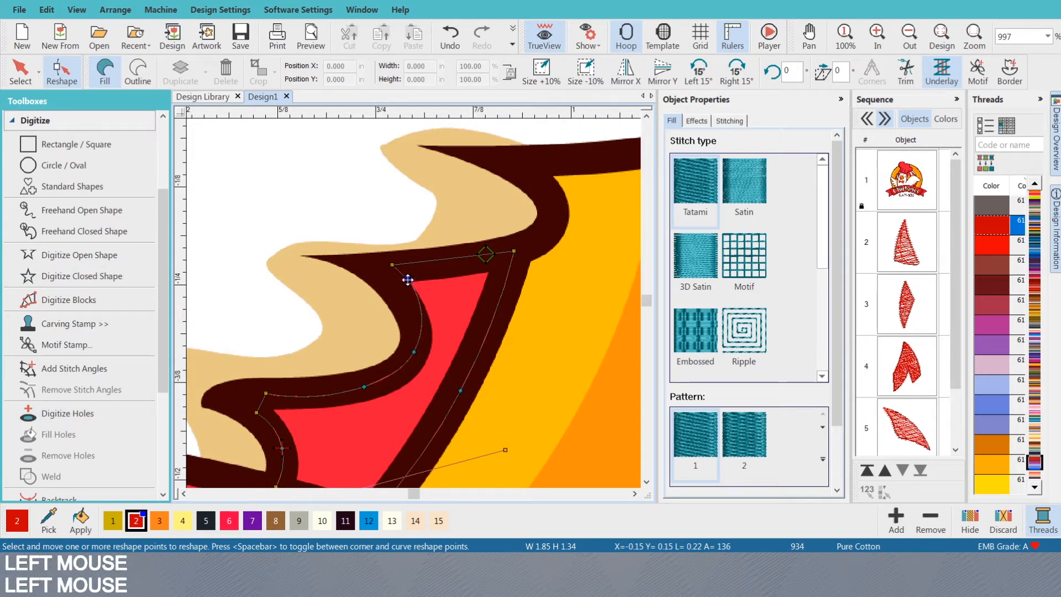
{"action": "left_click_drag", "start_coordinate": [407, 279], "coordinate": [396, 286]}
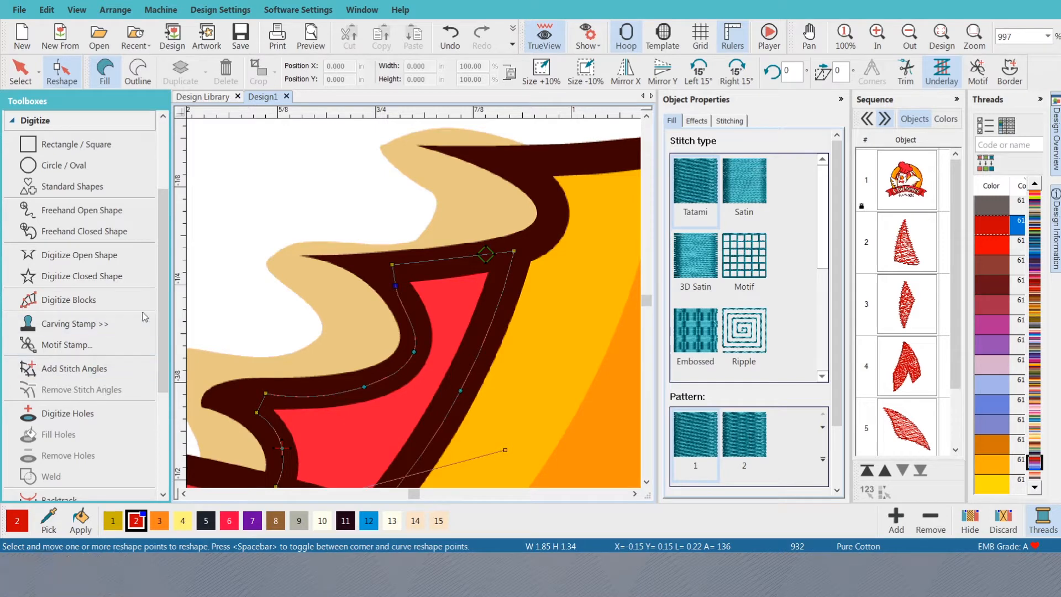
{"action": "left_click_drag", "start_coordinate": [164, 310], "coordinate": [177, 266]}
{"action": "left_click", "coordinate": [61, 188]}
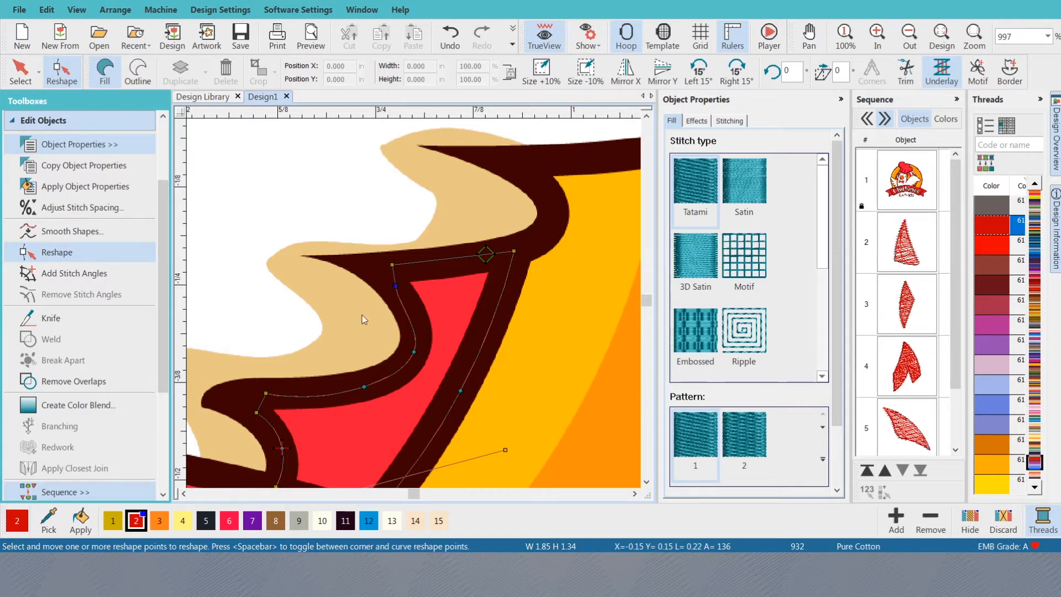
- Finish reshaping and start digitizing an open shape with the Single Run outline stitch
{"action": "scroll", "coordinate": [413, 309], "scroll_direction": "down", "scroll_amount": 1}
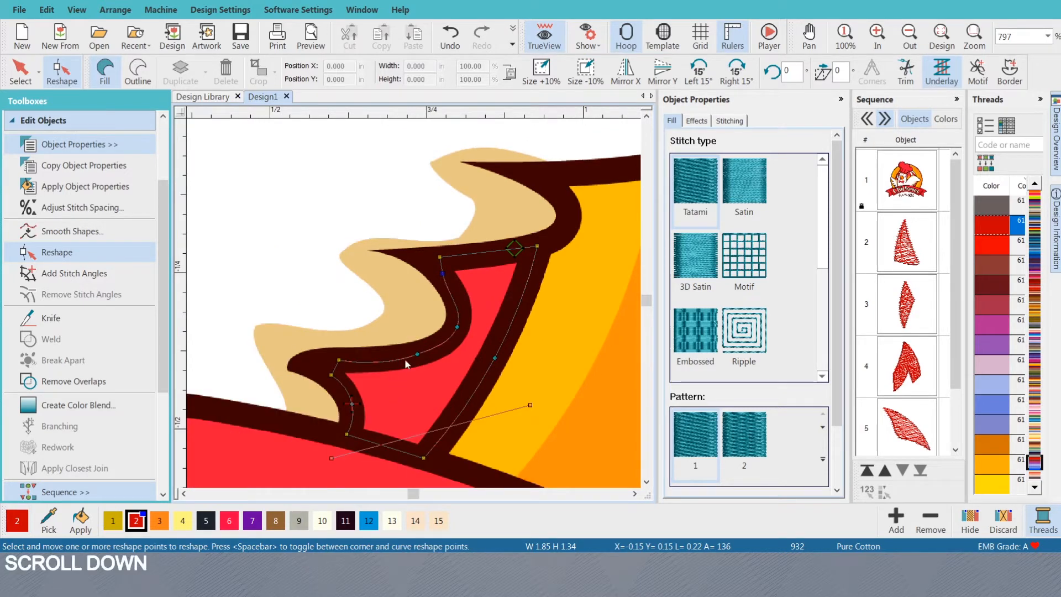
{"action": "key", "text": "shift"}
{"action": "key", "text": "shift"}
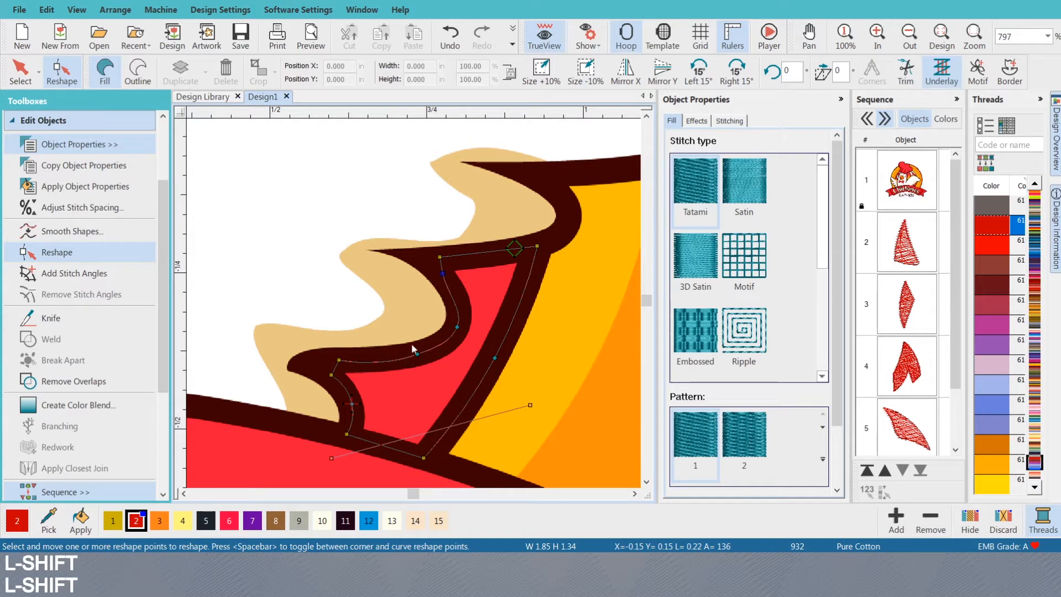
{"action": "key", "text": "shift+n"}
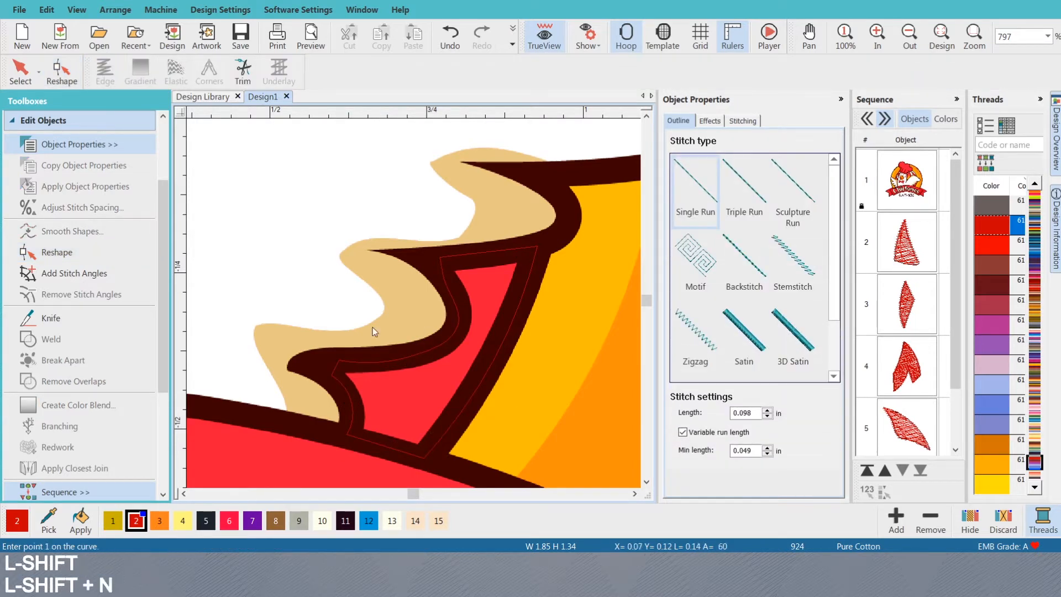
{"action": "left_click", "coordinate": [42, 126]}
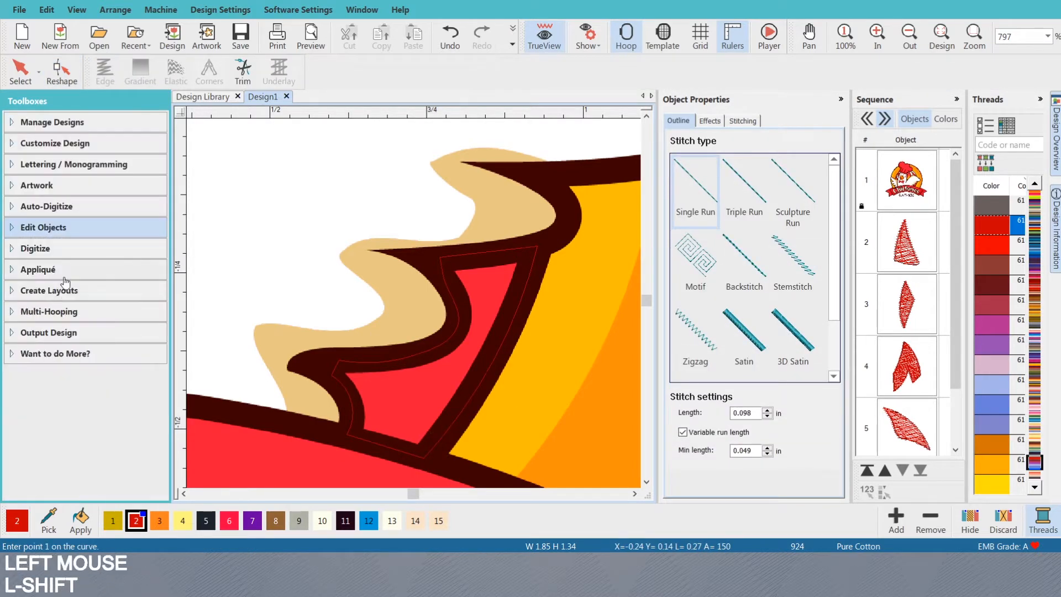
{"action": "left_click", "coordinate": [45, 246]}
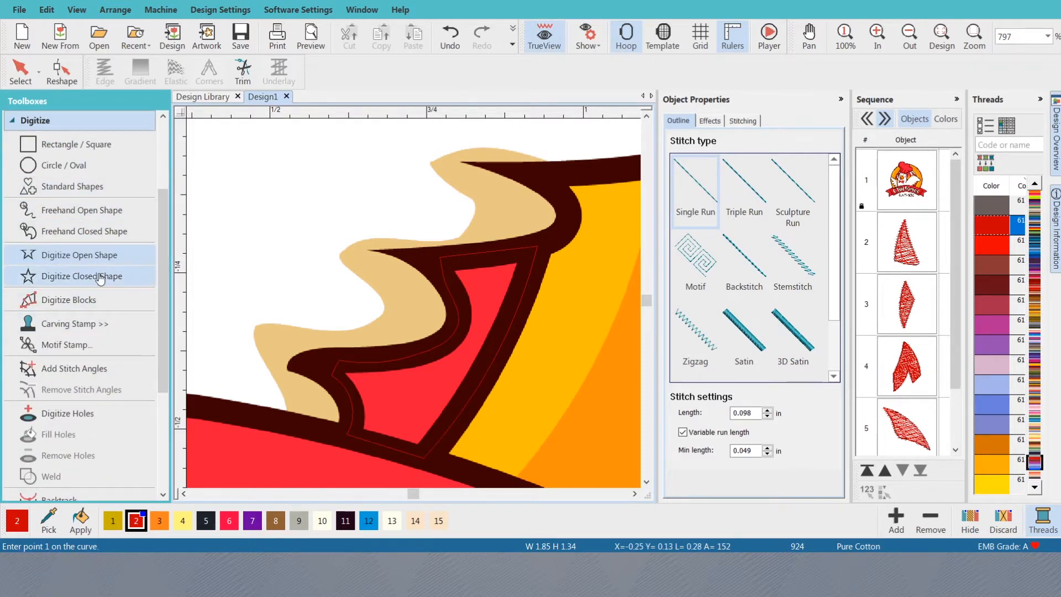
- Examine the gaps between the stitched red shapes with and without the artwork, and check the design's trims in Design Information
{"action": "scroll", "coordinate": [406, 299], "scroll_direction": "down", "scroll_amount": 2}
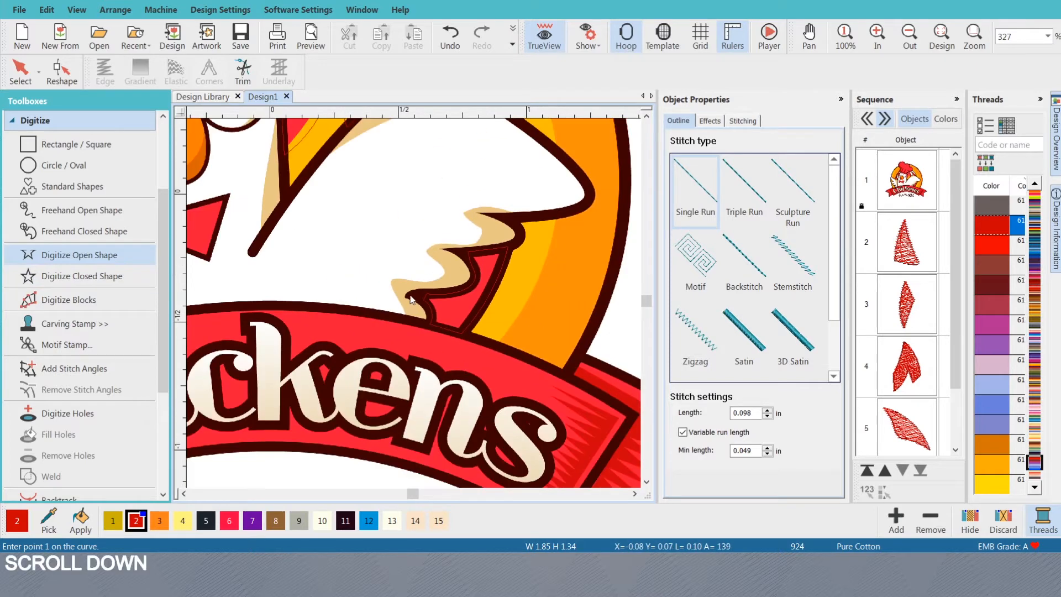
{"action": "scroll", "coordinate": [334, 283], "scroll_direction": "down", "scroll_amount": 1}
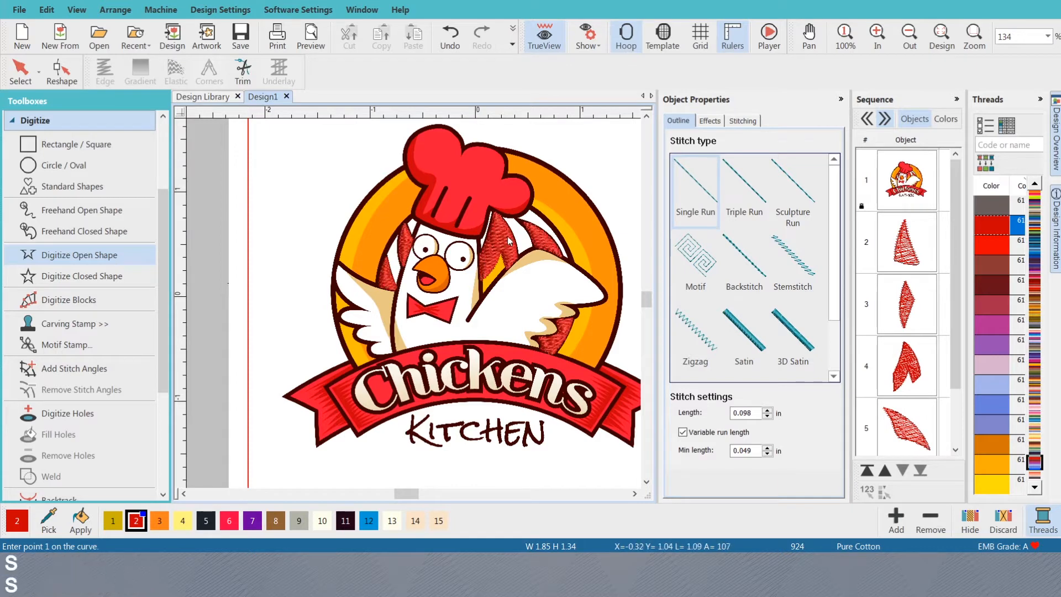
{"action": "scroll", "coordinate": [479, 286], "scroll_direction": "up", "scroll_amount": 2}
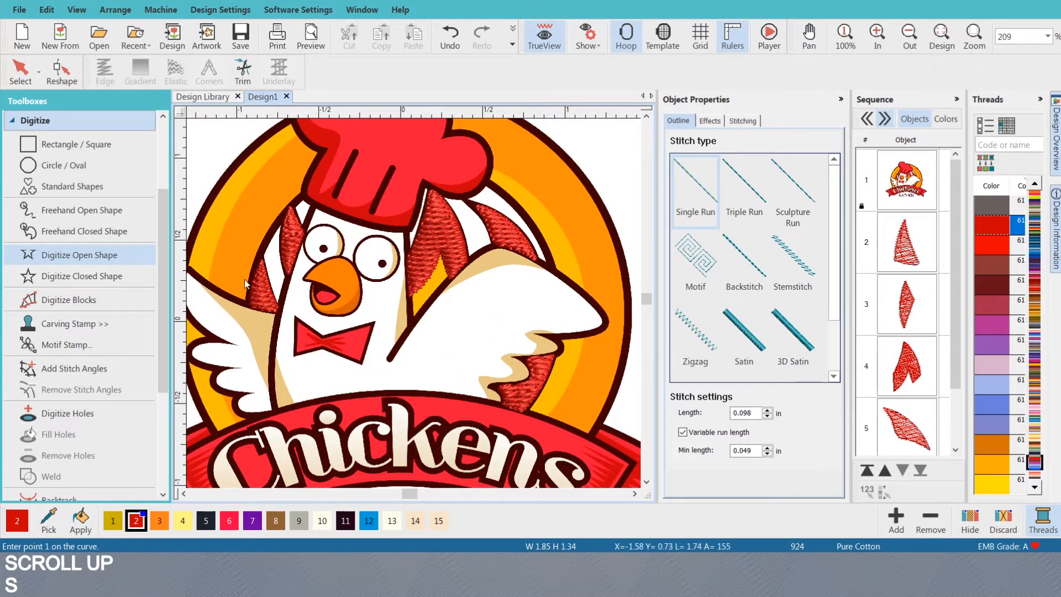
{"action": "scroll", "coordinate": [283, 315], "scroll_direction": "up", "scroll_amount": 2}
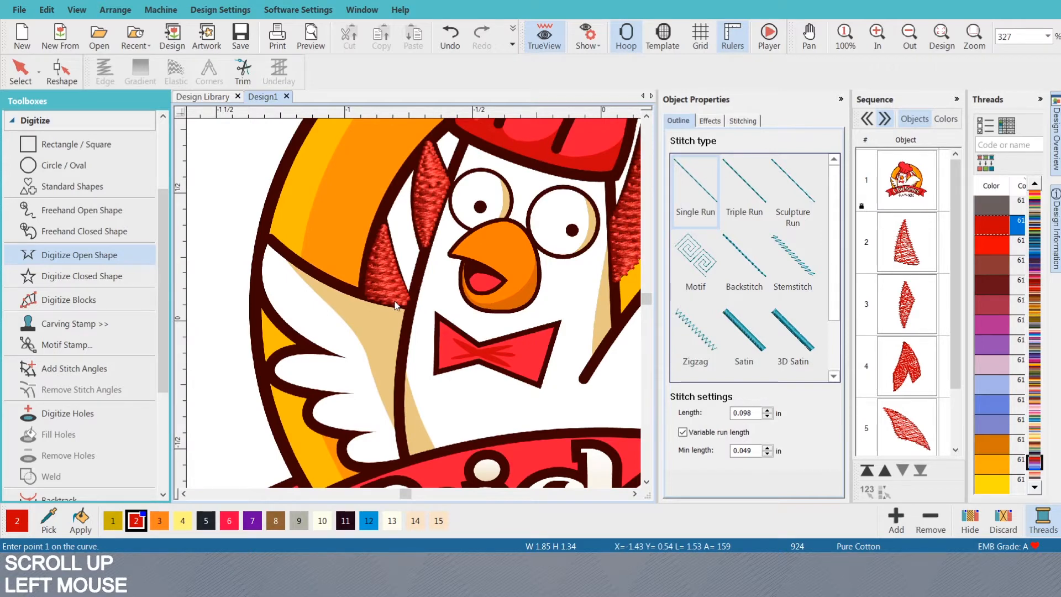
{"action": "scroll", "coordinate": [395, 305], "scroll_direction": "down", "scroll_amount": 4}
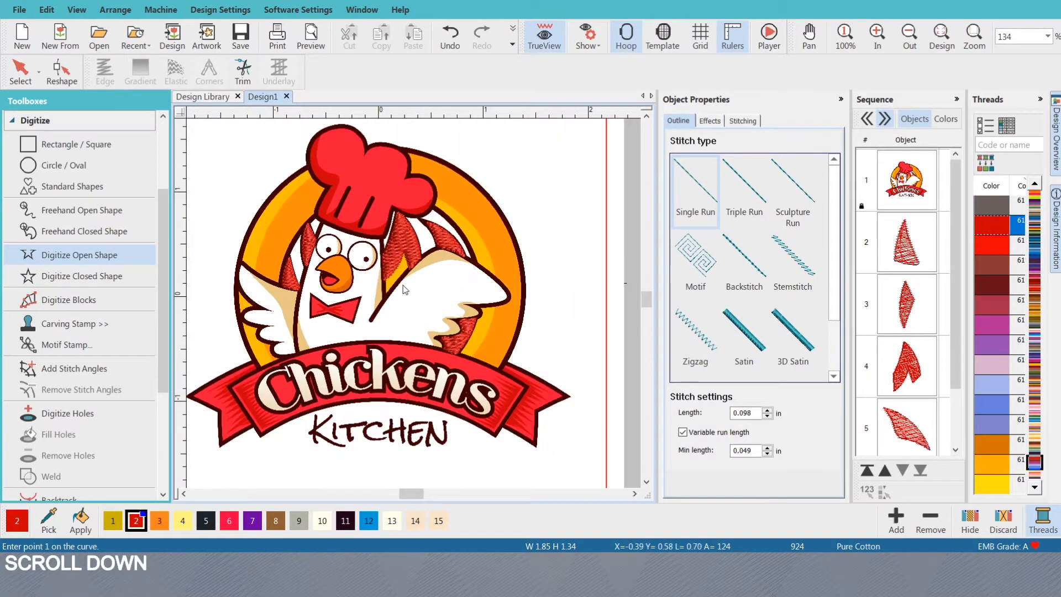
{"action": "key", "text": "d"}
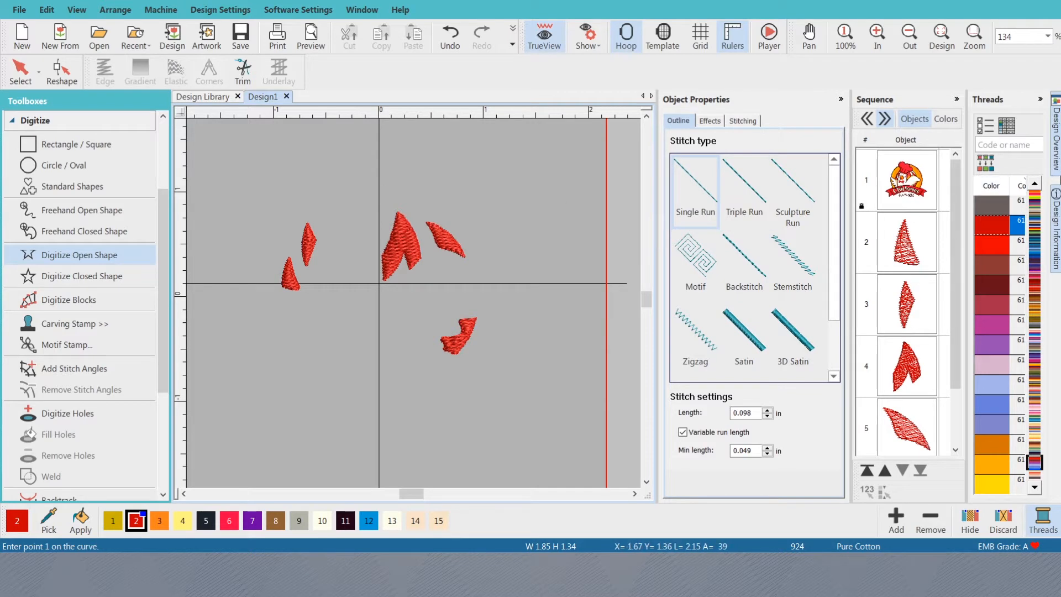
{"action": "left_click", "coordinate": [1056, 205]}
{"action": "left_click", "coordinate": [896, 122]}
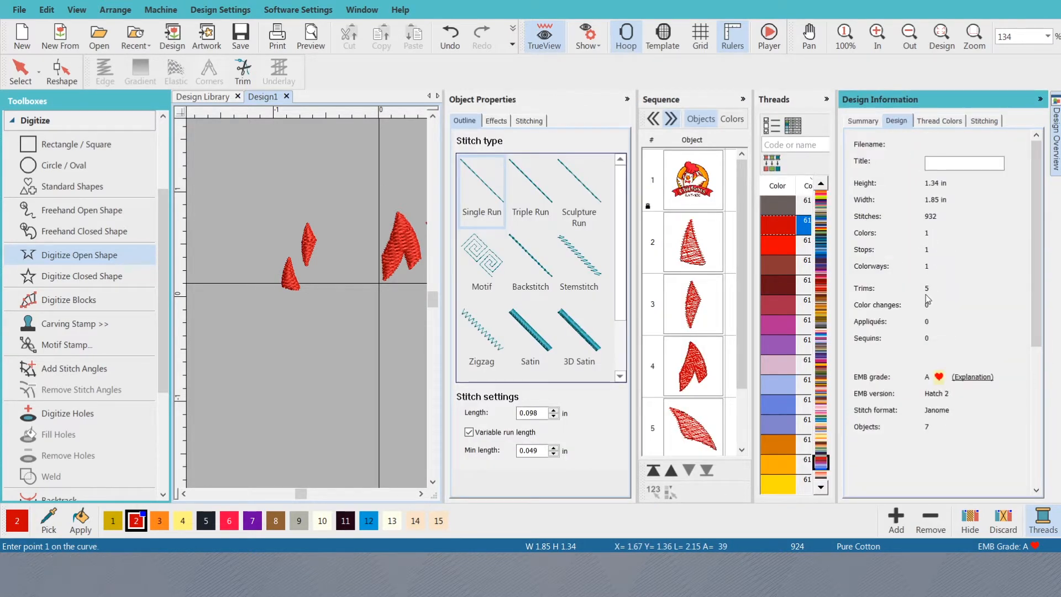
{"action": "left_click", "coordinate": [1040, 99]}
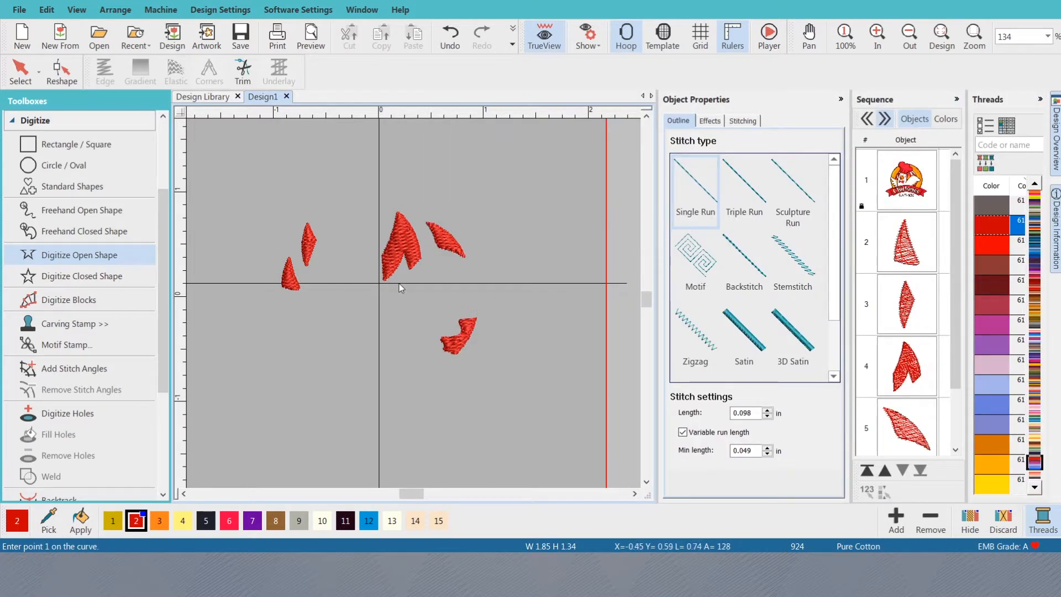
{"action": "key", "text": "s"}
{"action": "key", "text": "s"}
{"action": "key", "text": "d"}
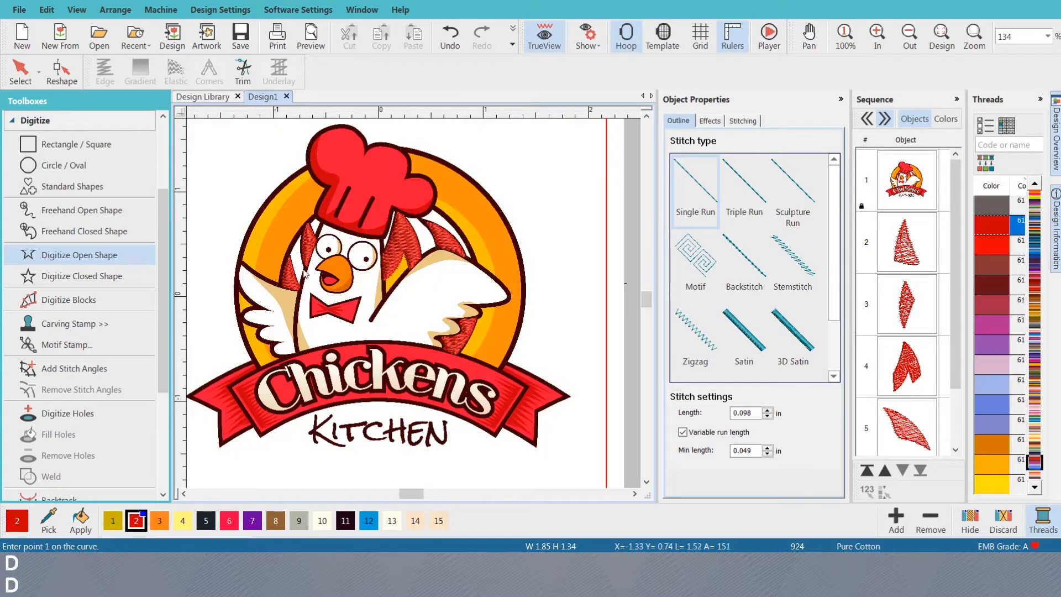
- Digitize a red Single Run travel line from the base of the lower-left feather, over the white body, up into the feather beside the left eye
{"action": "scroll", "coordinate": [292, 292], "scroll_direction": "down", "scroll_amount": 3}
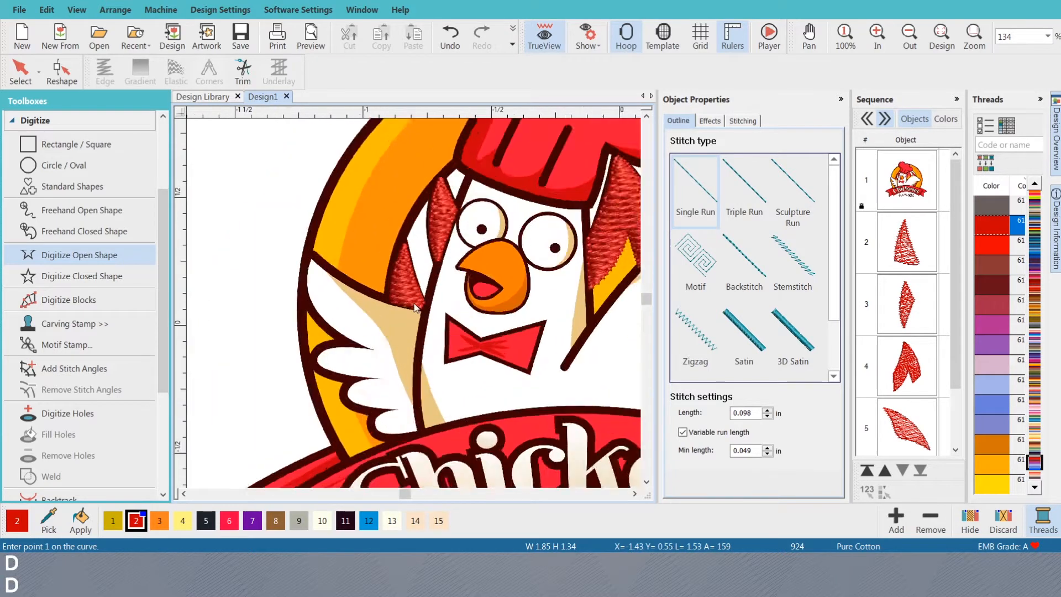
{"action": "scroll", "coordinate": [415, 298], "scroll_direction": "up", "scroll_amount": 1}
{"action": "scroll", "coordinate": [416, 296], "scroll_direction": "down", "scroll_amount": 1}
{"action": "scroll", "coordinate": [416, 296], "scroll_direction": "down", "scroll_amount": 1}
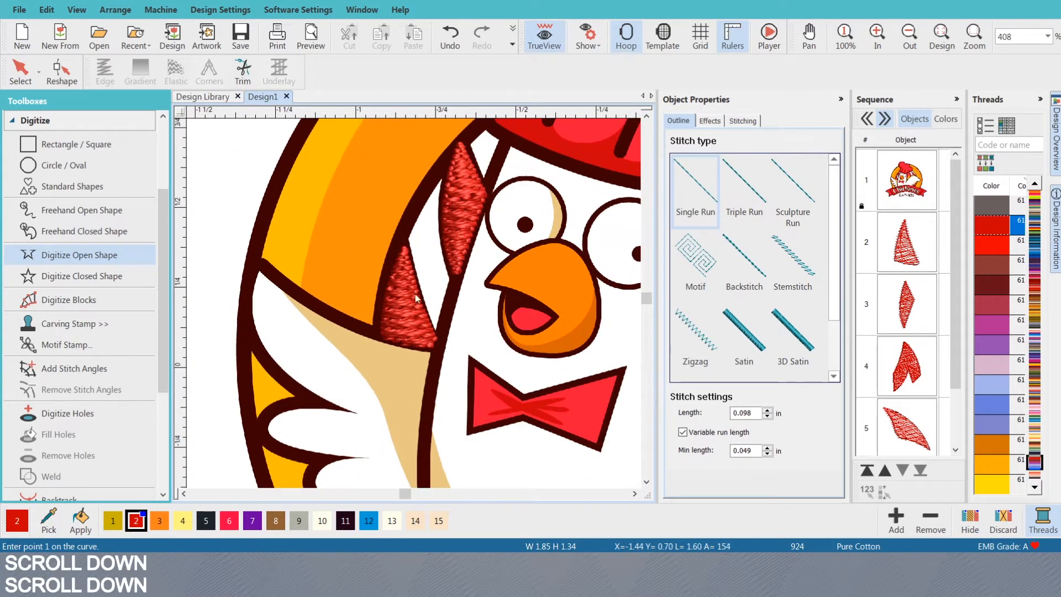
{"action": "left_click", "coordinate": [425, 346]}
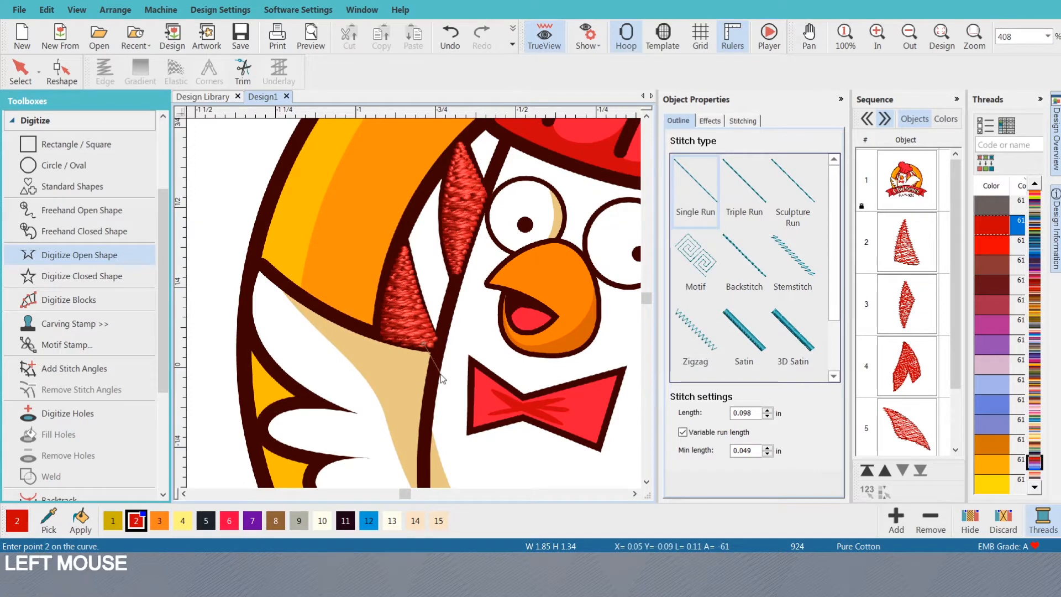
{"action": "left_click", "coordinate": [446, 372]}
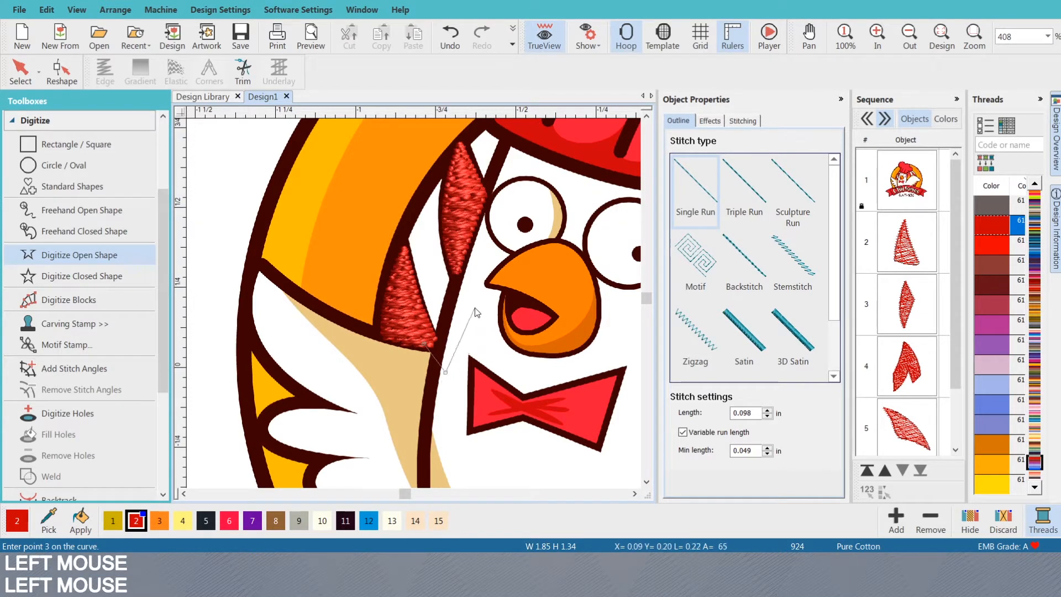
{"action": "left_click", "coordinate": [478, 291]}
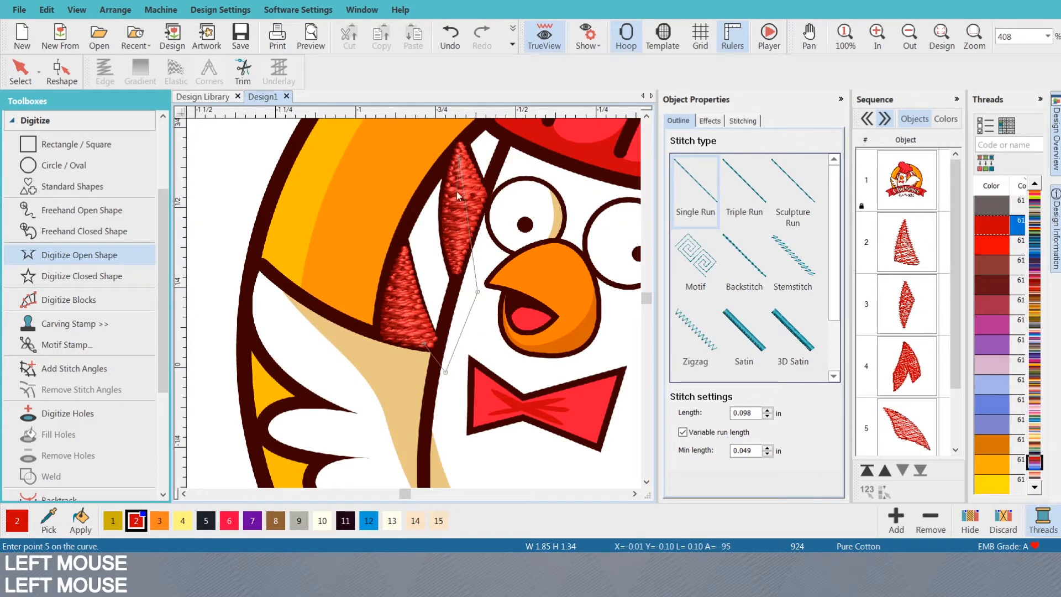
{"action": "key", "text": "Return"}
- Digitize a red Single Run travel line from the feather beside the left eye, across the beak, up into the large feather right of the head
{"action": "scroll", "coordinate": [416, 303], "scroll_direction": "down", "scroll_amount": 3}
{"action": "scroll", "coordinate": [288, 272], "scroll_direction": "up", "scroll_amount": 3}
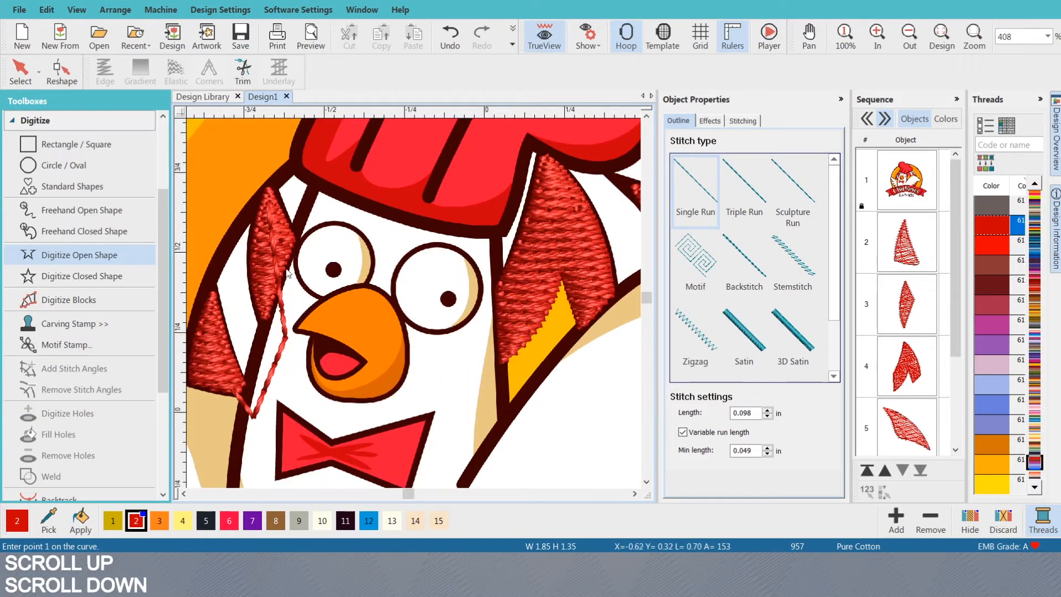
{"action": "left_click", "coordinate": [268, 300]}
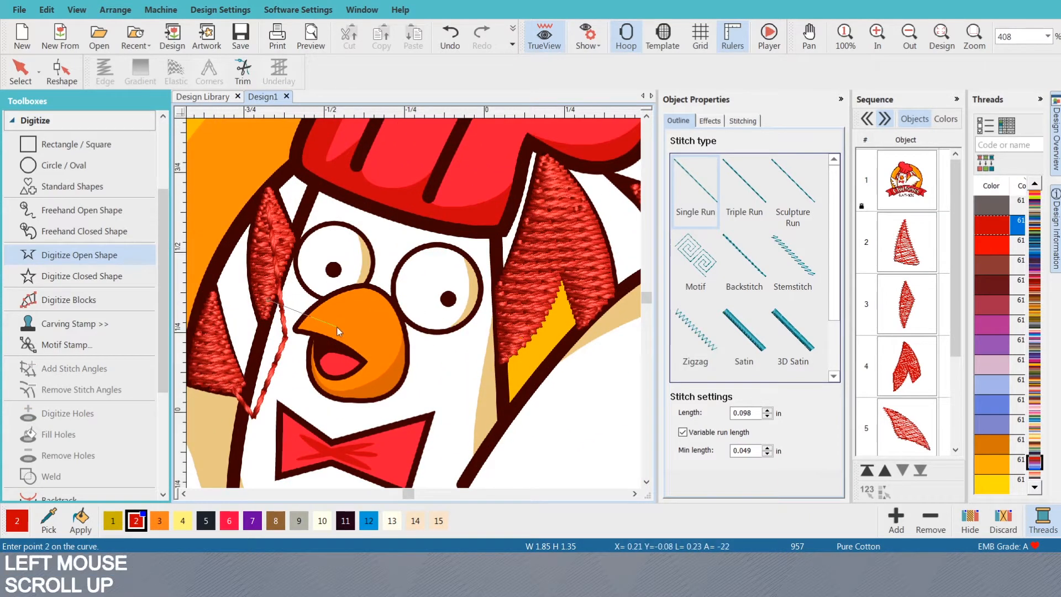
{"action": "left_click", "coordinate": [497, 330]}
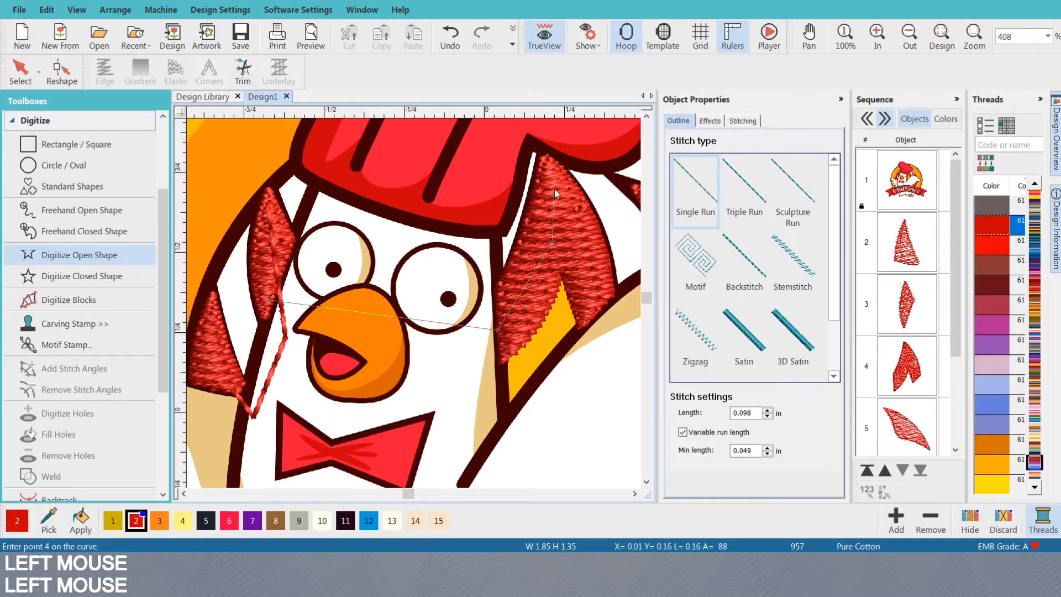
{"action": "key", "text": "Return"}
{"action": "scroll", "coordinate": [573, 230], "scroll_direction": "down", "scroll_amount": 3}
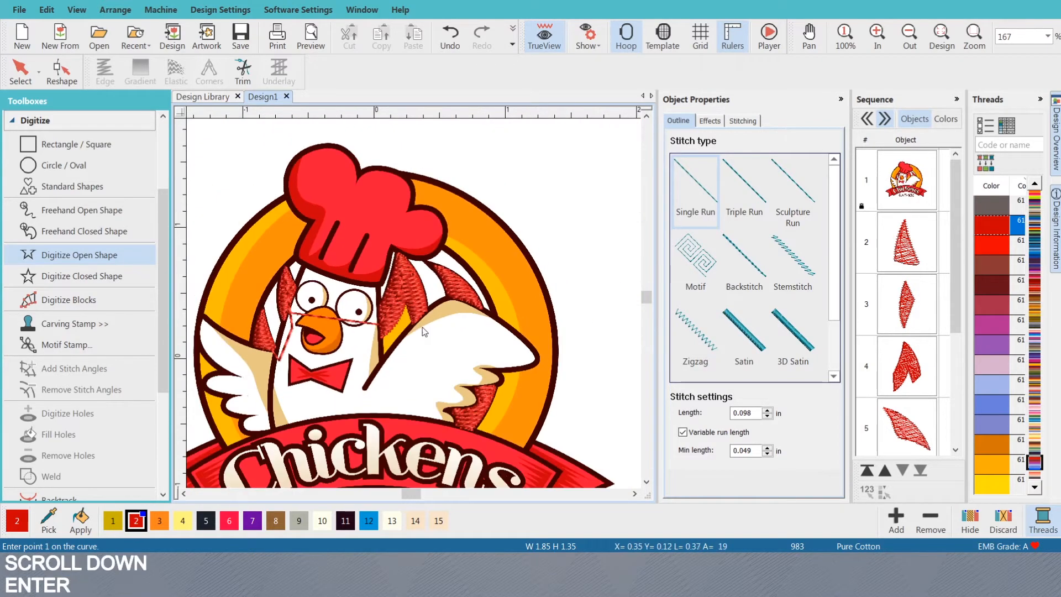
{"action": "scroll", "coordinate": [378, 273], "scroll_direction": "up", "scroll_amount": 3}
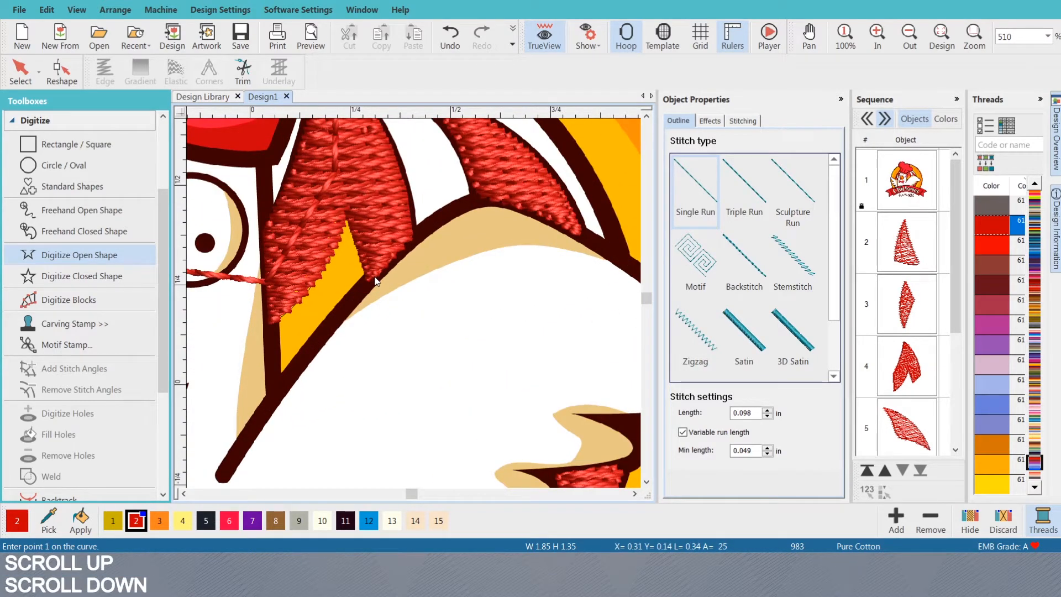
- Digitize a red Single Run travel line from the base of the large feather, across the right wing, up into the outermost upper-right feather
{"action": "left_click", "coordinate": [265, 320]}
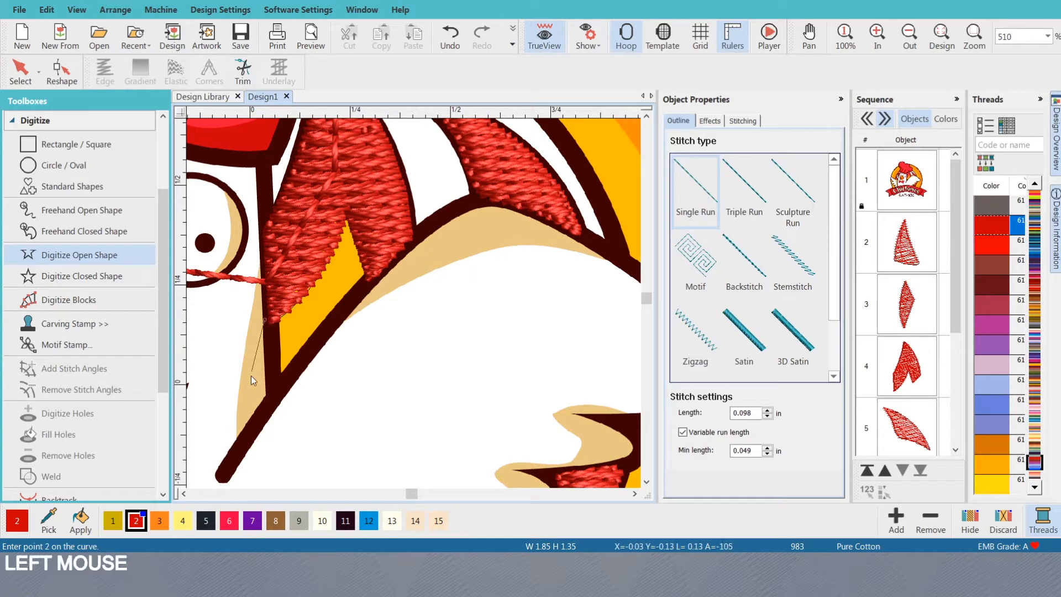
{"action": "left_click", "coordinate": [278, 422]}
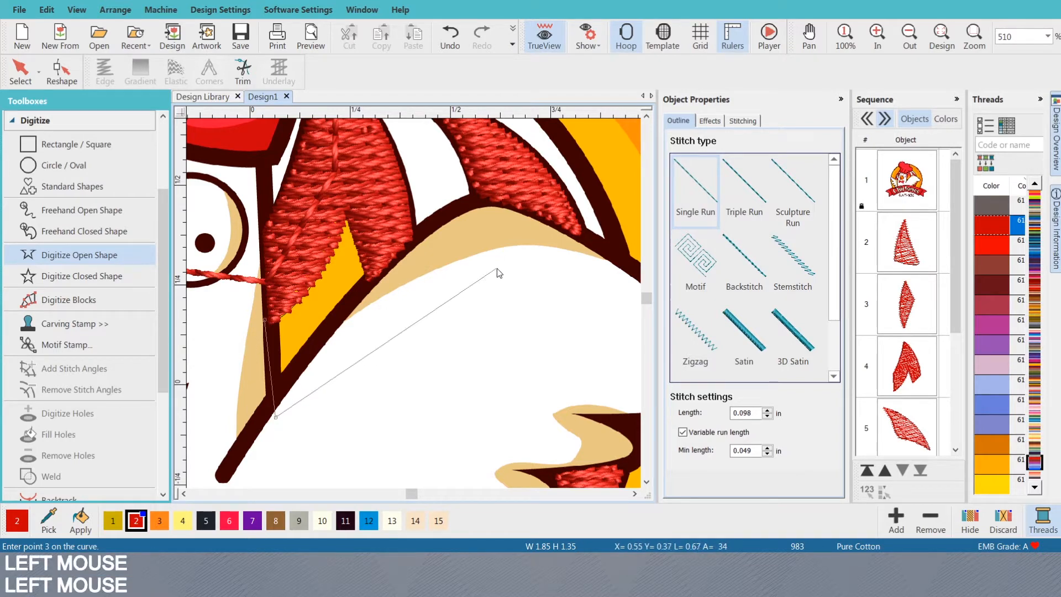
{"action": "left_click", "coordinate": [539, 259]}
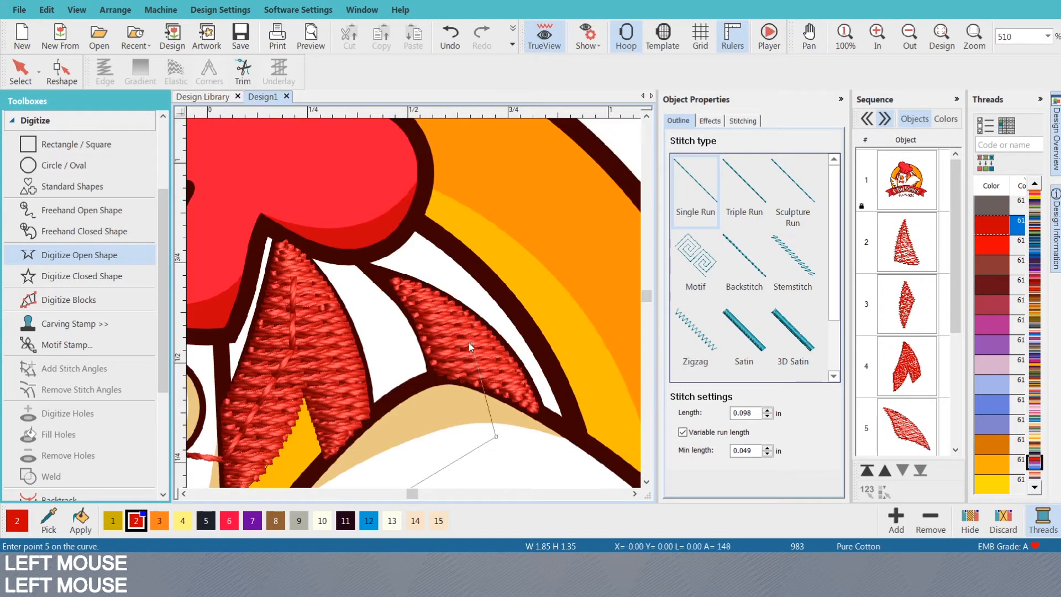
{"action": "right_click", "coordinate": [470, 343]}
{"action": "left_click", "coordinate": [416, 292]}
{"action": "key", "text": "Return"}
{"action": "scroll", "coordinate": [435, 320], "scroll_direction": "down", "scroll_amount": 3}
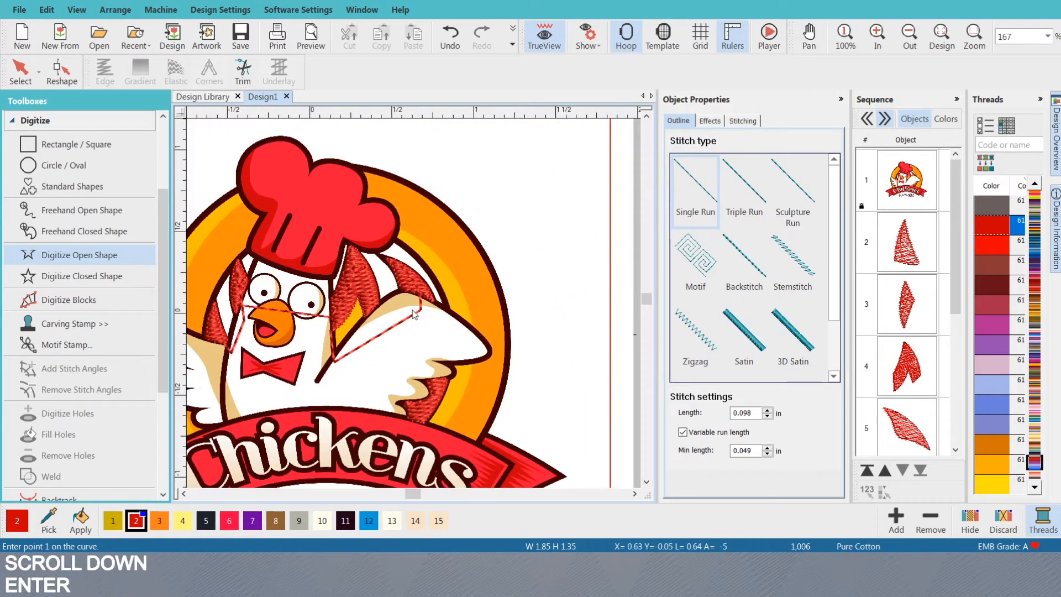
- Digitize a red Single Run travel line from the upper-right feather, down across the white wing, into the red shape beneath the wing
{"action": "scroll", "coordinate": [446, 202], "scroll_direction": "up", "scroll_amount": 2}
{"action": "left_click", "coordinate": [448, 201]}
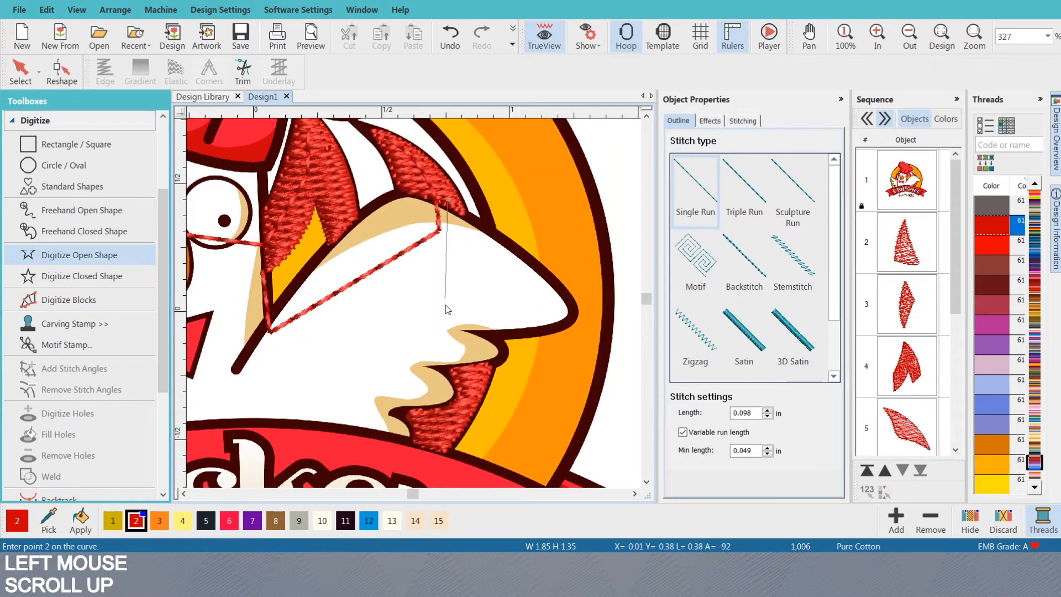
{"action": "left_click", "coordinate": [461, 351]}
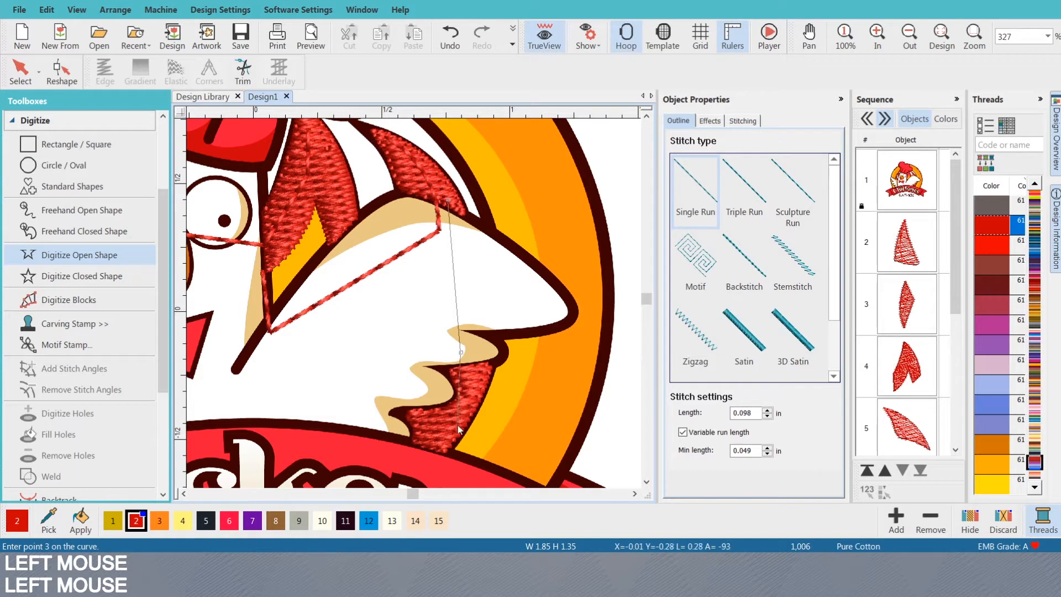
{"action": "key", "text": "Return"}
{"action": "scroll", "coordinate": [449, 425], "scroll_direction": "down", "scroll_amount": 3}
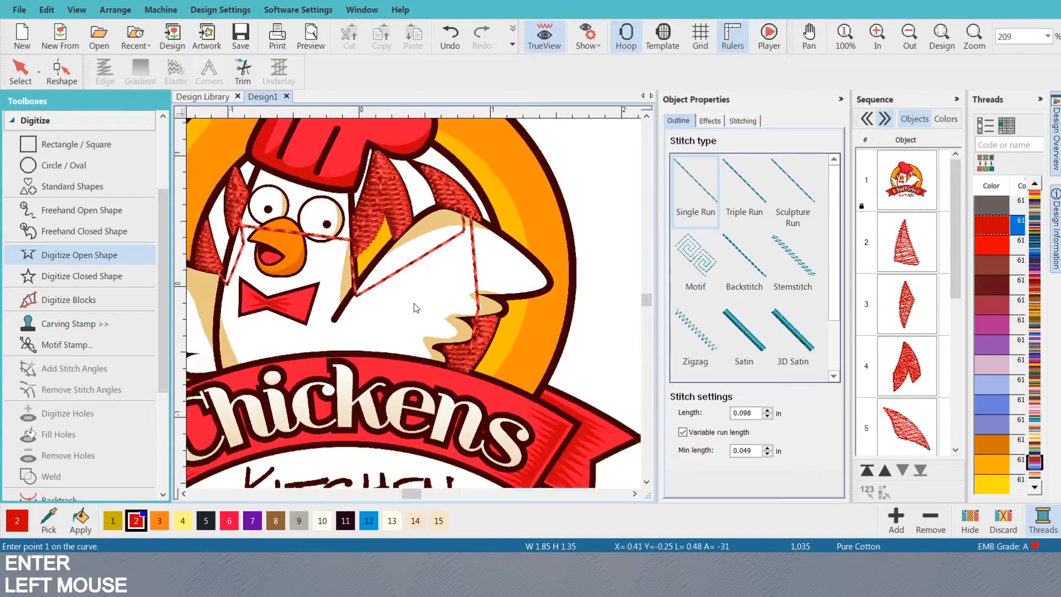
- Examine the stitching order of the red fills and travel lines in the sequence, locating the first travel line on the design
{"action": "scroll", "coordinate": [462, 301], "scroll_direction": "up", "scroll_amount": 2}
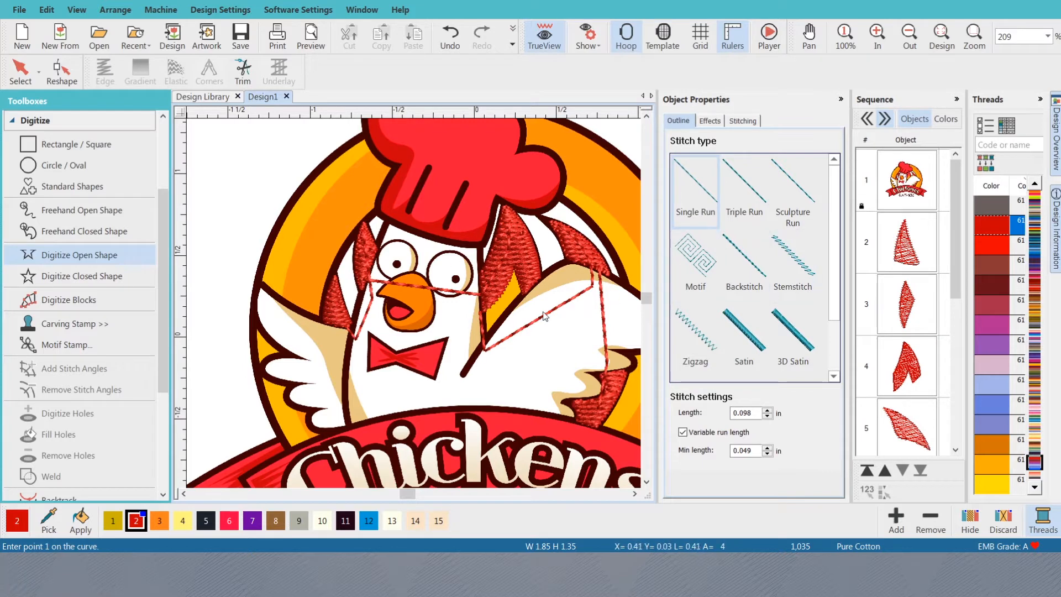
{"action": "scroll", "coordinate": [909, 272], "scroll_direction": "down", "scroll_amount": 5}
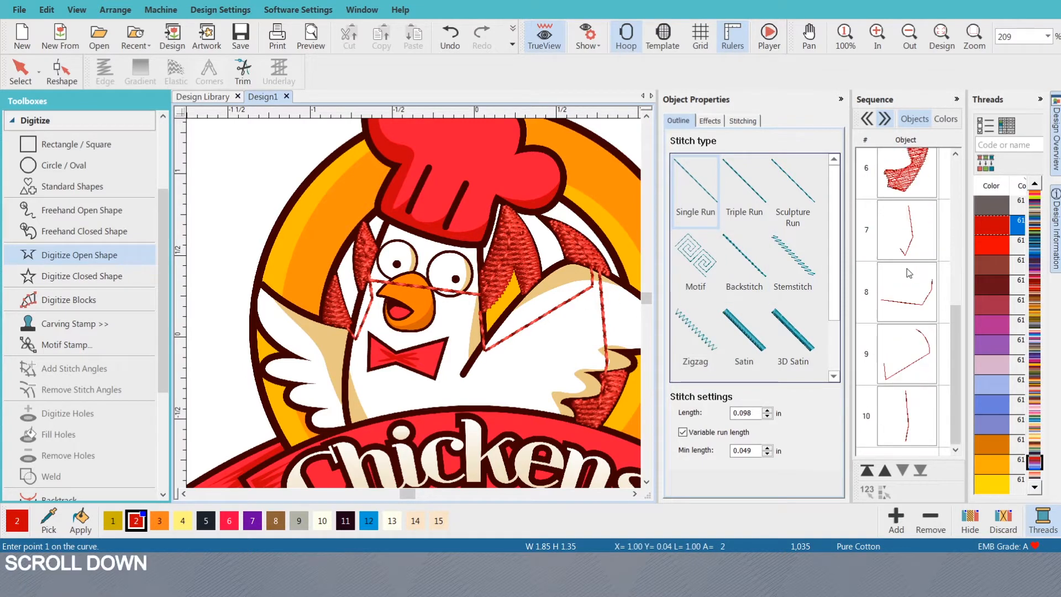
{"action": "scroll", "coordinate": [909, 271], "scroll_direction": "up", "scroll_amount": 5}
{"action": "scroll", "coordinate": [909, 271], "scroll_direction": "down", "scroll_amount": 5}
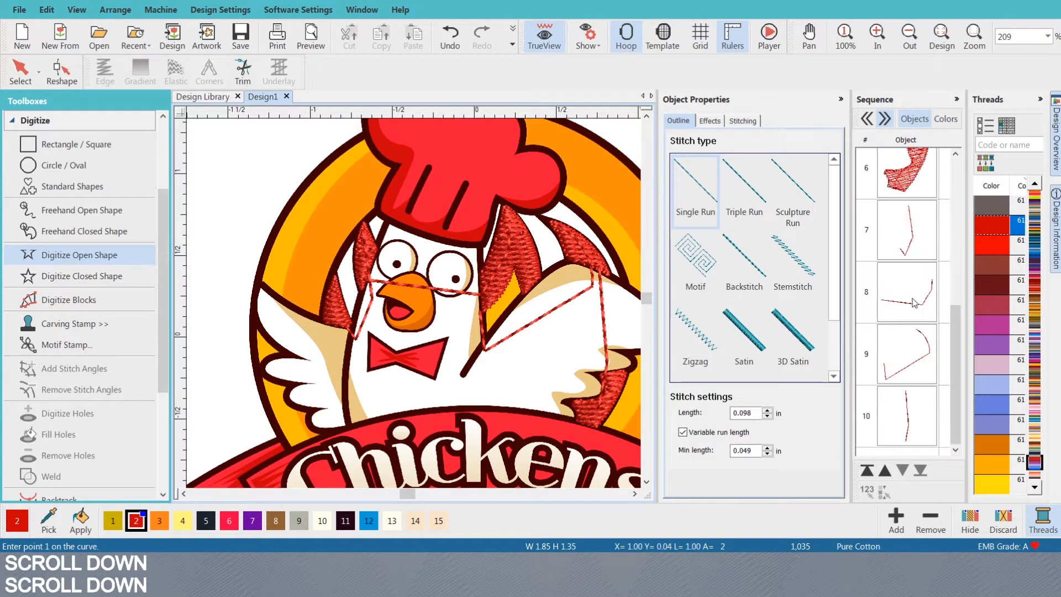
{"action": "left_click", "coordinate": [907, 250]}
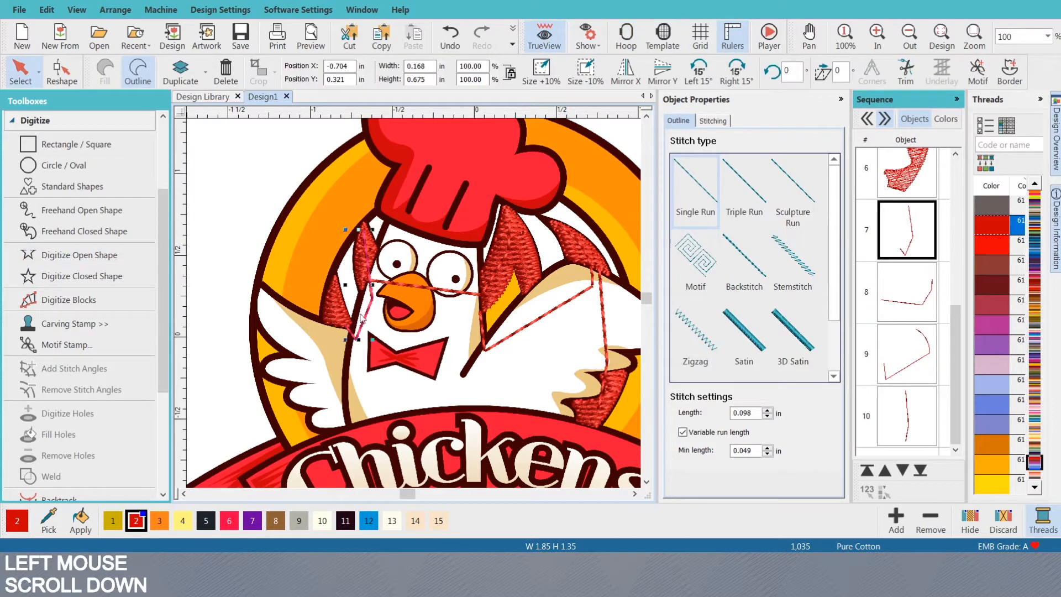
{"action": "scroll", "coordinate": [927, 251], "scroll_direction": "up", "scroll_amount": 5}
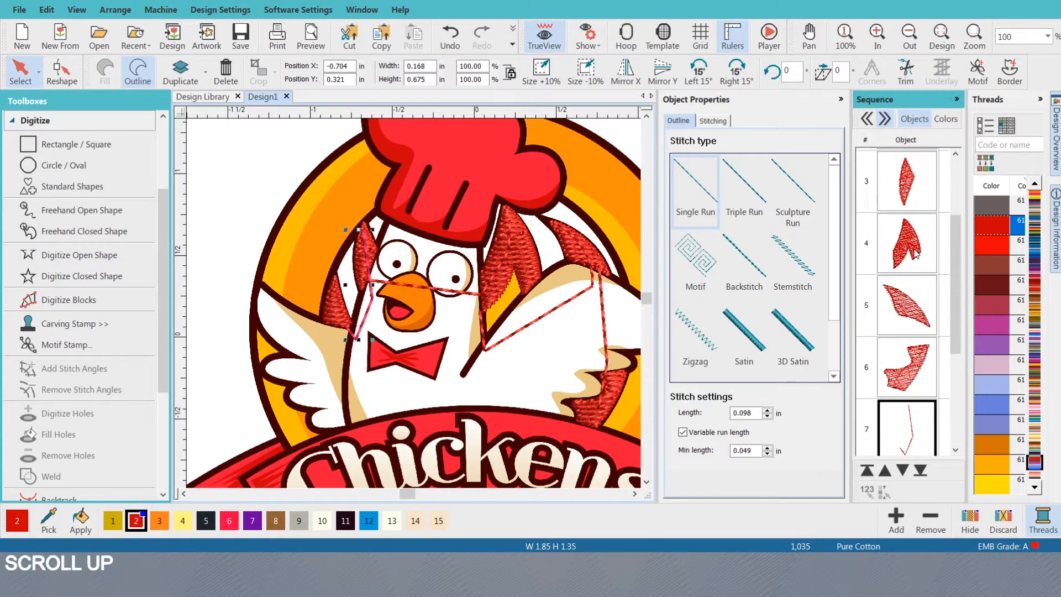
{"action": "scroll", "coordinate": [926, 252], "scroll_direction": "down", "scroll_amount": 3}
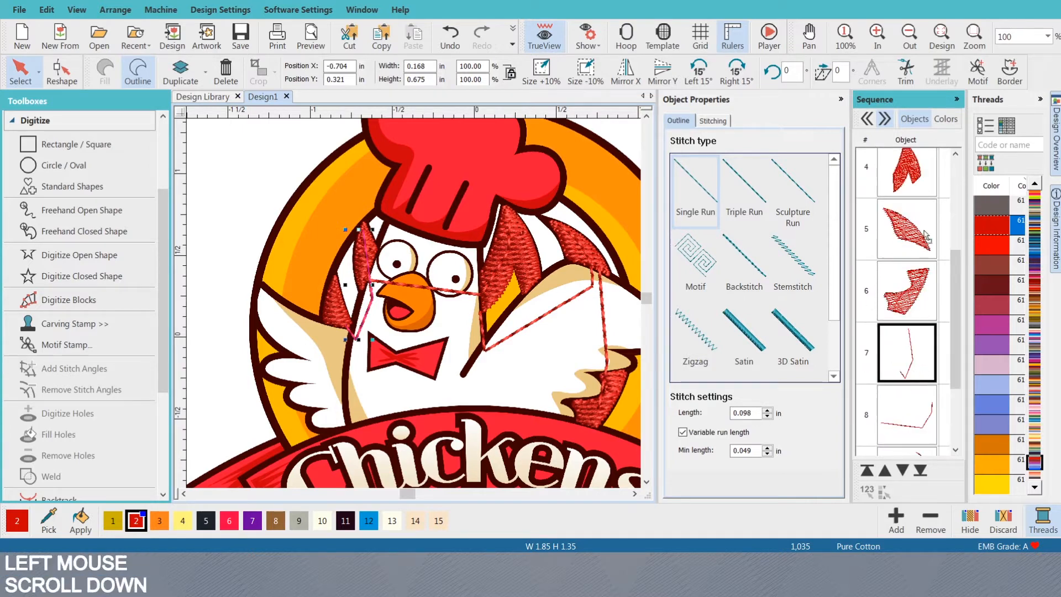
- Try to move the first travel line to an earlier position in the stitching sequence
{"action": "left_click_drag", "start_coordinate": [914, 332], "coordinate": [926, 247]}
{"action": "key", "text": "ctrl+z"}
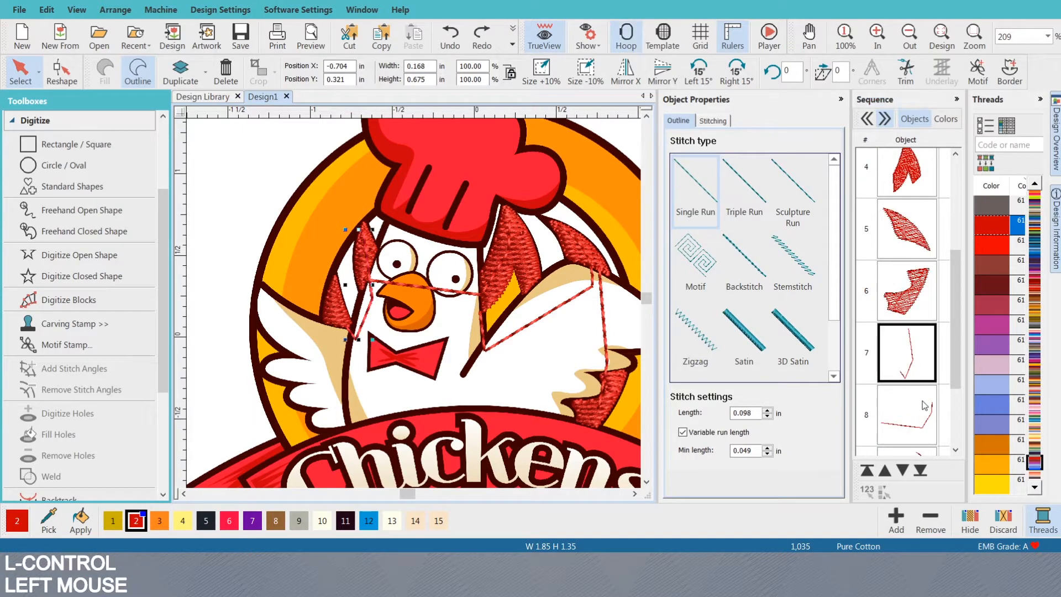
{"action": "left_click", "coordinate": [885, 470]}
{"action": "left_click", "coordinate": [885, 470]}
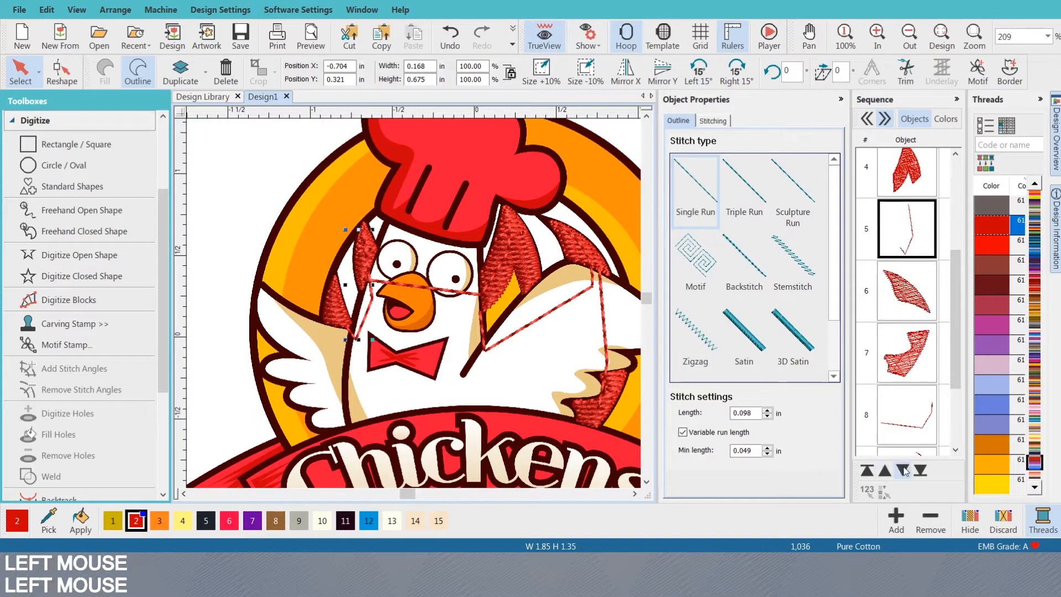
{"action": "left_click", "coordinate": [902, 471]}
{"action": "left_click", "coordinate": [903, 470]}
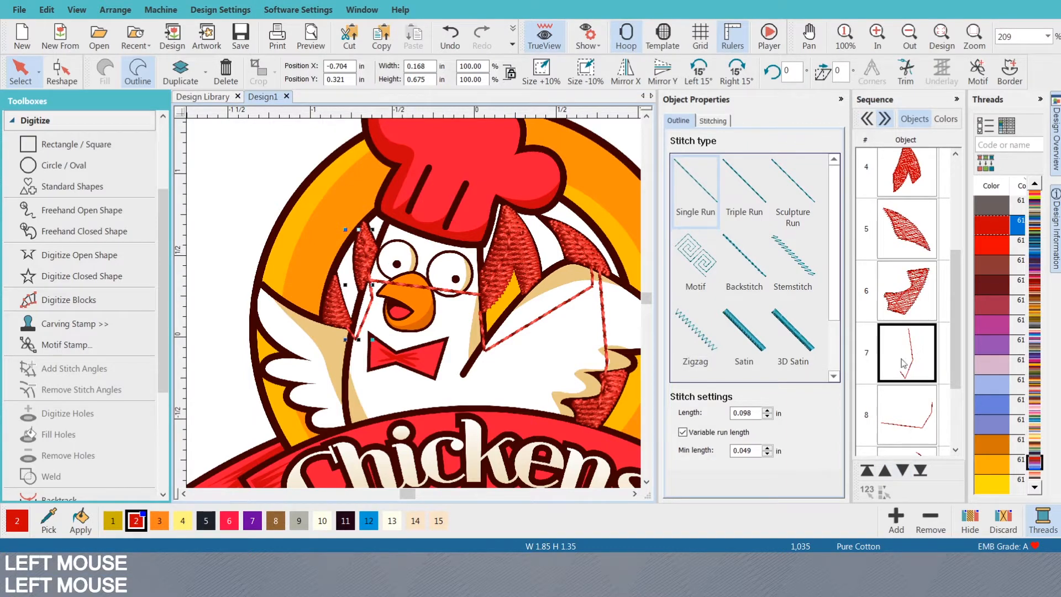
- Select the five red fills and four travel lines alternately, from the lower-left feather to the shape beneath the wing, and resequence them in selection order
{"action": "left_click", "coordinate": [347, 314]}
{"action": "scroll", "coordinate": [408, 325], "scroll_direction": "up", "scroll_amount": 2}
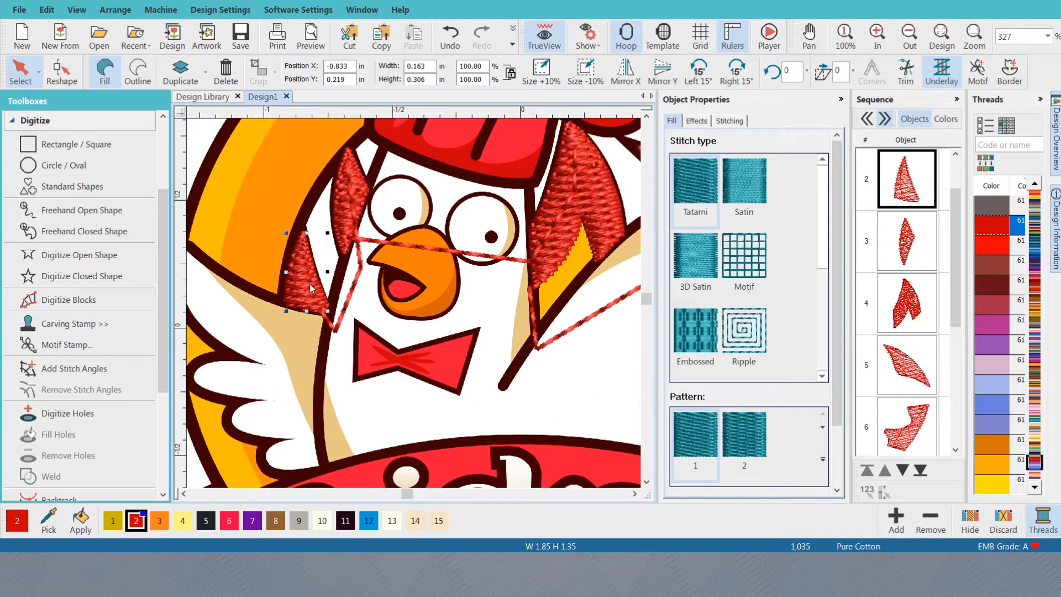
{"action": "key", "text": "ctrl"}
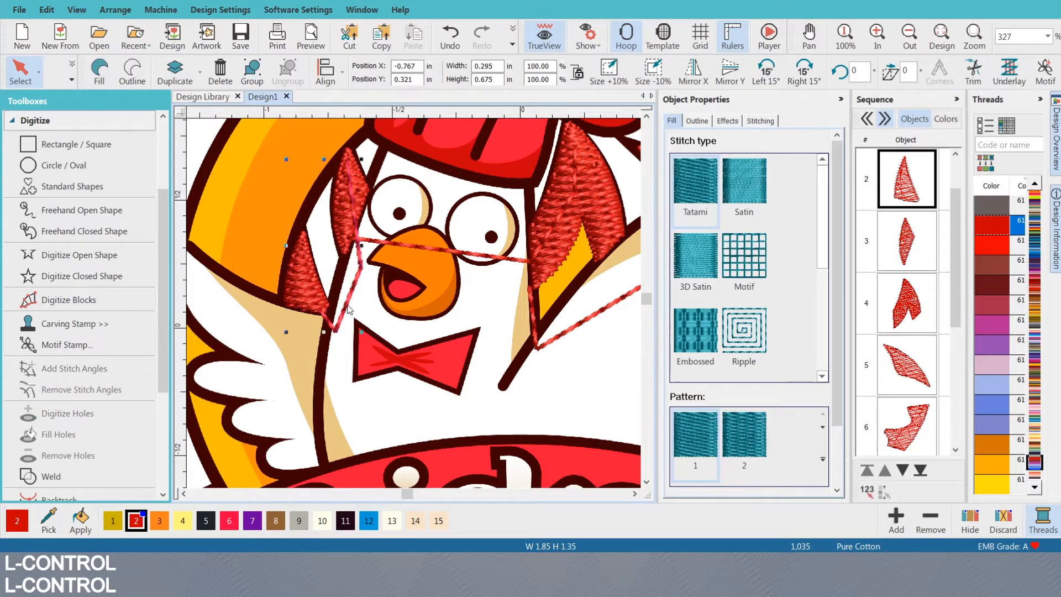
{"action": "left_click", "coordinate": [345, 236], "text": "ctrl"}
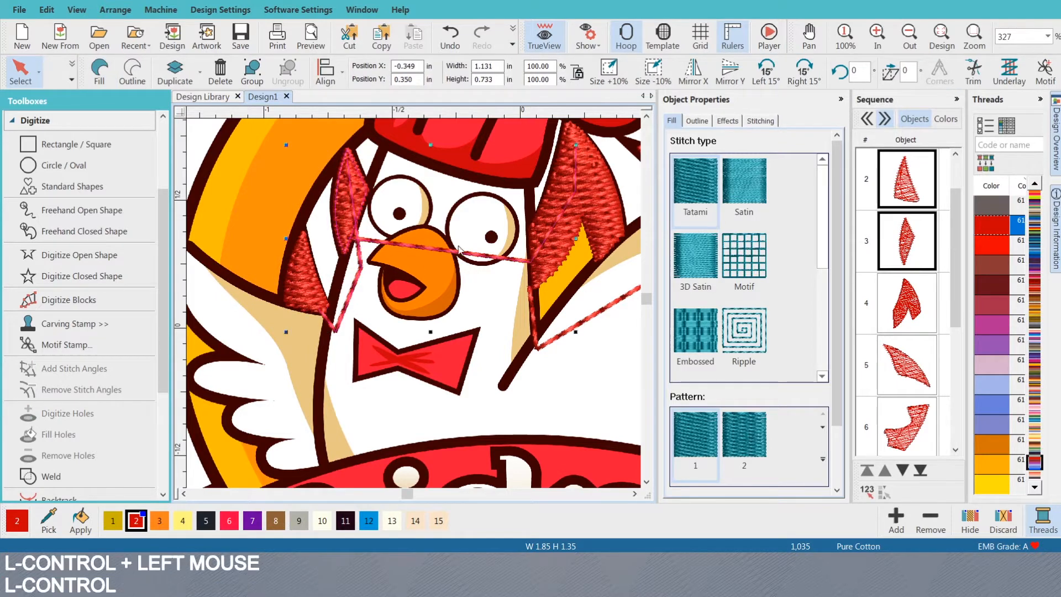
{"action": "left_click", "coordinate": [553, 210], "text": "ctrl"}
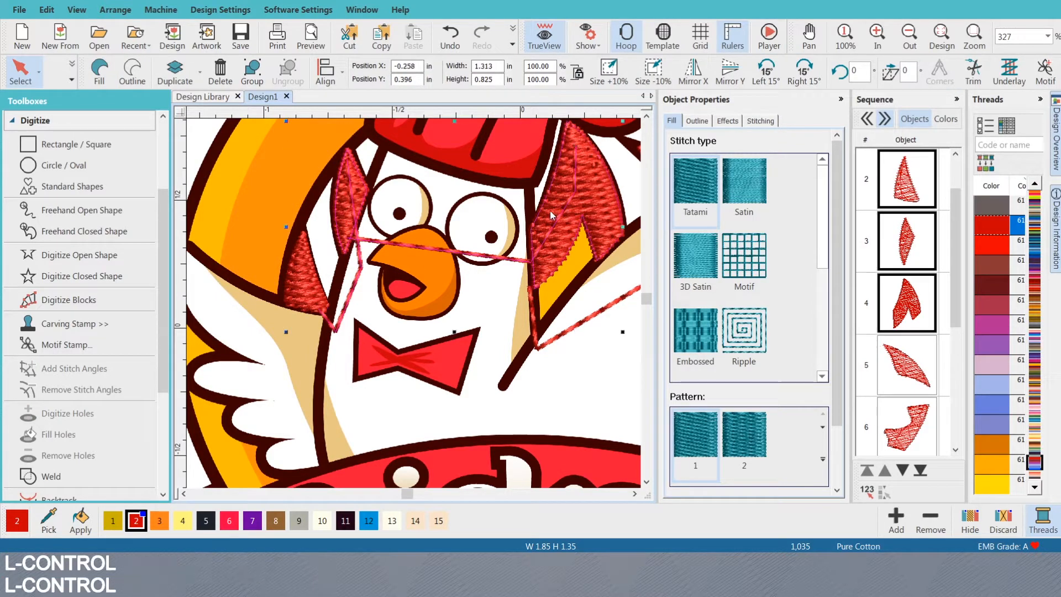
{"action": "left_click", "coordinate": [527, 315], "text": "ctrl"}
{"action": "scroll", "coordinate": [414, 304], "scroll_direction": "down", "scroll_amount": 2}
{"action": "scroll", "coordinate": [416, 307], "scroll_direction": "up", "scroll_amount": 2}
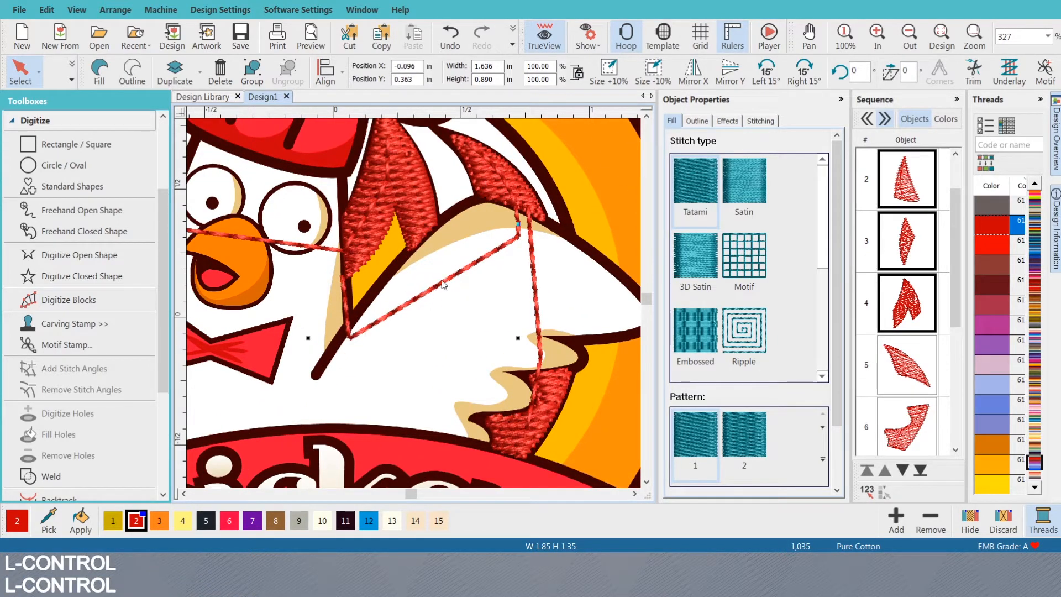
{"action": "left_click", "coordinate": [481, 184], "text": "ctrl"}
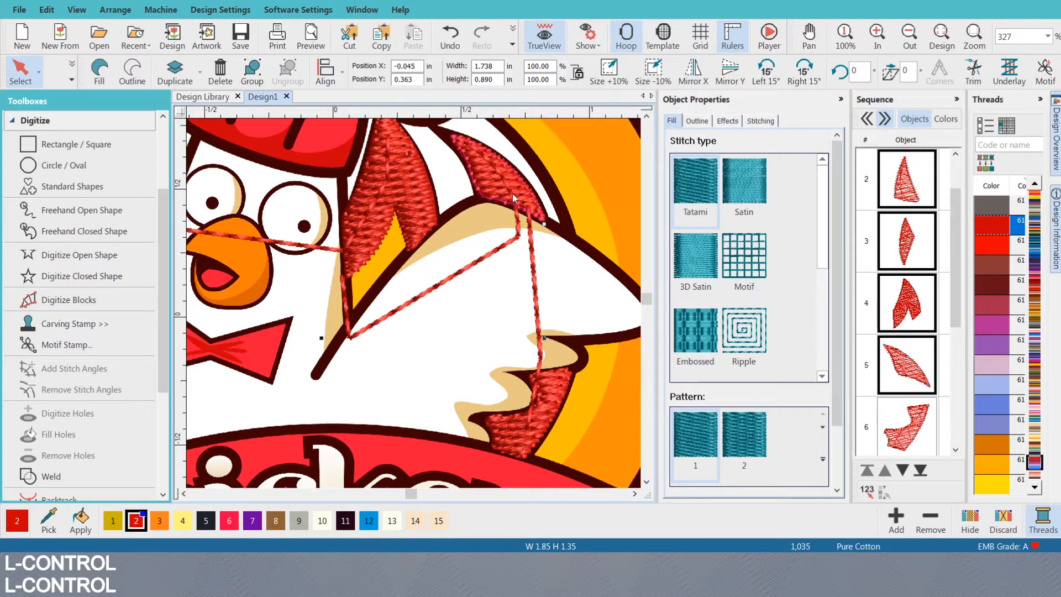
{"action": "left_click", "coordinate": [532, 245], "text": "ctrl"}
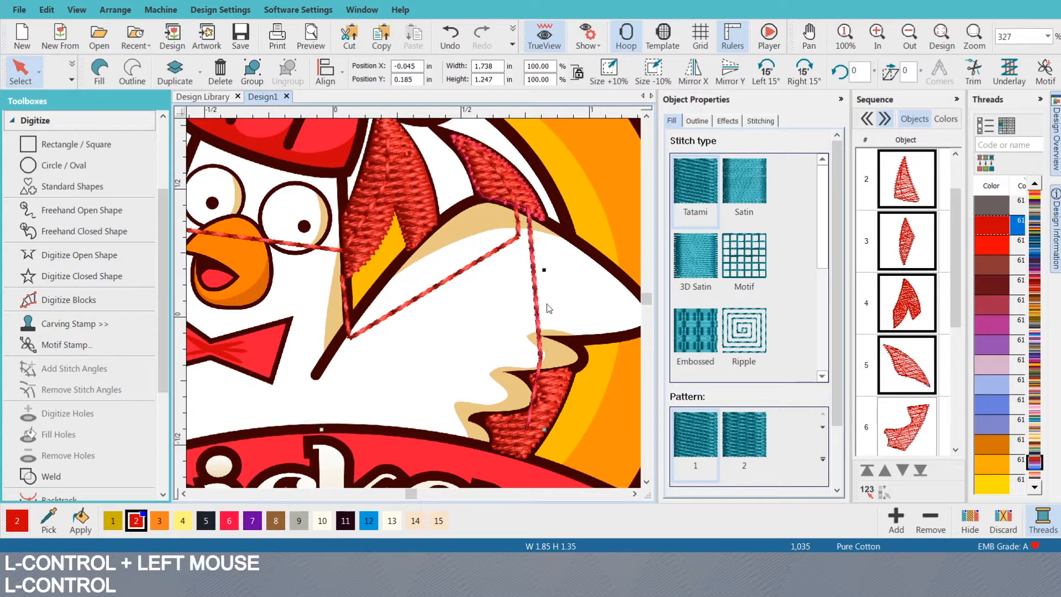
{"action": "left_click", "coordinate": [557, 395], "text": "ctrl"}
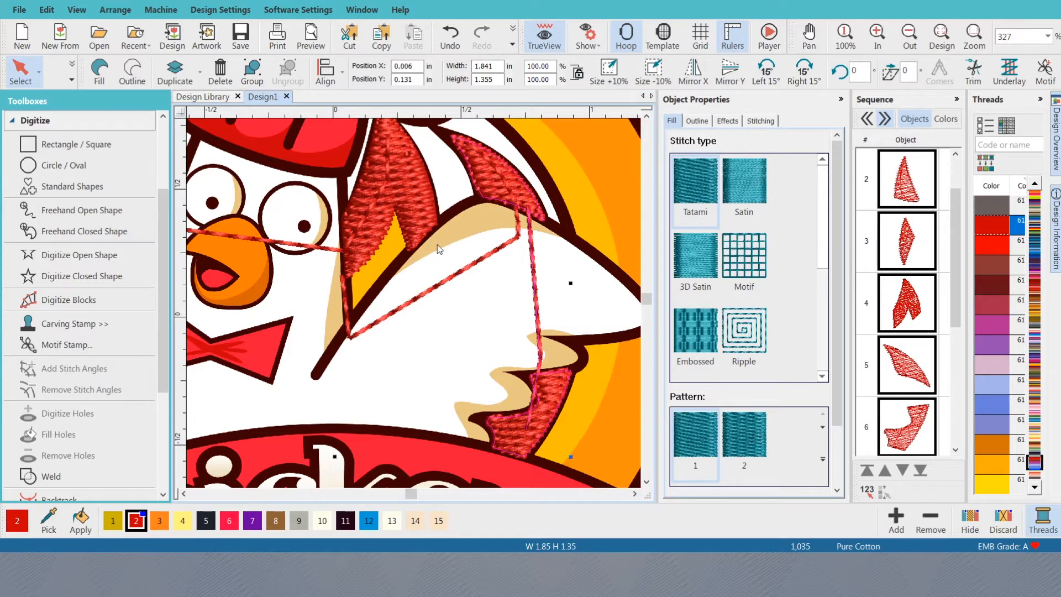
{"action": "scroll", "coordinate": [438, 249], "scroll_direction": "down", "scroll_amount": 1}
{"action": "scroll", "coordinate": [415, 309], "scroll_direction": "down", "scroll_amount": 1}
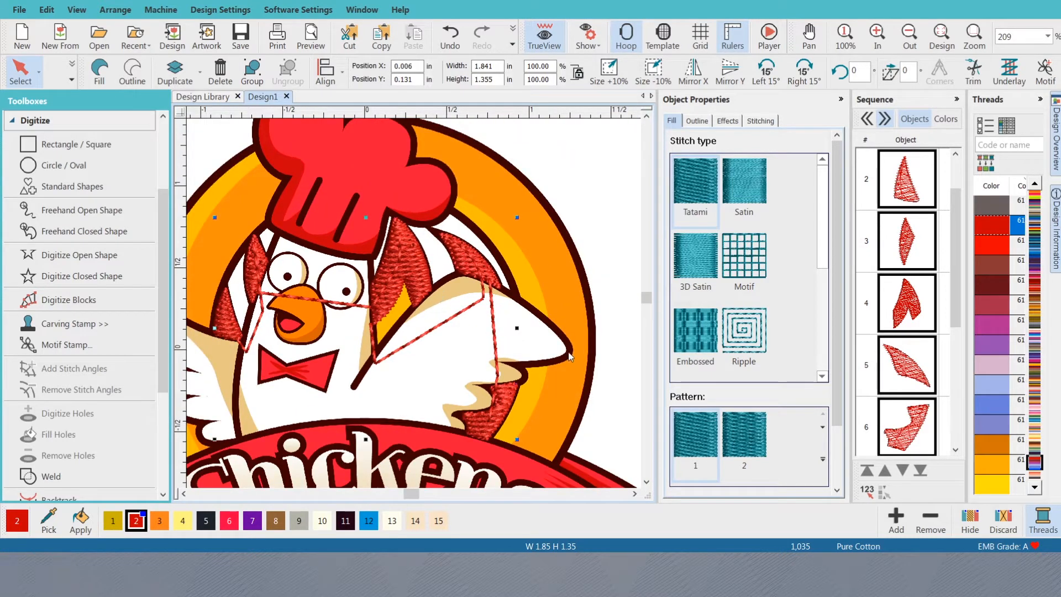
{"action": "left_click", "coordinate": [870, 496]}
- Check that fills and travel lines alternate in the stitching order, and check the number of trims in Design Information
{"action": "left_click", "coordinate": [912, 204]}
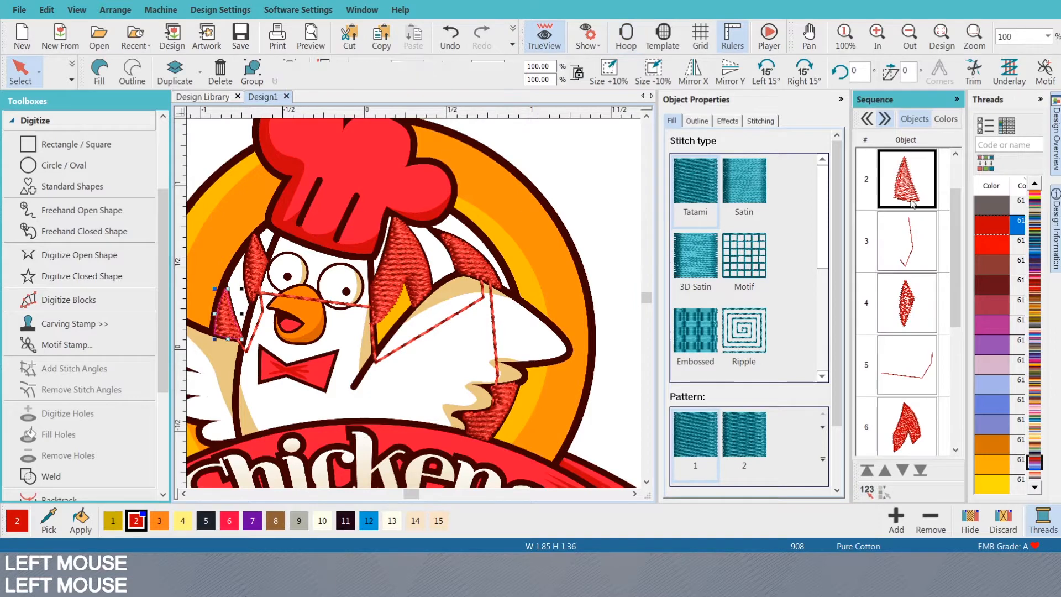
{"action": "scroll", "coordinate": [910, 210], "scroll_direction": "up", "scroll_amount": 1}
{"action": "scroll", "coordinate": [906, 257], "scroll_direction": "down", "scroll_amount": 2}
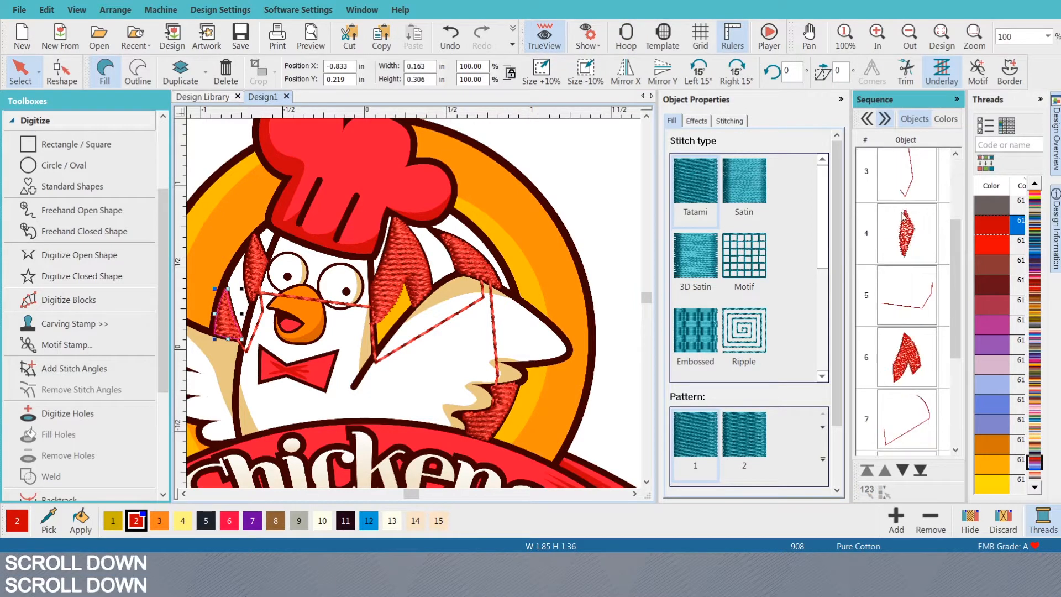
{"action": "scroll", "coordinate": [907, 258], "scroll_direction": "down", "scroll_amount": 1}
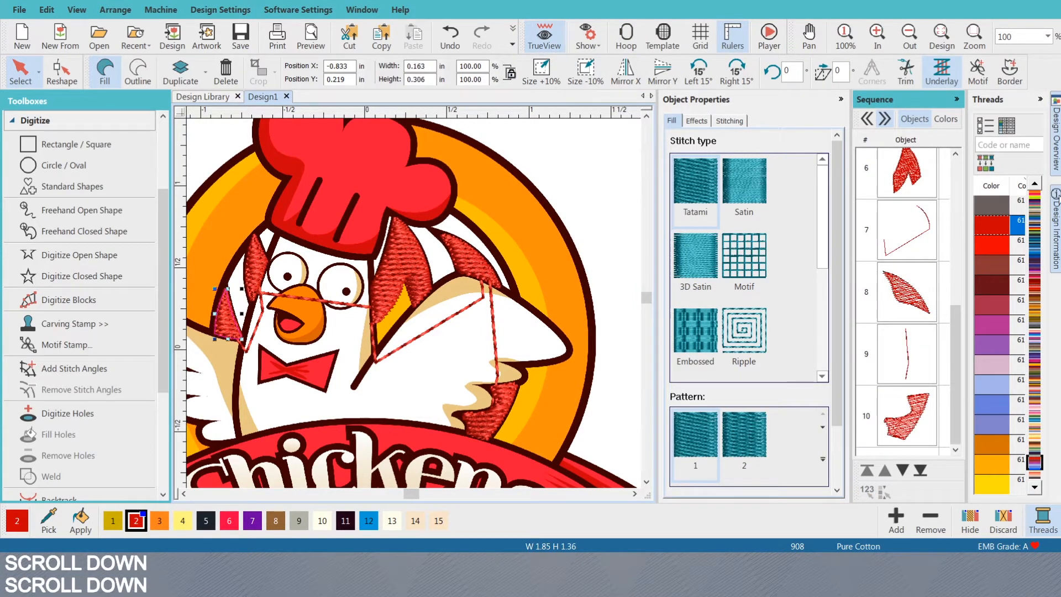
{"action": "left_click", "coordinate": [1040, 100]}
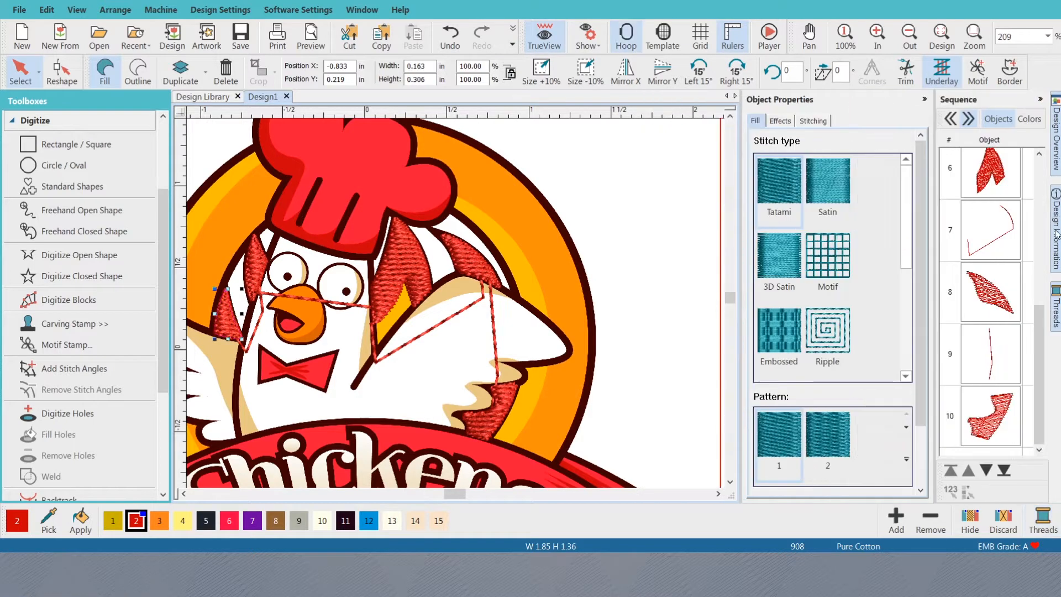
{"action": "left_click", "coordinate": [1055, 243]}
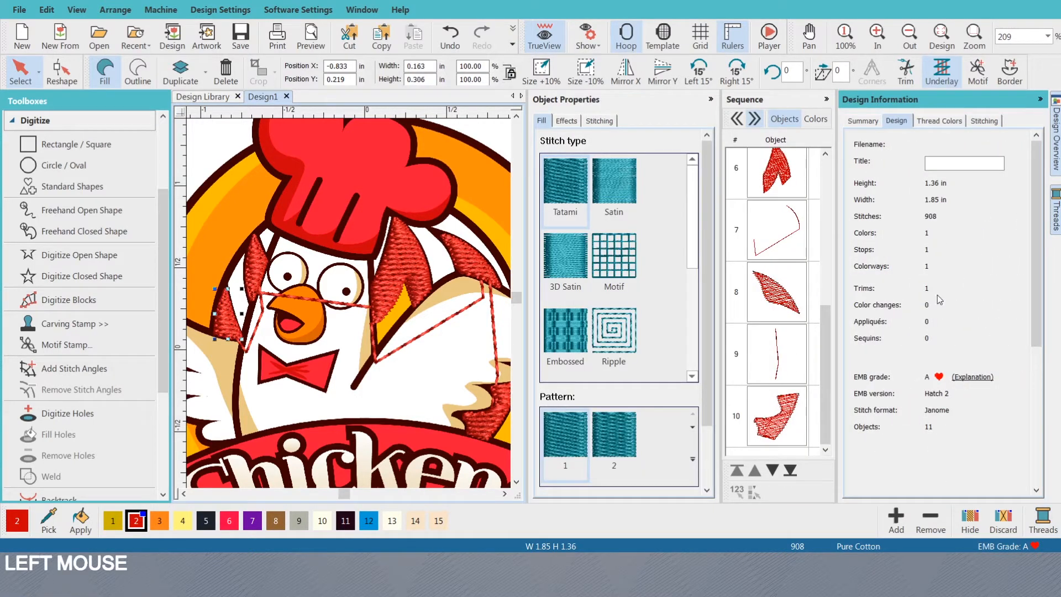
{"action": "scroll", "coordinate": [352, 308], "scroll_direction": "down", "scroll_amount": 2}
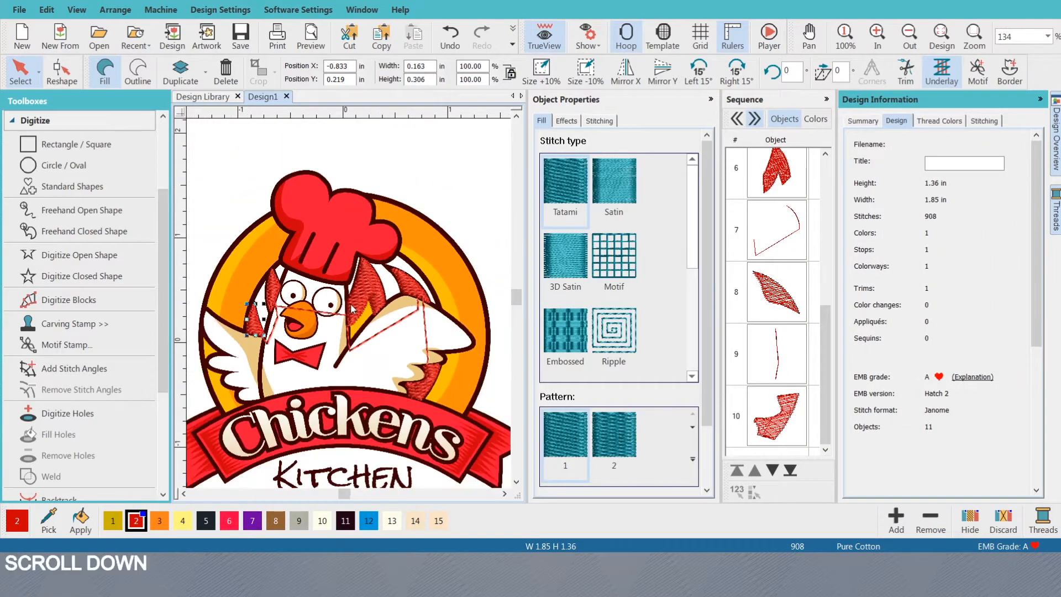
- Clear the selection and widen the object sequence to enlarge its thumbnails
{"action": "key", "text": "d"}
{"action": "left_click", "coordinate": [367, 239]}
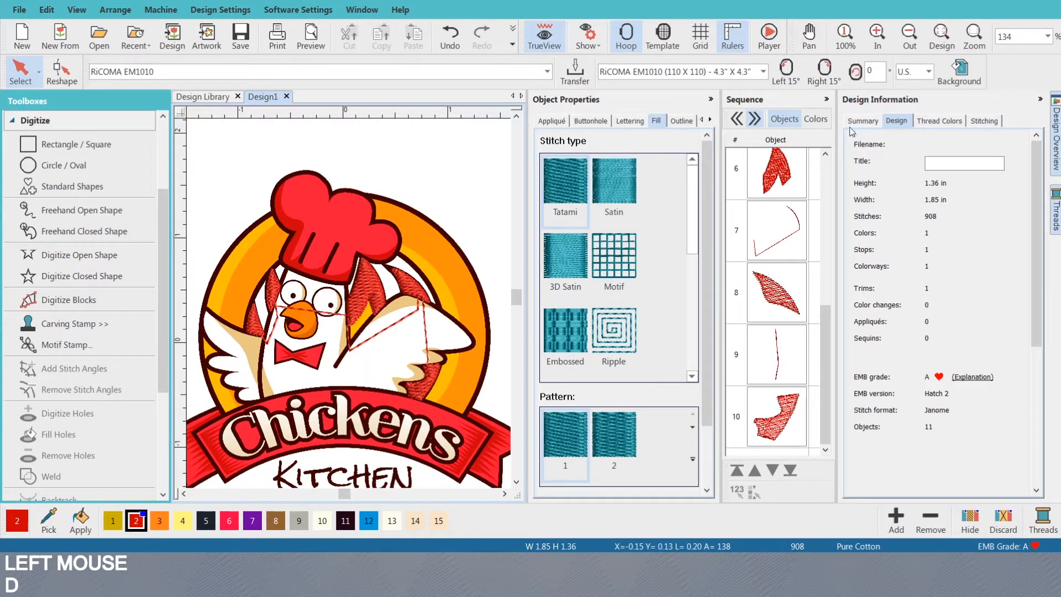
{"action": "left_click_drag", "start_coordinate": [837, 149], "coordinate": [872, 149]}
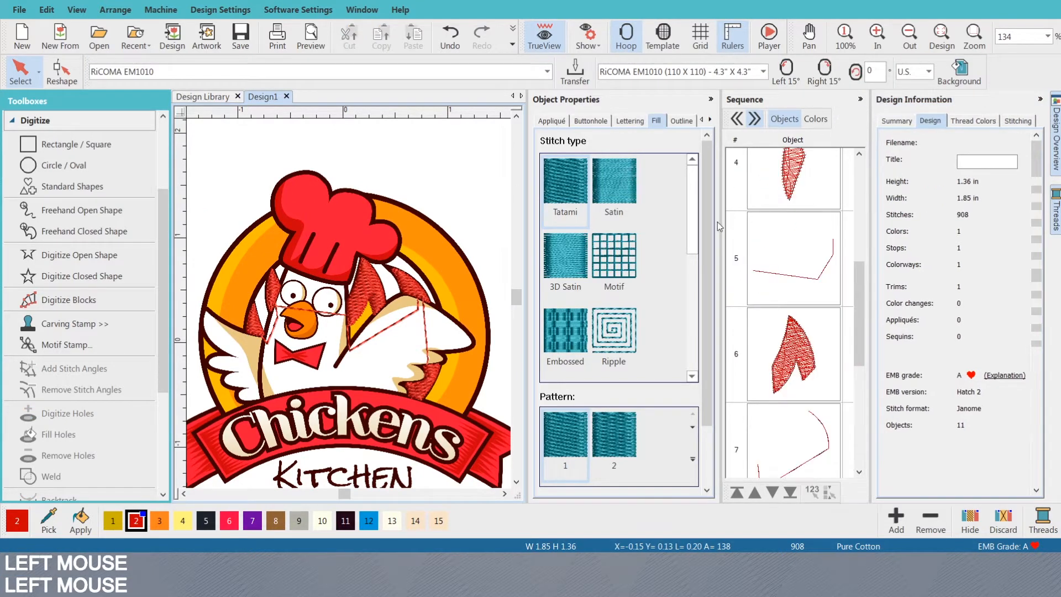
- Collapse Design Information and Design Overview, and hide the artwork to show only the connected red stitching
{"action": "left_click", "coordinate": [1040, 101]}
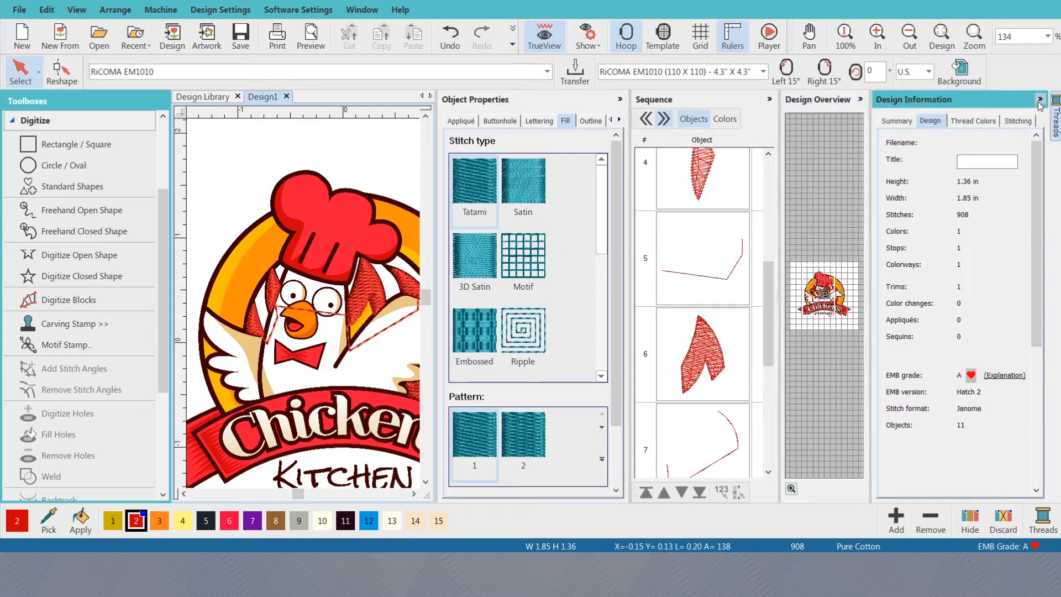
{"action": "left_click", "coordinate": [1040, 102]}
{"action": "left_click", "coordinate": [1040, 101]}
{"action": "scroll", "coordinate": [451, 278], "scroll_direction": "up", "scroll_amount": 3}
{"action": "key", "text": "d"}
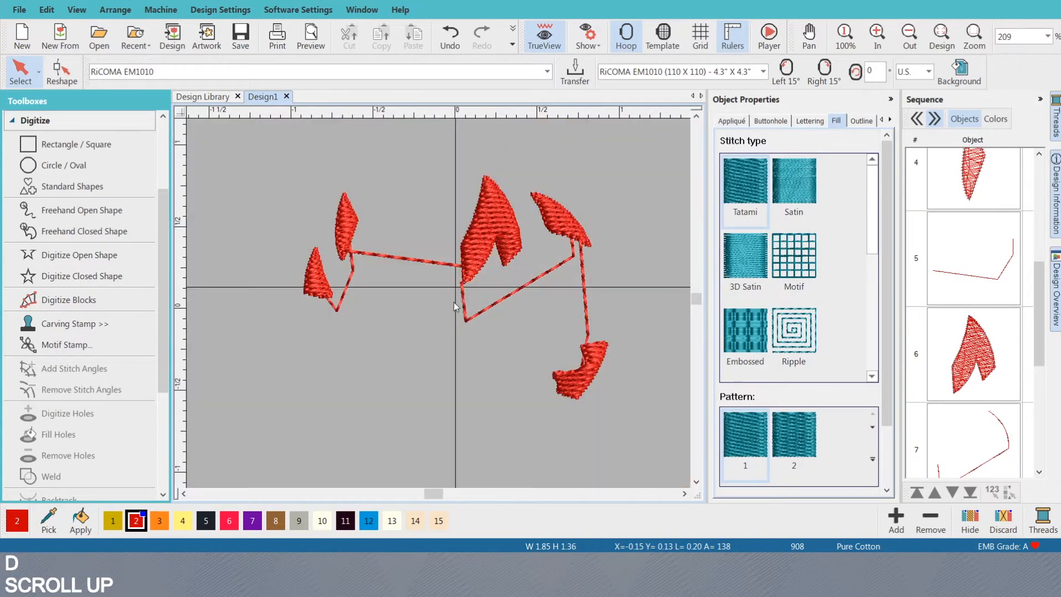
- Toggle stitches, TrueView, needle points and connectors to examine the stitch path through the red fills and travel lines
{"action": "left_click", "coordinate": [594, 48]}
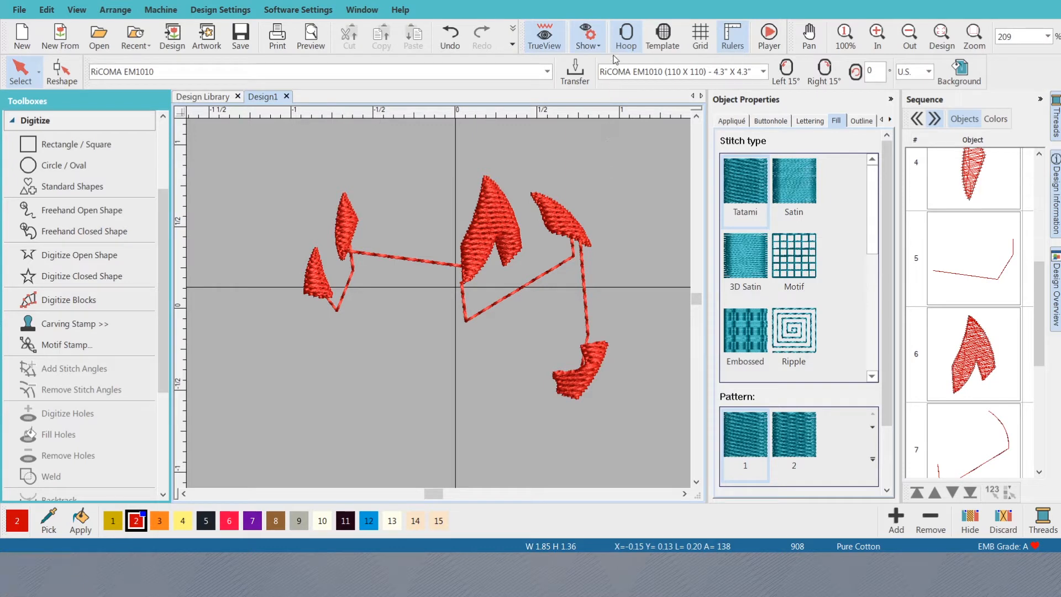
{"action": "key", "text": "s"}
{"action": "key", "text": "shift+c"}
{"action": "key", "text": "shift+c"}
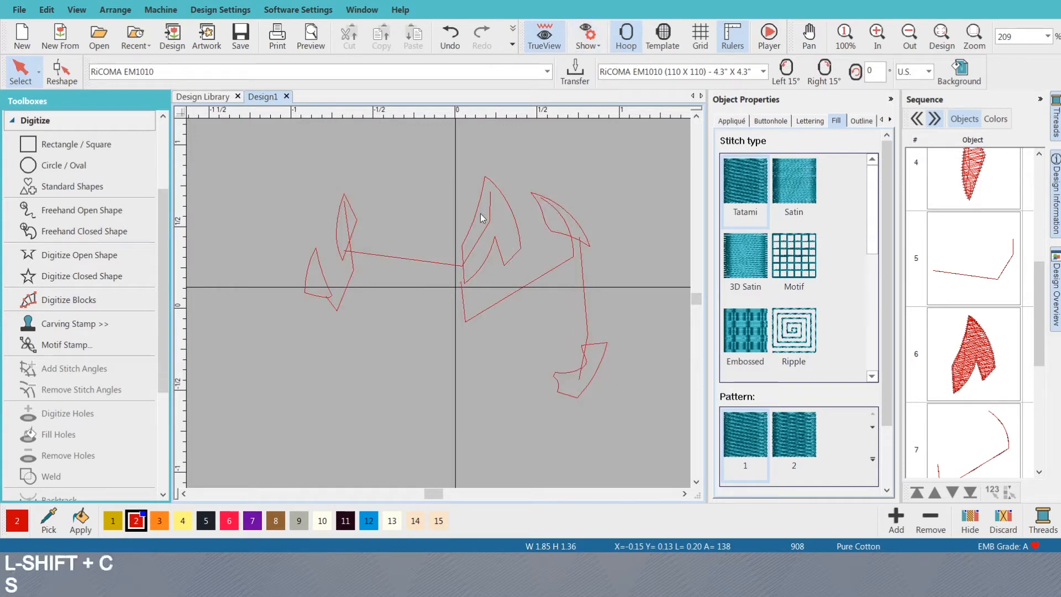
{"action": "left_click", "coordinate": [606, 46]}
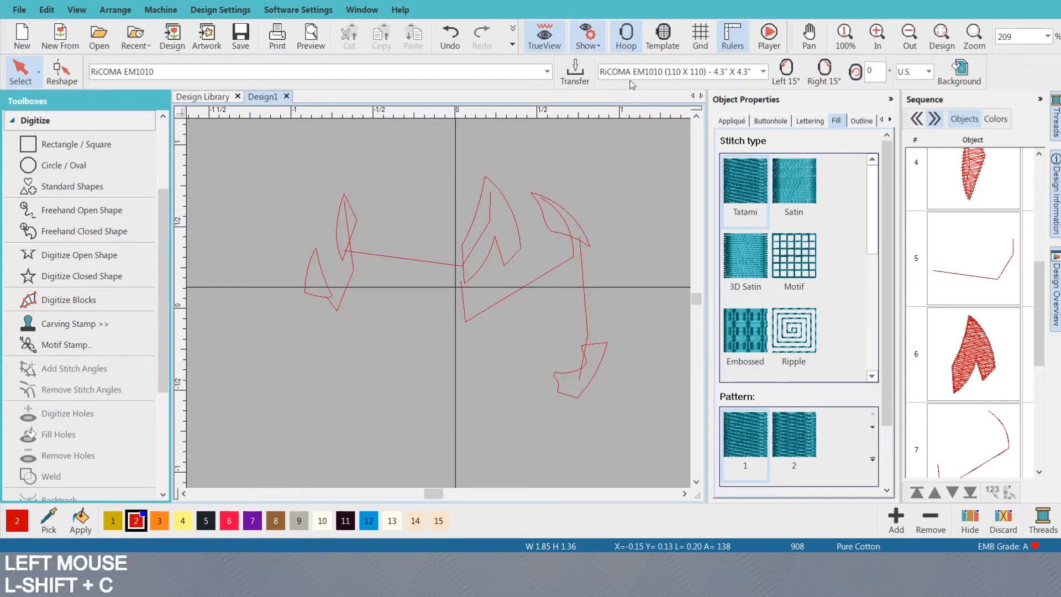
{"action": "left_click", "coordinate": [590, 37]}
{"action": "left_click", "coordinate": [590, 36]}
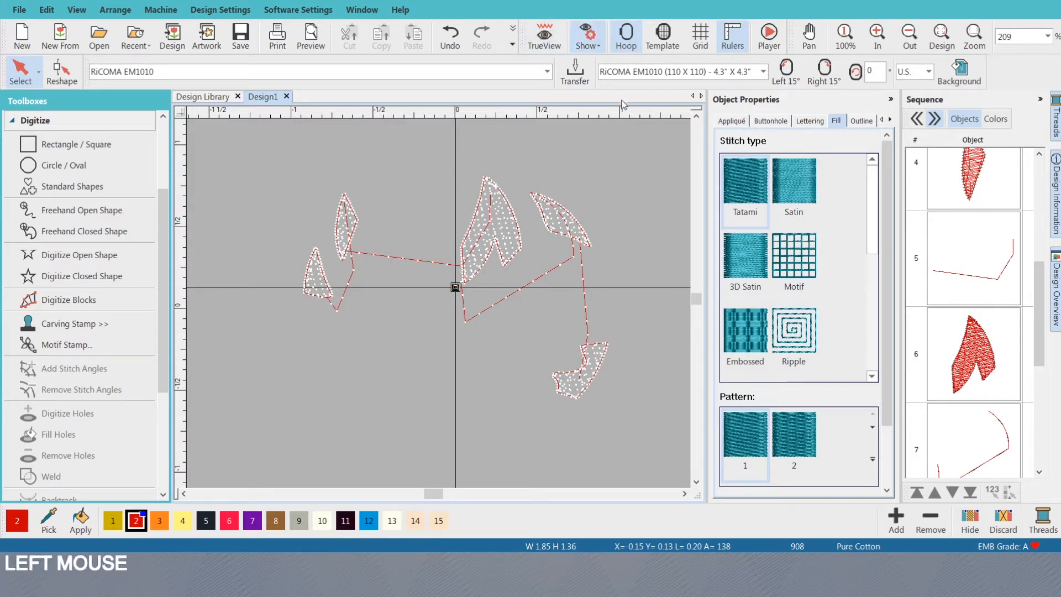
{"action": "left_click", "coordinate": [621, 108]}
{"action": "left_click", "coordinate": [609, 90]}
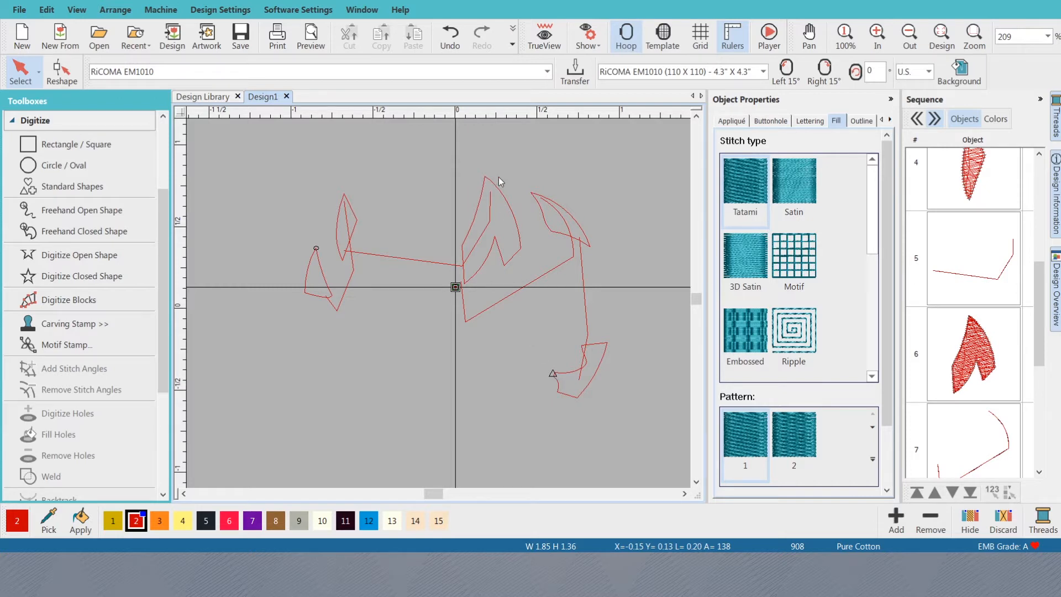
{"action": "key", "text": "s"}
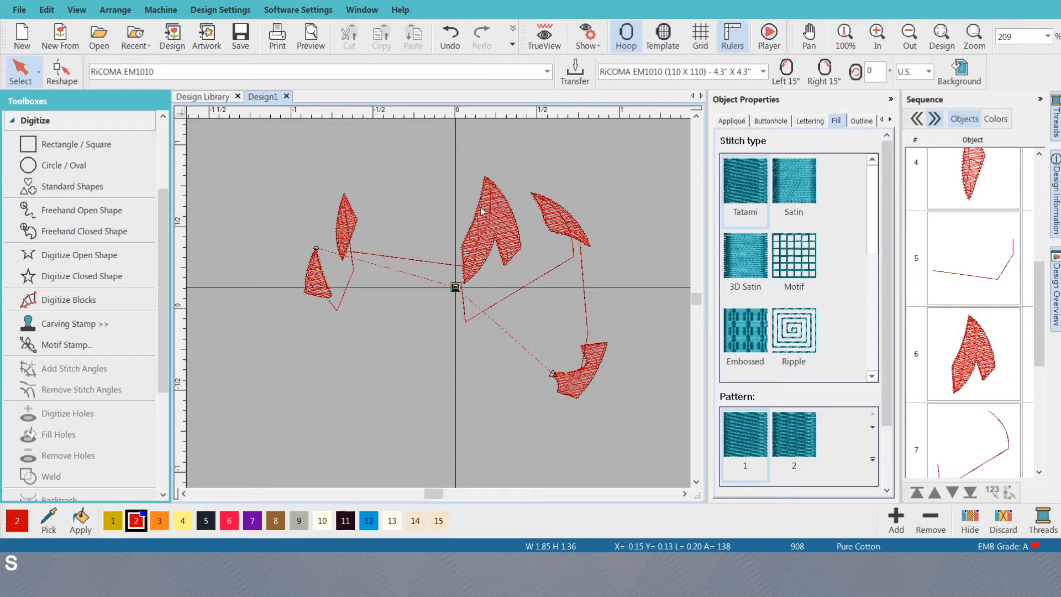
- Restore TrueView and the artwork to check where the red travel lines run across the chicken
{"action": "key", "text": "t"}
{"action": "key", "text": "y"}
{"action": "key", "text": "d"}
{"action": "scroll", "coordinate": [458, 303], "scroll_direction": "down", "scroll_amount": 3}
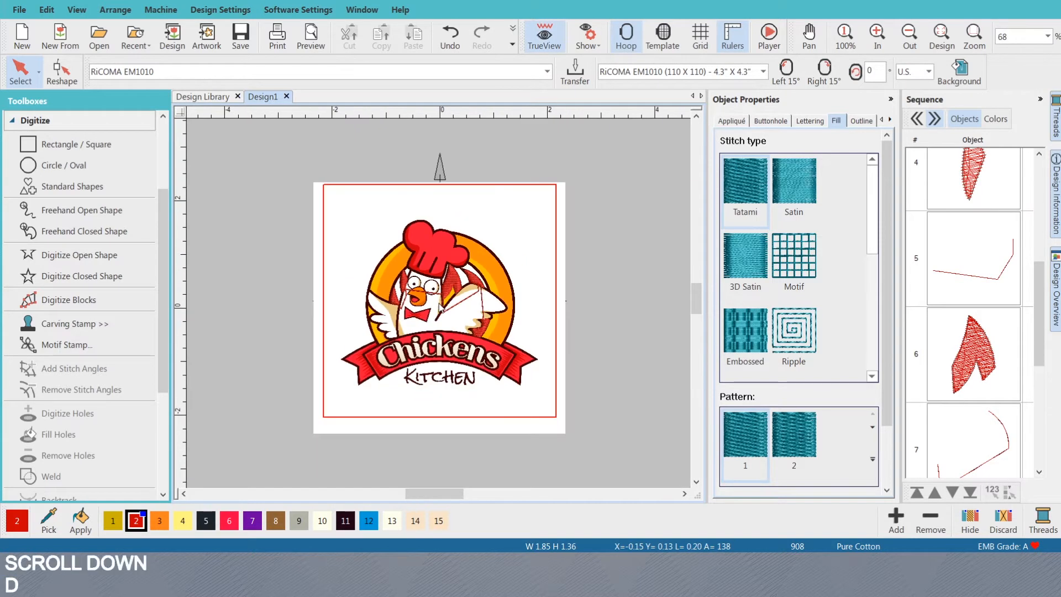
{"action": "scroll", "coordinate": [458, 303], "scroll_direction": "up", "scroll_amount": 2}
{"action": "scroll", "coordinate": [448, 305], "scroll_direction": "up", "scroll_amount": 1}
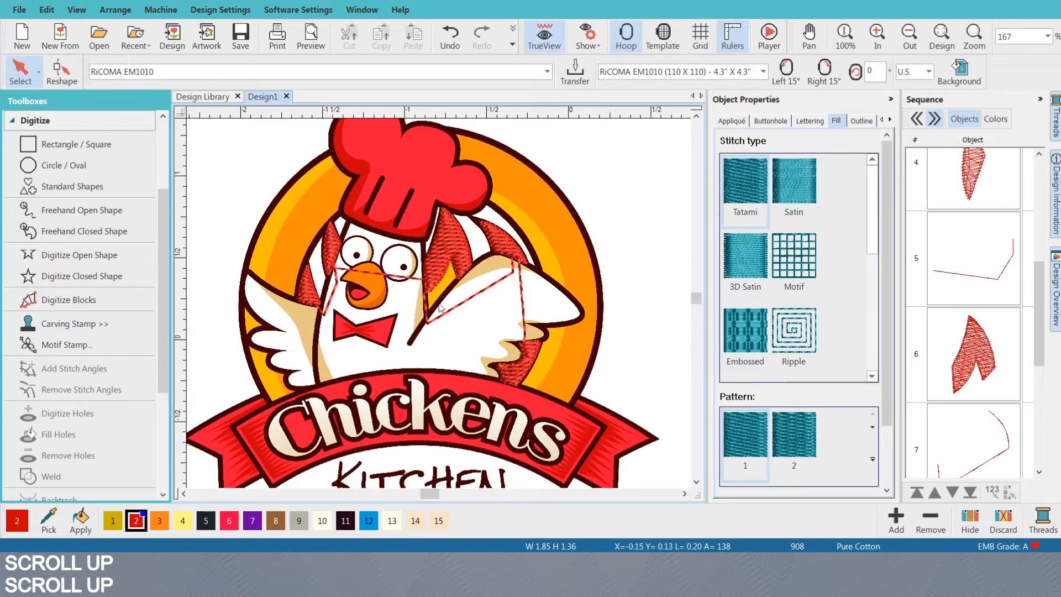
{"action": "scroll", "coordinate": [313, 307], "scroll_direction": "up", "scroll_amount": 1}
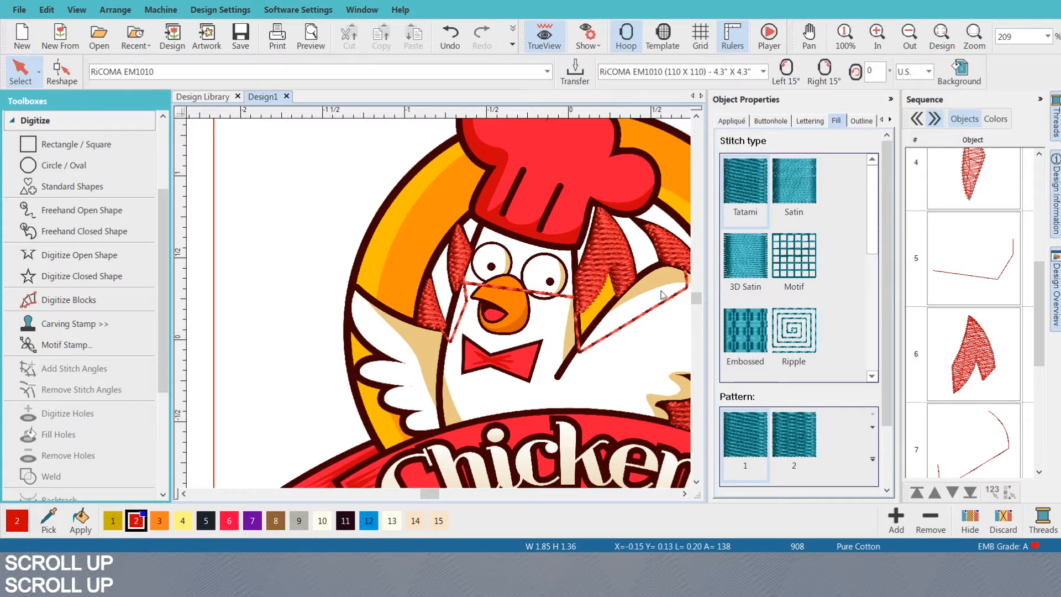
{"action": "scroll", "coordinate": [408, 300], "scroll_direction": "down", "scroll_amount": 1}
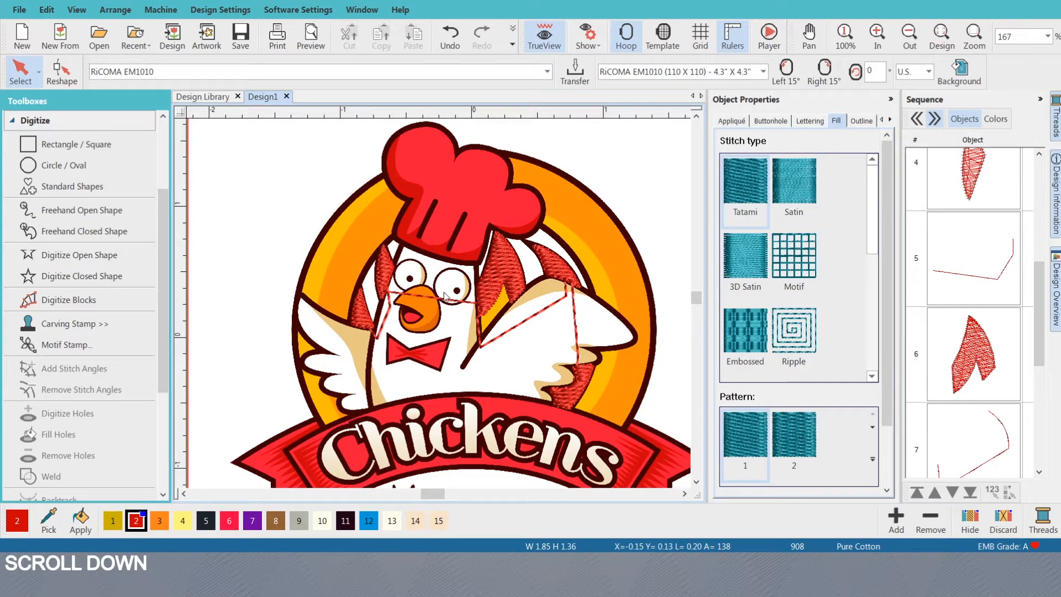
- Digitize a closed Single Run shape in orange colour 3 around the yellow area between the large red feather and the wing
{"action": "scroll", "coordinate": [444, 294], "scroll_direction": "up", "scroll_amount": 4}
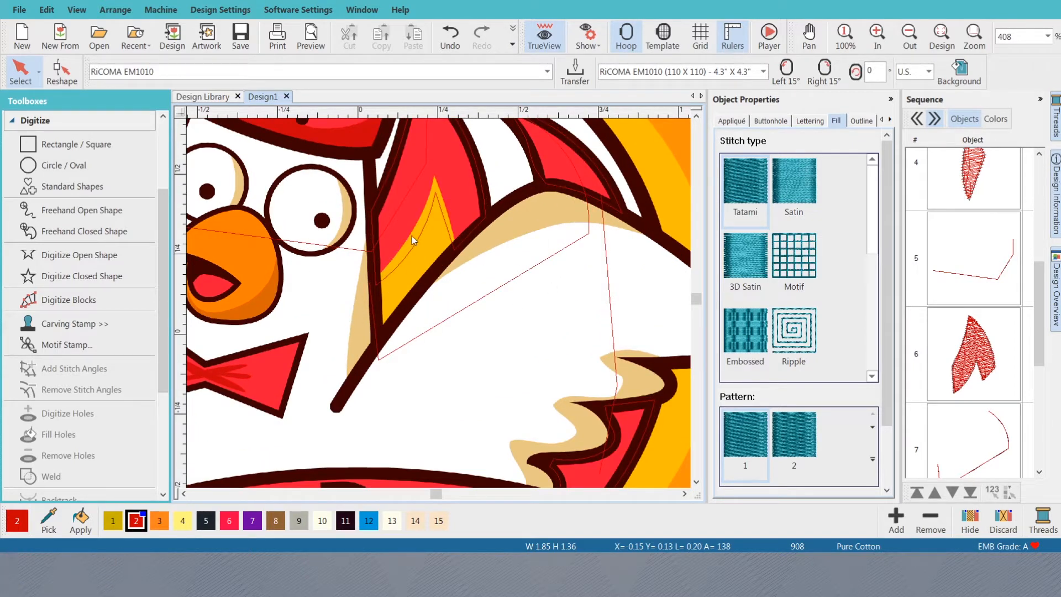
{"action": "left_click", "coordinate": [102, 279]}
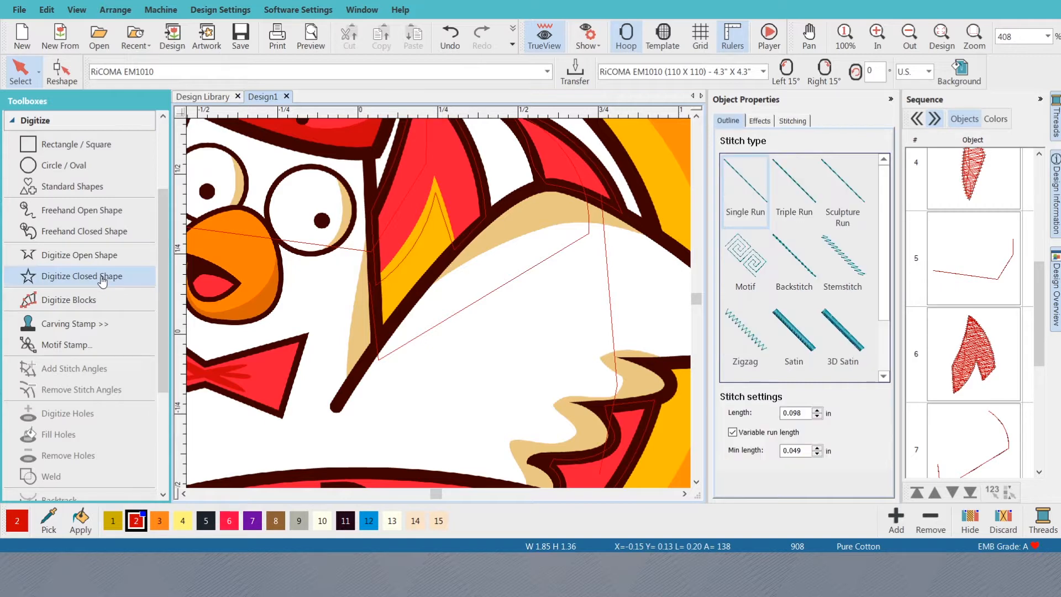
{"action": "left_click", "coordinate": [168, 520]}
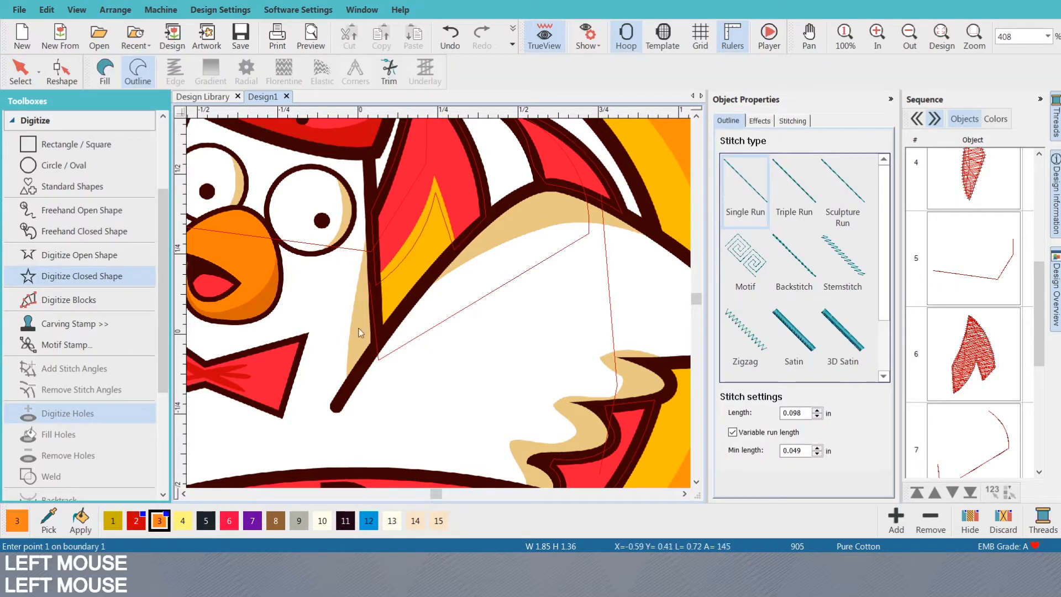
{"action": "left_click", "coordinate": [375, 275]}
{"action": "right_click", "coordinate": [407, 238]}
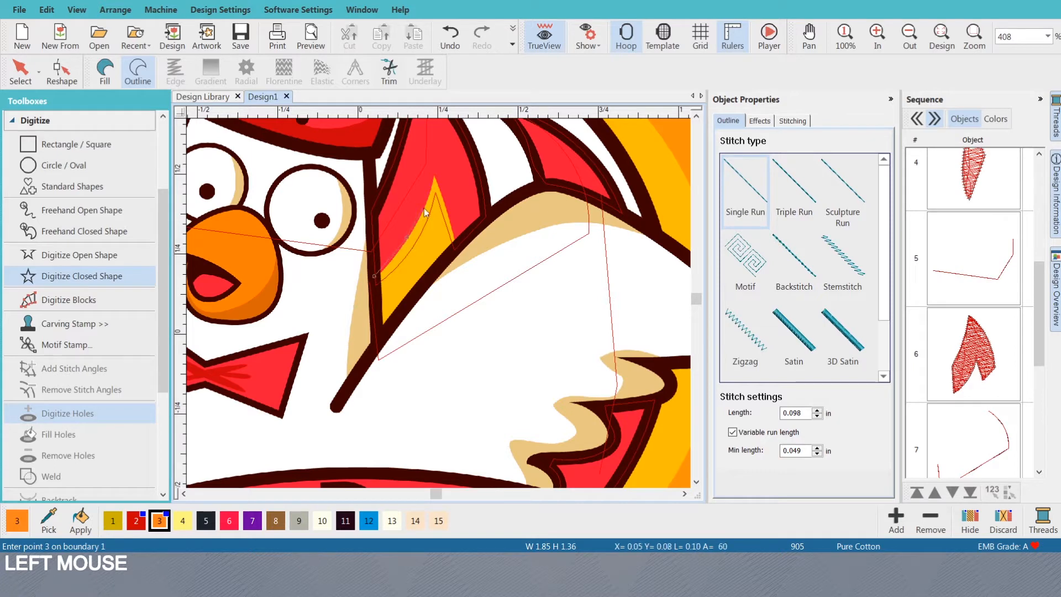
{"action": "left_click", "coordinate": [433, 179]}
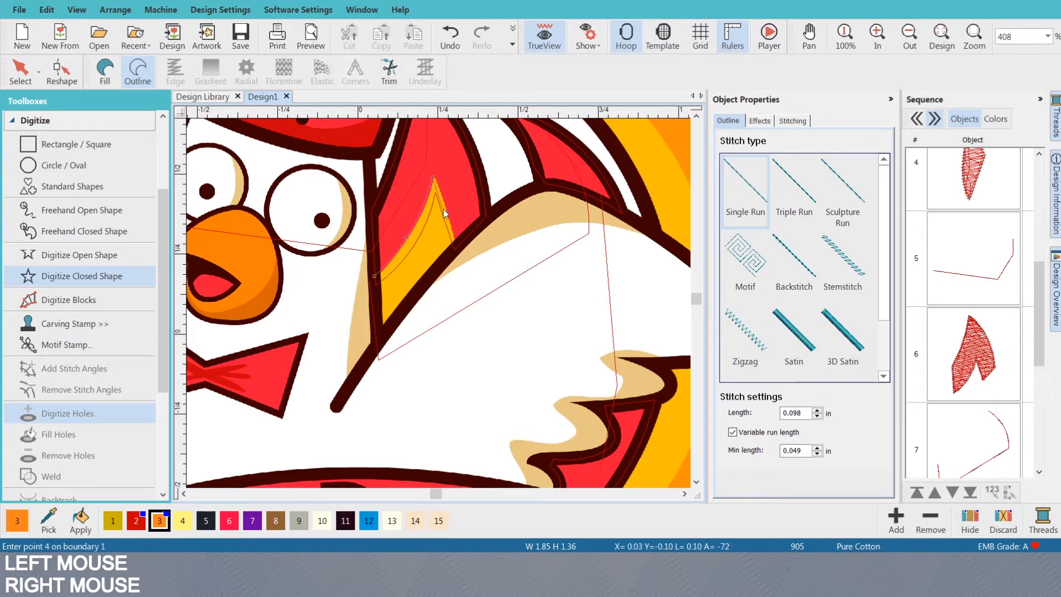
{"action": "right_click", "coordinate": [448, 209]}
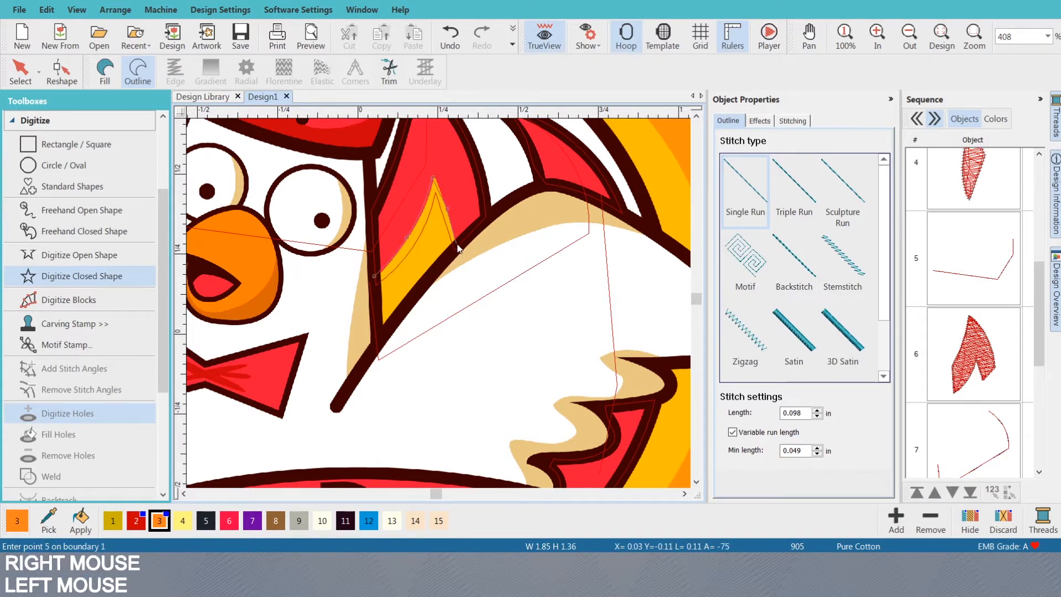
{"action": "left_click", "coordinate": [457, 244]}
{"action": "right_click", "coordinate": [416, 299]}
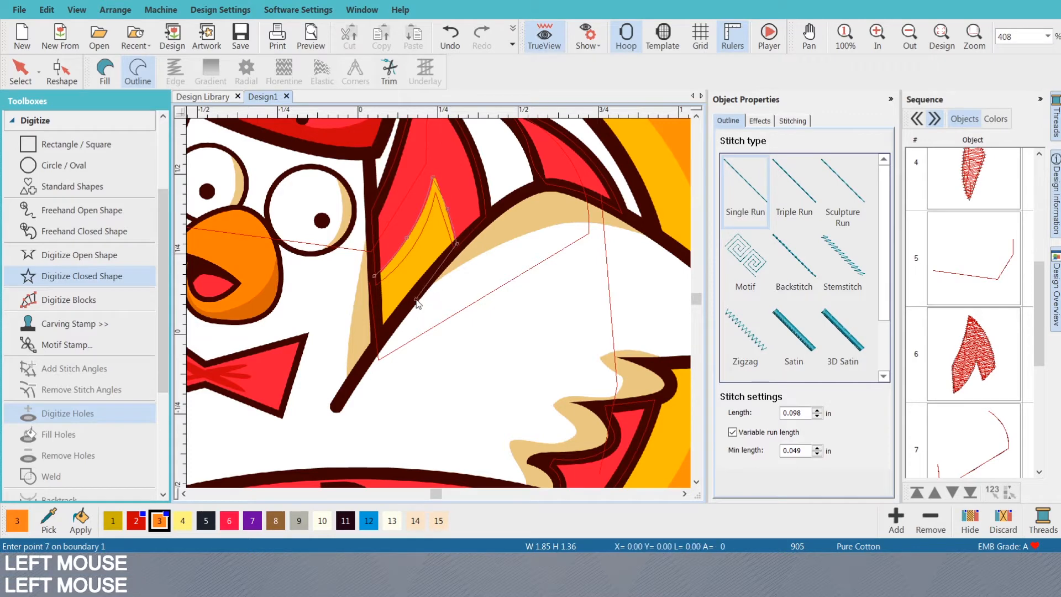
{"action": "left_click", "coordinate": [376, 350]}
{"action": "key", "text": "Return"}
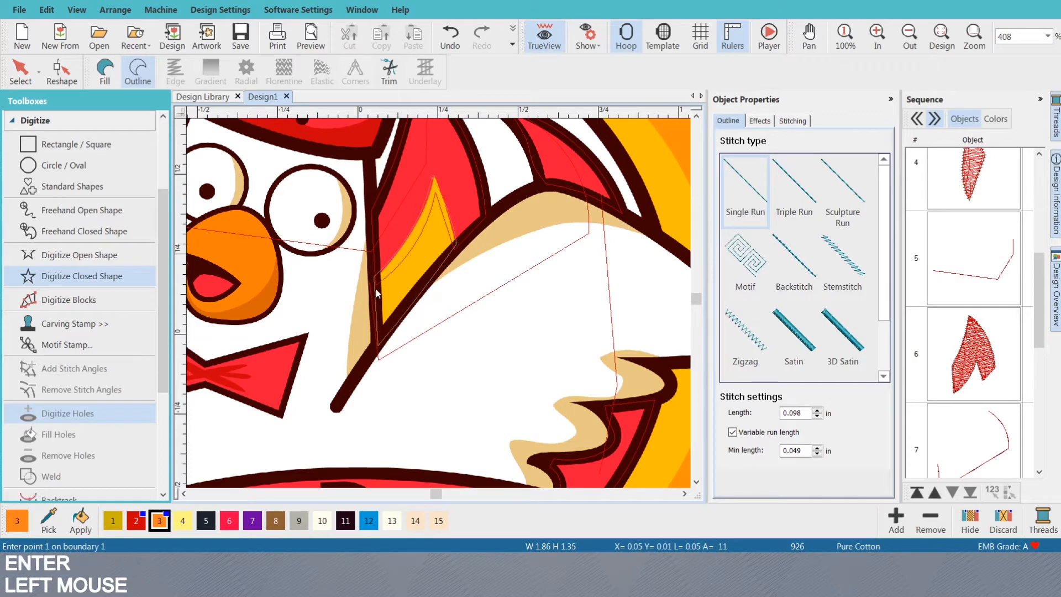
- Show the stitches, convert the orange outline to a Tatami fill, and select the red travel line over the raised wing
{"action": "key", "text": "s"}
{"action": "key", "text": "o"}
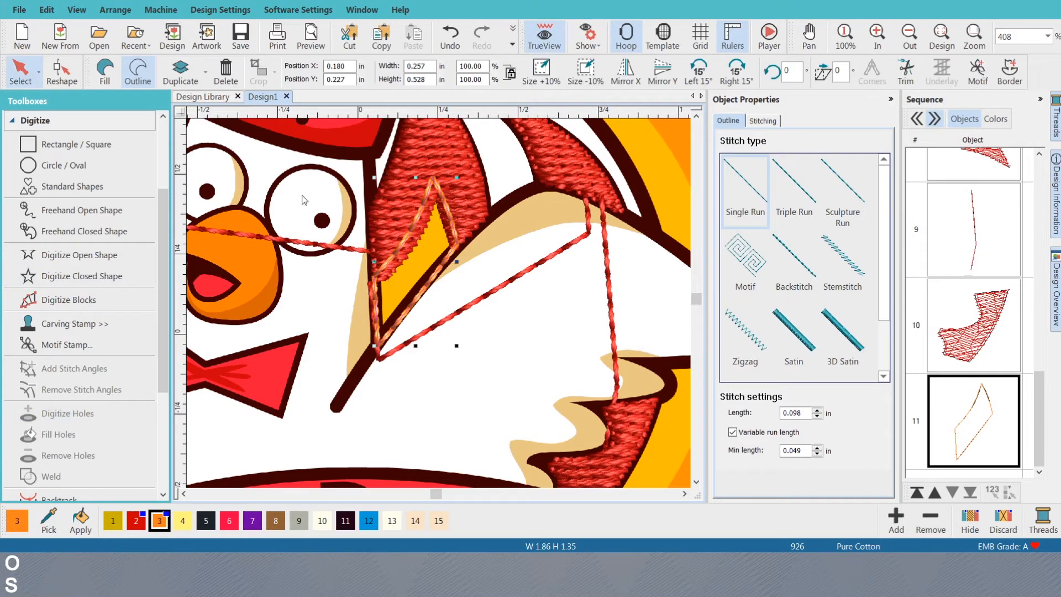
{"action": "left_click", "coordinate": [105, 69]}
{"action": "scroll", "coordinate": [436, 303], "scroll_direction": "down", "scroll_amount": 3}
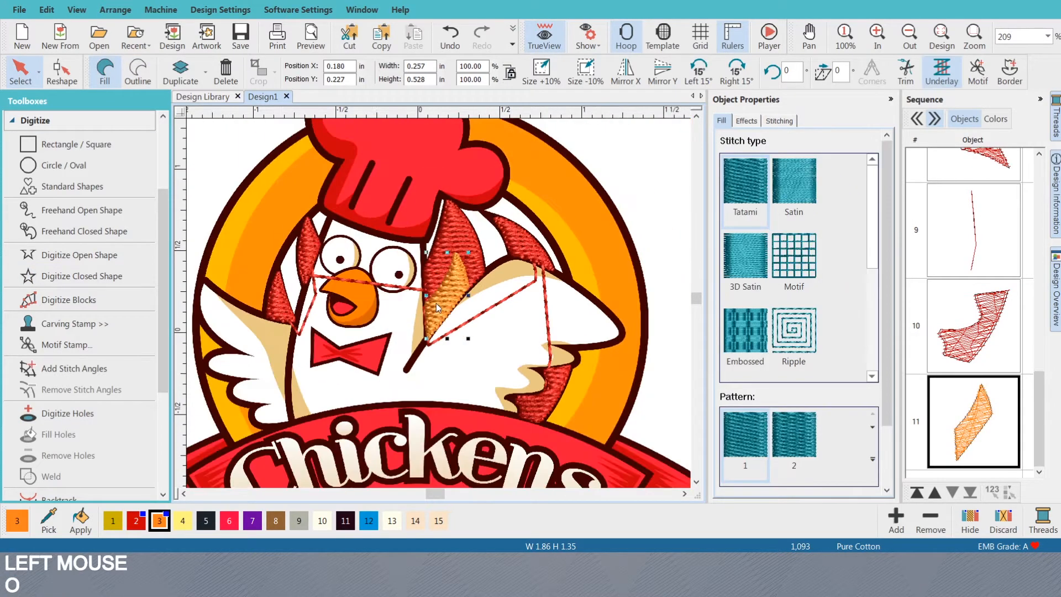
{"action": "scroll", "coordinate": [436, 303], "scroll_direction": "down", "scroll_amount": 2}
{"action": "scroll", "coordinate": [439, 307], "scroll_direction": "up", "scroll_amount": 3}
{"action": "scroll", "coordinate": [445, 314], "scroll_direction": "down", "scroll_amount": 1}
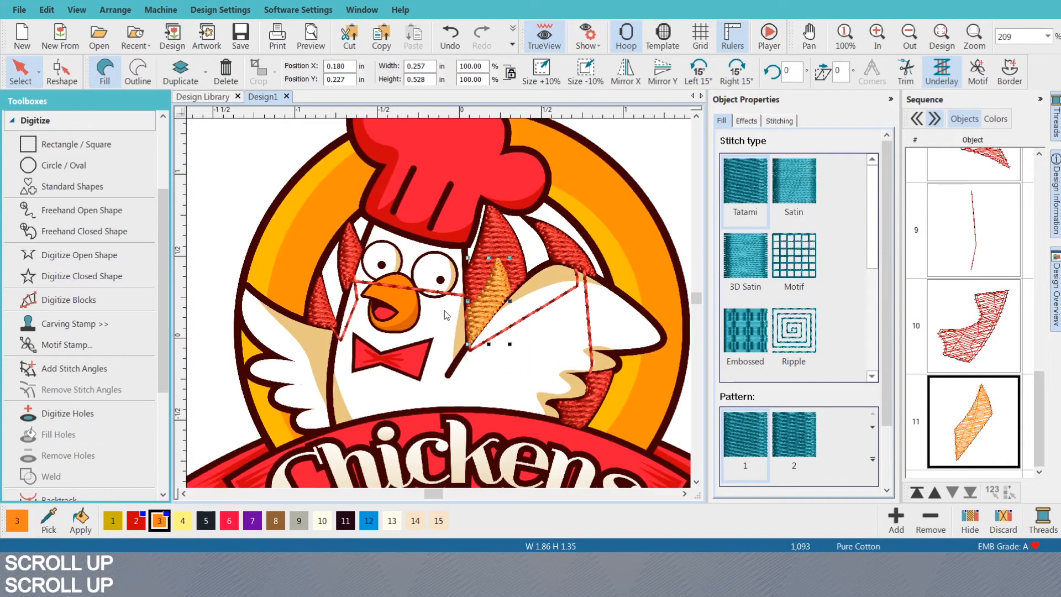
{"action": "key", "text": "ctrl+s"}
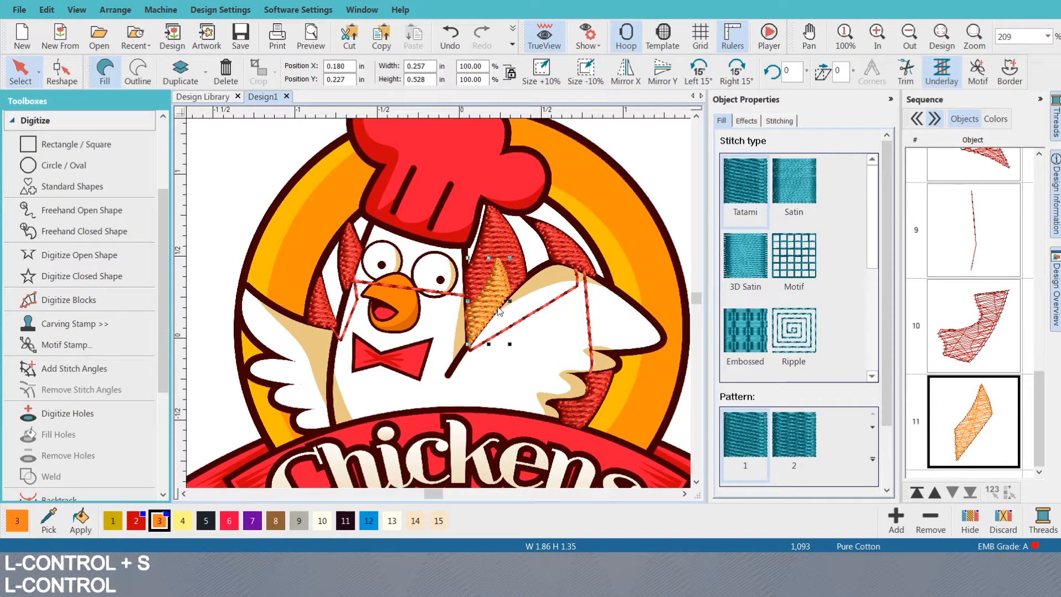
{"action": "key", "text": "Escape"}
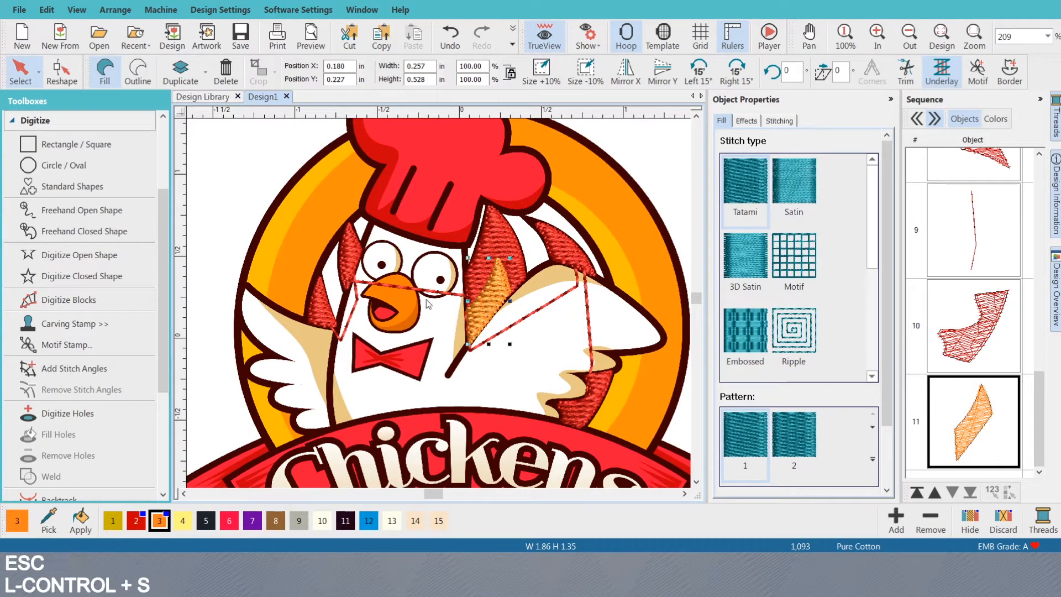
{"action": "left_click", "coordinate": [515, 326]}
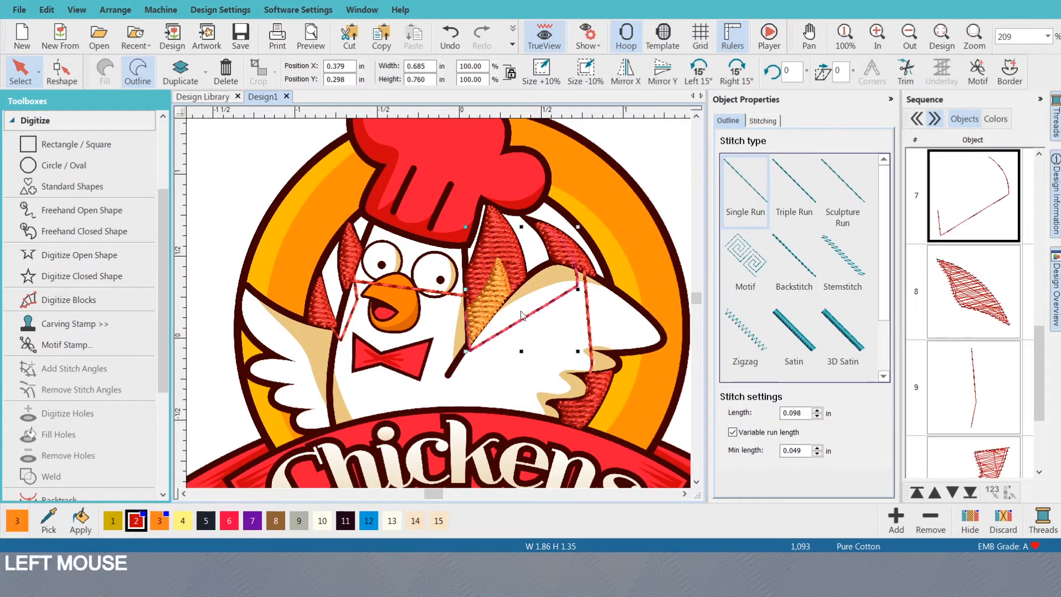
- Digitize a wide curved Tatami block in orange colour 3 beside the logo's ring, using Digitize Blocks with paired points
{"action": "scroll", "coordinate": [440, 308], "scroll_direction": "down", "scroll_amount": 2}
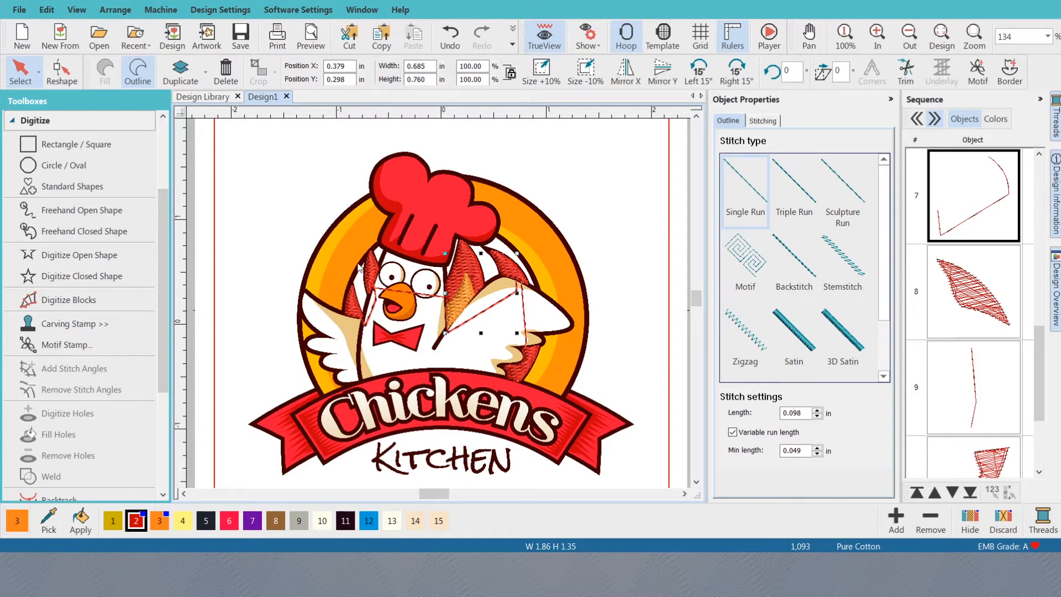
{"action": "scroll", "coordinate": [360, 267], "scroll_direction": "up", "scroll_amount": 2}
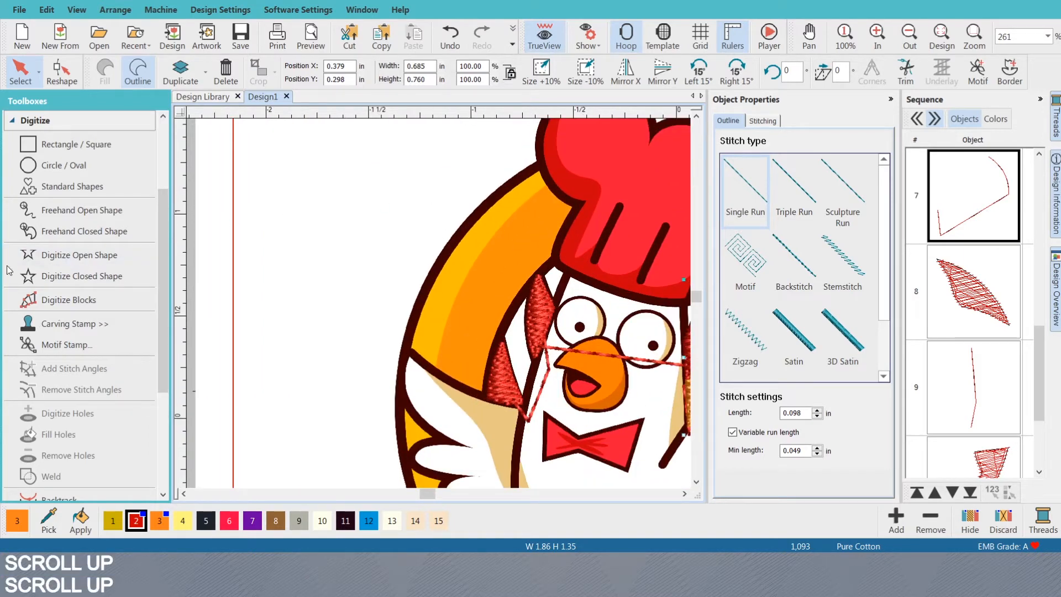
{"action": "left_click", "coordinate": [51, 301]}
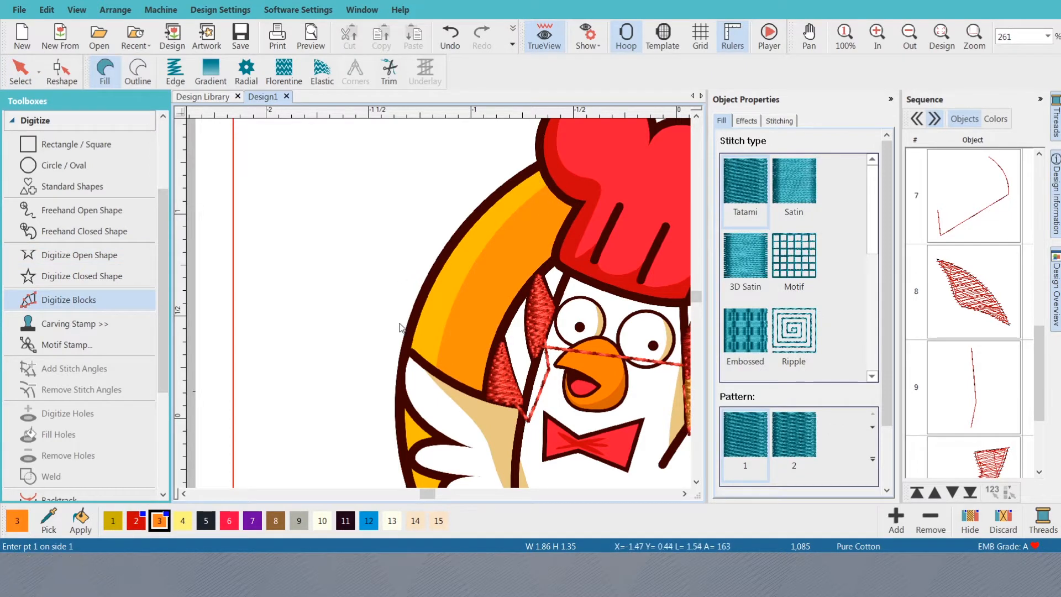
{"action": "scroll", "coordinate": [401, 327], "scroll_direction": "down", "scroll_amount": 2}
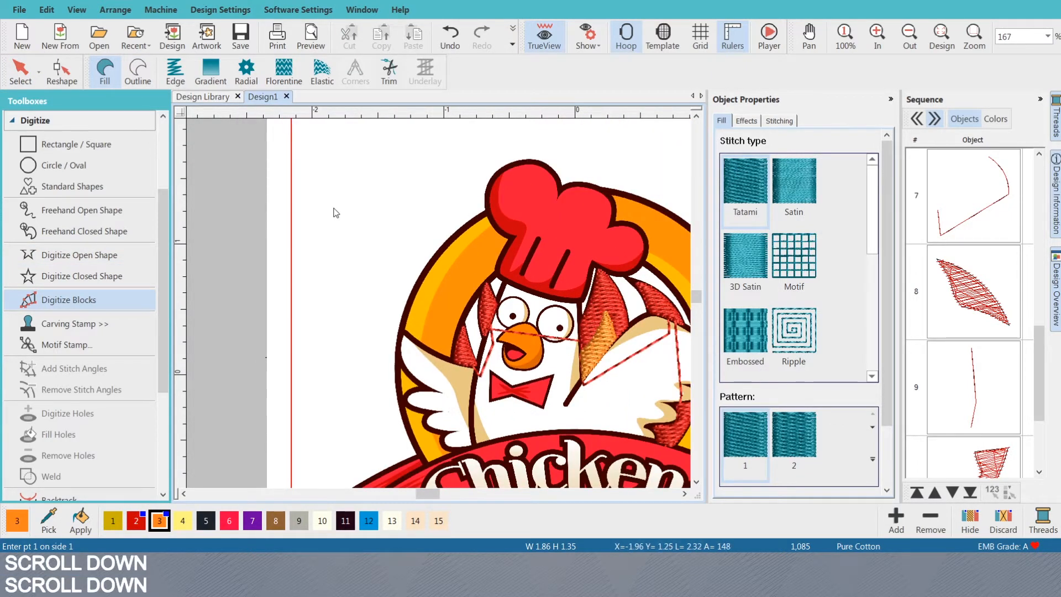
{"action": "left_click", "coordinate": [405, 168]}
{"action": "left_click", "coordinate": [292, 221]}
{"action": "right_click", "coordinate": [453, 239]}
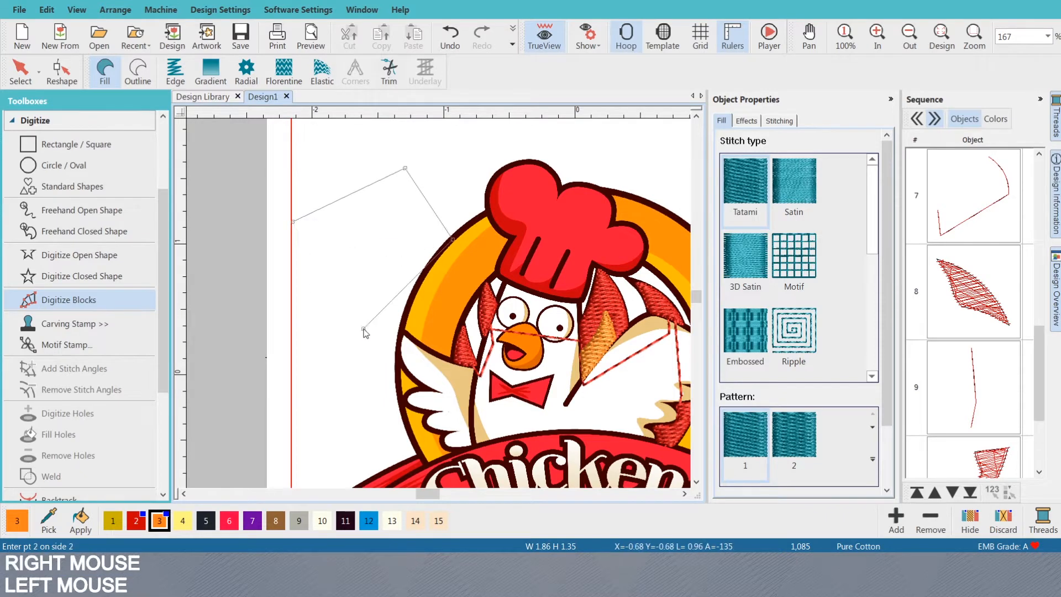
{"action": "right_click", "coordinate": [363, 330]}
{"action": "right_click", "coordinate": [202, 319]}
{"action": "right_click", "coordinate": [456, 363]}
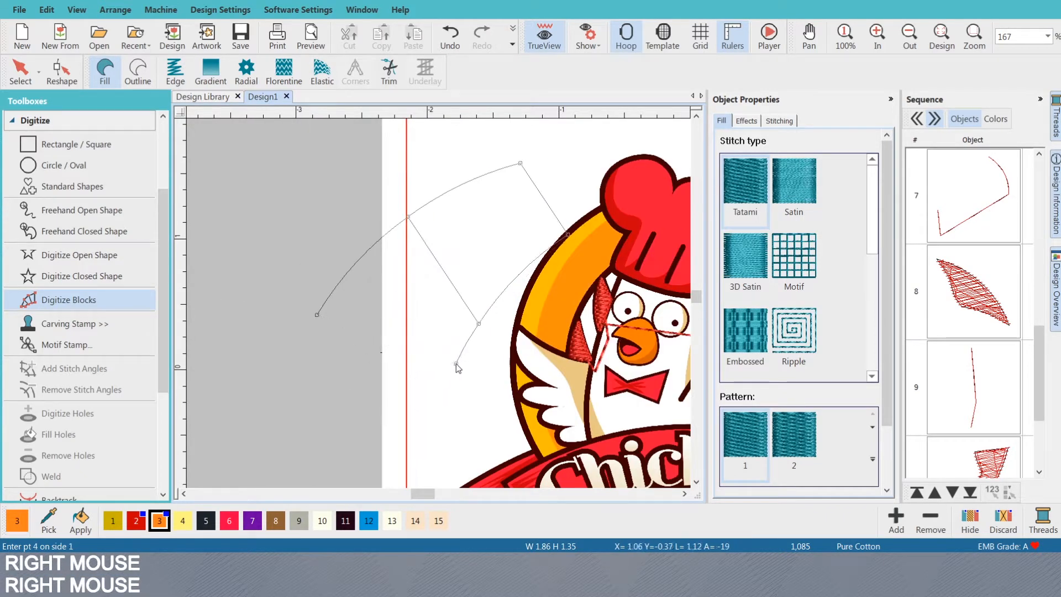
{"action": "left_click", "coordinate": [297, 442]}
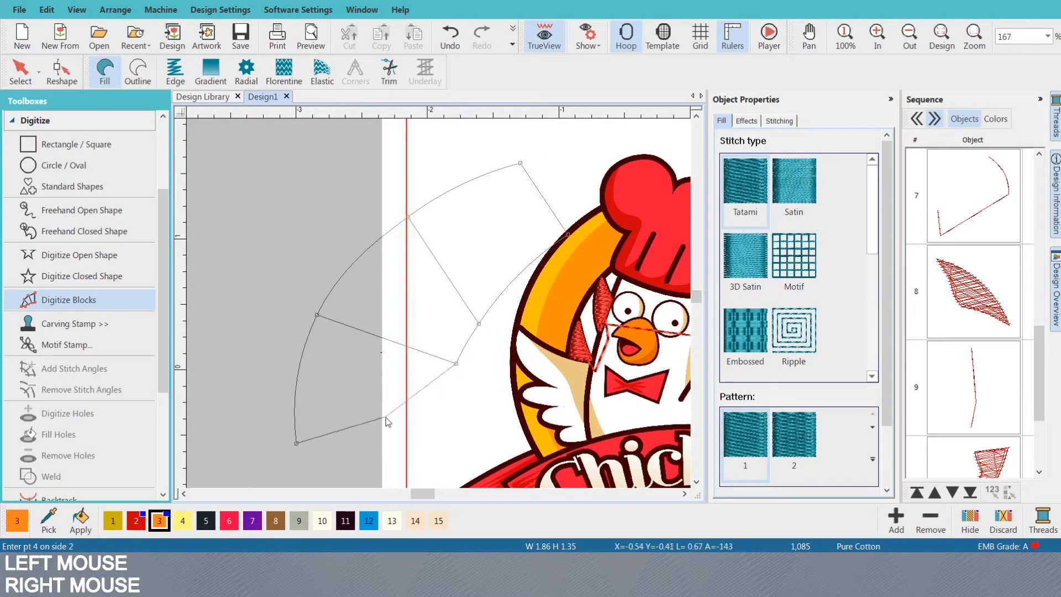
{"action": "left_click", "coordinate": [385, 419]}
{"action": "key", "text": "Return"}
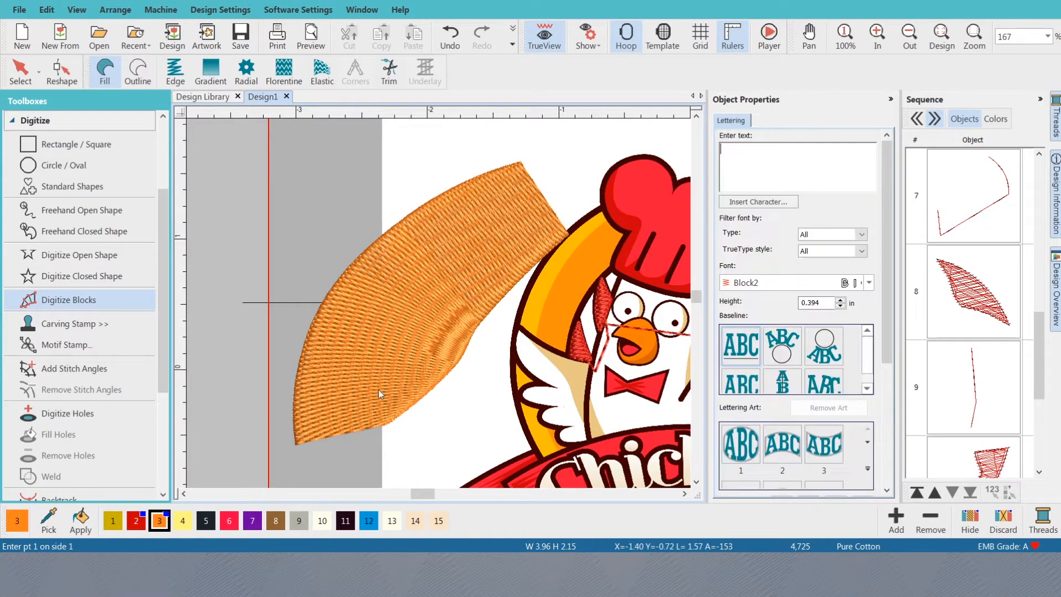
- Open the curved orange block for reshaping and hide the stitches to show its outline and stitch angle lines
{"action": "key", "text": "Escape"}
{"action": "key", "text": "Escape"}
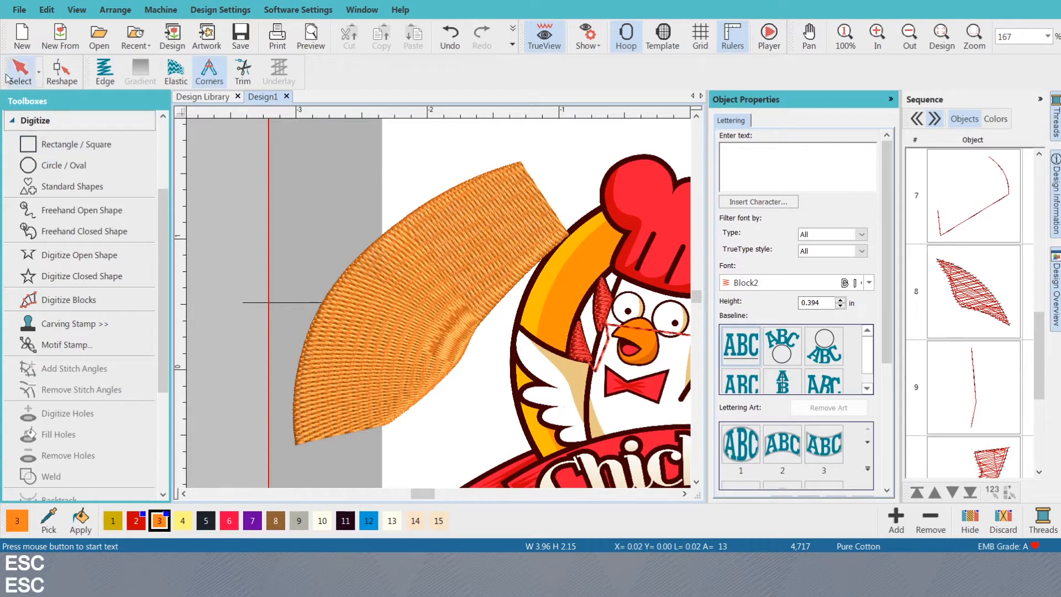
{"action": "left_click", "coordinate": [420, 284]}
{"action": "left_click", "coordinate": [431, 275]}
{"action": "key", "text": "h"}
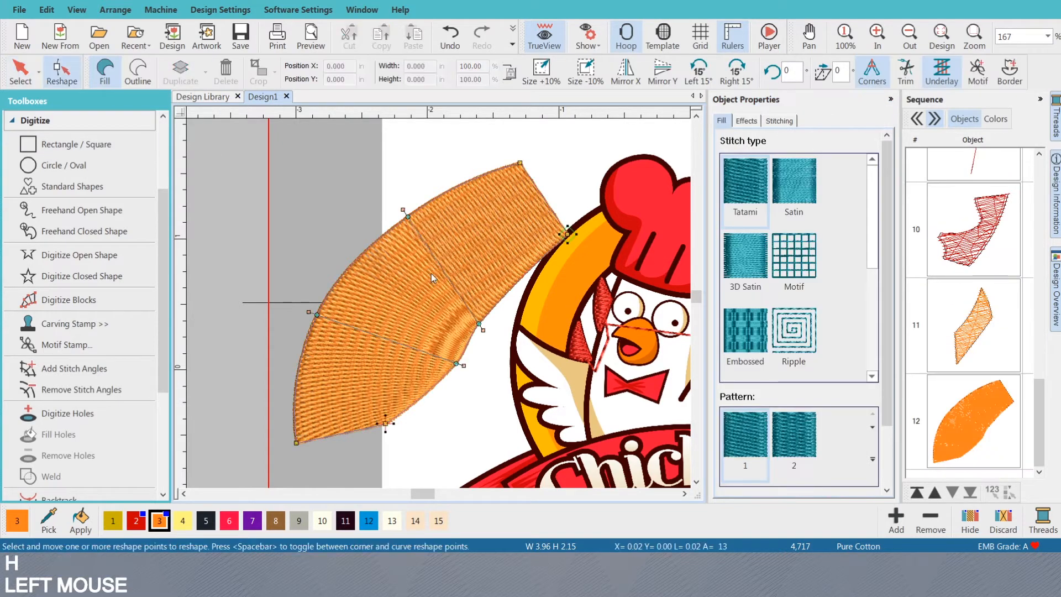
{"action": "key", "text": "s"}
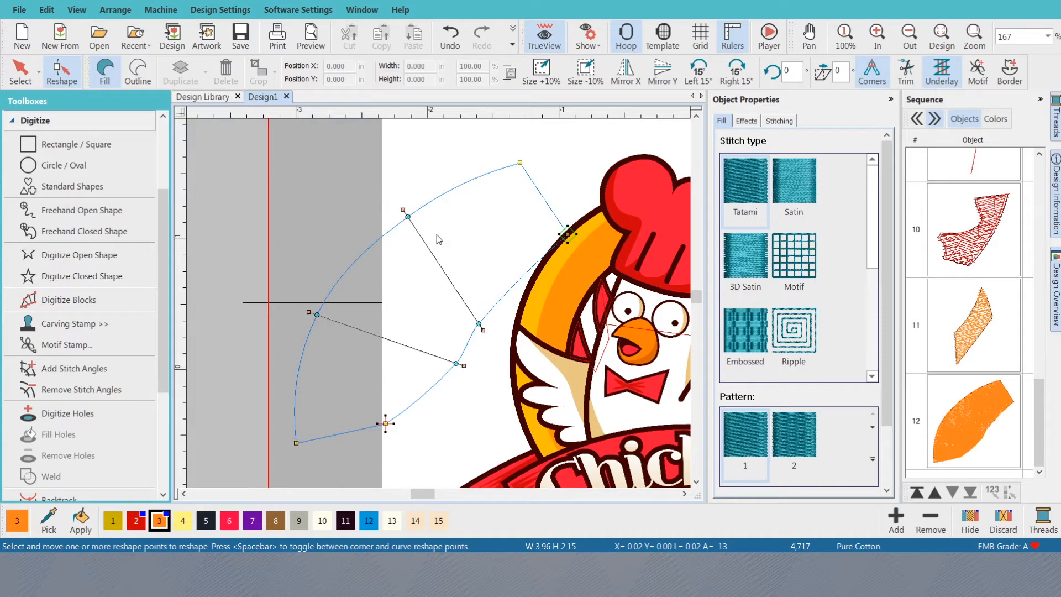
- Show the stitches of the curved orange block again and undo the creation of that block
{"action": "left_click", "coordinate": [476, 322]}
{"action": "key", "text": "s"}
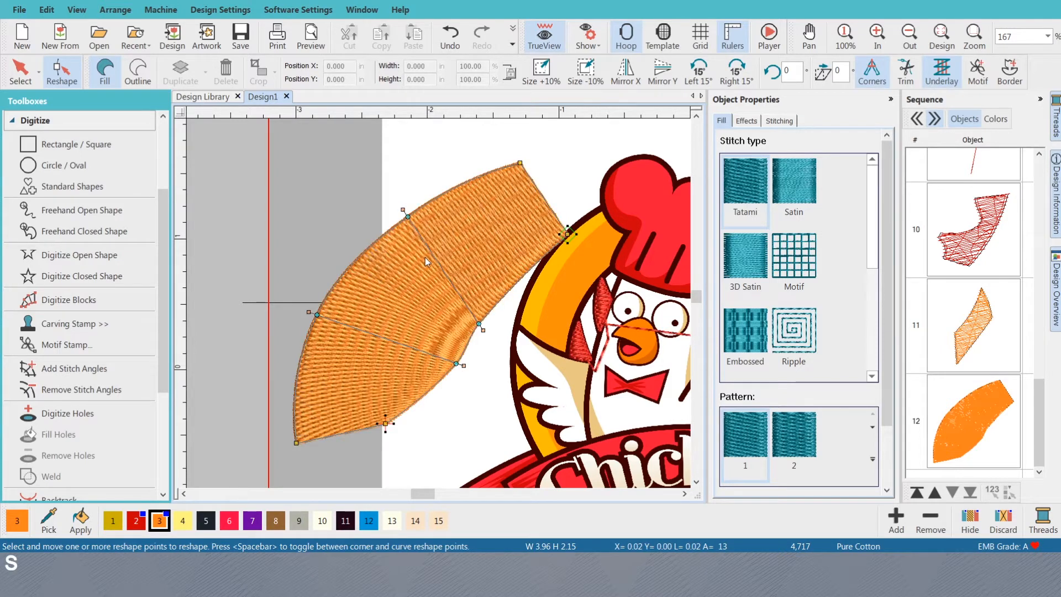
{"action": "key", "text": "ctrl+z"}
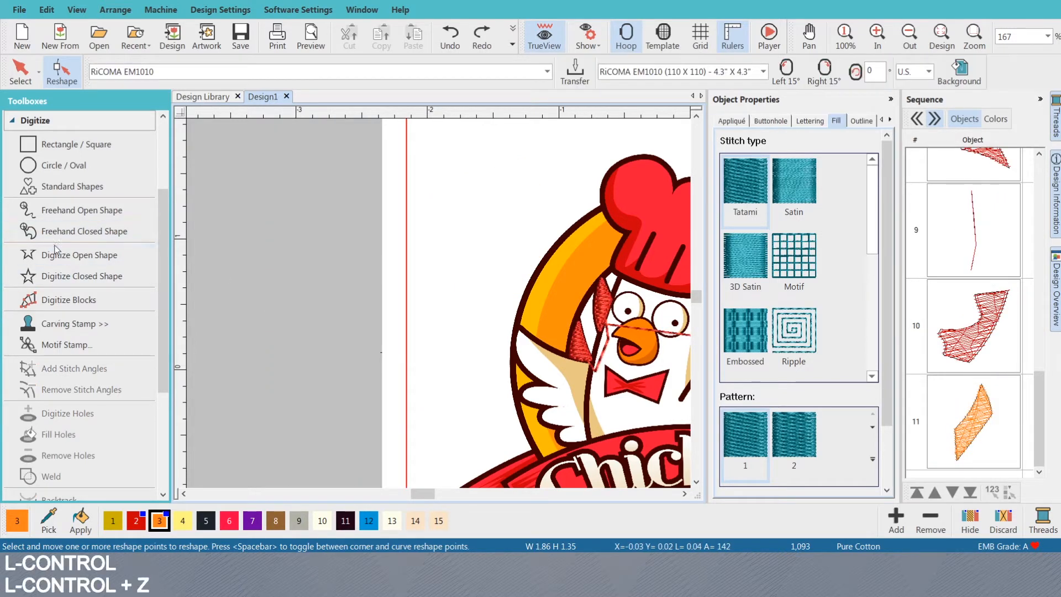
- Digitize a closed curved Tatami shape in orange colour 3 beside the logo's ring, with curve points along its inner and outer arcs
{"action": "left_click", "coordinate": [81, 276]}
{"action": "left_click", "coordinate": [515, 176]}
{"action": "left_click", "coordinate": [563, 239]}
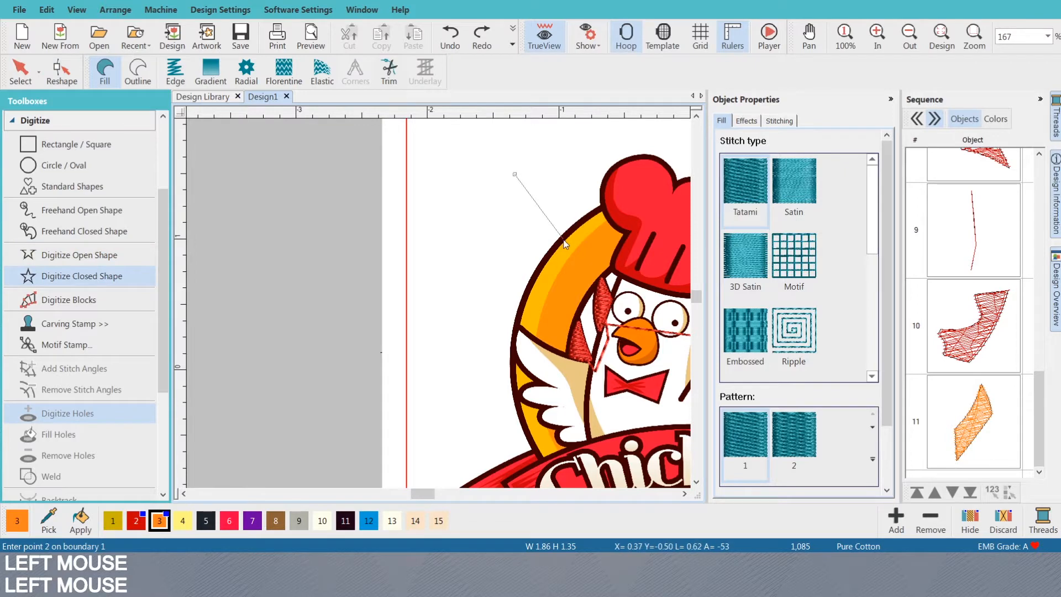
{"action": "right_click", "coordinate": [457, 297]}
{"action": "right_click", "coordinate": [393, 424]}
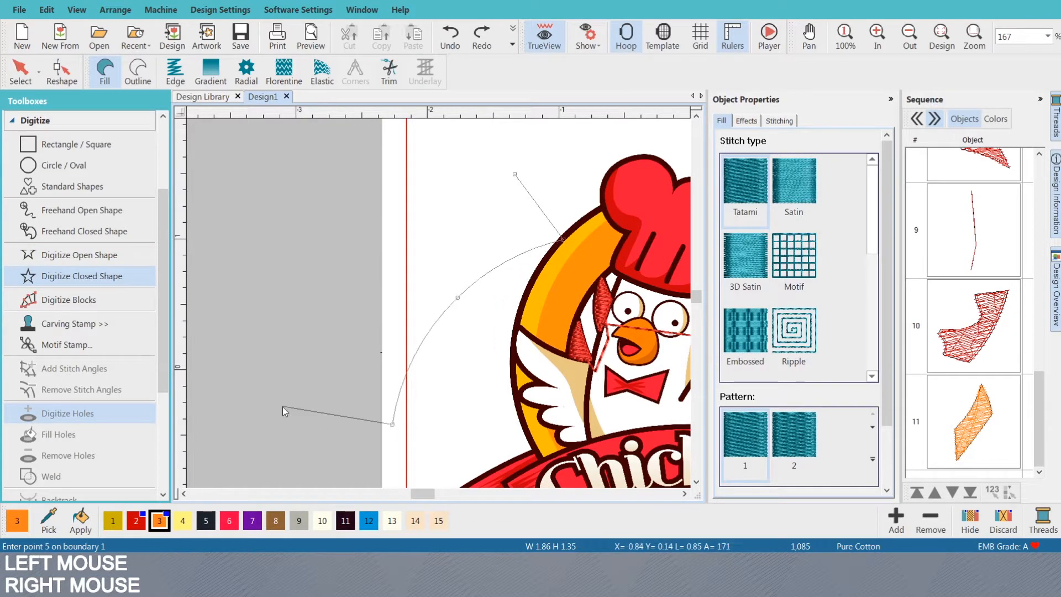
{"action": "left_click", "coordinate": [280, 420]}
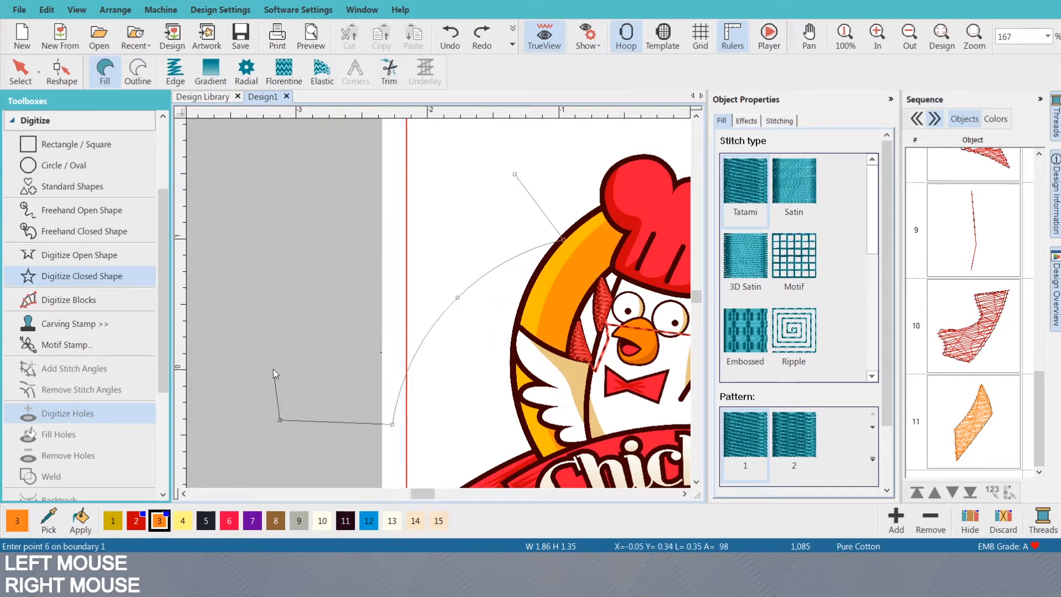
{"action": "left_click", "coordinate": [347, 269]}
{"action": "right_click", "coordinate": [486, 174]}
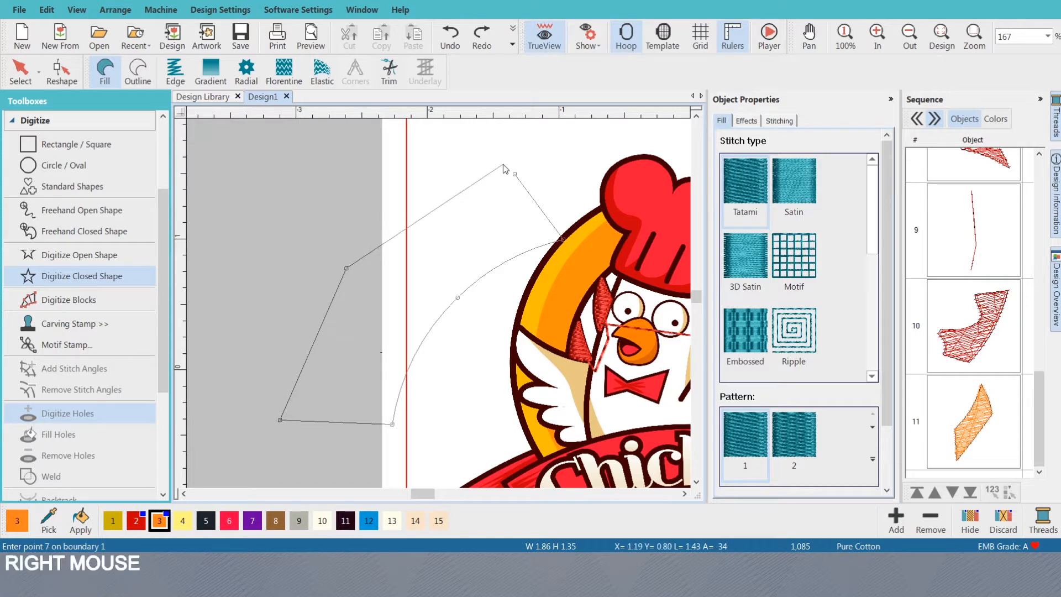
{"action": "key", "text": "Return"}
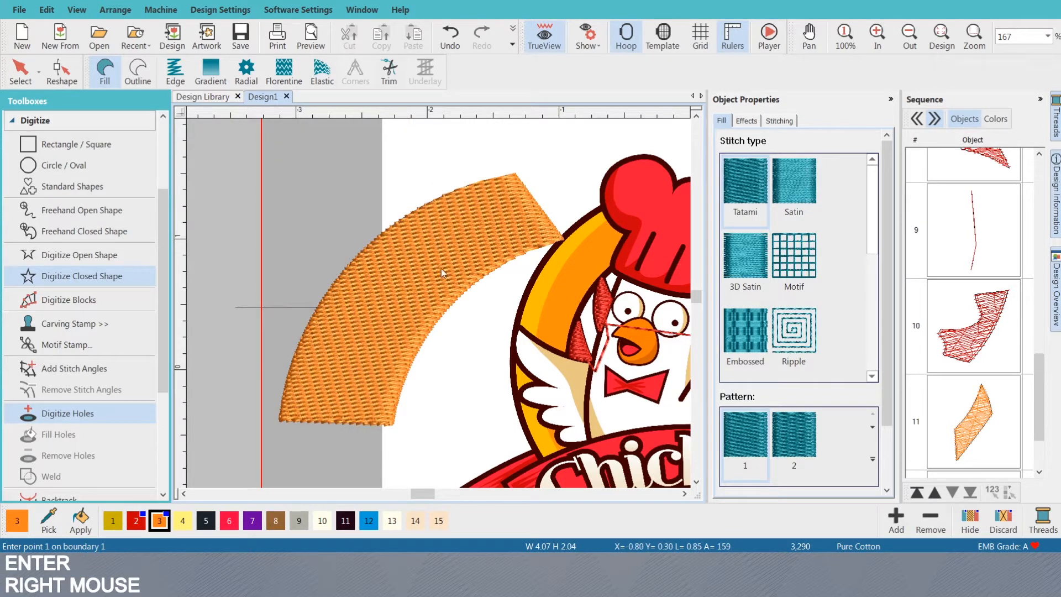
- Open the closed orange shape for reshaping with its stitches hidden to examine its outline and single stitch angle
{"action": "key", "text": "s"}
{"action": "key", "text": "s"}
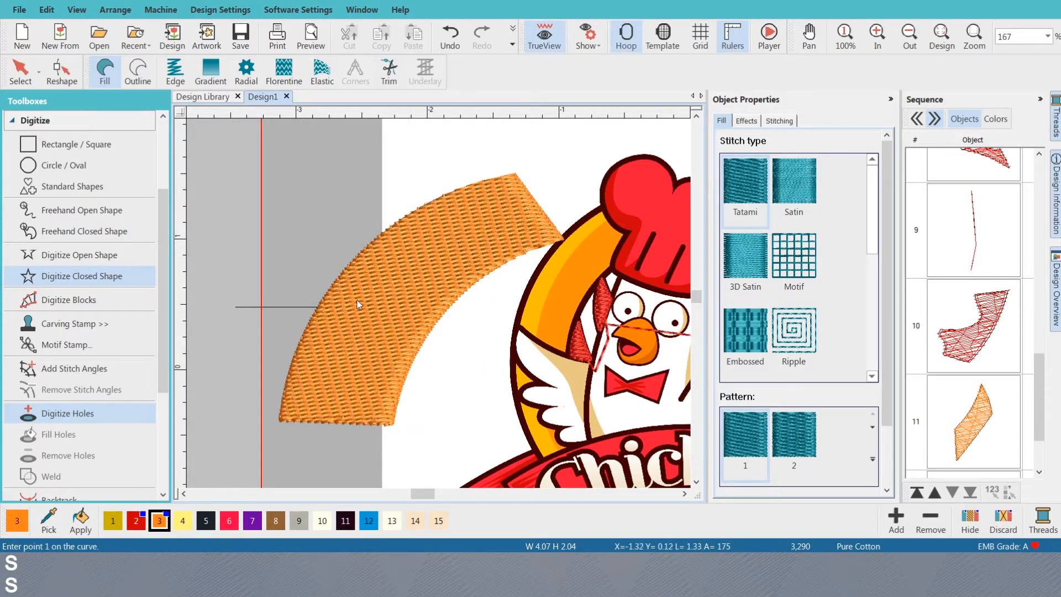
{"action": "key", "text": "s"}
{"action": "key", "text": "s"}
{"action": "key", "text": "h"}
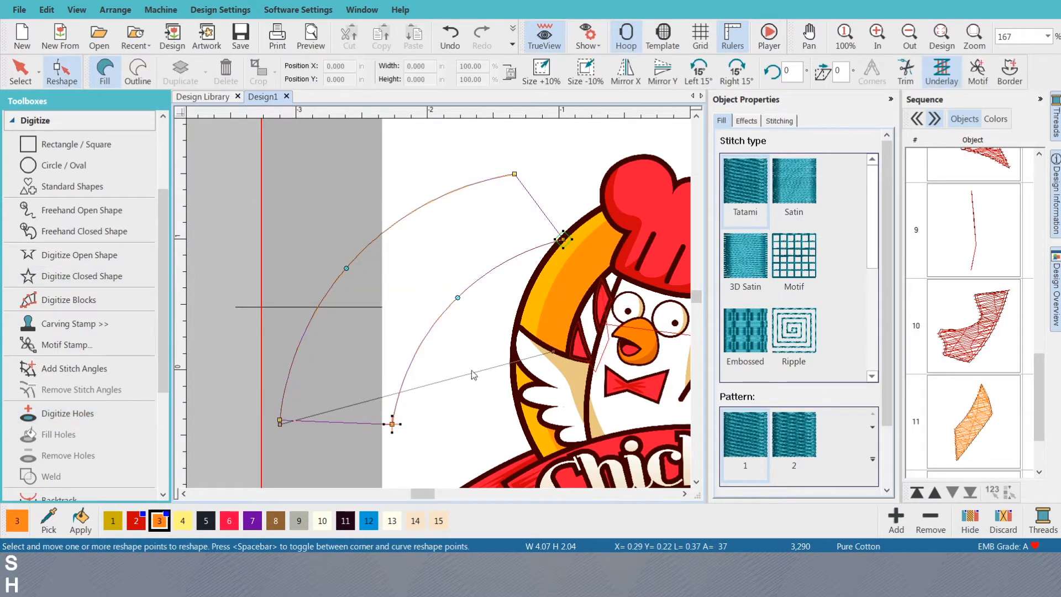
- Add four stitch angles across the closed orange shape, following its curve from the lower to the upper end, and show the stitches
{"action": "left_click", "coordinate": [72, 369]}
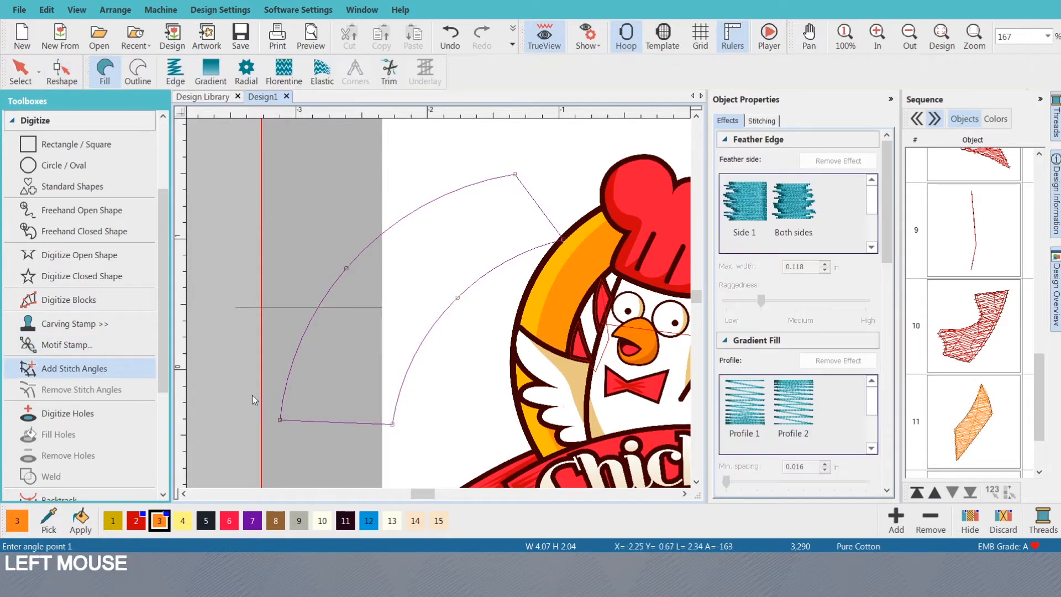
{"action": "left_click", "coordinate": [274, 397]}
{"action": "left_click", "coordinate": [402, 411]}
{"action": "left_click", "coordinate": [320, 288]}
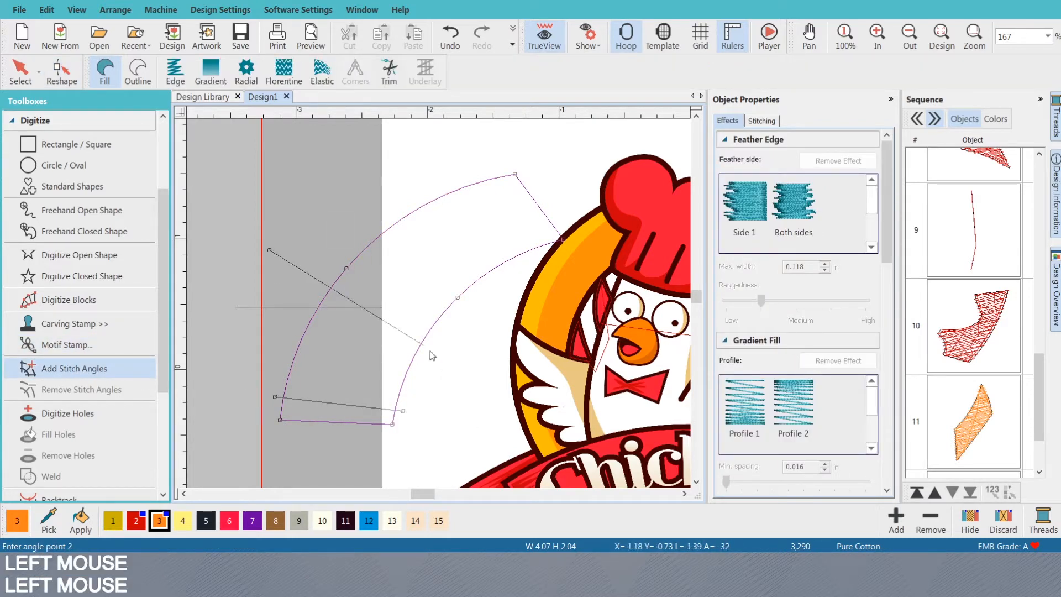
{"action": "left_click", "coordinate": [420, 363]}
{"action": "left_click", "coordinate": [416, 199]}
{"action": "left_click", "coordinate": [462, 303]}
{"action": "key", "text": "c"}
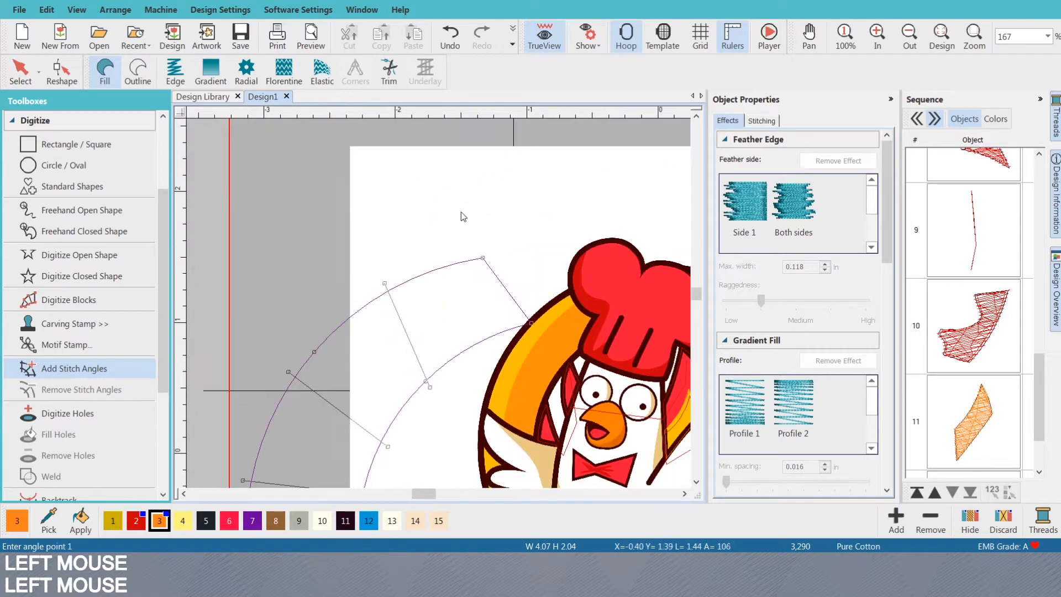
{"action": "left_click", "coordinate": [496, 194]}
{"action": "left_click", "coordinate": [486, 471]}
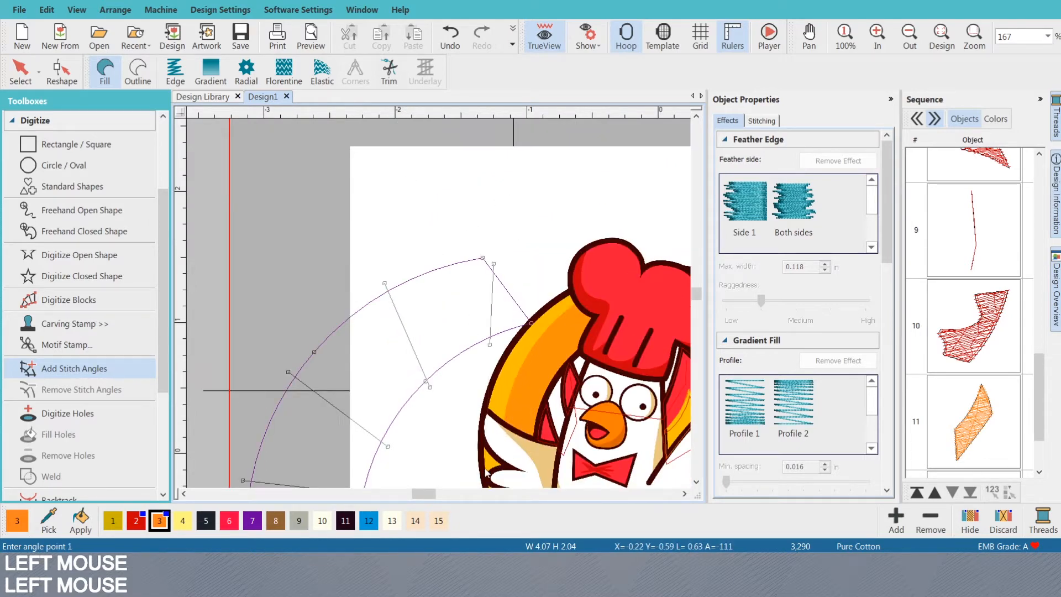
{"action": "key", "text": "Return"}
{"action": "key", "text": "s"}
{"action": "scroll", "coordinate": [441, 310], "scroll_direction": "up", "scroll_amount": 1}
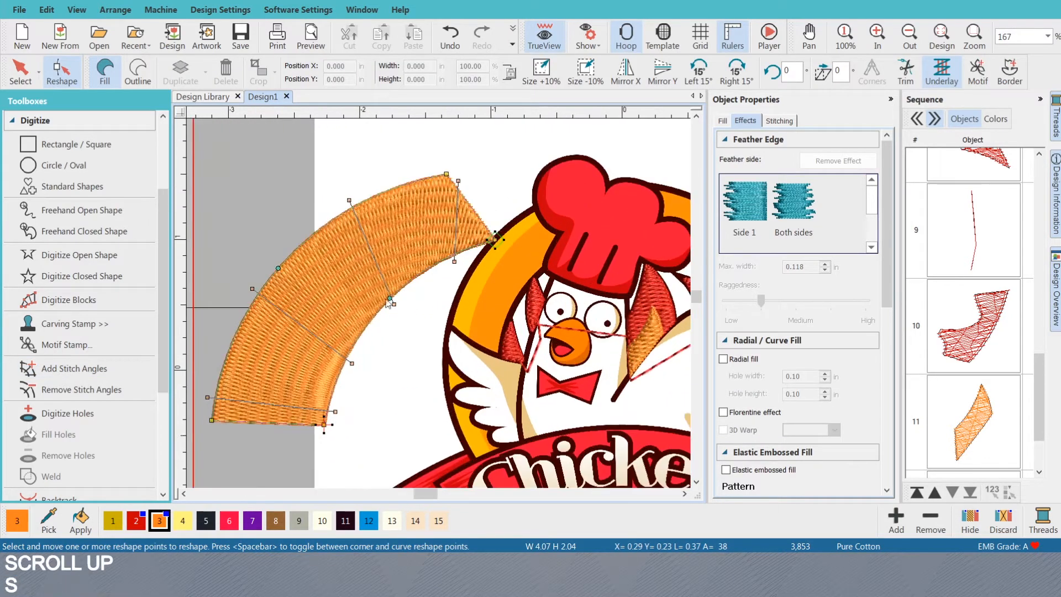
{"action": "key", "text": "Escape"}
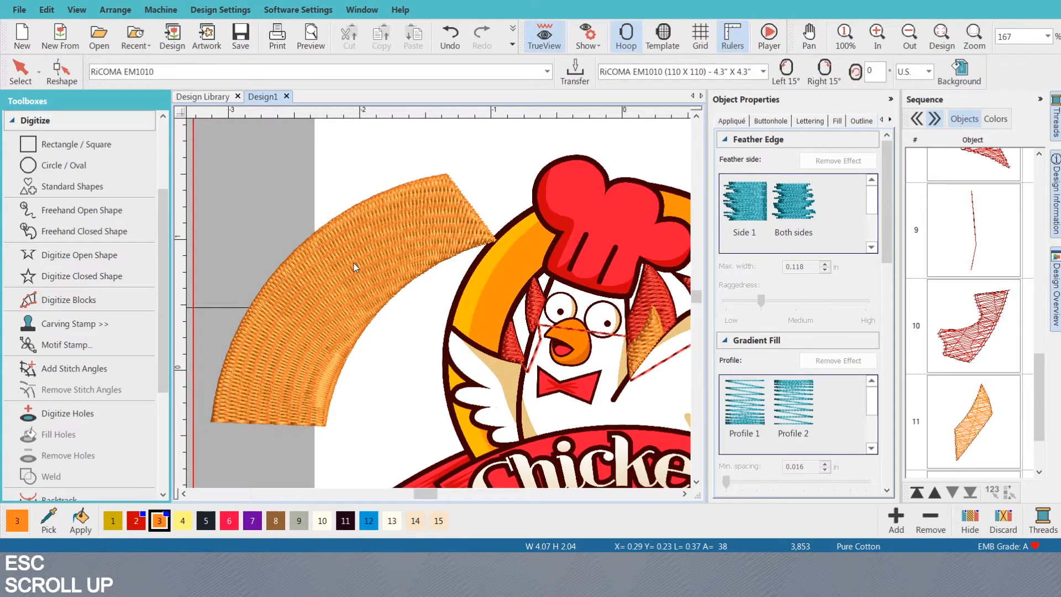
- Delete the closed curved orange shape beside the logo's ring
{"action": "key", "text": "ctrl"}
{"action": "key", "text": "ctrl"}
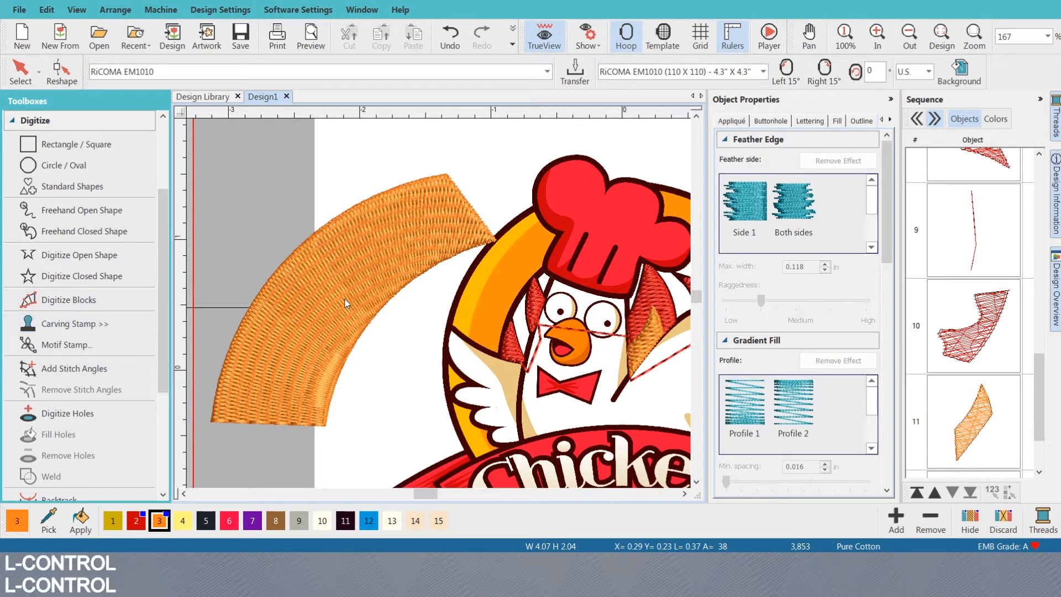
{"action": "left_click", "coordinate": [343, 296]}
{"action": "key", "text": "Delete"}
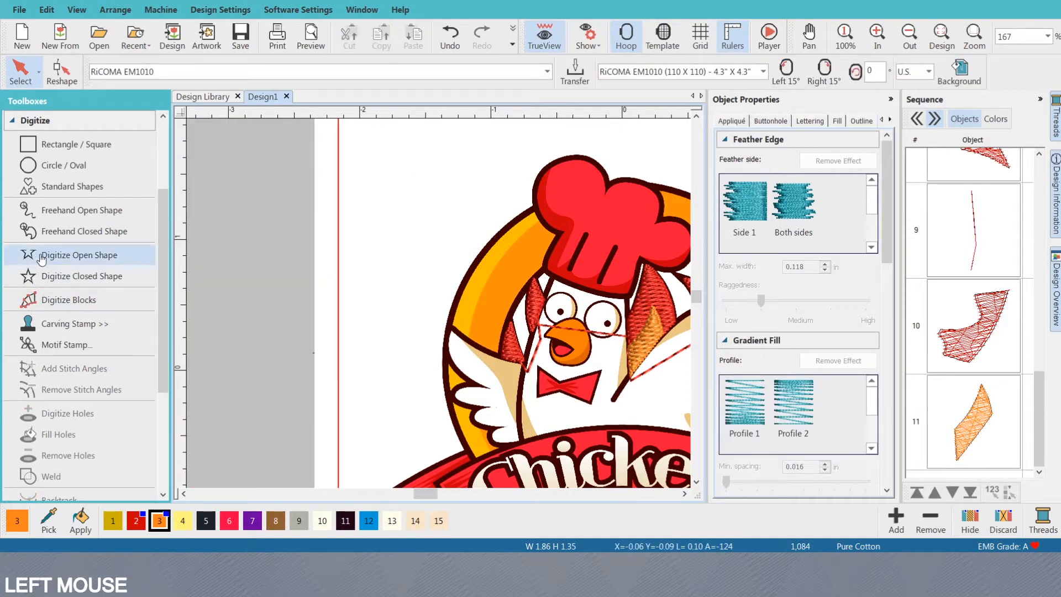
- Start a Digitize Blocks Tatami fill in colour 1, placing the first point pair where the ring's yellow band meets the chef's hat
{"action": "left_click", "coordinate": [93, 299]}
{"action": "scroll", "coordinate": [439, 302], "scroll_direction": "up", "scroll_amount": 2}
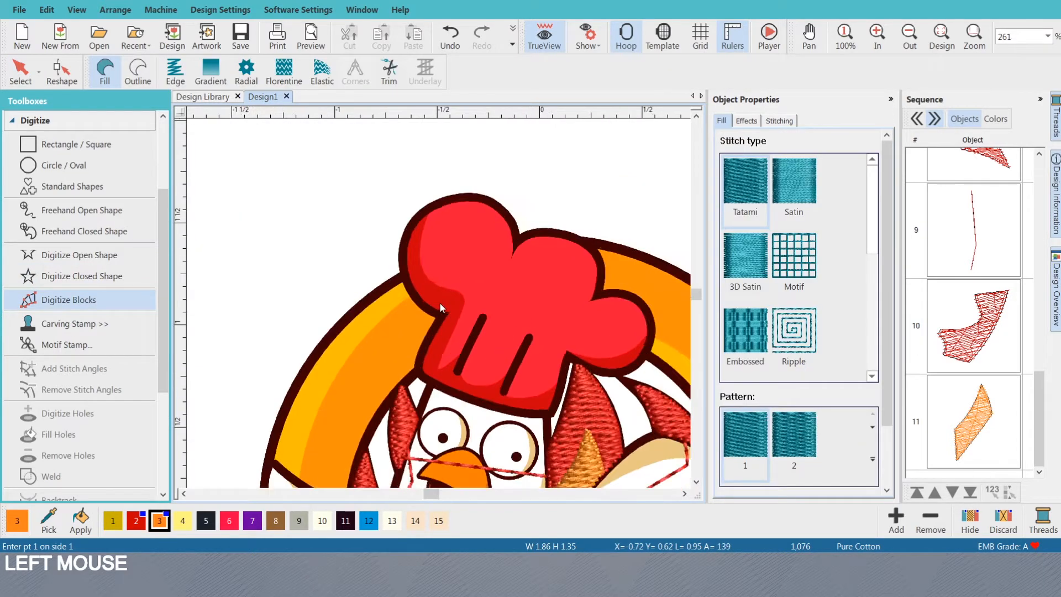
{"action": "scroll", "coordinate": [439, 301], "scroll_direction": "up", "scroll_amount": 2}
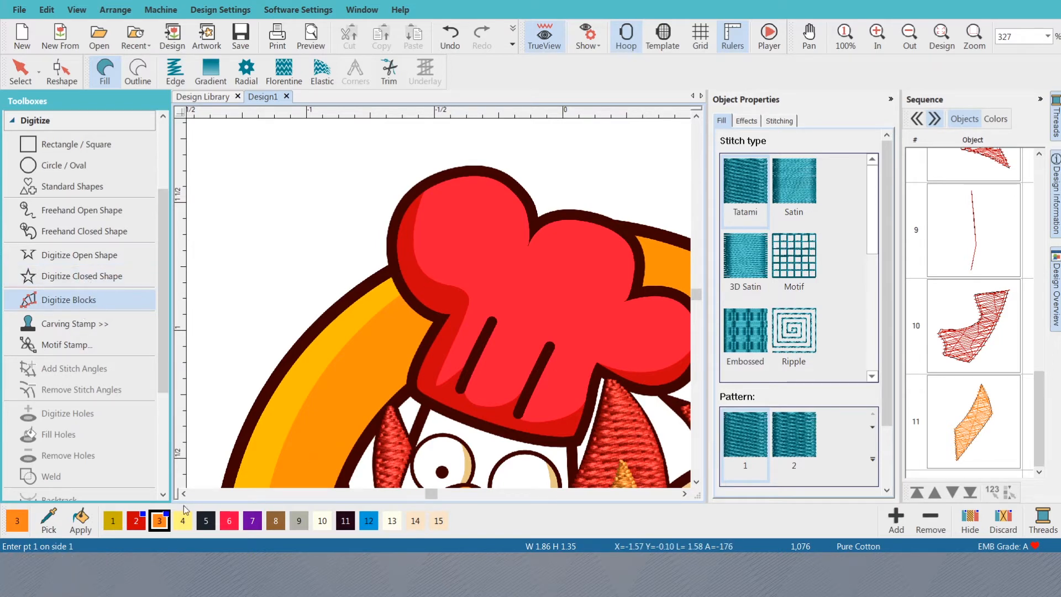
{"action": "left_click", "coordinate": [116, 527]}
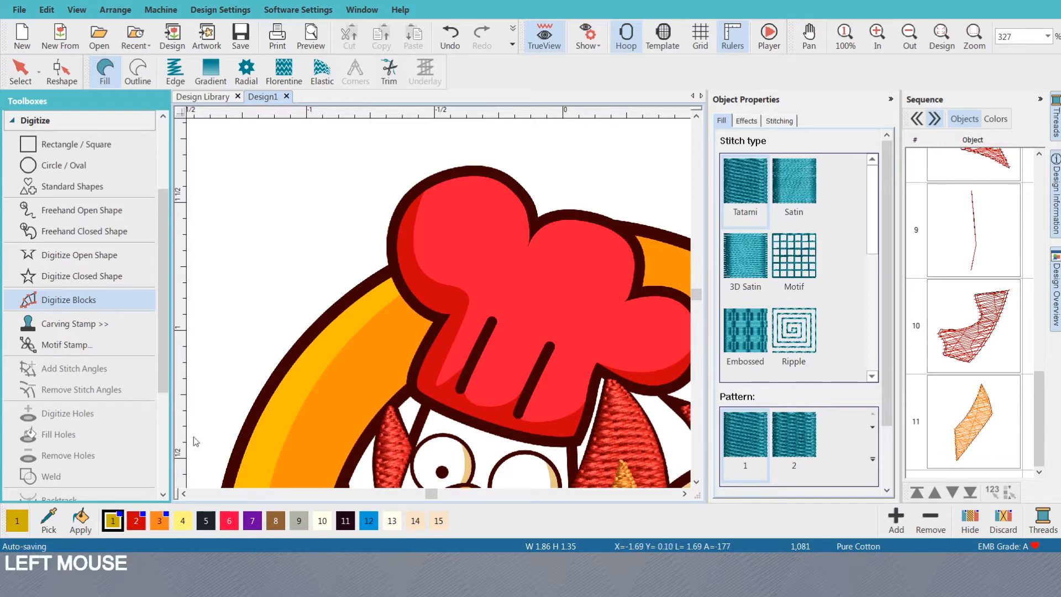
{"action": "scroll", "coordinate": [442, 306], "scroll_direction": "up", "scroll_amount": 2}
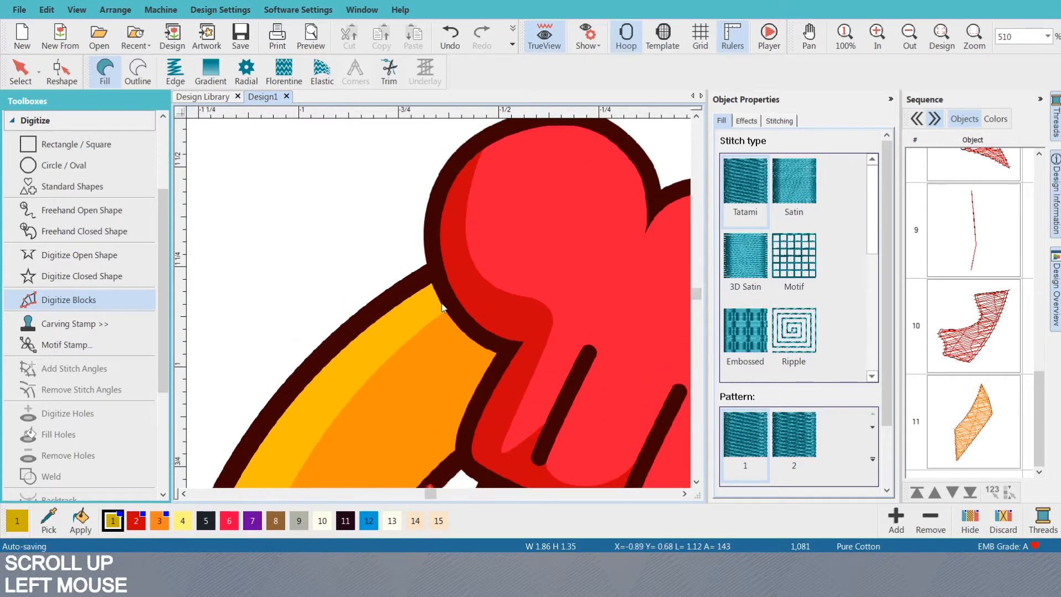
{"action": "left_click", "coordinate": [436, 268]}
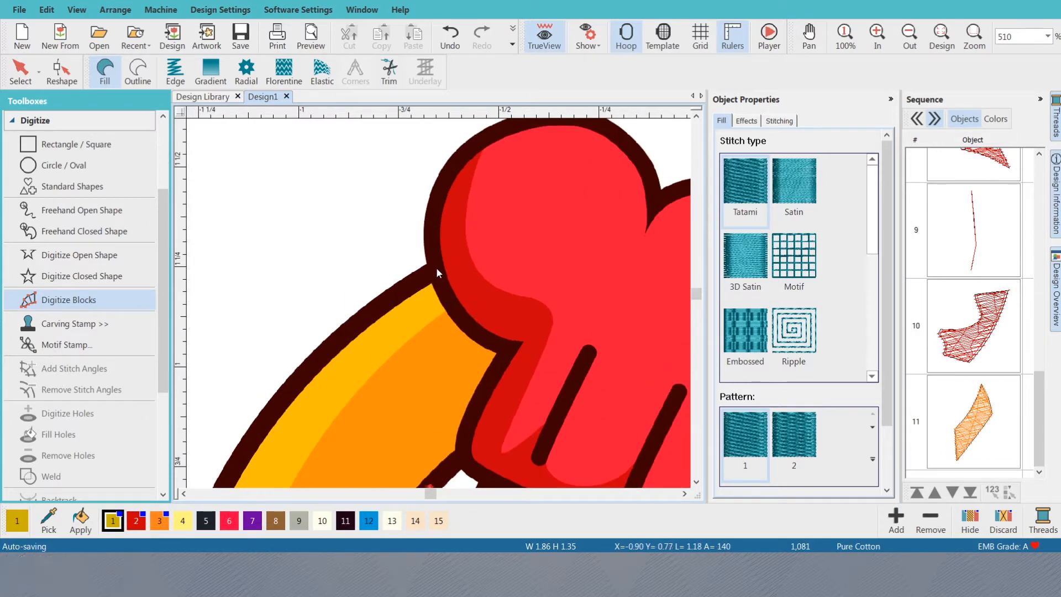
{"action": "left_click", "coordinate": [456, 306]}
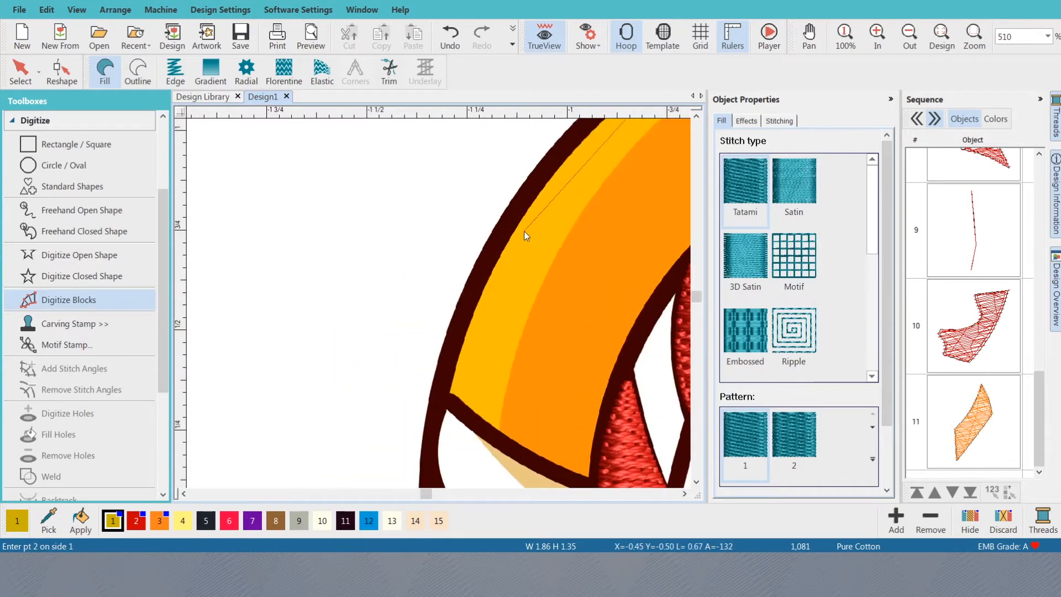
- Complete the yellow band's block with a curve point pair midway along the ring and a corner point pair at the wing's upper edge
{"action": "right_click", "coordinate": [525, 192]}
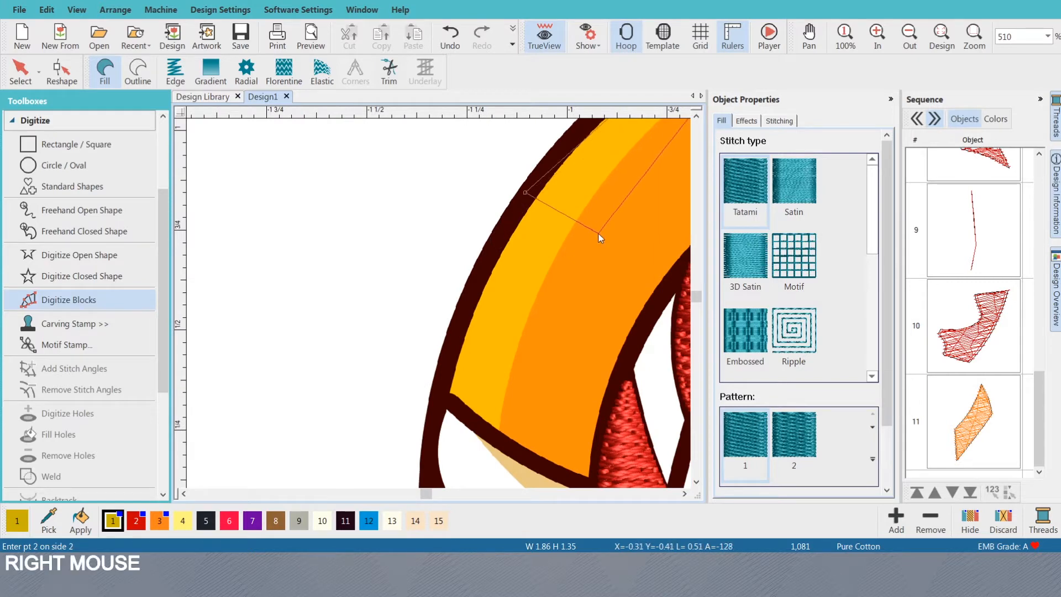
{"action": "left_click", "coordinate": [589, 226]}
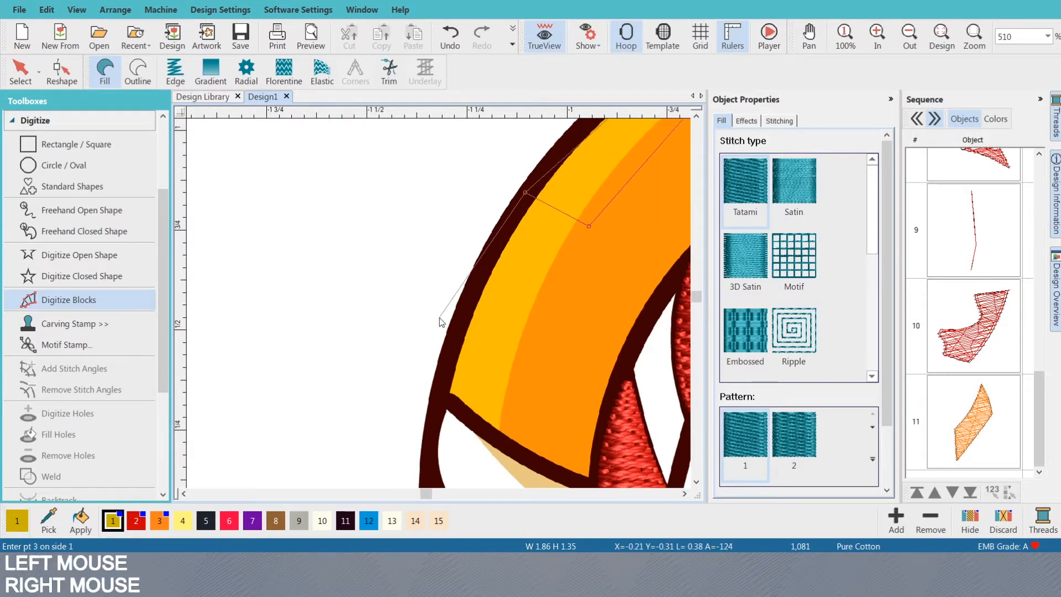
{"action": "key", "text": "BackSpace"}
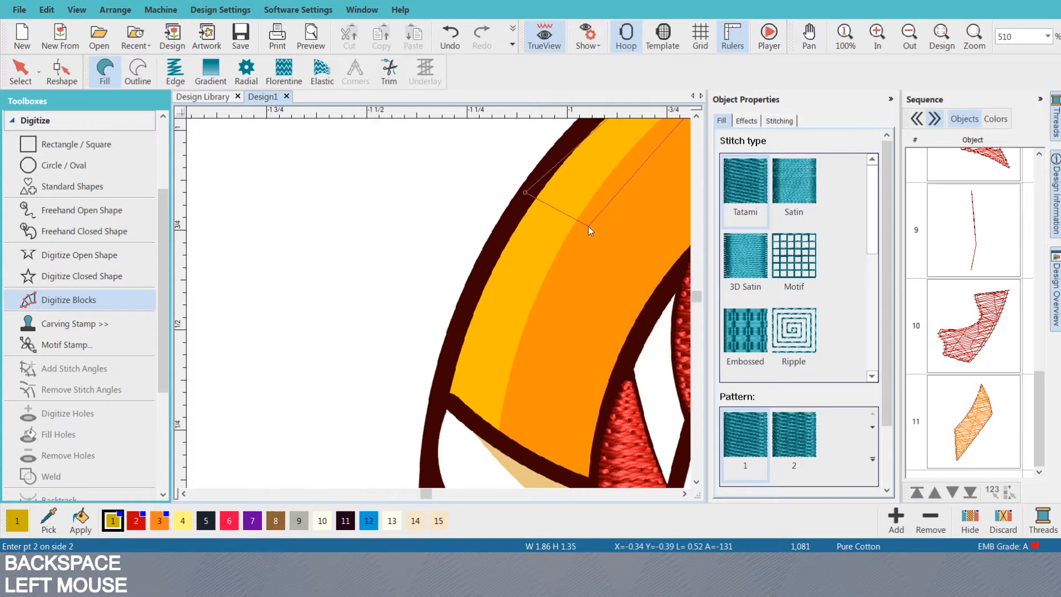
{"action": "right_click", "coordinate": [588, 226]}
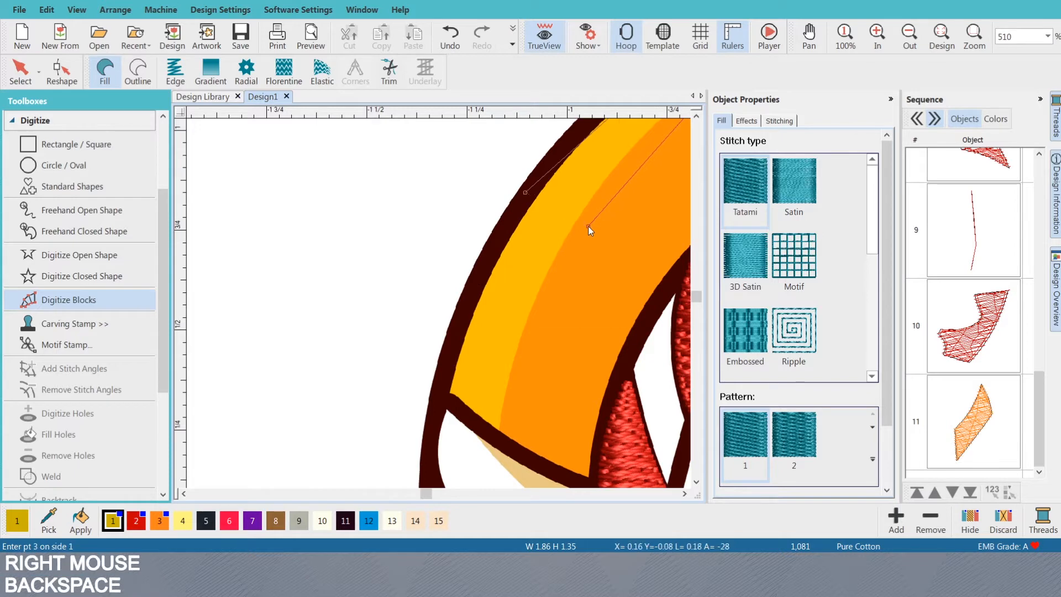
{"action": "left_click", "coordinate": [438, 392]}
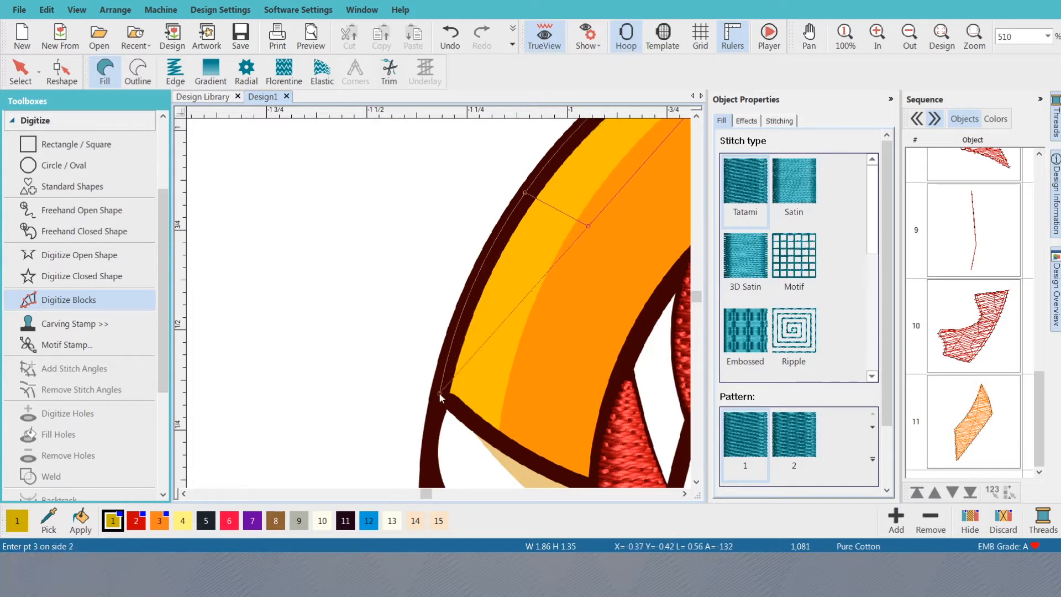
{"action": "left_click", "coordinate": [508, 444]}
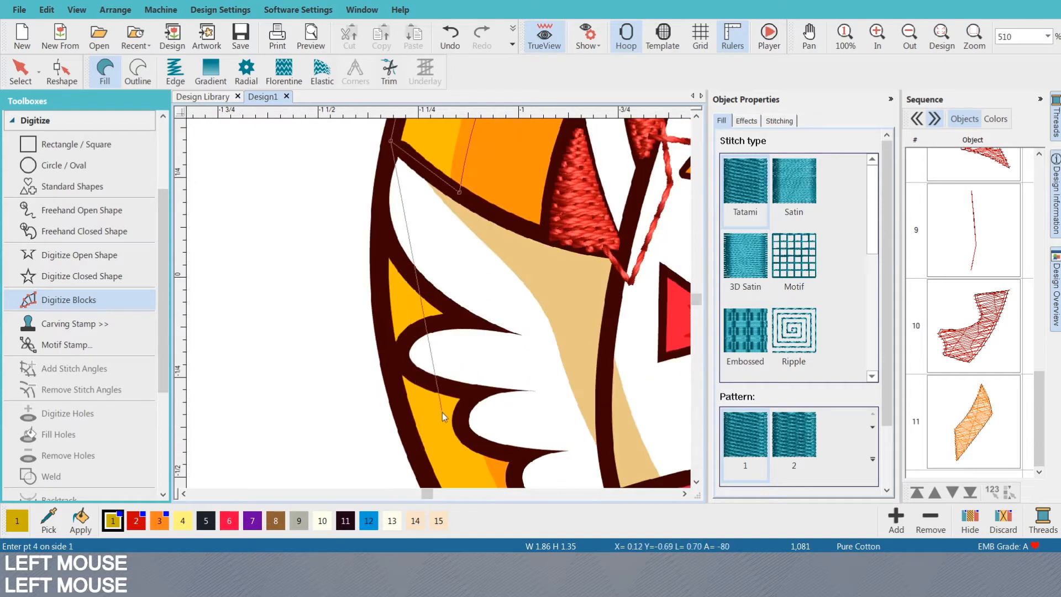
{"action": "scroll", "coordinate": [442, 302], "scroll_direction": "down", "scroll_amount": 4}
{"action": "scroll", "coordinate": [451, 303], "scroll_direction": "up", "scroll_amount": 1}
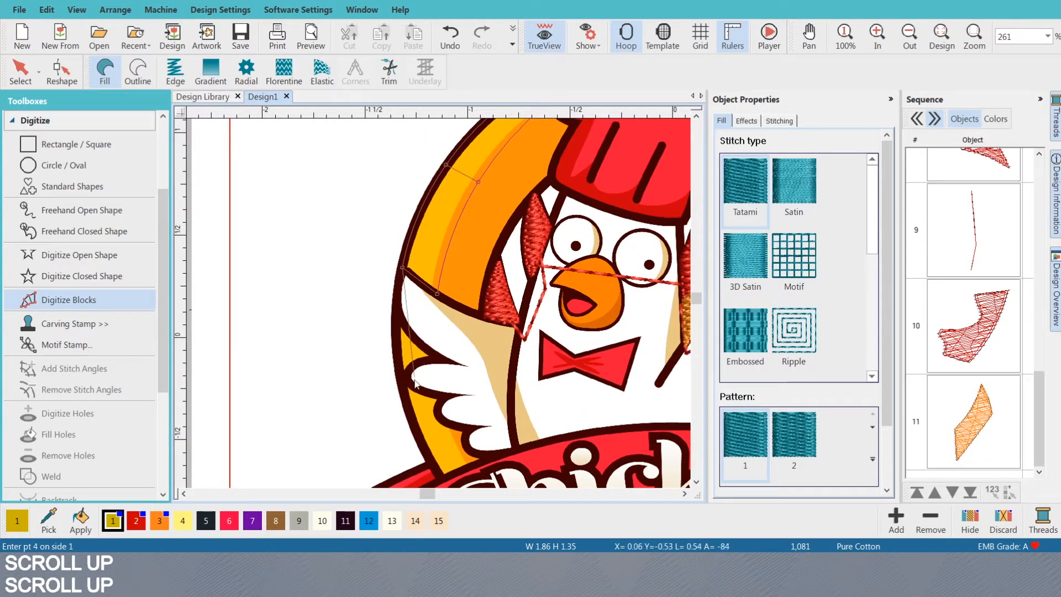
{"action": "scroll", "coordinate": [426, 221], "scroll_direction": "up", "scroll_amount": 3}
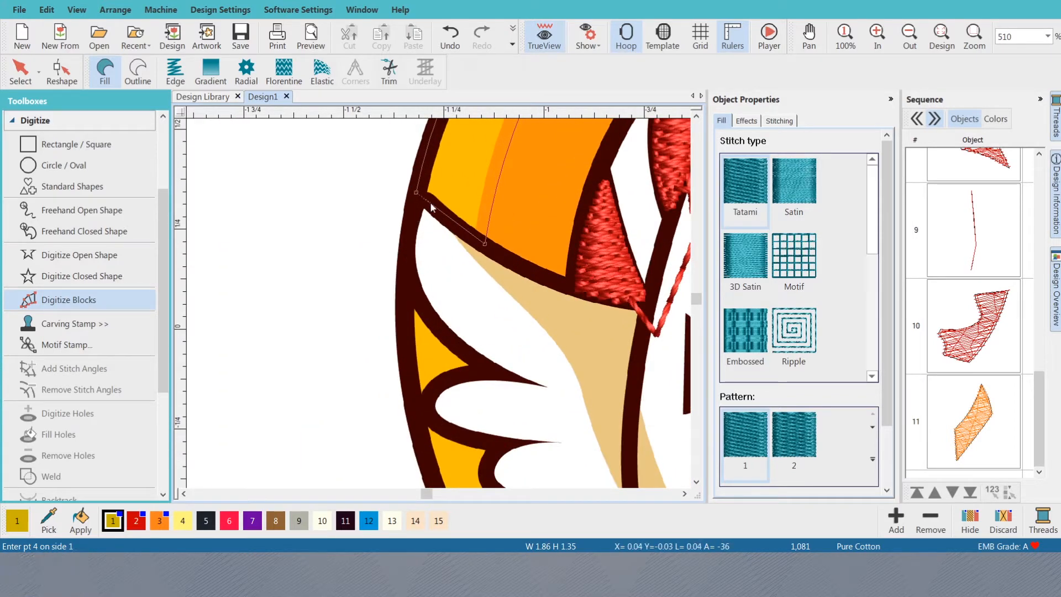
{"action": "key", "text": "Return"}
- Fill the ring's yellow segment between the left wing and the banner with a three-pair Tatami block, curving the middle pair and extending under the wing
{"action": "scroll", "coordinate": [431, 200], "scroll_direction": "down", "scroll_amount": 4}
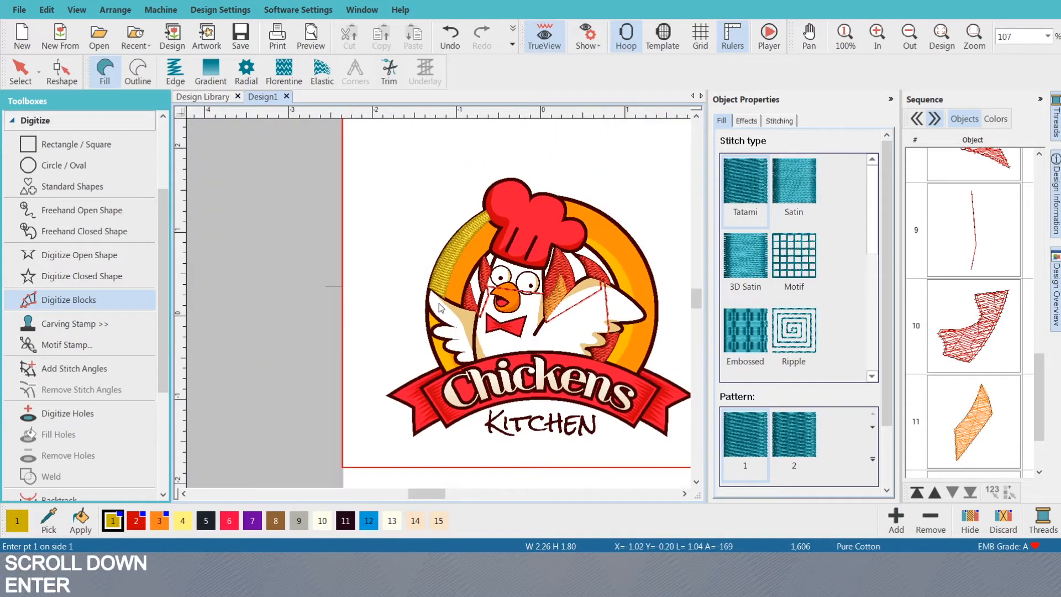
{"action": "scroll", "coordinate": [432, 315], "scroll_direction": "up", "scroll_amount": 2}
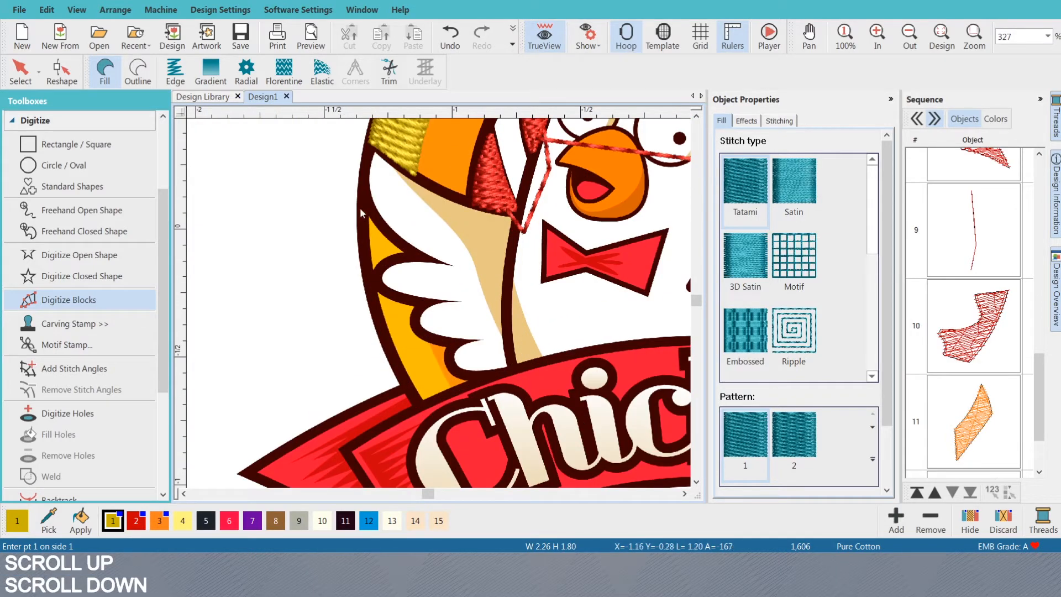
{"action": "left_click", "coordinate": [421, 410]}
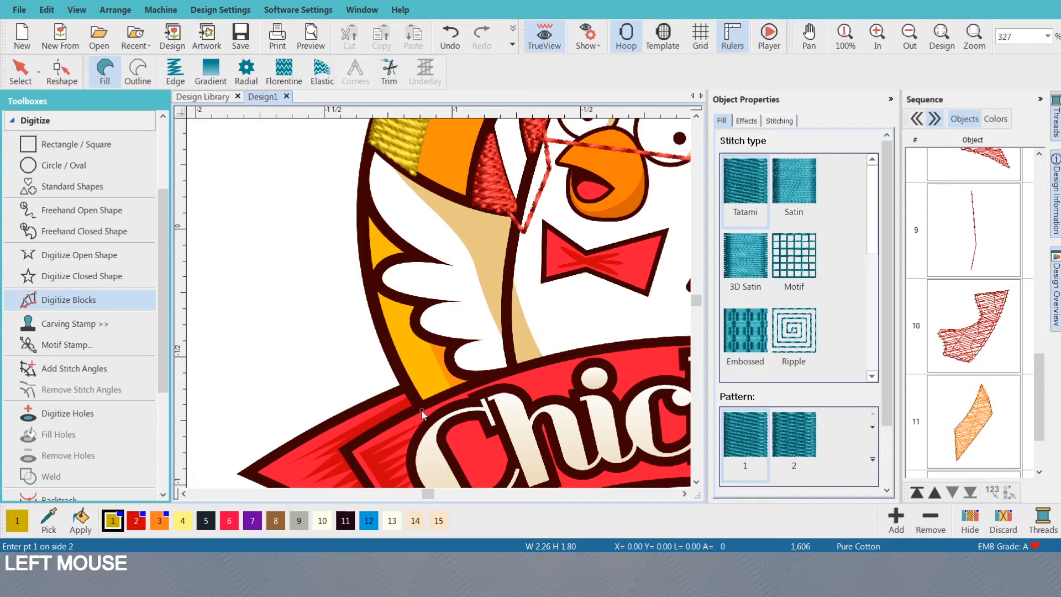
{"action": "left_click", "coordinate": [459, 390]}
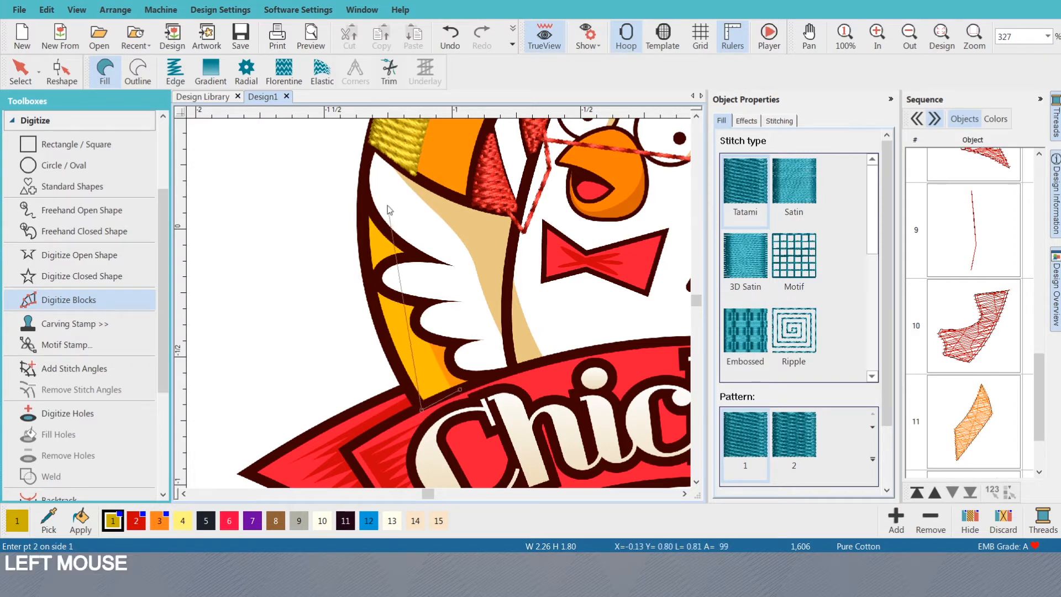
{"action": "right_click", "coordinate": [379, 325]}
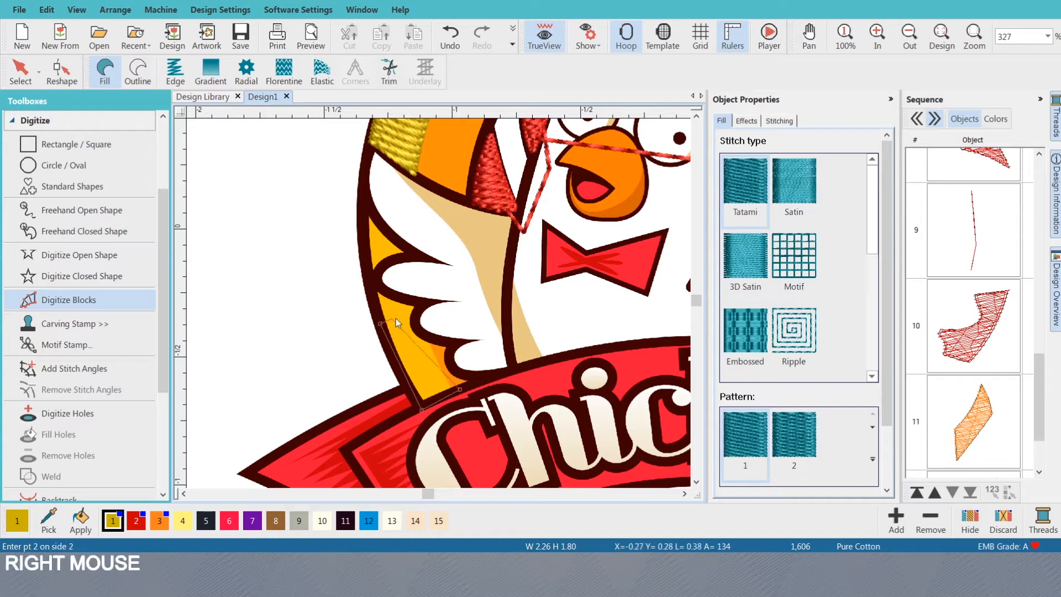
{"action": "left_click", "coordinate": [423, 309]}
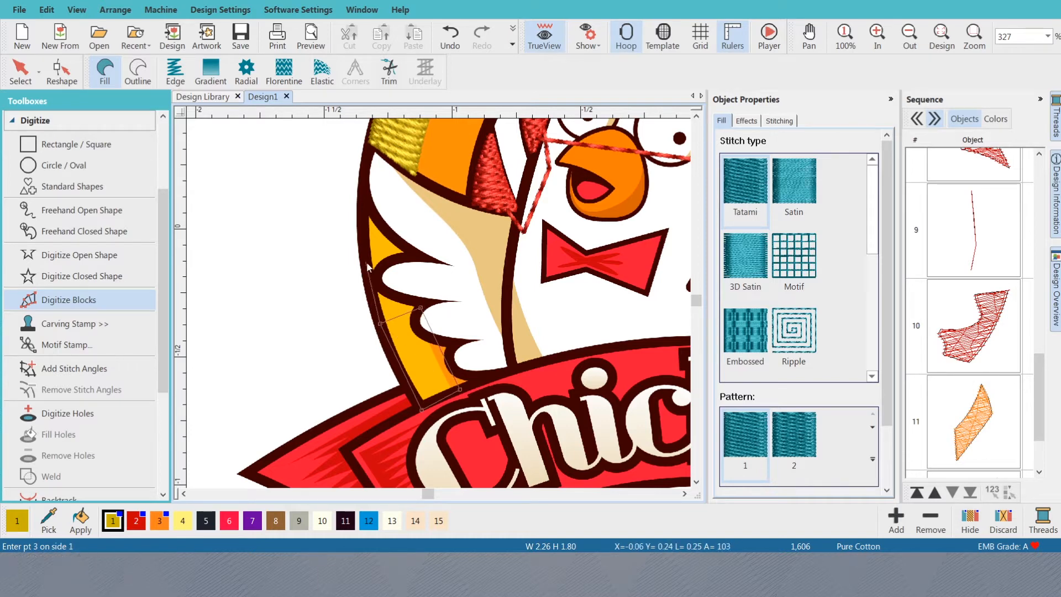
{"action": "left_click", "coordinate": [361, 206]}
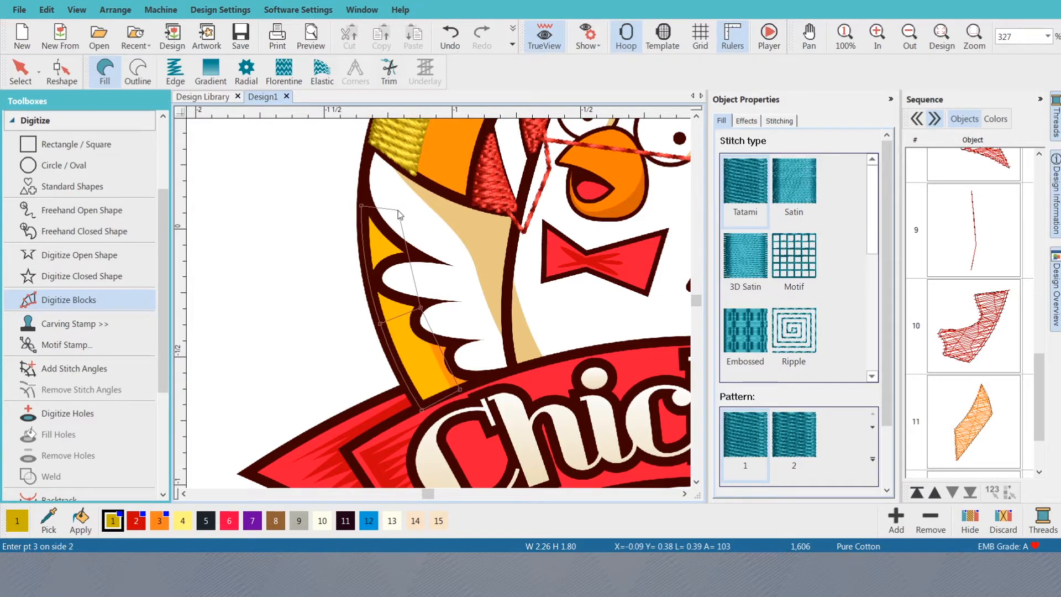
{"action": "left_click", "coordinate": [399, 214]}
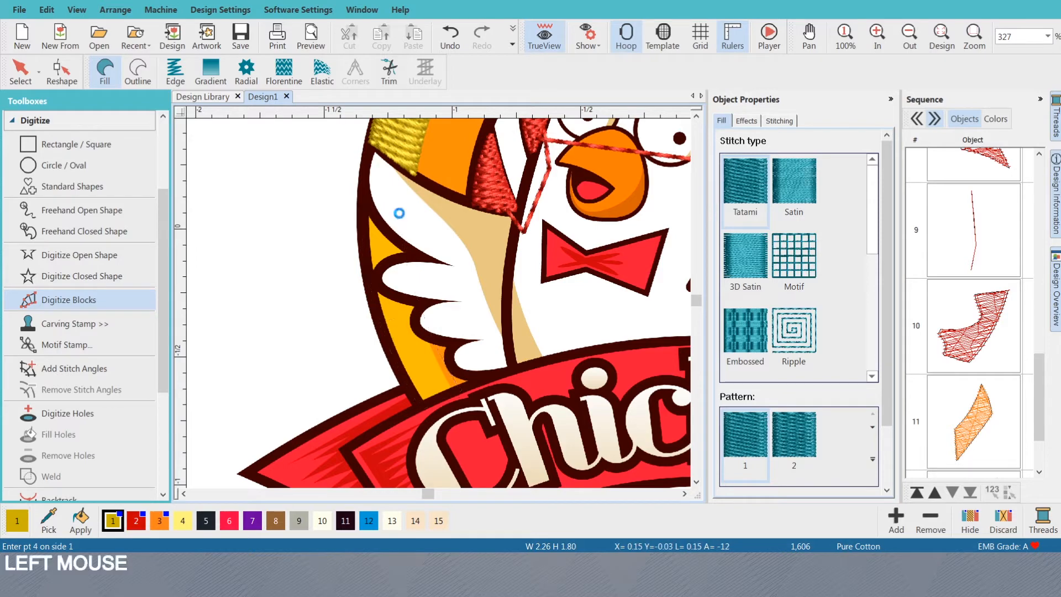
{"action": "key", "text": "Return"}
- Start a Digitize Blocks fill on the ring's right yellow band, placing a corner point pair at the chef's hat and a curve pair partway down
{"action": "scroll", "coordinate": [470, 300], "scroll_direction": "down", "scroll_amount": 3}
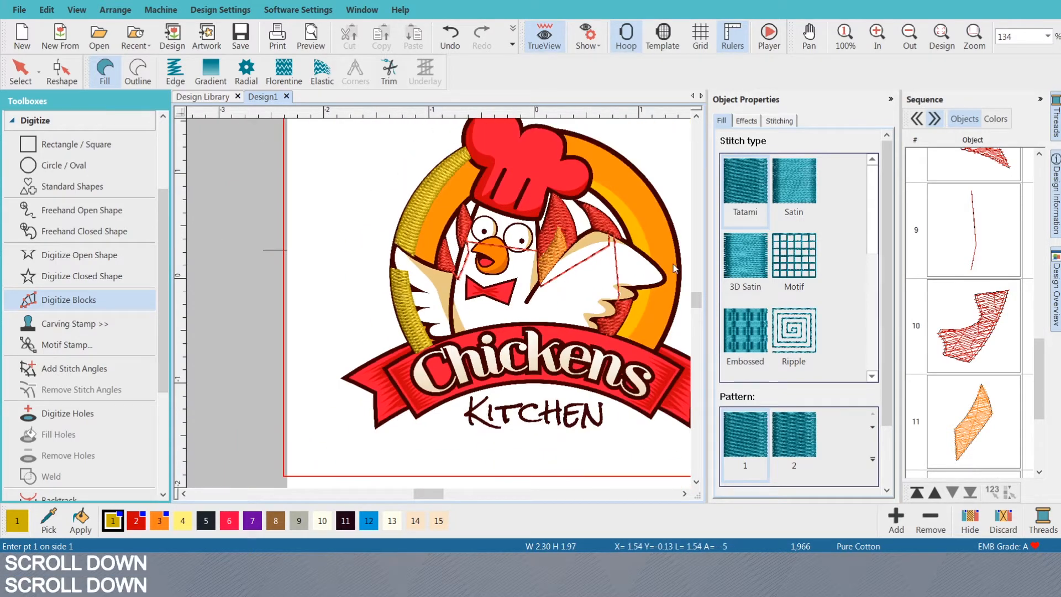
{"action": "scroll", "coordinate": [393, 267], "scroll_direction": "up", "scroll_amount": 3}
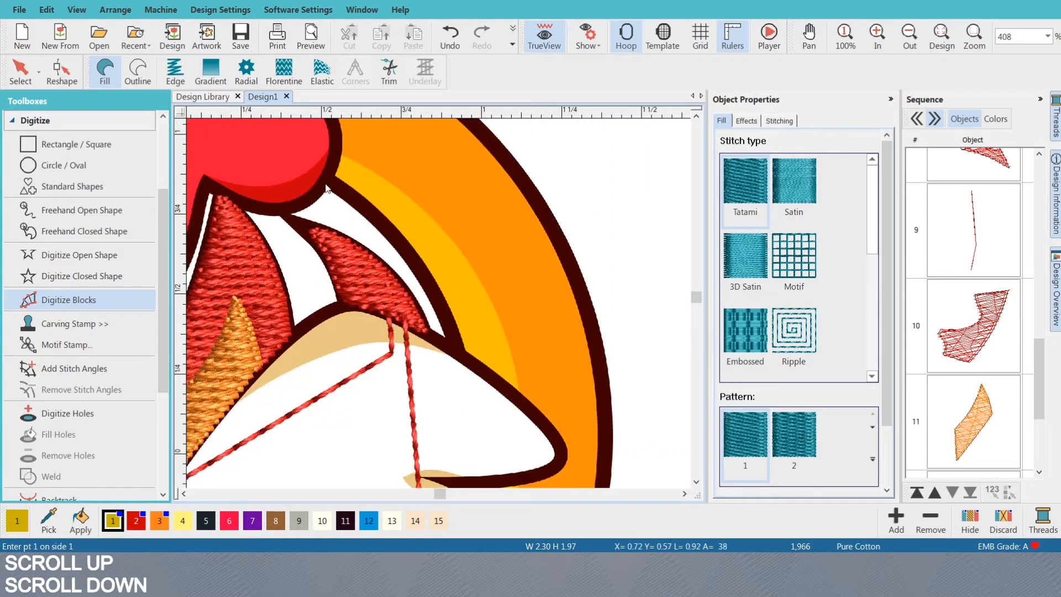
{"action": "left_click", "coordinate": [323, 181]}
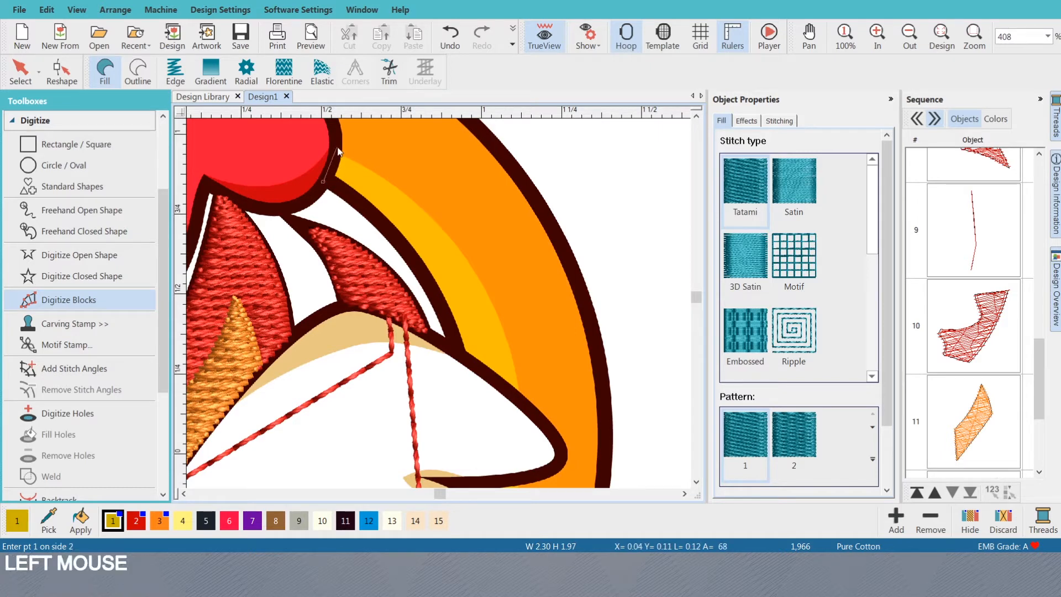
{"action": "left_click", "coordinate": [338, 148]}
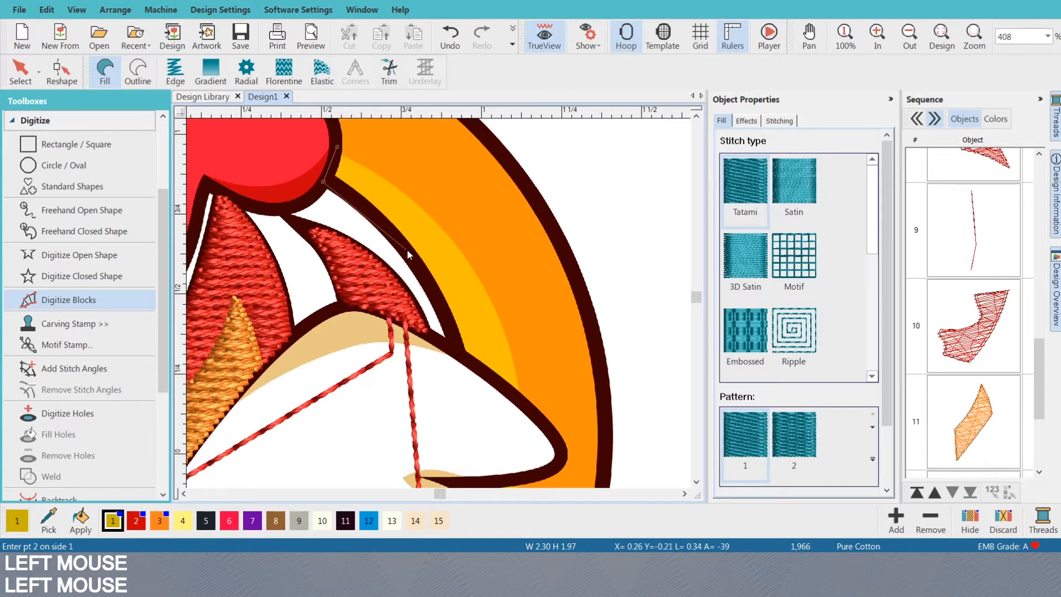
{"action": "left_click", "coordinate": [407, 250]}
{"action": "right_click", "coordinate": [447, 224]}
{"action": "right_click", "coordinate": [449, 224]}
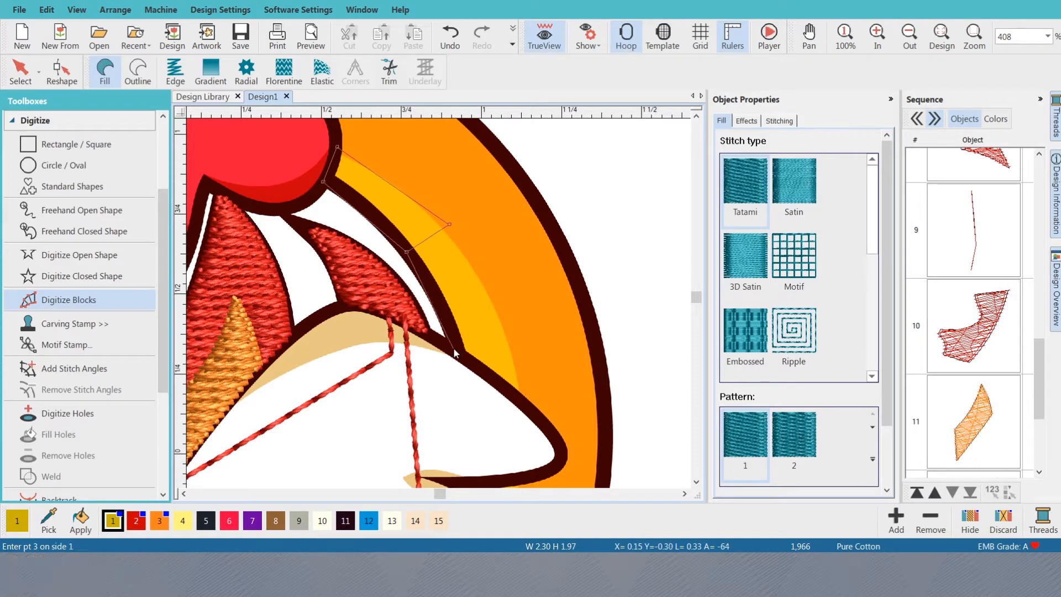
- Complete the right yellow band's block with a curve point pair near the wing's upper edge and a corner pair extending under the wing
{"action": "right_click", "coordinate": [454, 348]}
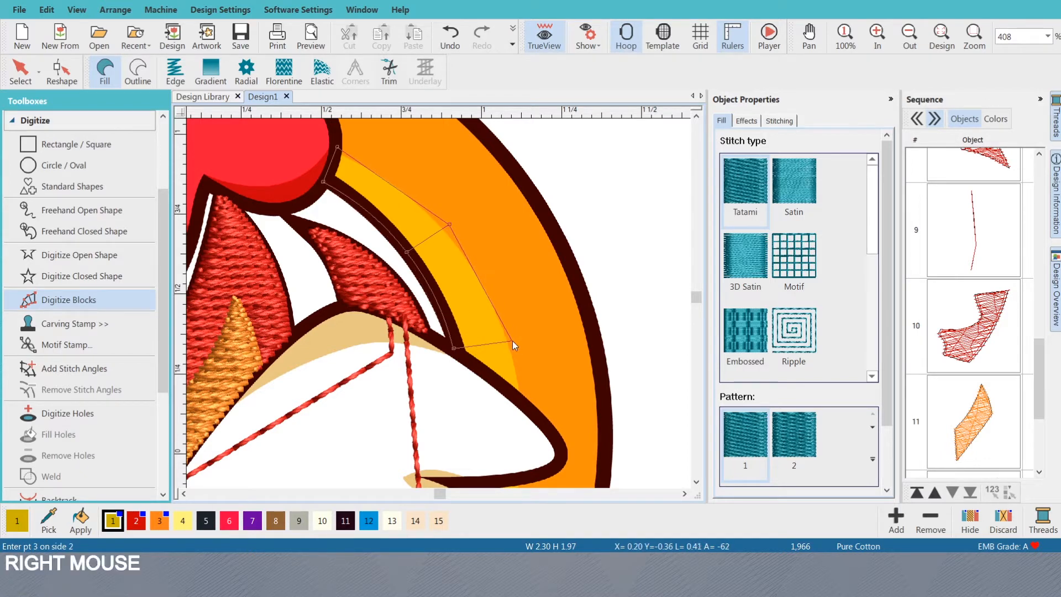
{"action": "right_click", "coordinate": [512, 341]}
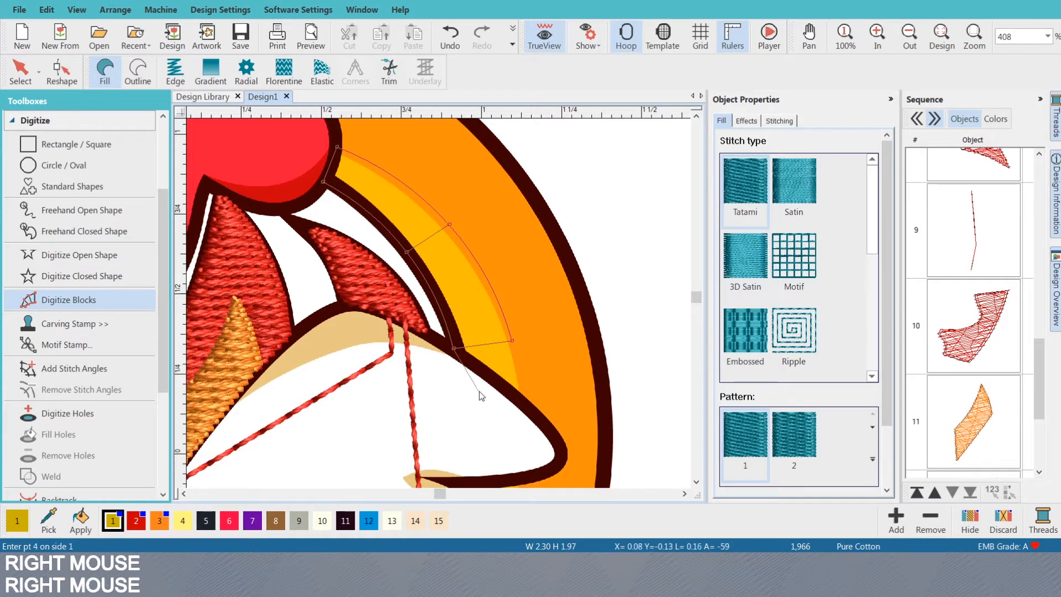
{"action": "left_click", "coordinate": [479, 393]}
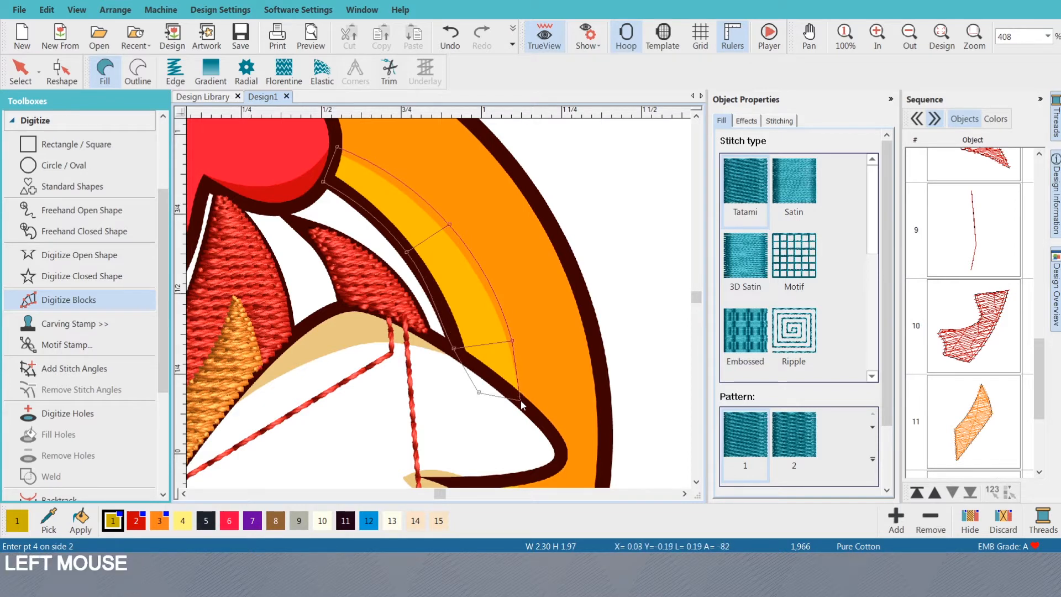
{"action": "left_click", "coordinate": [525, 401]}
{"action": "key", "text": "Return"}
- Fill the yellow segment between the banner and the right wing's lower edge with a three-pair block, curving the middle pair, and show the stitches
{"action": "scroll", "coordinate": [469, 359], "scroll_direction": "down", "scroll_amount": 3}
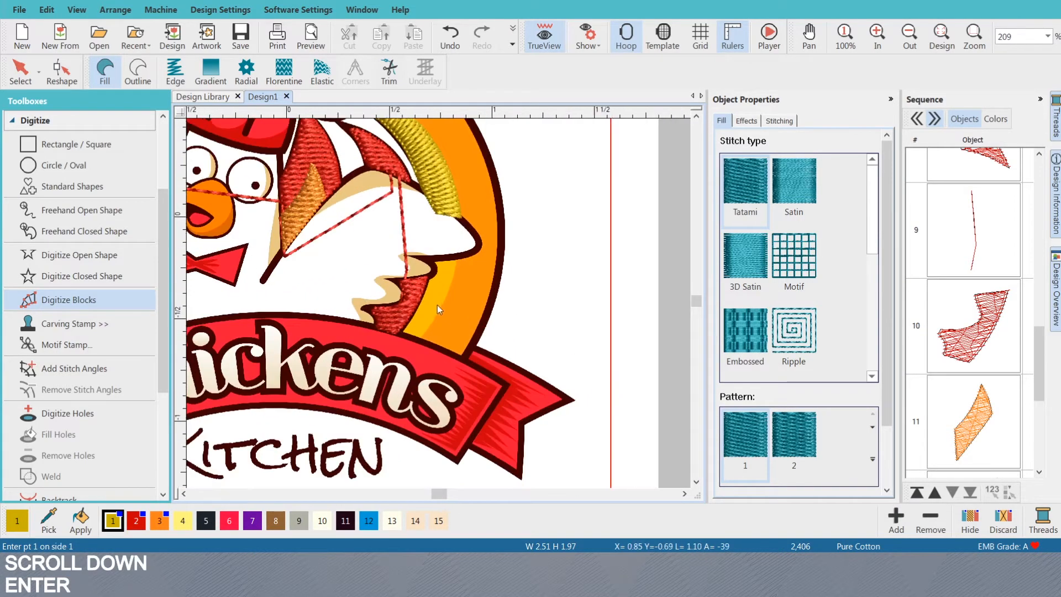
{"action": "scroll", "coordinate": [436, 305], "scroll_direction": "up", "scroll_amount": 2}
{"action": "key", "text": "s"}
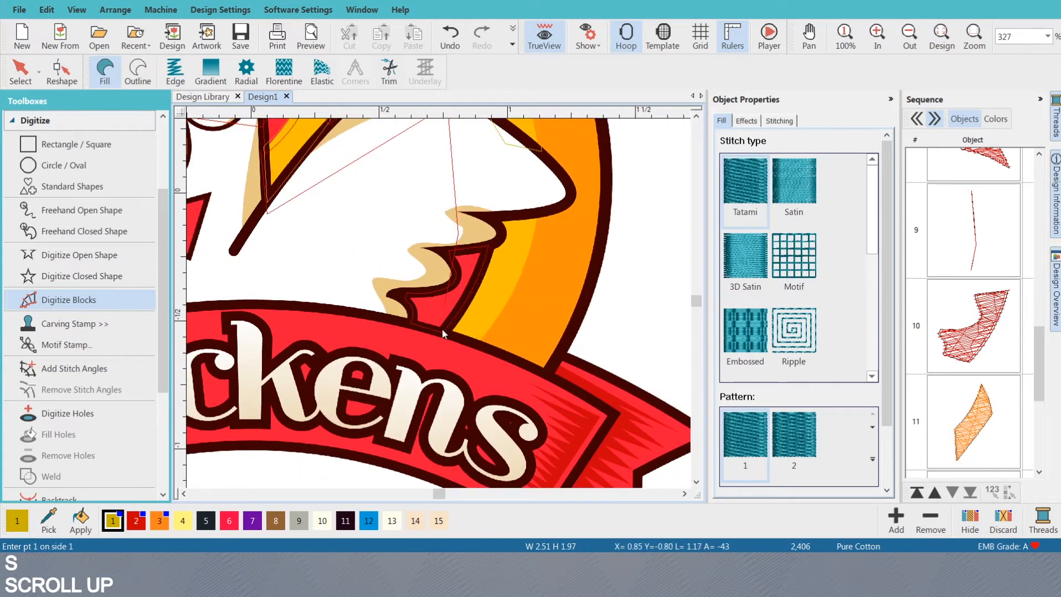
{"action": "left_click", "coordinate": [486, 347]}
{"action": "left_click", "coordinate": [481, 271]}
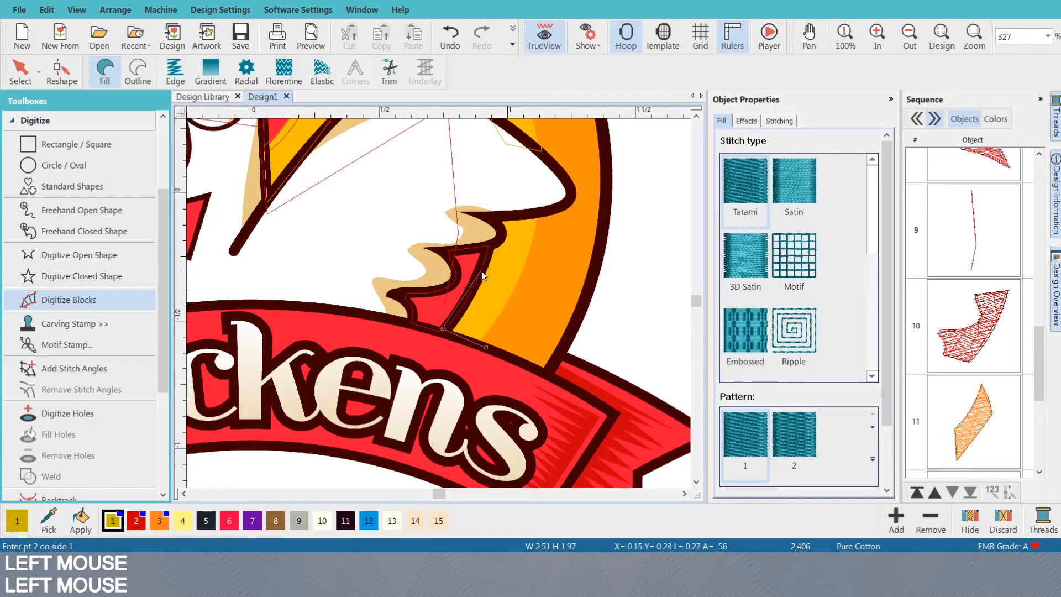
{"action": "right_click", "coordinate": [525, 284]}
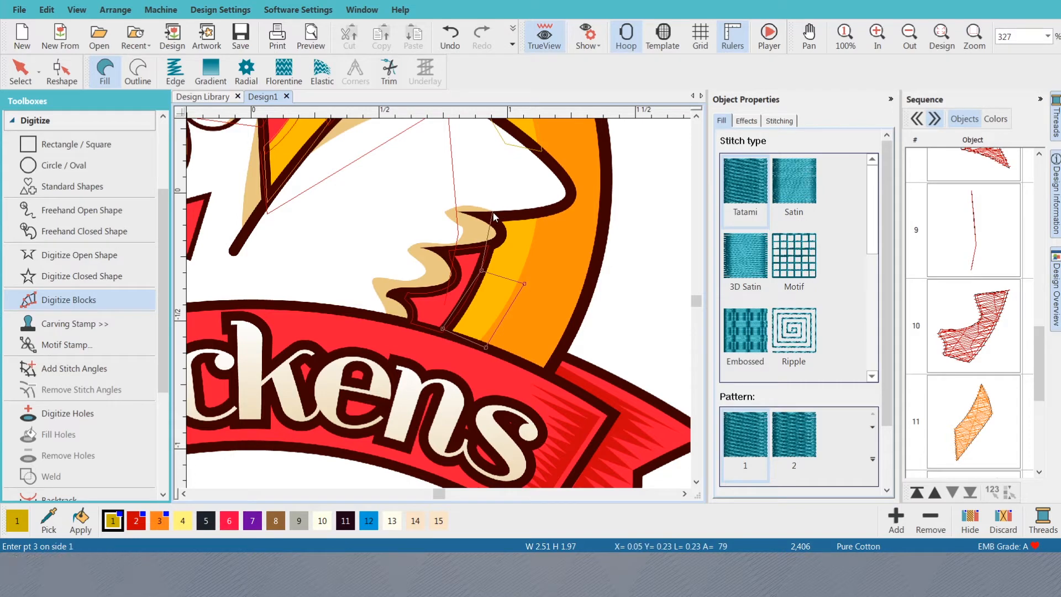
{"action": "left_click", "coordinate": [493, 212]}
{"action": "left_click", "coordinate": [542, 211]}
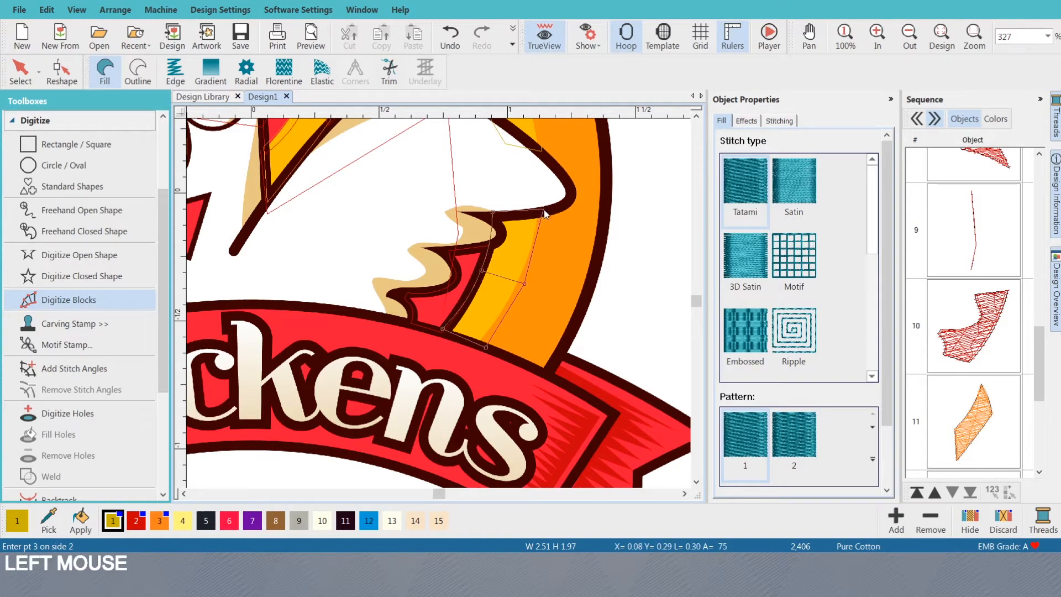
{"action": "key", "text": "Return"}
{"action": "key", "text": "s"}
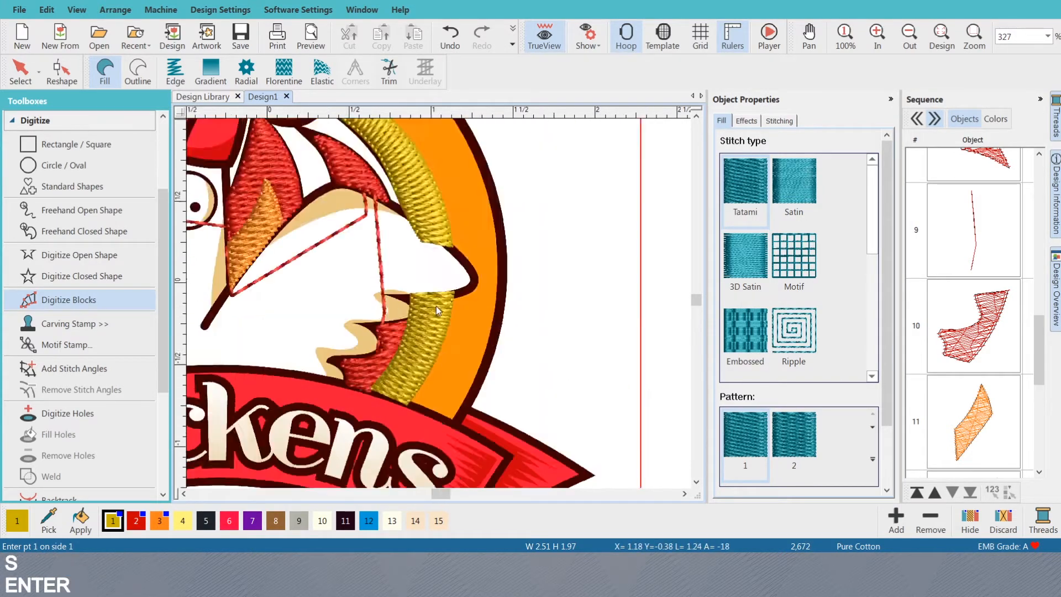
- Start a Tatami block in colour 3 for the ring's right orange band, placing the first point pair from the ring's edge into the chef's hat
{"action": "scroll", "coordinate": [436, 306], "scroll_direction": "down", "scroll_amount": 3}
{"action": "scroll", "coordinate": [325, 271], "scroll_direction": "up", "scroll_amount": 2}
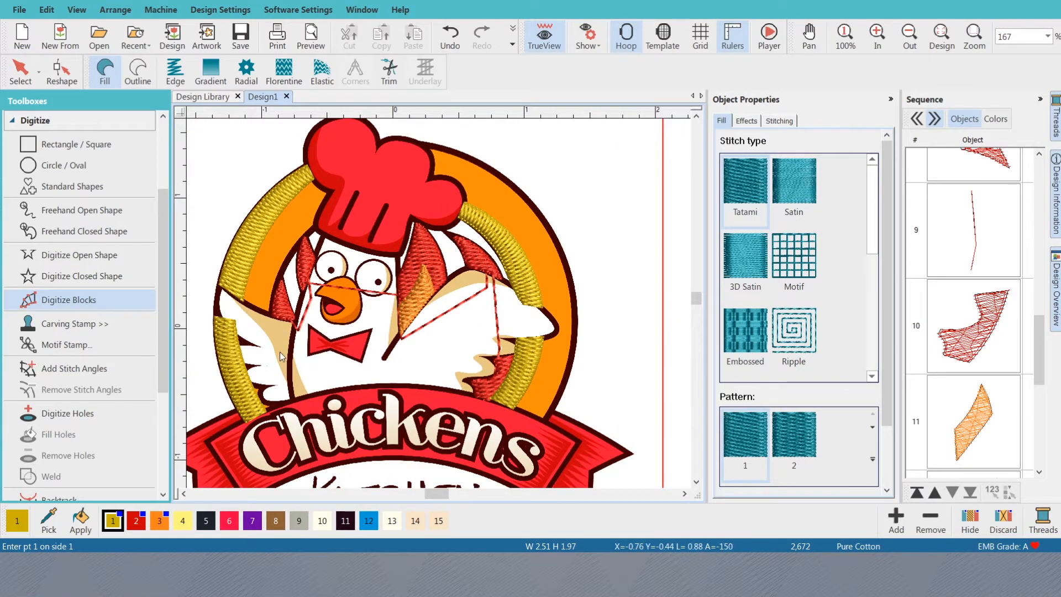
{"action": "scroll", "coordinate": [232, 393], "scroll_direction": "down", "scroll_amount": 1}
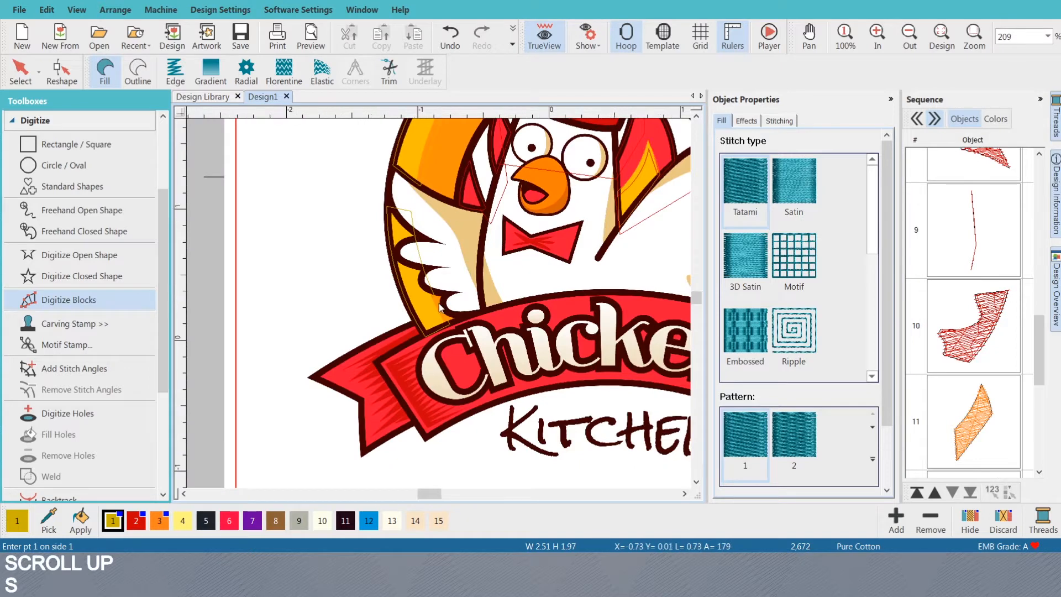
{"action": "scroll", "coordinate": [486, 281], "scroll_direction": "up", "scroll_amount": 1}
{"action": "scroll", "coordinate": [486, 280], "scroll_direction": "down", "scroll_amount": 1}
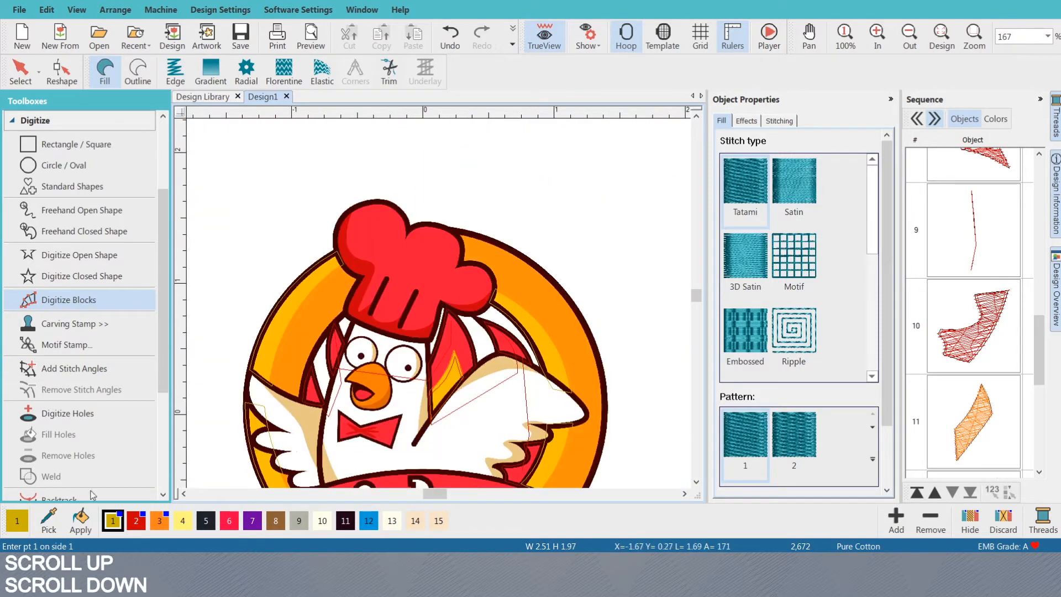
{"action": "left_click", "coordinate": [159, 520]}
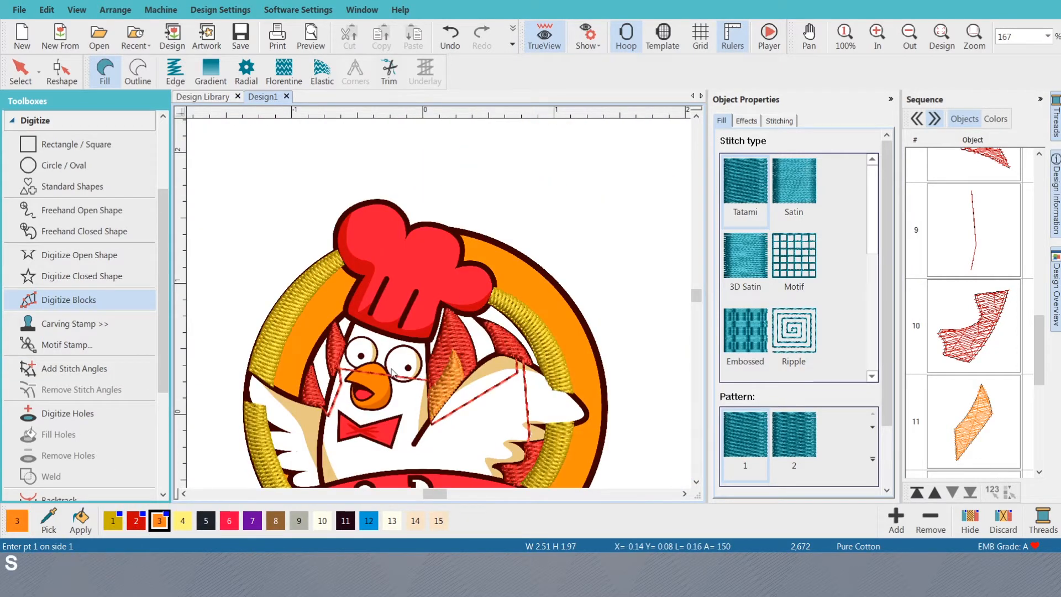
{"action": "key", "text": "s"}
{"action": "scroll", "coordinate": [461, 224], "scroll_direction": "up", "scroll_amount": 2}
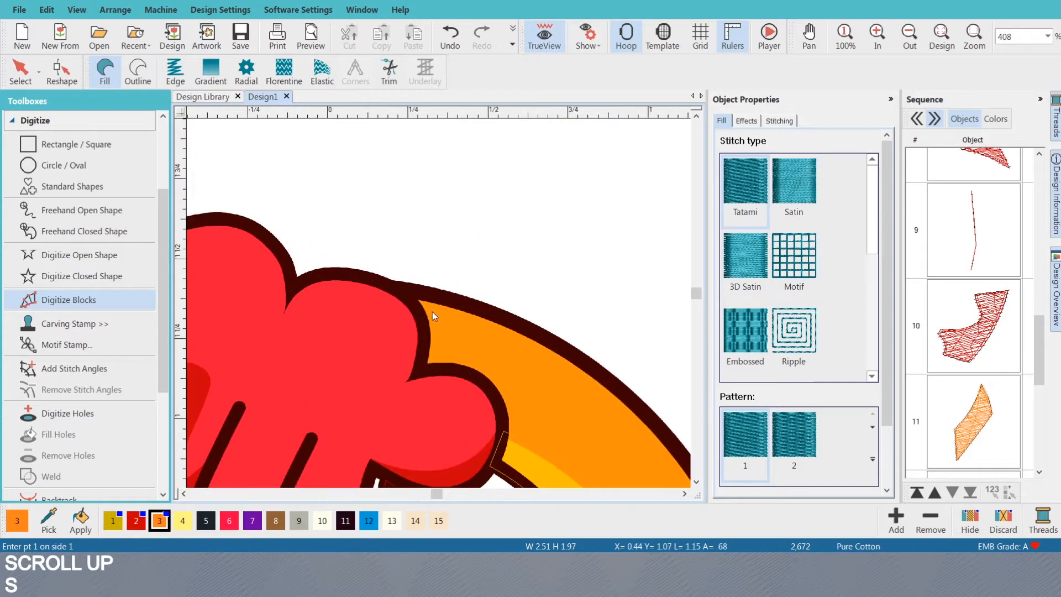
{"action": "left_click", "coordinate": [406, 287]}
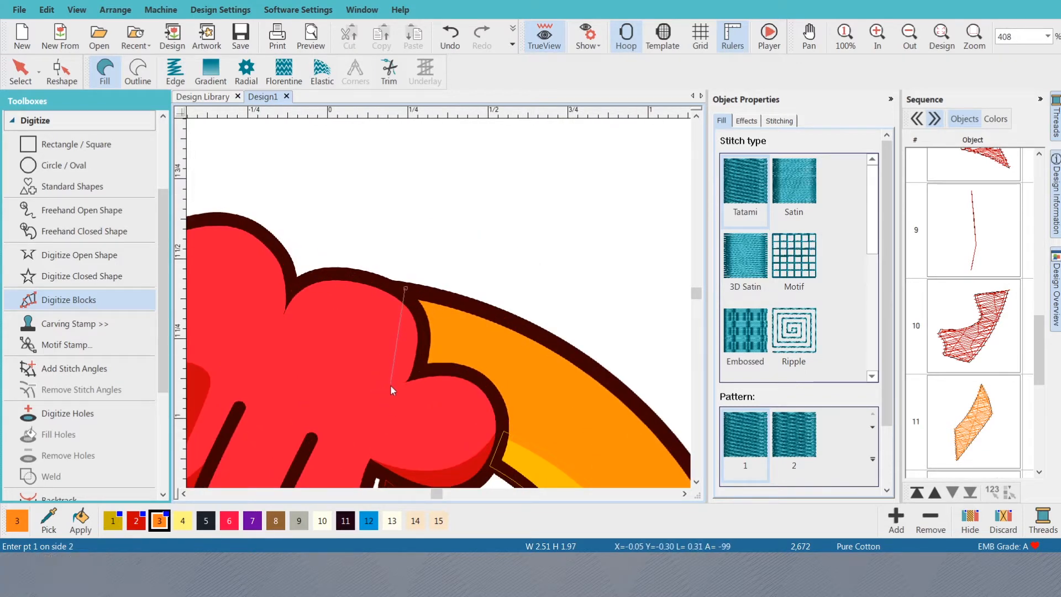
{"action": "left_click", "coordinate": [383, 410]}
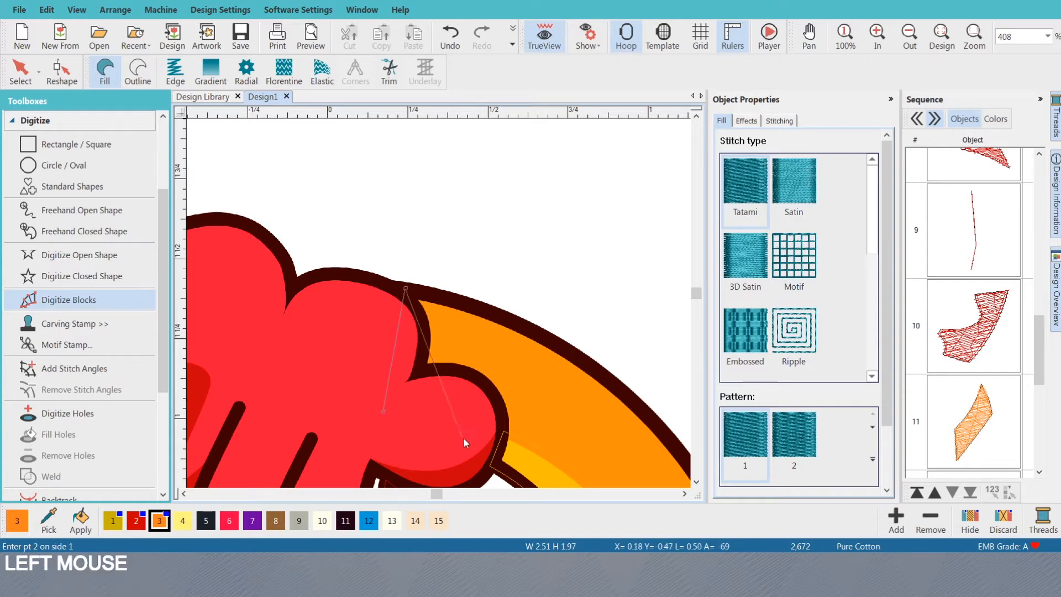
- Continue the right orange band's block with three point pairs down the ring, from beside the hat to just below the wing tip
{"action": "right_click", "coordinate": [572, 227]}
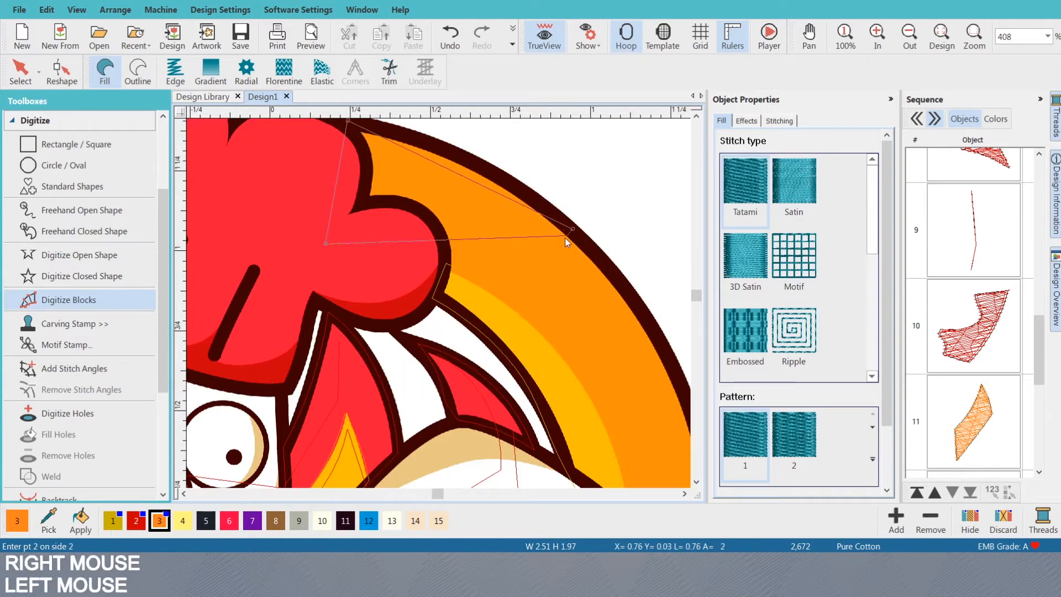
{"action": "left_click", "coordinate": [508, 305]}
{"action": "left_click", "coordinate": [456, 194]}
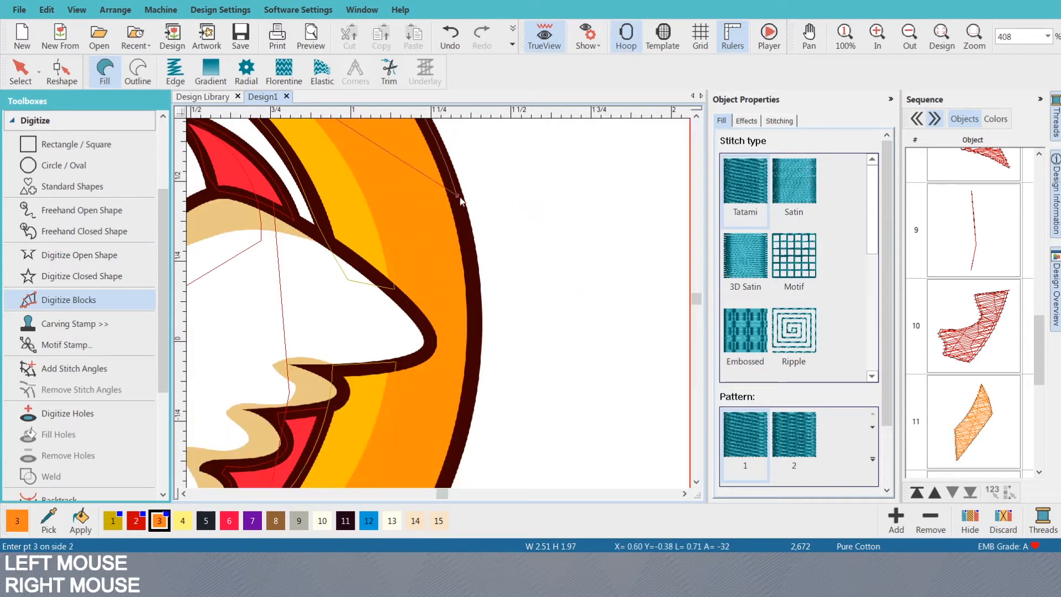
{"action": "right_click", "coordinate": [474, 354]}
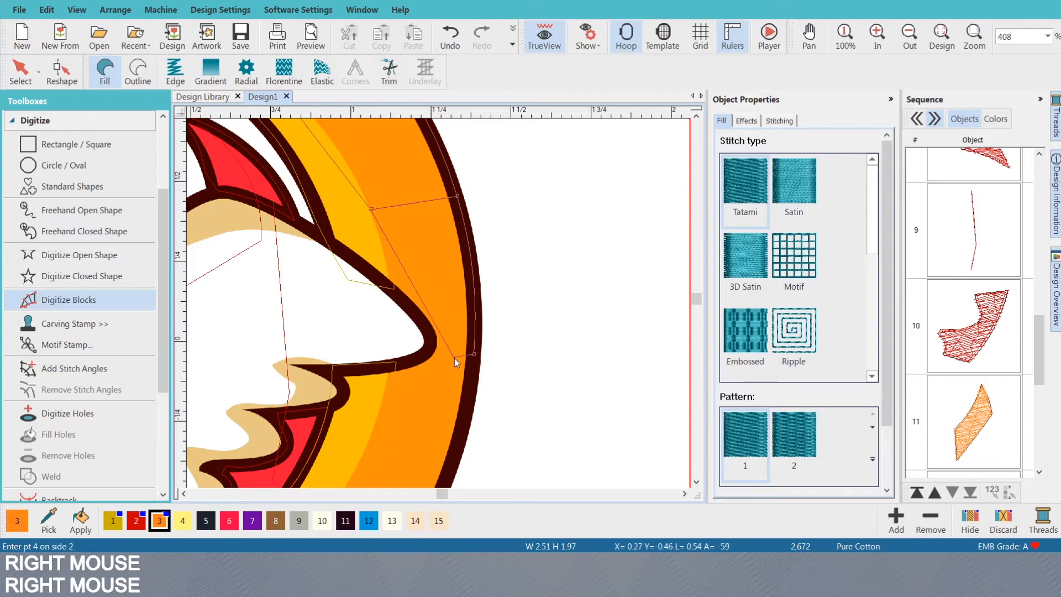
{"action": "right_click", "coordinate": [396, 361]}
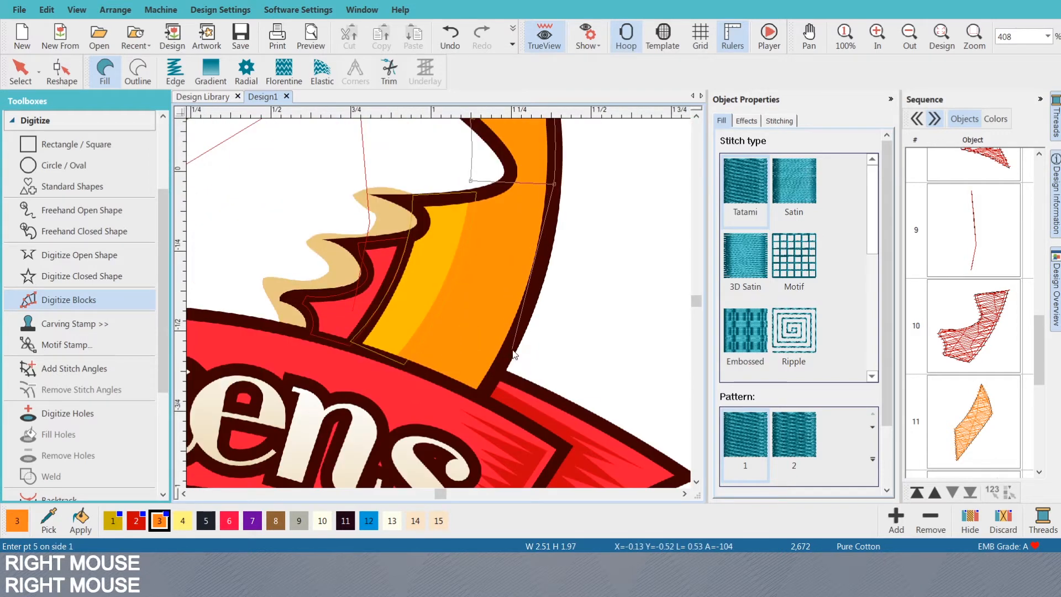
- Complete the right orange band's block with a corner point pair along the banner's upper edge and show the stitches
{"action": "left_click", "coordinate": [482, 399]}
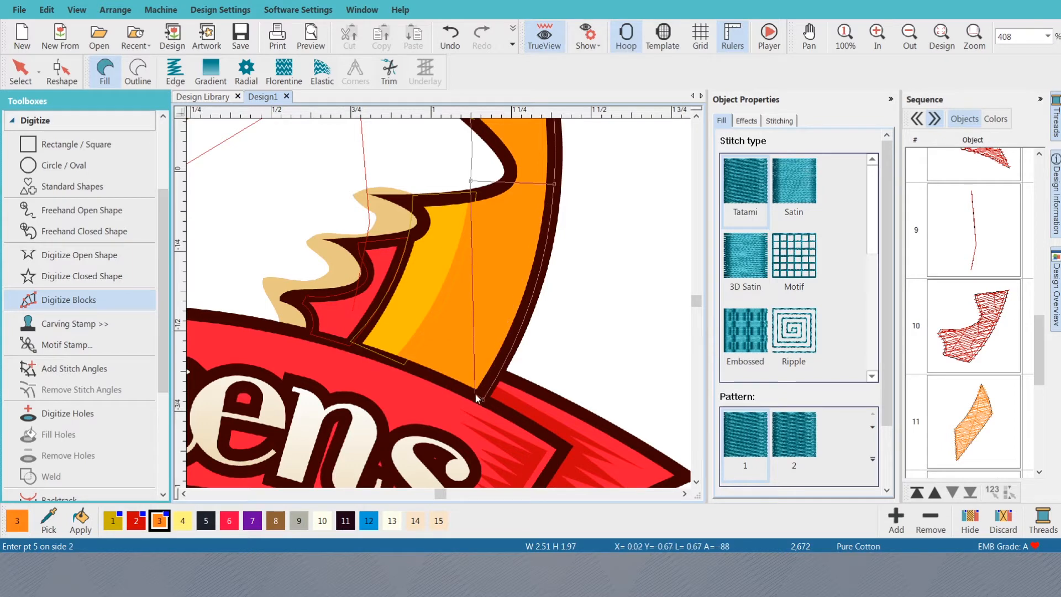
{"action": "left_click", "coordinate": [395, 359]}
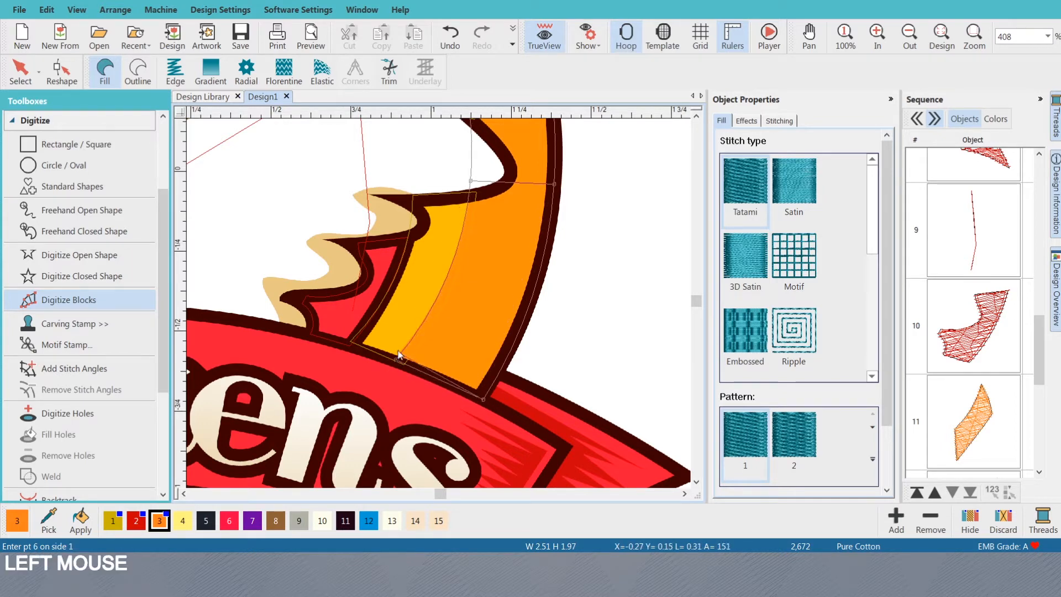
{"action": "key", "text": "Return"}
{"action": "scroll", "coordinate": [445, 273], "scroll_direction": "down", "scroll_amount": 4}
{"action": "key", "text": "s"}
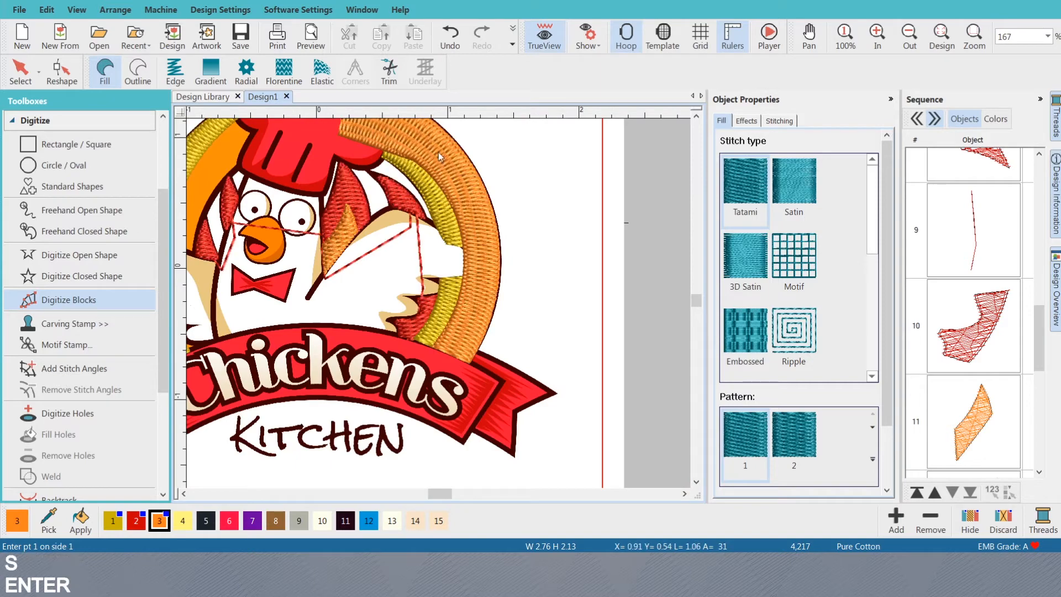
- Reshape the right orange block's hat end, adding two point pairs near the hat's lower lobe and moving the inner points up inside the hat
{"action": "scroll", "coordinate": [438, 303], "scroll_direction": "down", "scroll_amount": 1}
{"action": "scroll", "coordinate": [439, 303], "scroll_direction": "up", "scroll_amount": 2}
{"action": "key", "text": "s"}
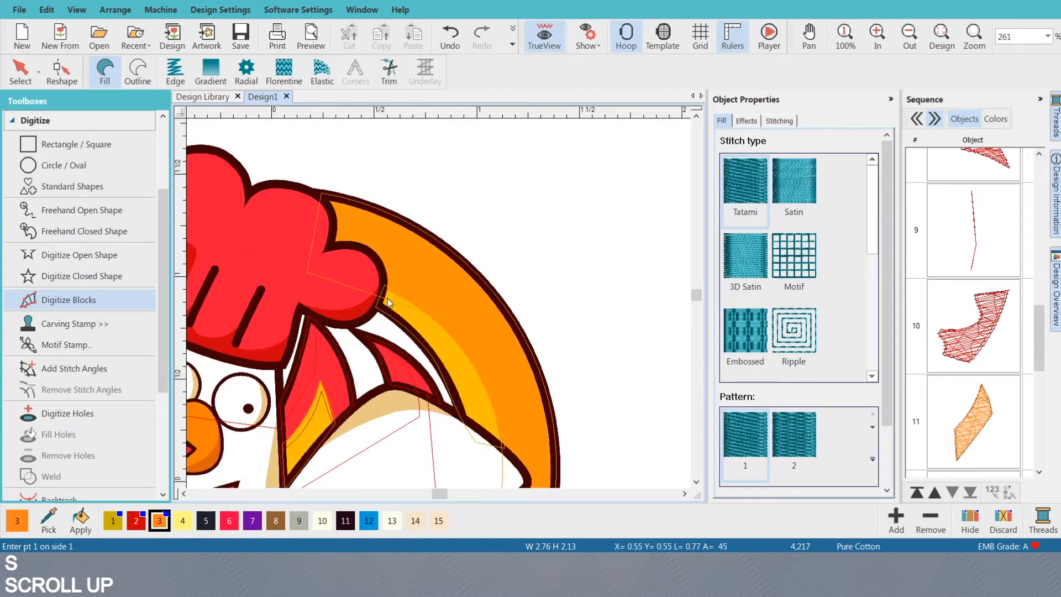
{"action": "key", "text": "h"}
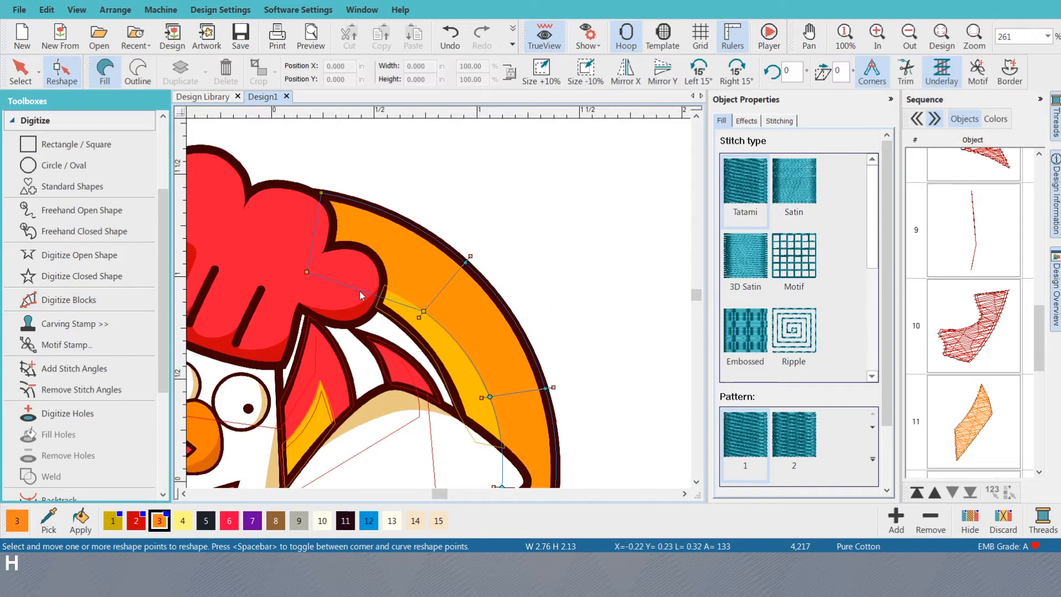
{"action": "double_click", "coordinate": [368, 293]}
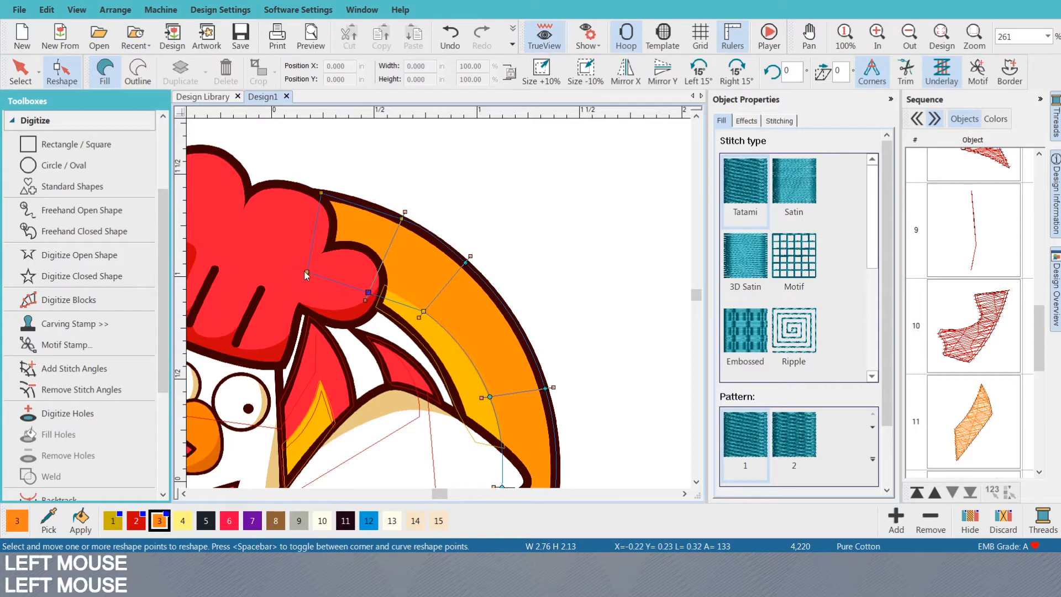
{"action": "left_click_drag", "start_coordinate": [307, 272], "coordinate": [315, 252]}
{"action": "left_click_drag", "start_coordinate": [356, 286], "coordinate": [355, 264]}
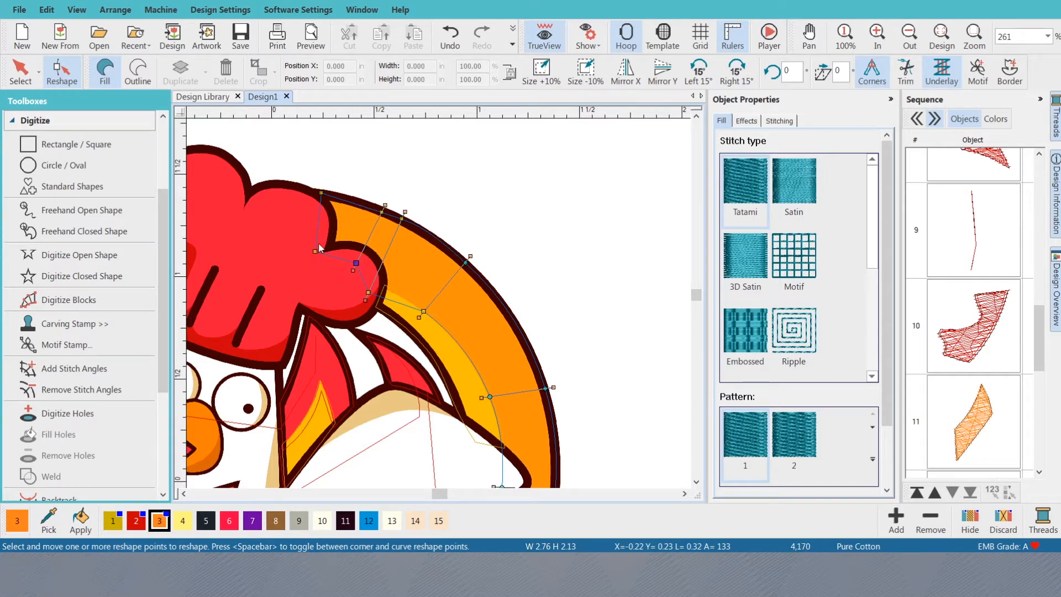
{"action": "scroll", "coordinate": [492, 326], "scroll_direction": "down", "scroll_amount": 3}
{"action": "left_click", "coordinate": [448, 297]}
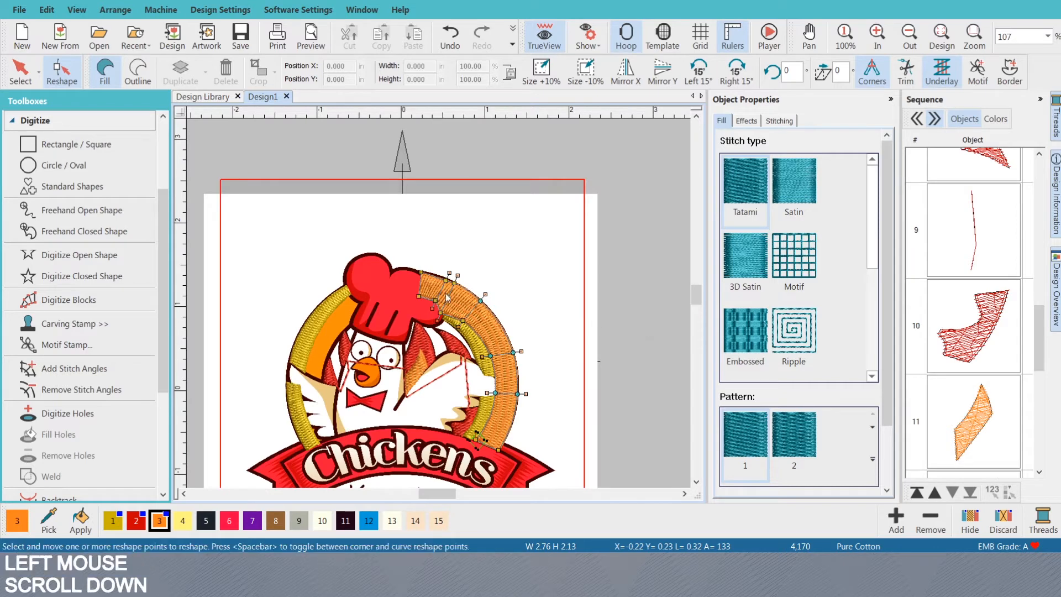
{"action": "key", "text": "Escape"}
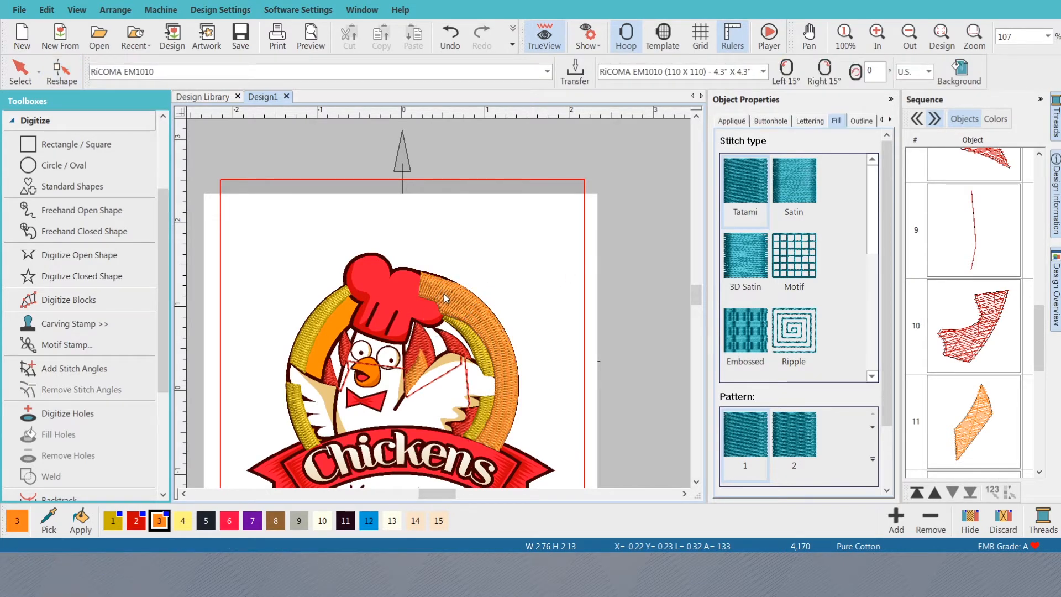
- Start a Tatami block in colour 3 on the ring's left orange band, placing a corner point pair along the wing's upper edge
{"action": "scroll", "coordinate": [443, 294], "scroll_direction": "up", "scroll_amount": 2}
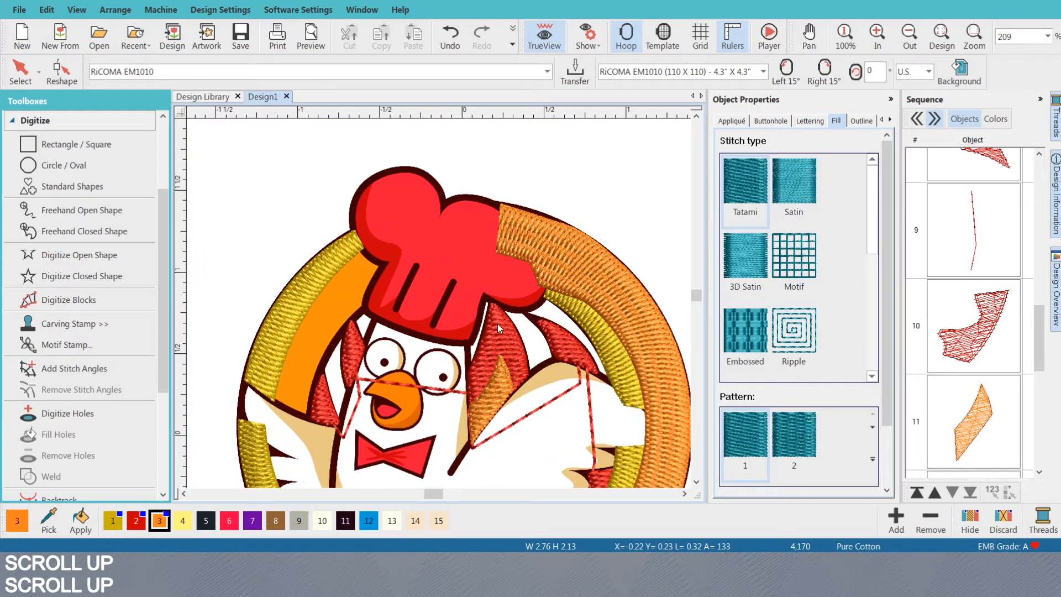
{"action": "key", "text": "s"}
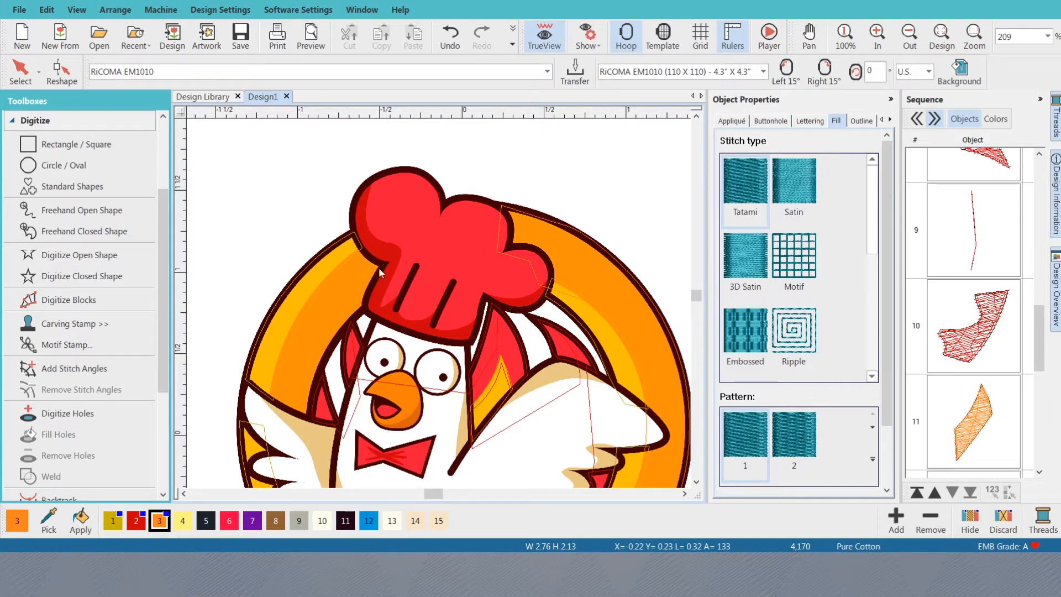
{"action": "scroll", "coordinate": [439, 303], "scroll_direction": "down", "scroll_amount": 2}
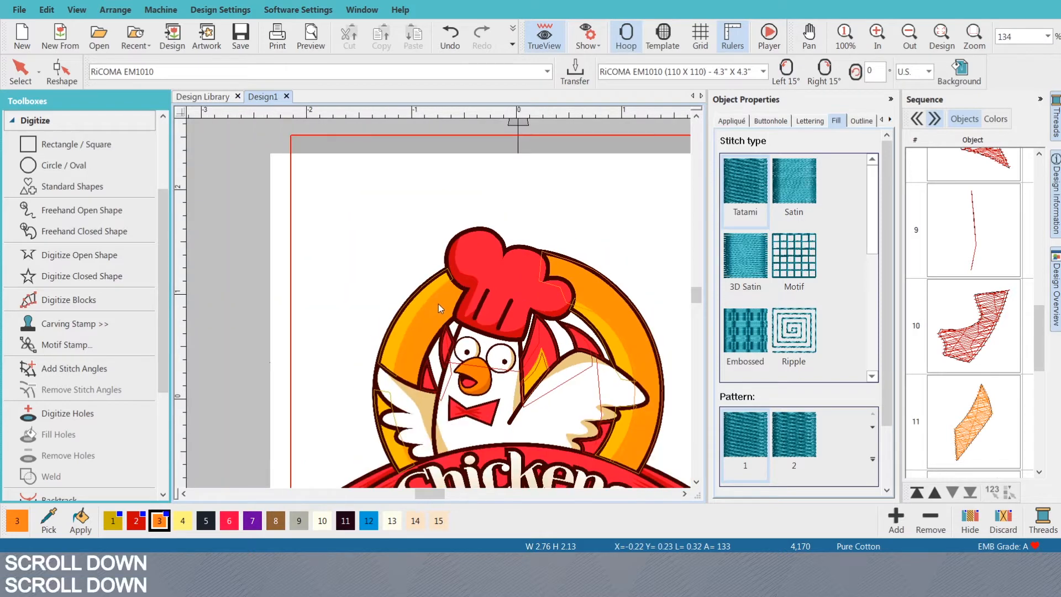
{"action": "scroll", "coordinate": [439, 304], "scroll_direction": "up", "scroll_amount": 1}
{"action": "scroll", "coordinate": [440, 307], "scroll_direction": "down", "scroll_amount": 2}
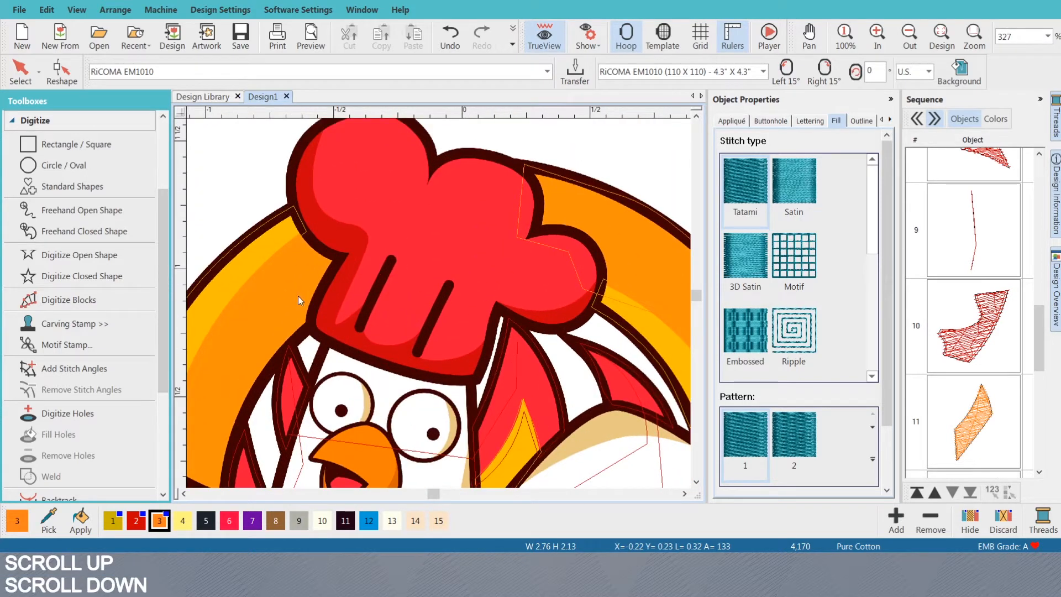
{"action": "scroll", "coordinate": [430, 323], "scroll_direction": "down", "scroll_amount": 1}
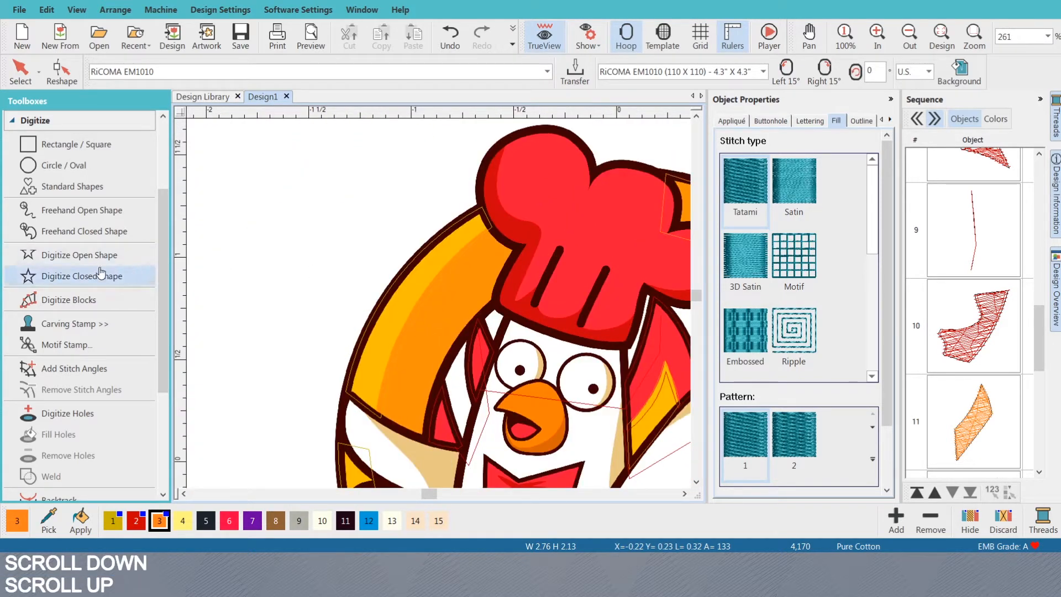
{"action": "scroll", "coordinate": [441, 307], "scroll_direction": "down", "scroll_amount": 1}
{"action": "scroll", "coordinate": [441, 307], "scroll_direction": "down", "scroll_amount": 1}
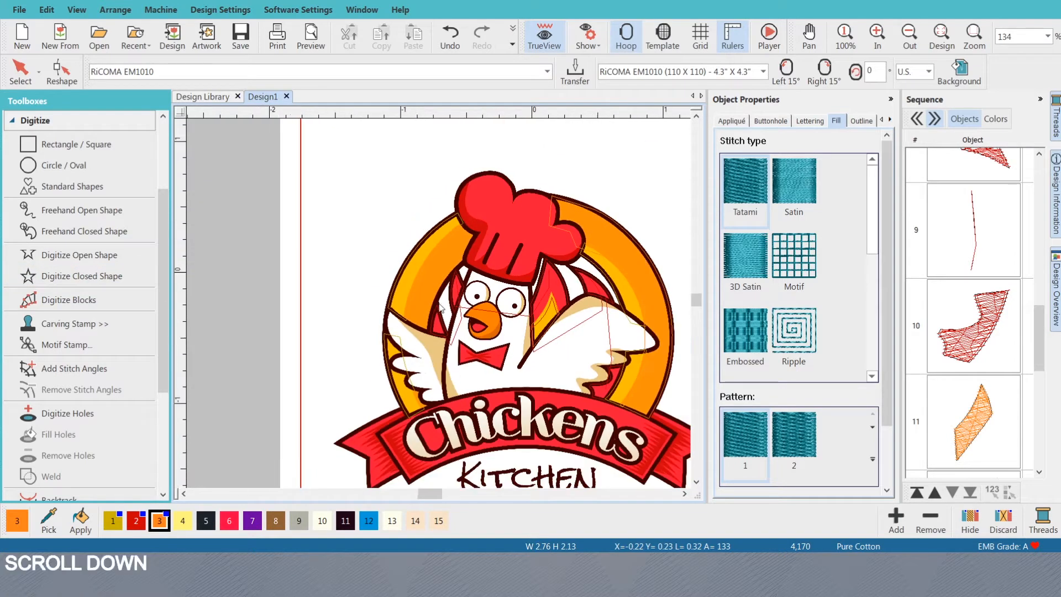
{"action": "scroll", "coordinate": [431, 290], "scroll_direction": "up", "scroll_amount": 1}
{"action": "scroll", "coordinate": [459, 297], "scroll_direction": "up", "scroll_amount": 1}
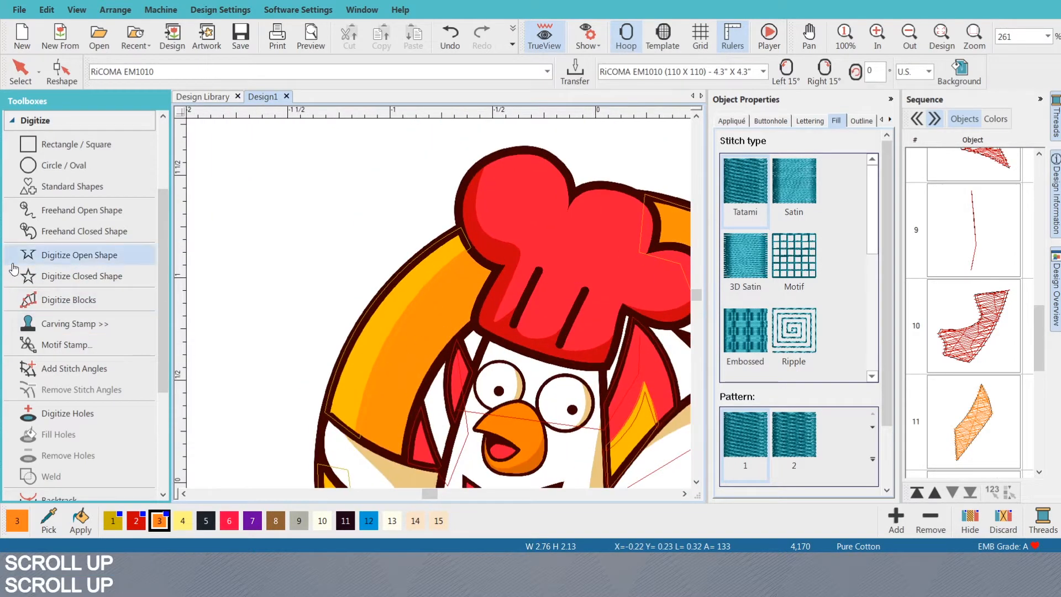
{"action": "left_click", "coordinate": [83, 299]}
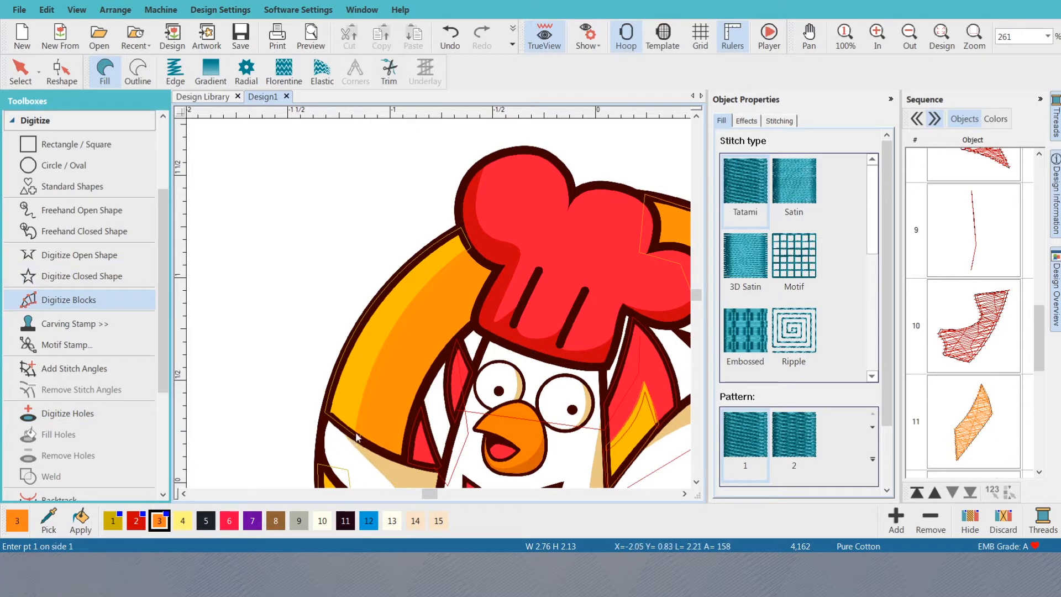
{"action": "left_click", "coordinate": [354, 437]}
{"action": "scroll", "coordinate": [354, 438], "scroll_direction": "up", "scroll_amount": 2}
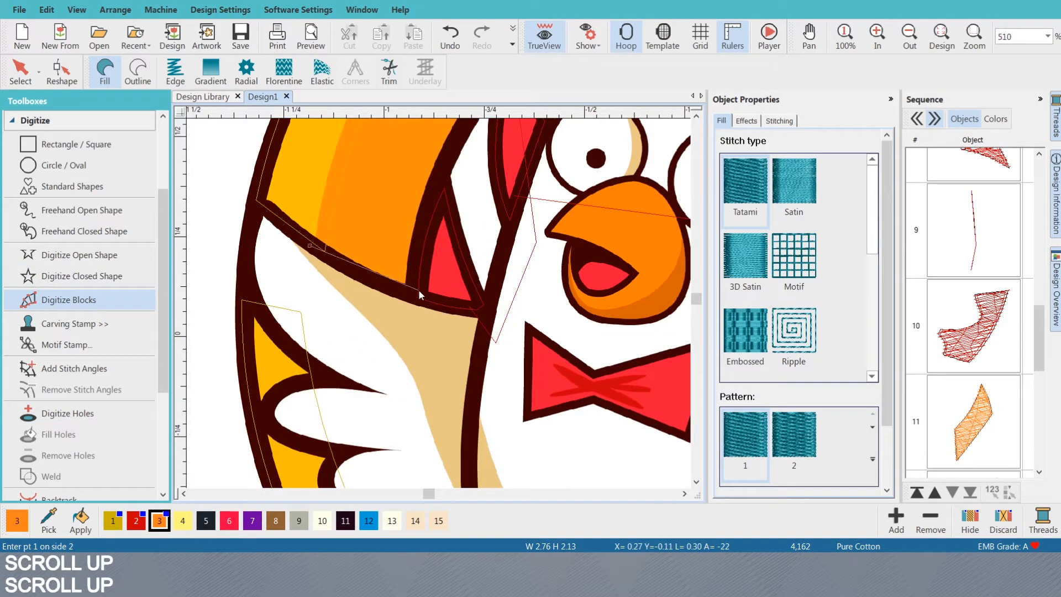
{"action": "left_click", "coordinate": [417, 299]}
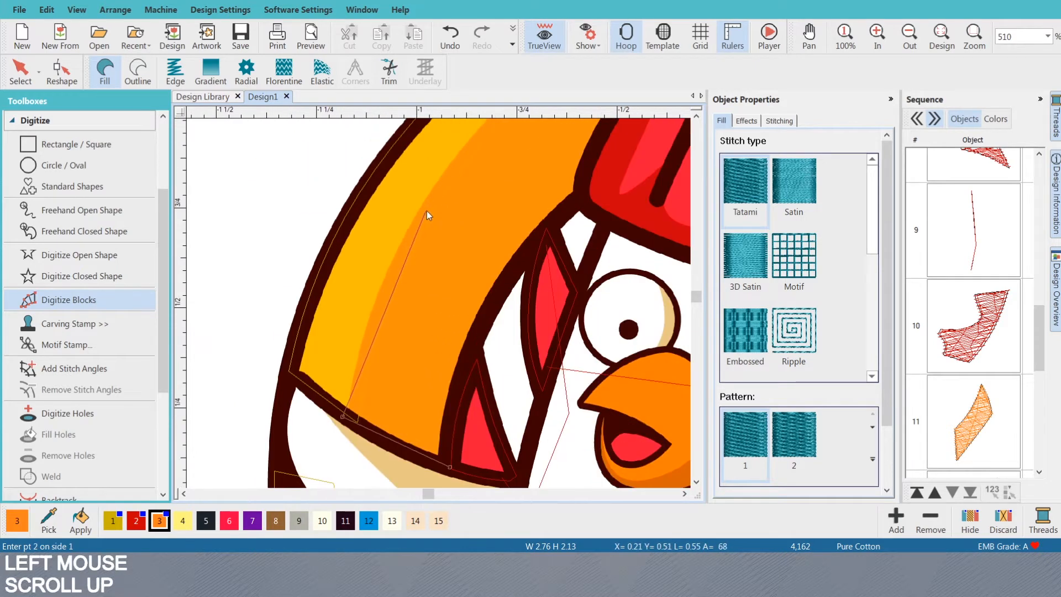
- Complete the left orange band's block with a curve point pair midway and a corner pair just inside the chef's hat
{"action": "right_click", "coordinate": [521, 256]}
{"action": "left_click", "coordinate": [466, 224]}
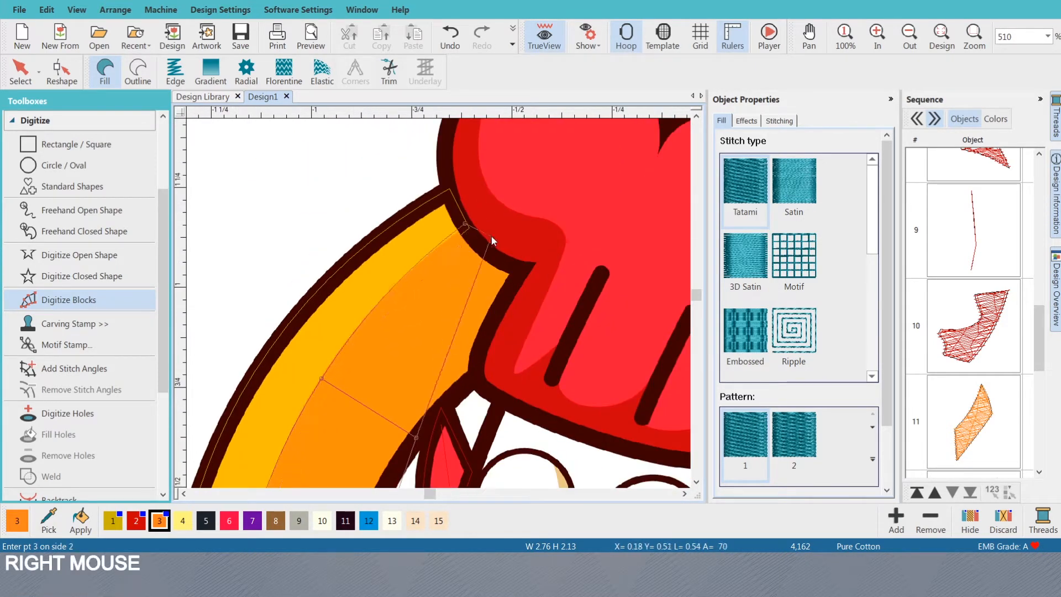
{"action": "left_click", "coordinate": [554, 284]}
{"action": "key", "text": "Return"}
{"action": "scroll", "coordinate": [434, 316], "scroll_direction": "down", "scroll_amount": 1}
{"action": "key", "text": "a"}
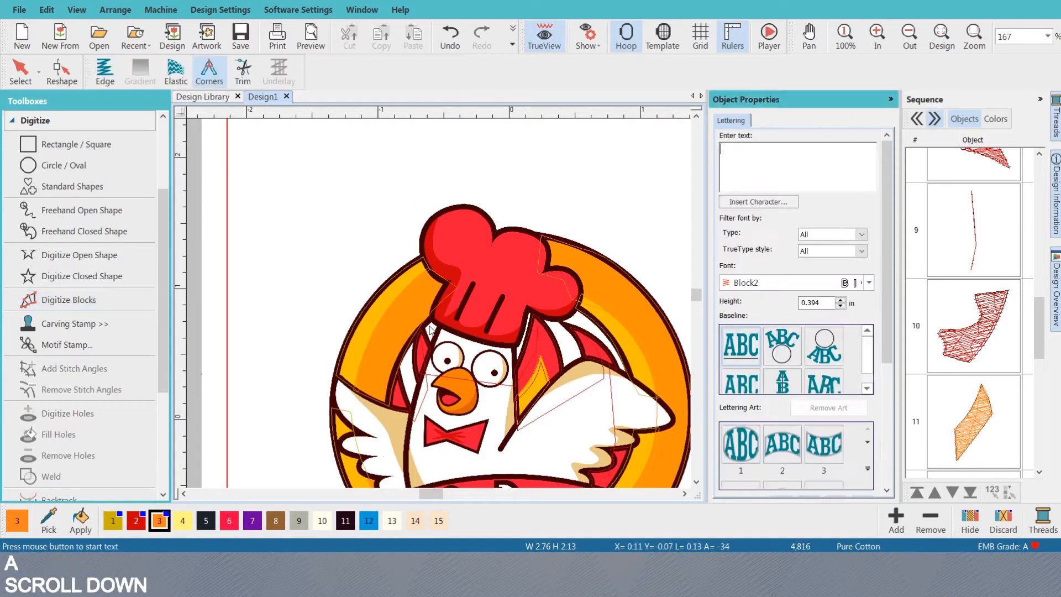
{"action": "key", "text": "Escape"}
{"action": "key", "text": "s"}
{"action": "key", "text": "s"}
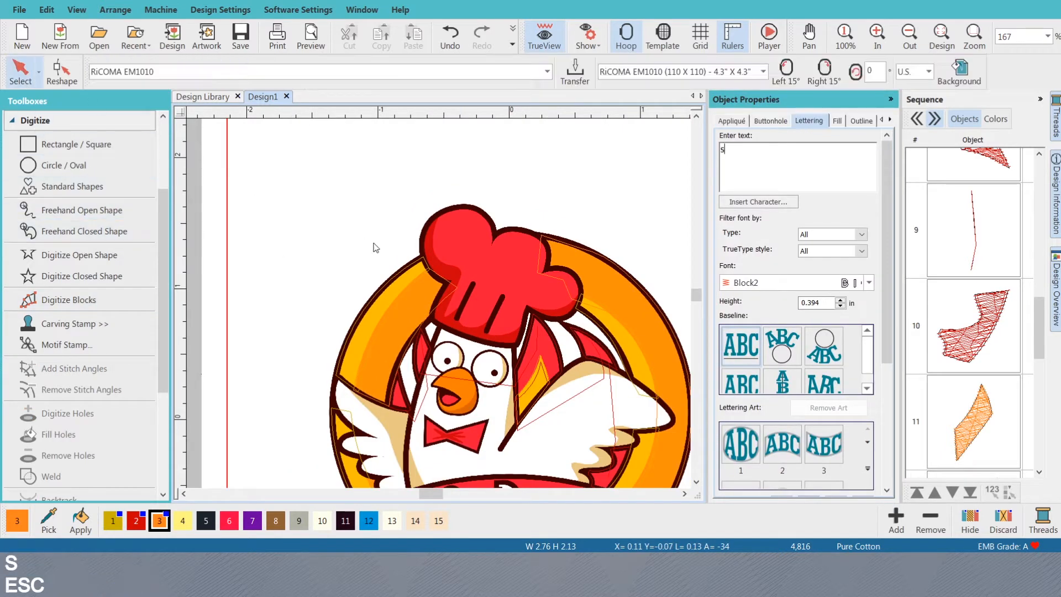
{"action": "key", "text": "Escape"}
{"action": "key", "text": "Escape"}
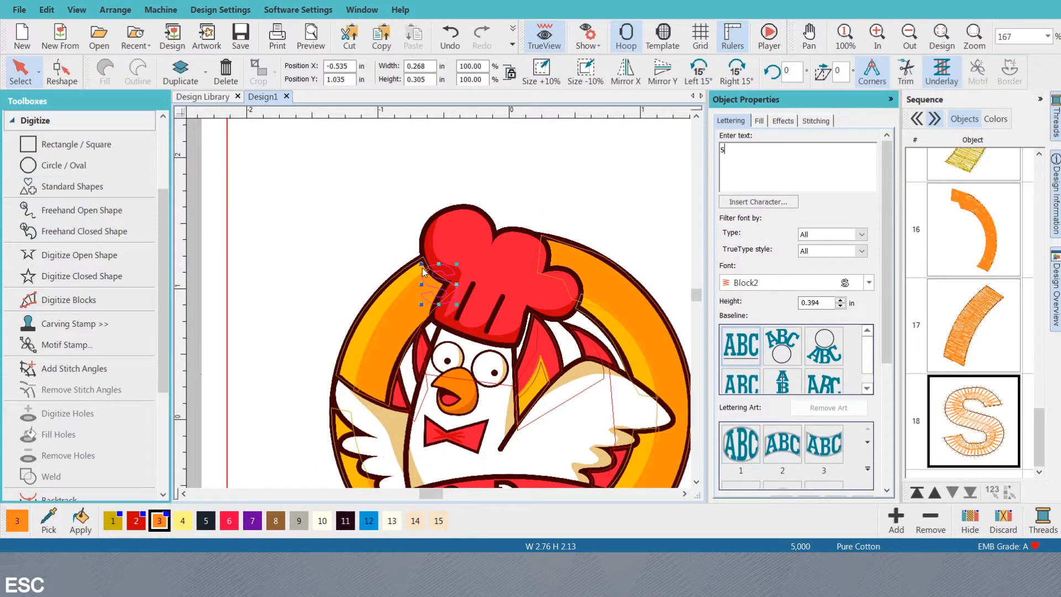
{"action": "left_click", "coordinate": [347, 239]}
{"action": "left_click", "coordinate": [450, 273]}
{"action": "key", "text": "Delete"}
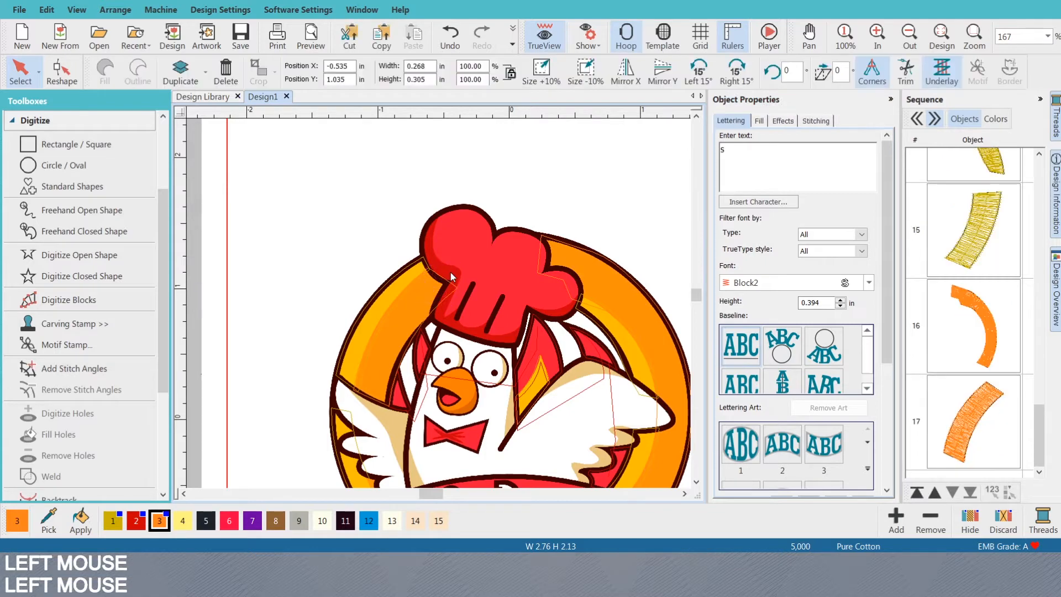
{"action": "key", "text": "Escape"}
- Start a colour 3 block with Digitize Blocks on the small orange area beneath the left wing, placing a corner point pair along the banner's upper edge
{"action": "key", "text": "s"}
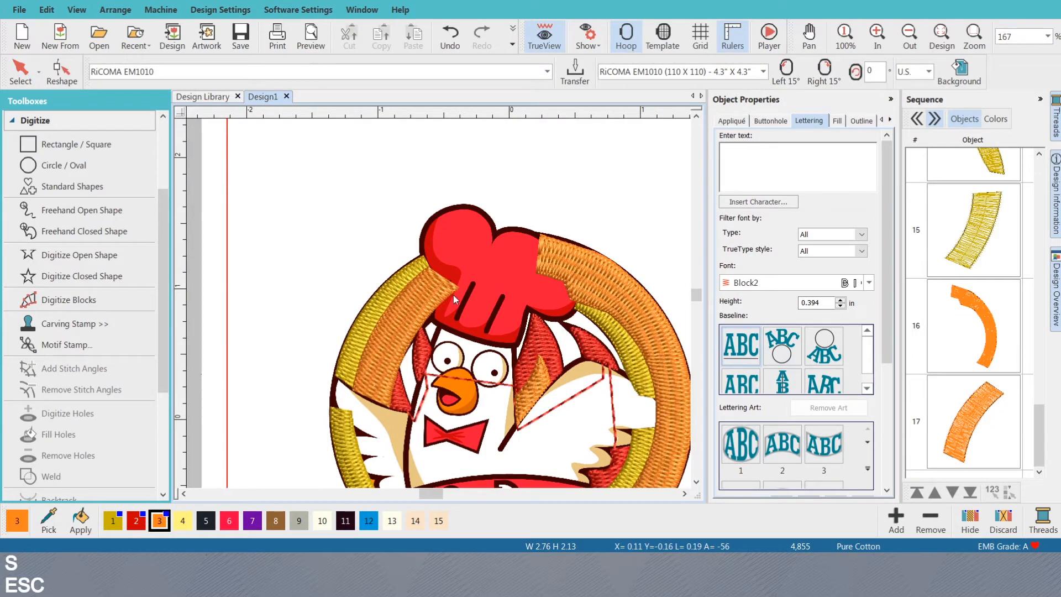
{"action": "scroll", "coordinate": [452, 299], "scroll_direction": "up", "scroll_amount": 1}
{"action": "scroll", "coordinate": [448, 308], "scroll_direction": "down", "scroll_amount": 1}
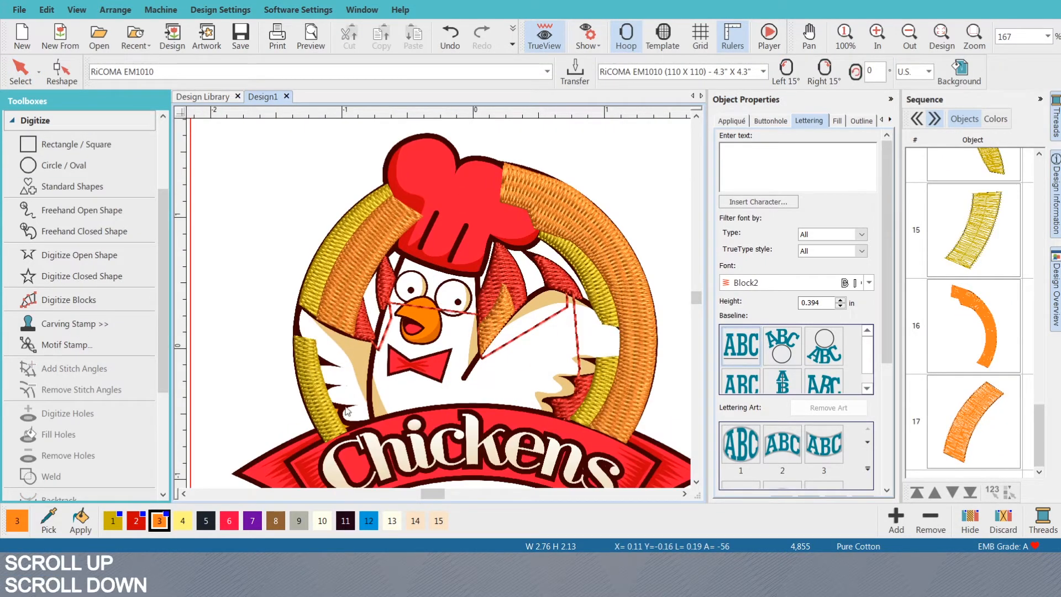
{"action": "scroll", "coordinate": [442, 308], "scroll_direction": "up", "scroll_amount": 1}
{"action": "scroll", "coordinate": [457, 259], "scroll_direction": "up", "scroll_amount": 4}
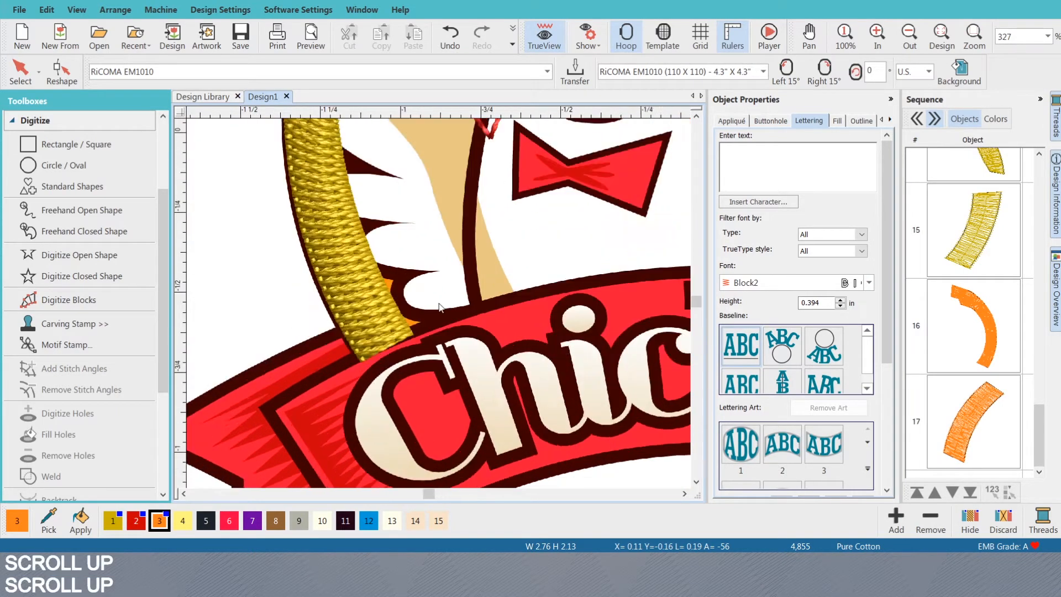
{"action": "key", "text": "s"}
{"action": "key", "text": "s"}
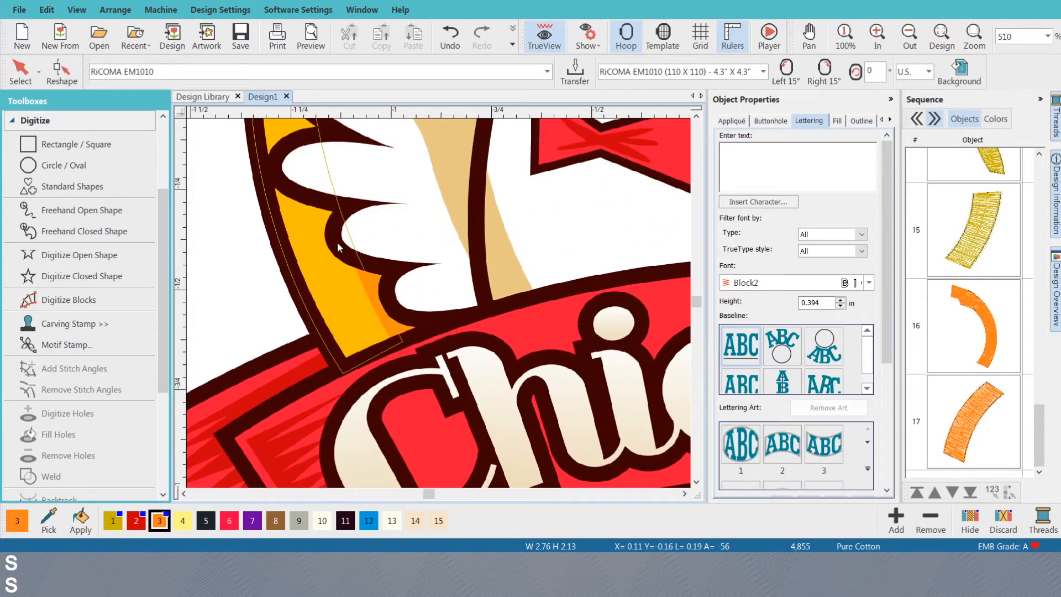
{"action": "left_click", "coordinate": [60, 255]}
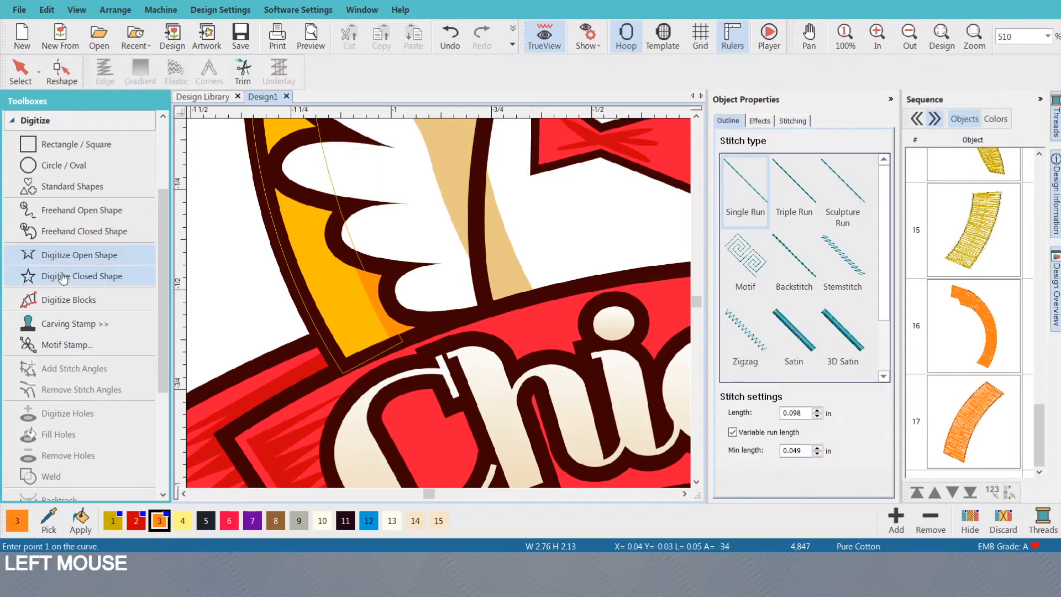
{"action": "left_click", "coordinate": [66, 300]}
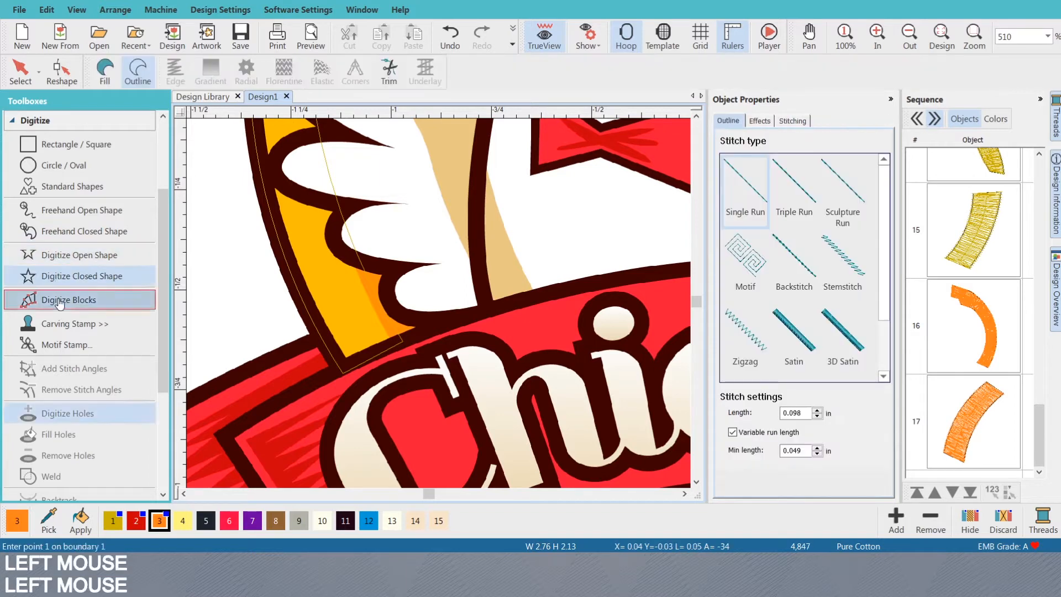
{"action": "left_click", "coordinate": [395, 346]}
{"action": "left_click", "coordinate": [436, 328]}
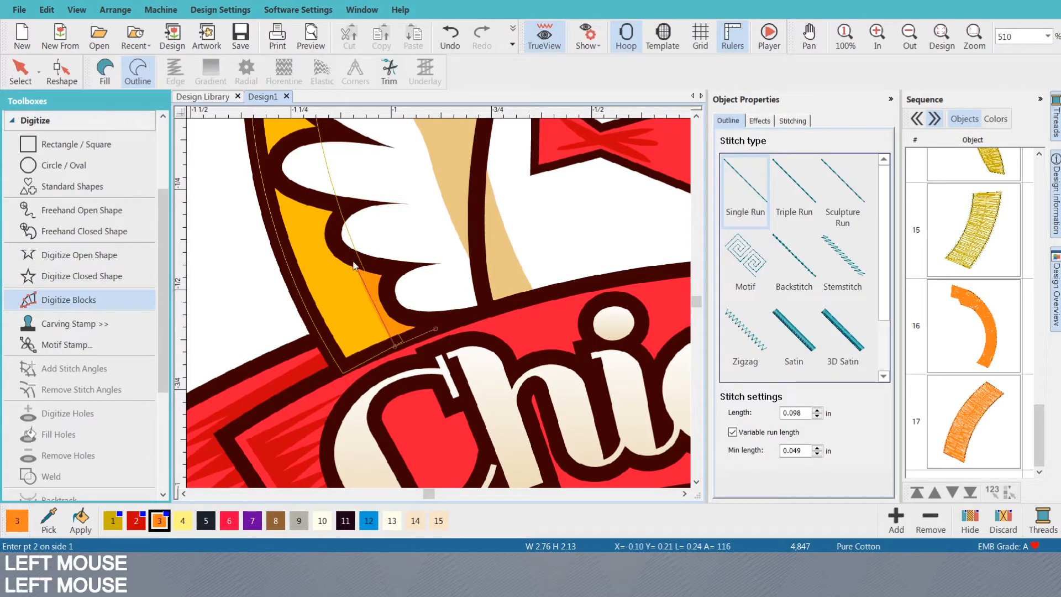
- Complete the small orange block with a curve point pair midway and a corner pair at the wing feathers, and convert it to a Tatami fill
{"action": "right_click", "coordinate": [369, 296]}
{"action": "right_click", "coordinate": [391, 294]}
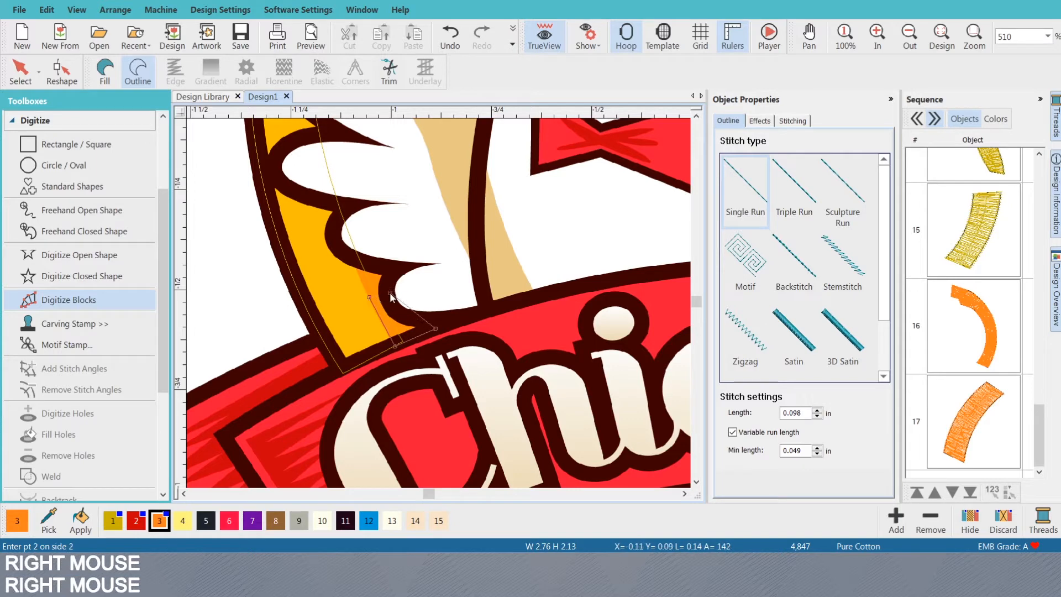
{"action": "left_click", "coordinate": [371, 289]}
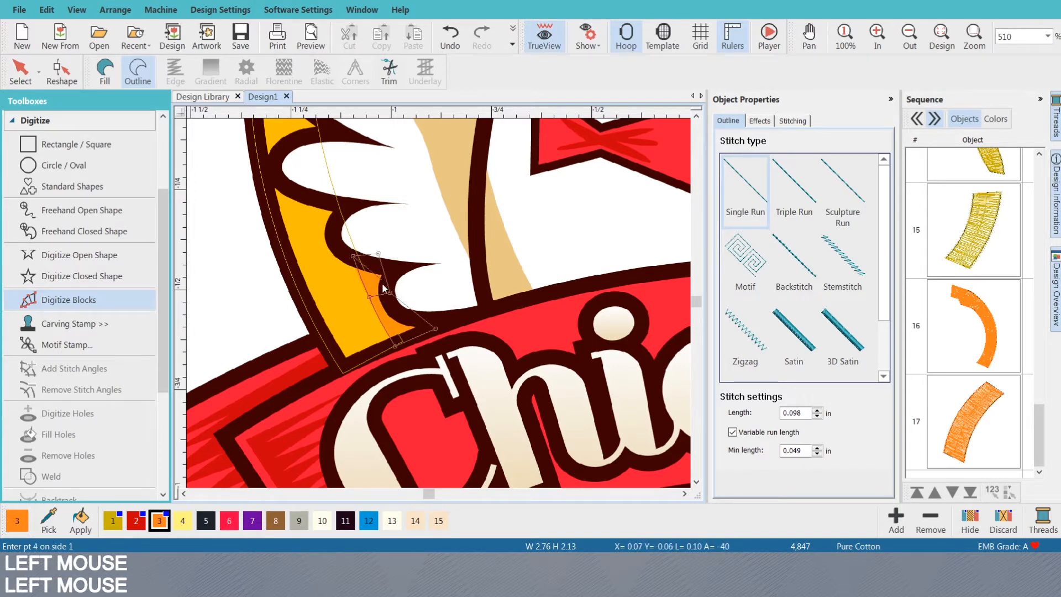
{"action": "key", "text": "Return"}
{"action": "key", "text": "s"}
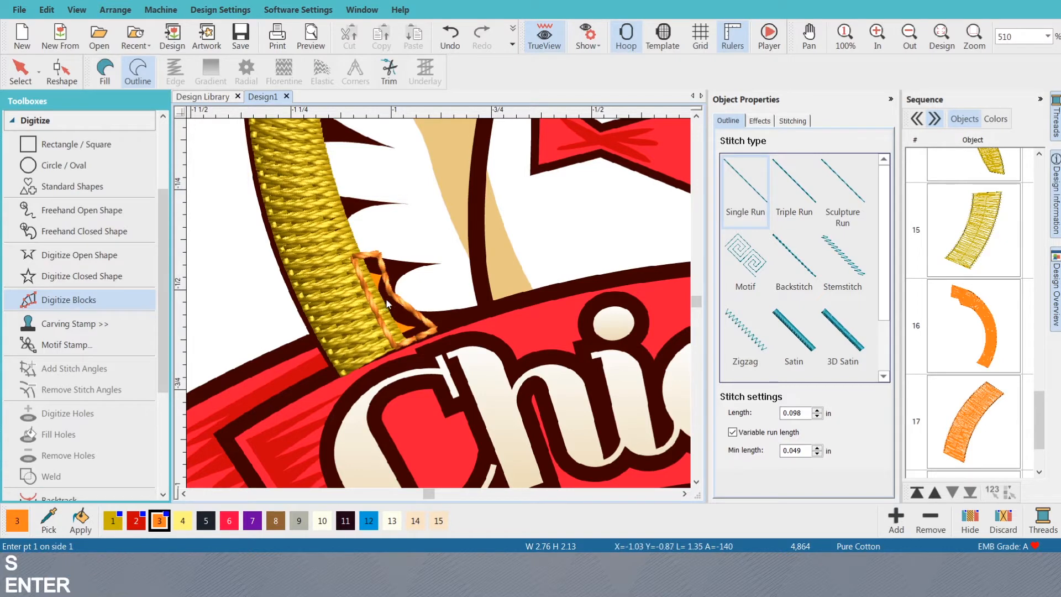
{"action": "key", "text": "o"}
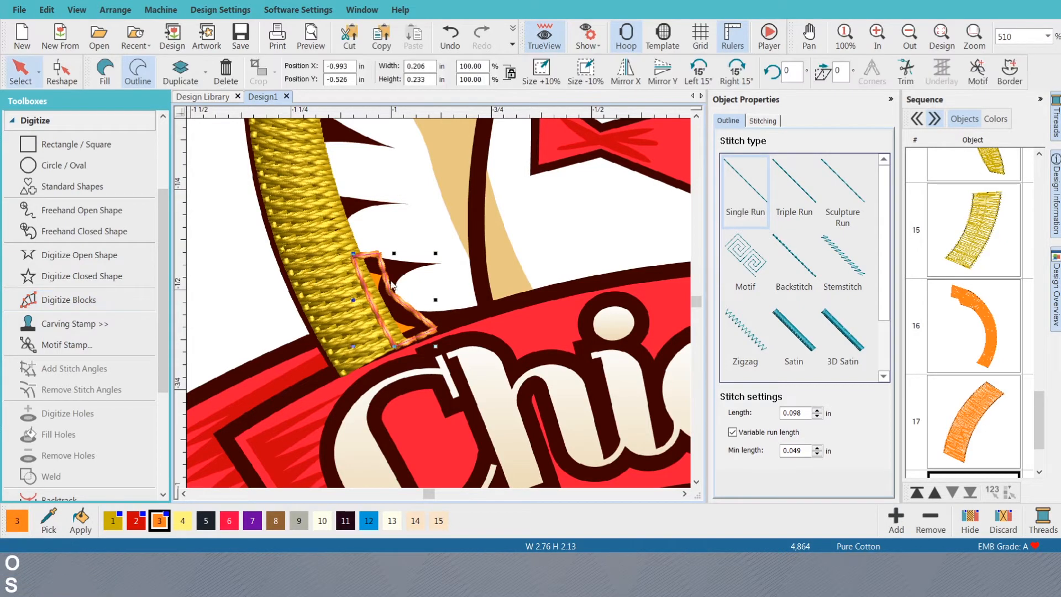
{"action": "left_click", "coordinate": [104, 72]}
- Try a Satin fill on all four yellow blocks of the ring, two on each side
{"action": "scroll", "coordinate": [439, 304], "scroll_direction": "down", "scroll_amount": 8}
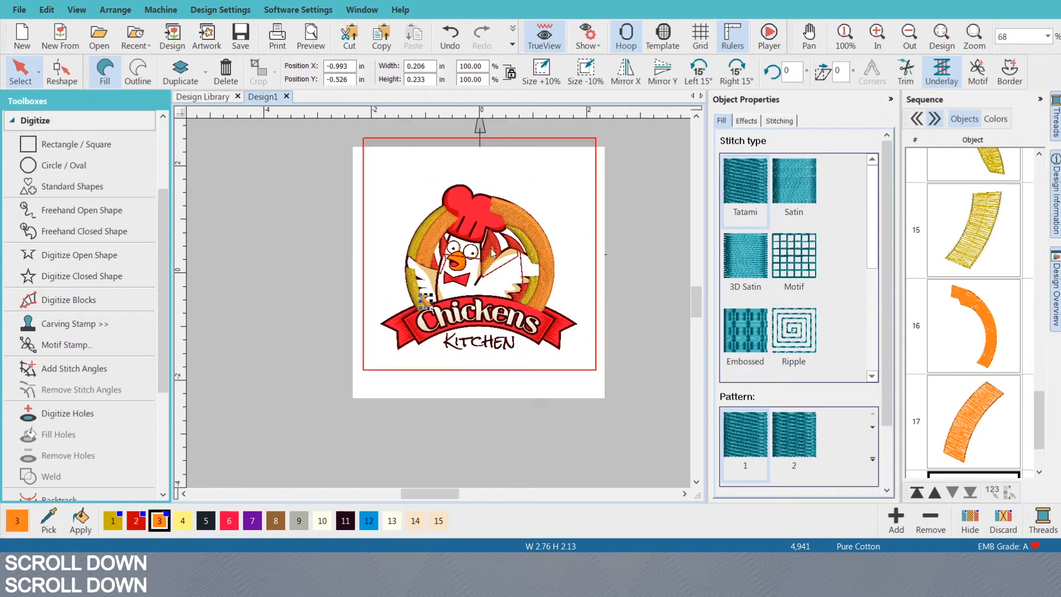
{"action": "scroll", "coordinate": [442, 303], "scroll_direction": "up", "scroll_amount": 2}
{"action": "scroll", "coordinate": [442, 304], "scroll_direction": "up", "scroll_amount": 1}
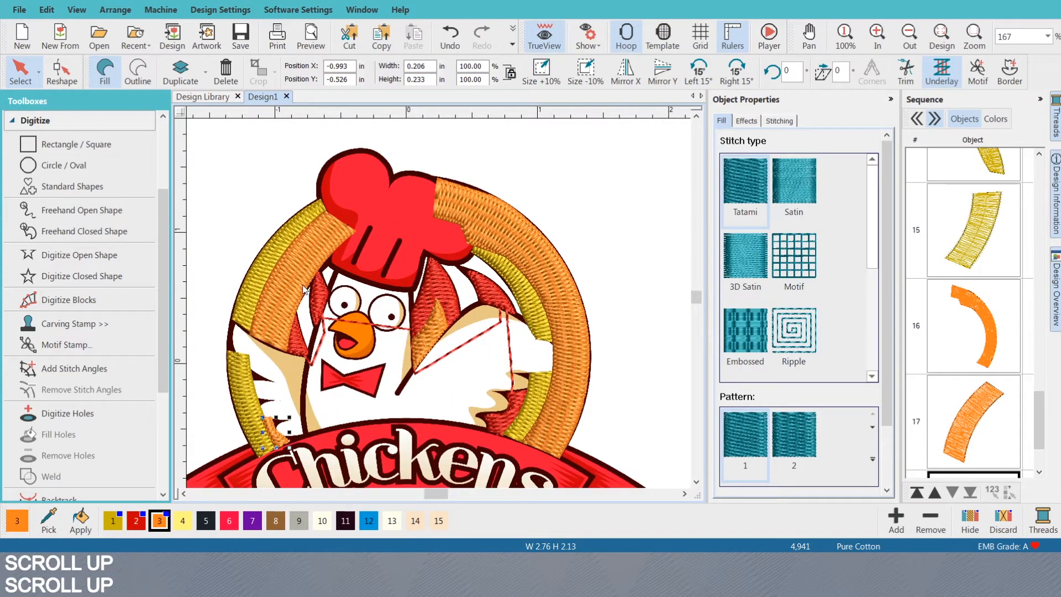
{"action": "left_click", "coordinate": [267, 267]}
{"action": "left_click", "coordinate": [241, 387], "text": "ctrl"}
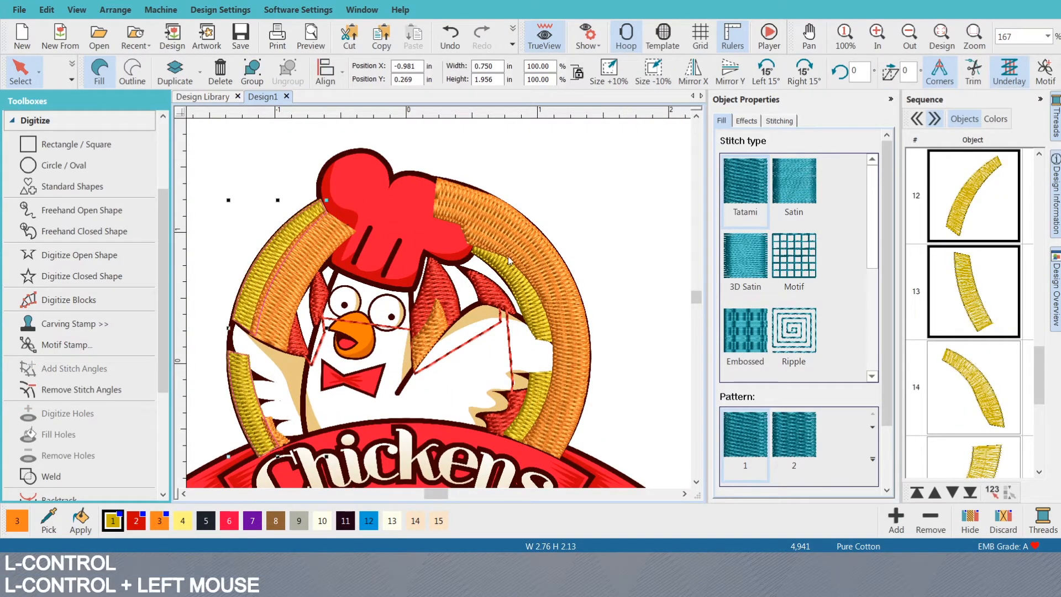
{"action": "left_click", "coordinate": [517, 277], "text": "ctrl"}
{"action": "left_click", "coordinate": [526, 413], "text": "ctrl"}
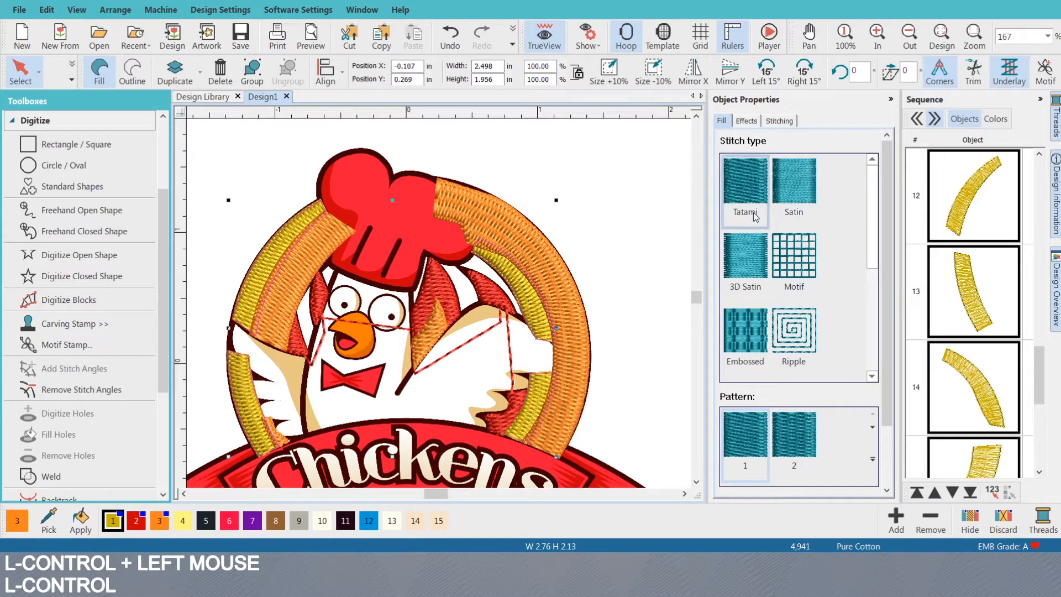
{"action": "left_click", "coordinate": [791, 195]}
- Try a Satin fill with Auto split off on the ring's right orange block and compare the stitches with the artwork
{"action": "left_click", "coordinate": [501, 229]}
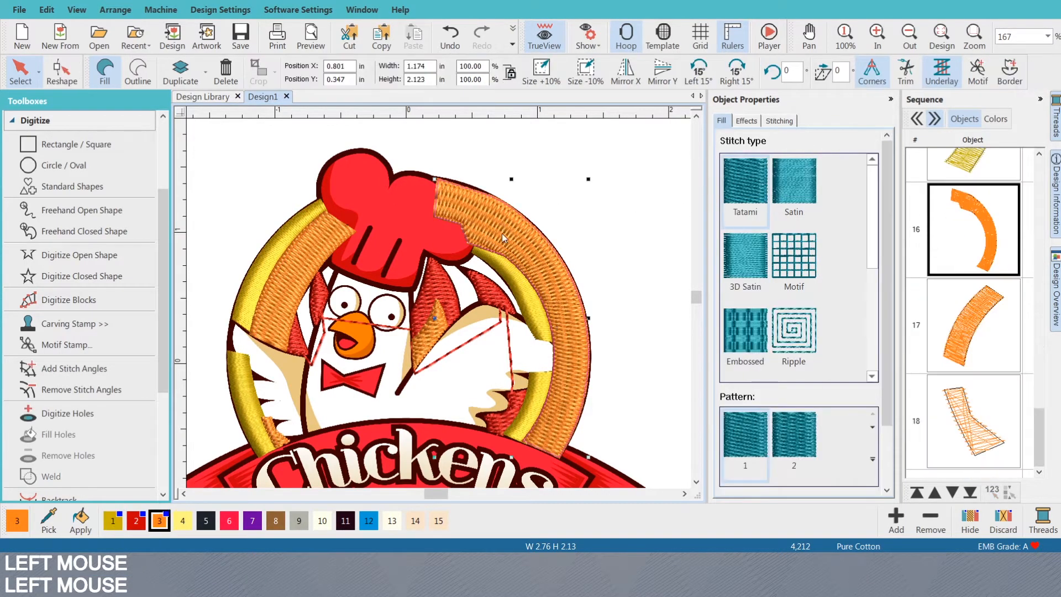
{"action": "left_click", "coordinate": [801, 200]}
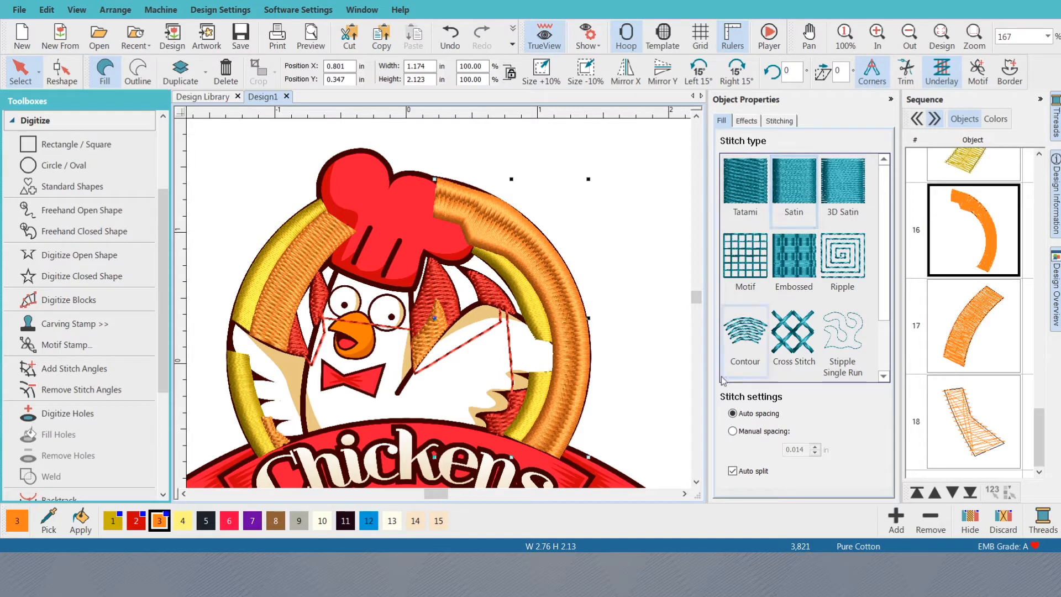
{"action": "left_click", "coordinate": [733, 472]}
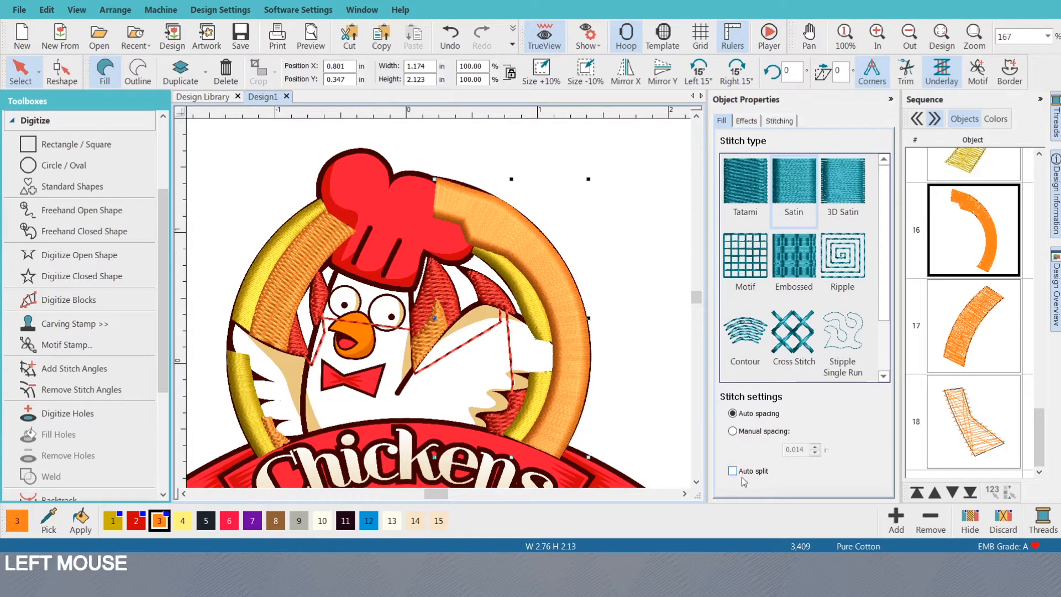
{"action": "key", "text": "s"}
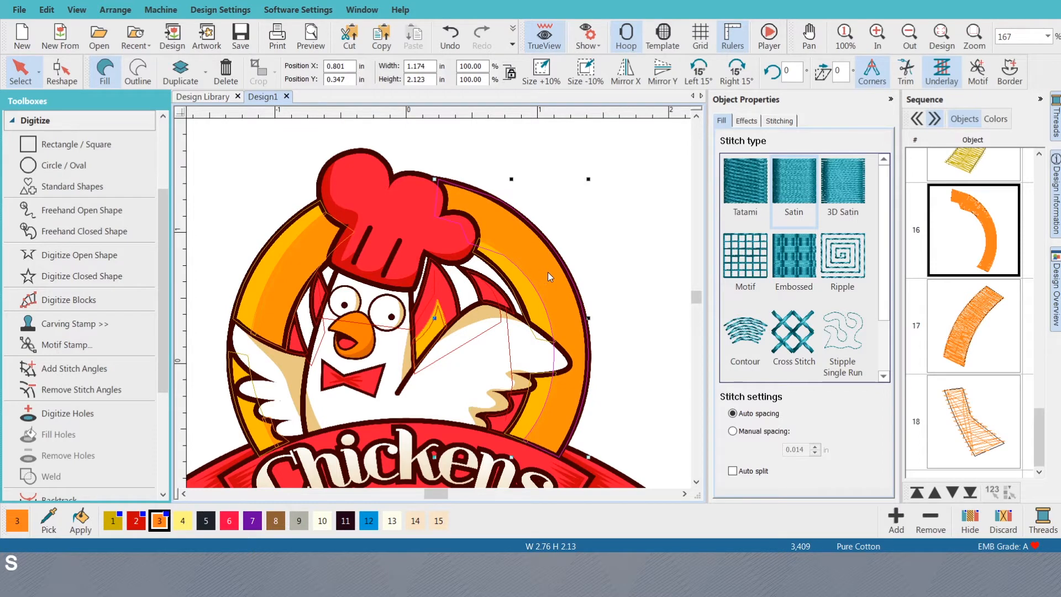
{"action": "key", "text": "s"}
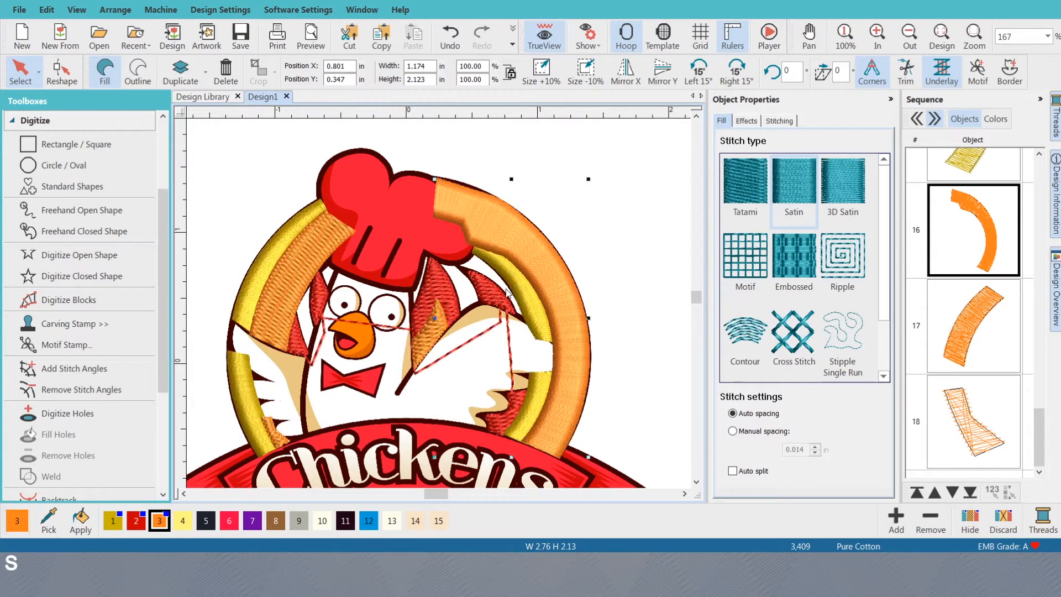
- Try moving the ring's two right yellow blocks to the end of the stitching sequence
{"action": "left_click", "coordinate": [514, 284]}
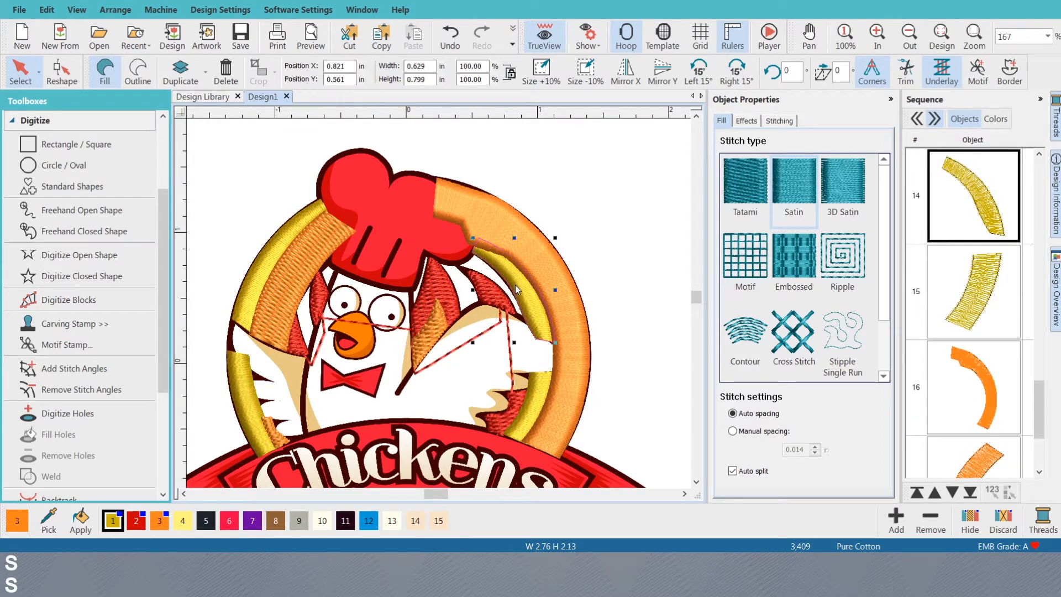
{"action": "left_click", "coordinate": [532, 395], "text": "ctrl"}
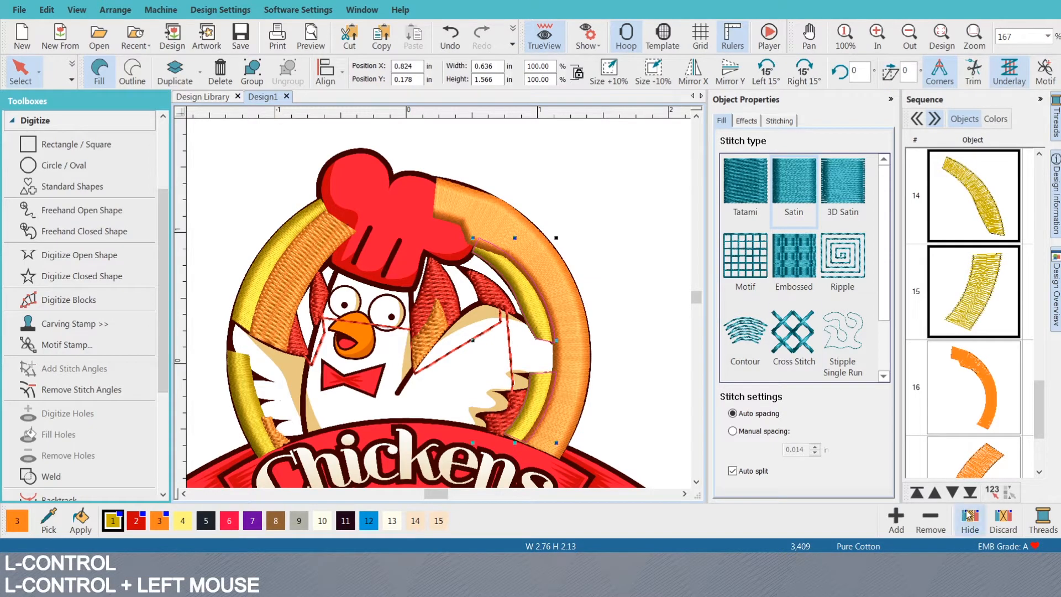
{"action": "left_click", "coordinate": [967, 493]}
{"action": "left_click", "coordinate": [635, 289]}
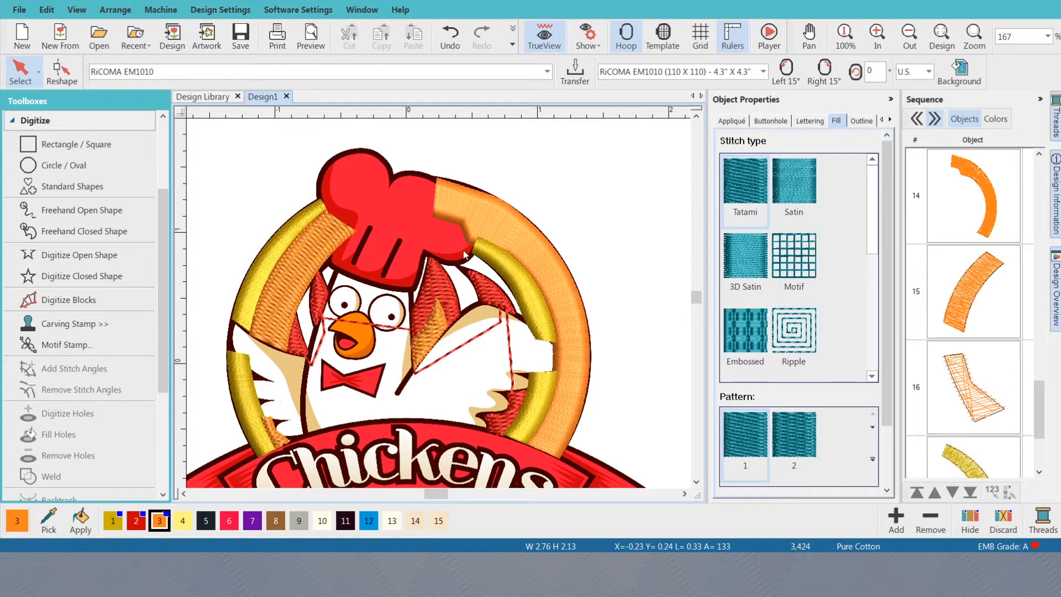
- Try a Satin fill on the ring's left orange block
{"action": "left_click", "coordinate": [303, 249]}
{"action": "left_click", "coordinate": [776, 179]}
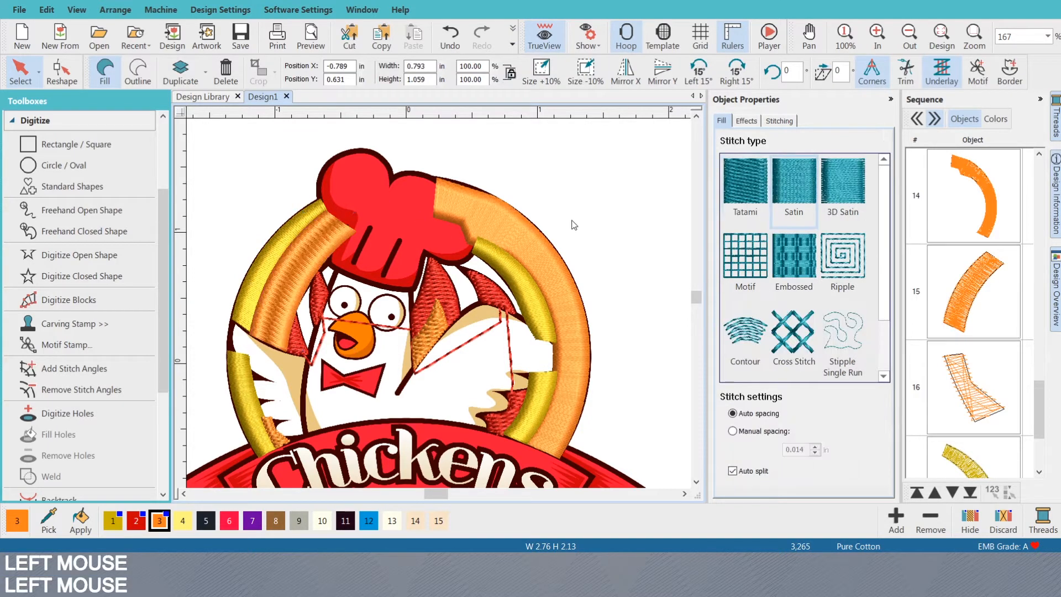
{"action": "left_click", "coordinate": [571, 222]}
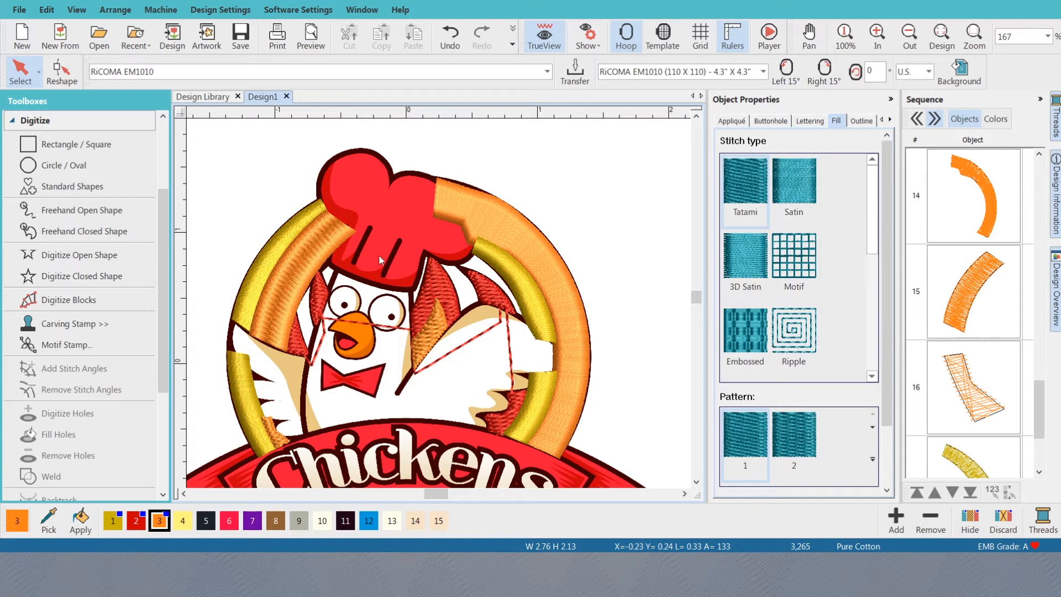
- Undo the Satin, Auto split and sequence changes on the ring's yellow and orange blocks, back to their Tatami fills
{"action": "key", "text": "ctrl+z"}
{"action": "key", "text": "ctrl+z"}
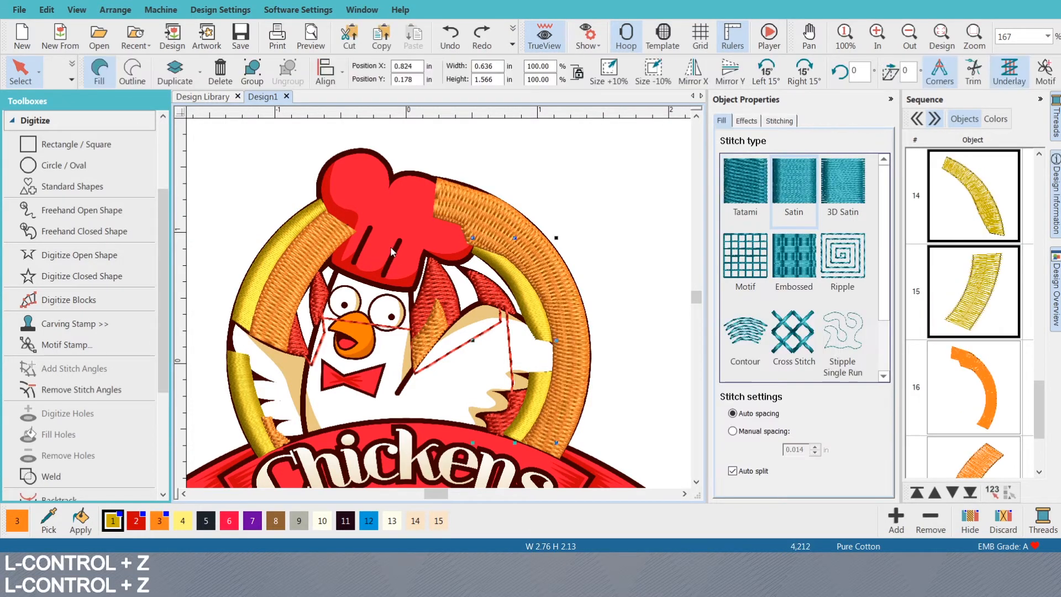
{"action": "key", "text": "ctrl+z"}
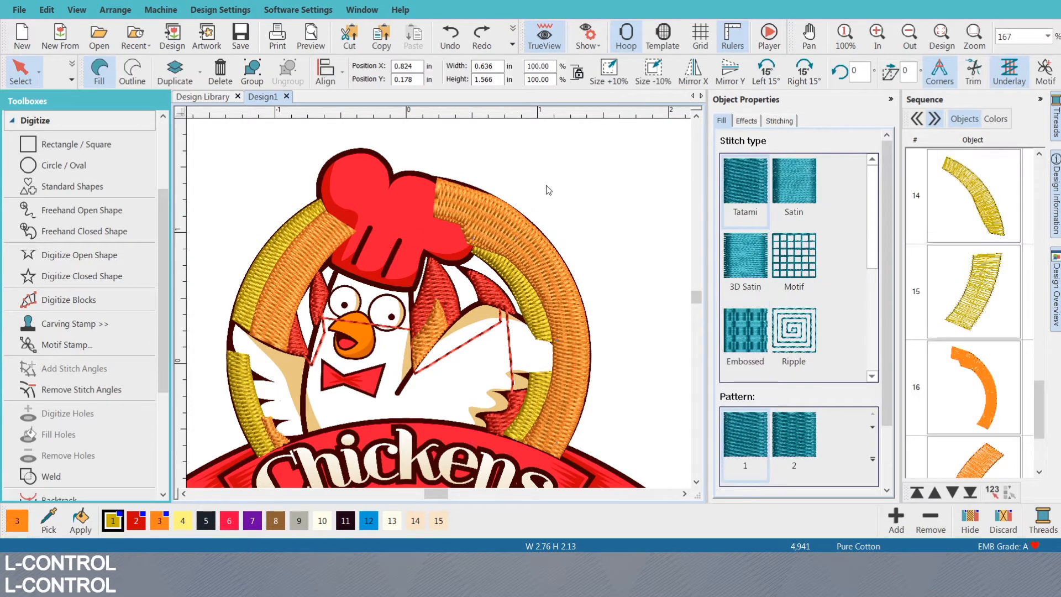
{"action": "left_click", "coordinate": [546, 184]}
- Digitize an open Single Run line in colour 1 across the left wing, connecting the lower left yellow block to the upper one
{"action": "scroll", "coordinate": [431, 312], "scroll_direction": "down", "scroll_amount": 1}
{"action": "scroll", "coordinate": [457, 296], "scroll_direction": "up", "scroll_amount": 1}
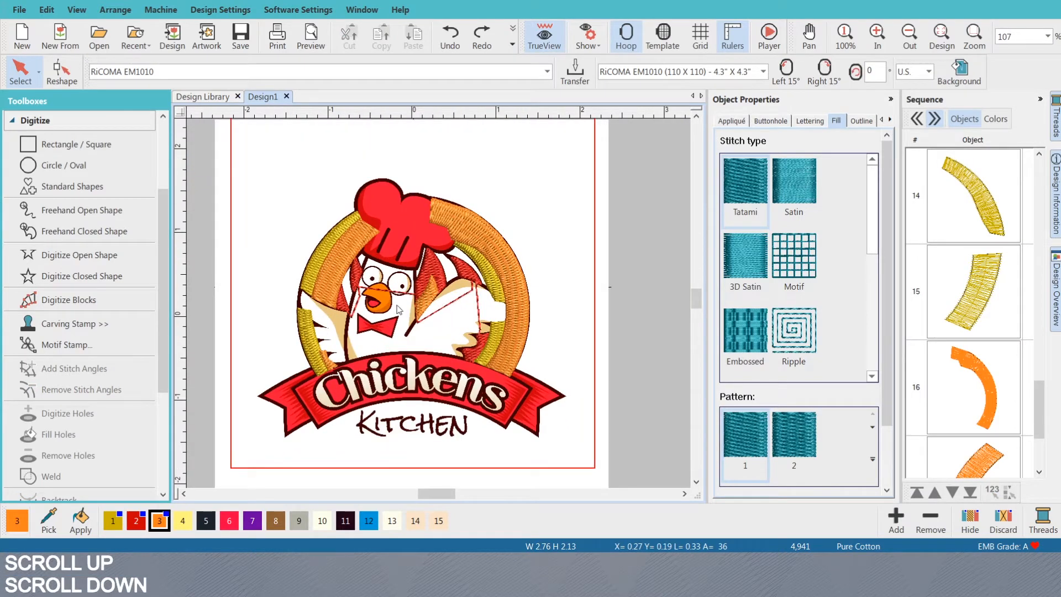
{"action": "scroll", "coordinate": [399, 310], "scroll_direction": "up", "scroll_amount": 2}
{"action": "scroll", "coordinate": [445, 298], "scroll_direction": "up", "scroll_amount": 1}
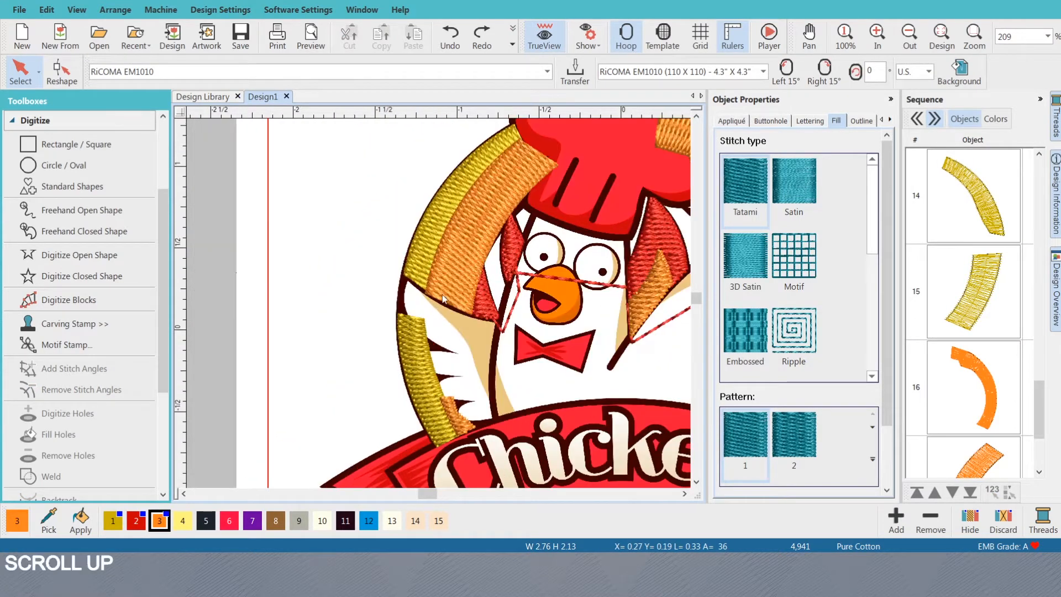
{"action": "left_click", "coordinate": [83, 254]}
{"action": "left_click", "coordinate": [114, 522]}
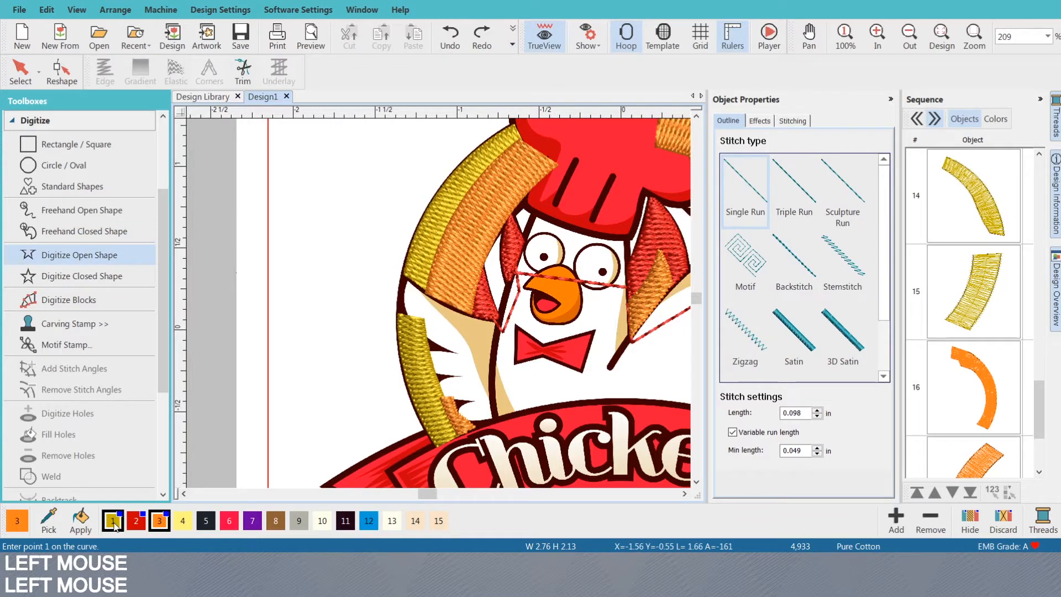
{"action": "left_click", "coordinate": [136, 521]}
{"action": "left_click", "coordinate": [113, 521]}
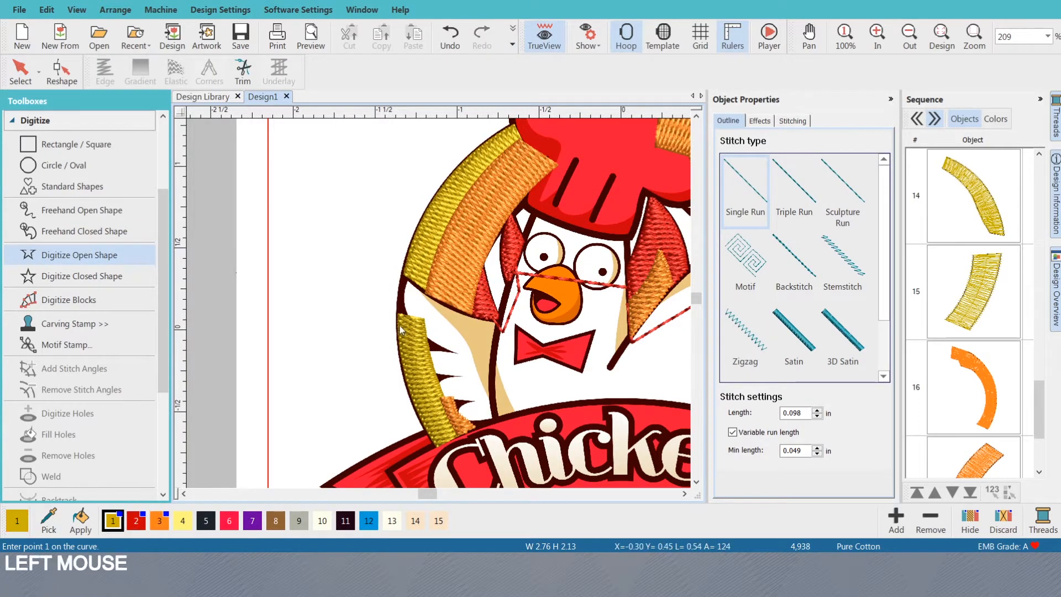
{"action": "left_click", "coordinate": [409, 330]}
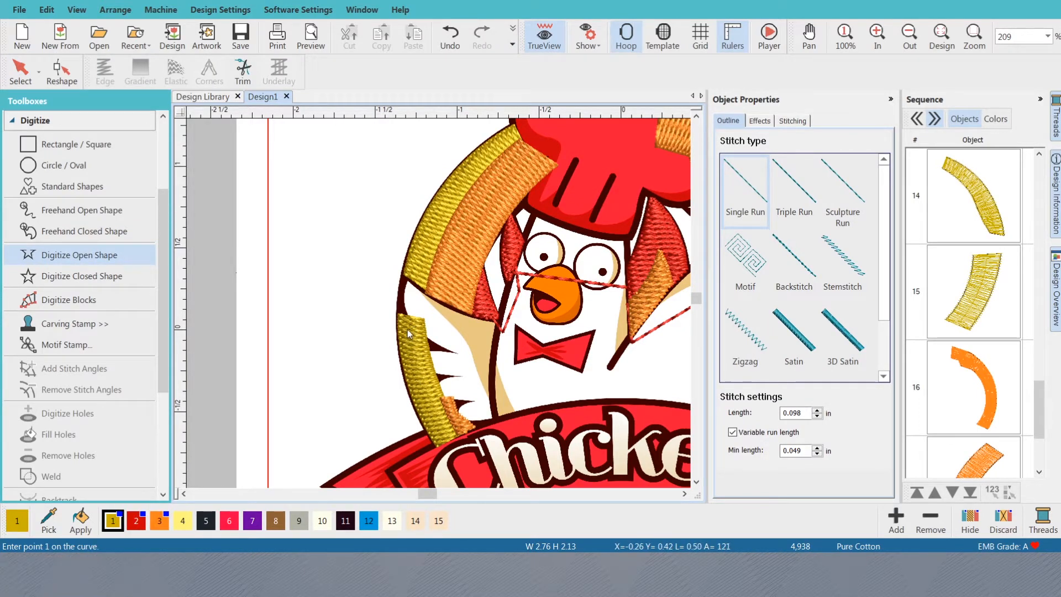
{"action": "left_click", "coordinate": [413, 271]}
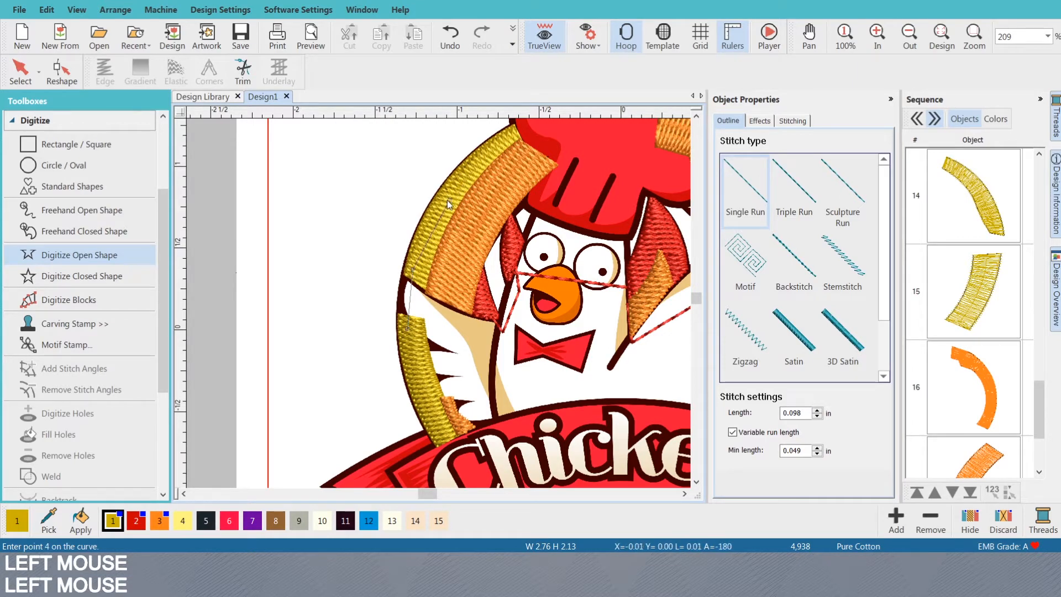
{"action": "key", "text": "Return"}
{"action": "scroll", "coordinate": [469, 295], "scroll_direction": "down", "scroll_amount": 2}
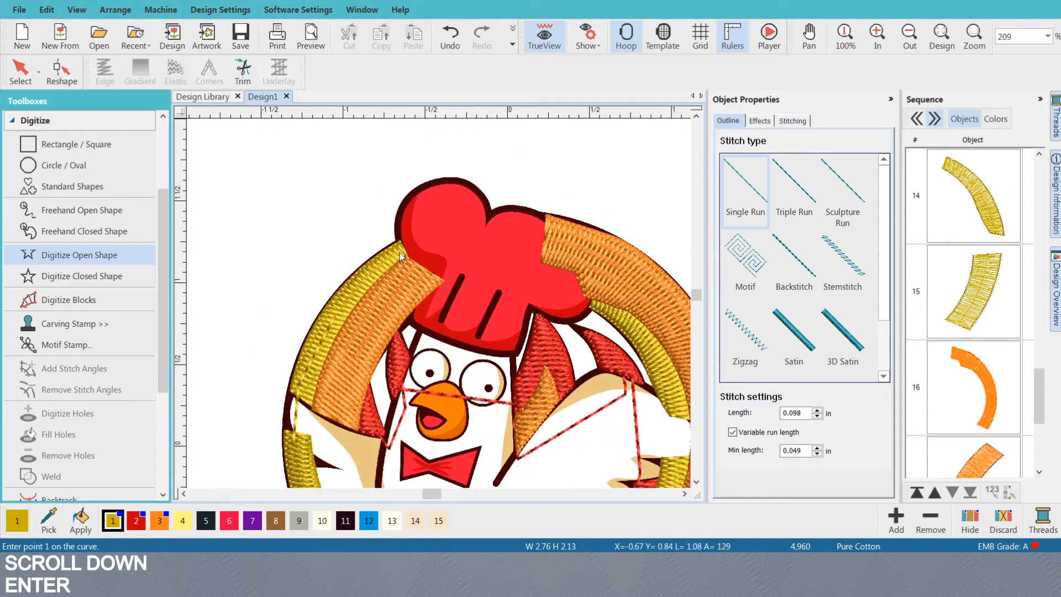
- Digitize an open Single Run line across the chef's hat, connecting the ring's upper left yellow block to the upper right one
{"action": "left_click", "coordinate": [399, 253]}
{"action": "left_click", "coordinate": [473, 237]}
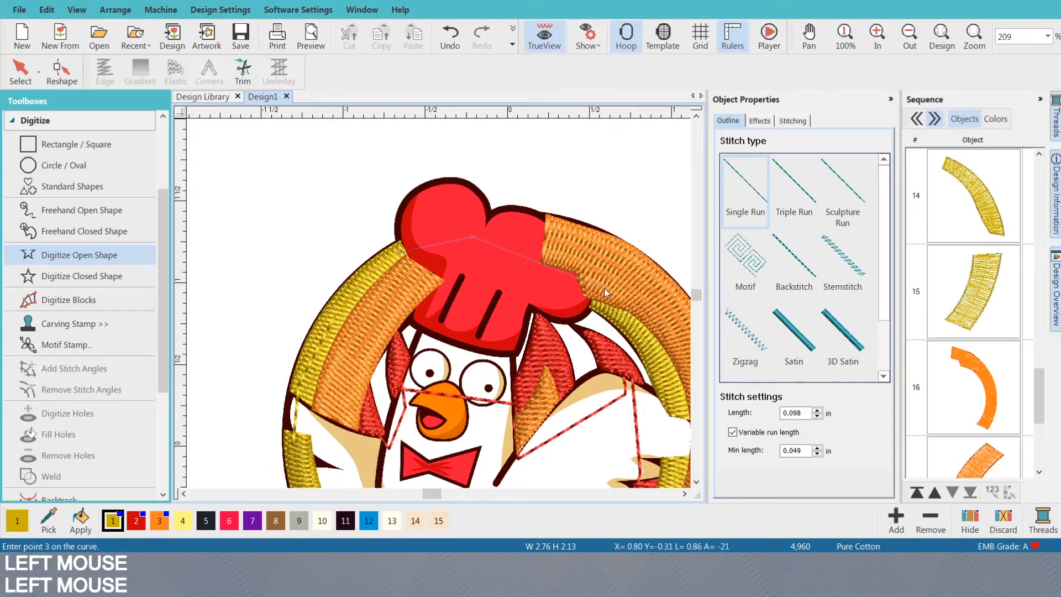
{"action": "left_click", "coordinate": [605, 304]}
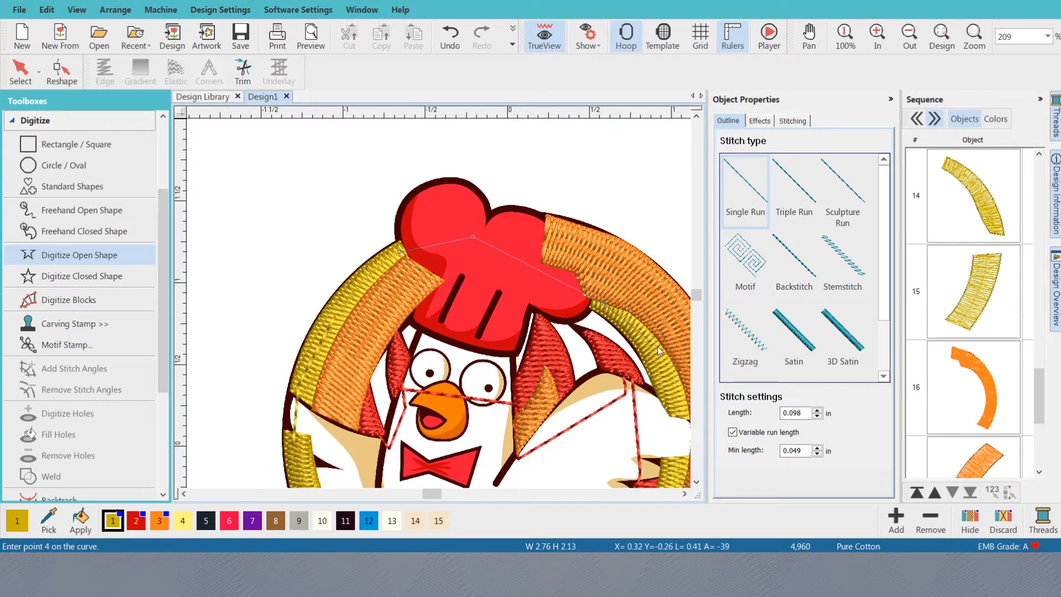
{"action": "left_click", "coordinate": [658, 352]}
{"action": "key", "text": "Return"}
- Digitize an open Single Run line across the right wing tip, connecting the upper right yellow block to the lower right one
{"action": "scroll", "coordinate": [658, 353], "scroll_direction": "down", "scroll_amount": 1}
{"action": "scroll", "coordinate": [478, 302], "scroll_direction": "up", "scroll_amount": 1}
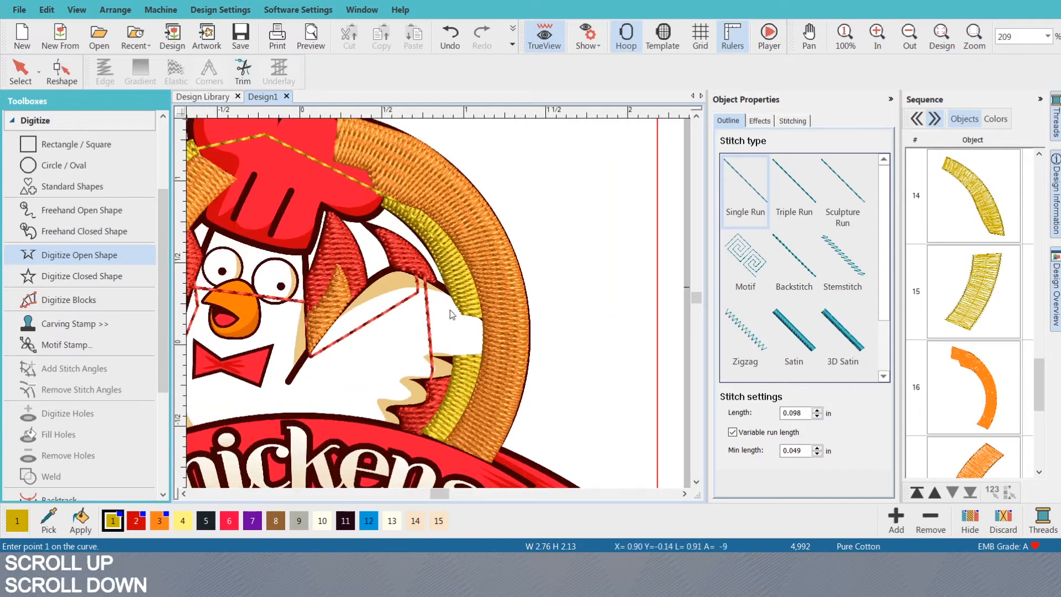
{"action": "left_click", "coordinate": [473, 312]}
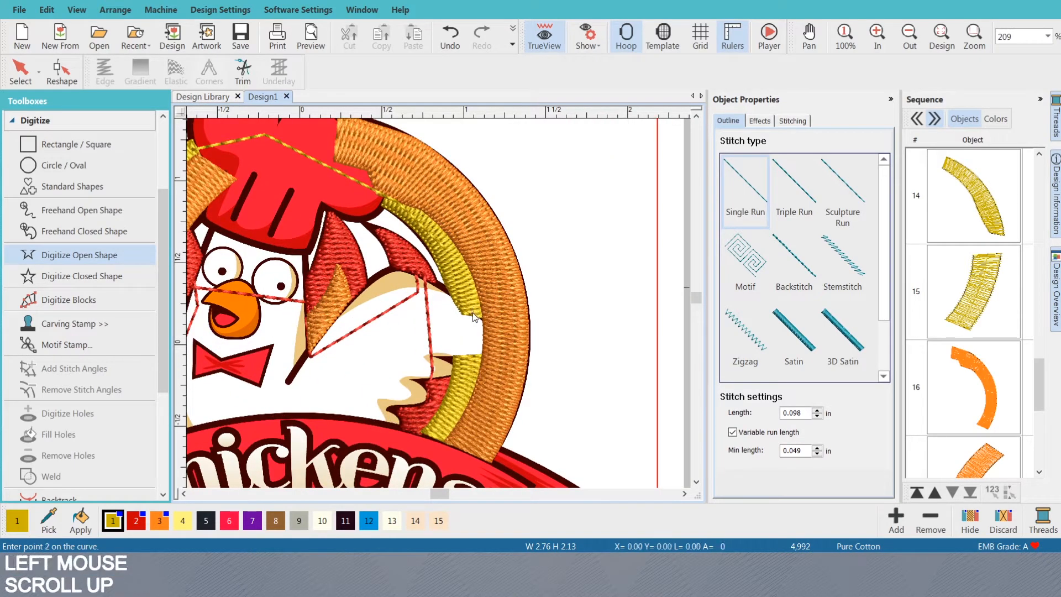
{"action": "left_click", "coordinate": [468, 364]}
{"action": "left_click", "coordinate": [450, 416]}
{"action": "key", "text": "Return"}
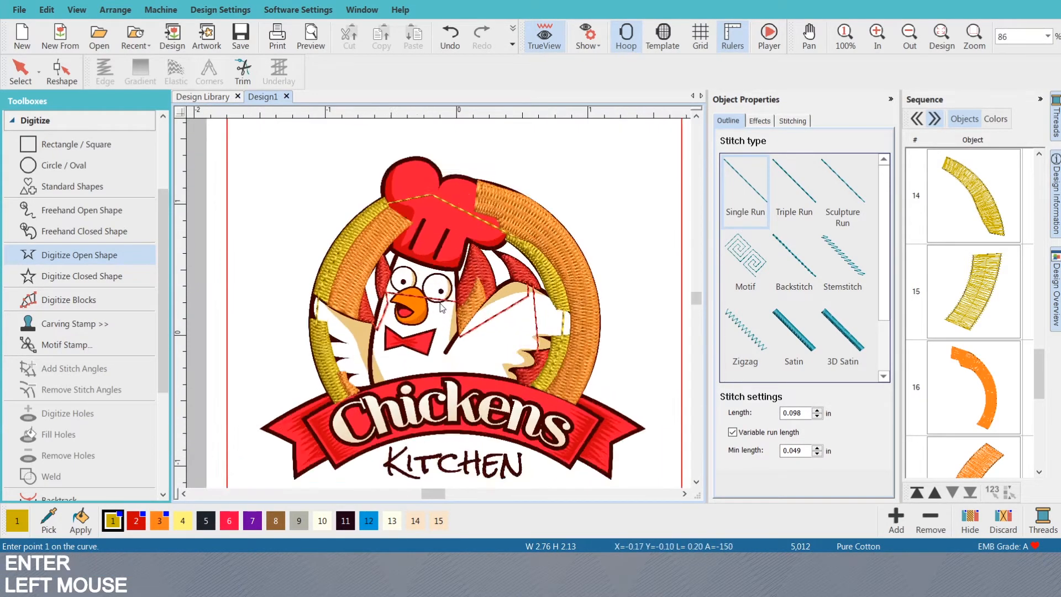
- Resequence the ring's yellow blocks and their connecting runs in selection order, from the lower left block around to the lower right block
{"action": "scroll", "coordinate": [467, 289], "scroll_direction": "up", "scroll_amount": 1}
{"action": "key", "text": "o"}
{"action": "left_click", "coordinate": [301, 352]}
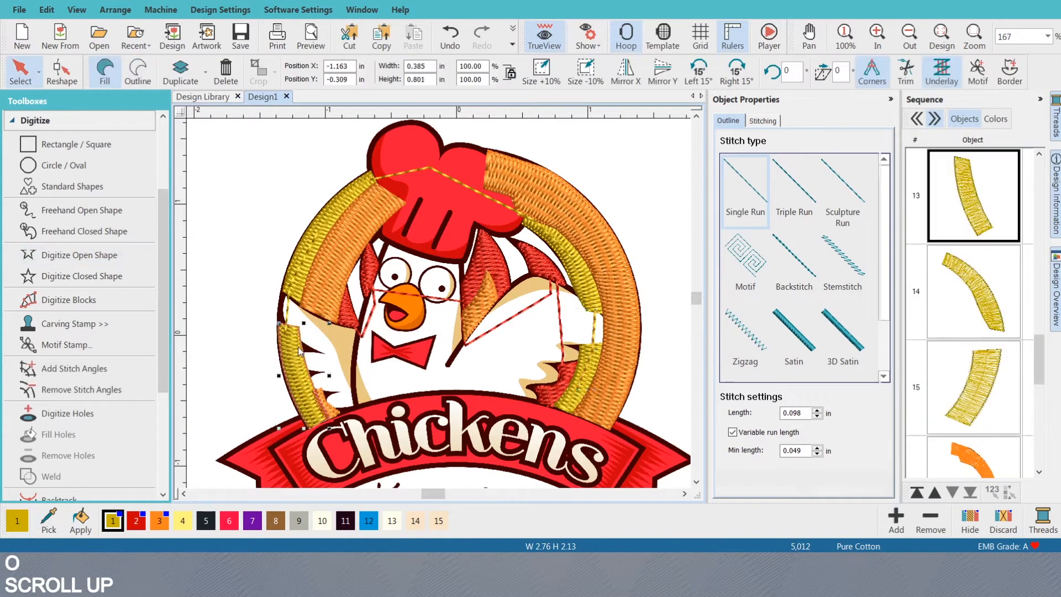
{"action": "left_click", "coordinate": [295, 291], "text": "ctrl"}
{"action": "left_click", "coordinate": [296, 287], "text": "ctrl"}
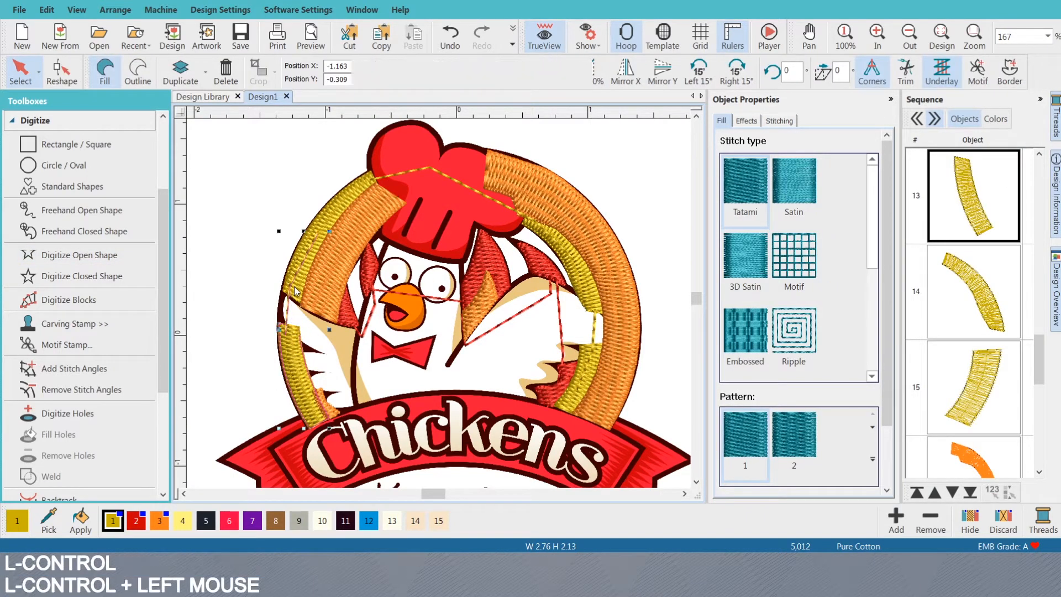
{"action": "left_click", "coordinate": [316, 238], "text": "ctrl"}
{"action": "left_click", "coordinate": [425, 200], "text": "ctrl"}
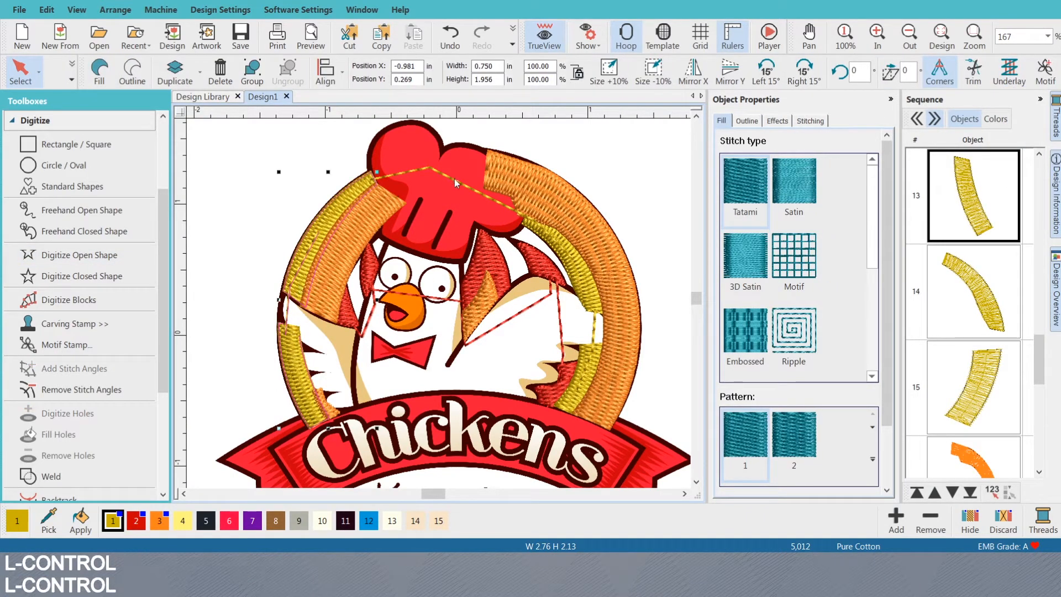
{"action": "left_click", "coordinate": [498, 204], "text": "ctrl"}
{"action": "left_click", "coordinate": [587, 284], "text": "ctrl"}
{"action": "left_click", "coordinate": [596, 327], "text": "ctrl"}
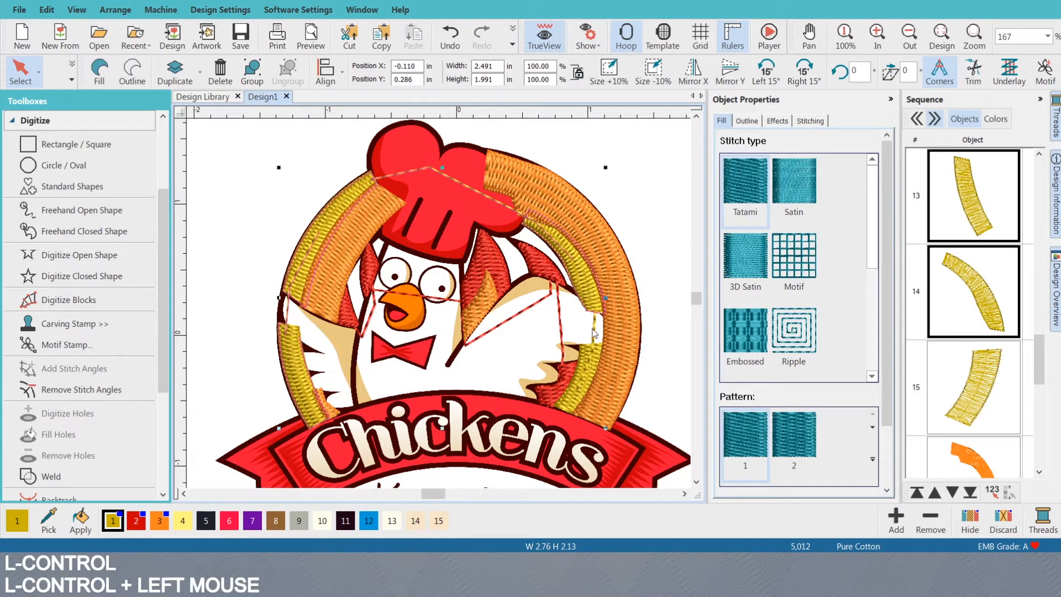
{"action": "left_click", "coordinate": [592, 368], "text": "ctrl"}
{"action": "left_click", "coordinate": [592, 369], "text": "ctrl"}
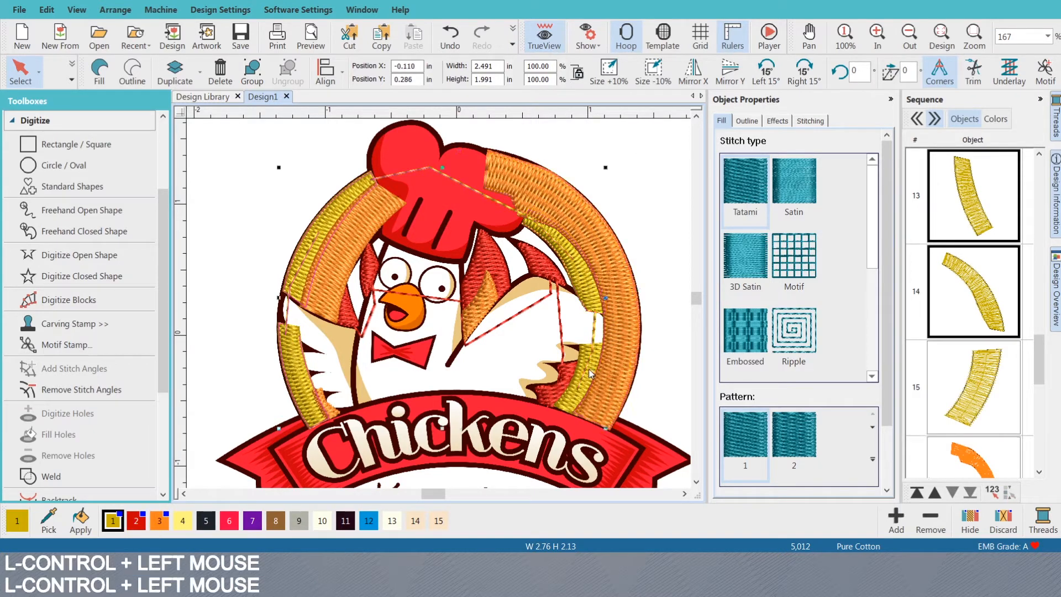
{"action": "left_click", "coordinate": [555, 405], "text": "ctrl"}
{"action": "left_click", "coordinate": [562, 405], "text": "ctrl"}
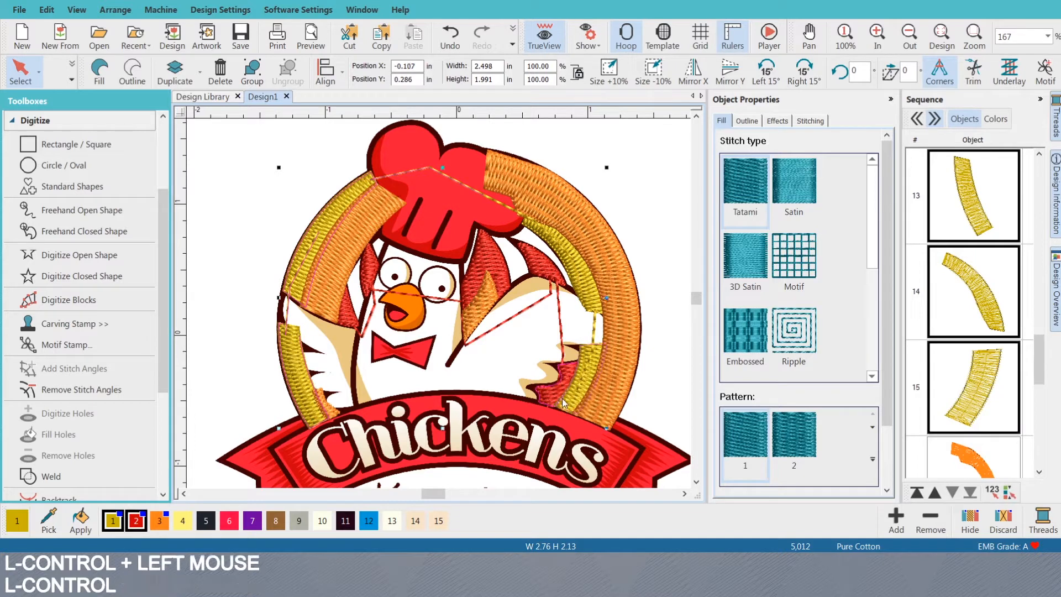
{"action": "left_click", "coordinate": [554, 396], "text": "ctrl"}
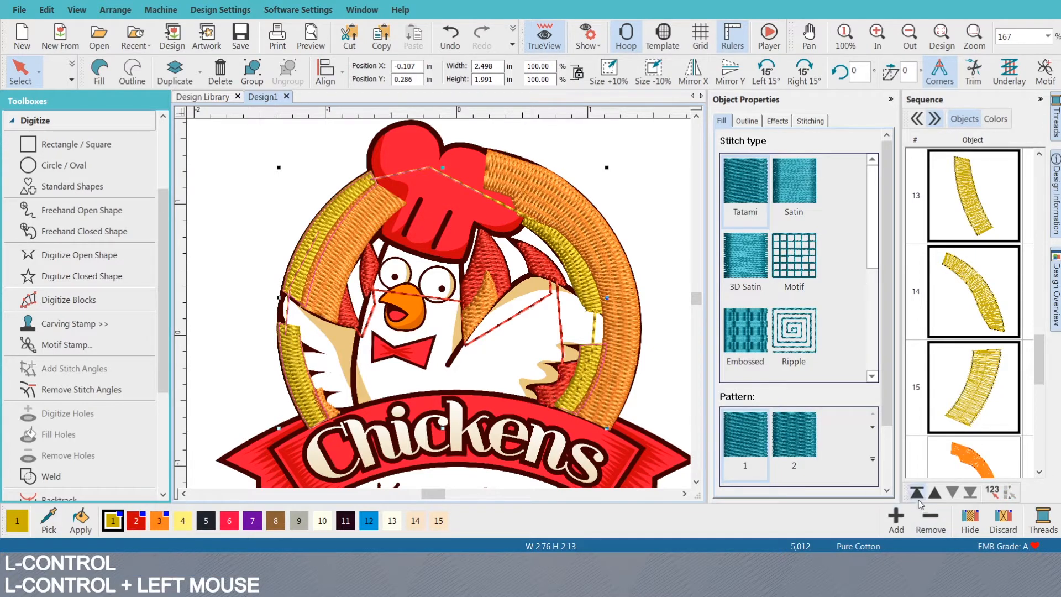
{"action": "left_click", "coordinate": [972, 491]}
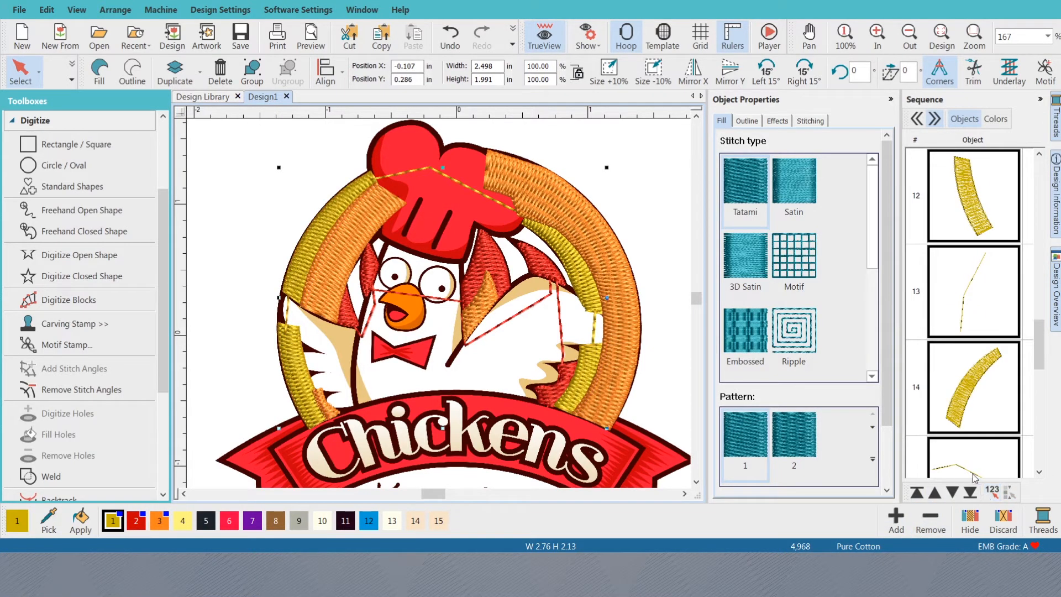
{"action": "left_click", "coordinate": [369, 521]}
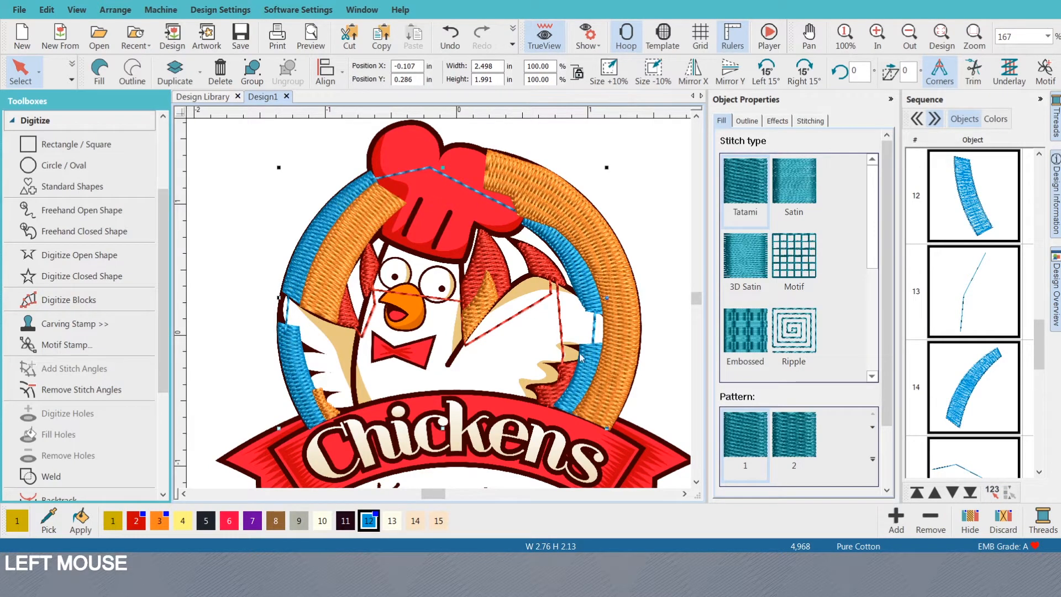
{"action": "key", "text": "ctrl+z"}
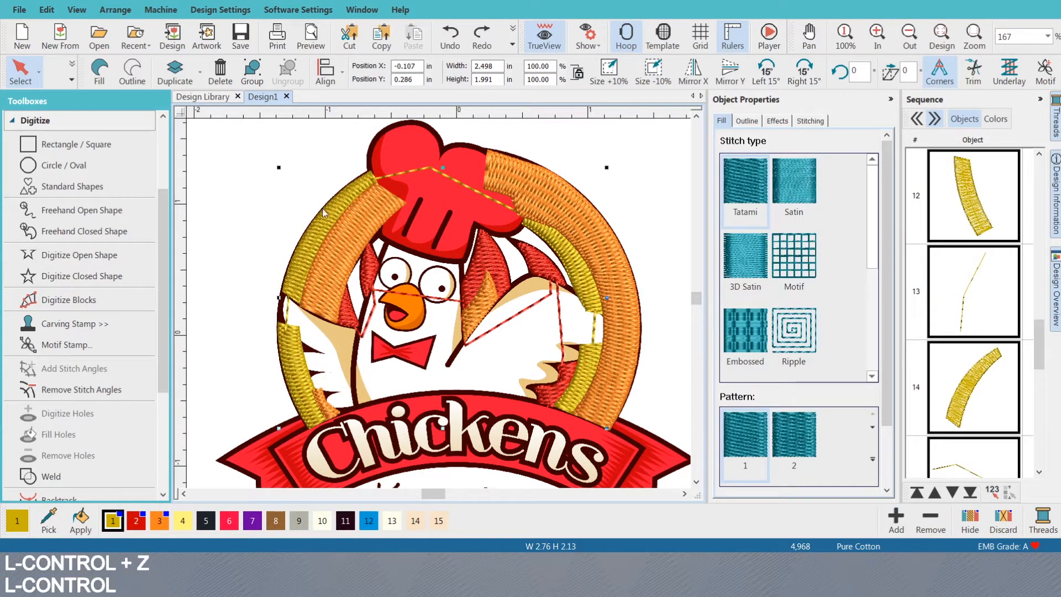
- Digitize an open Single Run line in colour 1 across the left wing, connecting the small lower left orange block to the upper left one
{"action": "left_click", "coordinate": [324, 407]}
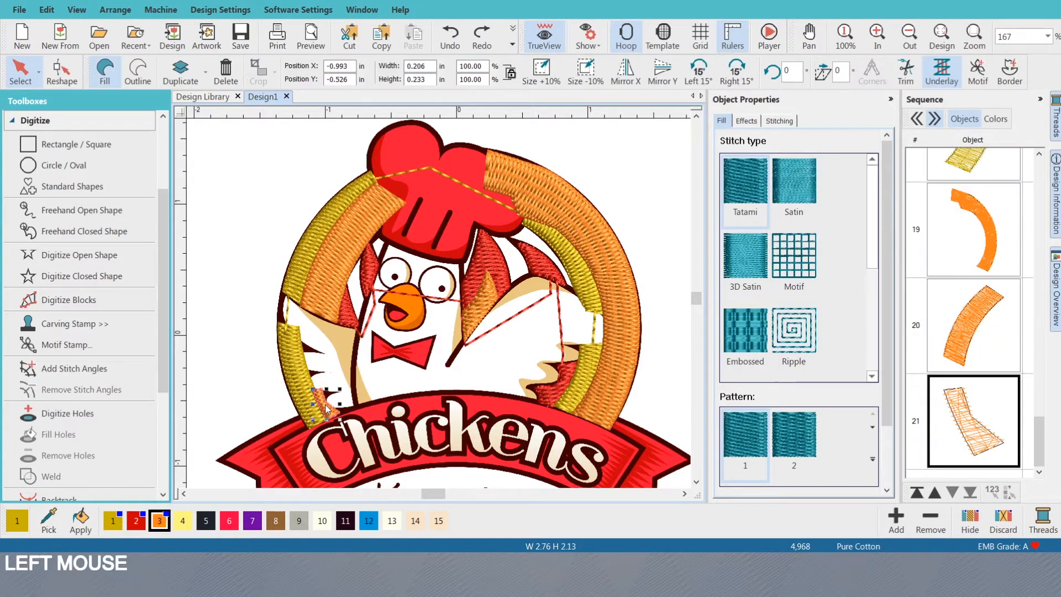
{"action": "key", "text": "shift+n"}
{"action": "left_click", "coordinate": [320, 391]}
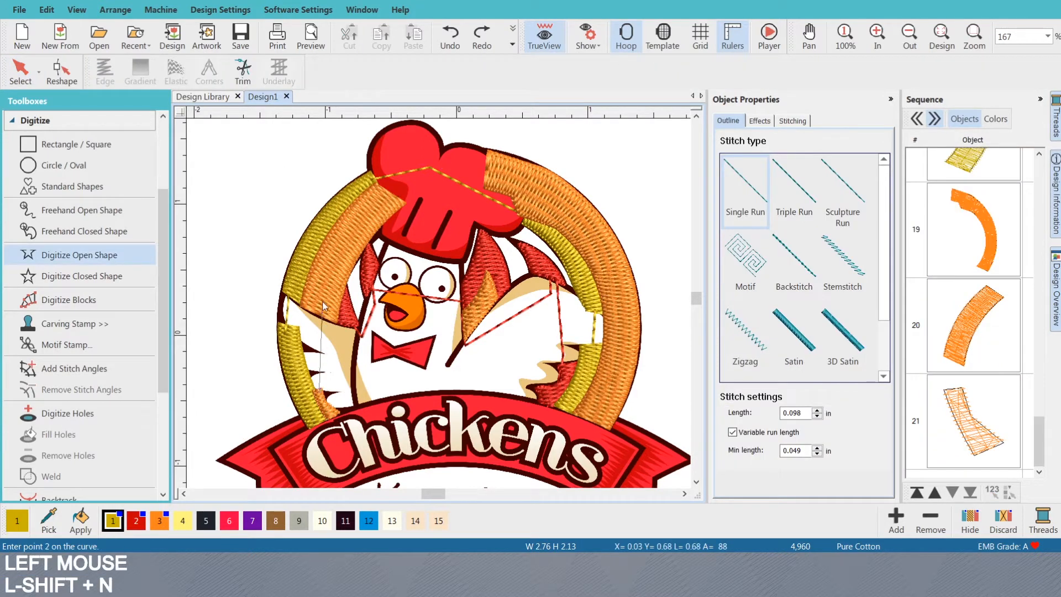
{"action": "left_click", "coordinate": [314, 324]}
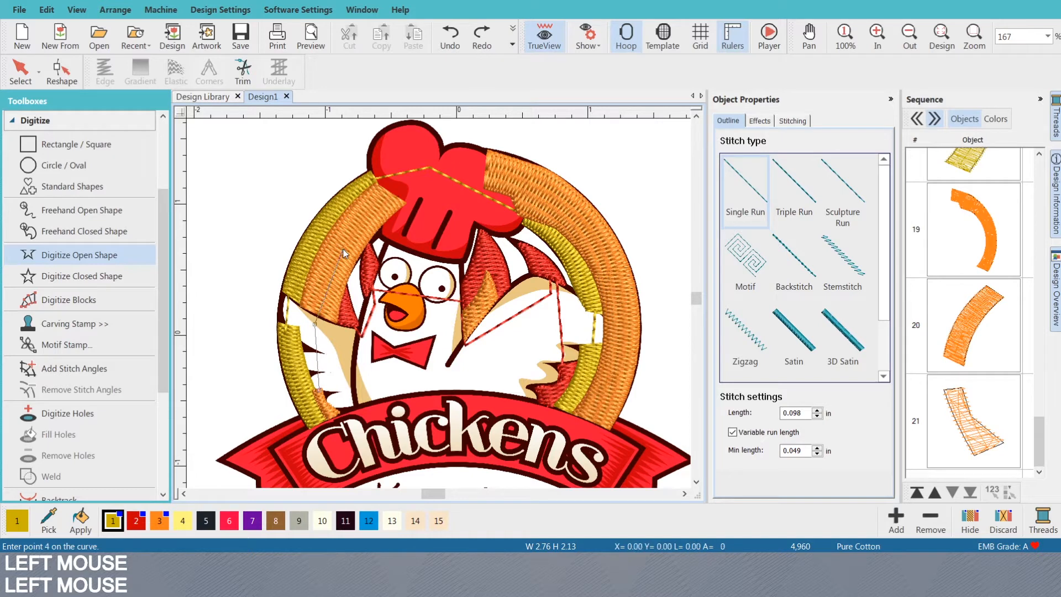
{"action": "key", "text": "Return"}
- Digitize an open Single Run line across the chef's hat, connecting the left orange block to the ring's large right orange block
{"action": "left_click", "coordinate": [389, 195]}
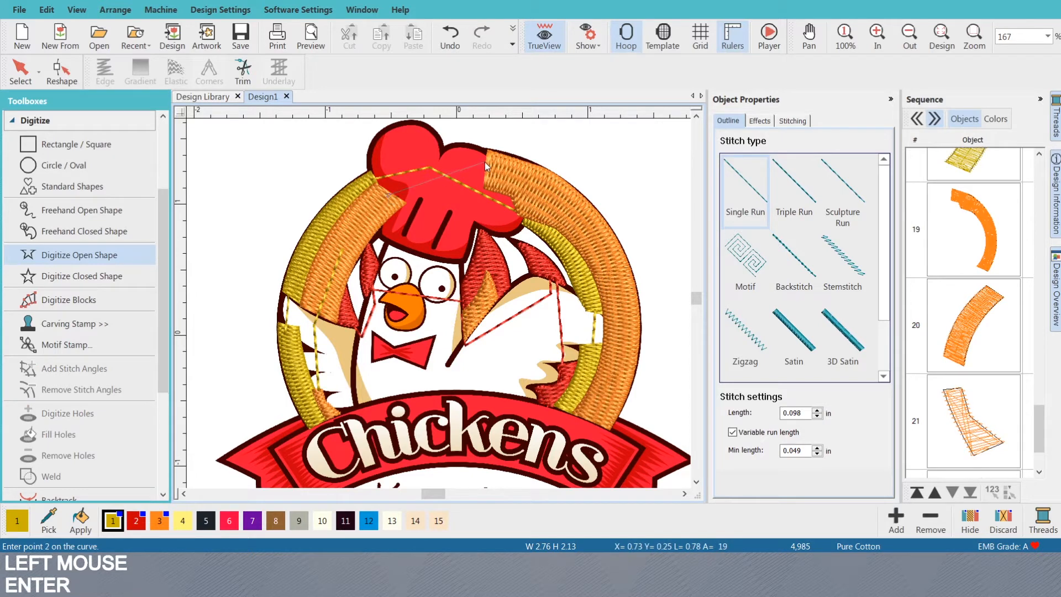
{"action": "left_click", "coordinate": [471, 168]}
{"action": "left_click", "coordinate": [555, 197]}
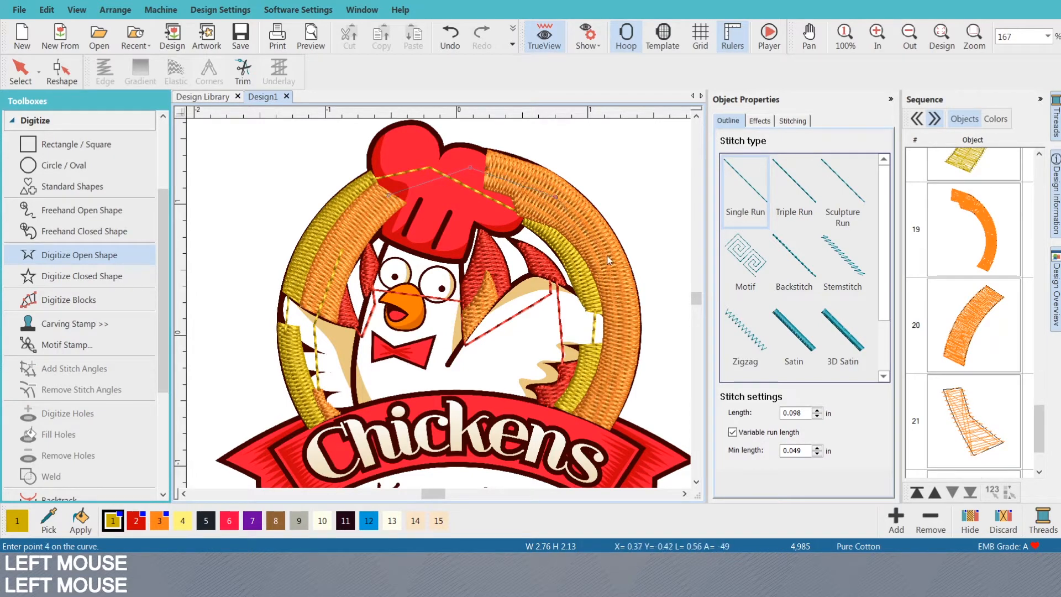
{"action": "left_click", "coordinate": [607, 266]}
{"action": "key", "text": "Return"}
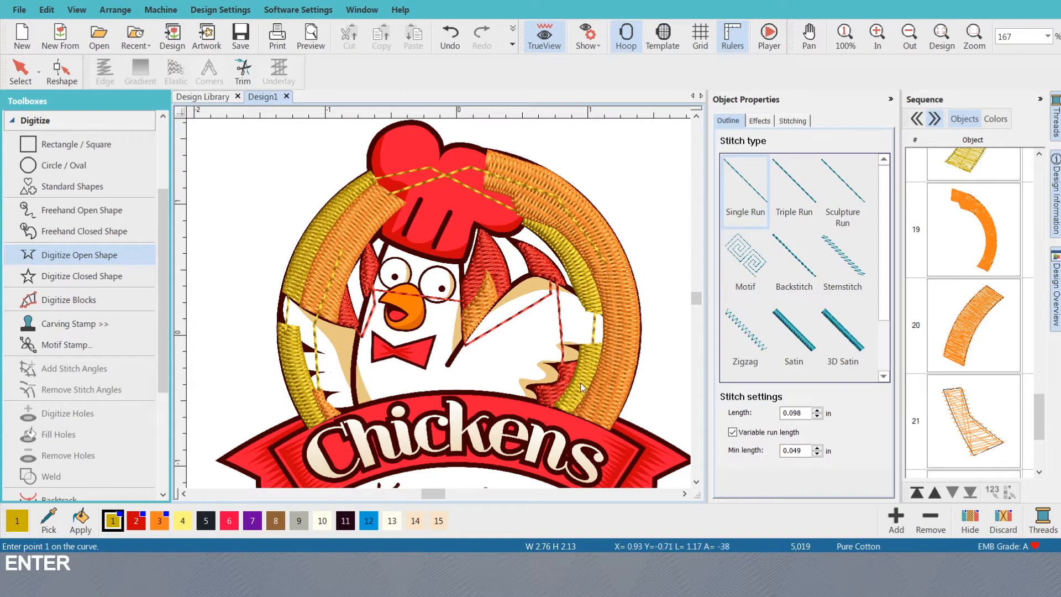
- Digitize an open Single Run line from the right orange block's lower end under the right wing to the small orange block beside the chicken
{"action": "left_click", "coordinate": [583, 416]}
{"action": "left_click", "coordinate": [571, 426]}
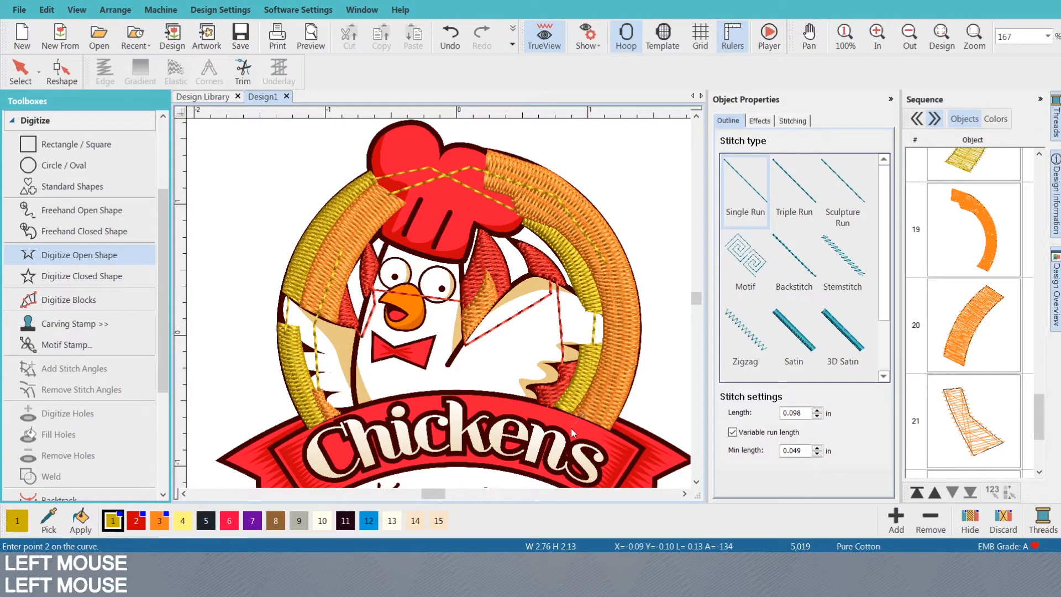
{"action": "left_click", "coordinate": [460, 379]}
{"action": "left_click", "coordinate": [471, 320]}
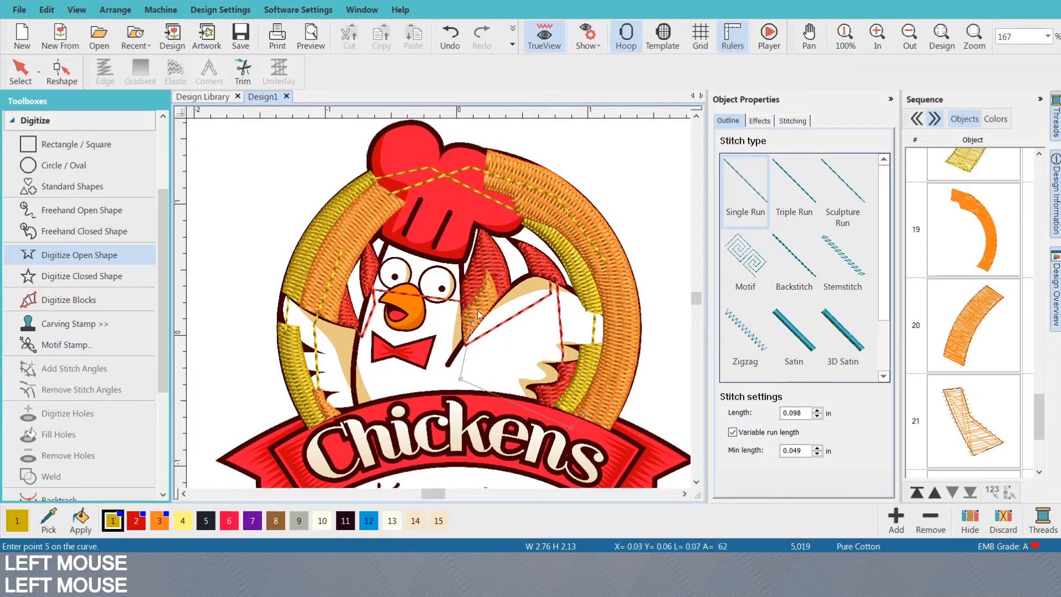
{"action": "key", "text": "Return"}
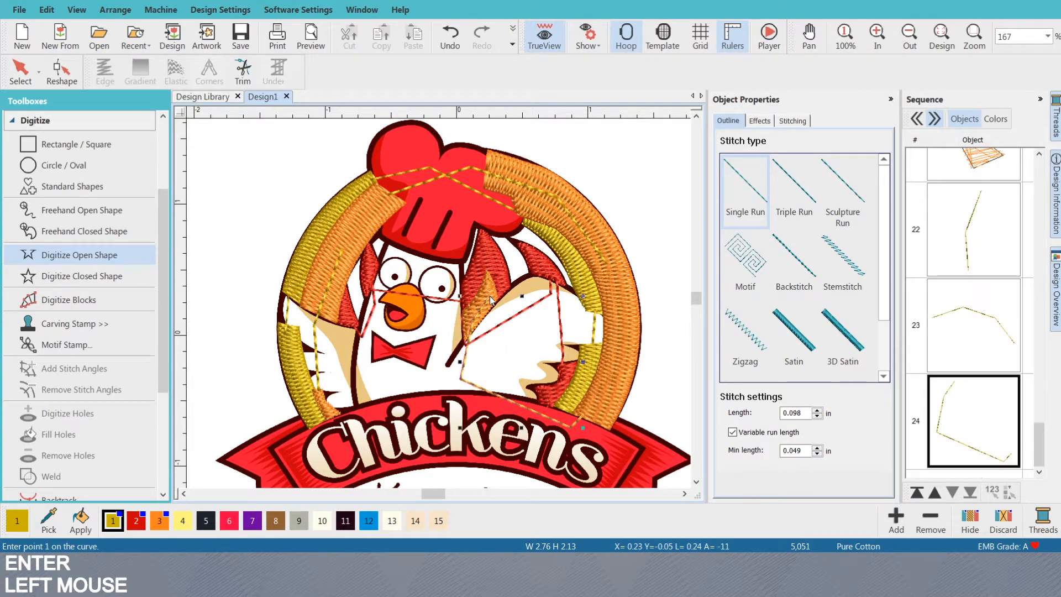
- Select the orange blocks and their connecting runs in stitching order, starting at the small lower left block, and recolour them with colour 12
{"action": "key", "text": "o"}
{"action": "left_click", "coordinate": [333, 409], "text": "ctrl"}
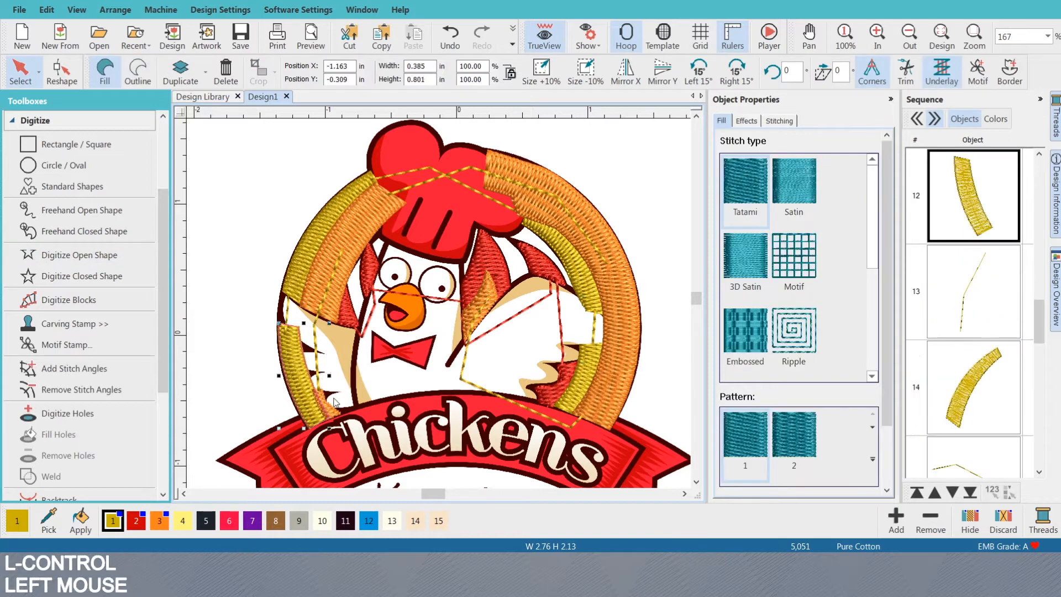
{"action": "left_click", "coordinate": [323, 369], "text": "ctrl"}
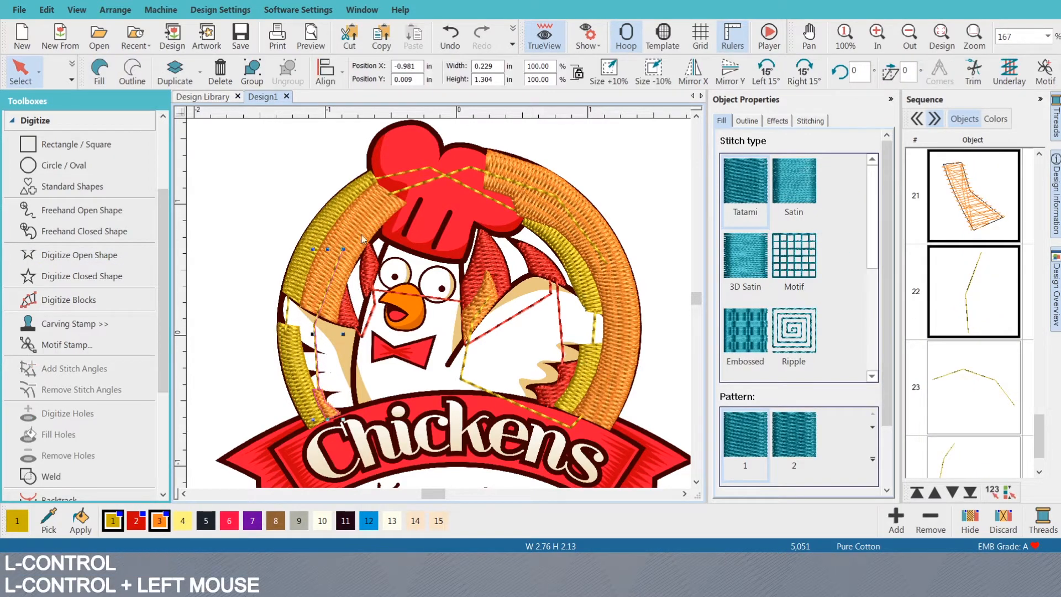
{"action": "left_click", "coordinate": [424, 180], "text": "ctrl"}
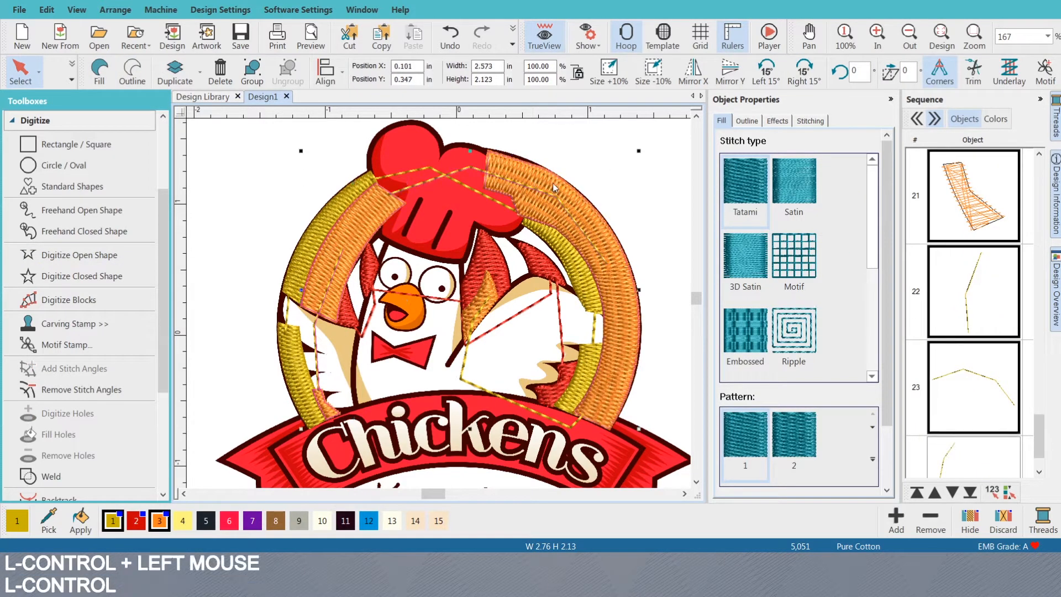
{"action": "left_click", "coordinate": [612, 321], "text": "ctrl"}
{"action": "left_click", "coordinate": [545, 418], "text": "ctrl"}
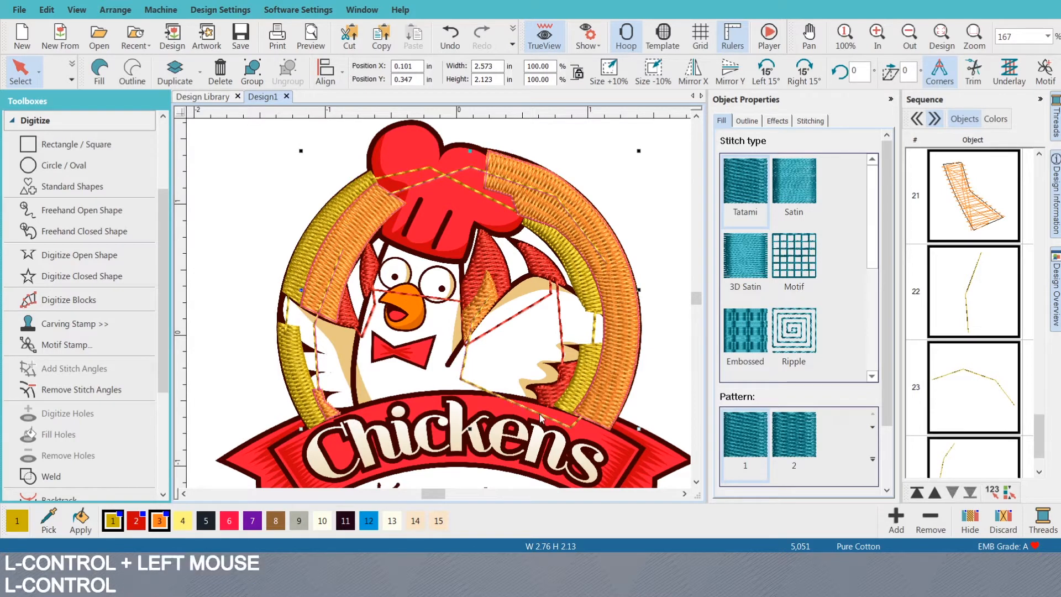
{"action": "left_click", "coordinate": [485, 293], "text": "ctrl"}
{"action": "left_click", "coordinate": [486, 291], "text": "ctrl"}
{"action": "left_click", "coordinate": [492, 291], "text": "ctrl"}
{"action": "left_click", "coordinate": [633, 336], "text": "ctrl"}
{"action": "left_click", "coordinate": [370, 523]}
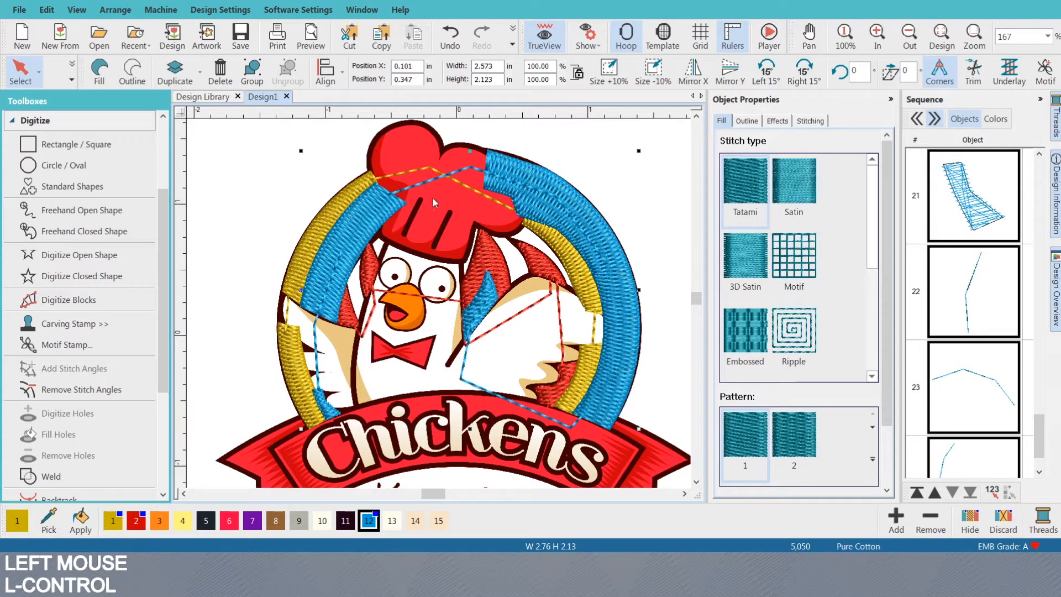
- Resequence the selected blocks and runs in selection order, recolour them with colour 3 and clear the selection
{"action": "scroll", "coordinate": [928, 466], "scroll_direction": "up", "scroll_amount": 3}
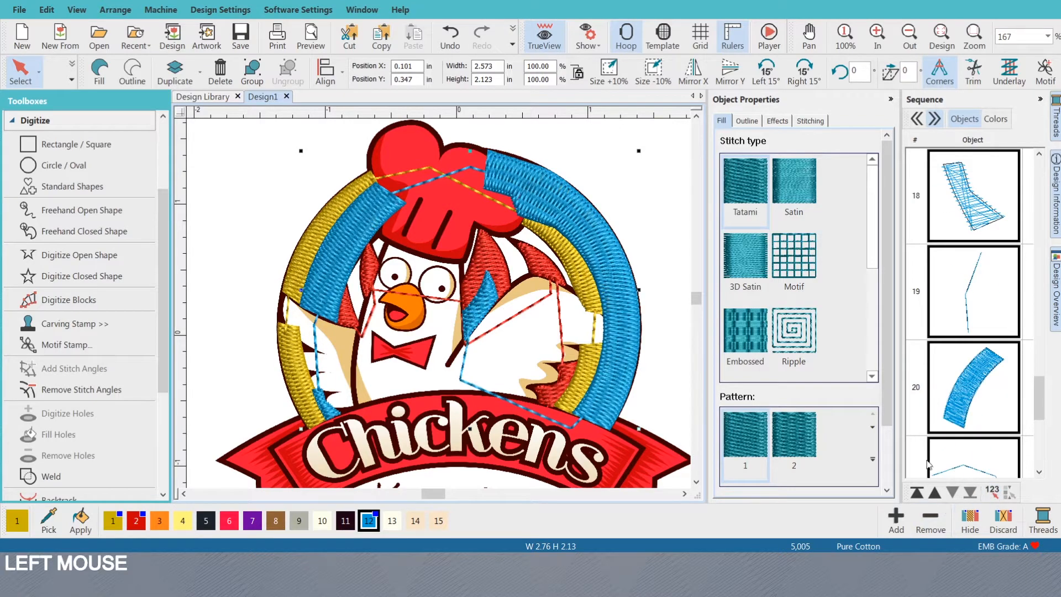
{"action": "left_click", "coordinate": [159, 520]}
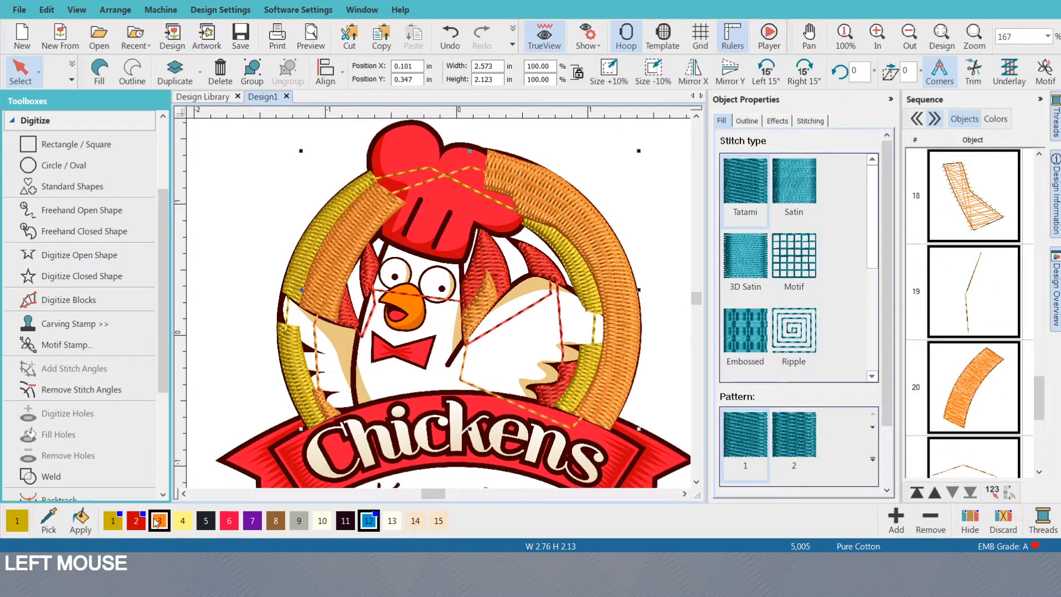
{"action": "left_click", "coordinate": [228, 323]}
- Examine the connected yellow and orange blocks over the whole design and close up on the hat and the ring's right side
{"action": "scroll", "coordinate": [441, 306], "scroll_direction": "down", "scroll_amount": 3}
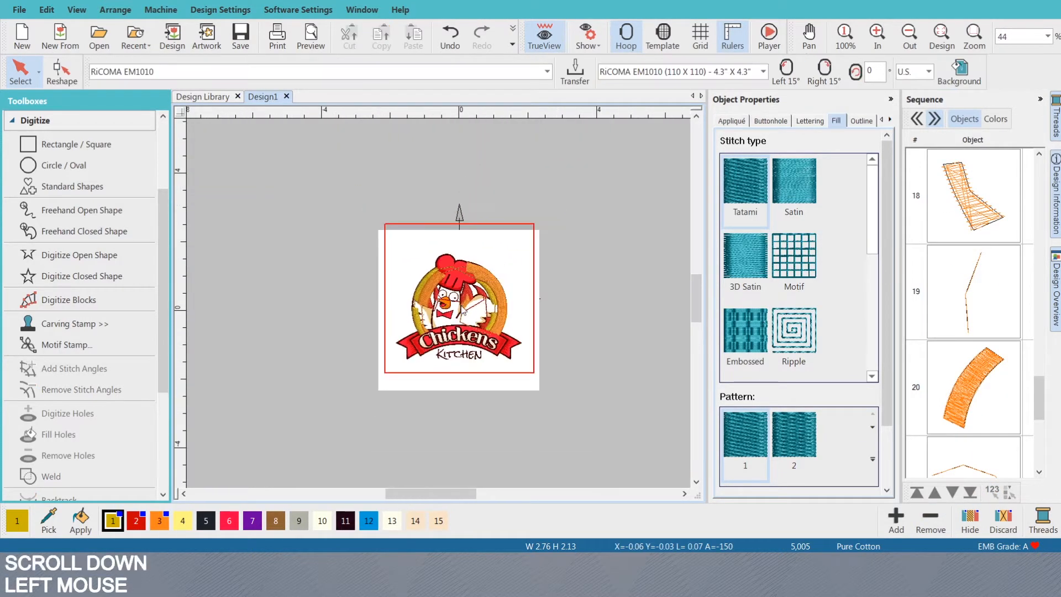
{"action": "scroll", "coordinate": [440, 306], "scroll_direction": "up", "scroll_amount": 2}
{"action": "scroll", "coordinate": [440, 307], "scroll_direction": "up", "scroll_amount": 2}
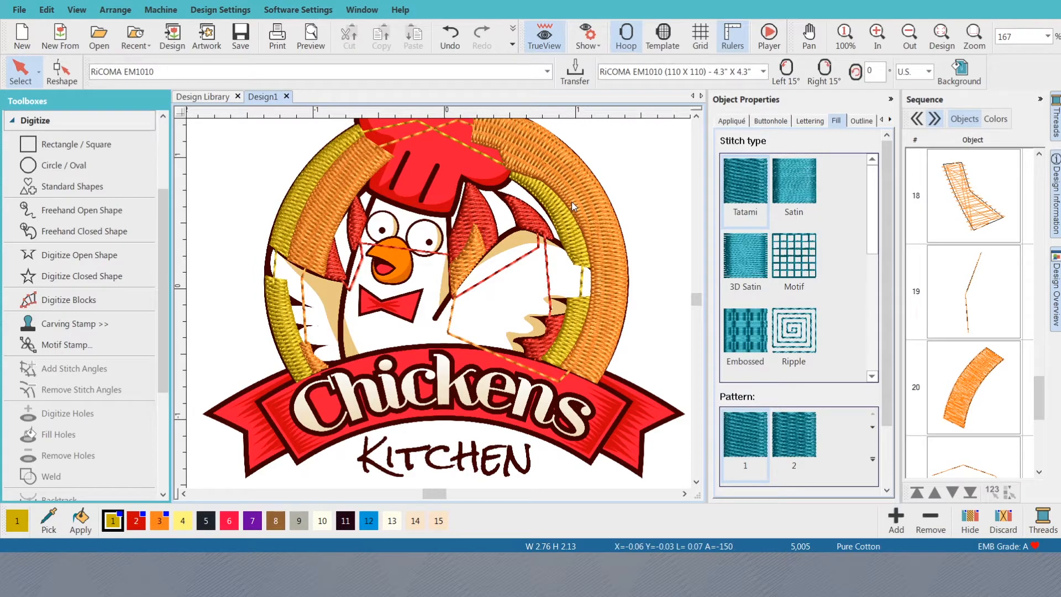
{"action": "key", "text": "s"}
{"action": "key", "text": "s"}
{"action": "key", "text": "s"}
{"action": "key", "text": "s"}
{"action": "scroll", "coordinate": [438, 304], "scroll_direction": "up", "scroll_amount": 2}
{"action": "scroll", "coordinate": [438, 303], "scroll_direction": "down", "scroll_amount": 1}
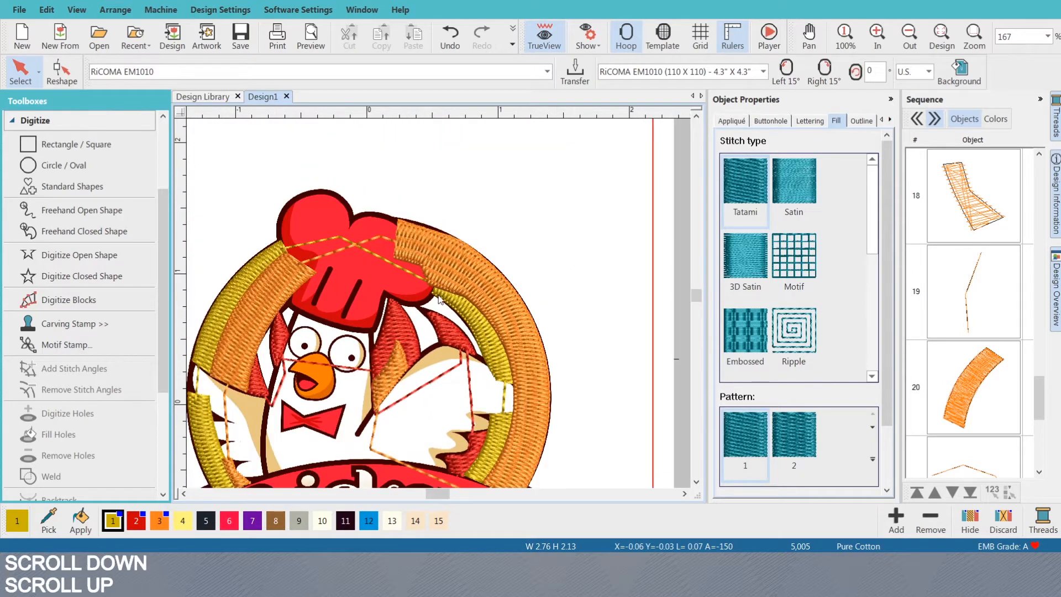
{"action": "scroll", "coordinate": [439, 305], "scroll_direction": "up", "scroll_amount": 1}
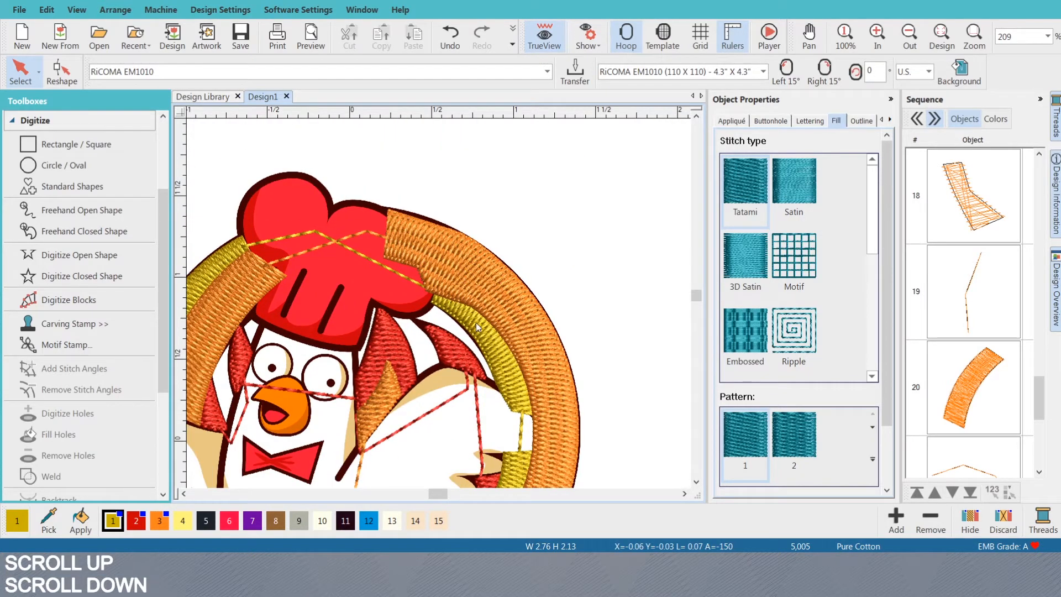
- Compare the ring's stitched yellow and orange blocks with the artwork underneath, and check the yellow connecting run crossing the hat
{"action": "key", "text": "s"}
{"action": "scroll", "coordinate": [467, 314], "scroll_direction": "down", "scroll_amount": 3}
{"action": "scroll", "coordinate": [440, 303], "scroll_direction": "up", "scroll_amount": 4}
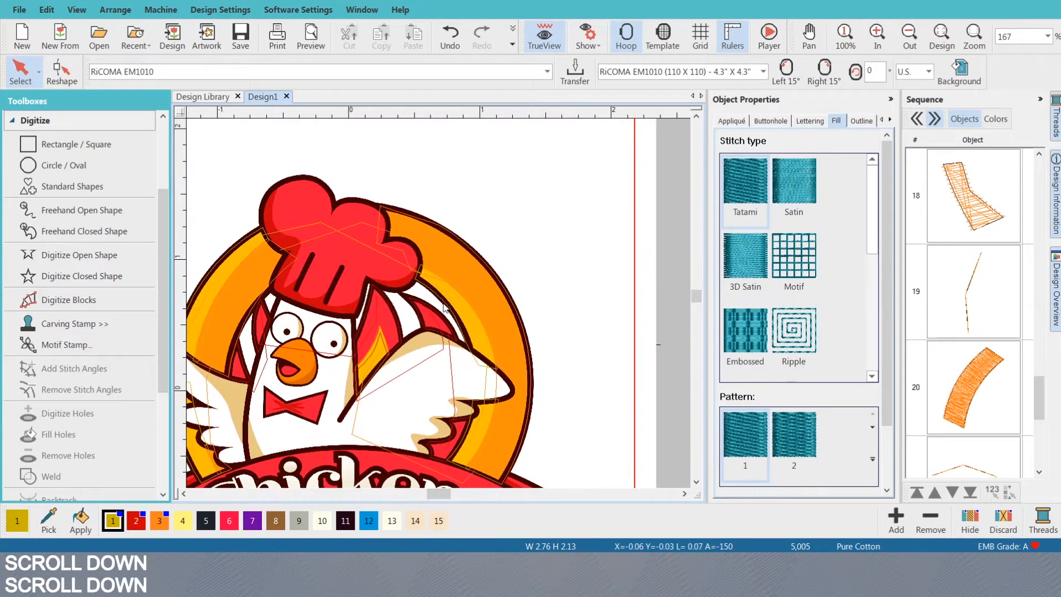
{"action": "key", "text": "s"}
{"action": "left_click", "coordinate": [442, 293]}
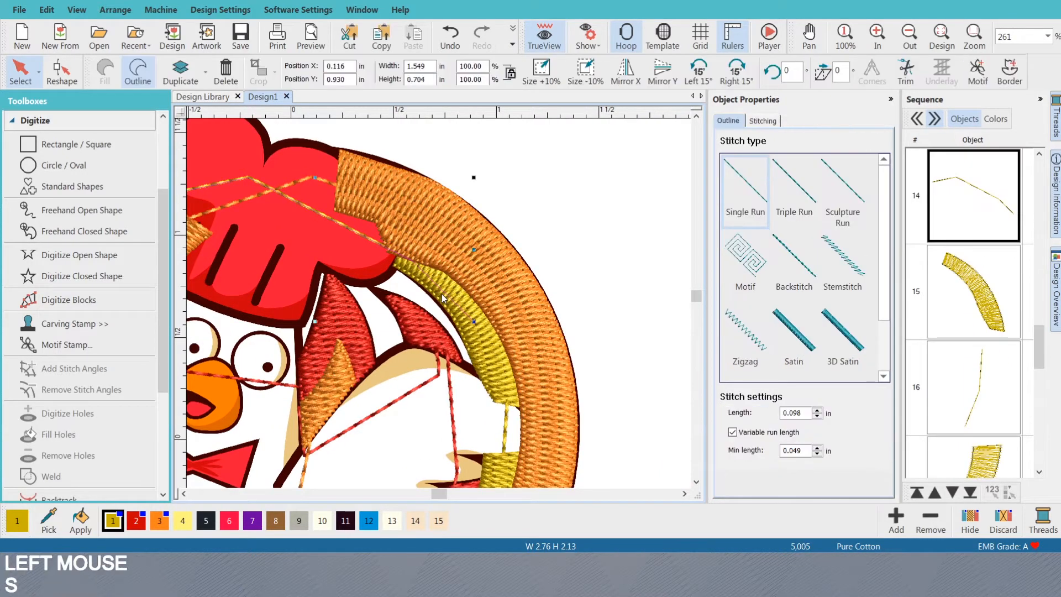
{"action": "scroll", "coordinate": [442, 294], "scroll_direction": "down", "scroll_amount": 3}
{"action": "scroll", "coordinate": [440, 304], "scroll_direction": "up", "scroll_amount": 2}
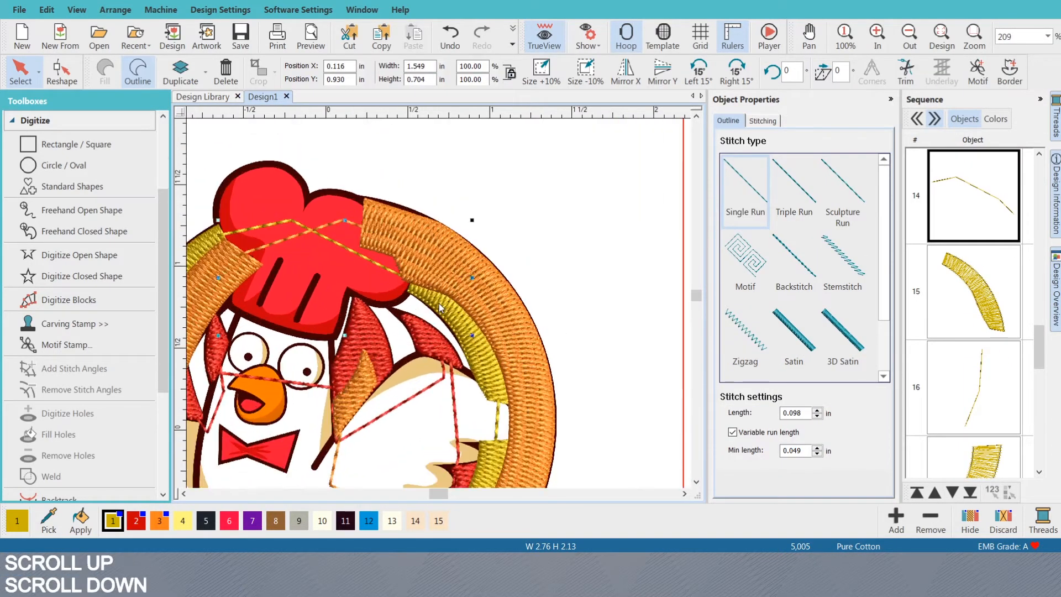
{"action": "scroll", "coordinate": [440, 306], "scroll_direction": "down", "scroll_amount": 1}
{"action": "key", "text": "s"}
{"action": "key", "text": "s"}
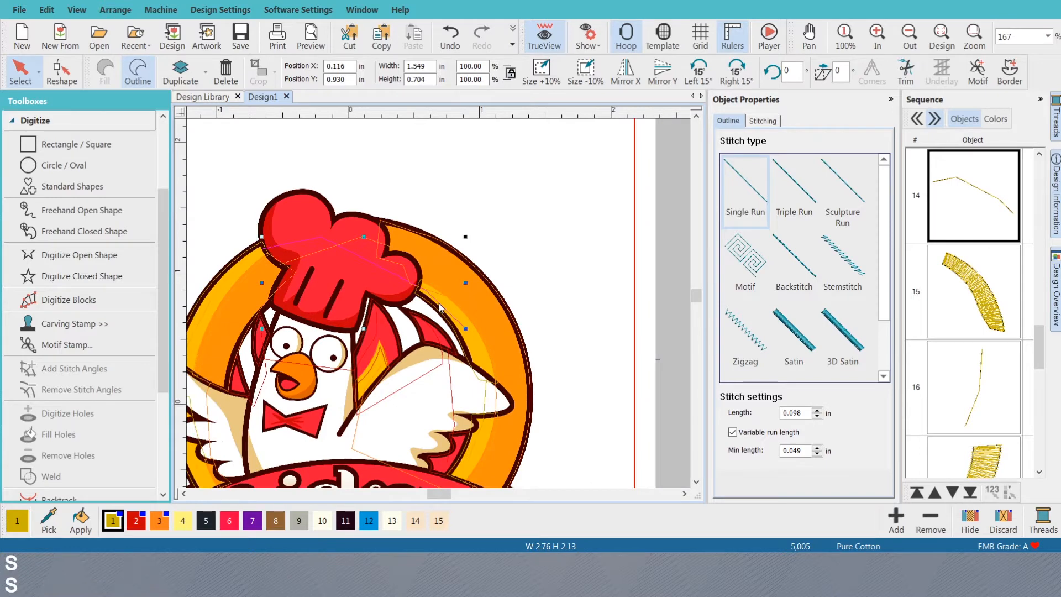
{"action": "left_click", "coordinate": [384, 269]}
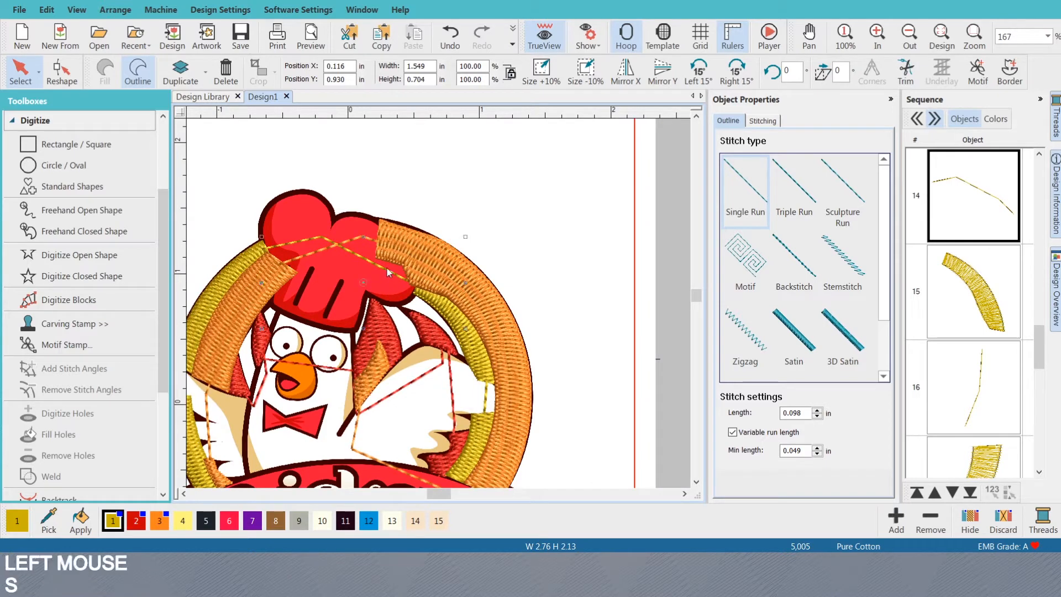
{"action": "left_click", "coordinate": [407, 260]}
{"action": "left_click", "coordinate": [387, 274]}
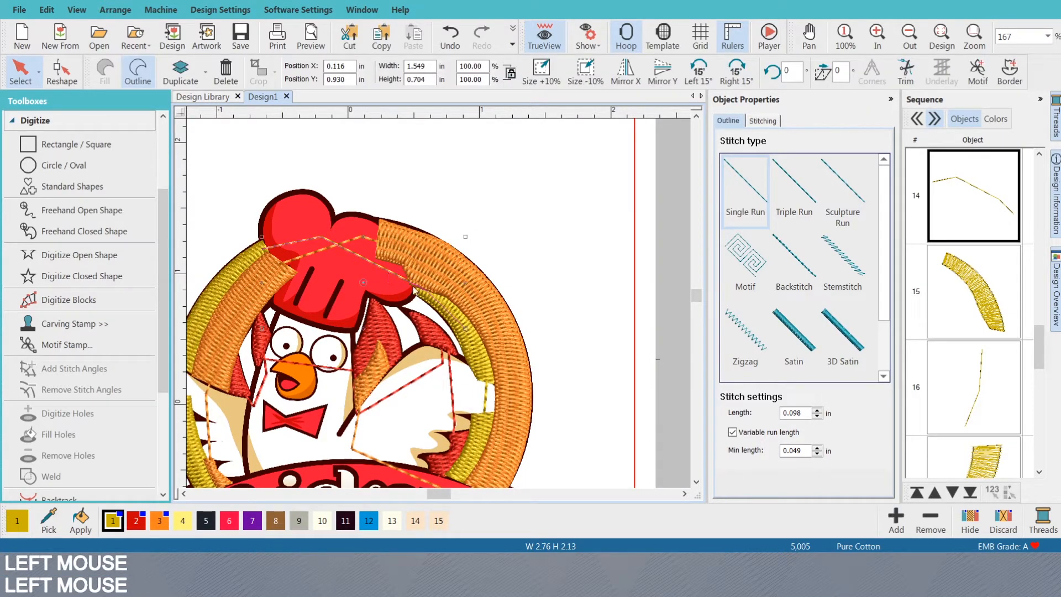
- Try to recolor the yellow ring segment at the chicken's right side with palette color 12
{"action": "left_click", "coordinate": [482, 369]}
{"action": "left_click", "coordinate": [482, 377]}
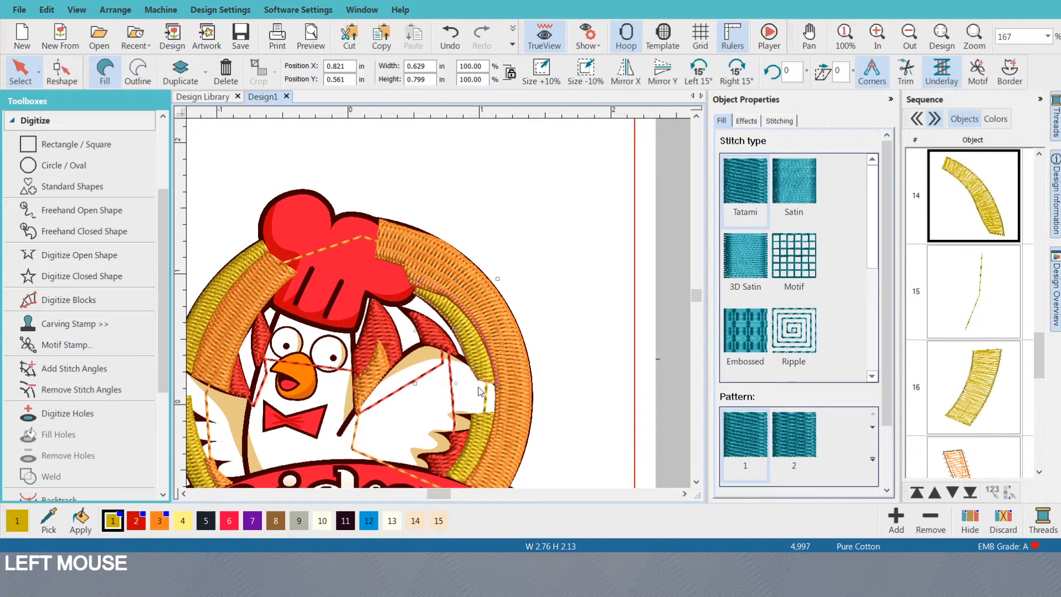
{"action": "left_click", "coordinate": [482, 420], "text": "shift"}
{"action": "left_click", "coordinate": [481, 421], "text": "shift"}
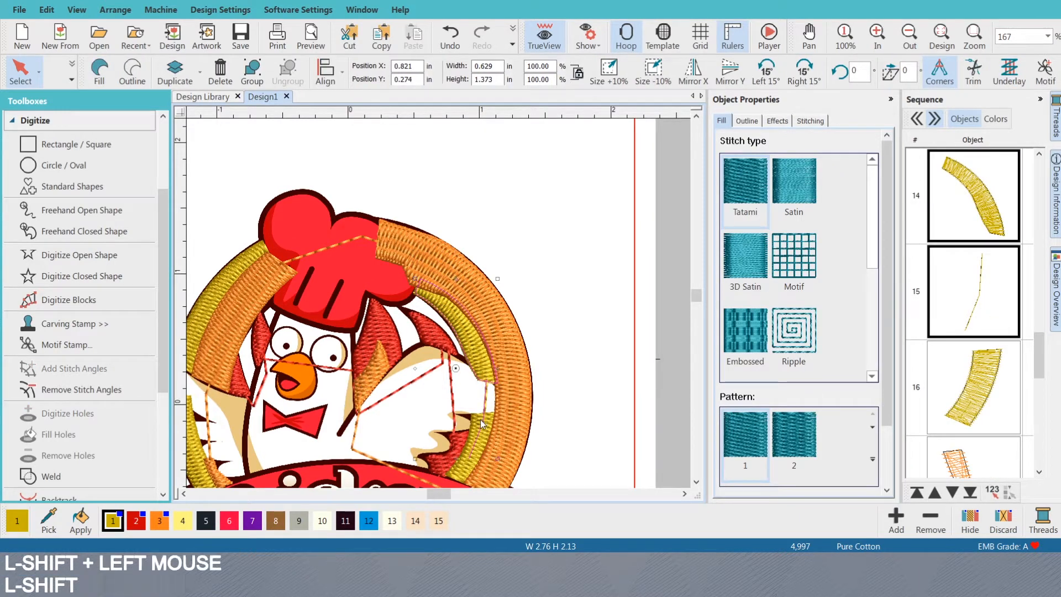
{"action": "left_click", "coordinate": [477, 425]}
{"action": "left_click", "coordinate": [476, 377]}
{"action": "left_click", "coordinate": [485, 425], "text": "ctrl"}
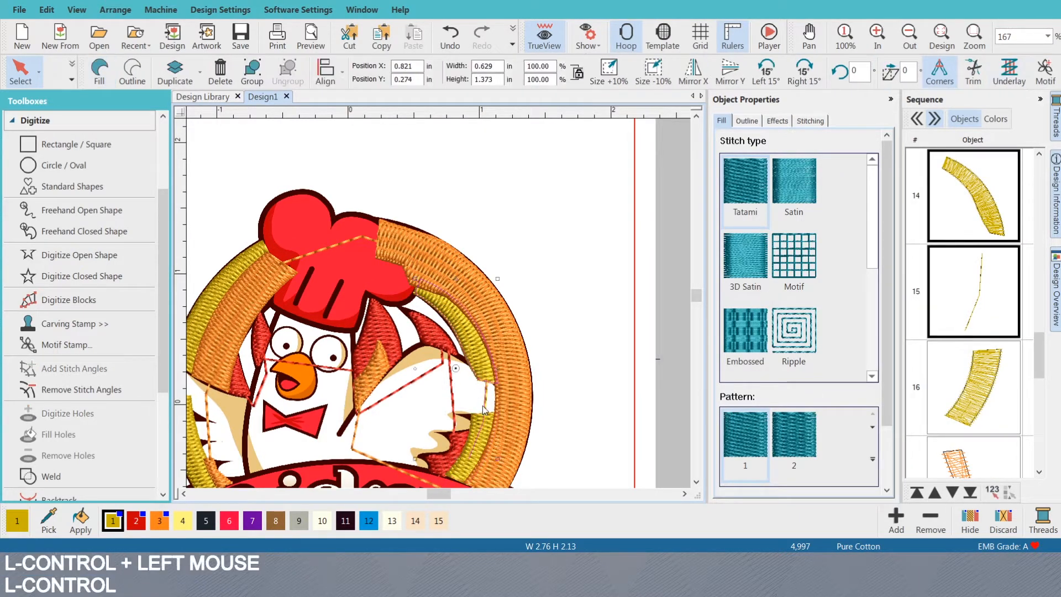
{"action": "left_click", "coordinate": [485, 425], "text": "ctrl"}
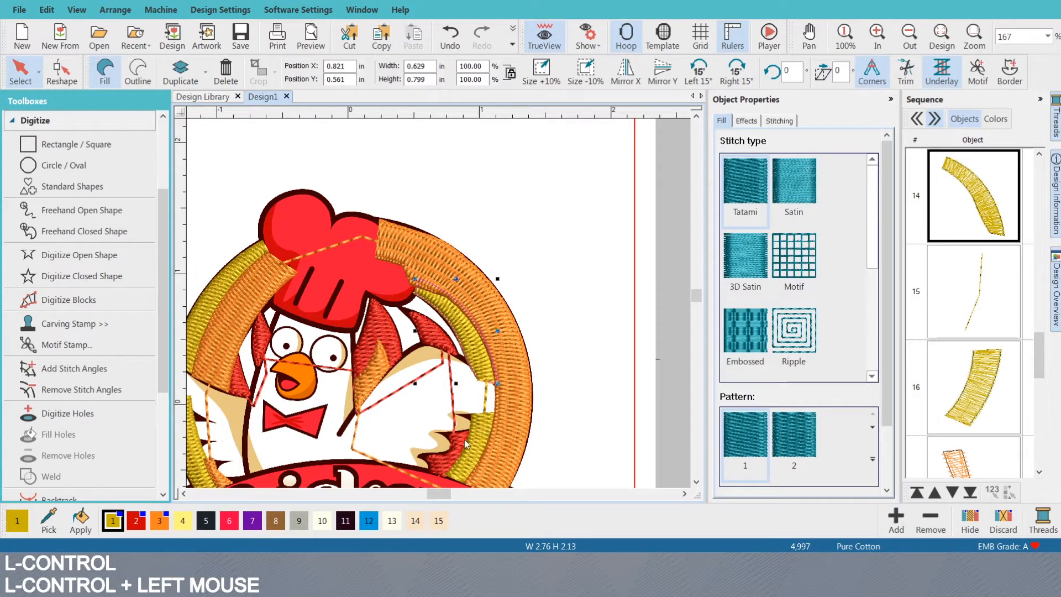
{"action": "left_click", "coordinate": [367, 521]}
{"action": "key", "text": "ctrl+z"}
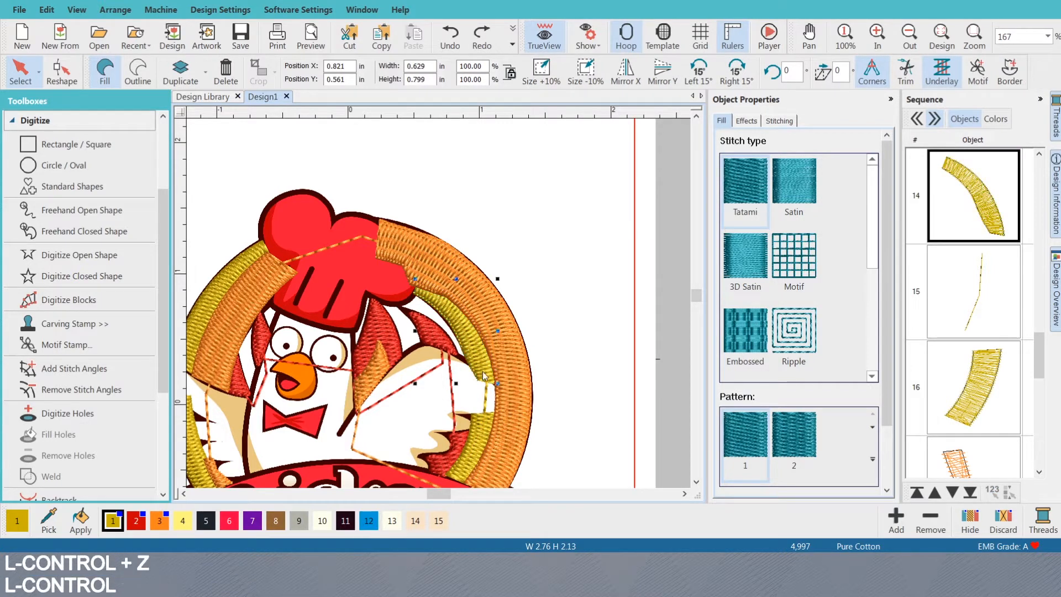
- Move the two yellow ring segments at the chicken's right side and their connecting run to the end of the stitch sequence
{"action": "left_click", "coordinate": [486, 424], "text": "ctrl"}
{"action": "left_click", "coordinate": [471, 415], "text": "ctrl"}
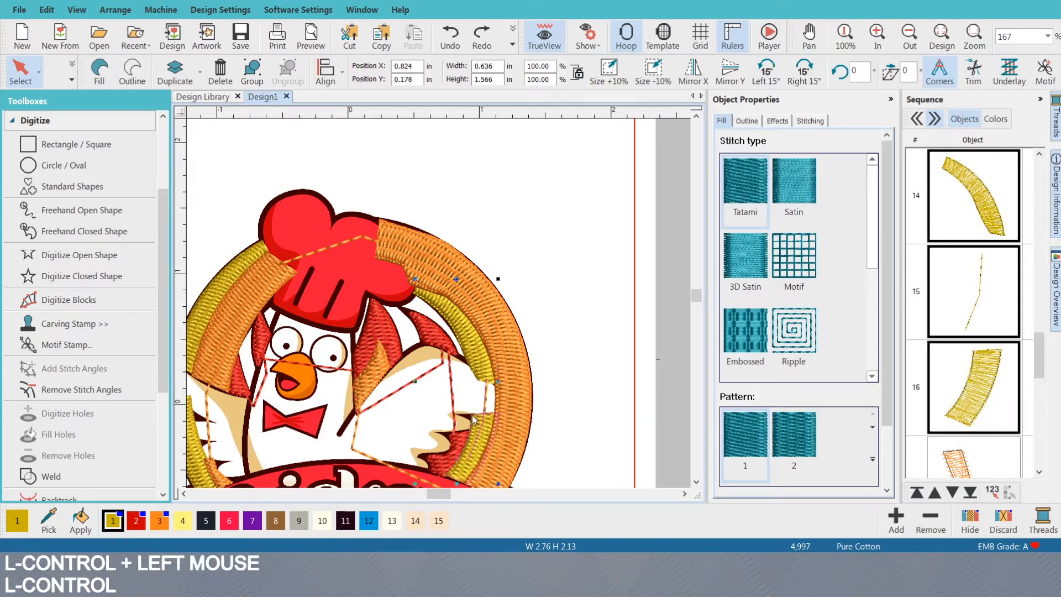
{"action": "left_click", "coordinate": [376, 525]}
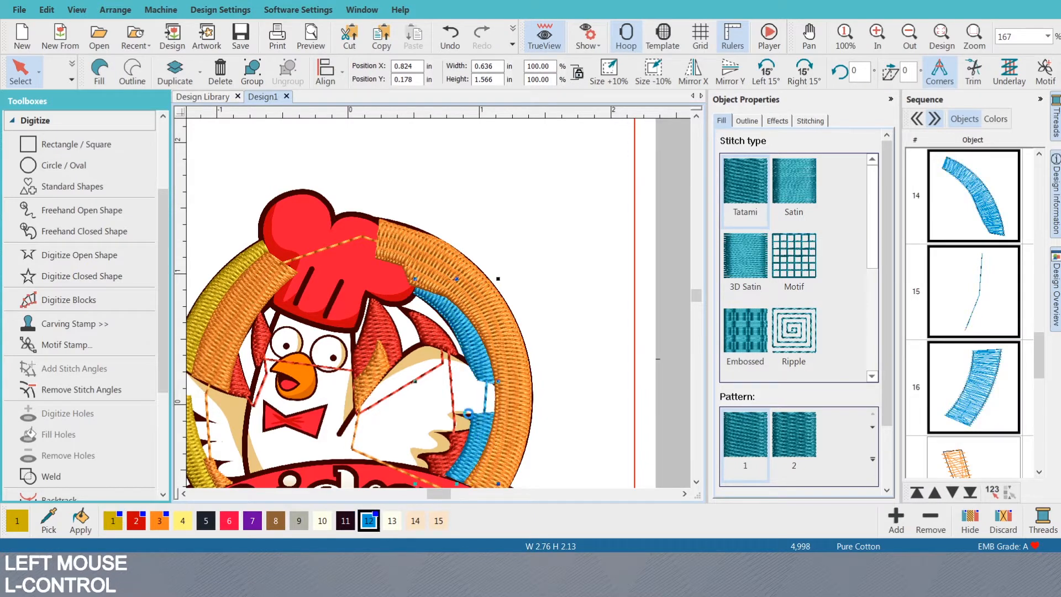
{"action": "key", "text": "ctrl+z"}
{"action": "left_click", "coordinate": [969, 492]}
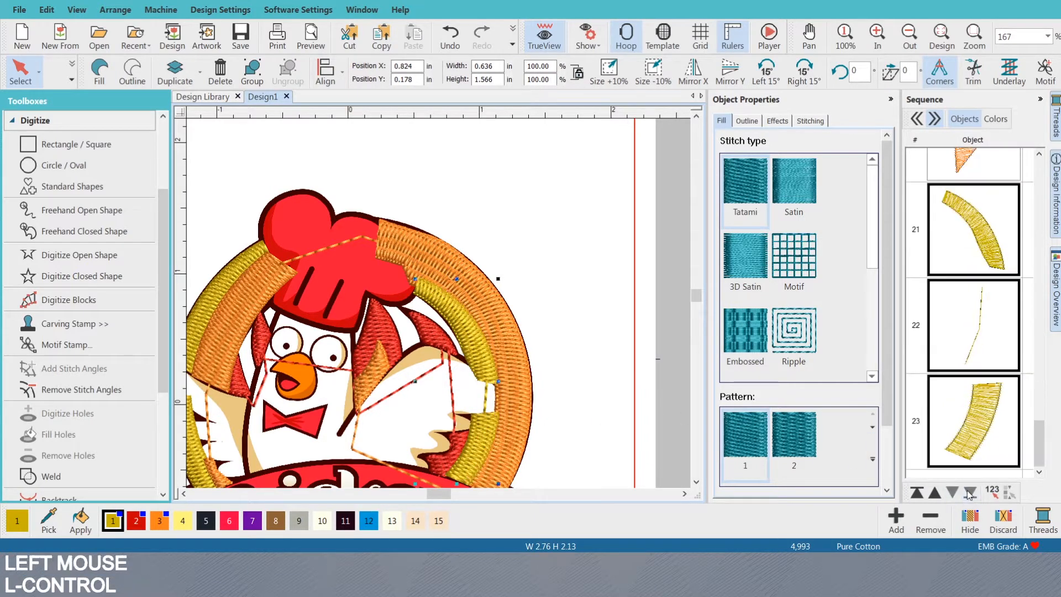
{"action": "left_click", "coordinate": [501, 254]}
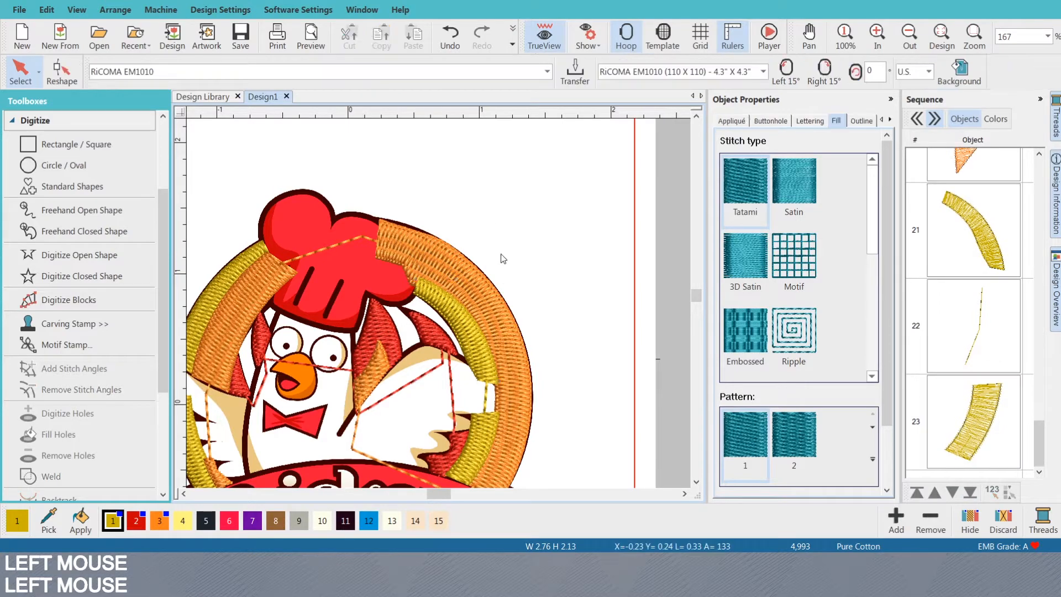
- List the stitch sequence by color and review the order of the color blocks
{"action": "scroll", "coordinate": [500, 253], "scroll_direction": "down", "scroll_amount": 2}
{"action": "scroll", "coordinate": [440, 307], "scroll_direction": "up", "scroll_amount": 2}
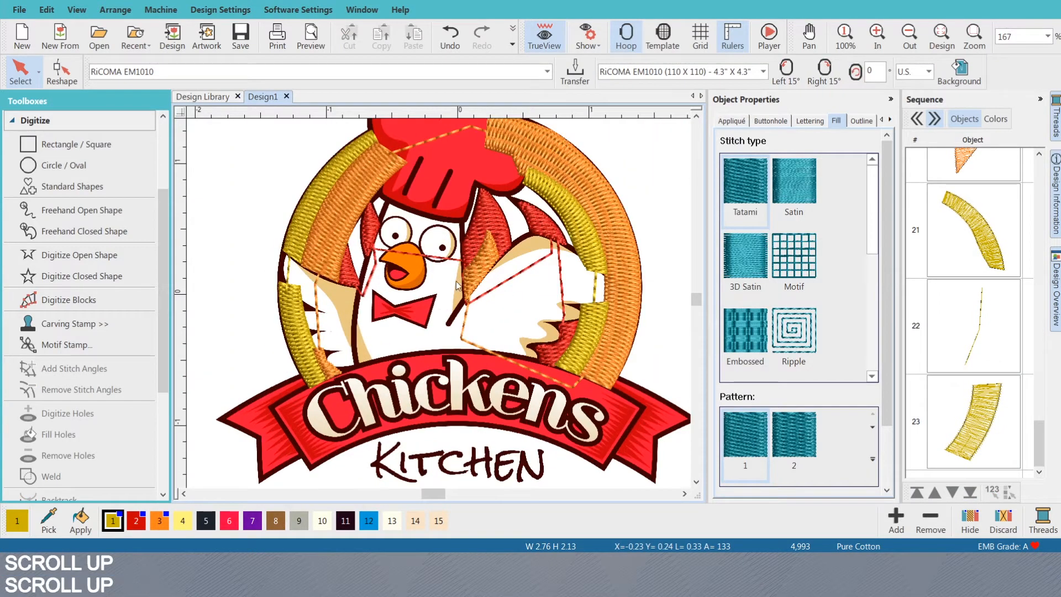
{"action": "left_click", "coordinate": [995, 119]}
{"action": "scroll", "coordinate": [987, 249], "scroll_direction": "up", "scroll_amount": 1}
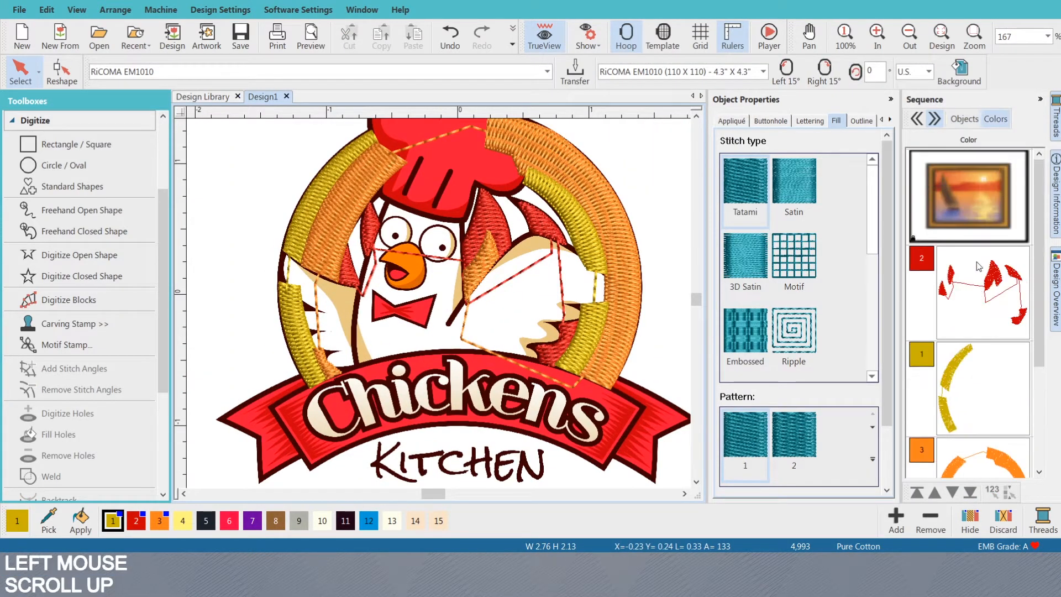
{"action": "scroll", "coordinate": [978, 267], "scroll_direction": "down", "scroll_amount": 2}
{"action": "scroll", "coordinate": [979, 221], "scroll_direction": "up", "scroll_amount": 2}
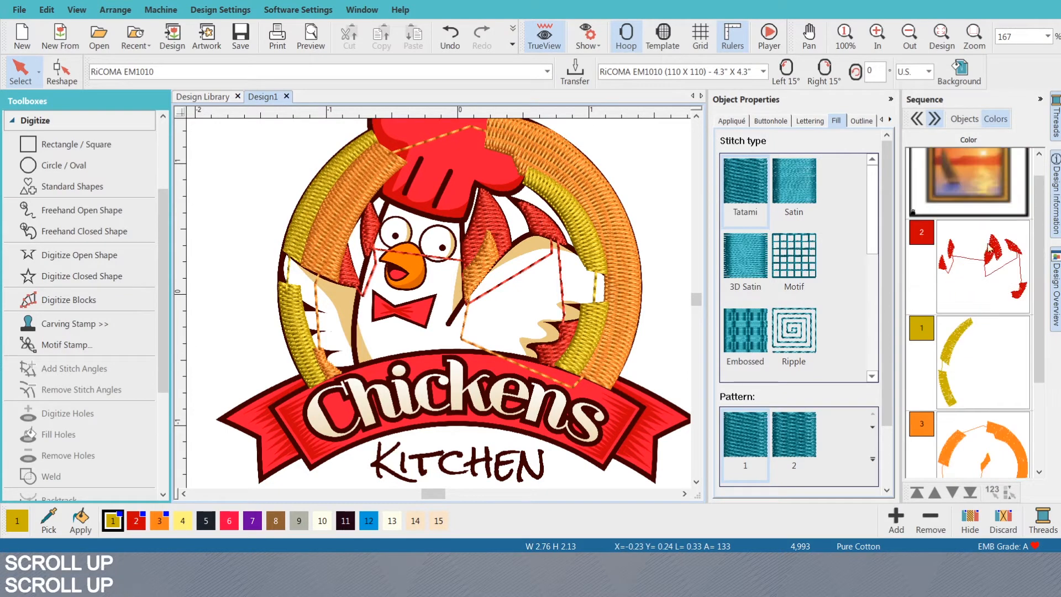
{"action": "scroll", "coordinate": [979, 238], "scroll_direction": "down", "scroll_amount": 2}
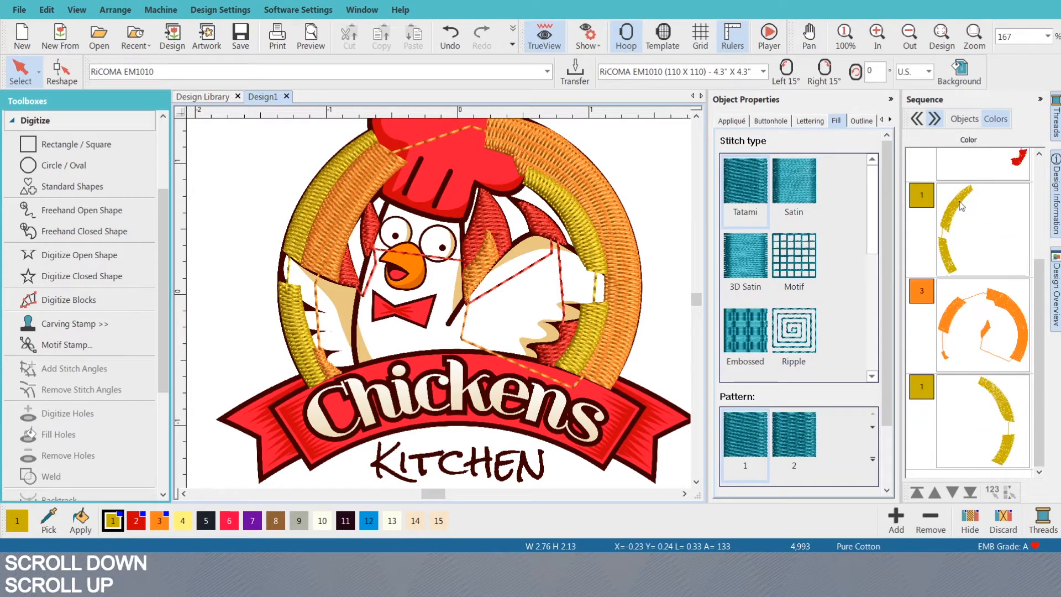
- Save the design under the file name Chicken
{"action": "left_click", "coordinate": [666, 329]}
{"action": "key", "text": "ctrl+s"}
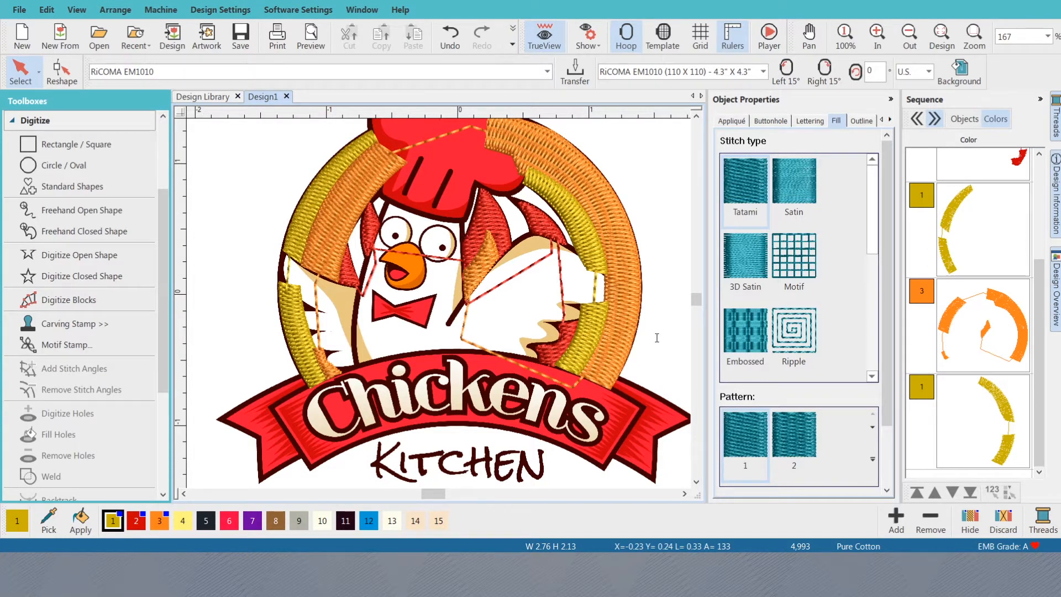
{"action": "type", "text": "Chicken"}
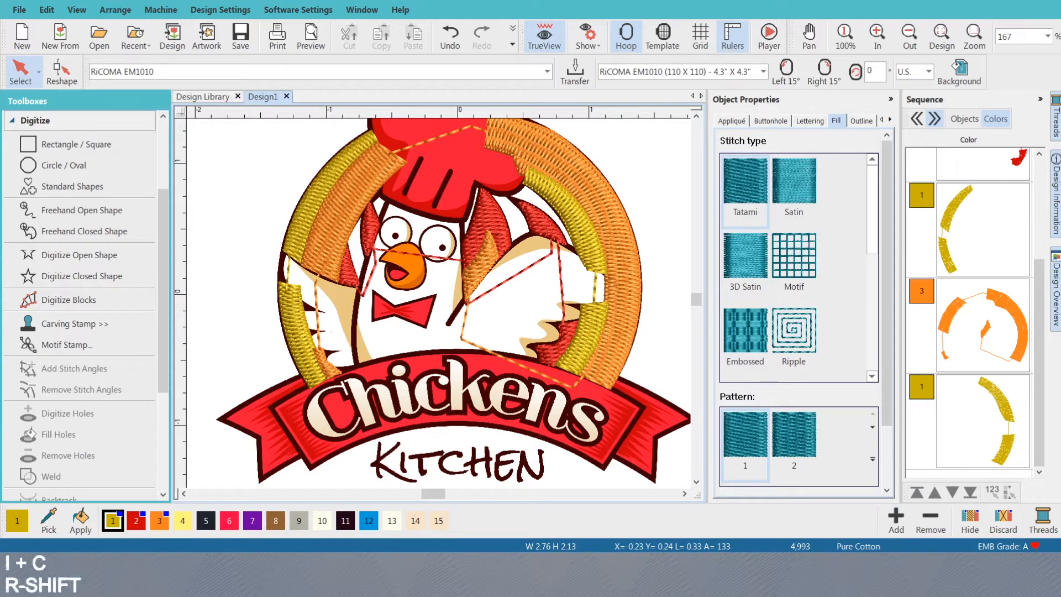
{"action": "key", "text": "Return"}
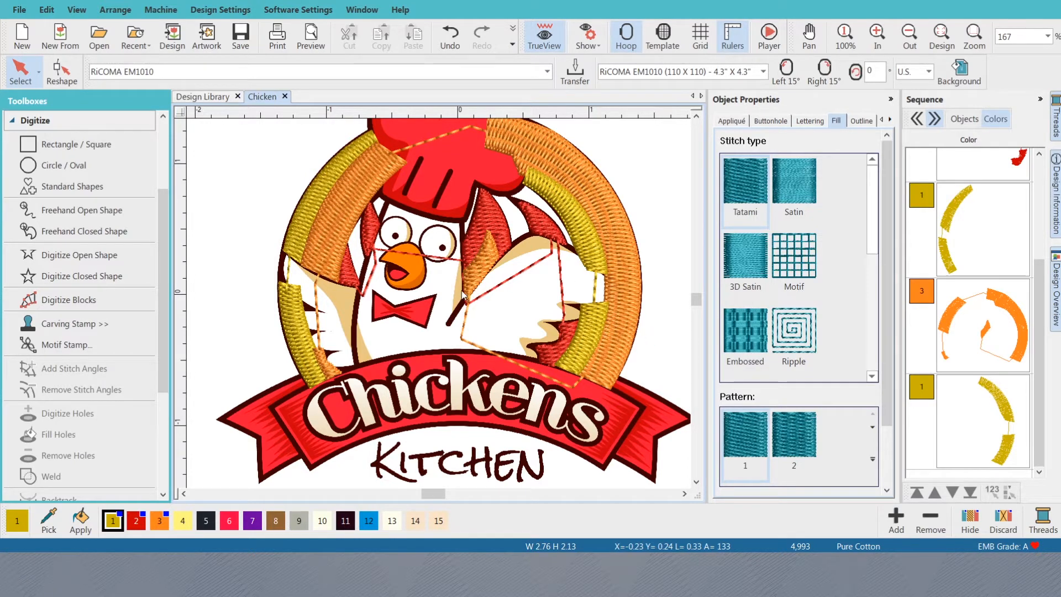
- Hide the stitches and examine the original artwork around the chicken's two wings
{"action": "scroll", "coordinate": [421, 308], "scroll_direction": "up", "scroll_amount": 2}
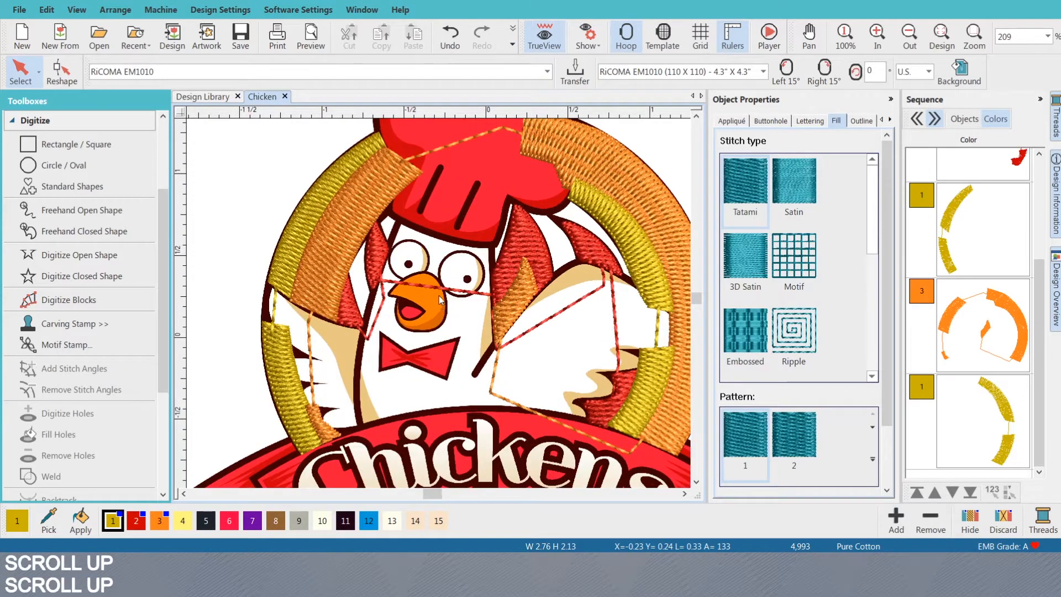
{"action": "scroll", "coordinate": [460, 236], "scroll_direction": "down", "scroll_amount": 2}
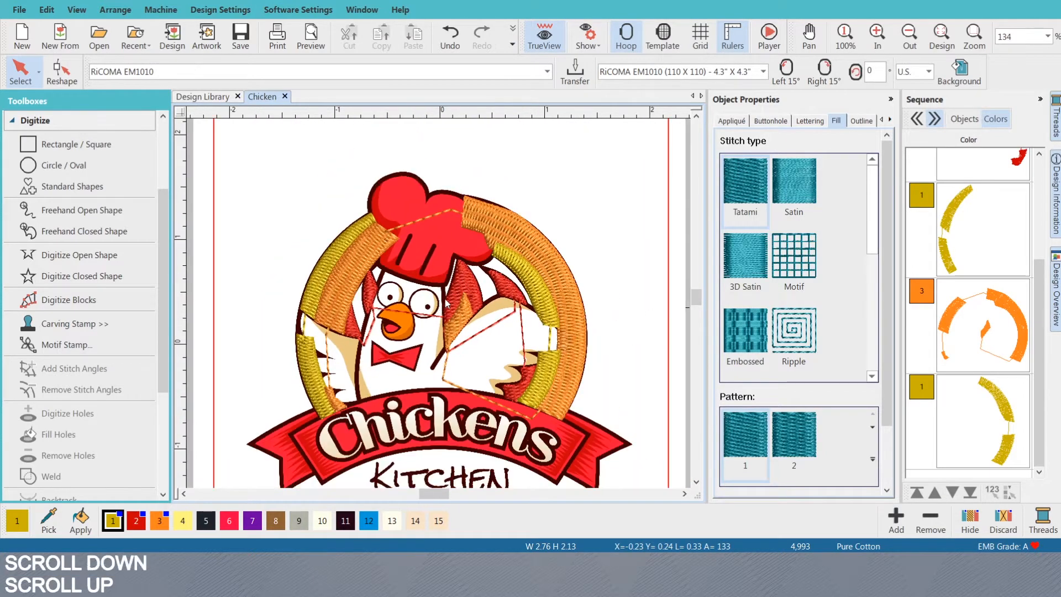
{"action": "key", "text": "d"}
{"action": "key", "text": "d"}
{"action": "key", "text": "s"}
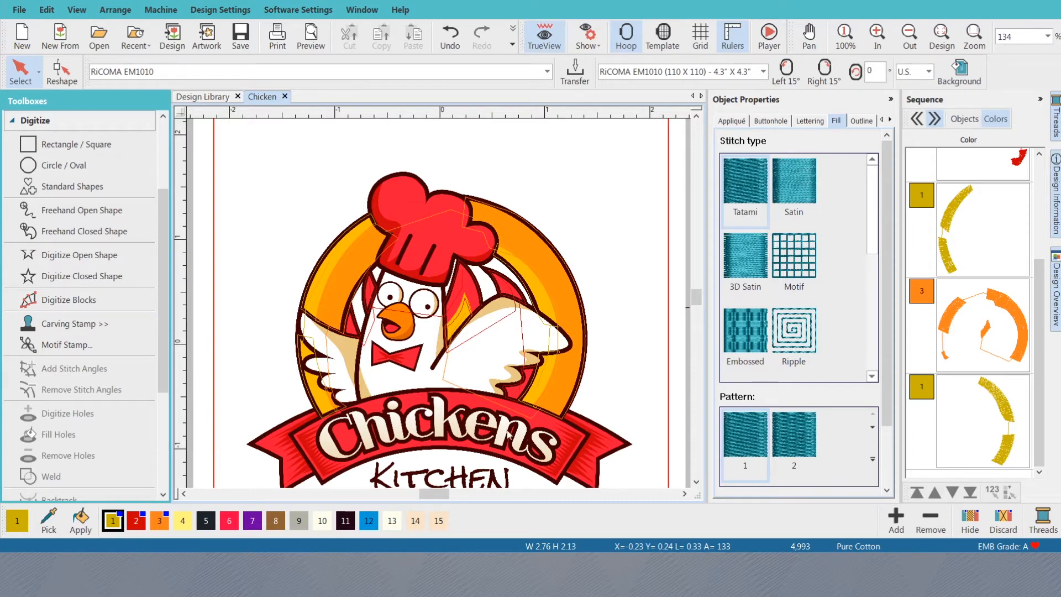
{"action": "key", "text": "s"}
{"action": "key", "text": "s"}
{"action": "scroll", "coordinate": [329, 354], "scroll_direction": "up", "scroll_amount": 2}
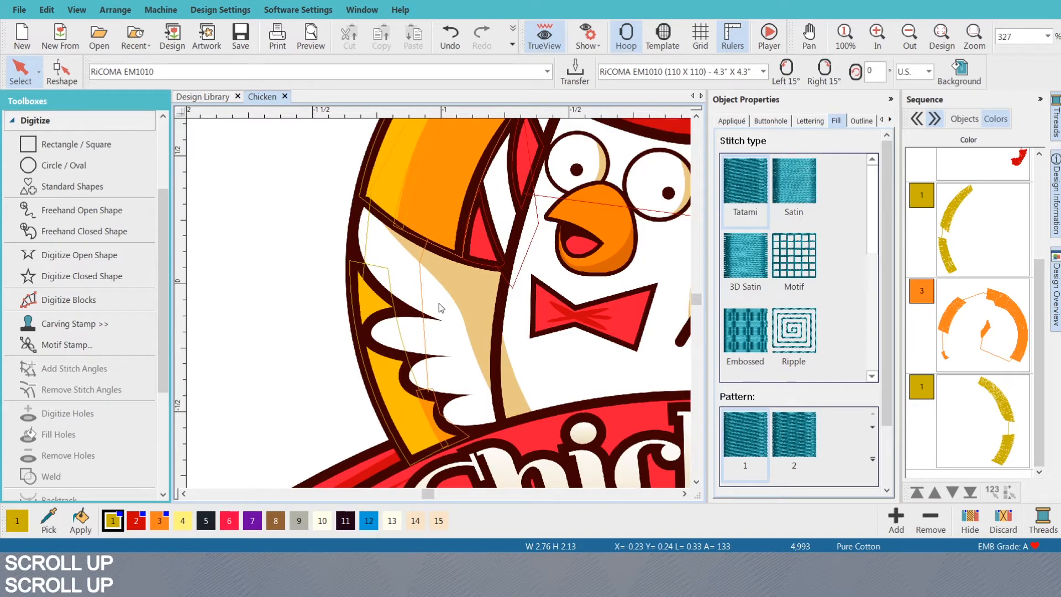
{"action": "scroll", "coordinate": [443, 309], "scroll_direction": "down", "scroll_amount": 2}
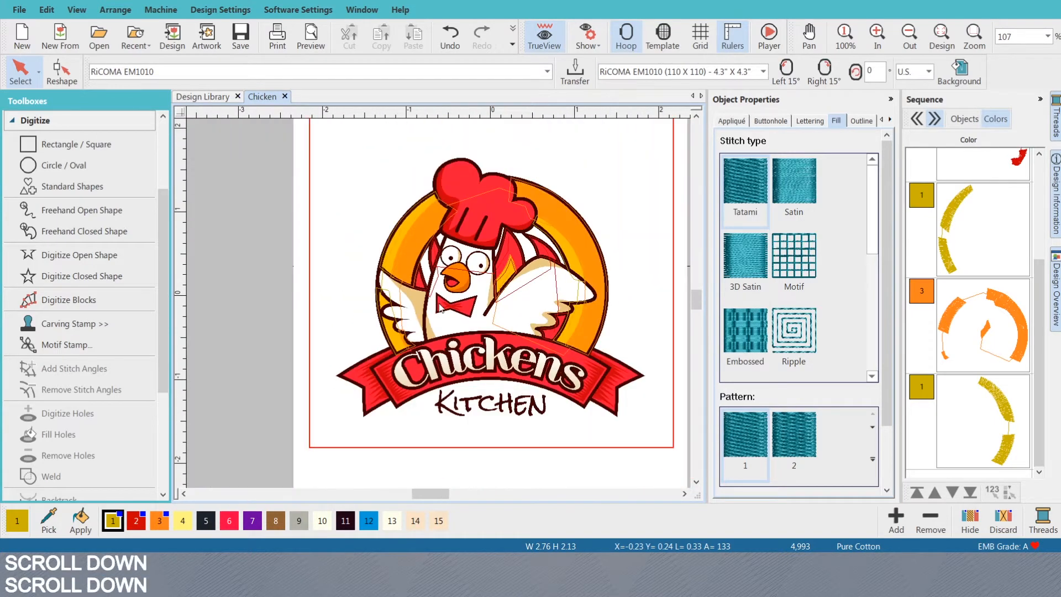
{"action": "key", "text": "s"}
{"action": "key", "text": "s"}
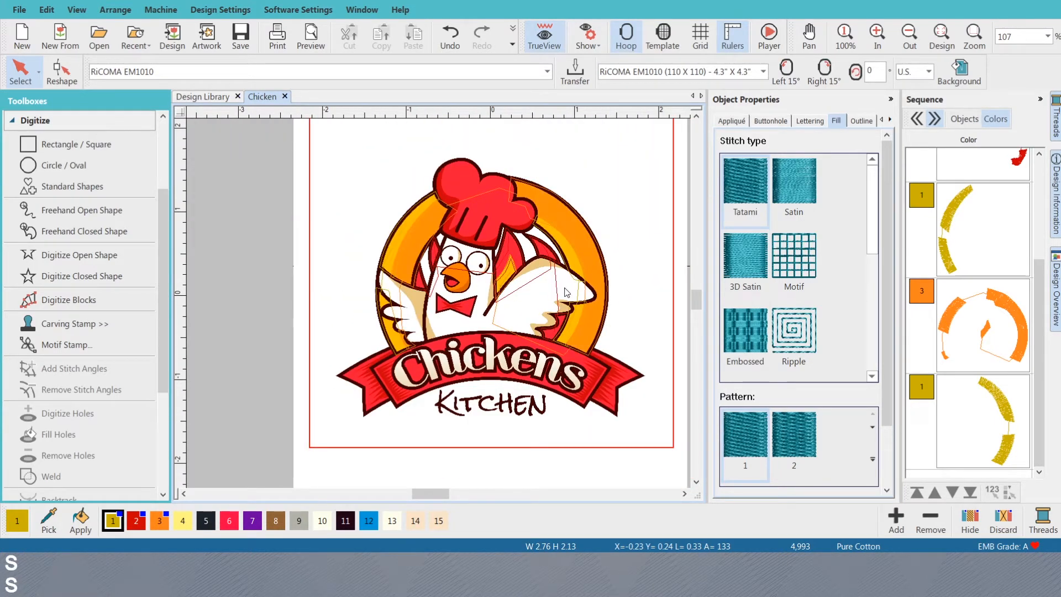
- Digitize a closed single-run shape around the larger raised wing, from its shoulder line past the tip and along the banner's edge
{"action": "scroll", "coordinate": [440, 307], "scroll_direction": "up", "scroll_amount": 1}
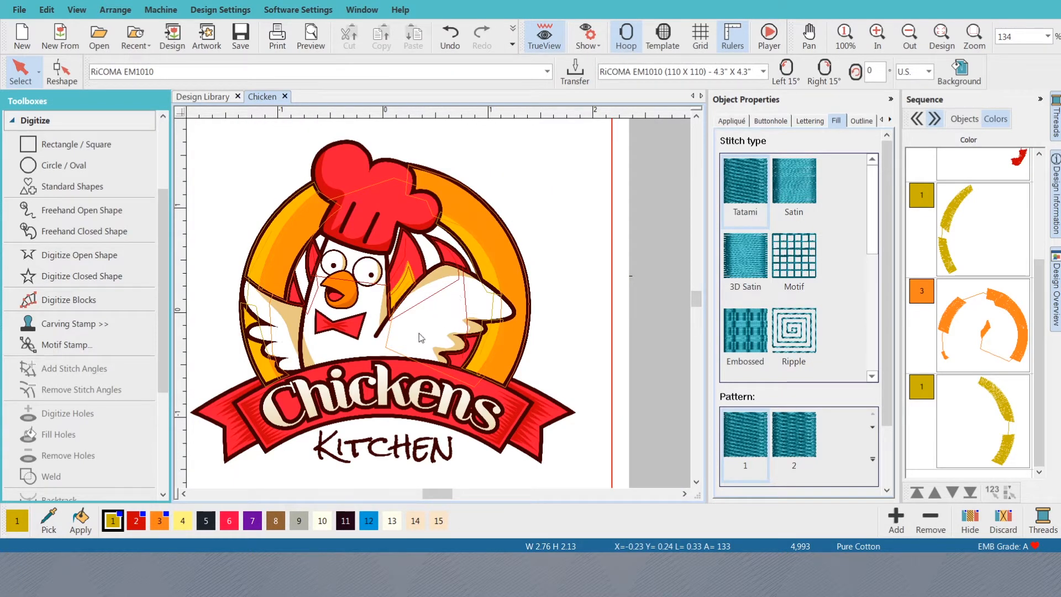
{"action": "scroll", "coordinate": [458, 317], "scroll_direction": "up", "scroll_amount": 2}
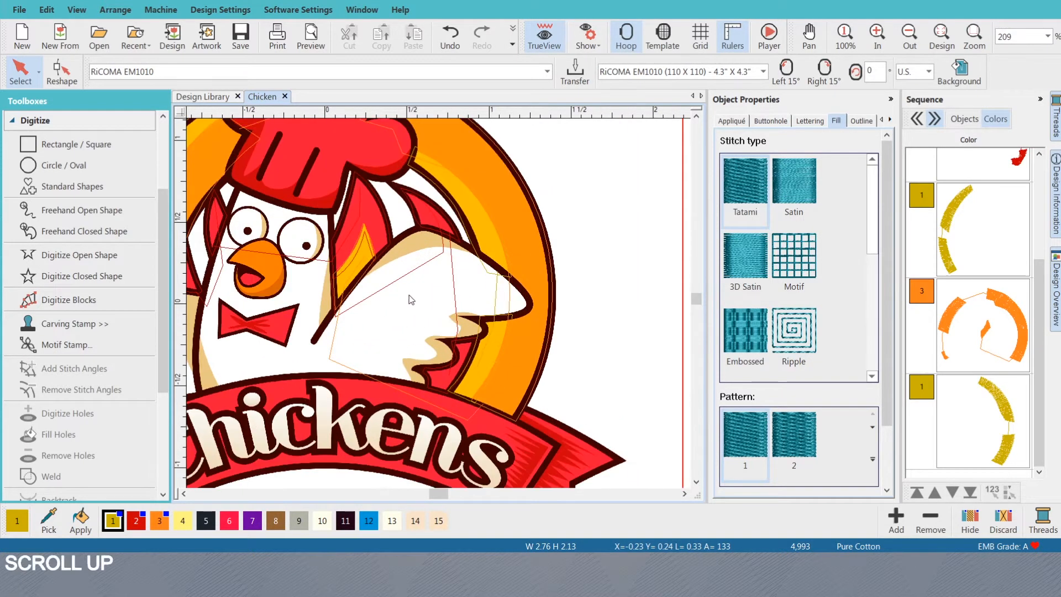
{"action": "key", "text": "a"}
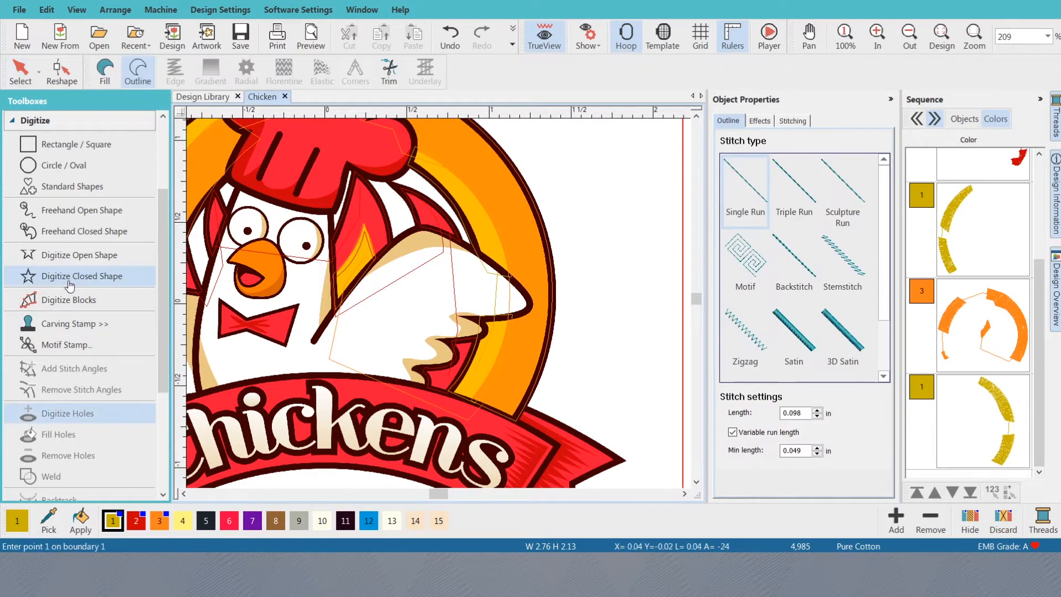
{"action": "left_click", "coordinate": [312, 342]}
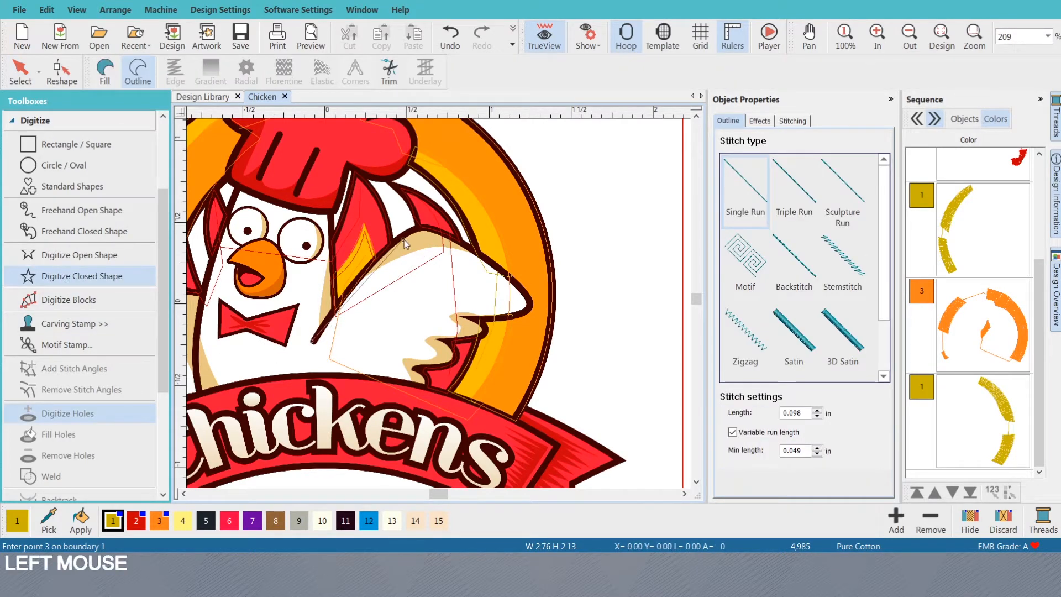
{"action": "right_click", "coordinate": [403, 239]}
{"action": "right_click", "coordinate": [450, 236]}
{"action": "right_click", "coordinate": [510, 283]}
{"action": "right_click", "coordinate": [533, 306]}
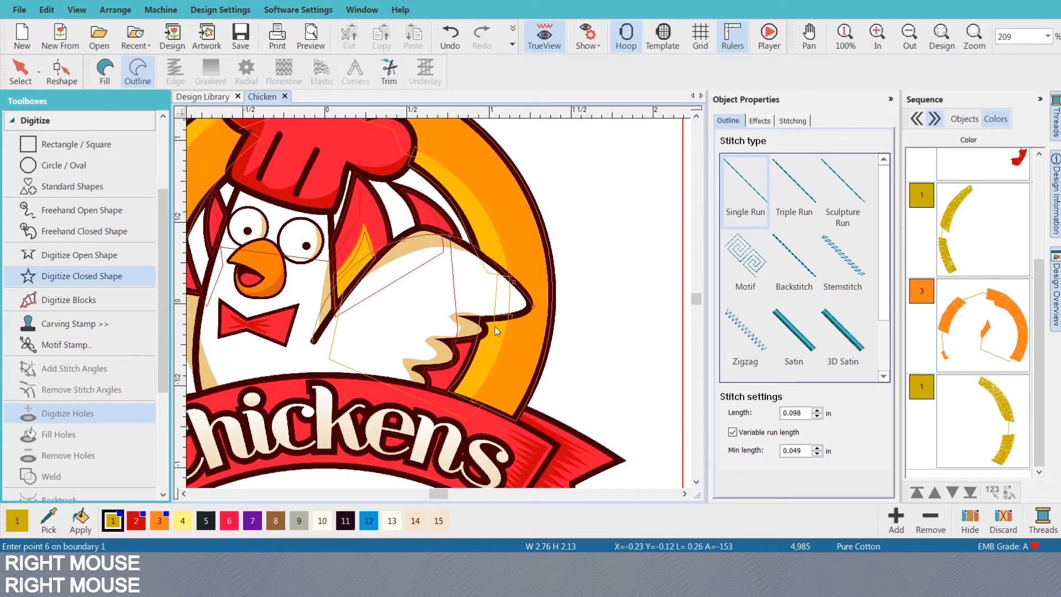
{"action": "left_click", "coordinate": [487, 321]}
{"action": "right_click", "coordinate": [469, 340]}
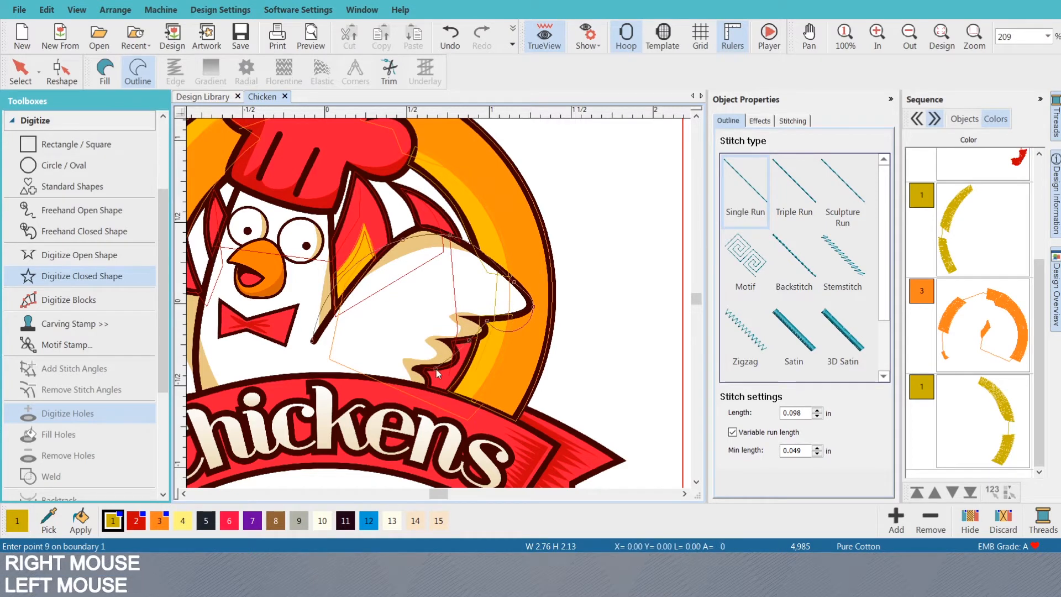
{"action": "right_click", "coordinate": [436, 369]}
{"action": "left_click", "coordinate": [426, 384]}
{"action": "left_click", "coordinate": [321, 385]}
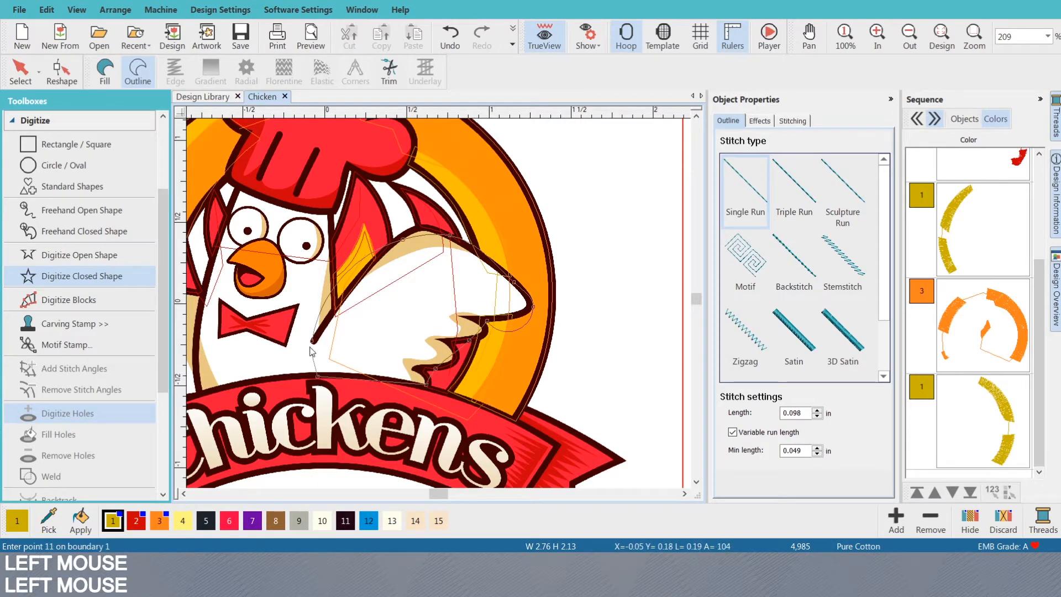
{"action": "key", "text": "Return"}
{"action": "key", "text": "Return"}
{"action": "key", "text": "s"}
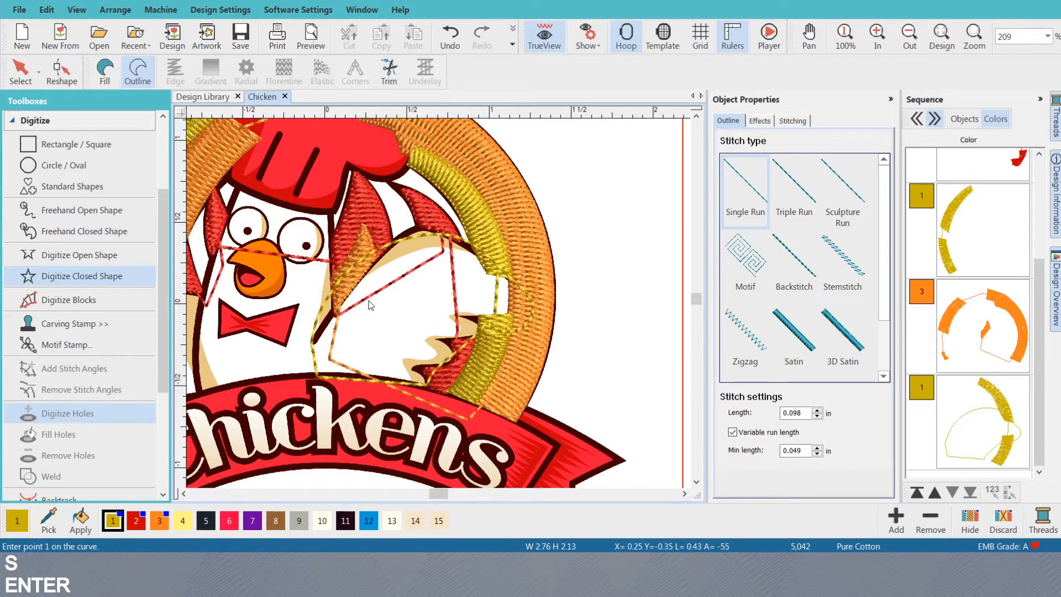
- Recolor the new wing shape with palette color 10 and convert it from an outline to a Tatami fill
{"action": "key", "text": "o"}
{"action": "key", "text": "o"}
{"action": "left_click", "coordinate": [322, 521]}
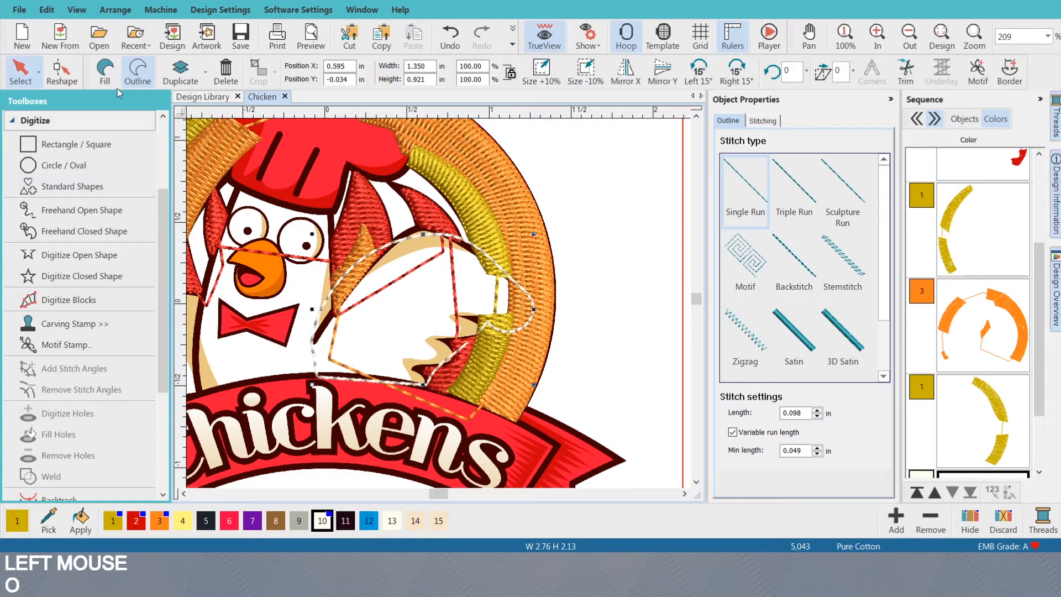
{"action": "left_click", "coordinate": [105, 70]}
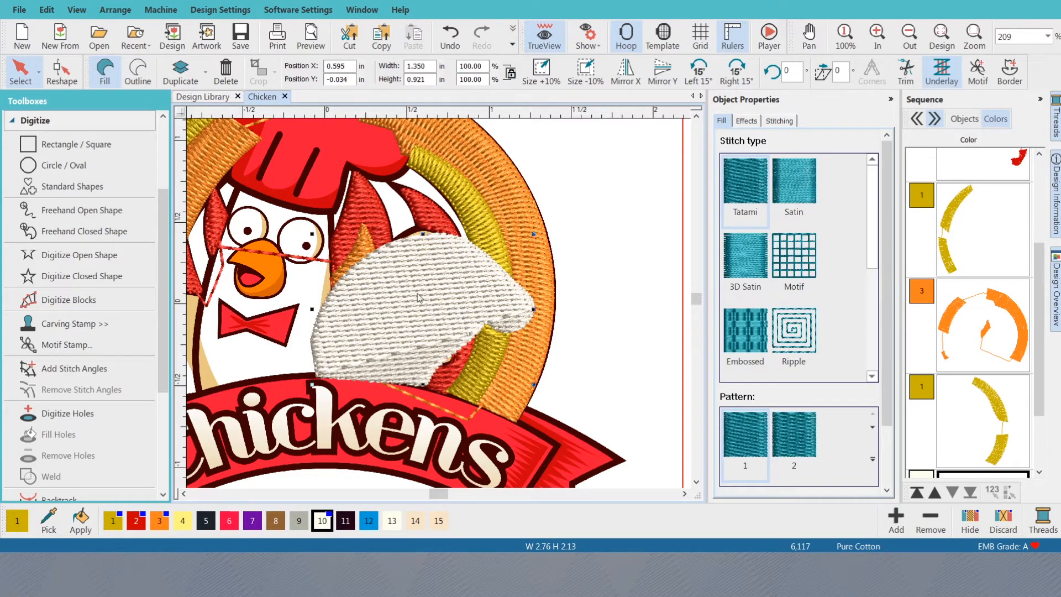
- Compare the wing's stitched fill with the artwork underneath by hiding and showing the stitches
{"action": "key", "text": "s"}
{"action": "key", "text": "s"}
{"action": "key", "text": "s"}
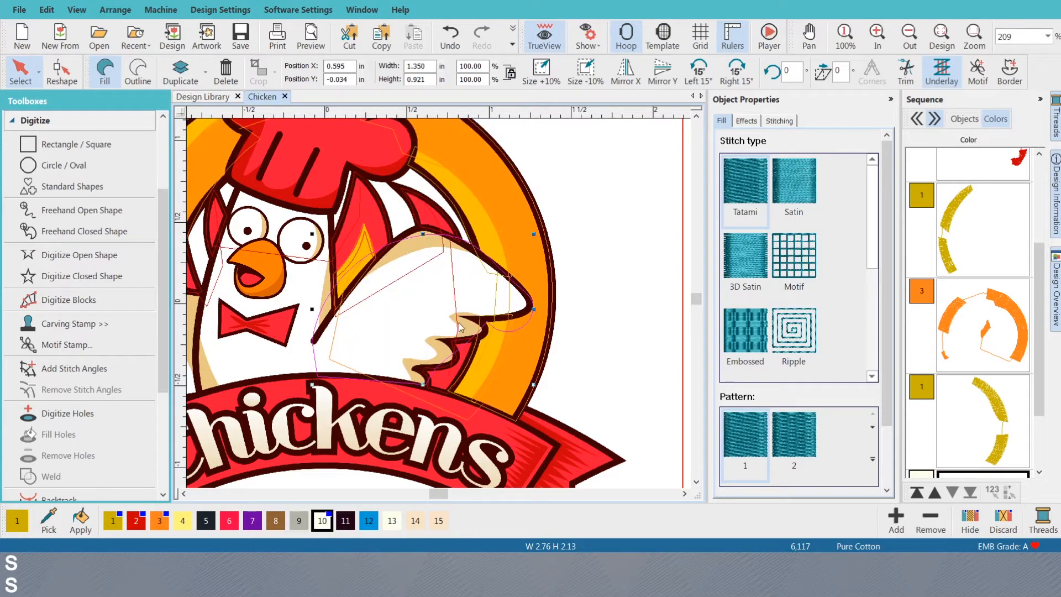
{"action": "key", "text": "s"}
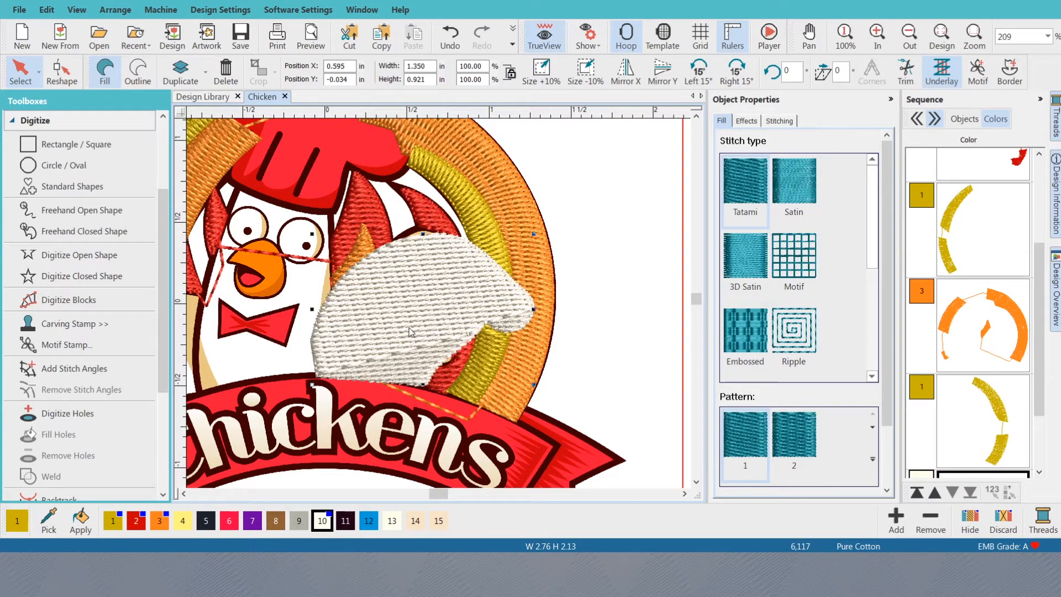
{"action": "key", "text": "s"}
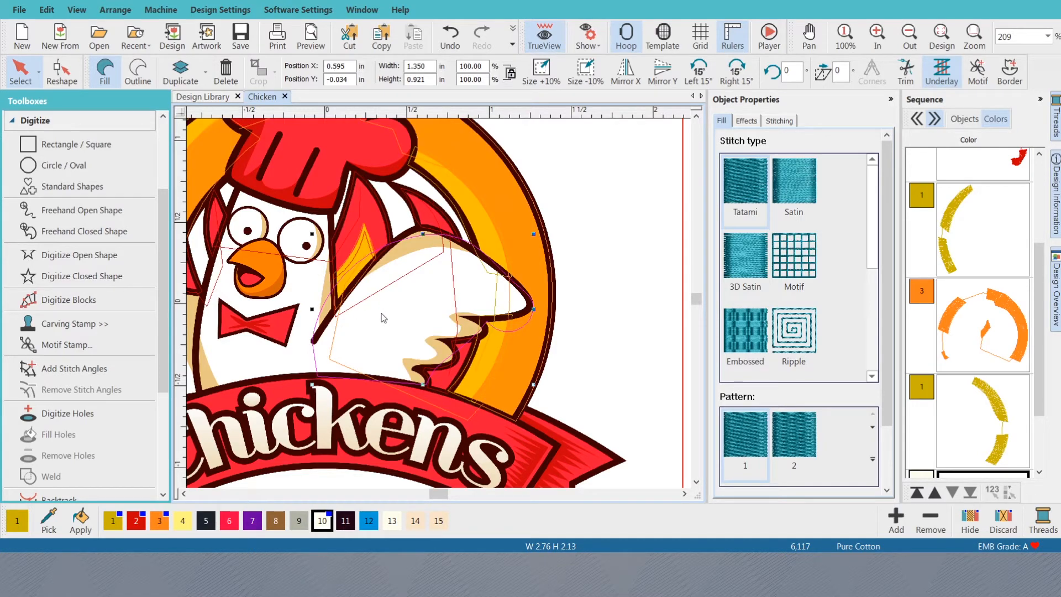
- Delete the Tatami fill covering the larger raised wing and hide the stitches to expose the artwork
{"action": "key", "text": "s"}
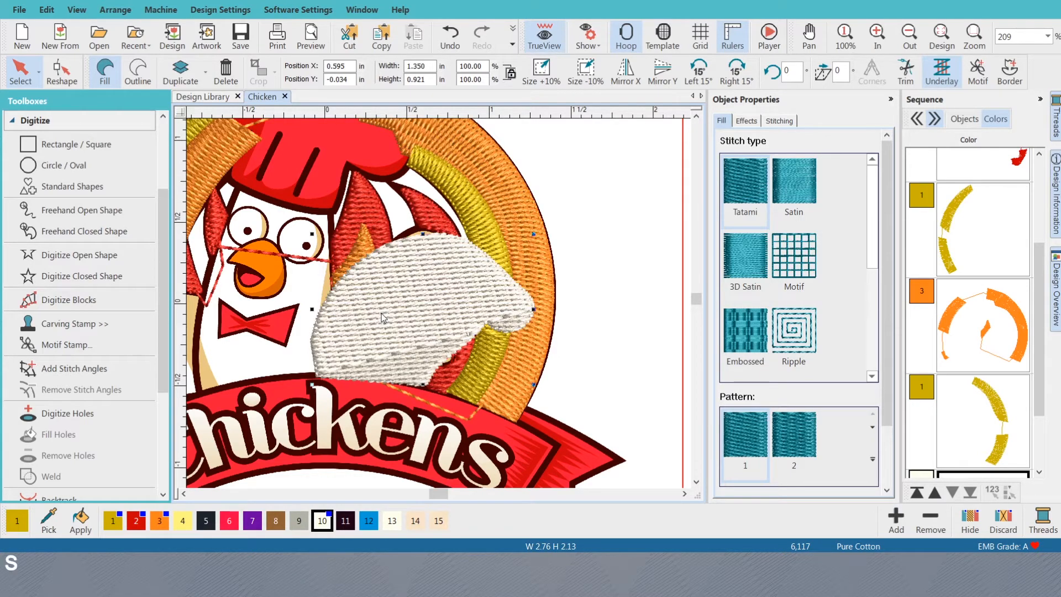
{"action": "key", "text": "Delete"}
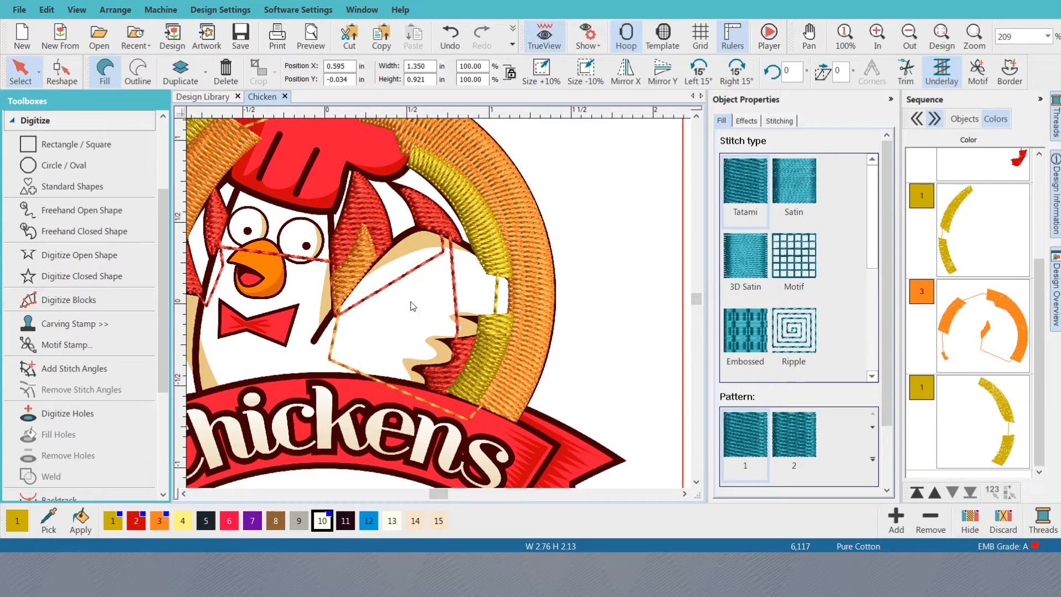
{"action": "key", "text": "s"}
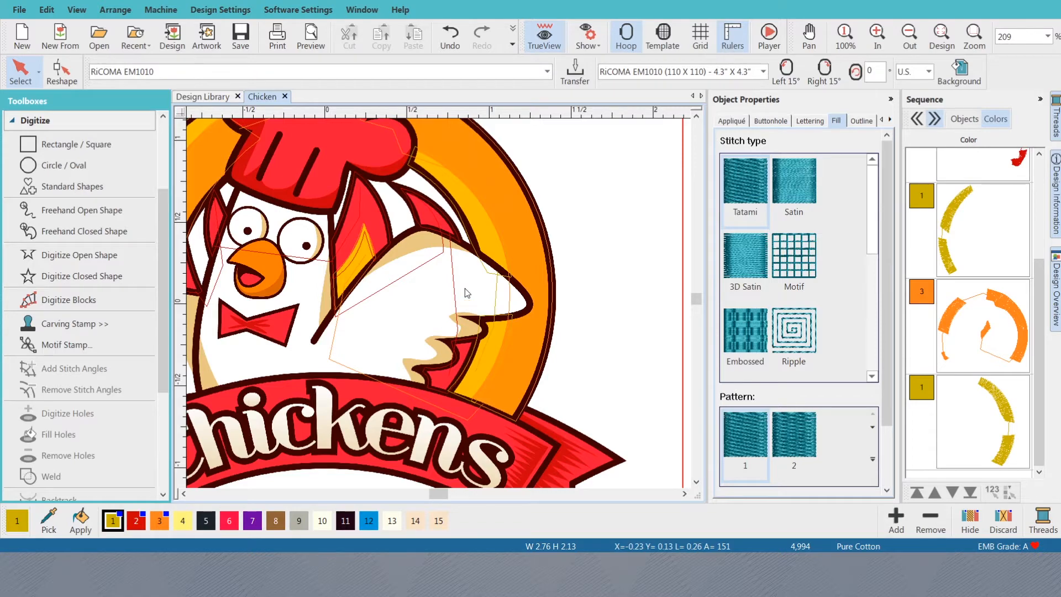
- Make palette color 10 the current thread color for digitizing the smaller wing
{"action": "scroll", "coordinate": [465, 288], "scroll_direction": "down", "scroll_amount": 2}
{"action": "scroll", "coordinate": [343, 352], "scroll_direction": "up", "scroll_amount": 4}
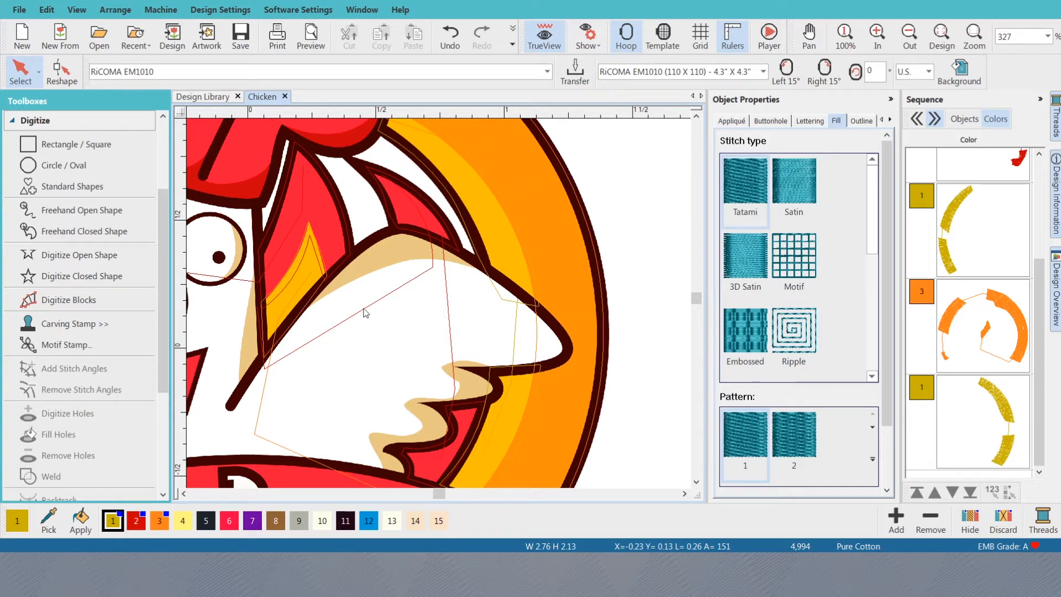
{"action": "scroll", "coordinate": [413, 342], "scroll_direction": "down", "scroll_amount": 2}
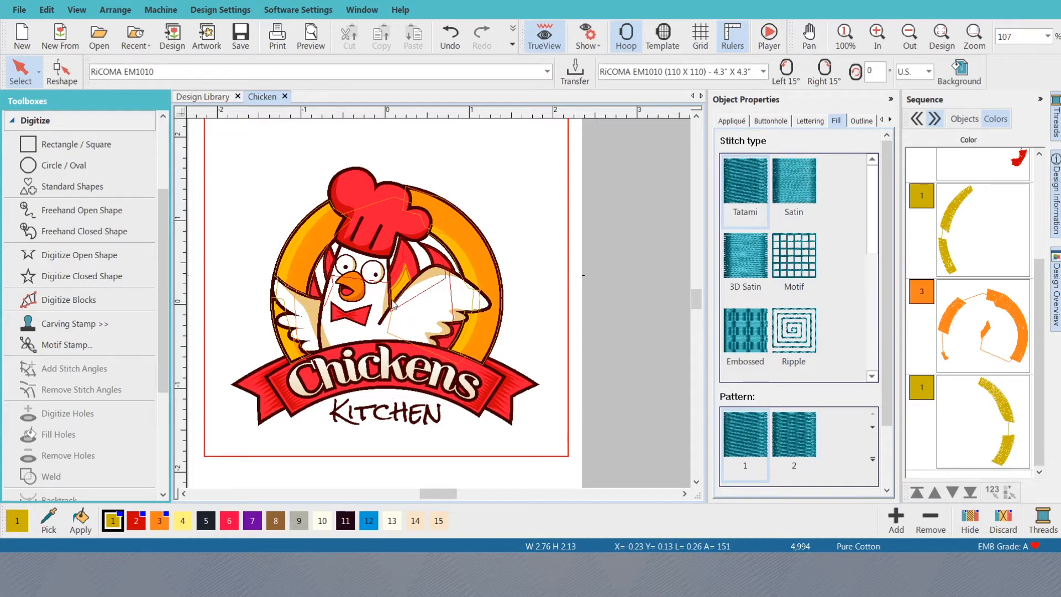
{"action": "scroll", "coordinate": [437, 305], "scroll_direction": "up", "scroll_amount": 2}
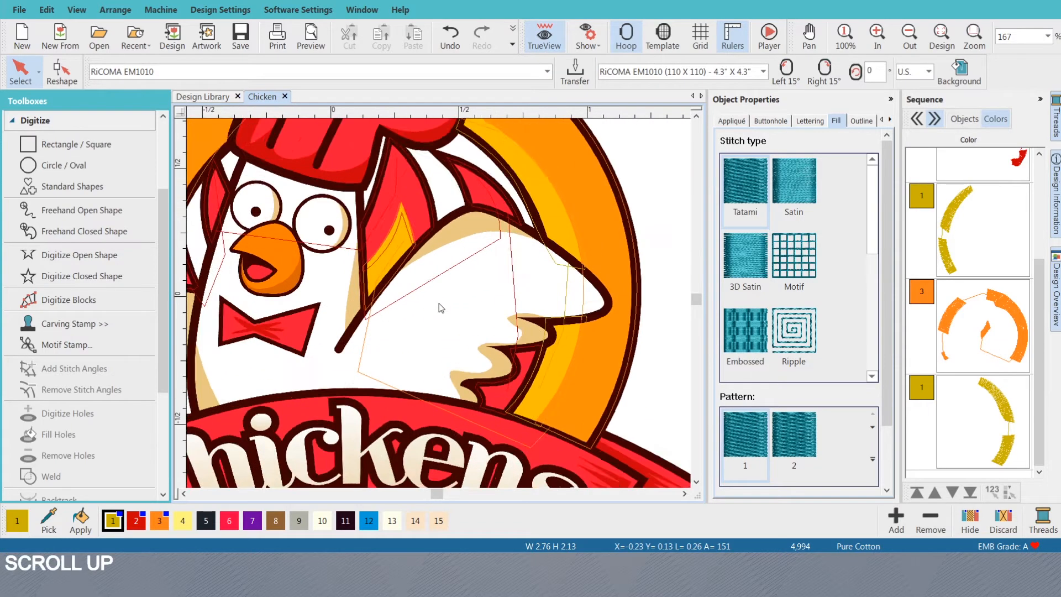
{"action": "scroll", "coordinate": [438, 308], "scroll_direction": "down", "scroll_amount": 1}
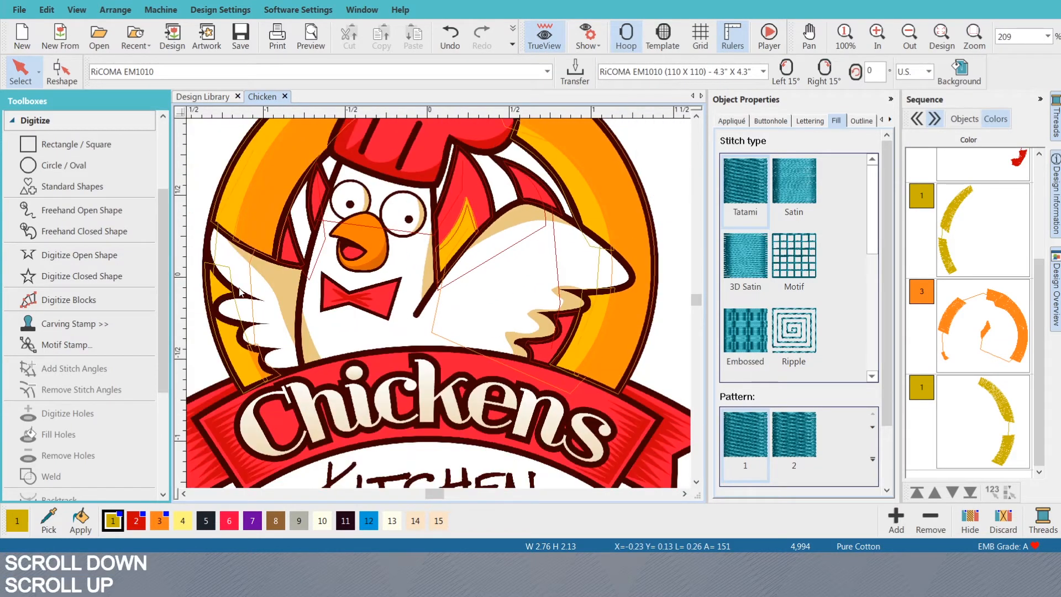
{"action": "scroll", "coordinate": [476, 309], "scroll_direction": "up", "scroll_amount": 2}
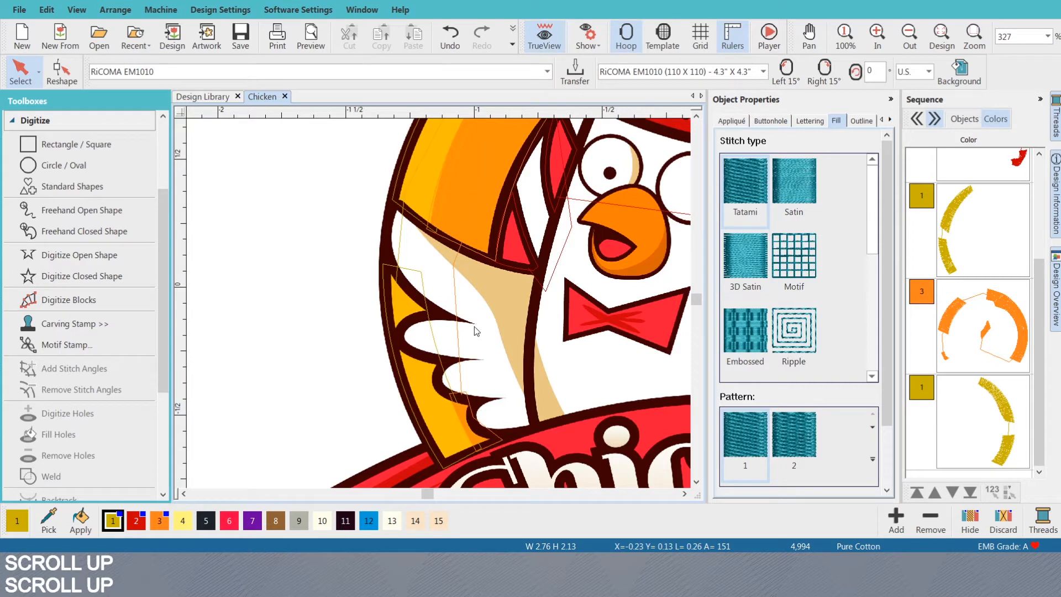
{"action": "left_click", "coordinate": [56, 275]}
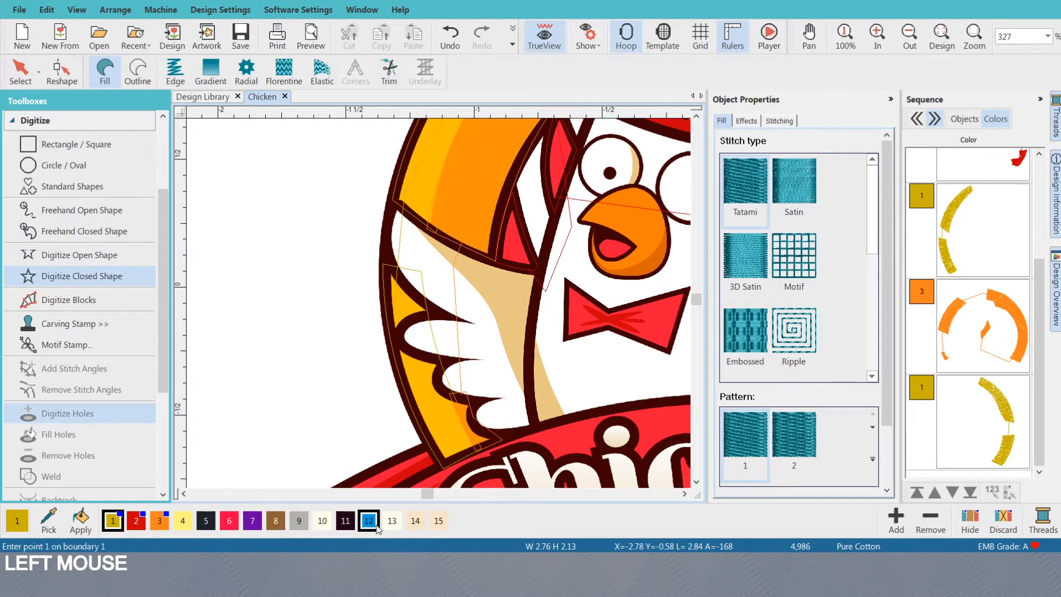
{"action": "key", "text": "Escape"}
{"action": "left_click", "coordinate": [328, 529]}
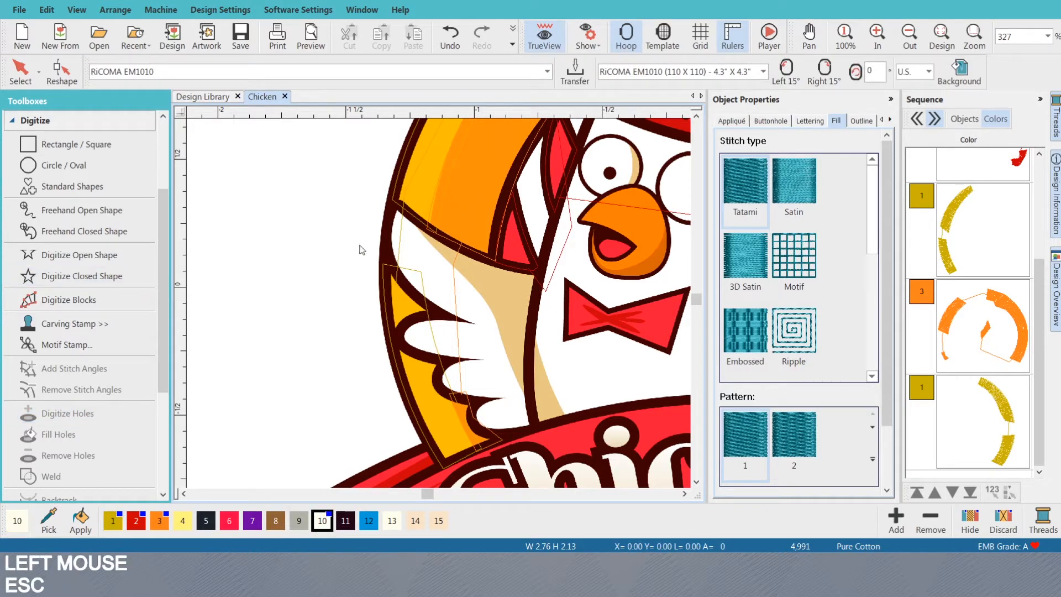
- Digitize a closed Tatami shape over the smaller wing's uppermost feather, following the ring's lower edge, the tan shading and the feather's underside
{"action": "left_click", "coordinate": [109, 276]}
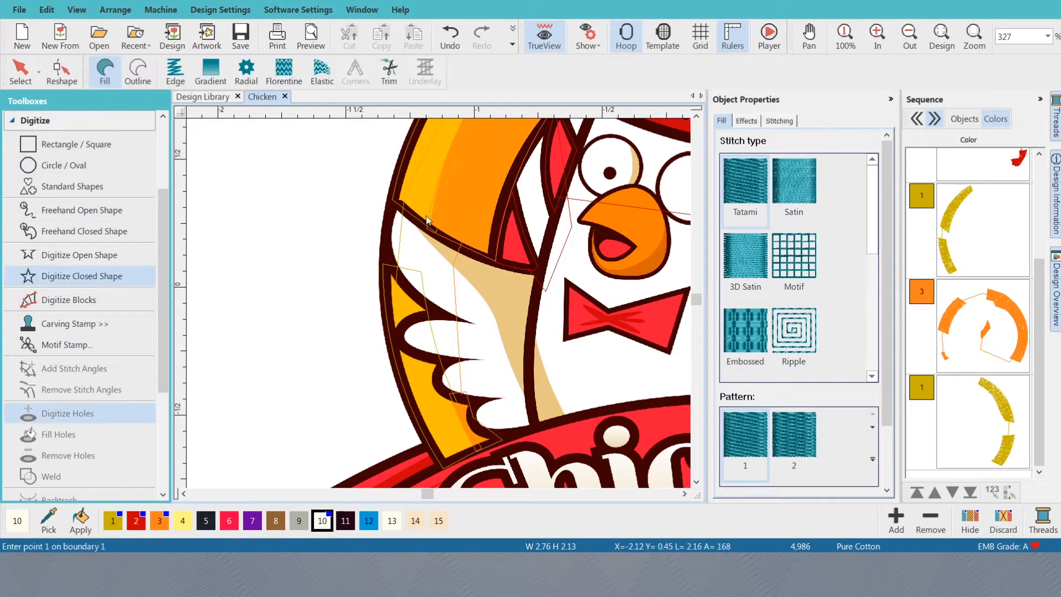
{"action": "scroll", "coordinate": [441, 307], "scroll_direction": "up", "scroll_amount": 1}
{"action": "scroll", "coordinate": [440, 308], "scroll_direction": "up", "scroll_amount": 1}
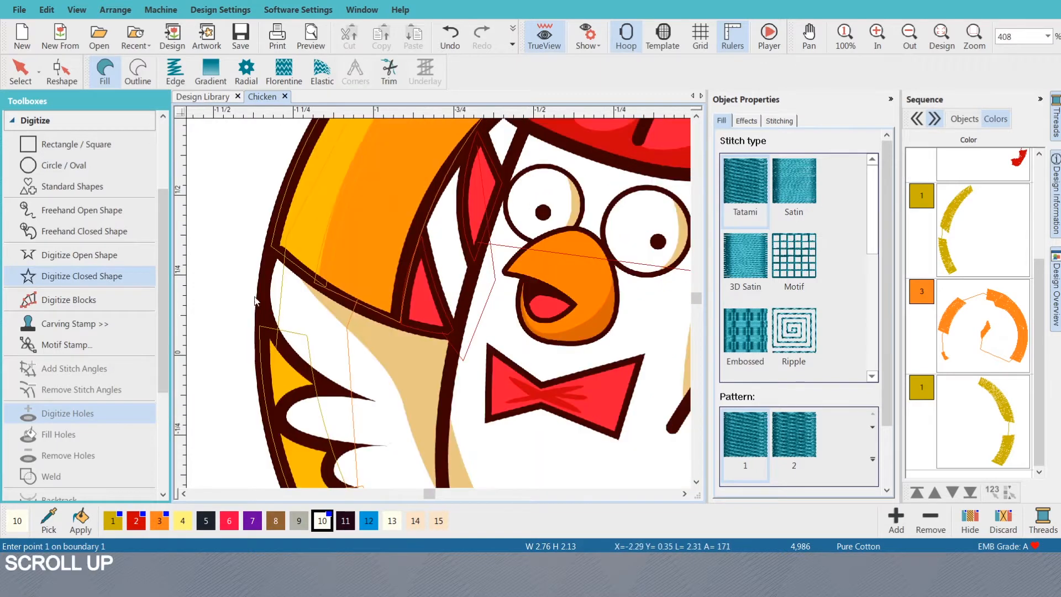
{"action": "left_click", "coordinate": [275, 253]}
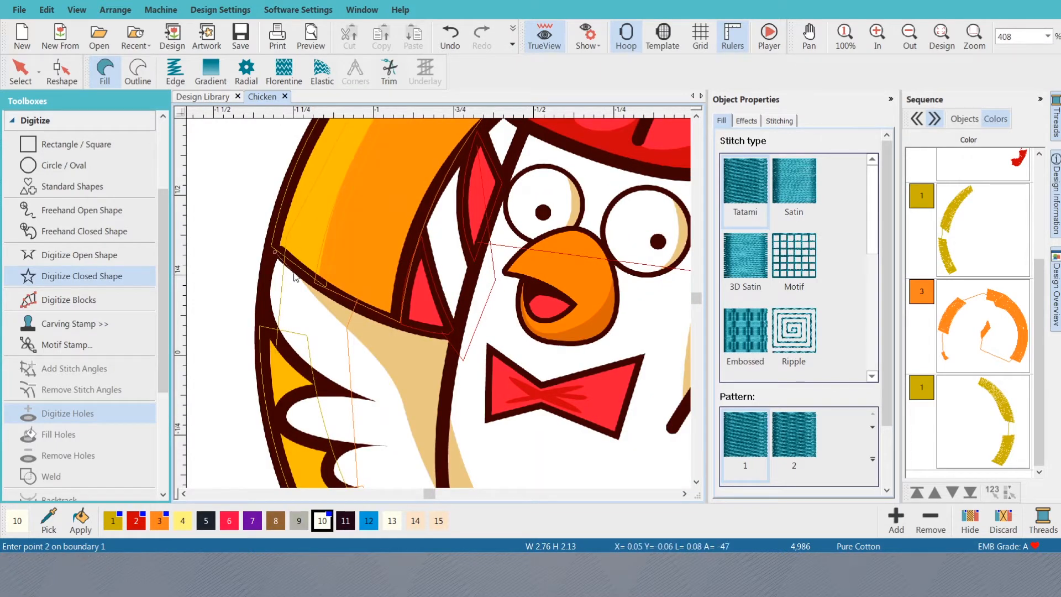
{"action": "right_click", "coordinate": [319, 284]}
{"action": "left_click", "coordinate": [381, 319]}
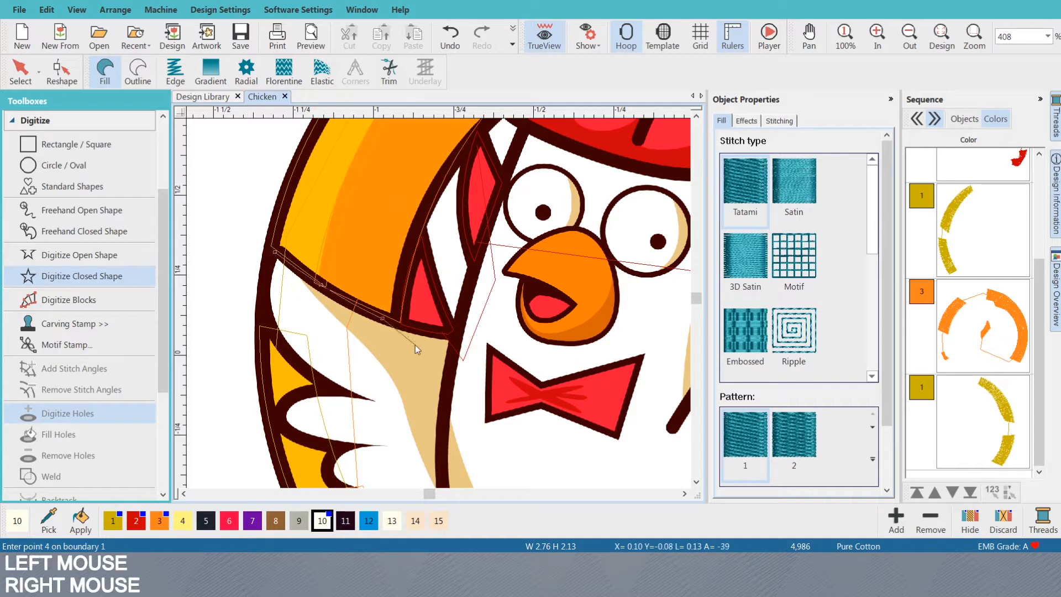
{"action": "key", "text": "BackSpace"}
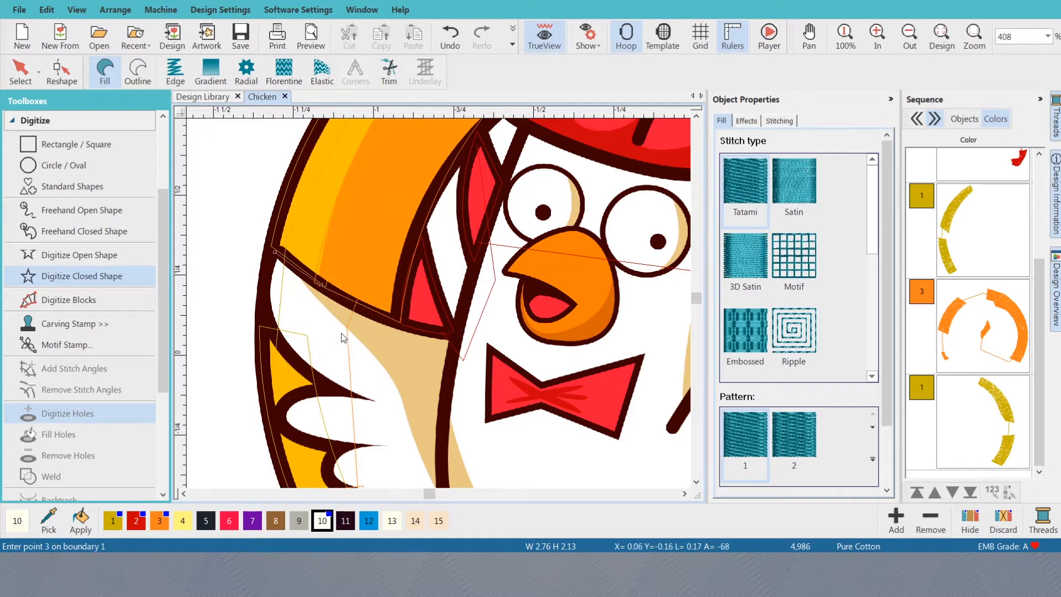
{"action": "right_click", "coordinate": [358, 318]}
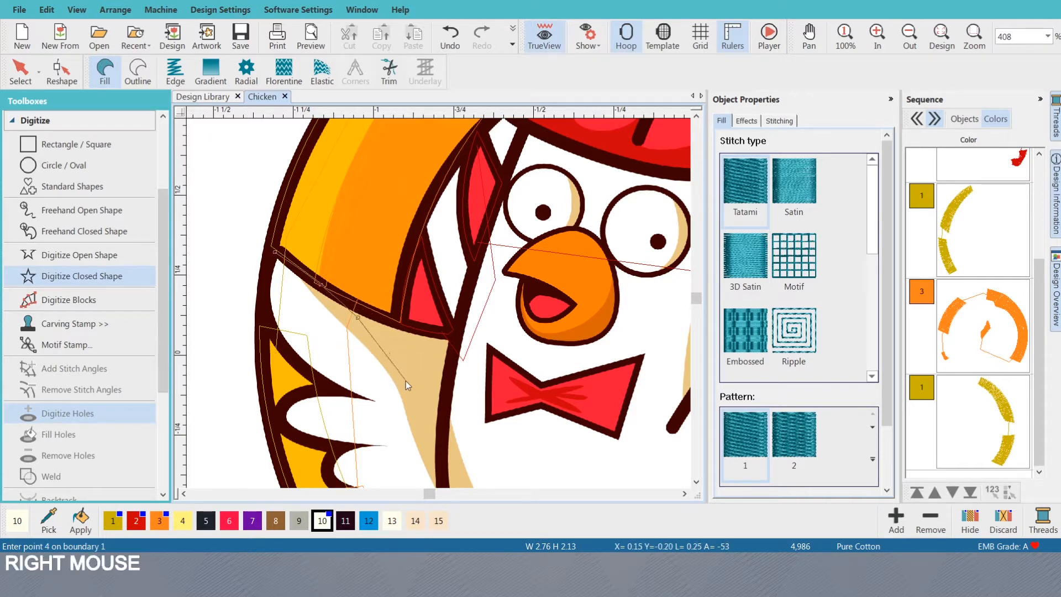
{"action": "right_click", "coordinate": [406, 380]}
{"action": "left_click", "coordinate": [419, 425]}
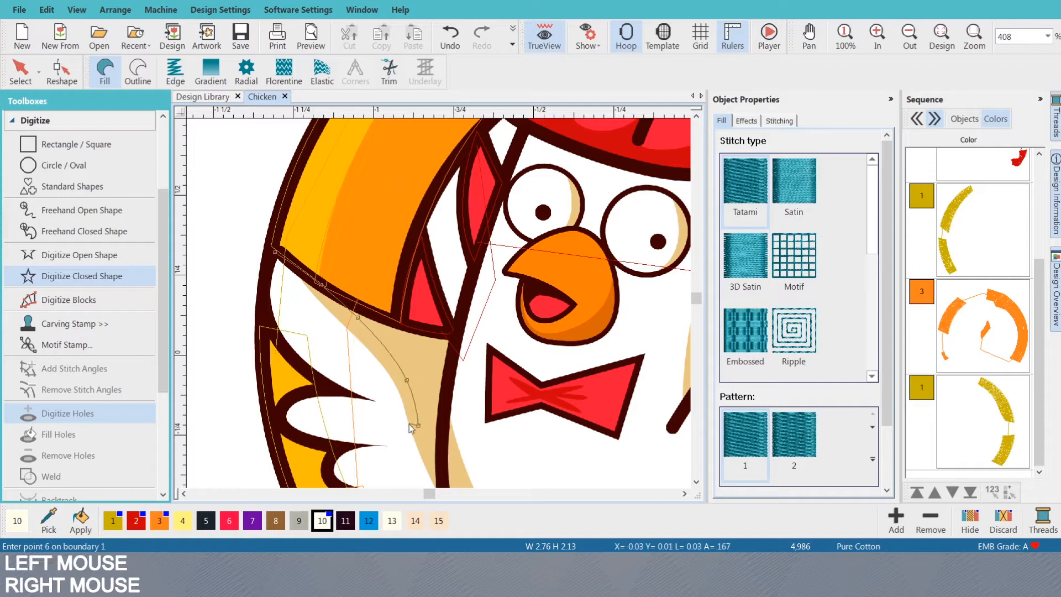
{"action": "left_click", "coordinate": [384, 404]}
{"action": "right_click", "coordinate": [344, 402]}
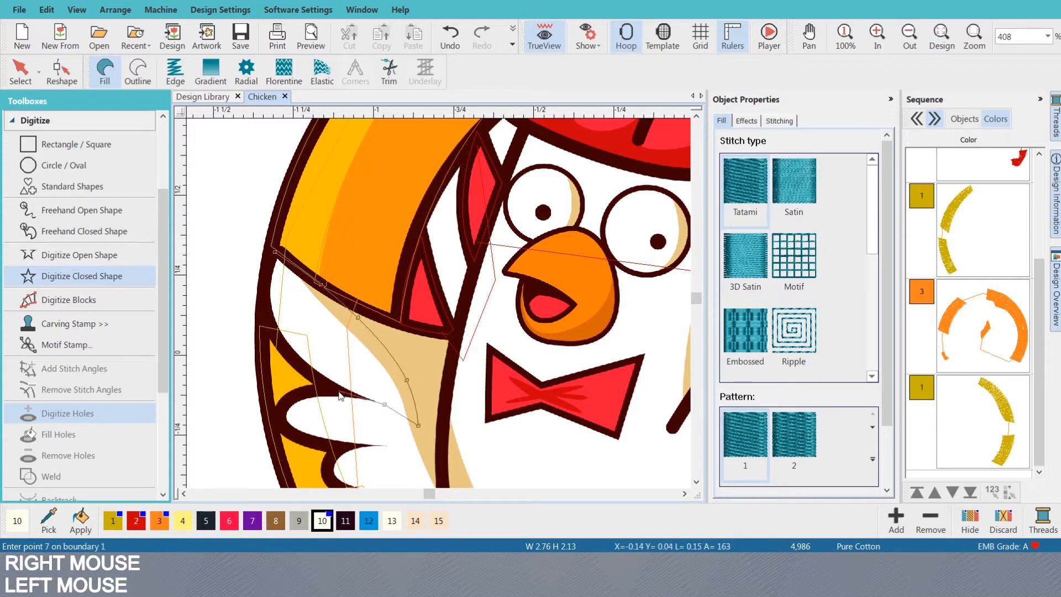
{"action": "right_click", "coordinate": [336, 390]}
{"action": "right_click", "coordinate": [282, 348]}
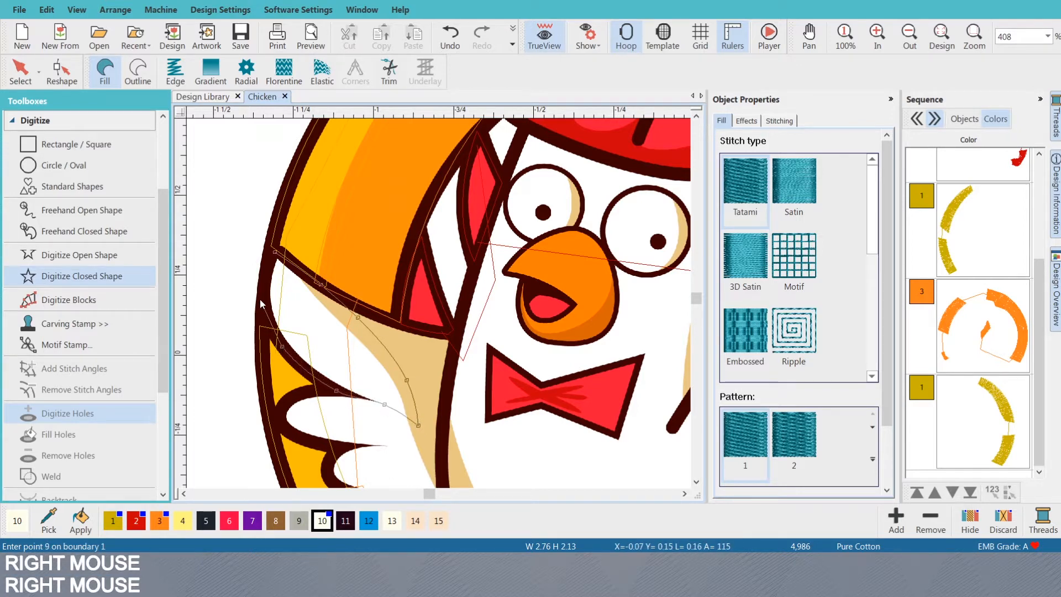
{"action": "key", "text": "Return"}
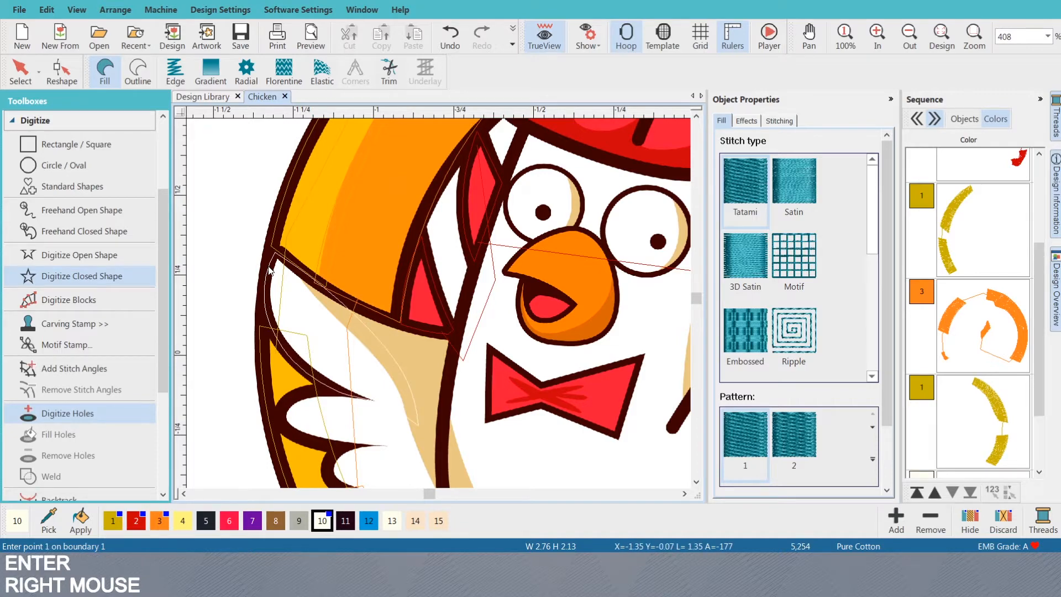
- Check the first feather's stitches, then digitize a closed Tatami shape over the smaller wing's second feather, slightly overlapping the first
{"action": "key", "text": "s"}
{"action": "scroll", "coordinate": [440, 303], "scroll_direction": "down", "scroll_amount": 2}
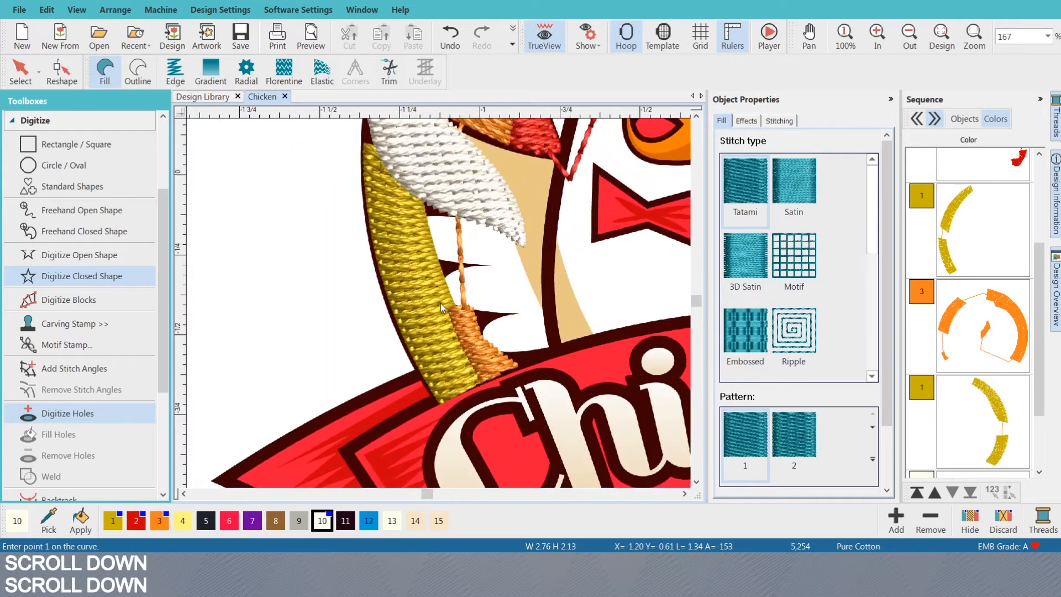
{"action": "scroll", "coordinate": [440, 305], "scroll_direction": "up", "scroll_amount": 4}
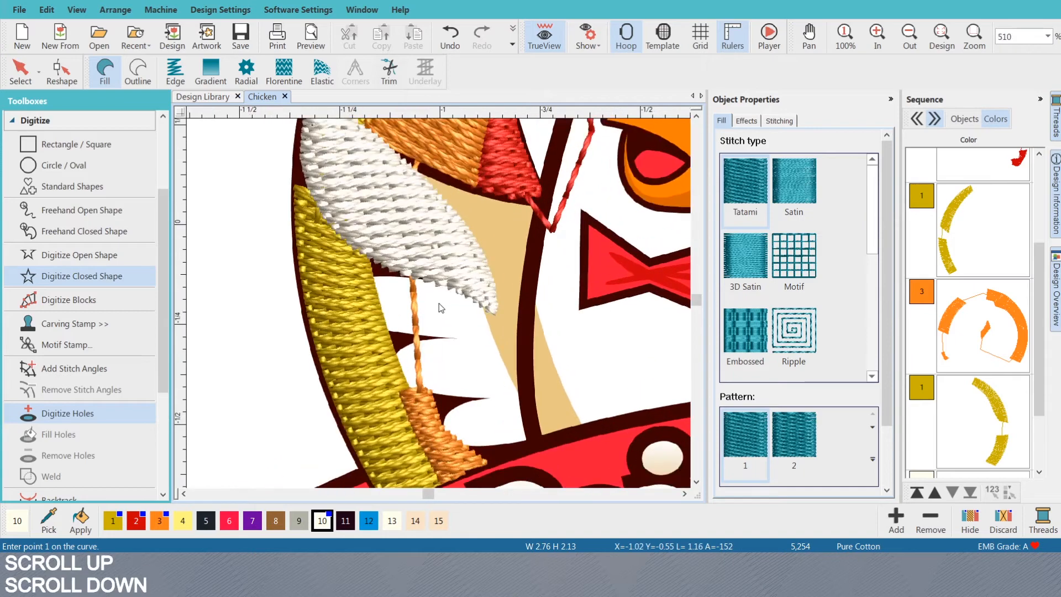
{"action": "key", "text": "s"}
{"action": "left_click", "coordinate": [355, 270]}
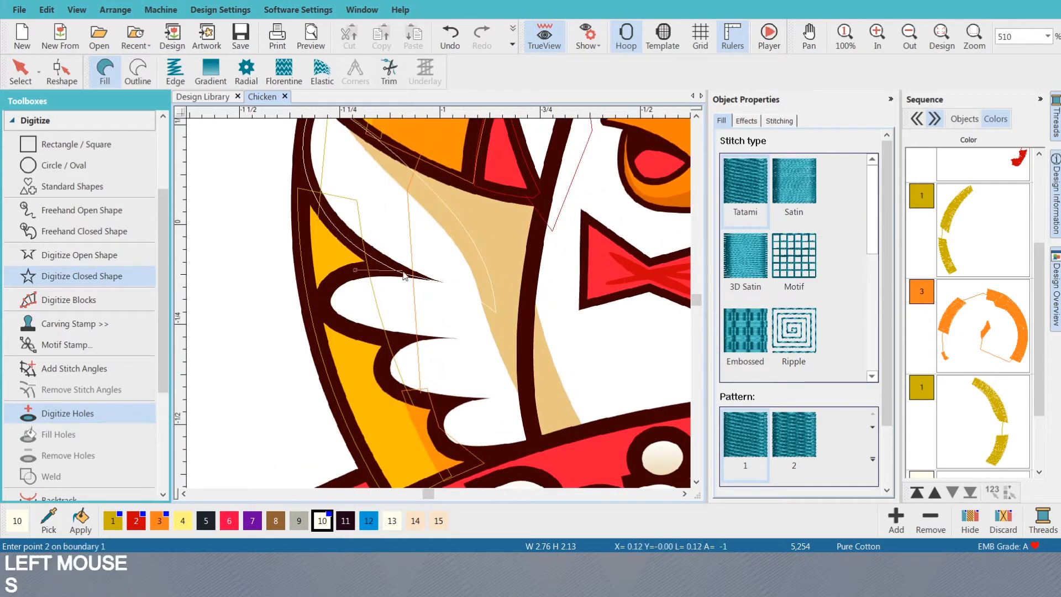
{"action": "right_click", "coordinate": [420, 272]}
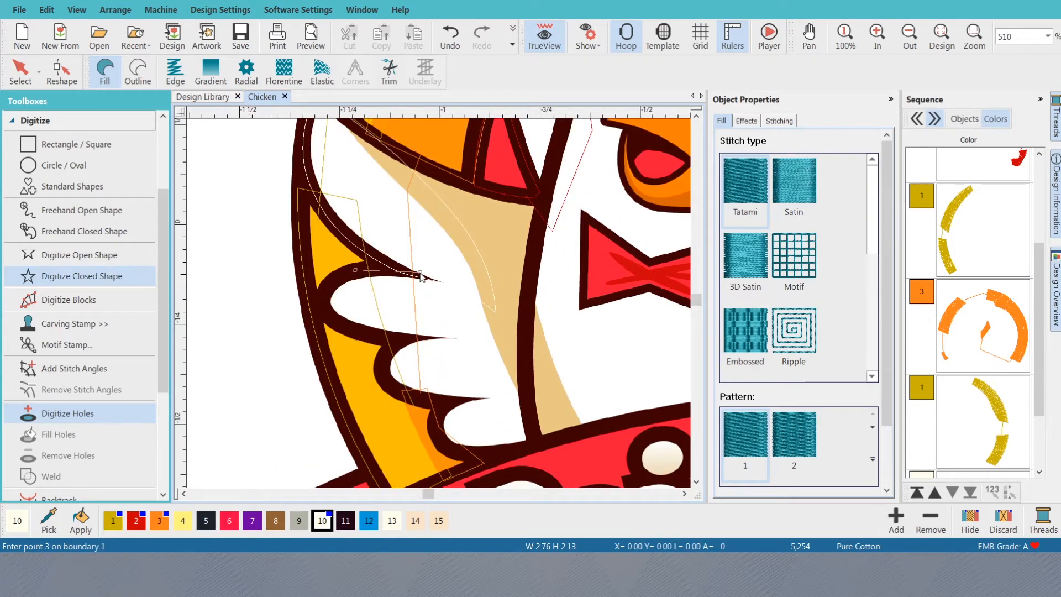
{"action": "right_click", "coordinate": [470, 283]}
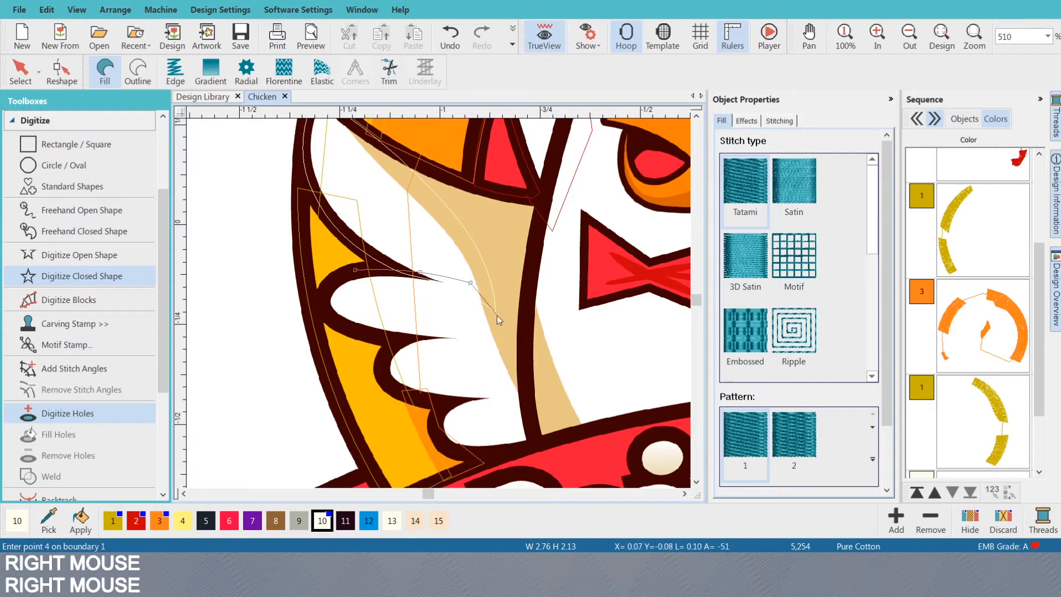
{"action": "left_click", "coordinate": [497, 315]}
{"action": "left_click", "coordinate": [508, 344]}
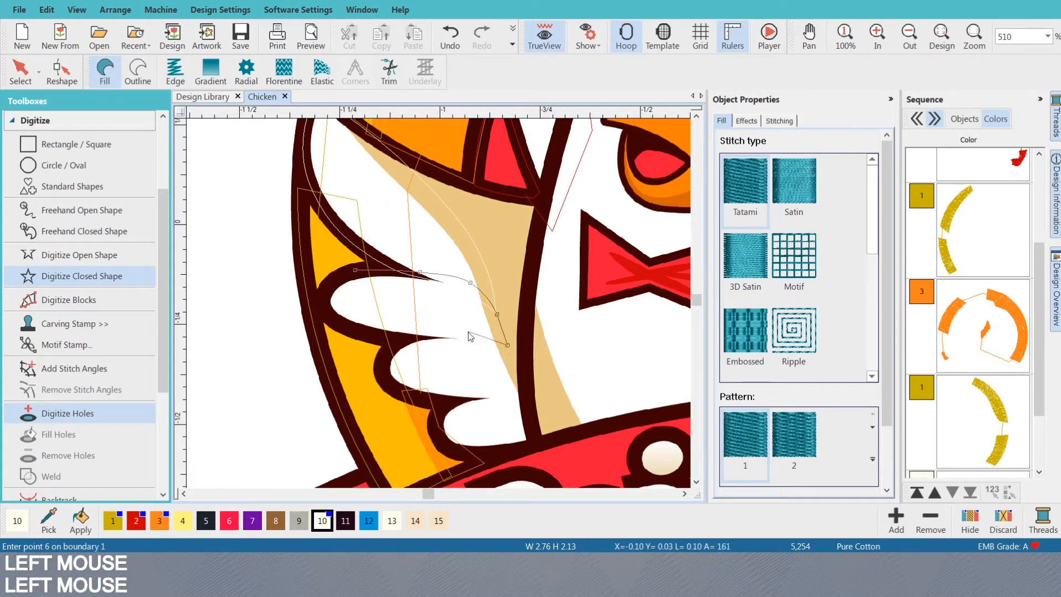
{"action": "right_click", "coordinate": [407, 343]}
{"action": "right_click", "coordinate": [342, 327]}
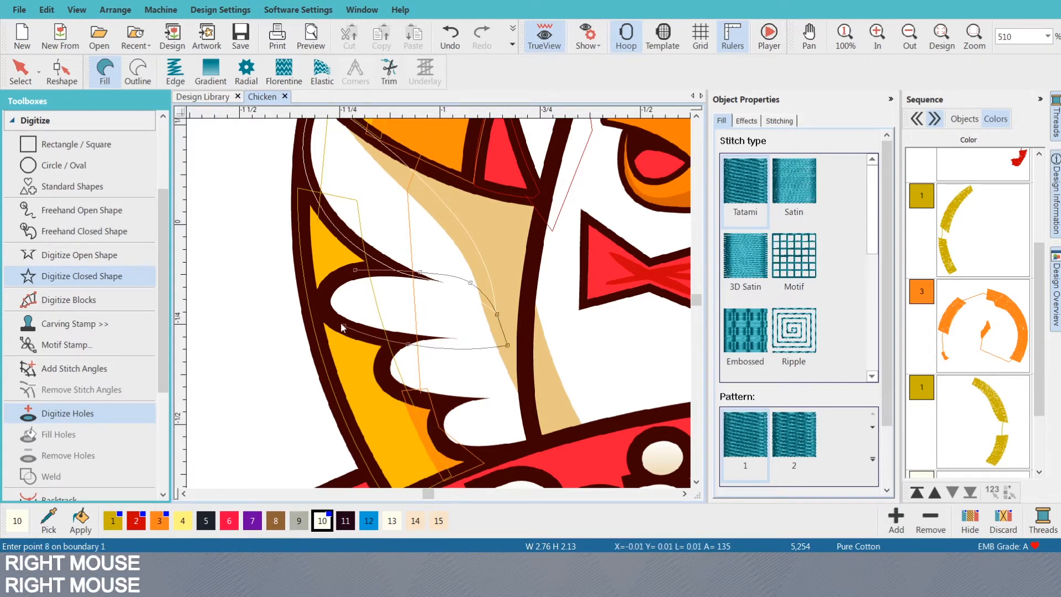
{"action": "right_click", "coordinate": [324, 304]}
{"action": "key", "text": "Return"}
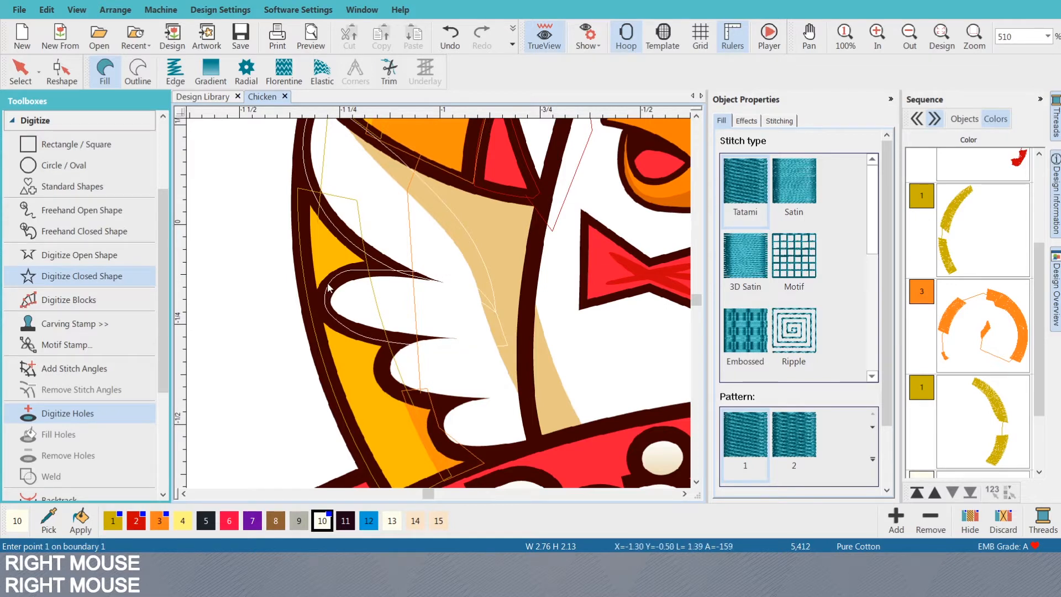
- Digitize a closed Tatami shape over the smaller wing's third feather, from its rounded tip to the chicken's body outline
{"action": "left_click", "coordinate": [403, 338]}
{"action": "right_click", "coordinate": [503, 350]}
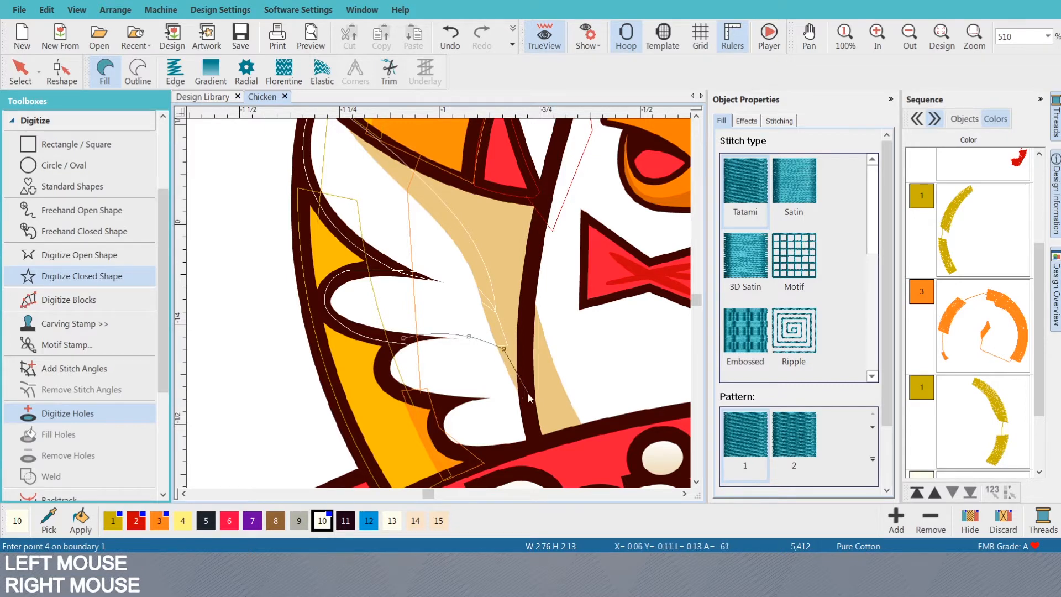
{"action": "left_click", "coordinate": [529, 393]}
{"action": "right_click", "coordinate": [447, 405]}
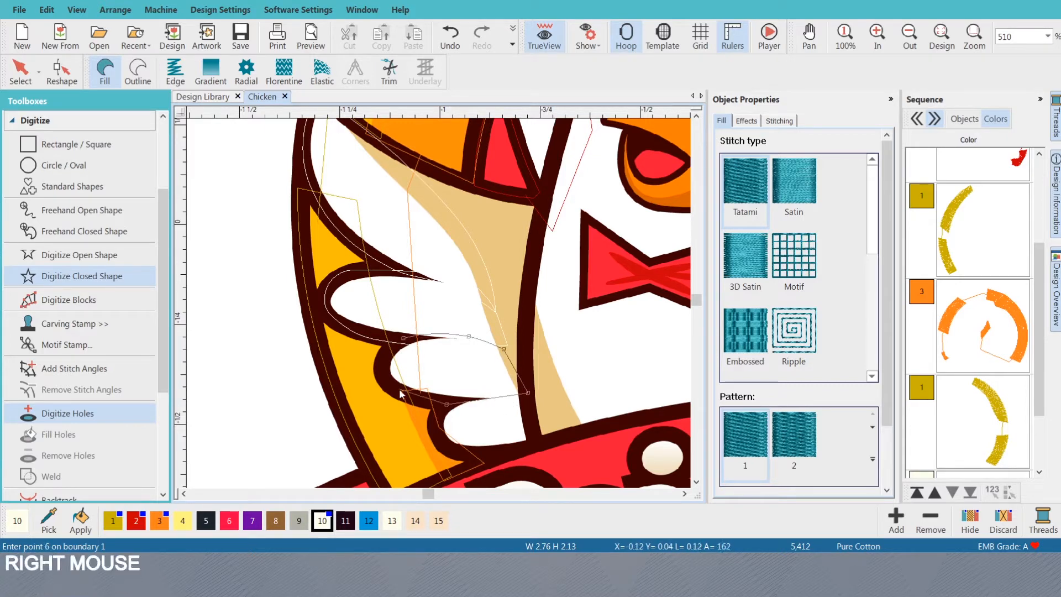
{"action": "right_click", "coordinate": [390, 388]}
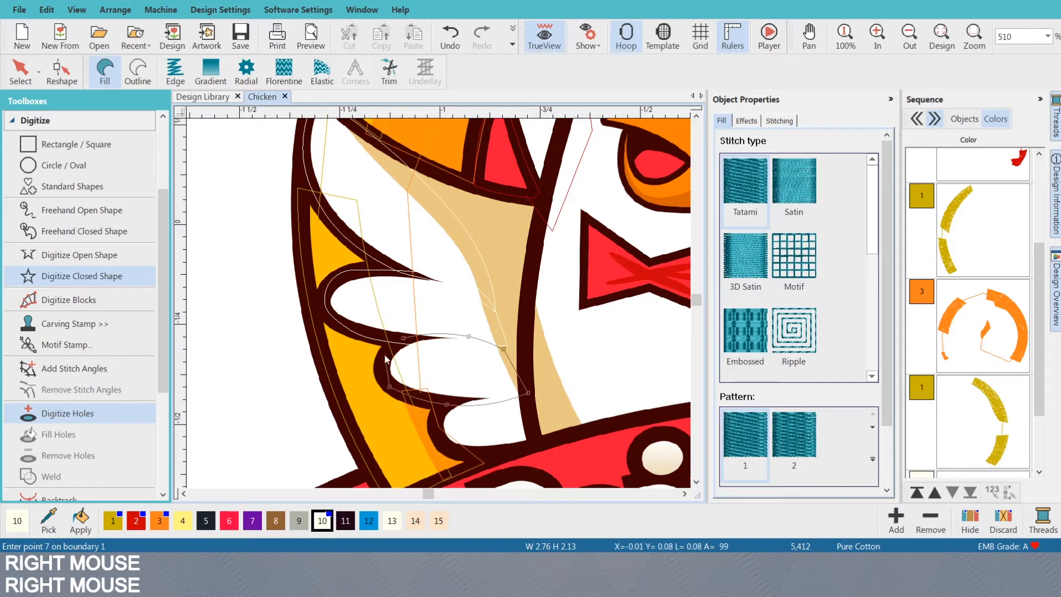
{"action": "key", "text": "Return"}
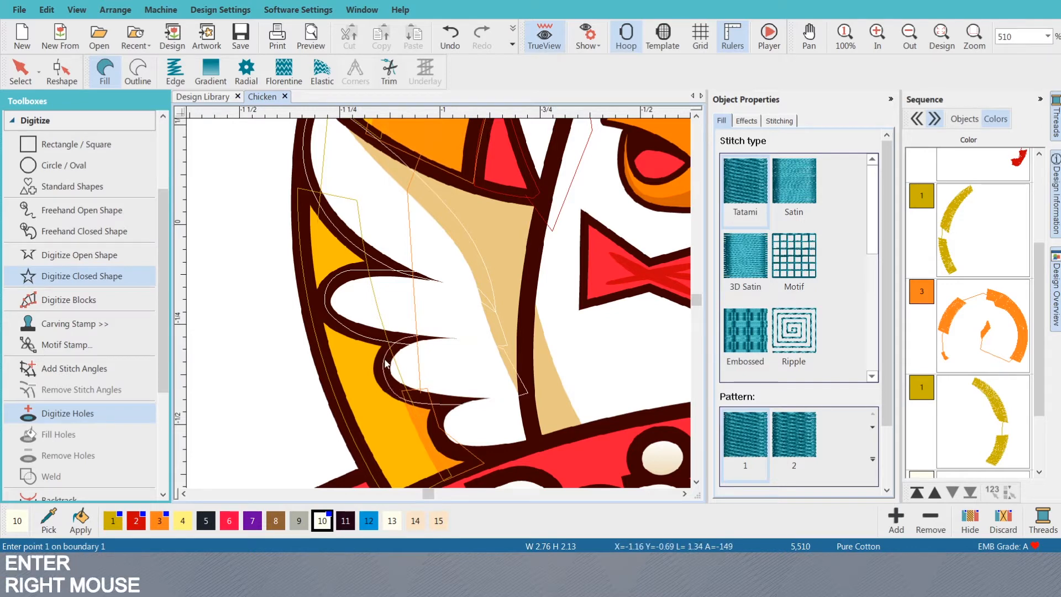
- Digitize a closed Tatami shape over the smaller wing's fourth feather, following its rounded tip, the body outline and the banner's upper edge
{"action": "left_click", "coordinate": [438, 413]}
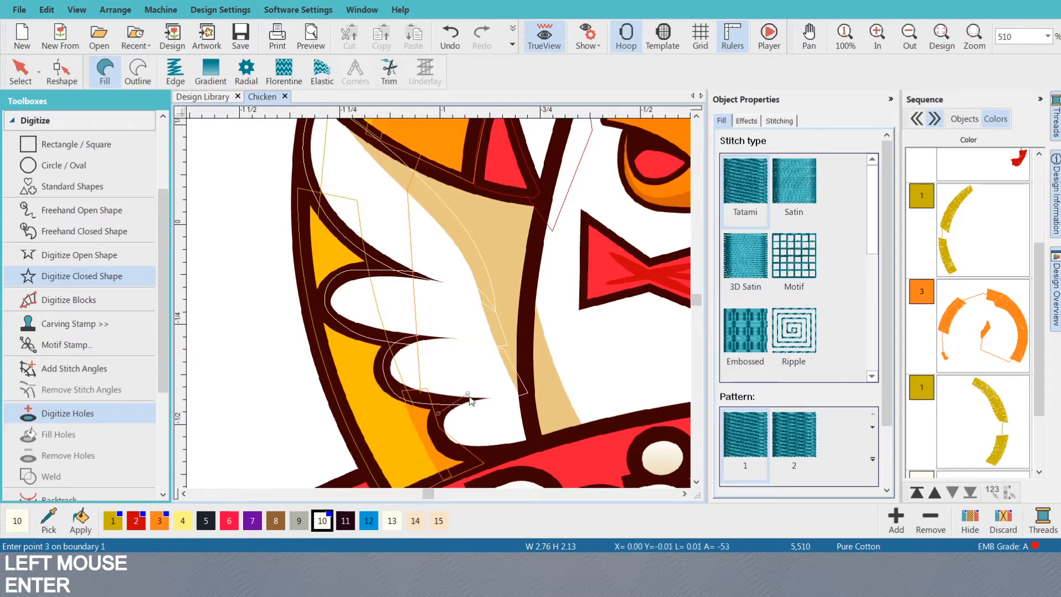
{"action": "left_click", "coordinate": [525, 393]}
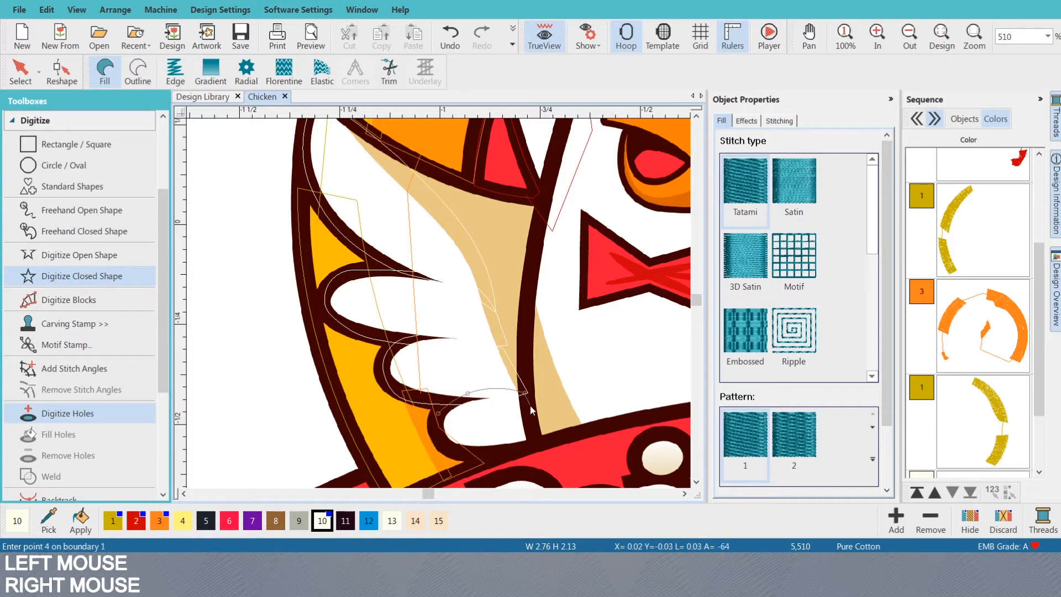
{"action": "left_click", "coordinate": [528, 413]}
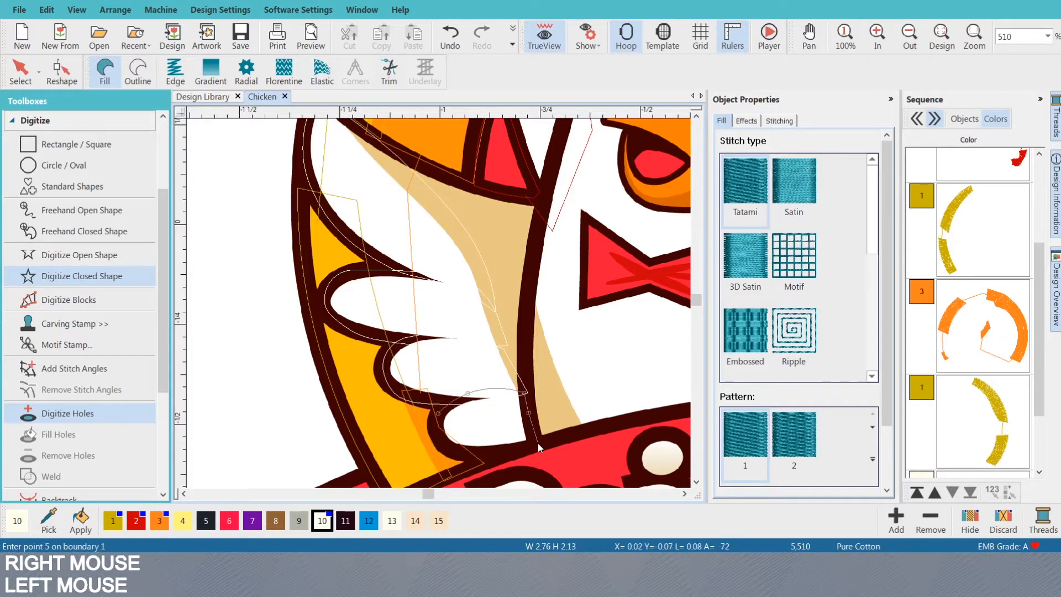
{"action": "left_click", "coordinate": [538, 443]}
{"action": "left_click", "coordinate": [488, 457]}
{"action": "right_click", "coordinate": [441, 450]}
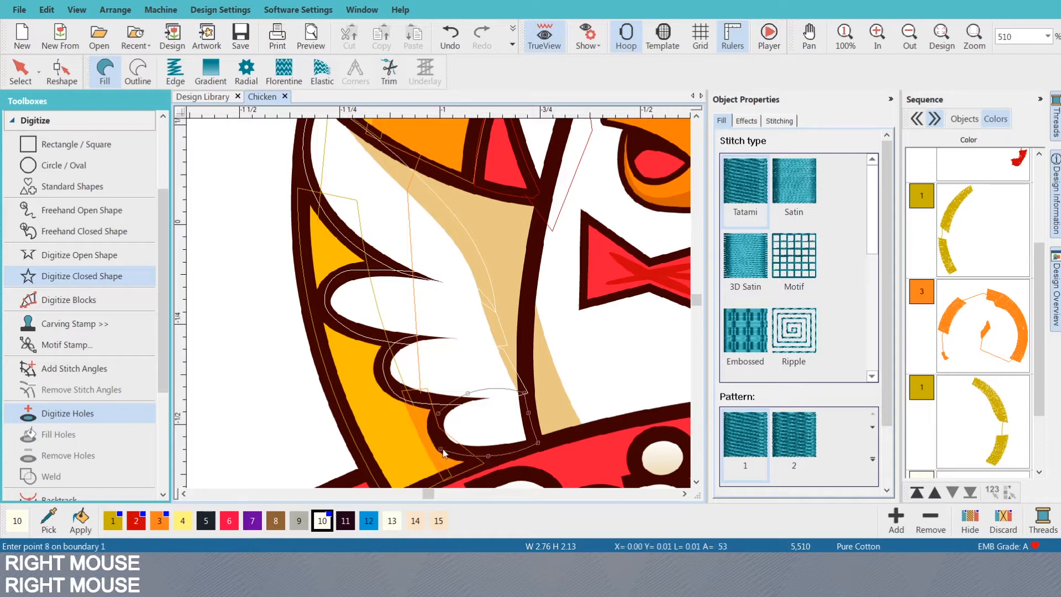
{"action": "key", "text": "BackSpace"}
{"action": "right_click", "coordinate": [452, 447]}
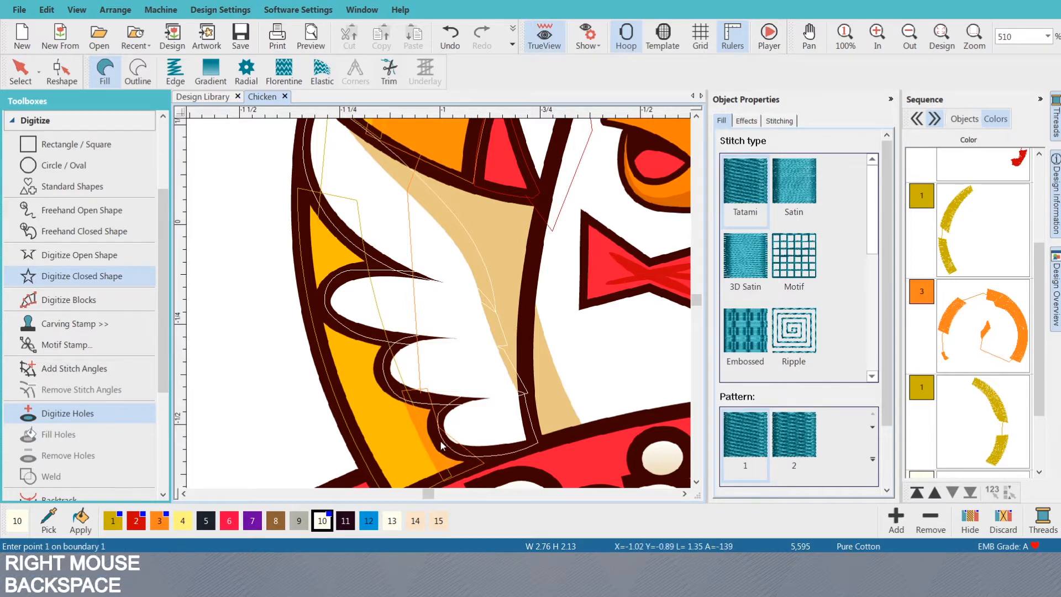
{"action": "key", "text": "Return"}
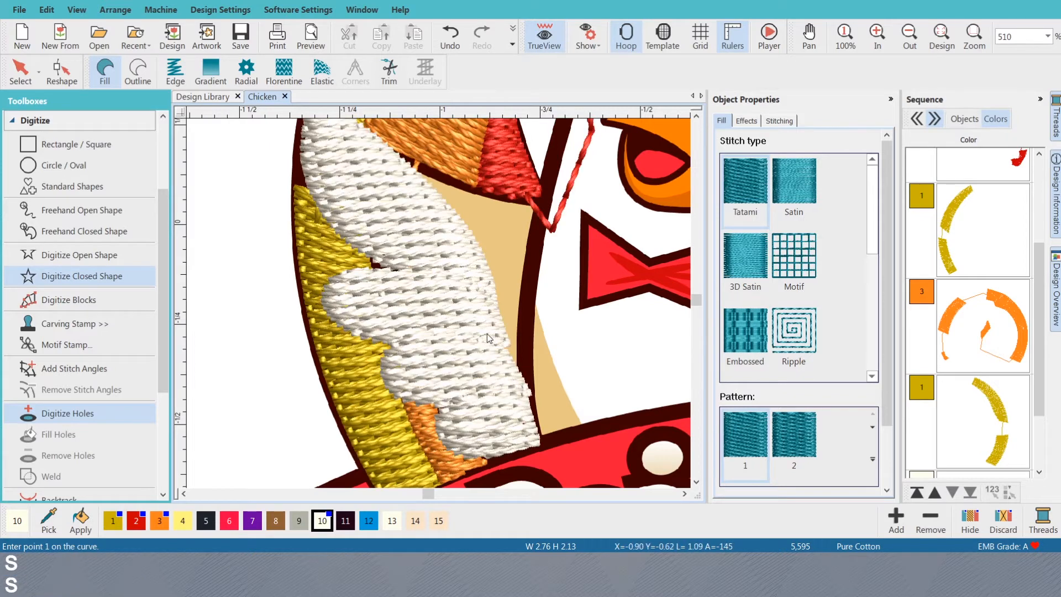
- Change the stitch type of the smaller wing's four feathers to Satin and check them against the whole logo
{"action": "scroll", "coordinate": [489, 339], "scroll_direction": "down", "scroll_amount": 1}
{"action": "scroll", "coordinate": [425, 282], "scroll_direction": "up", "scroll_amount": 1}
{"action": "key", "text": "o"}
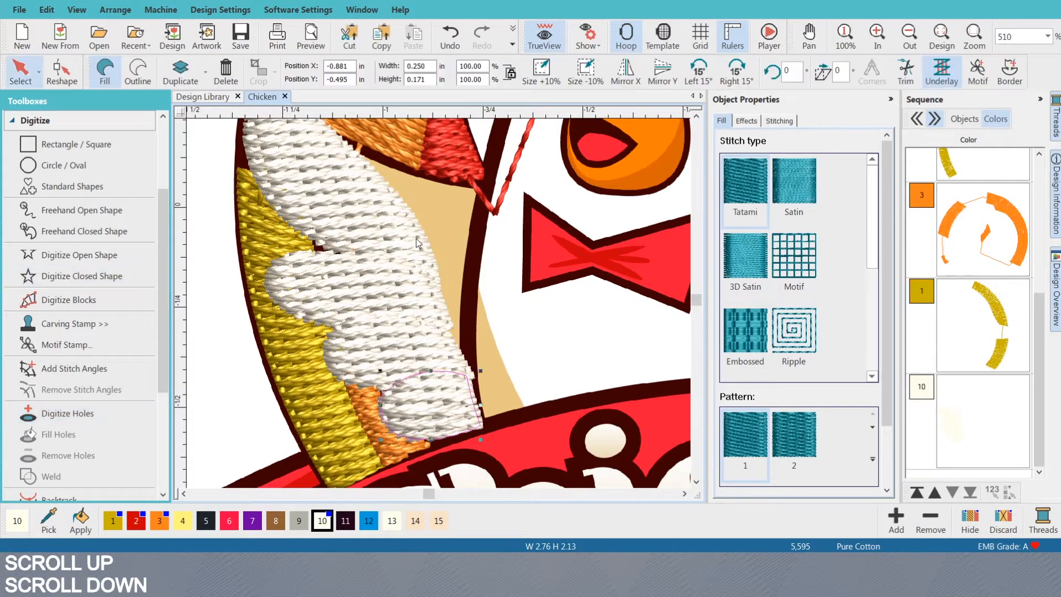
{"action": "left_click", "coordinate": [369, 214], "text": "shift"}
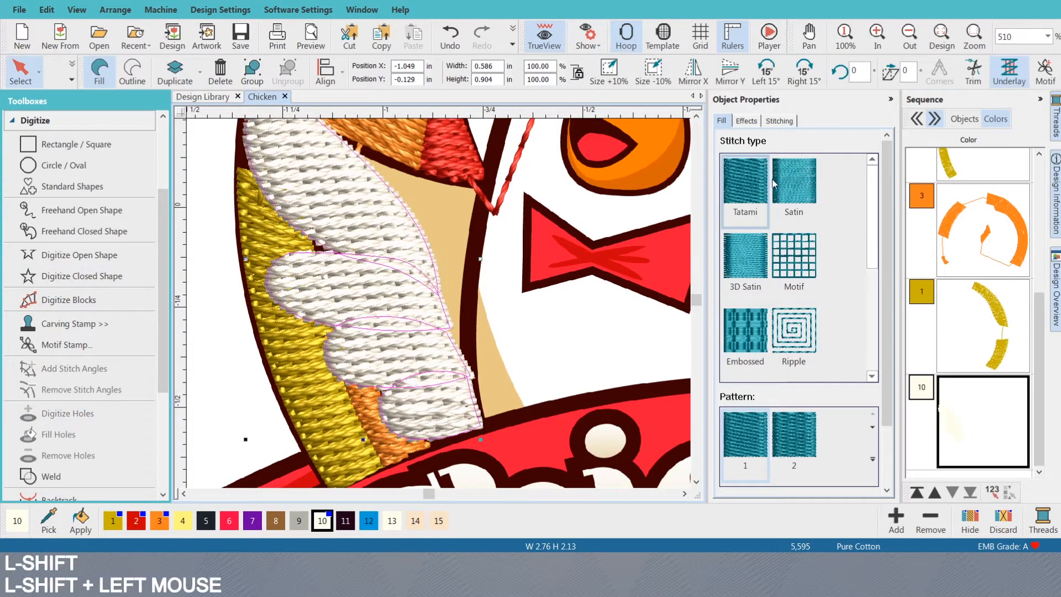
{"action": "left_click", "coordinate": [793, 173]}
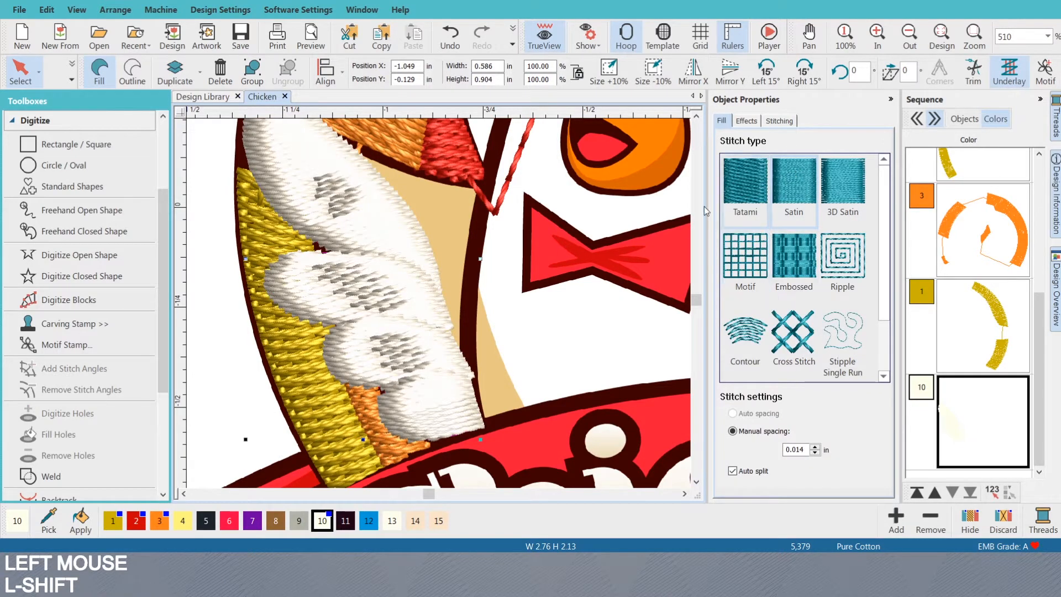
{"action": "scroll", "coordinate": [456, 307], "scroll_direction": "down", "scroll_amount": 1}
{"action": "scroll", "coordinate": [480, 350], "scroll_direction": "down", "scroll_amount": 7}
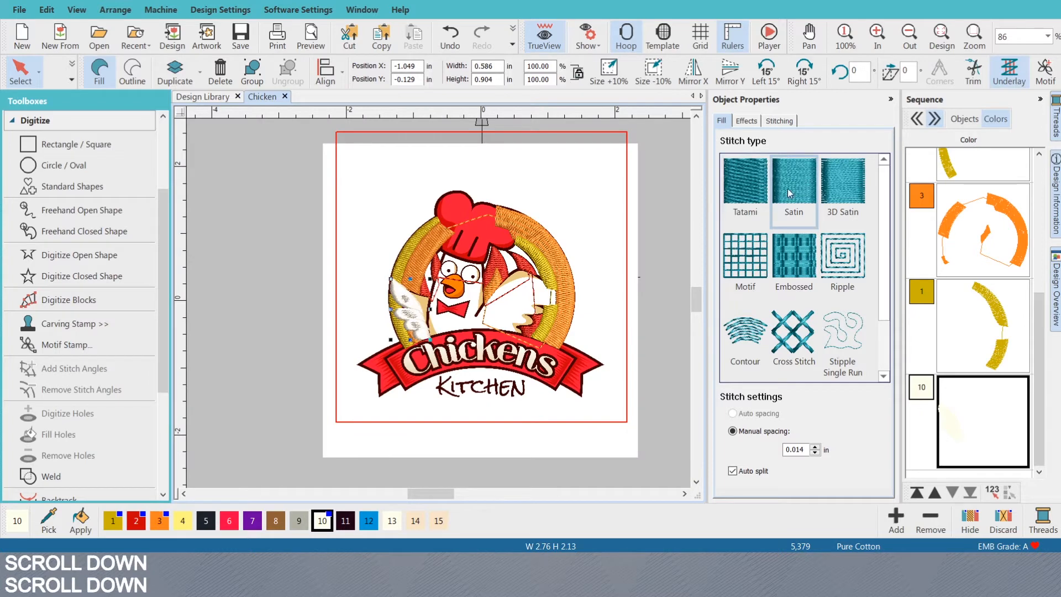
{"action": "left_click", "coordinate": [746, 188]}
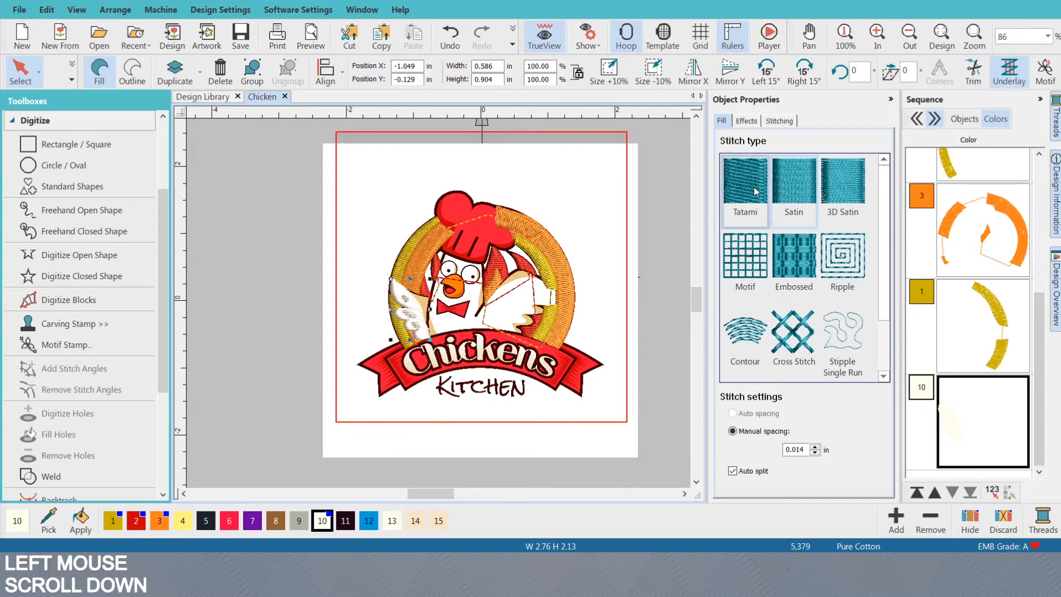
{"action": "scroll", "coordinate": [788, 204], "scroll_direction": "up", "scroll_amount": 2}
{"action": "left_click", "coordinate": [798, 194]}
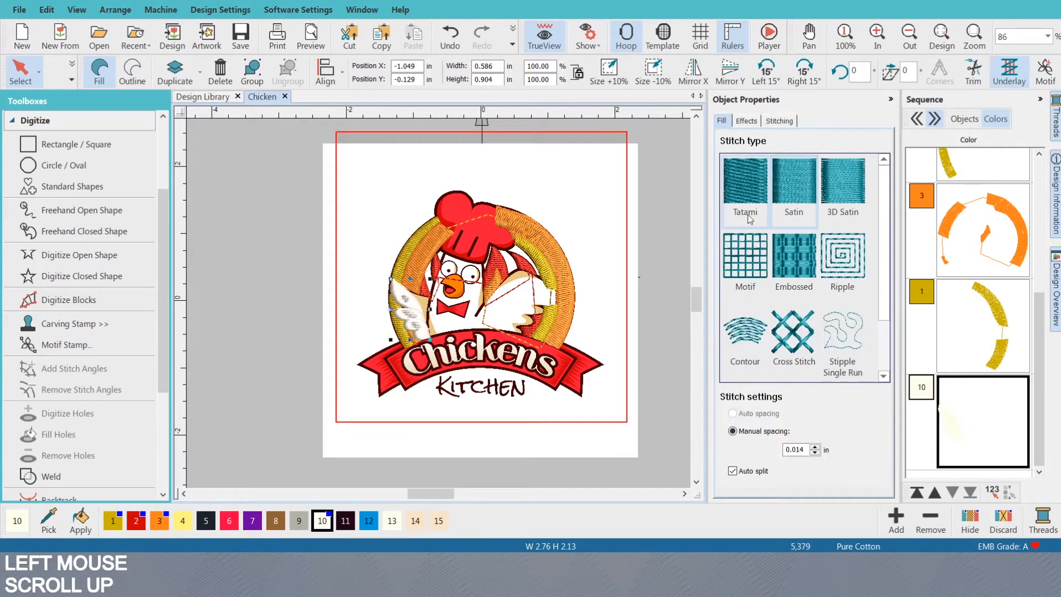
{"action": "scroll", "coordinate": [484, 327], "scroll_direction": "up", "scroll_amount": 4}
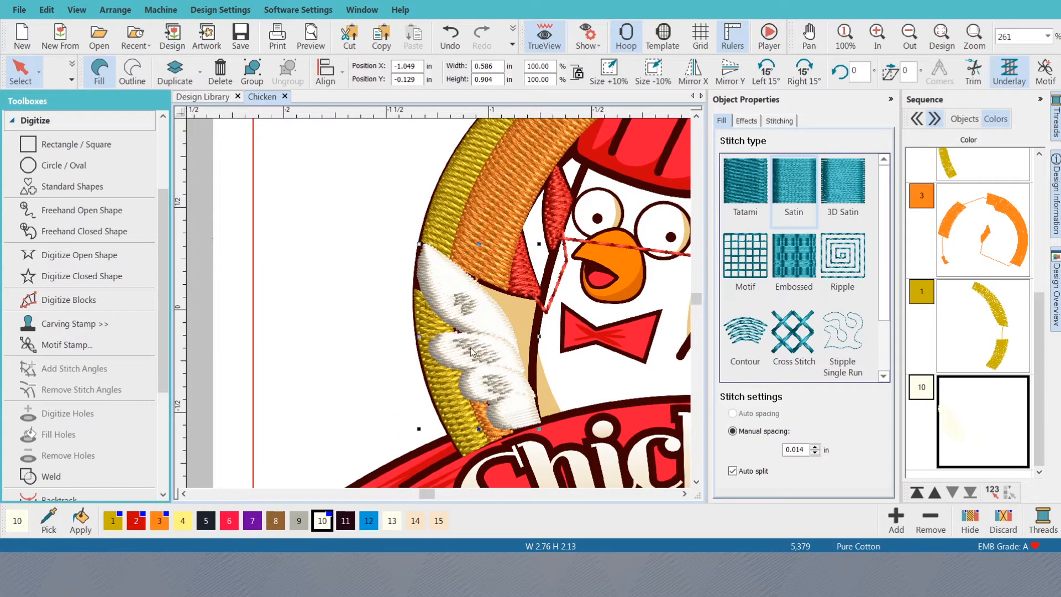
- Switch the measurement units to Metric
{"action": "key", "text": "m"}
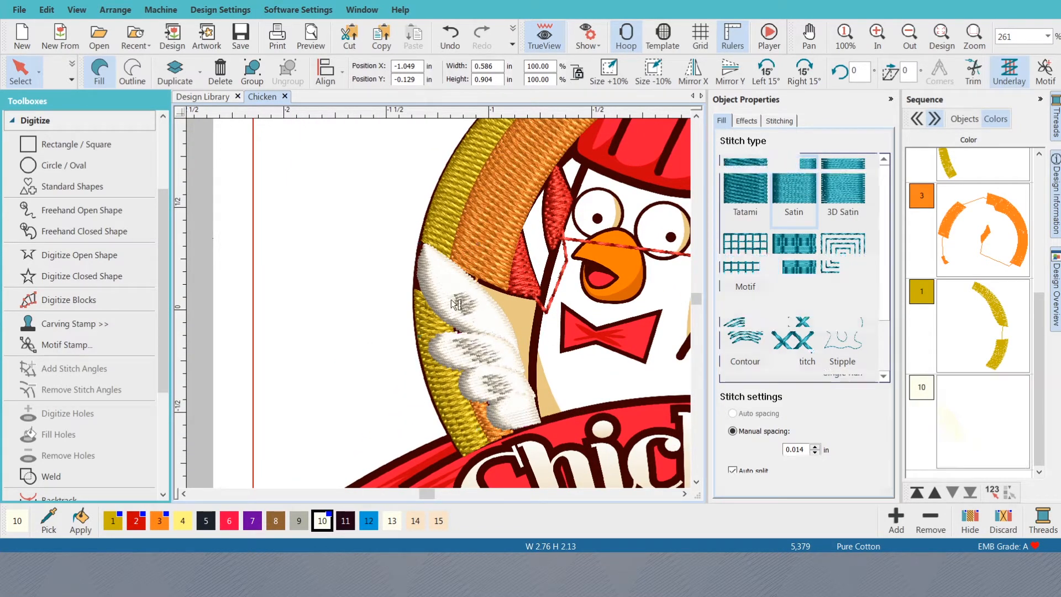
{"action": "left_click", "coordinate": [929, 76]}
{"action": "left_click", "coordinate": [911, 91]}
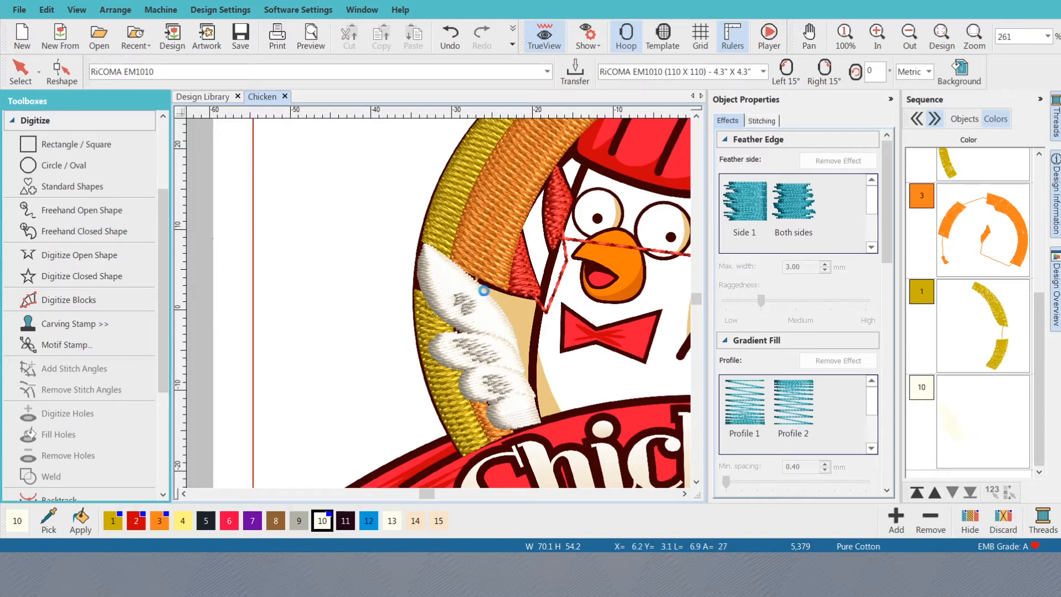
{"action": "key", "text": "Escape"}
{"action": "key", "text": "Escape"}
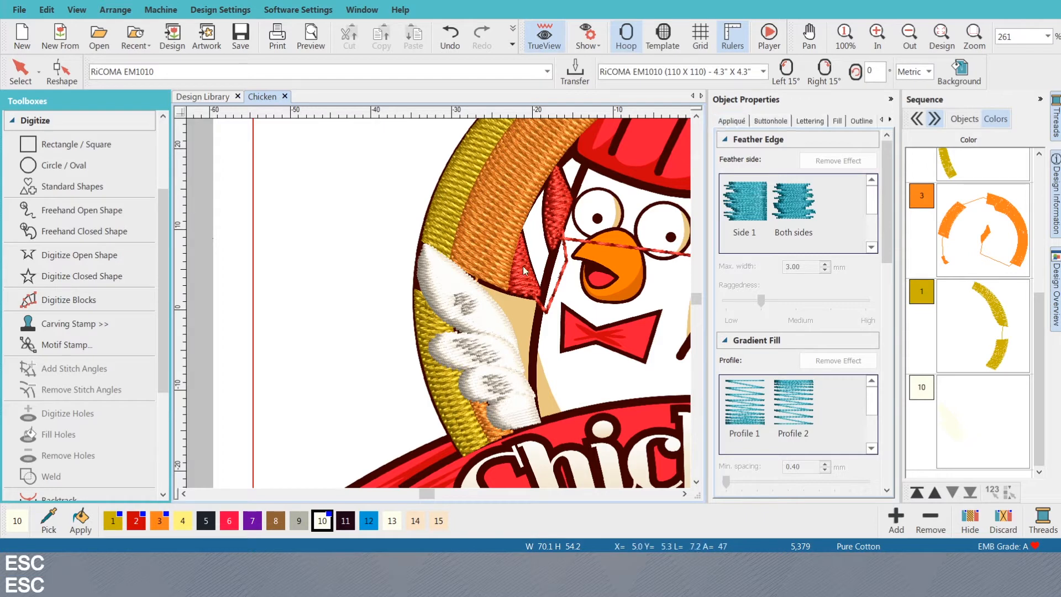
- Add stitch angles across the smaller wing's uppermost feather, spaced from its tip to its base so the satin follows the curve
{"action": "left_click", "coordinate": [442, 305]}
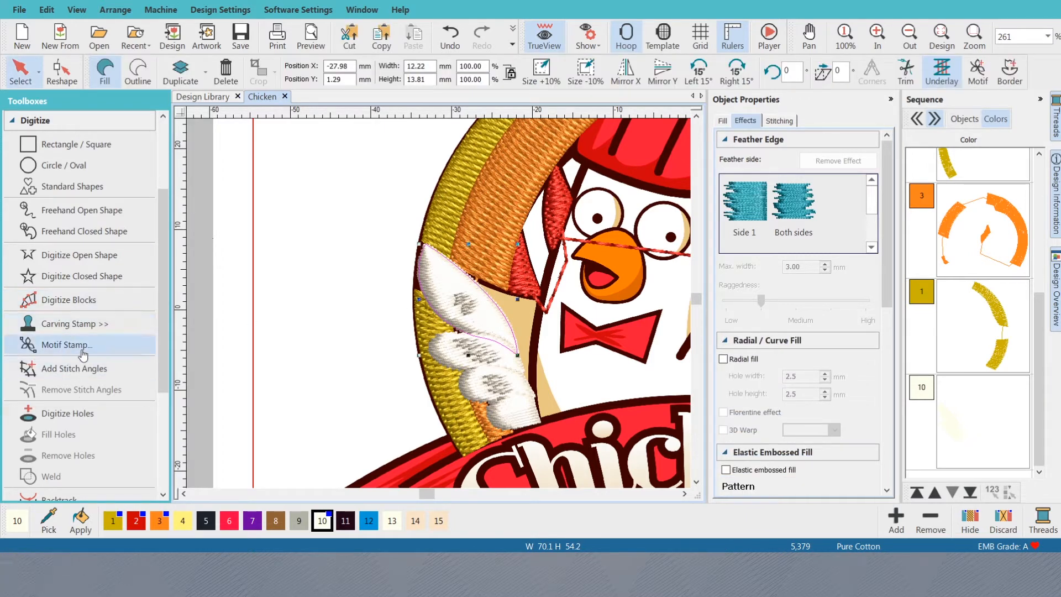
{"action": "left_click", "coordinate": [74, 368]}
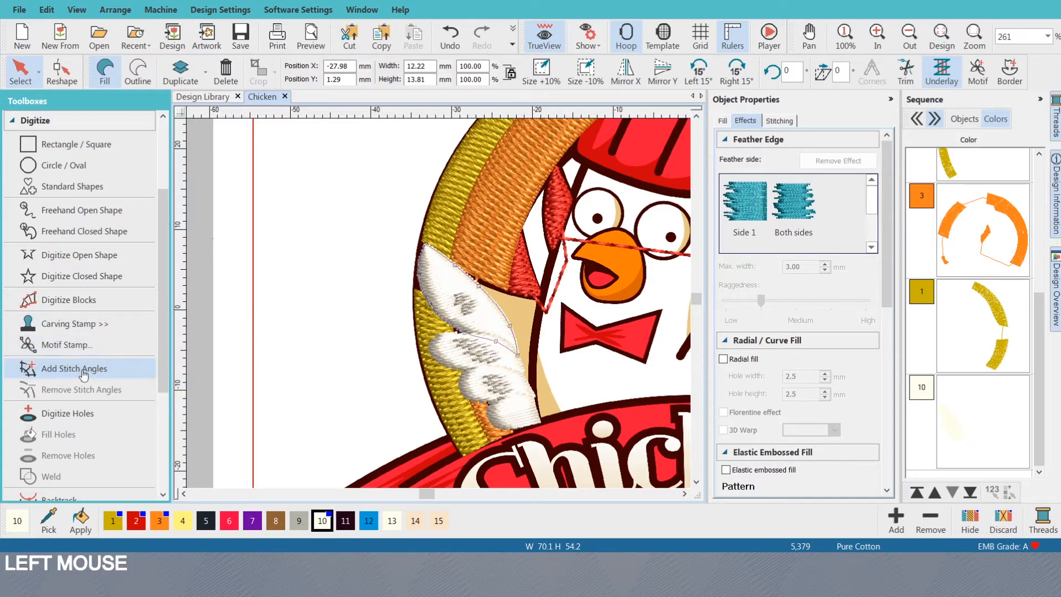
{"action": "left_click", "coordinate": [455, 255]}
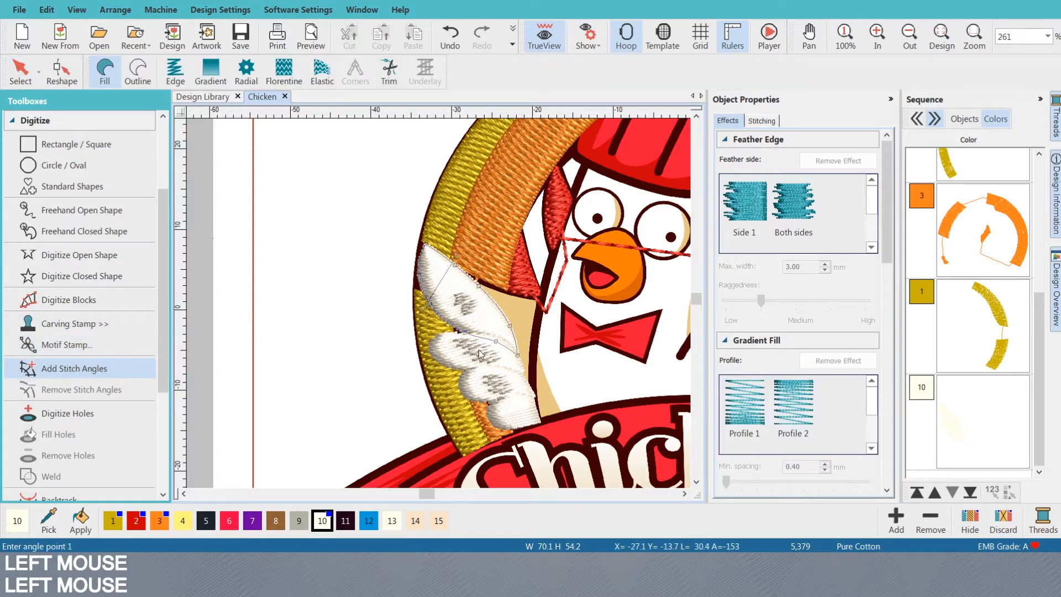
{"action": "left_click", "coordinate": [463, 339]}
{"action": "left_click", "coordinate": [493, 301]}
{"action": "key", "text": "Return"}
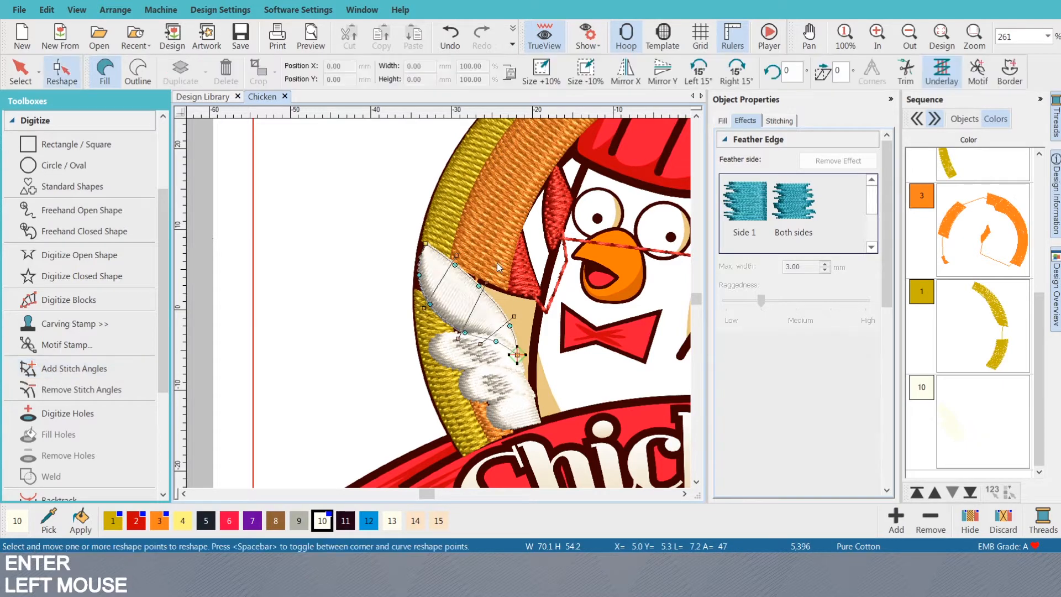
{"action": "key", "text": "Escape"}
- Add stitch angles across the smaller wing's second feather so its satin stitches run from edge to edge
{"action": "left_click", "coordinate": [488, 346]}
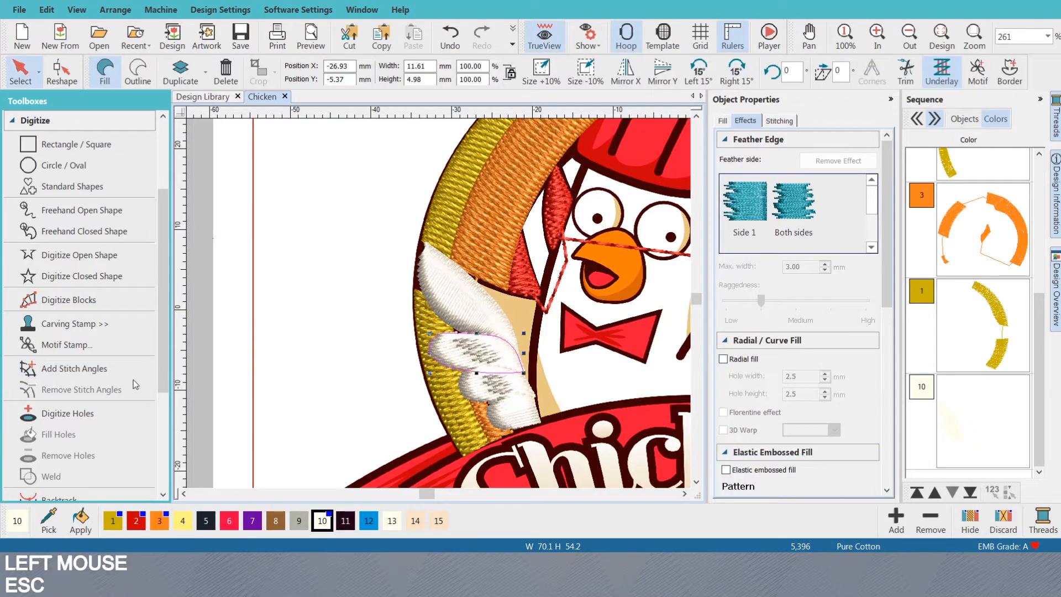
{"action": "left_click", "coordinate": [74, 368]}
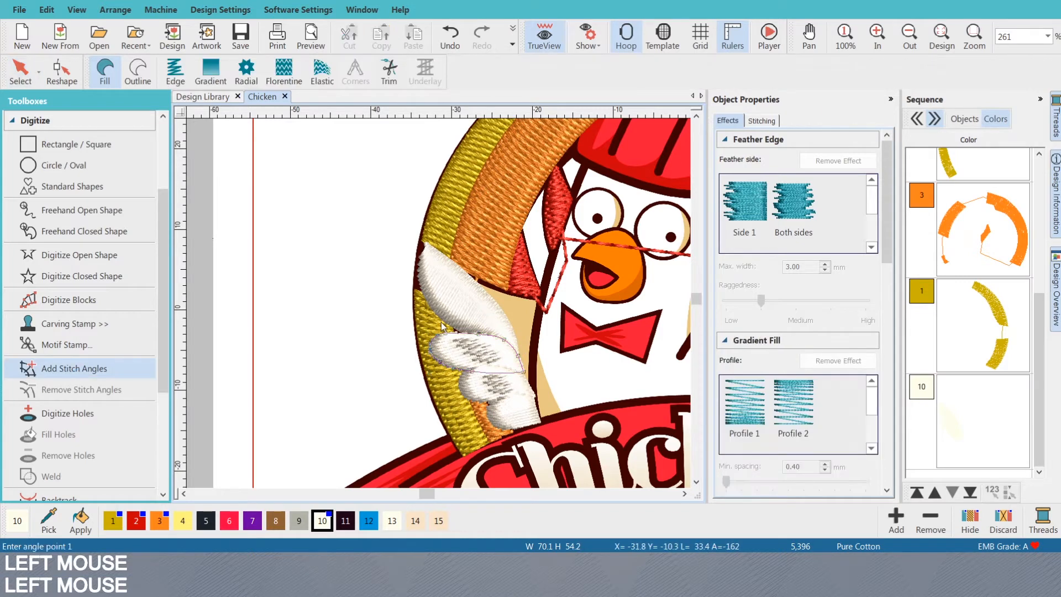
{"action": "left_click", "coordinate": [511, 322]}
{"action": "key", "text": "Return"}
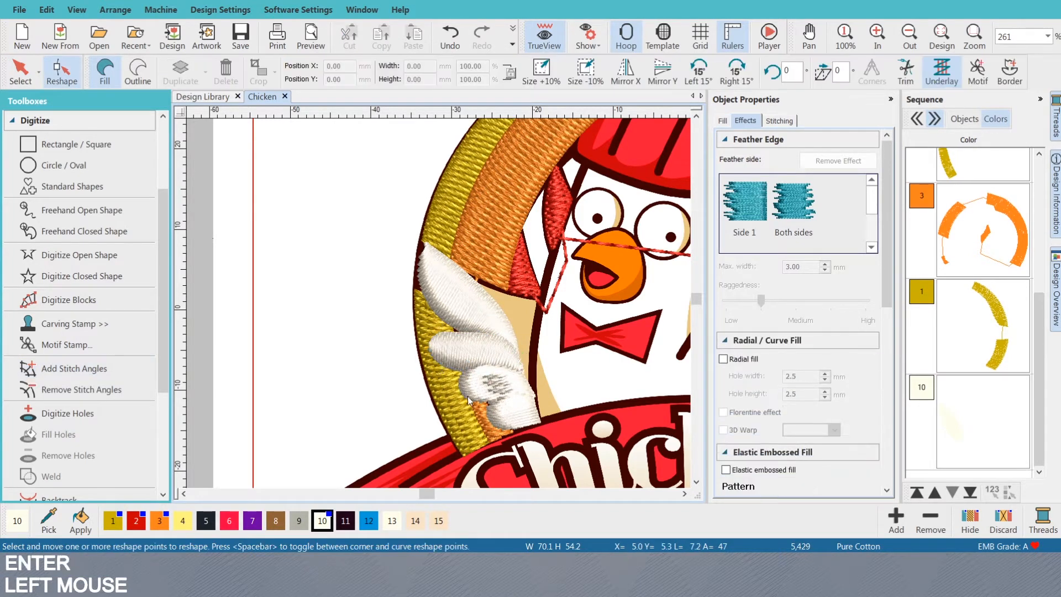
{"action": "key", "text": "Escape"}
- Add stitch angles across the smaller wing's third feather, one near the tip and one near the body outline
{"action": "left_click", "coordinate": [483, 383]}
{"action": "left_click", "coordinate": [87, 366]}
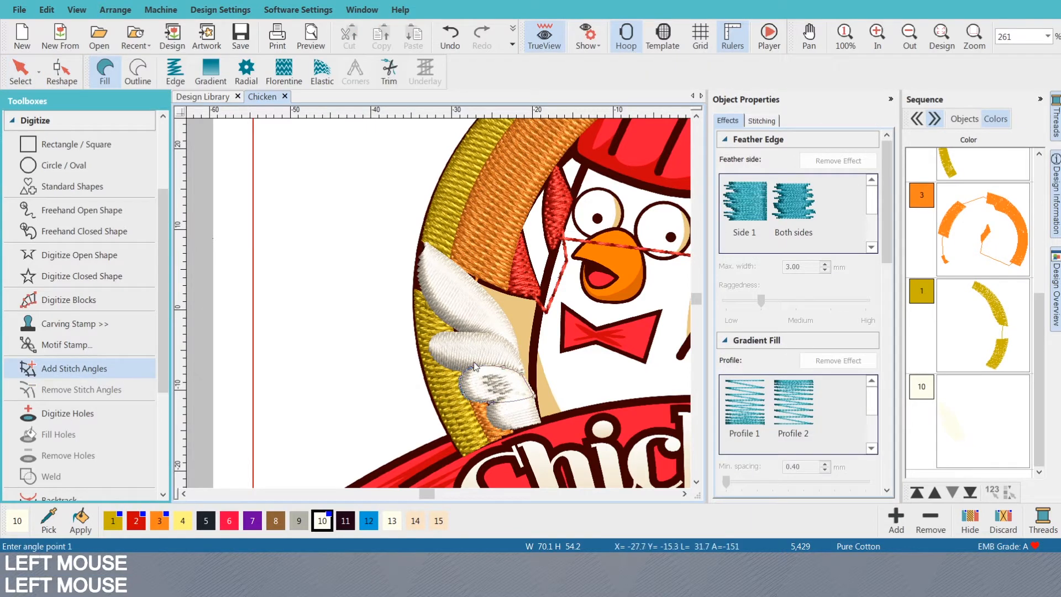
{"action": "left_click", "coordinate": [478, 424]}
{"action": "key", "text": "Return"}
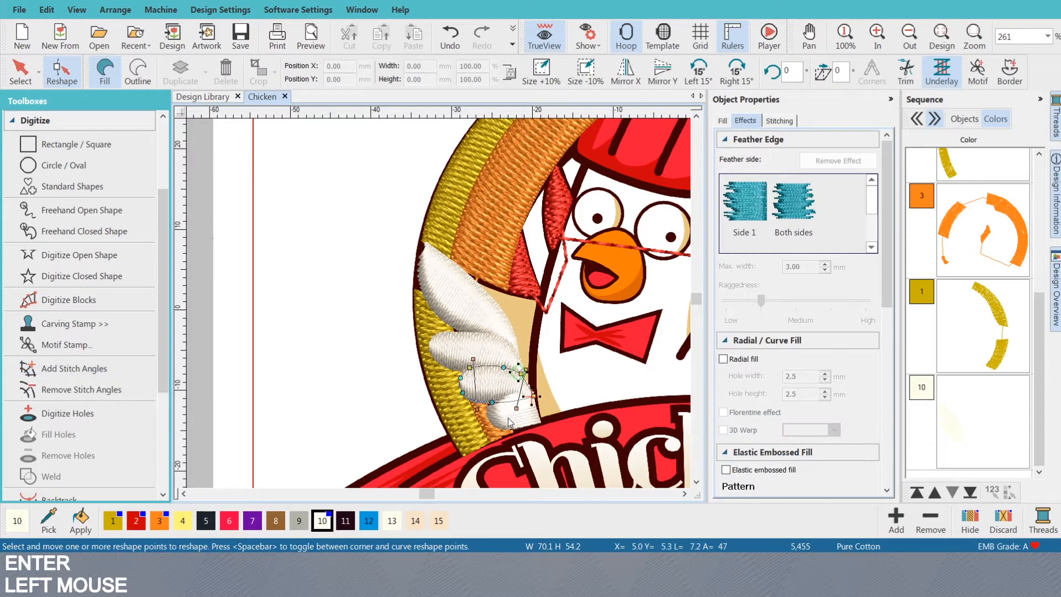
- Add stitch angles across the smaller wing's fourth feather, just above the banner
{"action": "left_click", "coordinate": [507, 419]}
{"action": "left_click", "coordinate": [532, 422]}
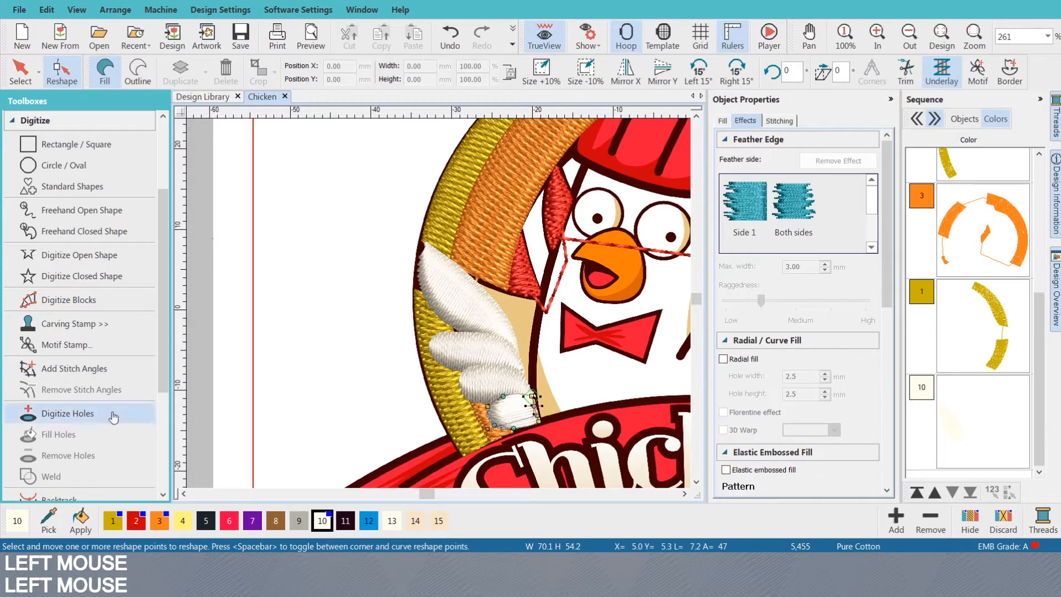
{"action": "left_click", "coordinate": [74, 368]}
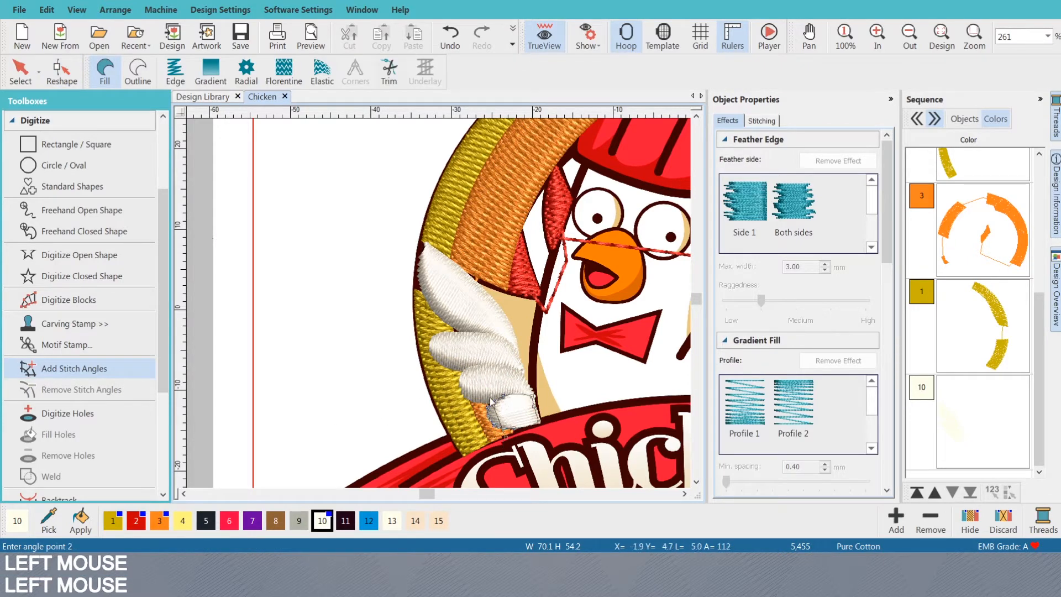
{"action": "left_click", "coordinate": [539, 364]}
{"action": "key", "text": "Return"}
{"action": "key", "text": "Escape"}
{"action": "key", "text": "Escape"}
{"action": "scroll", "coordinate": [525, 349], "scroll_direction": "down", "scroll_amount": 2}
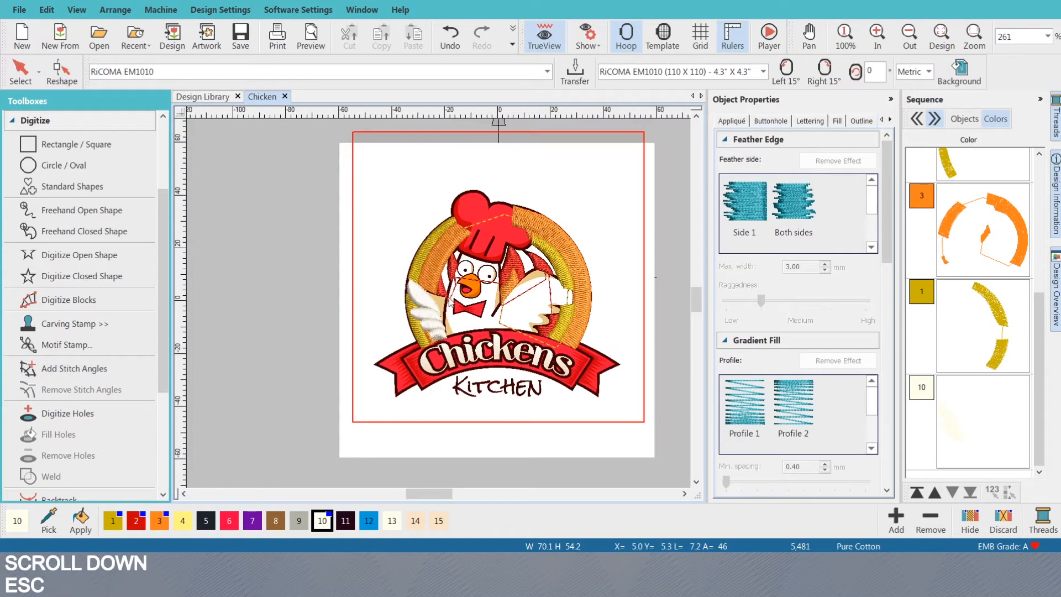
- Start a closed fill shape over the smaller wing's tan shading, tracing its upper edge and the body outline to the pointed lower end
{"action": "scroll", "coordinate": [359, 288], "scroll_direction": "up", "scroll_amount": 2}
{"action": "key", "text": "s"}
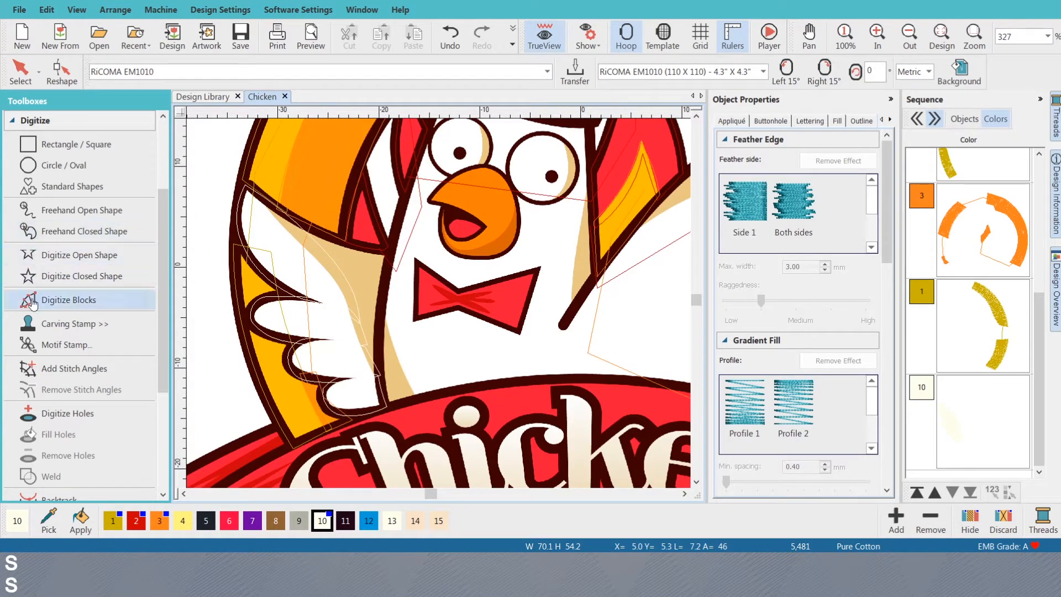
{"action": "left_click", "coordinate": [83, 275]}
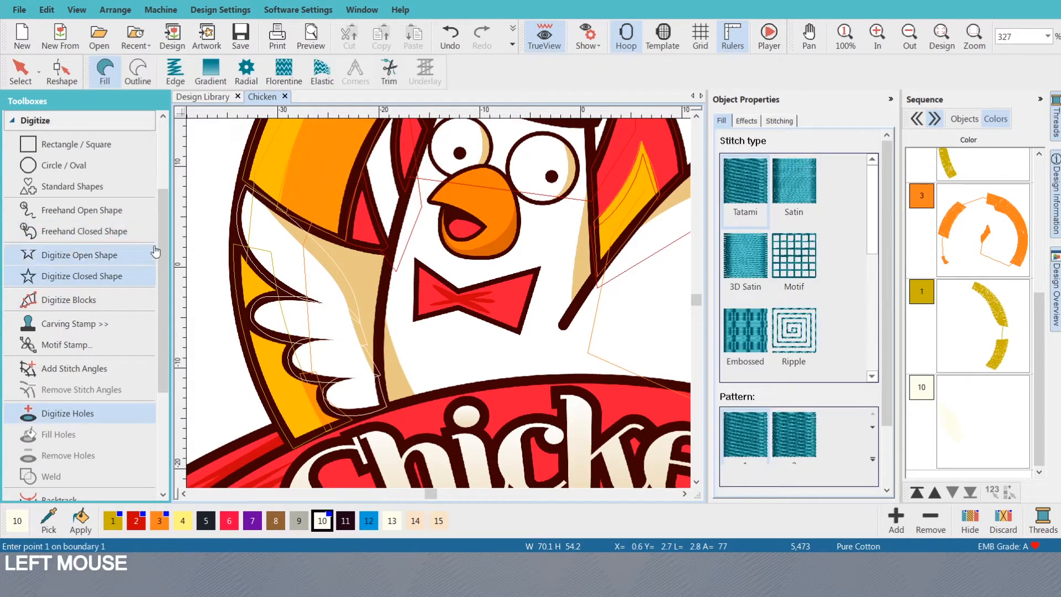
{"action": "left_click", "coordinate": [266, 205]}
{"action": "scroll", "coordinate": [265, 205], "scroll_direction": "up", "scroll_amount": 4}
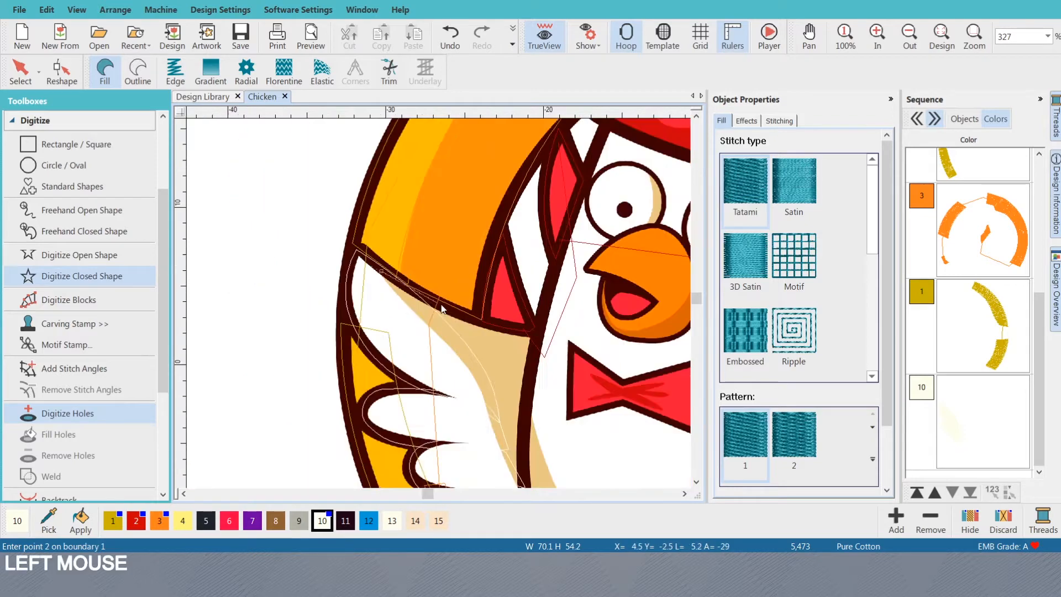
{"action": "right_click", "coordinate": [447, 308]}
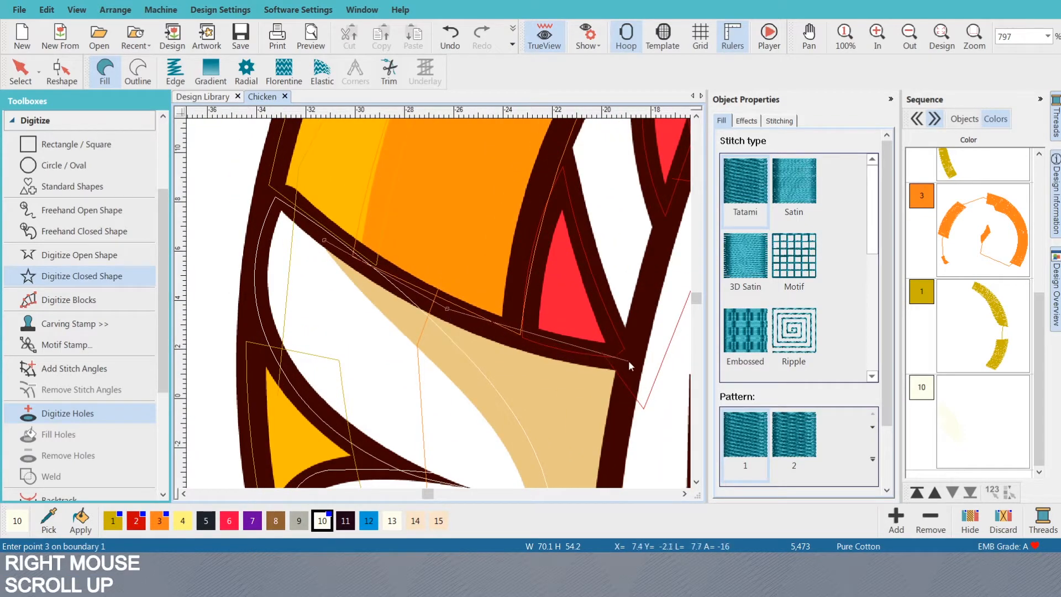
{"action": "left_click", "coordinate": [627, 361]}
{"action": "right_click", "coordinate": [465, 272]}
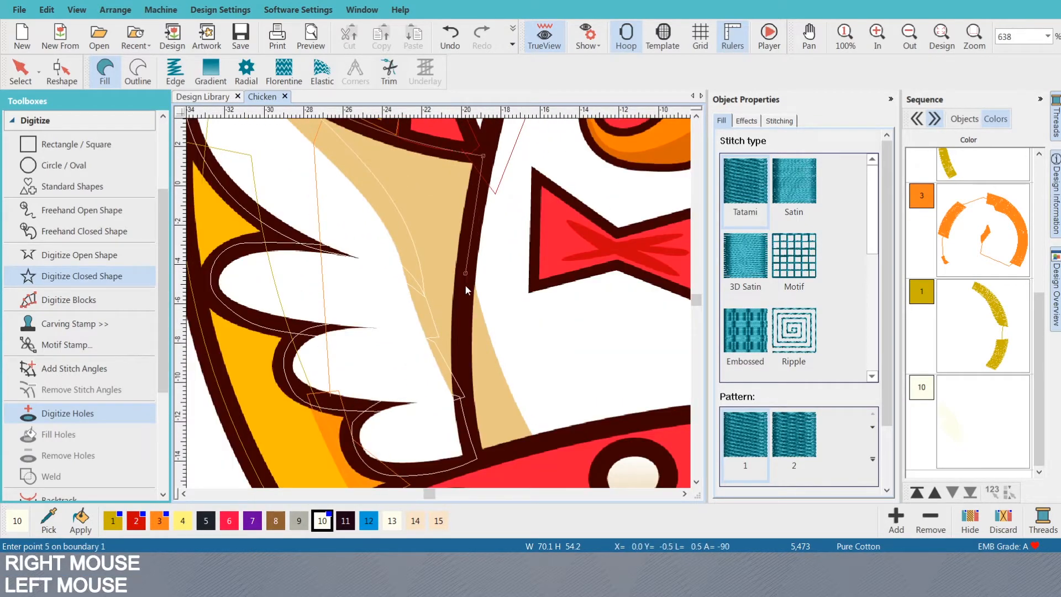
{"action": "right_click", "coordinate": [460, 360]}
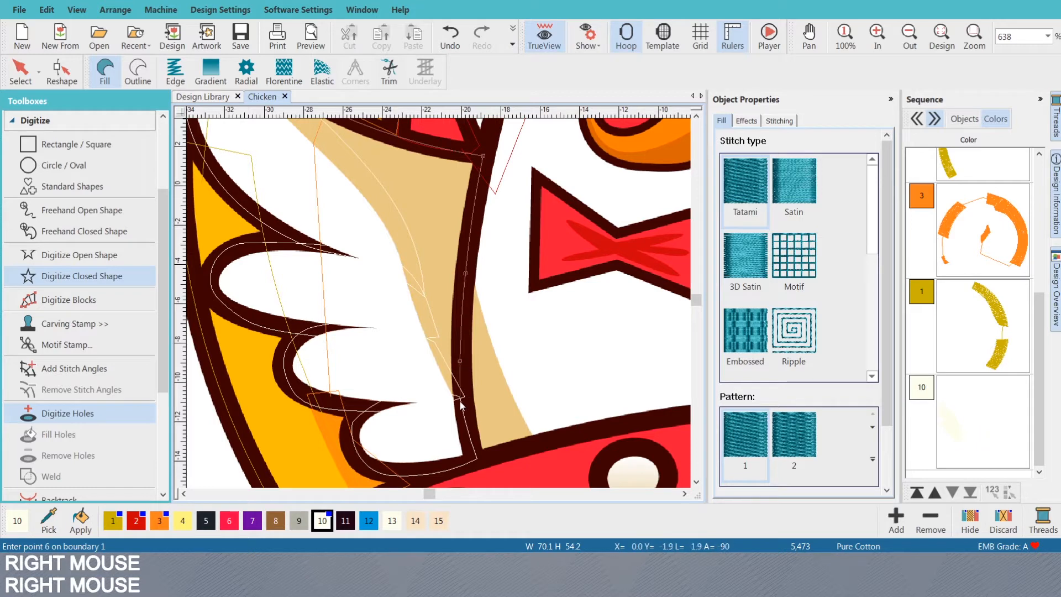
{"action": "left_click", "coordinate": [468, 414]}
- Complete the tan shading shape with curve points back up along its inner edge beside the feathers
{"action": "right_click", "coordinate": [432, 354]}
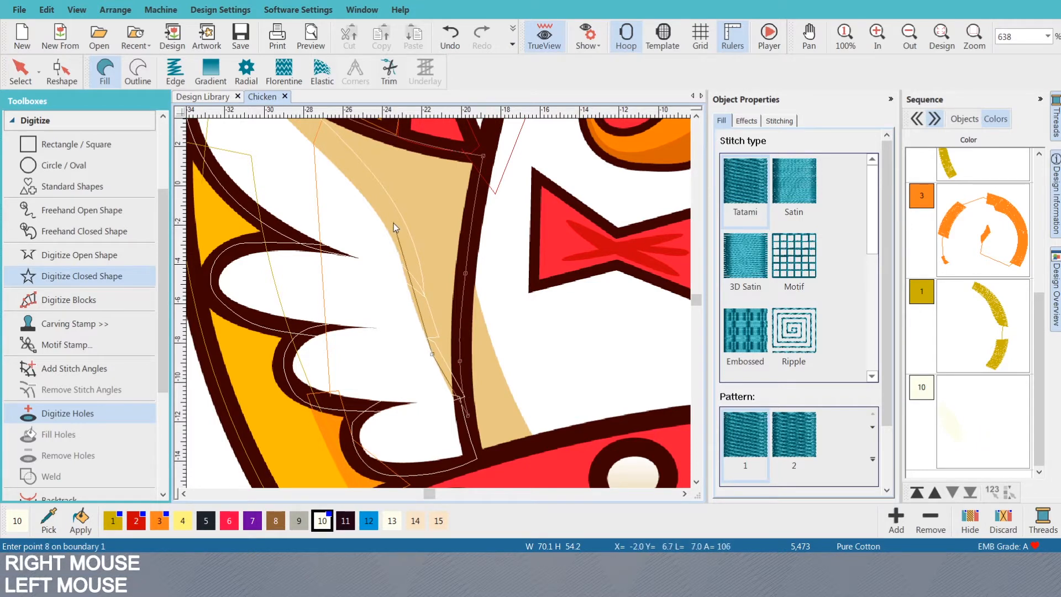
{"action": "right_click", "coordinate": [393, 240]}
{"action": "right_click", "coordinate": [351, 182]}
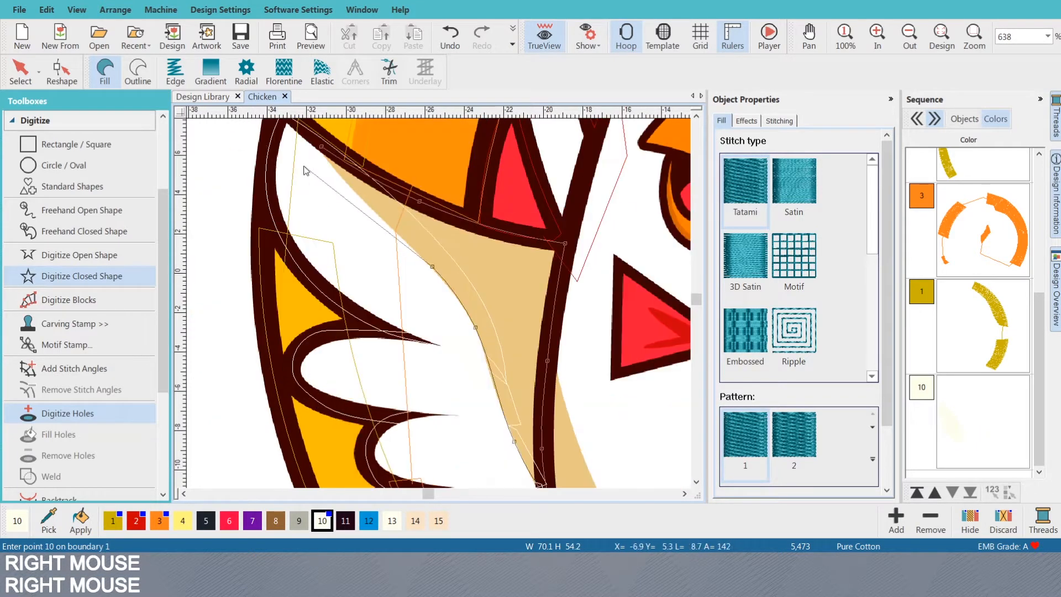
{"action": "right_click", "coordinate": [312, 140]}
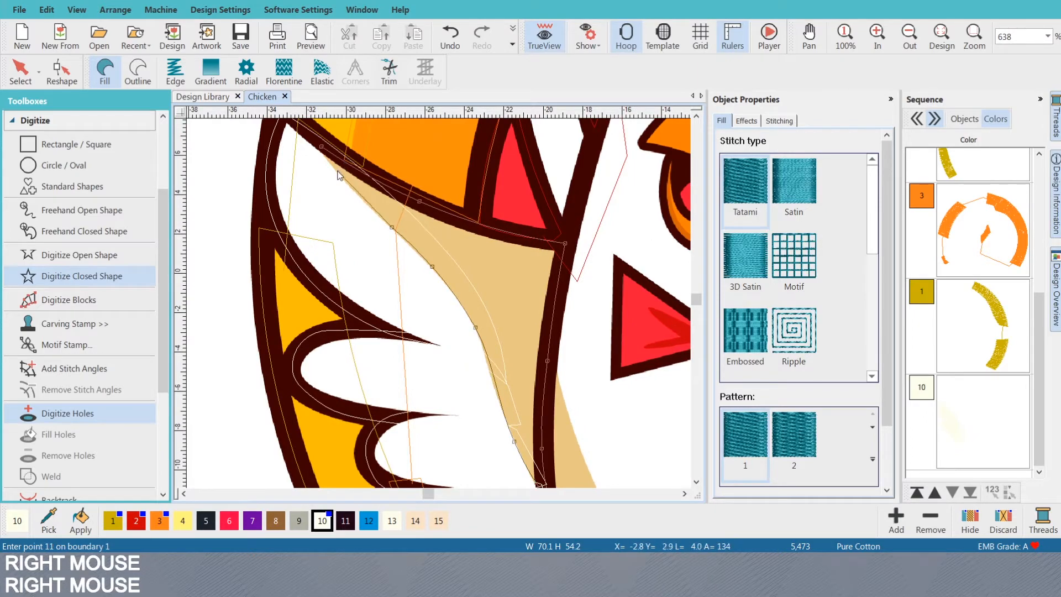
{"action": "key", "text": "Return"}
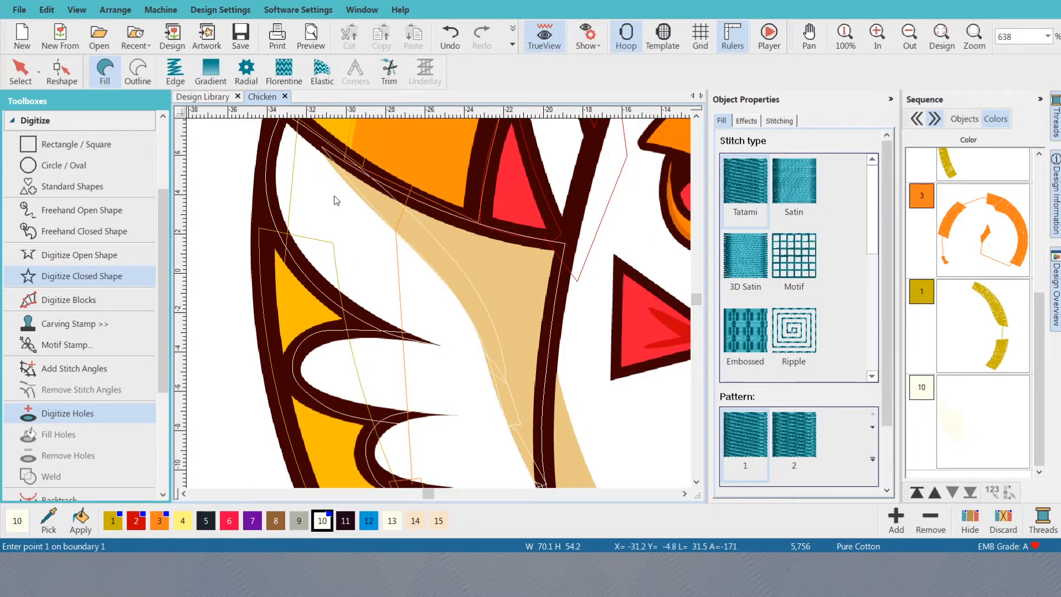
- Change the smaller wing's new shading shape from Tatami to Satin fill
{"action": "key", "text": "s"}
{"action": "scroll", "coordinate": [475, 387], "scroll_direction": "down", "scroll_amount": 2}
{"action": "key", "text": "o"}
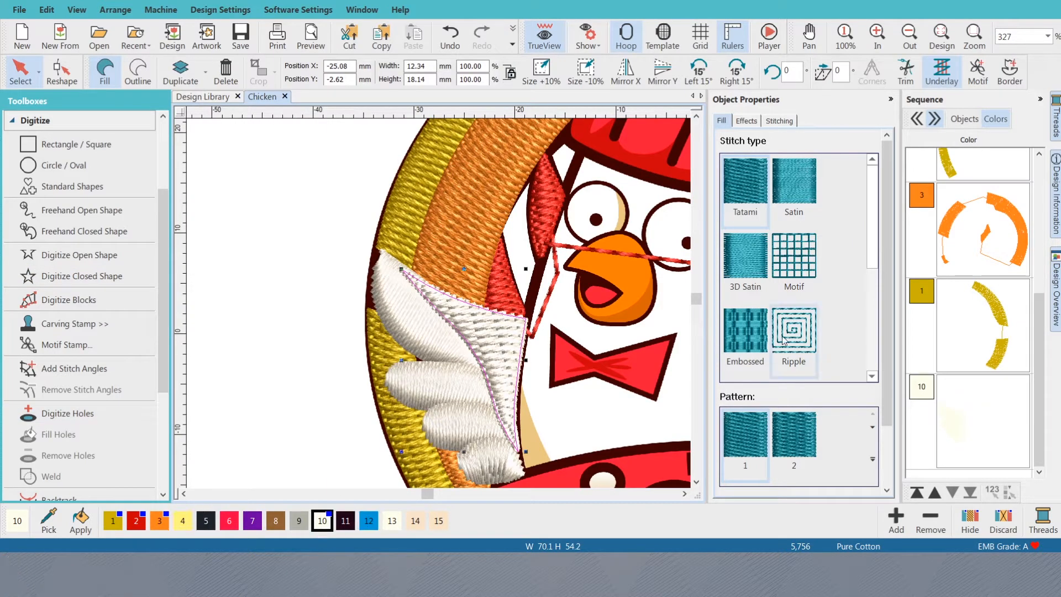
{"action": "left_click", "coordinate": [803, 177]}
{"action": "scroll", "coordinate": [679, 326], "scroll_direction": "down", "scroll_amount": 3}
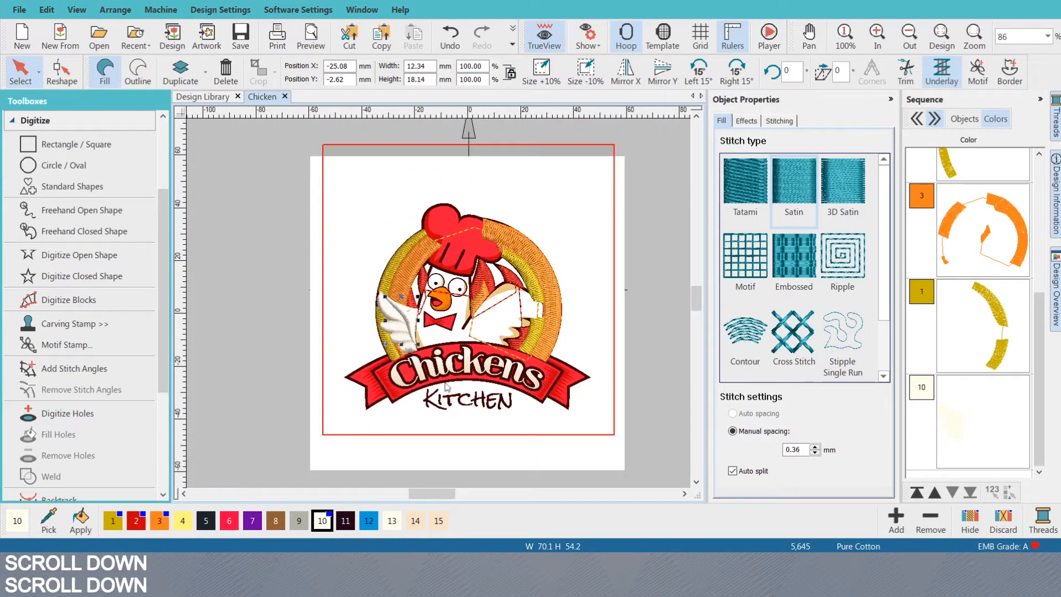
{"action": "left_click", "coordinate": [678, 326]}
- Recolor the smaller wing's shading shape with color 14
{"action": "scroll", "coordinate": [440, 308], "scroll_direction": "up", "scroll_amount": 2}
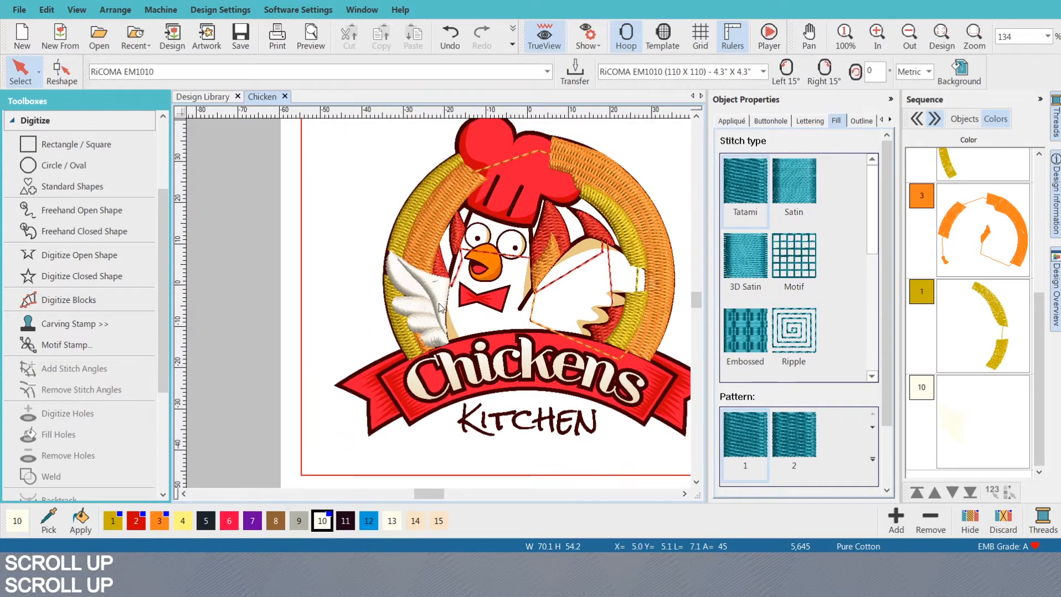
{"action": "left_click", "coordinate": [441, 300]}
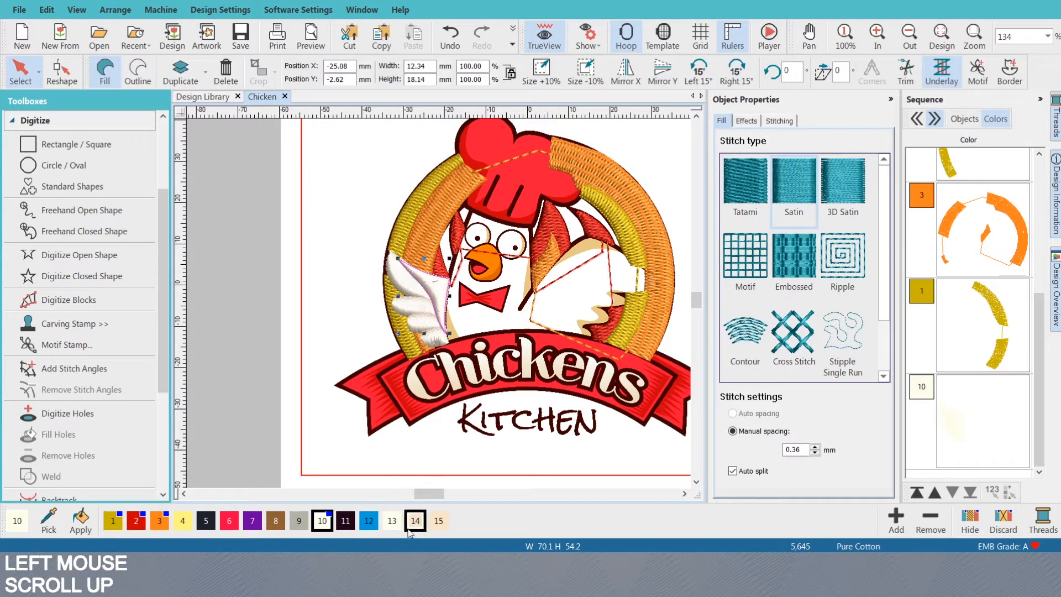
{"action": "left_click", "coordinate": [258, 327]}
{"action": "scroll", "coordinate": [441, 321], "scroll_direction": "down", "scroll_amount": 2}
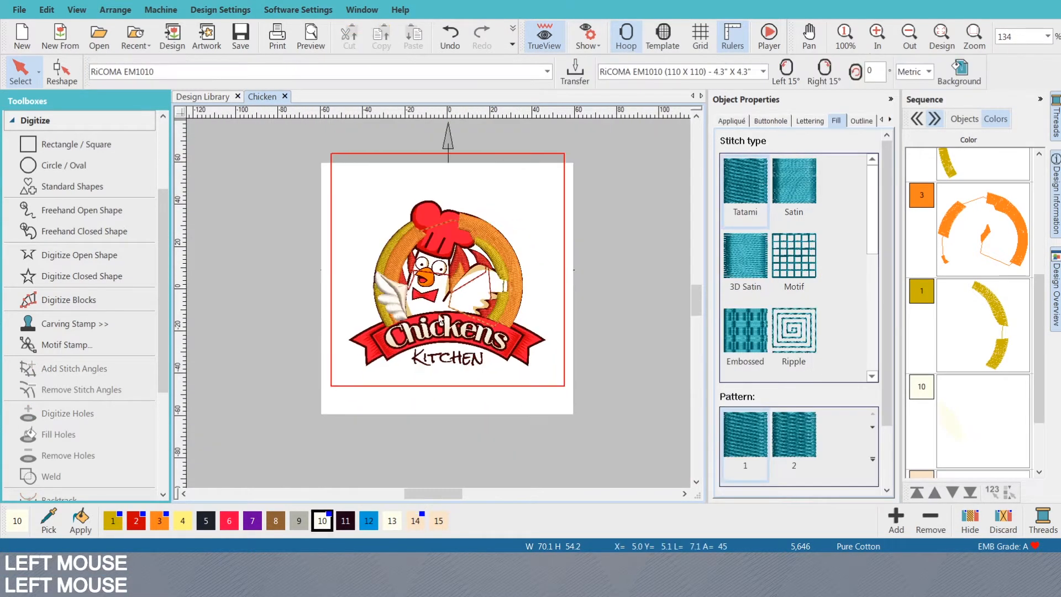
{"action": "scroll", "coordinate": [433, 306], "scroll_direction": "down", "scroll_amount": 1}
- Digitize an open Single Run line through the smaller wing's third feather, from its base near the shading toward its tip
{"action": "scroll", "coordinate": [433, 305], "scroll_direction": "up", "scroll_amount": 6}
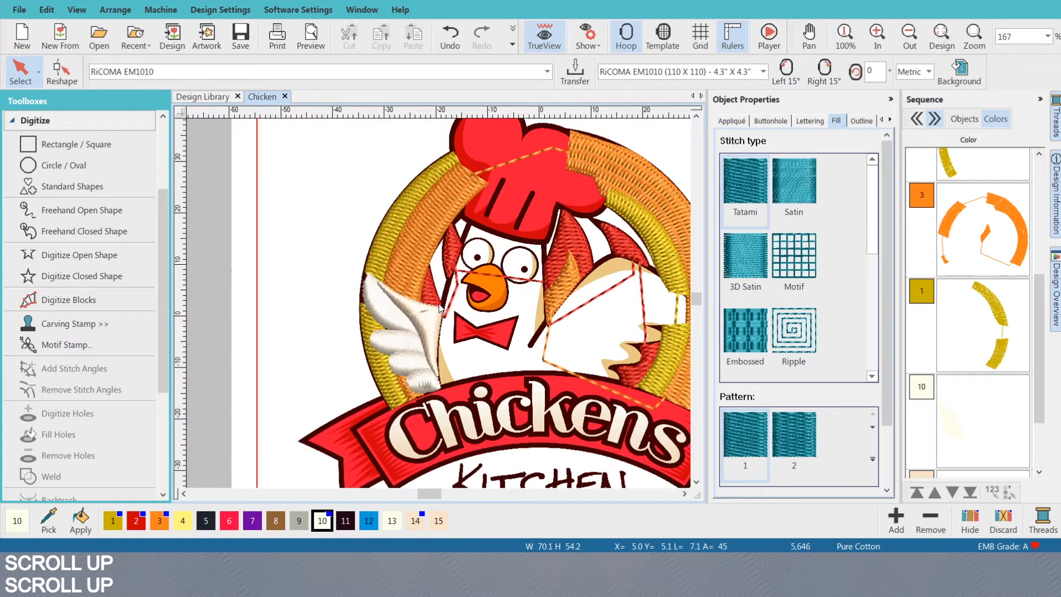
{"action": "scroll", "coordinate": [420, 397], "scroll_direction": "up", "scroll_amount": 2}
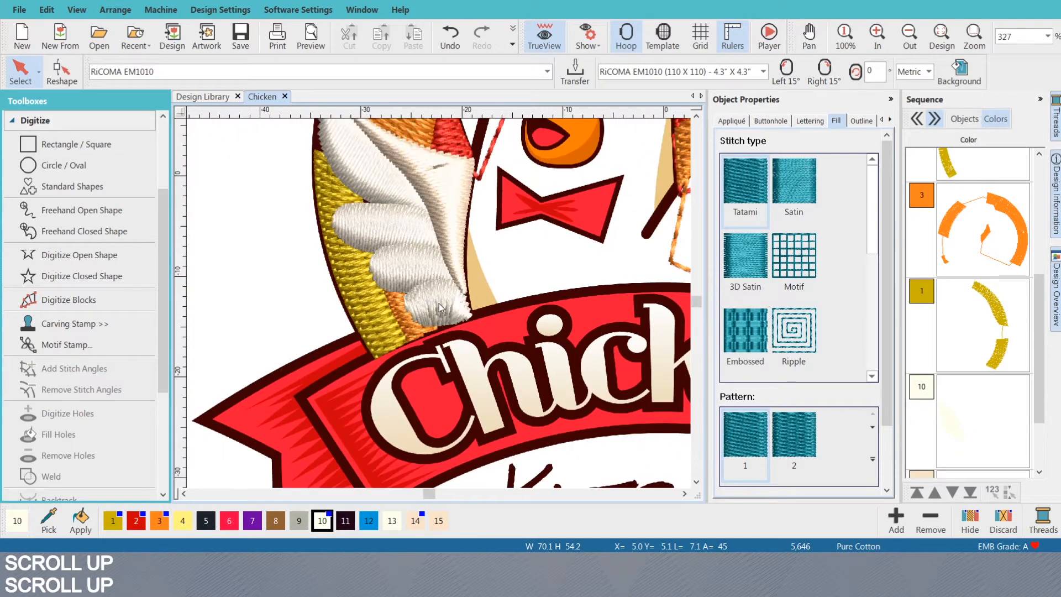
{"action": "key", "text": "shift+n"}
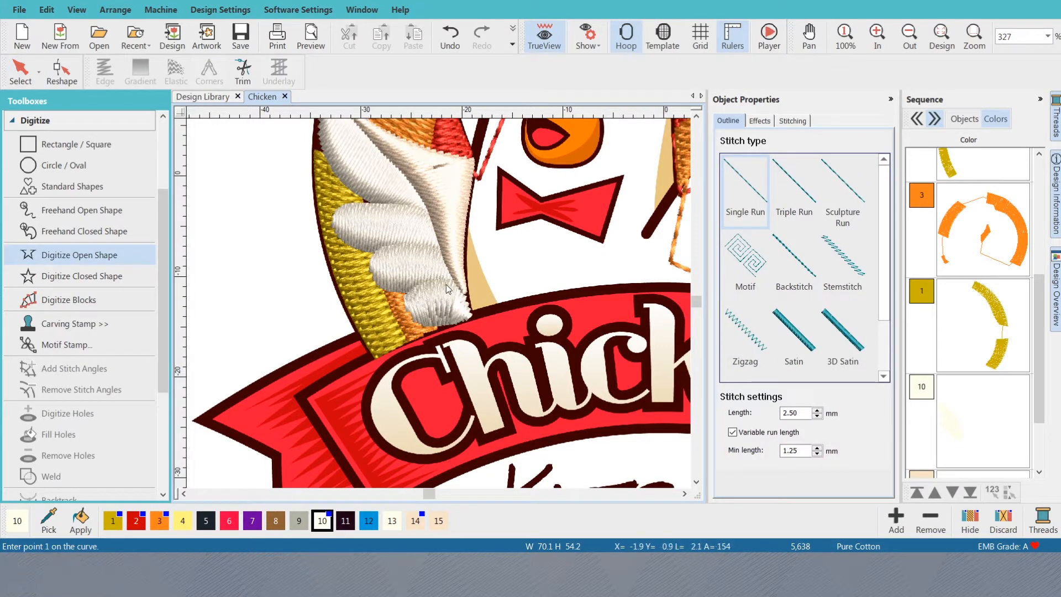
{"action": "left_click", "coordinate": [454, 284]}
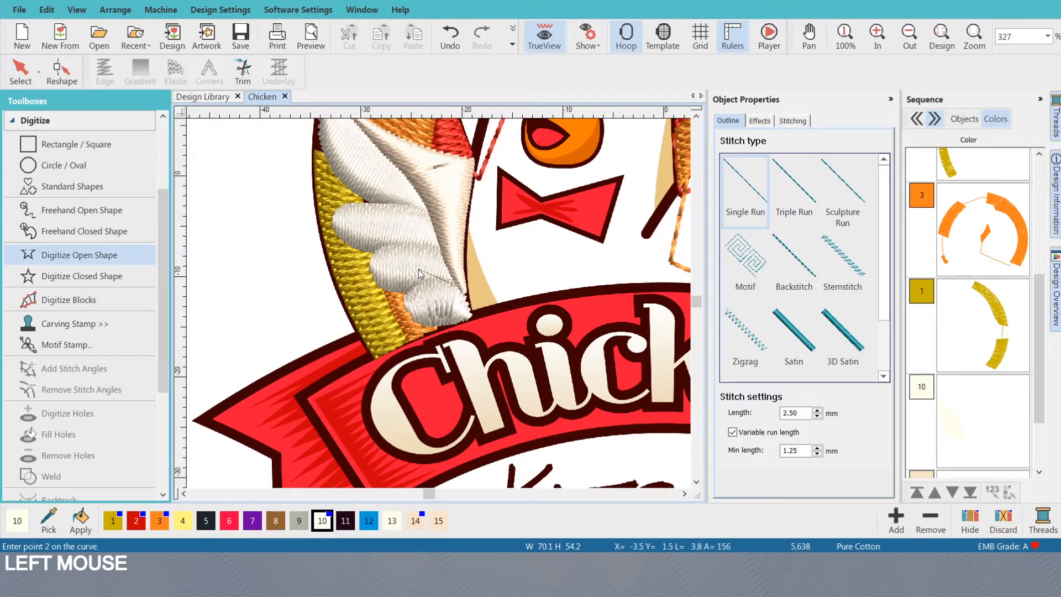
{"action": "left_click", "coordinate": [418, 269]}
{"action": "left_click", "coordinate": [390, 267]}
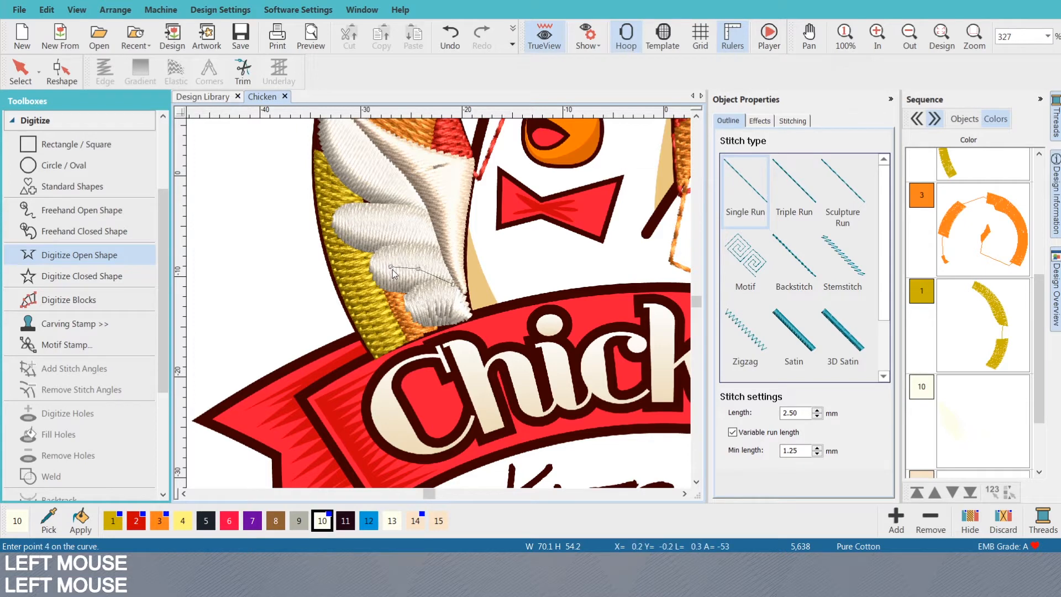
{"action": "key", "text": "Return"}
- Digitize Single Run lines through the smaller wing's second and uppermost feathers, each running from the base toward the tip
{"action": "left_click", "coordinate": [438, 255]}
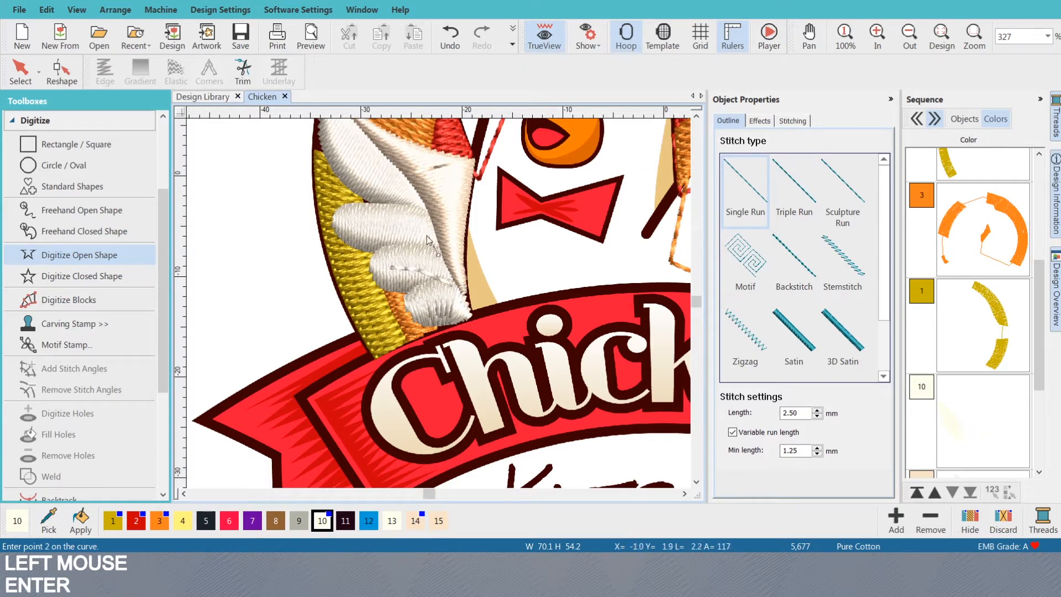
{"action": "left_click", "coordinate": [423, 234]}
{"action": "left_click", "coordinate": [348, 223]}
{"action": "key", "text": "Return"}
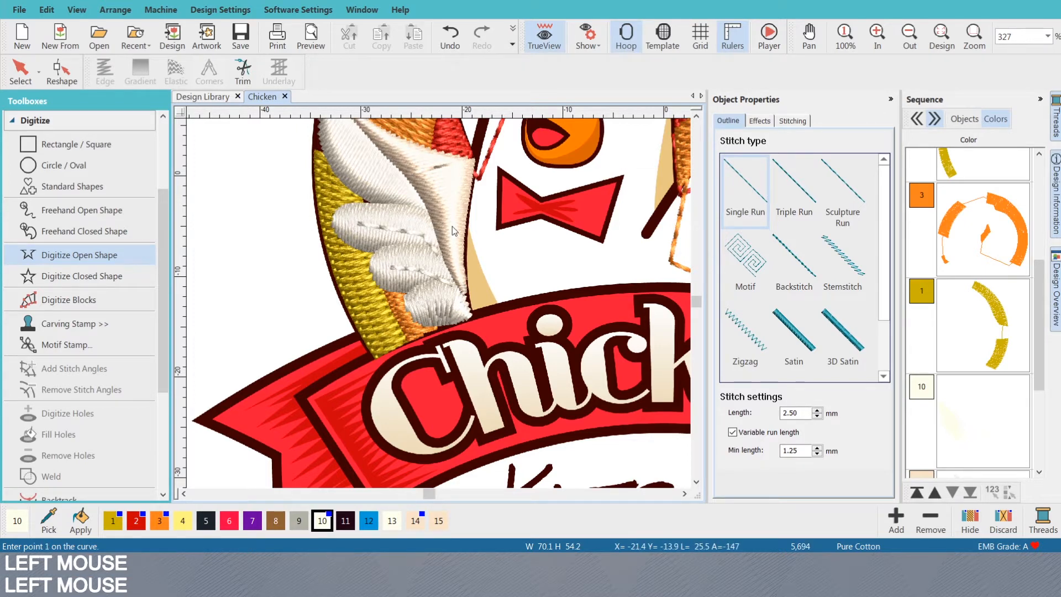
{"action": "left_click", "coordinate": [426, 215]}
{"action": "left_click", "coordinate": [403, 232]}
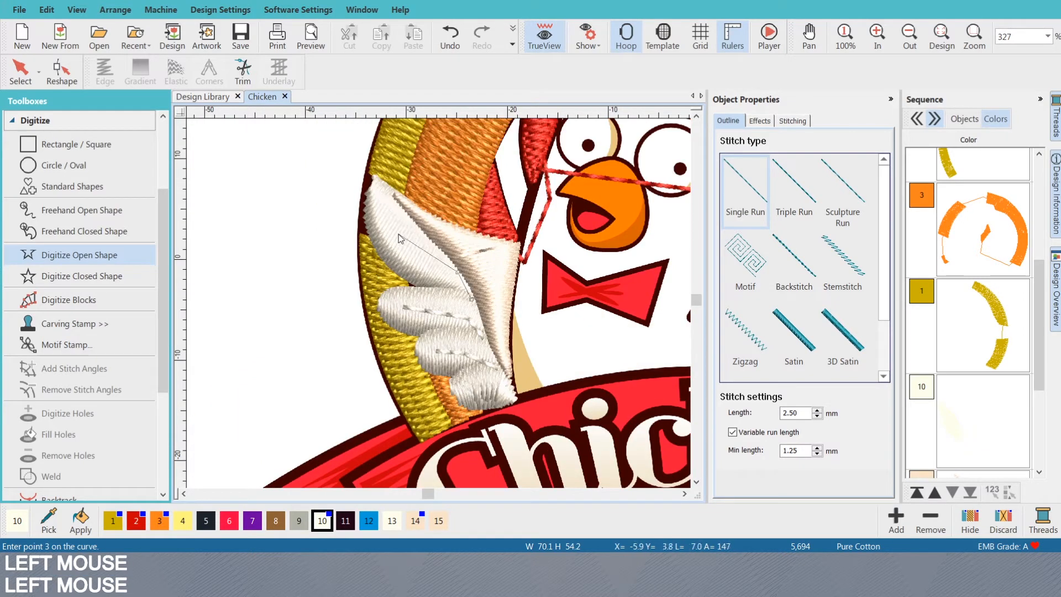
{"action": "key", "text": "Return"}
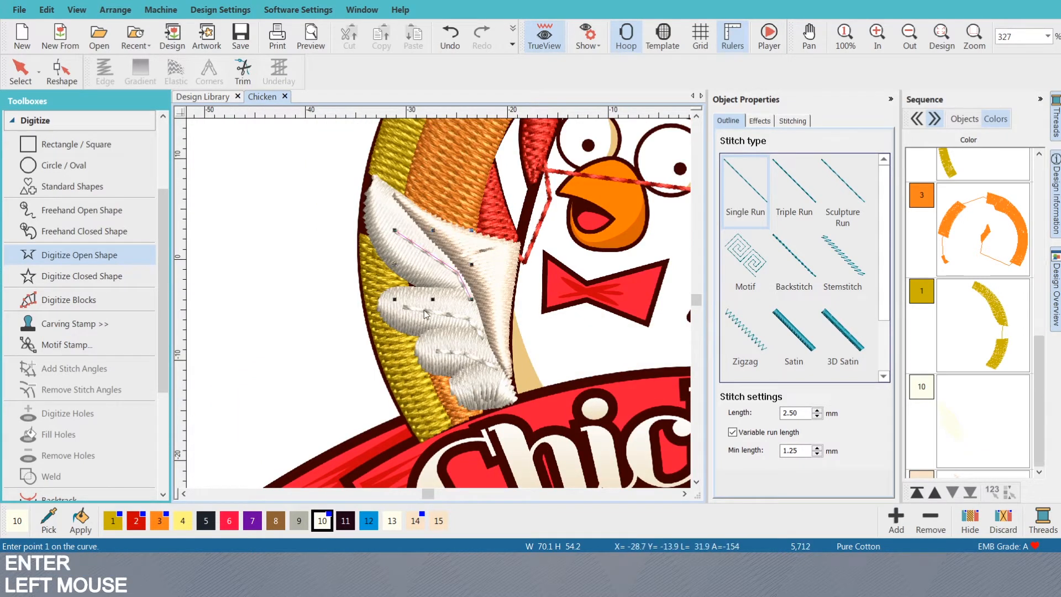
{"action": "key", "text": "o"}
{"action": "left_click", "coordinate": [489, 379]}
{"action": "left_click", "coordinate": [467, 358], "text": "ctrl"}
{"action": "left_click", "coordinate": [458, 345], "text": "ctrl"}
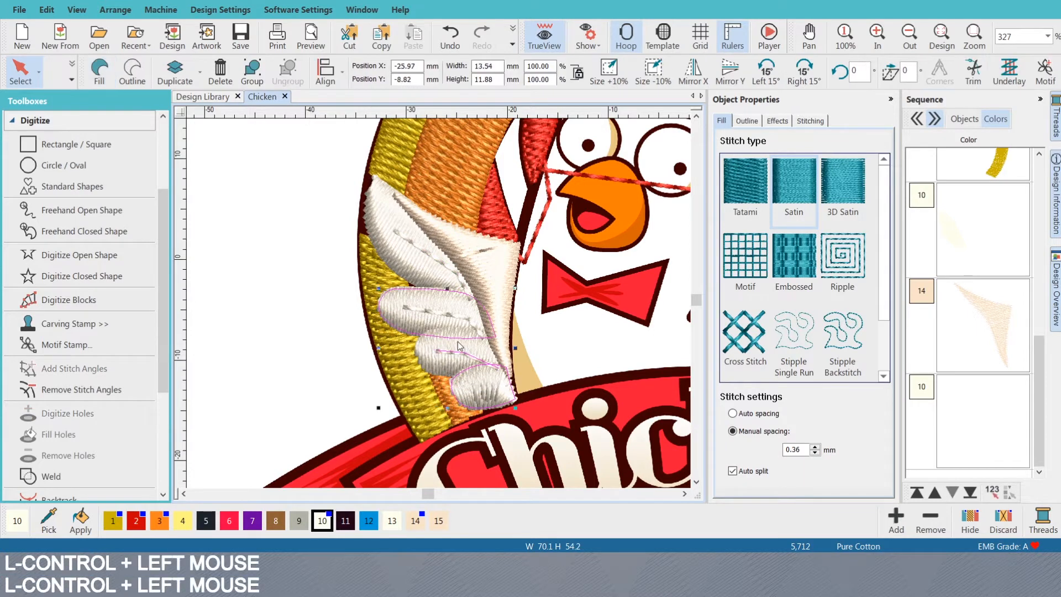
{"action": "left_click", "coordinate": [462, 334], "text": "ctrl"}
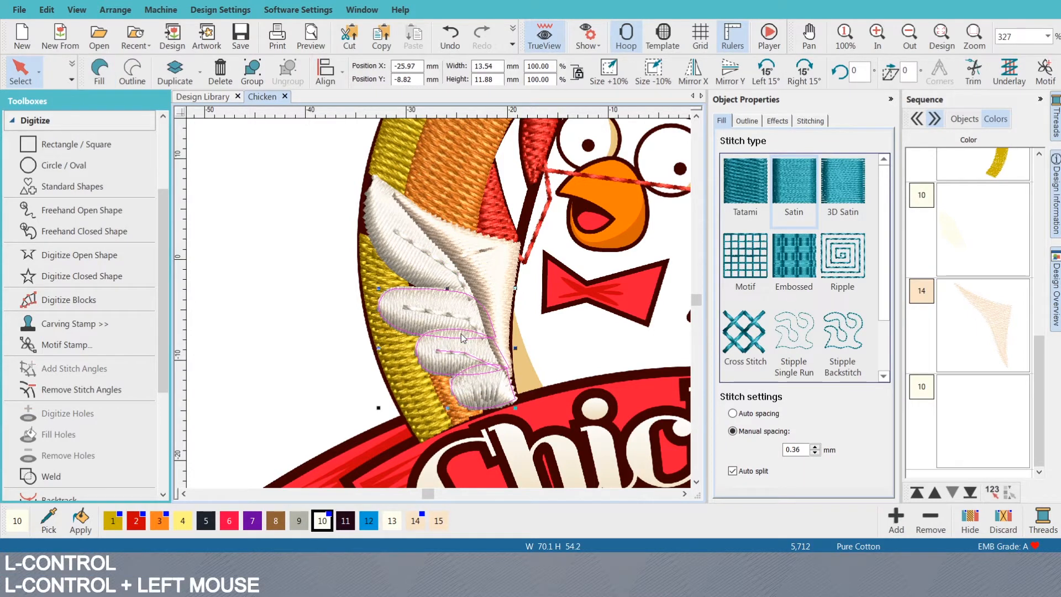
{"action": "left_click", "coordinate": [437, 301], "text": "ctrl"}
{"action": "left_click", "coordinate": [446, 303], "text": "ctrl"}
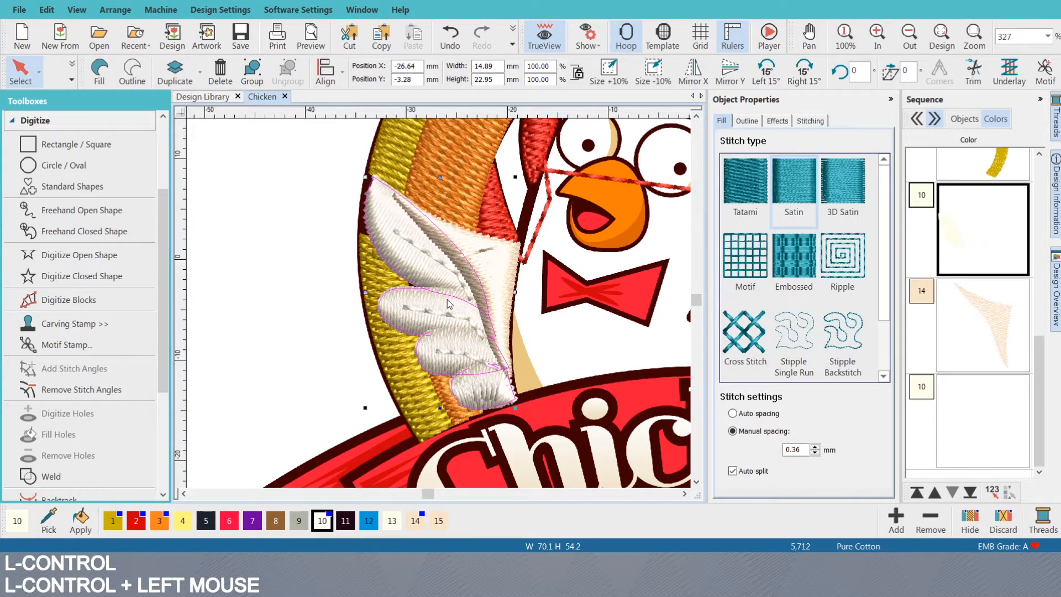
{"action": "key", "text": "Escape"}
- Select the smaller wing's four feathers and three run lines in order from the lowest feather upward, testing color 12 on them and undoing it
{"action": "left_click", "coordinate": [479, 406], "text": "ctrl"}
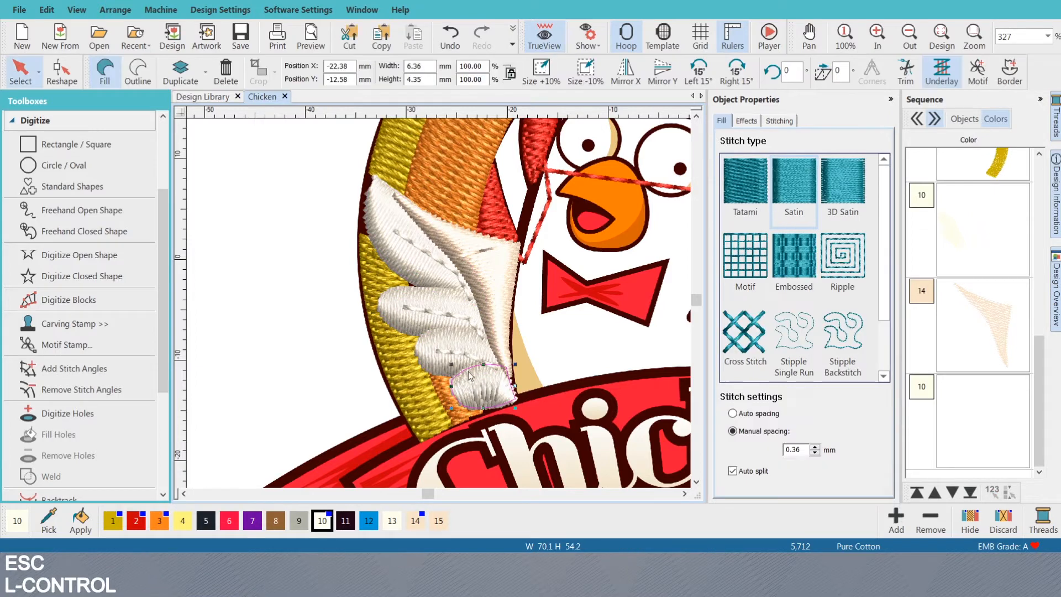
{"action": "left_click", "coordinate": [427, 342], "text": "ctrl"}
{"action": "left_click", "coordinate": [392, 320], "text": "ctrl"}
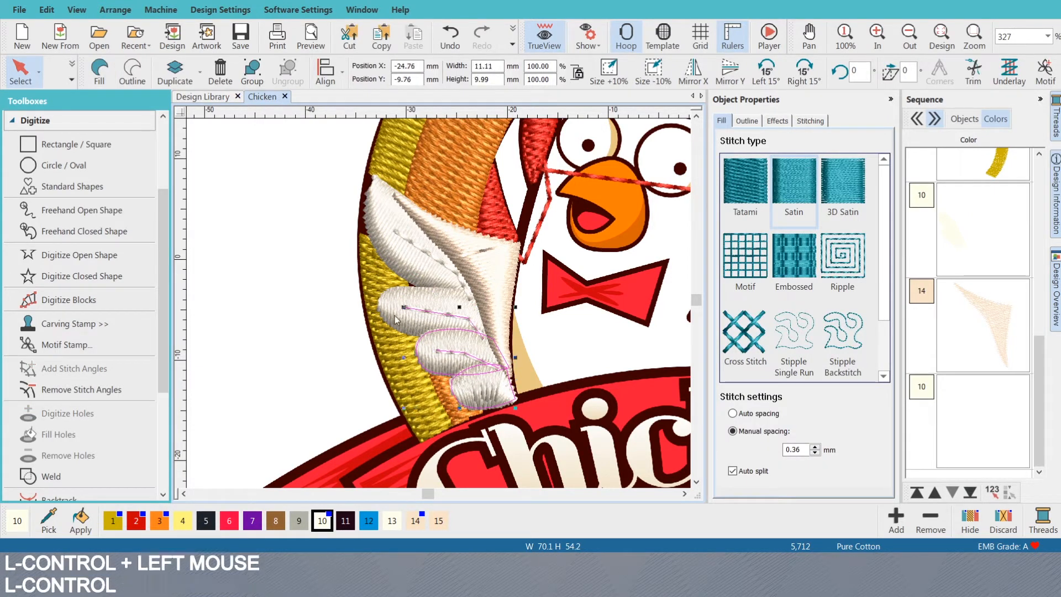
{"action": "left_click", "coordinate": [433, 288], "text": "ctrl"}
{"action": "left_click", "coordinate": [395, 271], "text": "ctrl"}
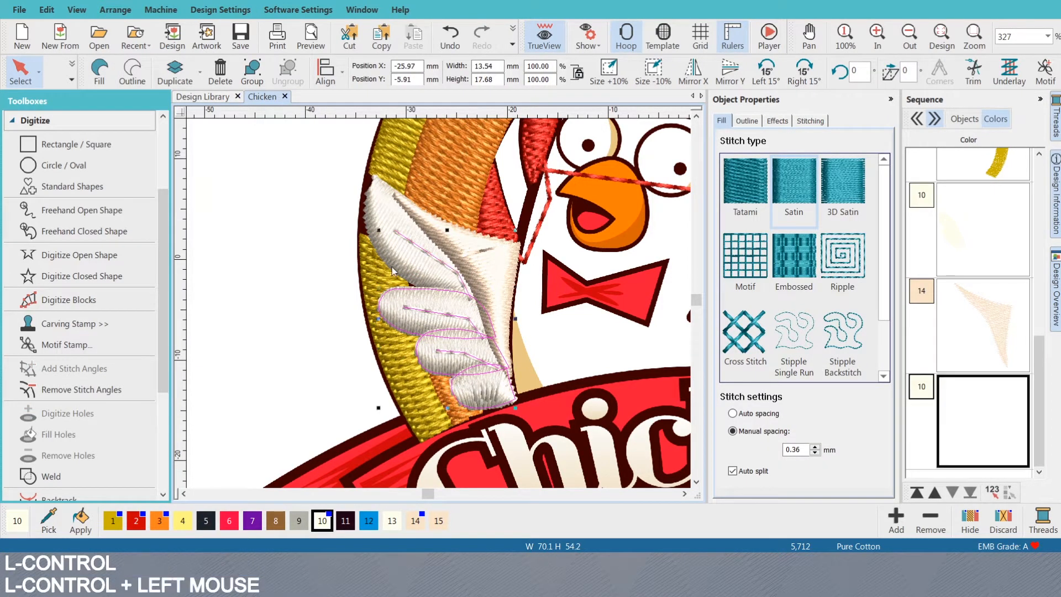
{"action": "left_click", "coordinate": [369, 520]}
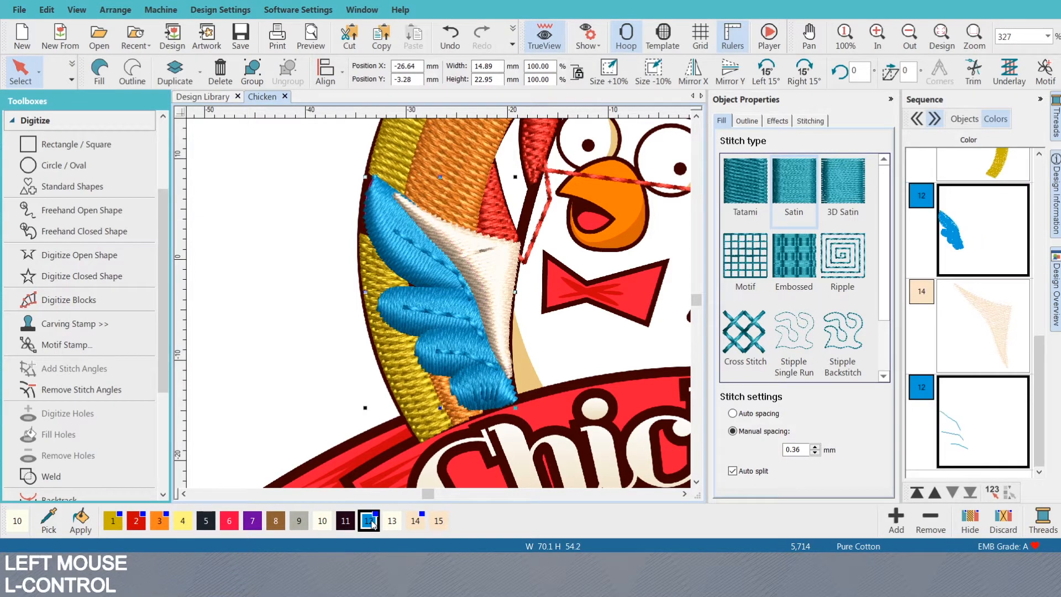
{"action": "key", "text": "ctrl+z"}
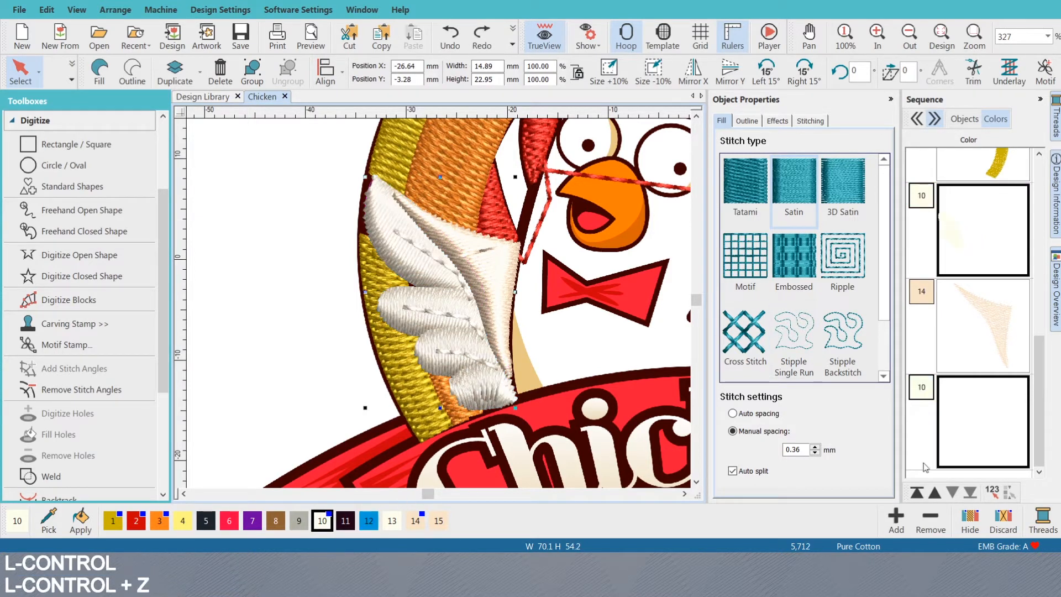
- Resequence the selected feathers and run lines into one color 10 block ahead of the tan shading, with the runs beneath the satin
{"action": "left_click", "coordinate": [475, 378], "text": "ctrl"}
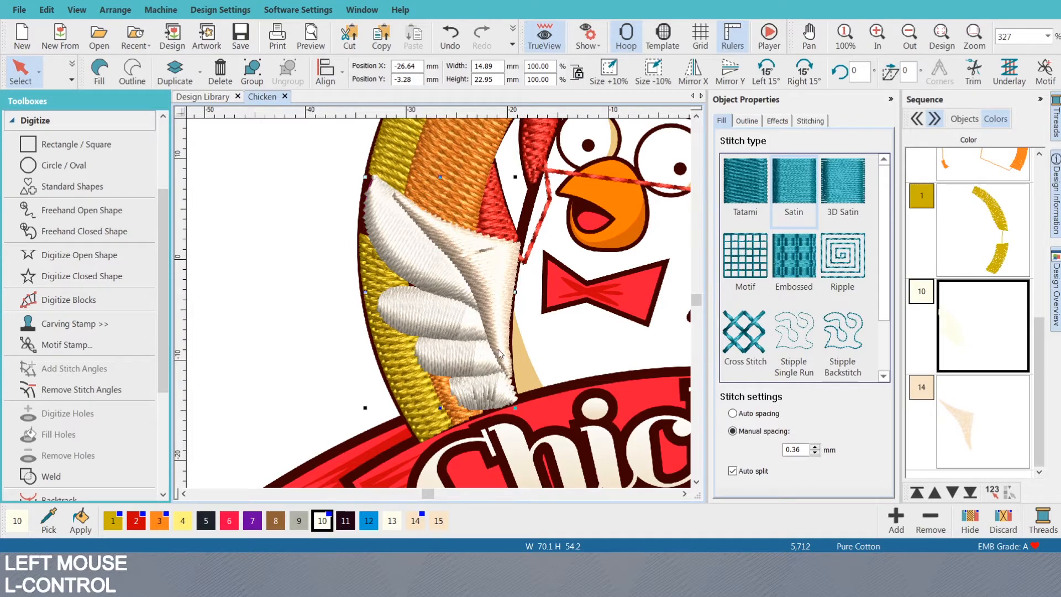
{"action": "scroll", "coordinate": [499, 354], "scroll_direction": "down", "scroll_amount": 3}
{"action": "scroll", "coordinate": [447, 310], "scroll_direction": "up", "scroll_amount": 5}
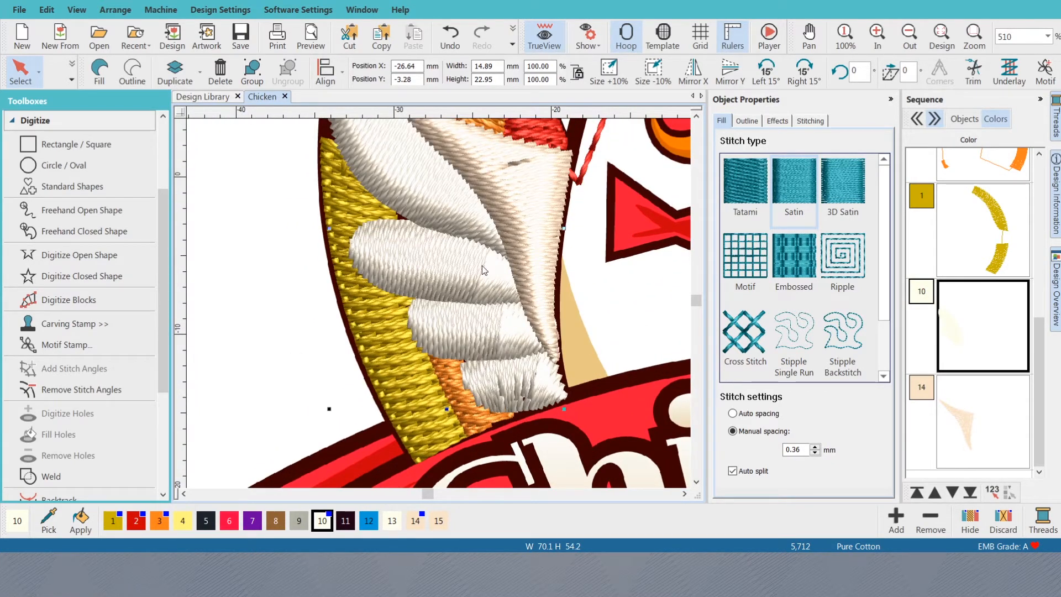
{"action": "key", "text": "s"}
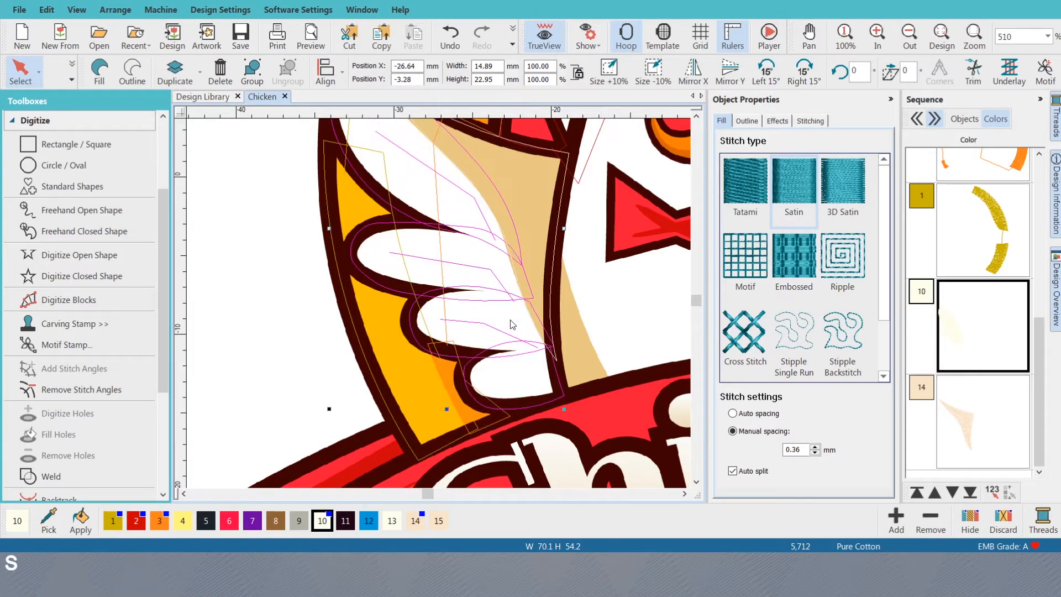
- Recolor the smaller wing's tan shading with color 10 so it joins the feathers' color block
{"action": "key", "text": "s"}
{"action": "key", "text": "s"}
{"action": "key", "text": "s"}
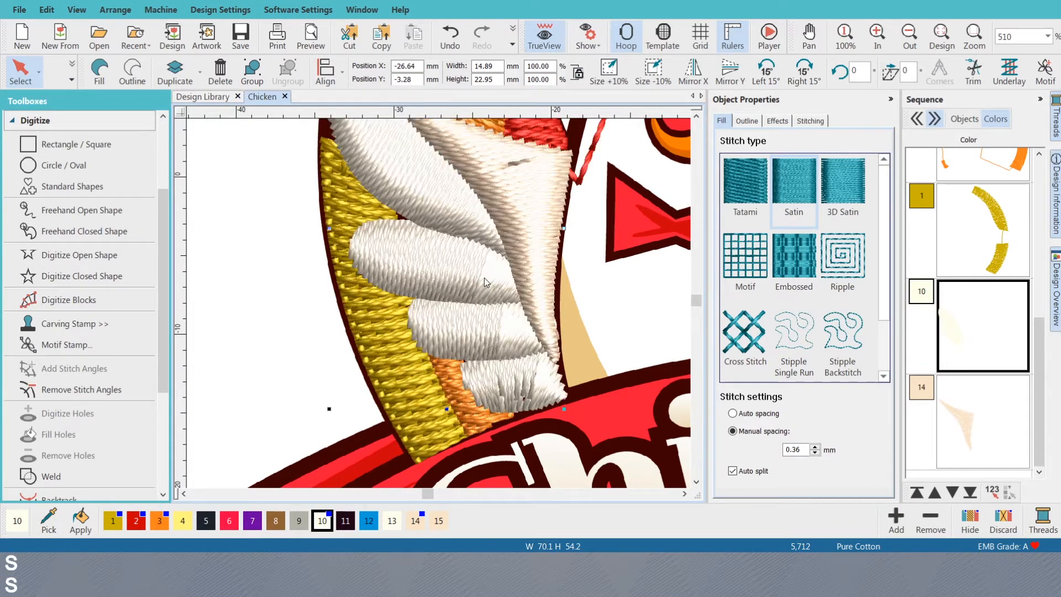
{"action": "scroll", "coordinate": [442, 307], "scroll_direction": "down", "scroll_amount": 2}
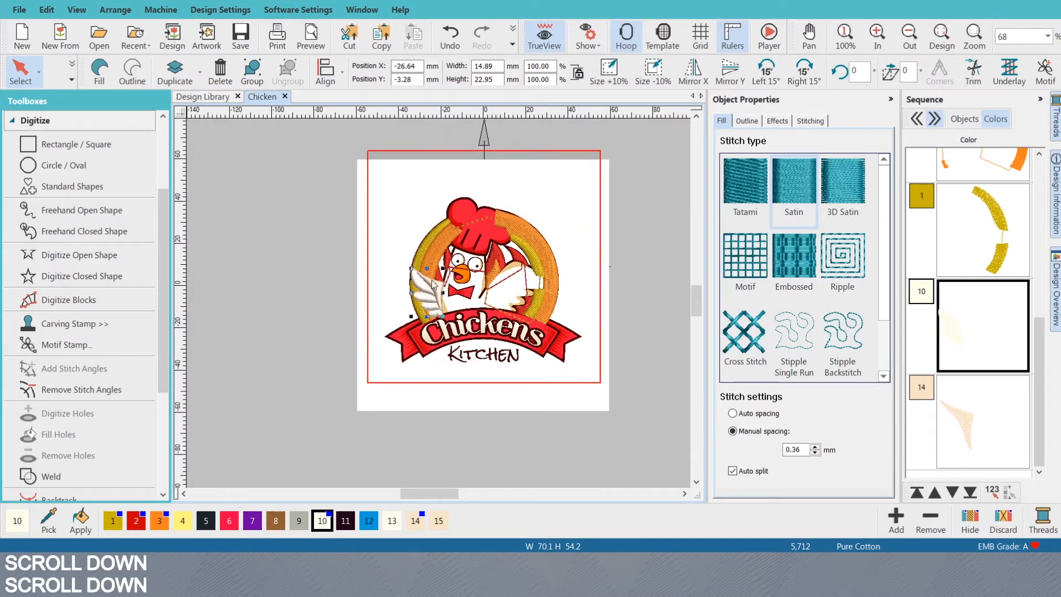
{"action": "scroll", "coordinate": [433, 284], "scroll_direction": "up", "scroll_amount": 2}
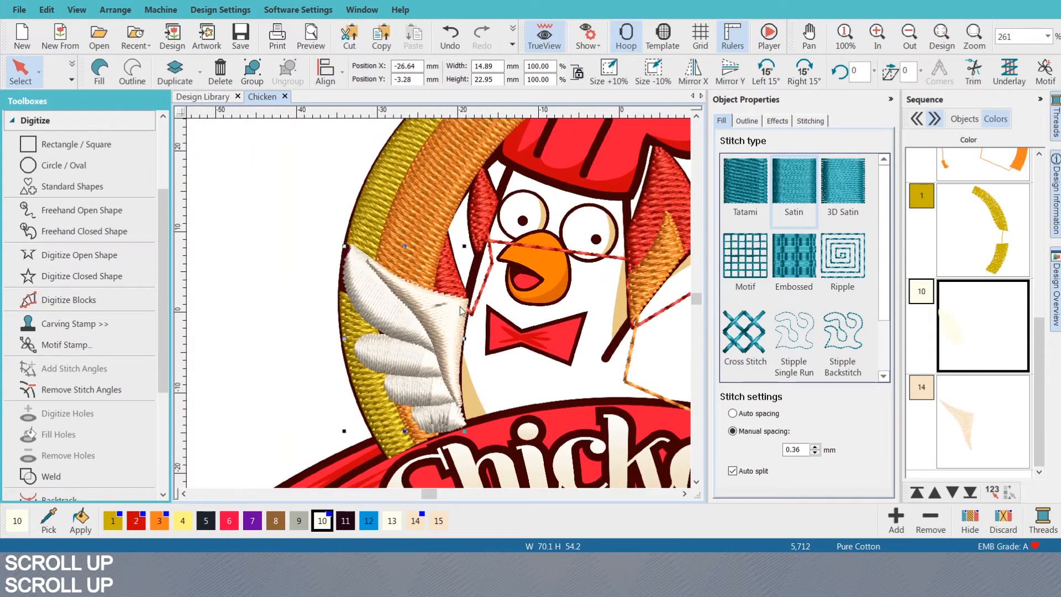
{"action": "left_click", "coordinate": [449, 320]}
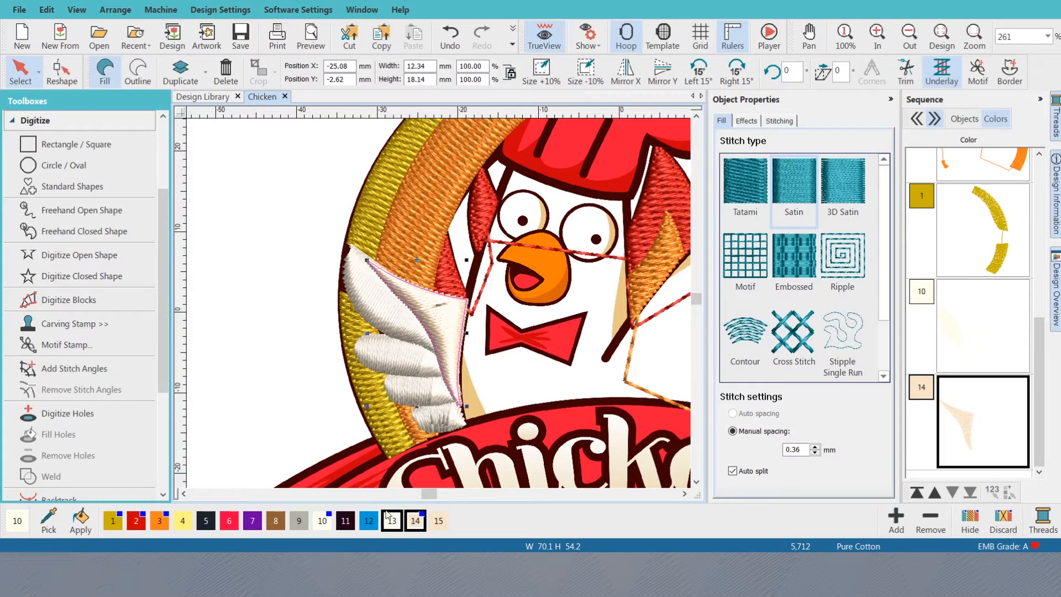
{"action": "left_click", "coordinate": [322, 520]}
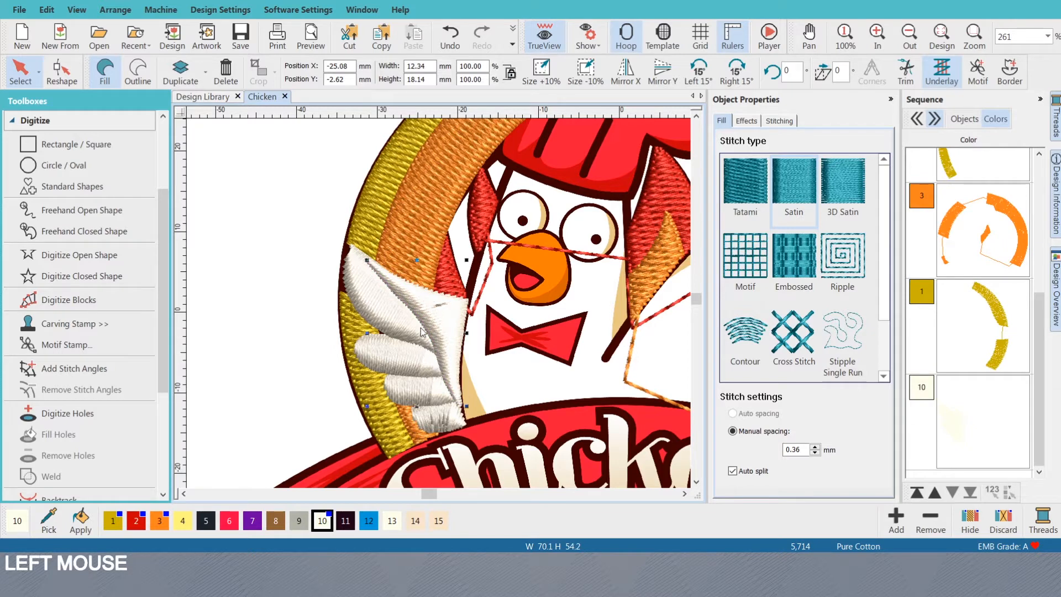
- Add stitch angles across the upper, middle and lower parts of the smaller wing's shading and apply them
{"action": "left_click", "coordinate": [62, 368]}
{"action": "left_click", "coordinate": [377, 288]}
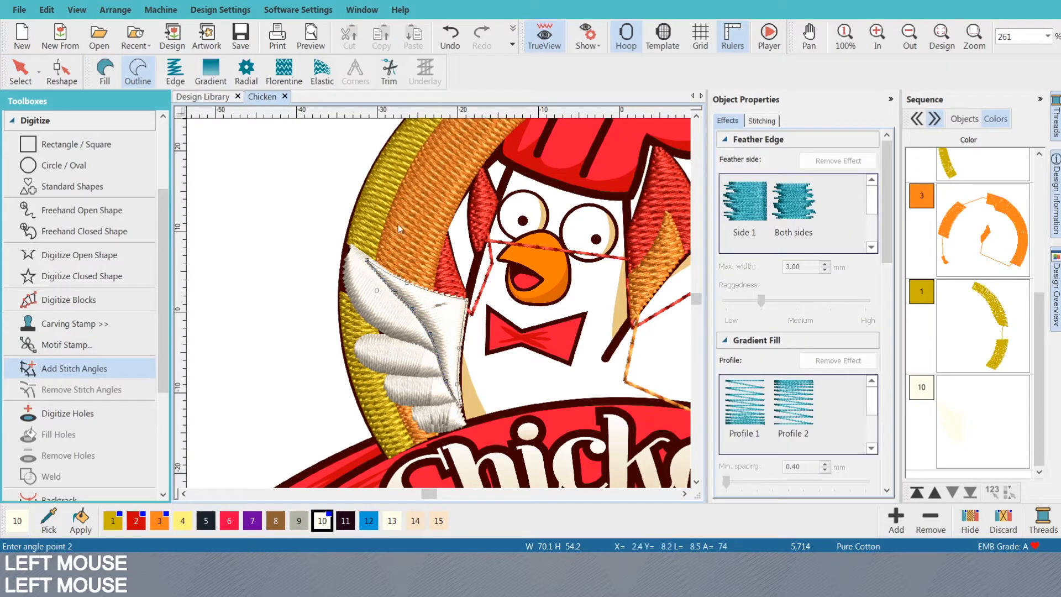
{"action": "left_click", "coordinate": [430, 352]}
{"action": "left_click", "coordinate": [467, 278]}
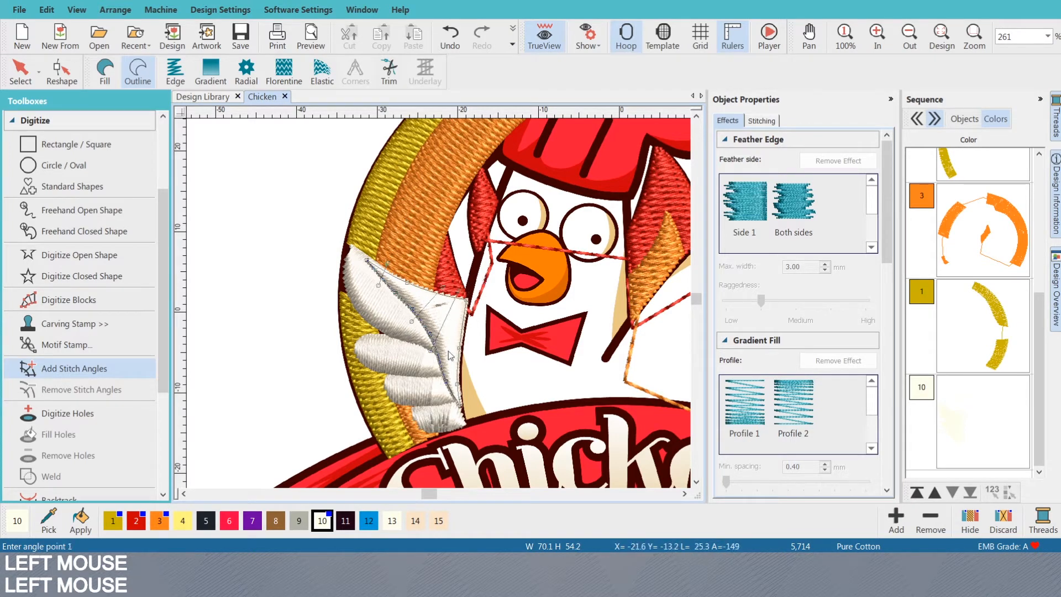
{"action": "left_click", "coordinate": [481, 315]}
{"action": "left_click", "coordinate": [447, 398]}
{"action": "left_click", "coordinate": [486, 333]}
{"action": "key", "text": "Return"}
{"action": "key", "text": "s"}
{"action": "key", "text": "s"}
{"action": "key", "text": "Escape"}
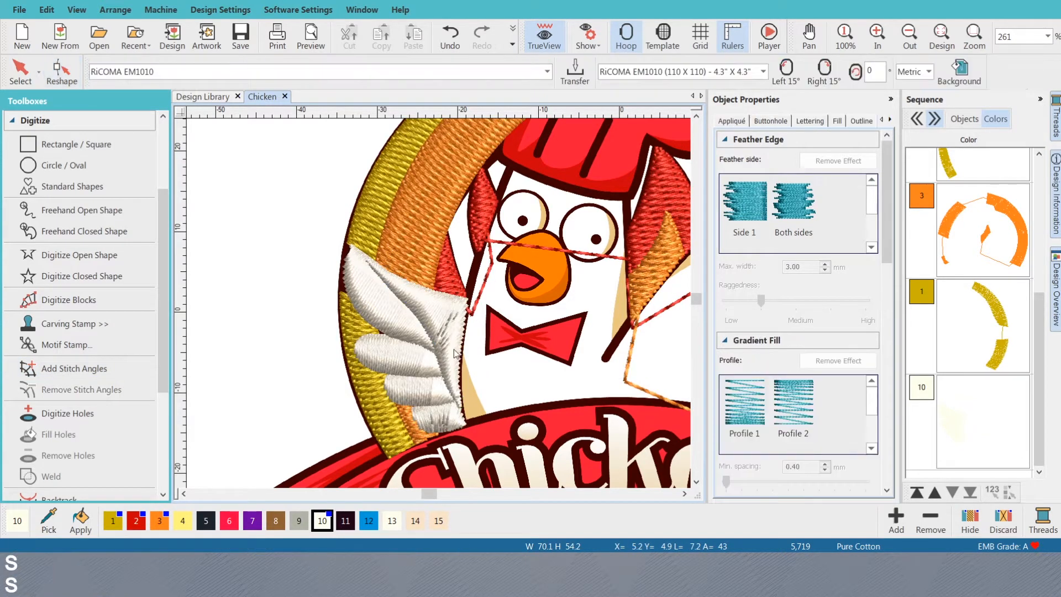
- Examine the smaller wing's shading stitches and feathers up close and within the whole logo
{"action": "scroll", "coordinate": [455, 346], "scroll_direction": "up", "scroll_amount": 1}
{"action": "scroll", "coordinate": [440, 309], "scroll_direction": "down", "scroll_amount": 2}
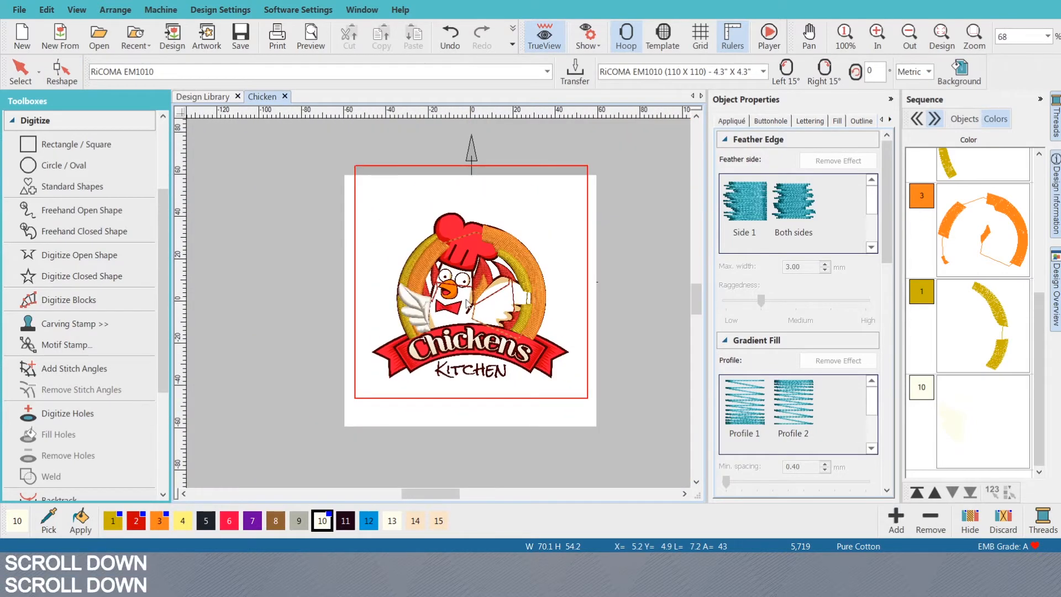
{"action": "scroll", "coordinate": [467, 303], "scroll_direction": "up", "scroll_amount": 2}
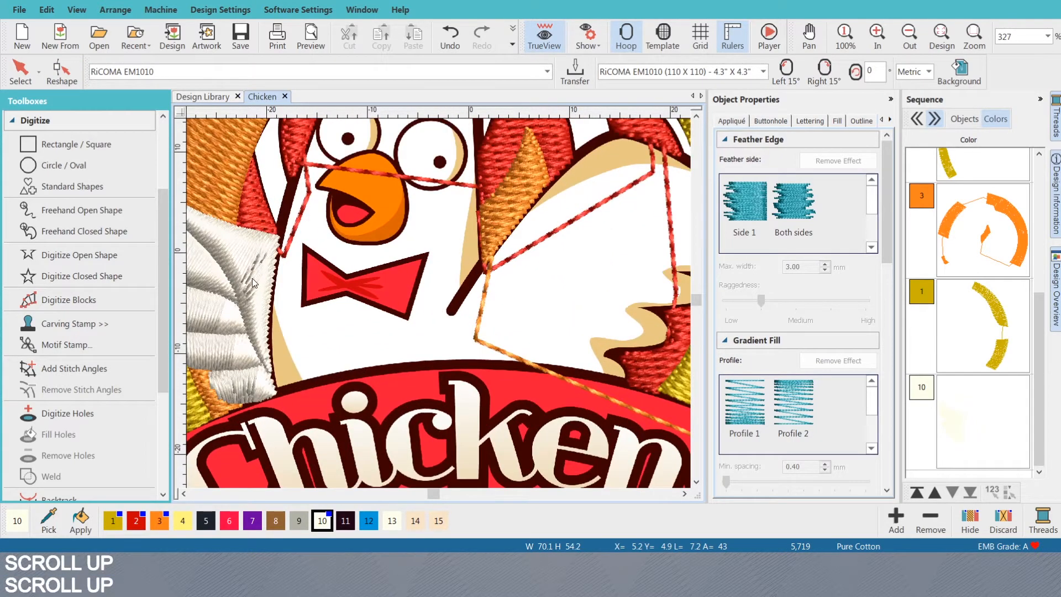
{"action": "scroll", "coordinate": [251, 277], "scroll_direction": "down", "scroll_amount": 2}
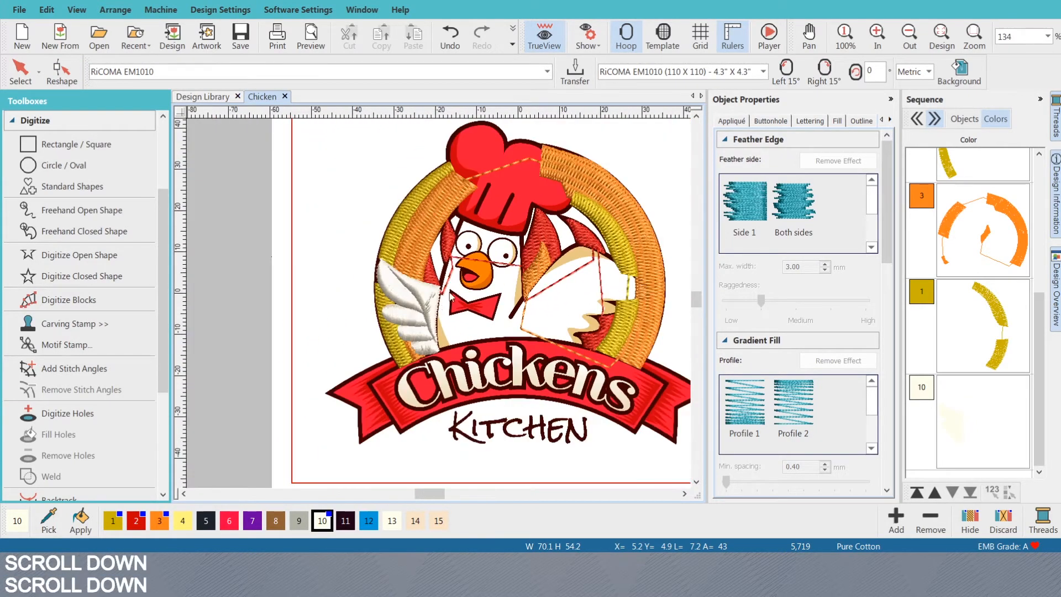
{"action": "scroll", "coordinate": [474, 296], "scroll_direction": "down", "scroll_amount": 2}
{"action": "scroll", "coordinate": [439, 304], "scroll_direction": "up", "scroll_amount": 1}
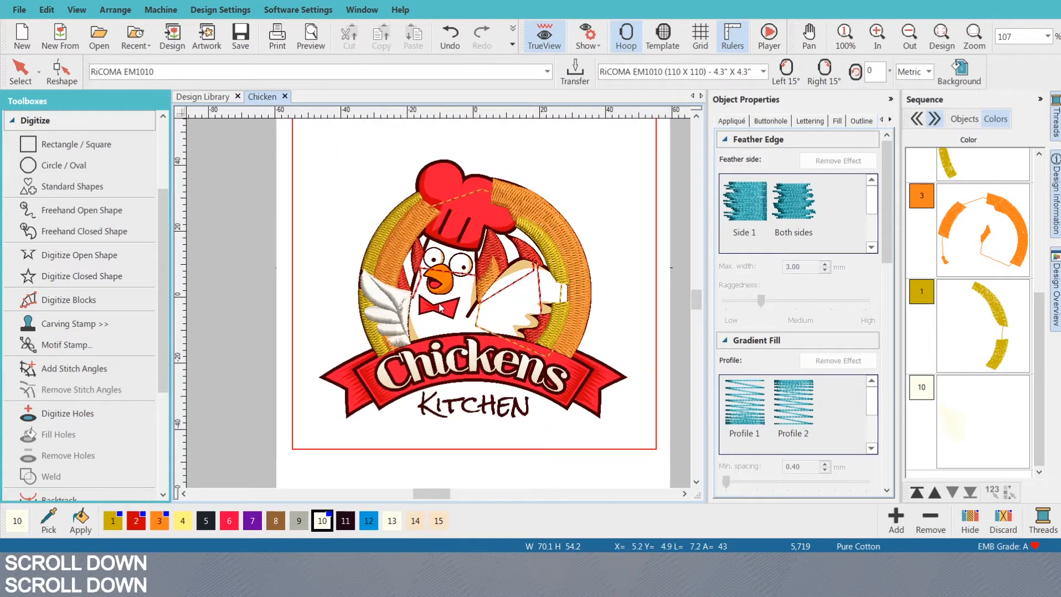
{"action": "scroll", "coordinate": [434, 282], "scroll_direction": "up", "scroll_amount": 1}
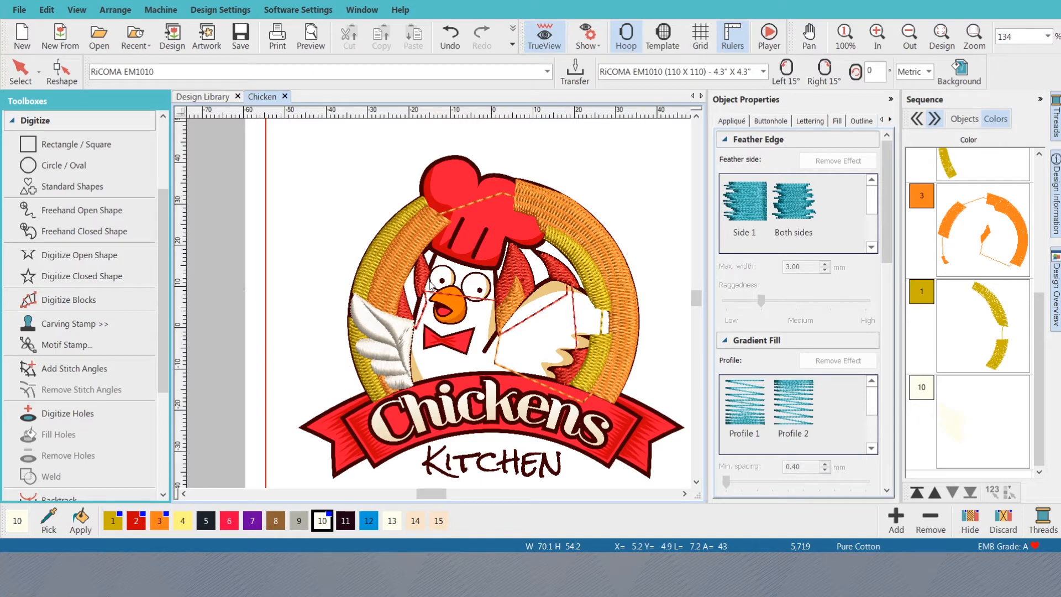
{"action": "scroll", "coordinate": [331, 326], "scroll_direction": "up", "scroll_amount": 2}
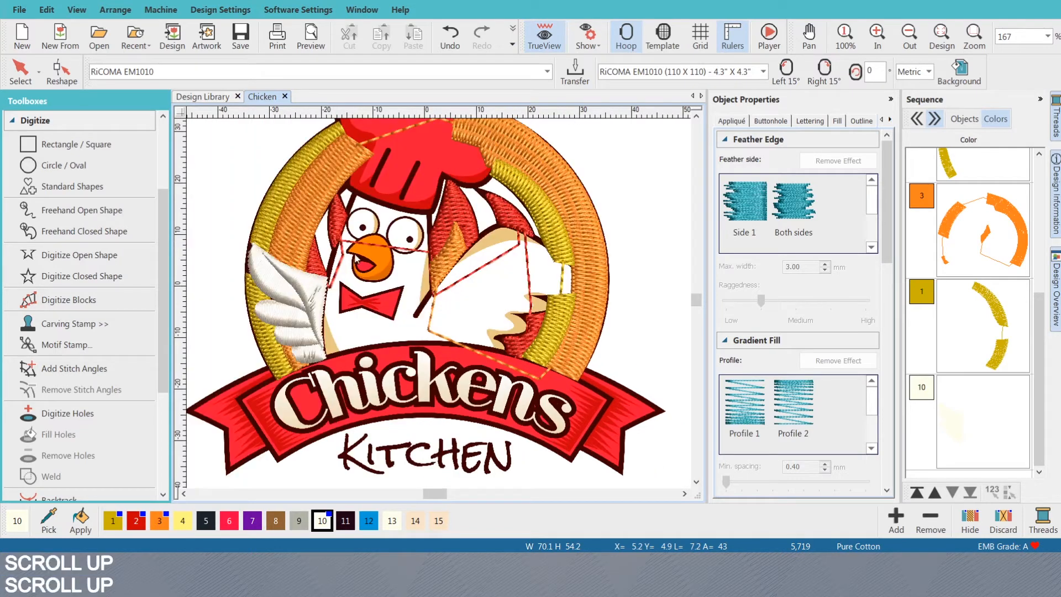
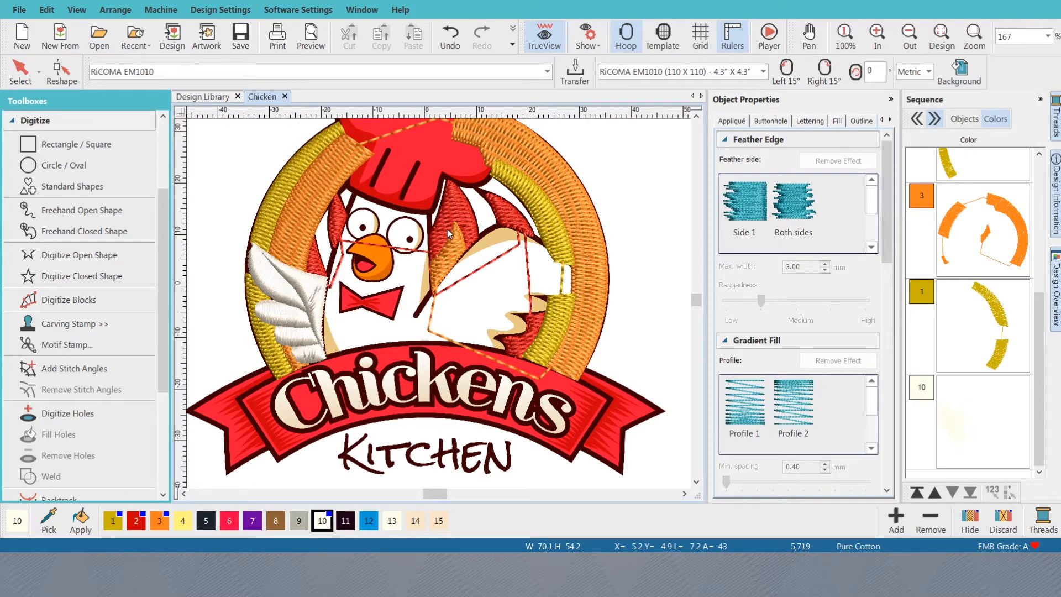
{"action": "scroll", "coordinate": [302, 299], "scroll_direction": "up", "scroll_amount": 5}
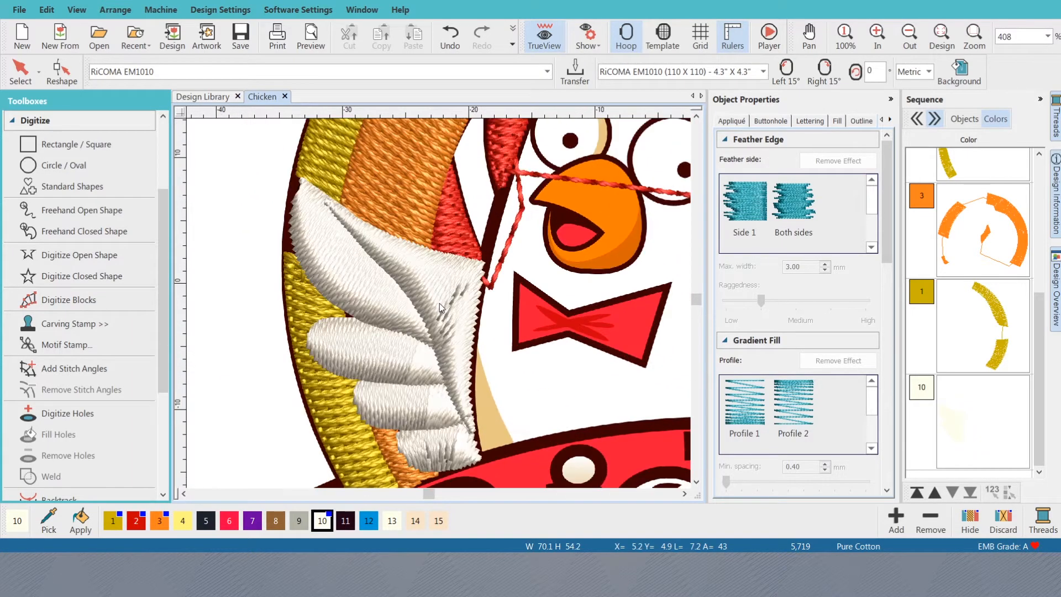
{"action": "left_click", "coordinate": [465, 306]}
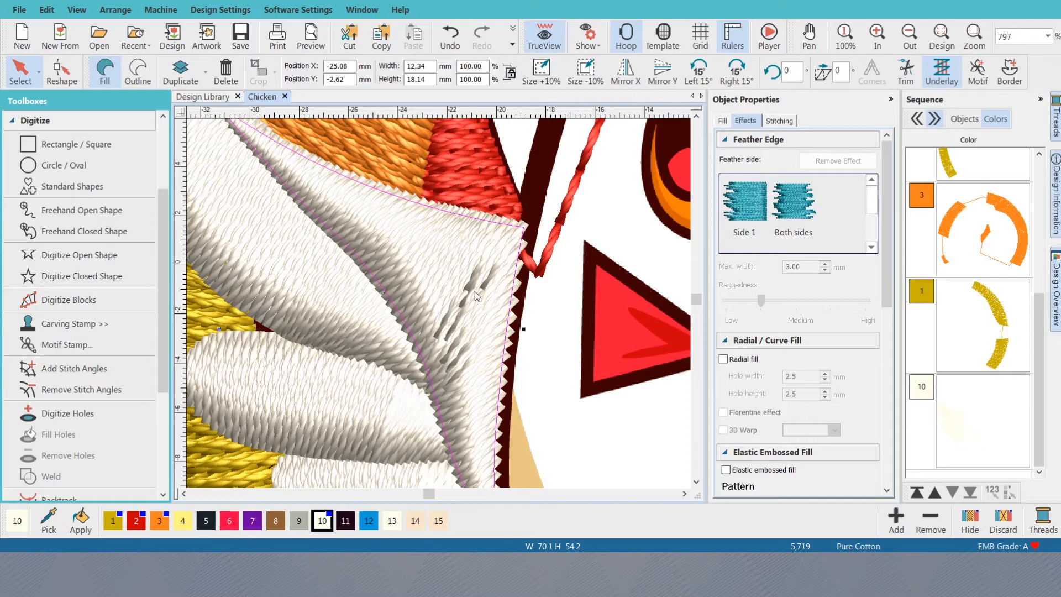
{"action": "scroll", "coordinate": [477, 296], "scroll_direction": "down", "scroll_amount": 4}
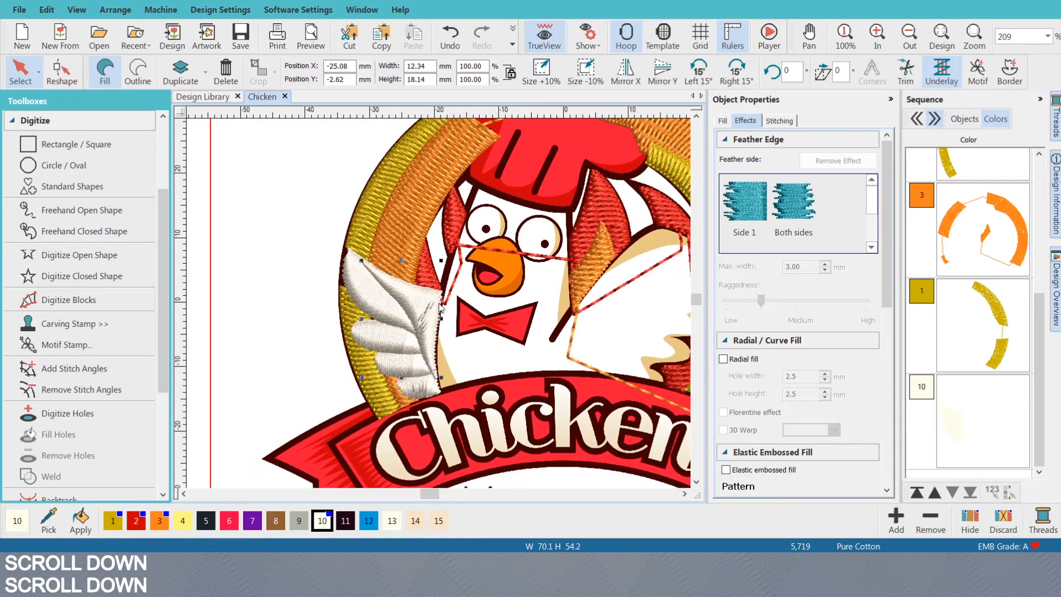
{"action": "scroll", "coordinate": [424, 329], "scroll_direction": "down", "scroll_amount": 1}
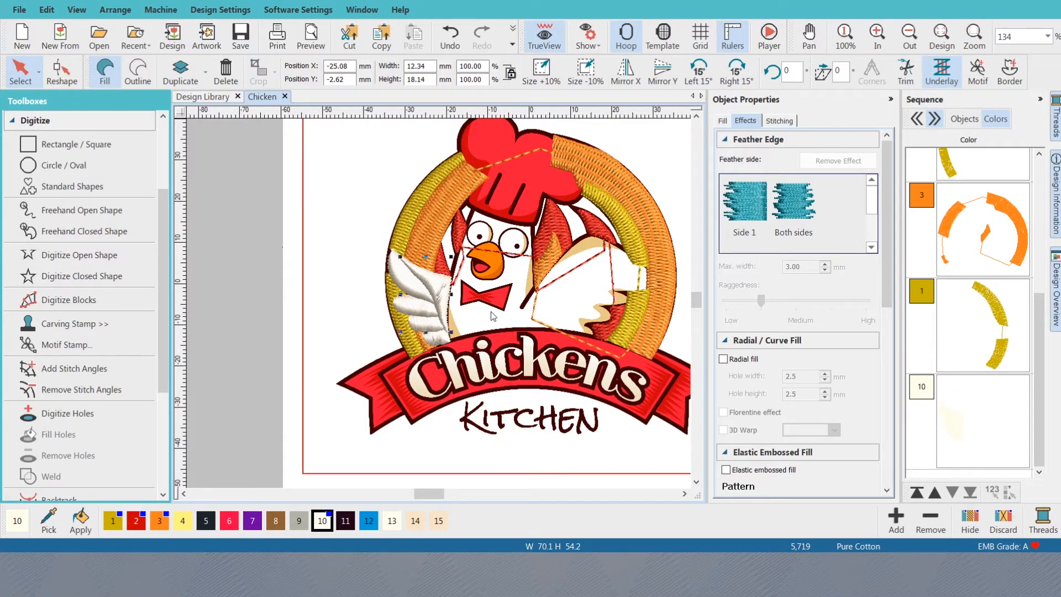
{"action": "scroll", "coordinate": [493, 316], "scroll_direction": "down", "scroll_amount": 1}
{"action": "scroll", "coordinate": [389, 321], "scroll_direction": "up", "scroll_amount": 2}
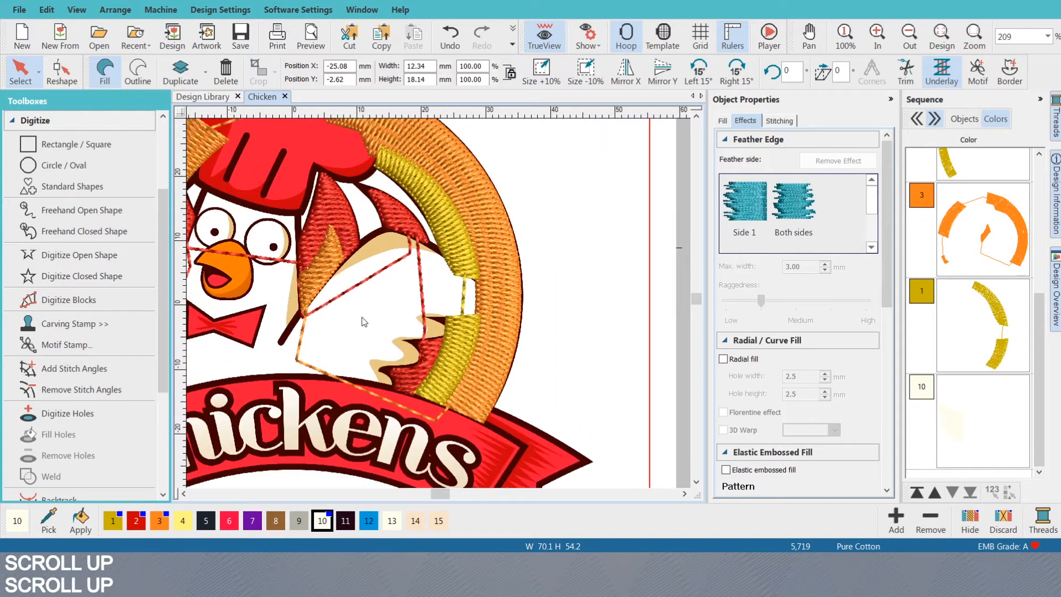
- Deselect the shading and hide the stitches to expose the larger wing's artwork
{"action": "left_click", "coordinate": [687, 302]}
{"action": "left_click", "coordinate": [662, 293]}
{"action": "scroll", "coordinate": [425, 298], "scroll_direction": "down", "scroll_amount": 1}
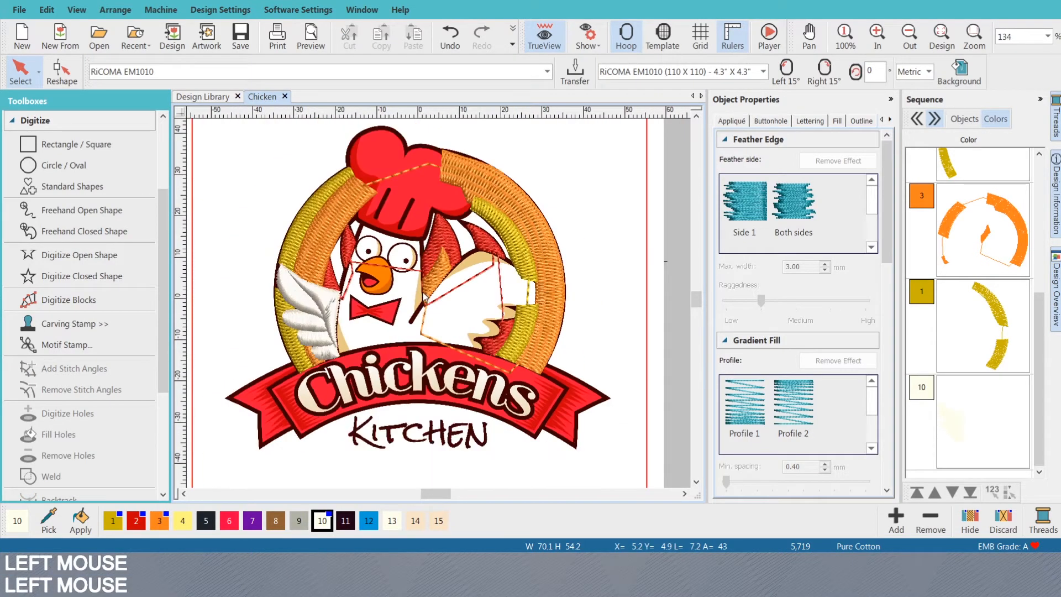
{"action": "scroll", "coordinate": [424, 299], "scroll_direction": "up", "scroll_amount": 2}
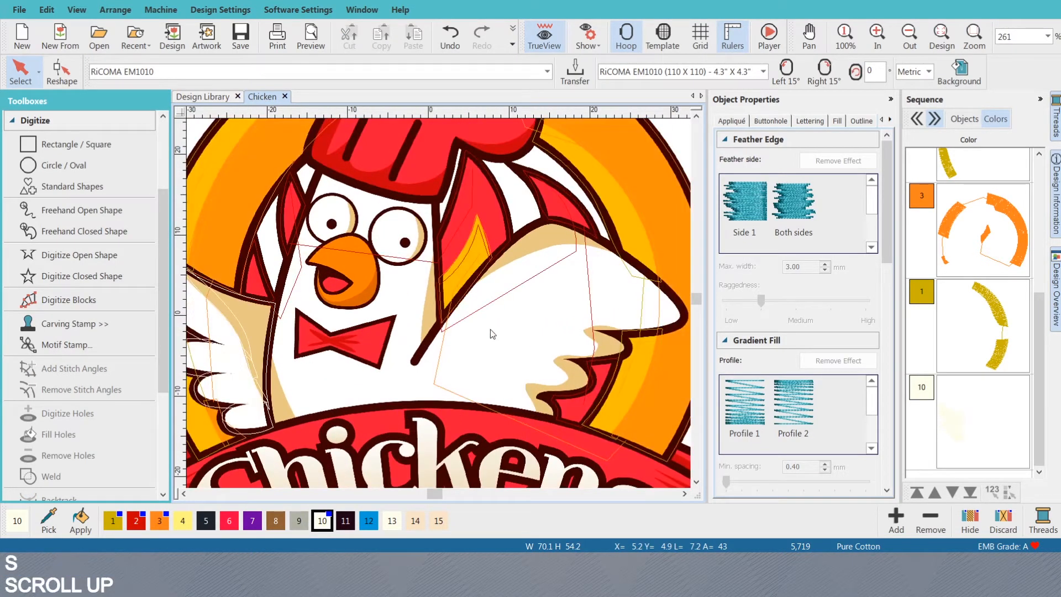
{"action": "scroll", "coordinate": [438, 304], "scroll_direction": "down", "scroll_amount": 3}
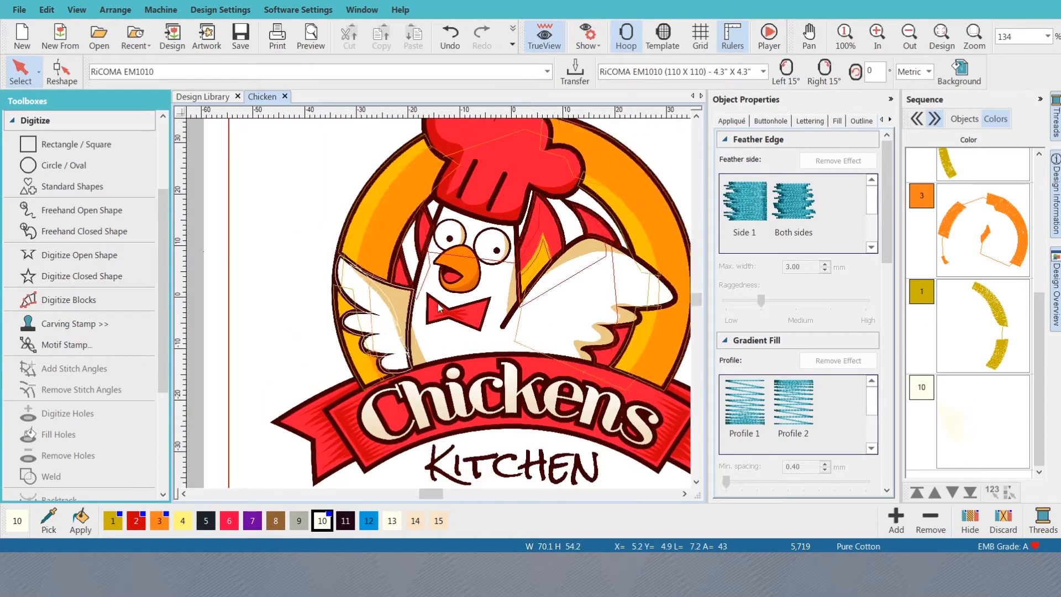
{"action": "scroll", "coordinate": [593, 313], "scroll_direction": "up", "scroll_amount": 3}
{"action": "scroll", "coordinate": [553, 303], "scroll_direction": "down", "scroll_amount": 3}
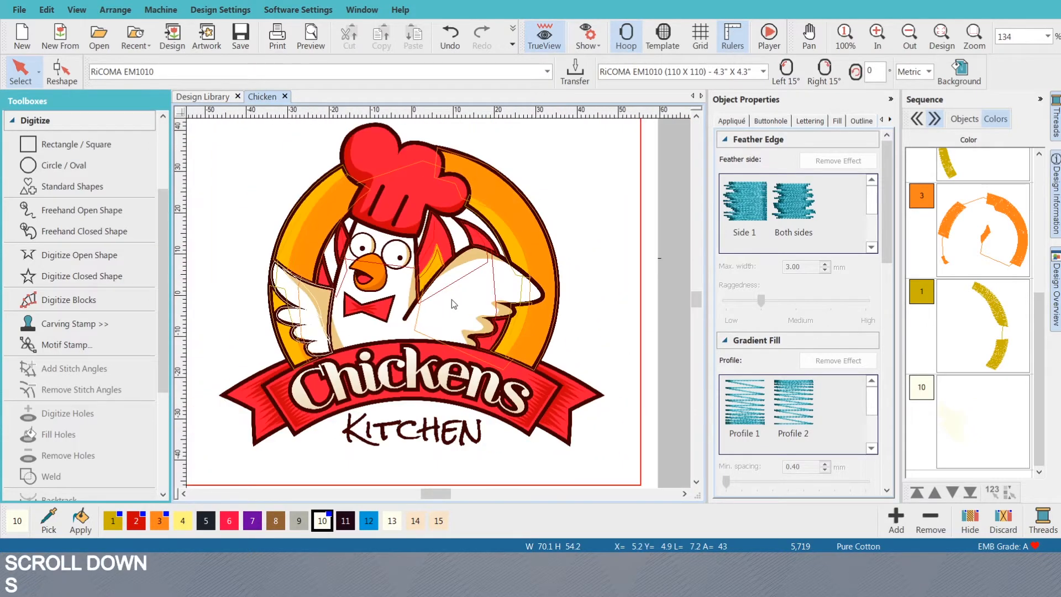
{"action": "scroll", "coordinate": [439, 284], "scroll_direction": "up", "scroll_amount": 2}
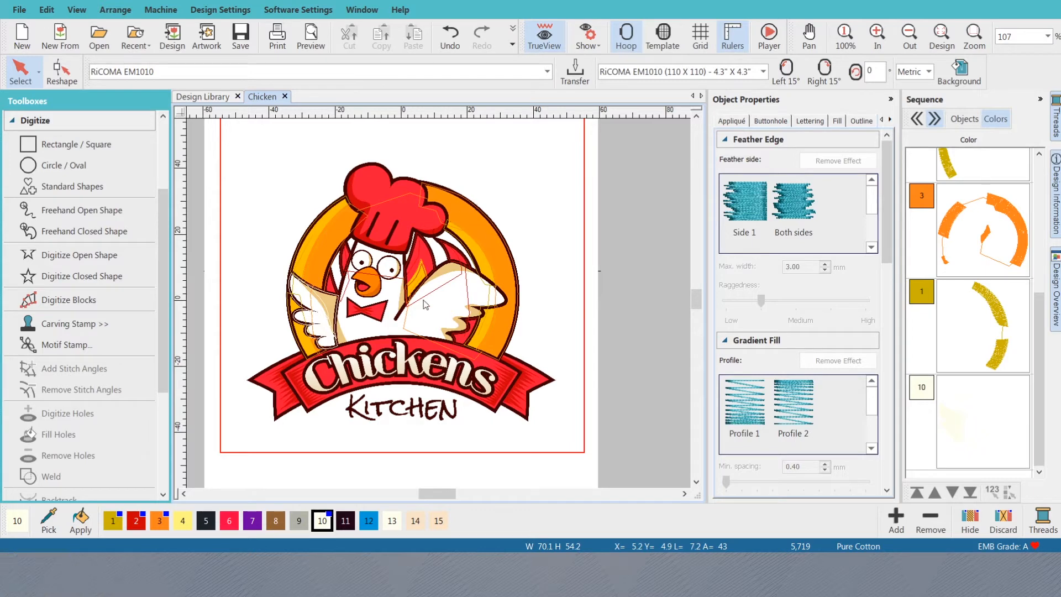
{"action": "scroll", "coordinate": [389, 291], "scroll_direction": "up", "scroll_amount": 2}
{"action": "scroll", "coordinate": [522, 319], "scroll_direction": "up", "scroll_amount": 2}
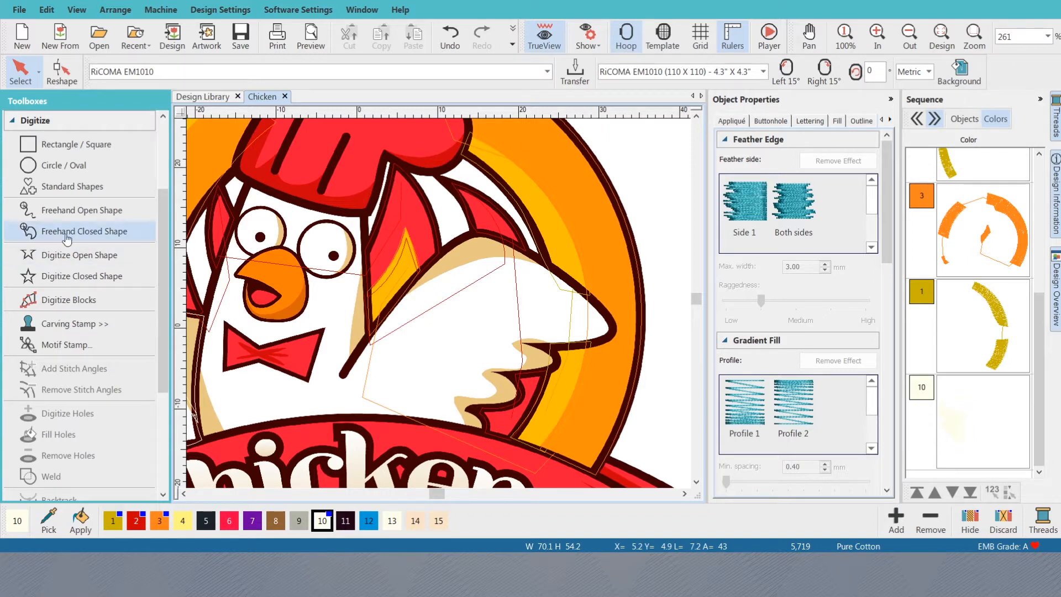
- Start a color 10 Single Run closed shape on the larger wing, tracing from its upper edge around the long feather's tip
{"action": "left_click", "coordinate": [67, 275]}
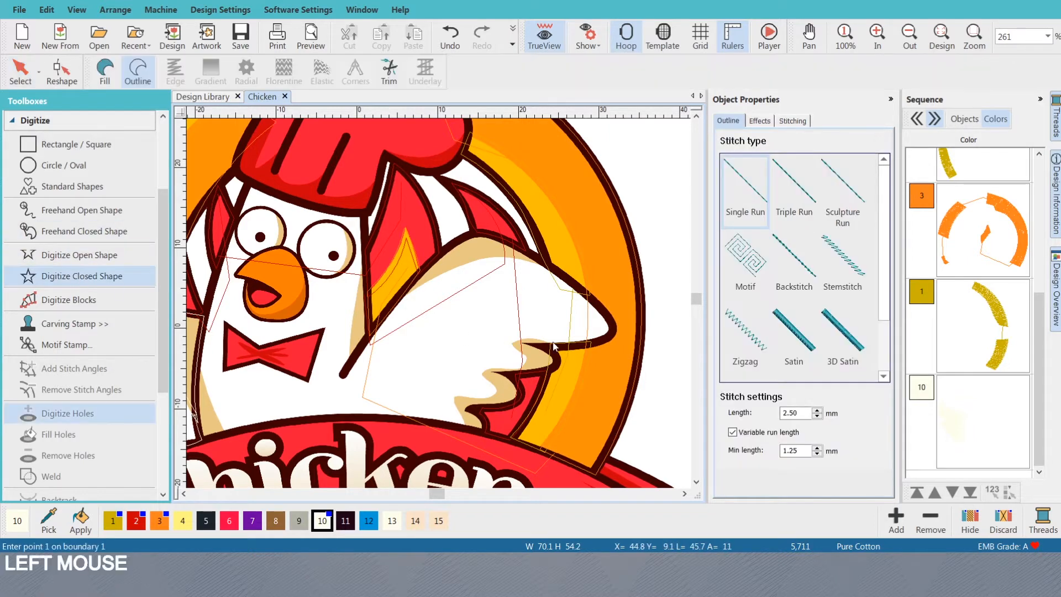
{"action": "scroll", "coordinate": [554, 345], "scroll_direction": "up", "scroll_amount": 1}
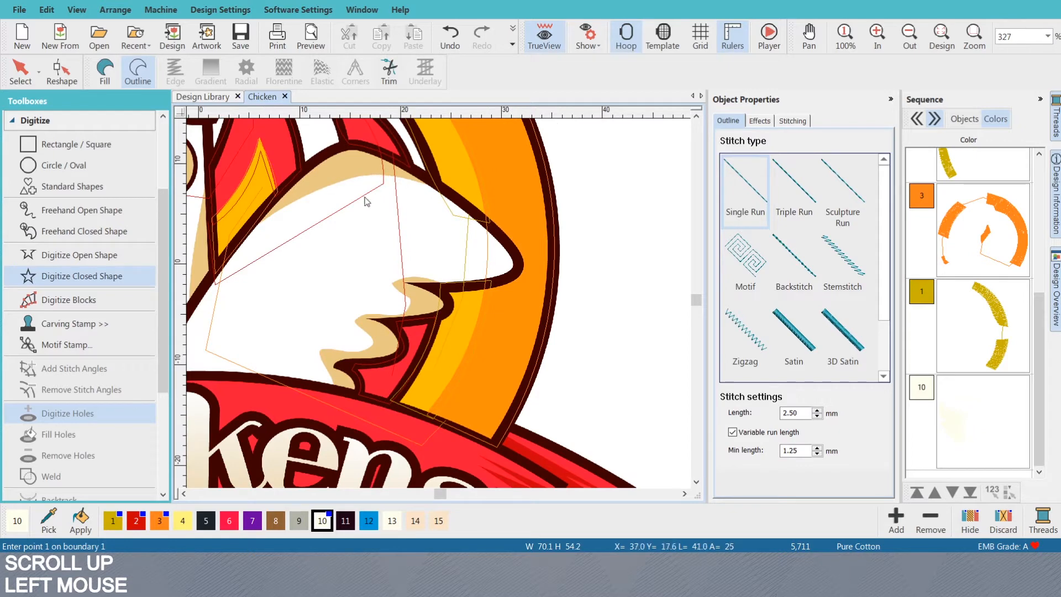
{"action": "left_click", "coordinate": [436, 190]}
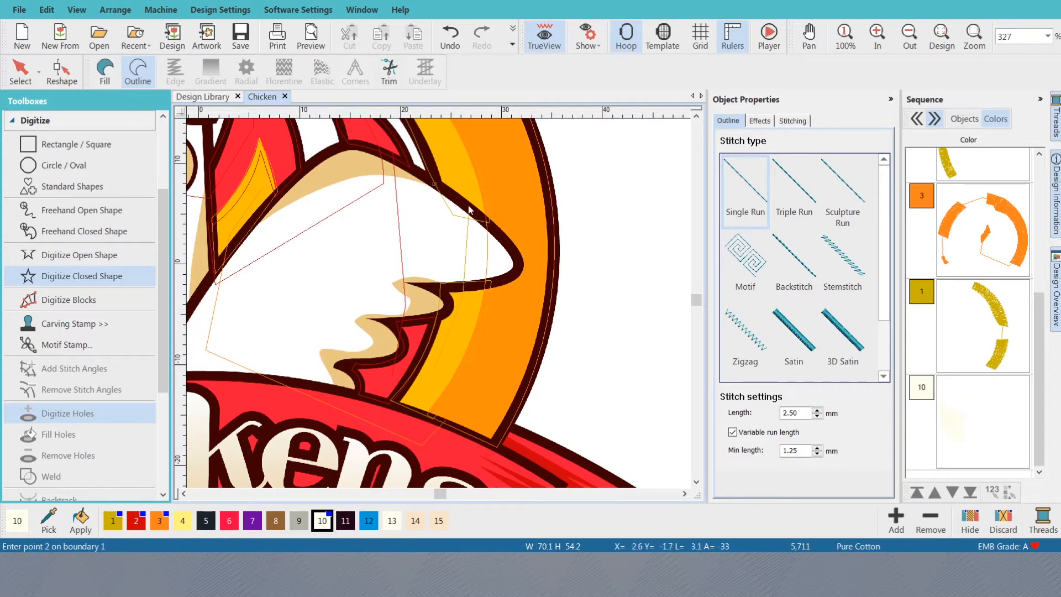
{"action": "right_click", "coordinate": [503, 239]}
{"action": "right_click", "coordinate": [517, 268]}
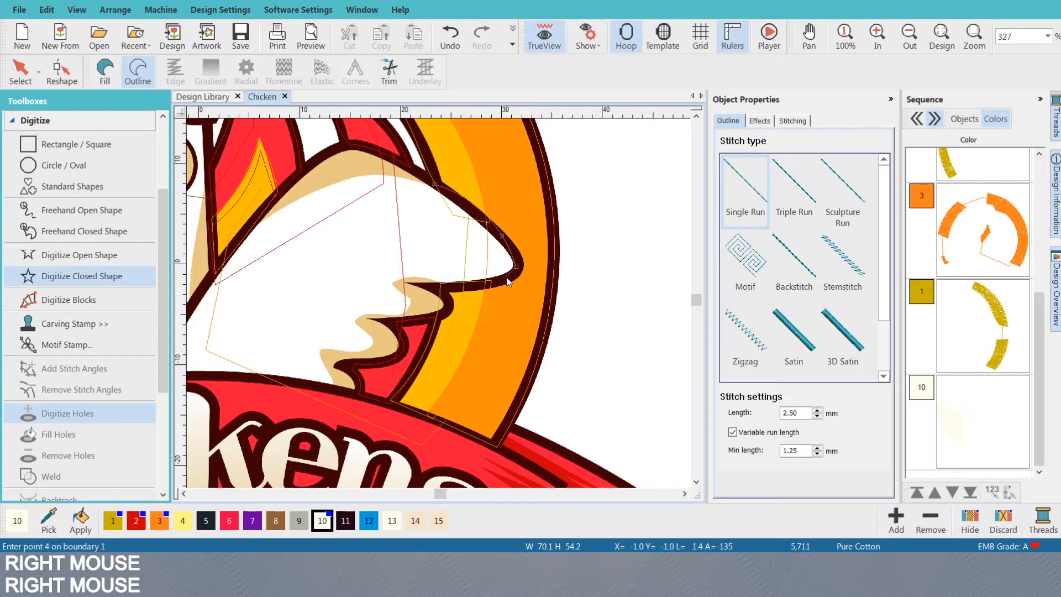
{"action": "right_click", "coordinate": [503, 283]}
{"action": "scroll", "coordinate": [454, 343], "scroll_direction": "up", "scroll_amount": 2}
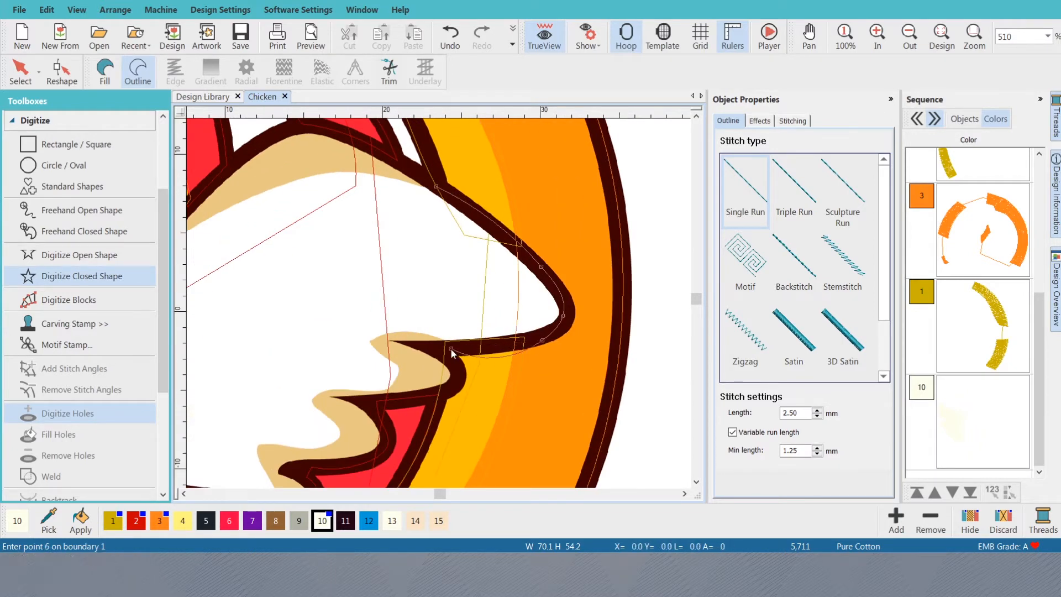
- Continue the closed shape from the long feather's underside, curving through the white wing to the dark outline's lower end
{"action": "left_click", "coordinate": [450, 349]}
{"action": "left_click", "coordinate": [407, 338]}
{"action": "right_click", "coordinate": [413, 293]}
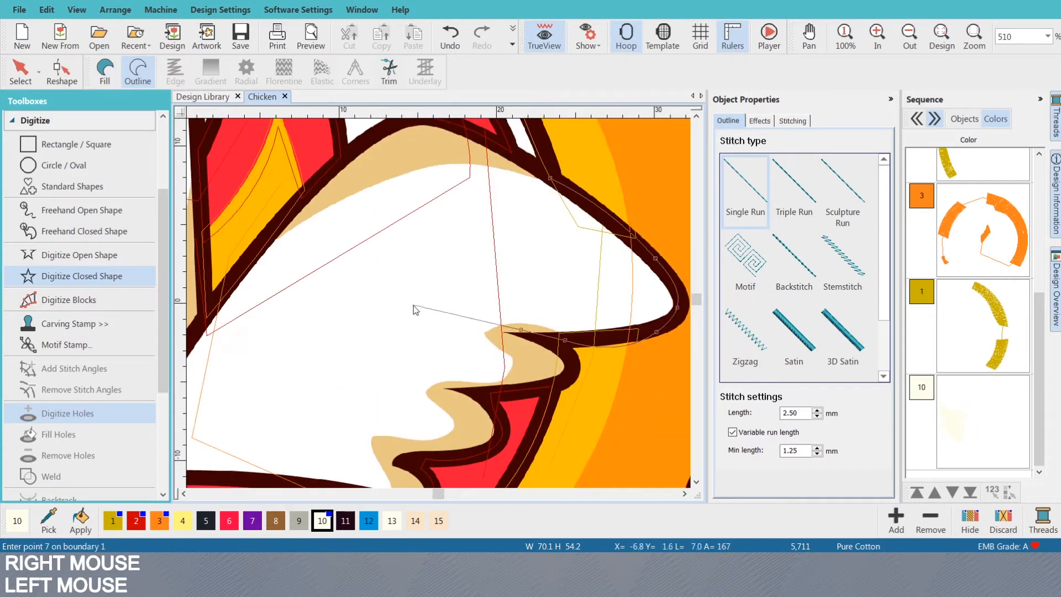
{"action": "right_click", "coordinate": [299, 326]}
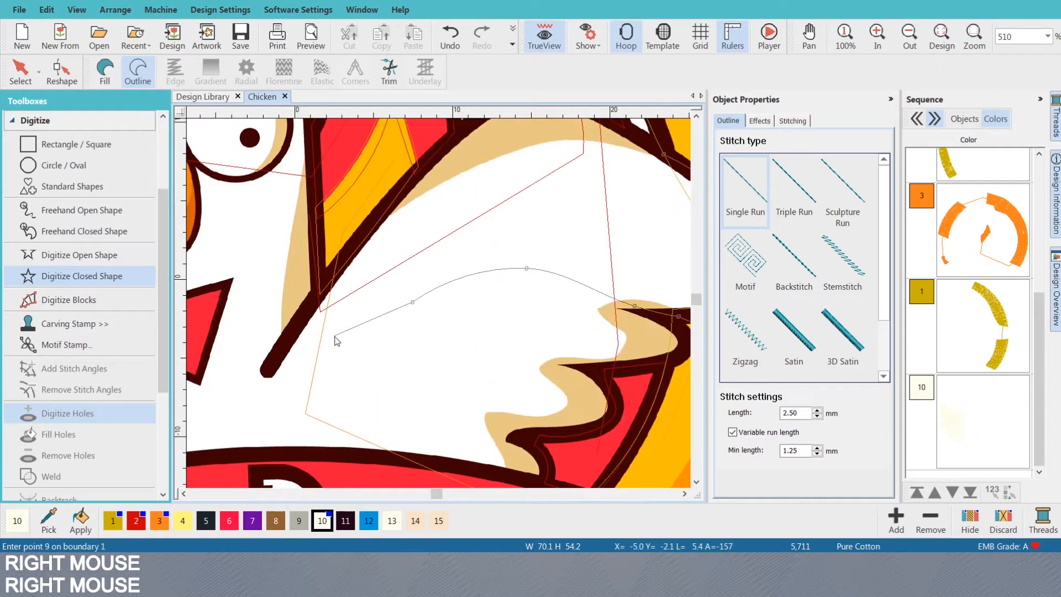
{"action": "right_click", "coordinate": [345, 362]}
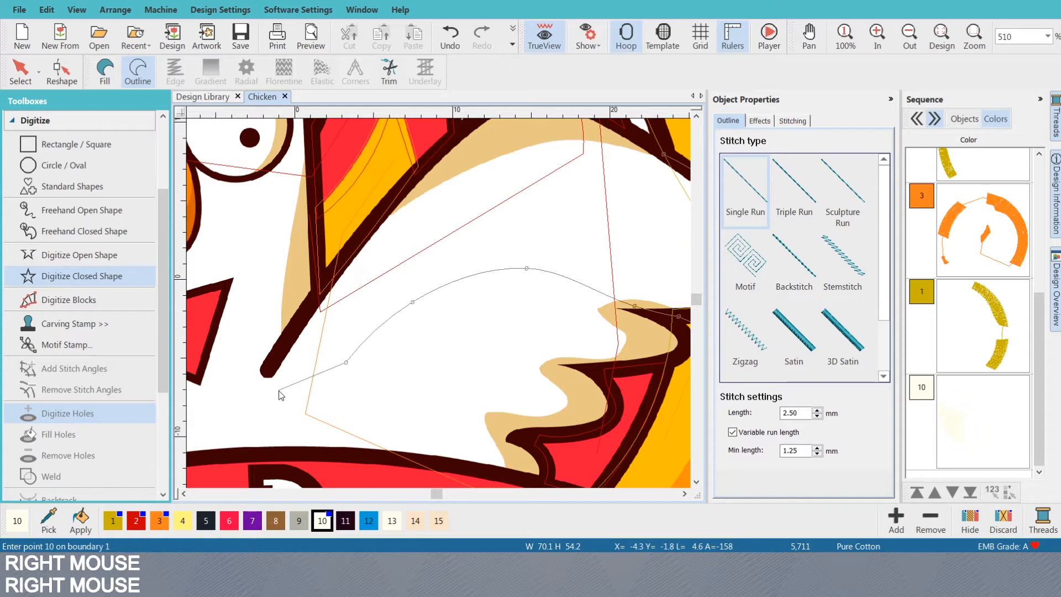
{"action": "right_click", "coordinate": [295, 395]}
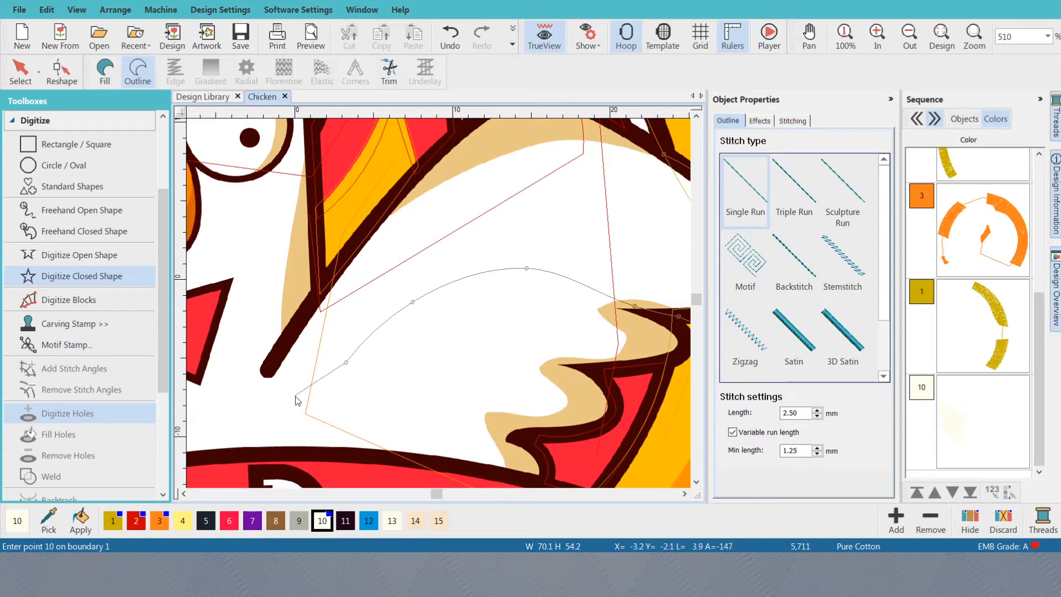
{"action": "left_click", "coordinate": [265, 373]}
- Trace along the wing's upper outline and tan shading back to the starting point, finish the shape, and show the stitches
{"action": "right_click", "coordinate": [325, 285]}
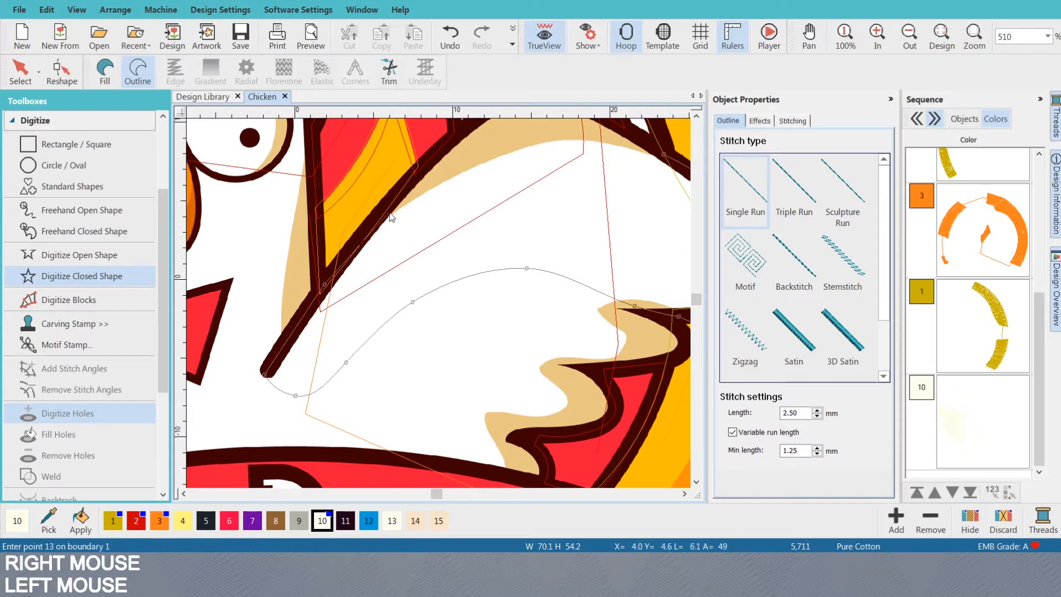
{"action": "left_click", "coordinate": [395, 207]}
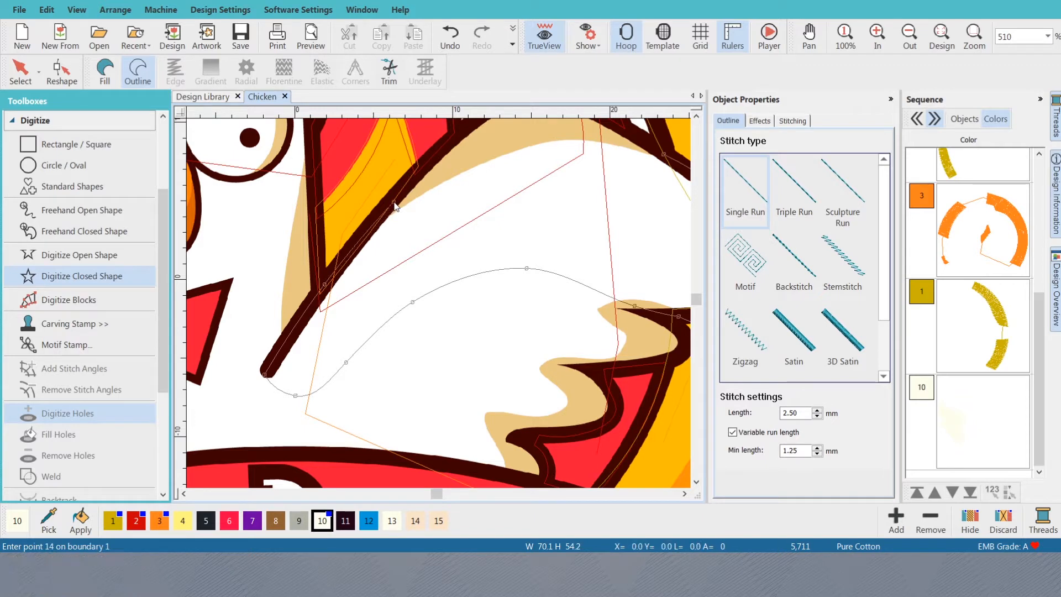
{"action": "right_click", "coordinate": [445, 168]}
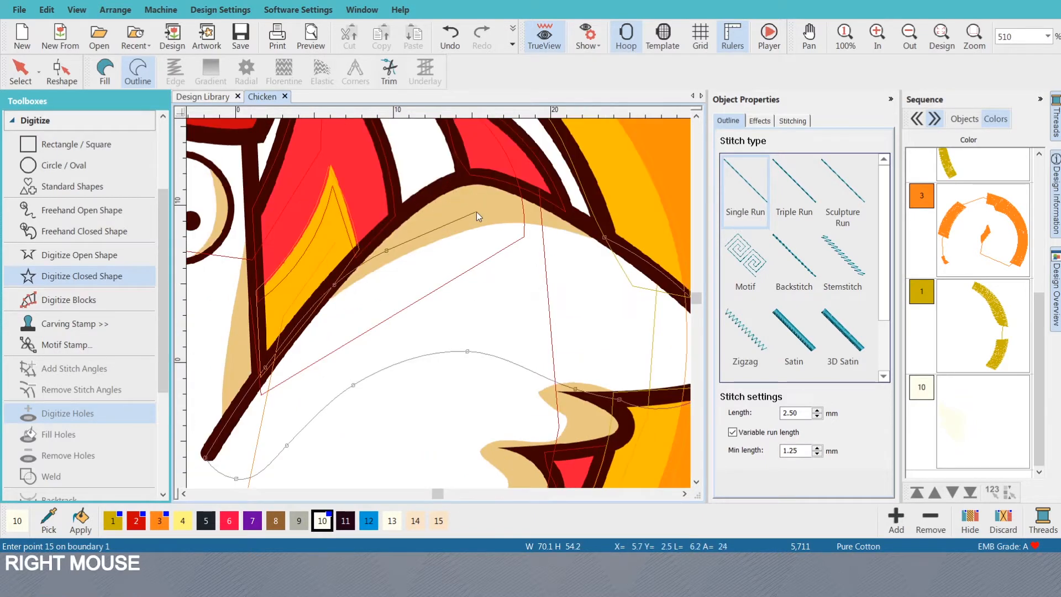
{"action": "right_click", "coordinate": [476, 211]}
{"action": "right_click", "coordinate": [575, 220]}
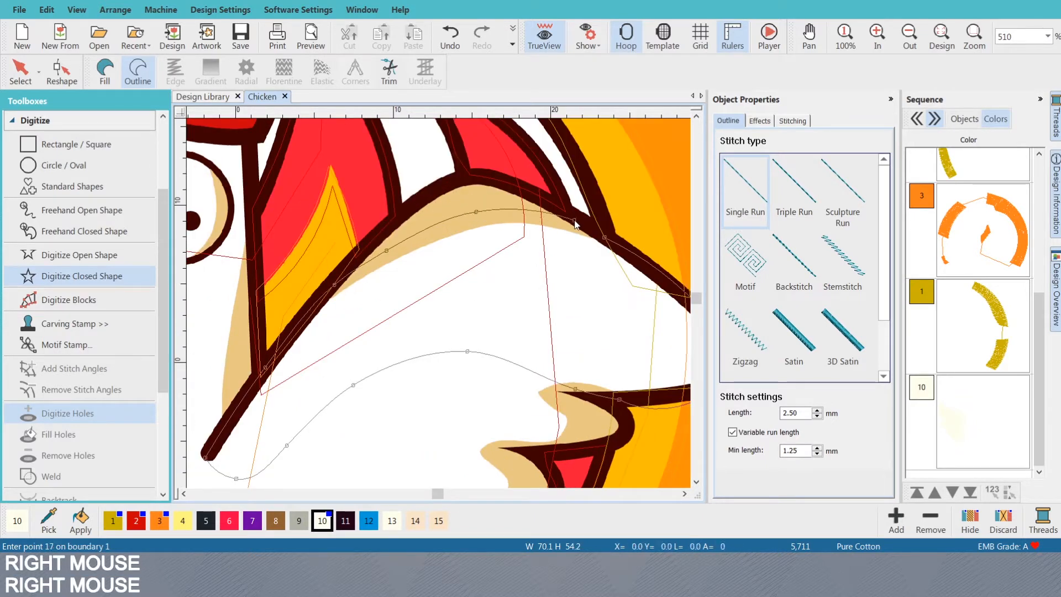
{"action": "key", "text": "Return"}
{"action": "key", "text": "s"}
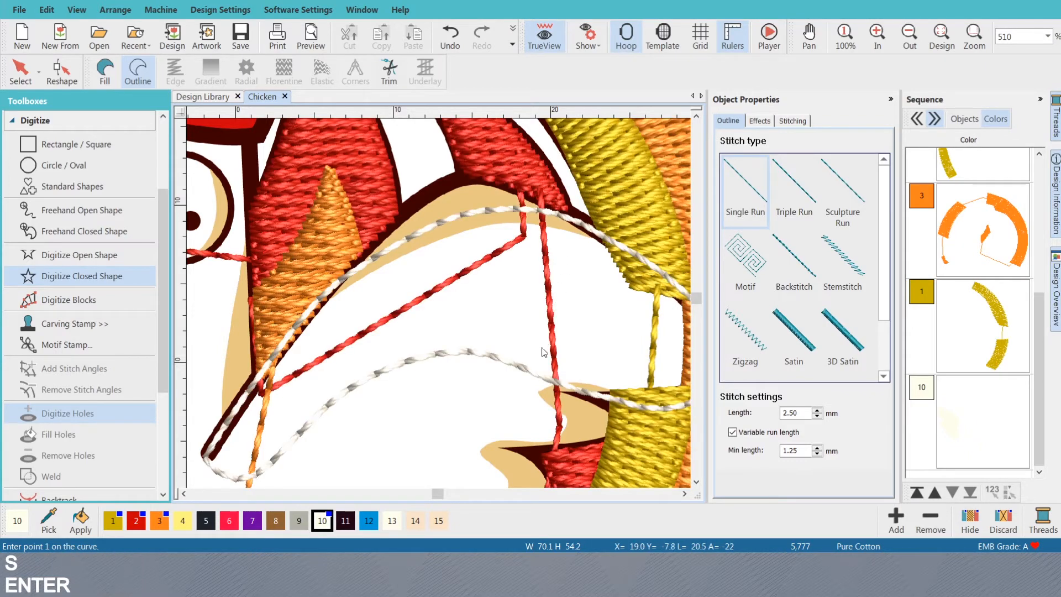
- Convert the larger wing's new outline shape to a Satin fill
{"action": "scroll", "coordinate": [558, 306], "scroll_direction": "down", "scroll_amount": 3}
{"action": "scroll", "coordinate": [497, 305], "scroll_direction": "up", "scroll_amount": 2}
{"action": "key", "text": "0"}
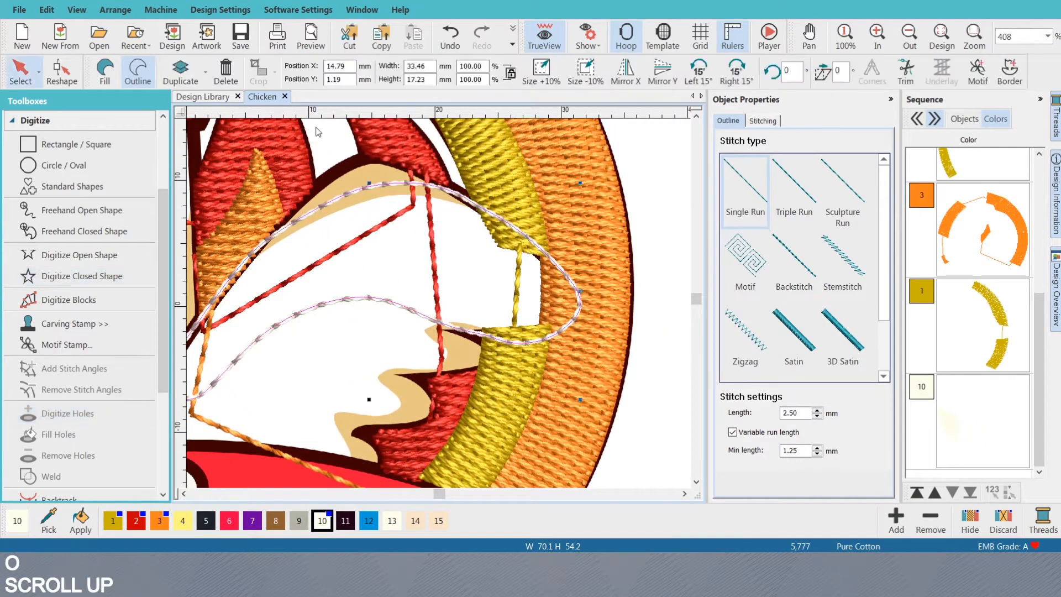
{"action": "left_click", "coordinate": [104, 71]}
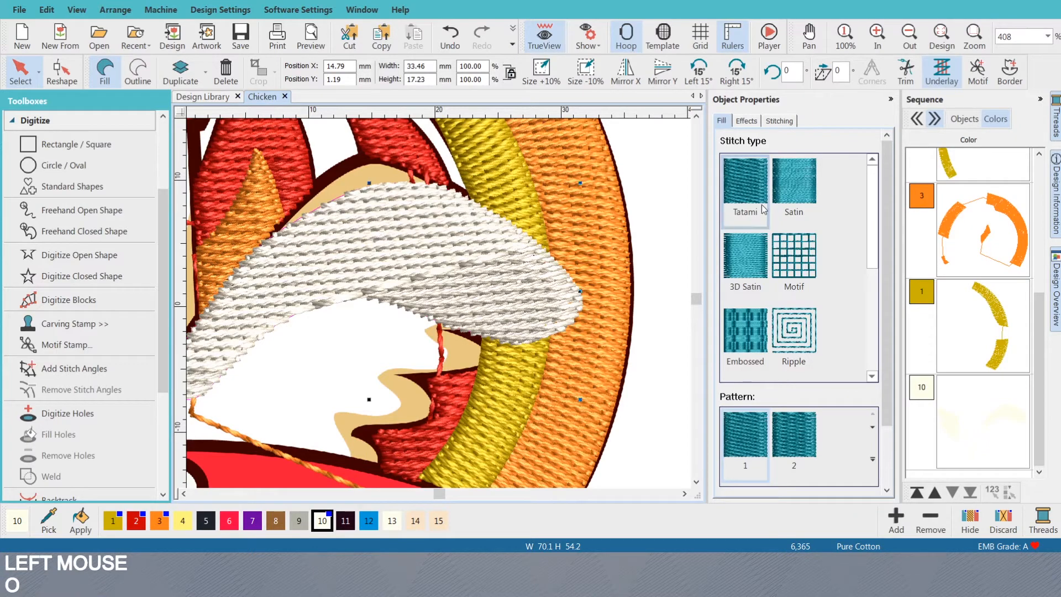
{"action": "left_click", "coordinate": [799, 189]}
{"action": "scroll", "coordinate": [319, 323], "scroll_direction": "down", "scroll_amount": 3}
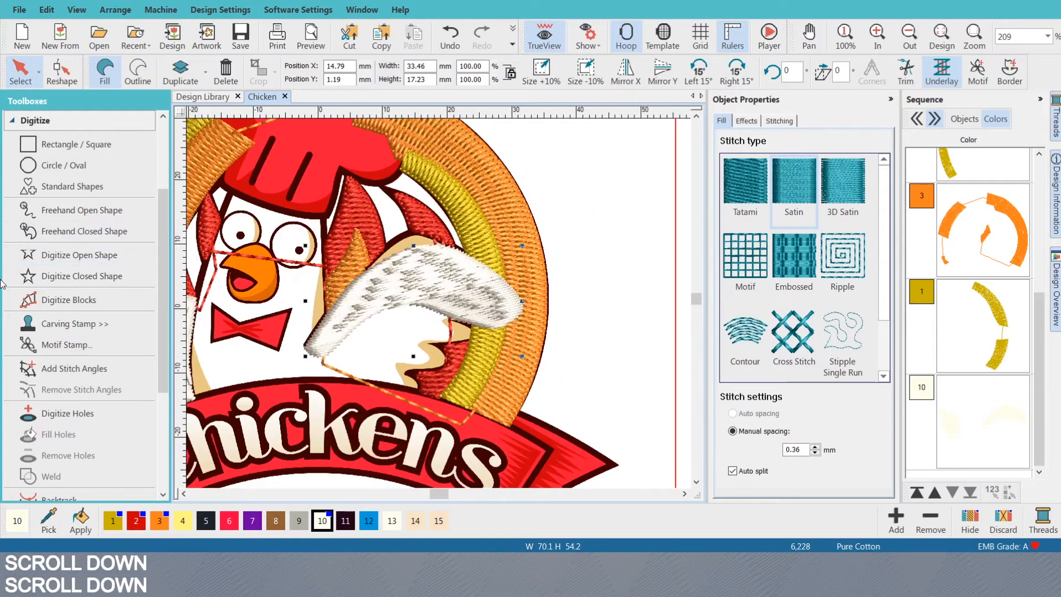
- Add stitch angles across the larger wing's satin from the feather tip through the crest to the narrow end, and apply them
{"action": "left_click", "coordinate": [47, 413]}
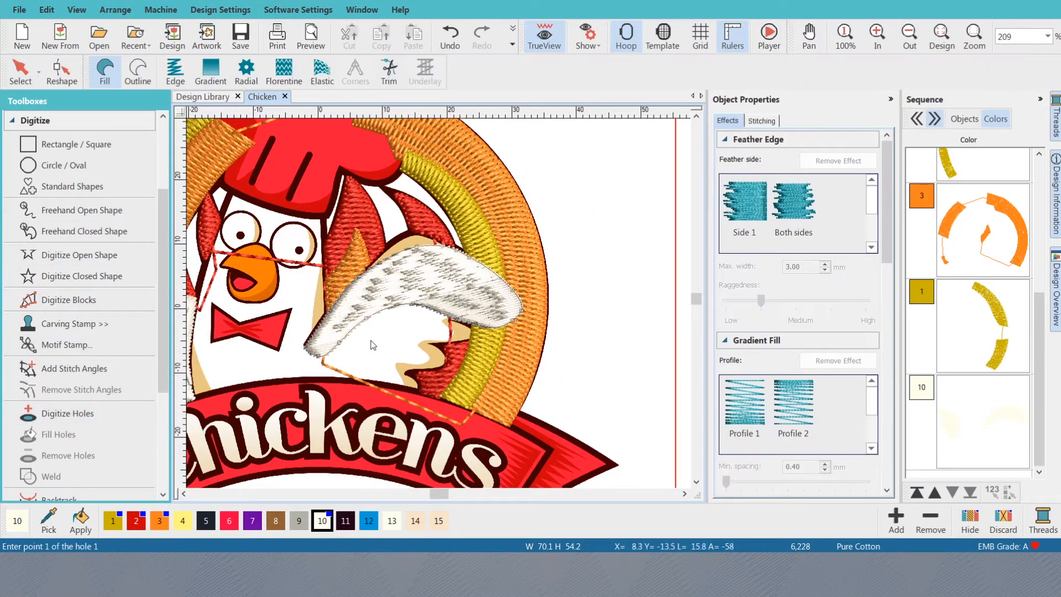
{"action": "left_click", "coordinate": [74, 368]}
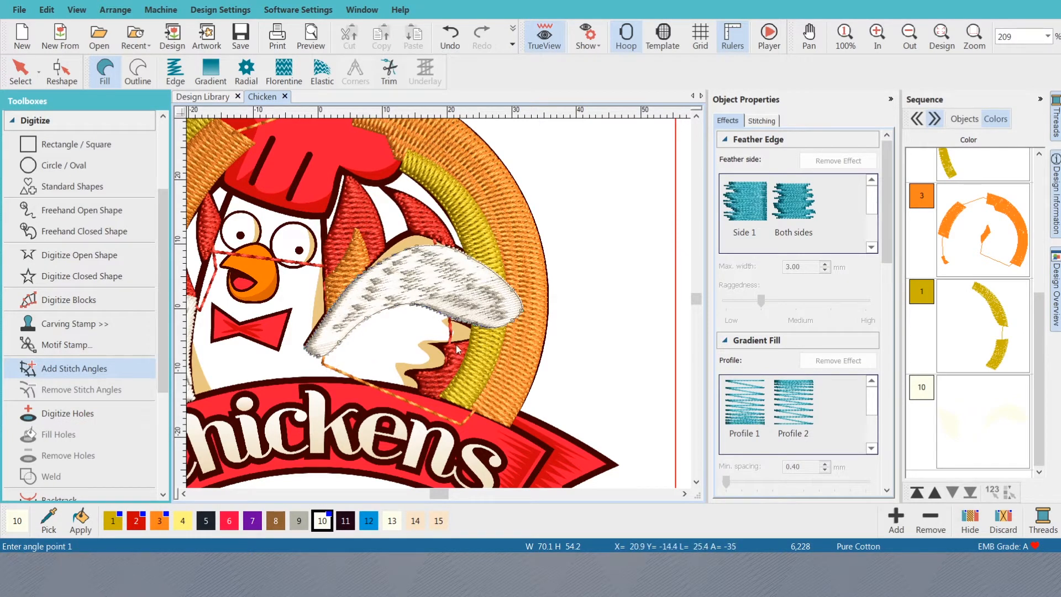
{"action": "left_click", "coordinate": [475, 326]}
{"action": "left_click", "coordinate": [557, 260]}
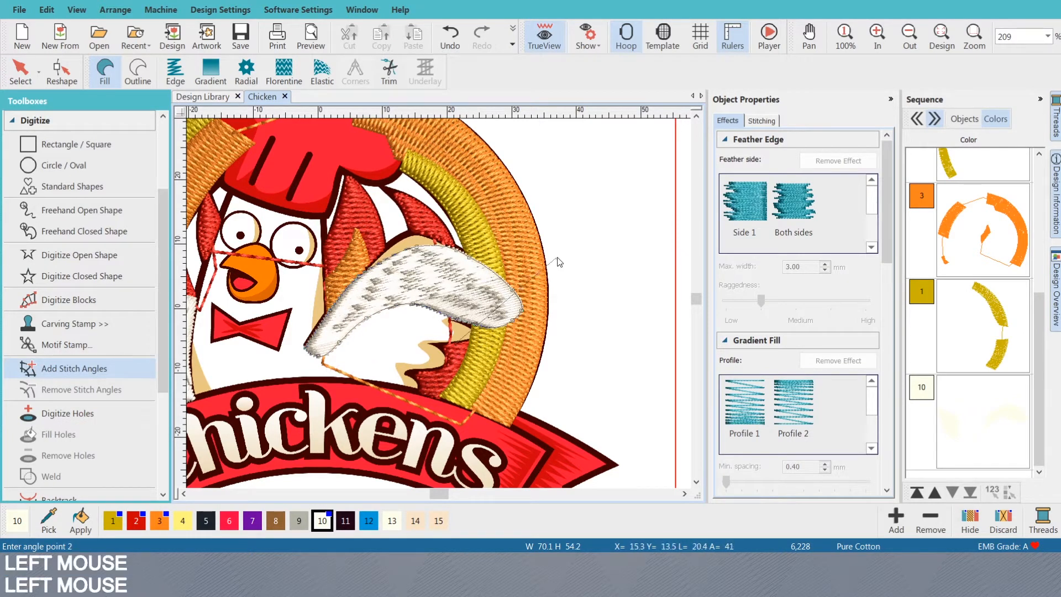
{"action": "left_click", "coordinate": [505, 217]}
{"action": "left_click", "coordinate": [398, 322]}
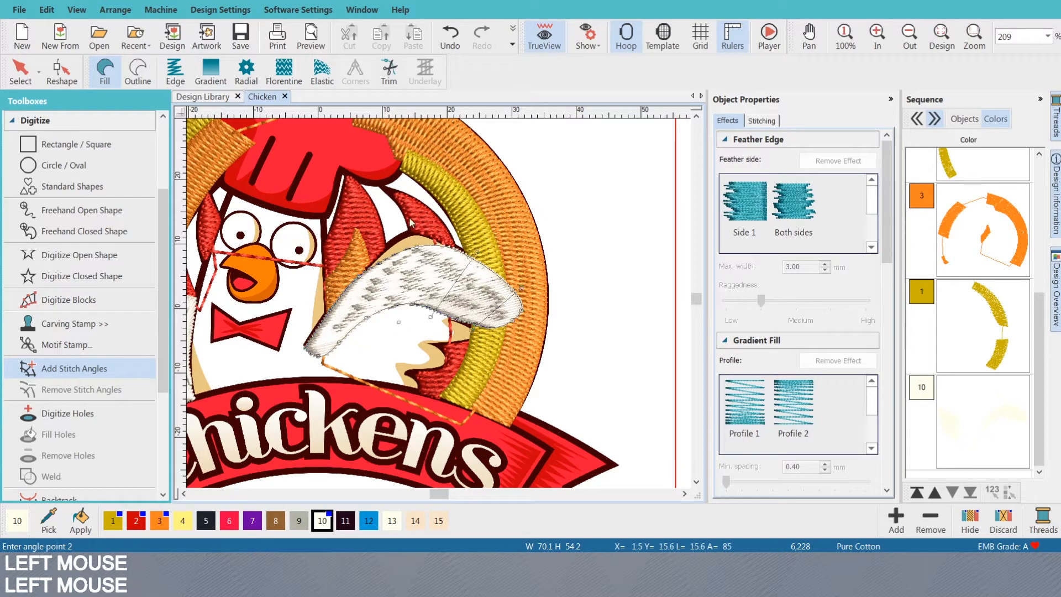
{"action": "left_click", "coordinate": [446, 189]}
{"action": "left_click", "coordinate": [375, 245]}
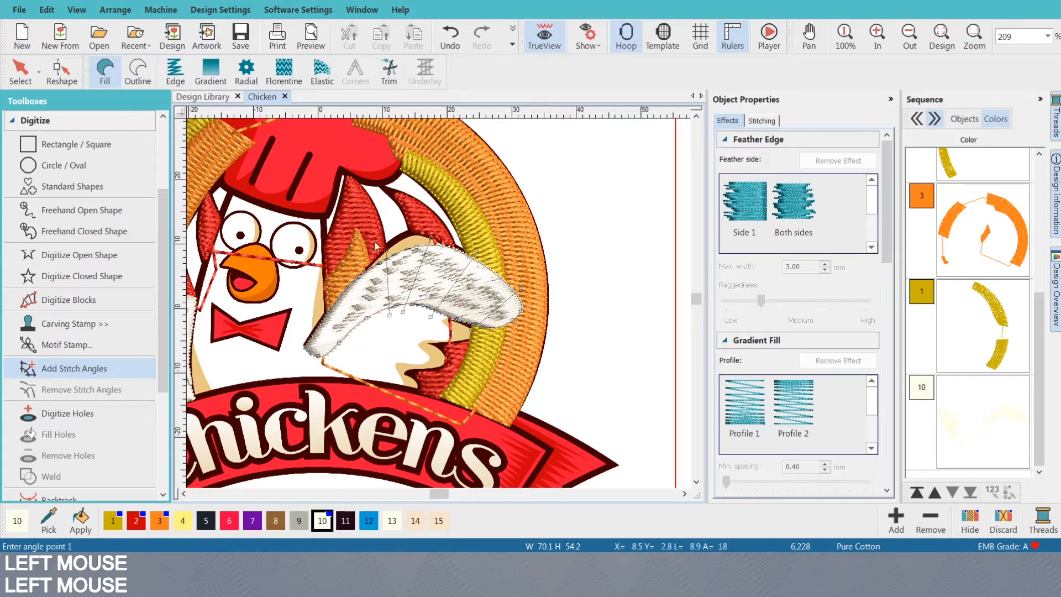
{"action": "left_click", "coordinate": [335, 359]}
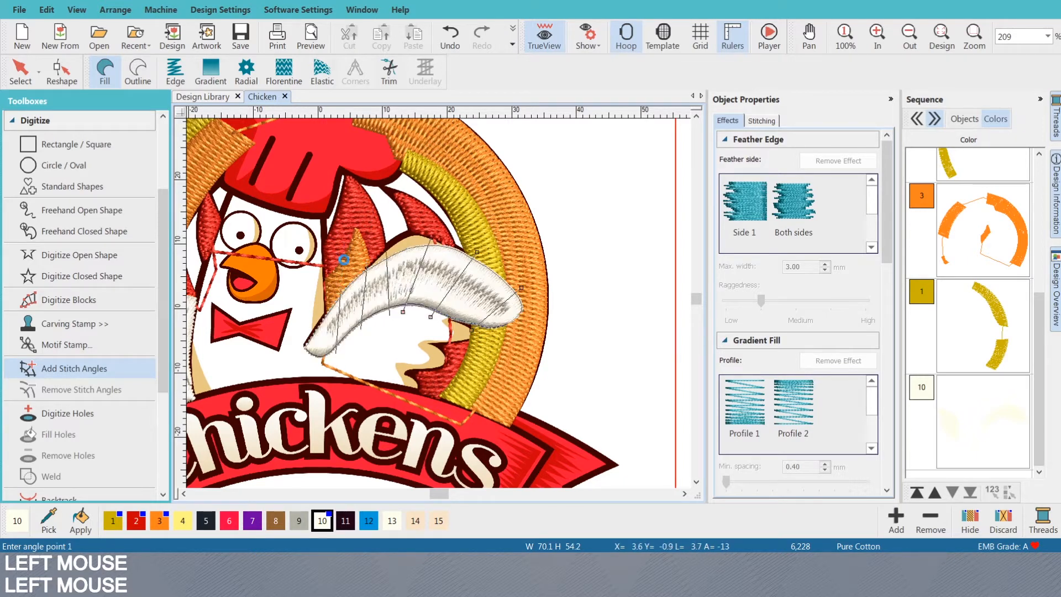
{"action": "key", "text": "Return"}
- Examine the larger wing's satin width with the Measure tool and compare its coverage against the underlying artwork
{"action": "key", "text": "s"}
{"action": "key", "text": "s"}
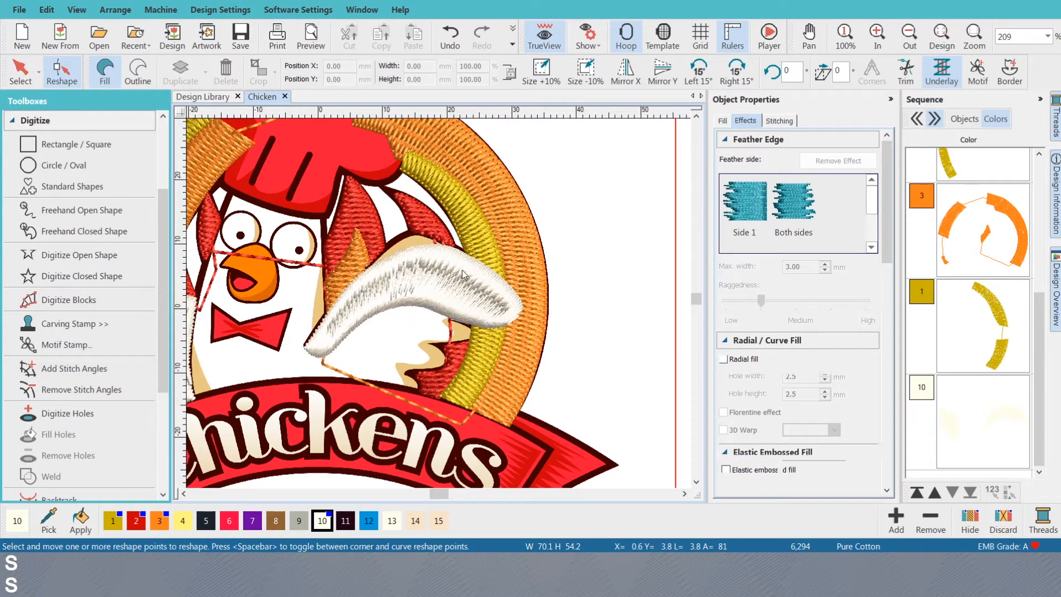
{"action": "key", "text": "Escape"}
{"action": "key", "text": "m"}
{"action": "key", "text": "m"}
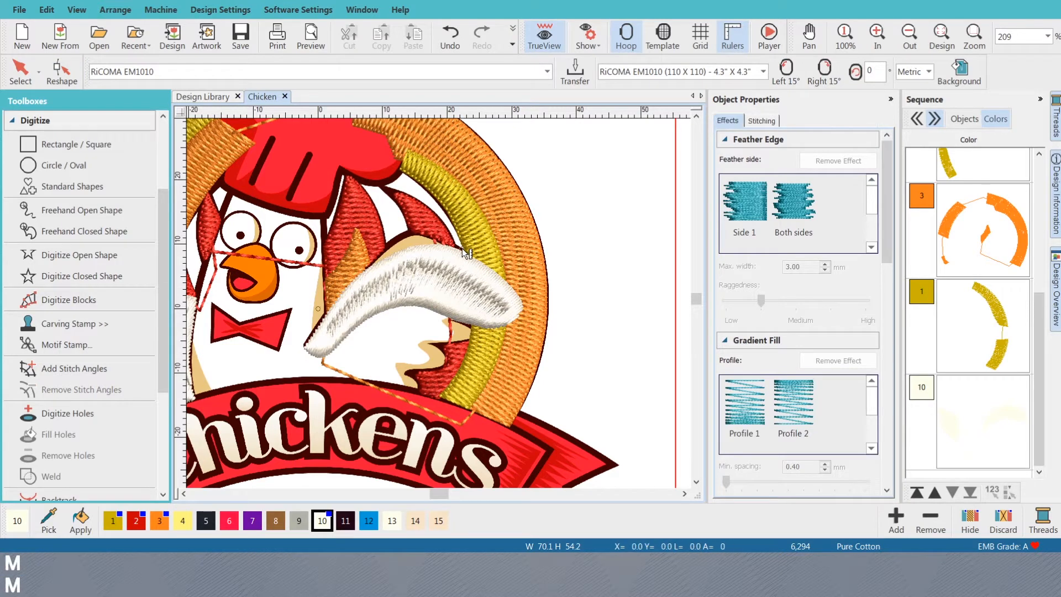
{"action": "left_click", "coordinate": [462, 247]}
{"action": "key", "text": "Escape"}
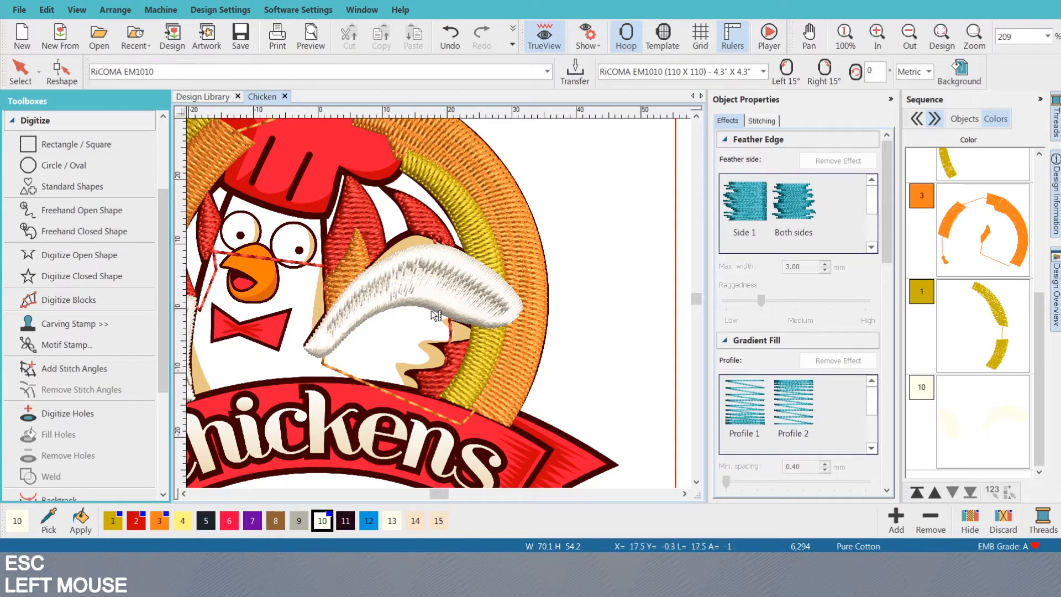
{"action": "key", "text": "s"}
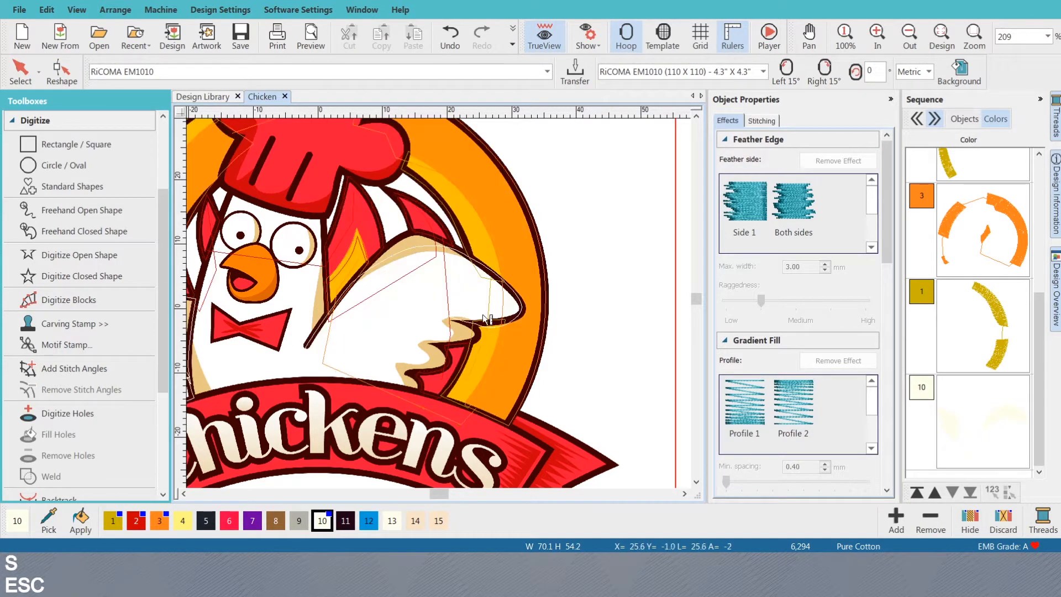
{"action": "key", "text": "s"}
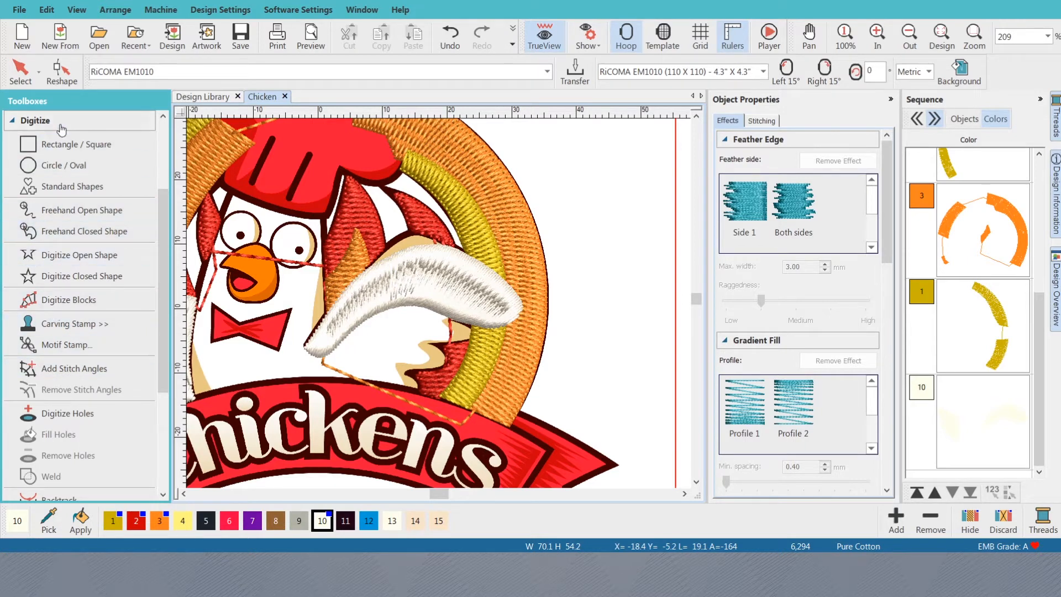
- Start the Knife tool and hide the stitches to expose the larger wing's artwork
{"action": "left_click", "coordinate": [34, 120]}
{"action": "left_click", "coordinate": [33, 233]}
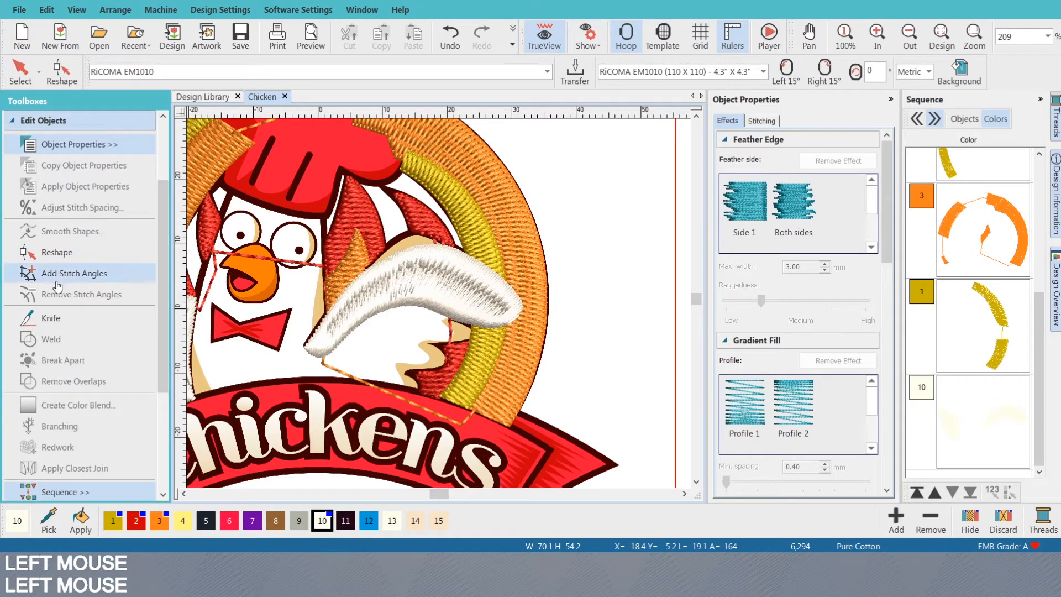
{"action": "left_click", "coordinate": [50, 320]}
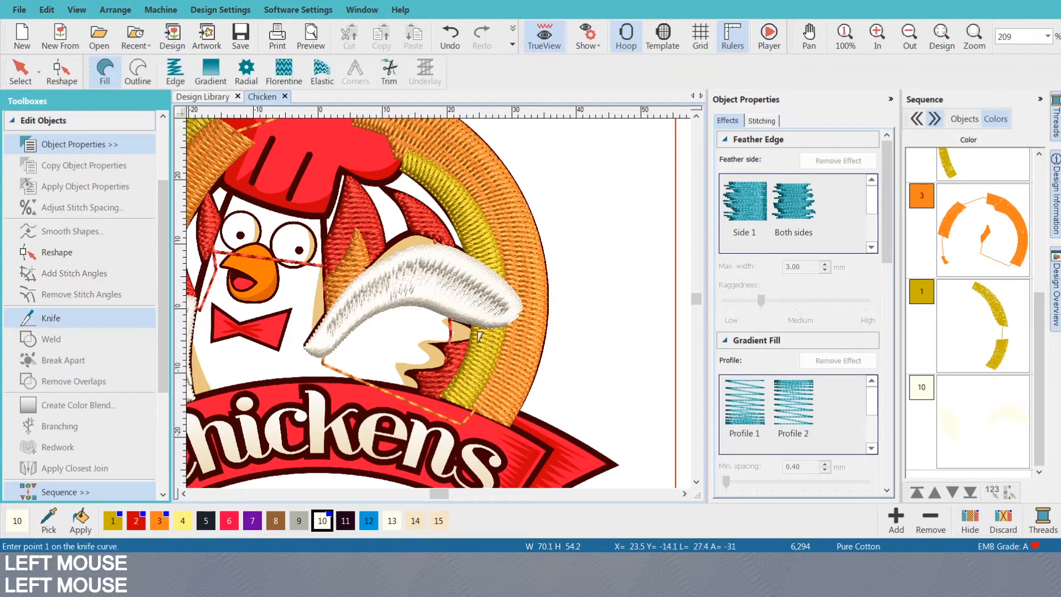
{"action": "key", "text": "s"}
{"action": "left_click", "coordinate": [515, 327]}
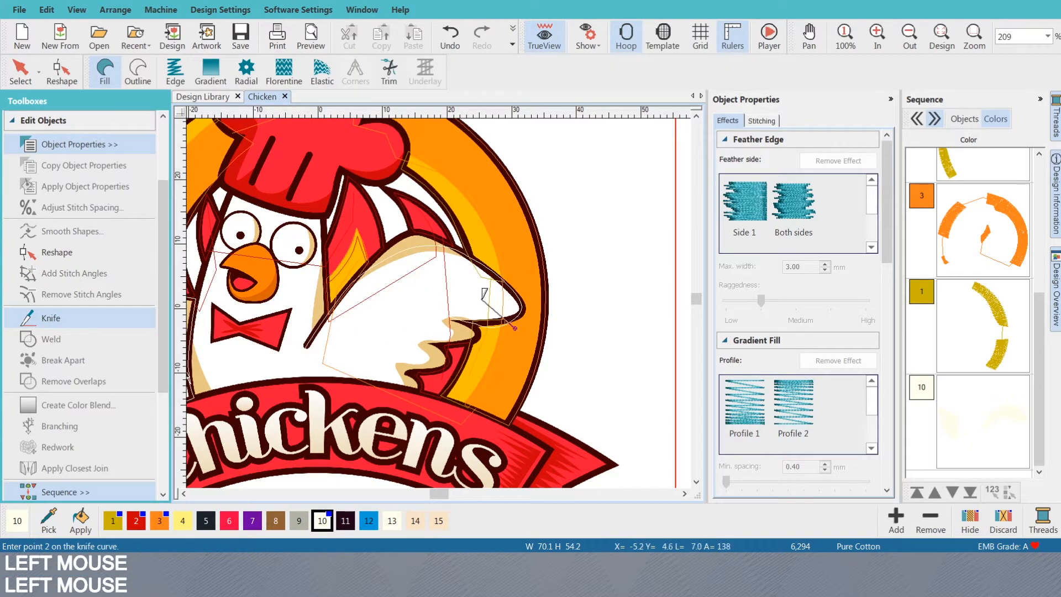
{"action": "right_click", "coordinate": [495, 307]}
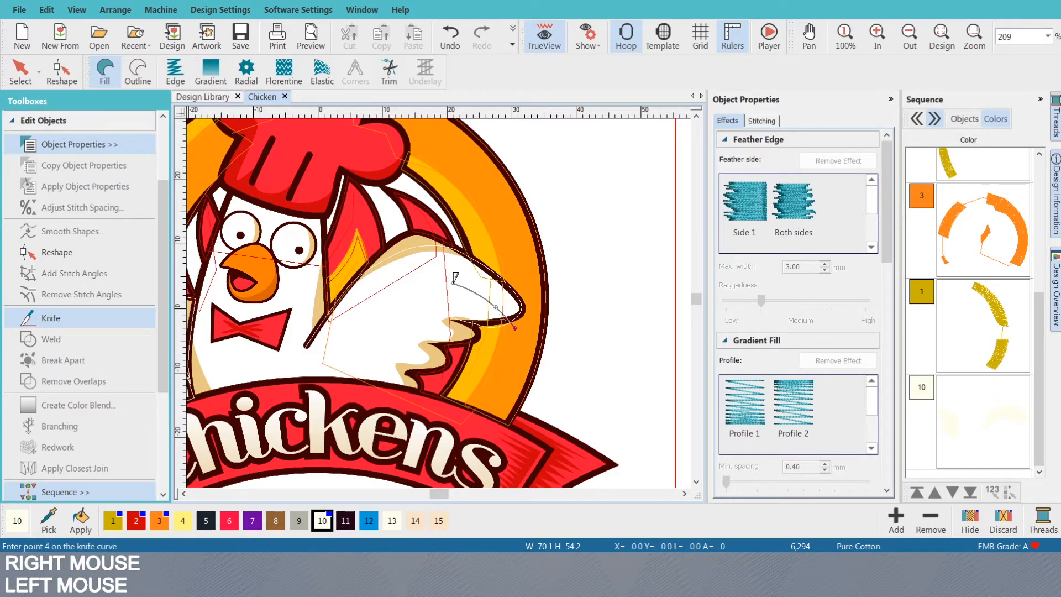
{"action": "right_click", "coordinate": [453, 283]}
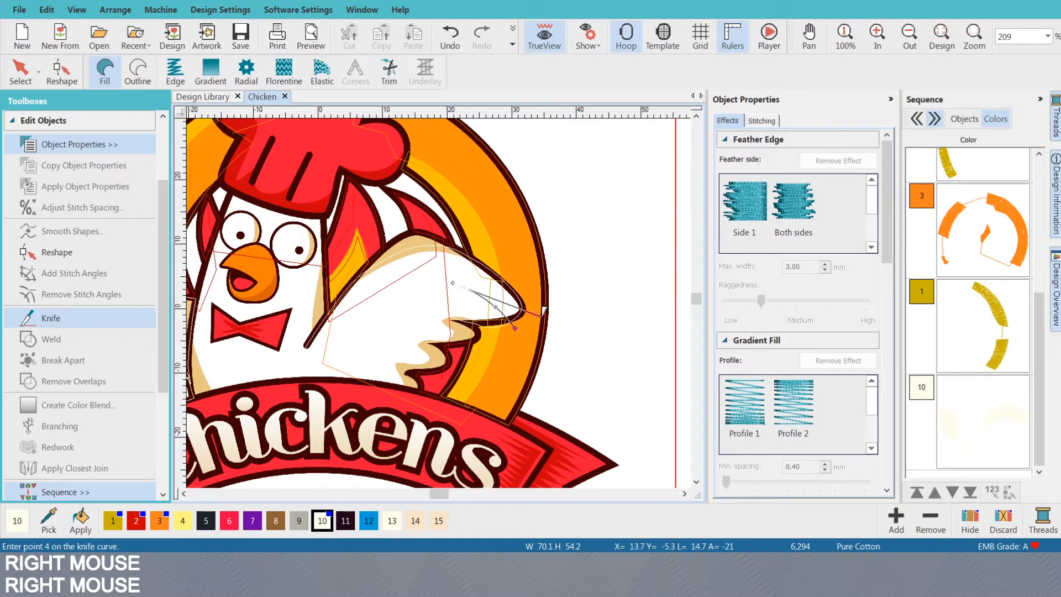
{"action": "key", "text": "BackSpace"}
{"action": "key", "text": "BackSpace"}
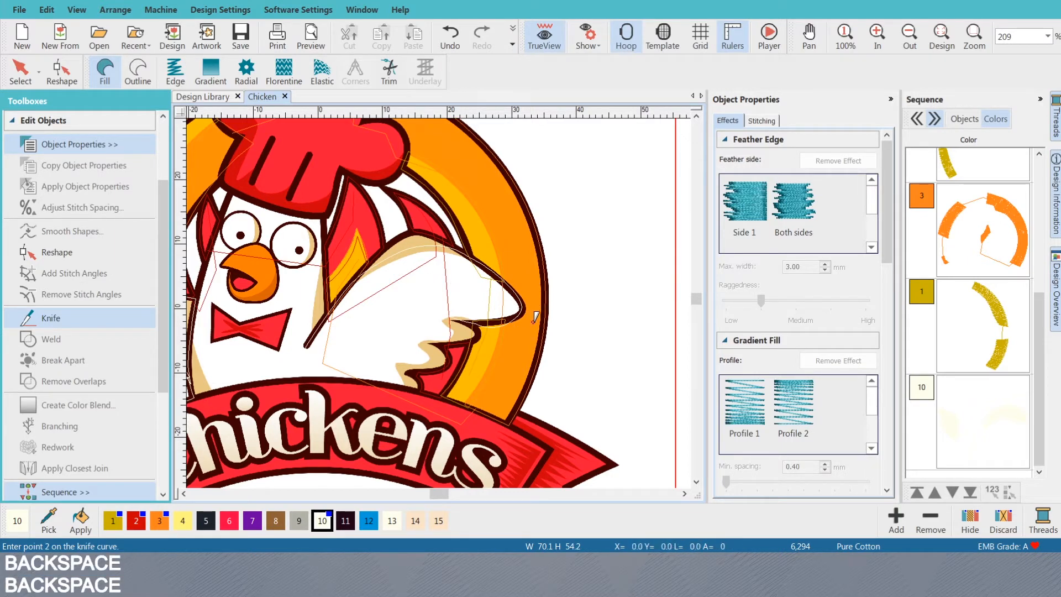
- Draw a curved knife line from beyond the long feather's tip through the wing's satin area up to its crest
{"action": "right_click", "coordinate": [495, 316]}
{"action": "right_click", "coordinate": [460, 300]}
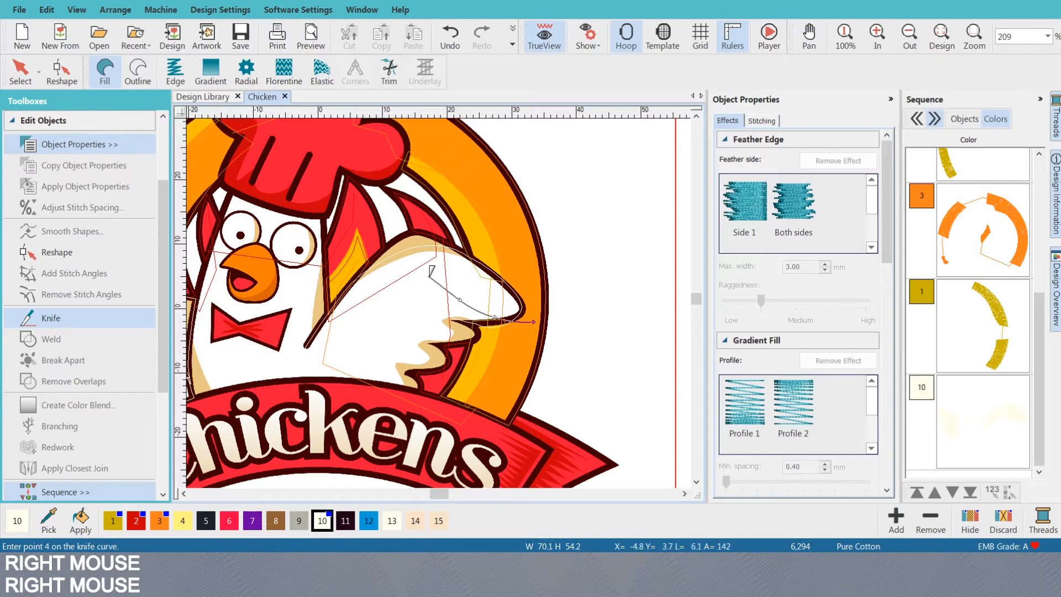
{"action": "right_click", "coordinate": [429, 277]}
{"action": "right_click", "coordinate": [411, 274]}
{"action": "right_click", "coordinate": [412, 273]}
{"action": "key", "text": "BackSpace"}
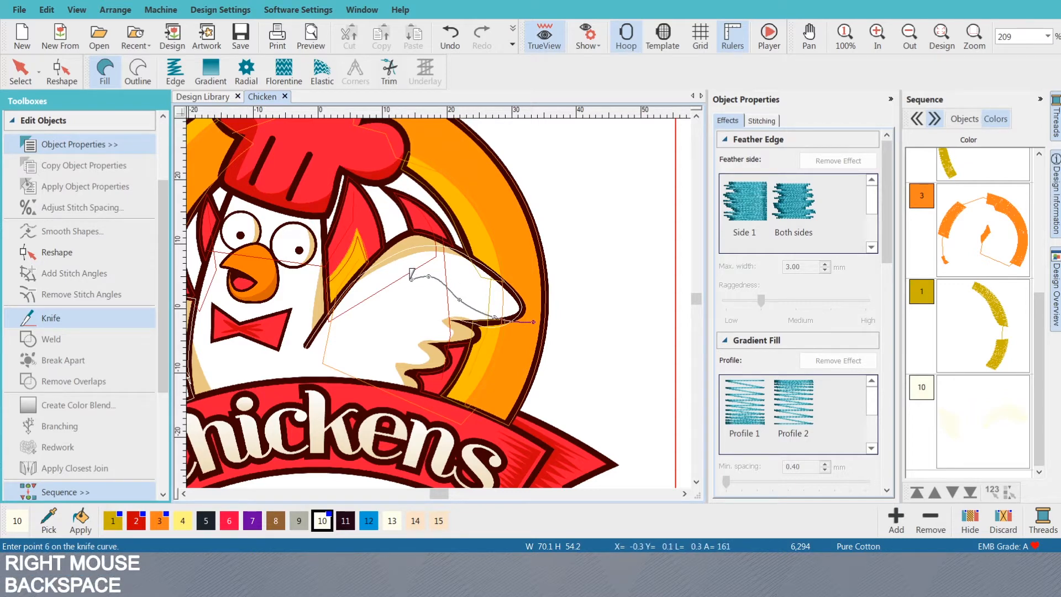
- Continue the knife line down the wing past its narrow end, apply the cut, and toggle the stitch display
{"action": "right_click", "coordinate": [370, 304]}
{"action": "key", "text": "BackSpace"}
{"action": "right_click", "coordinate": [369, 307]}
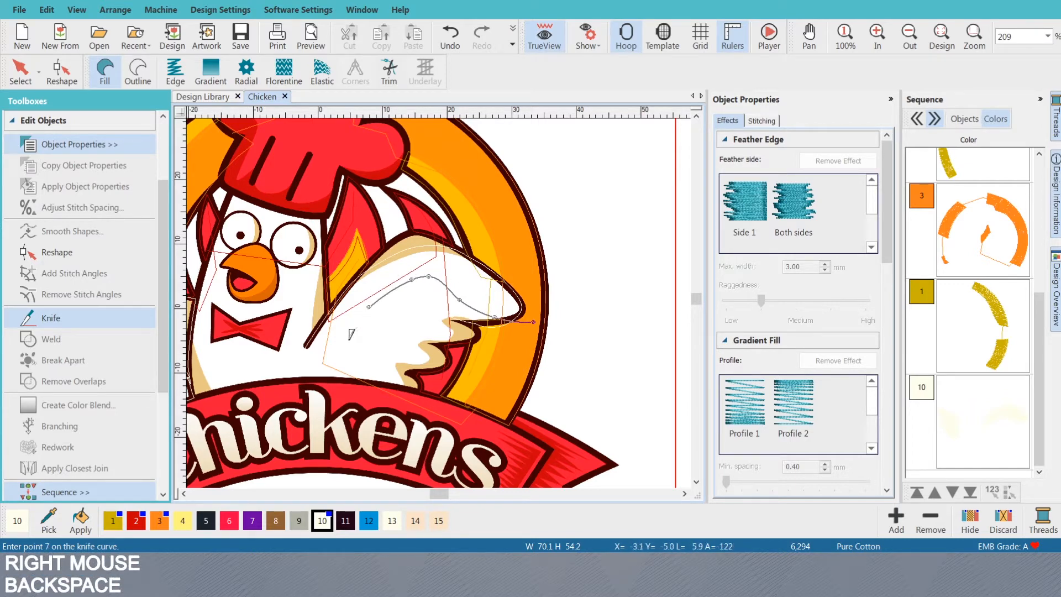
{"action": "right_click", "coordinate": [342, 344]}
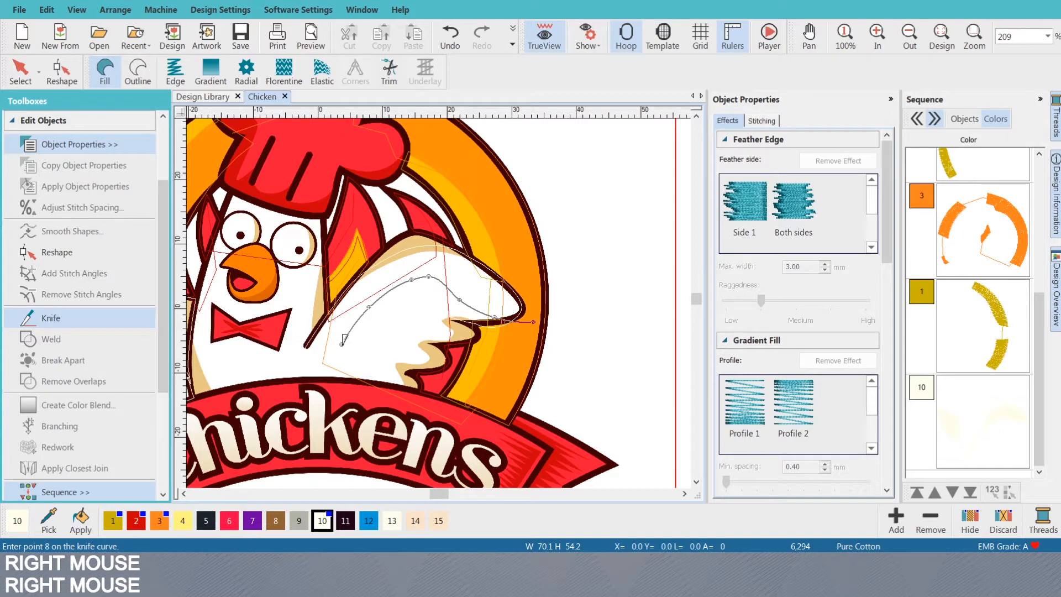
{"action": "right_click", "coordinate": [312, 352]}
{"action": "key", "text": "Return"}
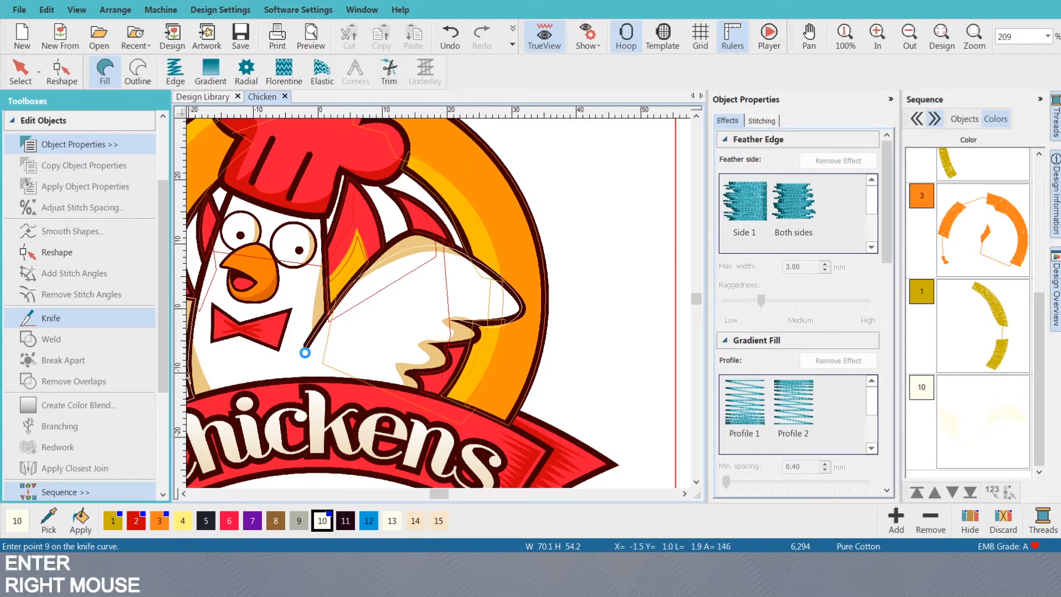
{"action": "key", "text": "s"}
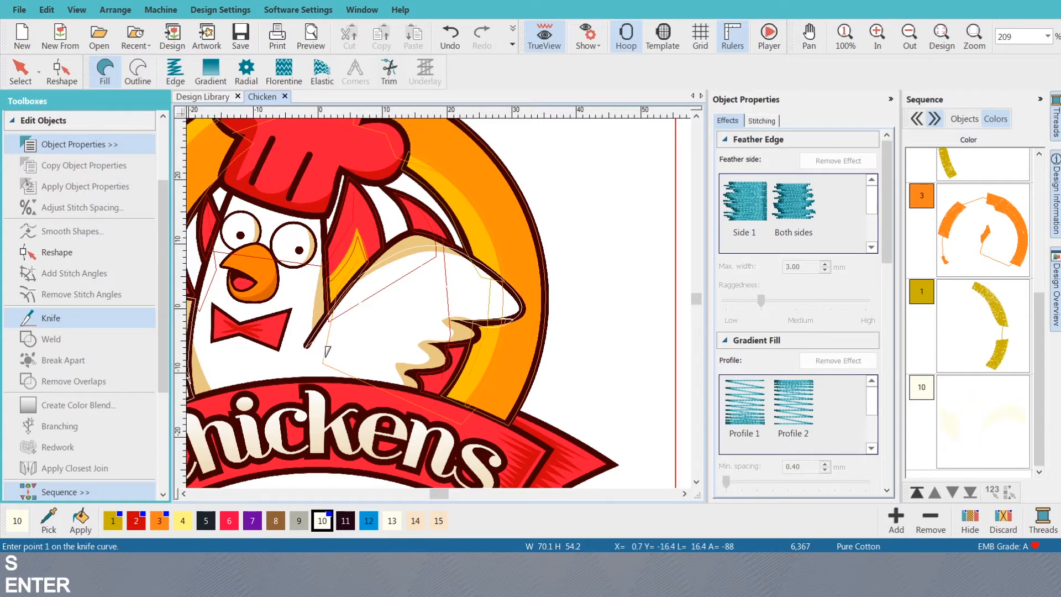
- Select the upper section of the cut wing and adjust the two stitch angles nearest its narrow end
{"action": "key", "text": "s"}
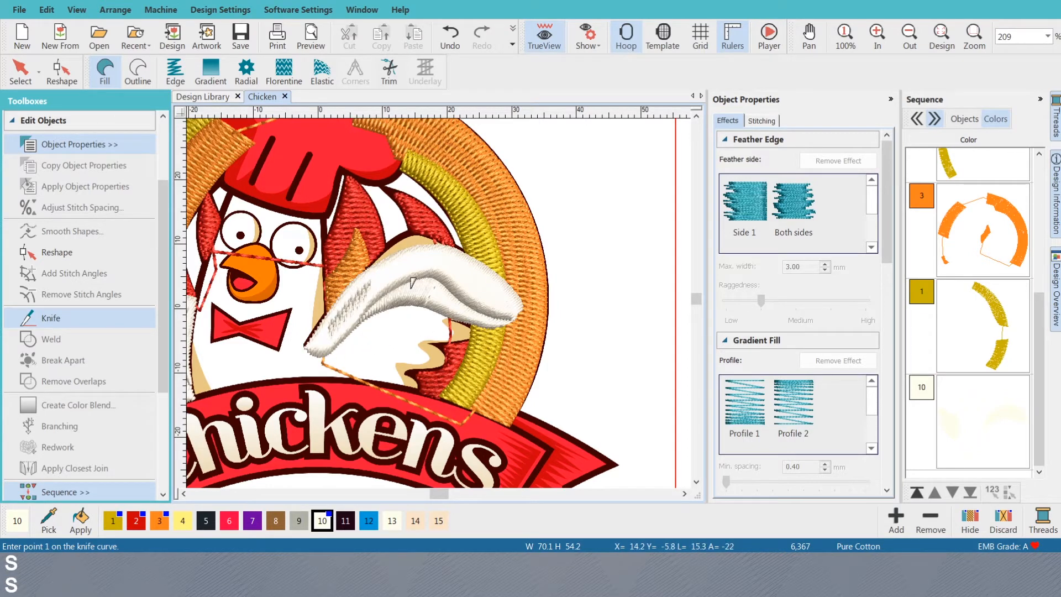
{"action": "key", "text": "o"}
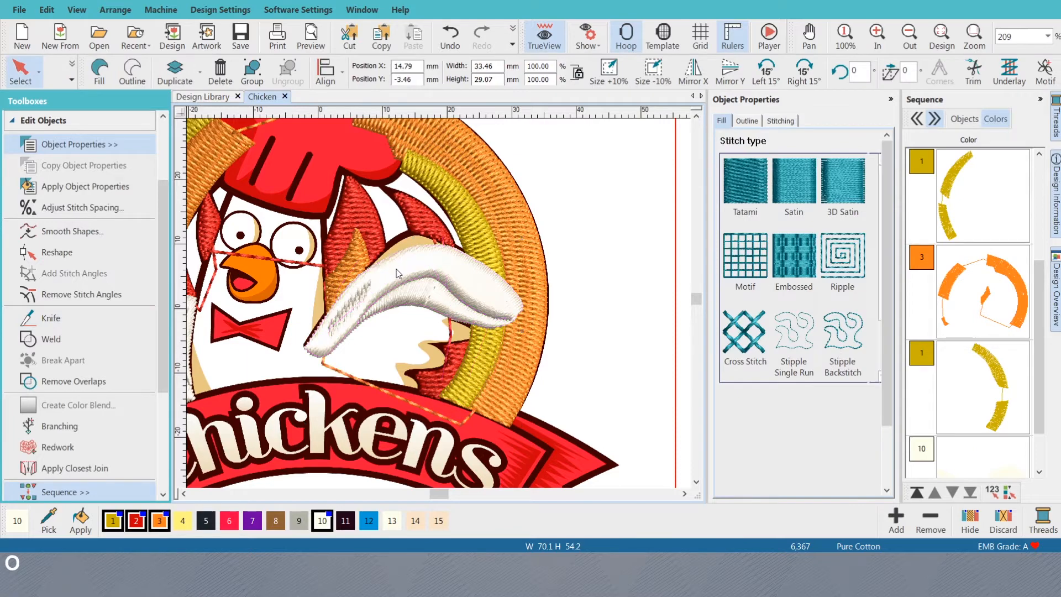
{"action": "key", "text": "Escape"}
{"action": "left_click", "coordinate": [406, 269]}
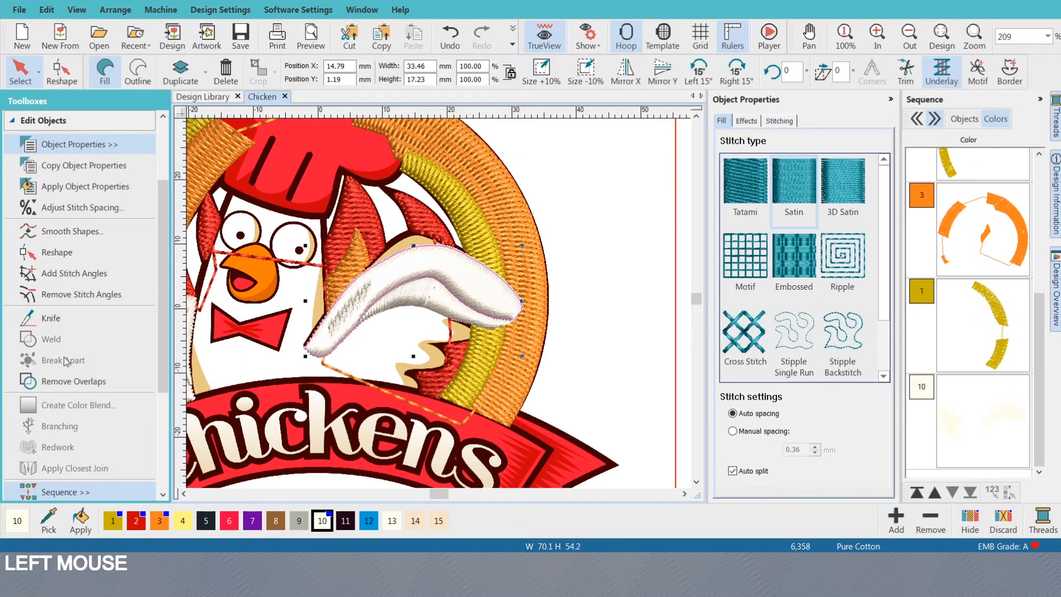
{"action": "left_click", "coordinate": [67, 273]}
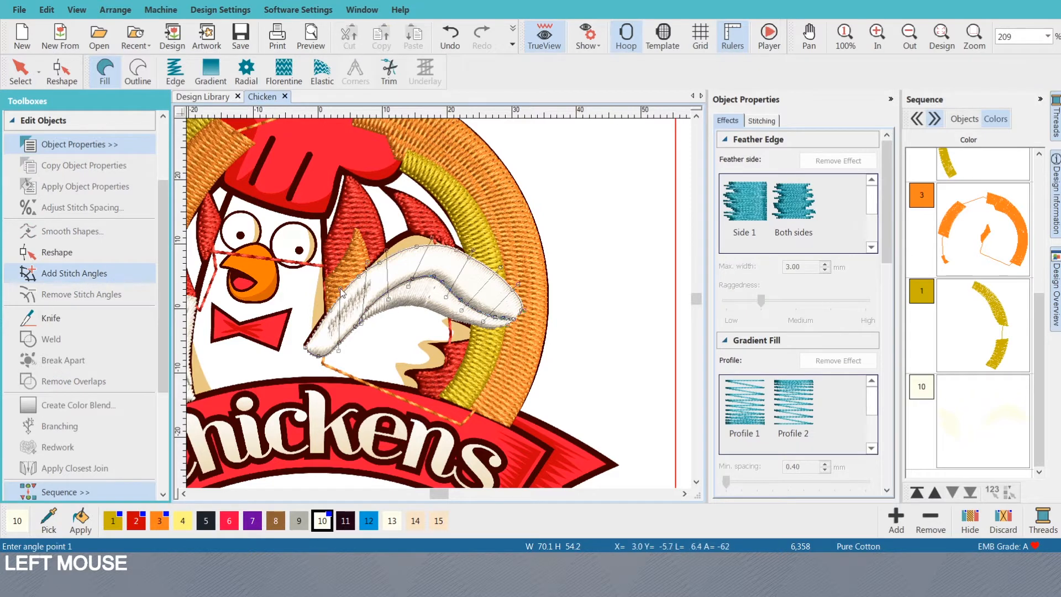
{"action": "key", "text": "h"}
{"action": "left_click_drag", "start_coordinate": [341, 289], "coordinate": [323, 308]}
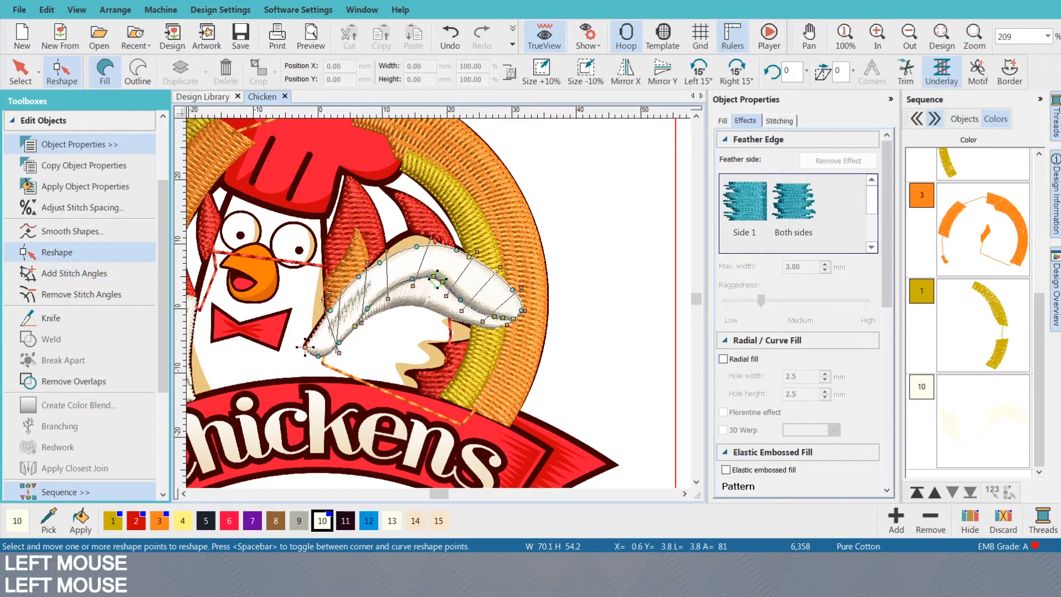
{"action": "left_click_drag", "start_coordinate": [367, 262], "coordinate": [347, 275]}
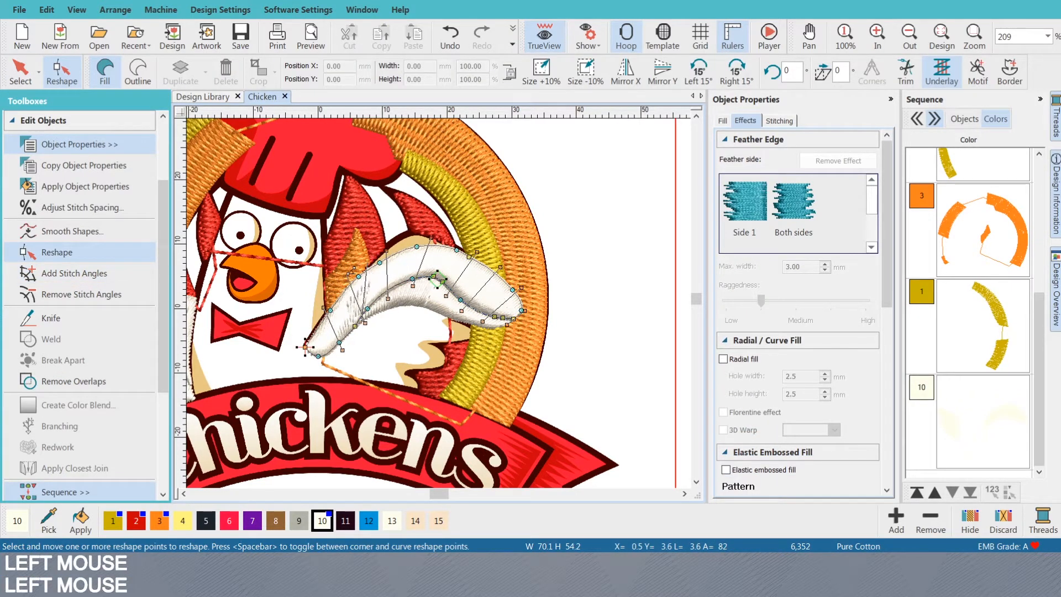
{"action": "key", "text": "Escape"}
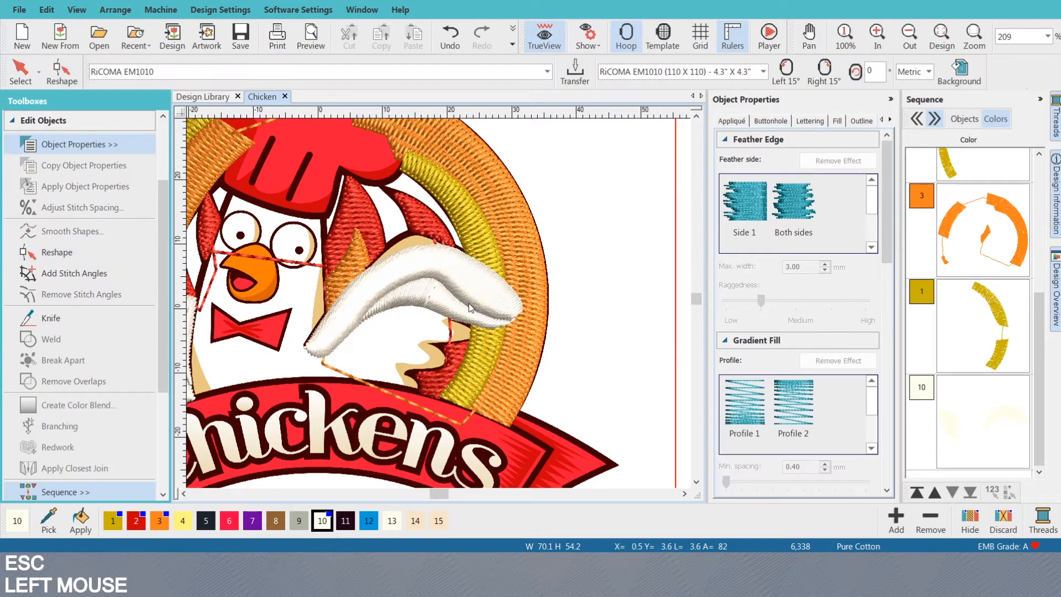
- Start a closed tatami shape in color 10 and trace its upper edge along the lower border of the wing's satin
{"action": "scroll", "coordinate": [398, 326], "scroll_direction": "down", "scroll_amount": 2}
{"action": "scroll", "coordinate": [441, 303], "scroll_direction": "up", "scroll_amount": 4}
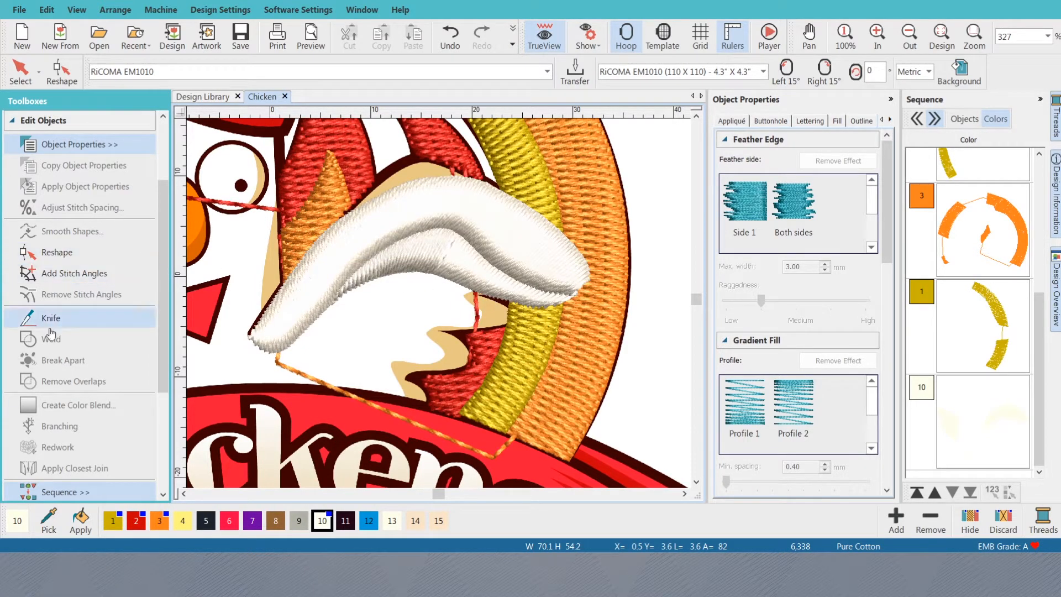
{"action": "left_click", "coordinate": [47, 121]}
{"action": "left_click", "coordinate": [55, 247]}
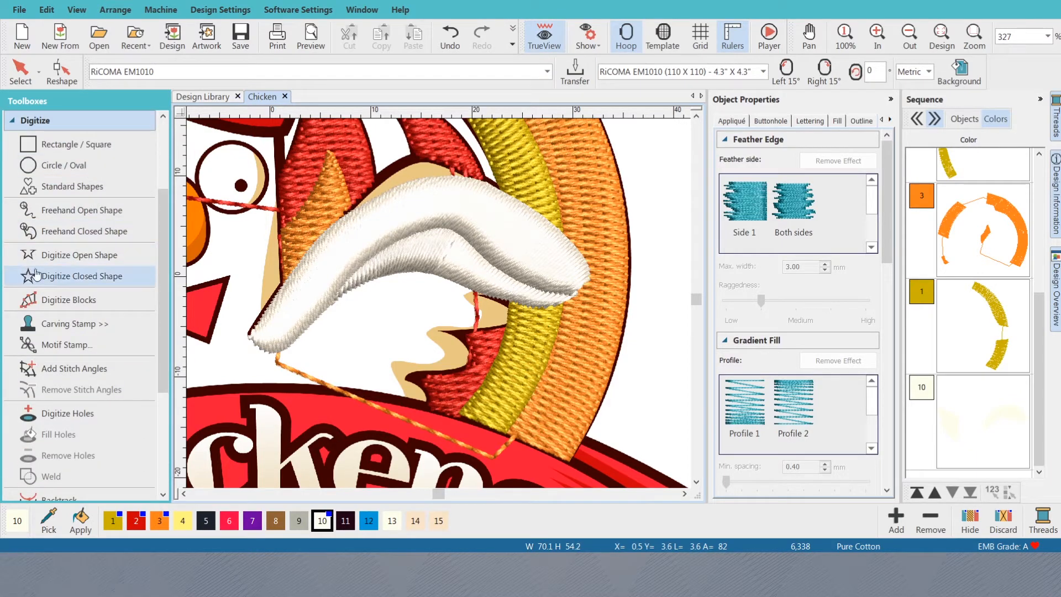
{"action": "left_click", "coordinate": [47, 282]}
{"action": "left_click", "coordinate": [47, 282]}
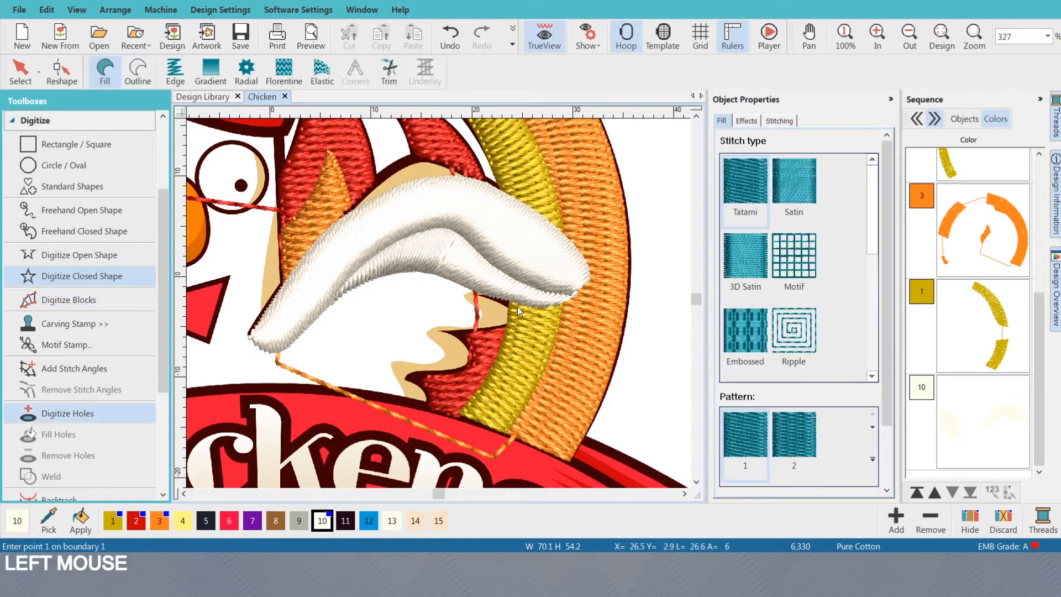
{"action": "key", "text": "s"}
{"action": "left_click", "coordinate": [500, 299]}
{"action": "key", "text": "s"}
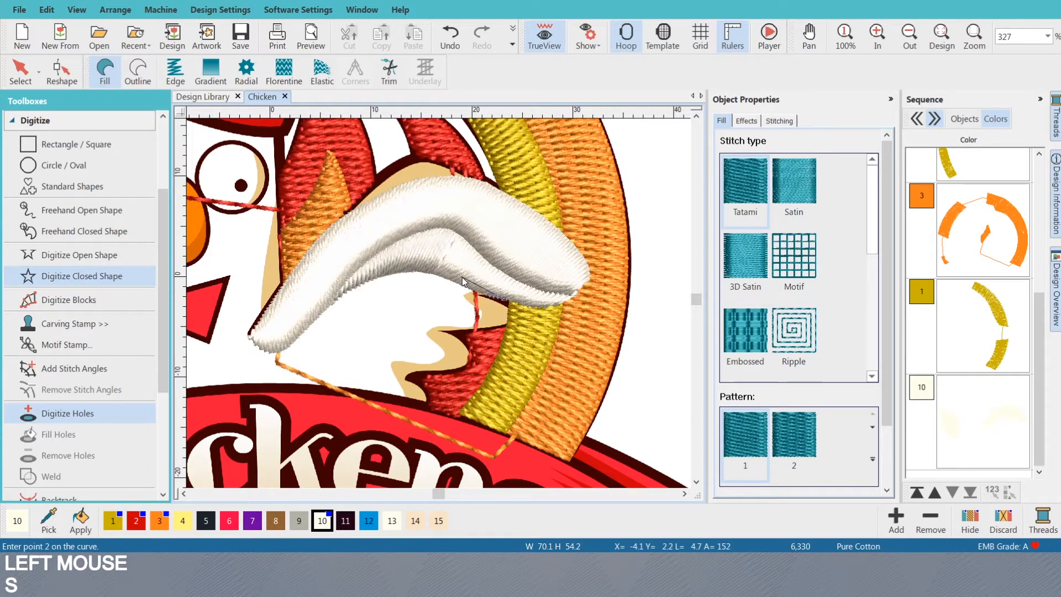
{"action": "right_click", "coordinate": [462, 276]}
{"action": "right_click", "coordinate": [407, 265]}
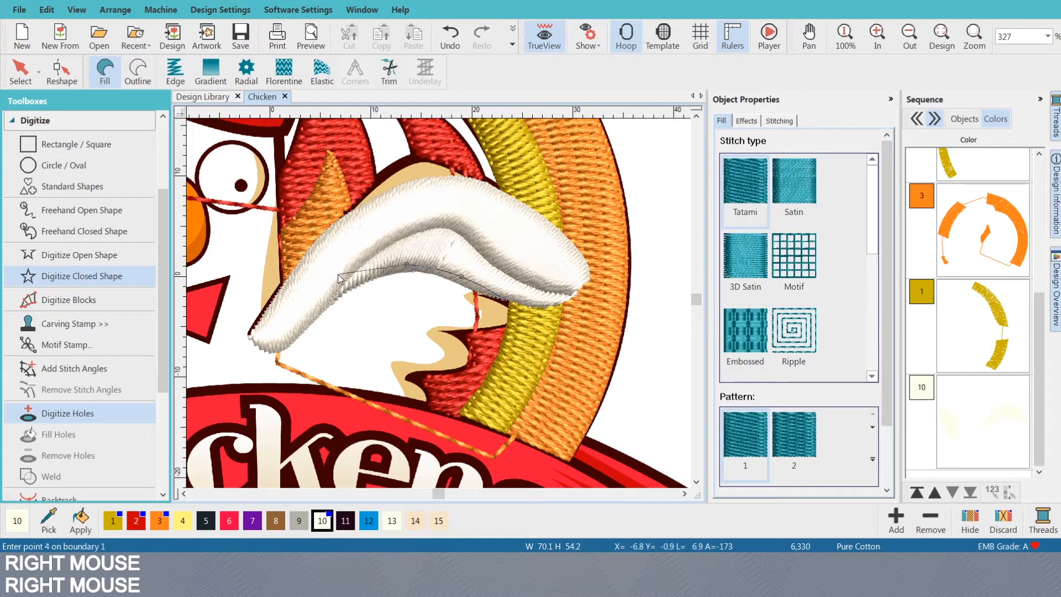
{"action": "right_click", "coordinate": [363, 275]}
- Continue the shape around its narrow end and along the second feather's lower edge to the tip, then complete it
{"action": "left_click", "coordinate": [336, 297]}
{"action": "right_click", "coordinate": [352, 308]}
{"action": "right_click", "coordinate": [427, 326]}
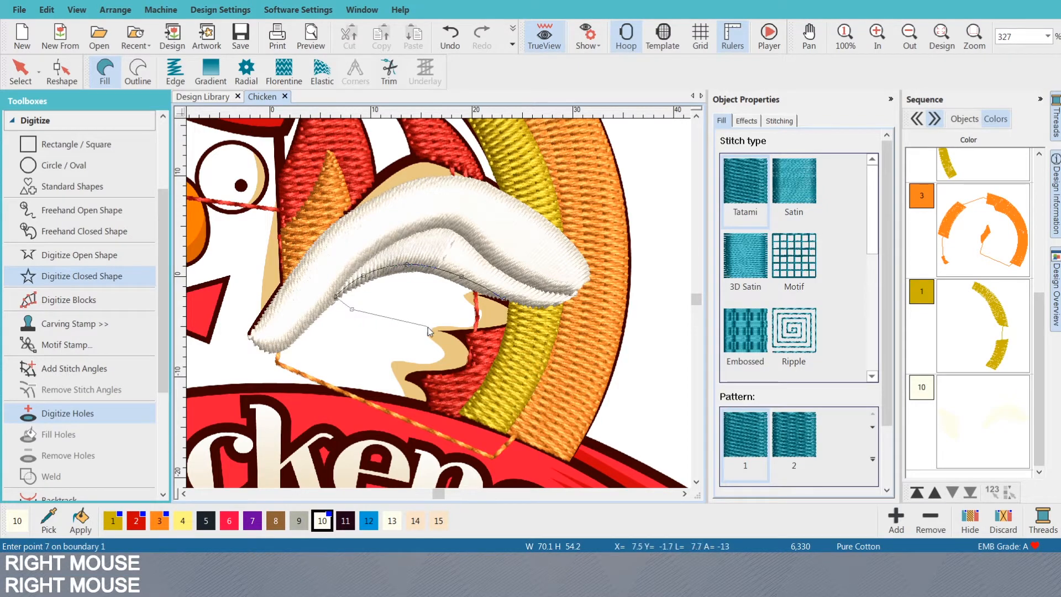
{"action": "key", "text": "s"}
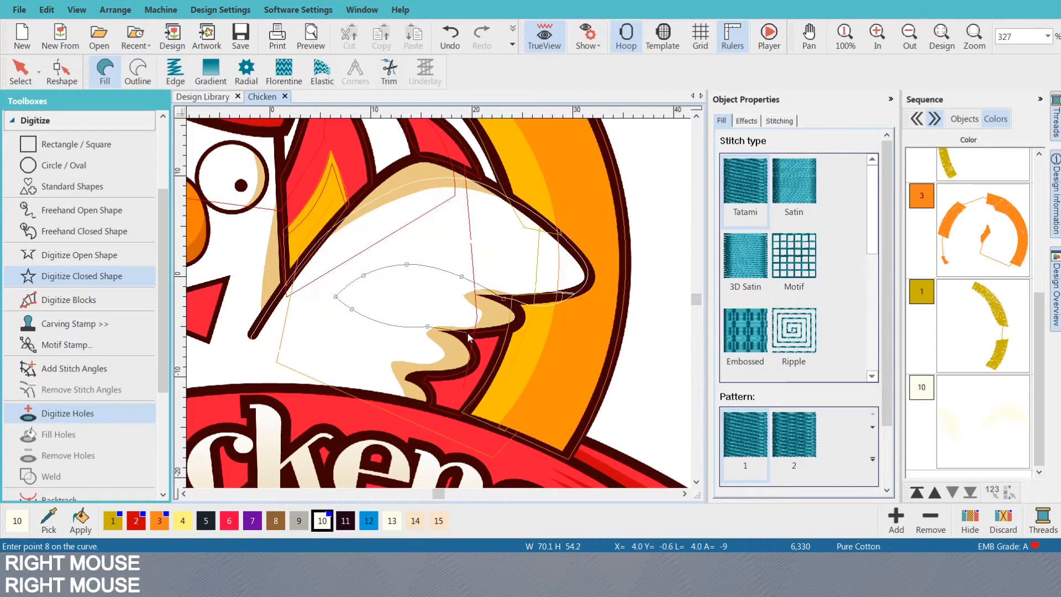
{"action": "left_click", "coordinate": [469, 332]}
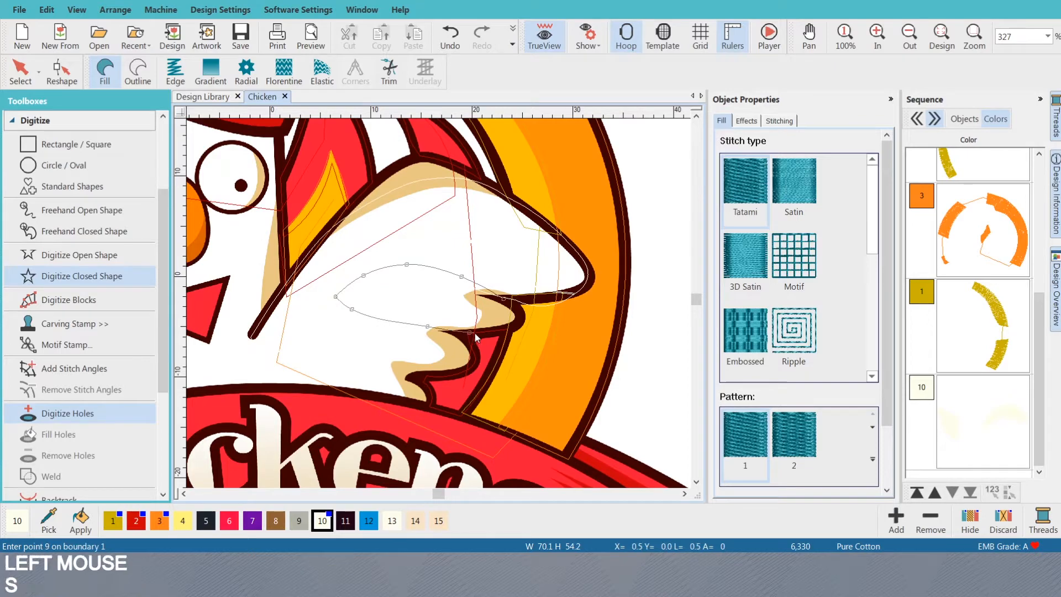
{"action": "right_click", "coordinate": [506, 329]}
{"action": "left_click", "coordinate": [520, 323]}
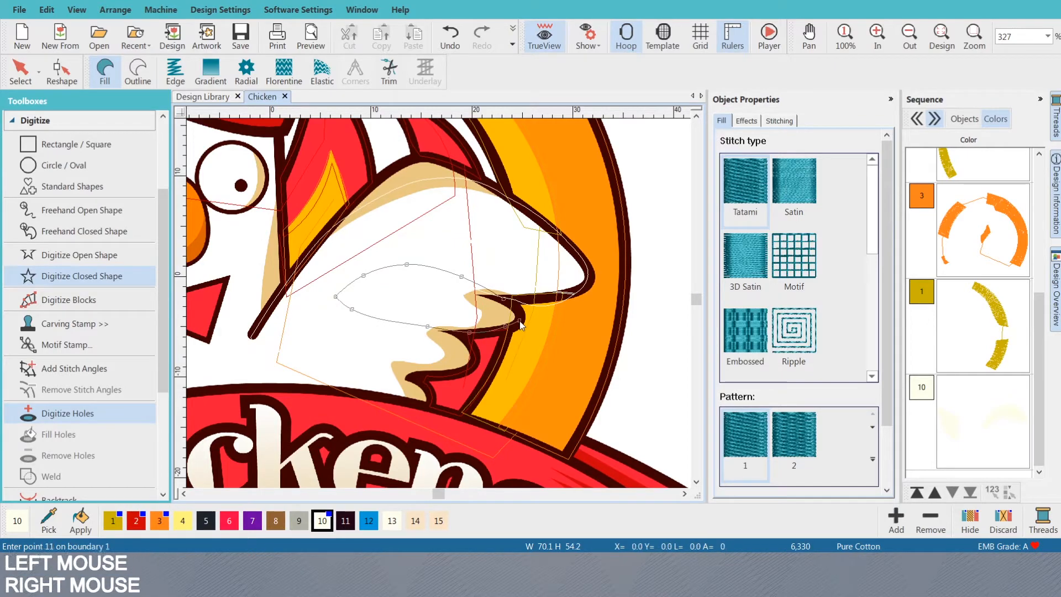
{"action": "key", "text": "Return"}
- Reshape the new feather fill by adding a curve point on its upper and lower edges near the tip
{"action": "key", "text": "s"}
{"action": "scroll", "coordinate": [497, 314], "scroll_direction": "up", "scroll_amount": 5}
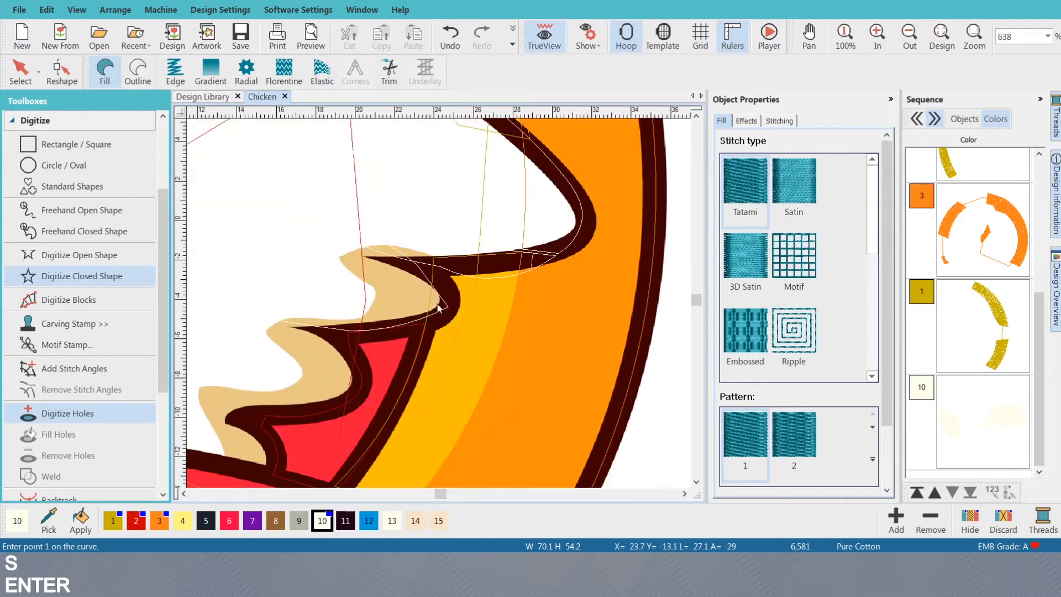
{"action": "key", "text": "s"}
{"action": "key", "text": "s"}
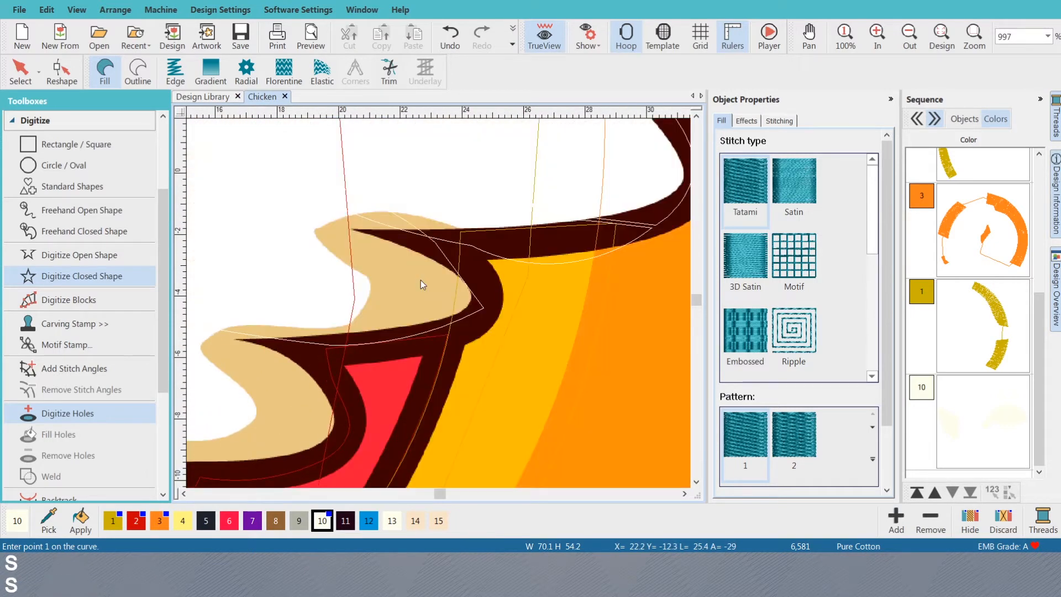
{"action": "key", "text": "h"}
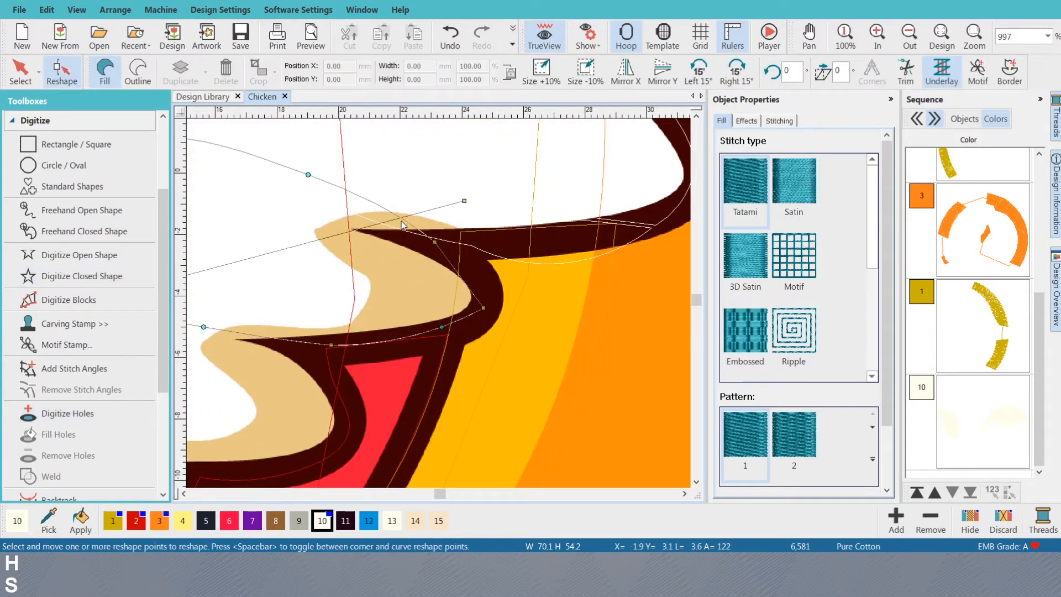
{"action": "right_click", "coordinate": [412, 227]}
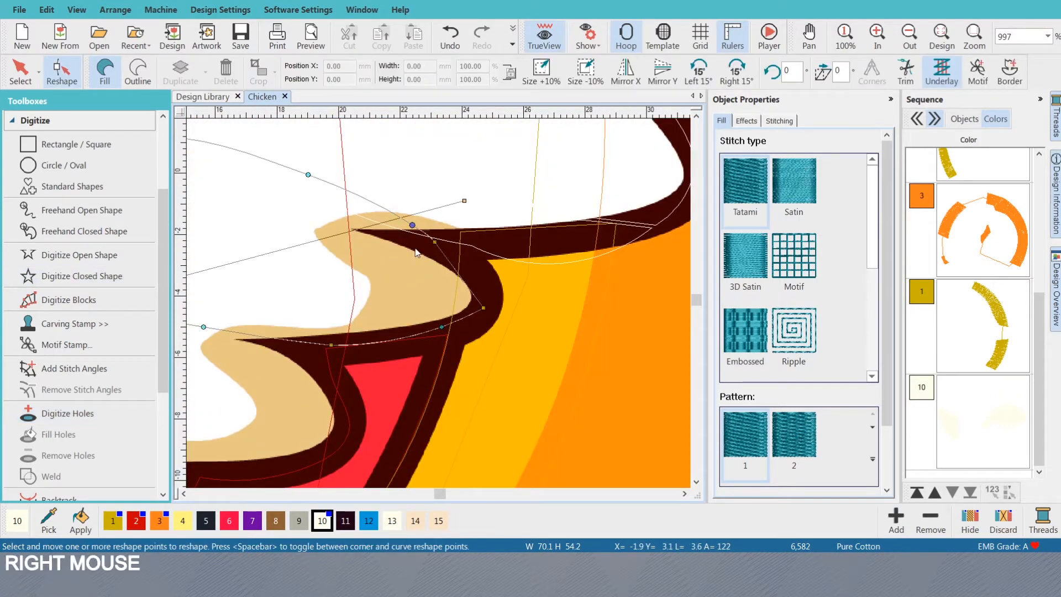
{"action": "right_click", "coordinate": [380, 343]}
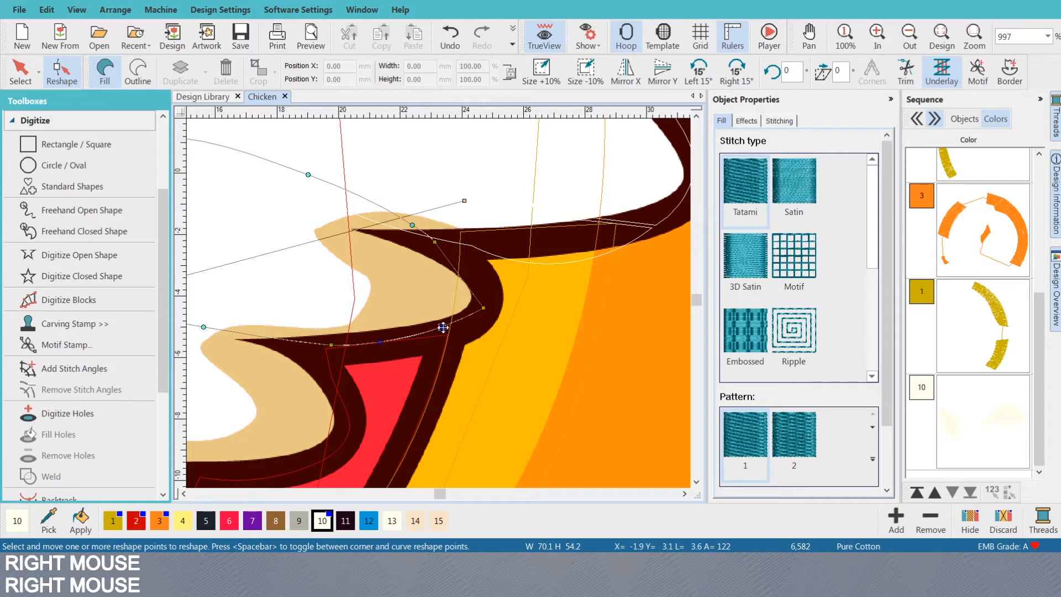
- Change the lower curve point near the feather tip to a corner and delete the outermost tip point
{"action": "left_click", "coordinate": [442, 327]}
{"action": "key", "text": "space"}
{"action": "key", "text": "space"}
{"action": "left_click", "coordinate": [484, 307]}
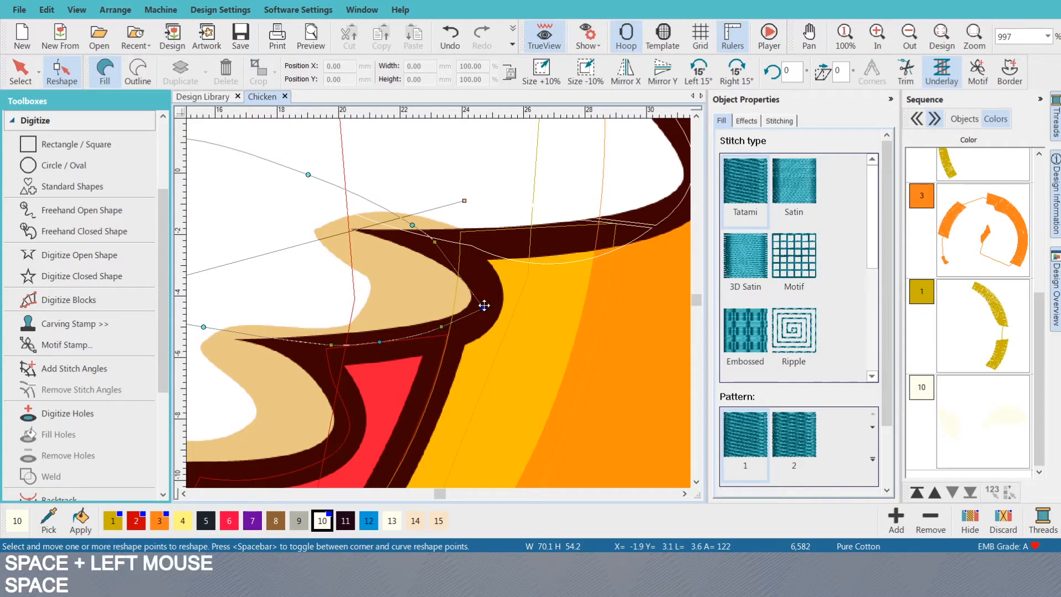
{"action": "key", "text": "space"}
{"action": "key", "text": "space"}
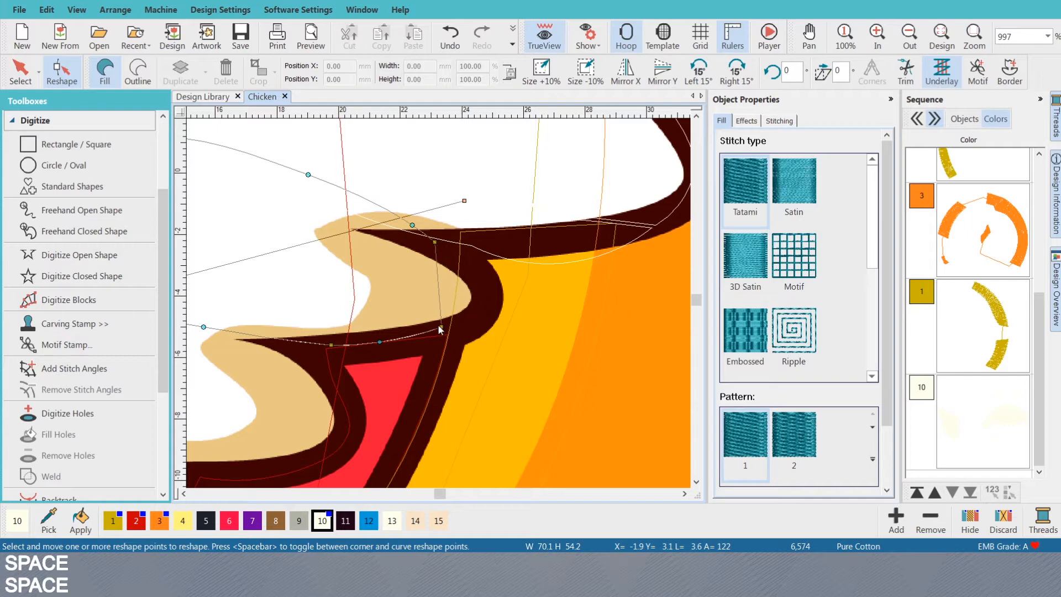
- Pull the fill's end inward from the feather outline, make the upper edge point a corner, and delete the leftover outer point
{"action": "left_click_drag", "start_coordinate": [440, 327], "coordinate": [413, 299]}
{"action": "left_click_drag", "start_coordinate": [435, 242], "coordinate": [429, 234]}
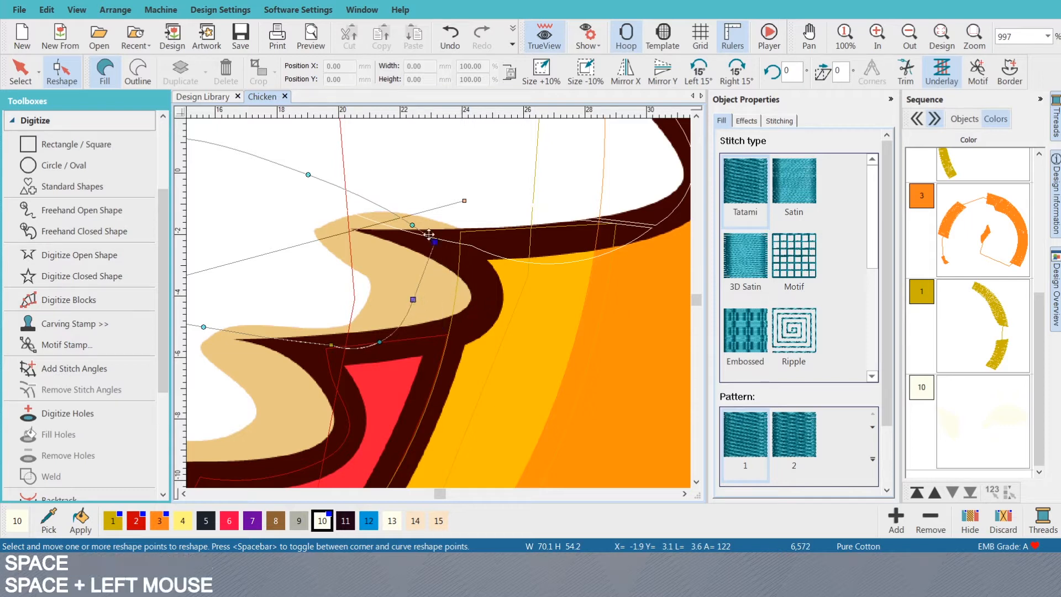
{"action": "key", "text": "space"}
{"action": "left_click", "coordinate": [412, 225]}
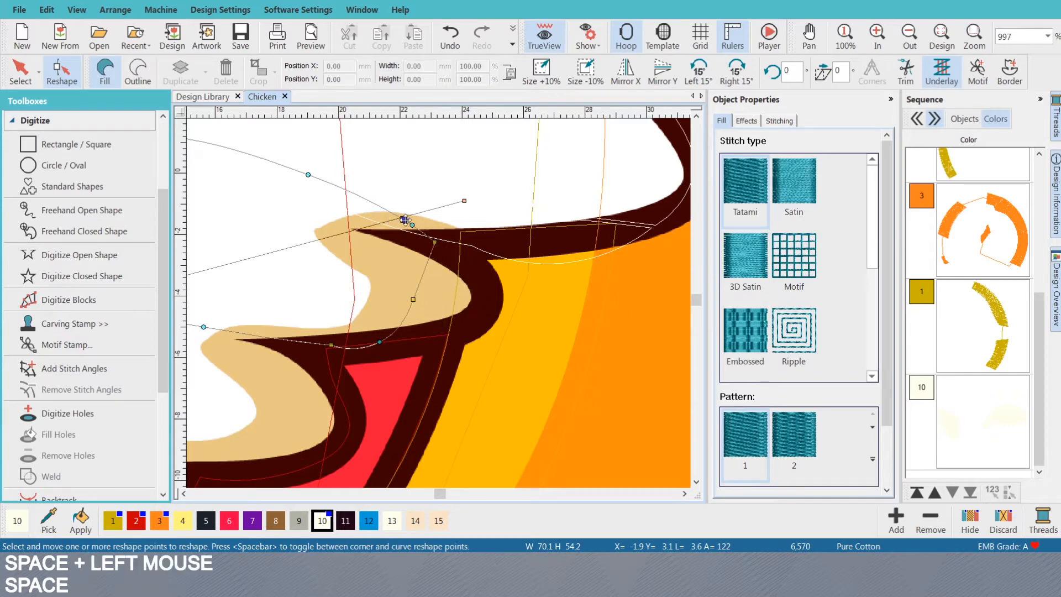
{"action": "key", "text": "space"}
{"action": "key", "text": "space"}
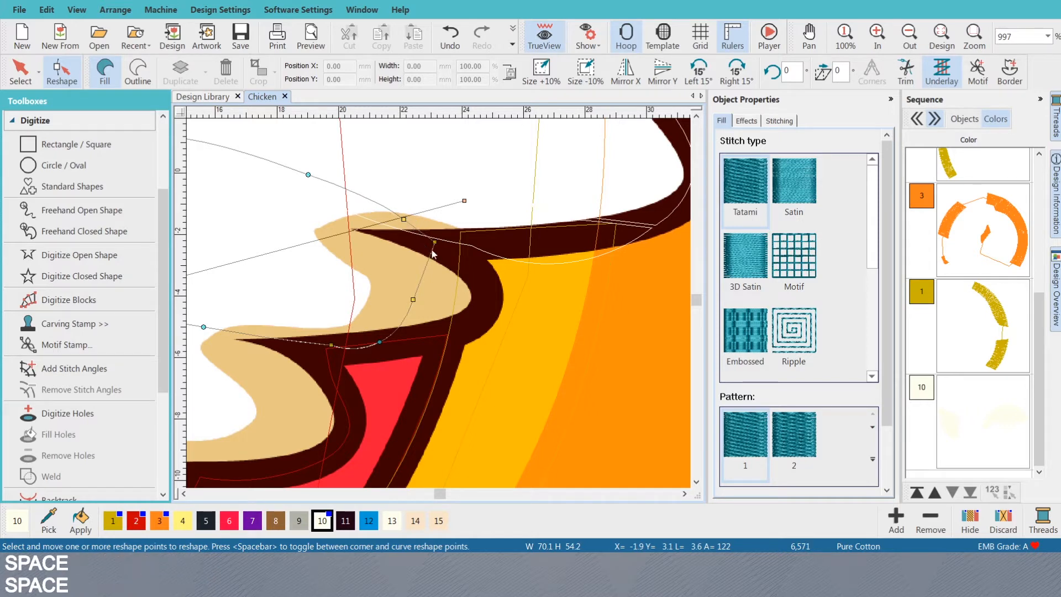
{"action": "left_click", "coordinate": [434, 243]}
{"action": "key", "text": "space"}
{"action": "left_click", "coordinate": [435, 243]}
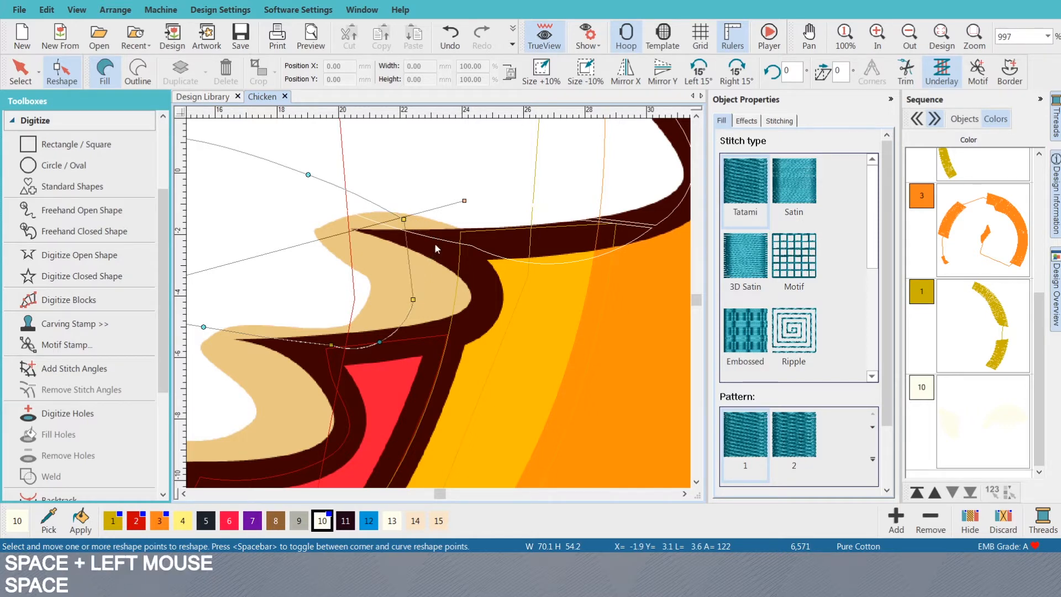
{"action": "key", "text": "Delete"}
- Move the end's two lower points further inward to round it off, then finish reshaping and show the stitches
{"action": "left_click_drag", "start_coordinate": [413, 299], "coordinate": [395, 287]}
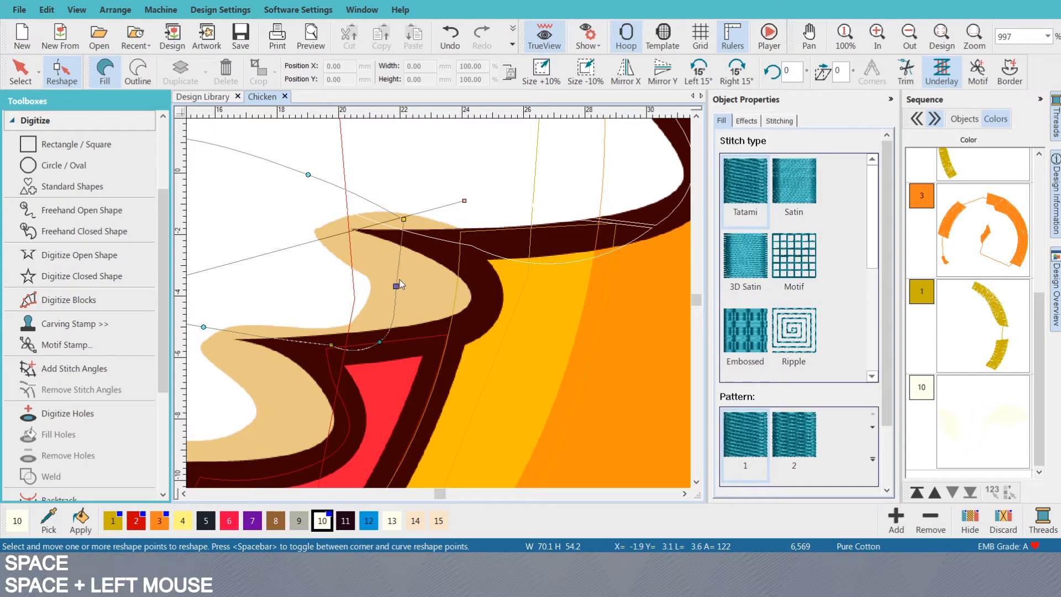
{"action": "left_click", "coordinate": [378, 339]}
{"action": "left_click_drag", "start_coordinate": [378, 339], "coordinate": [378, 325]}
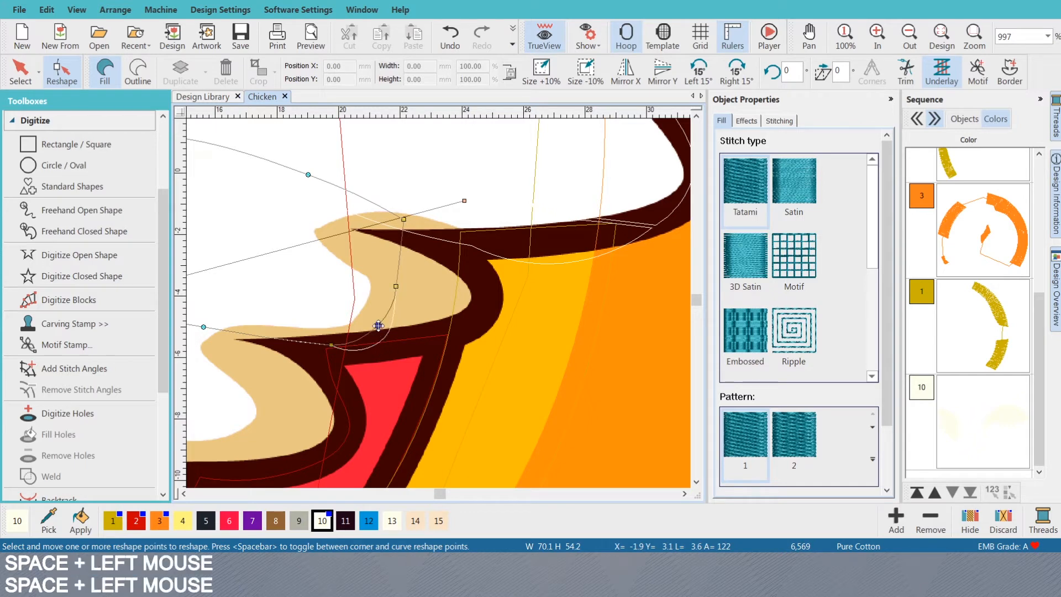
{"action": "key", "text": "space"}
{"action": "key", "text": "space"}
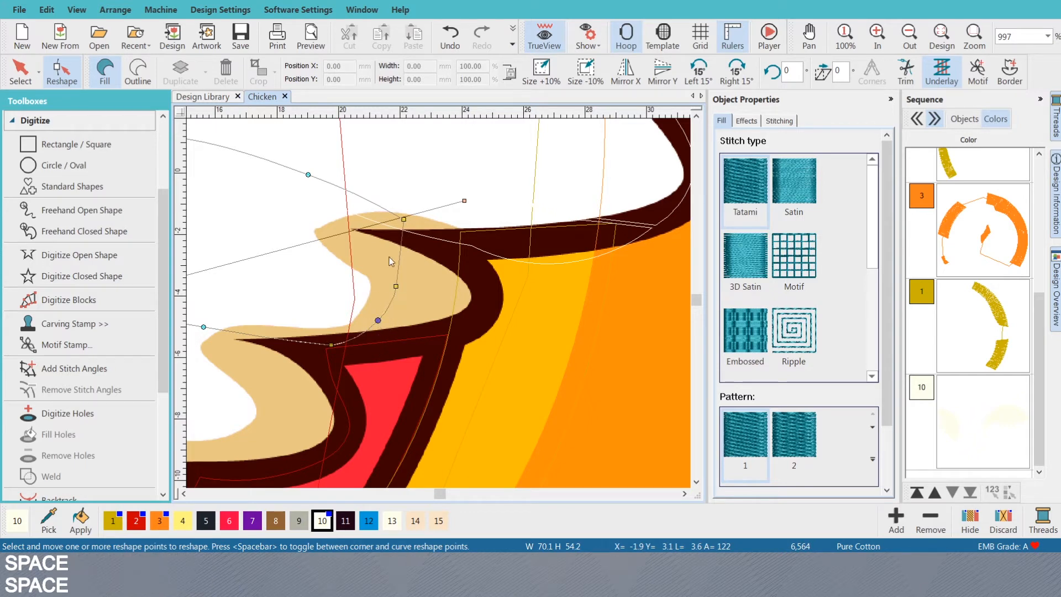
{"action": "scroll", "coordinate": [436, 303], "scroll_direction": "down", "scroll_amount": 3}
{"action": "key", "text": "Escape"}
{"action": "key", "text": "s"}
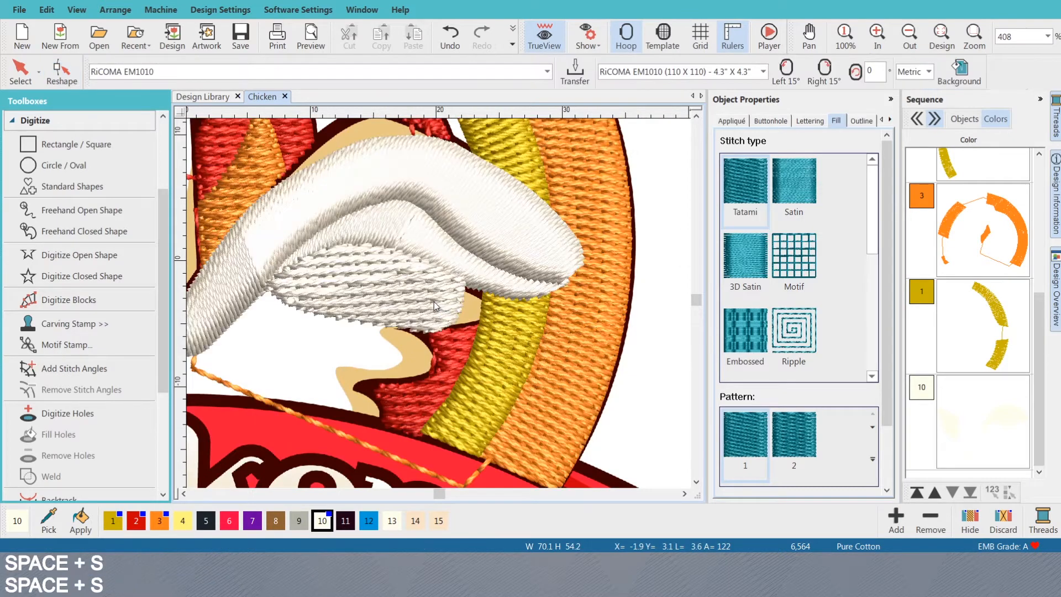
- Change the second feather fill to Satin and add stitch angles across its narrow end, wide end and middle
{"action": "key", "text": "space"}
{"action": "left_click", "coordinate": [794, 182]}
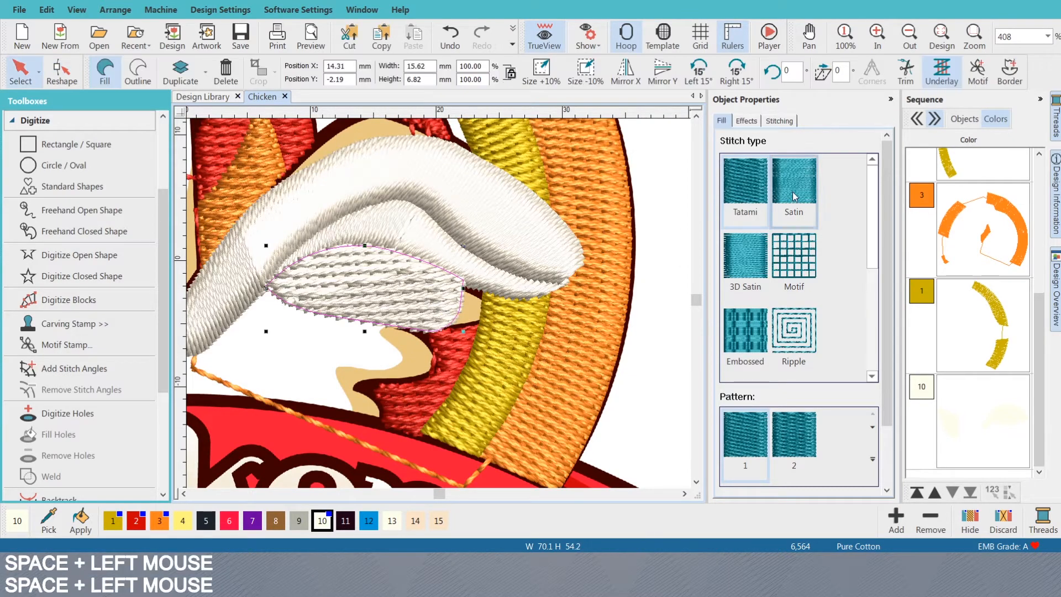
{"action": "left_click", "coordinate": [86, 374]}
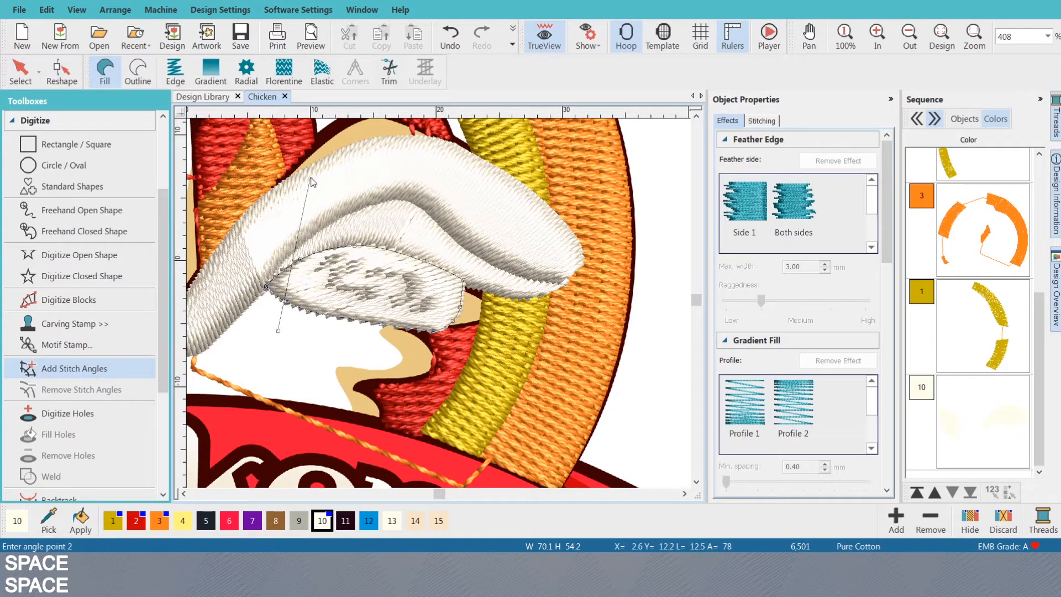
{"action": "left_click", "coordinate": [389, 331]}
{"action": "left_click", "coordinate": [459, 268]}
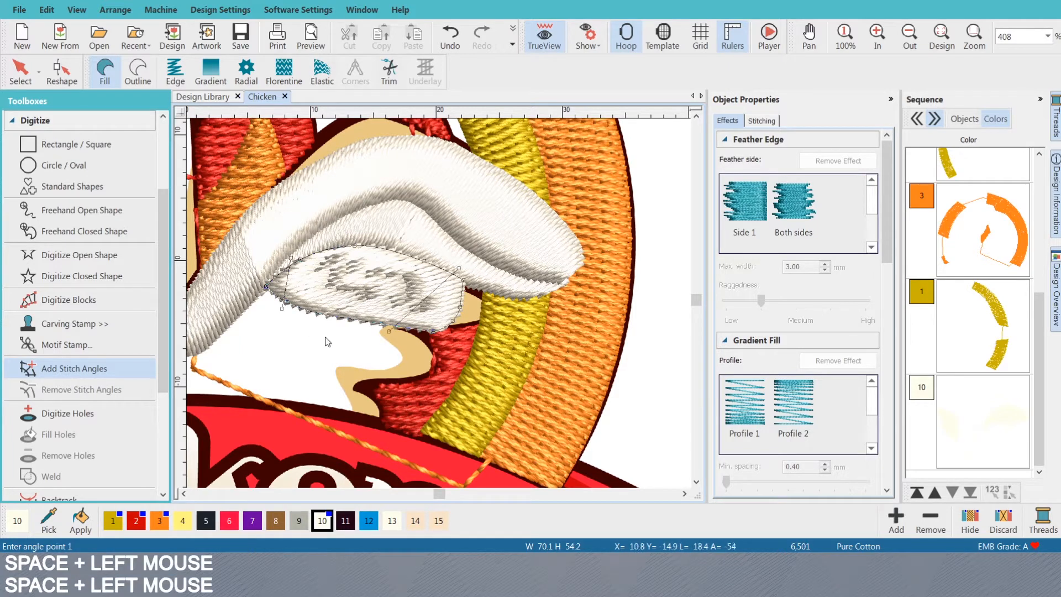
{"action": "left_click", "coordinate": [349, 327]}
{"action": "left_click", "coordinate": [372, 238]}
{"action": "key", "text": "Return"}
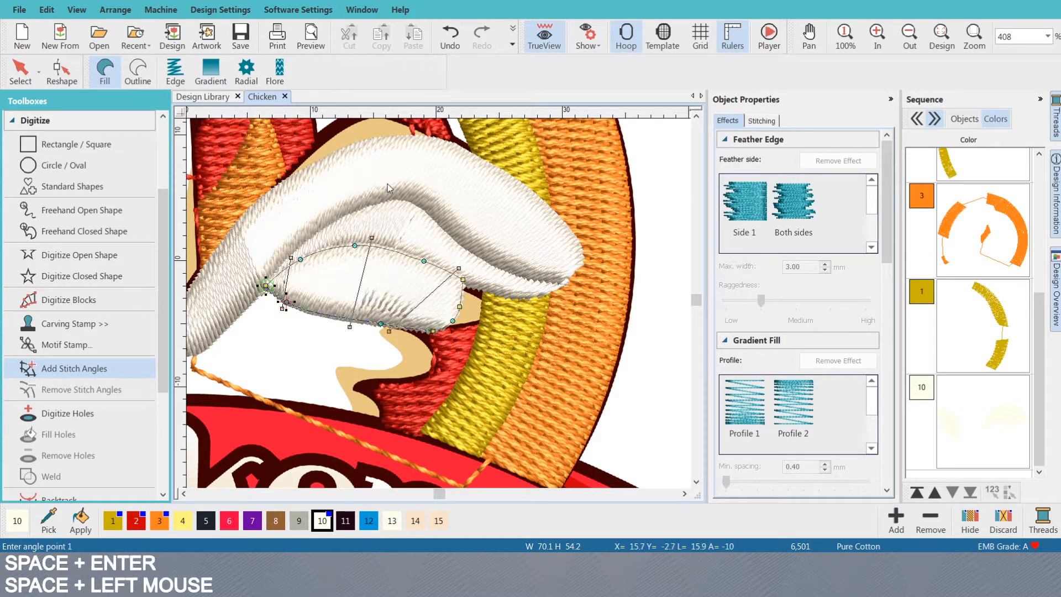
- Finish the second feather's stitch angles, and resequence it and the large upper feather by selection order, with the second feather first
{"action": "key", "text": "space"}
{"action": "key", "text": "s"}
{"action": "key", "text": "Escape"}
{"action": "key", "text": "space"}
{"action": "scroll", "coordinate": [373, 322], "scroll_direction": "down", "scroll_amount": 3}
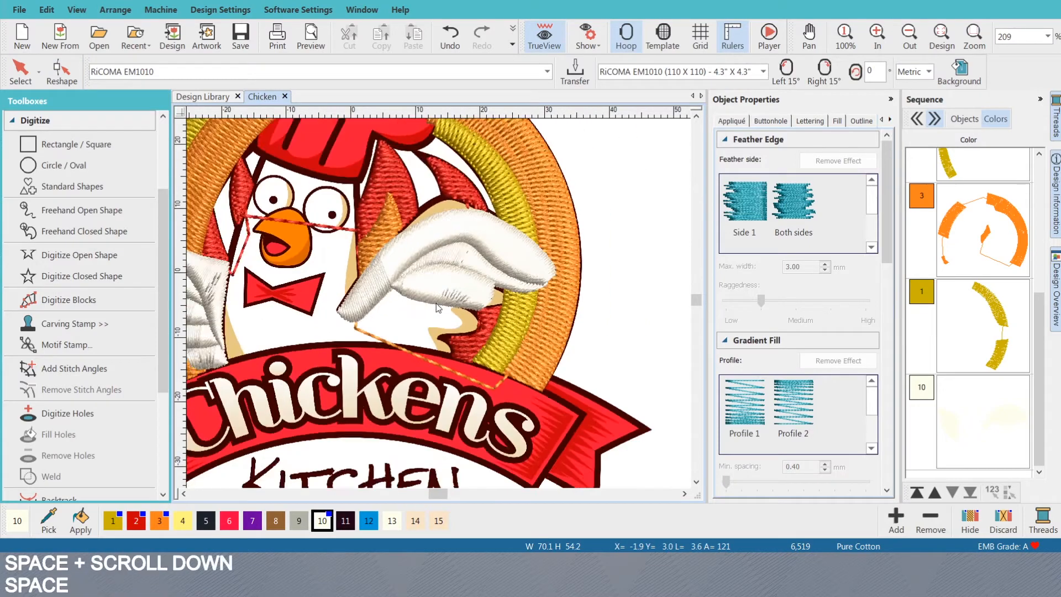
{"action": "scroll", "coordinate": [441, 308], "scroll_direction": "up", "scroll_amount": 4}
{"action": "key", "text": "space"}
{"action": "key", "text": "space"}
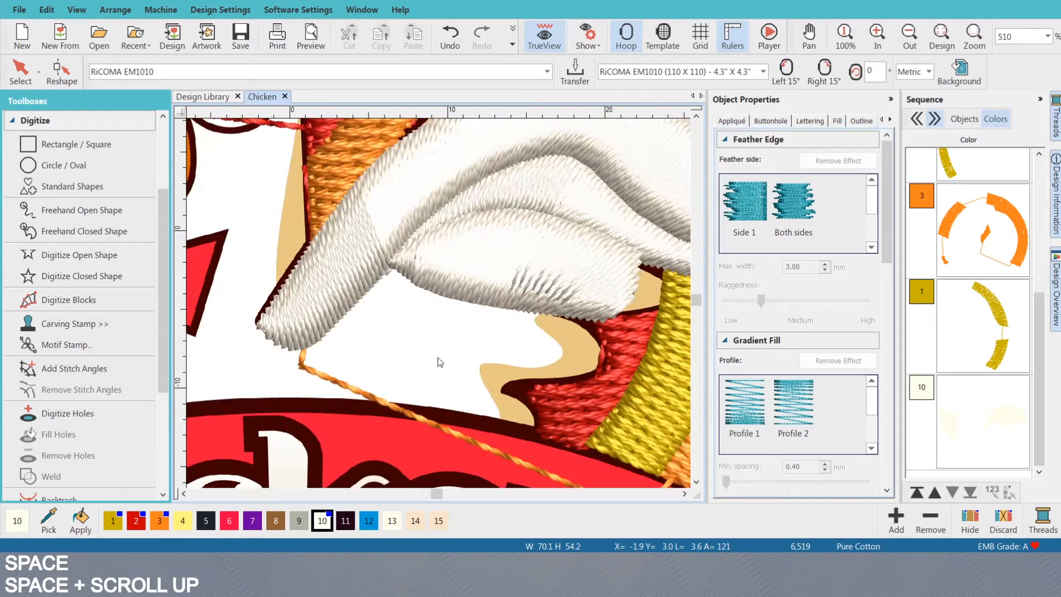
{"action": "left_click", "coordinate": [499, 264], "text": "ctrl"}
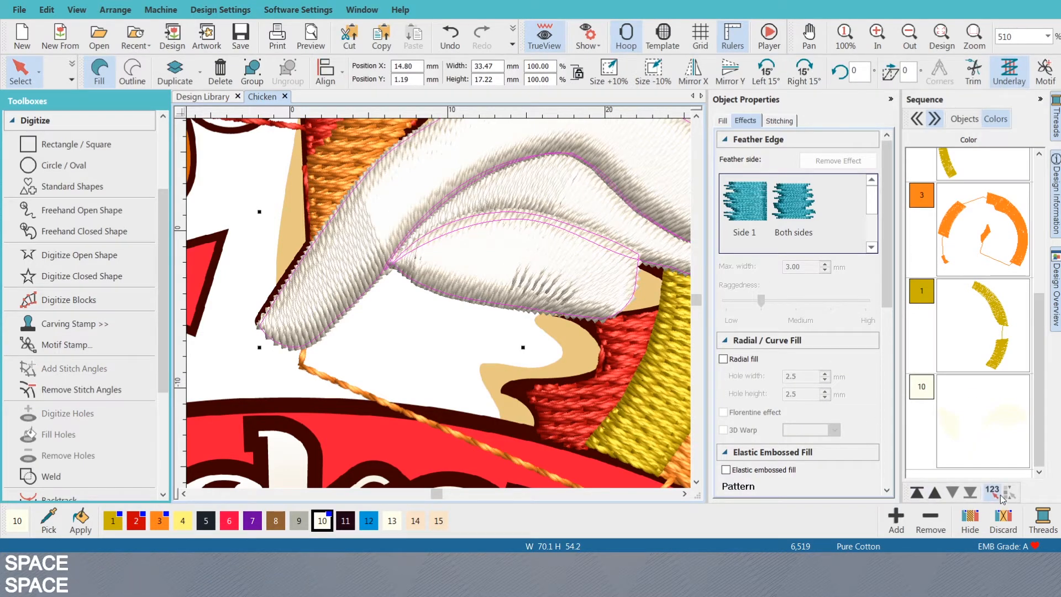
{"action": "left_click", "coordinate": [476, 358]}
- Start a closed fill shape for the third feather, tracing a curve around its rounded tip and along its lower edge
{"action": "scroll", "coordinate": [480, 289], "scroll_direction": "down", "scroll_amount": 6}
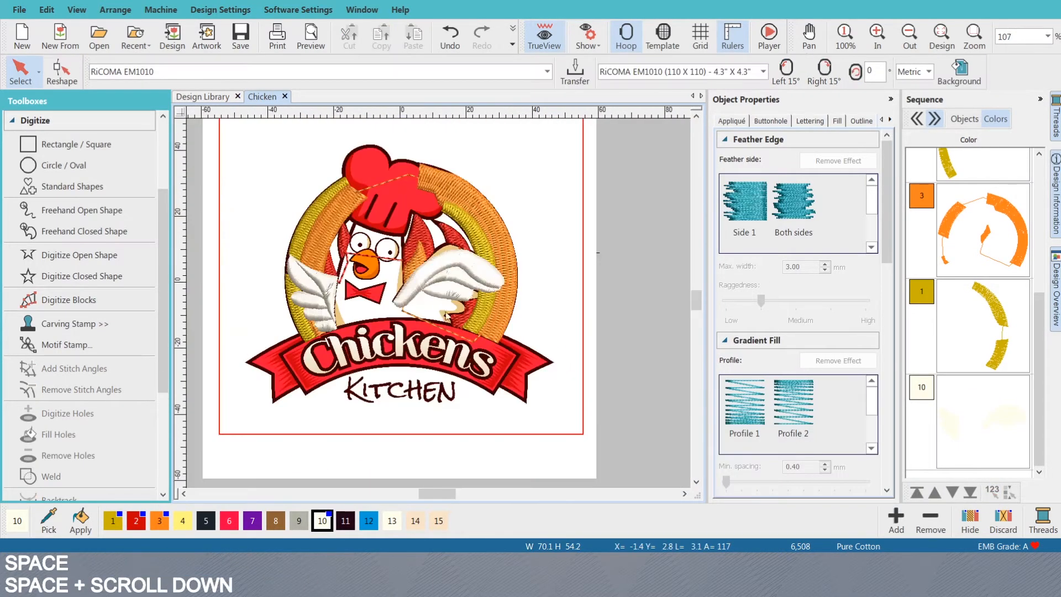
{"action": "scroll", "coordinate": [439, 303], "scroll_direction": "up", "scroll_amount": 4}
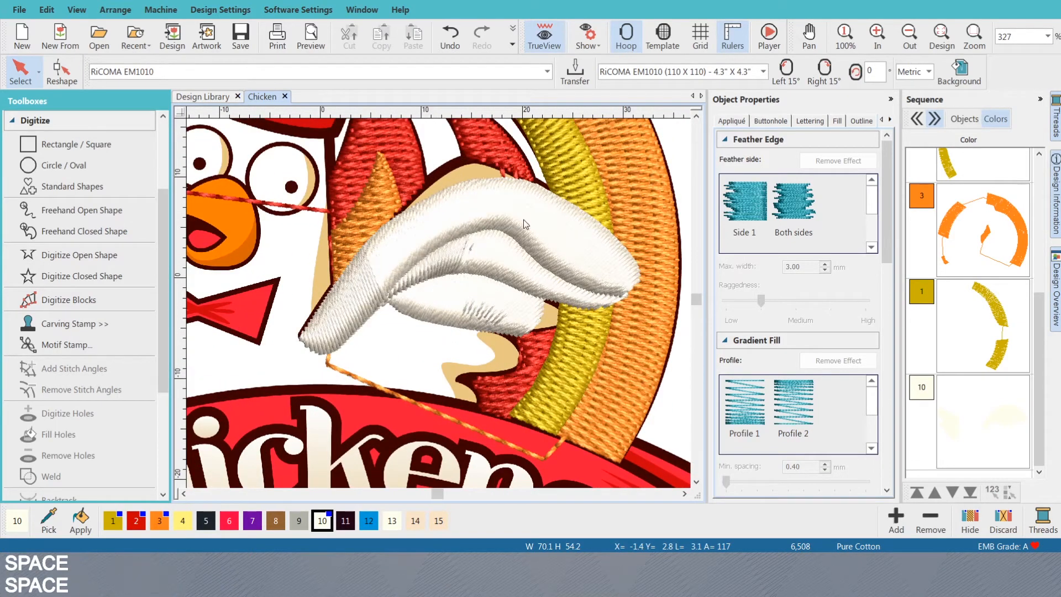
{"action": "scroll", "coordinate": [420, 315], "scroll_direction": "up", "scroll_amount": 2}
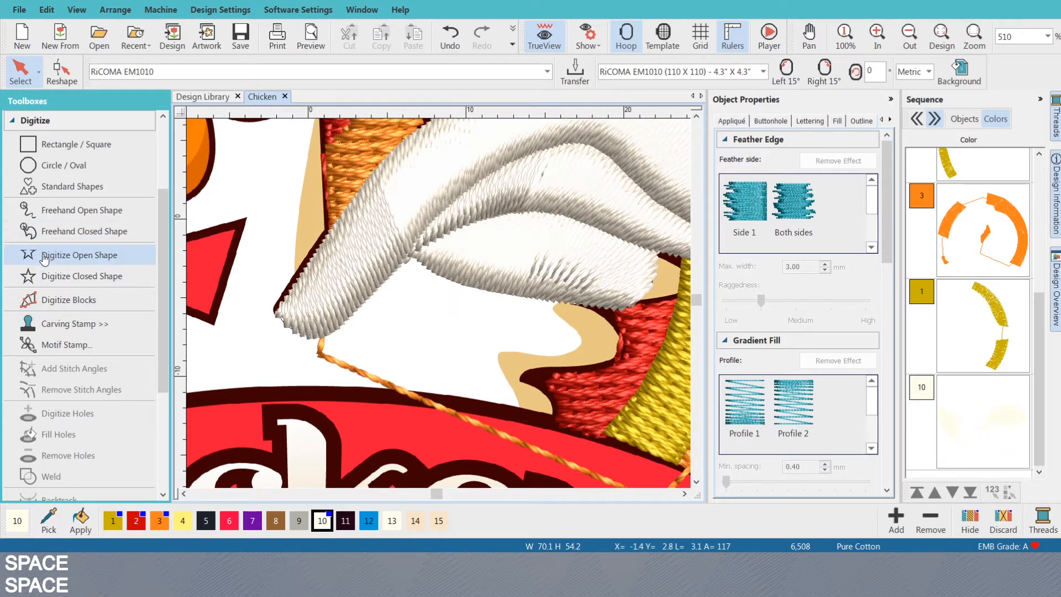
{"action": "left_click", "coordinate": [80, 289]}
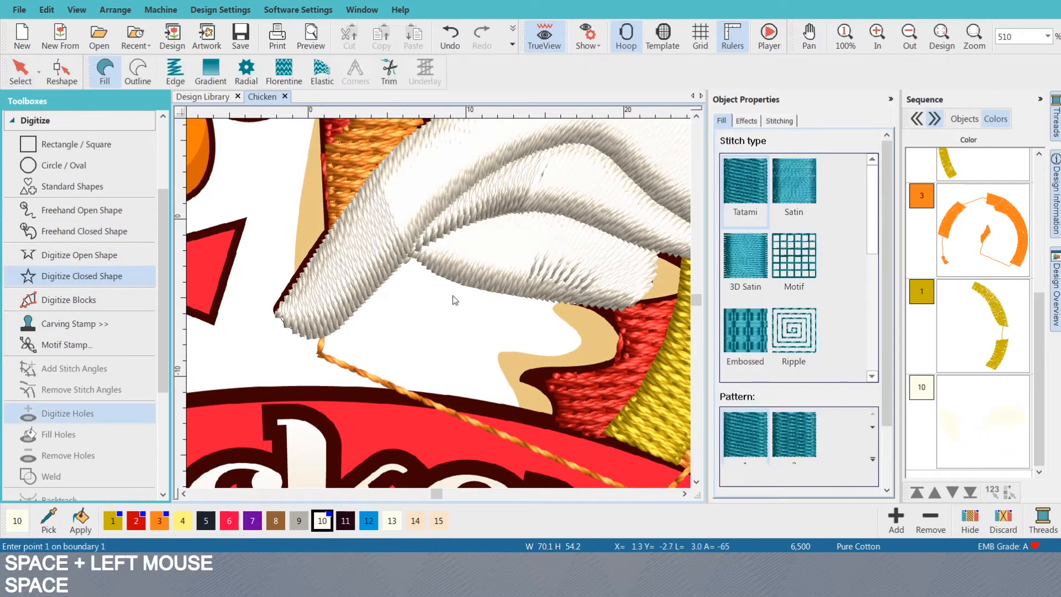
{"action": "key", "text": "s"}
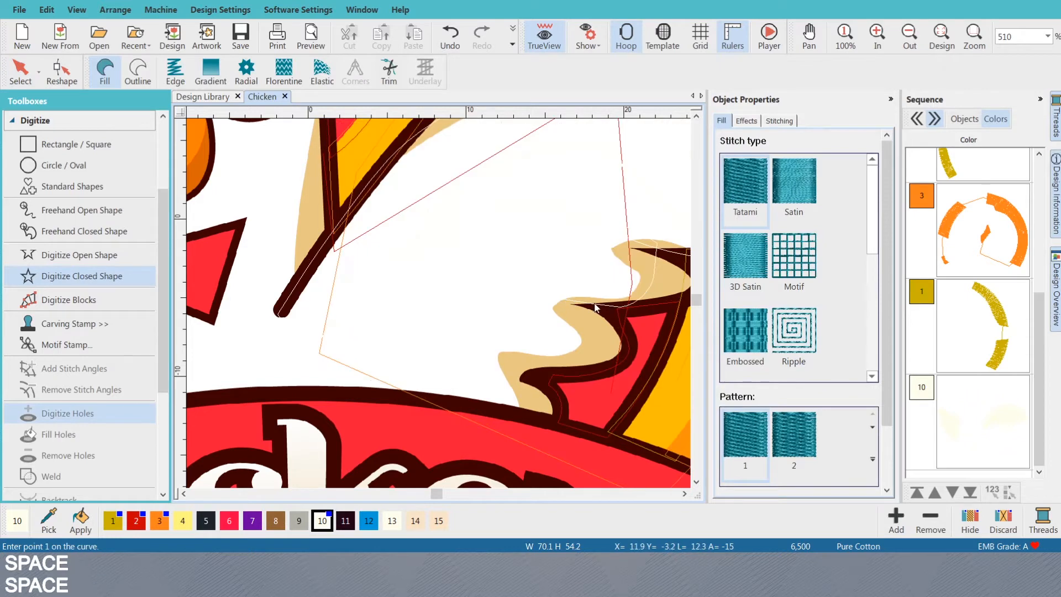
{"action": "scroll", "coordinate": [574, 304], "scroll_direction": "up", "scroll_amount": 3}
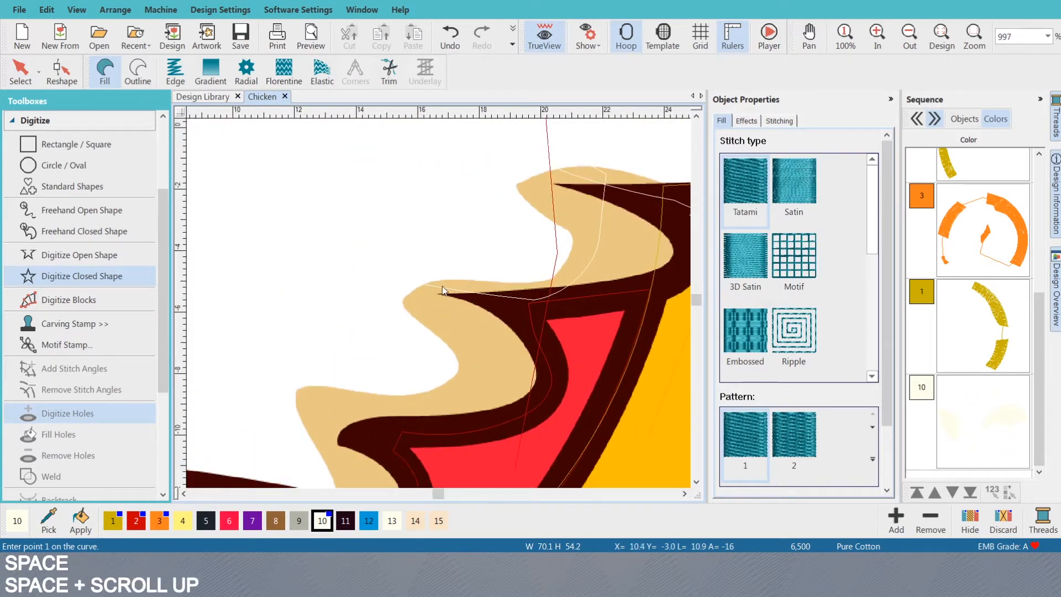
{"action": "left_click", "coordinate": [444, 284]}
{"action": "right_click", "coordinate": [478, 339]}
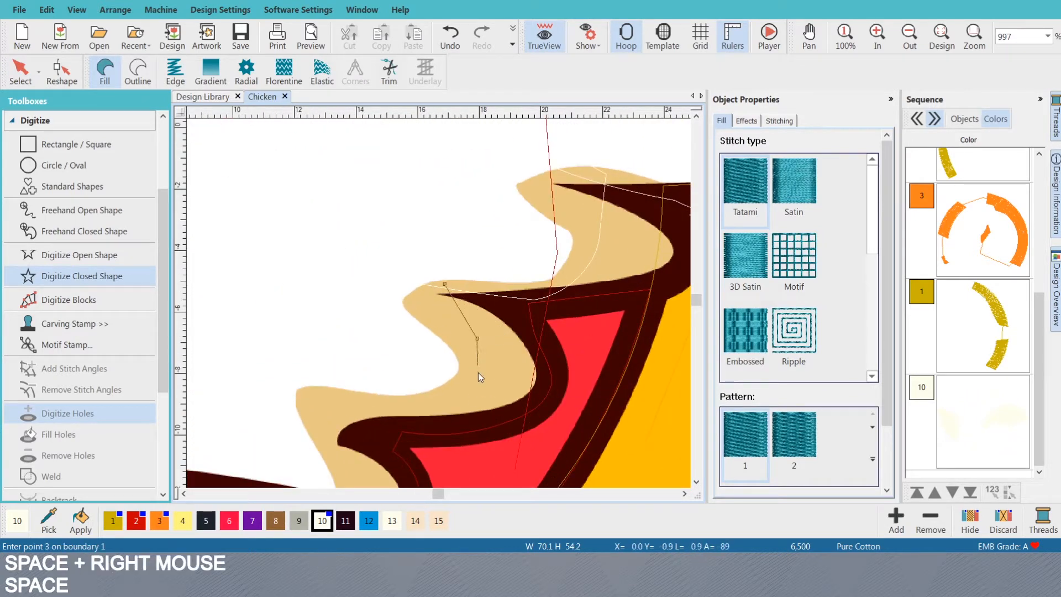
{"action": "right_click", "coordinate": [467, 394]}
{"action": "right_click", "coordinate": [359, 406]}
{"action": "right_click", "coordinate": [277, 381]}
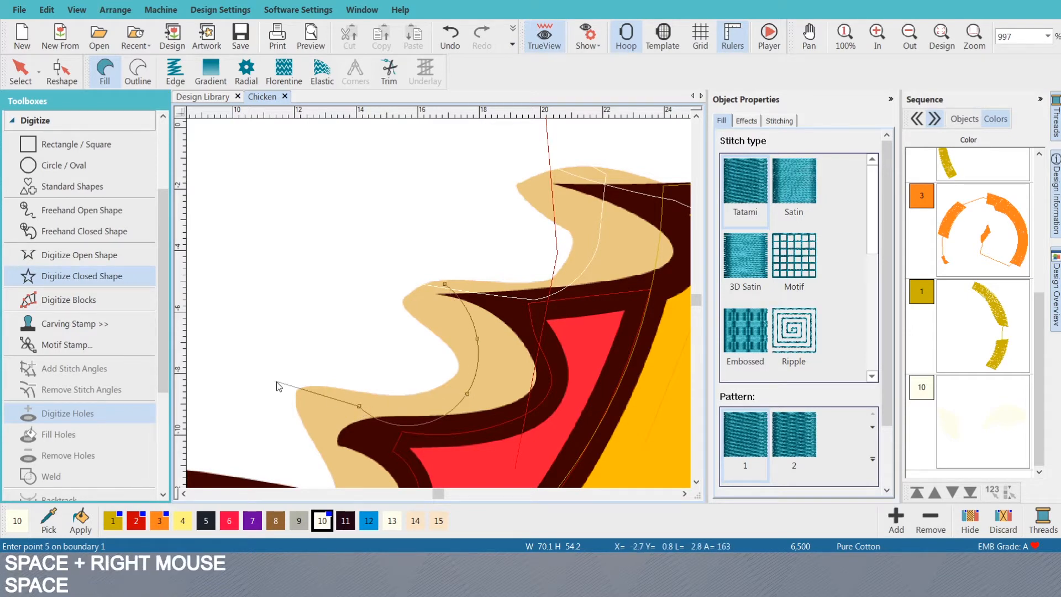
- Continue the outline to the feather's base under the wing arm, return along the second feather's lower edge, and close the fill
{"action": "key", "text": "space"}
{"action": "scroll", "coordinate": [450, 326], "scroll_direction": "down", "scroll_amount": 2}
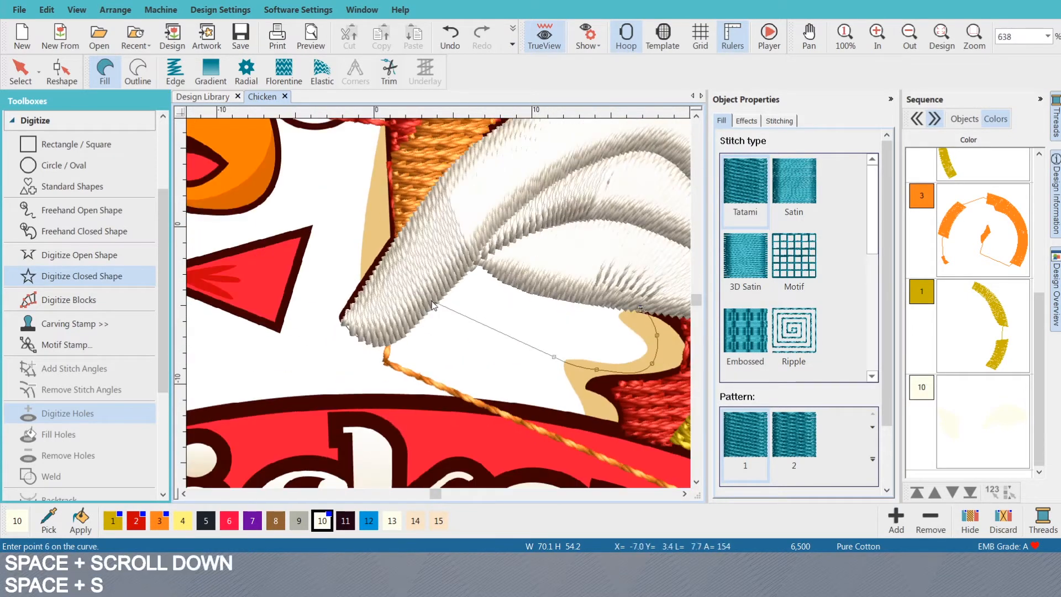
{"action": "left_click", "coordinate": [458, 324]}
{"action": "right_click", "coordinate": [427, 293]}
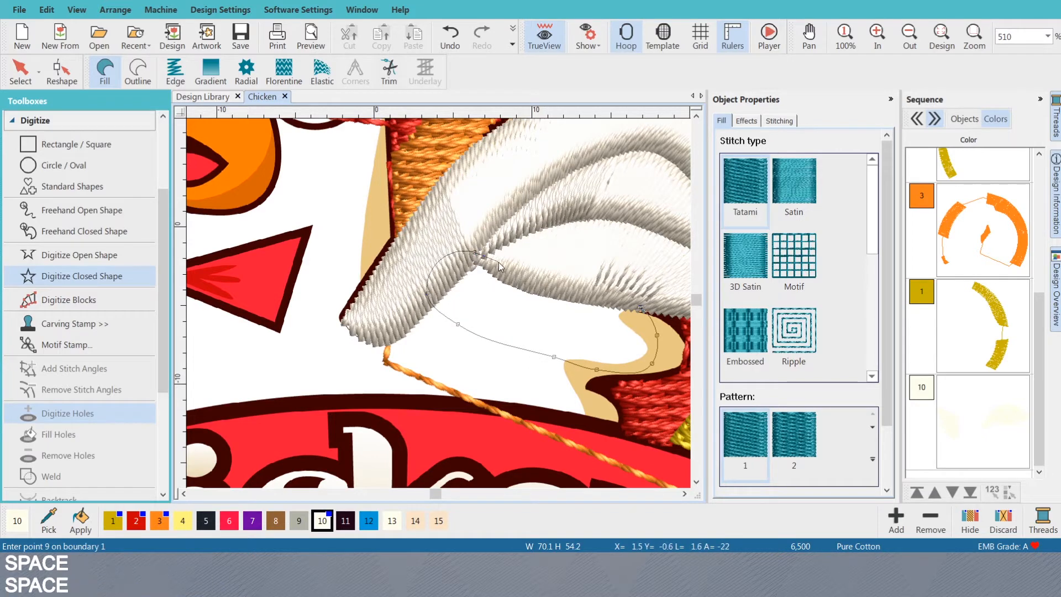
{"action": "key", "text": "BackSpace"}
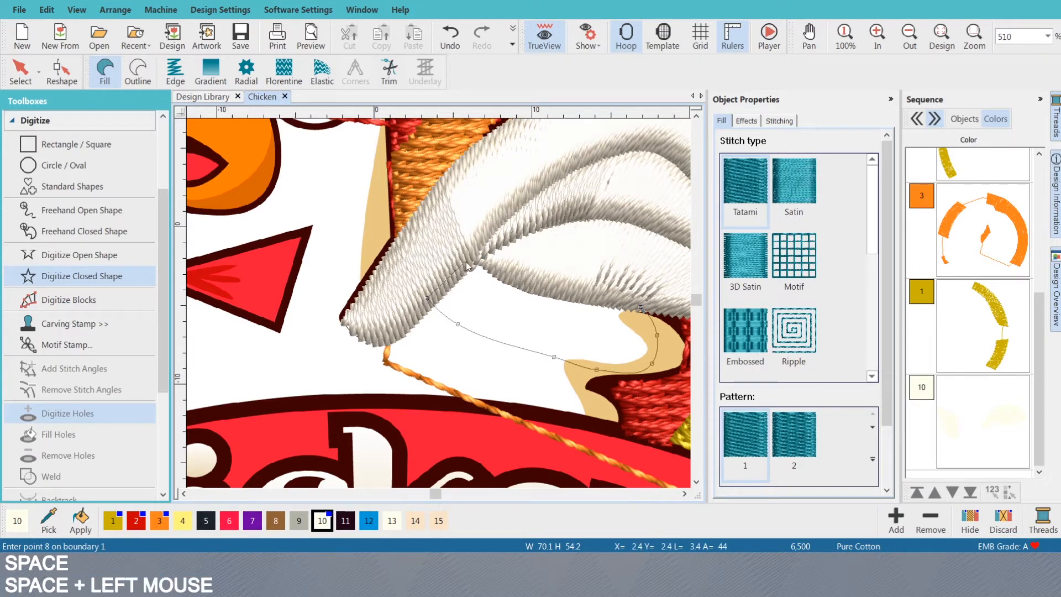
{"action": "left_click", "coordinate": [501, 266]}
{"action": "right_click", "coordinate": [573, 289]}
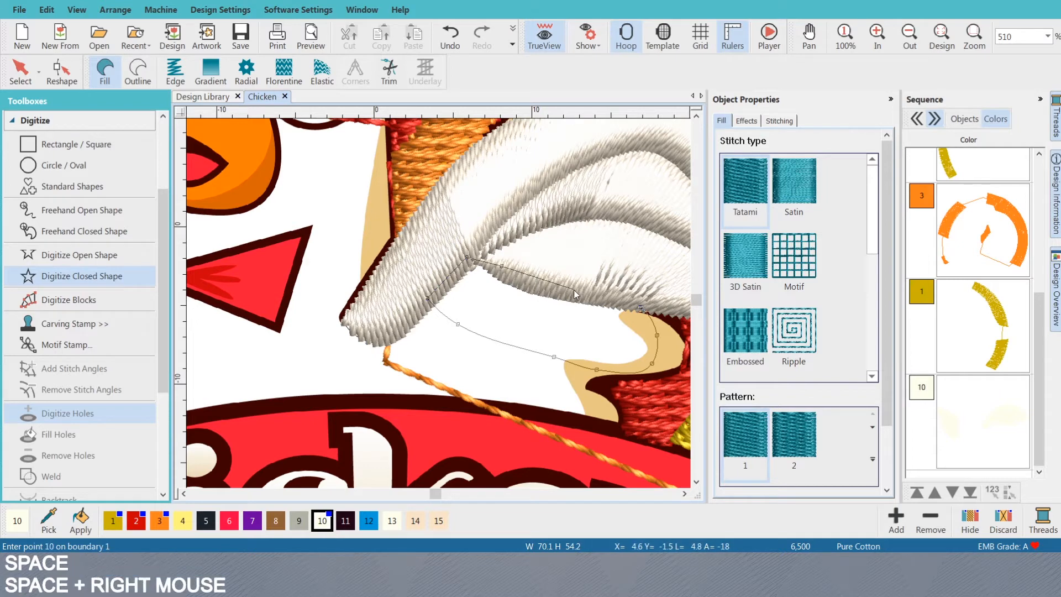
{"action": "key", "text": "Return"}
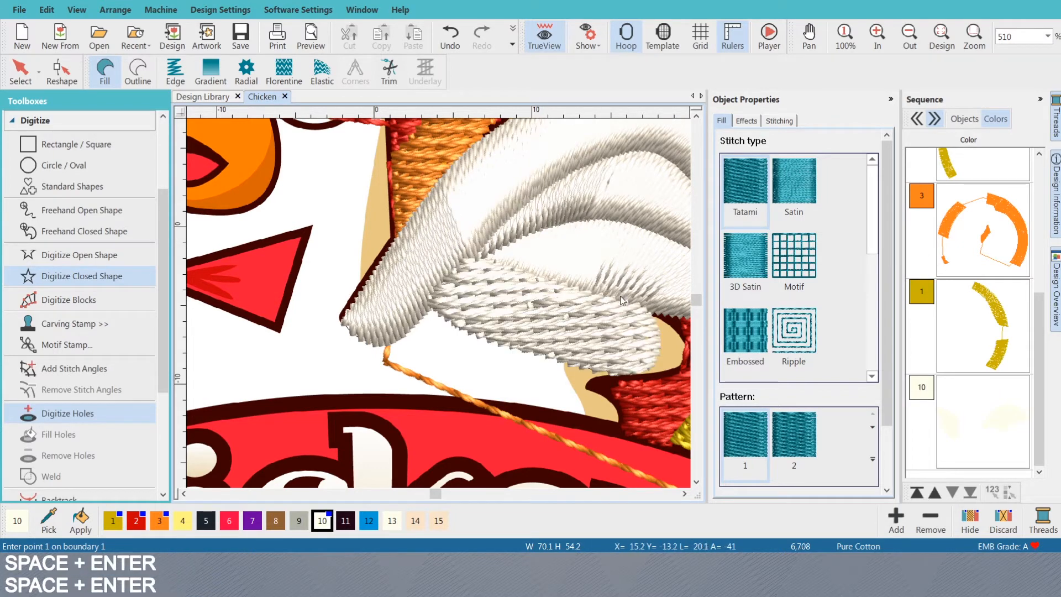
- Select the new third feather fill and change its stitch type to Satin
{"action": "key", "text": "s"}
{"action": "key", "text": "s"}
{"action": "key", "text": "o"}
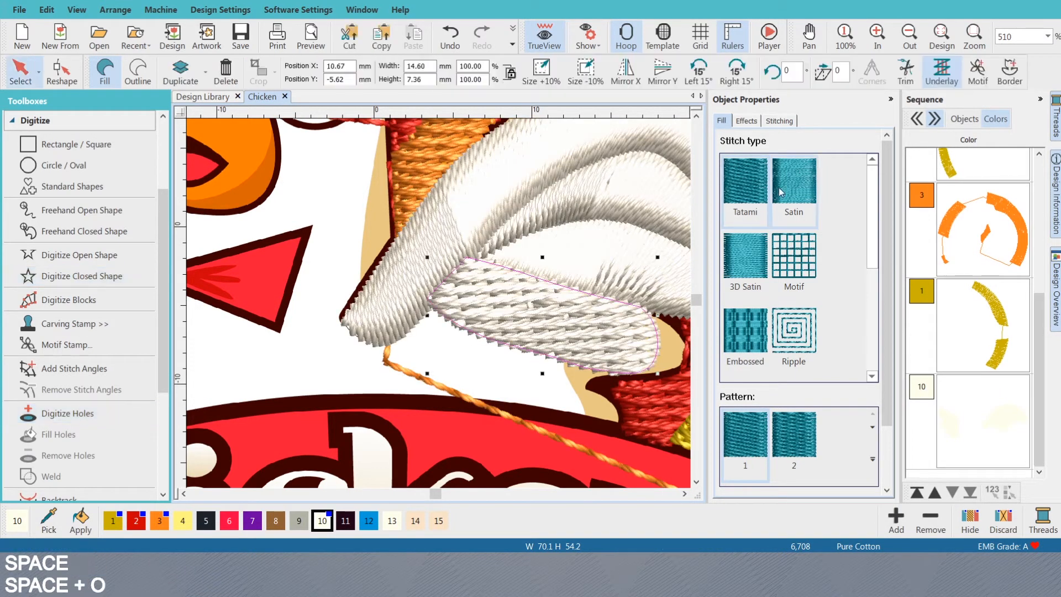
{"action": "left_click", "coordinate": [784, 188]}
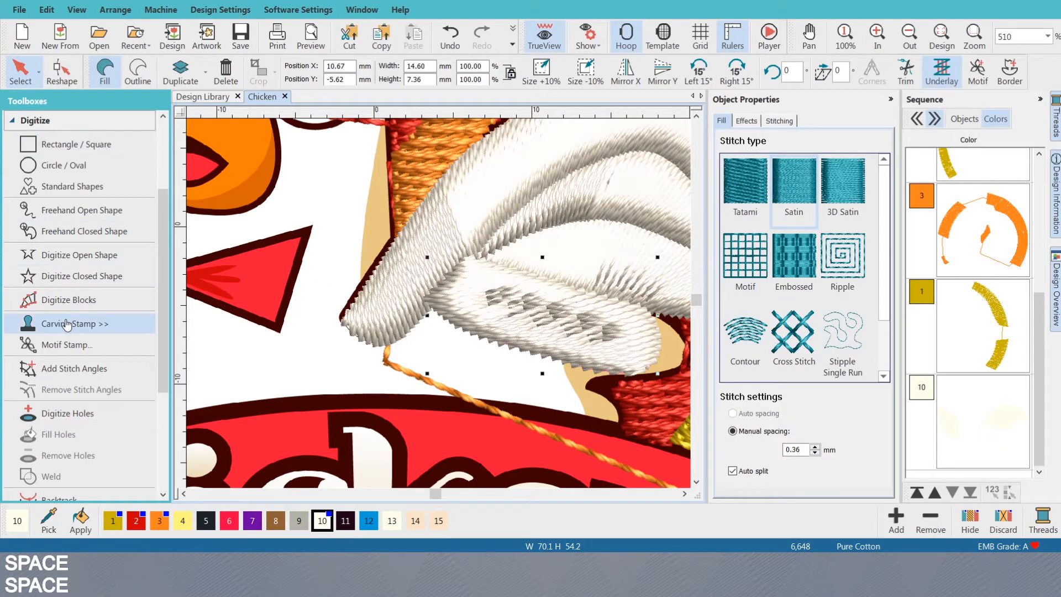
- Add stitch angles across the third feather's narrow end, middle and rounded tip, and apply them
{"action": "left_click", "coordinate": [149, 366]}
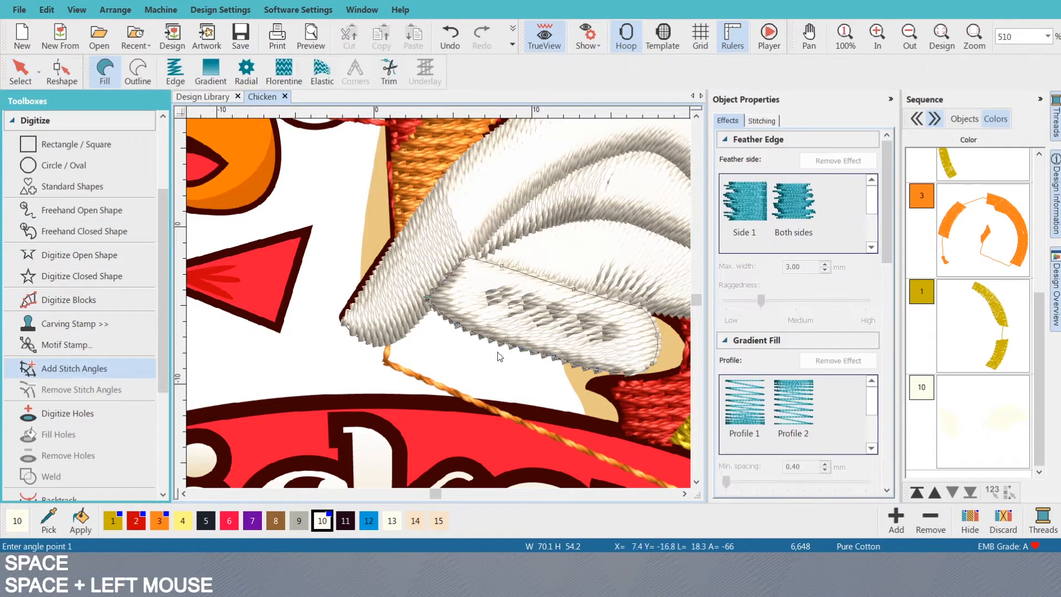
{"action": "left_click", "coordinate": [516, 380]}
{"action": "left_click", "coordinate": [572, 219]}
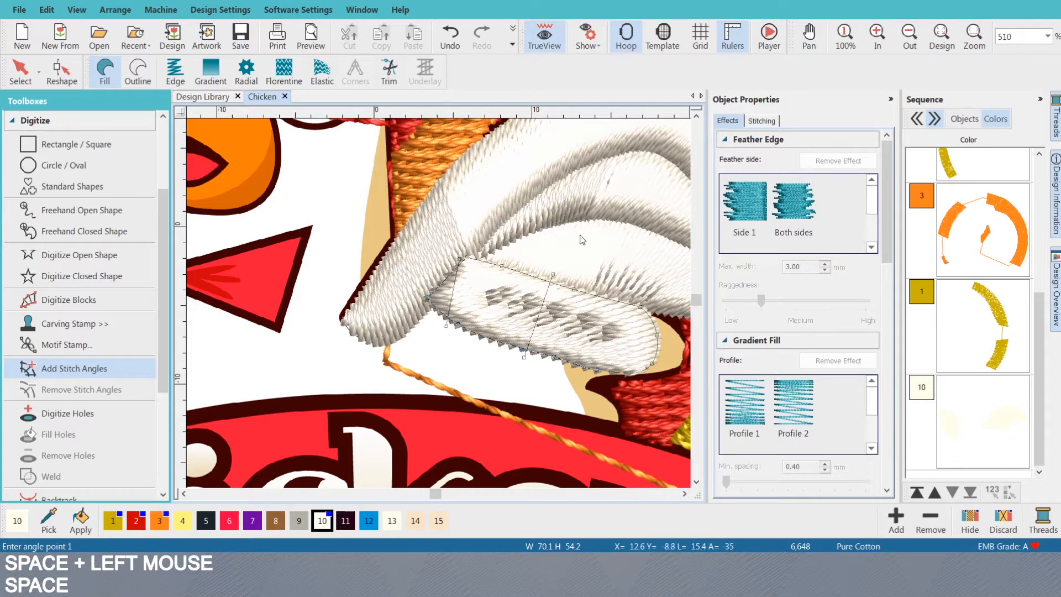
{"action": "left_click", "coordinate": [566, 390]}
{"action": "left_click", "coordinate": [596, 293]}
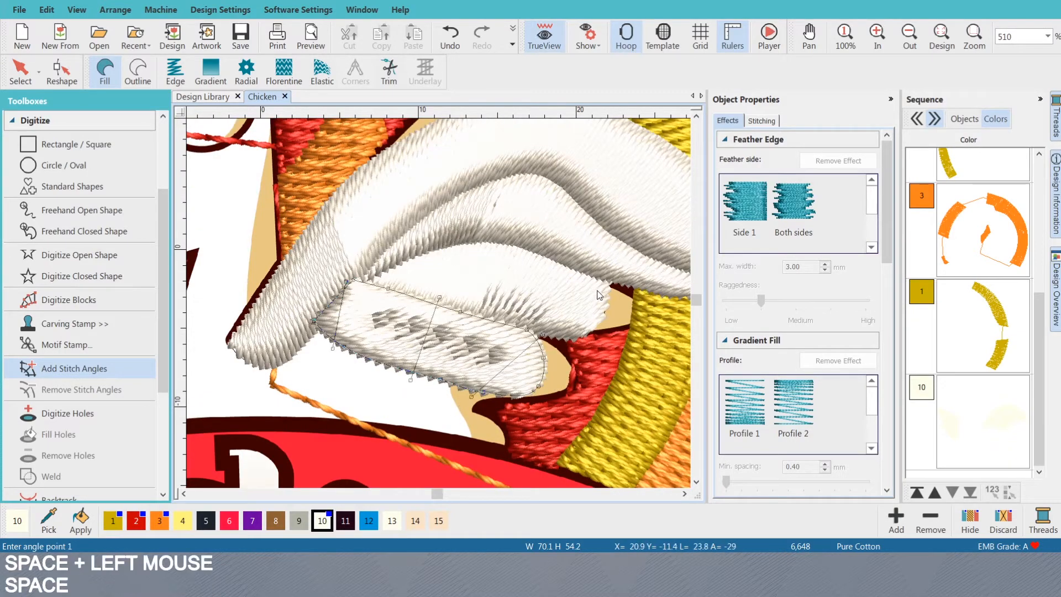
{"action": "key", "text": "Return"}
{"action": "key", "text": "s"}
{"action": "key", "text": "Escape"}
{"action": "key", "text": "Escape"}
{"action": "key", "text": "s"}
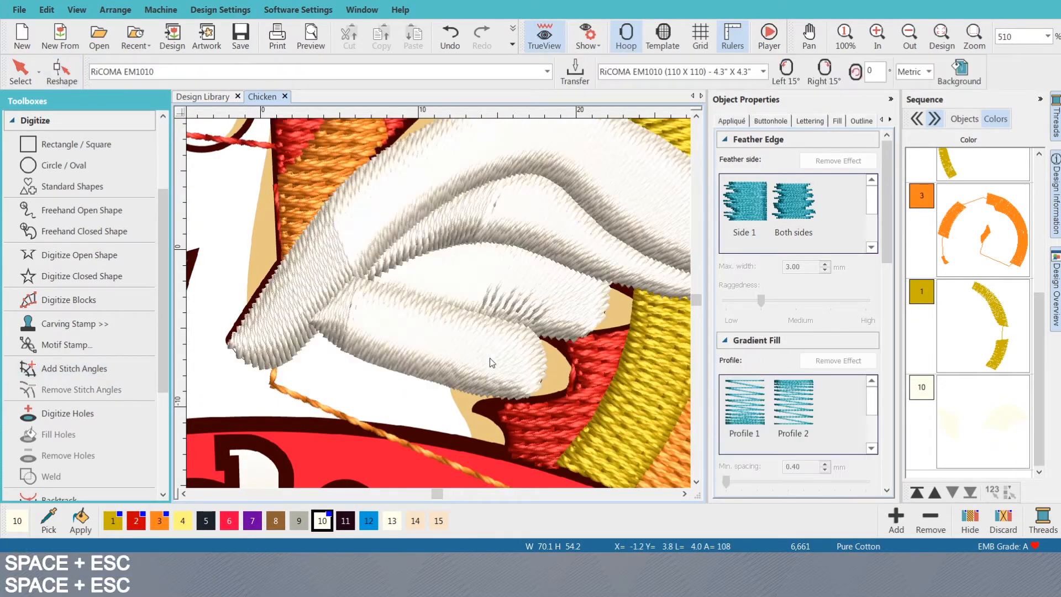
- Try sequencing the third feather fill before the second by selection order, and undo that reordering
{"action": "scroll", "coordinate": [490, 362], "scroll_direction": "down", "scroll_amount": 2}
{"action": "scroll", "coordinate": [438, 303], "scroll_direction": "up", "scroll_amount": 3}
{"action": "left_click", "coordinate": [469, 289]}
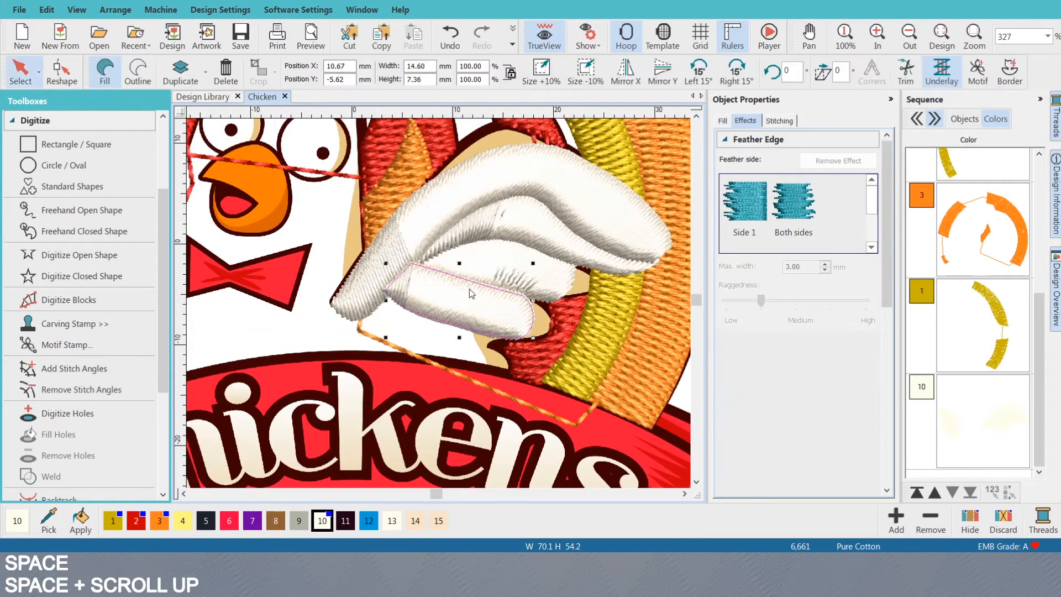
{"action": "left_click", "coordinate": [496, 250], "text": "ctrl"}
{"action": "left_click", "coordinate": [993, 492]}
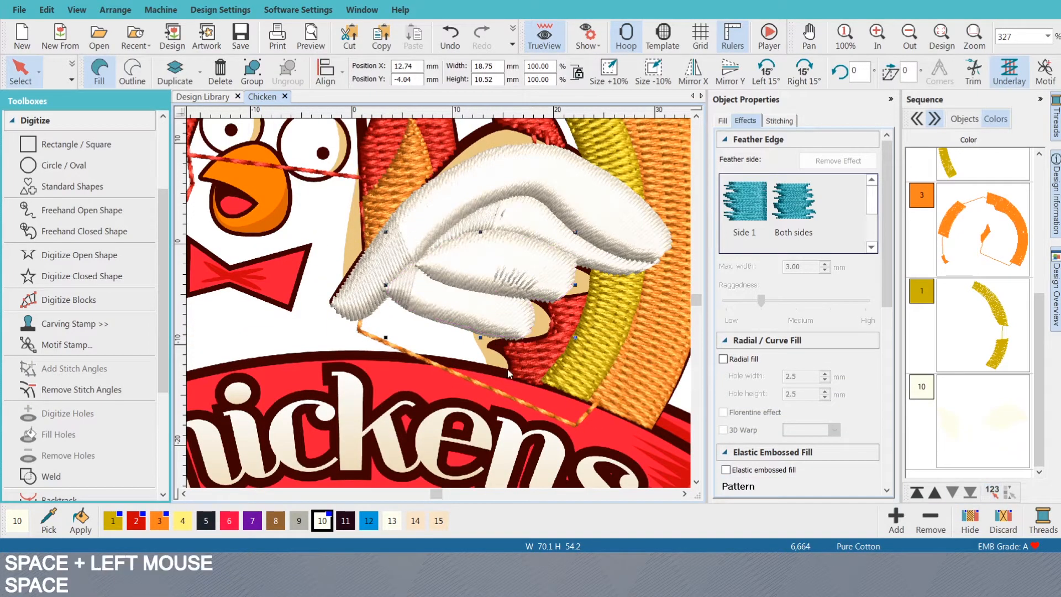
{"action": "left_click", "coordinate": [485, 294]}
{"action": "left_click", "coordinate": [556, 215], "text": "ctrl"}
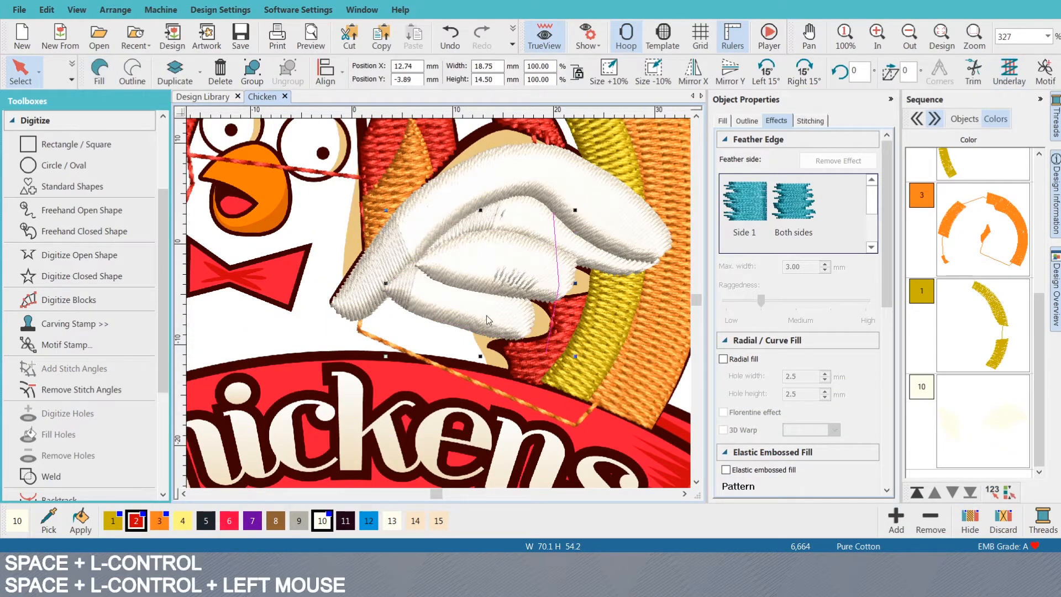
{"action": "left_click", "coordinate": [491, 293]}
{"action": "key", "text": "Escape"}
{"action": "key", "text": "ctrl+z"}
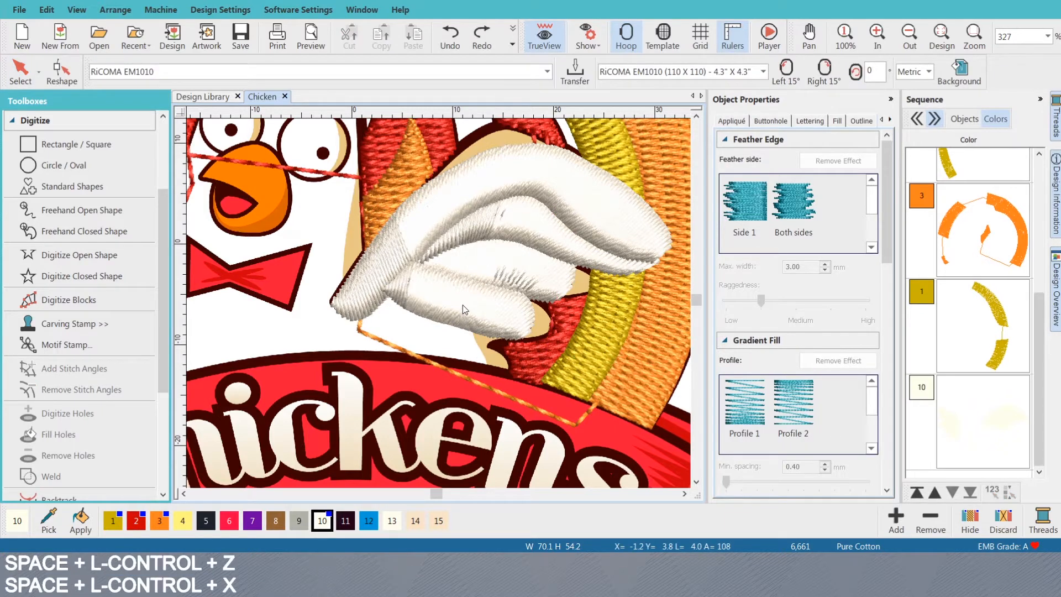
- Shift the third feather fill back and forth in the stitching sequence until it joins the last color 10 block beneath the second feather
{"action": "left_click", "coordinate": [462, 306]}
{"action": "left_click", "coordinate": [933, 492]}
{"action": "left_click", "coordinate": [934, 491]}
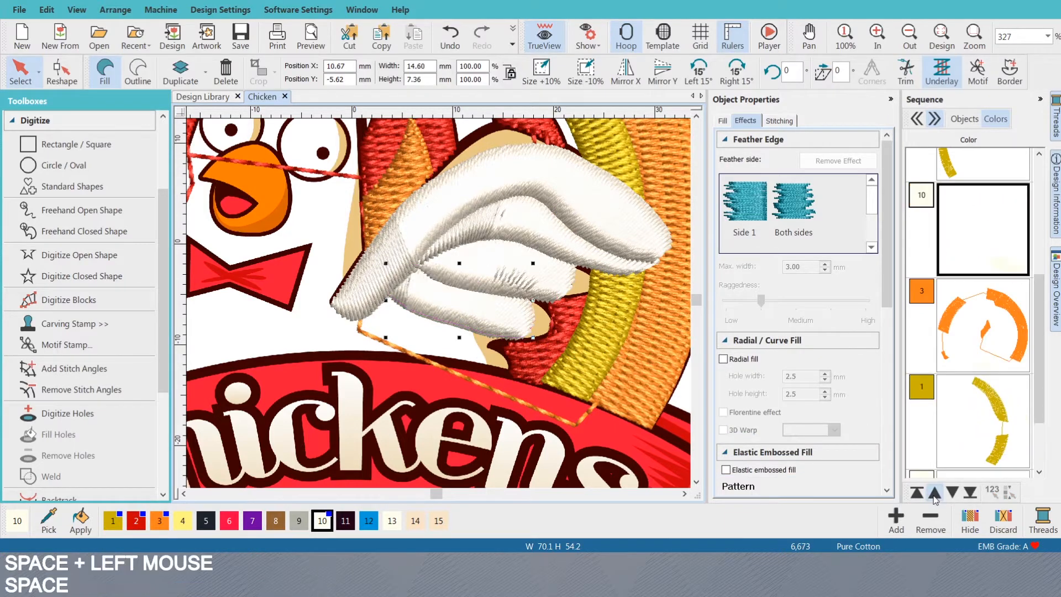
{"action": "left_click", "coordinate": [934, 492]}
{"action": "left_click", "coordinate": [953, 493]}
{"action": "left_click", "coordinate": [953, 492]}
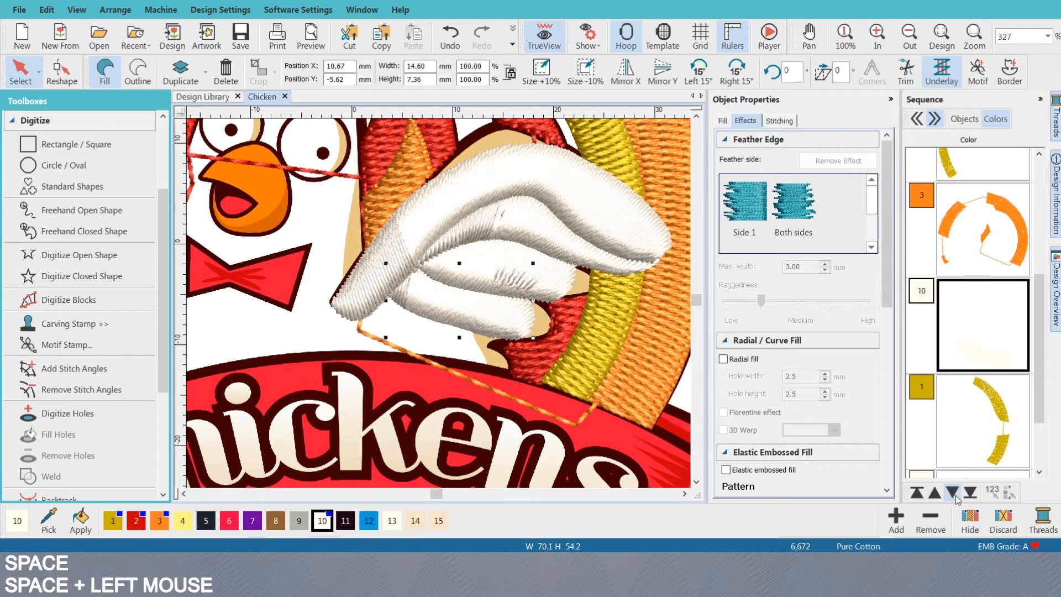
{"action": "left_click", "coordinate": [953, 492]}
- Digitize a closed Tatami fill about 12.3 mm wide and 5.3 mm high for the fourth feather, between the third feather and the banner
{"action": "scroll", "coordinate": [400, 339], "scroll_direction": "down", "scroll_amount": 3}
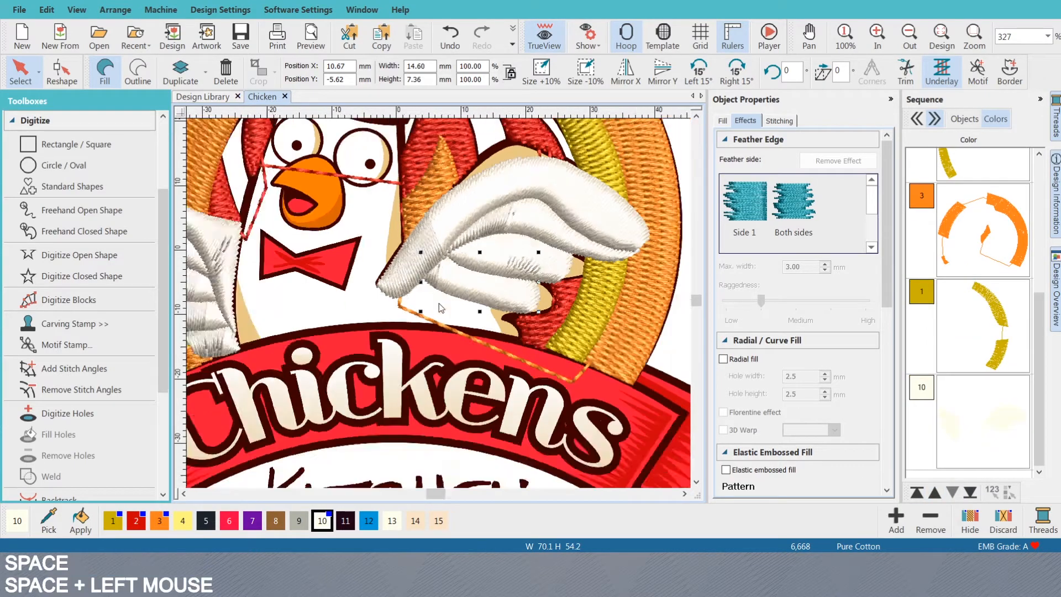
{"action": "scroll", "coordinate": [410, 287], "scroll_direction": "up", "scroll_amount": 4}
{"action": "key", "text": "s"}
{"action": "scroll", "coordinate": [428, 306], "scroll_direction": "up", "scroll_amount": 2}
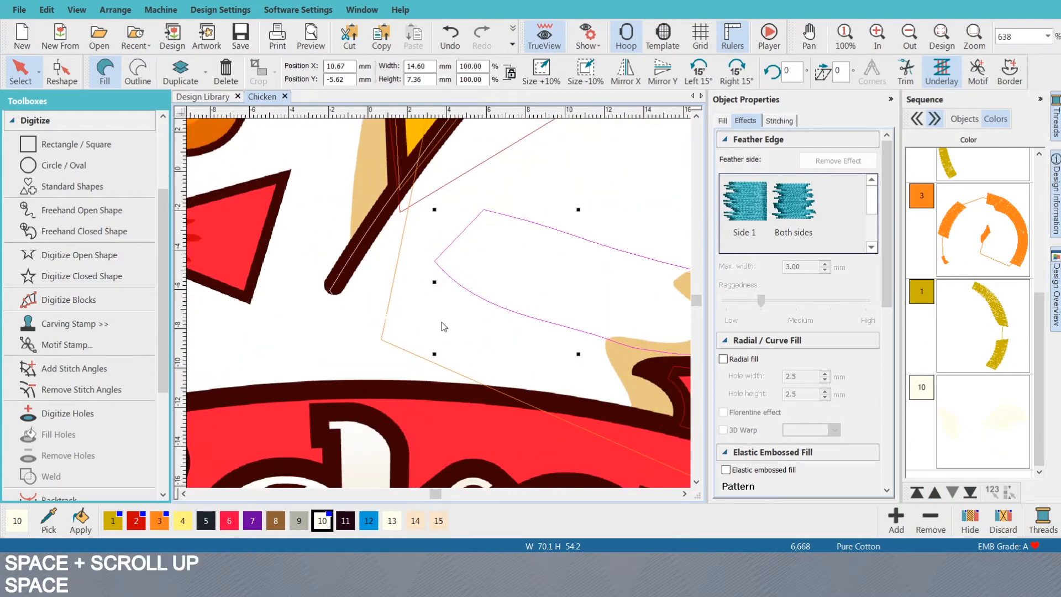
{"action": "scroll", "coordinate": [440, 319], "scroll_direction": "down", "scroll_amount": 2}
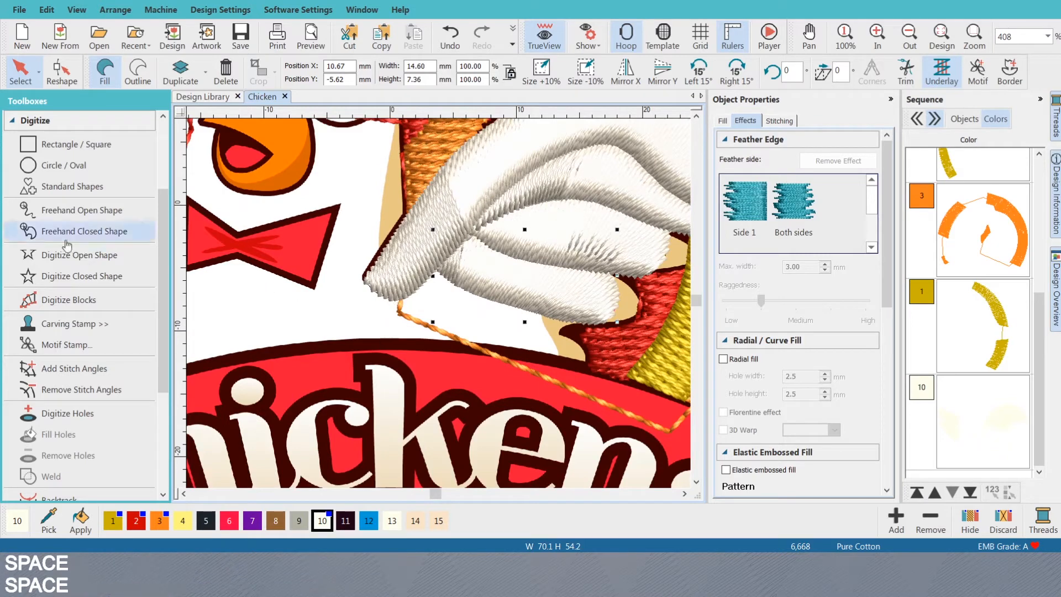
{"action": "left_click", "coordinate": [71, 275]}
{"action": "scroll", "coordinate": [569, 338], "scroll_direction": "up", "scroll_amount": 2}
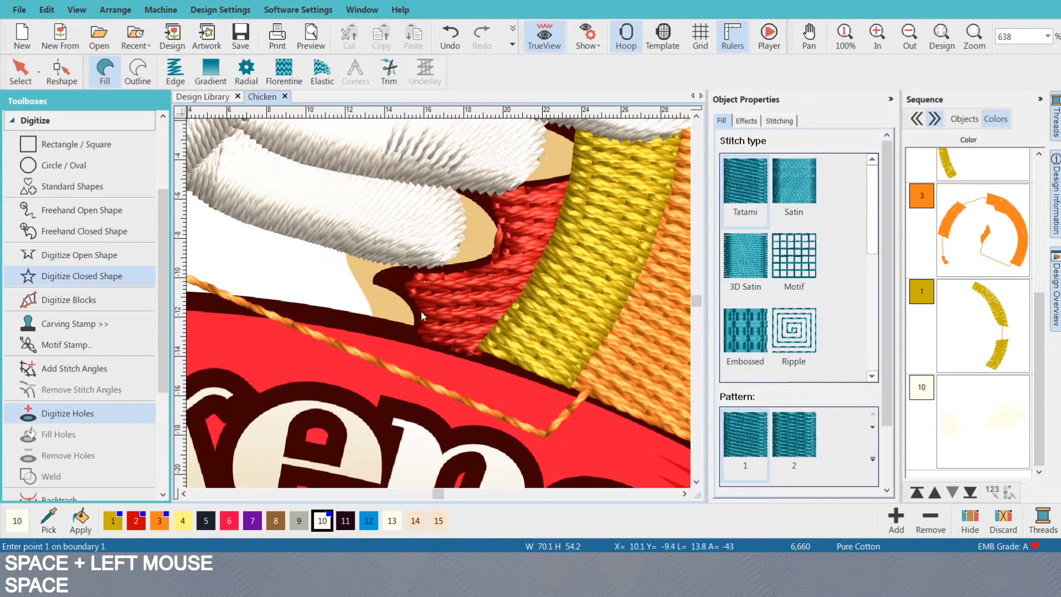
{"action": "left_click", "coordinate": [381, 302]}
{"action": "right_click", "coordinate": [362, 272]}
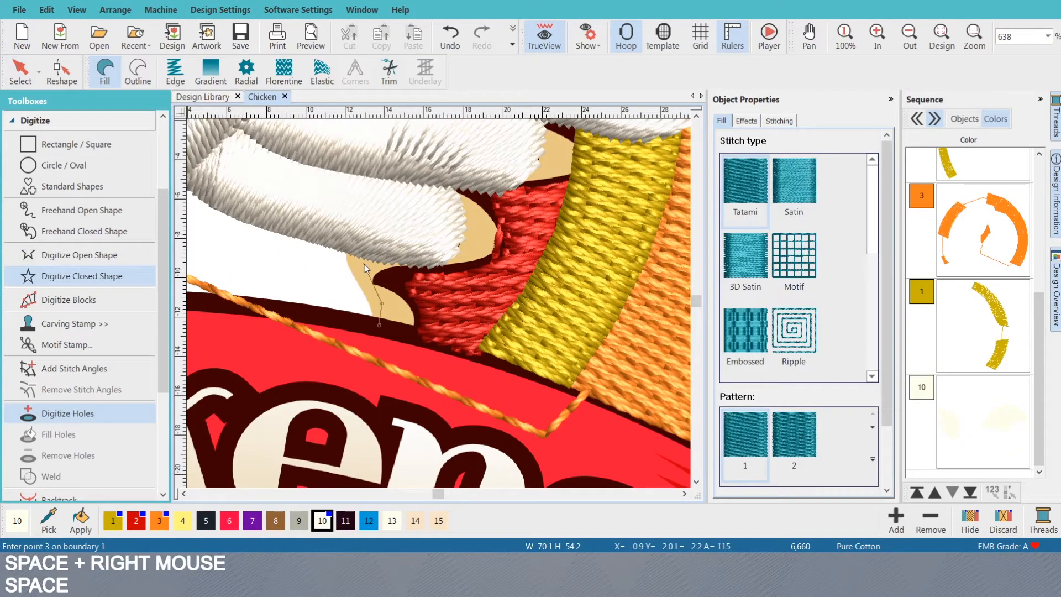
{"action": "right_click", "coordinate": [352, 241]}
{"action": "left_click_drag", "start_coordinate": [354, 244], "coordinate": [584, 356]}
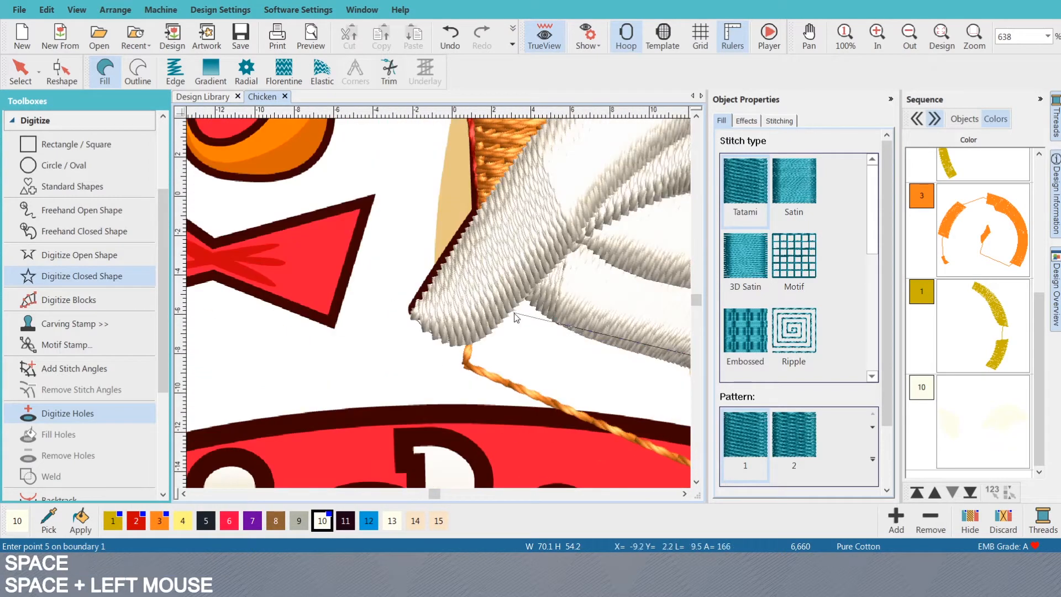
{"action": "right_click", "coordinate": [492, 359]}
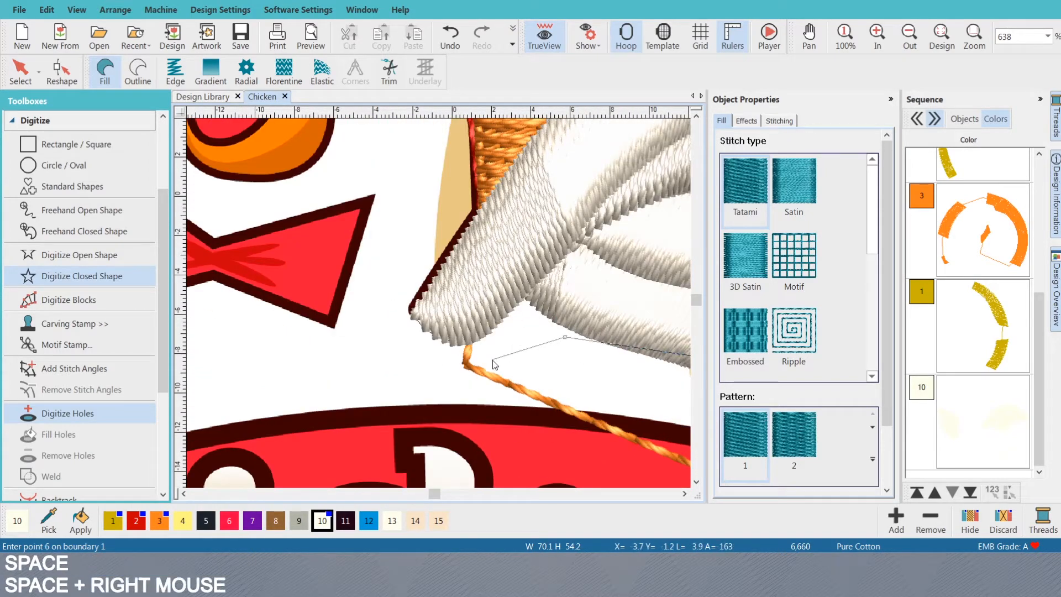
{"action": "right_click", "coordinate": [489, 412]}
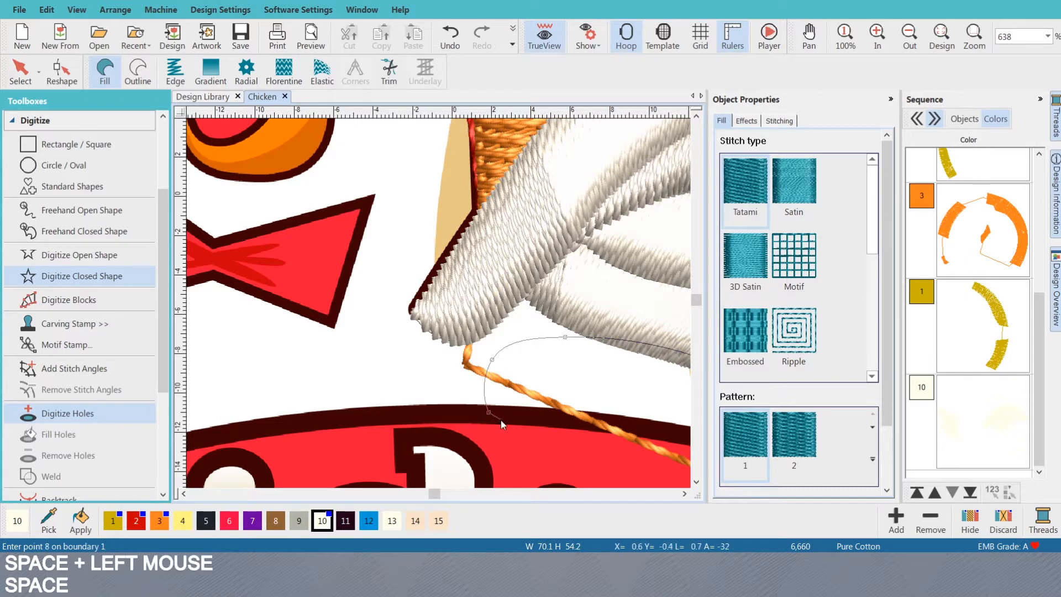
{"action": "left_click_drag", "start_coordinate": [500, 420], "coordinate": [394, 335]}
{"action": "right_click", "coordinate": [493, 338]}
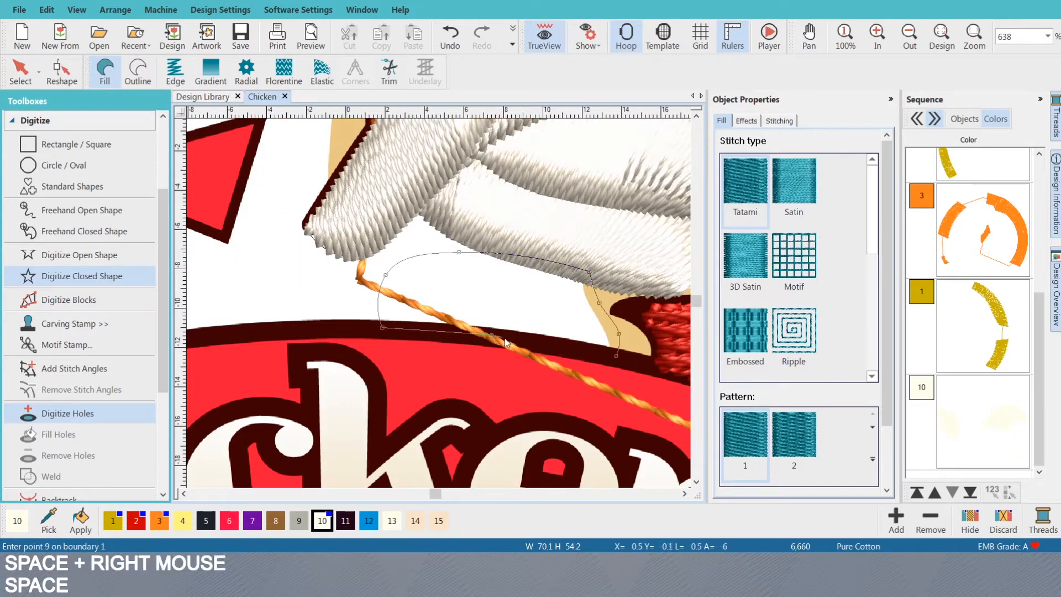
{"action": "key", "text": "Return"}
- Select the new fourth feather fill and change its stitch type to Satin
{"action": "key", "text": "s"}
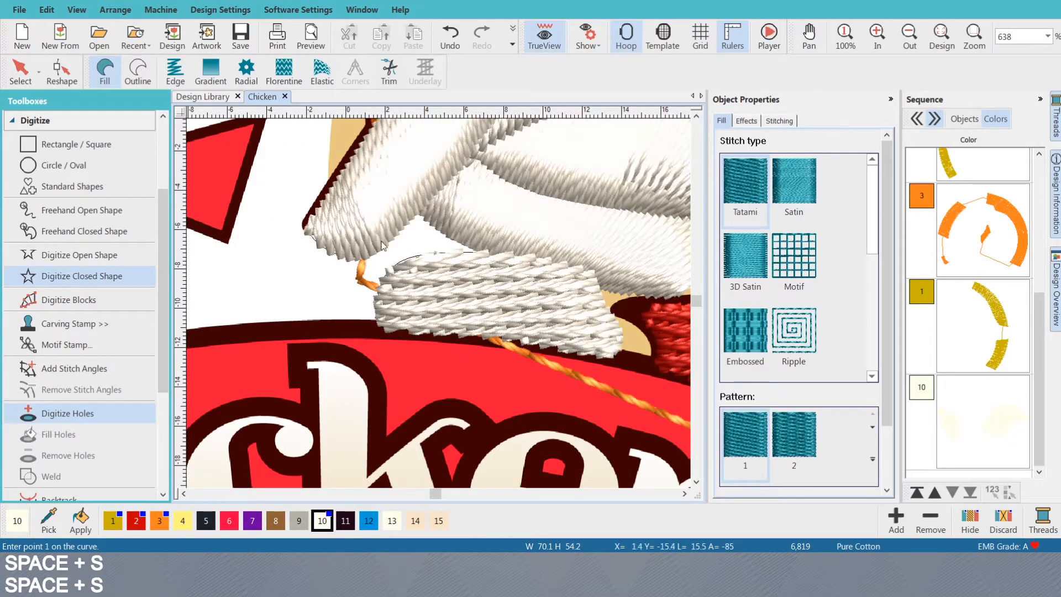
{"action": "key", "text": "o"}
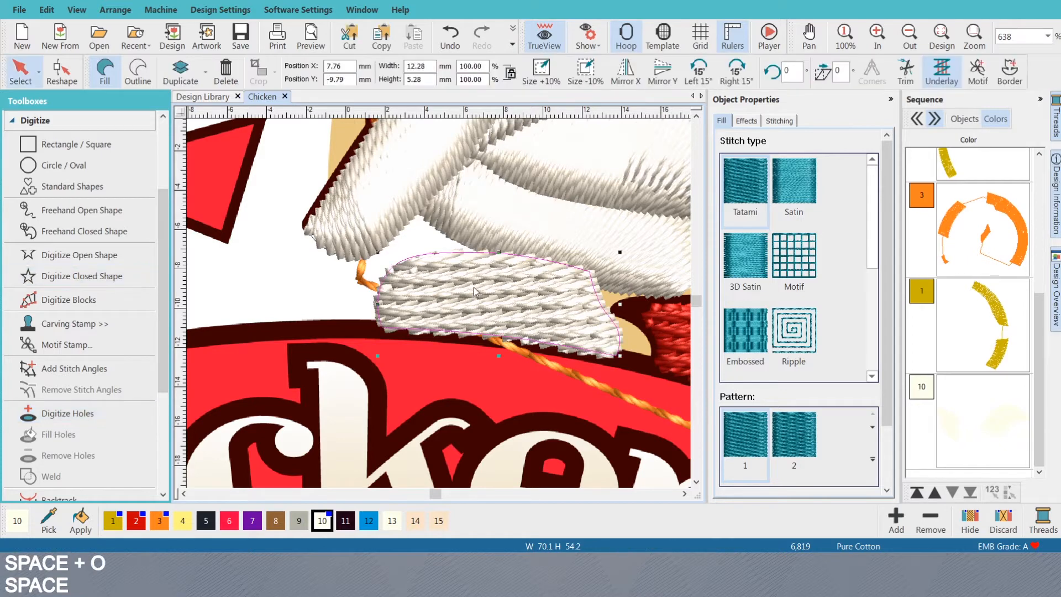
{"action": "left_click", "coordinate": [792, 194]}
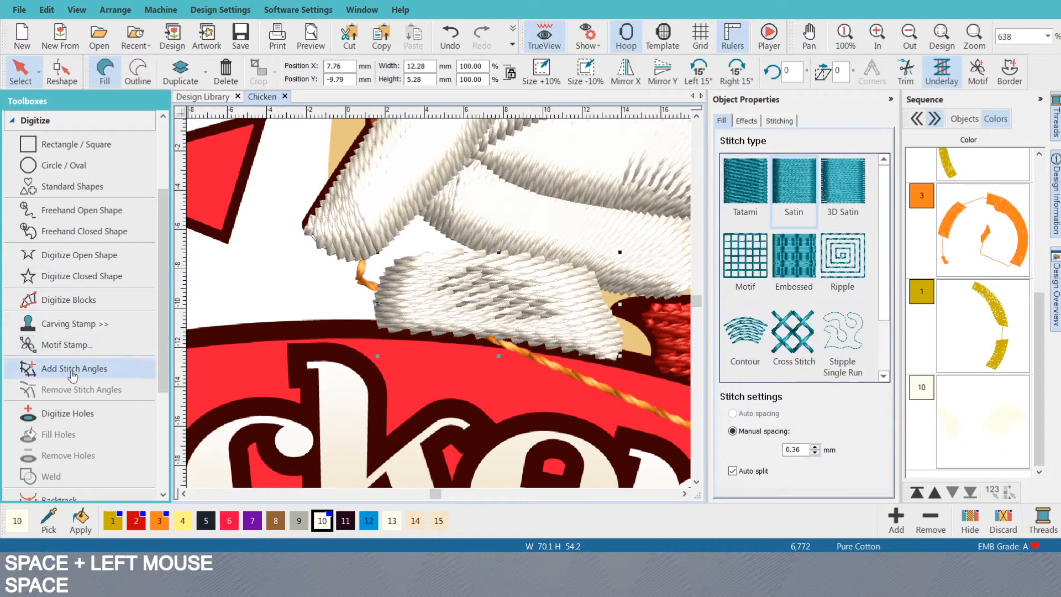
- Add stitch angles across the fourth feather's inner end, middle and outer tip, apply them and deselect the feather
{"action": "left_click", "coordinate": [90, 369]}
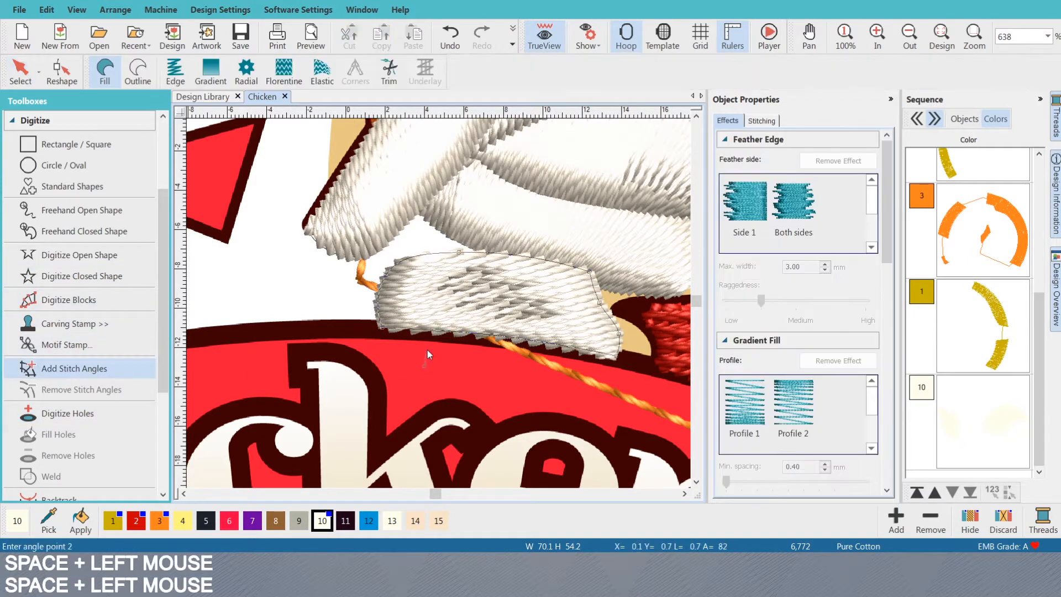
{"action": "left_click", "coordinate": [480, 358]}
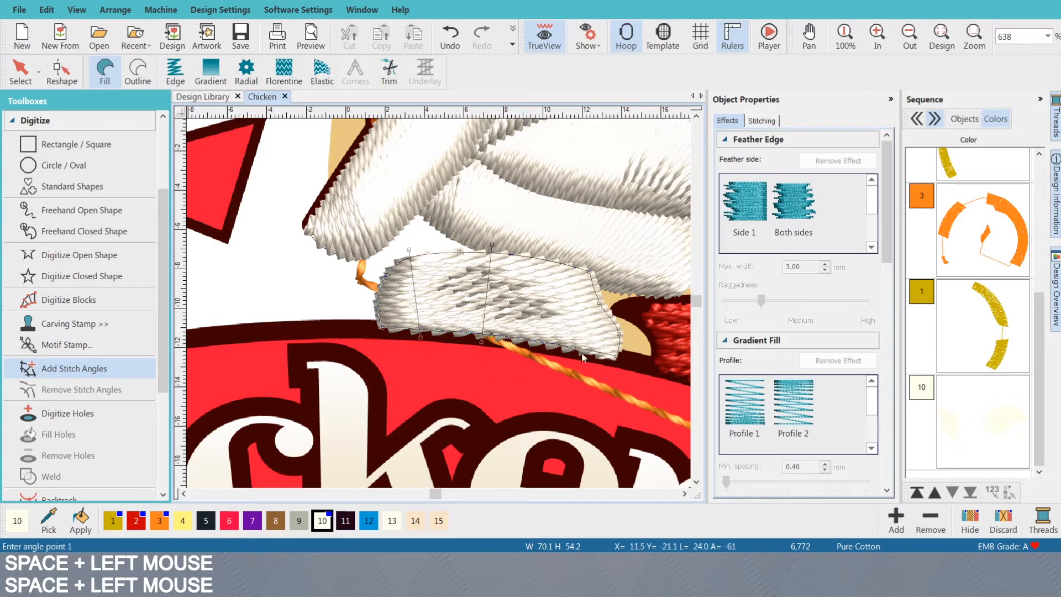
{"action": "left_click", "coordinate": [638, 258]}
{"action": "key", "text": "Return"}
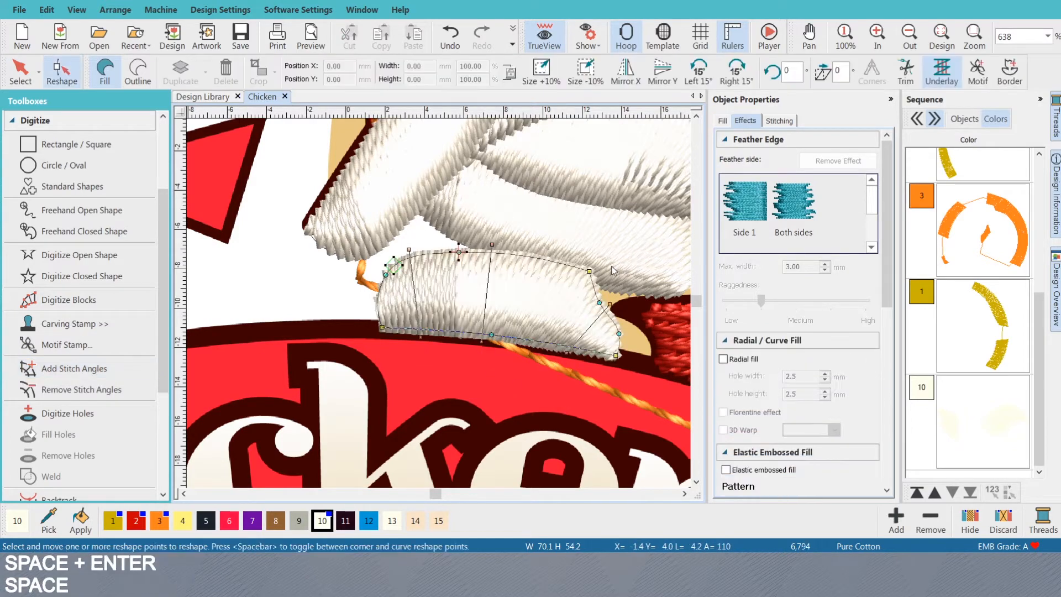
{"action": "key", "text": "s"}
{"action": "key", "text": "s"}
{"action": "key", "text": "Escape"}
{"action": "key", "text": "Escape"}
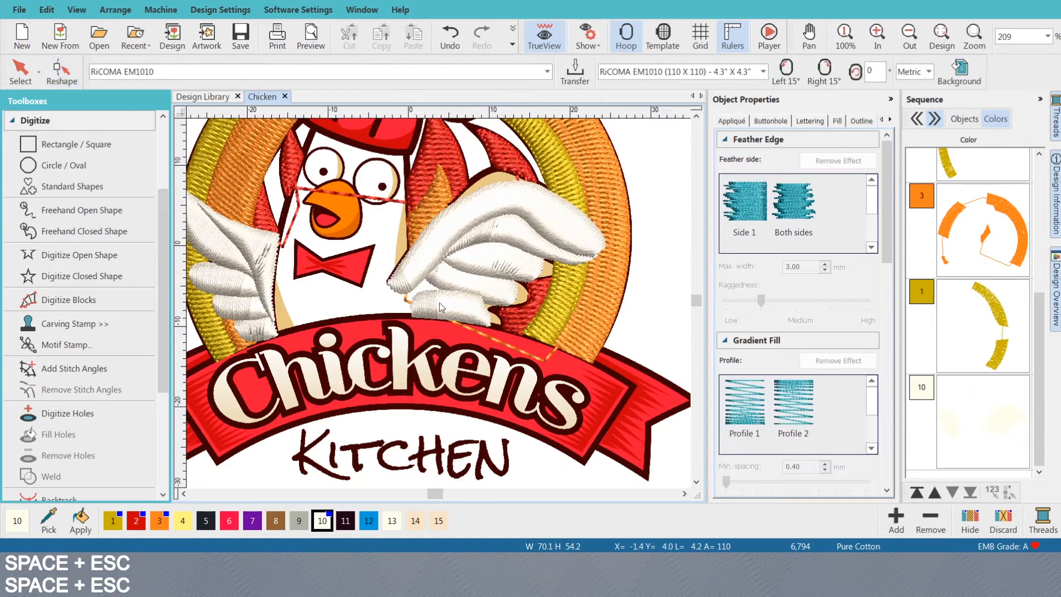
- Recolor the color 10 block holding both wings to color 12 so its feathers contrast with new shapes
{"action": "scroll", "coordinate": [440, 302], "scroll_direction": "up", "scroll_amount": 3}
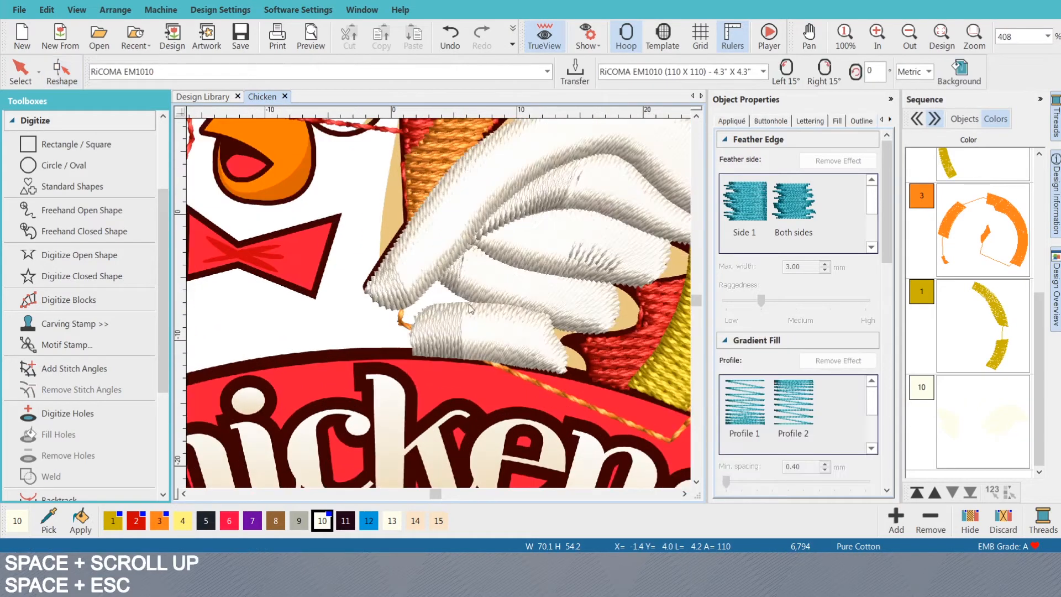
{"action": "left_click", "coordinate": [33, 276]}
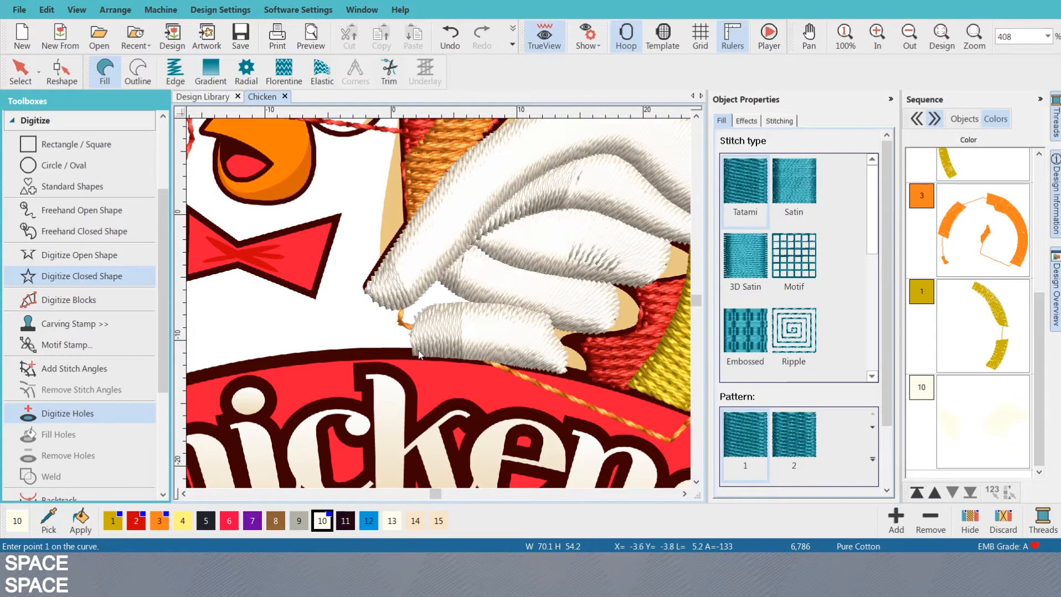
{"action": "left_click", "coordinate": [1000, 426]}
{"action": "left_click", "coordinate": [369, 520]}
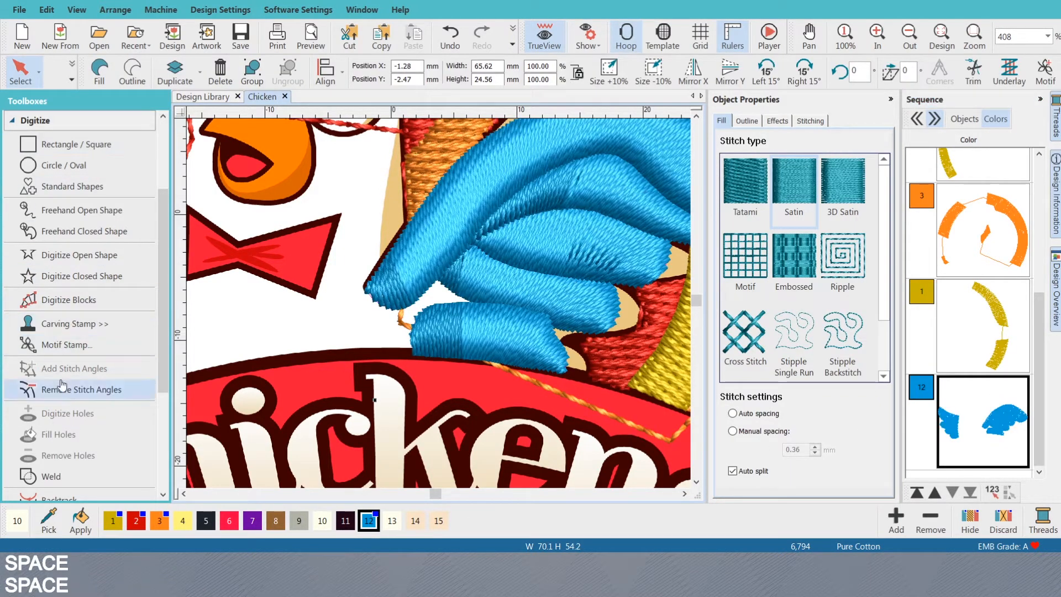
- Digitize a closed color 10 fill about 10.3 by 9.8 mm bridging the feathers' inner ends, from the banner's edge up to the second feather
{"action": "left_click", "coordinate": [70, 276]}
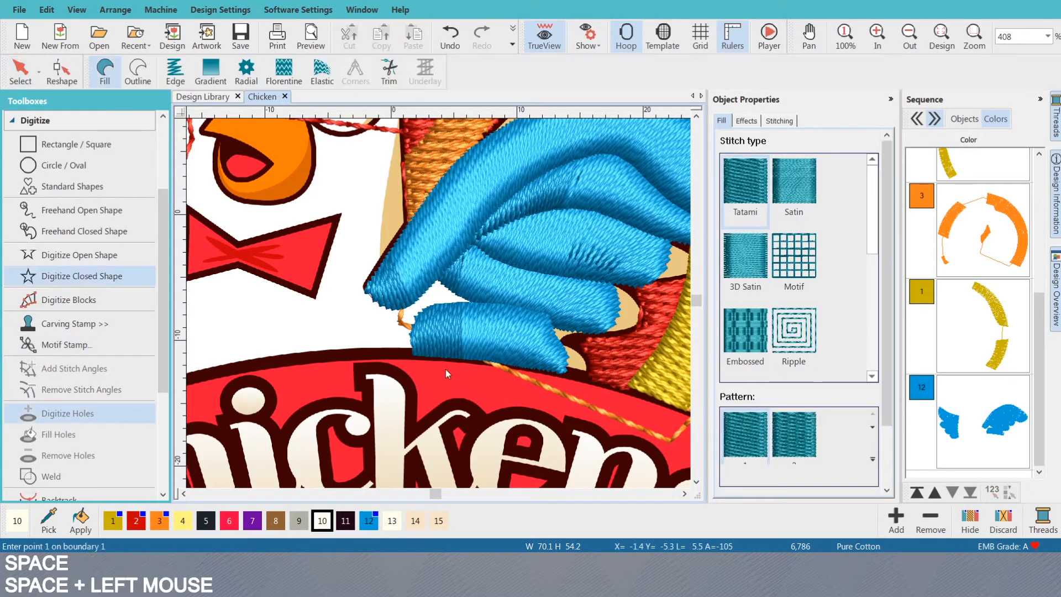
{"action": "left_click", "coordinate": [376, 353]}
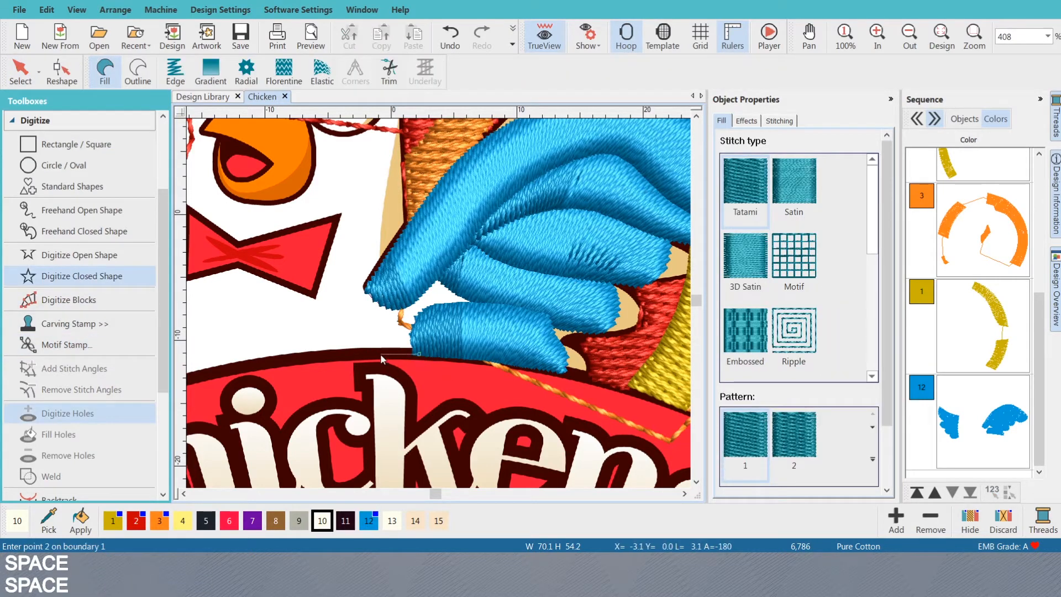
{"action": "left_click", "coordinate": [364, 331]}
{"action": "right_click", "coordinate": [389, 297]}
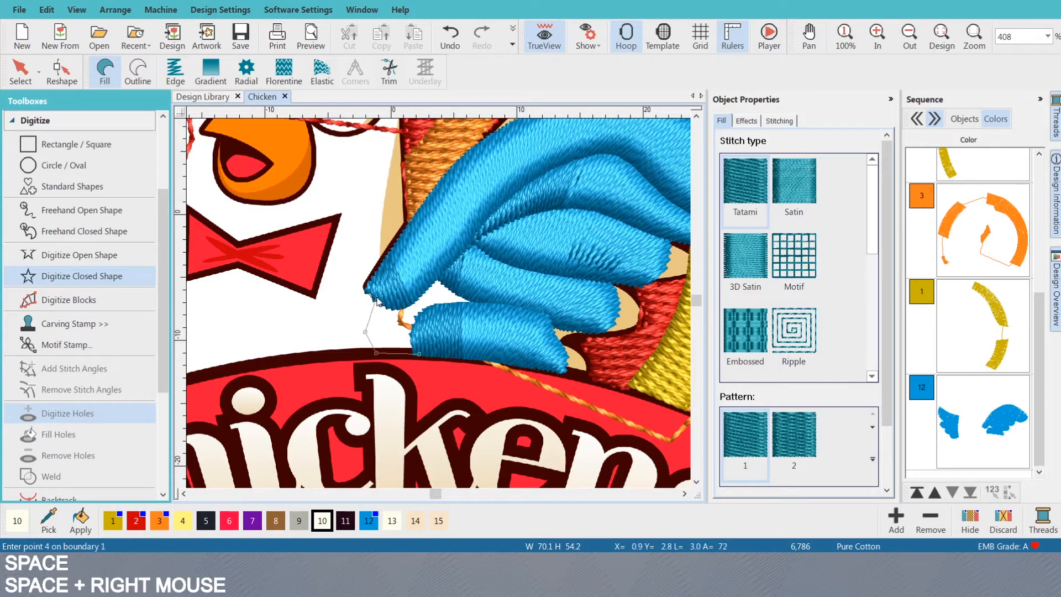
{"action": "key", "text": "space"}
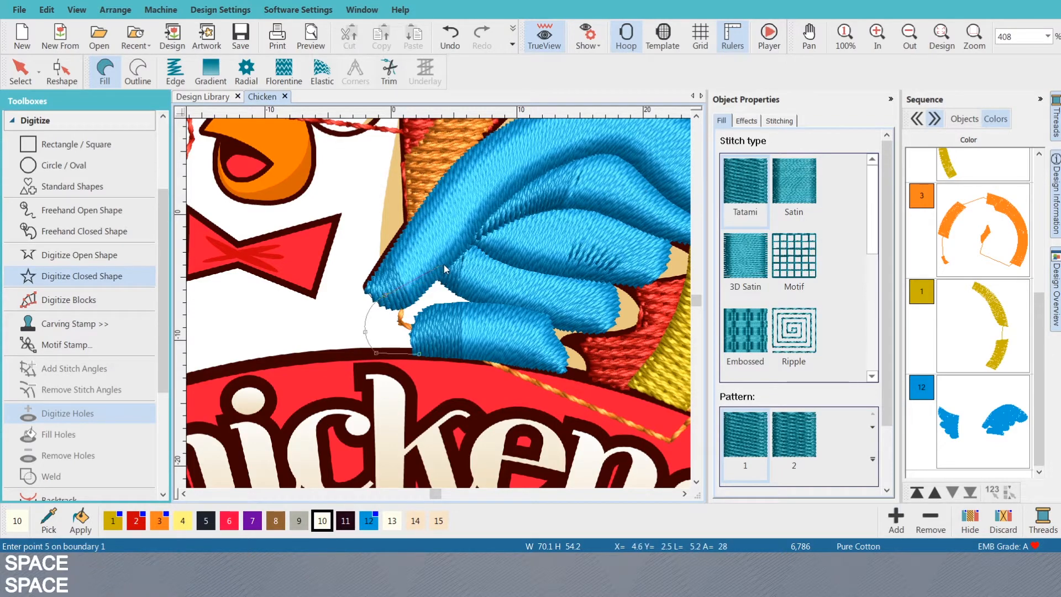
{"action": "right_click", "coordinate": [443, 264]}
{"action": "right_click", "coordinate": [474, 232]}
{"action": "key", "text": "space"}
{"action": "key", "text": "space"}
{"action": "right_click", "coordinate": [485, 268]}
{"action": "right_click", "coordinate": [464, 296]}
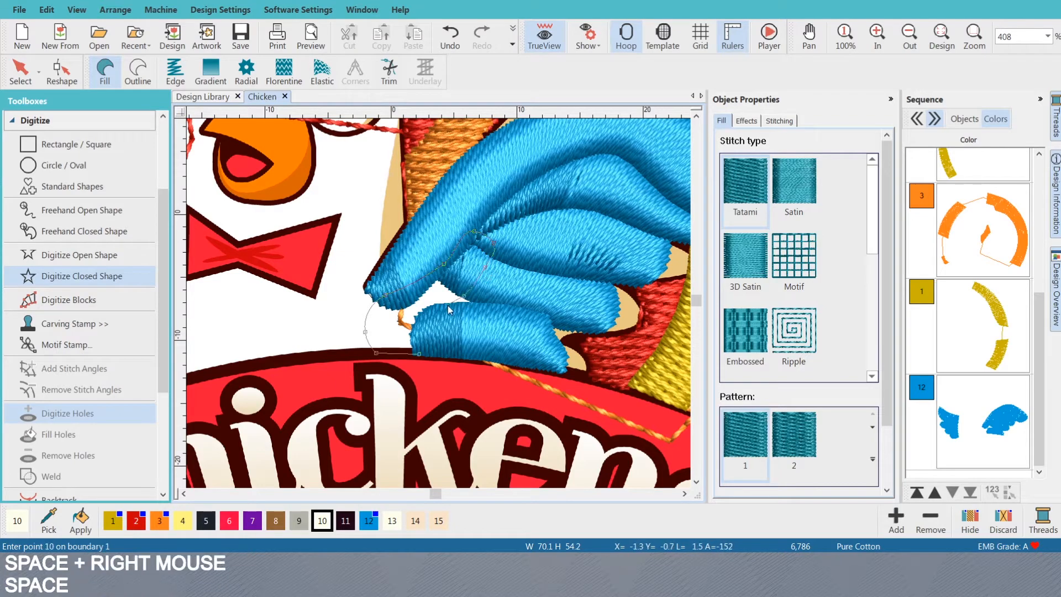
{"action": "key", "text": "space"}
{"action": "key", "text": "BackSpace"}
{"action": "key", "text": "space"}
{"action": "right_click", "coordinate": [469, 305]}
{"action": "right_click", "coordinate": [420, 353]}
{"action": "key", "text": "space"}
{"action": "key", "text": "Return"}
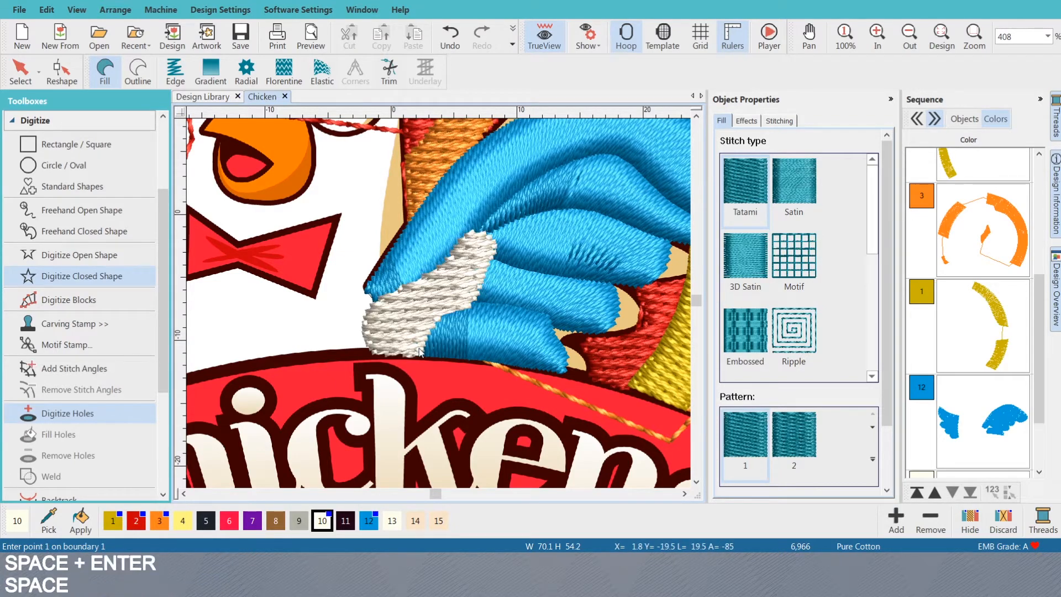
- Select the new bridging fill at the wing's base and change its stitch type to Satin
{"action": "key", "text": "space+Return"}
{"action": "key", "text": "space+o"}
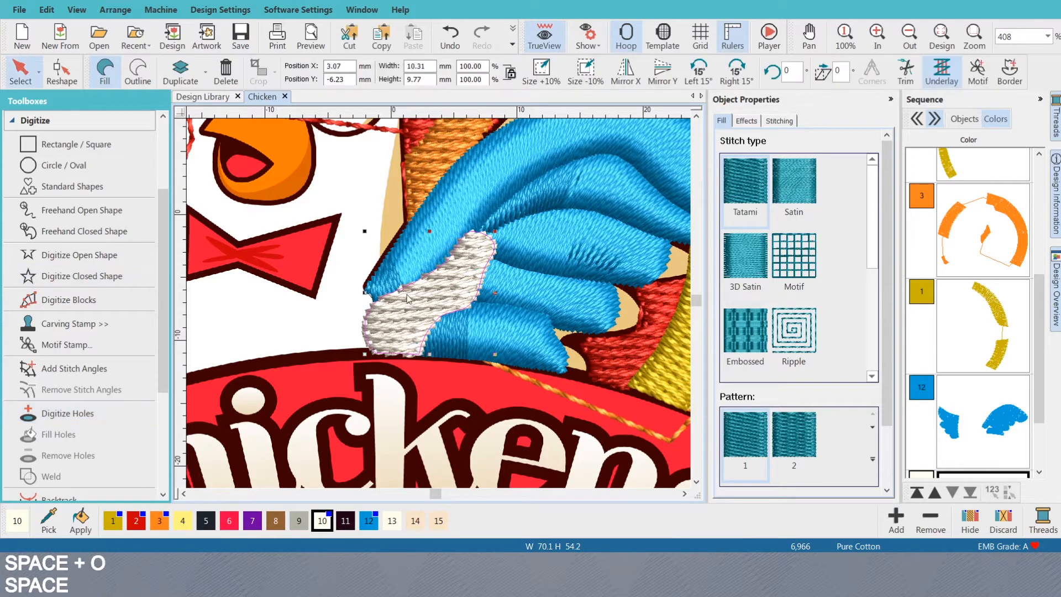
{"action": "left_click", "coordinate": [812, 190]}
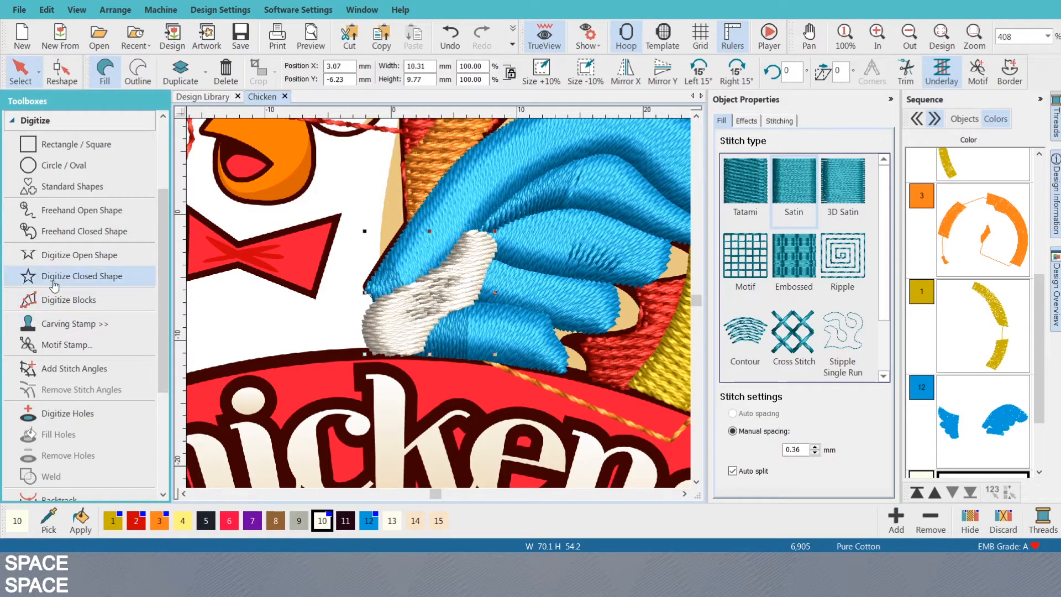
- Add stitch angles across the bridging fill's upper tip, middle and lower end, apply them and deselect the shape
{"action": "left_click", "coordinate": [61, 368]}
{"action": "left_click", "coordinate": [452, 237]}
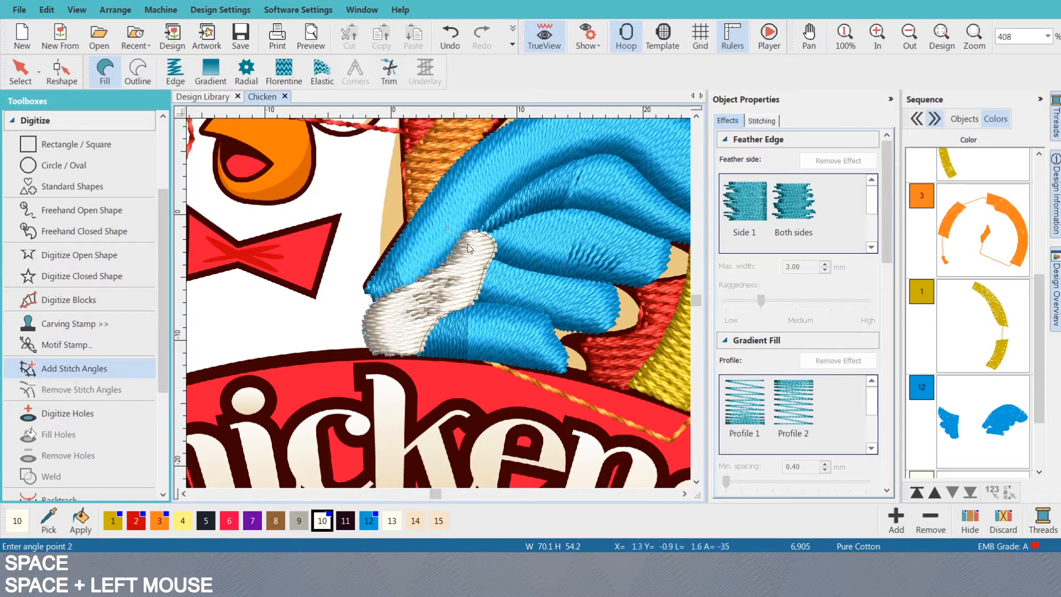
{"action": "left_click", "coordinate": [443, 323]}
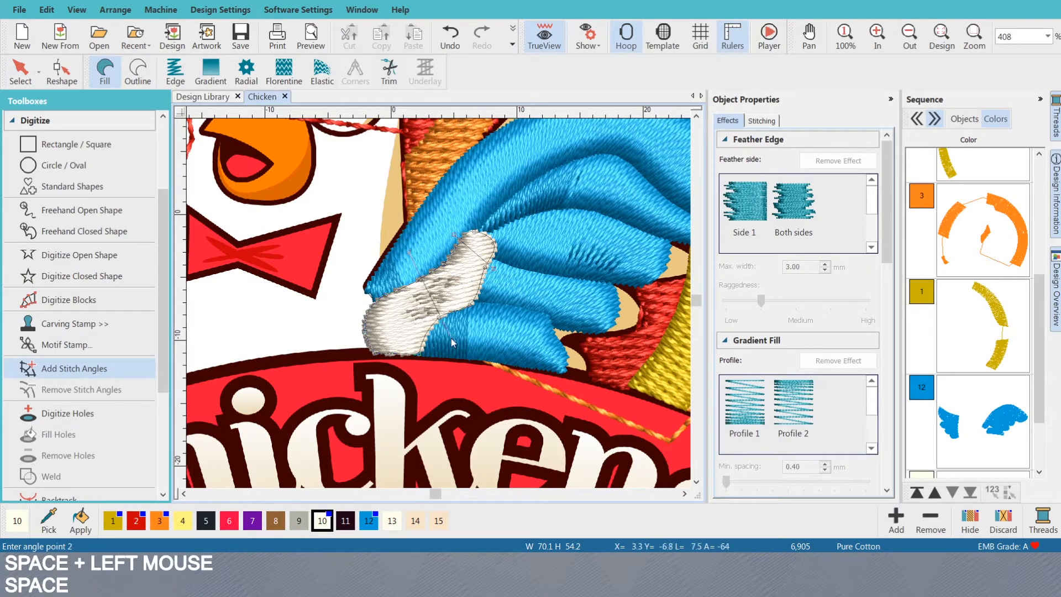
{"action": "left_click", "coordinate": [339, 328]}
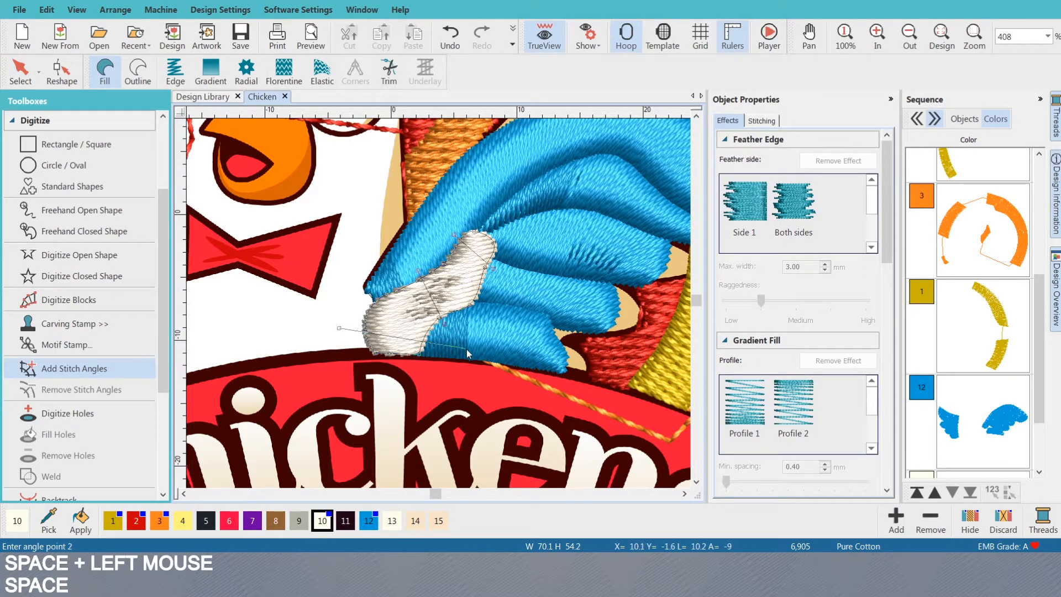
{"action": "left_click", "coordinate": [462, 382]}
{"action": "key", "text": "Return"}
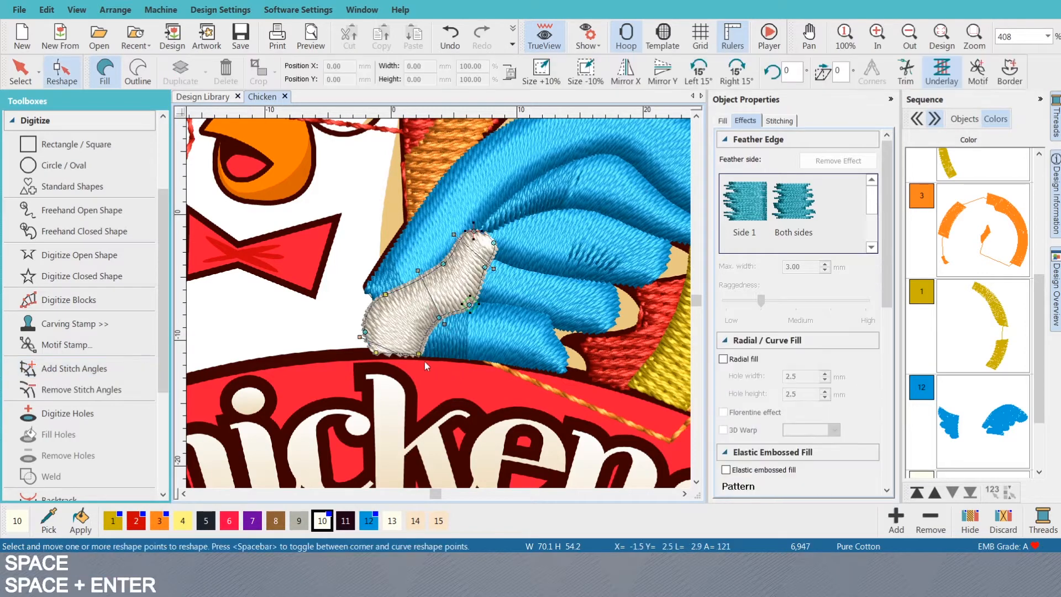
{"action": "key", "text": "Escape"}
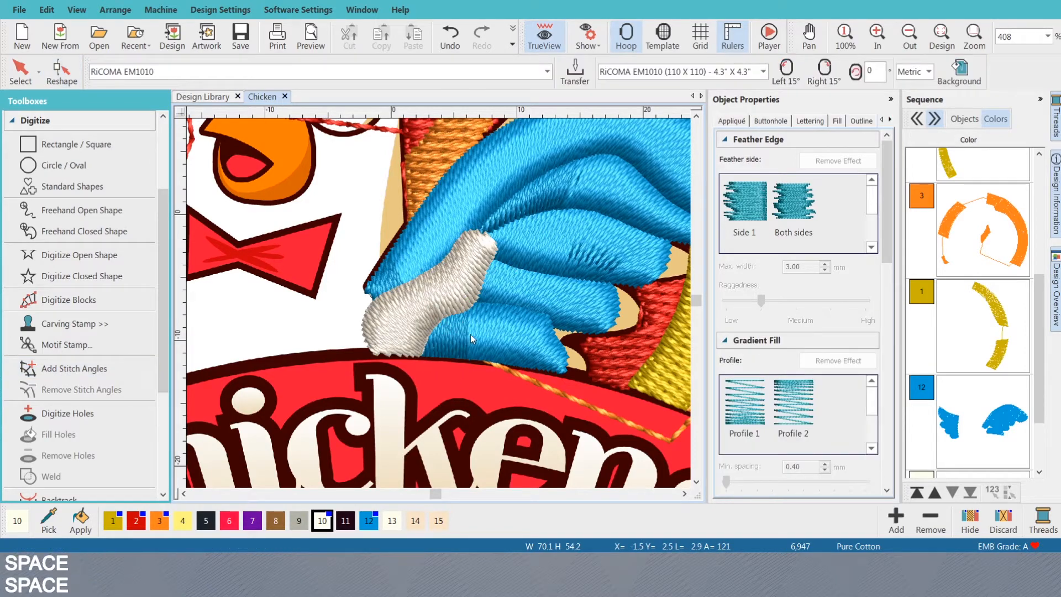
- Digitize a color 7 single run line from the lowest feather's upper edge into the second feather and along it toward its tip
{"action": "left_click", "coordinate": [497, 334]}
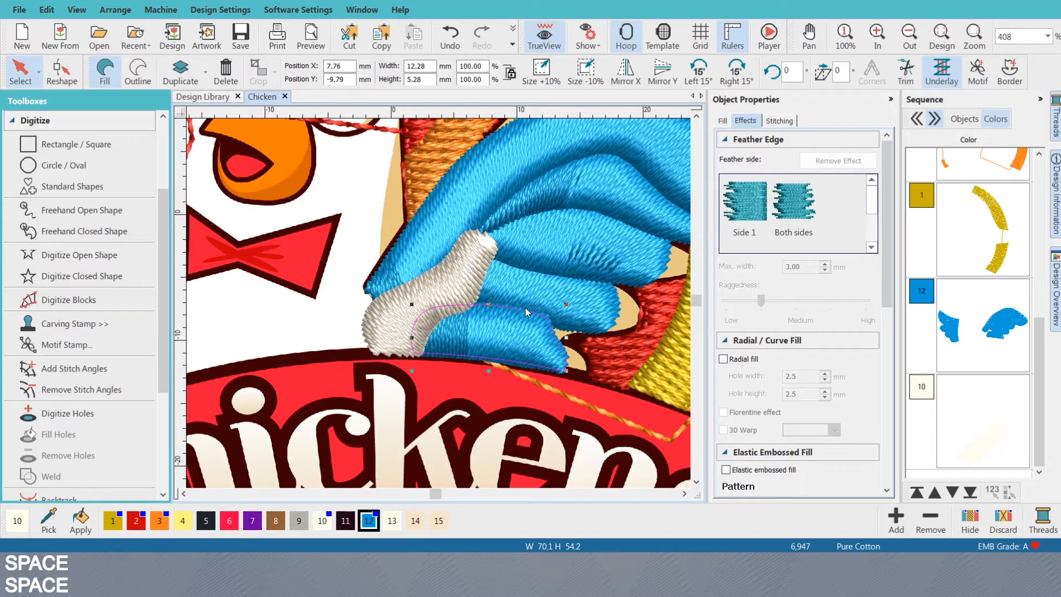
{"action": "key", "text": "shift+n"}
{"action": "left_click", "coordinate": [478, 309]}
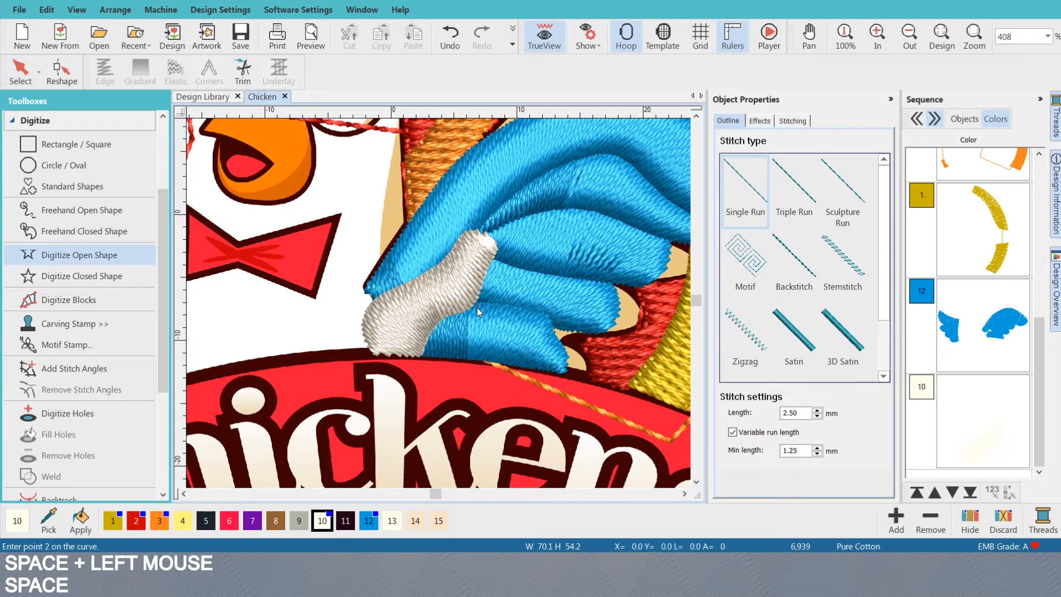
{"action": "key", "text": "BackSpace"}
{"action": "key", "text": "s"}
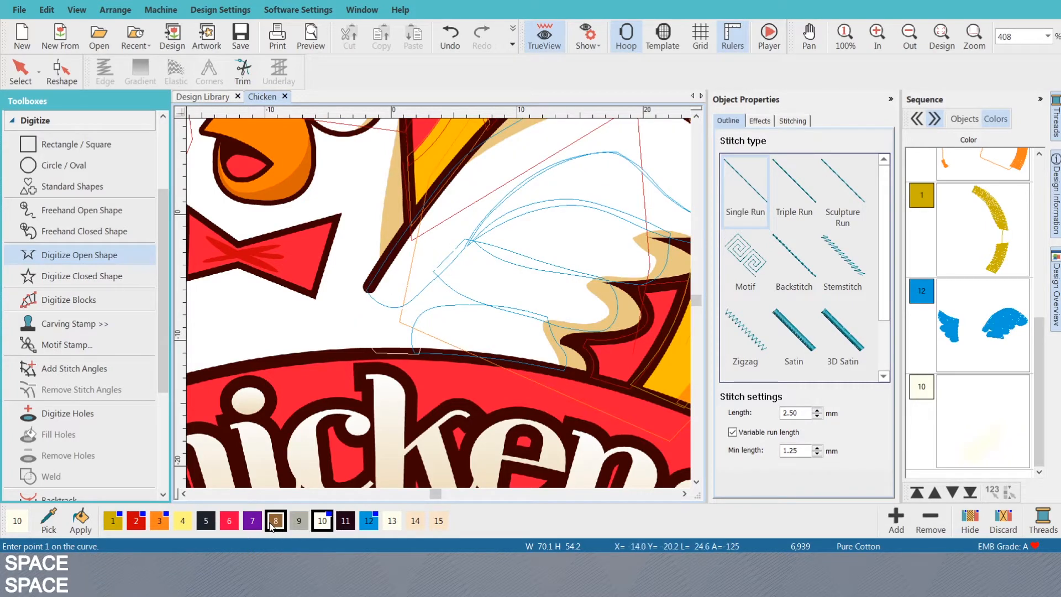
{"action": "left_click", "coordinate": [252, 520]}
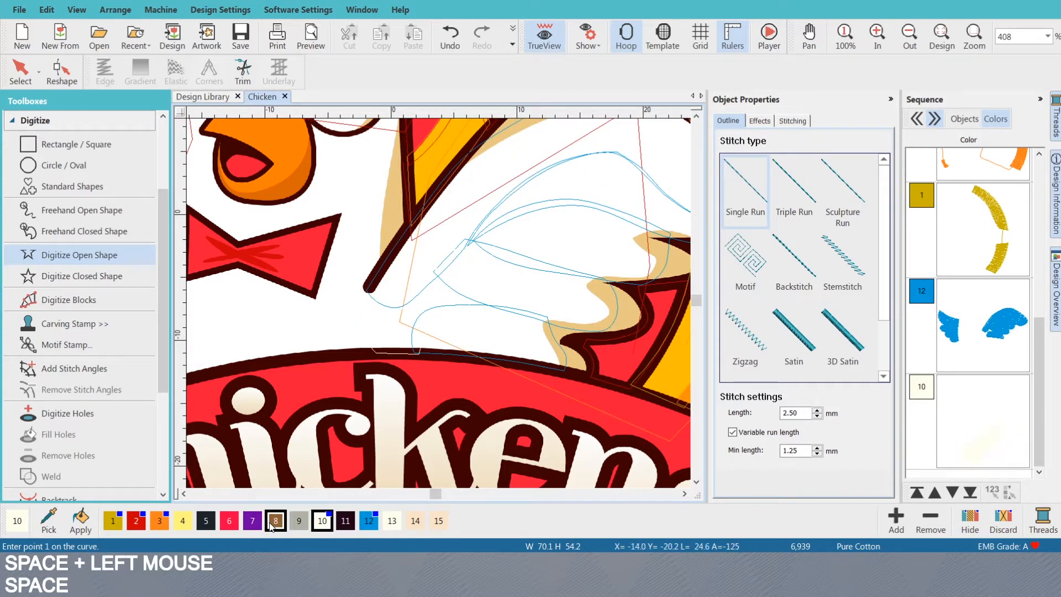
{"action": "left_click", "coordinate": [449, 307]}
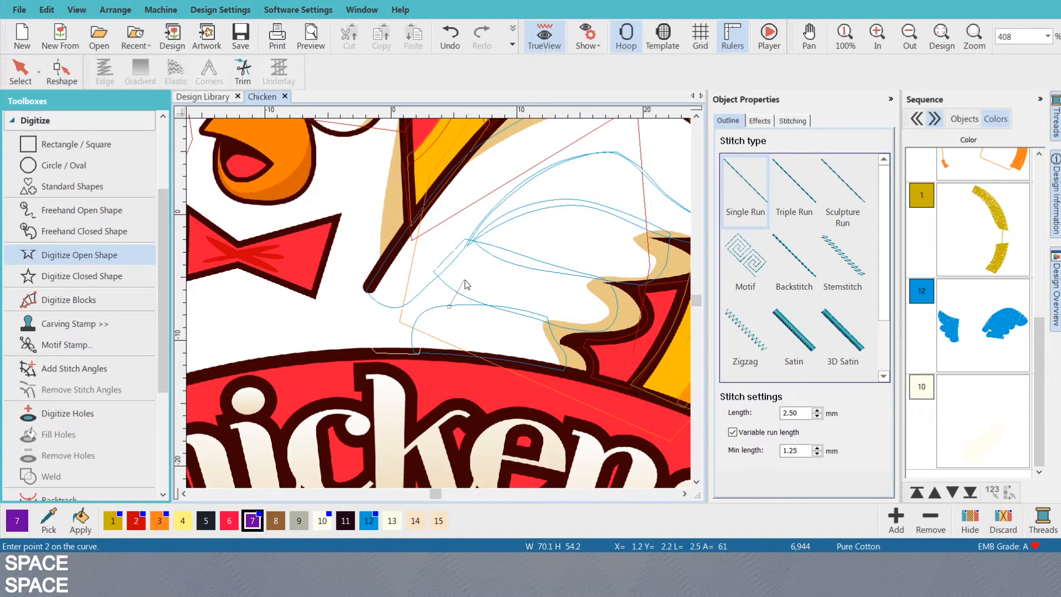
{"action": "left_click", "coordinate": [465, 280]}
{"action": "left_click", "coordinate": [594, 307]}
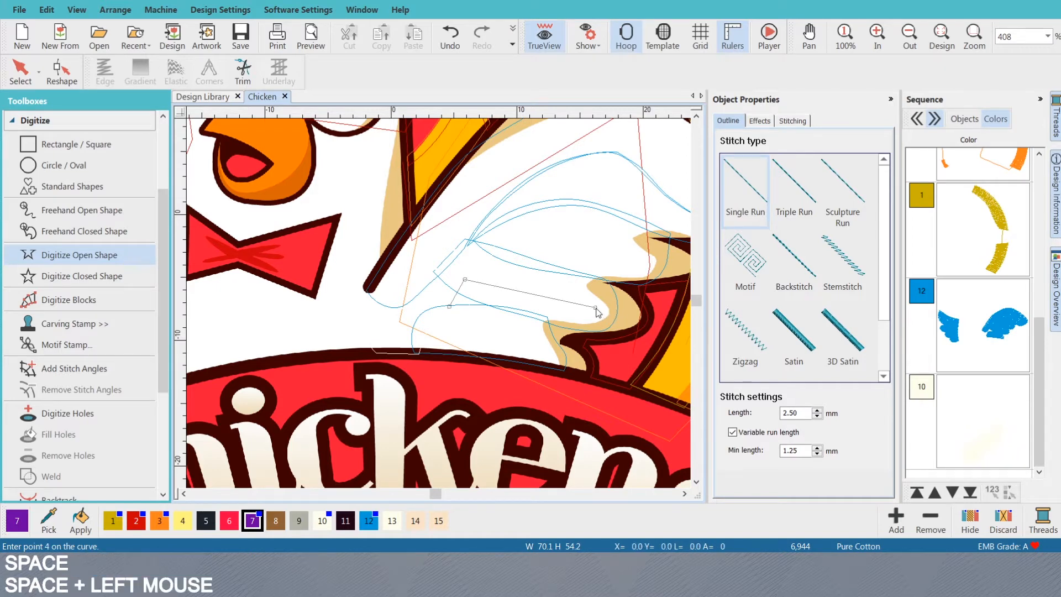
{"action": "key", "text": "Return"}
{"action": "key", "text": "Return"}
- Digitize two more color 7 single run lines from the inner ends of the third and fourth feathers toward their tips
{"action": "left_click", "coordinate": [473, 244]}
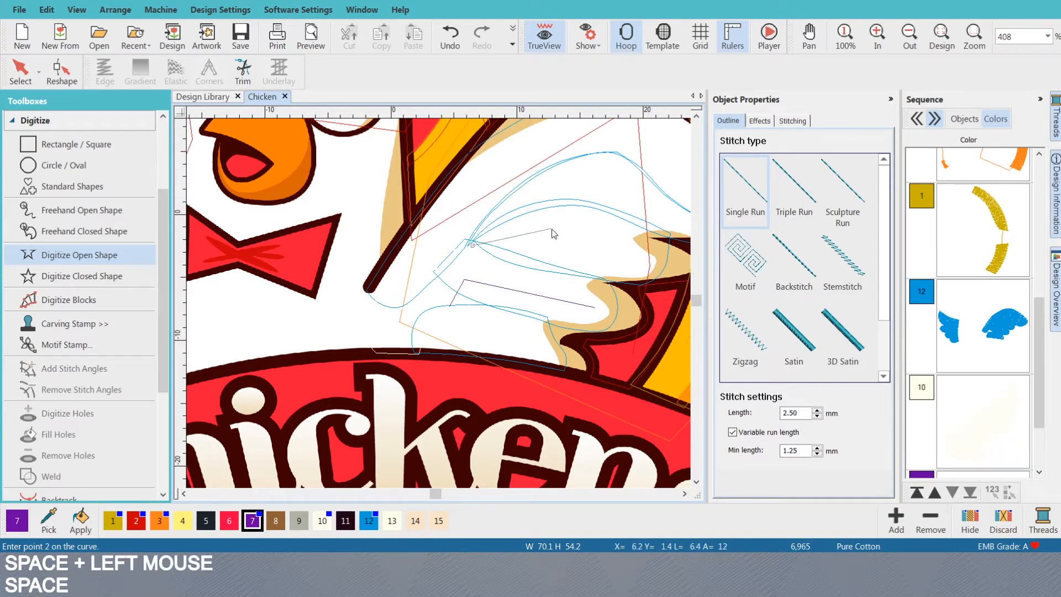
{"action": "left_click", "coordinate": [551, 229]}
{"action": "left_click", "coordinate": [648, 258]}
{"action": "key", "text": "Return"}
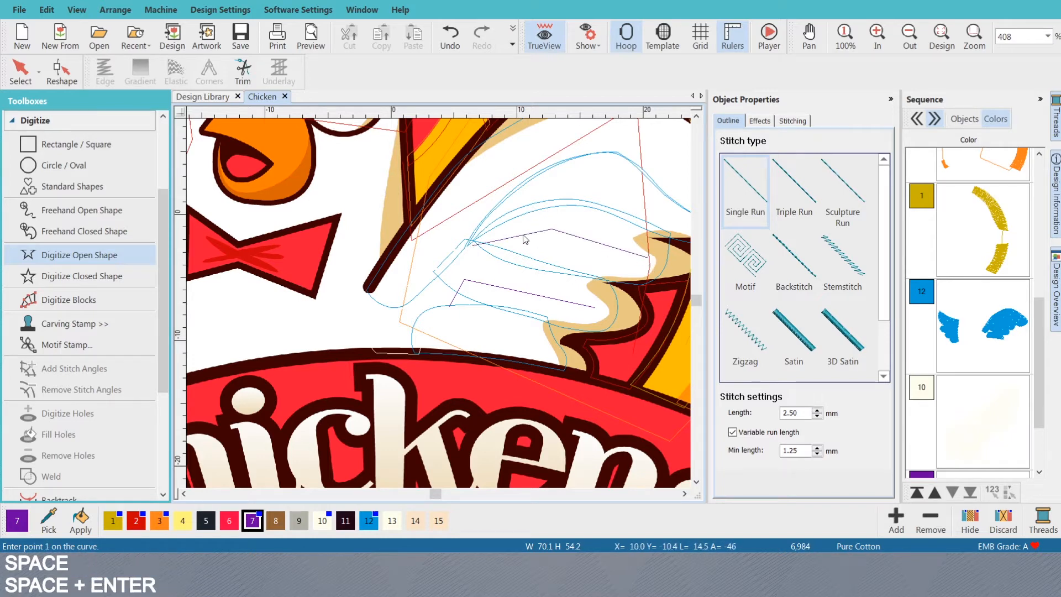
{"action": "key", "text": "s"}
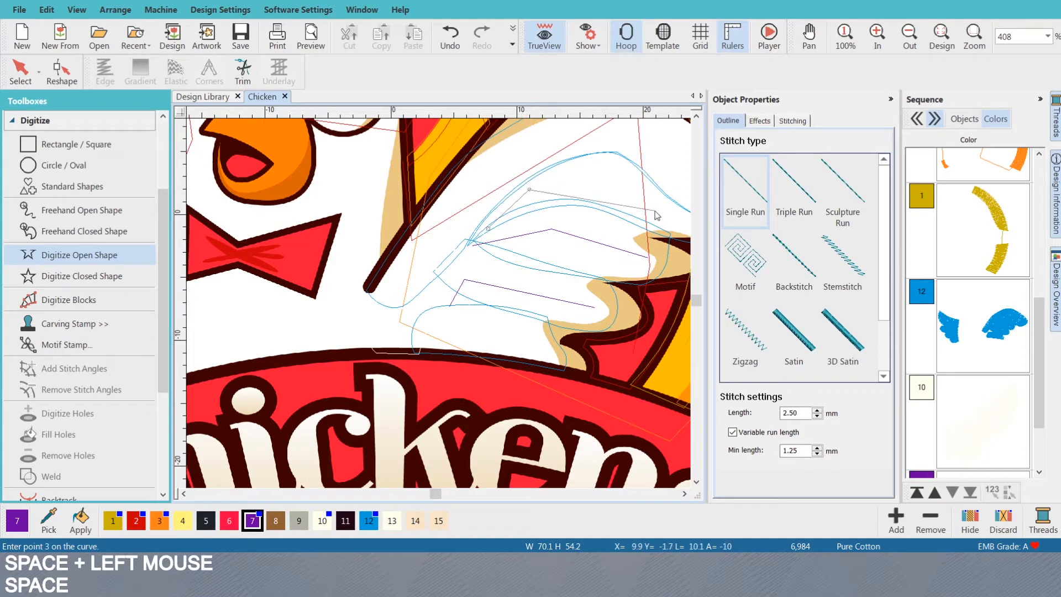
{"action": "key", "text": "Return"}
{"action": "scroll", "coordinate": [663, 216], "scroll_direction": "down", "scroll_amount": 1}
{"action": "scroll", "coordinate": [441, 308], "scroll_direction": "down", "scroll_amount": 1}
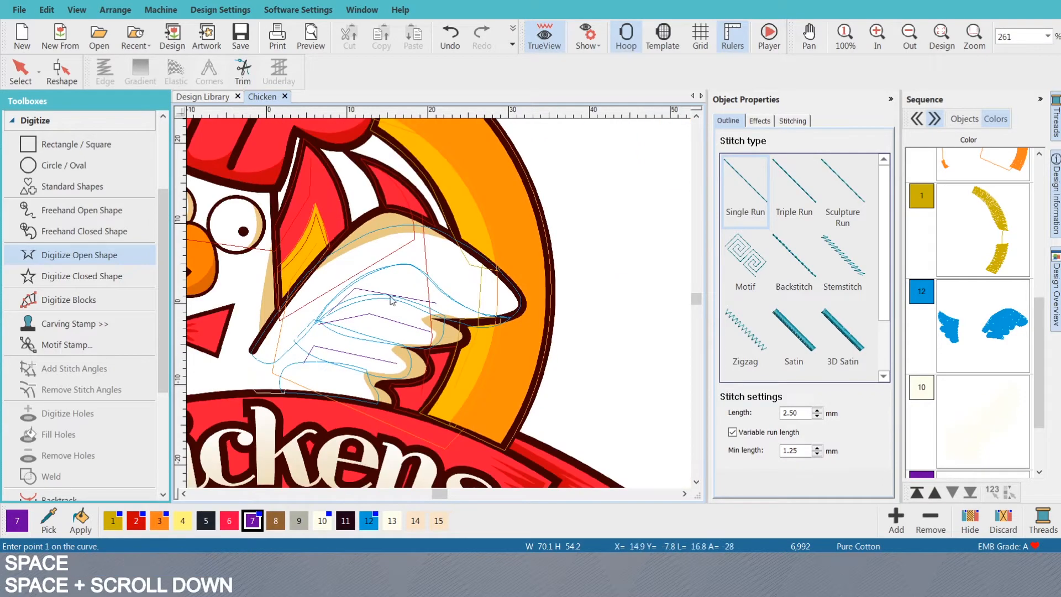
- Digitize a color 7 single run line from the bridging fill's upper tip down through its middle to the lower end
{"action": "key", "text": "s"}
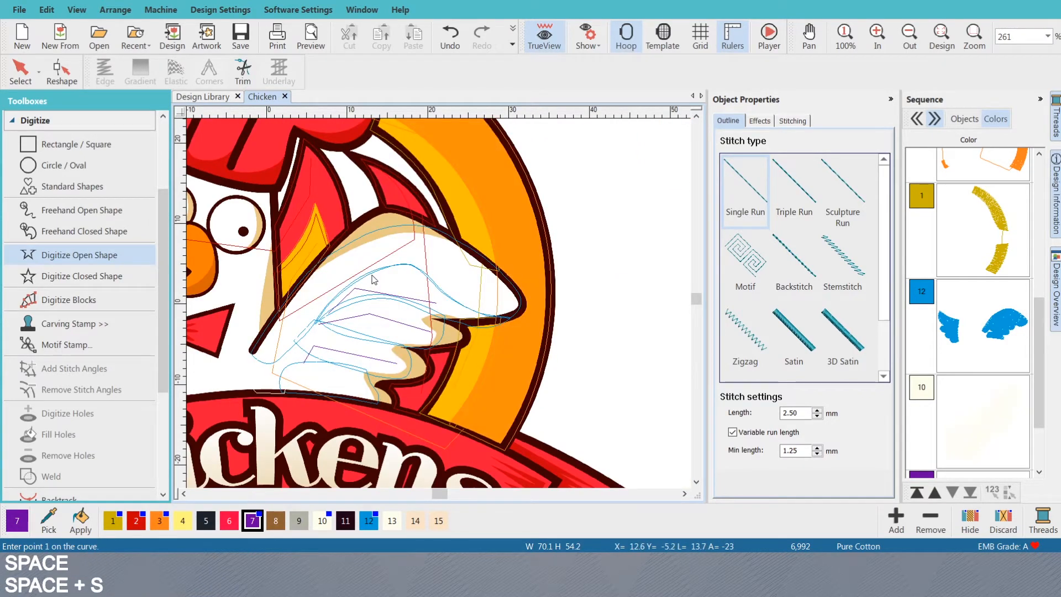
{"action": "key", "text": "s"}
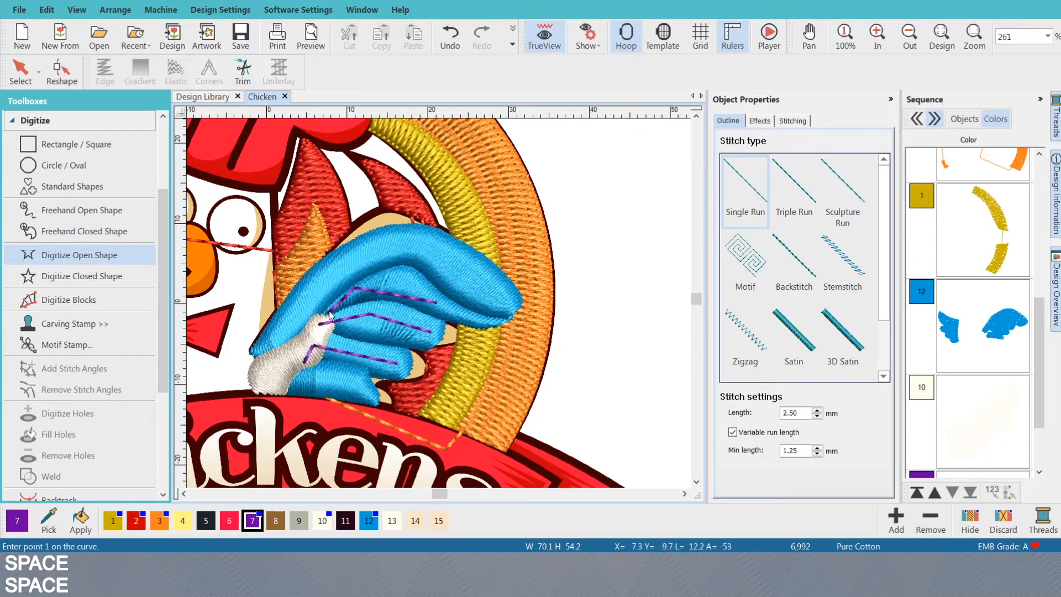
{"action": "key", "text": "s"}
{"action": "key", "text": "s"}
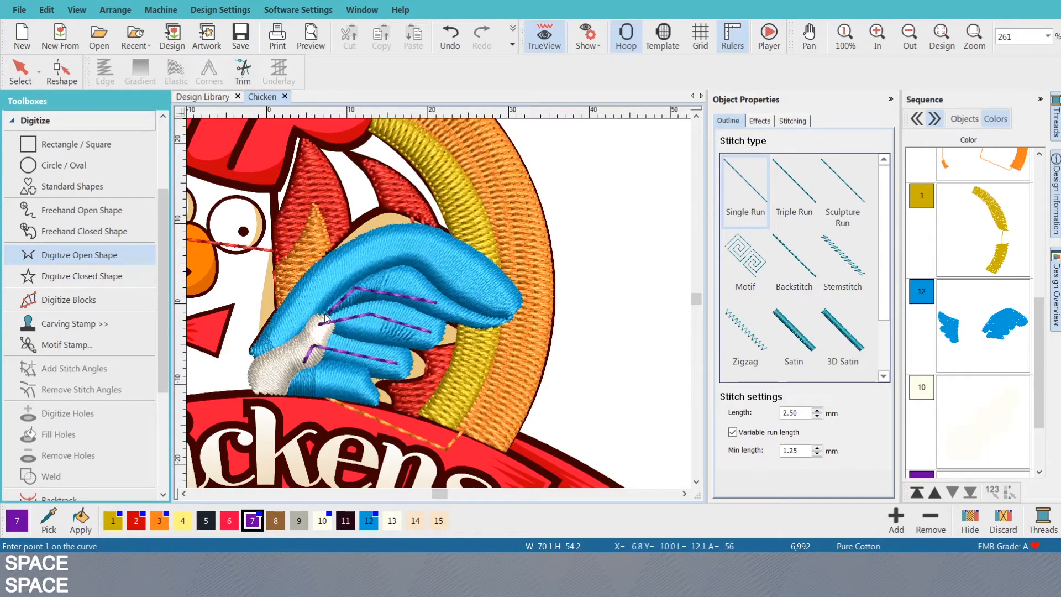
{"action": "left_click", "coordinate": [324, 316]}
{"action": "key", "text": "s"}
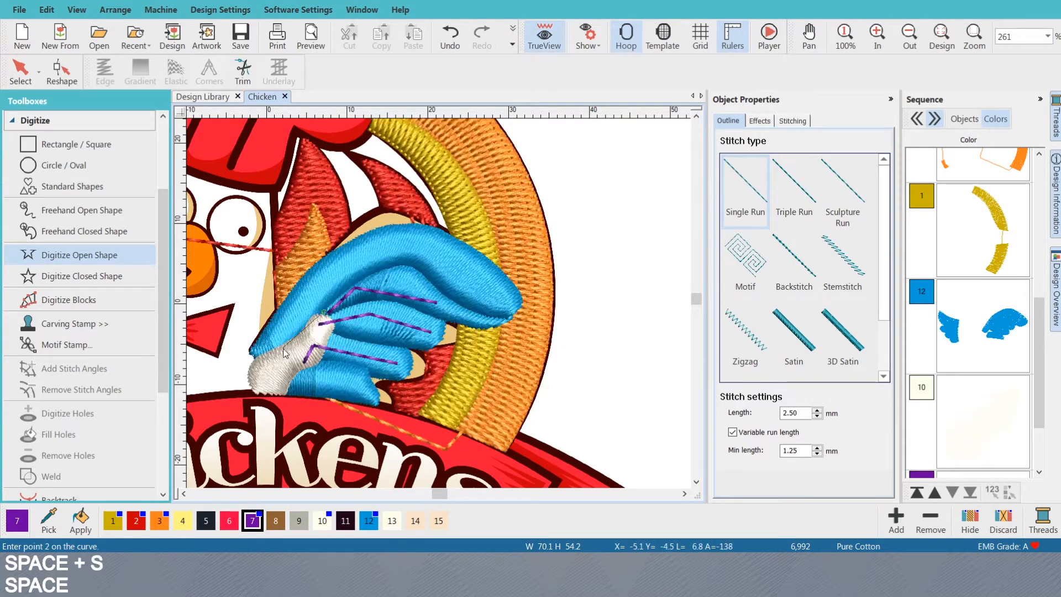
{"action": "left_click", "coordinate": [301, 355]}
{"action": "left_click", "coordinate": [269, 376]}
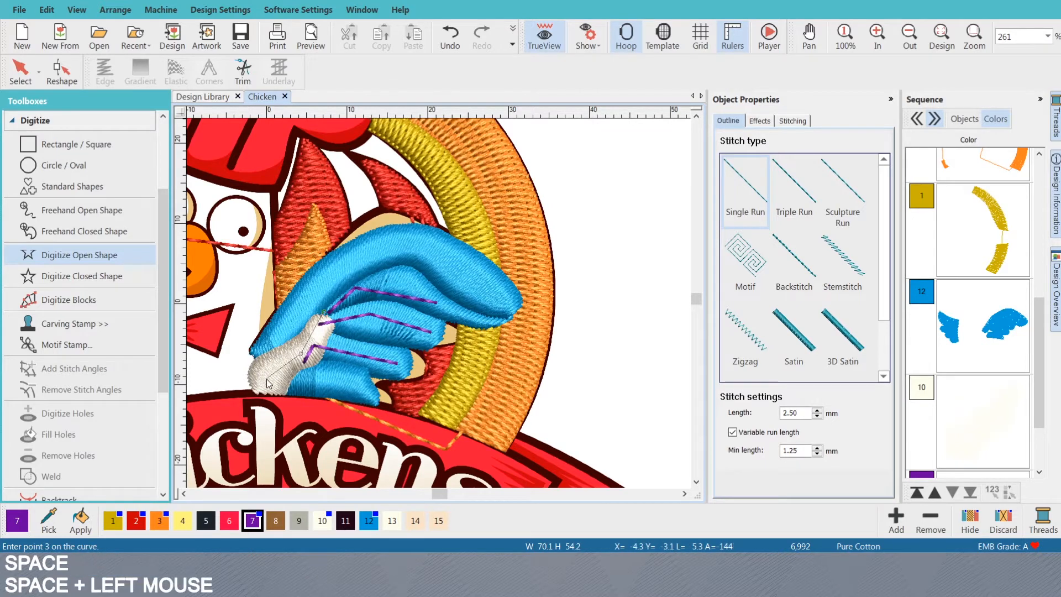
{"action": "key", "text": "Return"}
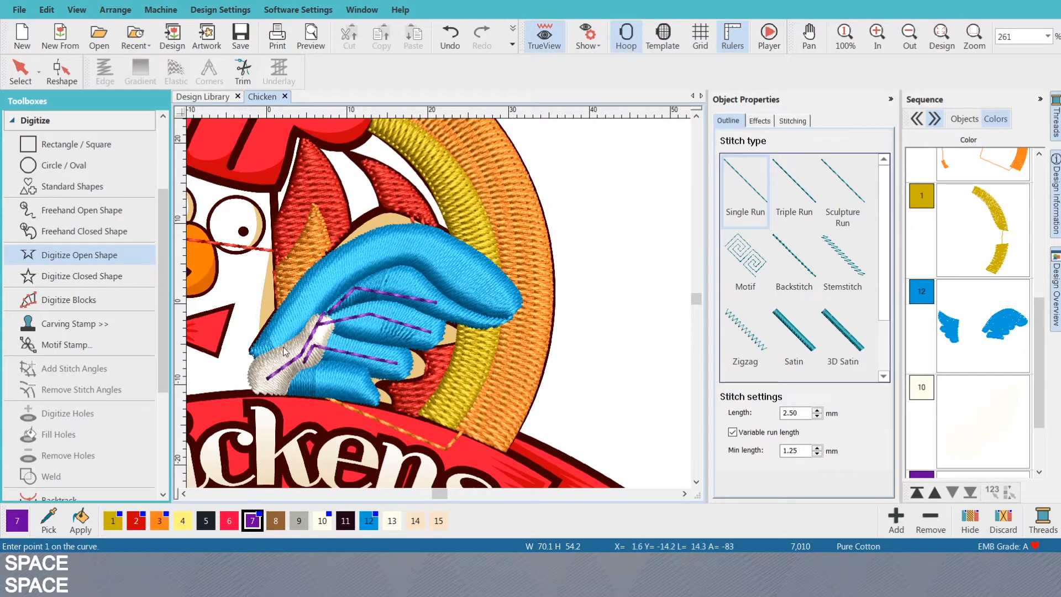
- Digitize a curved color 7 single run about 26.5 by 13.2 mm along the large top feather
{"action": "right_click", "coordinate": [321, 278]}
{"action": "right_click", "coordinate": [387, 248]}
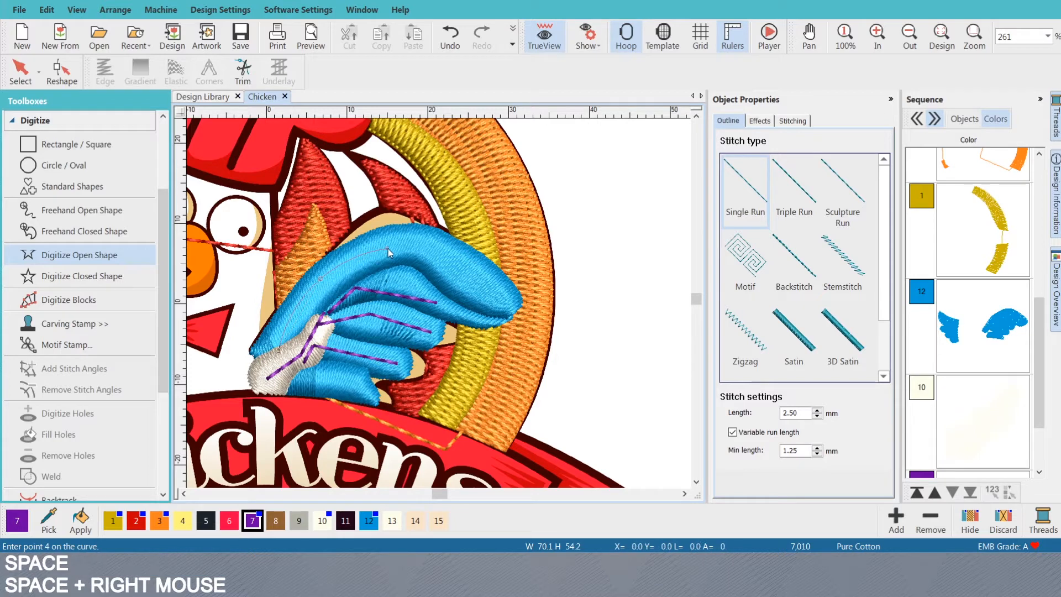
{"action": "left_click", "coordinate": [430, 246]}
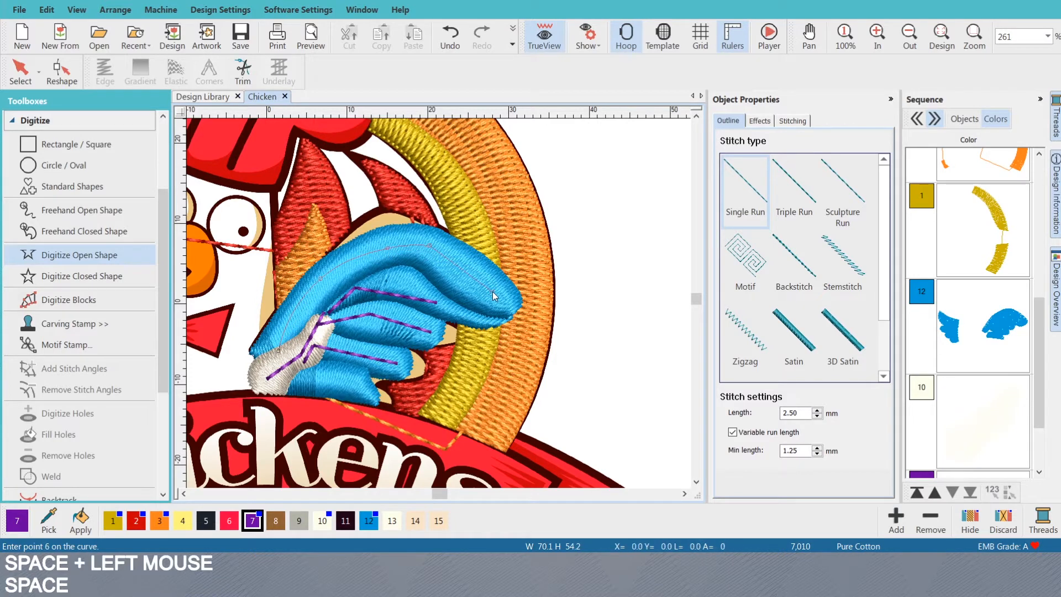
{"action": "left_click", "coordinate": [492, 291]}
{"action": "key", "text": "Return"}
{"action": "key", "text": "o"}
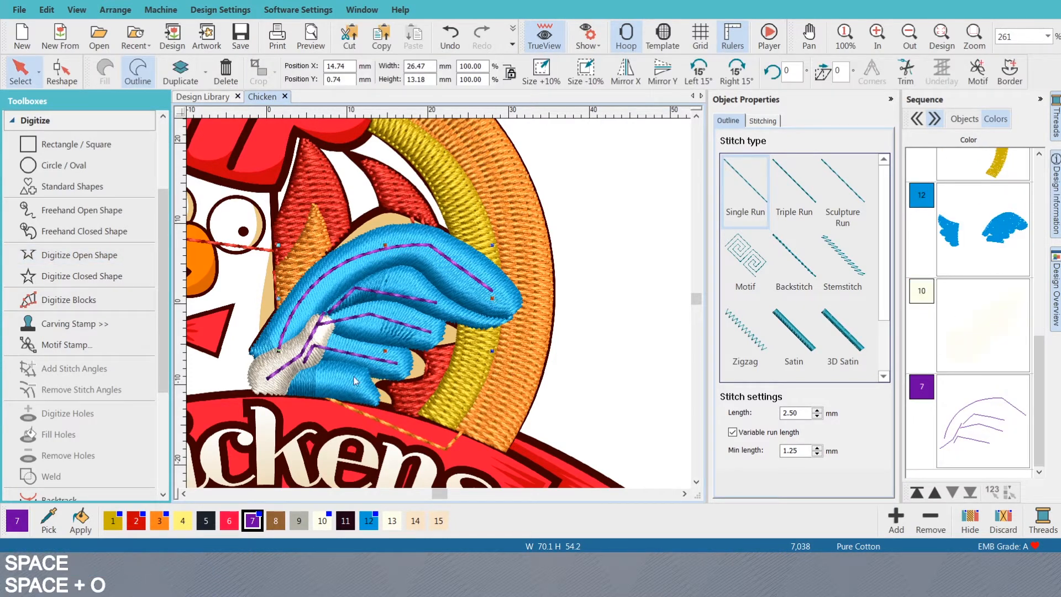
- Select the four lower feathers from the lowest upward in stitching order, alternating with the single run lines that connect them
{"action": "left_click", "coordinate": [322, 370]}
{"action": "scroll", "coordinate": [449, 272], "scroll_direction": "up", "scroll_amount": 3}
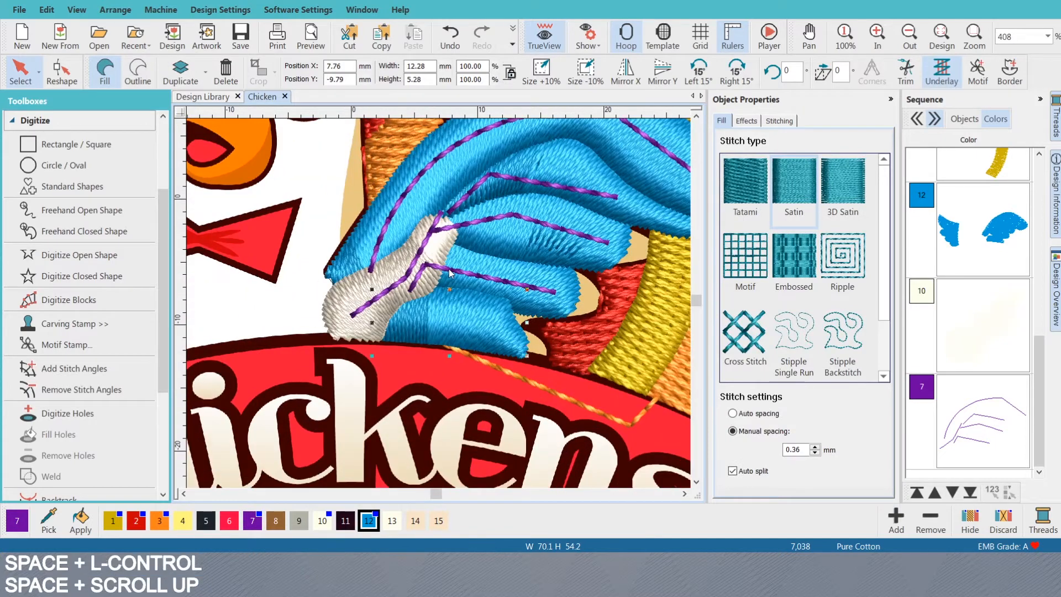
{"action": "left_click", "coordinate": [449, 272], "text": "ctrl"}
{"action": "left_click", "coordinate": [506, 264], "text": "ctrl"}
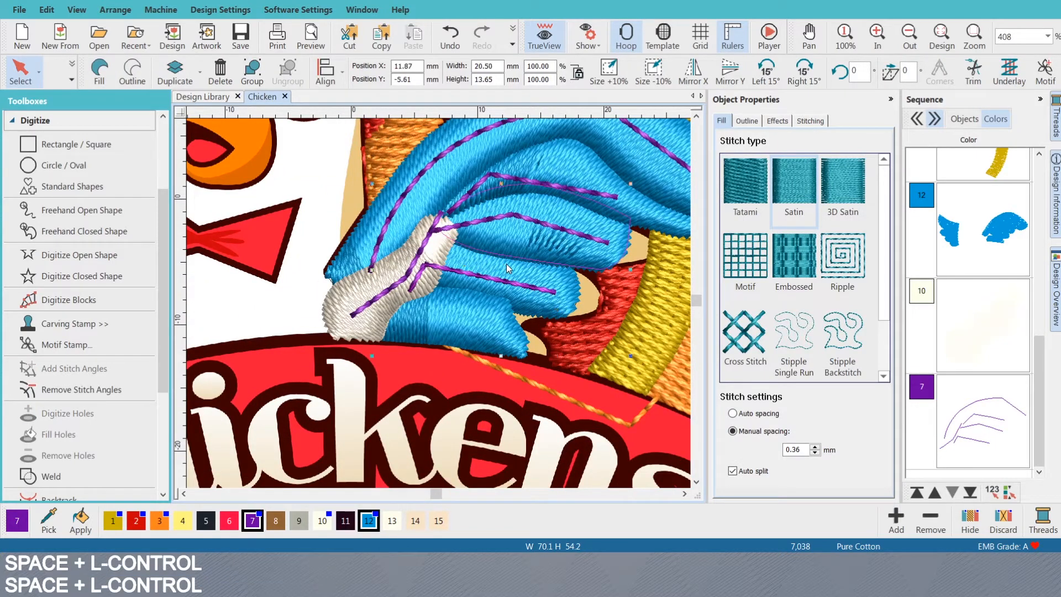
{"action": "left_click", "coordinate": [511, 257], "text": "ctrl"}
{"action": "left_click", "coordinate": [575, 285], "text": "ctrl"}
{"action": "left_click", "coordinate": [596, 237], "text": "ctrl"}
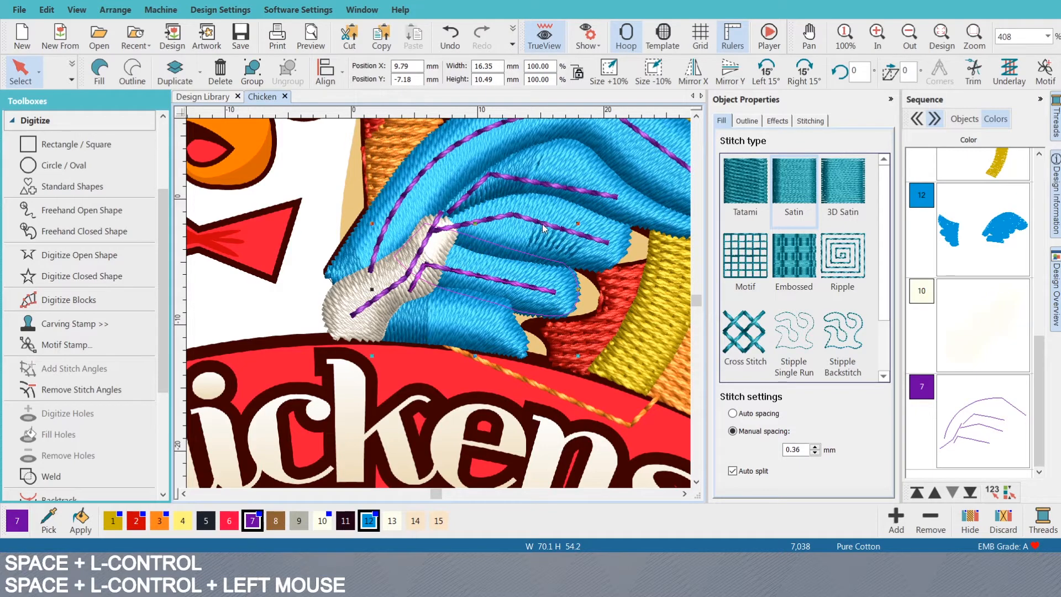
{"action": "left_click", "coordinate": [626, 233], "text": "ctrl"}
{"action": "left_click", "coordinate": [593, 196], "text": "ctrl"}
{"action": "left_click", "coordinate": [659, 213], "text": "ctrl"}
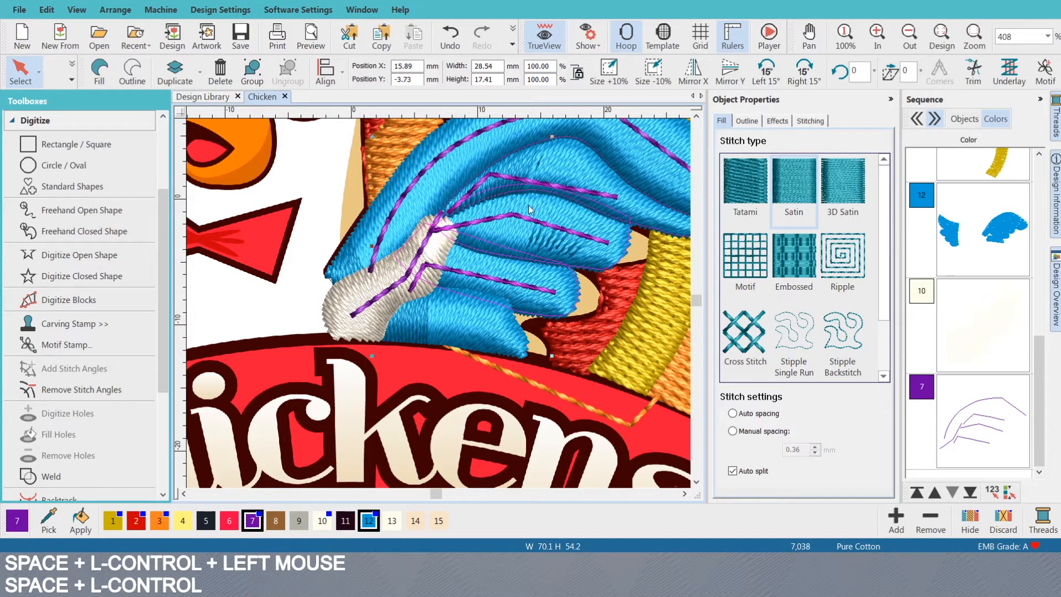
- Extend the ordered selection with the base run line, the bridging fill, the long curved run and the large top feather
{"action": "left_click", "coordinate": [406, 269], "text": "ctrl"}
{"action": "left_click", "coordinate": [390, 287], "text": "ctrl"}
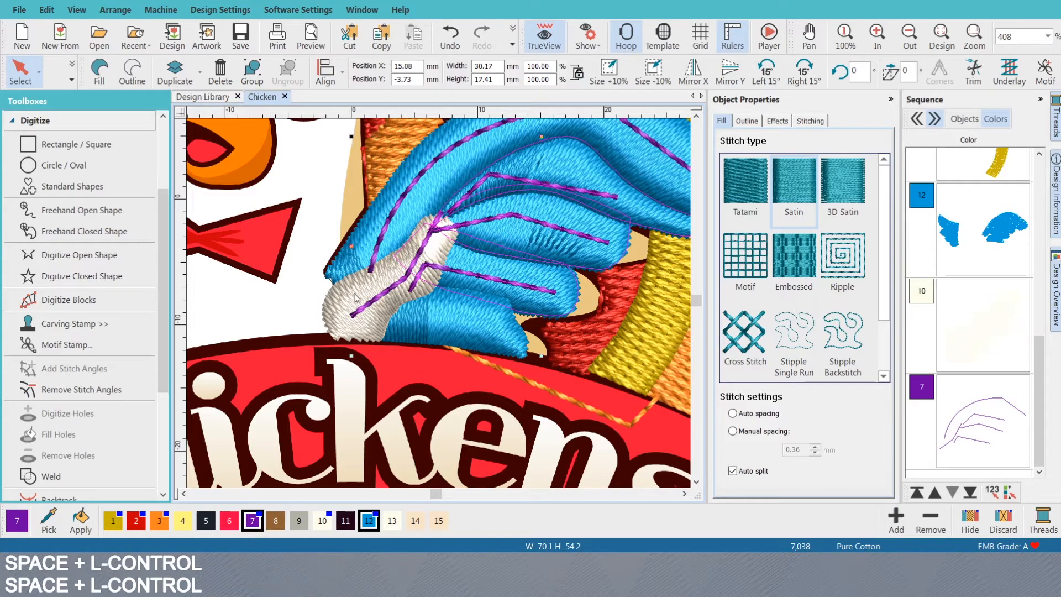
{"action": "left_click", "coordinate": [359, 263], "text": "ctrl"}
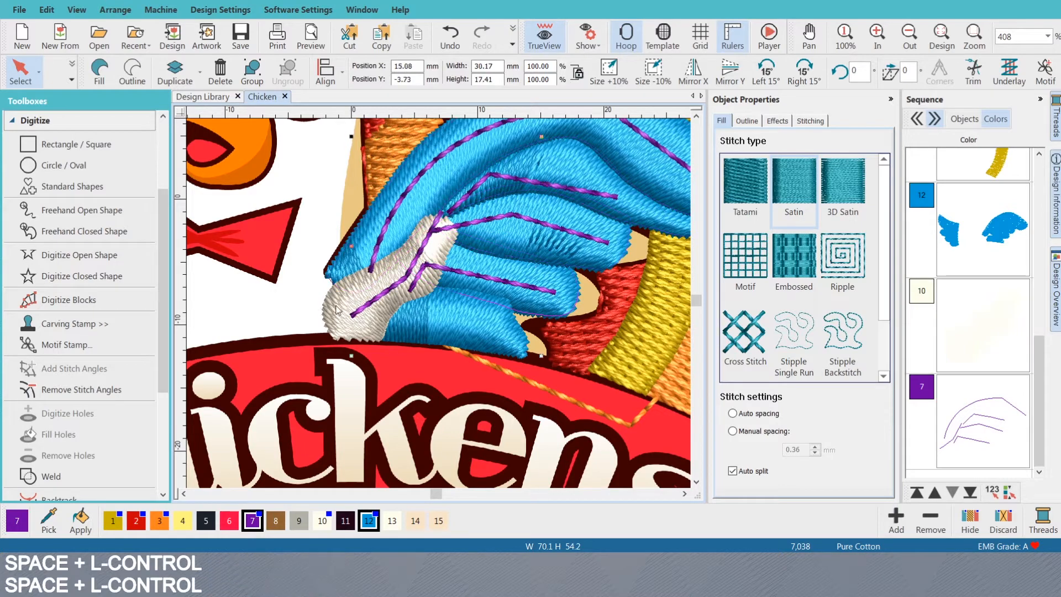
{"action": "left_click", "coordinate": [356, 303], "text": "ctrl"}
{"action": "left_click", "coordinate": [381, 244], "text": "ctrl"}
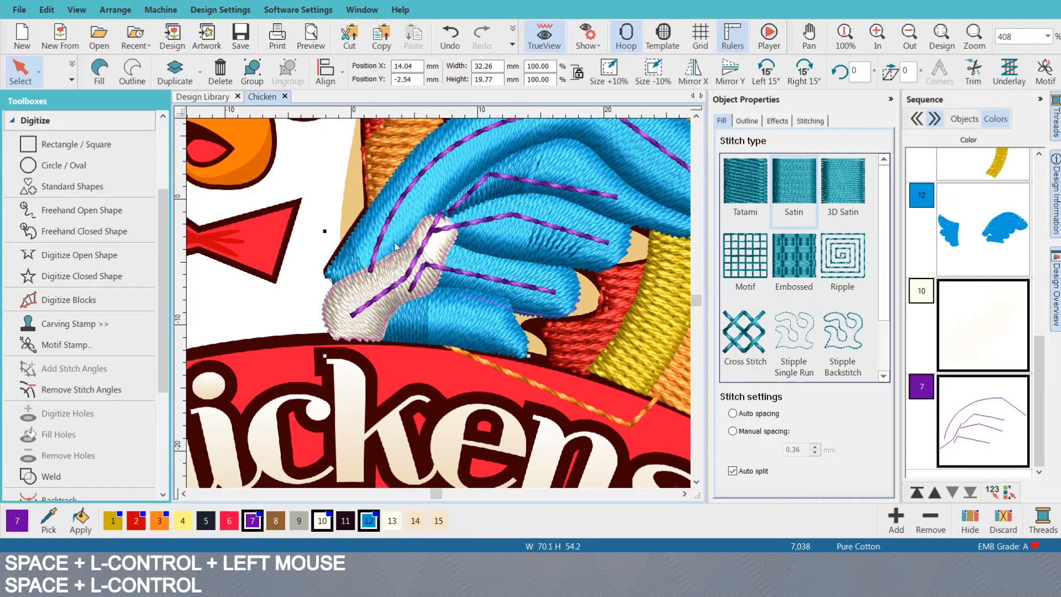
{"action": "left_click", "coordinate": [432, 189], "text": "ctrl"}
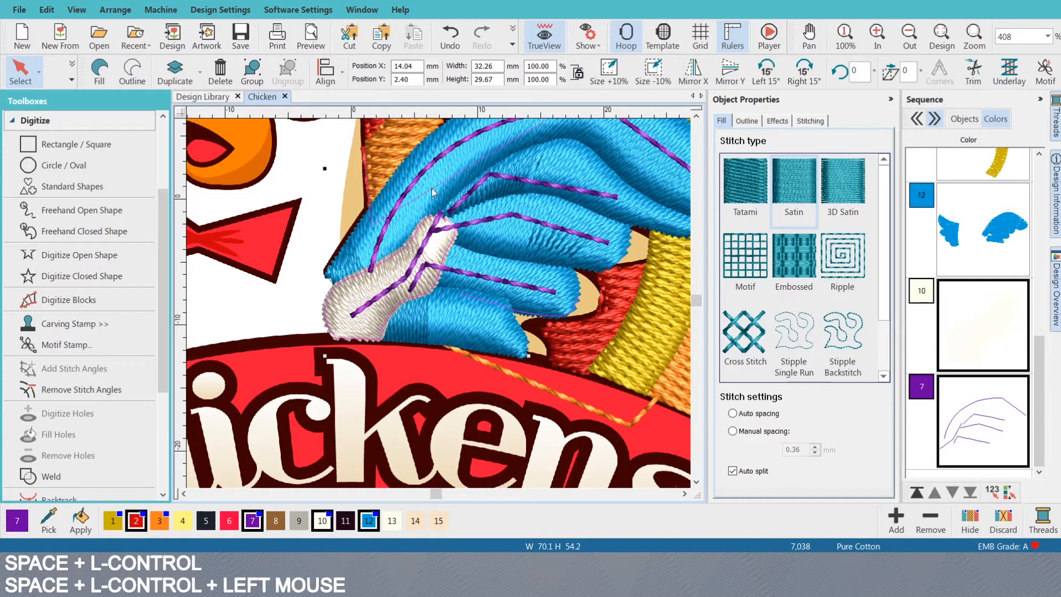
{"action": "left_click", "coordinate": [432, 188], "text": "ctrl"}
{"action": "left_click", "coordinate": [395, 189], "text": "ctrl"}
{"action": "left_click", "coordinate": [394, 188], "text": "ctrl"}
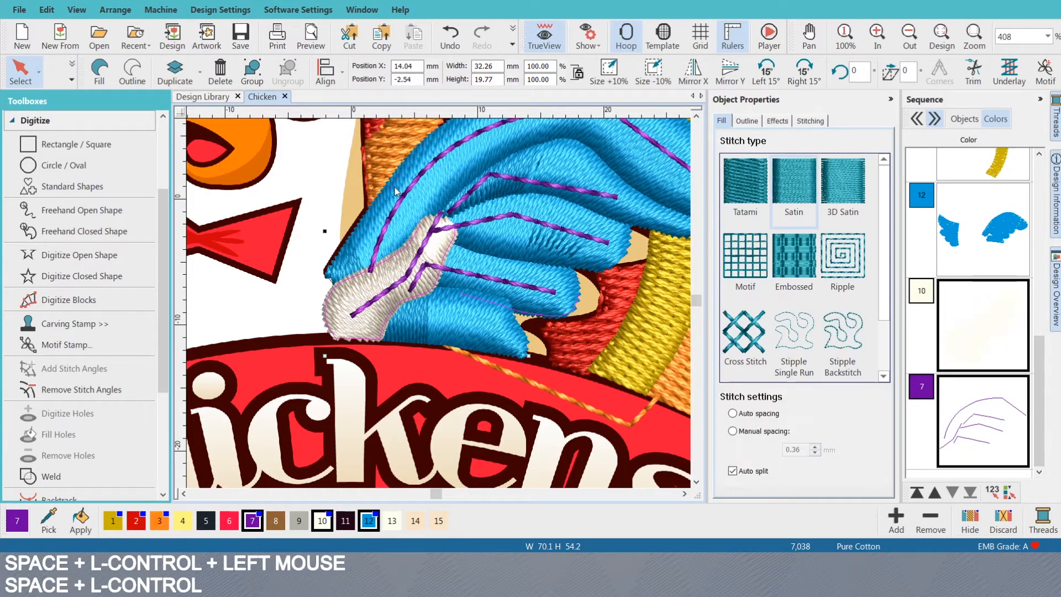
{"action": "left_click", "coordinate": [394, 189], "text": "ctrl"}
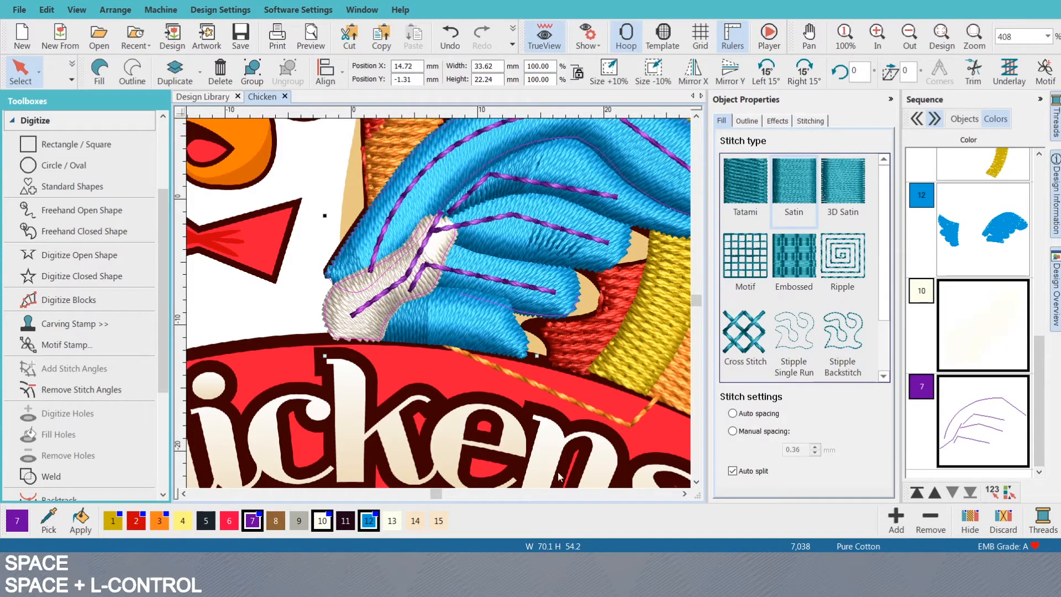
- Recolor the selected wing pieces to color 8 and resequence them in the order they were selected
{"action": "left_click", "coordinate": [275, 521]}
{"action": "key", "text": "space"}
{"action": "key", "text": "space"}
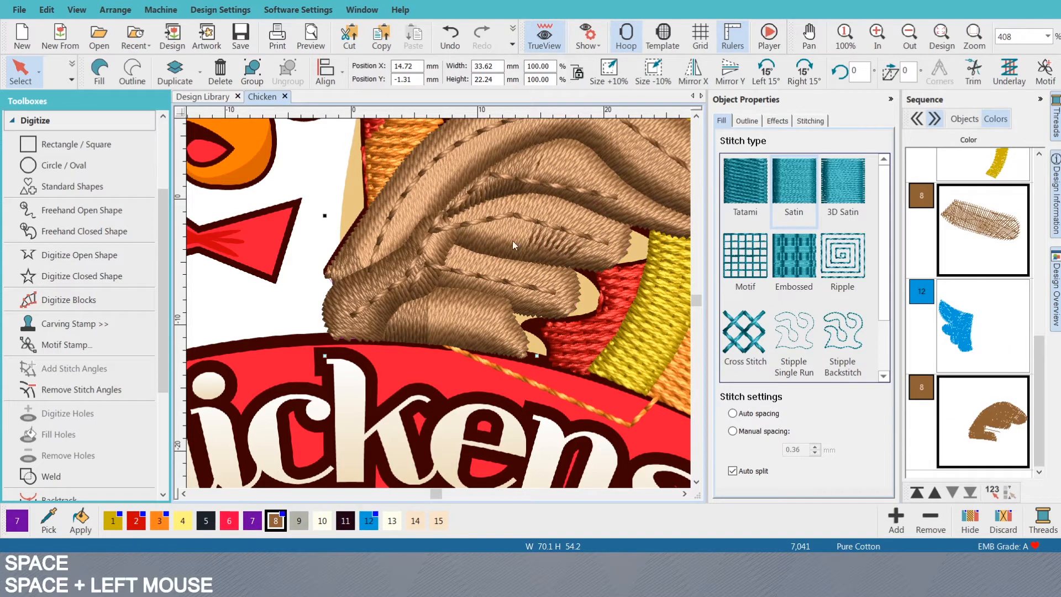
{"action": "left_click", "coordinate": [993, 491]}
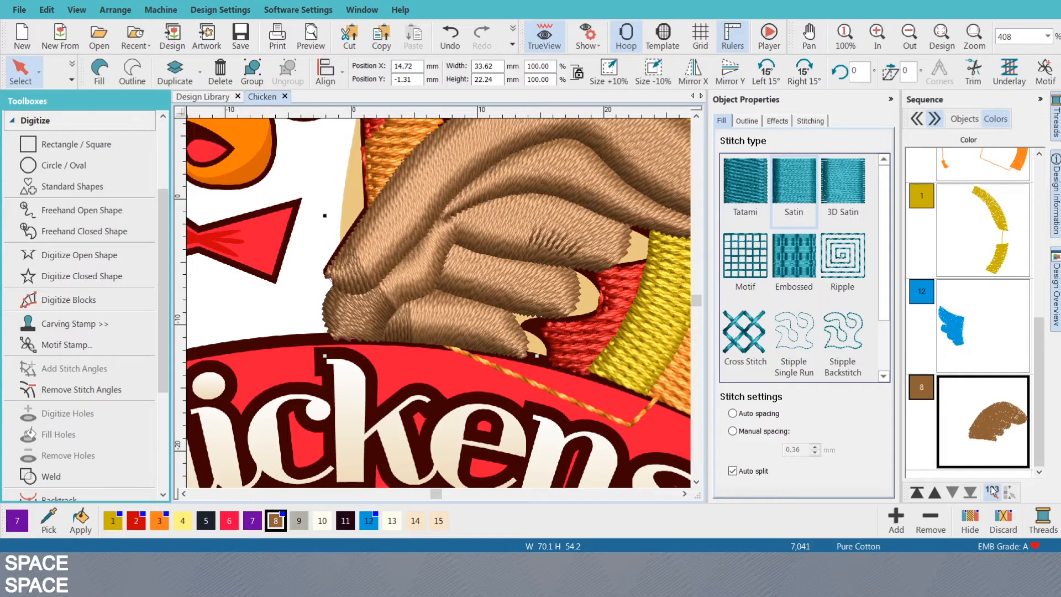
{"action": "scroll", "coordinate": [412, 297], "scroll_direction": "down", "scroll_amount": 6}
{"action": "scroll", "coordinate": [398, 303], "scroll_direction": "up", "scroll_amount": 4}
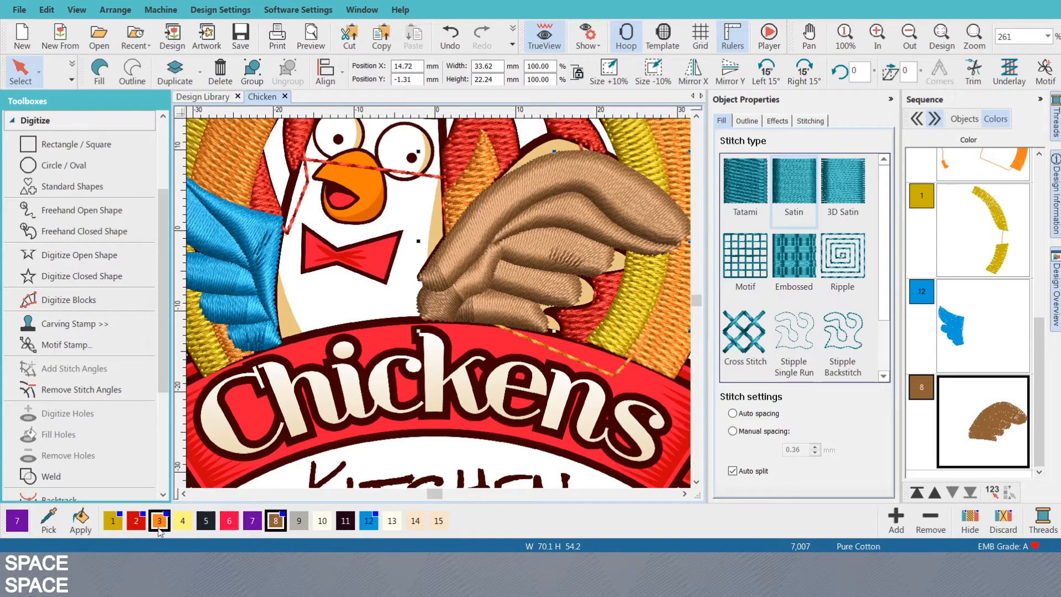
- Recolor the whole selected wing to color 10 and deselect it to review the full design
{"action": "left_click", "coordinate": [322, 520]}
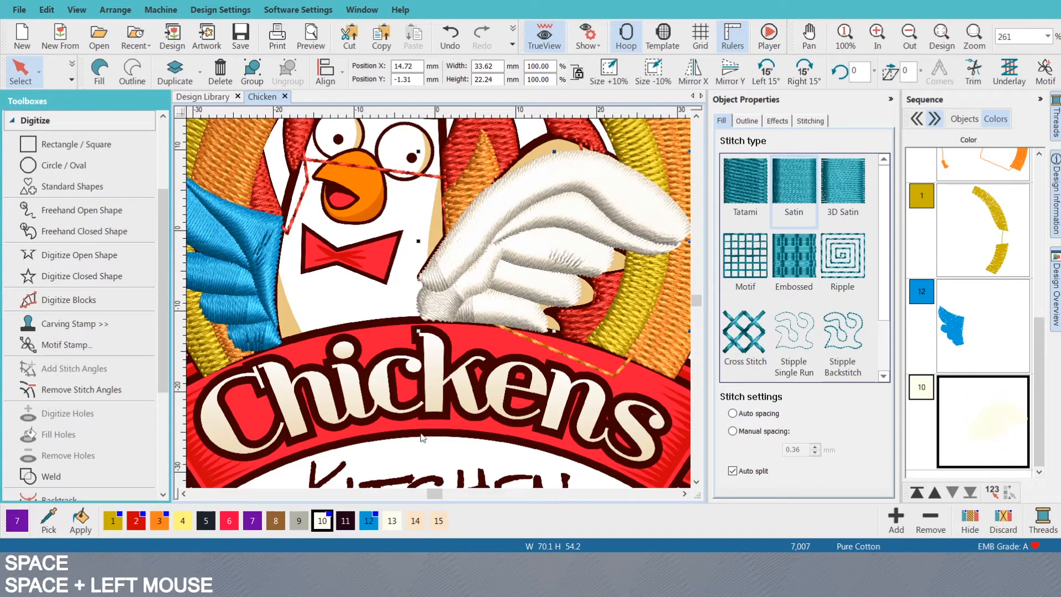
{"action": "scroll", "coordinate": [423, 438], "scroll_direction": "down", "scroll_amount": 5}
{"action": "left_click", "coordinate": [376, 303]}
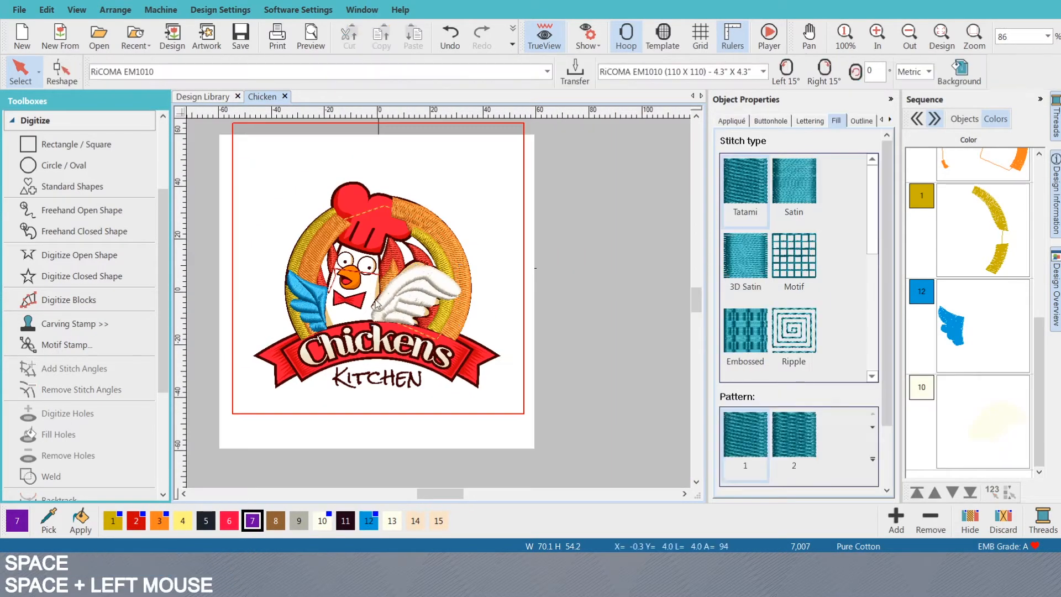
{"action": "scroll", "coordinate": [375, 302], "scroll_direction": "down", "scroll_amount": 1}
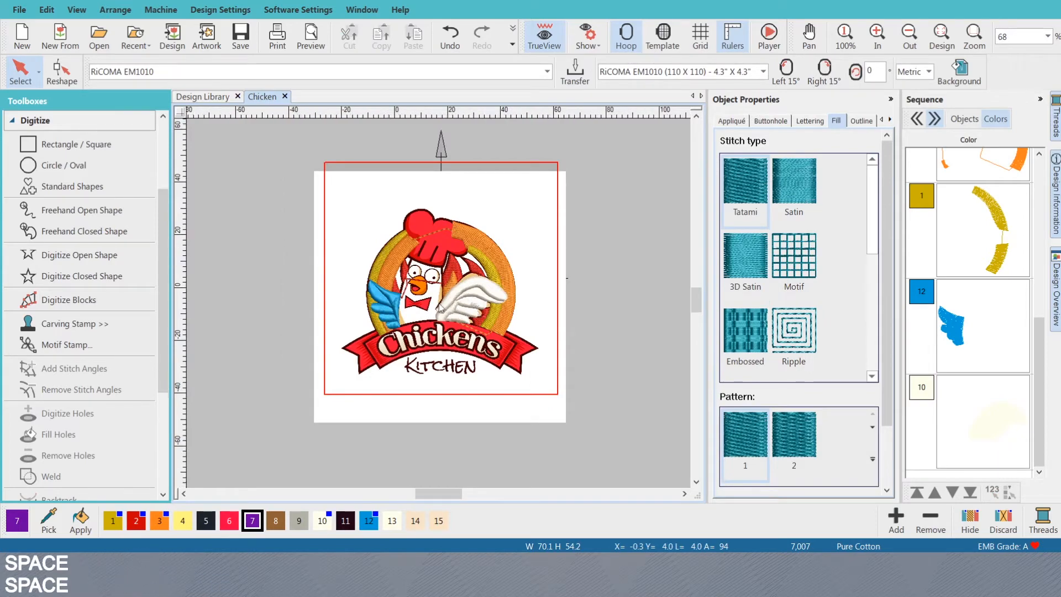
- Examine the larger wing's satin stitching up close and compare its feather edges with the artwork underneath
{"action": "scroll", "coordinate": [441, 307], "scroll_direction": "up", "scroll_amount": 8}
{"action": "left_click", "coordinate": [364, 286]}
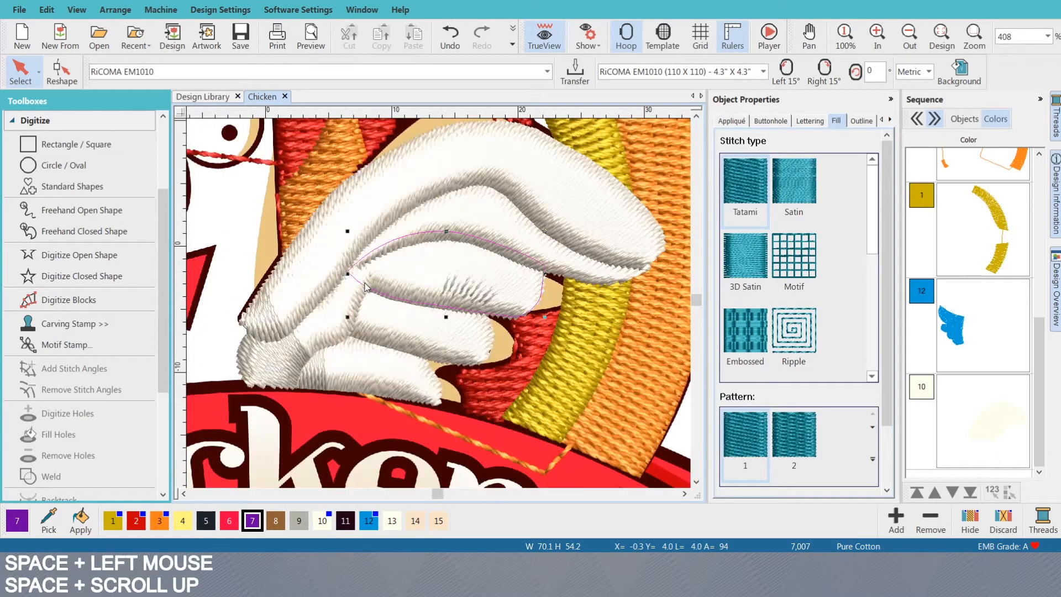
{"action": "left_click", "coordinate": [355, 302]}
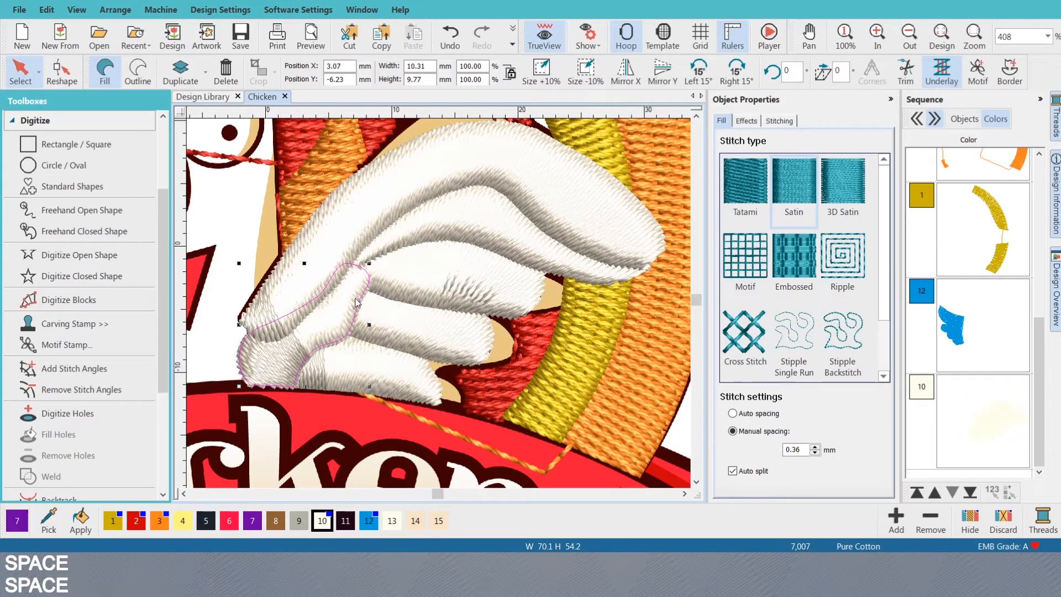
{"action": "scroll", "coordinate": [357, 302], "scroll_direction": "down", "scroll_amount": 5}
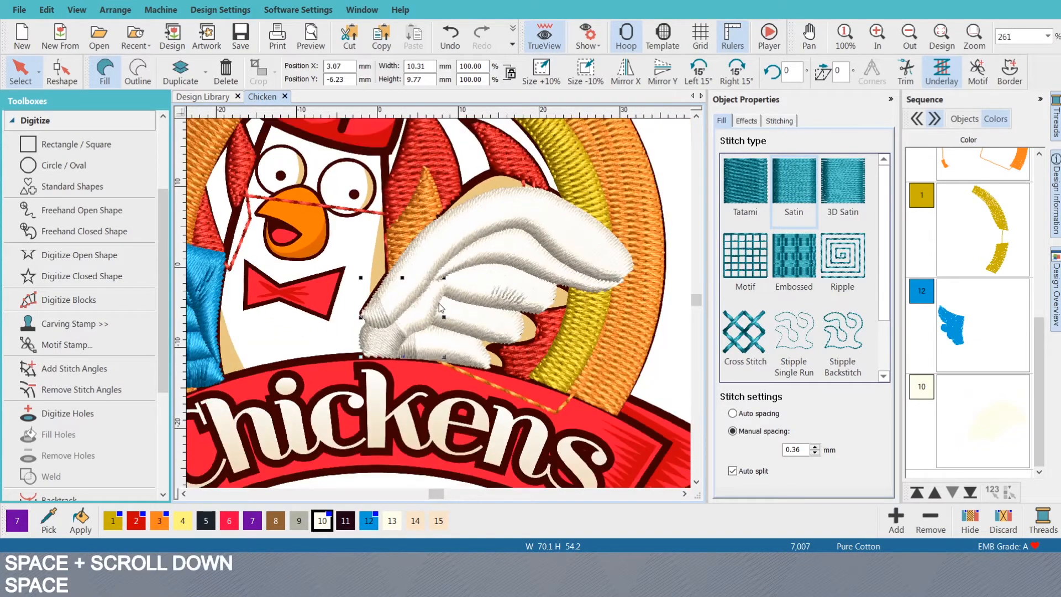
{"action": "key", "text": "s"}
{"action": "scroll", "coordinate": [441, 308], "scroll_direction": "up", "scroll_amount": 5}
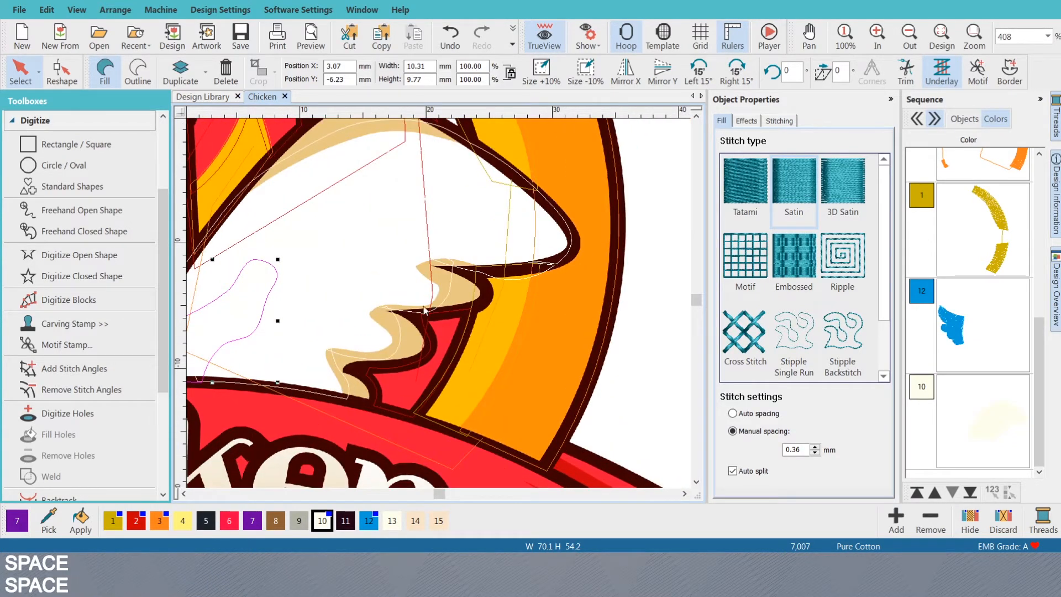
{"action": "scroll", "coordinate": [304, 347], "scroll_direction": "down", "scroll_amount": 3}
{"action": "key", "text": "s"}
{"action": "scroll", "coordinate": [473, 305], "scroll_direction": "down", "scroll_amount": 2}
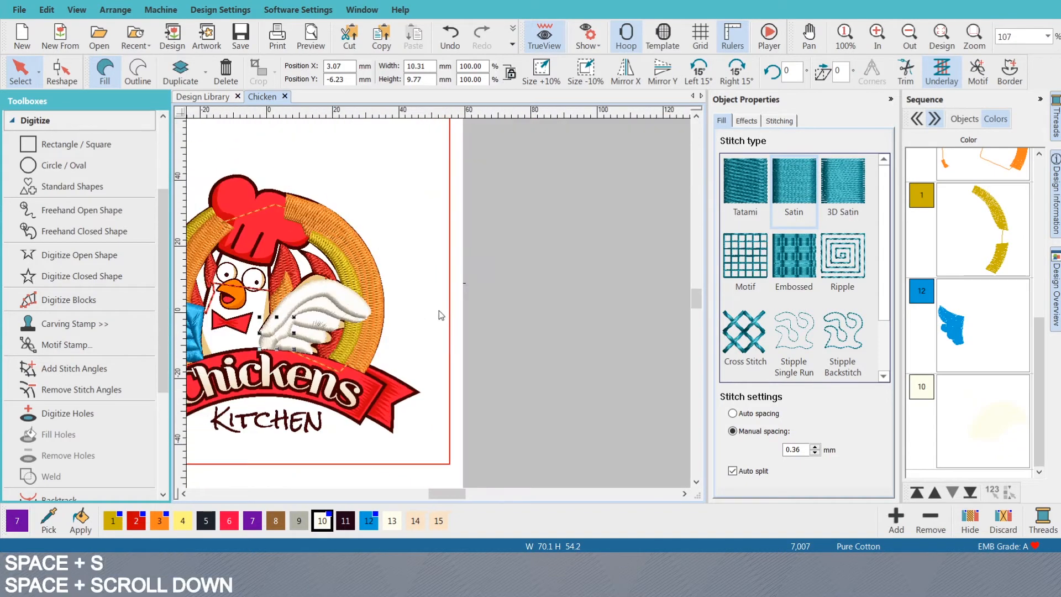
- Recolor the whole smaller blue wing to color 10
{"action": "left_click", "coordinate": [959, 326]}
{"action": "left_click", "coordinate": [322, 520]}
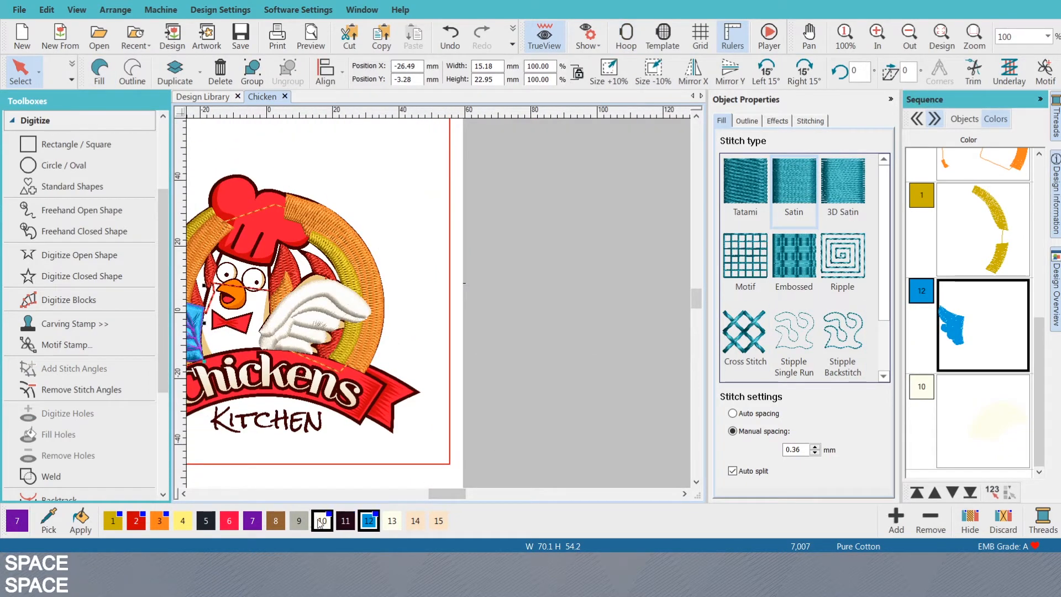
{"action": "scroll", "coordinate": [241, 298], "scroll_direction": "down", "scroll_amount": 1}
{"action": "scroll", "coordinate": [440, 308], "scroll_direction": "up", "scroll_amount": 3}
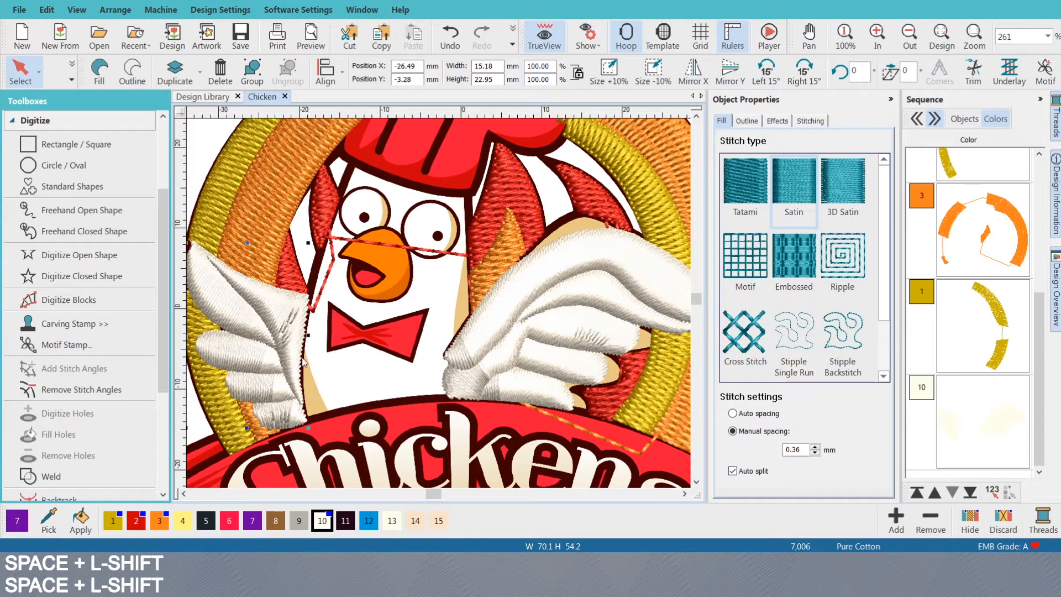
- Digitize an open single run from the smaller wing's inner edge across the lower body into the larger wing's lowest feather
{"action": "key", "text": "shift+n"}
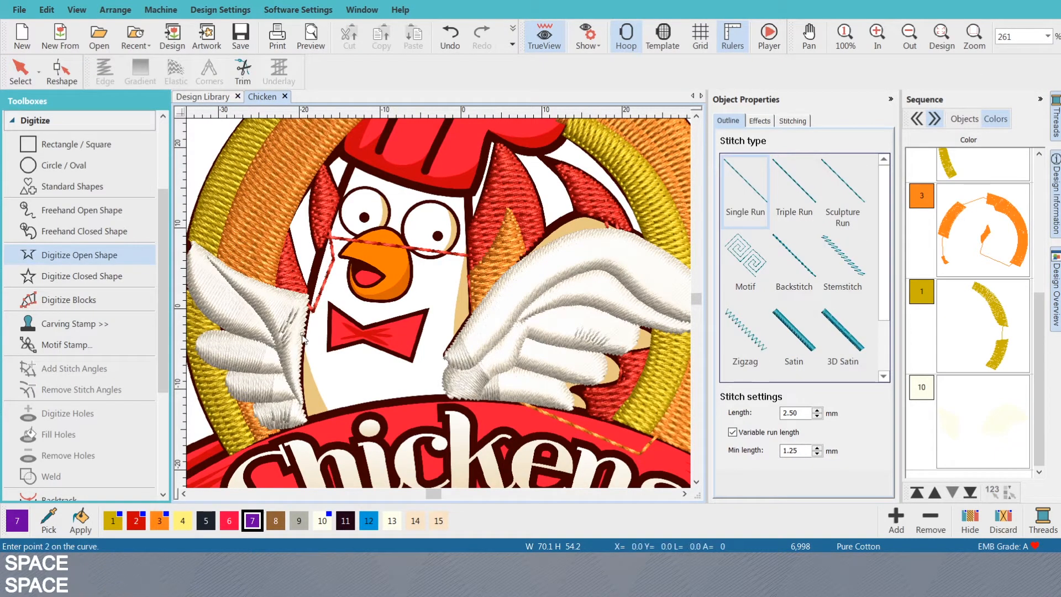
{"action": "left_click", "coordinate": [351, 379]}
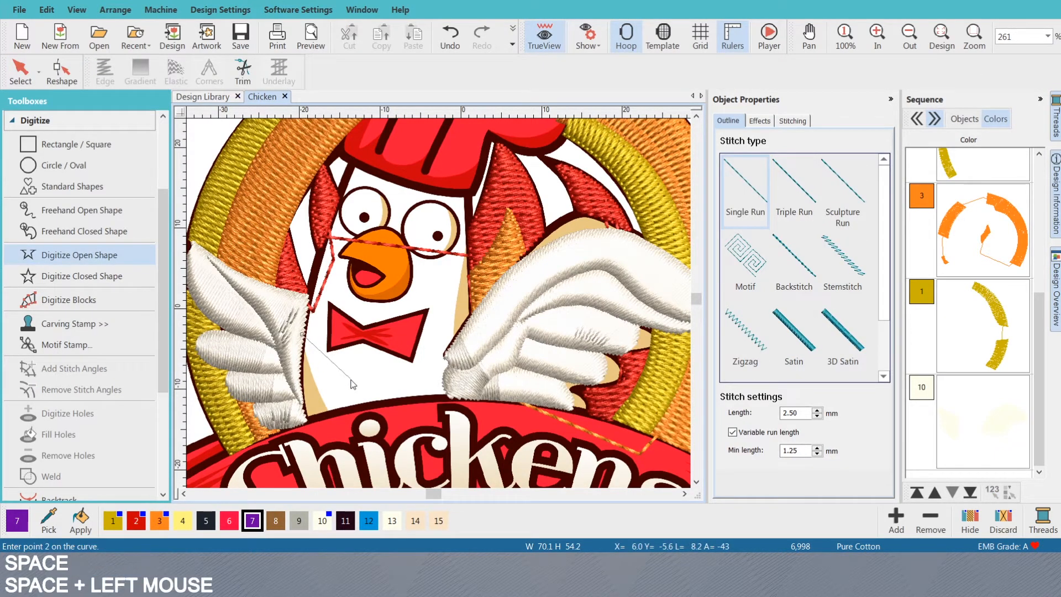
{"action": "left_click", "coordinate": [512, 390]}
{"action": "key", "text": "Return"}
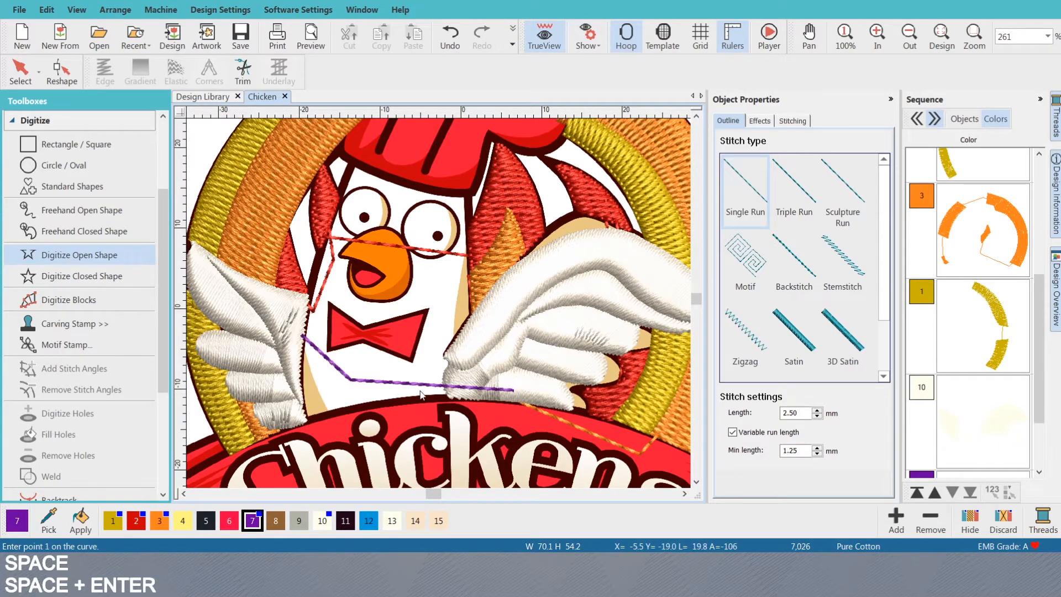
- Resequence the smaller wing's inner piece, the connecting run and the larger wing's lowest feather in that order, and recolor the run to color 10
{"action": "key", "text": "space"}
{"action": "left_click", "coordinate": [293, 309]}
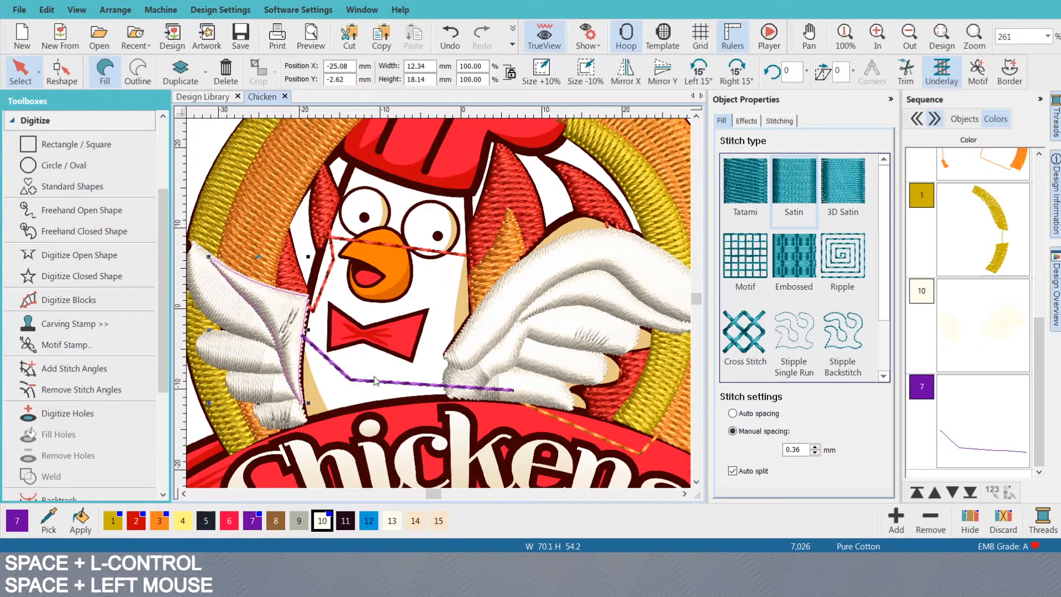
{"action": "left_click", "coordinate": [390, 384], "text": "ctrl"}
{"action": "left_click", "coordinate": [497, 384], "text": "ctrl"}
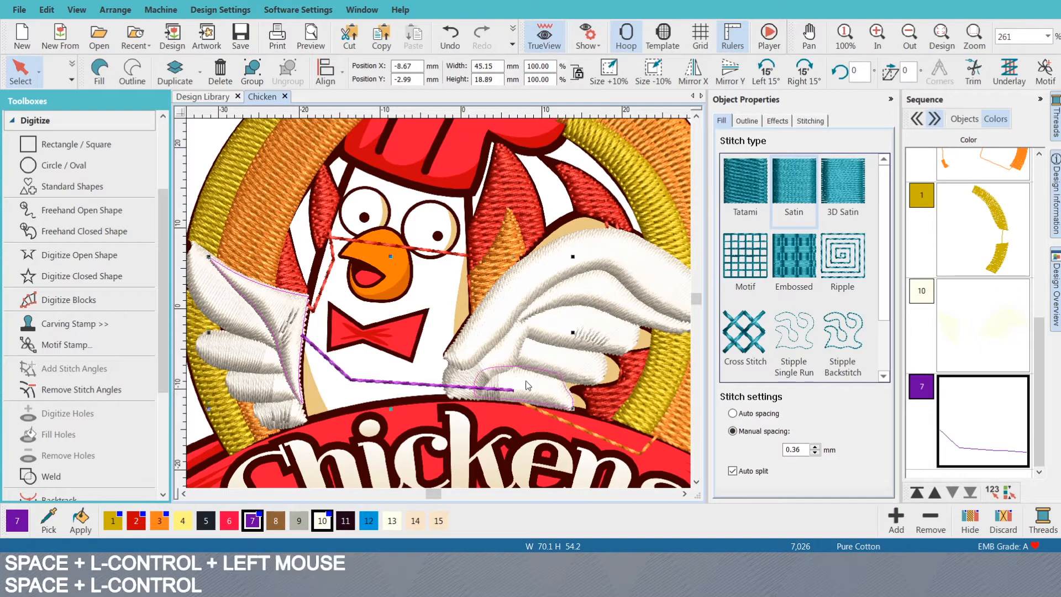
{"action": "left_click", "coordinate": [995, 494]}
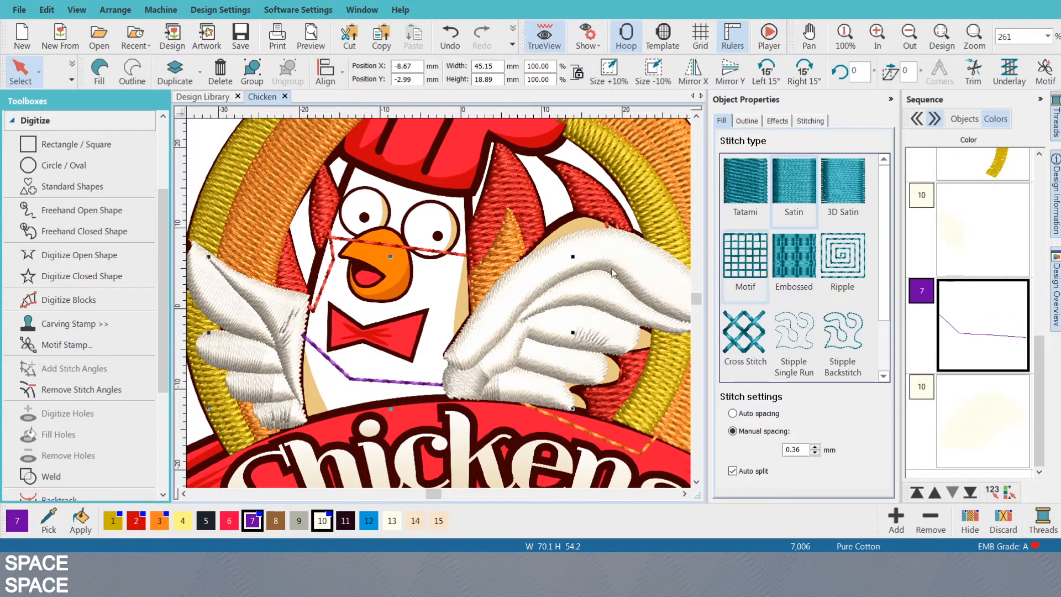
{"action": "left_click", "coordinate": [992, 327]}
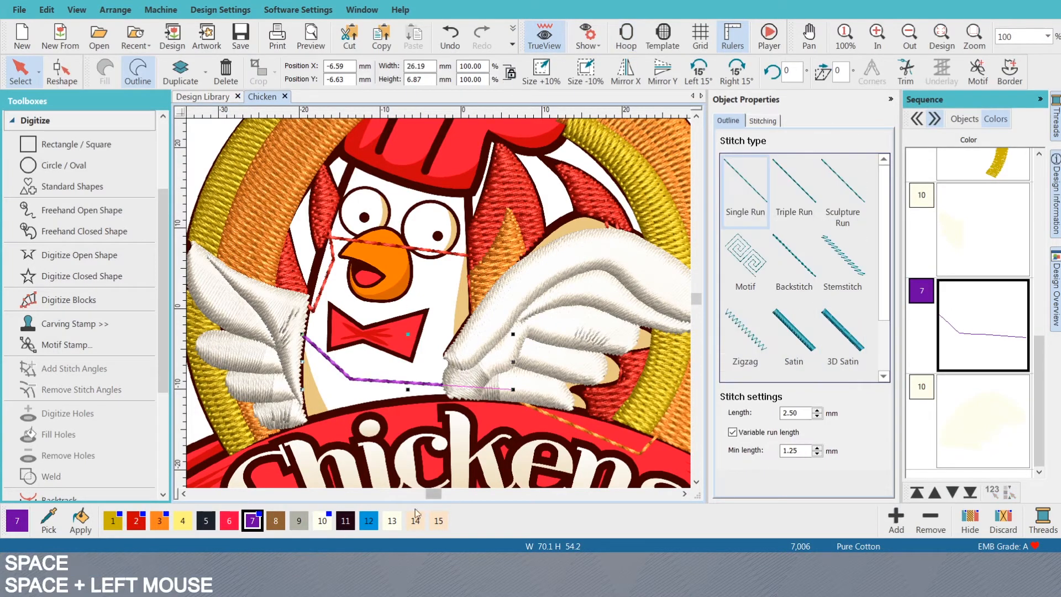
{"action": "left_click", "coordinate": [321, 523]}
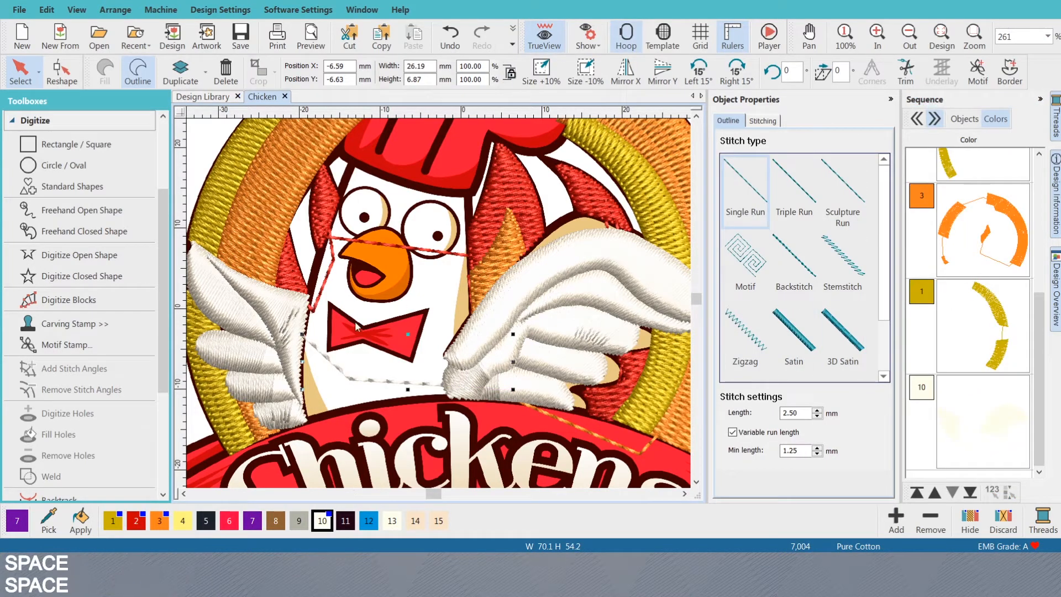
- Step through the objects from the smaller wing's upper feather to the larger wing's lowest feather to check their stitching order
{"action": "left_click", "coordinate": [242, 304]}
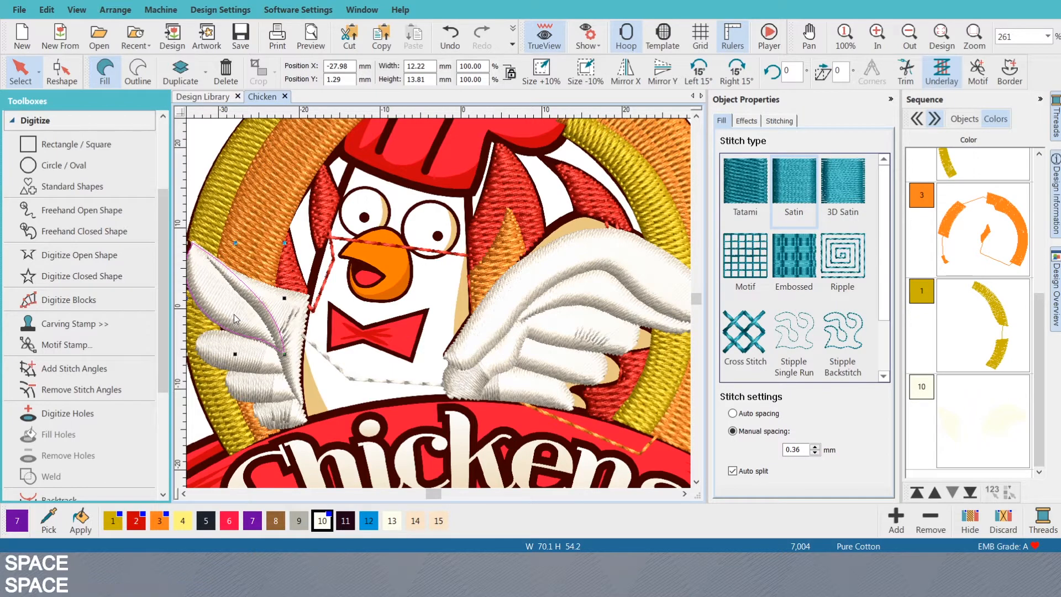
{"action": "key", "text": "Tab"}
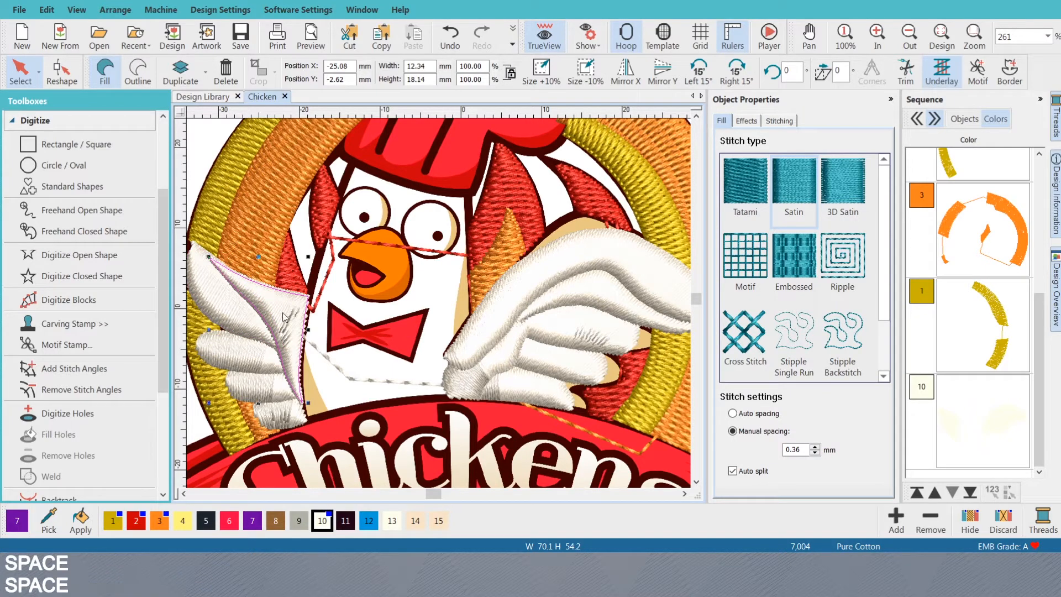
{"action": "key", "text": "space+Tab"}
{"action": "key", "text": "space+Tab"}
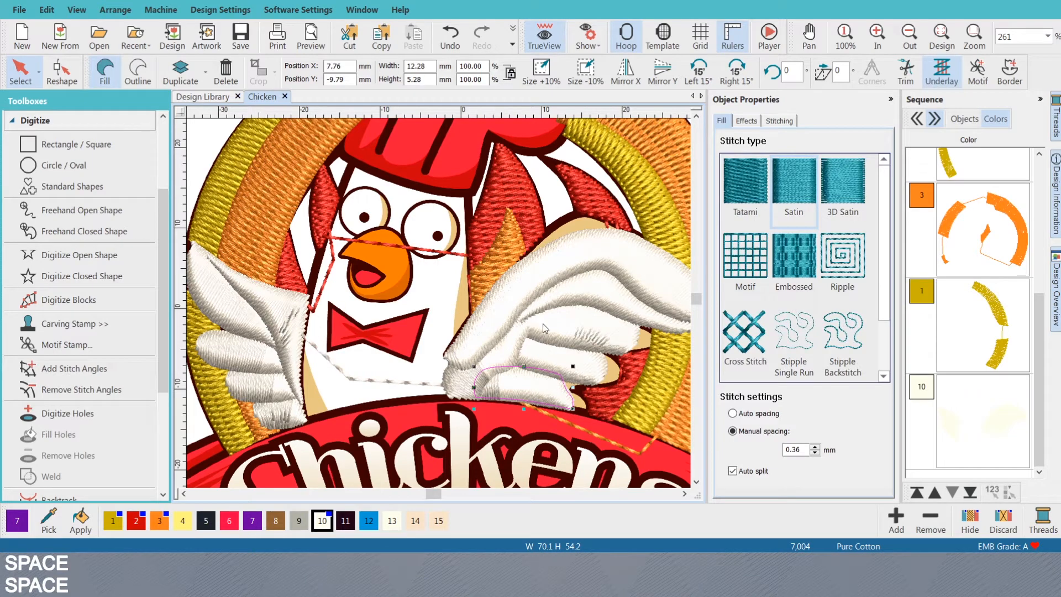
{"action": "left_click", "coordinate": [562, 192]}
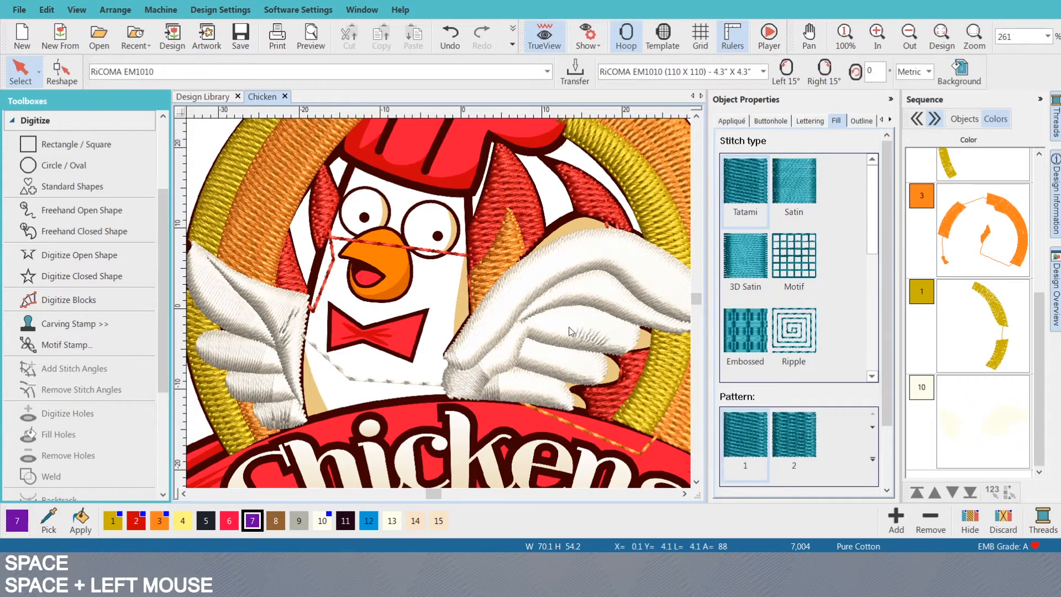
- Compare both stitched wings with the artwork, checking how the feathers cover the beige shading and sit inside the dark outline
{"action": "scroll", "coordinate": [566, 328], "scroll_direction": "down", "scroll_amount": 1}
{"action": "key", "text": "s"}
{"action": "scroll", "coordinate": [434, 308], "scroll_direction": "down", "scroll_amount": 3}
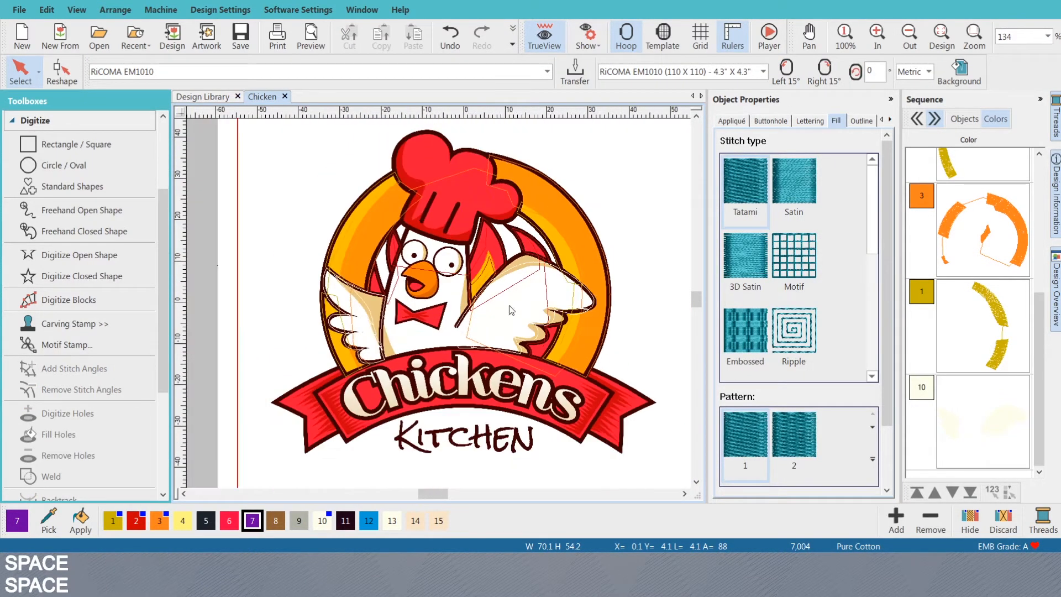
{"action": "scroll", "coordinate": [445, 308], "scroll_direction": "up", "scroll_amount": 4}
{"action": "key", "text": "space+s"}
{"action": "scroll", "coordinate": [442, 308], "scroll_direction": "up", "scroll_amount": 3}
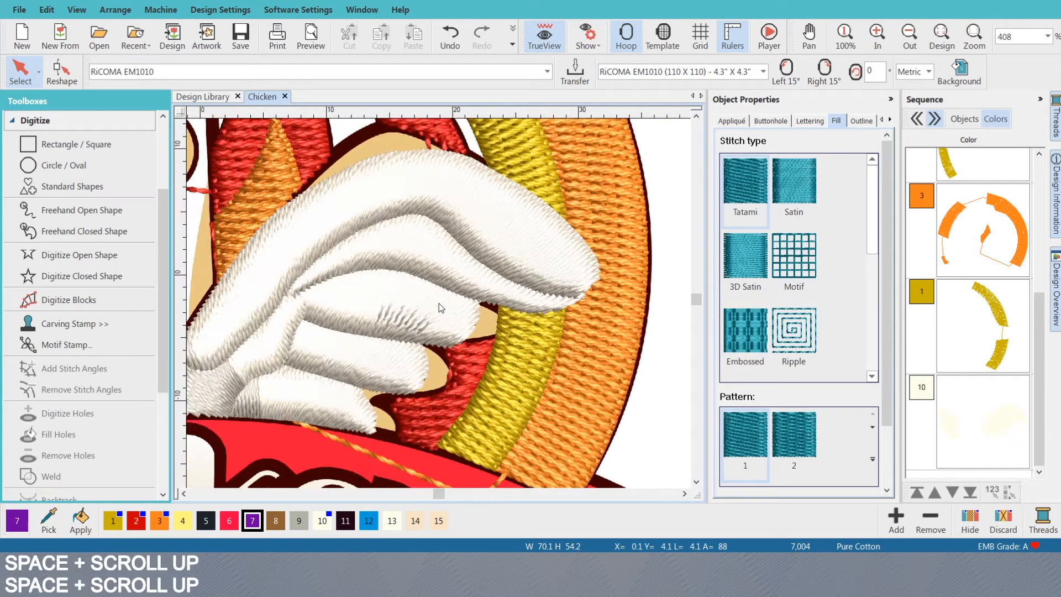
{"action": "scroll", "coordinate": [441, 308], "scroll_direction": "down", "scroll_amount": 3}
{"action": "scroll", "coordinate": [441, 308], "scroll_direction": "down", "scroll_amount": 2}
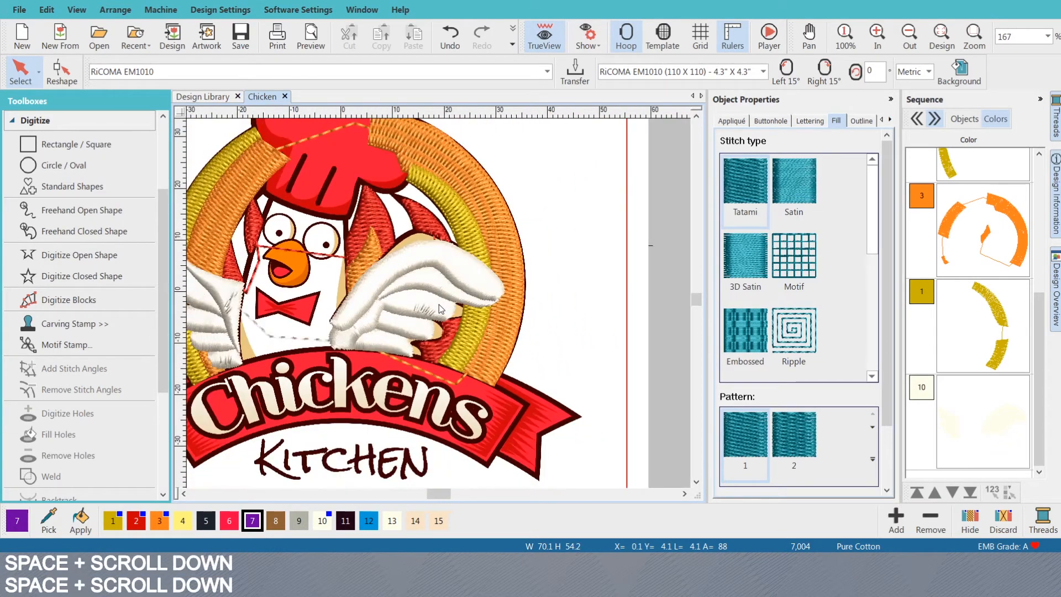
{"action": "scroll", "coordinate": [441, 309], "scroll_direction": "down", "scroll_amount": 2}
{"action": "key", "text": "space+s"}
{"action": "scroll", "coordinate": [440, 309], "scroll_direction": "up", "scroll_amount": 5}
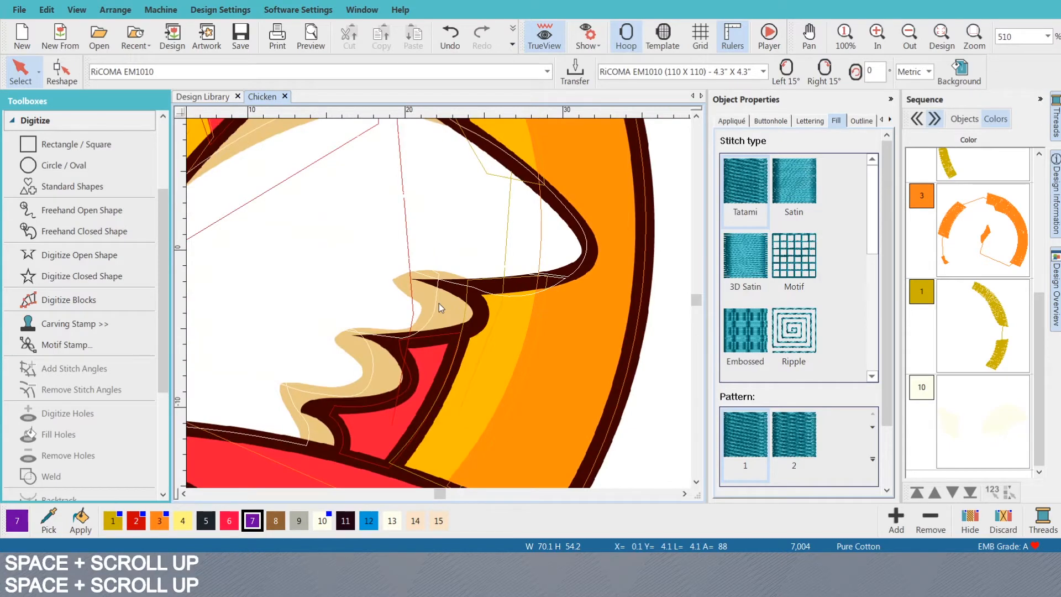
{"action": "scroll", "coordinate": [440, 308], "scroll_direction": "down", "scroll_amount": 4}
{"action": "key", "text": "space+s"}
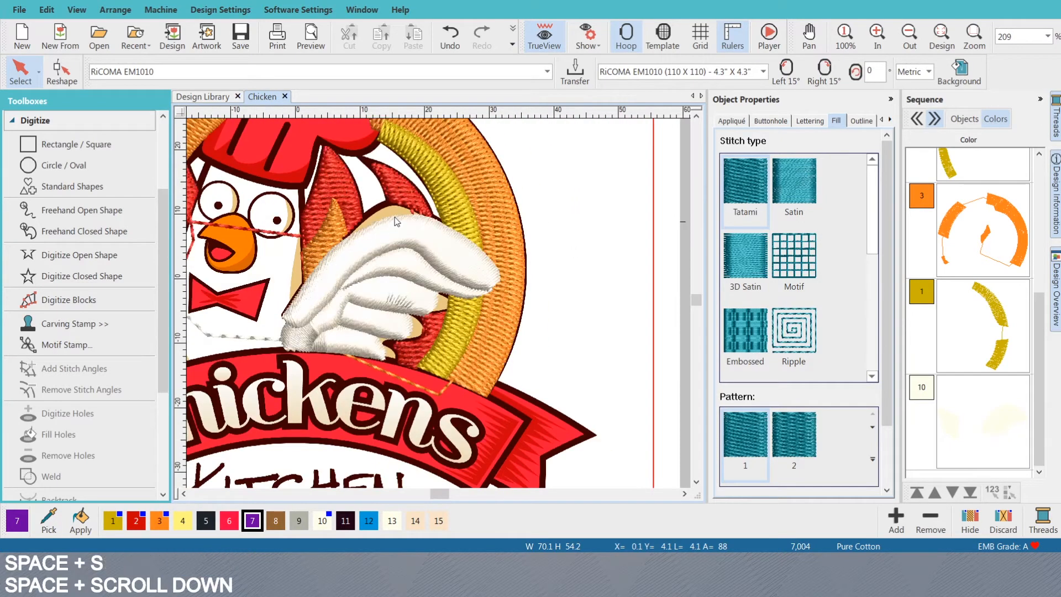
{"action": "scroll", "coordinate": [438, 303], "scroll_direction": "down", "scroll_amount": 1}
{"action": "scroll", "coordinate": [439, 304], "scroll_direction": "up", "scroll_amount": 1}
{"action": "scroll", "coordinate": [428, 308], "scroll_direction": "down", "scroll_amount": 1}
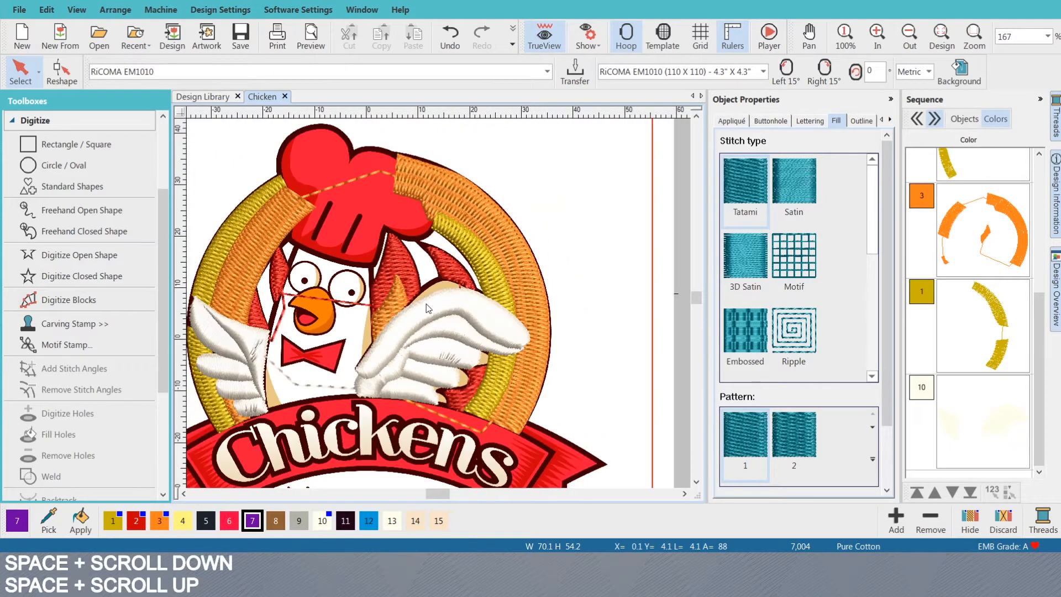
{"action": "scroll", "coordinate": [428, 308], "scroll_direction": "down", "scroll_amount": 2}
{"action": "scroll", "coordinate": [440, 308], "scroll_direction": "up", "scroll_amount": 2}
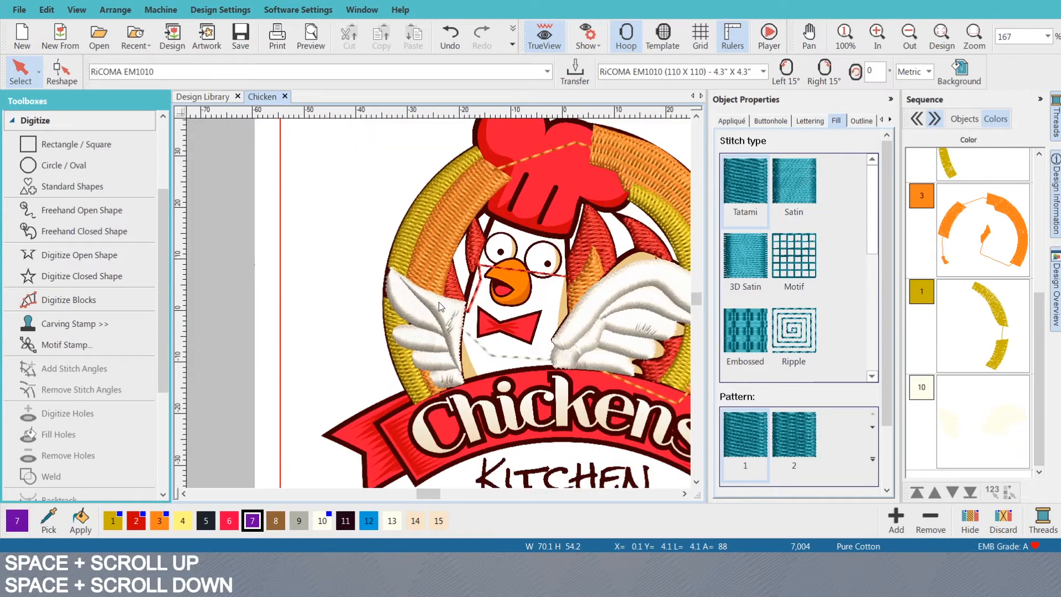
{"action": "scroll", "coordinate": [441, 307], "scroll_direction": "up", "scroll_amount": 1}
{"action": "scroll", "coordinate": [441, 308], "scroll_direction": "down", "scroll_amount": 3}
{"action": "scroll", "coordinate": [448, 308], "scroll_direction": "up", "scroll_amount": 4}
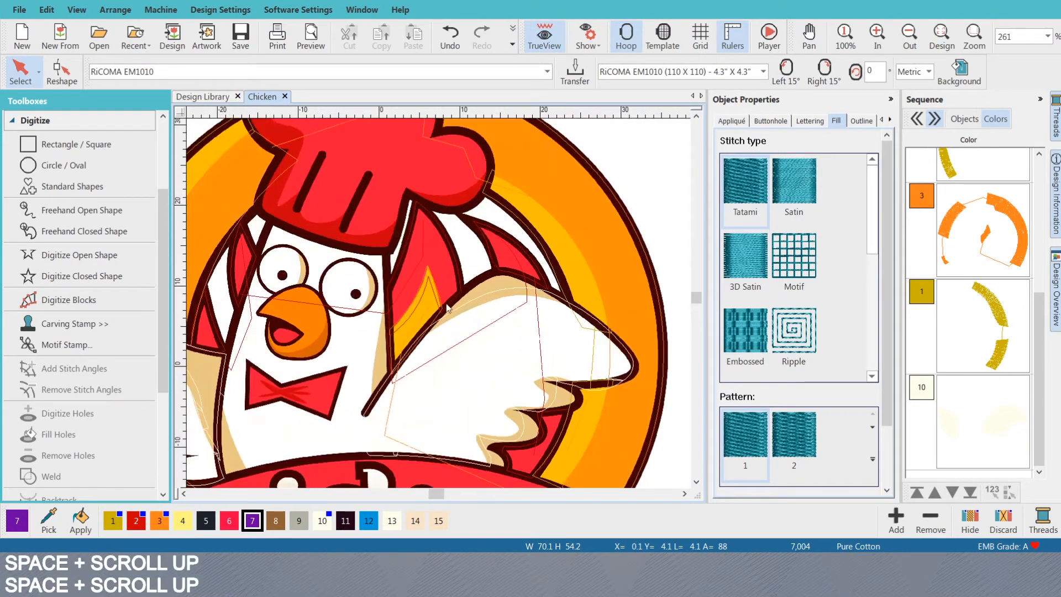
{"action": "key", "text": "space"}
{"action": "key", "text": "space"}
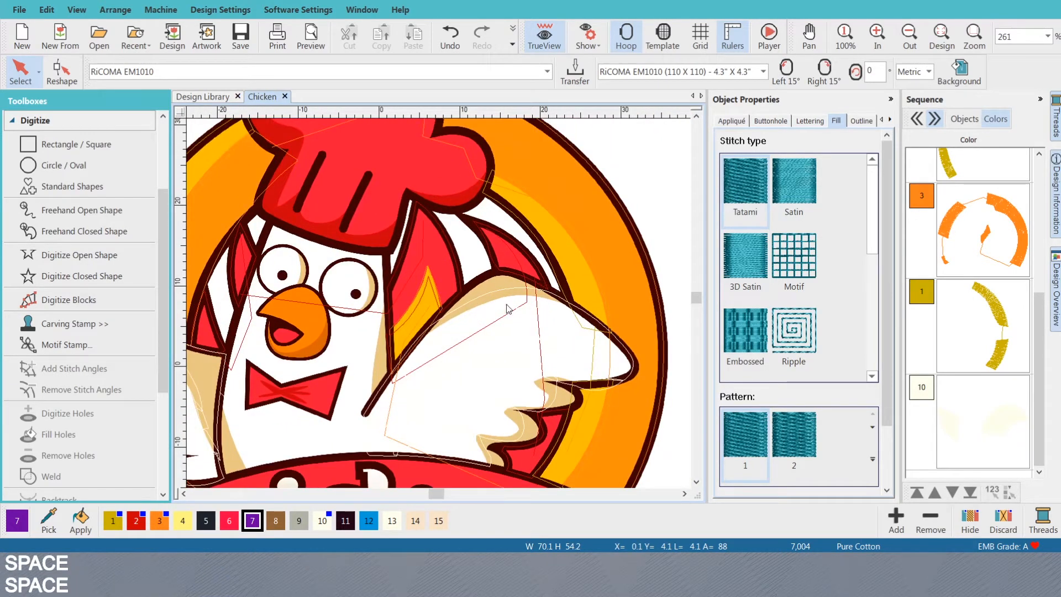
- Reshape the larger wing's top feather by moving two upper-edge nodes outward to the dark outline, covering the beige shading
{"action": "scroll", "coordinate": [438, 306], "scroll_direction": "down", "scroll_amount": 3}
{"action": "scroll", "coordinate": [439, 303], "scroll_direction": "up", "scroll_amount": 4}
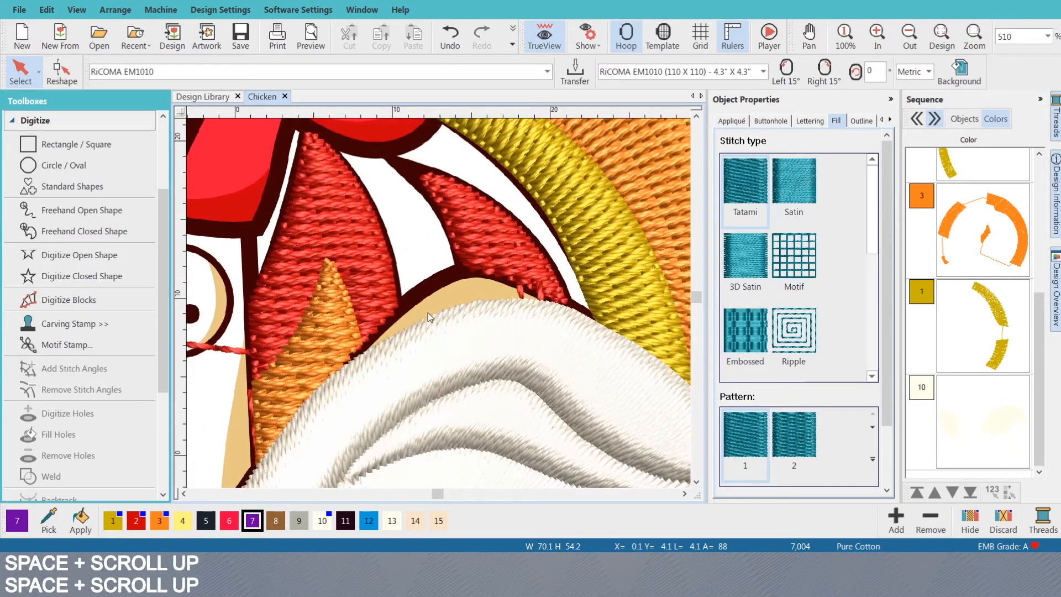
{"action": "key", "text": "s"}
{"action": "left_click", "coordinate": [433, 319]}
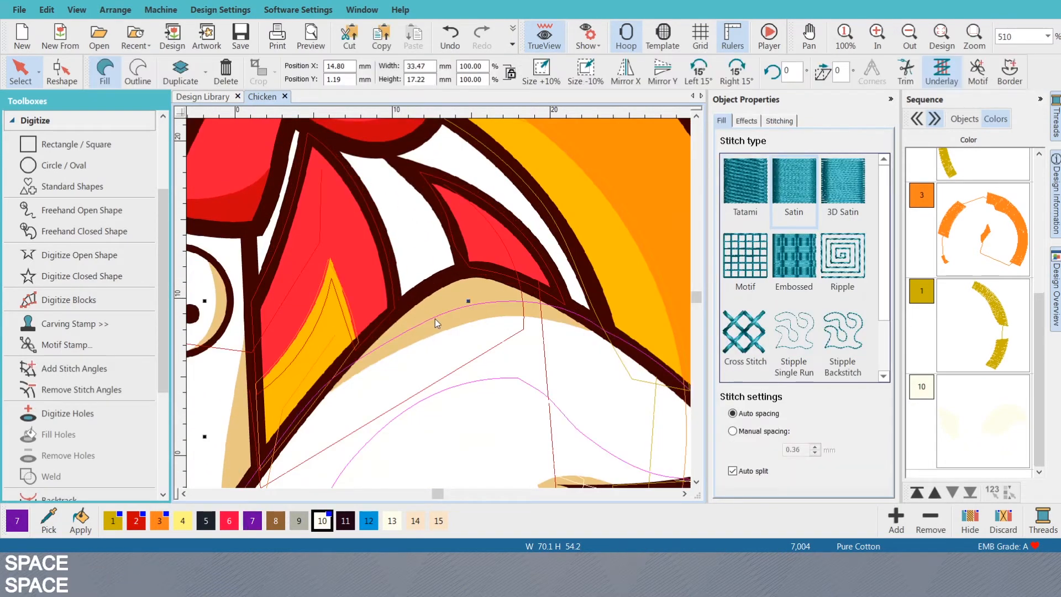
{"action": "key", "text": "h"}
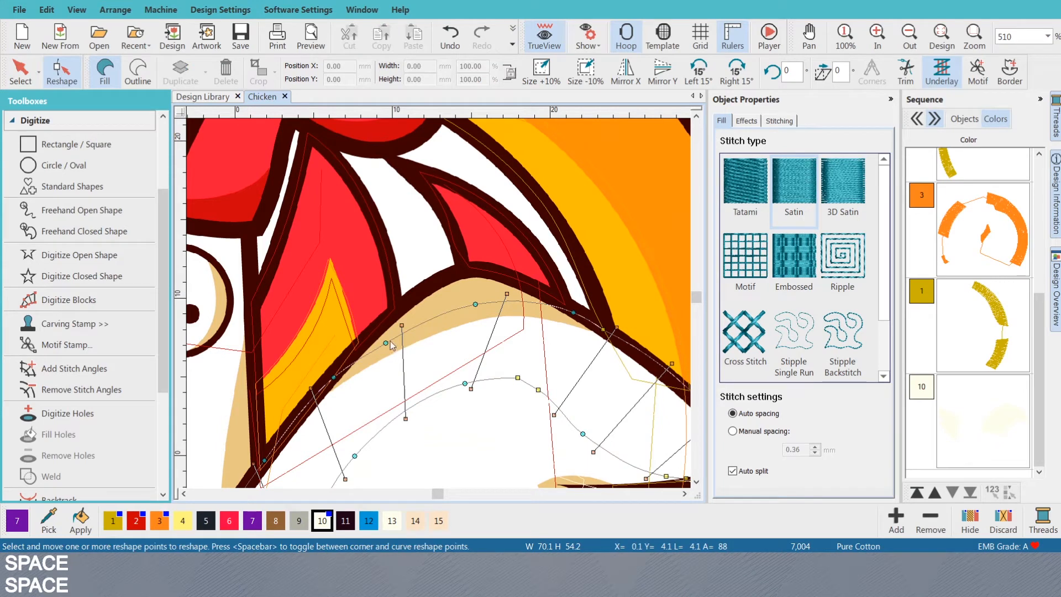
{"action": "left_click_drag", "start_coordinate": [387, 344], "coordinate": [380, 324]}
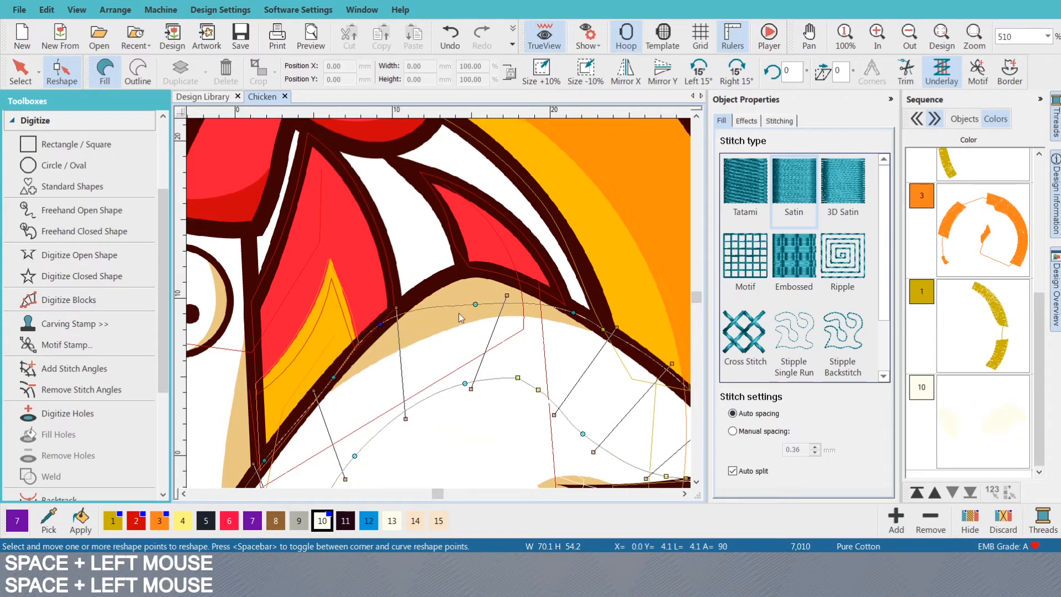
{"action": "left_click_drag", "start_coordinate": [475, 305], "coordinate": [479, 271]}
- Move the upper end of the stitch angle line at the top feather's crest slightly outward toward the smaller wing
{"action": "key", "text": "s"}
{"action": "scroll", "coordinate": [478, 317], "scroll_direction": "down", "scroll_amount": 2}
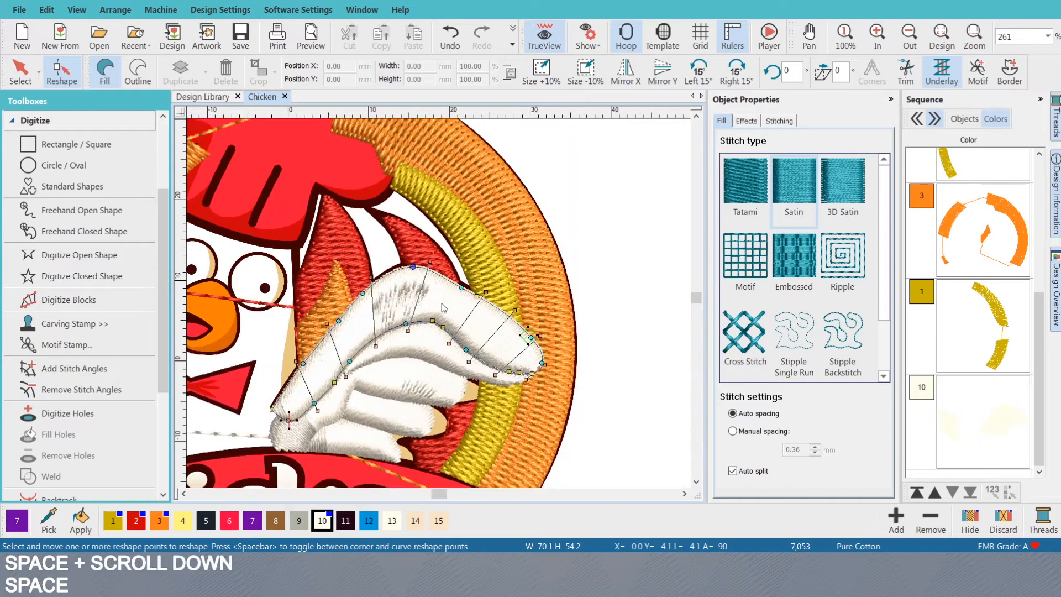
{"action": "scroll", "coordinate": [444, 307], "scroll_direction": "up", "scroll_amount": 2}
{"action": "left_click", "coordinate": [442, 306]}
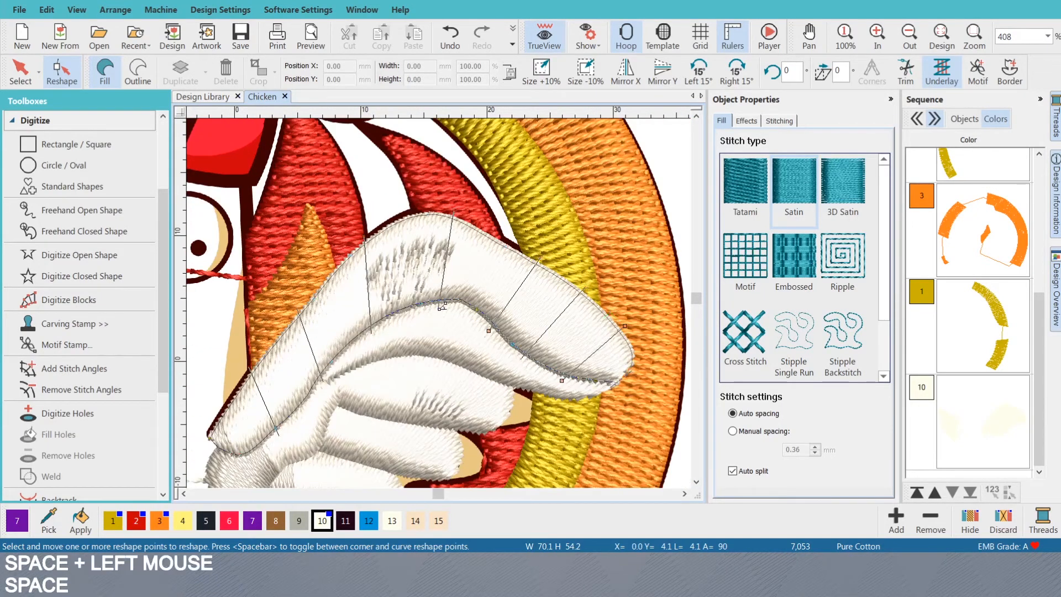
{"action": "left_click_drag", "start_coordinate": [453, 212], "coordinate": [446, 208]}
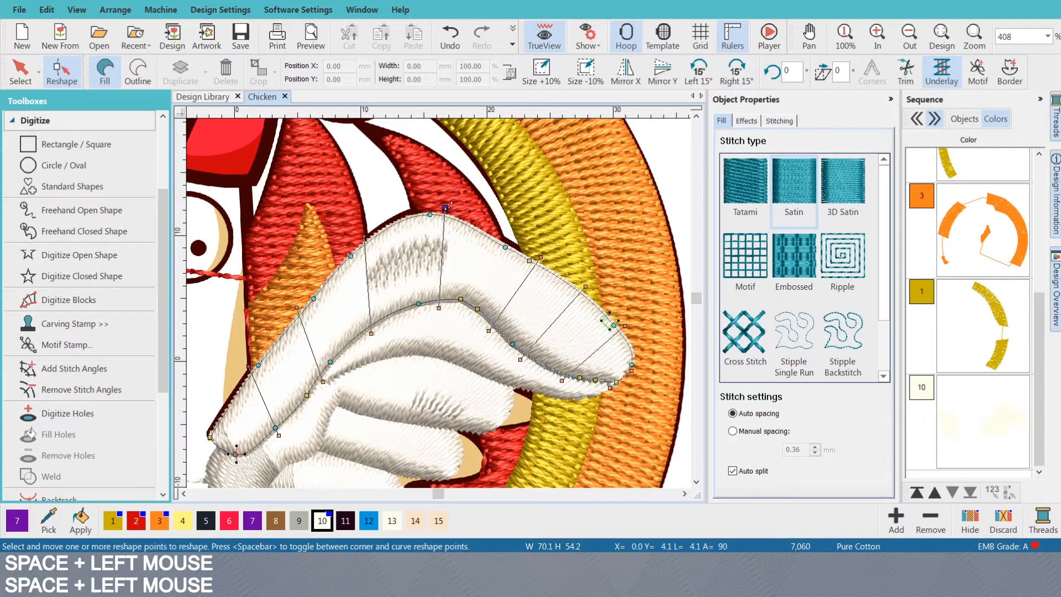
- Measure the satin stitch length across the larger wing's top feather at its crest, from upper to lower edge
{"action": "key", "text": "space"}
{"action": "key", "text": "Escape"}
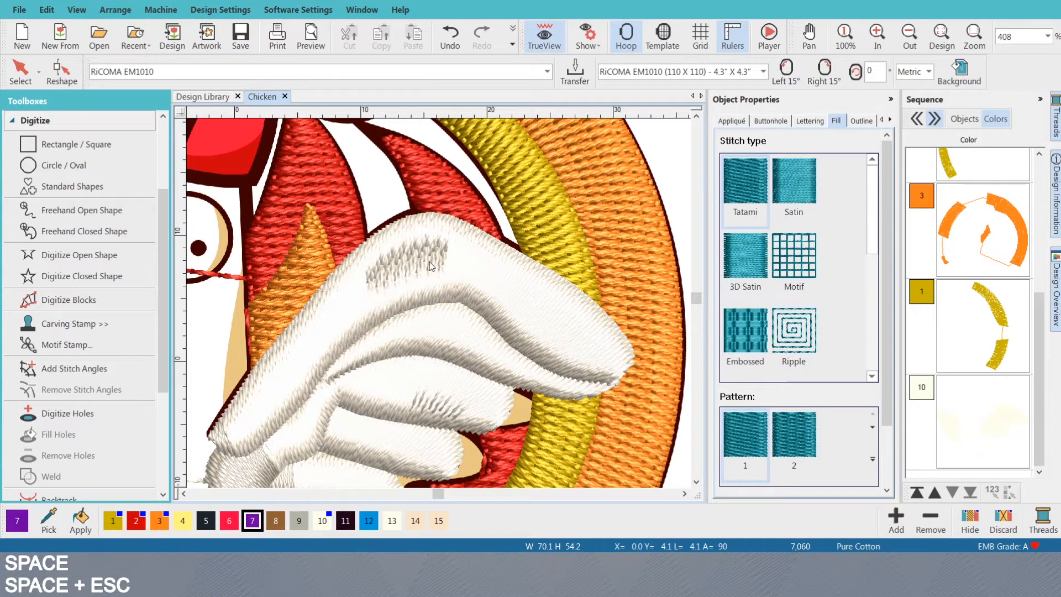
{"action": "key", "text": "space"}
{"action": "key", "text": "space+h"}
{"action": "key", "text": "space"}
{"action": "key", "text": "space+m"}
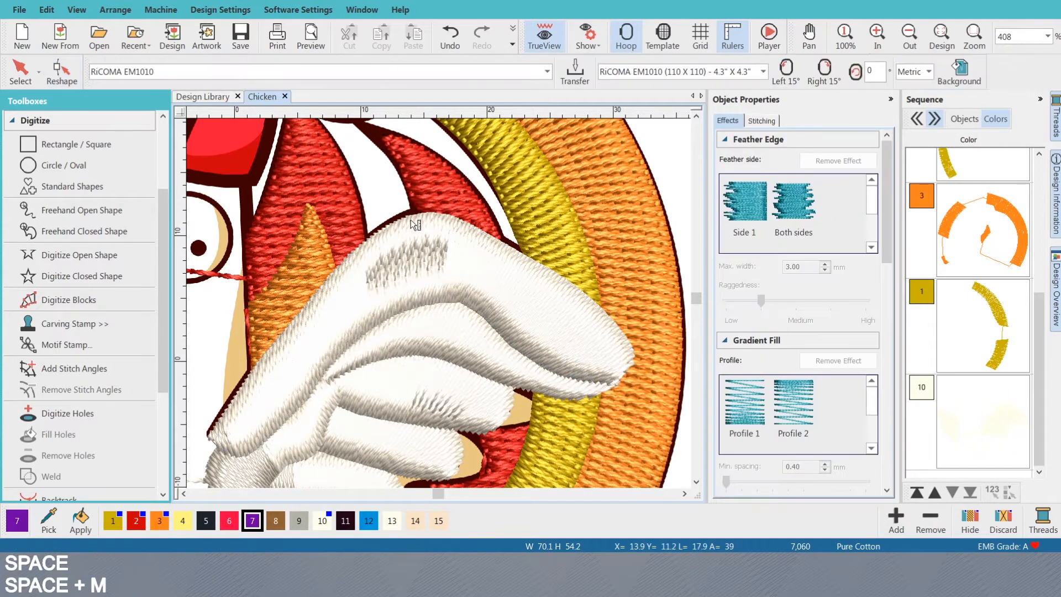
{"action": "left_click", "coordinate": [412, 215]}
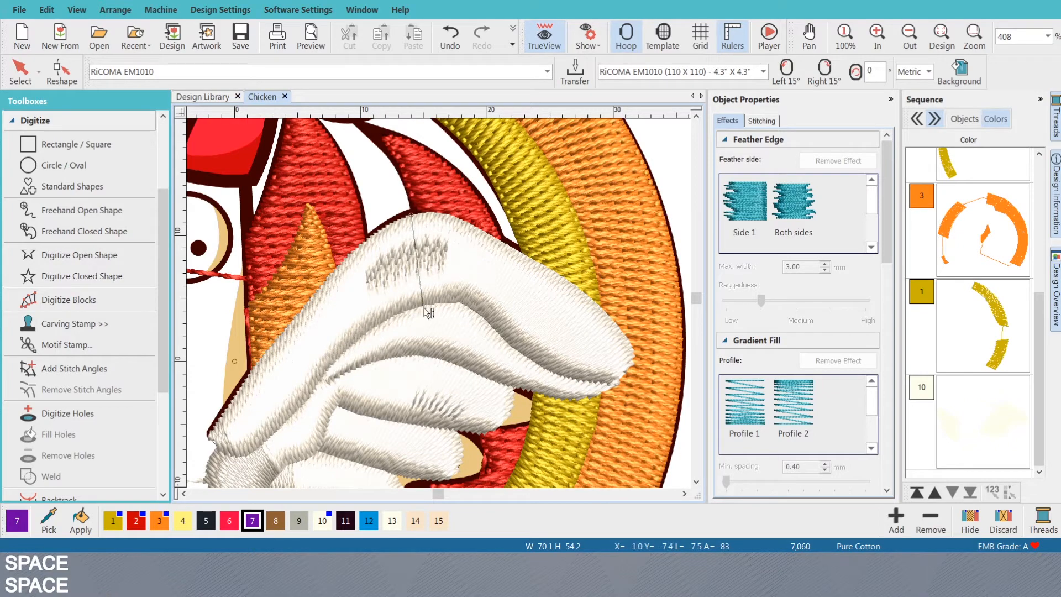
{"action": "left_click", "coordinate": [423, 306]}
- Turn off Auto split for the satin fill of the larger wing's top feather
{"action": "left_click", "coordinate": [442, 251]}
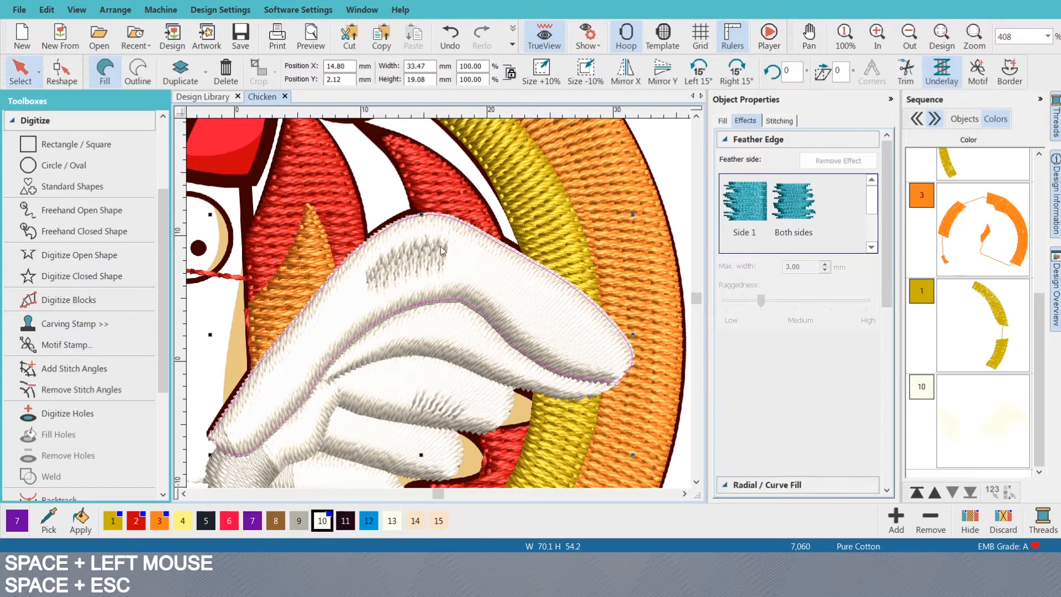
{"action": "key", "text": "space"}
{"action": "key", "text": "space"}
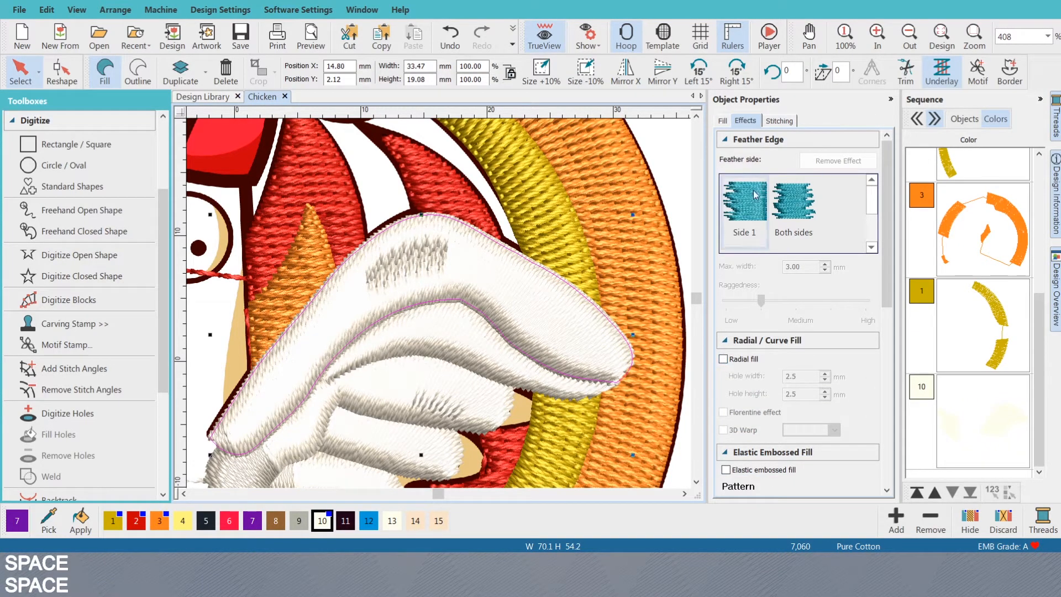
{"action": "left_click", "coordinate": [722, 121]}
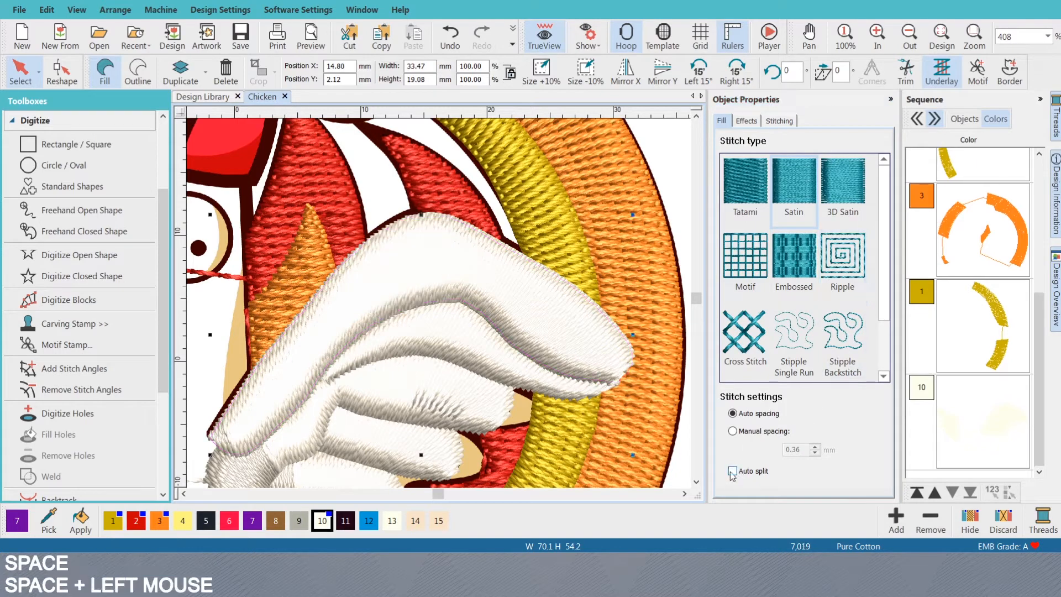
{"action": "scroll", "coordinate": [459, 287], "scroll_direction": "down", "scroll_amount": 3}
{"action": "scroll", "coordinate": [459, 287], "scroll_direction": "down", "scroll_amount": 3}
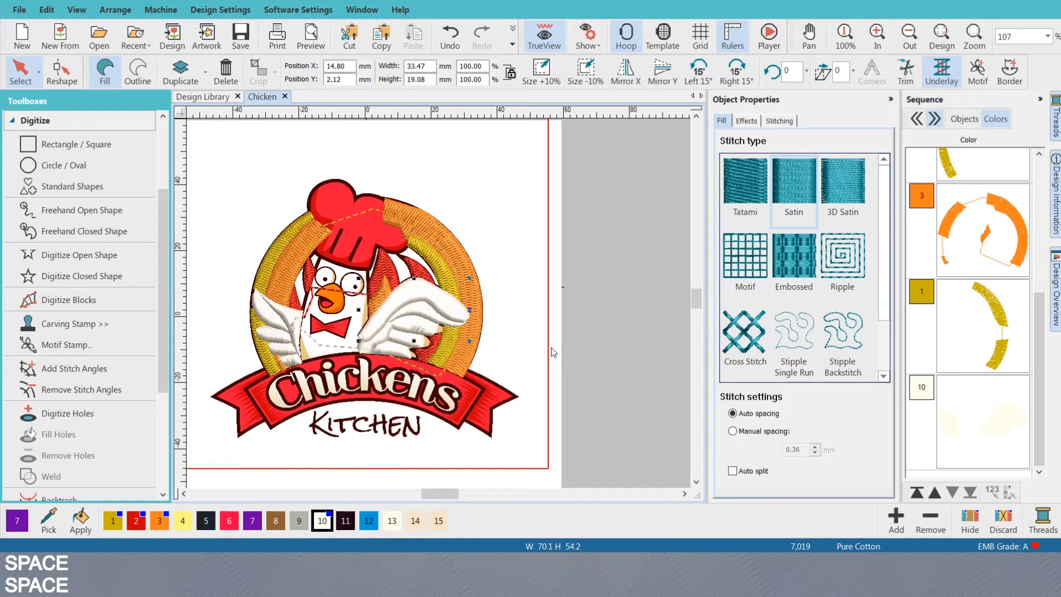
{"action": "left_click", "coordinate": [568, 384]}
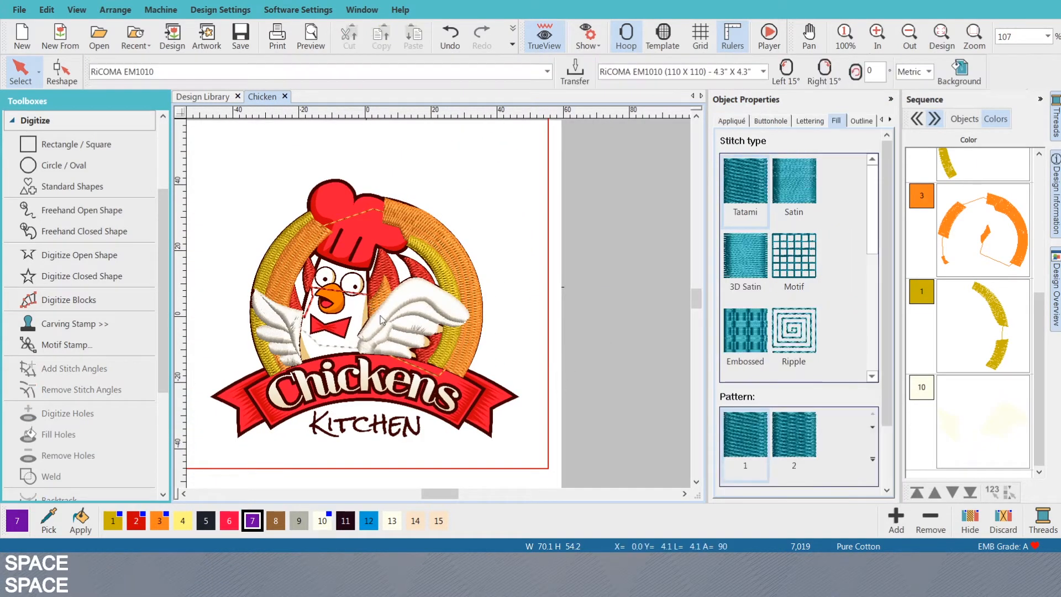
- Examine the satin stitching and feather edges of the chicken's right-hand wing against the surrounding artwork
{"action": "scroll", "coordinate": [443, 303], "scroll_direction": "up", "scroll_amount": 3}
{"action": "scroll", "coordinate": [443, 303], "scroll_direction": "up", "scroll_amount": 2}
{"action": "left_click", "coordinate": [460, 298]}
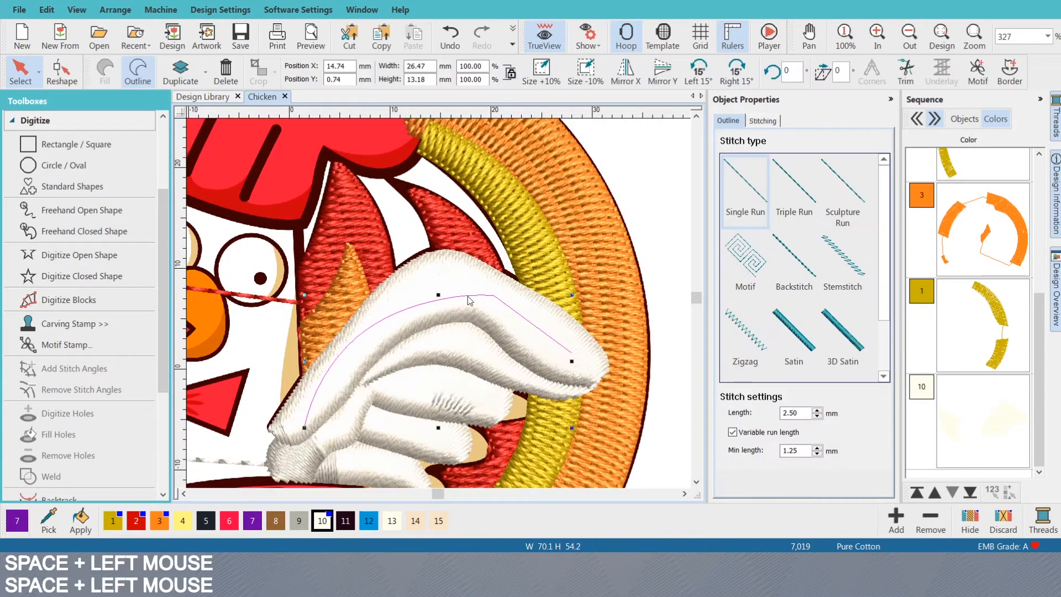
{"action": "left_click", "coordinate": [496, 313]}
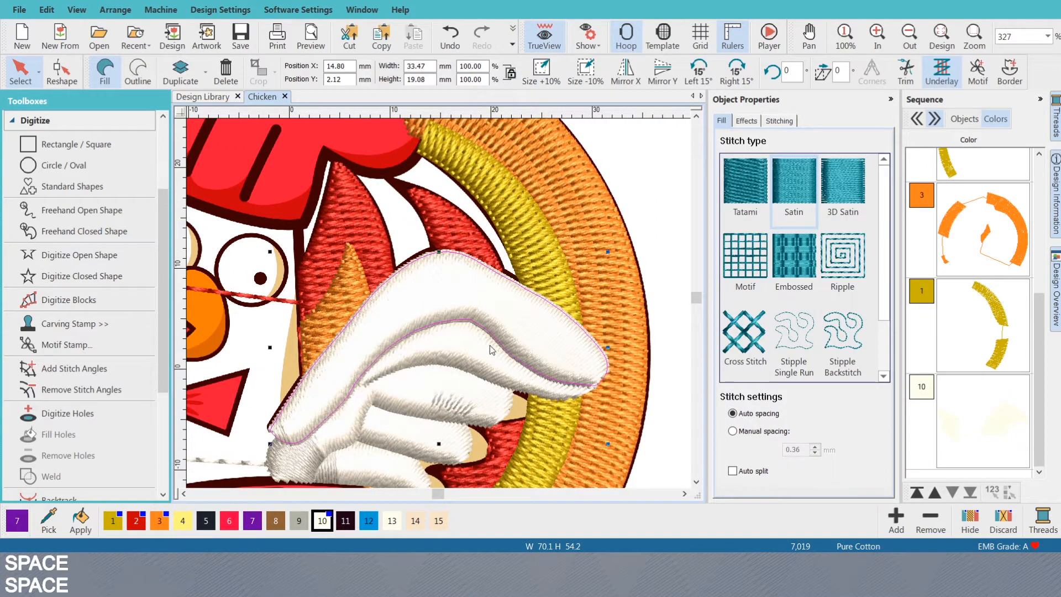
{"action": "scroll", "coordinate": [491, 349], "scroll_direction": "up", "scroll_amount": 1}
{"action": "key", "text": "Escape"}
{"action": "scroll", "coordinate": [457, 363], "scroll_direction": "down", "scroll_amount": 3}
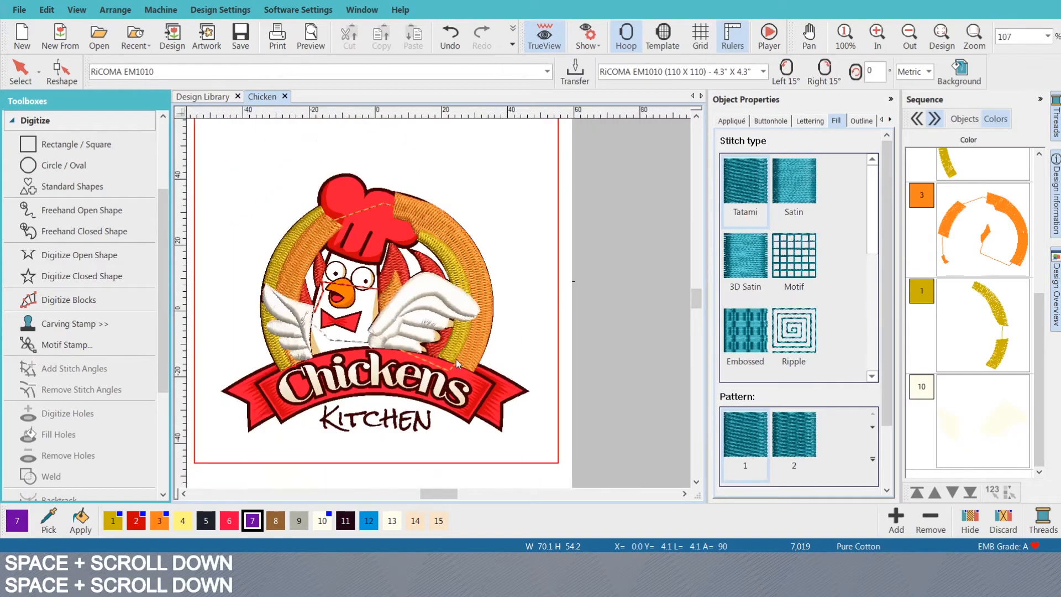
{"action": "scroll", "coordinate": [398, 254], "scroll_direction": "up", "scroll_amount": 2}
{"action": "scroll", "coordinate": [387, 249], "scroll_direction": "up", "scroll_amount": 1}
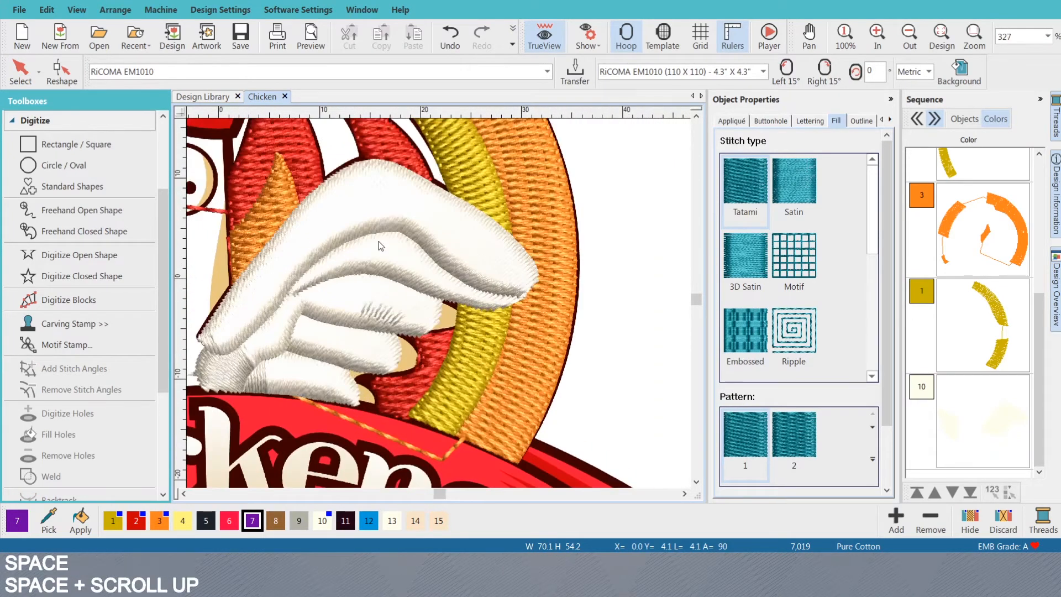
{"action": "key", "text": "space"}
{"action": "scroll", "coordinate": [380, 247], "scroll_direction": "down", "scroll_amount": 3}
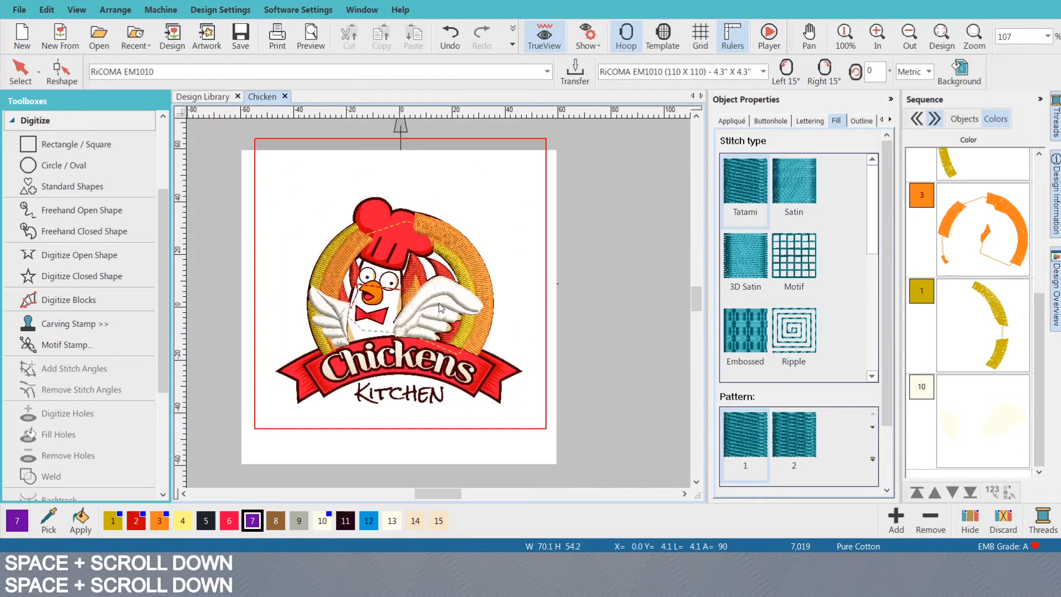
{"action": "scroll", "coordinate": [420, 287], "scroll_direction": "up", "scroll_amount": 2}
{"action": "scroll", "coordinate": [441, 308], "scroll_direction": "down", "scroll_amount": 2}
{"action": "scroll", "coordinate": [442, 304], "scroll_direction": "up", "scroll_amount": 4}
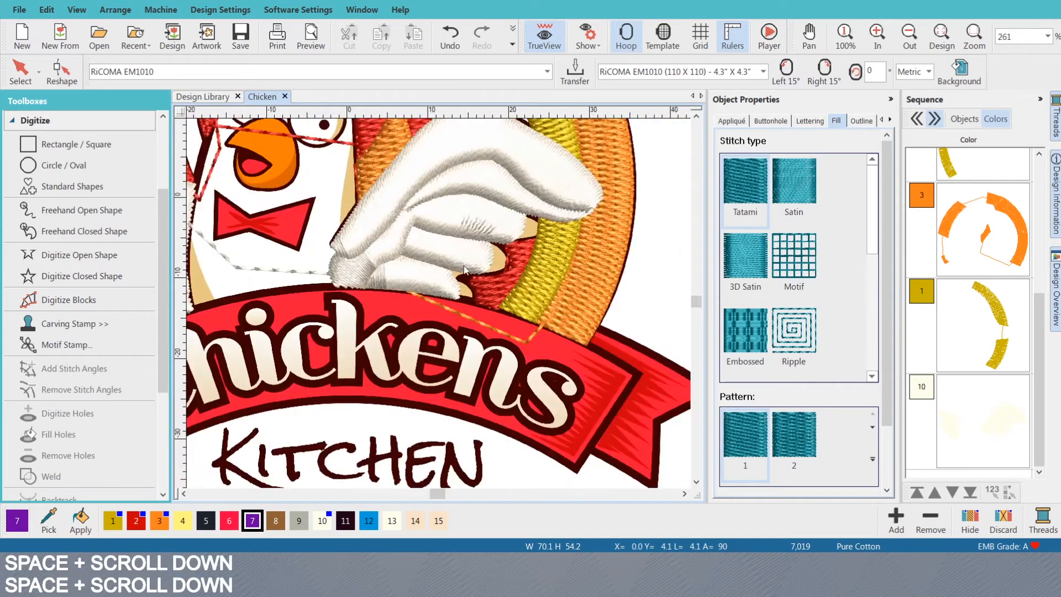
- Reshape the uppermost short feather of the right-hand wing so its rounded tip extends over the tan shading to the dark outline
{"action": "left_click", "coordinate": [435, 311]}
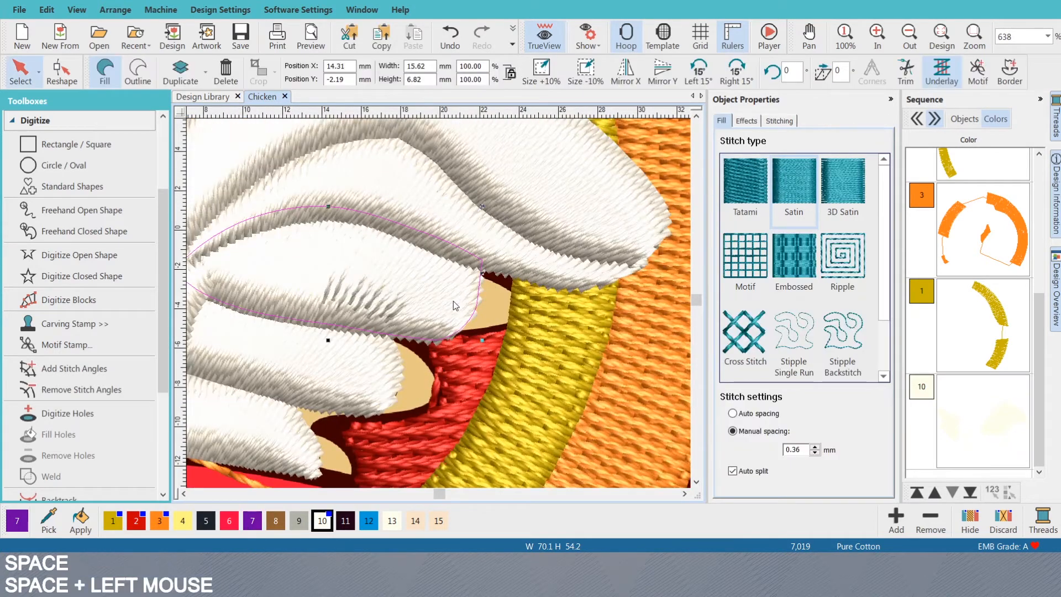
{"action": "key", "text": "s"}
{"action": "key", "text": "s"}
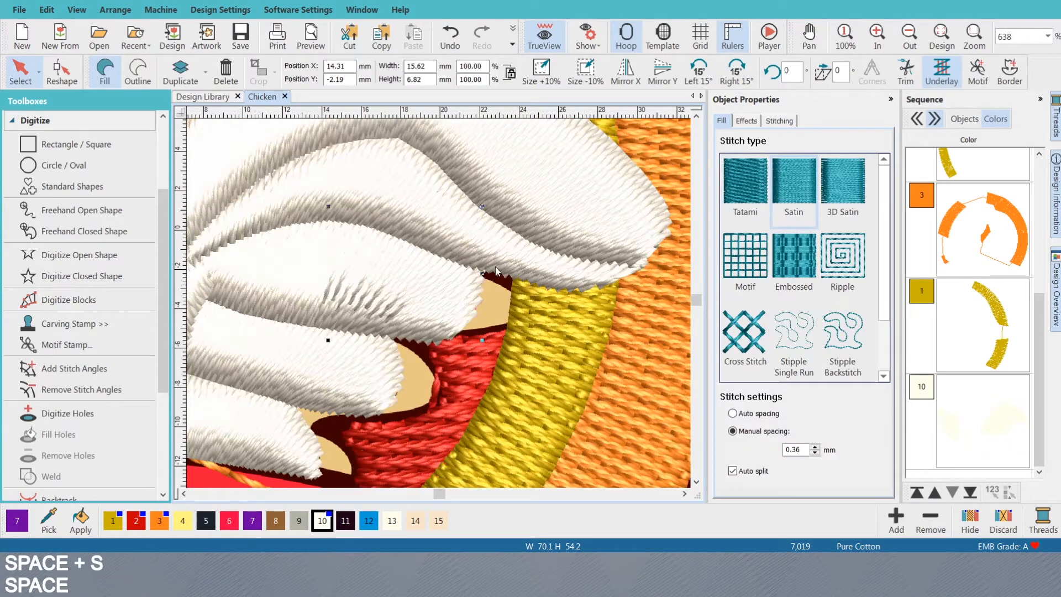
{"action": "key", "text": "s"}
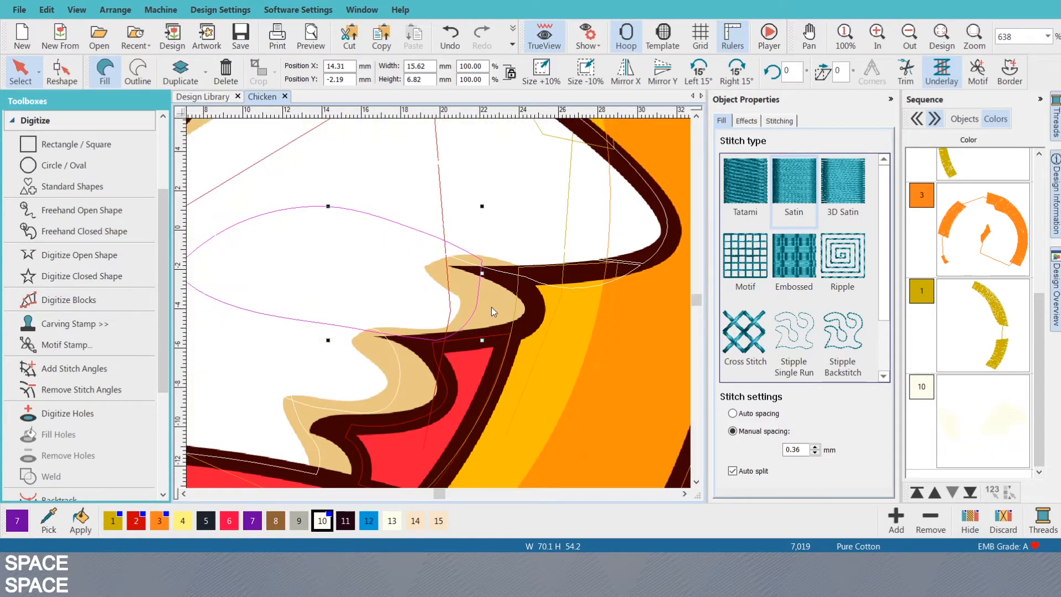
{"action": "key", "text": "h"}
{"action": "left_click_drag", "start_coordinate": [477, 303], "coordinate": [533, 304]}
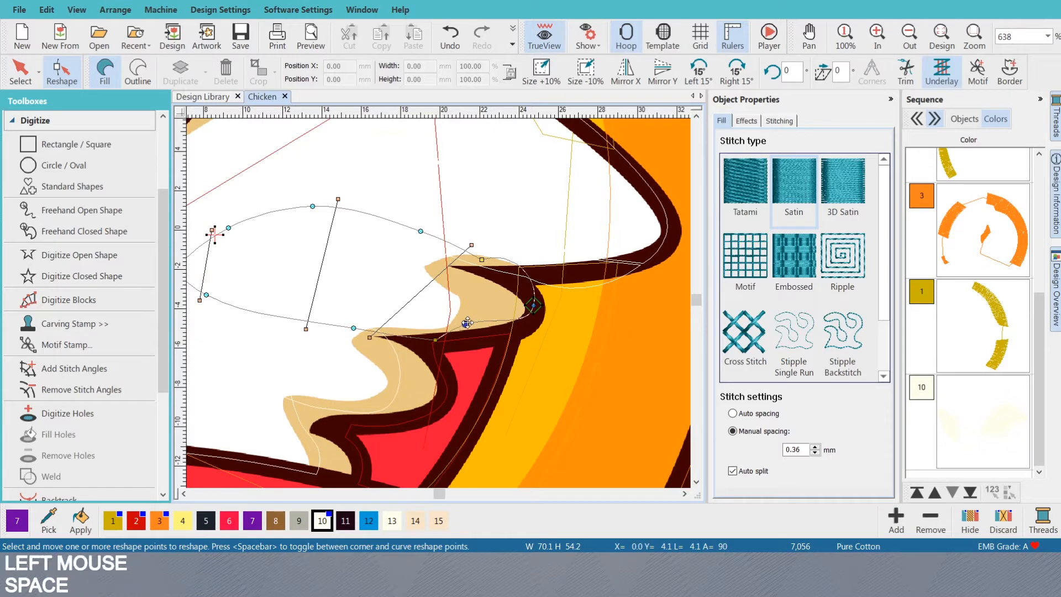
{"action": "left_click_drag", "start_coordinate": [466, 322], "coordinate": [491, 339]}
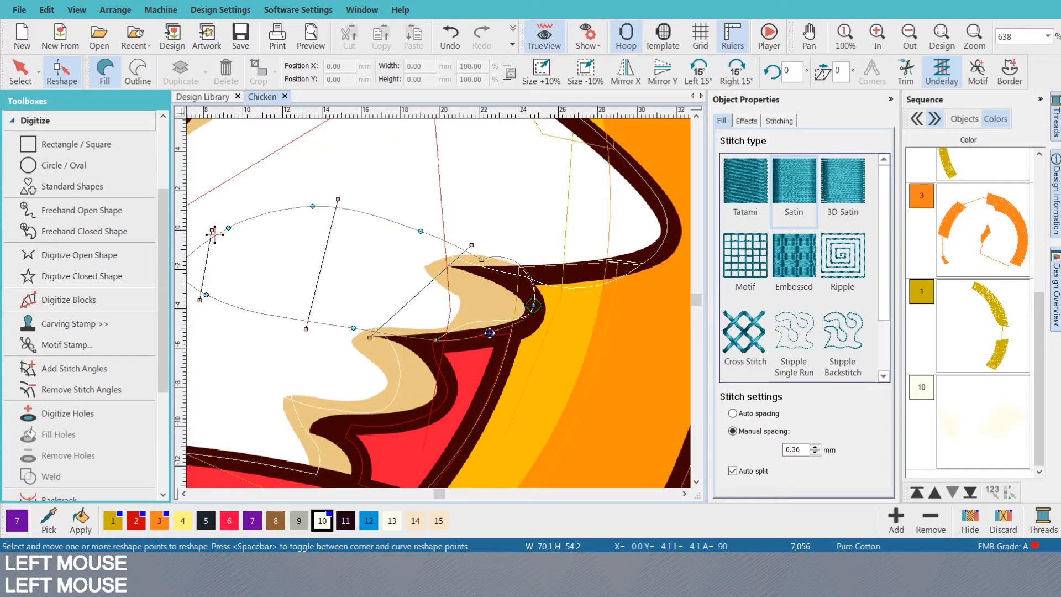
- Reshape the middle short feather of the right-hand wing so its tip and lower edge follow the artwork's dark outline
{"action": "left_click", "coordinate": [397, 364]}
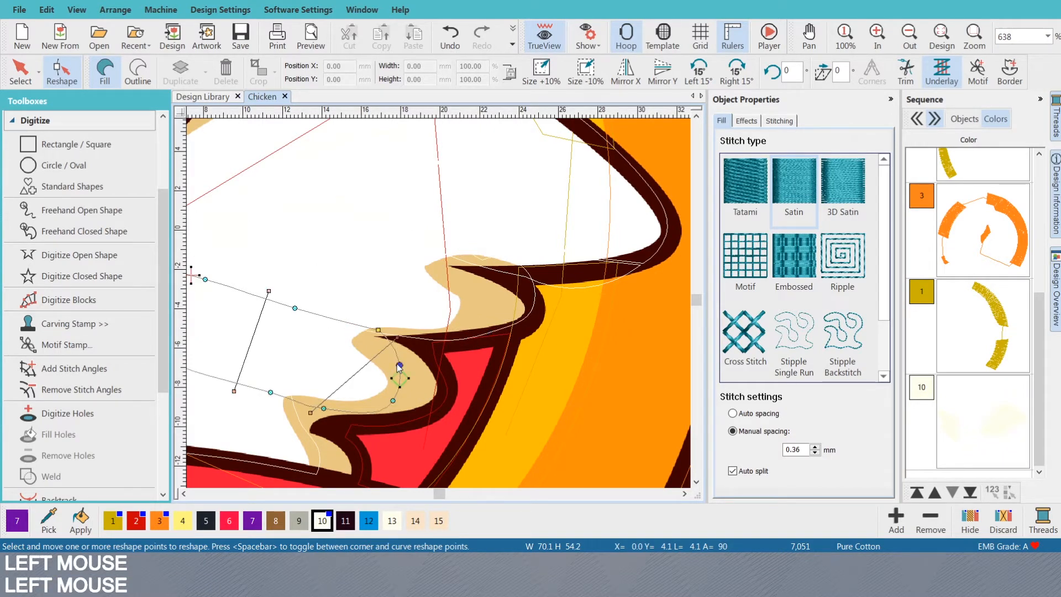
{"action": "left_click", "coordinate": [431, 367]}
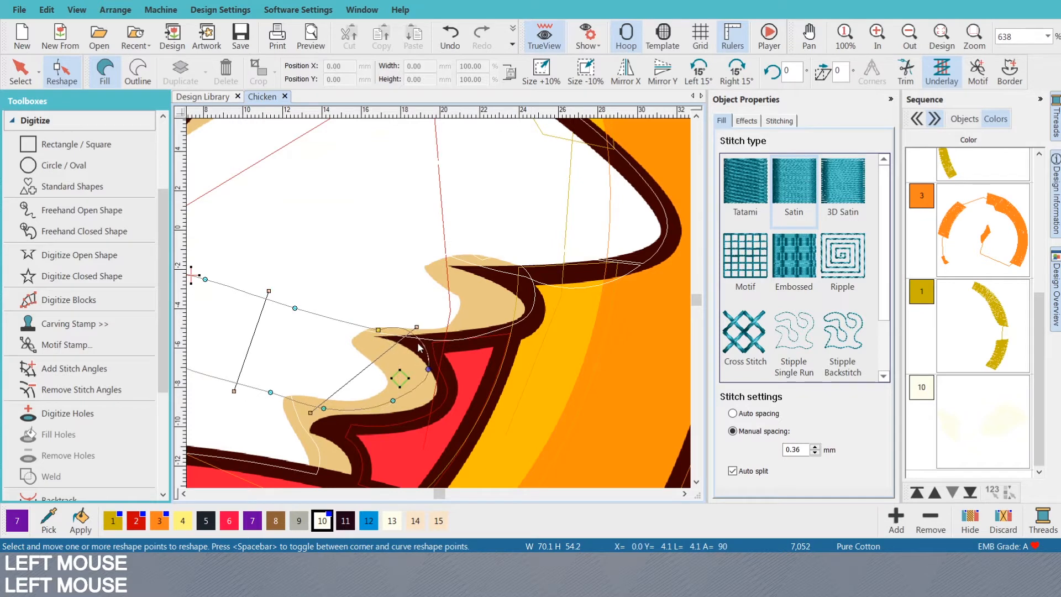
{"action": "left_click_drag", "start_coordinate": [395, 400], "coordinate": [411, 415]}
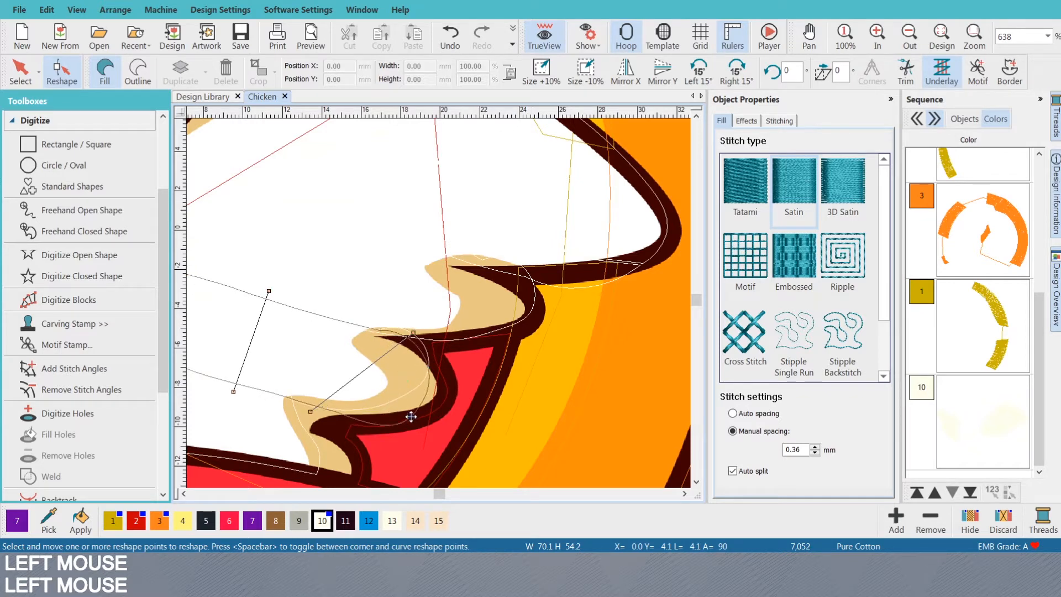
{"action": "left_click_drag", "start_coordinate": [431, 369], "coordinate": [443, 385]}
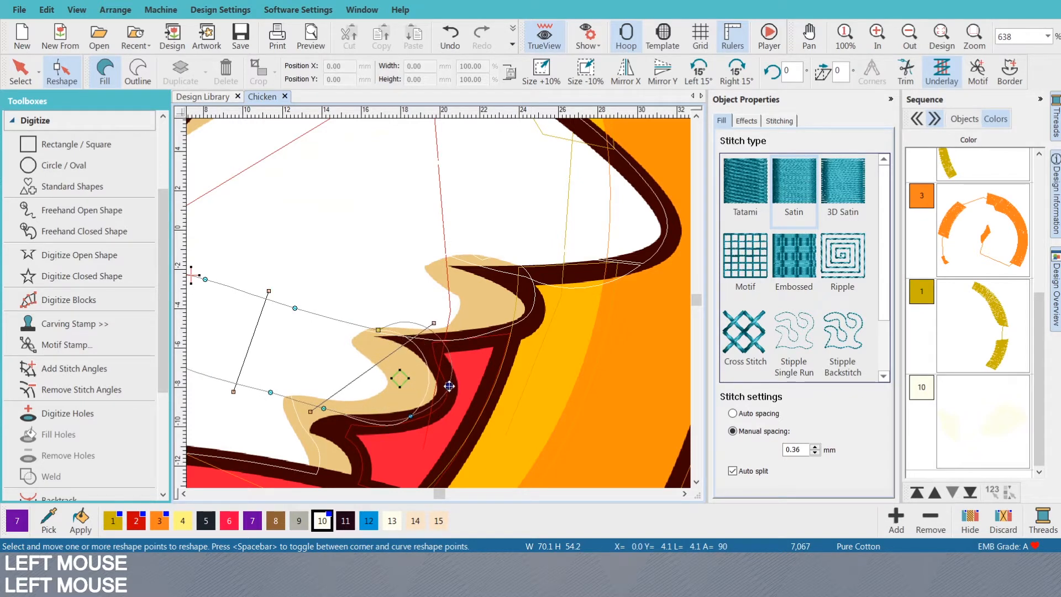
{"action": "key", "text": "space"}
{"action": "left_click", "coordinate": [443, 386]}
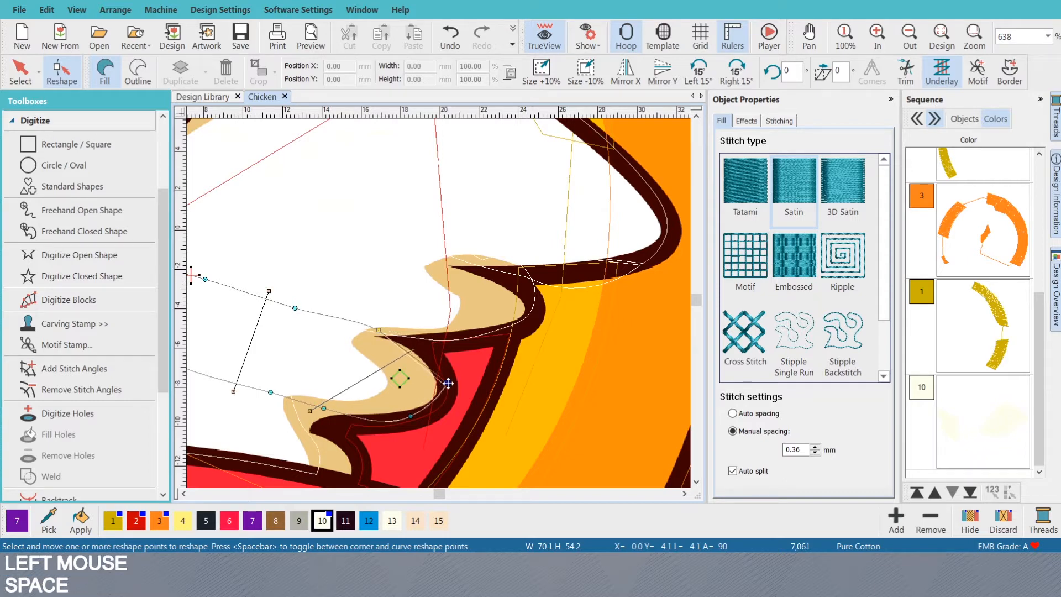
{"action": "left_click", "coordinate": [433, 353]}
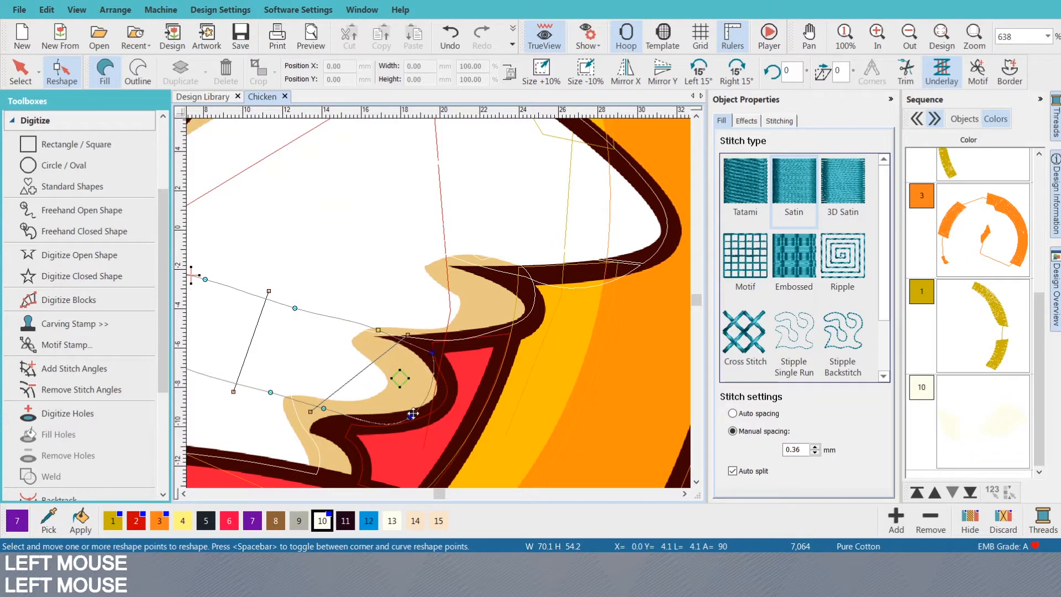
{"action": "left_click_drag", "start_coordinate": [413, 414], "coordinate": [443, 399]}
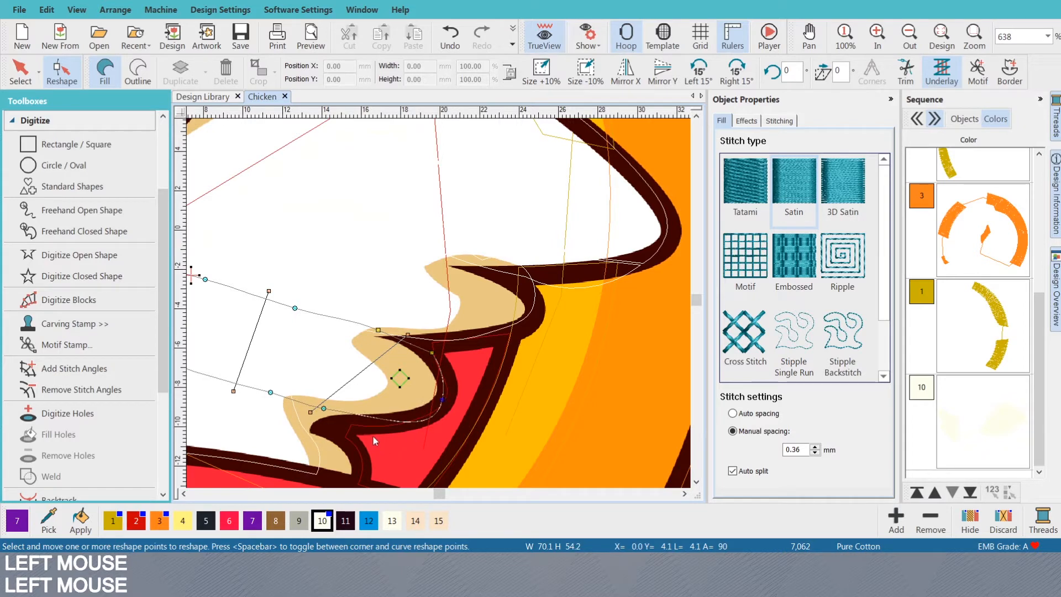
{"action": "left_click_drag", "start_coordinate": [324, 408], "coordinate": [321, 417]}
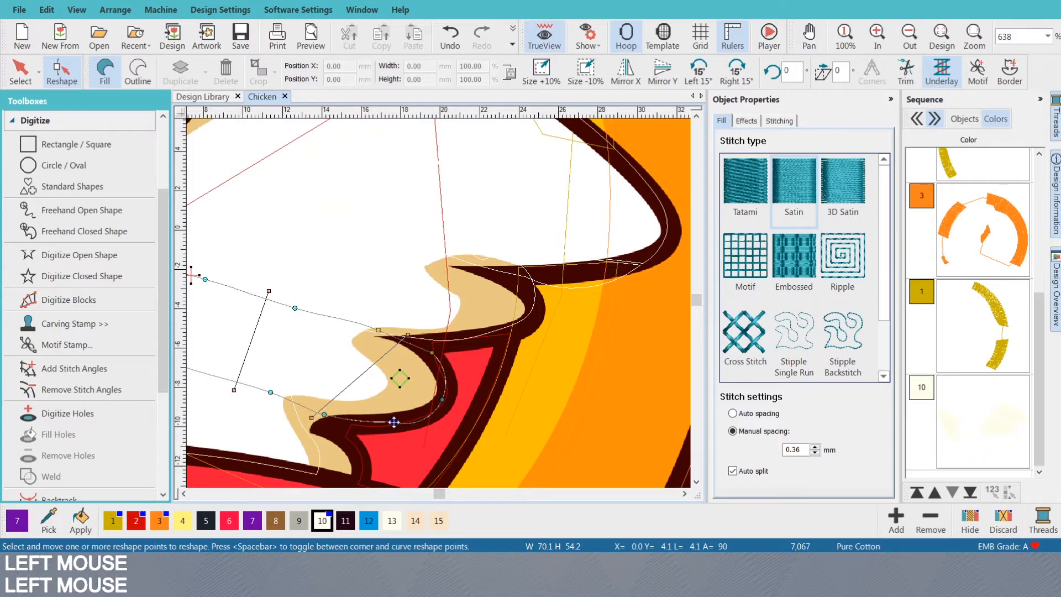
{"action": "key", "text": "s"}
- Reshape the lowest feather's tip on the right-hand wing to cover the tan shading and meet the dark outline above the banner
{"action": "scroll", "coordinate": [423, 306], "scroll_direction": "up", "scroll_amount": 4}
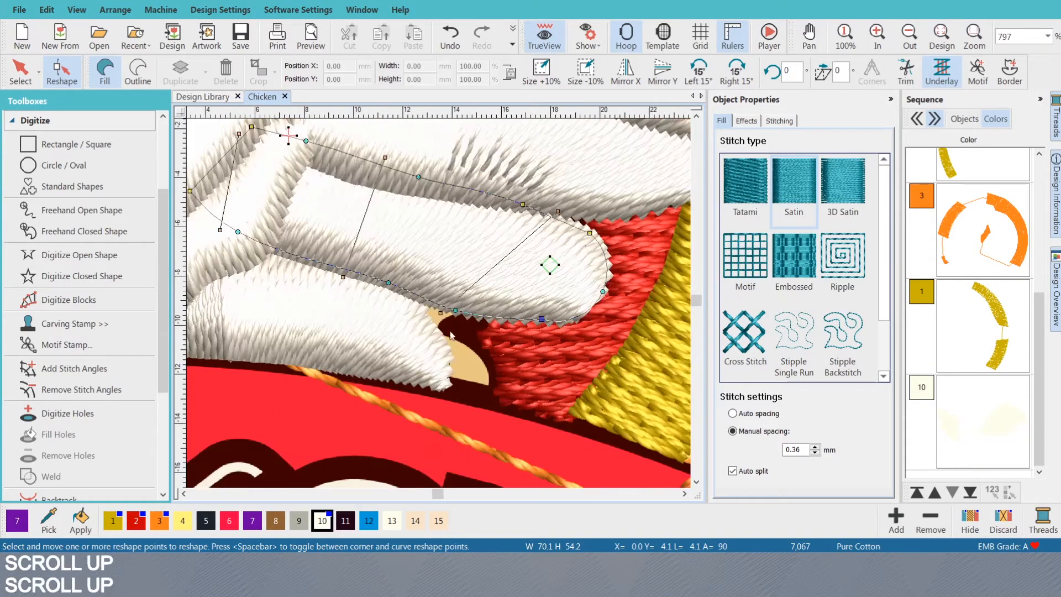
{"action": "key", "text": "s"}
{"action": "left_click", "coordinate": [438, 337]}
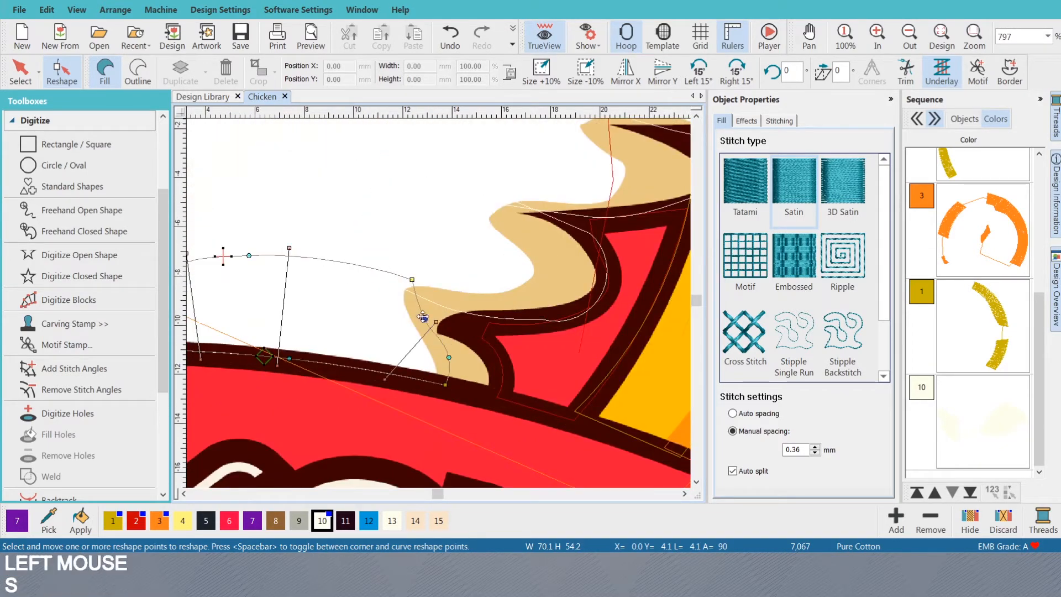
{"action": "left_click_drag", "start_coordinate": [423, 316], "coordinate": [488, 390]}
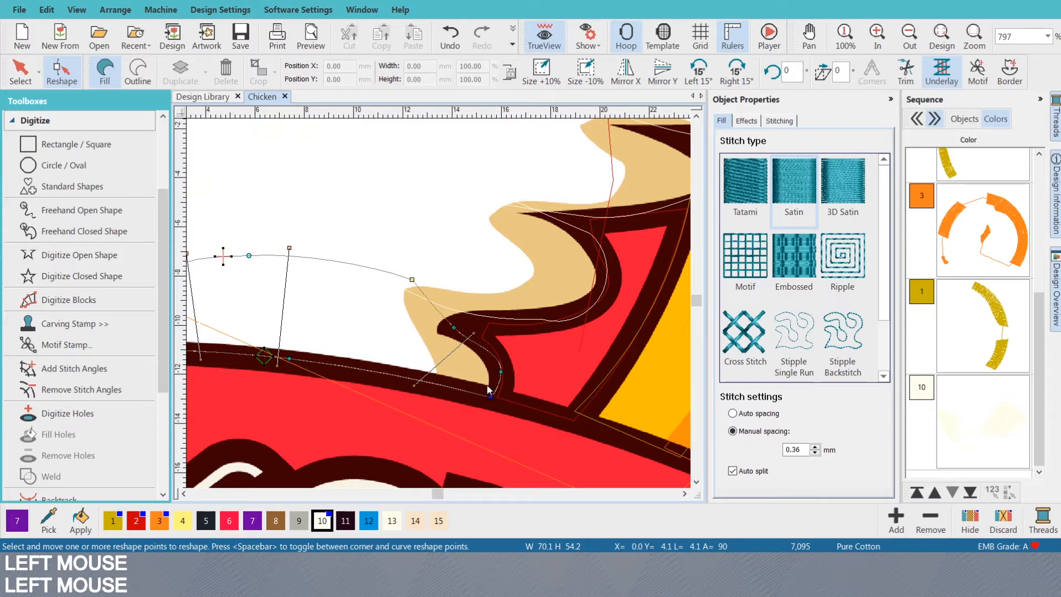
{"action": "left_click_drag", "start_coordinate": [461, 334], "coordinate": [469, 332]}
{"action": "key", "text": "s"}
{"action": "scroll", "coordinate": [469, 333], "scroll_direction": "down", "scroll_amount": 3}
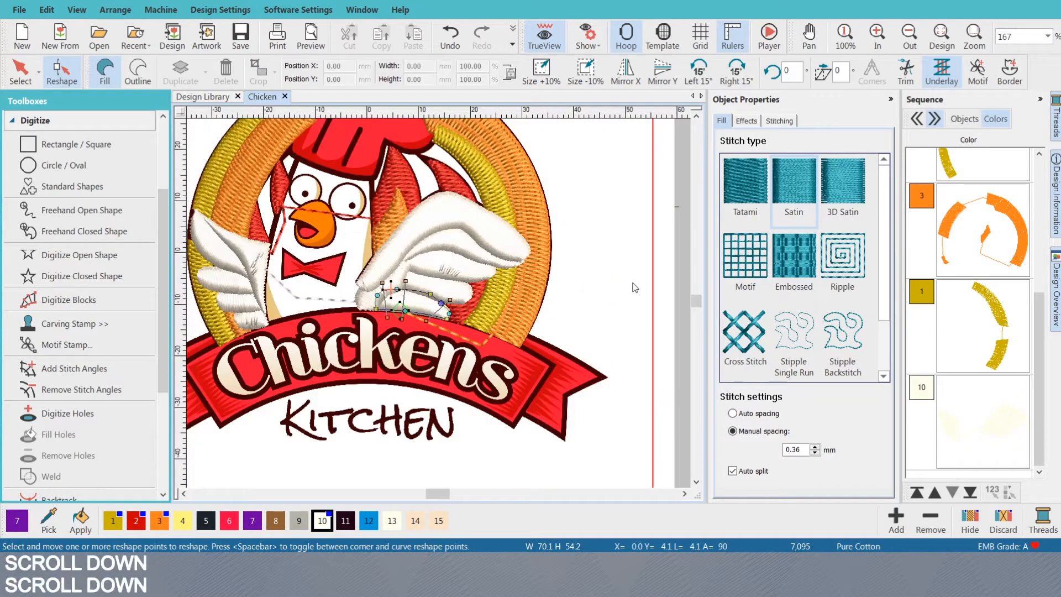
{"action": "left_click", "coordinate": [537, 288]}
{"action": "key", "text": "Escape"}
- Measure the width of the chicken's white body across the bow tie, from one wing to the other
{"action": "scroll", "coordinate": [378, 291], "scroll_direction": "up", "scroll_amount": 2}
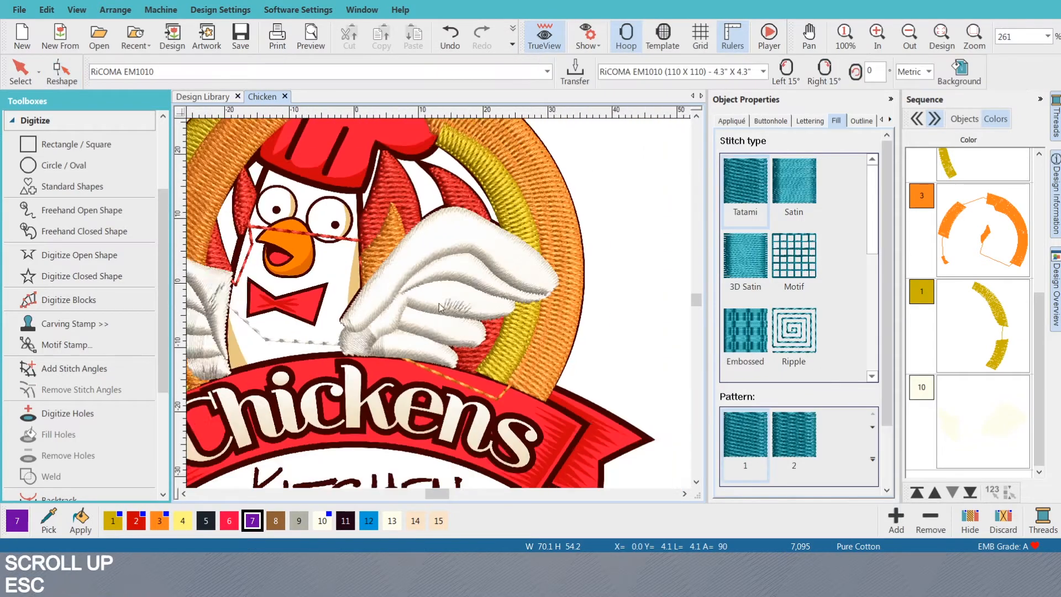
{"action": "scroll", "coordinate": [384, 285], "scroll_direction": "up", "scroll_amount": 2}
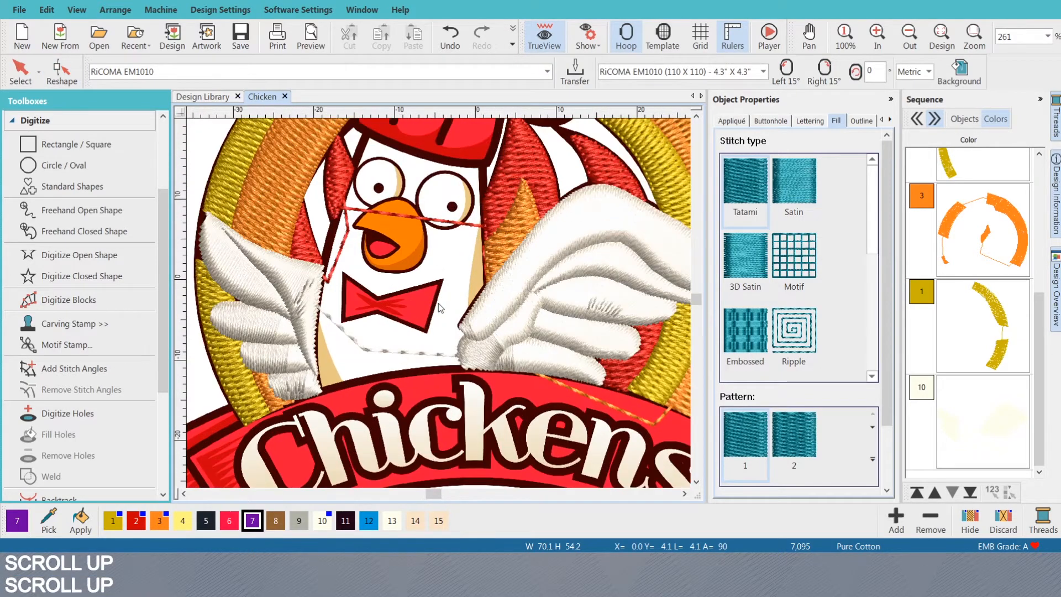
{"action": "key", "text": "s"}
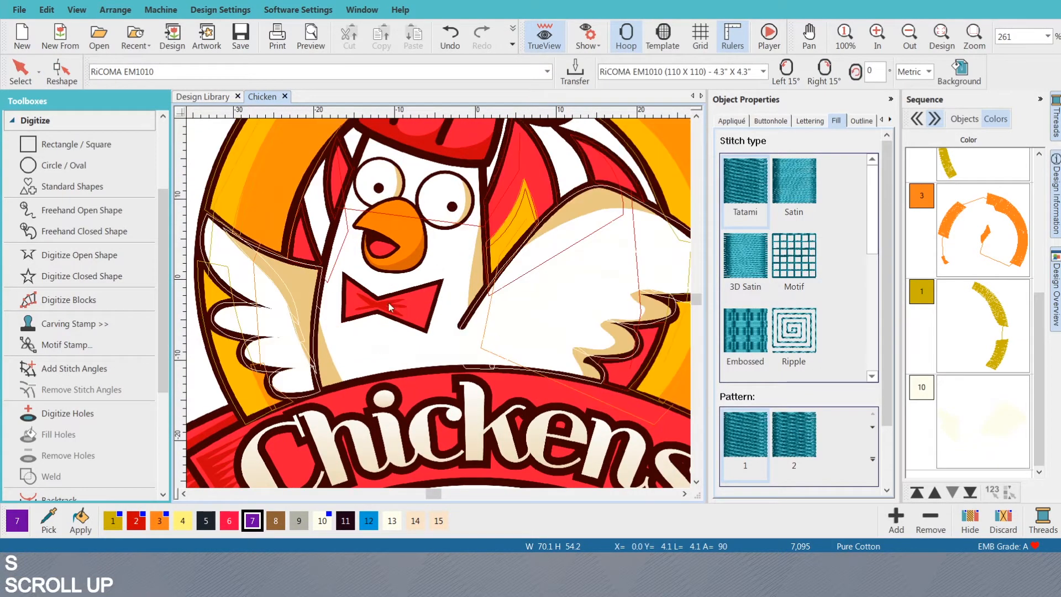
{"action": "scroll", "coordinate": [402, 205], "scroll_direction": "down", "scroll_amount": 1}
{"action": "scroll", "coordinate": [409, 282], "scroll_direction": "up", "scroll_amount": 2}
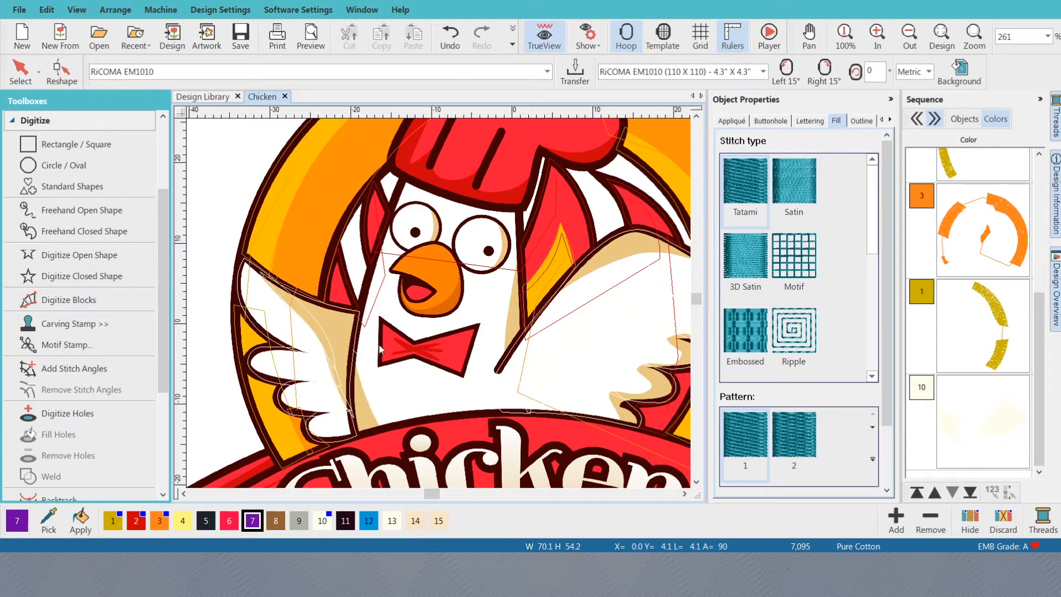
{"action": "scroll", "coordinate": [380, 348], "scroll_direction": "down", "scroll_amount": 2}
{"action": "scroll", "coordinate": [497, 334], "scroll_direction": "up", "scroll_amount": 2}
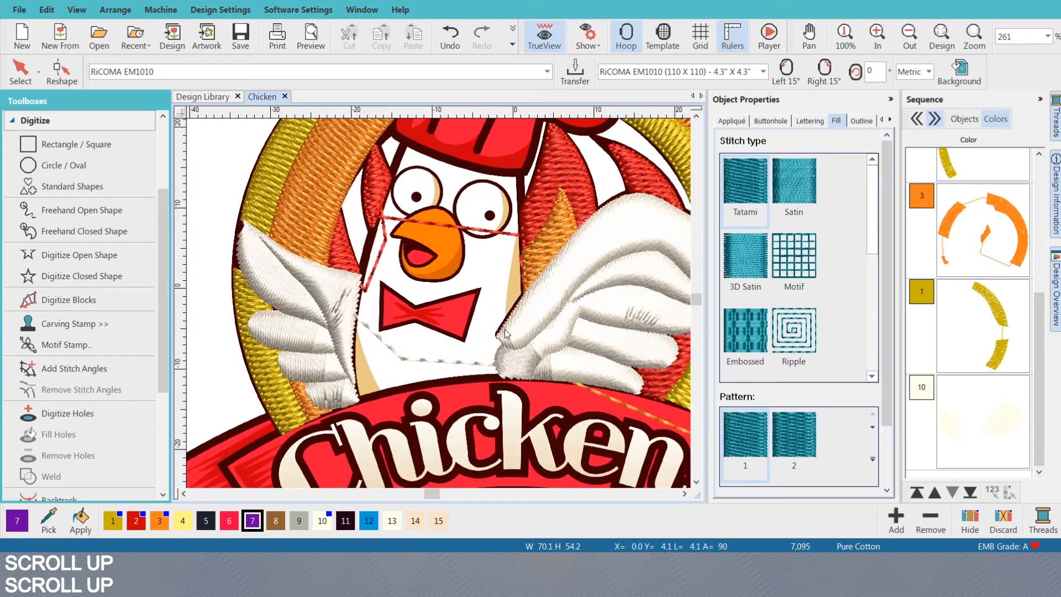
{"action": "key", "text": "m"}
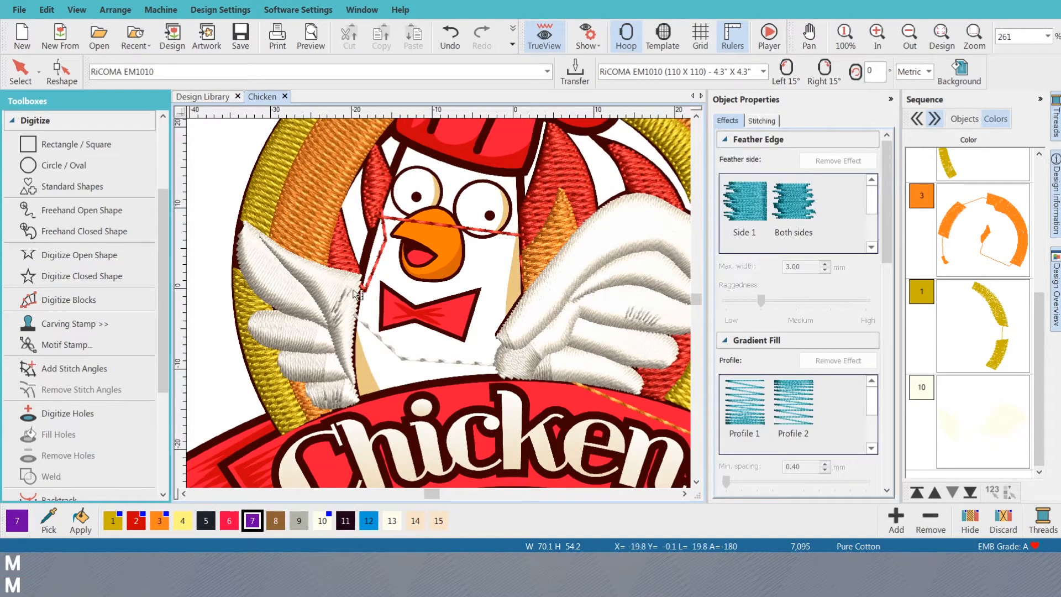
{"action": "left_click_drag", "start_coordinate": [358, 303], "coordinate": [526, 299]}
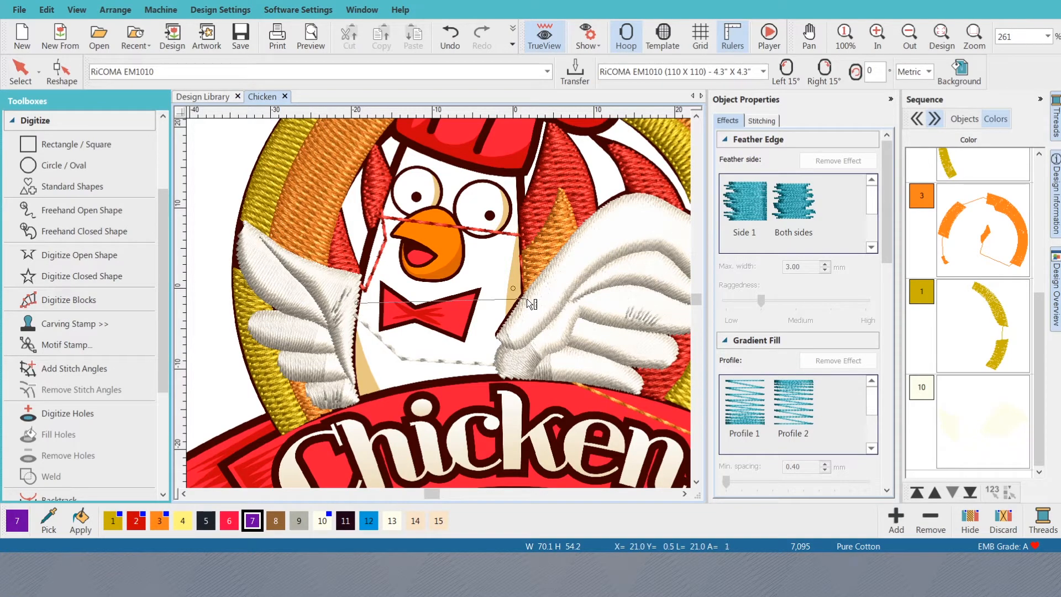
{"action": "key", "text": "Escape"}
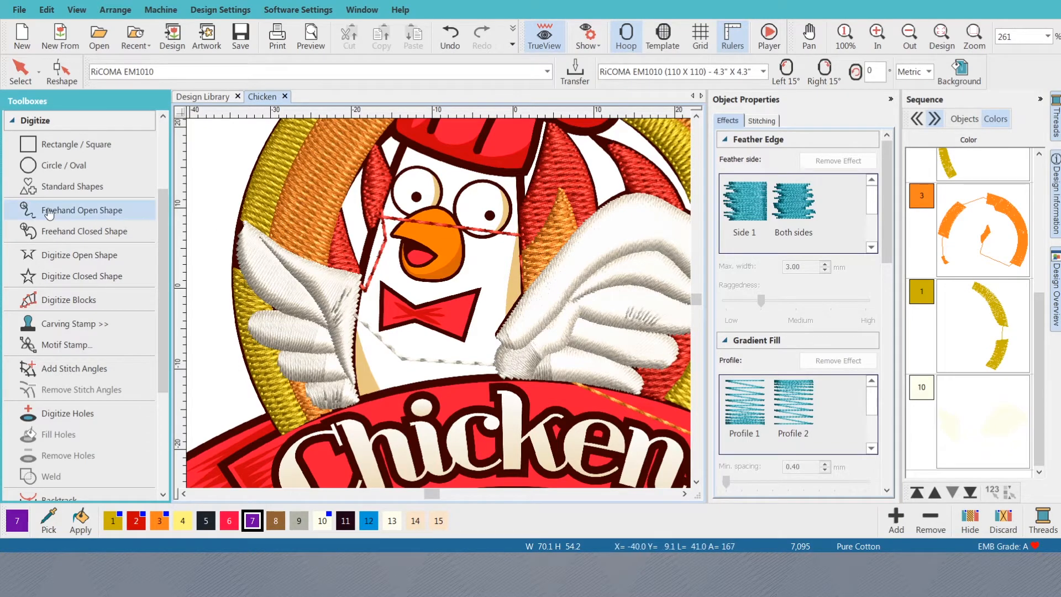
- Start a closed single-run shape and trace the body's upper edge along the dark outline under the chef's hat
{"action": "left_click", "coordinate": [33, 276]}
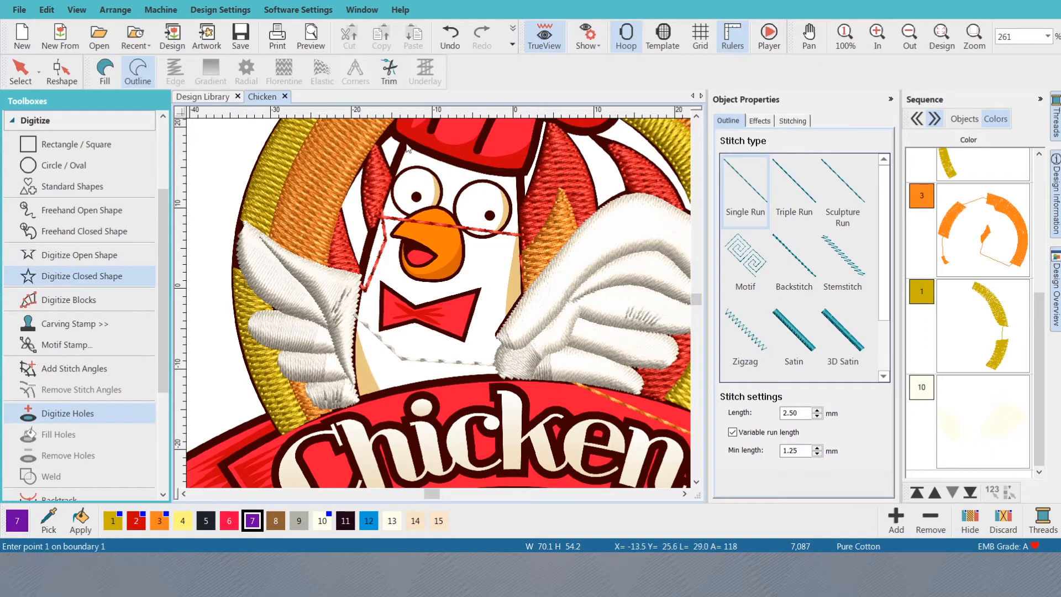
{"action": "left_click", "coordinate": [408, 150]}
{"action": "scroll", "coordinate": [471, 337], "scroll_direction": "up", "scroll_amount": 2}
{"action": "scroll", "coordinate": [470, 336], "scroll_direction": "up", "scroll_amount": 1}
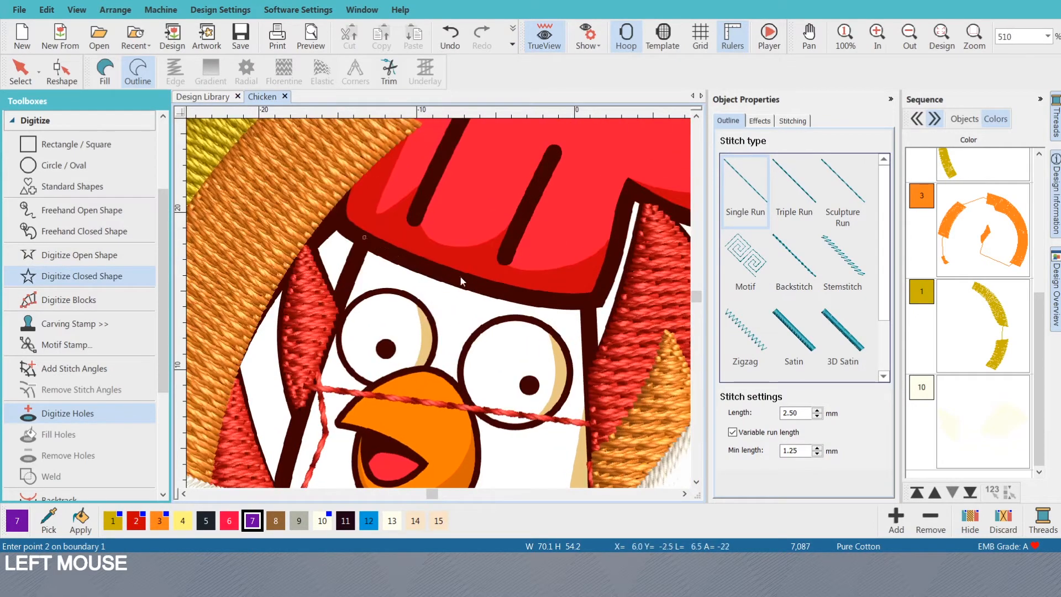
{"action": "right_click", "coordinate": [469, 286]}
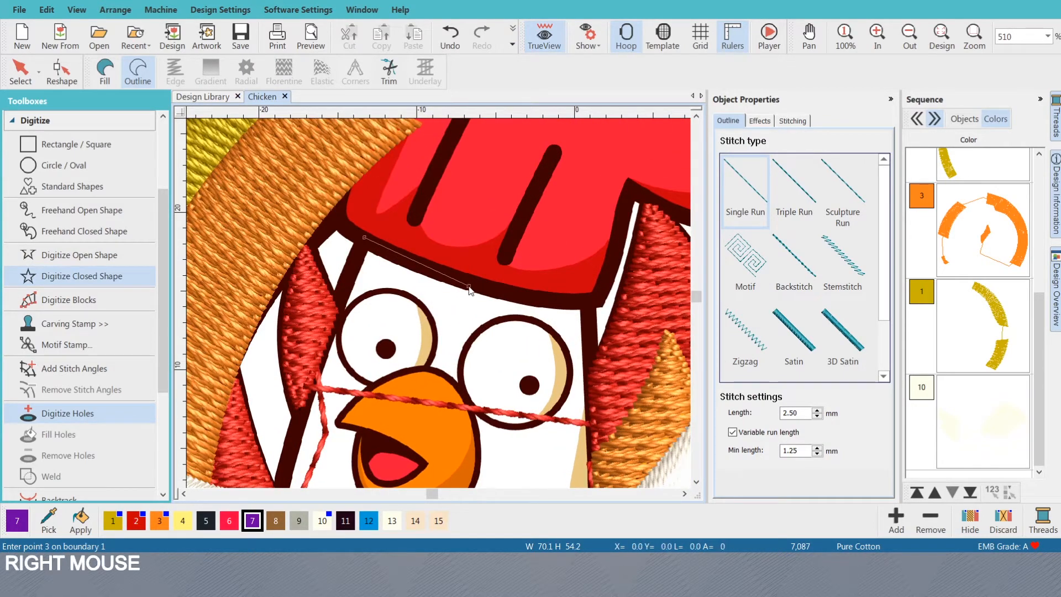
{"action": "left_click", "coordinate": [587, 304]}
- Trace the body's right side from the hat down the dark outline to where the right-hand wing's edge ends
{"action": "key", "text": "s"}
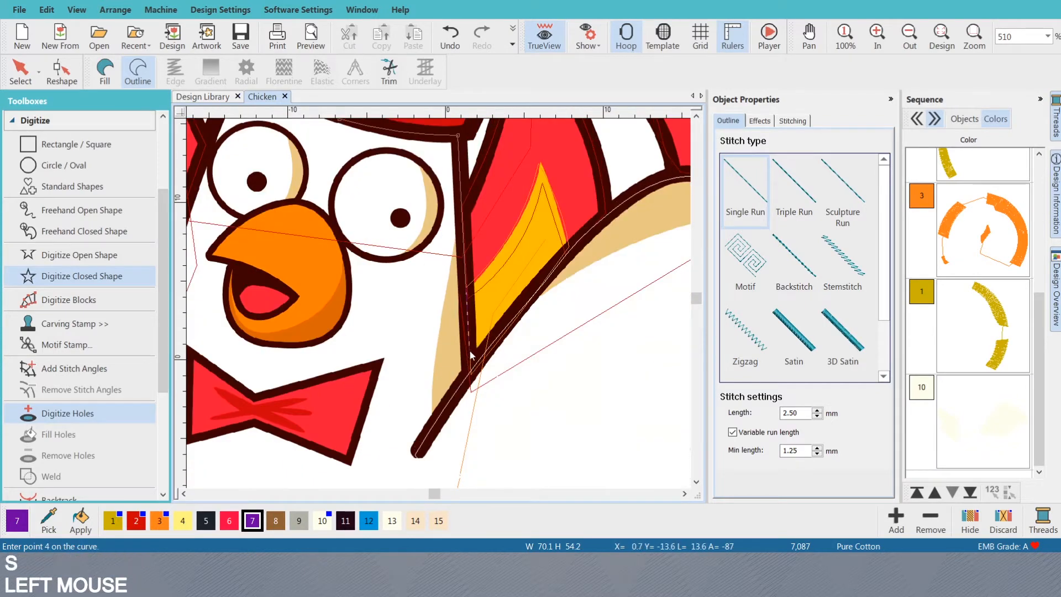
{"action": "left_click", "coordinate": [471, 371]}
{"action": "key", "text": "s"}
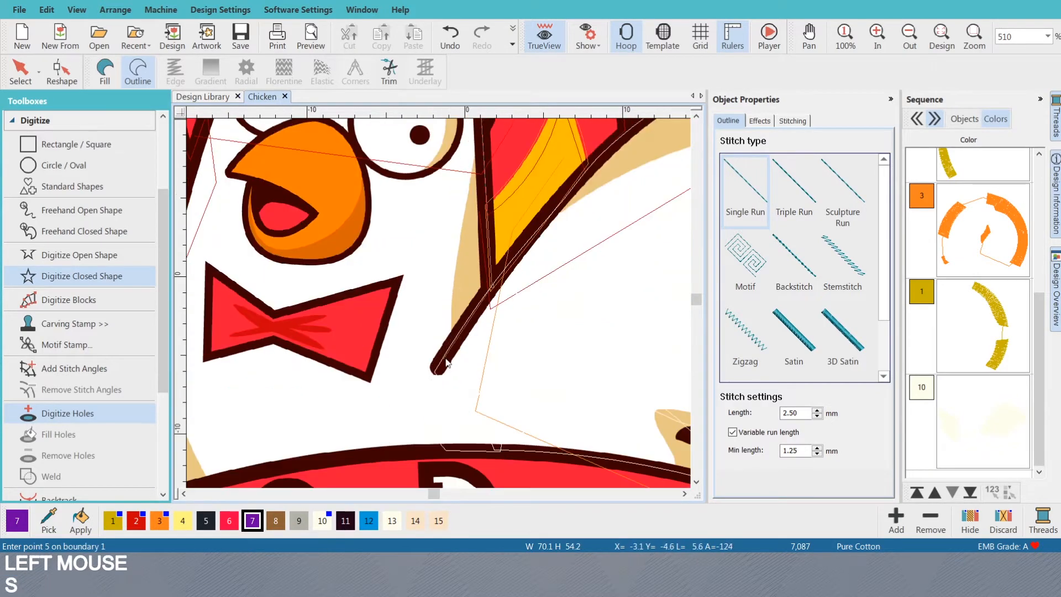
{"action": "left_click", "coordinate": [454, 355]}
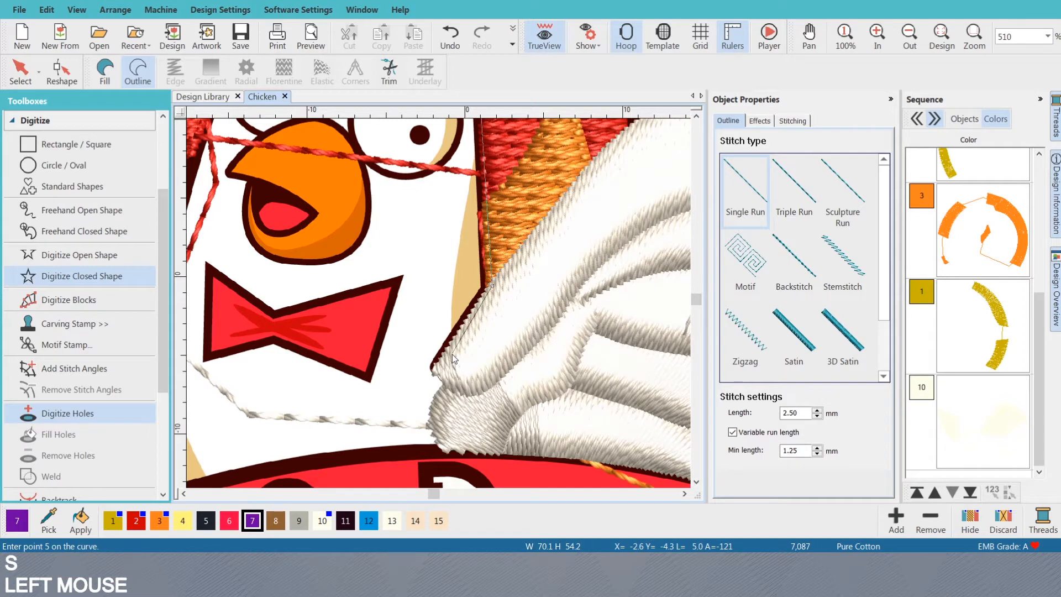
{"action": "left_click", "coordinate": [452, 354]}
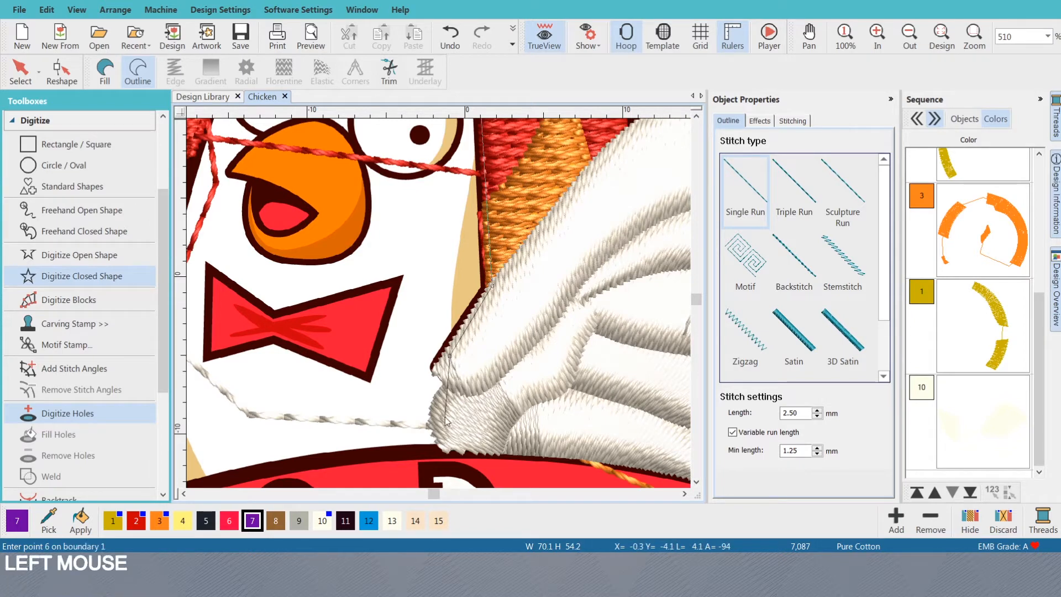
- Continue the body outline down beneath the right-hand wing and along the banner's upper border to the left-hand wing
{"action": "key", "text": "s"}
{"action": "key", "text": "s"}
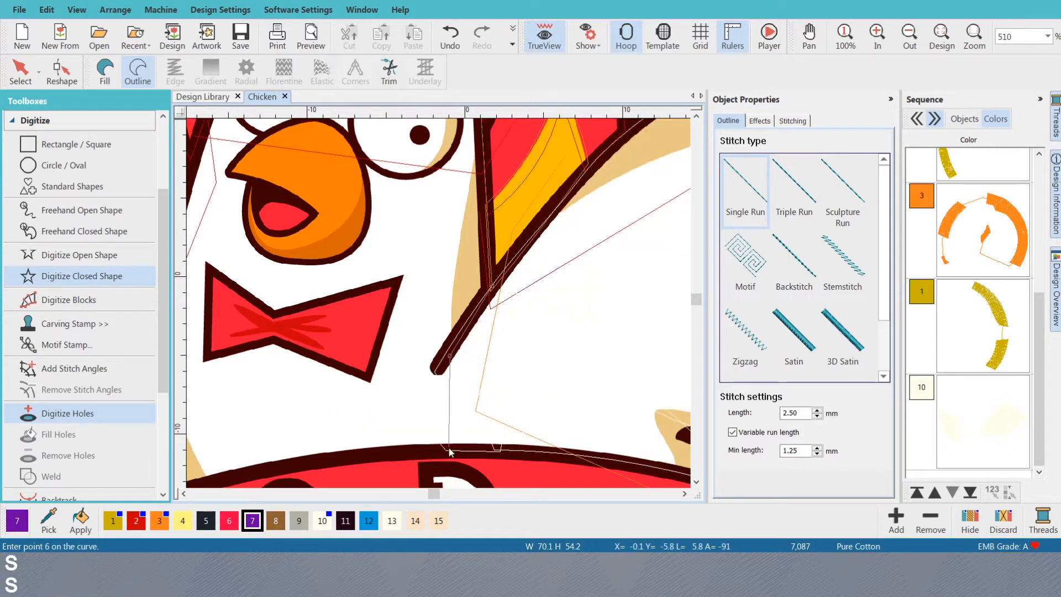
{"action": "left_click", "coordinate": [454, 450]}
{"action": "key", "text": "s"}
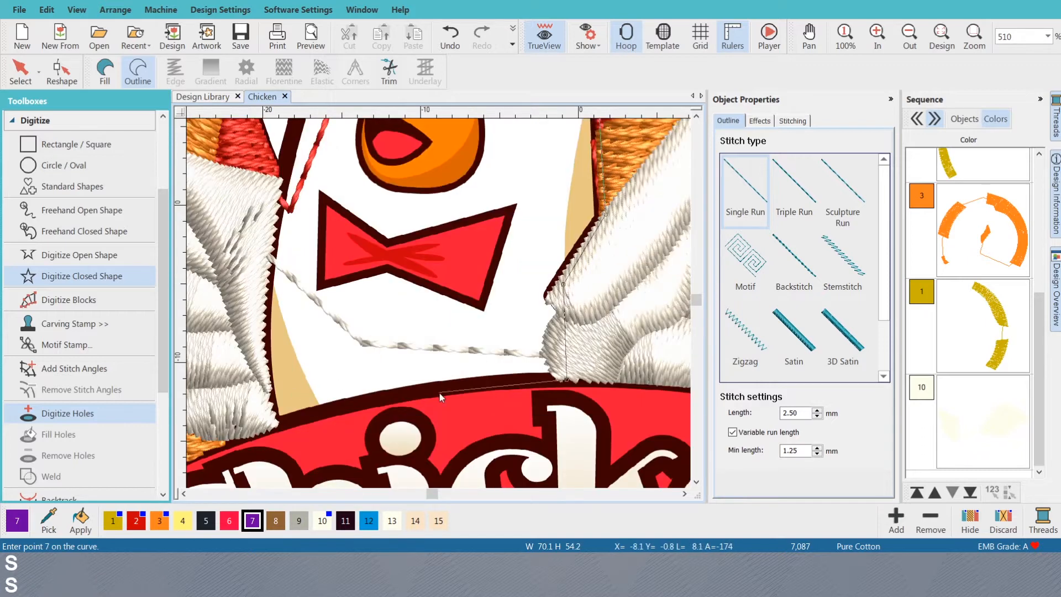
{"action": "left_click", "coordinate": [439, 389]}
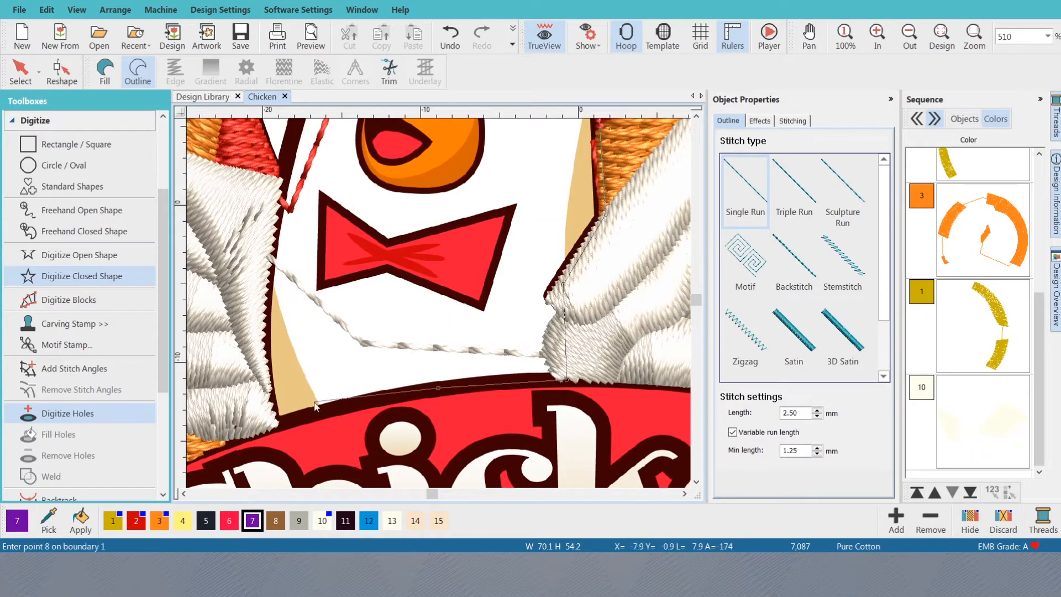
{"action": "left_click", "coordinate": [277, 427]}
{"action": "key", "text": "s"}
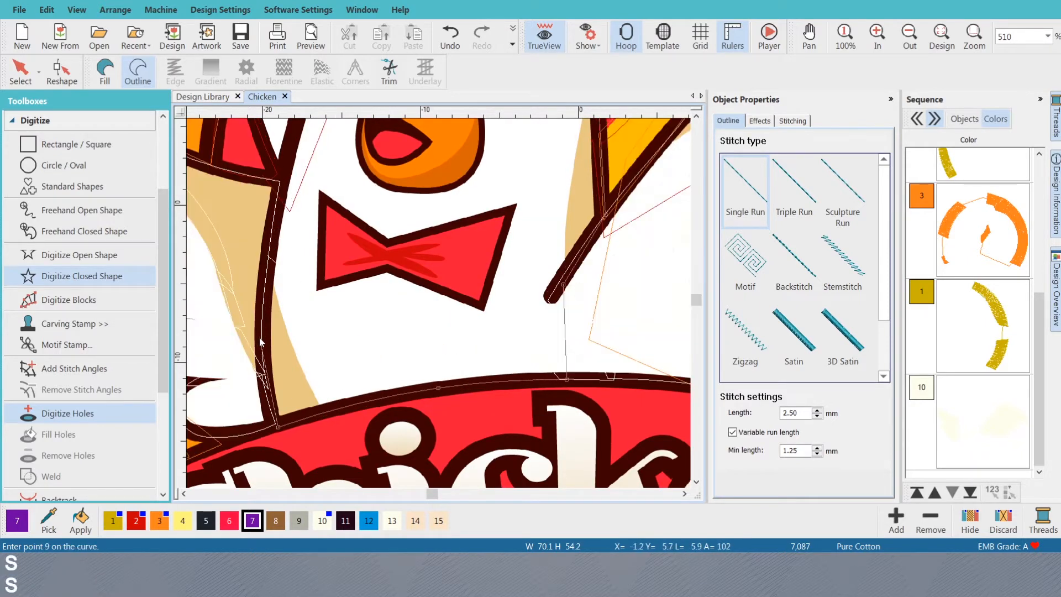
- Trace the body's left side up the dark outline to the chef's hat and close the shape
{"action": "right_click", "coordinate": [260, 337]}
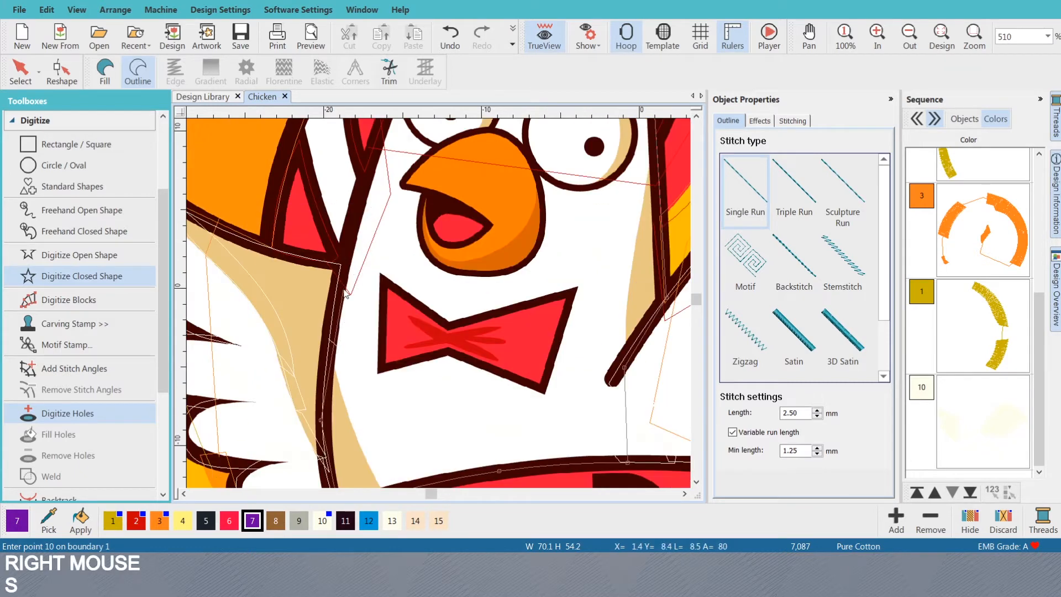
{"action": "left_click", "coordinate": [340, 269]}
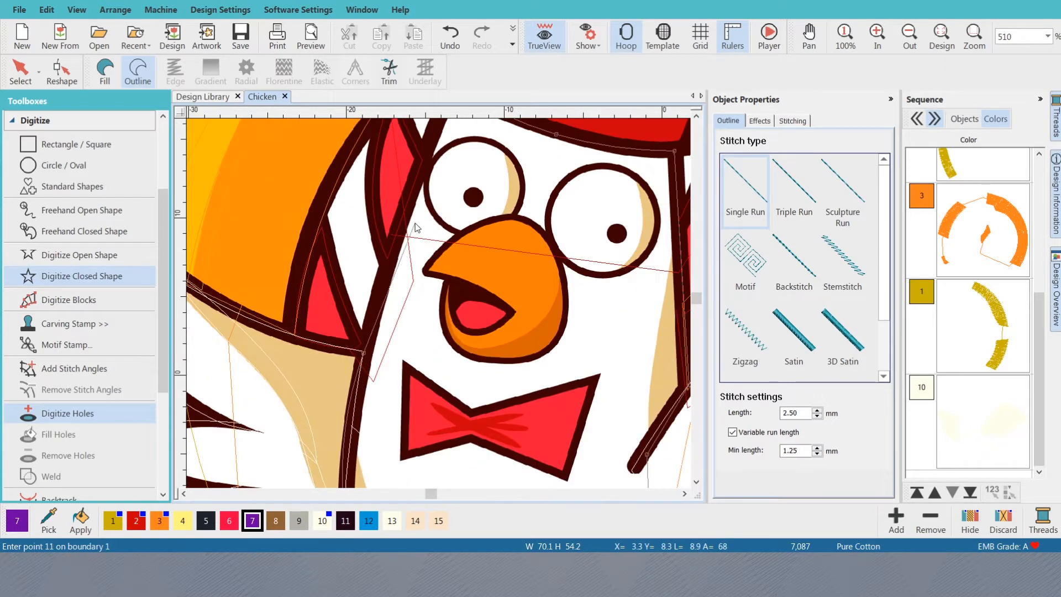
{"action": "right_click", "coordinate": [410, 200]}
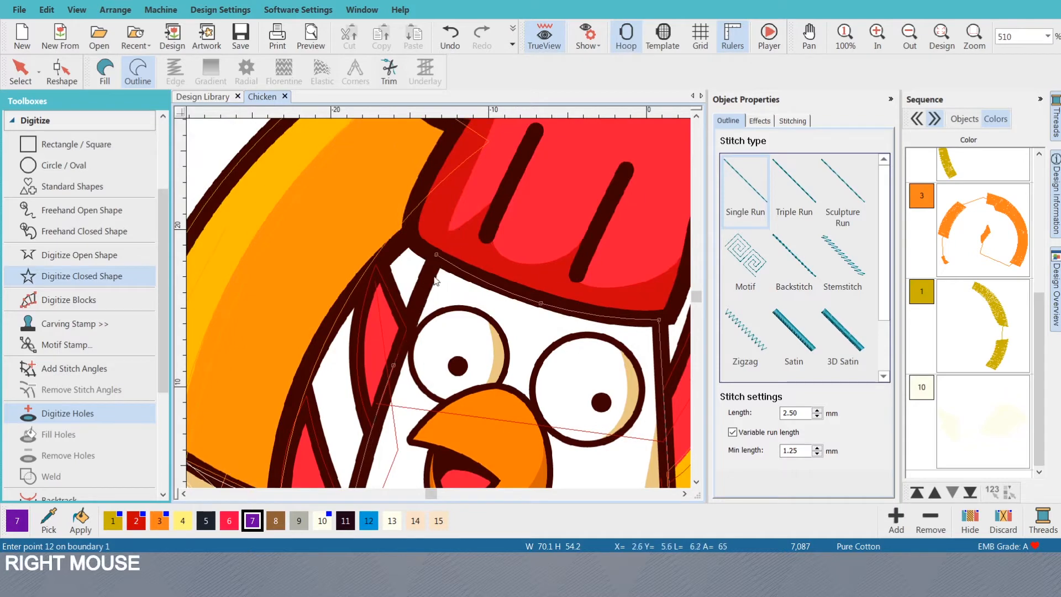
{"action": "key", "text": "Return"}
{"action": "key", "text": "s"}
{"action": "scroll", "coordinate": [481, 372], "scroll_direction": "down", "scroll_amount": 4}
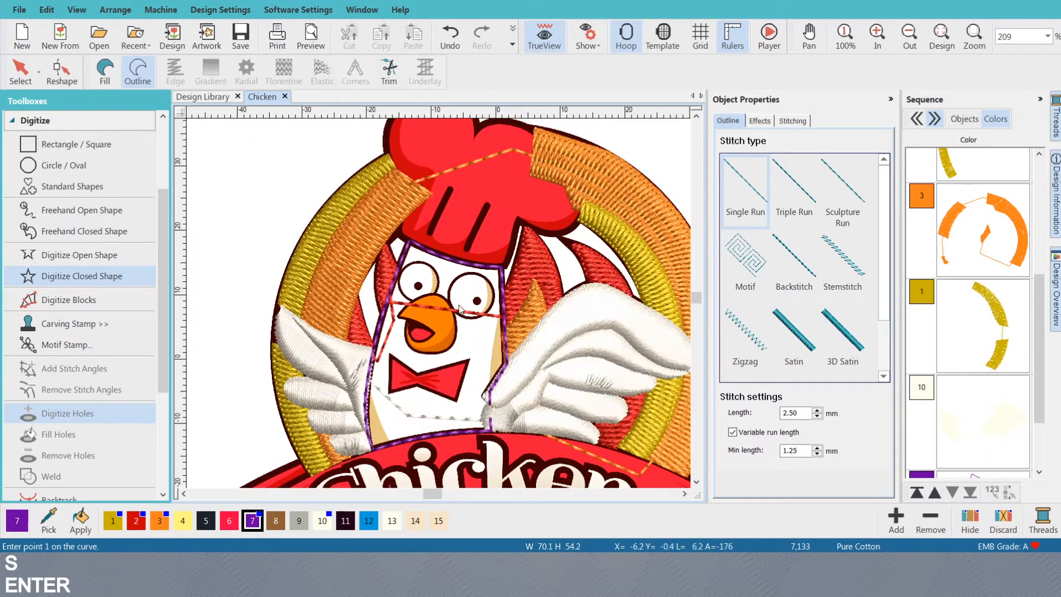
- Convert the closed body outline to a fill and assign it thread color 10
{"action": "scroll", "coordinate": [458, 303], "scroll_direction": "up", "scroll_amount": 1}
{"action": "key", "text": "o"}
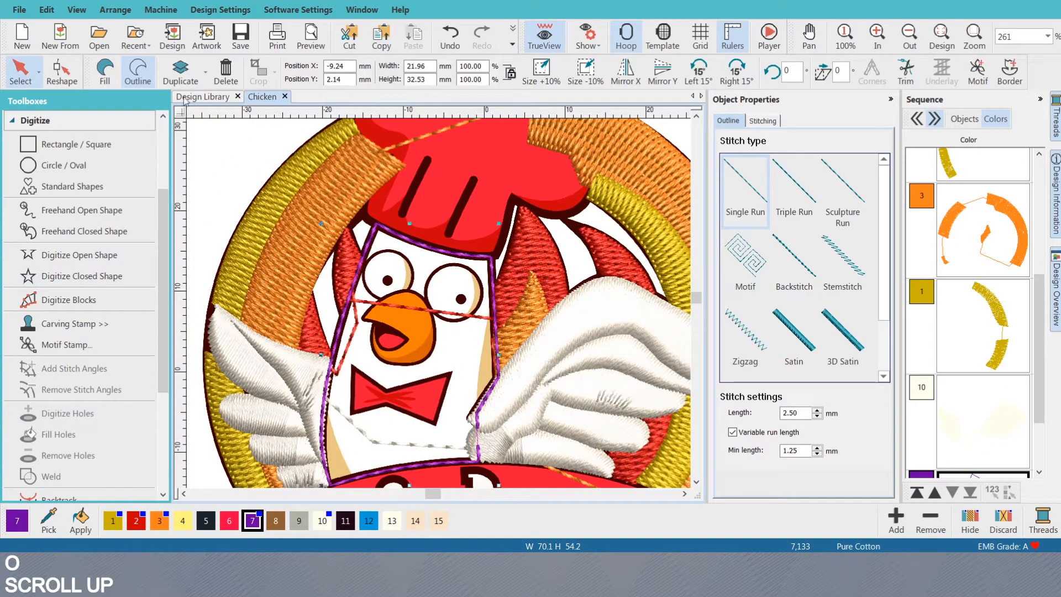
{"action": "left_click", "coordinate": [105, 69]}
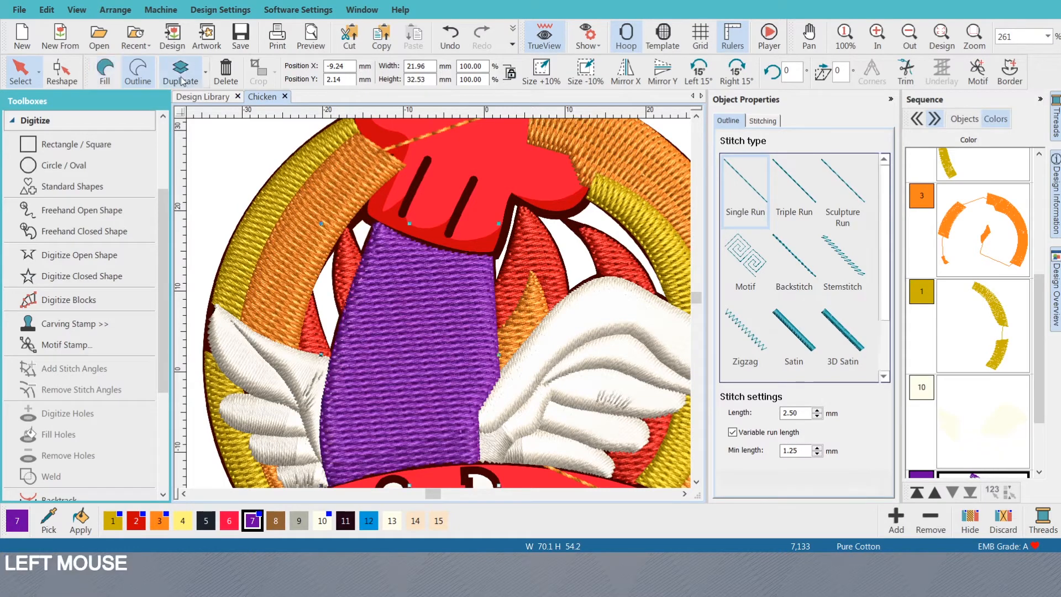
{"action": "left_click", "coordinate": [322, 520]}
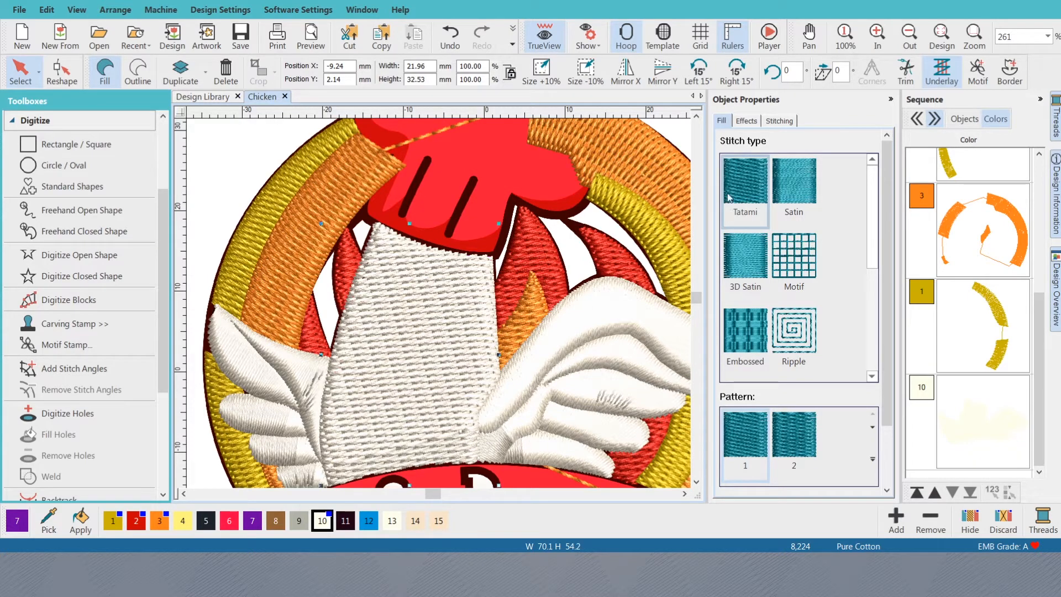
- Turn on the Florentine effect for the chicken's body fill
{"action": "left_click", "coordinate": [751, 122]}
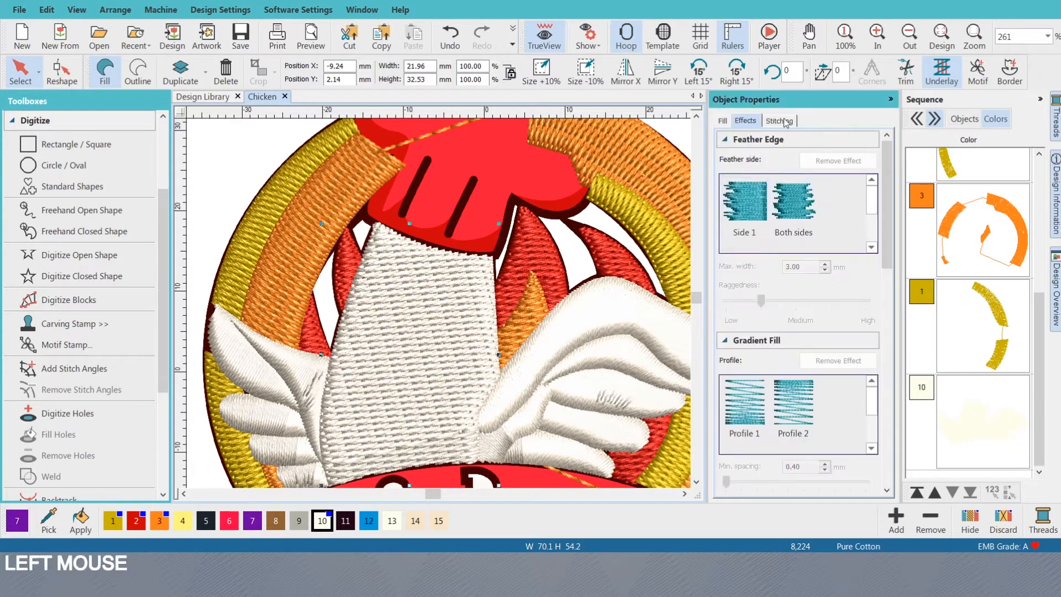
{"action": "left_click_drag", "start_coordinate": [887, 187], "coordinate": [865, 281]}
{"action": "scroll", "coordinate": [865, 282], "scroll_direction": "down", "scroll_amount": 1}
{"action": "left_click", "coordinate": [724, 358]}
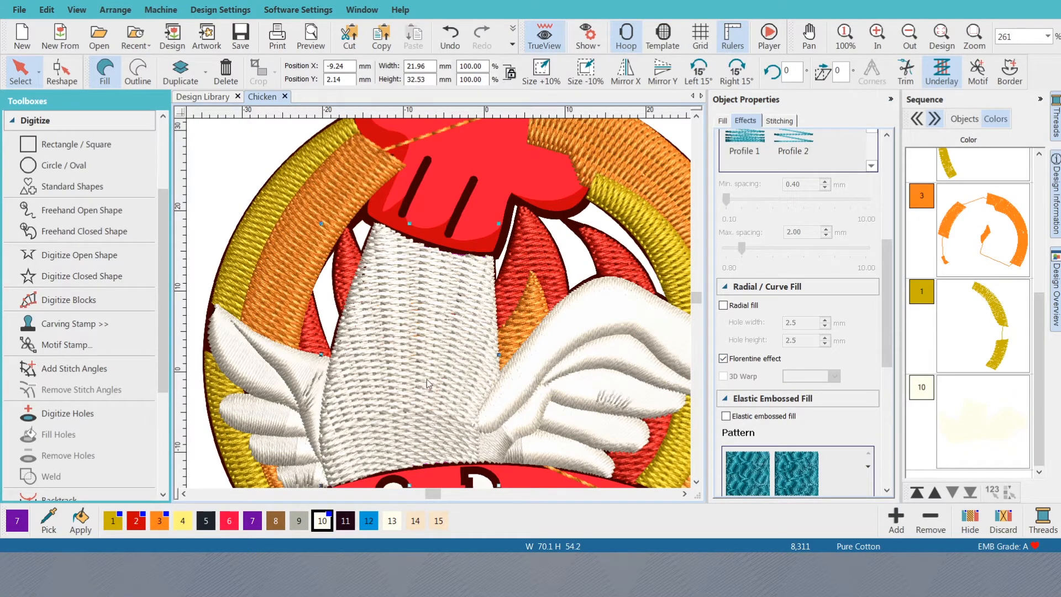
{"action": "key", "text": "ctrl+z"}
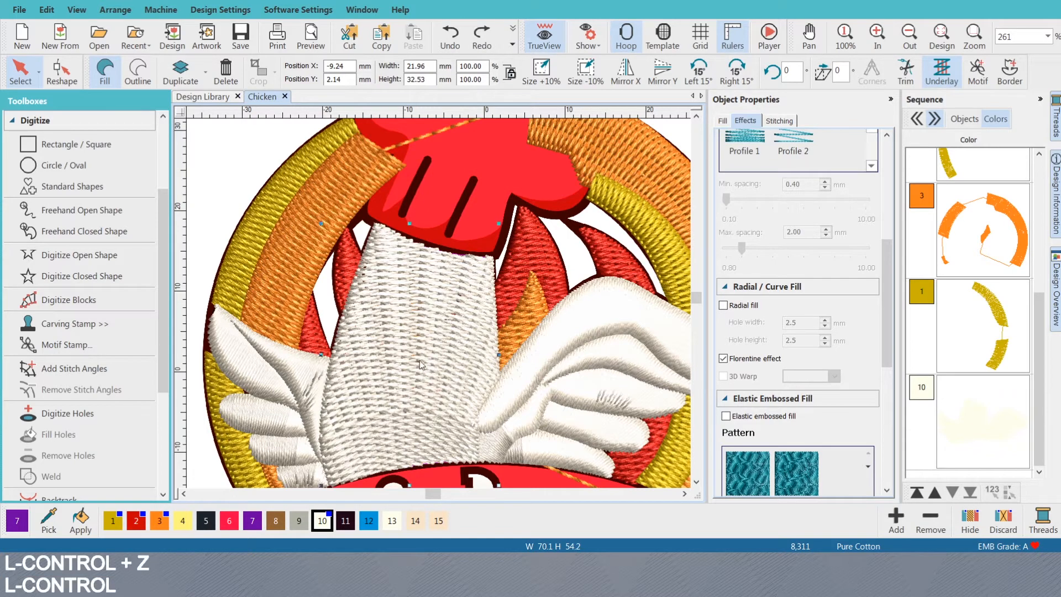
{"action": "scroll", "coordinate": [422, 362], "scroll_direction": "down", "scroll_amount": 2}
{"action": "scroll", "coordinate": [435, 308], "scroll_direction": "up", "scroll_amount": 1}
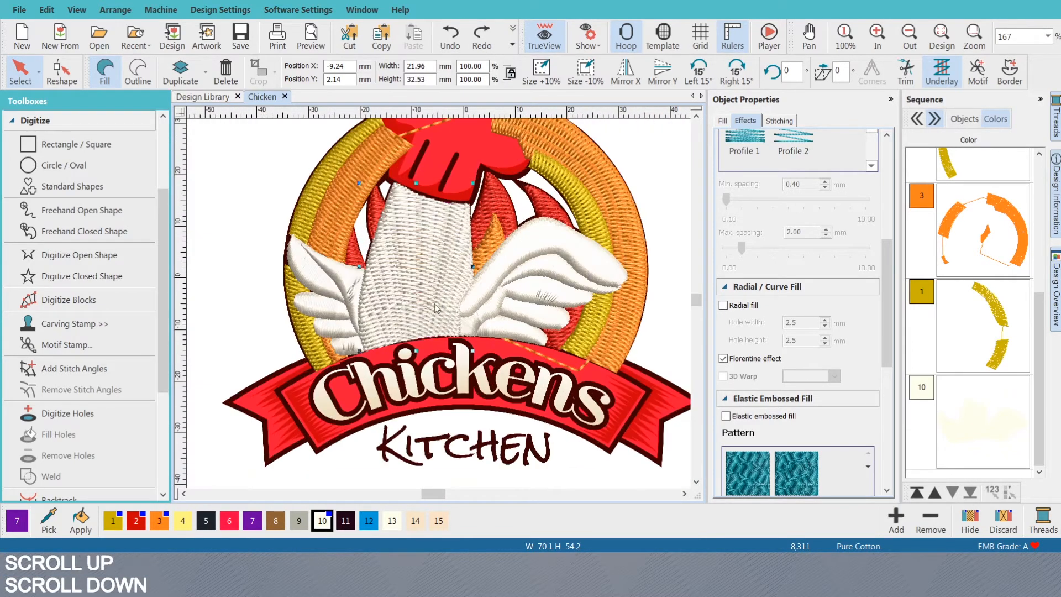
- Adjust the body fill's Florentine guide curve so the stitch rows arch upward through the face
{"action": "key", "text": "h"}
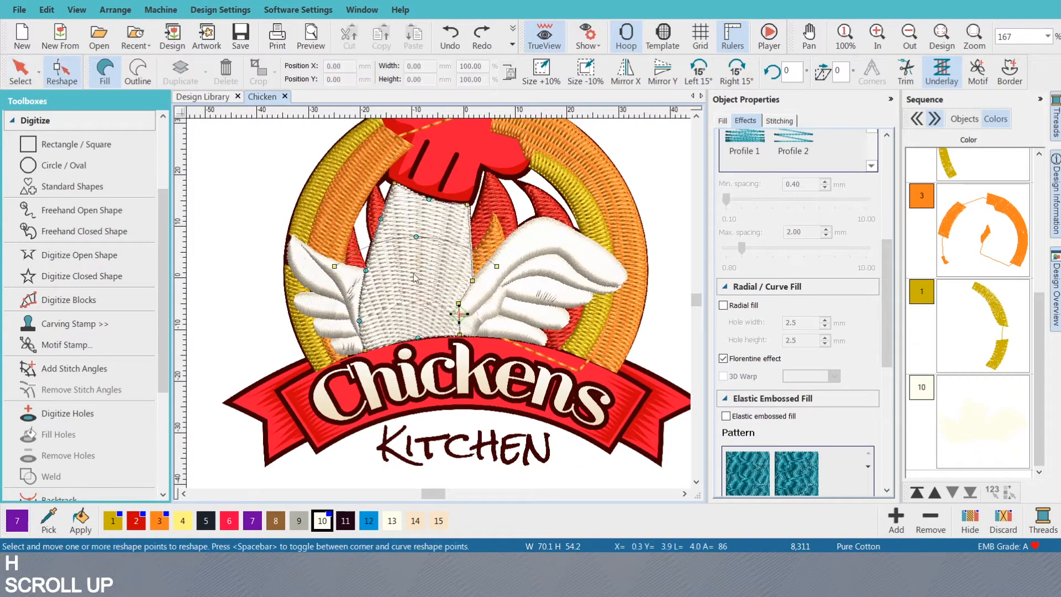
{"action": "left_click", "coordinate": [414, 243]}
{"action": "left_click", "coordinate": [420, 278]}
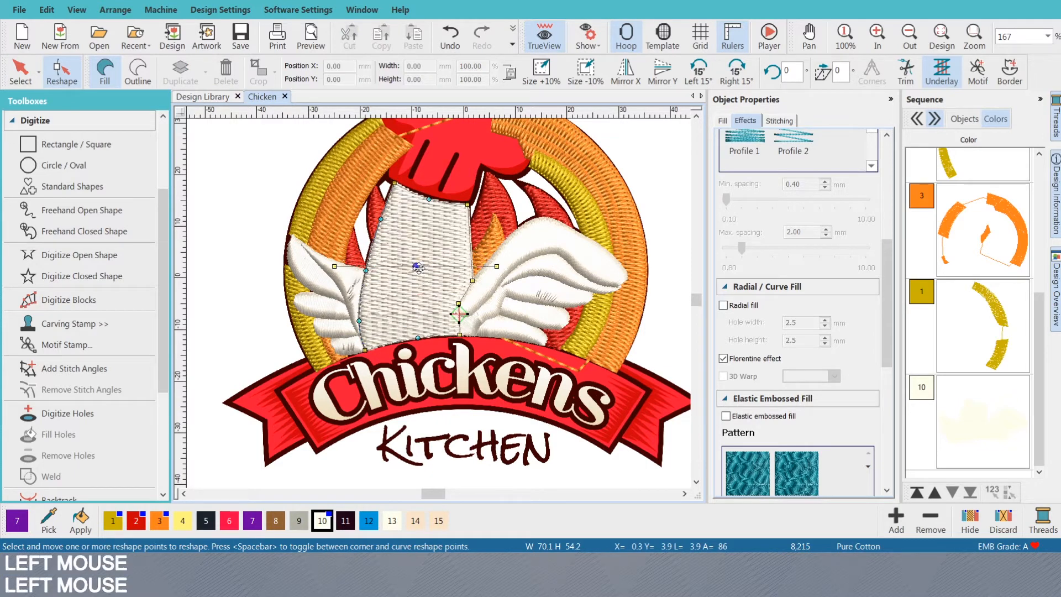
{"action": "left_click", "coordinate": [335, 268]}
{"action": "left_click", "coordinate": [337, 316]}
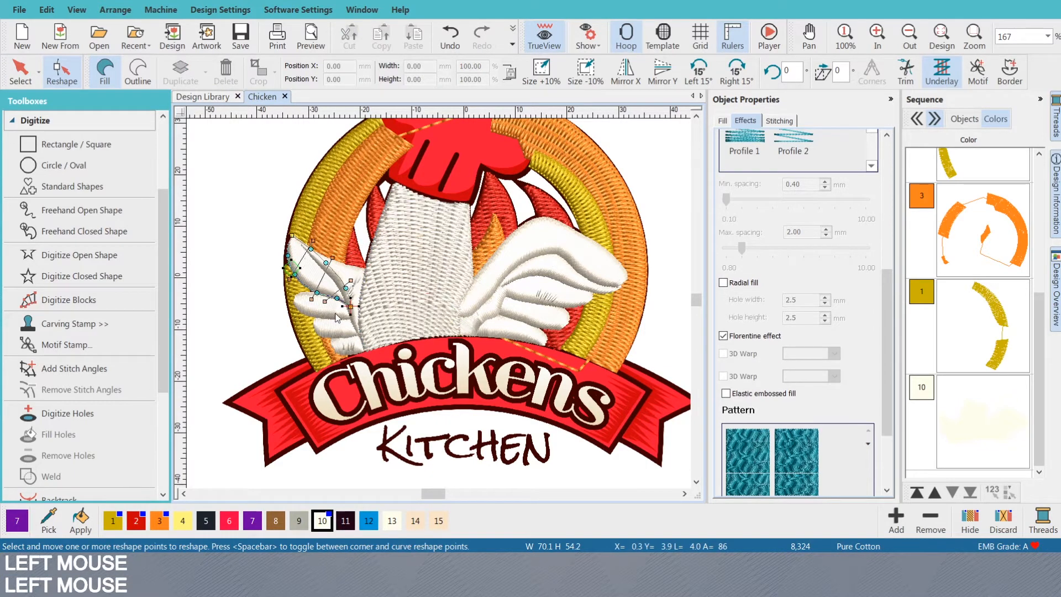
{"action": "key", "text": "Escape"}
- Tilt the body fill's stitch direction by lowering the guide's left end and raising its right end
{"action": "left_click", "coordinate": [416, 243]}
{"action": "key", "text": "h"}
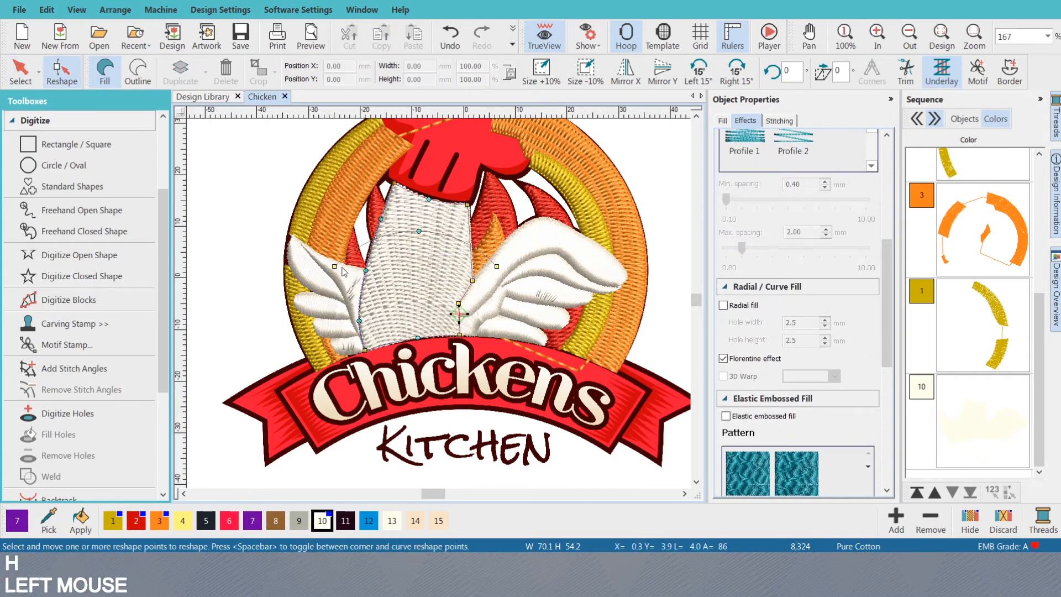
{"action": "left_click_drag", "start_coordinate": [334, 266], "coordinate": [338, 306]}
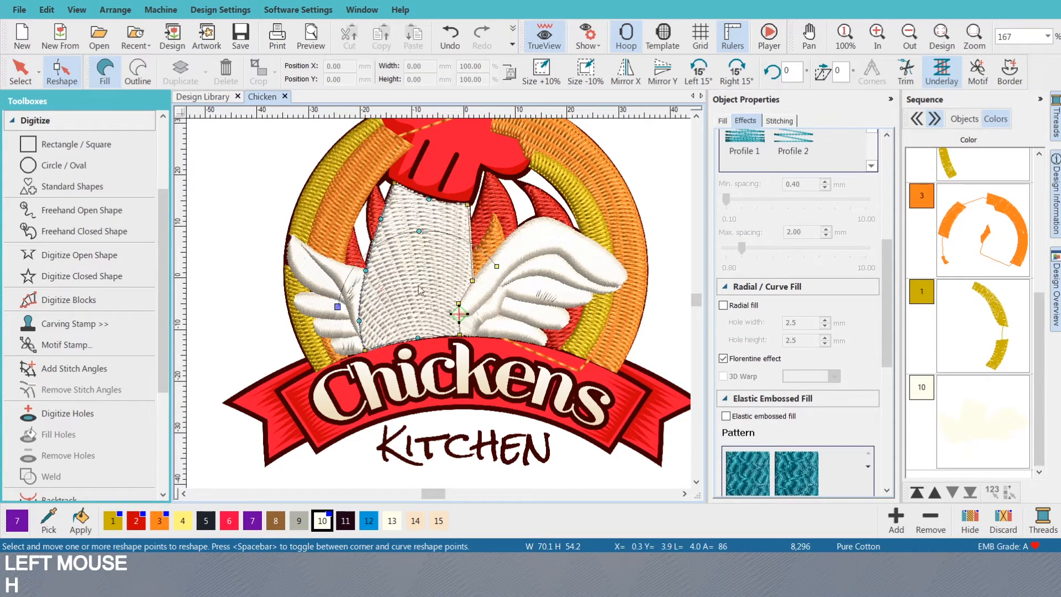
{"action": "left_click_drag", "start_coordinate": [496, 266], "coordinate": [504, 232]}
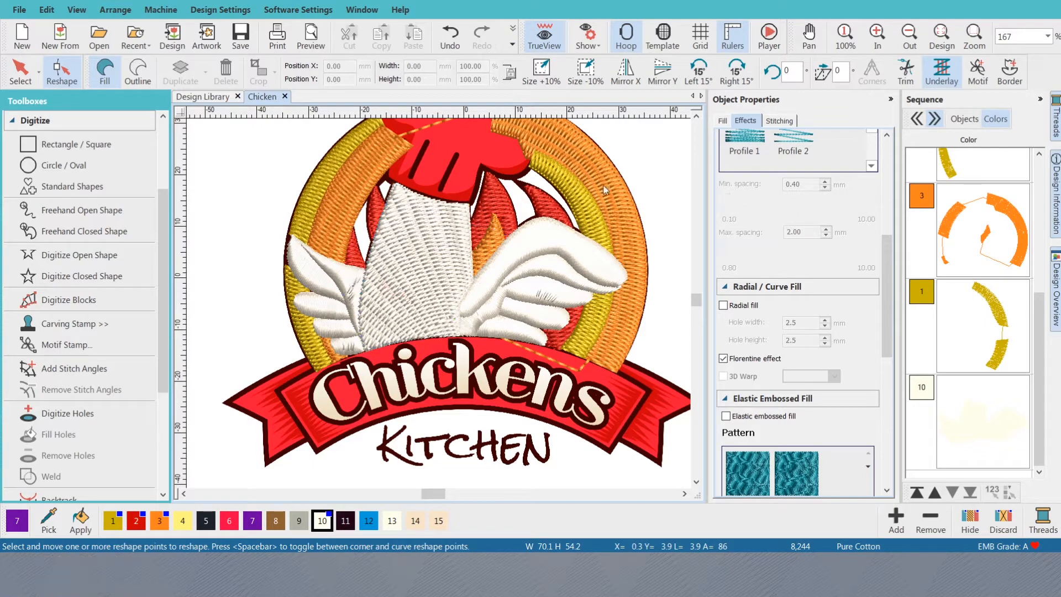
{"action": "key", "text": "Escape"}
- Raise the right end of the body fill's stitch guide a little further toward the hat
{"action": "scroll", "coordinate": [439, 307], "scroll_direction": "down", "scroll_amount": 2}
{"action": "scroll", "coordinate": [439, 306], "scroll_direction": "up", "scroll_amount": 1}
{"action": "scroll", "coordinate": [438, 304], "scroll_direction": "up", "scroll_amount": 2}
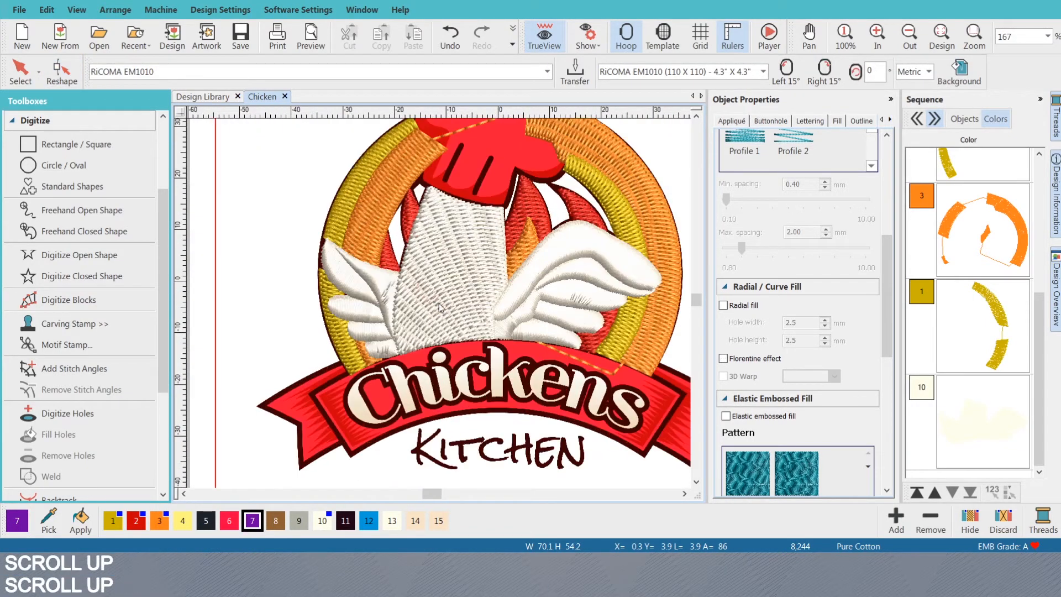
{"action": "left_click", "coordinate": [499, 279]}
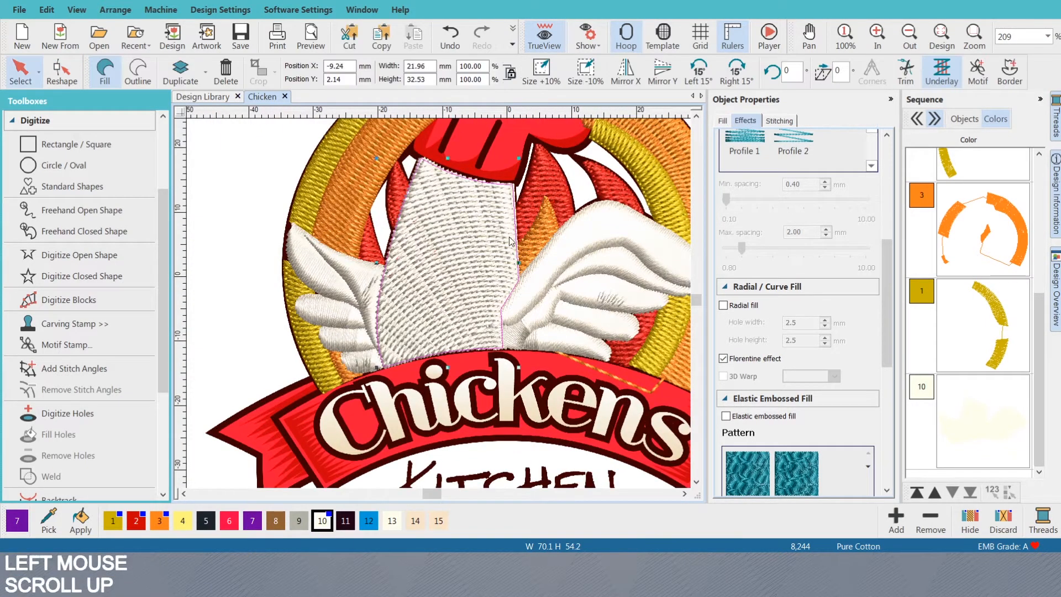
{"action": "key", "text": "h"}
{"action": "left_click", "coordinate": [555, 218]}
{"action": "left_click", "coordinate": [558, 193]}
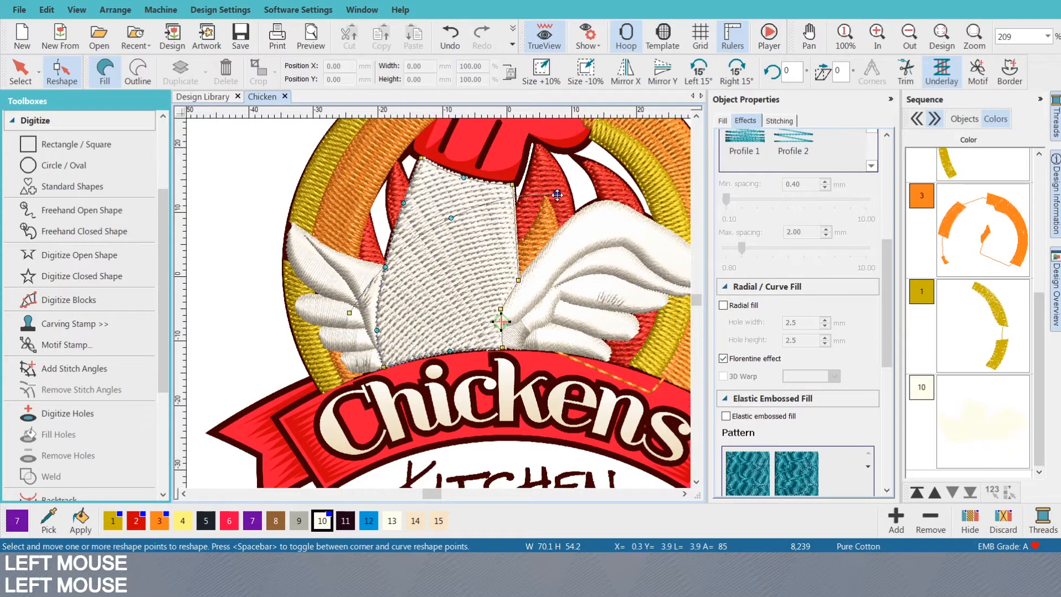
{"action": "key", "text": "Escape"}
- Compare the whole design with the underlying artwork by toggling the stitch display
{"action": "scroll", "coordinate": [546, 215], "scroll_direction": "down", "scroll_amount": 2}
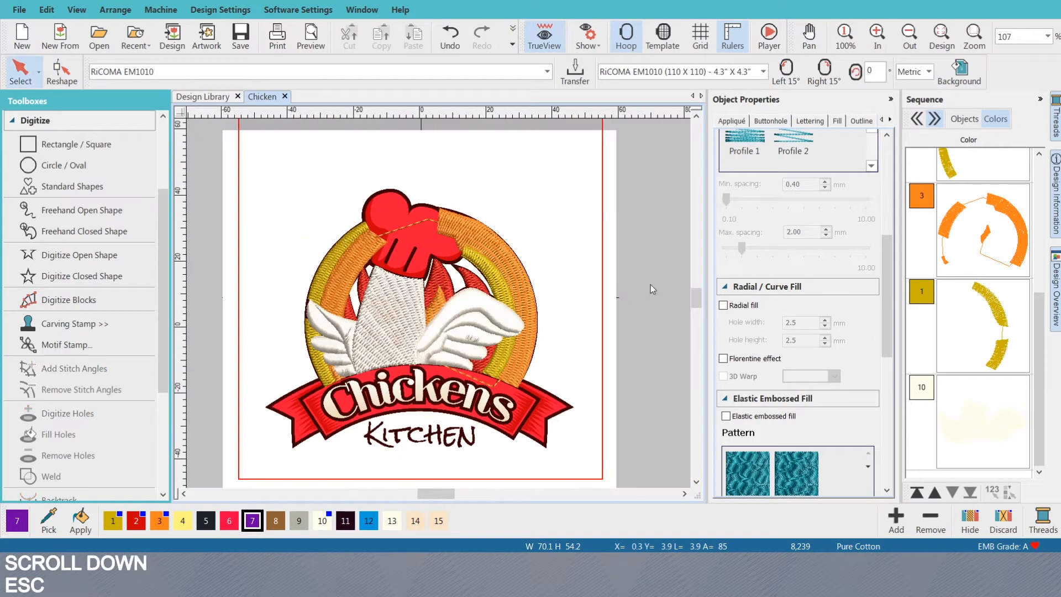
{"action": "left_click", "coordinate": [375, 299]}
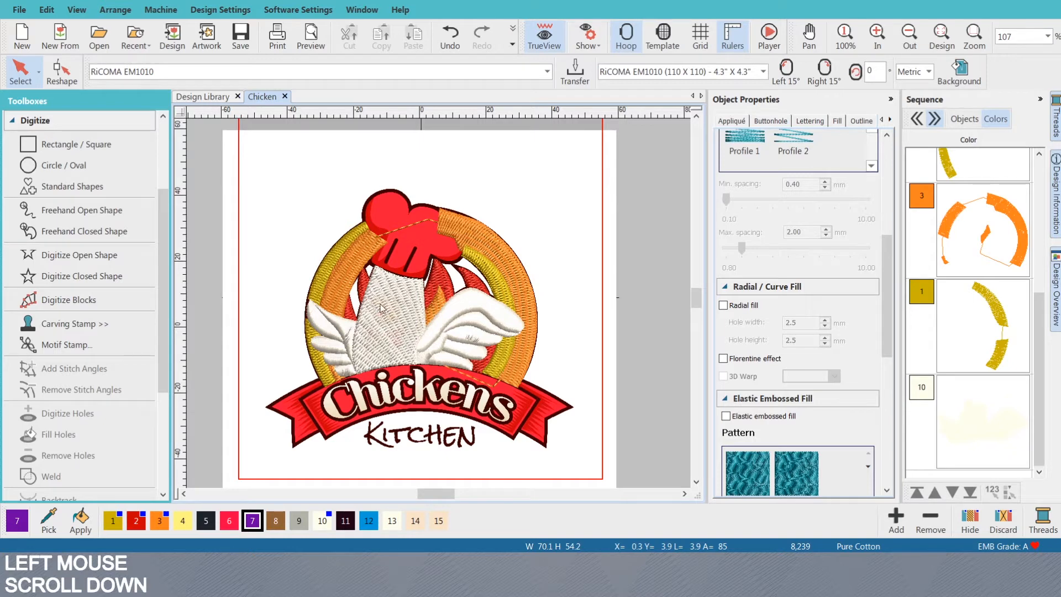
{"action": "key", "text": "s"}
{"action": "key", "text": "s"}
{"action": "key", "text": "s"}
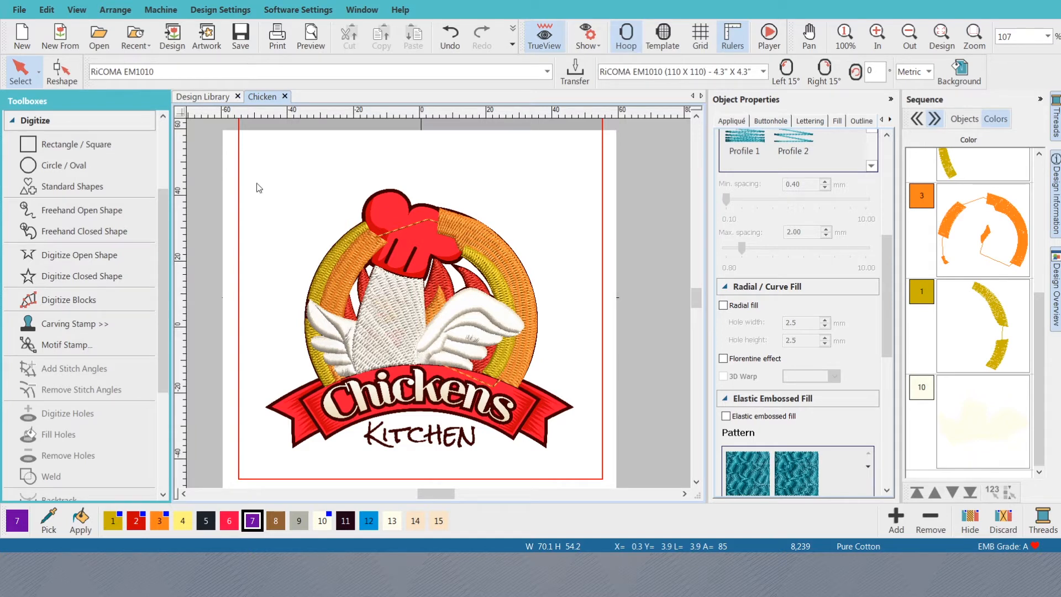
{"action": "key", "text": "s"}
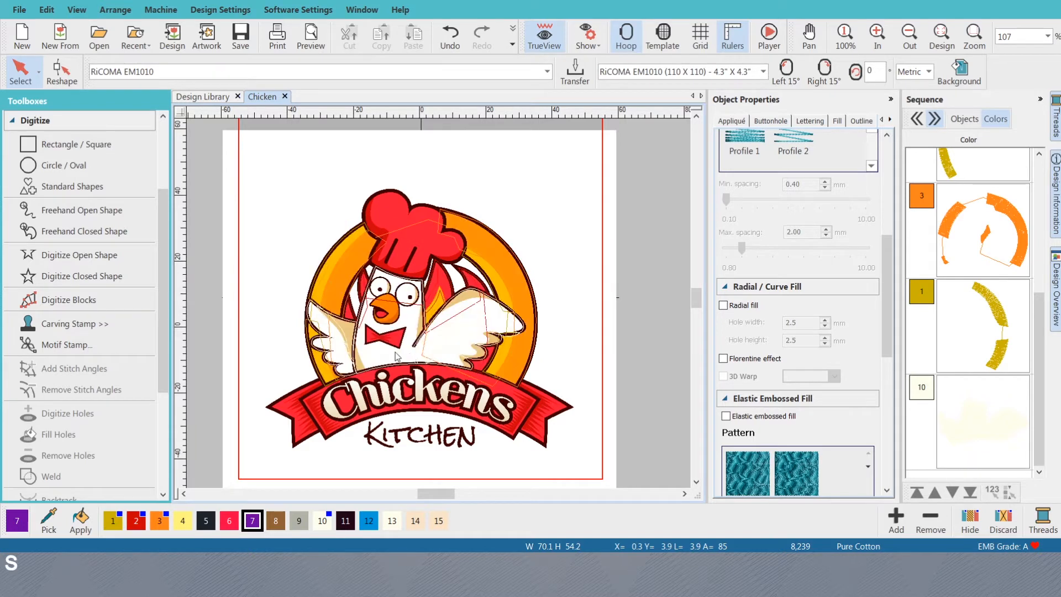
- Compare the body and wing stitching with the artwork around the face and wing joints by toggling the stitch display
{"action": "key", "text": "s"}
{"action": "key", "text": "s"}
{"action": "scroll", "coordinate": [396, 313], "scroll_direction": "up", "scroll_amount": 2}
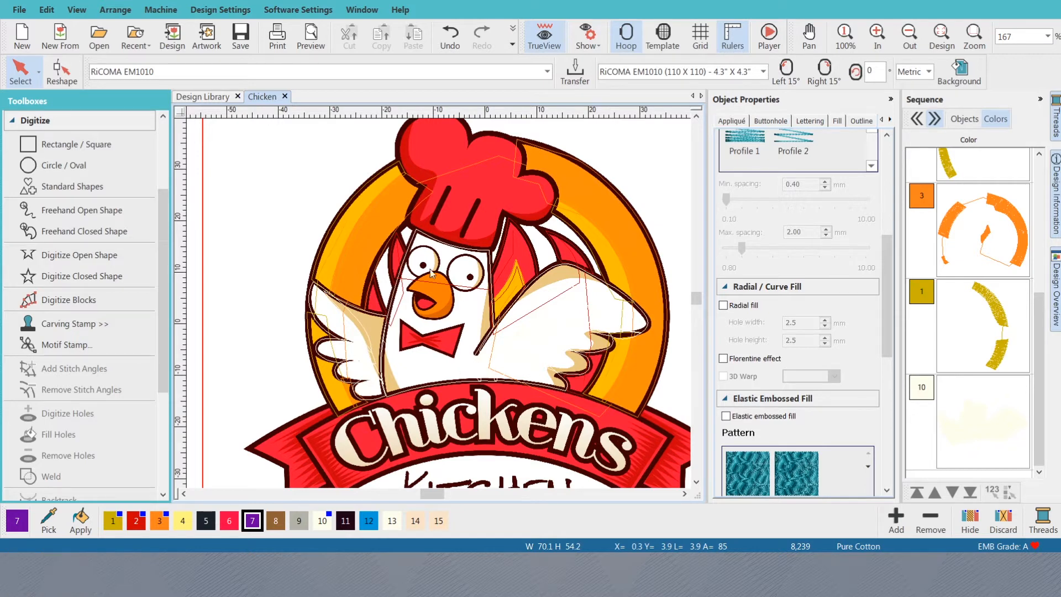
{"action": "scroll", "coordinate": [453, 314], "scroll_direction": "up", "scroll_amount": 2}
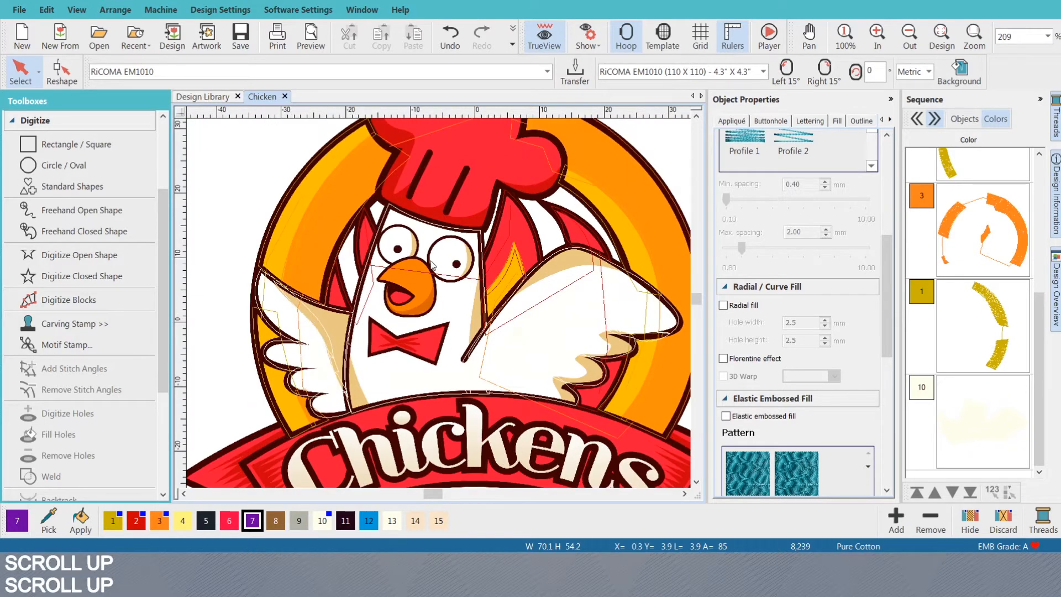
{"action": "scroll", "coordinate": [442, 299], "scroll_direction": "down", "scroll_amount": 3}
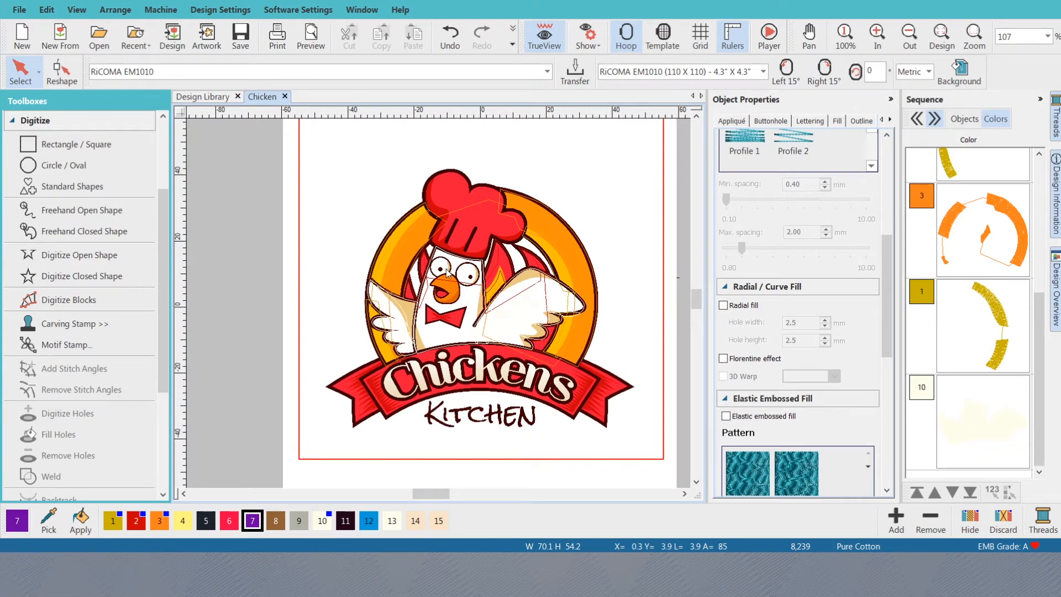
{"action": "scroll", "coordinate": [467, 287], "scroll_direction": "up", "scroll_amount": 2}
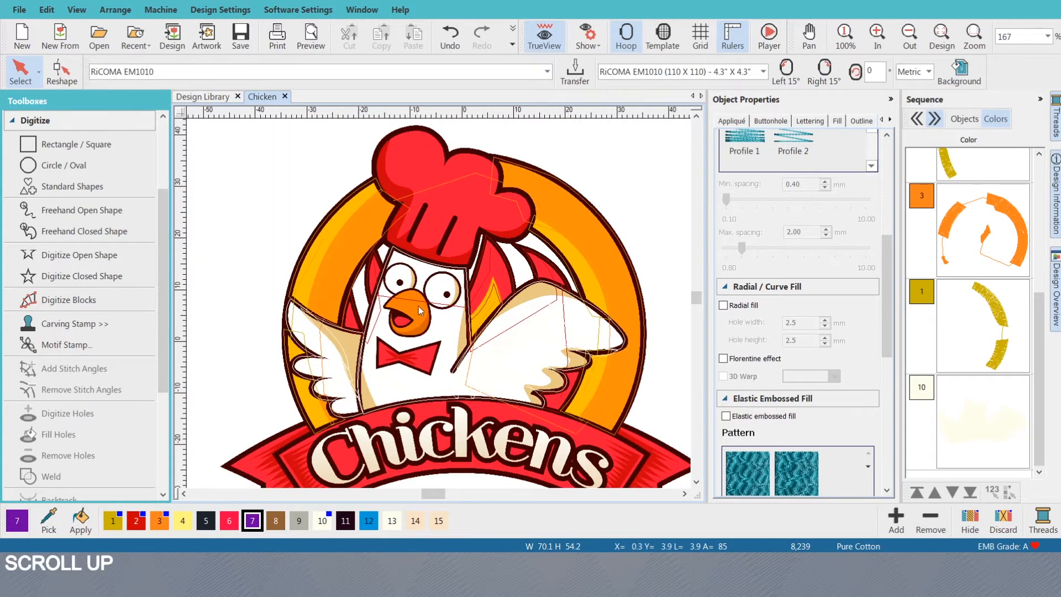
{"action": "key", "text": "s"}
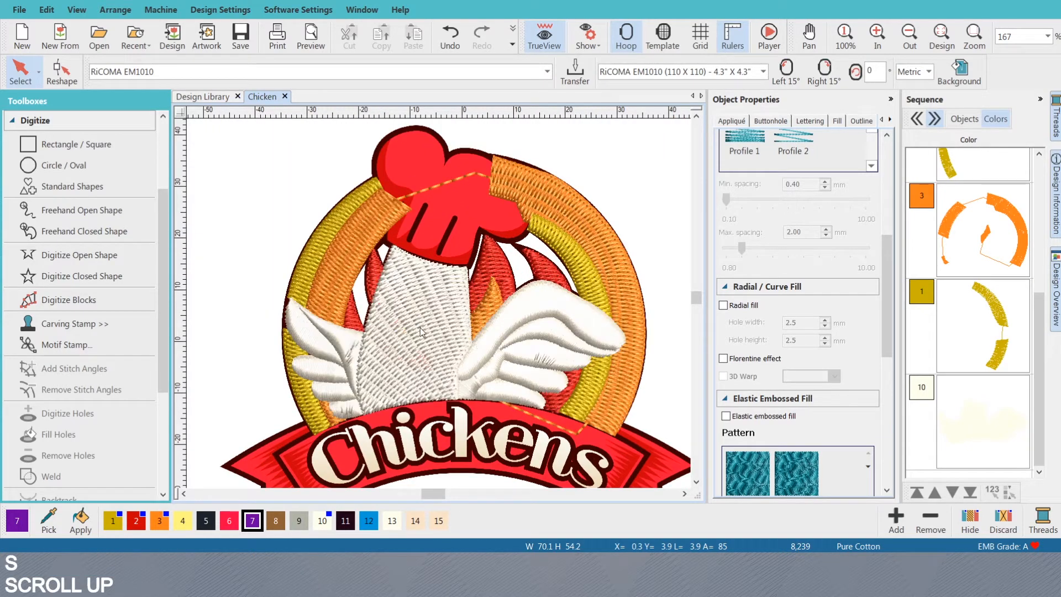
{"action": "key", "text": "s"}
{"action": "key", "text": "s"}
{"action": "scroll", "coordinate": [438, 304], "scroll_direction": "up", "scroll_amount": 4}
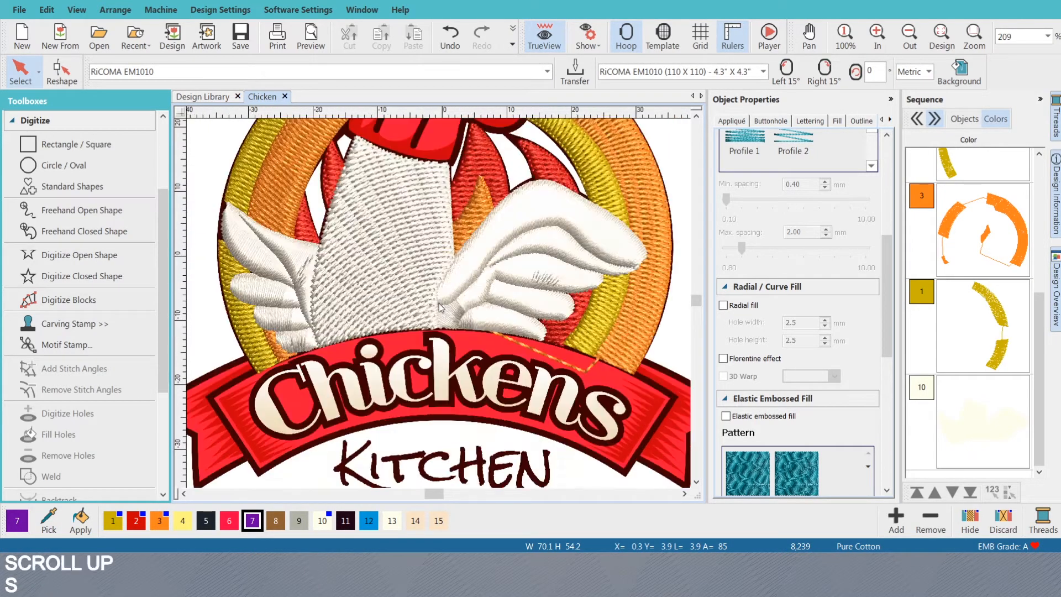
{"action": "key", "text": "s"}
{"action": "key", "text": "s"}
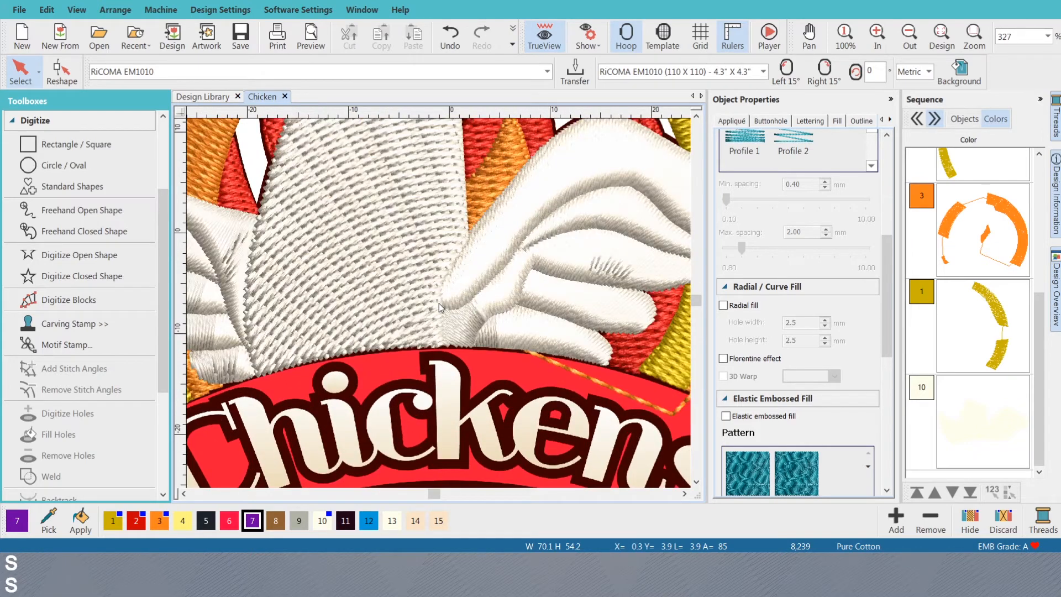
- Recolor the body fill with thread color 13 and place it before the color 10 wings in the stitching sequence
{"action": "left_click", "coordinate": [376, 247]}
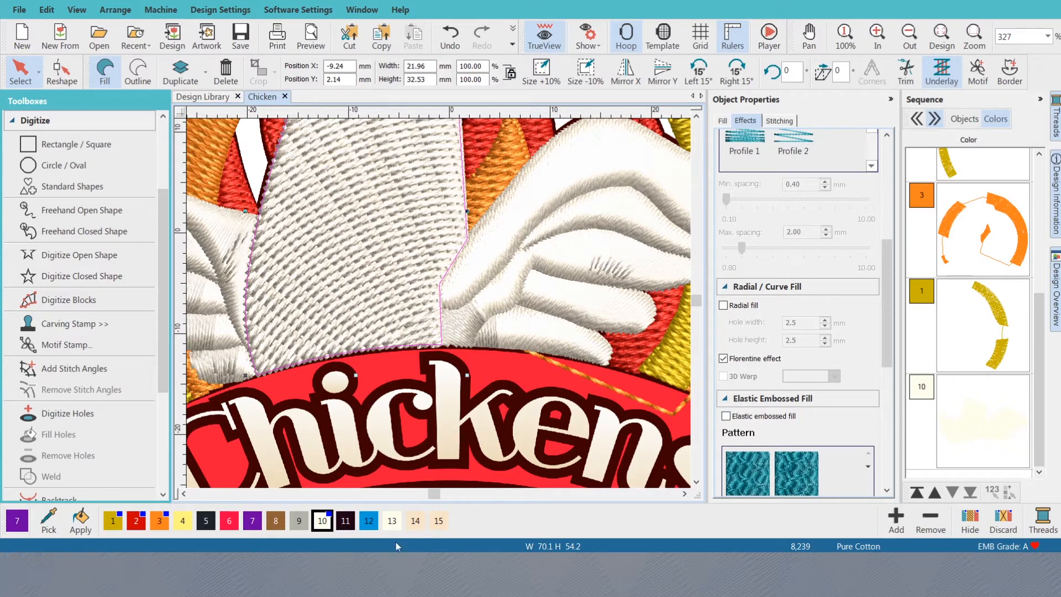
{"action": "left_click", "coordinate": [391, 520]}
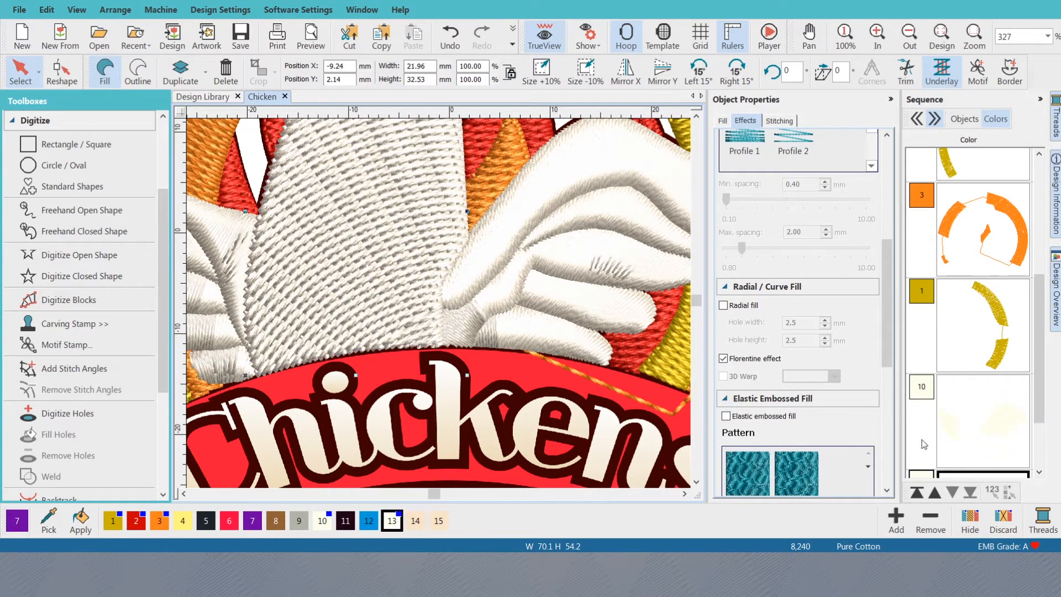
{"action": "scroll", "coordinate": [982, 451], "scroll_direction": "down", "scroll_amount": 1}
{"action": "scroll", "coordinate": [983, 447], "scroll_direction": "down", "scroll_amount": 1}
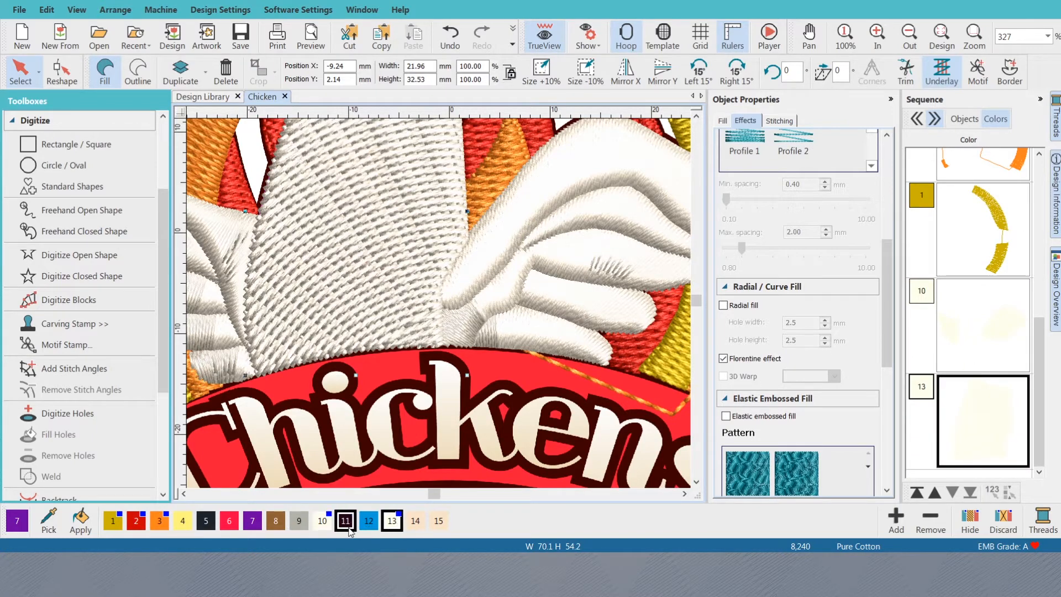
{"action": "left_click", "coordinate": [989, 419]}
{"action": "left_click_drag", "start_coordinate": [989, 418], "coordinate": [935, 338]}
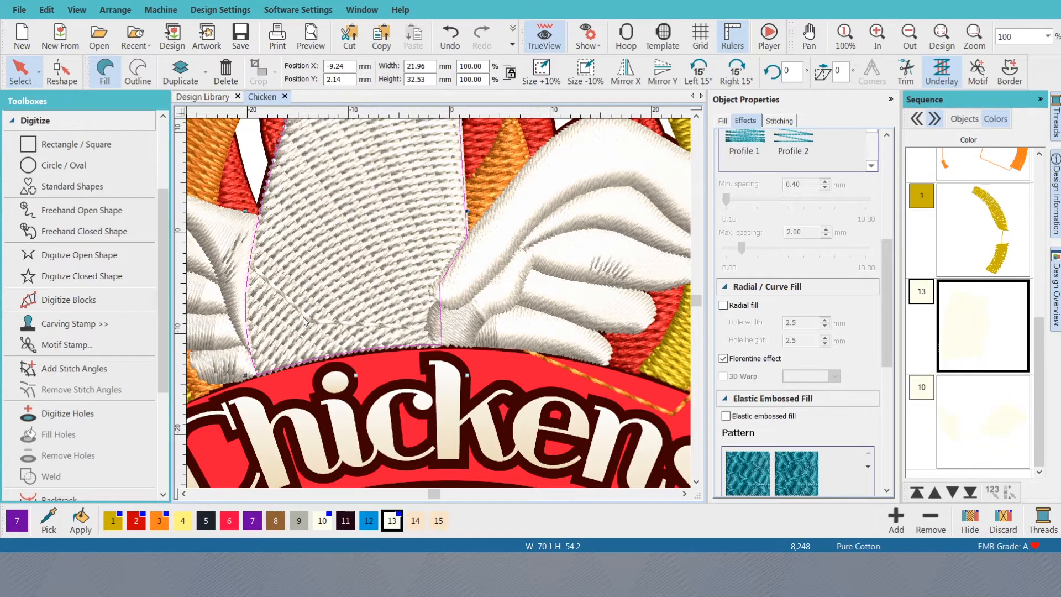
- Reshape the single-run travel line between the wings, moving its middle point onto the body's left outline
{"action": "key", "text": "s"}
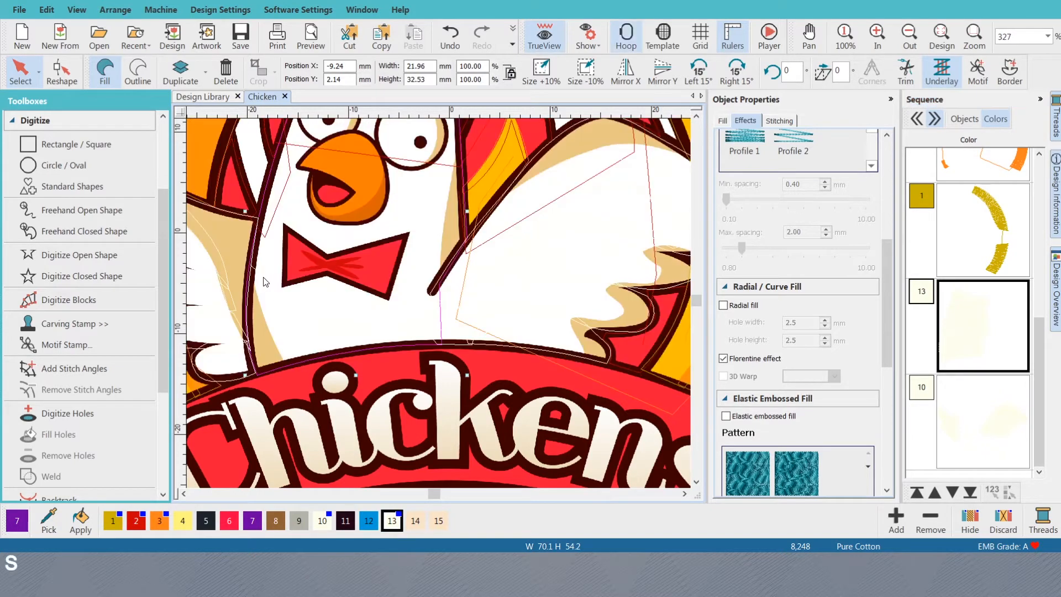
{"action": "key", "text": "s"}
{"action": "left_click", "coordinate": [283, 293]}
{"action": "key", "text": "s"}
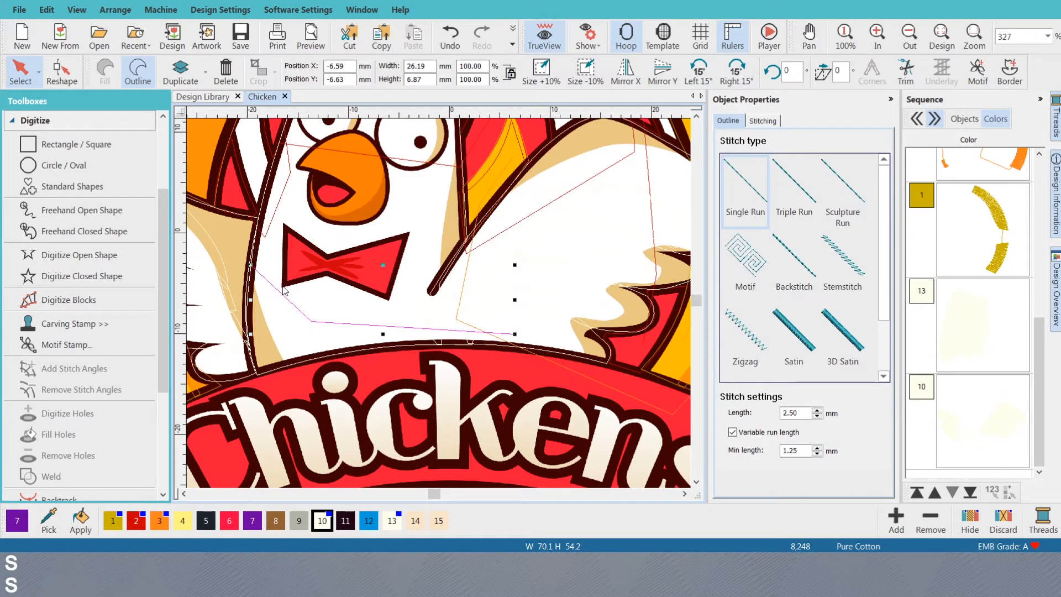
{"action": "key", "text": "h"}
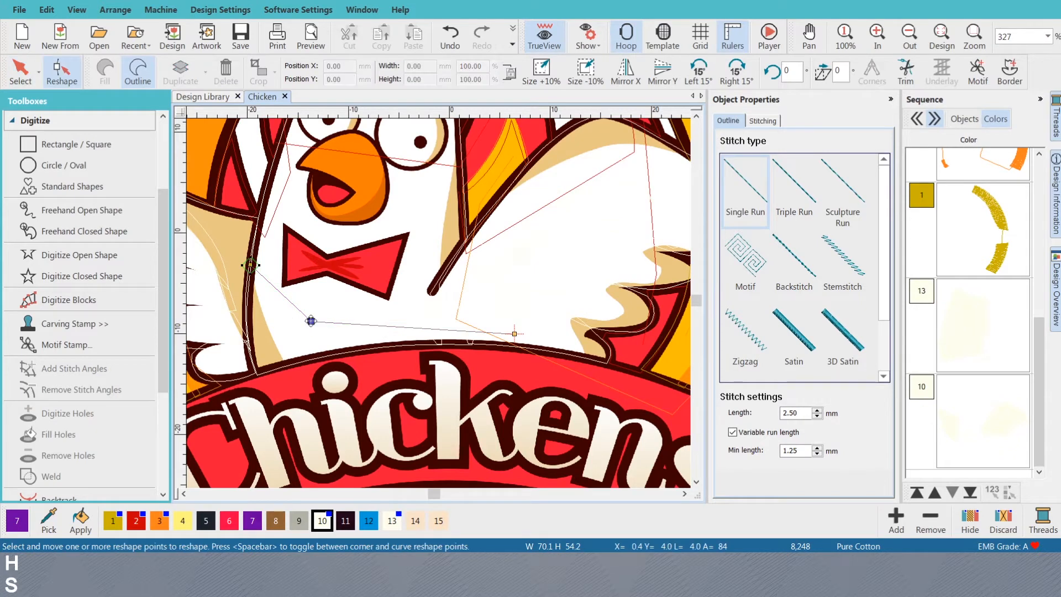
{"action": "left_click", "coordinate": [308, 319]}
{"action": "left_click", "coordinate": [248, 363]}
{"action": "left_click_drag", "start_coordinate": [248, 363], "coordinate": [246, 329]}
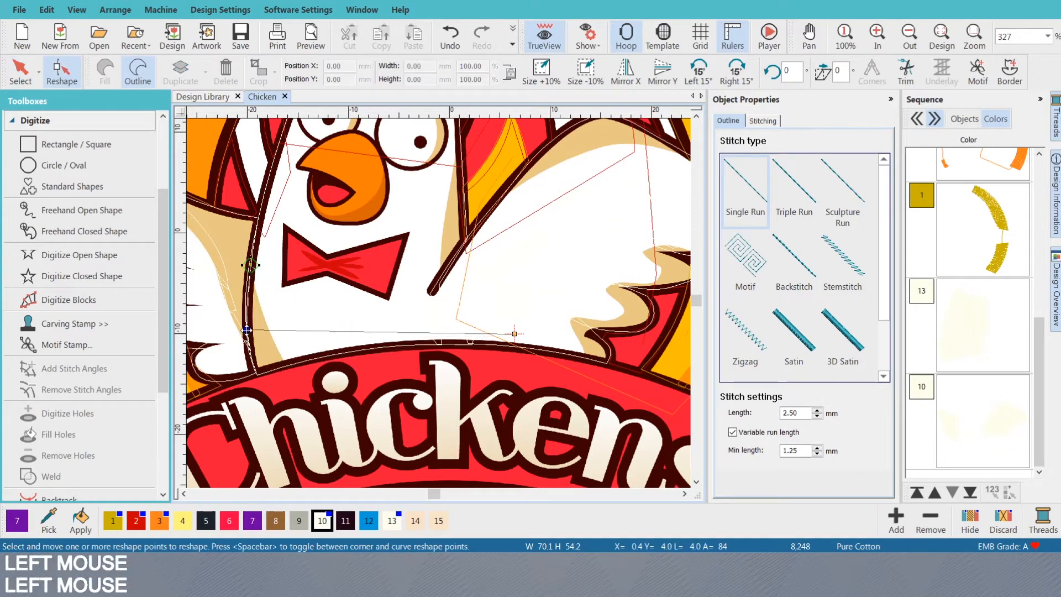
- Add points to the travel line so it runs to the body's lower left corner and along the banner's upper edge
{"action": "left_click", "coordinate": [291, 330]}
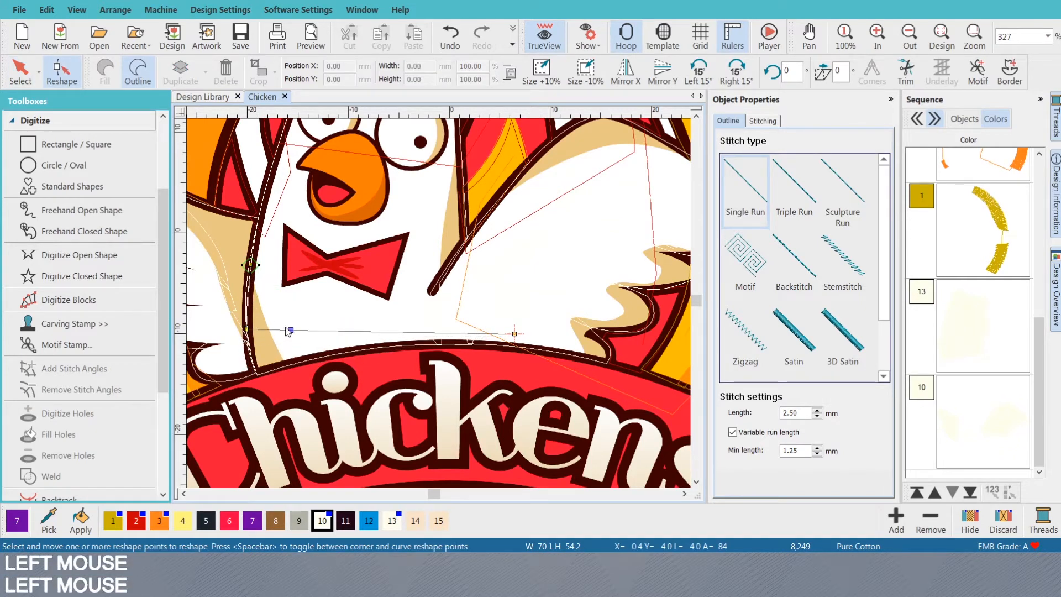
{"action": "left_click_drag", "start_coordinate": [289, 331], "coordinate": [254, 372]}
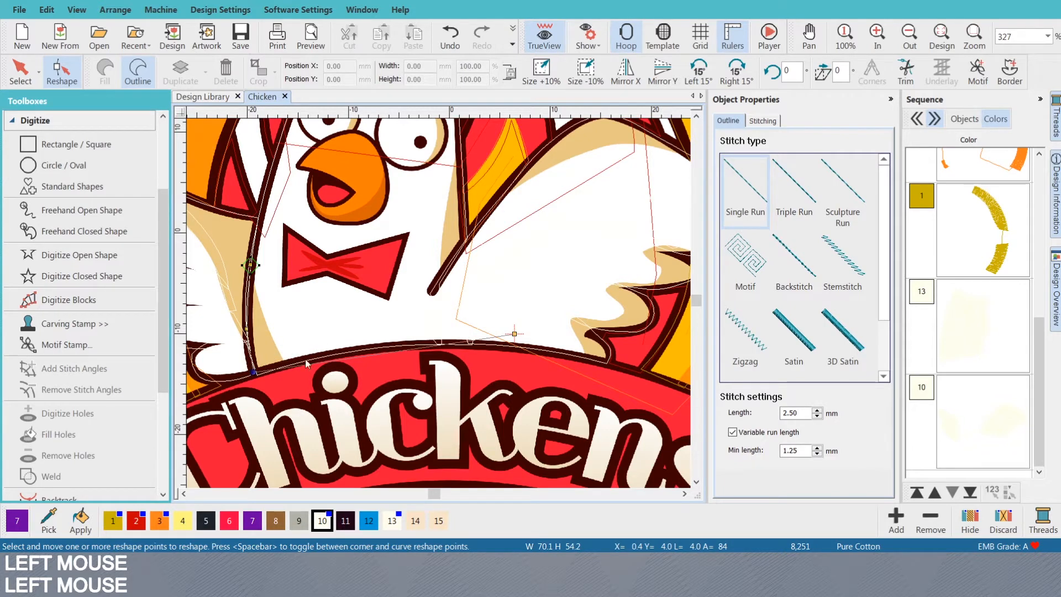
{"action": "right_click", "coordinate": [360, 358]}
{"action": "left_click_drag", "start_coordinate": [361, 358], "coordinate": [360, 351]}
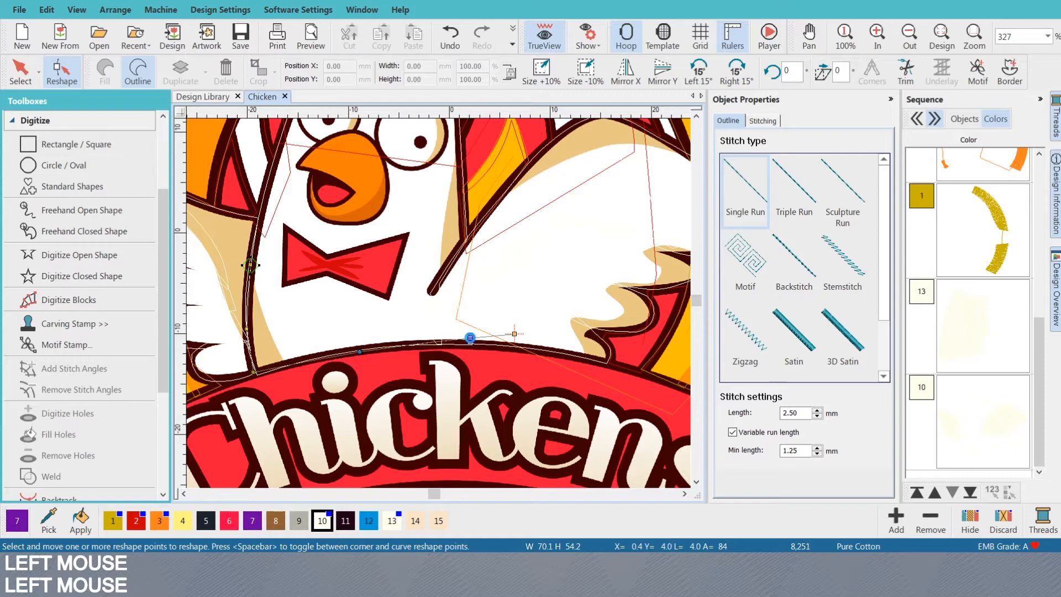
{"action": "left_click_drag", "start_coordinate": [471, 339], "coordinate": [474, 342]}
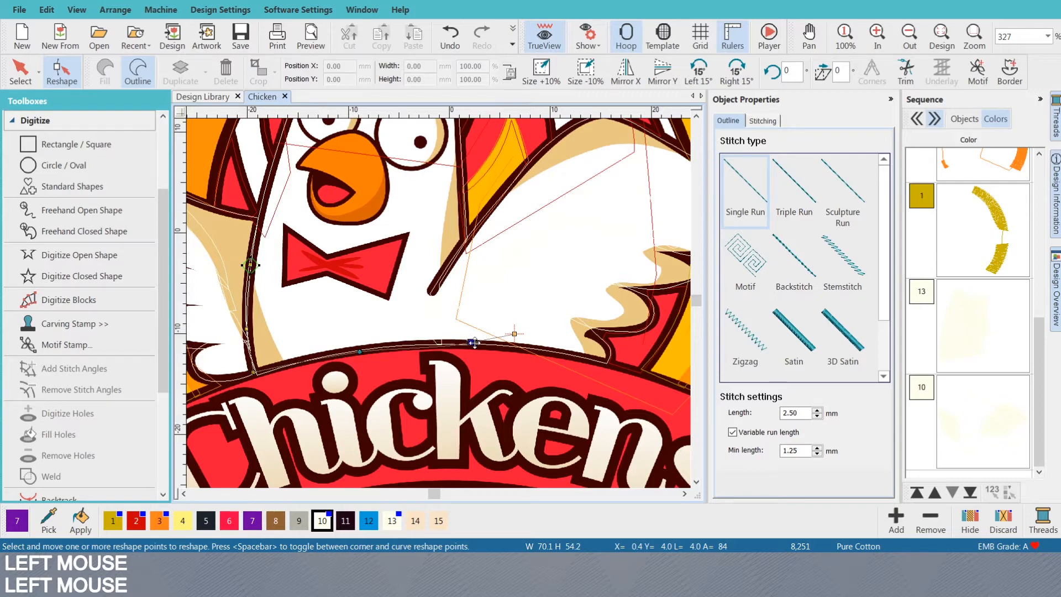
- Check the rerouted travel line and body stitches against the artwork by toggling the stitch display
{"action": "key", "text": "s"}
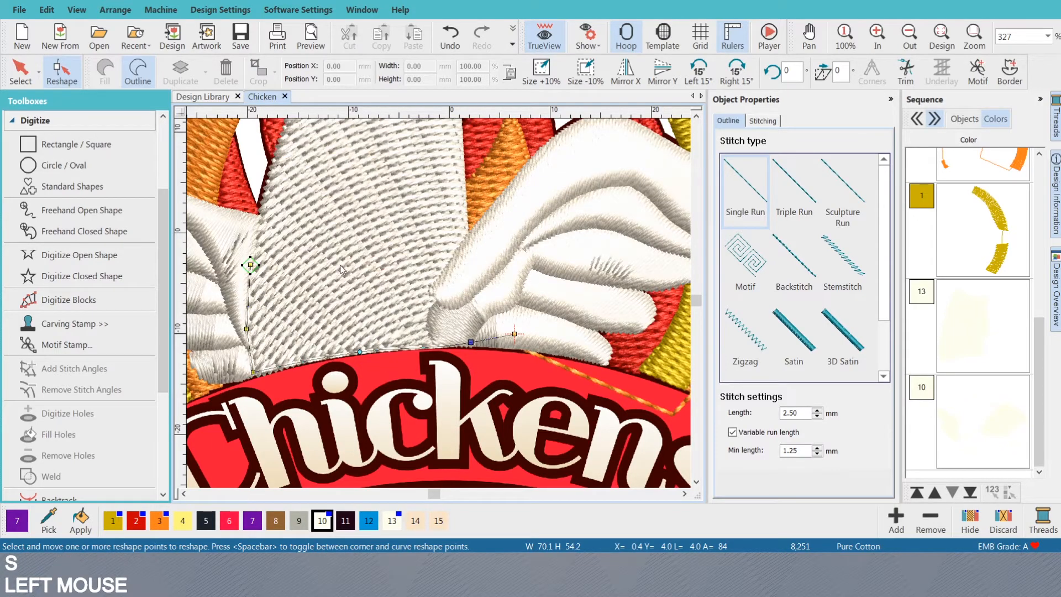
{"action": "scroll", "coordinate": [561, 341], "scroll_direction": "down", "scroll_amount": 2}
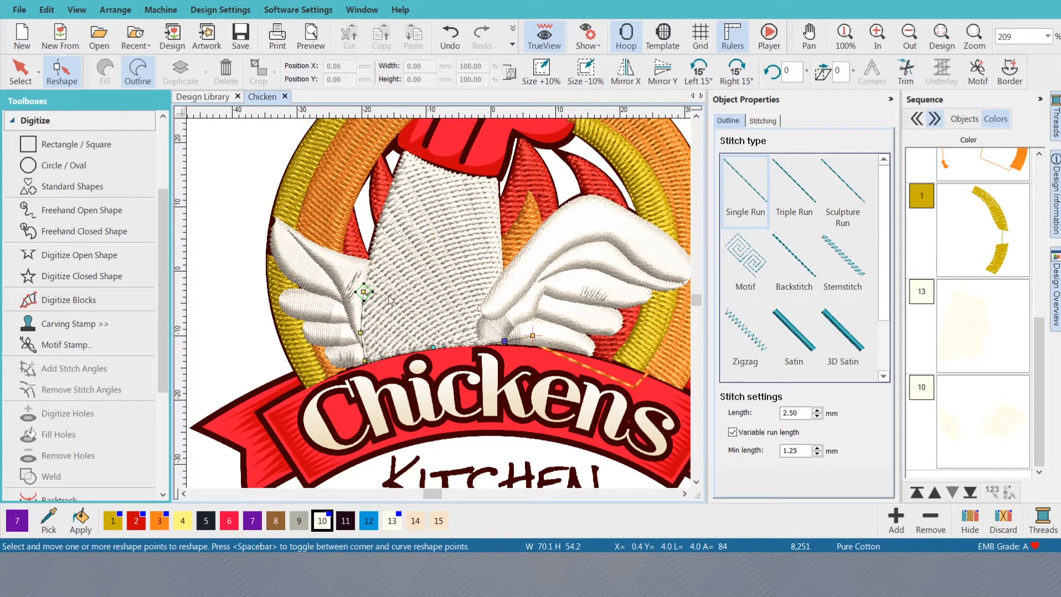
{"action": "key", "text": "s"}
{"action": "key", "text": "s"}
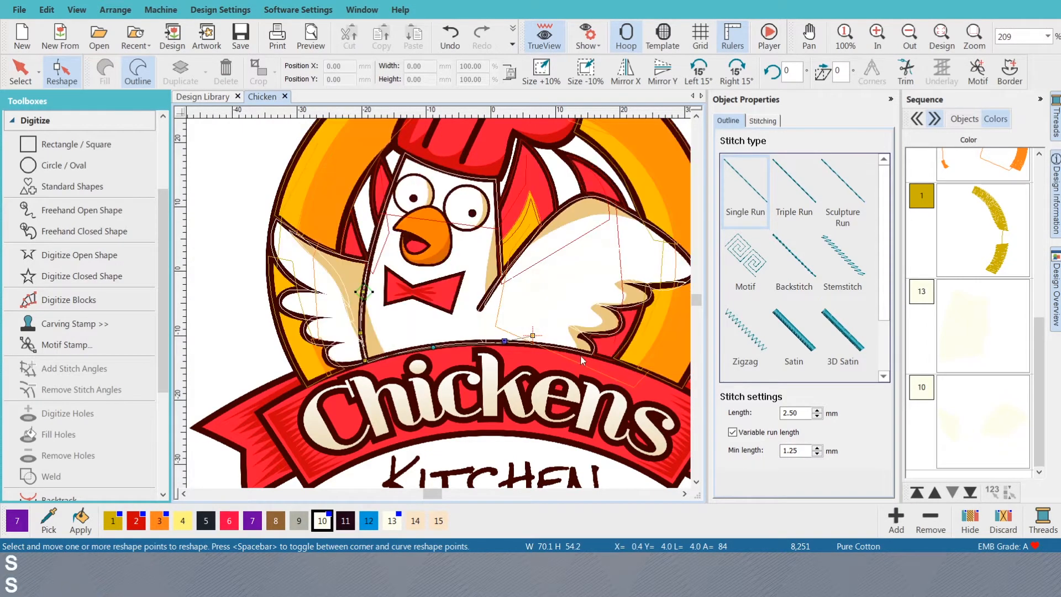
{"action": "key", "text": "s"}
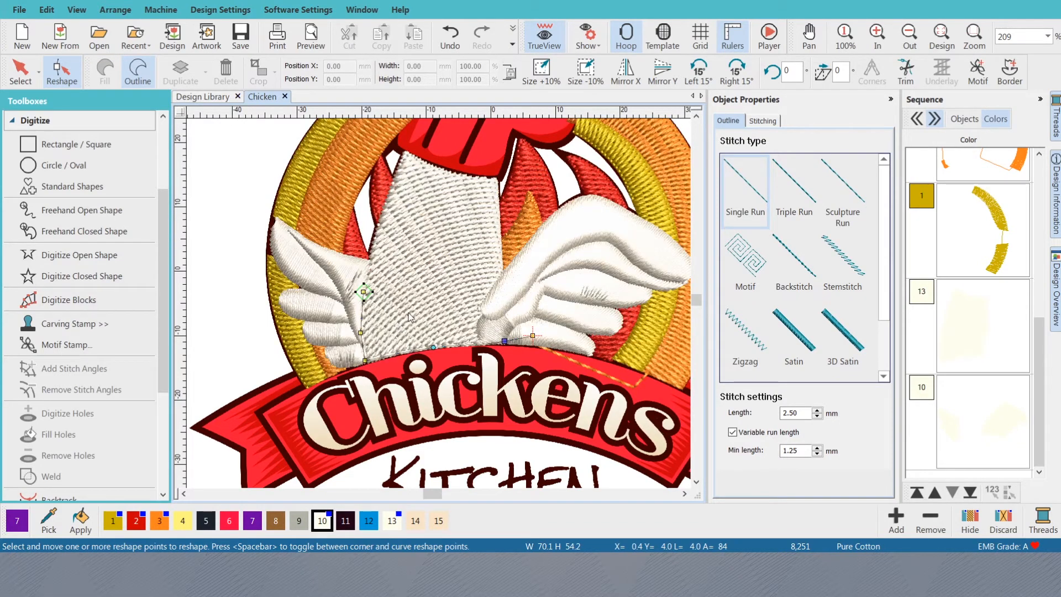
{"action": "key", "text": "s"}
{"action": "key", "text": "s"}
{"action": "key", "text": "s"}
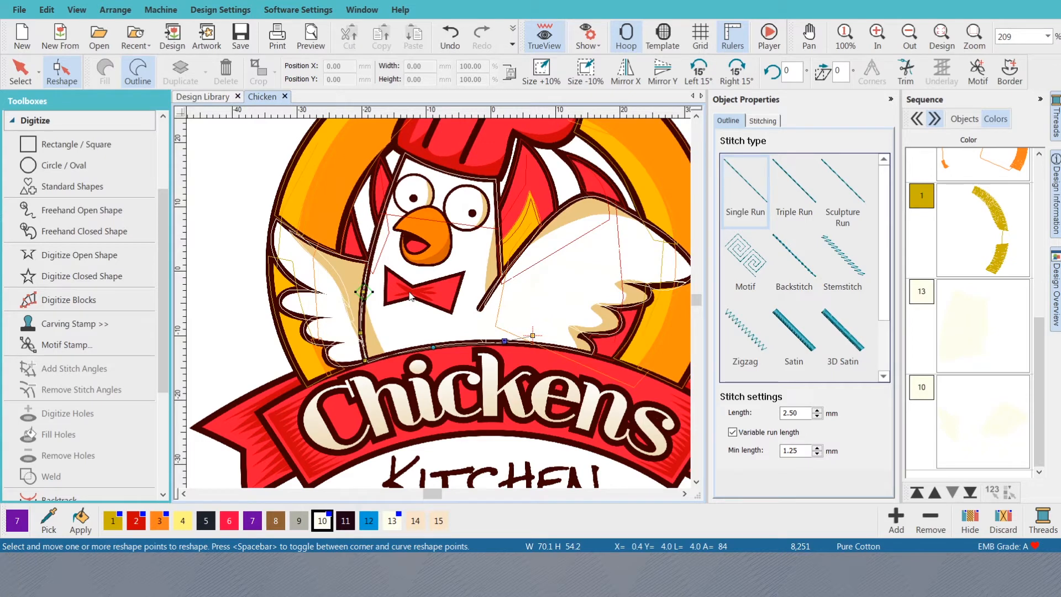
{"action": "key", "text": "s"}
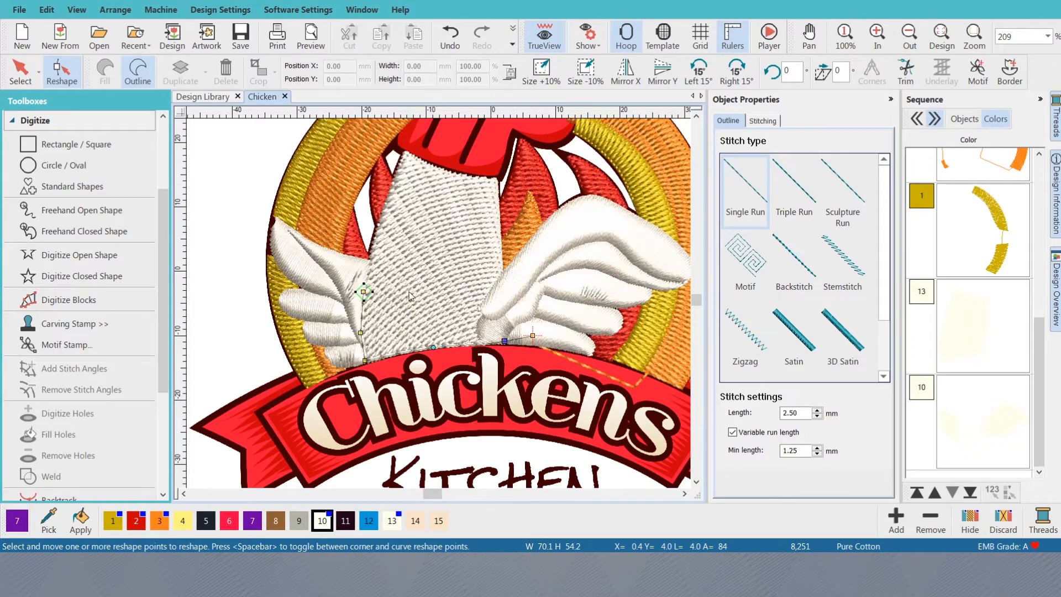
- Digitize a hole in the body fill by tracing the corners of the red bow tie
{"action": "left_click", "coordinate": [409, 292]}
{"action": "key", "text": "Escape"}
{"action": "left_click", "coordinate": [406, 267]}
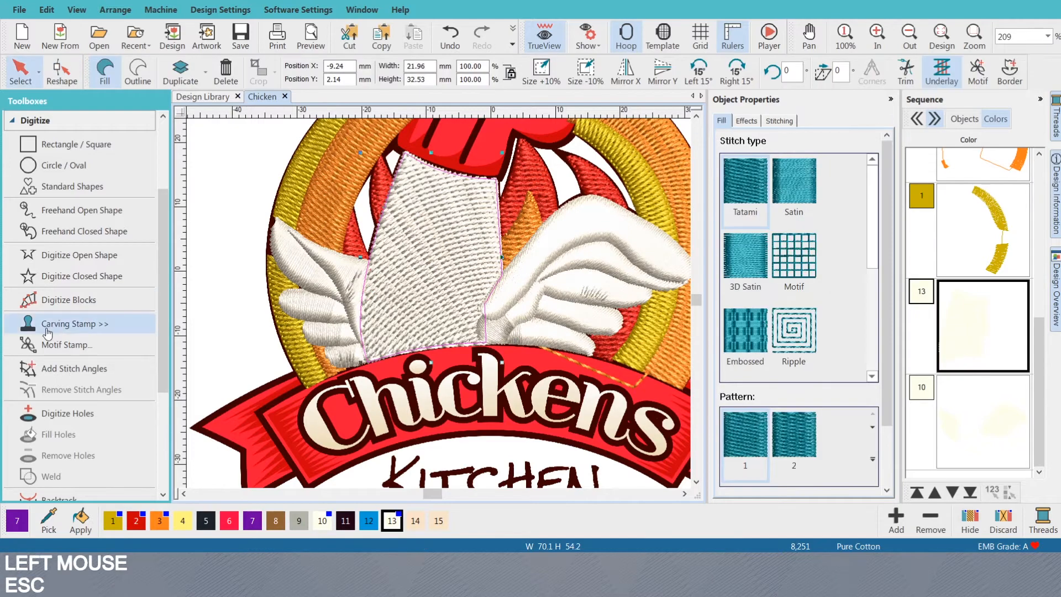
{"action": "left_click", "coordinate": [66, 413]}
{"action": "key", "text": "s"}
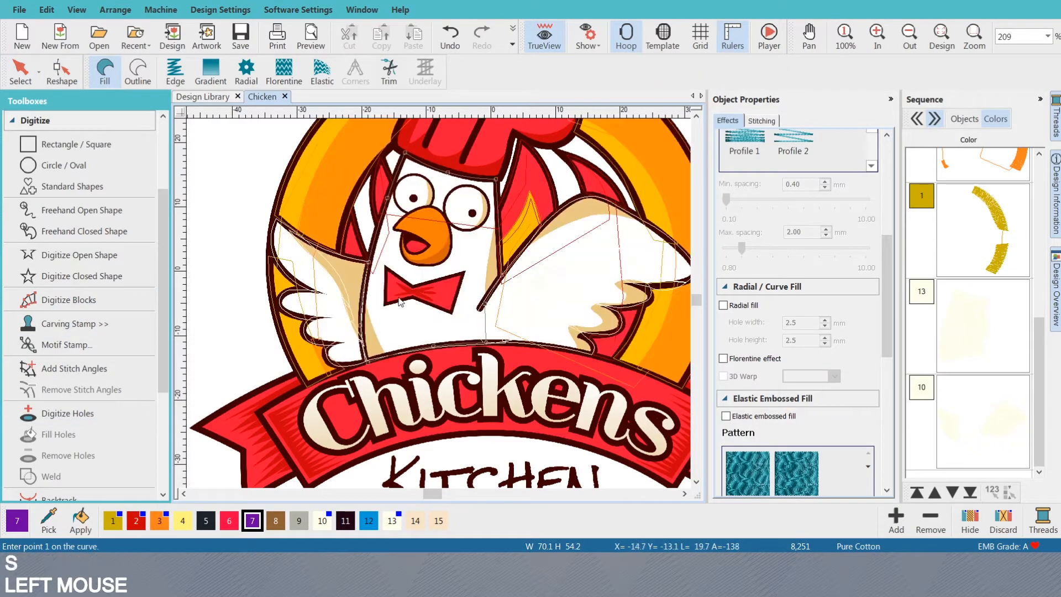
{"action": "scroll", "coordinate": [437, 310], "scroll_direction": "up", "scroll_amount": 2}
{"action": "scroll", "coordinate": [441, 307], "scroll_direction": "up", "scroll_amount": 1}
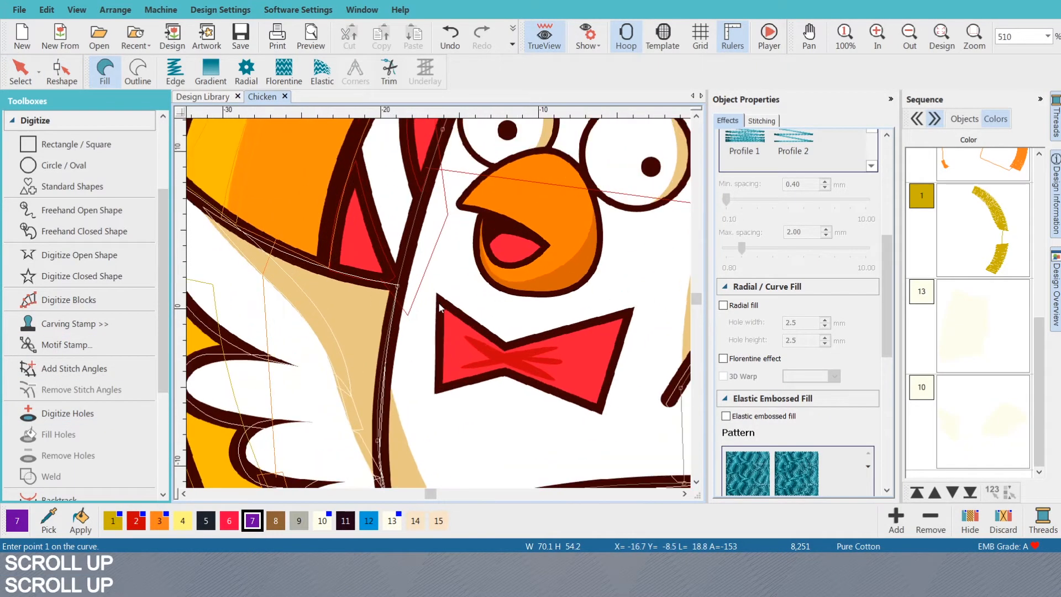
{"action": "left_click", "coordinate": [442, 304]}
{"action": "left_click", "coordinate": [441, 389]}
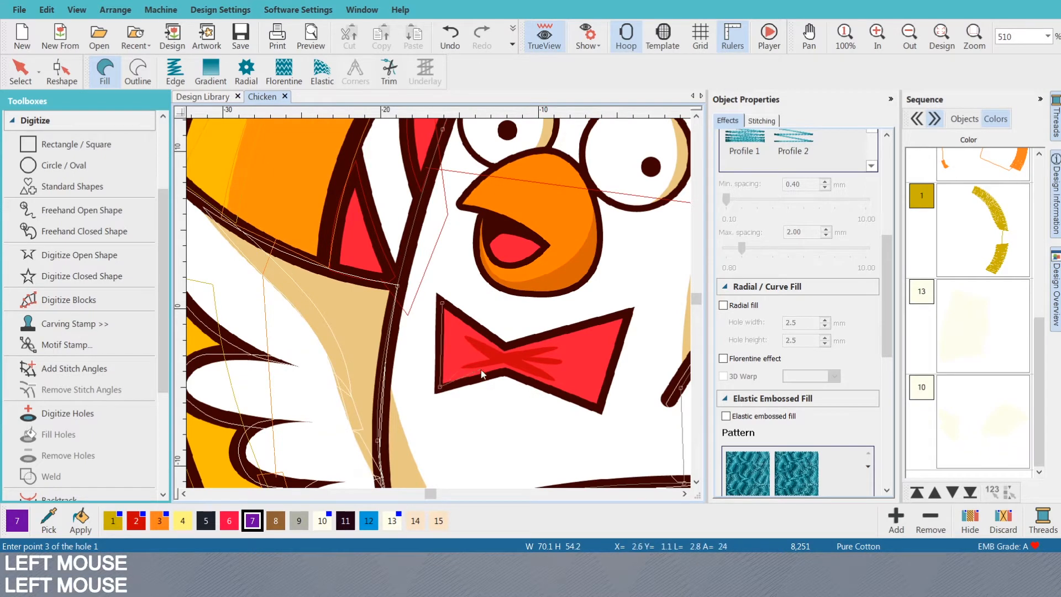
{"action": "left_click", "coordinate": [599, 409]}
{"action": "left_click", "coordinate": [630, 315]}
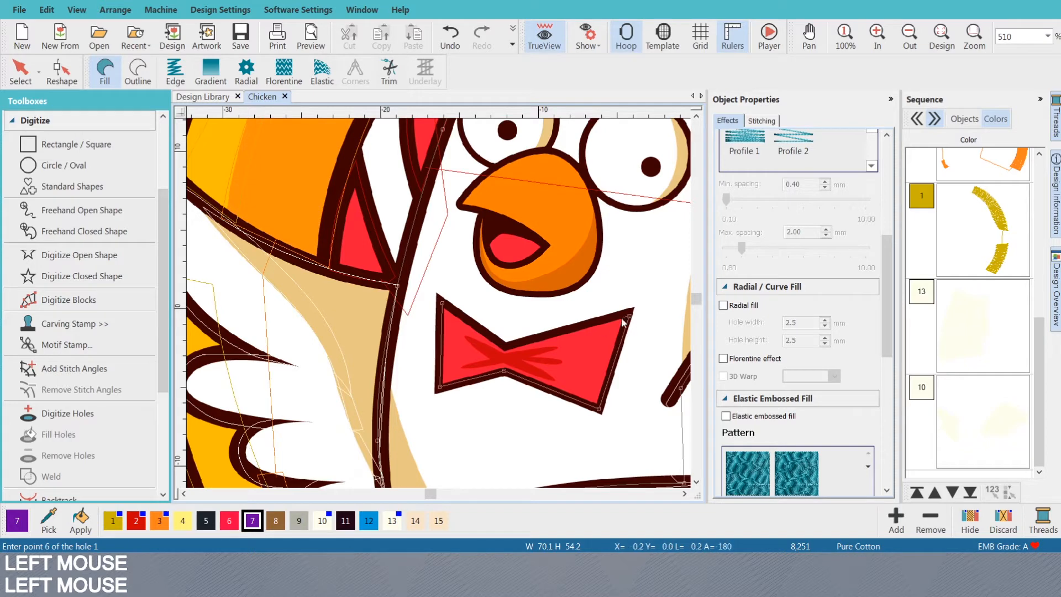
{"action": "left_click", "coordinate": [505, 348]}
{"action": "key", "text": "Return"}
{"action": "key", "text": "Return"}
{"action": "key", "text": "s"}
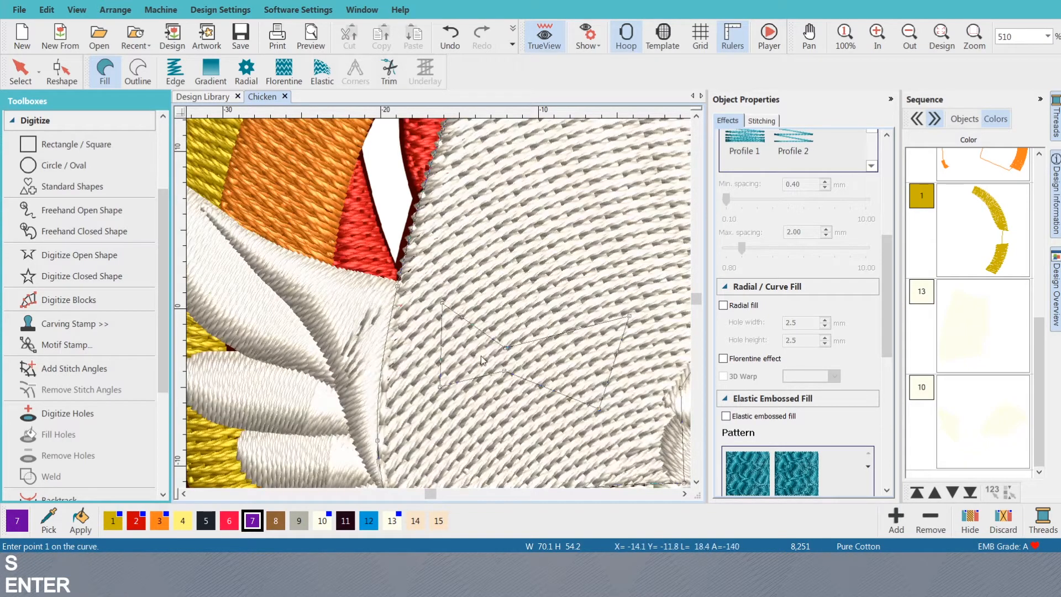
{"action": "key", "text": "Return"}
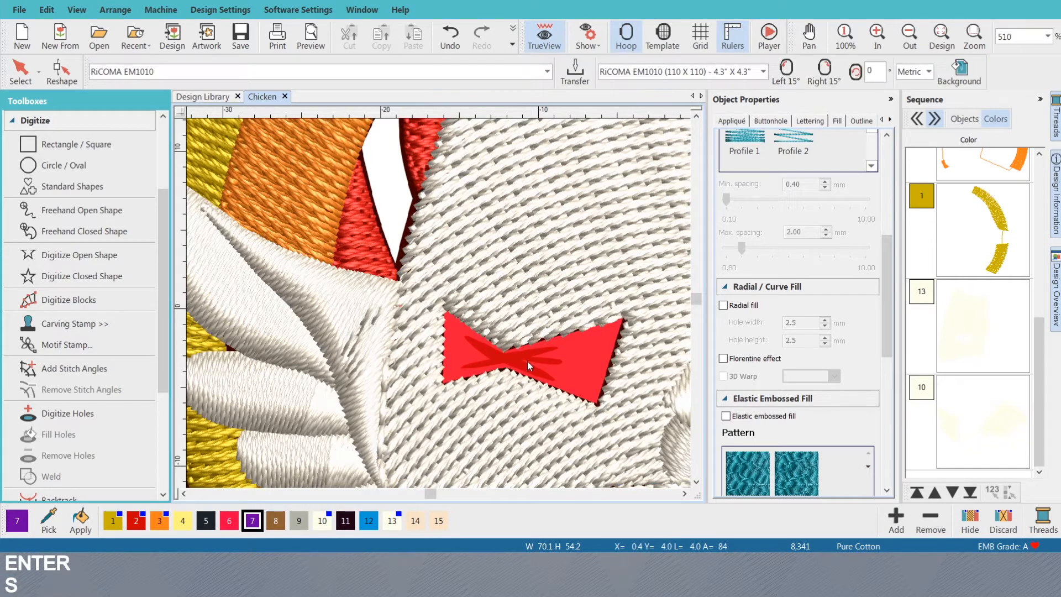
- Fill the bow-tie hole in the body with its own fill object
{"action": "scroll", "coordinate": [438, 307], "scroll_direction": "down", "scroll_amount": 2}
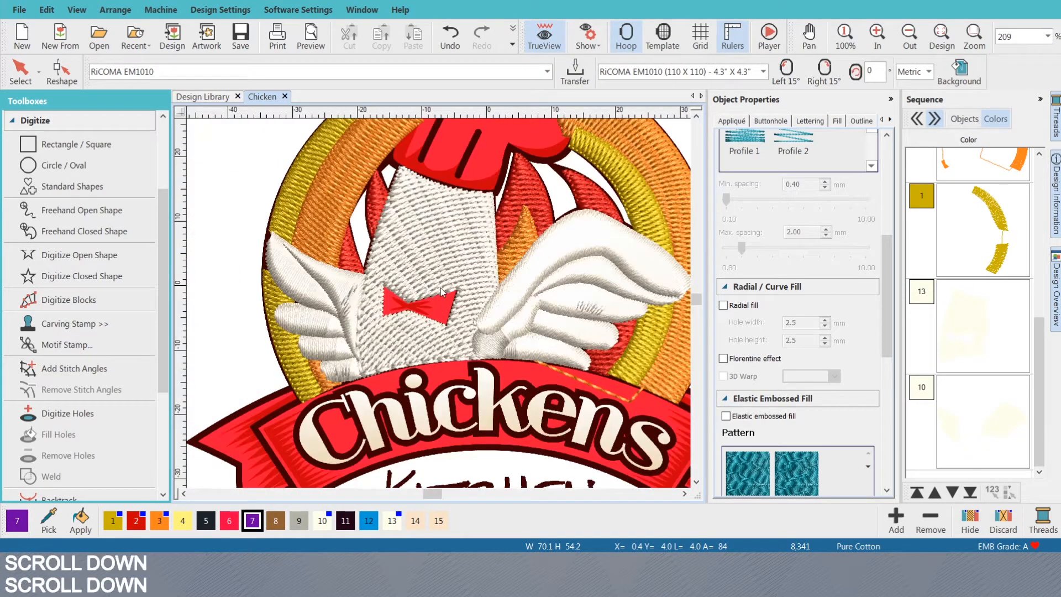
{"action": "left_click", "coordinate": [442, 292]}
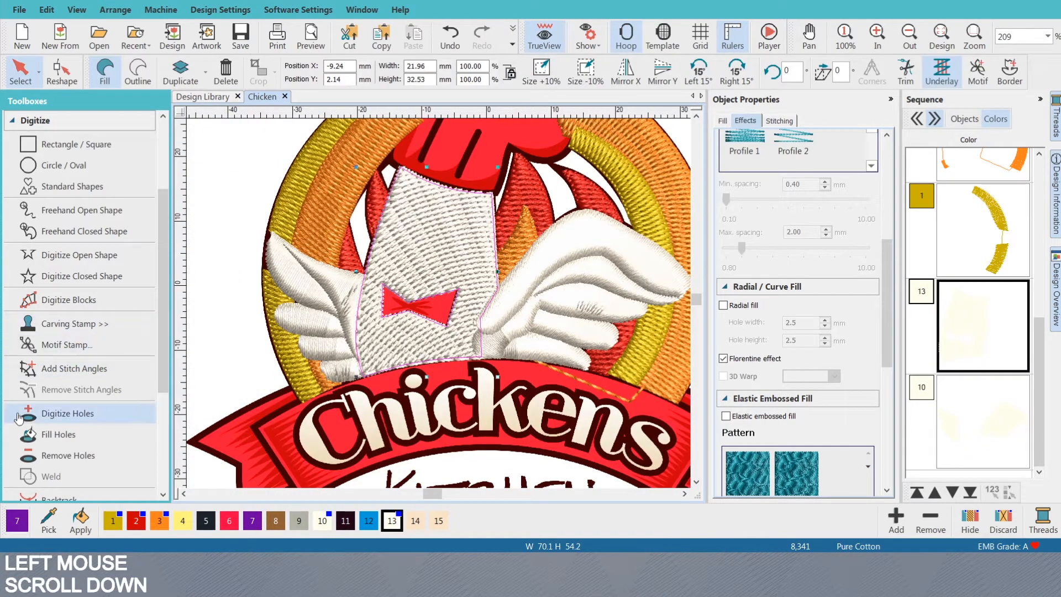
{"action": "left_click", "coordinate": [73, 440]}
{"action": "left_click", "coordinate": [407, 325]}
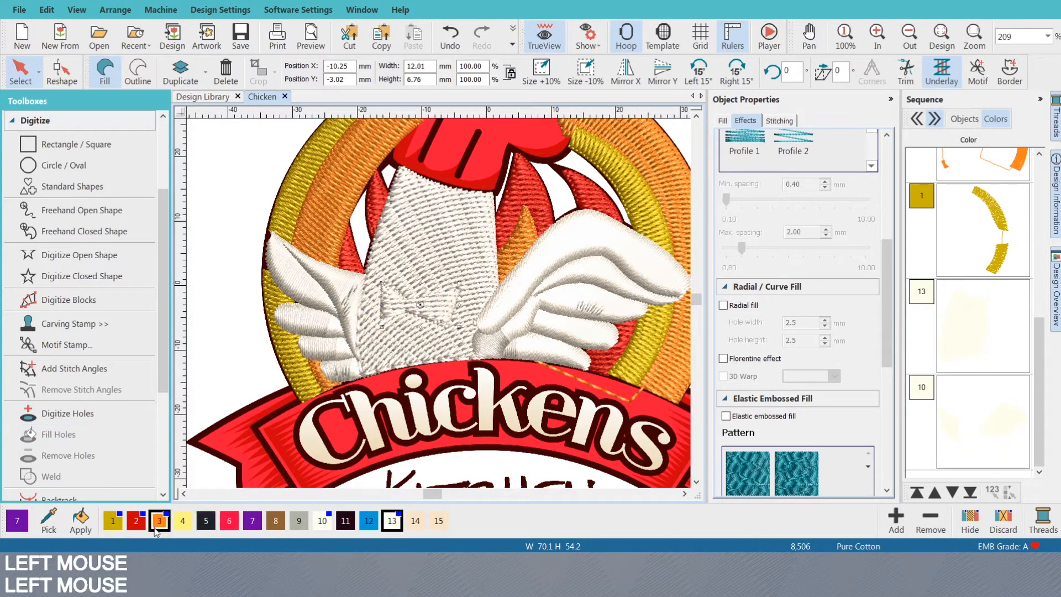
- Recolor the bow-tie fill with red palette color 2 and check it by toggling the stitch display
{"action": "left_click", "coordinate": [136, 521]}
{"action": "key", "text": "s"}
{"action": "key", "text": "s"}
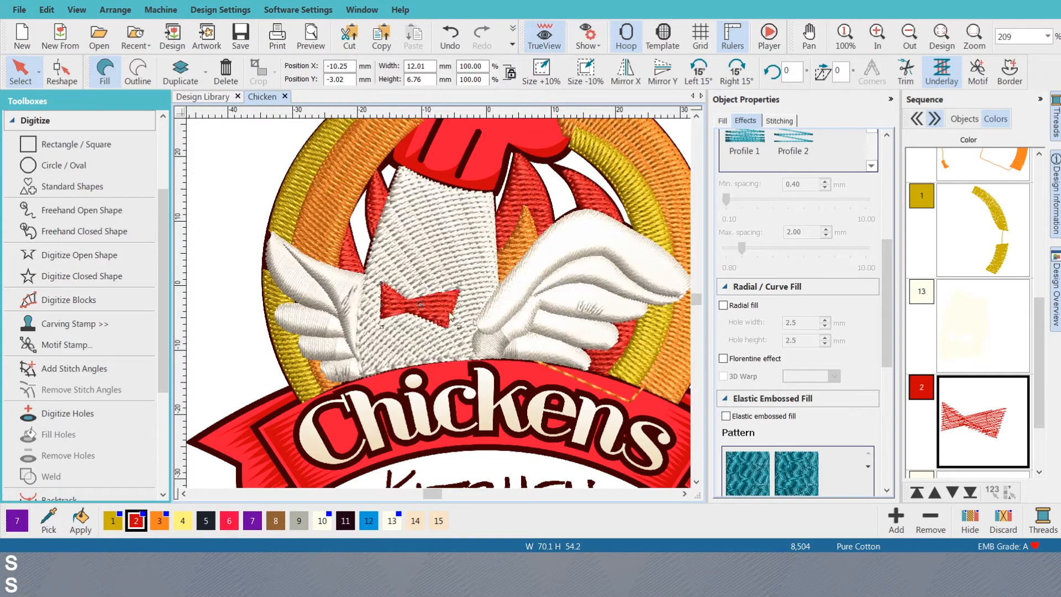
- Add a steep diagonal stitch angle across the bow-tie fill
{"action": "scroll", "coordinate": [433, 310], "scroll_direction": "down", "scroll_amount": 2}
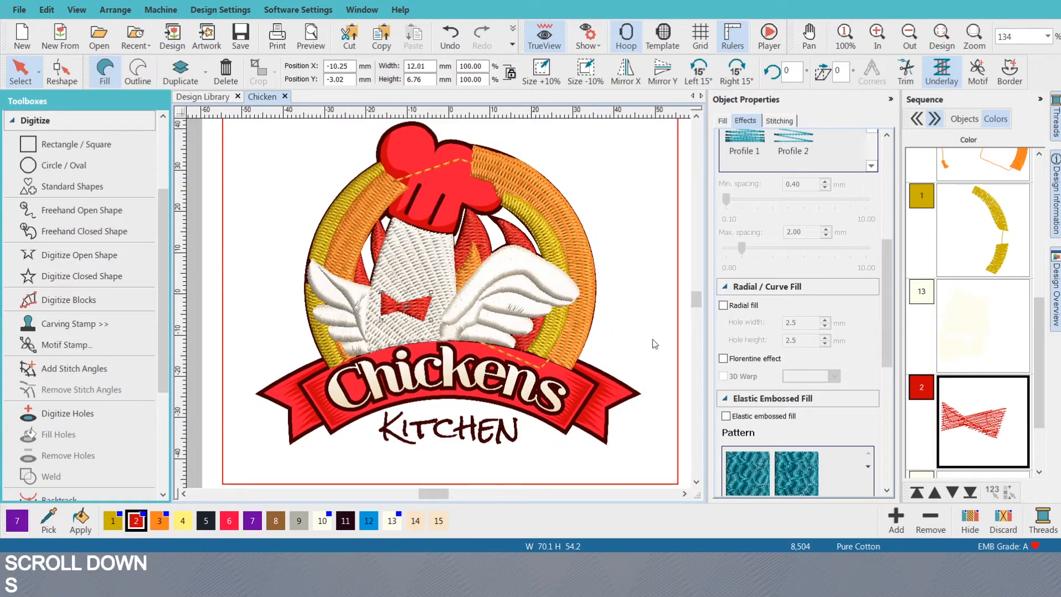
{"action": "scroll", "coordinate": [454, 291], "scroll_direction": "up", "scroll_amount": 2}
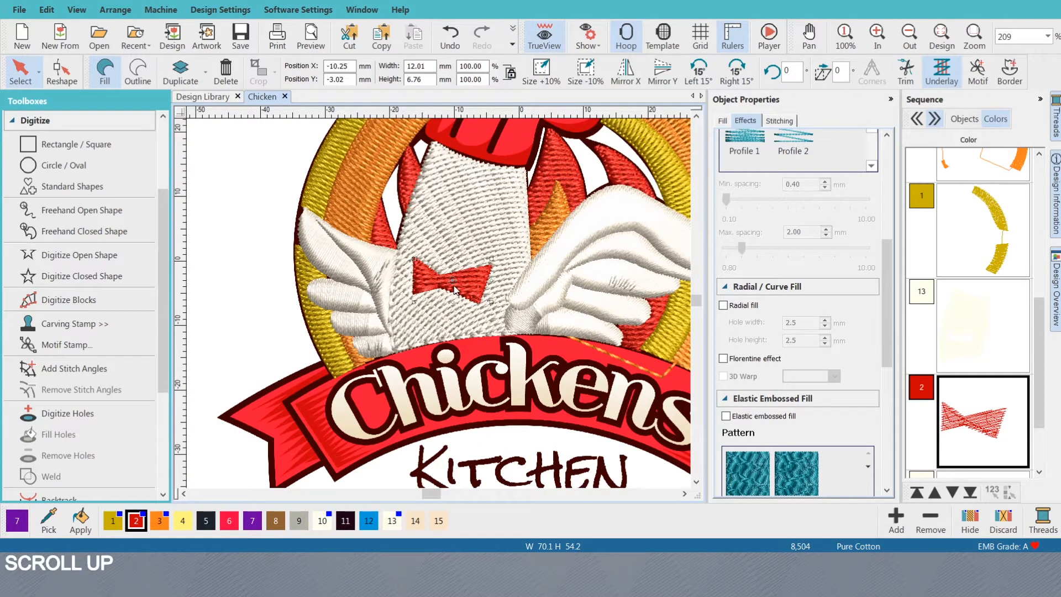
{"action": "scroll", "coordinate": [454, 290], "scroll_direction": "up", "scroll_amount": 1}
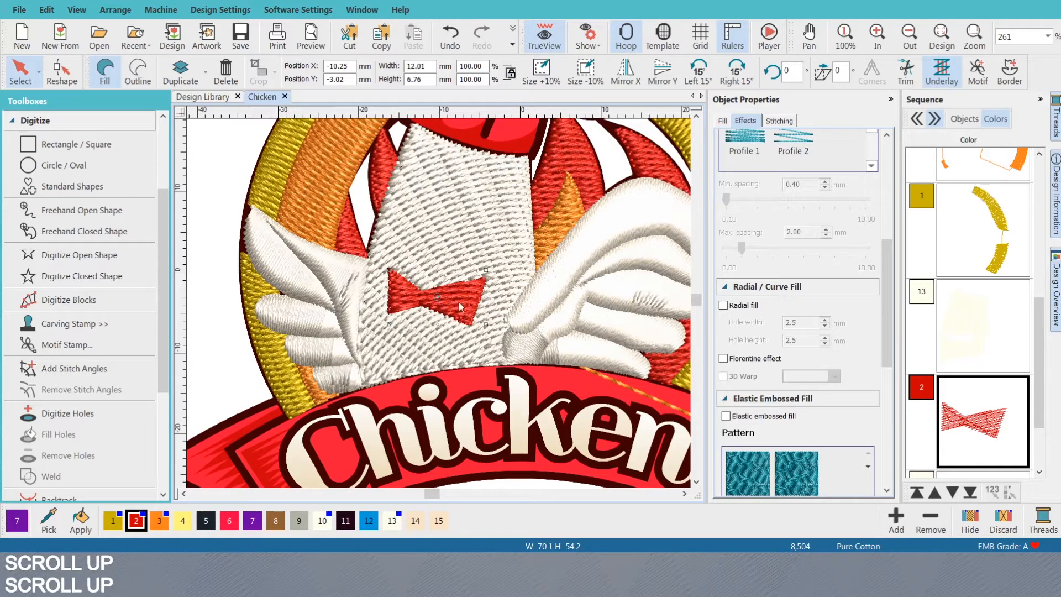
{"action": "left_click", "coordinate": [75, 368]}
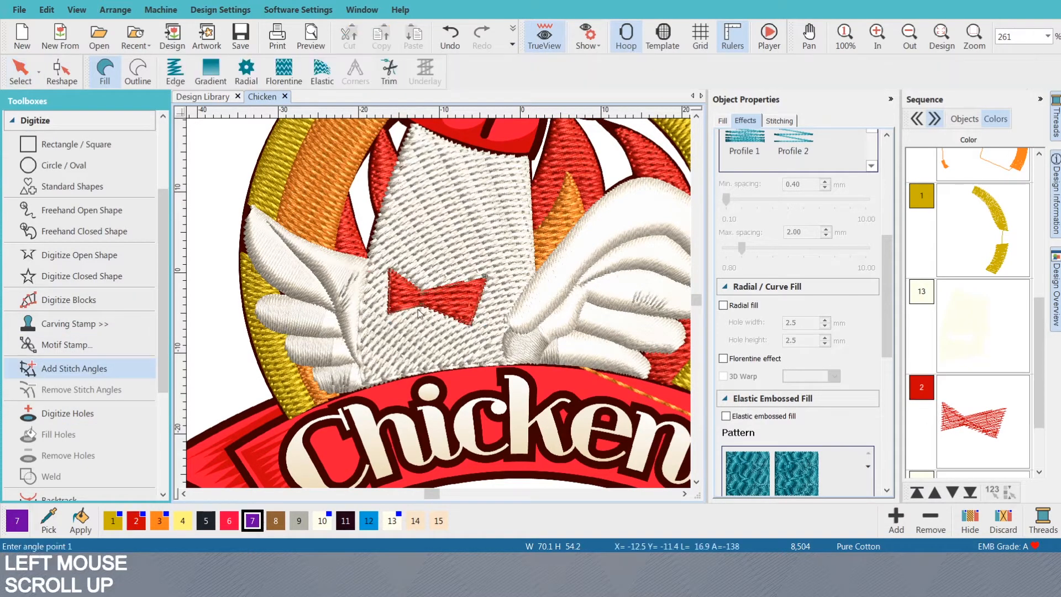
{"action": "left_click", "coordinate": [442, 322]}
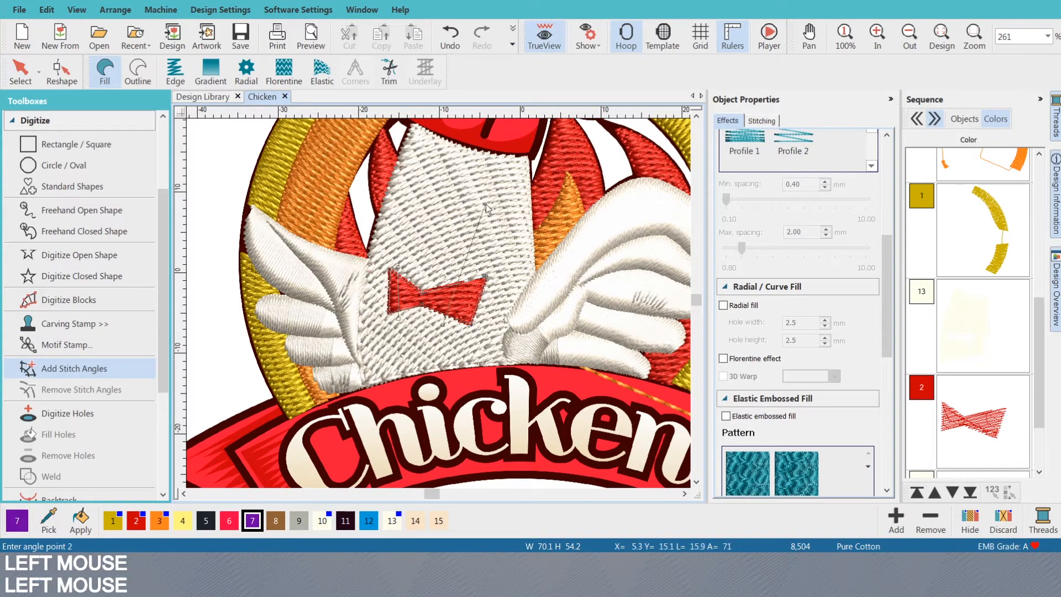
{"action": "left_click", "coordinate": [516, 204]}
{"action": "key", "text": "Return"}
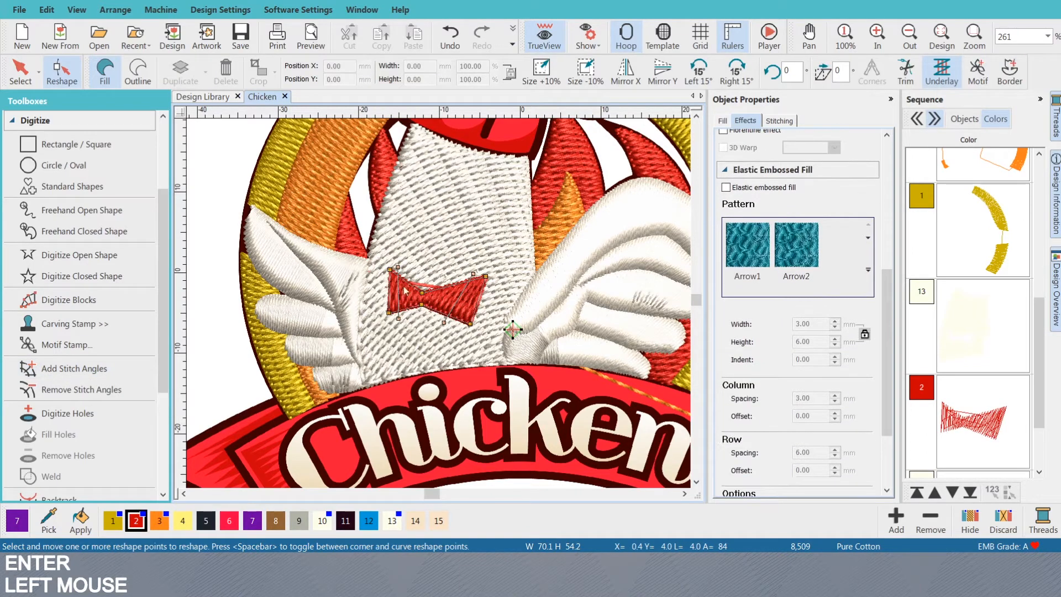
{"action": "key", "text": "Escape"}
{"action": "key", "text": "Escape"}
- Set the bow tie's first underlay to Zigzag in its stitching properties
{"action": "left_click", "coordinate": [446, 294]}
{"action": "scroll", "coordinate": [442, 298], "scroll_direction": "up", "scroll_amount": 5}
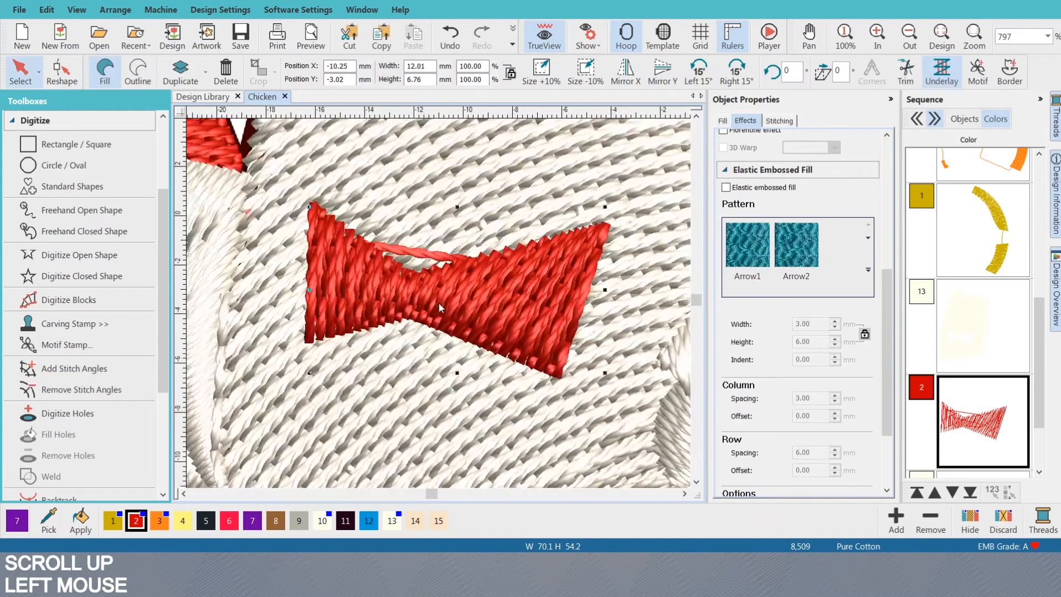
{"action": "scroll", "coordinate": [438, 301], "scroll_direction": "down", "scroll_amount": 3}
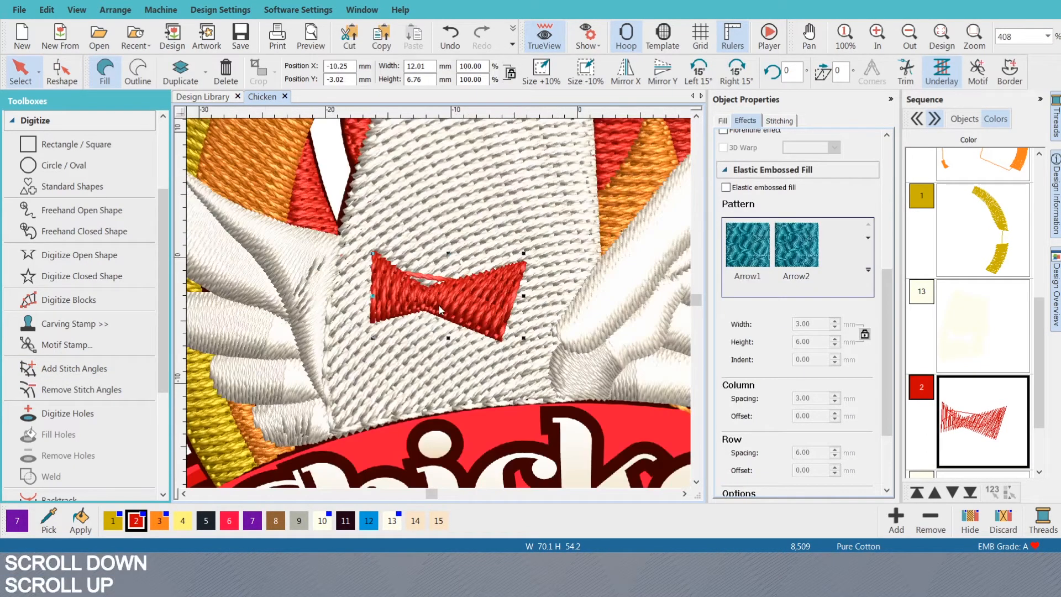
{"action": "left_click", "coordinate": [721, 120]}
{"action": "left_click", "coordinate": [883, 246]}
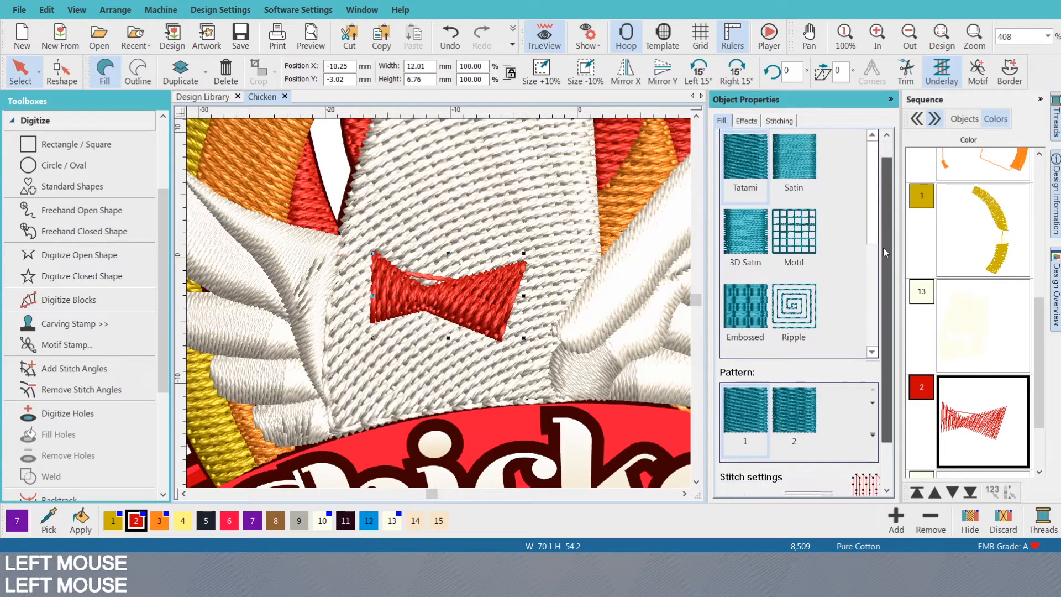
{"action": "left_click_drag", "start_coordinate": [883, 247], "coordinate": [883, 339]}
{"action": "left_click", "coordinate": [747, 122]}
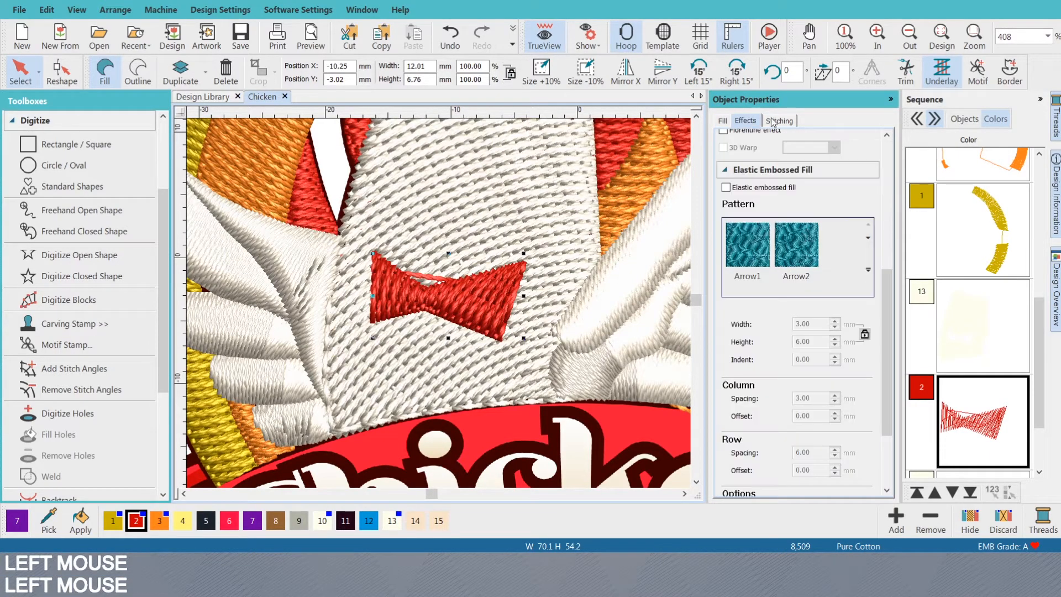
{"action": "scroll", "coordinate": [878, 206], "scroll_direction": "up", "scroll_amount": 5}
{"action": "left_click", "coordinate": [778, 121]}
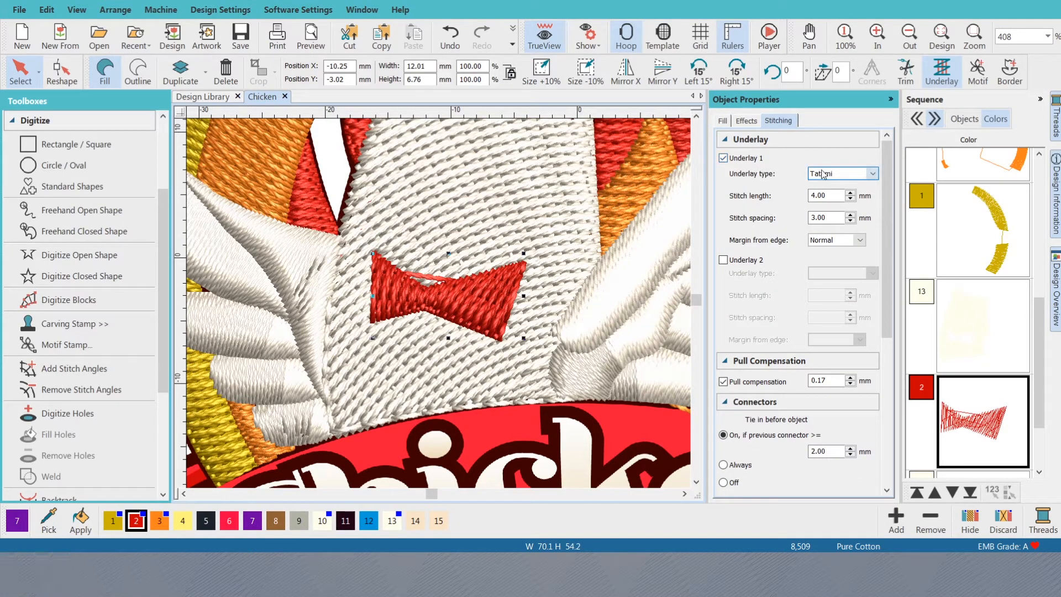
{"action": "left_click", "coordinate": [808, 236]}
{"action": "key", "text": "Escape"}
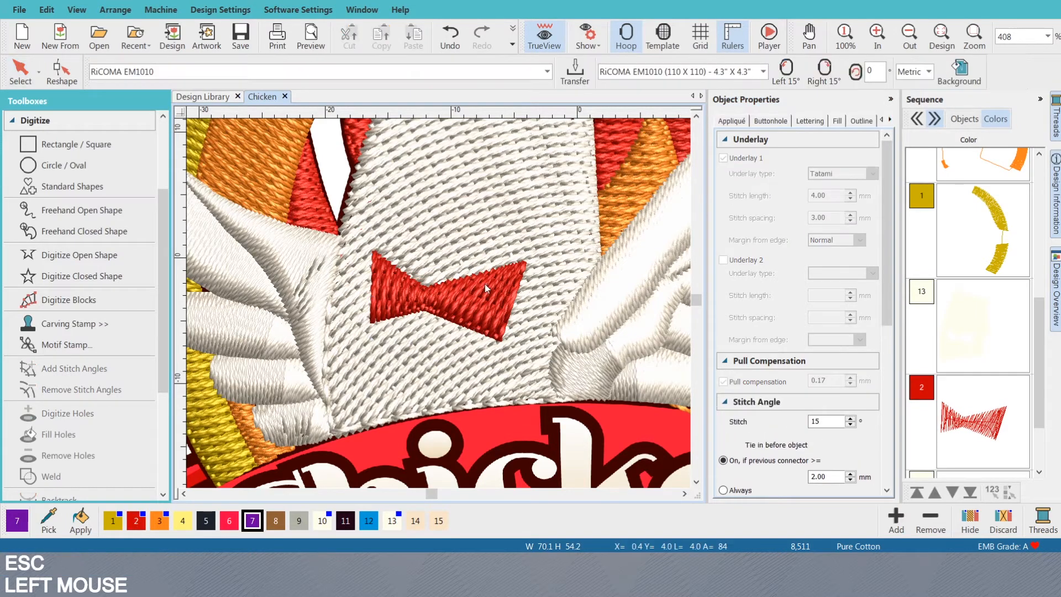
- Compare the stitched bow tie and body with the artwork, toggling the stitch and artwork display at different zoom levels
{"action": "scroll", "coordinate": [418, 305], "scroll_direction": "down", "scroll_amount": 4}
{"action": "scroll", "coordinate": [415, 303], "scroll_direction": "down", "scroll_amount": 1}
{"action": "scroll", "coordinate": [439, 303], "scroll_direction": "up", "scroll_amount": 2}
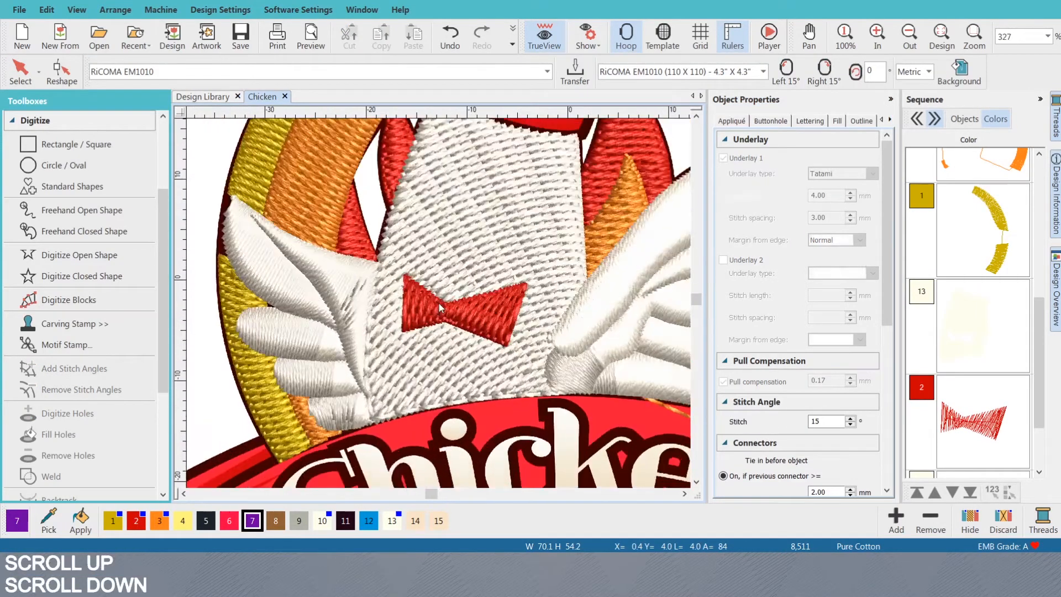
{"action": "scroll", "coordinate": [457, 327], "scroll_direction": "down", "scroll_amount": 3}
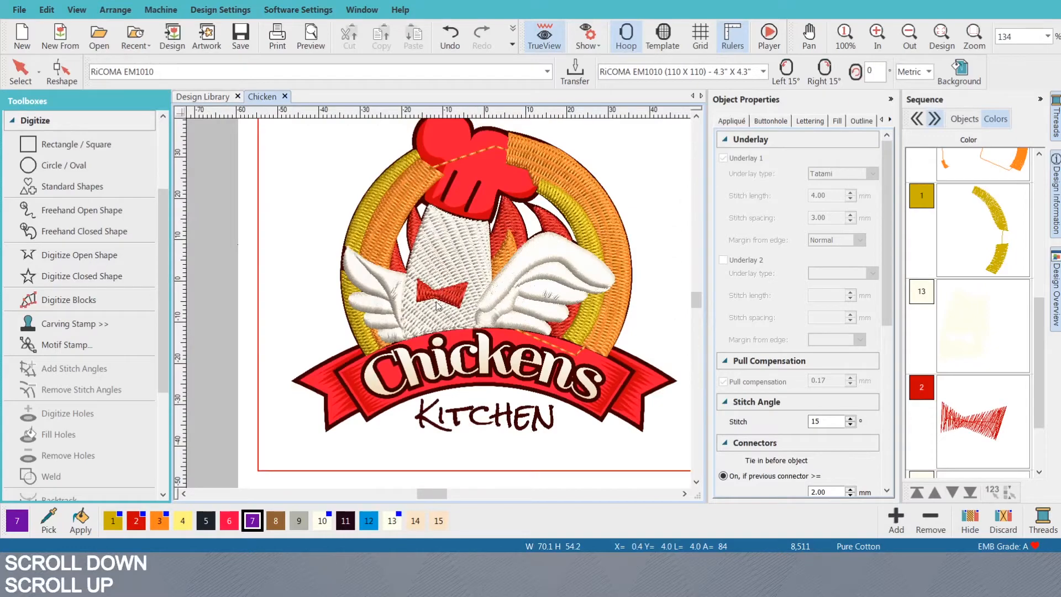
{"action": "scroll", "coordinate": [436, 306], "scroll_direction": "down", "scroll_amount": 1}
{"action": "scroll", "coordinate": [439, 309], "scroll_direction": "up", "scroll_amount": 4}
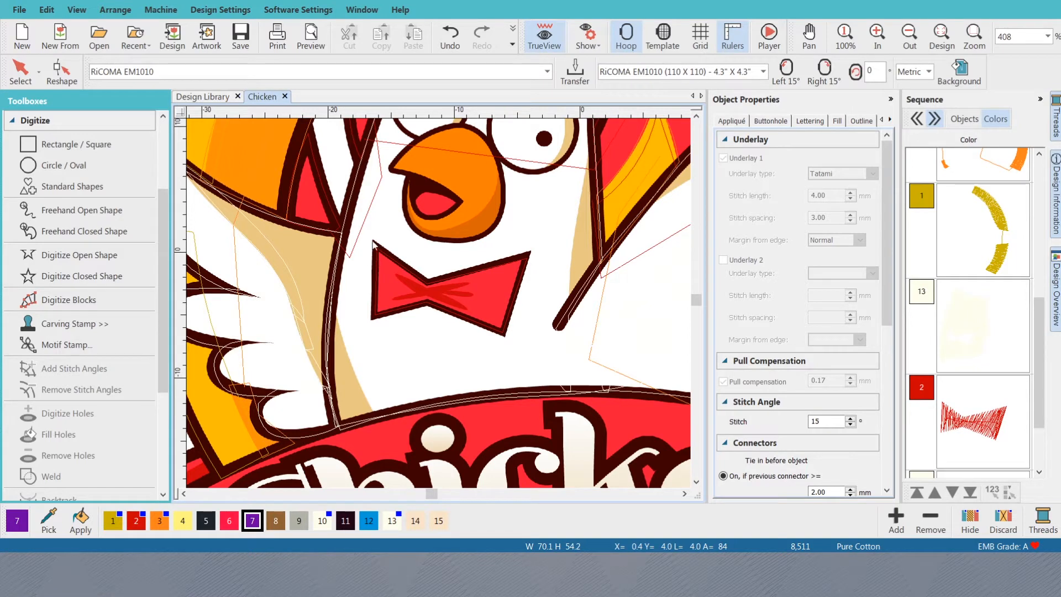
{"action": "scroll", "coordinate": [439, 303], "scroll_direction": "down", "scroll_amount": 3}
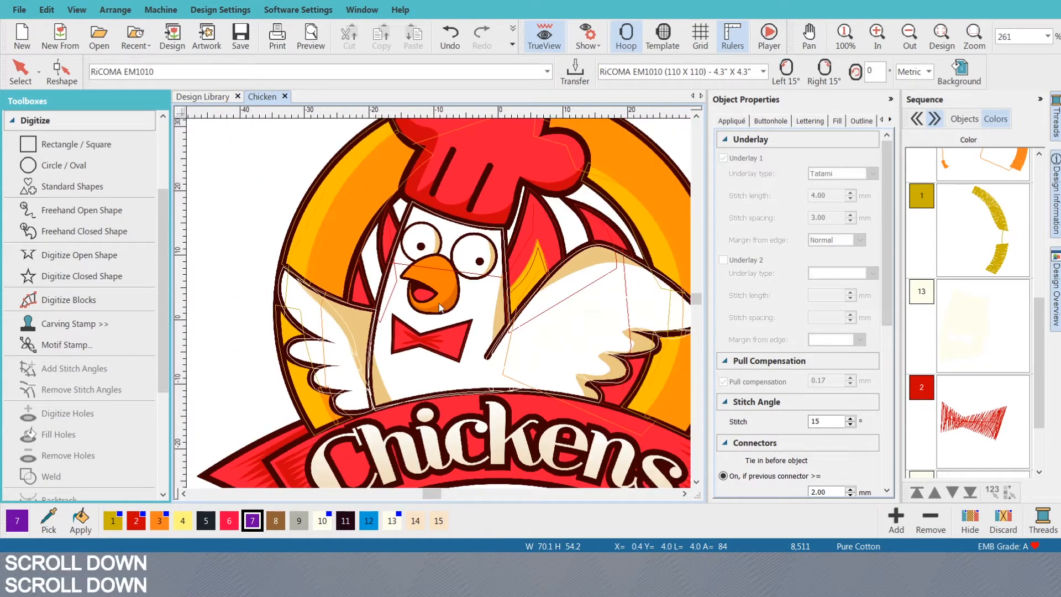
{"action": "scroll", "coordinate": [440, 304], "scroll_direction": "down", "scroll_amount": 1}
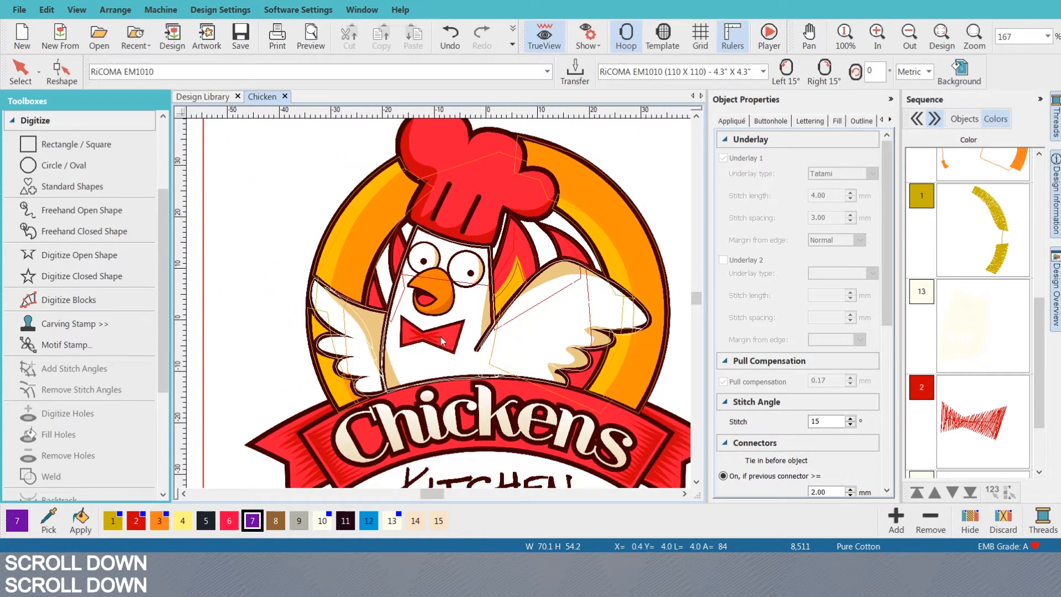
{"action": "key", "text": "d"}
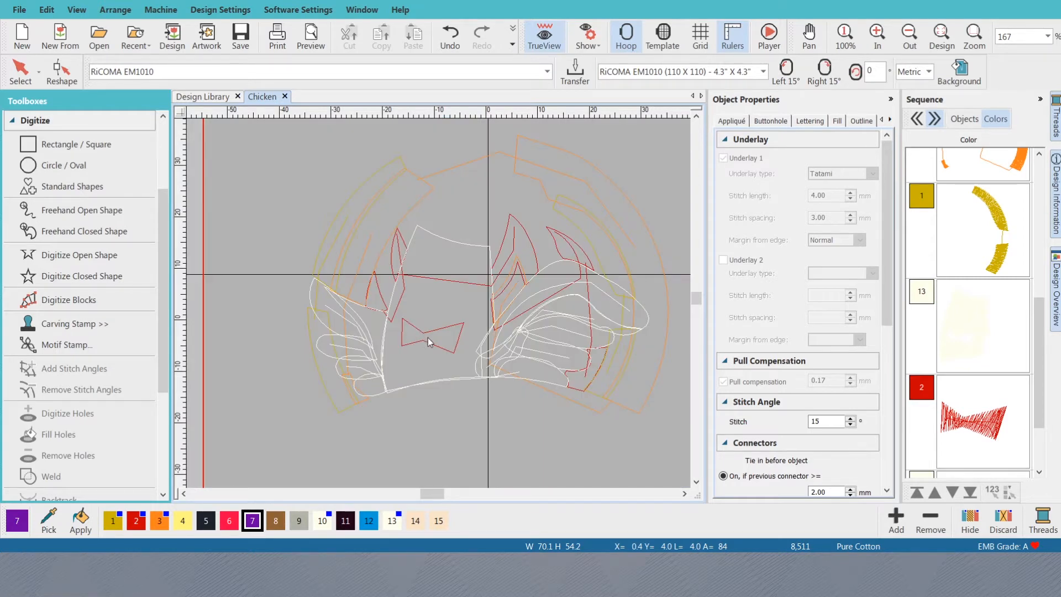
{"action": "key", "text": "d"}
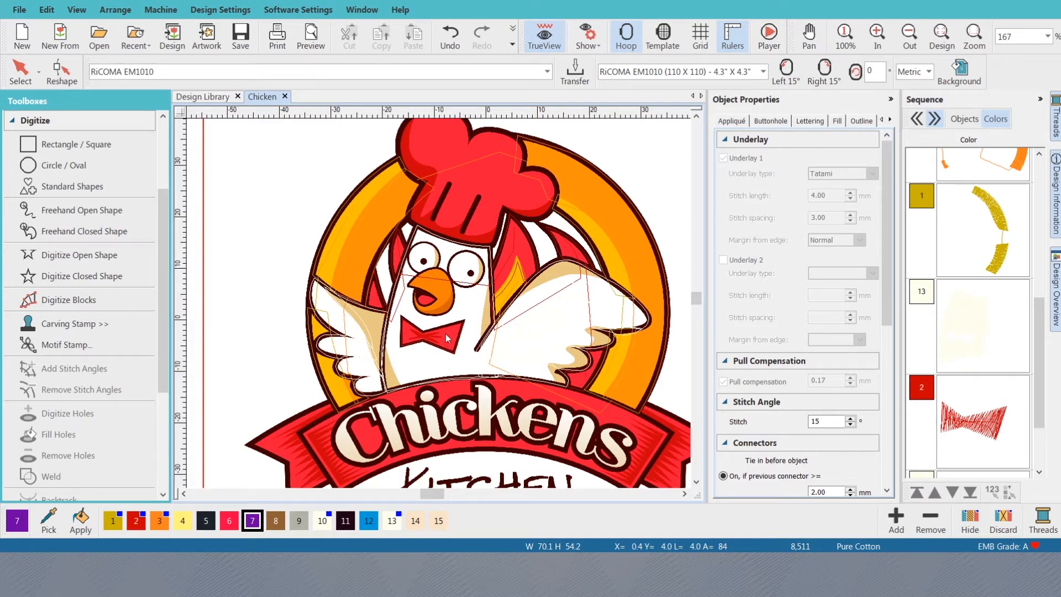
{"action": "key", "text": "s"}
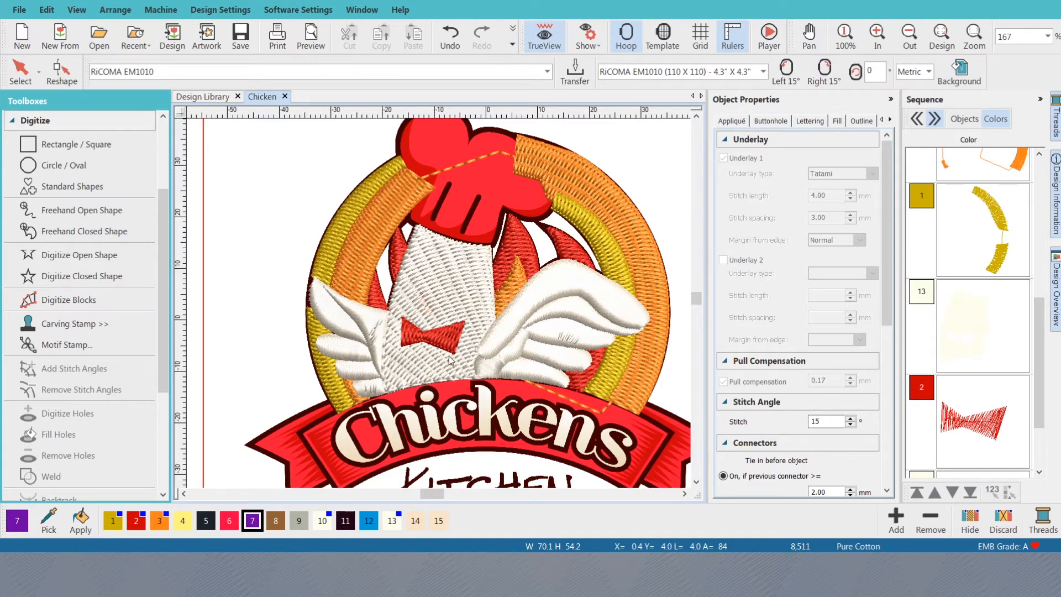
- Copy the body fill with the bow-tie hole into a new design
{"action": "left_click", "coordinate": [431, 292]}
{"action": "key", "text": "ctrl+c"}
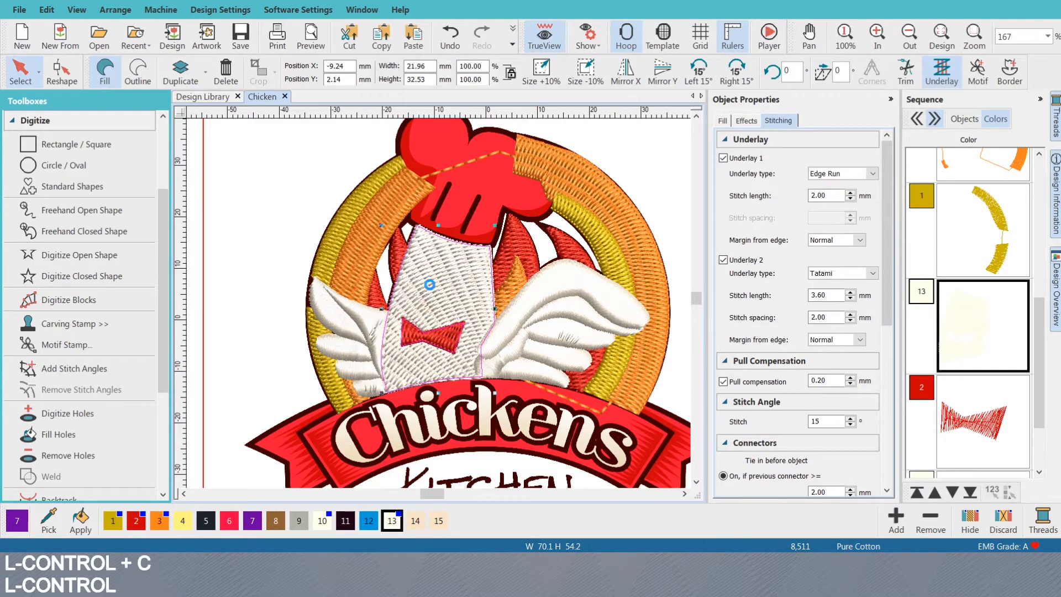
{"action": "key", "text": "ctrl+n"}
{"action": "key", "text": "ctrl+v"}
{"action": "scroll", "coordinate": [436, 298], "scroll_direction": "up", "scroll_amount": 1}
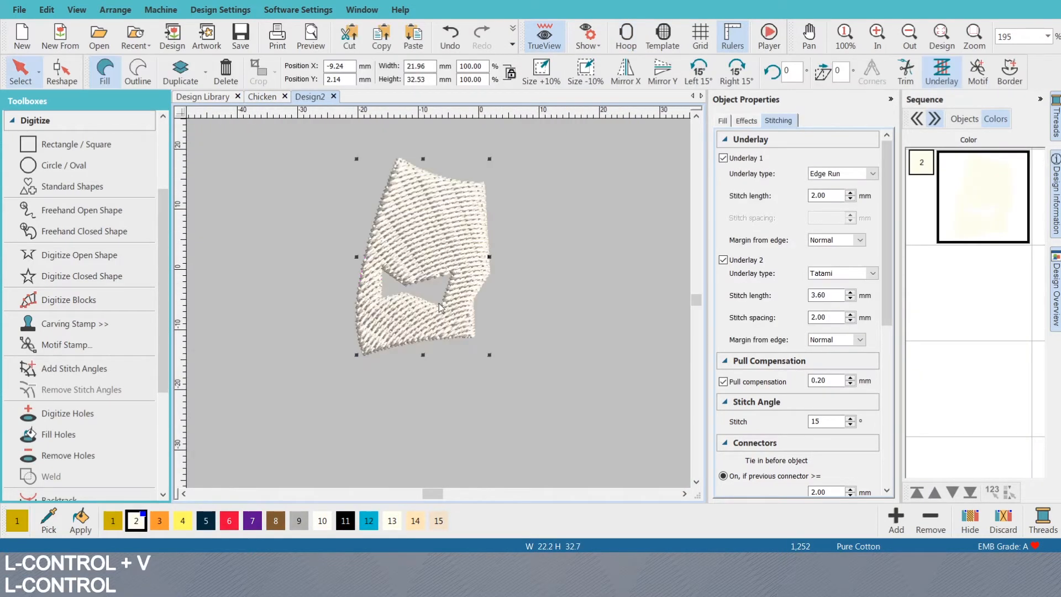
{"action": "key", "text": "s"}
{"action": "key", "text": "s"}
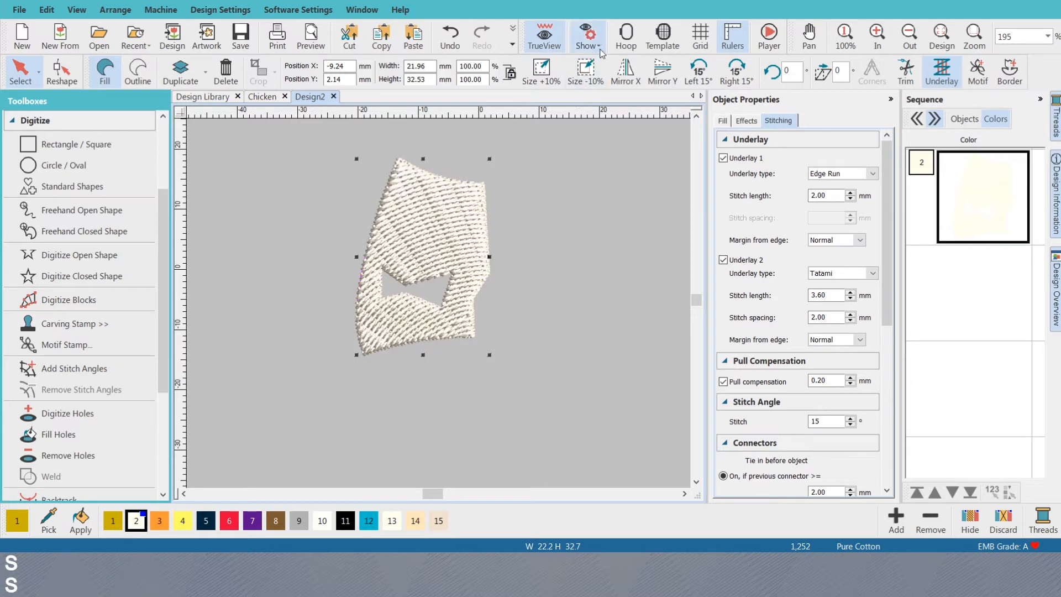
- Play the stitch-out of the copied body fill, raising the playback speed to 2100 and finally 7080 s/m
{"action": "left_click", "coordinate": [769, 34]}
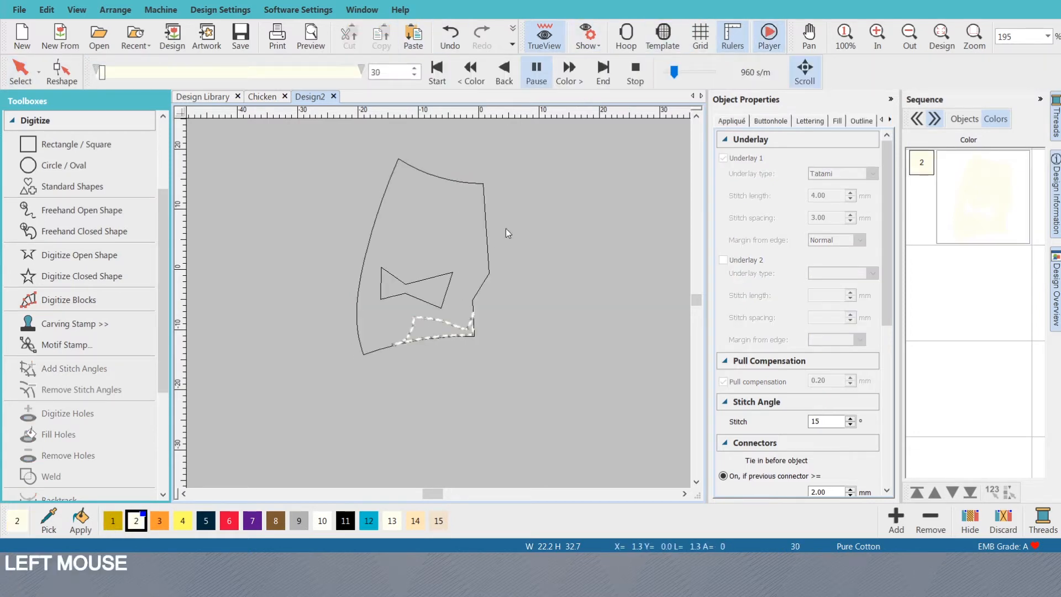
{"action": "left_click_drag", "start_coordinate": [673, 72], "coordinate": [682, 72]}
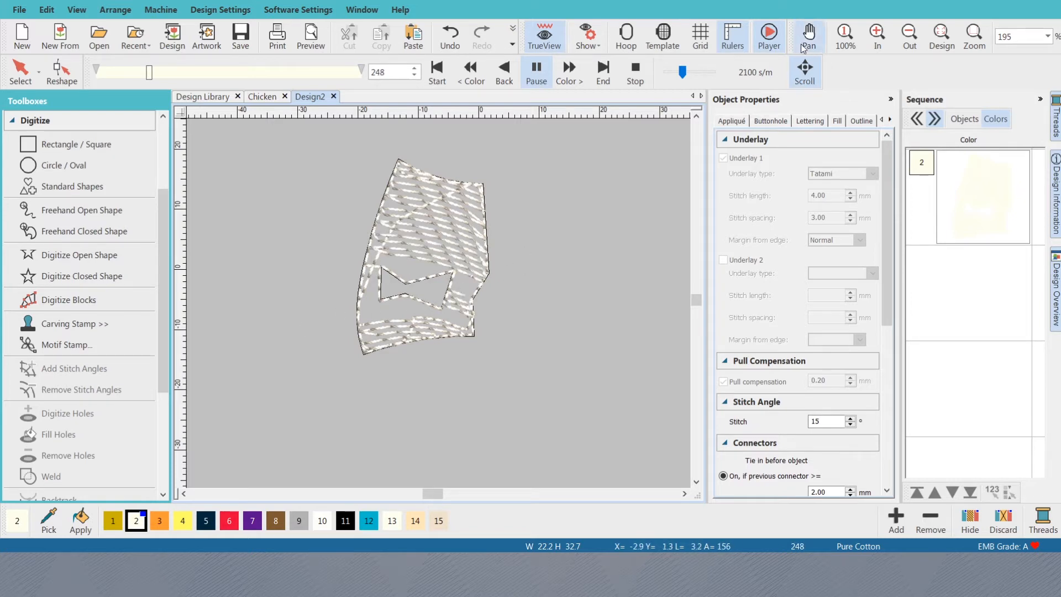
{"action": "left_click", "coordinate": [695, 73]}
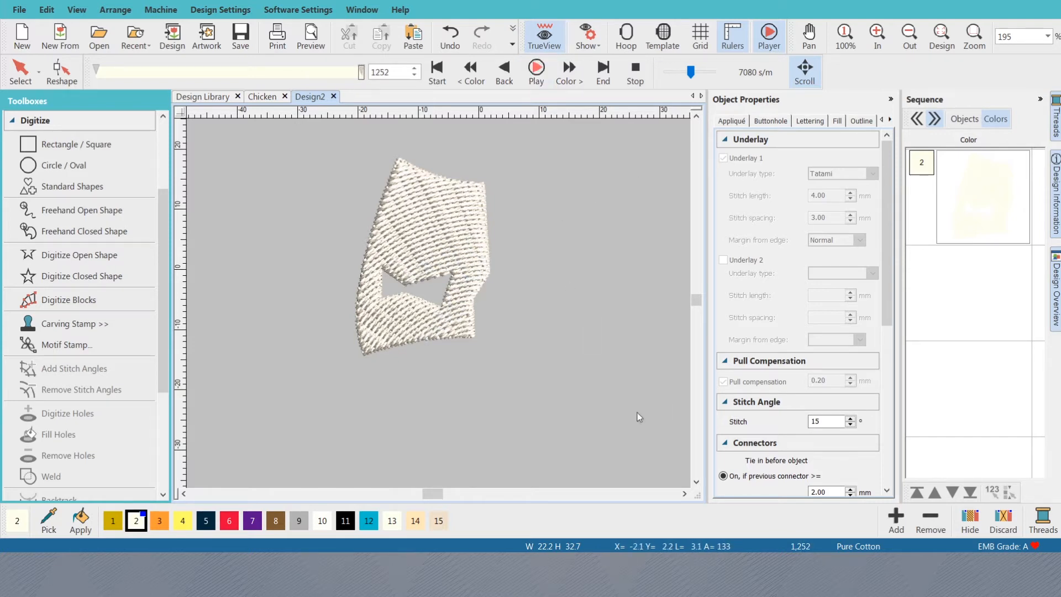
{"action": "double_click", "coordinate": [460, 228]}
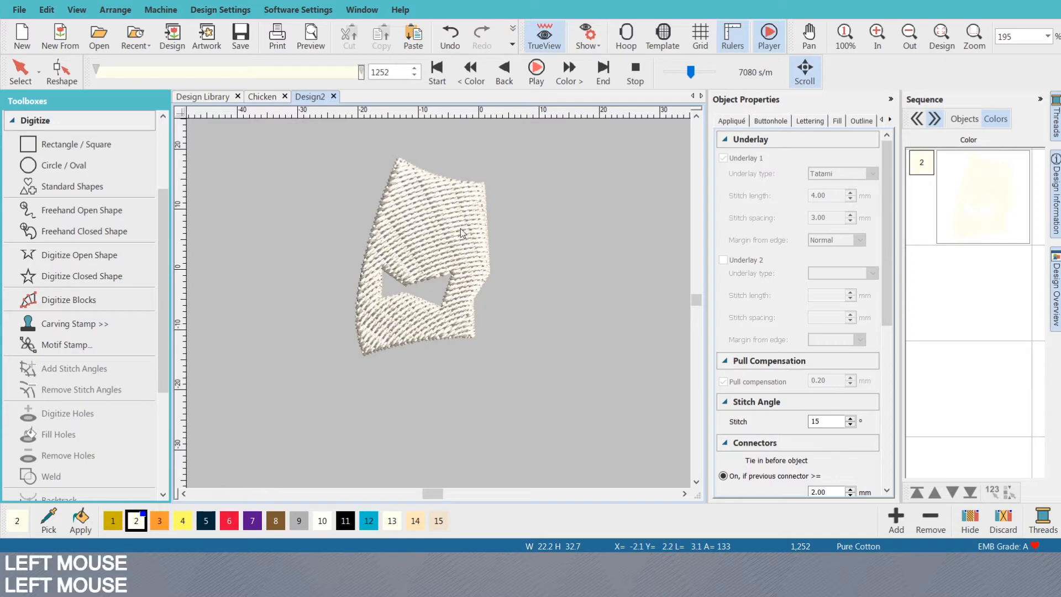
- Undo the bow-tie edits in the Chicken design, copy the solid body fill into another new design and compare it with the Design2 copy
{"action": "left_click", "coordinate": [270, 96]}
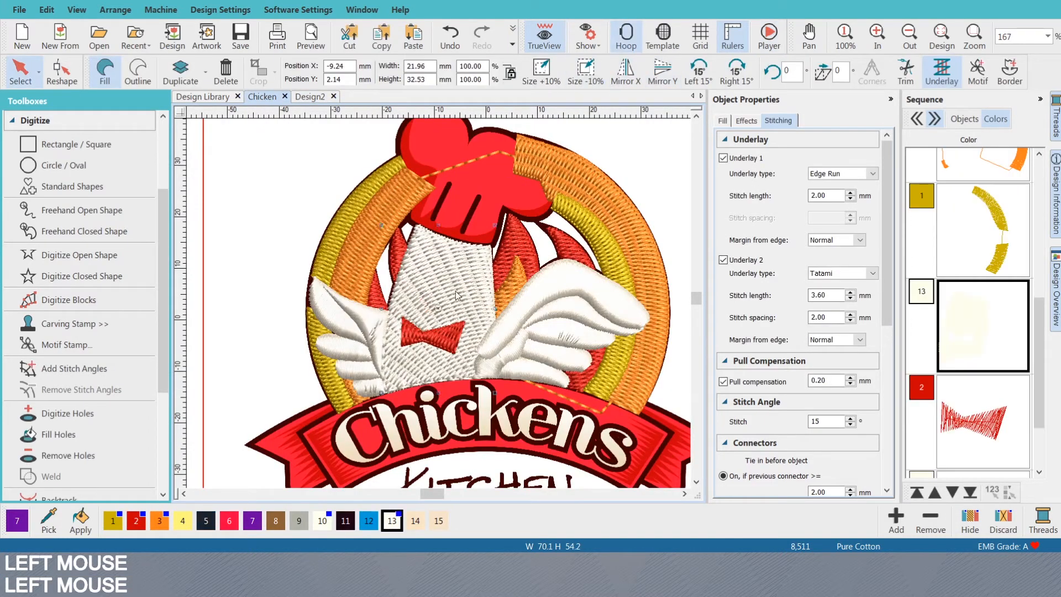
{"action": "key", "text": "ctrl+z"}
{"action": "key", "text": "ctrl+z"}
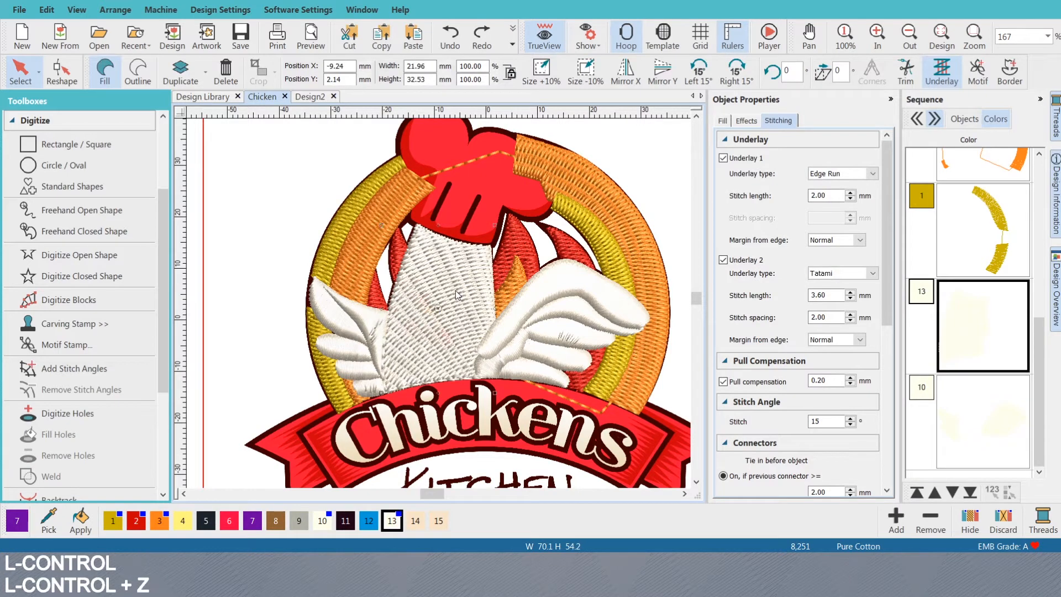
{"action": "key", "text": "ctrl+c"}
{"action": "key", "text": "ctrl+c"}
{"action": "key", "text": "ctrl+n"}
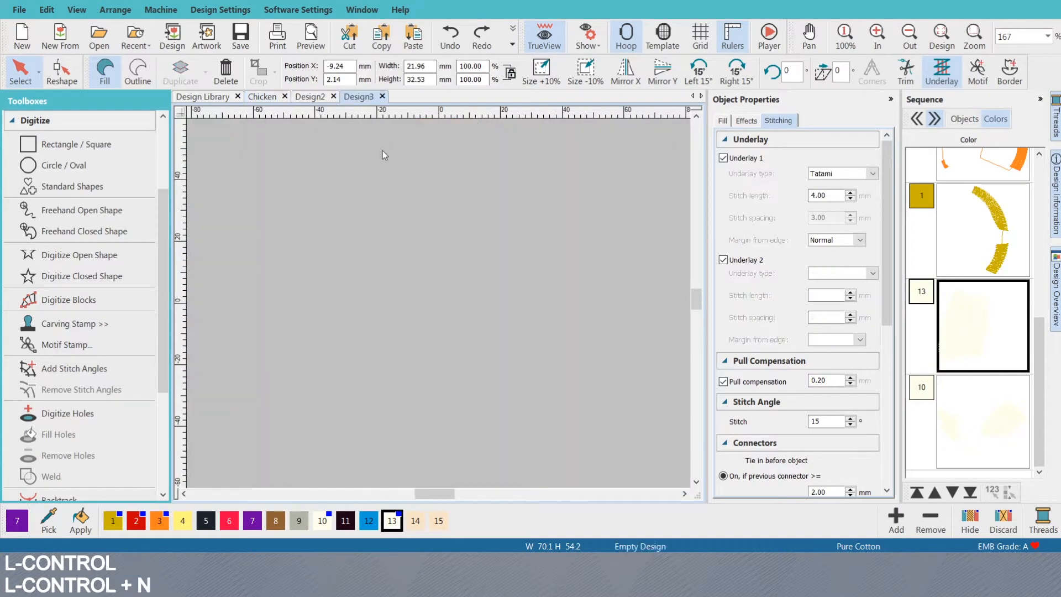
{"action": "key", "text": "ctrl+v"}
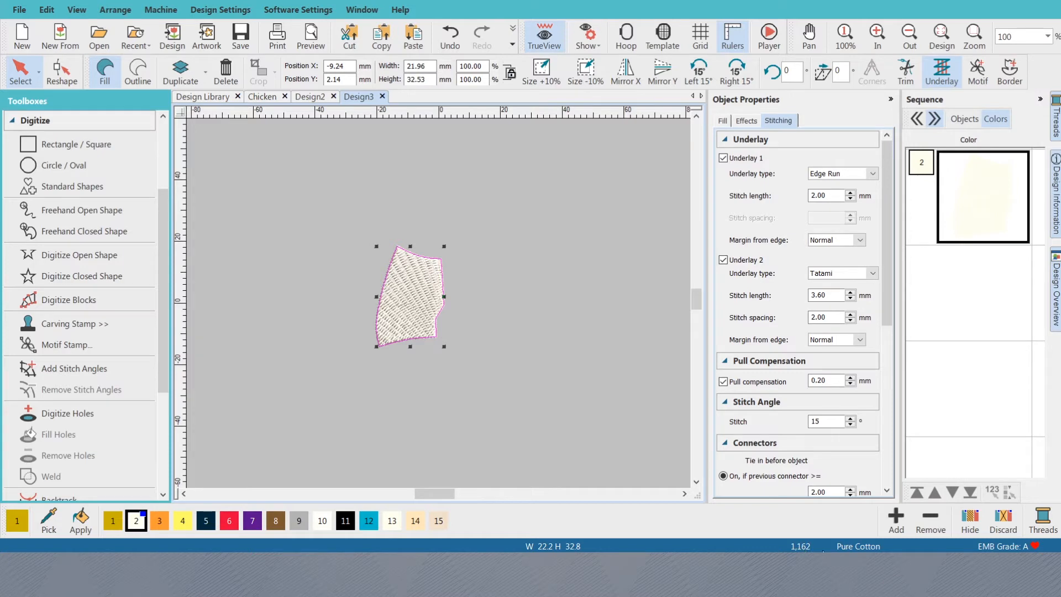
{"action": "left_click", "coordinate": [311, 98]}
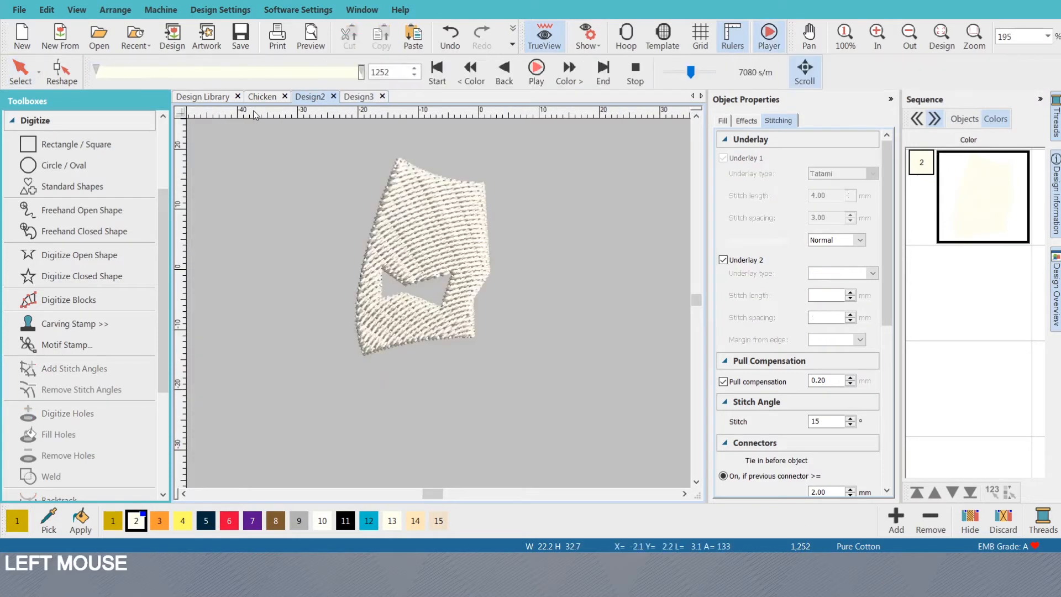
- Redo the undone bow-tie edits in the Chicken design and select the red bow tie
{"action": "left_click", "coordinate": [262, 97]}
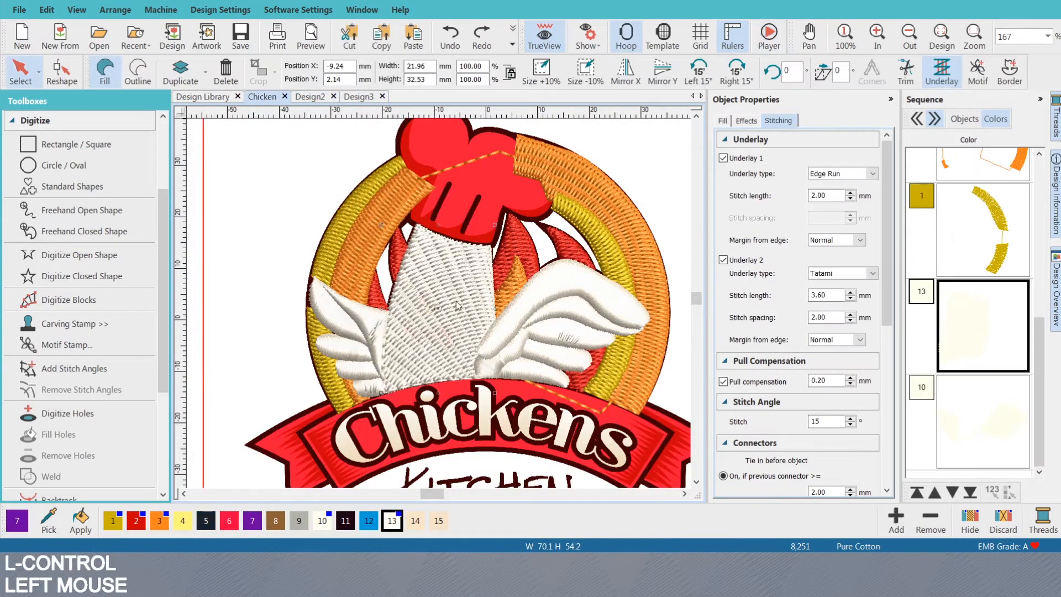
{"action": "key", "text": "ctrl+y"}
{"action": "key", "text": "ctrl+y"}
{"action": "left_click", "coordinate": [442, 346]}
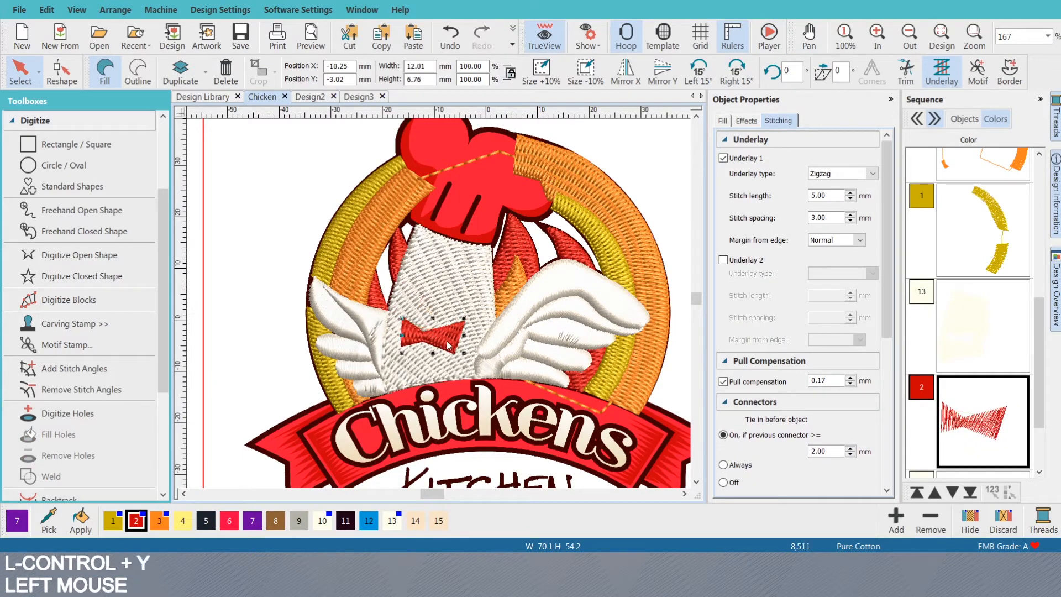
- Copy the red bow tie from the Chicken design onto the solid body fill in Design3
{"action": "key", "text": "ctrl+y"}
{"action": "key", "text": "ctrl+c"}
{"action": "left_click", "coordinate": [359, 97]}
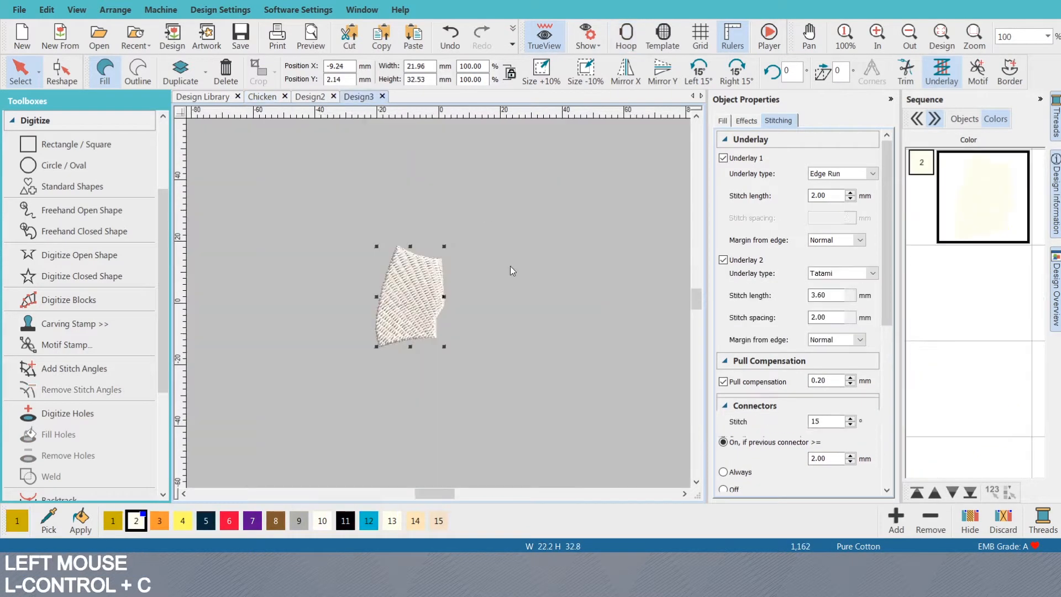
{"action": "key", "text": "ctrl+v"}
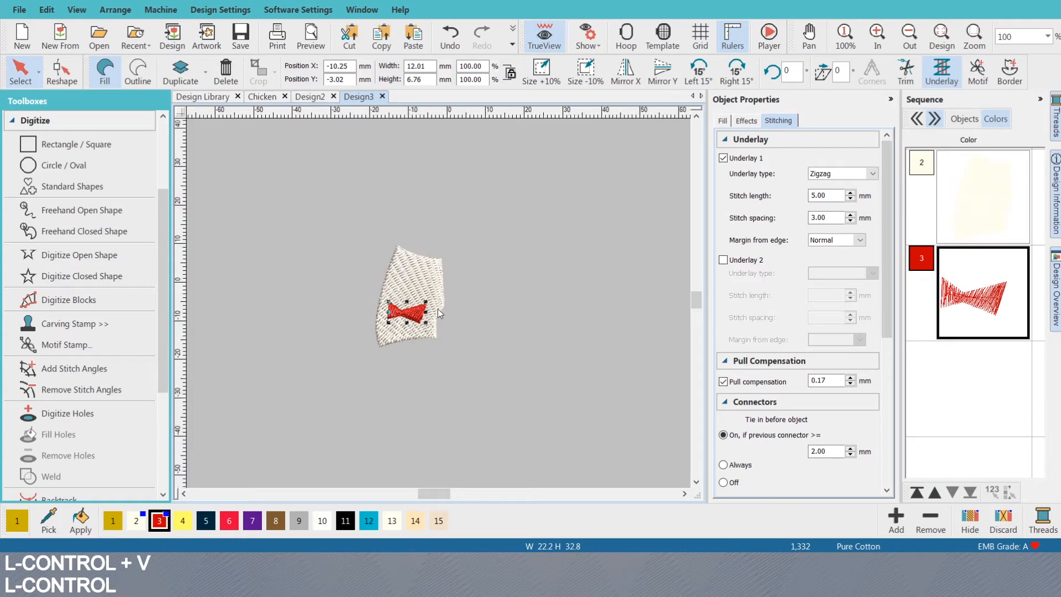
{"action": "scroll", "coordinate": [382, 288], "scroll_direction": "up", "scroll_amount": 5}
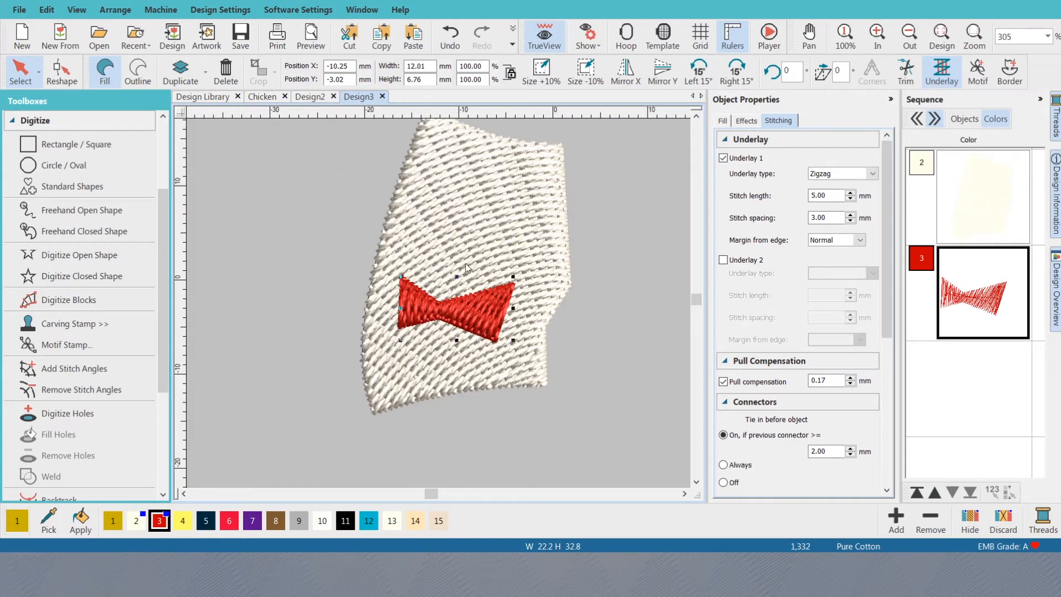
- Play the stitch-out of the solid body with the bow tie on top at 7080 s/m, then stop the playback
{"action": "left_click", "coordinate": [485, 269]}
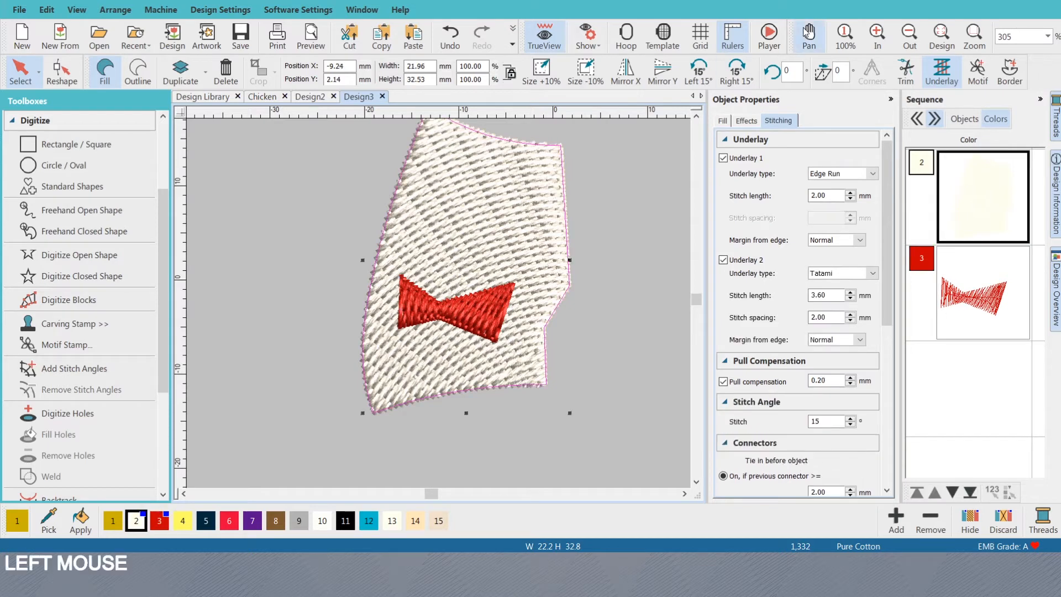
{"action": "left_click", "coordinate": [768, 38]}
{"action": "left_click_drag", "start_coordinate": [674, 72], "coordinate": [691, 72]}
{"action": "scroll", "coordinate": [428, 329], "scroll_direction": "down", "scroll_amount": 2}
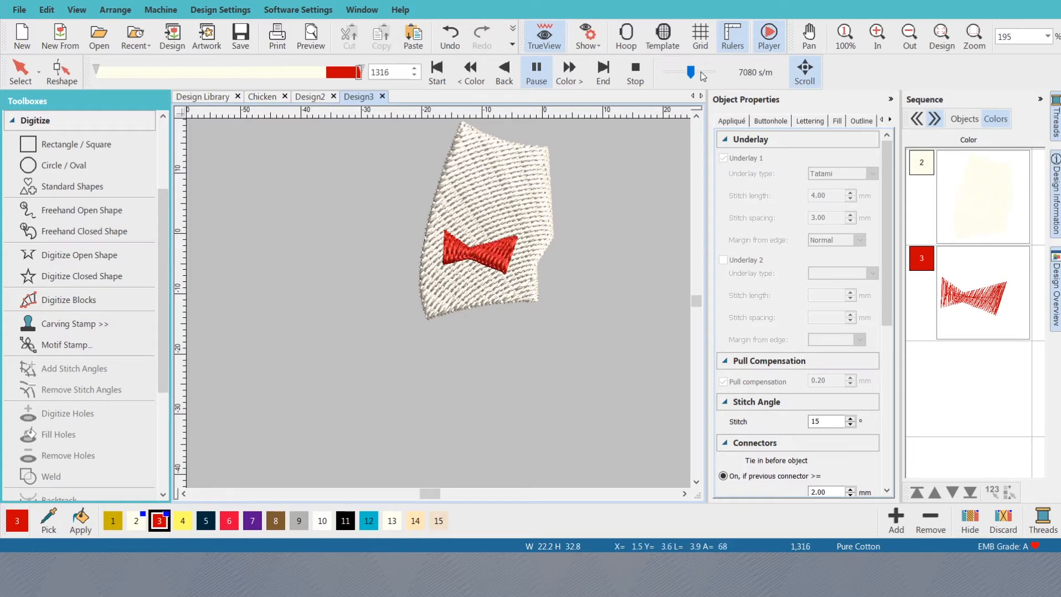
{"action": "left_click", "coordinate": [636, 78]}
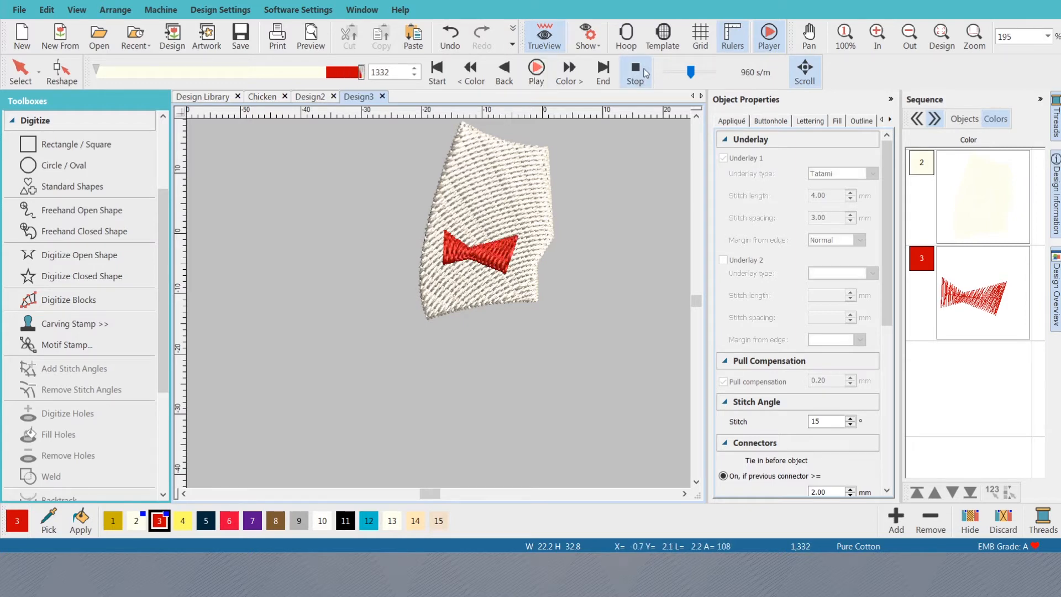
- In the Chicken design, undo the edits back to the solid body fill and paste the red bow tie on top of it
{"action": "left_click", "coordinate": [276, 97]}
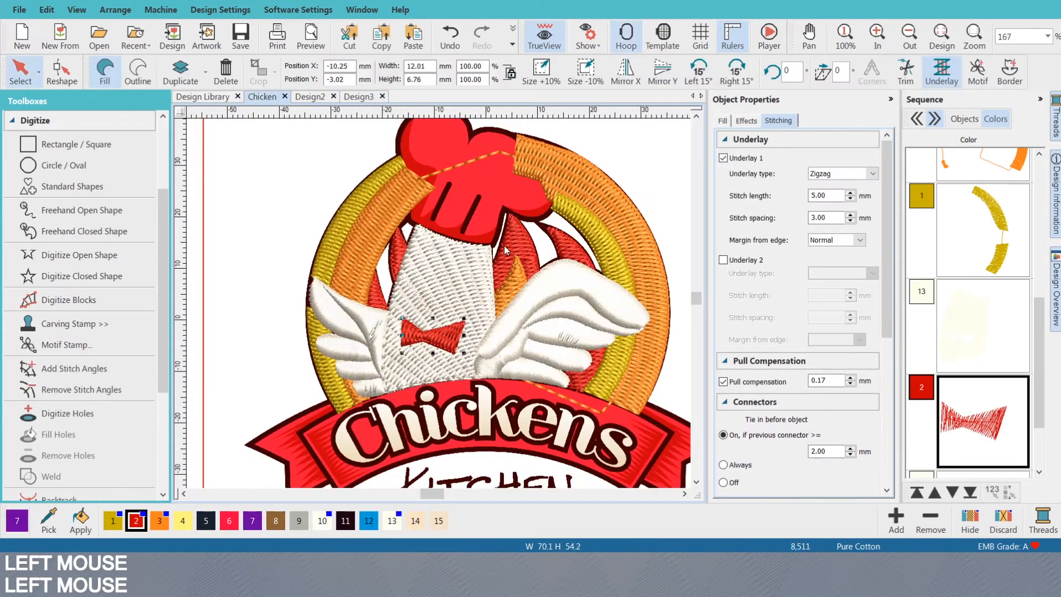
{"action": "key", "text": "Delete"}
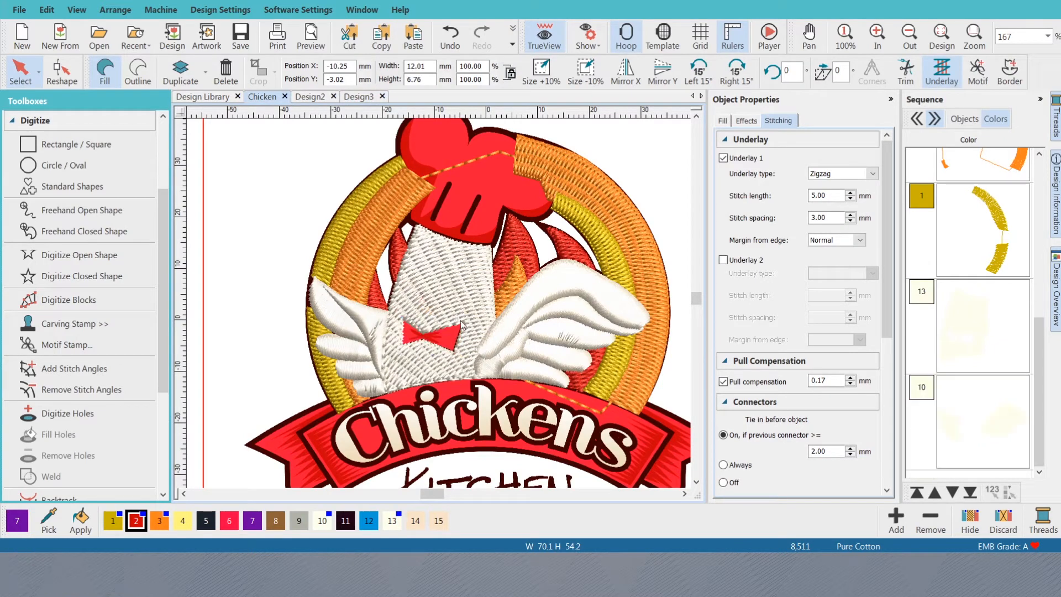
{"action": "key", "text": "ctrl+z"}
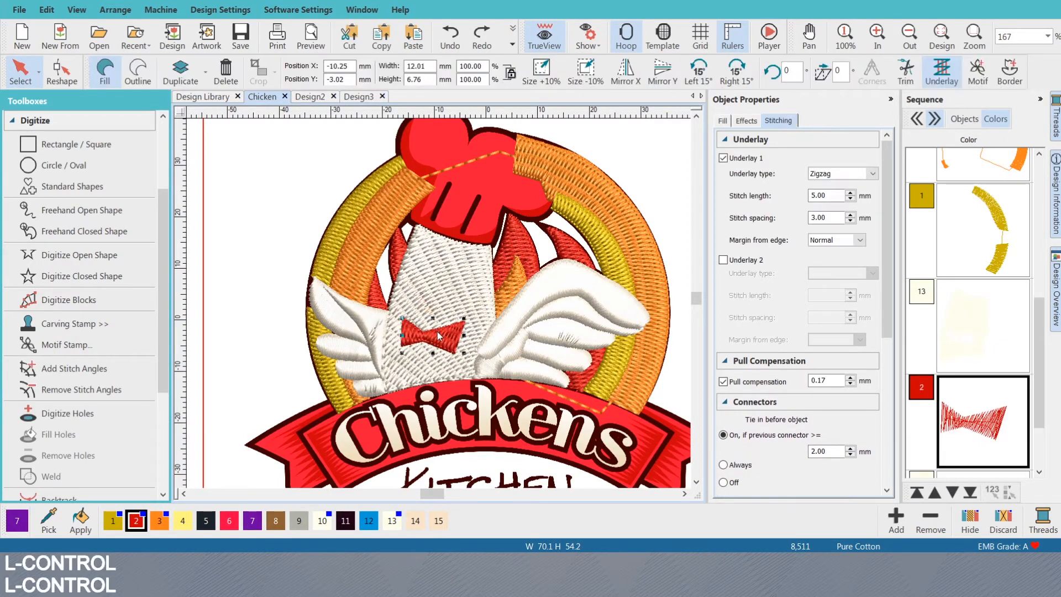
{"action": "key", "text": "ctrl+z"}
{"action": "key", "text": "ctrl+z"}
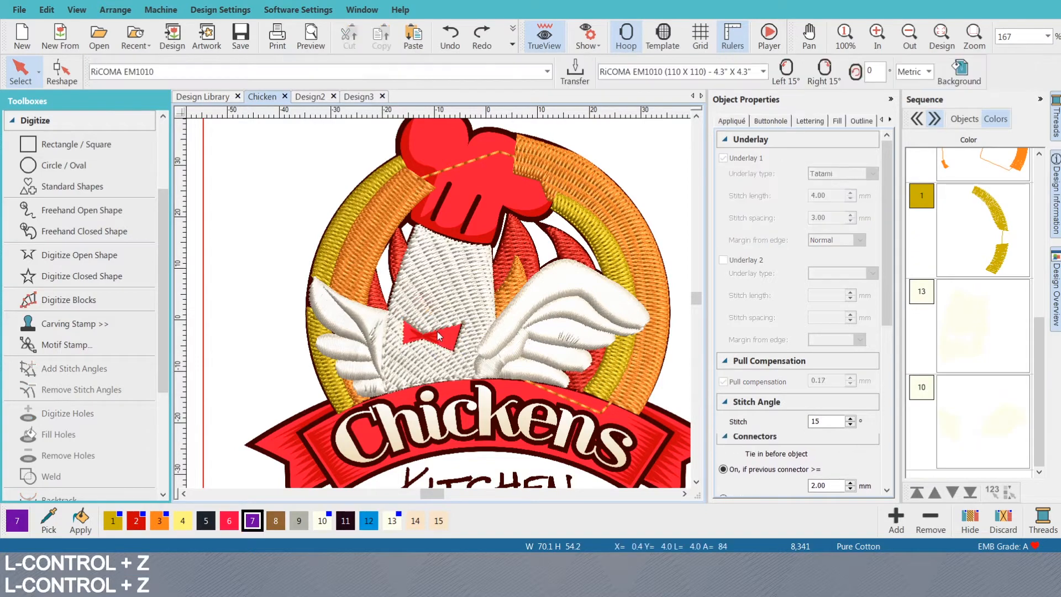
{"action": "key", "text": "ctrl+v"}
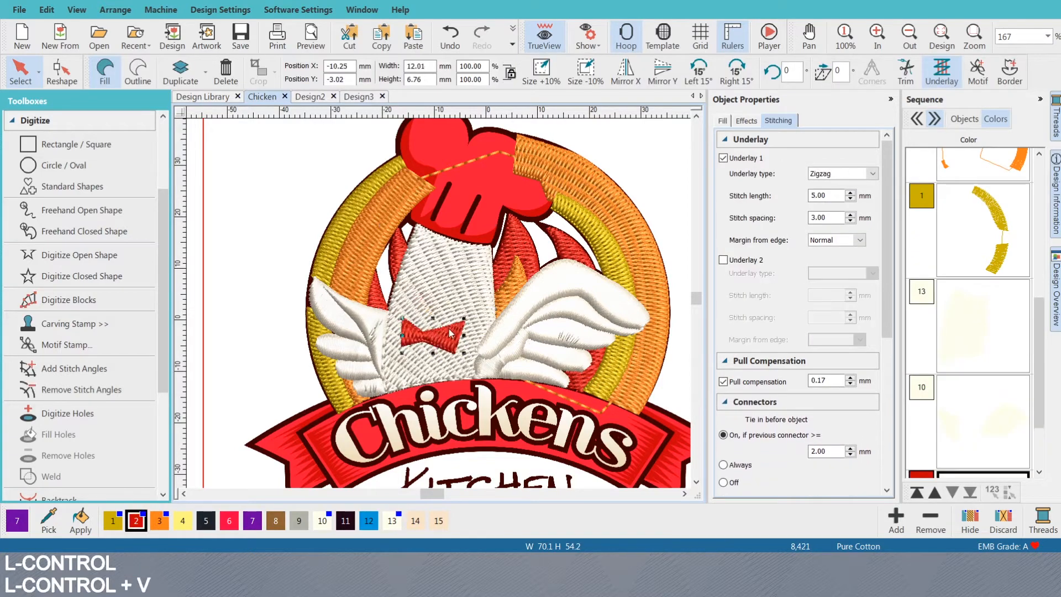
{"action": "scroll", "coordinate": [438, 332], "scroll_direction": "up", "scroll_amount": 4, "text": "ctrl"}
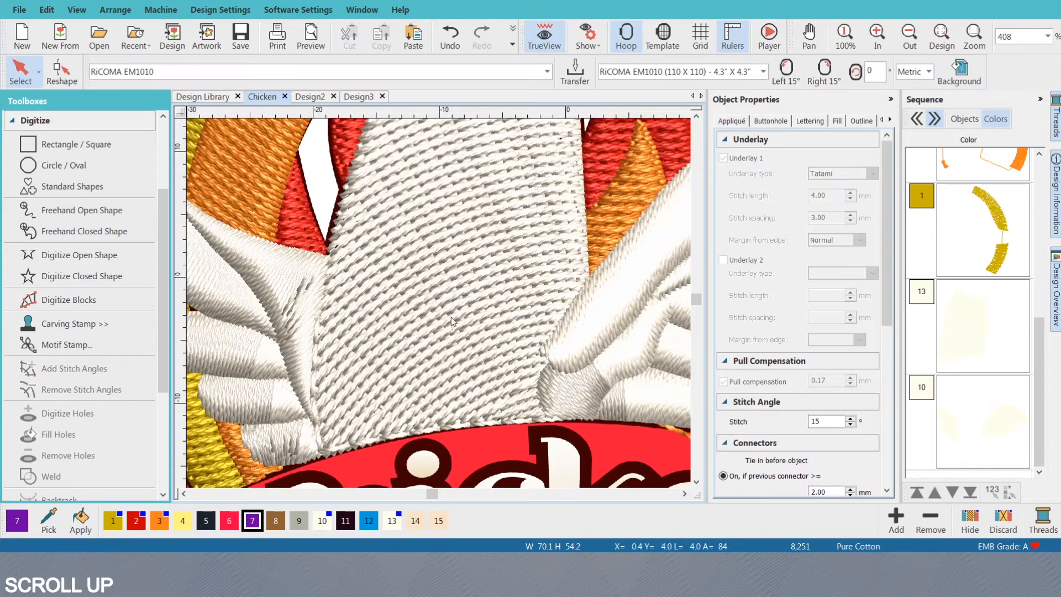
{"action": "key", "text": "ctrl+v"}
{"action": "scroll", "coordinate": [444, 310], "scroll_direction": "down", "scroll_amount": 3, "text": "ctrl"}
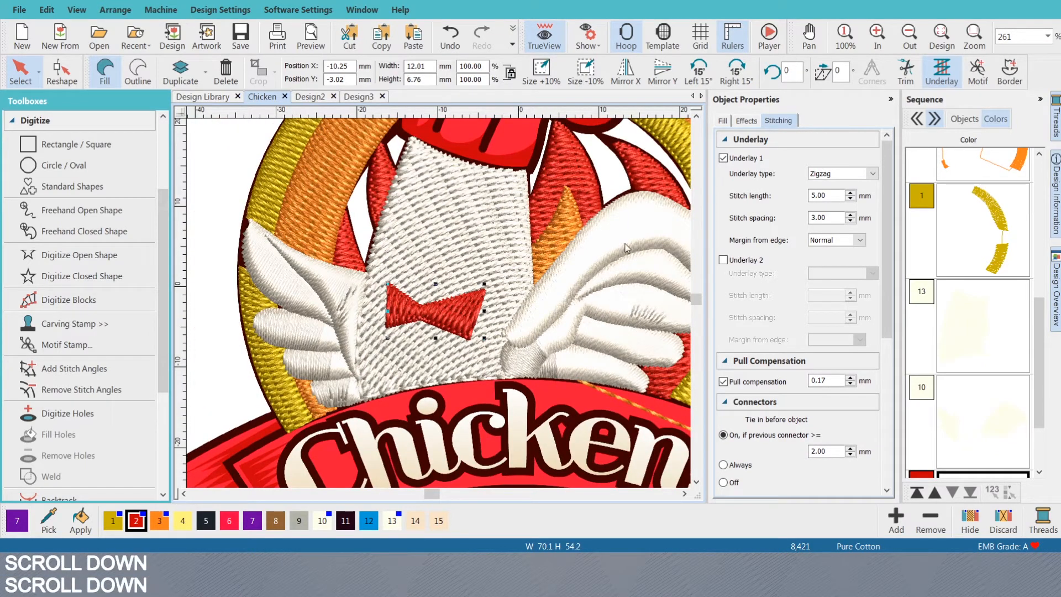
{"action": "scroll", "coordinate": [439, 303], "scroll_direction": "down", "scroll_amount": 2}
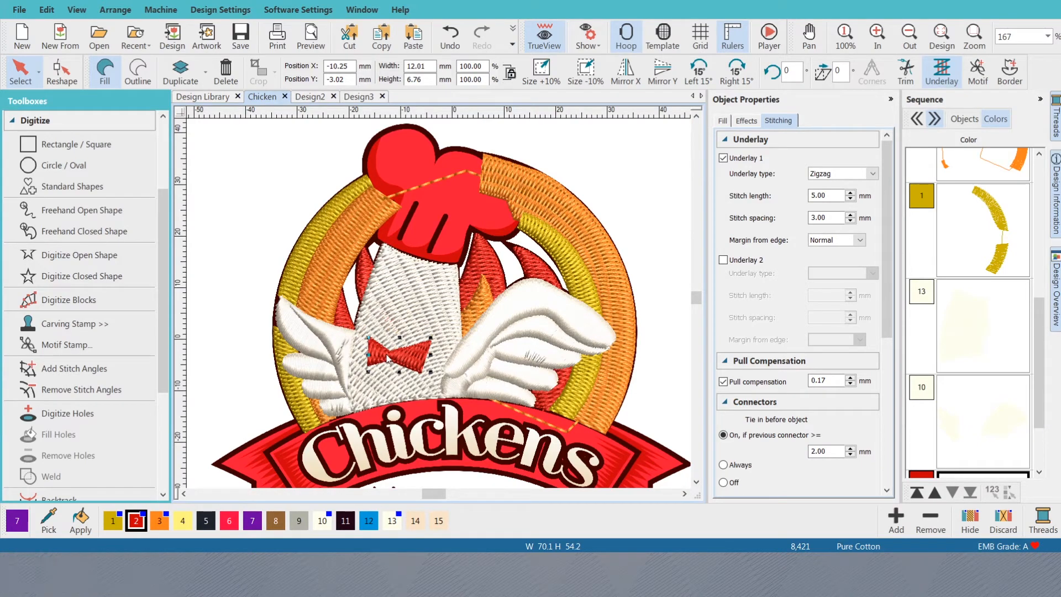
- Compare the stitched body with the artwork's face, alternately hiding and showing the stitches around the eyes and beak
{"action": "key", "text": "s"}
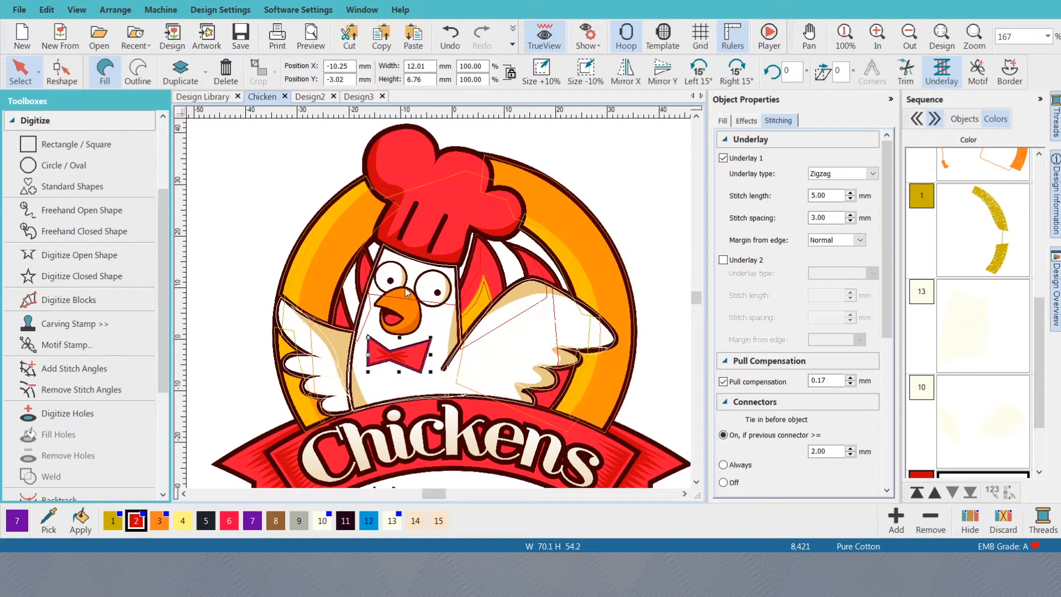
{"action": "scroll", "coordinate": [390, 287], "scroll_direction": "up", "scroll_amount": 2}
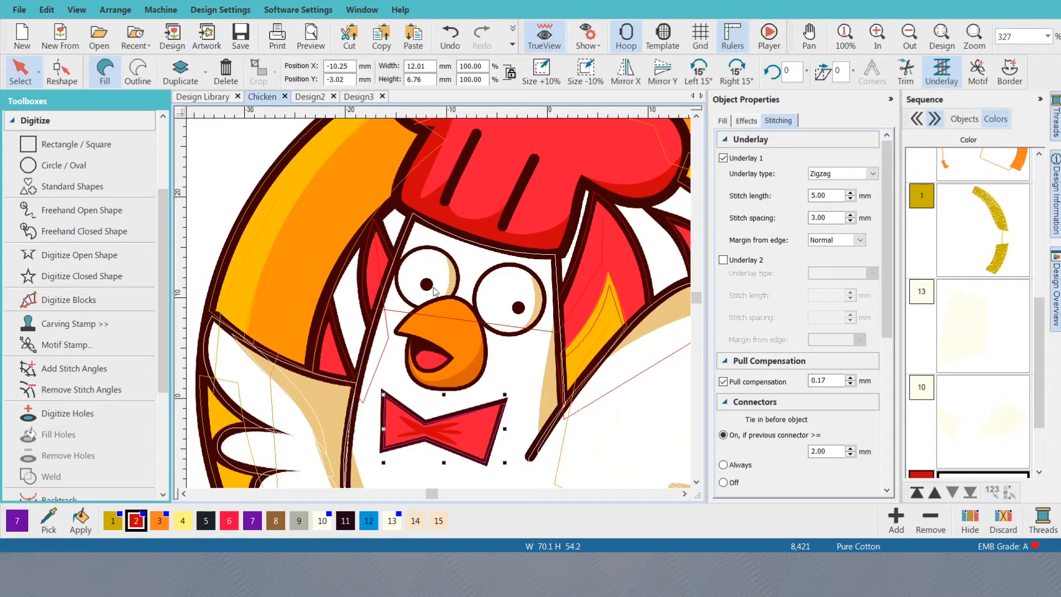
{"action": "key", "text": "s"}
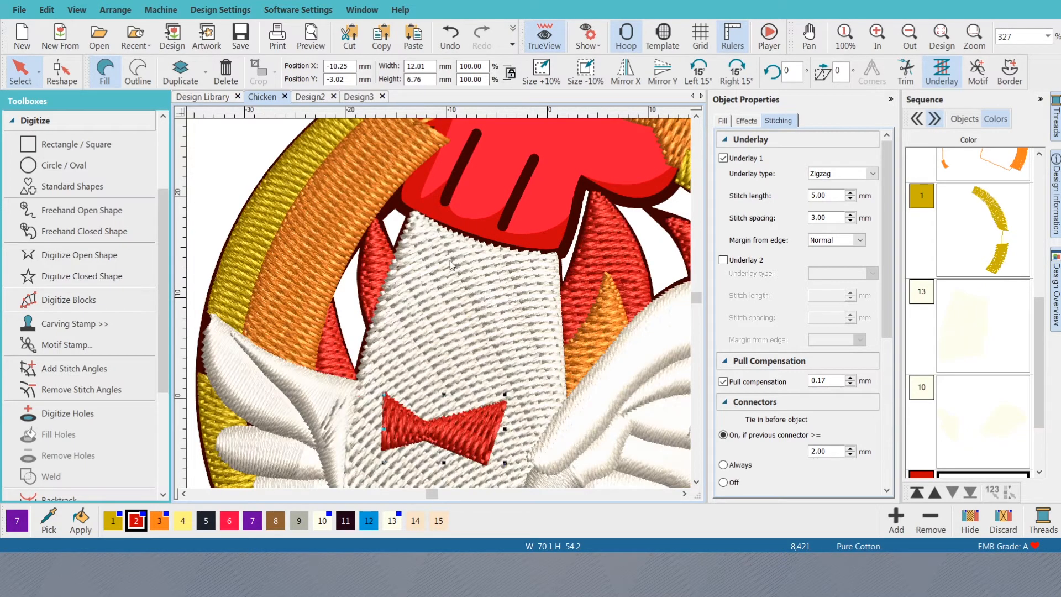
{"action": "key", "text": "s"}
{"action": "key", "text": "s"}
{"action": "key", "text": "s"}
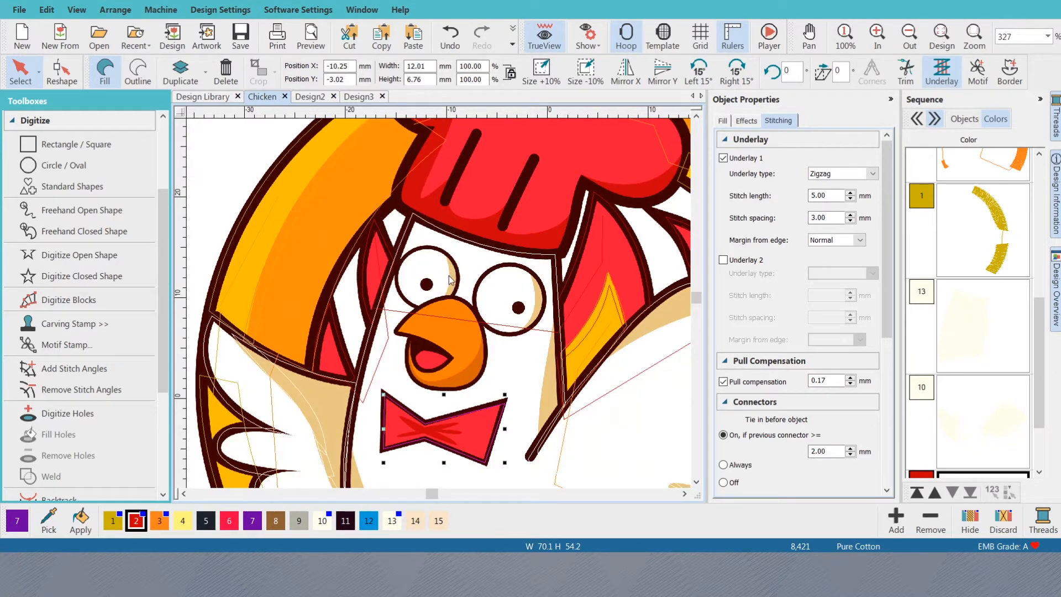
{"action": "key", "text": "s"}
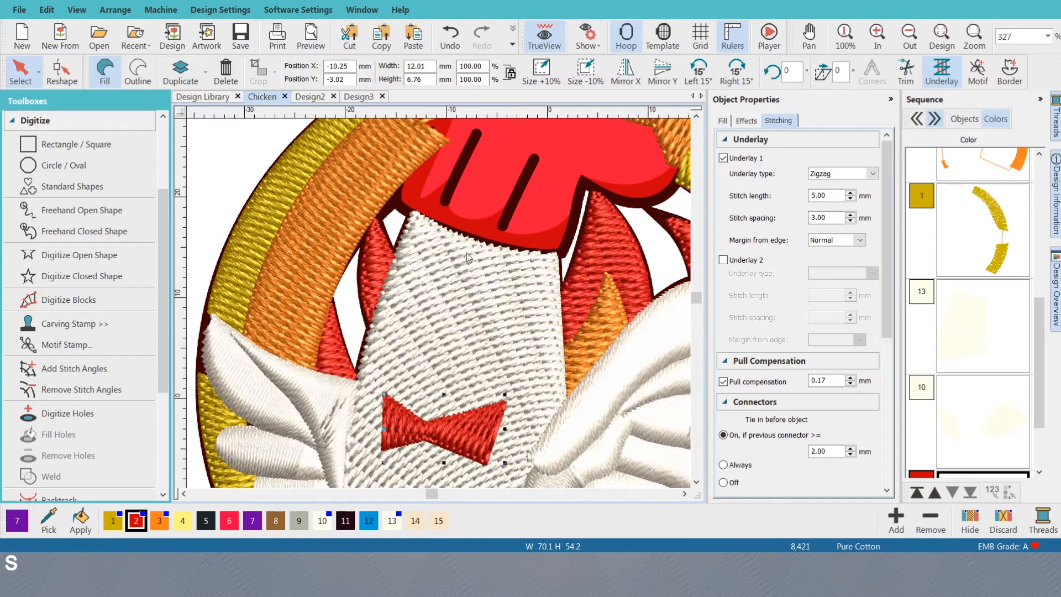
{"action": "key", "text": "s"}
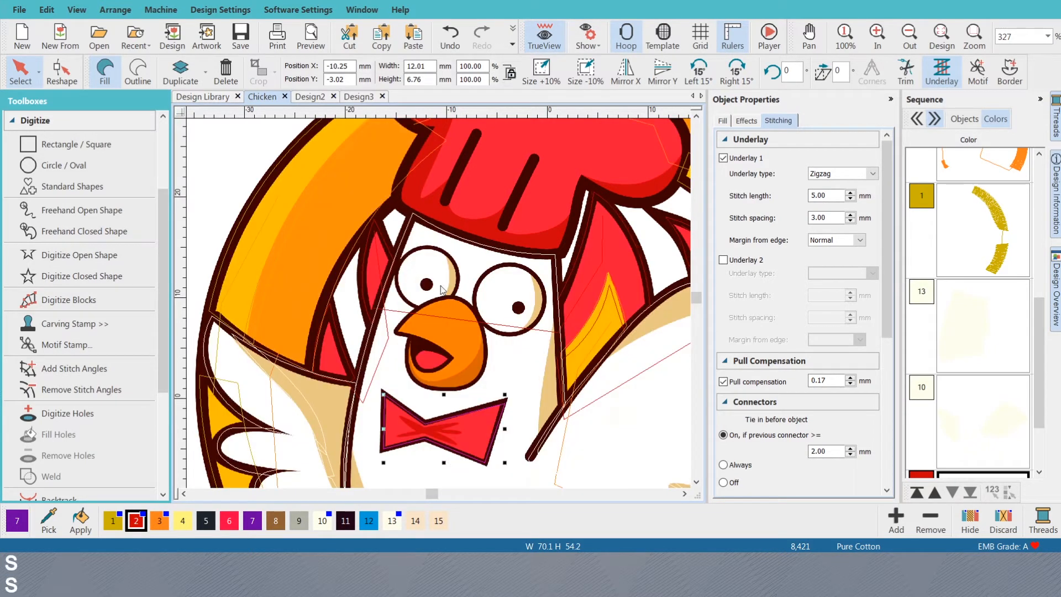
{"action": "key", "text": "s"}
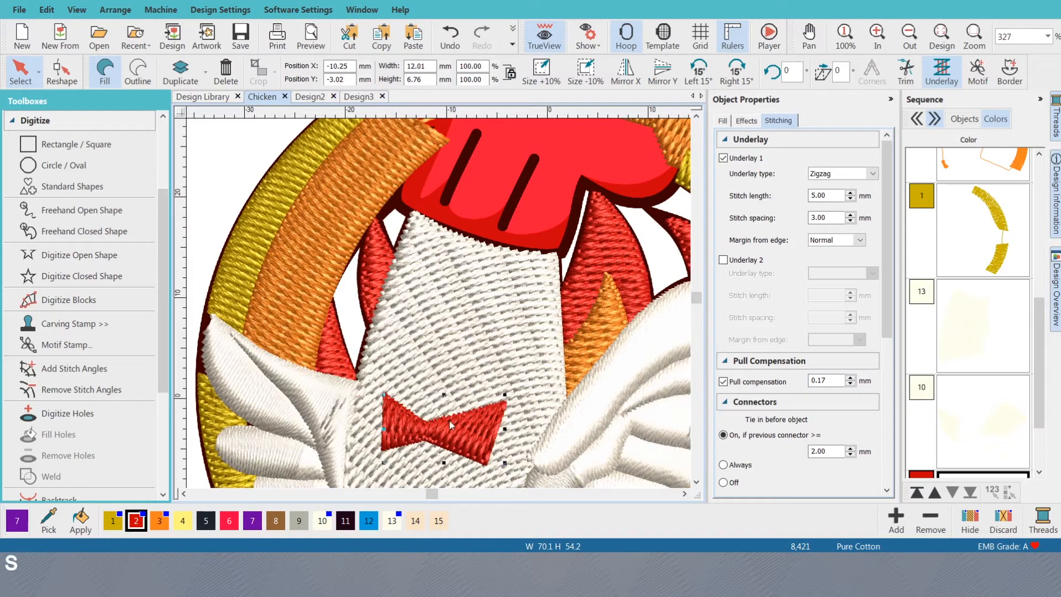
- Digitize a filled circle about 6.24 mm in diameter over the artwork's left eye and check its stitches
{"action": "key", "text": "s"}
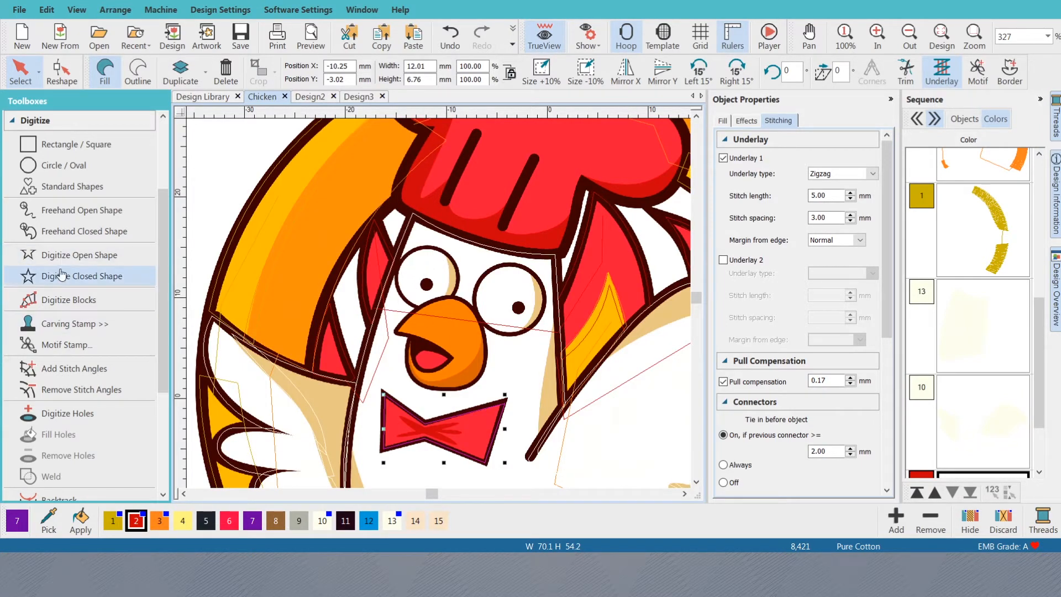
{"action": "scroll", "coordinate": [61, 276], "scroll_direction": "up", "scroll_amount": 2}
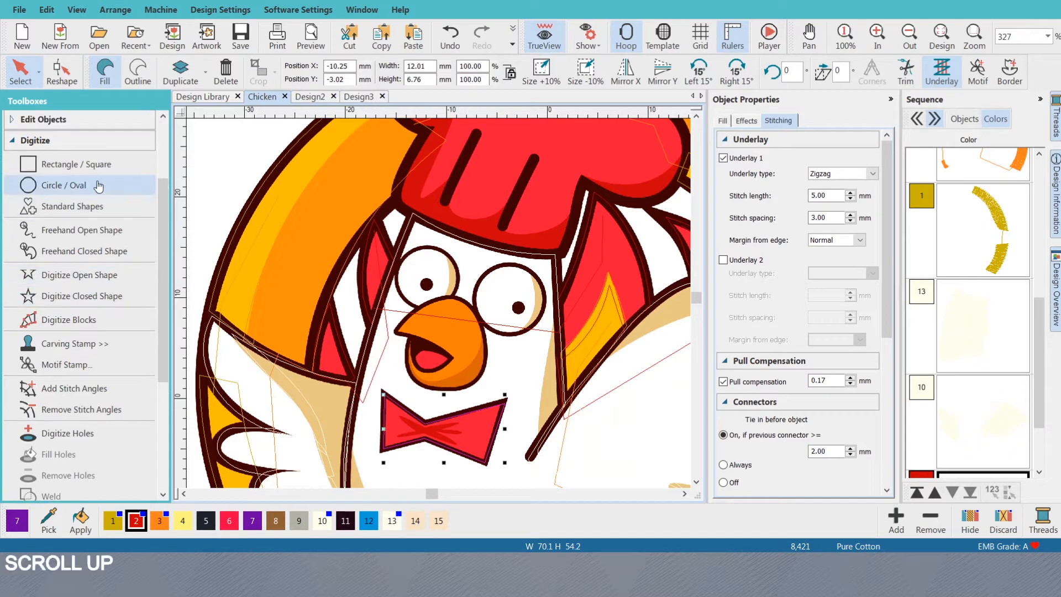
{"action": "left_click", "coordinate": [63, 185]}
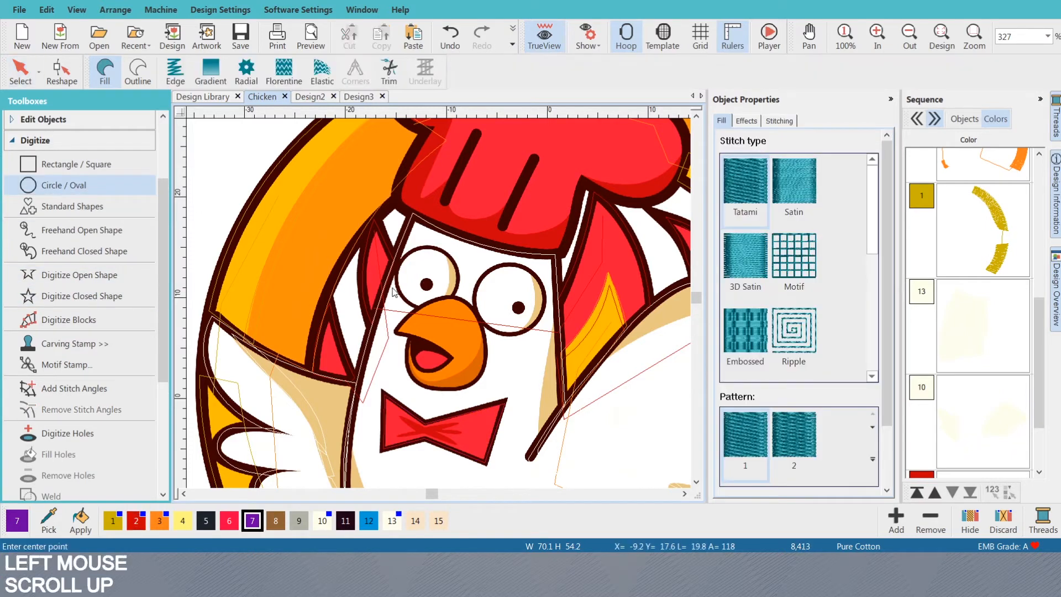
{"action": "left_click", "coordinate": [426, 273]}
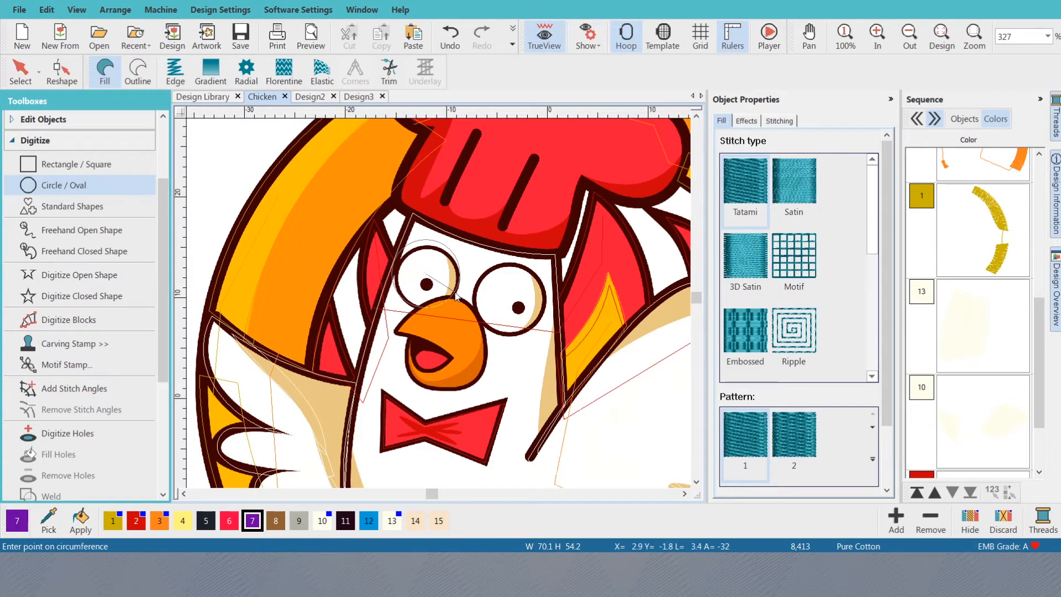
{"action": "left_click", "coordinate": [456, 276]}
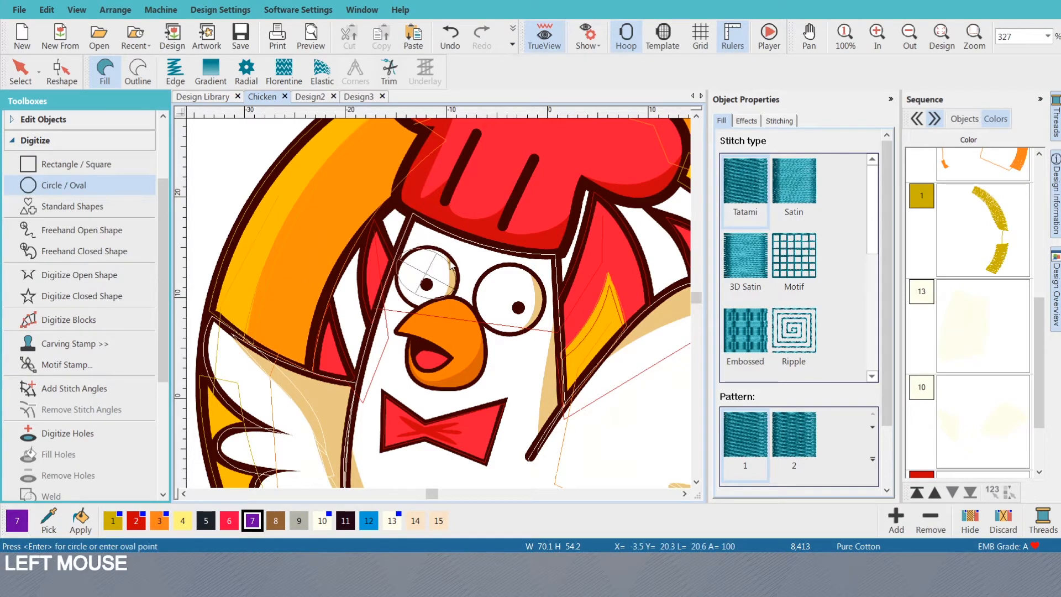
{"action": "key", "text": "Return"}
{"action": "key", "text": "s"}
{"action": "key", "text": "o"}
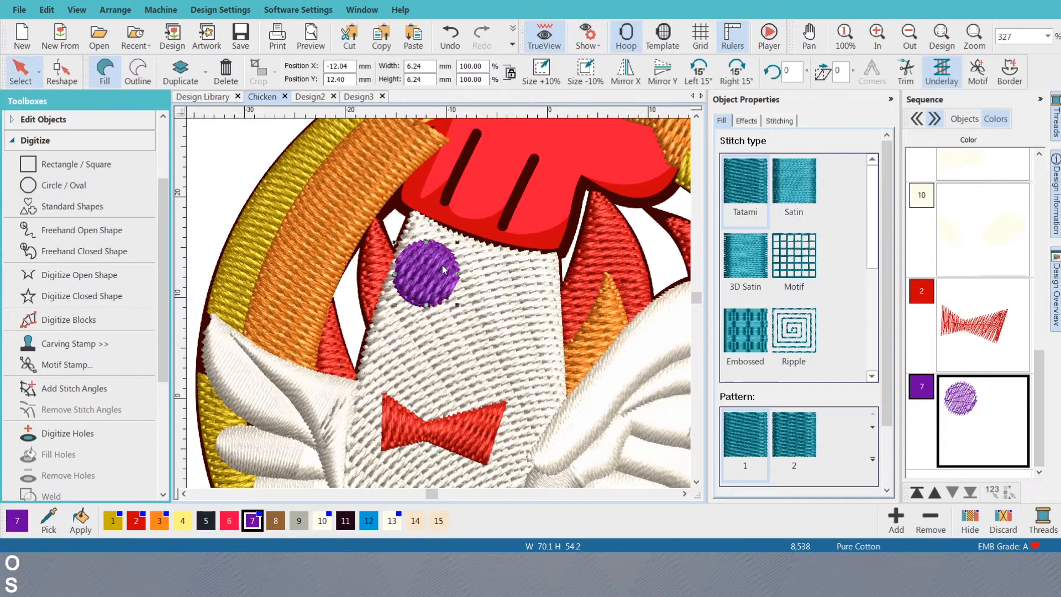
- Shift the circle down about 0.7 mm to fit the artwork's left eye outline
{"action": "key", "text": "s"}
{"action": "key", "text": "s"}
{"action": "left_click_drag", "start_coordinate": [439, 259], "coordinate": [439, 264]}
{"action": "key", "text": "s"}
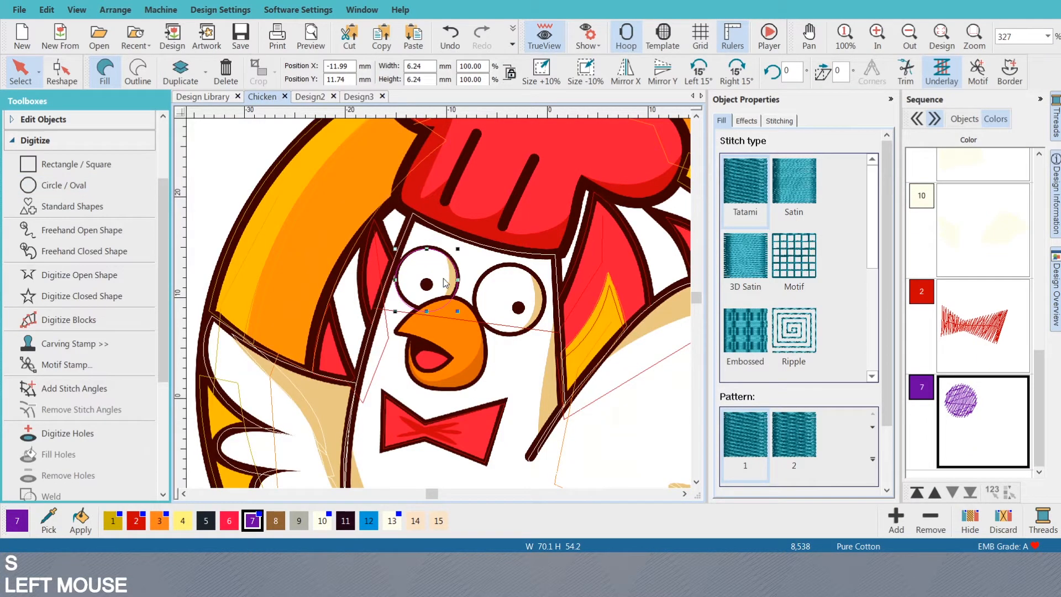
- Duplicate the eye circle onto the artwork's right eye and enlarge the copy to about 6.91 mm
{"action": "key", "text": "ctrl"}
{"action": "key", "text": "ctrl"}
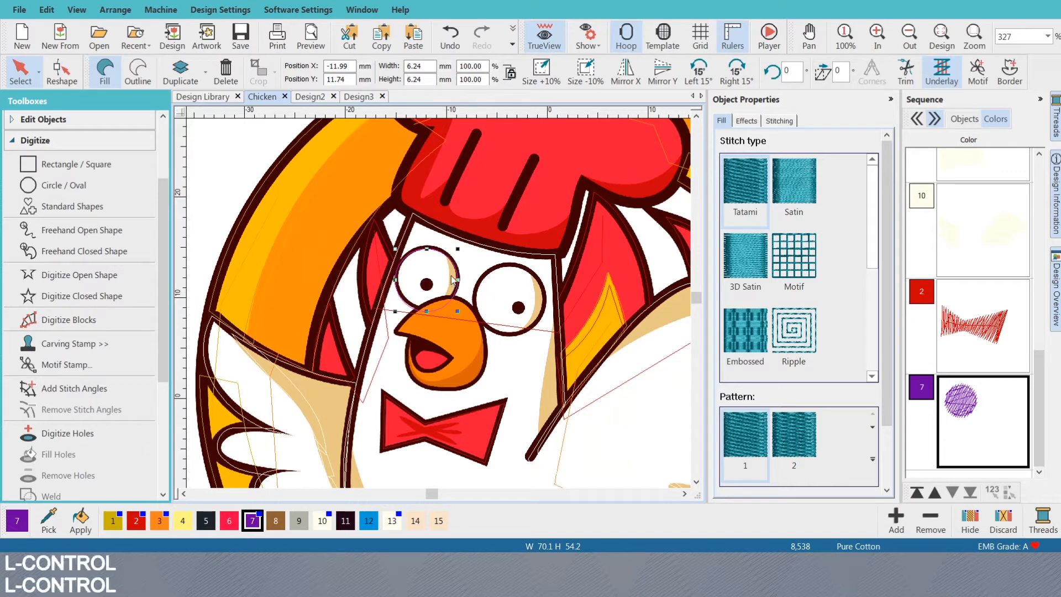
{"action": "key", "text": "ctrl+d"}
{"action": "left_click_drag", "start_coordinate": [452, 279], "coordinate": [537, 293]}
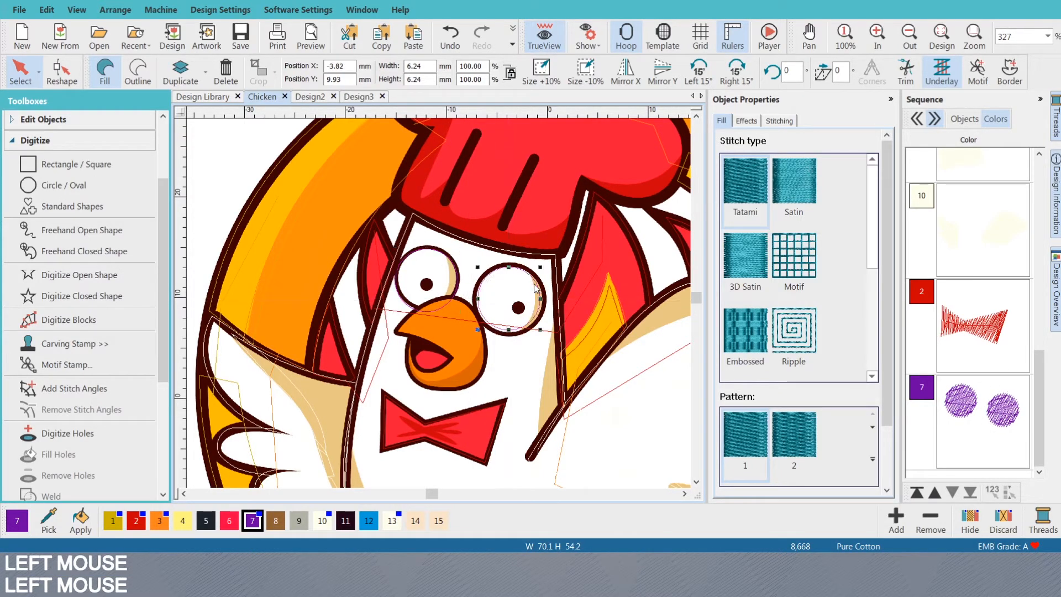
{"action": "left_click_drag", "start_coordinate": [539, 330], "coordinate": [539, 336]}
{"action": "key", "text": "s"}
{"action": "key", "text": "s"}
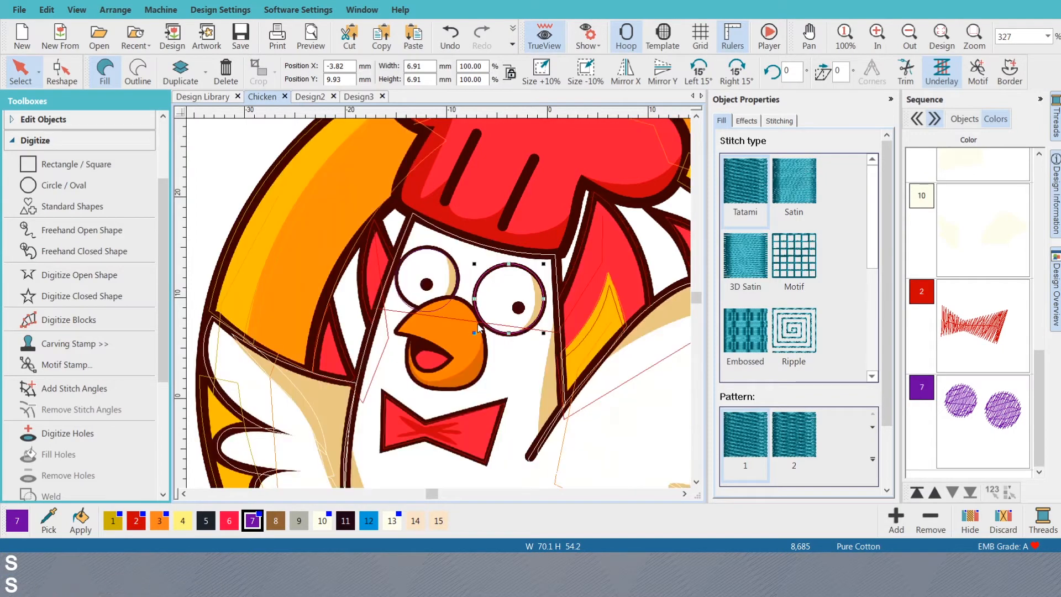
- Assign thread colour 10 to both eye circles and change their fill to Satin with Auto split off
{"action": "key", "text": "s"}
{"action": "left_click", "coordinate": [443, 271], "text": "ctrl"}
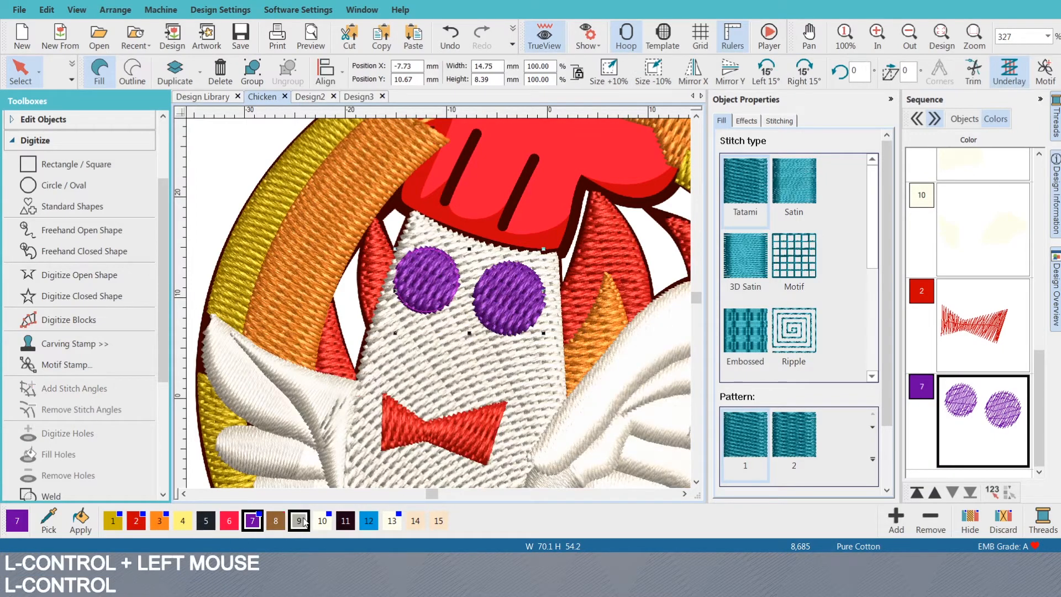
{"action": "left_click", "coordinate": [322, 521]}
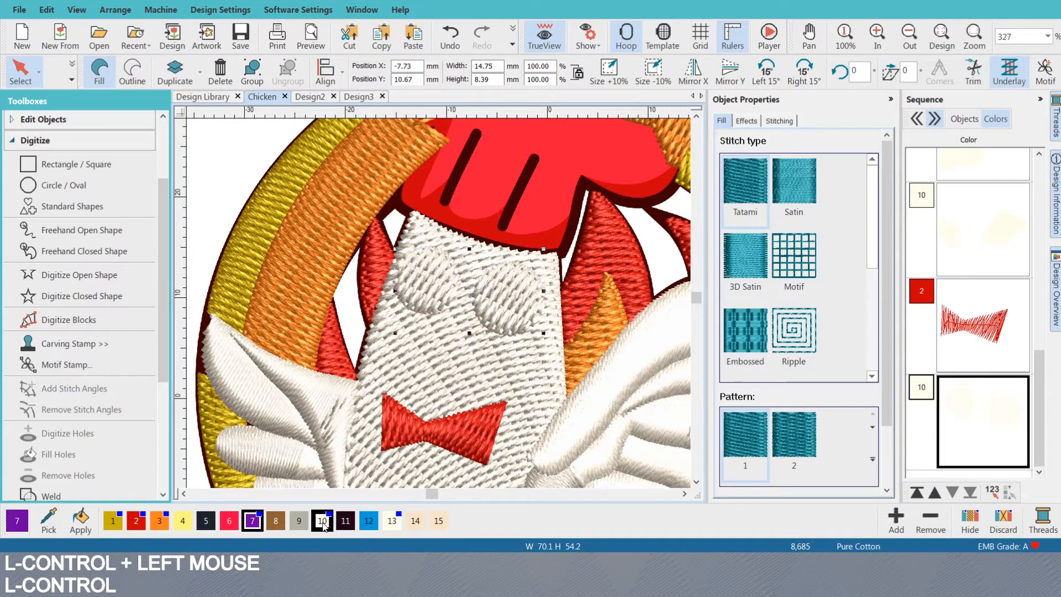
{"action": "left_click", "coordinate": [788, 173]}
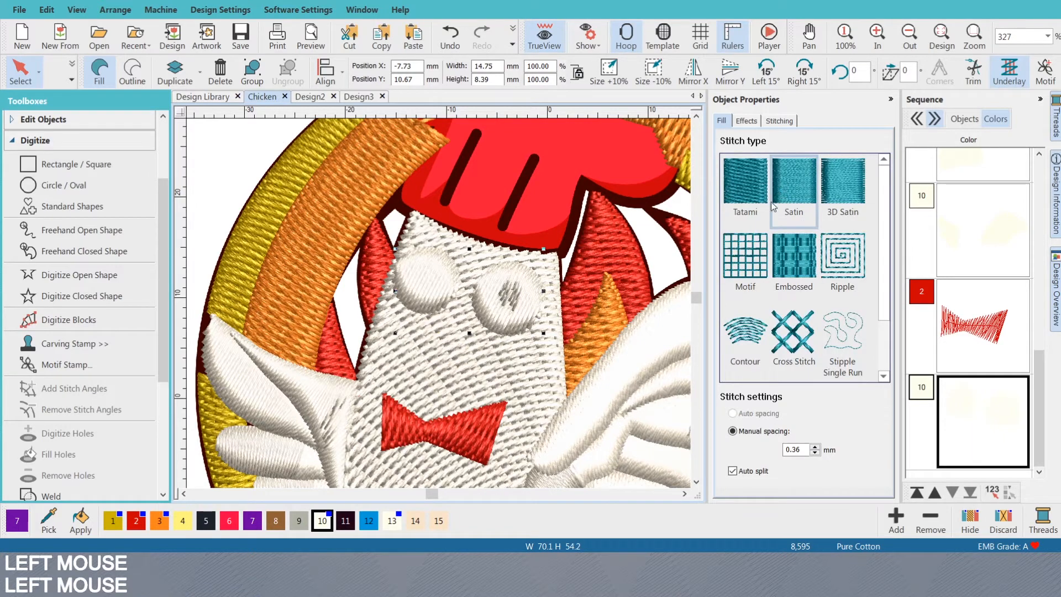
{"action": "left_click", "coordinate": [732, 471]}
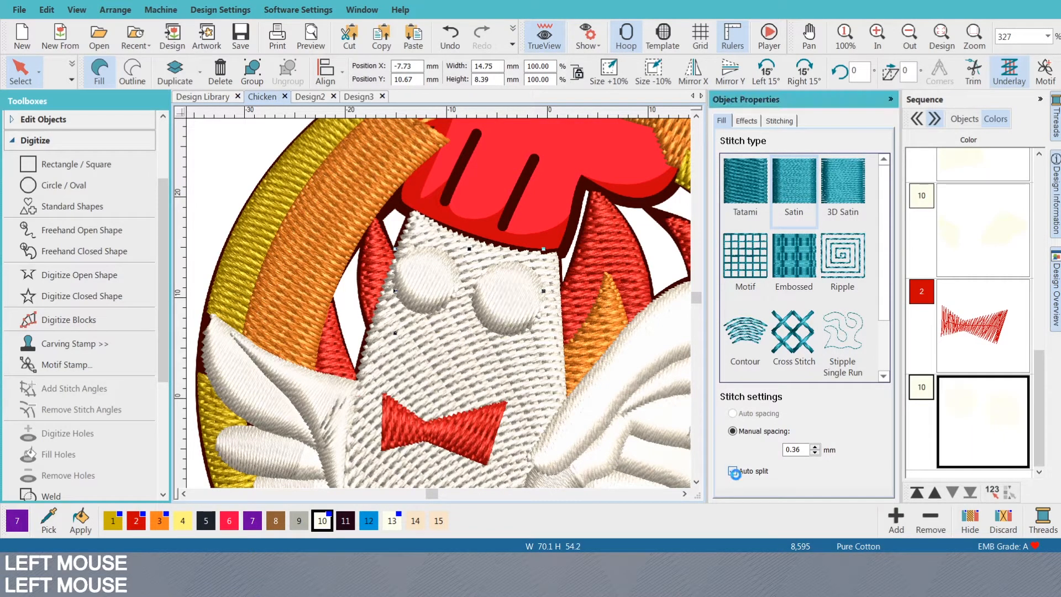
- Compare the stitched eye circles with the eye and beak outlines in the artwork
{"action": "key", "text": "s"}
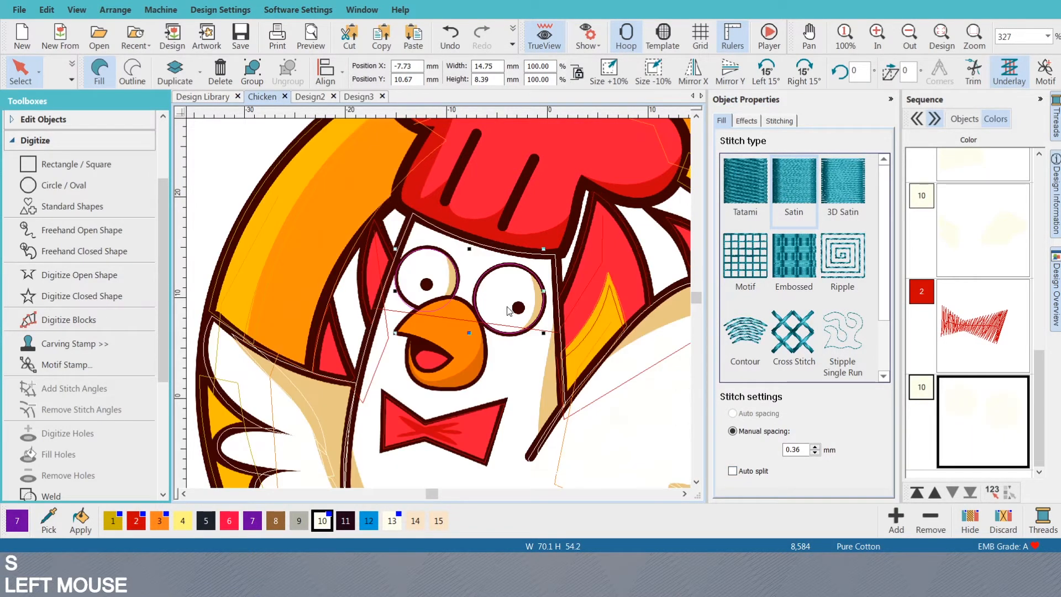
{"action": "key", "text": "s"}
{"action": "key", "text": "s"}
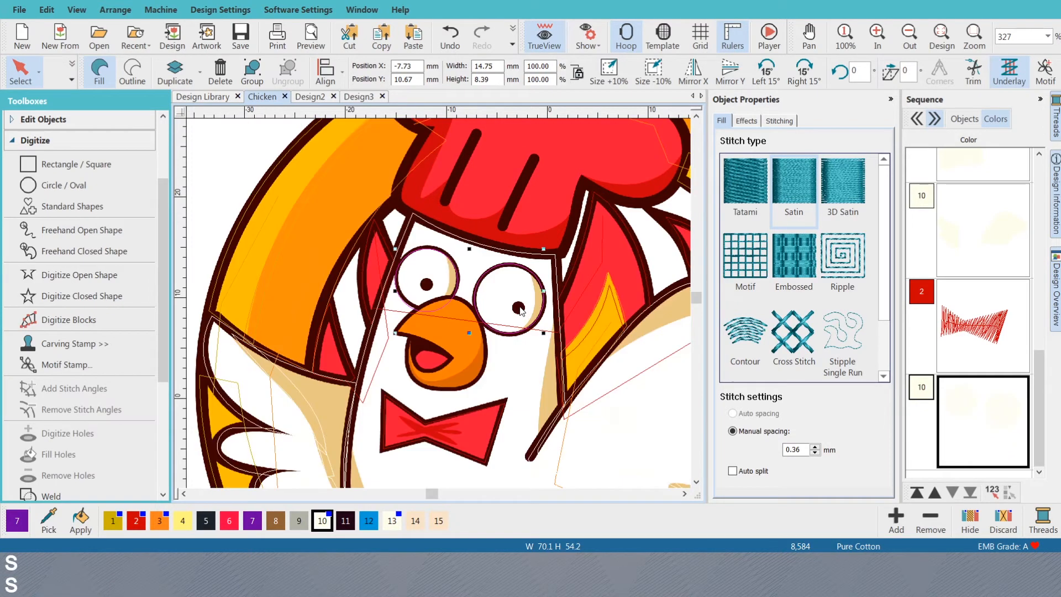
{"action": "scroll", "coordinate": [519, 306], "scroll_direction": "up", "scroll_amount": 2}
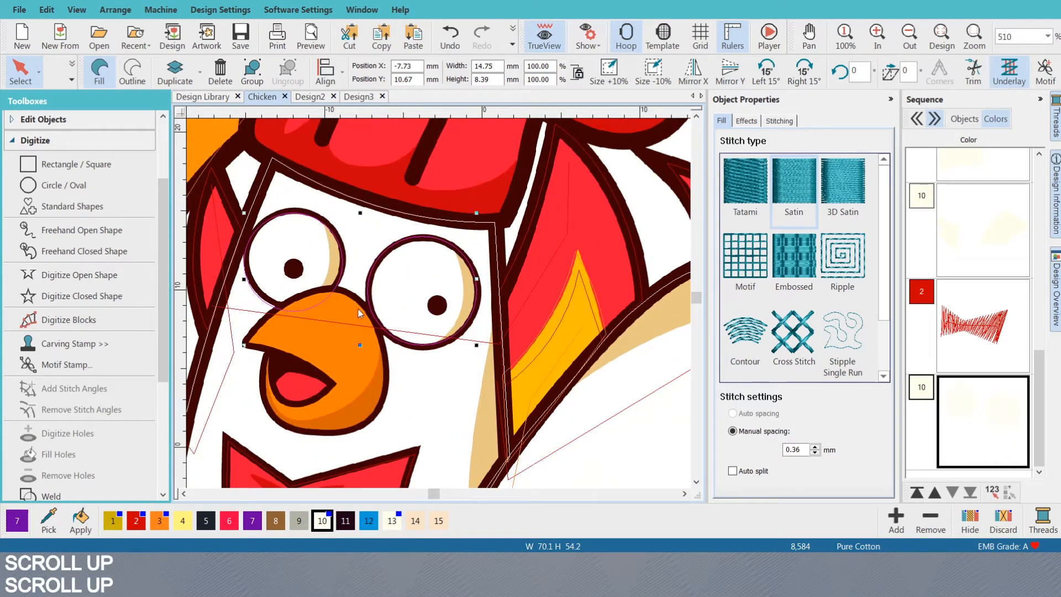
{"action": "scroll", "coordinate": [359, 313], "scroll_direction": "down", "scroll_amount": 1}
{"action": "scroll", "coordinate": [387, 311], "scroll_direction": "up", "scroll_amount": 1}
{"action": "scroll", "coordinate": [415, 309], "scroll_direction": "down", "scroll_amount": 1}
{"action": "scroll", "coordinate": [440, 308], "scroll_direction": "up", "scroll_amount": 1}
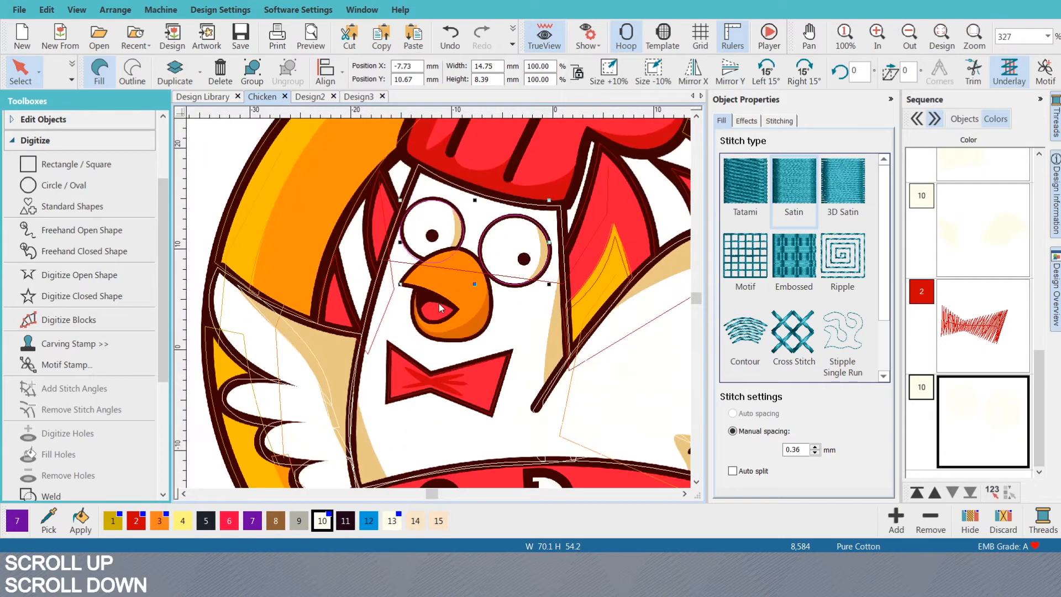
{"action": "scroll", "coordinate": [441, 308], "scroll_direction": "up", "scroll_amount": 1}
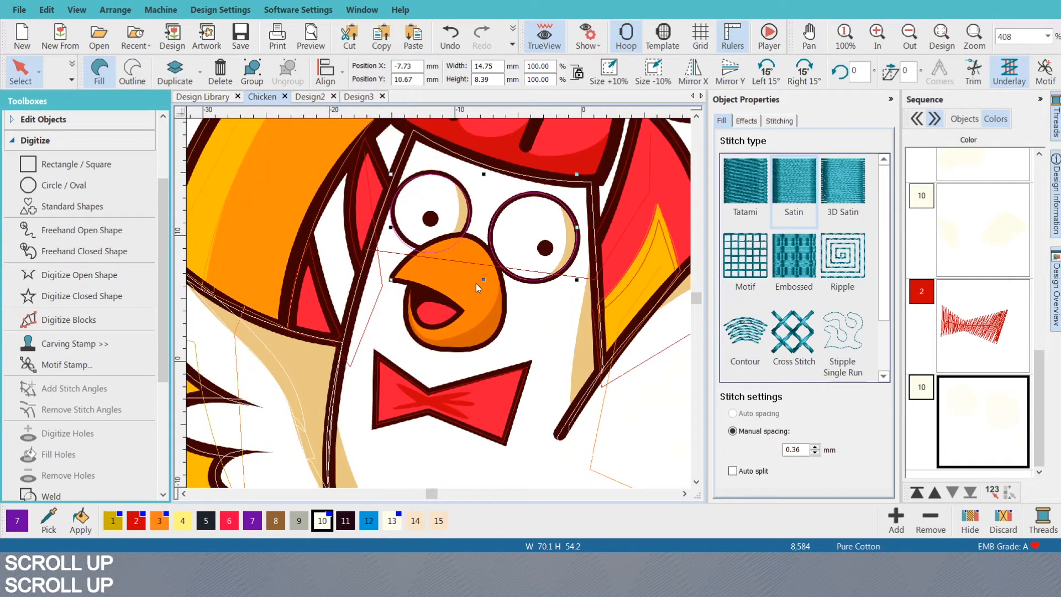
{"action": "key", "text": "s"}
{"action": "key", "text": "s"}
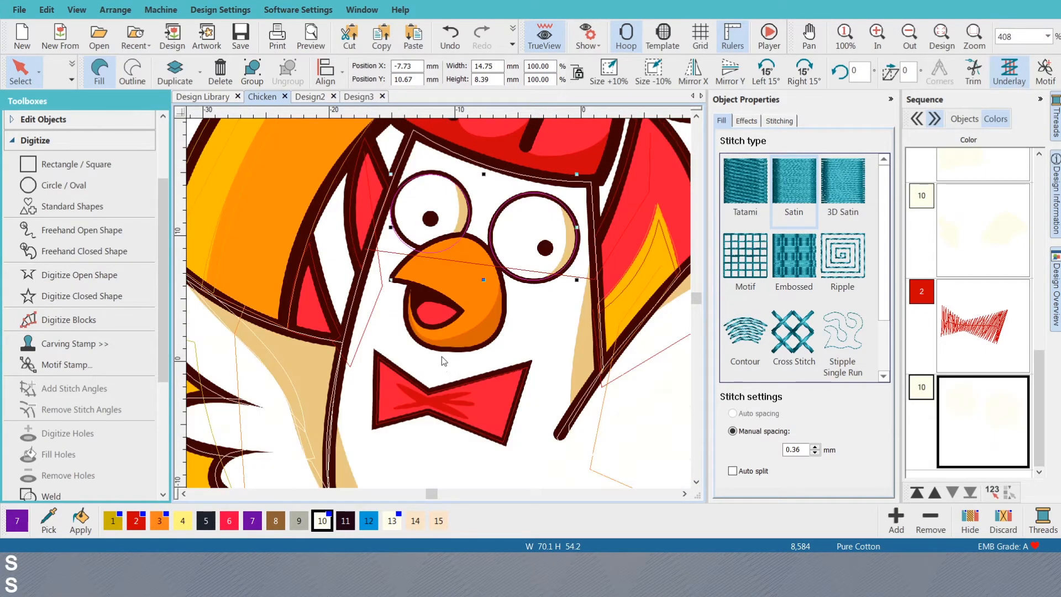
- Move both eye circles ahead of the red bow tie in the stitching sequence
{"action": "left_click", "coordinate": [463, 410]}
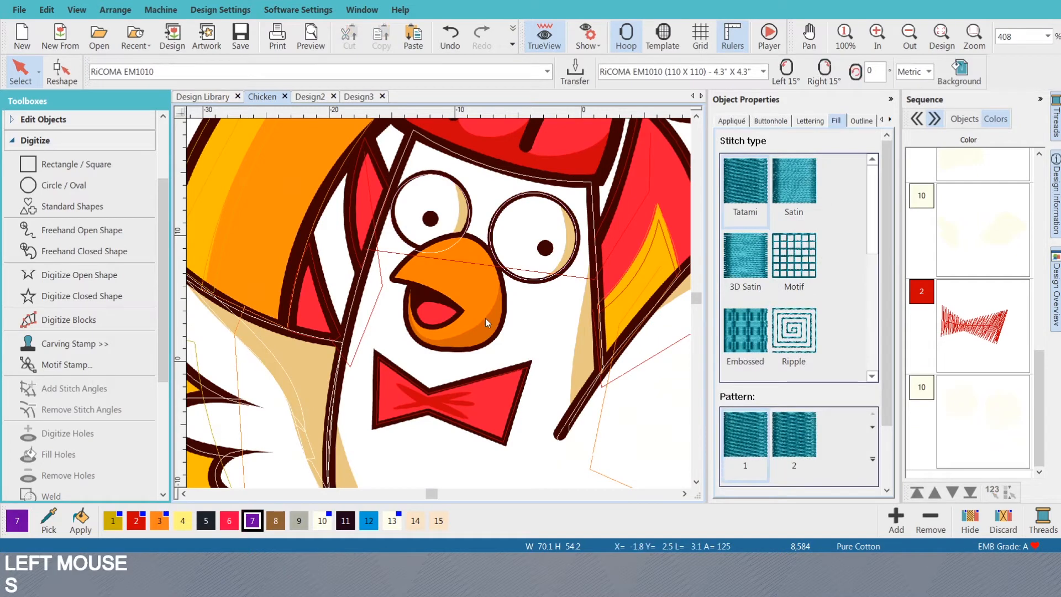
{"action": "left_click", "coordinate": [487, 260]}
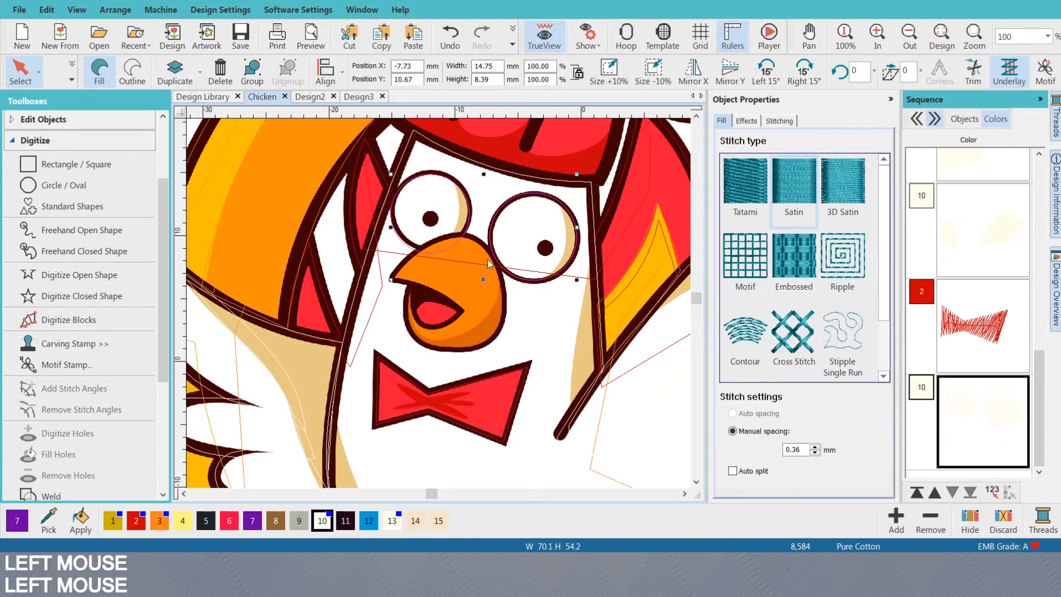
{"action": "scroll", "coordinate": [985, 304], "scroll_direction": "up", "scroll_amount": 1}
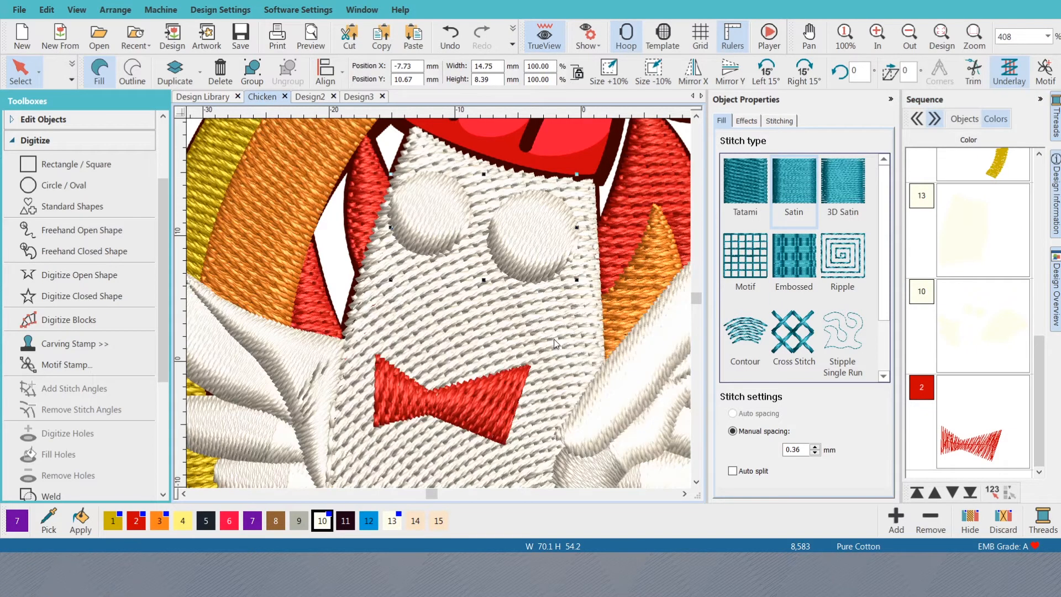
{"action": "left_click", "coordinate": [509, 244]}
{"action": "key", "text": "s"}
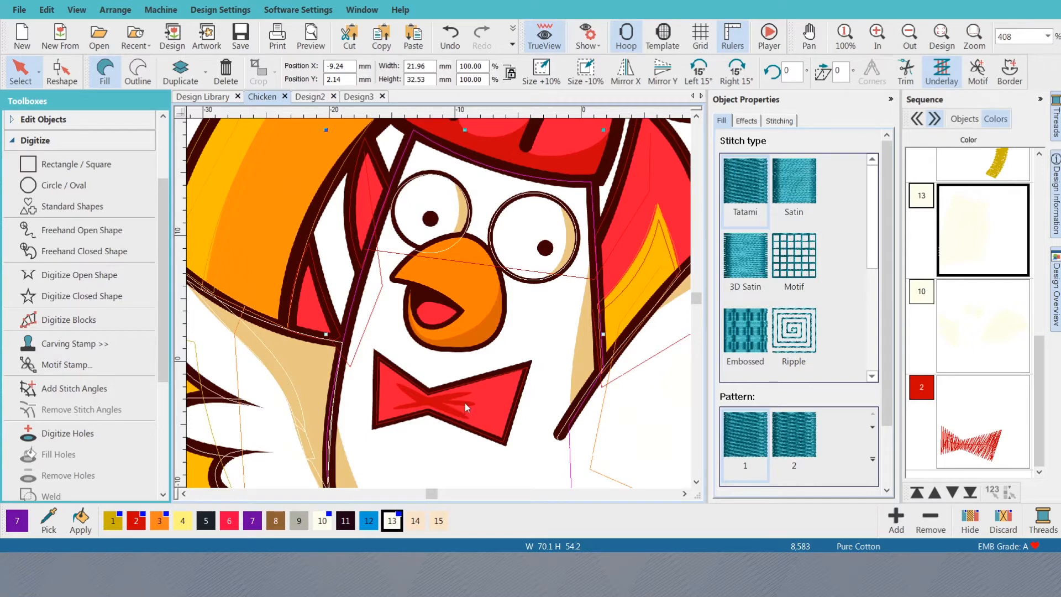
{"action": "scroll", "coordinate": [439, 304], "scroll_direction": "up", "scroll_amount": 2}
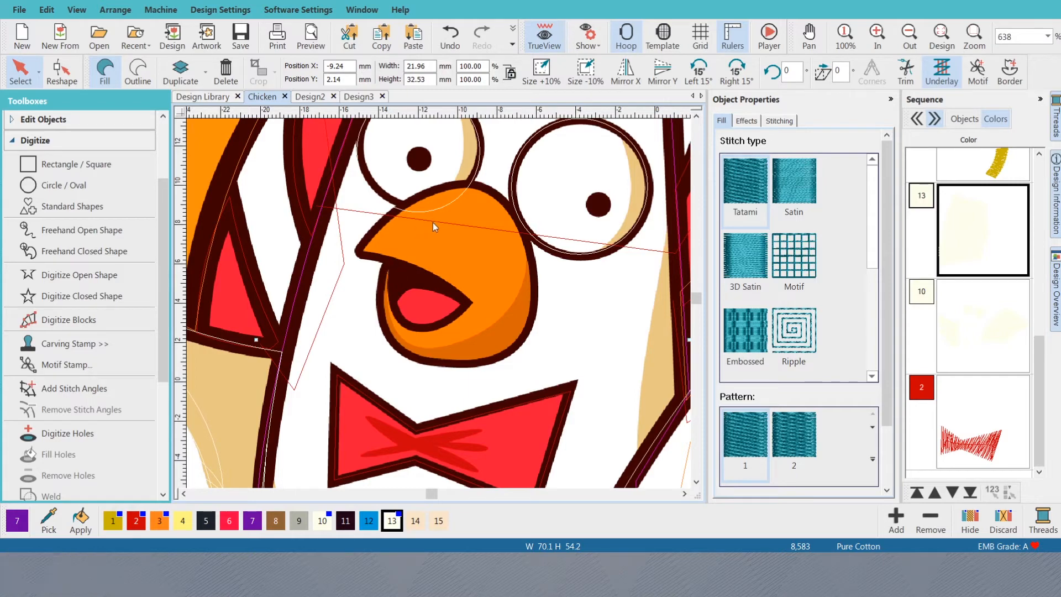
{"action": "scroll", "coordinate": [479, 350], "scroll_direction": "down", "scroll_amount": 2}
{"action": "scroll", "coordinate": [439, 303], "scroll_direction": "up", "scroll_amount": 2}
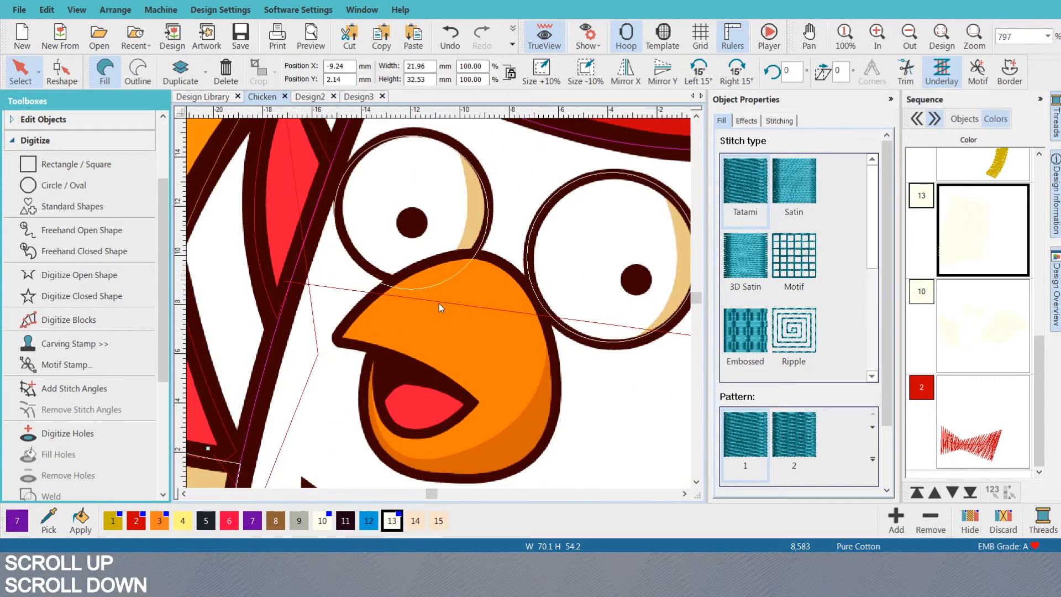
{"action": "scroll", "coordinate": [442, 305], "scroll_direction": "down", "scroll_amount": 3}
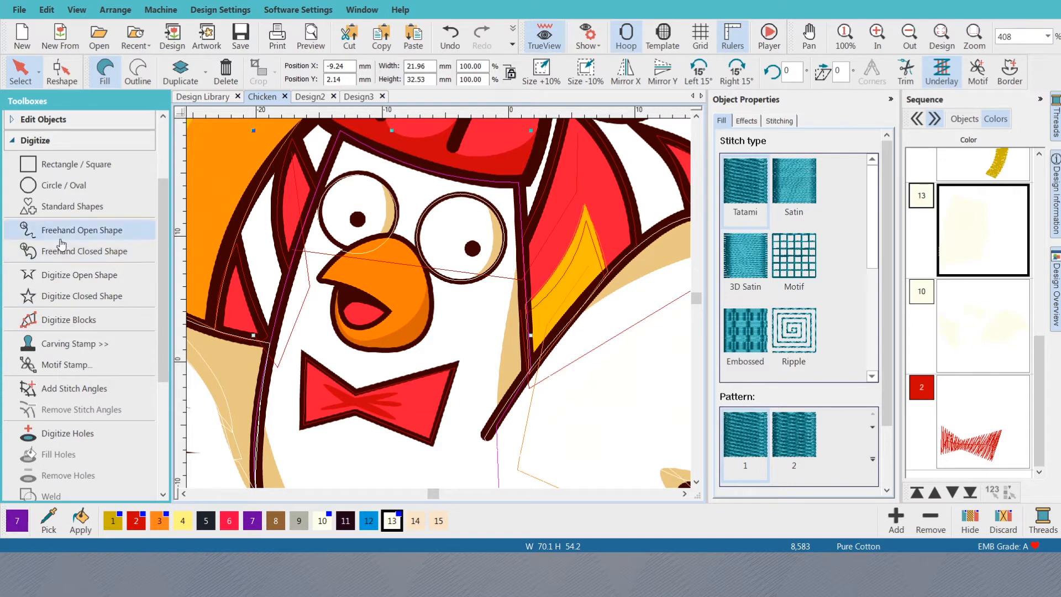
- Digitize the chicken's whole beak as a closed Tatami-filled shape in thread colour 3, tracing its outer outline over the mouth
{"action": "left_click", "coordinate": [55, 298]}
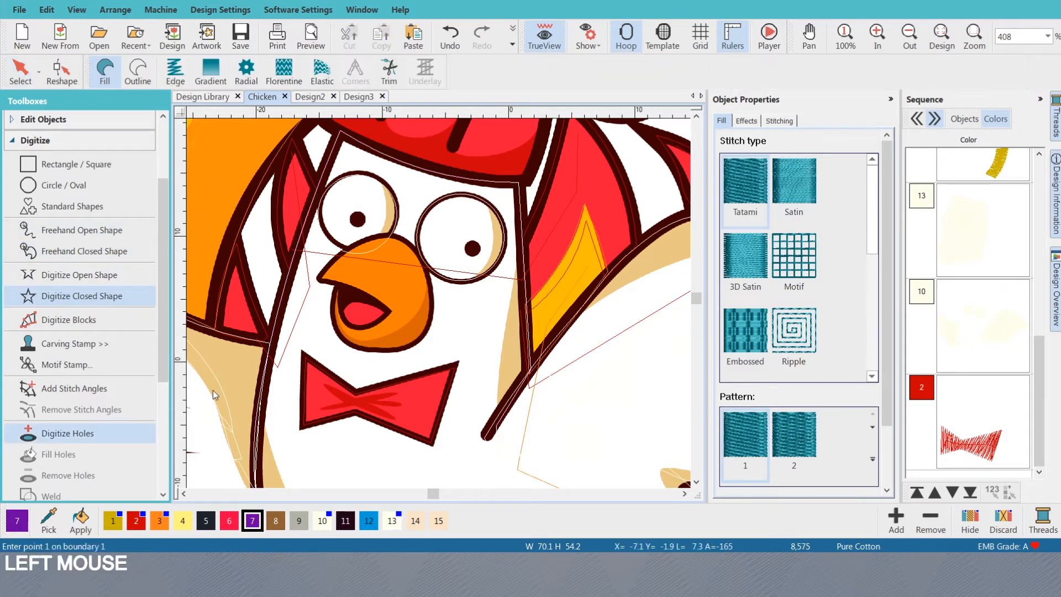
{"action": "left_click", "coordinate": [159, 521]}
{"action": "scroll", "coordinate": [390, 275], "scroll_direction": "up", "scroll_amount": 2}
{"action": "left_click", "coordinate": [383, 261]}
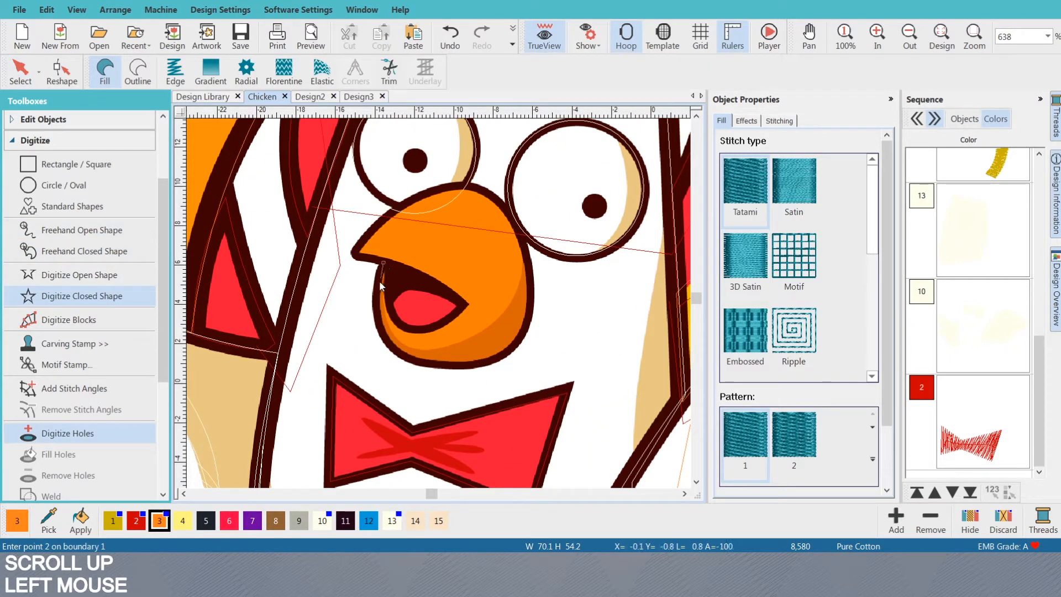
{"action": "right_click", "coordinate": [376, 305]}
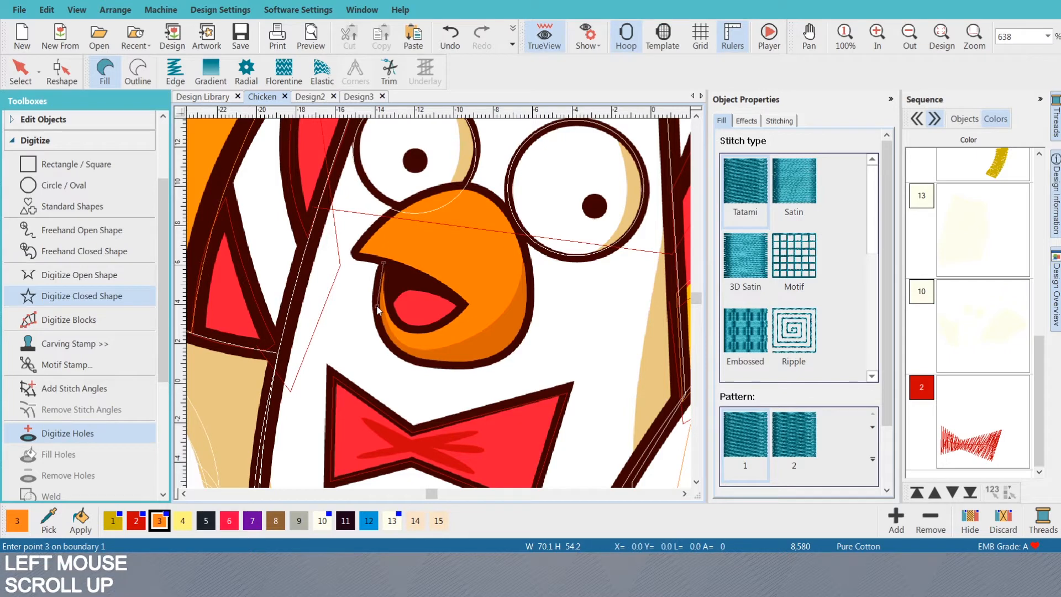
{"action": "right_click", "coordinate": [396, 350]}
{"action": "right_click", "coordinate": [453, 365]}
{"action": "right_click", "coordinate": [503, 356]}
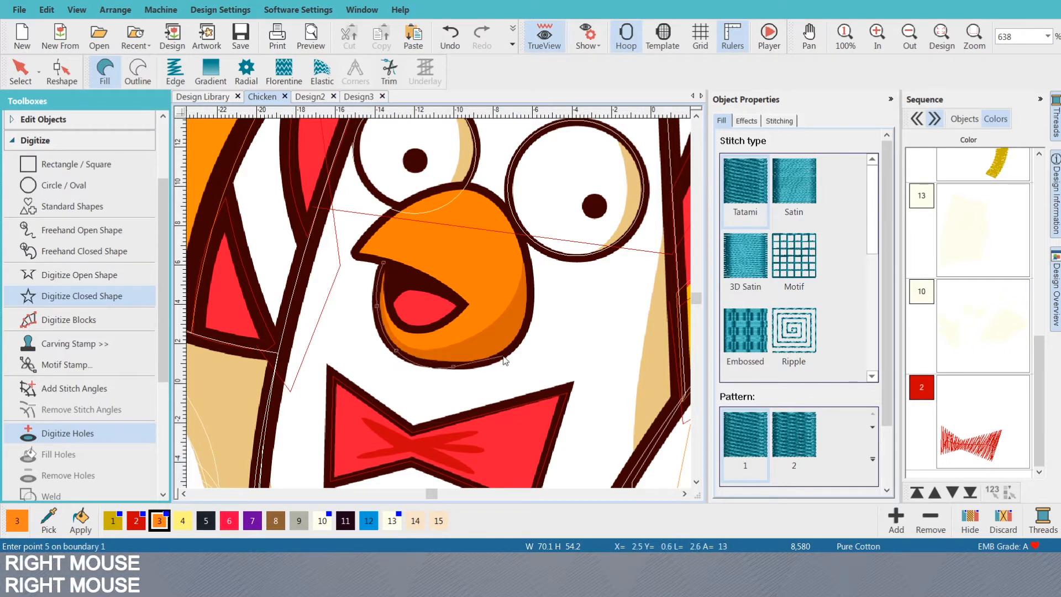
{"action": "right_click", "coordinate": [530, 319]}
{"action": "right_click", "coordinate": [528, 262]}
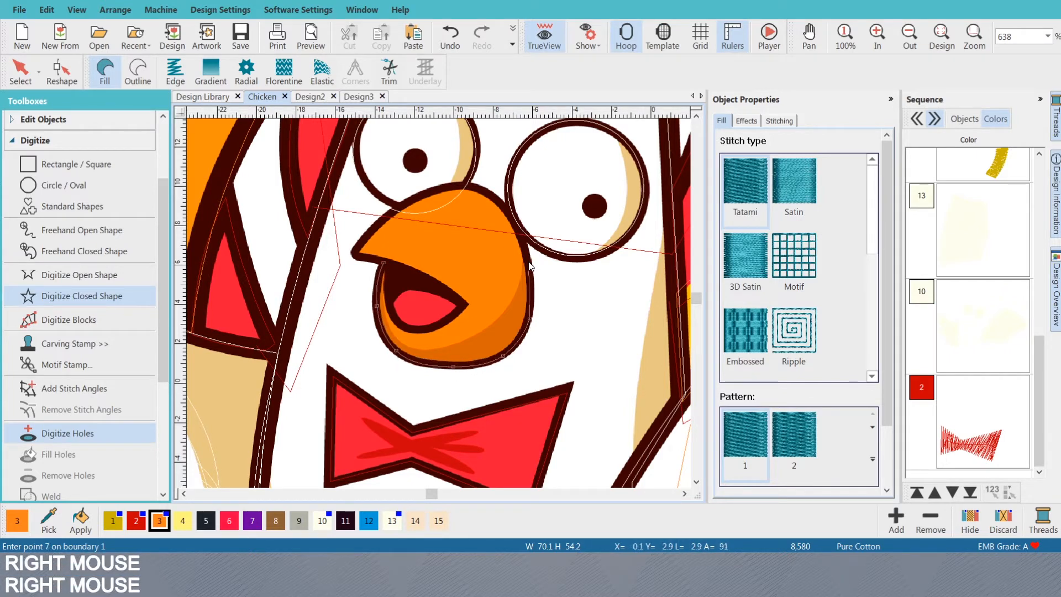
{"action": "right_click", "coordinate": [507, 213]}
{"action": "right_click", "coordinate": [478, 188]}
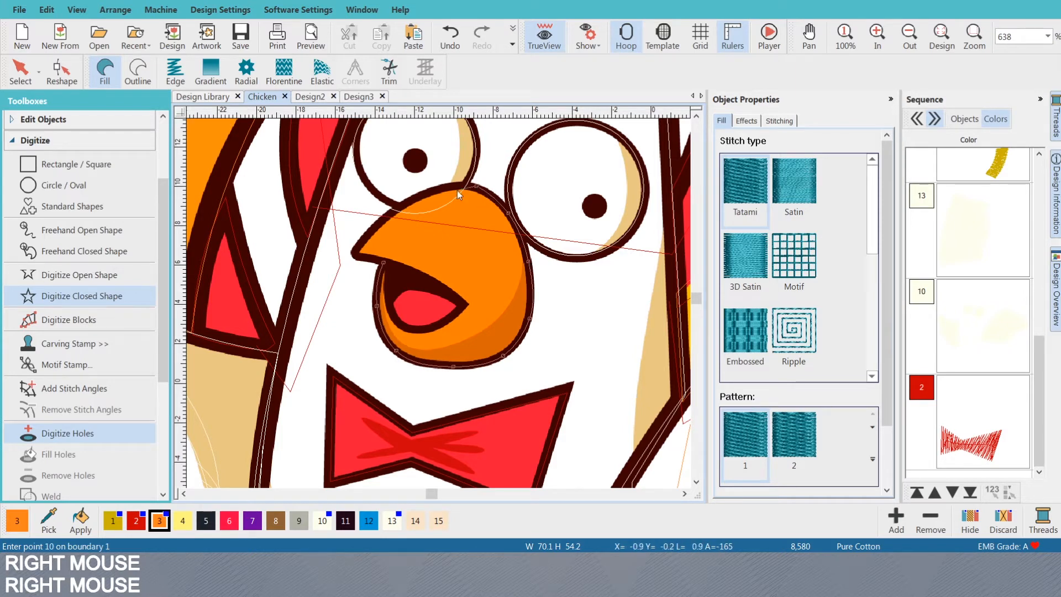
{"action": "right_click", "coordinate": [424, 197]}
{"action": "right_click", "coordinate": [368, 236]}
{"action": "key", "text": "Return"}
{"action": "key", "text": "Return"}
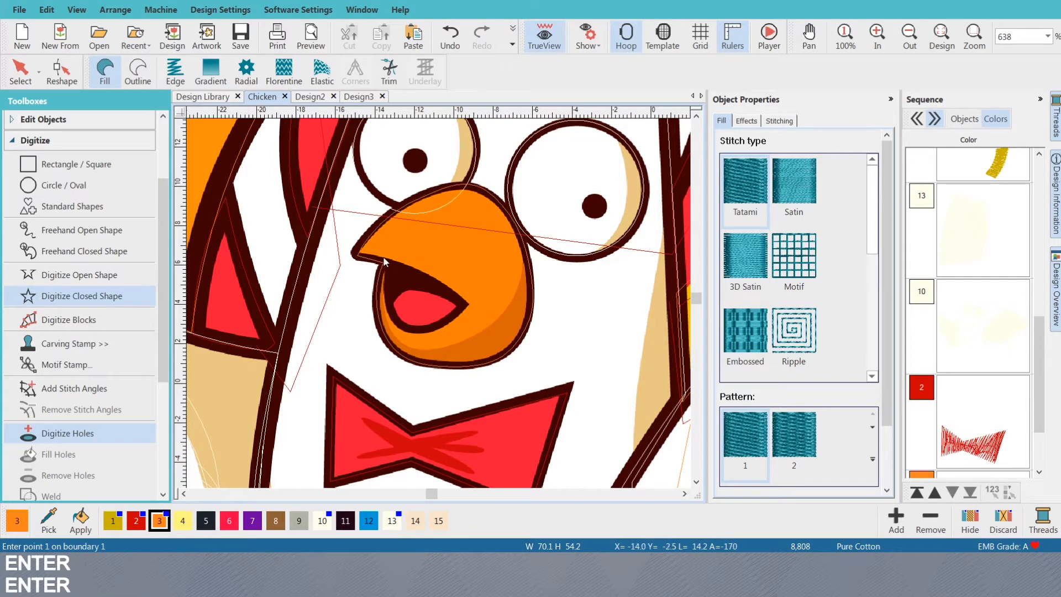
- Check the beak's fill stitches against the artwork and the neighbouring eyes
{"action": "key", "text": "s"}
{"action": "key", "text": "s"}
{"action": "key", "text": "s"}
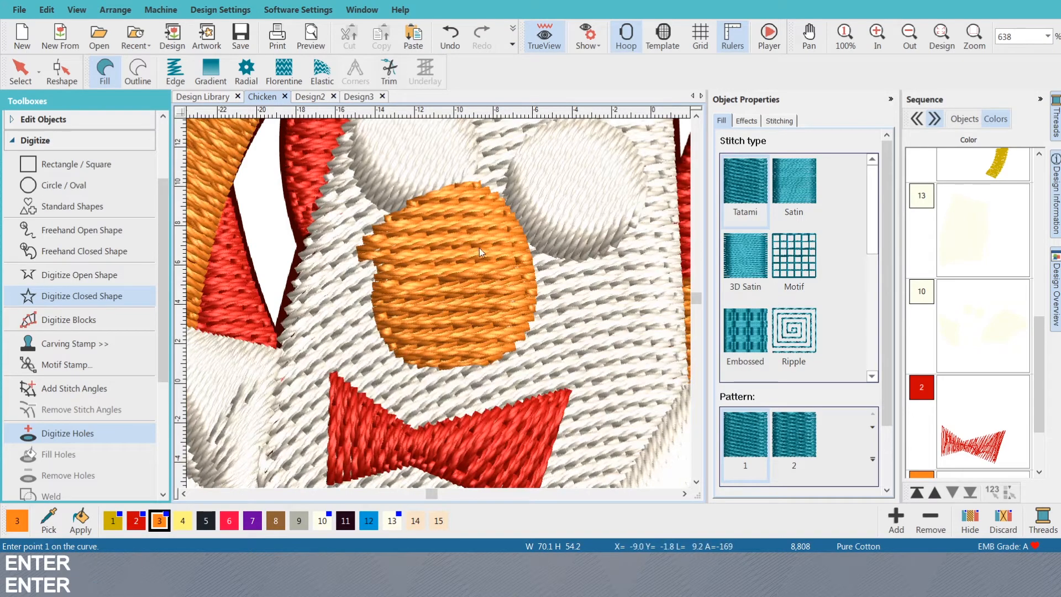
{"action": "key", "text": "s"}
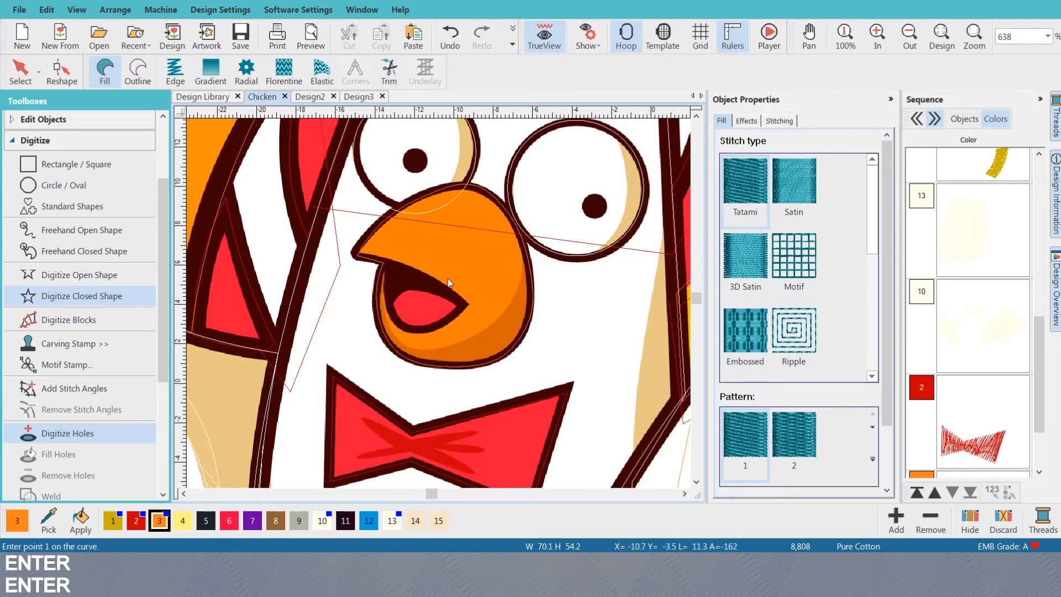
{"action": "key", "text": "s"}
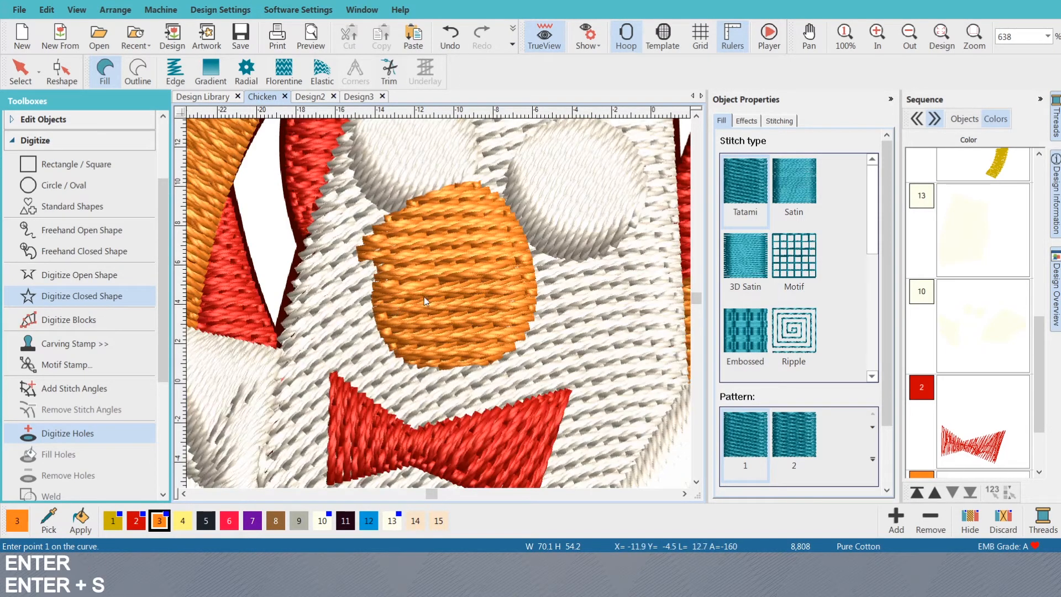
{"action": "scroll", "coordinate": [428, 282], "scroll_direction": "up", "scroll_amount": 3}
{"action": "scroll", "coordinate": [439, 303], "scroll_direction": "down", "scroll_amount": 2}
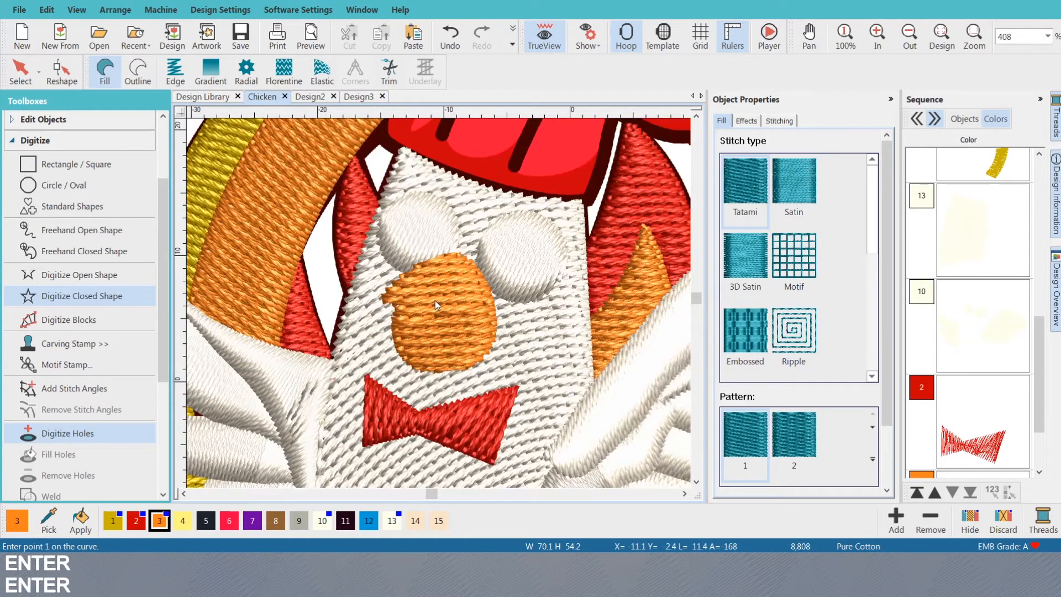
- Digitize the red tongue inside the beak as a closed Tatami-filled shape in thread colour 2, slightly outside its artwork edge
{"action": "key", "text": "s"}
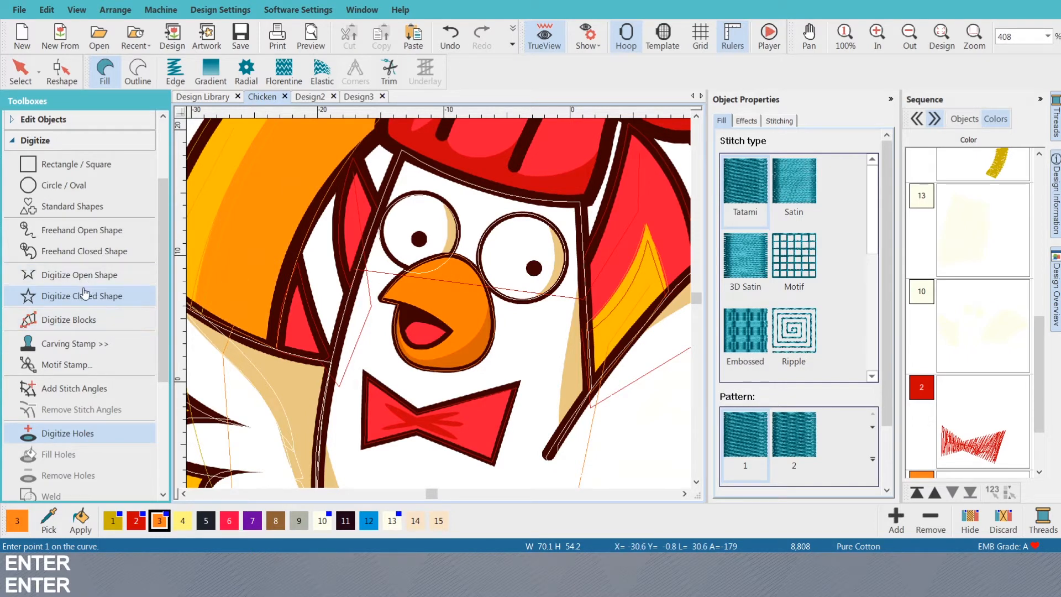
{"action": "left_click", "coordinate": [423, 326]}
{"action": "scroll", "coordinate": [423, 325], "scroll_direction": "up", "scroll_amount": 4}
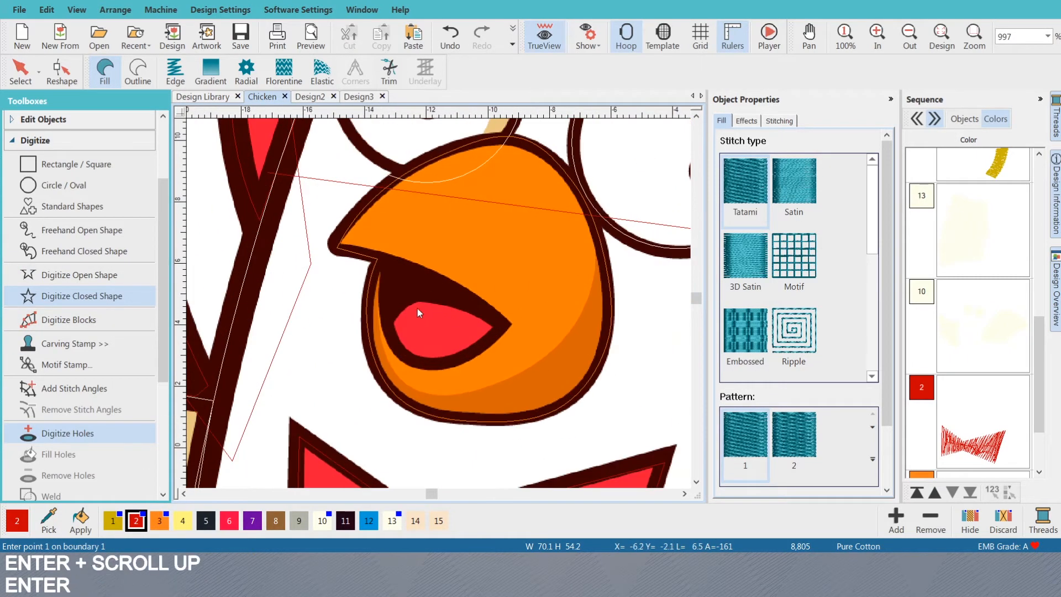
{"action": "left_click", "coordinate": [436, 285]}
{"action": "right_click", "coordinate": [506, 294]}
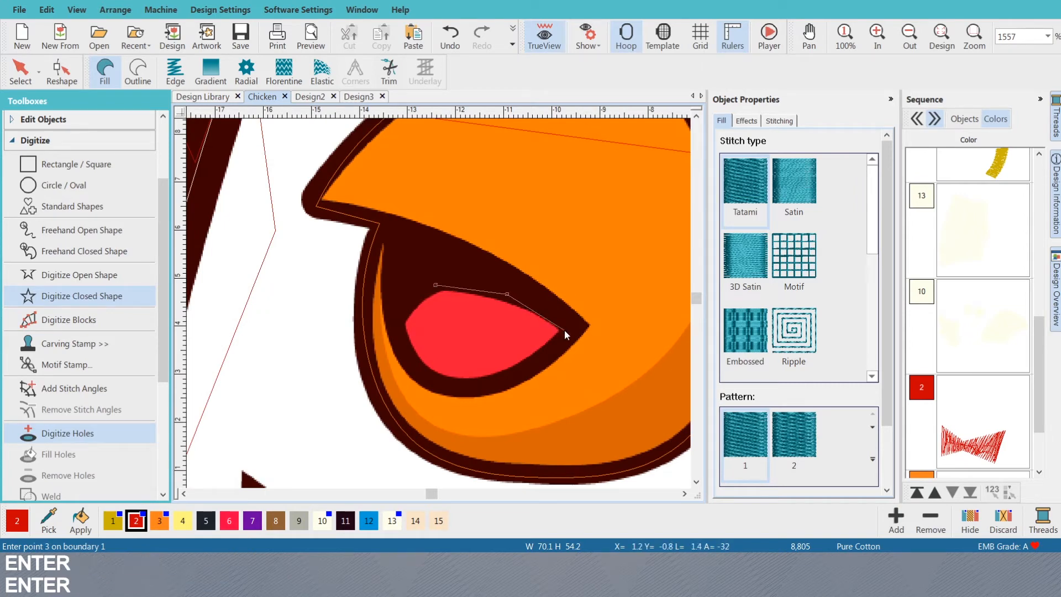
{"action": "left_click", "coordinate": [565, 329]}
{"action": "right_click", "coordinate": [526, 368]}
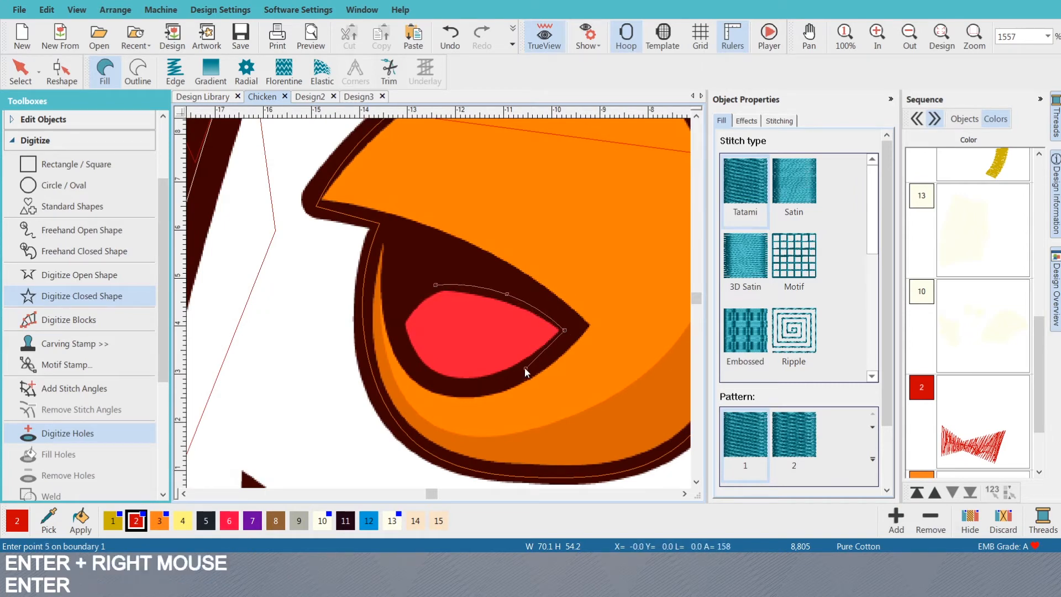
{"action": "right_click", "coordinate": [456, 387]}
{"action": "left_click", "coordinate": [408, 361]}
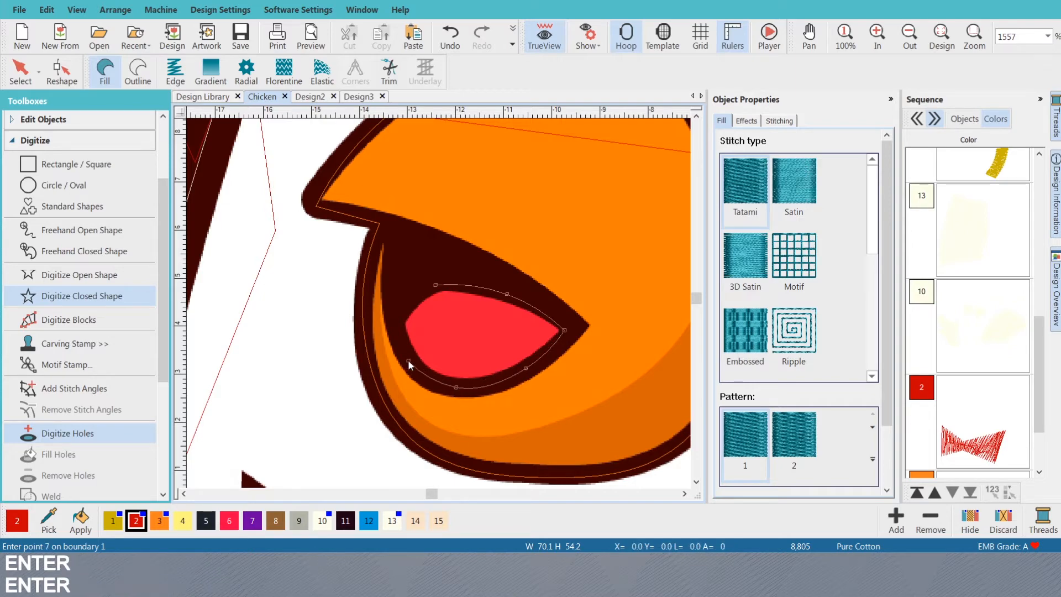
{"action": "right_click", "coordinate": [396, 317]}
{"action": "left_click", "coordinate": [402, 310]}
{"action": "key", "text": "Return"}
{"action": "key", "text": "Return"}
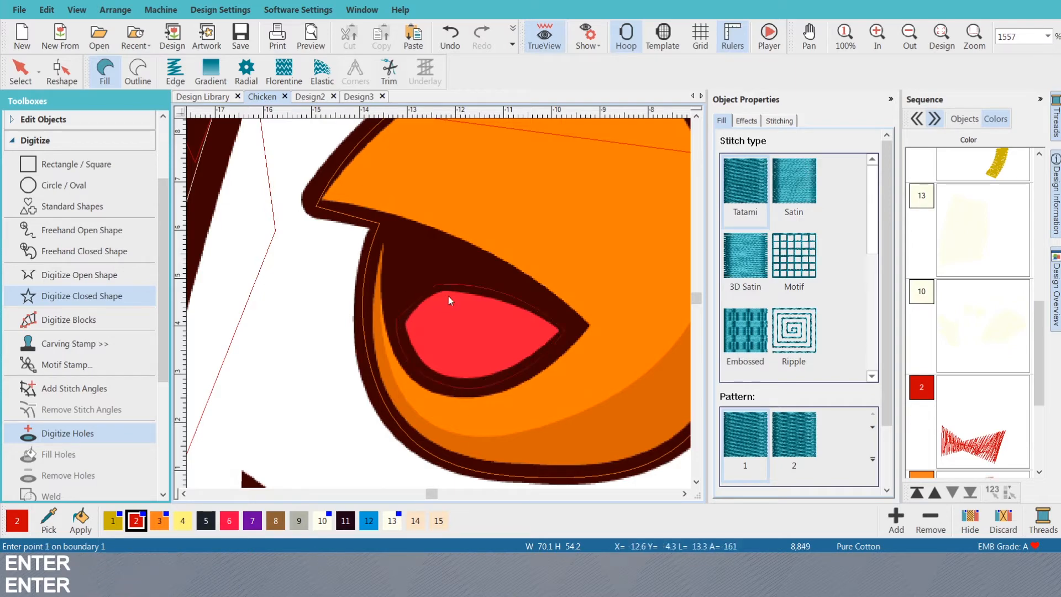
- Review the tongue and beak stitches within the whole chicken and compare the stitched design with the logo artwork
{"action": "scroll", "coordinate": [442, 301], "scroll_direction": "down", "scroll_amount": 2}
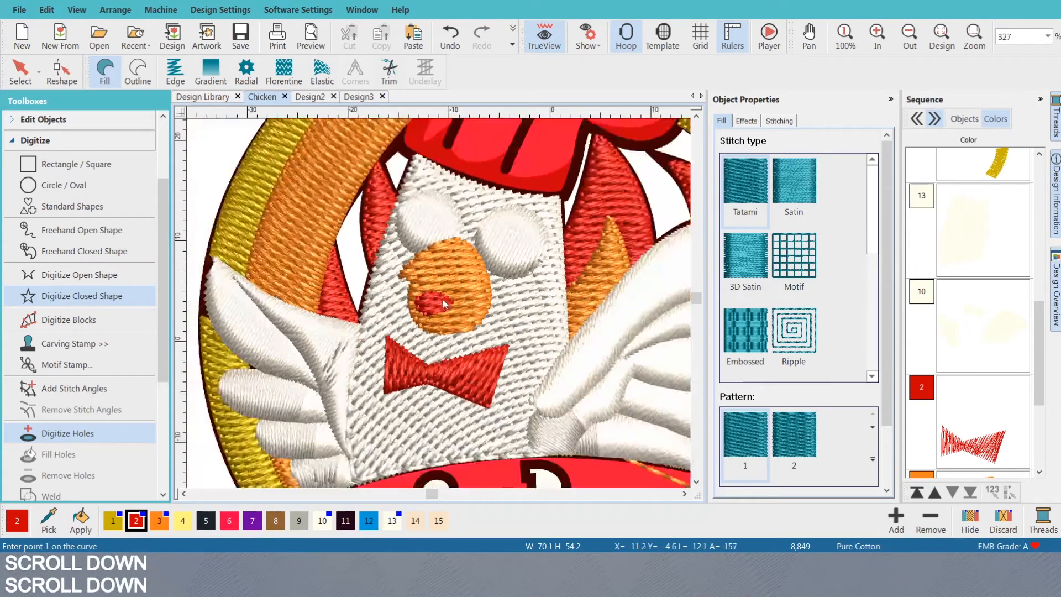
{"action": "scroll", "coordinate": [442, 300], "scroll_direction": "down", "scroll_amount": 2}
{"action": "scroll", "coordinate": [439, 303], "scroll_direction": "up", "scroll_amount": 2}
{"action": "scroll", "coordinate": [438, 304], "scroll_direction": "down", "scroll_amount": 1}
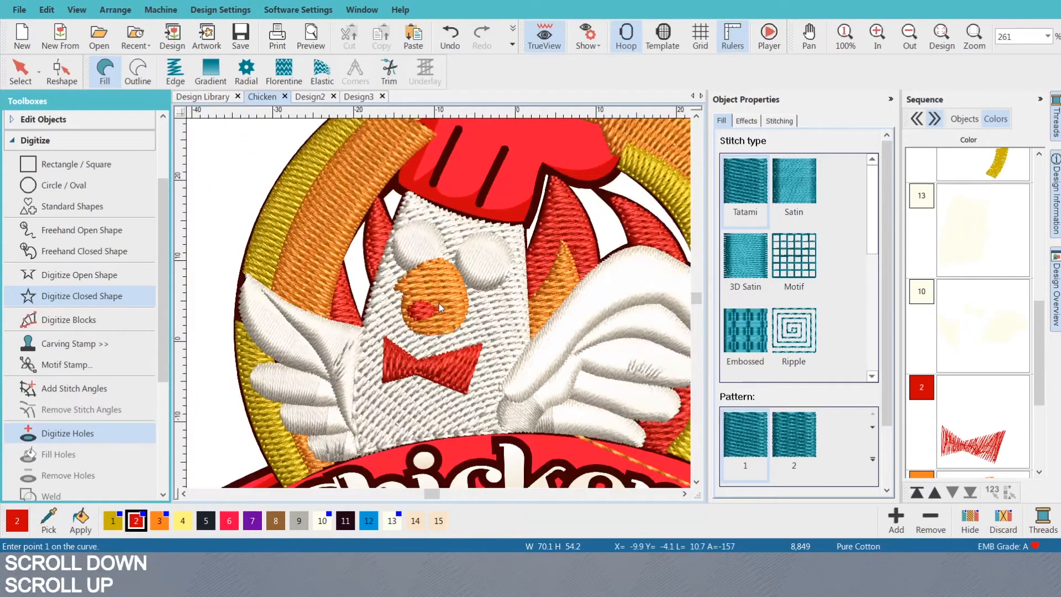
{"action": "scroll", "coordinate": [439, 303], "scroll_direction": "down", "scroll_amount": 1}
{"action": "key", "text": "s"}
{"action": "key", "text": "s"}
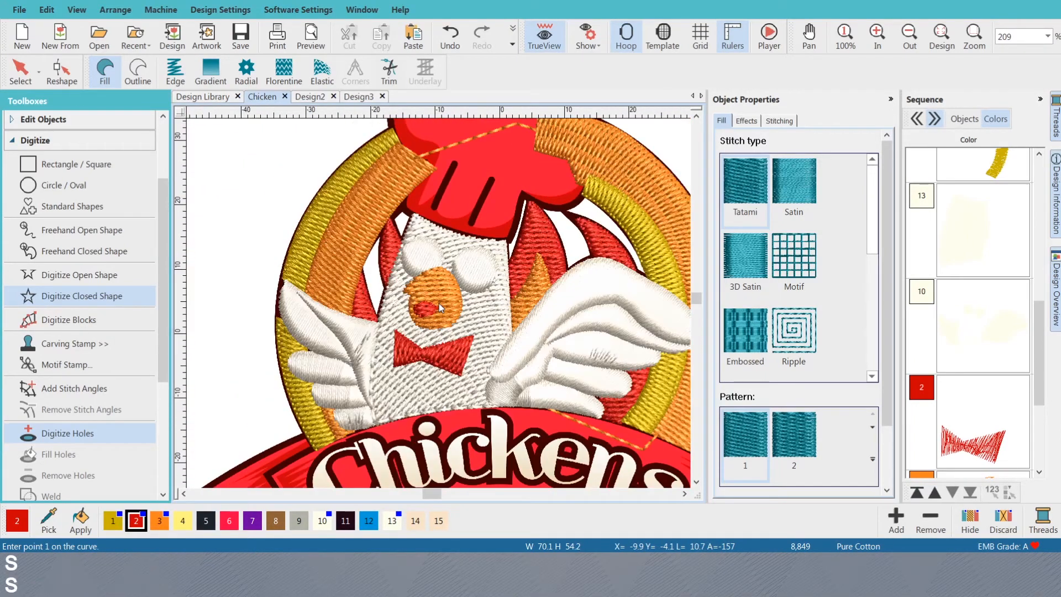
{"action": "key", "text": "s"}
{"action": "scroll", "coordinate": [439, 303], "scroll_direction": "down", "scroll_amount": 4}
{"action": "scroll", "coordinate": [438, 304], "scroll_direction": "up", "scroll_amount": 1}
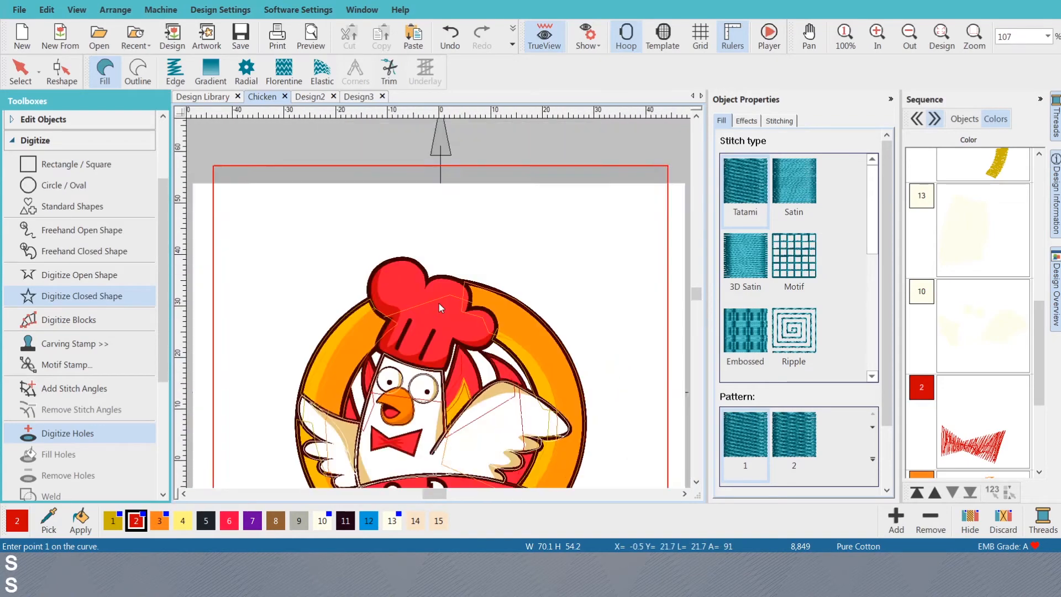
{"action": "scroll", "coordinate": [438, 304], "scroll_direction": "up", "scroll_amount": 1}
{"action": "scroll", "coordinate": [439, 303], "scroll_direction": "down", "scroll_amount": 1}
{"action": "scroll", "coordinate": [439, 303], "scroll_direction": "up", "scroll_amount": 2}
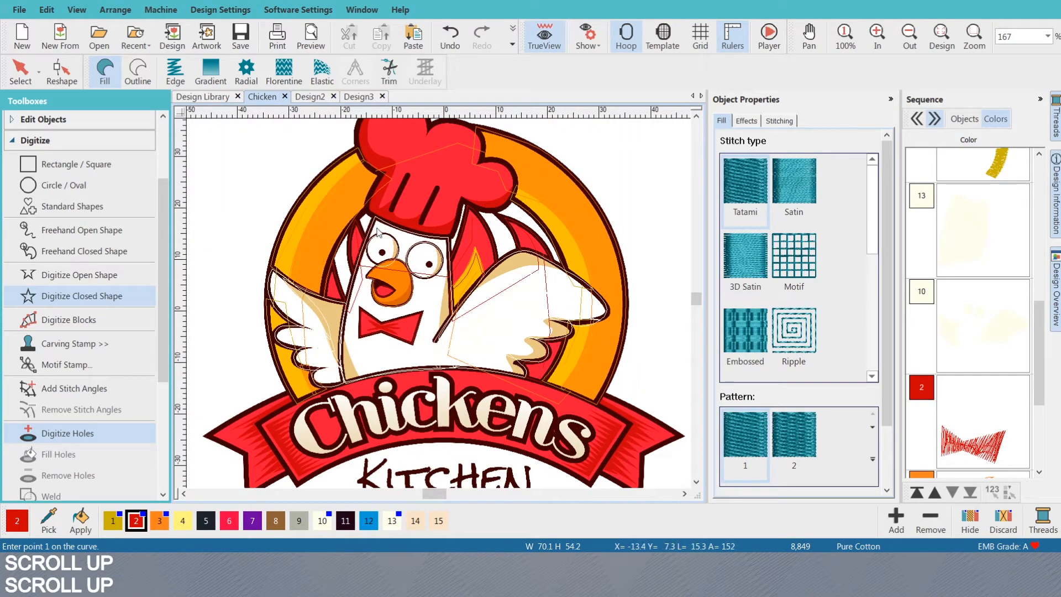
- Start a closed Tatami fill in thread colour 2 for the chef hat's main section, tracing along the hat's lower edge above the eyes
{"action": "scroll", "coordinate": [378, 231], "scroll_direction": "down", "scroll_amount": 2}
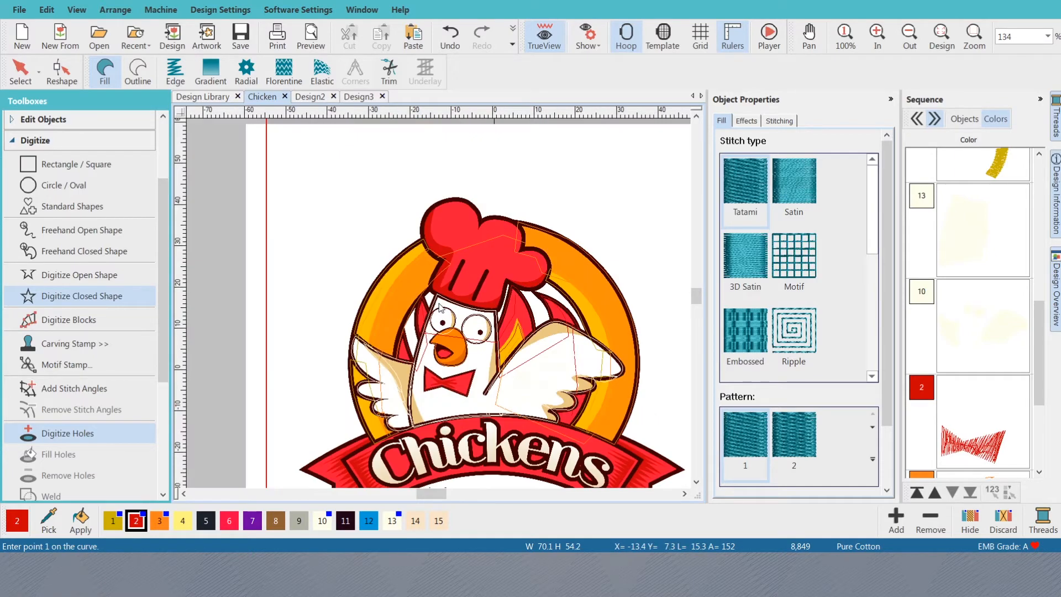
{"action": "scroll", "coordinate": [439, 304], "scroll_direction": "up", "scroll_amount": 3}
{"action": "scroll", "coordinate": [440, 301], "scroll_direction": "down", "scroll_amount": 2}
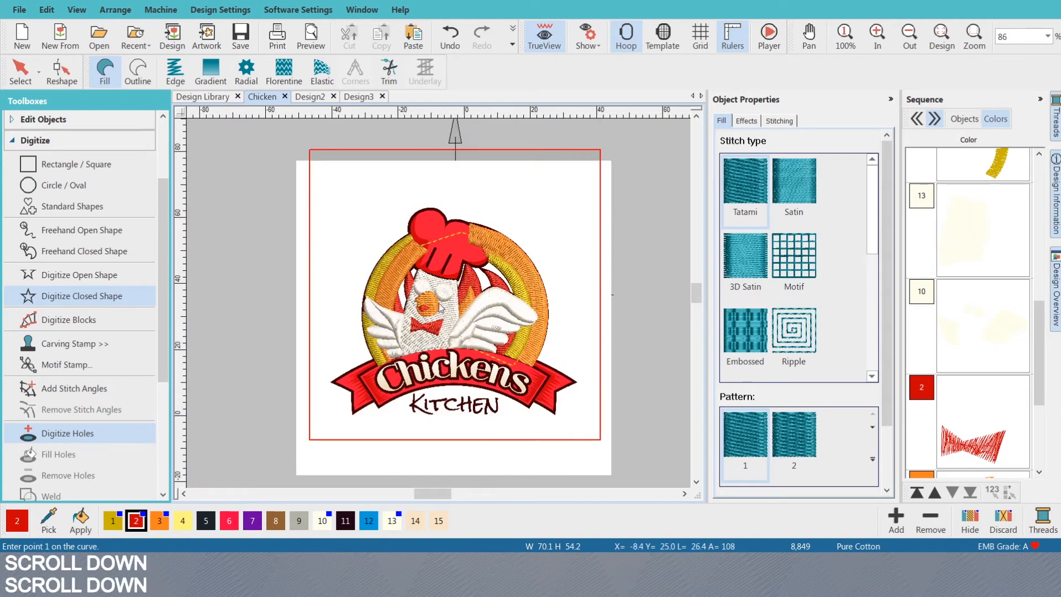
{"action": "scroll", "coordinate": [439, 307], "scroll_direction": "up", "scroll_amount": 3}
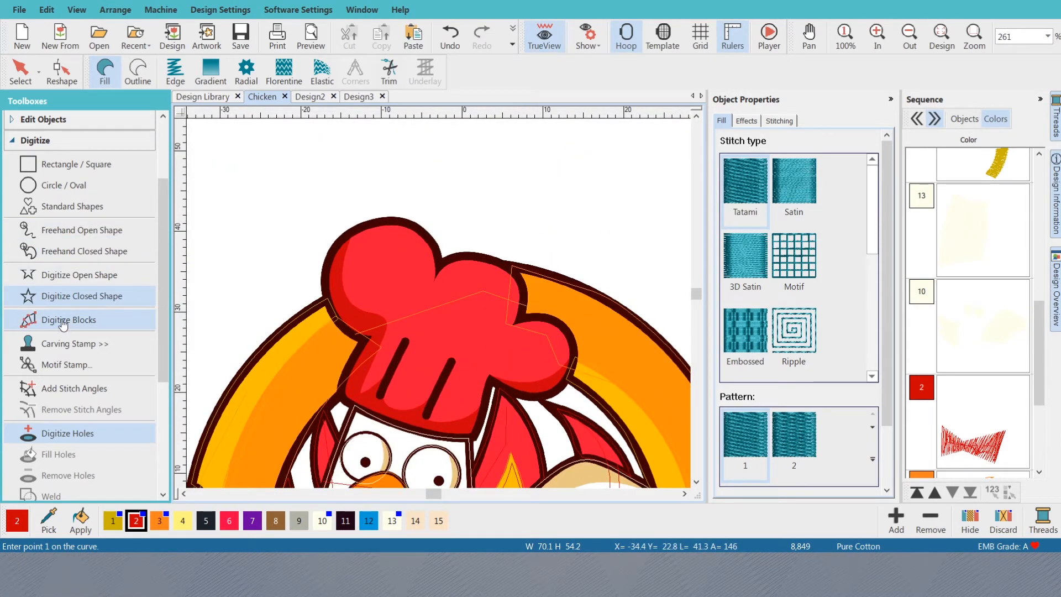
{"action": "scroll", "coordinate": [396, 319], "scroll_direction": "up", "scroll_amount": 1}
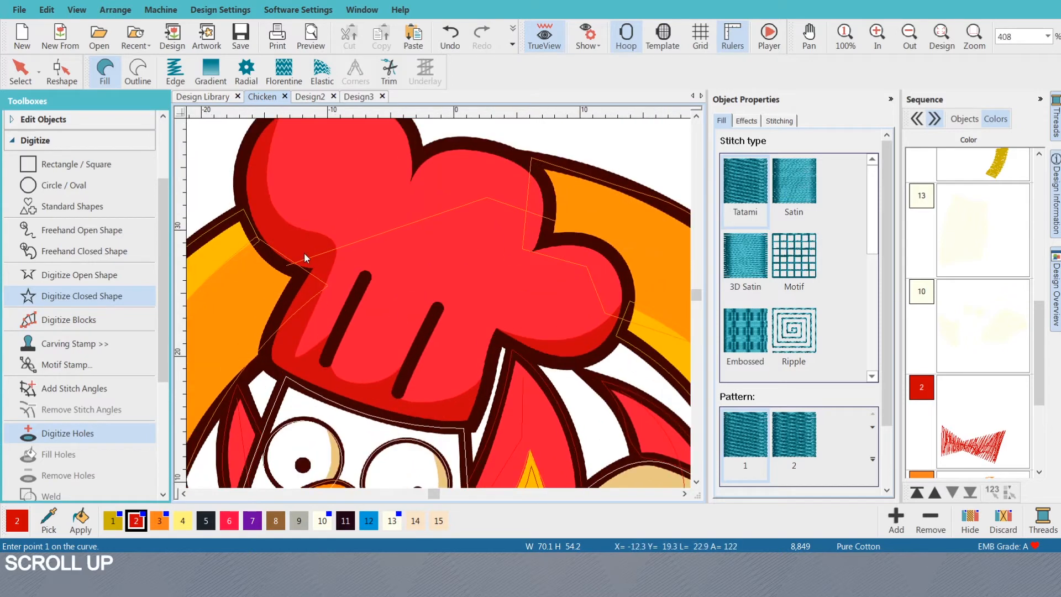
{"action": "scroll", "coordinate": [277, 244], "scroll_direction": "down", "scroll_amount": 1}
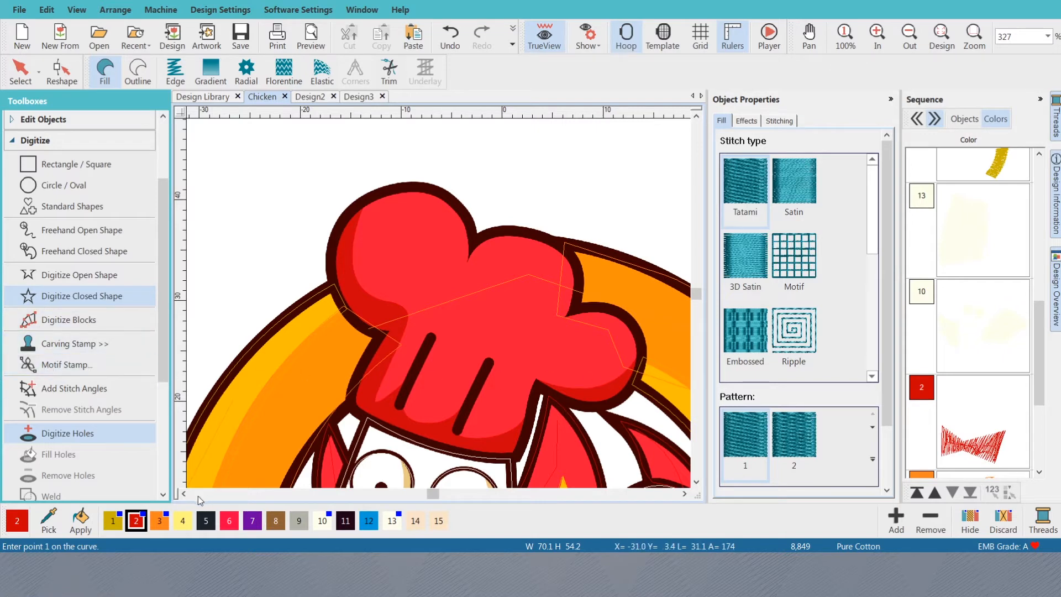
{"action": "left_click", "coordinate": [32, 296]}
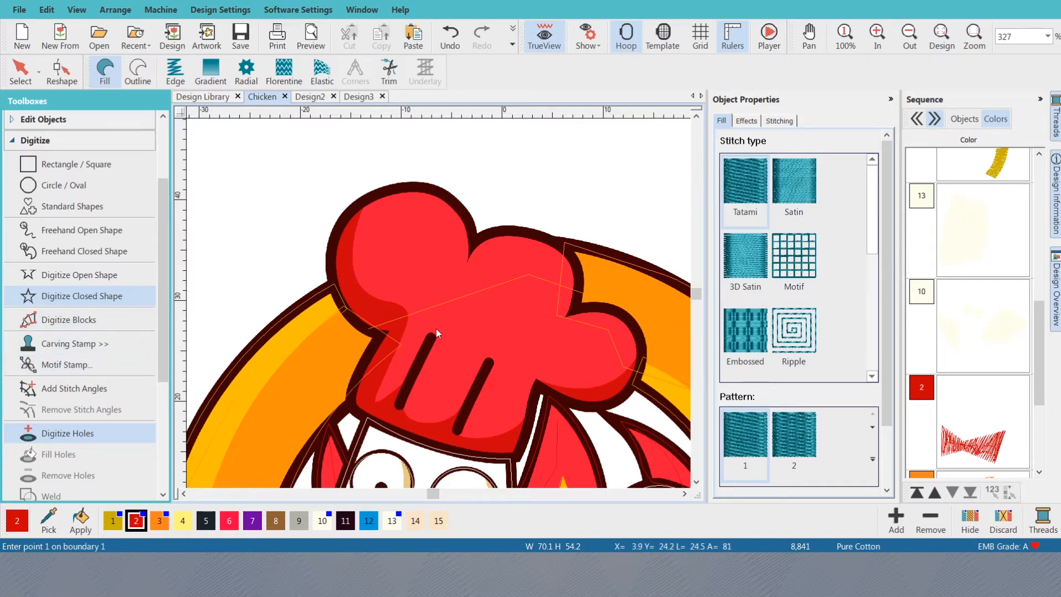
{"action": "left_click", "coordinate": [373, 394]}
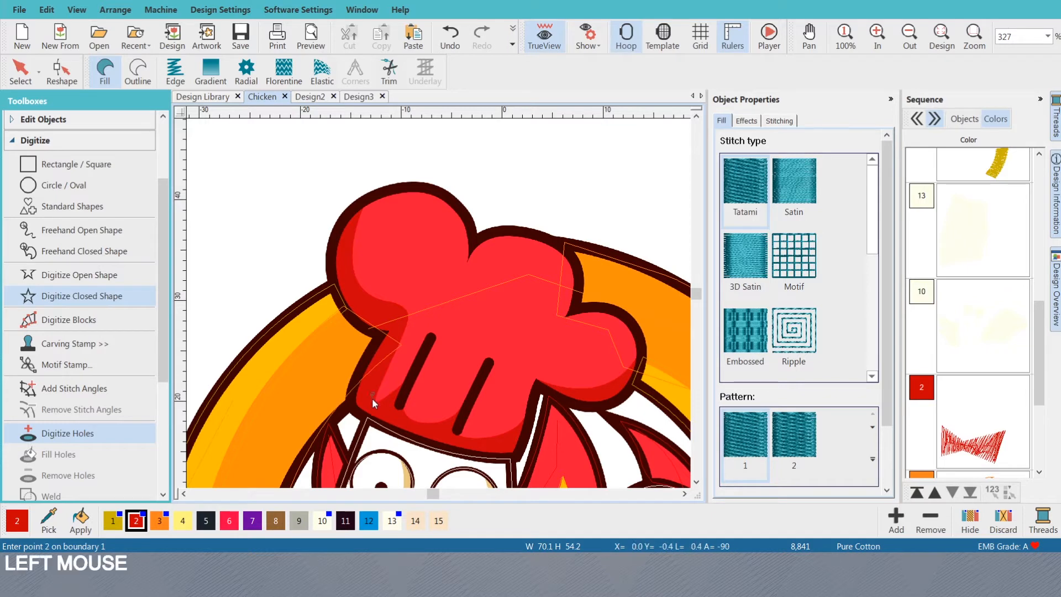
{"action": "scroll", "coordinate": [373, 400], "scroll_direction": "up", "scroll_amount": 2}
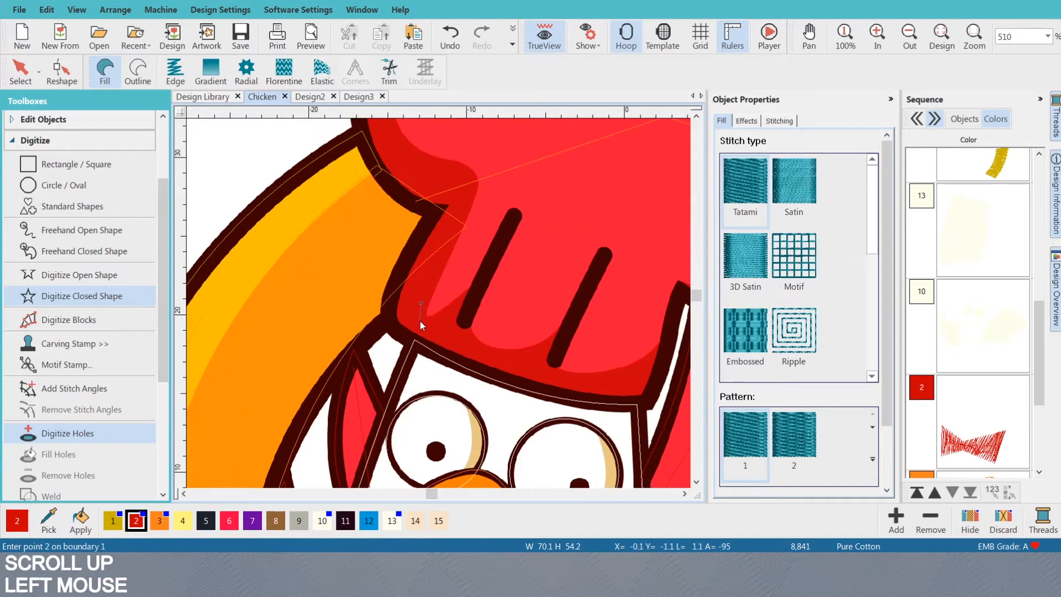
{"action": "left_click", "coordinate": [422, 320]}
{"action": "left_click", "coordinate": [451, 319]}
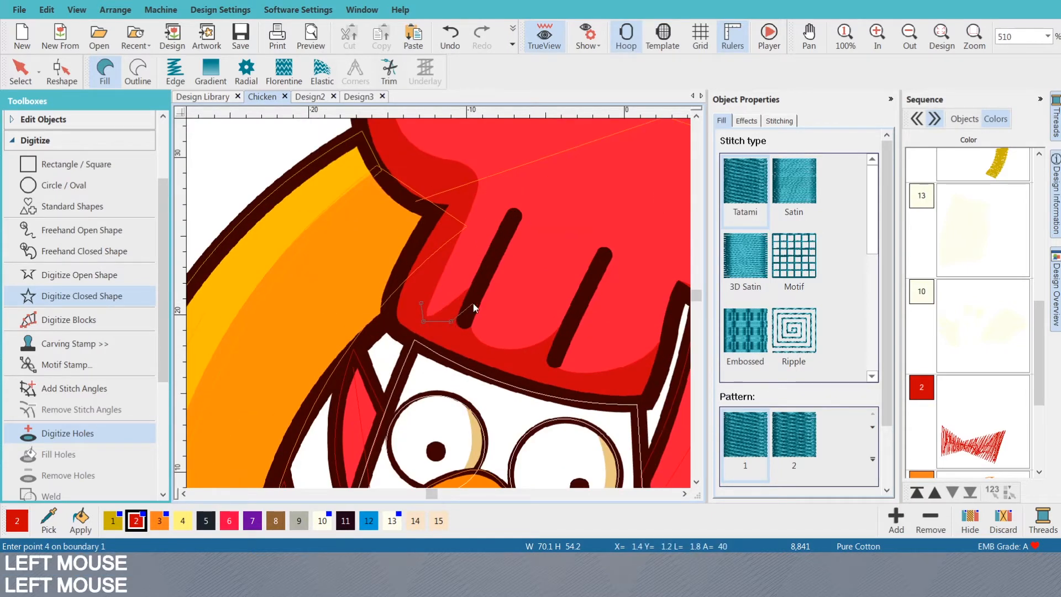
{"action": "left_click", "coordinate": [491, 356]}
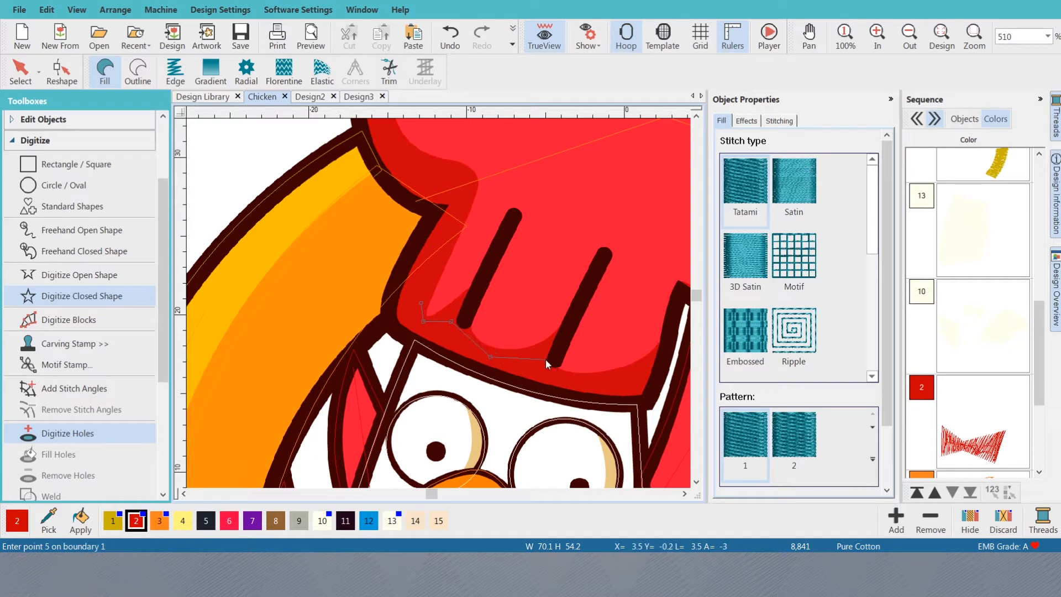
{"action": "right_click", "coordinate": [587, 381]}
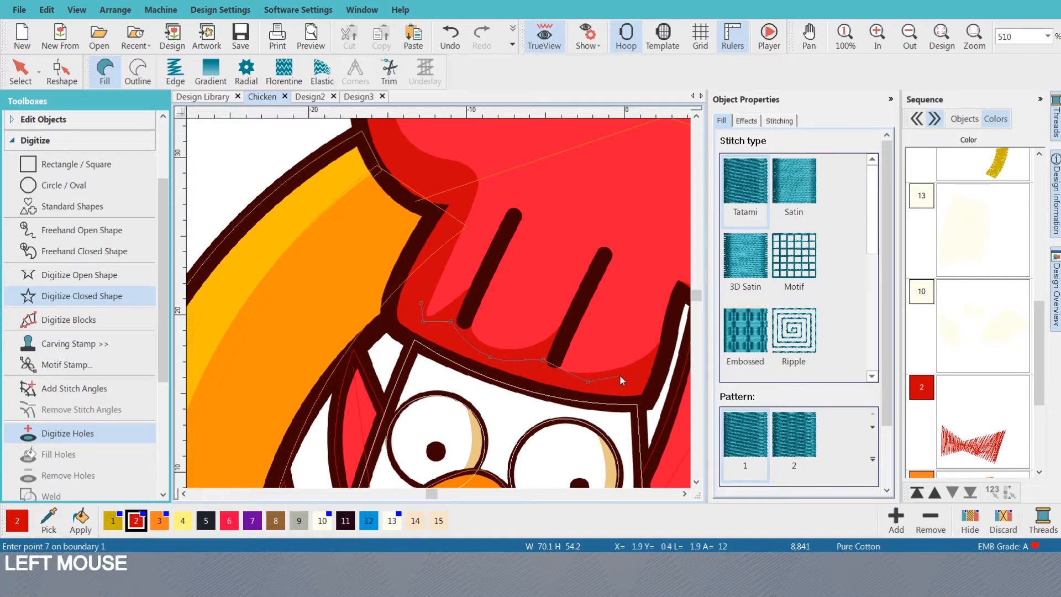
{"action": "left_click", "coordinate": [648, 366]}
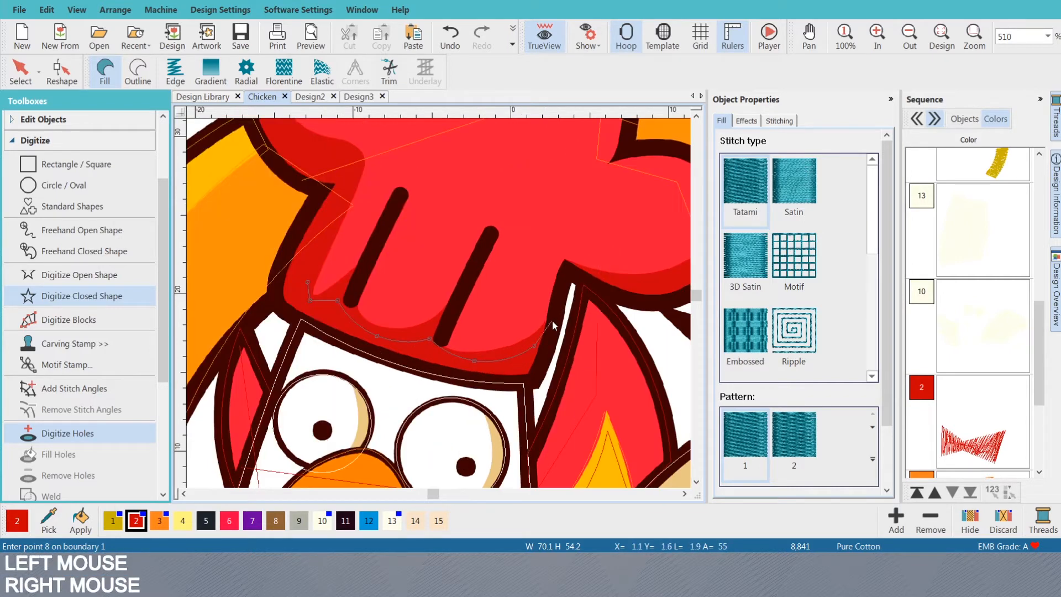
- Continue the main section's outline up past the base of the hat's right lobe and over the middle lobe to its junction with the left lobe
{"action": "left_click", "coordinate": [552, 320]}
{"action": "right_click", "coordinate": [499, 321]}
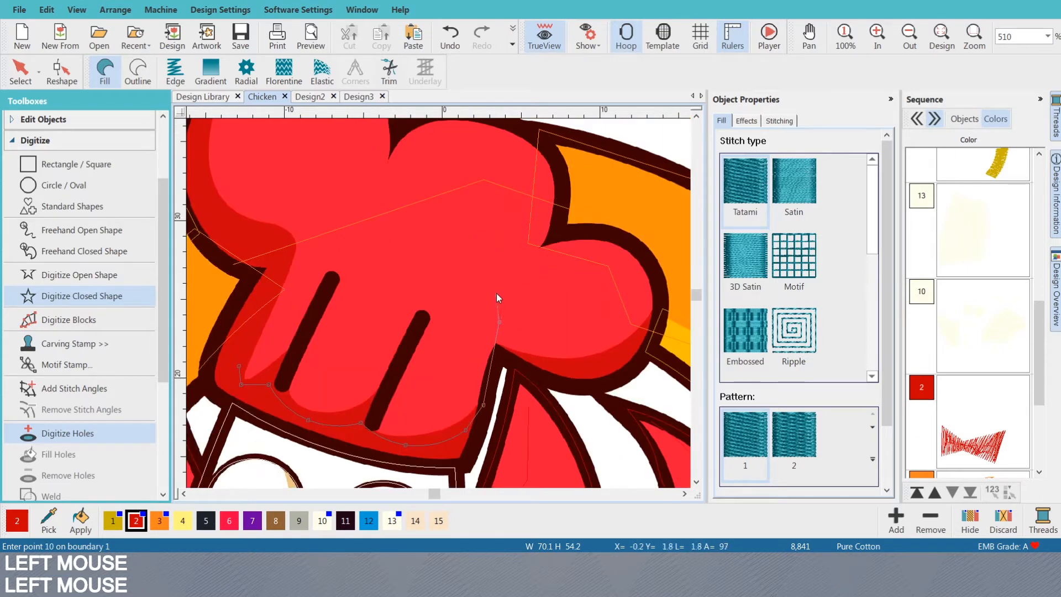
{"action": "right_click", "coordinate": [509, 270]}
{"action": "right_click", "coordinate": [548, 235]}
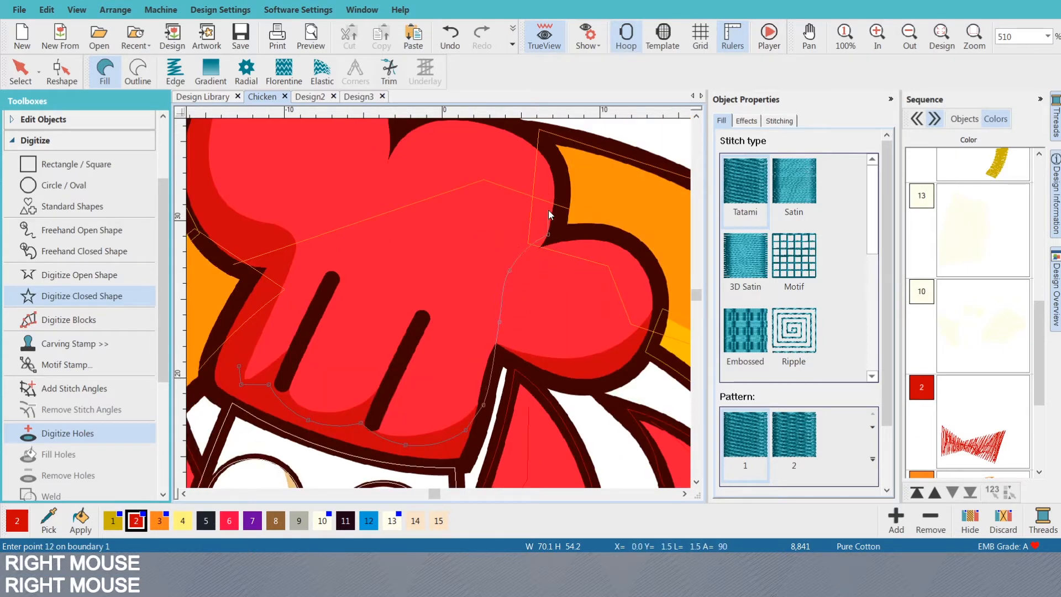
{"action": "right_click", "coordinate": [559, 180]}
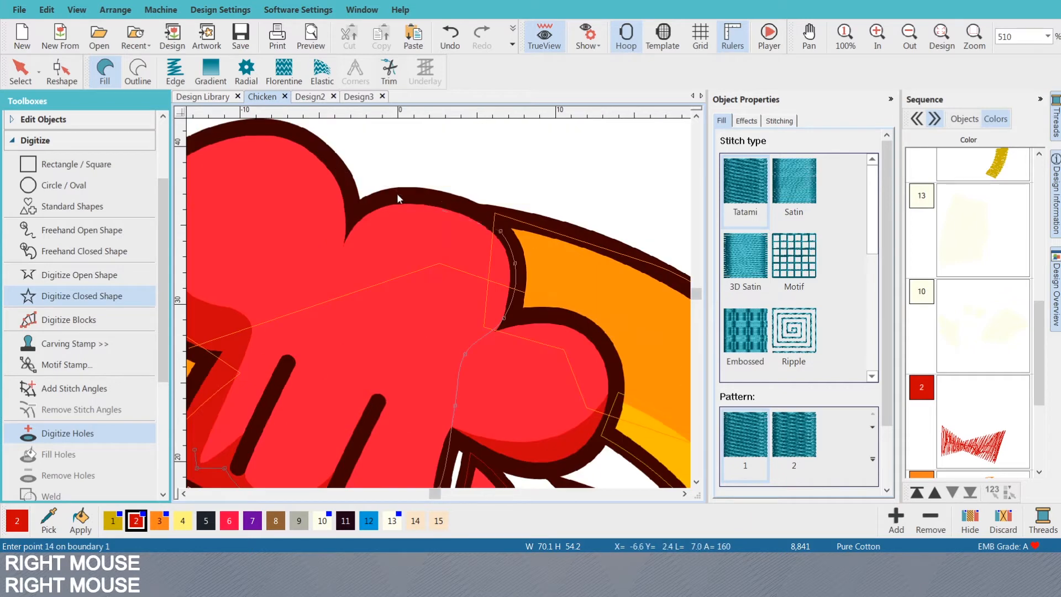
{"action": "right_click", "coordinate": [447, 200]}
{"action": "right_click", "coordinate": [391, 198]}
{"action": "right_click", "coordinate": [346, 228]}
{"action": "right_click", "coordinate": [333, 264]}
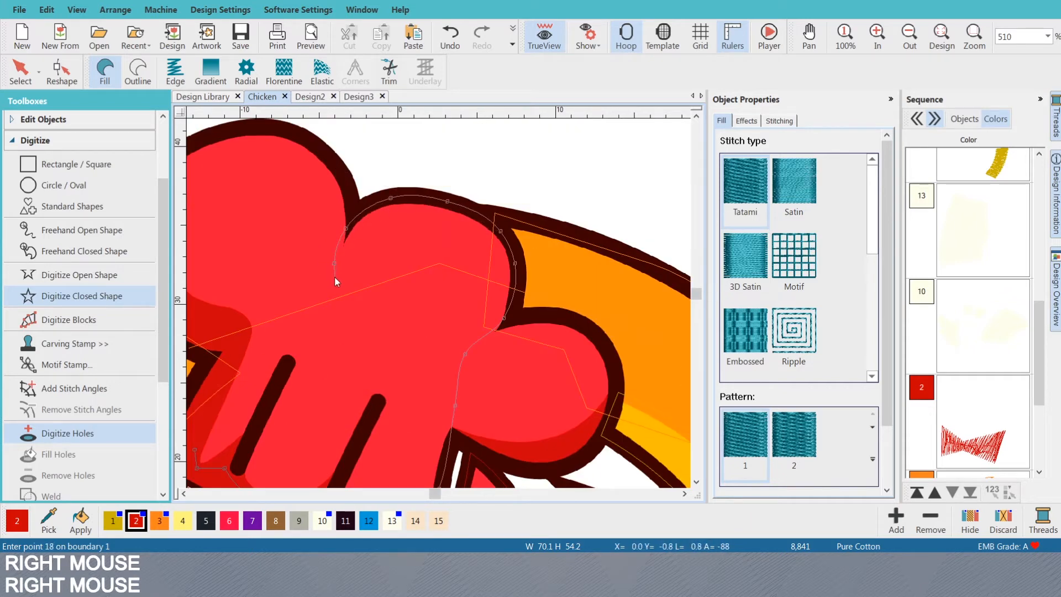
{"action": "right_click", "coordinate": [267, 341]}
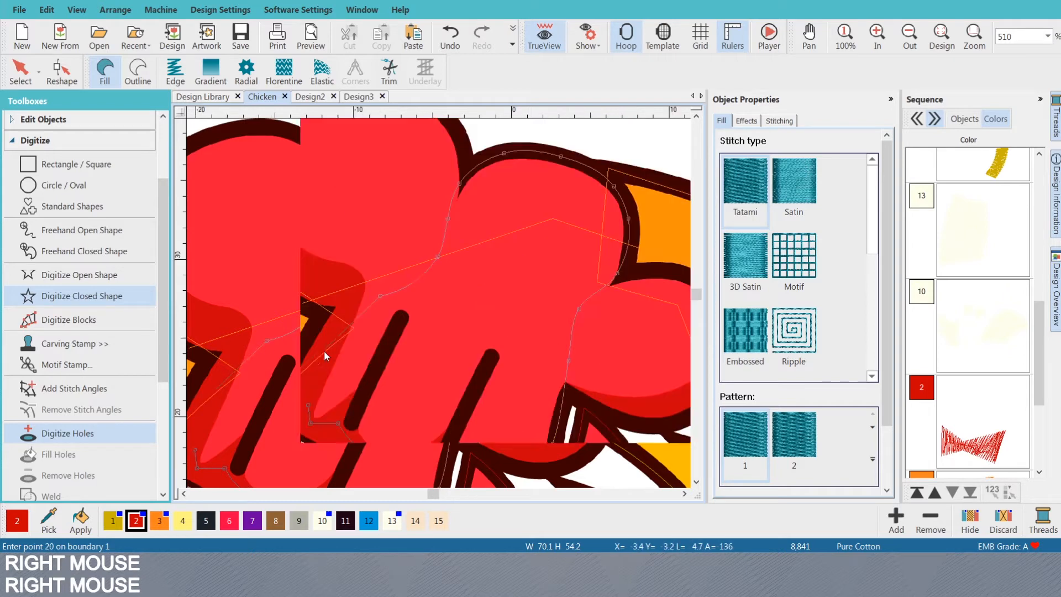
{"action": "right_click", "coordinate": [348, 307]}
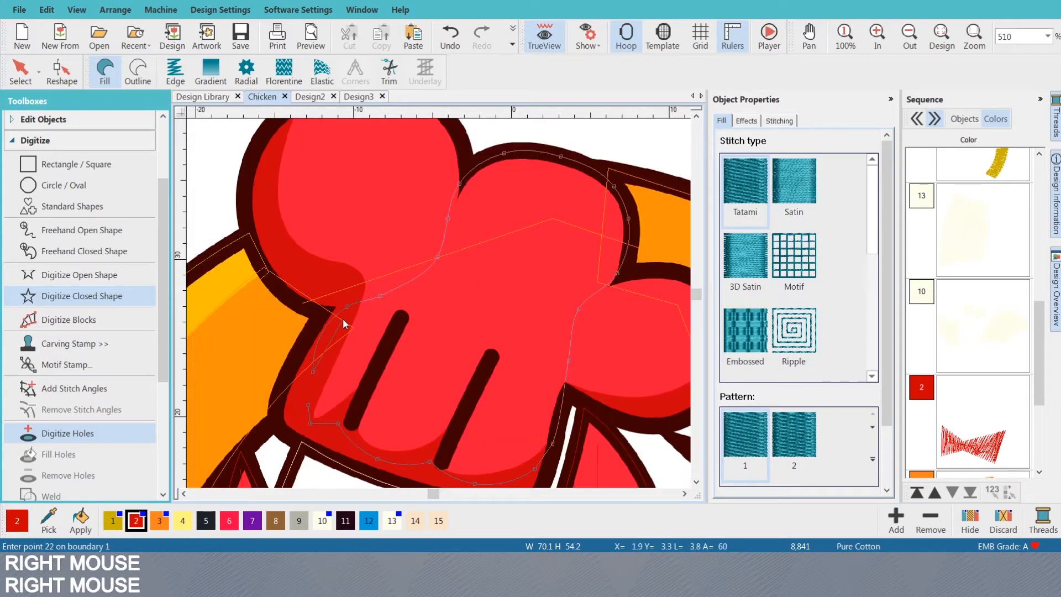
{"action": "key", "text": "BackSpace"}
{"action": "key", "text": "BackSpace"}
{"action": "key", "text": "BackSpace"}
{"action": "key", "text": "BackSpace"}
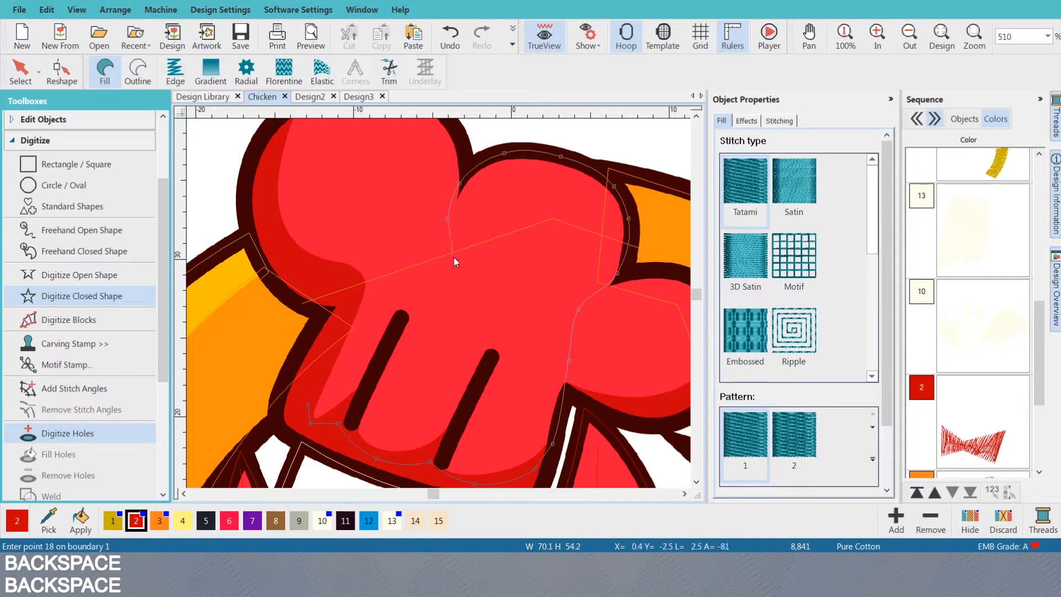
- Complete the hat's main section along the left lobe's base and down the hat's left side, then generate its Tatami stitches
{"action": "right_click", "coordinate": [413, 258]}
{"action": "left_click", "coordinate": [346, 287]}
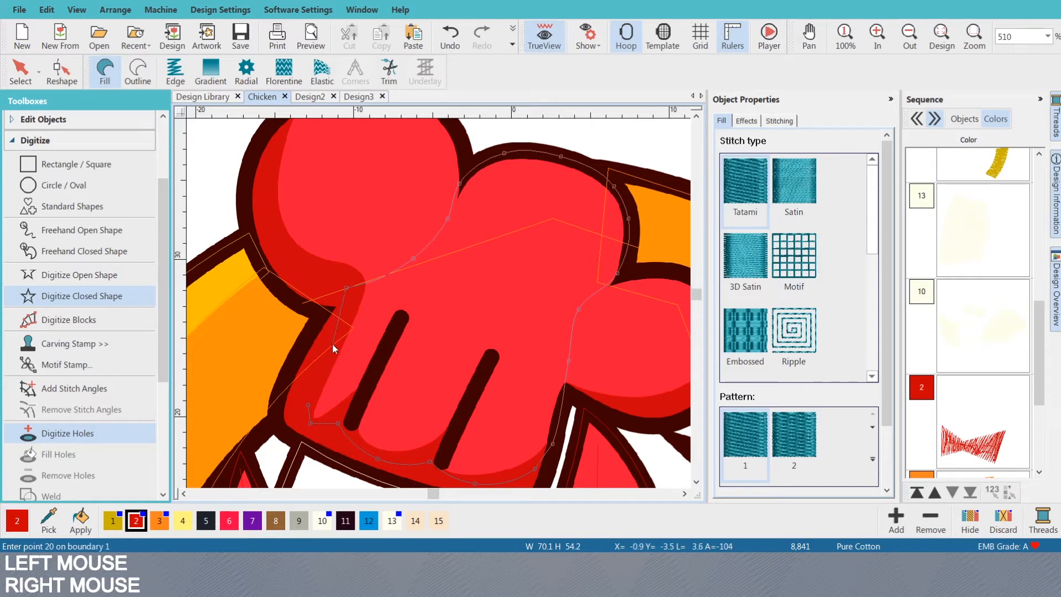
{"action": "left_click", "coordinate": [320, 367]}
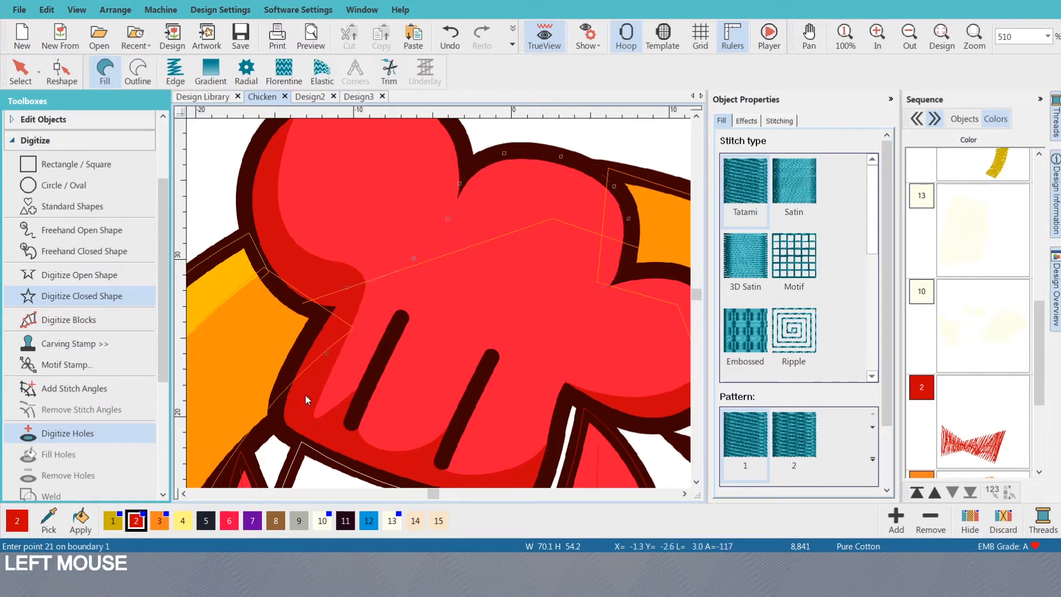
{"action": "key", "text": "Return"}
{"action": "key", "text": "s"}
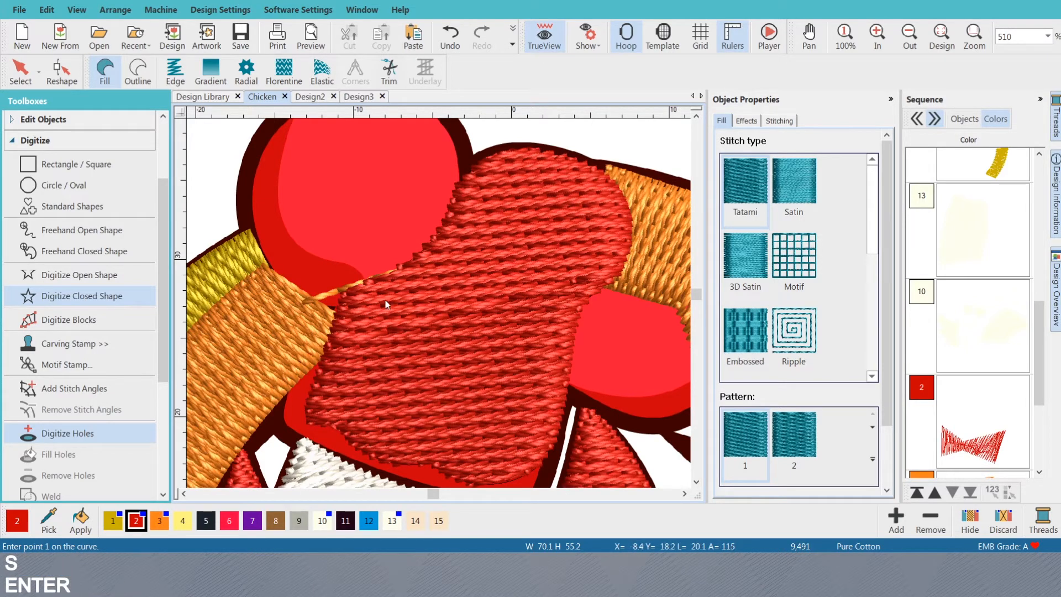
- Start a closed shape in thread colour 2 for the hat's left lobe, tracing its top and curved inner side over the main section's edge
{"action": "scroll", "coordinate": [432, 286], "scroll_direction": "down", "scroll_amount": 2}
{"action": "scroll", "coordinate": [433, 286], "scroll_direction": "up", "scroll_amount": 2}
{"action": "key", "text": "s"}
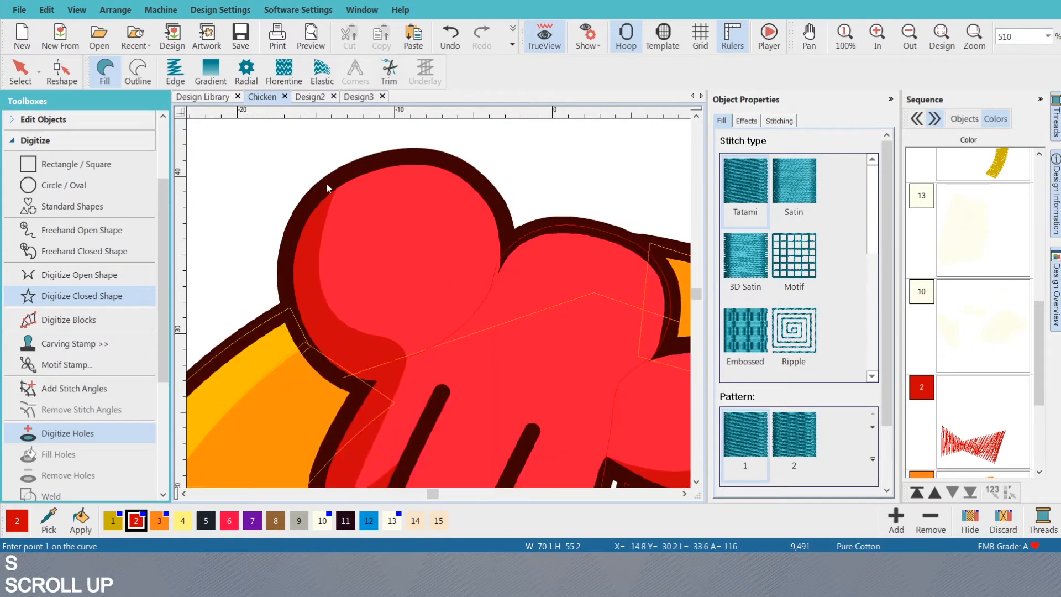
{"action": "left_click", "coordinate": [332, 183]}
{"action": "right_click", "coordinate": [403, 158]}
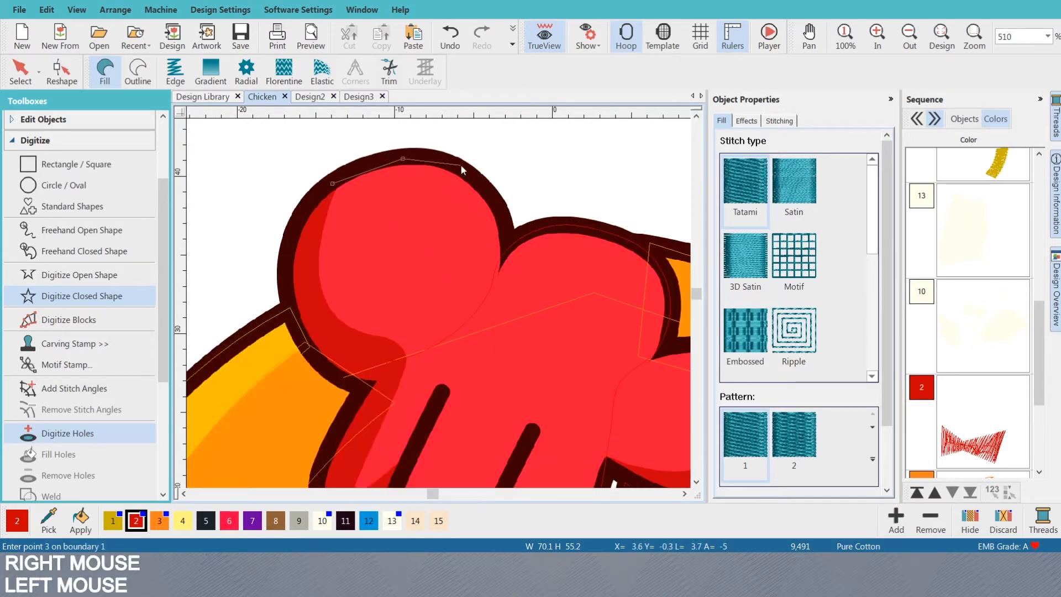
{"action": "right_click", "coordinate": [469, 173]}
{"action": "right_click", "coordinate": [505, 230]}
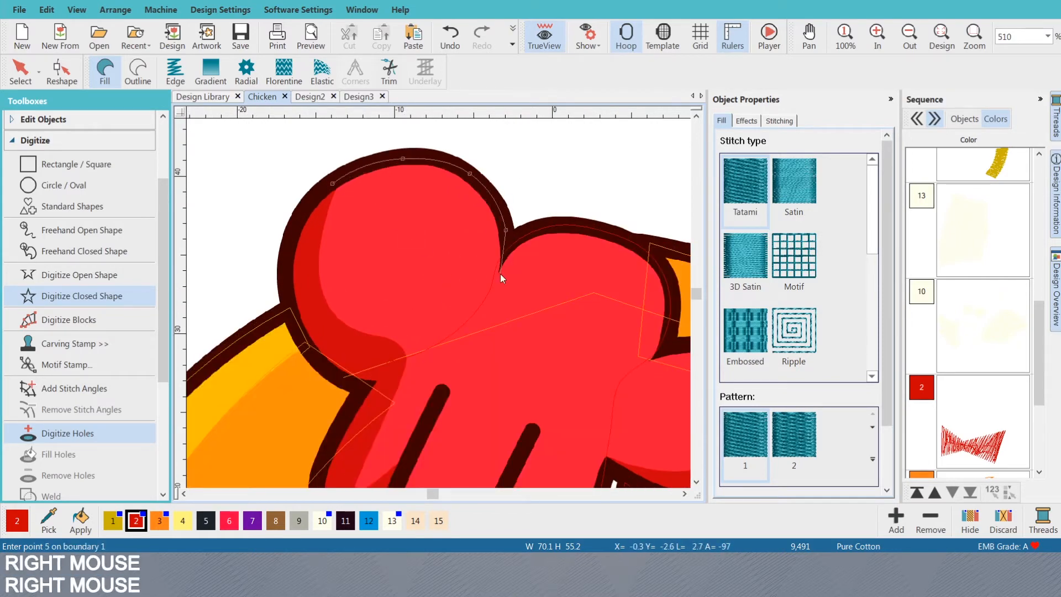
{"action": "right_click", "coordinate": [497, 283]}
{"action": "right_click", "coordinate": [459, 337]}
- Complete the left lobe's outline along its base and through the darker shading on its outer side, then generate the Tatami fill
{"action": "right_click", "coordinate": [394, 359]}
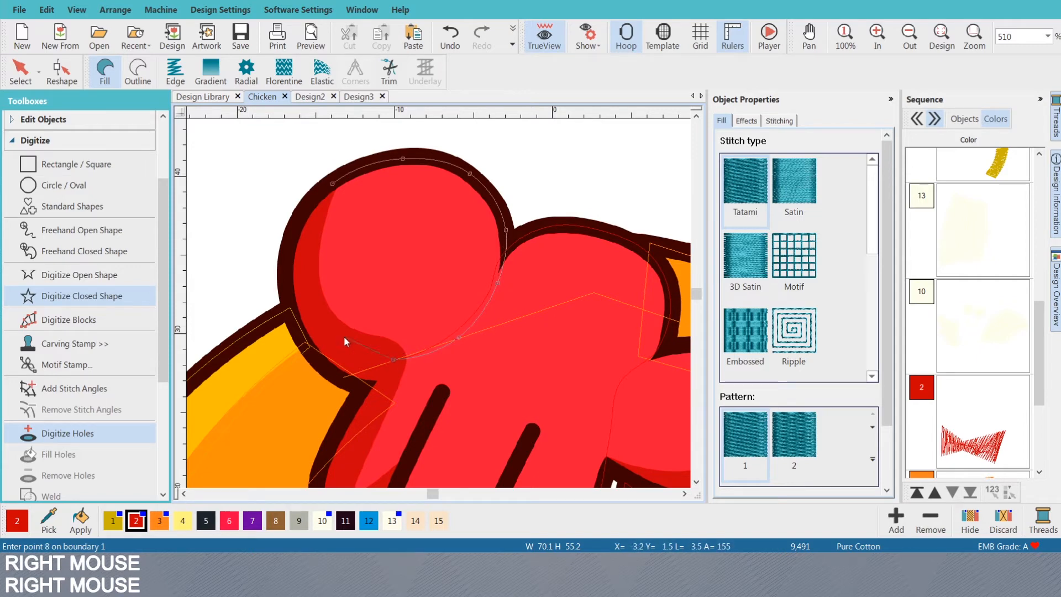
{"action": "key", "text": "BackSpace"}
{"action": "left_click", "coordinate": [386, 356]}
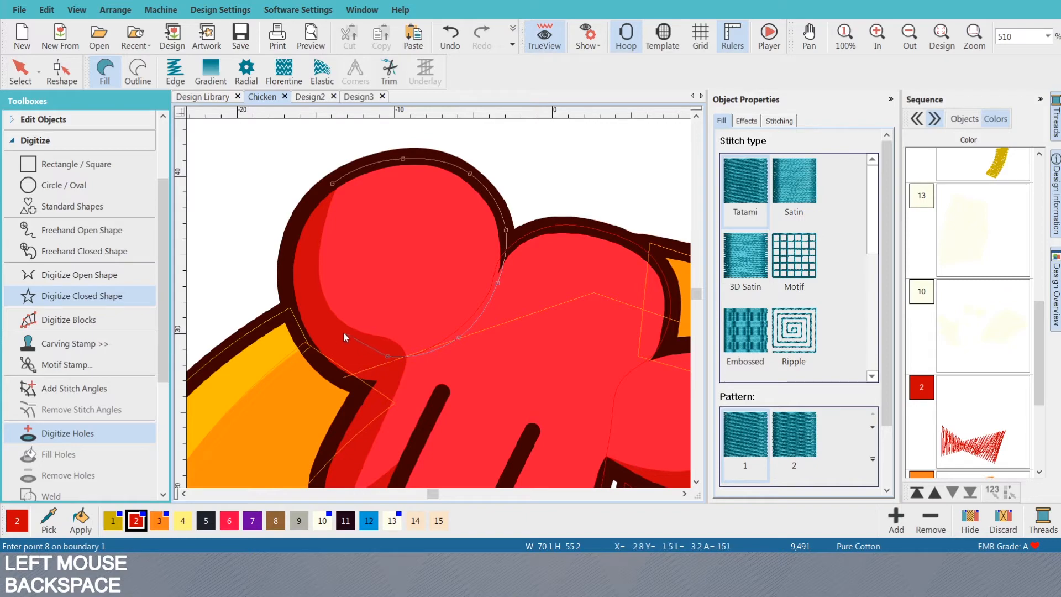
{"action": "right_click", "coordinate": [309, 304]}
{"action": "key", "text": "BackSpace"}
{"action": "key", "text": "BackSpace"}
{"action": "right_click", "coordinate": [326, 324]}
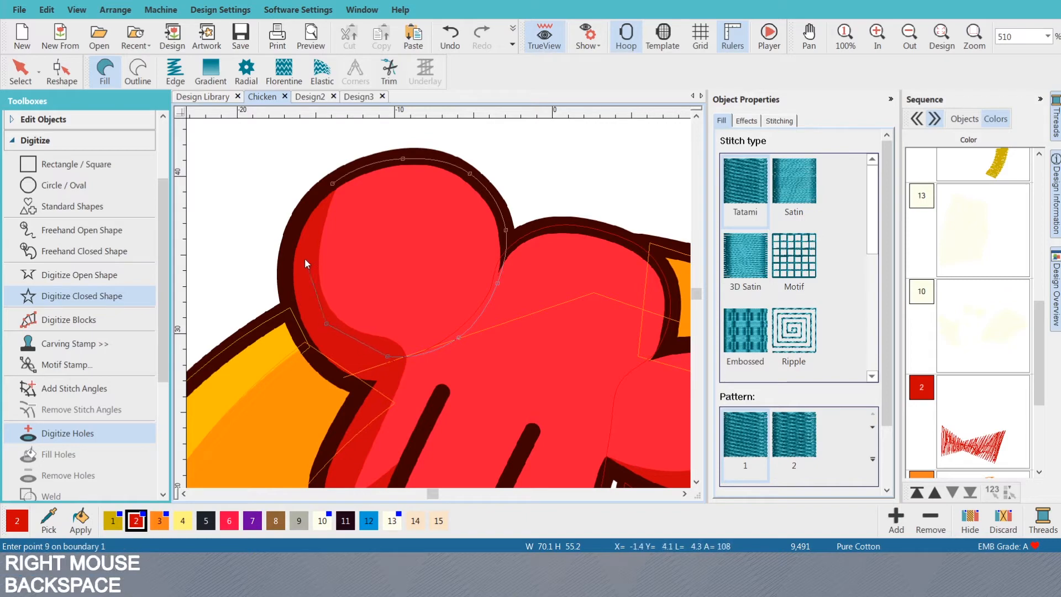
{"action": "right_click", "coordinate": [307, 238]}
{"action": "key", "text": "Return"}
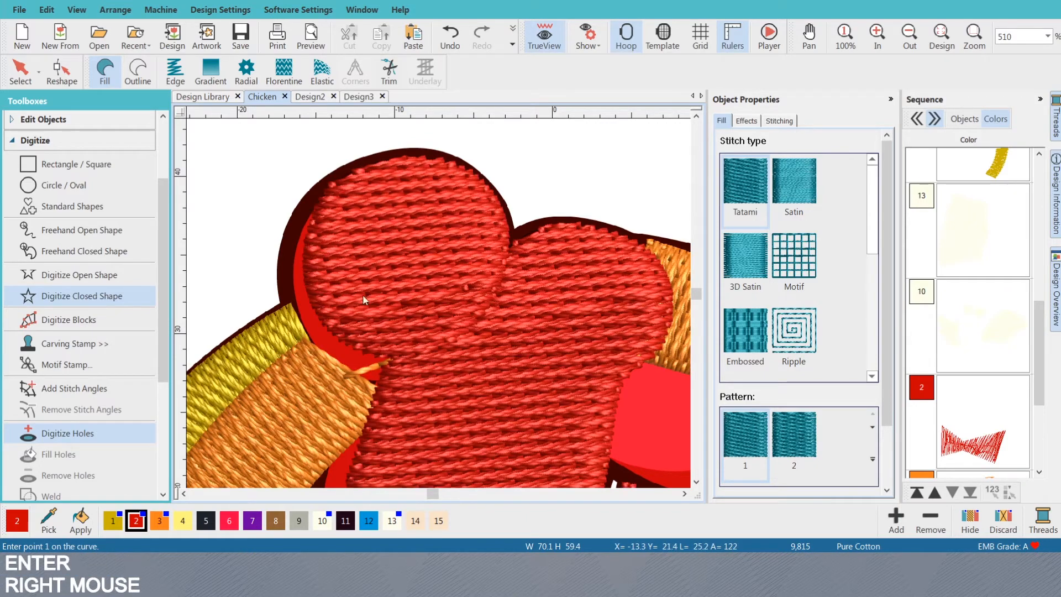
- Start a closed shape in thread colour 2 for the hat's right lobe, tracing its top and outer side round to the underside
{"action": "key", "text": "s"}
{"action": "scroll", "coordinate": [429, 284], "scroll_direction": "up", "scroll_amount": 3}
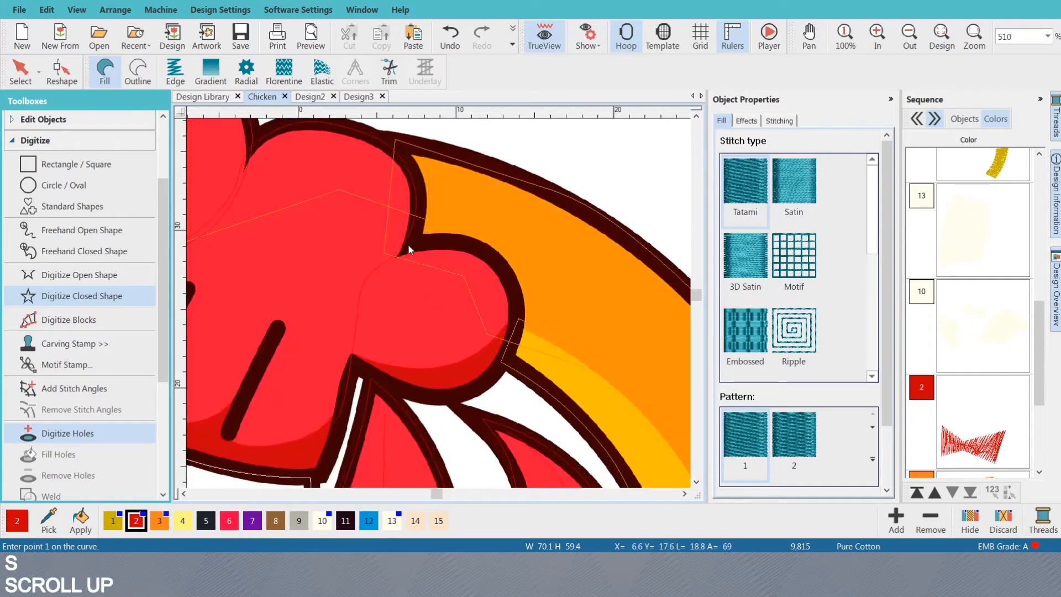
{"action": "left_click", "coordinate": [413, 245]}
{"action": "right_click", "coordinate": [474, 248]}
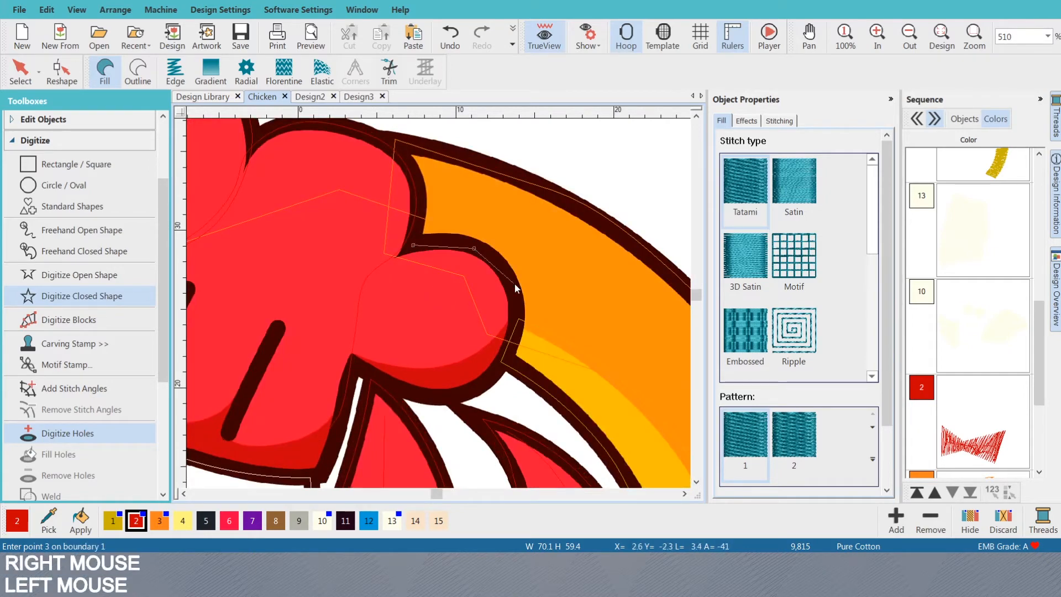
{"action": "right_click", "coordinate": [514, 294]}
{"action": "left_click", "coordinate": [512, 333]}
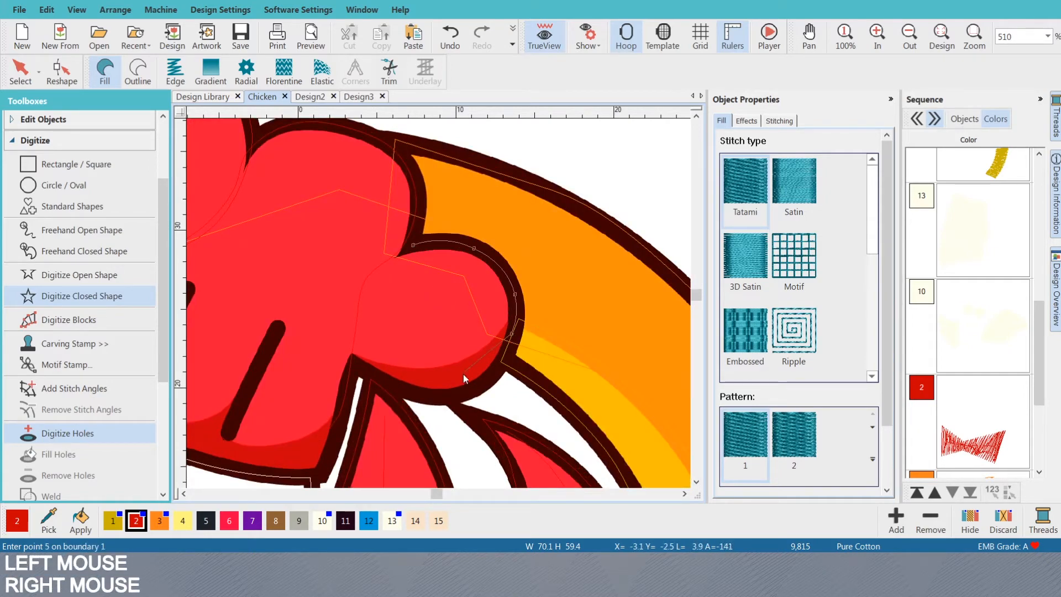
{"action": "right_click", "coordinate": [463, 375]}
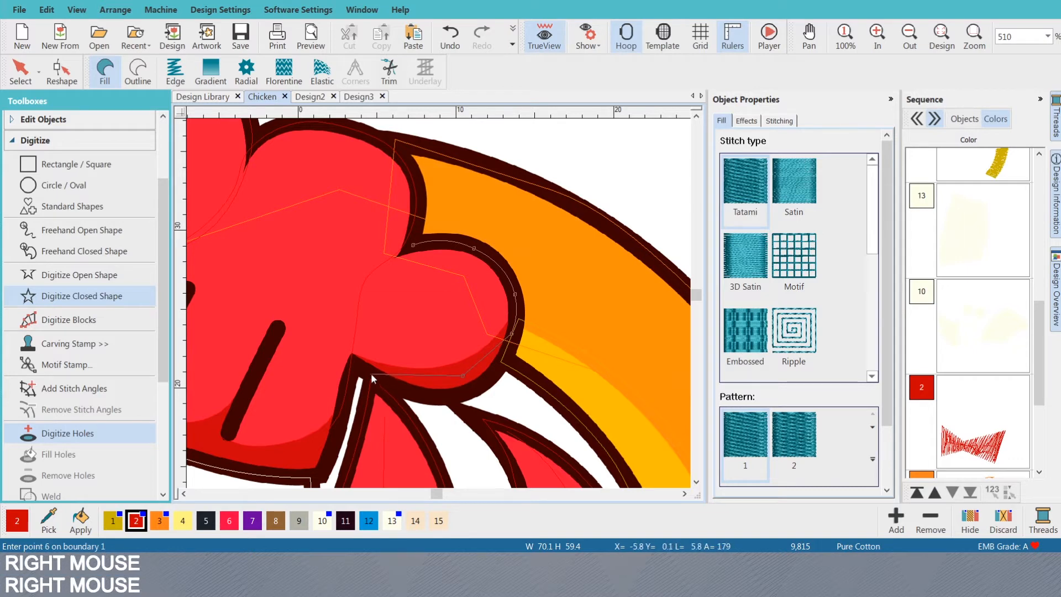
- Complete the right lobe's outline along its base and up the inner side over the main section's edge, then generate the Tatami fill
{"action": "left_click", "coordinate": [371, 373]}
{"action": "left_click", "coordinate": [344, 356]}
{"action": "left_click", "coordinate": [350, 303]}
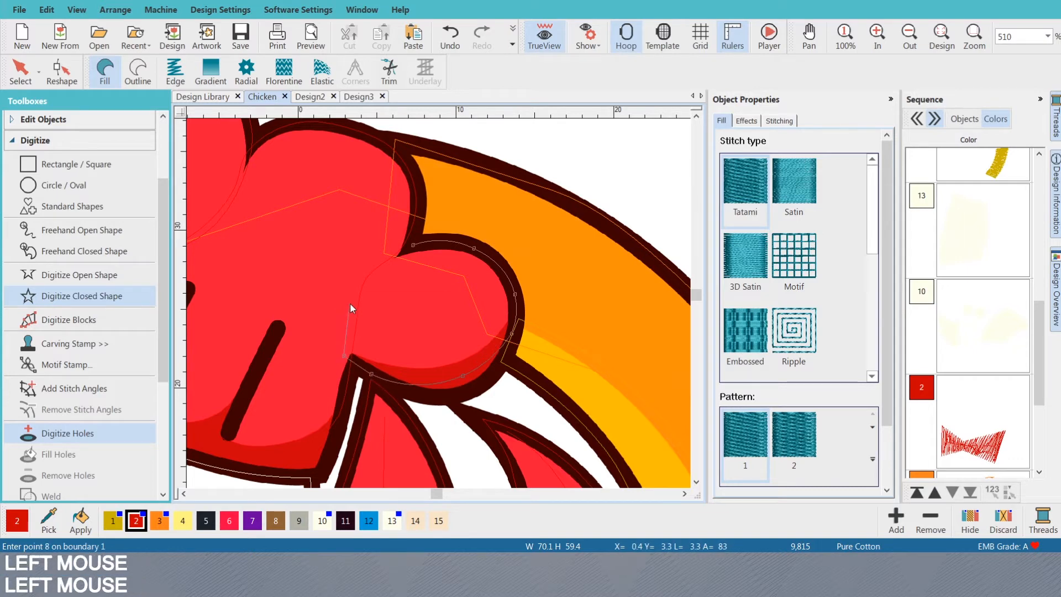
{"action": "right_click", "coordinate": [361, 266]}
{"action": "right_click", "coordinate": [403, 245]}
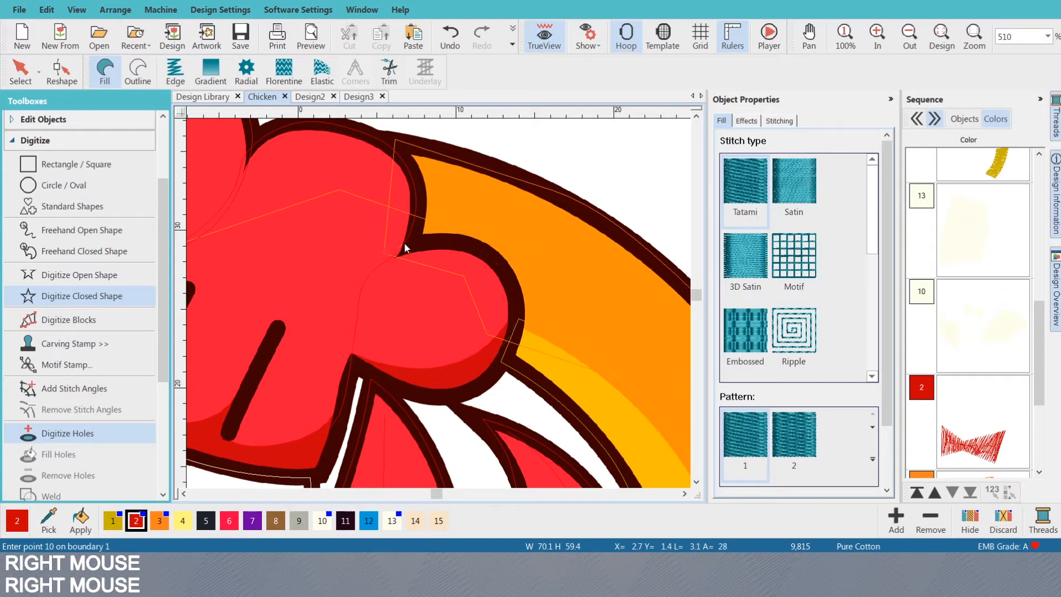
{"action": "key", "text": "Return"}
{"action": "key", "text": "s"}
{"action": "scroll", "coordinate": [439, 311], "scroll_direction": "down", "scroll_amount": 3}
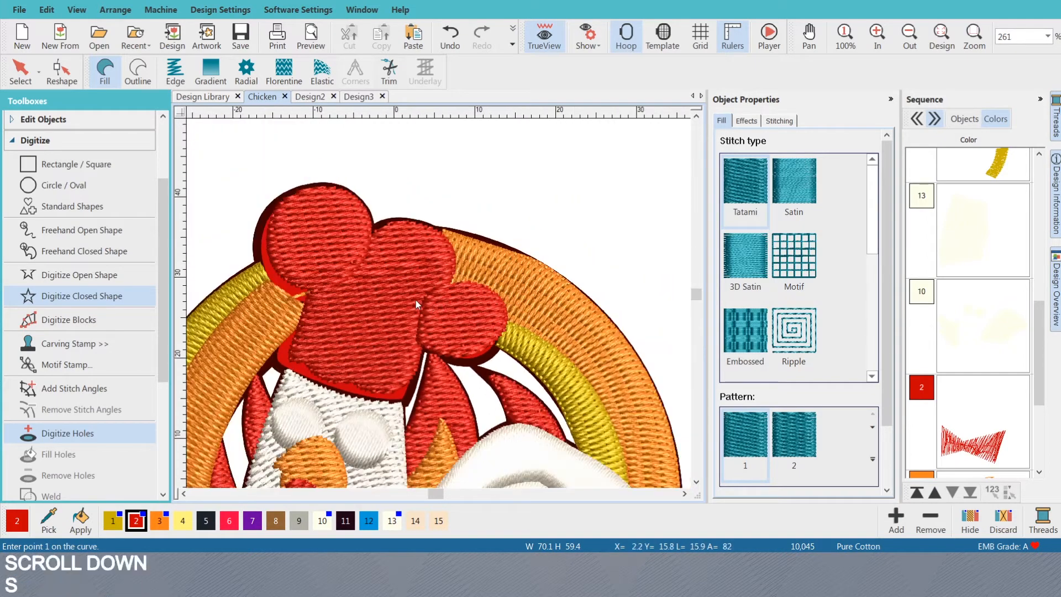
- Start a closed shape for the left lobe's darker shading, tracing the lobe's outer edge from its upper side down towards the base
{"action": "scroll", "coordinate": [396, 340], "scroll_direction": "up", "scroll_amount": 3}
{"action": "key", "text": "s"}
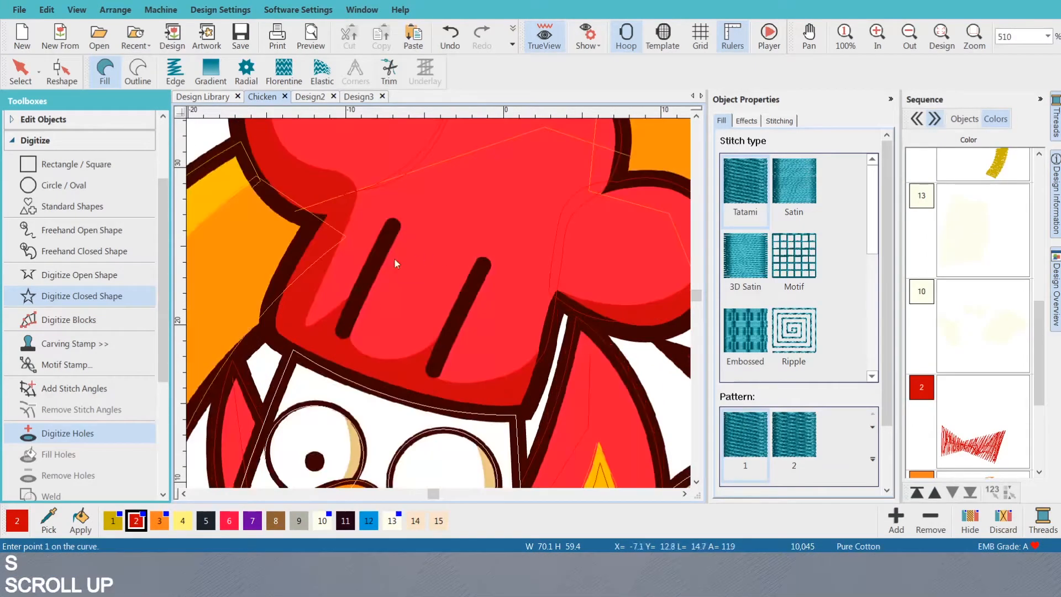
{"action": "scroll", "coordinate": [393, 258], "scroll_direction": "down", "scroll_amount": 3}
{"action": "scroll", "coordinate": [432, 303], "scroll_direction": "up", "scroll_amount": 4}
{"action": "key", "text": "s"}
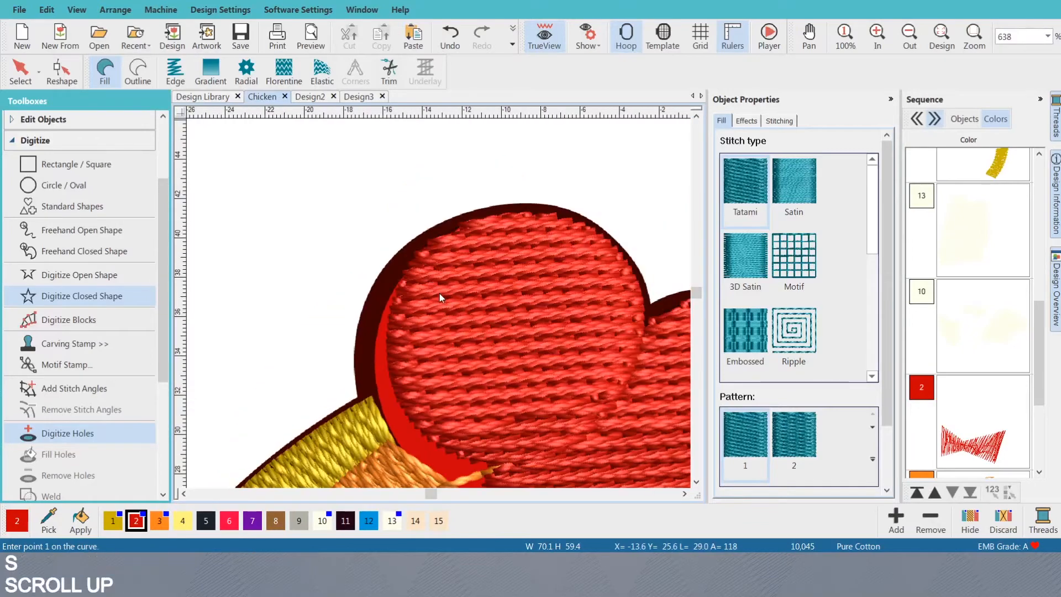
{"action": "key", "text": "s"}
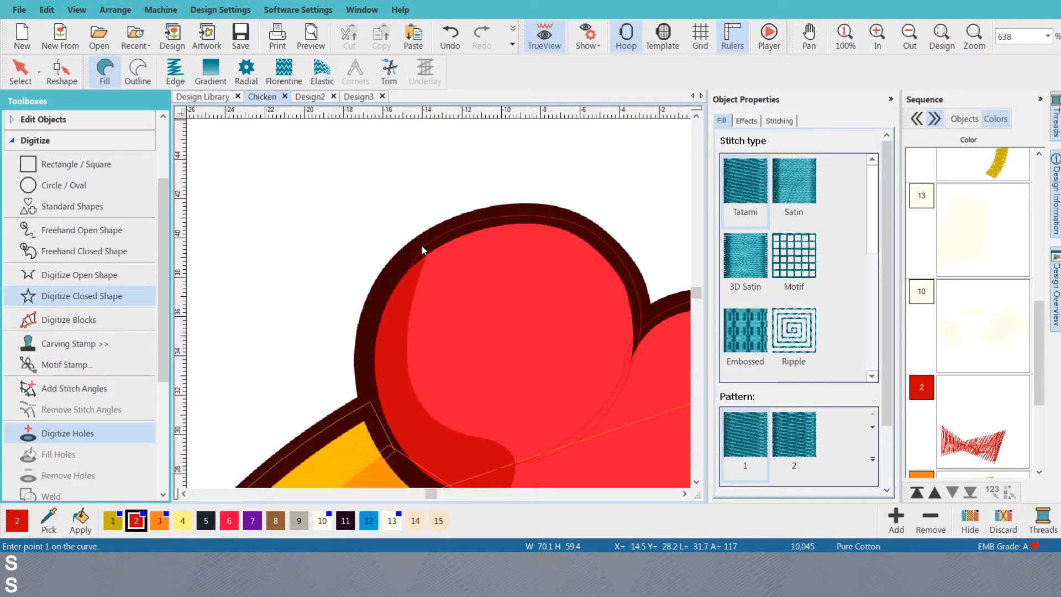
{"action": "left_click", "coordinate": [421, 244]}
{"action": "right_click", "coordinate": [380, 292]}
{"action": "right_click", "coordinate": [364, 361]}
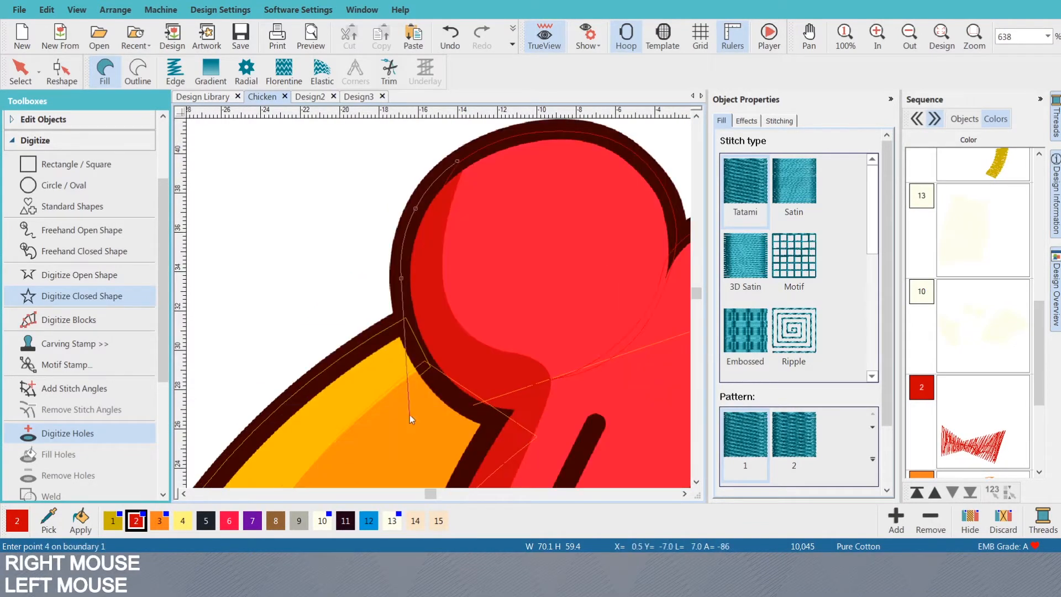
{"action": "right_click", "coordinate": [412, 344]}
{"action": "right_click", "coordinate": [440, 385]}
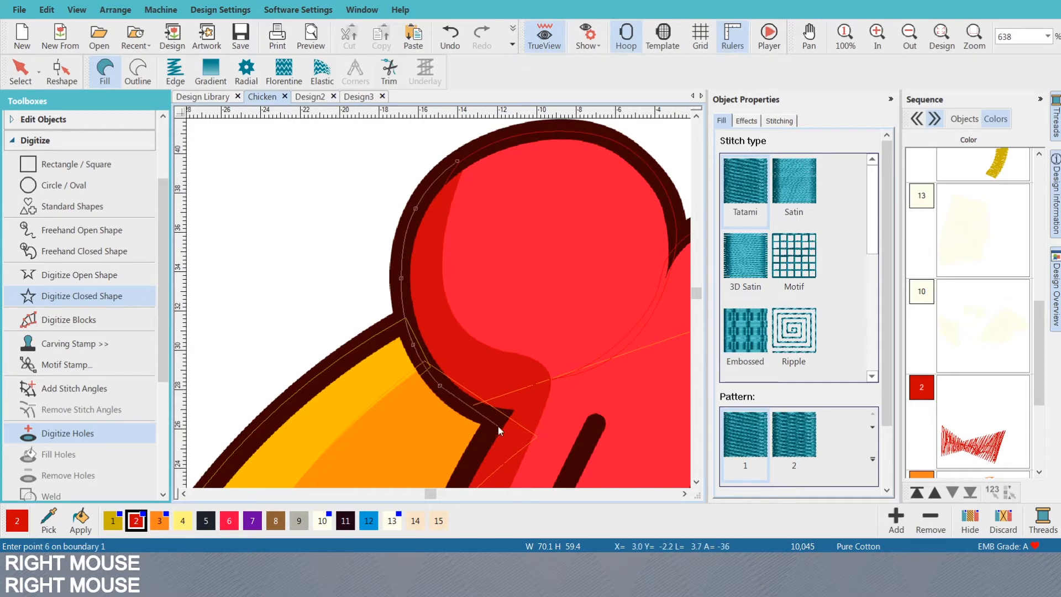
- Continue the left lobe's shading outline along the lobe's base and around the shading's rounded tip
{"action": "left_click", "coordinate": [486, 414]}
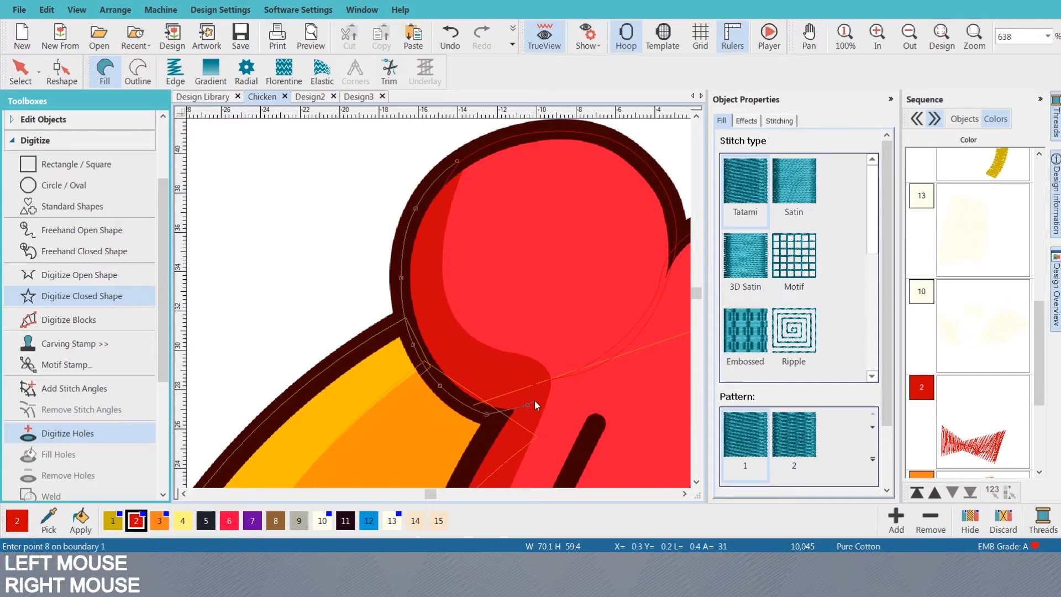
{"action": "left_click", "coordinate": [548, 381]}
{"action": "right_click", "coordinate": [552, 382]}
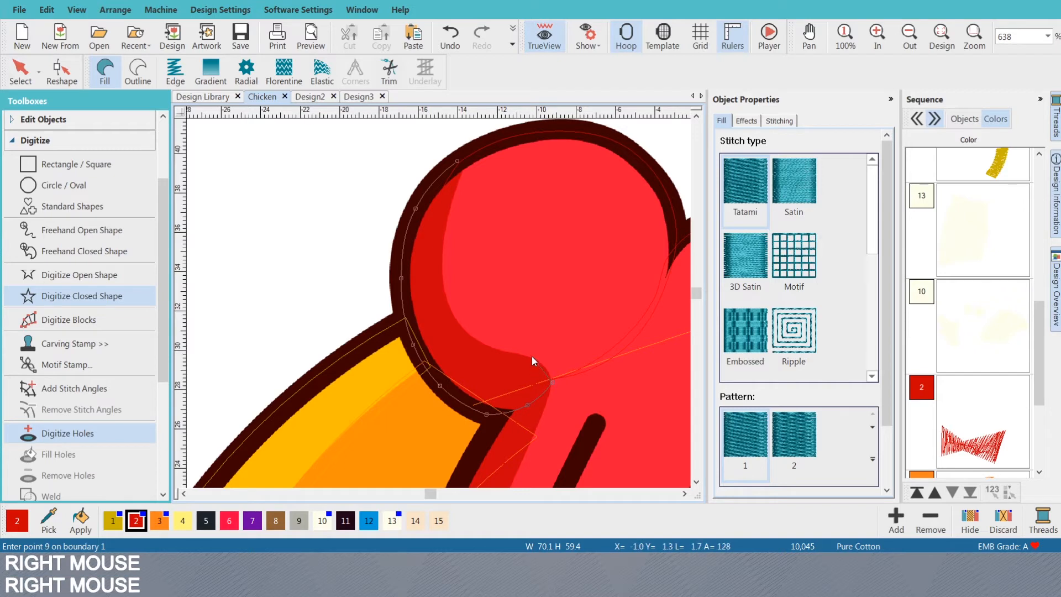
{"action": "right_click", "coordinate": [531, 356]}
{"action": "right_click", "coordinate": [493, 346]}
{"action": "right_click", "coordinate": [446, 304]}
{"action": "right_click", "coordinate": [444, 221]}
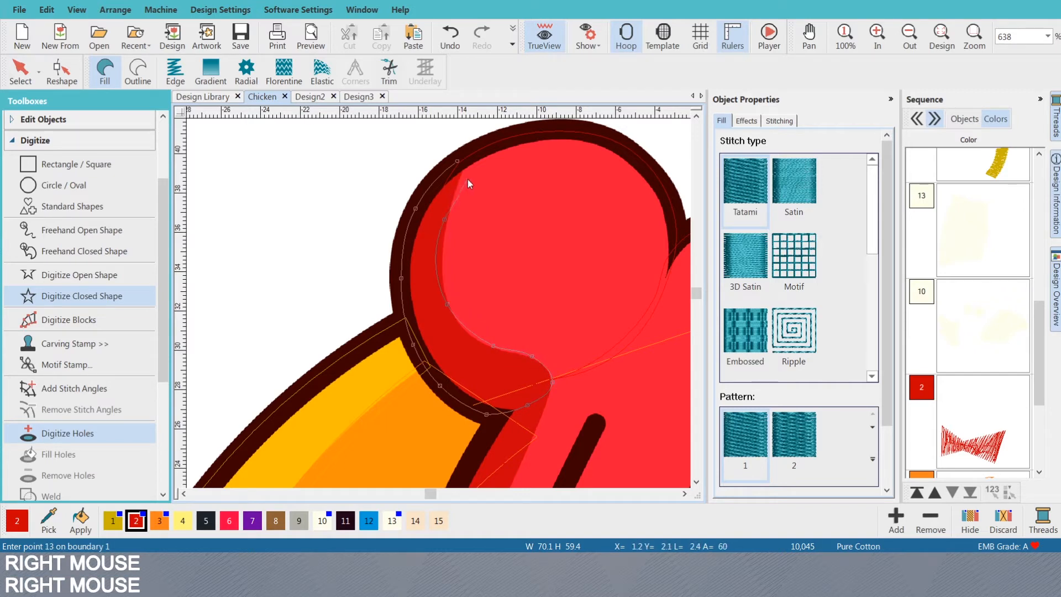
{"action": "key", "text": "BackSpace"}
{"action": "key", "text": "BackSpace"}
{"action": "key", "text": "BackSpace"}
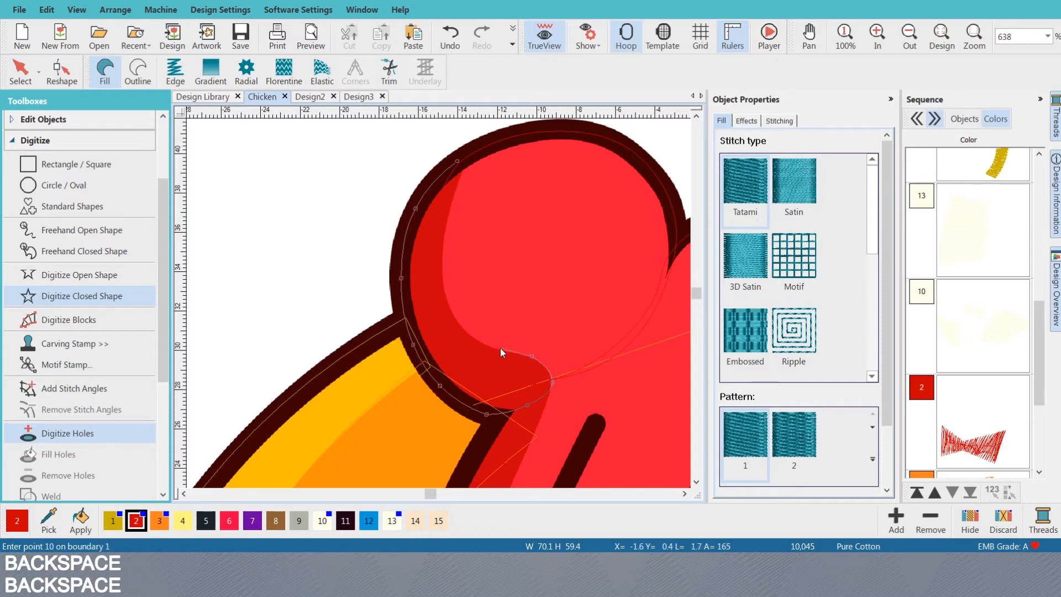
- Trace the inner edge of the left lobe's shading back up to its start and generate the Tatami fill
{"action": "right_click", "coordinate": [492, 349]}
{"action": "right_click", "coordinate": [449, 307]}
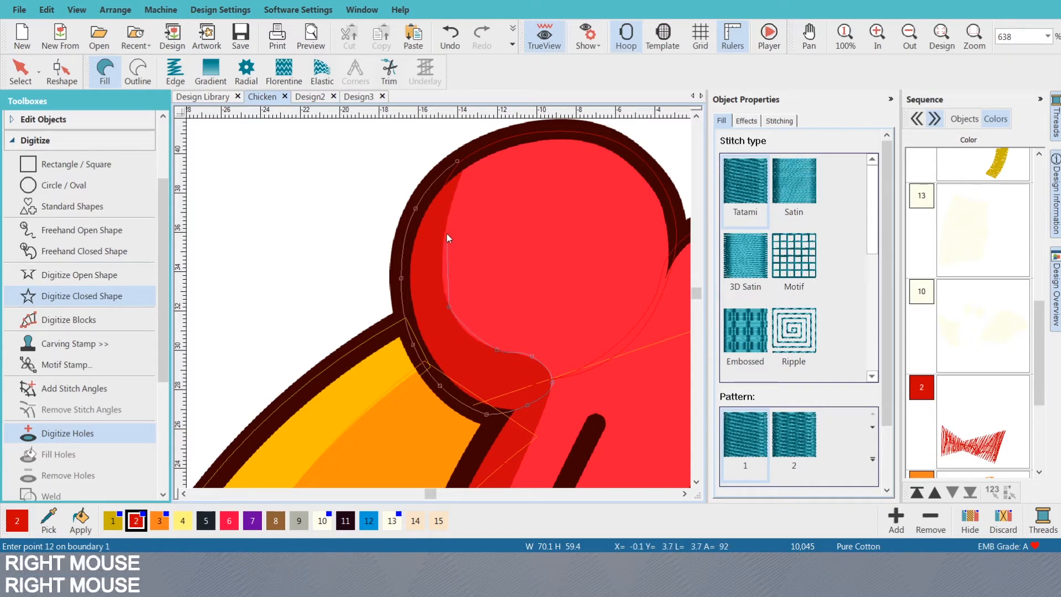
{"action": "right_click", "coordinate": [446, 233]}
{"action": "left_click", "coordinate": [463, 166]}
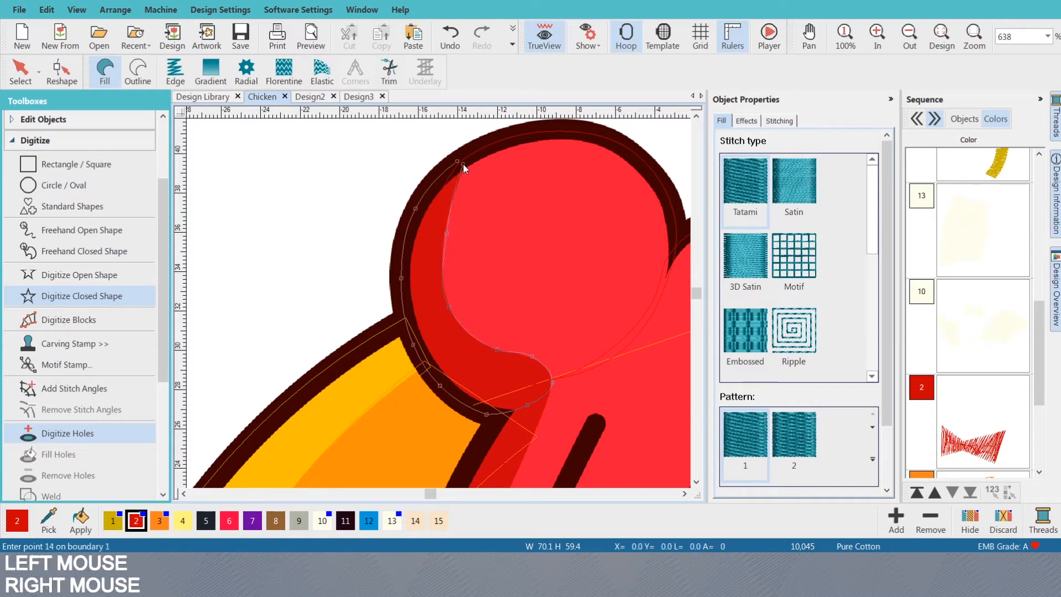
{"action": "key", "text": "Return"}
- Start a closed shape for the right lobe's darker shading, tracing the lobe's outer edge down to its underside
{"action": "scroll", "coordinate": [478, 326], "scroll_direction": "down", "scroll_amount": 3}
{"action": "scroll", "coordinate": [439, 303], "scroll_direction": "up", "scroll_amount": 3}
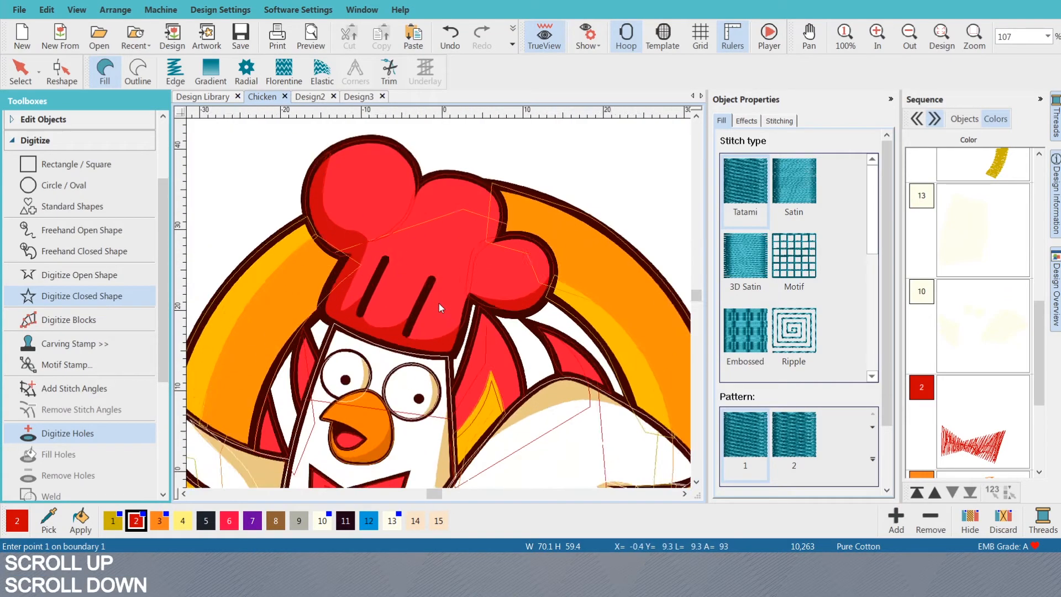
{"action": "scroll", "coordinate": [658, 269], "scroll_direction": "up", "scroll_amount": 2}
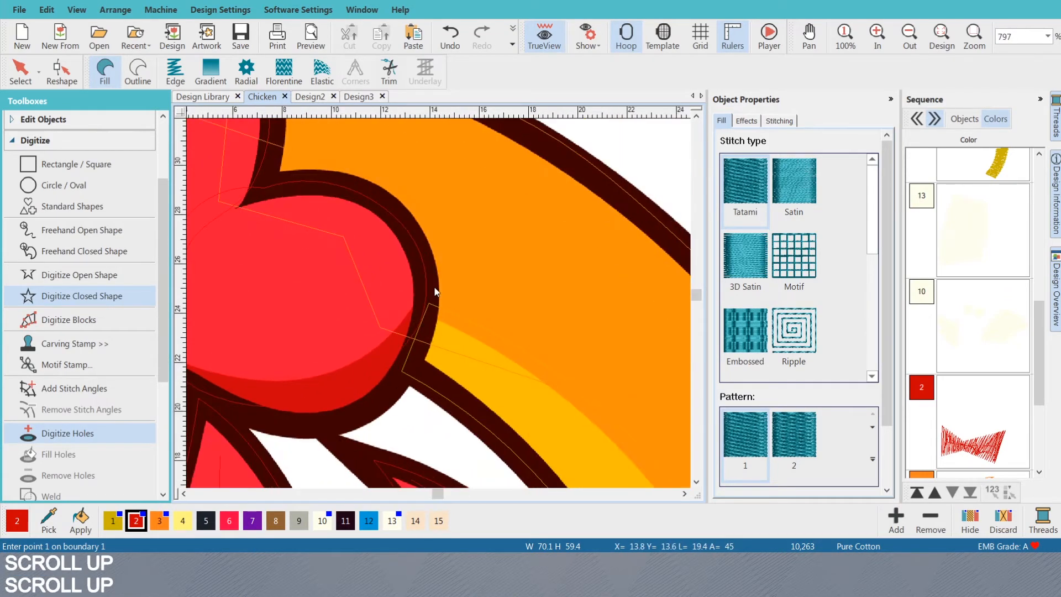
{"action": "left_click", "coordinate": [424, 294]}
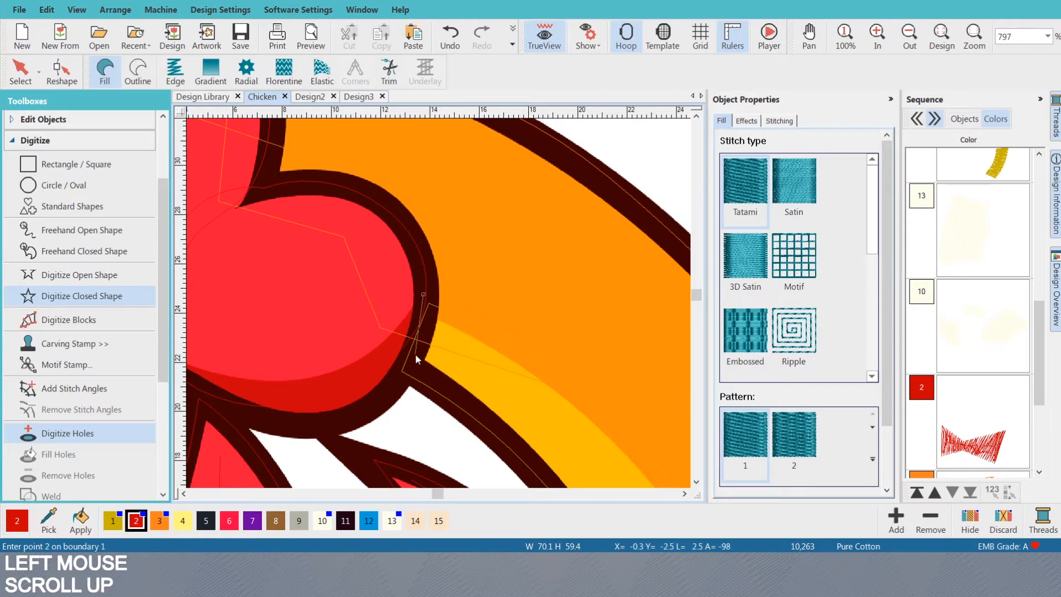
{"action": "right_click", "coordinate": [416, 354]}
{"action": "right_click", "coordinate": [372, 404]}
{"action": "right_click", "coordinate": [418, 363]}
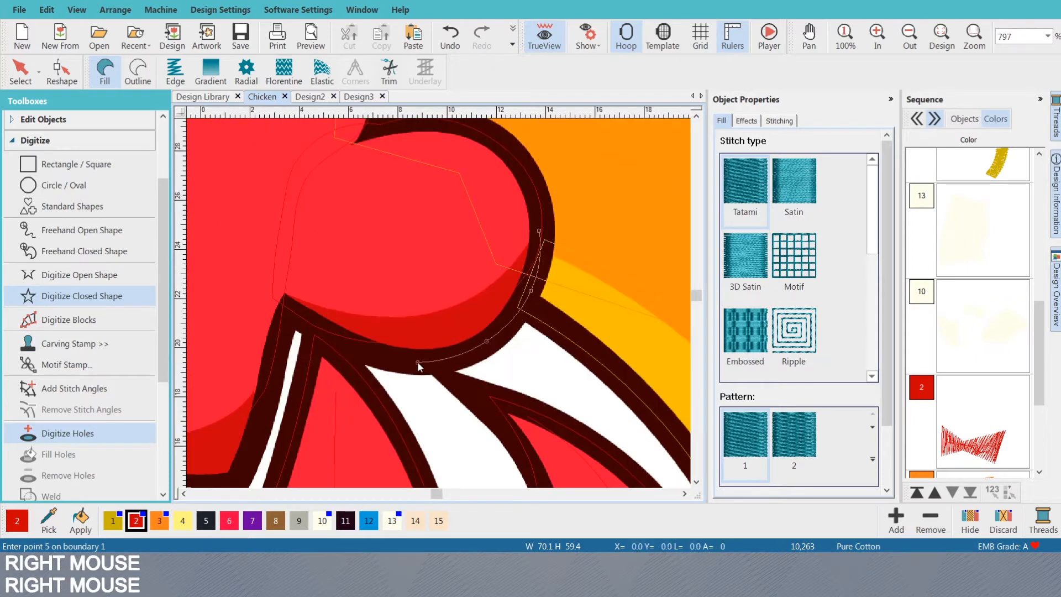
- Complete the right lobe's shading through the junction with the hat's base and back along its upper edge, then generate the Tatami fill
{"action": "right_click", "coordinate": [322, 335]}
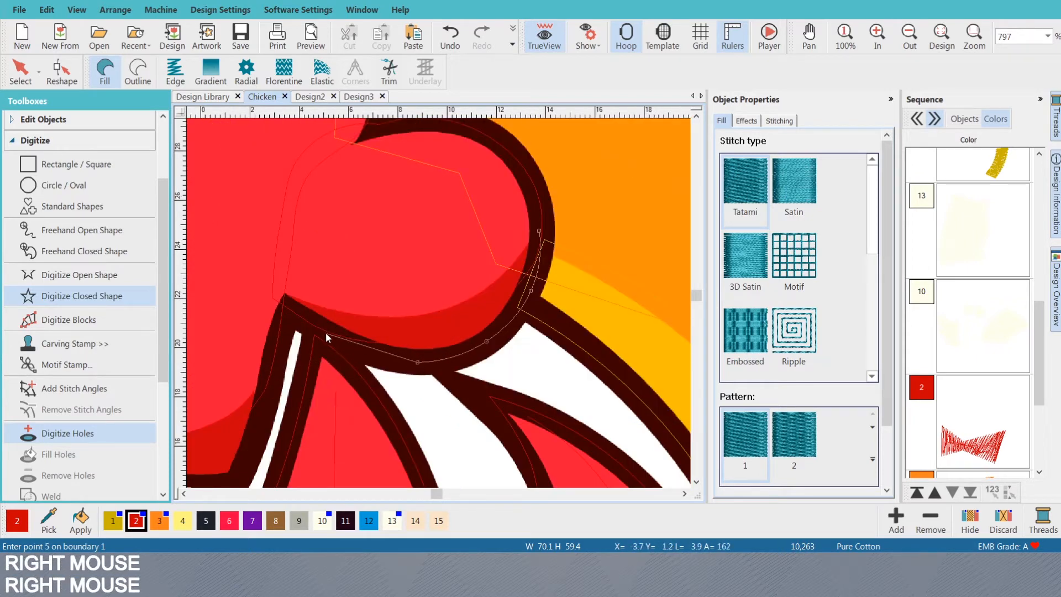
{"action": "left_click", "coordinate": [286, 297]}
{"action": "right_click", "coordinate": [374, 317]}
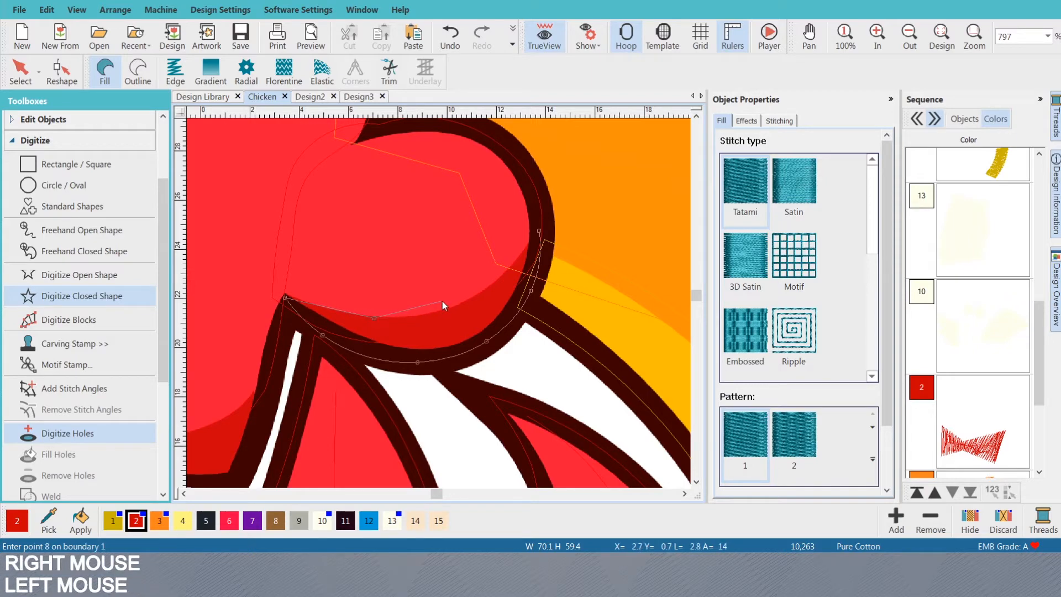
{"action": "right_click", "coordinate": [472, 298]}
{"action": "key", "text": "Return"}
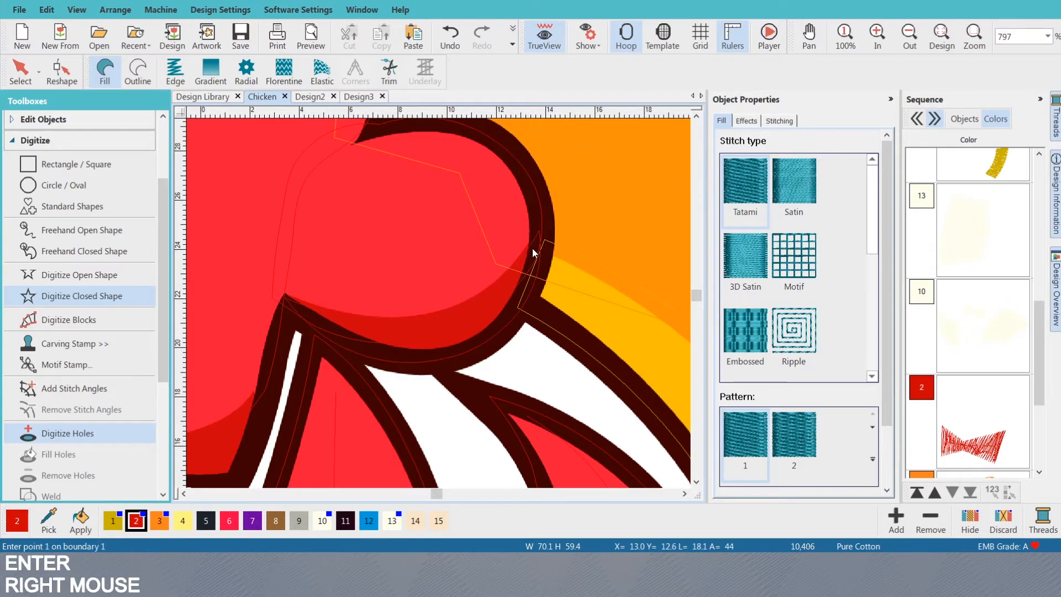
{"action": "key", "text": "s"}
{"action": "scroll", "coordinate": [416, 310], "scroll_direction": "down", "scroll_amount": 3}
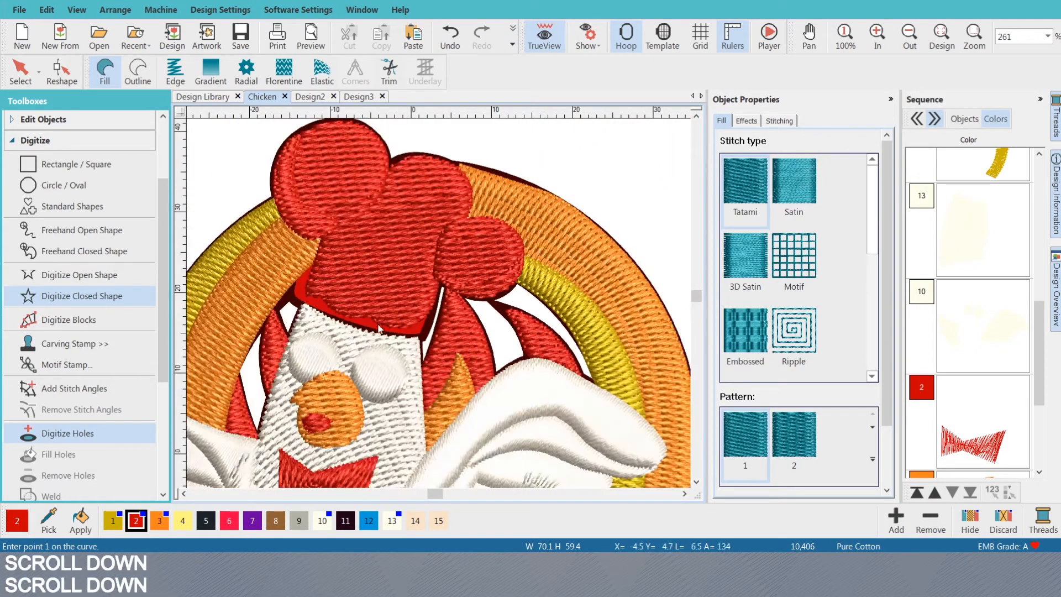
- Start a closed shape for the darker shading on the hat's base, tracing down the hat's left side from the left lobe junction
{"action": "scroll", "coordinate": [380, 328], "scroll_direction": "up", "scroll_amount": 2}
{"action": "key", "text": "s"}
{"action": "scroll", "coordinate": [442, 307], "scroll_direction": "up", "scroll_amount": 2}
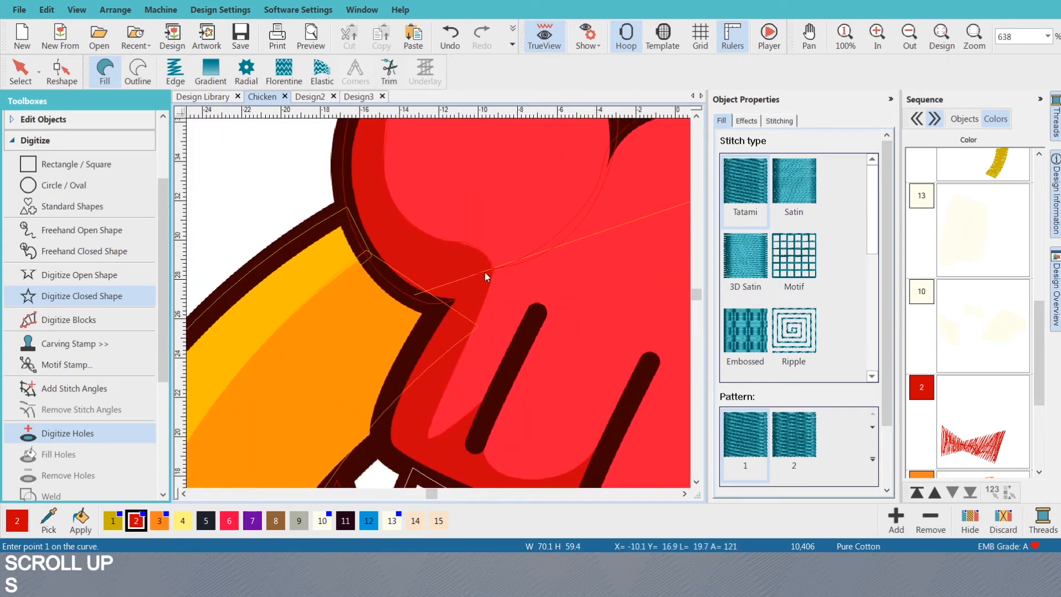
{"action": "left_click", "coordinate": [437, 308]}
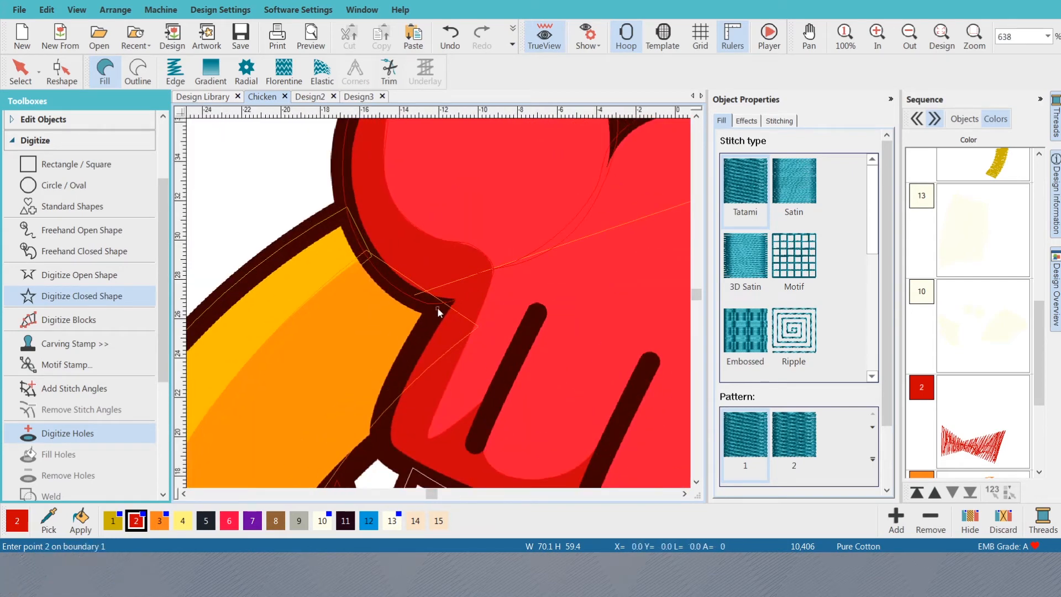
{"action": "right_click", "coordinate": [407, 353]}
{"action": "right_click", "coordinate": [380, 419]}
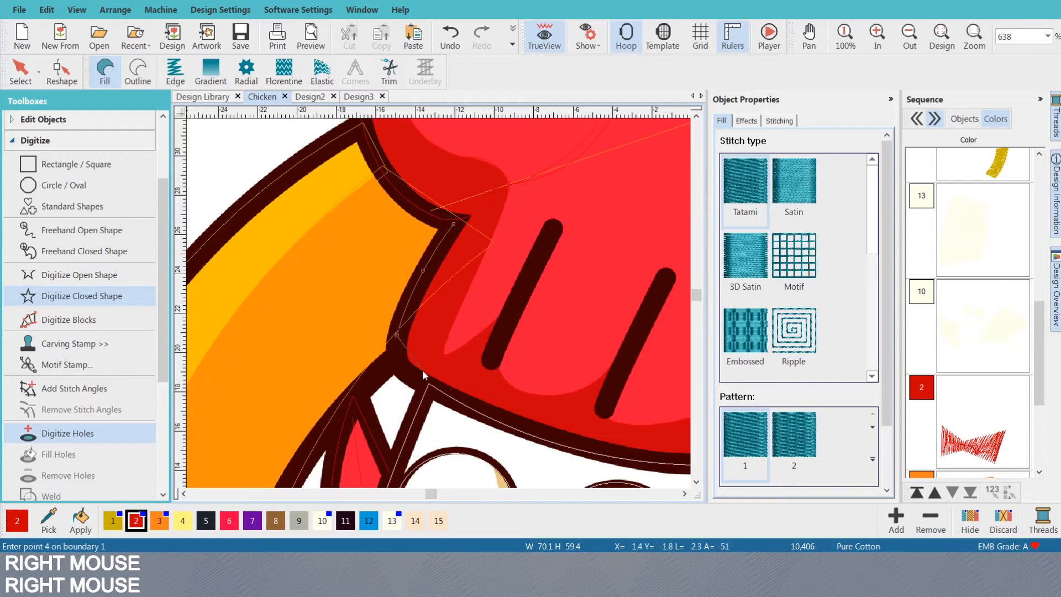
{"action": "right_click", "coordinate": [403, 374]}
{"action": "right_click", "coordinate": [460, 406]}
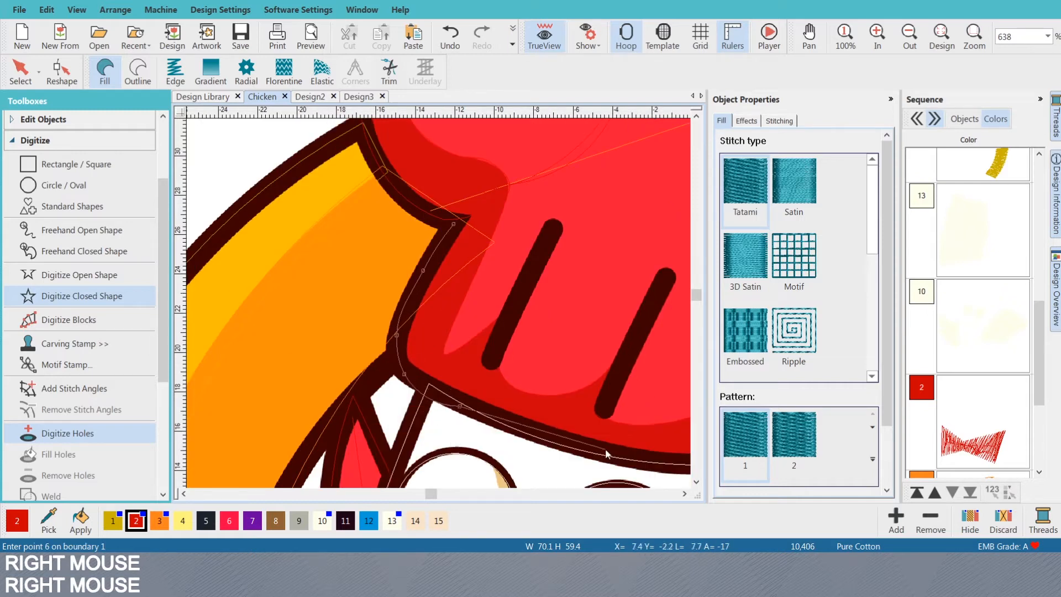
{"action": "key", "text": "BackSpace"}
{"action": "key", "text": "BackSpace"}
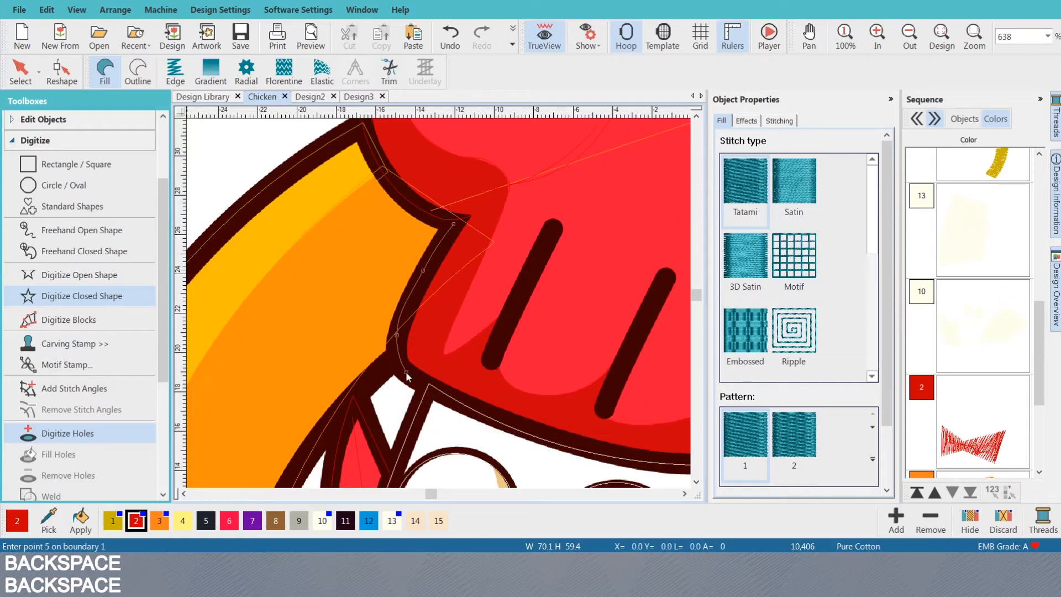
- Continue the base shading's outline from a sharp lower-left corner along the hat's bottom edge to its right corner
{"action": "left_click", "coordinate": [406, 371]}
{"action": "right_click", "coordinate": [497, 425]}
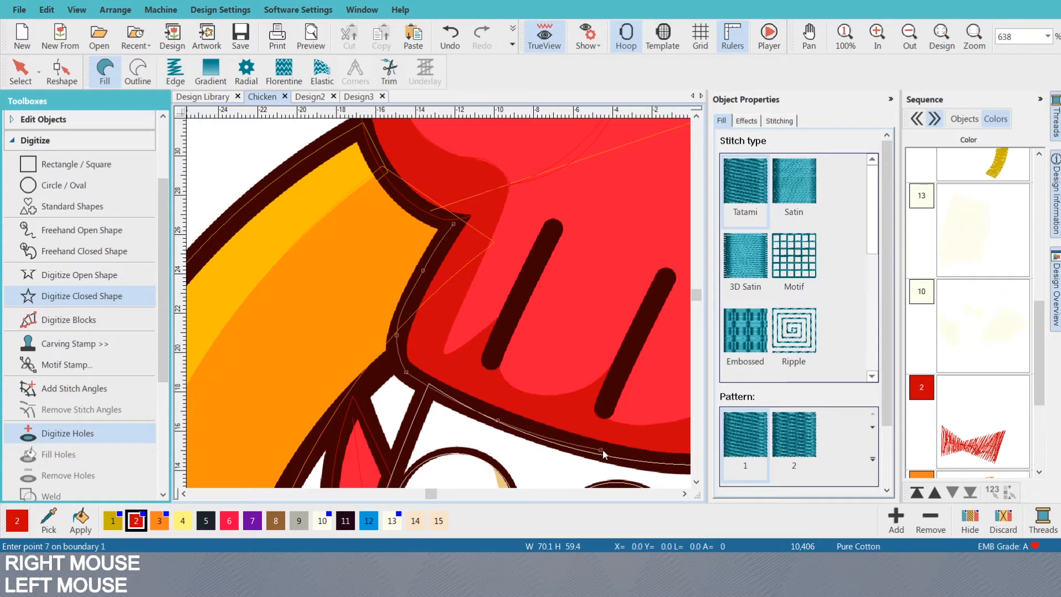
{"action": "right_click", "coordinate": [600, 450]}
{"action": "left_click", "coordinate": [488, 334]}
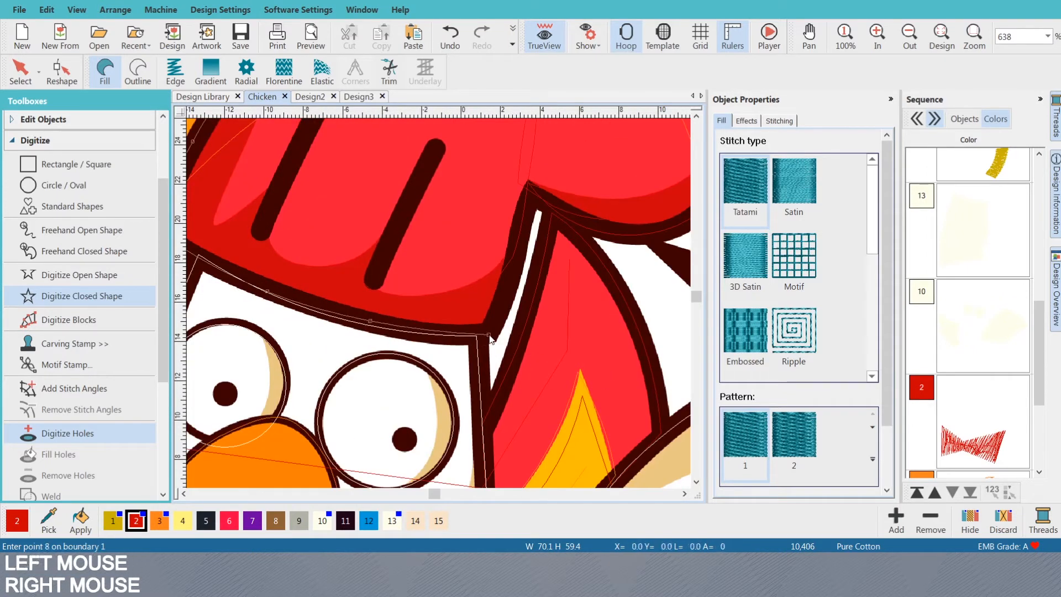
- Trace the base shading's outline up the hat's right side and back along its curved upper edge to the right dark stripe
{"action": "right_click", "coordinate": [507, 295]}
{"action": "left_click", "coordinate": [515, 249]}
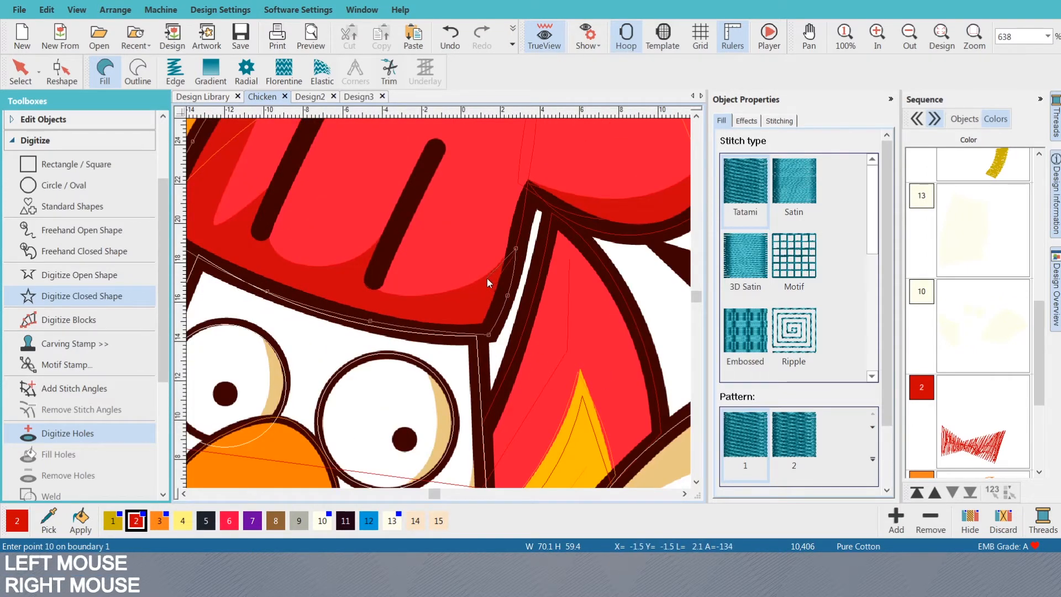
{"action": "right_click", "coordinate": [484, 278]}
{"action": "right_click", "coordinate": [414, 297]}
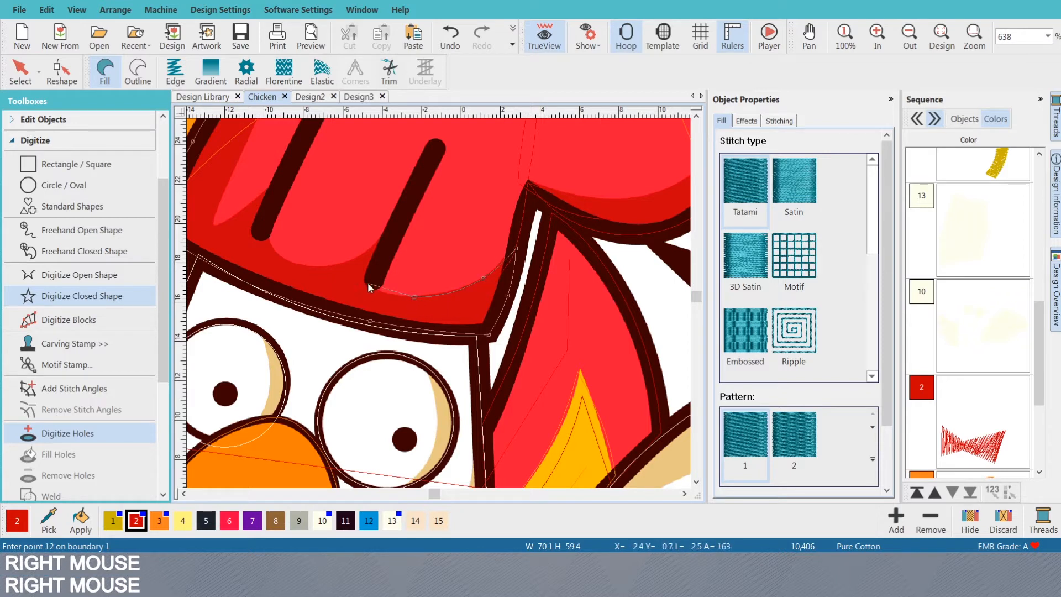
{"action": "left_click", "coordinate": [374, 289]}
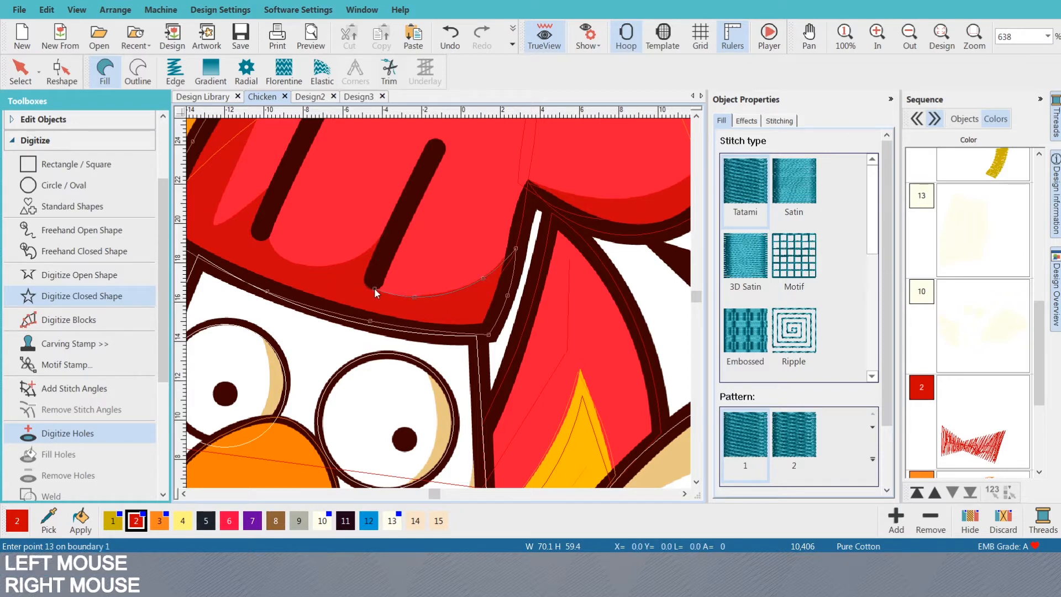
{"action": "left_click", "coordinate": [388, 244]}
- Continue the base shading's outline along the middle scallop to the left dark stripe and down toward the pointed notch
{"action": "right_click", "coordinate": [348, 262]}
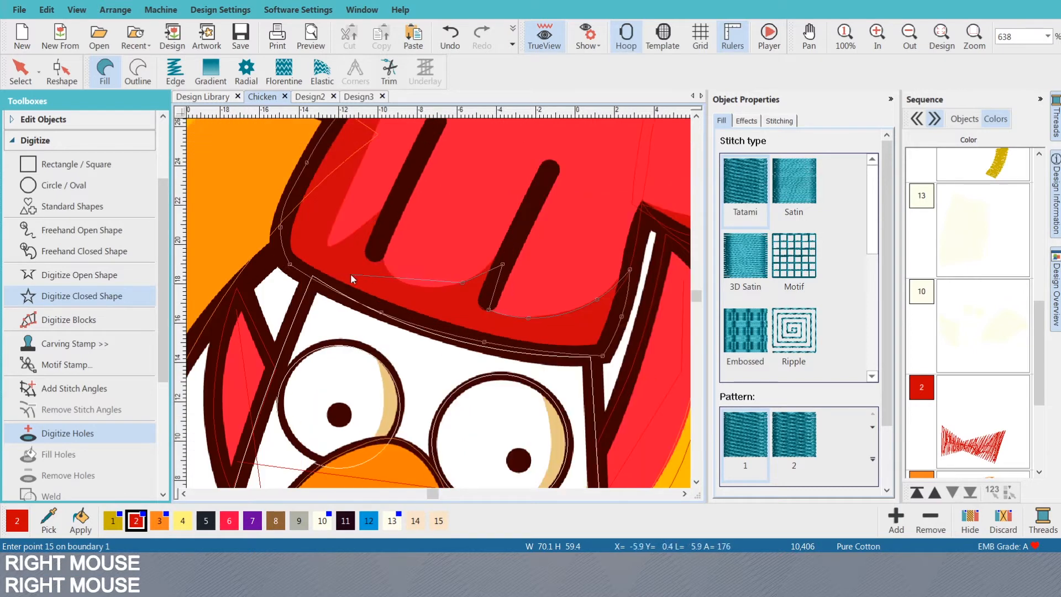
{"action": "right_click", "coordinate": [413, 284]}
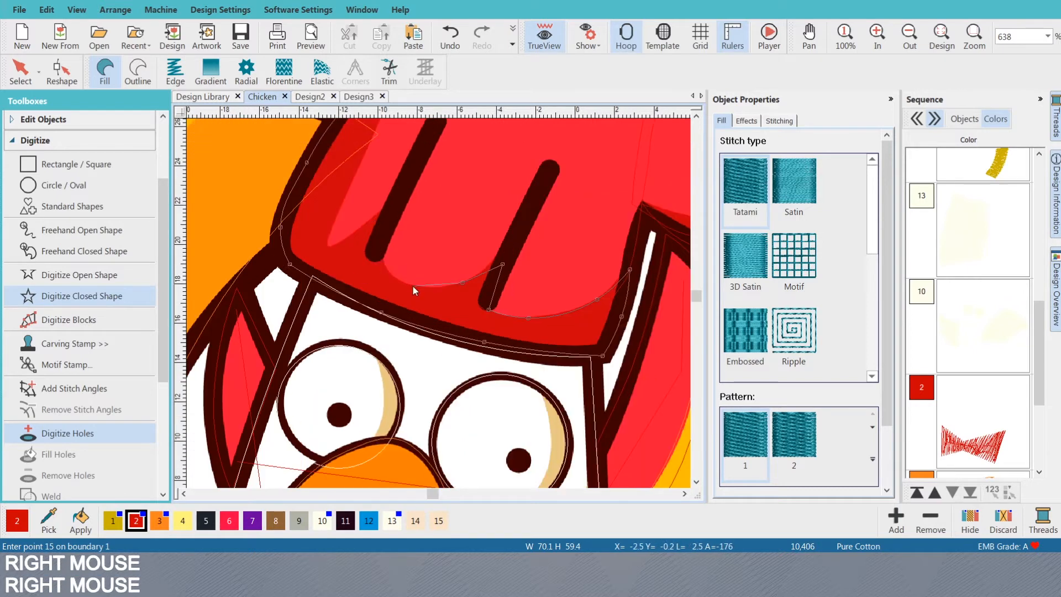
{"action": "left_click", "coordinate": [378, 223]}
{"action": "key", "text": "BackSpace"}
{"action": "left_click", "coordinate": [389, 212]}
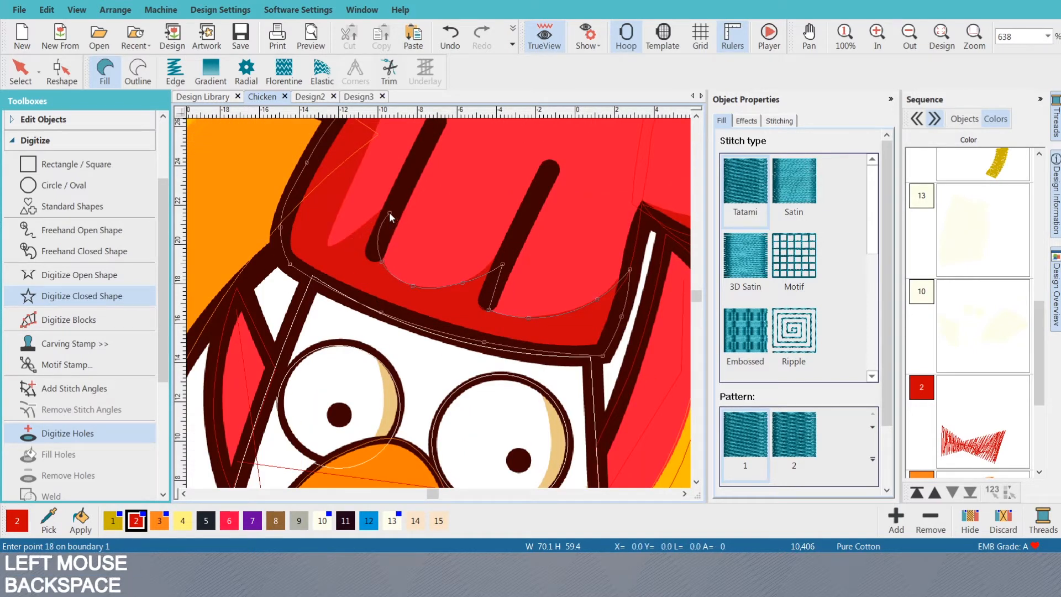
{"action": "left_click", "coordinate": [341, 241]}
{"action": "right_click", "coordinate": [331, 246]}
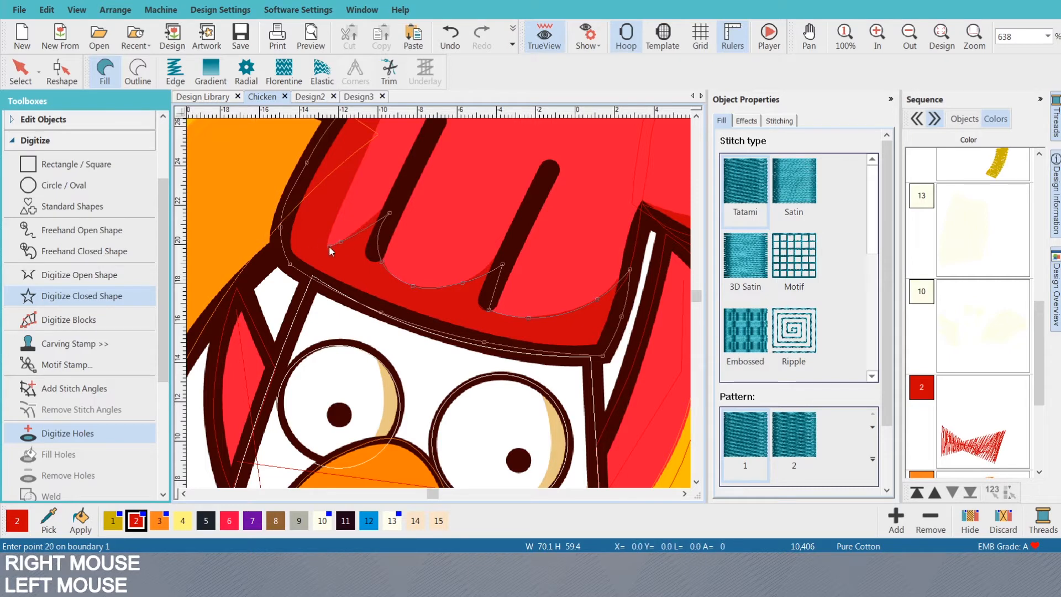
{"action": "left_click", "coordinate": [336, 215]}
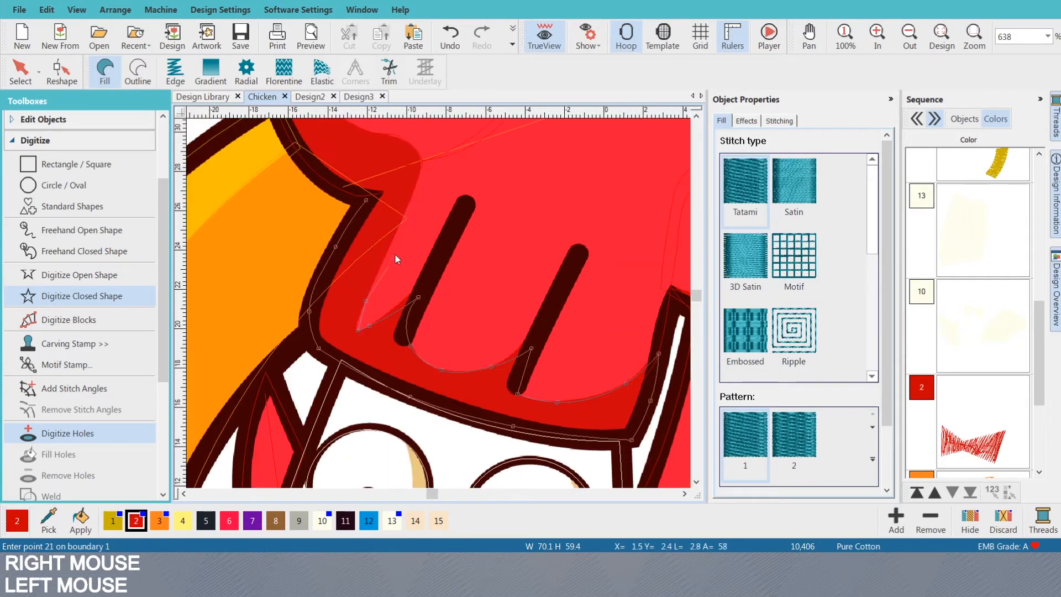
{"action": "right_click", "coordinate": [390, 246]}
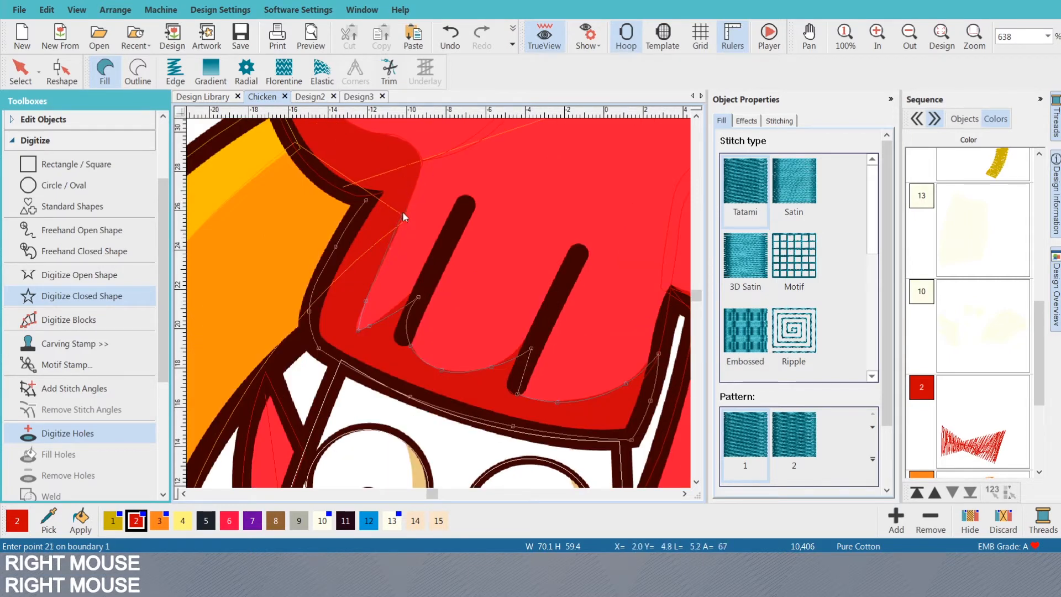
{"action": "key", "text": "BackSpace"}
{"action": "key", "text": "BackSpace"}
{"action": "scroll", "coordinate": [356, 331], "scroll_direction": "up", "scroll_amount": 4}
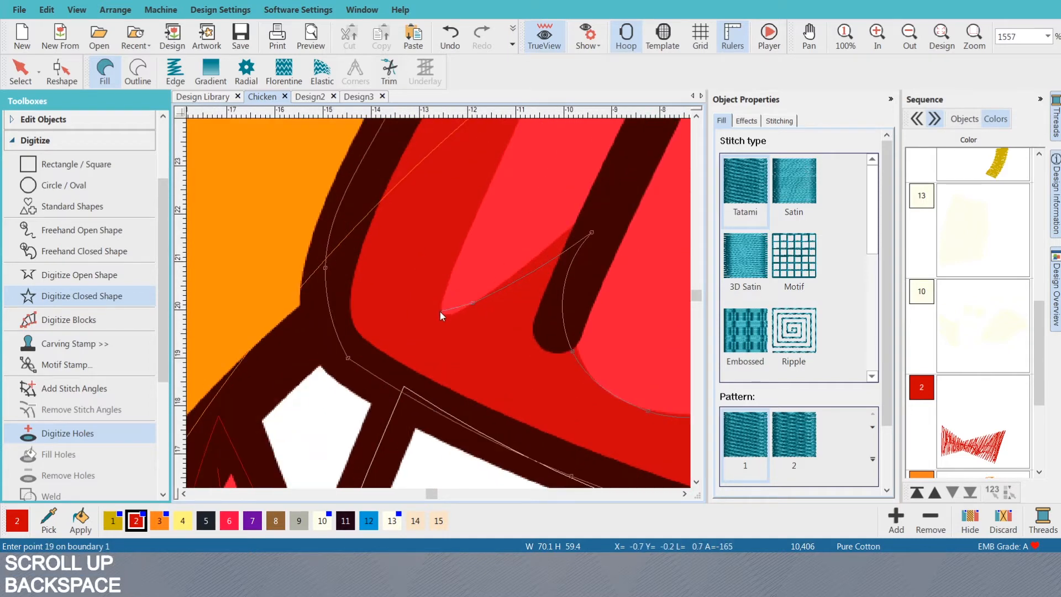
{"action": "right_click", "coordinate": [444, 321]}
{"action": "right_click", "coordinate": [432, 310]}
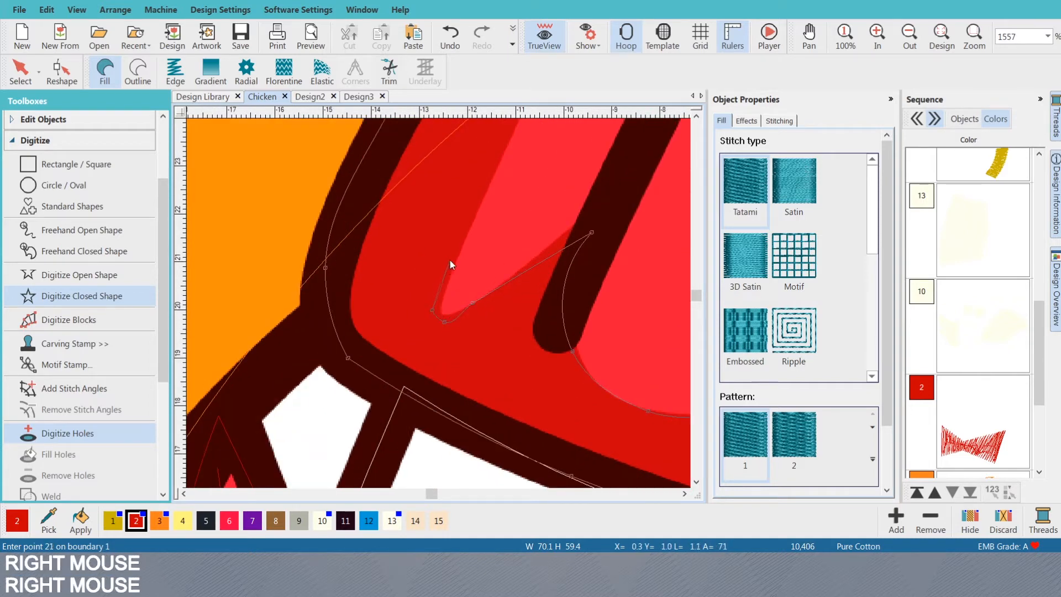
{"action": "right_click", "coordinate": [459, 248]}
{"action": "right_click", "coordinate": [487, 194]}
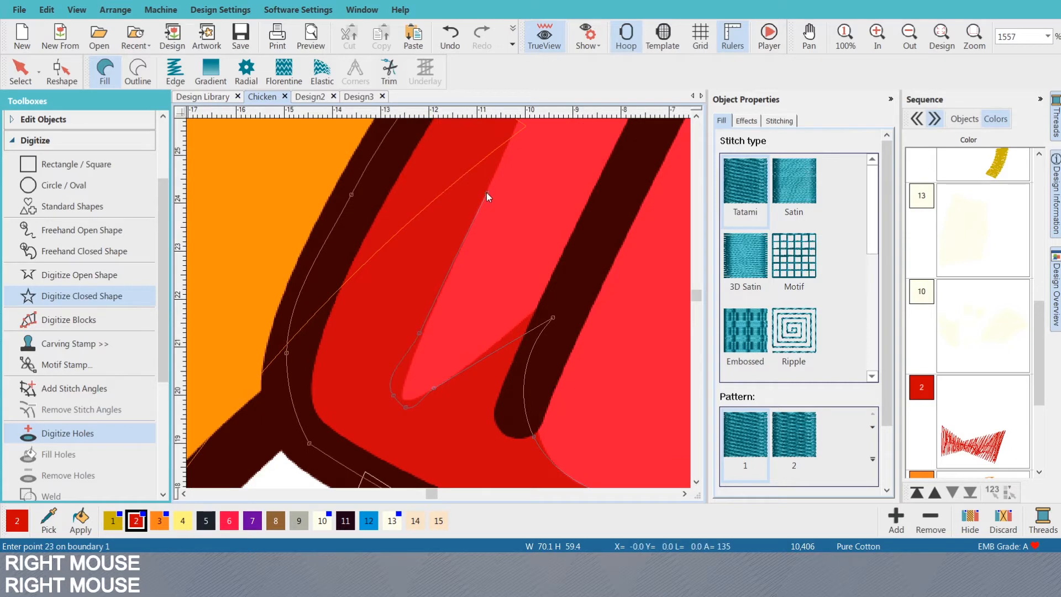
{"action": "key", "text": "BackSpace"}
{"action": "key", "text": "BackSpace"}
{"action": "key", "text": "BackSpace"}
{"action": "key", "text": "BackSpace"}
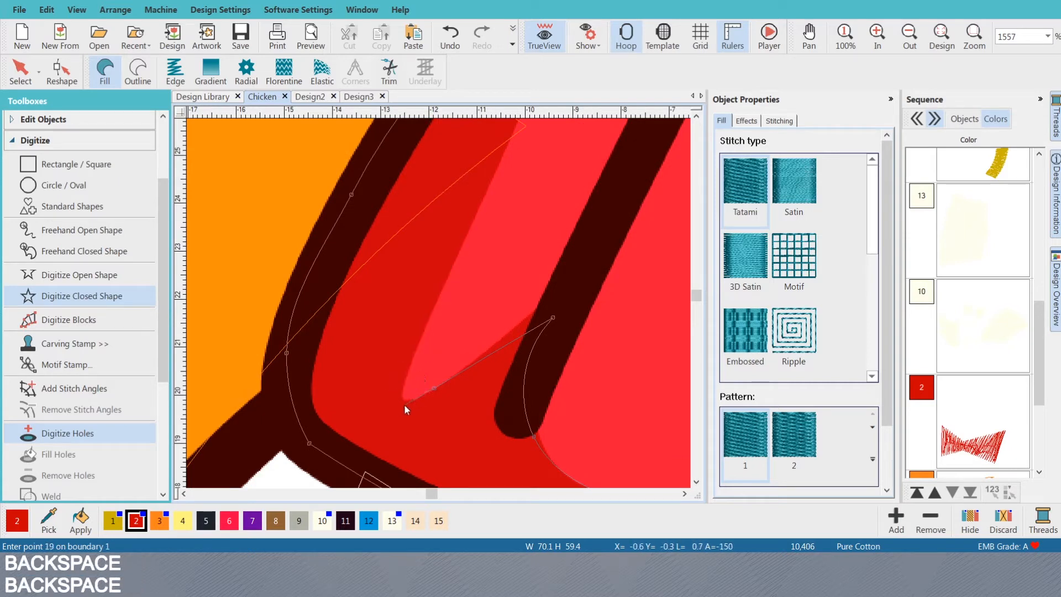
{"action": "left_click", "coordinate": [404, 405]}
{"action": "right_click", "coordinate": [401, 384]}
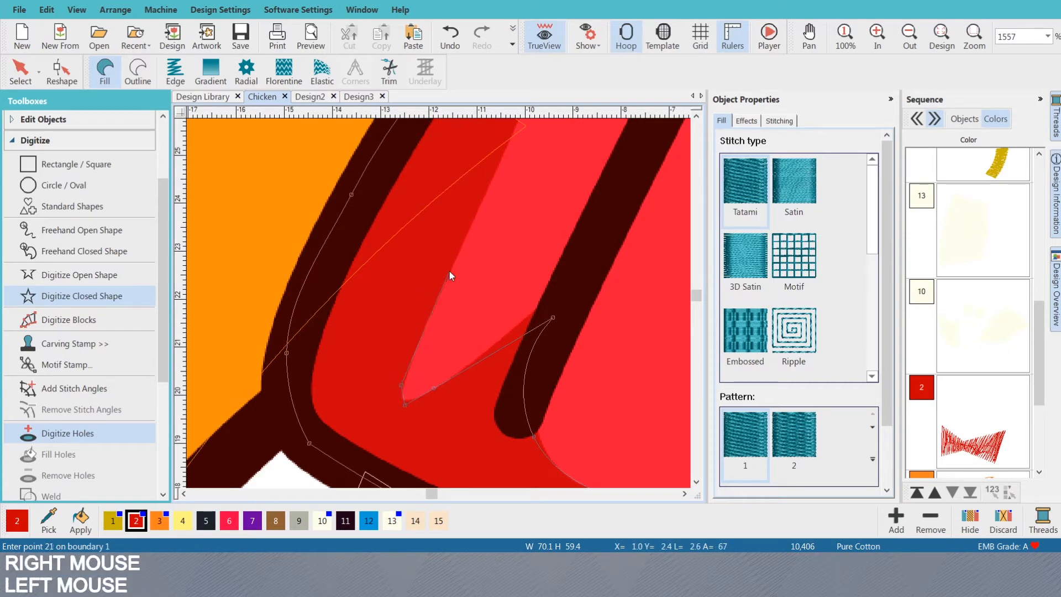
{"action": "right_click", "coordinate": [449, 271]}
{"action": "key", "text": "BackSpace"}
{"action": "key", "text": "BackSpace"}
{"action": "key", "text": "BackSpace"}
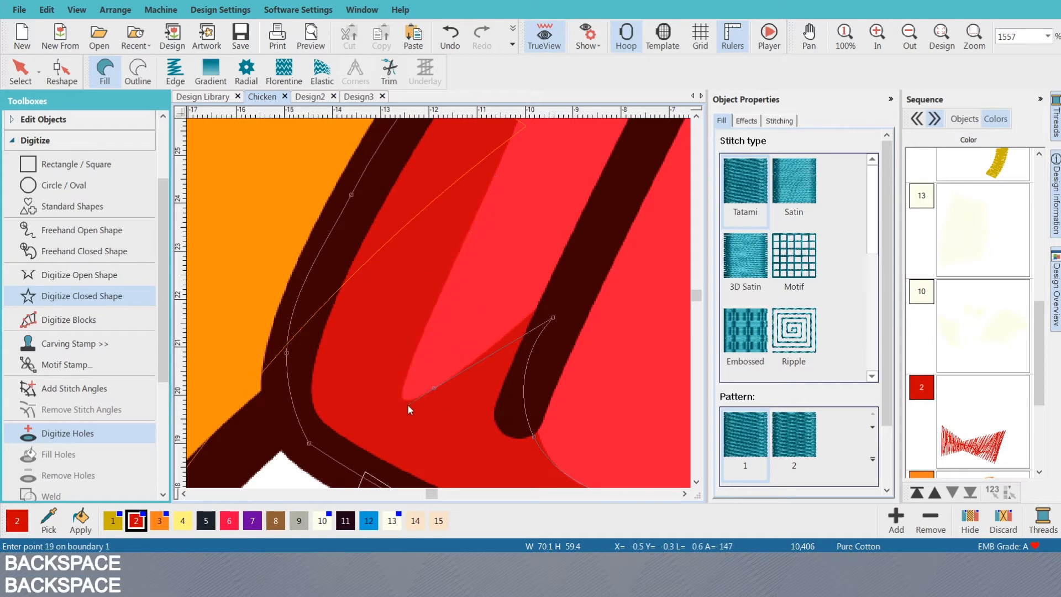
- Trace the outline around the notch's rounded tip with curve points and up the inner edge of the hat's left shading
{"action": "right_click", "coordinate": [417, 400]}
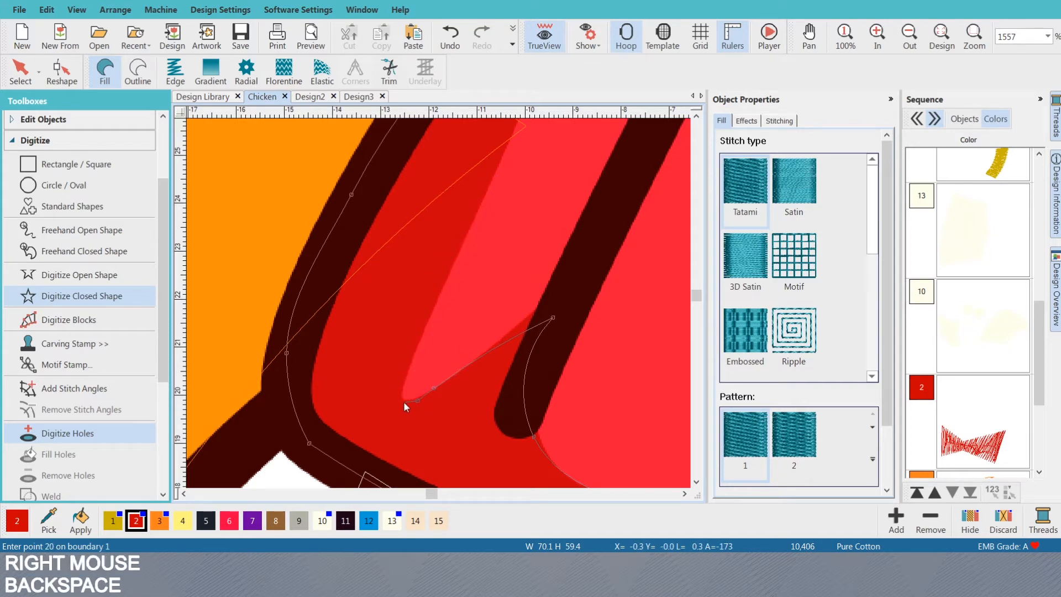
{"action": "right_click", "coordinate": [403, 401]}
{"action": "right_click", "coordinate": [400, 385]}
{"action": "right_click", "coordinate": [465, 219]}
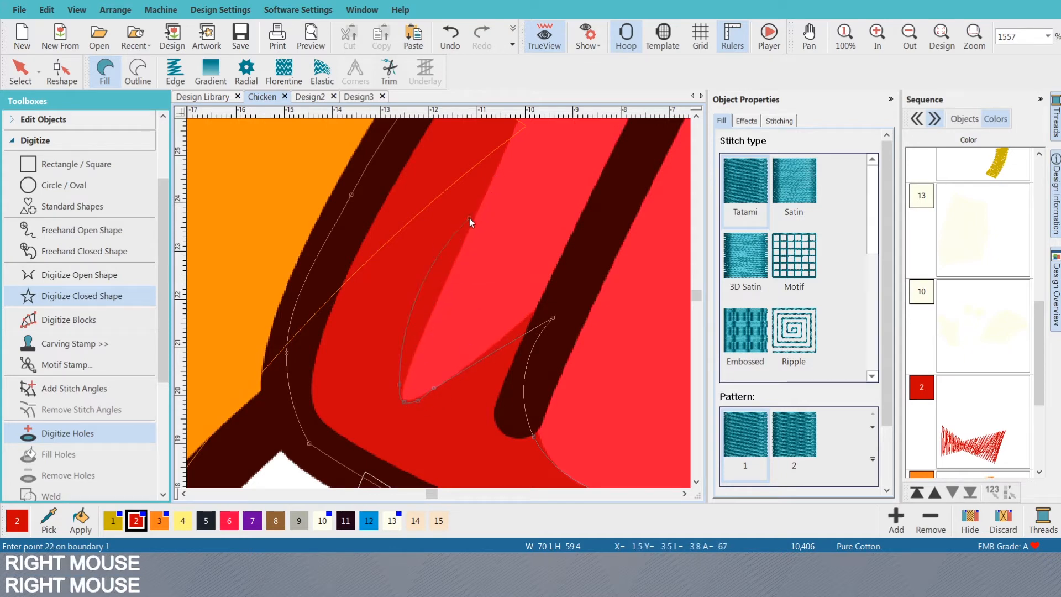
{"action": "scroll", "coordinate": [482, 217], "scroll_direction": "up", "scroll_amount": 3}
{"action": "right_click", "coordinate": [459, 235]}
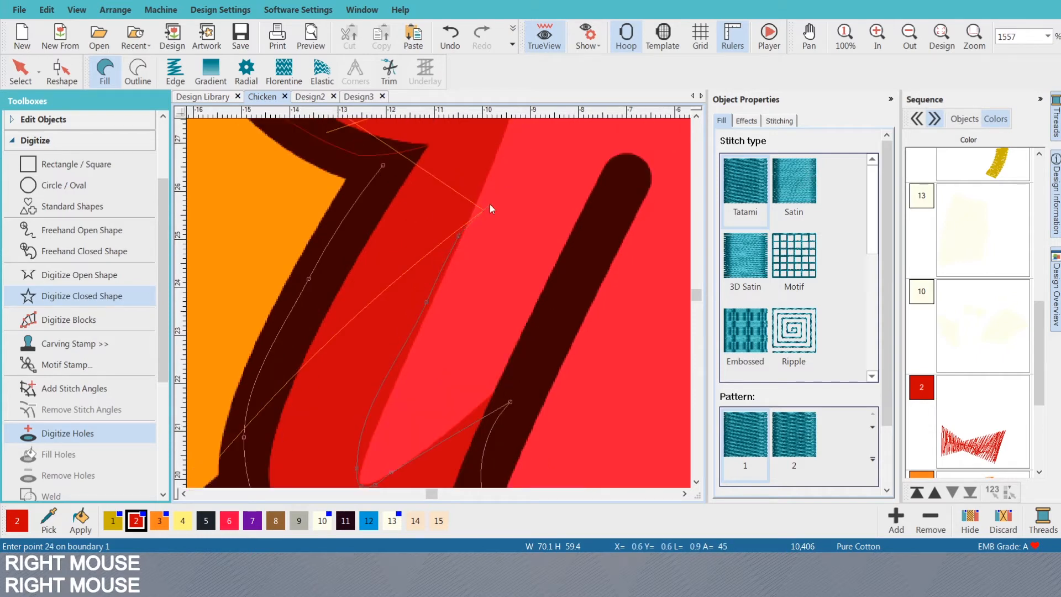
- Finish the base shading's outline at the left lobe's shading with a corner back toward the junction, then generate the Tatami fill
{"action": "scroll", "coordinate": [431, 280], "scroll_direction": "up", "scroll_amount": 1}
{"action": "scroll", "coordinate": [435, 281], "scroll_direction": "down", "scroll_amount": 1}
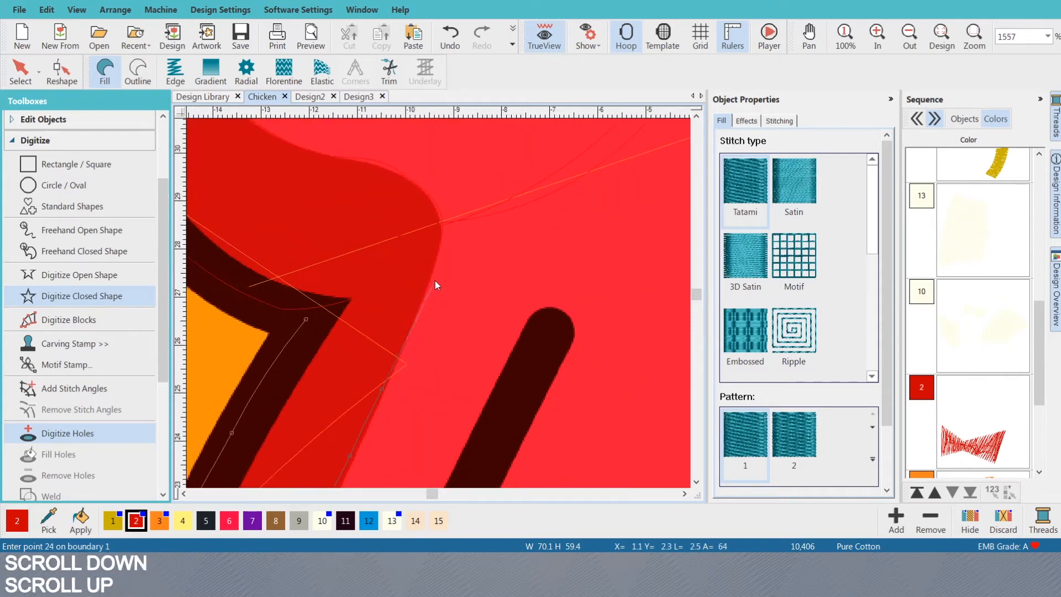
{"action": "right_click", "coordinate": [439, 250]}
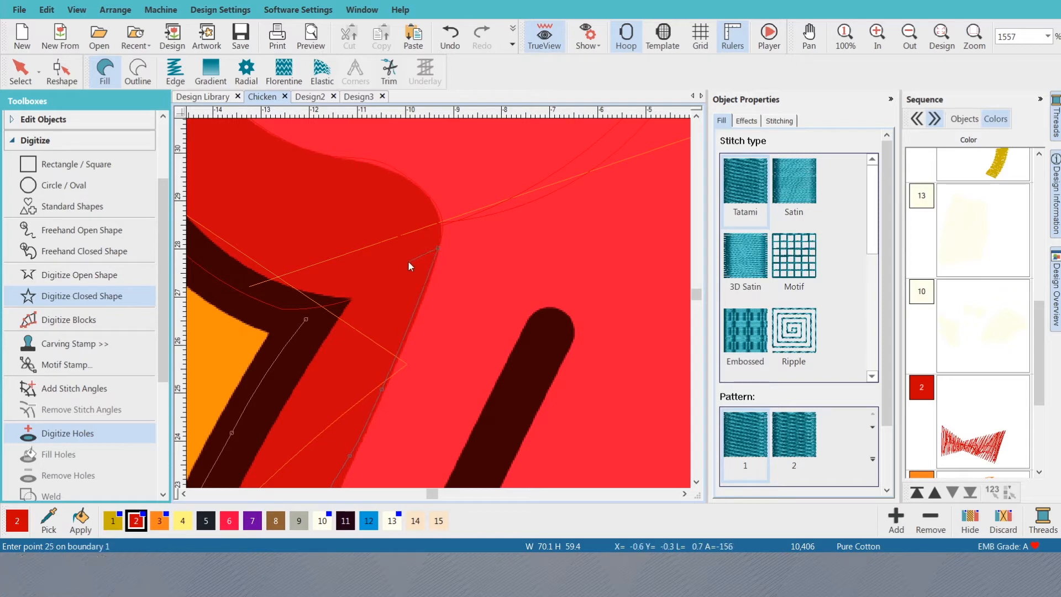
{"action": "right_click", "coordinate": [316, 290]}
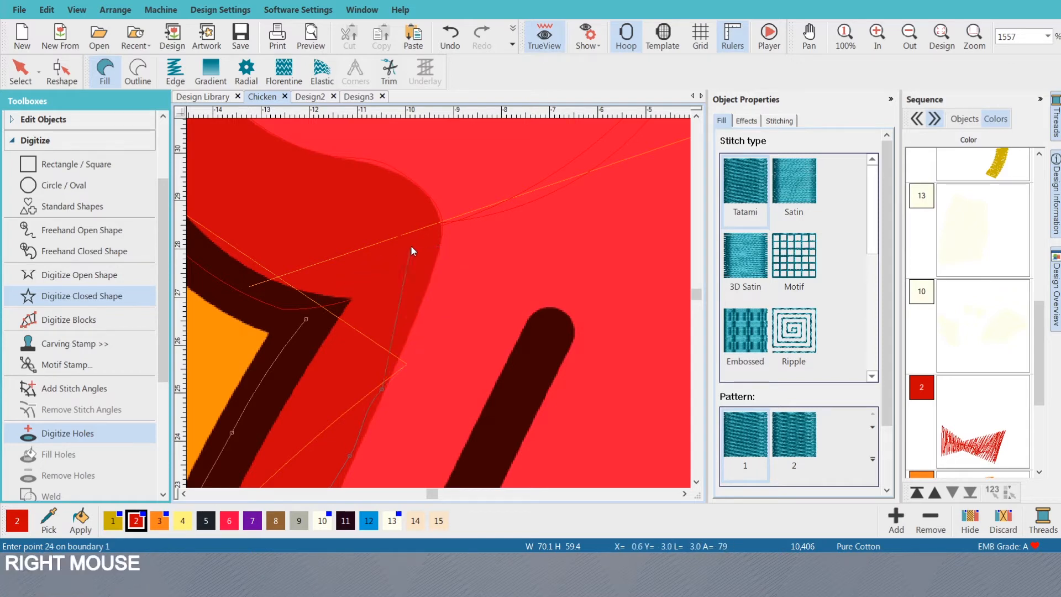
{"action": "key", "text": "BackSpace"}
{"action": "left_click", "coordinate": [440, 245]}
{"action": "right_click", "coordinate": [395, 267]}
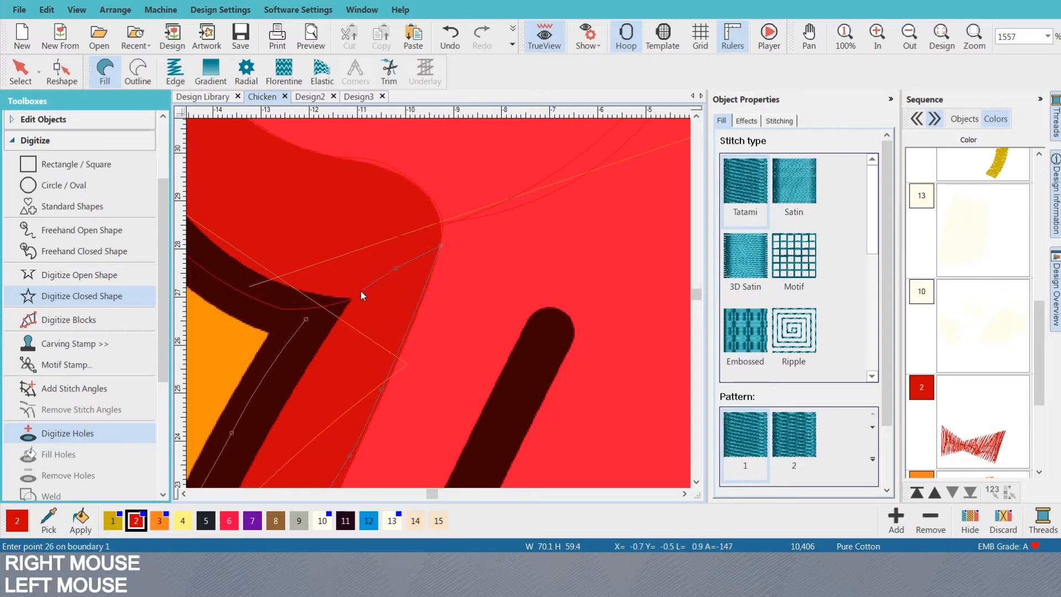
{"action": "key", "text": "Return"}
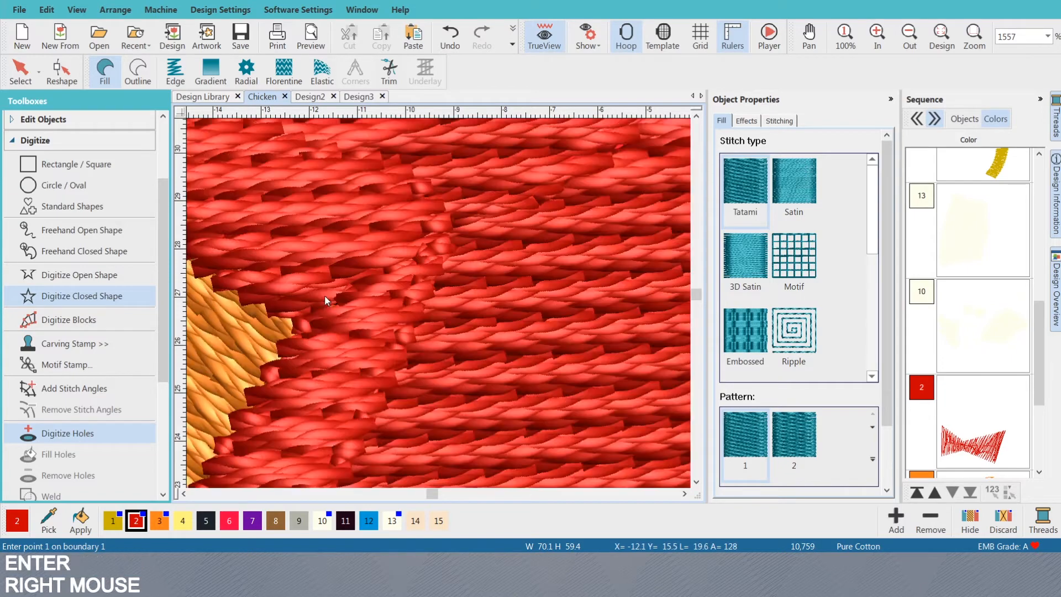
{"action": "key", "text": "s"}
{"action": "scroll", "coordinate": [436, 307], "scroll_direction": "down", "scroll_amount": 2}
{"action": "scroll", "coordinate": [437, 310], "scroll_direction": "down", "scroll_amount": 4}
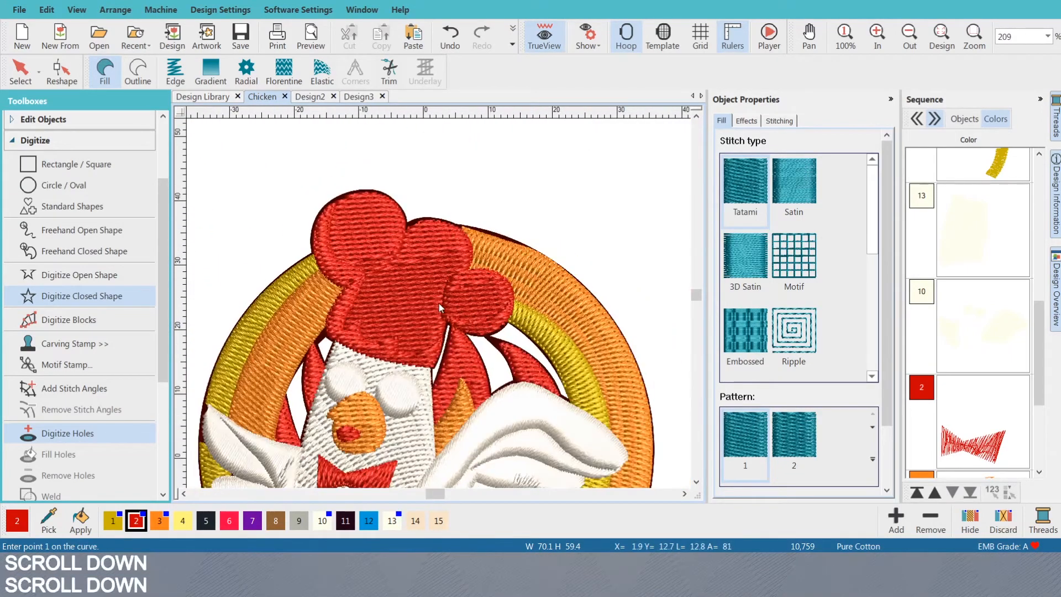
{"action": "scroll", "coordinate": [437, 312], "scroll_direction": "up", "scroll_amount": 1}
{"action": "left_click", "coordinate": [293, 244]}
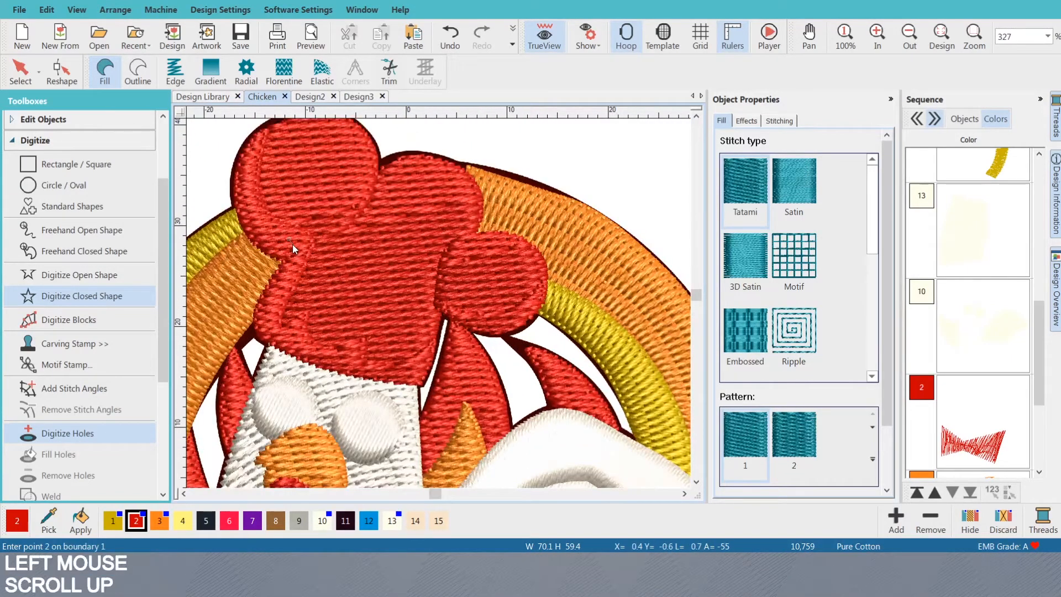
{"action": "key", "text": "Escape"}
{"action": "key", "text": "Escape"}
{"action": "left_click", "coordinate": [293, 235]}
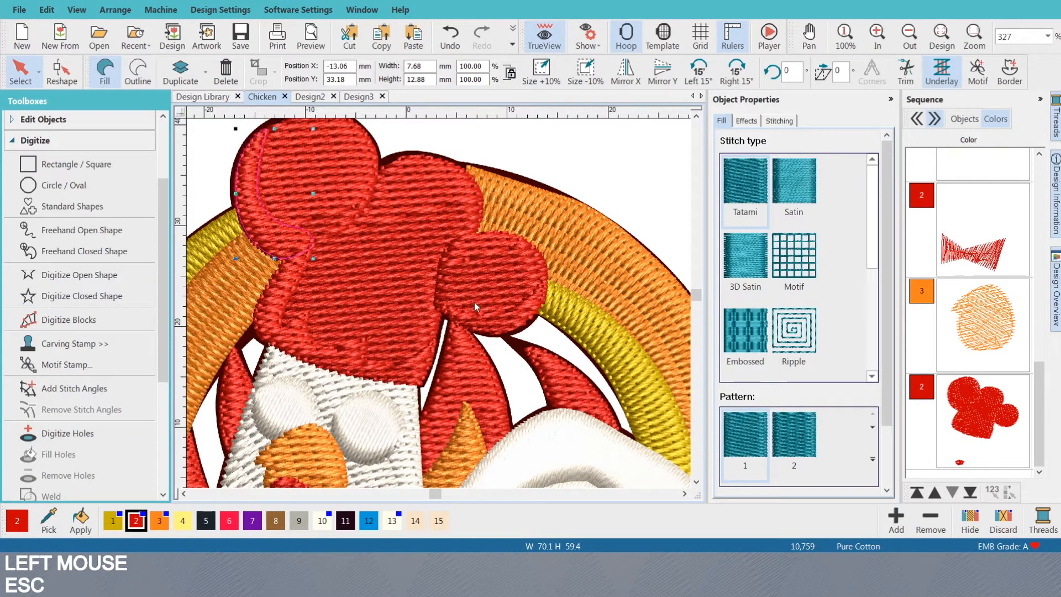
{"action": "left_click", "coordinate": [360, 362], "text": "shift"}
{"action": "left_click", "coordinate": [360, 361]}
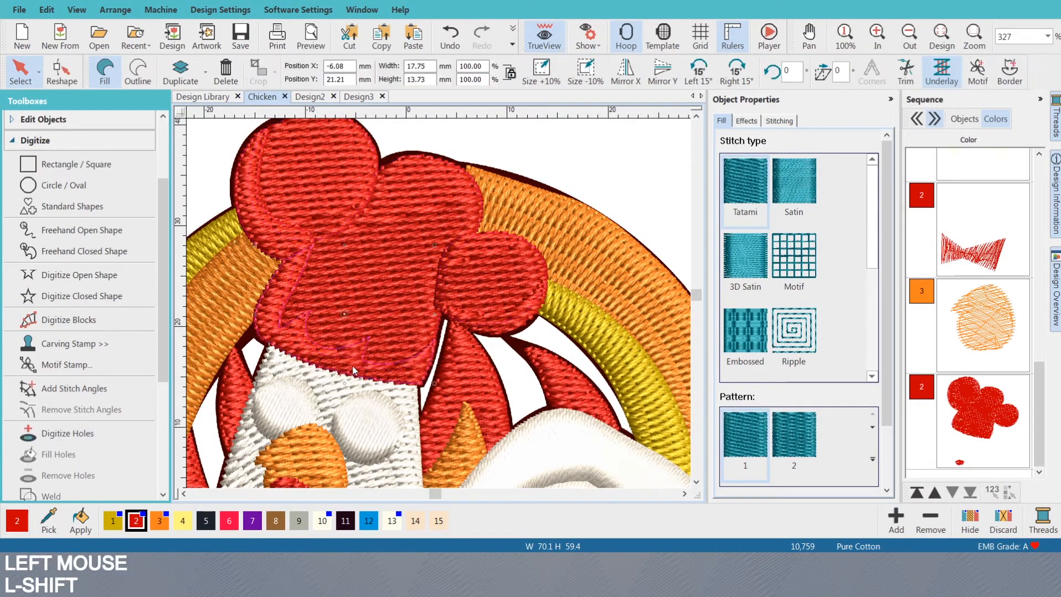
{"action": "left_click", "coordinate": [264, 228], "text": "shift"}
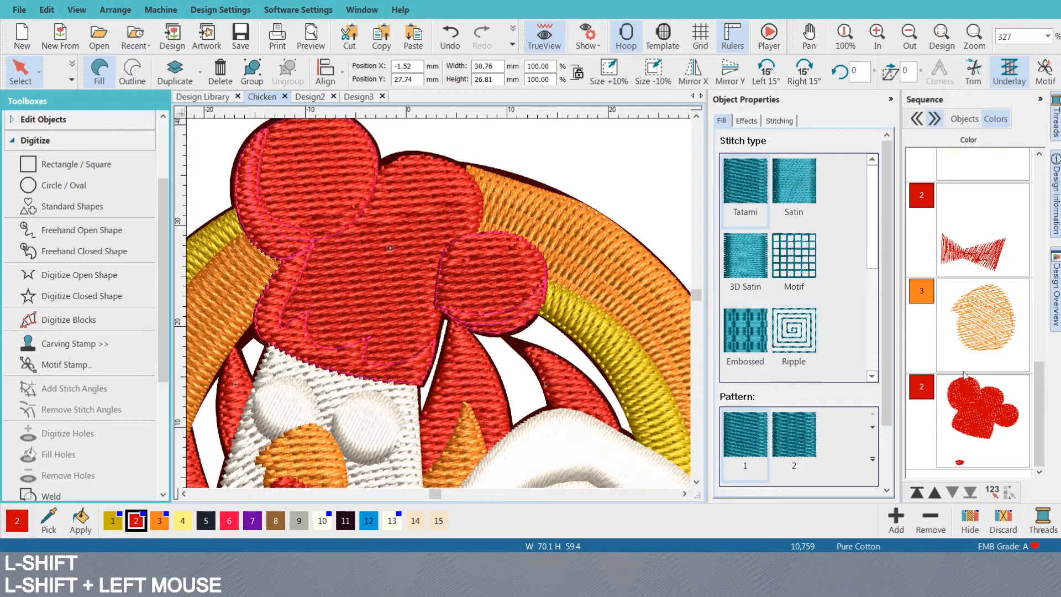
{"action": "key", "text": "Escape"}
- Select the shading sections of the right lobe, hat base and left lobe together and change their stitch type to Satin
{"action": "left_click", "coordinate": [496, 319]}
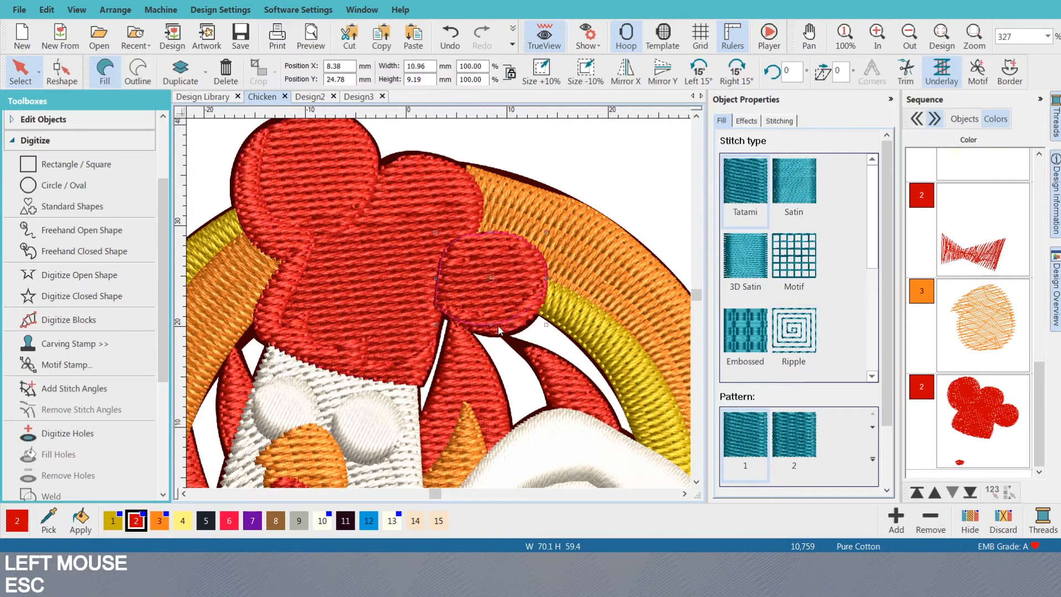
{"action": "left_click", "coordinate": [499, 326]}
{"action": "key", "text": "ctrl"}
{"action": "key", "text": "ctrl"}
{"action": "left_click", "coordinate": [421, 371], "text": "ctrl"}
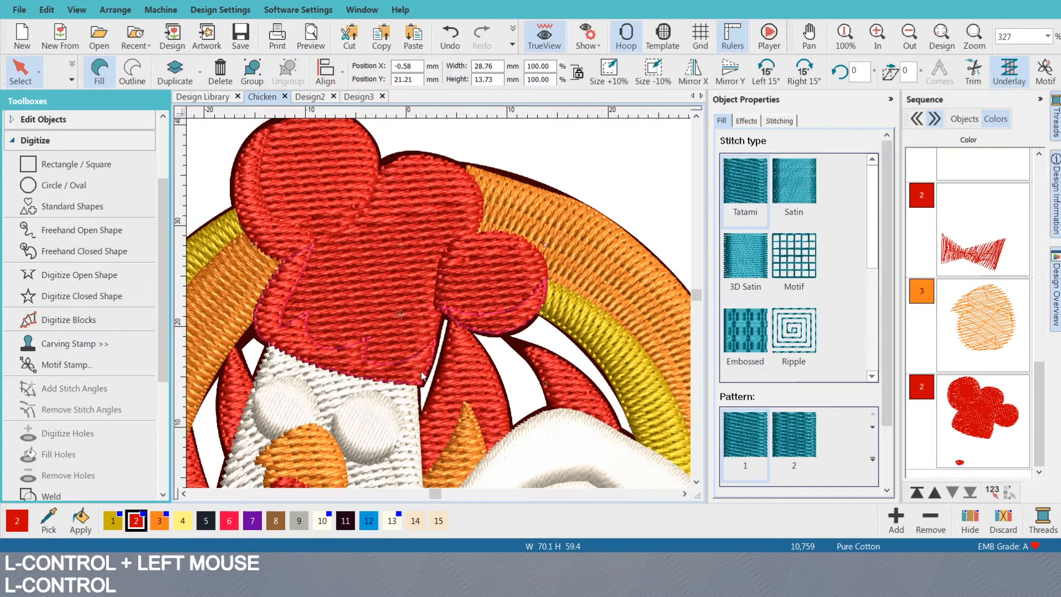
{"action": "left_click", "coordinate": [246, 224], "text": "ctrl"}
{"action": "left_click", "coordinate": [416, 329], "text": "ctrl"}
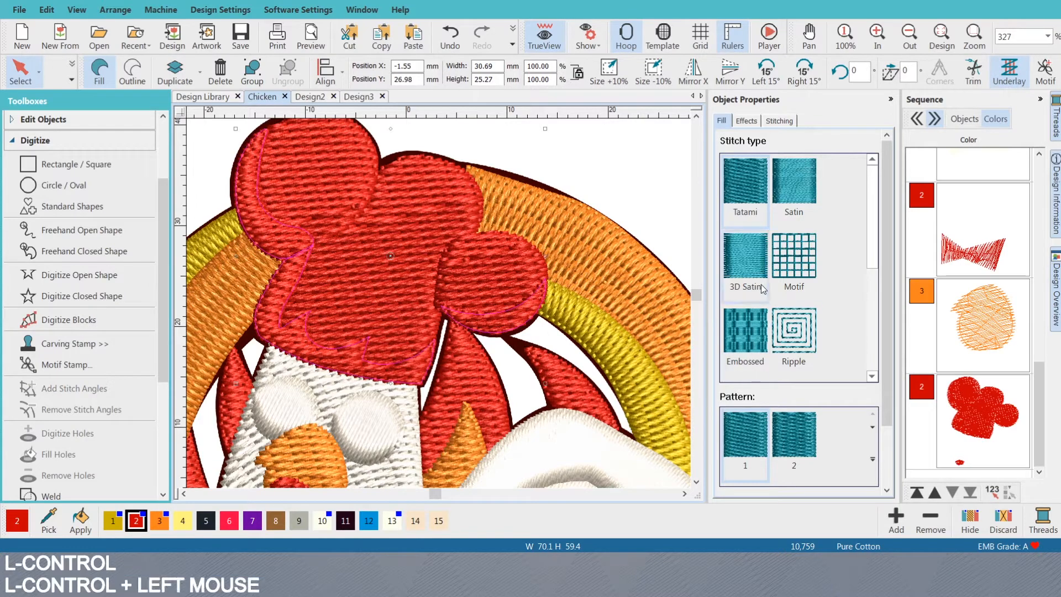
{"action": "left_click", "coordinate": [794, 199]}
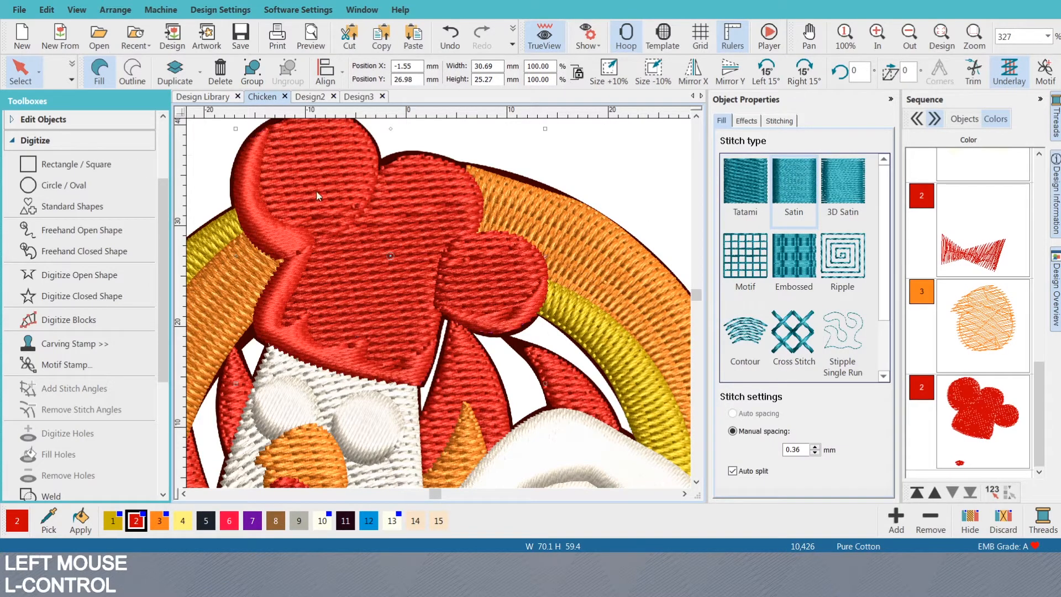
{"action": "scroll", "coordinate": [440, 308], "scroll_direction": "down", "scroll_amount": 2}
{"action": "scroll", "coordinate": [440, 308], "scroll_direction": "up", "scroll_amount": 1}
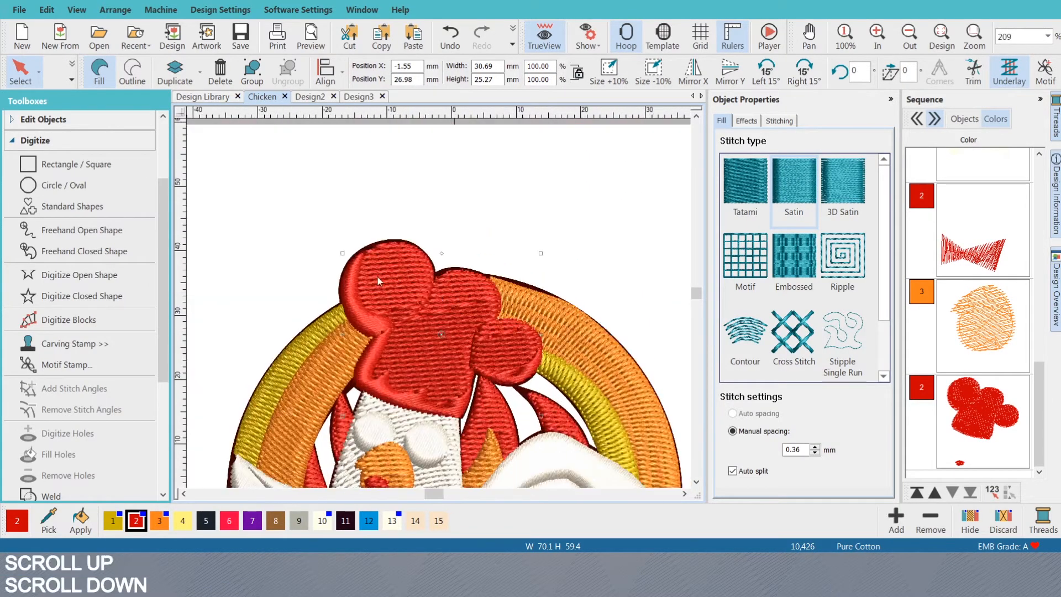
{"action": "scroll", "coordinate": [443, 308], "scroll_direction": "down", "scroll_amount": 2}
{"action": "scroll", "coordinate": [444, 308], "scroll_direction": "up", "scroll_amount": 3}
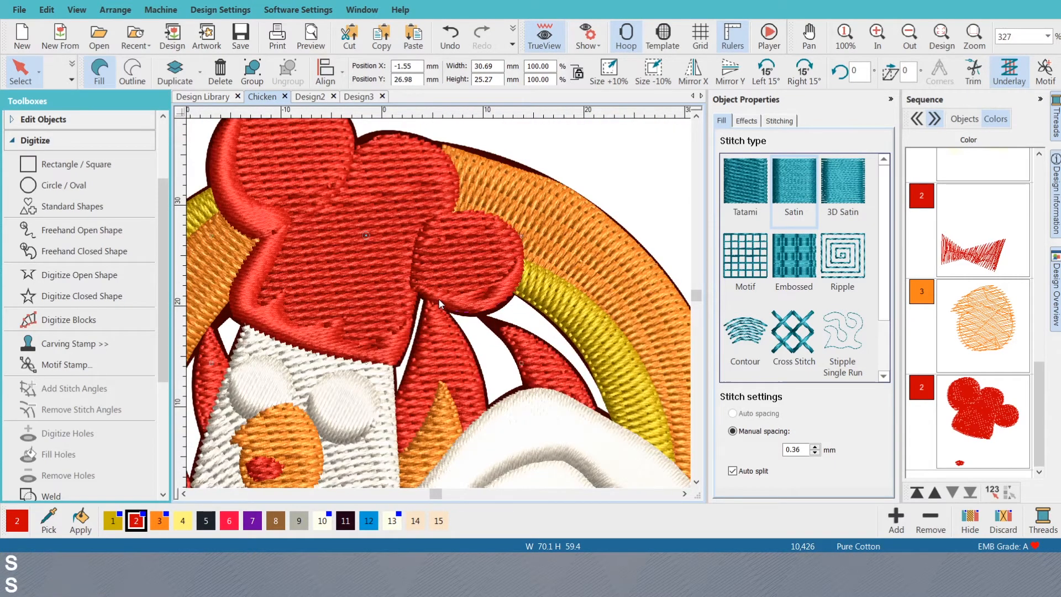
{"action": "scroll", "coordinate": [440, 307], "scroll_direction": "down", "scroll_amount": 1}
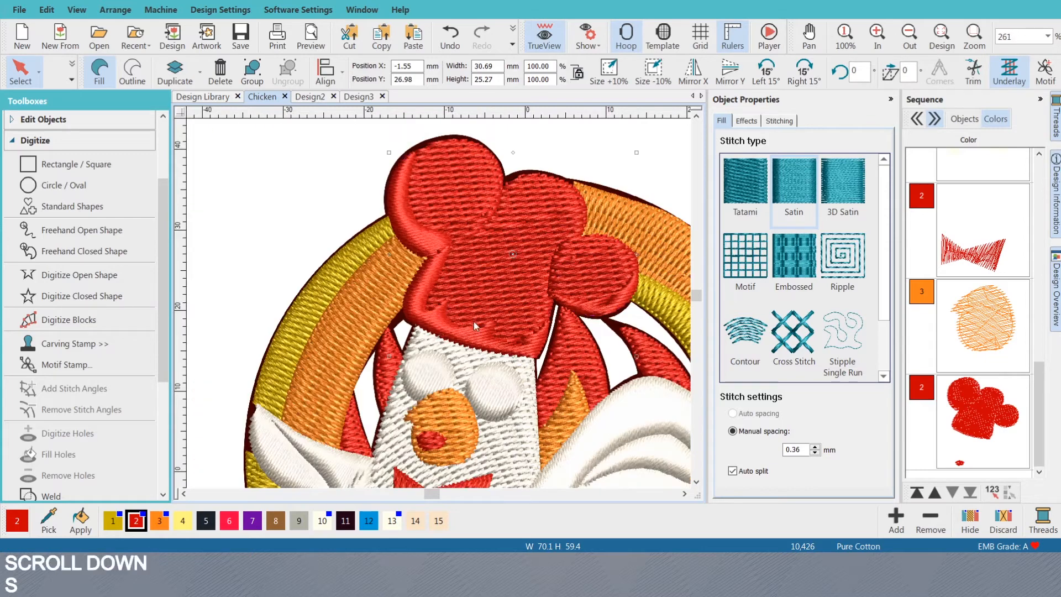
- Select the Satin shading of the hat's base and start adding stitch angles across its left side
{"action": "scroll", "coordinate": [473, 321], "scroll_direction": "up", "scroll_amount": 2}
{"action": "left_click", "coordinate": [415, 322]}
{"action": "key", "text": "Escape"}
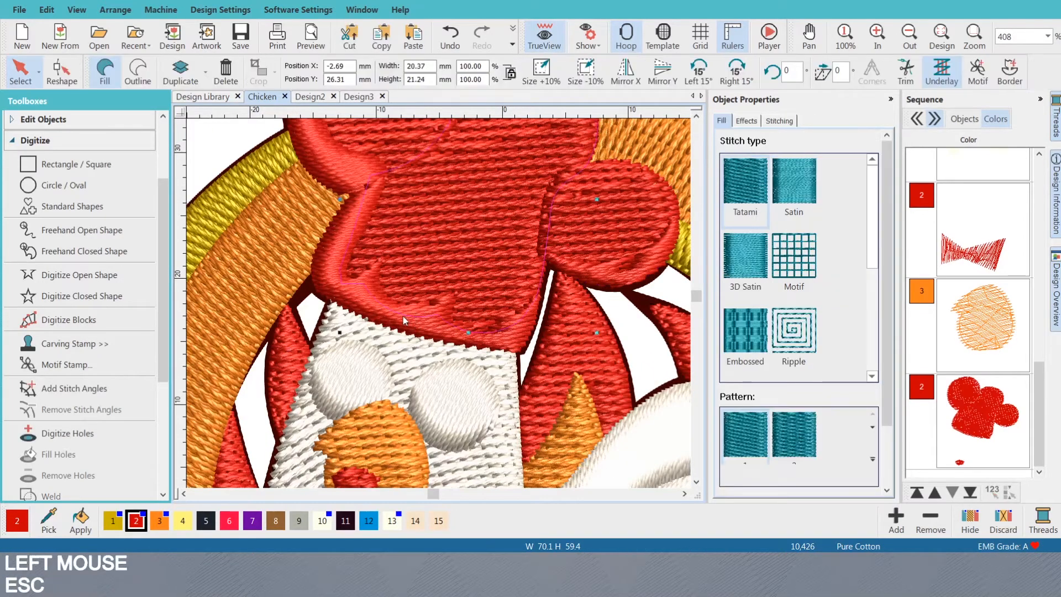
{"action": "left_click", "coordinate": [379, 320]}
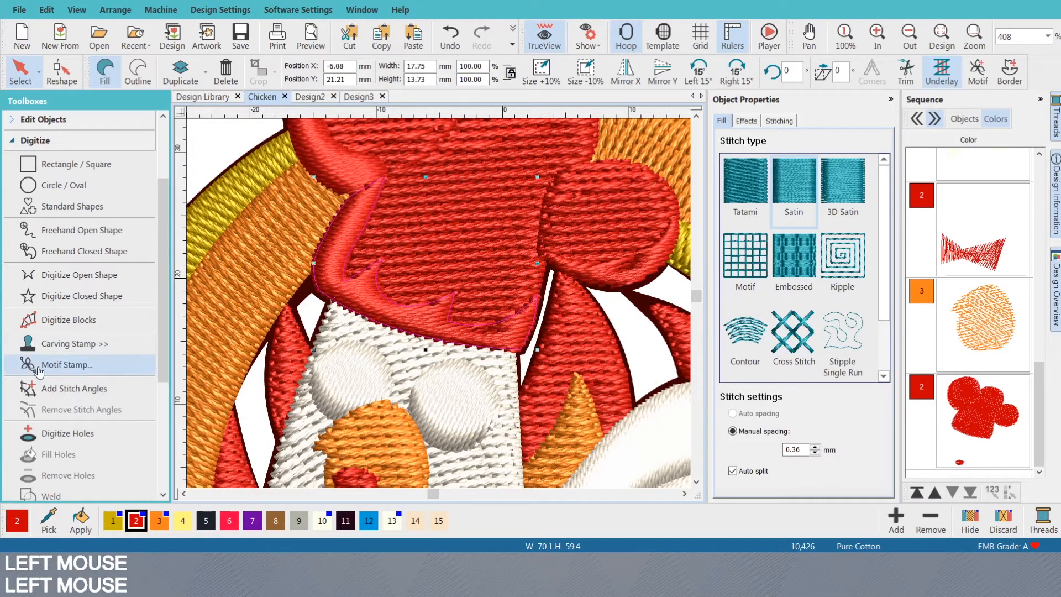
{"action": "left_click", "coordinate": [33, 388]}
{"action": "left_click", "coordinate": [338, 208]}
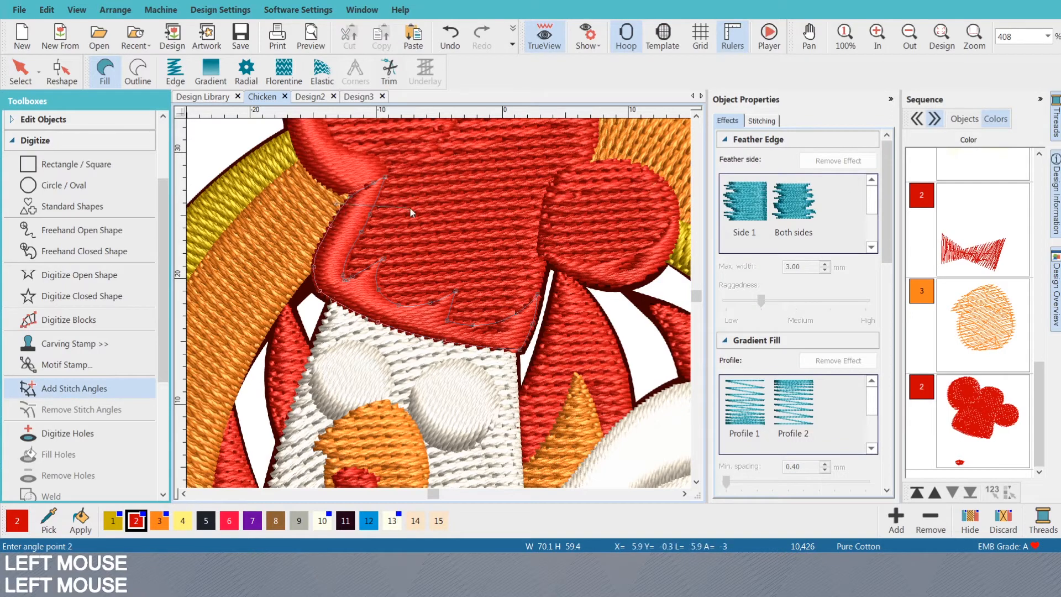
{"action": "left_click", "coordinate": [378, 256]}
- Add further stitch angles across the lower edge of the hat's base shading and regenerate its stitches
{"action": "left_click", "coordinate": [415, 359]}
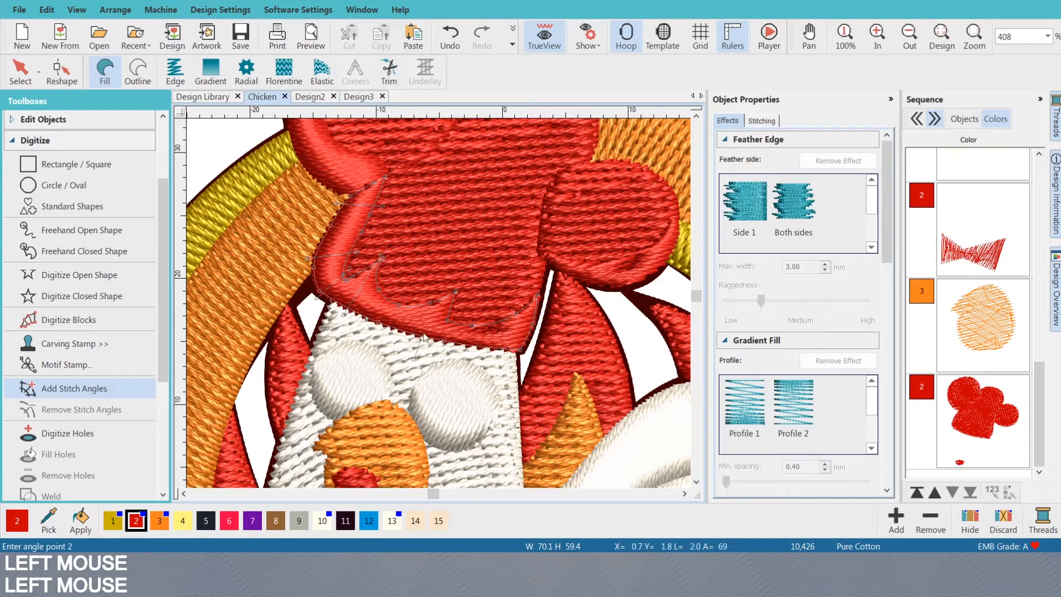
{"action": "left_click", "coordinate": [458, 267]}
{"action": "left_click", "coordinate": [503, 370]}
{"action": "key", "text": "Return"}
{"action": "key", "text": "s"}
{"action": "key", "text": "s"}
{"action": "key", "text": "Escape"}
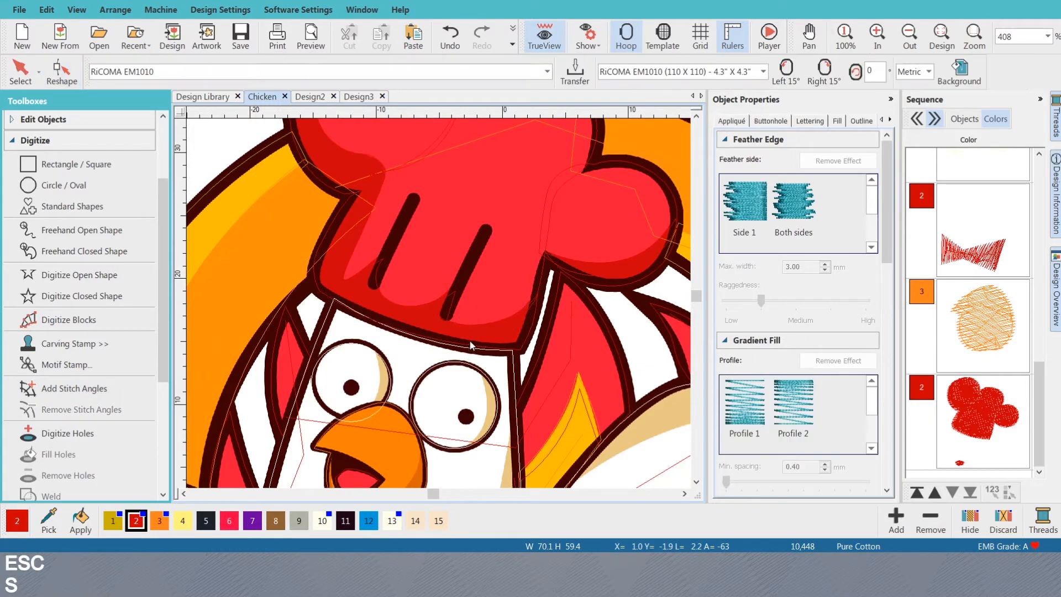
{"action": "scroll", "coordinate": [442, 307], "scroll_direction": "down", "scroll_amount": 4}
{"action": "scroll", "coordinate": [440, 306], "scroll_direction": "down", "scroll_amount": 2}
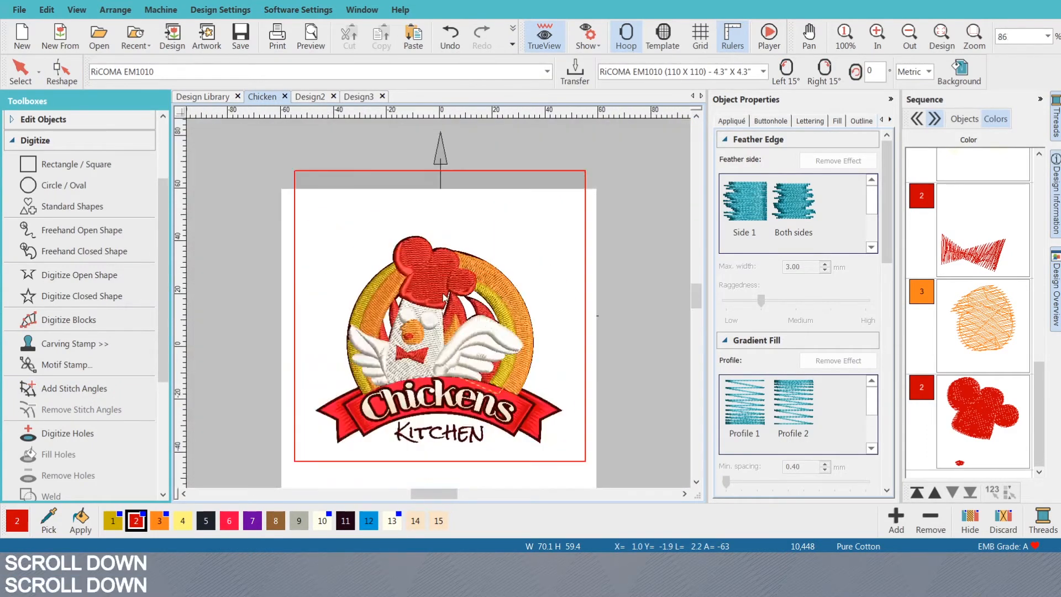
- Add stitch angles across the right lobe's Satin shading so the stitches follow its curve, and regenerate it
{"action": "scroll", "coordinate": [440, 307], "scroll_direction": "up", "scroll_amount": 6}
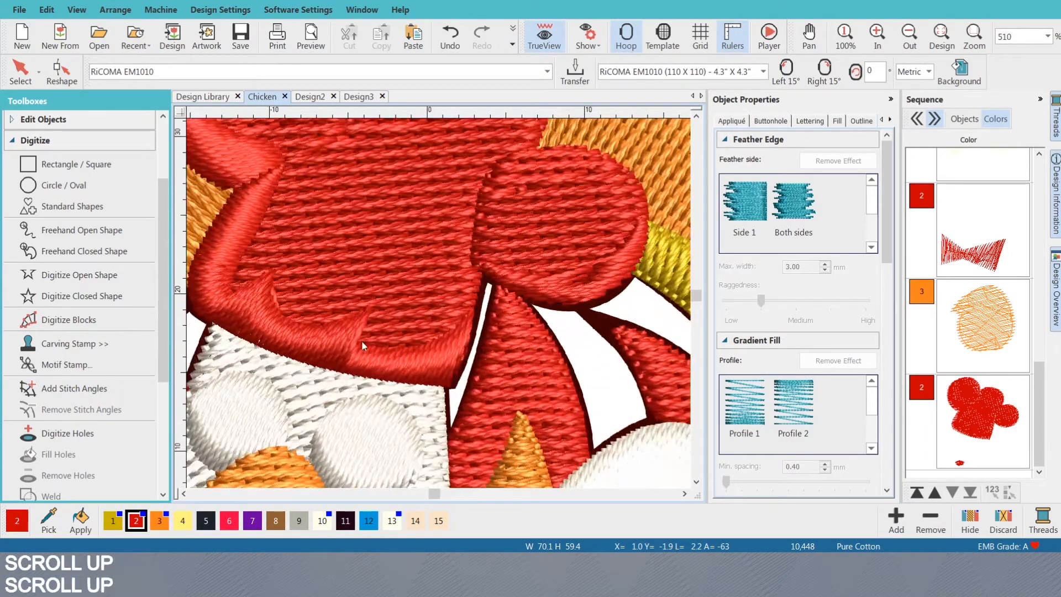
{"action": "left_click", "coordinate": [603, 280]}
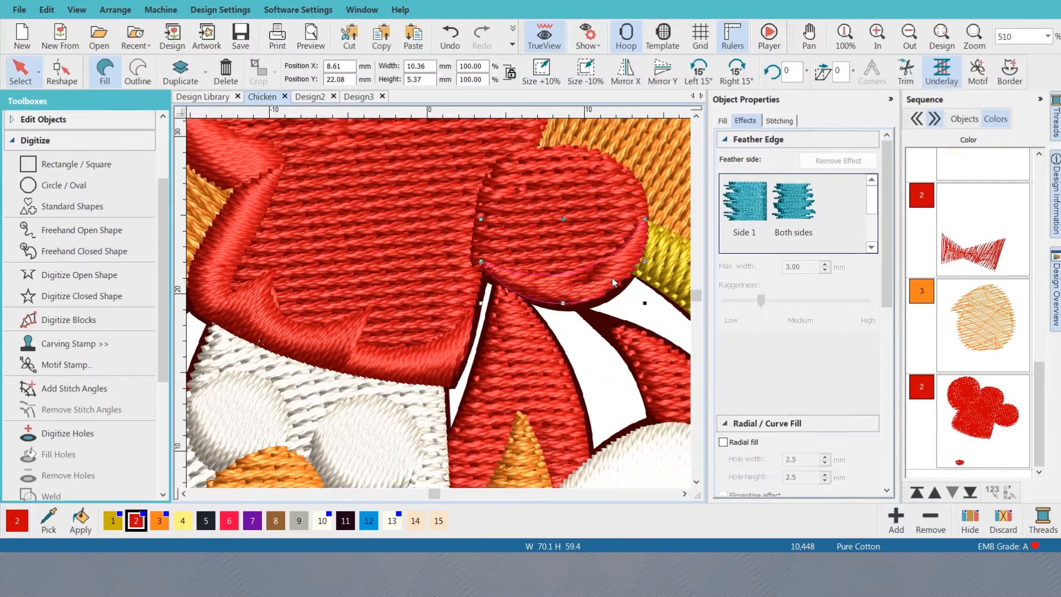
{"action": "left_click", "coordinate": [512, 244]}
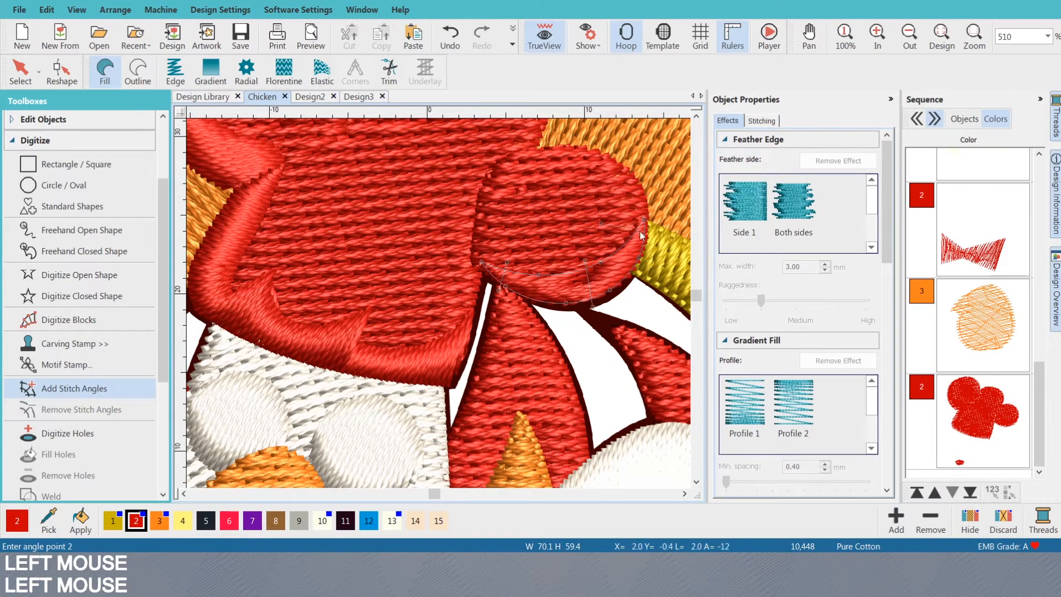
{"action": "key", "text": "Return"}
{"action": "scroll", "coordinate": [559, 287], "scroll_direction": "down", "scroll_amount": 3}
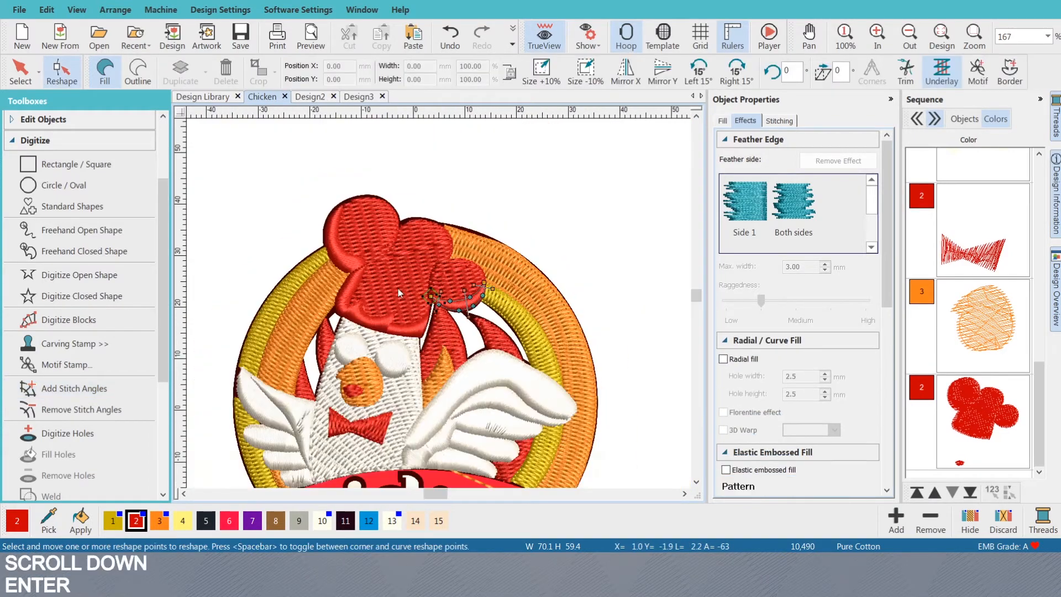
{"action": "scroll", "coordinate": [472, 310], "scroll_direction": "up", "scroll_amount": 2}
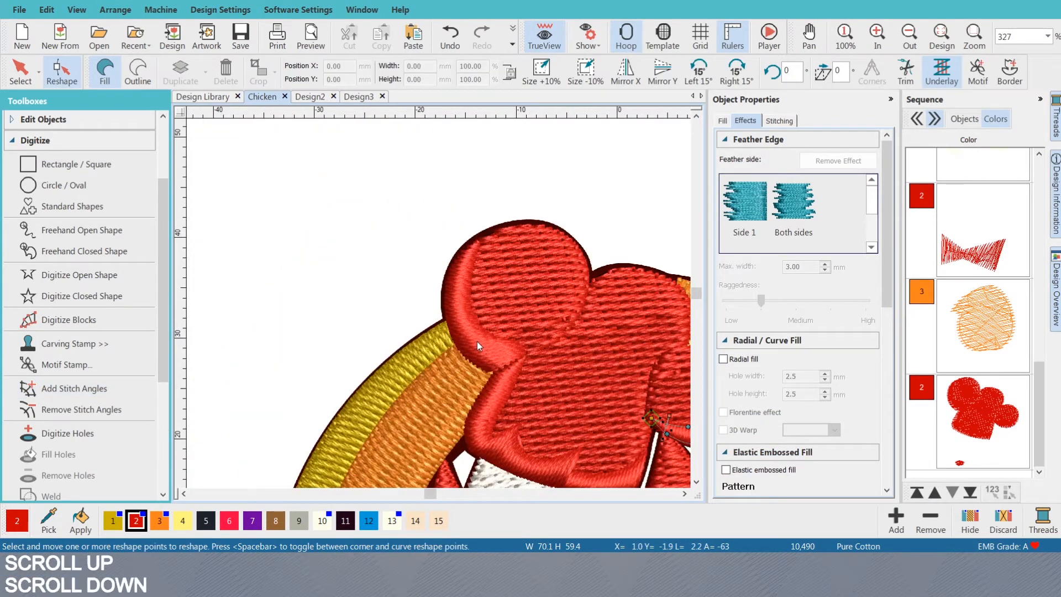
{"action": "key", "text": "Escape"}
{"action": "scroll", "coordinate": [440, 303], "scroll_direction": "down", "scroll_amount": 2}
{"action": "scroll", "coordinate": [440, 304], "scroll_direction": "up", "scroll_amount": 2}
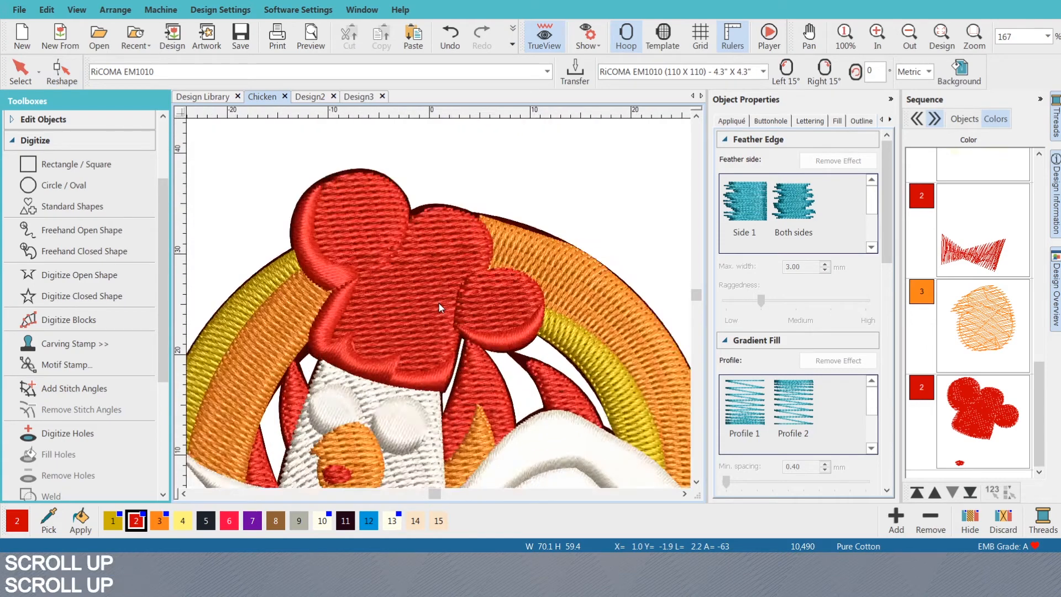
{"action": "scroll", "coordinate": [439, 308], "scroll_direction": "up", "scroll_amount": 1}
{"action": "scroll", "coordinate": [439, 308], "scroll_direction": "down", "scroll_amount": 2}
{"action": "scroll", "coordinate": [440, 308], "scroll_direction": "up", "scroll_amount": 1}
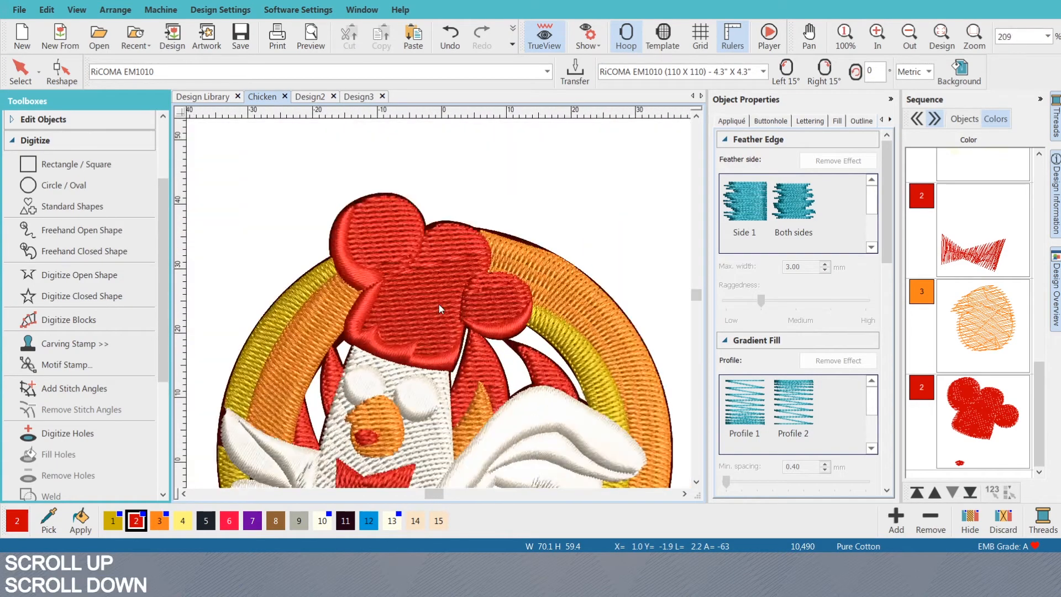
{"action": "scroll", "coordinate": [439, 304], "scroll_direction": "up", "scroll_amount": 2}
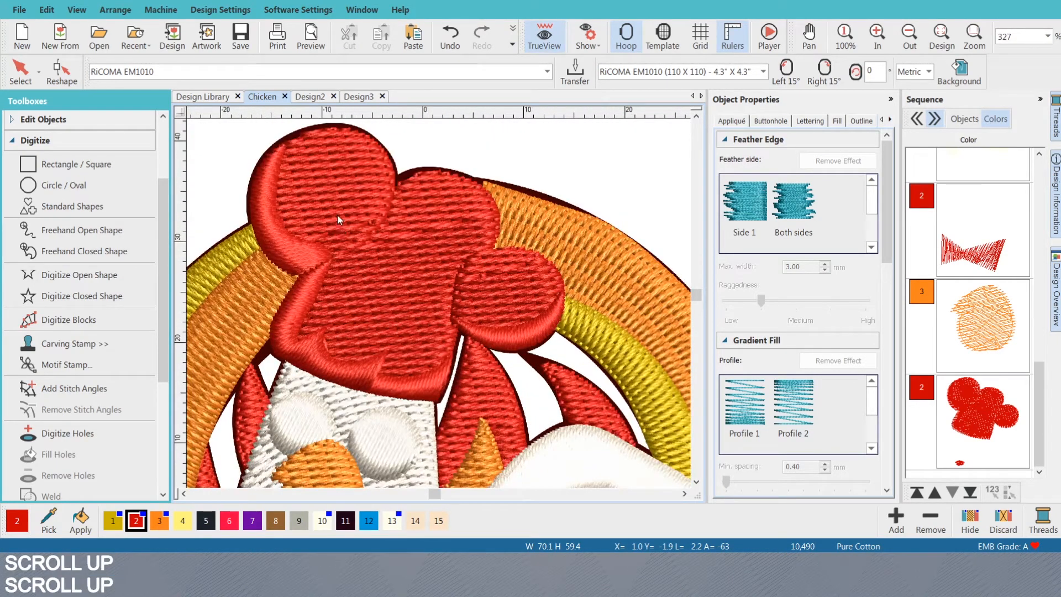
{"action": "key", "text": "shift"}
{"action": "key", "text": "shift"}
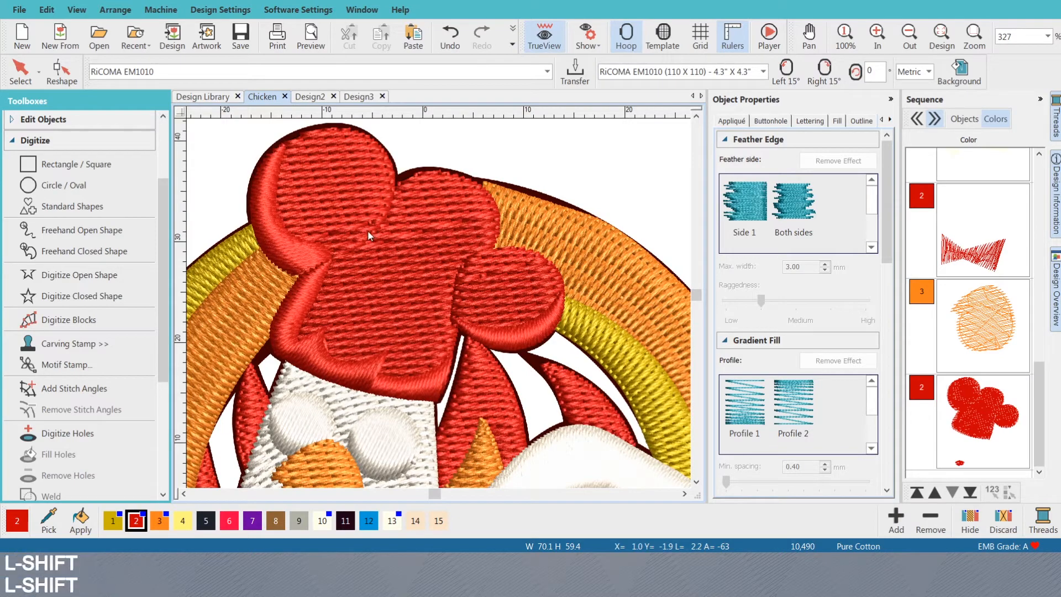
{"action": "key", "text": "o"}
- Select the hat's Tatami sections one after another: the middle, the right lobe and the left lobe
{"action": "left_click", "coordinate": [379, 256]}
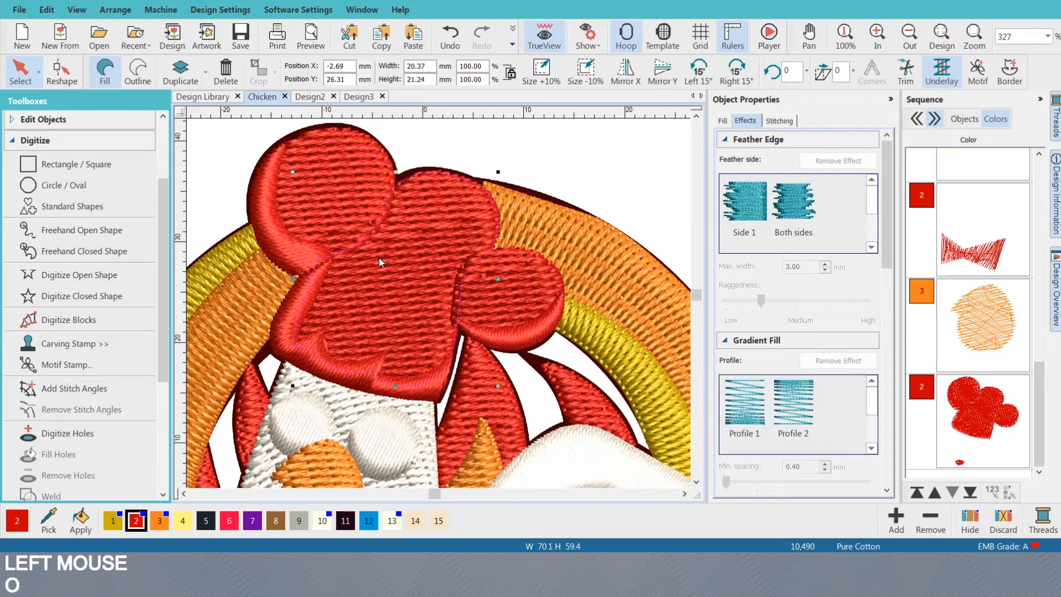
{"action": "left_click", "coordinate": [379, 256]}
{"action": "key", "text": "ctrl"}
{"action": "key", "text": "ctrl"}
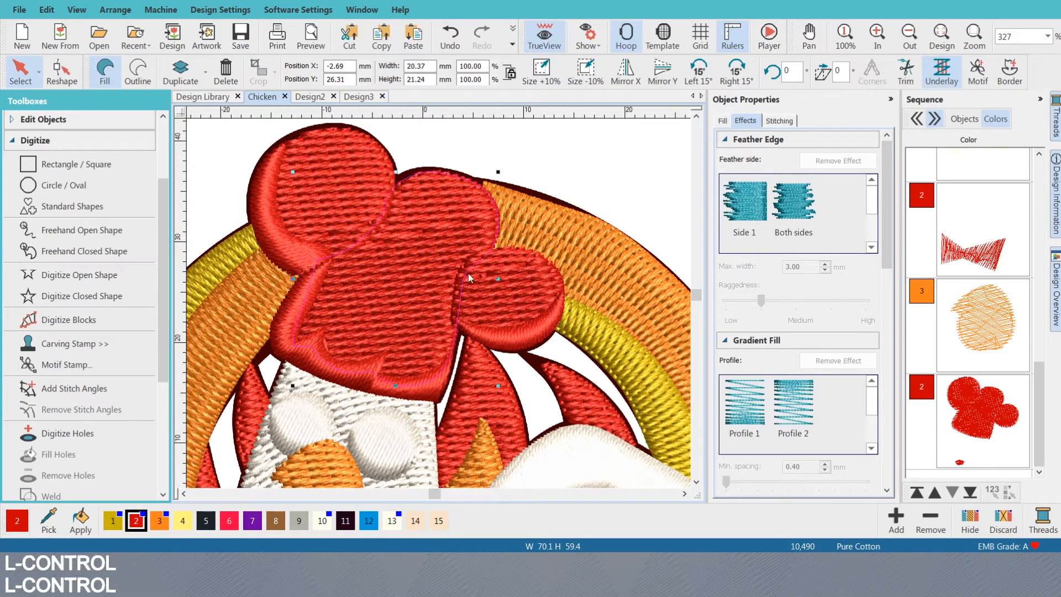
{"action": "left_click", "coordinate": [517, 283]}
{"action": "left_click", "coordinate": [334, 195], "text": "ctrl"}
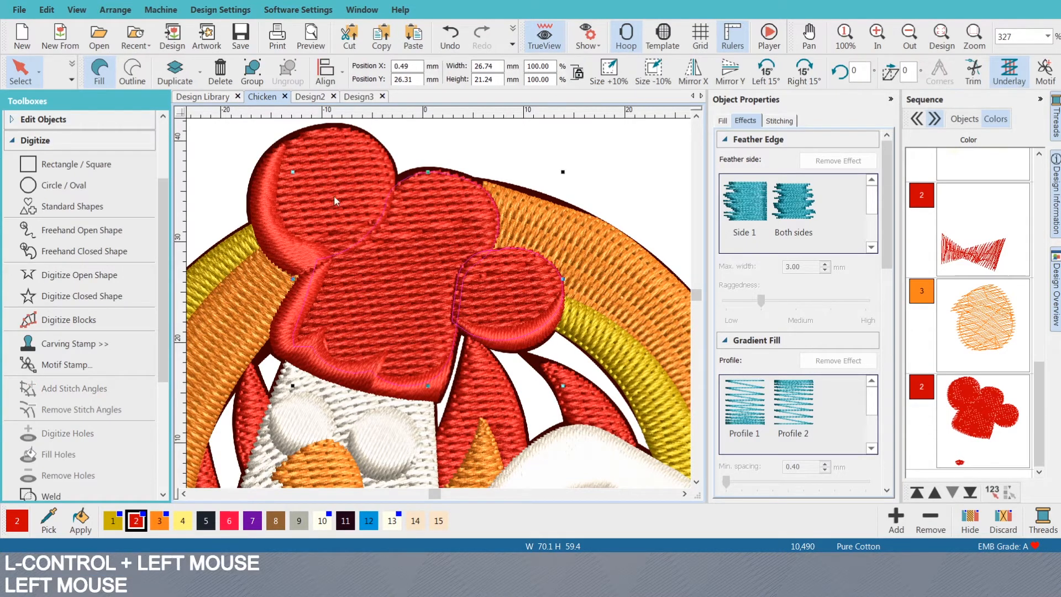
{"action": "key", "text": "ctrl"}
{"action": "key", "text": "ctrl"}
{"action": "left_click", "coordinate": [306, 284], "text": "ctrl"}
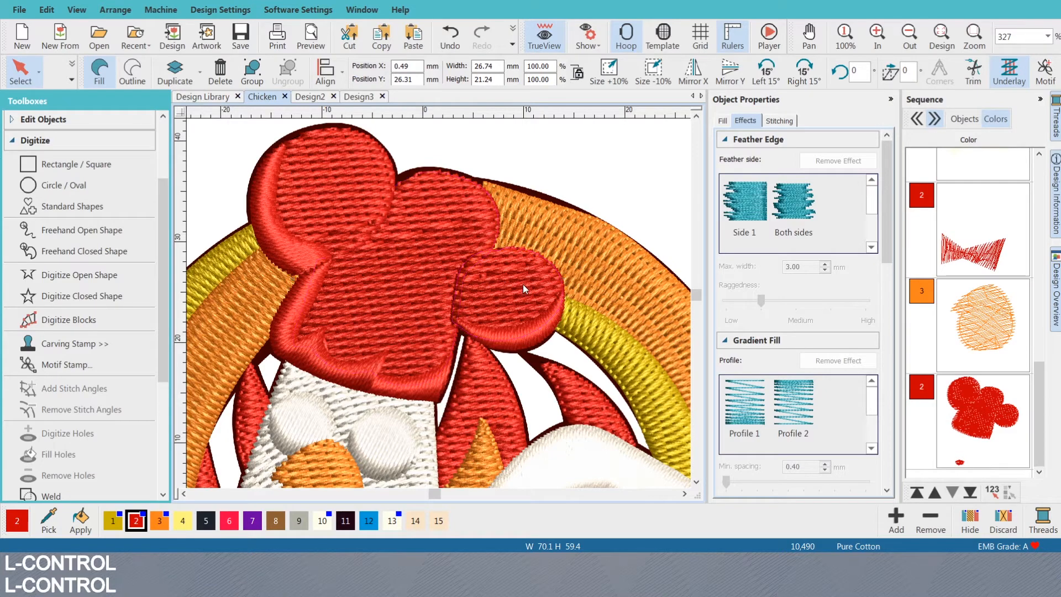
{"action": "key", "text": "Escape"}
{"action": "left_click", "coordinate": [350, 192], "text": "ctrl"}
{"action": "left_click", "coordinate": [333, 206], "text": "ctrl"}
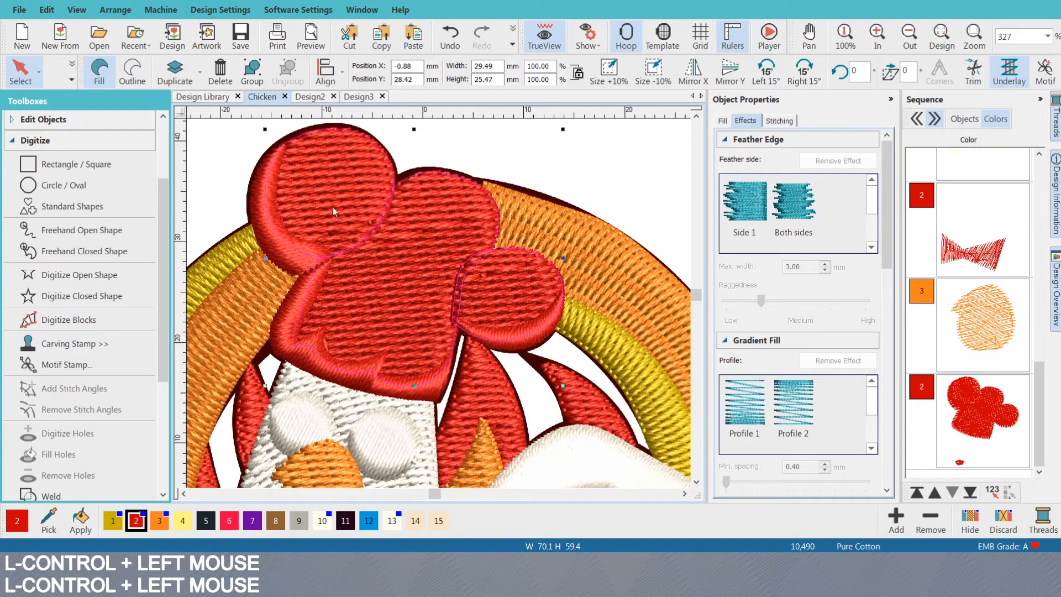
- Add the left lobe, base and right lobe shading to the selection and resequence the hat sections in selection order
{"action": "left_click", "coordinate": [254, 214], "text": "ctrl"}
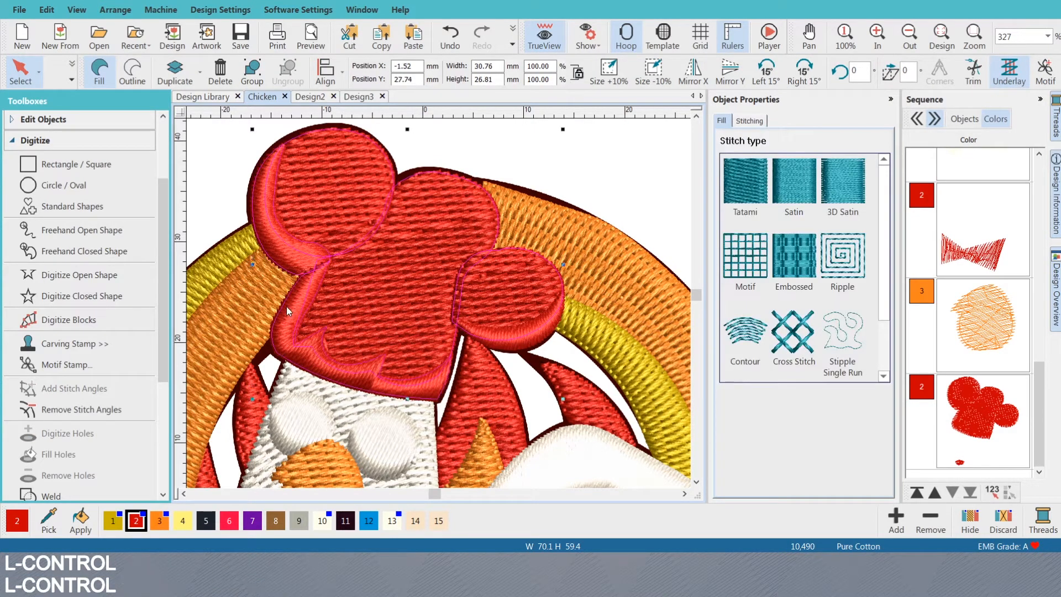
{"action": "left_click", "coordinate": [505, 337], "text": "ctrl"}
{"action": "left_click", "coordinate": [515, 328], "text": "ctrl"}
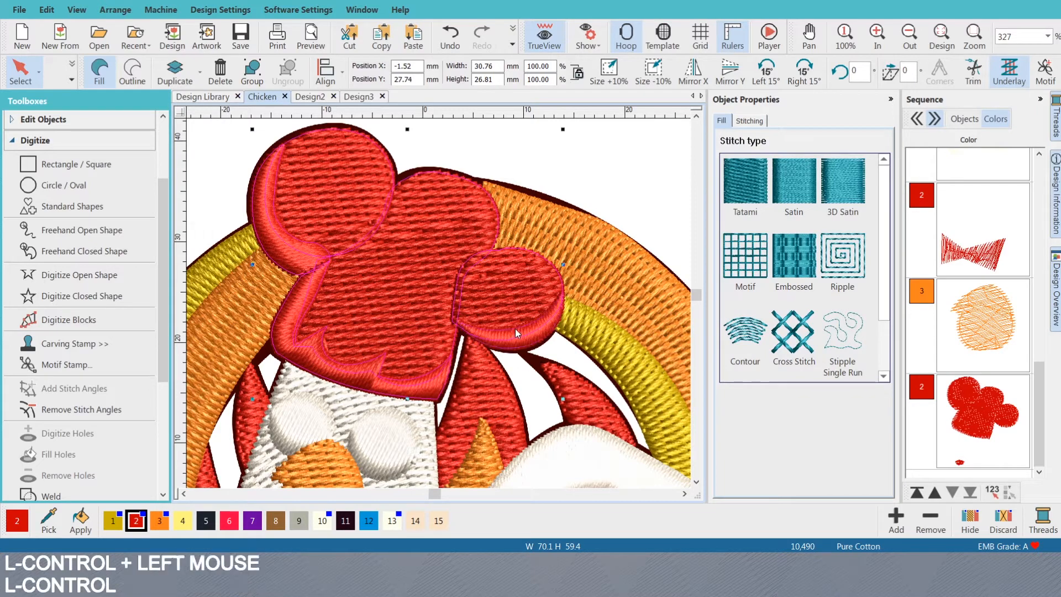
{"action": "left_click", "coordinate": [369, 520]}
{"action": "key", "text": "ctrl+z"}
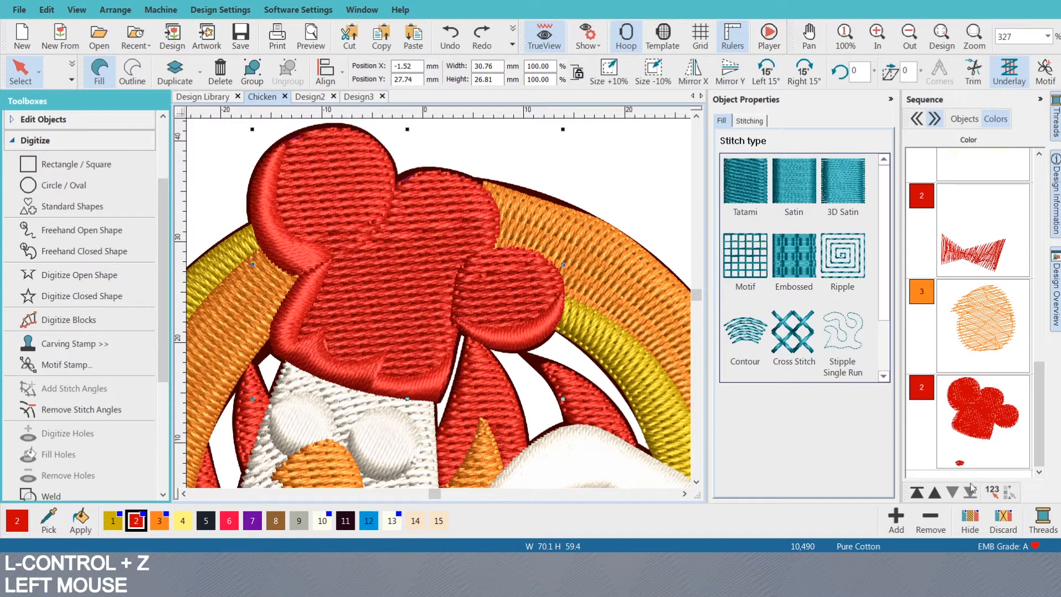
{"action": "left_click", "coordinate": [625, 191]}
{"action": "left_click", "coordinate": [479, 294]}
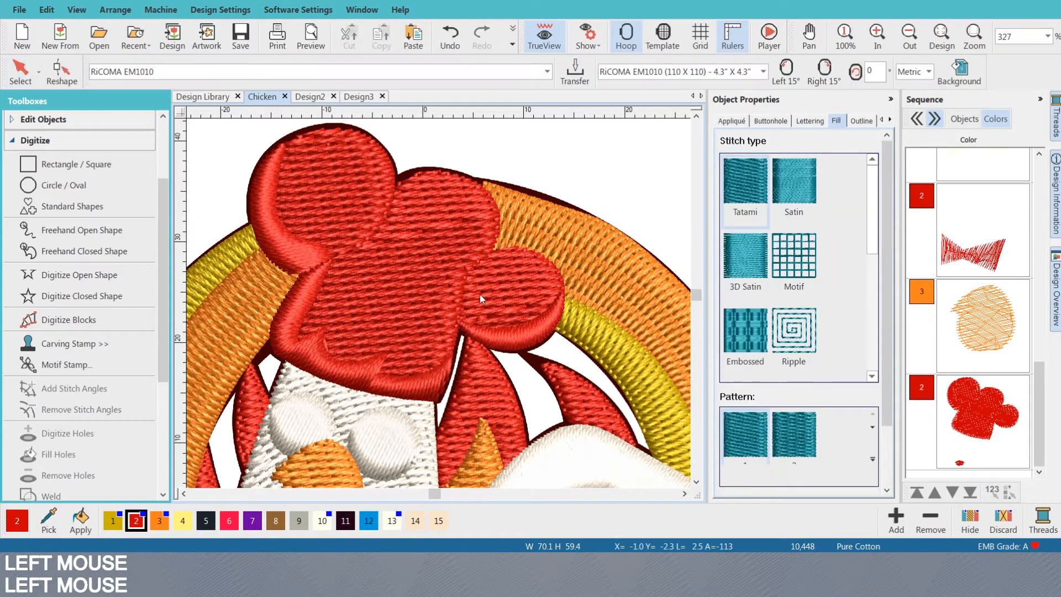
- Compare the whole stitched design with the original artwork and examine the left end of the red banner
{"action": "key", "text": "Escape"}
{"action": "scroll", "coordinate": [440, 301], "scroll_direction": "down", "scroll_amount": 5}
{"action": "scroll", "coordinate": [438, 303], "scroll_direction": "up", "scroll_amount": 8}
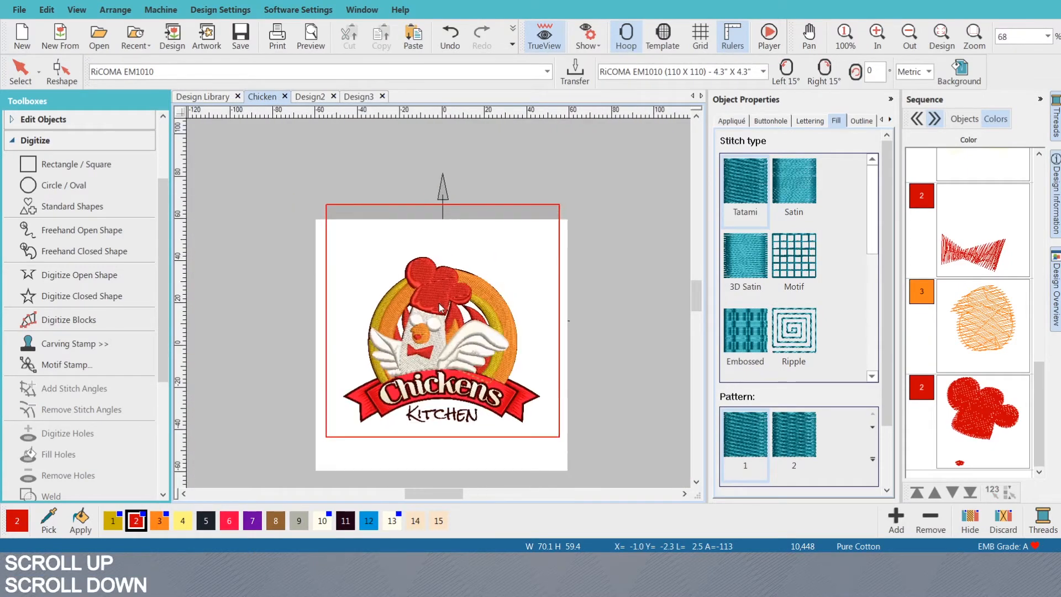
{"action": "scroll", "coordinate": [436, 303], "scroll_direction": "down", "scroll_amount": 2}
{"action": "scroll", "coordinate": [434, 304], "scroll_direction": "down", "scroll_amount": 3}
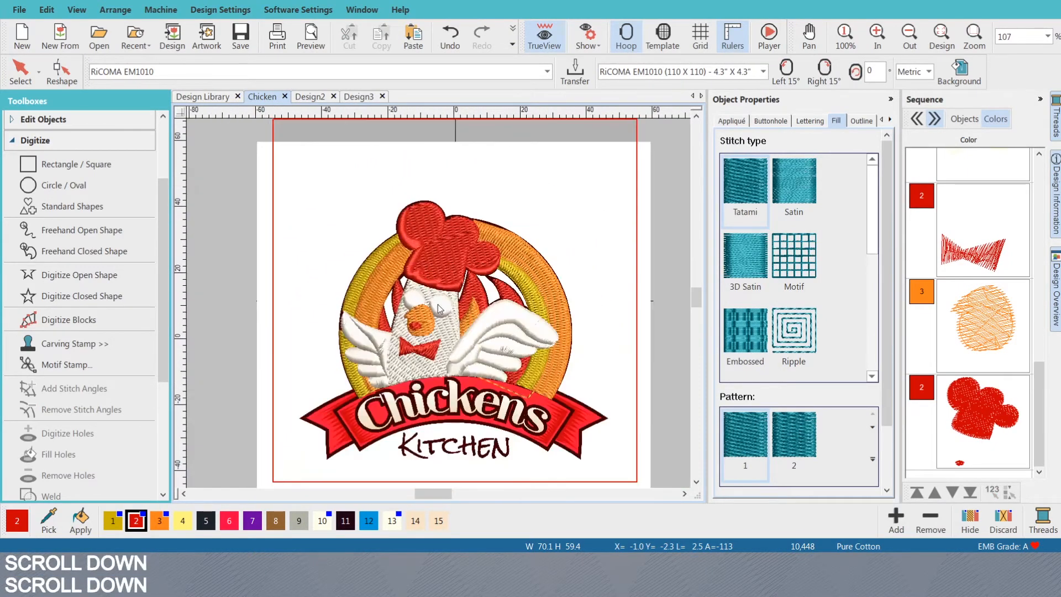
{"action": "scroll", "coordinate": [438, 304], "scroll_direction": "up", "scroll_amount": 2}
{"action": "scroll", "coordinate": [439, 307], "scroll_direction": "down", "scroll_amount": 3}
{"action": "key", "text": "s"}
{"action": "key", "text": "s"}
{"action": "key", "text": "s"}
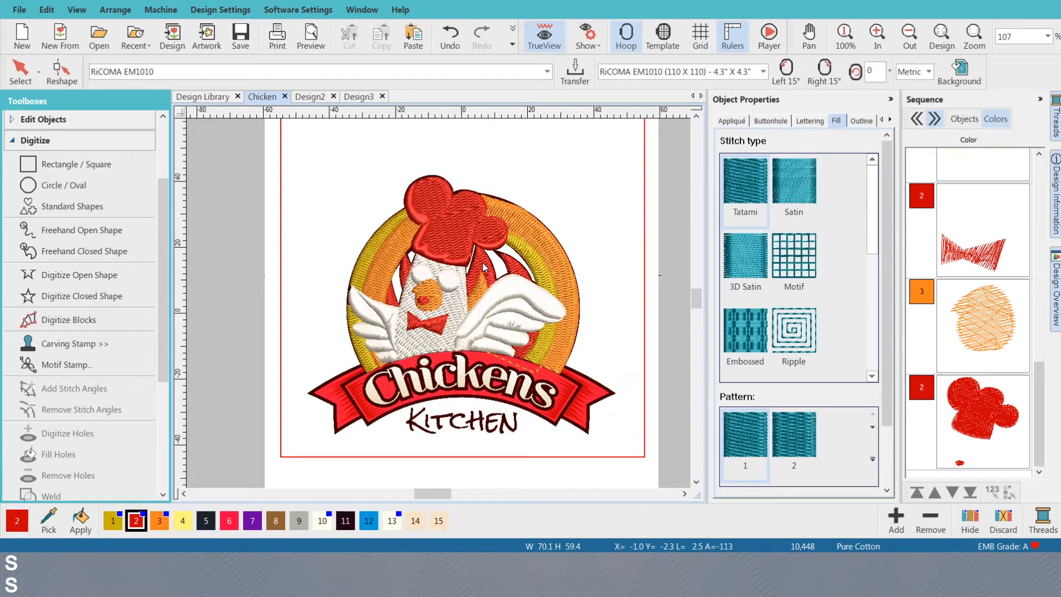
{"action": "key", "text": "s"}
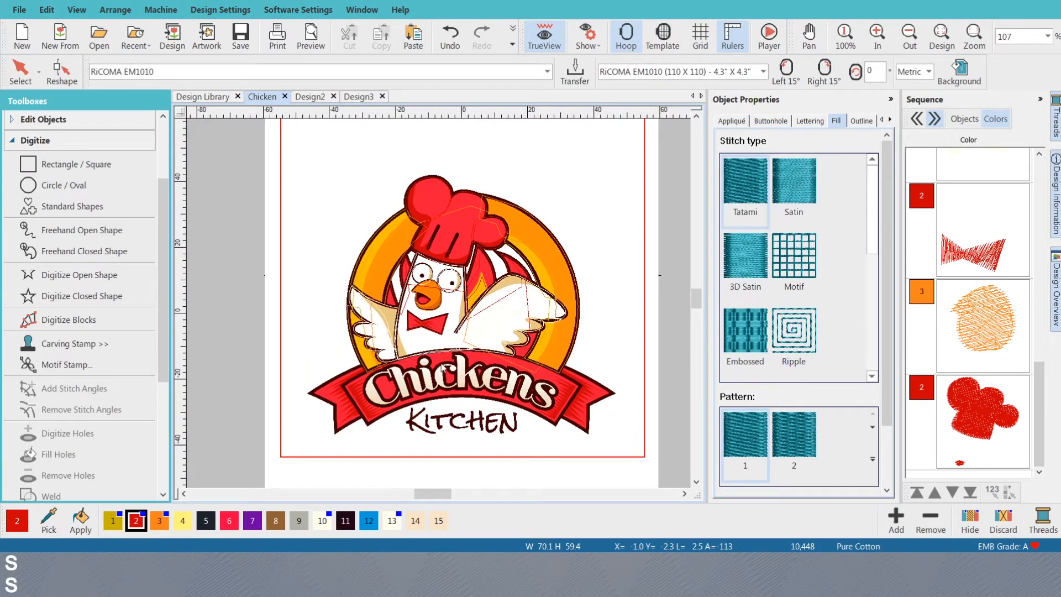
{"action": "scroll", "coordinate": [396, 323], "scroll_direction": "down", "scroll_amount": 1}
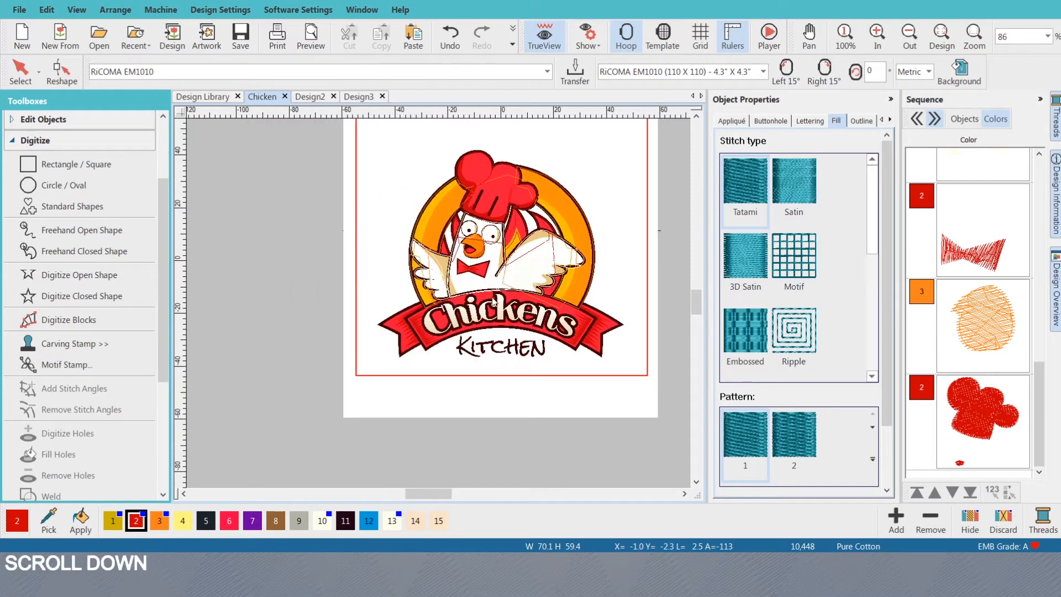
{"action": "scroll", "coordinate": [418, 319], "scroll_direction": "up", "scroll_amount": 2}
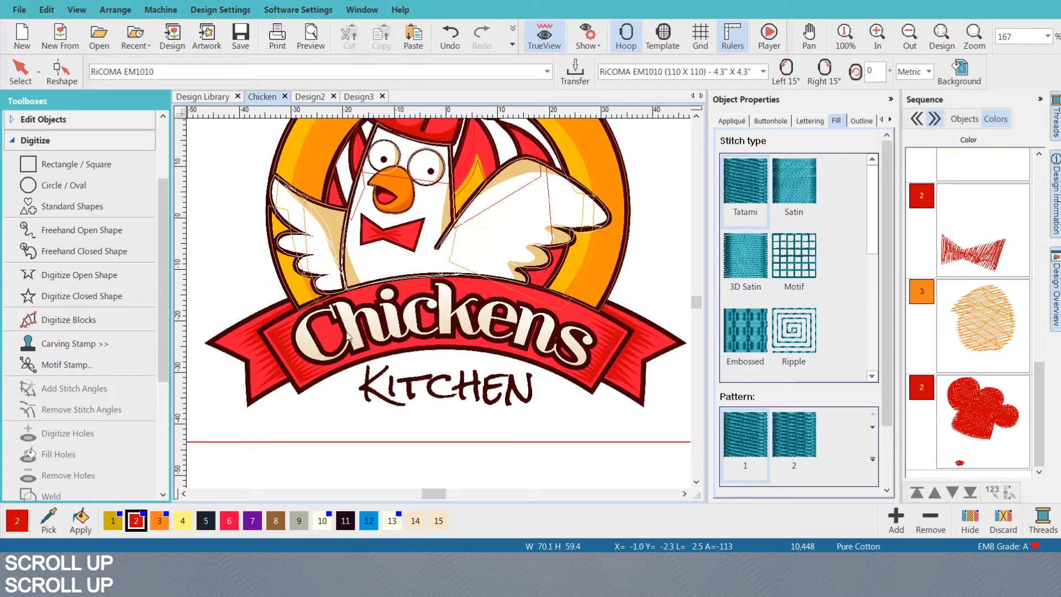
{"action": "scroll", "coordinate": [427, 229], "scroll_direction": "down", "scroll_amount": 1}
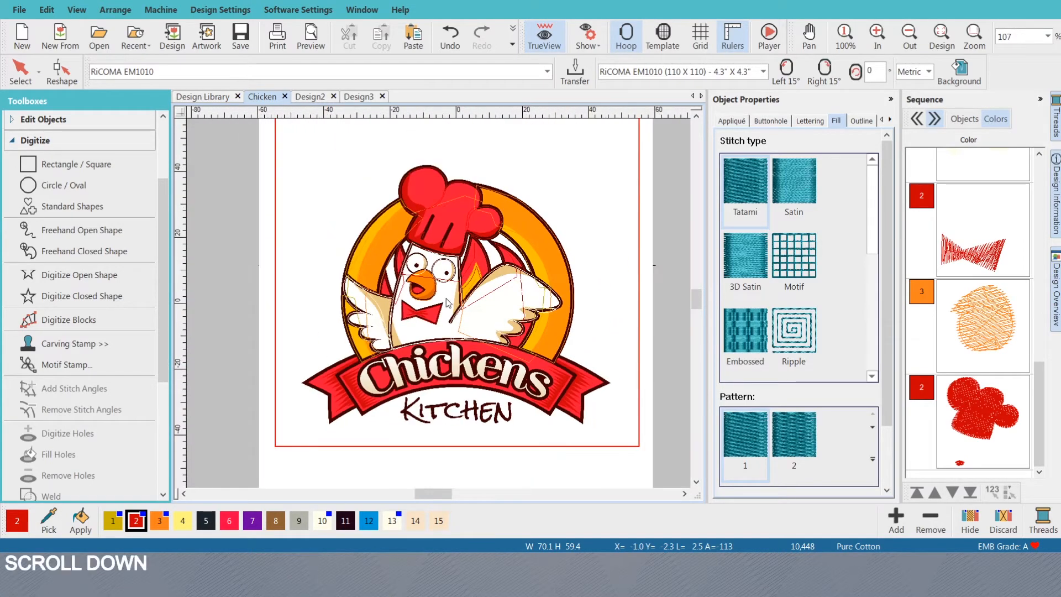
{"action": "scroll", "coordinate": [446, 273], "scroll_direction": "up", "scroll_amount": 2}
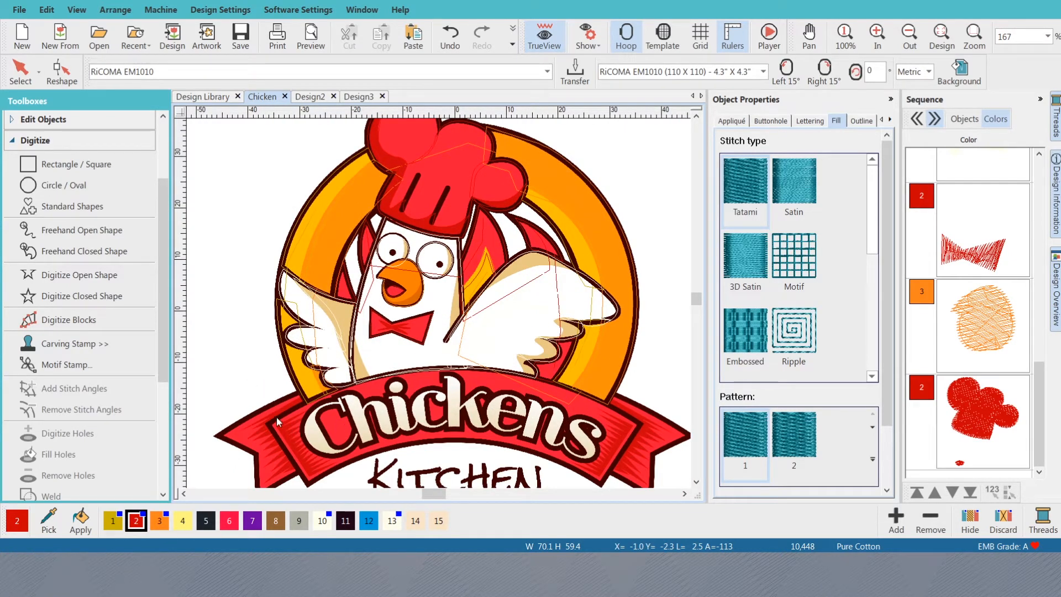
{"action": "scroll", "coordinate": [284, 422], "scroll_direction": "down", "scroll_amount": 2}
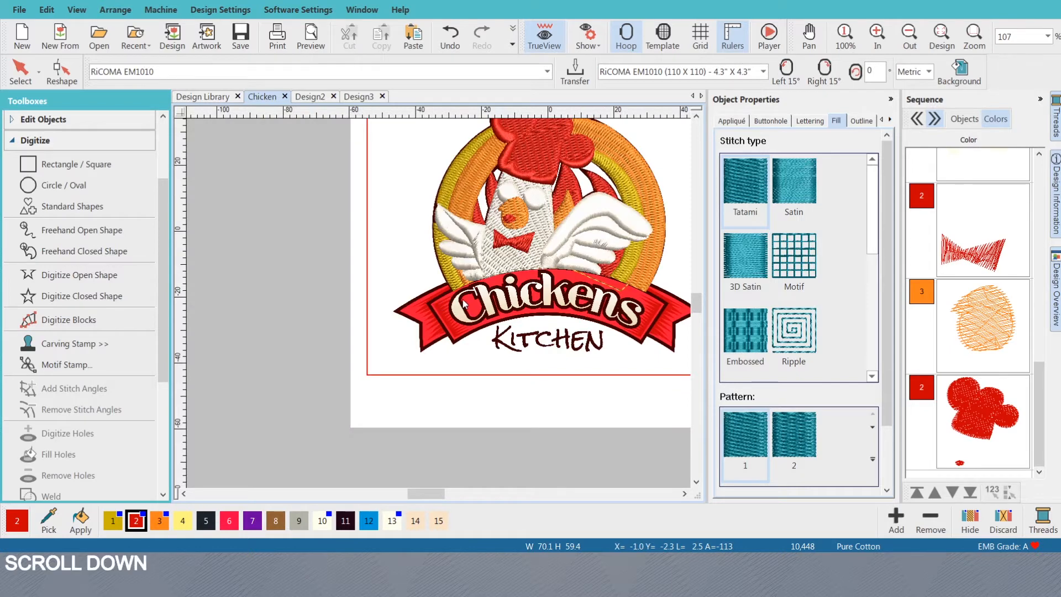
{"action": "scroll", "coordinate": [459, 303], "scroll_direction": "up", "scroll_amount": 2}
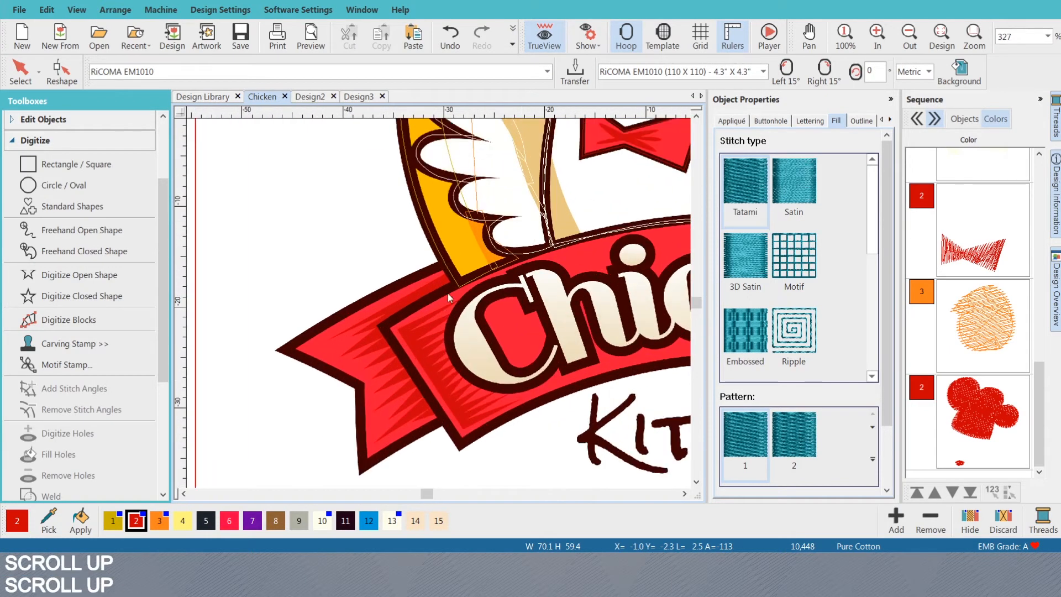
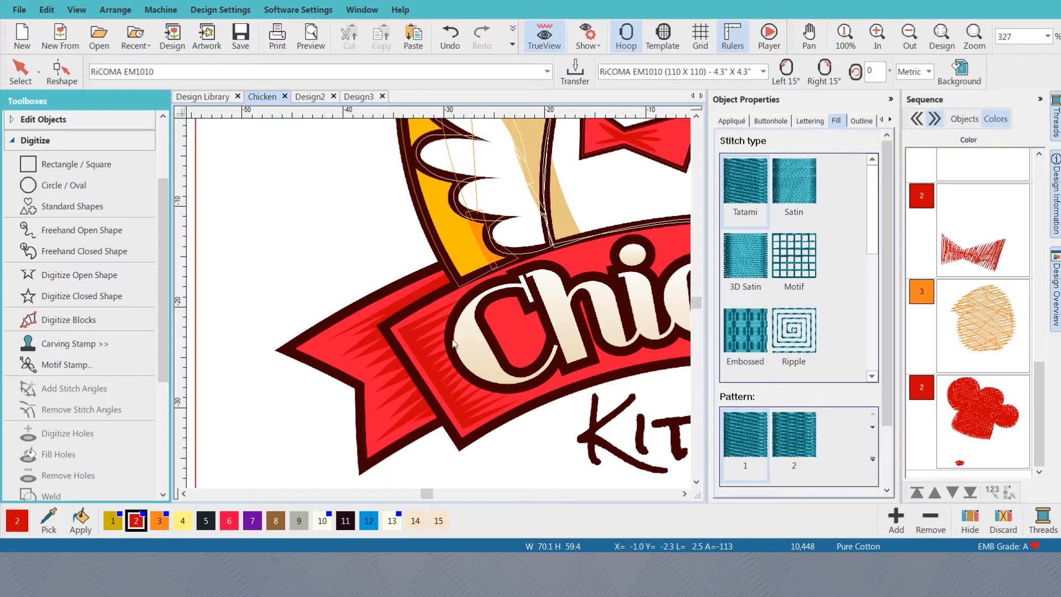
- Try to trace the uppermost dark shading streak left of the letter C as an open Single Run shape
{"action": "left_click", "coordinate": [32, 276]}
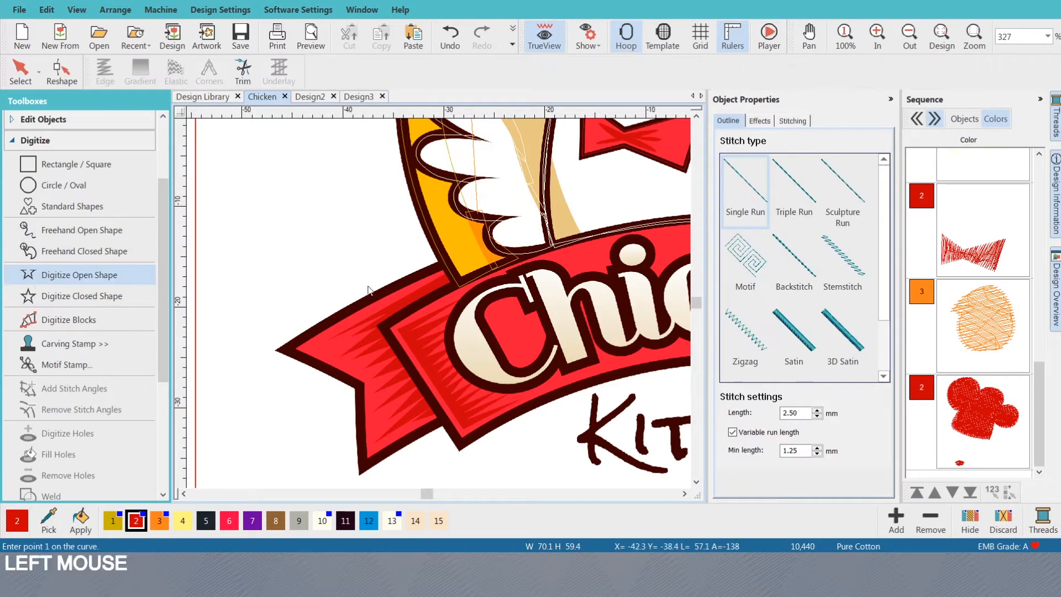
{"action": "left_click", "coordinate": [403, 330]}
{"action": "left_click", "coordinate": [463, 299]}
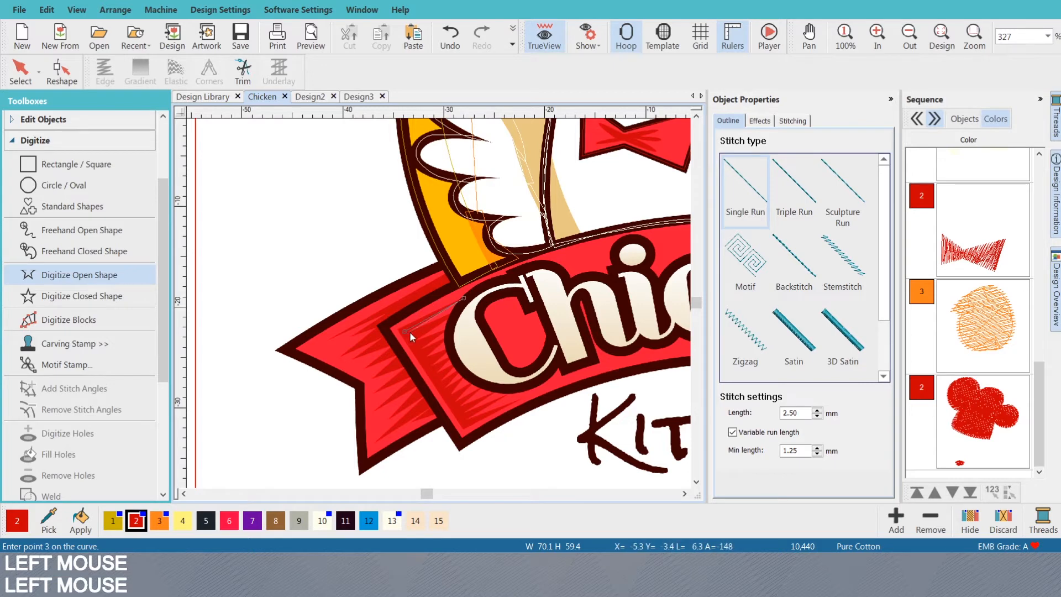
{"action": "left_click", "coordinate": [406, 332]}
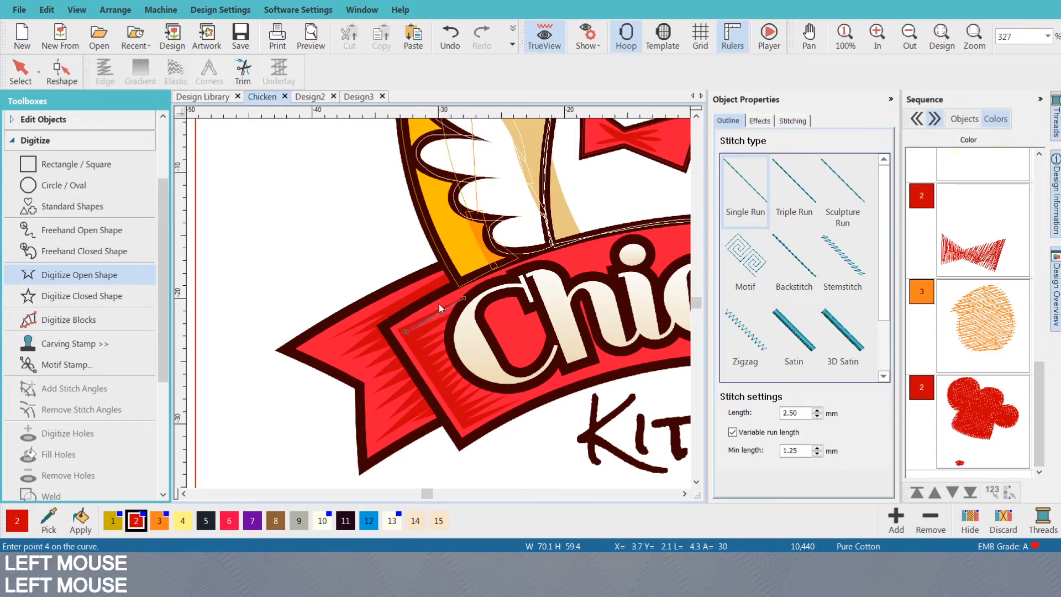
{"action": "scroll", "coordinate": [439, 304], "scroll_direction": "up", "scroll_amount": 5}
{"action": "key", "text": "ctrl+z"}
{"action": "key", "text": "ctrl+z"}
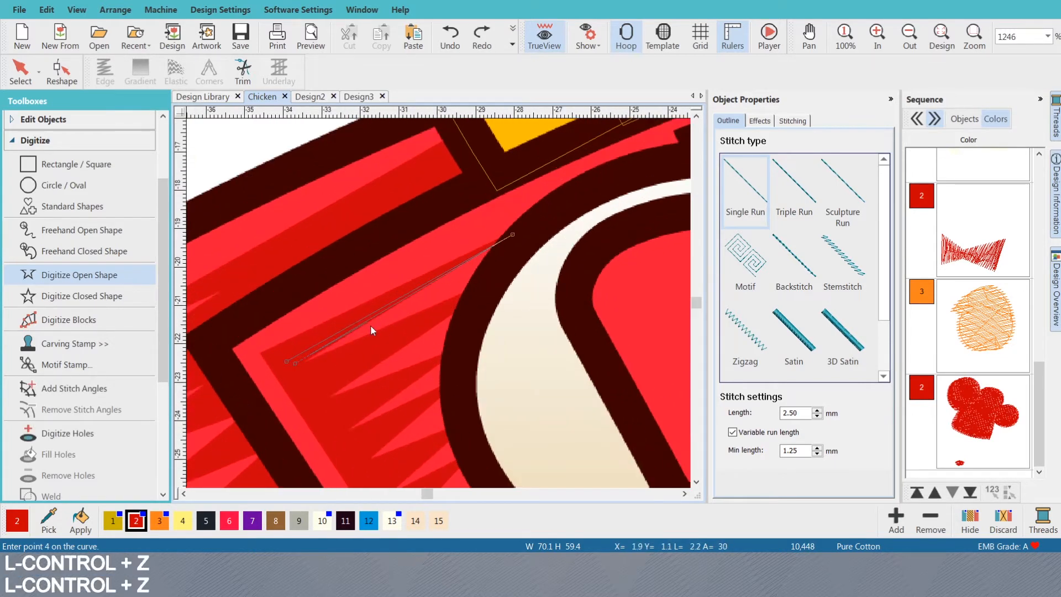
{"action": "key", "text": "ctrl+y"}
{"action": "key", "text": "ctrl+y"}
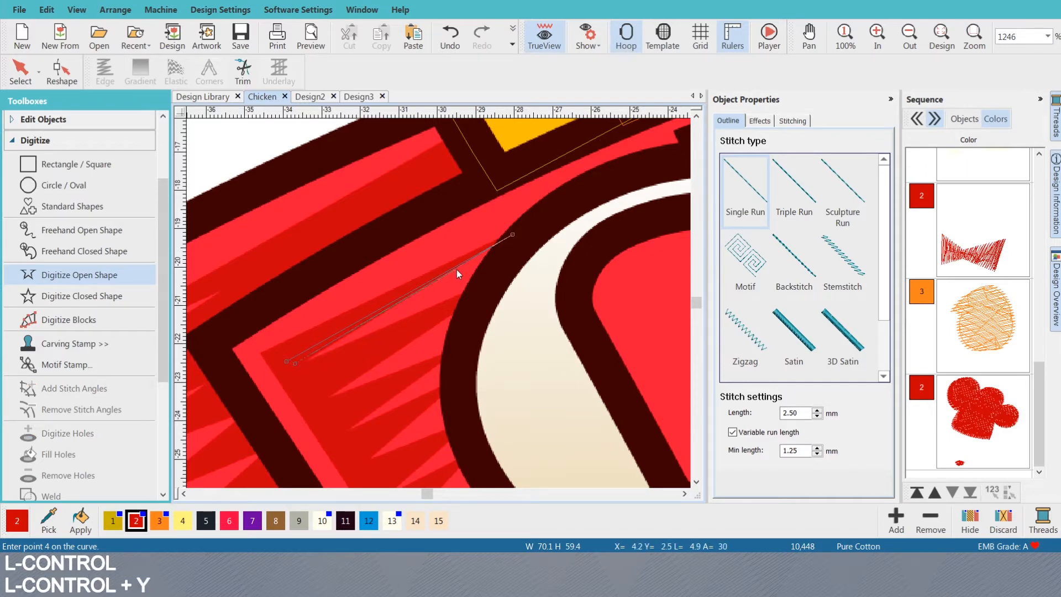
- Extend the open Single Run path back and forth along the top two streaks and generate its stitches
{"action": "left_click", "coordinate": [416, 286]}
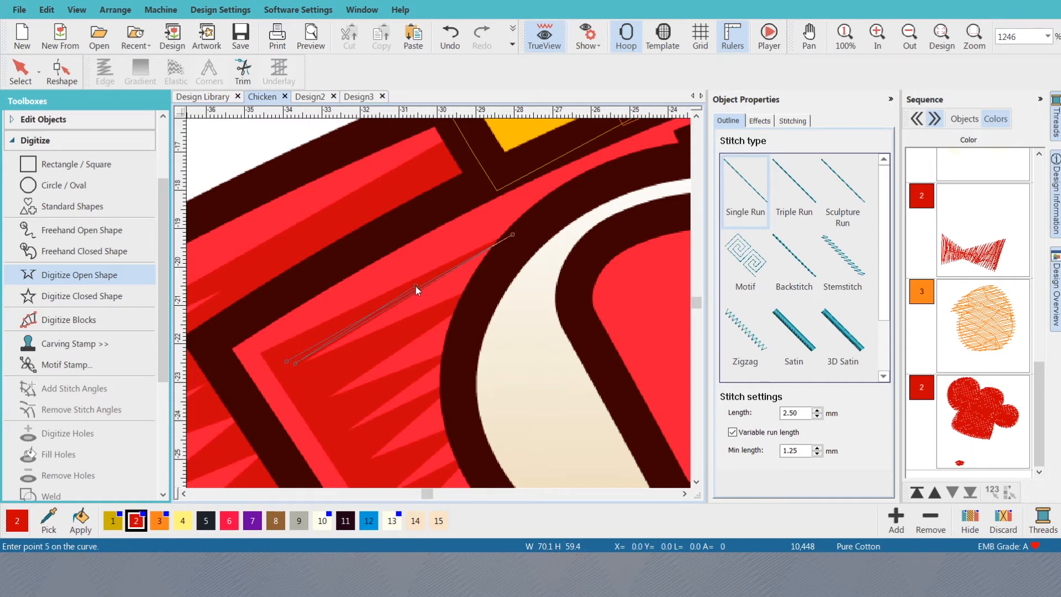
{"action": "left_click", "coordinate": [295, 362]}
{"action": "left_click", "coordinate": [306, 383]}
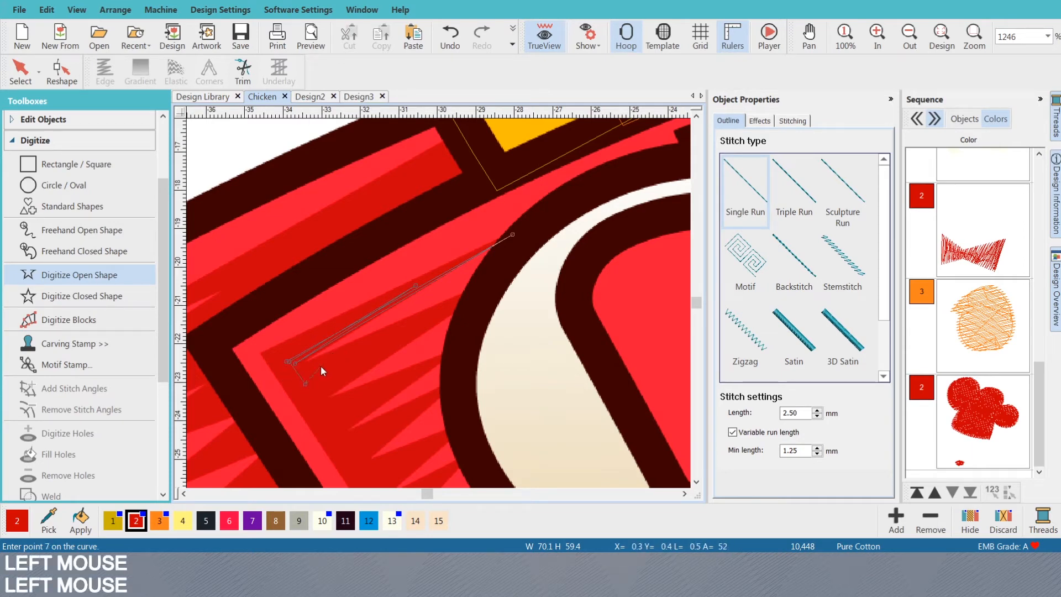
{"action": "left_click", "coordinate": [496, 282]}
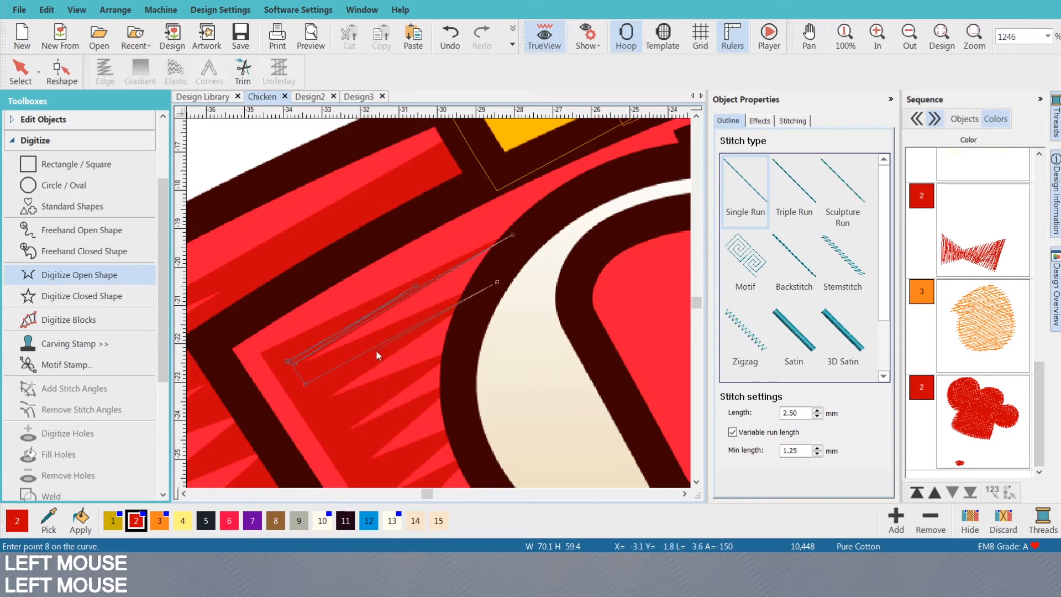
{"action": "left_click", "coordinate": [432, 320]}
{"action": "key", "text": "d"}
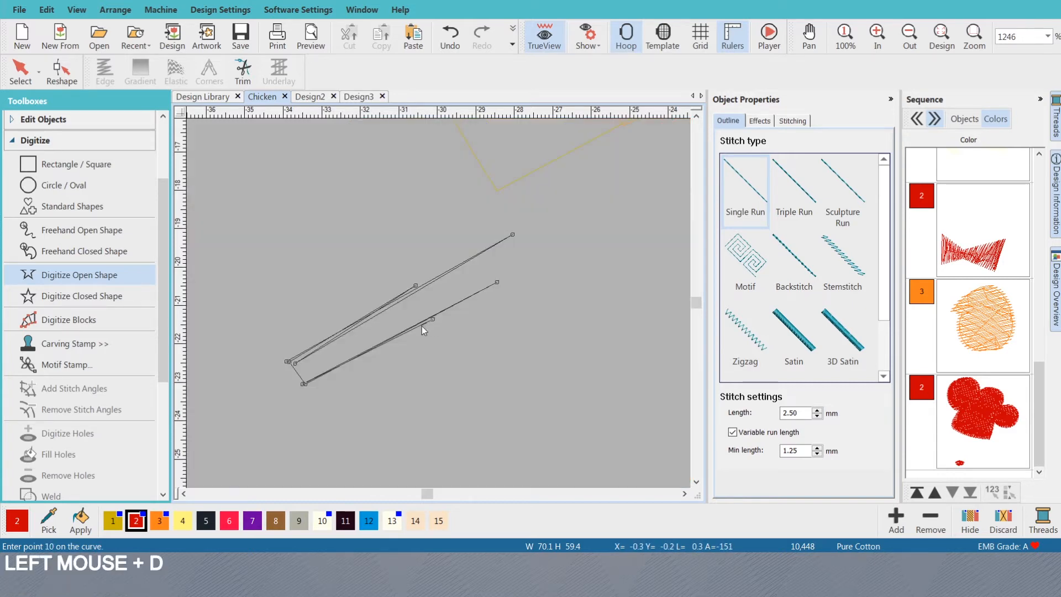
{"action": "left_click", "coordinate": [307, 387]}
{"action": "key", "text": "d"}
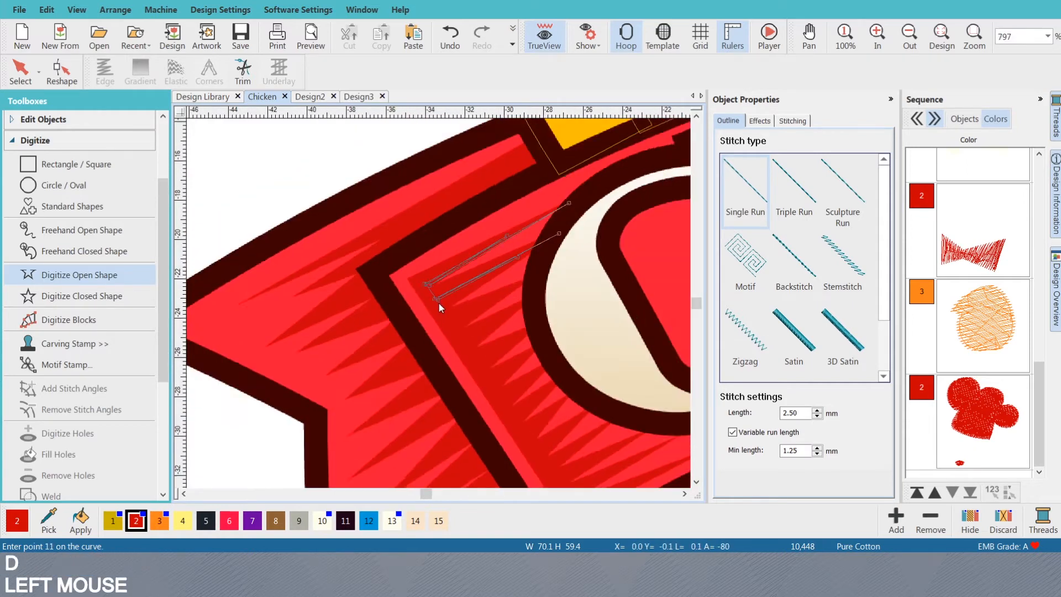
{"action": "scroll", "coordinate": [439, 302], "scroll_direction": "down", "scroll_amount": 3}
{"action": "left_click", "coordinate": [448, 318]}
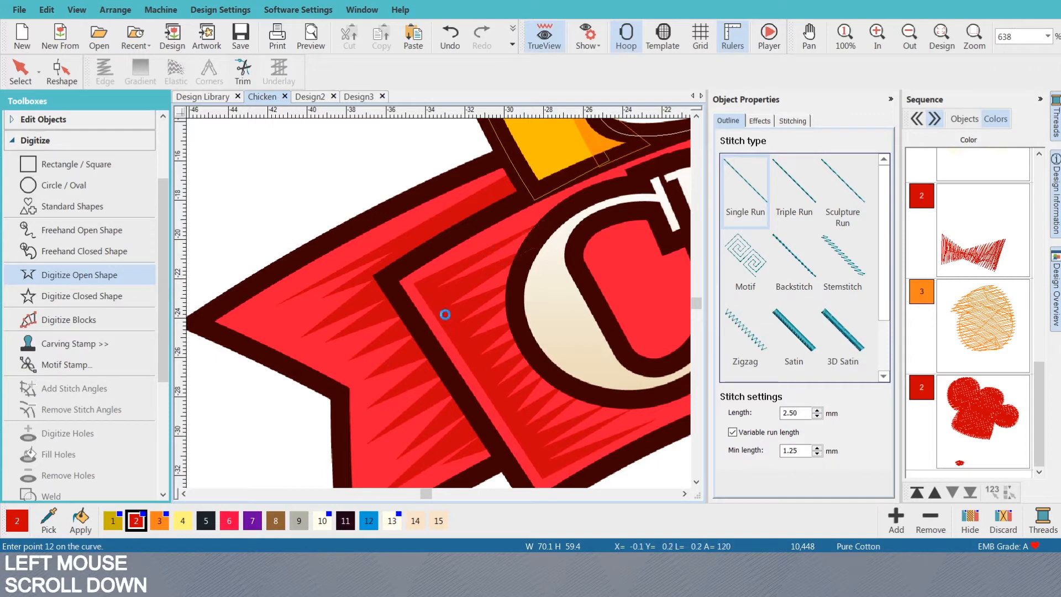
{"action": "key", "text": "Return"}
{"action": "key", "text": "s"}
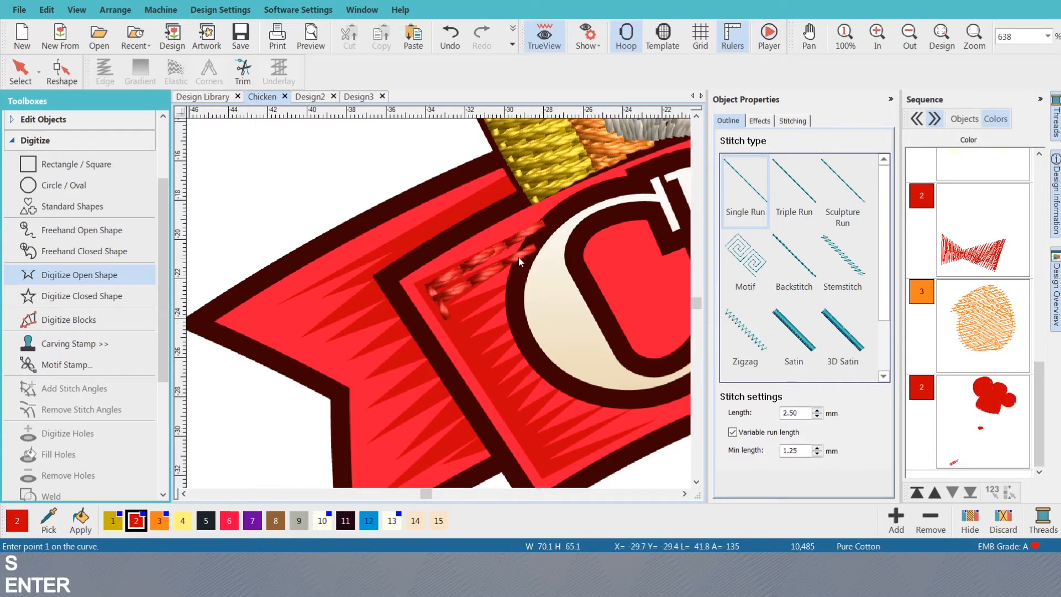
{"action": "scroll", "coordinate": [449, 305], "scroll_direction": "up", "scroll_amount": 3}
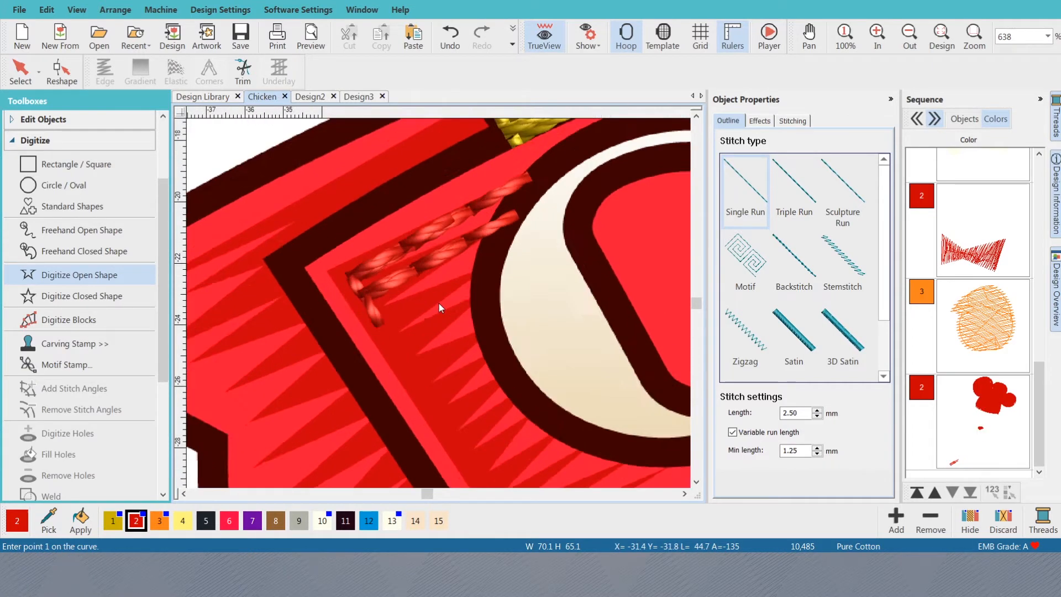
- Try a closed zigzag Single Run shape around the three upper shading streaks left of the letter C
{"action": "left_click", "coordinate": [110, 293]}
{"action": "key", "text": "s"}
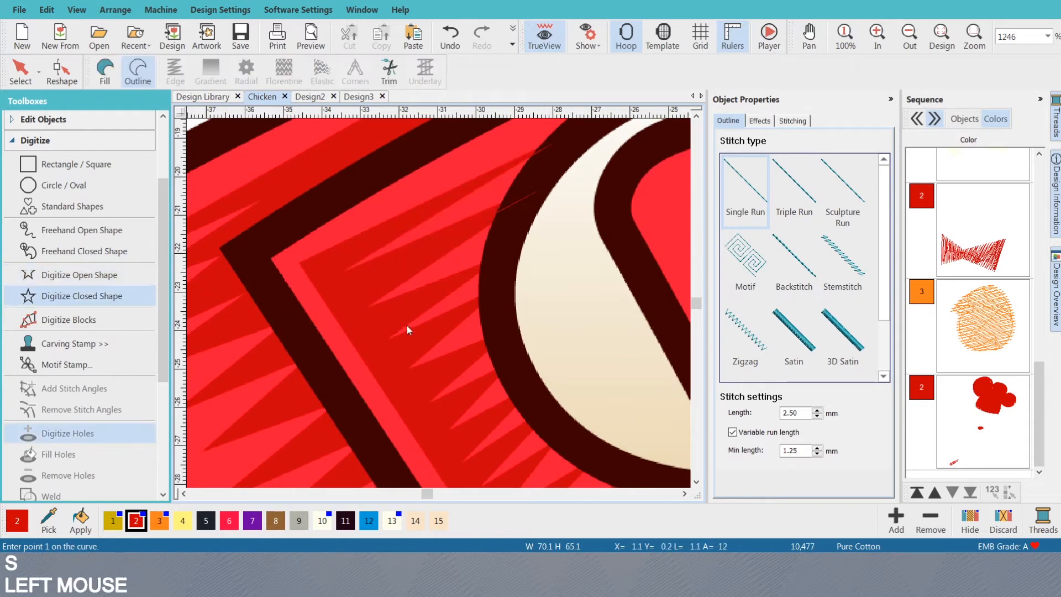
{"action": "left_click", "coordinate": [385, 338]}
{"action": "left_click", "coordinate": [510, 254]}
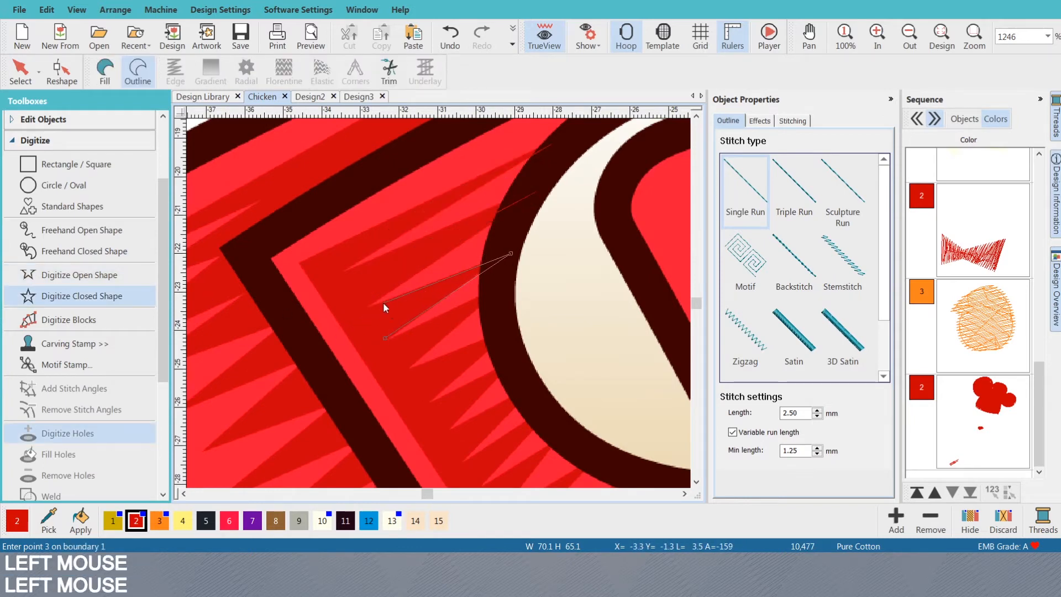
{"action": "left_click", "coordinate": [541, 191]}
{"action": "left_click", "coordinate": [341, 261]}
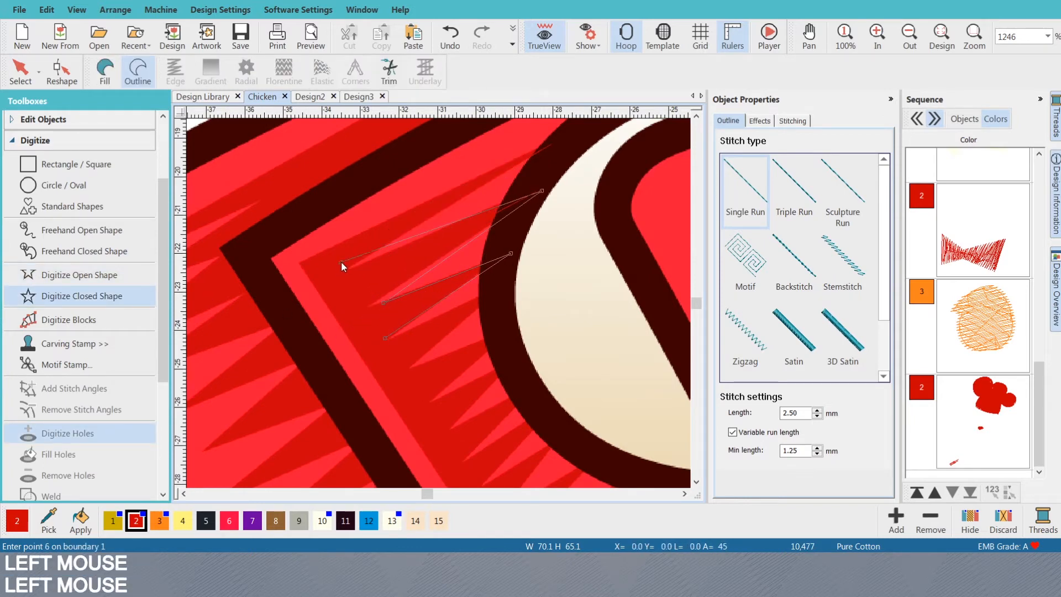
{"action": "left_click", "coordinate": [558, 140]}
{"action": "left_click", "coordinate": [296, 261]}
{"action": "key", "text": "Return"}
{"action": "key", "text": "Return"}
{"action": "key", "text": "s"}
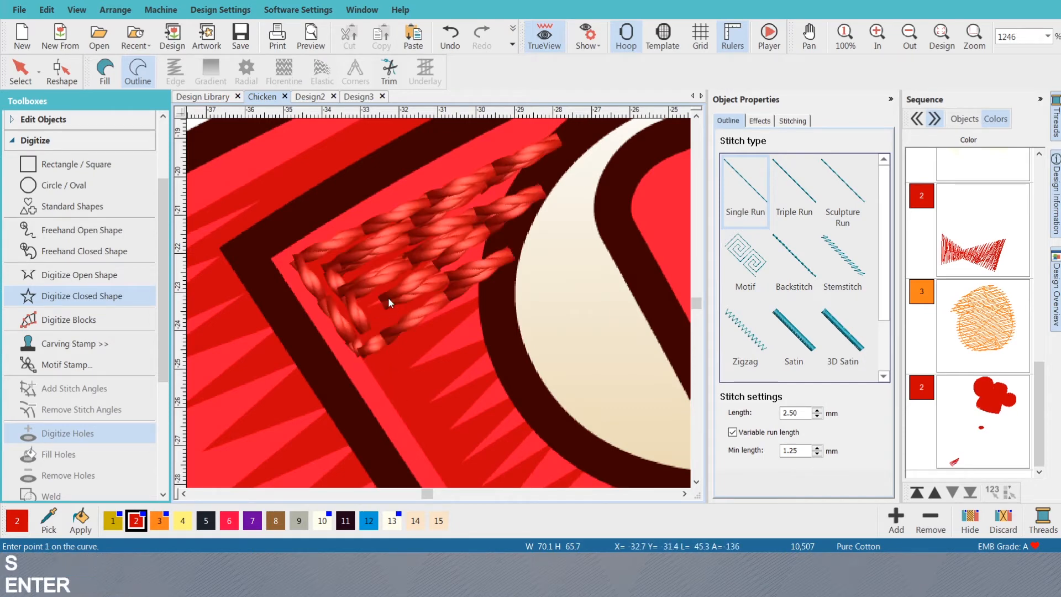
- Select the closed zigzag shape and convert it from an outline to a Tatami fill
{"action": "key", "text": "s"}
{"action": "key", "text": "o"}
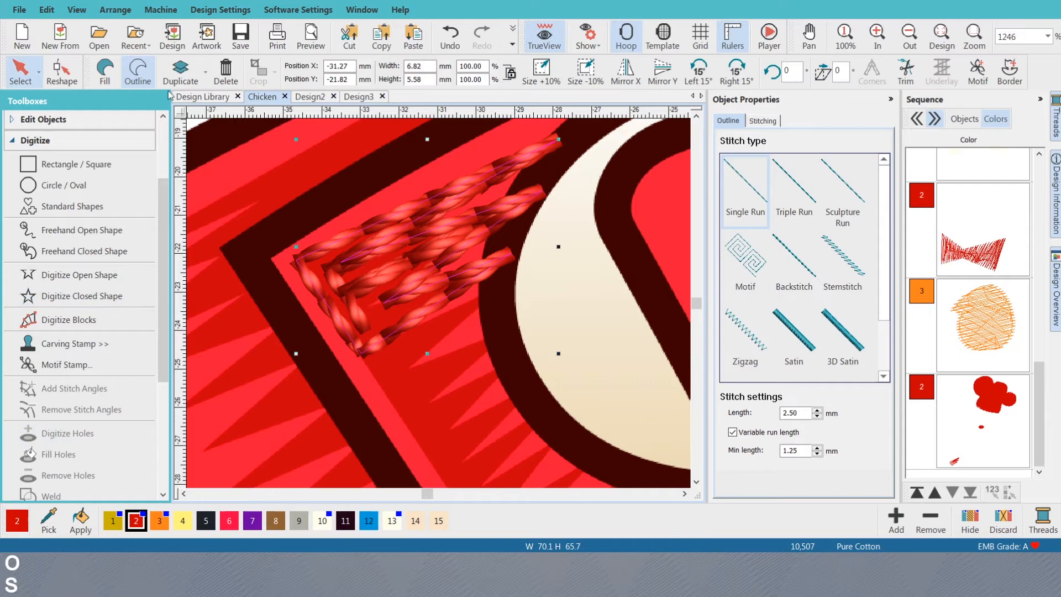
{"action": "left_click", "coordinate": [104, 72]}
{"action": "scroll", "coordinate": [422, 299], "scroll_direction": "down", "scroll_amount": 1}
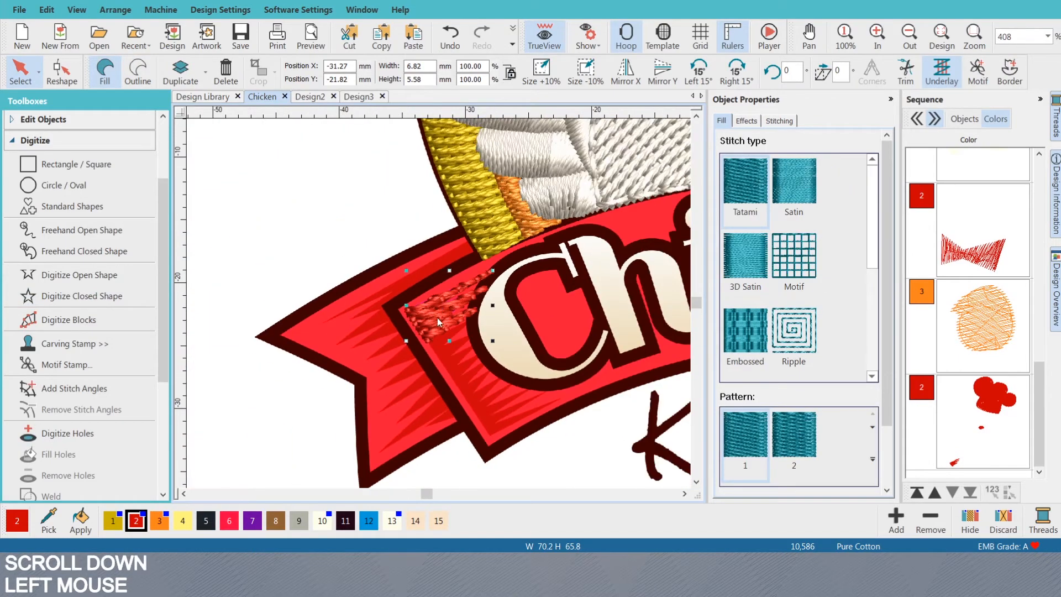
- Undo the fill conversion and the closed zigzag shape, and remove the trial Single Run path from the banner
{"action": "scroll", "coordinate": [437, 317], "scroll_direction": "up", "scroll_amount": 2}
{"action": "key", "text": "ctrl+z"}
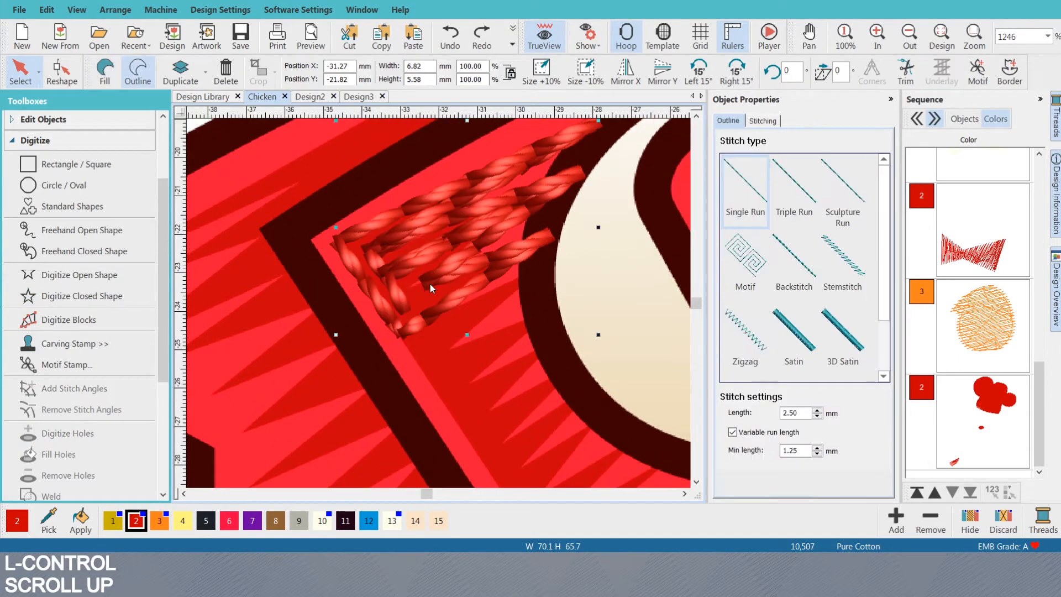
{"action": "key", "text": "ctrl+z"}
{"action": "scroll", "coordinate": [426, 299], "scroll_direction": "down", "scroll_amount": 3}
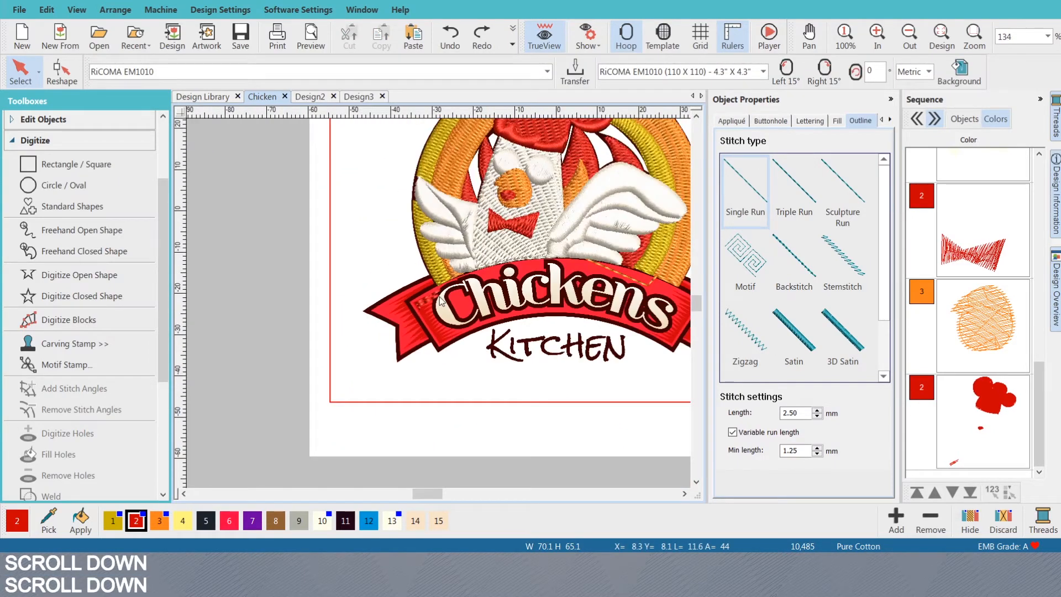
{"action": "scroll", "coordinate": [419, 311], "scroll_direction": "up", "scroll_amount": 3}
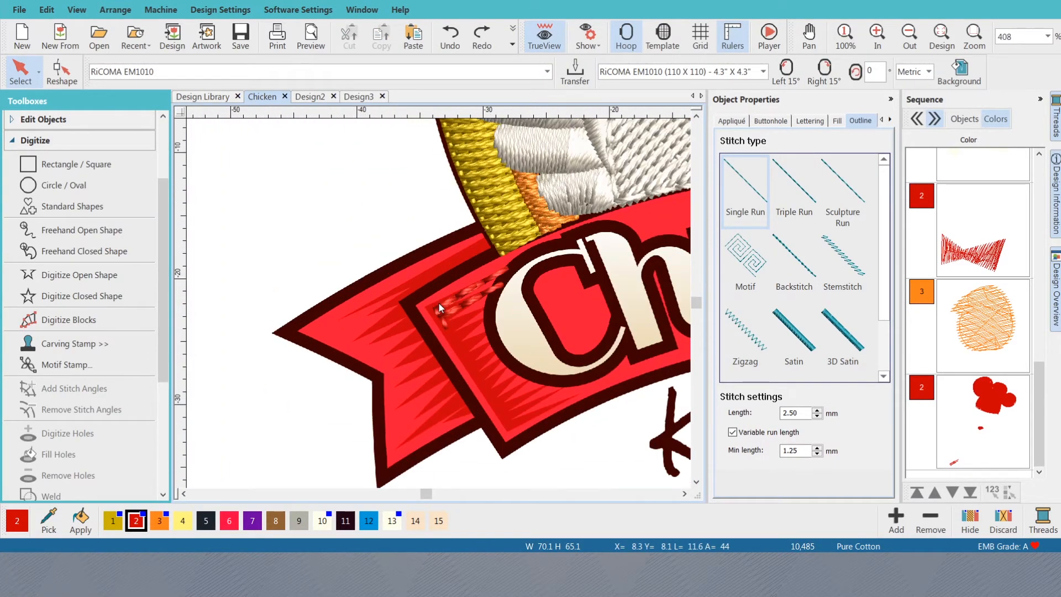
{"action": "left_click", "coordinate": [449, 310]}
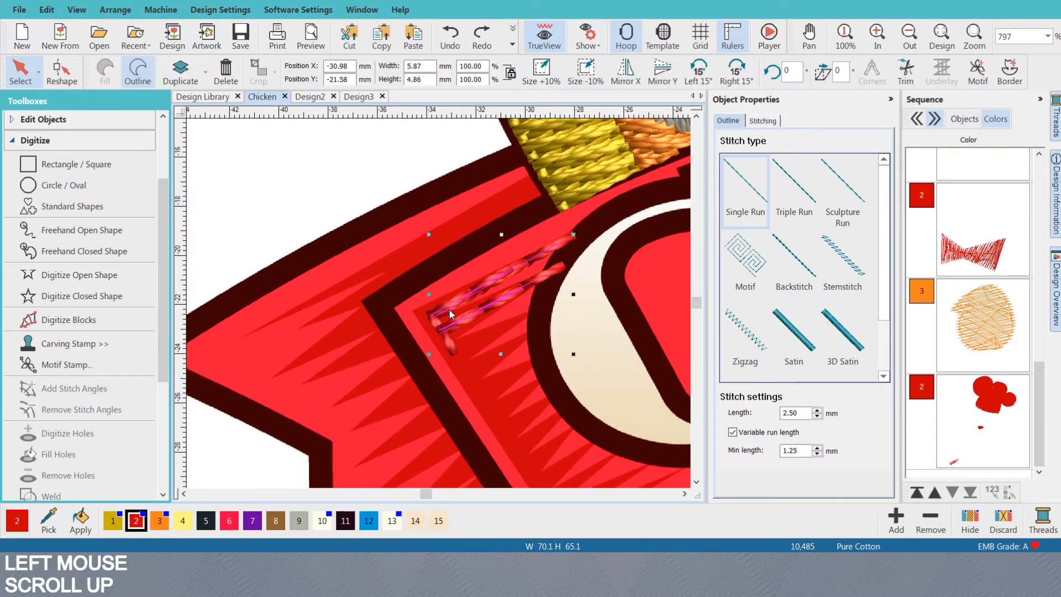
{"action": "left_click", "coordinate": [468, 258]}
{"action": "scroll", "coordinate": [439, 300], "scroll_direction": "down", "scroll_amount": 2}
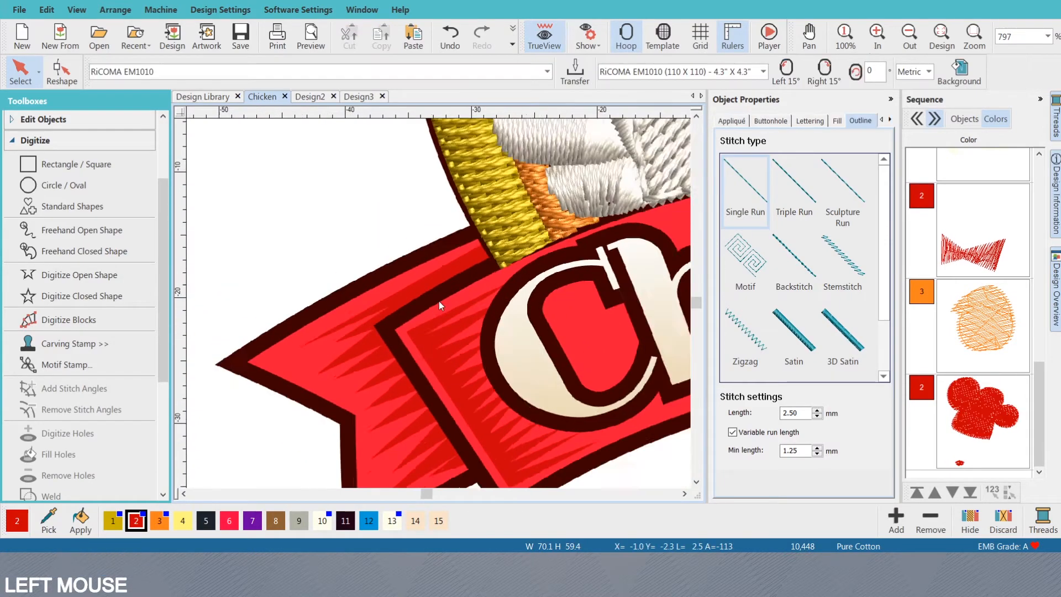
- Digitize a closed Tatami shape around the banner's left tail, from the upper edge around the notched end to the lower edge
{"action": "left_click", "coordinate": [50, 296]}
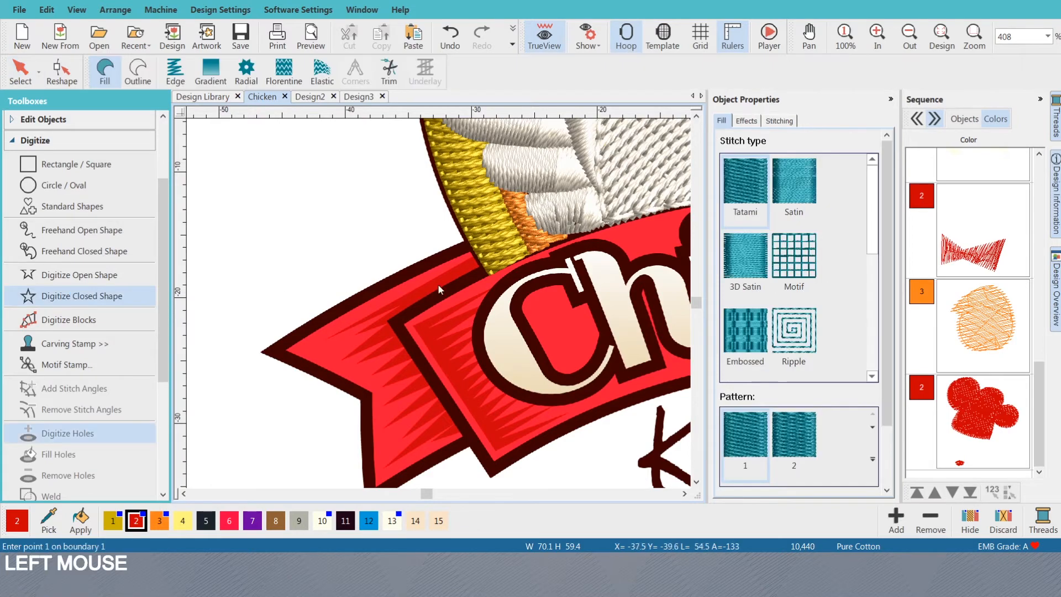
{"action": "scroll", "coordinate": [436, 290], "scroll_direction": "up", "scroll_amount": 2}
{"action": "scroll", "coordinate": [424, 271], "scroll_direction": "down", "scroll_amount": 4}
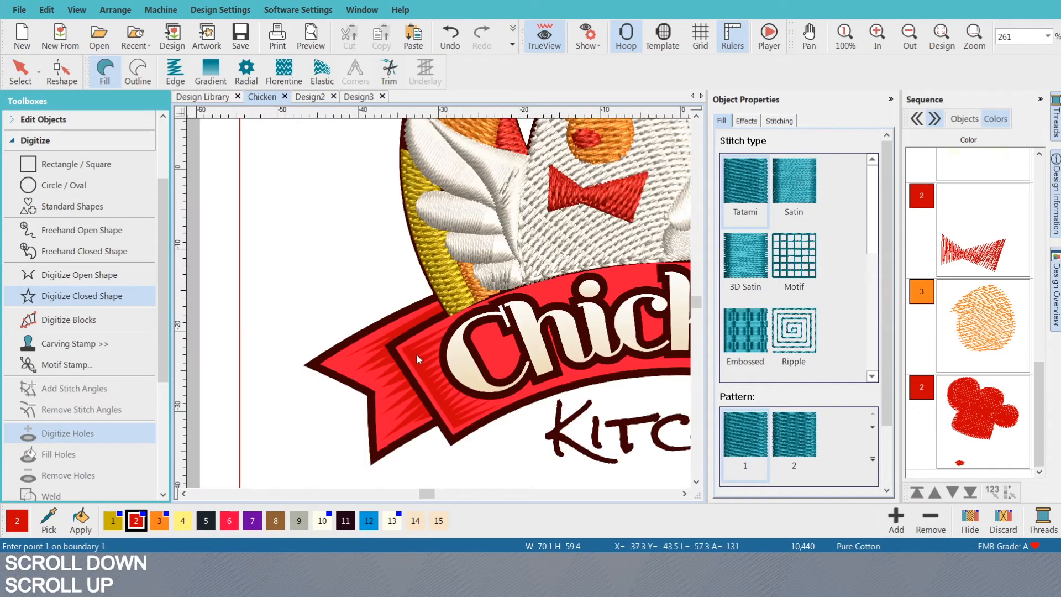
{"action": "scroll", "coordinate": [439, 302], "scroll_direction": "up", "scroll_amount": 3}
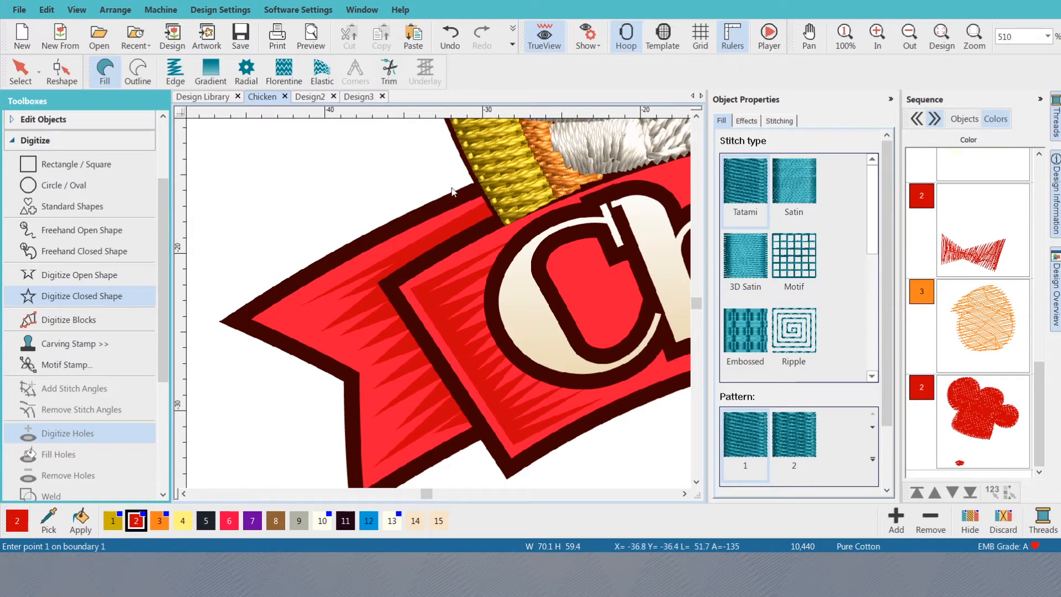
{"action": "left_click", "coordinate": [483, 186]}
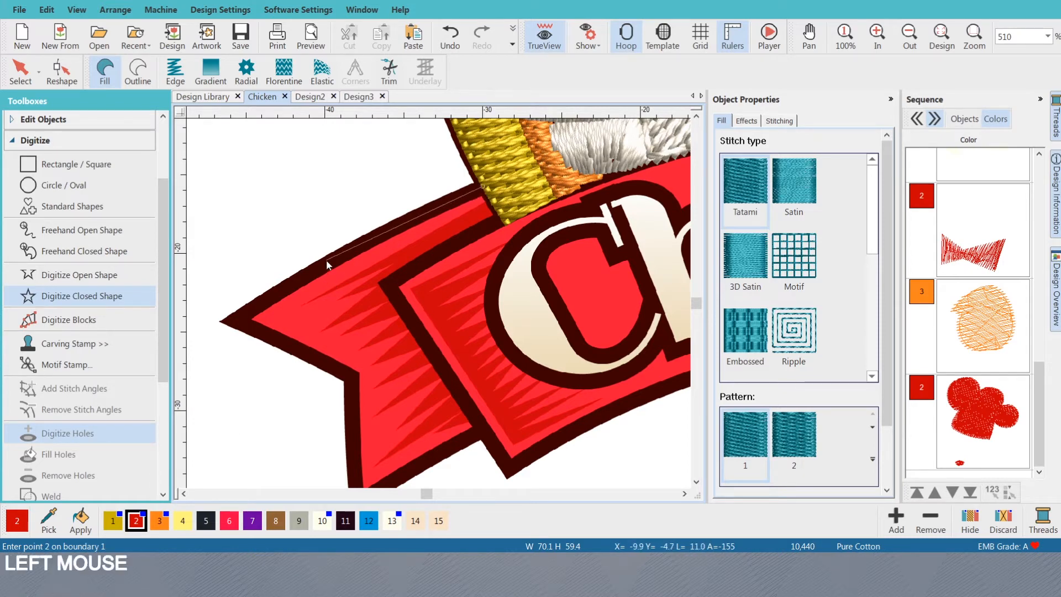
{"action": "right_click", "coordinate": [334, 258]}
{"action": "left_click", "coordinate": [237, 319]}
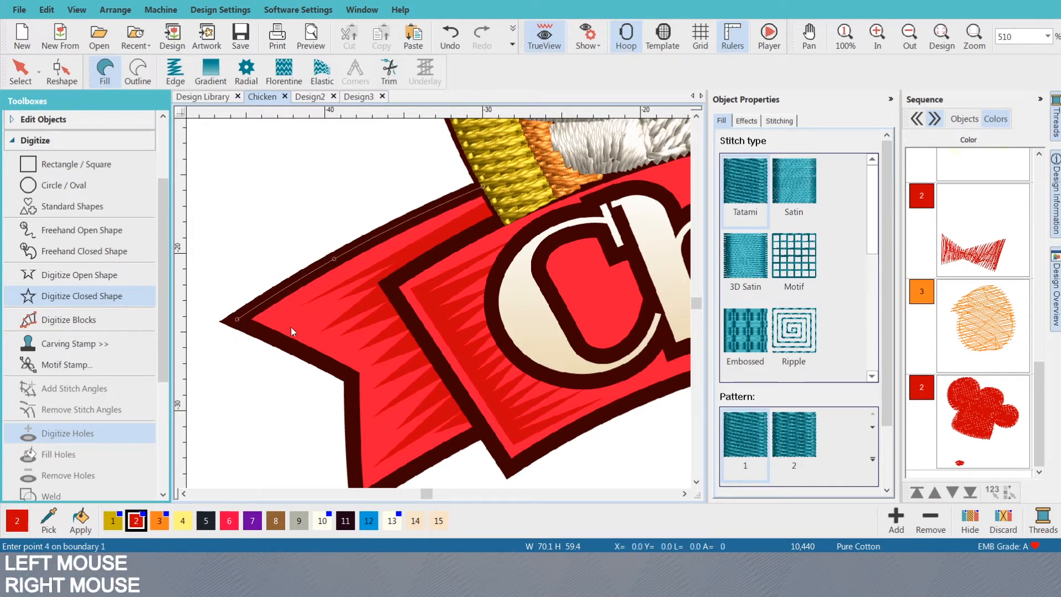
{"action": "left_click", "coordinate": [352, 378]}
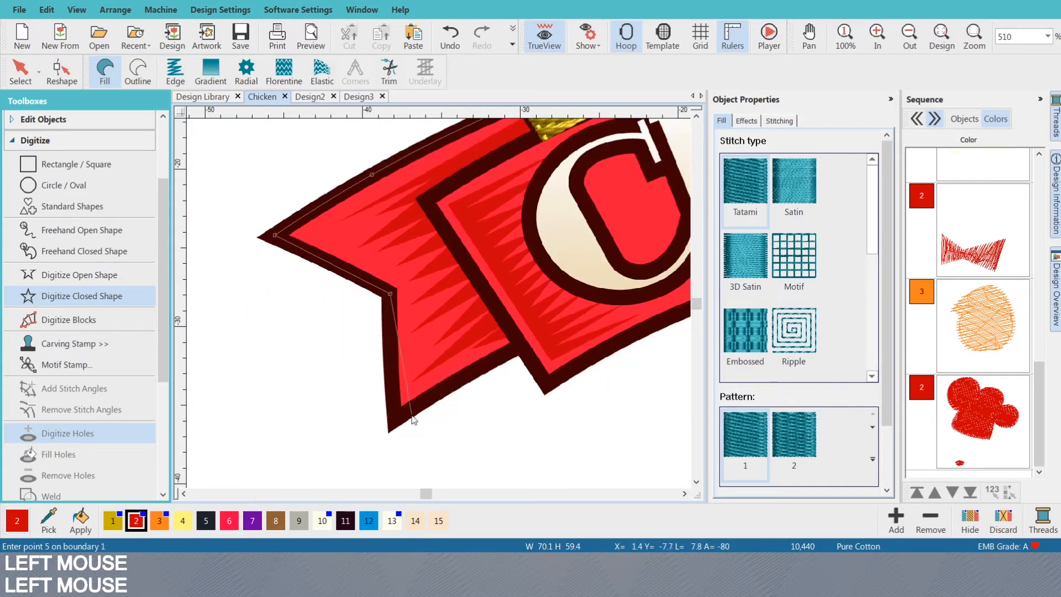
{"action": "left_click", "coordinate": [394, 417]}
{"action": "right_click", "coordinate": [463, 376]}
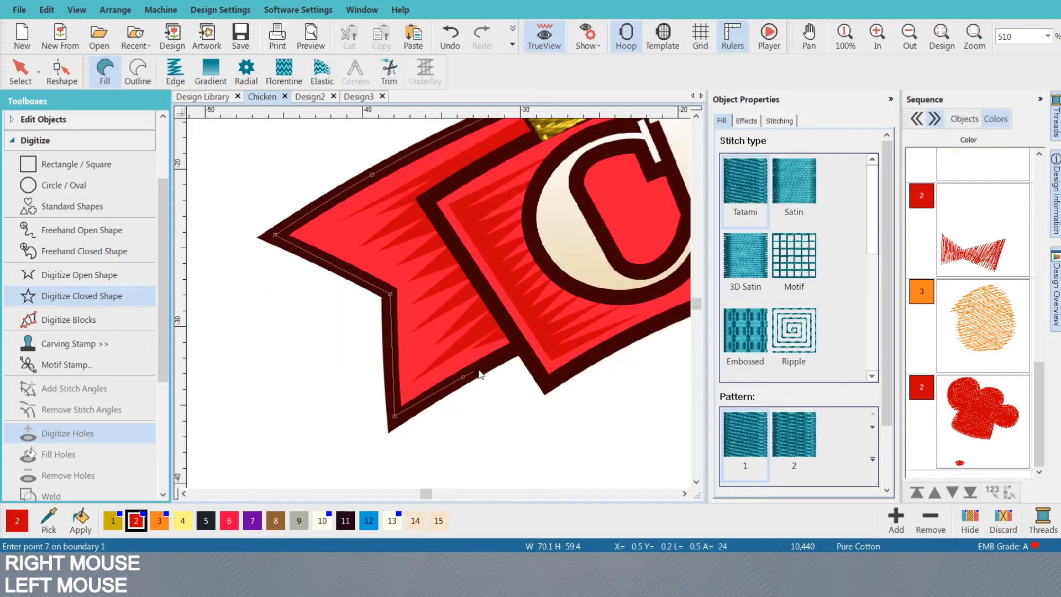
- Complete the closed red Tatami fill of the left ribbon tail along the banner's end edge and up to the yellow ring
{"action": "left_click", "coordinate": [521, 347]}
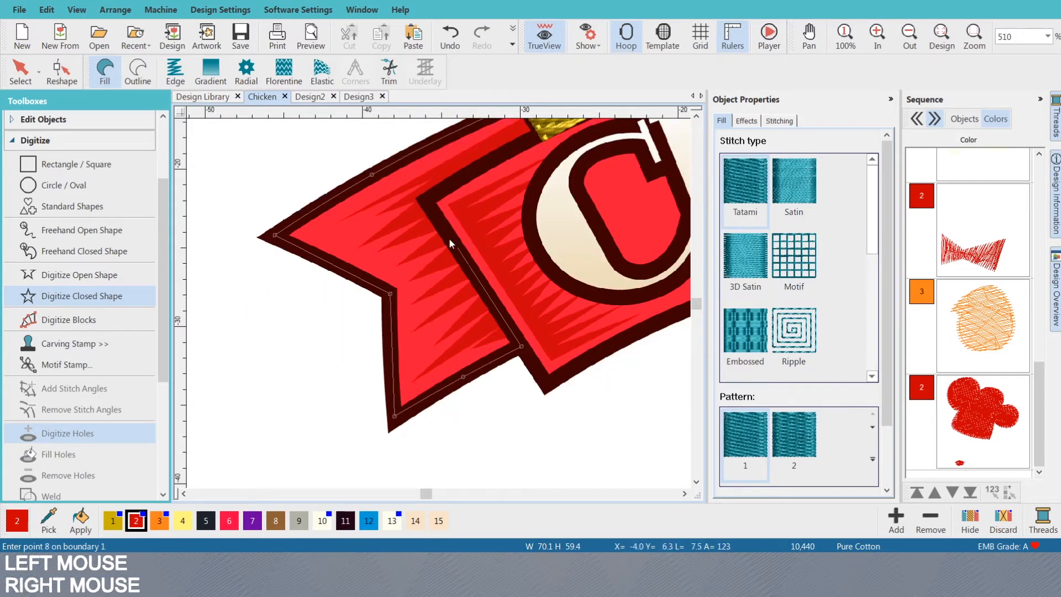
{"action": "left_click", "coordinate": [427, 199]}
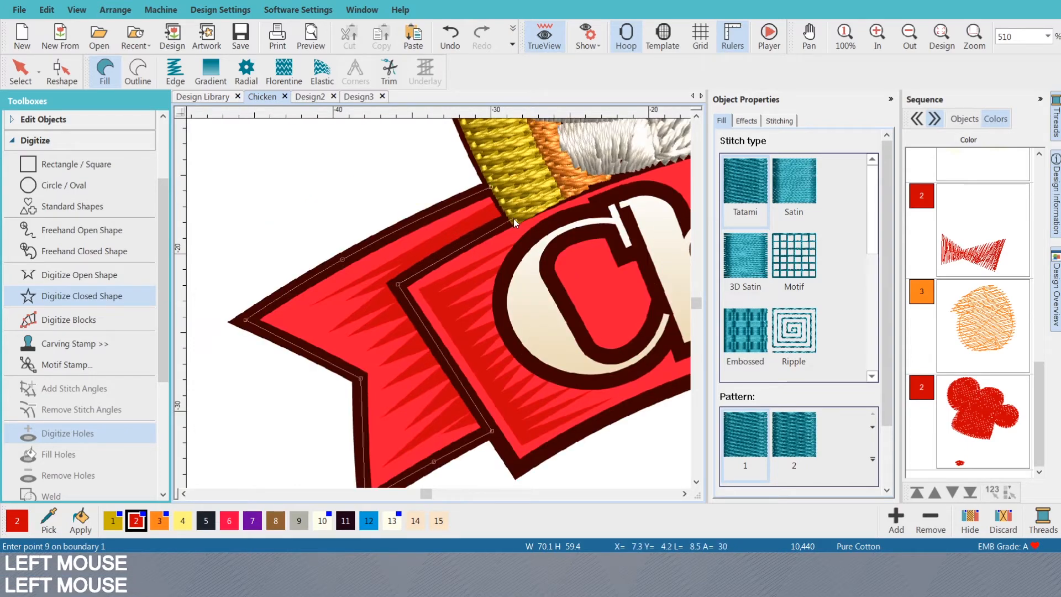
{"action": "left_click", "coordinate": [512, 218]}
{"action": "key", "text": "Return"}
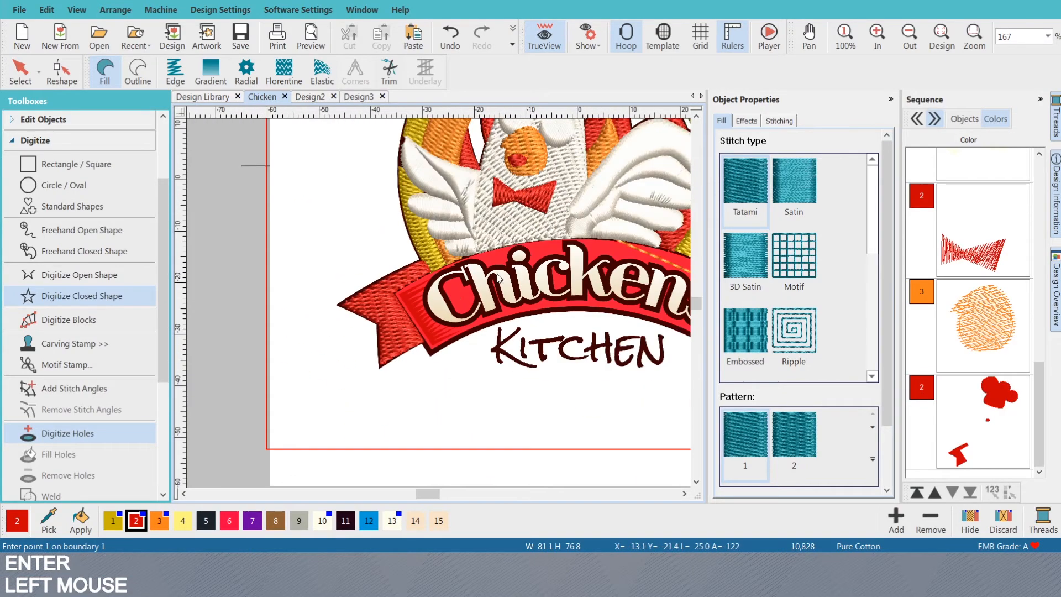
- Start a closed red Tatami shape at the main banner's upper-left corner and trace its curved upper edge to the middle
{"action": "scroll", "coordinate": [498, 278], "scroll_direction": "down", "scroll_amount": 2}
{"action": "scroll", "coordinate": [439, 303], "scroll_direction": "up", "scroll_amount": 5}
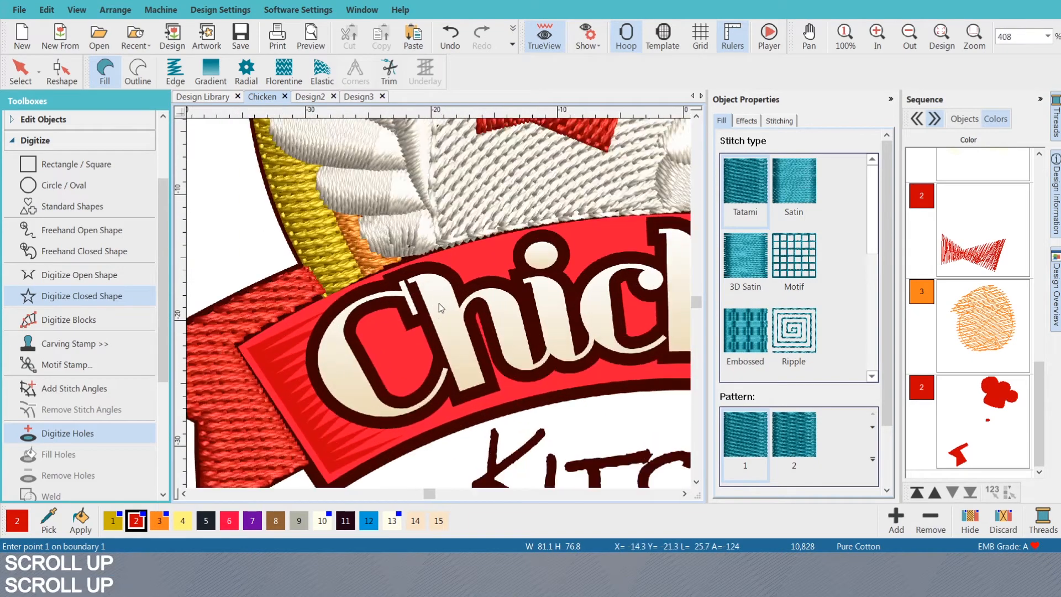
{"action": "scroll", "coordinate": [439, 303], "scroll_direction": "down", "scroll_amount": 2}
{"action": "scroll", "coordinate": [387, 320], "scroll_direction": "up", "scroll_amount": 2}
{"action": "scroll", "coordinate": [310, 340], "scroll_direction": "down", "scroll_amount": 1}
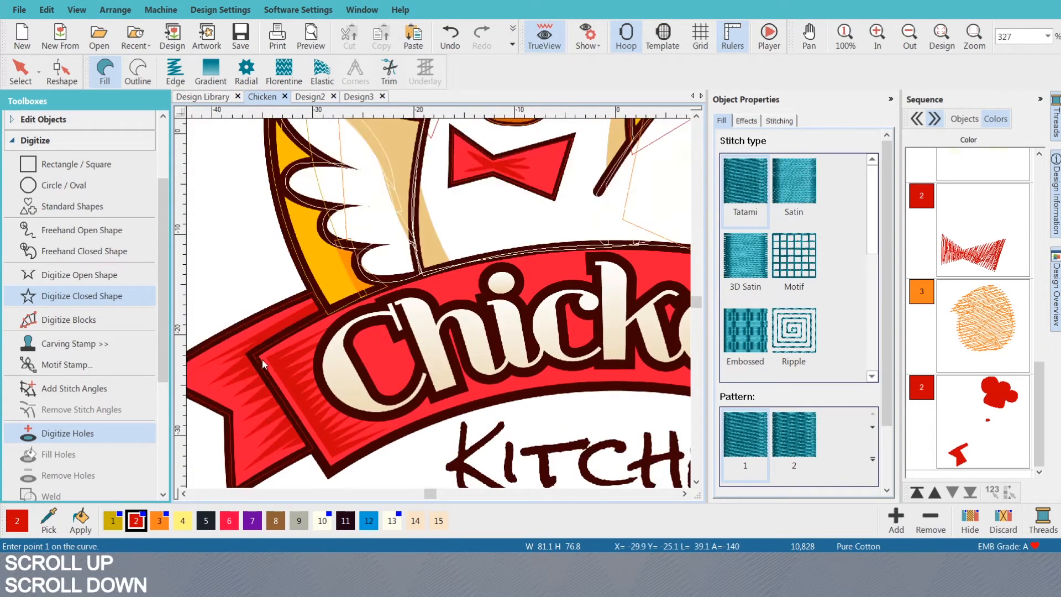
{"action": "scroll", "coordinate": [253, 356], "scroll_direction": "up", "scroll_amount": 1}
{"action": "left_click", "coordinate": [253, 354]}
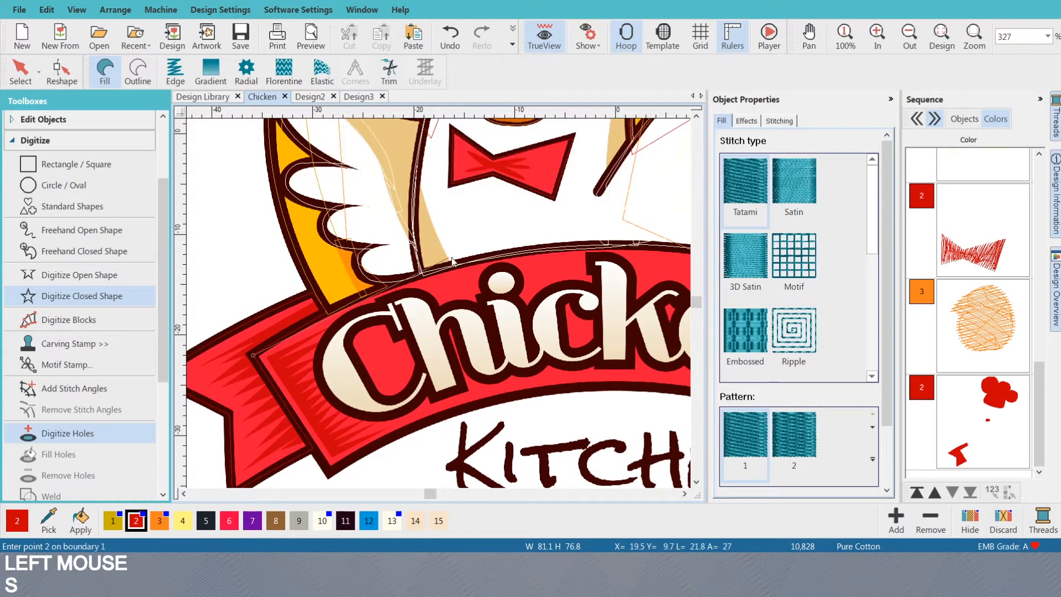
{"action": "left_click", "coordinate": [412, 283]}
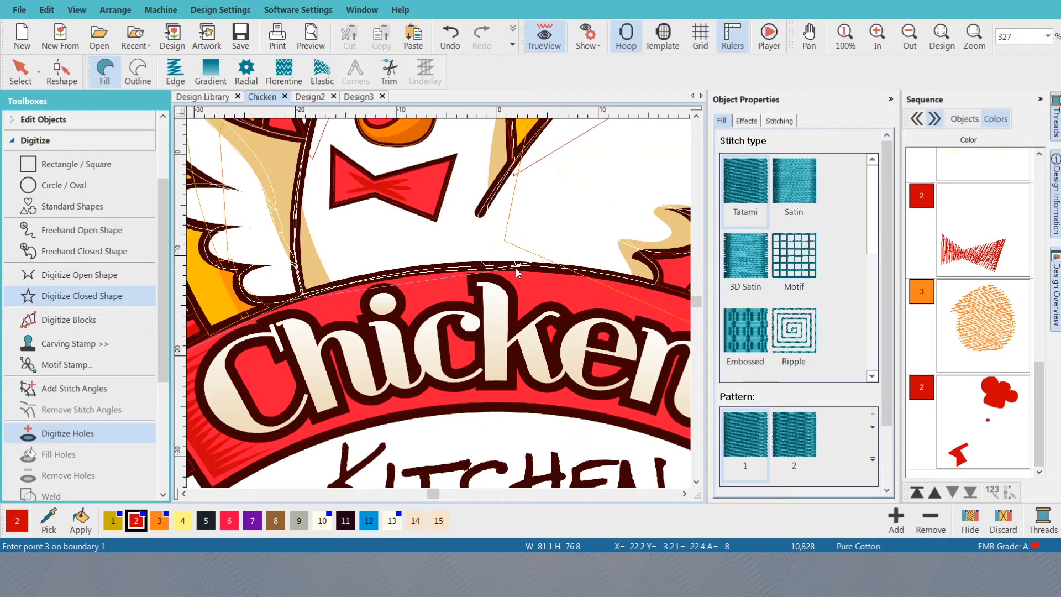
{"action": "left_click", "coordinate": [515, 267]}
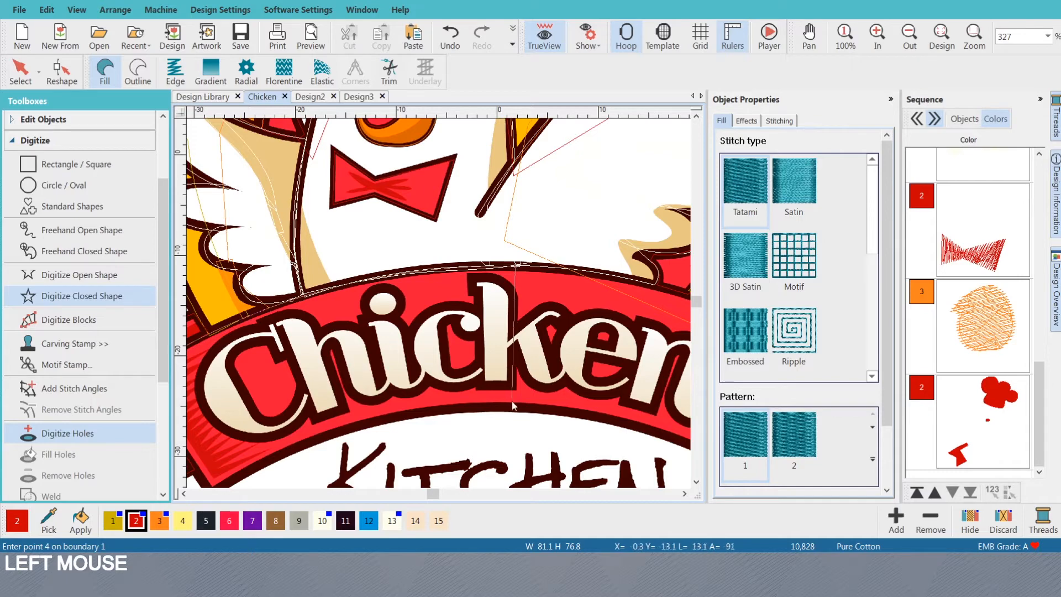
- Close the left half of the banner with a straight vertical centre edge and the curved lower edge, and generate its fill
{"action": "scroll", "coordinate": [511, 401], "scroll_direction": "up", "scroll_amount": 3}
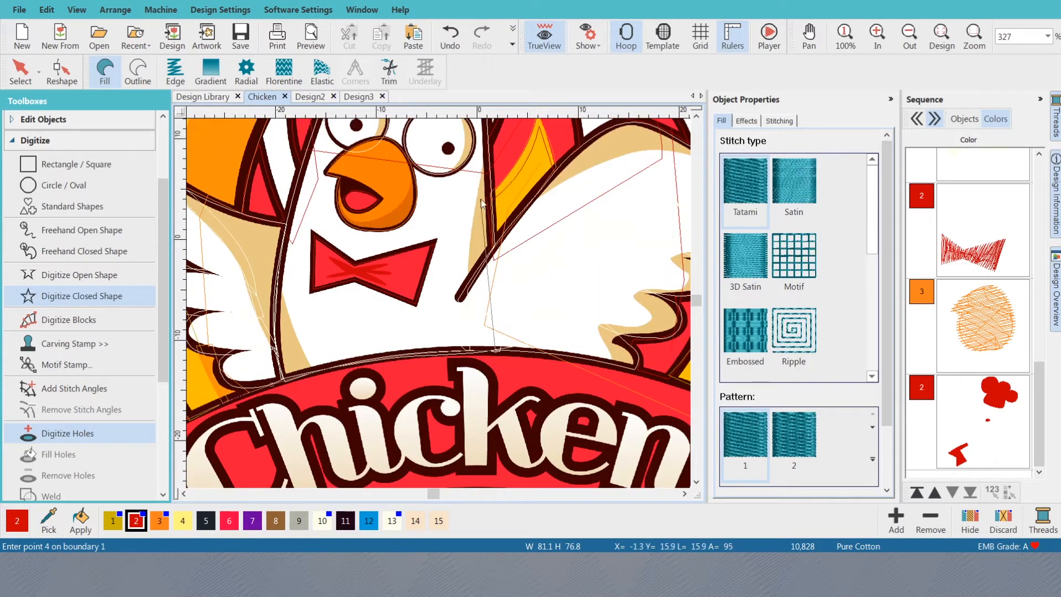
{"action": "scroll", "coordinate": [449, 337], "scroll_direction": "down", "scroll_amount": 6}
{"action": "key", "text": "ctrl"}
{"action": "key", "text": "ctrl"}
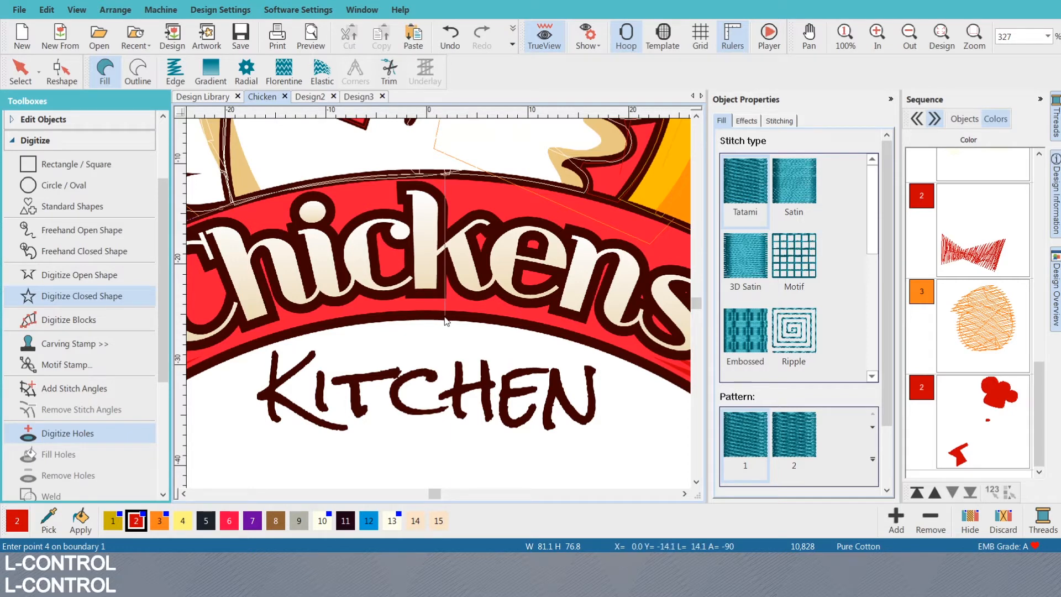
{"action": "left_click", "coordinate": [445, 317], "text": "ctrl"}
{"action": "key", "text": "ctrl"}
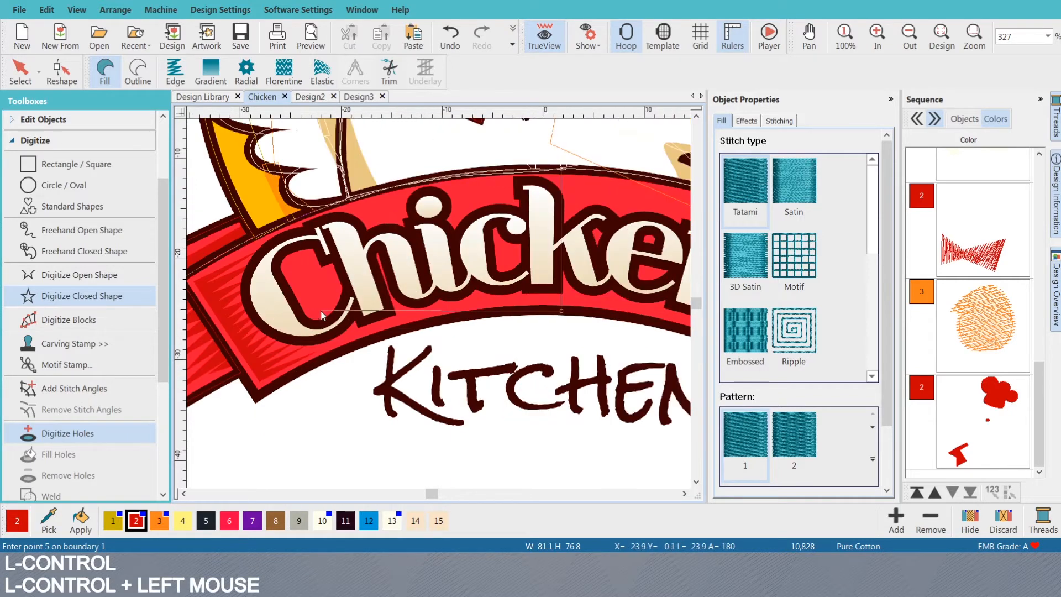
{"action": "left_click", "coordinate": [427, 326]}
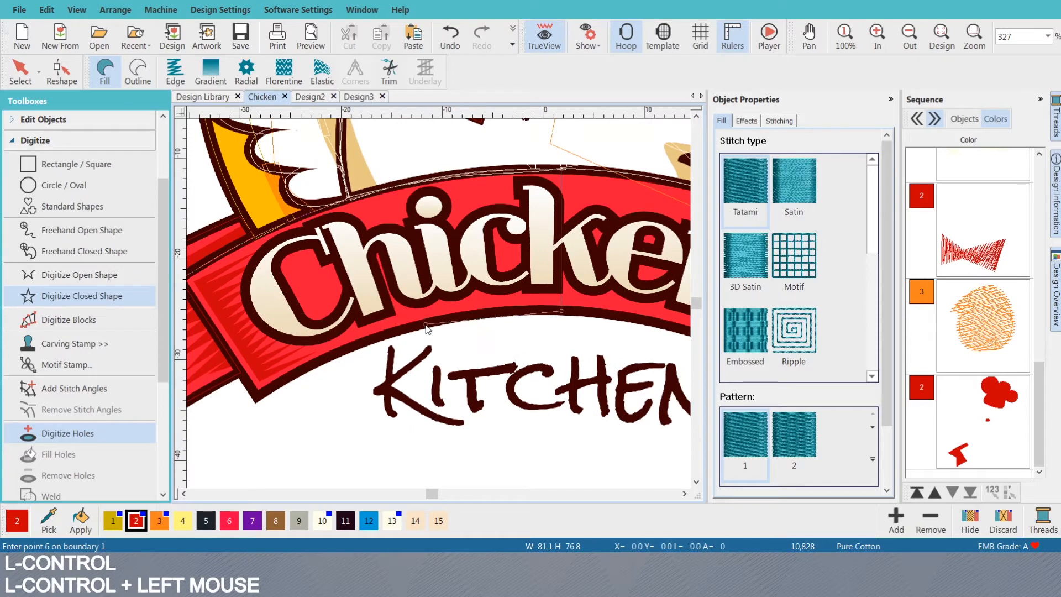
{"action": "left_click", "coordinate": [257, 395]}
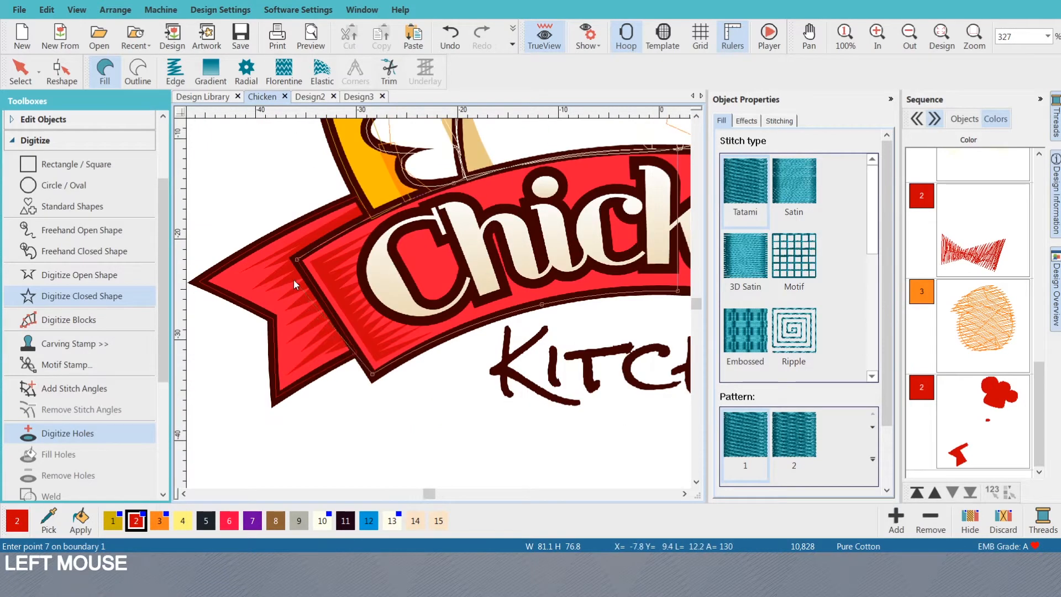
{"action": "key", "text": "Return"}
{"action": "scroll", "coordinate": [449, 298], "scroll_direction": "down", "scroll_amount": 2}
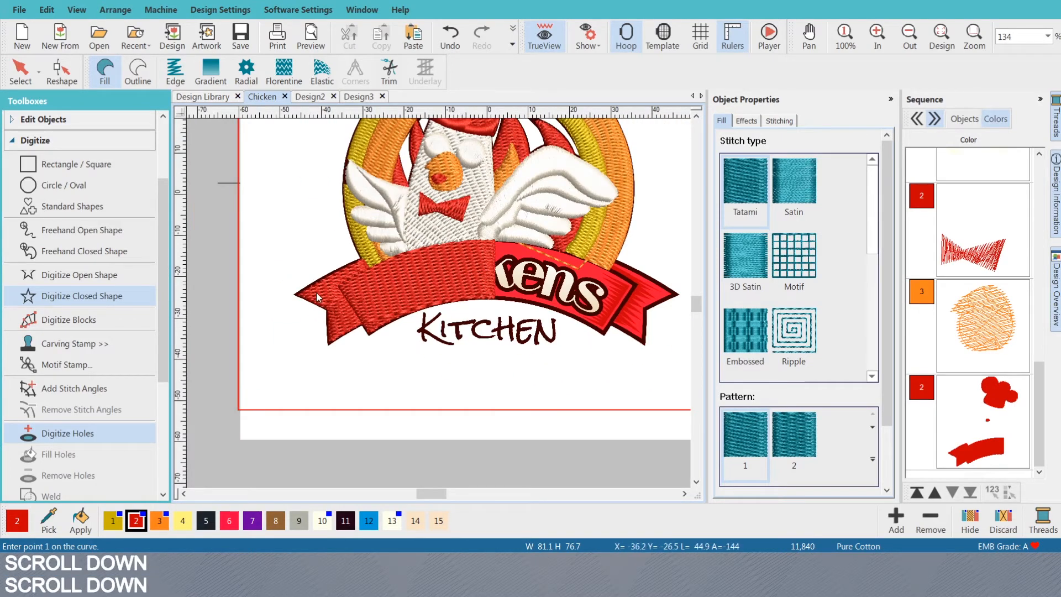
- Duplicate the left banner half with its ribbon tail, mirror the copy horizontally and set its X position to 21.88 mm
{"action": "key", "text": "Escape"}
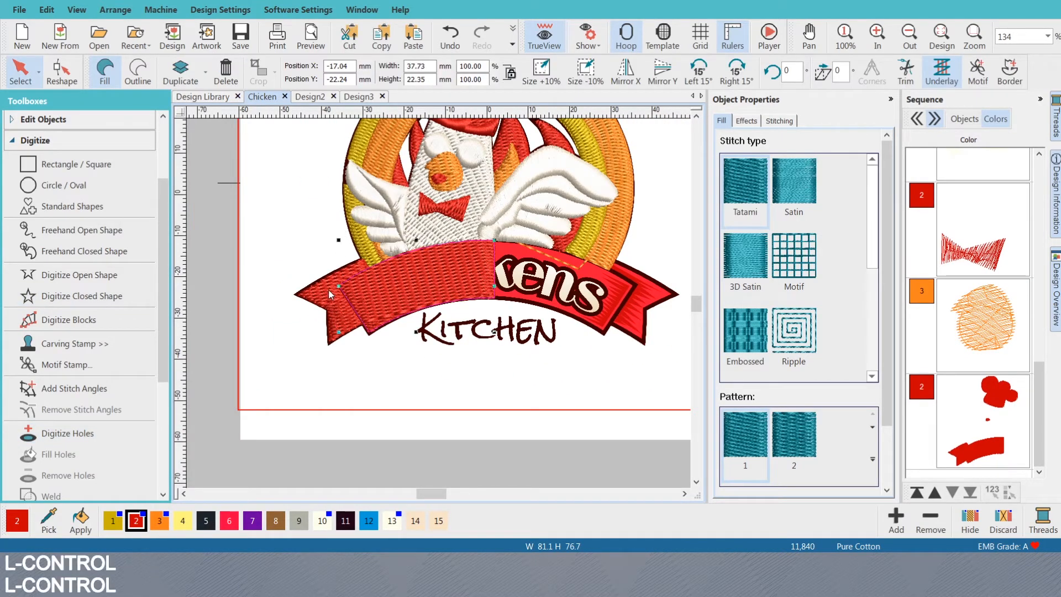
{"action": "left_click", "coordinate": [328, 287], "text": "ctrl"}
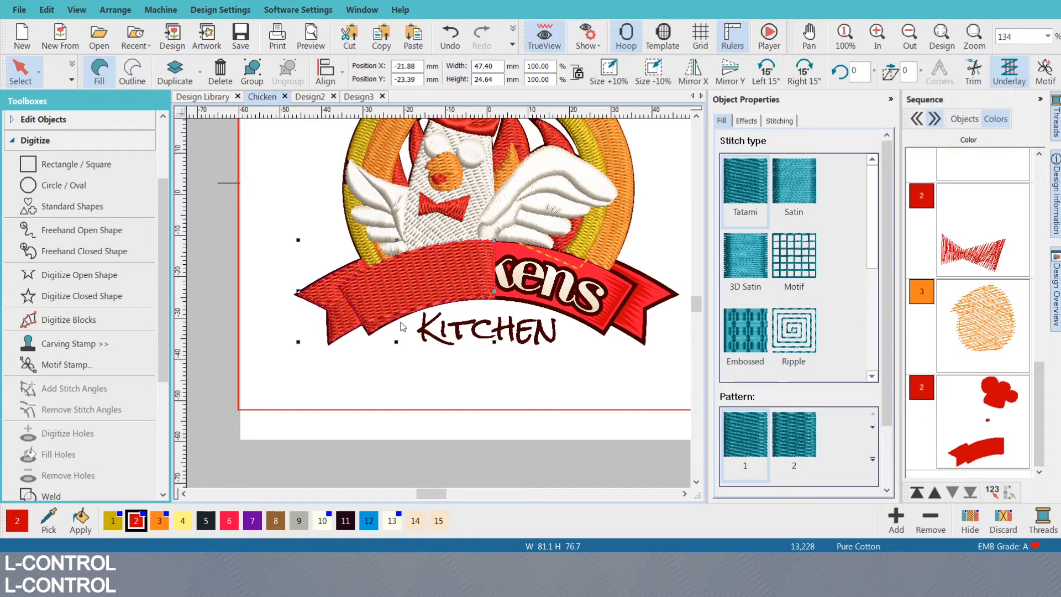
{"action": "key", "text": "ctrl+d"}
{"action": "left_click", "coordinate": [693, 72]}
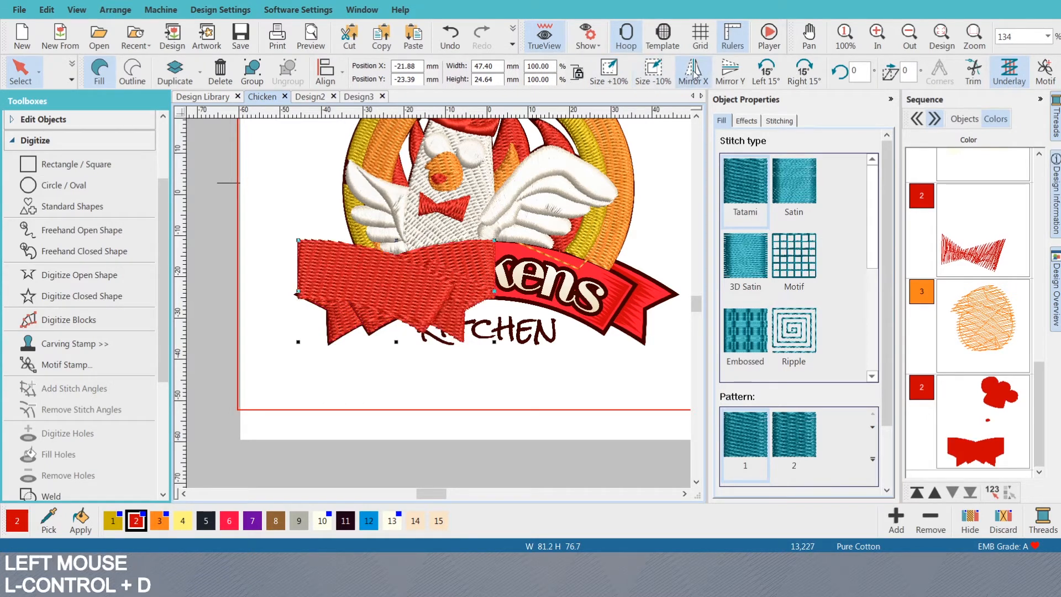
{"action": "left_click", "coordinate": [396, 65]}
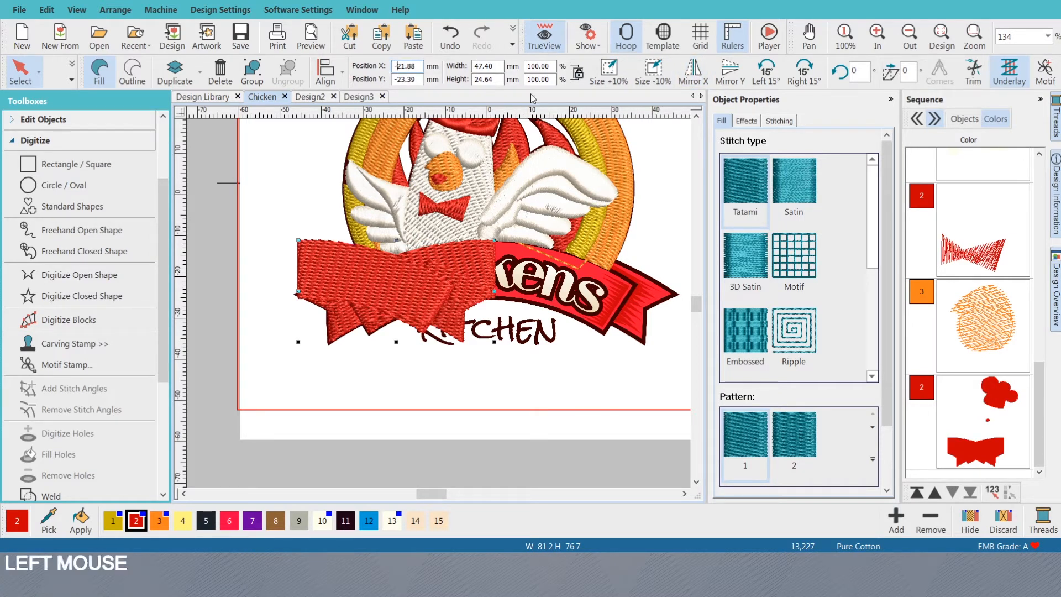
{"action": "key", "text": "BackSpace"}
{"action": "key", "text": "Return"}
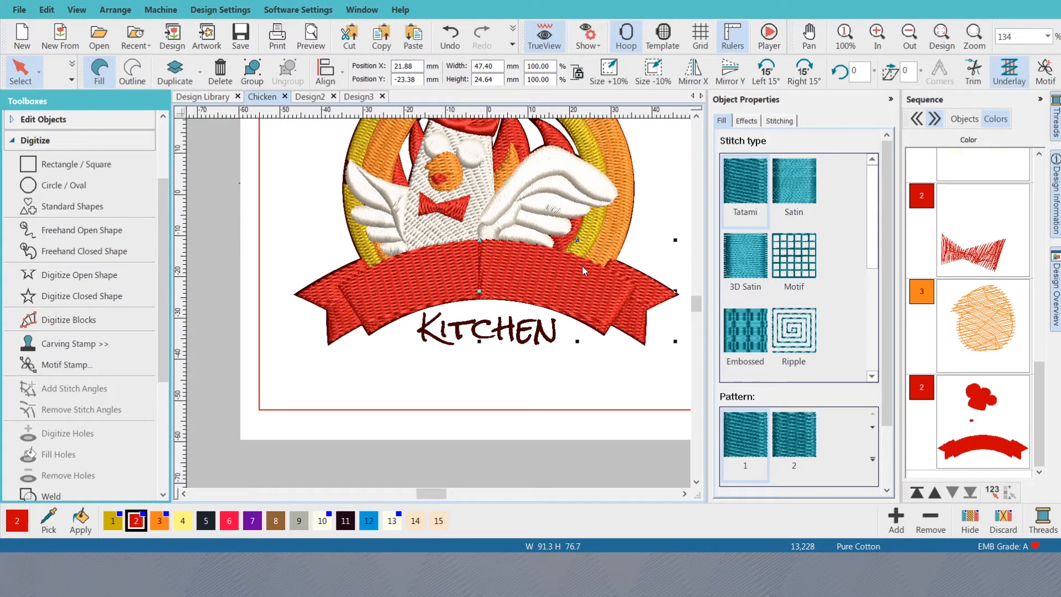
- Weld the left and right halves of the main banner into a single object
{"action": "left_click", "coordinate": [403, 290]}
{"action": "left_click", "coordinate": [529, 282], "text": "ctrl"}
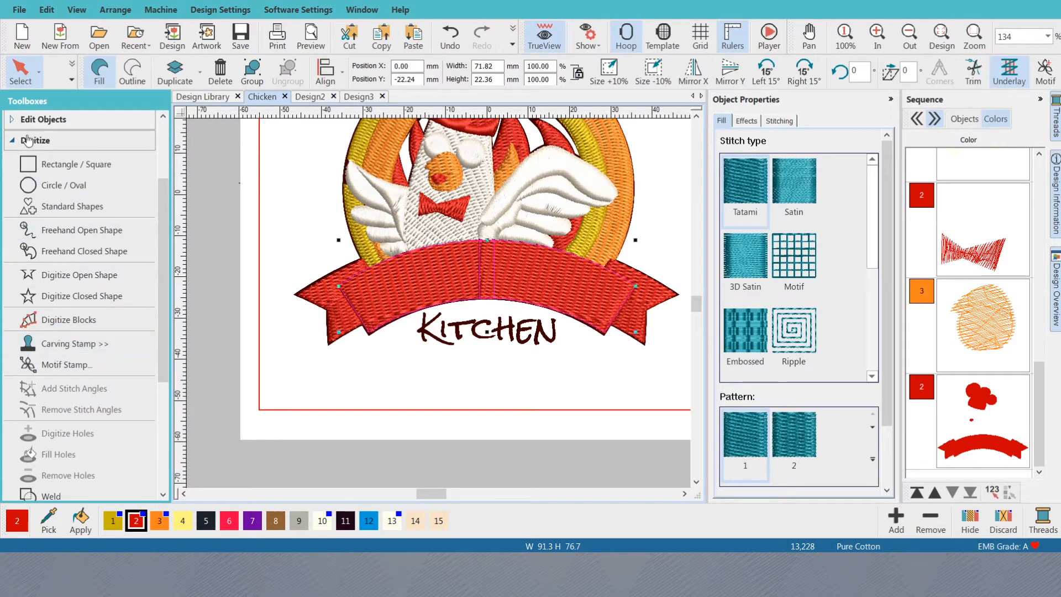
{"action": "left_click", "coordinate": [44, 119]}
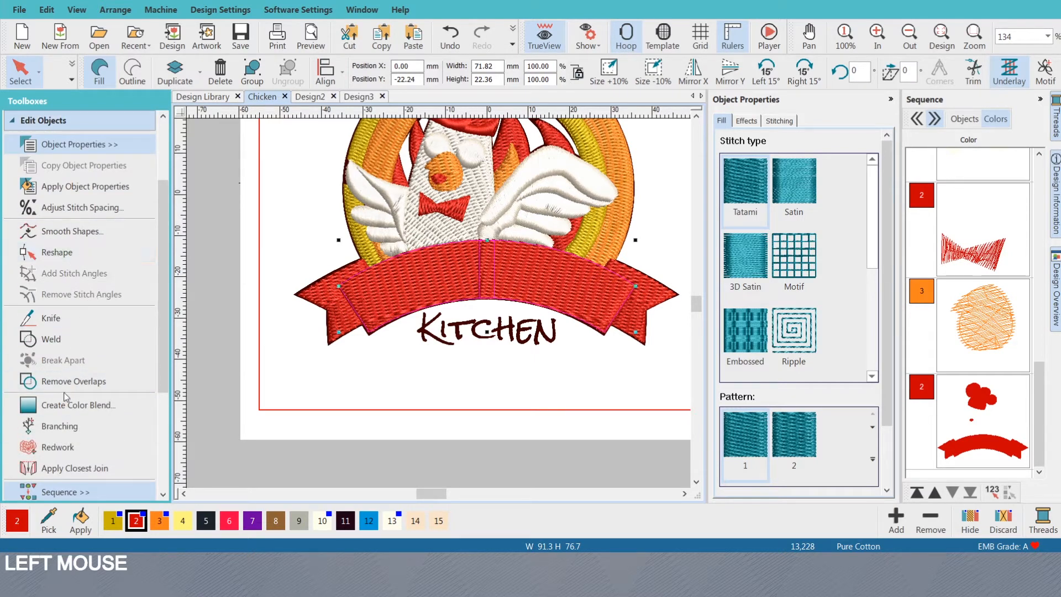
{"action": "left_click", "coordinate": [51, 338]}
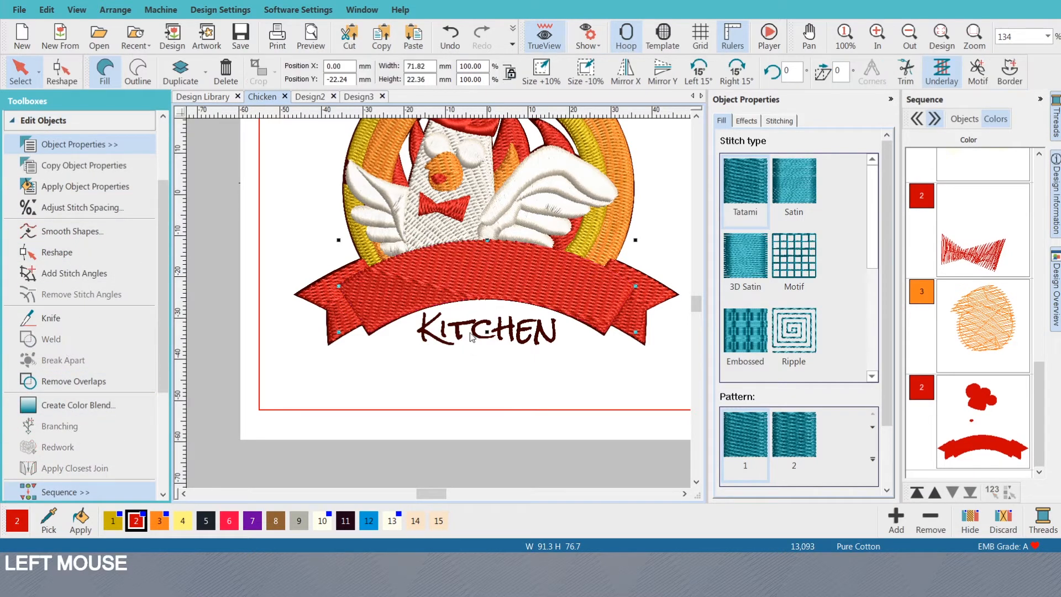
{"action": "left_click", "coordinate": [471, 277]}
{"action": "key", "text": "Escape"}
{"action": "left_click", "coordinate": [469, 268]}
{"action": "left_click", "coordinate": [504, 270]}
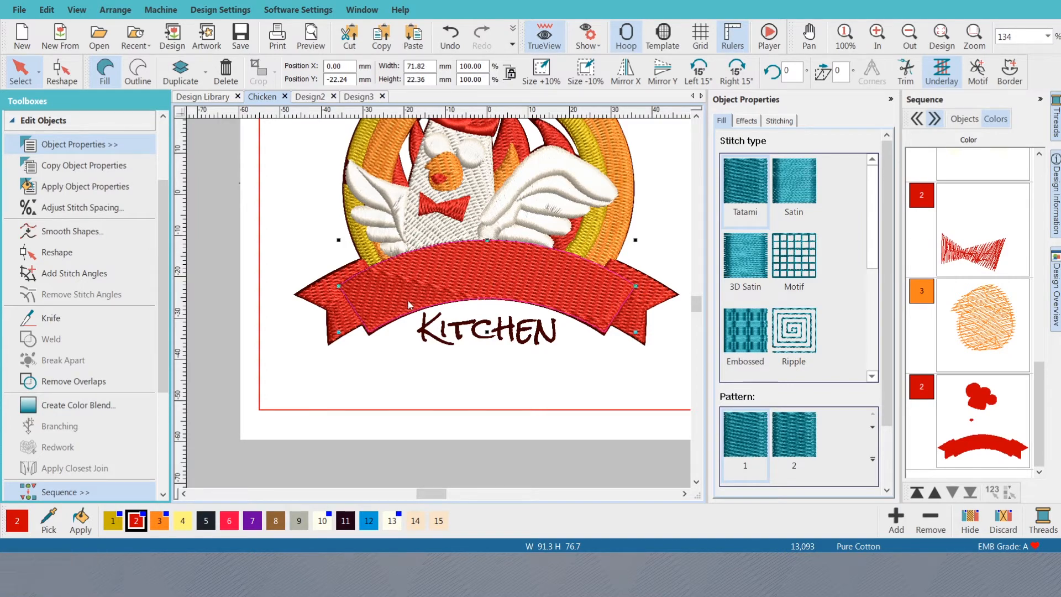
- Examine the banner and both ribbon tails, comparing the stitches with the underlying artwork
{"action": "scroll", "coordinate": [563, 290], "scroll_direction": "up", "scroll_amount": 1}
{"action": "scroll", "coordinate": [439, 303], "scroll_direction": "down", "scroll_amount": 2}
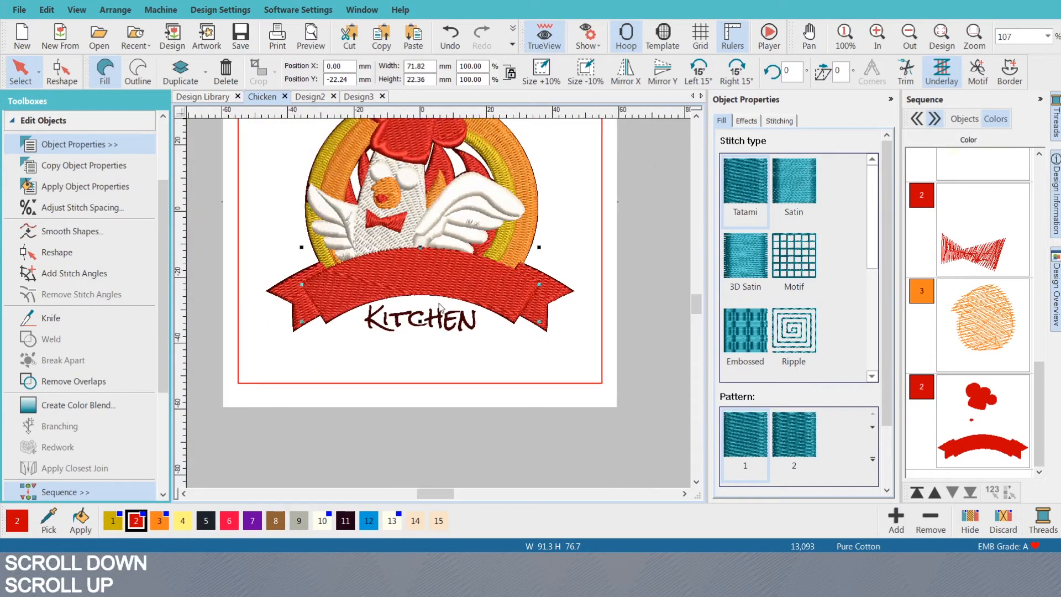
{"action": "key", "text": "s"}
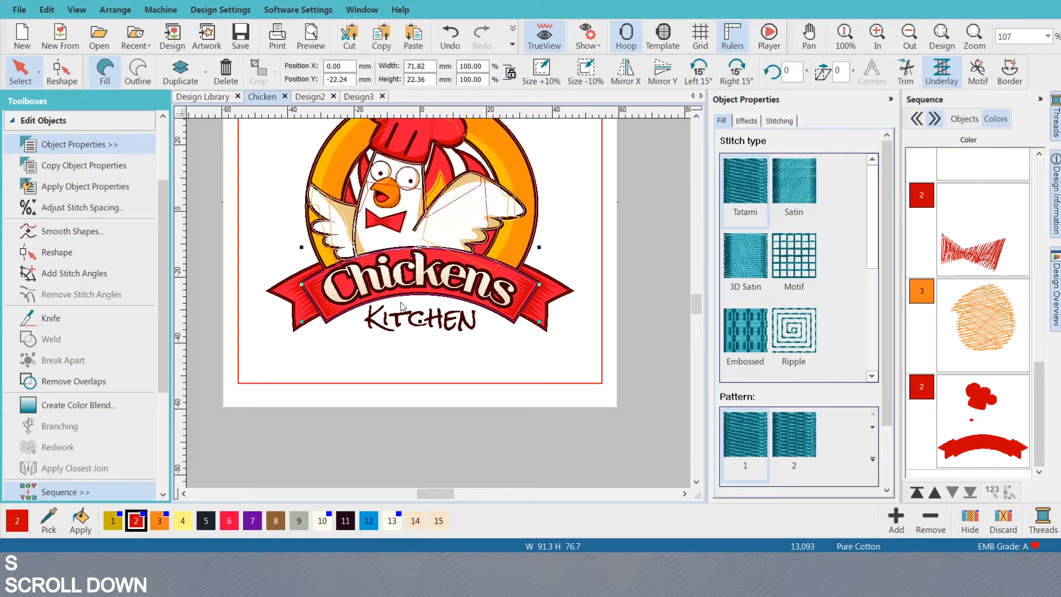
{"action": "key", "text": "s"}
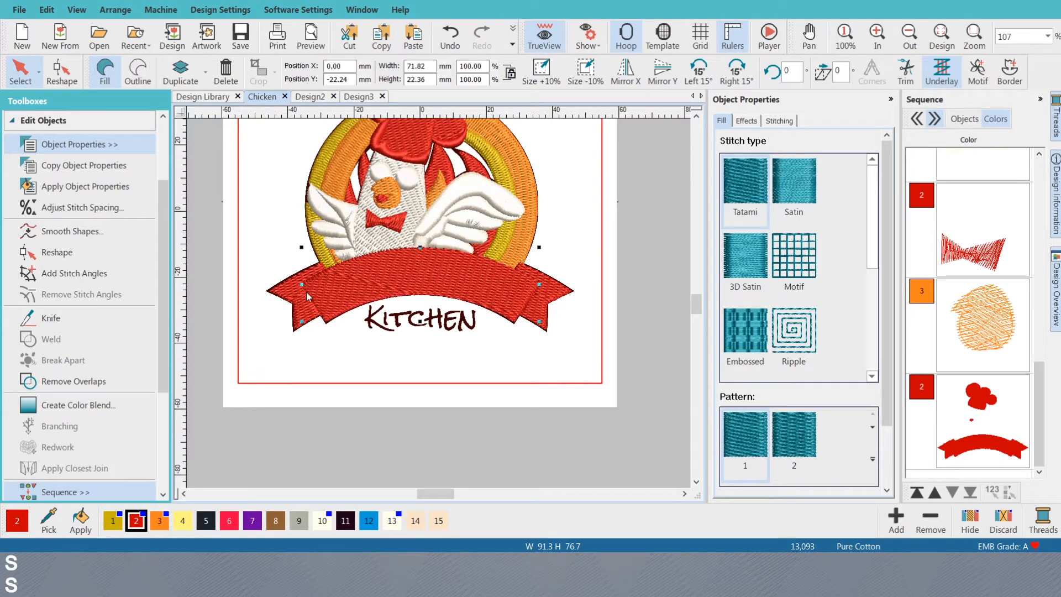
{"action": "left_click", "coordinate": [553, 285]}
{"action": "left_click", "coordinate": [296, 305]}
{"action": "key", "text": "s"}
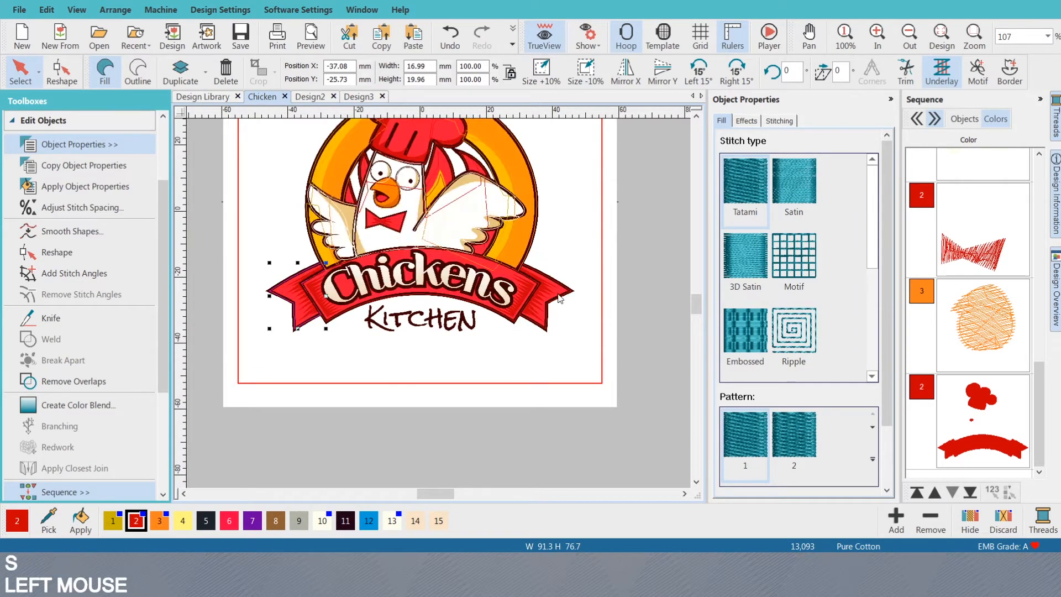
{"action": "scroll", "coordinate": [555, 301], "scroll_direction": "up", "scroll_amount": 2}
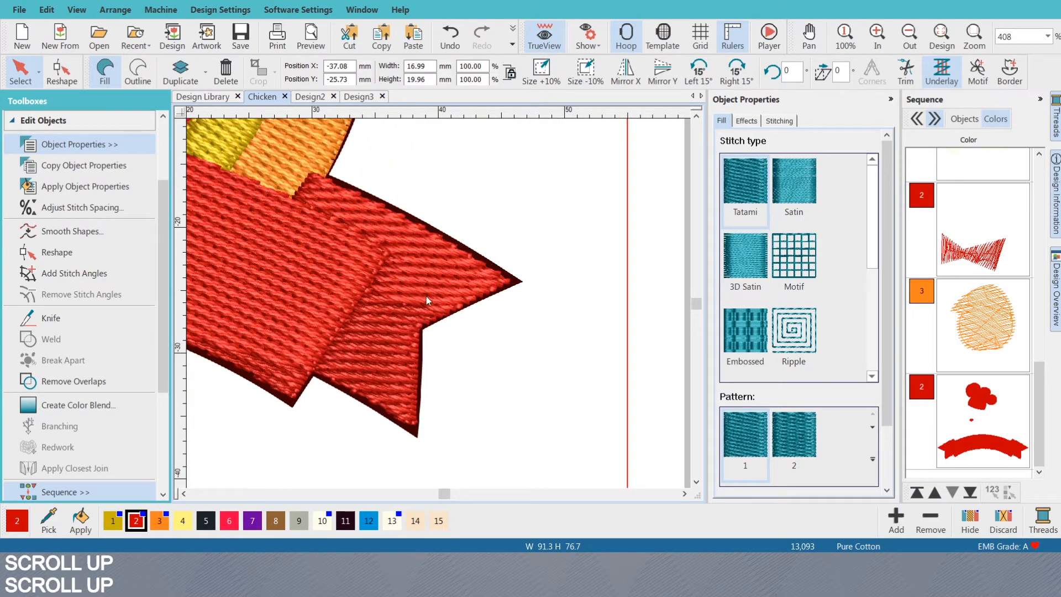
{"action": "scroll", "coordinate": [429, 298], "scroll_direction": "down", "scroll_amount": 2}
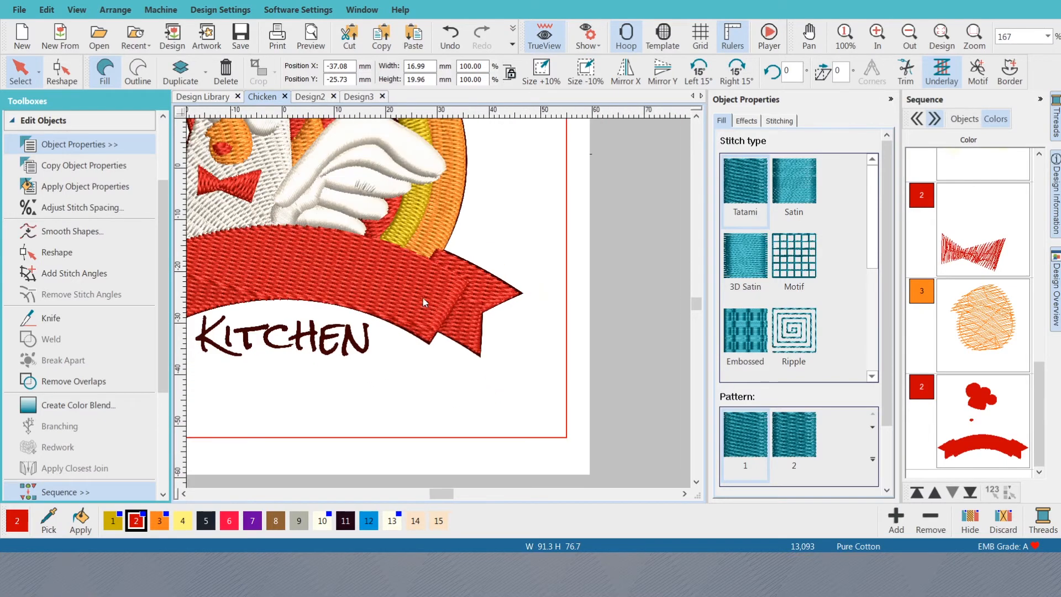
{"action": "scroll", "coordinate": [424, 298], "scroll_direction": "down", "scroll_amount": 1}
{"action": "scroll", "coordinate": [426, 300], "scroll_direction": "up", "scroll_amount": 1}
{"action": "key", "text": "s"}
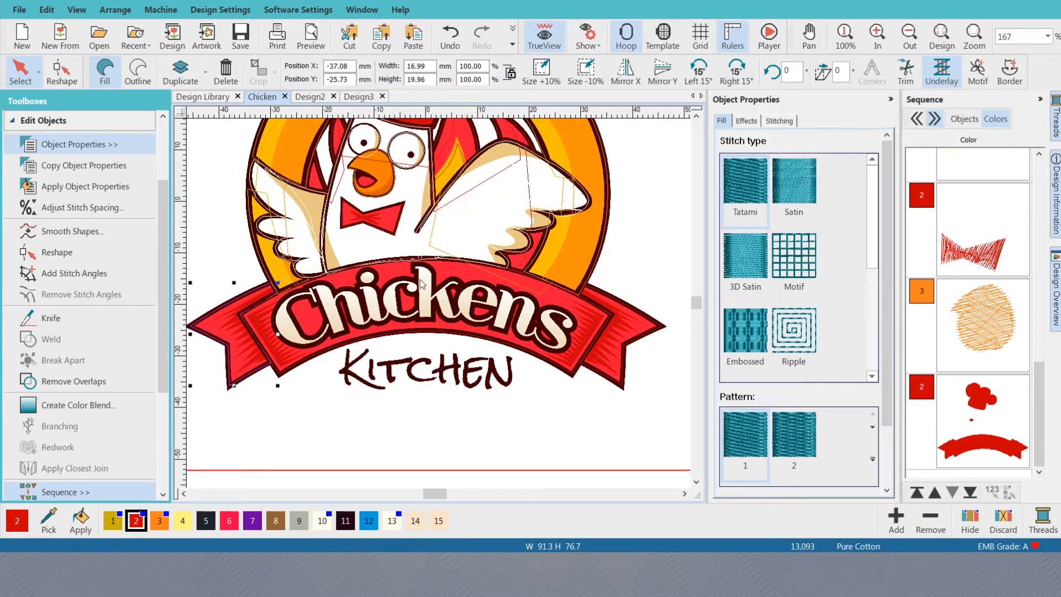
- Deselect the ribbon tail and examine the chicken's face, hat and wings in both the artwork and the stitches
{"action": "scroll", "coordinate": [456, 256], "scroll_direction": "down", "scroll_amount": 1}
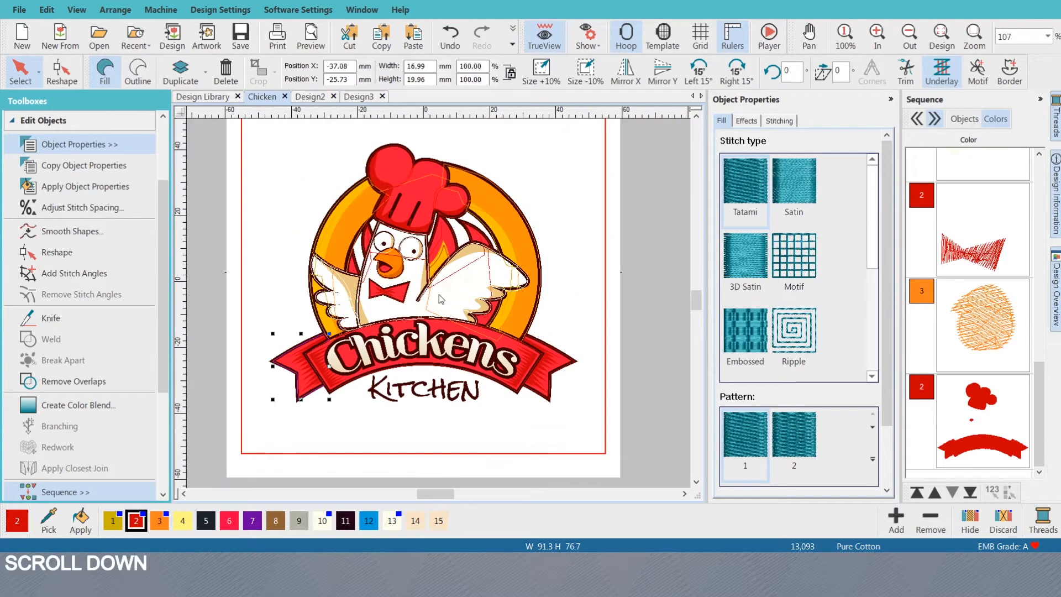
{"action": "scroll", "coordinate": [442, 301], "scroll_direction": "up", "scroll_amount": 1}
{"action": "scroll", "coordinate": [440, 308], "scroll_direction": "up", "scroll_amount": 1}
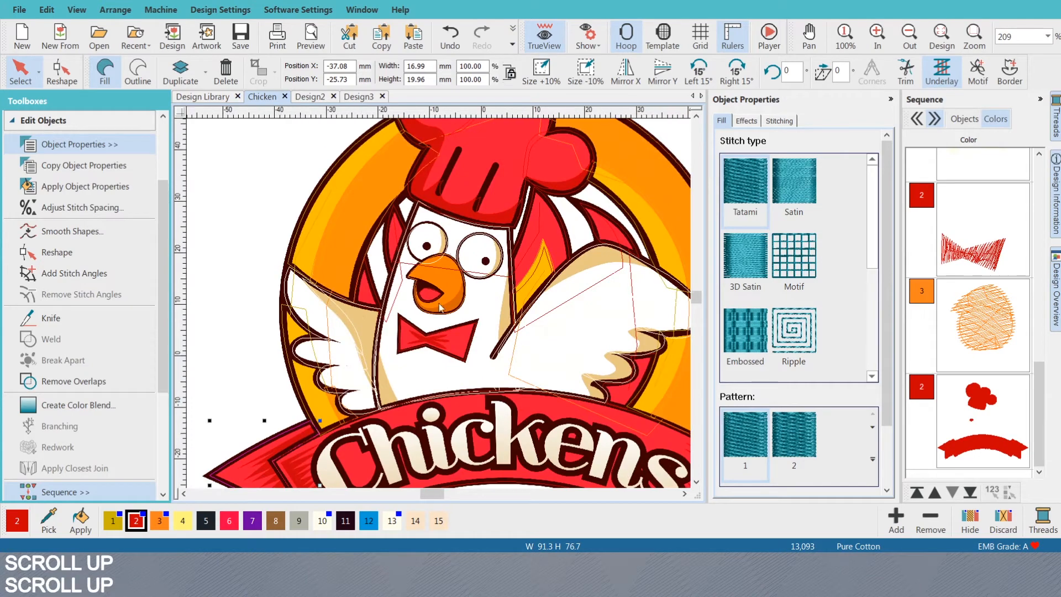
{"action": "scroll", "coordinate": [440, 308], "scroll_direction": "down", "scroll_amount": 2}
{"action": "left_click", "coordinate": [601, 189]}
{"action": "key", "text": "s"}
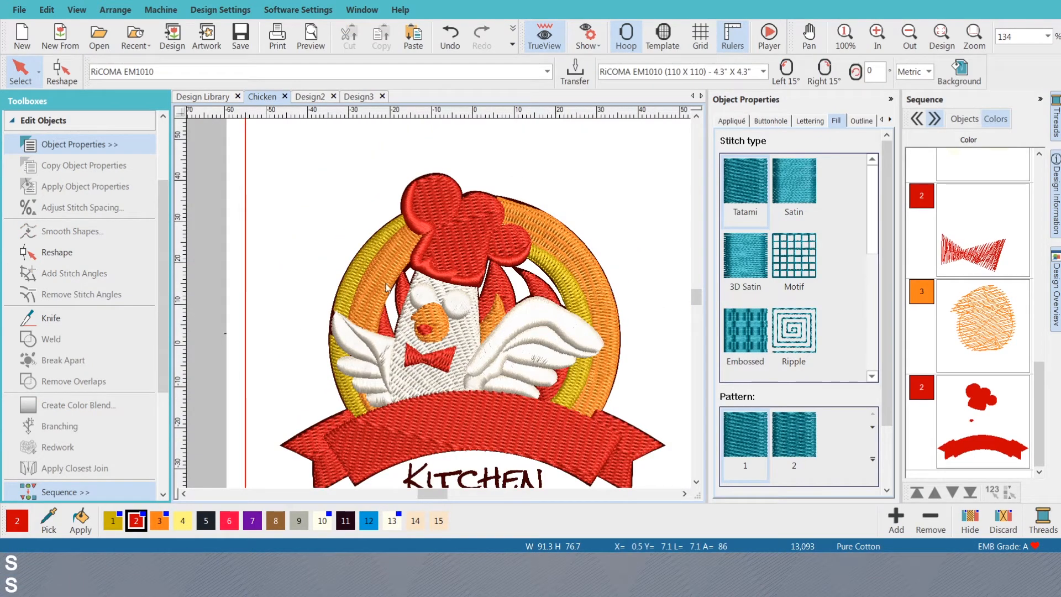
{"action": "key", "text": "s"}
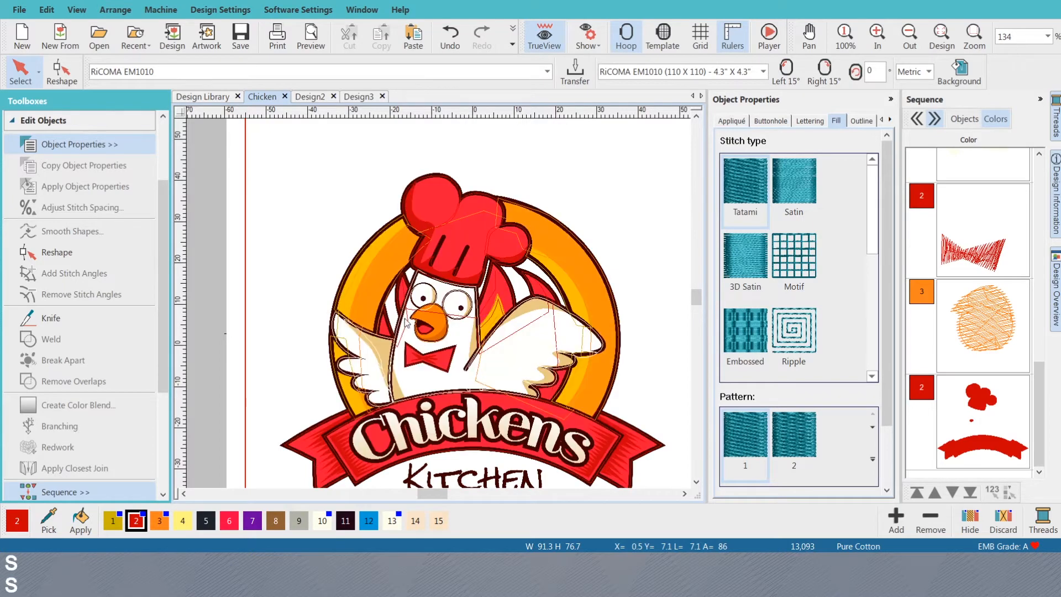
{"action": "scroll", "coordinate": [458, 317], "scroll_direction": "up", "scroll_amount": 2}
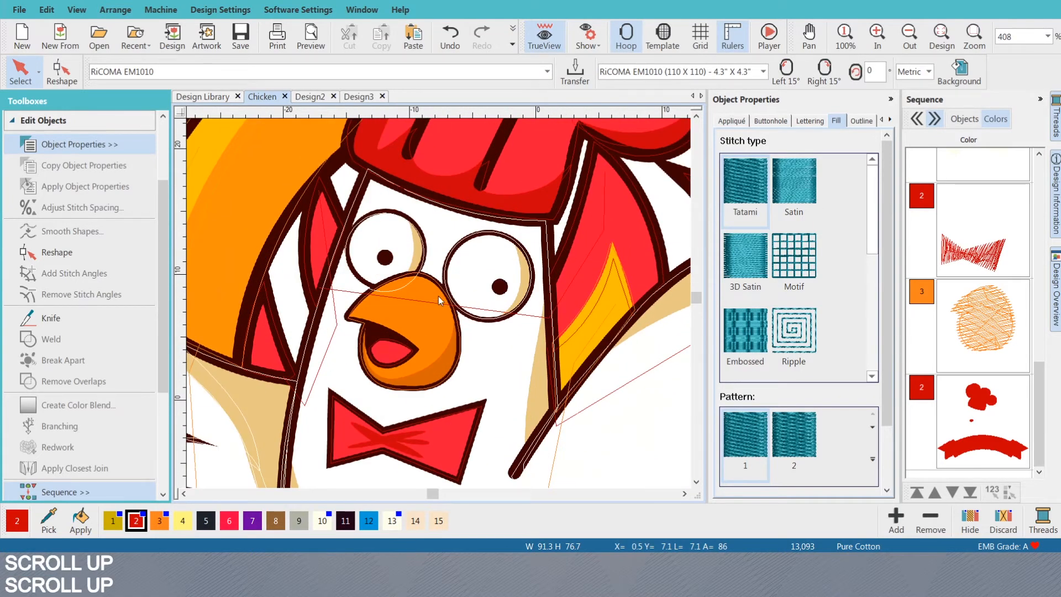
- Start a Digitize Open Shape outline using Triple Run stitches in thread color 11
{"action": "scroll", "coordinate": [440, 301], "scroll_direction": "down", "scroll_amount": 2}
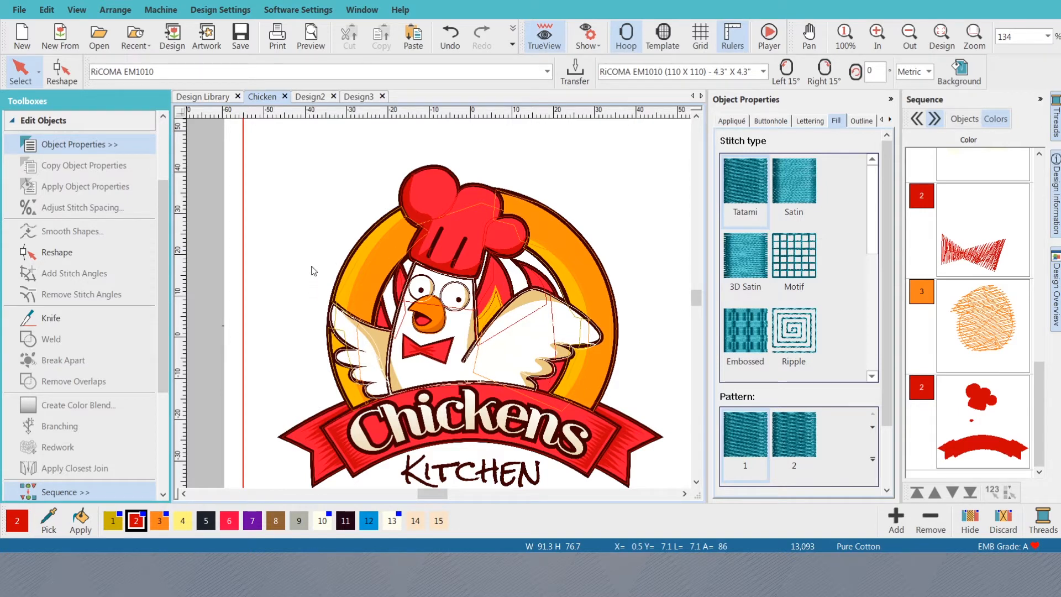
{"action": "scroll", "coordinate": [311, 271], "scroll_direction": "up", "scroll_amount": 2}
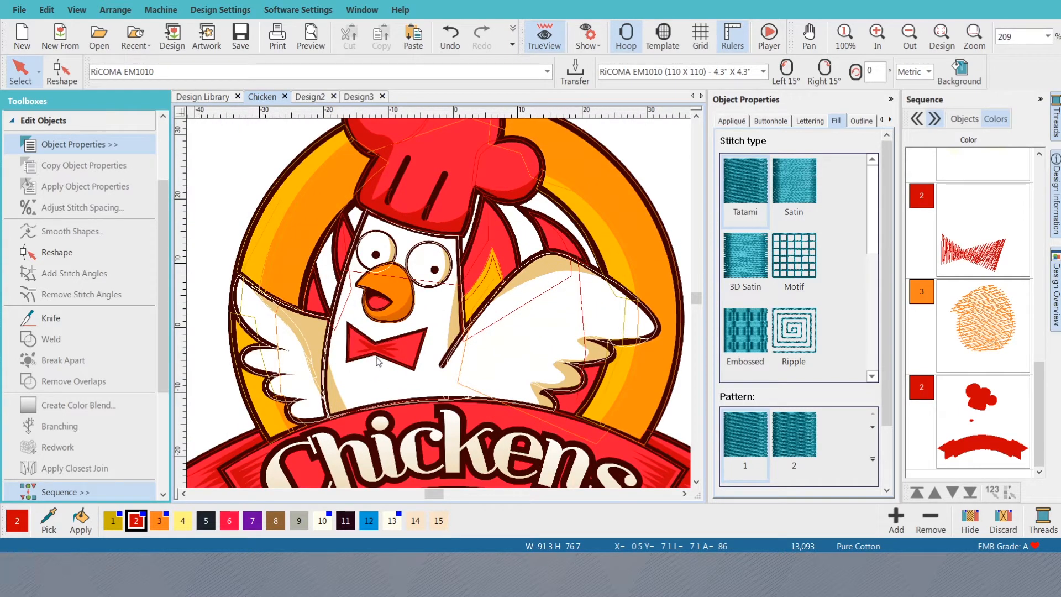
{"action": "left_click", "coordinate": [15, 120]}
{"action": "left_click", "coordinate": [23, 255]}
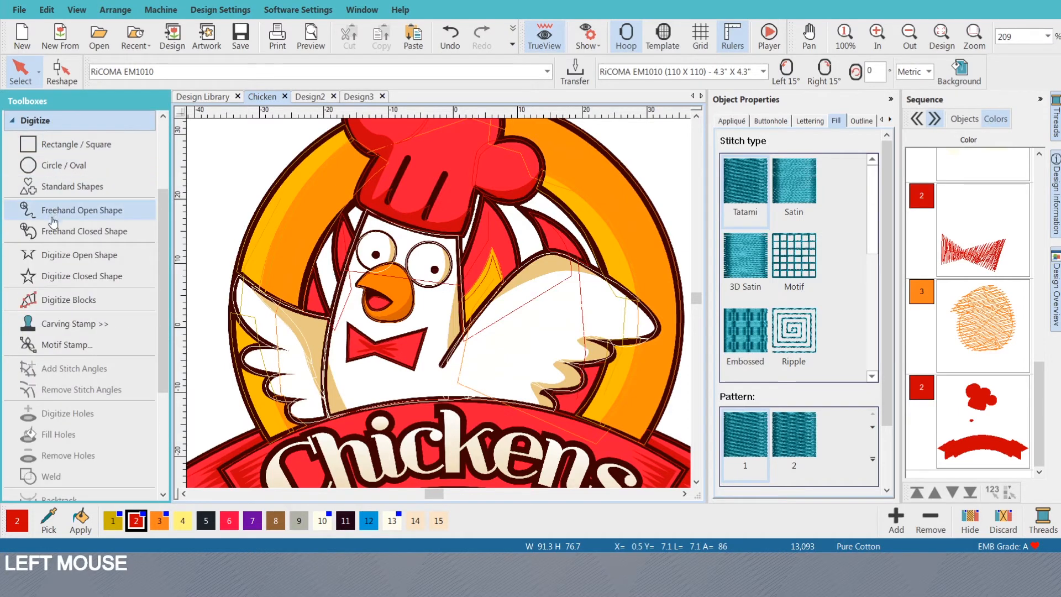
{"action": "left_click", "coordinate": [49, 256]}
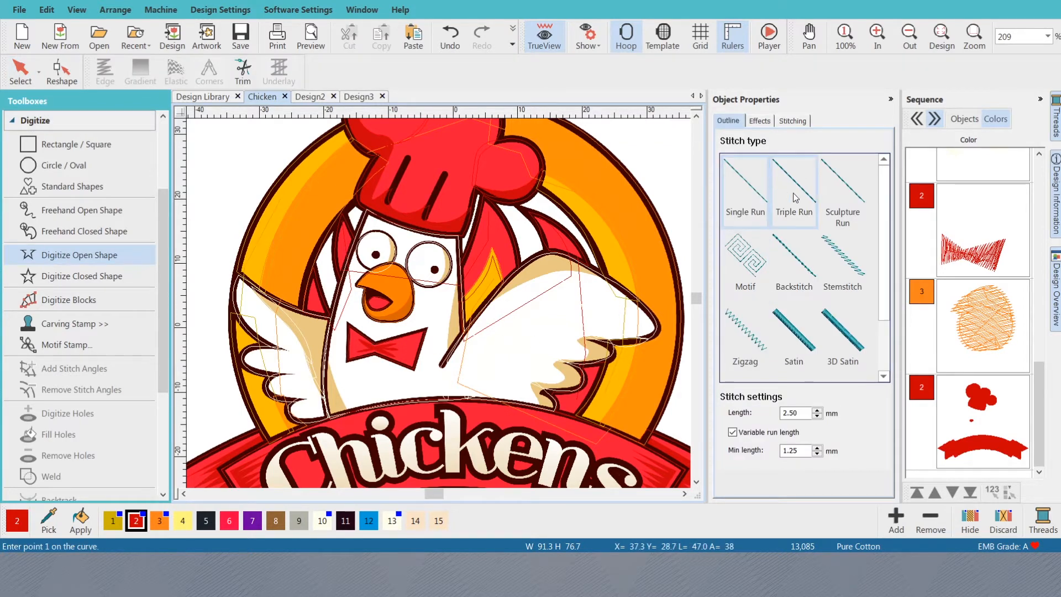
{"action": "left_click", "coordinate": [343, 531]}
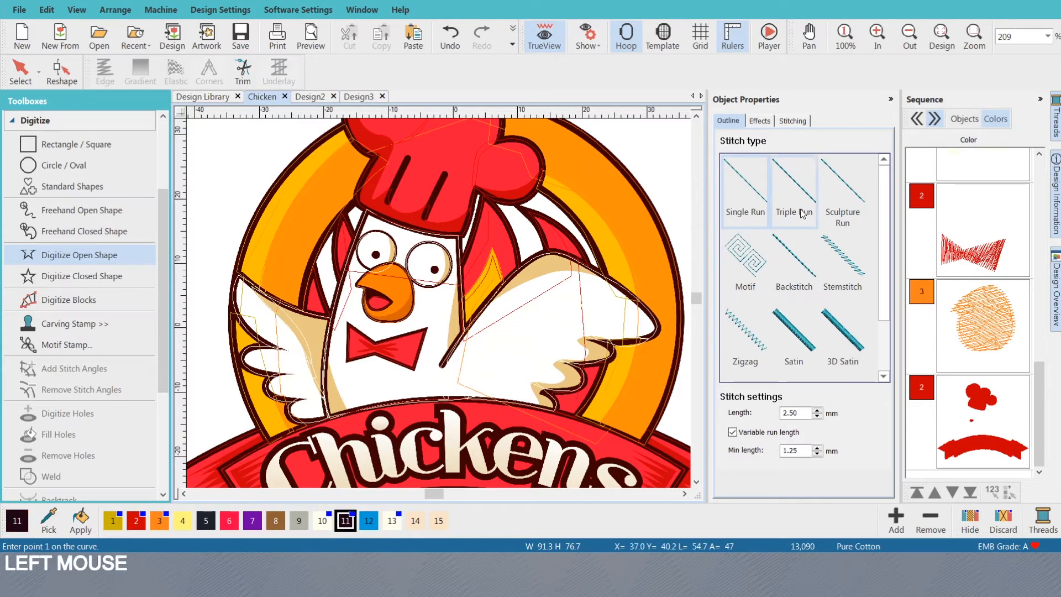
{"action": "left_click", "coordinate": [761, 218]}
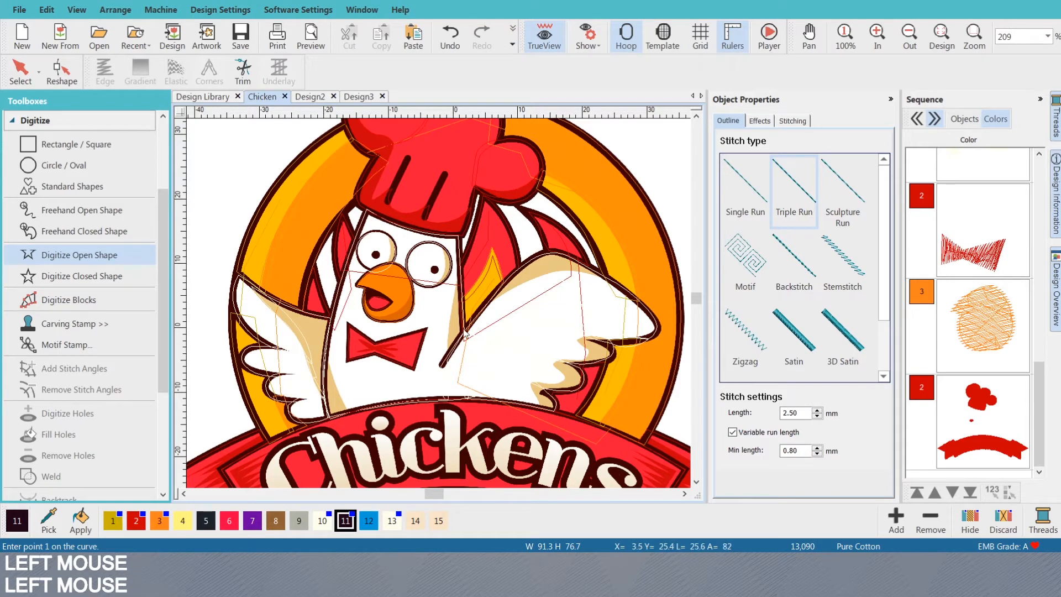
- Trace the right half of the bow tie's border with straight segments, from the upper center notch around to the lower center notch
{"action": "key", "text": "s"}
{"action": "scroll", "coordinate": [439, 303], "scroll_direction": "up", "scroll_amount": 5}
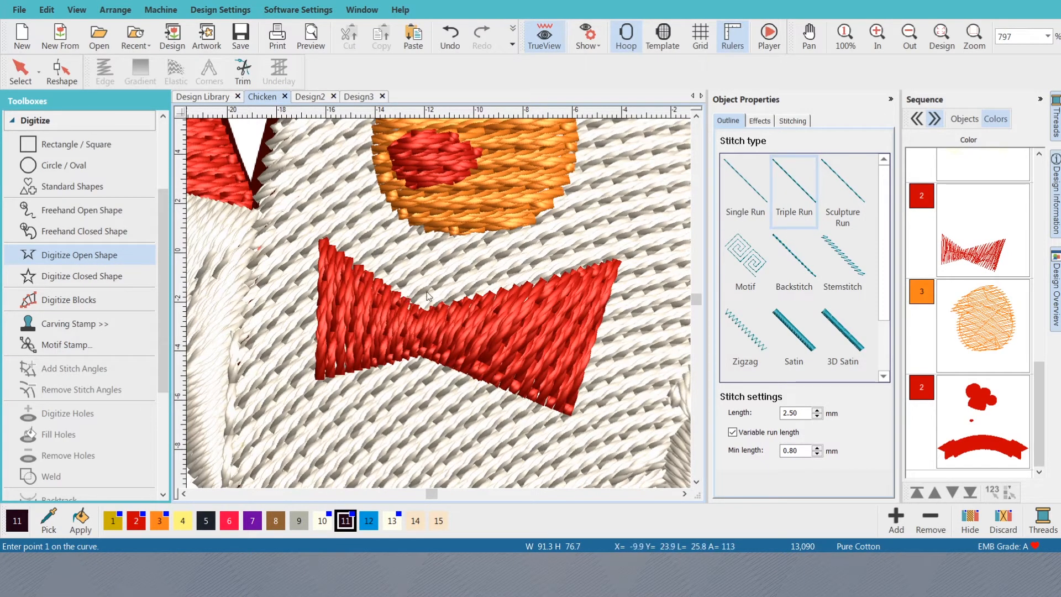
{"action": "key", "text": "s"}
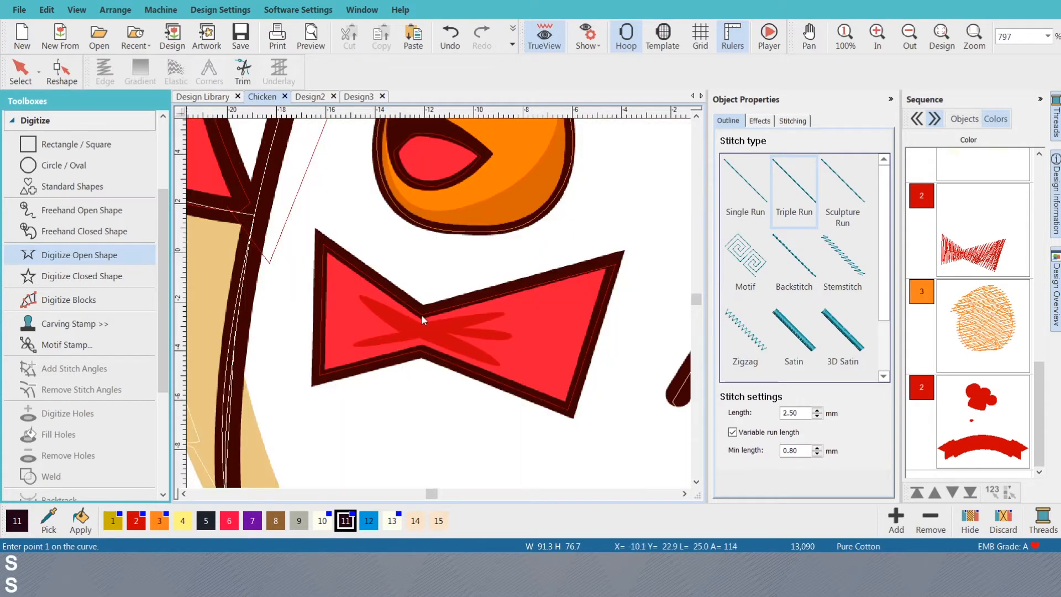
{"action": "scroll", "coordinate": [423, 316], "scroll_direction": "up", "scroll_amount": 2}
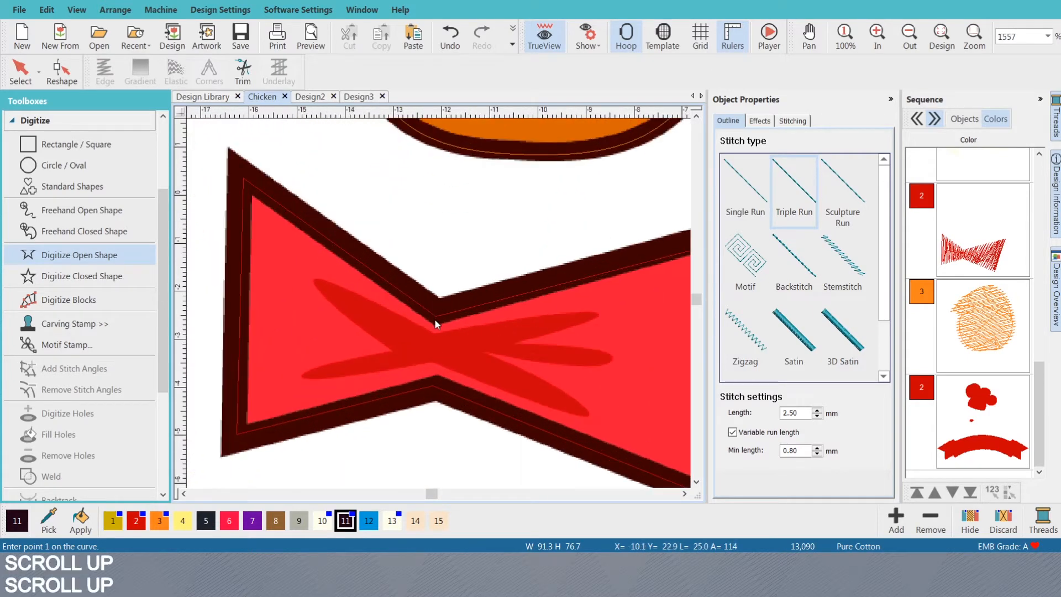
{"action": "left_click", "coordinate": [435, 315]}
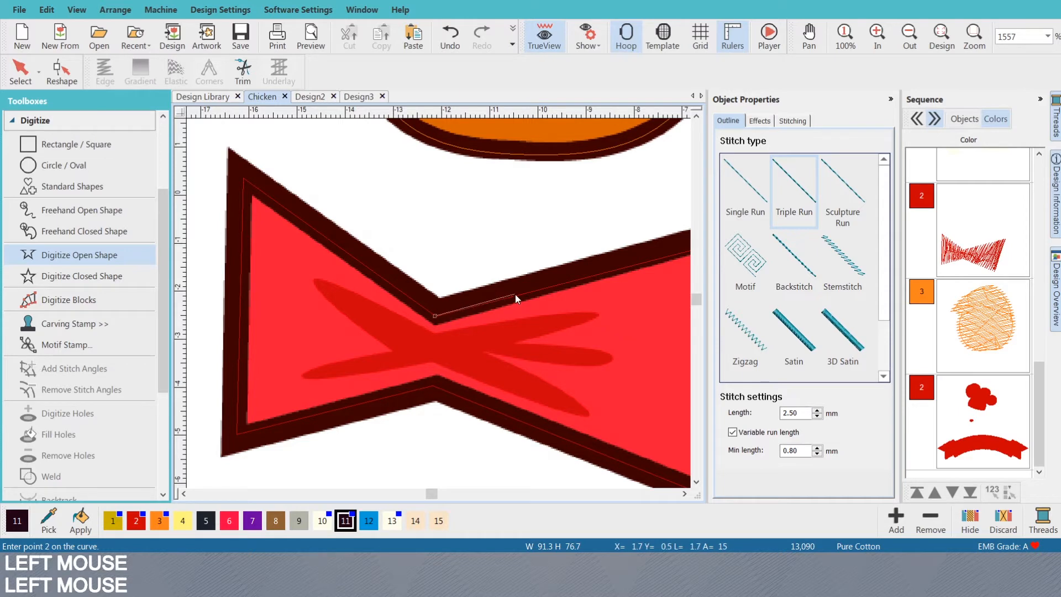
{"action": "scroll", "coordinate": [515, 298], "scroll_direction": "down", "scroll_amount": 2}
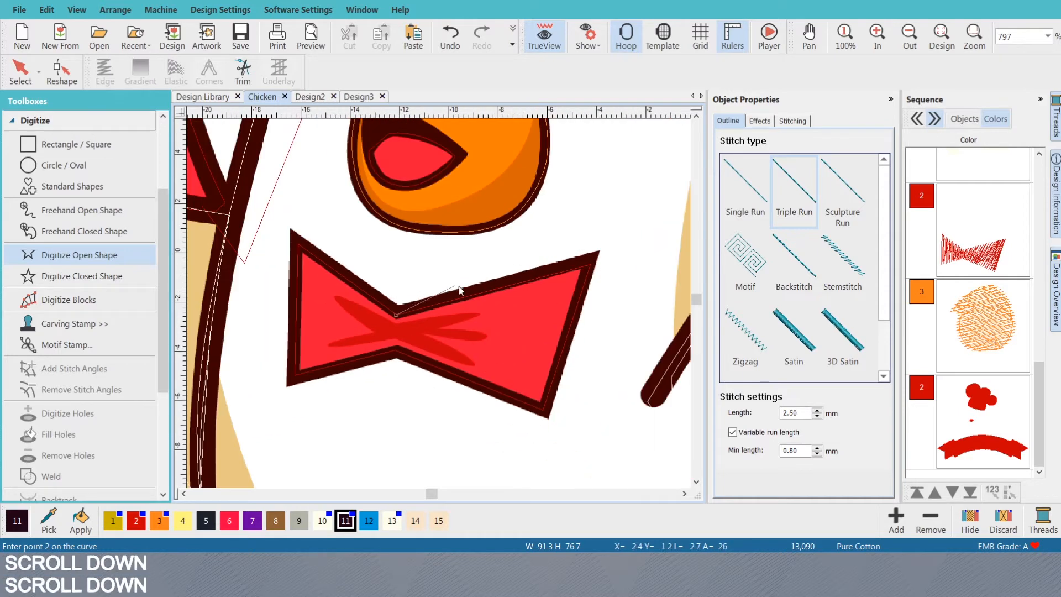
{"action": "left_click", "coordinate": [591, 263]}
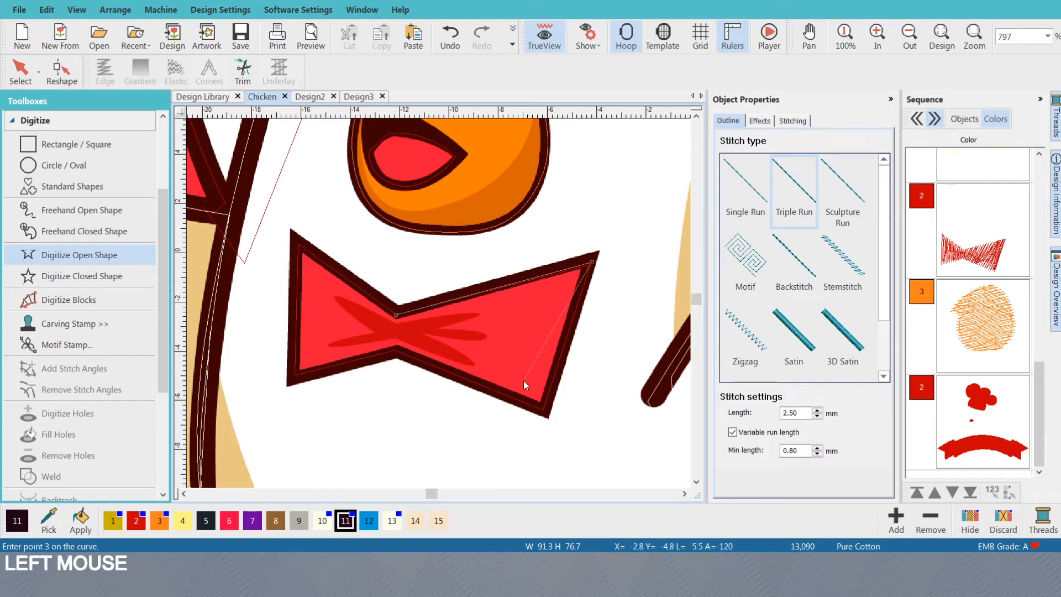
{"action": "left_click", "coordinate": [545, 412]}
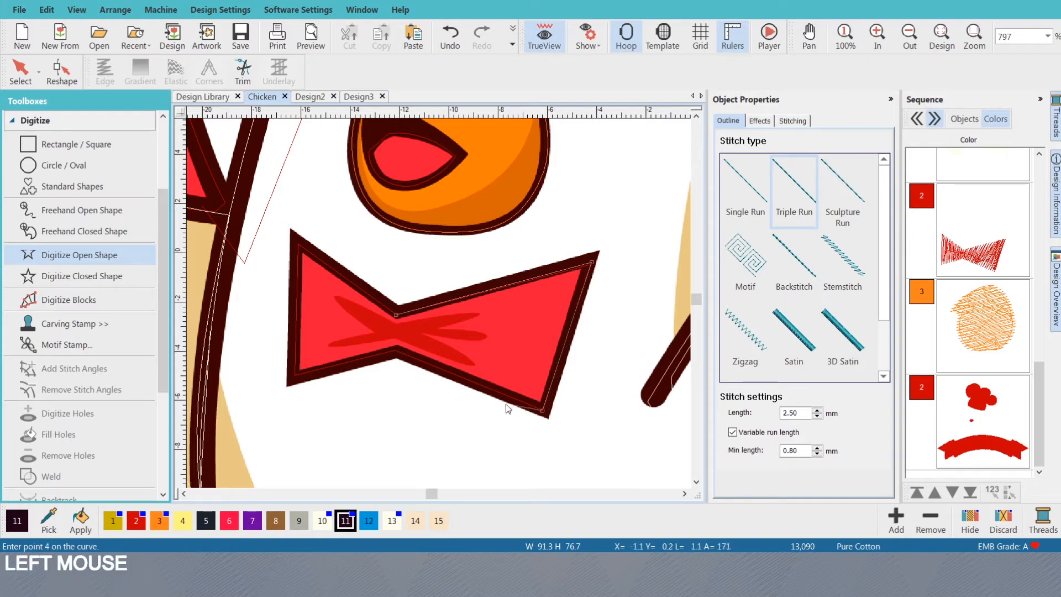
{"action": "left_click", "coordinate": [395, 355]}
- Trace the left half of the bow tie's border back to the upper center notch and complete the outline
{"action": "key", "text": "s"}
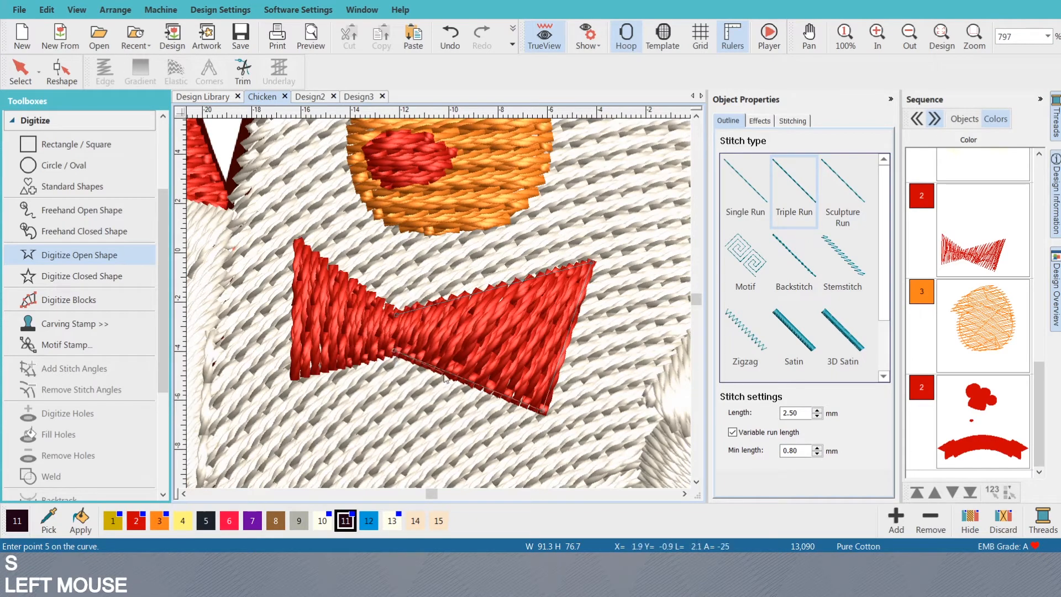
{"action": "scroll", "coordinate": [462, 409], "scroll_direction": "up", "scroll_amount": 4}
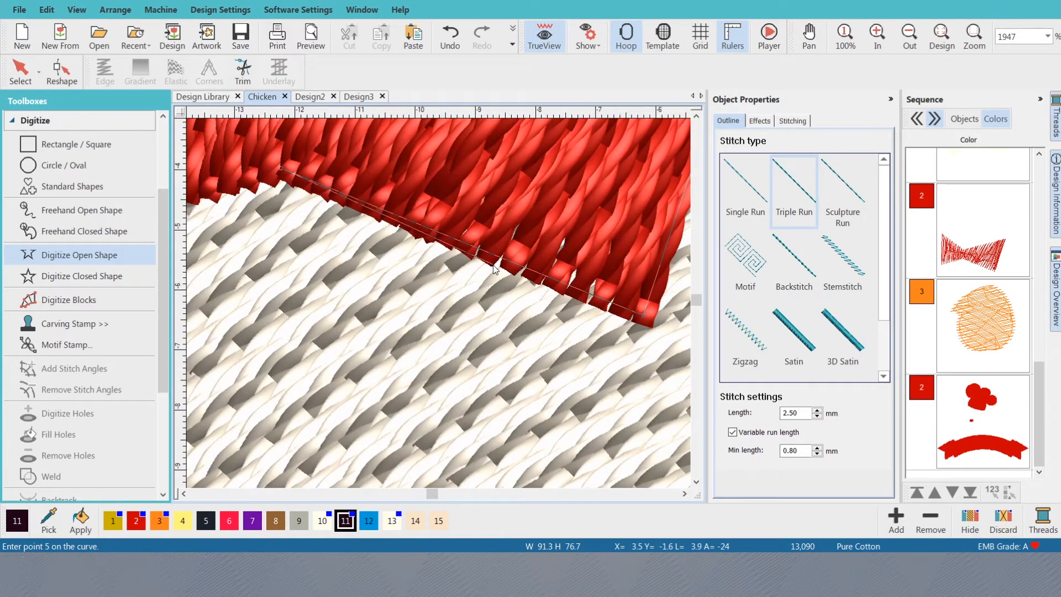
{"action": "scroll", "coordinate": [410, 291], "scroll_direction": "down", "scroll_amount": 4}
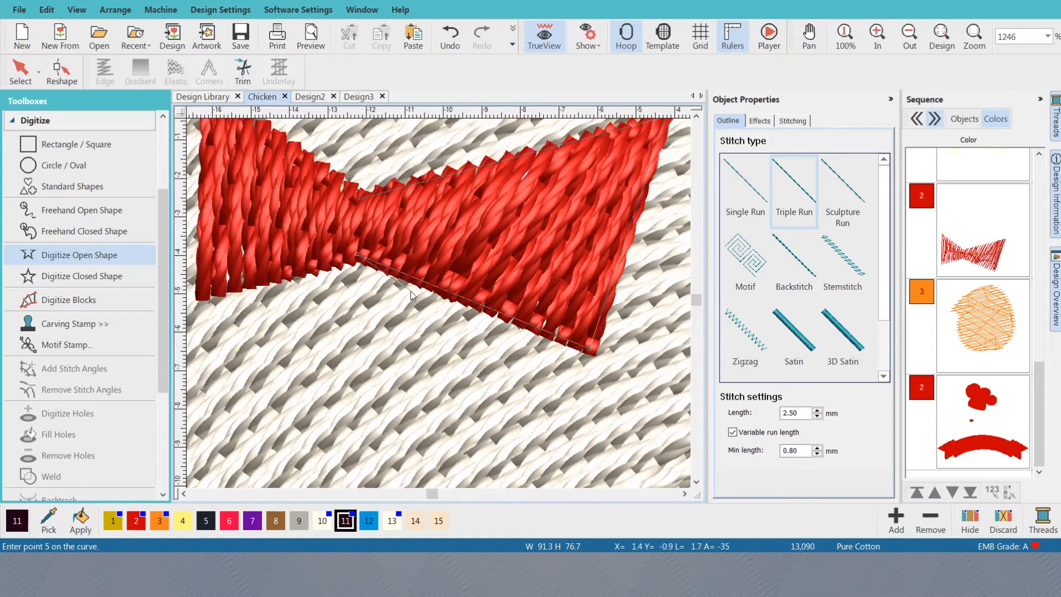
{"action": "scroll", "coordinate": [394, 297], "scroll_direction": "up", "scroll_amount": 5}
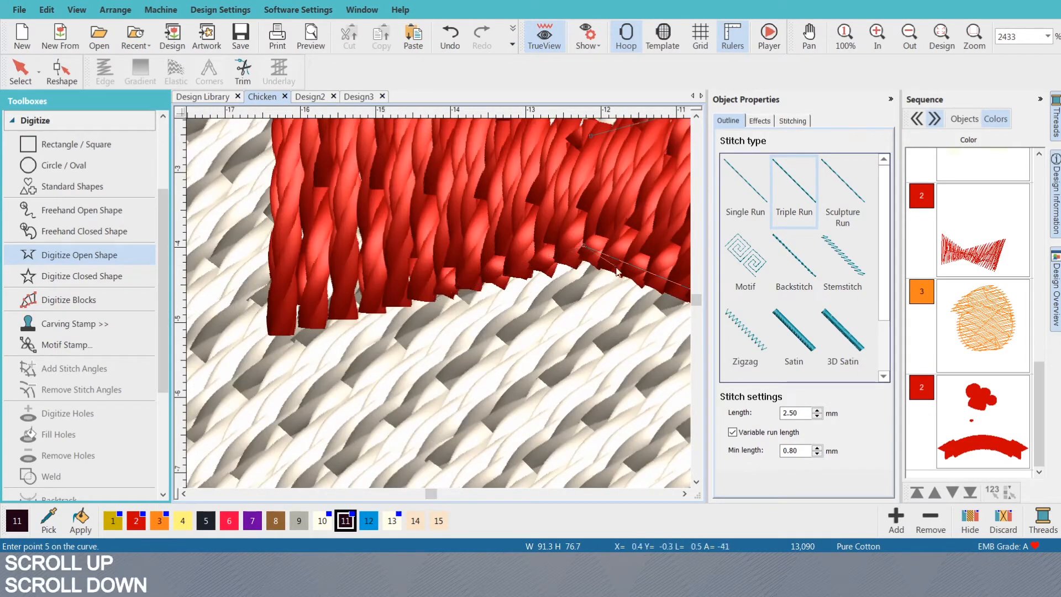
{"action": "key", "text": "s"}
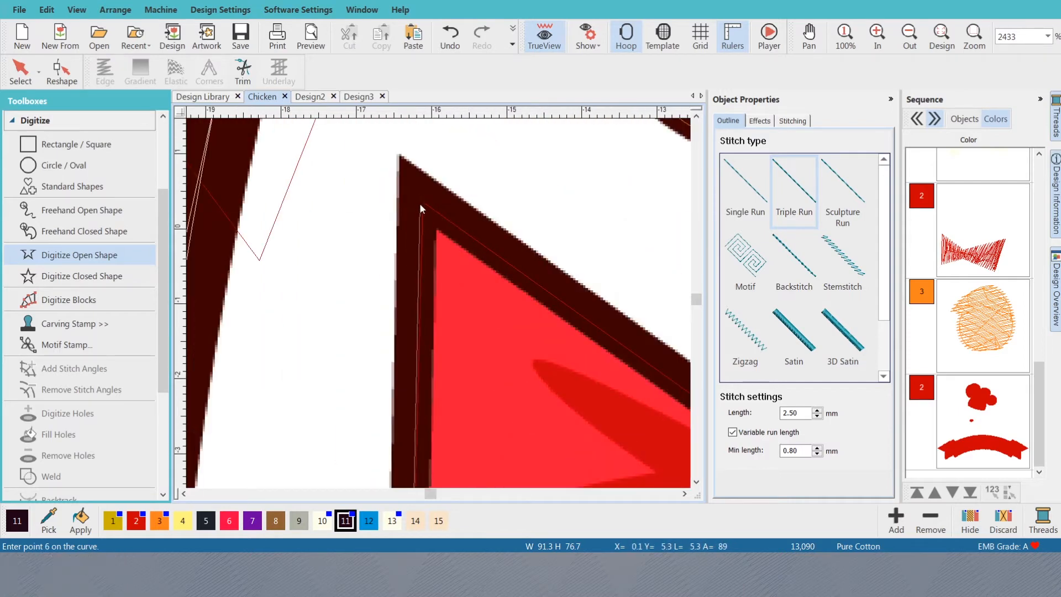
{"action": "left_click", "coordinate": [422, 200]}
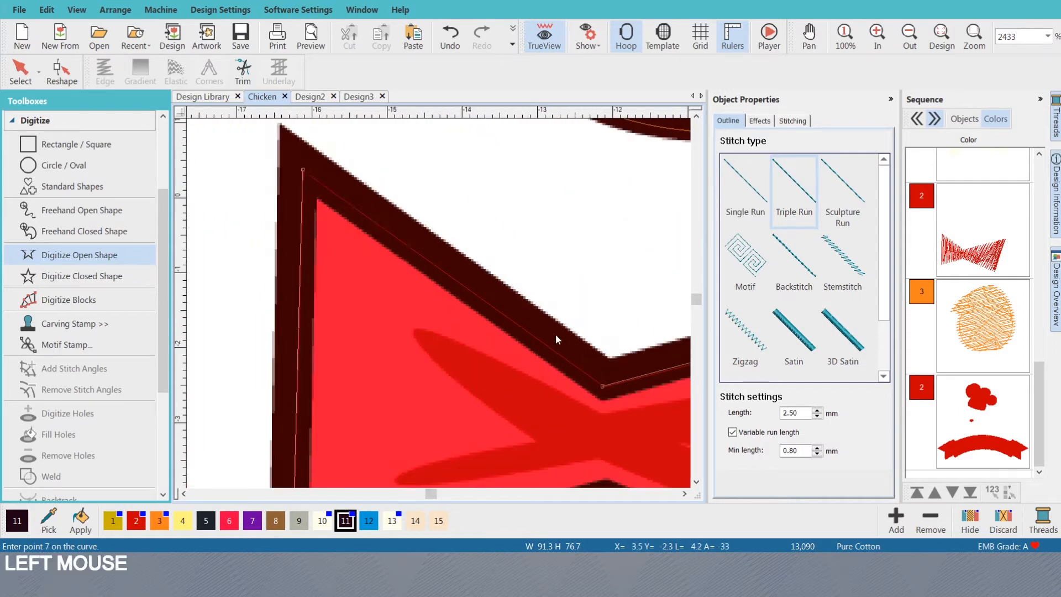
{"action": "left_click", "coordinate": [602, 387]}
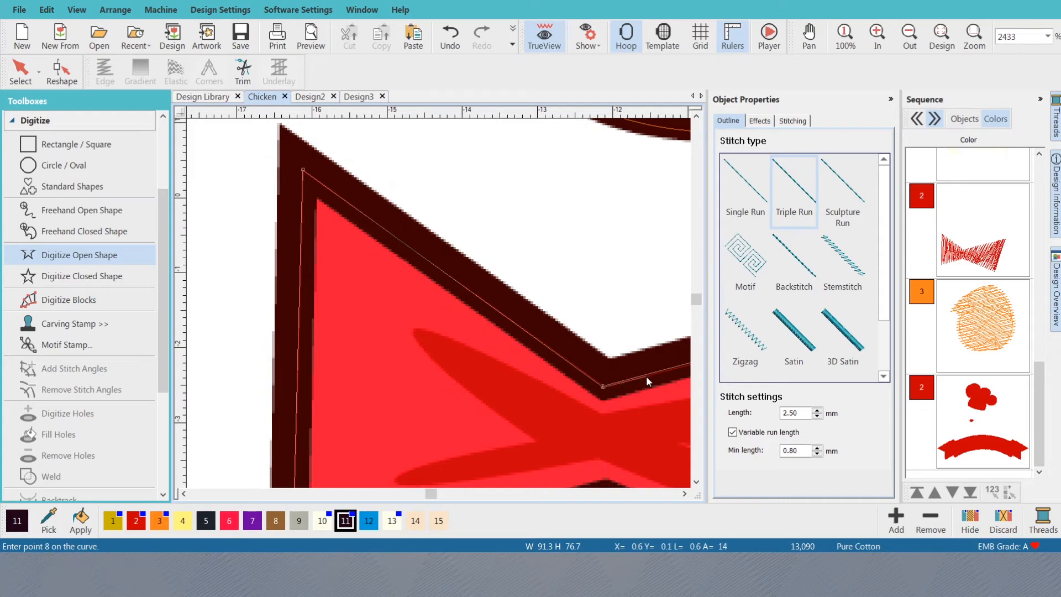
{"action": "key", "text": "Return"}
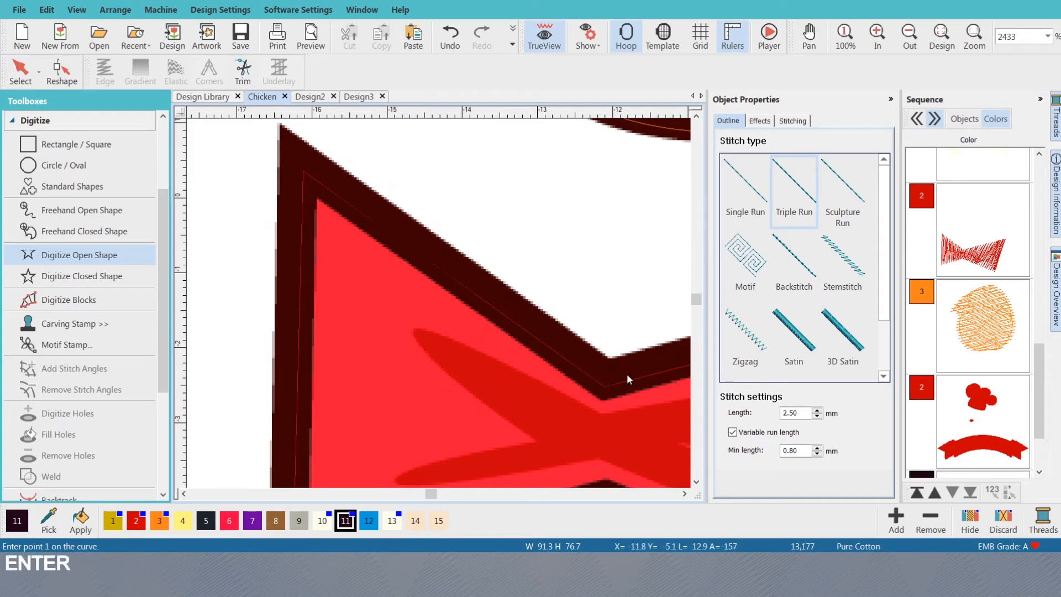
- Examine the bow tie's outline stitches up close and against the whole design in stitch view
{"action": "key", "text": "s"}
{"action": "scroll", "coordinate": [434, 306], "scroll_direction": "down", "scroll_amount": 3}
{"action": "scroll", "coordinate": [412, 310], "scroll_direction": "down", "scroll_amount": 4}
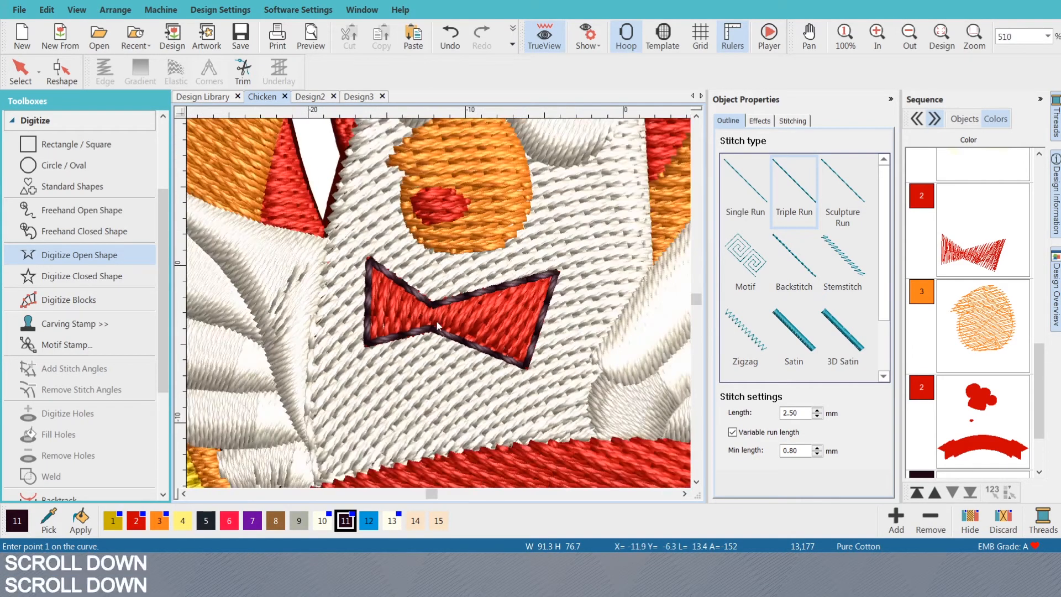
{"action": "scroll", "coordinate": [421, 300], "scroll_direction": "up", "scroll_amount": 2}
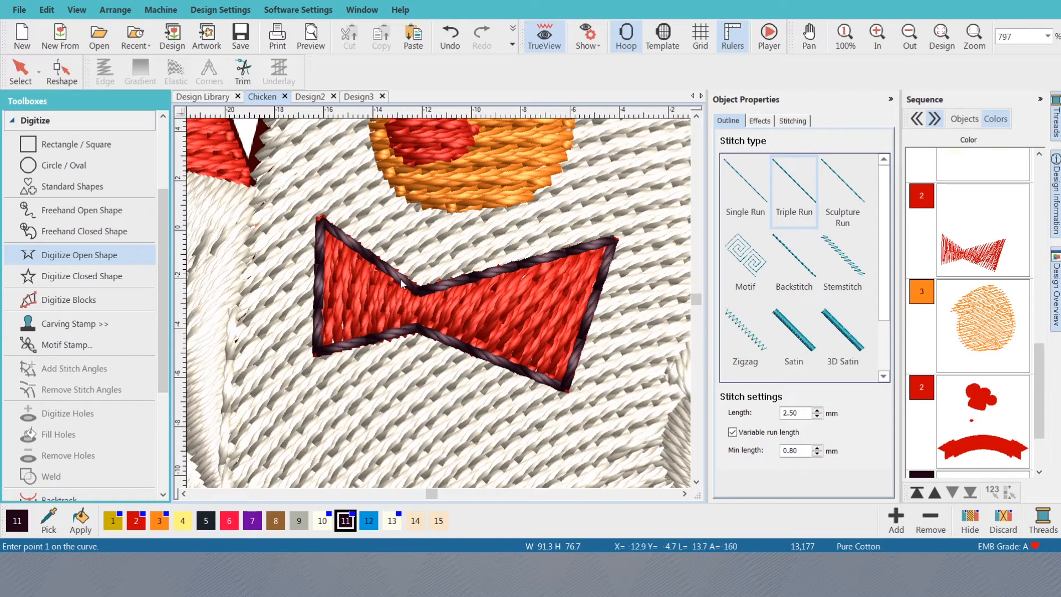
{"action": "scroll", "coordinate": [440, 303], "scroll_direction": "down", "scroll_amount": 3}
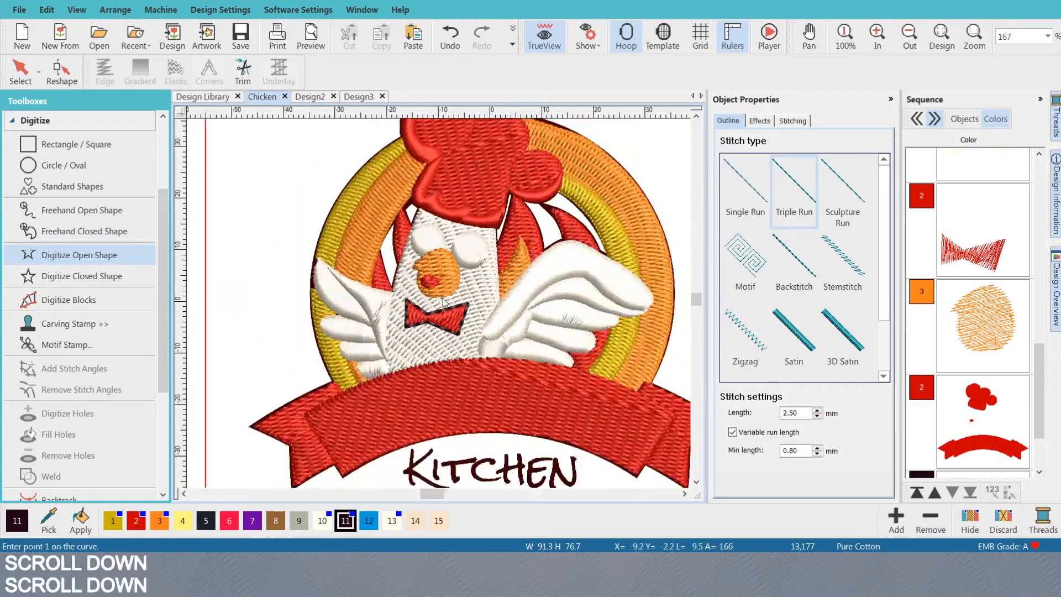
{"action": "scroll", "coordinate": [439, 320], "scroll_direction": "down", "scroll_amount": 1}
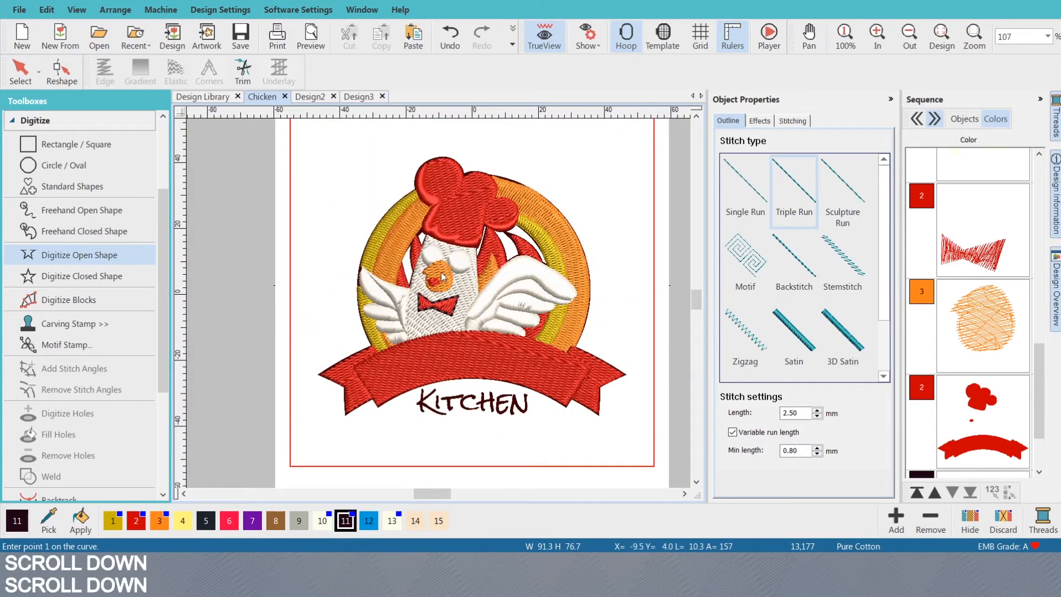
{"action": "scroll", "coordinate": [441, 307], "scroll_direction": "up", "scroll_amount": 1}
{"action": "scroll", "coordinate": [438, 304], "scroll_direction": "up", "scroll_amount": 2}
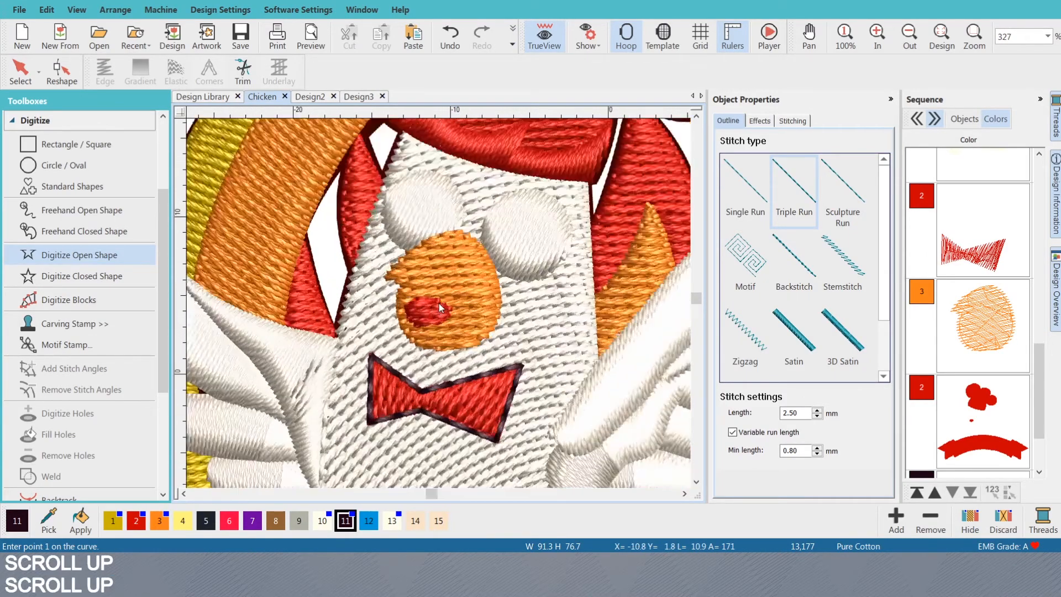
- Start the Triple Run outline of the right-hand eye where it meets the beak, tracing up its side to the top
{"action": "key", "text": "s"}
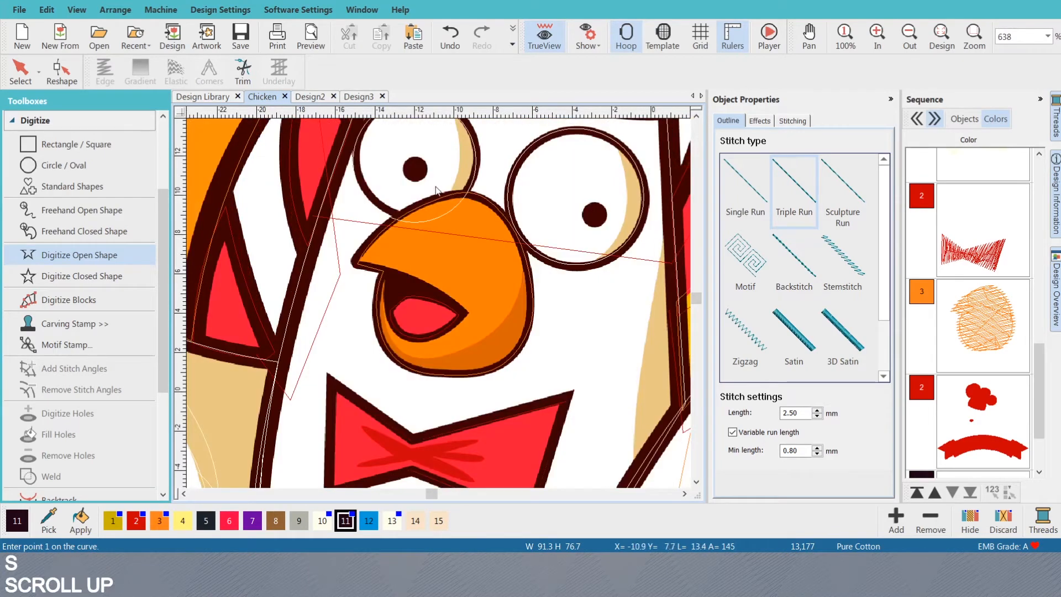
{"action": "scroll", "coordinate": [403, 206], "scroll_direction": "up", "scroll_amount": 1}
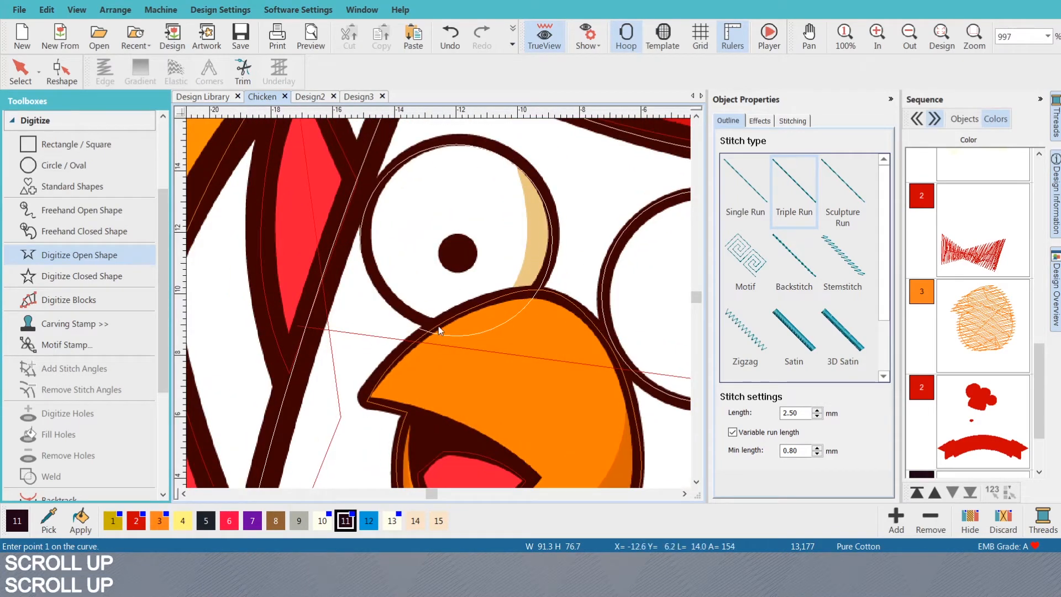
{"action": "scroll", "coordinate": [439, 303], "scroll_direction": "down", "scroll_amount": 2}
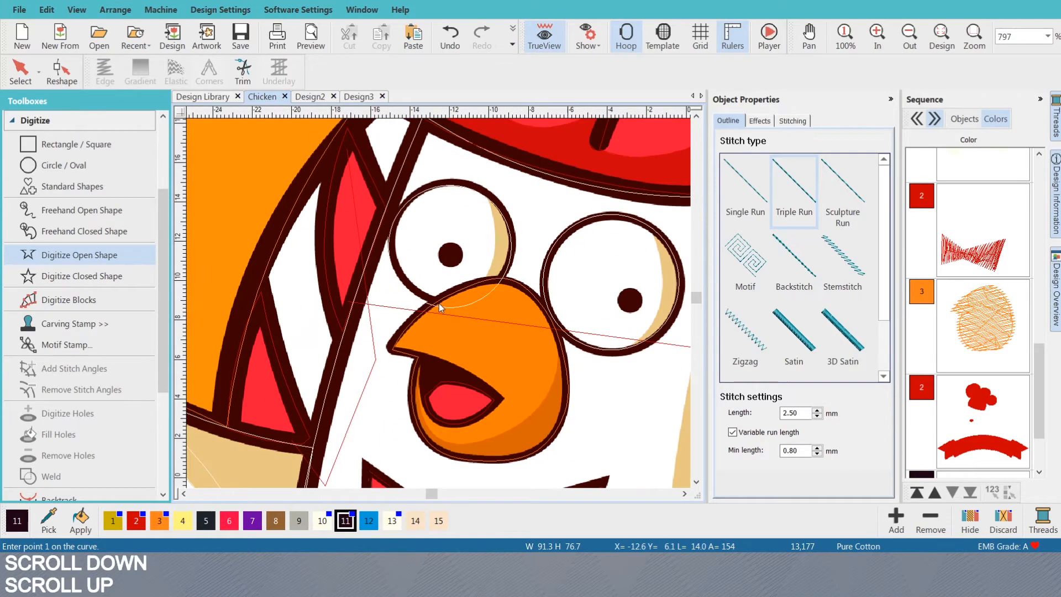
{"action": "left_click", "coordinate": [552, 319]}
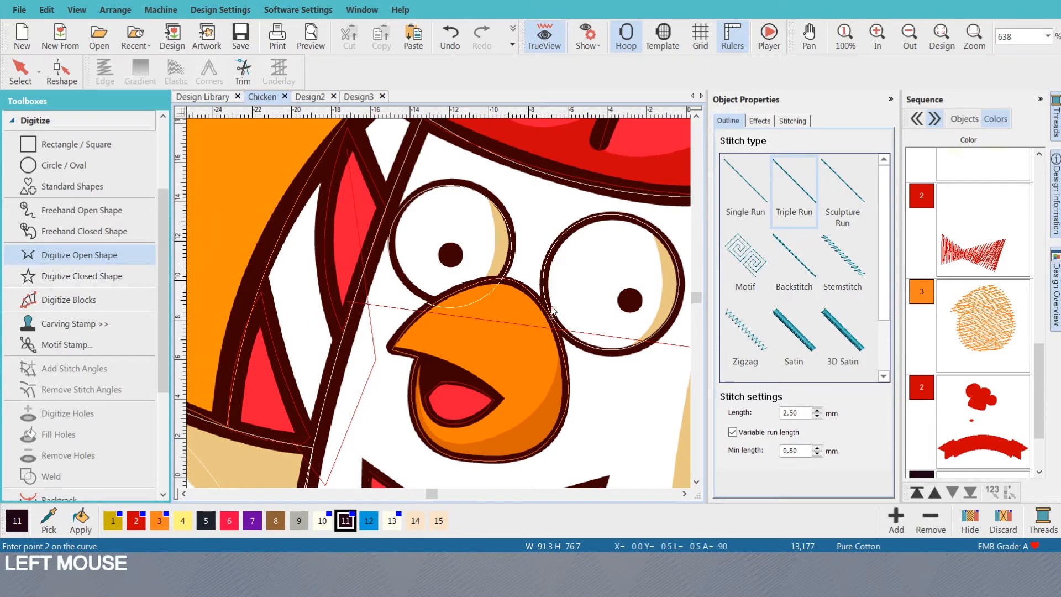
{"action": "left_click", "coordinate": [550, 256]}
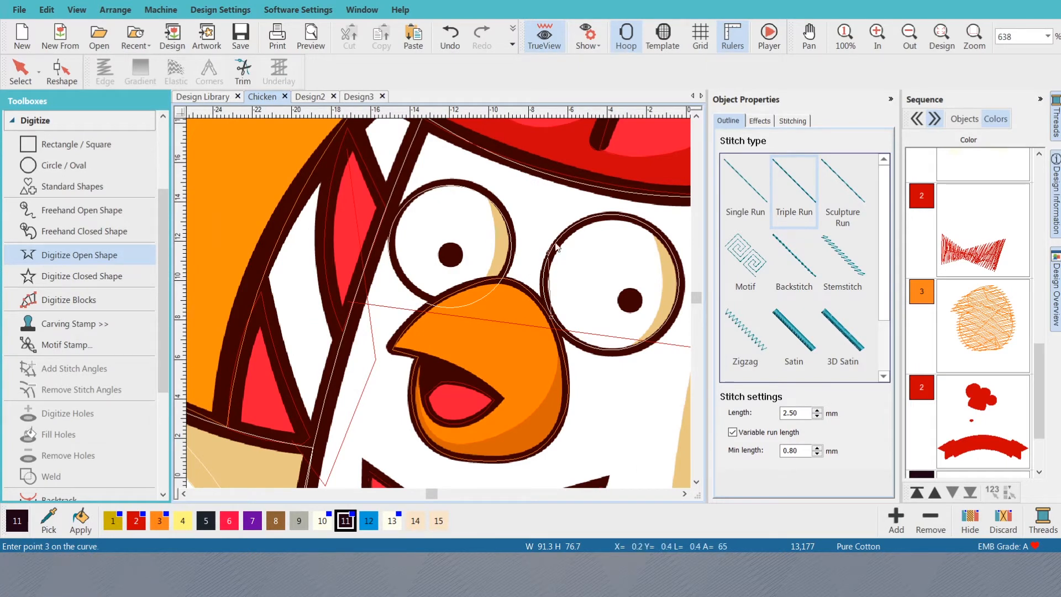
{"action": "right_click", "coordinate": [614, 216]}
{"action": "scroll", "coordinate": [598, 281], "scroll_direction": "up", "scroll_amount": 2}
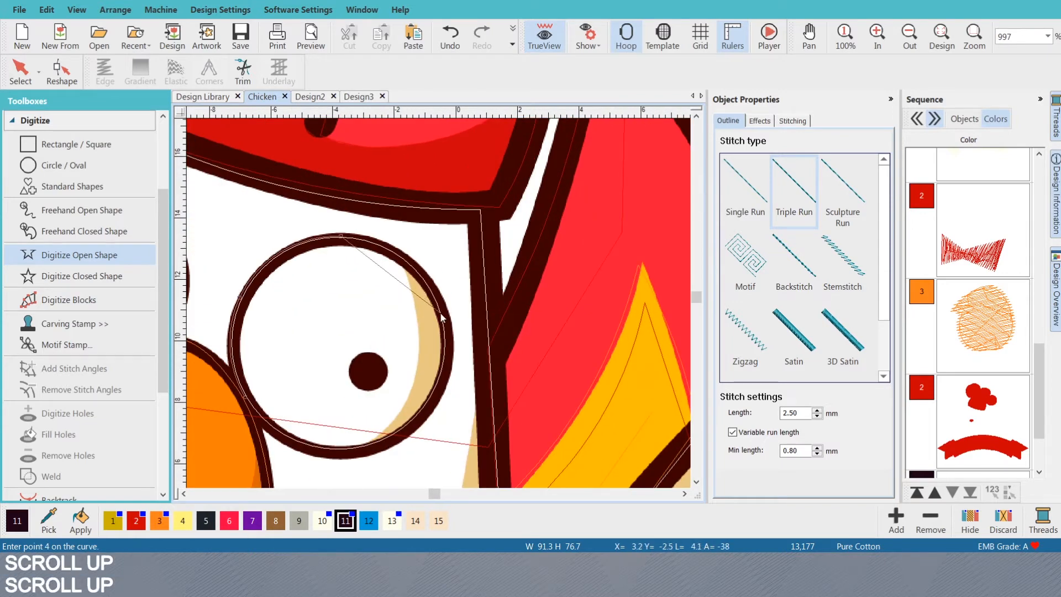
- Trace the rest of the right-hand eye's circle with curve points, back around to the beak, and complete the outline
{"action": "right_click", "coordinate": [440, 313]}
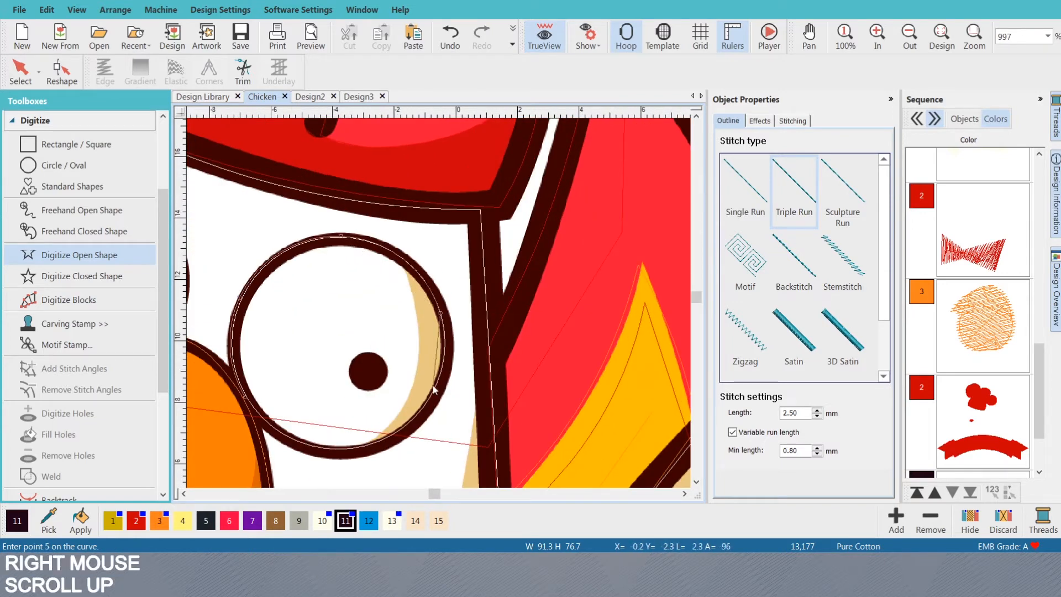
{"action": "right_click", "coordinate": [409, 426]}
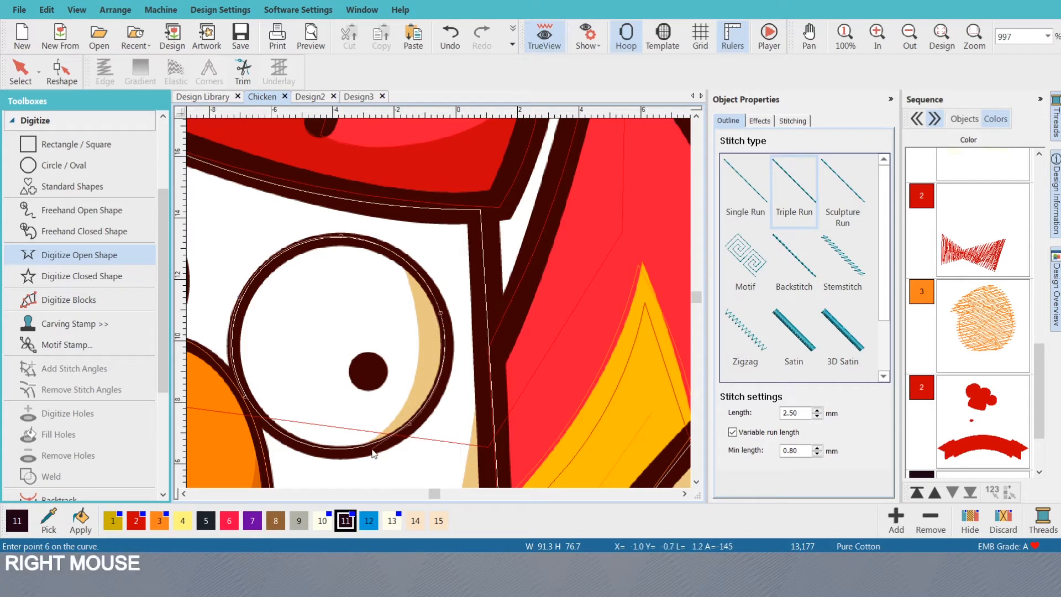
{"action": "right_click", "coordinate": [291, 441]}
{"action": "left_click", "coordinate": [240, 426]}
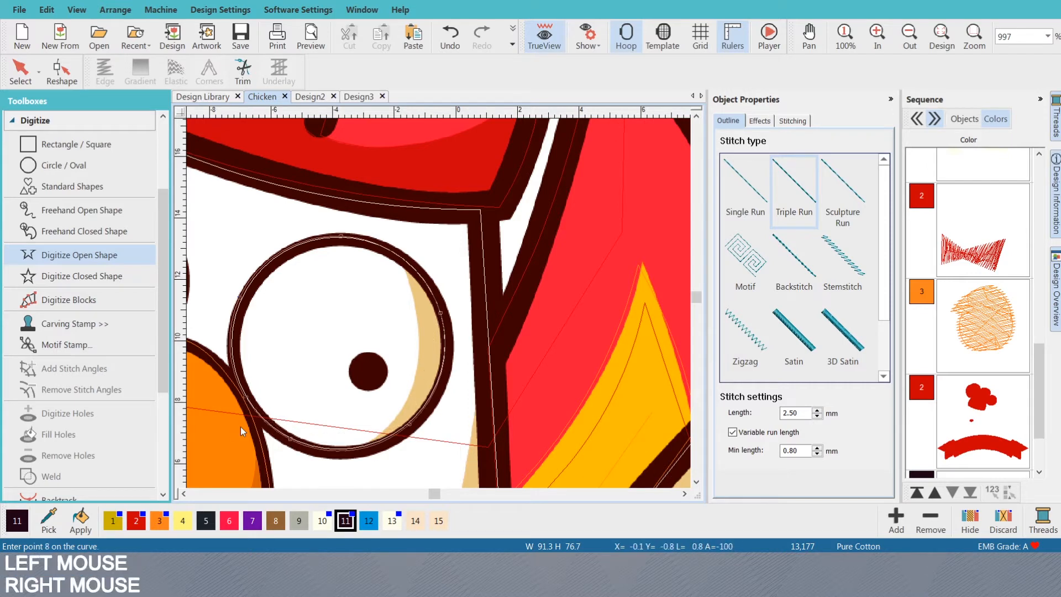
{"action": "key", "text": "c"}
{"action": "key", "text": "c"}
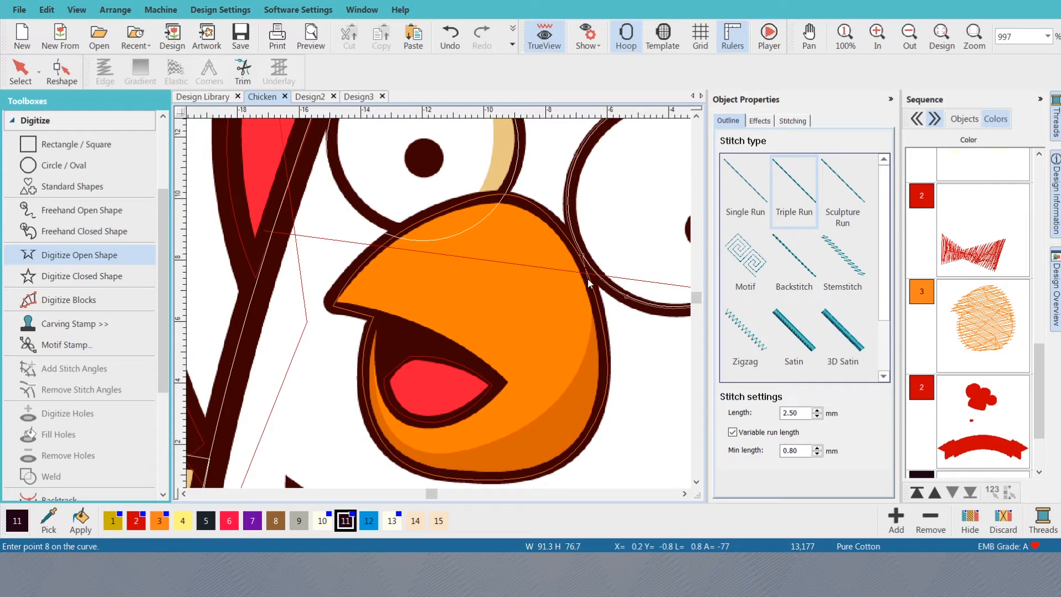
{"action": "key", "text": "Return"}
- Examine the right-hand eye's outline stitches and compare its junction with the beak against the artwork
{"action": "key", "text": "s"}
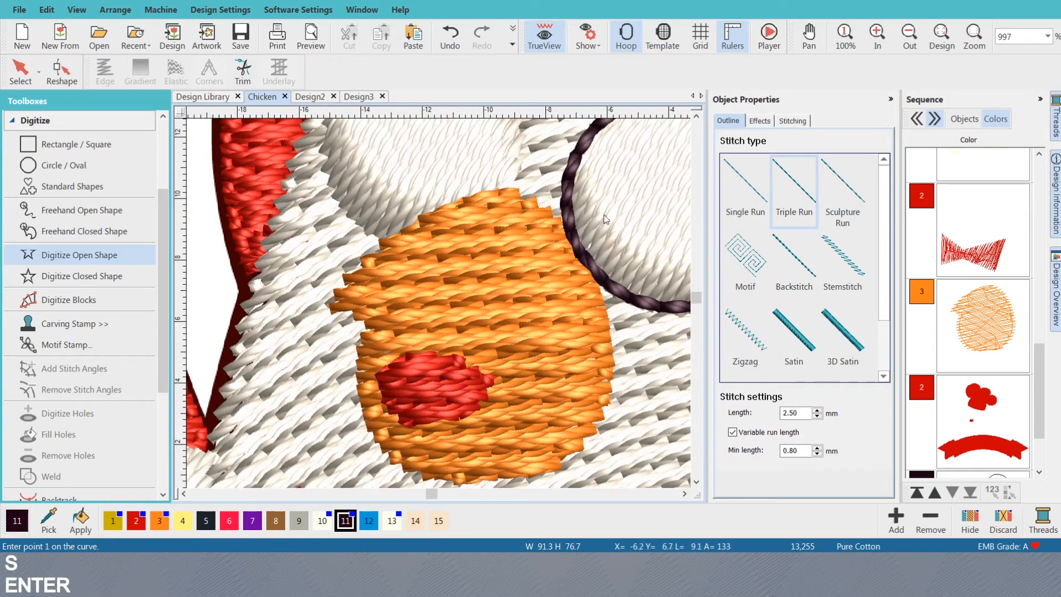
{"action": "scroll", "coordinate": [463, 291], "scroll_direction": "down", "scroll_amount": 3}
{"action": "scroll", "coordinate": [466, 288], "scroll_direction": "up", "scroll_amount": 2}
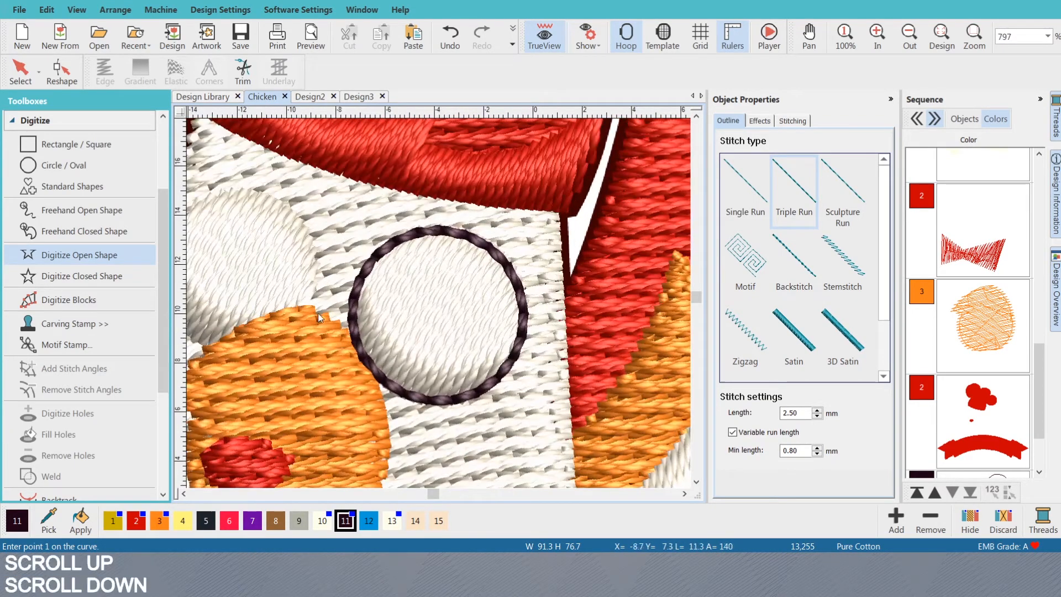
{"action": "scroll", "coordinate": [361, 341], "scroll_direction": "down", "scroll_amount": 1}
{"action": "key", "text": "s"}
{"action": "scroll", "coordinate": [437, 309], "scroll_direction": "up", "scroll_amount": 4}
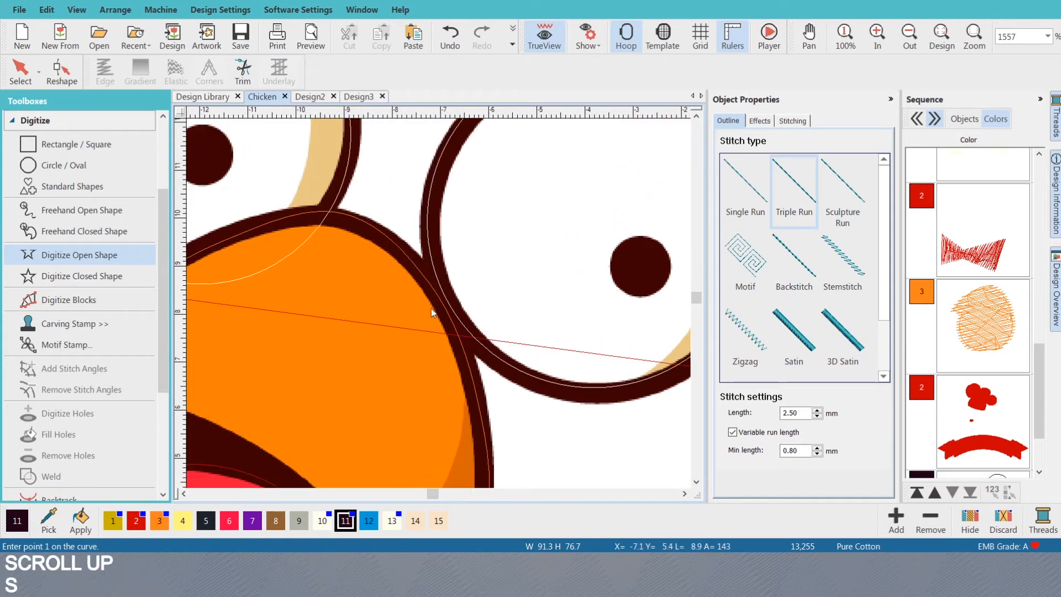
{"action": "key", "text": "s"}
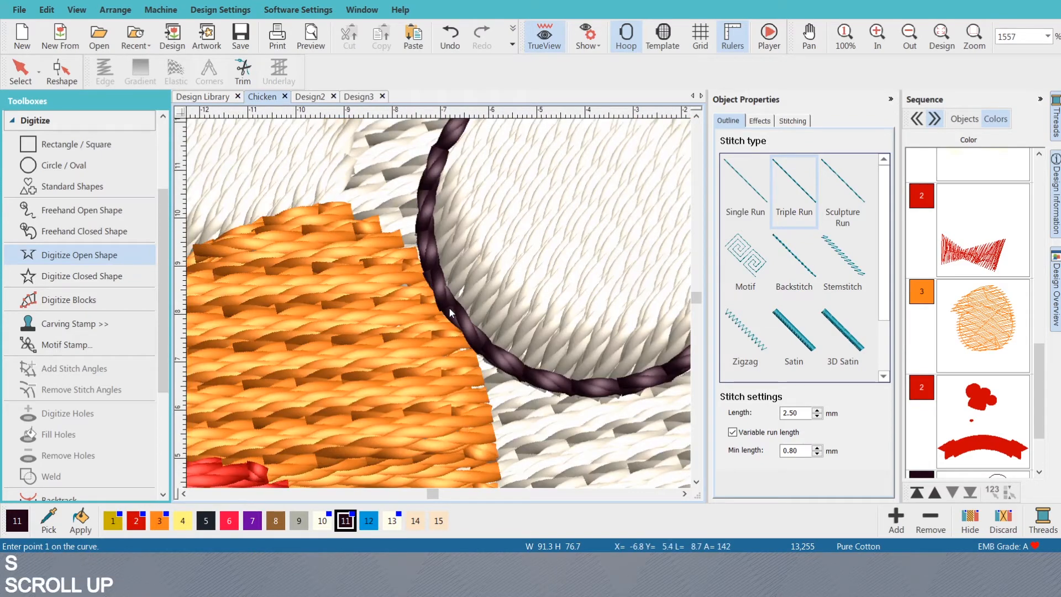
{"action": "key", "text": "s"}
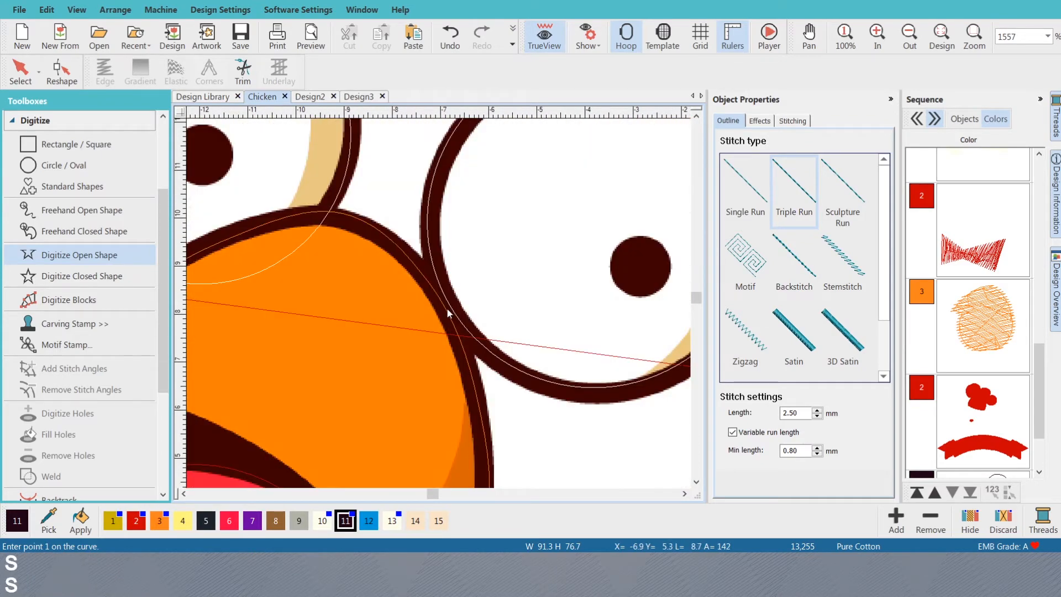
{"action": "left_click", "coordinate": [446, 309]}
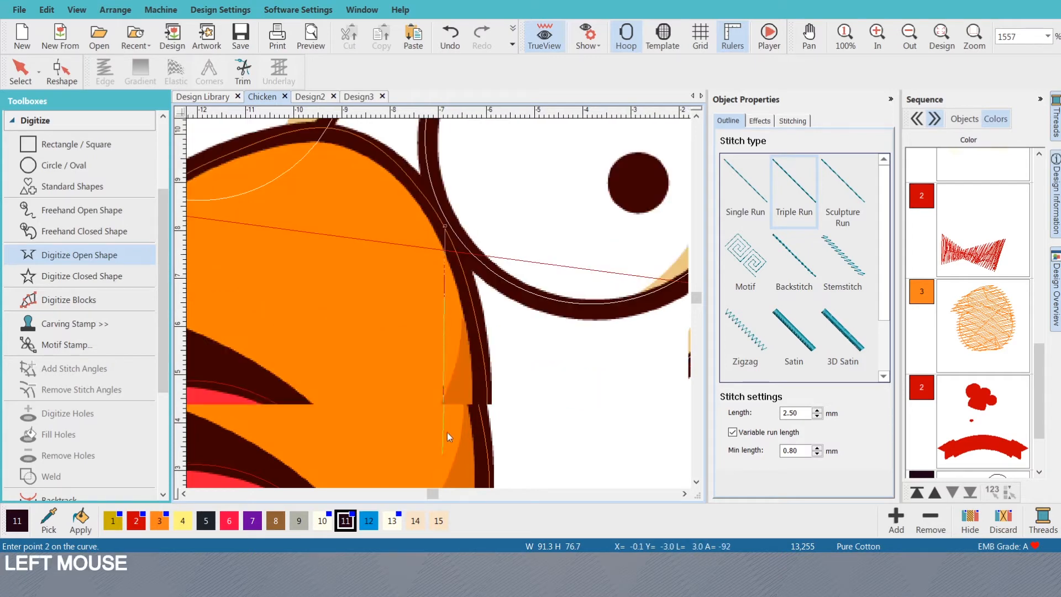
{"action": "scroll", "coordinate": [436, 300], "scroll_direction": "down", "scroll_amount": 3}
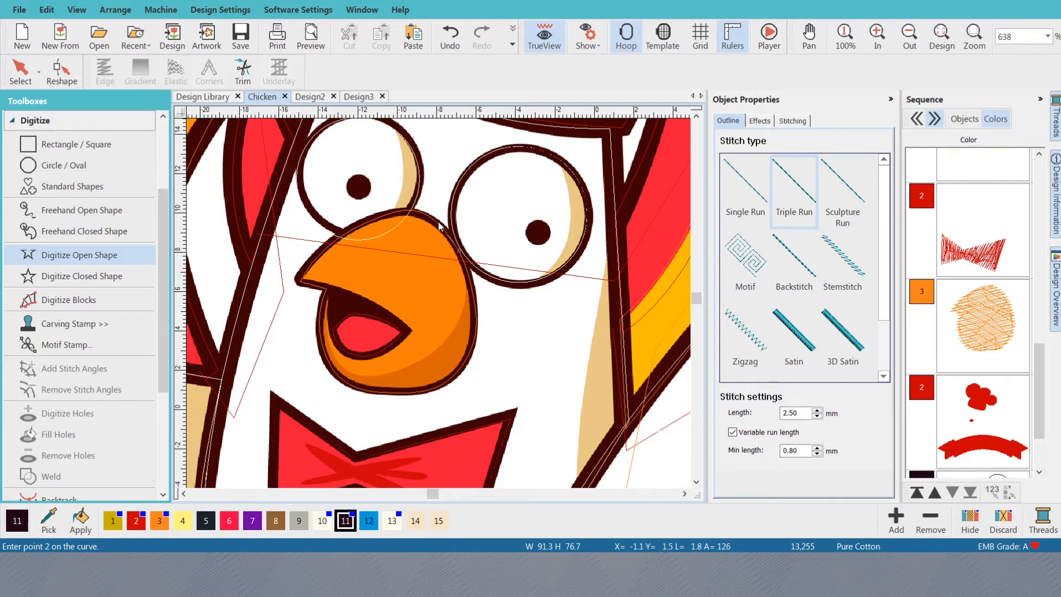
{"action": "right_click", "coordinate": [420, 220]}
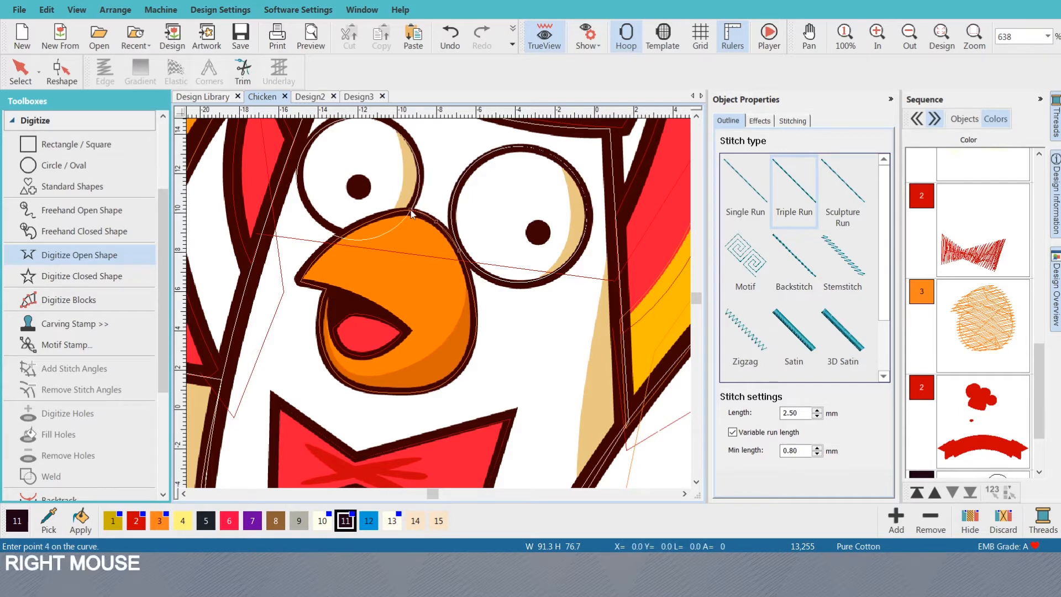
{"action": "left_click", "coordinate": [427, 220]}
{"action": "right_click", "coordinate": [435, 223]}
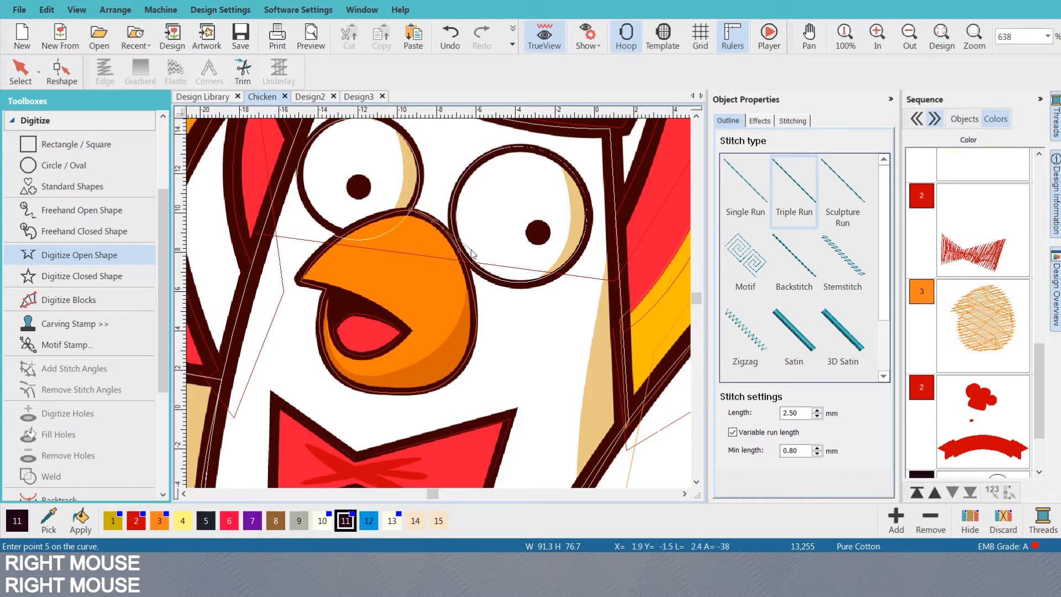
{"action": "left_click", "coordinate": [458, 250]}
{"action": "scroll", "coordinate": [450, 256], "scroll_direction": "up", "scroll_amount": 2}
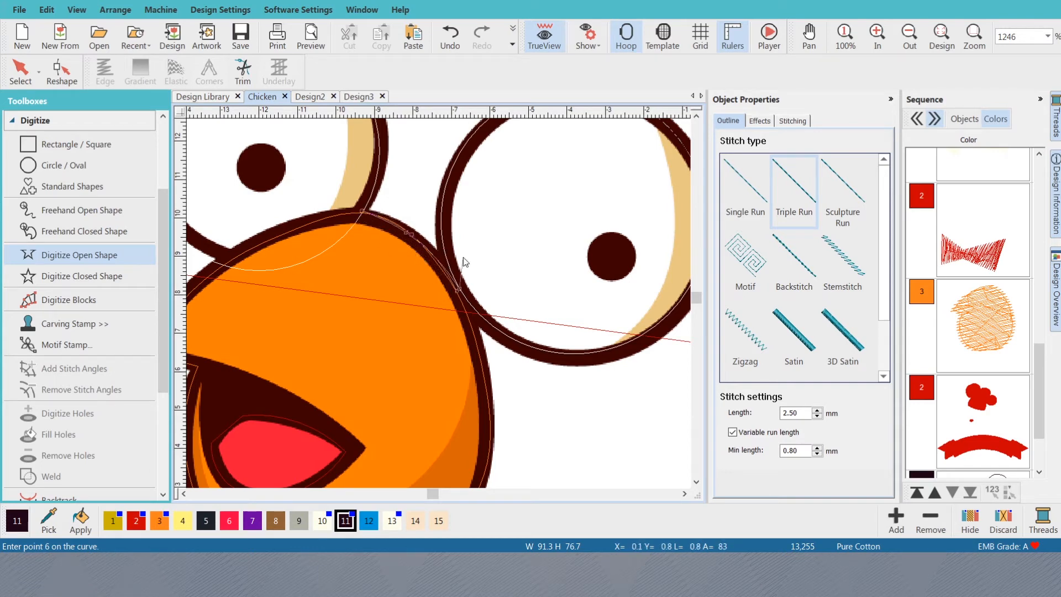
{"action": "key", "text": "BackSpace"}
{"action": "key", "text": "BackSpace"}
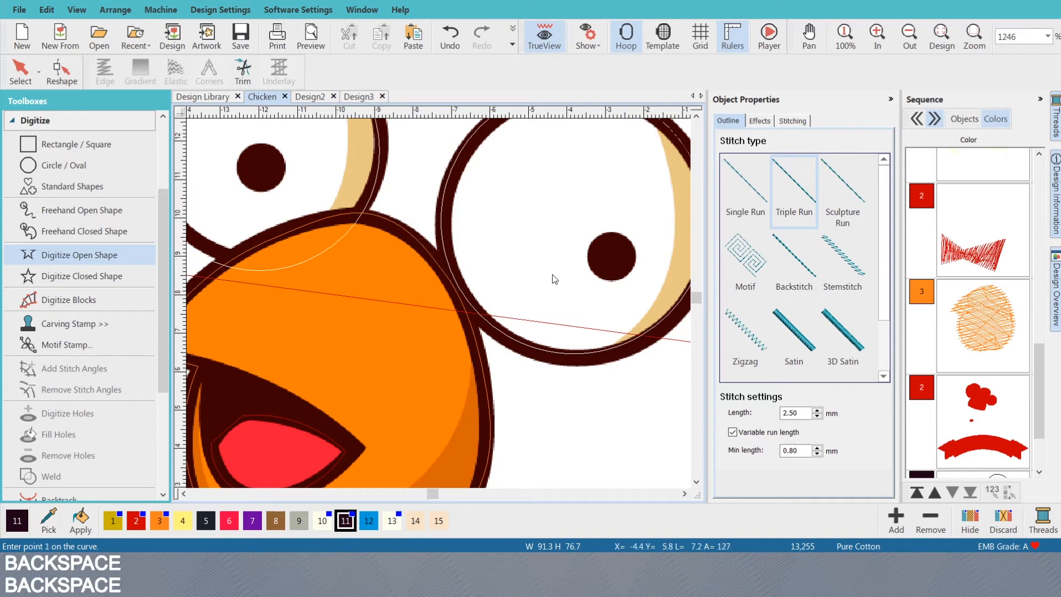
- Trace a Single Run line from the right-hand eye's junction with the beak, over the beak's top edge to the left-hand eye
{"action": "left_click", "coordinate": [738, 188]}
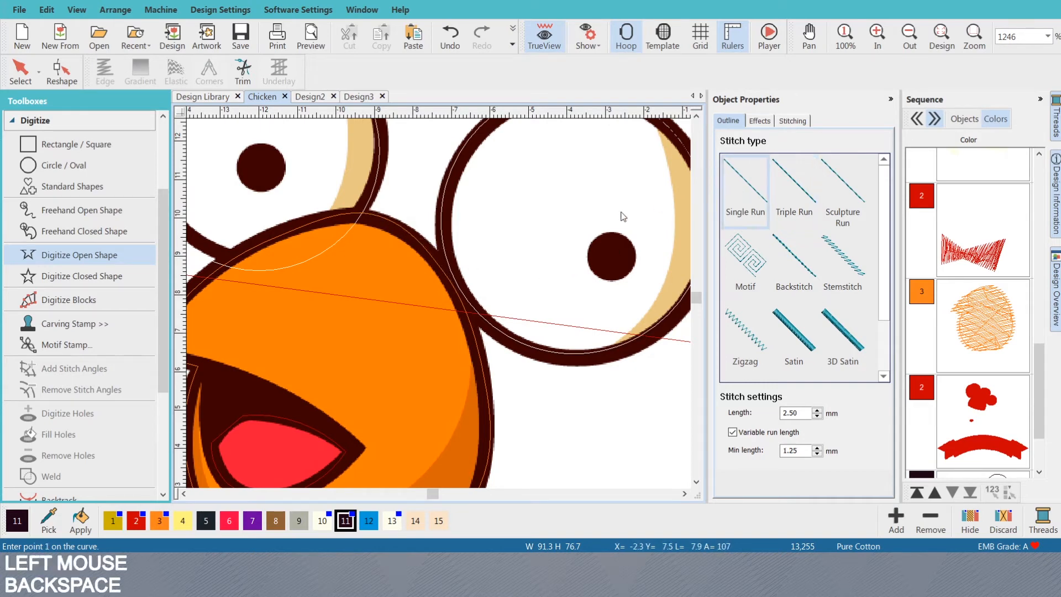
{"action": "left_click", "coordinate": [446, 278]}
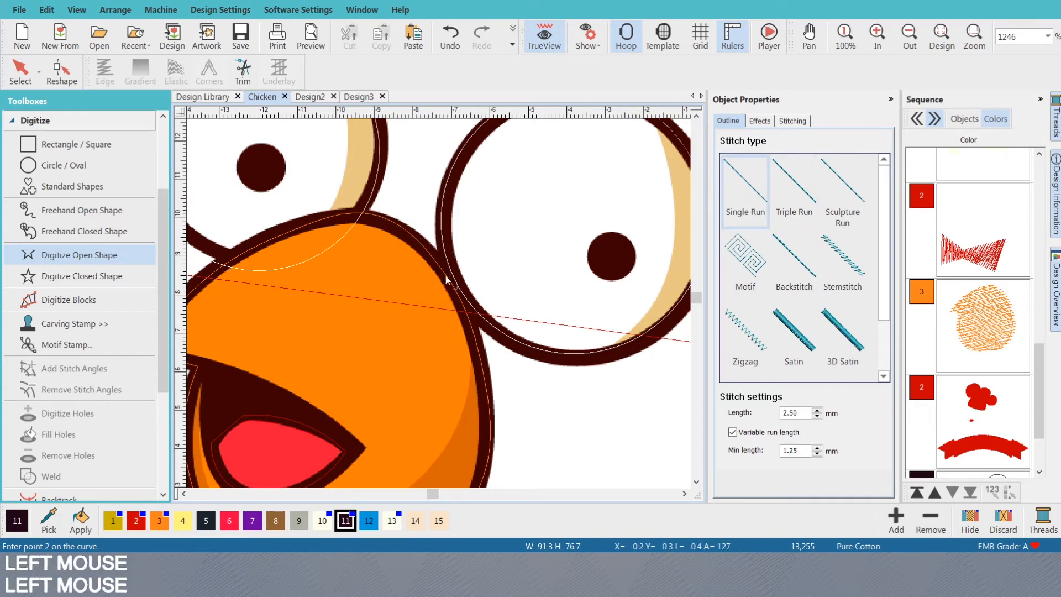
{"action": "right_click", "coordinate": [418, 241]}
{"action": "right_click", "coordinate": [374, 213]}
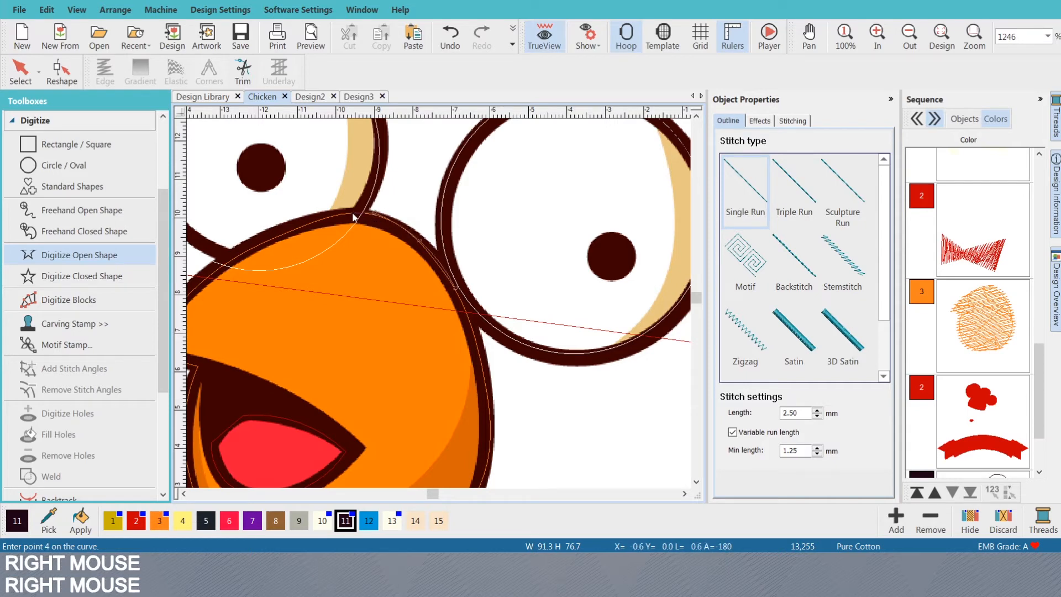
{"action": "left_click", "coordinate": [356, 211]}
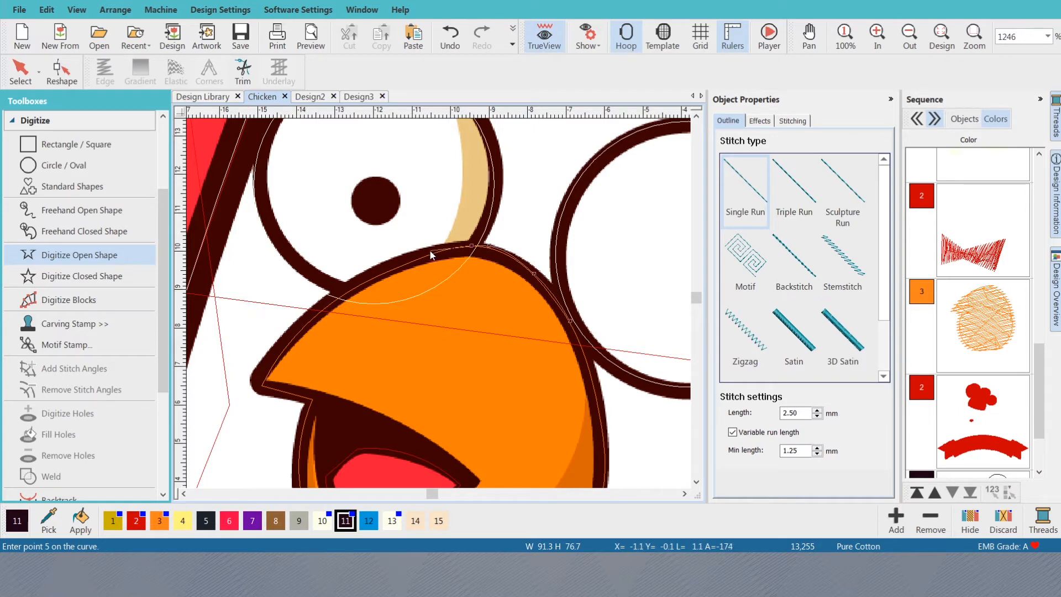
{"action": "left_click", "coordinate": [348, 292]}
{"action": "left_click", "coordinate": [349, 294]}
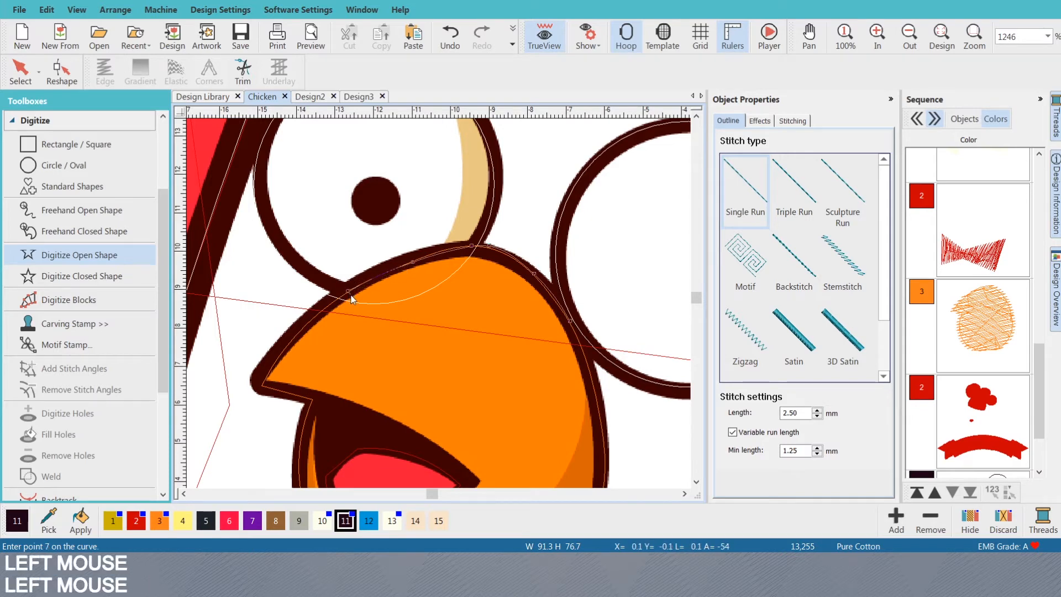
- Double the Single Run line back along the beak's top edge to its starting point at the right-hand eye and complete it
{"action": "right_click", "coordinate": [415, 264]}
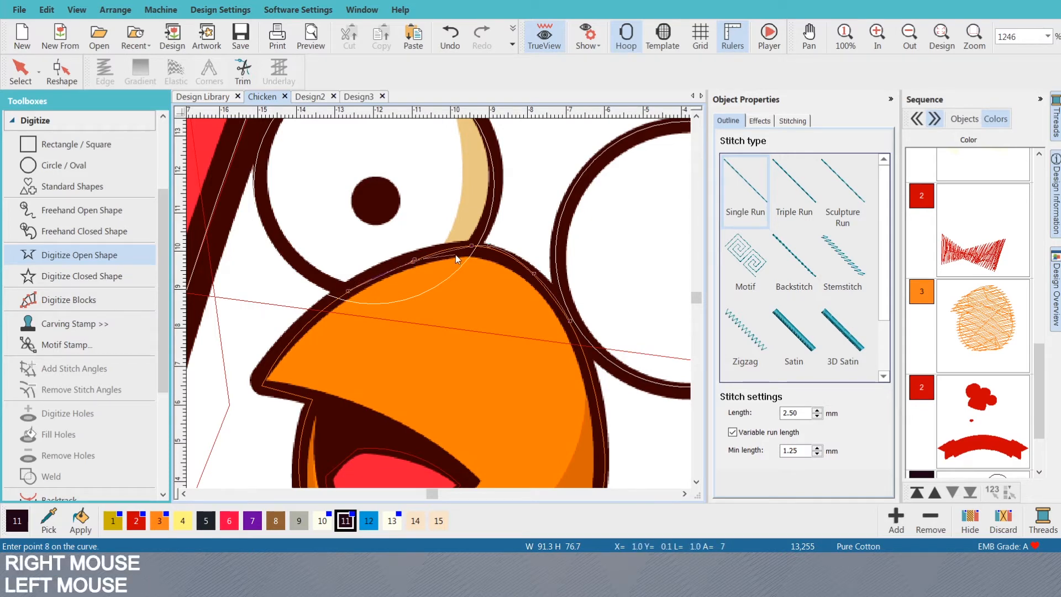
{"action": "right_click", "coordinate": [474, 250]}
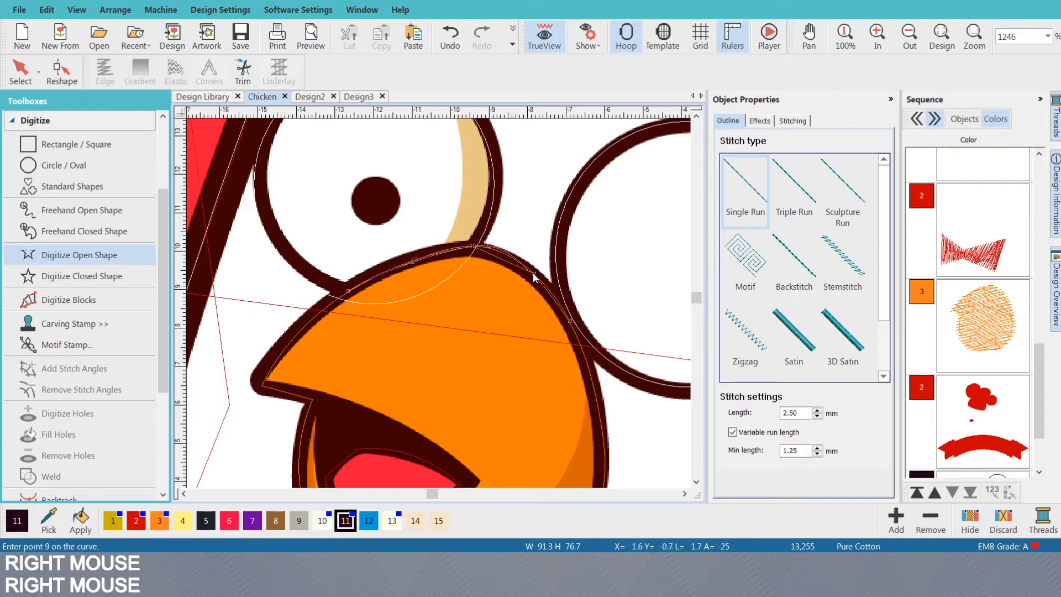
{"action": "right_click", "coordinate": [533, 273]}
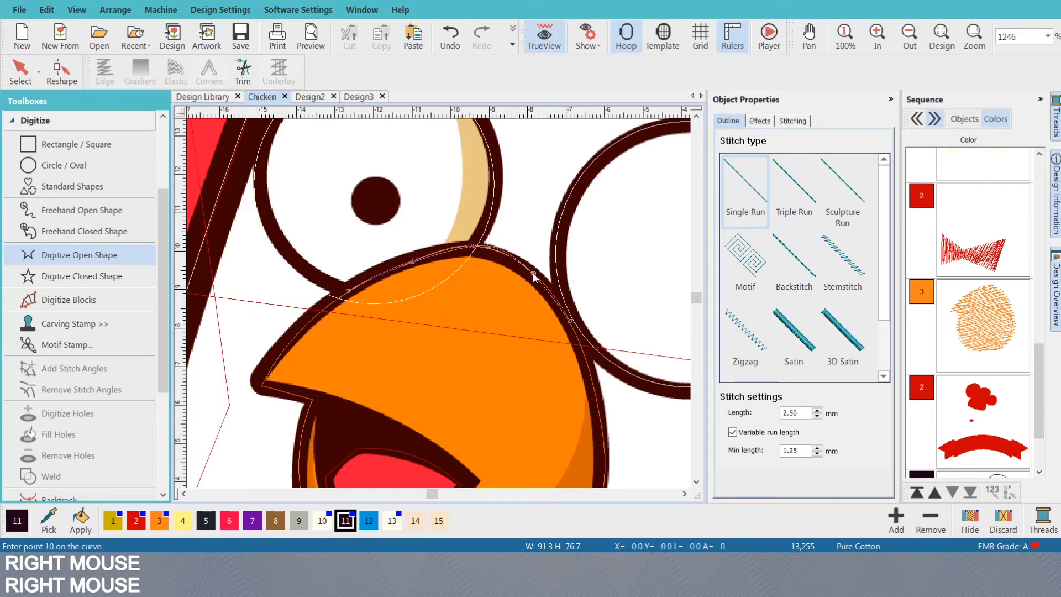
{"action": "left_click", "coordinate": [573, 323]}
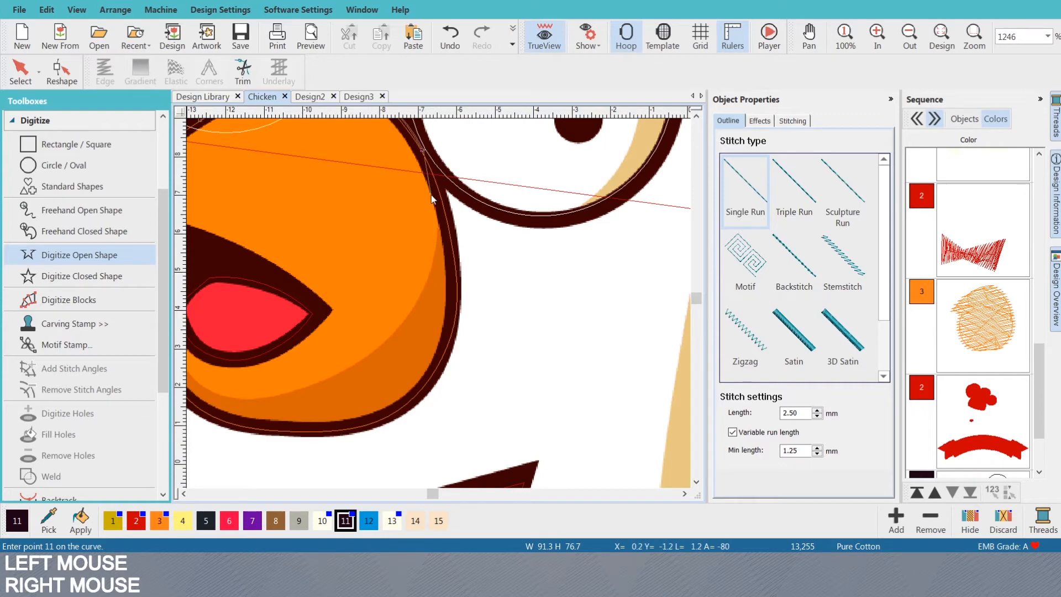
{"action": "key", "text": "Return"}
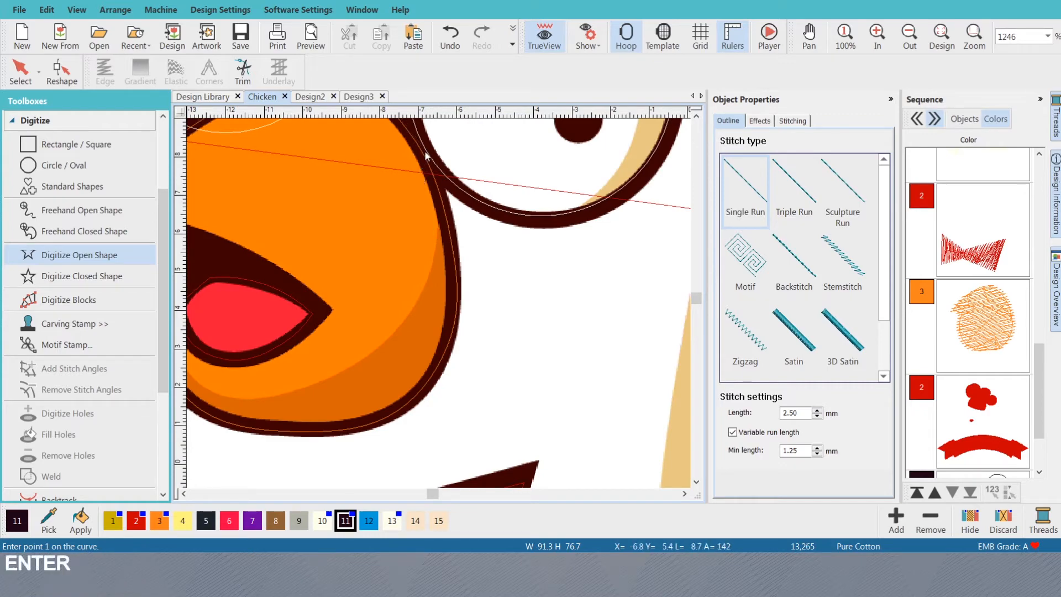
- Start a Triple Run line at the junction of beak and right-hand eye and trace the beak's right edge down to its lower curve
{"action": "key", "text": "s"}
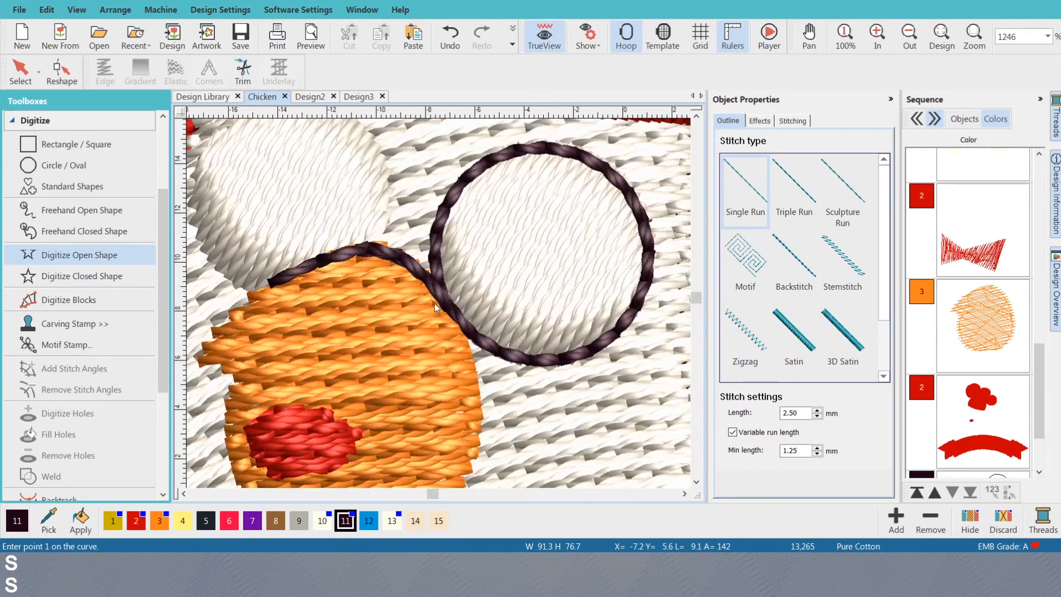
{"action": "scroll", "coordinate": [439, 303], "scroll_direction": "down", "scroll_amount": 1}
{"action": "scroll", "coordinate": [450, 291], "scroll_direction": "up", "scroll_amount": 1}
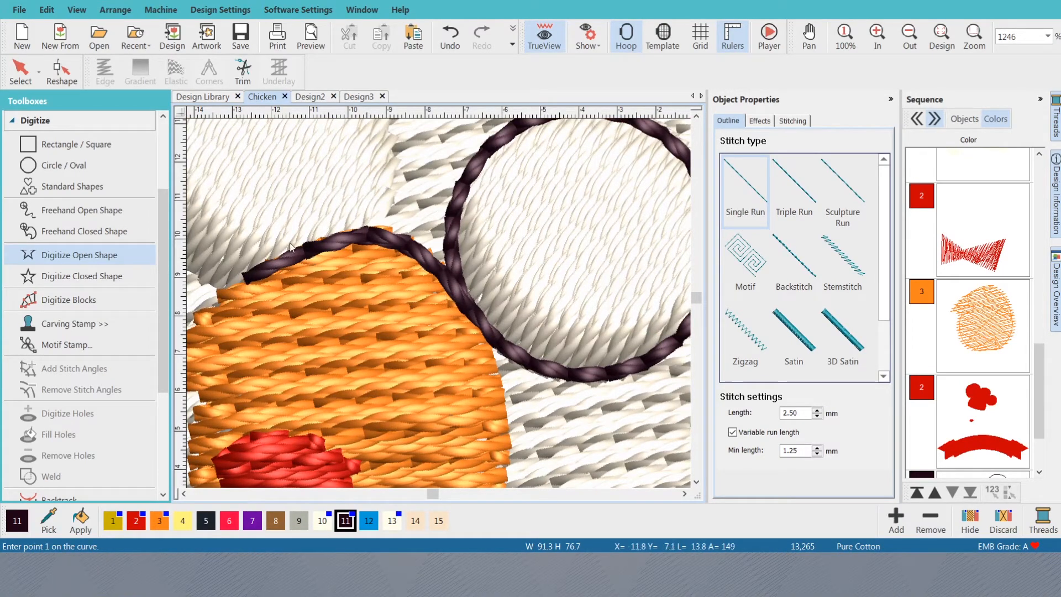
{"action": "left_click", "coordinate": [795, 180]}
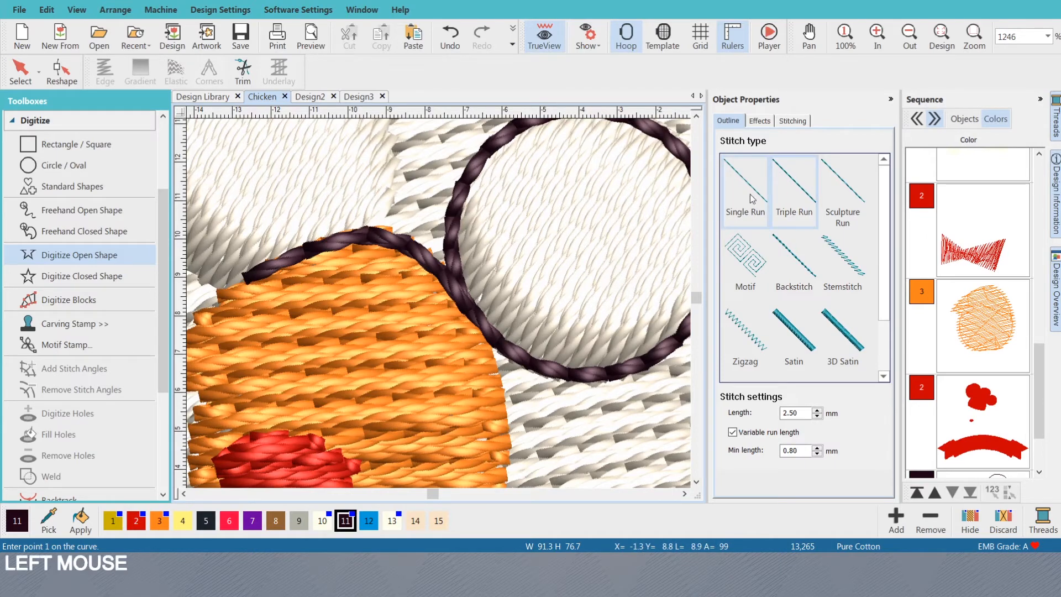
{"action": "left_click", "coordinate": [466, 310]}
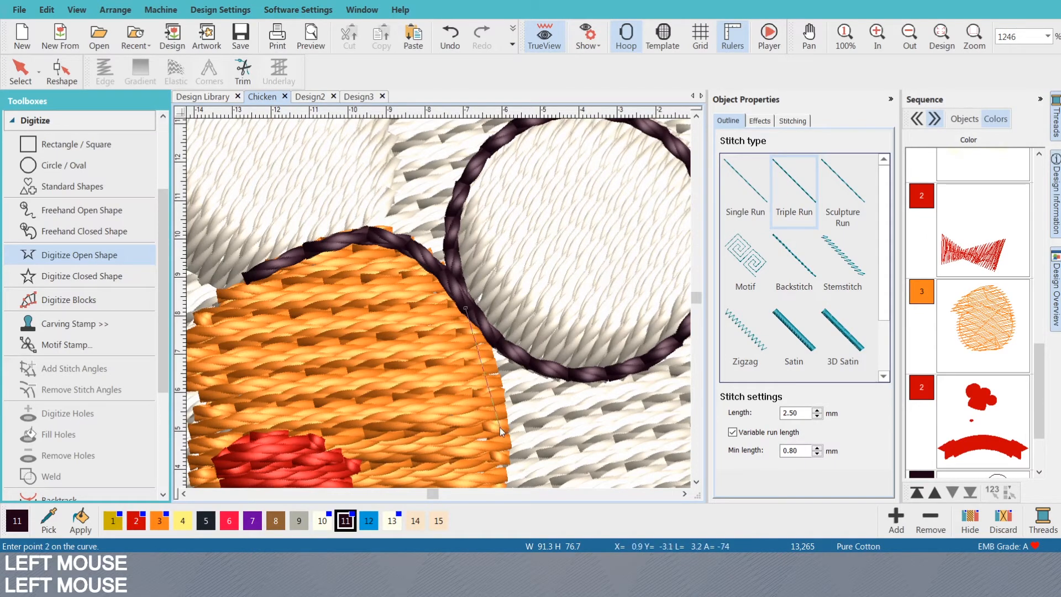
{"action": "key", "text": "s"}
{"action": "left_click", "coordinate": [495, 397]}
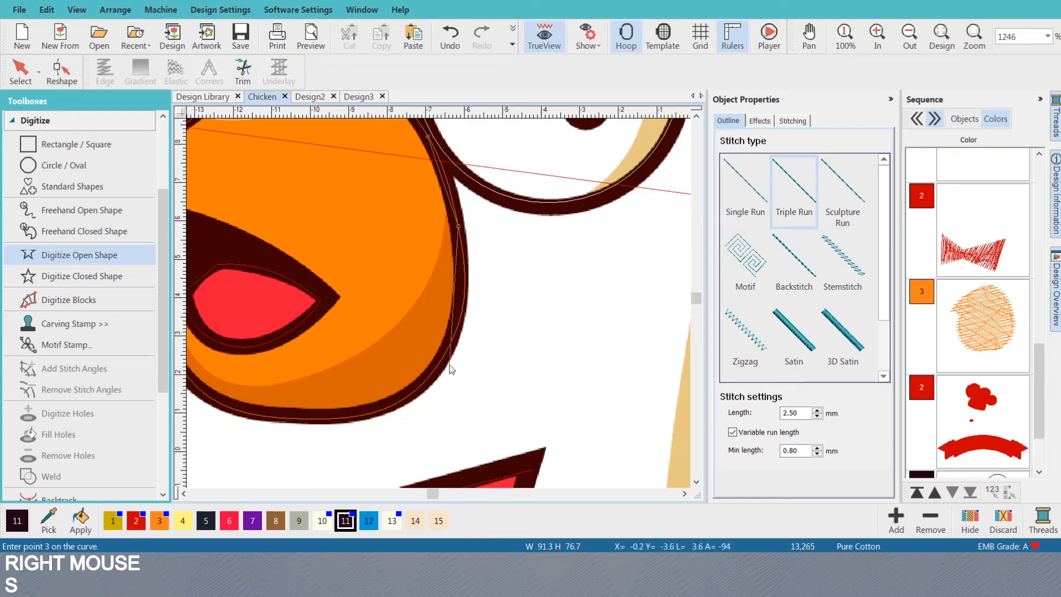
{"action": "right_click", "coordinate": [453, 334]}
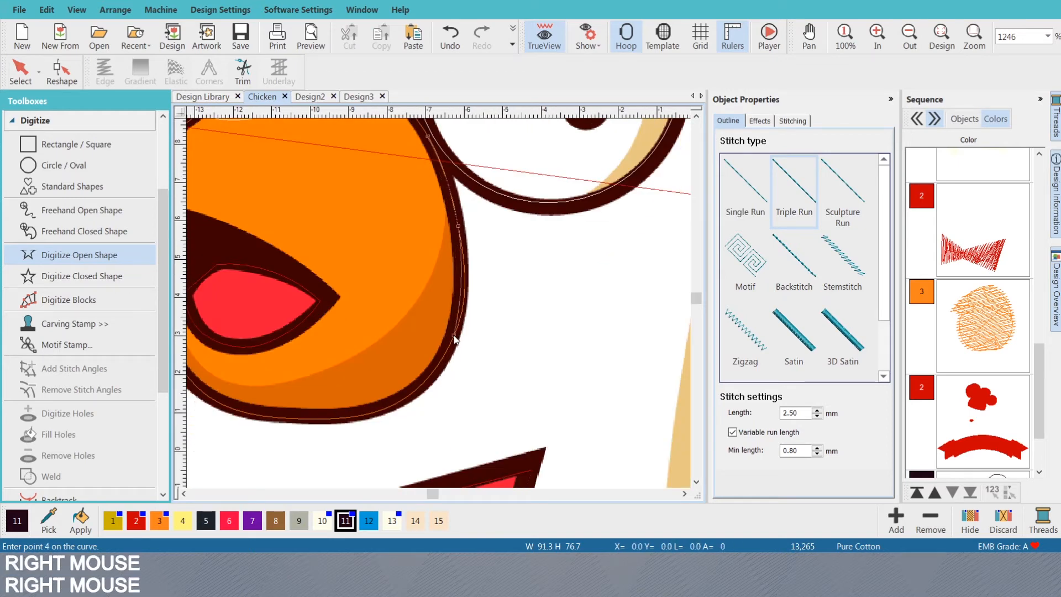
{"action": "right_click", "coordinate": [399, 399]}
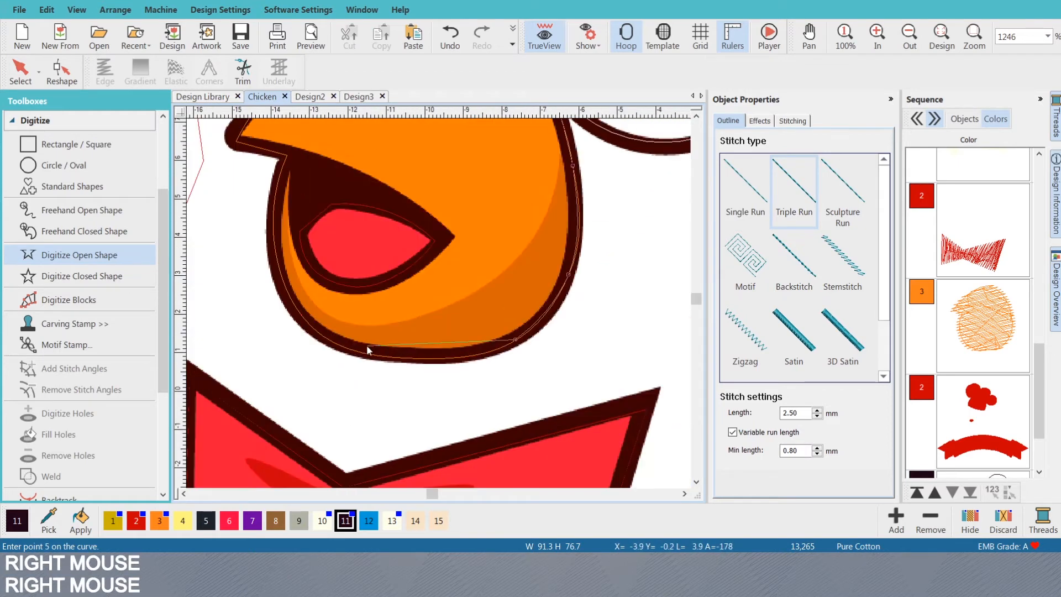
- Continue the Triple Run line along the beak's underside and up its left edge to the mouth corner, and complete it
{"action": "right_click", "coordinate": [400, 359]}
{"action": "right_click", "coordinate": [298, 315]}
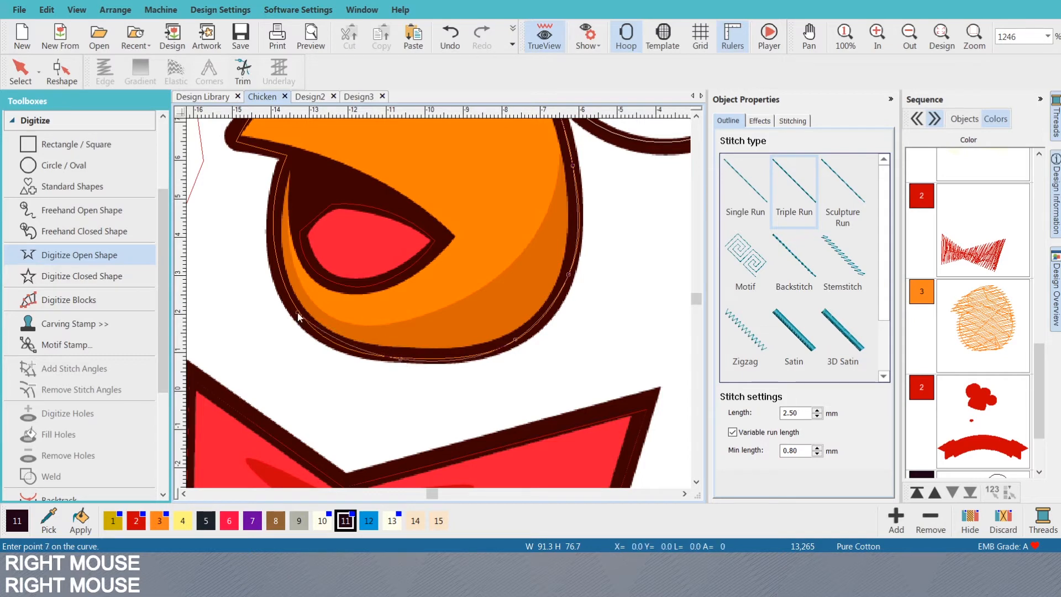
{"action": "right_click", "coordinate": [272, 219]}
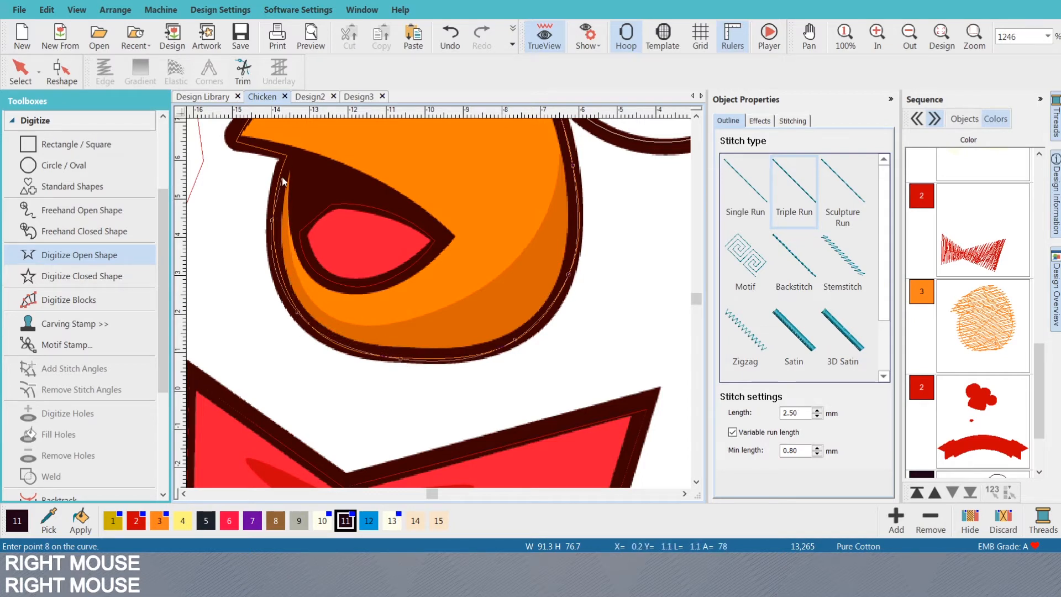
{"action": "left_click", "coordinate": [287, 155]}
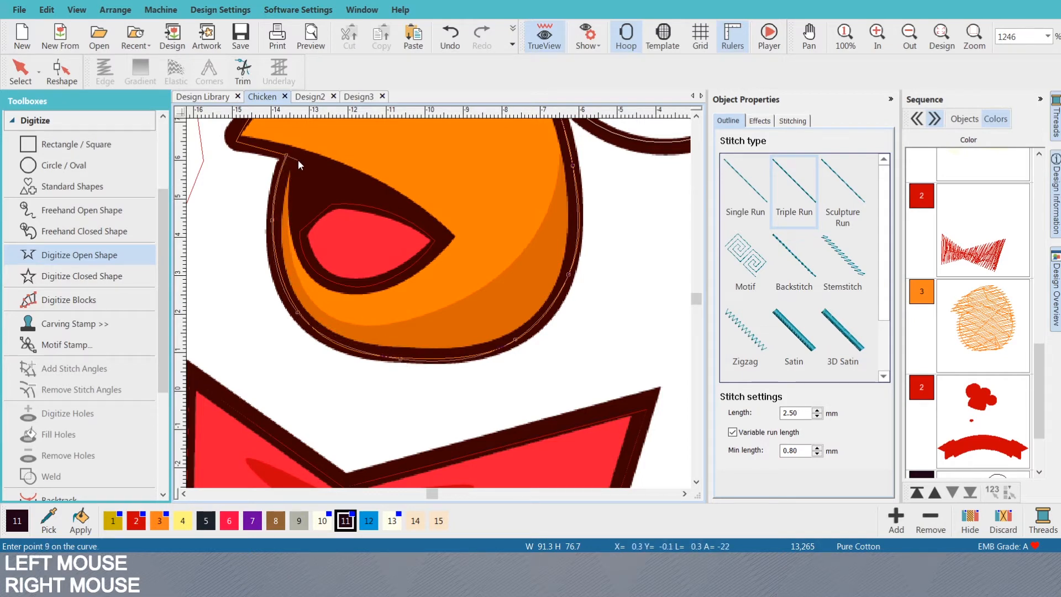
{"action": "key", "text": "Return"}
- Examine the beak outline's stitches and compare the mouth corner and tongue area with the artwork
{"action": "key", "text": "s"}
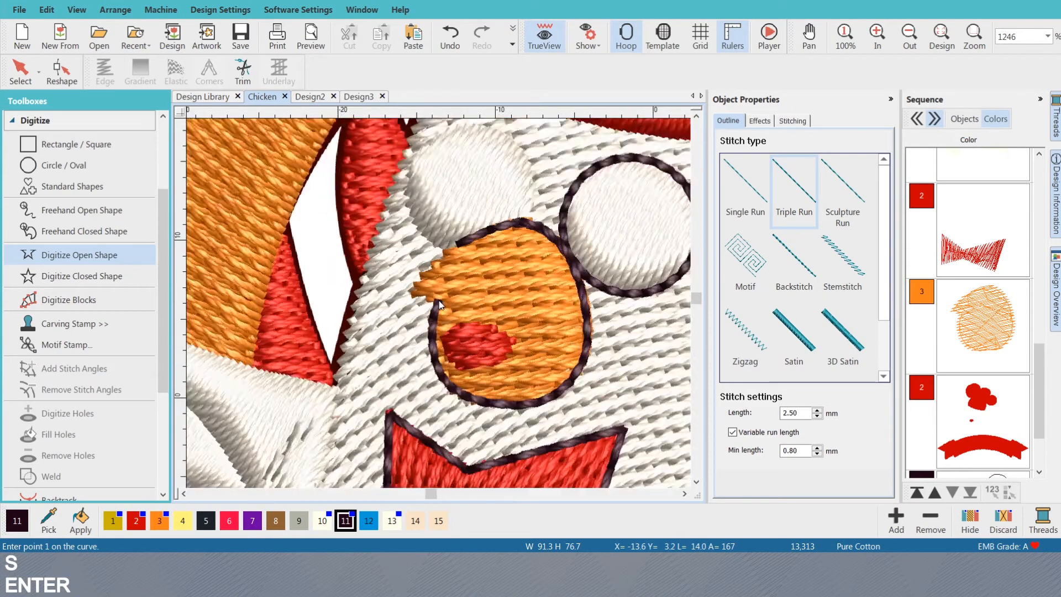
{"action": "scroll", "coordinate": [439, 304], "scroll_direction": "down", "scroll_amount": 2}
{"action": "scroll", "coordinate": [460, 314], "scroll_direction": "up", "scroll_amount": 5}
{"action": "key", "text": "s"}
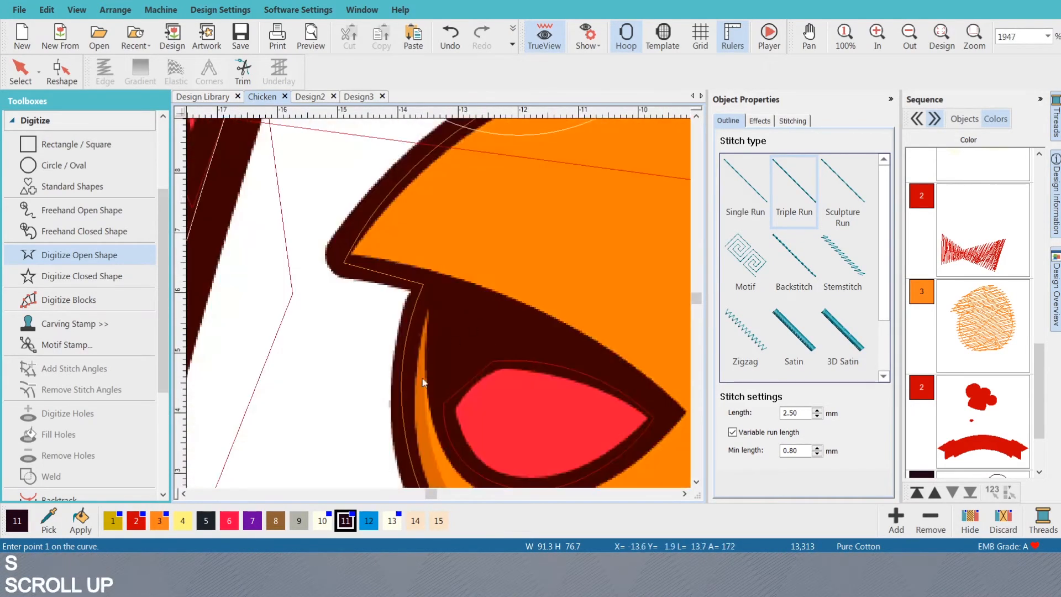
{"action": "scroll", "coordinate": [439, 303], "scroll_direction": "down", "scroll_amount": 2}
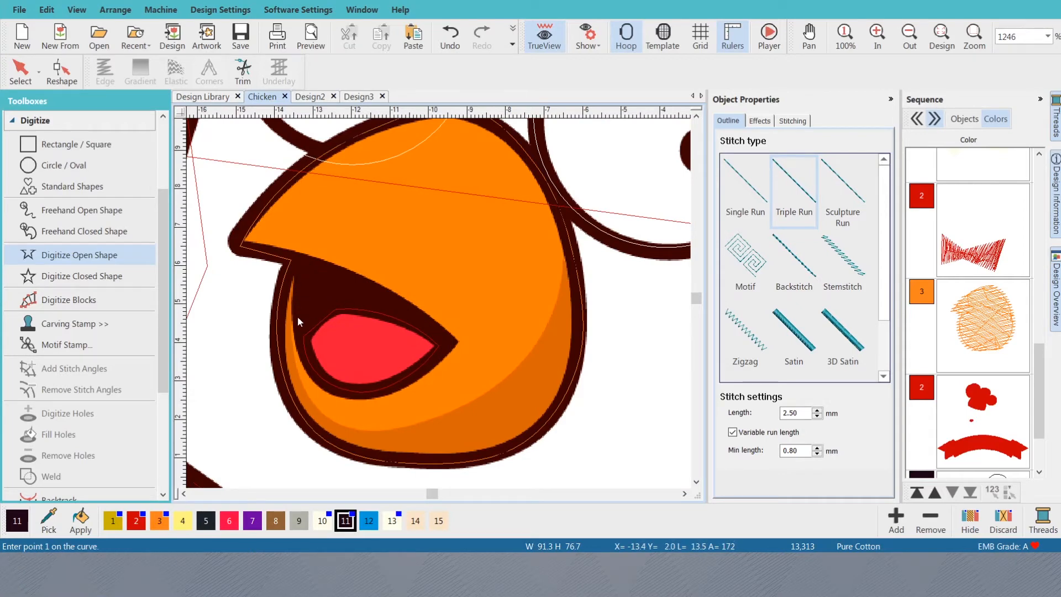
{"action": "key", "text": "s"}
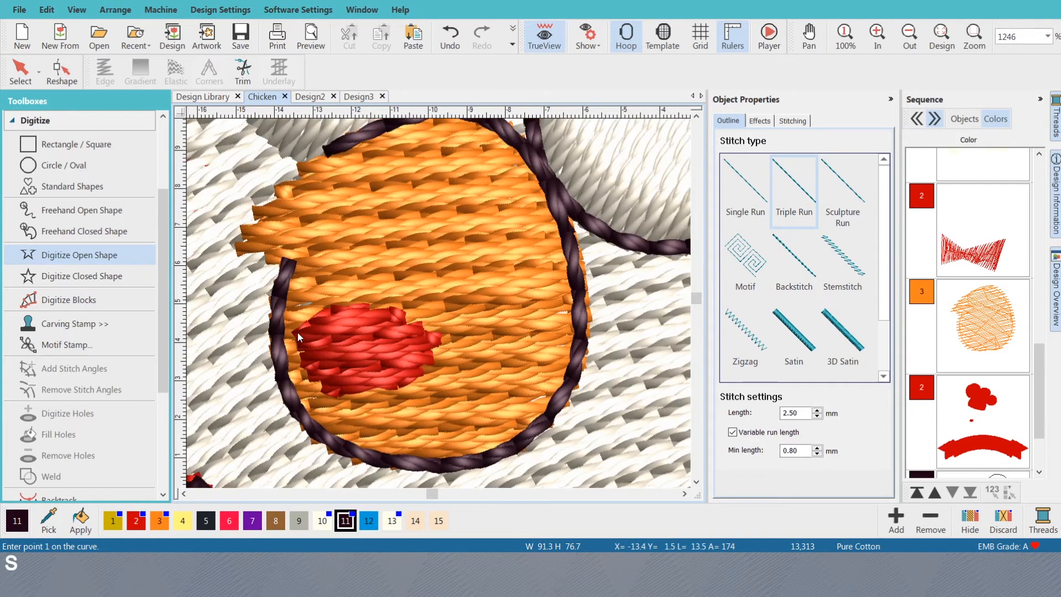
{"action": "key", "text": "s"}
- Try a Triple Run line from the mouth corner down and around the whole tongue, back to its left side
{"action": "left_click", "coordinate": [294, 259]}
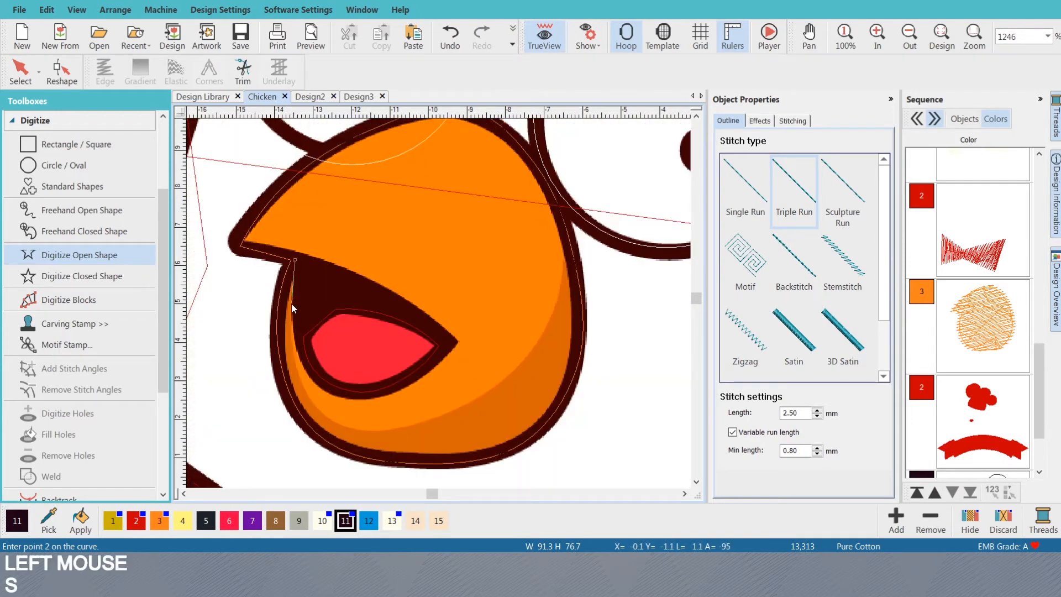
{"action": "right_click", "coordinate": [292, 309]}
{"action": "left_click", "coordinate": [315, 373]}
{"action": "right_click", "coordinate": [359, 393]}
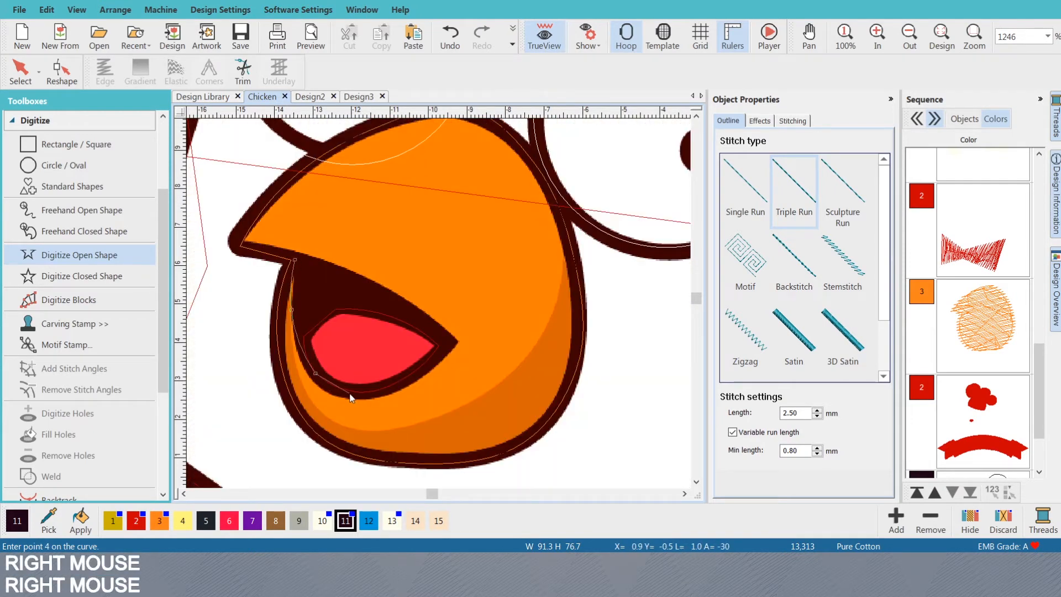
{"action": "right_click", "coordinate": [411, 375]}
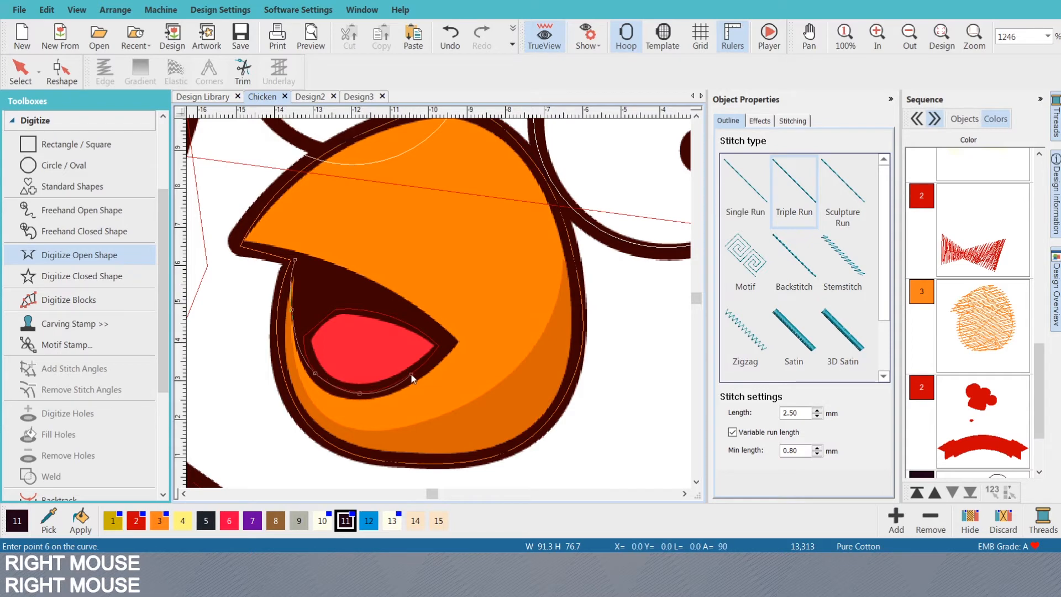
{"action": "left_click", "coordinate": [440, 343]}
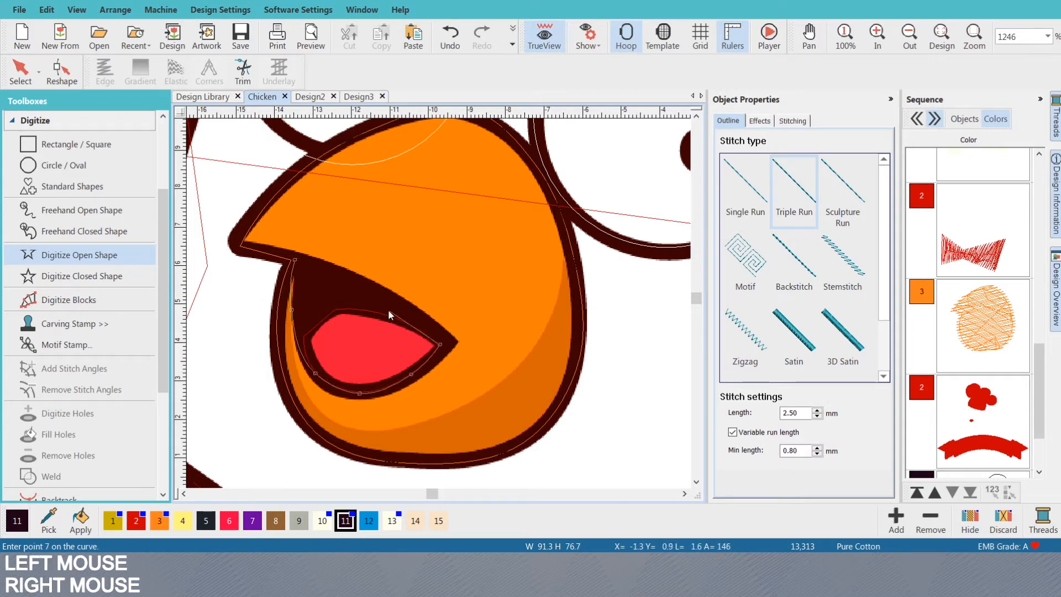
{"action": "right_click", "coordinate": [332, 308]}
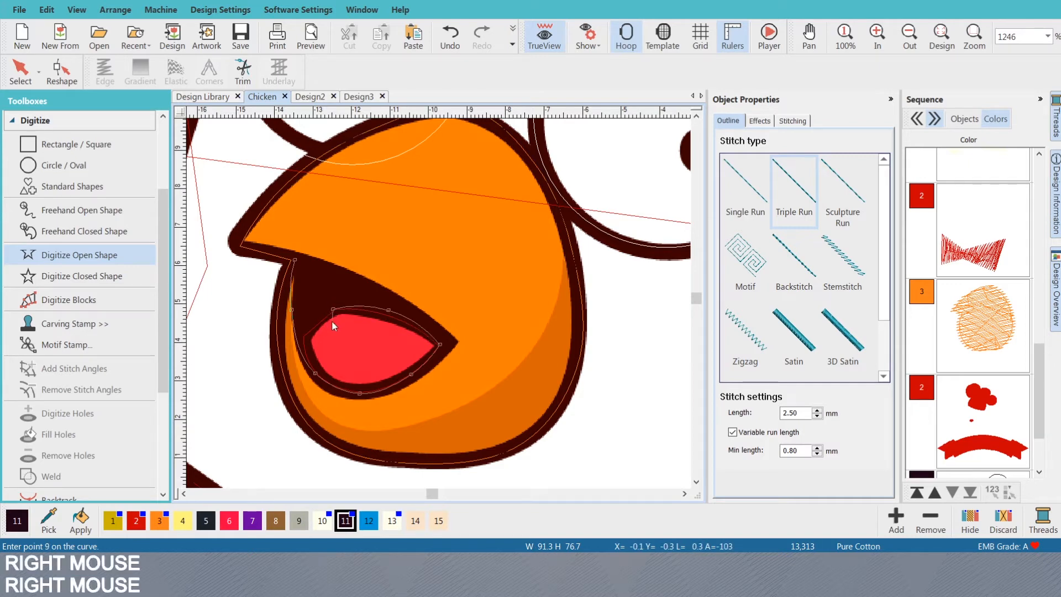
{"action": "left_click", "coordinate": [304, 334]}
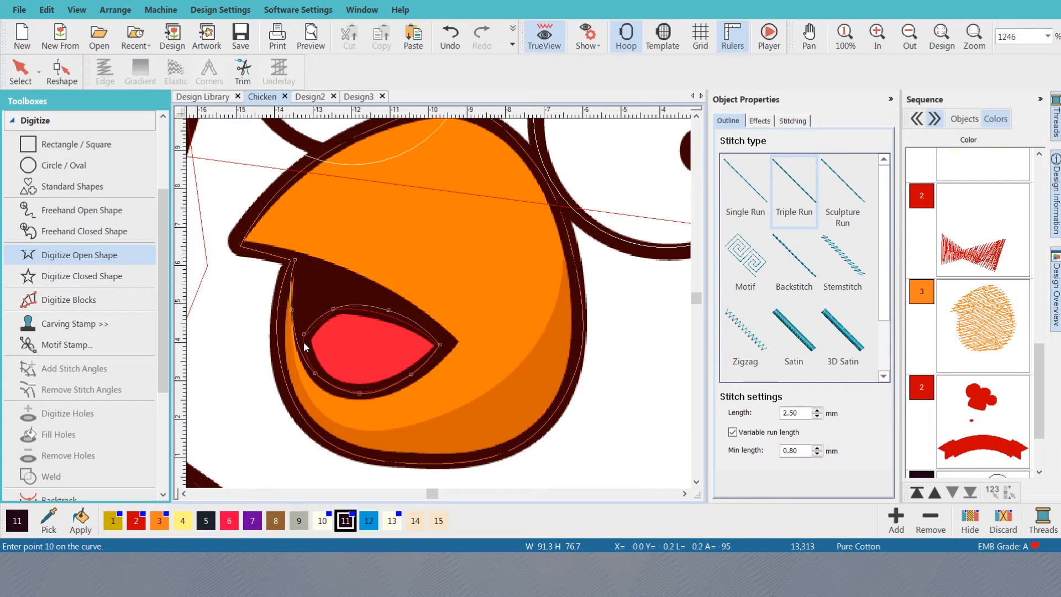
- Try to cover the dark mouth area above the tongue with extra back-and-forth passes of the same line and complete it
{"action": "left_click", "coordinate": [307, 359]}
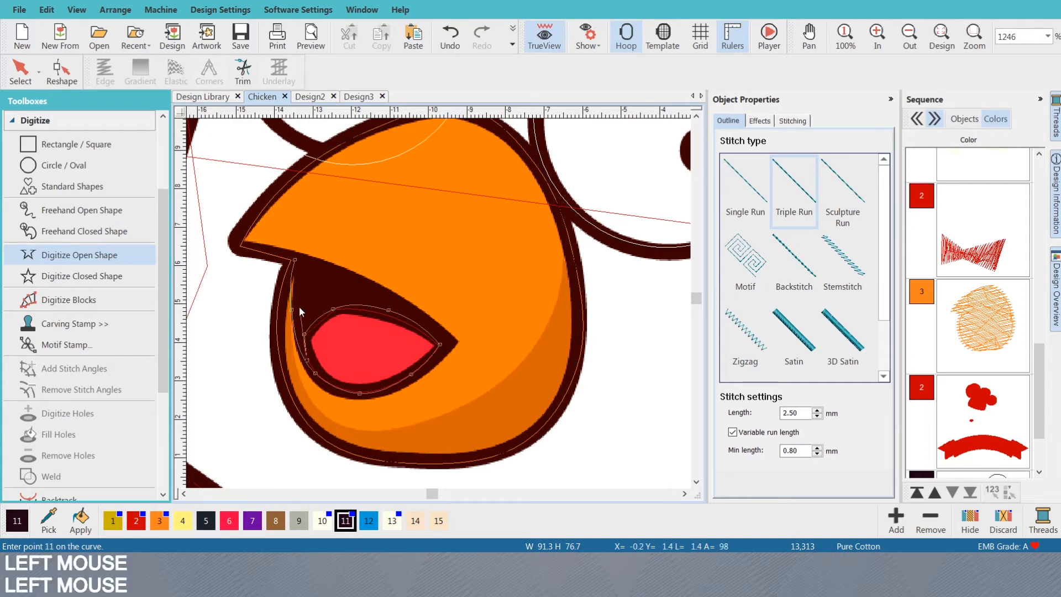
{"action": "left_click", "coordinate": [300, 306]}
{"action": "right_click", "coordinate": [304, 266]}
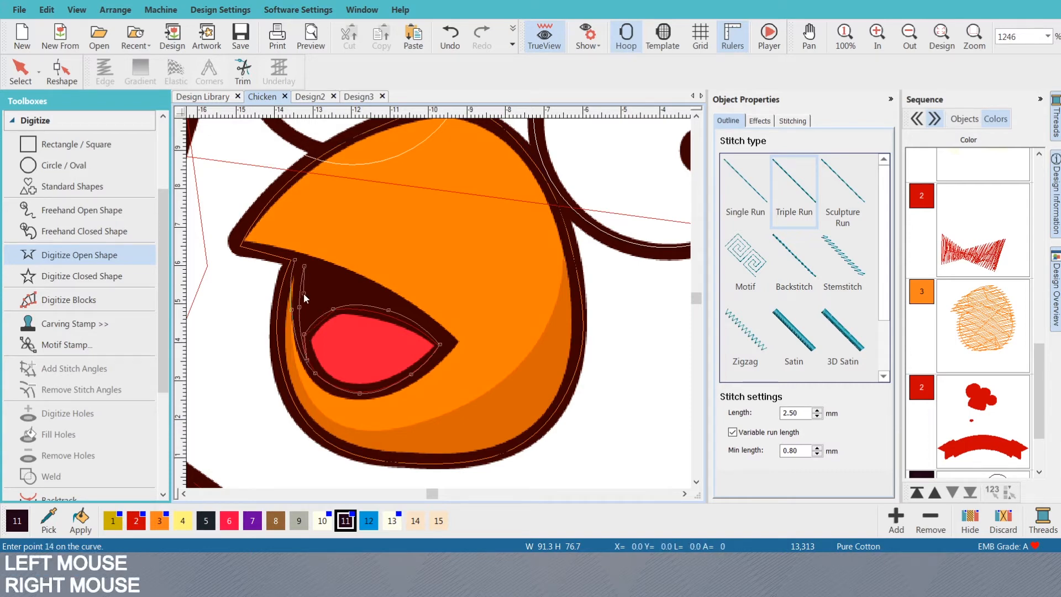
{"action": "right_click", "coordinate": [303, 293]}
{"action": "left_click", "coordinate": [315, 310]}
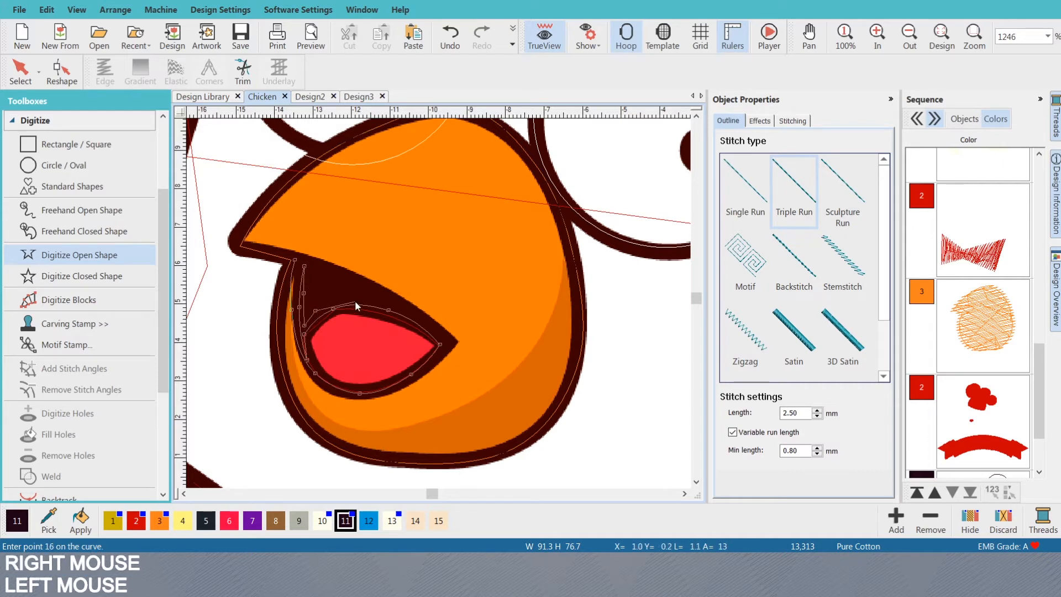
{"action": "right_click", "coordinate": [359, 299]}
{"action": "left_click", "coordinate": [319, 301]}
{"action": "left_click", "coordinate": [320, 290]}
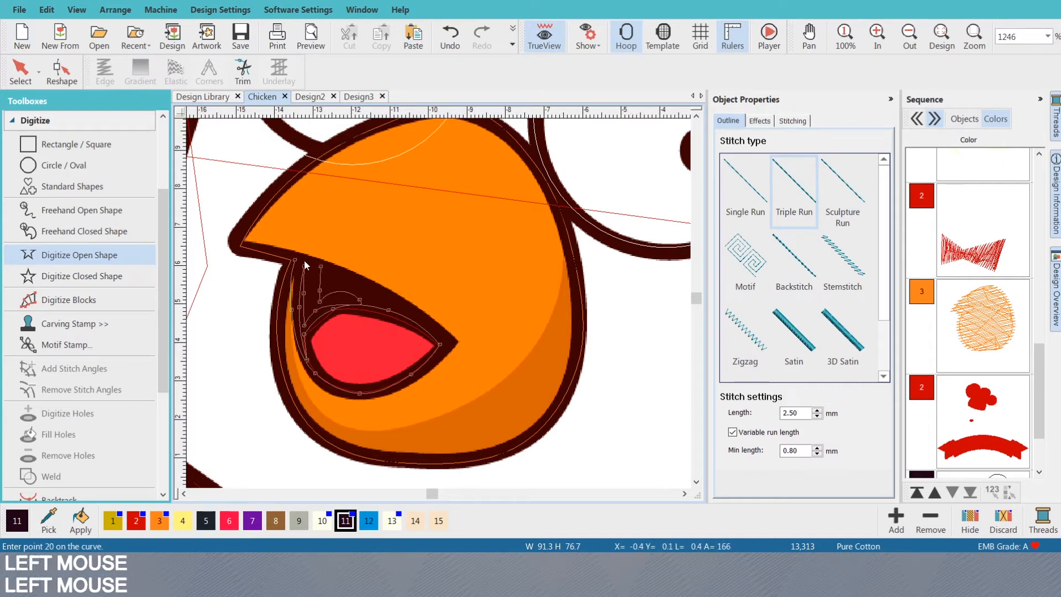
{"action": "key", "text": "Return"}
- Examine the stitched mouth line and undo it
{"action": "key", "text": "s"}
{"action": "key", "text": "s"}
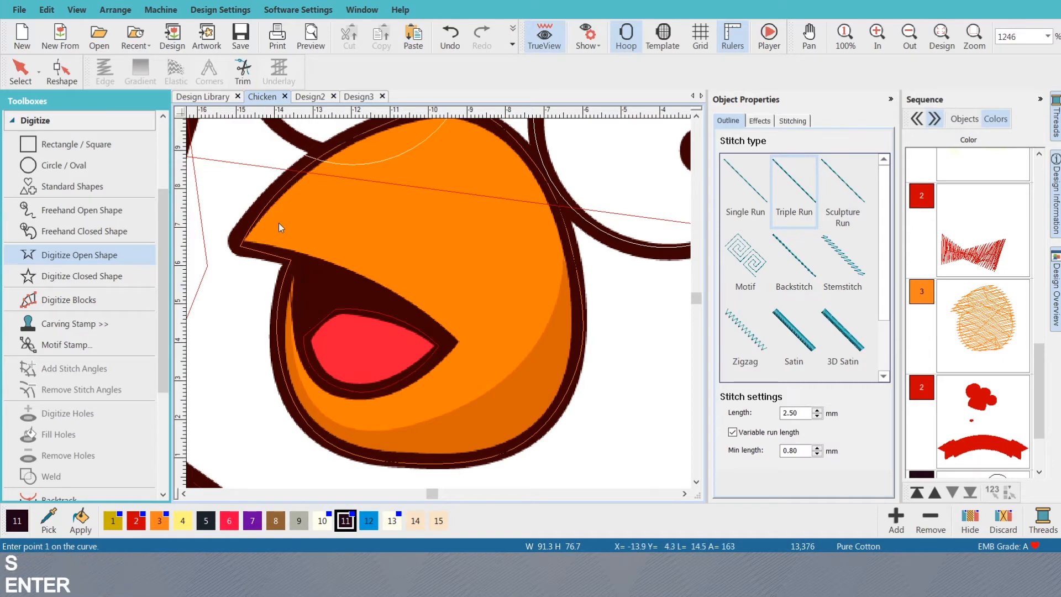
{"action": "scroll", "coordinate": [488, 319], "scroll_direction": "down", "scroll_amount": 3}
{"action": "scroll", "coordinate": [488, 319], "scroll_direction": "down", "scroll_amount": 2}
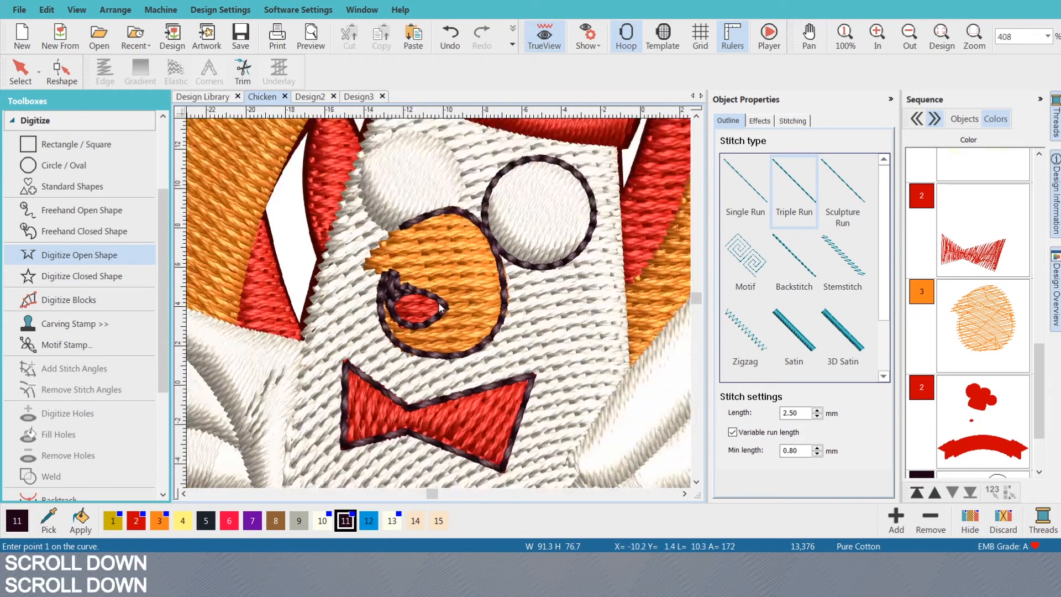
{"action": "scroll", "coordinate": [354, 261], "scroll_direction": "up", "scroll_amount": 4}
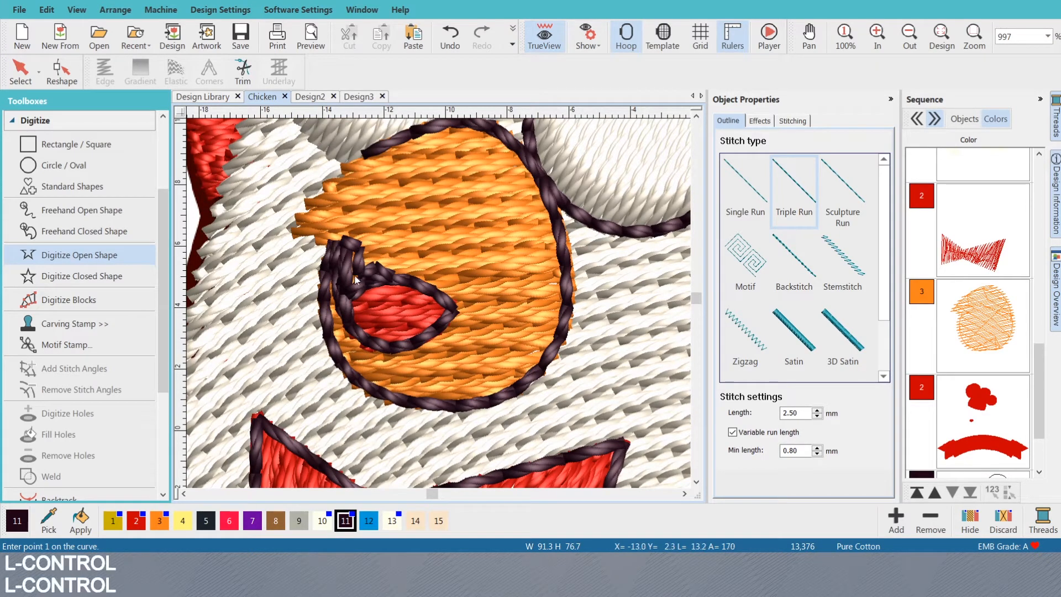
{"action": "key", "text": "ctrl+z"}
- Digitize a closed shape around the dark mouth area, from the mouth corner along the tongue's upper edge and back under the upper beak
{"action": "left_click", "coordinate": [111, 275]}
{"action": "key", "text": "s"}
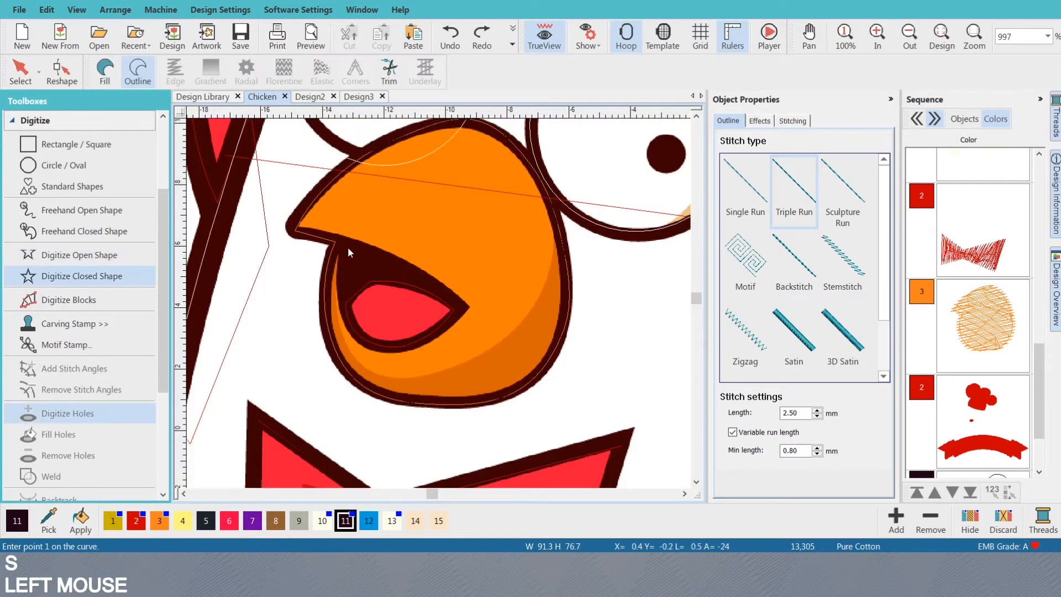
{"action": "left_click", "coordinate": [347, 240]}
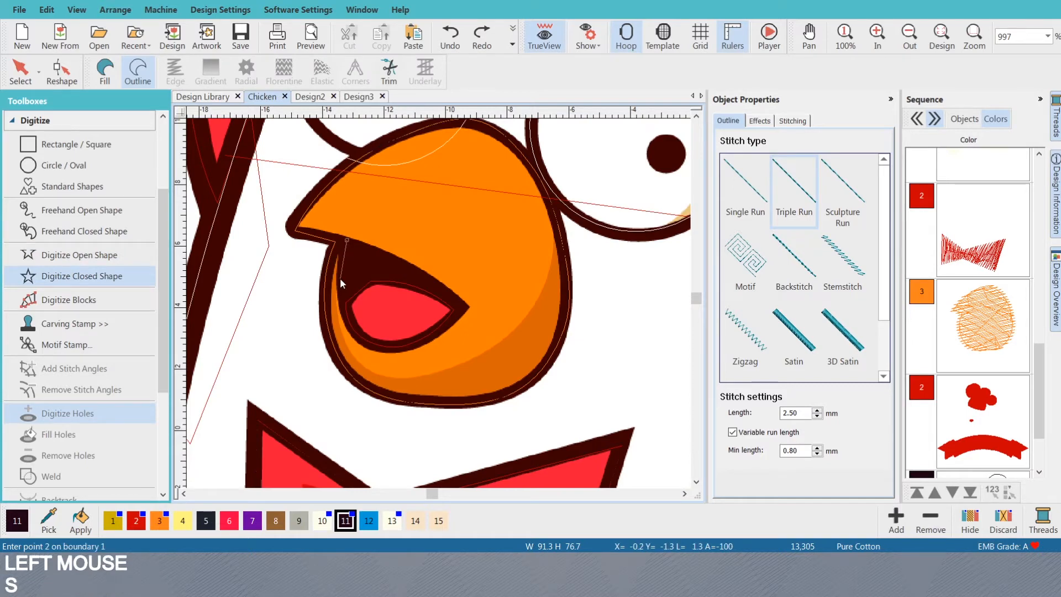
{"action": "right_click", "coordinate": [339, 278]}
{"action": "left_click", "coordinate": [373, 283]}
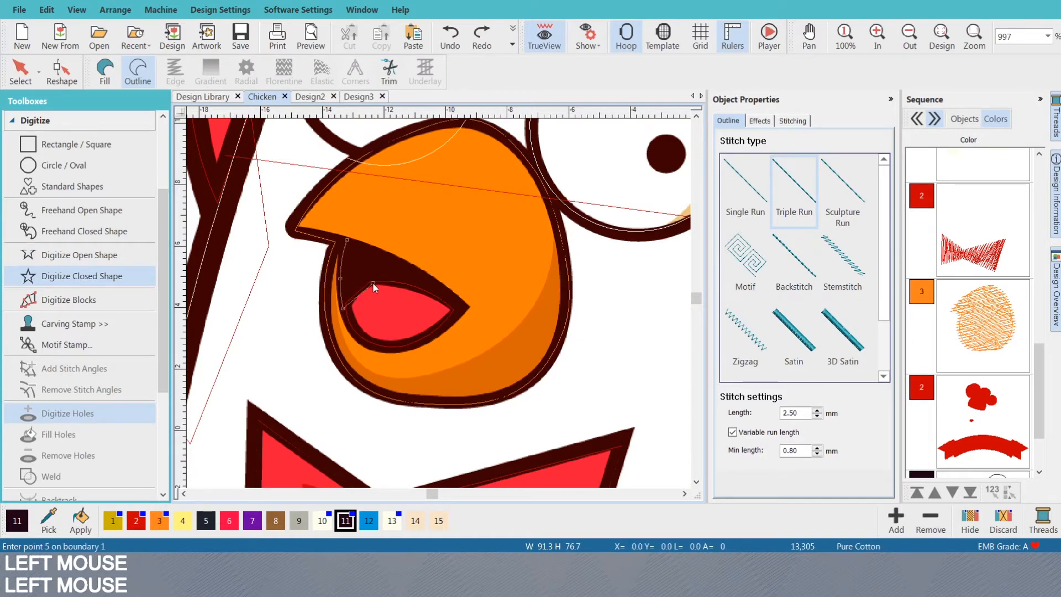
{"action": "left_click", "coordinate": [409, 283]}
{"action": "left_click", "coordinate": [447, 305]}
{"action": "left_click", "coordinate": [447, 287]}
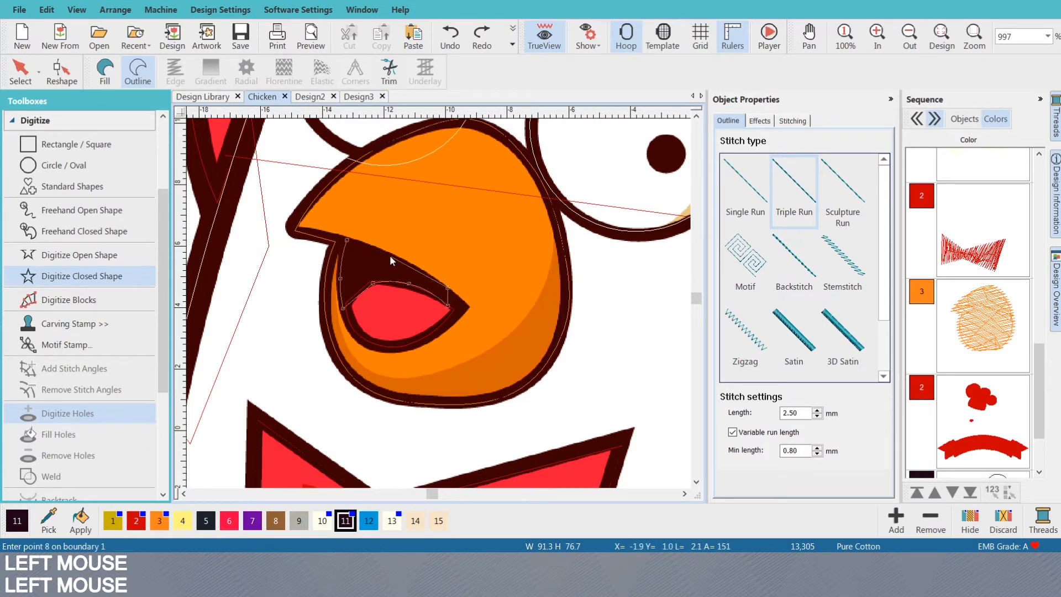
{"action": "left_click", "coordinate": [438, 286]}
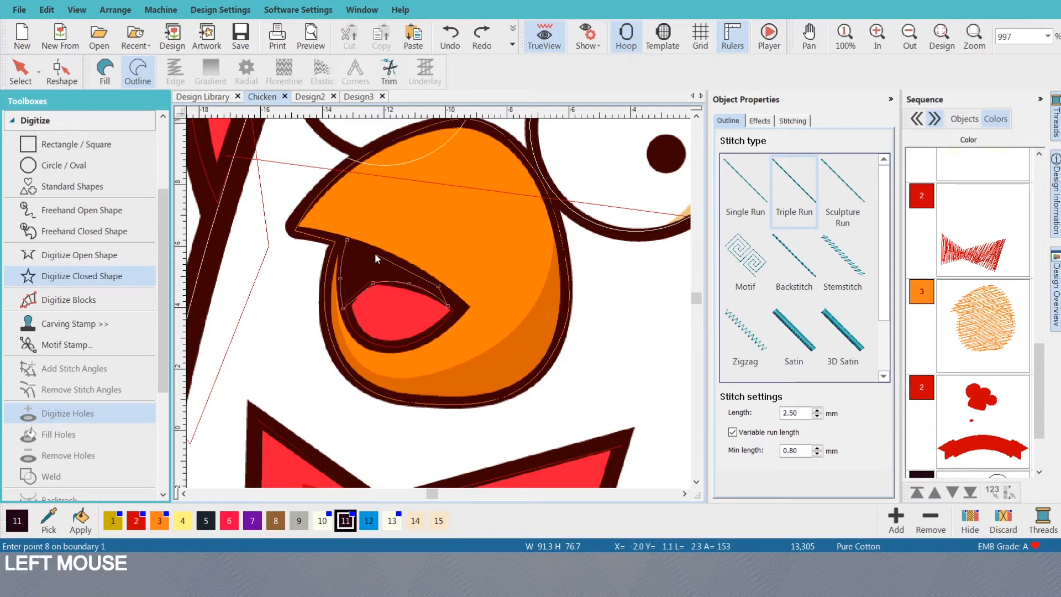
{"action": "key", "text": "Return"}
{"action": "right_click", "coordinate": [347, 244]}
{"action": "key", "text": "s"}
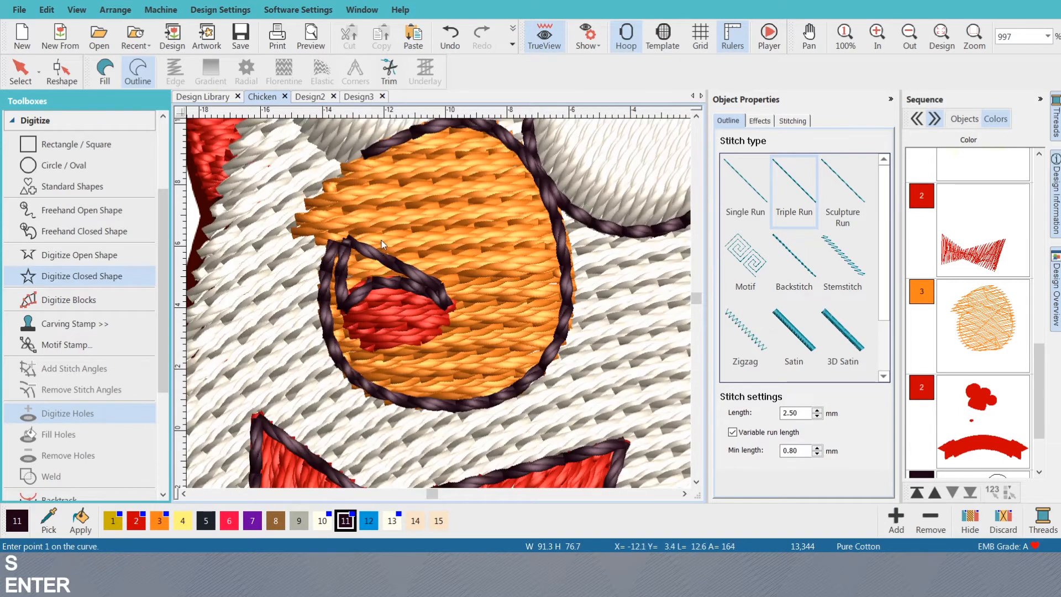
- Convert the closed mouth shape from an outline to a Tatami fill and resume digitizing open shapes with Triple Run
{"action": "key", "text": "o"}
{"action": "left_click", "coordinate": [117, 69]}
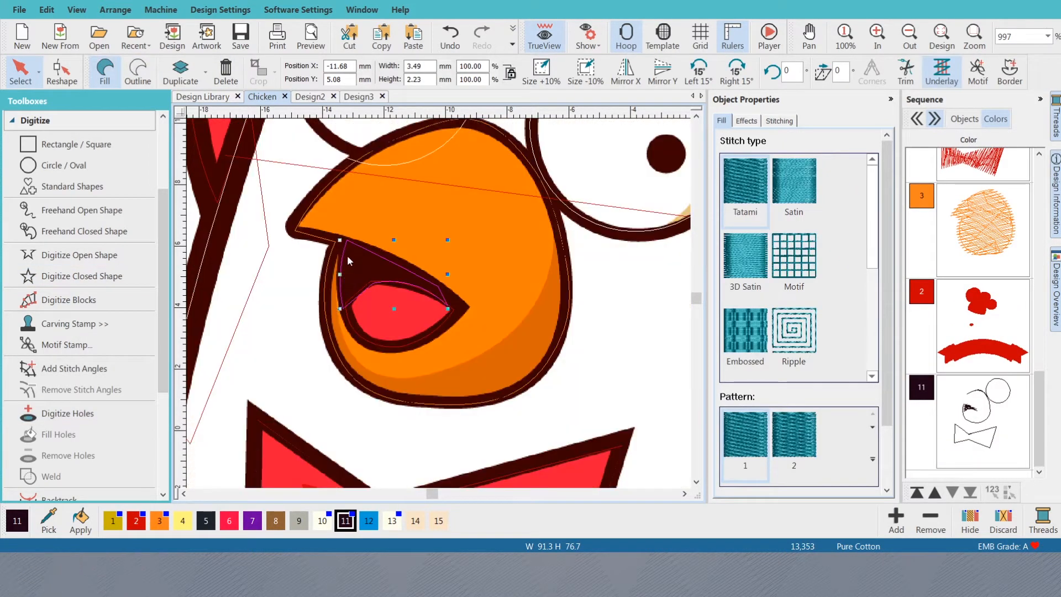
{"action": "left_click", "coordinate": [53, 264]}
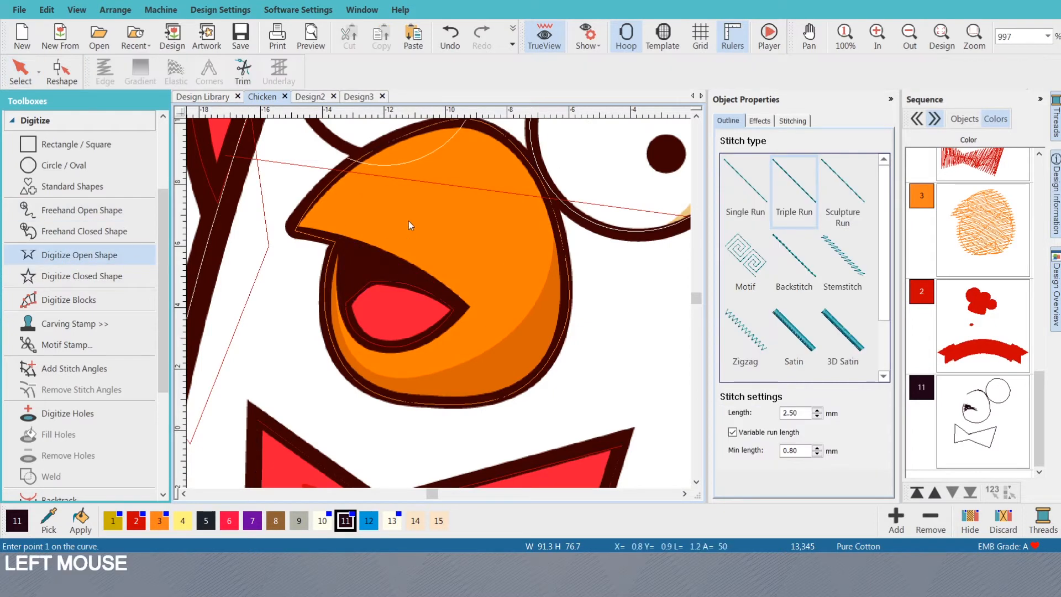
- Start a Triple Run open line at the mouth corner and trace it under the tongue up to the mouth's inner point
{"action": "left_click", "coordinate": [790, 185]}
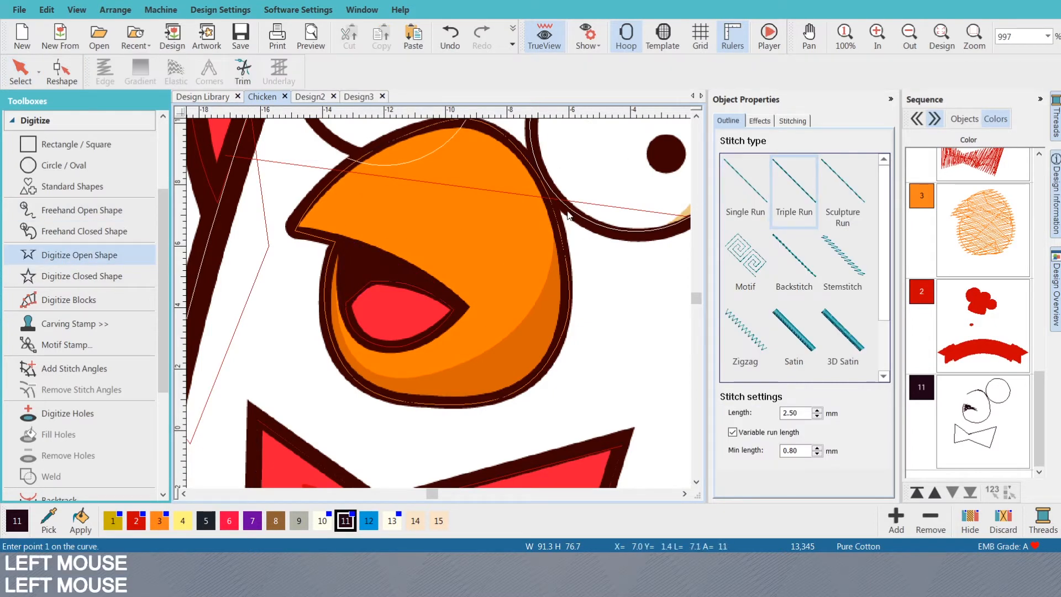
{"action": "right_click", "coordinate": [336, 243]}
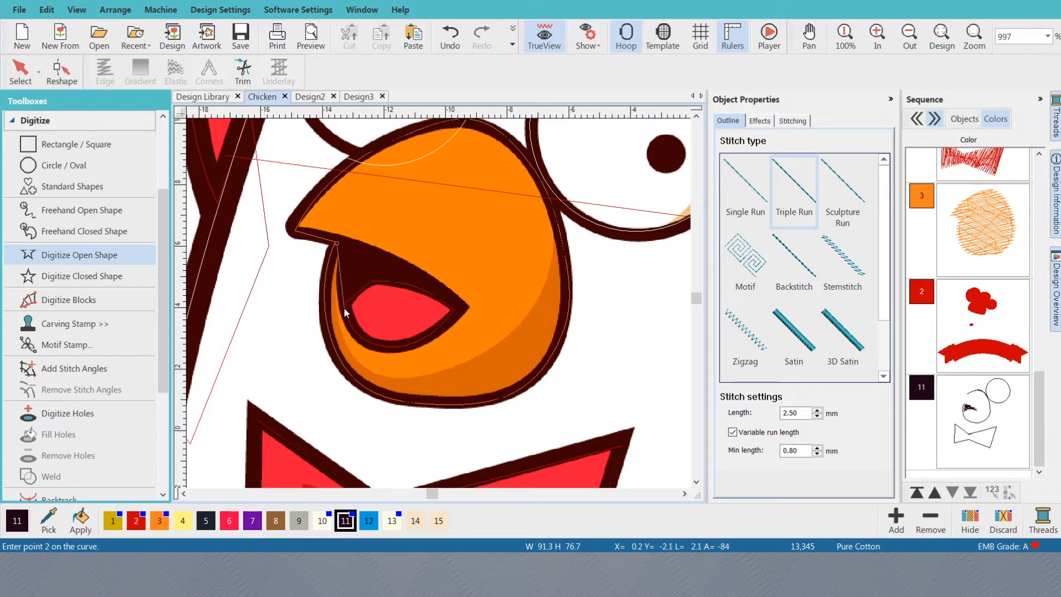
{"action": "right_click", "coordinate": [344, 311]}
{"action": "right_click", "coordinate": [369, 343]}
{"action": "right_click", "coordinate": [405, 347]}
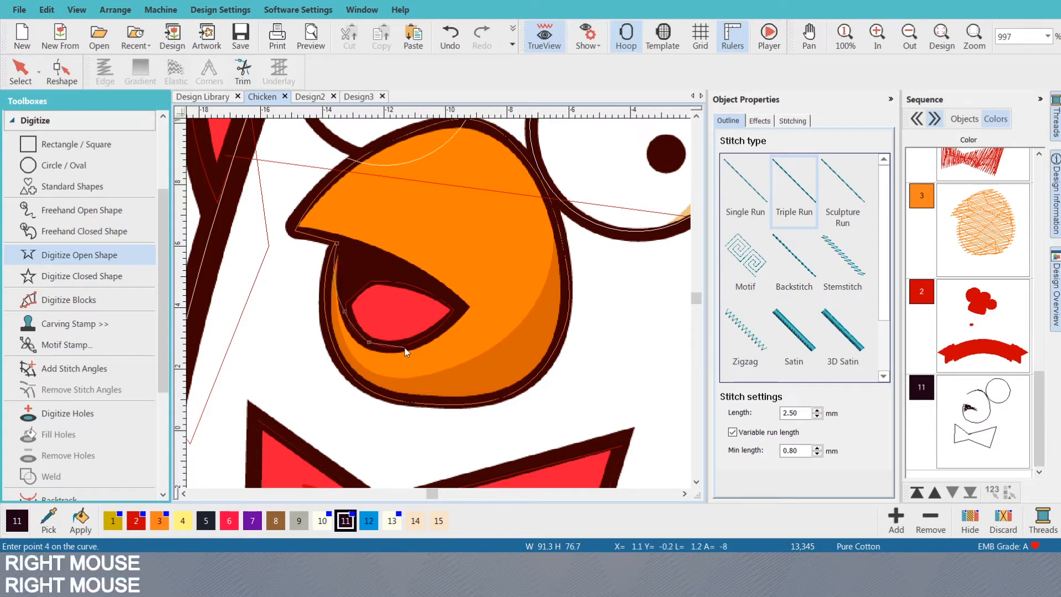
{"action": "left_click", "coordinate": [454, 308]}
- Continue the line along the upper beak's lower edge to the beak tip, then up to the left eye, and complete it
{"action": "left_click", "coordinate": [419, 276]}
{"action": "key", "text": "s"}
{"action": "right_click", "coordinate": [359, 254]}
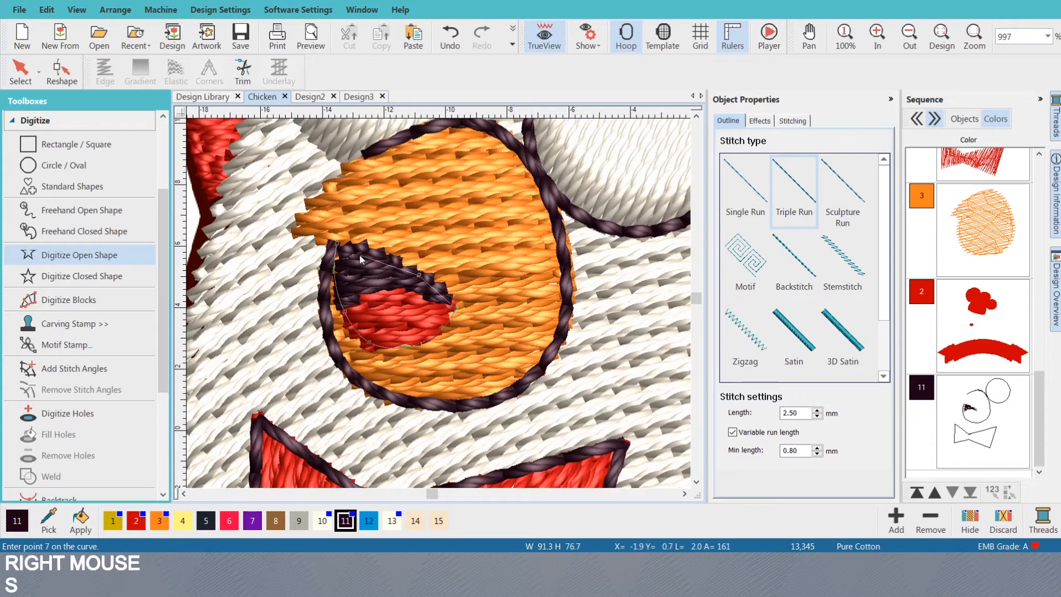
{"action": "key", "text": "s"}
{"action": "right_click", "coordinate": [370, 247]}
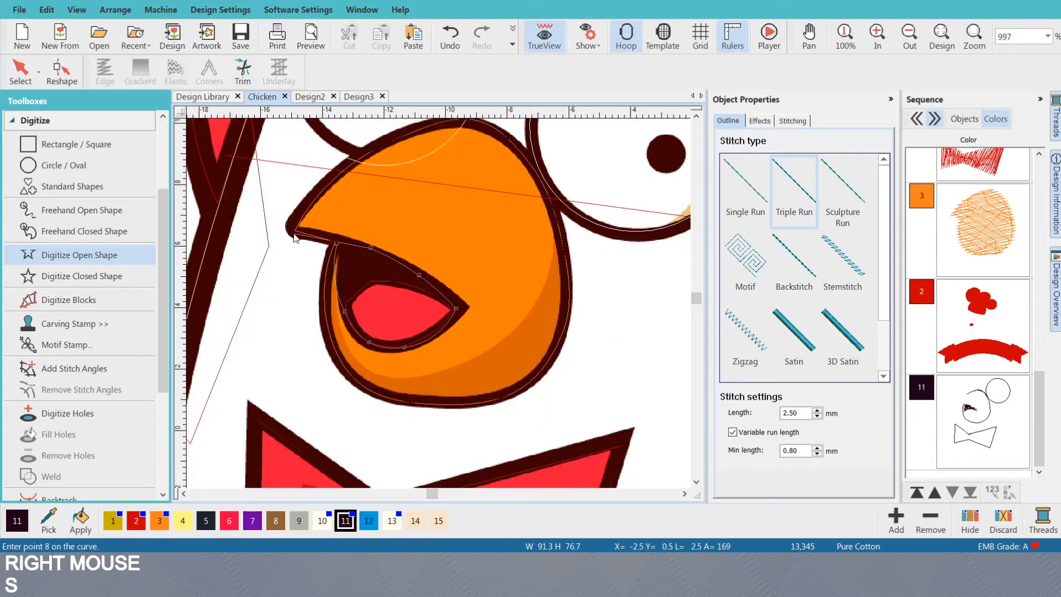
{"action": "left_click", "coordinate": [296, 231]}
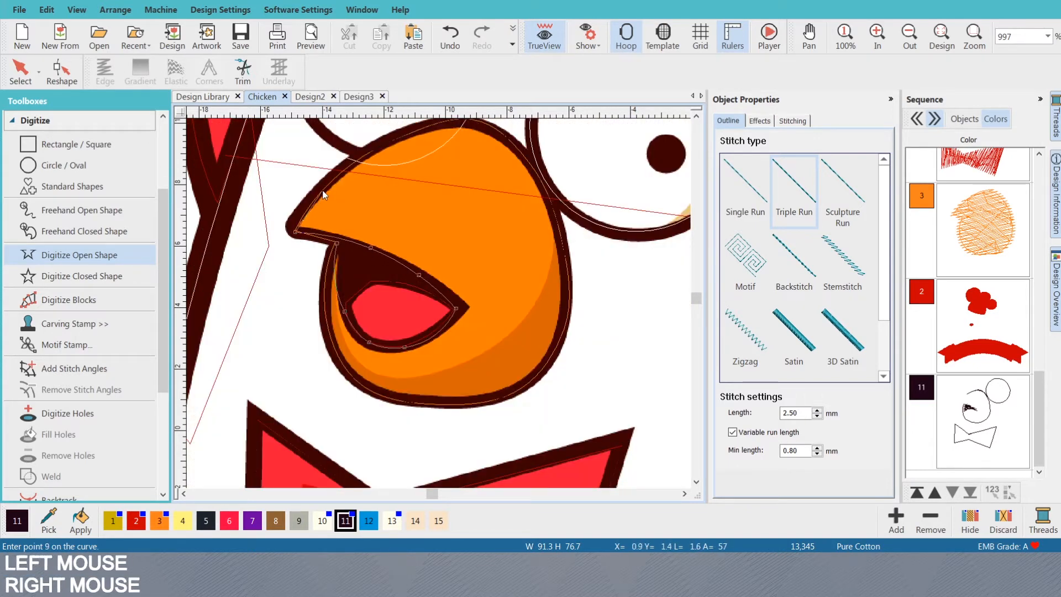
{"action": "right_click", "coordinate": [323, 194]}
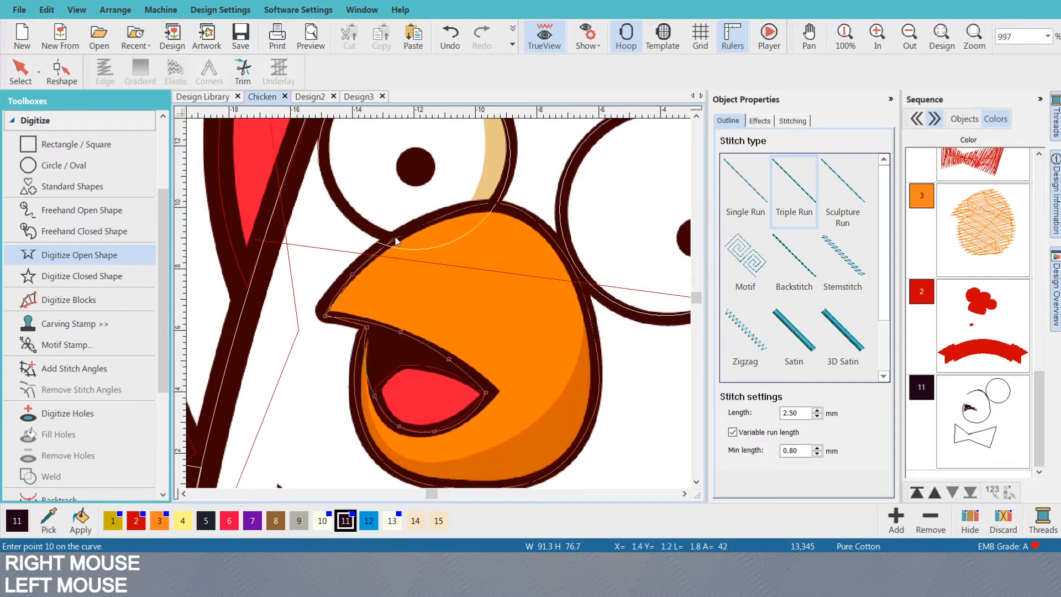
{"action": "left_click", "coordinate": [396, 239]}
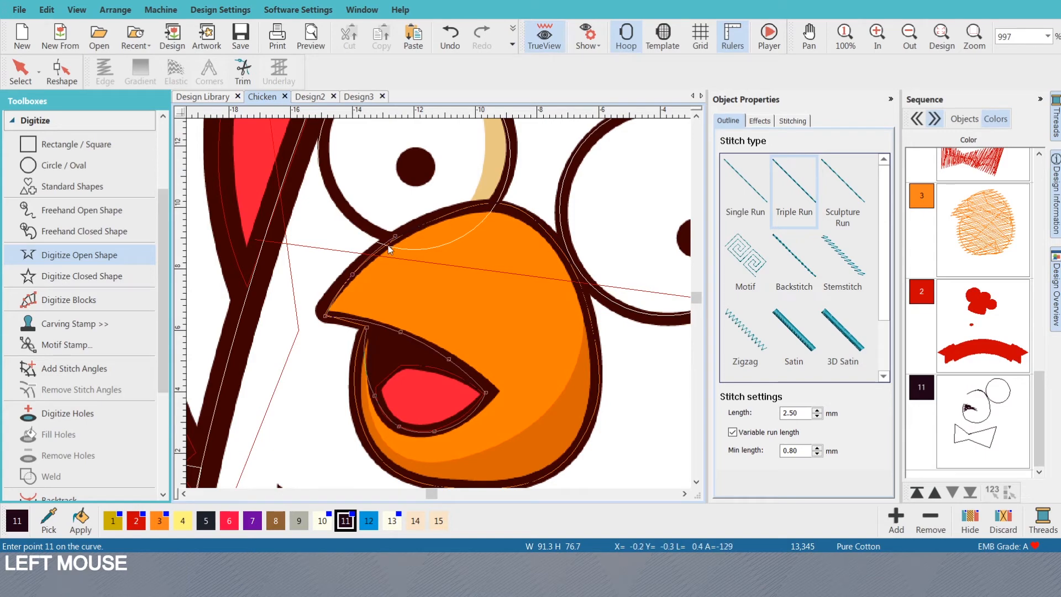
{"action": "key", "text": "Return"}
{"action": "key", "text": "s"}
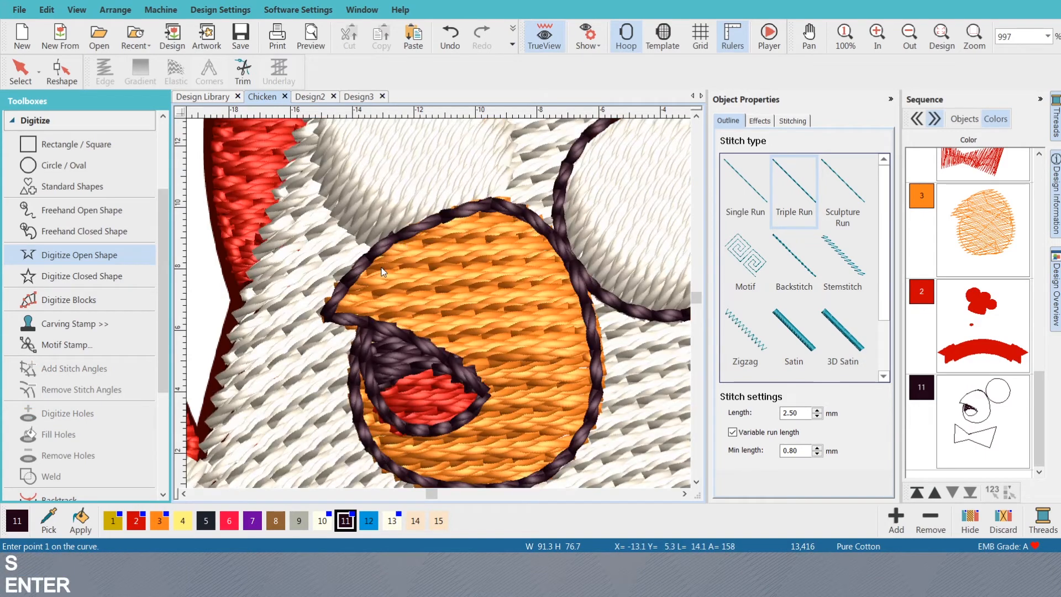
- Step through the dark objects in stitching order, from the right eye's outline to the mouth and upper-beak outline
{"action": "scroll", "coordinate": [436, 309], "scroll_direction": "down", "scroll_amount": 2}
{"action": "scroll", "coordinate": [440, 305], "scroll_direction": "down", "scroll_amount": 1}
{"action": "scroll", "coordinate": [439, 303], "scroll_direction": "up", "scroll_amount": 3}
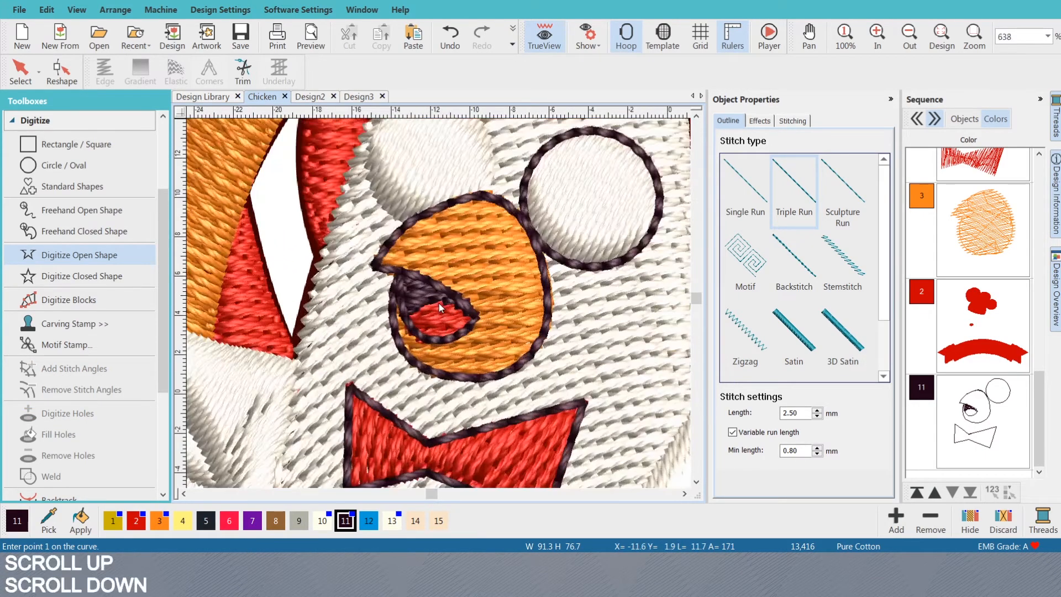
{"action": "scroll", "coordinate": [486, 266], "scroll_direction": "down", "scroll_amount": 1}
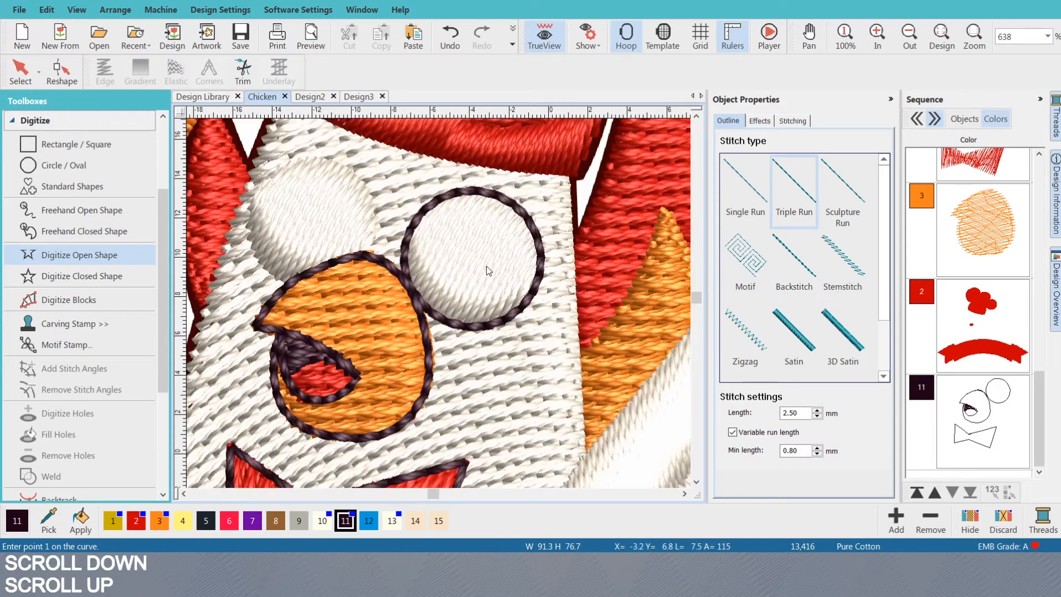
{"action": "key", "text": "o"}
{"action": "left_click", "coordinate": [517, 316]}
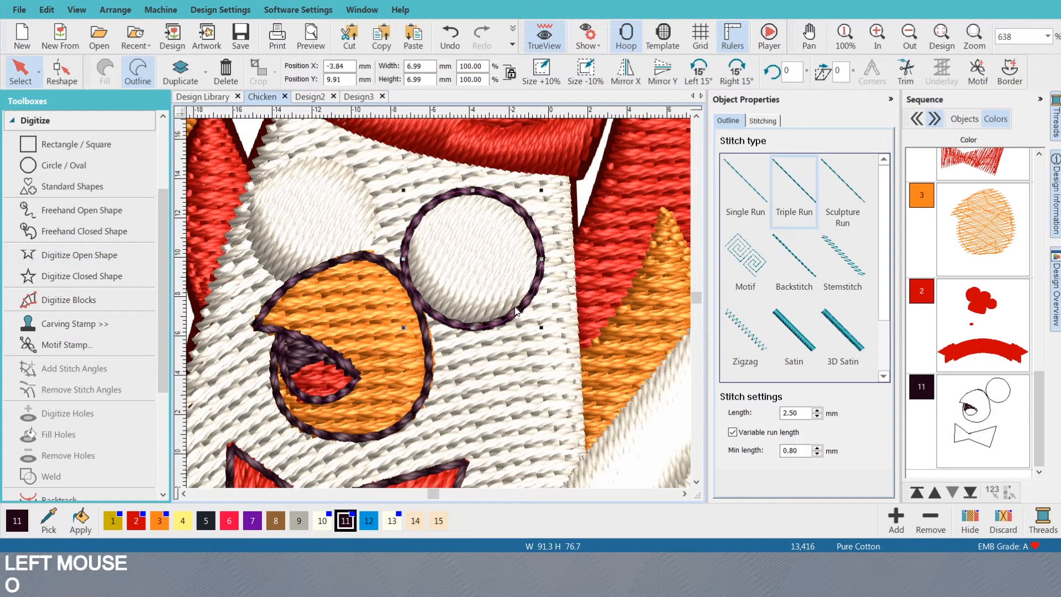
{"action": "key", "text": "Tab"}
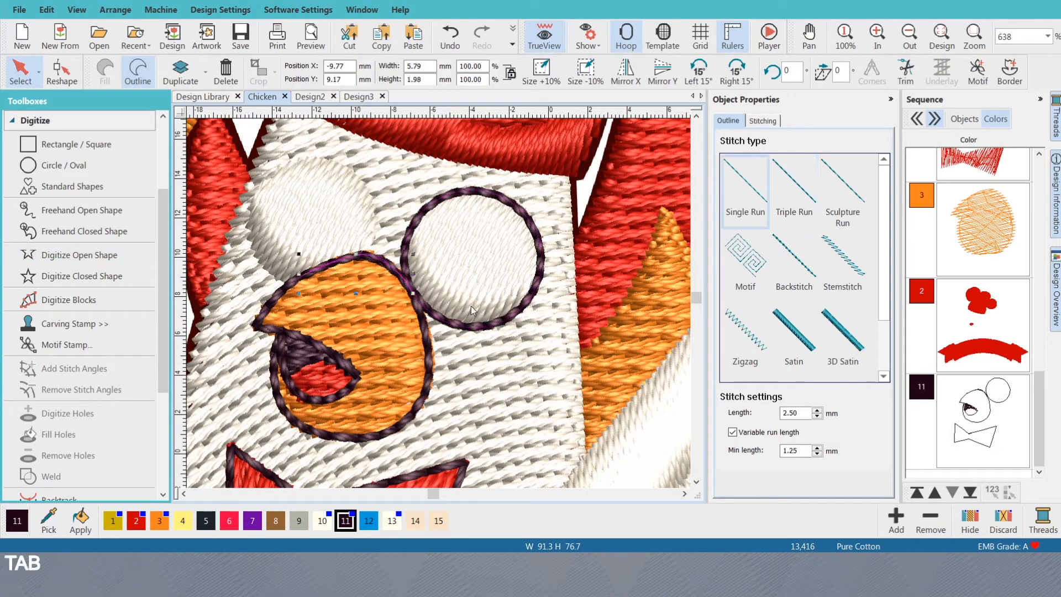
{"action": "key", "text": "Tab"}
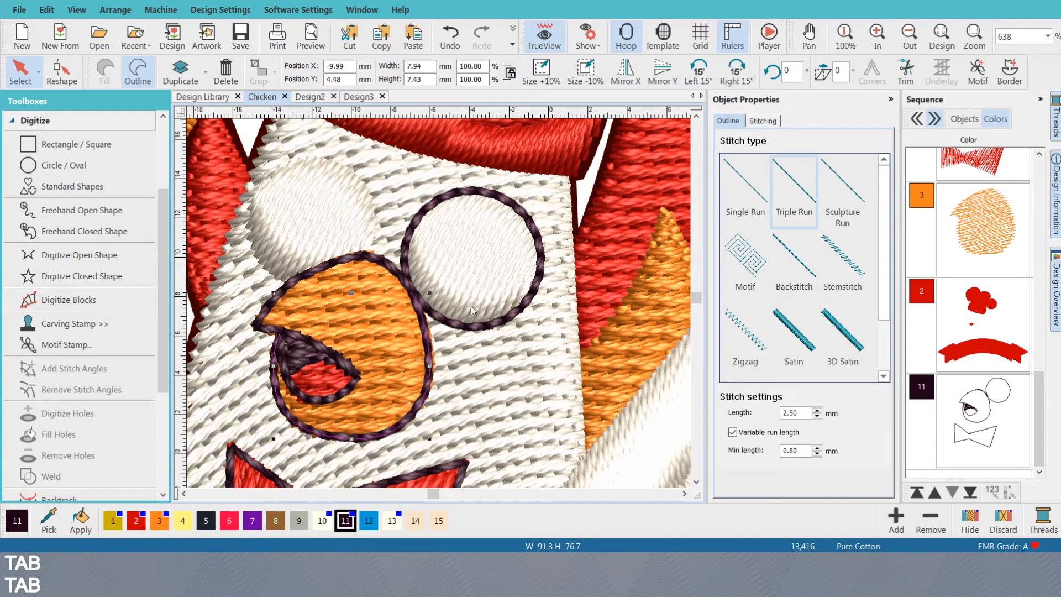
{"action": "key", "text": "Tab"}
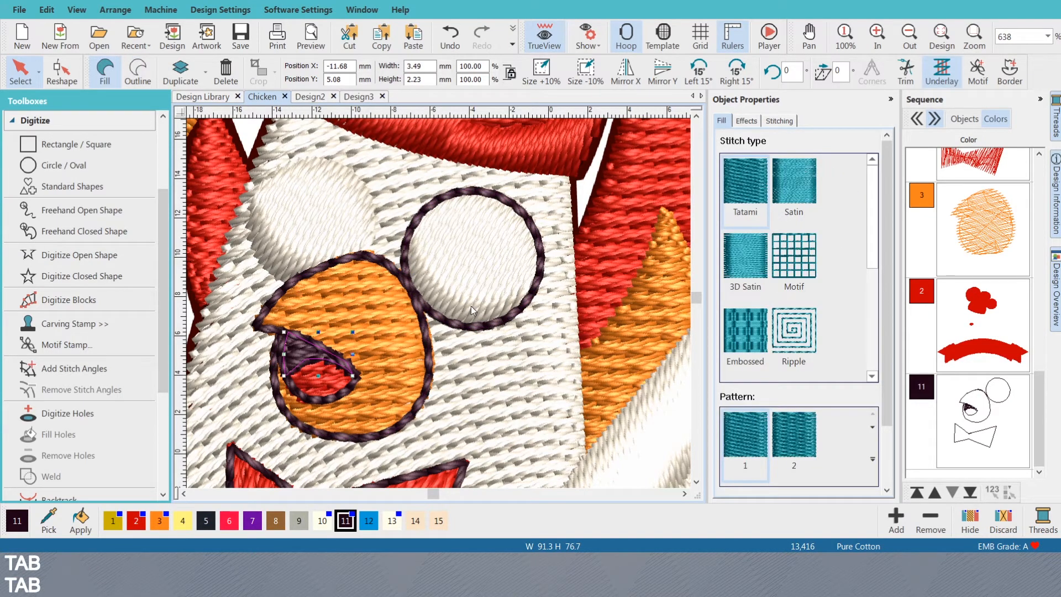
{"action": "key", "text": "Tab"}
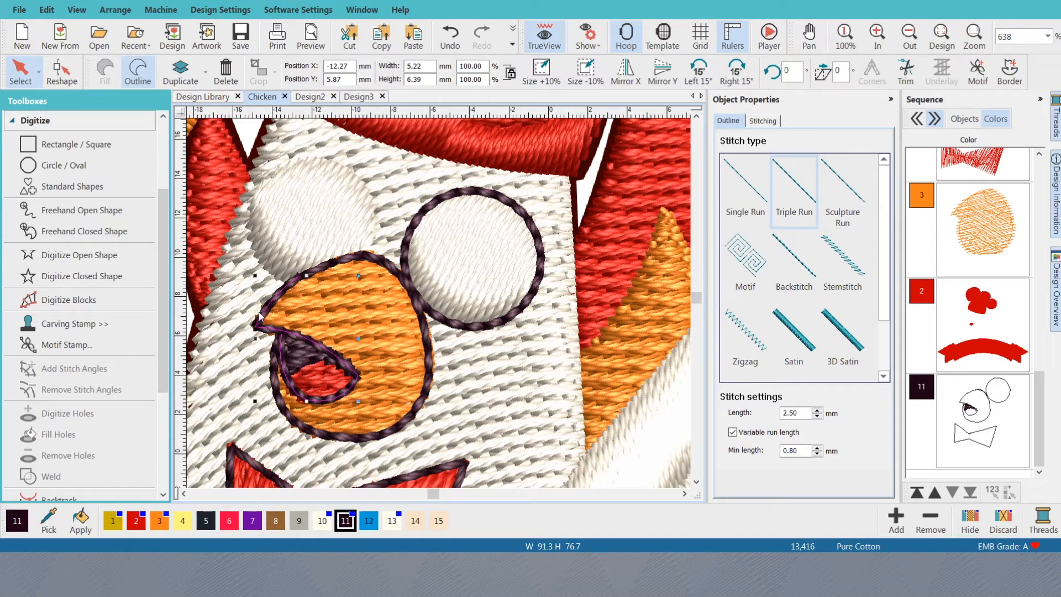
- Change the selected mouth and upper-beak outline to Single Run
{"action": "scroll", "coordinate": [329, 296], "scroll_direction": "down", "scroll_amount": 1}
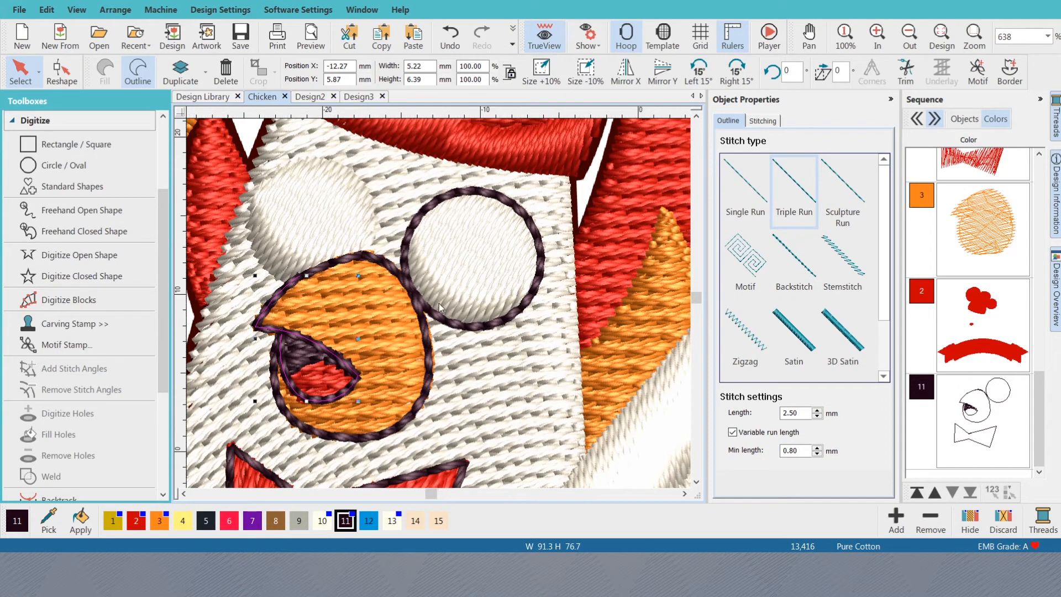
{"action": "scroll", "coordinate": [329, 296], "scroll_direction": "up", "scroll_amount": 2}
{"action": "left_click", "coordinate": [761, 188]}
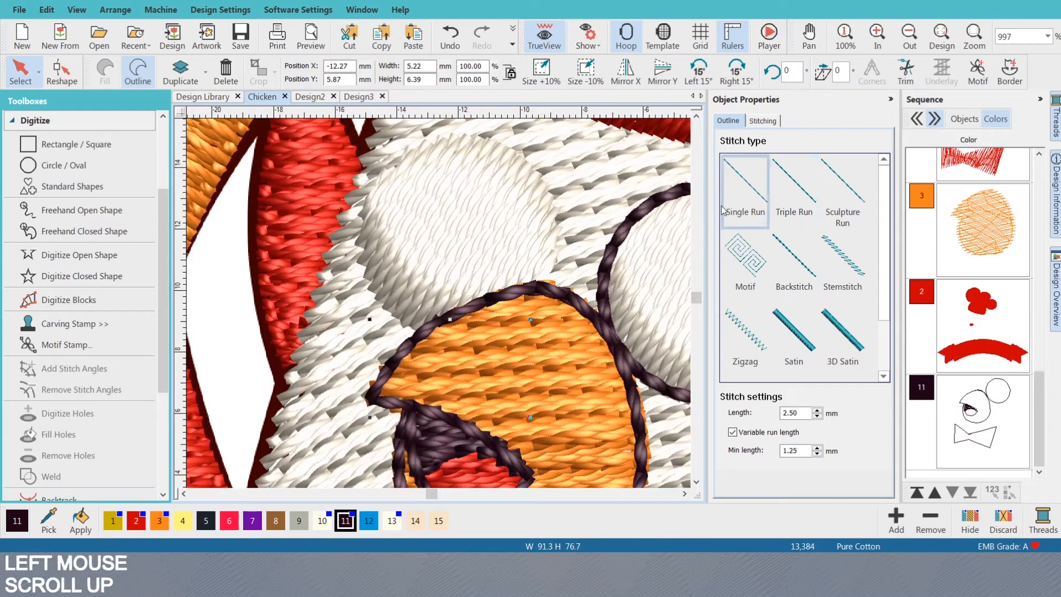
- Start a Single Run open shape along the beak's upper edge, from the left eye's left side to its right side
{"action": "key", "text": "s"}
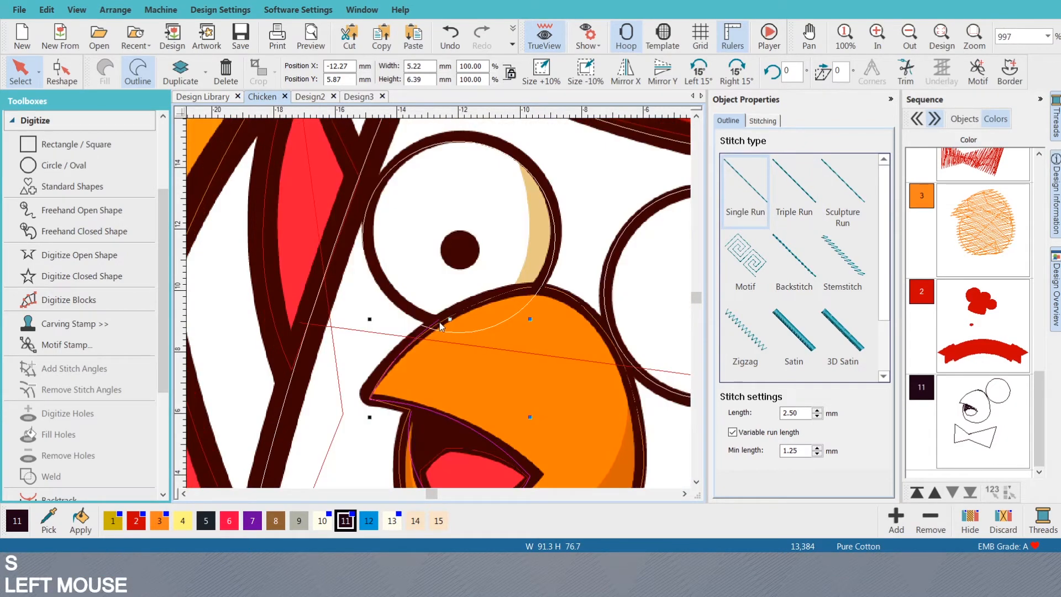
{"action": "left_click", "coordinate": [442, 326]}
{"action": "key", "text": "Escape"}
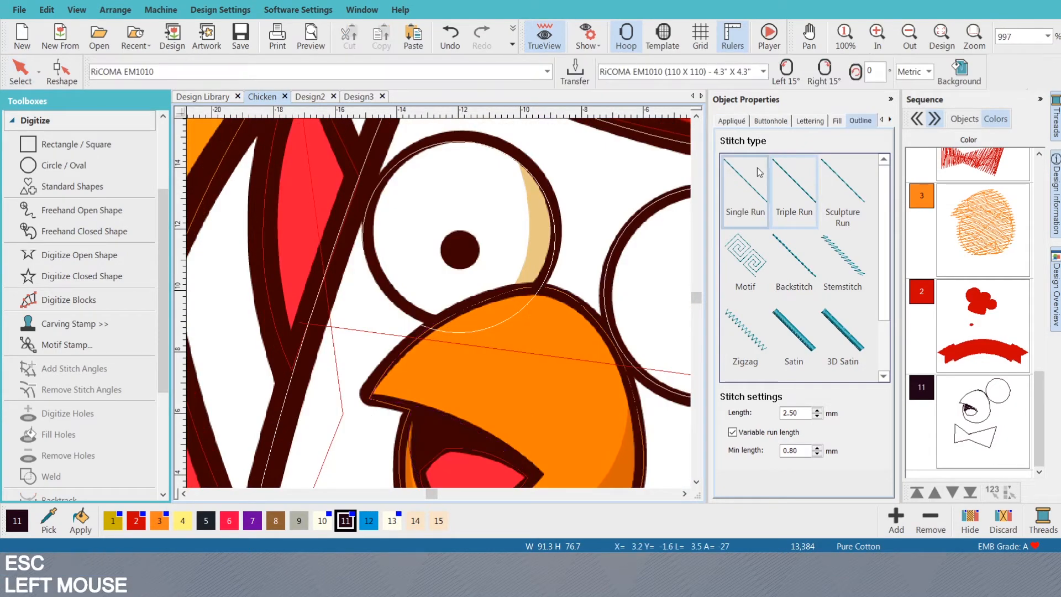
{"action": "left_click", "coordinate": [231, 311]}
{"action": "key", "text": "shift+n"}
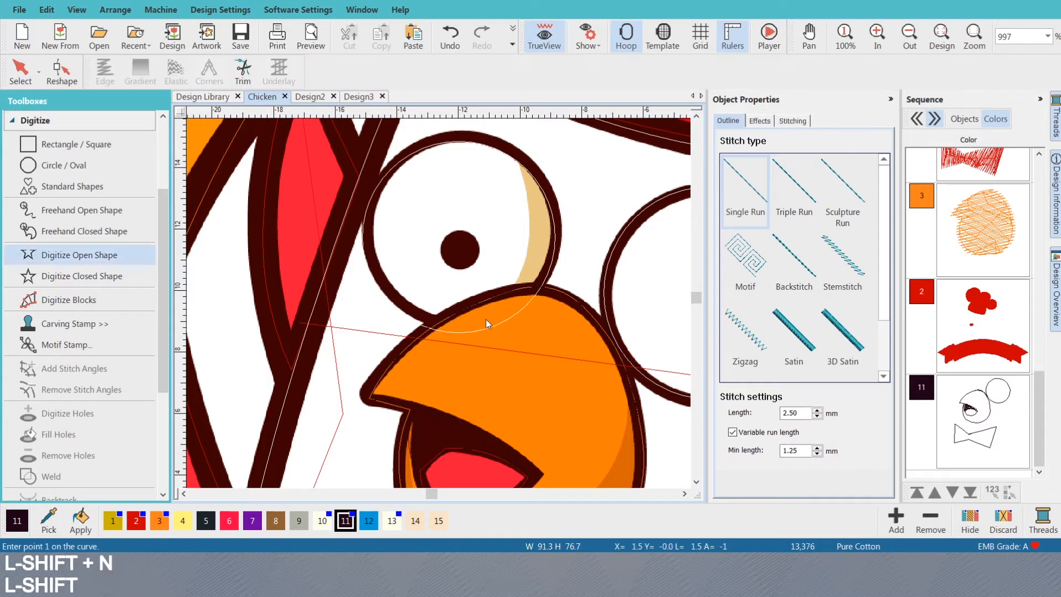
{"action": "left_click", "coordinate": [437, 321]}
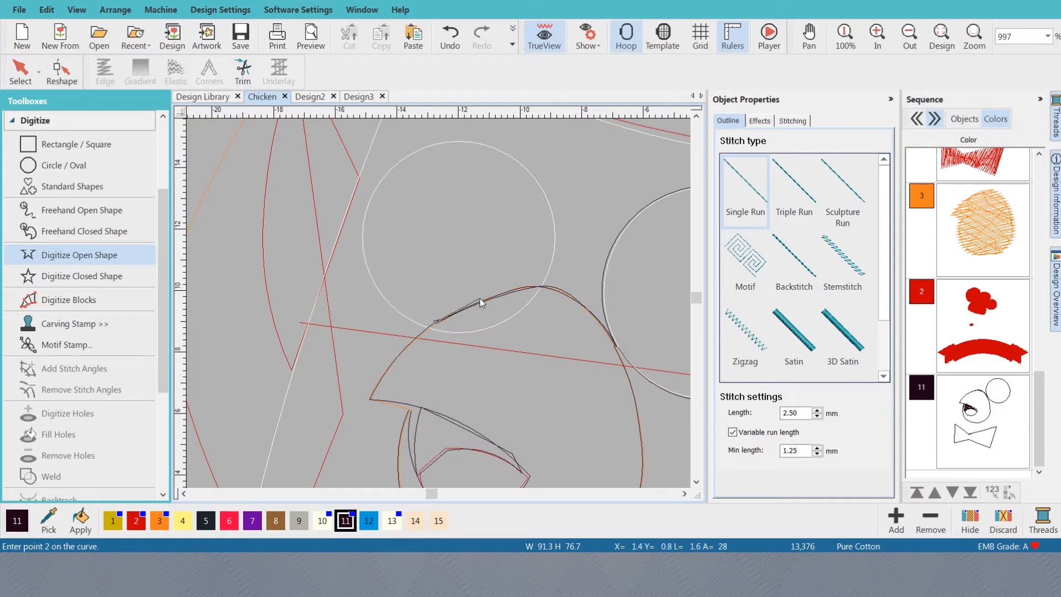
{"action": "scroll", "coordinate": [479, 298], "scroll_direction": "up", "scroll_amount": 2}
{"action": "right_click", "coordinate": [449, 306]}
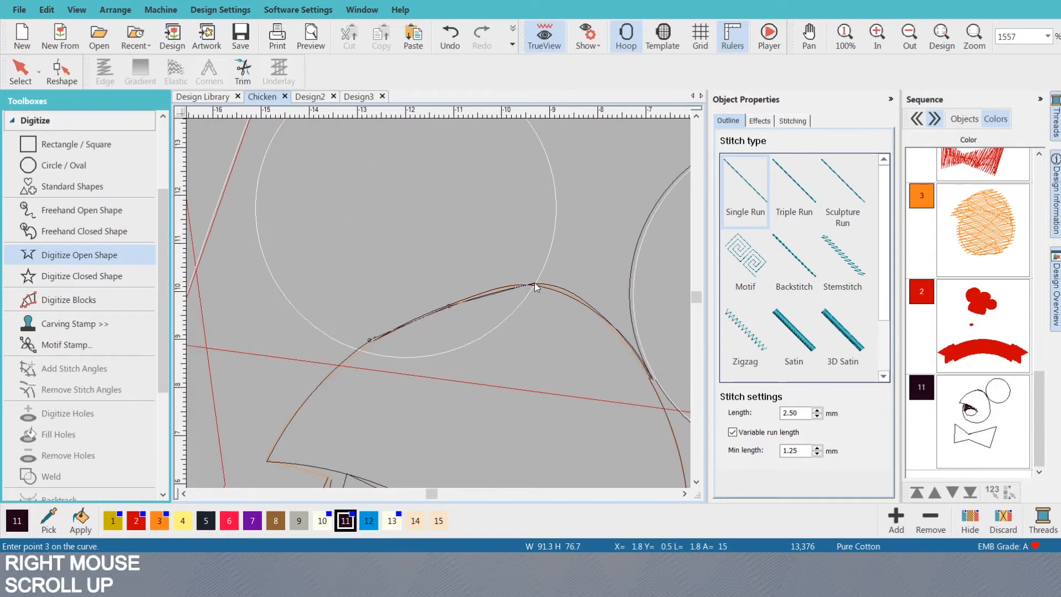
{"action": "left_click", "coordinate": [535, 283]}
- Continue the line counterclockwise around the left eye's circle, over its top and down to the beak on its left side
{"action": "key", "text": "d"}
{"action": "scroll", "coordinate": [432, 309], "scroll_direction": "up", "scroll_amount": 2}
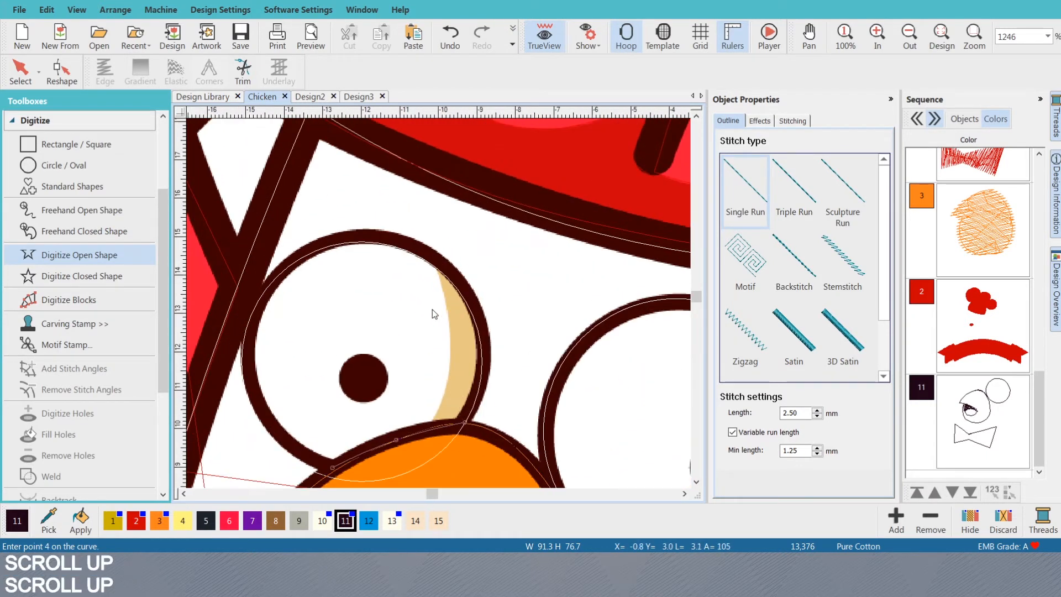
{"action": "right_click", "coordinate": [480, 341]}
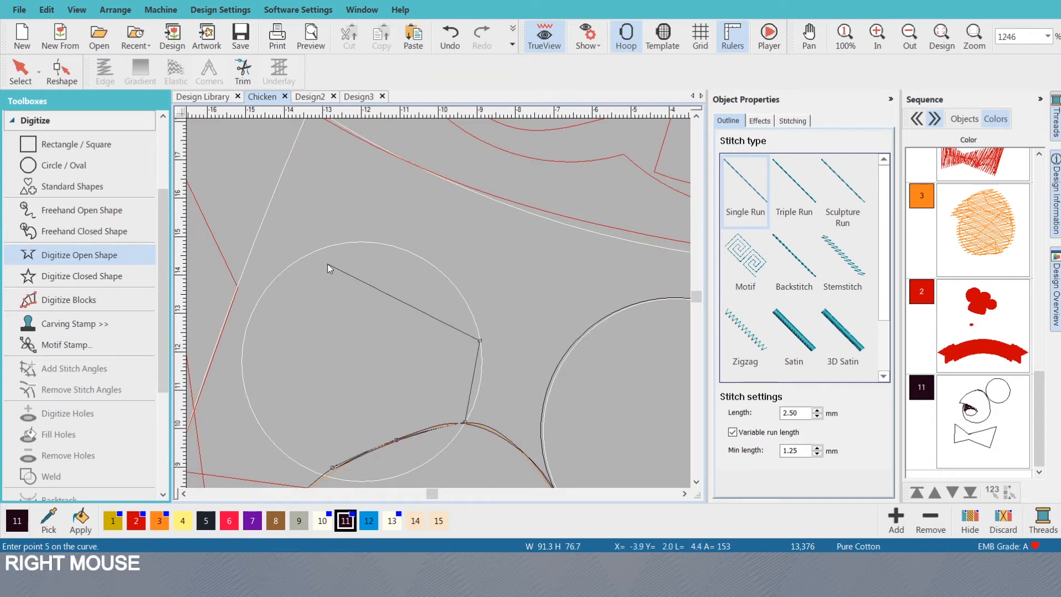
{"action": "right_click", "coordinate": [310, 255]}
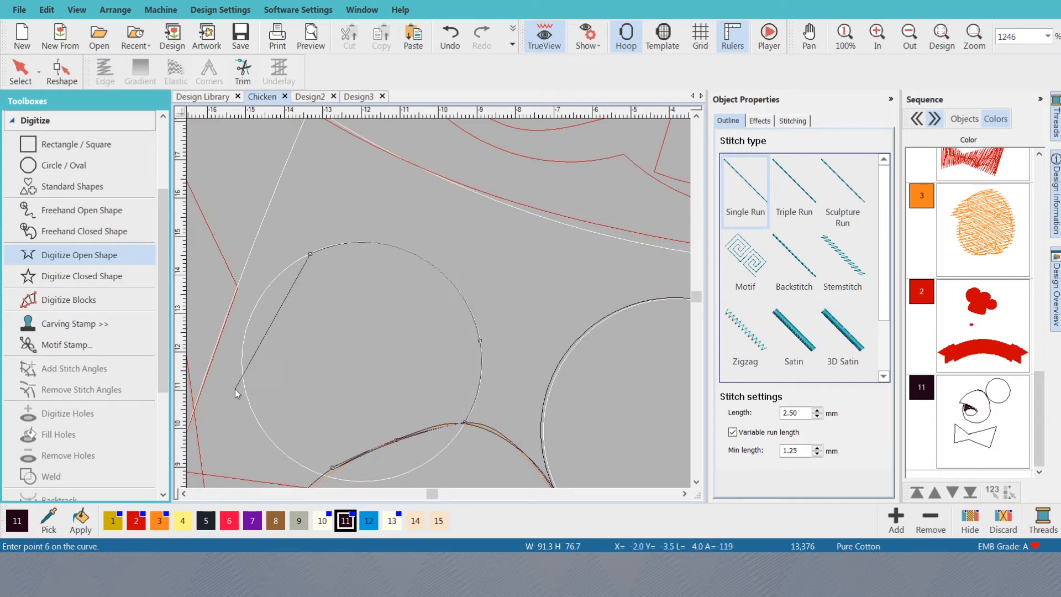
{"action": "right_click", "coordinate": [249, 403]}
{"action": "right_click", "coordinate": [322, 474]}
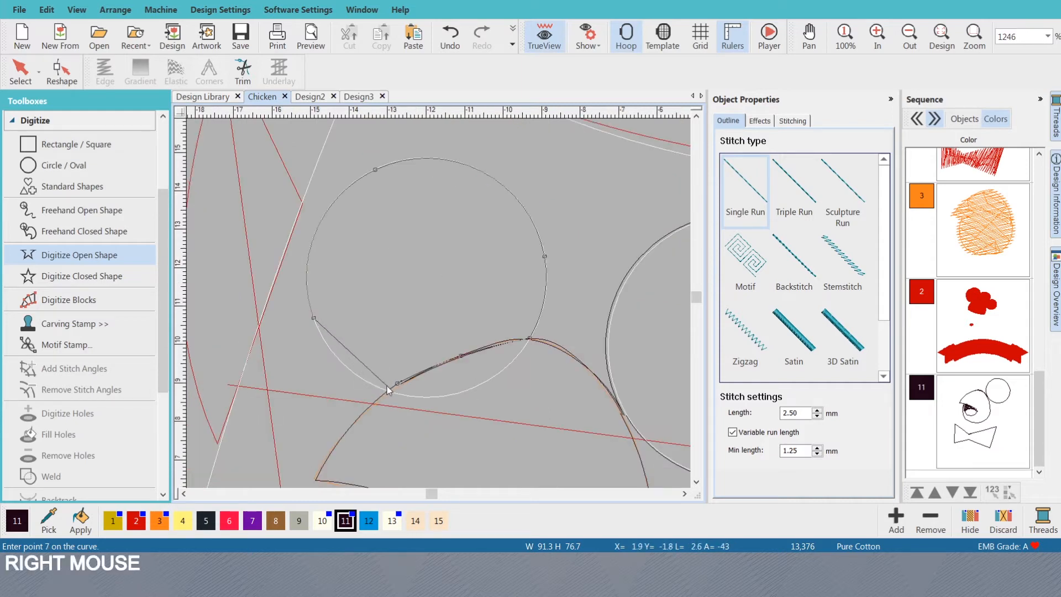
{"action": "left_click", "coordinate": [347, 349]}
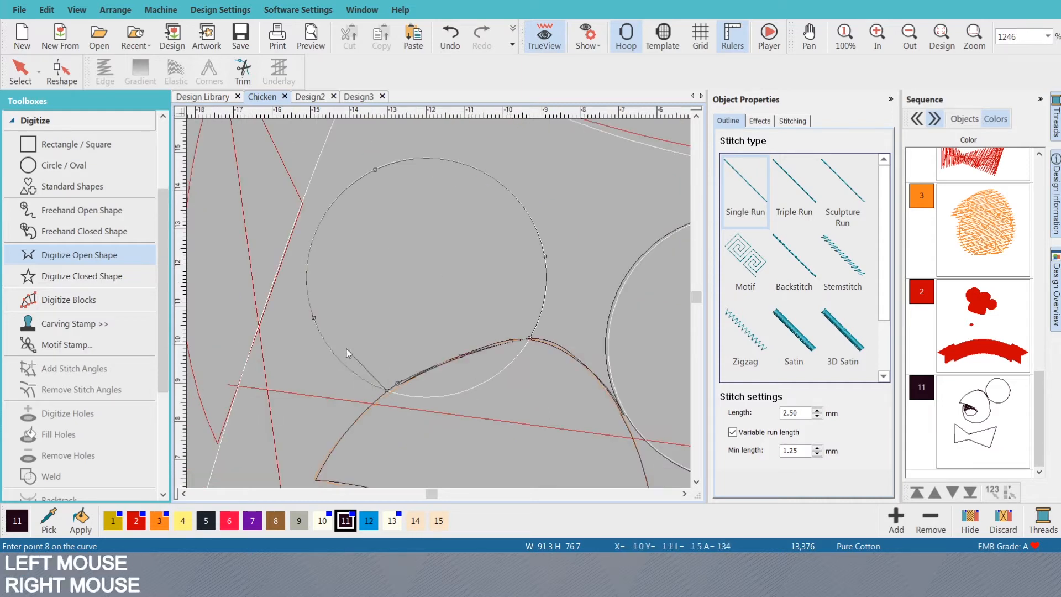
- Retrace the left eye's arc clockwise over the same points to its right side at the beak for a second pass
{"action": "right_click", "coordinate": [315, 317]}
{"action": "right_click", "coordinate": [377, 171]}
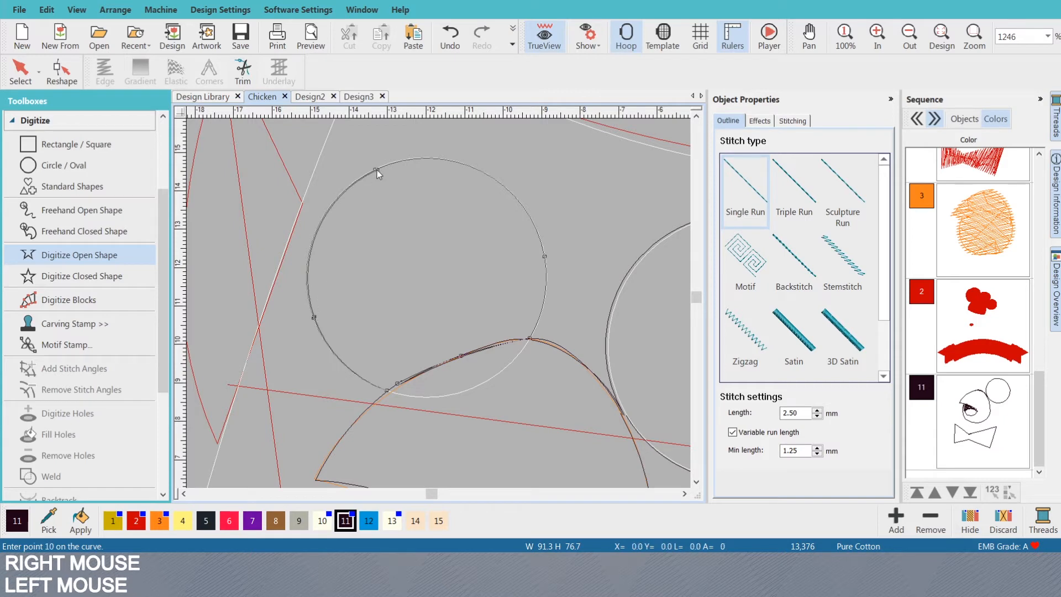
{"action": "right_click", "coordinate": [545, 257]}
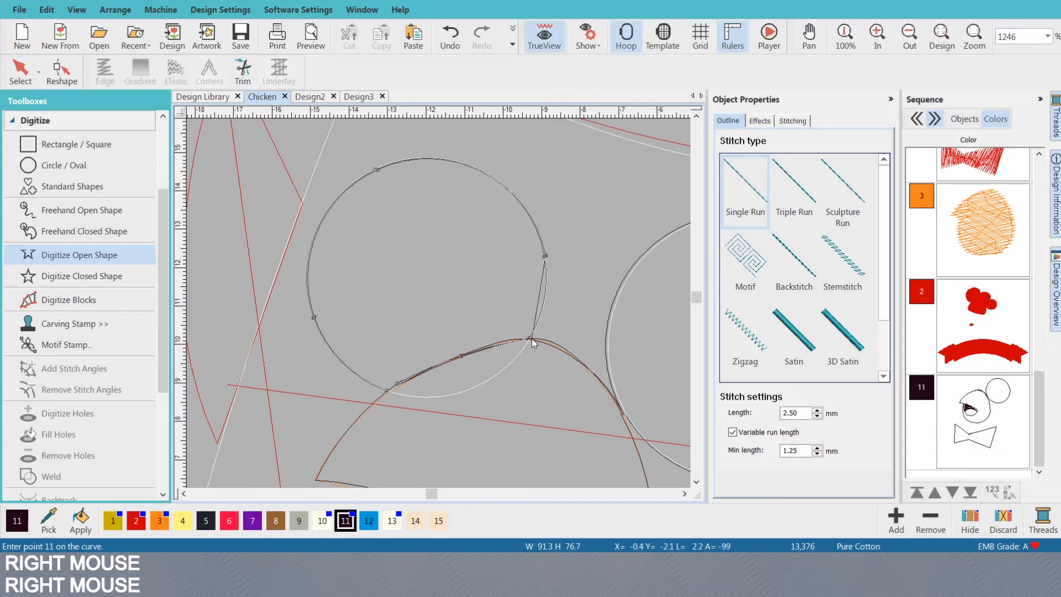
{"action": "left_click", "coordinate": [529, 338]}
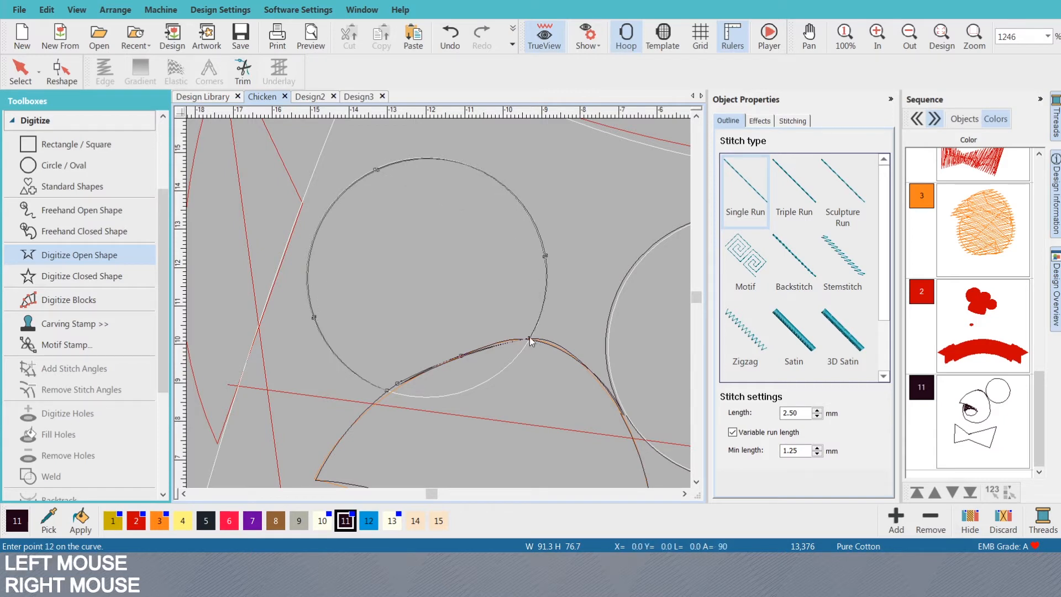
- Continue the Single Run line counterclockwise over the left eye's arc, from the beak up to the eye's upper left
{"action": "right_click", "coordinate": [545, 256]}
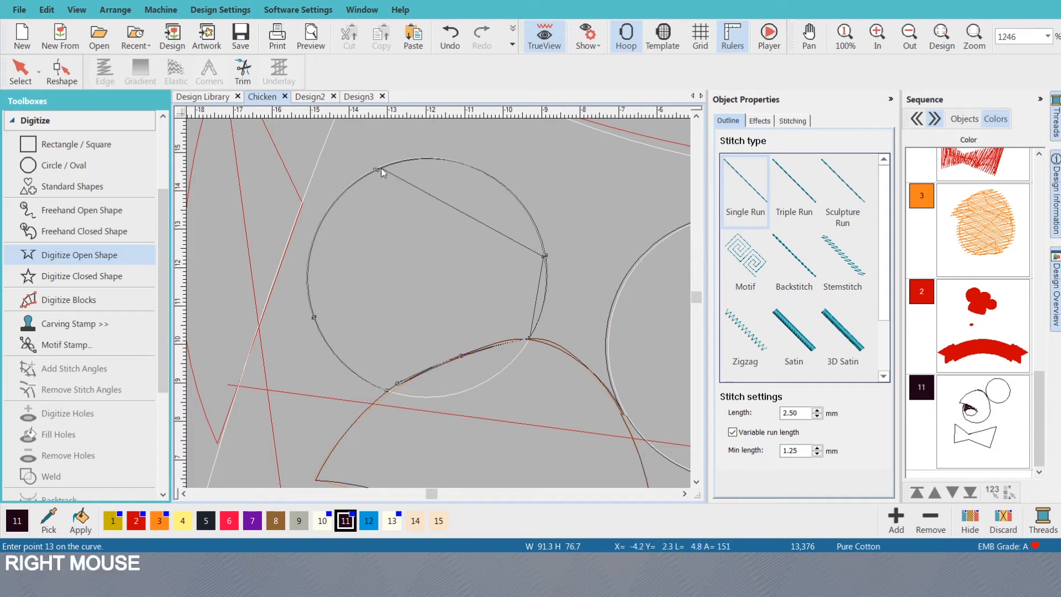
{"action": "right_click", "coordinate": [377, 171]}
{"action": "right_click", "coordinate": [314, 320]}
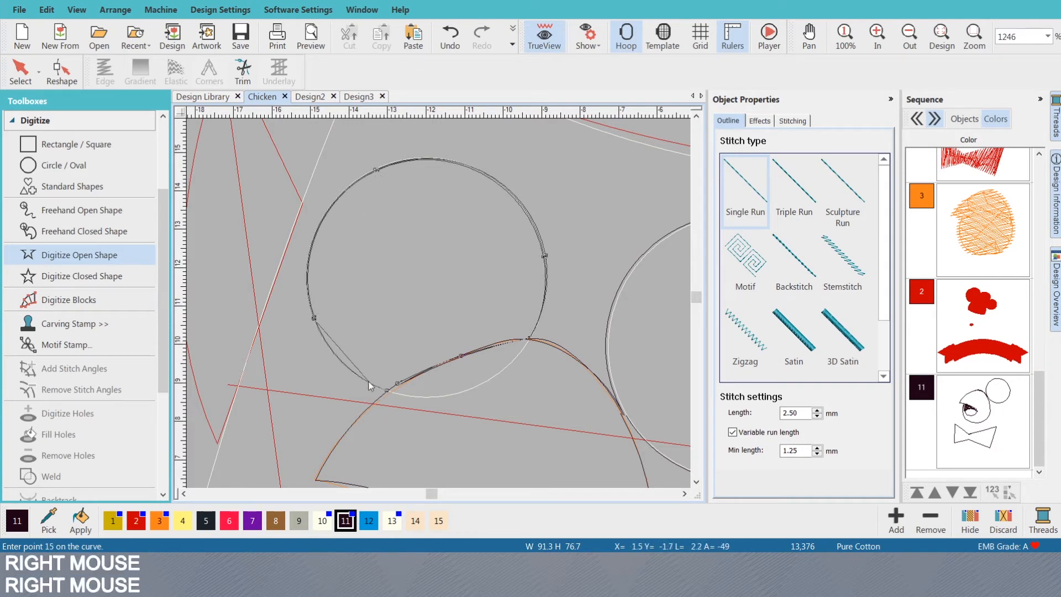
{"action": "key", "text": "BackSpace"}
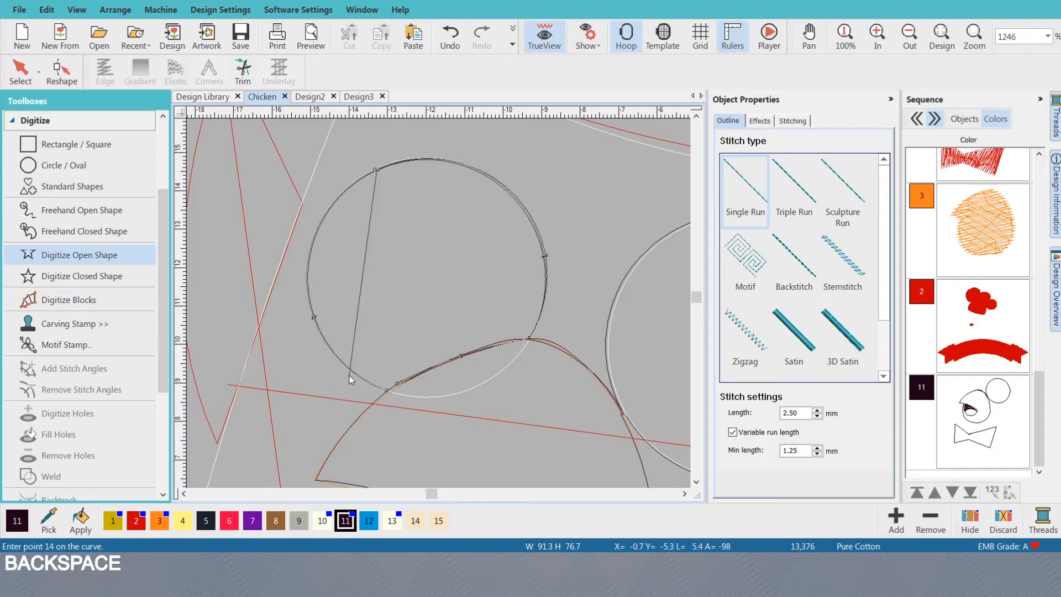
{"action": "right_click", "coordinate": [353, 371]}
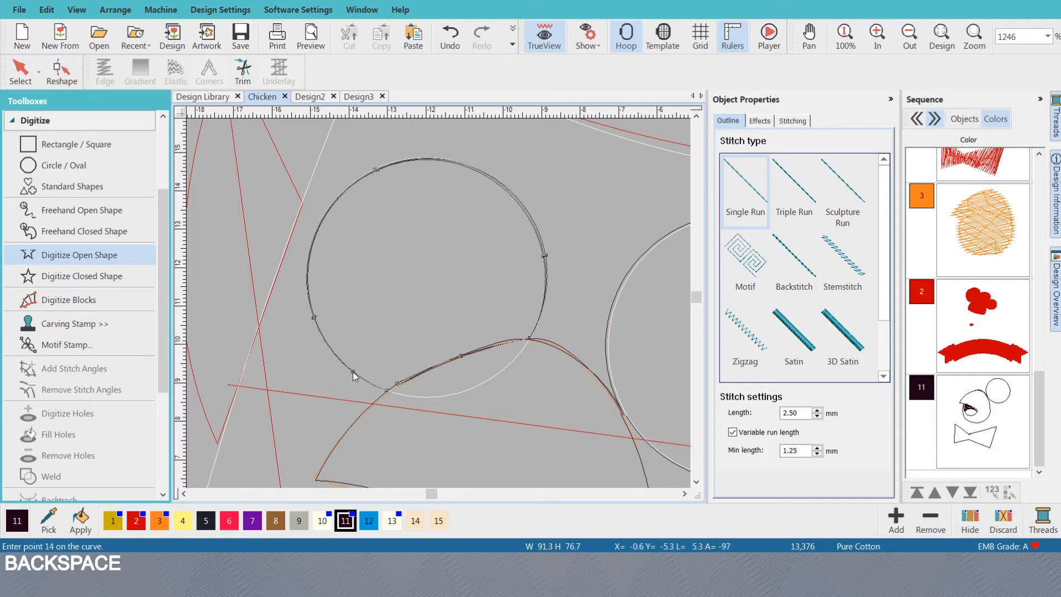
{"action": "right_click", "coordinate": [310, 247]}
{"action": "key", "text": "BackSpace"}
{"action": "key", "text": "BackSpace"}
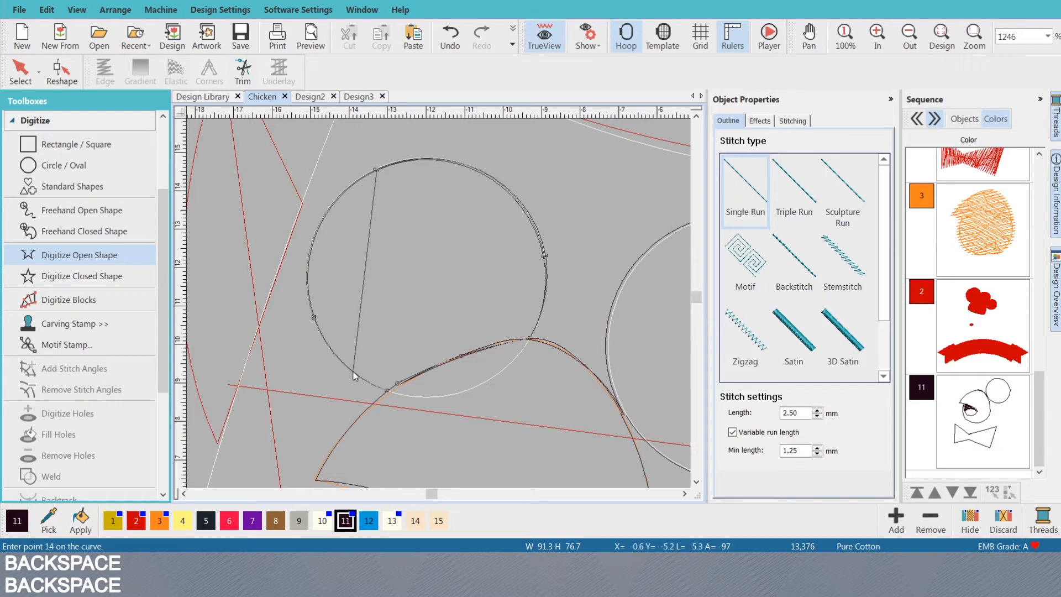
- Run the line down the left eye's left side, back up and out to the red feather's corner at the head edge, and finish the shape
{"action": "left_click", "coordinate": [357, 371]}
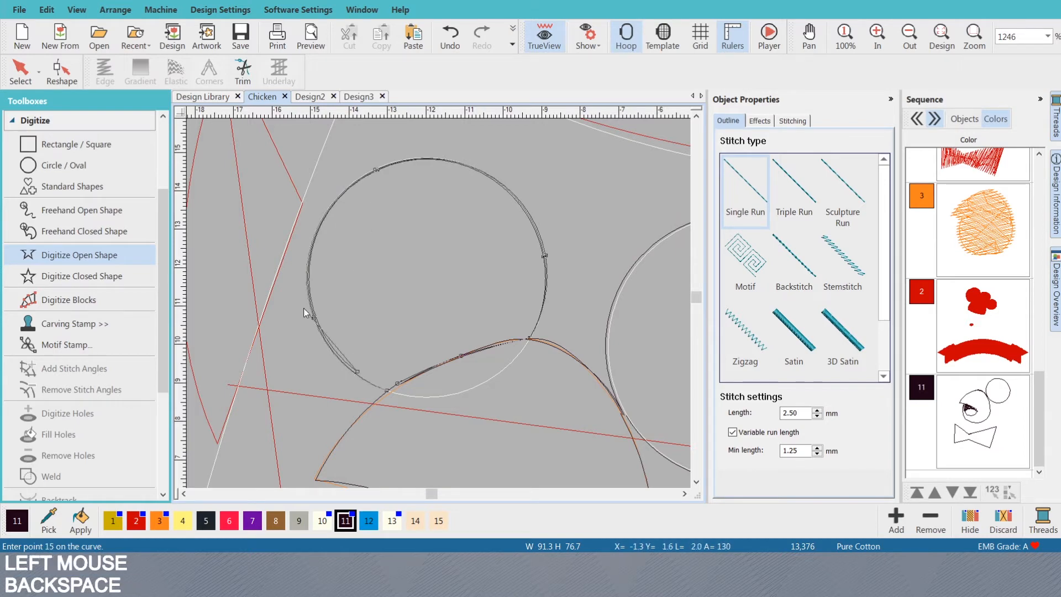
{"action": "left_click", "coordinate": [309, 260]}
{"action": "key", "text": "s"}
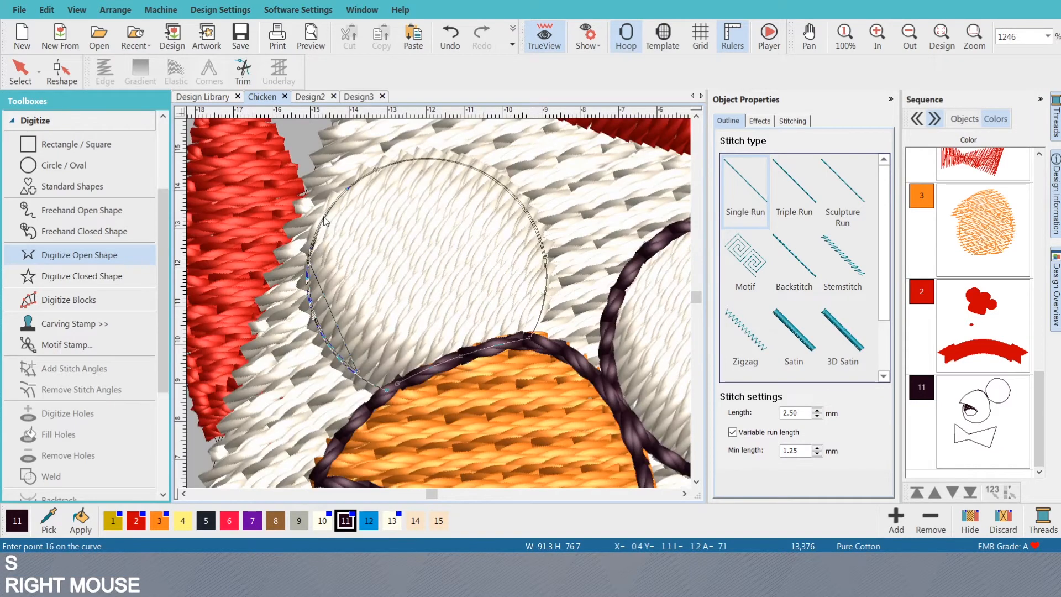
{"action": "left_click", "coordinate": [322, 221]}
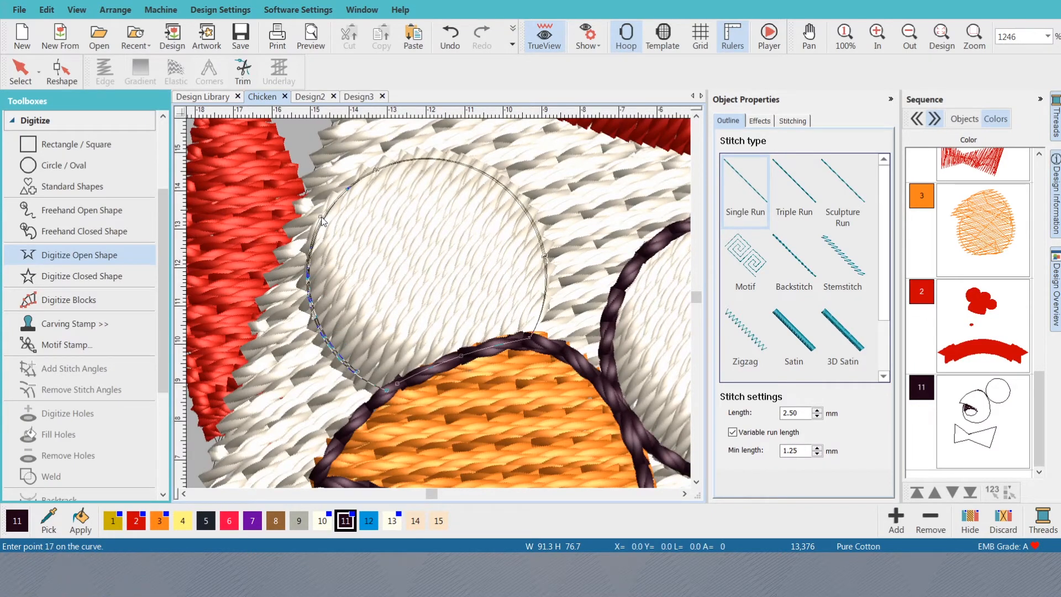
{"action": "key", "text": "s"}
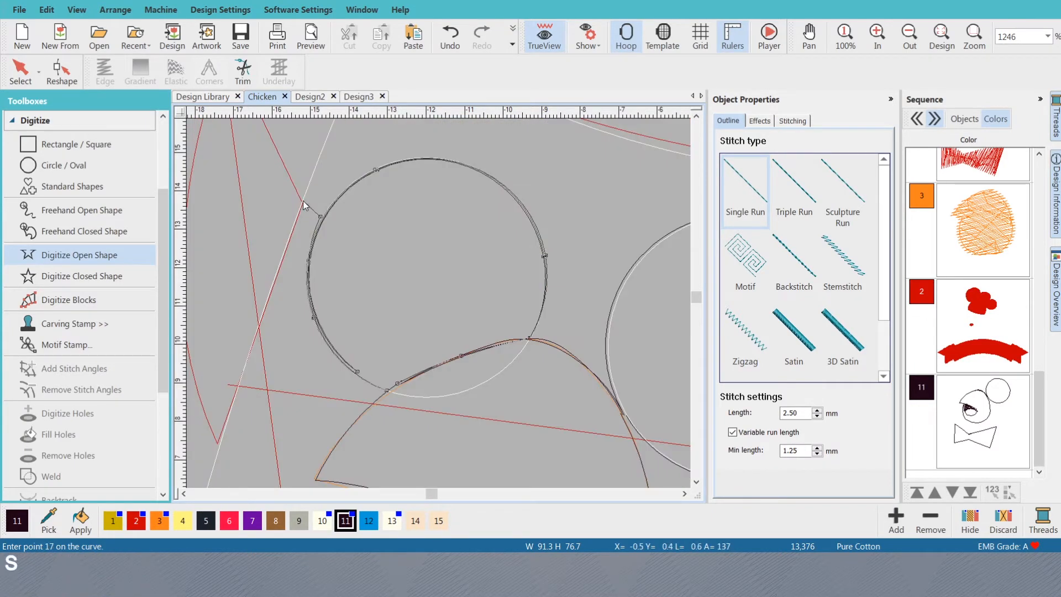
{"action": "left_click", "coordinate": [303, 201]}
{"action": "key", "text": "Return"}
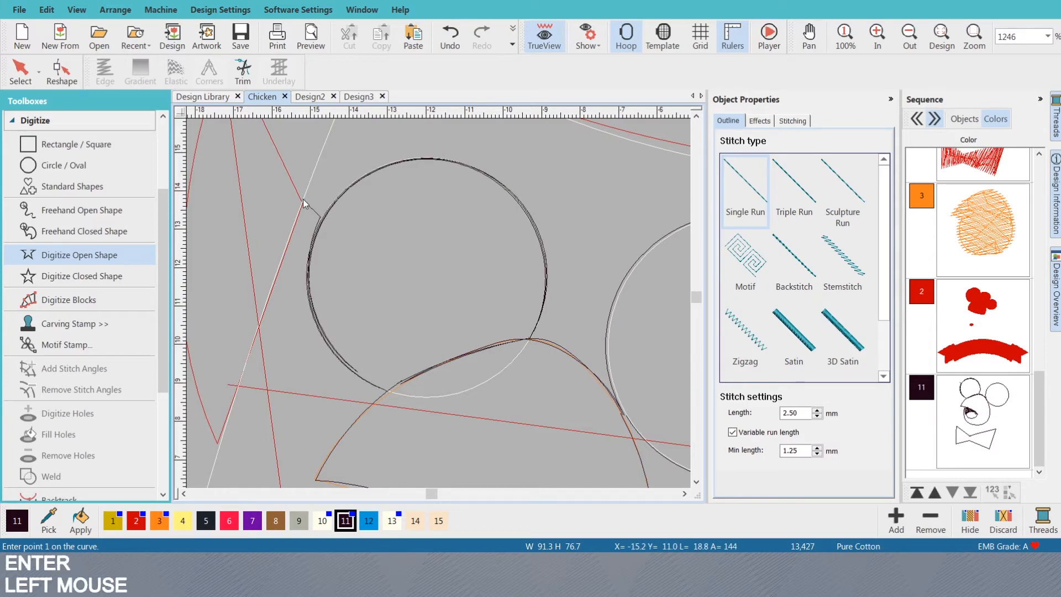
- Examine the new left eye outline on the chicken's face in stitch view, in outline view and against the artwork
{"action": "key", "text": "s"}
{"action": "scroll", "coordinate": [437, 295], "scroll_direction": "down", "scroll_amount": 3}
{"action": "scroll", "coordinate": [437, 295], "scroll_direction": "down", "scroll_amount": 1}
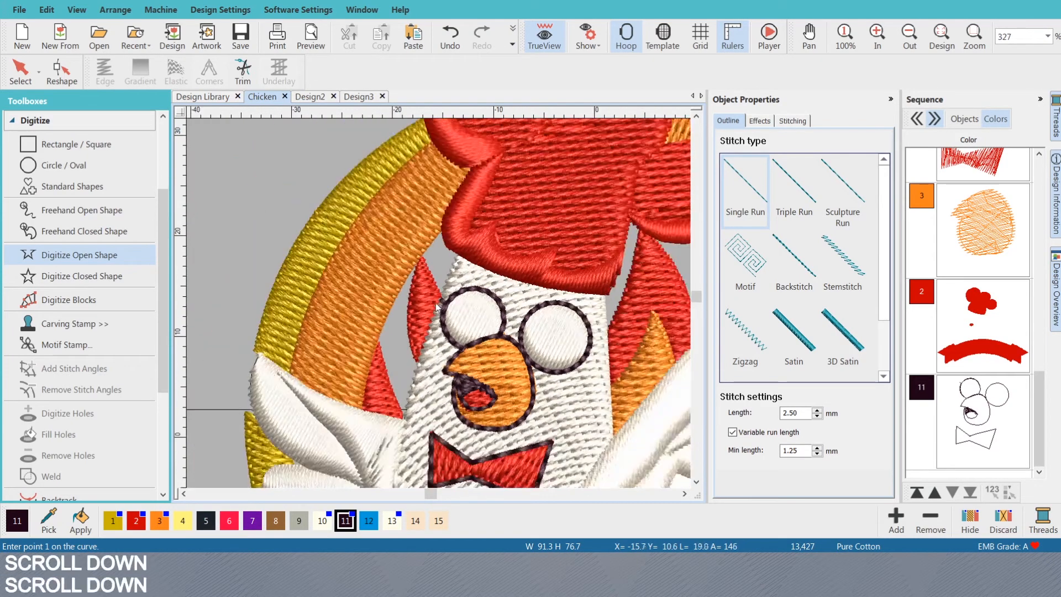
{"action": "scroll", "coordinate": [438, 301], "scroll_direction": "down", "scroll_amount": 2}
{"action": "scroll", "coordinate": [441, 307], "scroll_direction": "up", "scroll_amount": 4}
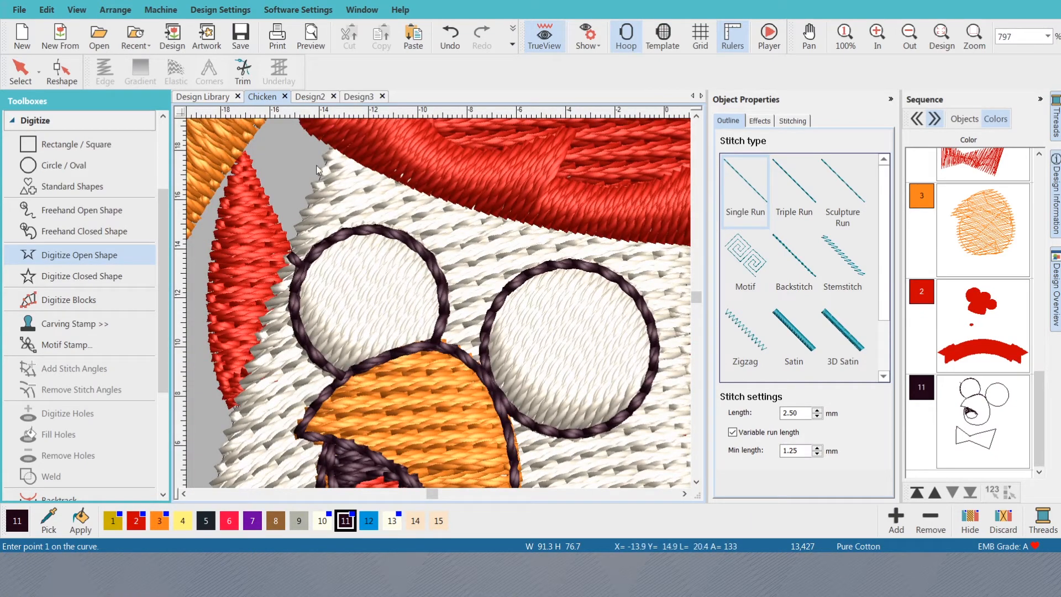
{"action": "key", "text": "s"}
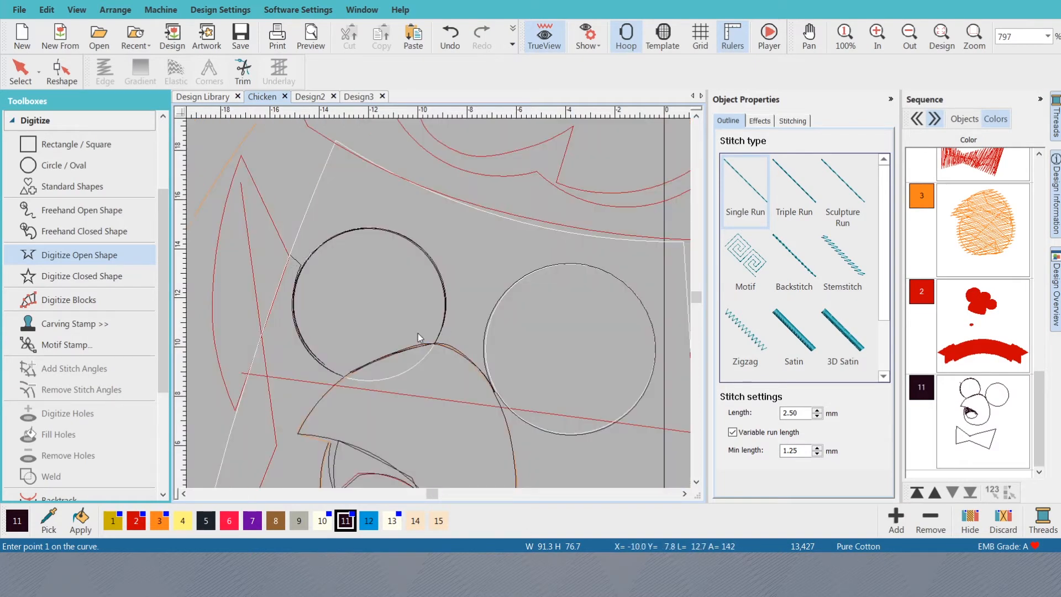
{"action": "key", "text": "s"}
{"action": "key", "text": "d"}
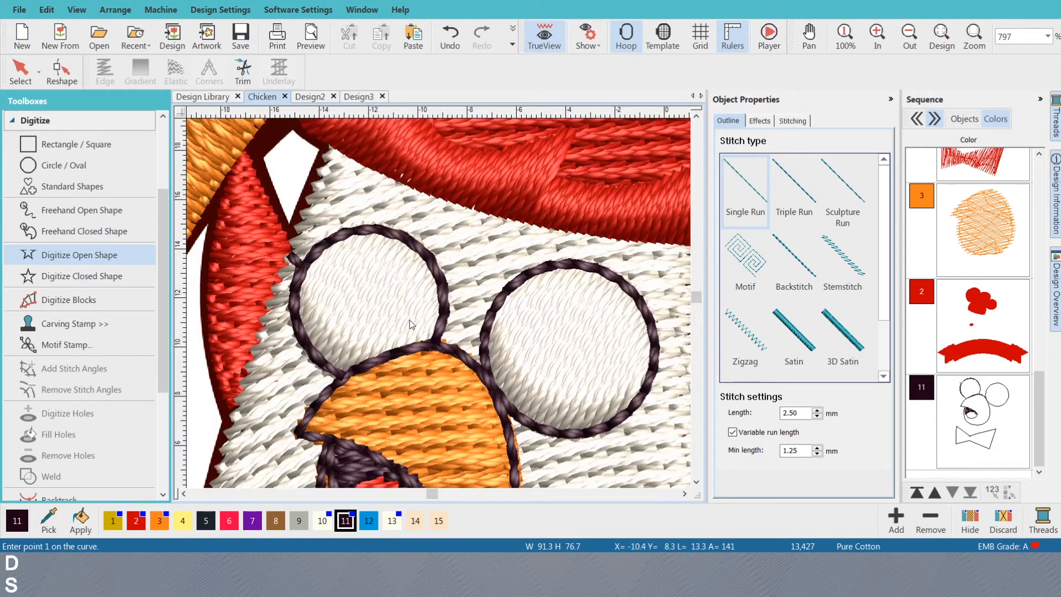
{"action": "key", "text": "d"}
{"action": "key", "text": "s"}
{"action": "key", "text": "d"}
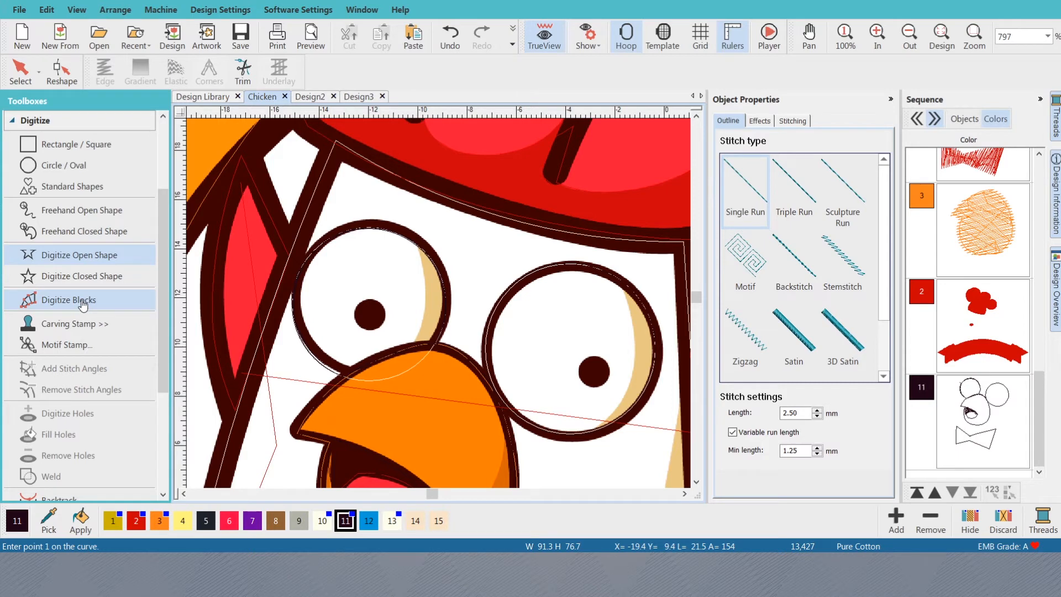
- Draw a Single Run circle around each eye's pupil, with the right one about 1.9 mm across
{"action": "left_click", "coordinate": [72, 166]}
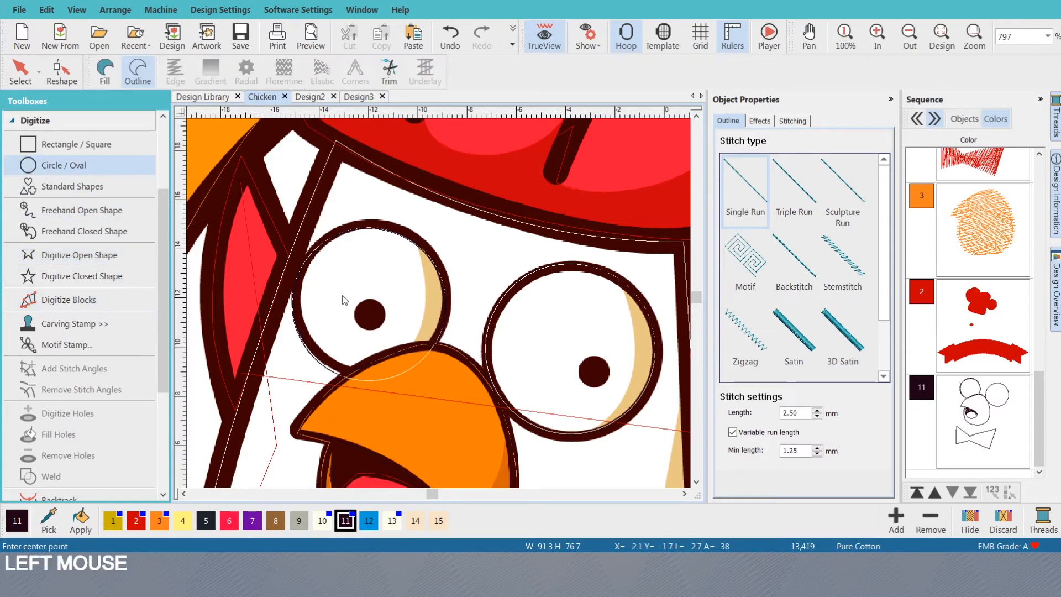
{"action": "left_click", "coordinate": [370, 314]}
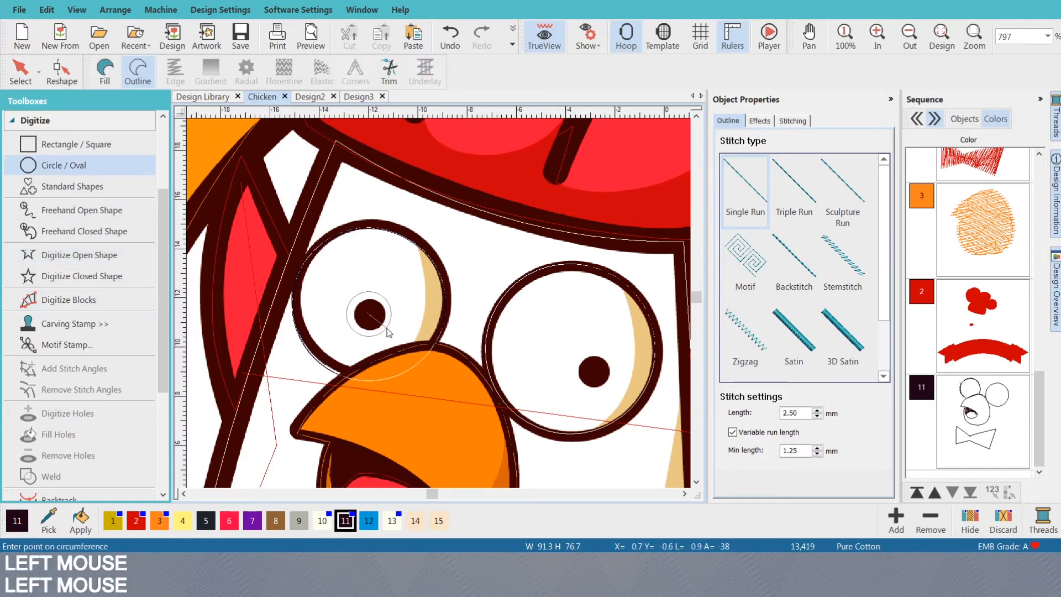
{"action": "left_click", "coordinate": [389, 331]}
{"action": "key", "text": "Return"}
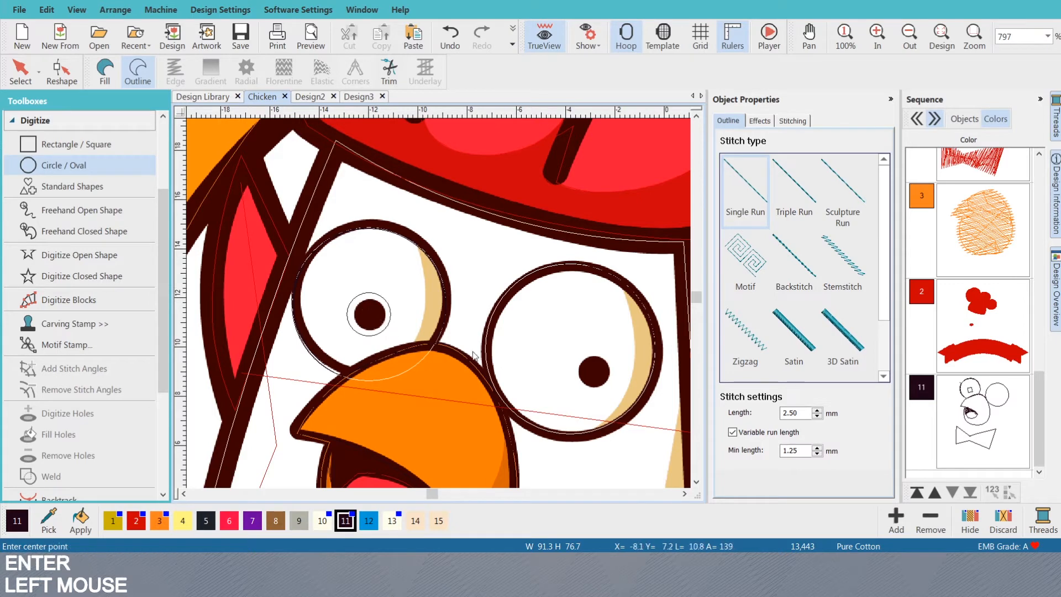
{"action": "left_click", "coordinate": [595, 374]}
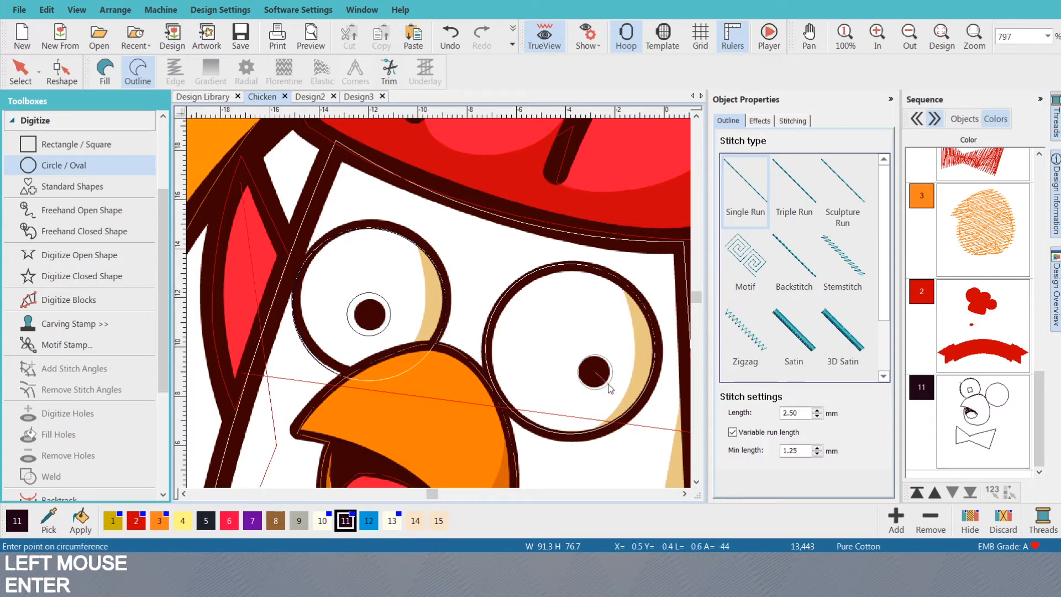
{"action": "left_click", "coordinate": [612, 395]}
{"action": "key", "text": "Return"}
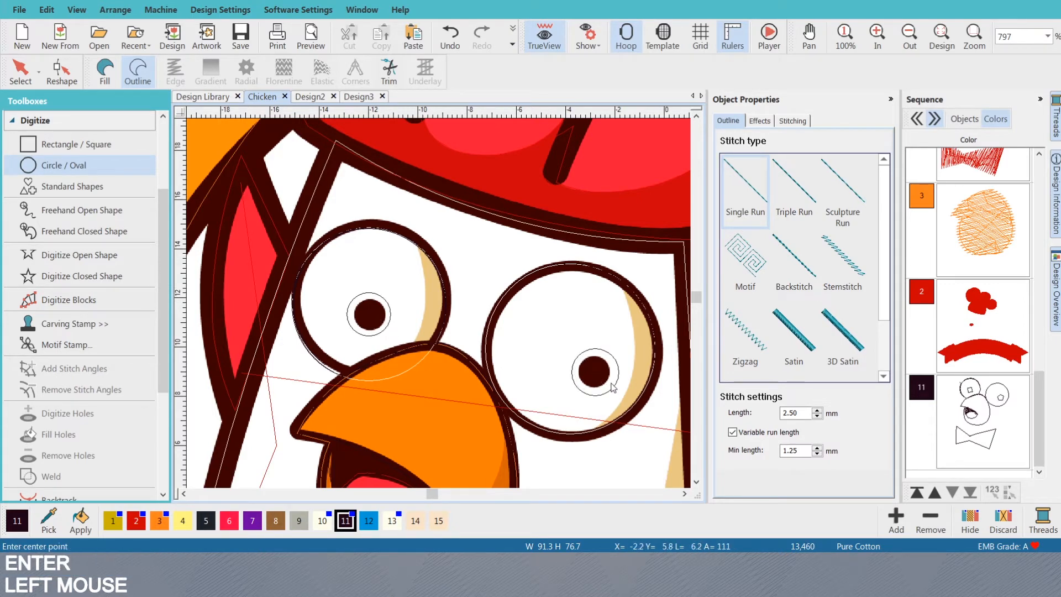
- Convert both pupil circles to Tatami fills and deselect them
{"action": "key", "text": "s"}
{"action": "key", "text": "o"}
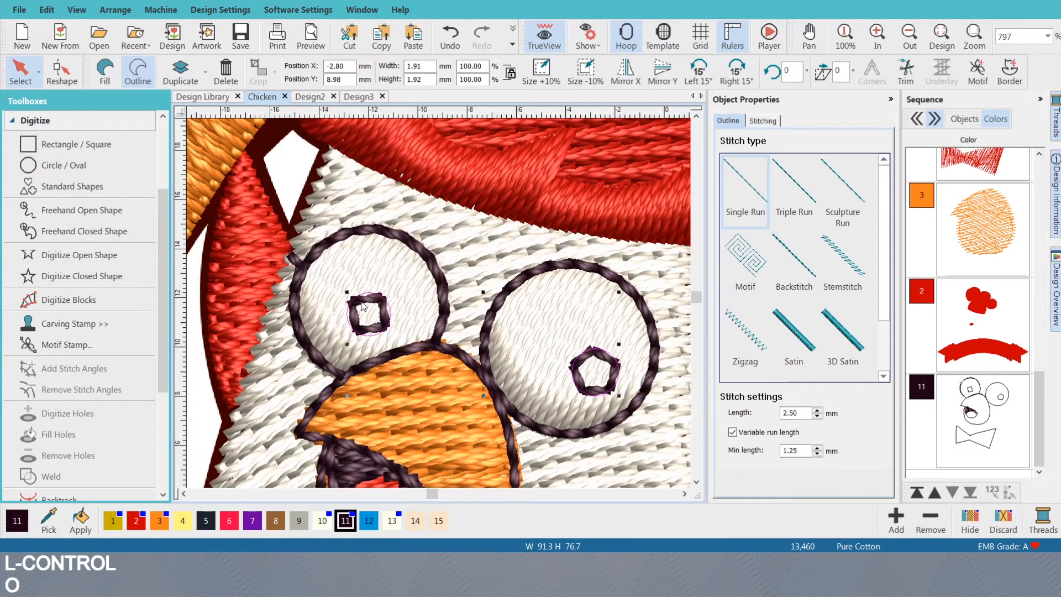
{"action": "left_click", "coordinate": [350, 301], "text": "ctrl"}
{"action": "left_click", "coordinate": [99, 69]}
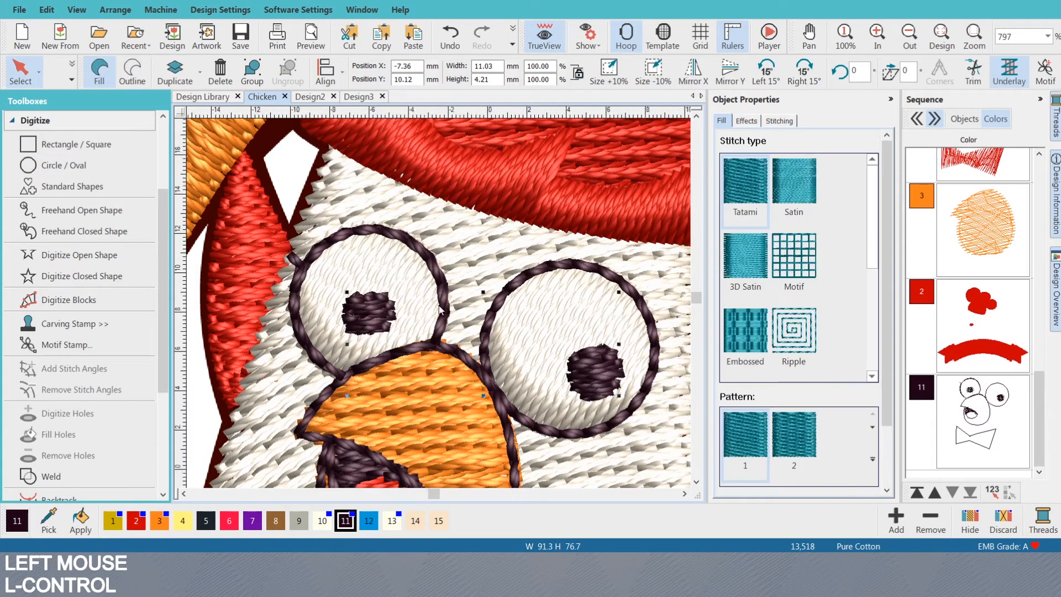
{"action": "scroll", "coordinate": [426, 320], "scroll_direction": "down", "scroll_amount": 3}
{"action": "key", "text": "Escape"}
{"action": "scroll", "coordinate": [425, 320], "scroll_direction": "down", "scroll_amount": 3}
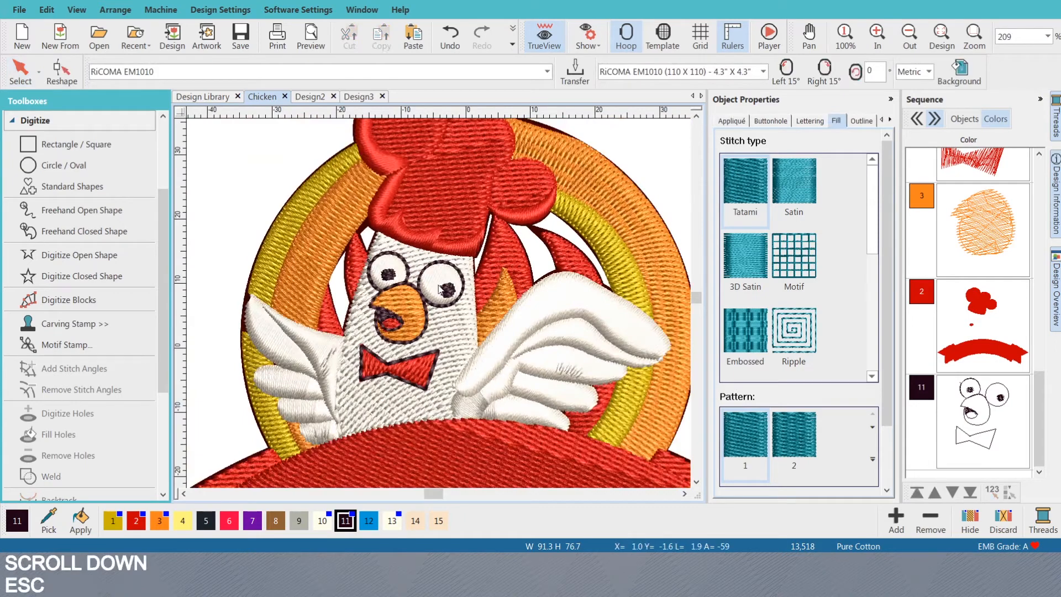
- Try to reshape the right pupil's fill by tilting its stitch angle
{"action": "scroll", "coordinate": [437, 307], "scroll_direction": "up", "scroll_amount": 2}
{"action": "scroll", "coordinate": [438, 307], "scroll_direction": "up", "scroll_amount": 4}
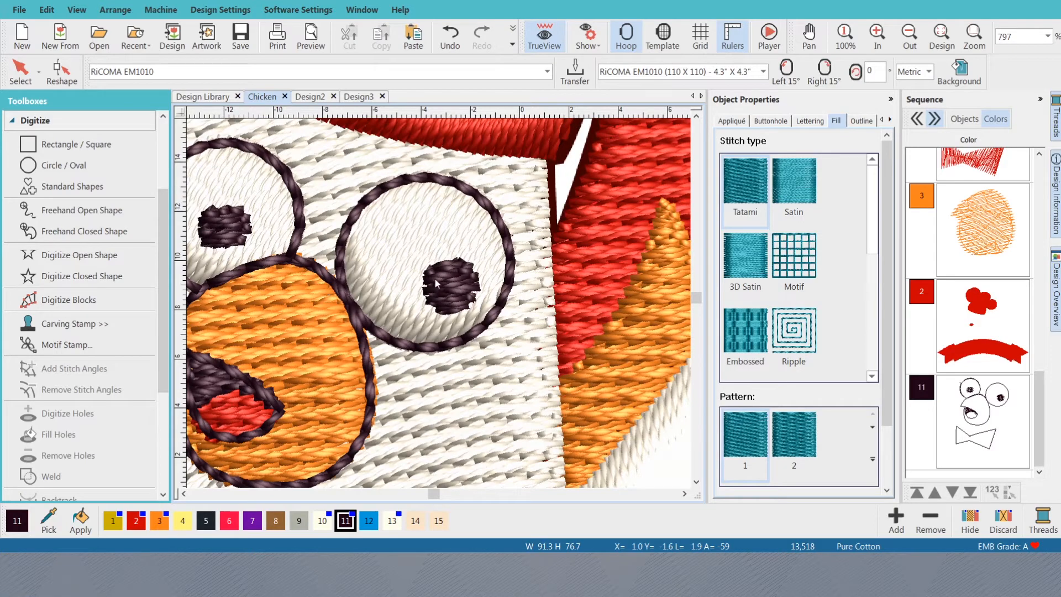
{"action": "left_click", "coordinate": [442, 296]}
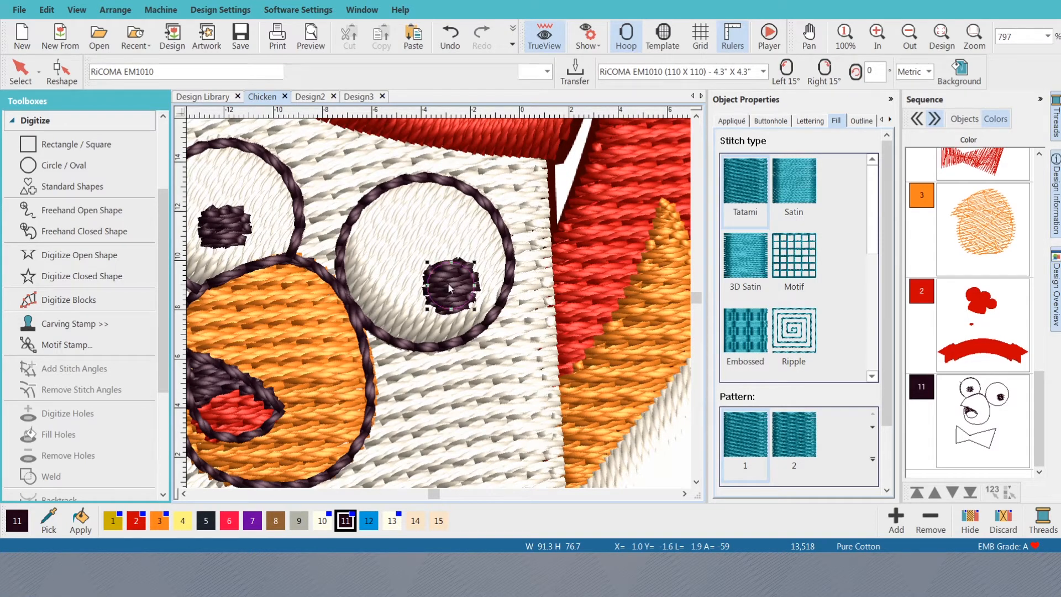
{"action": "key", "text": "h"}
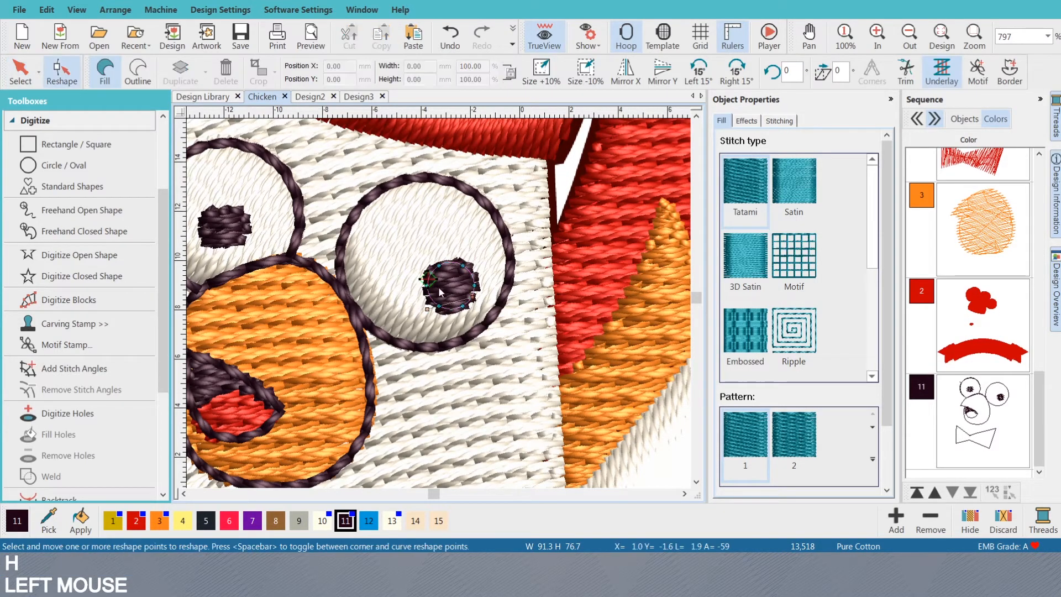
{"action": "left_click_drag", "start_coordinate": [441, 318], "coordinate": [446, 327]}
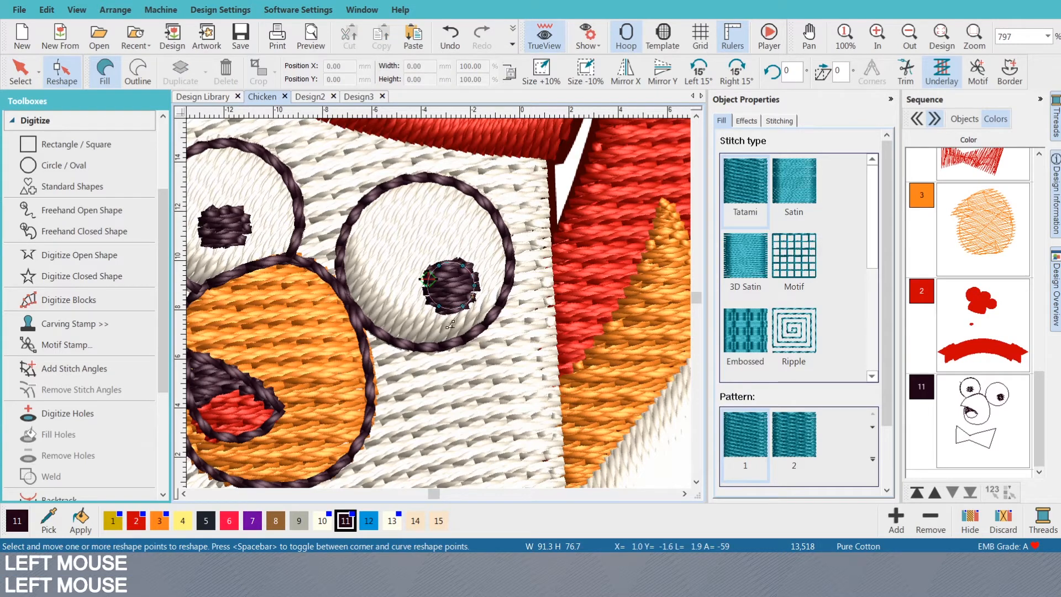
{"action": "left_click_drag", "start_coordinate": [476, 272], "coordinate": [475, 261]}
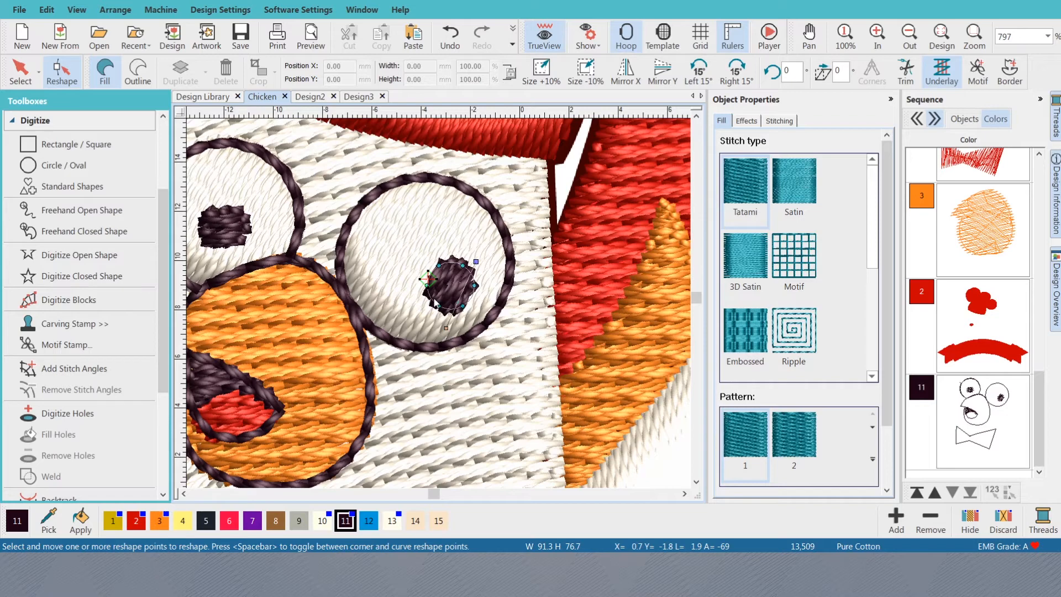
- Undo the right pupil's reshaping, the pupil fills and both pupil circles
{"action": "key", "text": "ctrl+z"}
{"action": "key", "text": "ctrl+z"}
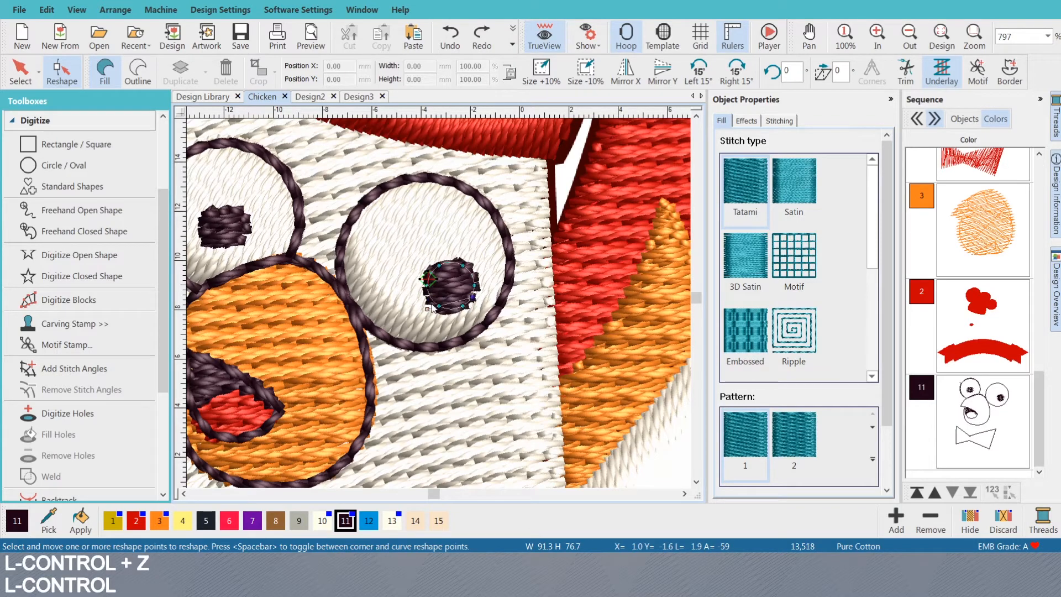
{"action": "key", "text": "ctrl+z"}
{"action": "key", "text": "ctrl+z"}
{"action": "key", "text": "ctrl+z"}
{"action": "key", "text": "ctrl+z"}
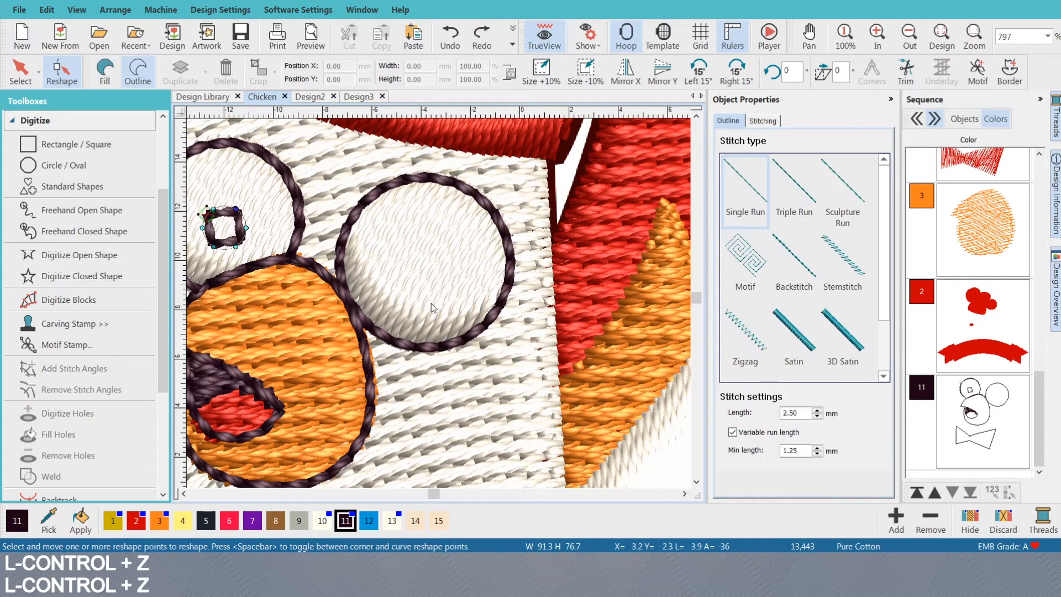
{"action": "key", "text": "ctrl+z"}
- Digitize the left eye's pupil as a round Tatami block about 1.34 by 1.47 mm, following the artwork
{"action": "key", "text": "s"}
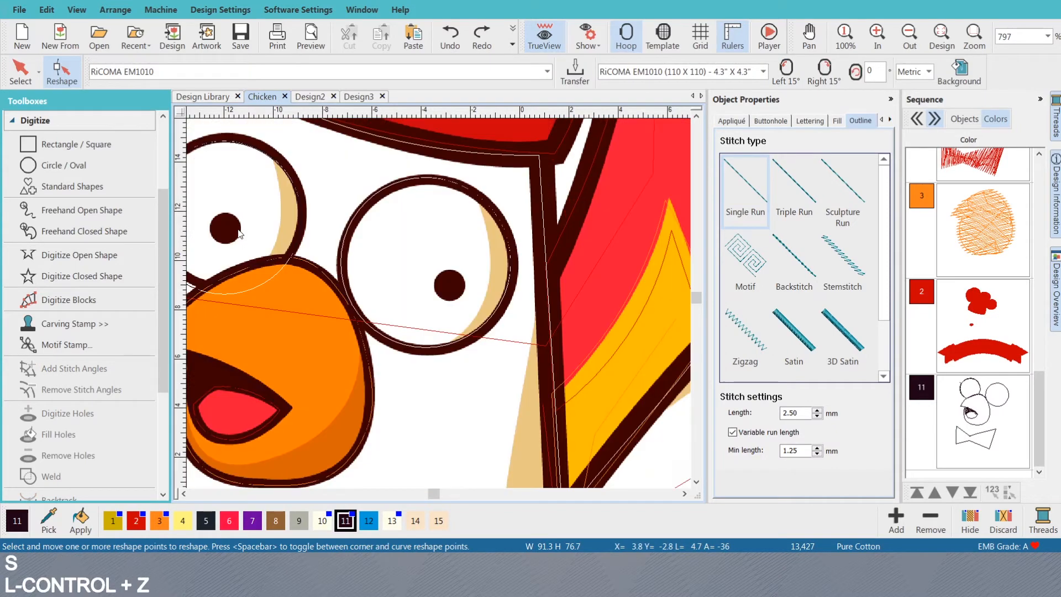
{"action": "scroll", "coordinate": [436, 302], "scroll_direction": "up", "scroll_amount": 2}
{"action": "scroll", "coordinate": [436, 303], "scroll_direction": "up", "scroll_amount": 2}
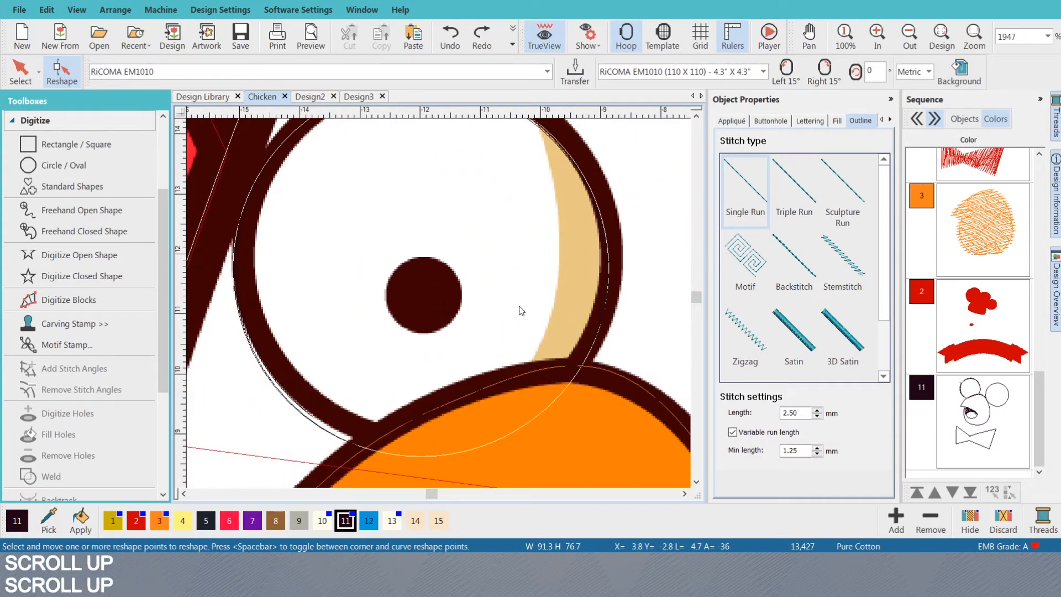
{"action": "left_click", "coordinate": [54, 301]}
{"action": "left_click", "coordinate": [54, 301]}
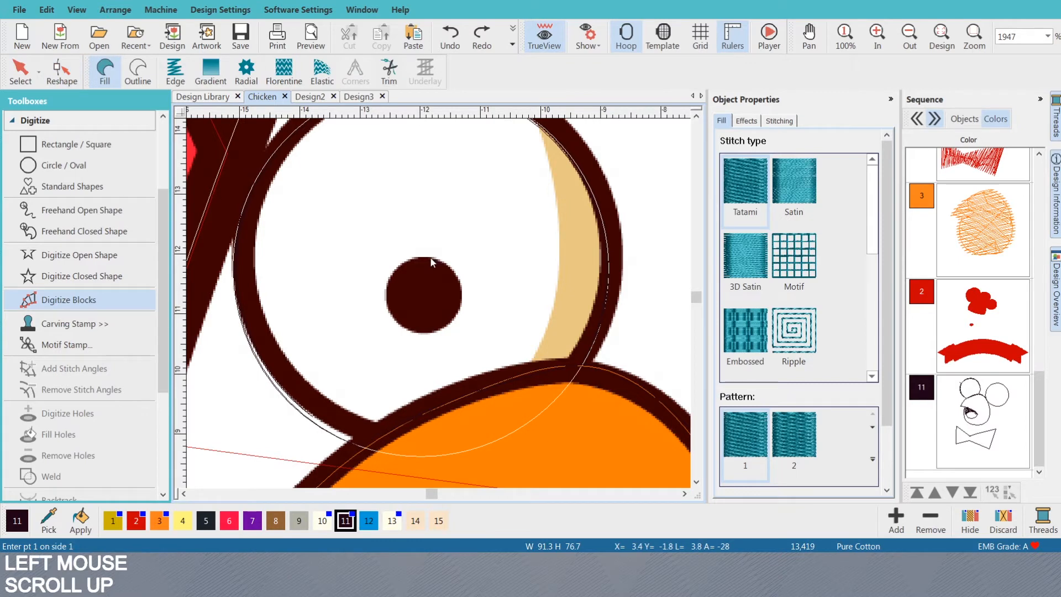
{"action": "left_click", "coordinate": [431, 251]}
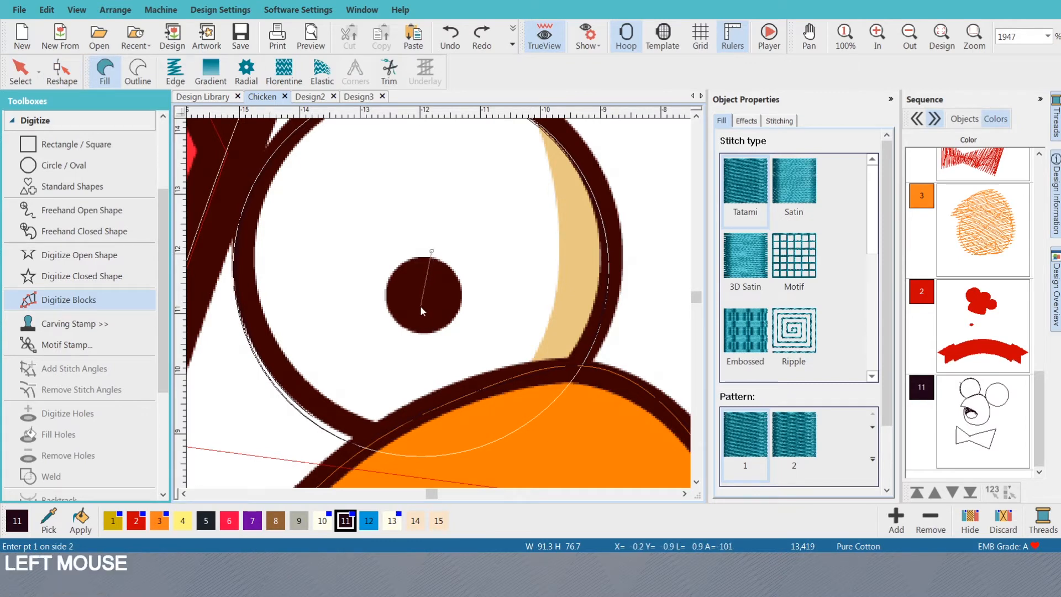
{"action": "left_click", "coordinate": [414, 337]}
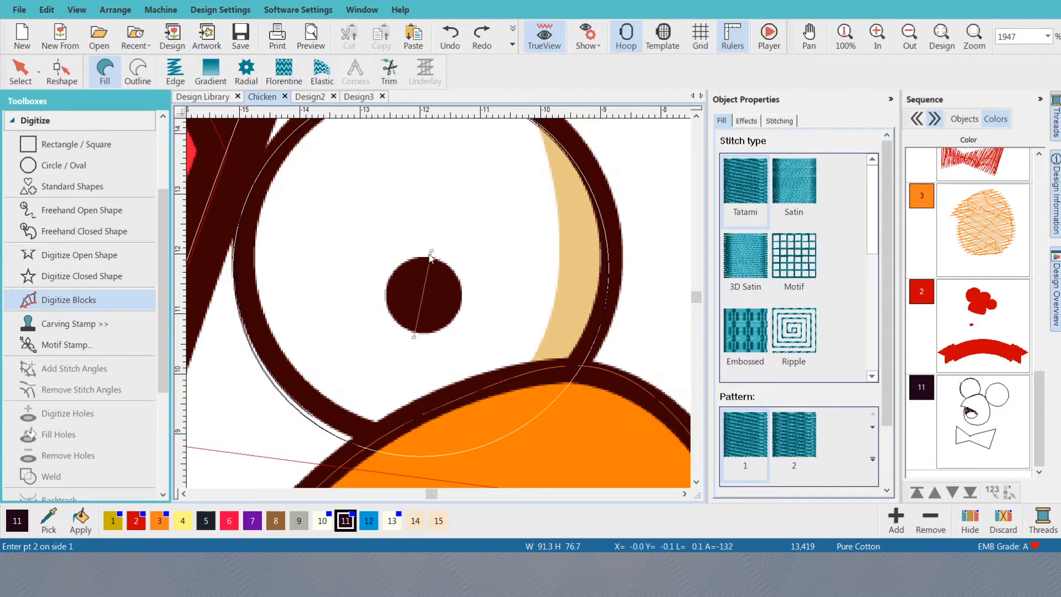
{"action": "right_click", "coordinate": [462, 302]}
{"action": "right_click", "coordinate": [383, 287]}
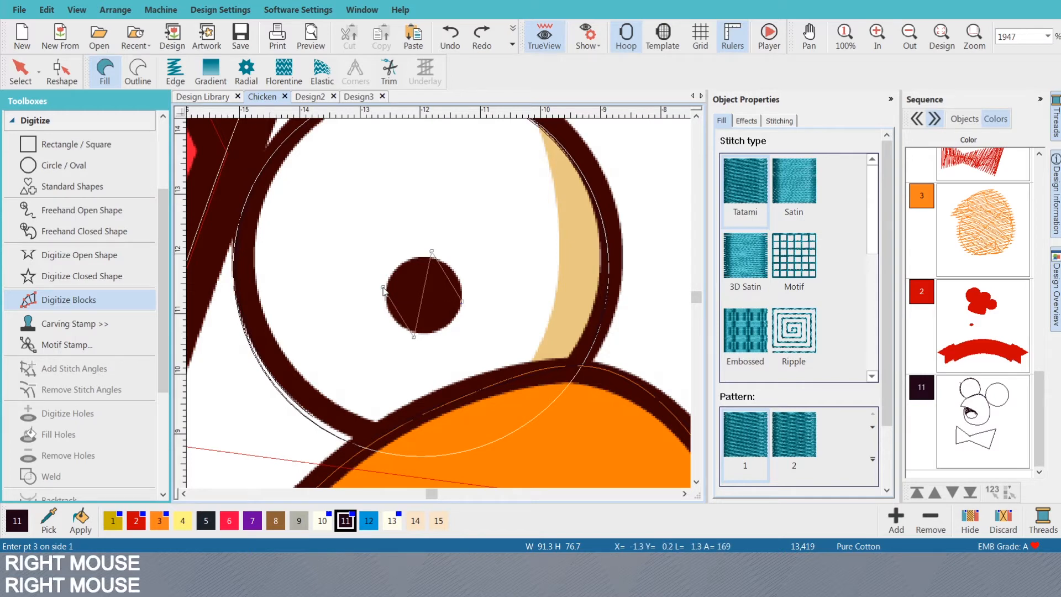
{"action": "right_click", "coordinate": [414, 334]}
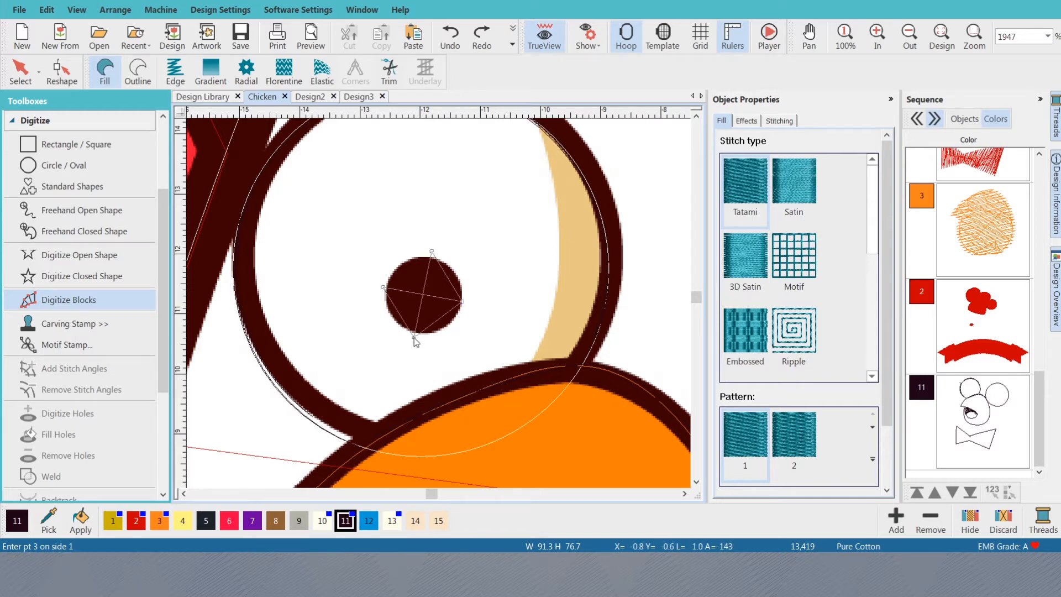
{"action": "right_click", "coordinate": [432, 250]}
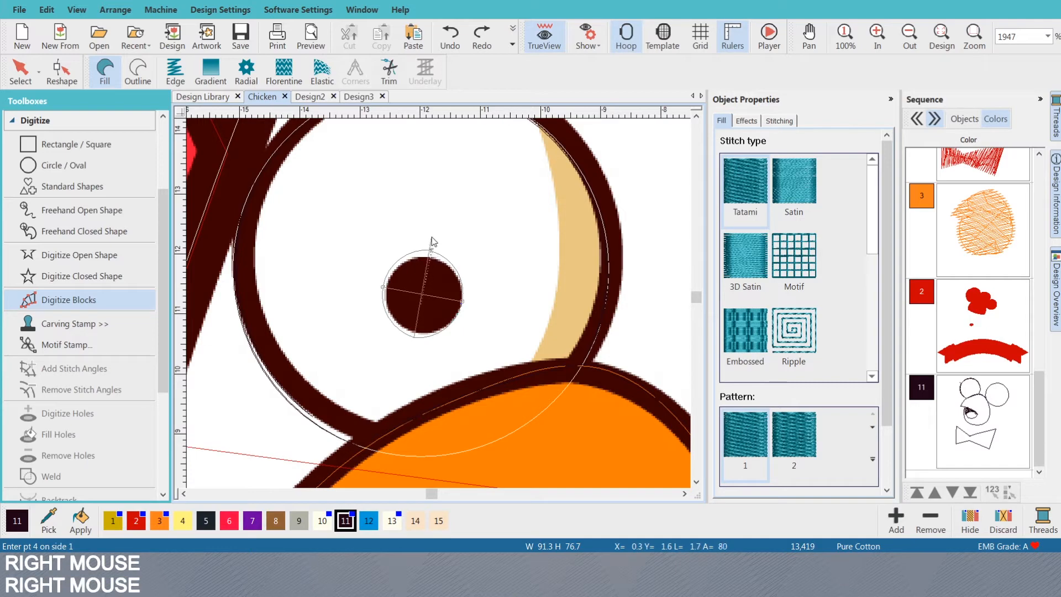
{"action": "key", "text": "Return"}
{"action": "key", "text": "s"}
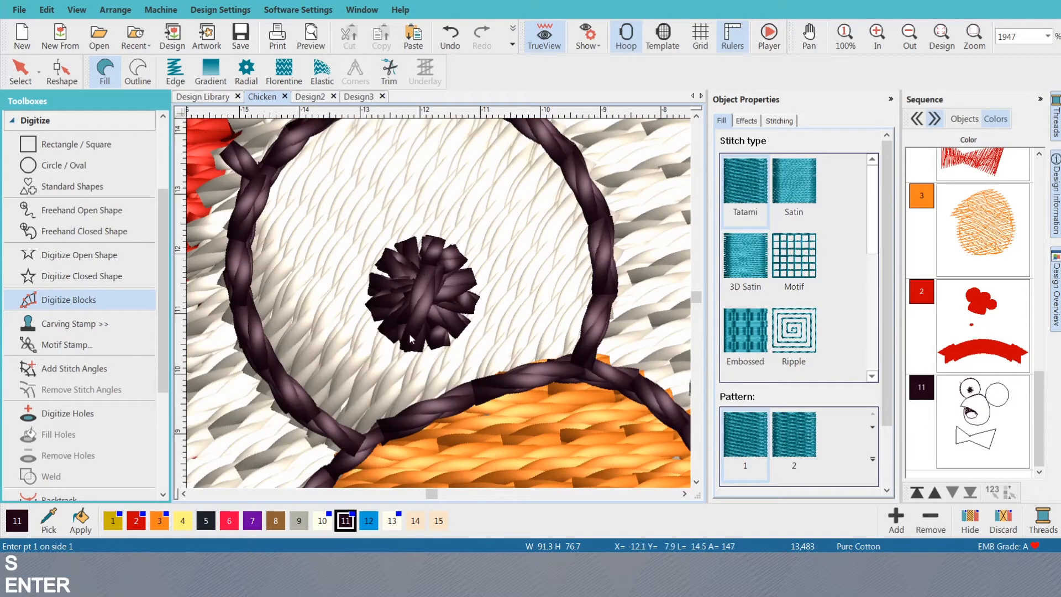
- Duplicate the left pupil's fill and place the copy on the right eye at about X -3.06, Y 9.23 mm
{"action": "scroll", "coordinate": [410, 339], "scroll_direction": "down", "scroll_amount": 3}
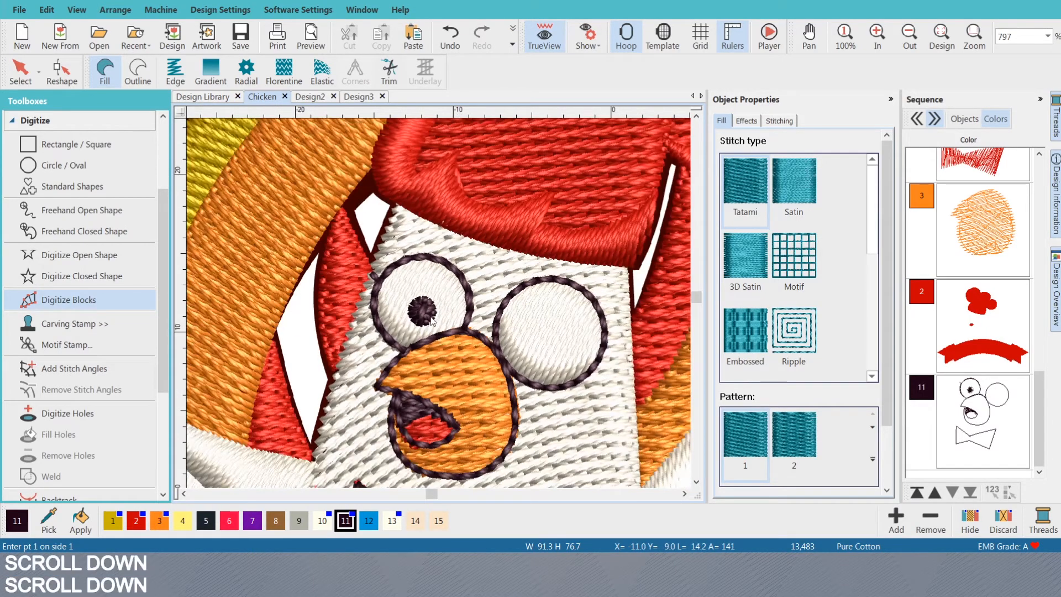
{"action": "scroll", "coordinate": [432, 320], "scroll_direction": "down", "scroll_amount": 1}
{"action": "scroll", "coordinate": [433, 261], "scroll_direction": "up", "scroll_amount": 2}
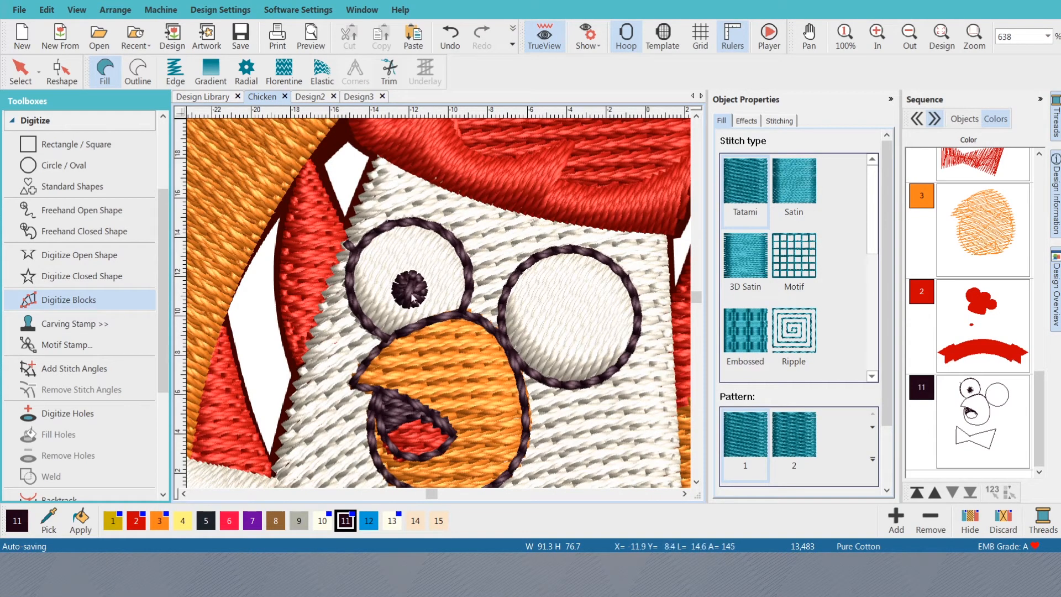
{"action": "scroll", "coordinate": [393, 284], "scroll_direction": "down", "scroll_amount": 3}
{"action": "scroll", "coordinate": [442, 306], "scroll_direction": "up", "scroll_amount": 1}
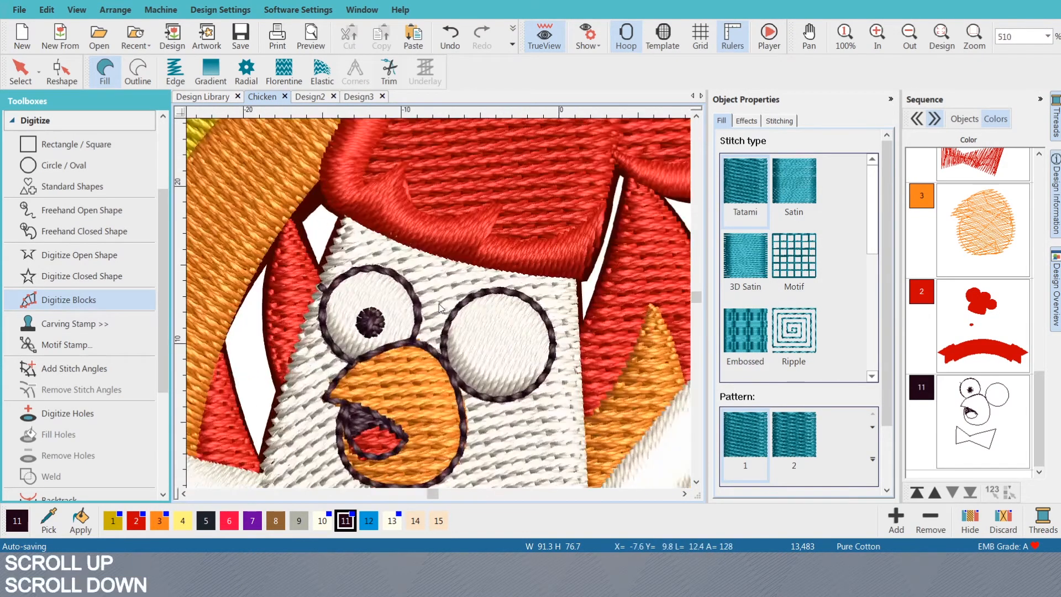
{"action": "scroll", "coordinate": [441, 306], "scroll_direction": "down", "scroll_amount": 2}
{"action": "scroll", "coordinate": [439, 304], "scroll_direction": "up", "scroll_amount": 5}
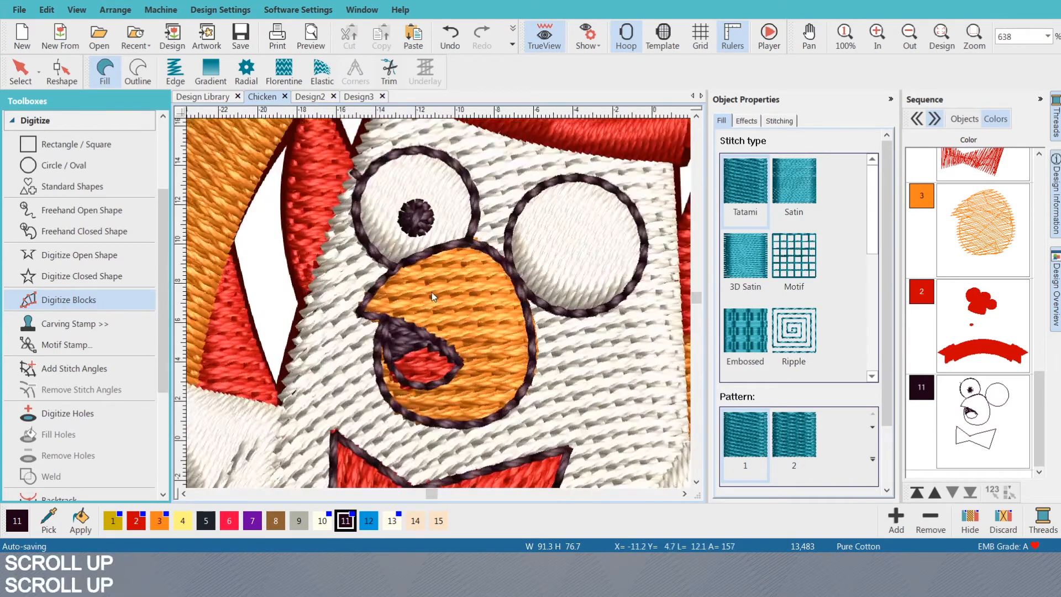
{"action": "key", "text": "d"}
{"action": "key", "text": "d"}
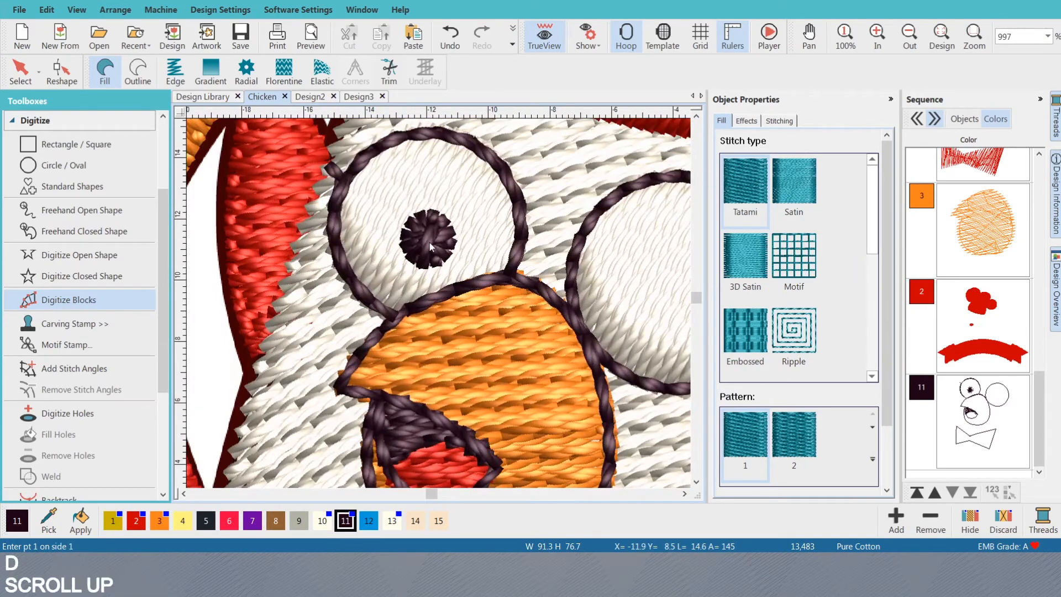
{"action": "key", "text": "0"}
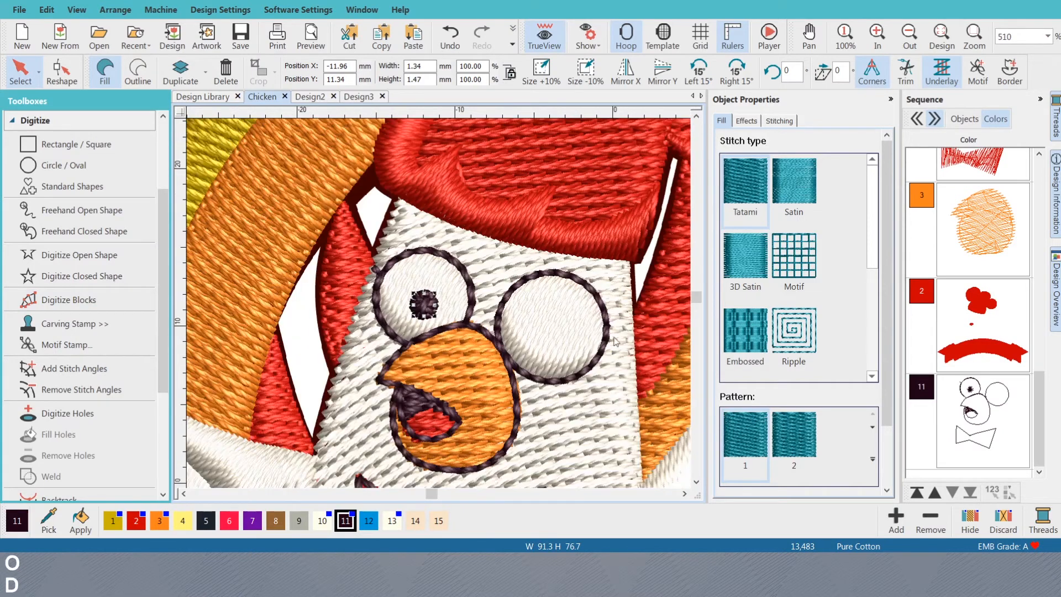
{"action": "scroll", "coordinate": [435, 304], "scroll_direction": "up", "scroll_amount": 3}
{"action": "scroll", "coordinate": [435, 304], "scroll_direction": "up", "scroll_amount": 2}
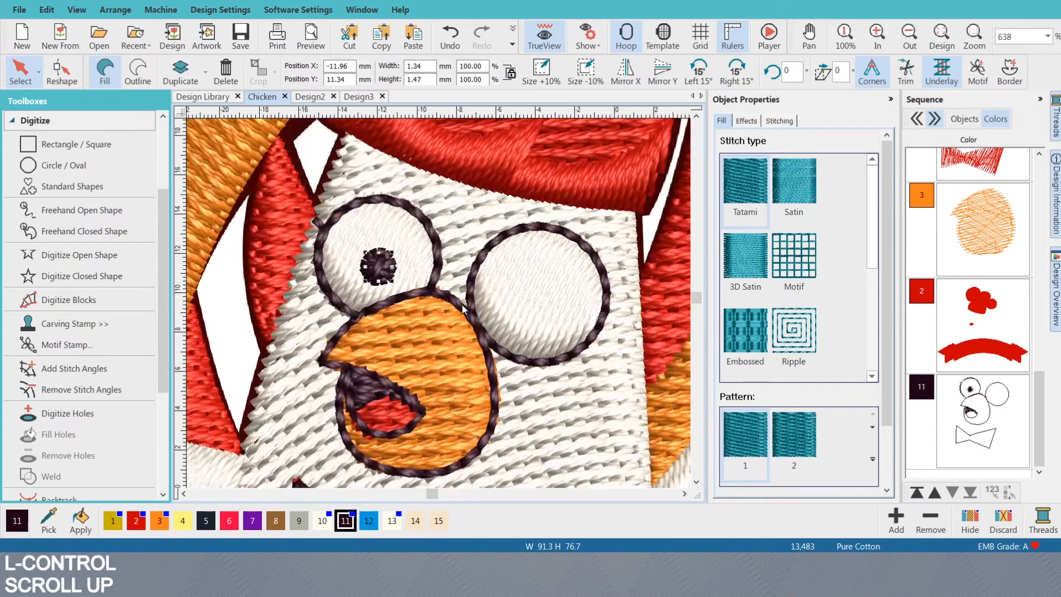
{"action": "key", "text": "ctrl+d"}
{"action": "left_click_drag", "start_coordinate": [379, 272], "coordinate": [556, 313]}
{"action": "key", "text": "d"}
{"action": "key", "text": "d"}
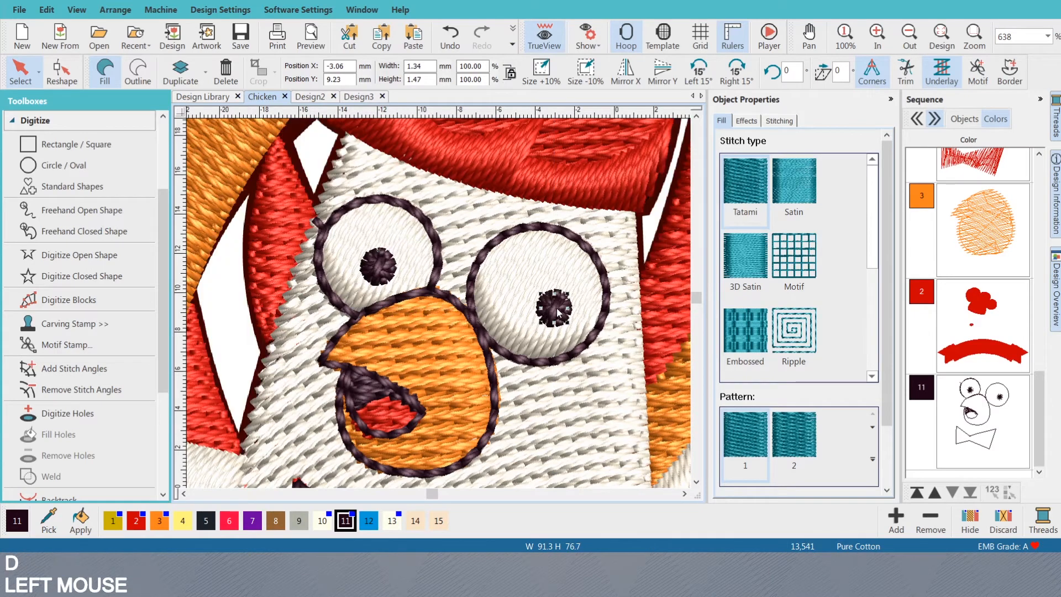
- Align the right pupil's fill with the artwork by moving it to about X -2.77, Y 8.97 mm
{"action": "key", "text": "s"}
{"action": "left_click", "coordinate": [558, 312]}
{"action": "left_click_drag", "start_coordinate": [558, 313], "coordinate": [563, 318]}
{"action": "key", "text": "s"}
{"action": "left_click", "coordinate": [557, 310]}
{"action": "key", "text": "s"}
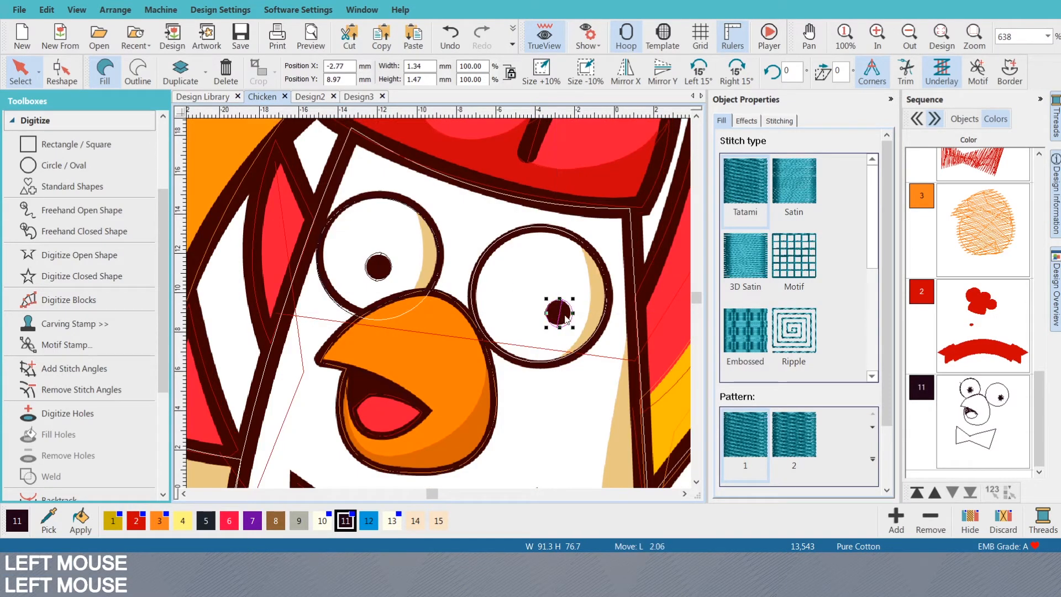
{"action": "key", "text": "s"}
- Deselect the right pupil and save the Chicken design
{"action": "scroll", "coordinate": [357, 284], "scroll_direction": "down", "scroll_amount": 2}
{"action": "scroll", "coordinate": [440, 307], "scroll_direction": "down", "scroll_amount": 2}
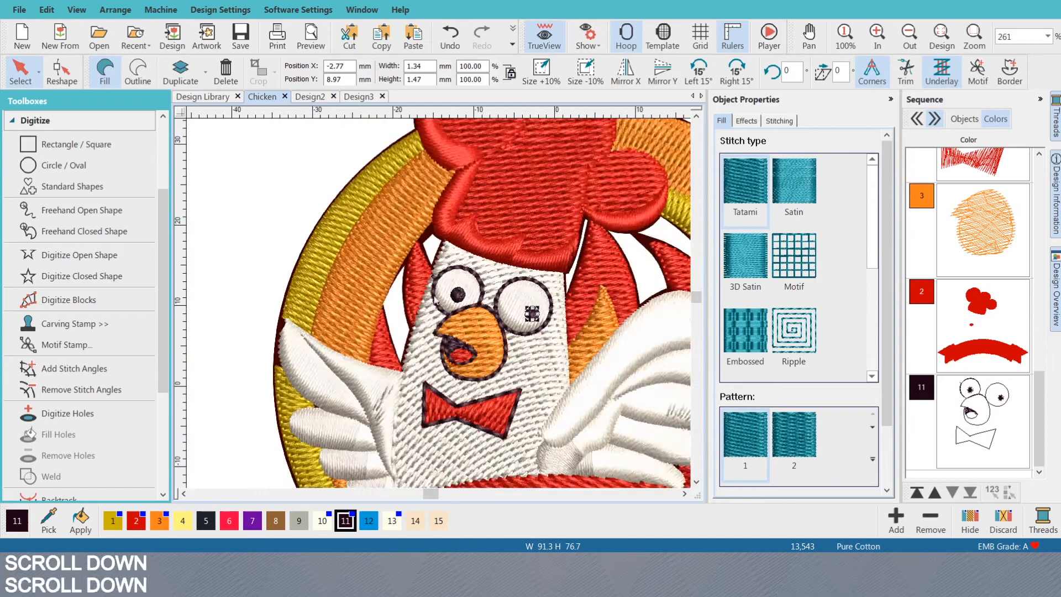
{"action": "left_click", "coordinate": [274, 238]}
{"action": "scroll", "coordinate": [446, 304], "scroll_direction": "down", "scroll_amount": 2}
{"action": "scroll", "coordinate": [445, 313], "scroll_direction": "up", "scroll_amount": 2}
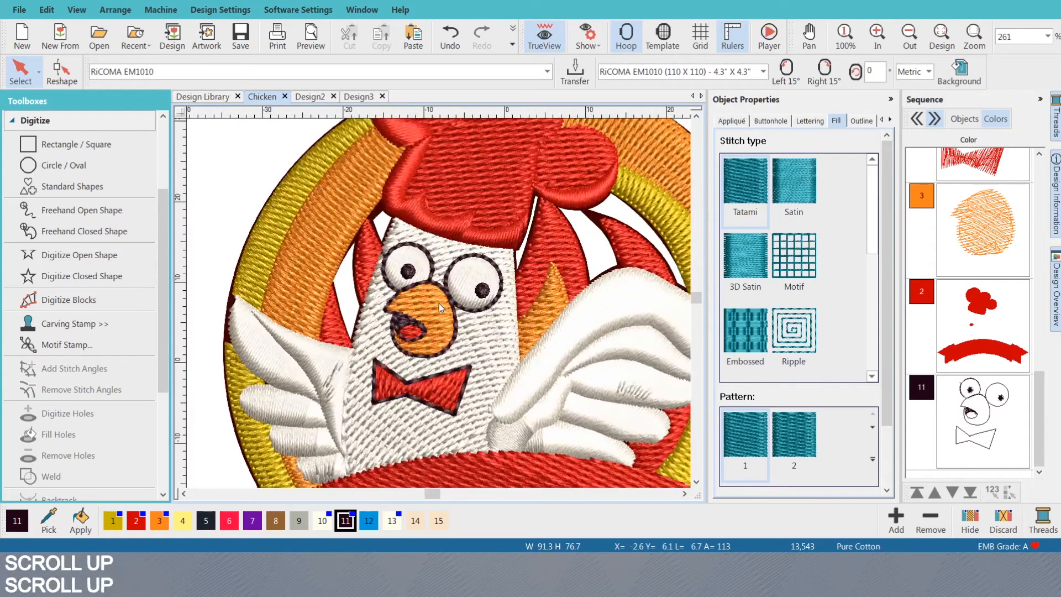
{"action": "key", "text": "ctrl+s"}
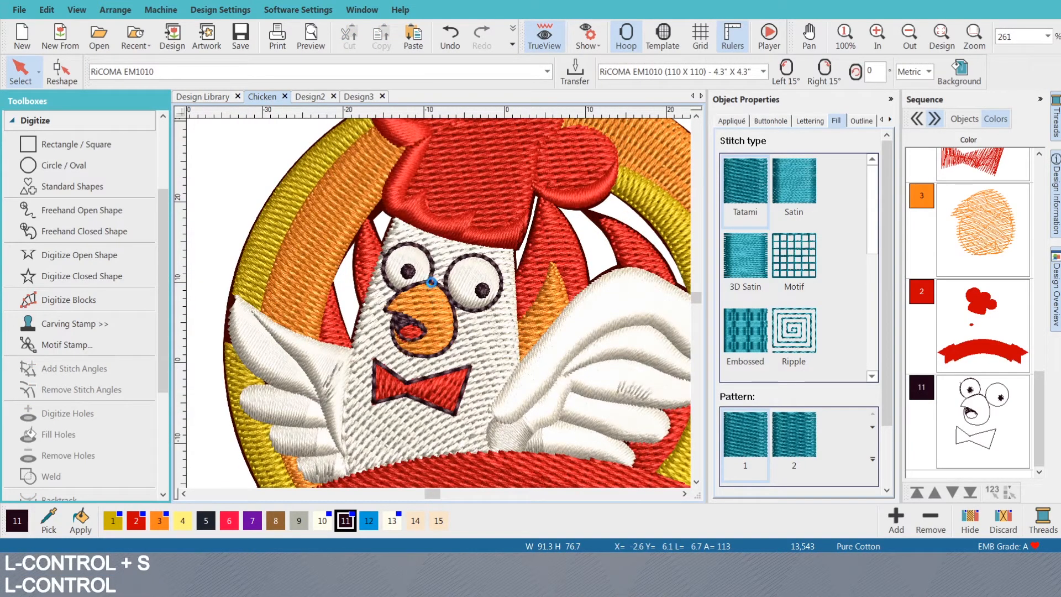
- Compare the stitched view with the artwork around the chicken's face, hat and wings for parts still lacking outlines
{"action": "scroll", "coordinate": [442, 284], "scroll_direction": "up", "scroll_amount": 2}
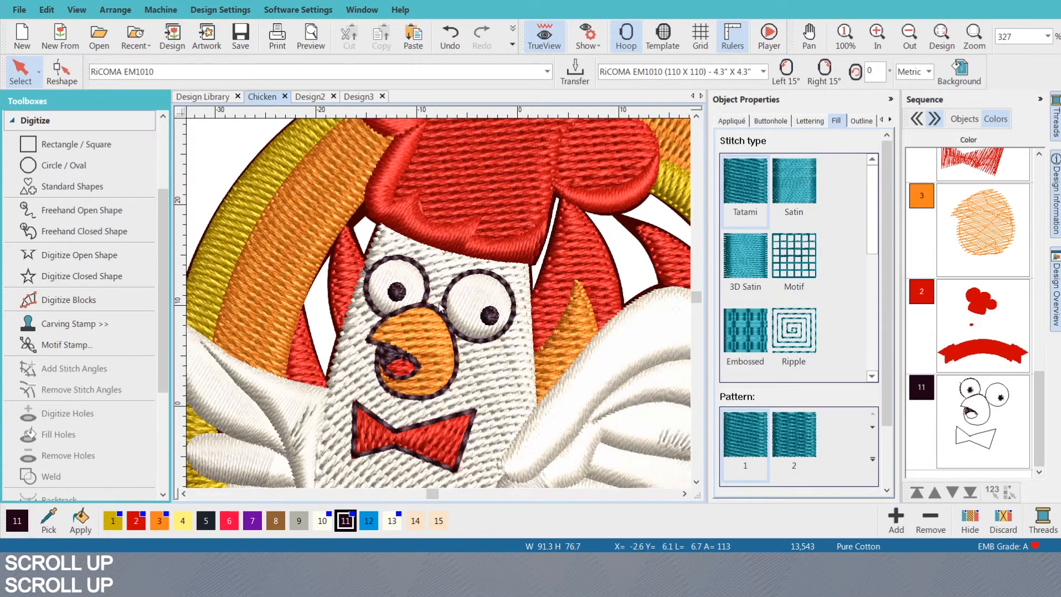
{"action": "scroll", "coordinate": [445, 309], "scroll_direction": "down", "scroll_amount": 4}
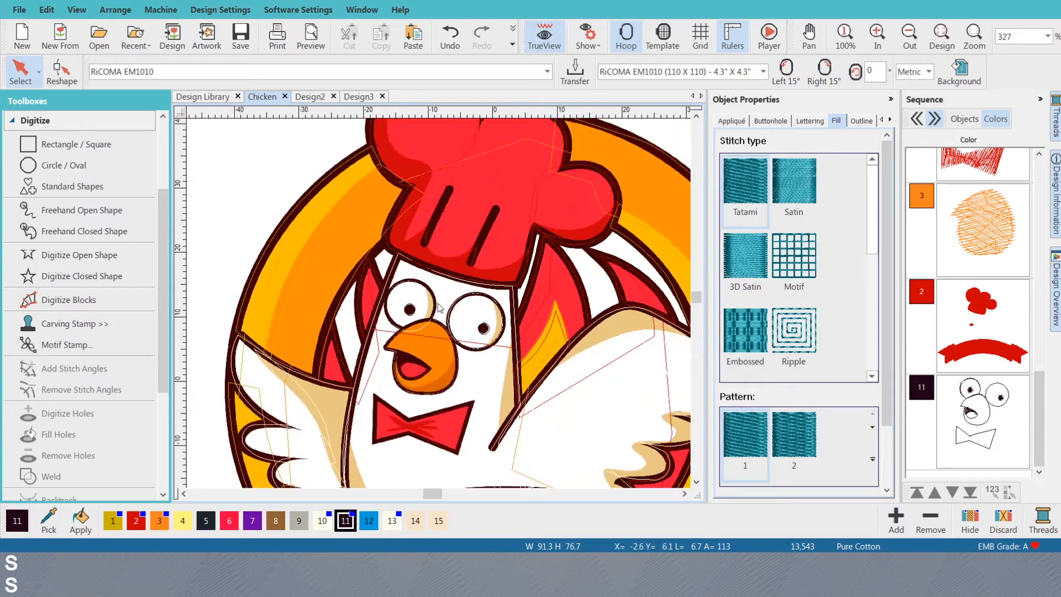
{"action": "scroll", "coordinate": [445, 302], "scroll_direction": "up", "scroll_amount": 2}
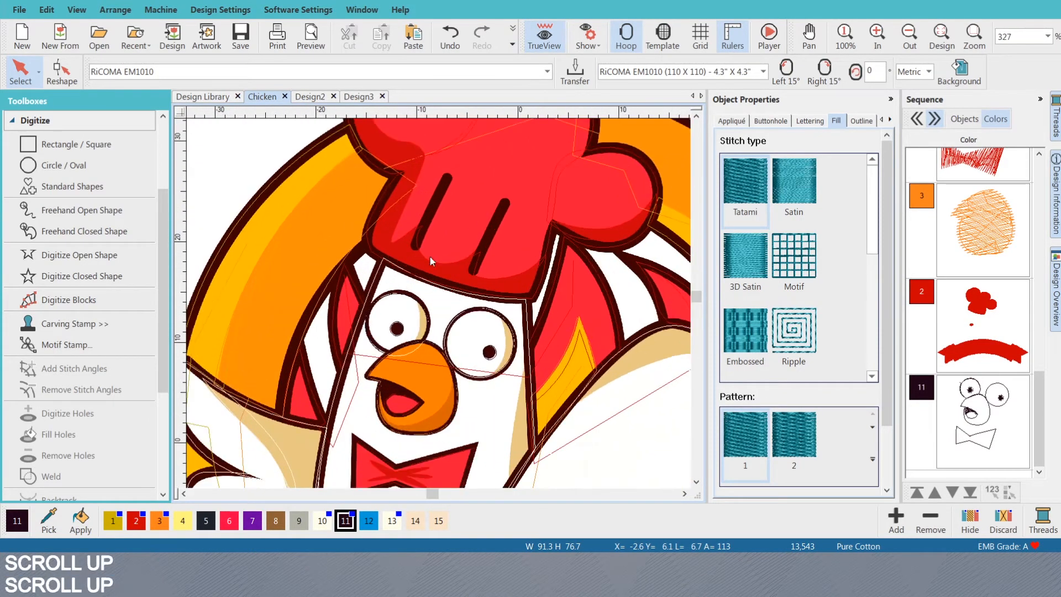
{"action": "scroll", "coordinate": [438, 303], "scroll_direction": "down", "scroll_amount": 2}
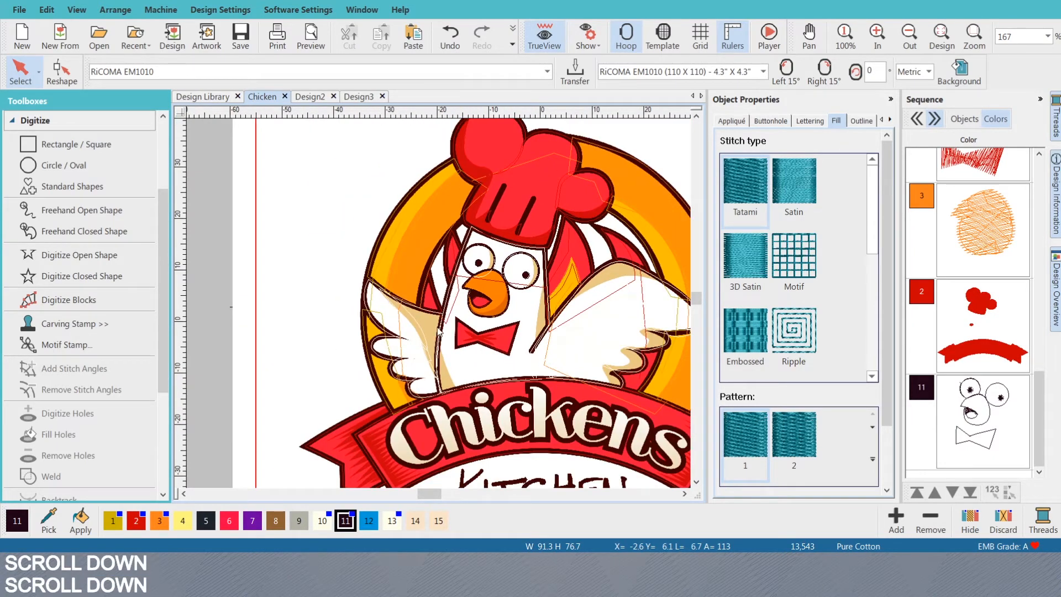
{"action": "scroll", "coordinate": [478, 280], "scroll_direction": "up", "scroll_amount": 2}
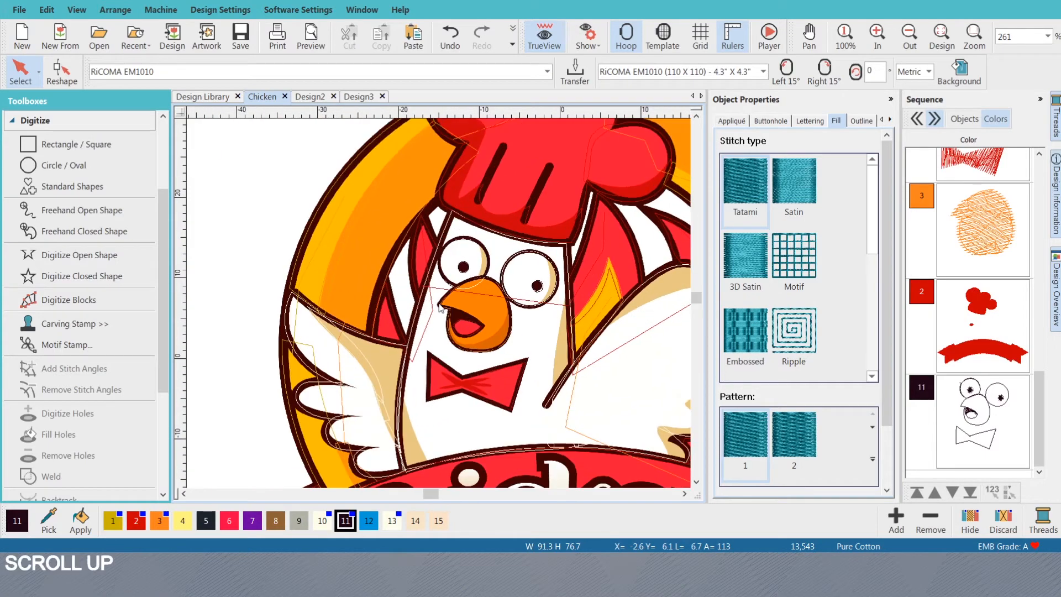
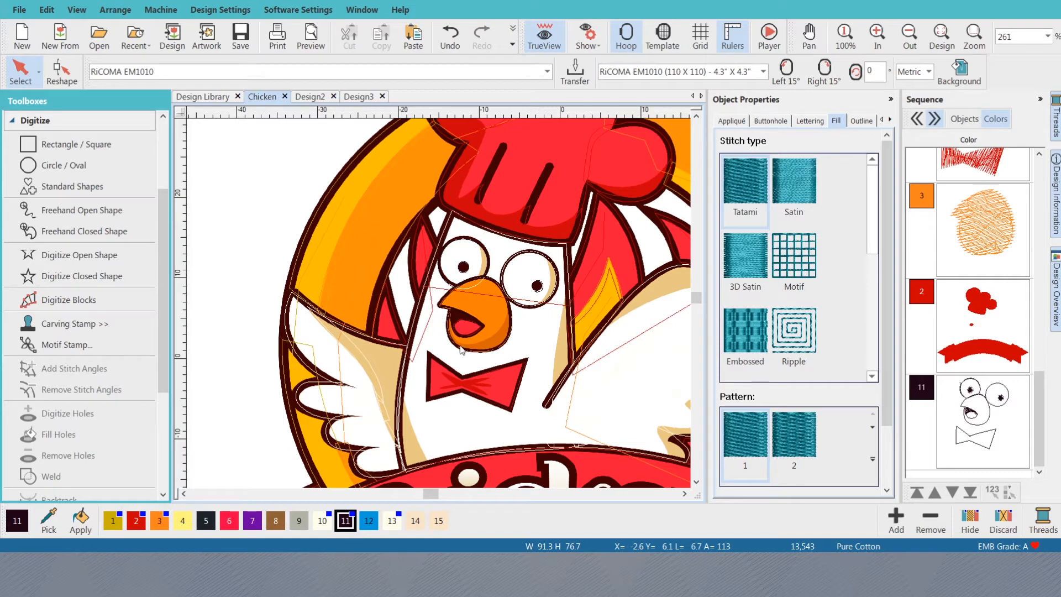
{"action": "key", "text": "s"}
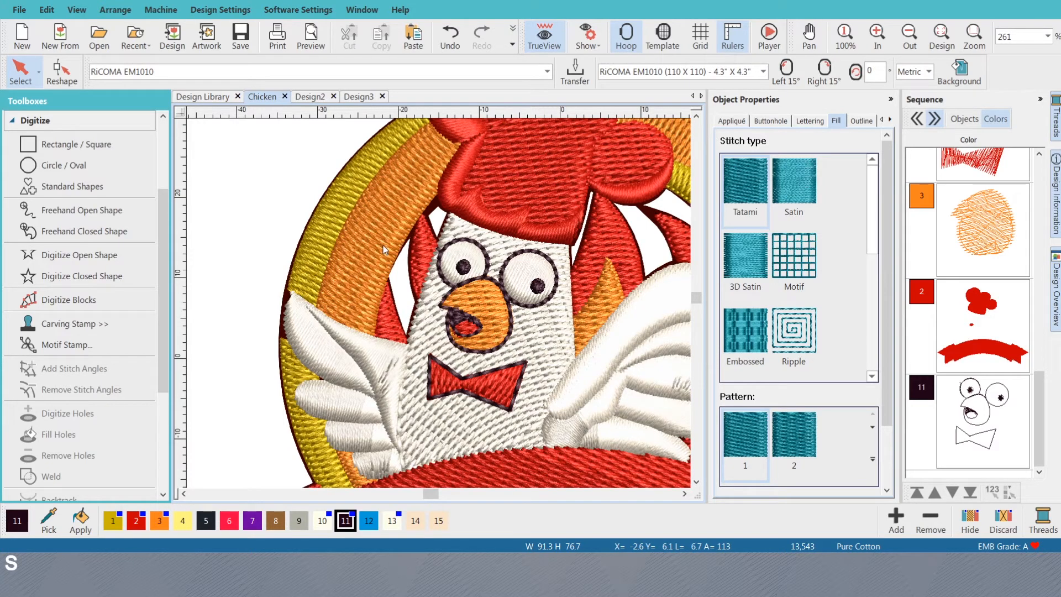
{"action": "key", "text": "s"}
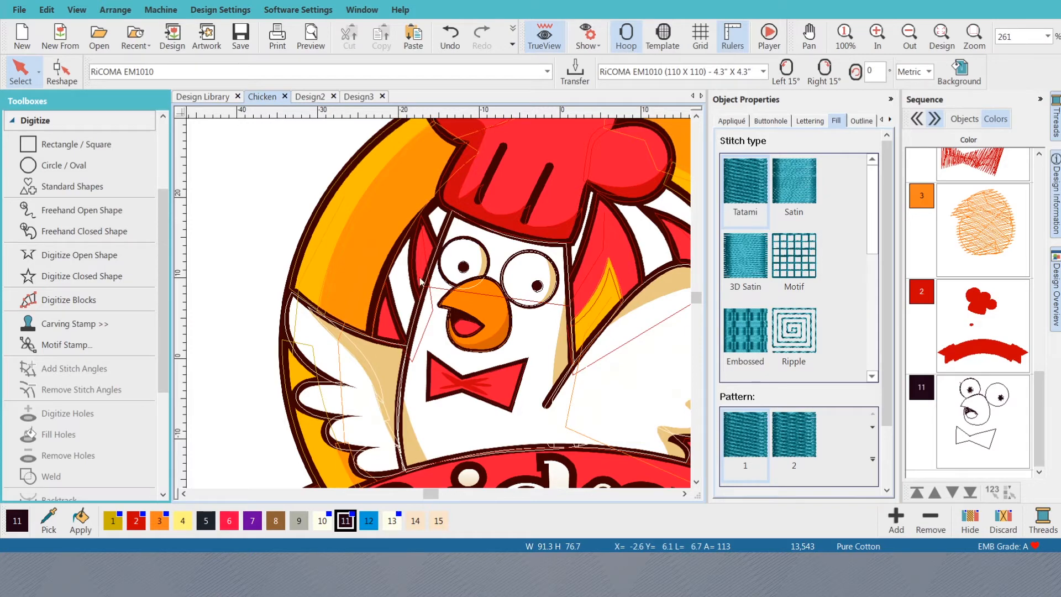
- Digitize an open run-stitch outline, about 3.2 by 10.4 mm, around the upper red feather beside the left eye
{"action": "scroll", "coordinate": [421, 282], "scroll_direction": "up", "scroll_amount": 2}
{"action": "key", "text": "s"}
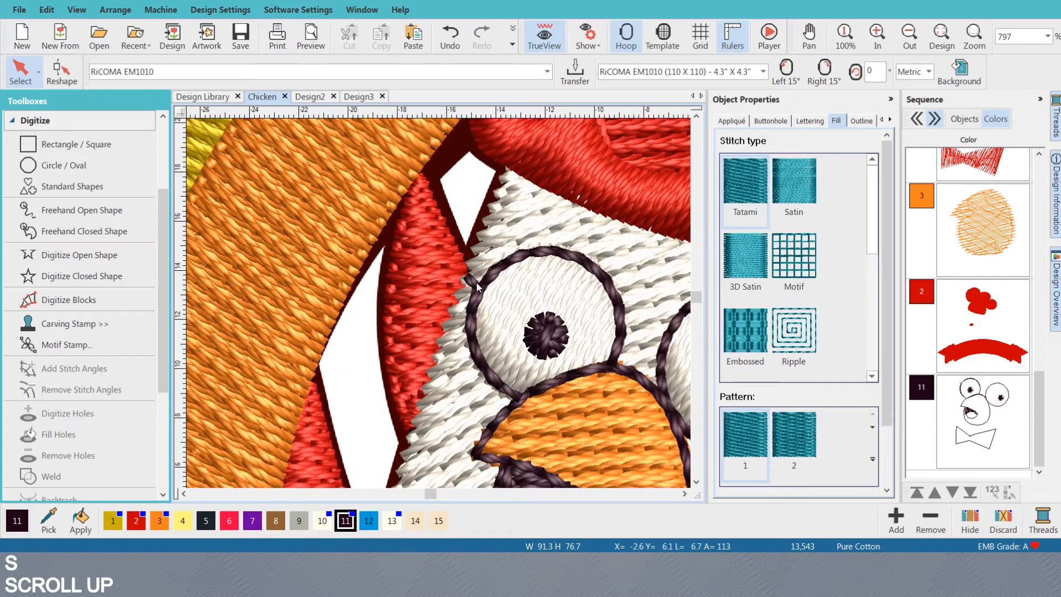
{"action": "key", "text": "n"}
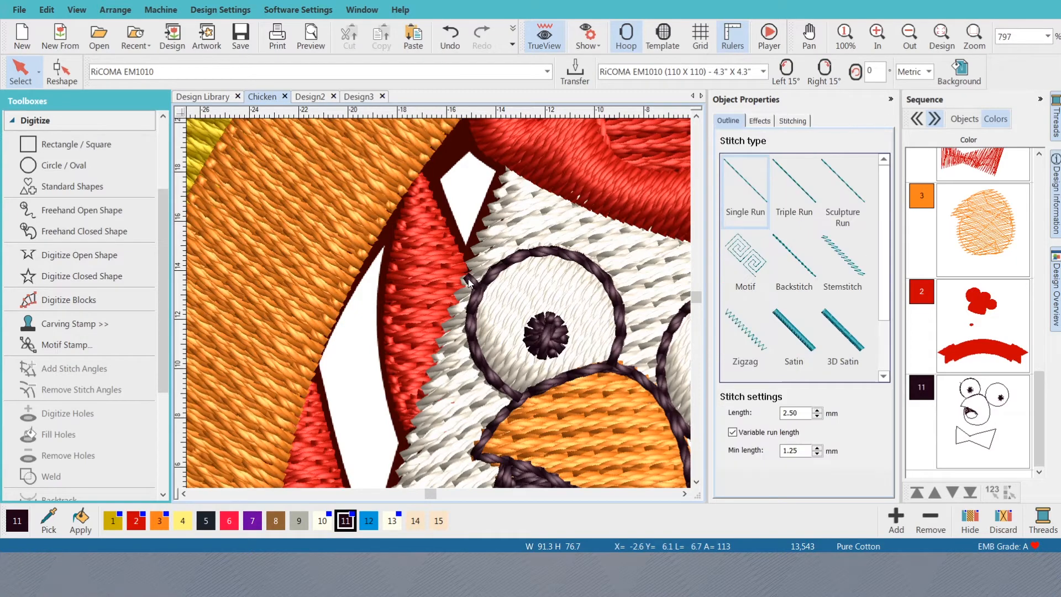
{"action": "key", "text": "s"}
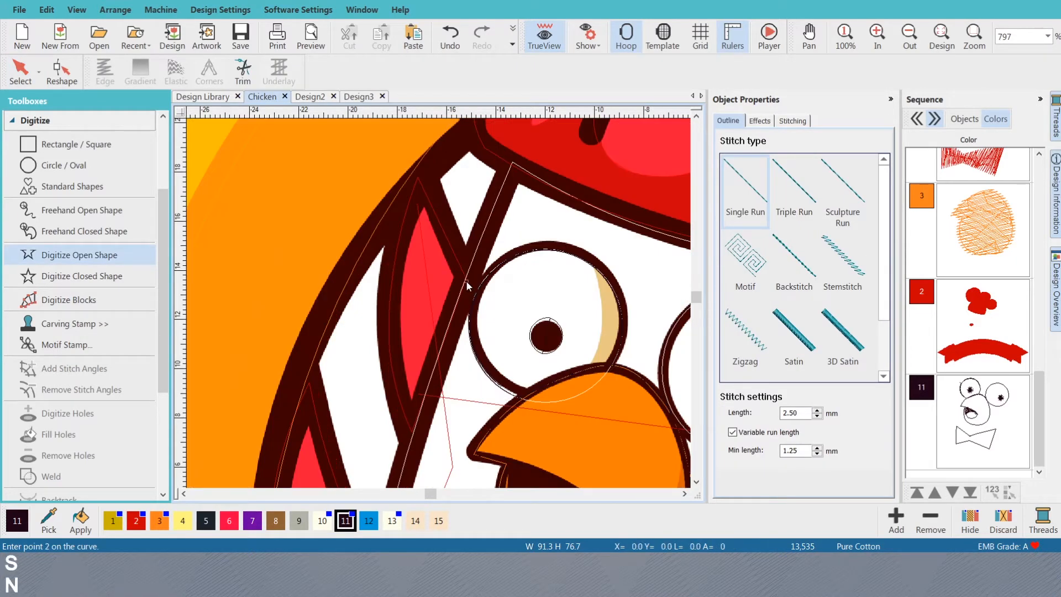
{"action": "left_click", "coordinate": [466, 280]}
{"action": "key", "text": "s"}
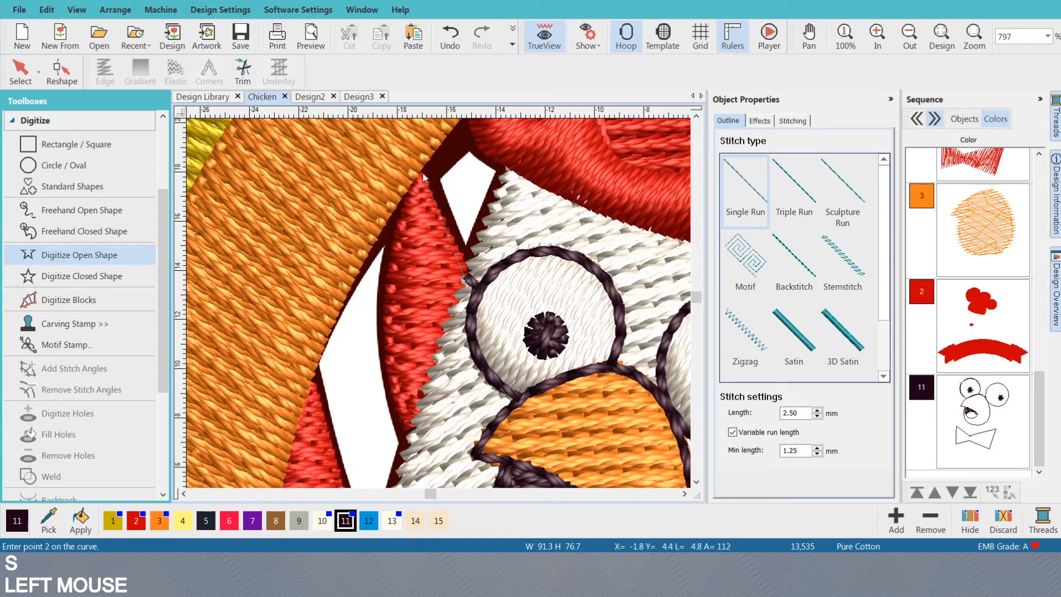
{"action": "key", "text": "s"}
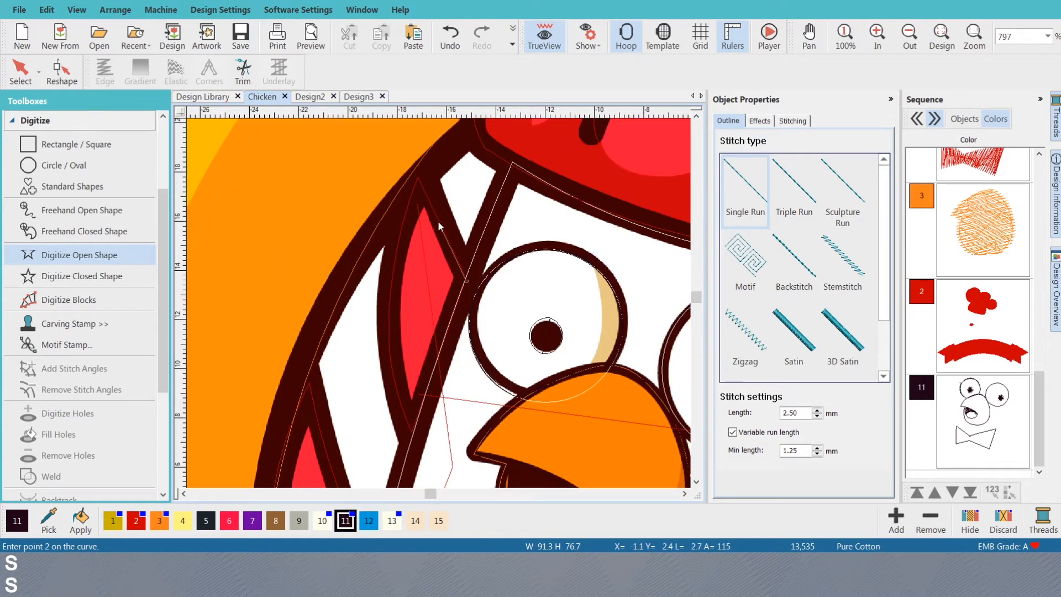
{"action": "left_click", "coordinate": [439, 224]}
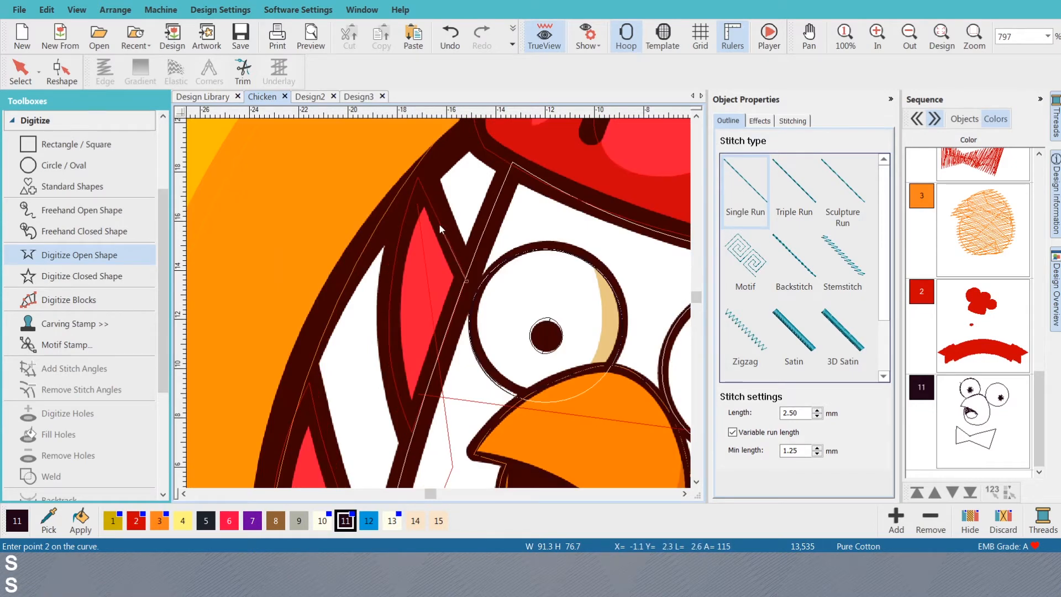
{"action": "left_click", "coordinate": [423, 178]}
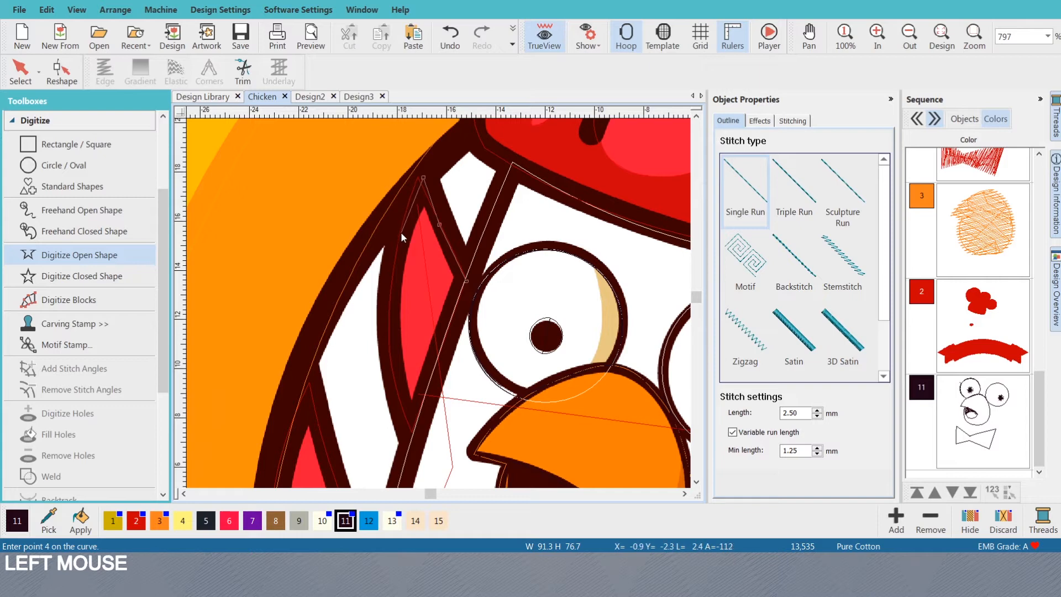
{"action": "right_click", "coordinate": [400, 234]}
{"action": "right_click", "coordinate": [389, 324]}
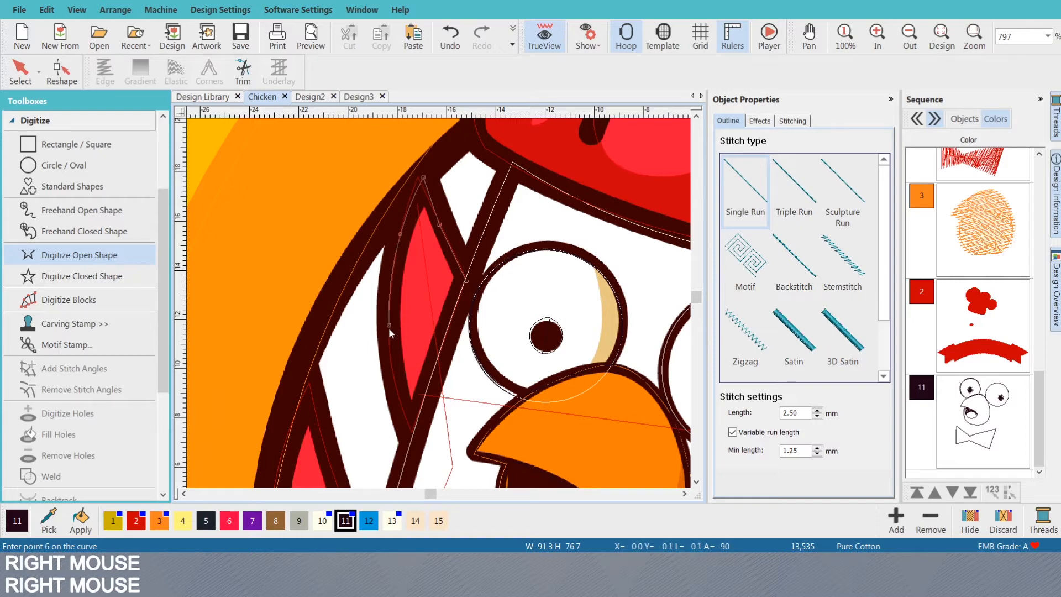
{"action": "left_click", "coordinate": [410, 433]}
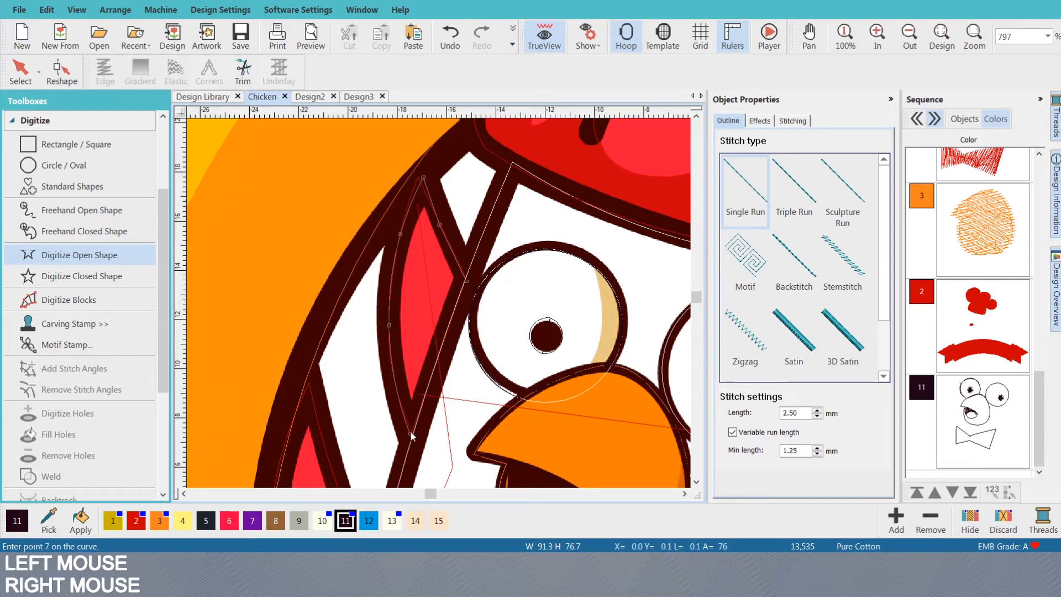
{"action": "key", "text": "Return"}
- Set the upper red feather outline's stitch type to Triple Run
{"action": "key", "text": "s"}
{"action": "key", "text": "s"}
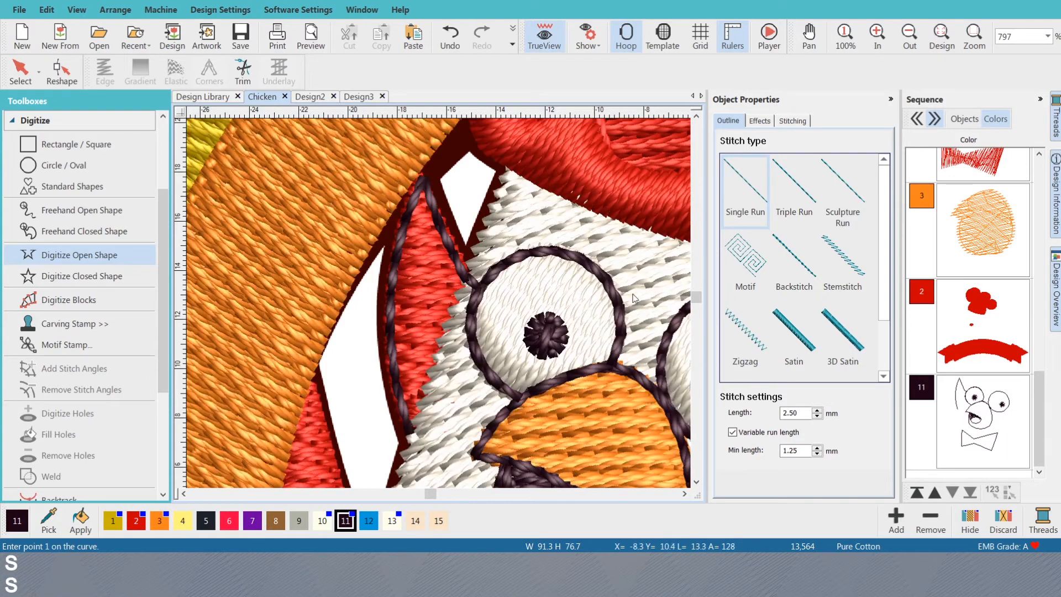
{"action": "left_click", "coordinate": [779, 192]}
{"action": "key", "text": "o"}
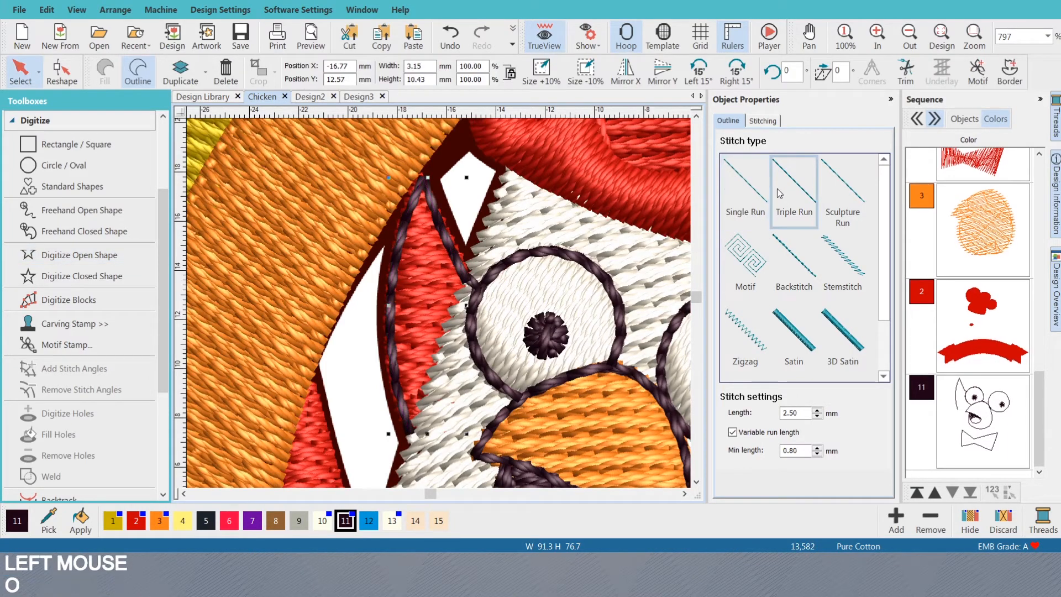
{"action": "scroll", "coordinate": [436, 290], "scroll_direction": "down", "scroll_amount": 2}
{"action": "scroll", "coordinate": [439, 302], "scroll_direction": "up", "scroll_amount": 1}
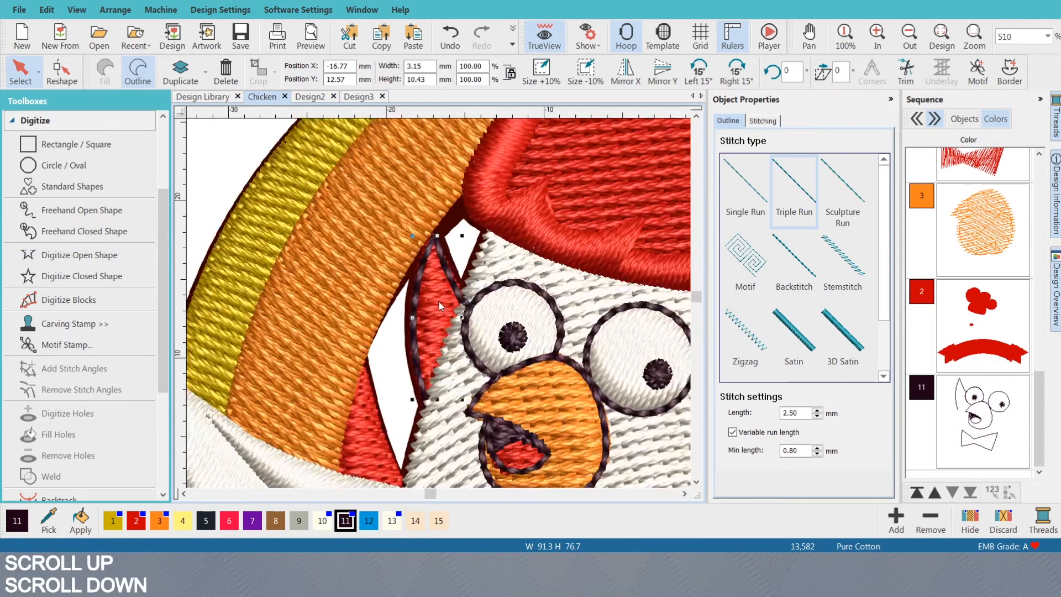
- Reshape the feather outline by moving its tip point slightly outward within the dark border of the artwork
{"action": "scroll", "coordinate": [439, 302], "scroll_direction": "up", "scroll_amount": 2}
{"action": "key", "text": "s"}
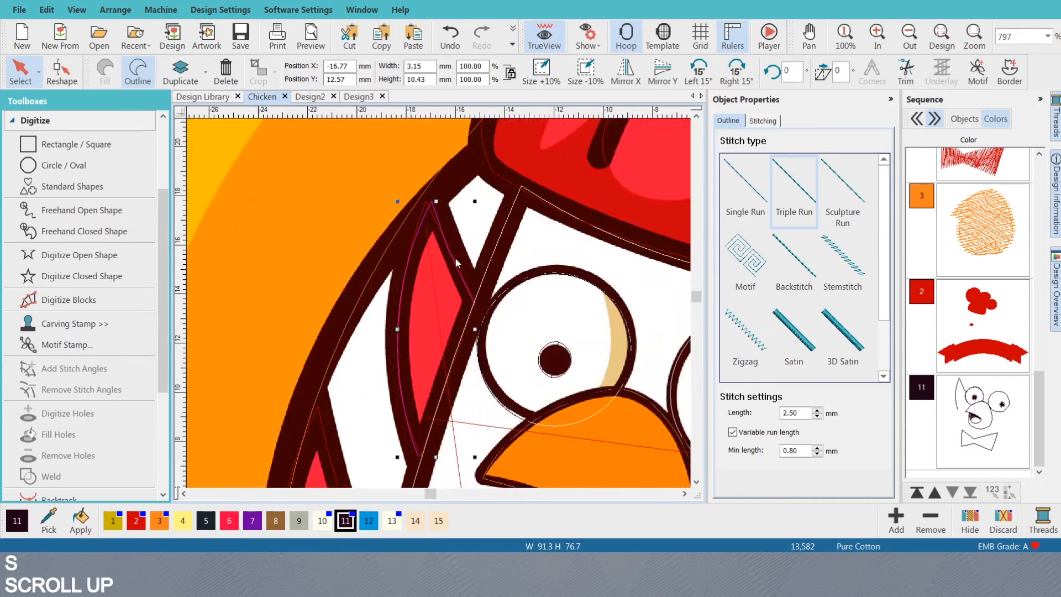
{"action": "key", "text": "h"}
{"action": "left_click", "coordinate": [426, 203]}
{"action": "left_click", "coordinate": [426, 203]}
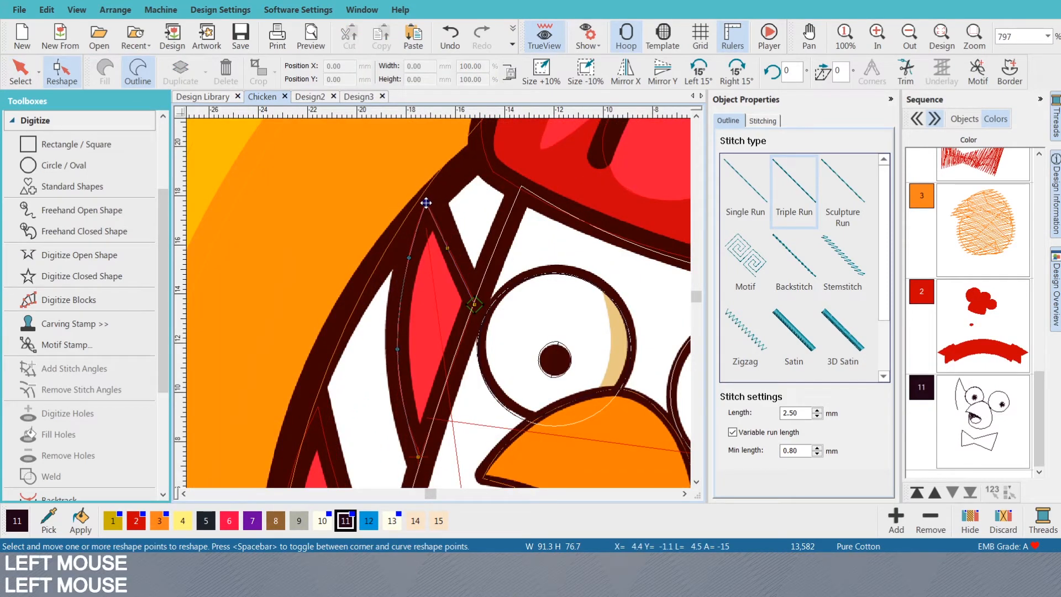
{"action": "scroll", "coordinate": [457, 314], "scroll_direction": "down", "scroll_amount": 2}
{"action": "scroll", "coordinate": [437, 291], "scroll_direction": "up", "scroll_amount": 2}
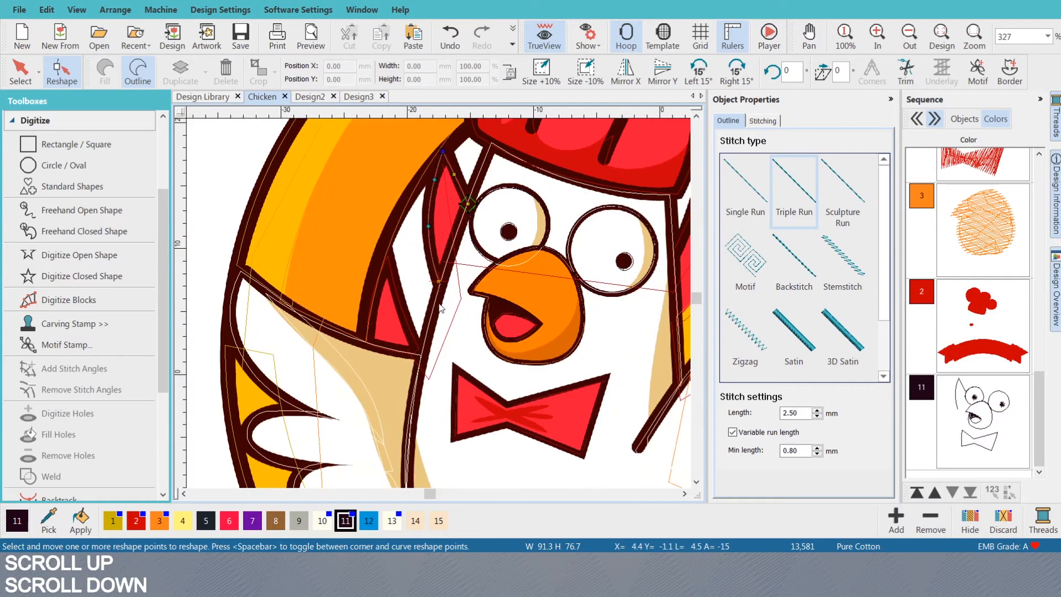
{"action": "key", "text": "s"}
{"action": "key", "text": "s"}
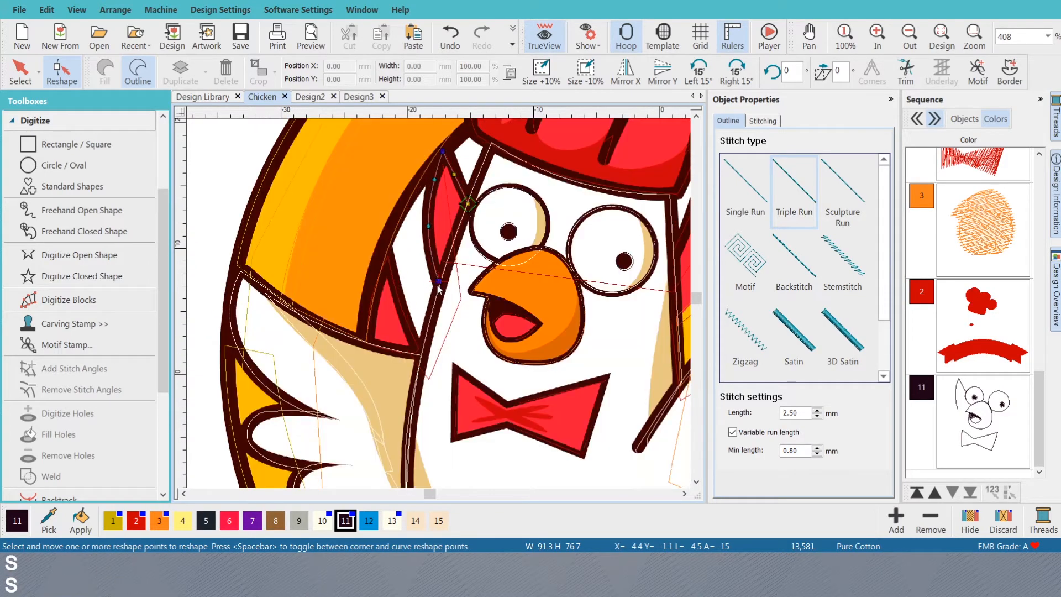
- Digitize a Single Run connecting line from the upper feather's lower end along the face edge to the wing corner
{"action": "key", "text": "shift+n"}
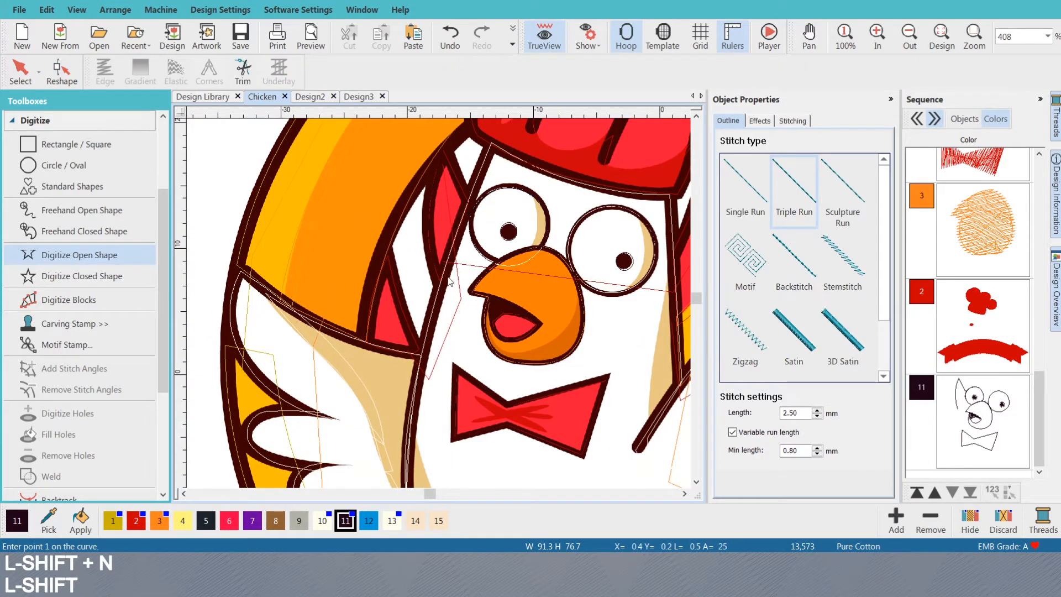
{"action": "left_click", "coordinate": [439, 285]}
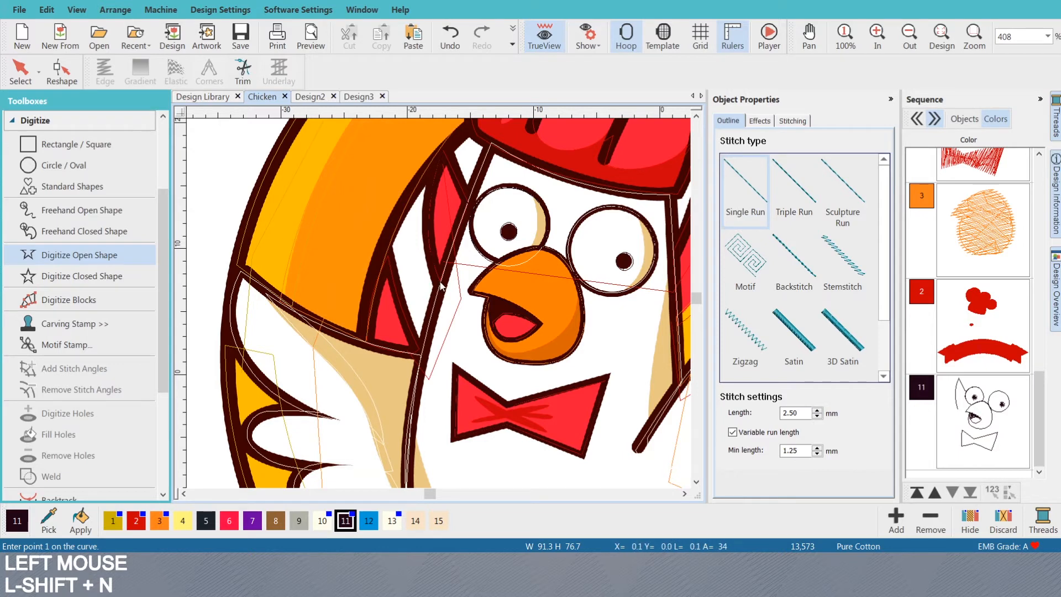
{"action": "left_click", "coordinate": [439, 283]}
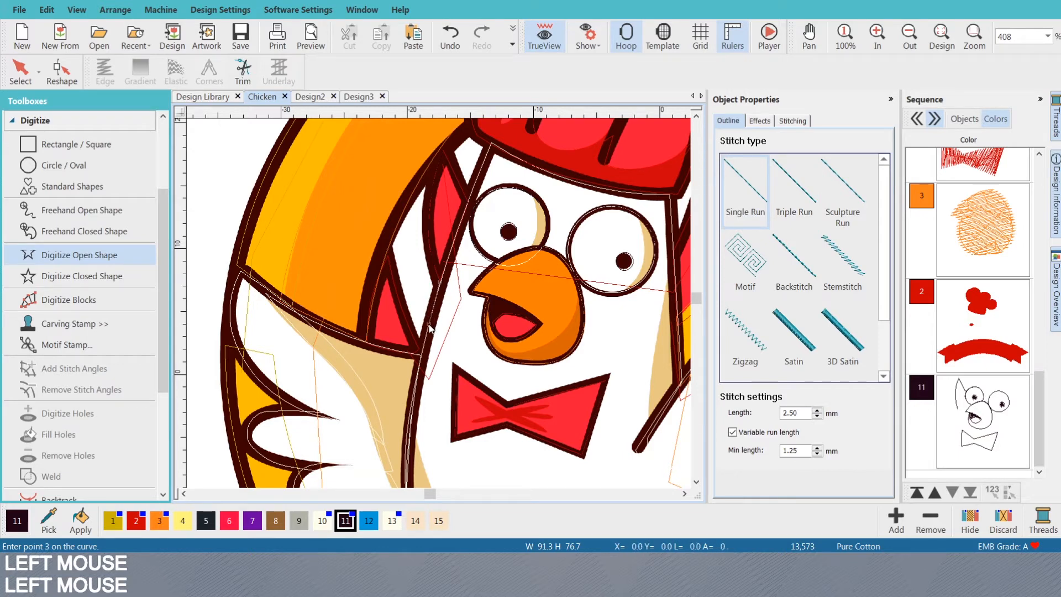
{"action": "right_click", "coordinate": [429, 324]}
{"action": "left_click", "coordinate": [422, 359]}
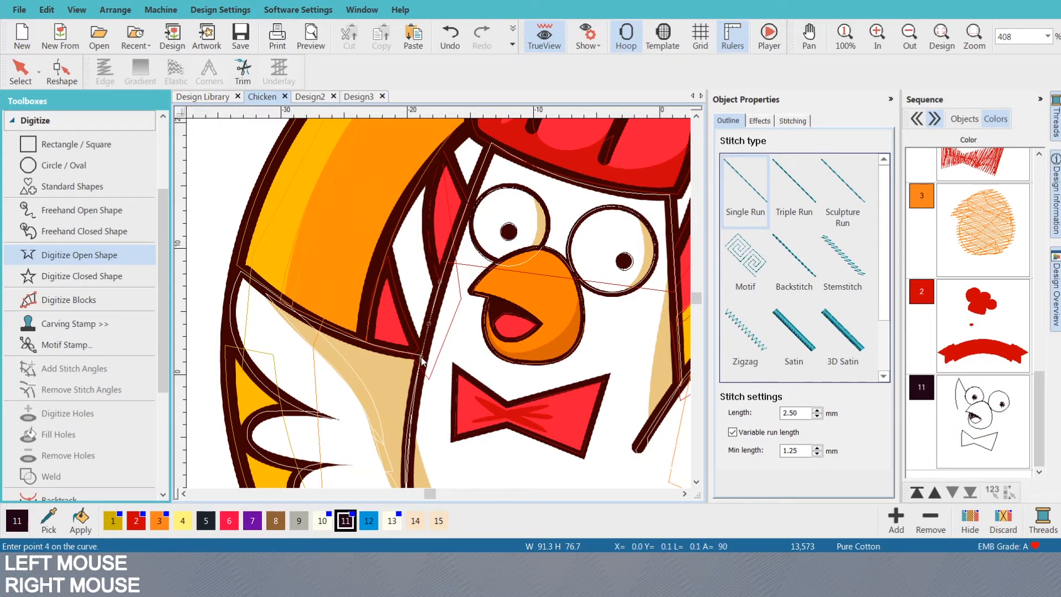
{"action": "scroll", "coordinate": [422, 359], "scroll_direction": "up", "scroll_amount": 2}
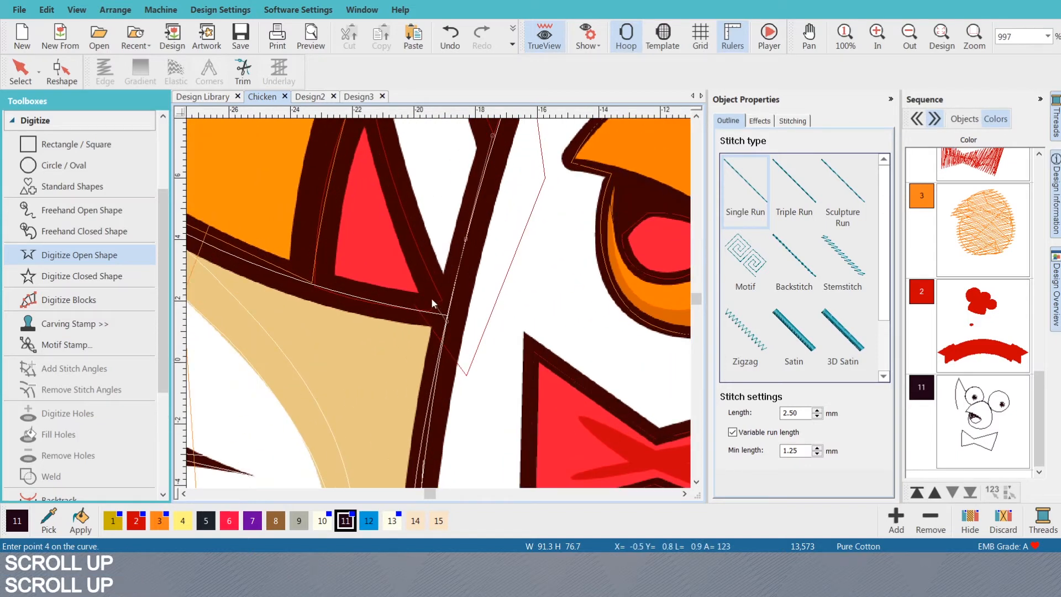
- Digitize a Triple Run open outline from the wing corner up the lower red feather's inner edge to its tip
{"action": "left_click", "coordinate": [793, 188]}
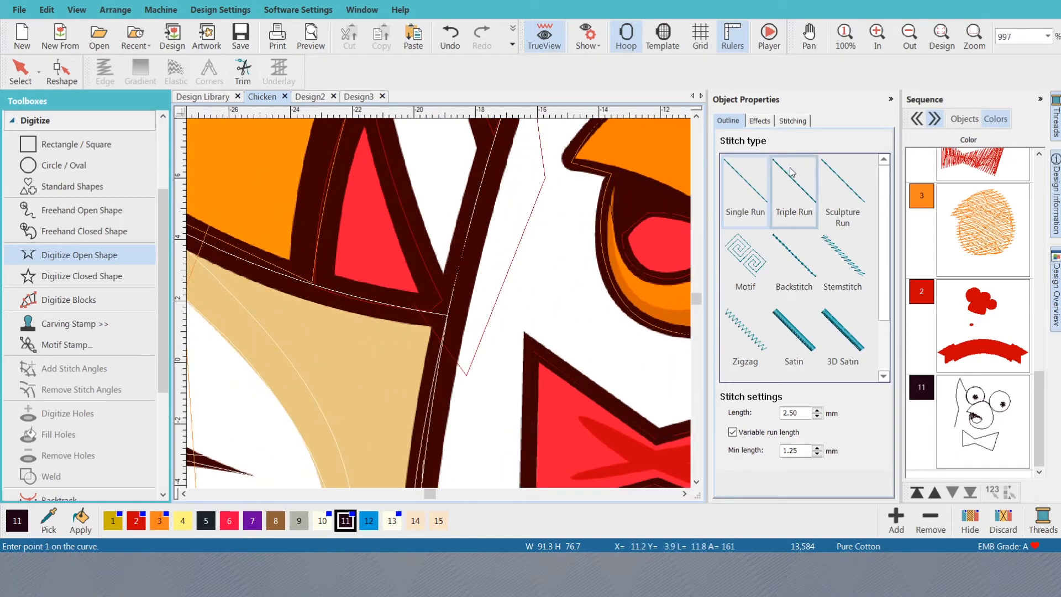
{"action": "left_click", "coordinate": [449, 320]}
{"action": "right_click", "coordinate": [446, 310]}
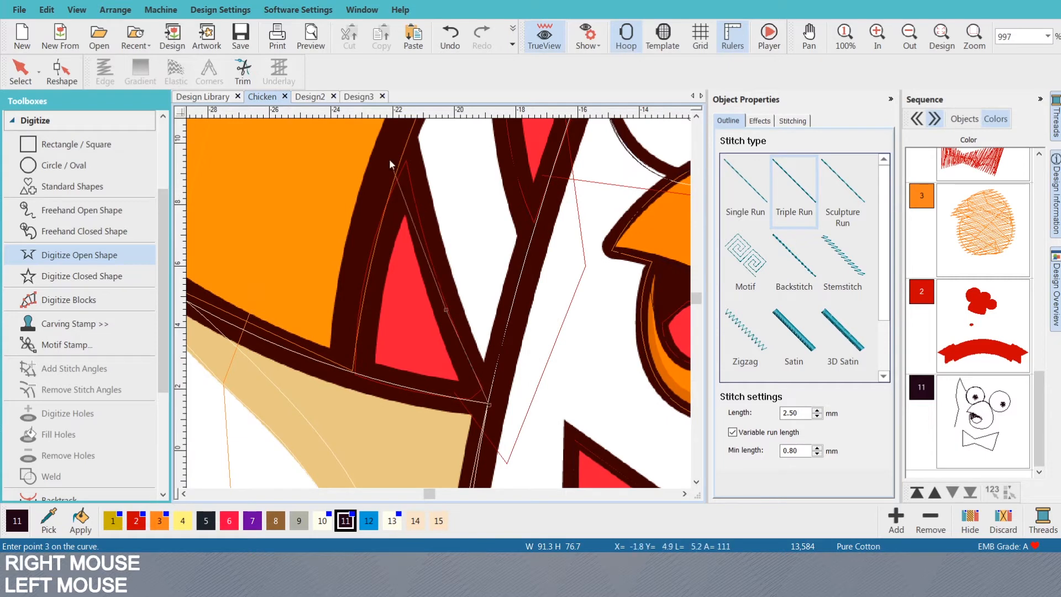
{"action": "left_click", "coordinate": [406, 159]}
{"action": "left_click", "coordinate": [406, 159]}
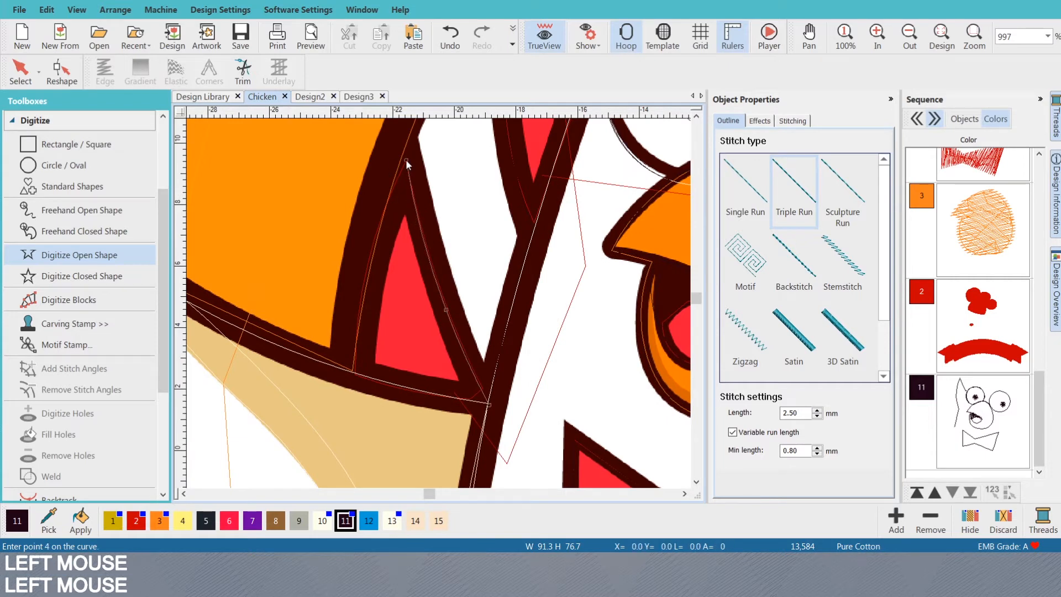
{"action": "key", "text": "Return"}
{"action": "key", "text": "s"}
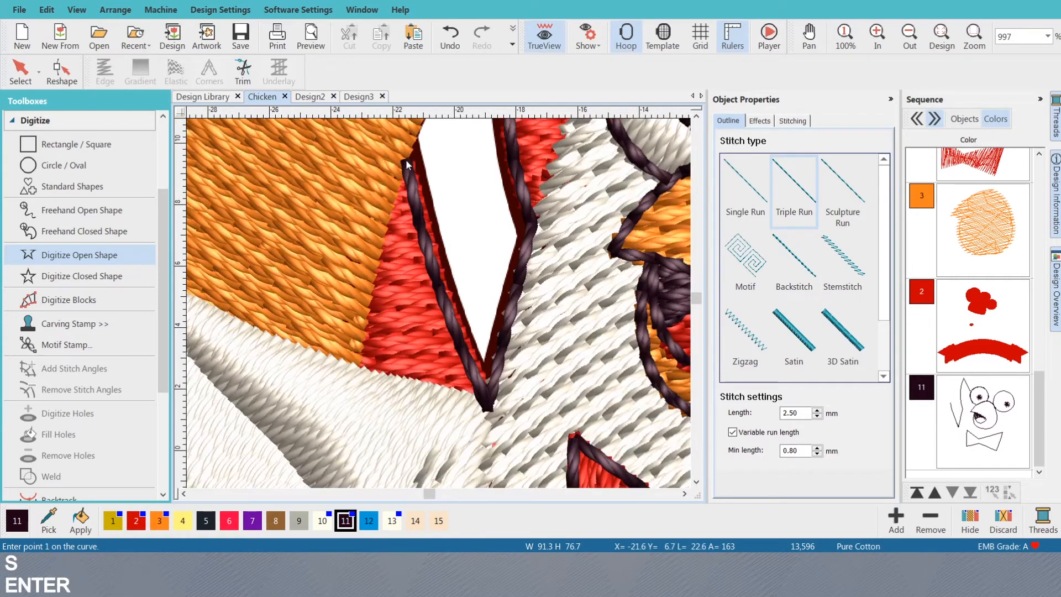
- Compare the stitched feathers, face and wing with the artwork to check the new outlines and the edges still missing
{"action": "scroll", "coordinate": [405, 159], "scroll_direction": "down", "scroll_amount": 2}
{"action": "key", "text": "d"}
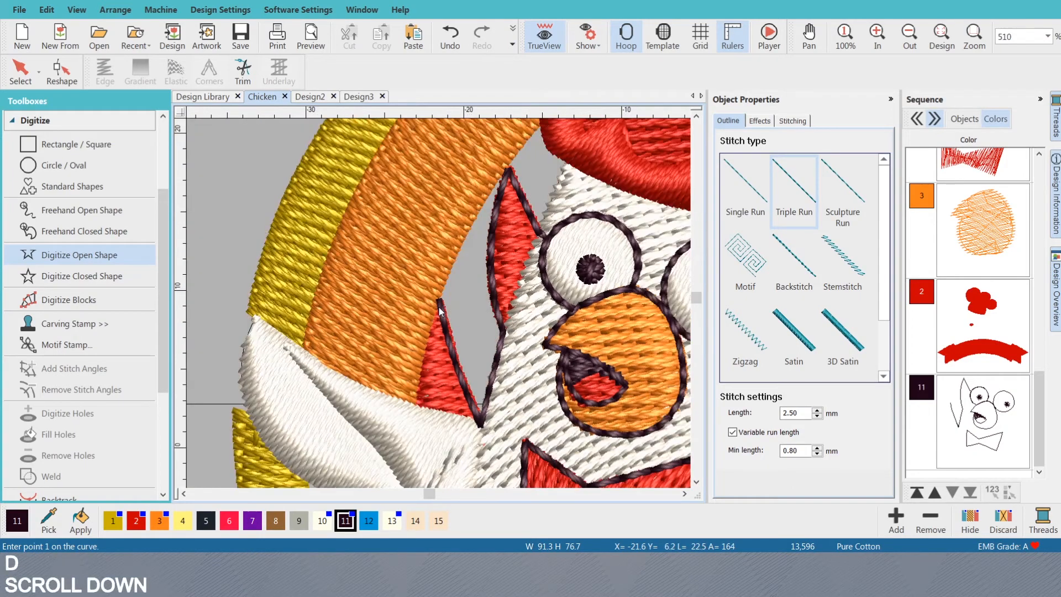
{"action": "scroll", "coordinate": [441, 307], "scroll_direction": "down", "scroll_amount": 1}
{"action": "scroll", "coordinate": [440, 306], "scroll_direction": "up", "scroll_amount": 2}
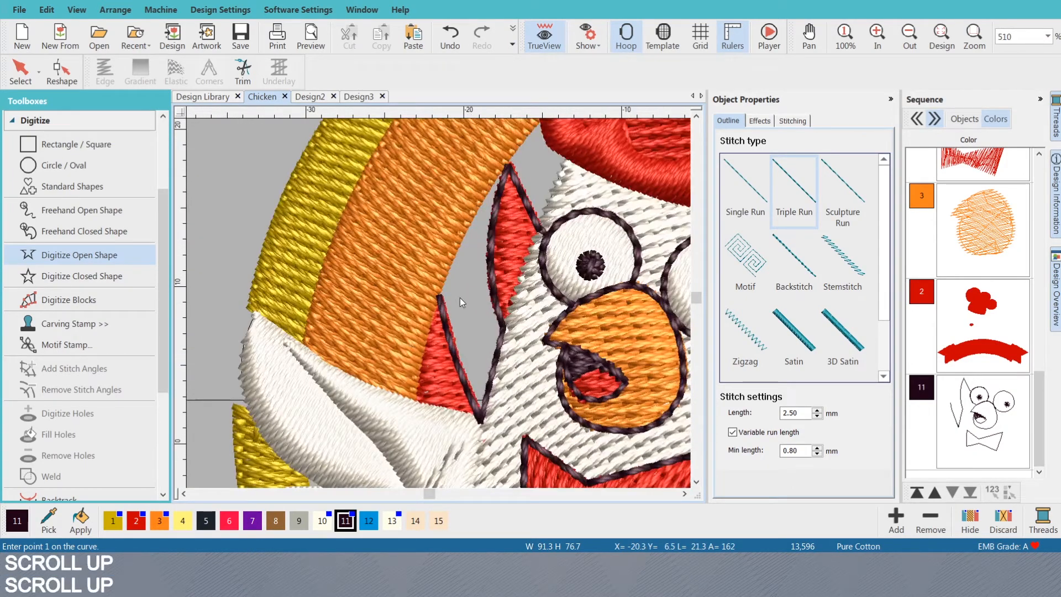
{"action": "scroll", "coordinate": [442, 310], "scroll_direction": "down", "scroll_amount": 1}
{"action": "scroll", "coordinate": [442, 310], "scroll_direction": "down", "scroll_amount": 1}
{"action": "scroll", "coordinate": [440, 306], "scroll_direction": "up", "scroll_amount": 4}
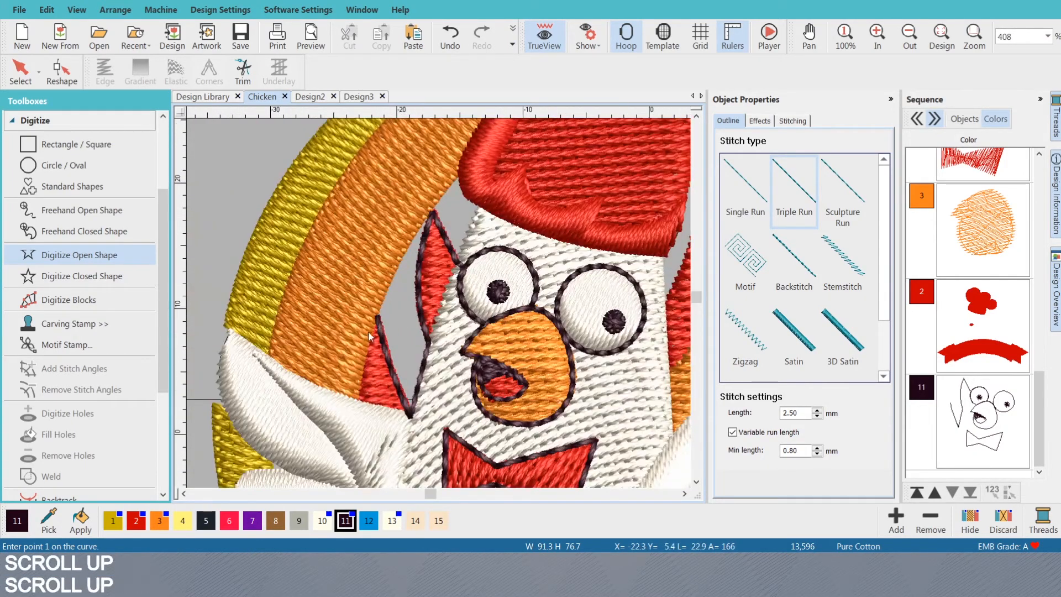
{"action": "key", "text": "d"}
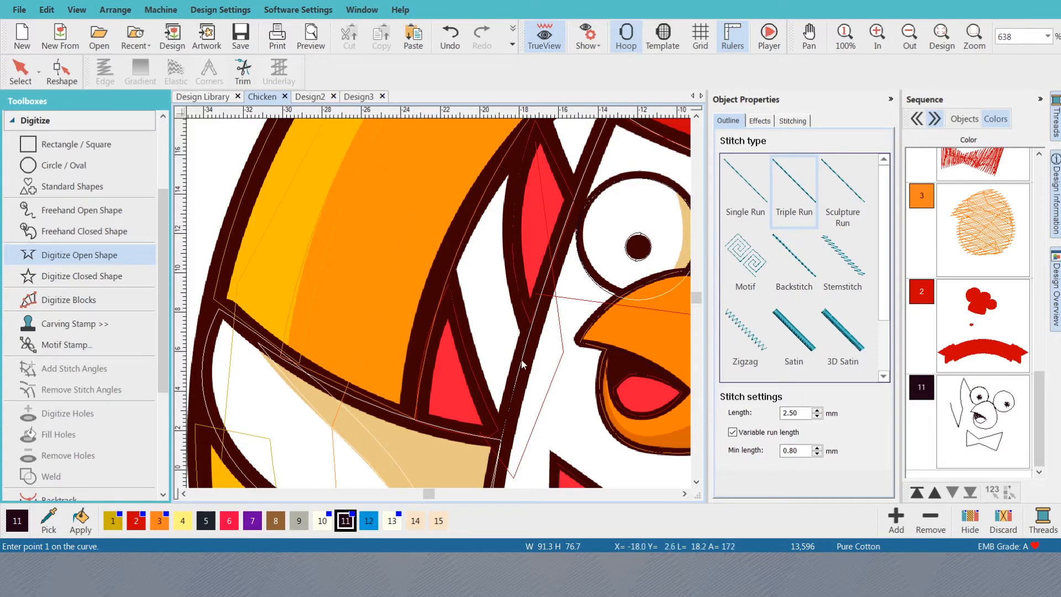
{"action": "scroll", "coordinate": [522, 363], "scroll_direction": "down", "scroll_amount": 5}
{"action": "key", "text": "s"}
{"action": "scroll", "coordinate": [441, 307], "scroll_direction": "up", "scroll_amount": 3}
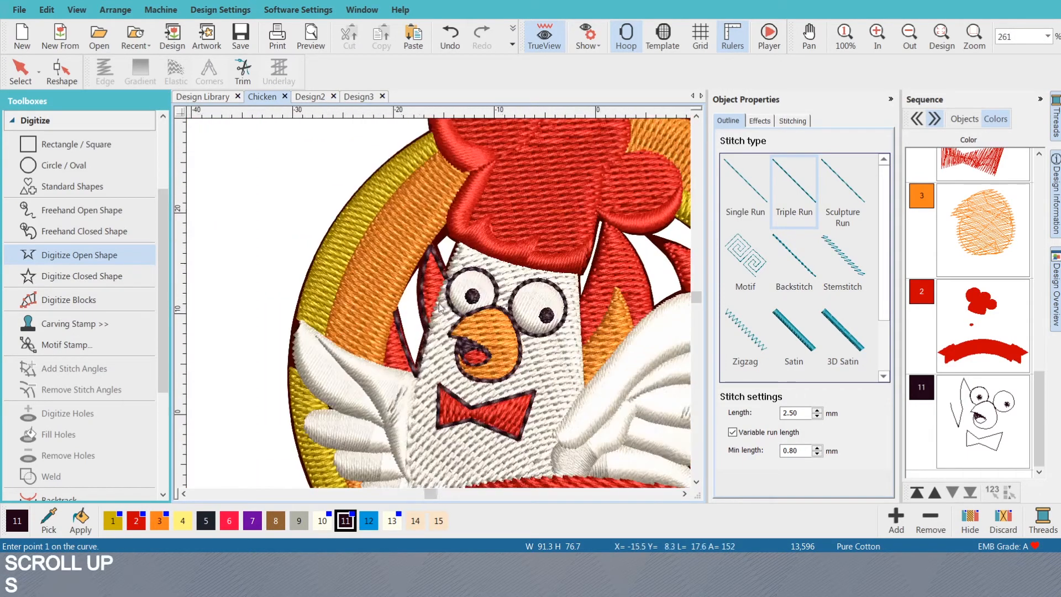
{"action": "key", "text": "s"}
{"action": "scroll", "coordinate": [463, 242], "scroll_direction": "up", "scroll_amount": 2}
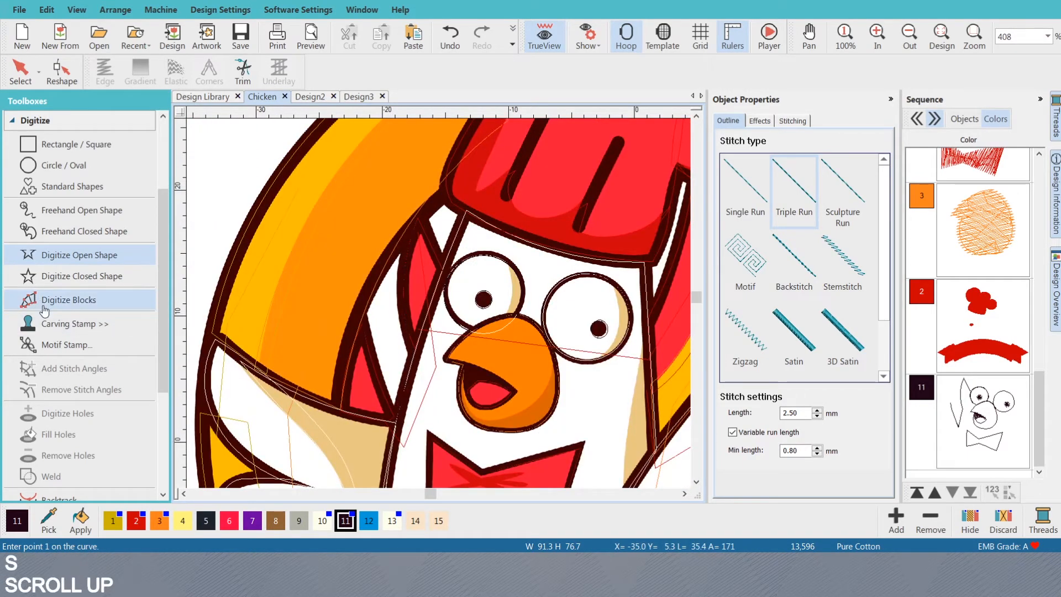
- Digitize a Triple Run open outline from the face's corner under the hat down the body's left edge to the banner
{"action": "left_click", "coordinate": [69, 300]}
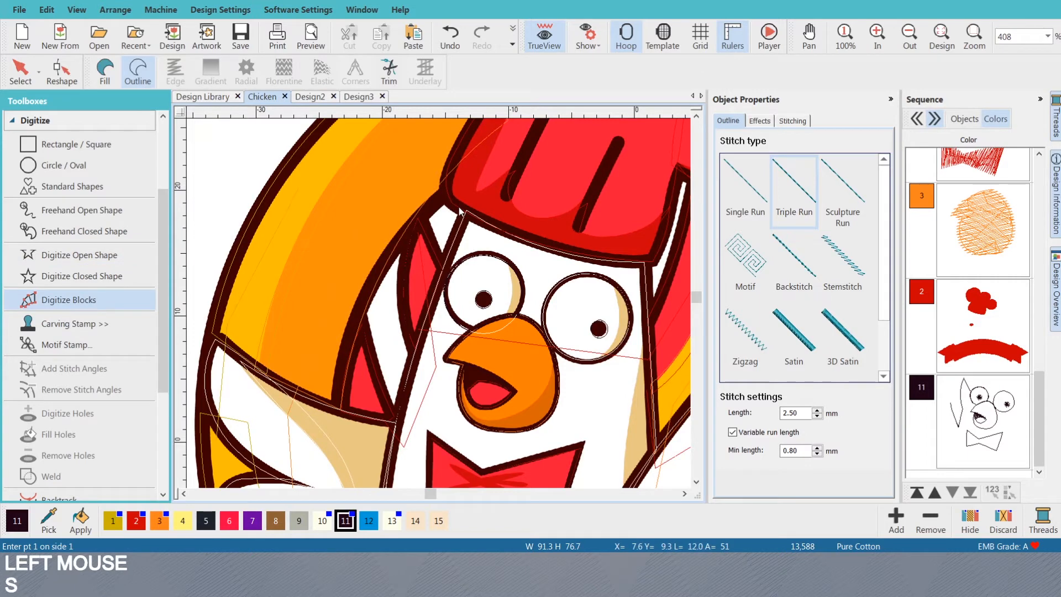
{"action": "left_click", "coordinate": [79, 255]}
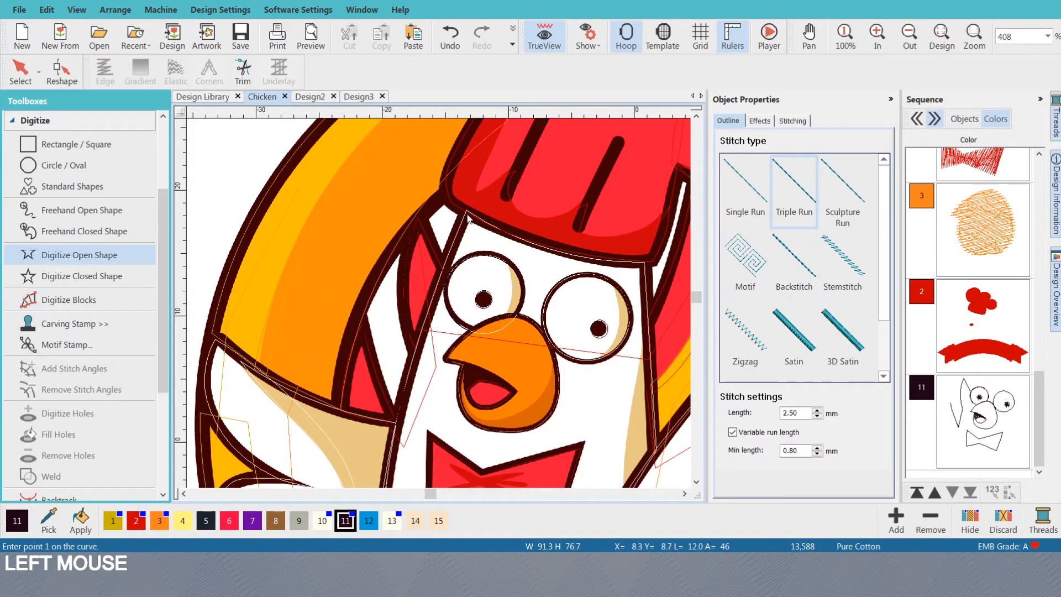
{"action": "left_click", "coordinate": [467, 216]}
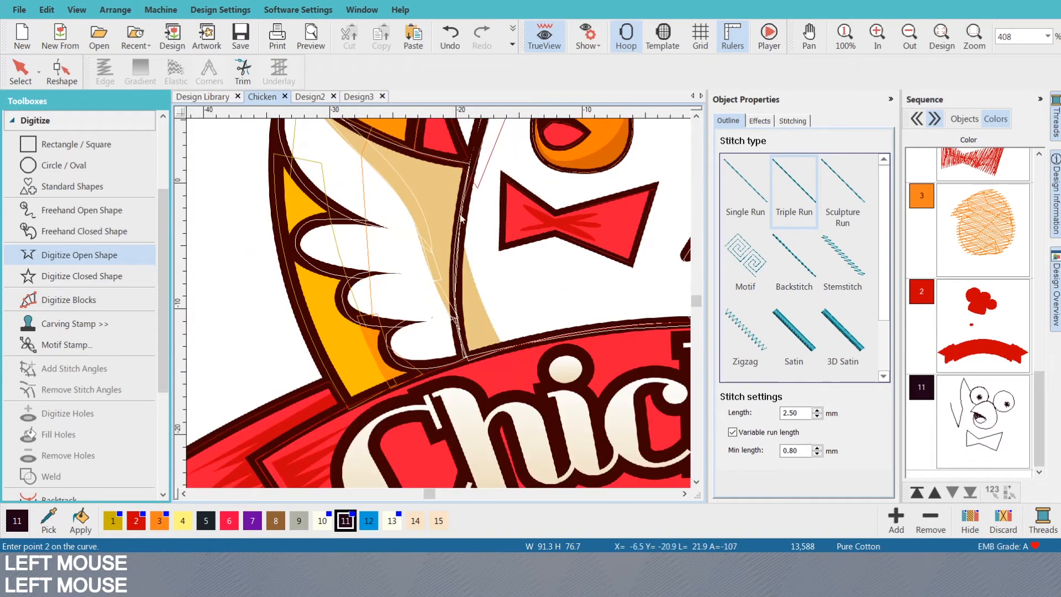
{"action": "left_click", "coordinate": [469, 168]}
{"action": "right_click", "coordinate": [454, 252]}
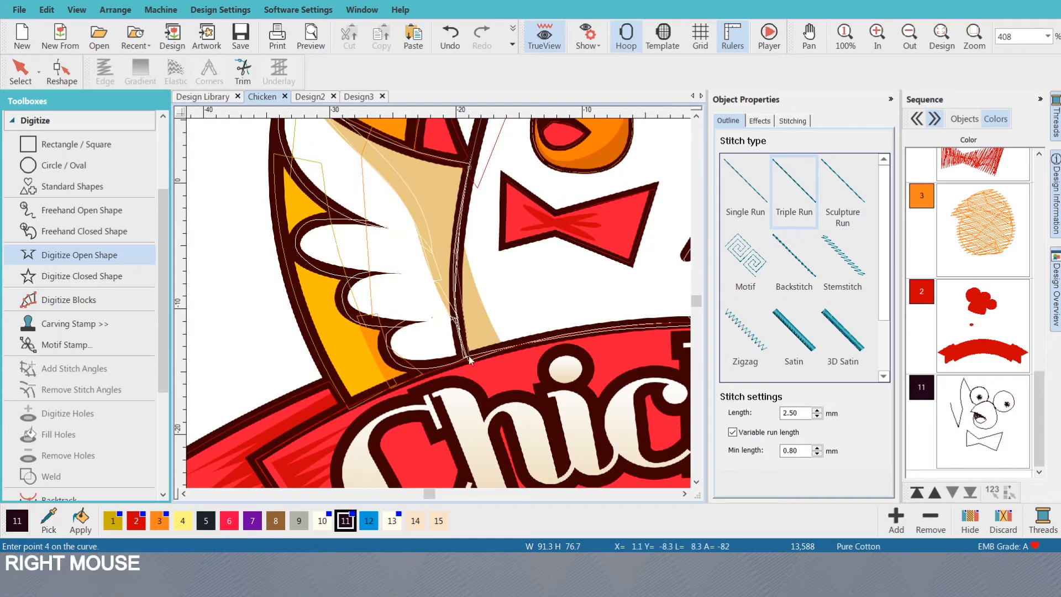
{"action": "left_click", "coordinate": [464, 358]}
{"action": "key", "text": "Return"}
{"action": "scroll", "coordinate": [472, 267], "scroll_direction": "down", "scroll_amount": 5}
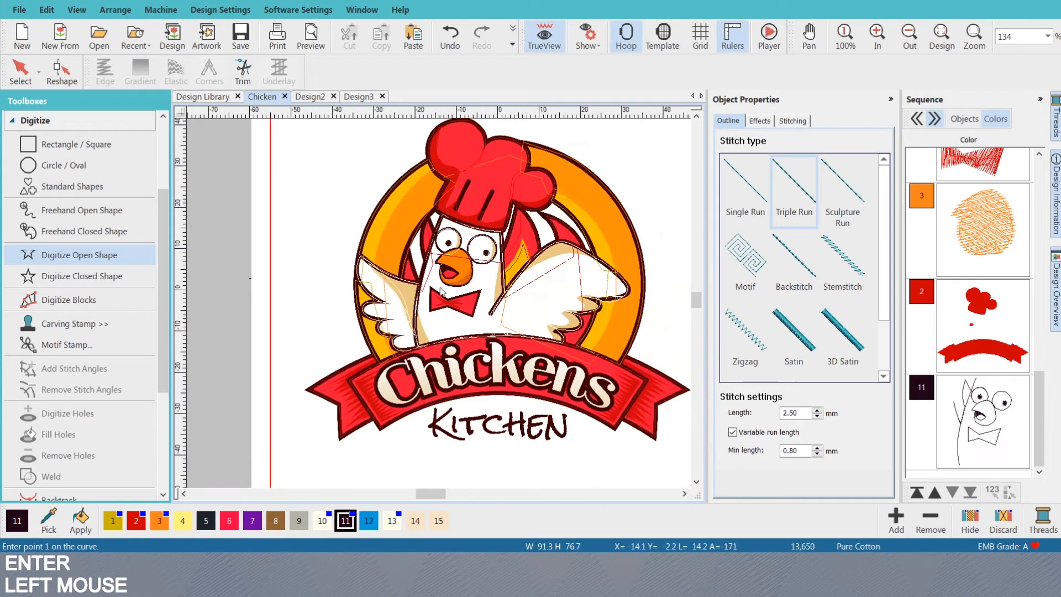
- Change the body-edge outline's stitch type to Satin
{"action": "key", "text": "s"}
{"action": "scroll", "coordinate": [519, 158], "scroll_direction": "up", "scroll_amount": 2}
{"action": "left_click", "coordinate": [794, 332]}
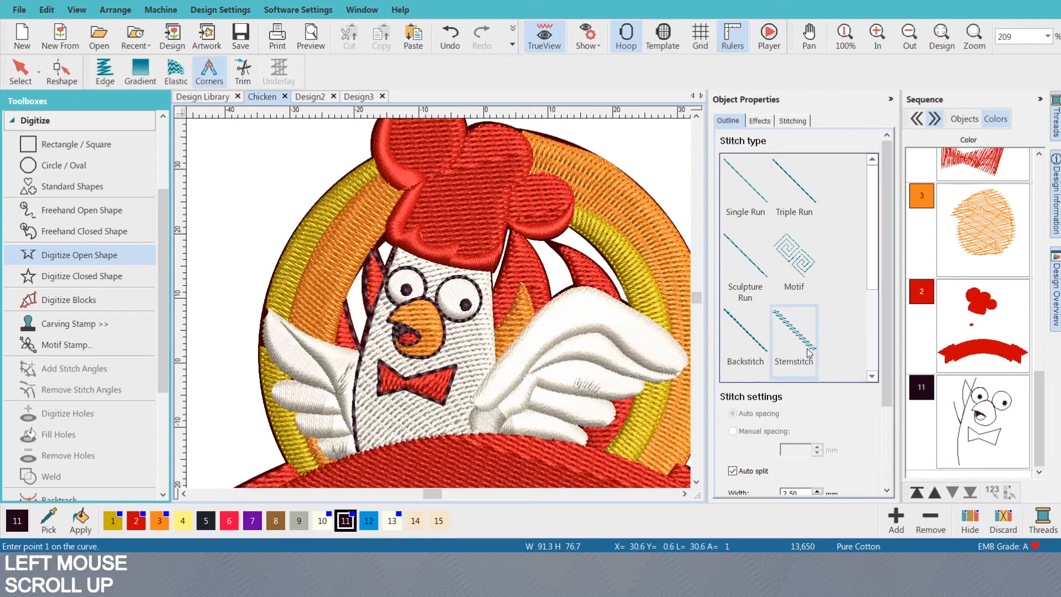
{"action": "key", "text": "o"}
{"action": "left_click", "coordinate": [783, 331]}
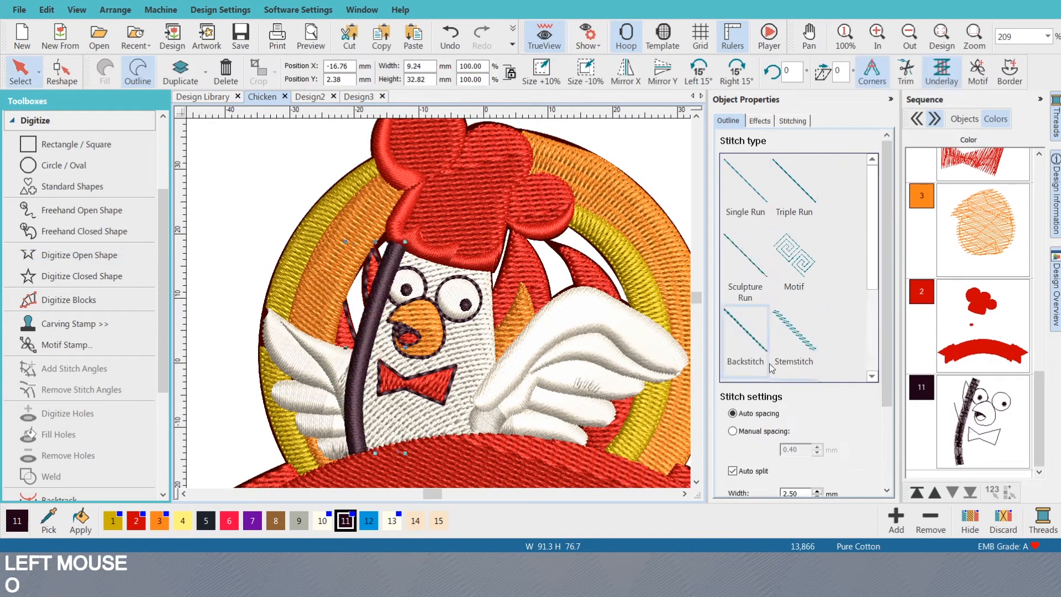
{"action": "scroll", "coordinate": [420, 399], "scroll_direction": "down", "scroll_amount": 1}
{"action": "scroll", "coordinate": [391, 289], "scroll_direction": "up", "scroll_amount": 1}
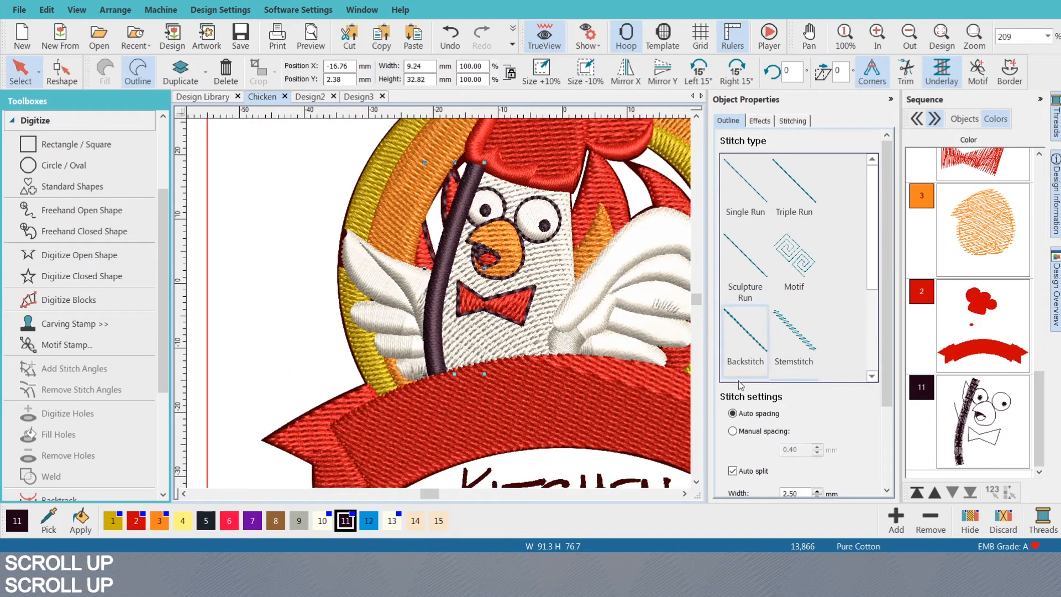
- Set the satin body-edge outline's width to 1.00 mm
{"action": "left_click_drag", "start_coordinate": [889, 404], "coordinate": [887, 485]}
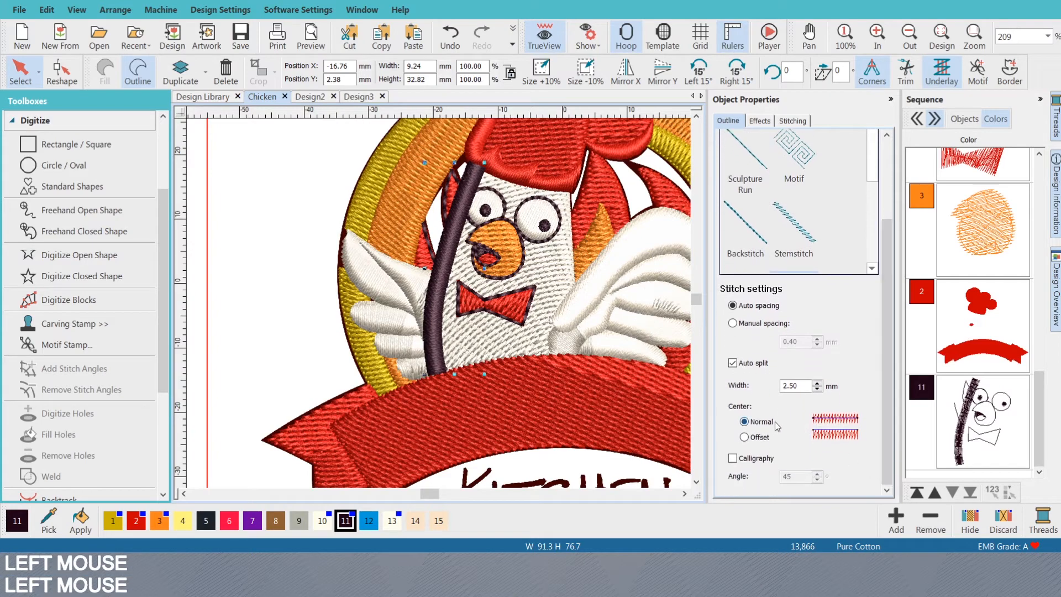
{"action": "scroll", "coordinate": [798, 385], "scroll_direction": "down", "scroll_amount": 9}
{"action": "double_click", "coordinate": [805, 387]}
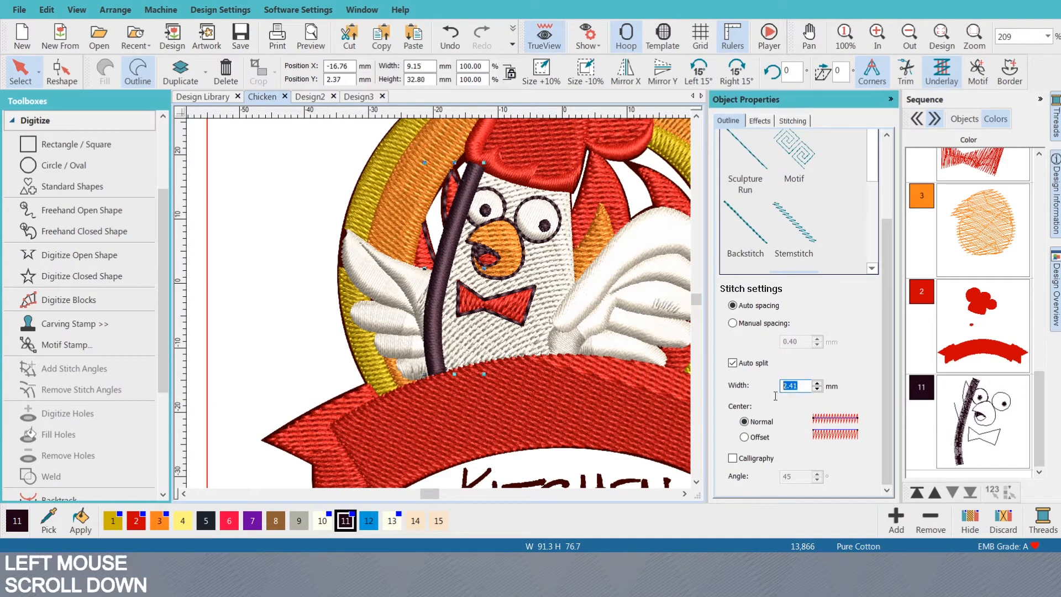
{"action": "type", "text": "1"}
{"action": "key", "text": "Return"}
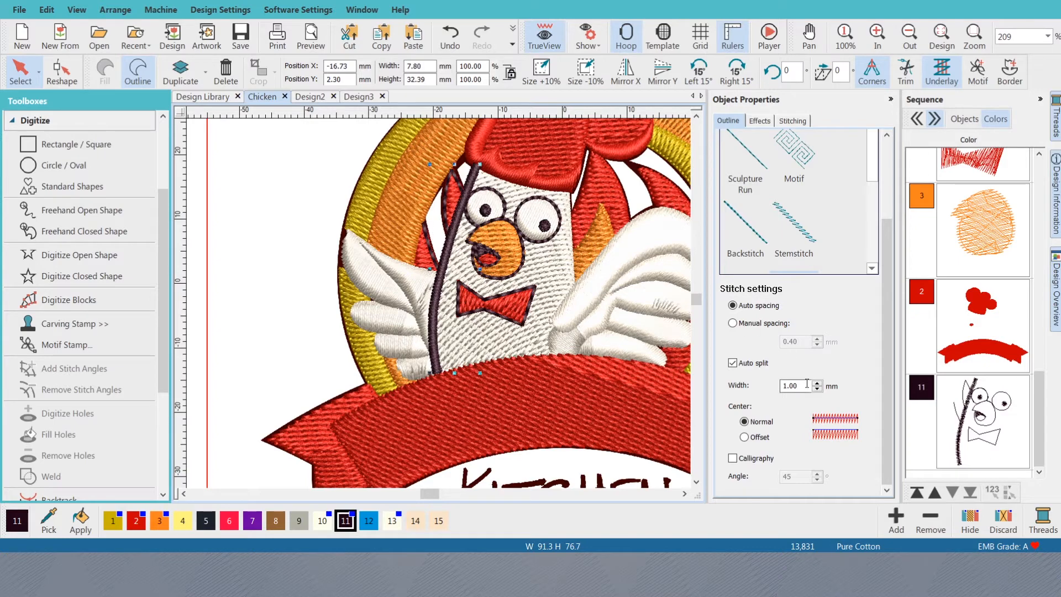
- Set the satin body-edge outline's width to 0.80 mm and deselect it to check its thickness
{"action": "double_click", "coordinate": [784, 386]}
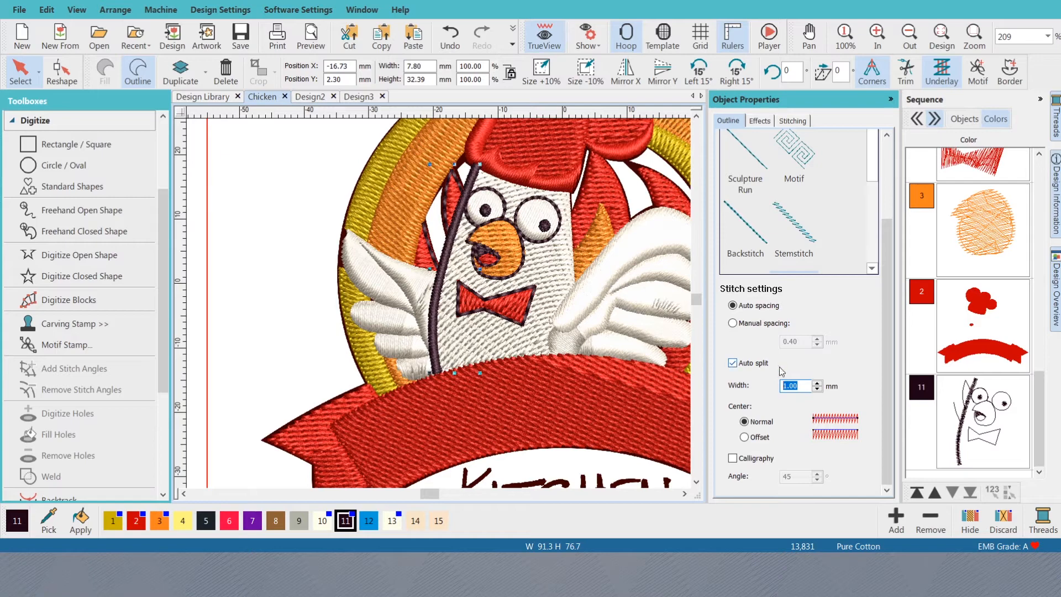
{"action": "type", "text": "8"}
{"action": "key", "text": "Return"}
{"action": "scroll", "coordinate": [674, 297], "scroll_direction": "down", "scroll_amount": 3}
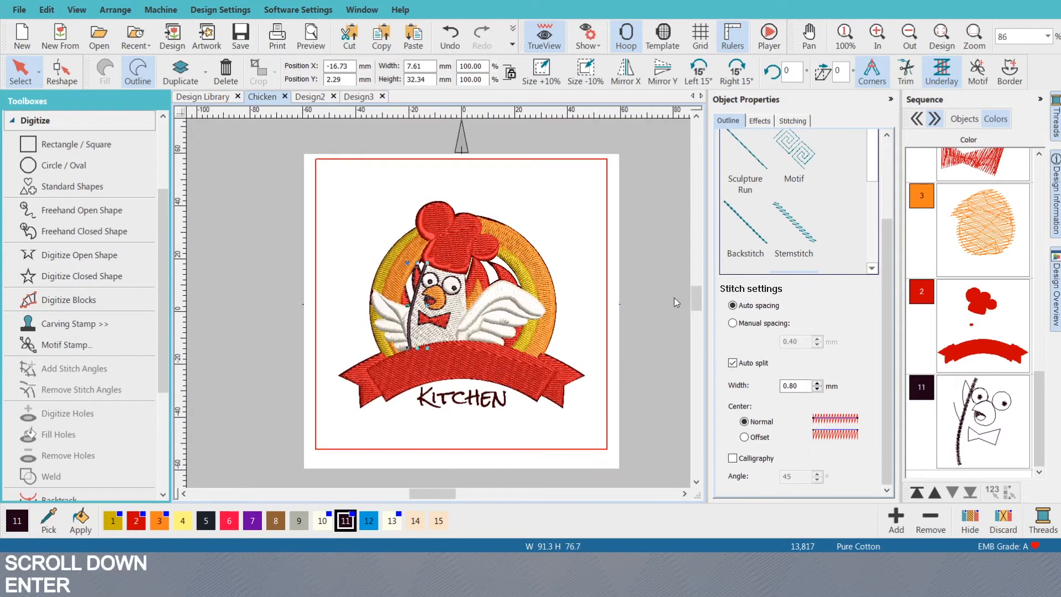
{"action": "left_click", "coordinate": [635, 323]}
{"action": "scroll", "coordinate": [441, 308], "scroll_direction": "up", "scroll_amount": 3}
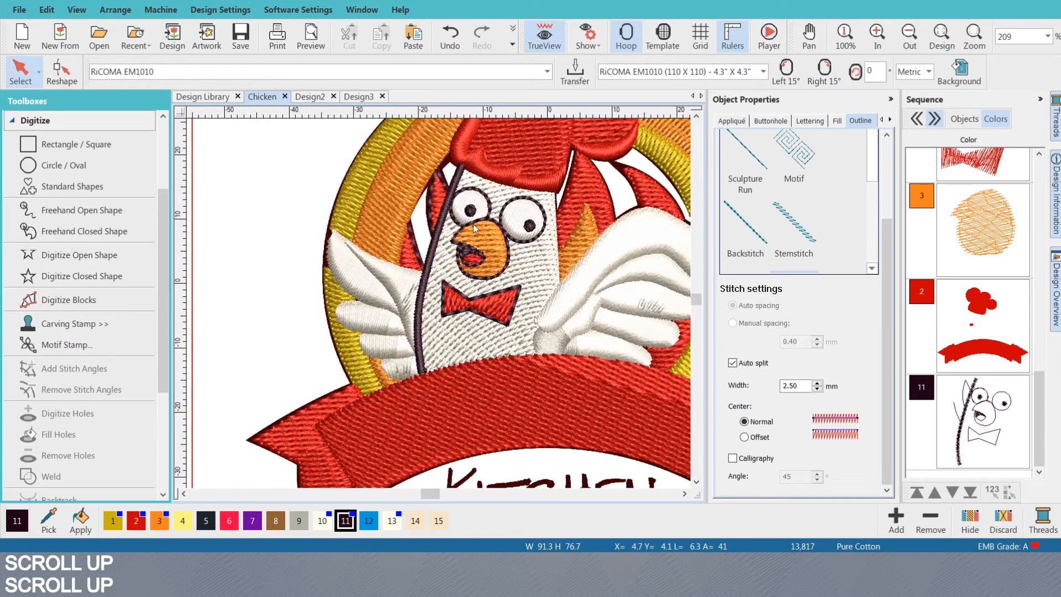
- Undo the satin width changes, the conversion to Satin and the digitized body-edge outline
{"action": "key", "text": "ctrl+z"}
{"action": "key", "text": "ctrl+z"}
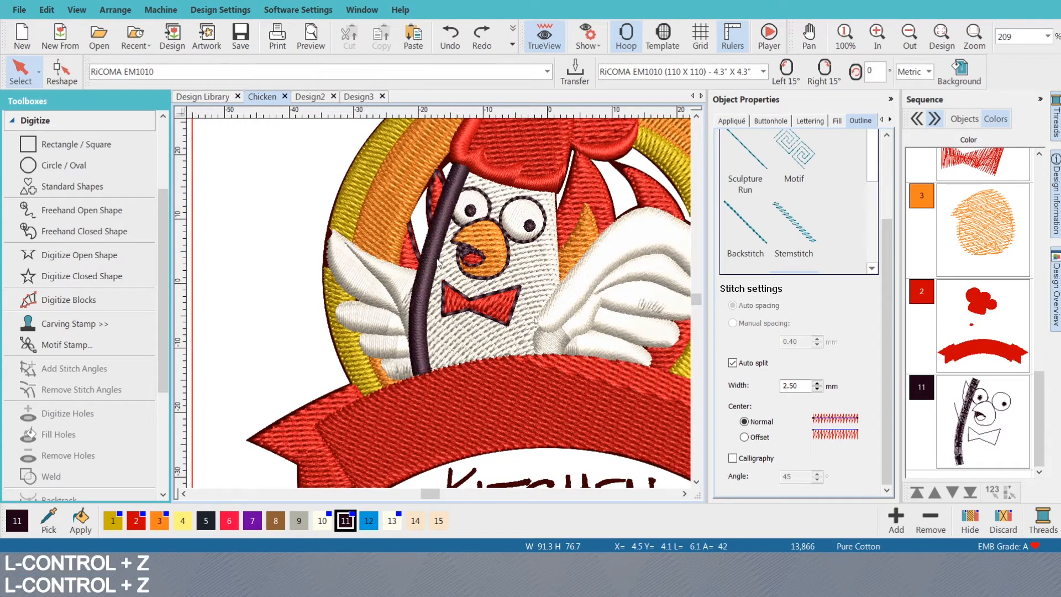
{"action": "key", "text": "ctrl+z"}
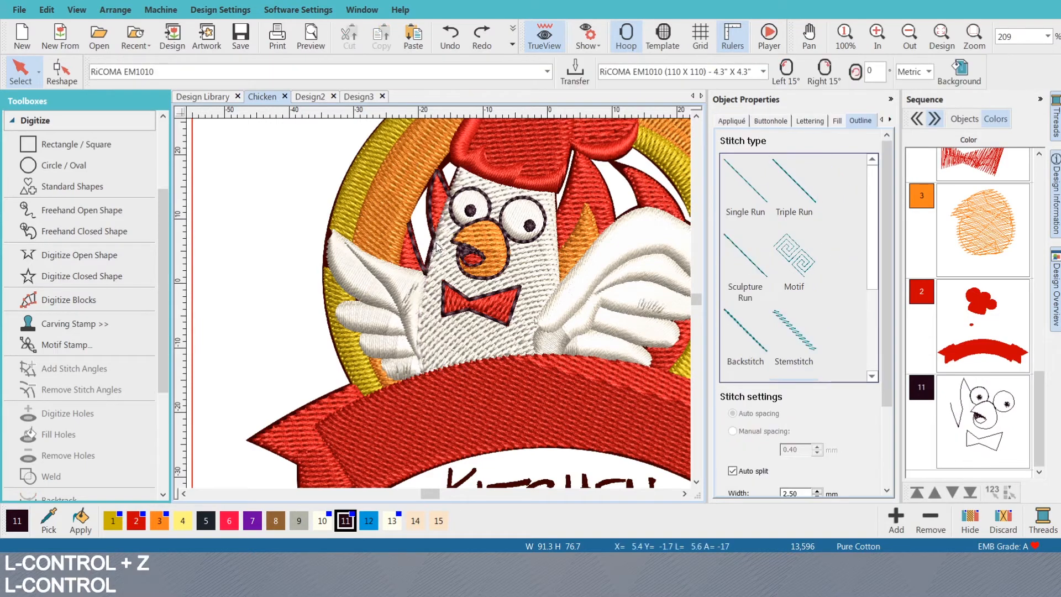
{"action": "key", "text": "ctrl+z"}
- Compare the artwork with the stitched face and feathers to plan the path of the next outline
{"action": "scroll", "coordinate": [440, 308], "scroll_direction": "up", "scroll_amount": 2}
{"action": "scroll", "coordinate": [386, 292], "scroll_direction": "down", "scroll_amount": 3}
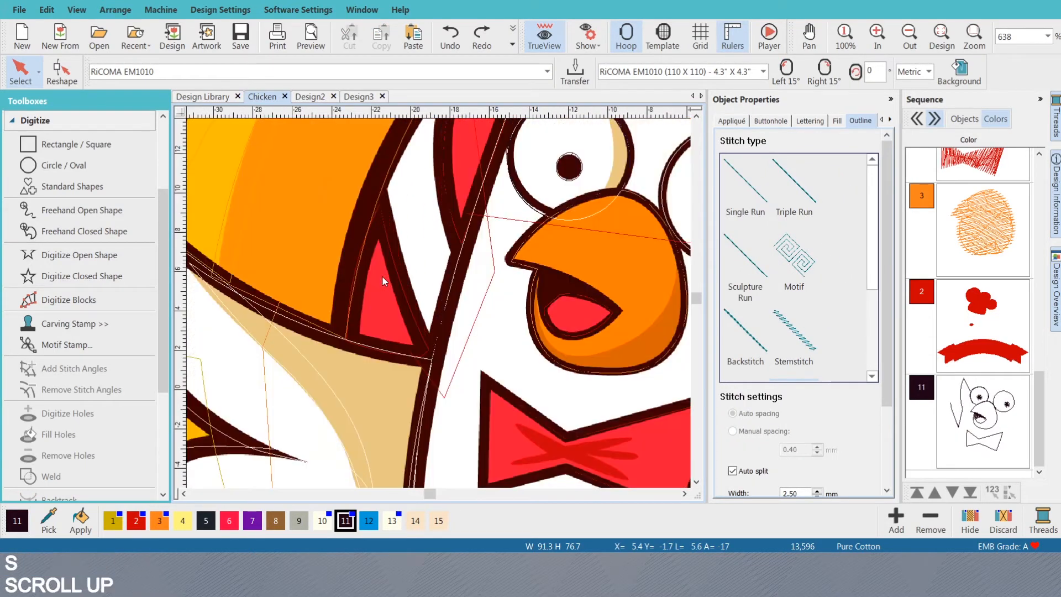
{"action": "scroll", "coordinate": [440, 308], "scroll_direction": "up", "scroll_amount": 1}
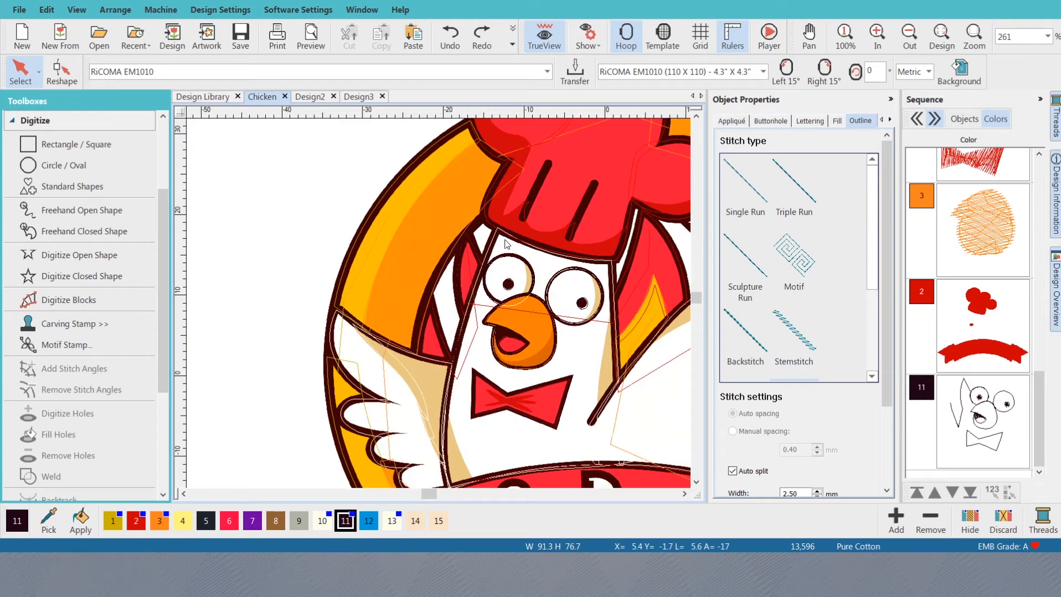
{"action": "scroll", "coordinate": [442, 305], "scroll_direction": "down", "scroll_amount": 2}
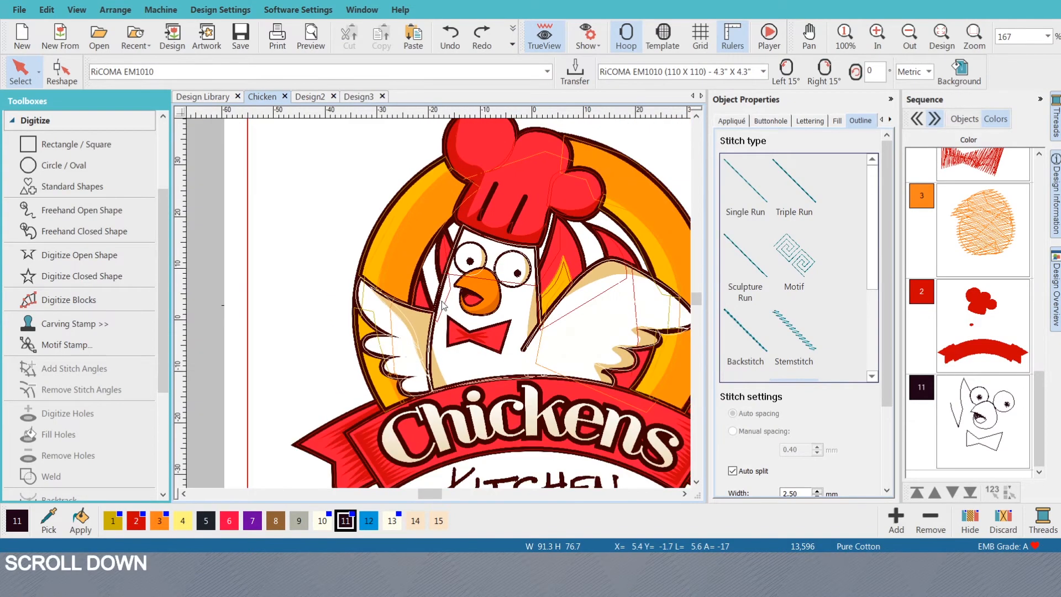
{"action": "scroll", "coordinate": [442, 306], "scroll_direction": "up", "scroll_amount": 2}
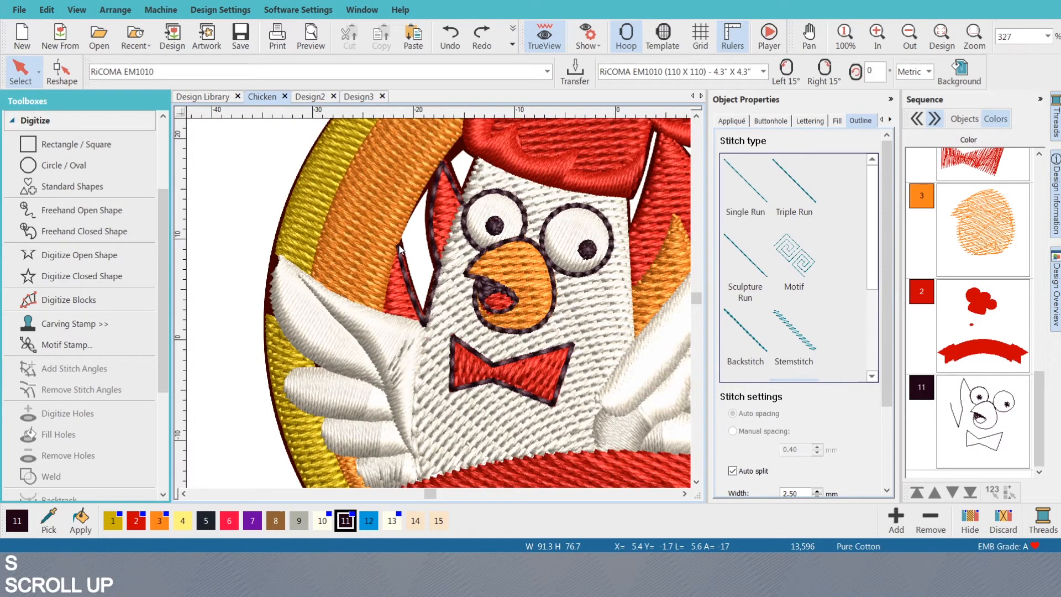
{"action": "scroll", "coordinate": [412, 265], "scroll_direction": "down", "scroll_amount": 2}
{"action": "scroll", "coordinate": [423, 285], "scroll_direction": "up", "scroll_amount": 1}
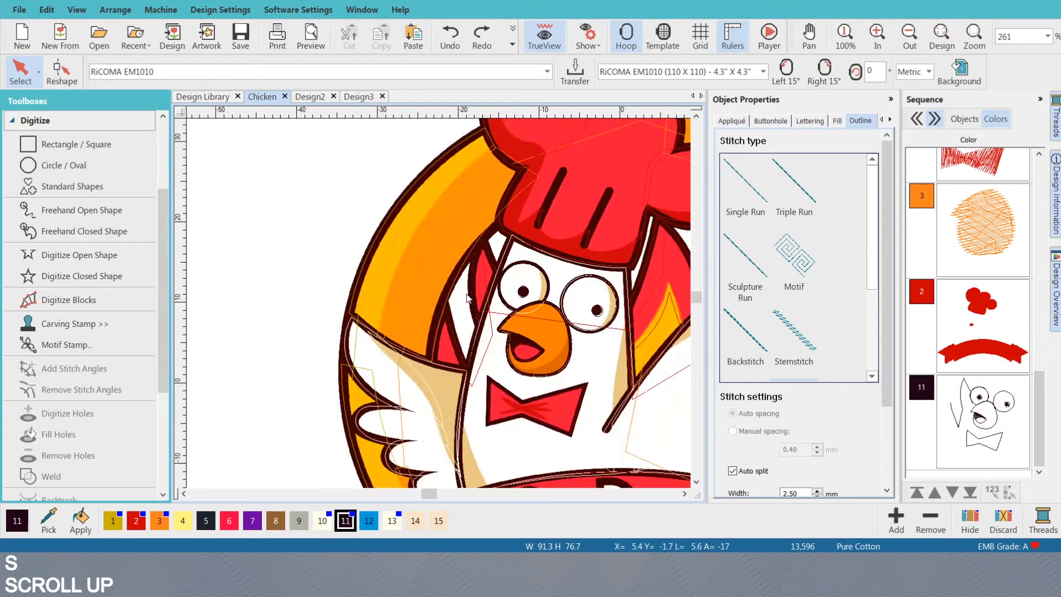
- Start an open outline at the lower red feather's tip and run it along the ring's inner edge to the hat's corner
{"action": "key", "text": "n"}
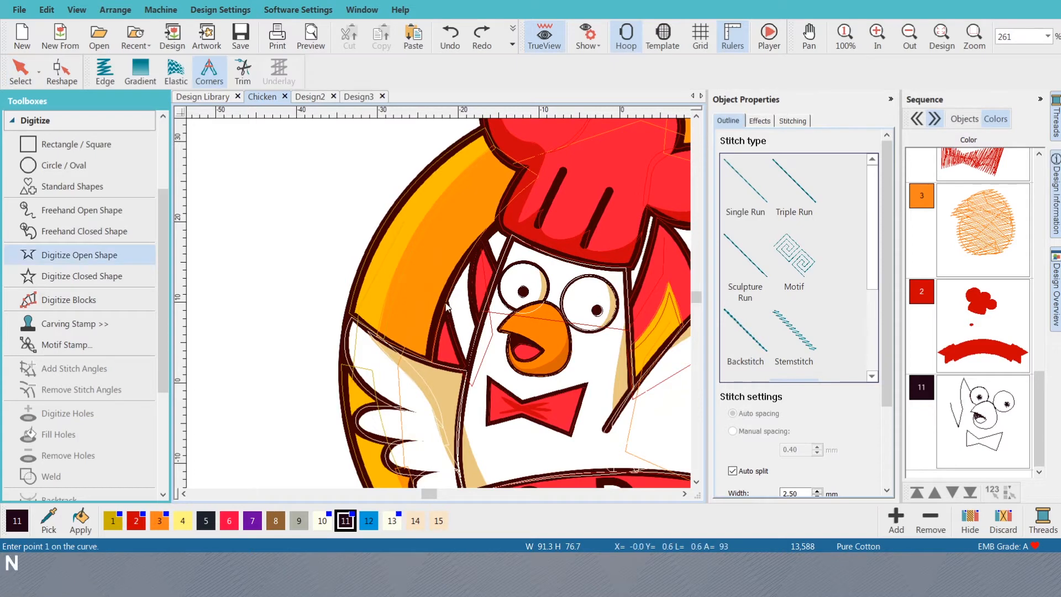
{"action": "left_click", "coordinate": [446, 302]}
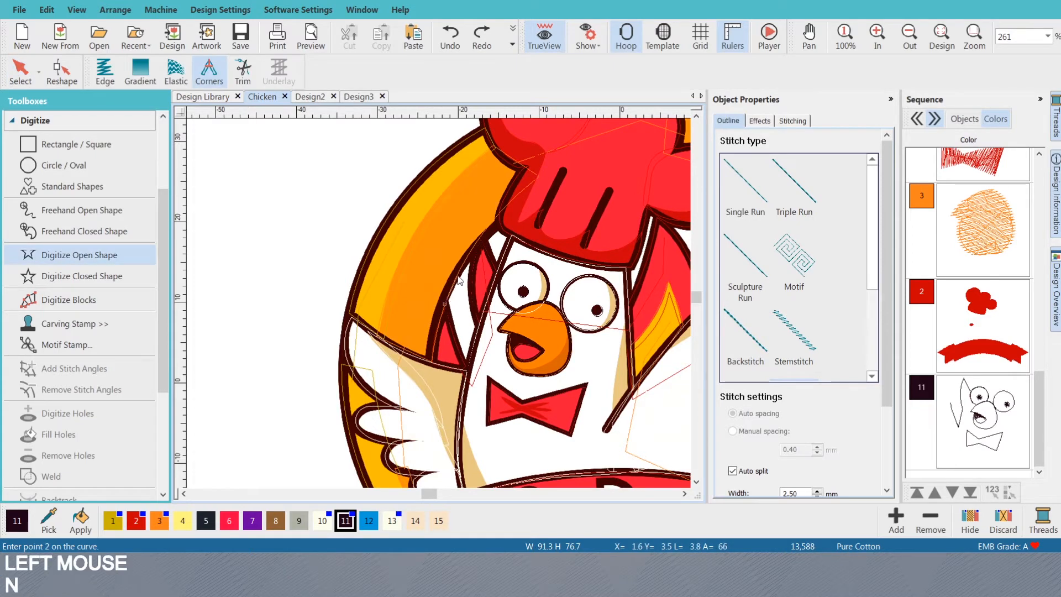
{"action": "right_click", "coordinate": [467, 261]}
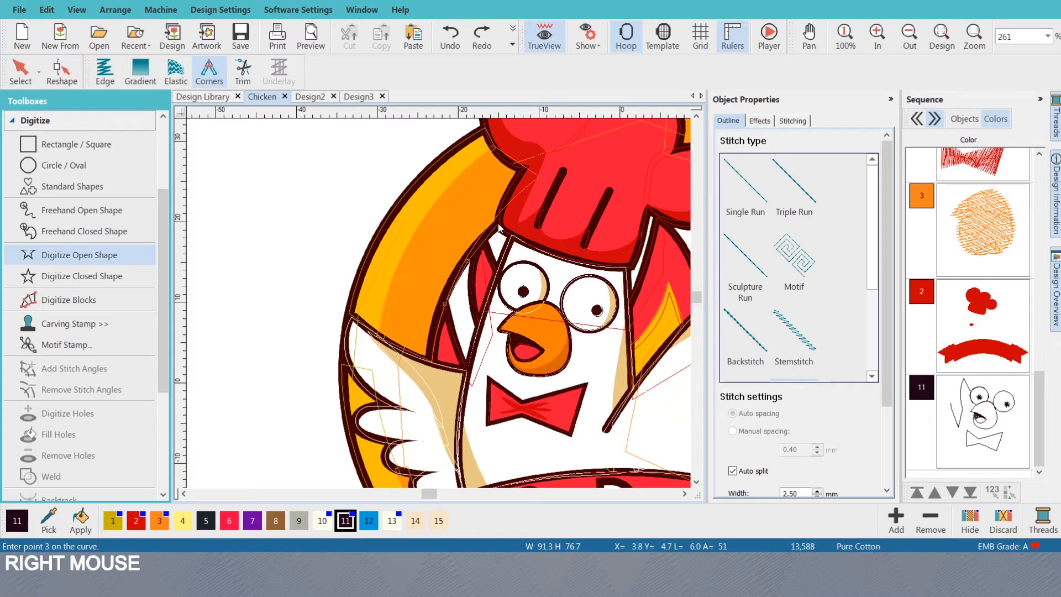
{"action": "left_click", "coordinate": [499, 223]}
{"action": "scroll", "coordinate": [495, 296], "scroll_direction": "down", "scroll_amount": 3}
{"action": "scroll", "coordinate": [416, 303], "scroll_direction": "up", "scroll_amount": 3}
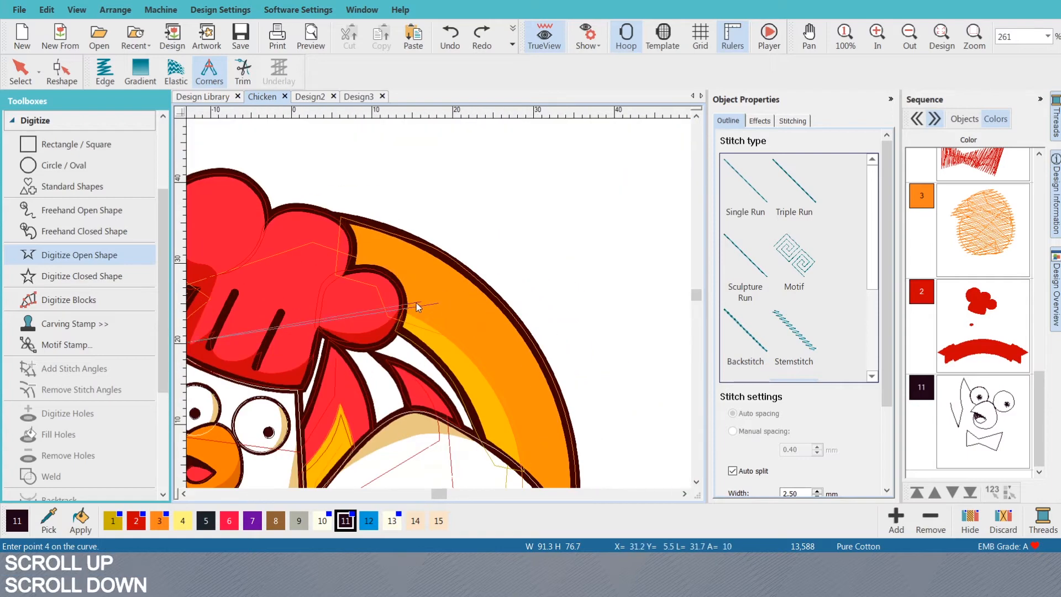
{"action": "scroll", "coordinate": [442, 303], "scroll_direction": "down", "scroll_amount": 1}
{"action": "scroll", "coordinate": [397, 316], "scroll_direction": "up", "scroll_amount": 1}
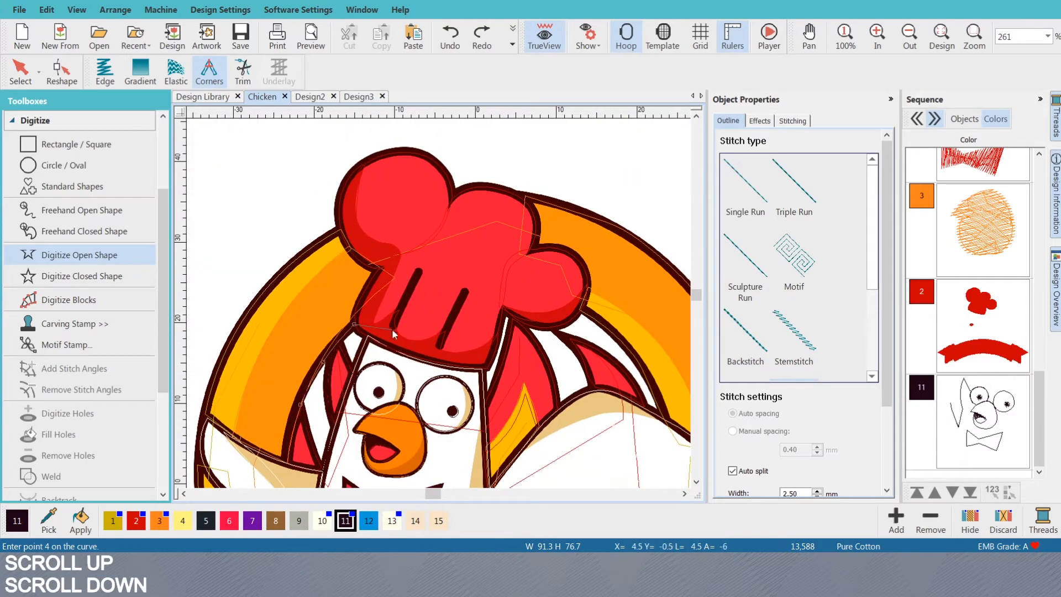
- Continue the open outline along the hat's lower brim and down the face's far edge, and finish it beside the eye
{"action": "right_click", "coordinate": [387, 346]}
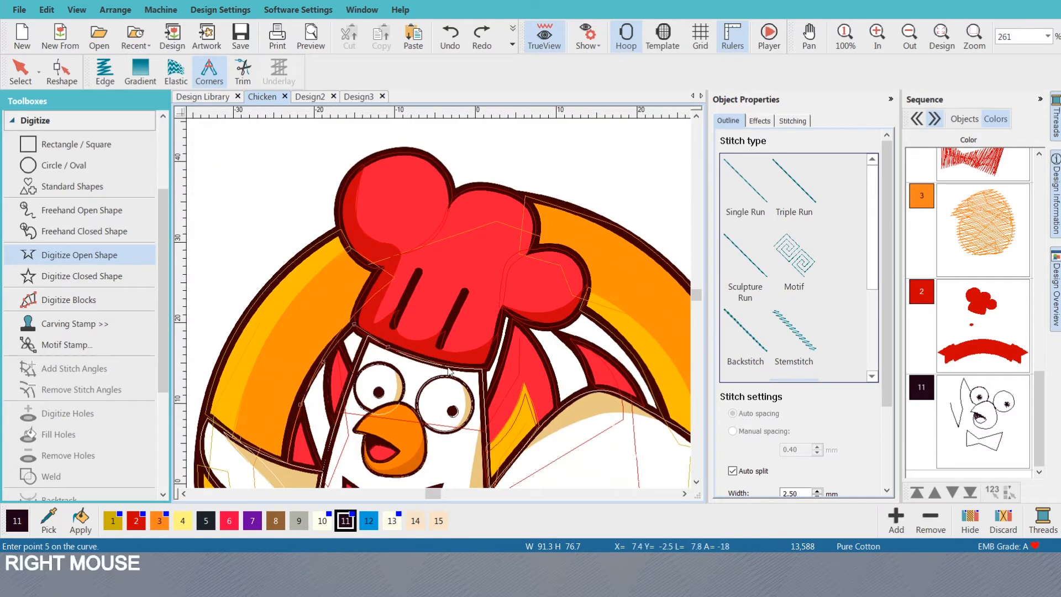
{"action": "right_click", "coordinate": [480, 368]}
{"action": "left_click", "coordinate": [483, 372]}
{"action": "scroll", "coordinate": [464, 373], "scroll_direction": "up", "scroll_amount": 1}
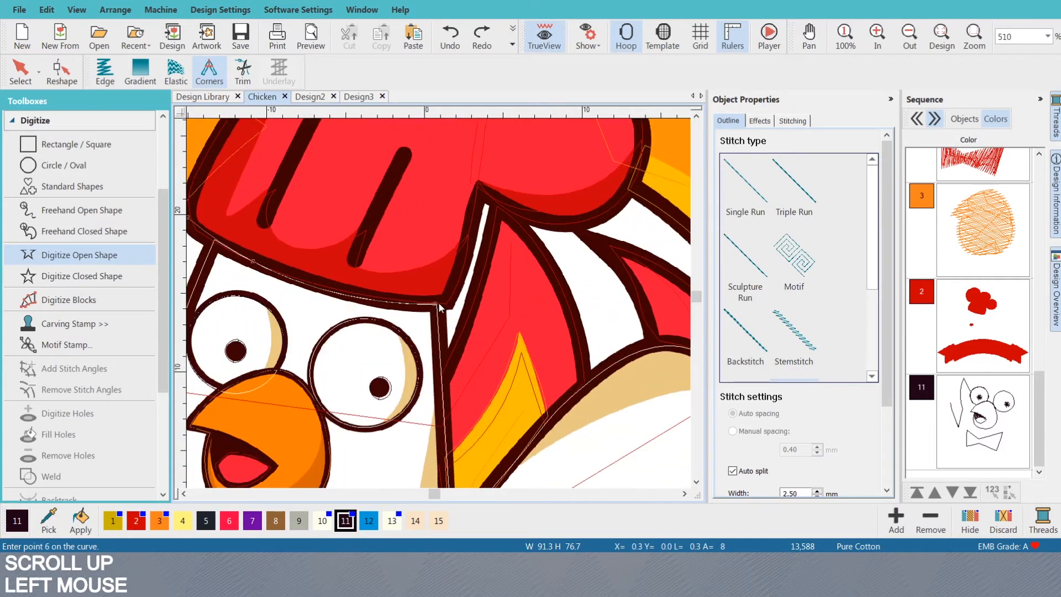
{"action": "scroll", "coordinate": [445, 377], "scroll_direction": "up", "scroll_amount": 1}
{"action": "left_click", "coordinate": [443, 371]}
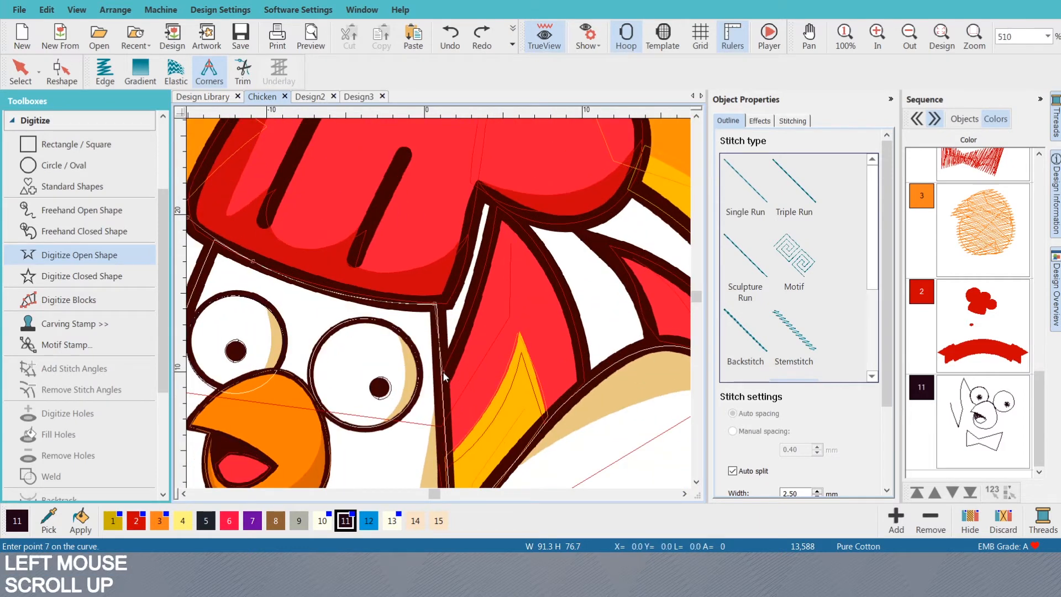
{"action": "key", "text": "Return"}
- Change the stitch type of the hat-brim connecting outline to Single Run
{"action": "left_click", "coordinate": [440, 376]}
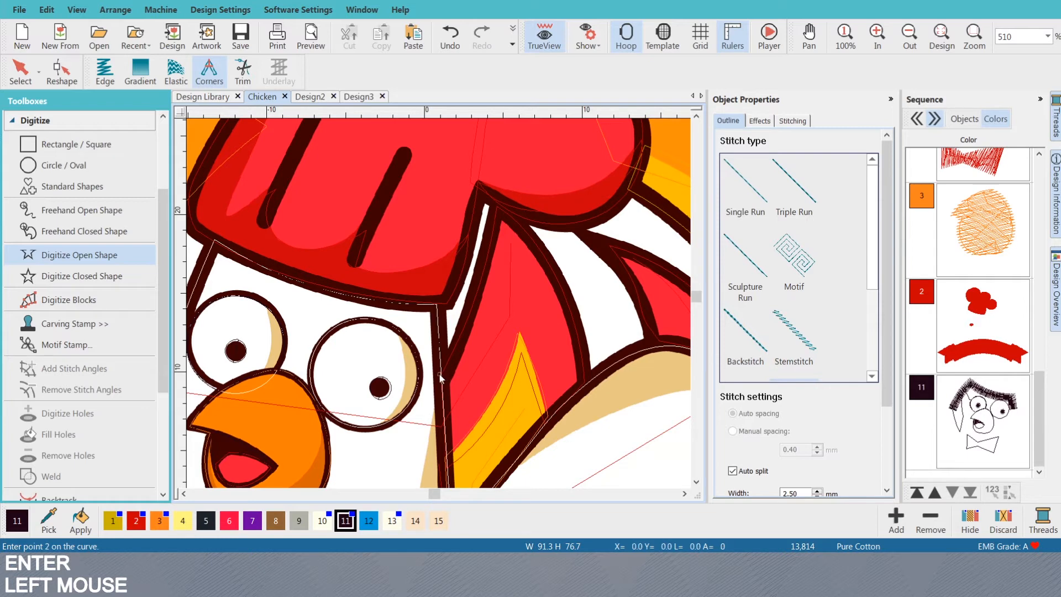
{"action": "key", "text": "s"}
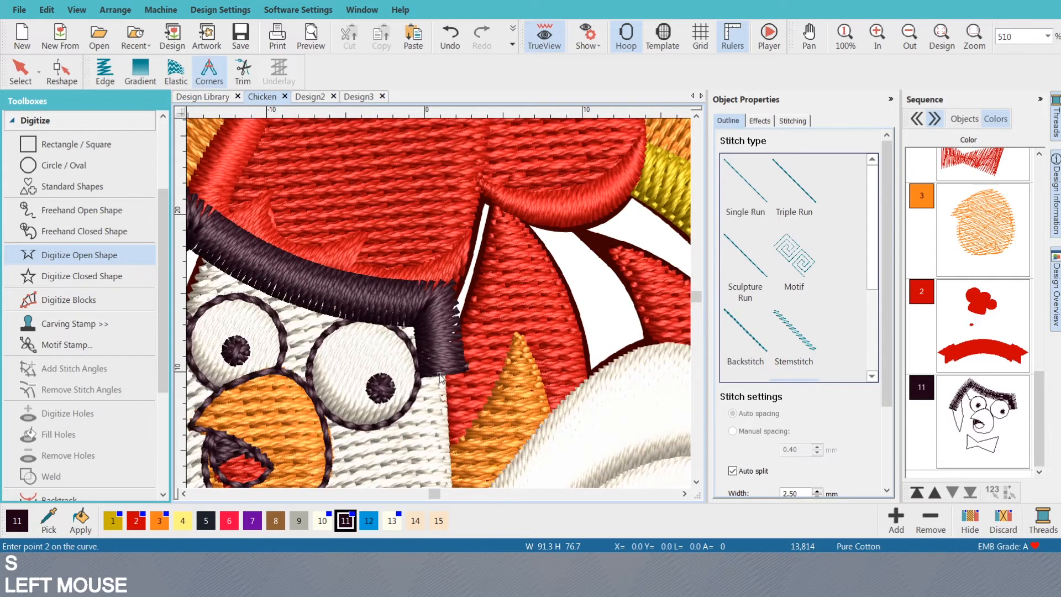
{"action": "key", "text": "Escape"}
{"action": "key", "text": "Escape"}
{"action": "key", "text": "o"}
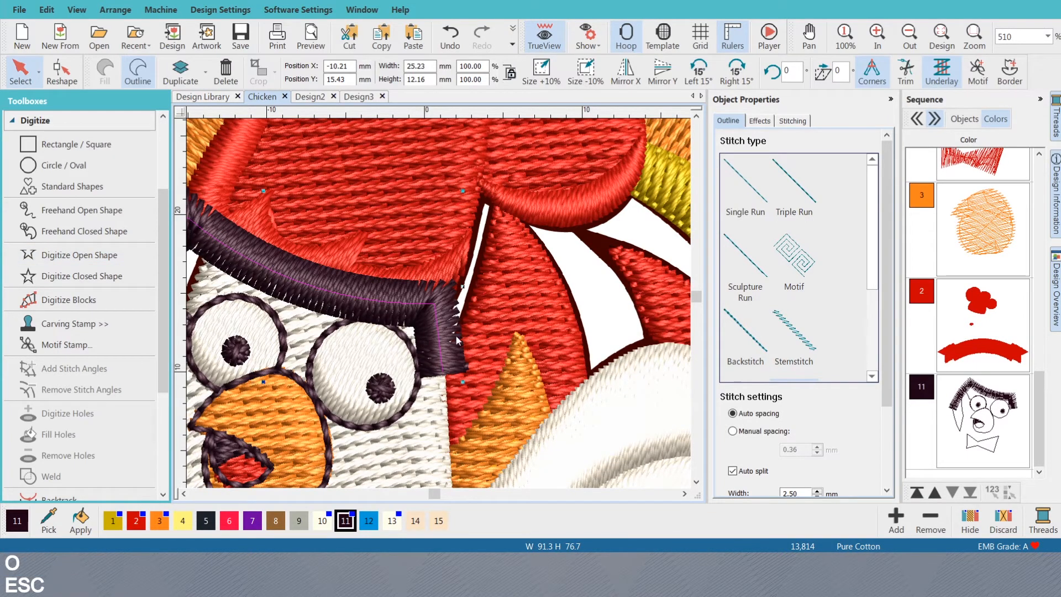
{"action": "left_click", "coordinate": [743, 182]}
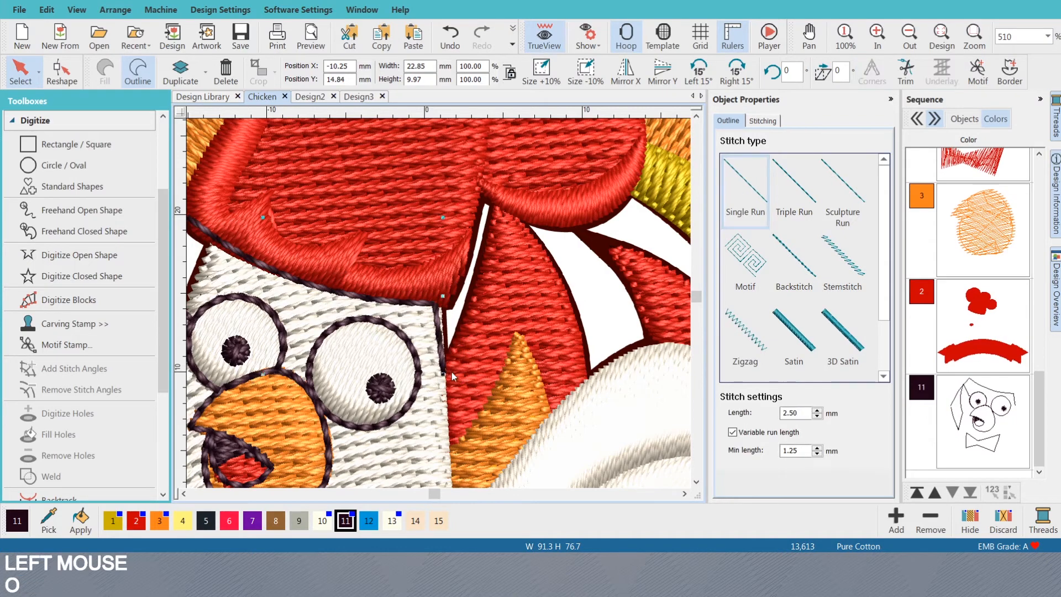
- Digitize an open outline from the face's far edge up the large red feather's inner edge, over its tip and down to the wing
{"action": "key", "text": "shift+n"}
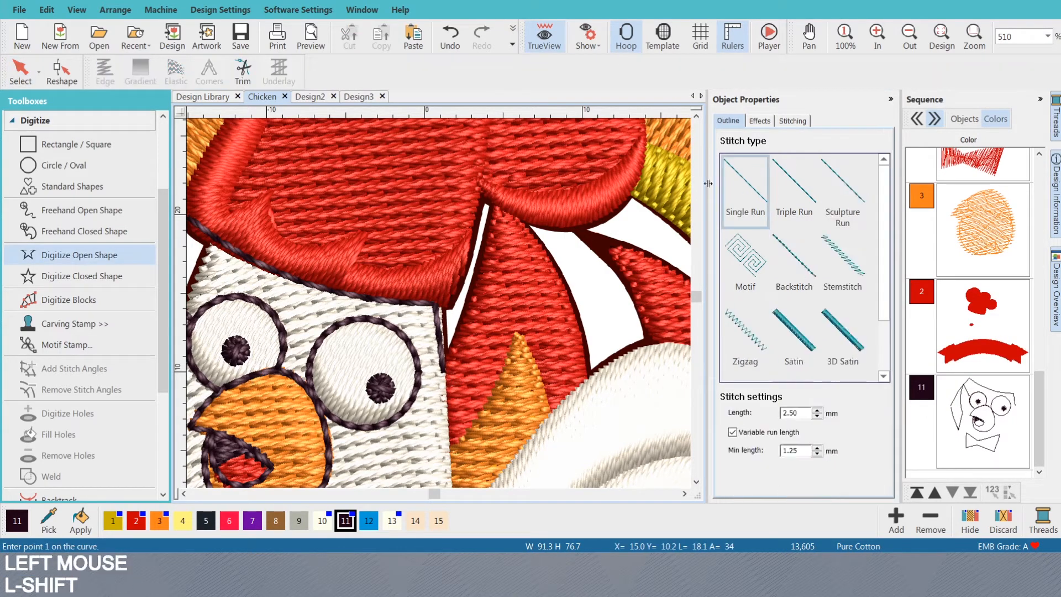
{"action": "left_click", "coordinate": [445, 371]}
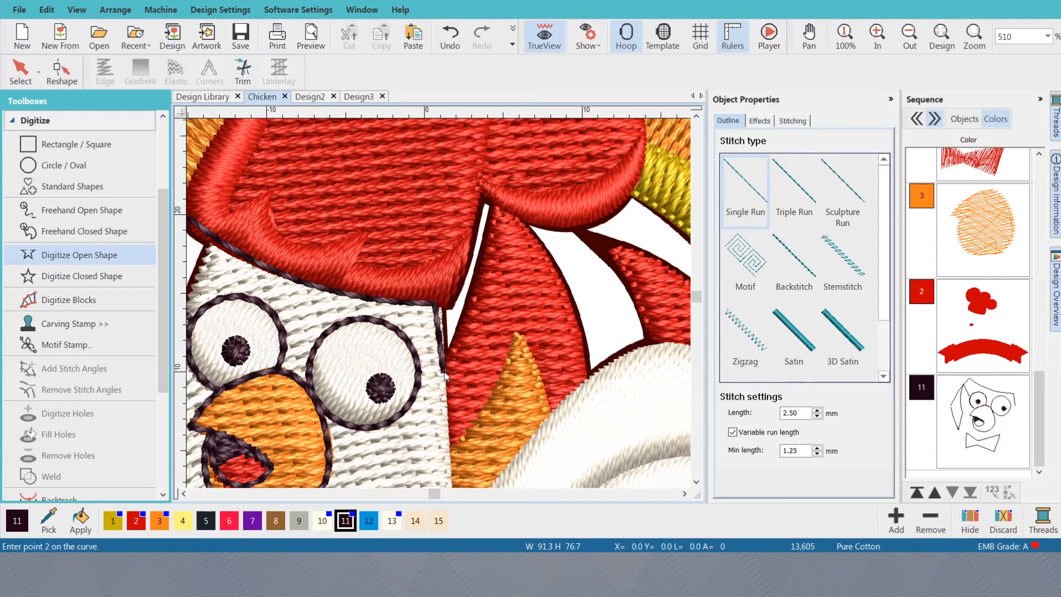
{"action": "key", "text": "s"}
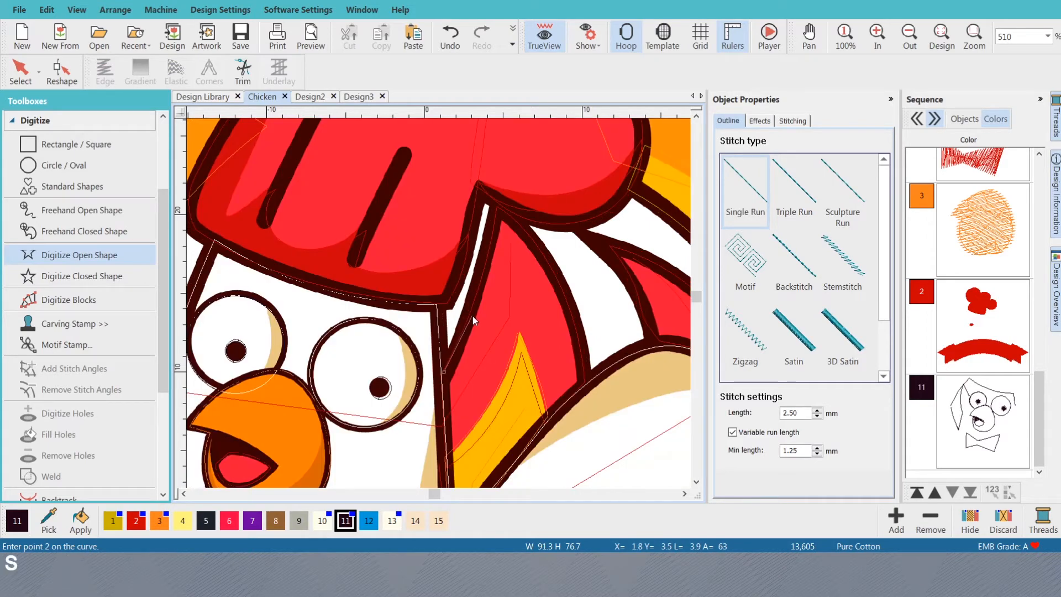
{"action": "right_click", "coordinate": [478, 294]}
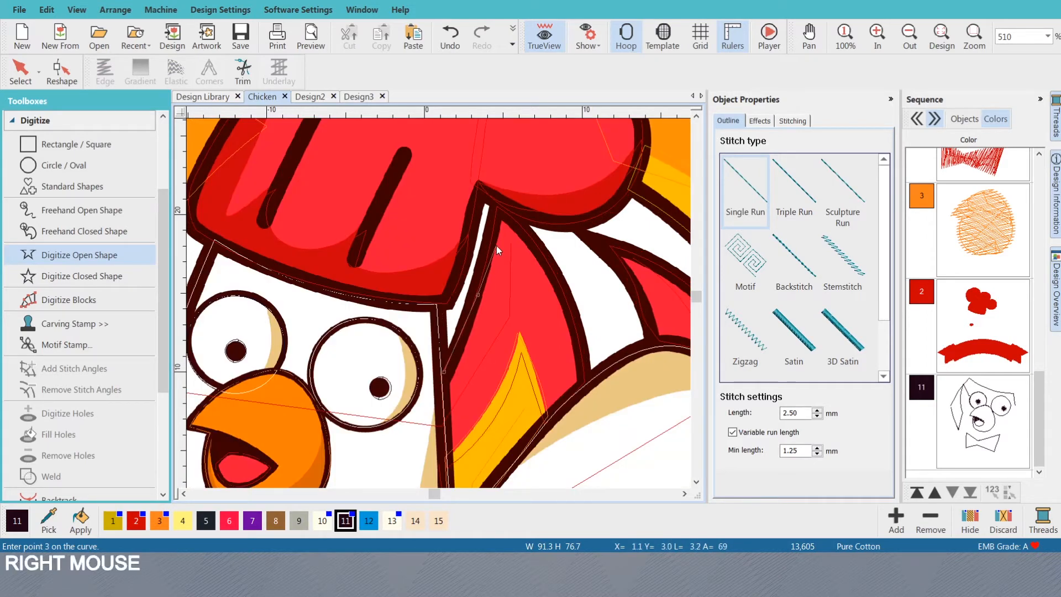
{"action": "left_click", "coordinate": [499, 207]}
{"action": "right_click", "coordinate": [539, 249]}
{"action": "right_click", "coordinate": [568, 303]}
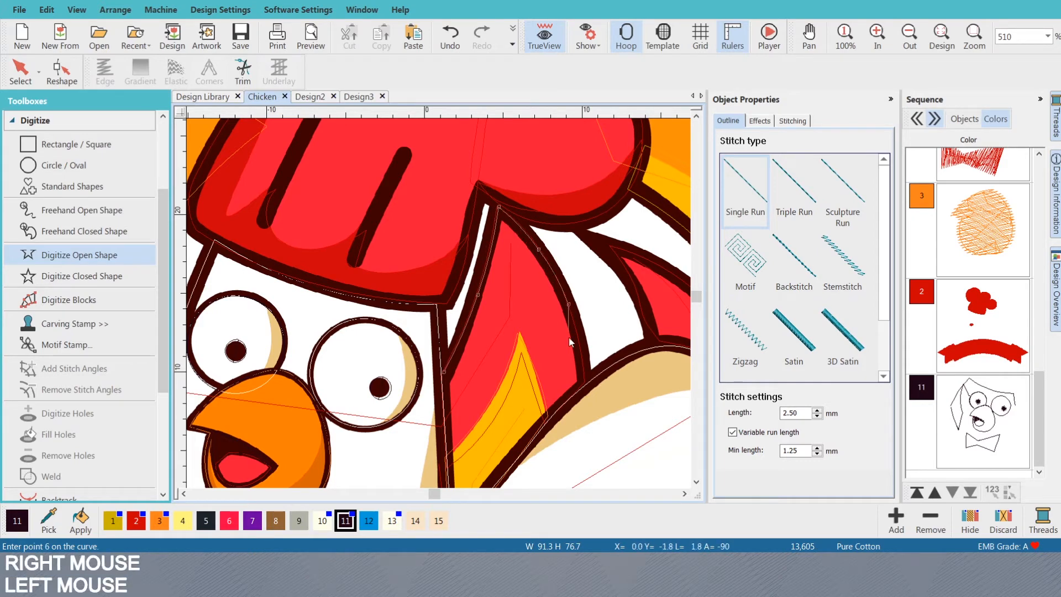
{"action": "right_click", "coordinate": [585, 384]}
{"action": "left_click", "coordinate": [585, 387]}
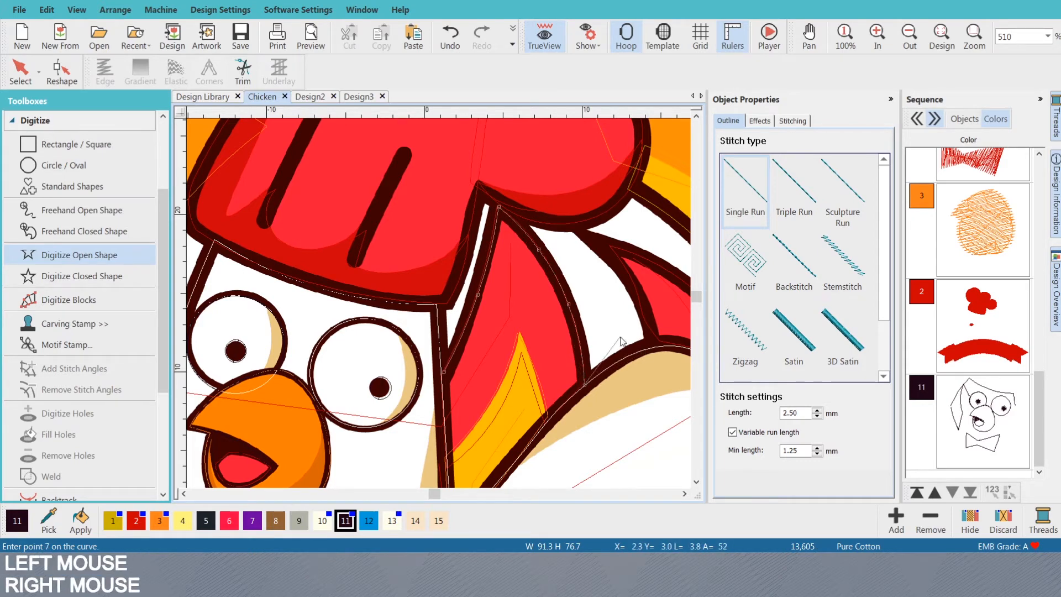
- Finish the large red feather's outline at the wing and change its stitch type to Triple Run
{"action": "scroll", "coordinate": [652, 346], "scroll_direction": "down", "scroll_amount": 2}
{"action": "scroll", "coordinate": [449, 315], "scroll_direction": "down", "scroll_amount": 1}
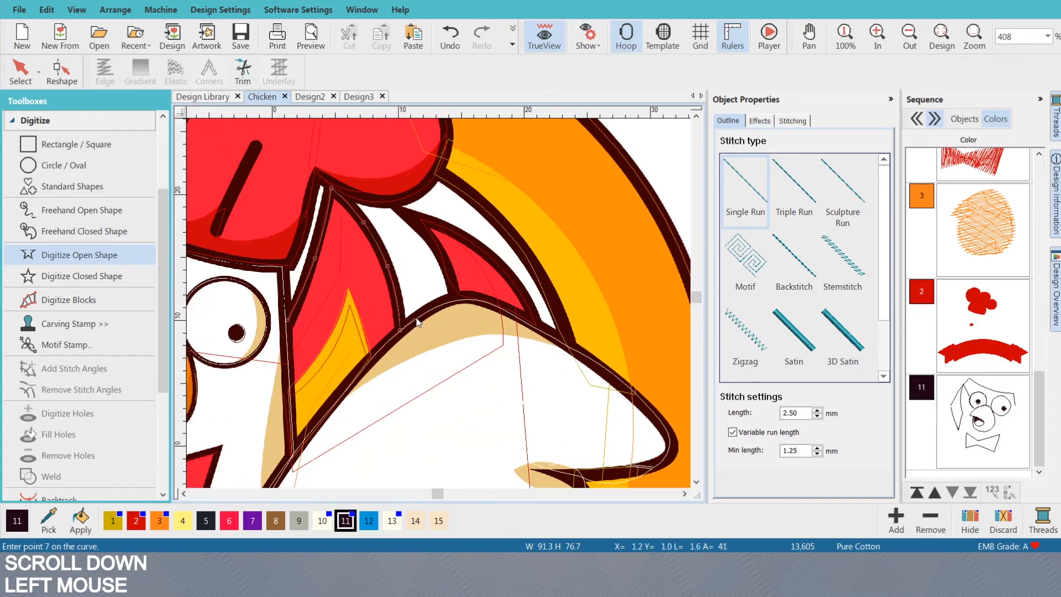
{"action": "key", "text": "Return"}
{"action": "key", "text": "s"}
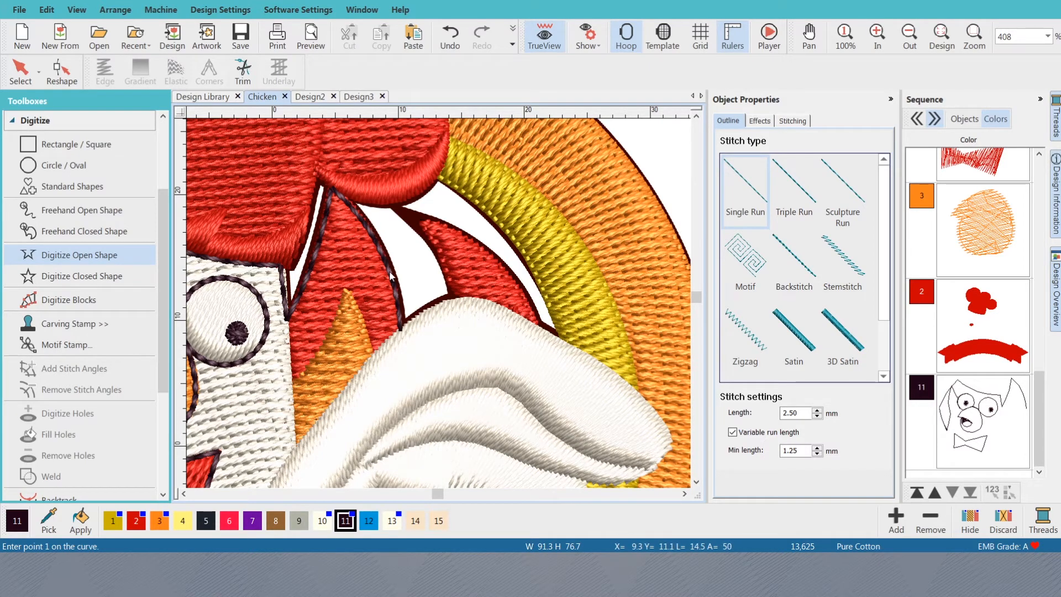
{"action": "key", "text": "Escape"}
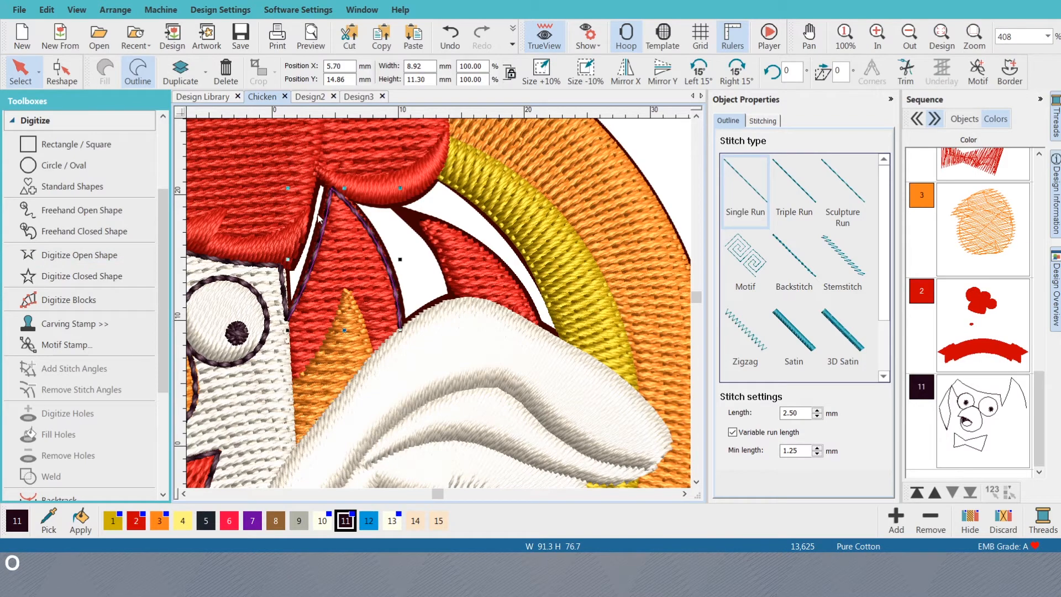
{"action": "double_click", "coordinate": [797, 179]}
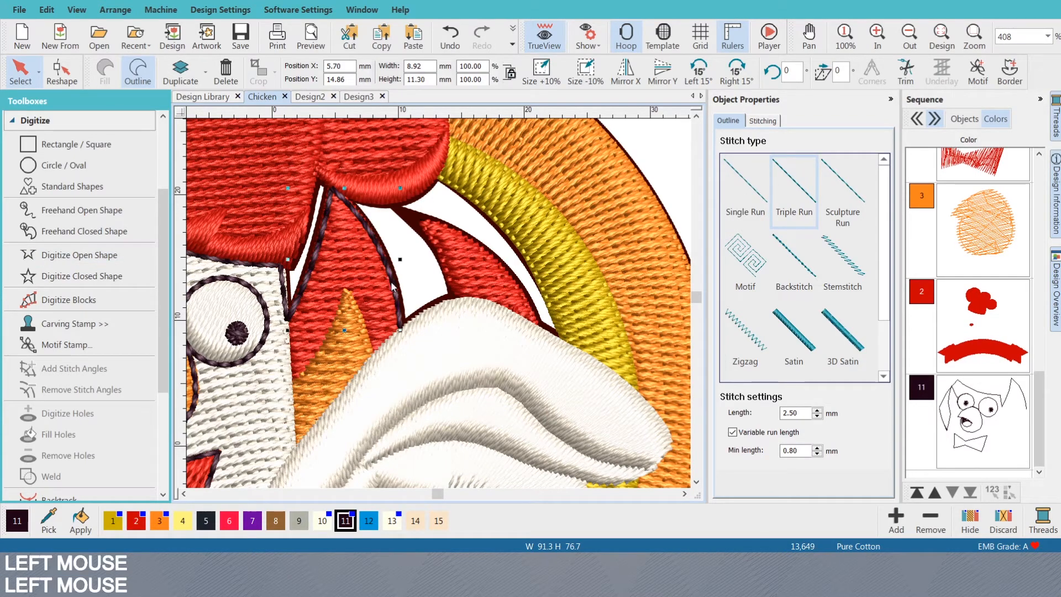
- Digitize a short Single Run connecting line along the wing's upper edge from the large red feather to the smaller one's base
{"action": "key", "text": "shift"}
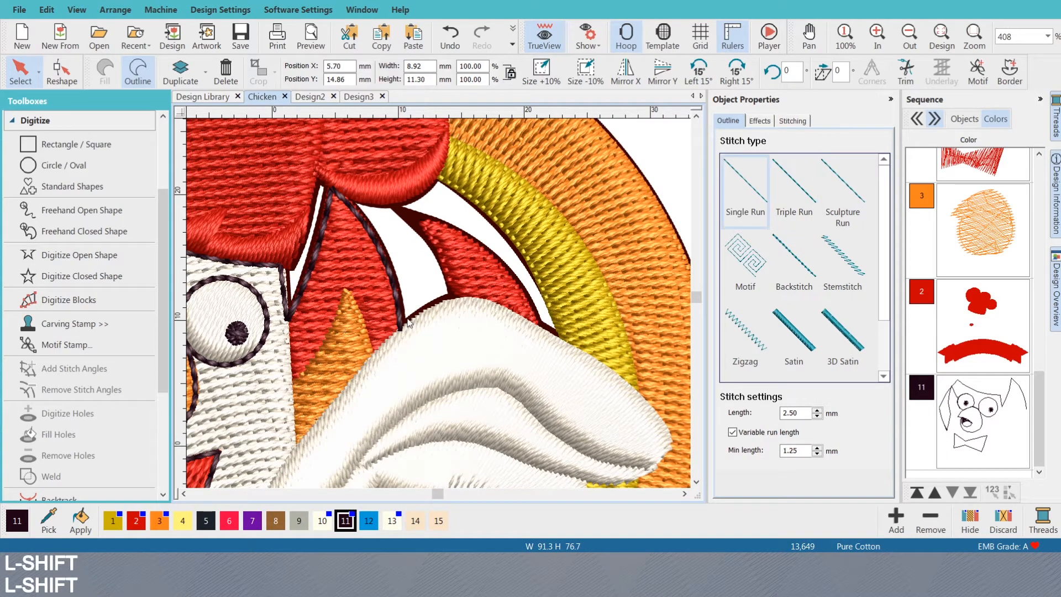
{"action": "key", "text": "shift+n"}
{"action": "scroll", "coordinate": [450, 325], "scroll_direction": "up", "scroll_amount": 2}
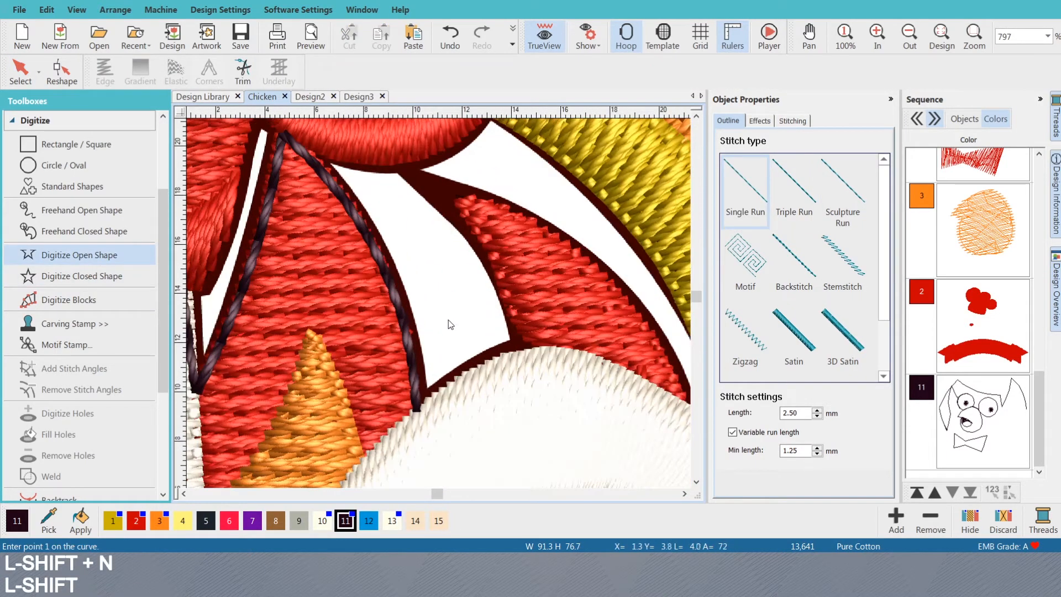
{"action": "key", "text": "s"}
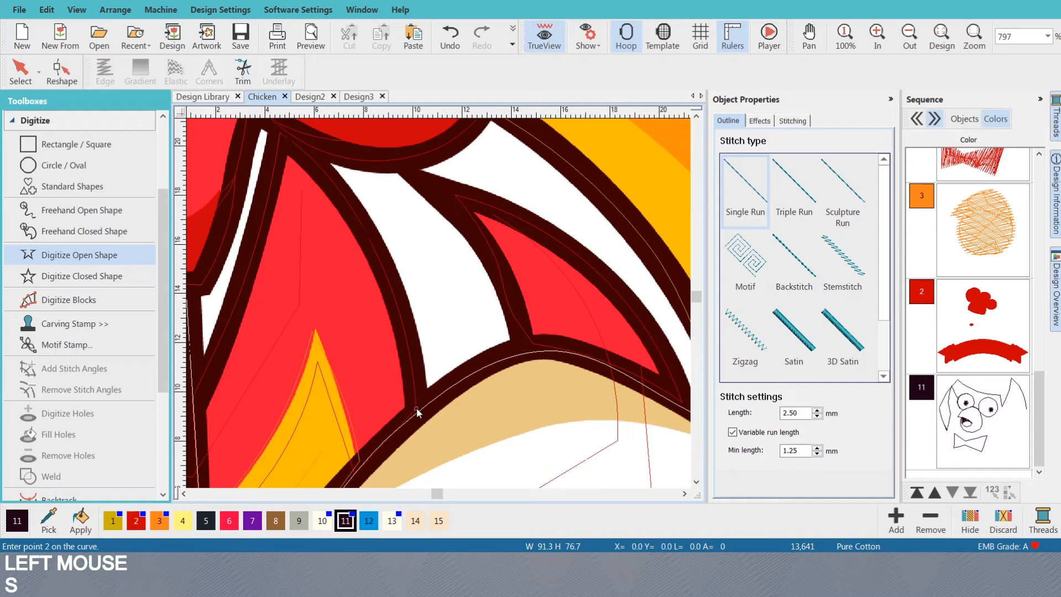
{"action": "right_click", "coordinate": [482, 367]}
{"action": "right_click", "coordinate": [525, 355]}
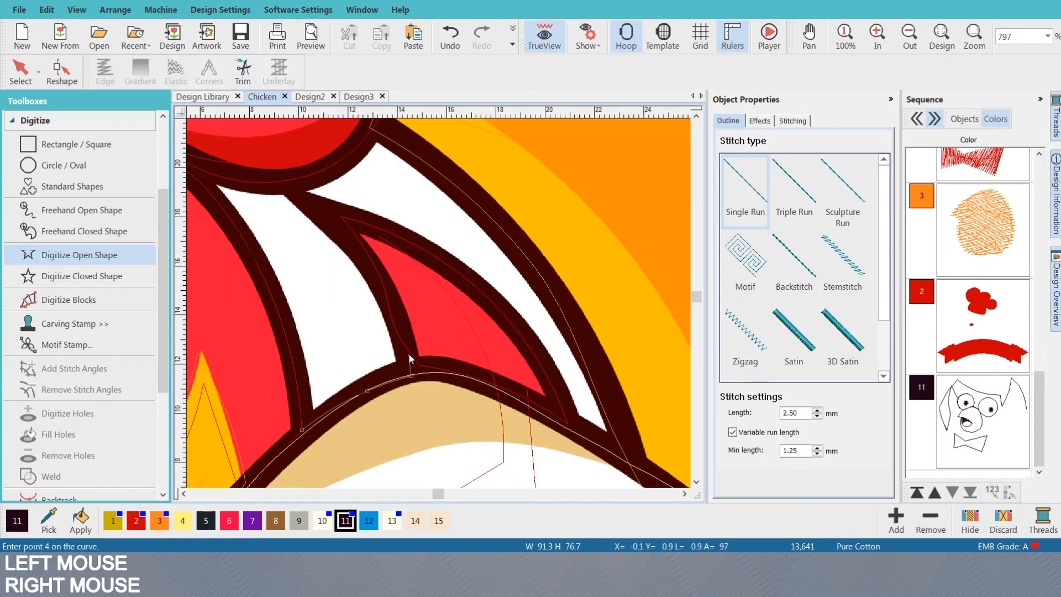
{"action": "key", "text": "Return"}
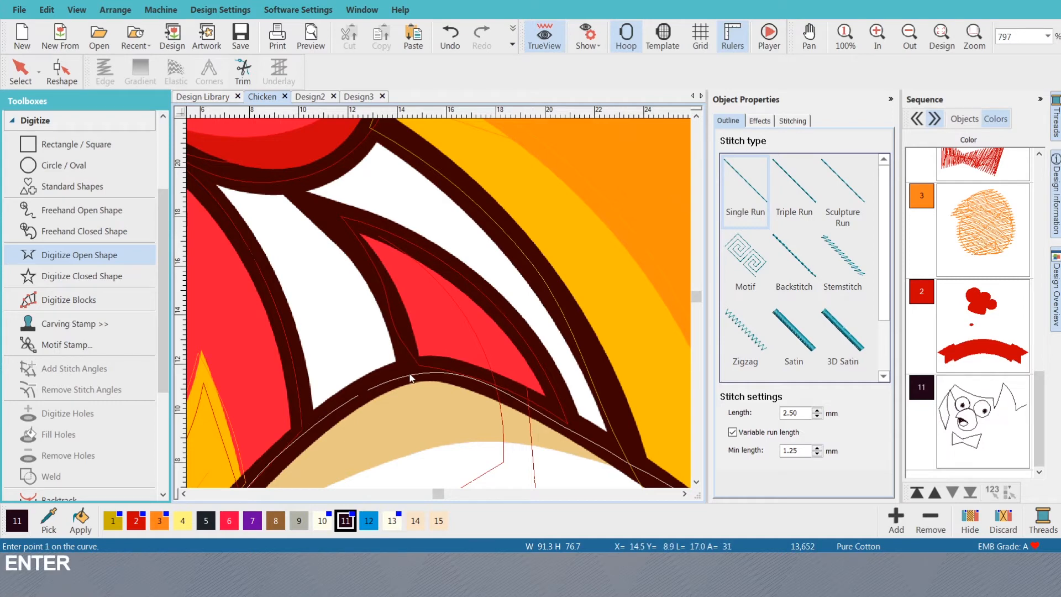
- Start an open outline at the smaller red feather's base and run it up the inner edge to the pointed tip
{"action": "left_click", "coordinate": [412, 376]}
{"action": "right_click", "coordinate": [391, 316]}
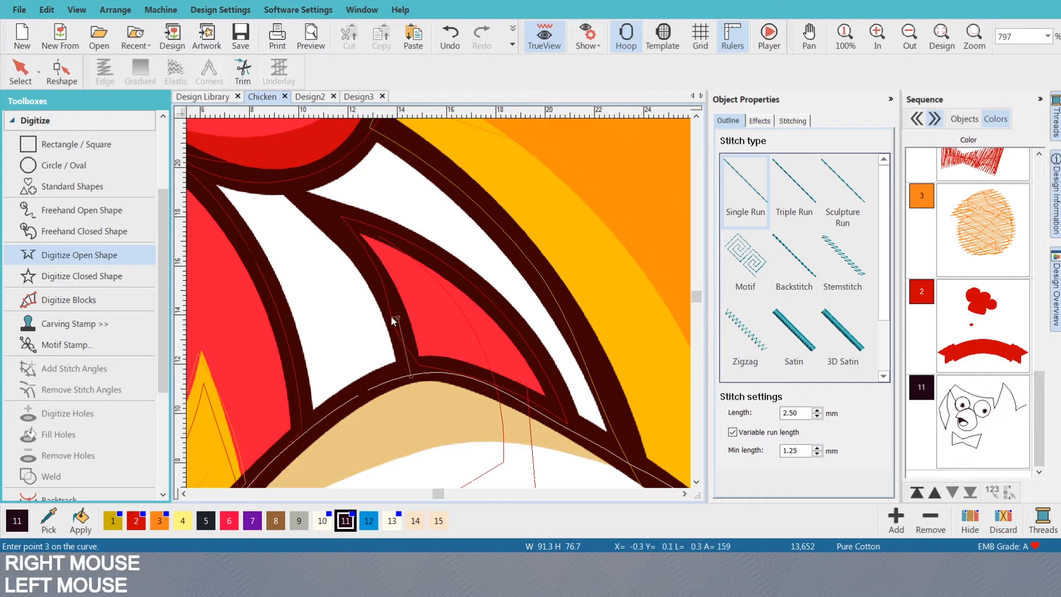
{"action": "key", "text": "BackSpace"}
{"action": "right_click", "coordinate": [403, 341]}
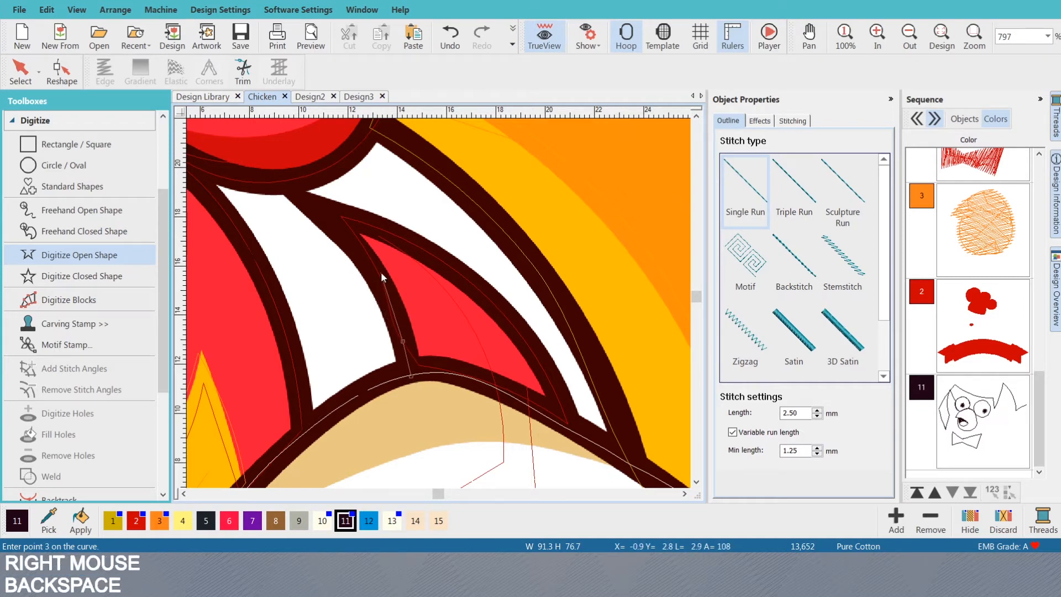
{"action": "right_click", "coordinate": [377, 274]}
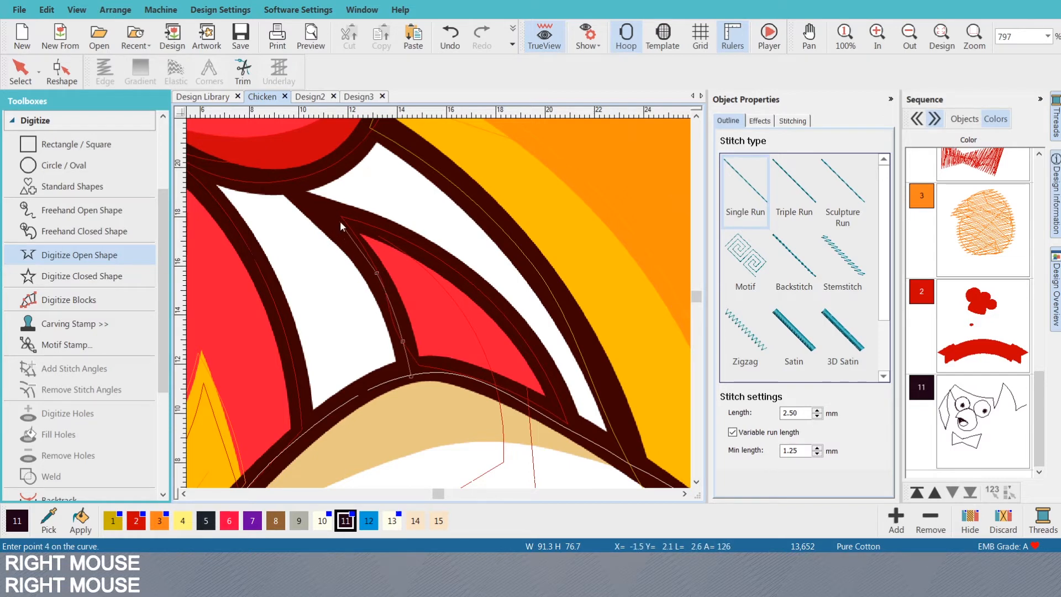
{"action": "left_click", "coordinate": [340, 221]}
{"action": "left_click", "coordinate": [323, 210]}
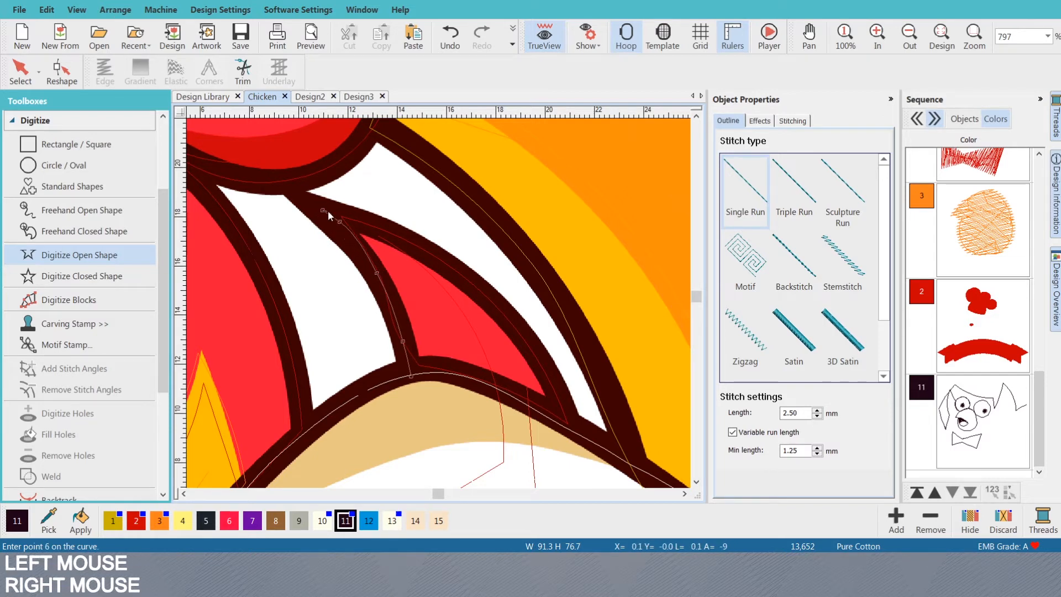
- Continue the outline from the smaller red feather's tip down its outer edge and finish it at the wing
{"action": "right_click", "coordinate": [380, 226]}
{"action": "right_click", "coordinate": [469, 281]}
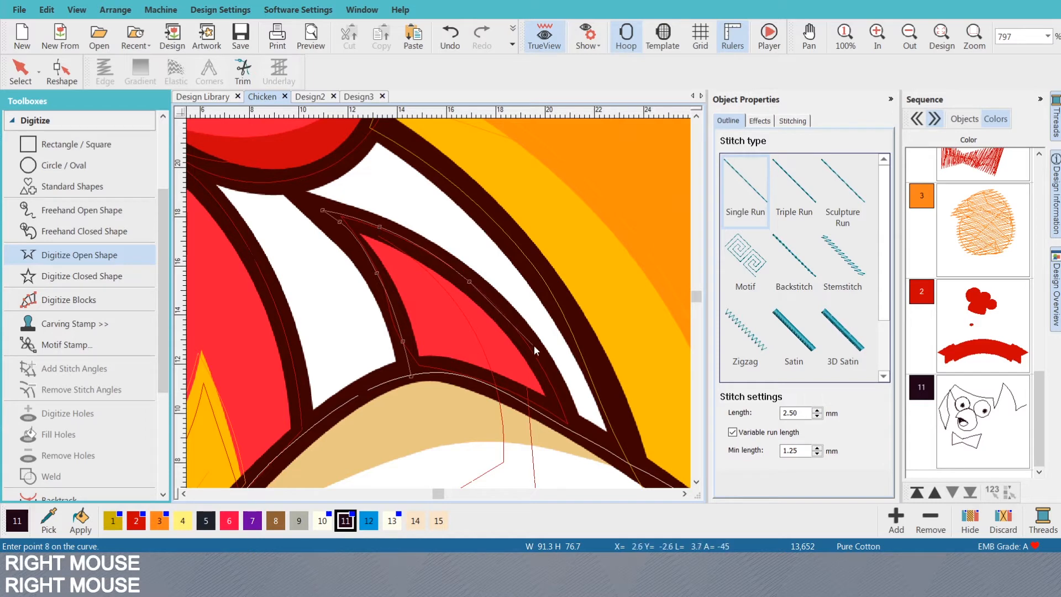
{"action": "right_click", "coordinate": [537, 358]}
{"action": "left_click", "coordinate": [568, 422]}
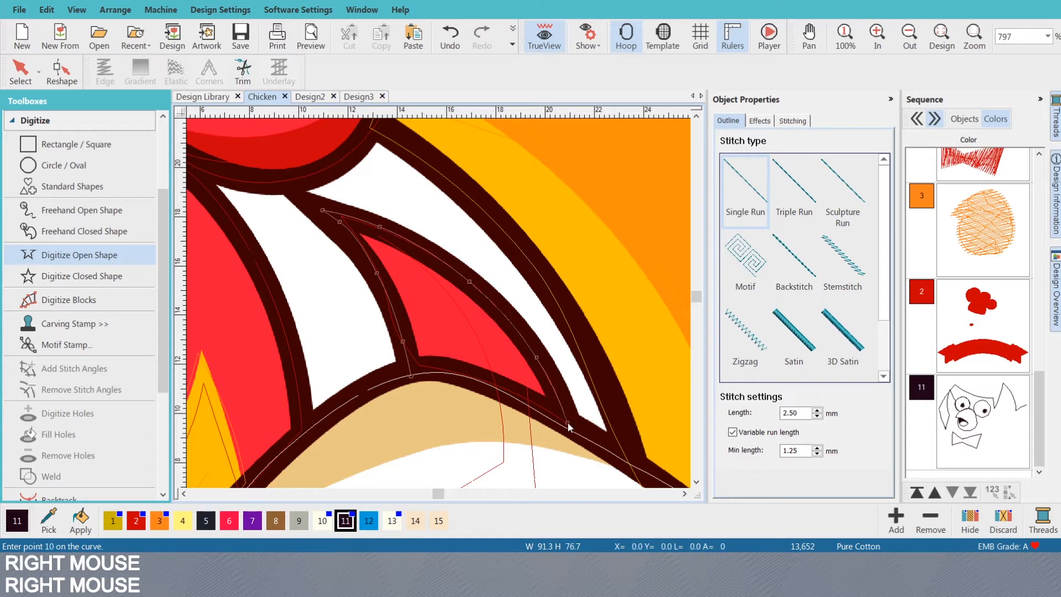
{"action": "key", "text": "Return"}
{"action": "key", "text": "s"}
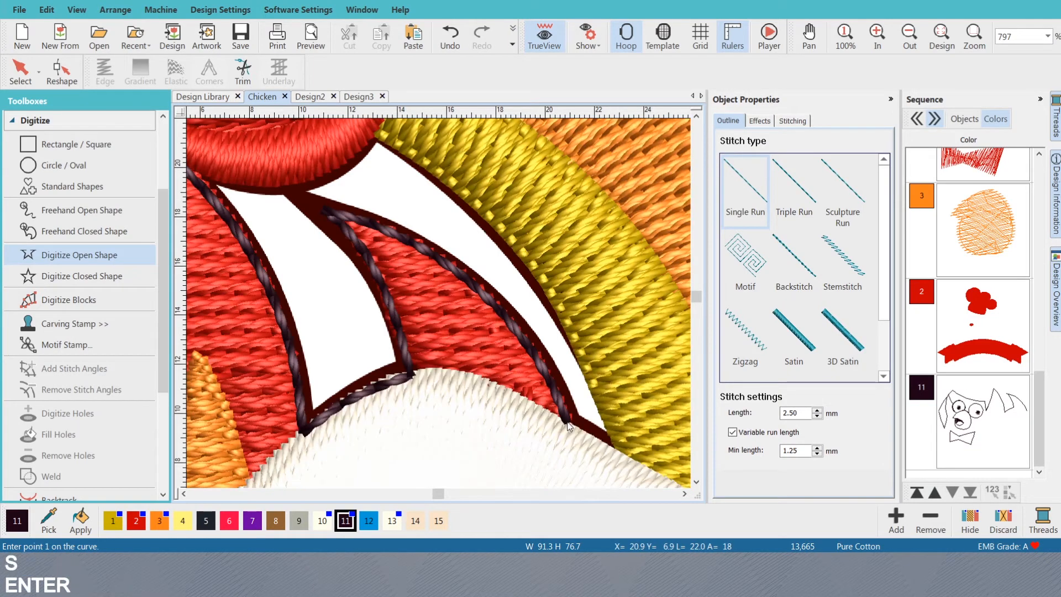
- Change the smaller red feather's outline to Triple Run and compare the stitched chicken with the artwork
{"action": "key", "text": "o"}
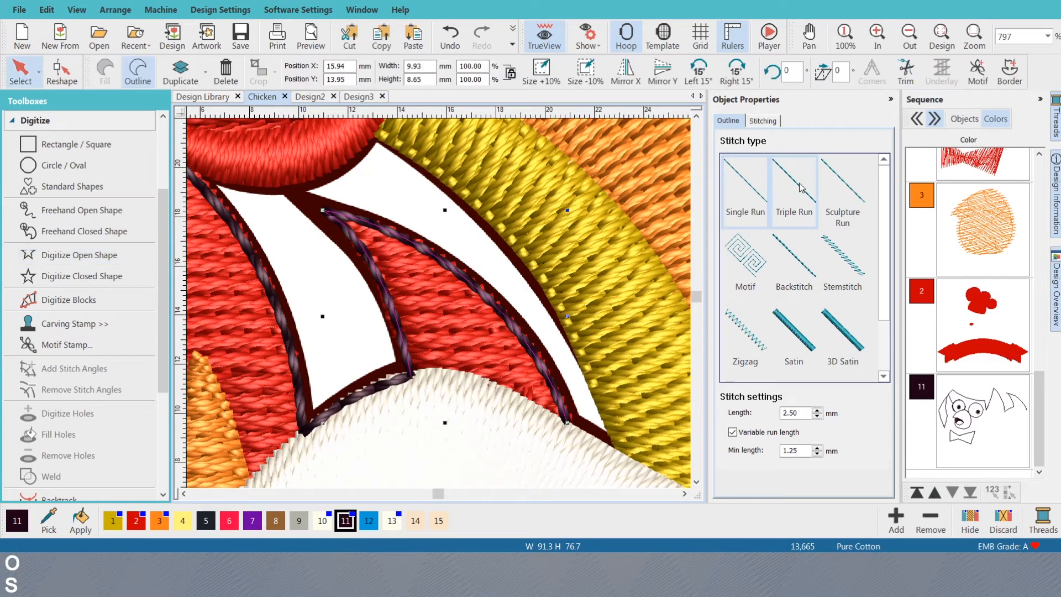
{"action": "left_click", "coordinate": [806, 182]}
{"action": "scroll", "coordinate": [437, 305], "scroll_direction": "down", "scroll_amount": 6}
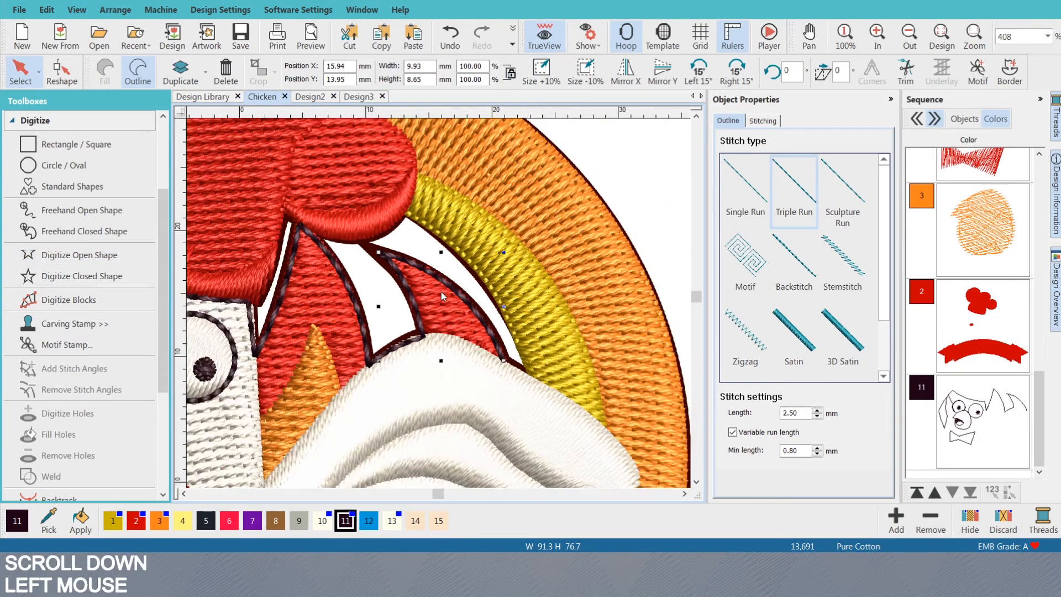
{"action": "scroll", "coordinate": [440, 309], "scroll_direction": "up", "scroll_amount": 1}
{"action": "scroll", "coordinate": [440, 308], "scroll_direction": "up", "scroll_amount": 1}
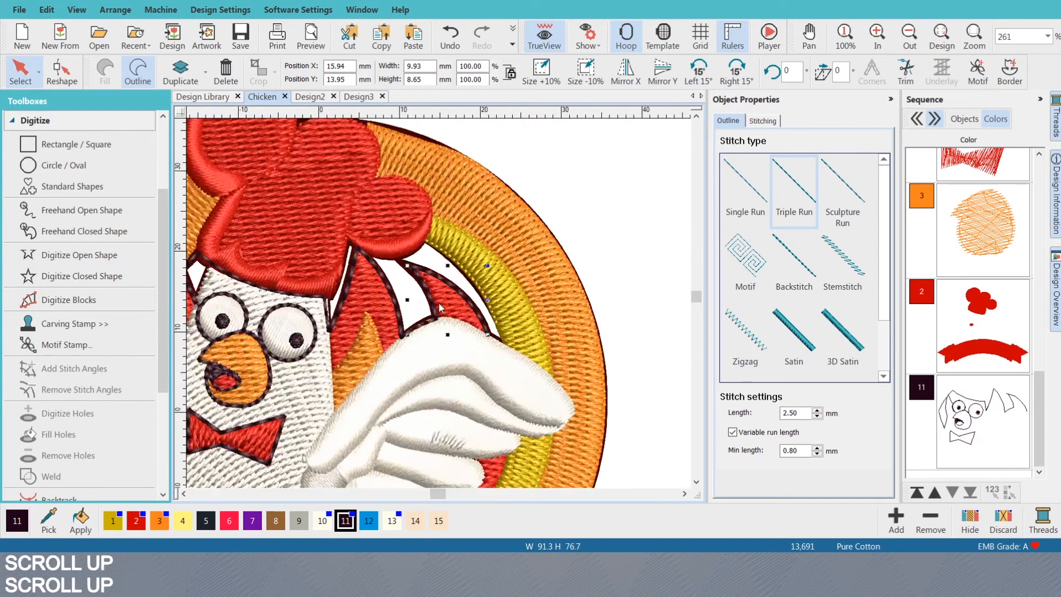
{"action": "scroll", "coordinate": [440, 307], "scroll_direction": "down", "scroll_amount": 2}
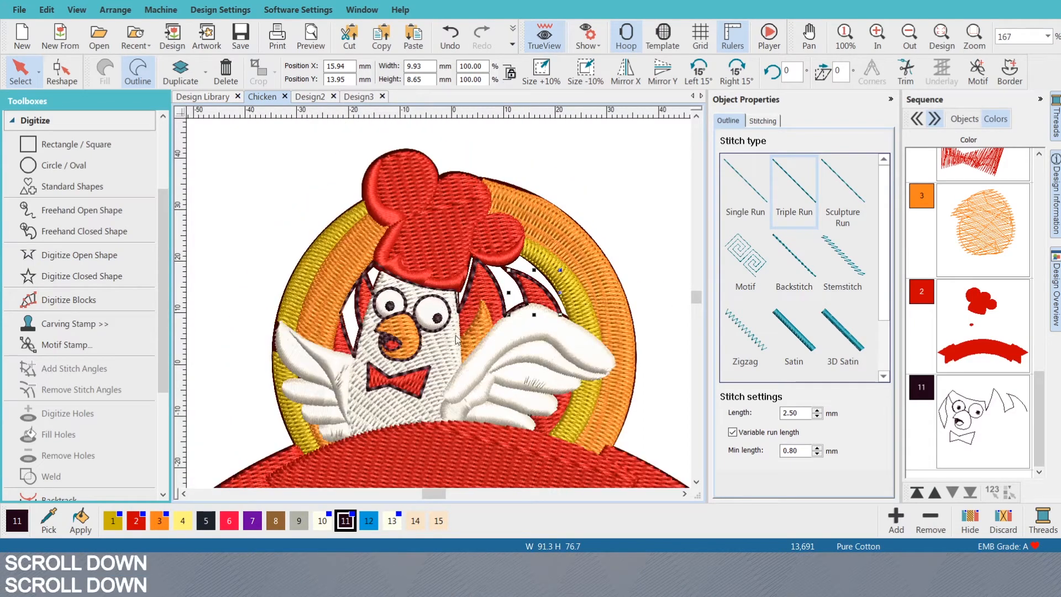
{"action": "key", "text": "s"}
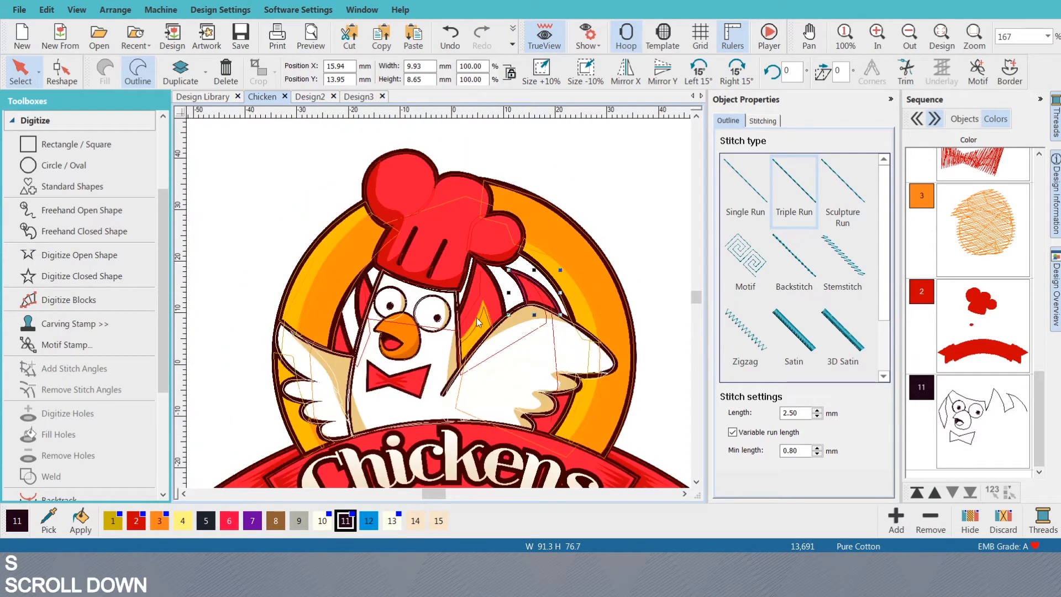
{"action": "key", "text": "s"}
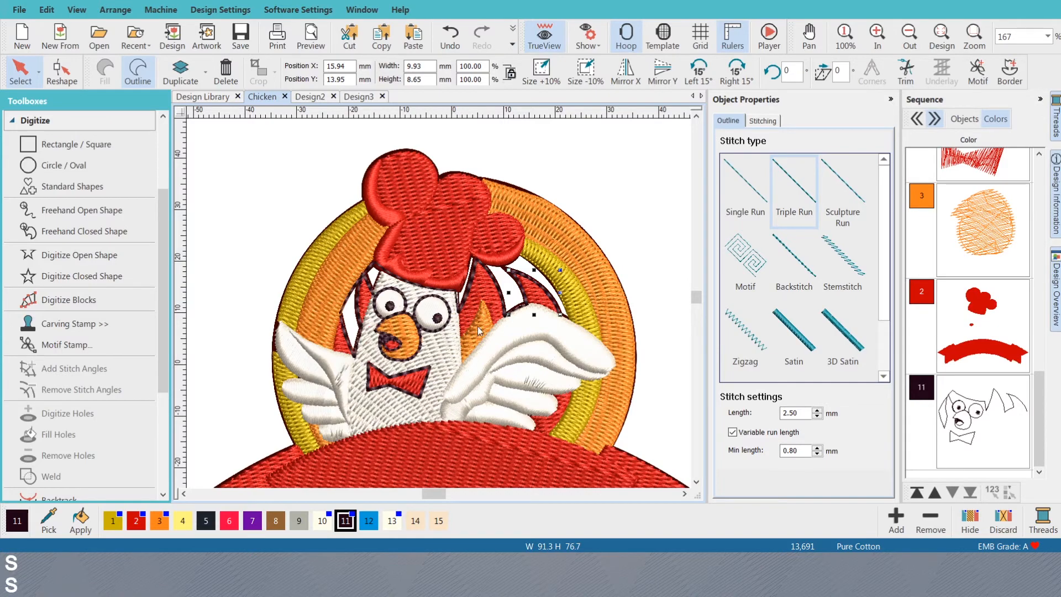
- Try a Single Run open outline from the face's edge over the orange flame's tip and down to the wing
{"action": "scroll", "coordinate": [477, 325], "scroll_direction": "up", "scroll_amount": 2}
{"action": "left_click", "coordinate": [724, 172]}
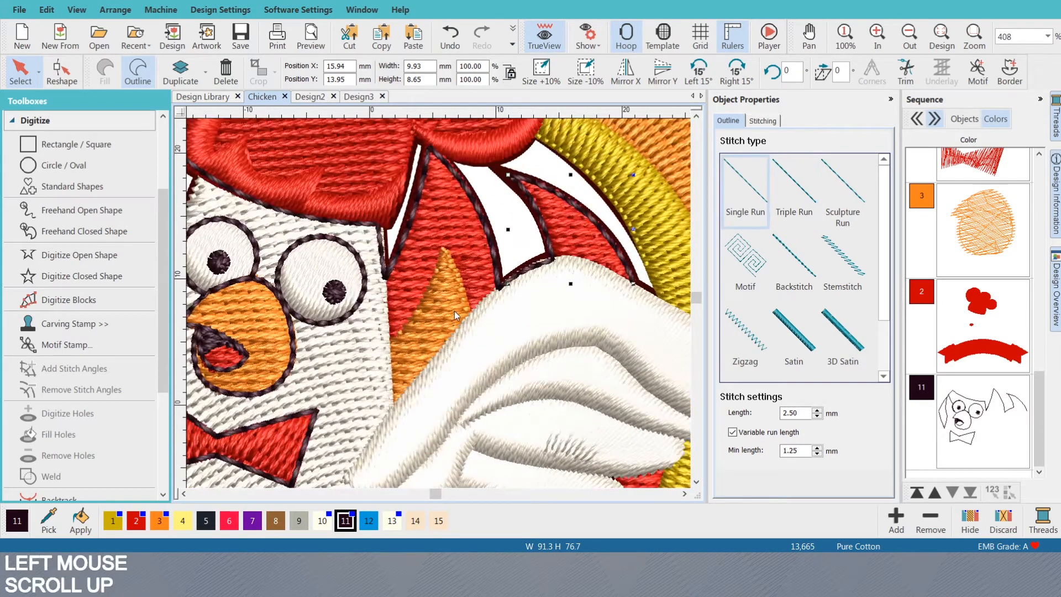
{"action": "key", "text": "ctrl+z"}
{"action": "key", "text": "shift+n"}
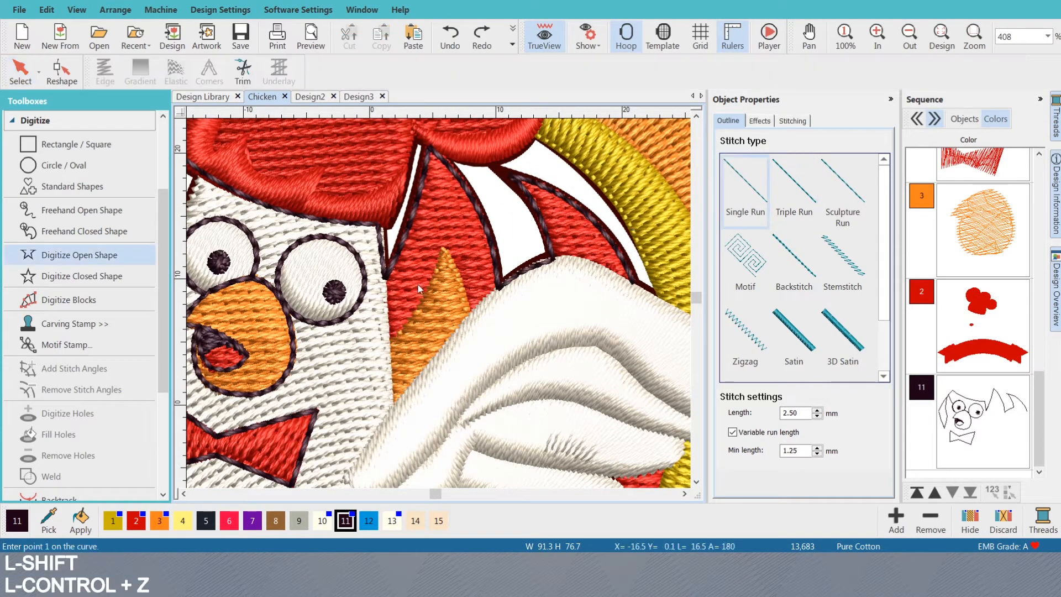
{"action": "left_click", "coordinate": [390, 342]}
{"action": "key", "text": "s"}
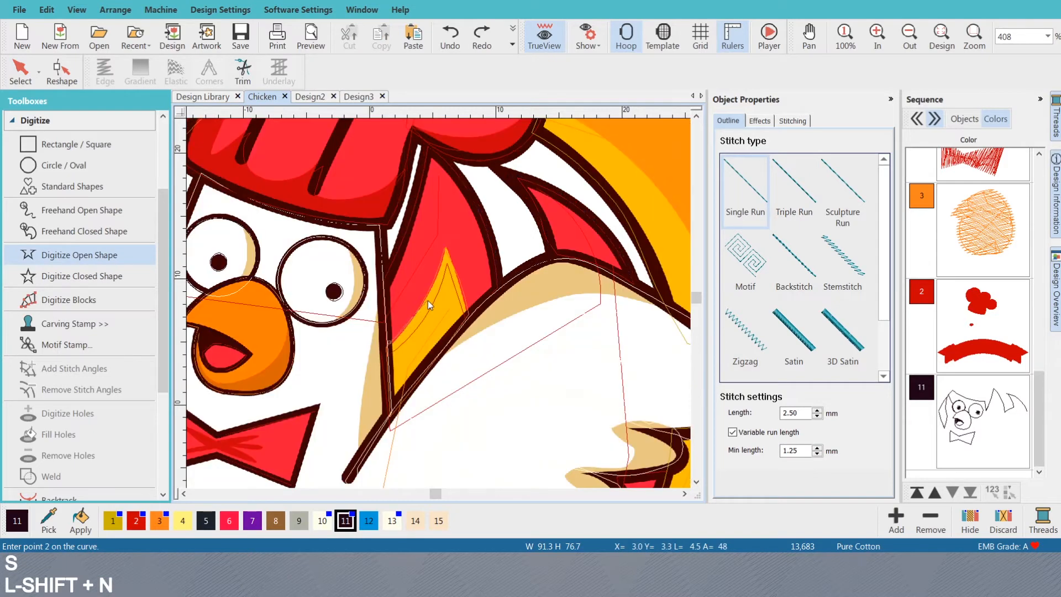
{"action": "right_click", "coordinate": [428, 295]}
{"action": "left_click", "coordinate": [445, 248]}
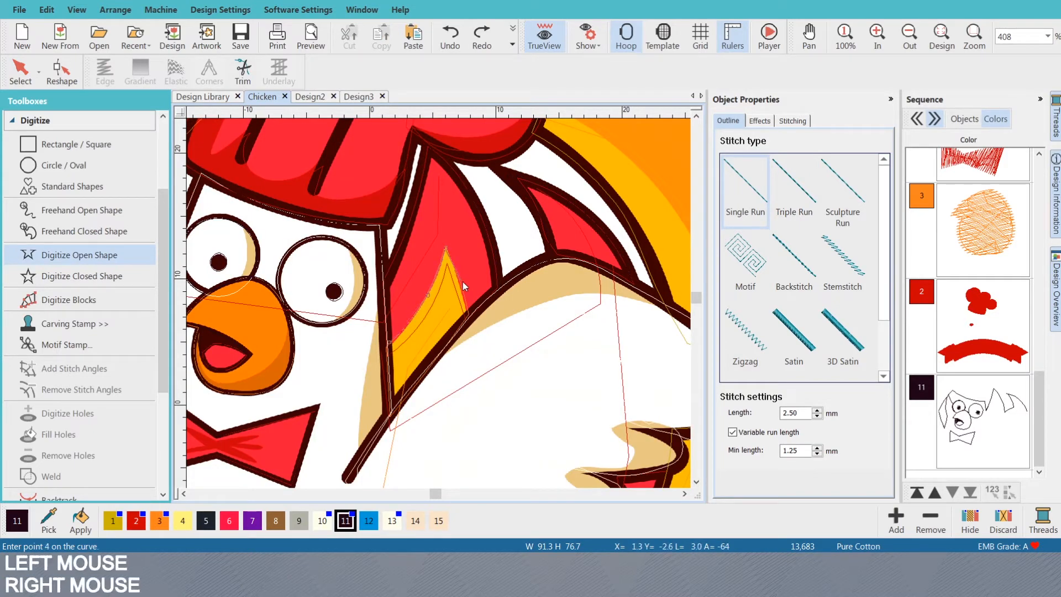
{"action": "right_click", "coordinate": [462, 285]}
{"action": "left_click", "coordinate": [468, 316]}
{"action": "key", "text": "Return"}
- Review the whole stitched chicken and undo the outline around the orange flame
{"action": "key", "text": "s"}
{"action": "scroll", "coordinate": [425, 284], "scroll_direction": "down", "scroll_amount": 3}
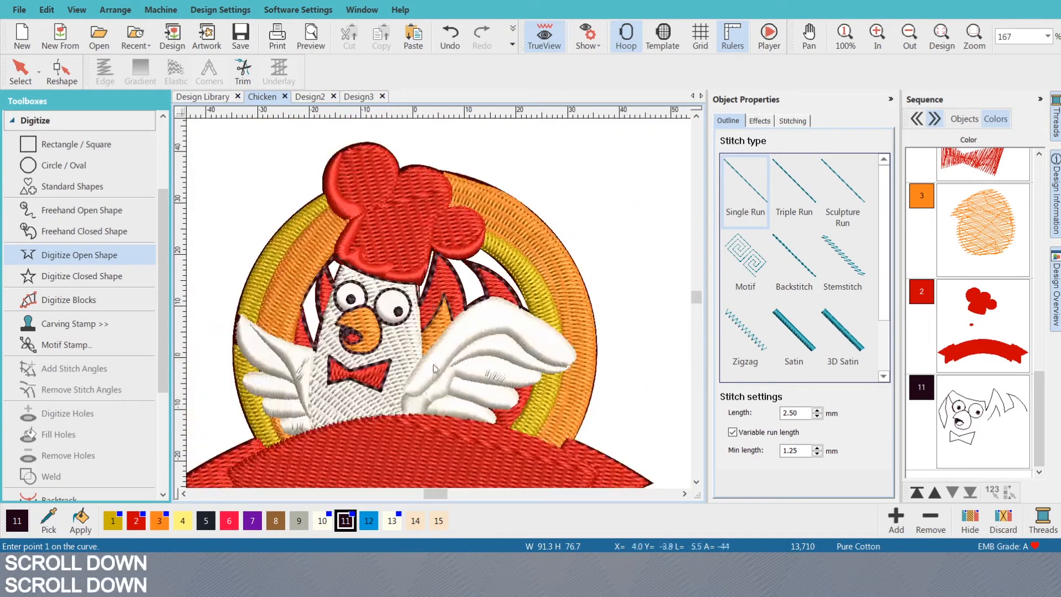
{"action": "scroll", "coordinate": [433, 364], "scroll_direction": "down", "scroll_amount": 2}
{"action": "scroll", "coordinate": [441, 305], "scroll_direction": "up", "scroll_amount": 3}
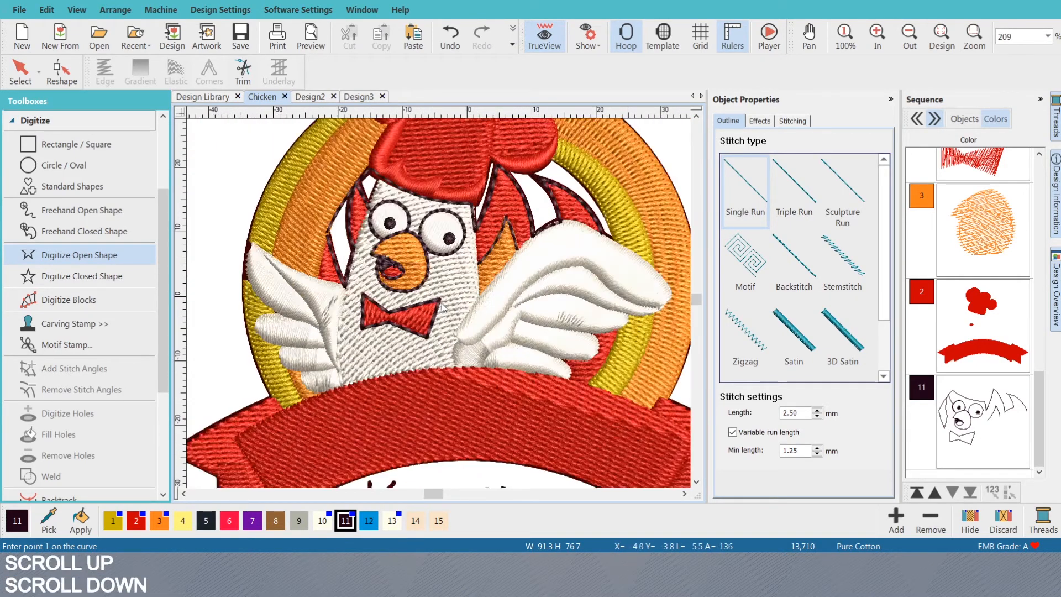
{"action": "key", "text": "ctrl+z"}
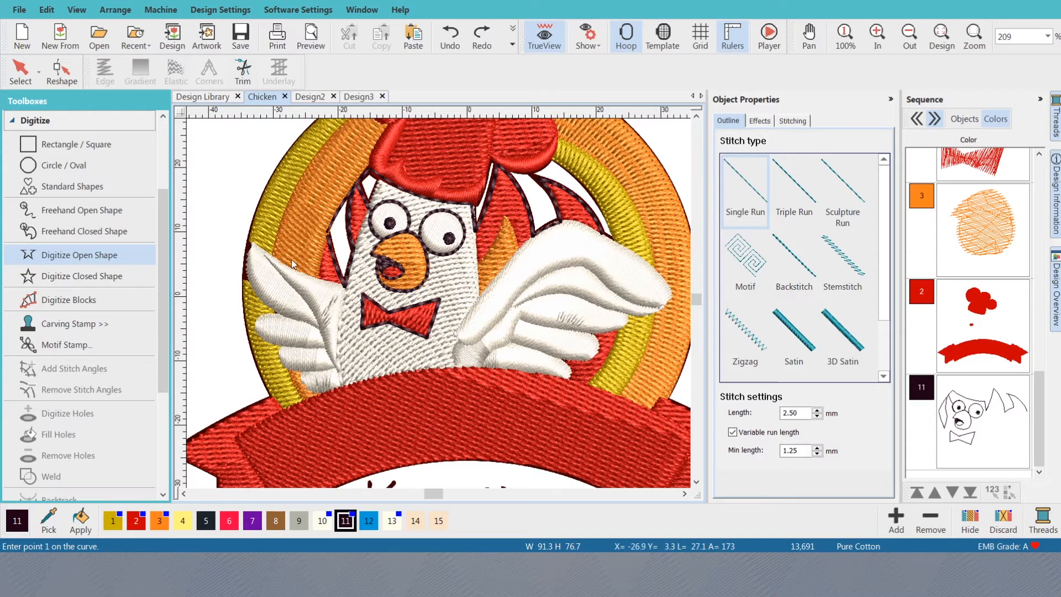
- Compare the stitched chicken with the artwork around the face, wings, feathers and ring to check which outlines are still missing
{"action": "key", "text": "s"}
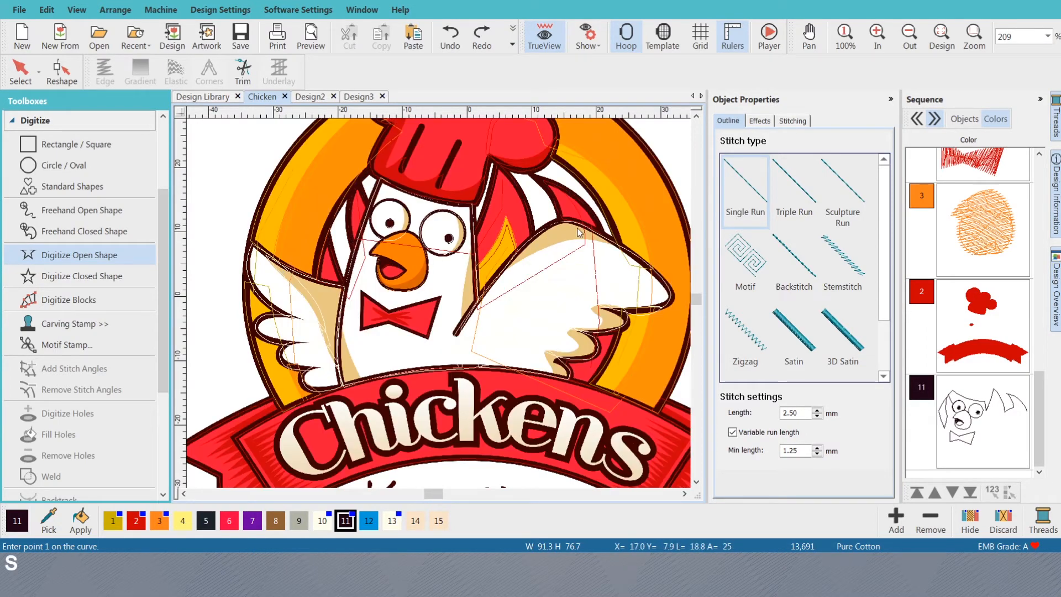
{"action": "key", "text": "s"}
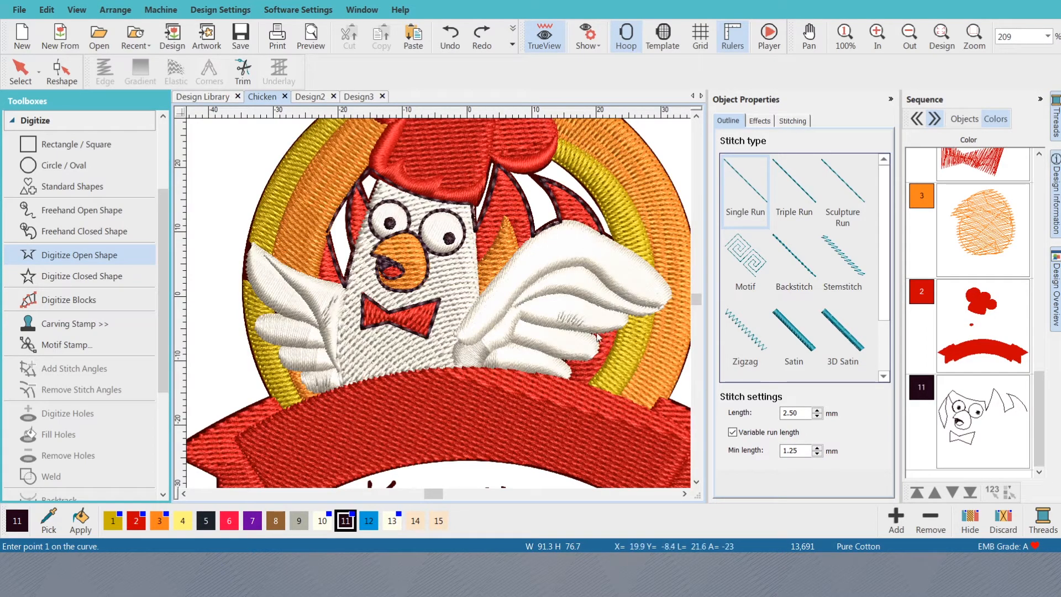
{"action": "key", "text": "s"}
{"action": "key", "text": "s"}
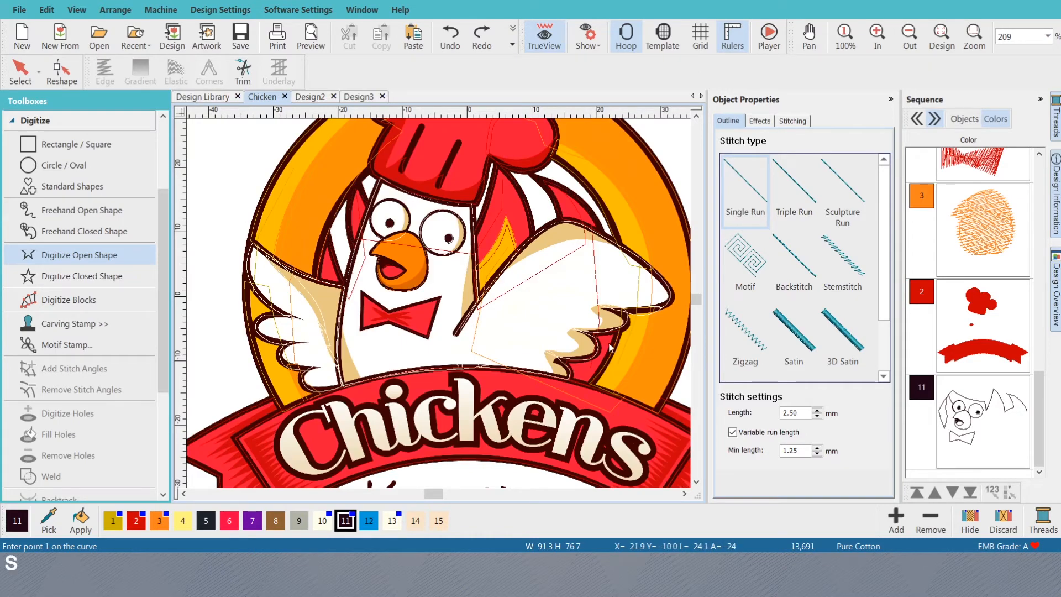
{"action": "key", "text": "s"}
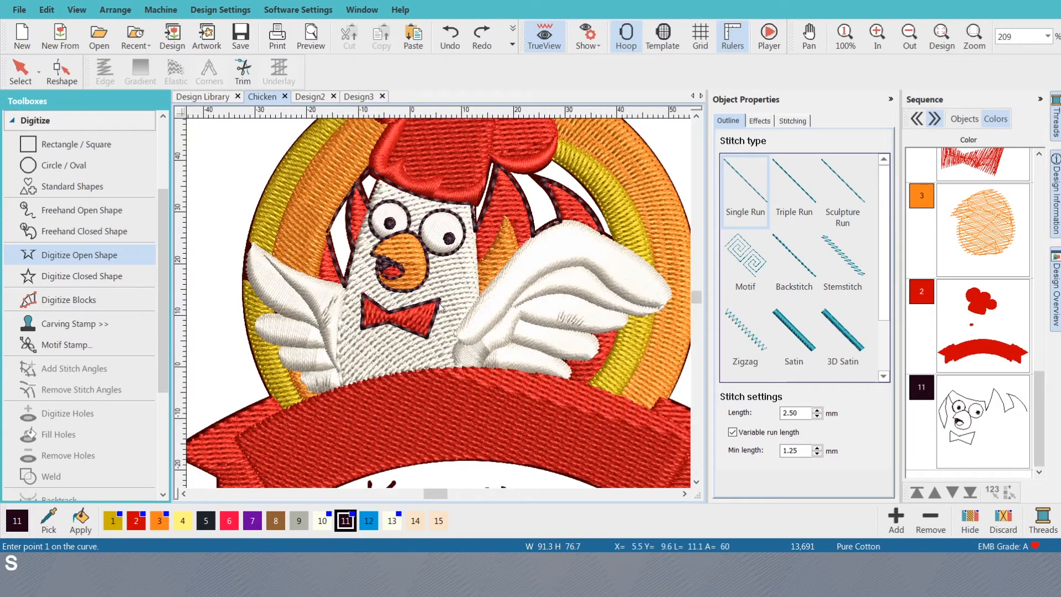
{"action": "scroll", "coordinate": [438, 304], "scroll_direction": "down", "scroll_amount": 1}
{"action": "scroll", "coordinate": [437, 302], "scroll_direction": "up", "scroll_amount": 1}
{"action": "scroll", "coordinate": [441, 307], "scroll_direction": "down", "scroll_amount": 1}
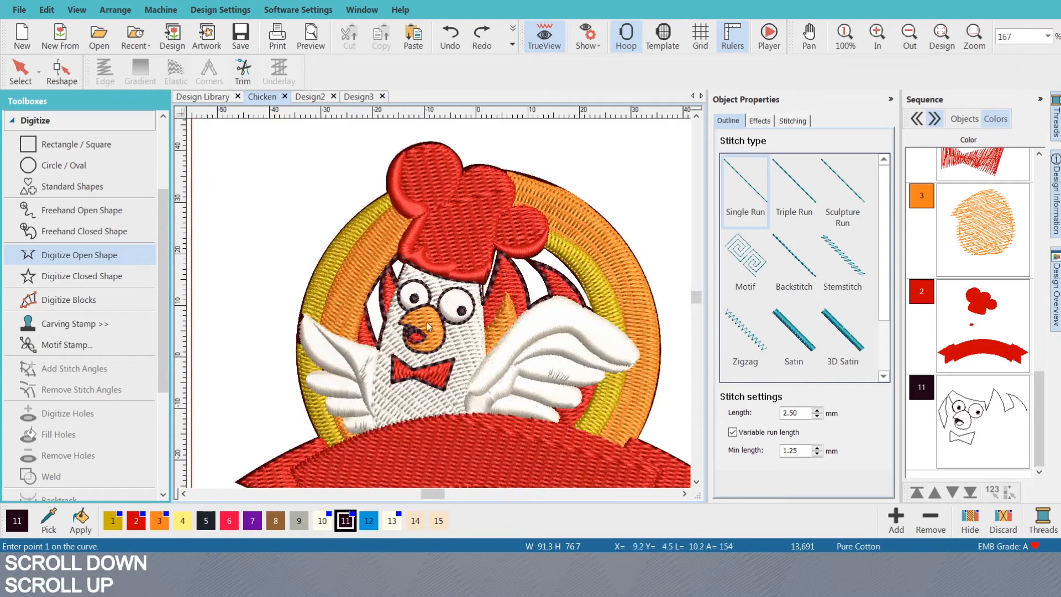
{"action": "scroll", "coordinate": [426, 323], "scroll_direction": "down", "scroll_amount": 1}
{"action": "key", "text": "s"}
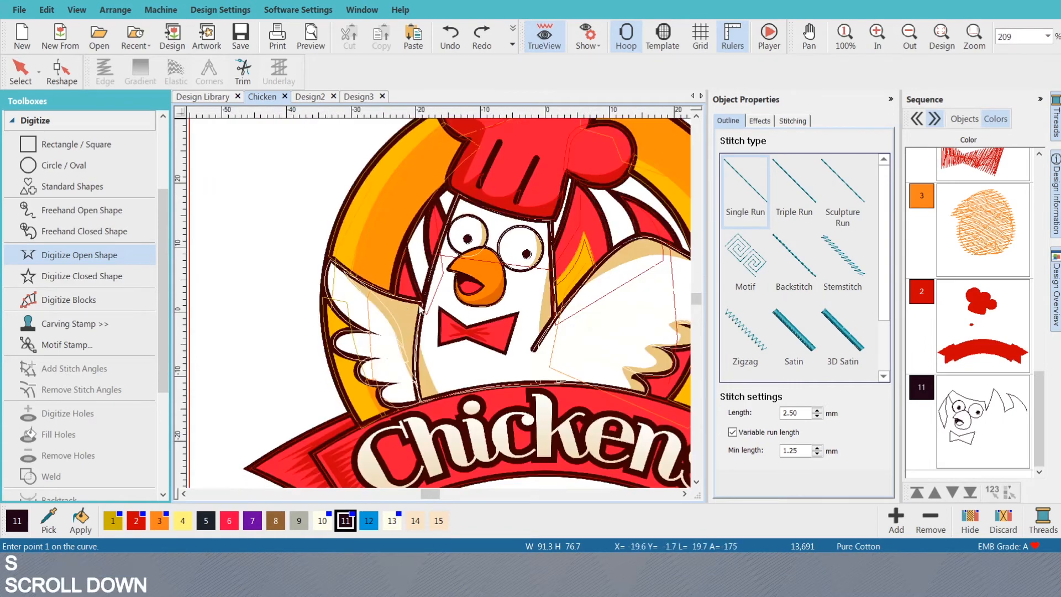
{"action": "scroll", "coordinate": [421, 308], "scroll_direction": "down", "scroll_amount": 2}
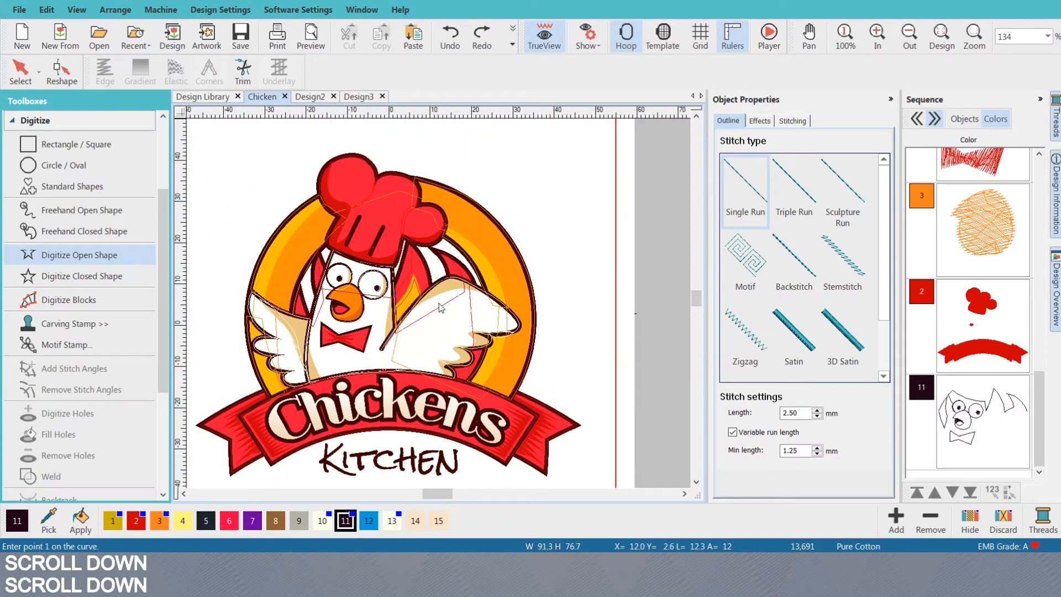
{"action": "scroll", "coordinate": [436, 305], "scroll_direction": "up", "scroll_amount": 2}
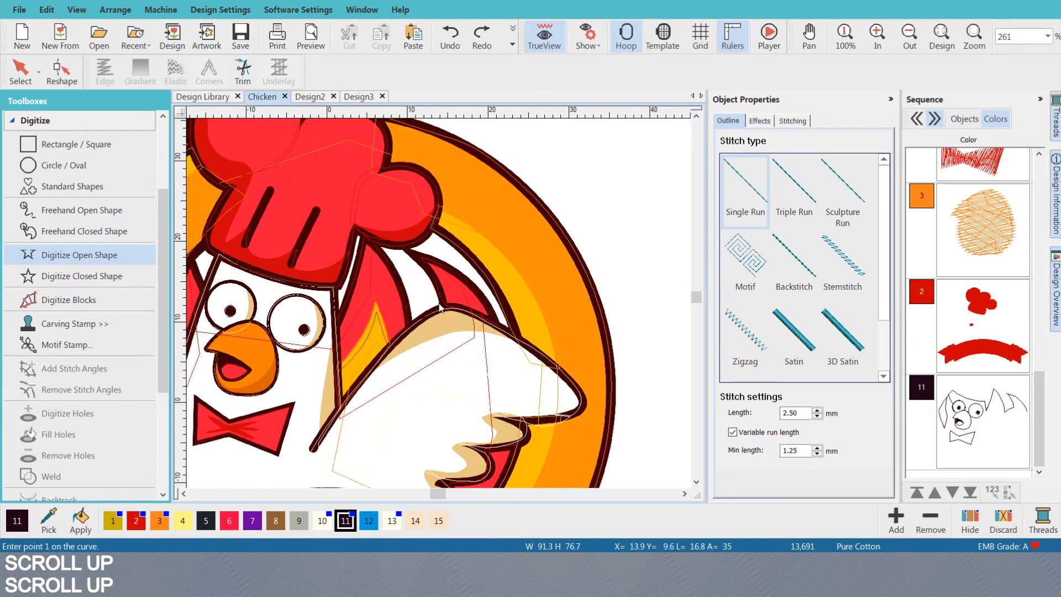
{"action": "scroll", "coordinate": [436, 310], "scroll_direction": "down", "scroll_amount": 2}
{"action": "scroll", "coordinate": [382, 310], "scroll_direction": "up", "scroll_amount": 3}
{"action": "scroll", "coordinate": [382, 310], "scroll_direction": "down", "scroll_amount": 2}
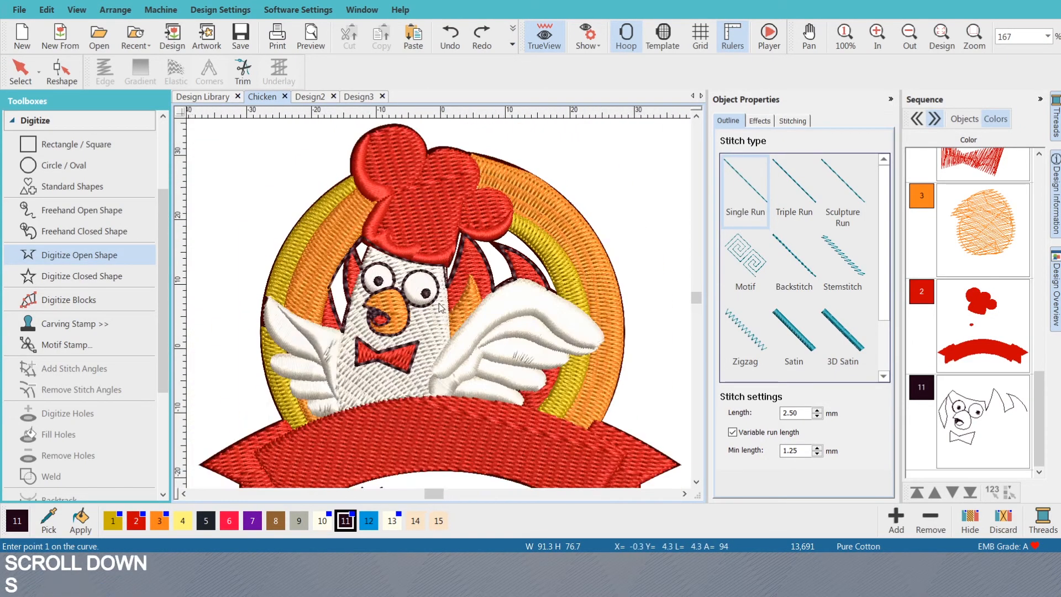
{"action": "scroll", "coordinate": [439, 301], "scroll_direction": "up", "scroll_amount": 2}
{"action": "key", "text": "s"}
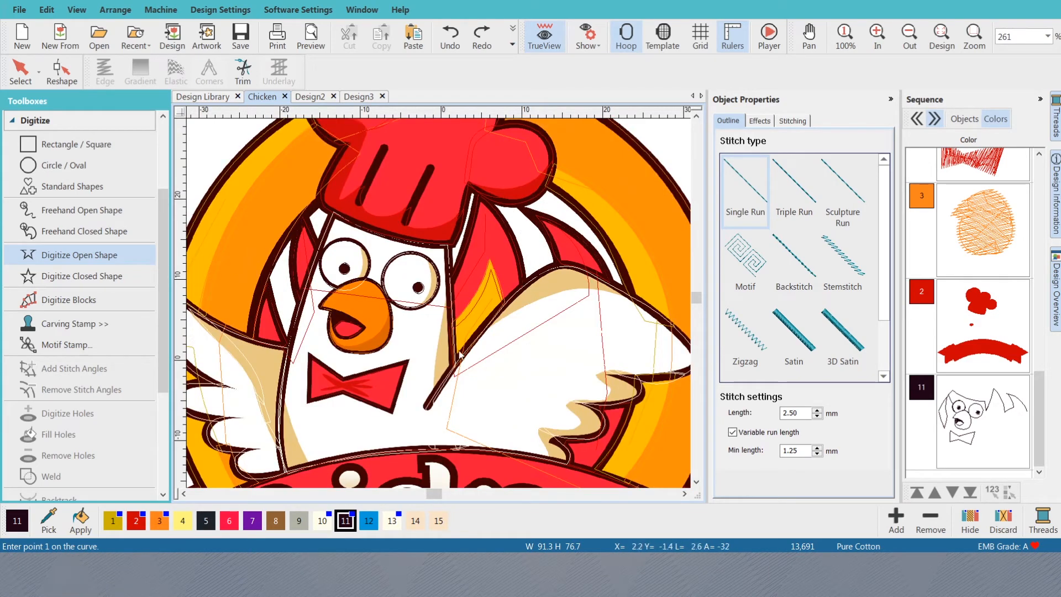
{"action": "key", "text": "s"}
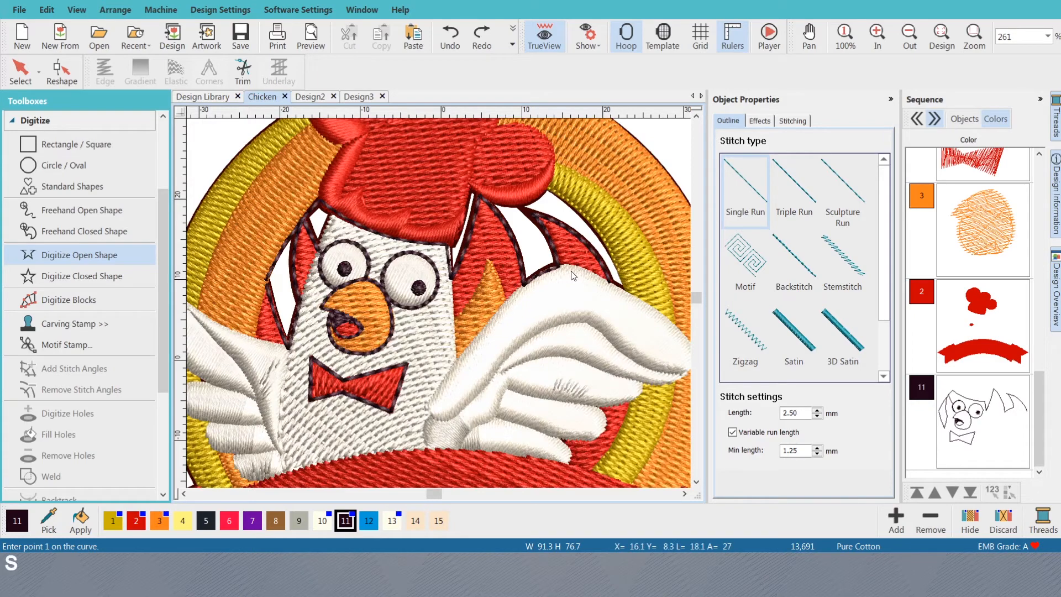
{"action": "scroll", "coordinate": [442, 310], "scroll_direction": "up", "scroll_amount": 2}
{"action": "key", "text": "s"}
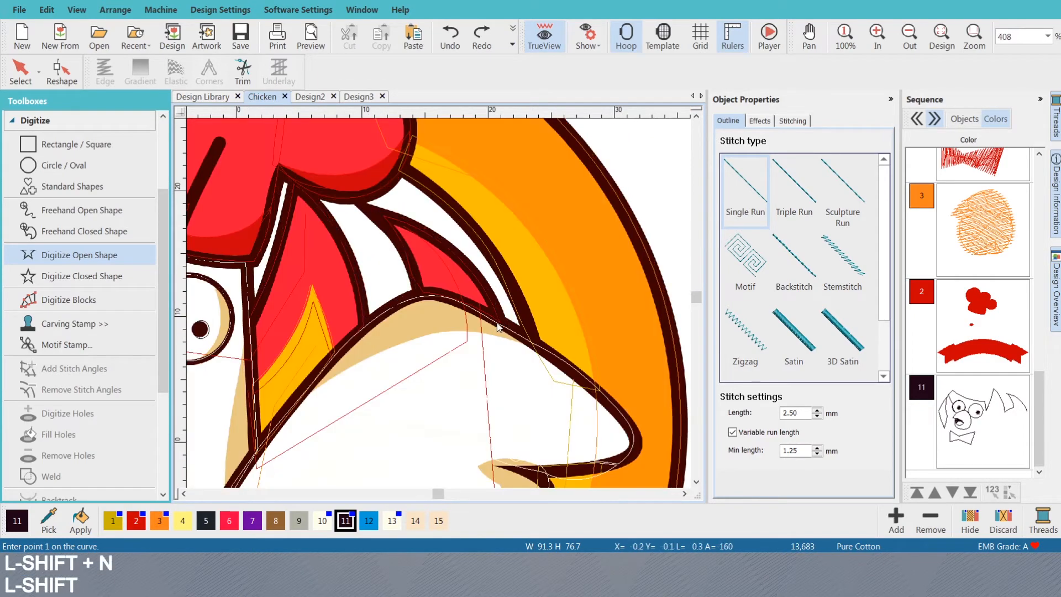
- Digitize a short Single Run connecting line along the wing's upper edge from the smaller red feather's base to the ring's inner edge
{"action": "left_click", "coordinate": [497, 325]}
{"action": "scroll", "coordinate": [496, 326], "scroll_direction": "down", "scroll_amount": 2}
{"action": "scroll", "coordinate": [441, 308], "scroll_direction": "up", "scroll_amount": 2}
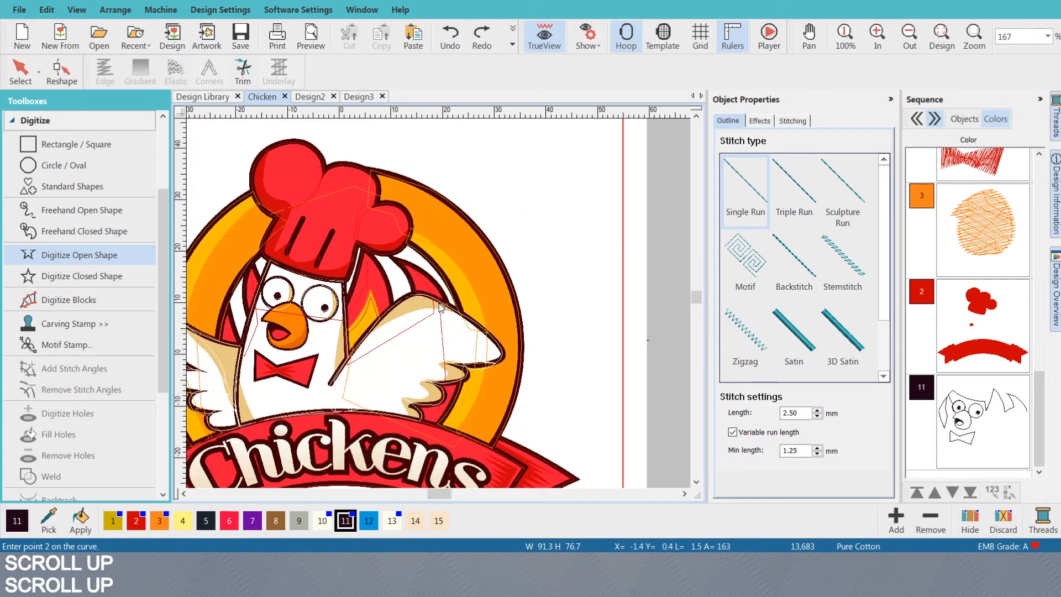
{"action": "scroll", "coordinate": [441, 307], "scroll_direction": "up", "scroll_amount": 1}
{"action": "key", "text": "s"}
{"action": "key", "text": "s"}
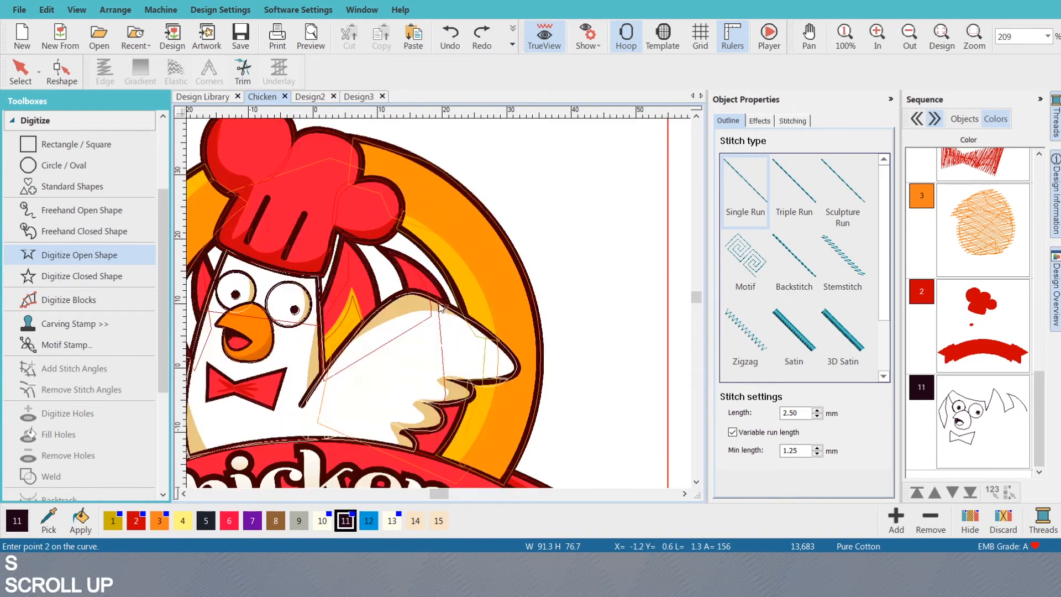
{"action": "scroll", "coordinate": [441, 308], "scroll_direction": "down", "scroll_amount": 2}
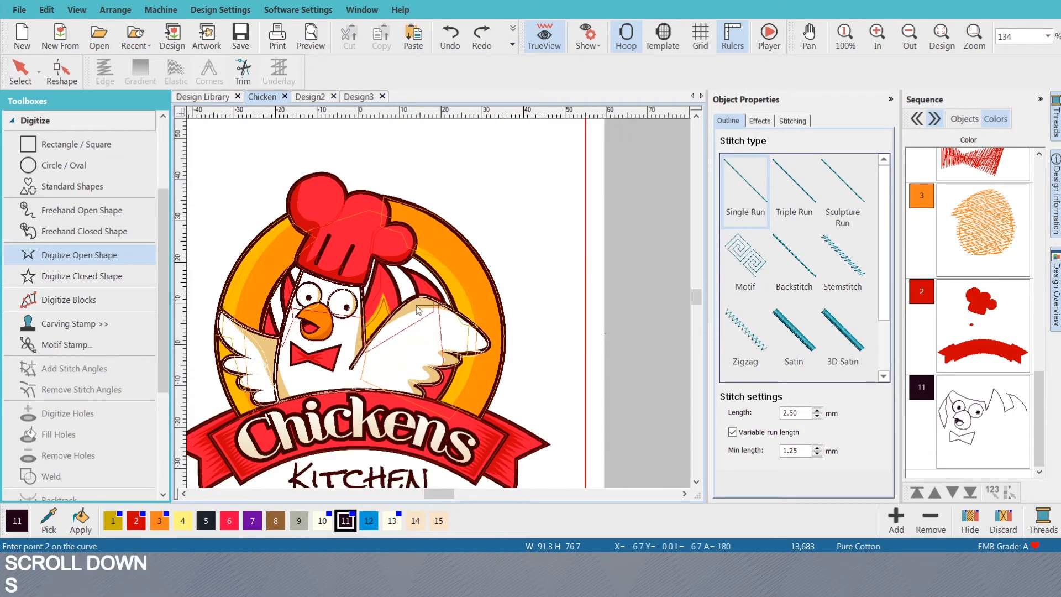
{"action": "scroll", "coordinate": [421, 313], "scroll_direction": "up", "scroll_amount": 4}
{"action": "scroll", "coordinate": [439, 308], "scroll_direction": "down", "scroll_amount": 2}
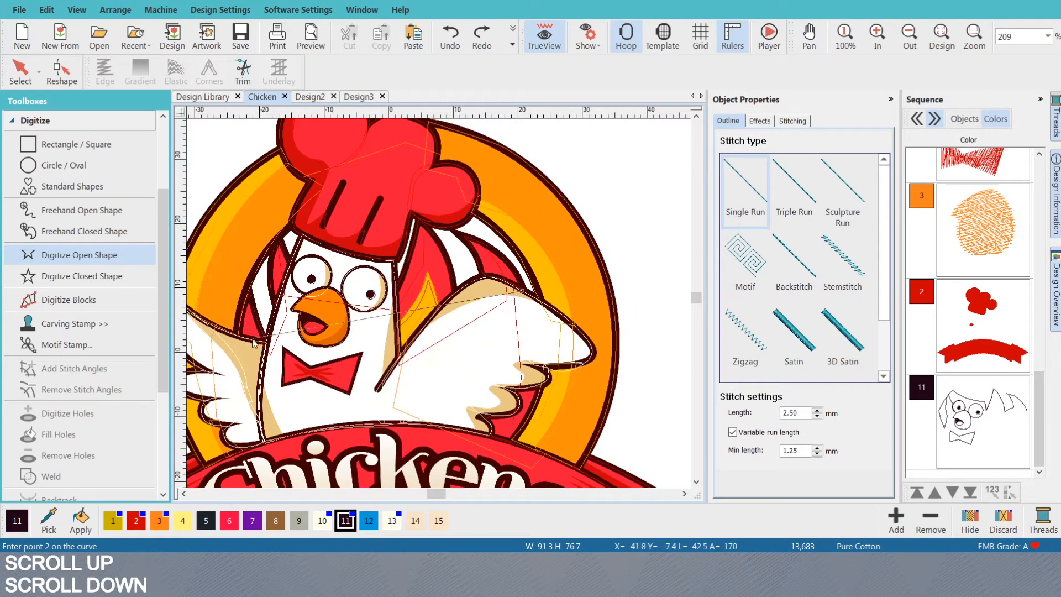
{"action": "left_click_drag", "start_coordinate": [272, 342], "coordinate": [387, 326]}
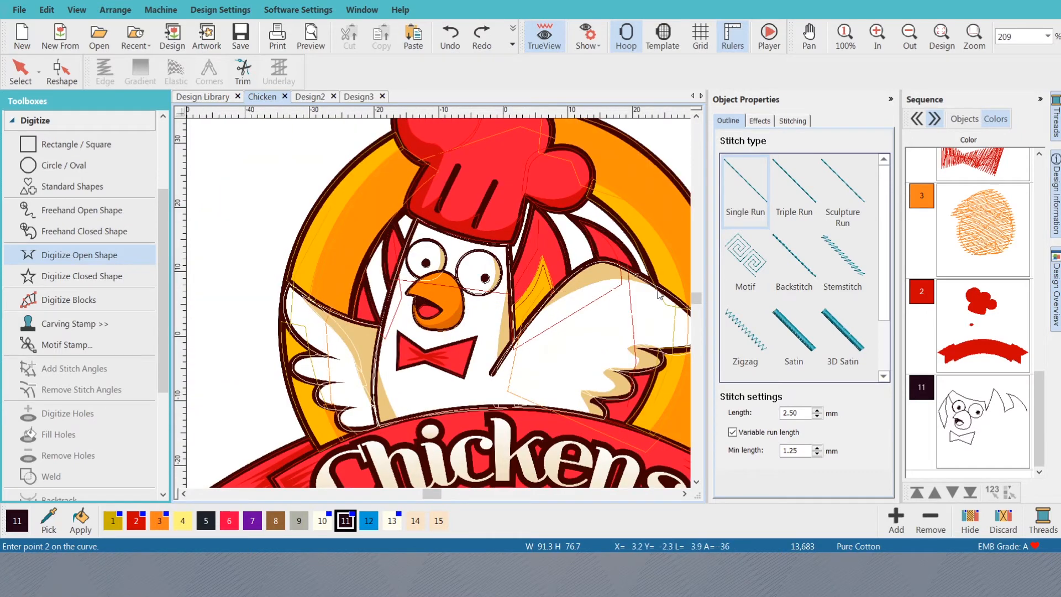
{"action": "left_click_drag", "start_coordinate": [668, 294], "coordinate": [554, 299]}
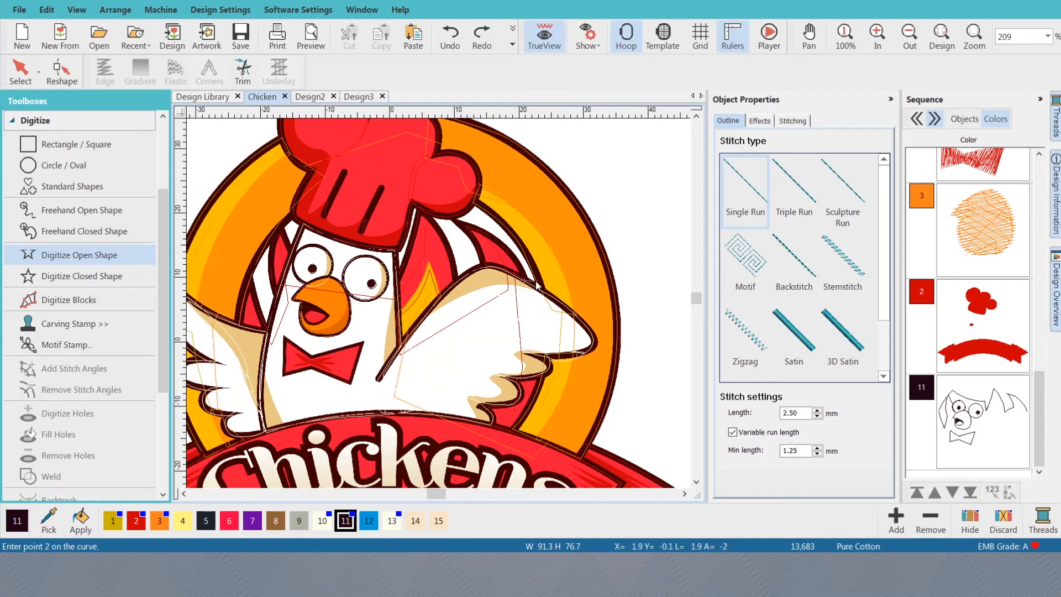
{"action": "scroll", "coordinate": [440, 310], "scroll_direction": "up", "scroll_amount": 2}
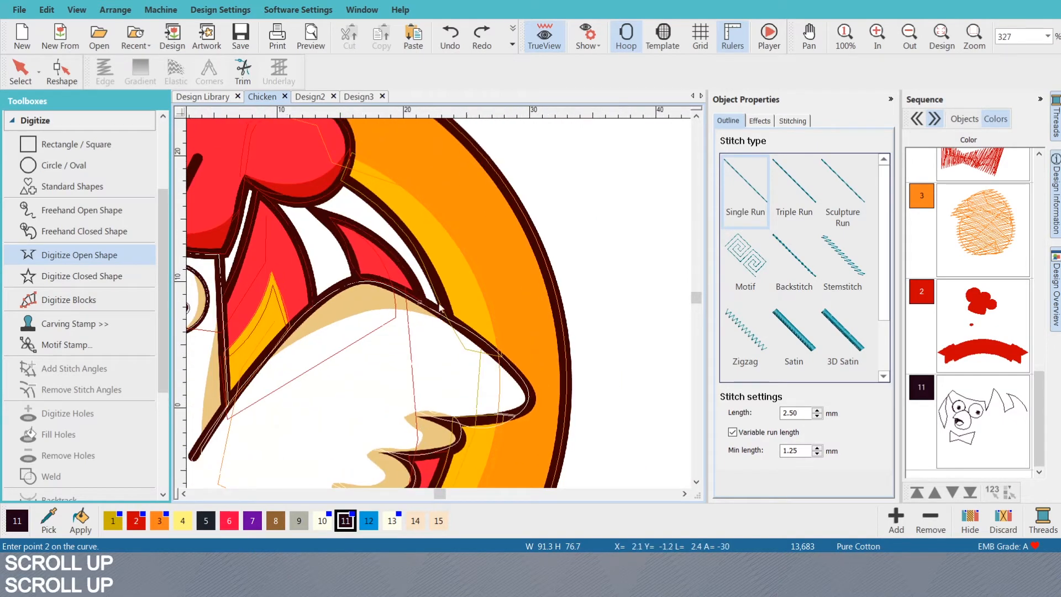
{"action": "scroll", "coordinate": [443, 319], "scroll_direction": "up", "scroll_amount": 2}
{"action": "left_click", "coordinate": [448, 312]}
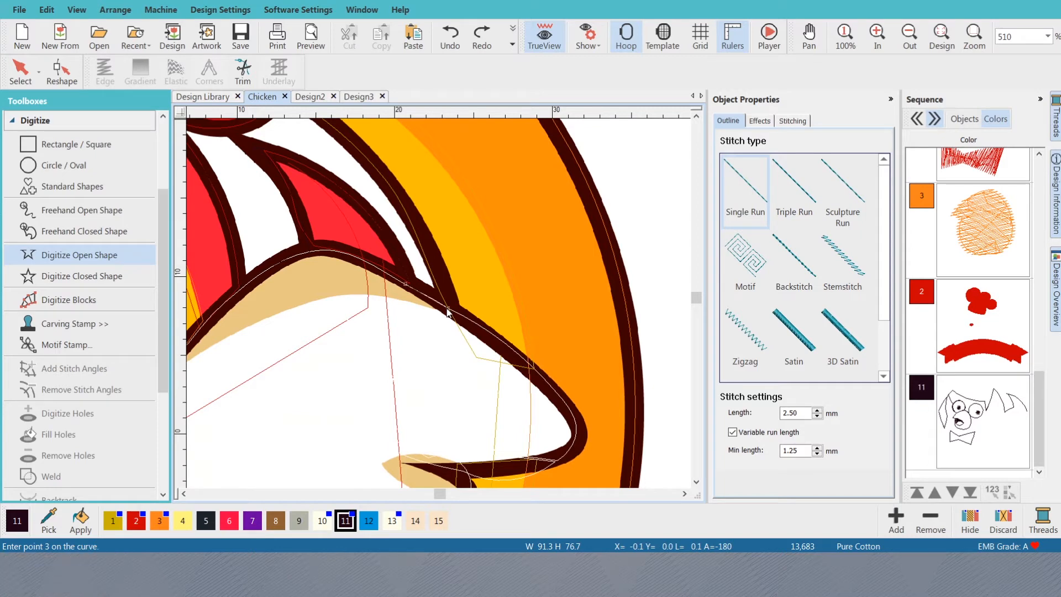
{"action": "key", "text": "Return"}
- Digitize a curved open outline along the yellow ring's inner edge, from the wing up to the chef hat's side lobe
{"action": "left_click", "coordinate": [447, 312]}
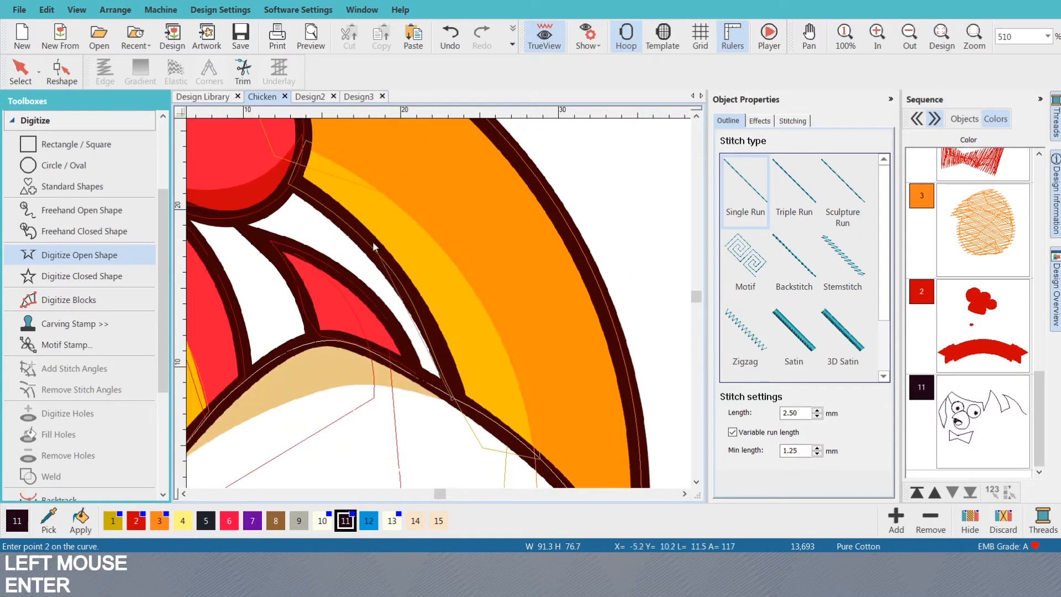
{"action": "right_click", "coordinate": [417, 313]}
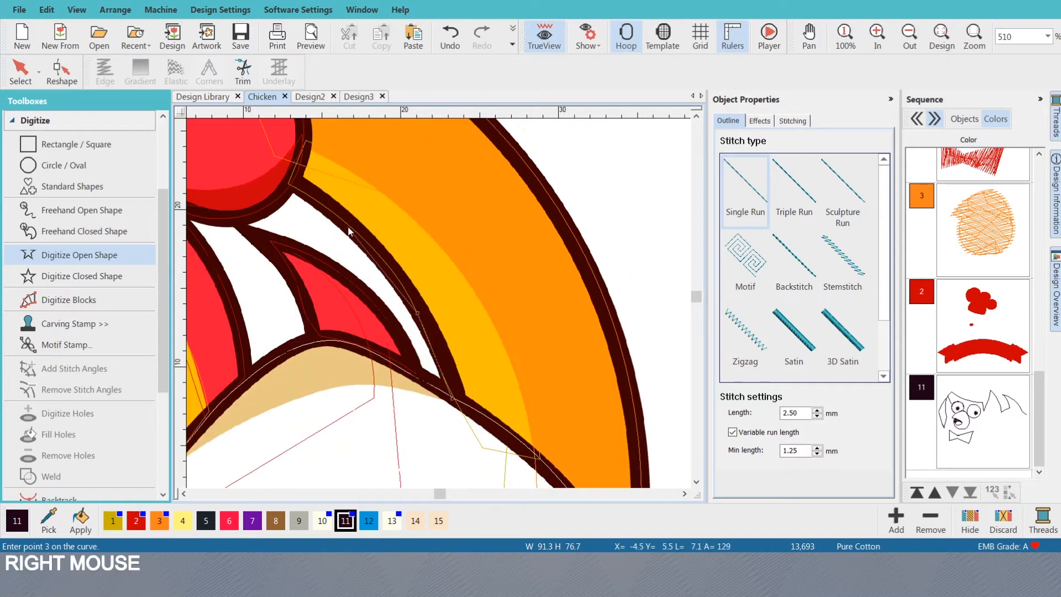
{"action": "left_click", "coordinate": [293, 188]}
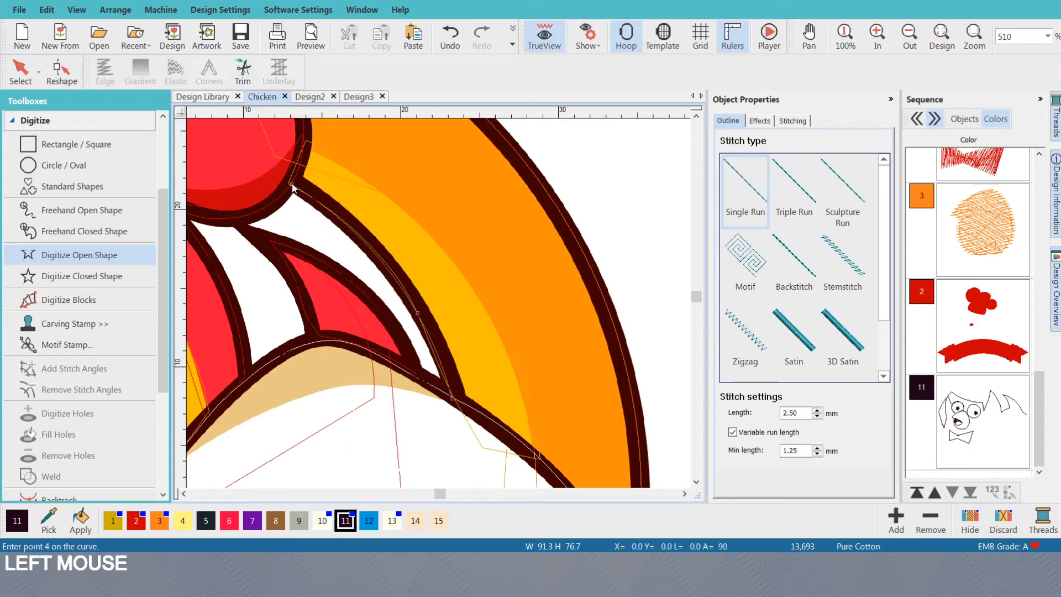
{"action": "key", "text": "Return"}
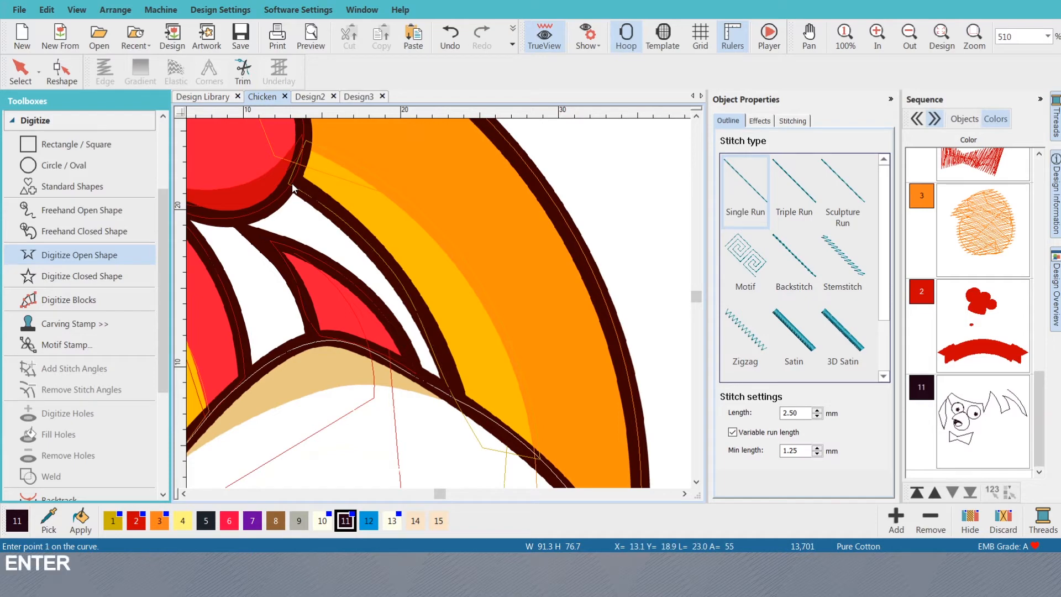
- Change the ring's inner-edge outline to Triple Run and review the stitched chicken with the artwork hidden
{"action": "key", "text": "Escape"}
{"action": "double_click", "coordinate": [549, 201]}
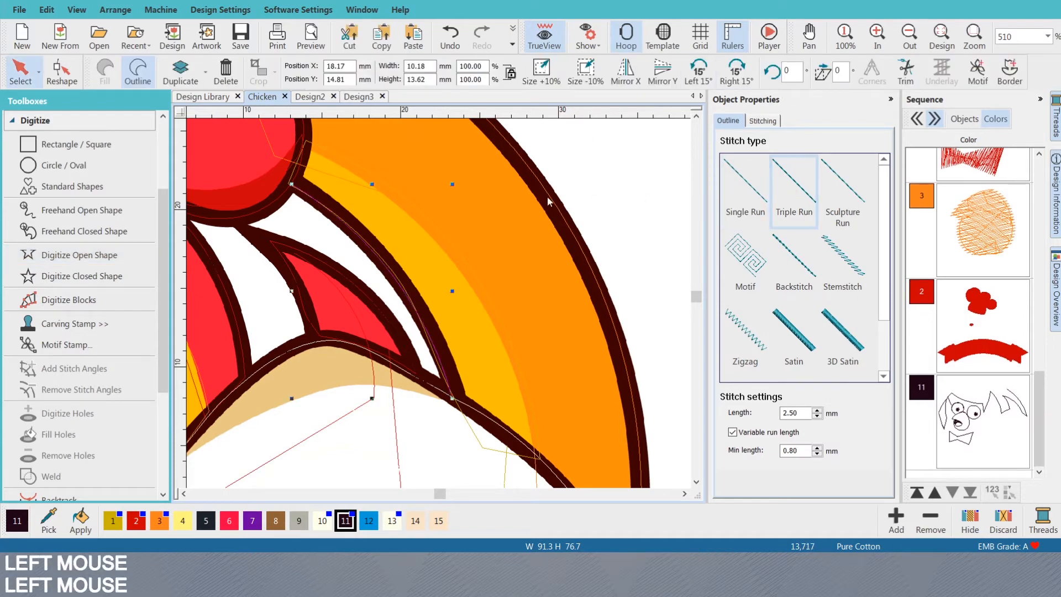
{"action": "key", "text": "Escape"}
{"action": "key", "text": "s"}
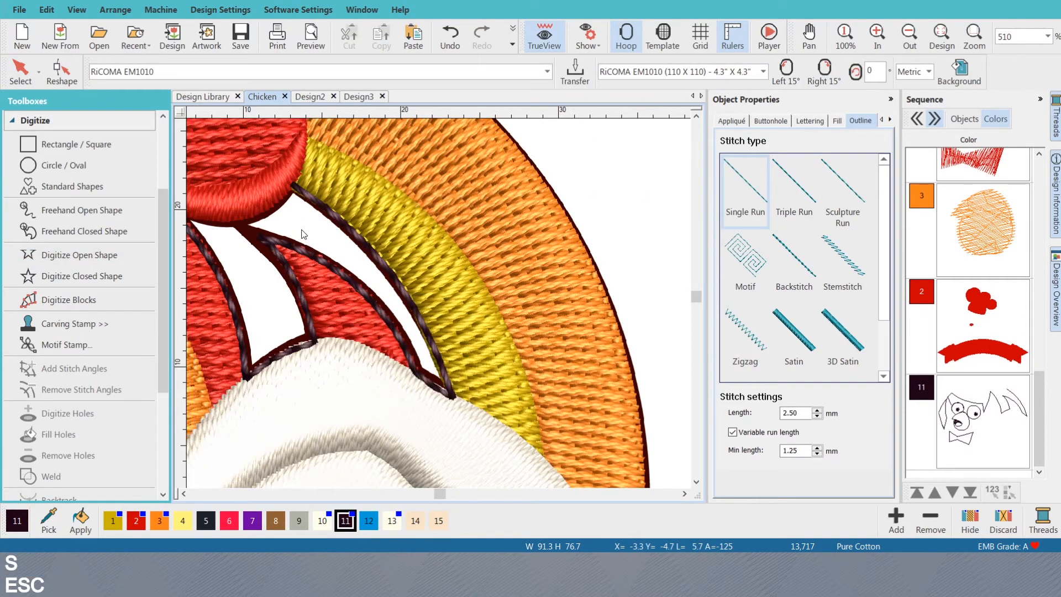
{"action": "scroll", "coordinate": [402, 295], "scroll_direction": "down", "scroll_amount": 5}
{"action": "scroll", "coordinate": [439, 304], "scroll_direction": "up", "scroll_amount": 2}
{"action": "key", "text": "d"}
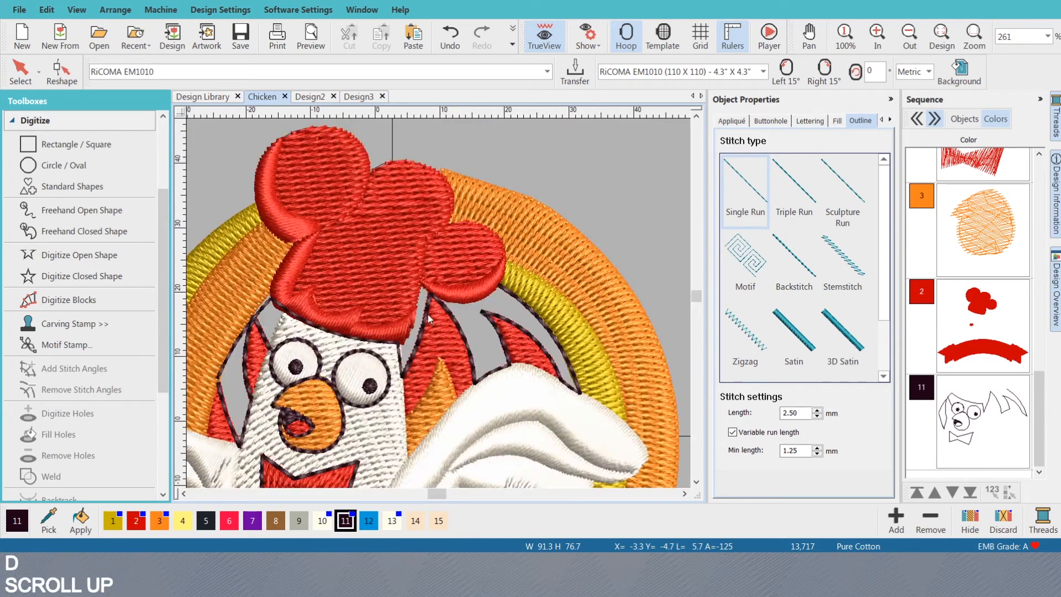
{"action": "scroll", "coordinate": [428, 314], "scroll_direction": "down", "scroll_amount": 1}
{"action": "scroll", "coordinate": [479, 307], "scroll_direction": "up", "scroll_amount": 1}
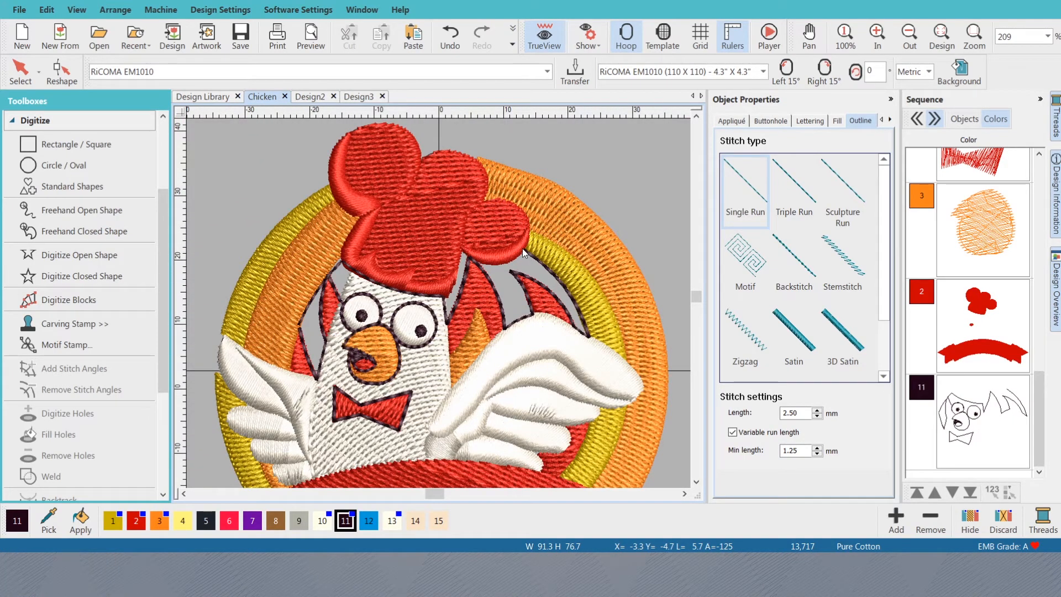
- Start a Single Run open shape at the ring's inner edge, tracing beneath the chef hat's side lobe and down to the brim's near corner
{"action": "key", "text": "shift+n"}
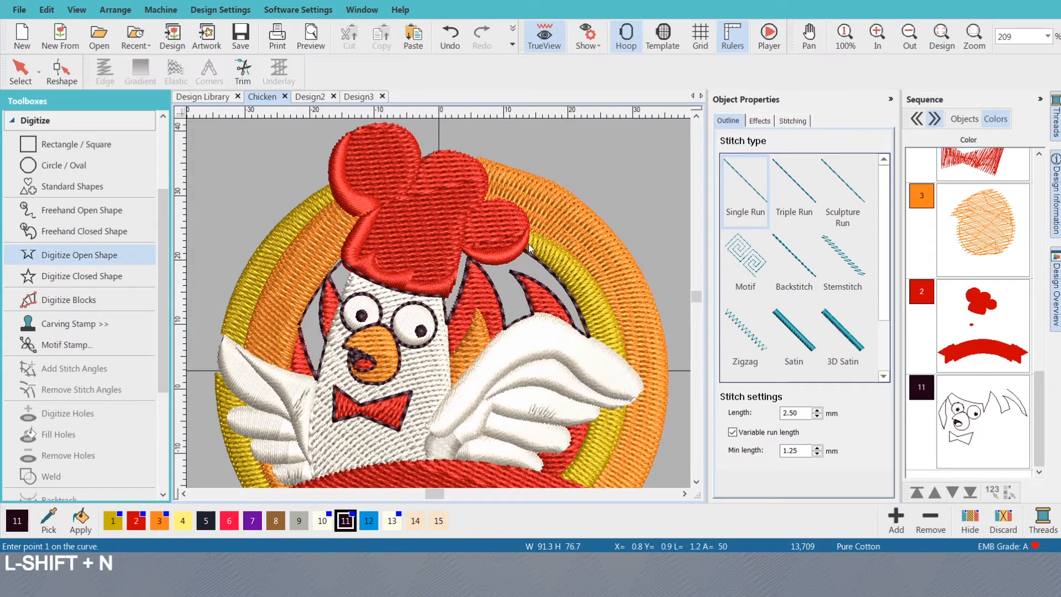
{"action": "key", "text": "s"}
{"action": "scroll", "coordinate": [544, 213], "scroll_direction": "up", "scroll_amount": 1}
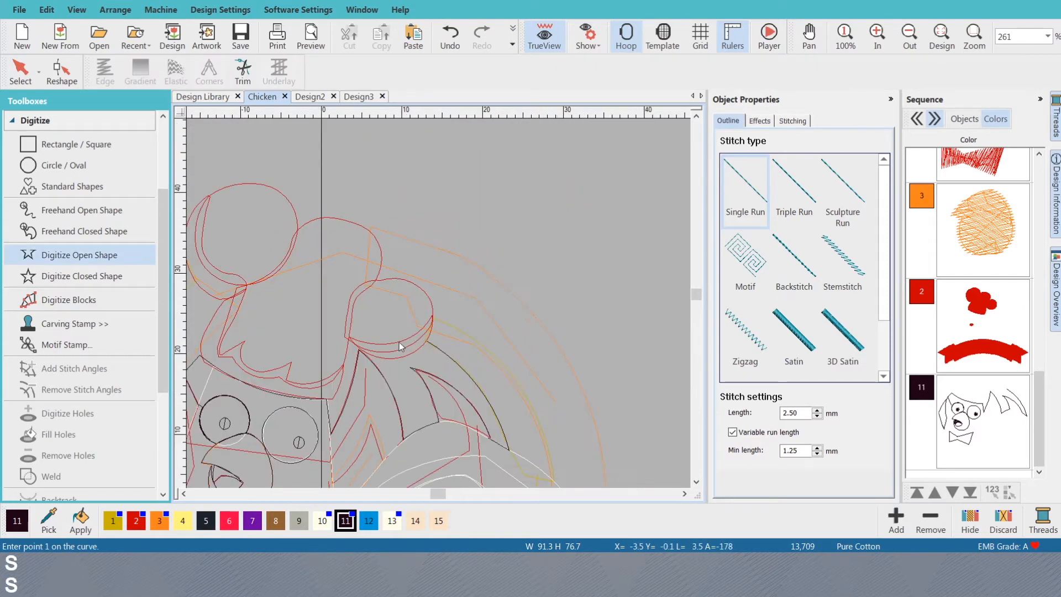
{"action": "key", "text": "s"}
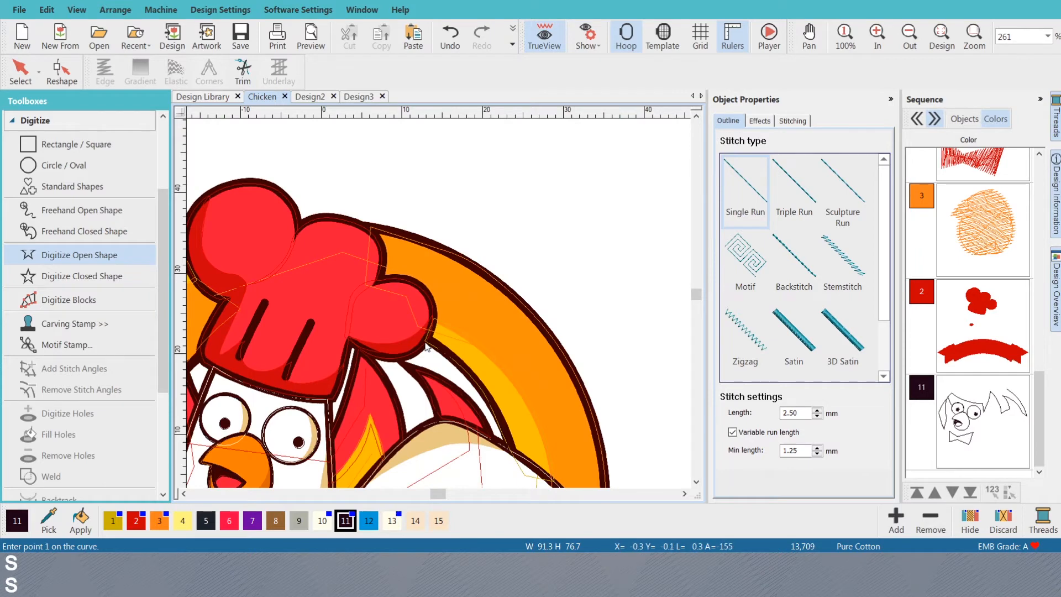
{"action": "left_click", "coordinate": [426, 347]}
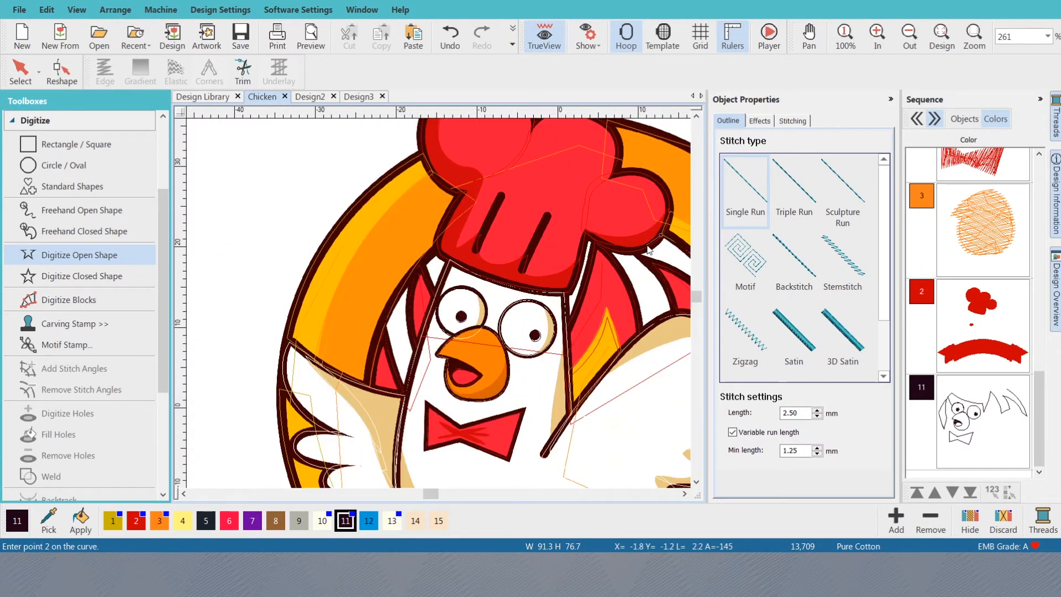
{"action": "scroll", "coordinate": [651, 250], "scroll_direction": "up", "scroll_amount": 2}
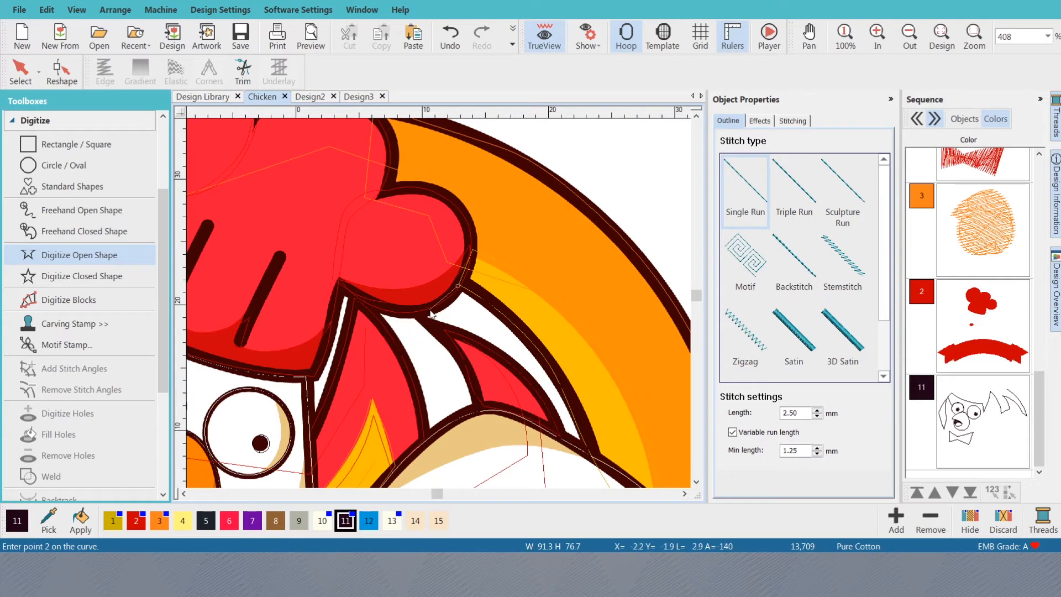
{"action": "right_click", "coordinate": [433, 313]}
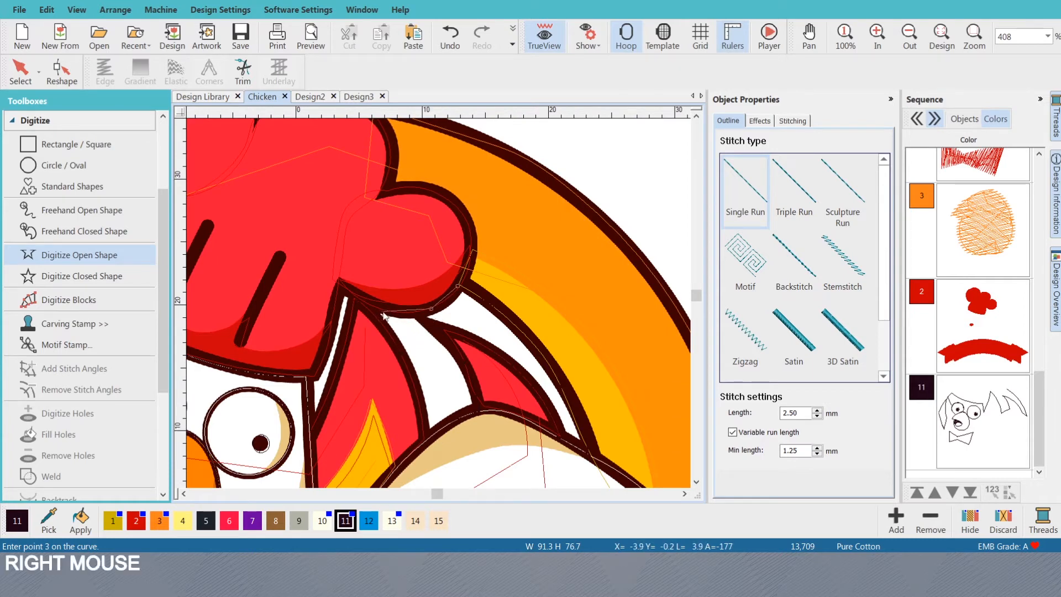
{"action": "right_click", "coordinate": [384, 314]}
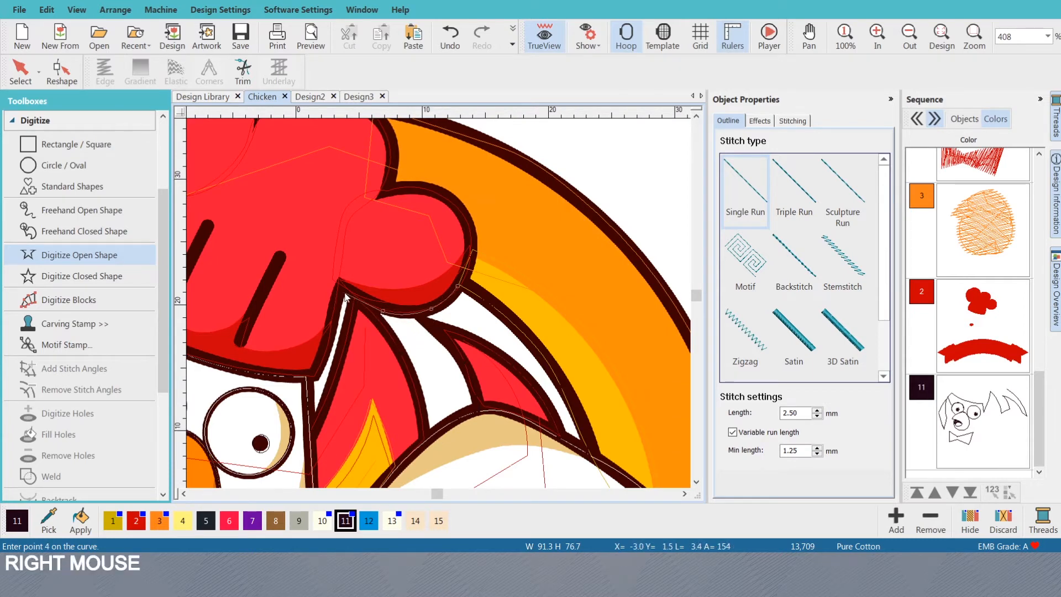
{"action": "right_click", "coordinate": [342, 283]}
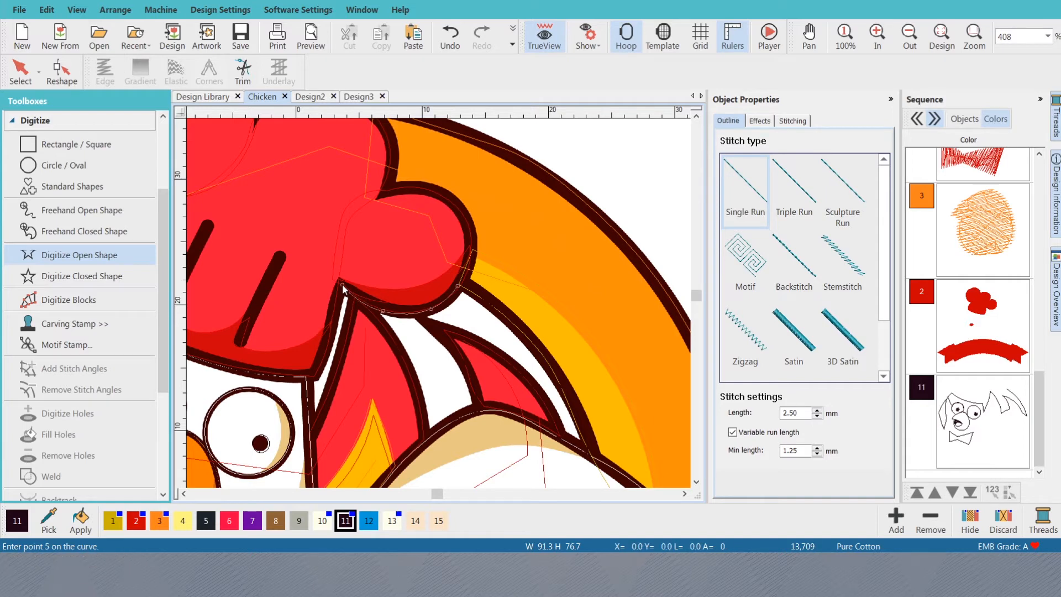
{"action": "key", "text": "c"}
{"action": "right_click", "coordinate": [447, 302]}
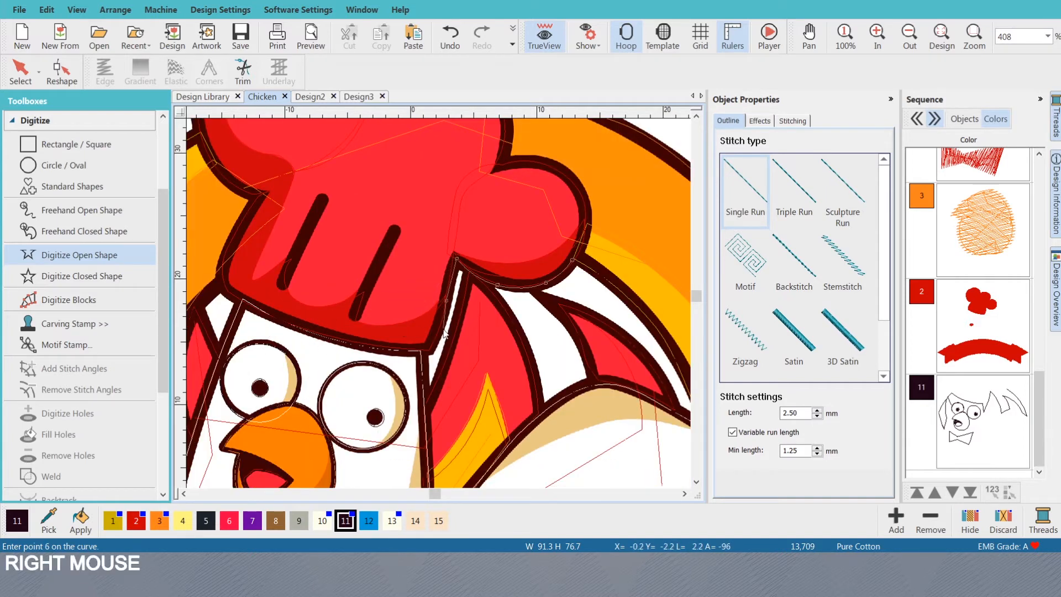
{"action": "left_click", "coordinate": [428, 351]}
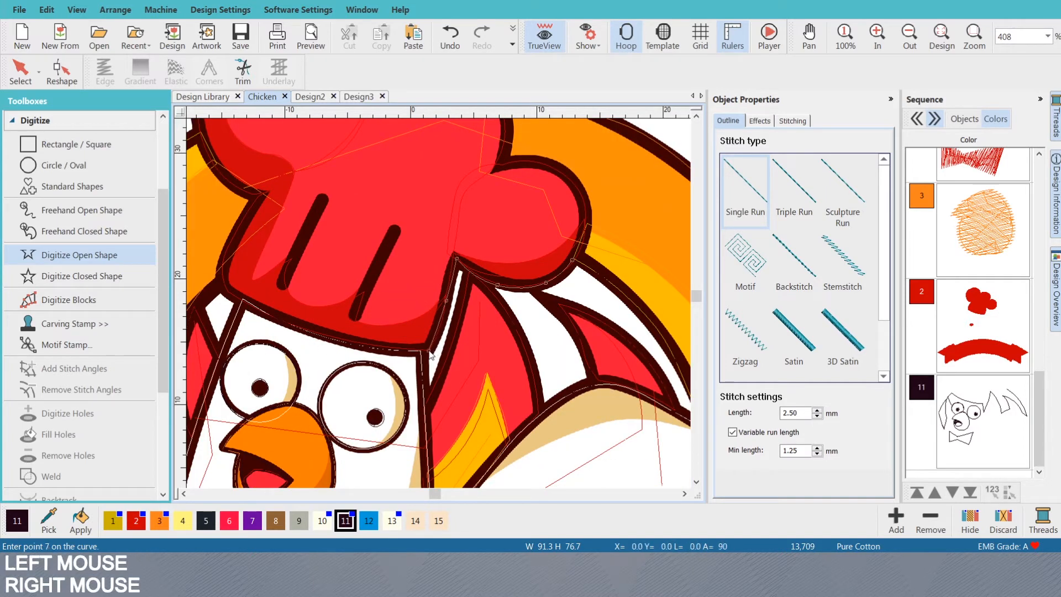
- Continue the open outline along the hat's curved lower brim above the eyes and finish it at the opposite corner beside the orange ring
{"action": "right_click", "coordinate": [396, 348]}
{"action": "right_click", "coordinate": [285, 321]}
{"action": "key", "text": "c"}
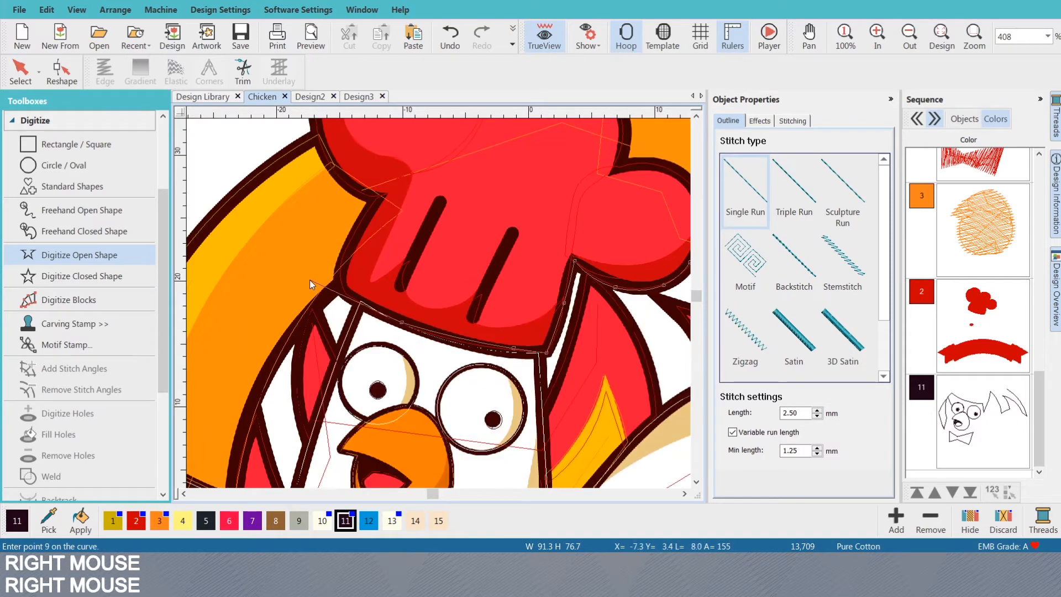
{"action": "left_click", "coordinate": [340, 292]}
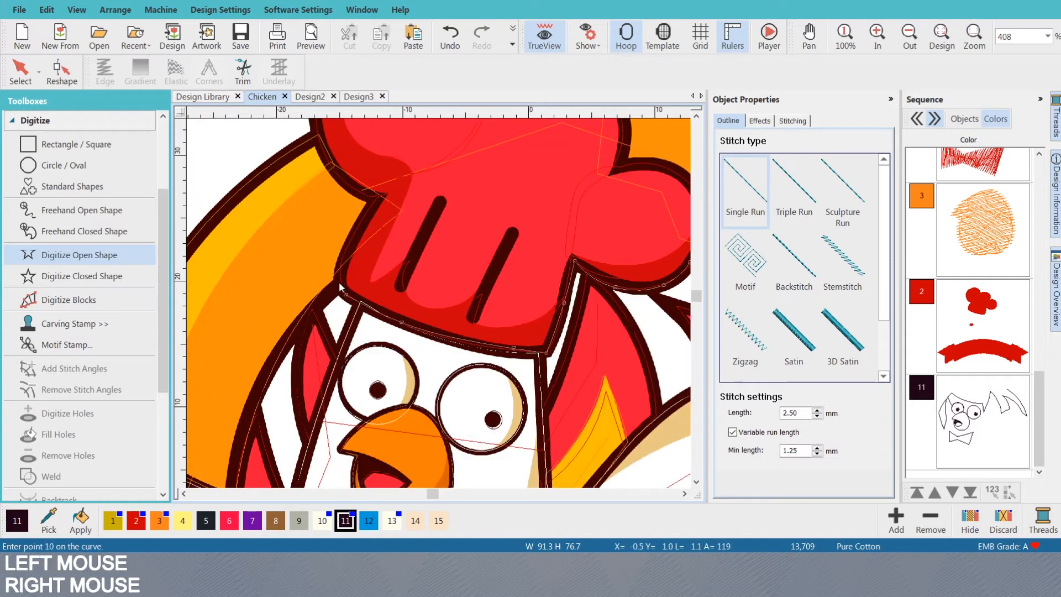
{"action": "key", "text": "BackSpace"}
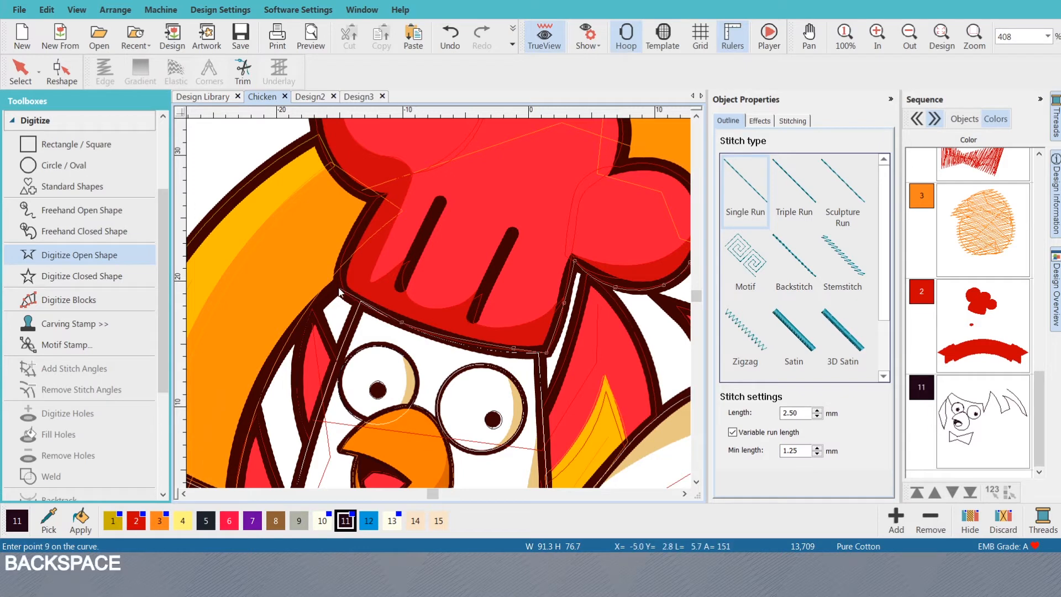
{"action": "left_click", "coordinate": [341, 288]}
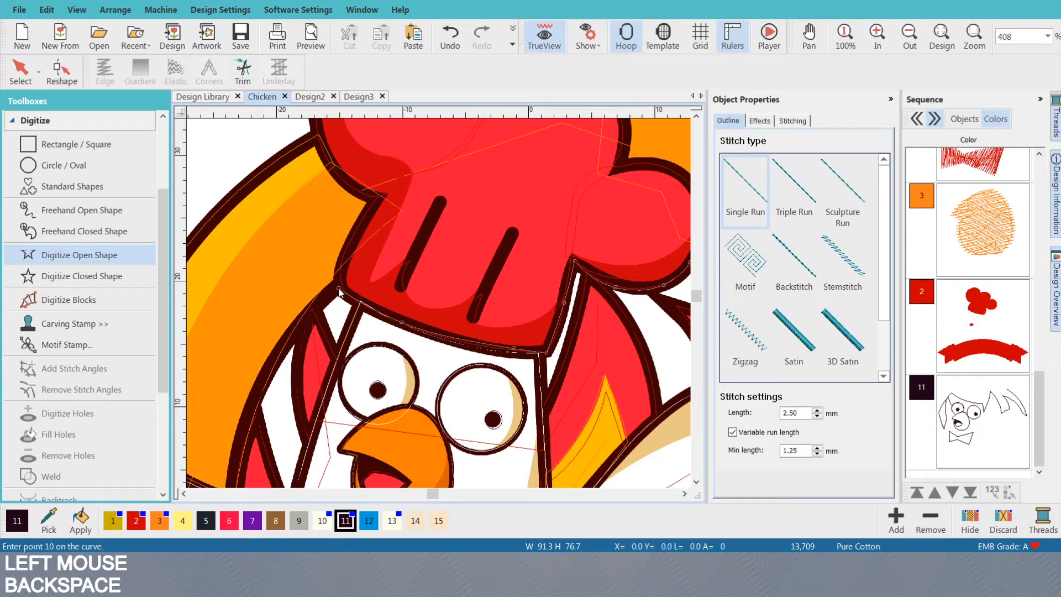
{"action": "key", "text": "Return"}
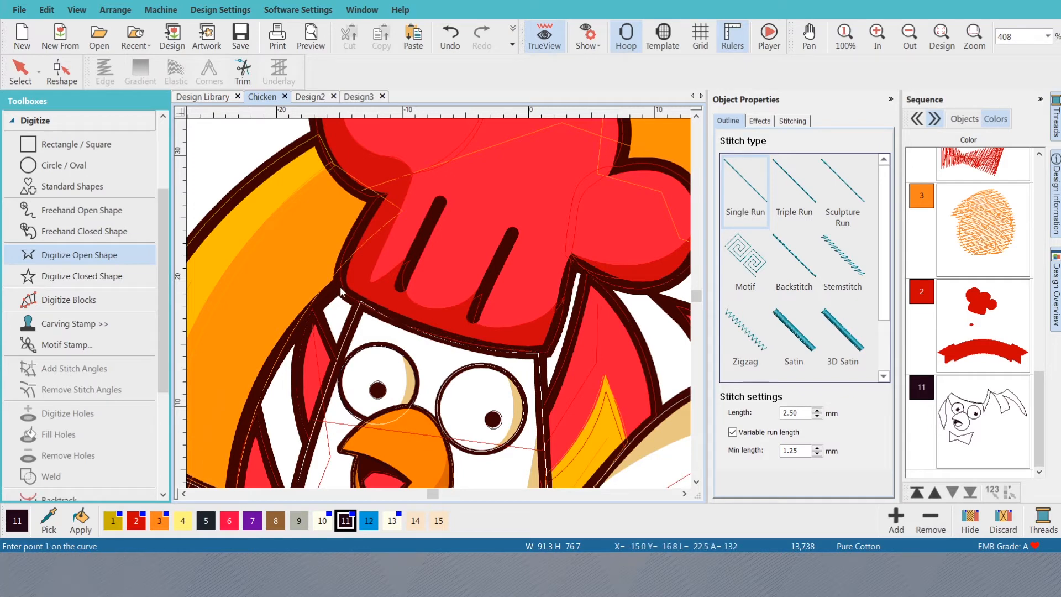
- Digitize a curved Triple Run outline, about 8.3 by 16.7 mm, along the orange ring's inner edge from the hat's brim corner to the wing
{"action": "left_click", "coordinate": [340, 286]}
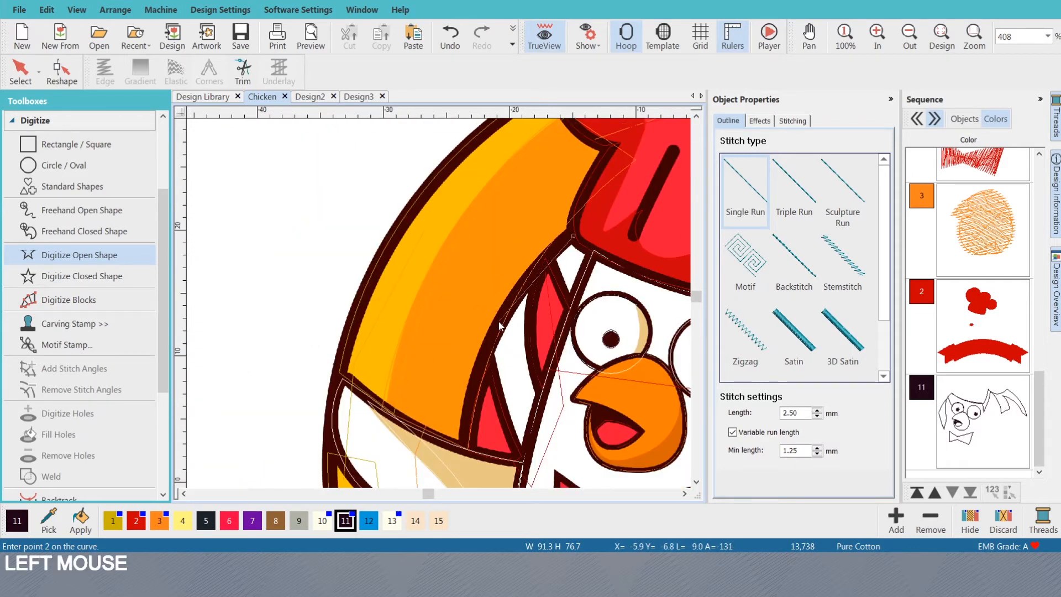
{"action": "right_click", "coordinate": [499, 321]}
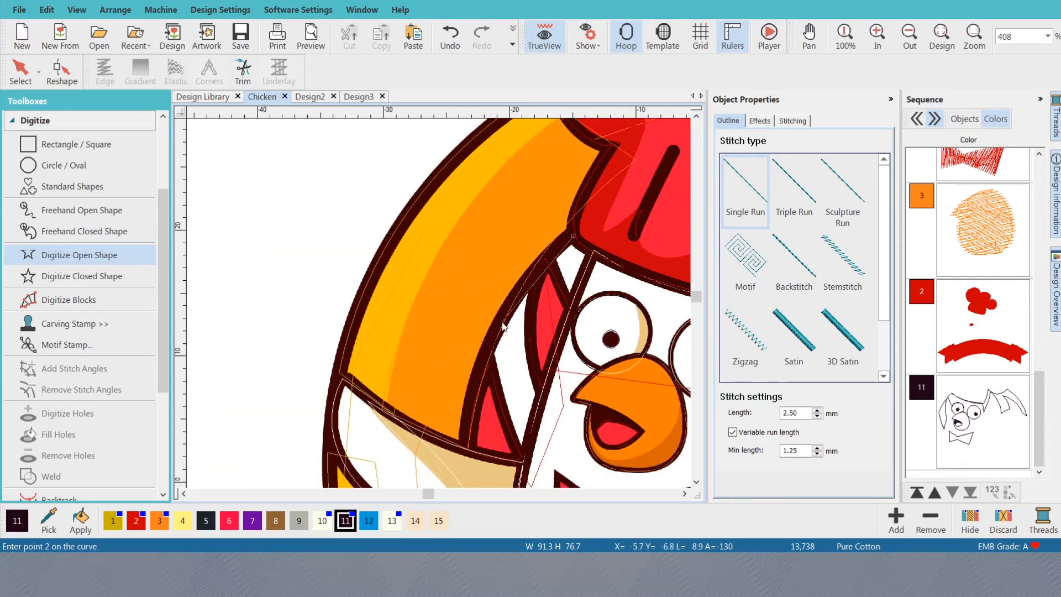
{"action": "left_click", "coordinate": [469, 450]}
{"action": "key", "text": "Return"}
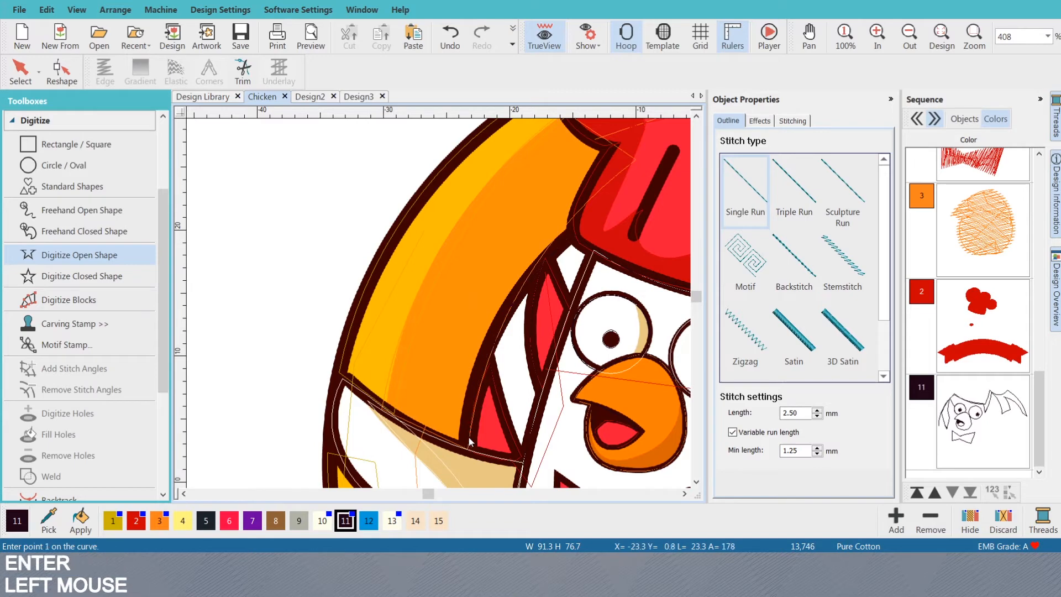
{"action": "key", "text": "o"}
{"action": "left_click", "coordinate": [798, 170]}
{"action": "key", "text": "s"}
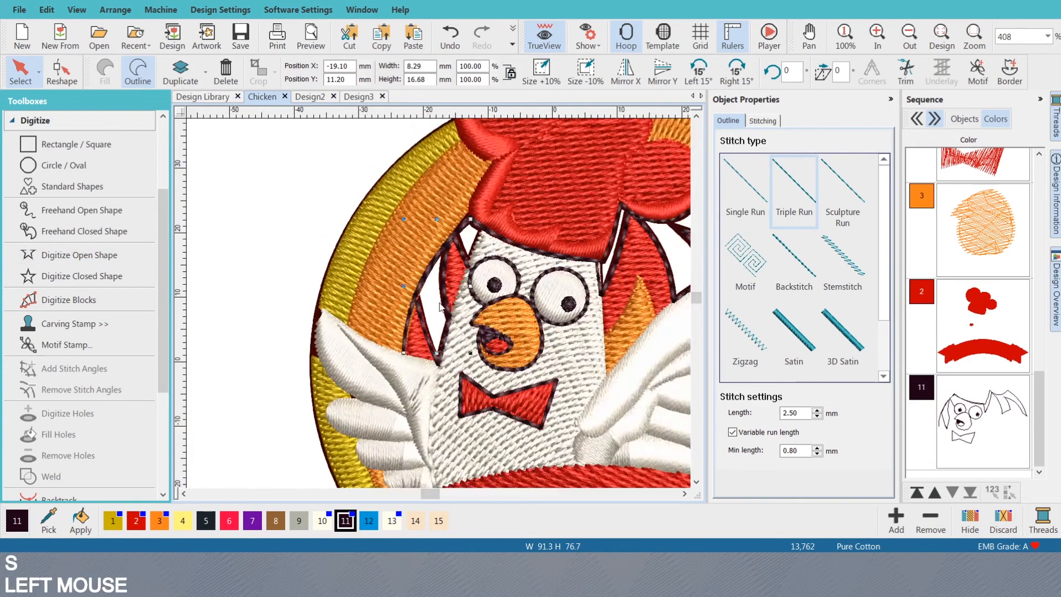
- Compare the stitches with the artwork around the ring's inner edge, small red feathers and adjacent wing to check which outlines are missing
{"action": "scroll", "coordinate": [440, 308], "scroll_direction": "down", "scroll_amount": 3}
{"action": "scroll", "coordinate": [441, 307], "scroll_direction": "up", "scroll_amount": 2}
{"action": "scroll", "coordinate": [441, 307], "scroll_direction": "up", "scroll_amount": 2}
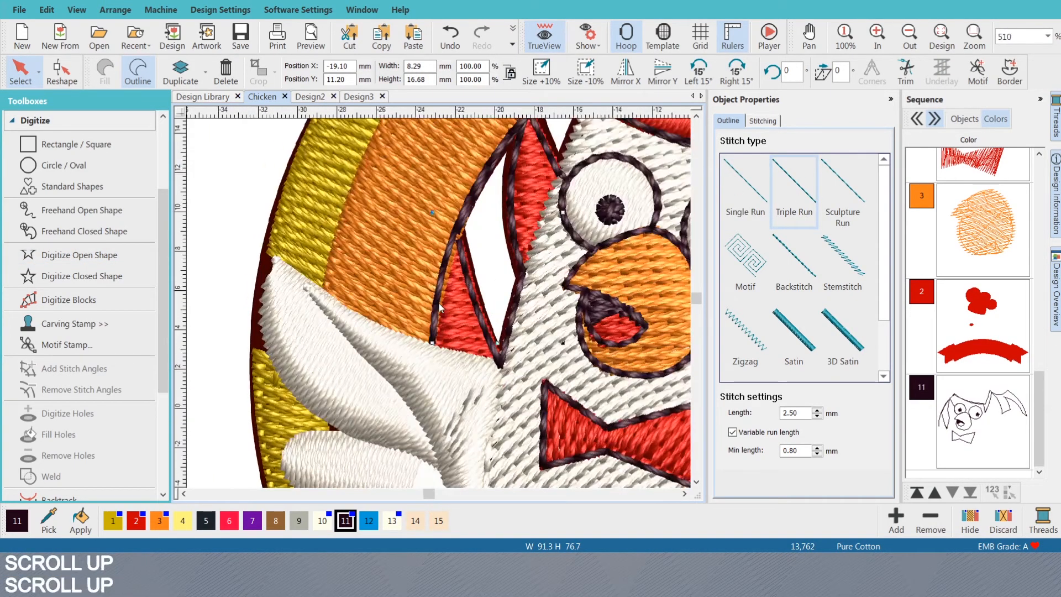
{"action": "key", "text": "s"}
{"action": "key", "text": "s"}
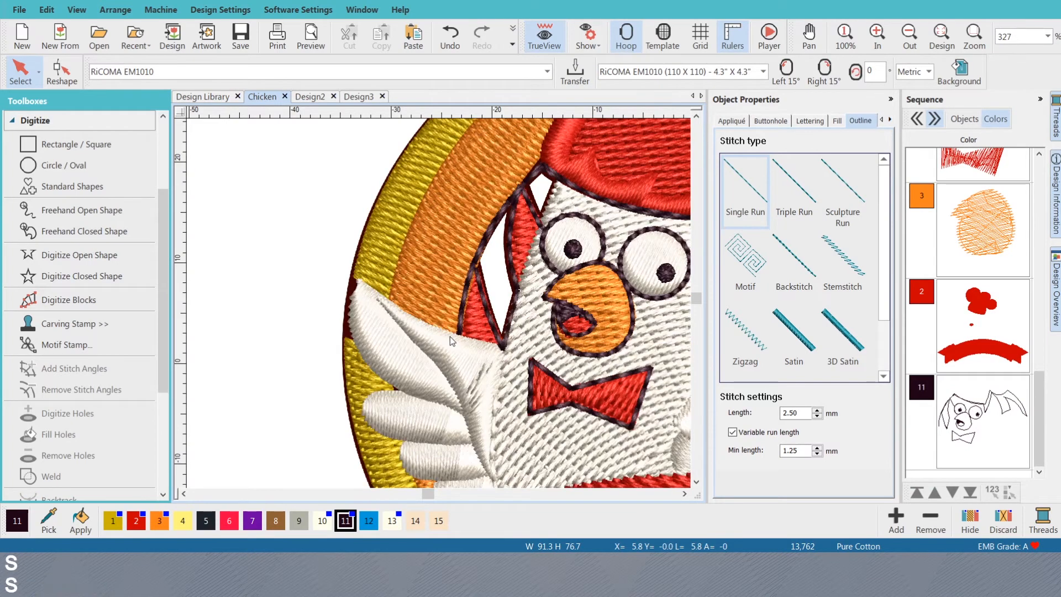
{"action": "key", "text": "s"}
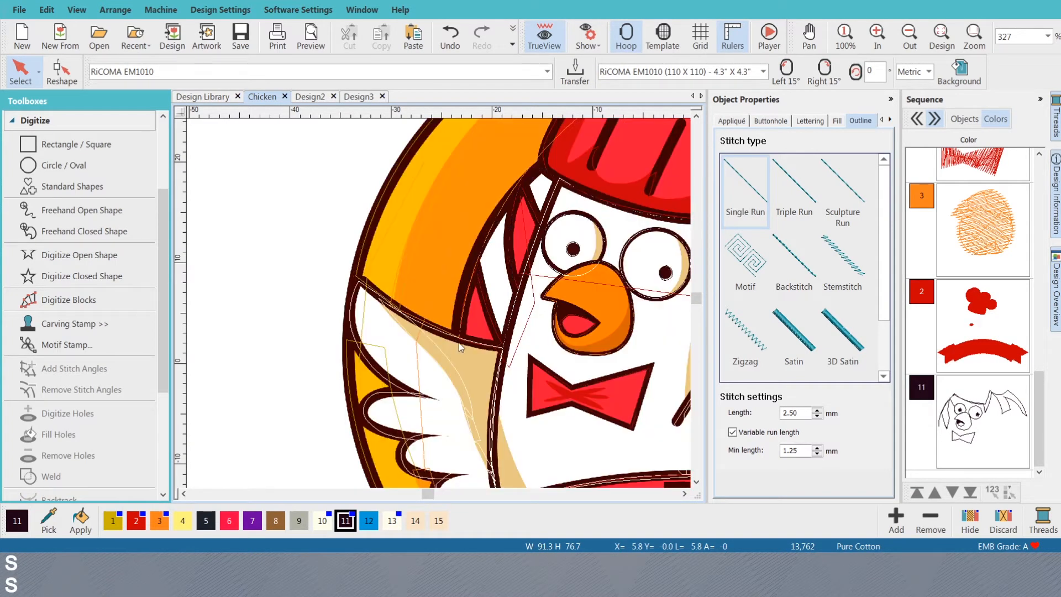
{"action": "key", "text": "s"}
{"action": "key", "text": "s"}
{"action": "scroll", "coordinate": [442, 306], "scroll_direction": "down", "scroll_amount": 3}
{"action": "scroll", "coordinate": [439, 303], "scroll_direction": "up", "scroll_amount": 3}
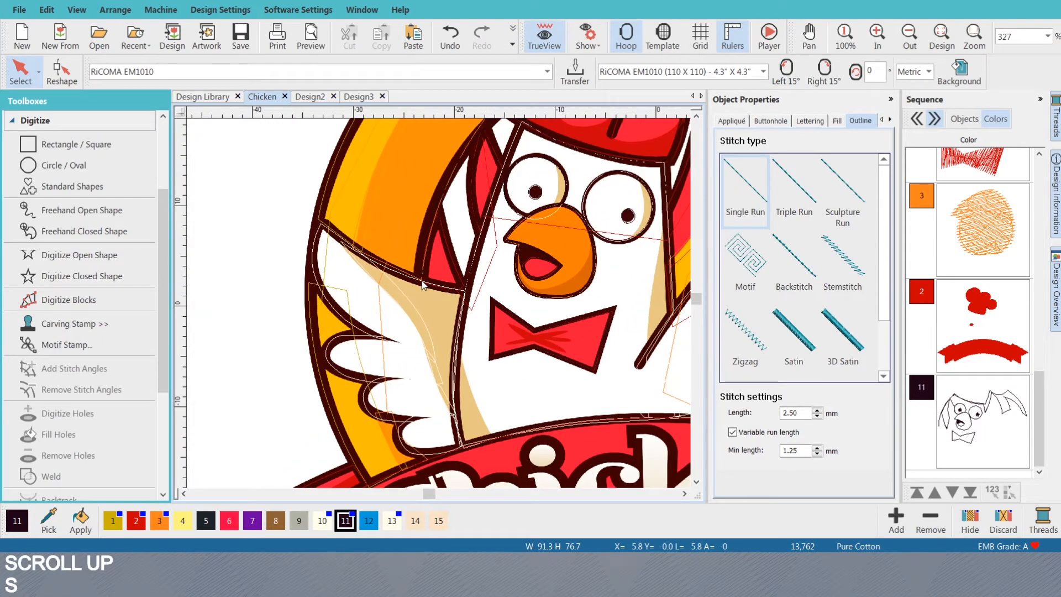
- Start a Single Run open shape on the wing's upper edge, at the lower end of the orange ring's inner outline
{"action": "key", "text": "shift+n"}
{"action": "scroll", "coordinate": [436, 304], "scroll_direction": "up", "scroll_amount": 3}
{"action": "key", "text": "s"}
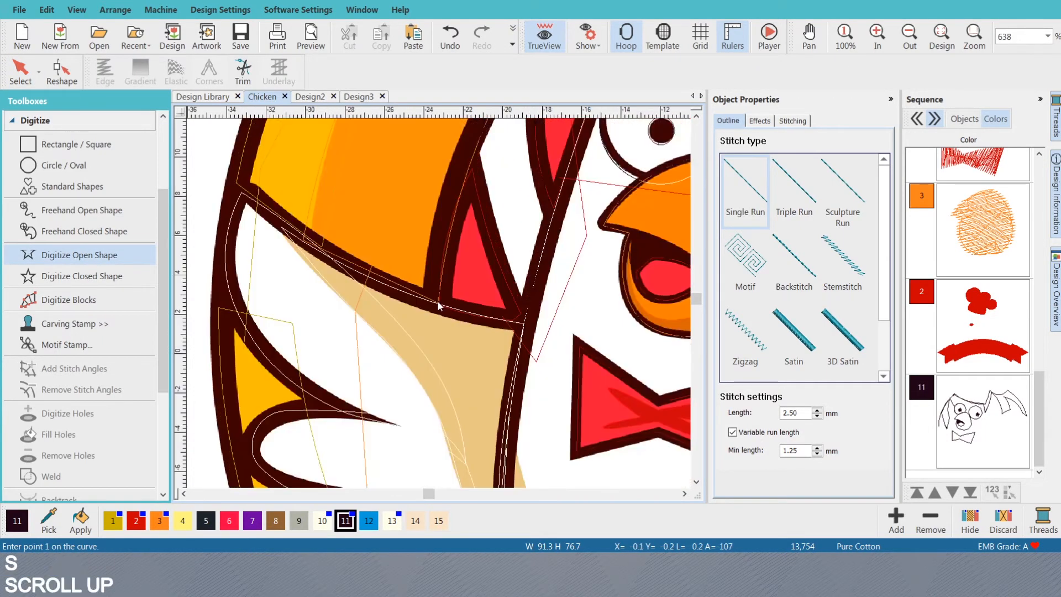
{"action": "left_click", "coordinate": [436, 306]}
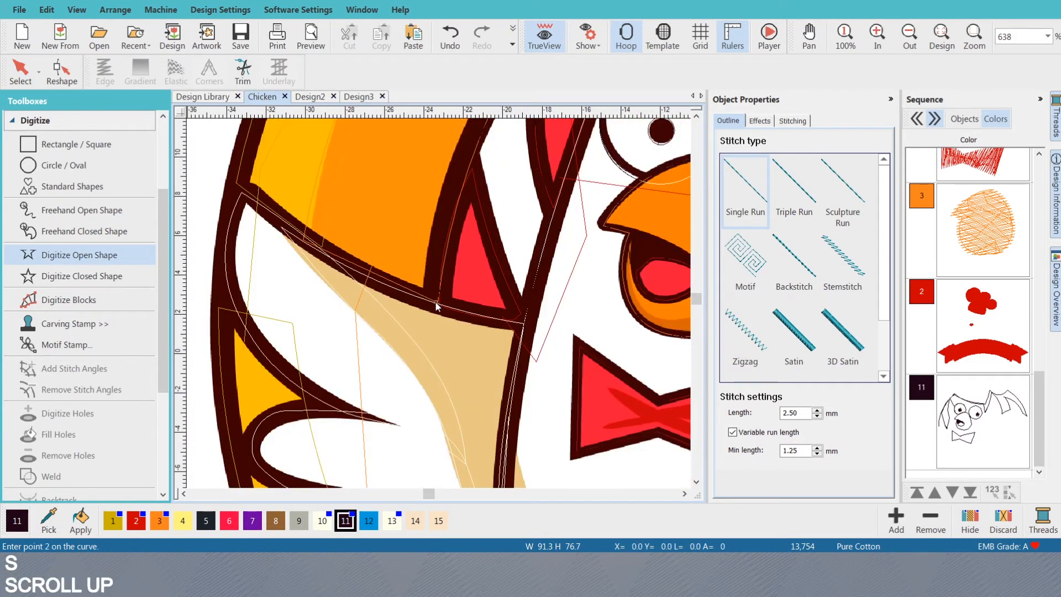
- Finish the single-run open shape at the corner where the left wing's upper edge meets the body
{"action": "left_click", "coordinate": [525, 328]}
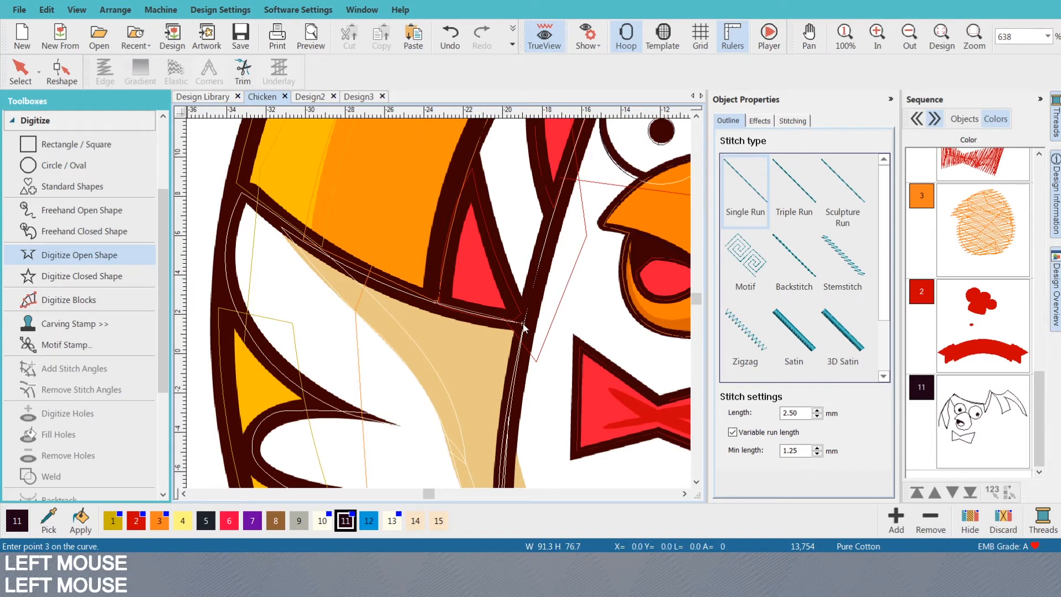
{"action": "key", "text": "Return"}
- Start a single-run open shape at the wing-body corner and trace the left wing's upper edge to its tip
{"action": "scroll", "coordinate": [437, 306], "scroll_direction": "down", "scroll_amount": 2}
{"action": "scroll", "coordinate": [437, 306], "scroll_direction": "up", "scroll_amount": 2}
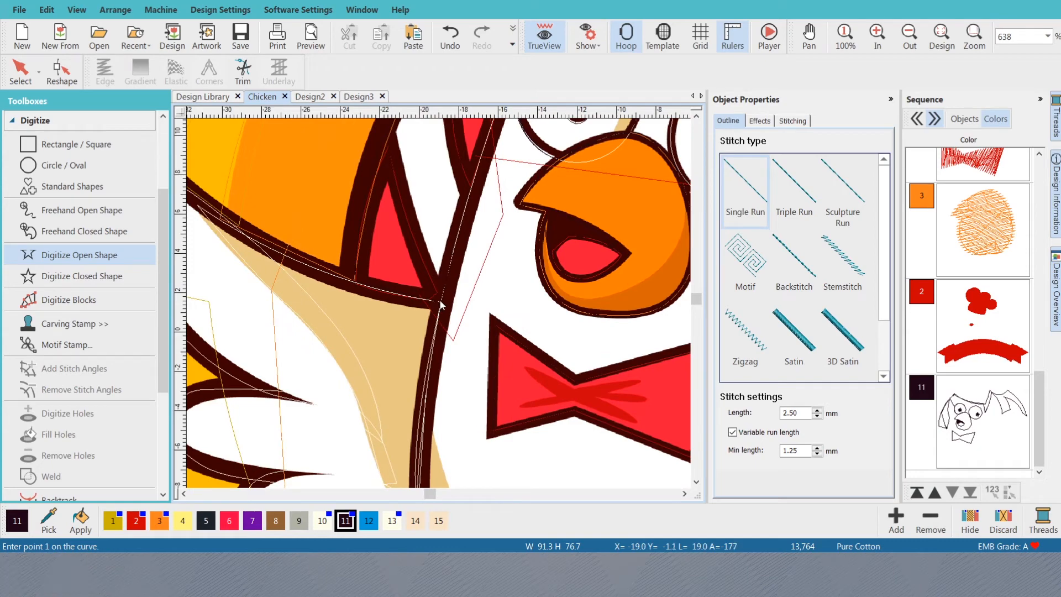
{"action": "left_click", "coordinate": [442, 304]}
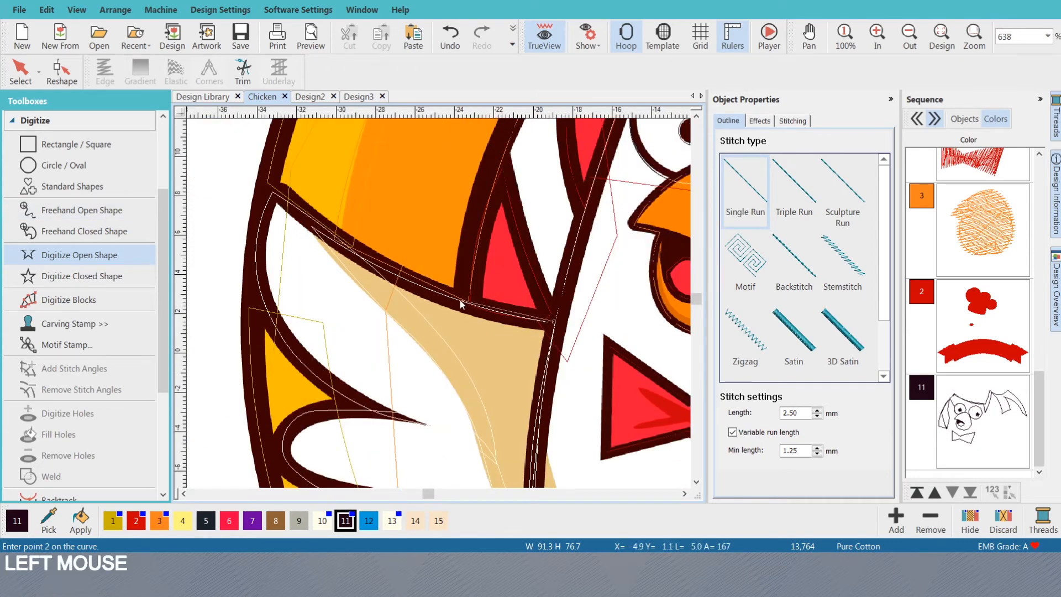
{"action": "right_click", "coordinate": [462, 304]}
{"action": "key", "text": "s"}
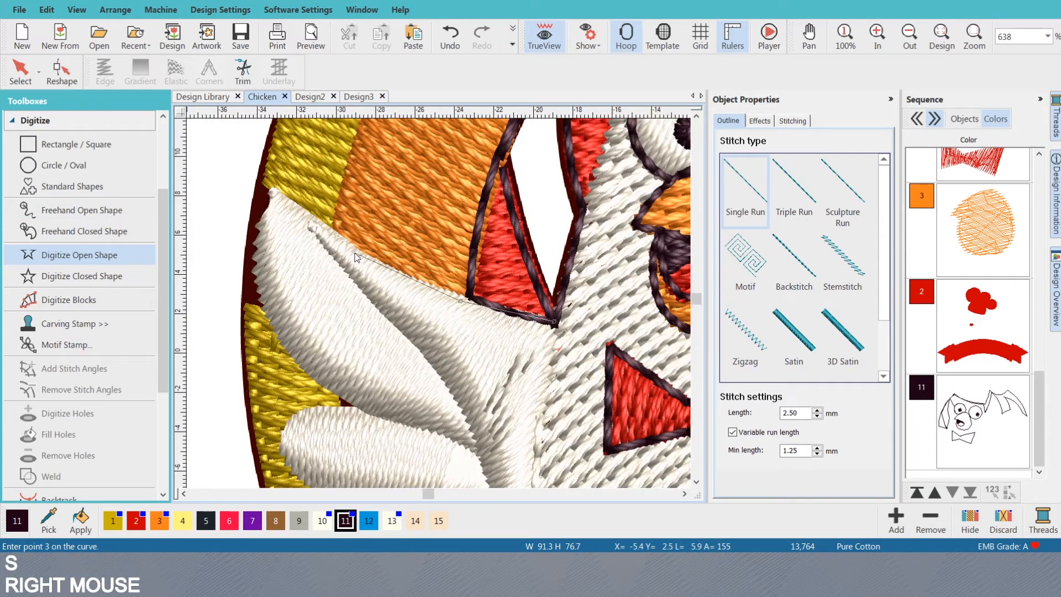
{"action": "key", "text": "s"}
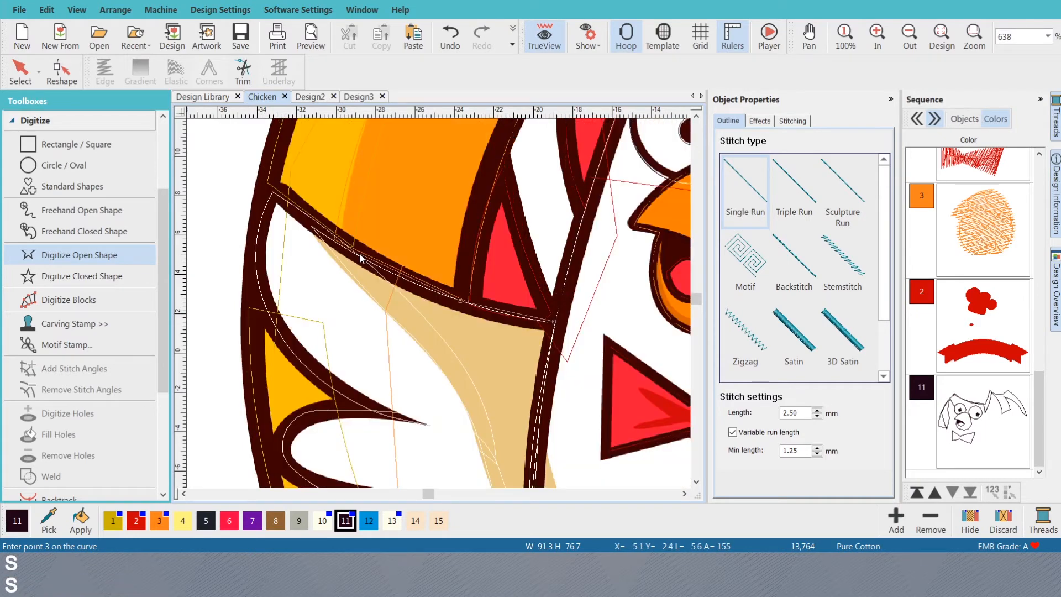
{"action": "key", "text": "s"}
{"action": "key", "text": "s"}
{"action": "right_click", "coordinate": [355, 249]}
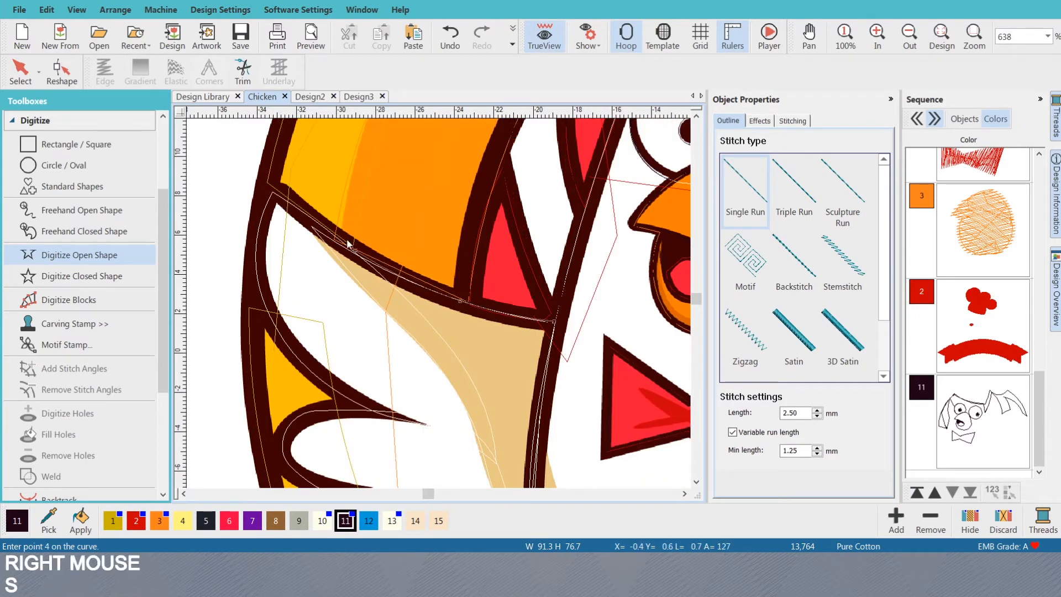
{"action": "left_click", "coordinate": [276, 191]}
{"action": "left_click", "coordinate": [276, 191]}
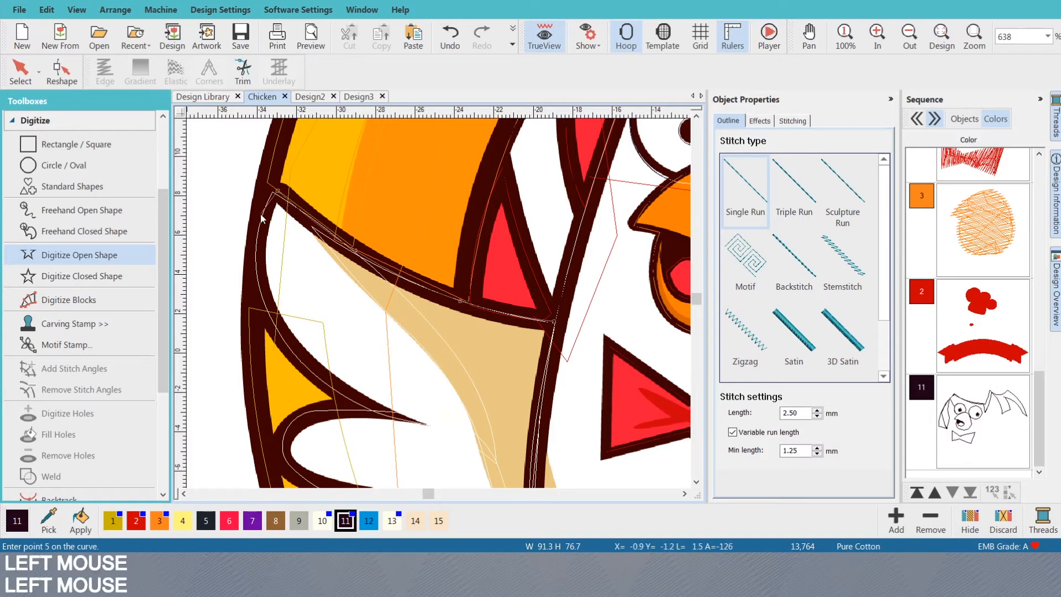
- Continue the outline with curve points around the wing tip and along the top feather's lower edge to the first notch
{"action": "right_click", "coordinate": [260, 214]}
{"action": "right_click", "coordinate": [258, 277]}
{"action": "right_click", "coordinate": [280, 341]}
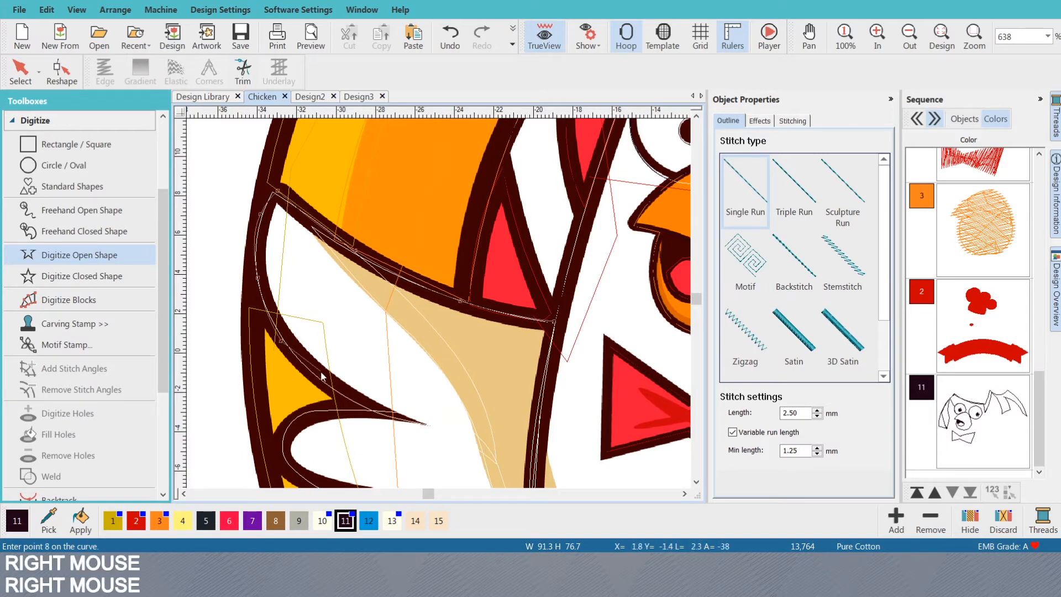
{"action": "right_click", "coordinate": [337, 393]}
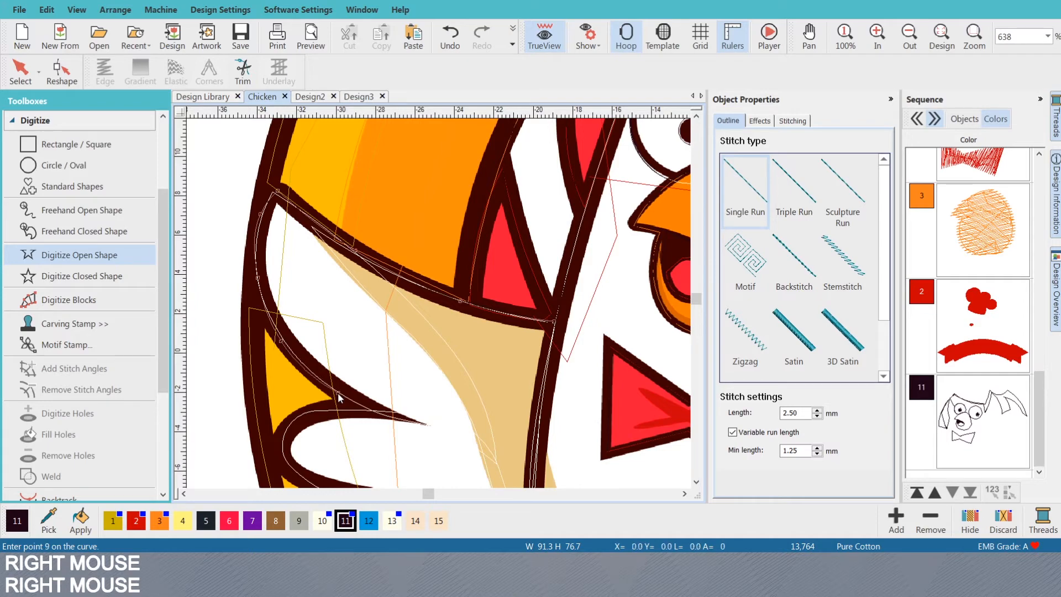
{"action": "right_click", "coordinate": [397, 422]}
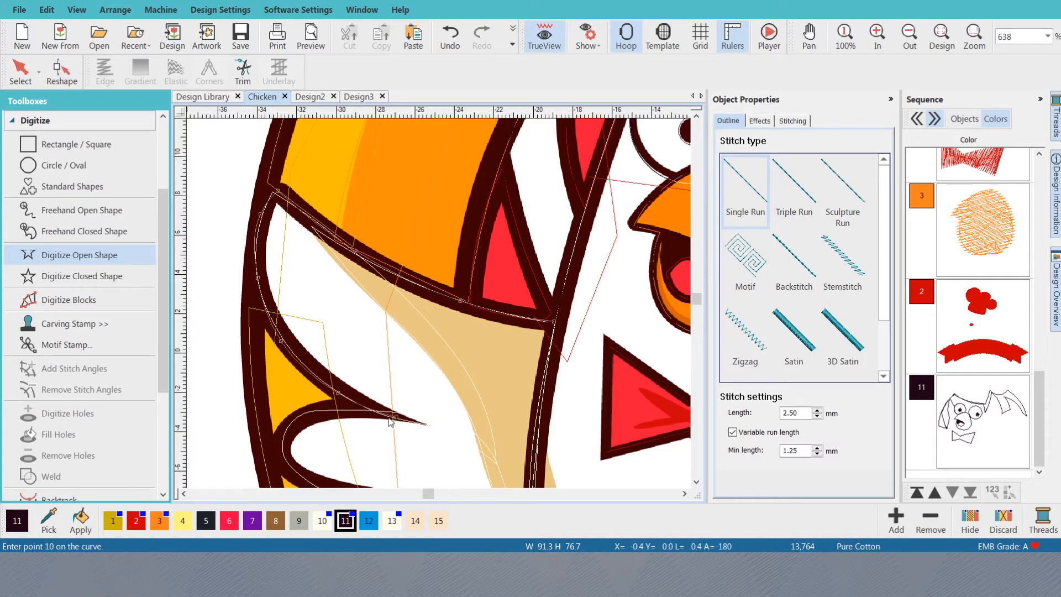
- Trace the curved outline around the left wing's second feather, from the first notch to the second
{"action": "scroll", "coordinate": [366, 412], "scroll_direction": "down", "scroll_amount": 2}
{"action": "scroll", "coordinate": [459, 301], "scroll_direction": "up", "scroll_amount": 3}
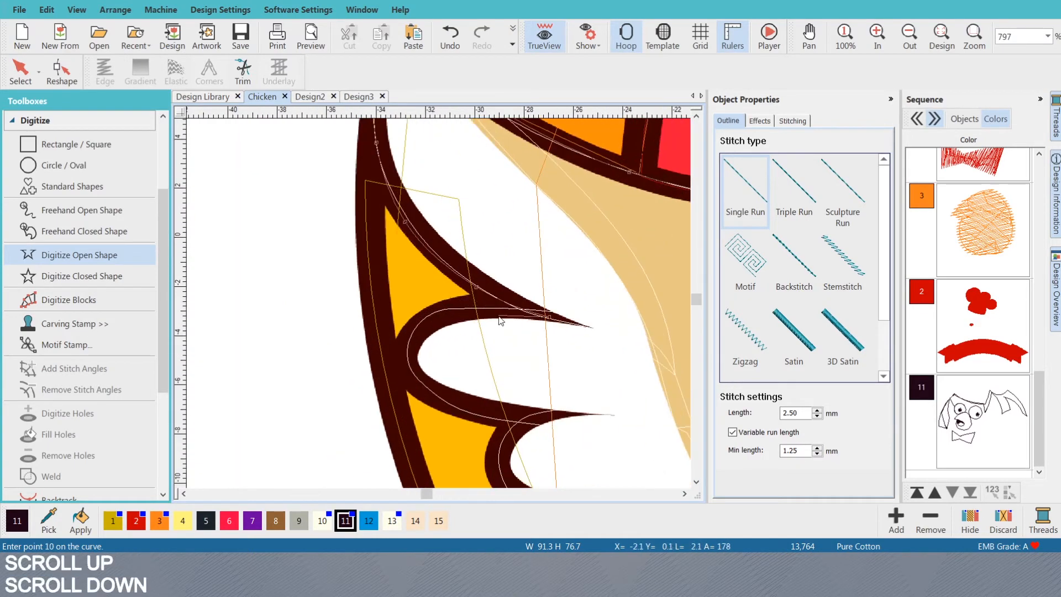
{"action": "right_click", "coordinate": [470, 315]}
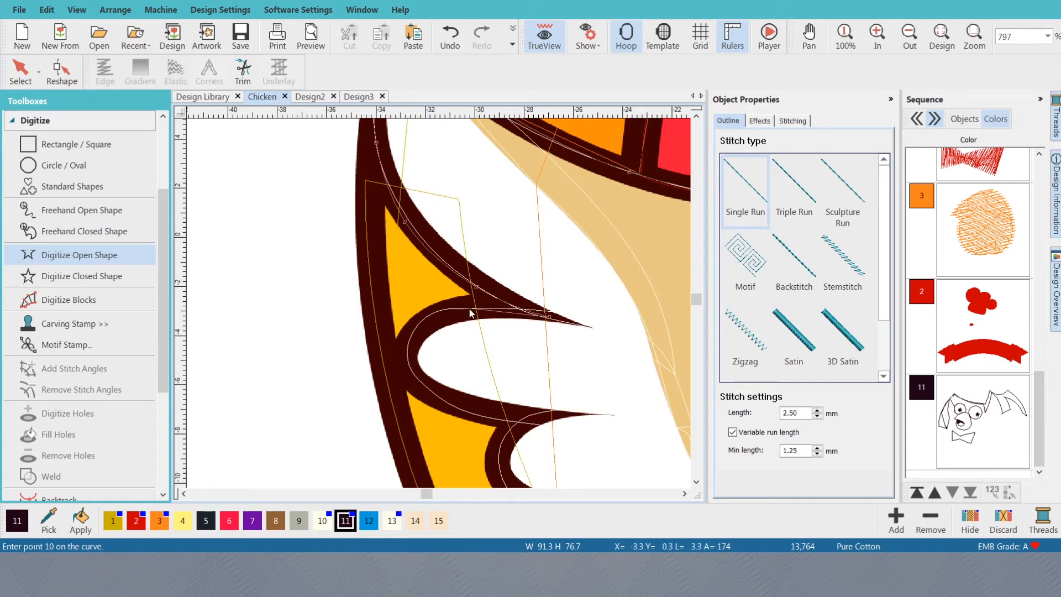
{"action": "right_click", "coordinate": [417, 327]}
{"action": "right_click", "coordinate": [409, 366]}
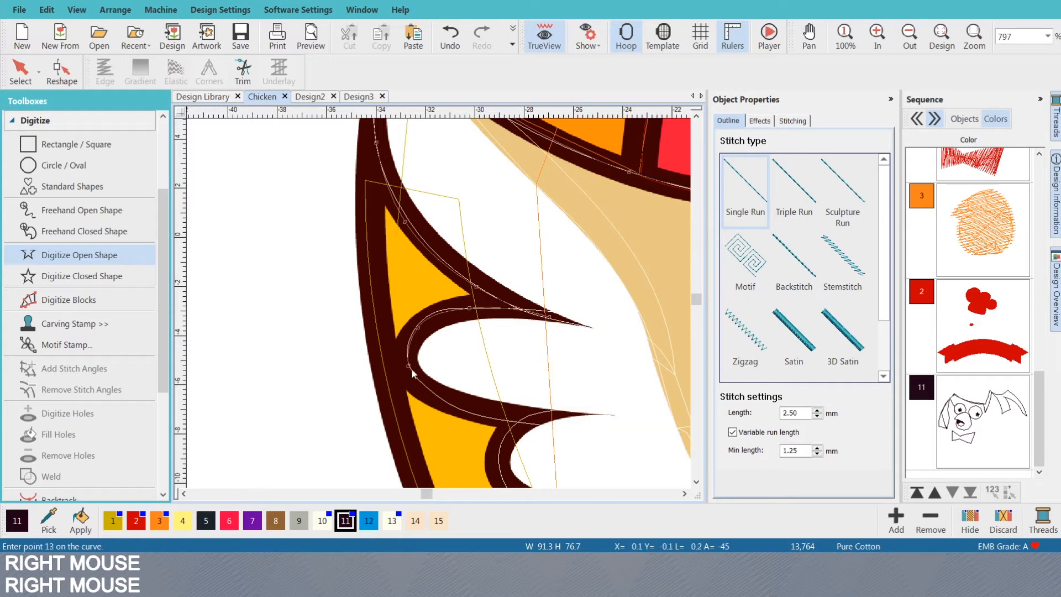
{"action": "right_click", "coordinate": [457, 409]}
{"action": "right_click", "coordinate": [536, 418]}
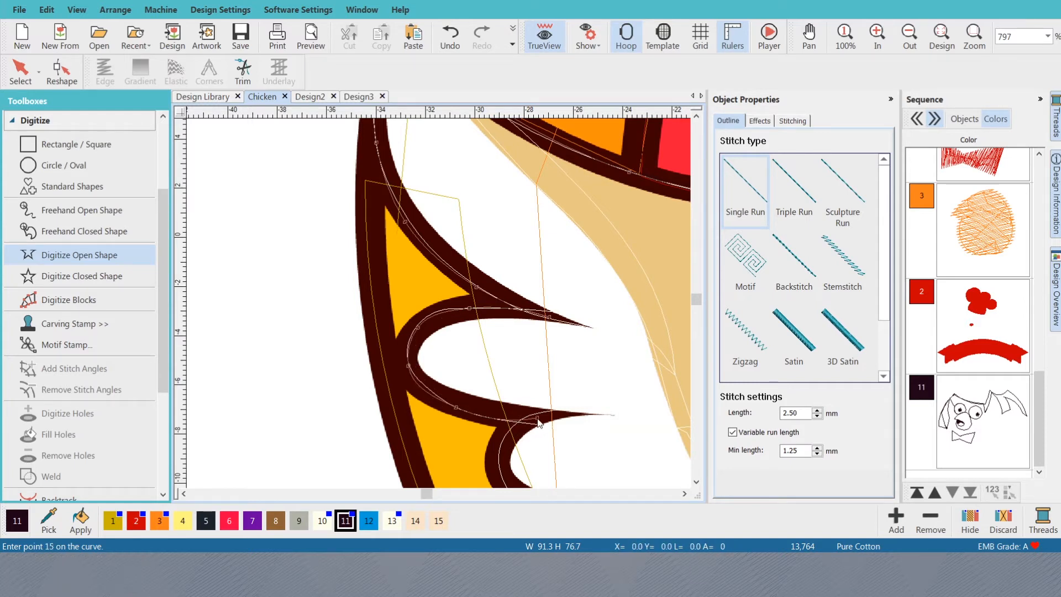
- Trace the two lowest feathers of the left wing down to the body above the banner and complete the open shape
{"action": "right_click", "coordinate": [507, 440]}
{"action": "right_click", "coordinate": [480, 397]}
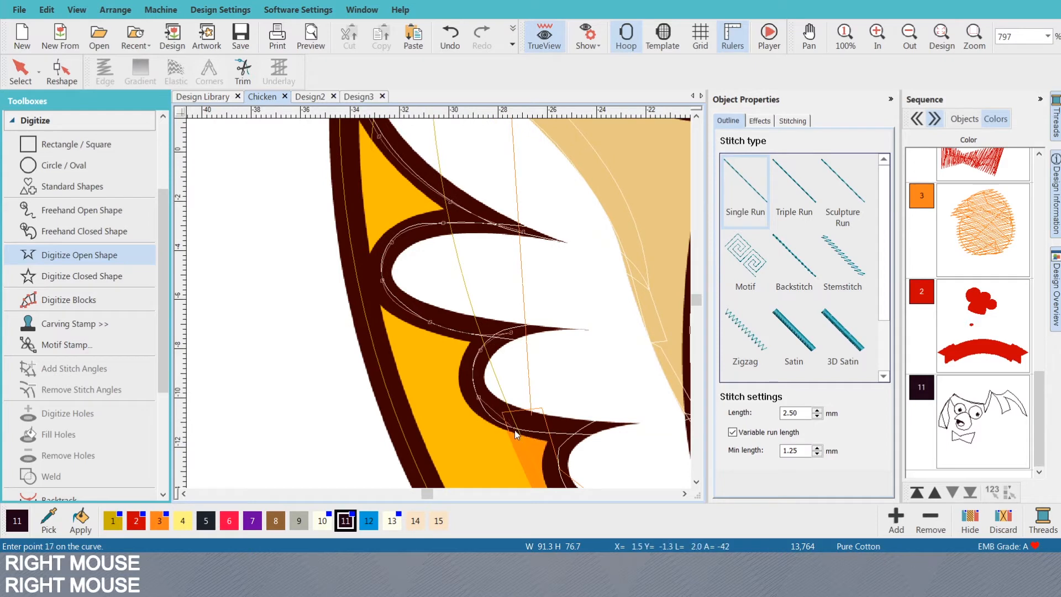
{"action": "right_click", "coordinate": [519, 429]}
{"action": "left_click", "coordinate": [584, 431]}
{"action": "right_click", "coordinate": [560, 461]}
{"action": "right_click", "coordinate": [523, 415]}
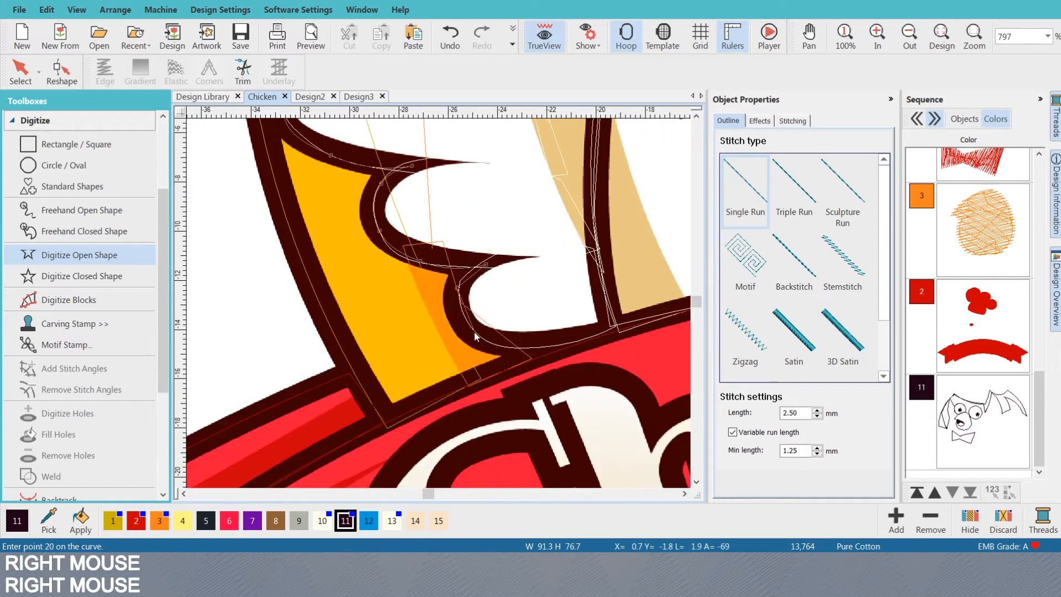
{"action": "right_click", "coordinate": [517, 347]}
{"action": "left_click", "coordinate": [608, 334]}
{"action": "key", "text": "Return"}
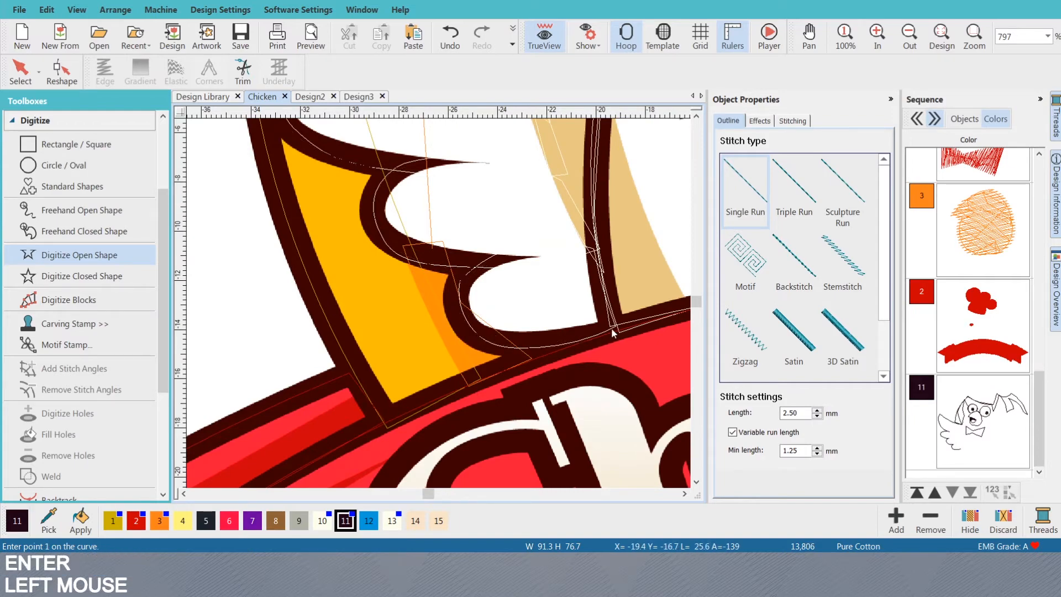
- Examine the new left wing outline against the stitched view of the whole chicken design
{"action": "scroll", "coordinate": [611, 327], "scroll_direction": "down", "scroll_amount": 2}
{"action": "scroll", "coordinate": [439, 303], "scroll_direction": "down", "scroll_amount": 1}
{"action": "key", "text": "s"}
{"action": "scroll", "coordinate": [437, 303], "scroll_direction": "down", "scroll_amount": 3}
{"action": "scroll", "coordinate": [434, 303], "scroll_direction": "up", "scroll_amount": 8}
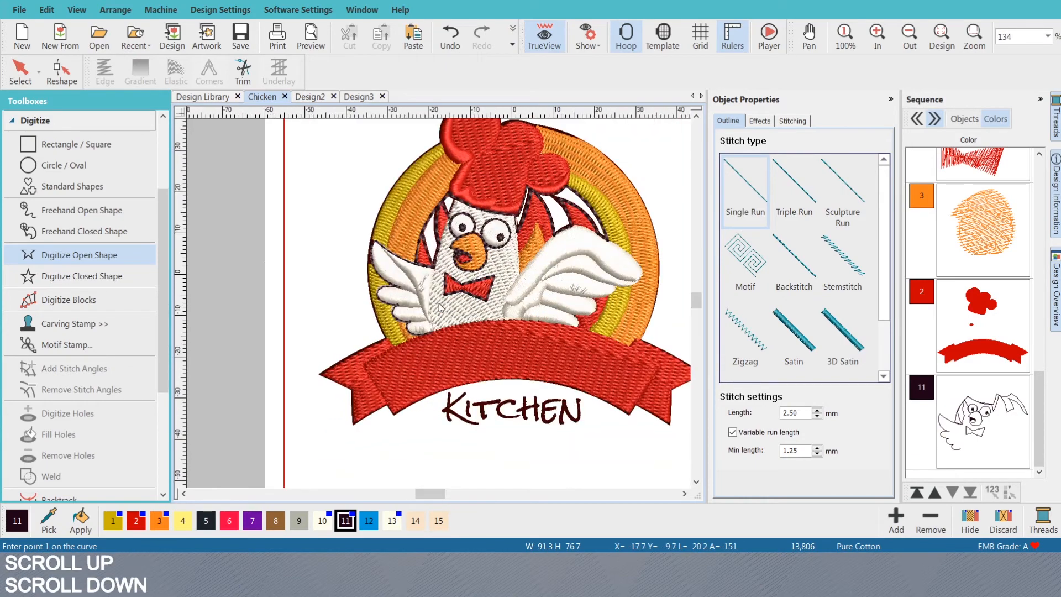
{"action": "scroll", "coordinate": [438, 303], "scroll_direction": "down", "scroll_amount": 2}
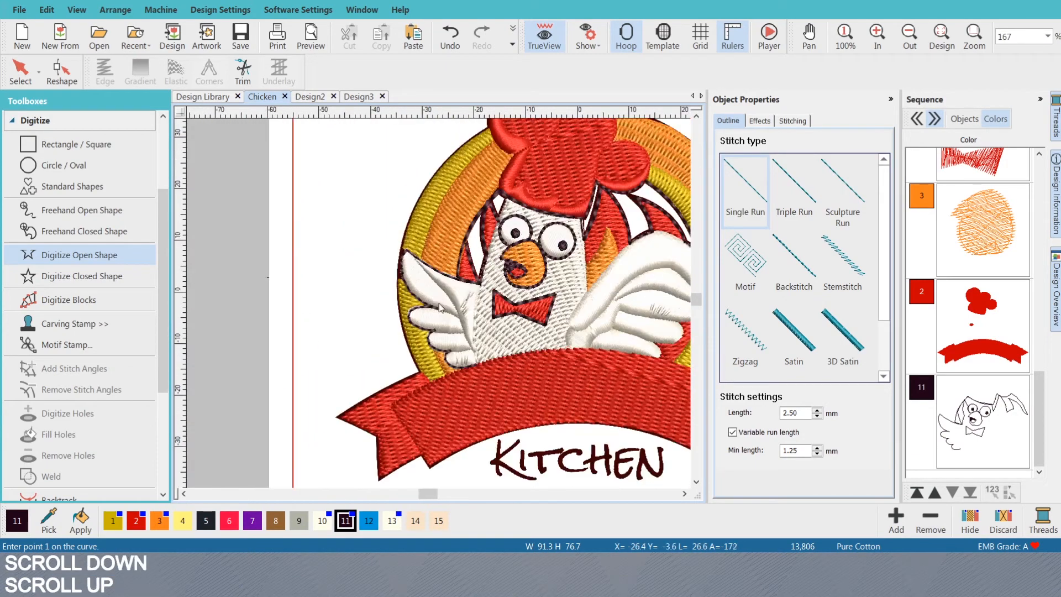
{"action": "scroll", "coordinate": [439, 304], "scroll_direction": "up", "scroll_amount": 3}
{"action": "scroll", "coordinate": [439, 304], "scroll_direction": "up", "scroll_amount": 2}
- Change the left wing's outline to Satin with a width of 1 mm
{"action": "key", "text": "o"}
{"action": "left_click", "coordinate": [446, 267]}
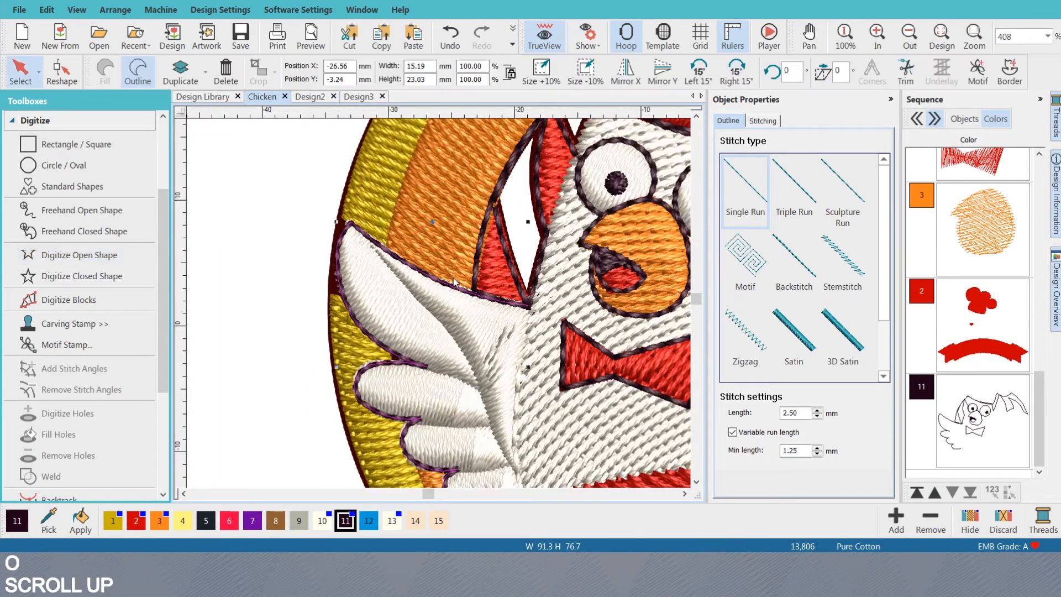
{"action": "left_click", "coordinate": [794, 334]}
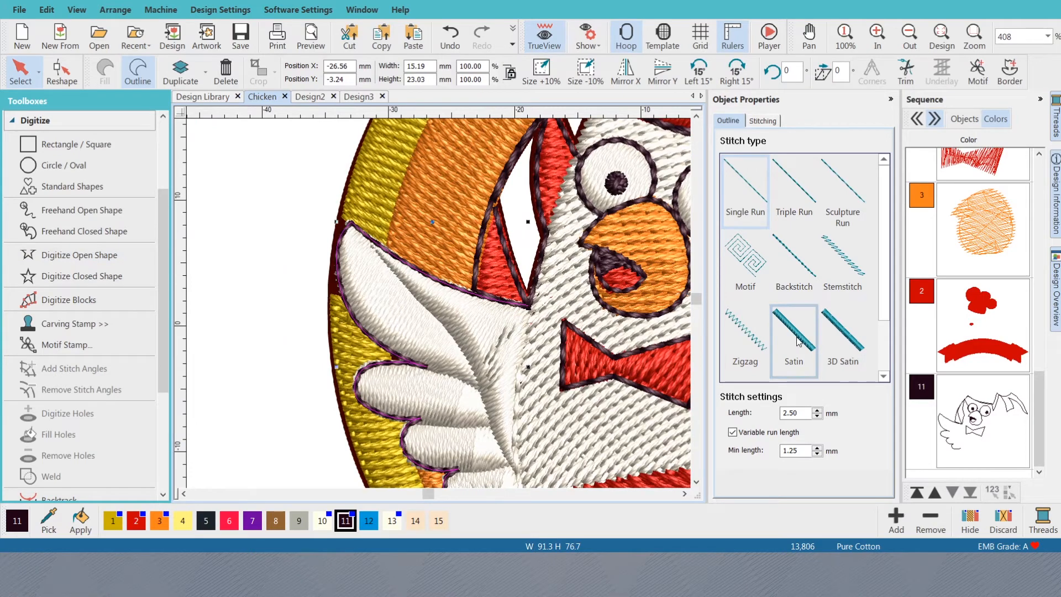
{"action": "left_click", "coordinate": [791, 493]}
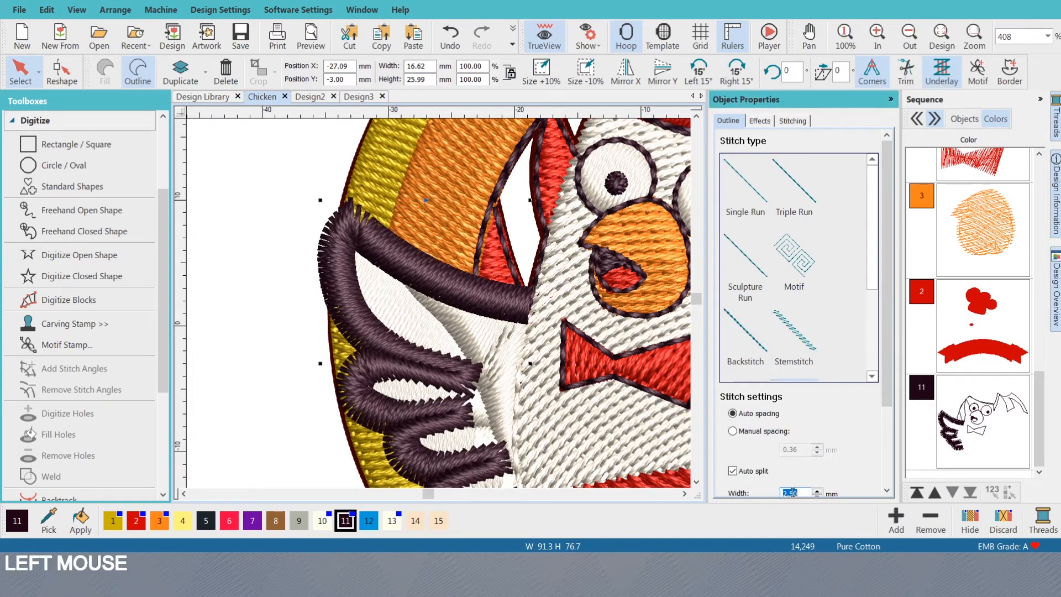
{"action": "type", "text": "1"}
{"action": "key", "text": "Return"}
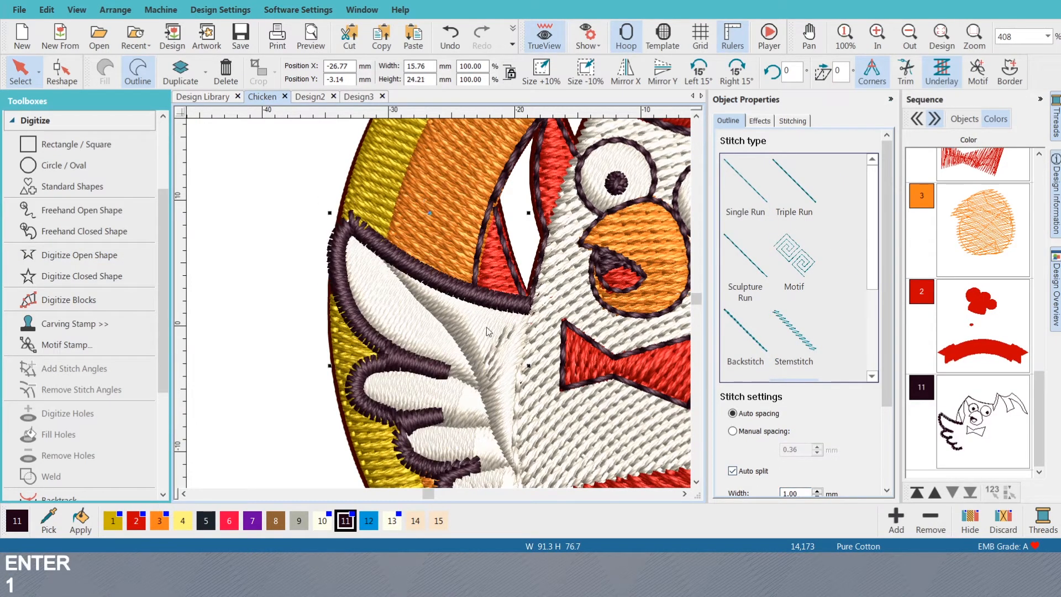
- Convert the curved outline along the orange ring's inner edge, left of the chicken's head, to Satin with a 1 mm width
{"action": "scroll", "coordinate": [489, 331], "scroll_direction": "down", "scroll_amount": 2}
{"action": "left_click", "coordinate": [685, 286]}
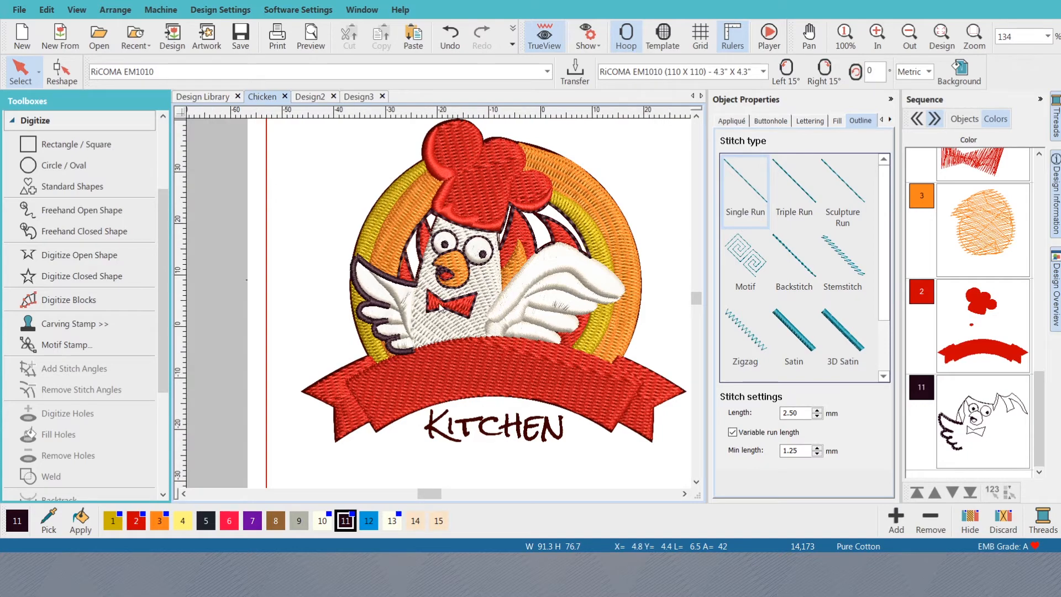
{"action": "scroll", "coordinate": [489, 298], "scroll_direction": "up", "scroll_amount": 2}
{"action": "scroll", "coordinate": [441, 307], "scroll_direction": "up", "scroll_amount": 2}
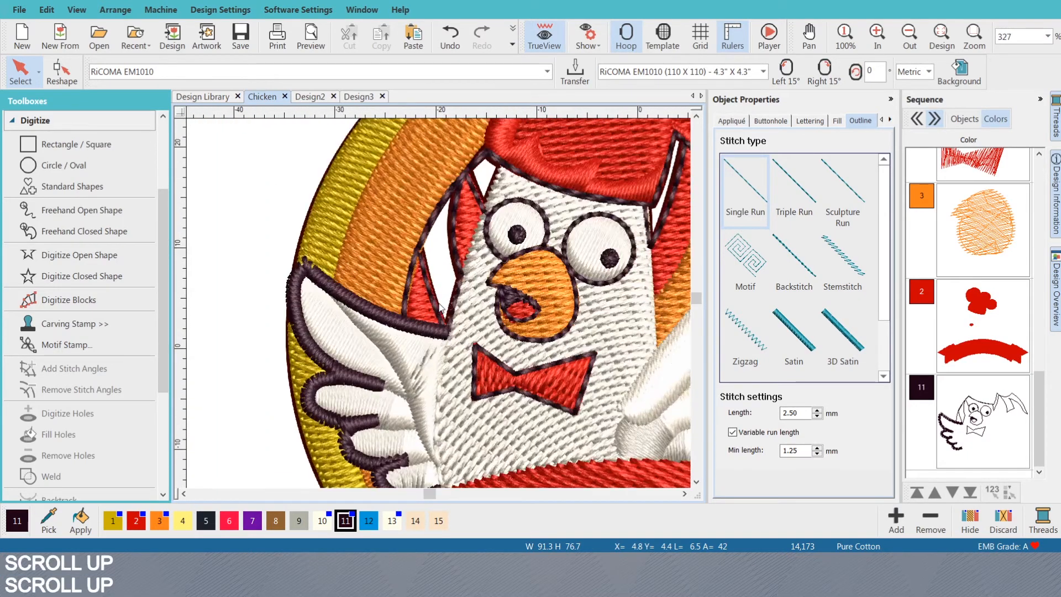
{"action": "left_click", "coordinate": [402, 298]}
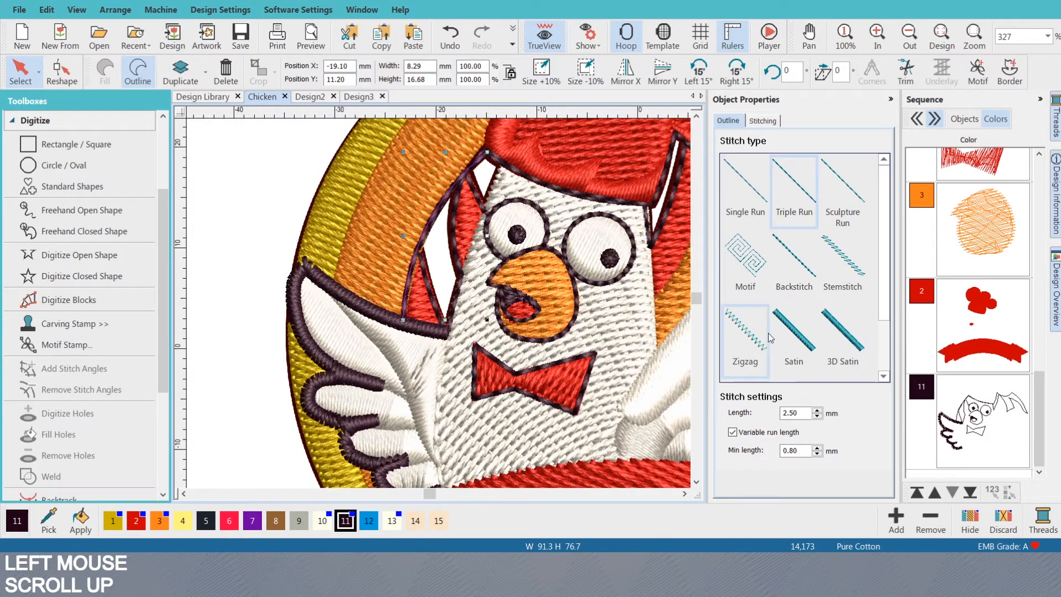
{"action": "left_click", "coordinate": [799, 333]}
{"action": "left_click", "coordinate": [794, 492]}
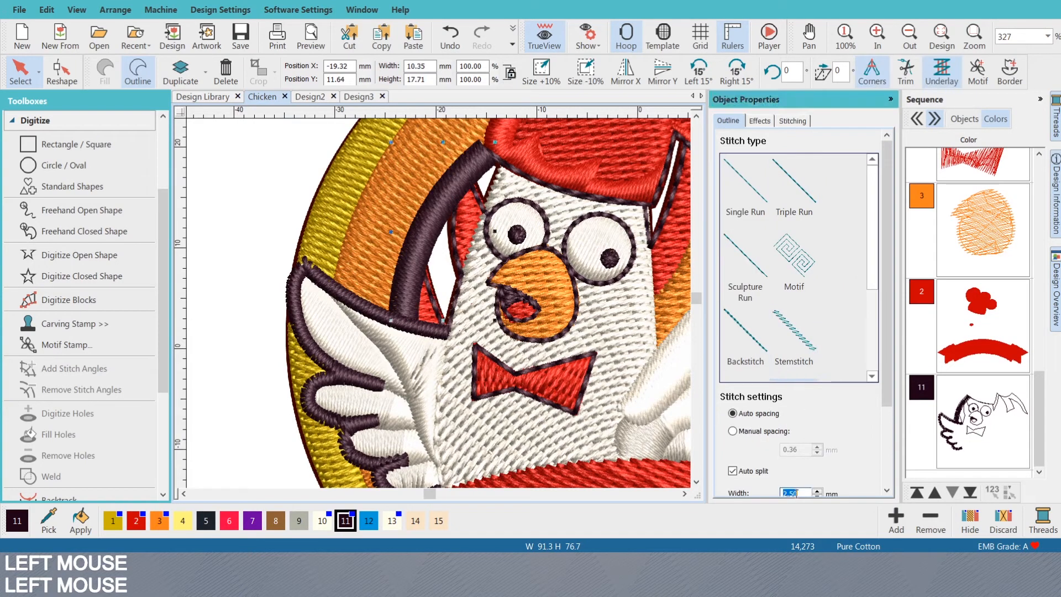
{"action": "type", "text": "1"}
{"action": "key", "text": "Return"}
- Convert the curved outline between the comb and the right wing to Satin with a width of 1 mm
{"action": "scroll", "coordinate": [438, 303], "scroll_direction": "down", "scroll_amount": 2}
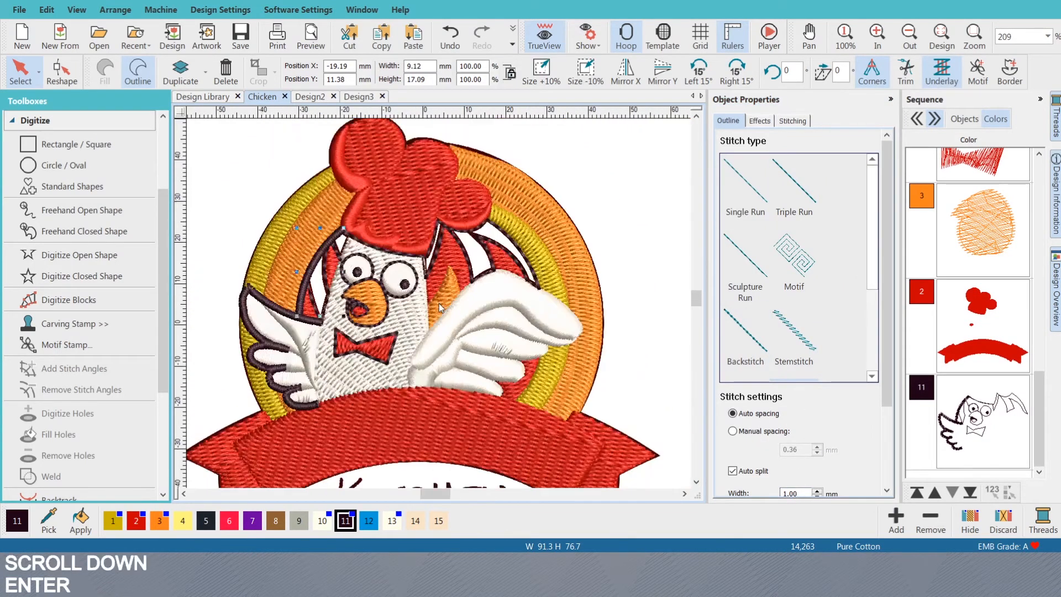
{"action": "scroll", "coordinate": [454, 272], "scroll_direction": "up", "scroll_amount": 2}
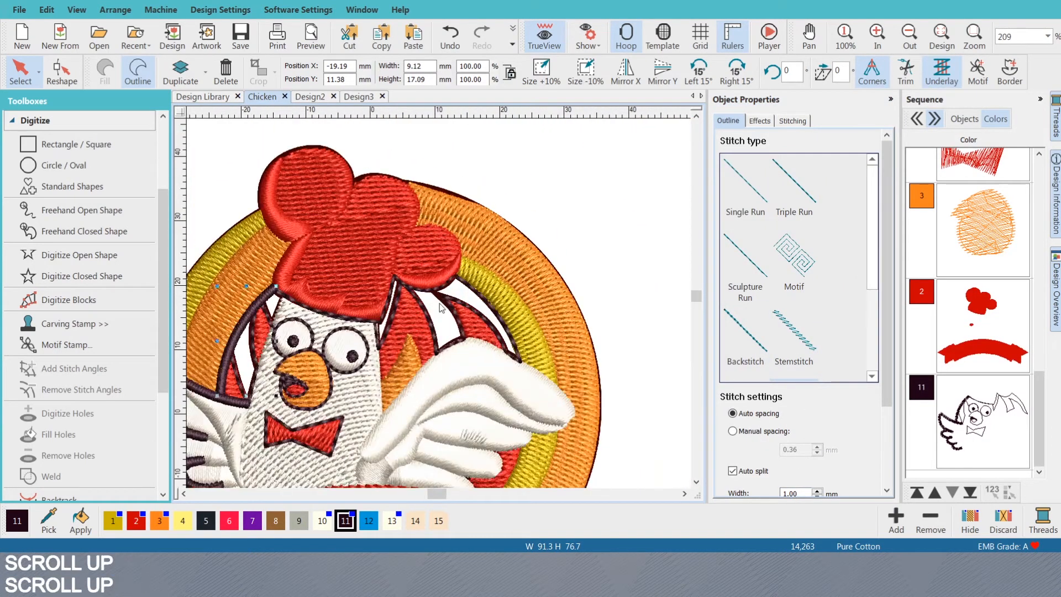
{"action": "left_click", "coordinate": [478, 298]}
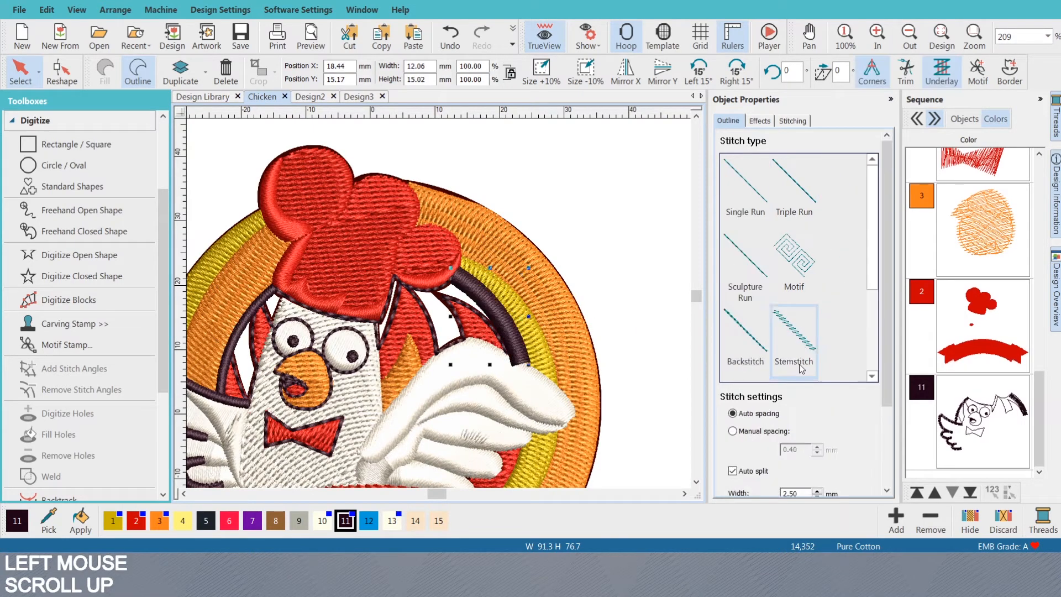
{"action": "left_click", "coordinate": [805, 333]}
{"action": "double_click", "coordinate": [804, 492]}
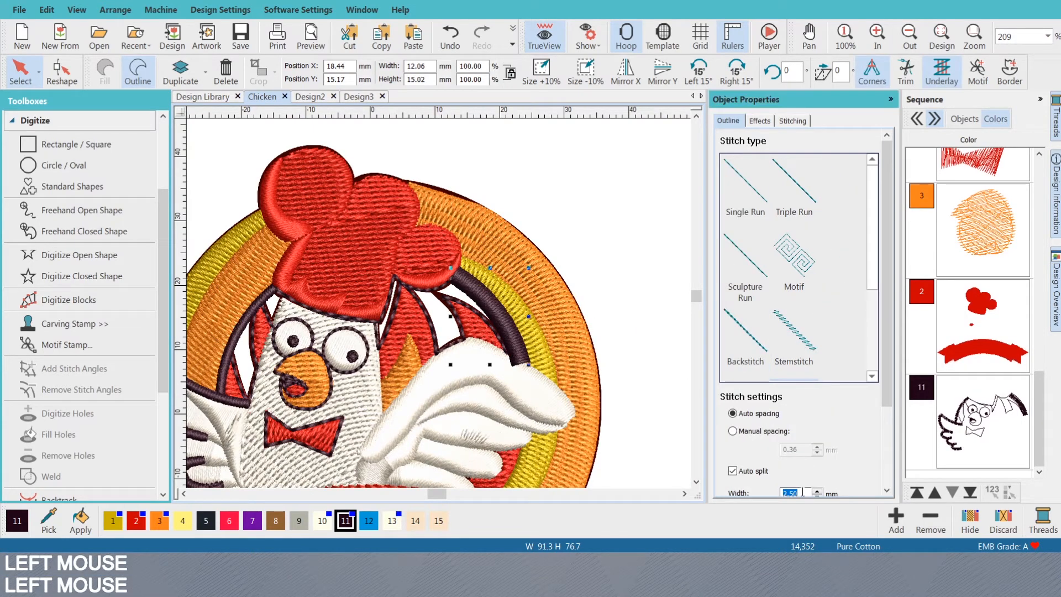
{"action": "type", "text": "1"}
{"action": "key", "text": "Return"}
{"action": "left_click", "coordinate": [614, 275]}
{"action": "scroll", "coordinate": [443, 281], "scroll_direction": "down", "scroll_amount": 4}
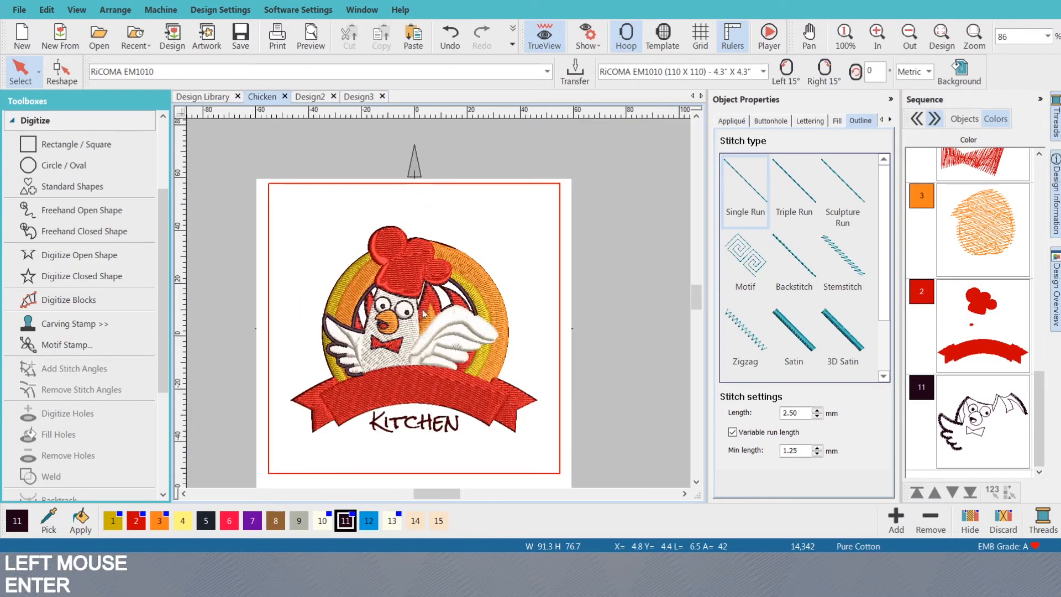
{"action": "scroll", "coordinate": [424, 314], "scroll_direction": "up", "scroll_amount": 2}
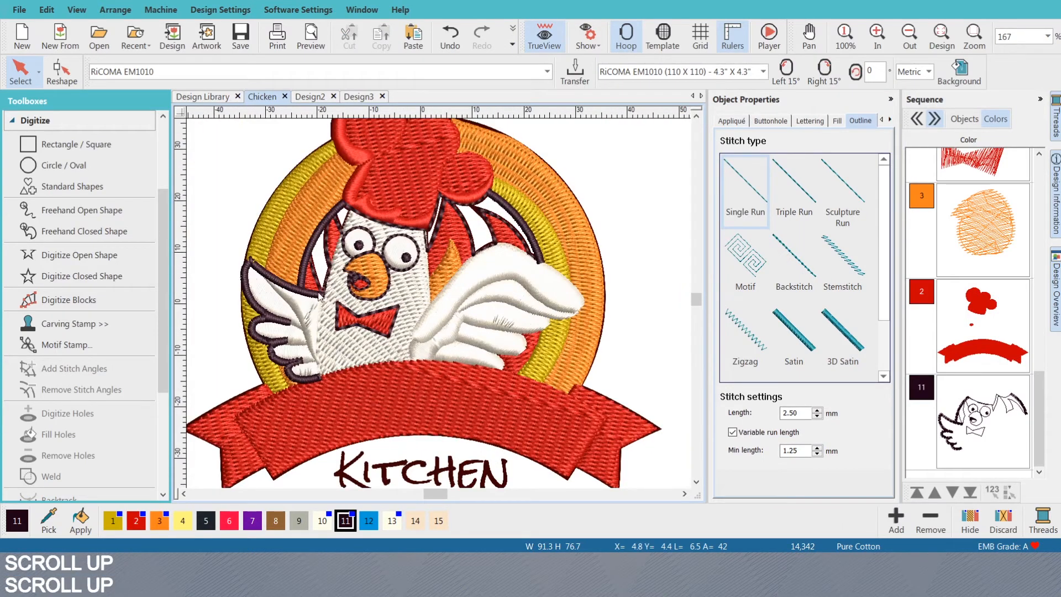
{"action": "scroll", "coordinate": [329, 323], "scroll_direction": "up", "scroll_amount": 2}
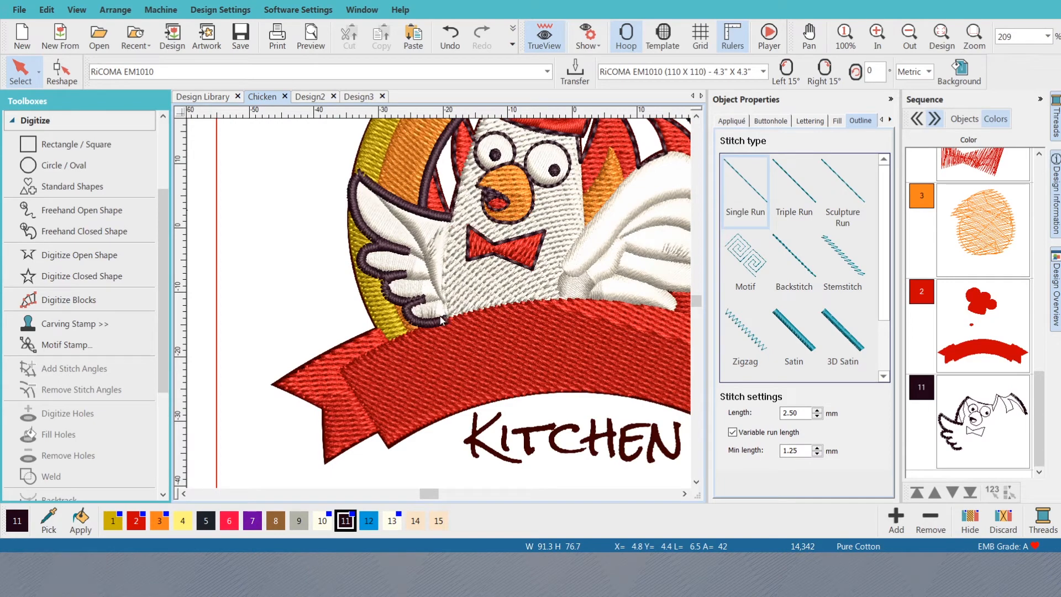
{"action": "scroll", "coordinate": [442, 319], "scroll_direction": "down", "scroll_amount": 2}
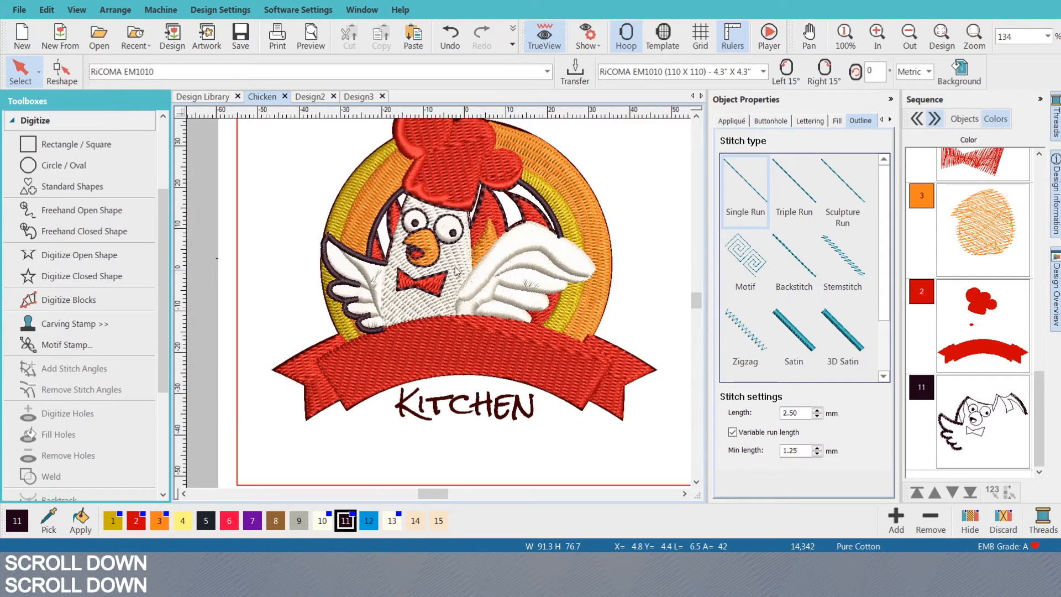
{"action": "scroll", "coordinate": [512, 220], "scroll_direction": "up", "scroll_amount": 2}
{"action": "left_click", "coordinate": [443, 300]}
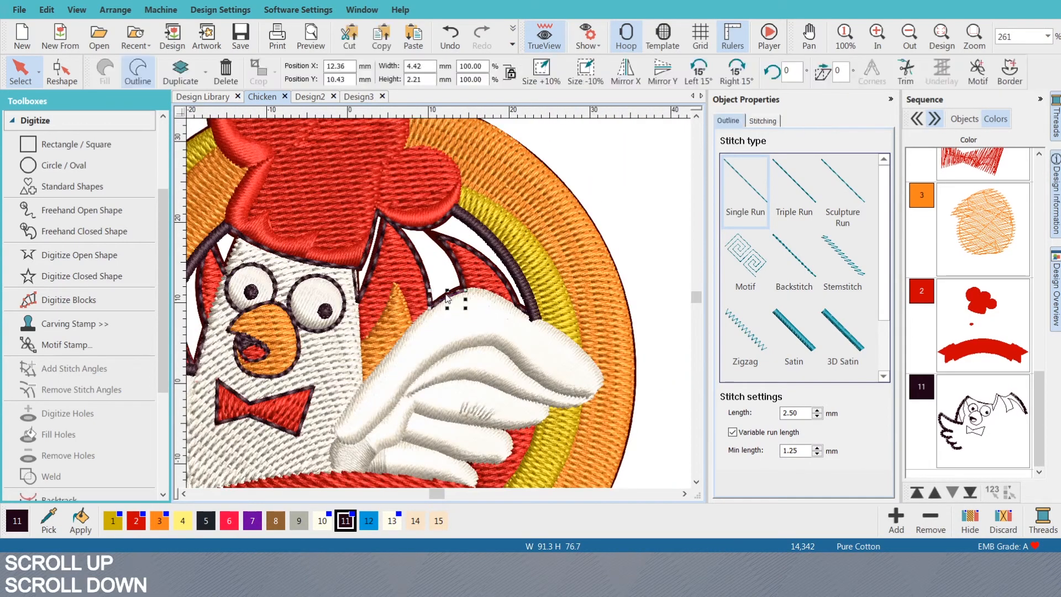
{"action": "left_click", "coordinate": [444, 284]}
{"action": "scroll", "coordinate": [440, 308], "scroll_direction": "down", "scroll_amount": 1}
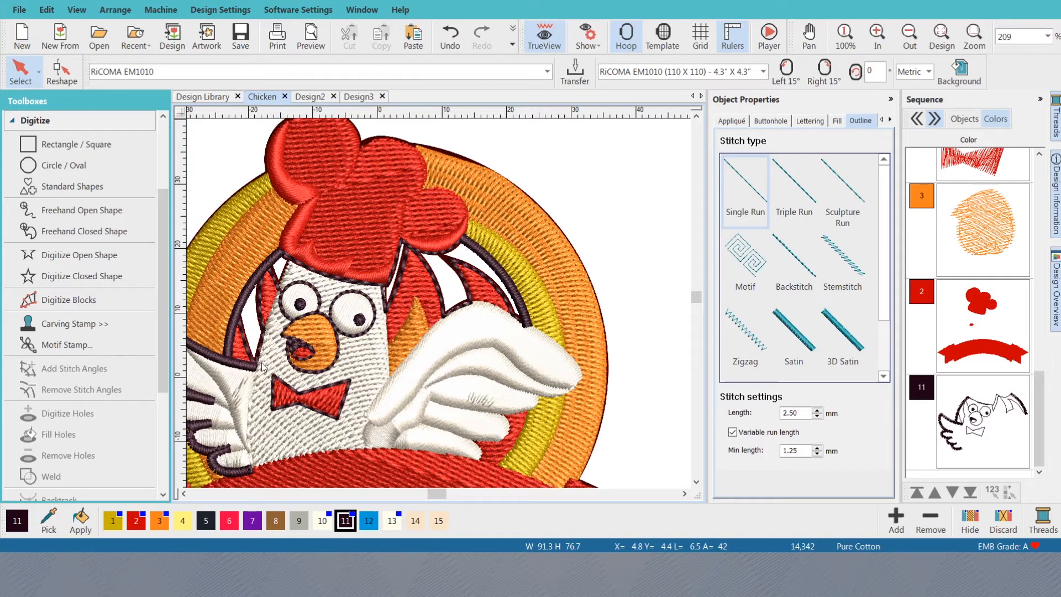
{"action": "scroll", "coordinate": [440, 313], "scroll_direction": "up", "scroll_amount": 2}
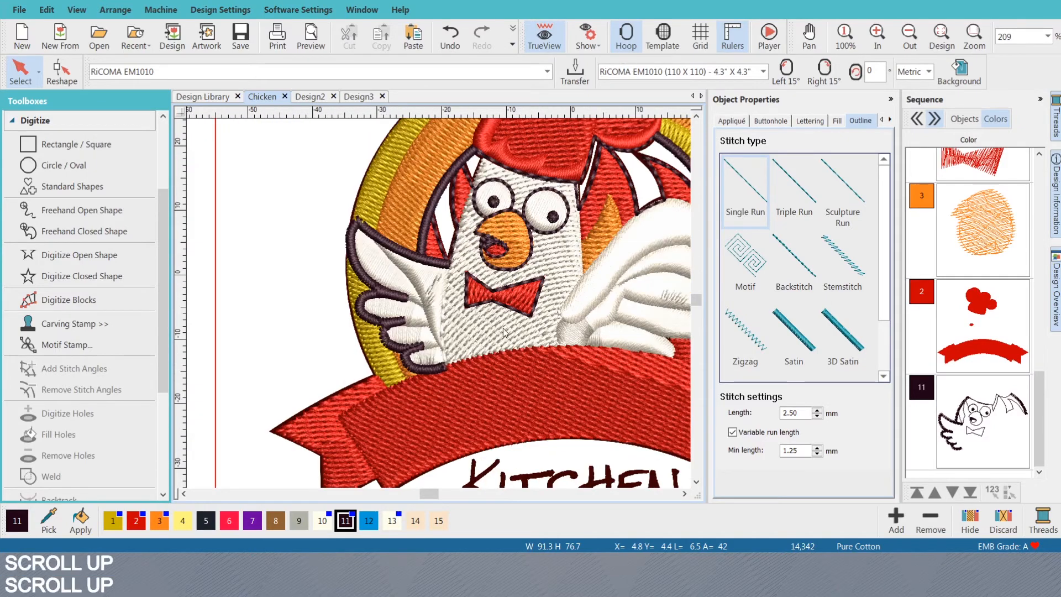
{"action": "scroll", "coordinate": [356, 239], "scroll_direction": "up", "scroll_amount": 6}
{"action": "left_click", "coordinate": [458, 312]}
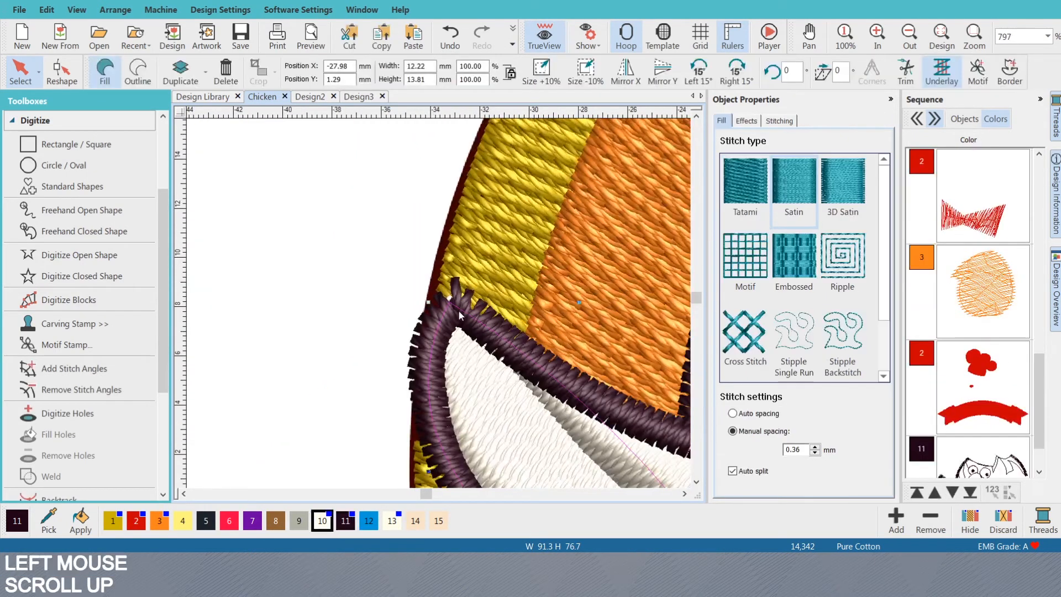
{"action": "left_click", "coordinate": [51, 374]}
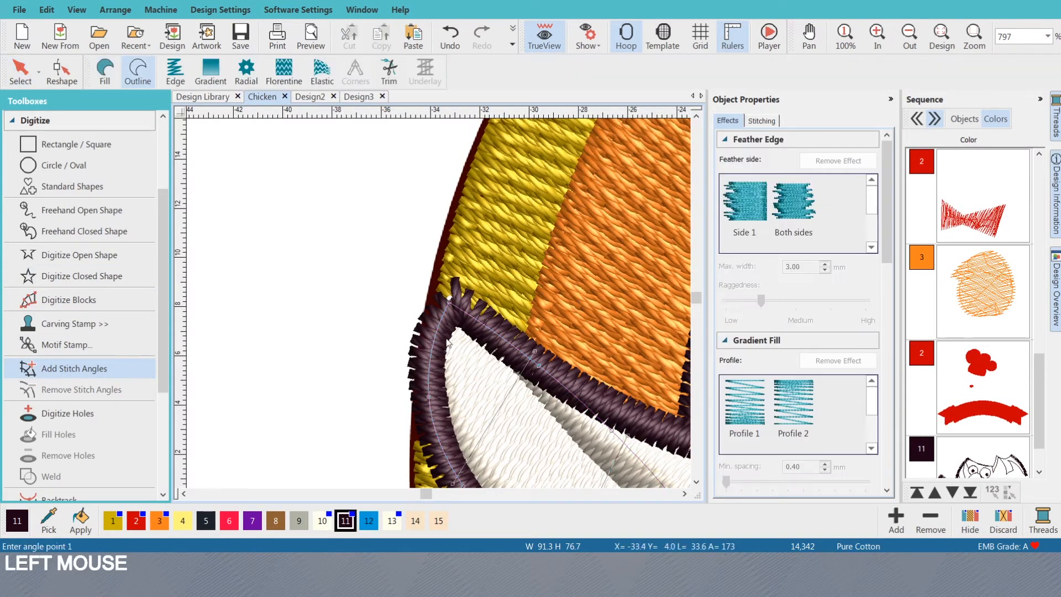
{"action": "left_click", "coordinate": [454, 323]}
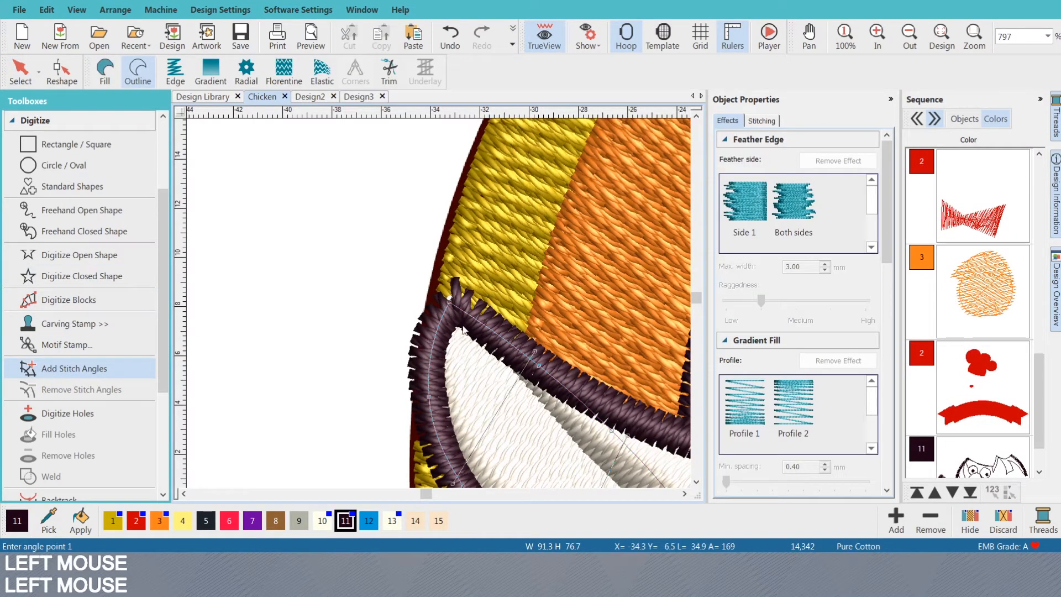
{"action": "key", "text": "Escape"}
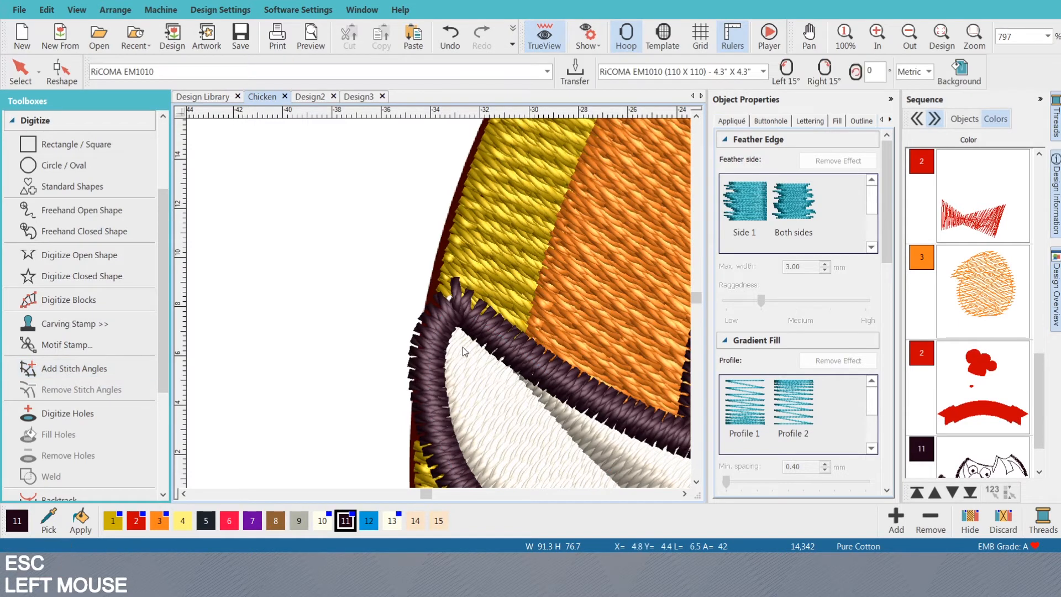
{"action": "key", "text": "Escape"}
- Reshape the left wing's satin outline by shifting the nodes at its upper pointed tip so the corner stitches turn more cleanly
{"action": "left_click", "coordinate": [435, 321]}
{"action": "left_click", "coordinate": [75, 367]}
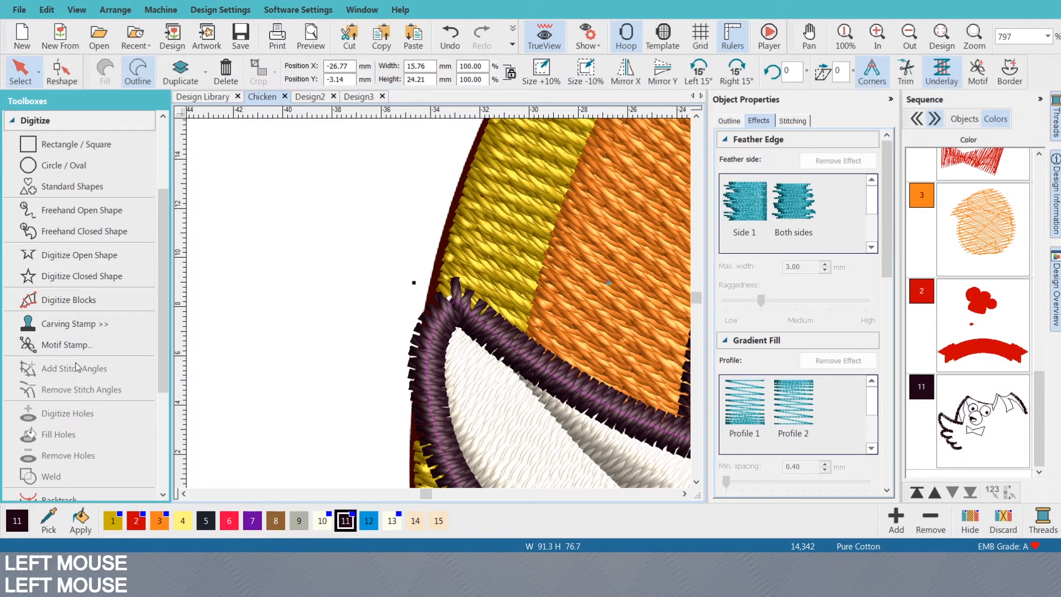
{"action": "key", "text": "h"}
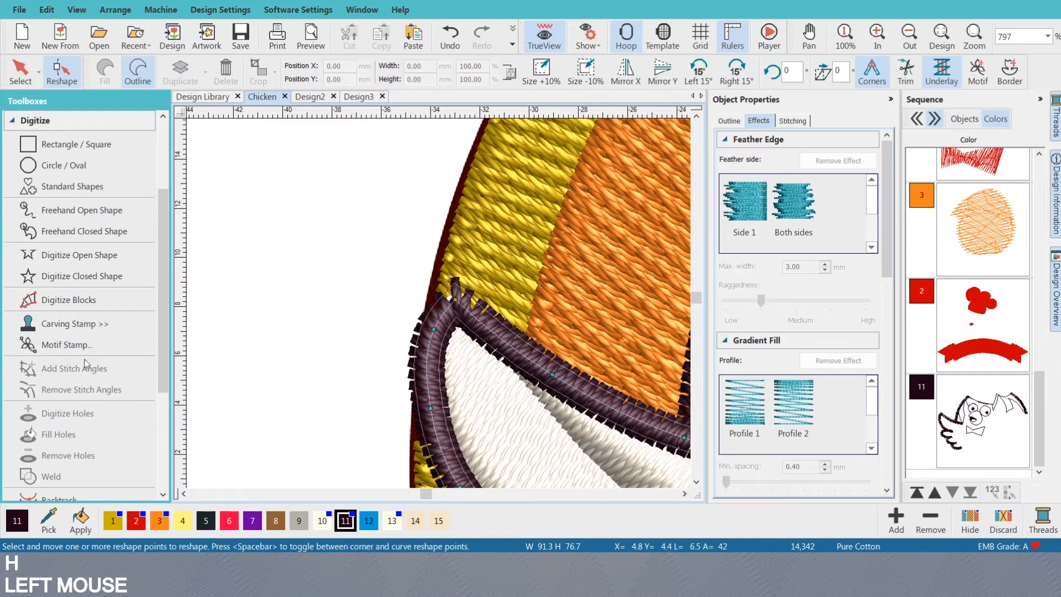
{"action": "scroll", "coordinate": [441, 307], "scroll_direction": "down", "scroll_amount": 2}
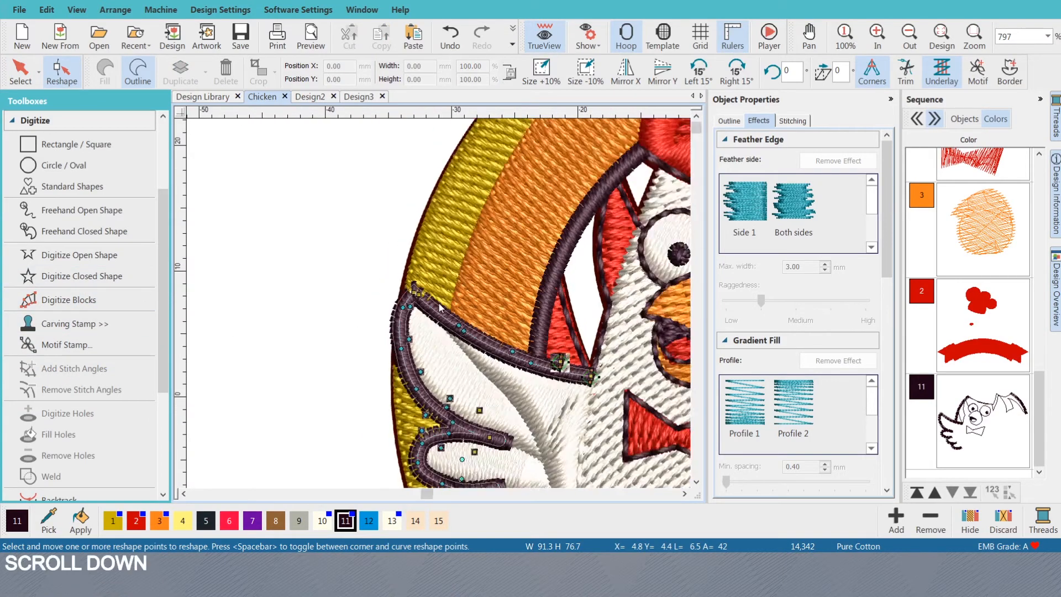
{"action": "scroll", "coordinate": [440, 308], "scroll_direction": "down", "scroll_amount": 1}
{"action": "scroll", "coordinate": [387, 273], "scroll_direction": "up", "scroll_amount": 2}
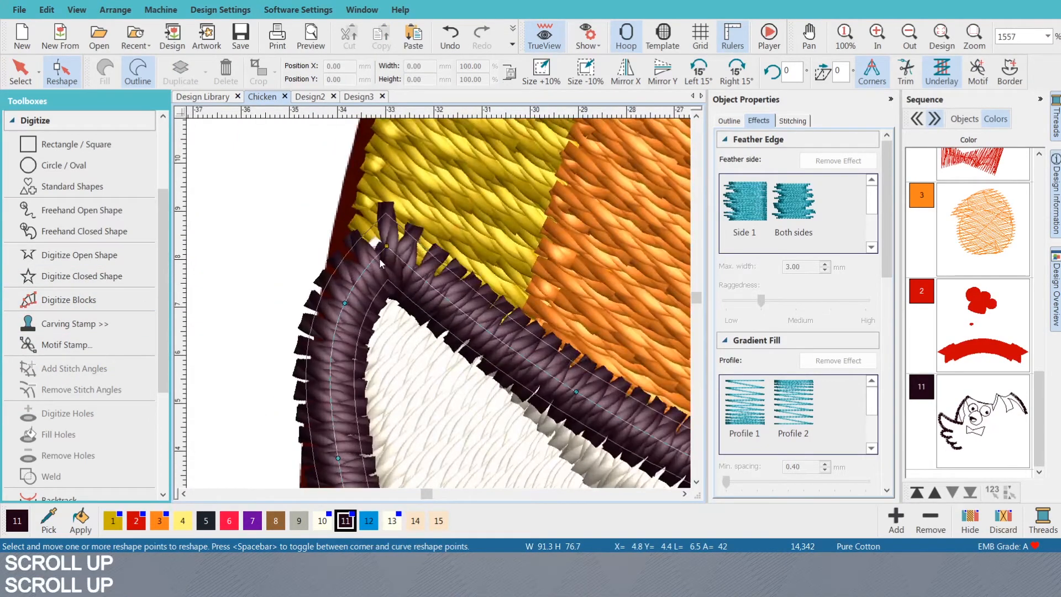
{"action": "left_click", "coordinate": [376, 258]}
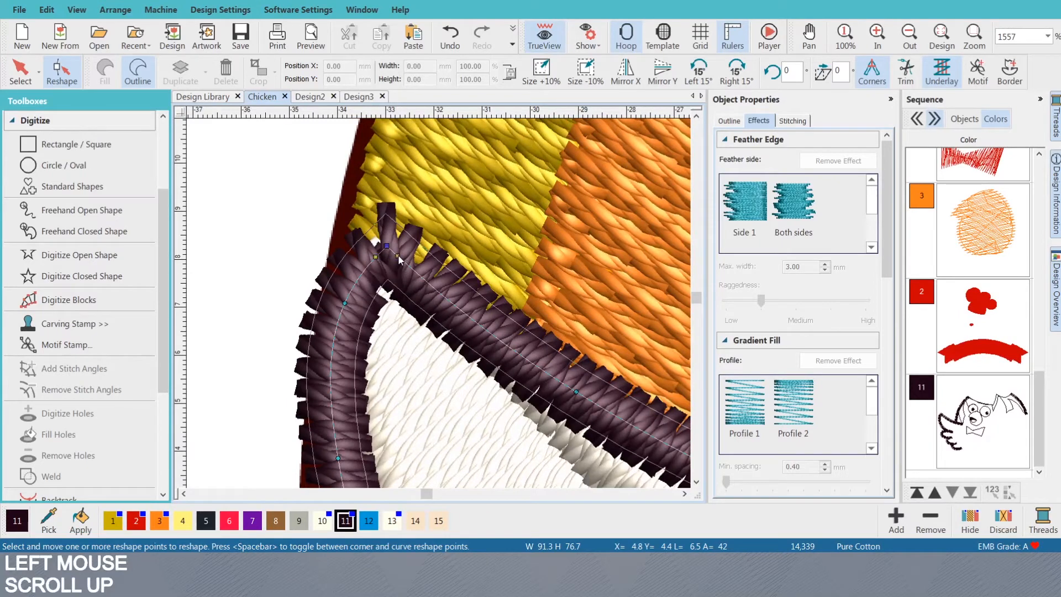
{"action": "left_click", "coordinate": [398, 256]}
{"action": "left_click_drag", "start_coordinate": [385, 245], "coordinate": [386, 252]}
{"action": "key", "text": "Escape"}
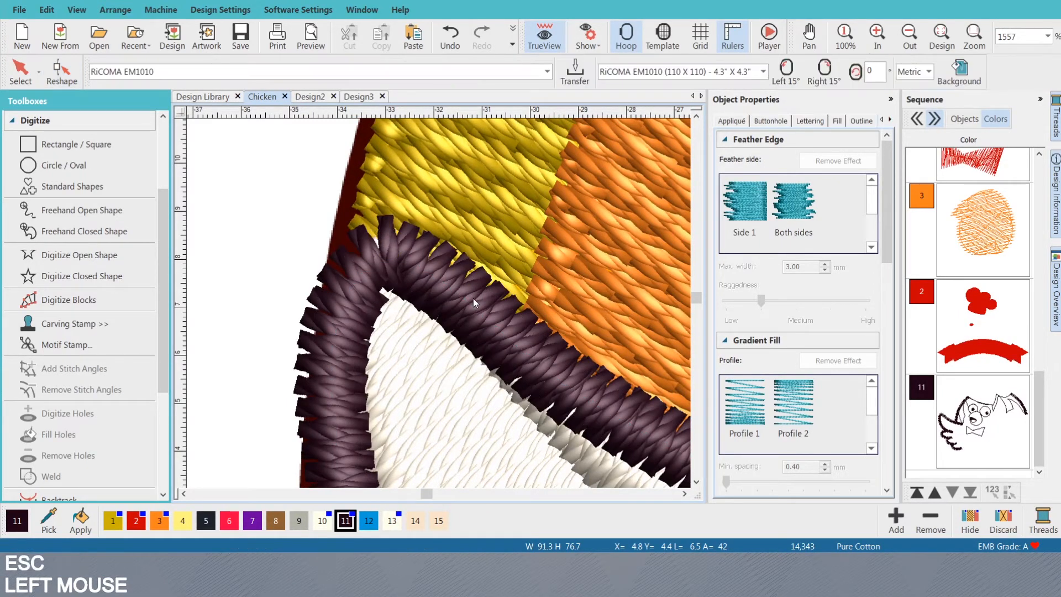
- Examine the left wing's reshaped border and the area where the wing and body meet the red banner
{"action": "scroll", "coordinate": [440, 303], "scroll_direction": "down", "scroll_amount": 8}
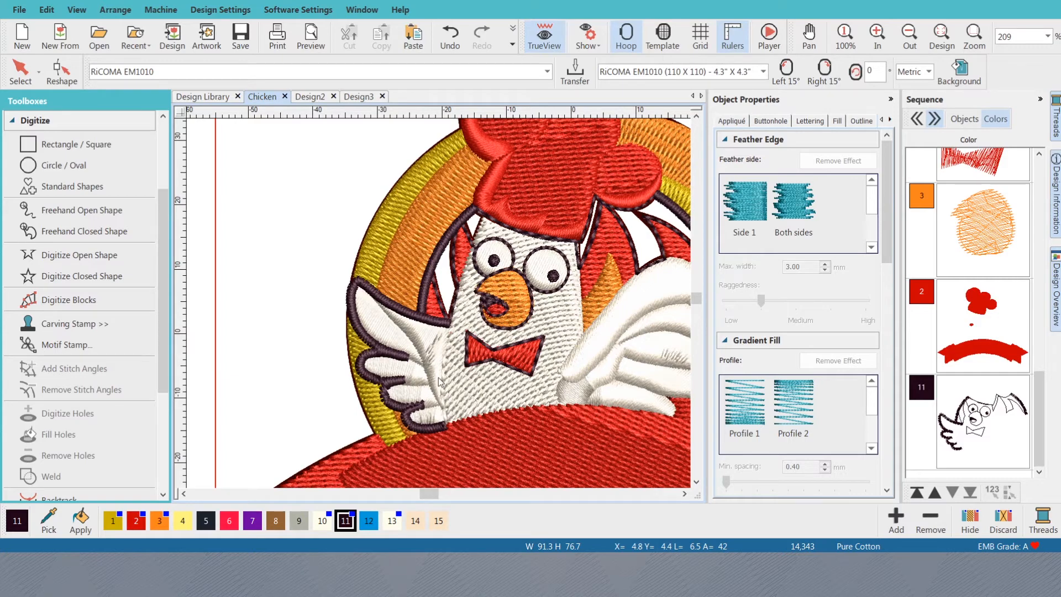
{"action": "scroll", "coordinate": [441, 307], "scroll_direction": "down", "scroll_amount": 1}
{"action": "scroll", "coordinate": [441, 307], "scroll_direction": "up", "scroll_amount": 1}
{"action": "scroll", "coordinate": [440, 307], "scroll_direction": "up", "scroll_amount": 1}
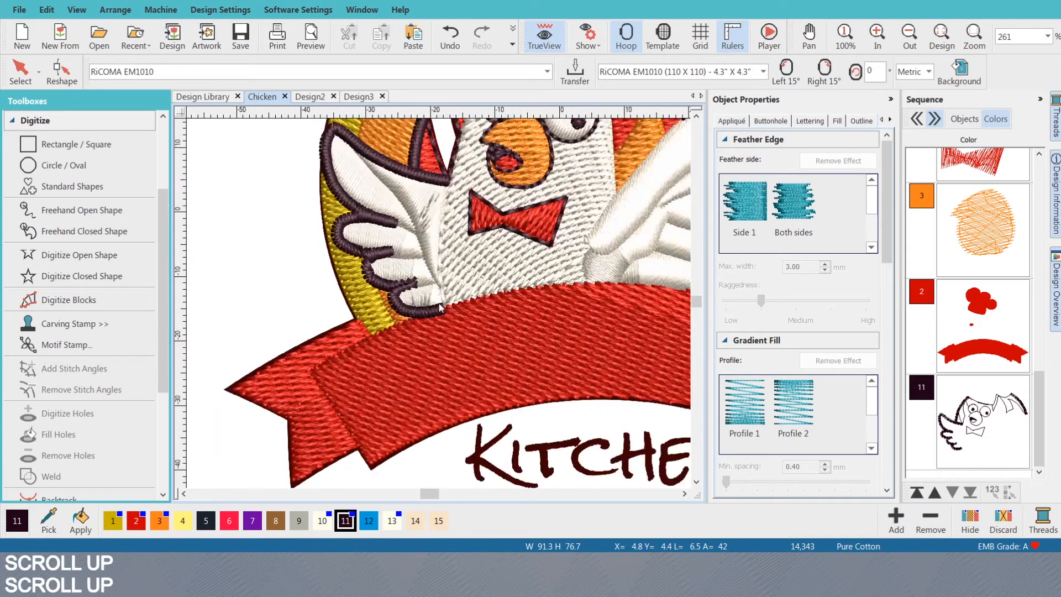
{"action": "scroll", "coordinate": [441, 307], "scroll_direction": "down", "scroll_amount": 1}
{"action": "scroll", "coordinate": [440, 304], "scroll_direction": "up", "scroll_amount": 1}
{"action": "scroll", "coordinate": [439, 302], "scroll_direction": "down", "scroll_amount": 1}
{"action": "scroll", "coordinate": [439, 302], "scroll_direction": "up", "scroll_amount": 1}
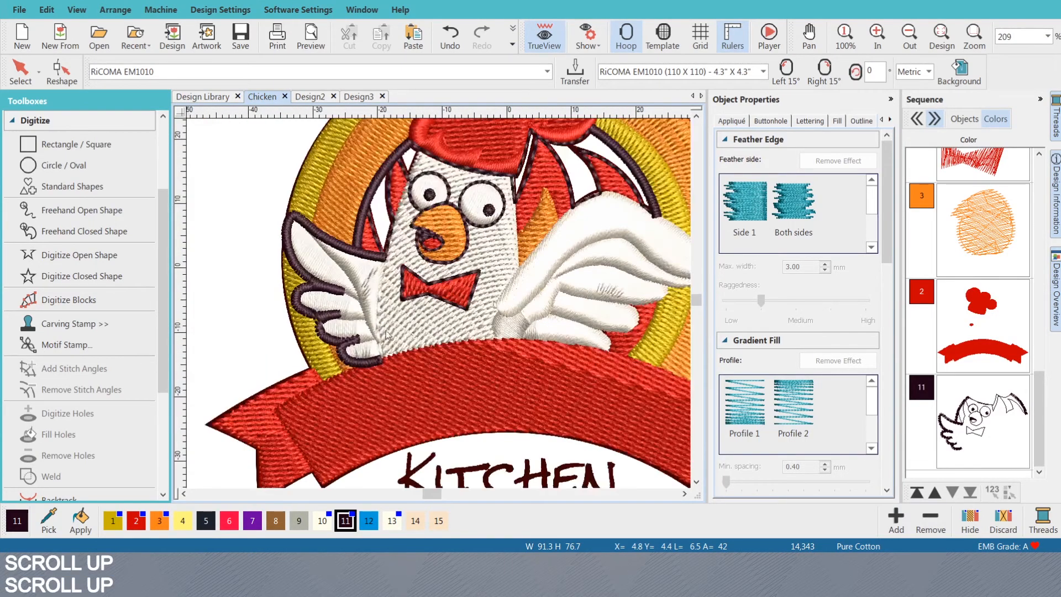
- Digitize an open curve about 32 mm tall along the left side of the chicken's body, from the banner up to the comb
{"action": "scroll", "coordinate": [406, 324], "scroll_direction": "up", "scroll_amount": 1}
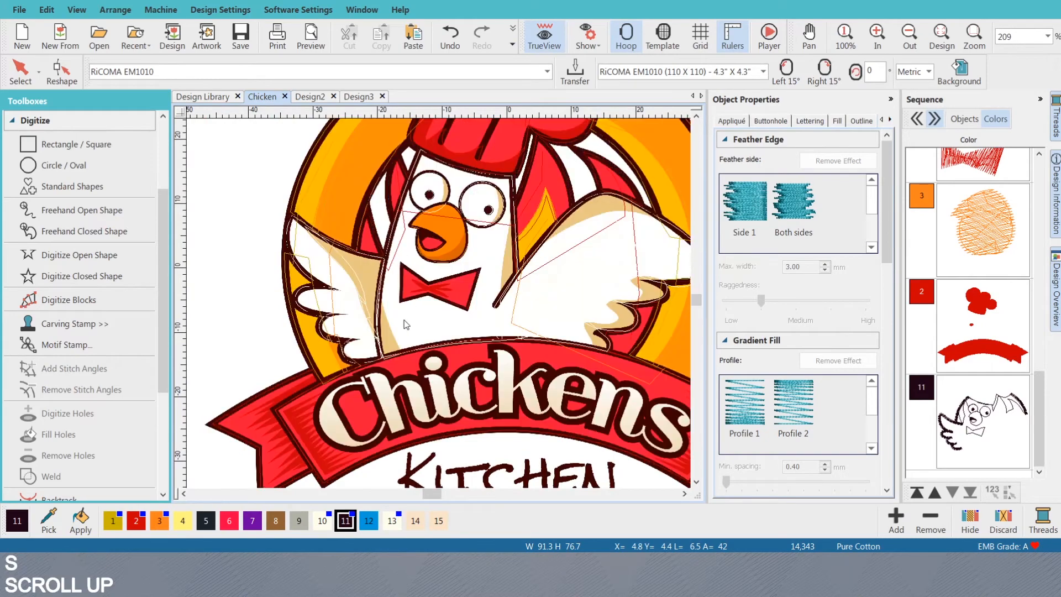
{"action": "key", "text": "shift+n"}
{"action": "key", "text": "shift+n"}
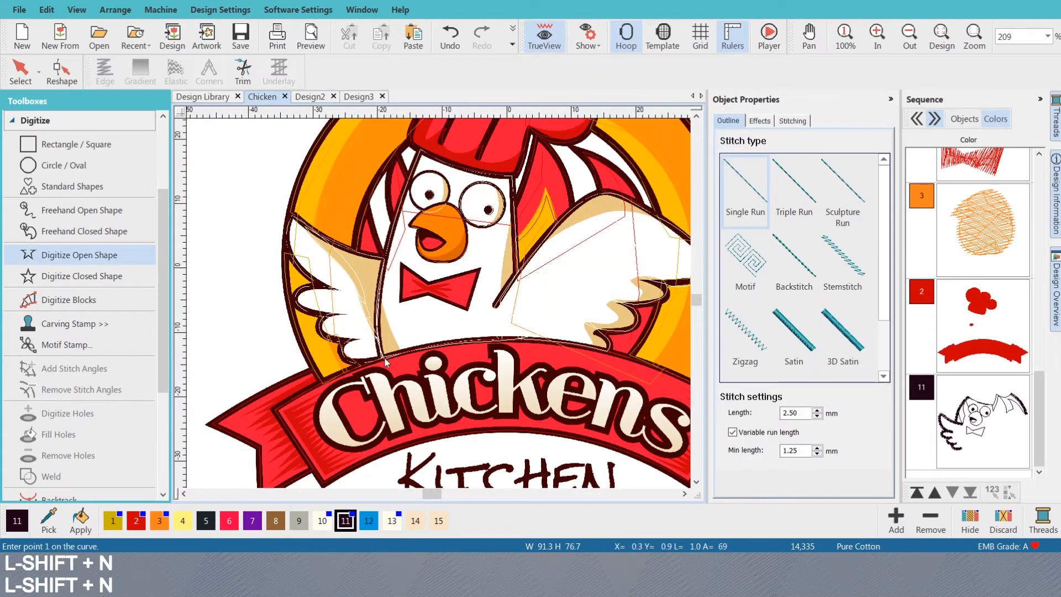
{"action": "left_click", "coordinate": [384, 361]}
{"action": "right_click", "coordinate": [379, 308]}
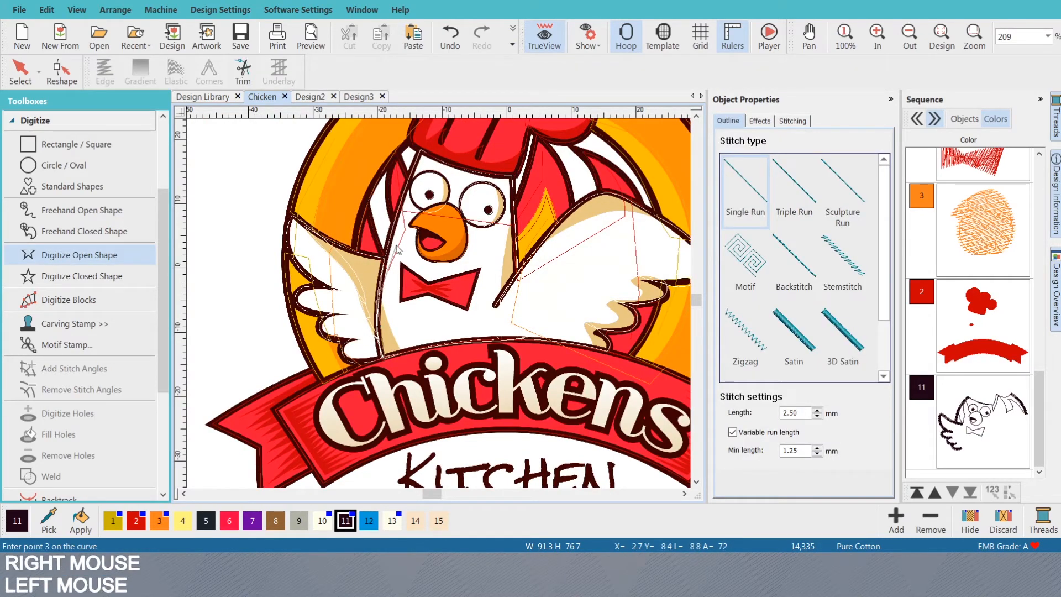
{"action": "left_click", "coordinate": [400, 215]}
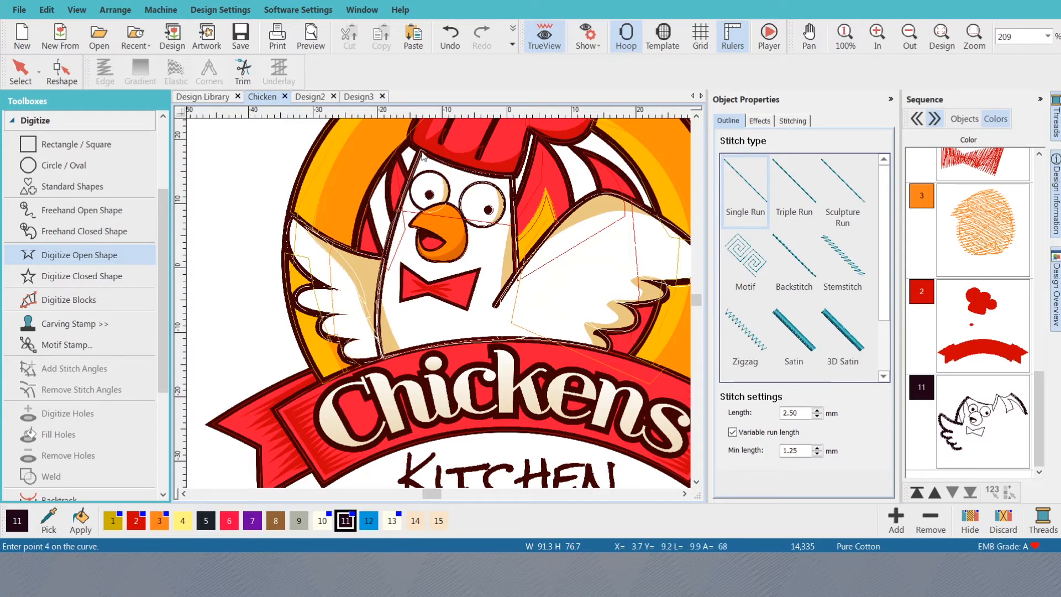
{"action": "left_click", "coordinate": [423, 156]}
{"action": "key", "text": "Return"}
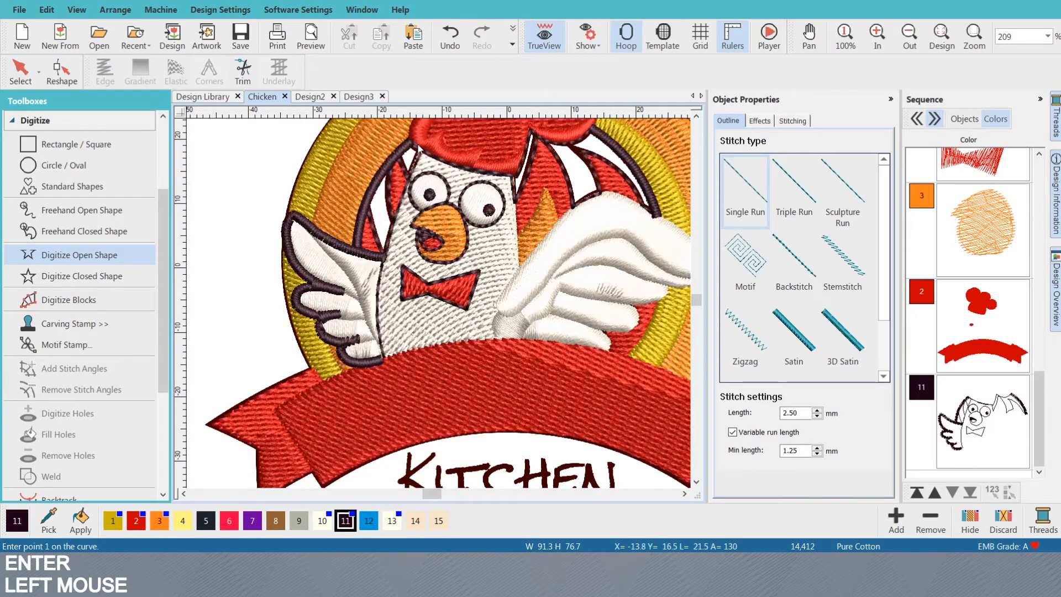
- Convert the outline along the left side of the chicken's body to Satin with a 1 mm width
{"action": "key", "text": "s"}
{"action": "key", "text": "o"}
{"action": "left_click", "coordinate": [793, 331]}
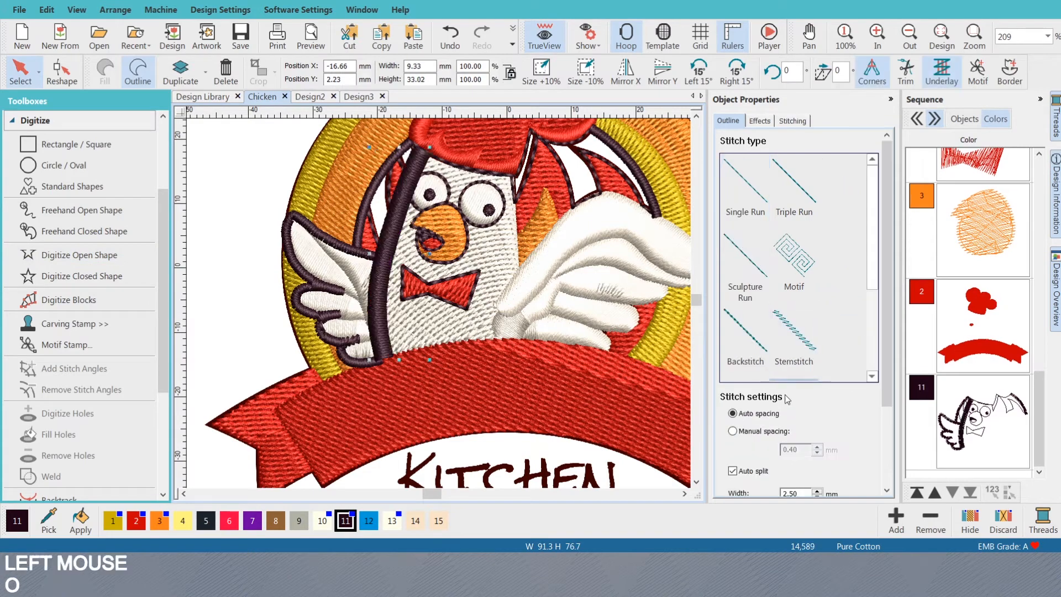
{"action": "left_click", "coordinate": [795, 492]}
{"action": "key", "text": "Return"}
{"action": "key", "text": "Return"}
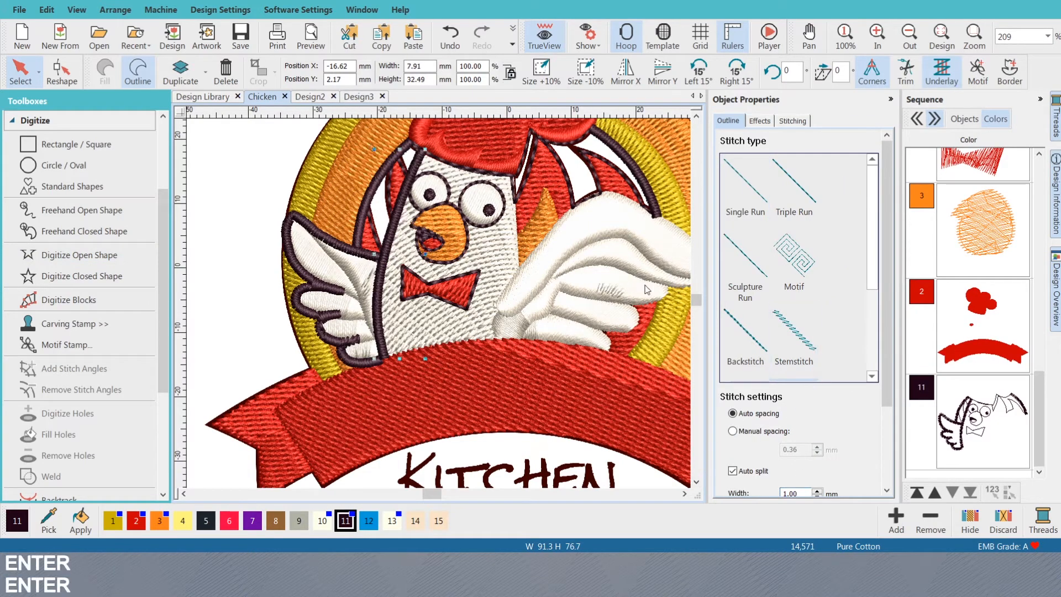
{"action": "key", "text": "Escape"}
- Digitize an open curve along the top of the chicken's head beneath the comb, from the left body outline to the head's right corner
{"action": "scroll", "coordinate": [410, 228], "scroll_direction": "down", "scroll_amount": 3}
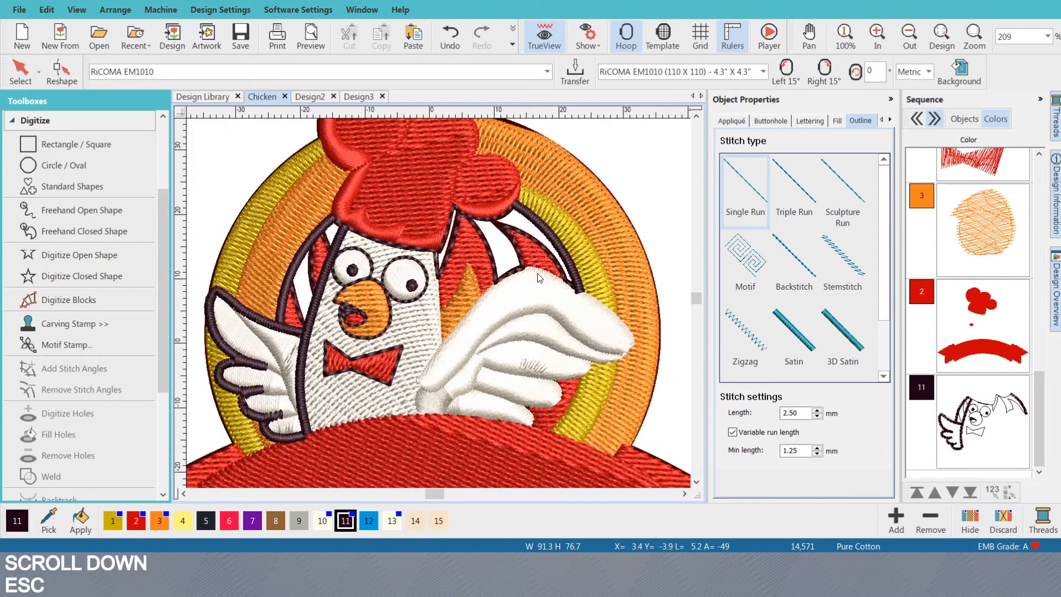
{"action": "scroll", "coordinate": [445, 324], "scroll_direction": "down", "scroll_amount": 1}
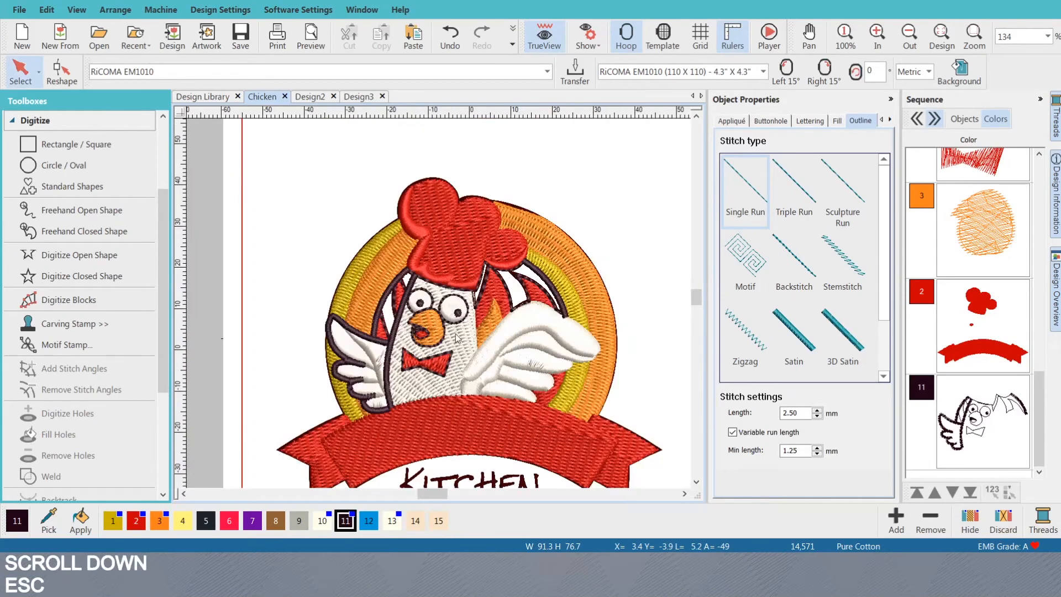
{"action": "scroll", "coordinate": [457, 339], "scroll_direction": "up", "scroll_amount": 1}
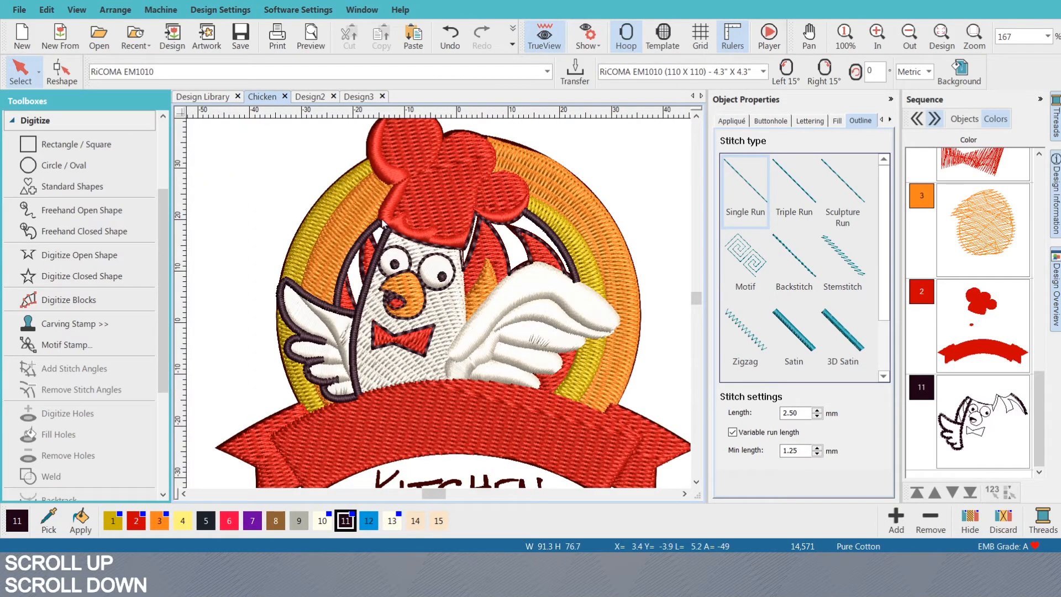
{"action": "key", "text": "shift+n"}
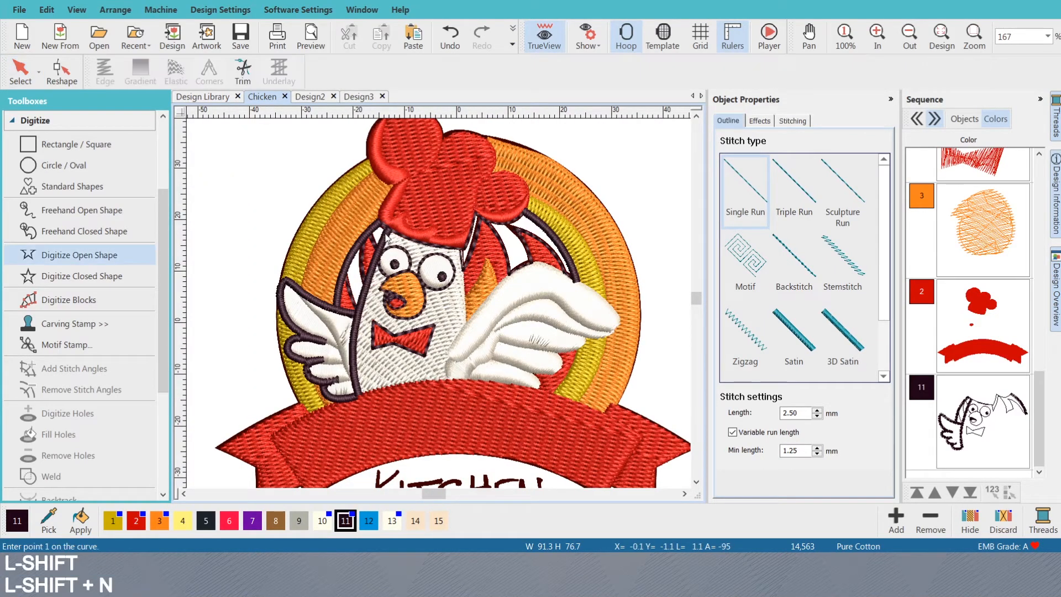
{"action": "left_click", "coordinate": [389, 227]}
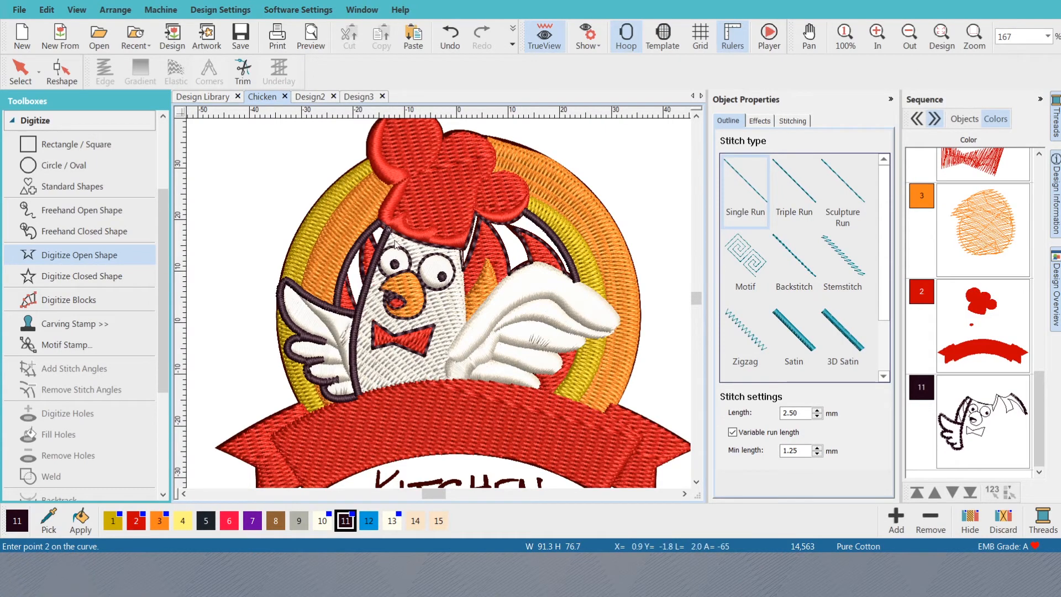
{"action": "scroll", "coordinate": [454, 299], "scroll_direction": "up", "scroll_amount": 3}
{"action": "right_click", "coordinate": [466, 287]}
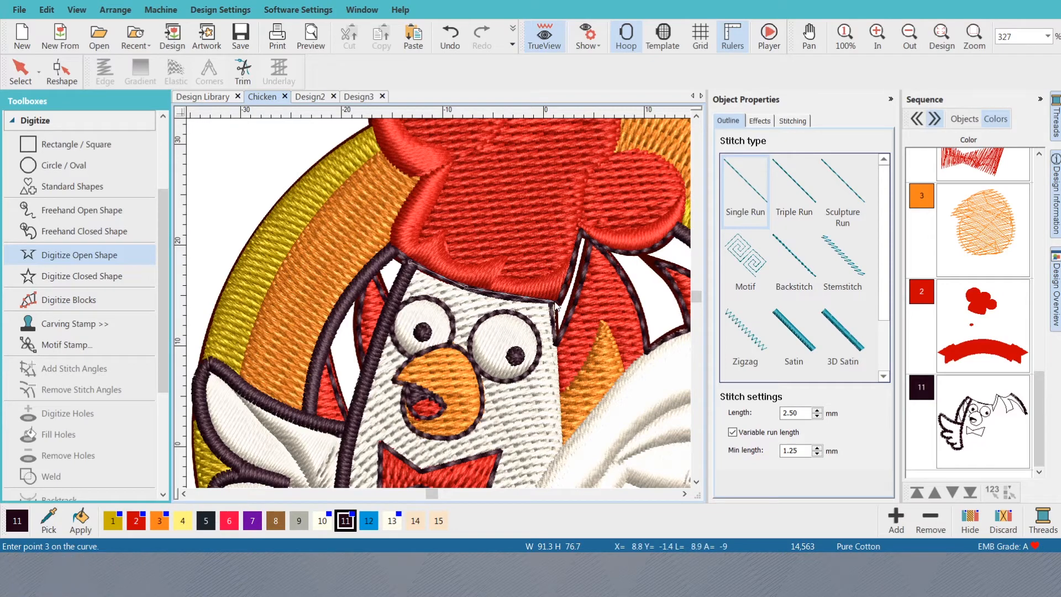
{"action": "left_click", "coordinate": [553, 302]}
{"action": "key", "text": "Return"}
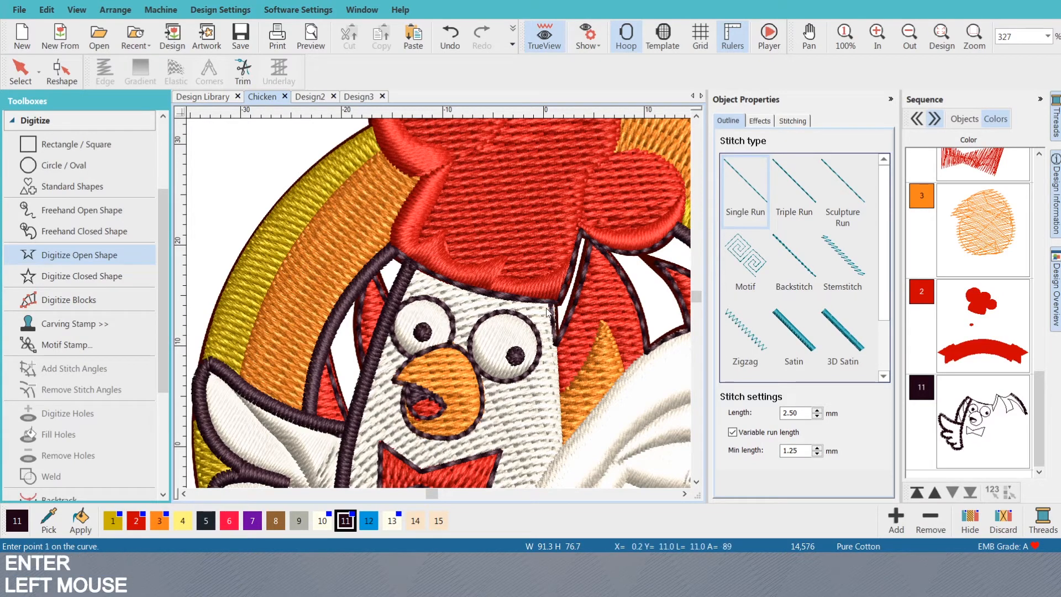
- Digitize an open line about 15 mm long down the right side of the chicken's head to where it meets the right wing
{"action": "key", "text": "s"}
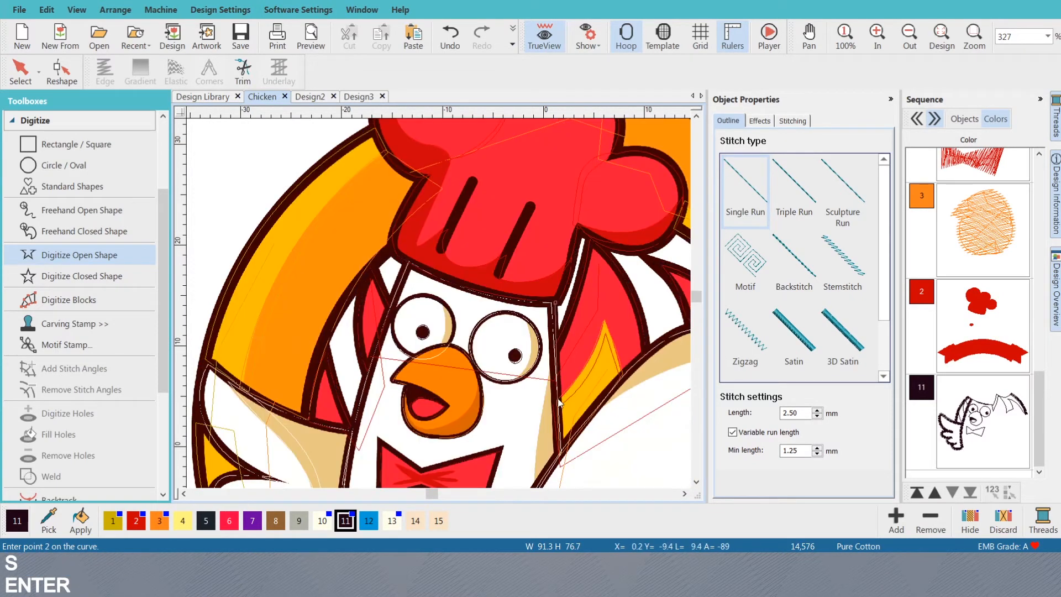
{"action": "scroll", "coordinate": [439, 307], "scroll_direction": "up", "scroll_amount": 2}
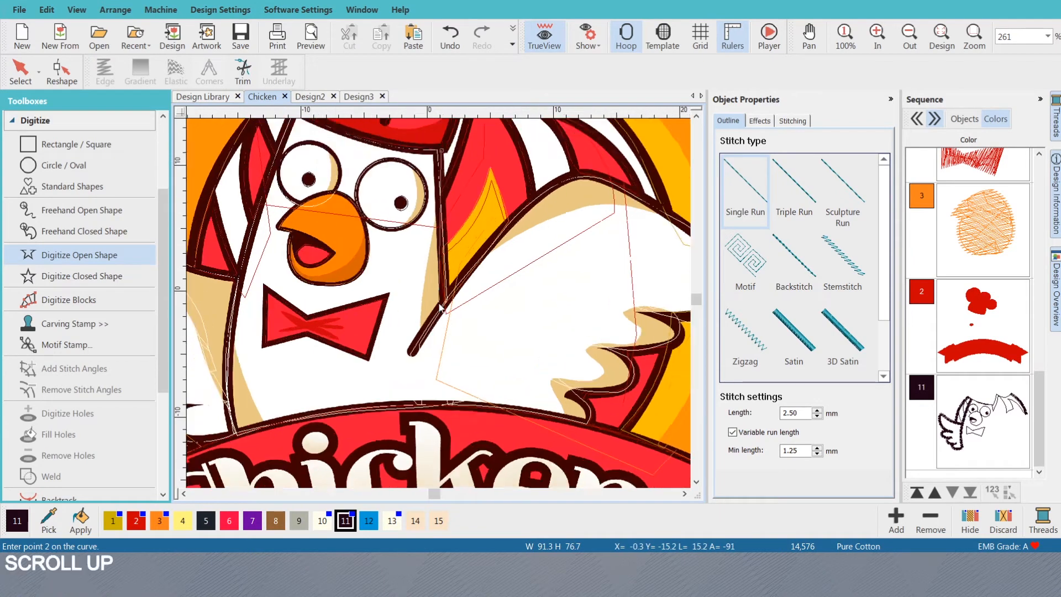
{"action": "double_click", "coordinate": [442, 308]}
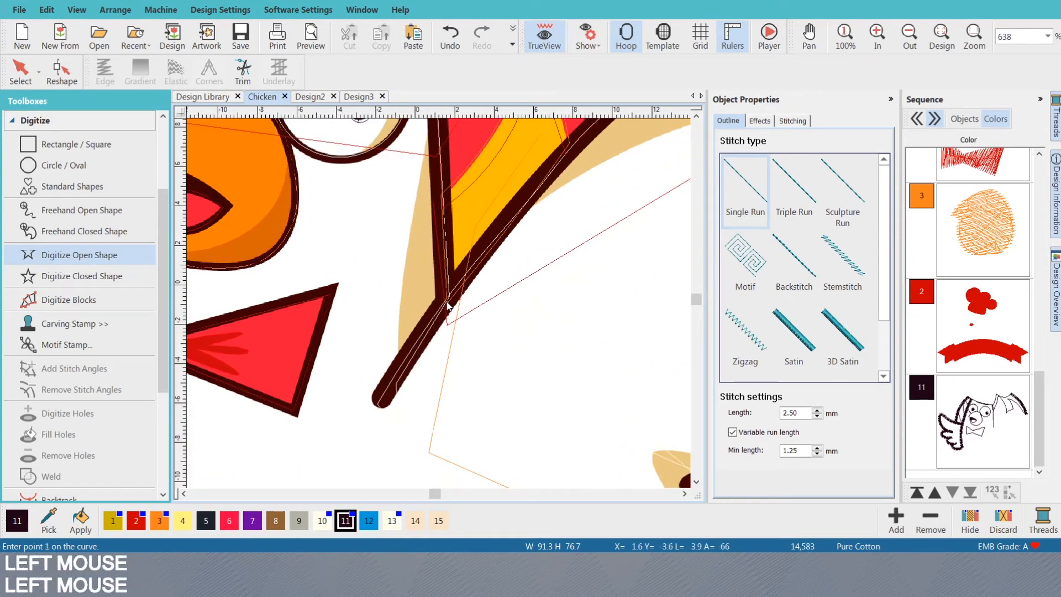
{"action": "key", "text": "Return"}
- Change the outline on the right side of the chicken's head to Satin with a width of 1 mm
{"action": "key", "text": "s"}
{"action": "key", "text": "o"}
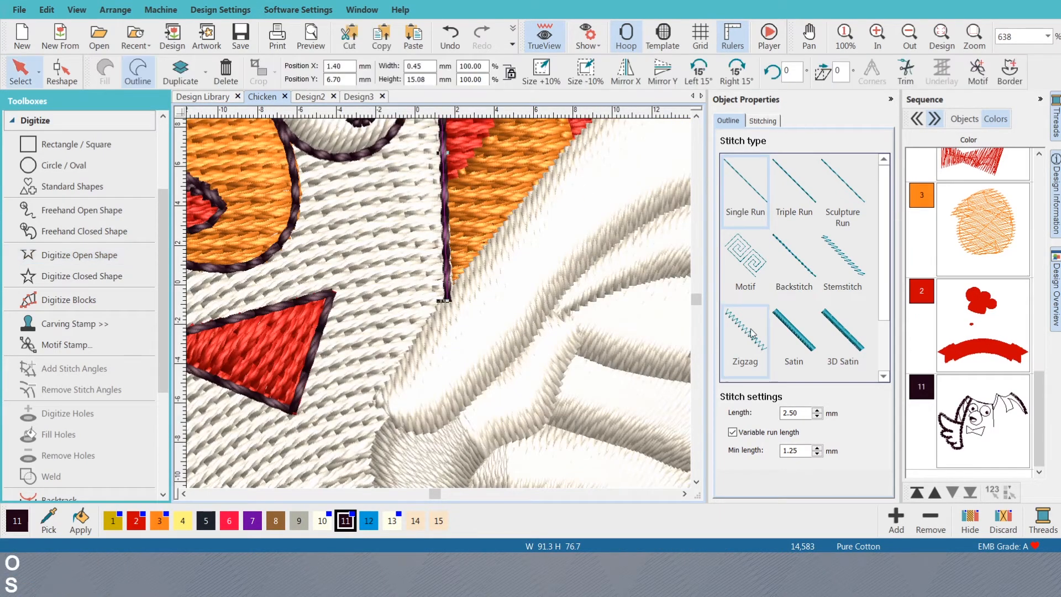
{"action": "left_click", "coordinate": [792, 362]}
{"action": "double_click", "coordinate": [795, 493]}
{"action": "type", "text": "1"}
{"action": "key", "text": "Return"}
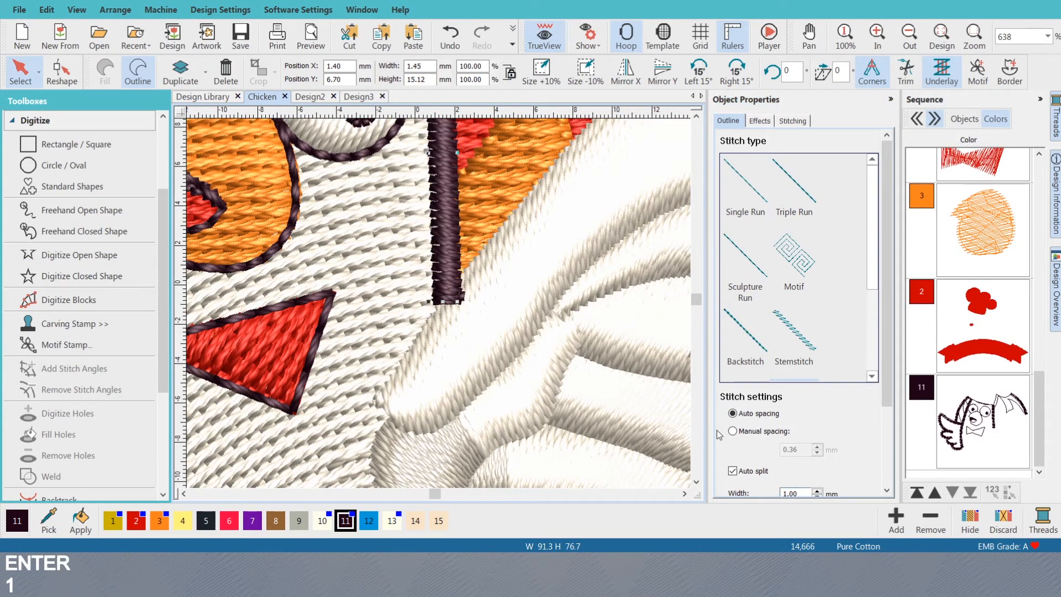
- Digitize a short open line from the lower end of the head's right outline down to the inner end of the right wing
{"action": "scroll", "coordinate": [436, 290], "scroll_direction": "down", "scroll_amount": 2}
{"action": "key", "text": "shift+n"}
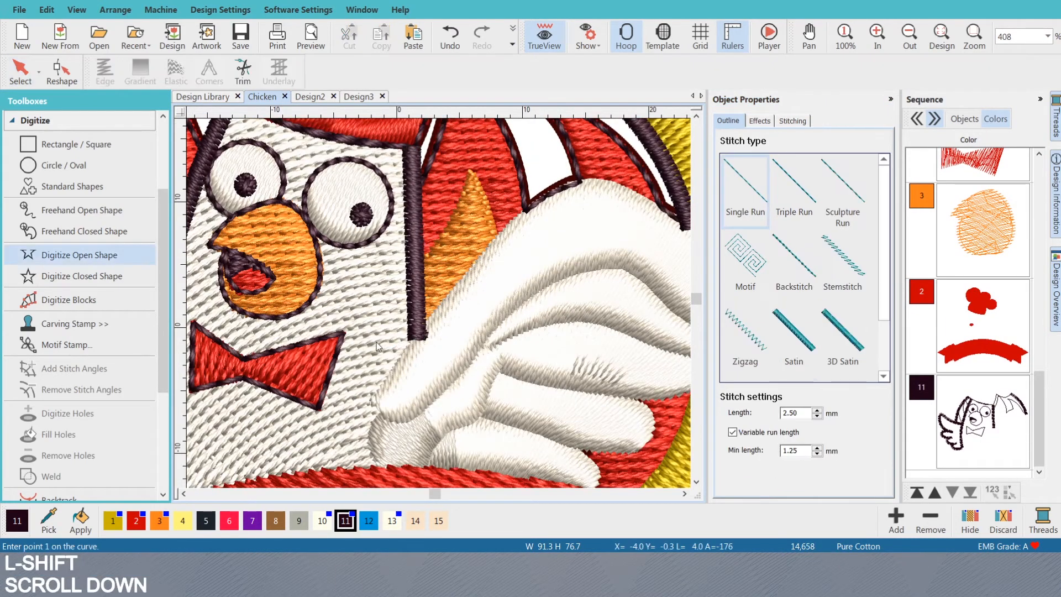
{"action": "key", "text": "s"}
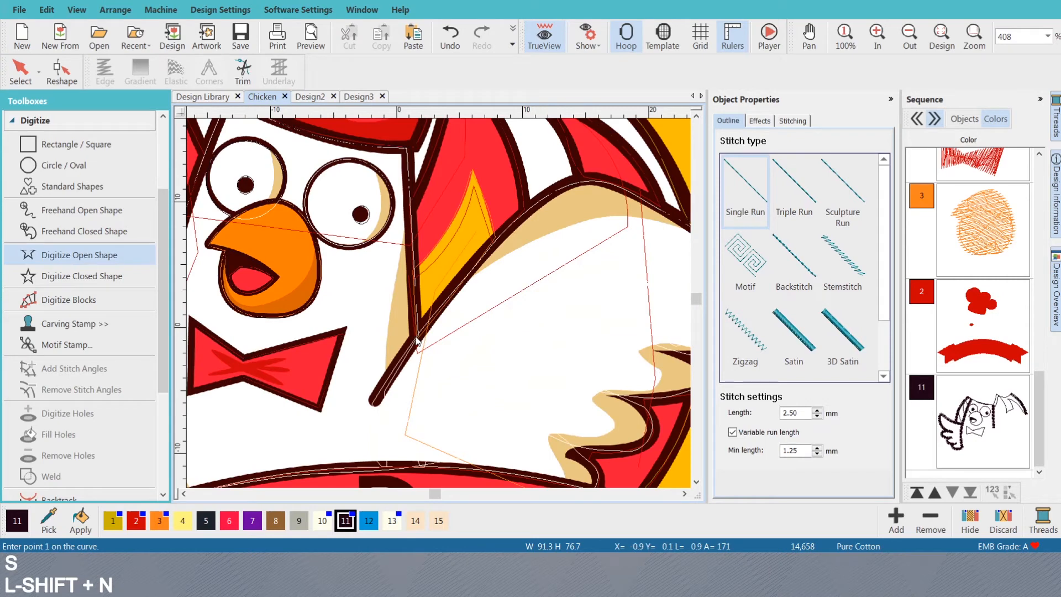
{"action": "left_click", "coordinate": [416, 338]}
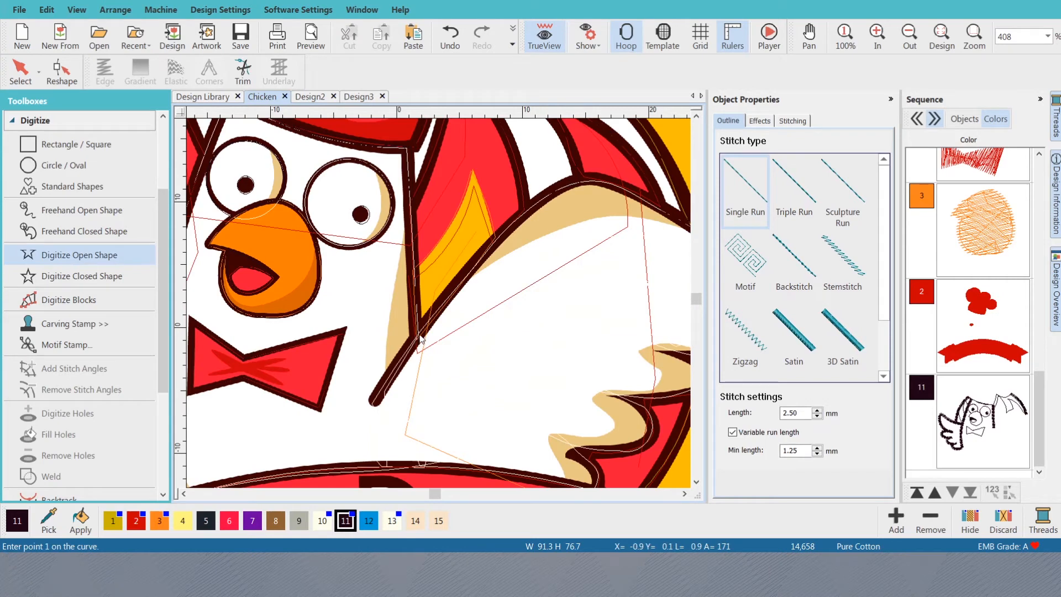
{"action": "left_click", "coordinate": [376, 403]}
{"action": "key", "text": "s"}
{"action": "key", "text": "Return"}
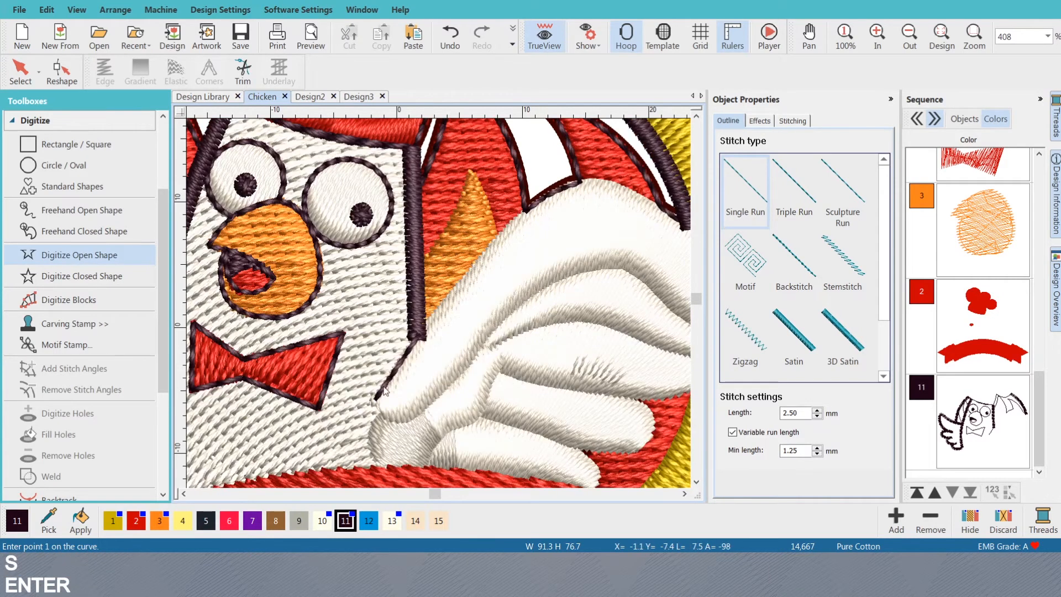
- Trace an open curve along the right wing's upper edge, from its inner lower end over the arch to the wing tip
{"action": "left_click", "coordinate": [373, 407]}
{"action": "key", "text": "s"}
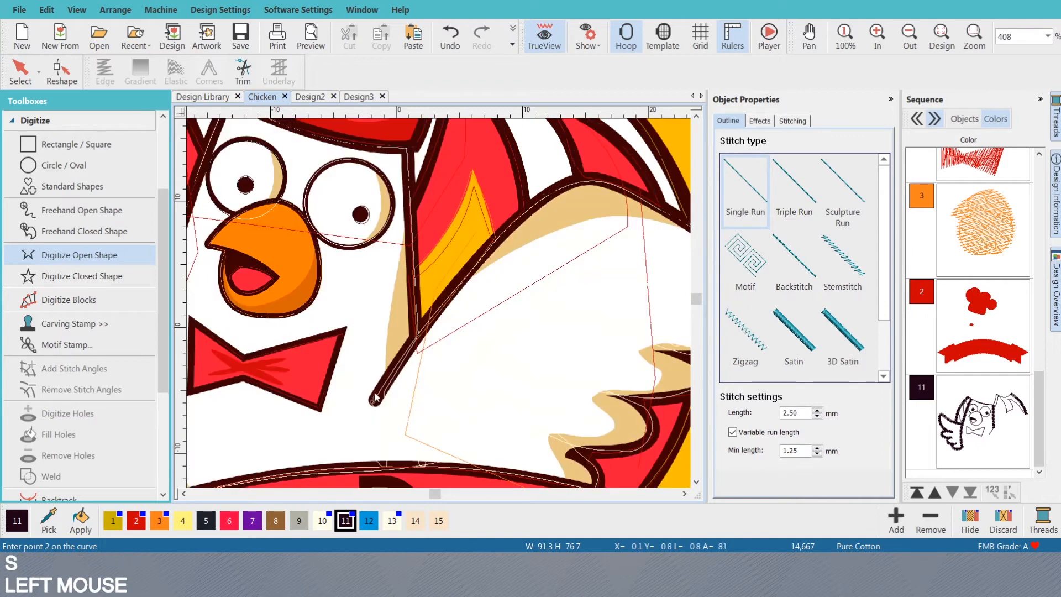
{"action": "right_click", "coordinate": [457, 292]}
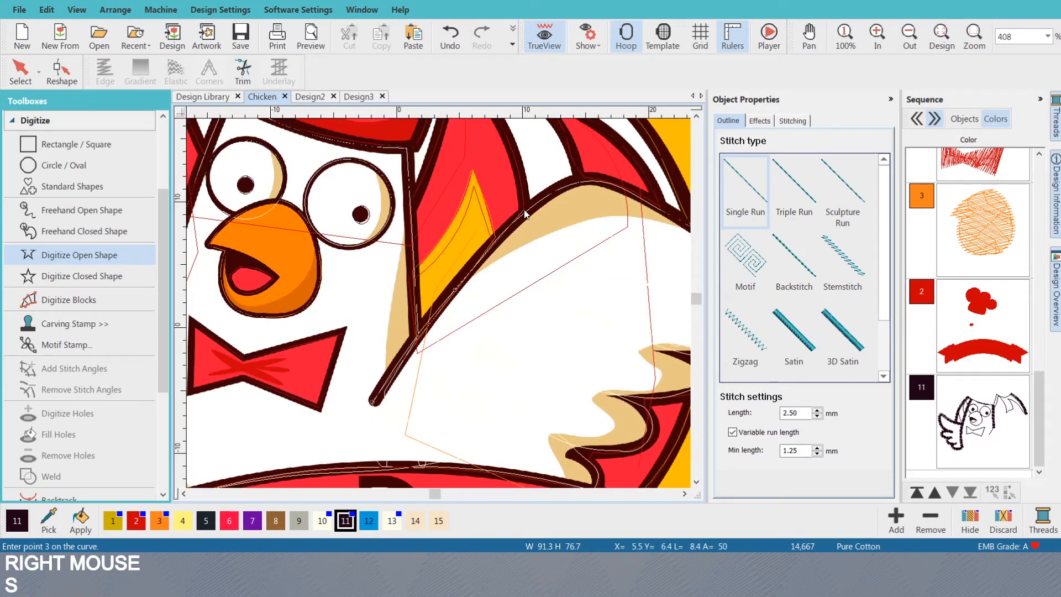
{"action": "right_click", "coordinate": [527, 210]}
{"action": "right_click", "coordinate": [580, 180]}
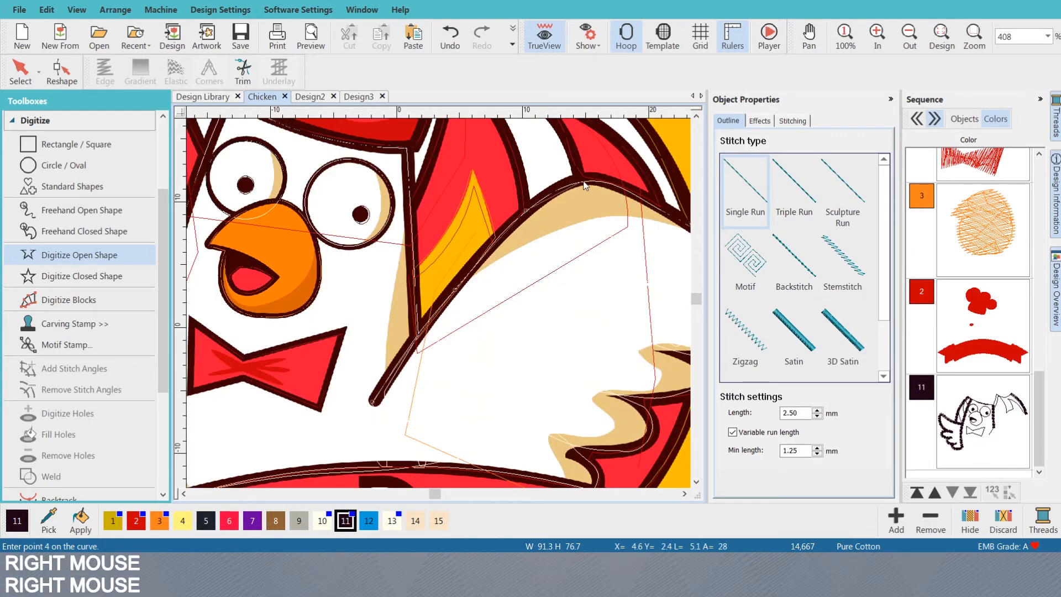
{"action": "right_click", "coordinate": [547, 268]}
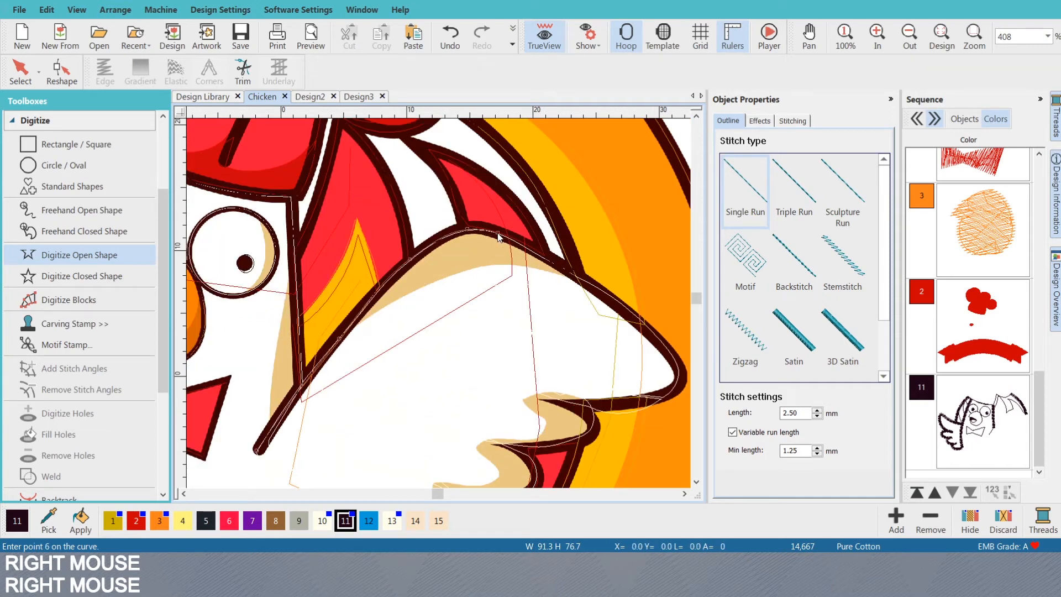
{"action": "right_click", "coordinate": [562, 270]}
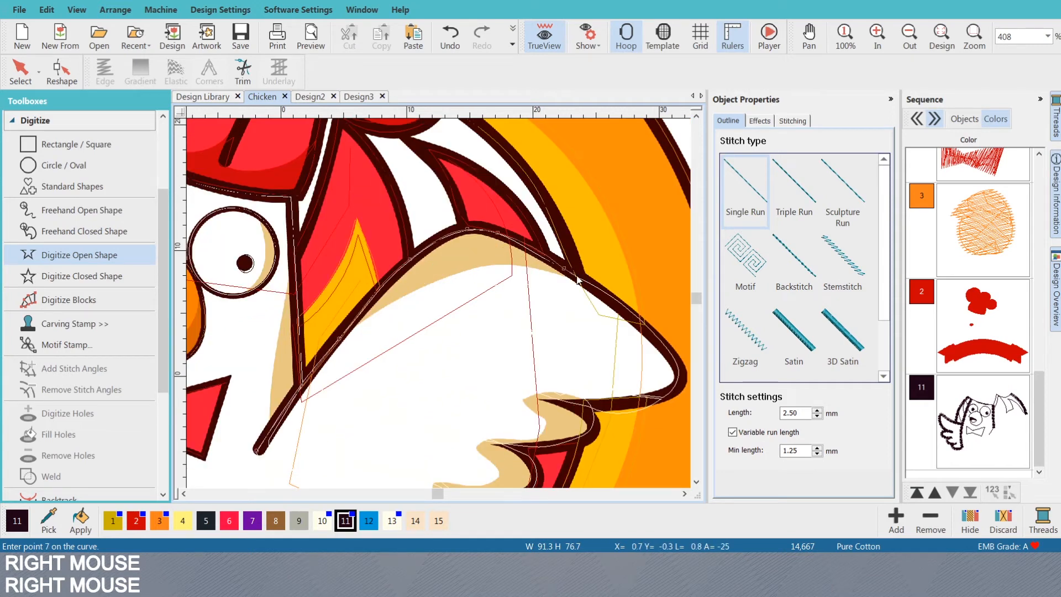
{"action": "right_click", "coordinate": [607, 301]}
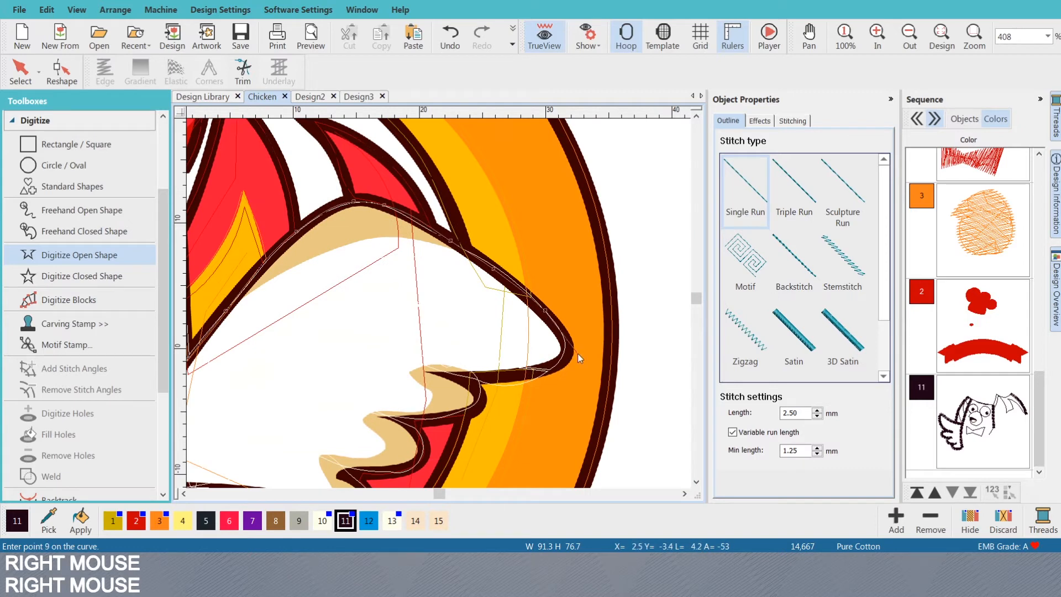
{"action": "right_click", "coordinate": [565, 349]}
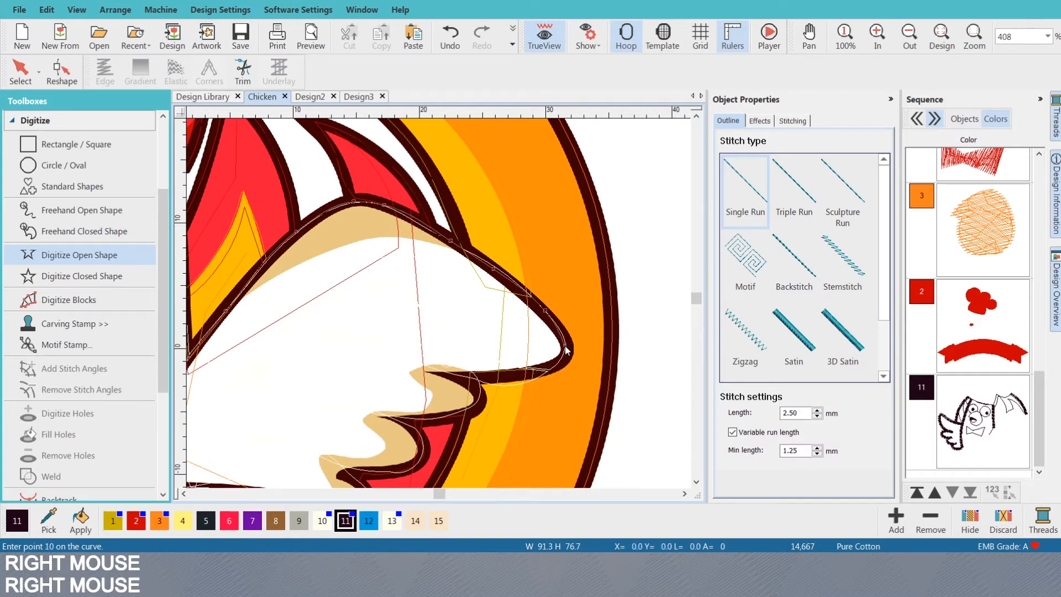
{"action": "scroll", "coordinate": [518, 396], "scroll_direction": "up", "scroll_amount": 3}
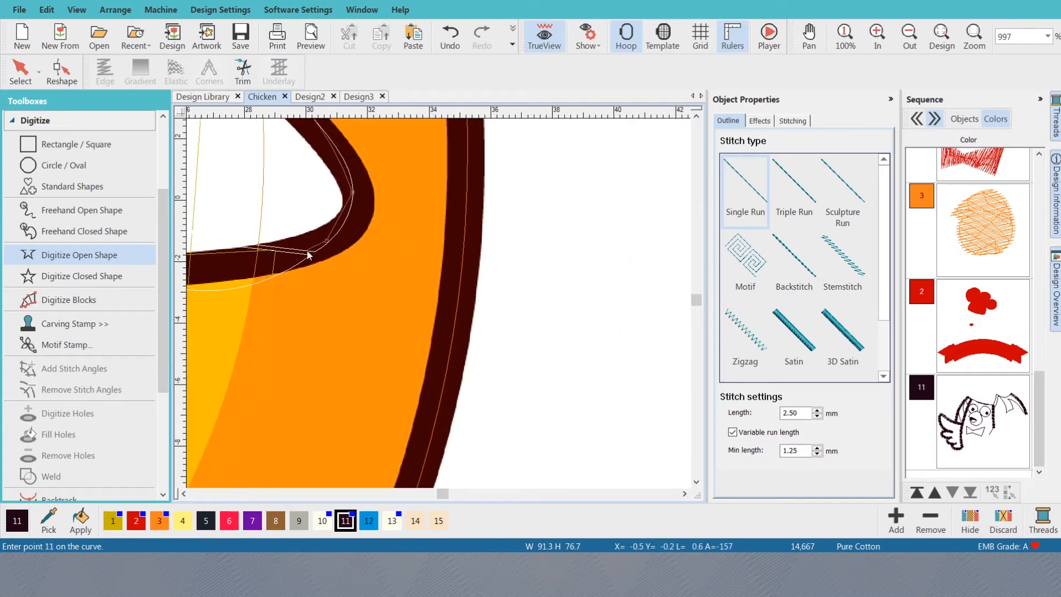
{"action": "right_click", "coordinate": [328, 242]}
{"action": "right_click", "coordinate": [372, 273]}
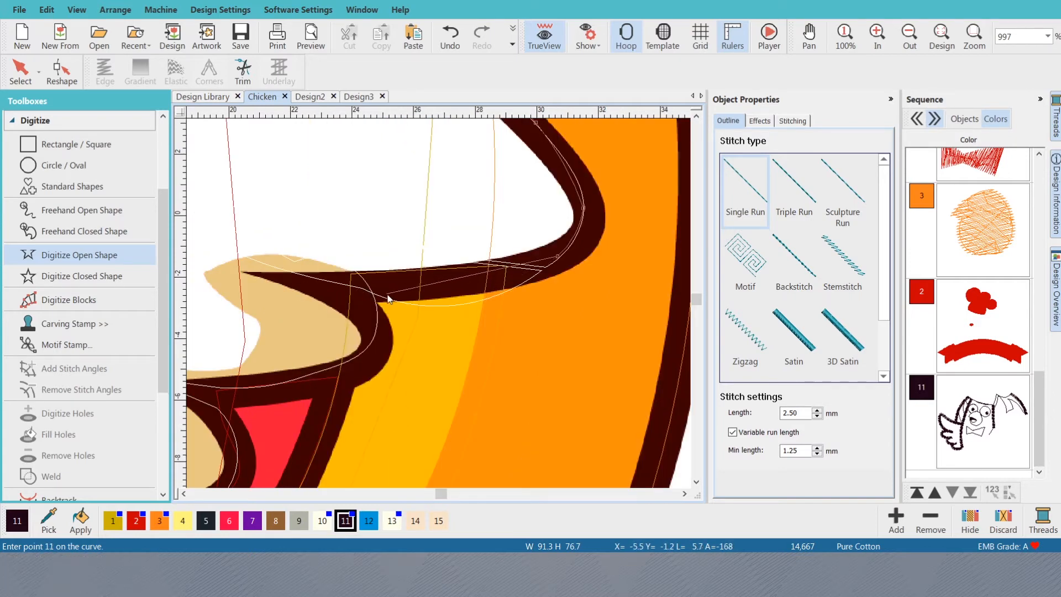
{"action": "key", "text": "BackSpace"}
{"action": "right_click", "coordinate": [413, 280]}
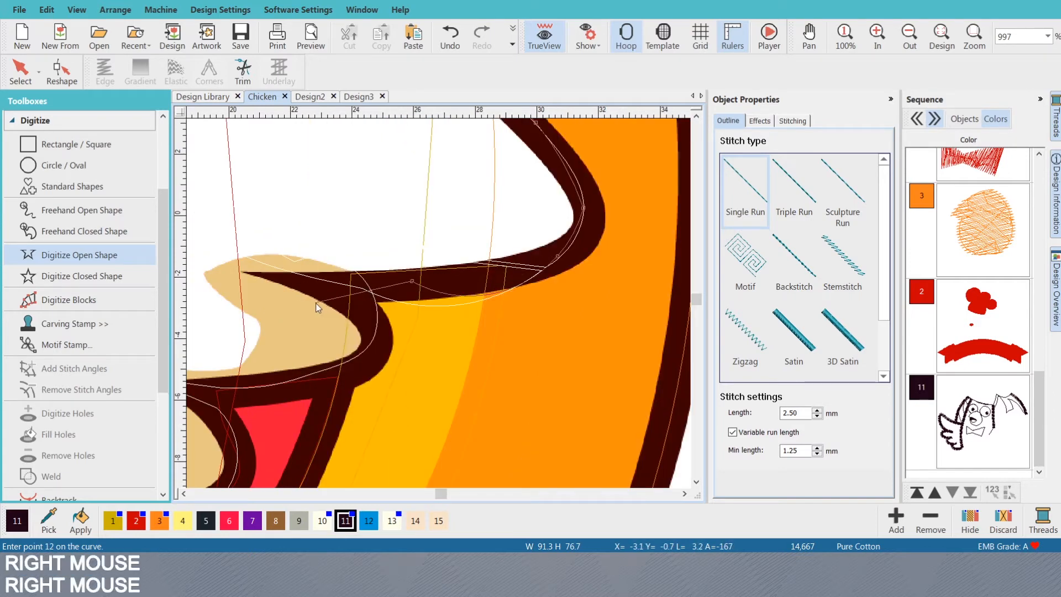
{"action": "left_click", "coordinate": [321, 284]}
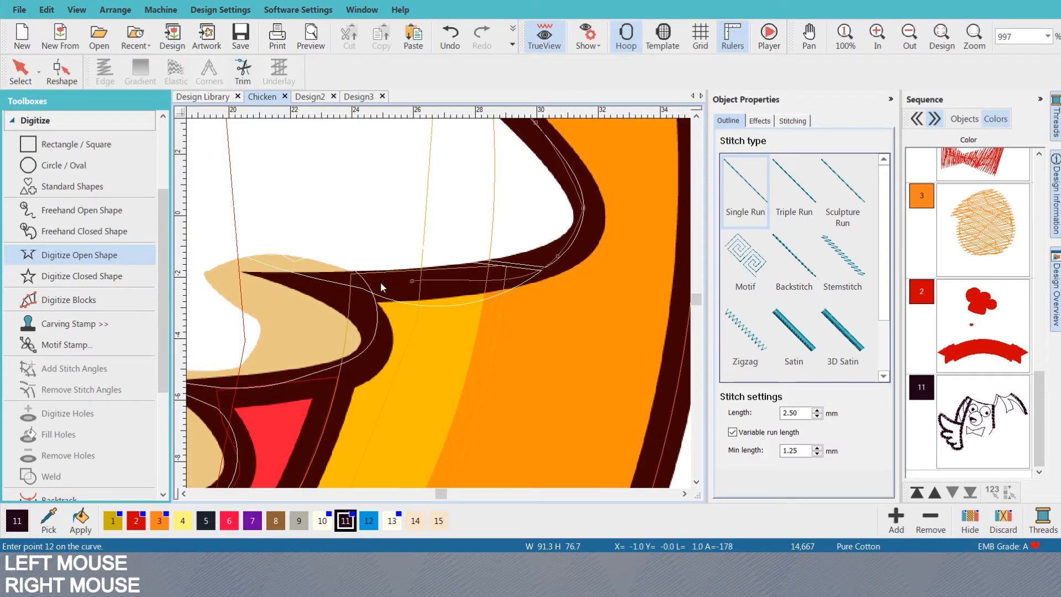
{"action": "key", "text": "BackSpace"}
{"action": "key", "text": "BackSpace"}
{"action": "key", "text": "BackSpace"}
{"action": "key", "text": "BackSpace"}
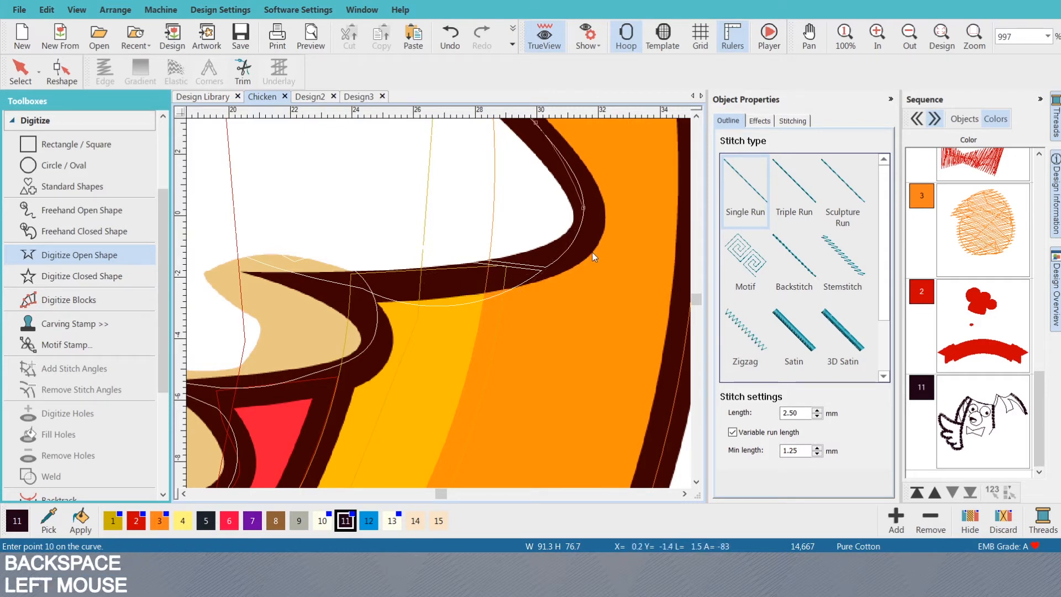
- Continue the curve around the right wing's tip and along its underside to the first feather notch, and finish the outline
{"action": "right_click", "coordinate": [542, 264]}
{"action": "left_click", "coordinate": [338, 288]}
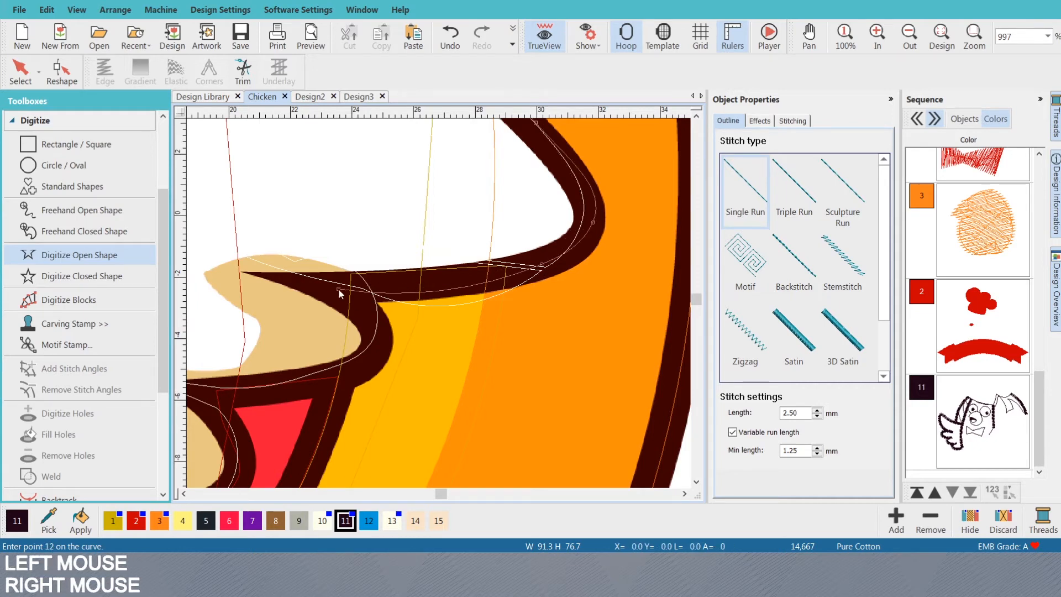
{"action": "scroll", "coordinate": [342, 296], "scroll_direction": "down", "scroll_amount": 5}
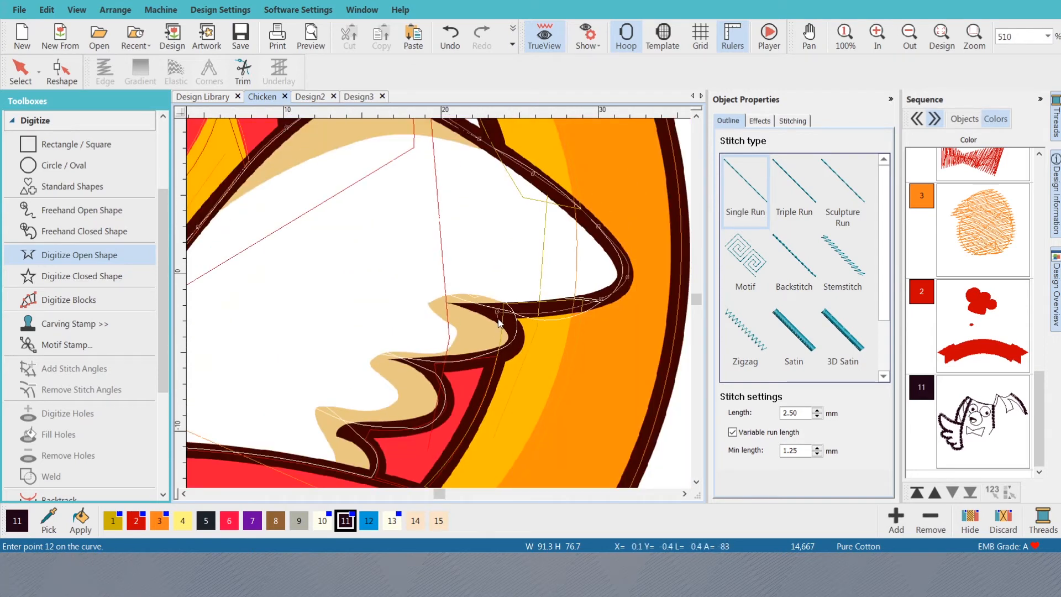
{"action": "key", "text": "Return"}
{"action": "key", "text": "Return"}
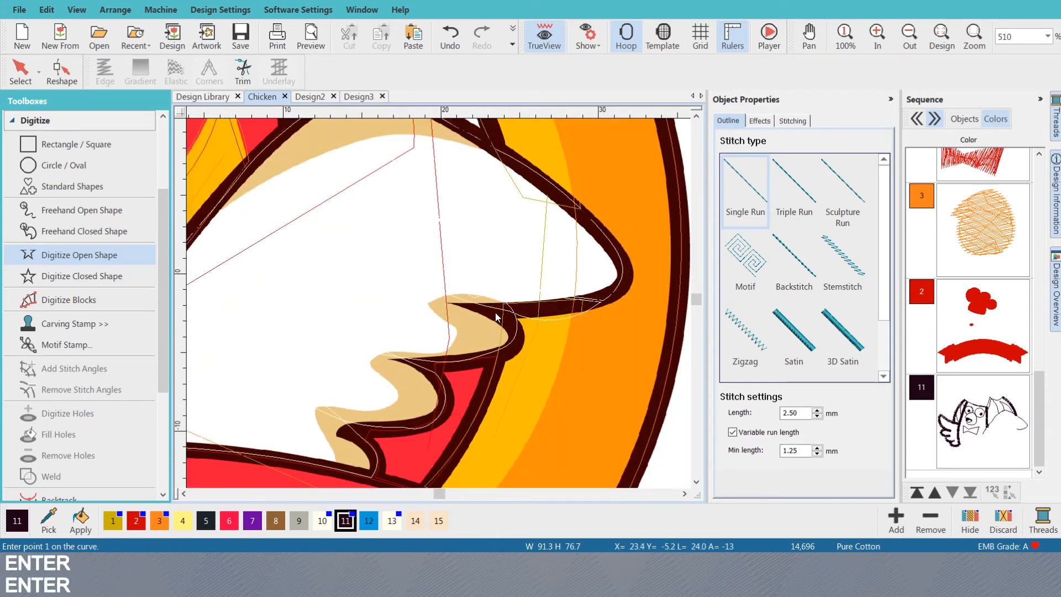
- Digitize an open curve around the second feather of the right wing, from the first notch to the next one
{"action": "left_click", "coordinate": [495, 313]}
{"action": "right_click", "coordinate": [514, 333]}
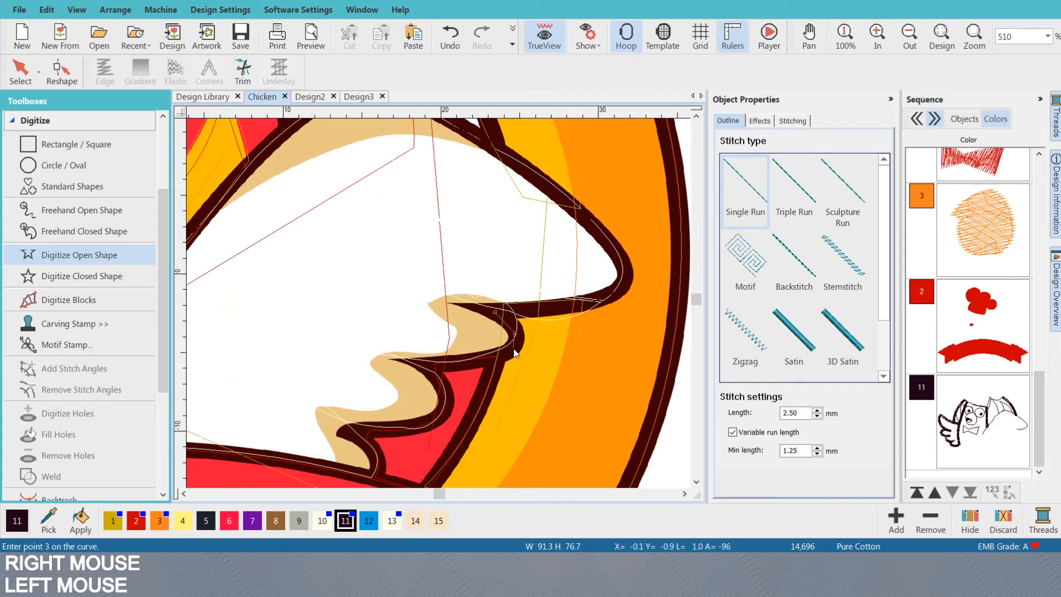
{"action": "right_click", "coordinate": [508, 351]}
{"action": "right_click", "coordinate": [444, 365]}
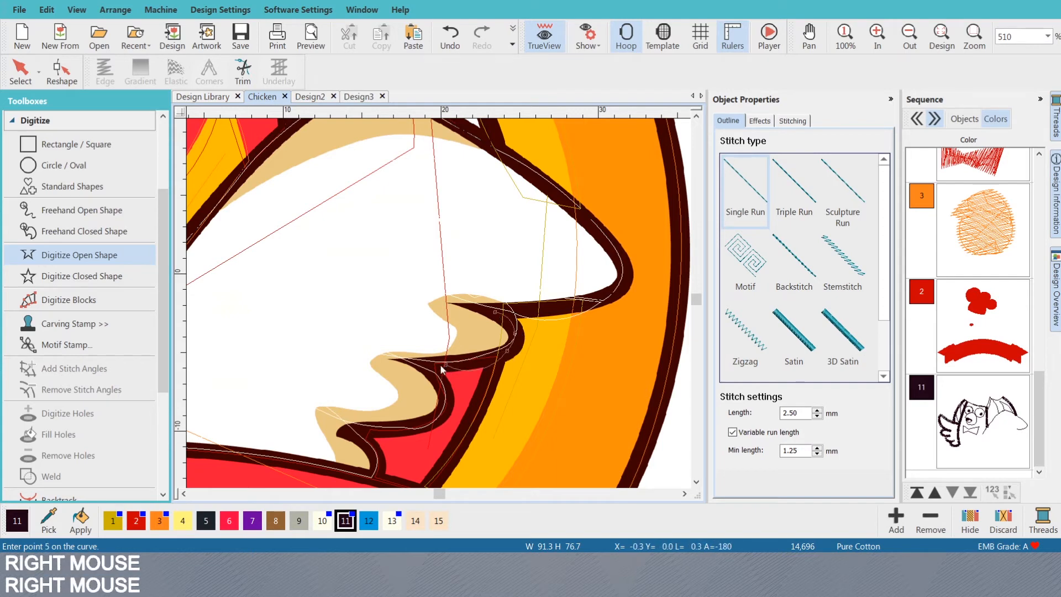
{"action": "left_click", "coordinate": [417, 366]}
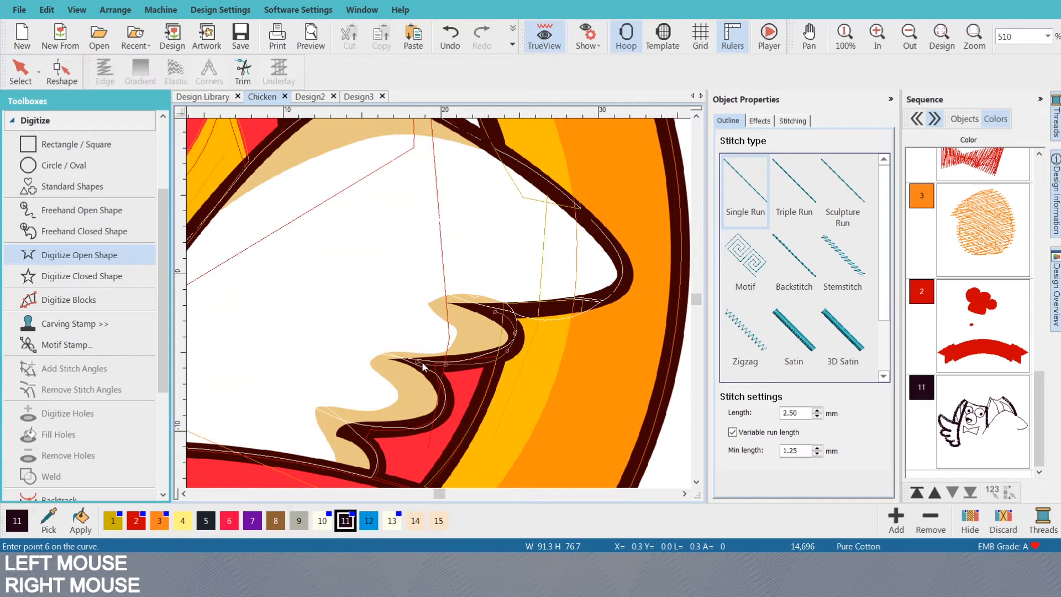
{"action": "key", "text": "Return"}
- Digitize an open curve around the third feather of the right wing, ending at the lowest notch
{"action": "left_click", "coordinate": [429, 375]}
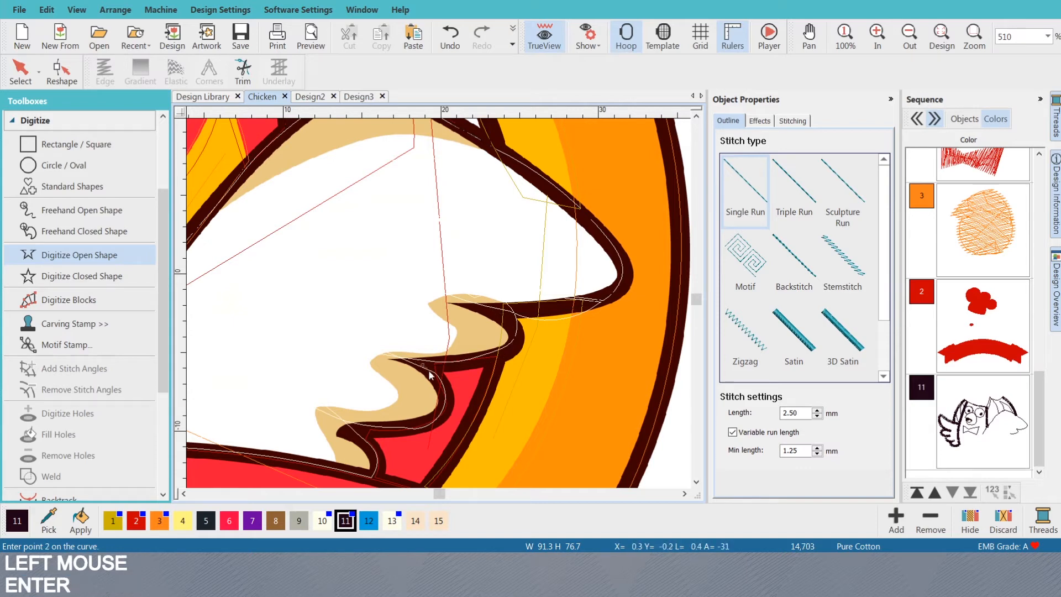
{"action": "right_click", "coordinate": [449, 394]}
{"action": "right_click", "coordinate": [443, 416]}
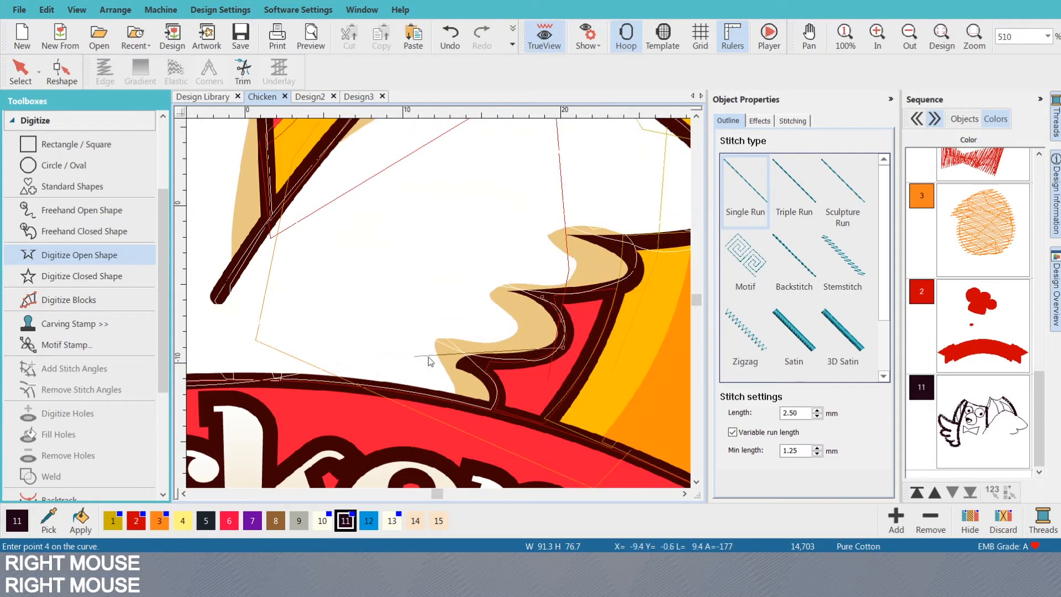
{"action": "scroll", "coordinate": [455, 307], "scroll_direction": "up", "scroll_amount": 2}
{"action": "right_click", "coordinate": [473, 312]}
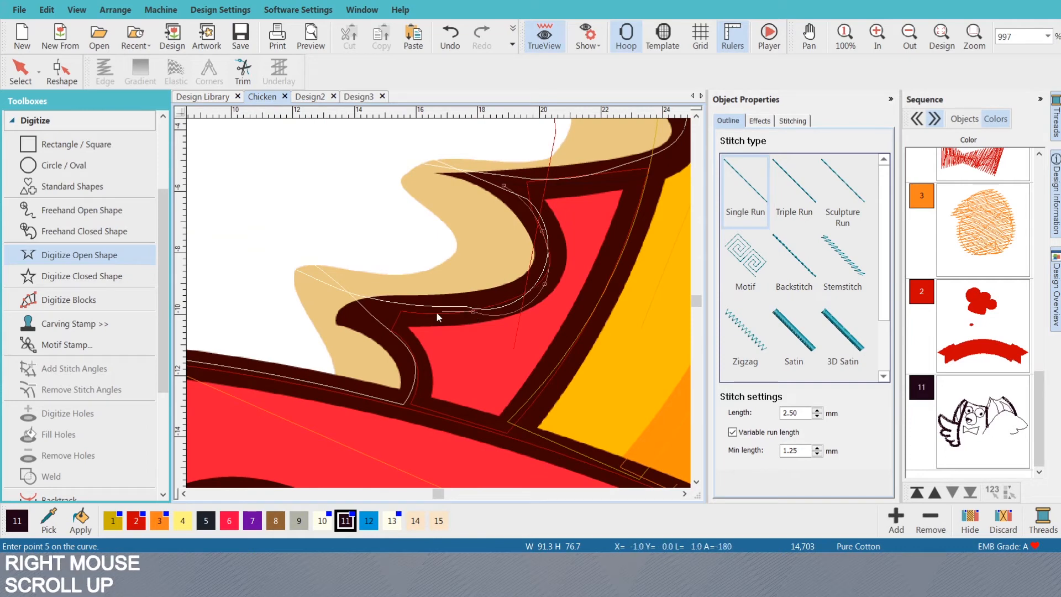
{"action": "left_click", "coordinate": [382, 311]}
{"action": "key", "text": "Return"}
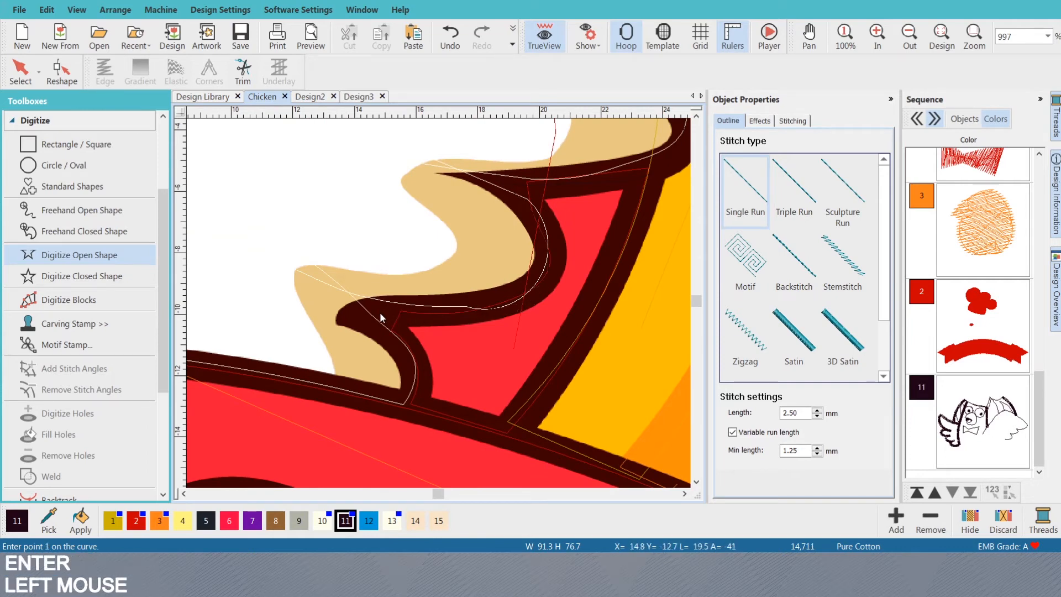
- Digitize a short open curve around the right wing's lowest feather, from the last notch down to the red banner
{"action": "left_click", "coordinate": [380, 313]}
{"action": "right_click", "coordinate": [416, 393]}
{"action": "left_click", "coordinate": [416, 393]}
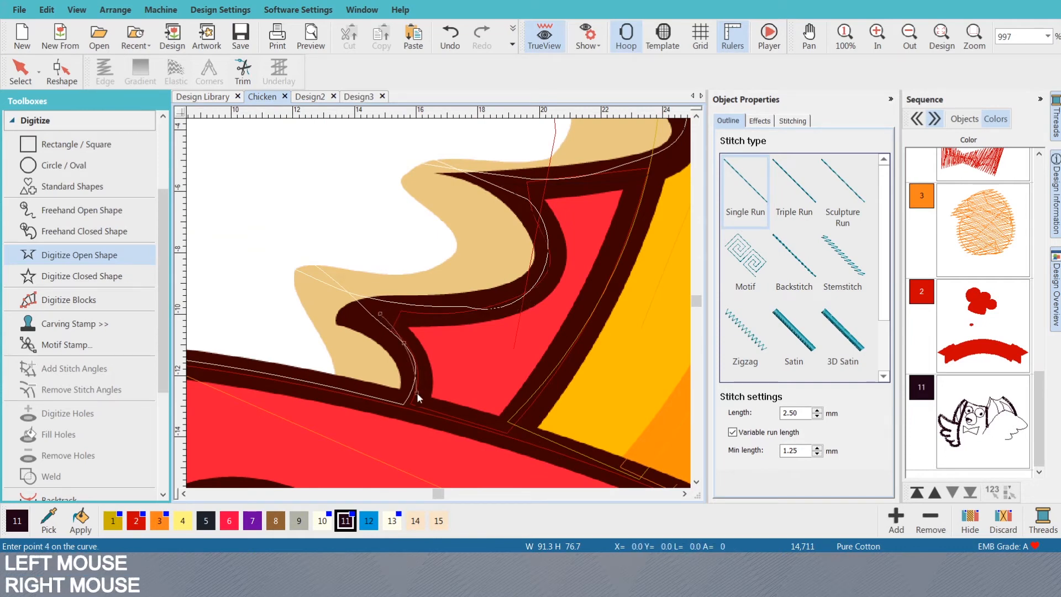
{"action": "key", "text": "BackSpace"}
{"action": "left_click", "coordinate": [413, 401]}
{"action": "key", "text": "Return"}
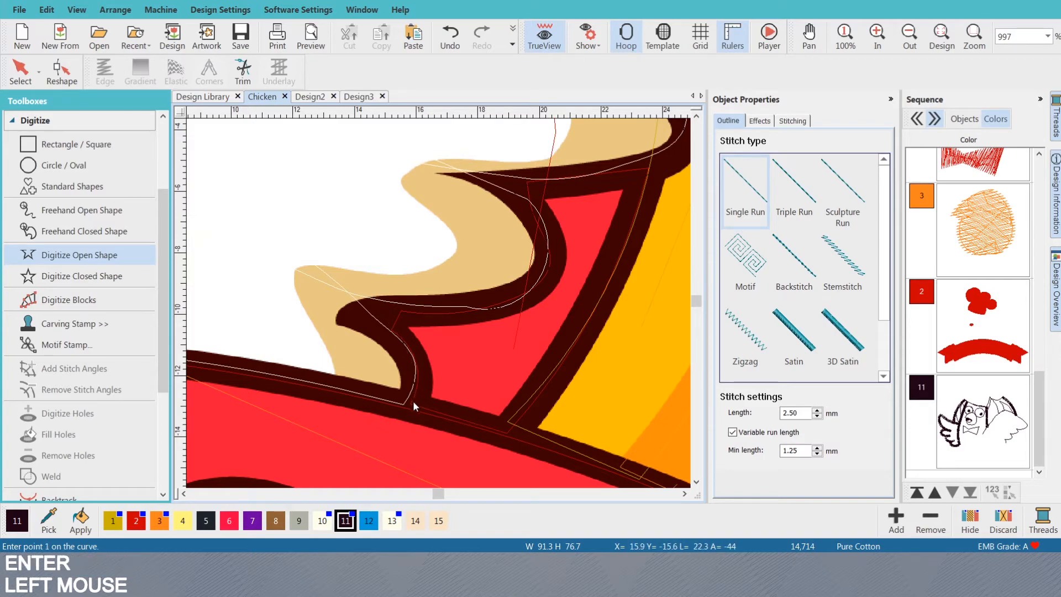
- Convert all the newly digitized right wing outlines to Satin together, with a width of 1 mm
{"action": "key", "text": "s"}
{"action": "scroll", "coordinate": [440, 303], "scroll_direction": "down", "scroll_amount": 5}
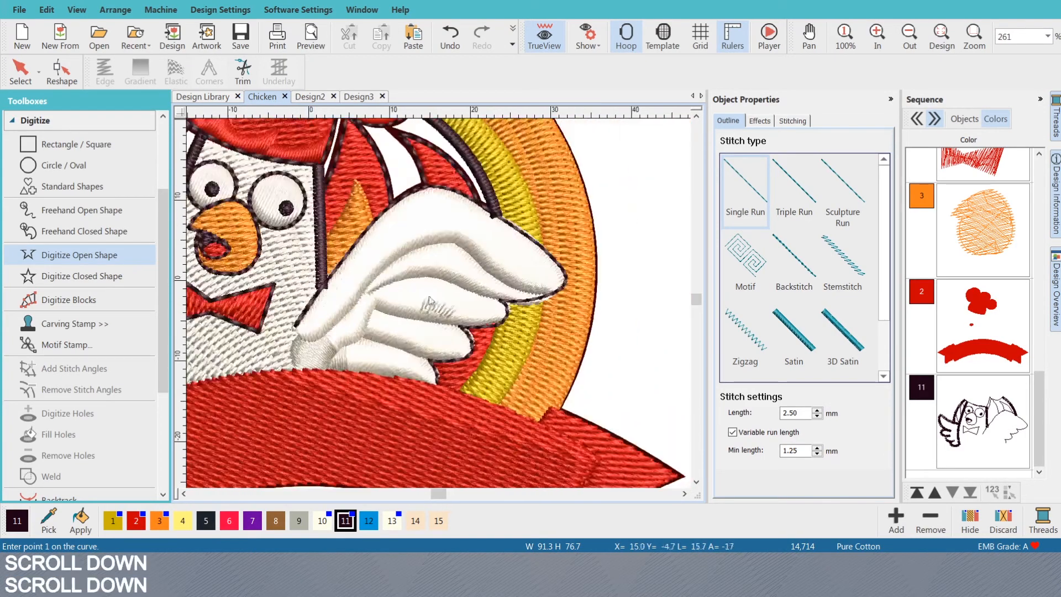
{"action": "key", "text": "o"}
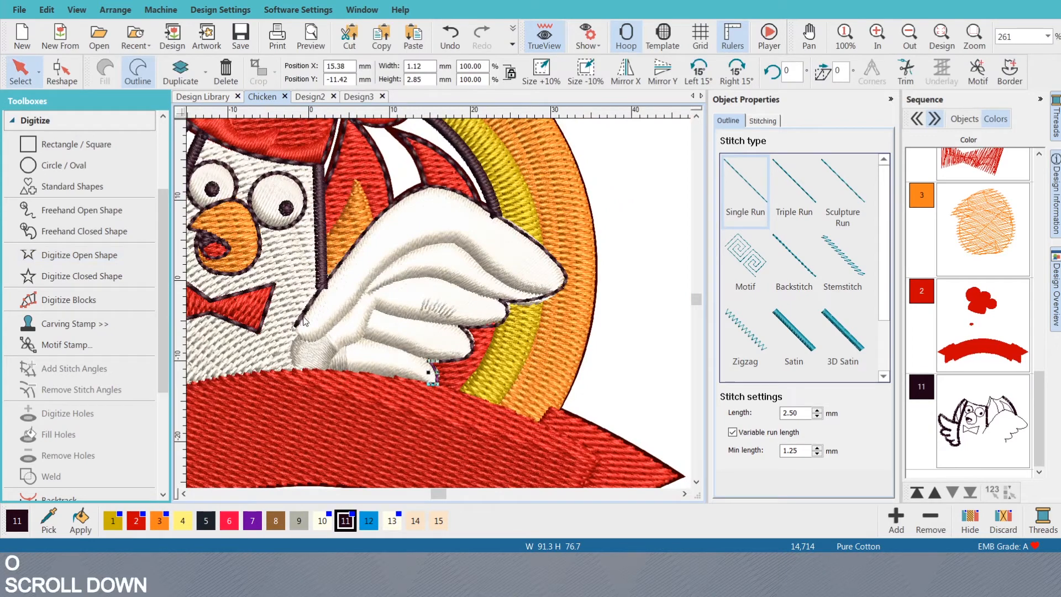
{"action": "left_click", "coordinate": [301, 323], "text": "shift"}
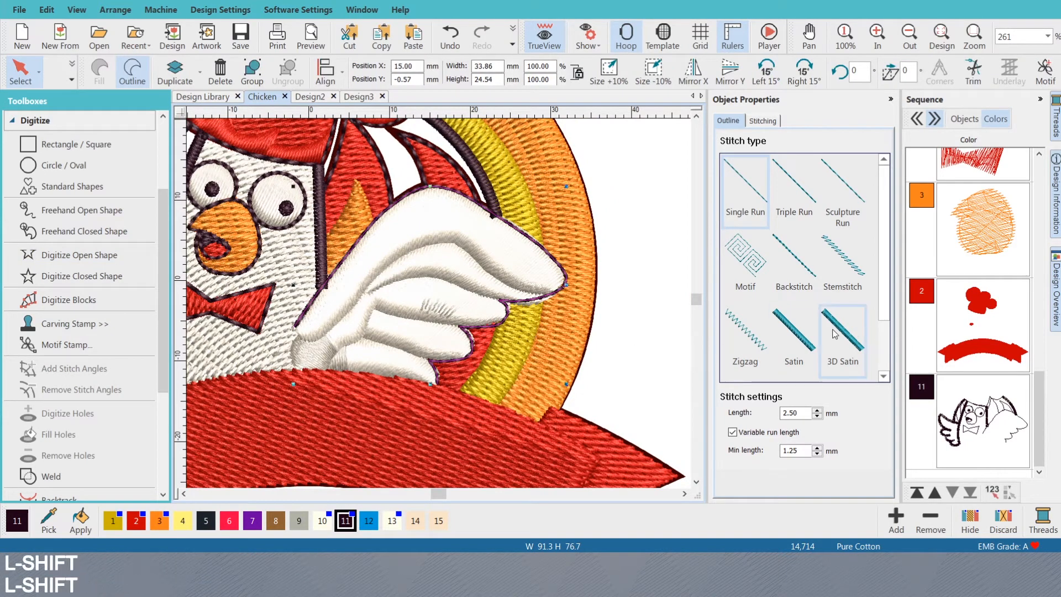
{"action": "left_click", "coordinate": [791, 347]}
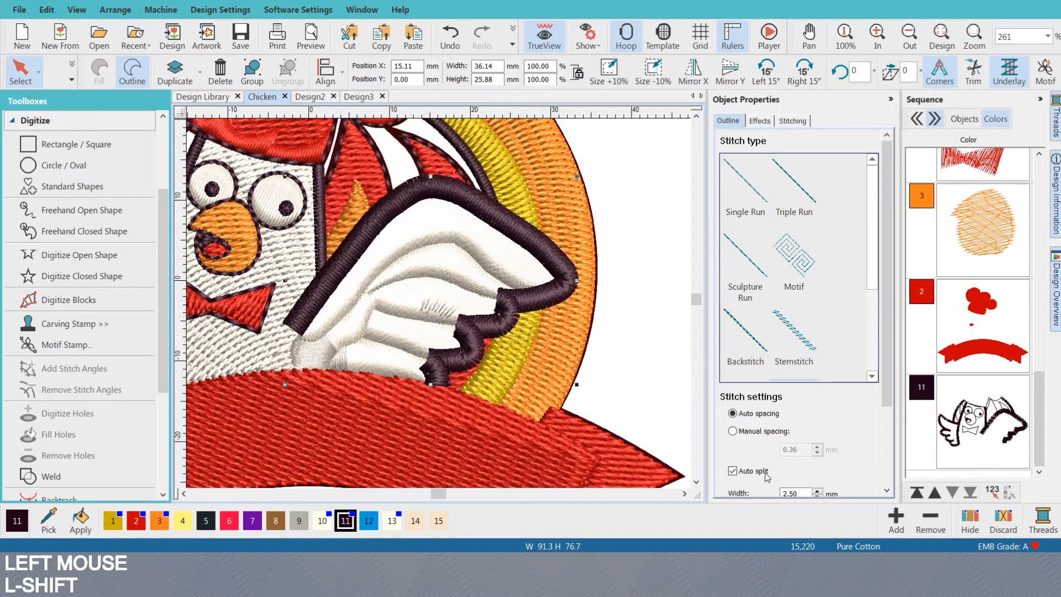
{"action": "double_click", "coordinate": [793, 493]}
{"action": "type", "text": "1"}
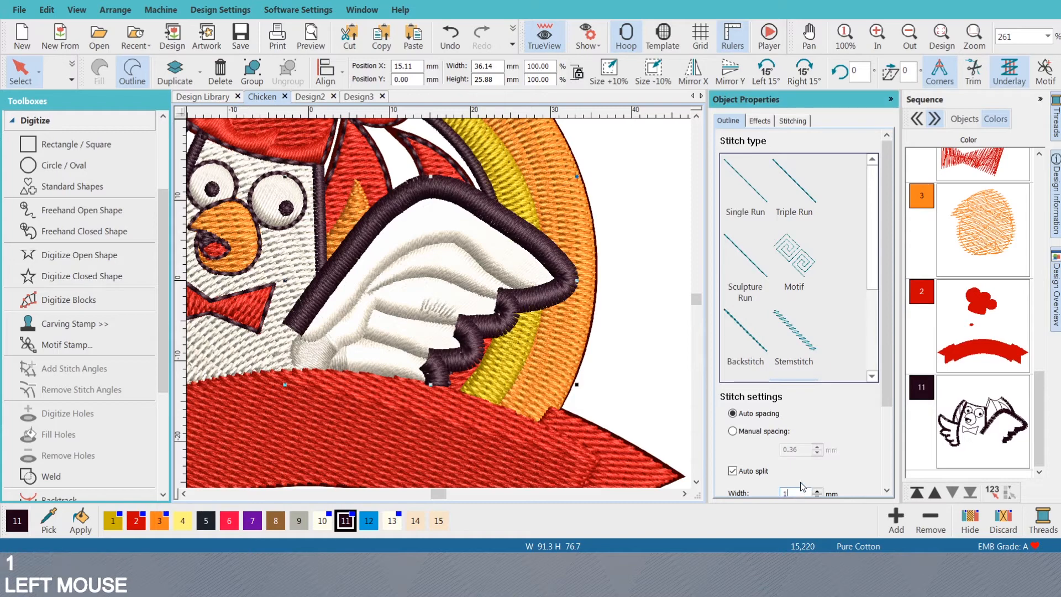
{"action": "key", "text": "Return"}
{"action": "left_click", "coordinate": [649, 344]}
{"action": "key", "text": "Escape"}
{"action": "scroll", "coordinate": [429, 307], "scroll_direction": "down", "scroll_amount": 2}
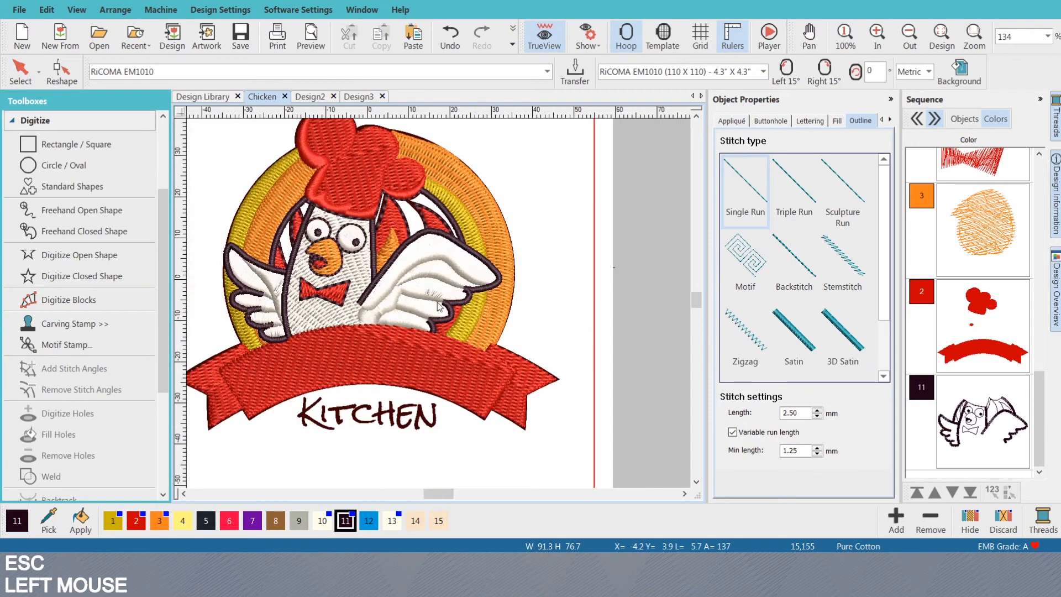
{"action": "scroll", "coordinate": [429, 307], "scroll_direction": "up", "scroll_amount": 3}
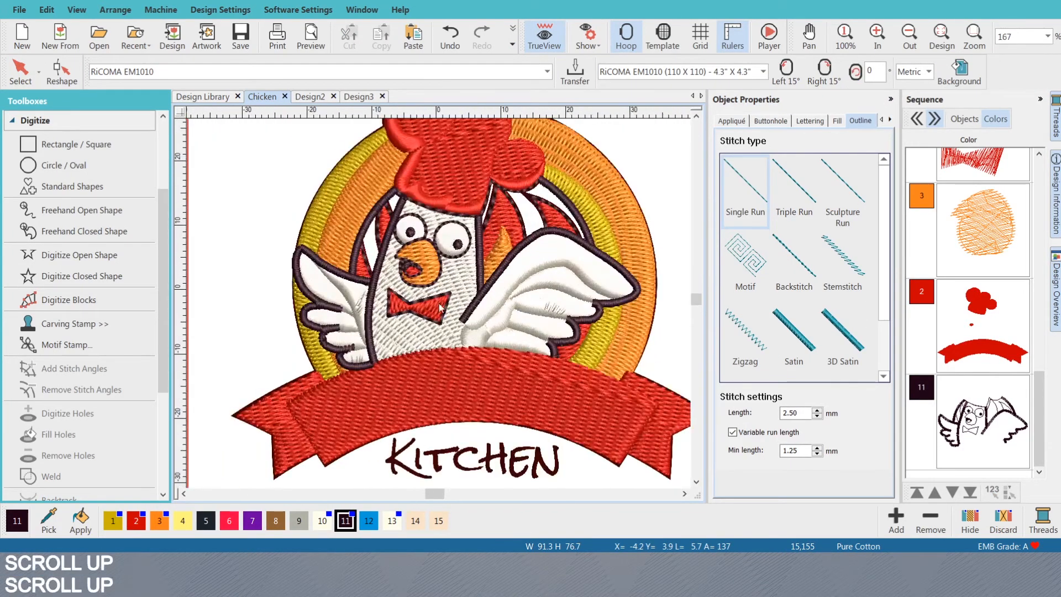
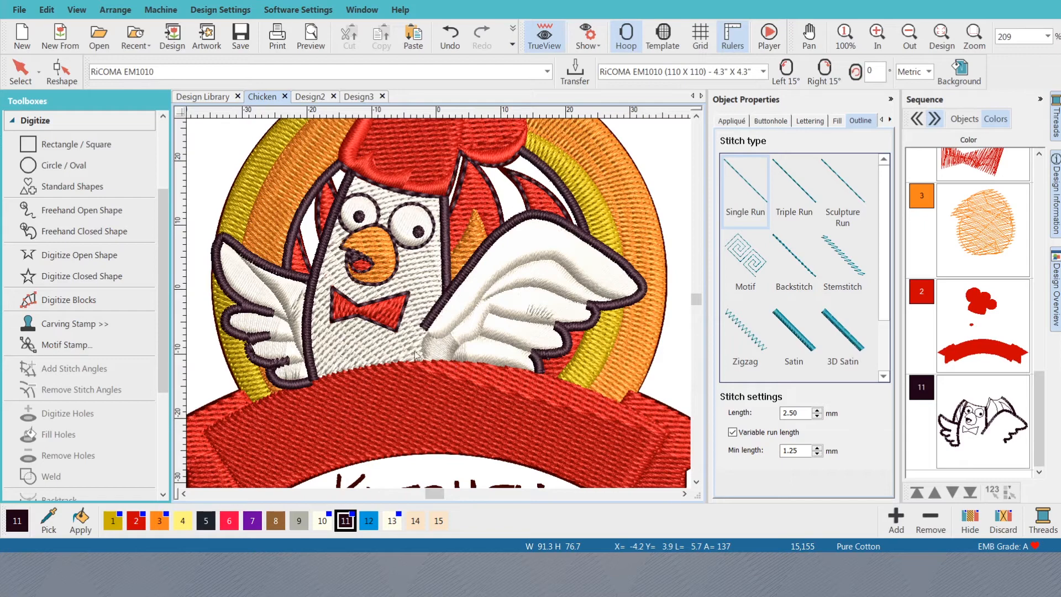
- Digitize an open run from the lowest feather's end along the red banner, then up the red-yellow edge to the second feather of the right wing
{"action": "scroll", "coordinate": [440, 316], "scroll_direction": "down", "scroll_amount": 1}
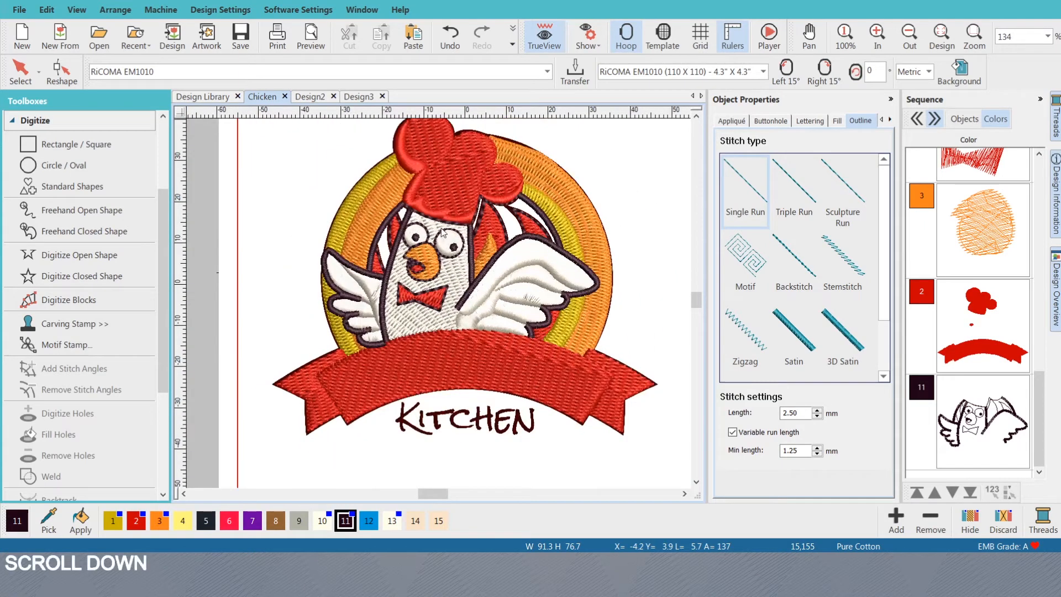
{"action": "scroll", "coordinate": [518, 331], "scroll_direction": "down", "scroll_amount": 1}
{"action": "scroll", "coordinate": [492, 290], "scroll_direction": "up", "scroll_amount": 2}
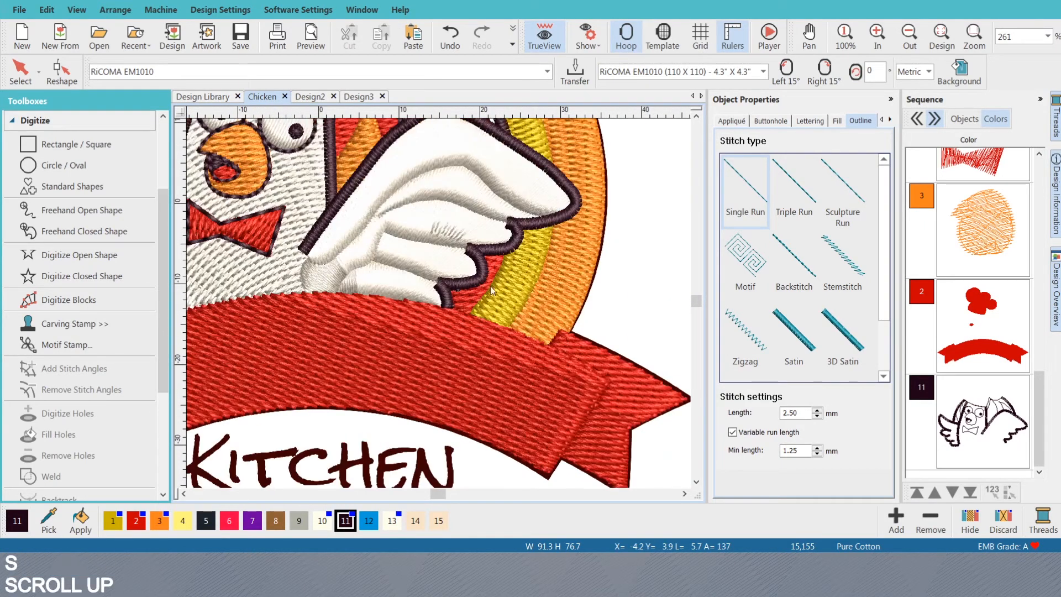
{"action": "key", "text": "shift+n"}
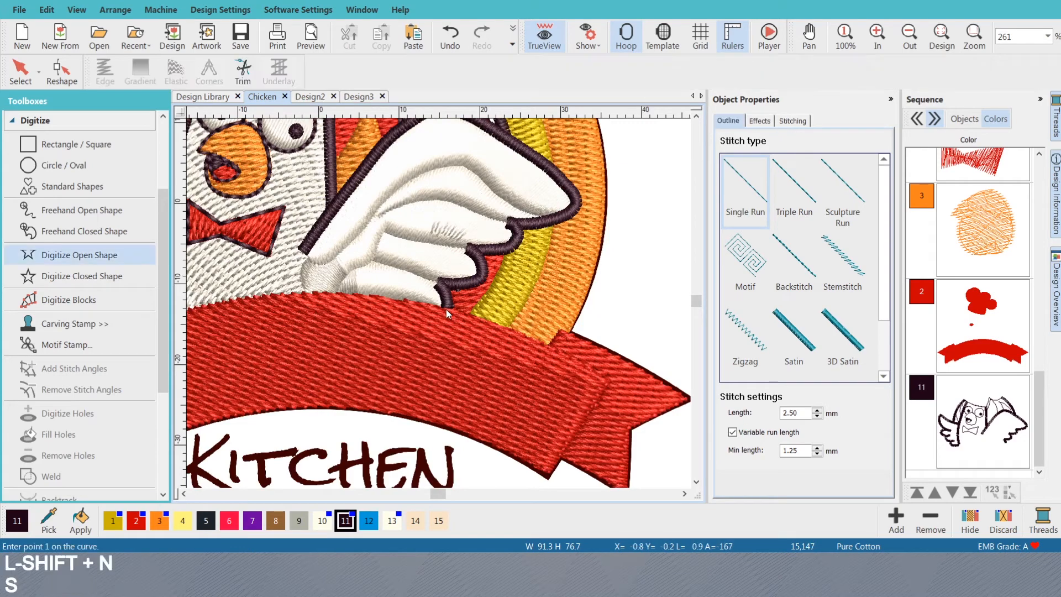
{"action": "left_click", "coordinate": [446, 310]}
{"action": "key", "text": "s"}
{"action": "scroll", "coordinate": [443, 310], "scroll_direction": "up", "scroll_amount": 1}
{"action": "left_click", "coordinate": [442, 311]}
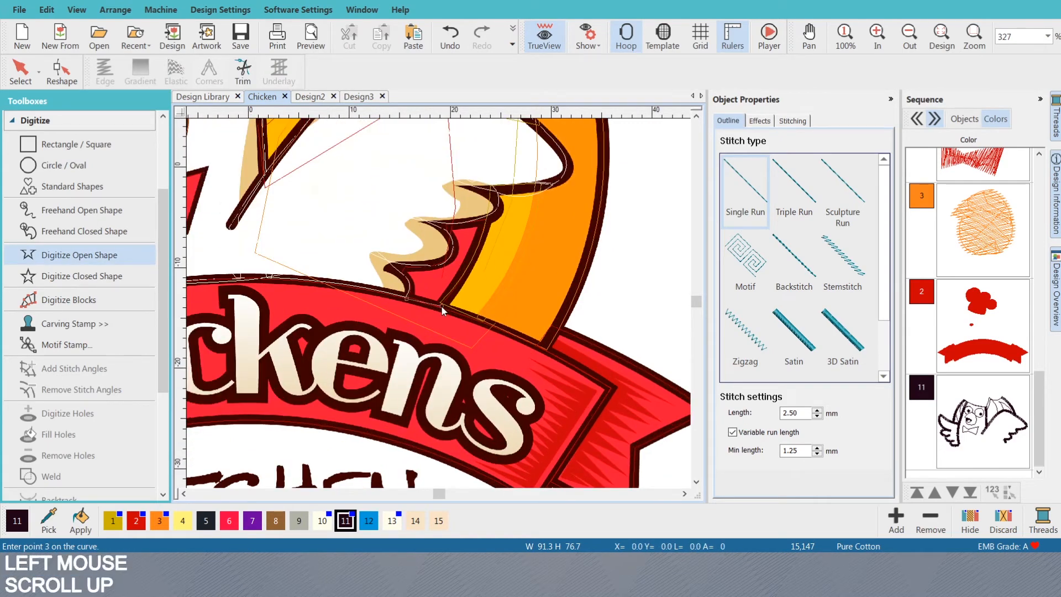
{"action": "right_click", "coordinate": [469, 268]}
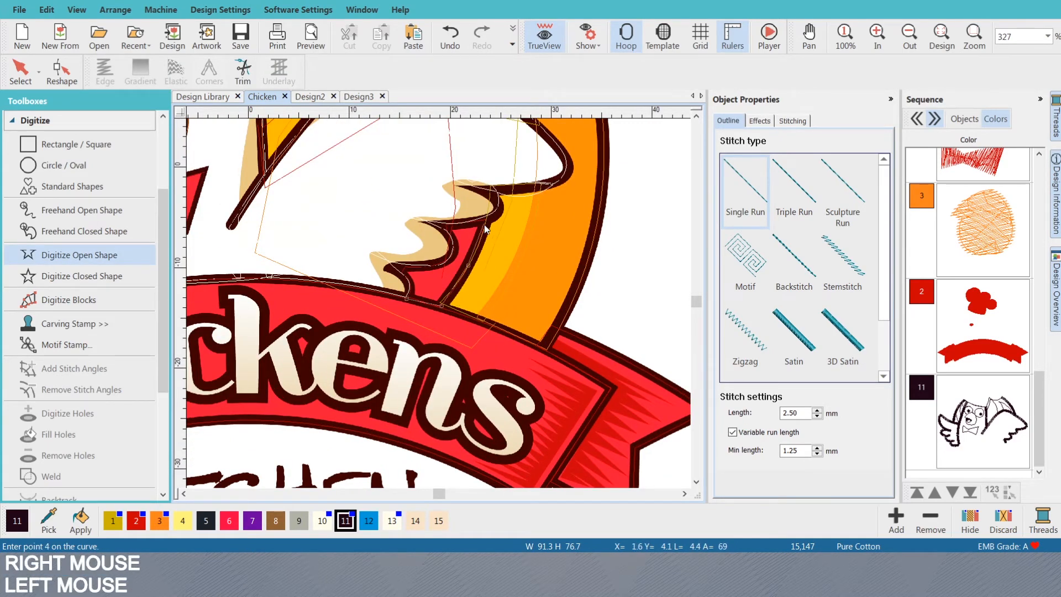
{"action": "left_click", "coordinate": [485, 231]}
{"action": "key", "text": "Return"}
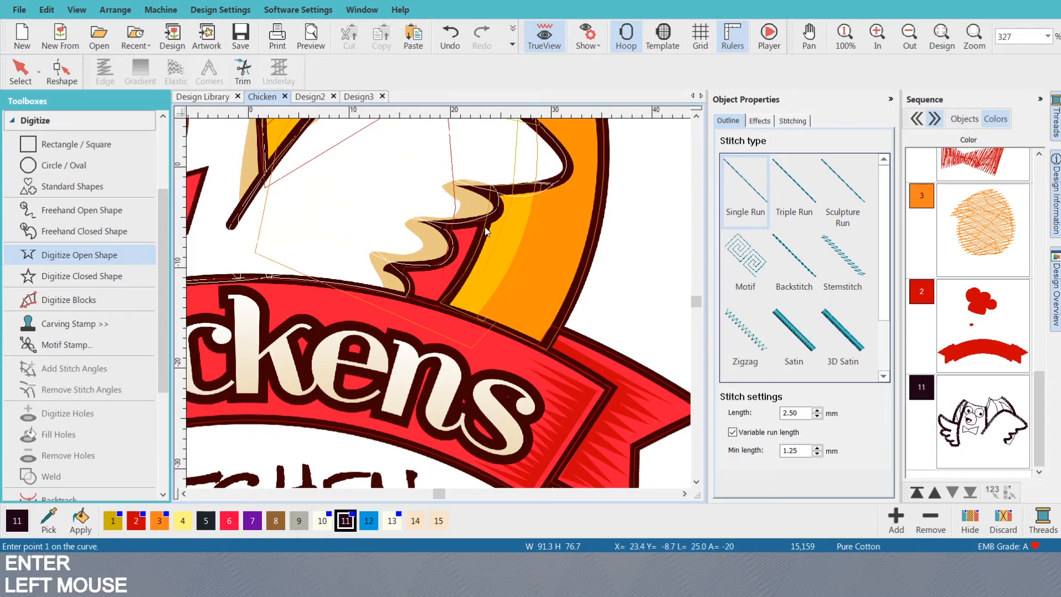
- Digitize an open curve back down the red-yellow edge, from the underside of the right wing's second feather to the banner
{"action": "scroll", "coordinate": [485, 231], "scroll_direction": "up", "scroll_amount": 2}
{"action": "scroll", "coordinate": [440, 307], "scroll_direction": "up", "scroll_amount": 1}
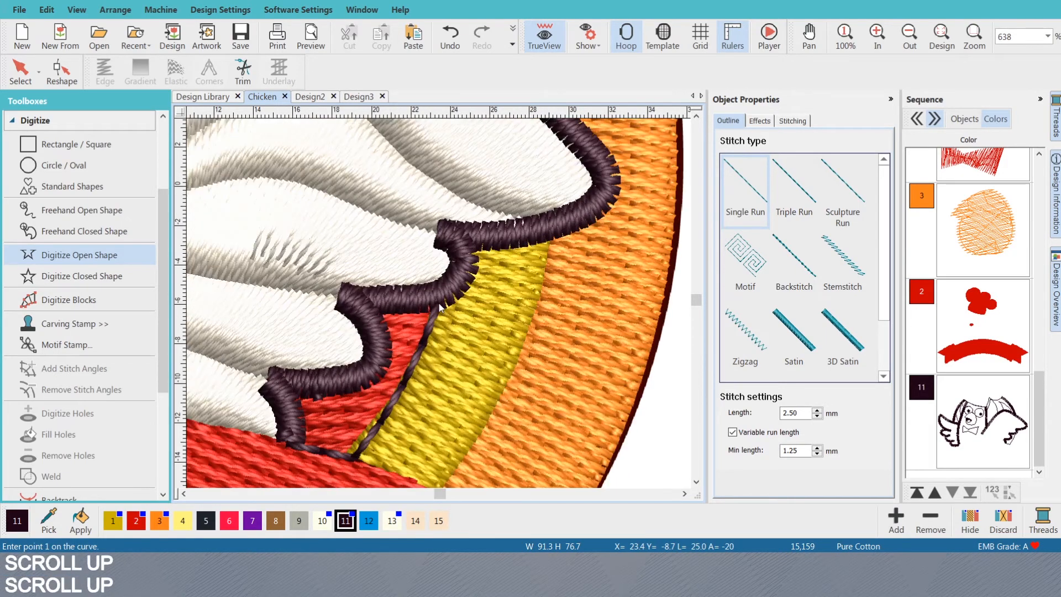
{"action": "key", "text": "shift+n"}
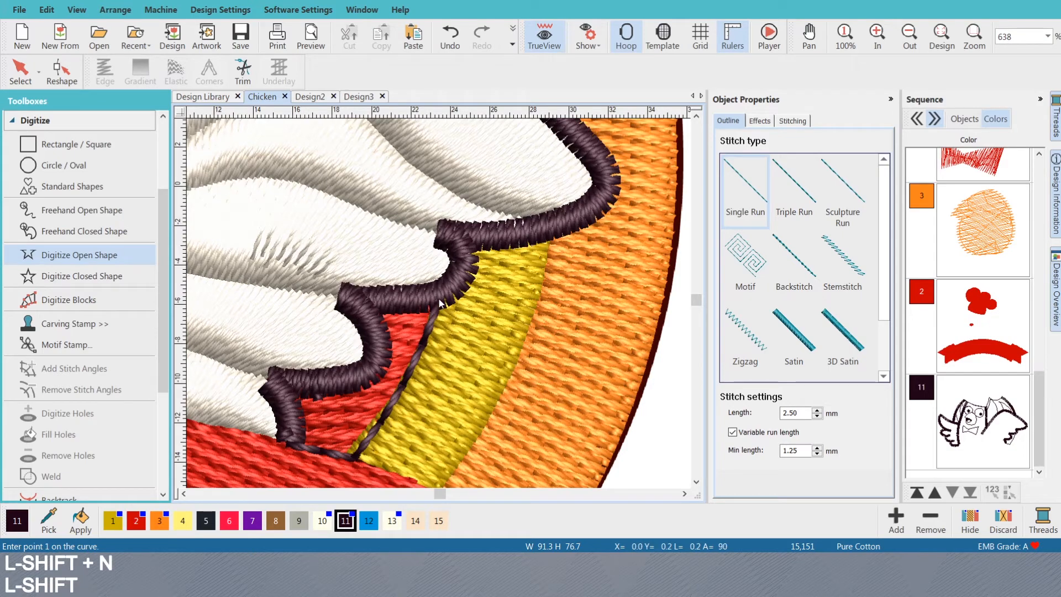
{"action": "left_click", "coordinate": [439, 301]}
{"action": "right_click", "coordinate": [405, 383]}
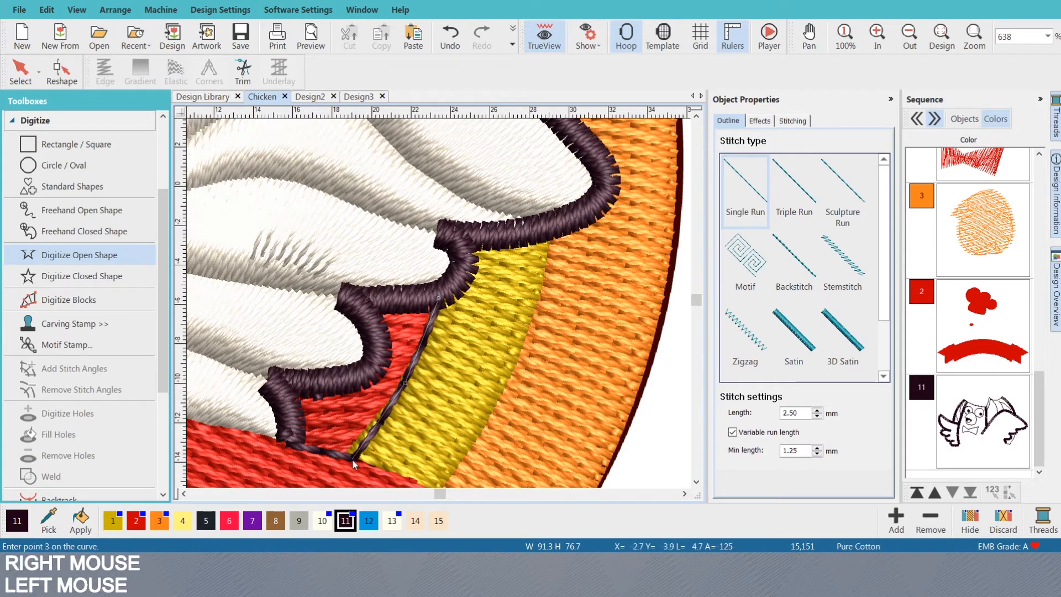
{"action": "left_click", "coordinate": [350, 456]}
{"action": "key", "text": "s"}
{"action": "key", "text": "s"}
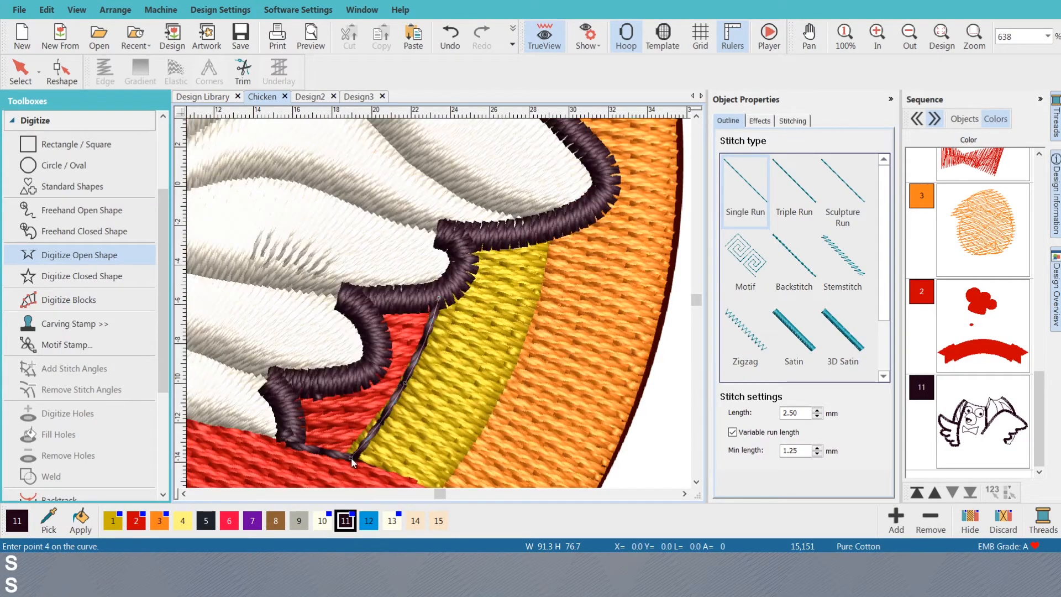
{"action": "key", "text": "Return"}
- Convert the new red-yellow edge line to a Satin outline with a width of 1 mm and deselect it
{"action": "key", "text": "o"}
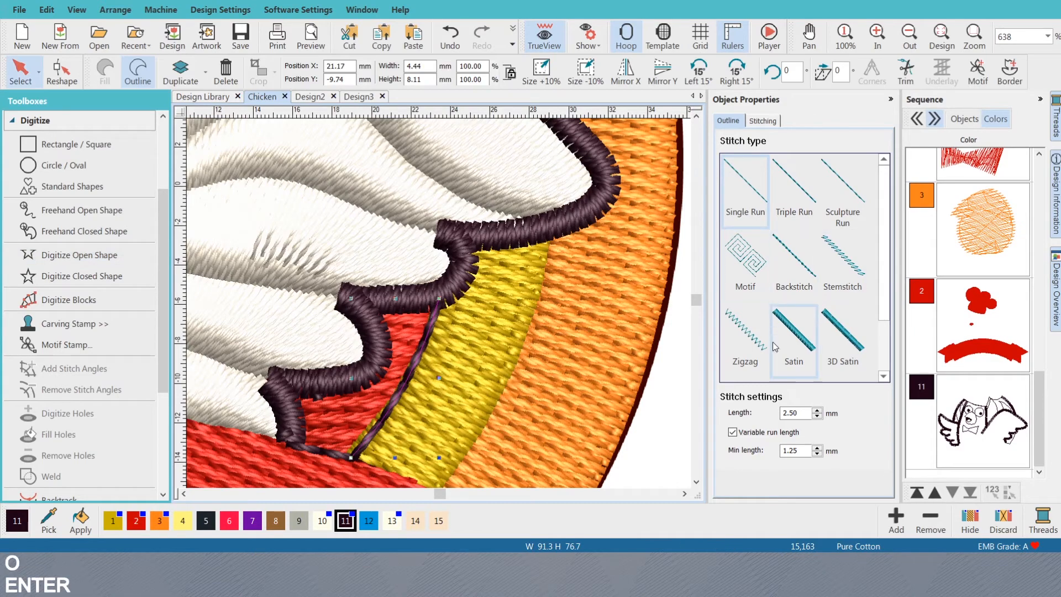
{"action": "double_click", "coordinate": [794, 493]}
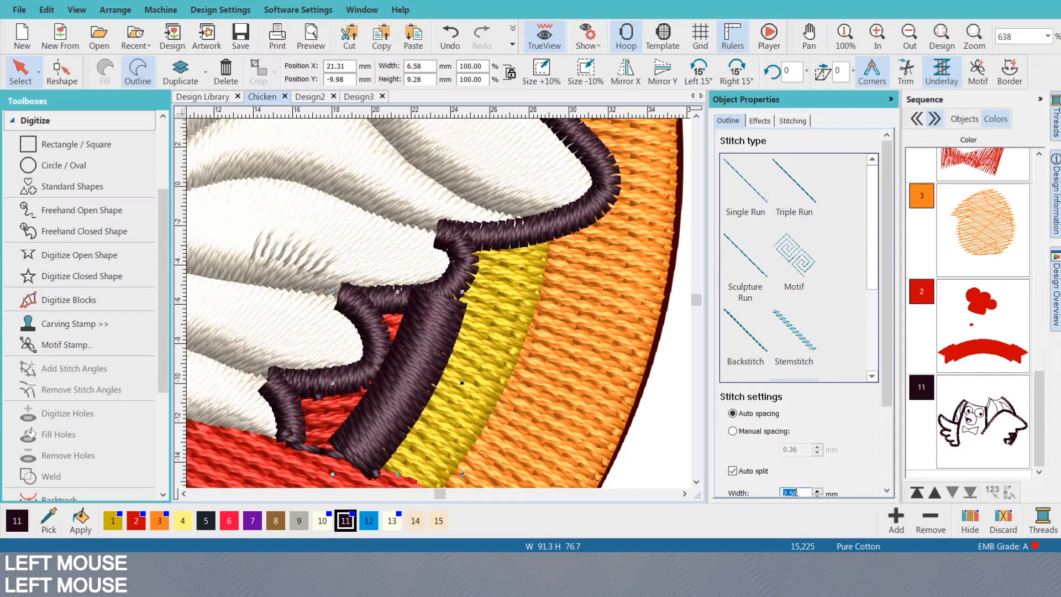
{"action": "type", "text": "1"}
{"action": "key", "text": "Return"}
{"action": "key", "text": "Escape"}
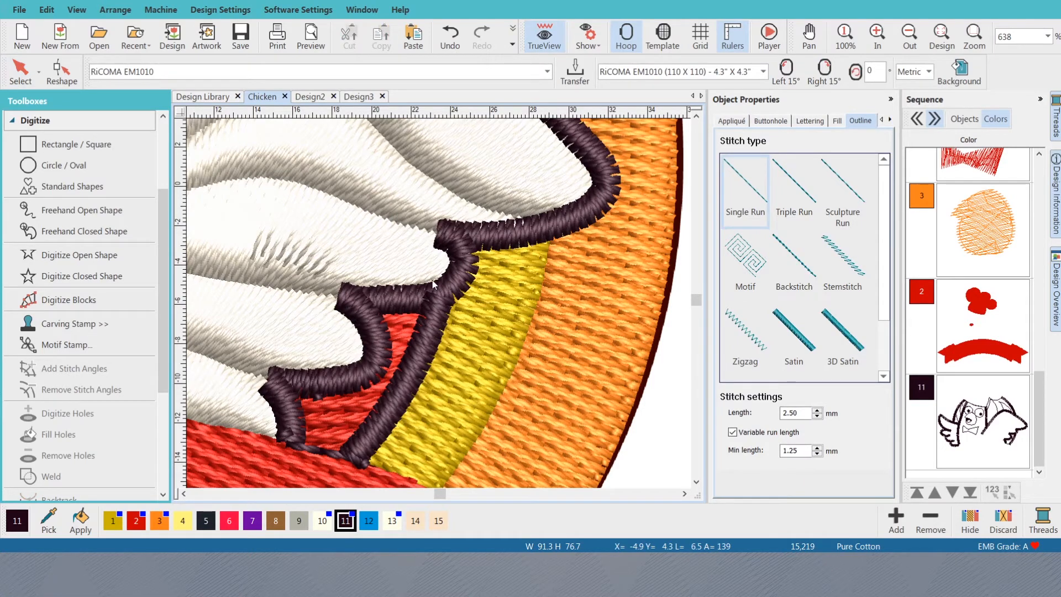
- Digitize an open single-run travel line from the right wing's first notch, around the second feather and down the satin edge to the banner
{"action": "left_click", "coordinate": [469, 239]}
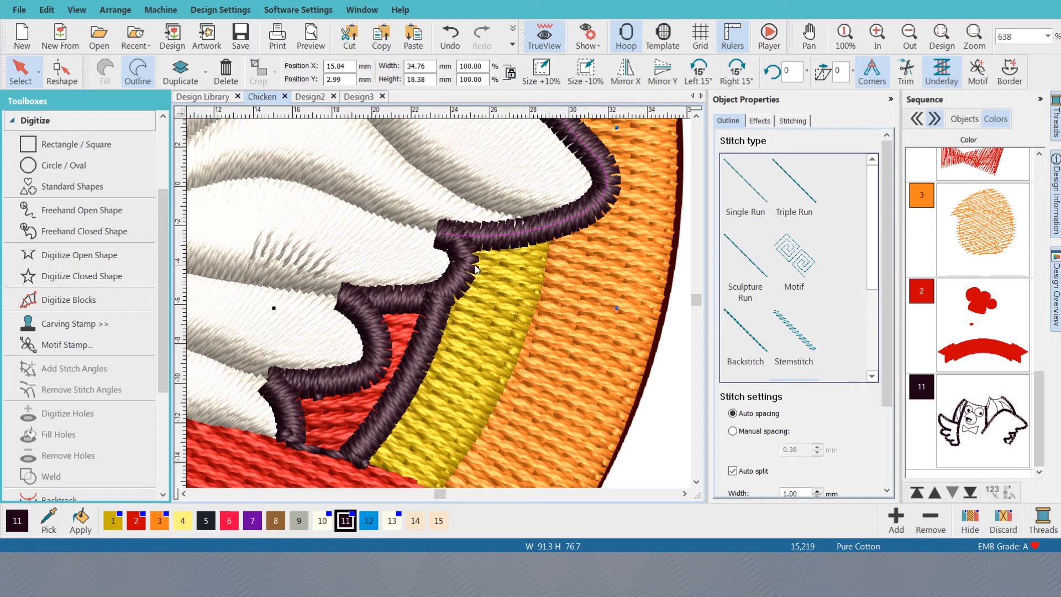
{"action": "key", "text": "shift+n"}
{"action": "left_click", "coordinate": [450, 236]}
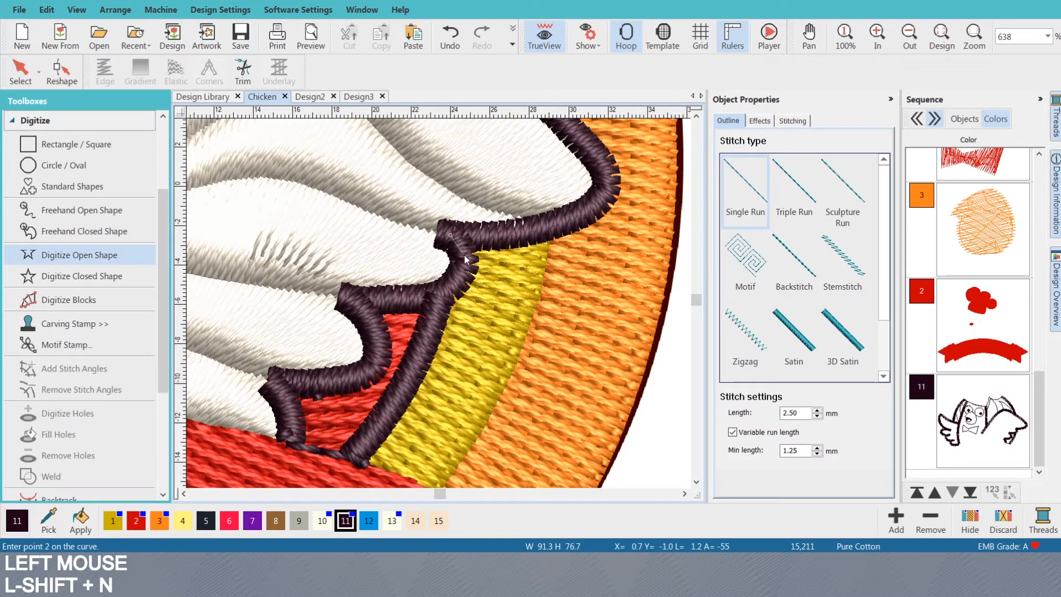
{"action": "left_click", "coordinate": [464, 255]}
{"action": "left_click", "coordinate": [455, 280]}
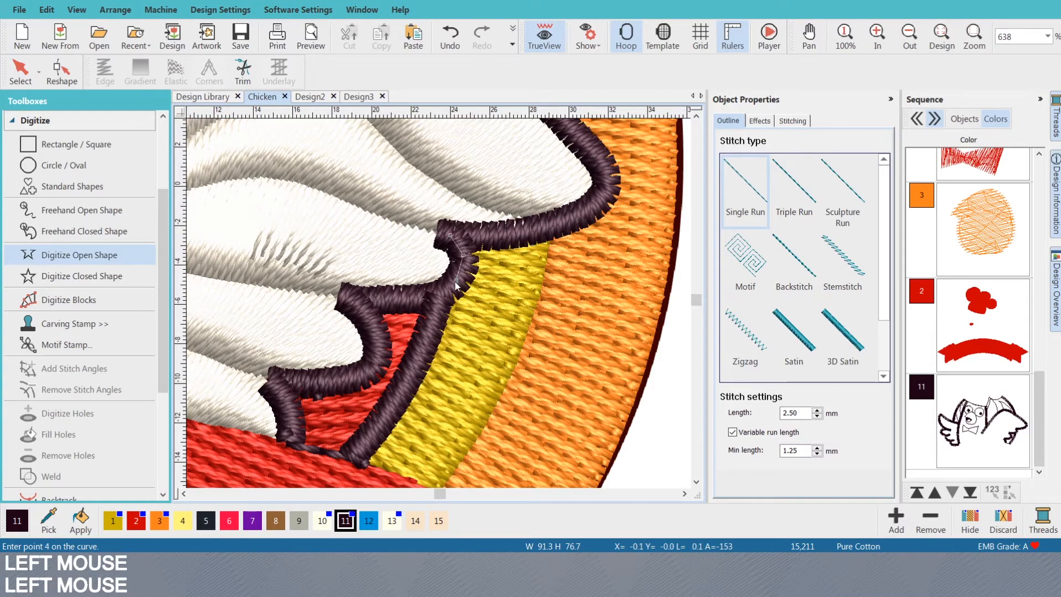
{"action": "left_click", "coordinate": [439, 306]}
{"action": "right_click", "coordinate": [402, 392]}
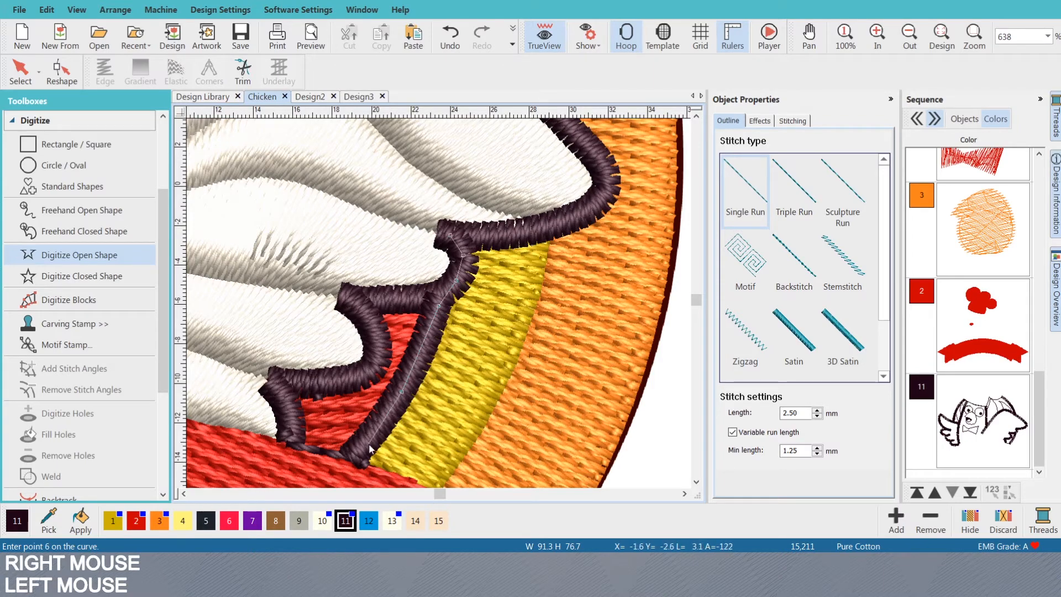
{"action": "left_click", "coordinate": [356, 453]}
{"action": "key", "text": "Return"}
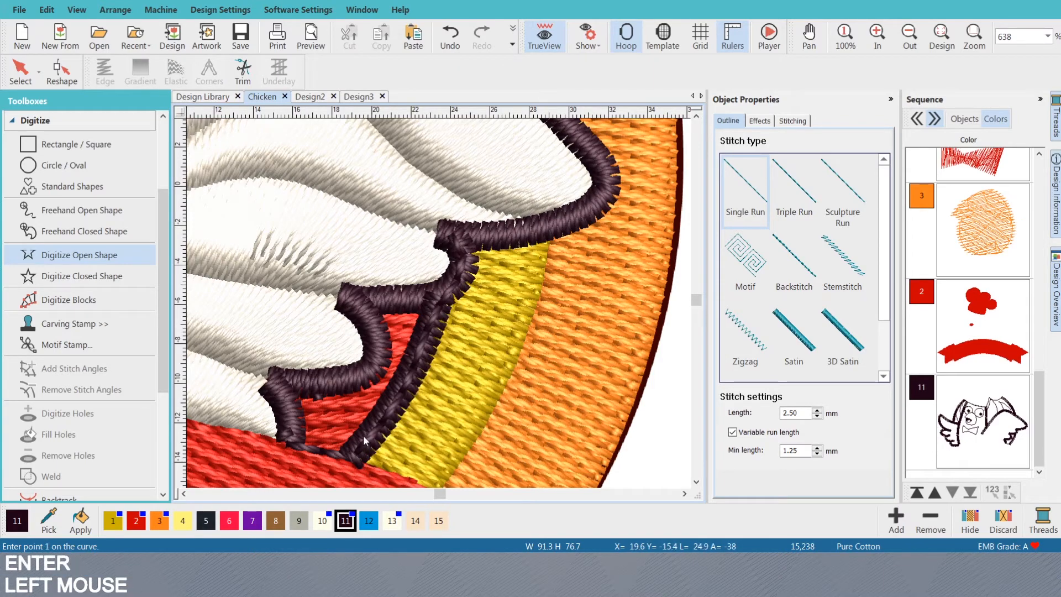
- Recolor the new travel line with color 7 and deselect it
{"action": "key", "text": "o"}
{"action": "left_click", "coordinate": [253, 521]}
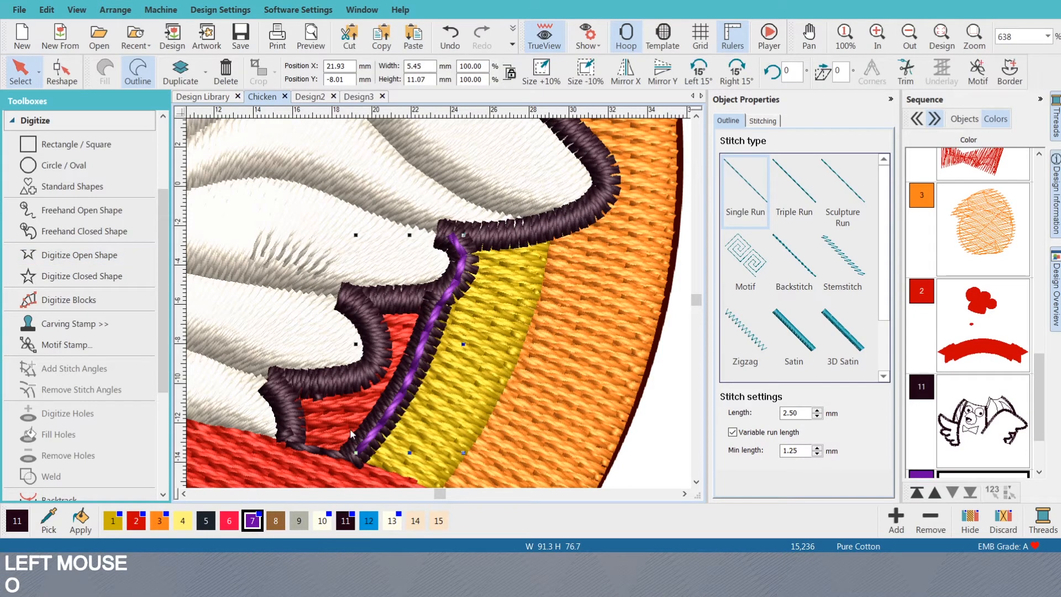
{"action": "key", "text": "Escape"}
{"action": "key", "text": "Escape"}
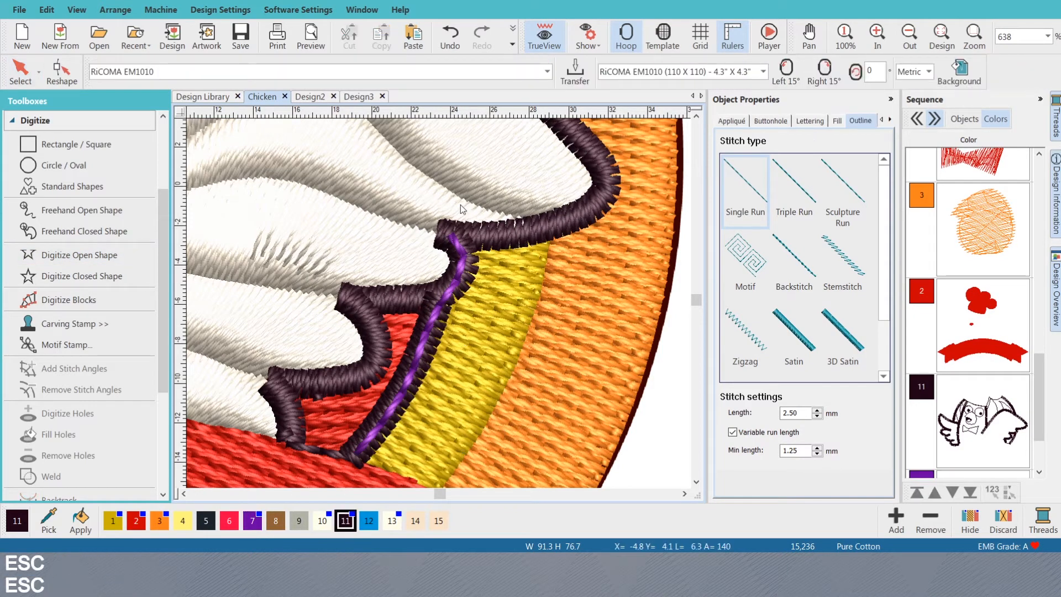
- Select the upper wing outline, the purple travel line and the red-yellow edge border in turn, and sequence them in selection order
{"action": "left_click", "coordinate": [483, 257]}
{"action": "left_click", "coordinate": [463, 264], "text": "ctrl"}
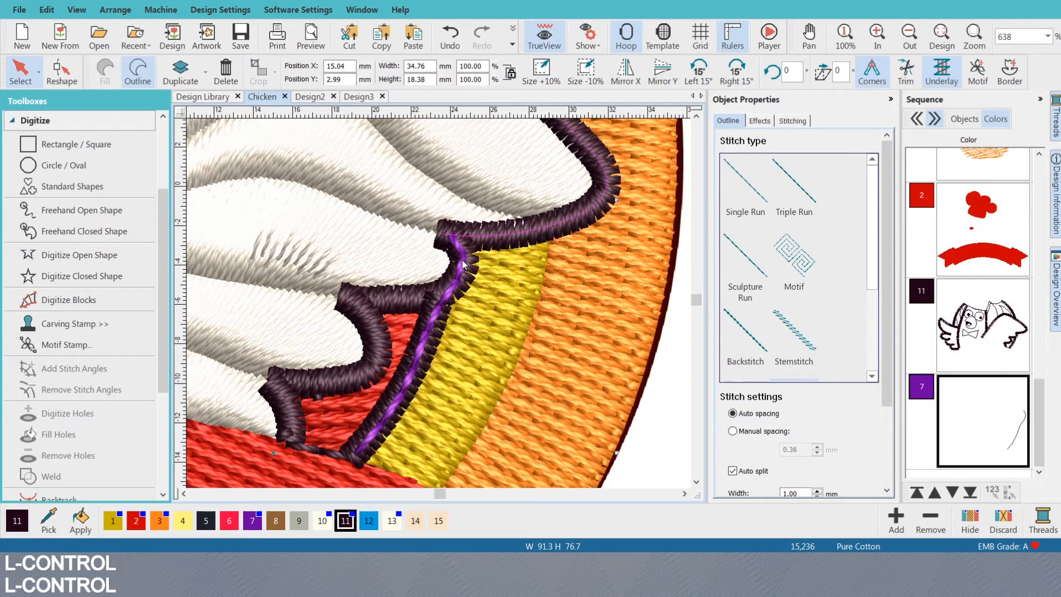
{"action": "left_click", "coordinate": [463, 264], "text": "ctrl"}
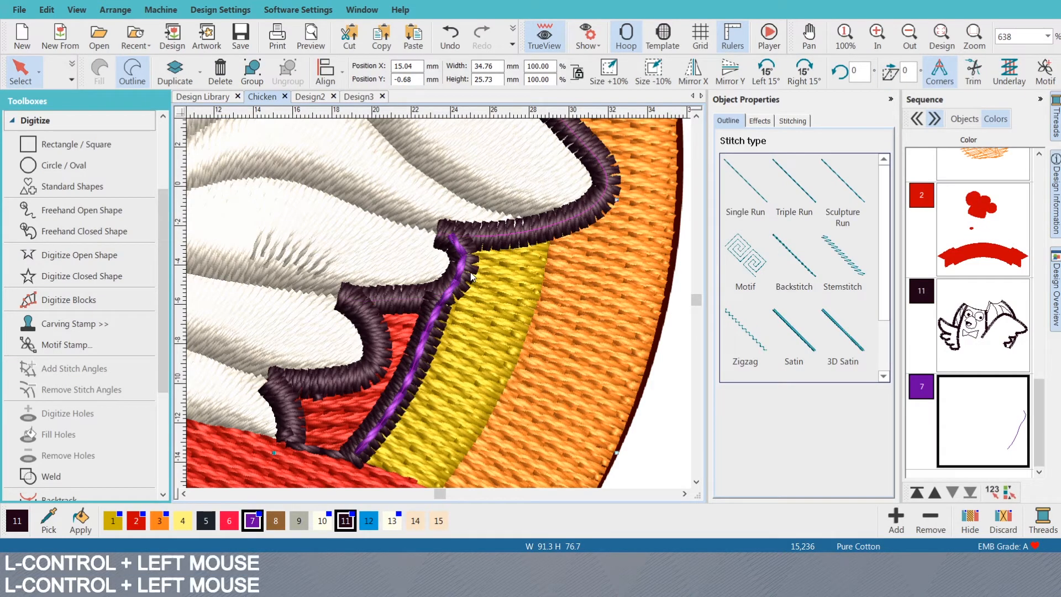
{"action": "left_click", "coordinate": [474, 272], "text": "ctrl"}
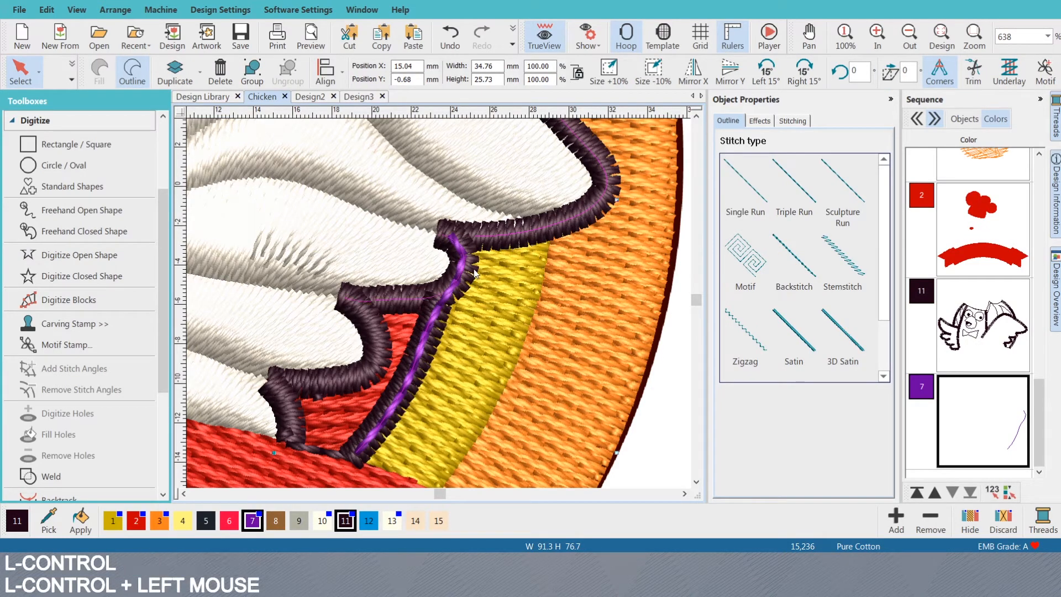
{"action": "left_click", "coordinate": [474, 272], "text": "ctrl"}
{"action": "left_click", "coordinate": [391, 397], "text": "ctrl"}
{"action": "left_click", "coordinate": [378, 430], "text": "ctrl"}
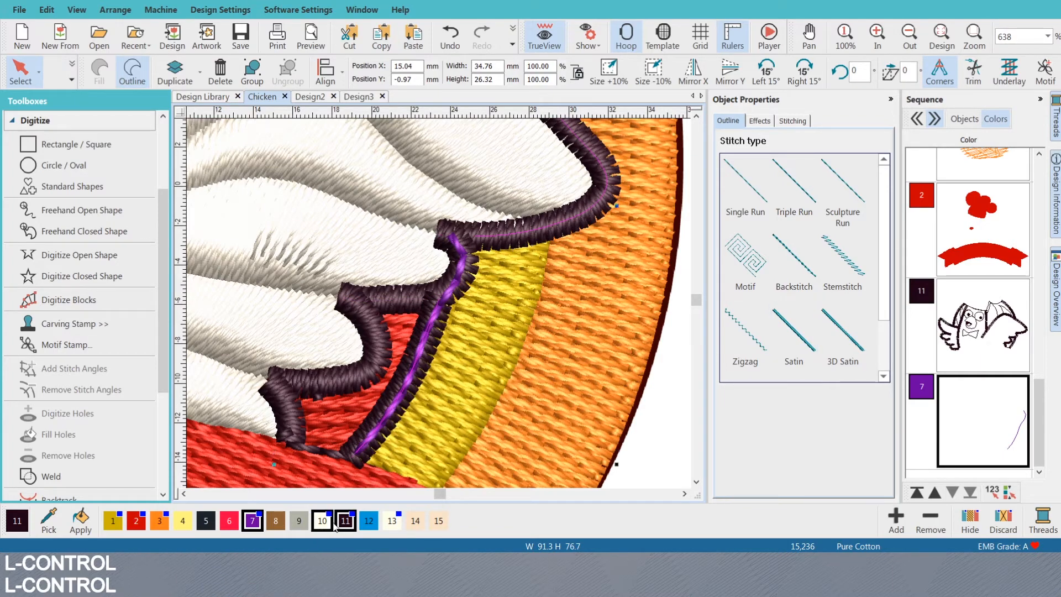
{"action": "left_click", "coordinate": [368, 520]}
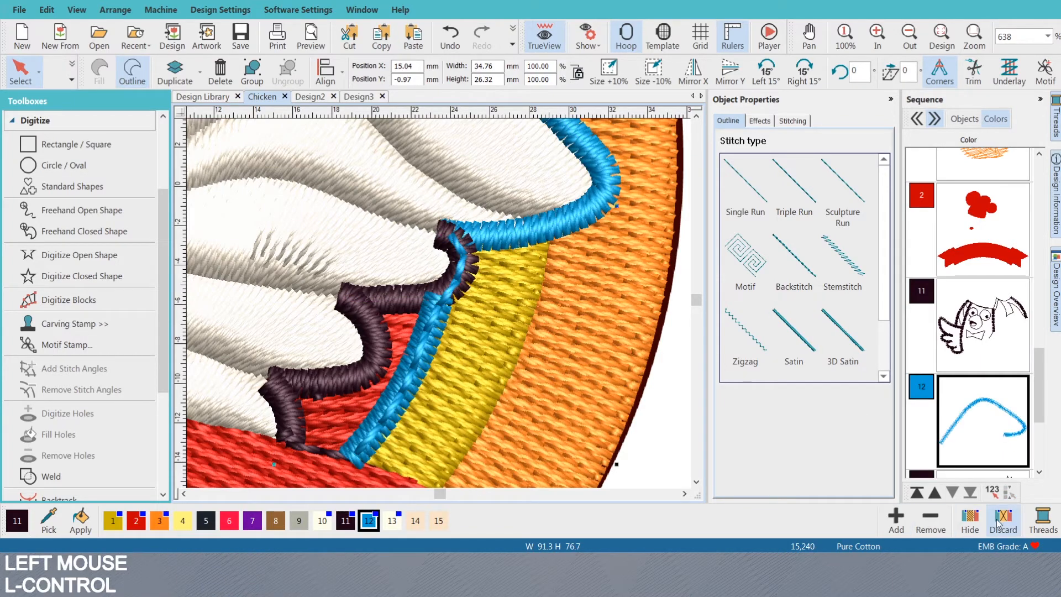
{"action": "key", "text": "ctrl+z"}
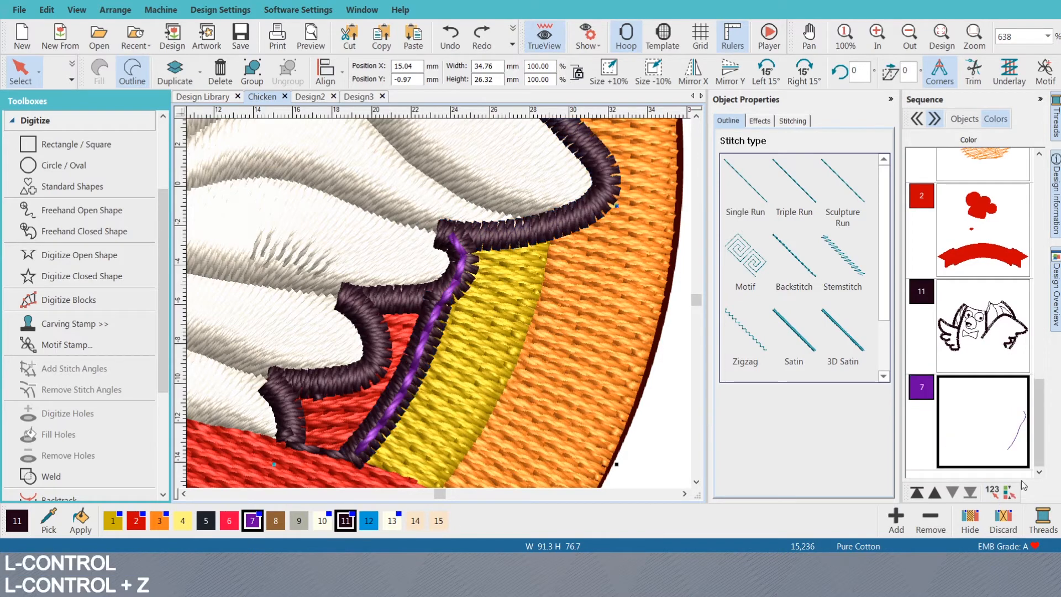
{"action": "left_click", "coordinate": [992, 491]}
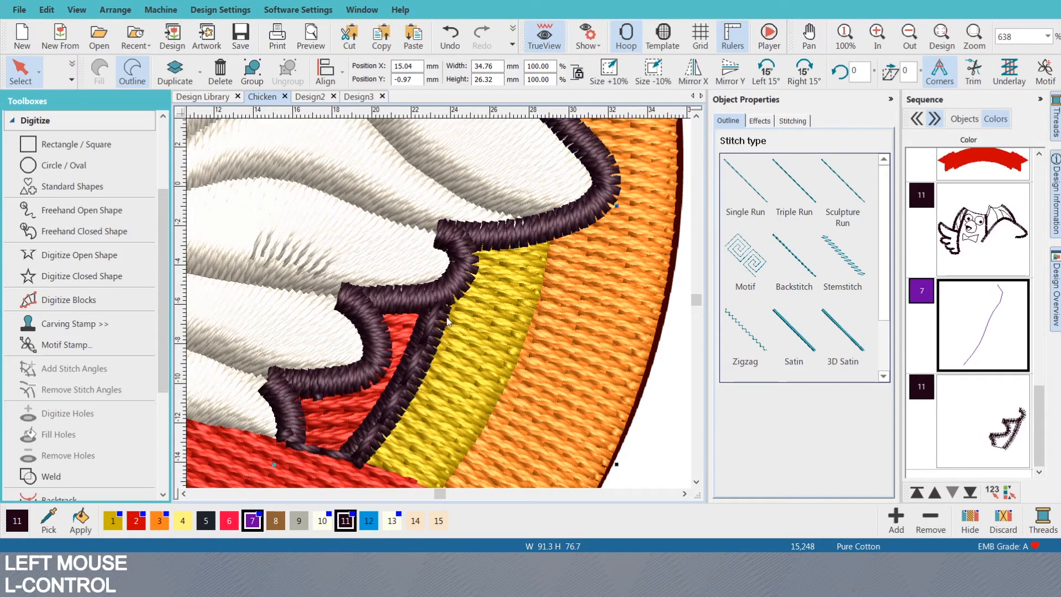
{"action": "key", "text": "Escape"}
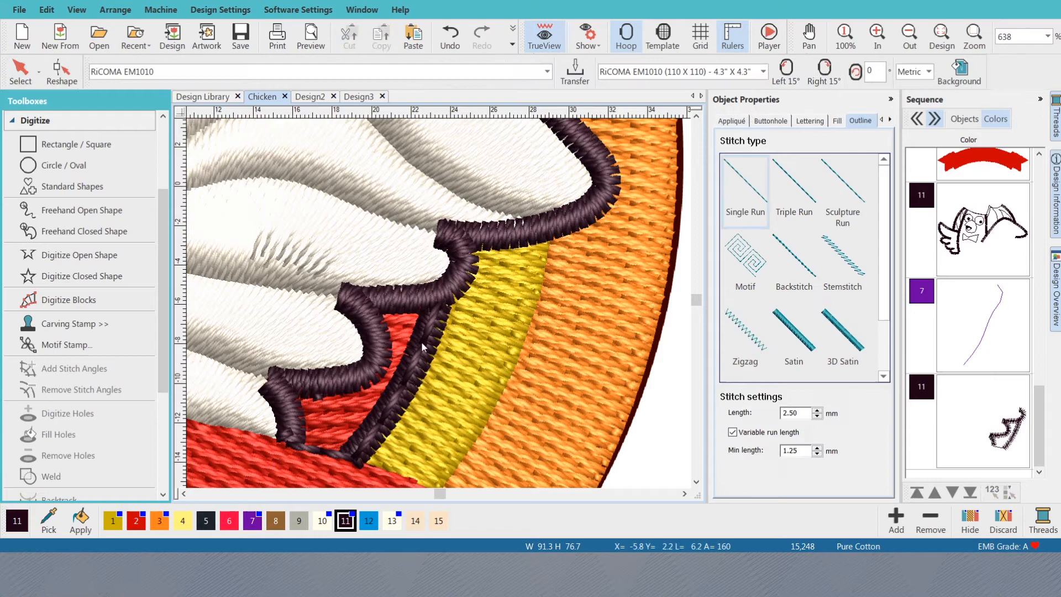
- Delete the single-run line along the banner and red-yellow edge, and step through the stitching order from the upper wing outline
{"action": "left_click", "coordinate": [316, 447]}
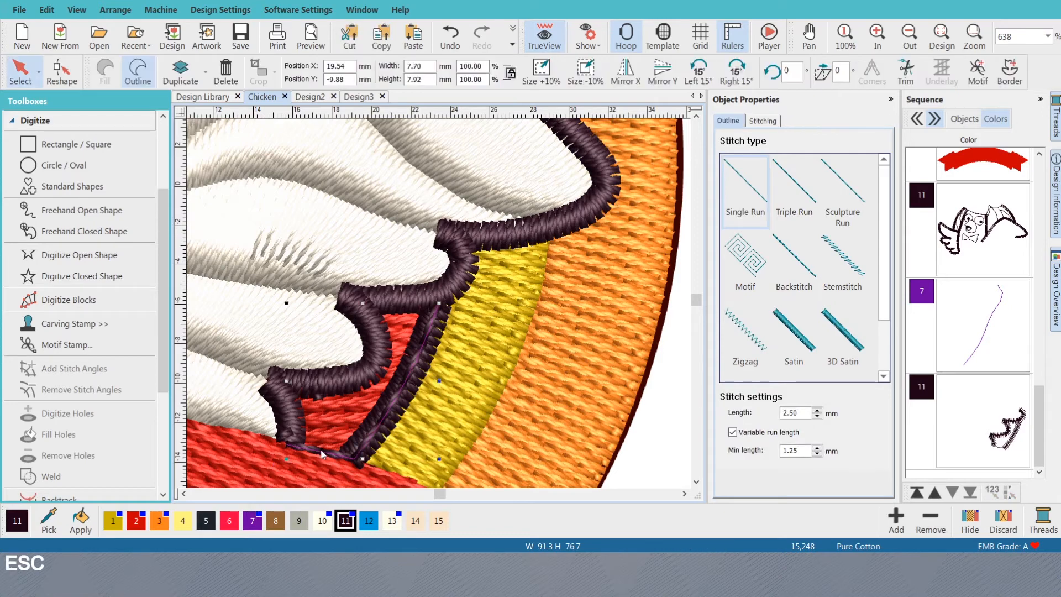
{"action": "left_click", "coordinate": [516, 231]}
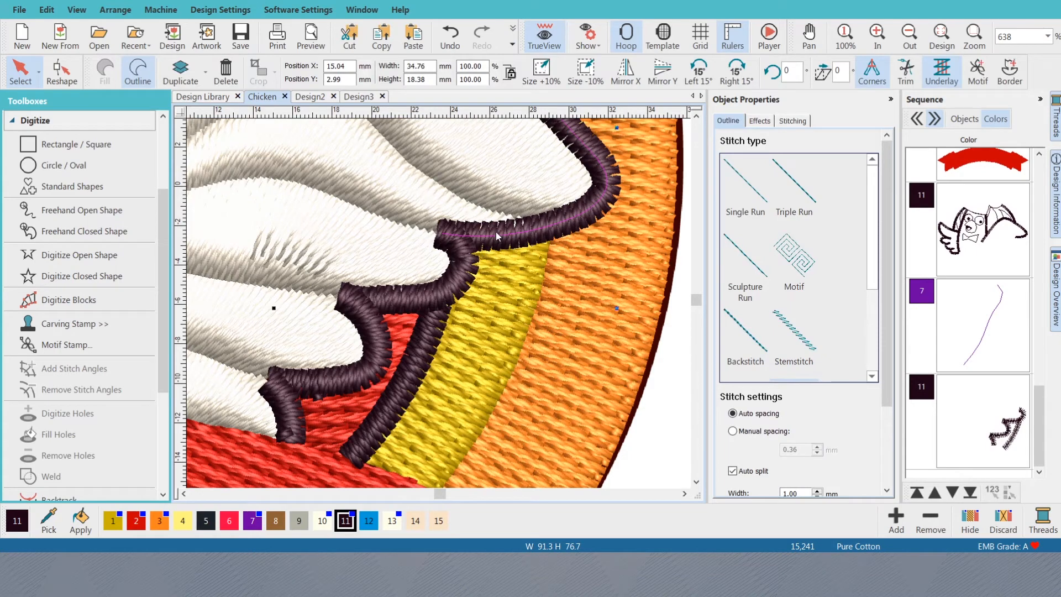
{"action": "key", "text": "Tab"}
{"action": "key", "text": "Tab"}
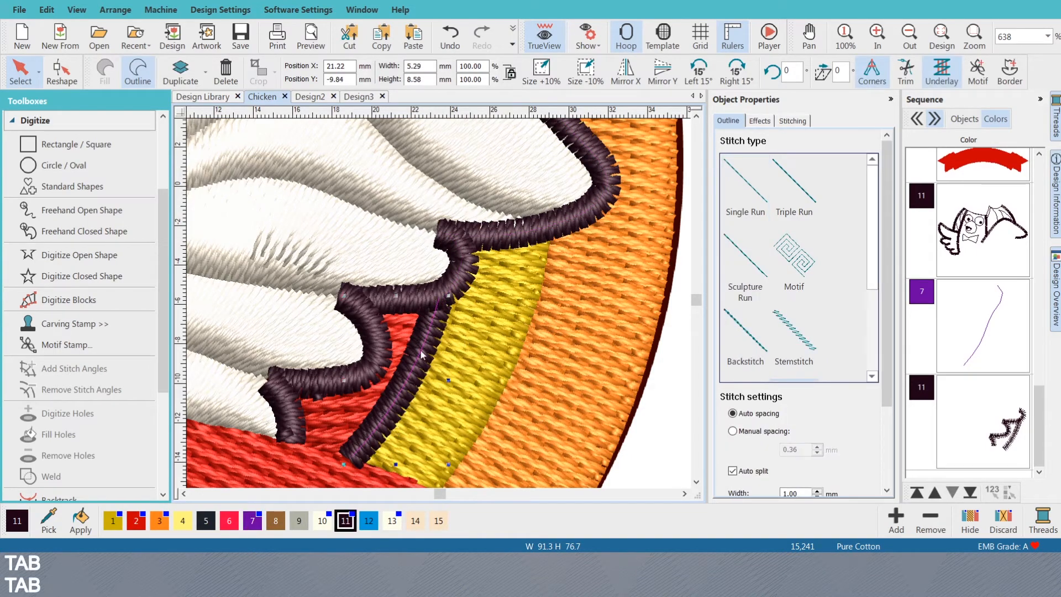
- Digitize a short open single run from the top of the red-yellow edge border up along the right wing's second feather outline
{"action": "key", "text": "shift+n"}
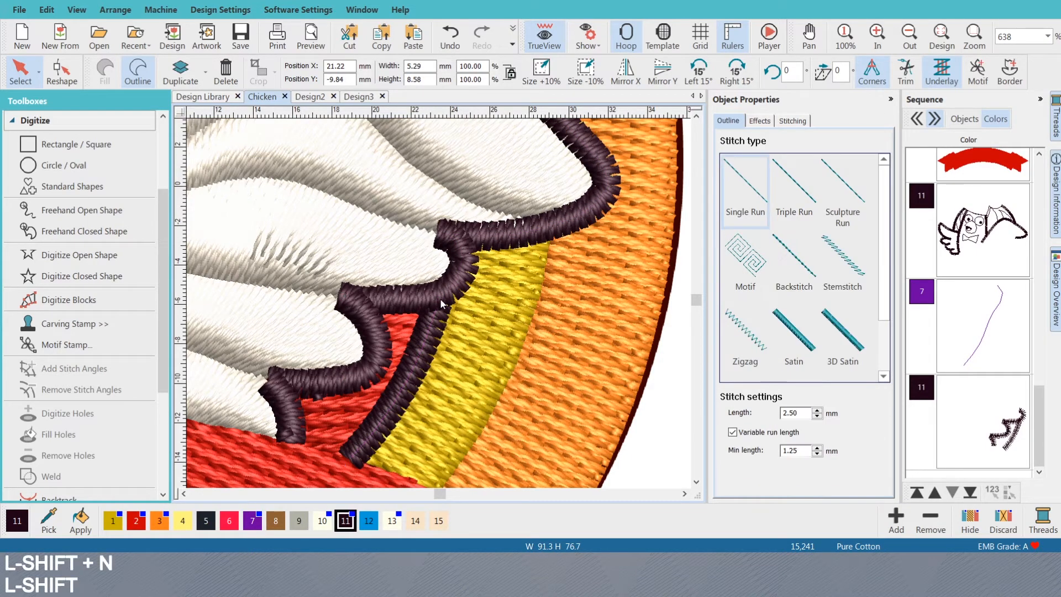
{"action": "left_click", "coordinate": [440, 295]}
{"action": "left_click", "coordinate": [461, 277]}
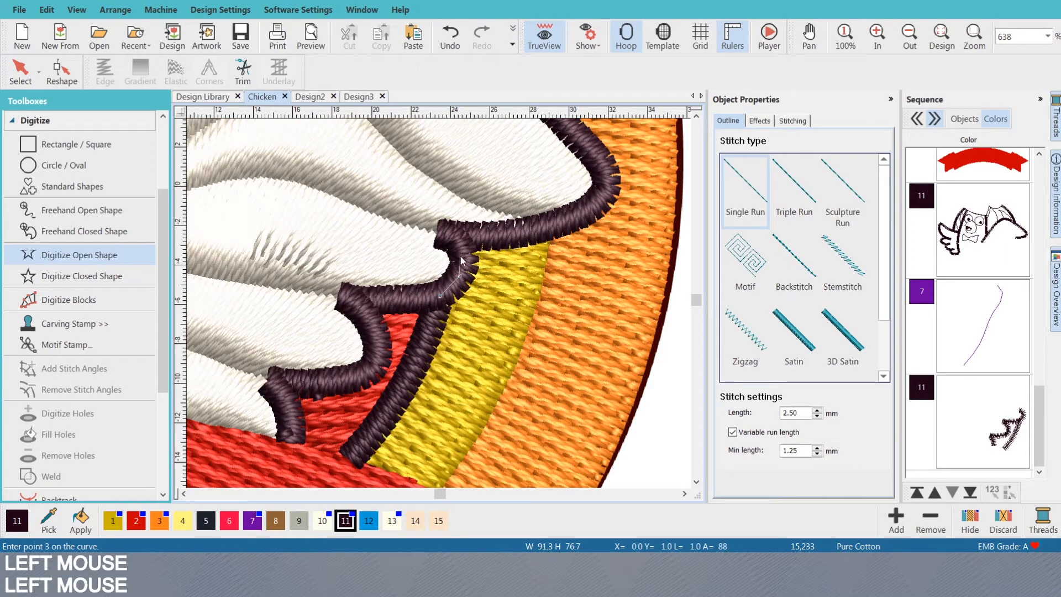
{"action": "key", "text": "Return"}
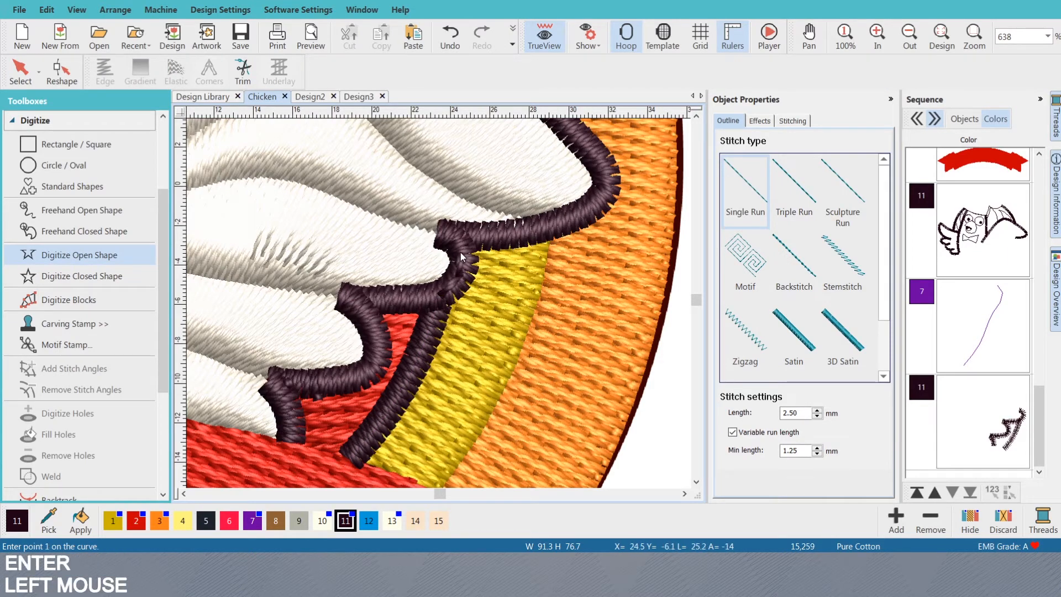
- Select the red-yellow edge border, the short single run and the feather outline in turn, sequence them in selection order, and deselect
{"action": "key", "text": "o"}
{"action": "left_click", "coordinate": [444, 334]}
{"action": "left_click", "coordinate": [443, 331]}
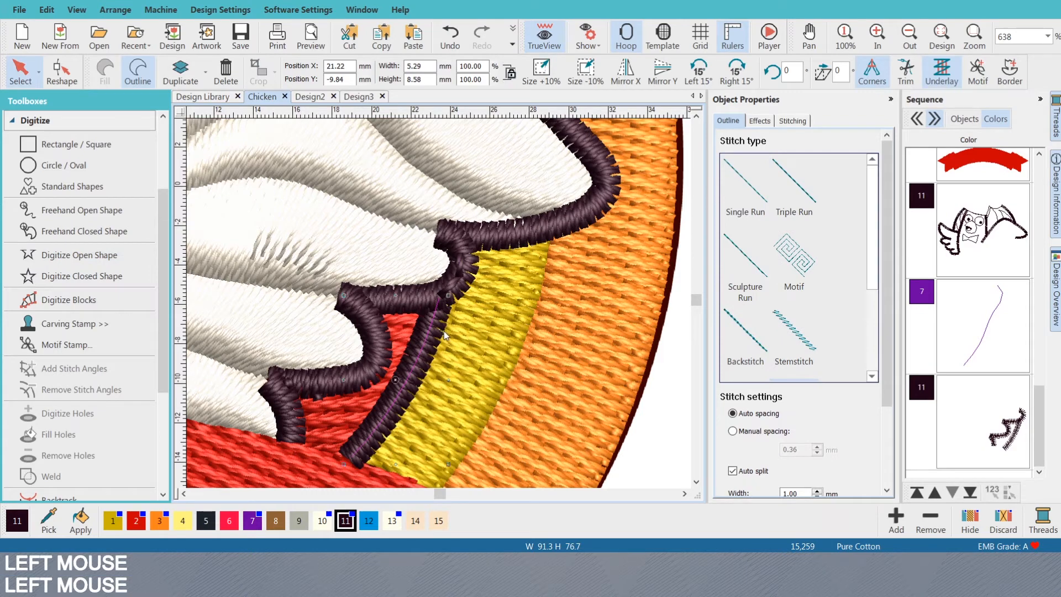
{"action": "left_click", "coordinate": [449, 237], "text": "ctrl"}
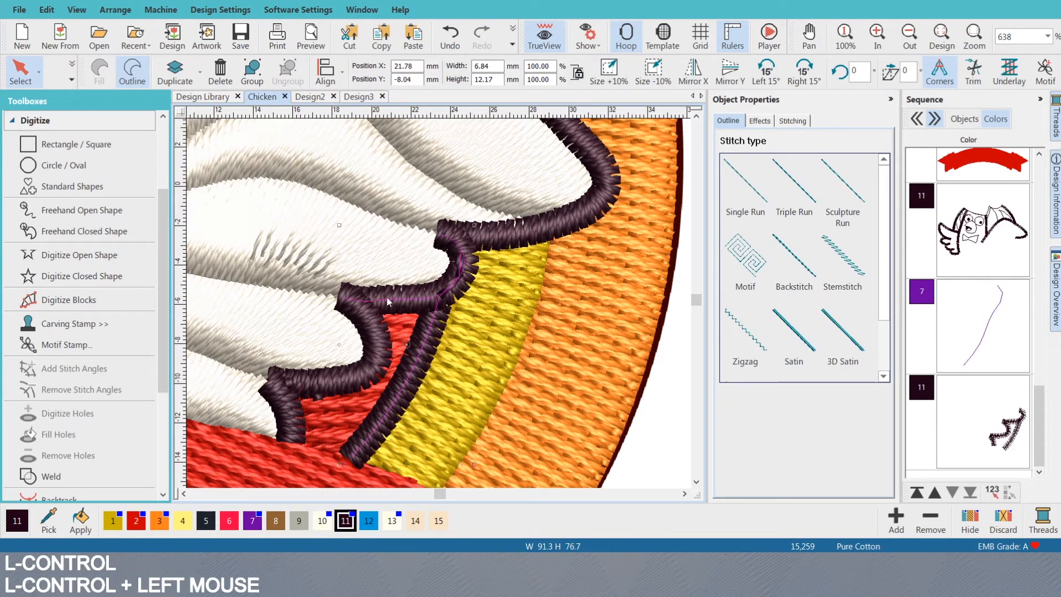
{"action": "left_click", "coordinate": [293, 420], "text": "ctrl"}
{"action": "left_click", "coordinate": [293, 420], "text": "ctrl"}
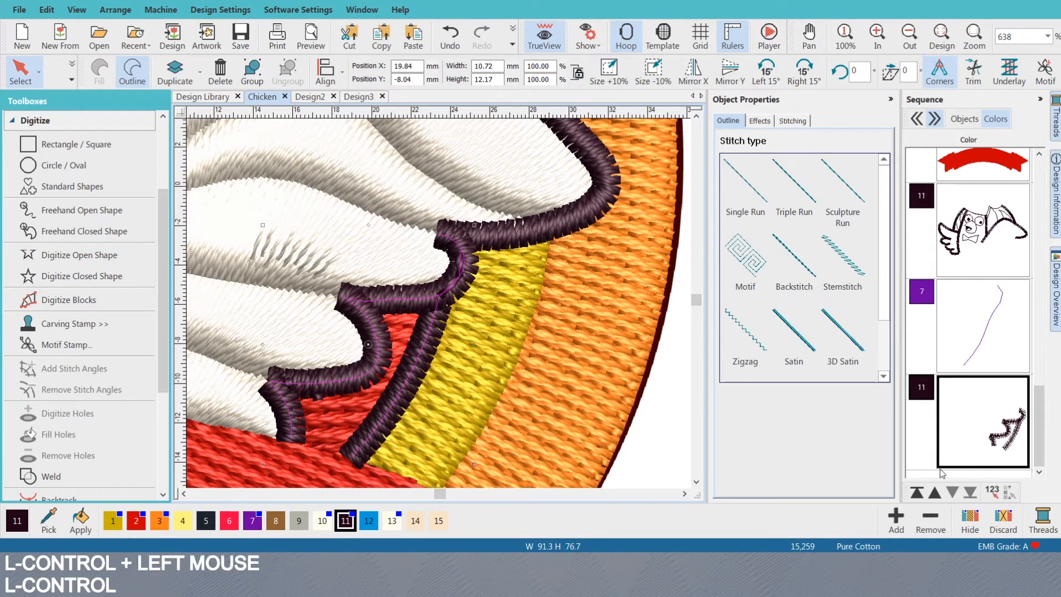
{"action": "left_click", "coordinate": [518, 358]}
{"action": "key", "text": "Escape"}
- Digitize an open single run from the lowest right-wing feather outline along the banner's upper edge and up the fold to the right tail's top corner
{"action": "scroll", "coordinate": [519, 358], "scroll_direction": "down", "scroll_amount": 4}
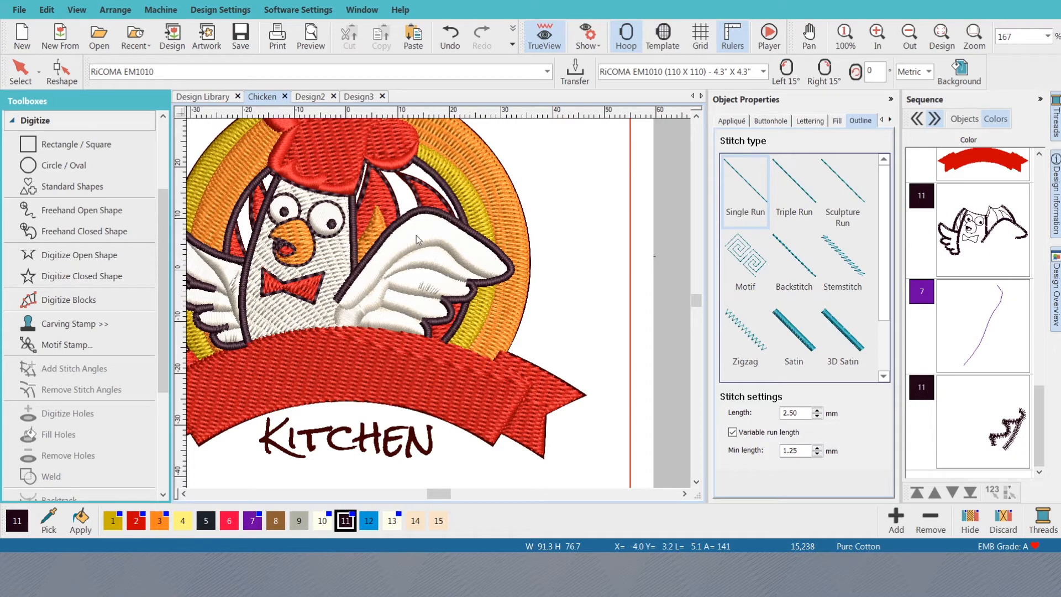
{"action": "scroll", "coordinate": [437, 310], "scroll_direction": "down", "scroll_amount": 2}
{"action": "scroll", "coordinate": [439, 296], "scroll_direction": "up", "scroll_amount": 2}
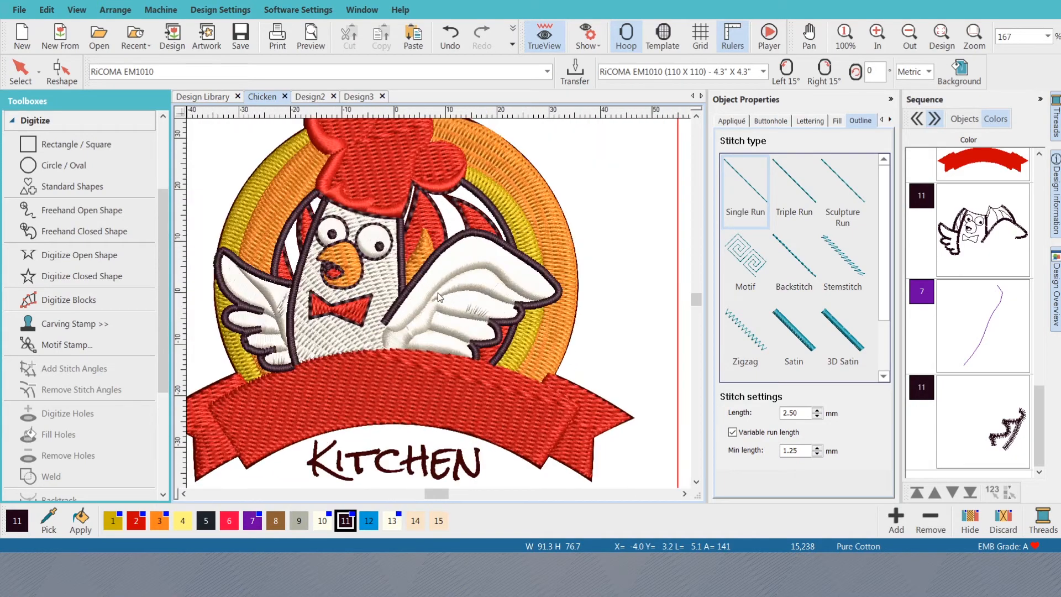
{"action": "scroll", "coordinate": [439, 296], "scroll_direction": "up", "scroll_amount": 2}
{"action": "scroll", "coordinate": [374, 275], "scroll_direction": "down", "scroll_amount": 3}
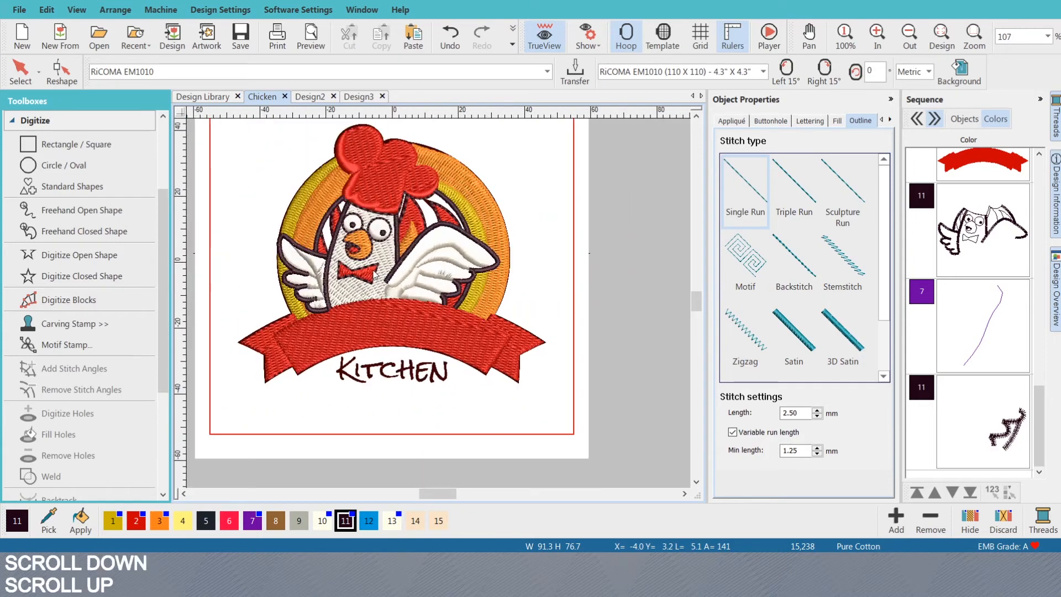
{"action": "scroll", "coordinate": [397, 253], "scroll_direction": "up", "scroll_amount": 2}
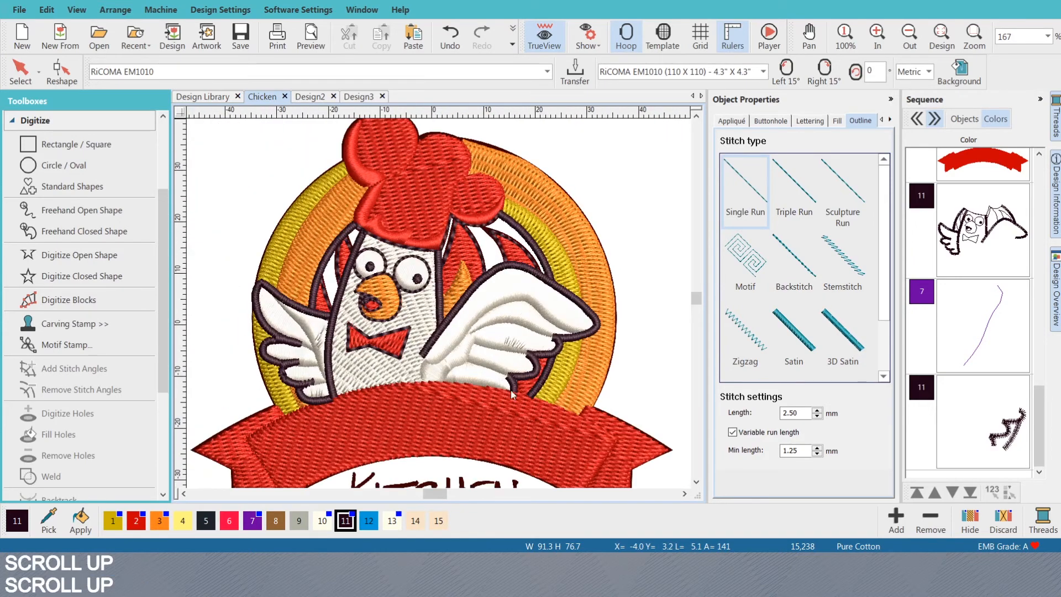
{"action": "key", "text": "shift+n"}
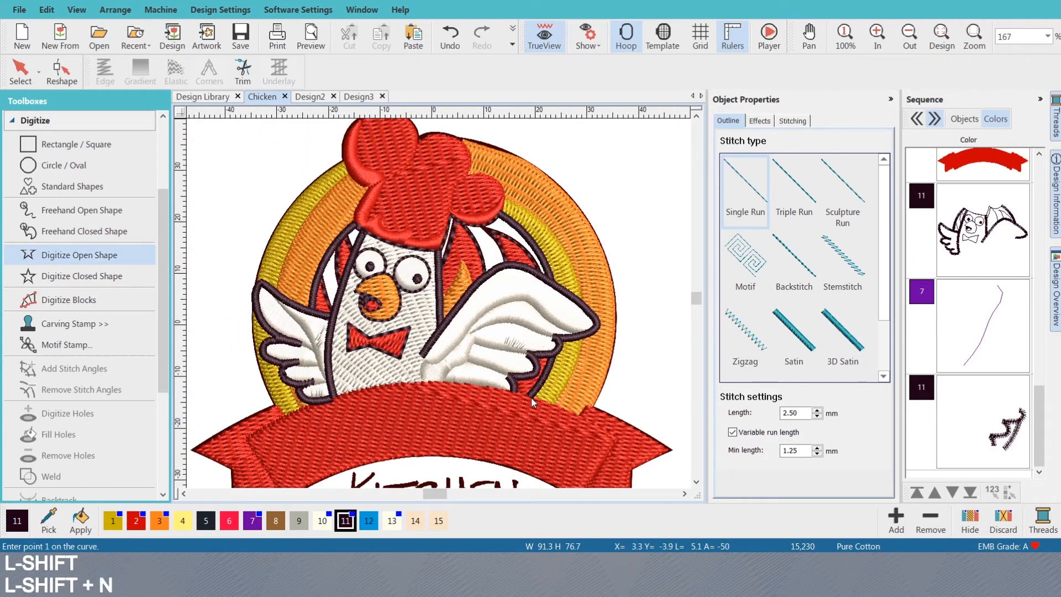
{"action": "scroll", "coordinate": [531, 398], "scroll_direction": "up", "scroll_amount": 4}
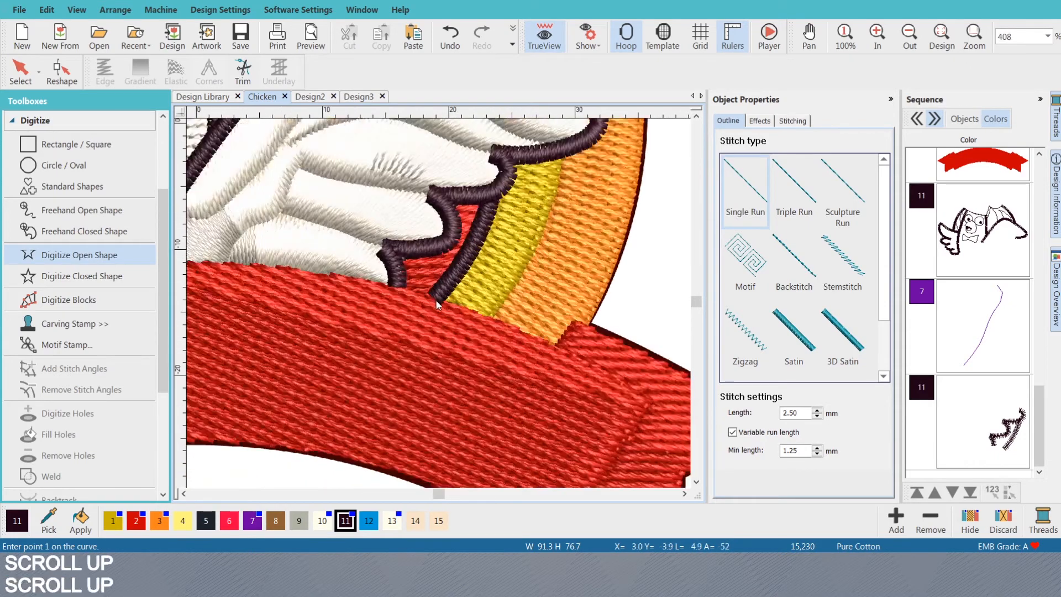
{"action": "left_click", "coordinate": [431, 300]}
{"action": "key", "text": "Escape"}
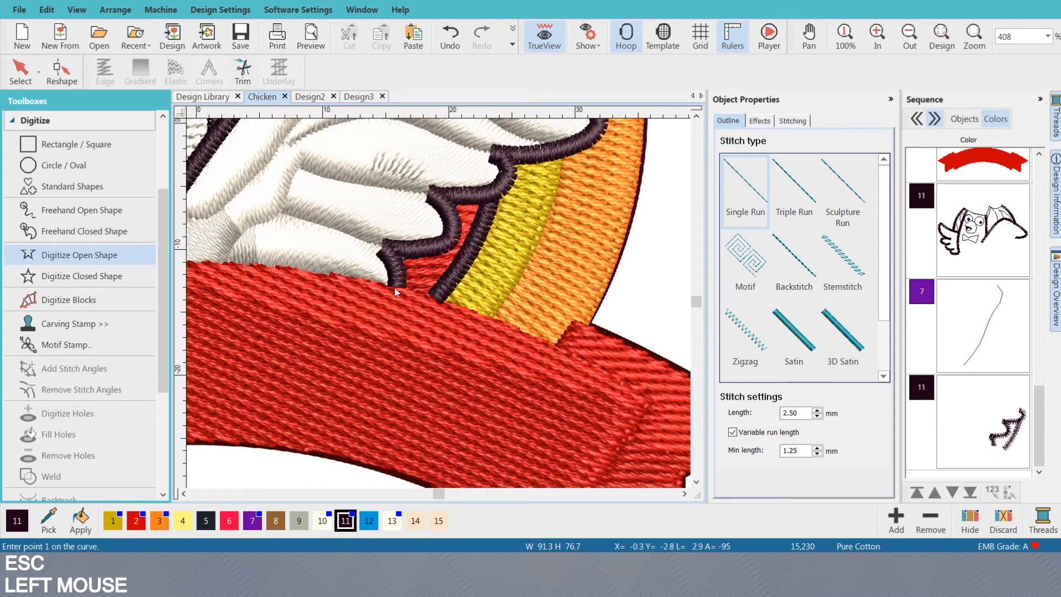
{"action": "left_click", "coordinate": [396, 286]}
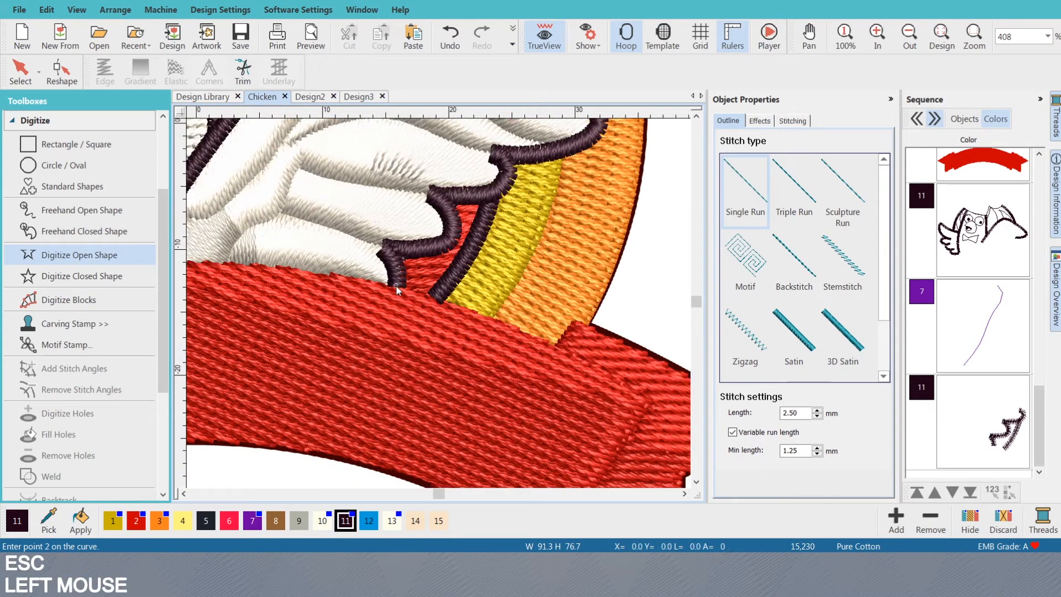
{"action": "right_click", "coordinate": [452, 304]}
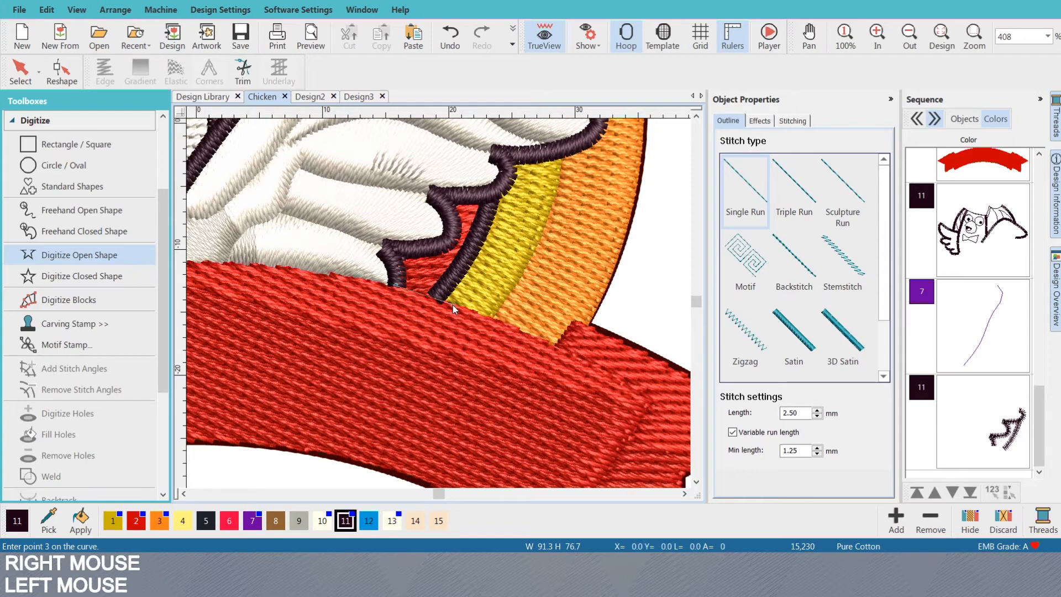
{"action": "left_click", "coordinate": [555, 349]}
{"action": "key", "text": "s"}
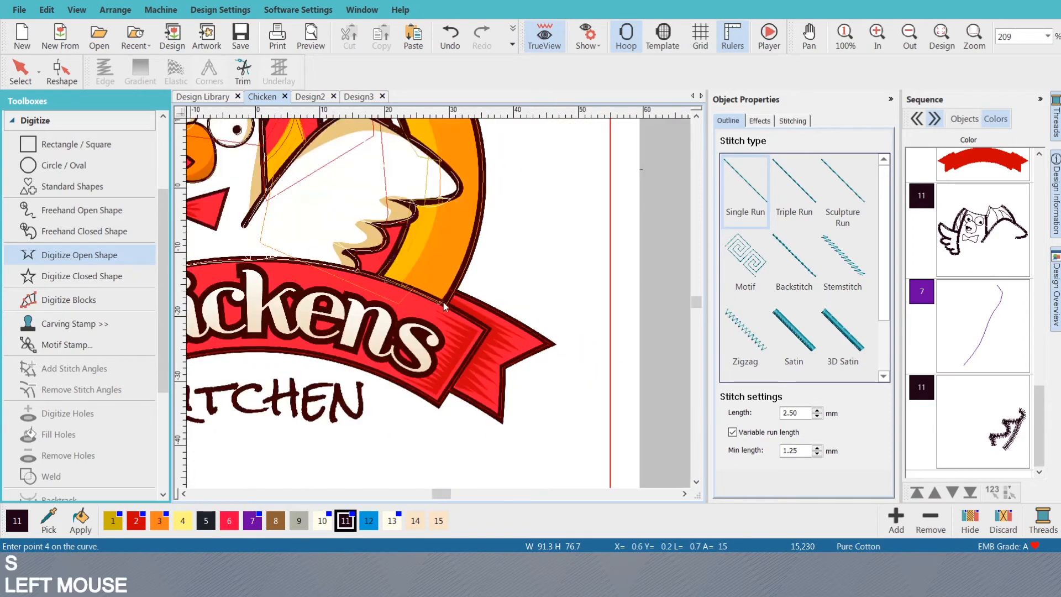
{"action": "scroll", "coordinate": [440, 305], "scroll_direction": "up", "scroll_amount": 2}
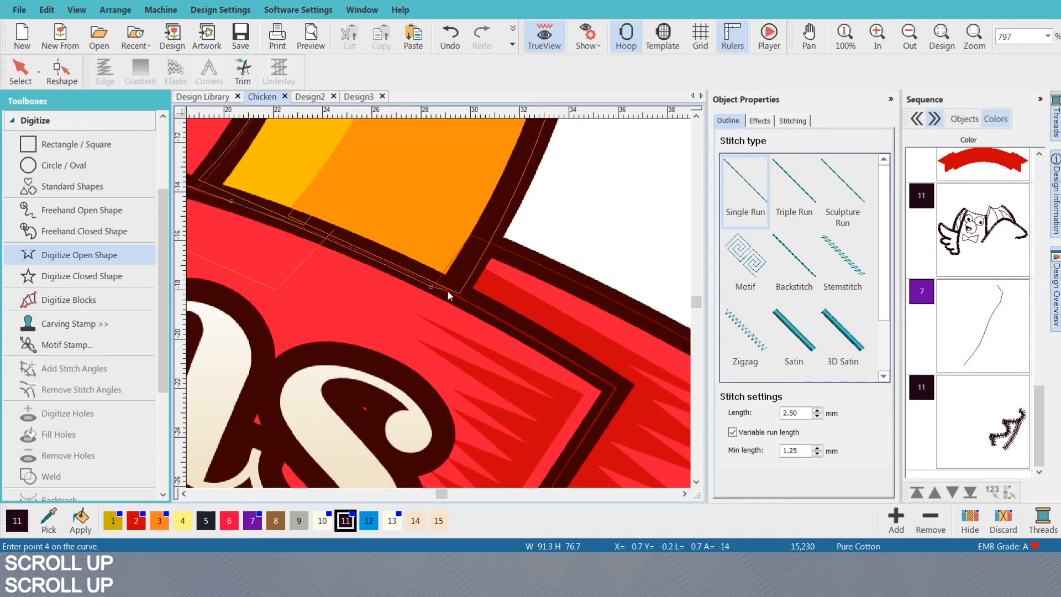
{"action": "left_click", "coordinate": [451, 290]}
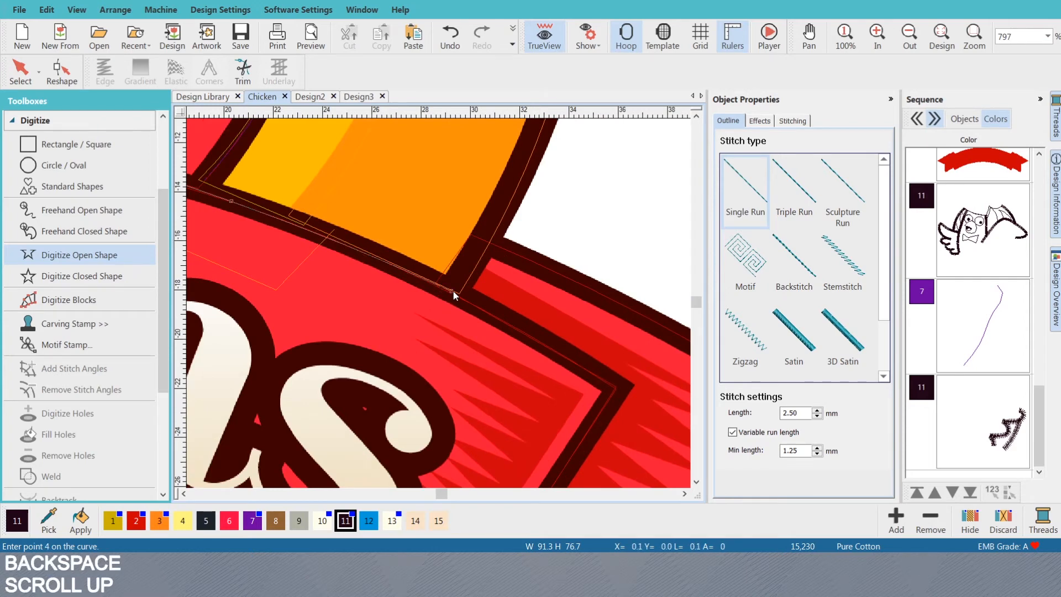
{"action": "left_click", "coordinate": [495, 244]}
{"action": "key", "text": "Return"}
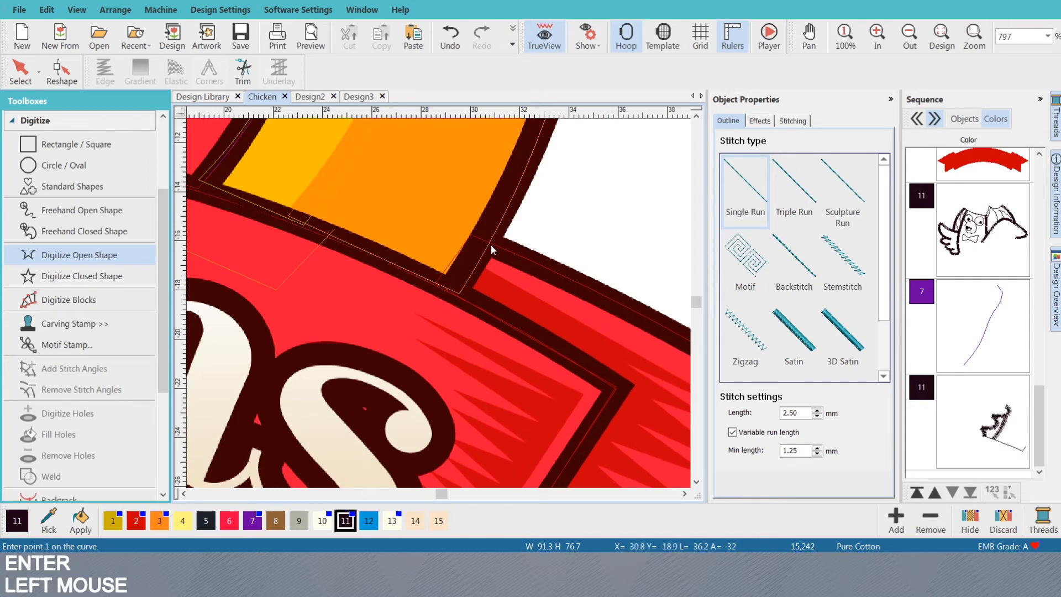
- Digitize an open single run around the banner's right tail, from the top corner through both tips and the notch to the lower fold
{"action": "left_click", "coordinate": [491, 242]}
{"action": "scroll", "coordinate": [496, 247], "scroll_direction": "down", "scroll_amount": 2}
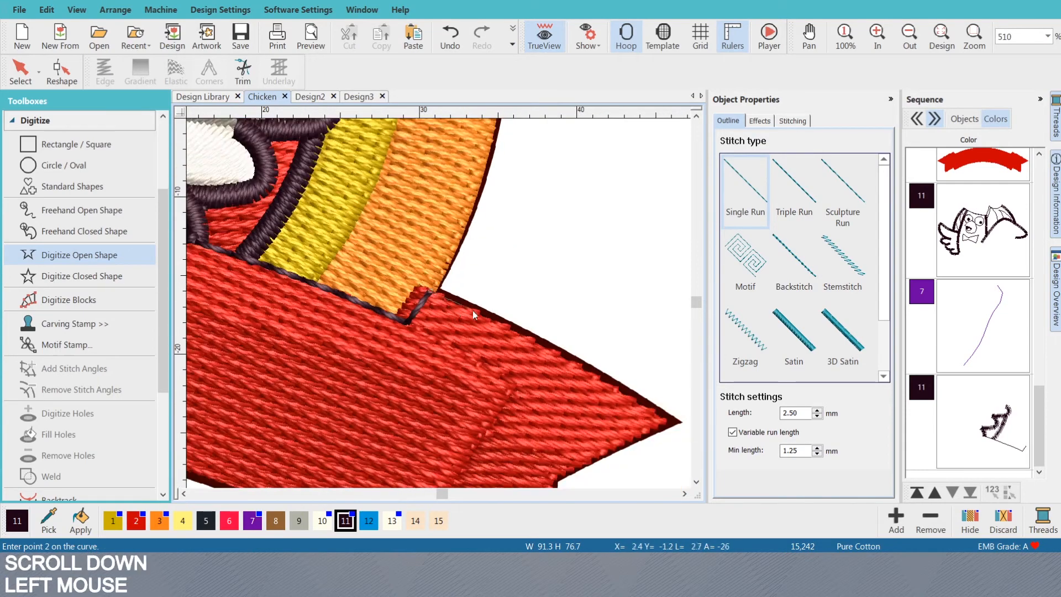
{"action": "scroll", "coordinate": [438, 303], "scroll_direction": "up", "scroll_amount": 2}
{"action": "key", "text": "s"}
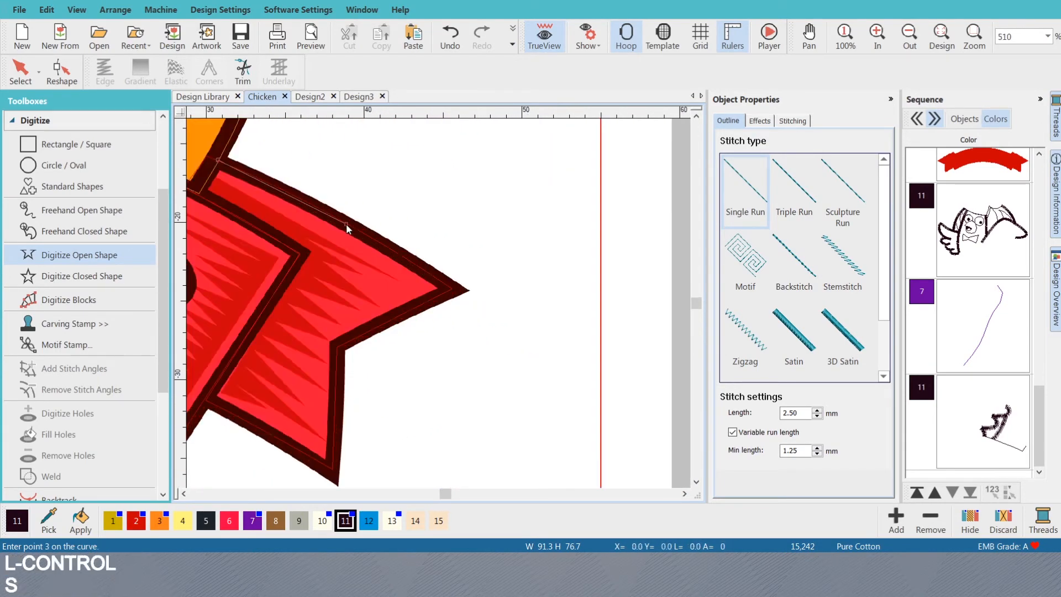
{"action": "right_click", "coordinate": [346, 224]}
{"action": "left_click", "coordinate": [453, 289]}
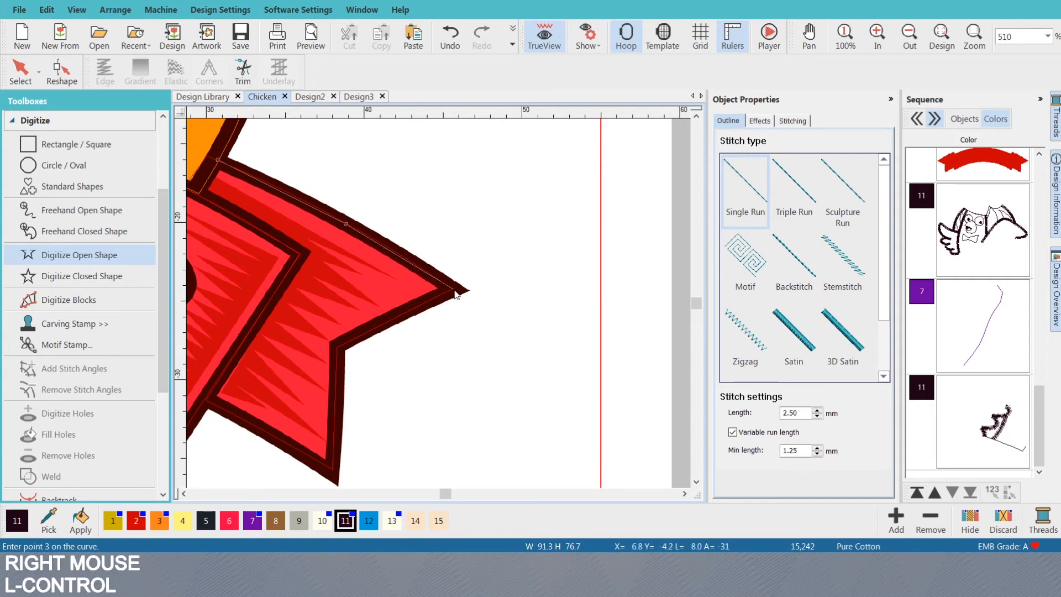
{"action": "left_click", "coordinate": [337, 348]}
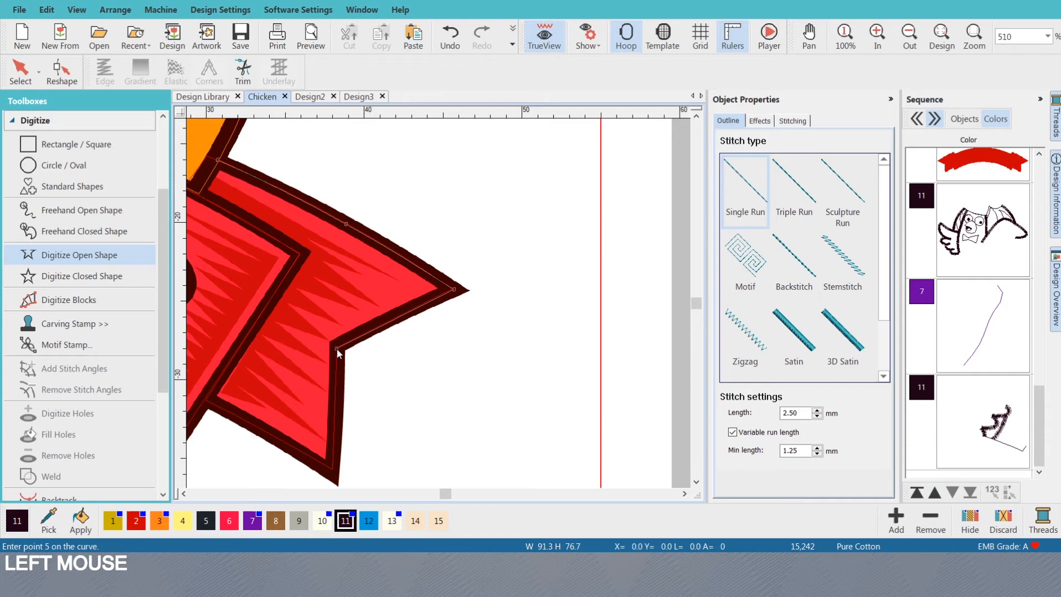
{"action": "left_click", "coordinate": [334, 465]}
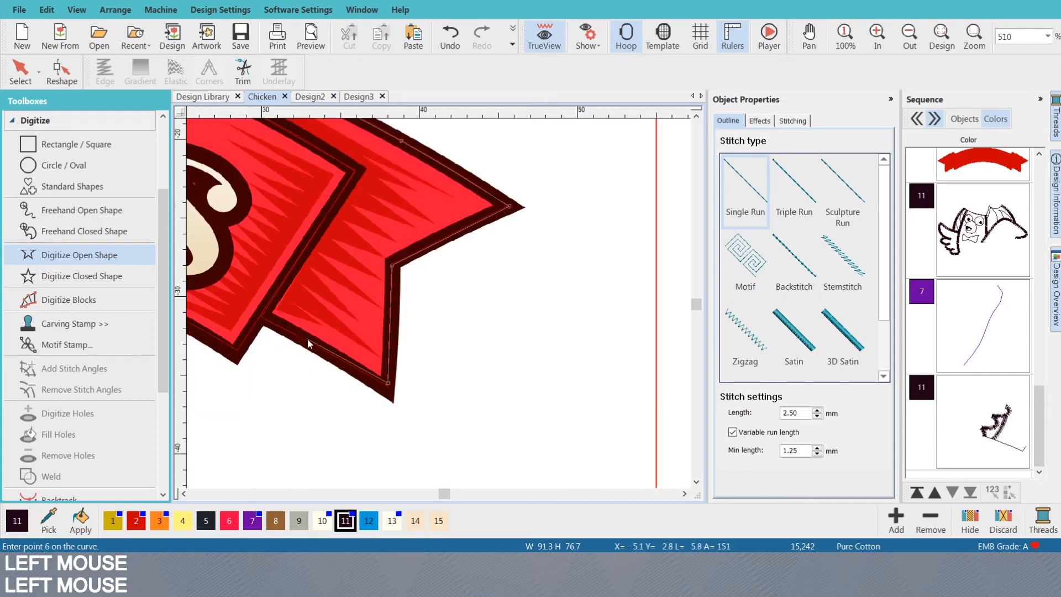
{"action": "left_click", "coordinate": [261, 319]}
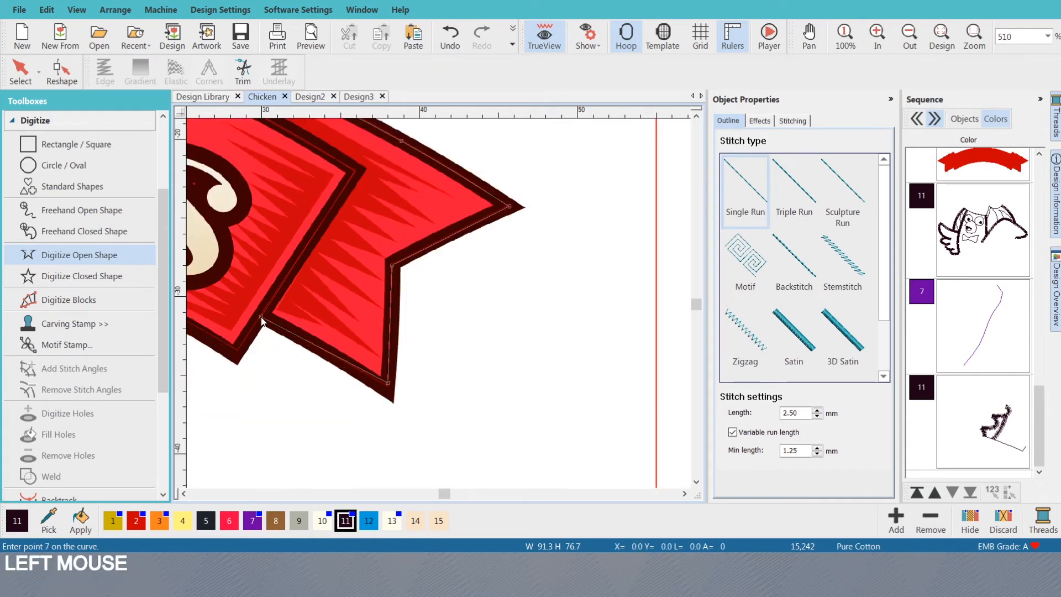
{"action": "key", "text": "Return"}
- Convert the right banner tail outline to a satin border 1 mm wide and deselect it
{"action": "scroll", "coordinate": [251, 274], "scroll_direction": "down", "scroll_amount": 2}
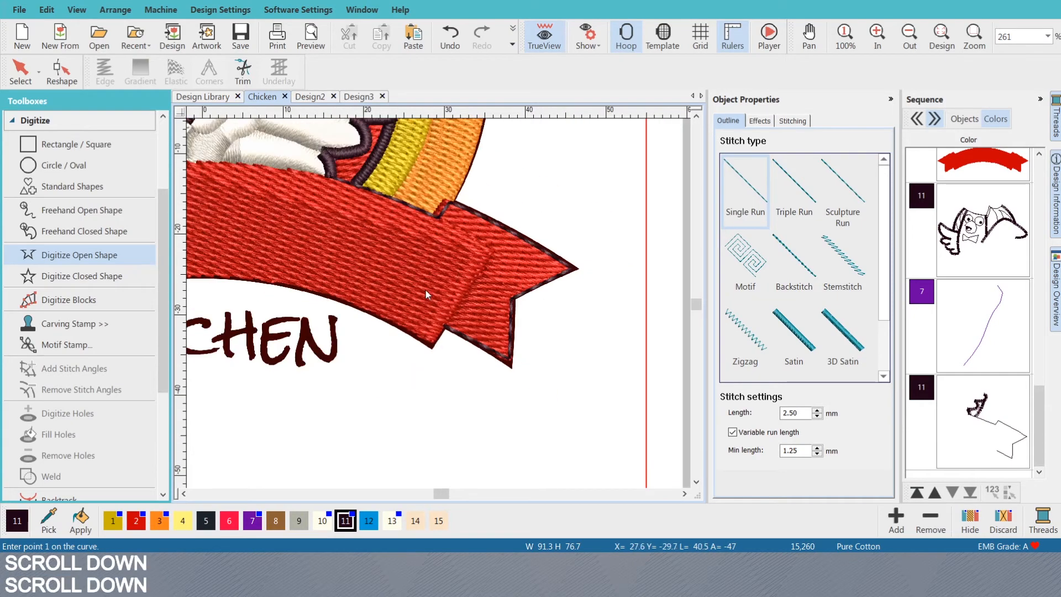
{"action": "scroll", "coordinate": [469, 301], "scroll_direction": "up", "scroll_amount": 1}
{"action": "key", "text": "o"}
{"action": "left_click", "coordinate": [793, 331]}
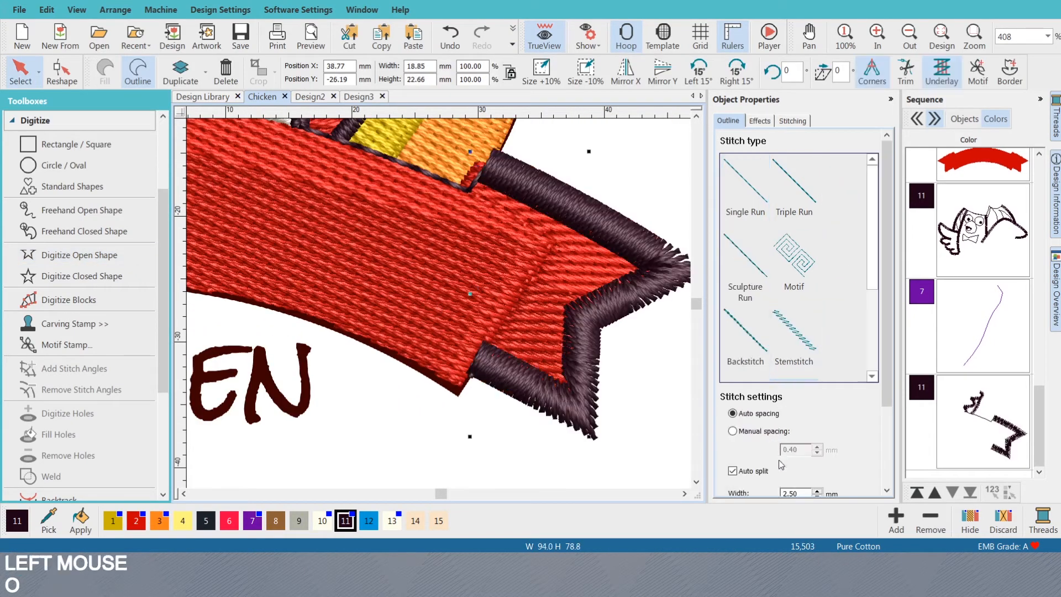
{"action": "type", "text": "1"}
{"action": "key", "text": "Return"}
{"action": "key", "text": "Escape"}
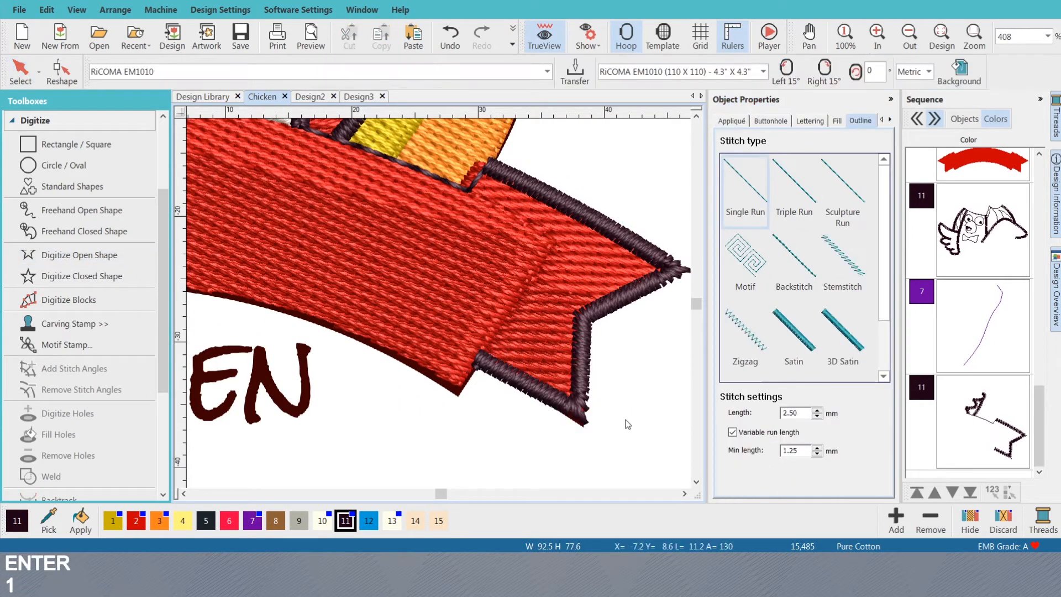
- Try to reshape the banner tail border's outer tip by moving its corner point and adding points on both sides
{"action": "scroll", "coordinate": [438, 303], "scroll_direction": "up", "scroll_amount": 2}
{"action": "left_click", "coordinate": [455, 298]}
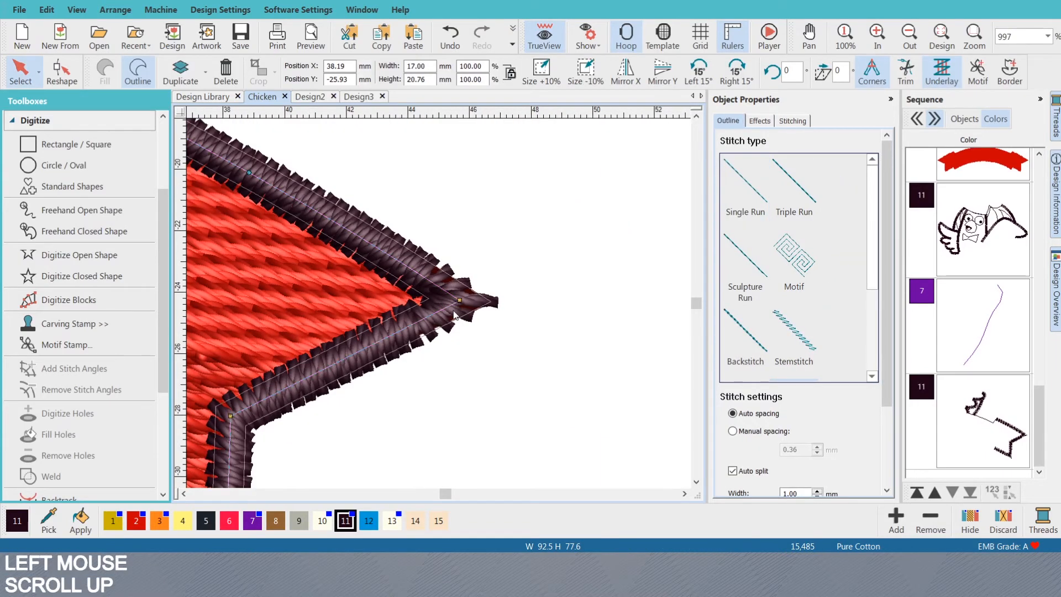
{"action": "scroll", "coordinate": [445, 291], "scroll_direction": "up", "scroll_amount": 2}
{"action": "left_click_drag", "start_coordinate": [457, 280], "coordinate": [449, 280]}
{"action": "left_click", "coordinate": [455, 283]}
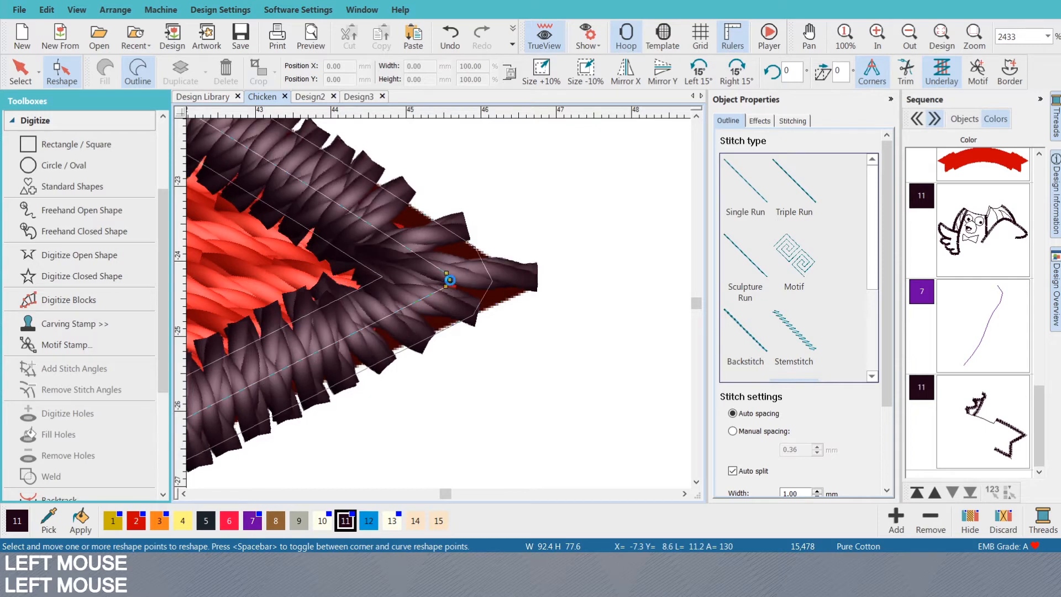
{"action": "key", "text": "space"}
{"action": "key", "text": "space"}
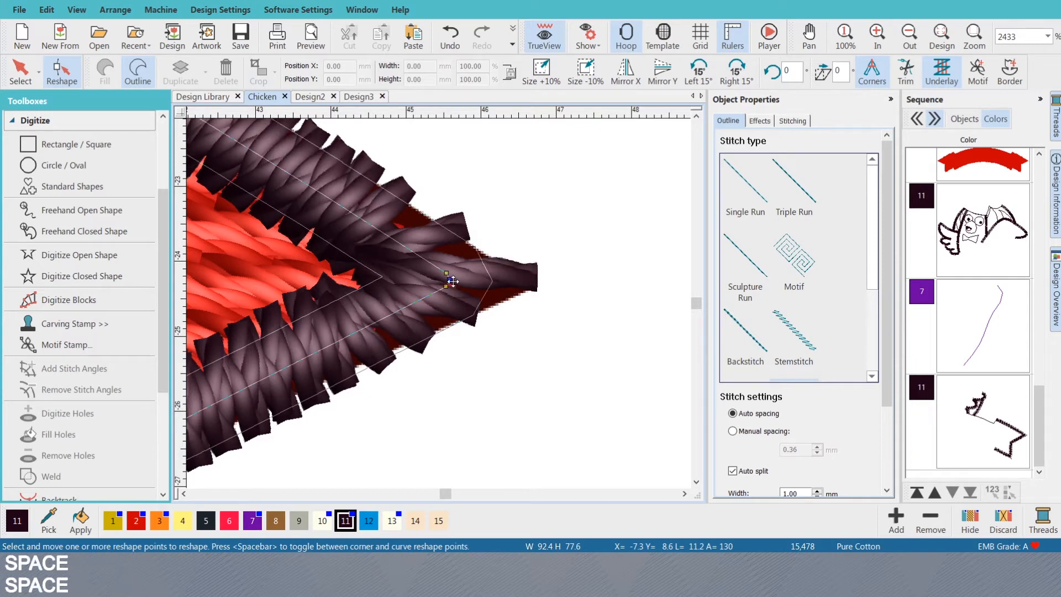
{"action": "left_click", "coordinate": [441, 270]}
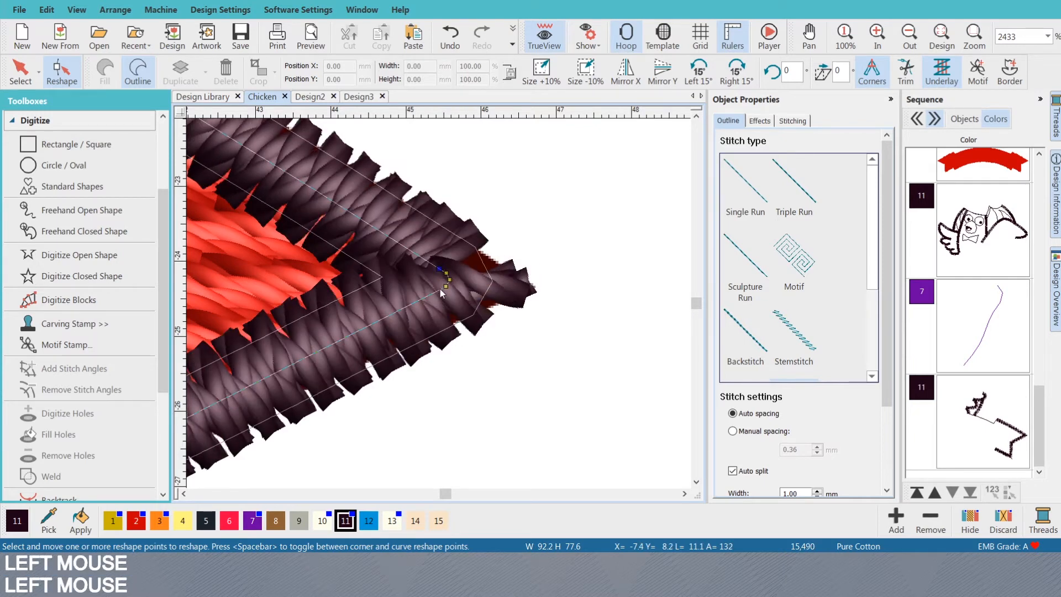
{"action": "left_click_drag", "start_coordinate": [440, 288], "coordinate": [426, 290]}
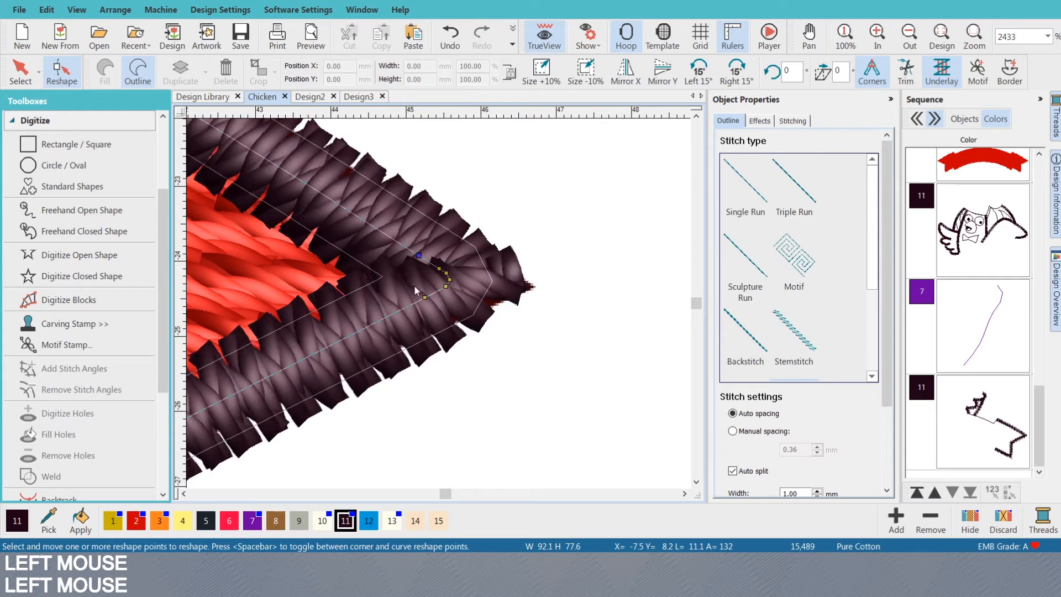
{"action": "left_click", "coordinate": [407, 306]}
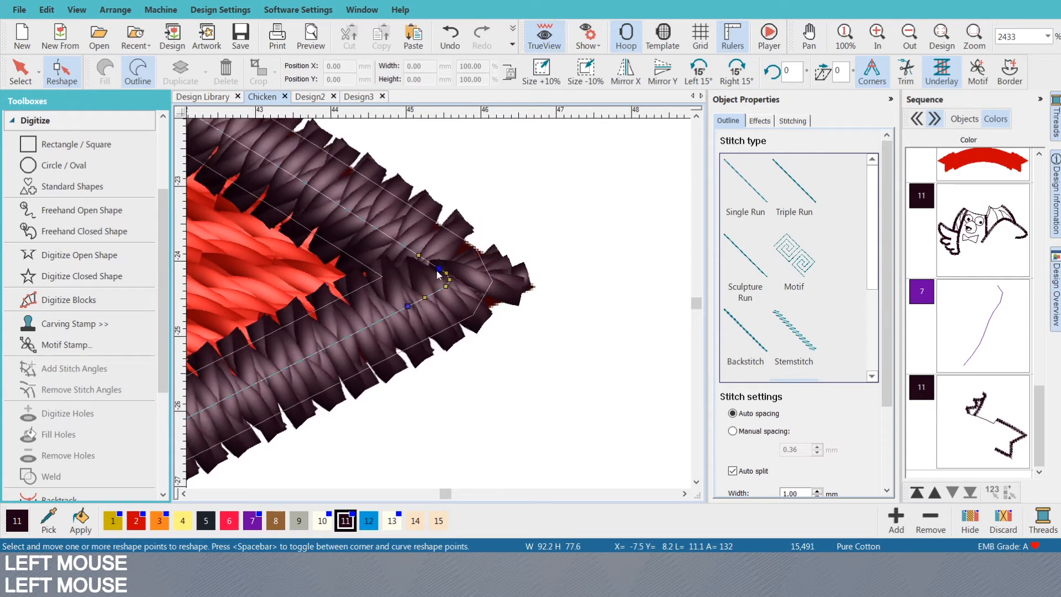
{"action": "key", "text": "ctrl+z"}
{"action": "key", "text": "ctrl+z"}
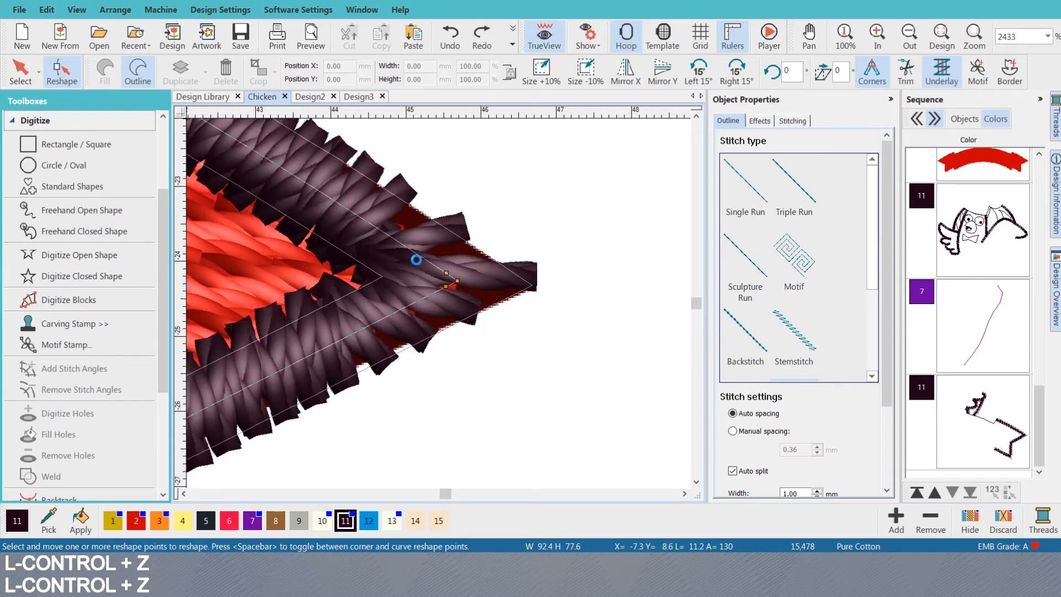
{"action": "left_click", "coordinate": [412, 251], "text": "ctrl"}
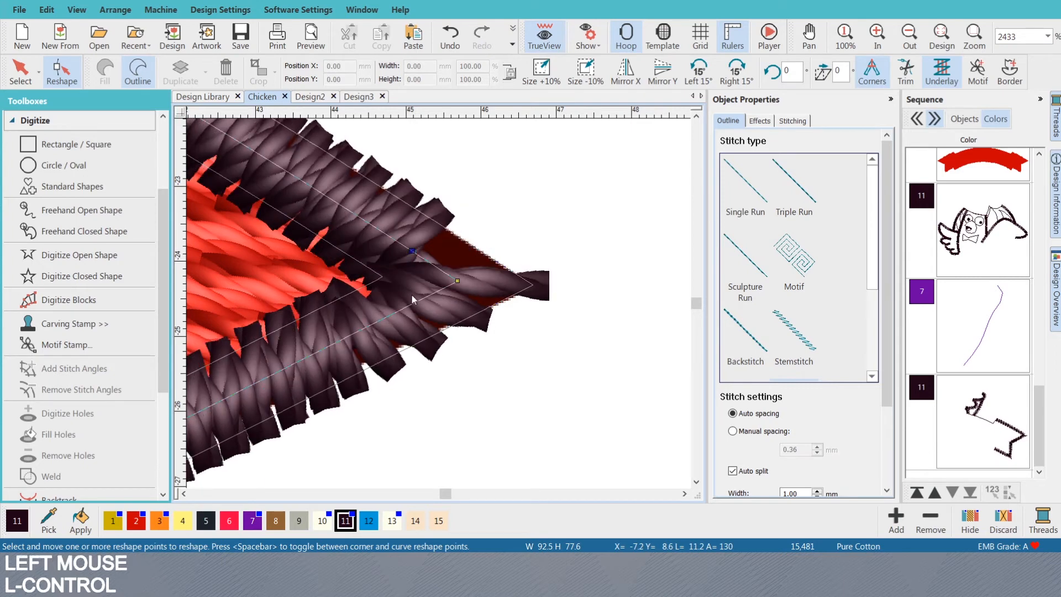
{"action": "left_click", "coordinate": [413, 296]}
{"action": "key", "text": "ctrl+z"}
{"action": "key", "text": "ctrl+z"}
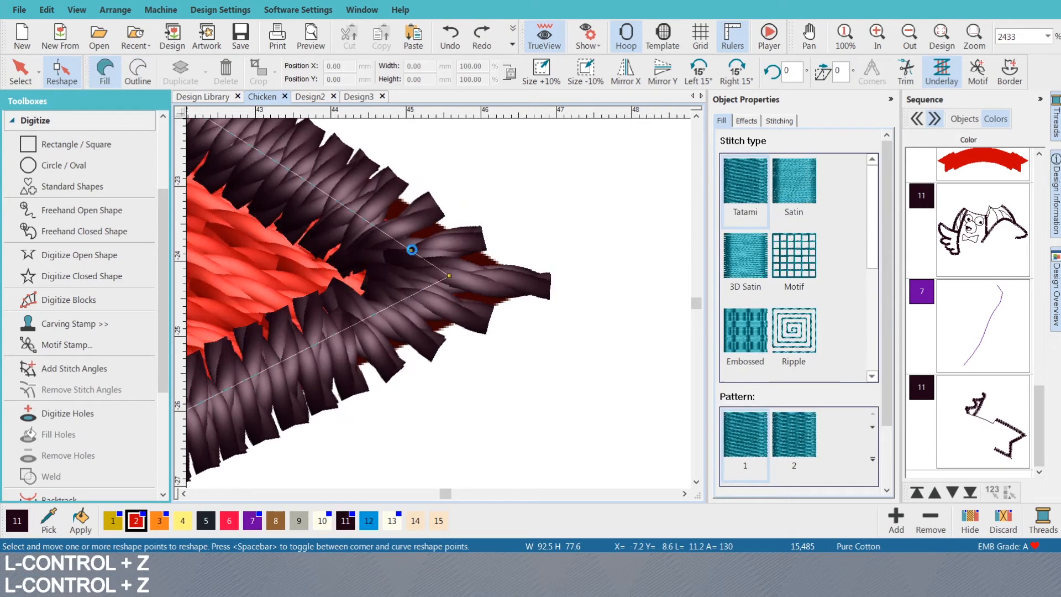
{"action": "left_click", "coordinate": [407, 296]}
{"action": "left_click", "coordinate": [406, 296]}
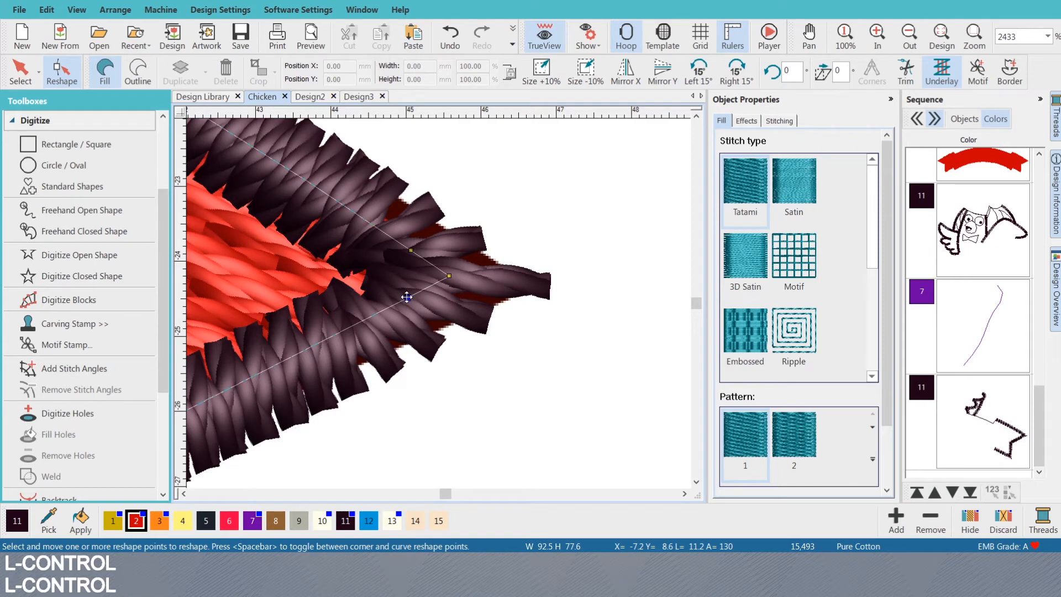
{"action": "key", "text": "ctrl+z"}
{"action": "key", "text": "ctrl+z"}
{"action": "key", "text": "Escape"}
- Reshape the right banner tail border's outer tip by adding points on both sides and moving the corner point inward
{"action": "left_click", "coordinate": [427, 269]}
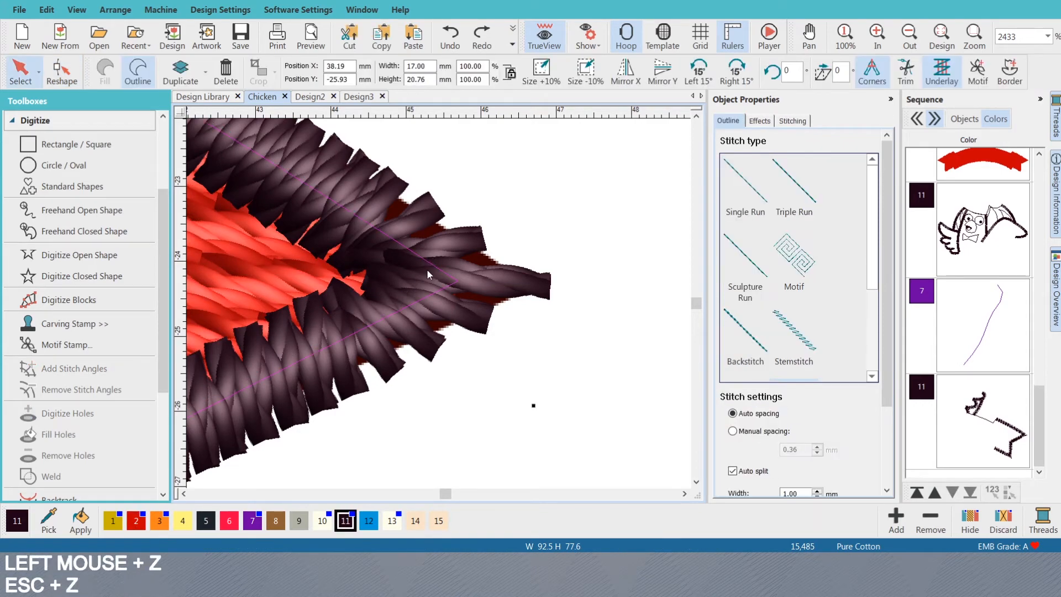
{"action": "key", "text": "h"}
{"action": "left_click", "coordinate": [413, 253]}
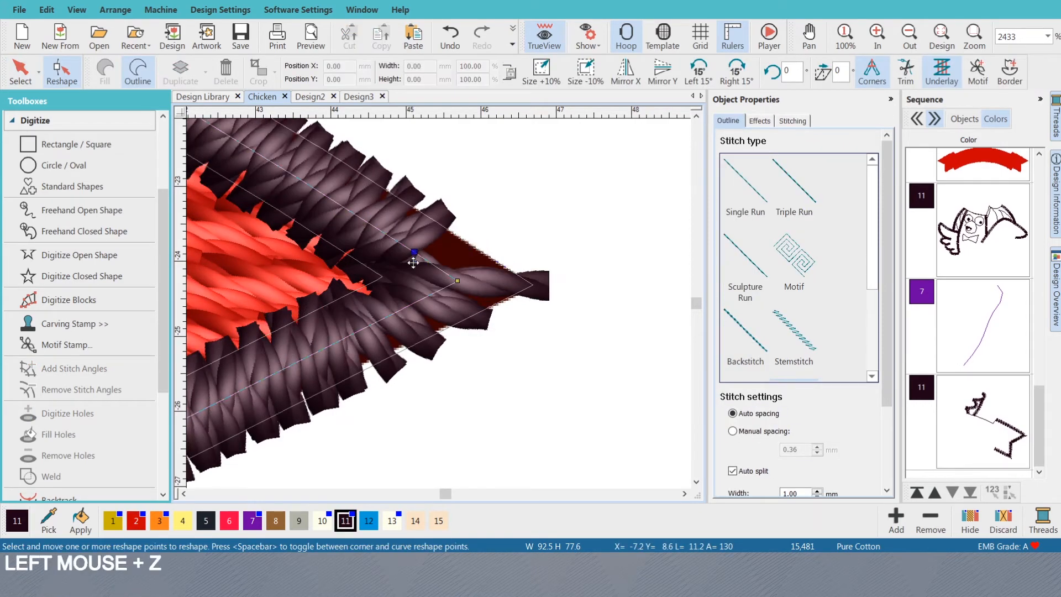
{"action": "left_click", "coordinate": [410, 304]}
{"action": "left_click_drag", "start_coordinate": [457, 281], "coordinate": [440, 281]}
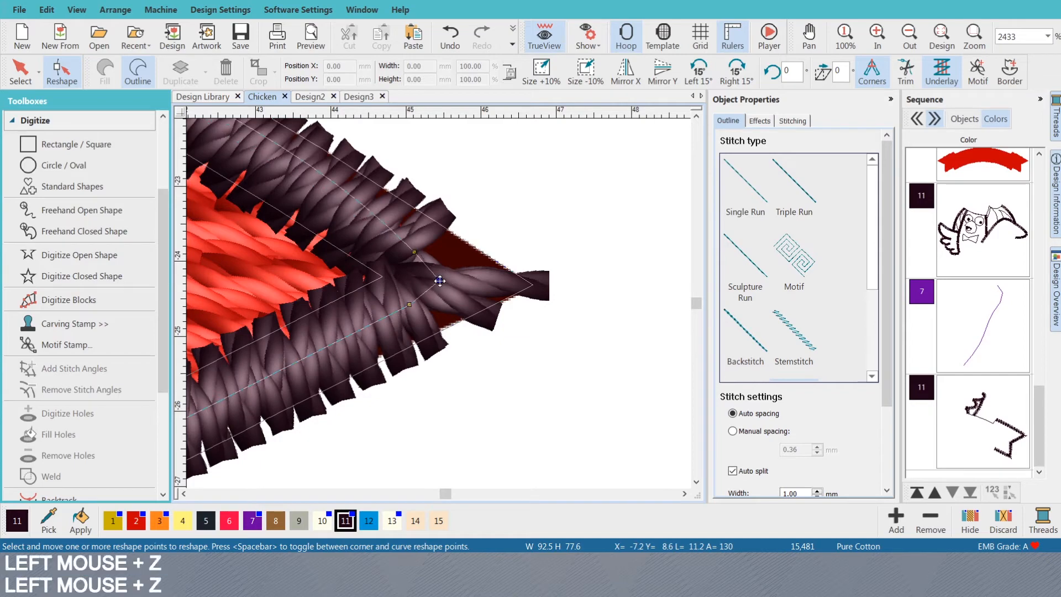
{"action": "scroll", "coordinate": [437, 285], "scroll_direction": "down", "scroll_amount": 2}
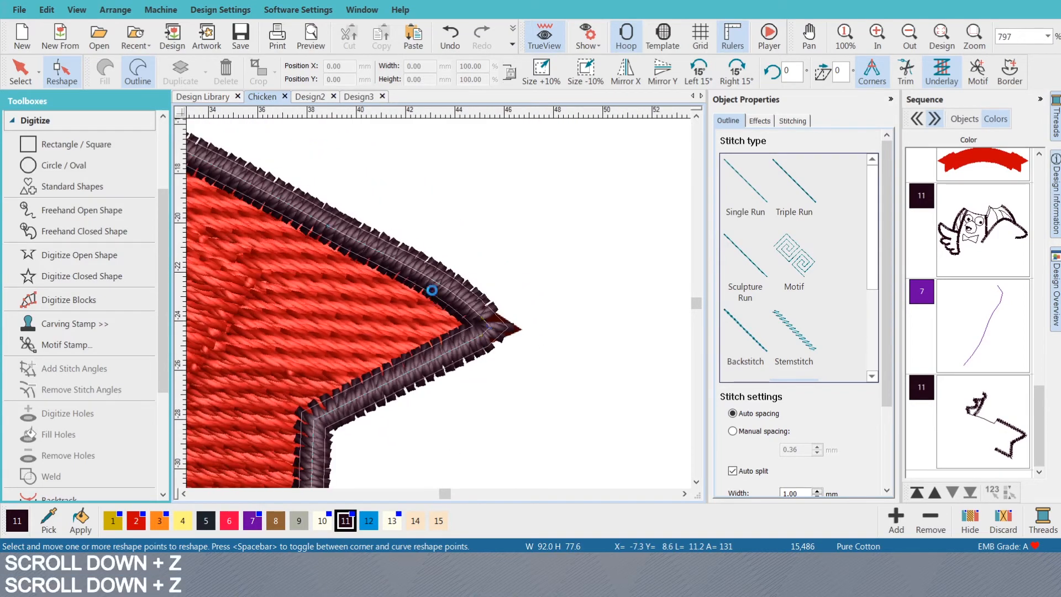
{"action": "key", "text": "ctrl+z"}
{"action": "scroll", "coordinate": [439, 302], "scroll_direction": "up", "scroll_amount": 2}
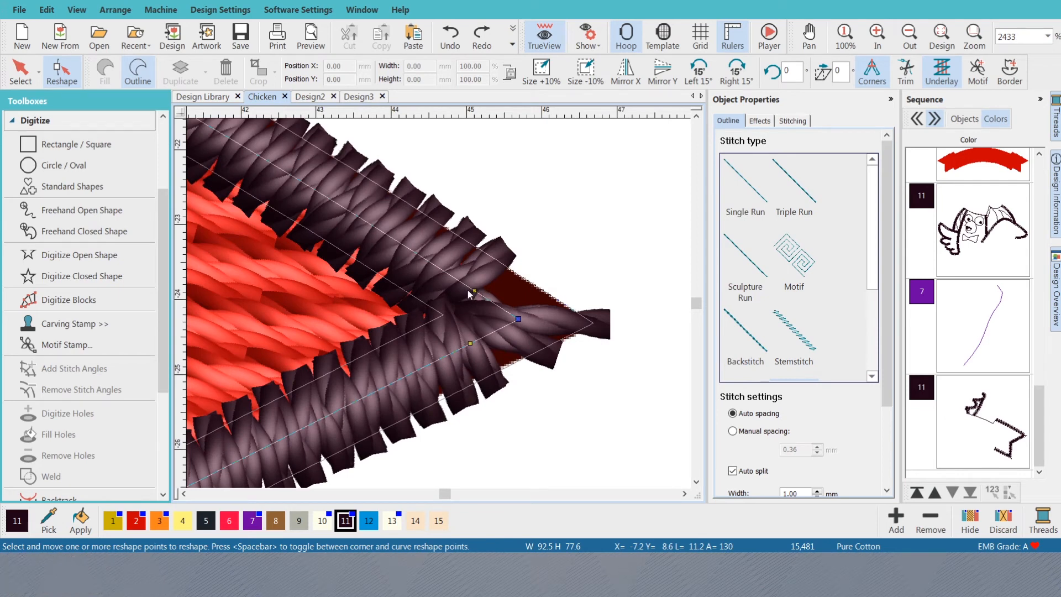
{"action": "left_click", "coordinate": [468, 286]}
{"action": "left_click_drag", "start_coordinate": [516, 319], "coordinate": [493, 319]}
{"action": "scroll", "coordinate": [409, 294], "scroll_direction": "down", "scroll_amount": 10}
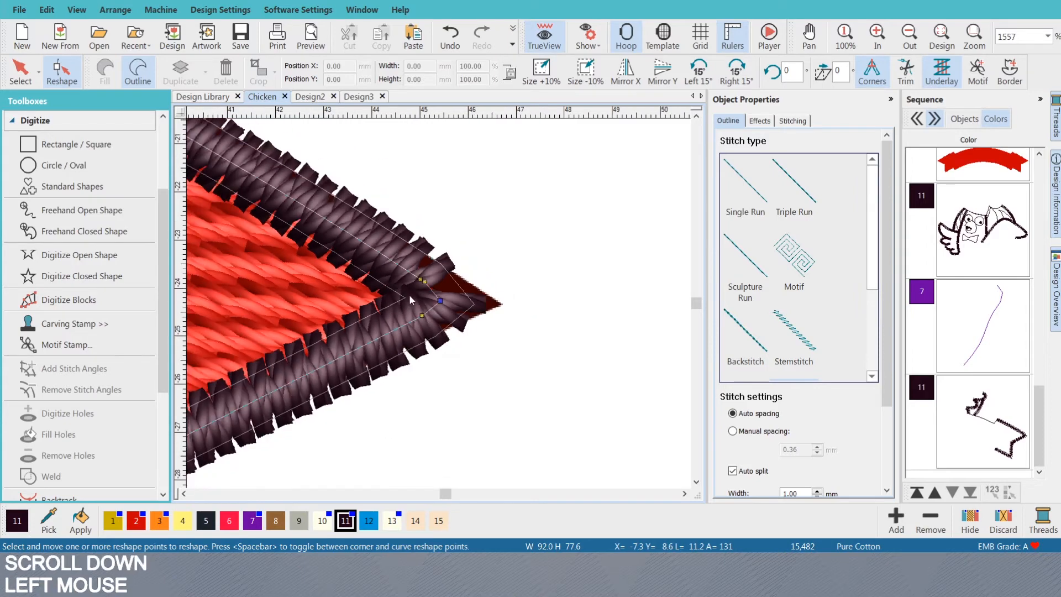
- Add a reshape point on each side of the banner tail border's lower tip
{"action": "scroll", "coordinate": [444, 282], "scroll_direction": "up", "scroll_amount": 1}
{"action": "scroll", "coordinate": [444, 282], "scroll_direction": "up", "scroll_amount": 10}
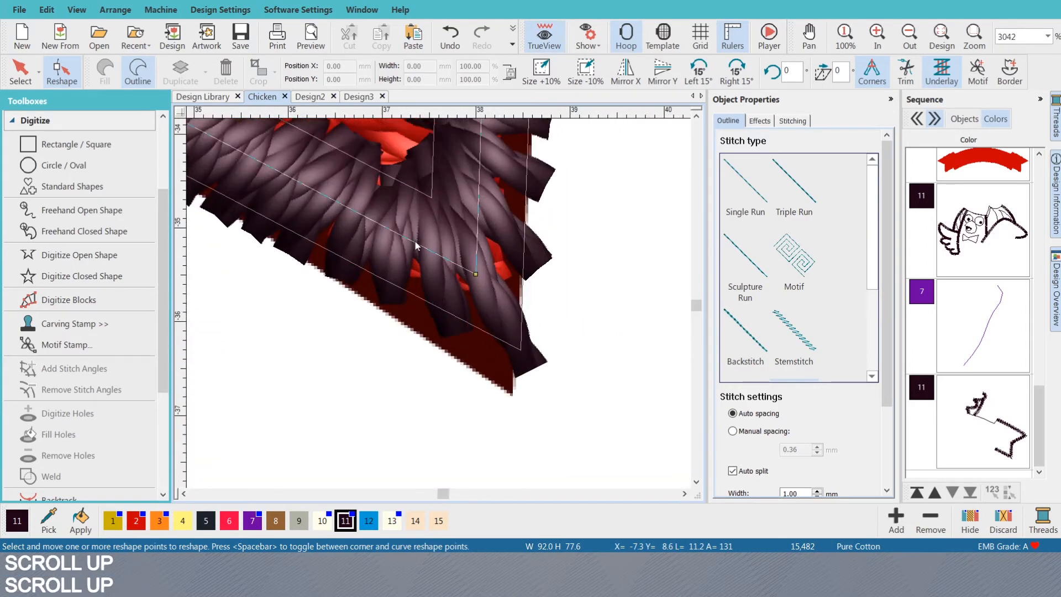
{"action": "left_click", "coordinate": [481, 232]}
{"action": "key", "text": "ctrl+z"}
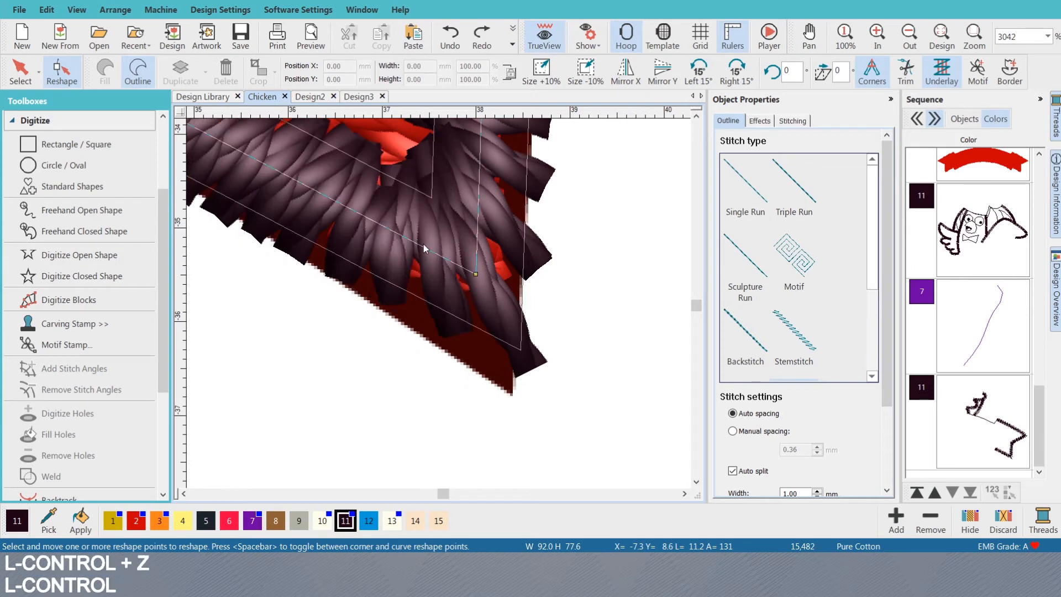
{"action": "left_click", "coordinate": [421, 244]}
{"action": "left_click", "coordinate": [478, 230]}
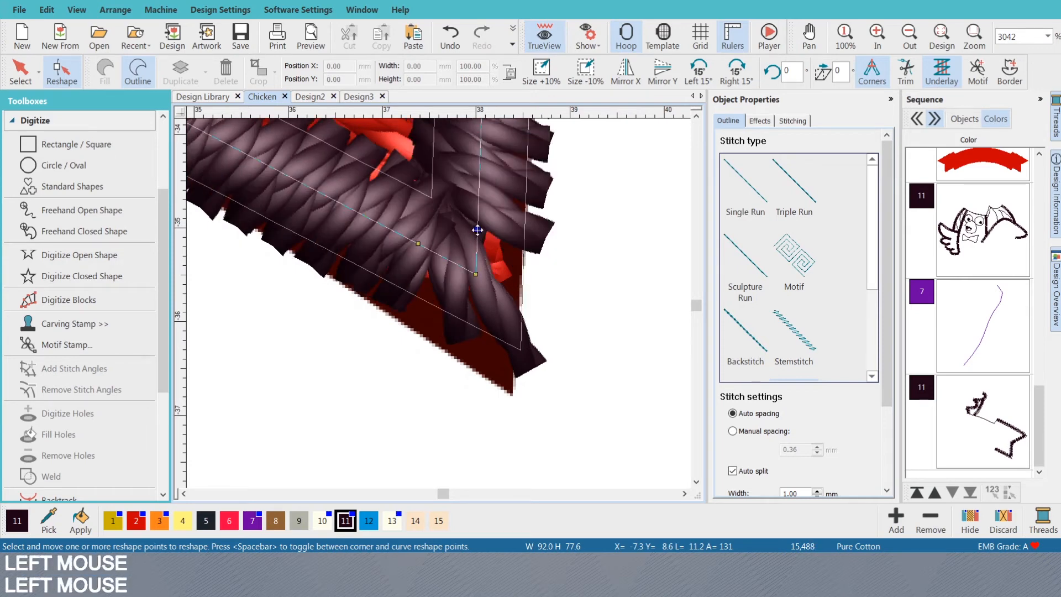
- Try repositioning the corner point of the banner tail border's lower tip, and undo the moves
{"action": "left_click_drag", "start_coordinate": [476, 273], "coordinate": [471, 257]}
{"action": "scroll", "coordinate": [406, 255], "scroll_direction": "down", "scroll_amount": 5}
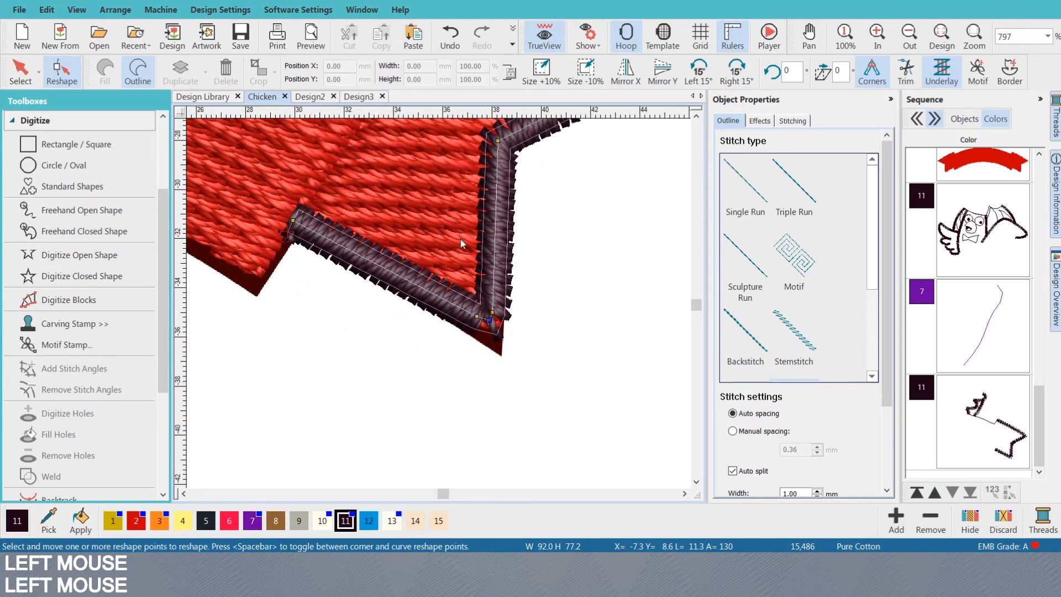
{"action": "scroll", "coordinate": [479, 260], "scroll_direction": "up", "scroll_amount": 2}
{"action": "left_click_drag", "start_coordinate": [477, 274], "coordinate": [476, 290]}
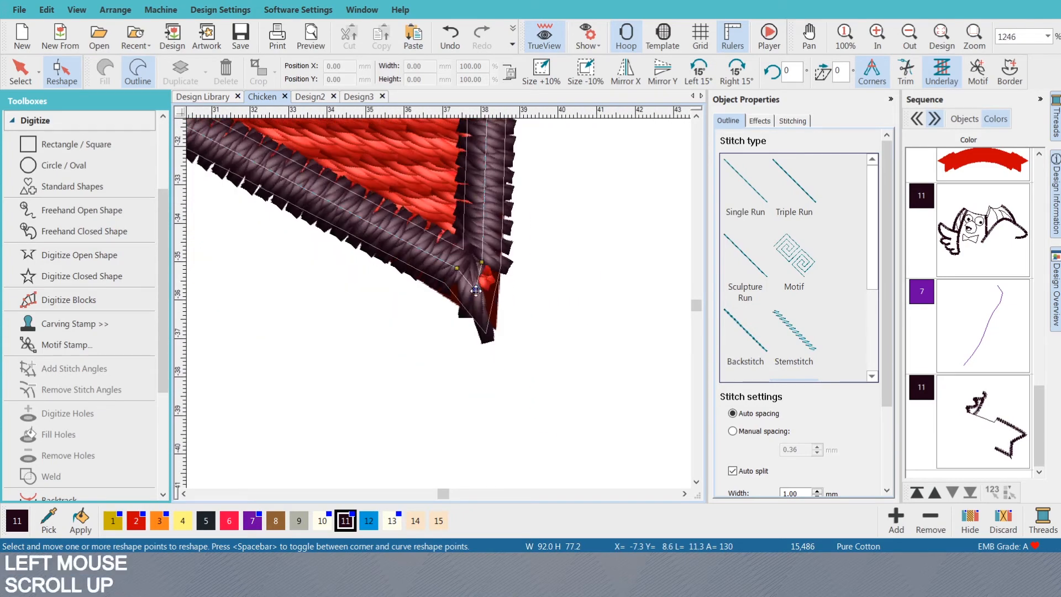
{"action": "left_click", "coordinate": [476, 290]}
{"action": "key", "text": "ctrl+z"}
{"action": "key", "text": "ctrl+z"}
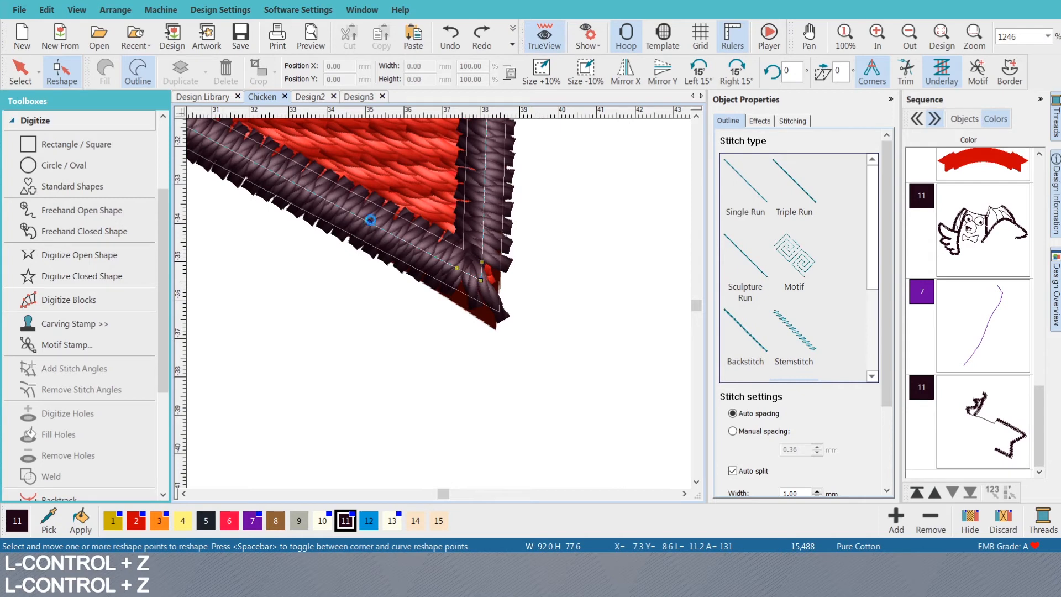
- Try adding a curve point on the tail's lower edge and pulling the lower tip's corner inward, and undo these changes
{"action": "right_click", "coordinate": [359, 232]}
{"action": "left_click", "coordinate": [480, 281]}
{"action": "left_click", "coordinate": [480, 281]}
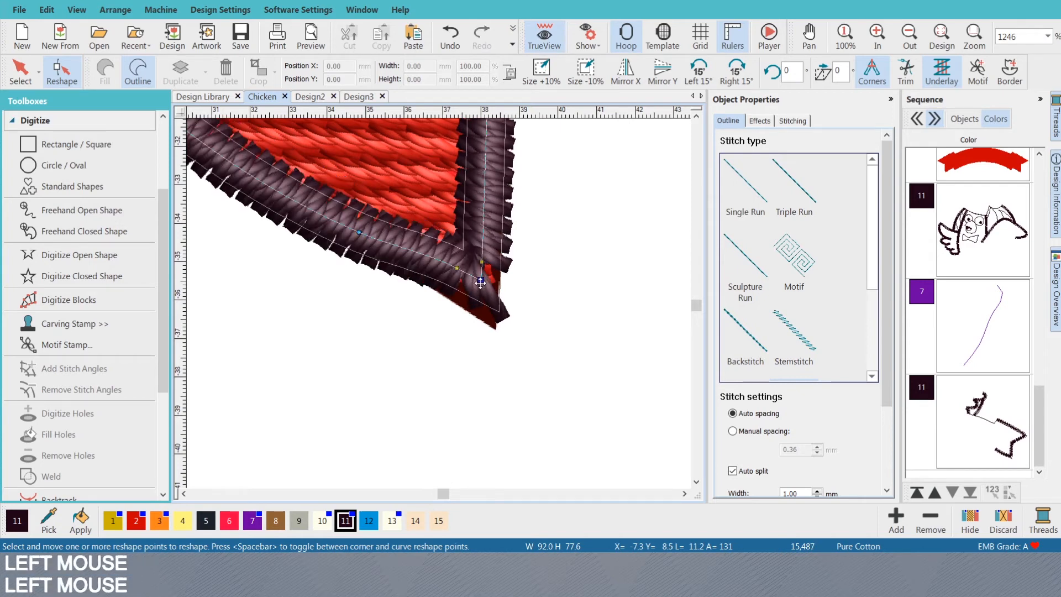
{"action": "mouse_move", "coordinate": [480, 282]}
{"action": "left_mouse_down"}
{"action": "mouse_move", "coordinate": [476, 293]}
{"action": "mouse_move", "coordinate": [482, 277]}
{"action": "mouse_move", "coordinate": [471, 267]}
{"action": "mouse_move", "coordinate": [471, 276]}
{"action": "left_mouse_up"}
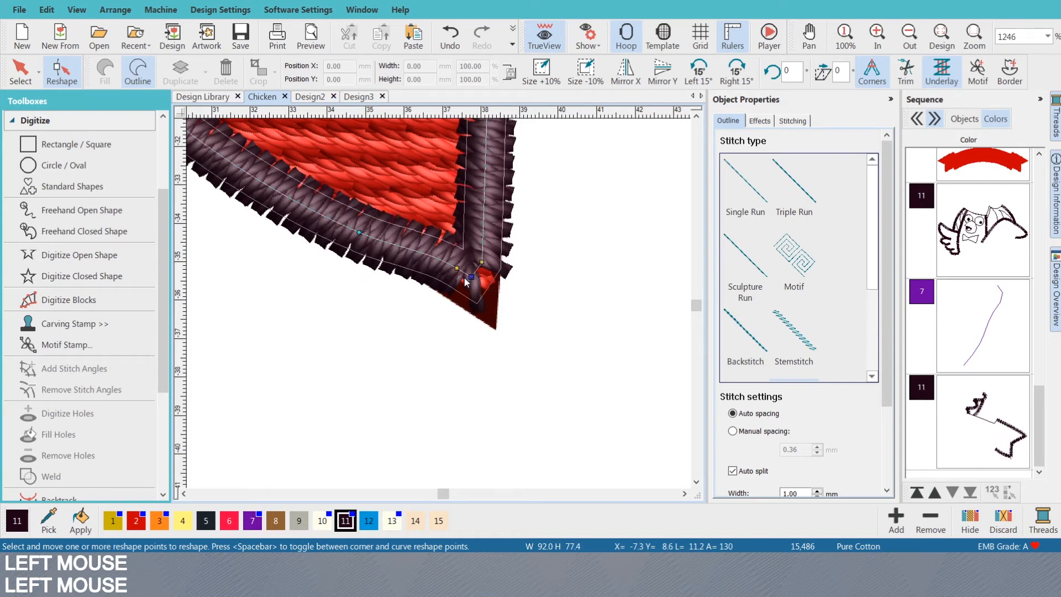
{"action": "key", "text": "ctrl+z"}
{"action": "key", "text": "ctrl+z"}
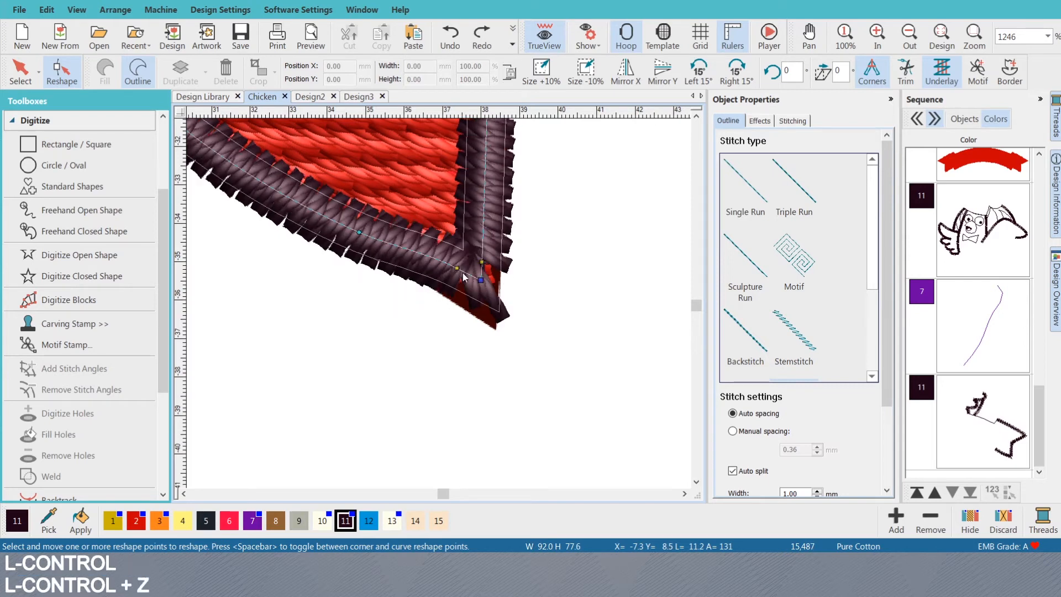
{"action": "left_click", "coordinate": [451, 266]}
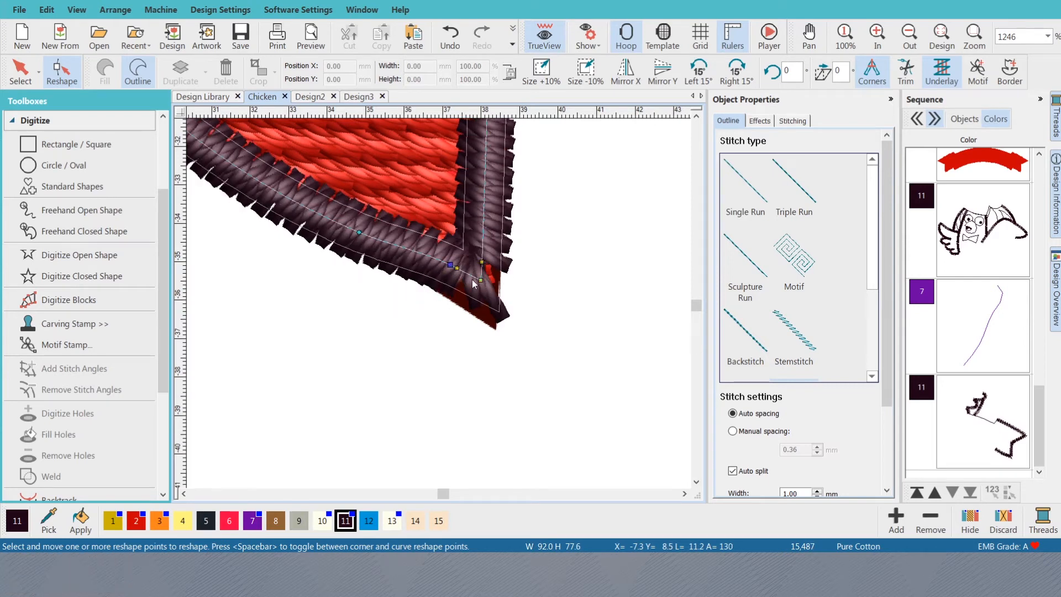
{"action": "left_click_drag", "start_coordinate": [480, 278], "coordinate": [470, 275]}
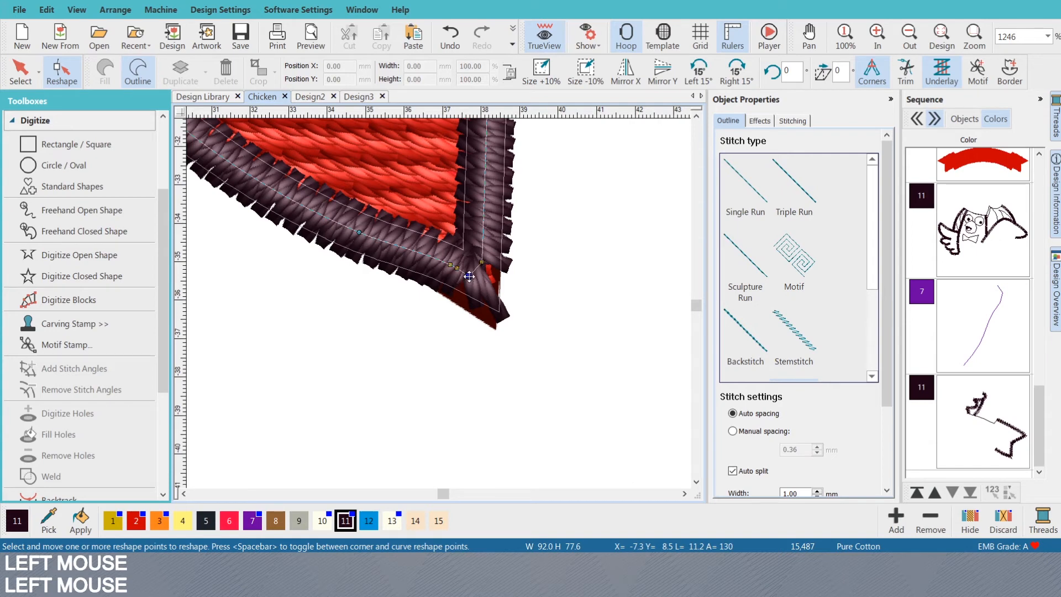
{"action": "key", "text": "ctrl+z"}
{"action": "key", "text": "ctrl+z"}
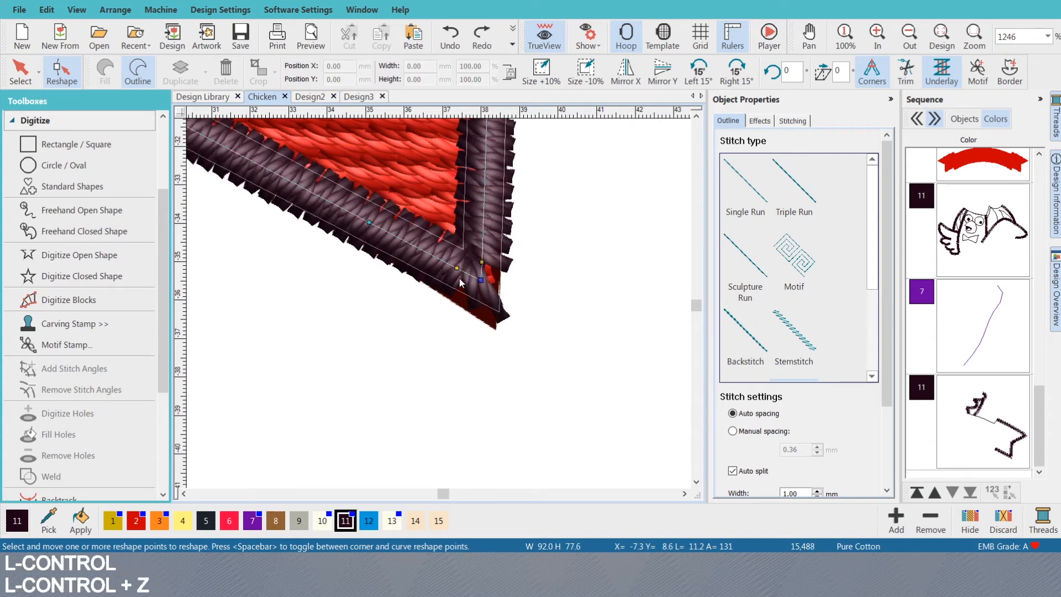
- Move the corner point of the tail border's lower tip slightly inward and finish reshaping the border
{"action": "left_click", "coordinate": [480, 279]}
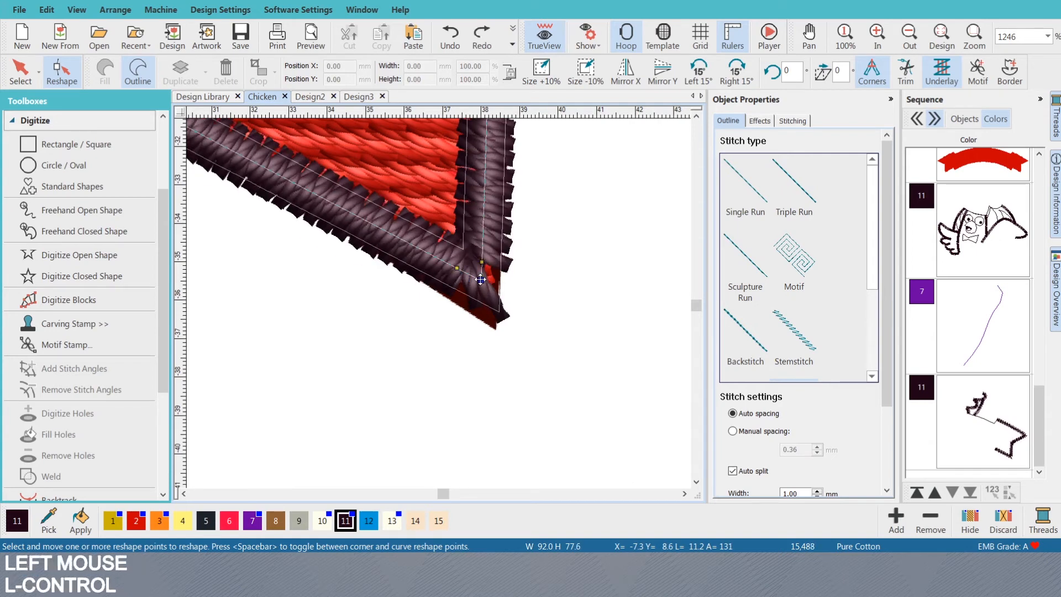
{"action": "left_click_drag", "start_coordinate": [480, 279], "coordinate": [476, 276]}
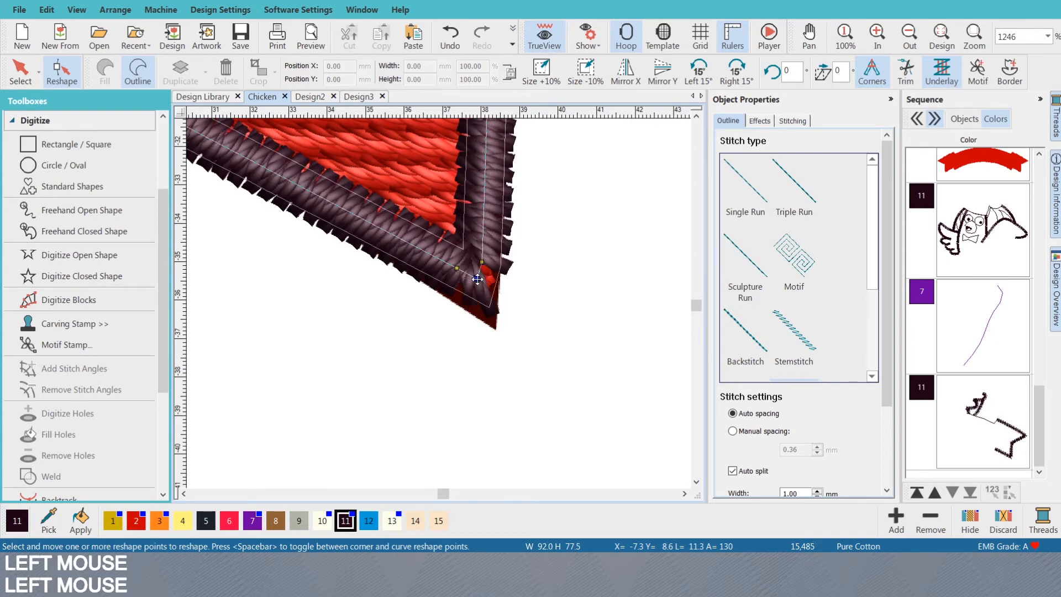
{"action": "scroll", "coordinate": [407, 273], "scroll_direction": "down", "scroll_amount": 1}
{"action": "key", "text": "Escape"}
- Reshape the red right tail fill so its lower tip is cut back, adding points on both sides and deleting the corner point
{"action": "left_click", "coordinate": [365, 219]}
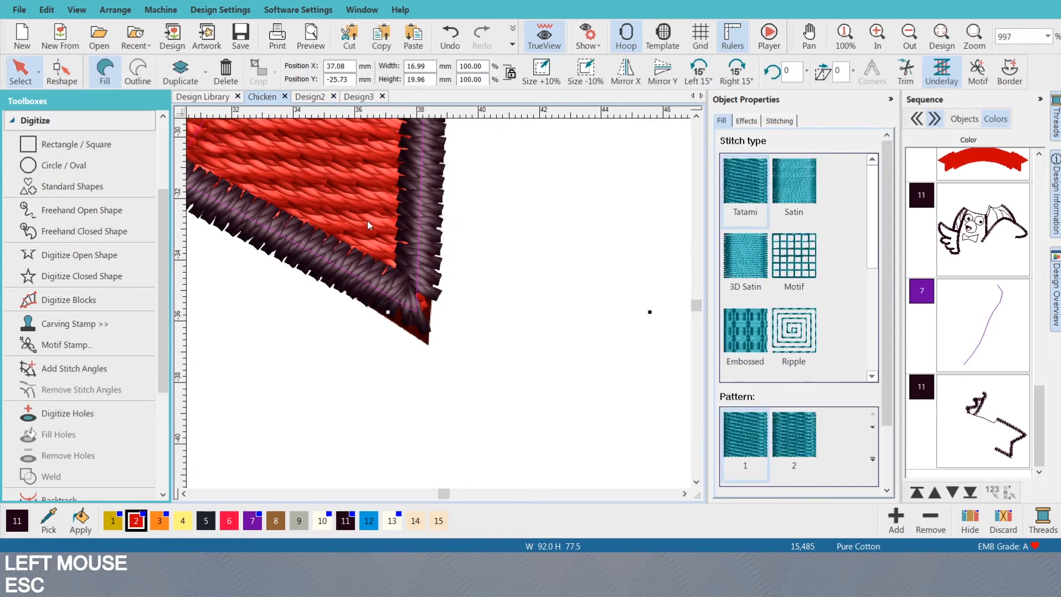
{"action": "key", "text": "h"}
{"action": "scroll", "coordinate": [423, 275], "scroll_direction": "up", "scroll_amount": 1}
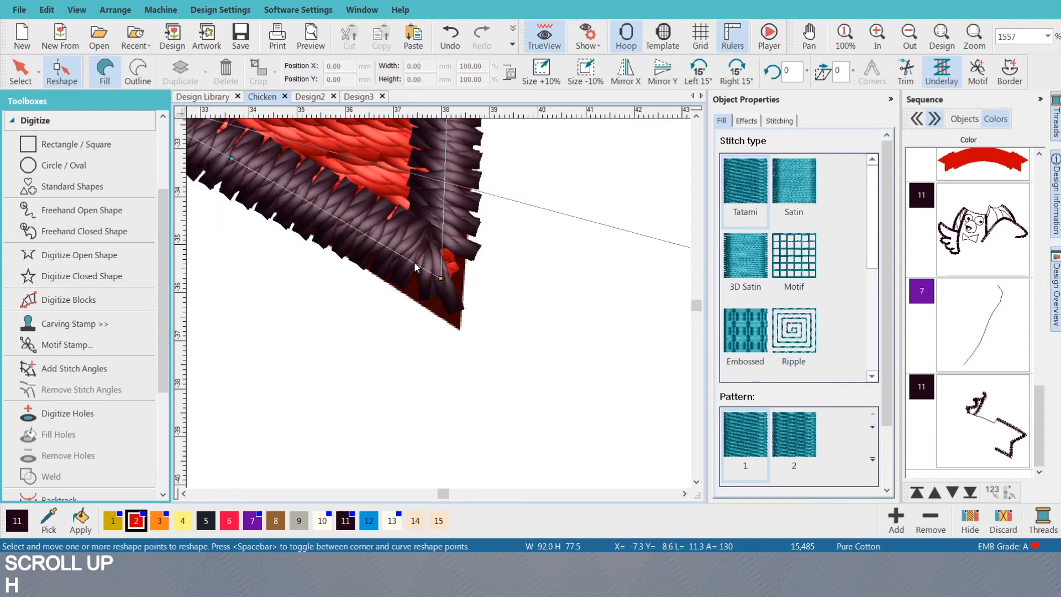
{"action": "left_click", "coordinate": [414, 263]}
{"action": "left_click", "coordinate": [440, 277]}
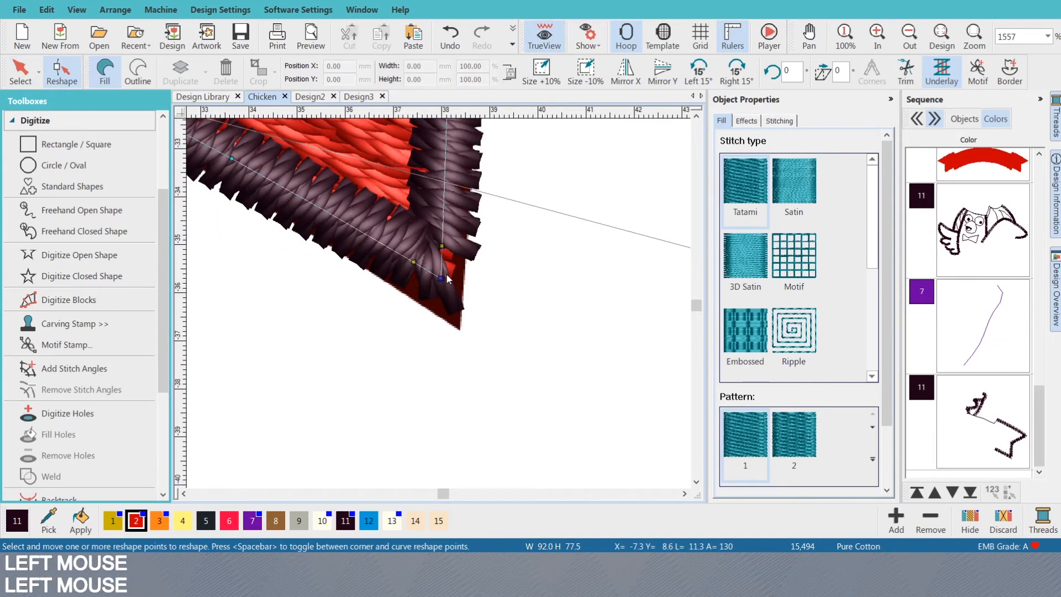
{"action": "key", "text": "Delete"}
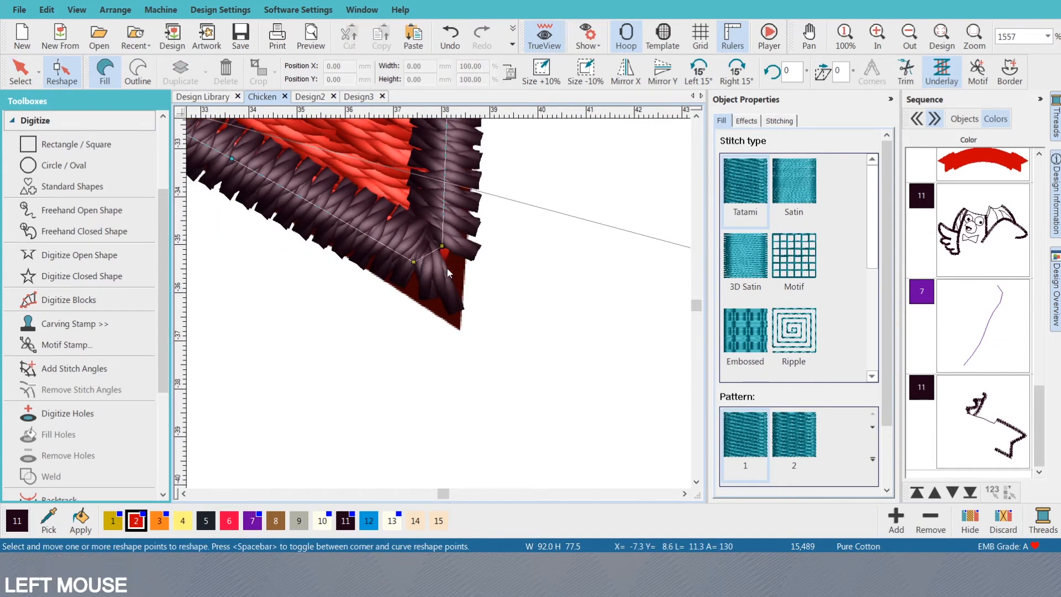
{"action": "left_click", "coordinate": [442, 221]}
{"action": "left_click", "coordinate": [415, 261]}
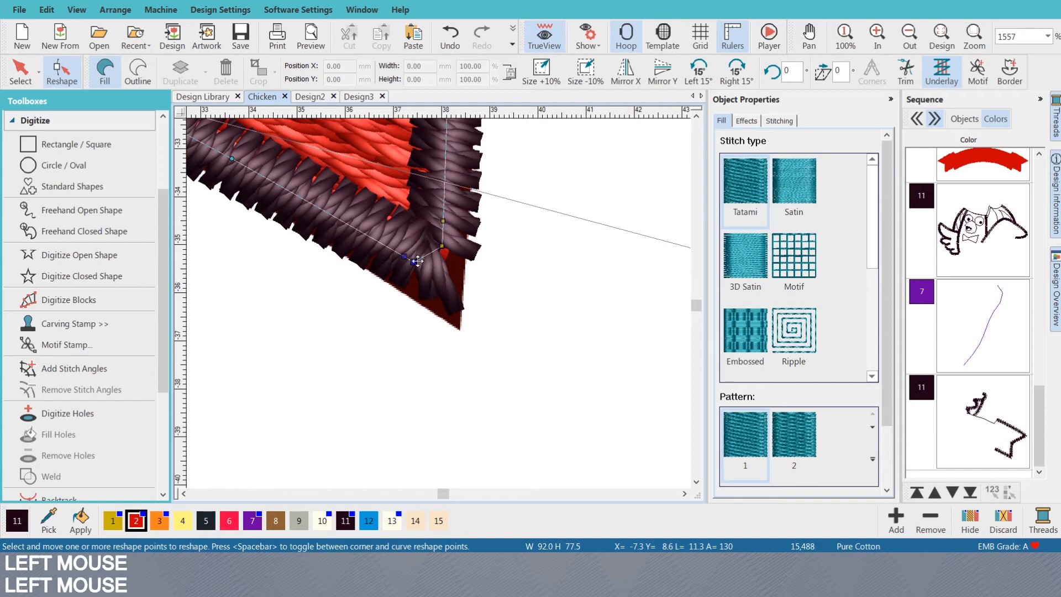
{"action": "left_click_drag", "start_coordinate": [441, 247], "coordinate": [415, 265]}
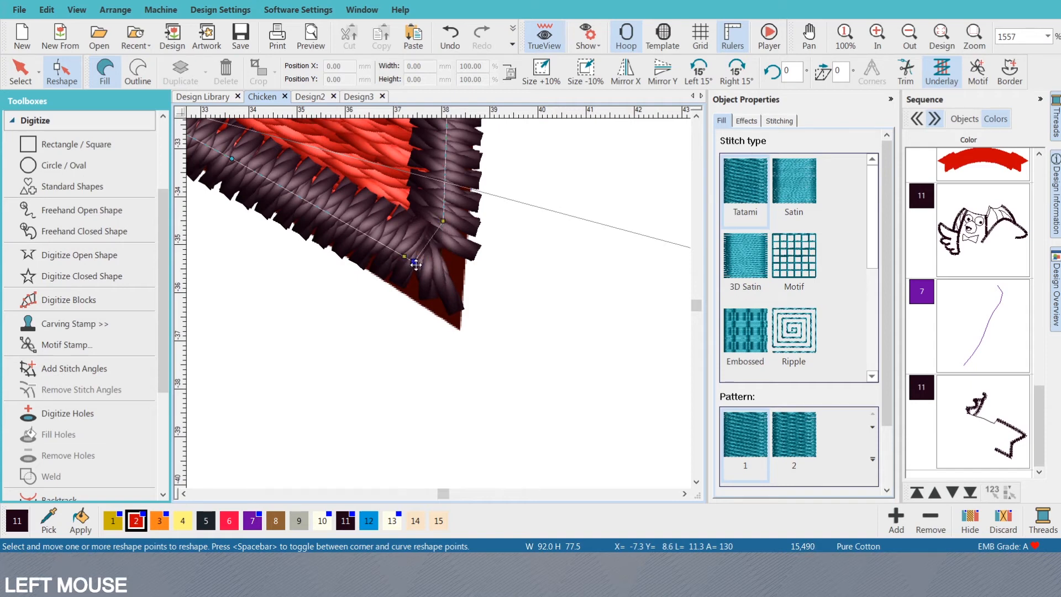
- Cut back the red tail fill's outer tip by adding a point on each side, deleting the corner point and leaving reshape
{"action": "scroll", "coordinate": [441, 304], "scroll_direction": "down", "scroll_amount": 3}
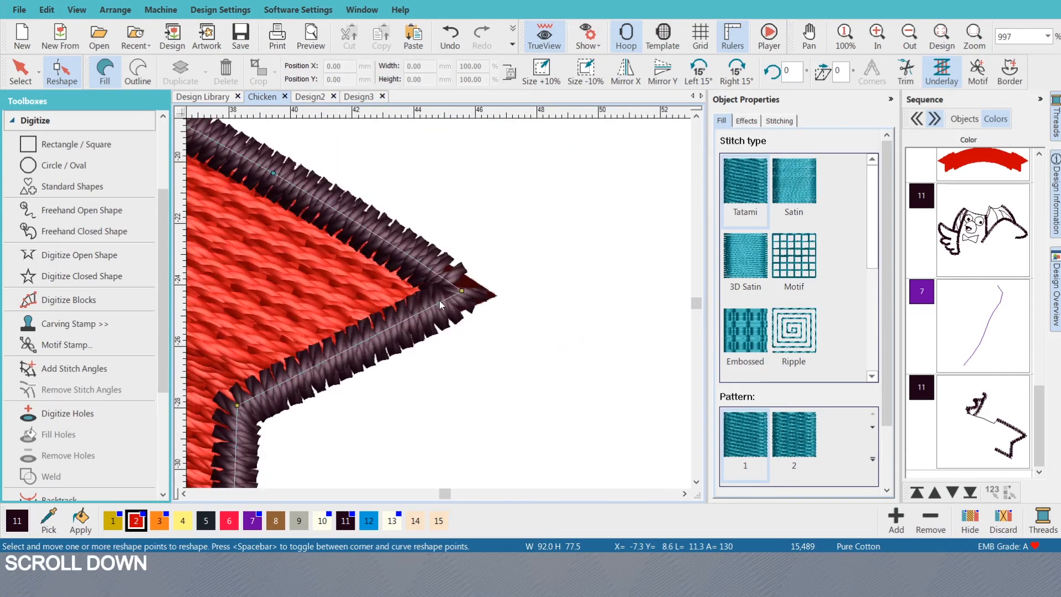
{"action": "scroll", "coordinate": [441, 304], "scroll_direction": "up", "scroll_amount": 2}
{"action": "left_click", "coordinate": [440, 266]}
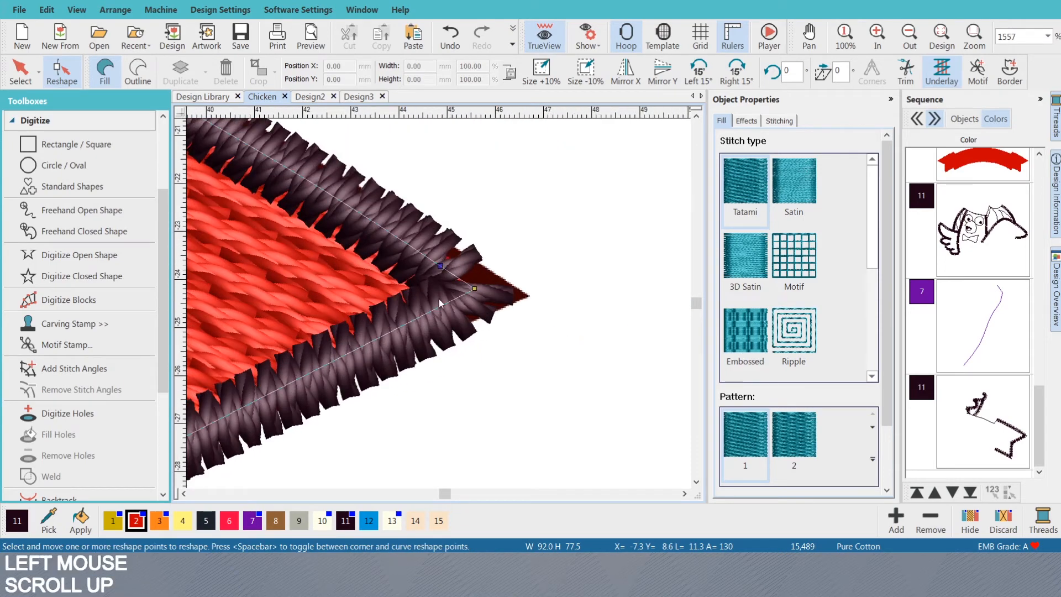
{"action": "left_click", "coordinate": [434, 309]}
{"action": "left_click", "coordinate": [474, 289]}
{"action": "key", "text": "Delete"}
{"action": "scroll", "coordinate": [470, 298], "scroll_direction": "down", "scroll_amount": 5}
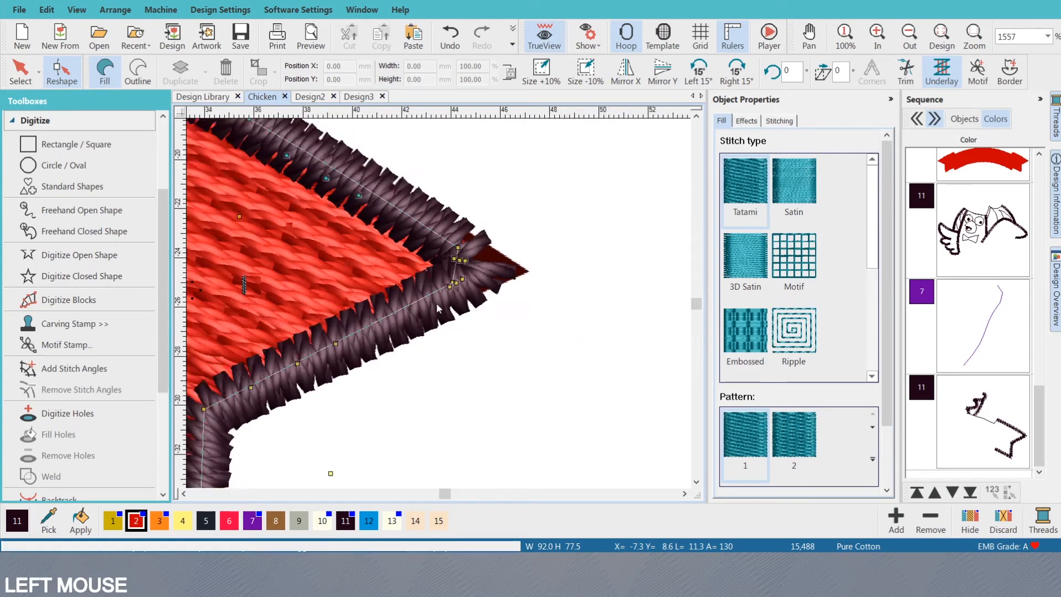
{"action": "key", "text": "Escape"}
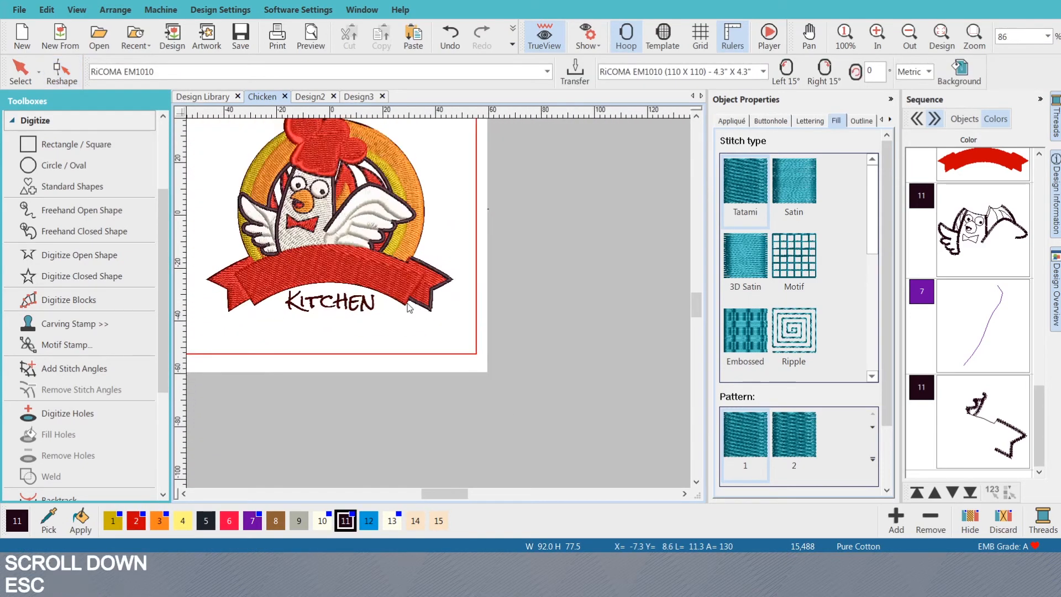
- Examine the finished right tail border and the banner's unbordered lower edge above the KITCHEN lettering
{"action": "scroll", "coordinate": [464, 298], "scroll_direction": "up", "scroll_amount": 4}
{"action": "scroll", "coordinate": [470, 326], "scroll_direction": "down", "scroll_amount": 1}
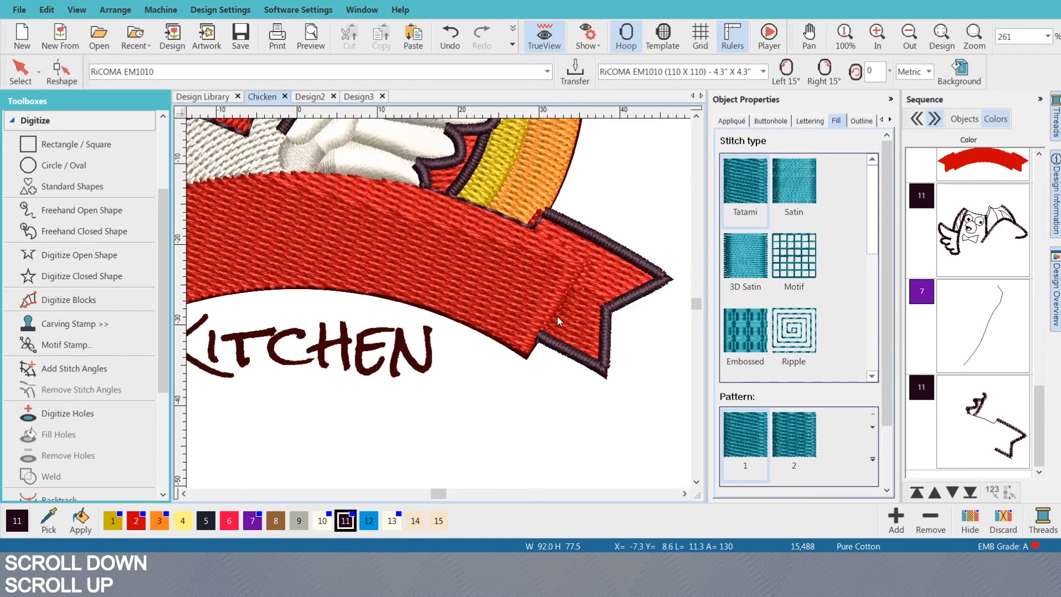
{"action": "left_click", "coordinate": [562, 354]}
{"action": "scroll", "coordinate": [498, 332], "scroll_direction": "down", "scroll_amount": 2}
{"action": "scroll", "coordinate": [419, 308], "scroll_direction": "up", "scroll_amount": 3}
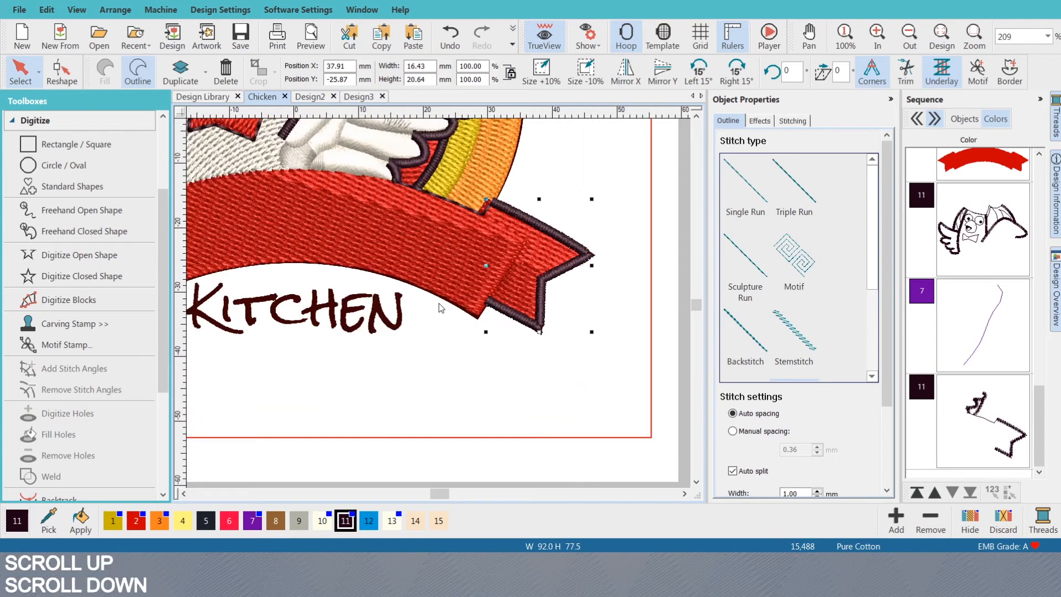
{"action": "scroll", "coordinate": [419, 308], "scroll_direction": "down", "scroll_amount": 2}
{"action": "scroll", "coordinate": [440, 307], "scroll_direction": "up", "scroll_amount": 1}
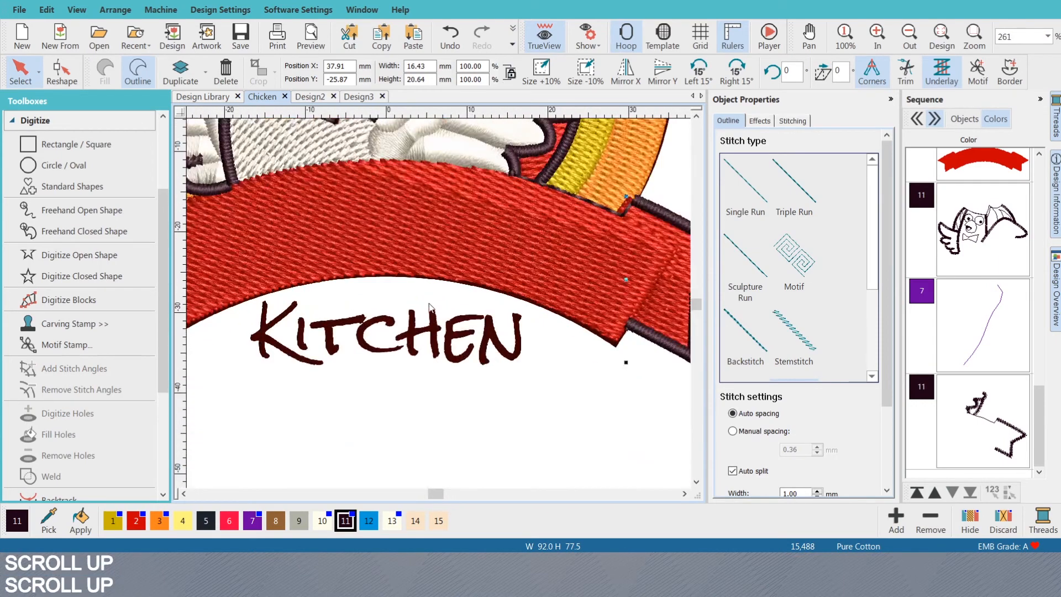
{"action": "scroll", "coordinate": [430, 306], "scroll_direction": "down", "scroll_amount": 2}
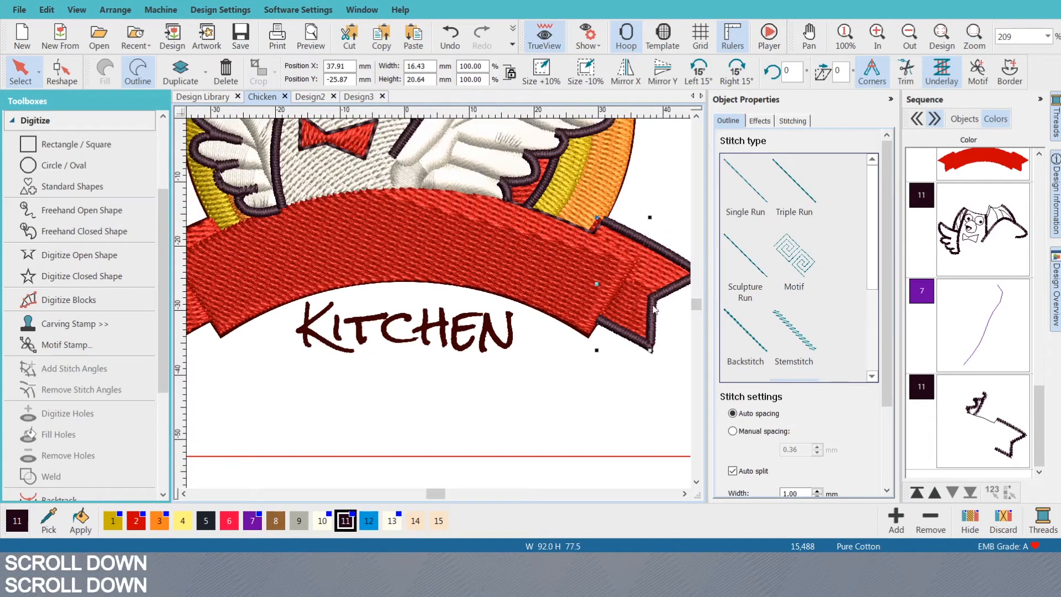
- Digitize an open single-run shape along the banner's curved lower edge, from the right tail junction around the left corner to the left tail
{"action": "key", "text": "shift+n"}
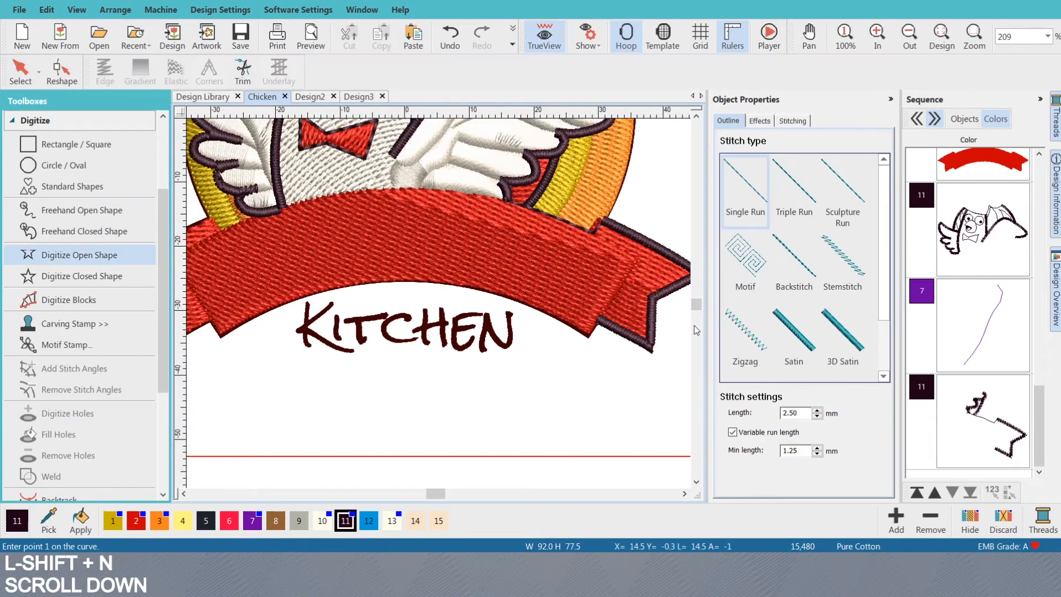
{"action": "left_click", "coordinate": [598, 321]}
{"action": "scroll", "coordinate": [598, 322], "scroll_direction": "up", "scroll_amount": 3}
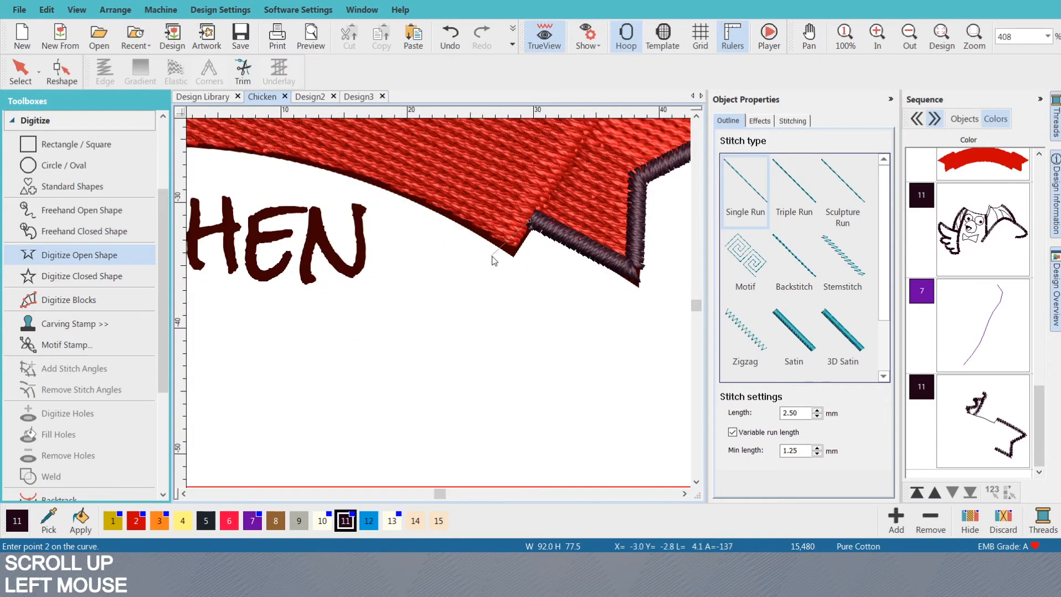
{"action": "left_click", "coordinate": [521, 253]}
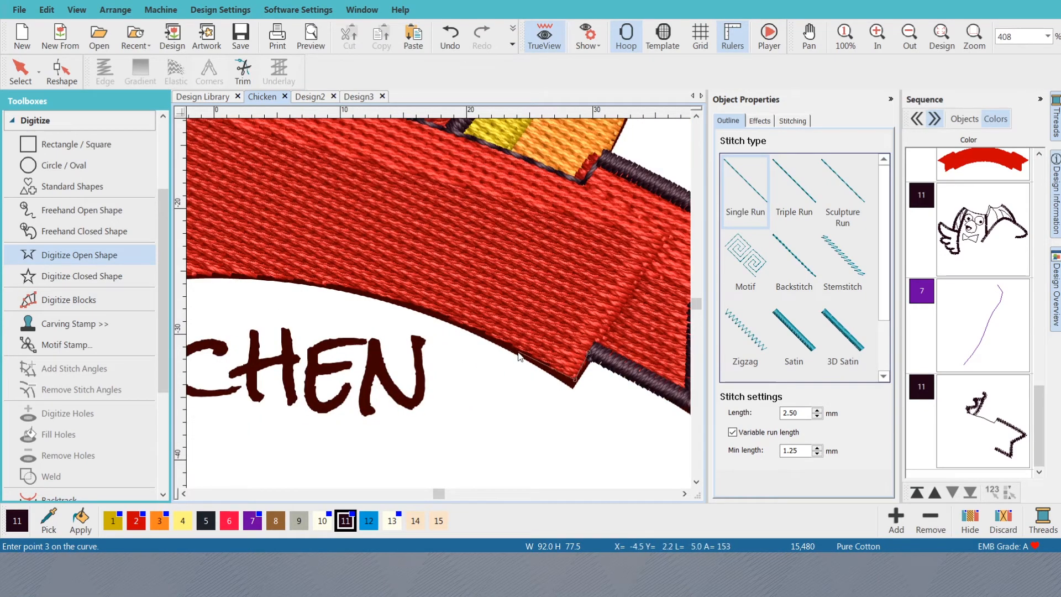
{"action": "right_click", "coordinate": [426, 307]}
{"action": "key", "text": "s"}
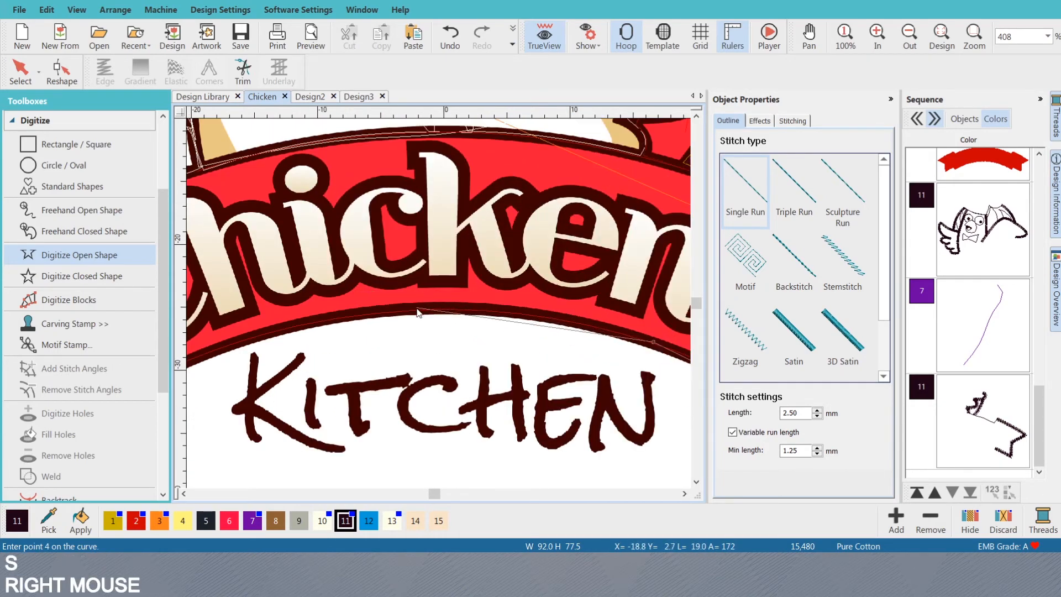
{"action": "right_click", "coordinate": [426, 314]}
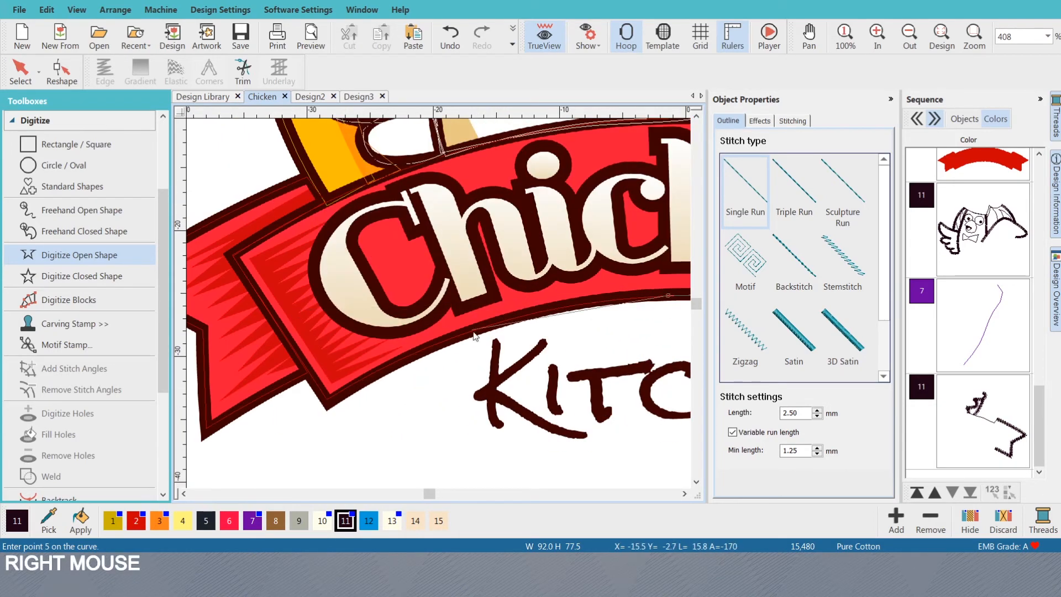
{"action": "left_click", "coordinate": [329, 403]}
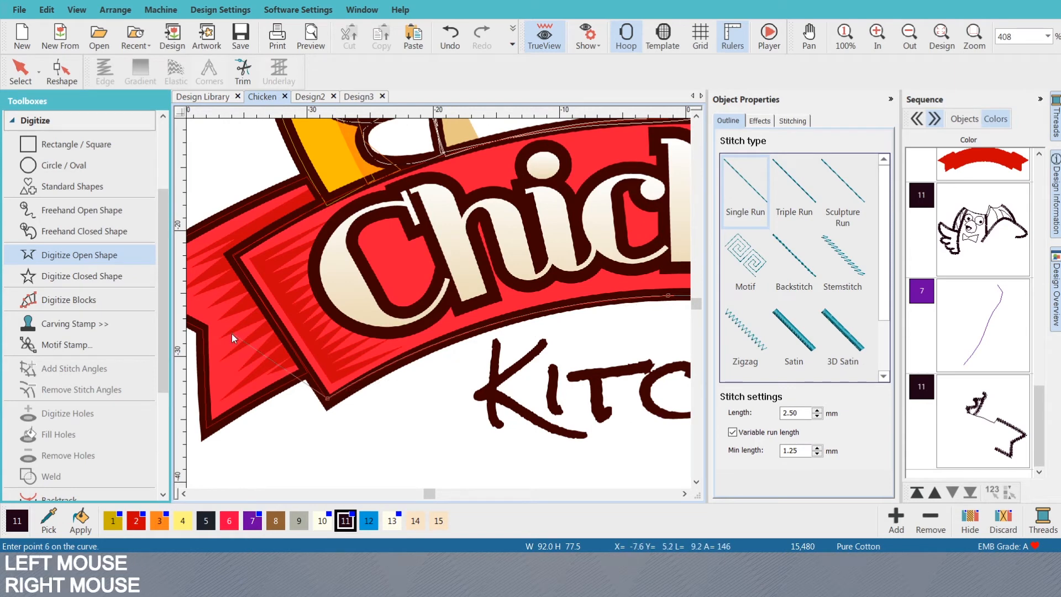
{"action": "left_click", "coordinate": [308, 373]}
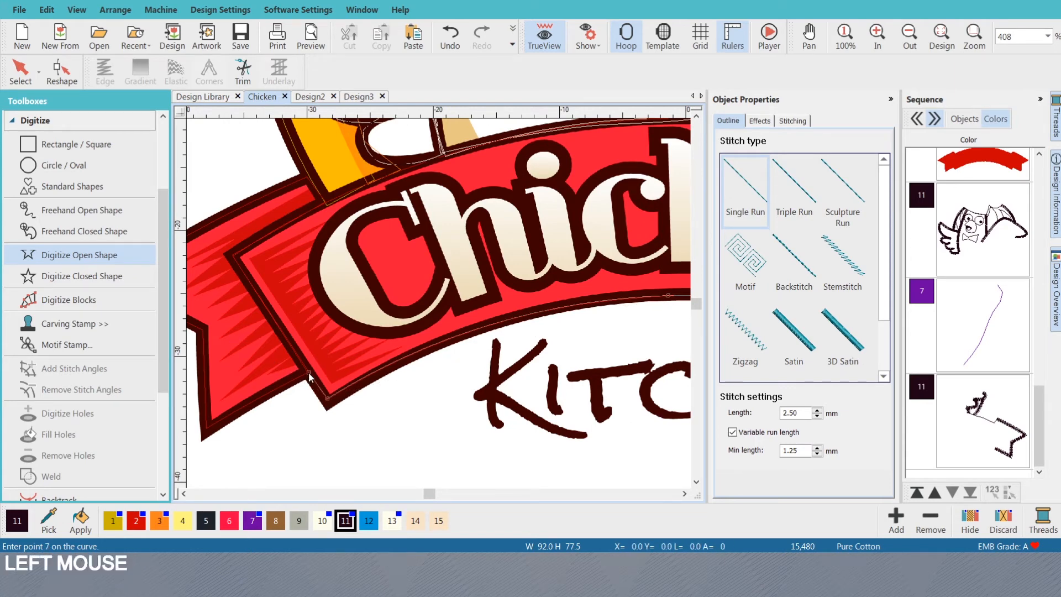
{"action": "key", "text": "Return"}
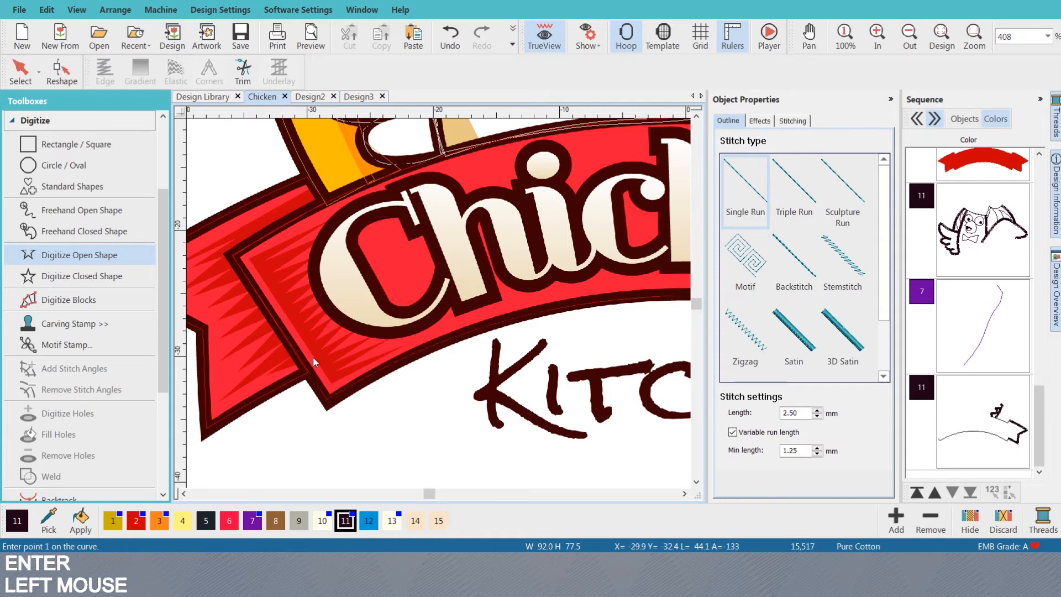
- Convert the banner's lower-edge outline to a satin border 1 mm wide
{"action": "key", "text": "s"}
{"action": "left_click", "coordinate": [794, 347]}
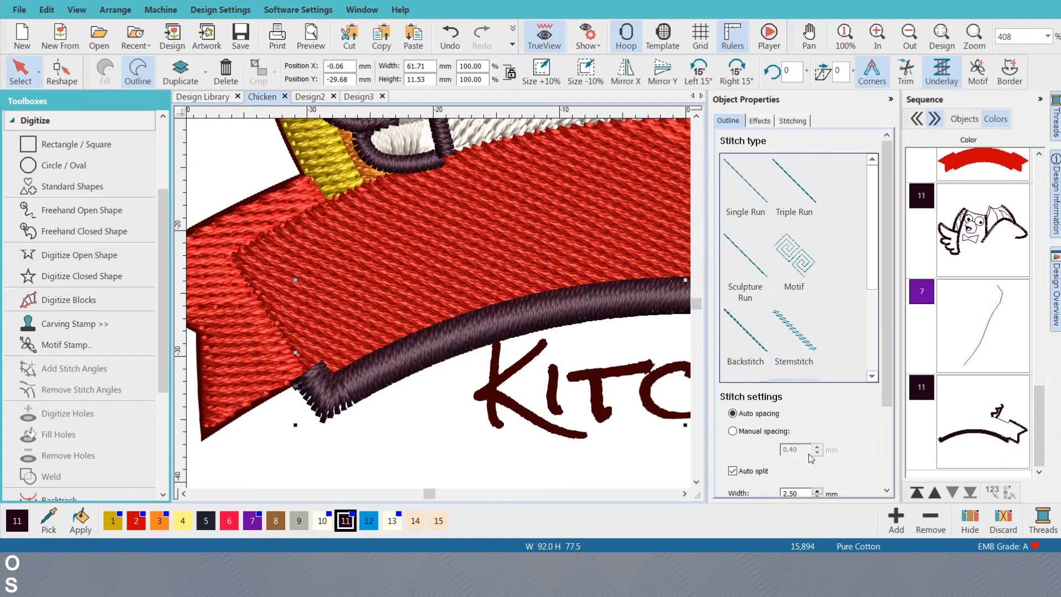
{"action": "left_click", "coordinate": [804, 492]}
{"action": "left_click", "coordinate": [803, 491]}
{"action": "key", "text": "Return"}
{"action": "scroll", "coordinate": [494, 276], "scroll_direction": "down", "scroll_amount": 5}
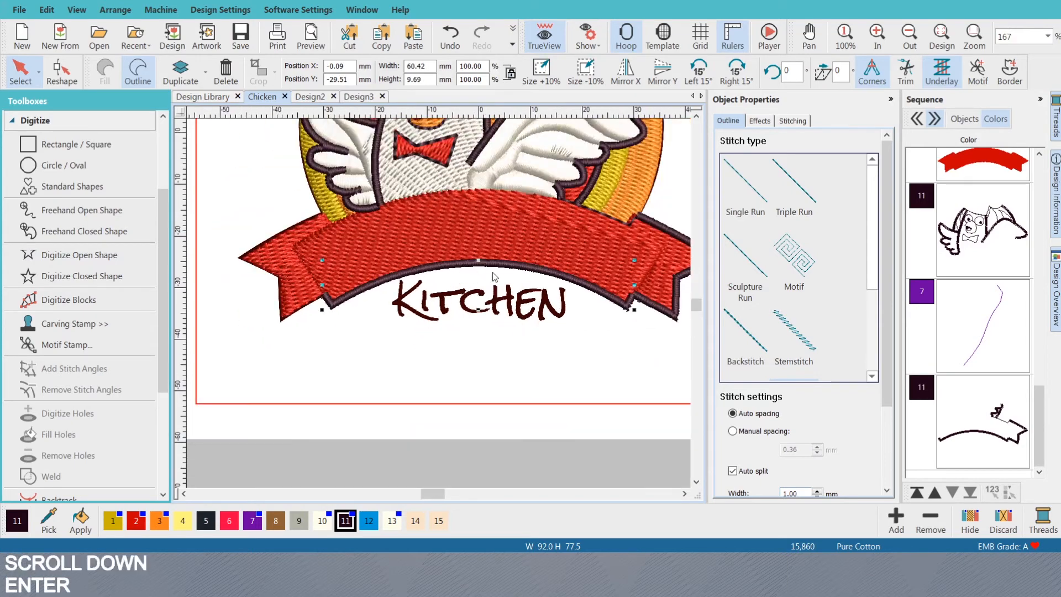
{"action": "scroll", "coordinate": [500, 289], "scroll_direction": "up", "scroll_amount": 3}
{"action": "scroll", "coordinate": [344, 306], "scroll_direction": "down", "scroll_amount": 1}
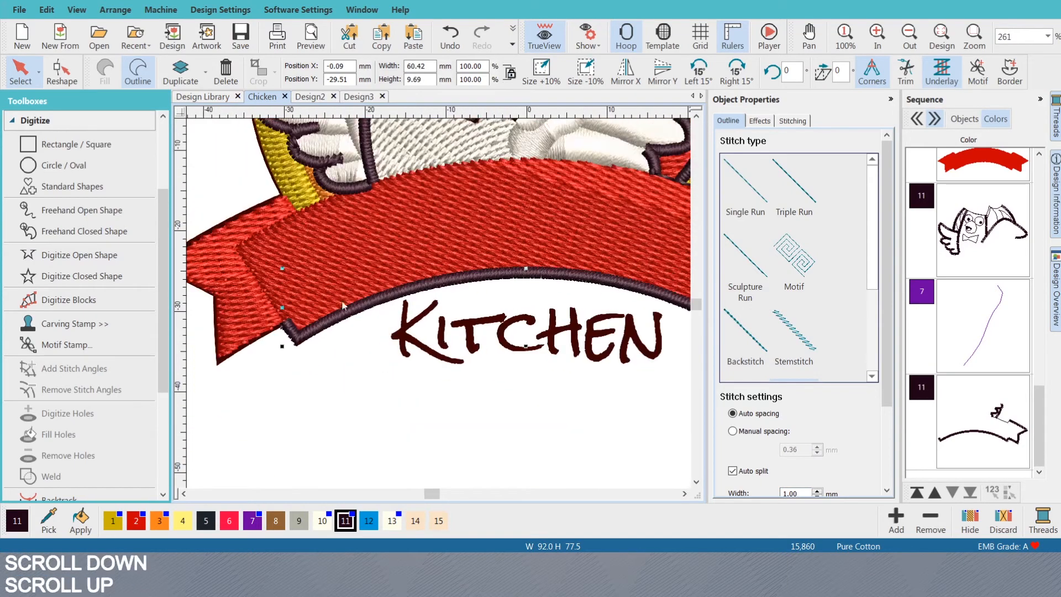
- Set the lower-edge satin border's width to 1.2 mm and check where it meets both tails
{"action": "scroll", "coordinate": [436, 309], "scroll_direction": "up", "scroll_amount": 2}
{"action": "left_click_drag", "start_coordinate": [808, 492], "coordinate": [750, 492]}
{"action": "type", "text": "1.2"}
{"action": "key", "text": "Return"}
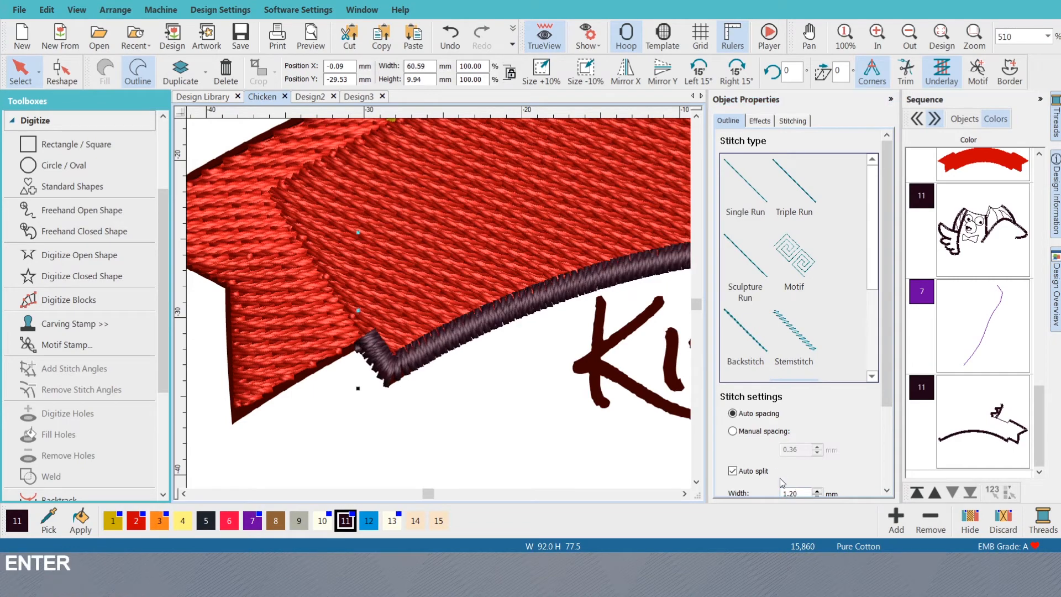
{"action": "scroll", "coordinate": [440, 307], "scroll_direction": "down", "scroll_amount": 4}
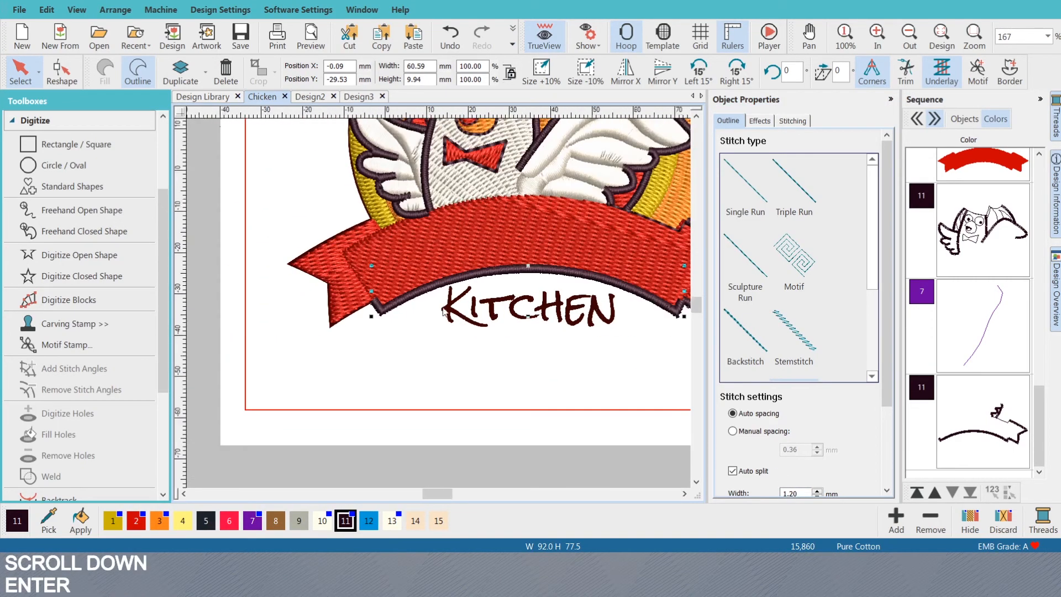
{"action": "scroll", "coordinate": [441, 308], "scroll_direction": "up", "scroll_amount": 1}
{"action": "scroll", "coordinate": [440, 308], "scroll_direction": "up", "scroll_amount": 1}
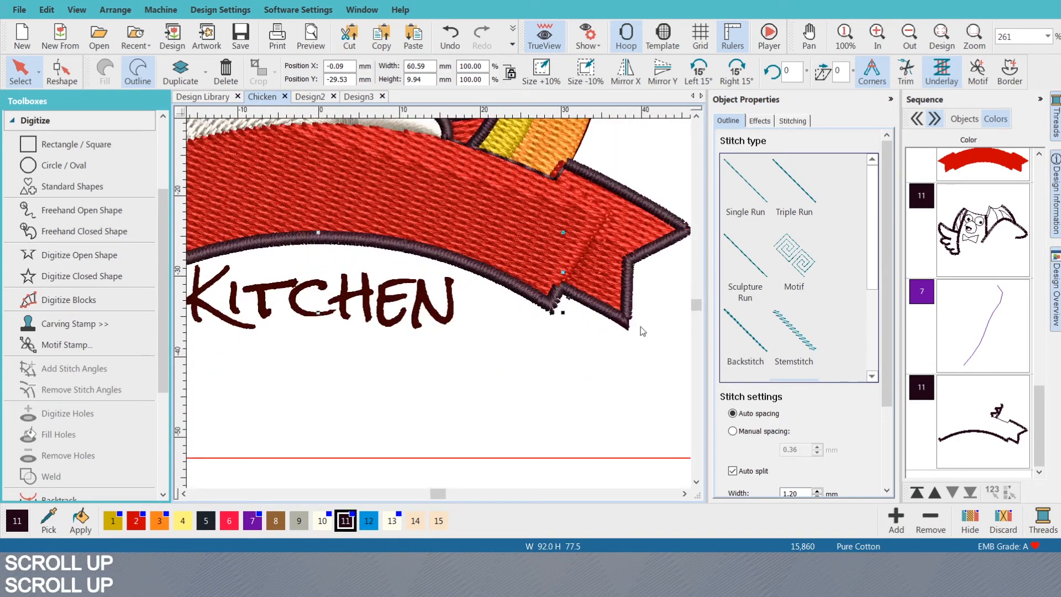
{"action": "scroll", "coordinate": [600, 315], "scroll_direction": "down", "scroll_amount": 1}
{"action": "scroll", "coordinate": [405, 319], "scroll_direction": "up", "scroll_amount": 1}
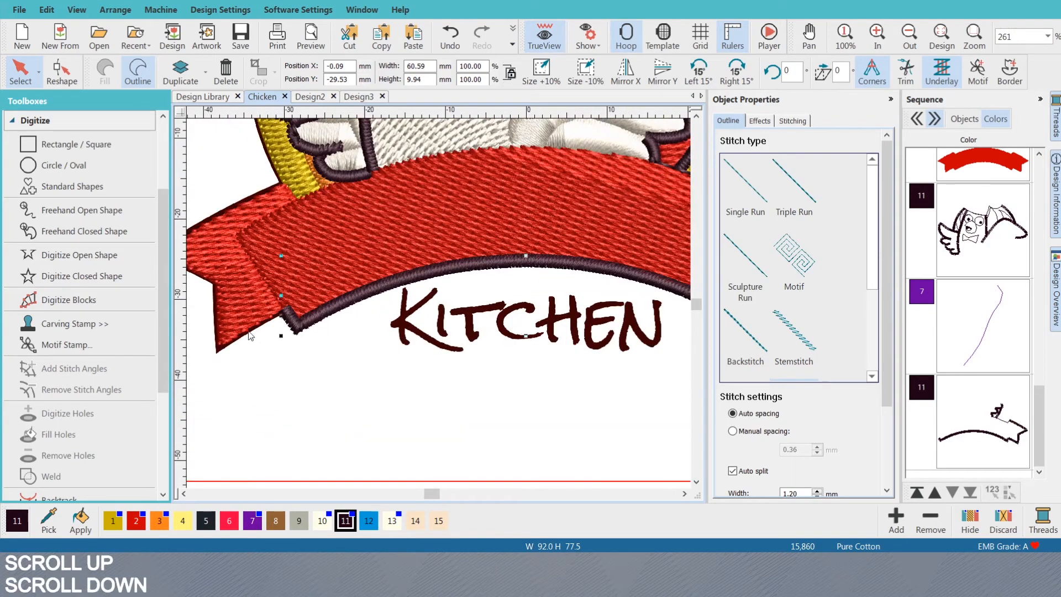
{"action": "scroll", "coordinate": [438, 308], "scroll_direction": "down", "scroll_amount": 2}
{"action": "scroll", "coordinate": [414, 324], "scroll_direction": "up", "scroll_amount": 3}
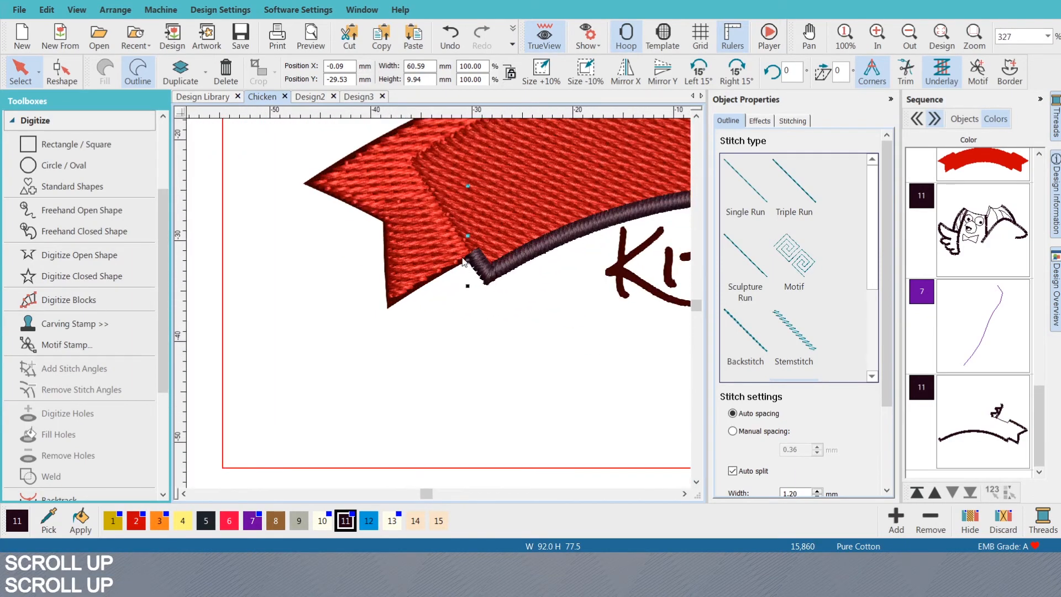
{"action": "key", "text": "shift+n"}
{"action": "scroll", "coordinate": [444, 304], "scroll_direction": "down", "scroll_amount": 2}
{"action": "key", "text": "Escape"}
{"action": "scroll", "coordinate": [444, 304], "scroll_direction": "down", "scroll_amount": 1}
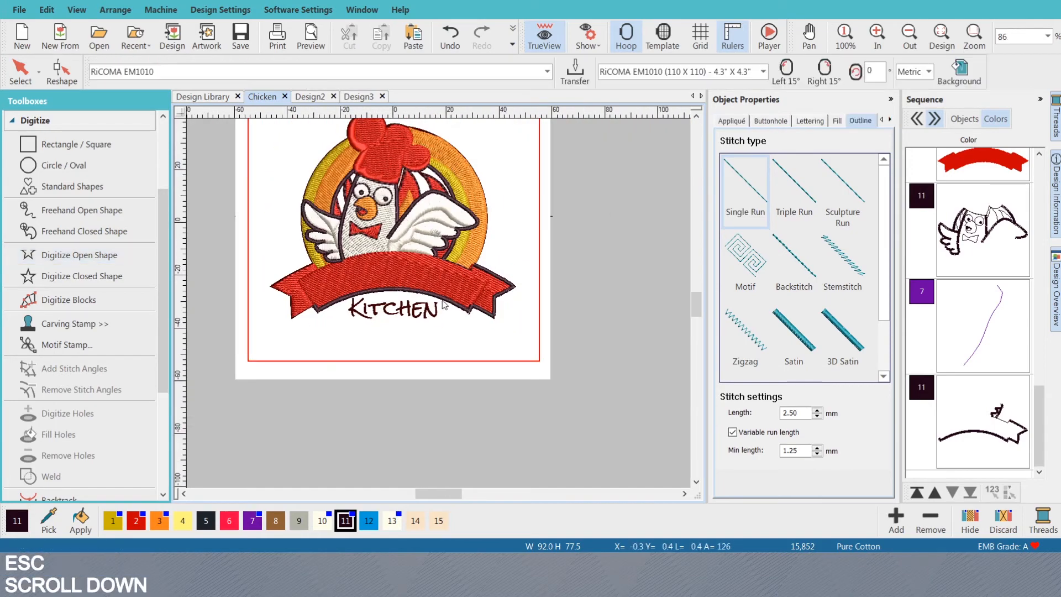
- Duplicate the right tail's border and mirror the copy horizontally
{"action": "key", "text": "o"}
{"action": "left_click", "coordinate": [484, 269]}
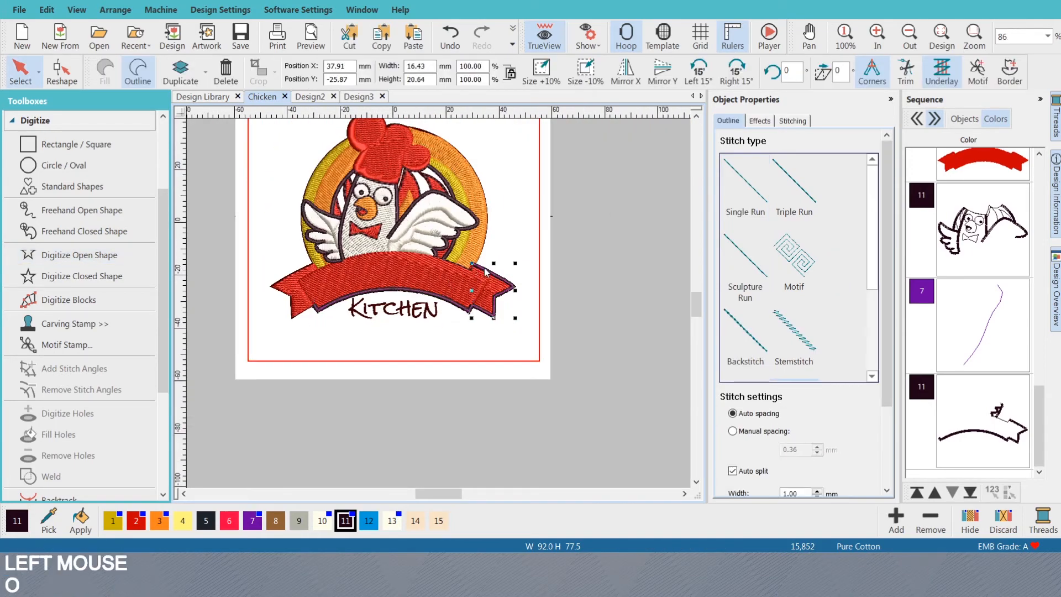
{"action": "key", "text": "ctrl+d"}
{"action": "key", "text": "ctrl+d"}
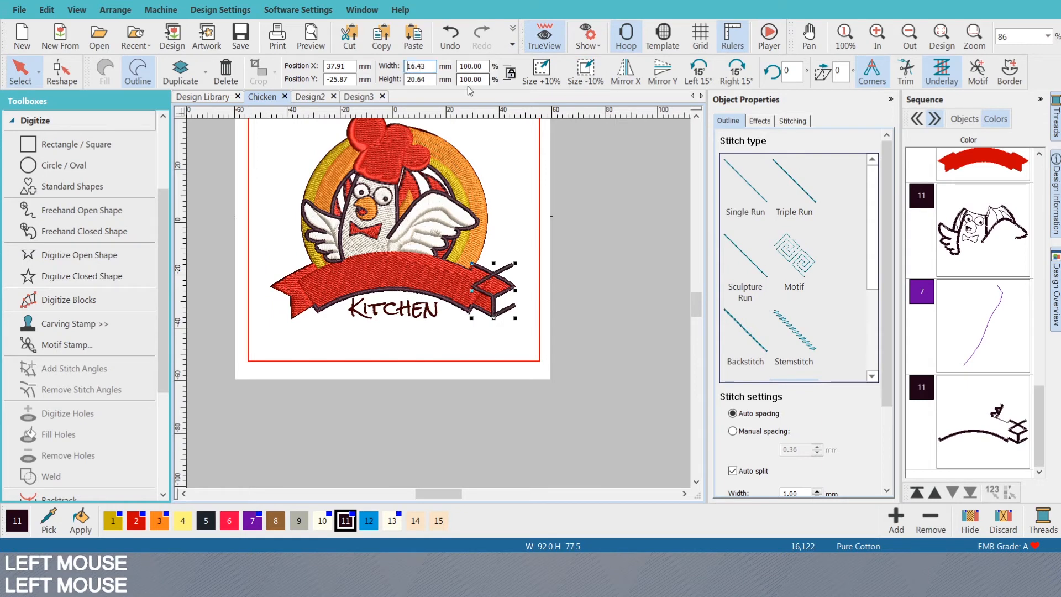
- Try flipping the mirrored border copy vertically and undo the change
{"action": "key", "text": "Return"}
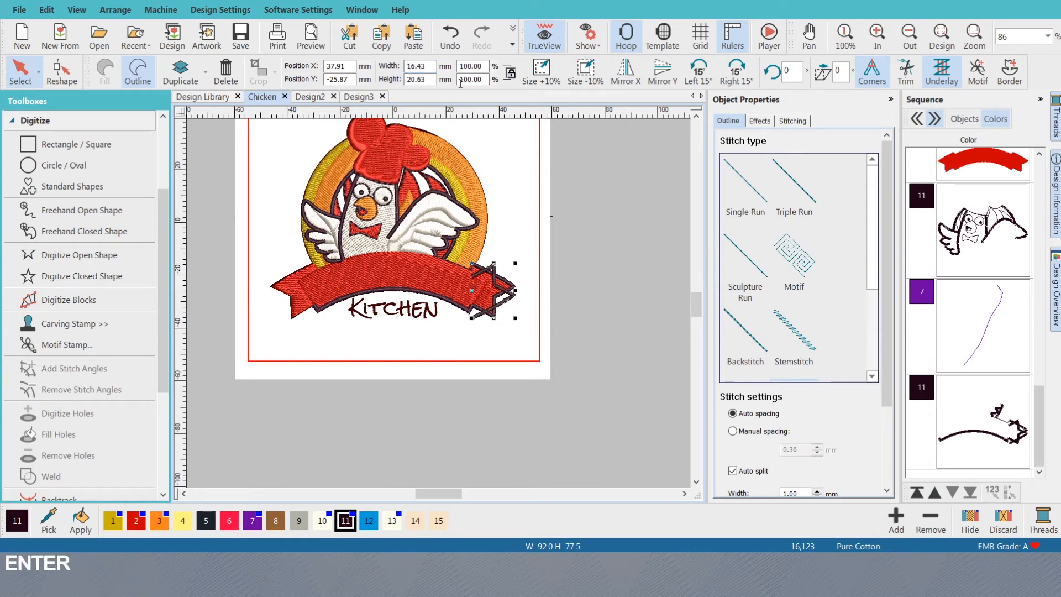
{"action": "key", "text": "ctrl+z"}
{"action": "key", "text": "ctrl+z"}
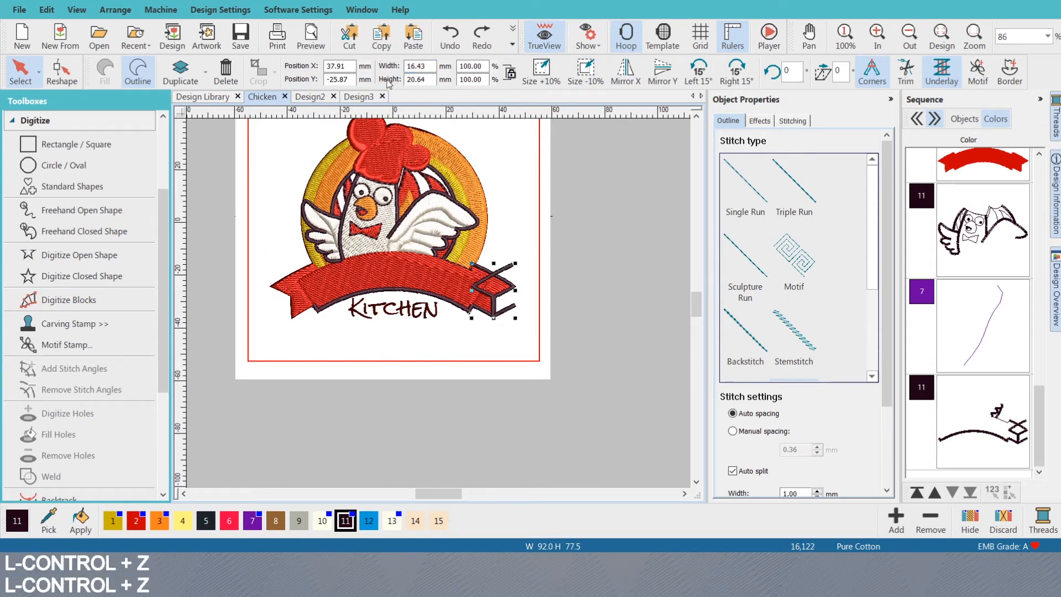
- Place the mirrored border copy on the left tail by setting its X position to -37.91 mm
{"action": "left_click", "coordinate": [328, 65]}
{"action": "type", "text": "-"}
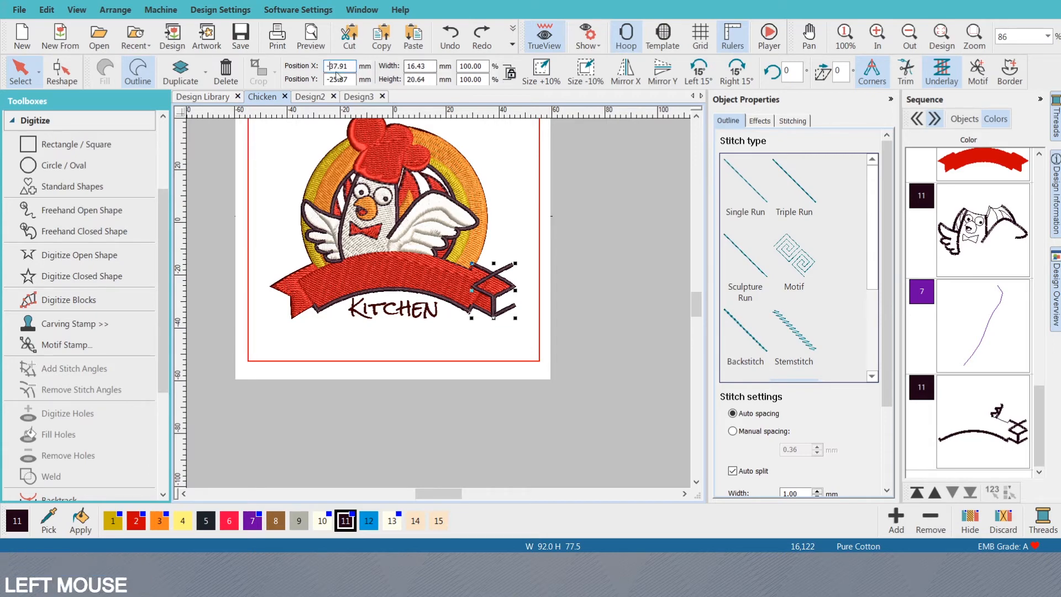
{"action": "key", "text": "Return"}
{"action": "scroll", "coordinate": [487, 288], "scroll_direction": "up", "scroll_amount": 2}
{"action": "scroll", "coordinate": [487, 289], "scroll_direction": "up", "scroll_amount": 2}
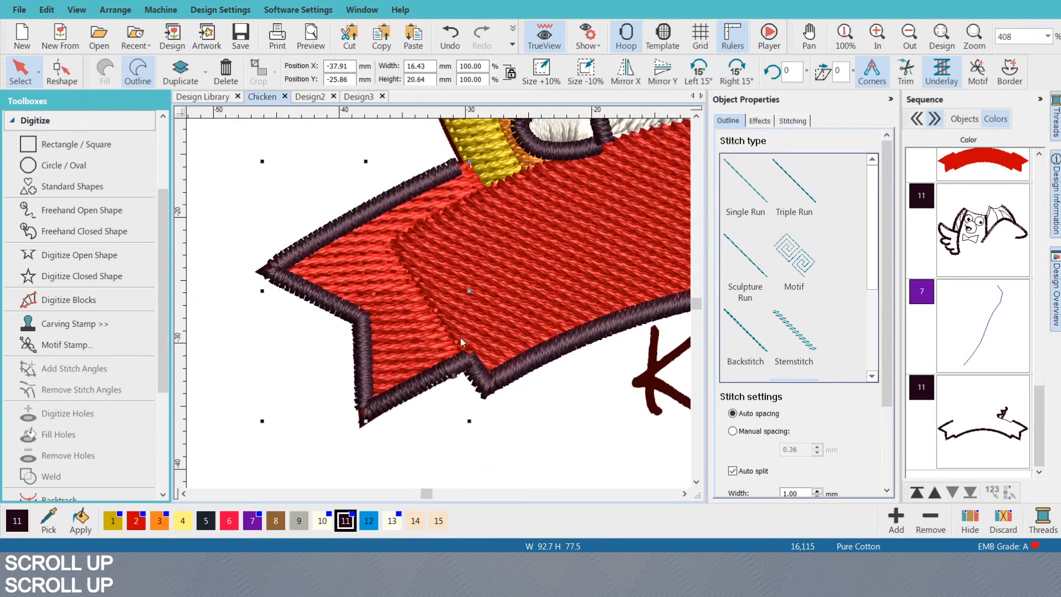
- Reshape the left tail's border so its stitch start and end points sit at the lower junction with the banner border
{"action": "key", "text": "Escape"}
{"action": "left_click", "coordinate": [478, 375]}
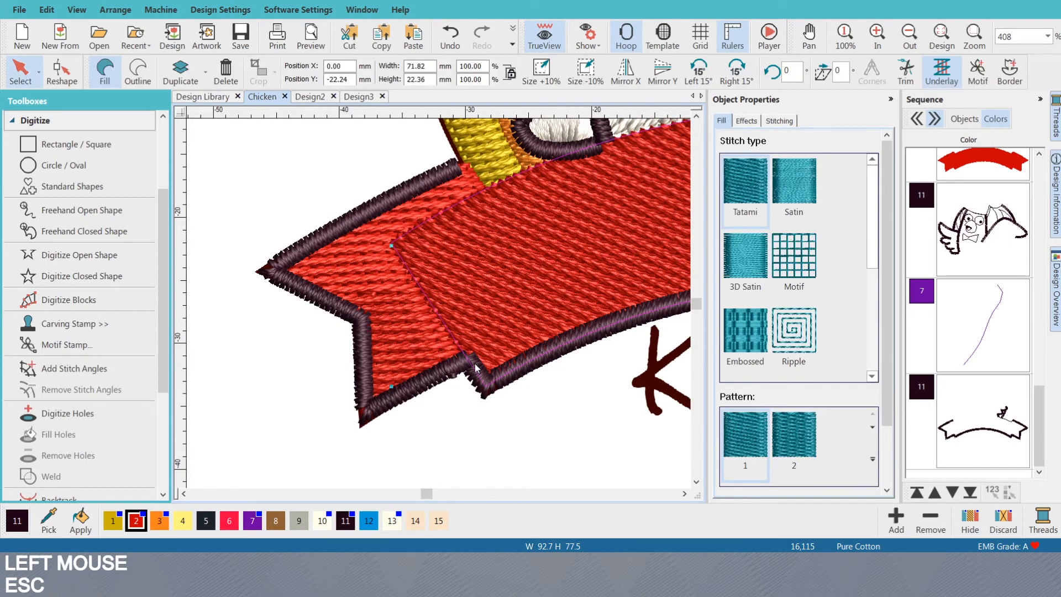
{"action": "left_click", "coordinate": [480, 376]}
{"action": "left_click", "coordinate": [470, 369]}
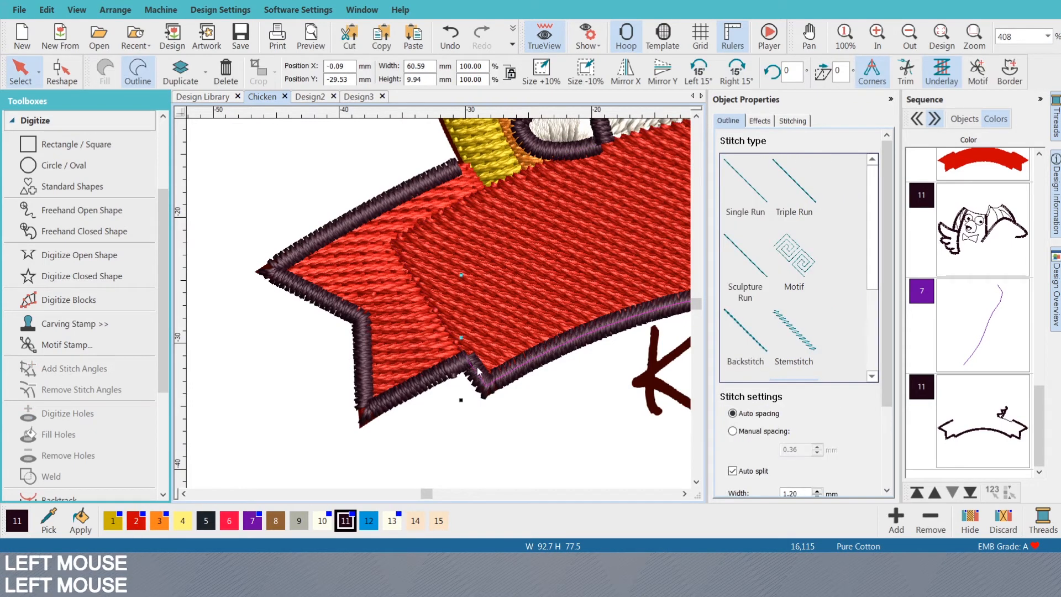
{"action": "key", "text": "h"}
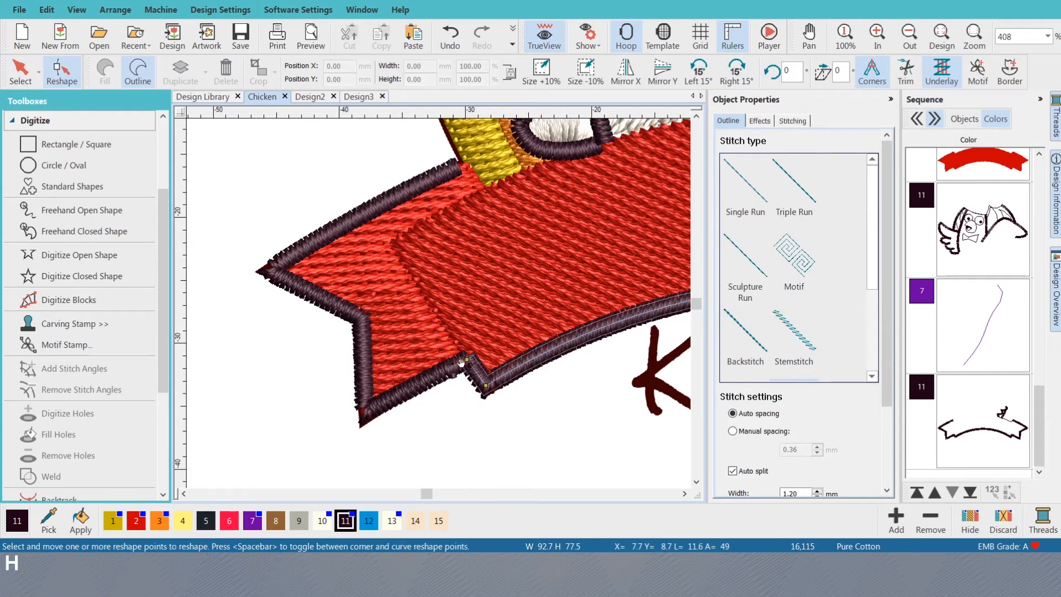
{"action": "key", "text": "Tab"}
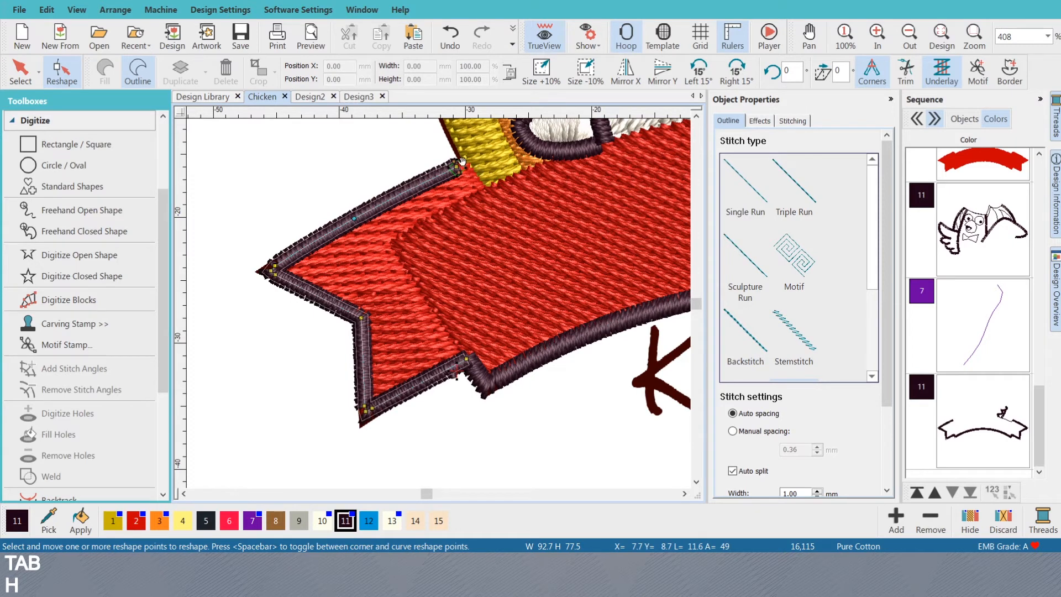
{"action": "left_click", "coordinate": [466, 359]}
{"action": "left_click", "coordinate": [466, 359]}
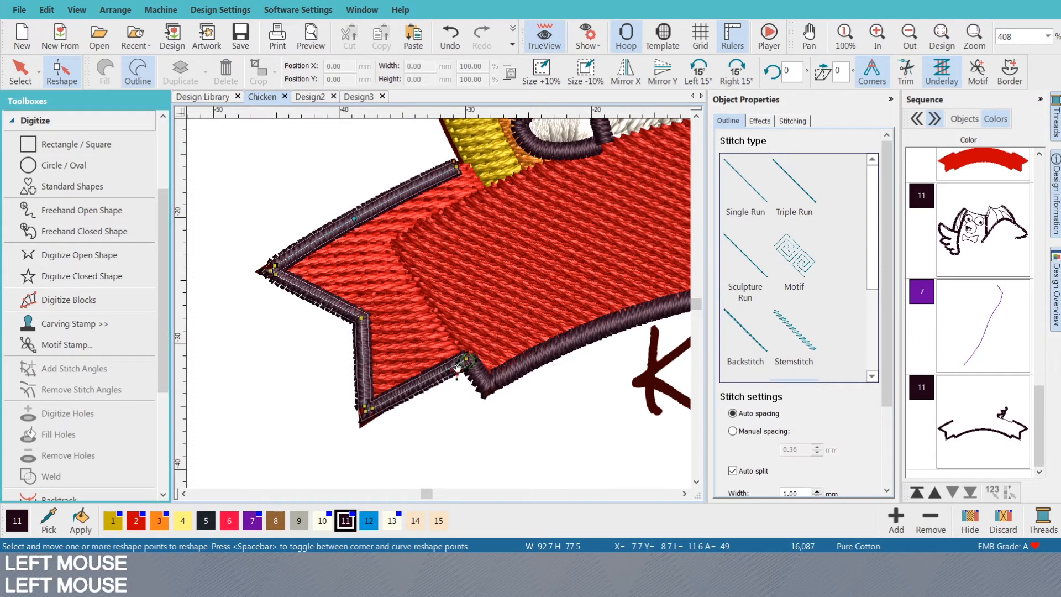
{"action": "left_click_drag", "start_coordinate": [467, 357], "coordinate": [467, 358]}
{"action": "key", "text": "s"}
{"action": "key", "text": "Tab"}
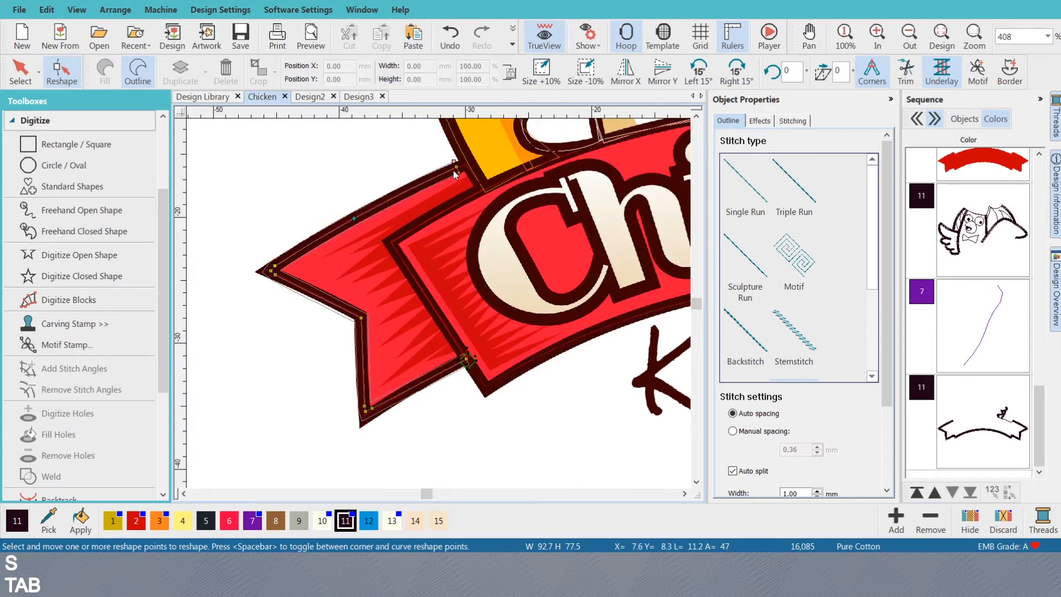
{"action": "key", "text": "s"}
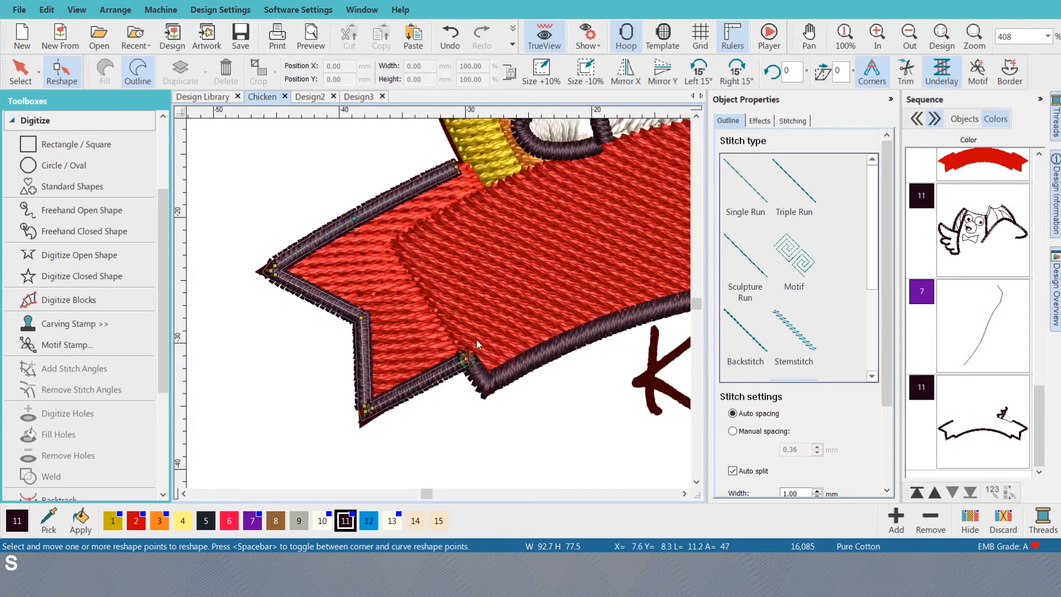
- Digitize an open outline along the banner's left end, arched upper edge and right end, between its lower junctions with the two tails
{"action": "key", "text": "shift+n"}
{"action": "key", "text": "s"}
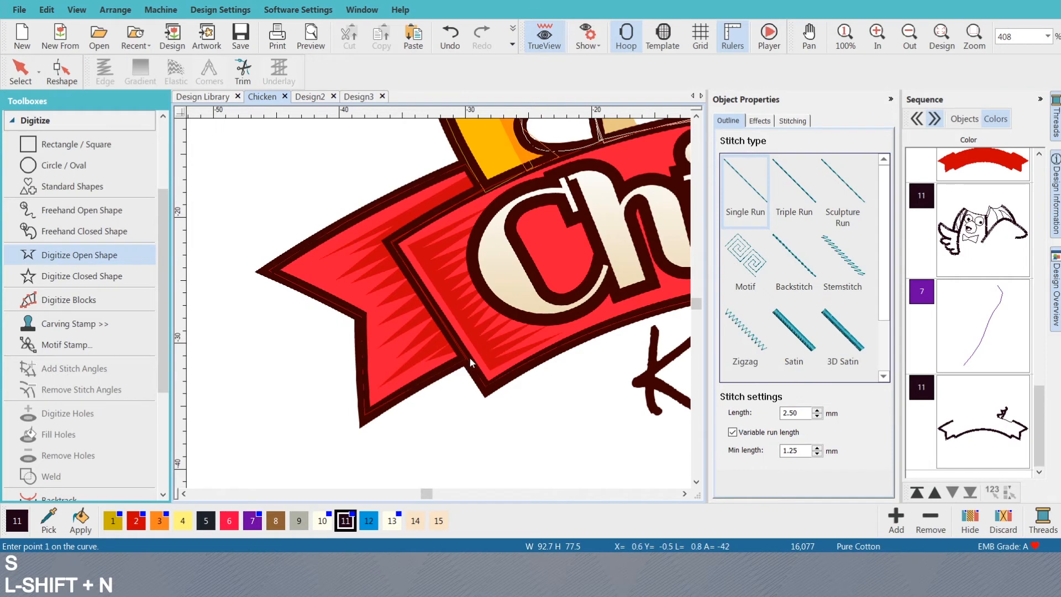
{"action": "left_click", "coordinate": [467, 358]}
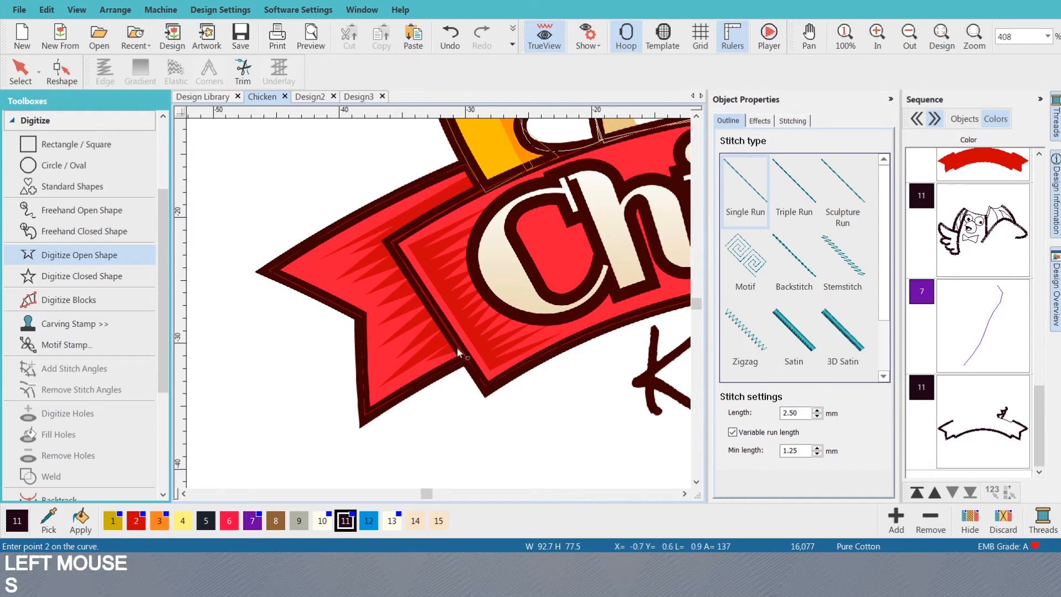
{"action": "left_click", "coordinate": [389, 241]}
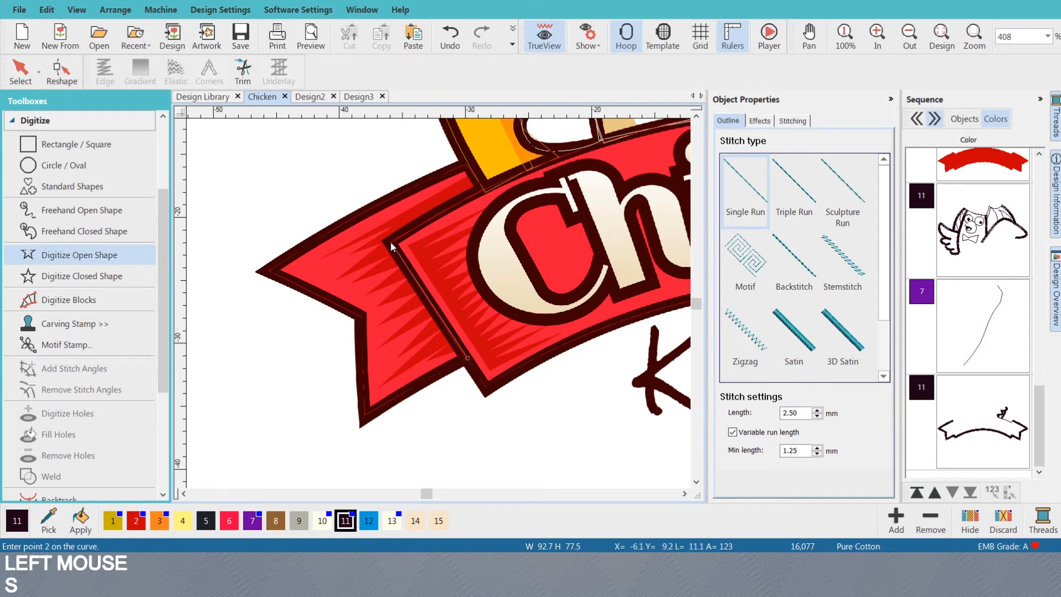
{"action": "left_click", "coordinate": [493, 184]}
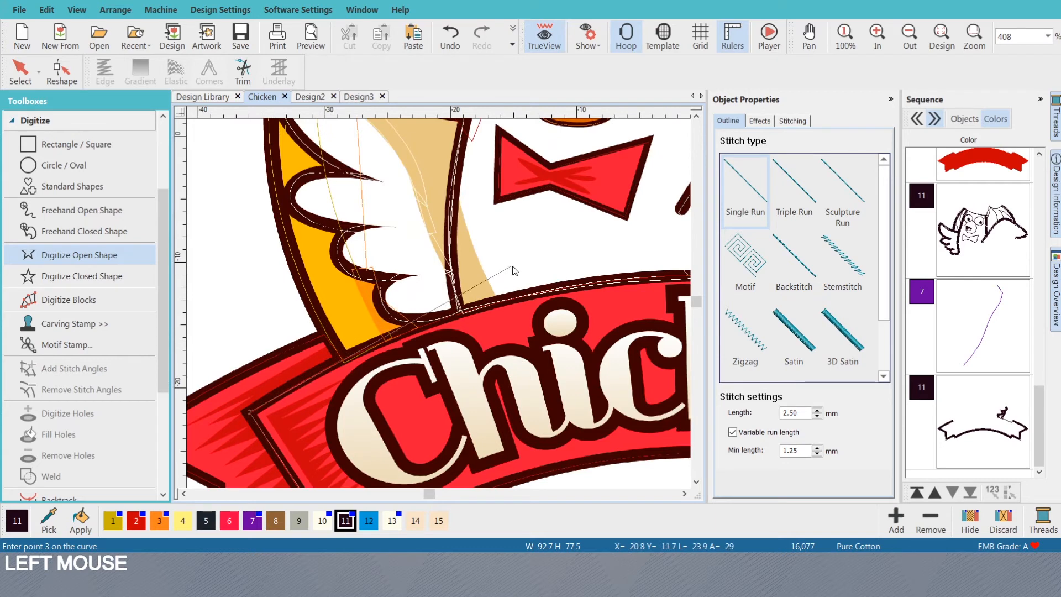
{"action": "right_click", "coordinate": [354, 353]}
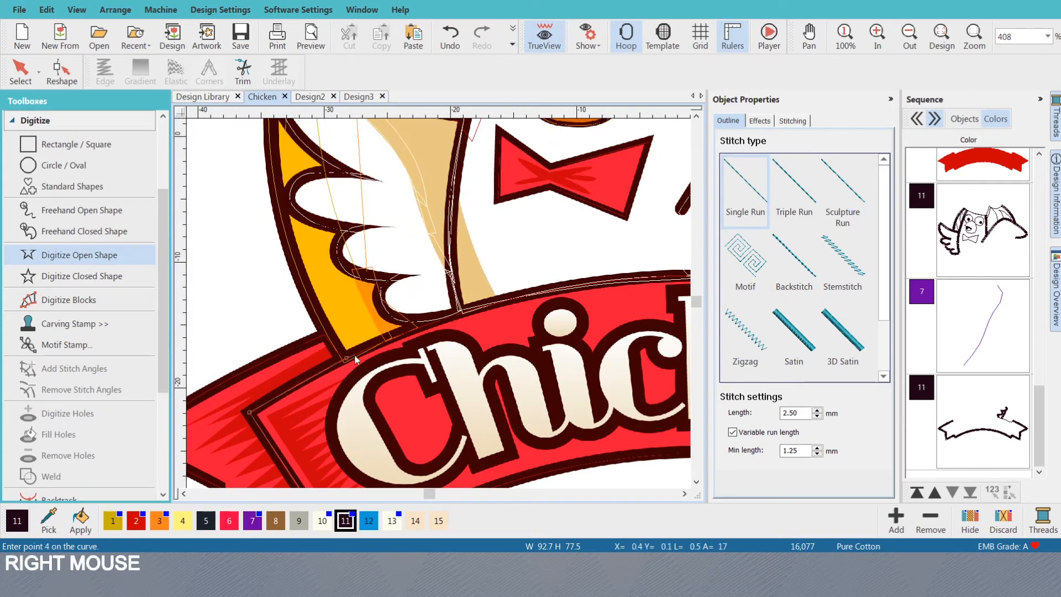
{"action": "right_click", "coordinate": [538, 293]}
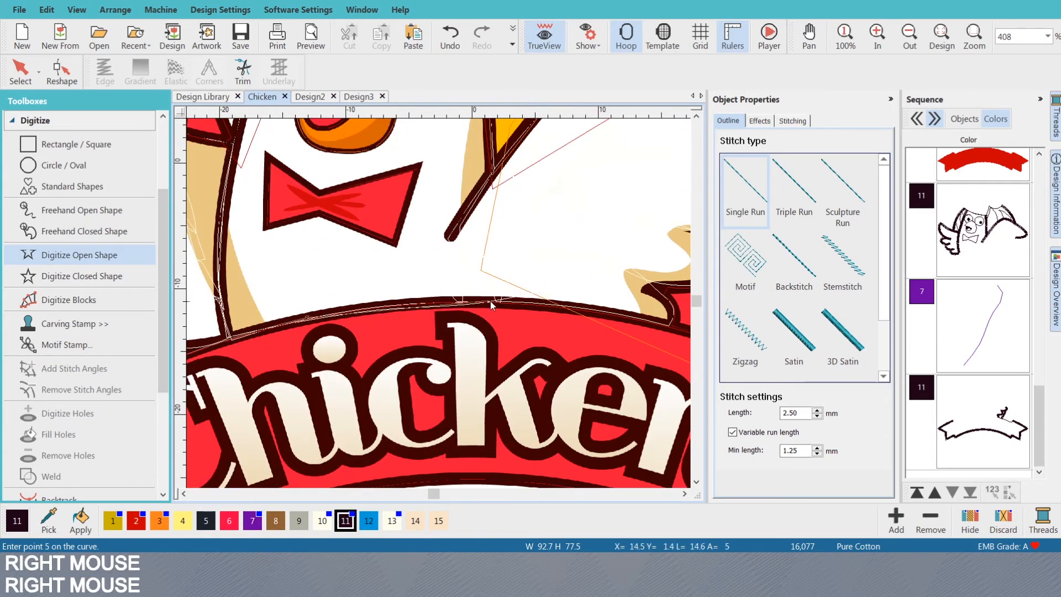
{"action": "key", "text": "BackSpace"}
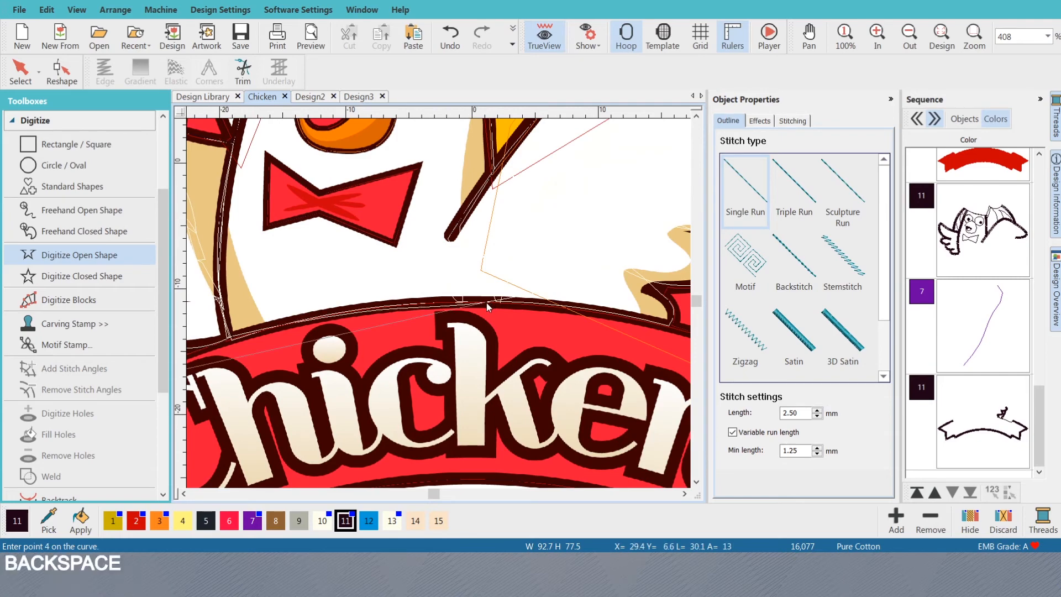
{"action": "right_click", "coordinate": [487, 302]}
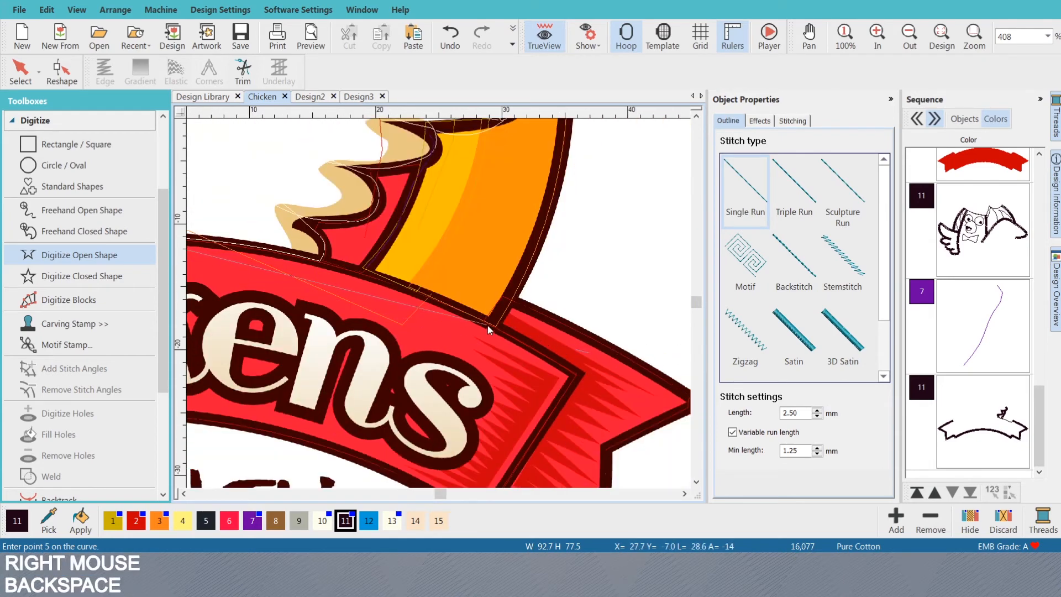
{"action": "right_click", "coordinate": [493, 327]}
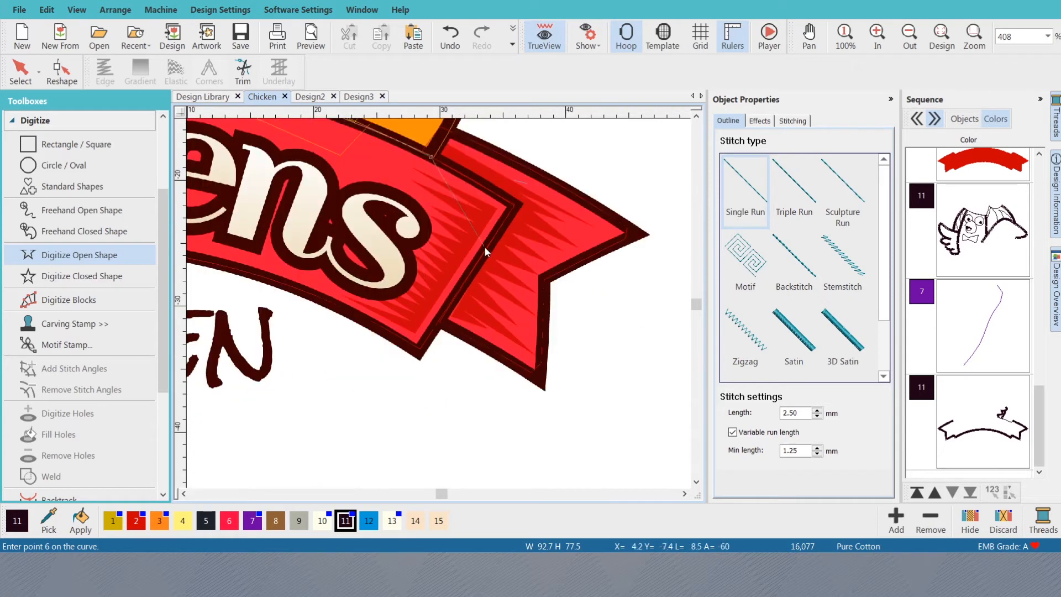
{"action": "left_click", "coordinate": [516, 207]}
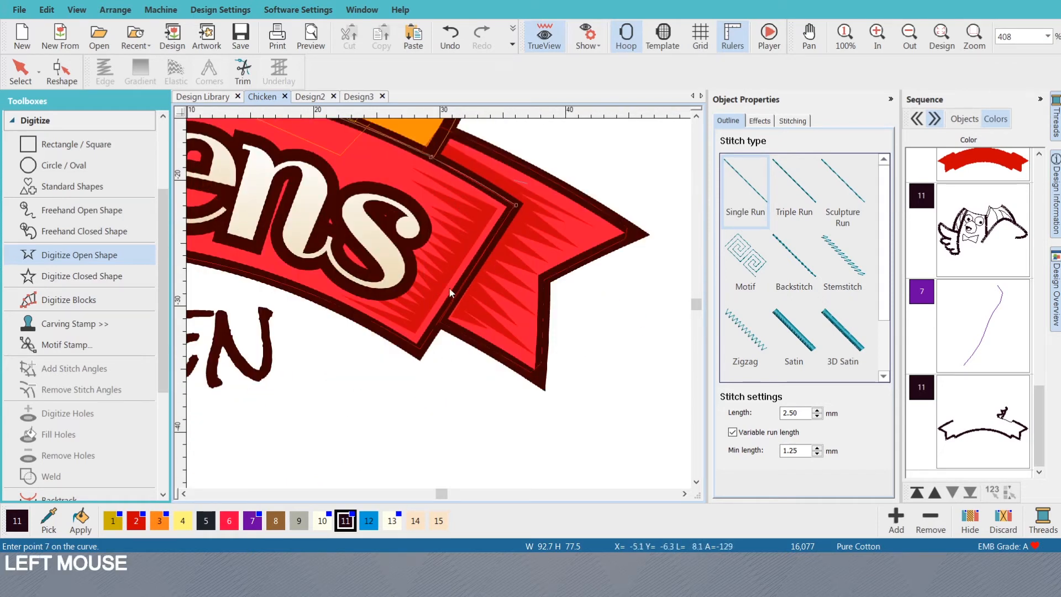
{"action": "left_click", "coordinate": [440, 327]}
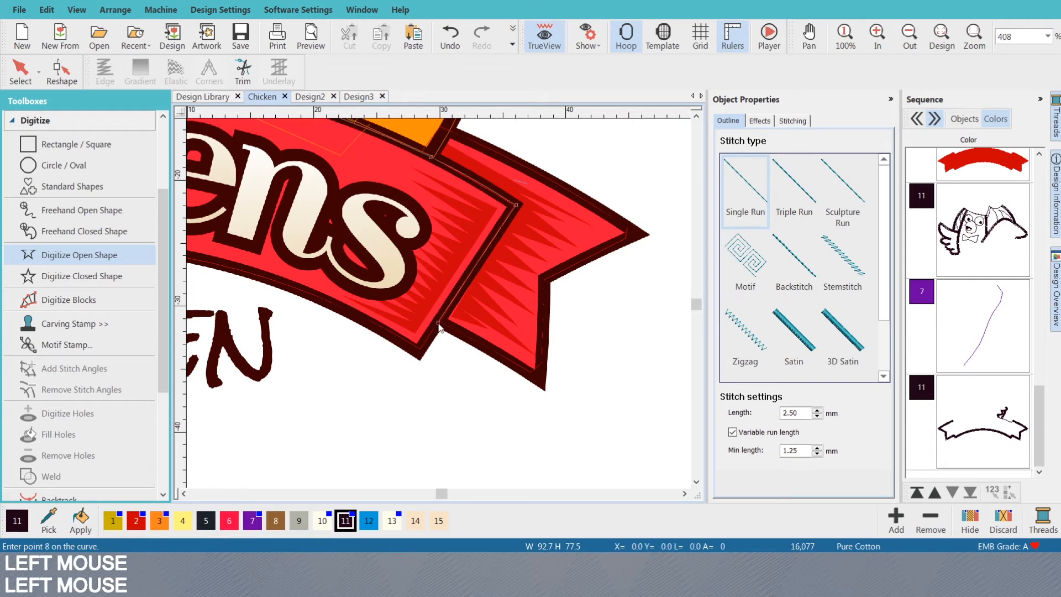
{"action": "key", "text": "Return"}
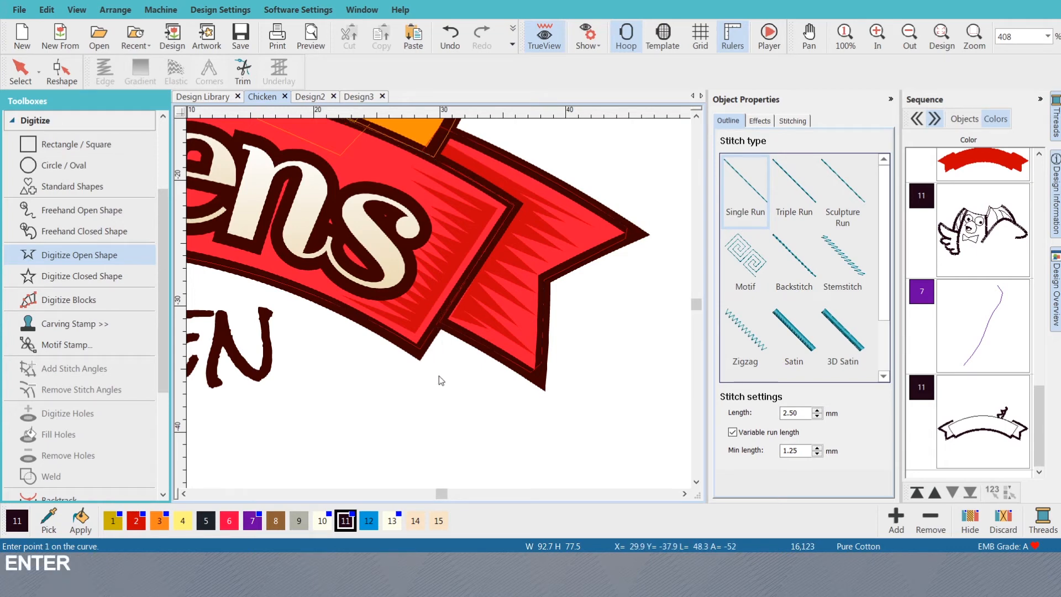
- Change the new banner outline's stitch type to Satin and set its width to 1.2 mm
{"action": "key", "text": "s"}
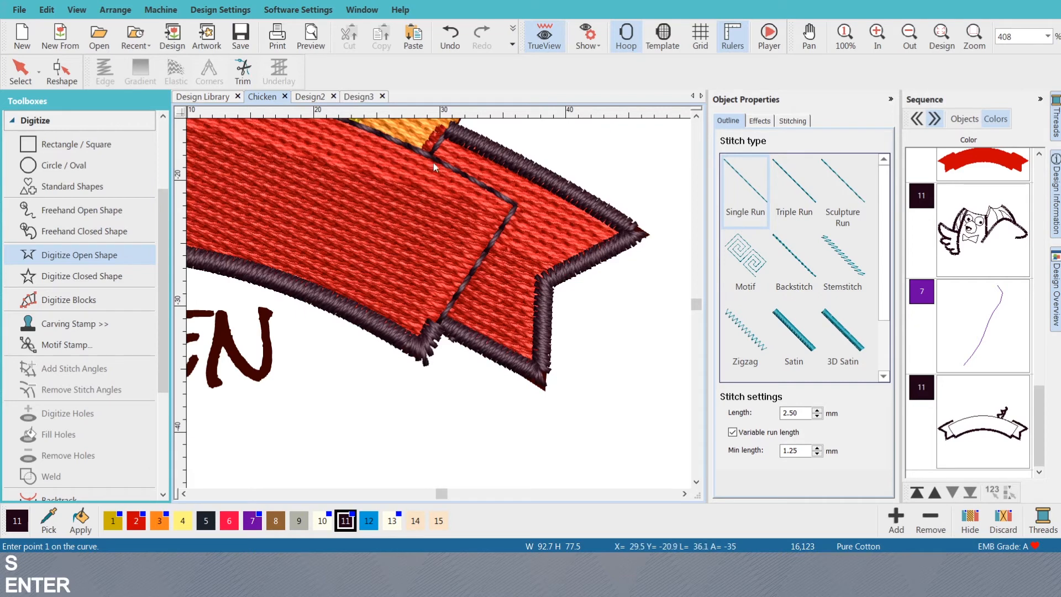
{"action": "key", "text": "o"}
{"action": "left_click", "coordinate": [793, 191]}
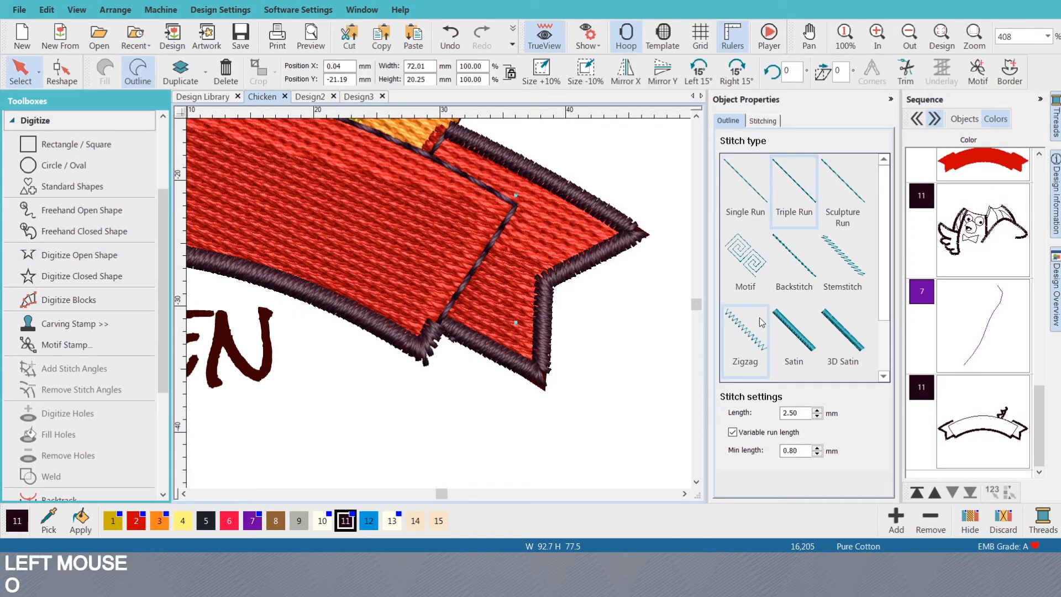
{"action": "left_click", "coordinate": [793, 254]}
{"action": "scroll", "coordinate": [742, 203], "scroll_direction": "down", "scroll_amount": 3}
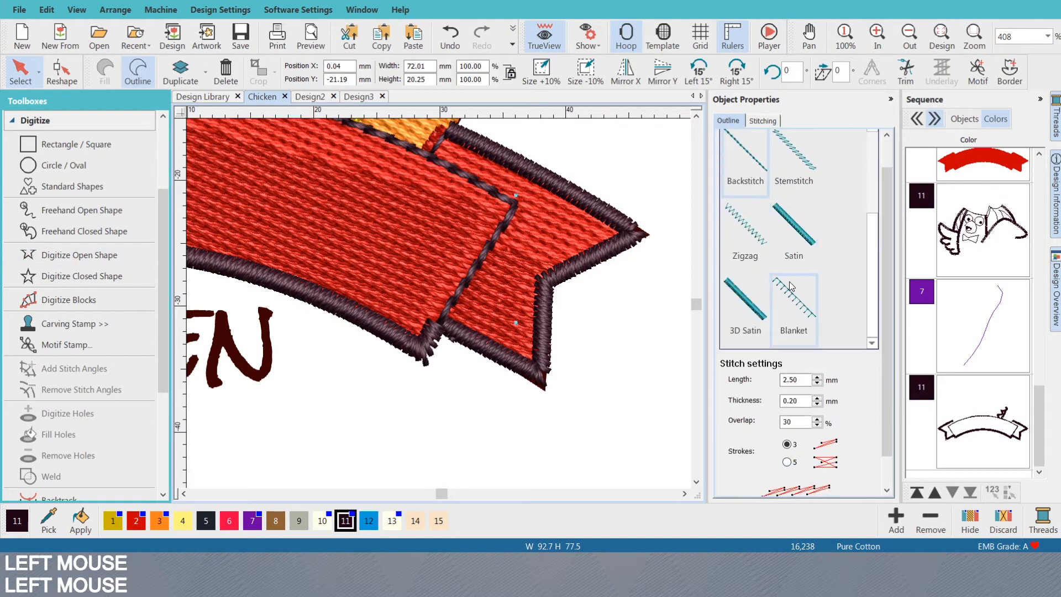
{"action": "left_click", "coordinate": [808, 249]}
{"action": "double_click", "coordinate": [796, 460]}
{"action": "type", "text": "1"}
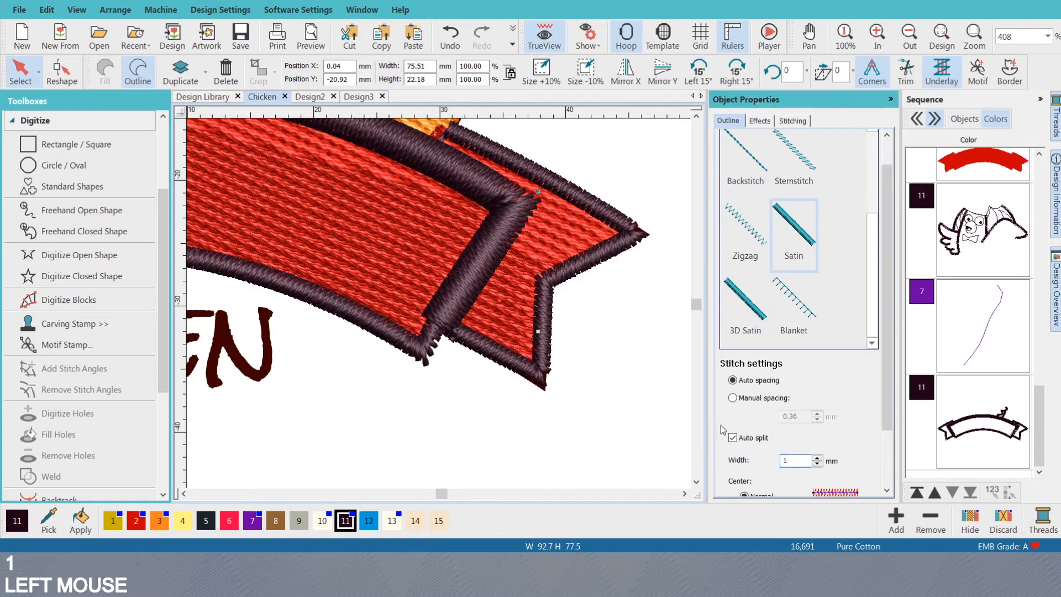
{"action": "type", "text": ".2"}
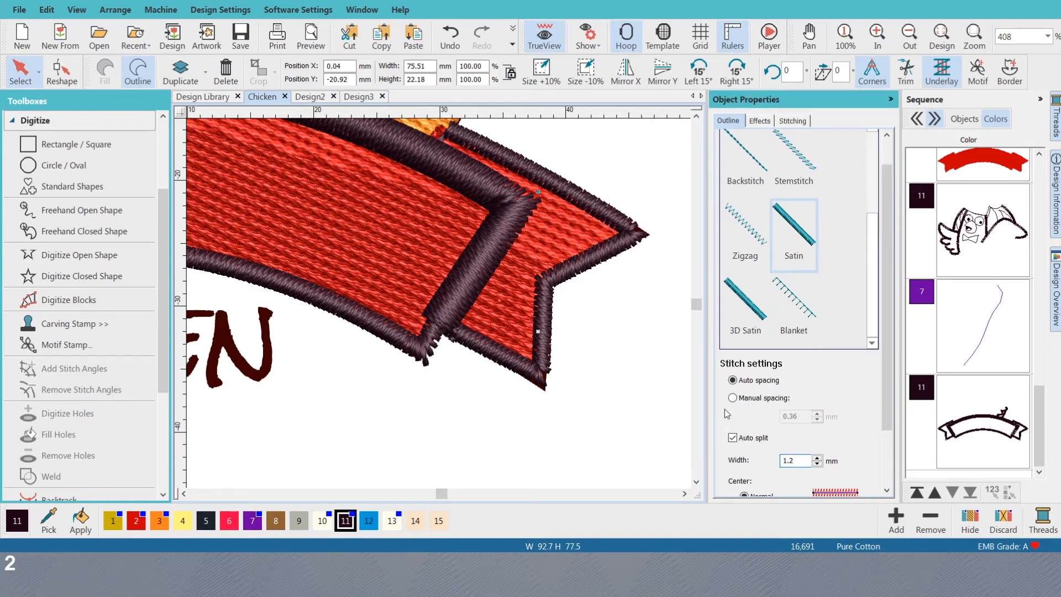
{"action": "key", "text": "Return"}
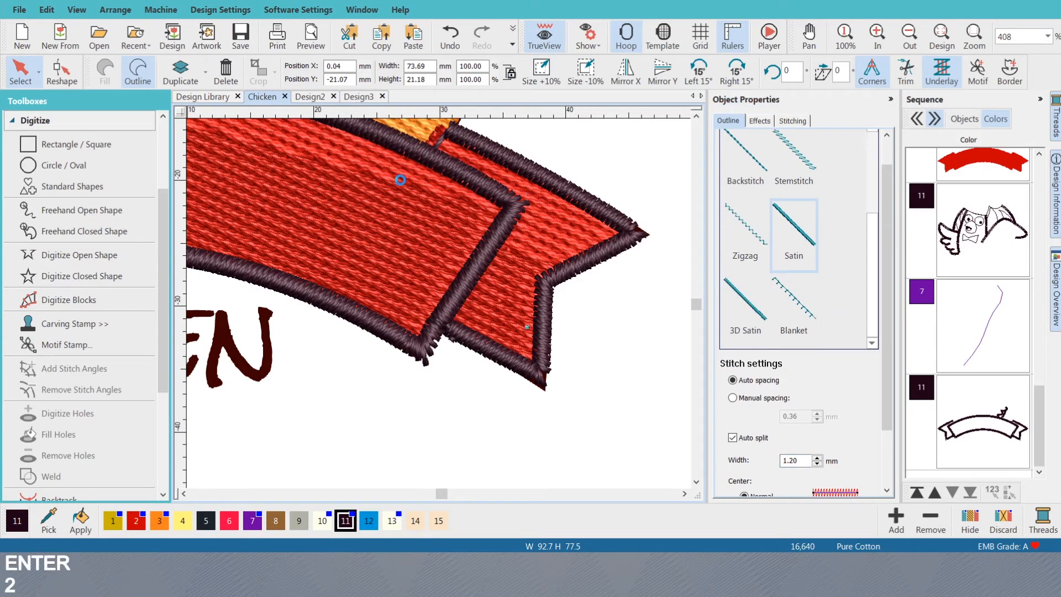
- Reshape the banner's upper border so its stitch end point sits at the right-hand junction with the orange ring
{"action": "key", "text": "h"}
{"action": "left_click", "coordinate": [447, 328]}
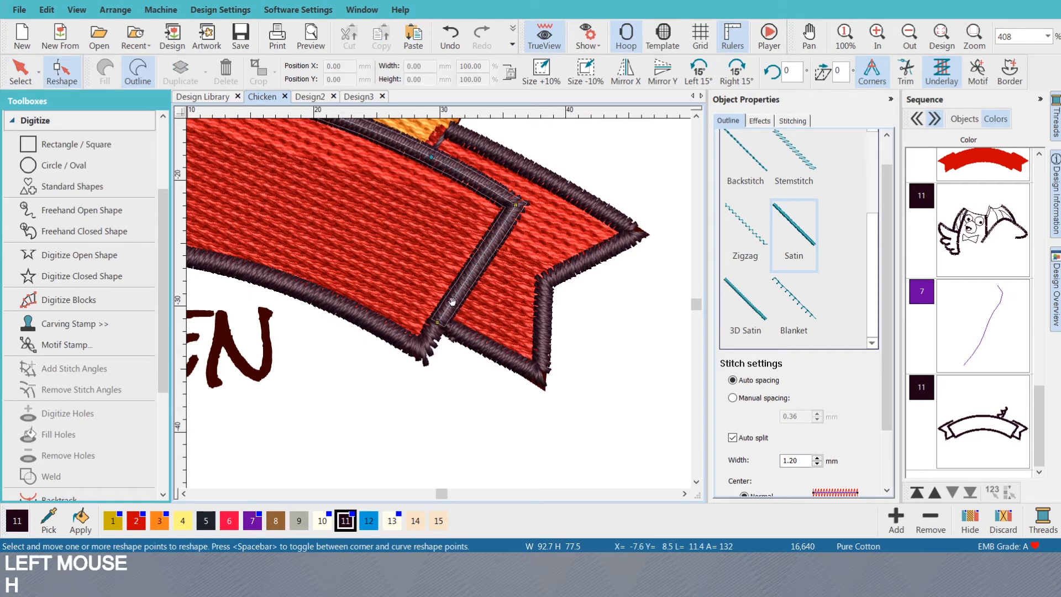
{"action": "left_click", "coordinate": [429, 166]}
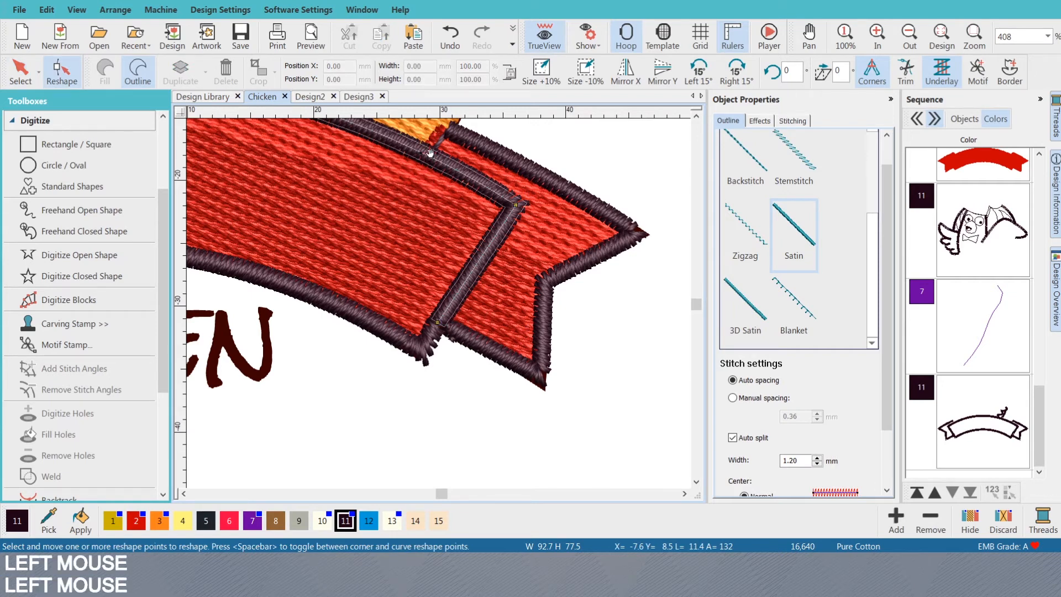
{"action": "left_click_drag", "start_coordinate": [430, 153], "coordinate": [432, 157]}
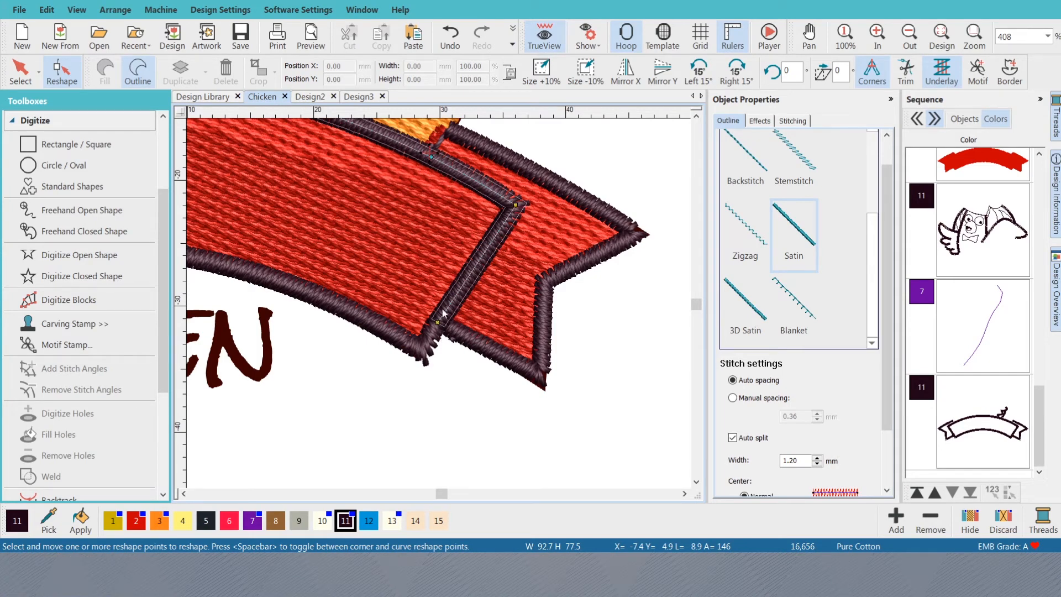
- Check the banner border's sewing path in the stitch player with it recolored to thread 8, and undo the recoloring
{"action": "left_click", "coordinate": [276, 521]}
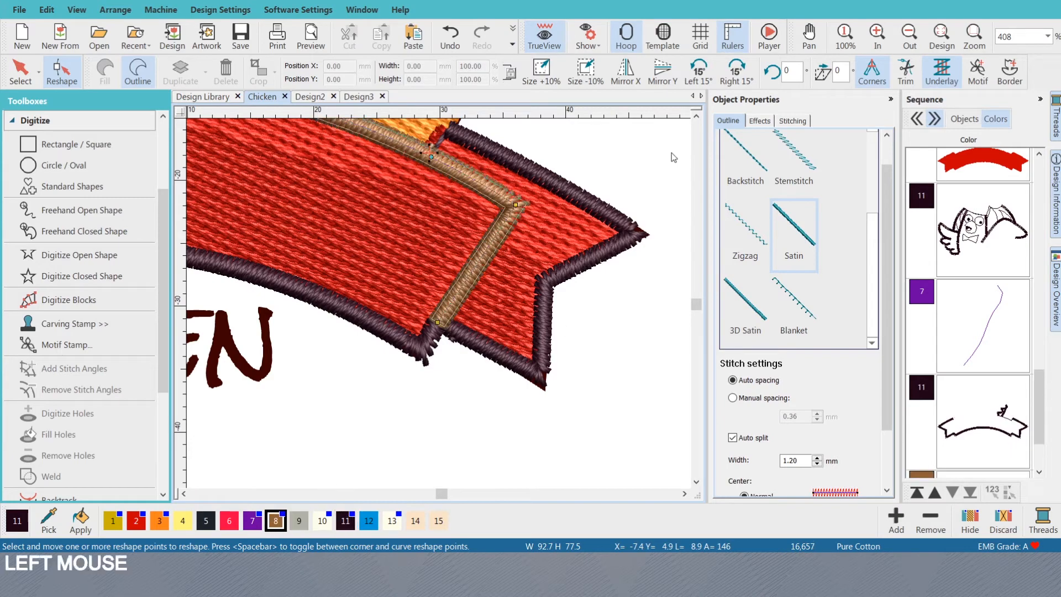
{"action": "left_click", "coordinate": [768, 39]}
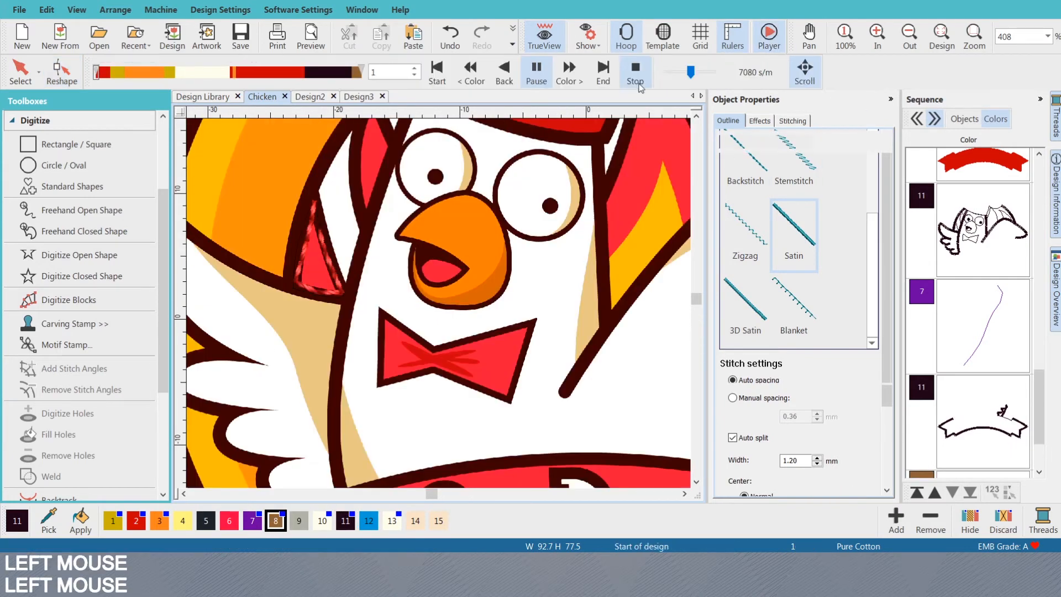
{"action": "left_click", "coordinate": [359, 75]}
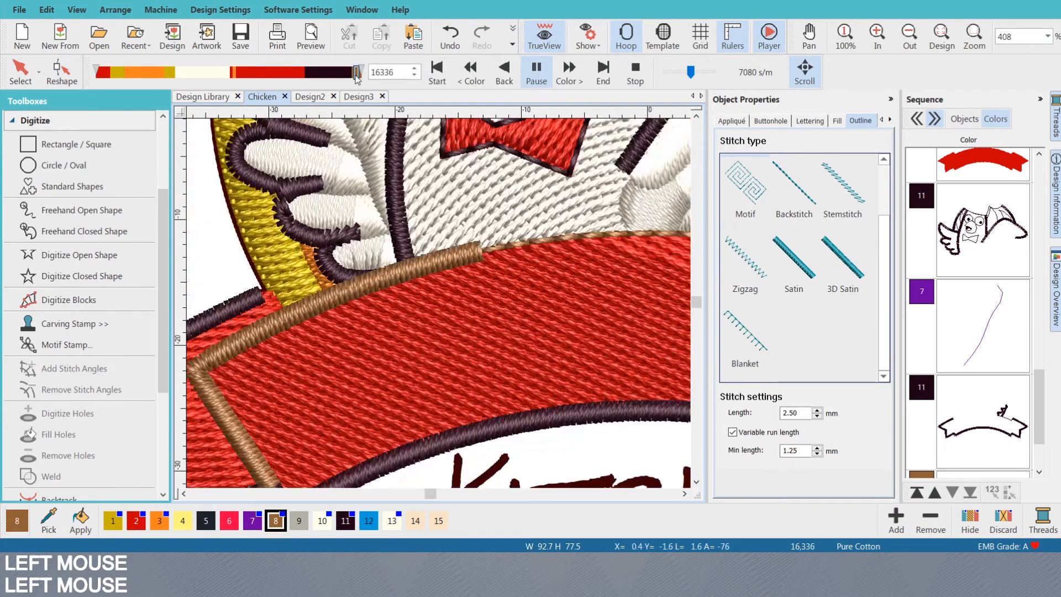
{"action": "scroll", "coordinate": [561, 293], "scroll_direction": "down", "scroll_amount": 2}
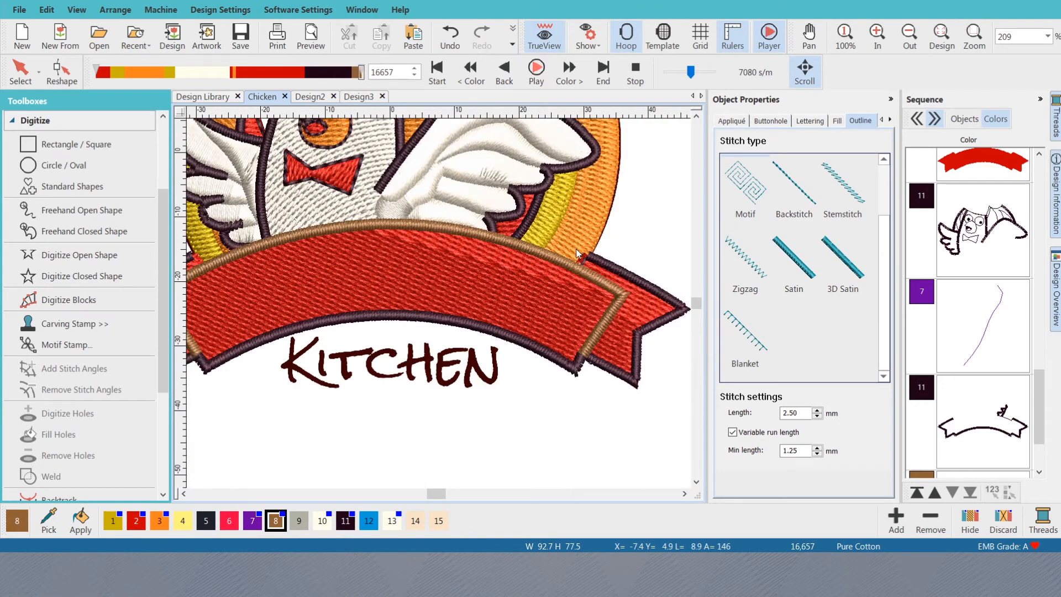
{"action": "left_click", "coordinate": [635, 71]}
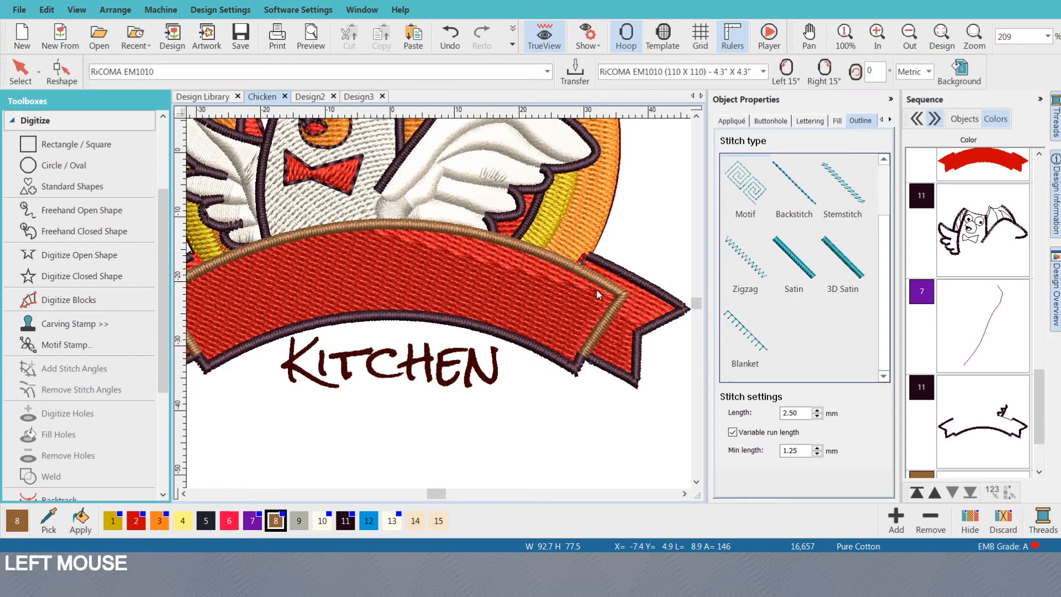
{"action": "key", "text": "ctrl+z"}
- Digitize an open outline along the orange ring's outer right edge, curving from the banner junction up to the red comb
{"action": "scroll", "coordinate": [596, 291], "scroll_direction": "up", "scroll_amount": 2}
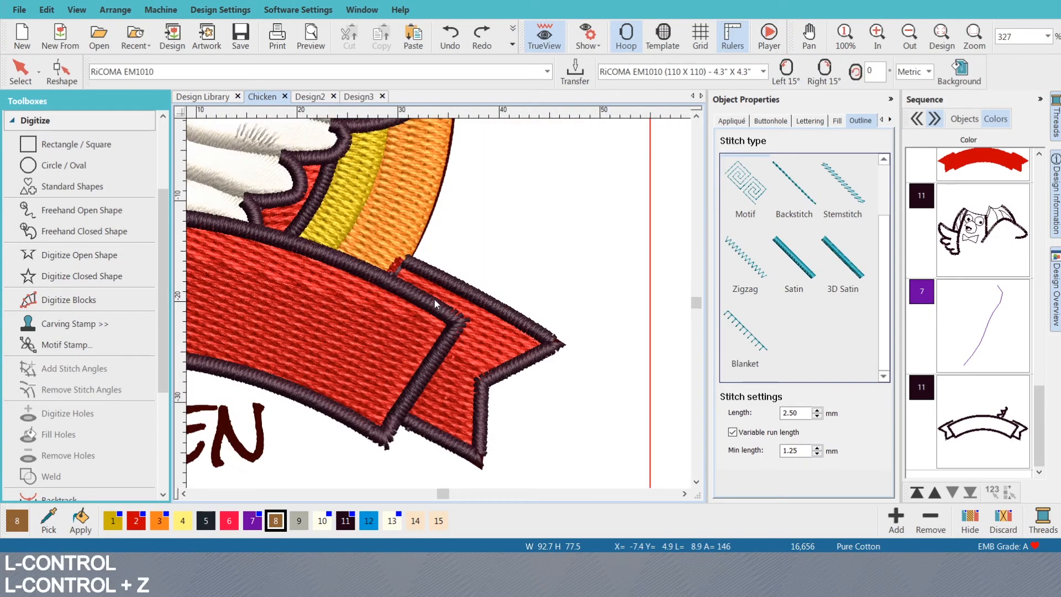
{"action": "key", "text": "shift+n"}
{"action": "key", "text": "s"}
{"action": "left_click", "coordinate": [391, 280]}
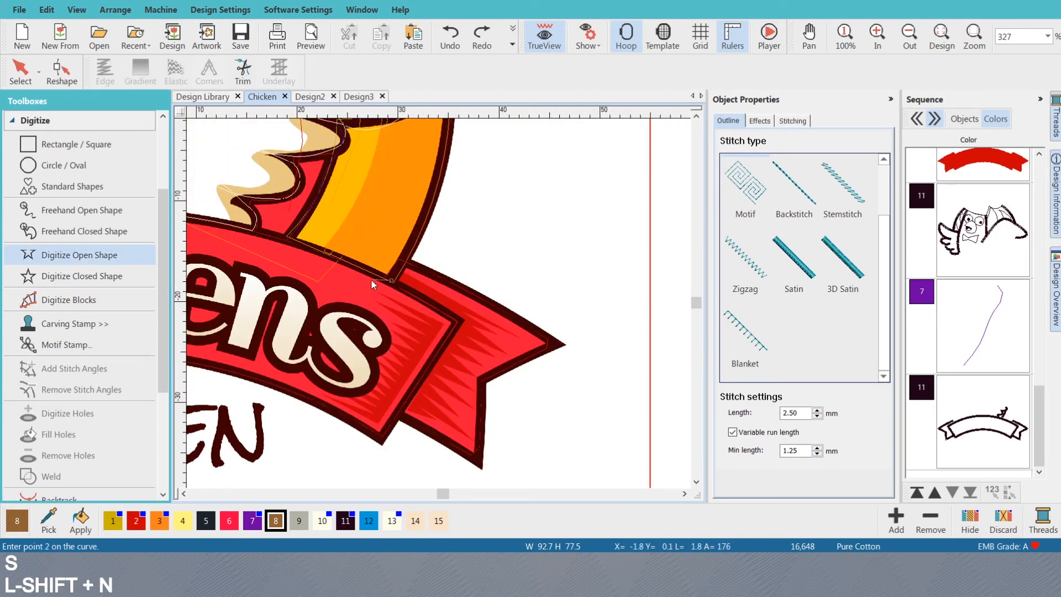
{"action": "scroll", "coordinate": [371, 280], "scroll_direction": "down", "scroll_amount": 3}
{"action": "key", "text": "s"}
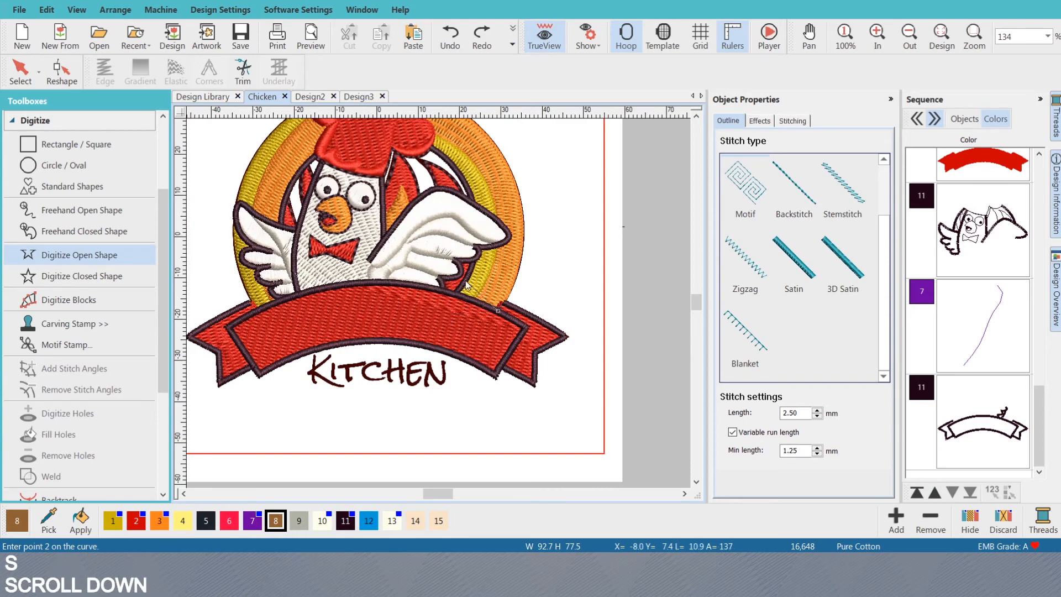
{"action": "key", "text": "s"}
{"action": "key", "text": "s"}
{"action": "key", "text": "s"}
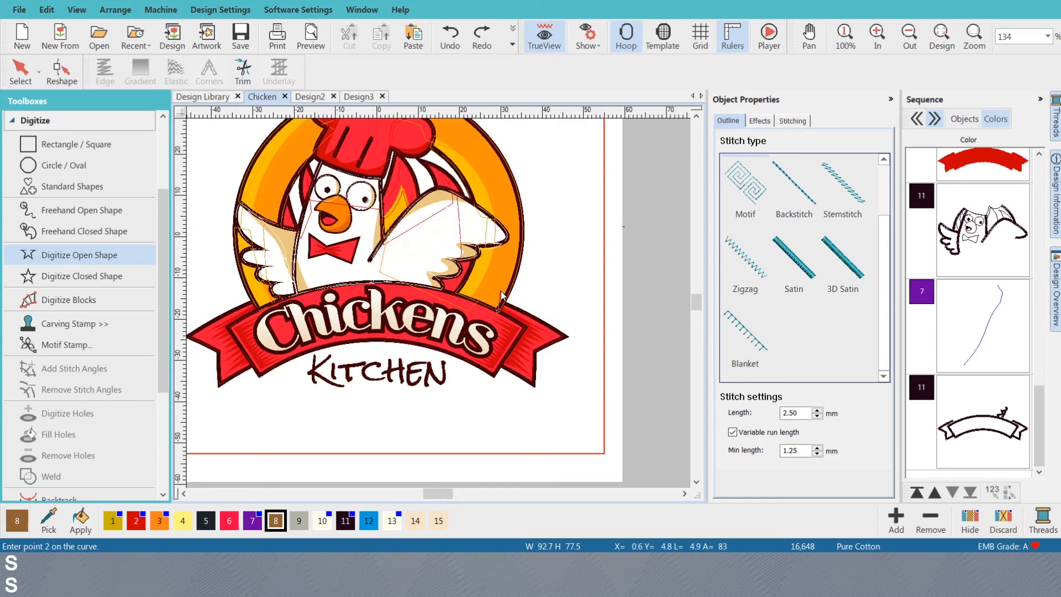
{"action": "key", "text": "s"}
{"action": "scroll", "coordinate": [501, 293], "scroll_direction": "up", "scroll_amount": 3}
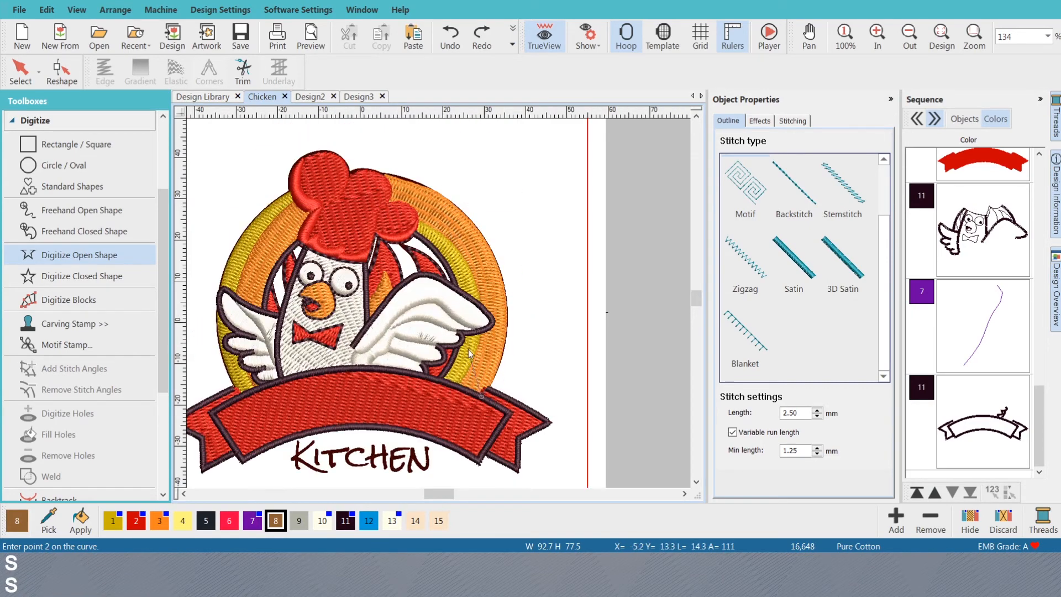
{"action": "scroll", "coordinate": [438, 304], "scroll_direction": "up", "scroll_amount": 1}
{"action": "key", "text": "s"}
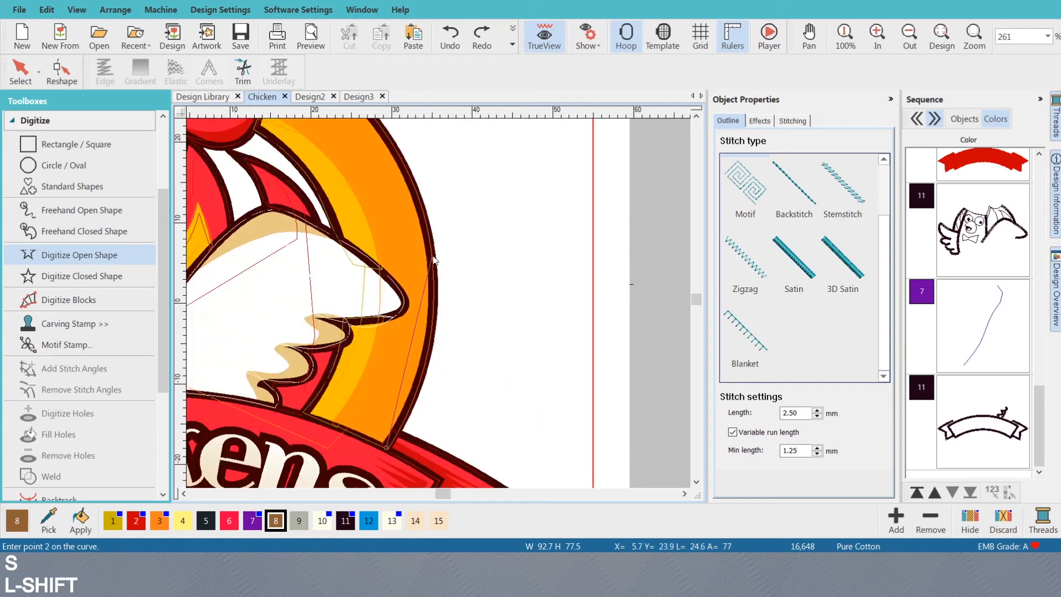
{"action": "right_click", "coordinate": [433, 258], "text": "shift"}
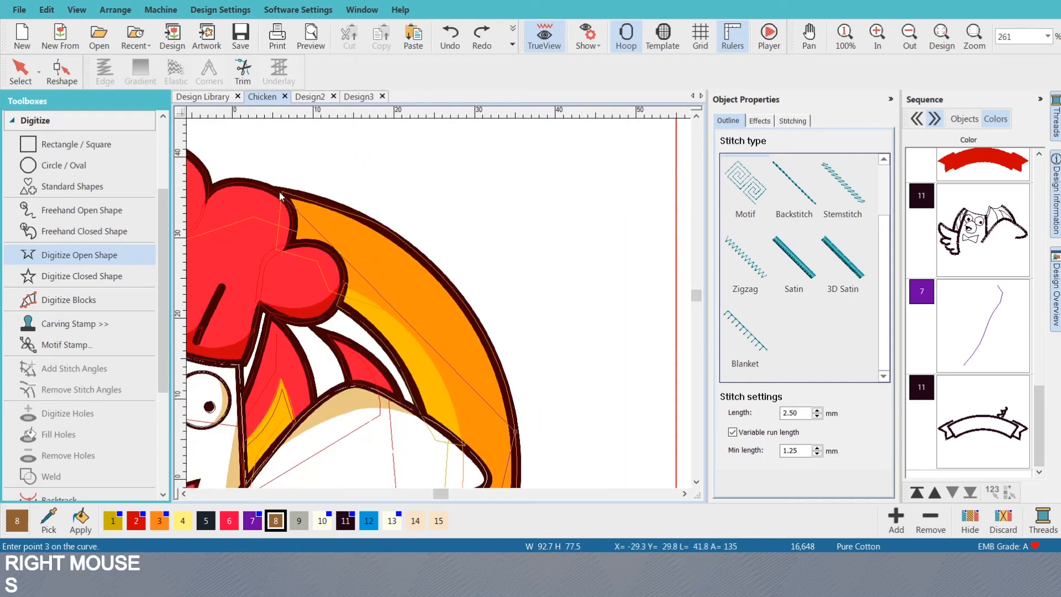
{"action": "right_click", "coordinate": [284, 196]}
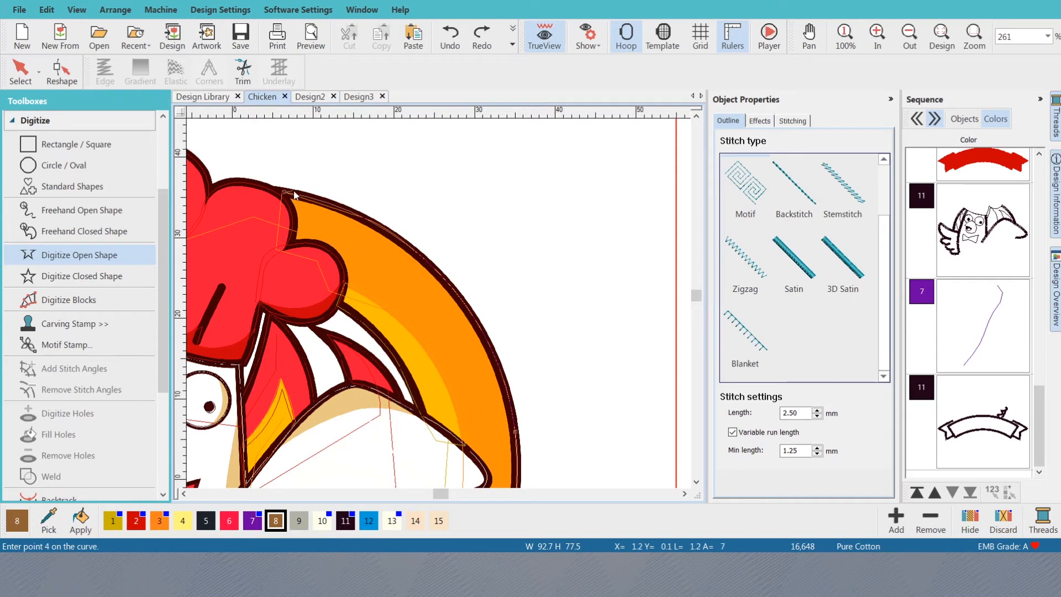
{"action": "key", "text": "Return"}
{"action": "key", "text": "s"}
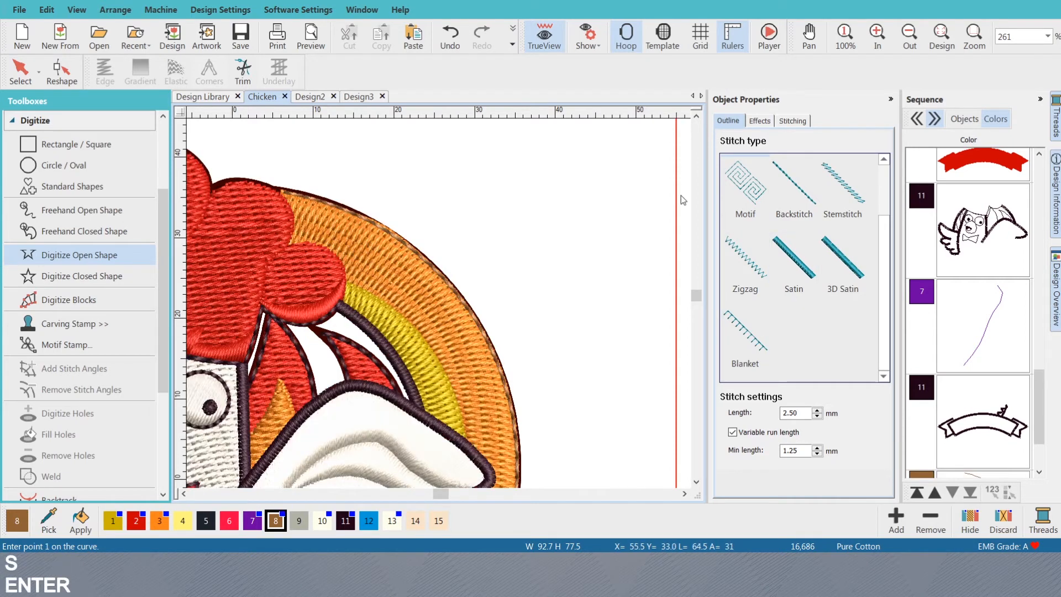
- Recolor the new ring outline to thread 11, change its stitch type to Satin and set its width to 2 mm
{"action": "key", "text": "o"}
{"action": "left_click", "coordinate": [346, 520]}
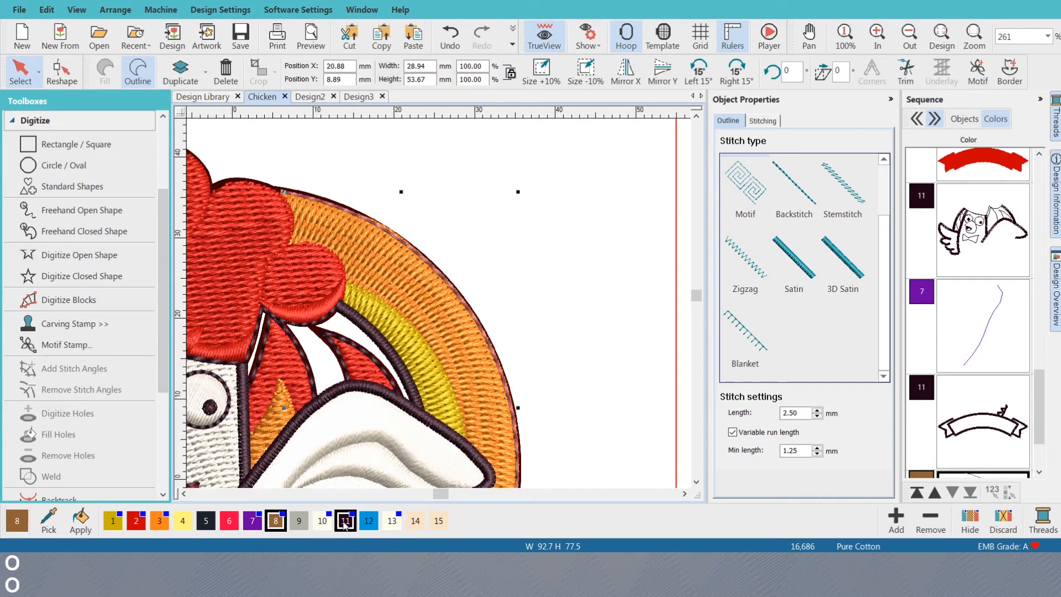
{"action": "left_click", "coordinate": [790, 279]}
{"action": "scroll", "coordinate": [820, 479], "scroll_direction": "down", "scroll_amount": 1}
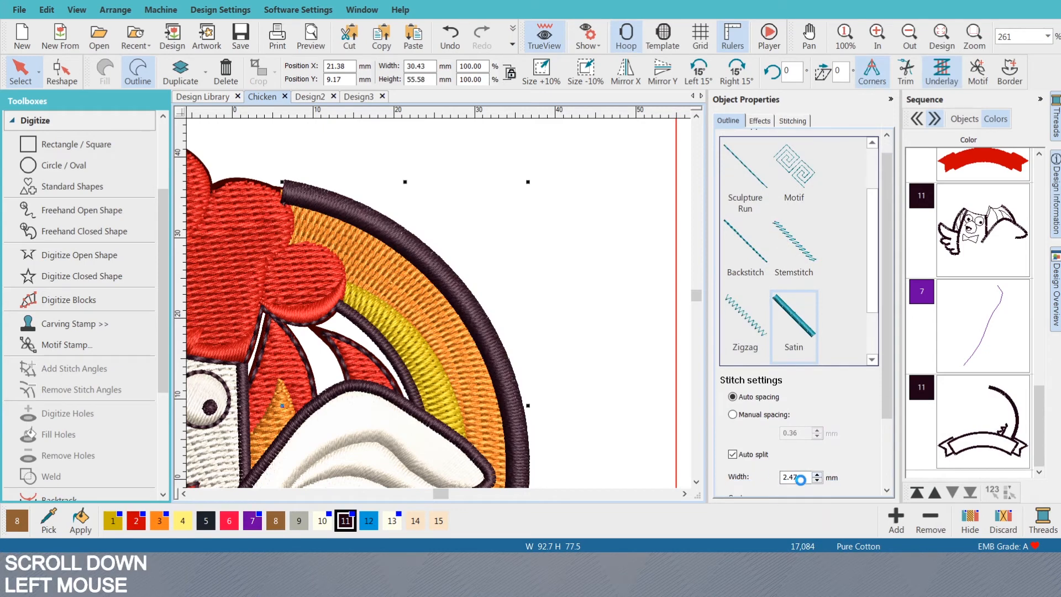
{"action": "scroll", "coordinate": [796, 476], "scroll_direction": "down", "scroll_amount": 3}
{"action": "scroll", "coordinate": [414, 324], "scroll_direction": "down", "scroll_amount": 4}
{"action": "scroll", "coordinate": [413, 321], "scroll_direction": "up", "scroll_amount": 2}
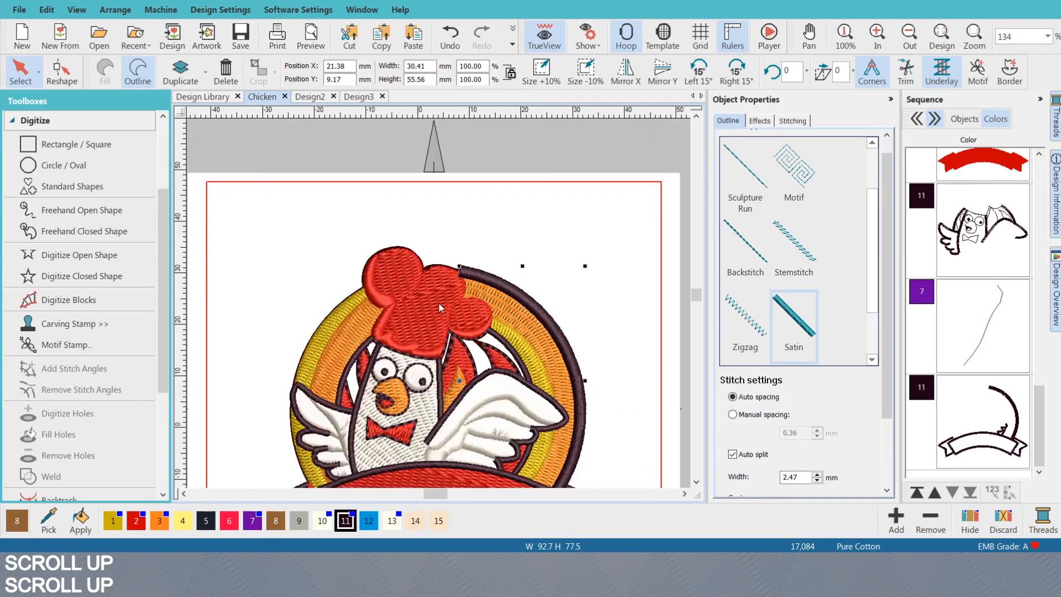
{"action": "scroll", "coordinate": [441, 294], "scroll_direction": "up", "scroll_amount": 1}
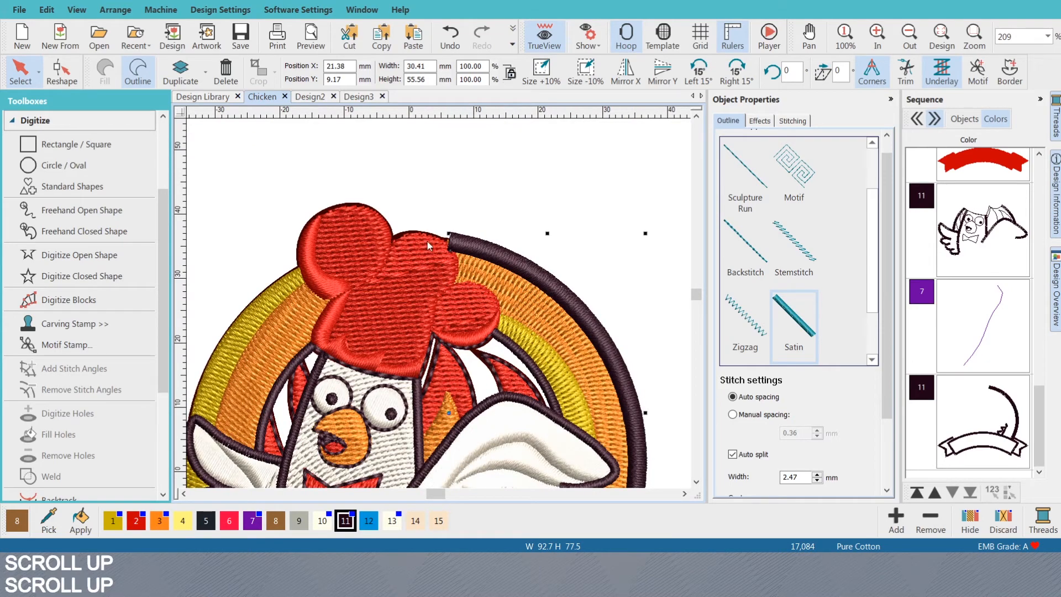
{"action": "double_click", "coordinate": [791, 476]}
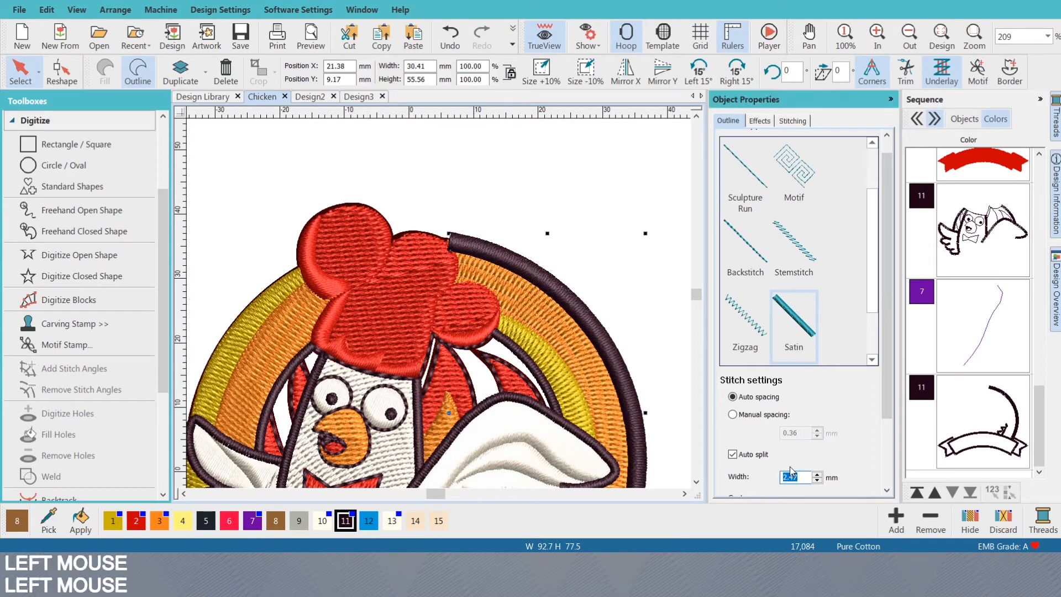
{"action": "type", "text": "2"}
{"action": "key", "text": "Return"}
{"action": "key", "text": "Escape"}
- Shorten the ring border's lower end at the banner junction by adding a reshape point and deleting the original end point
{"action": "scroll", "coordinate": [408, 305], "scroll_direction": "down", "scroll_amount": 2}
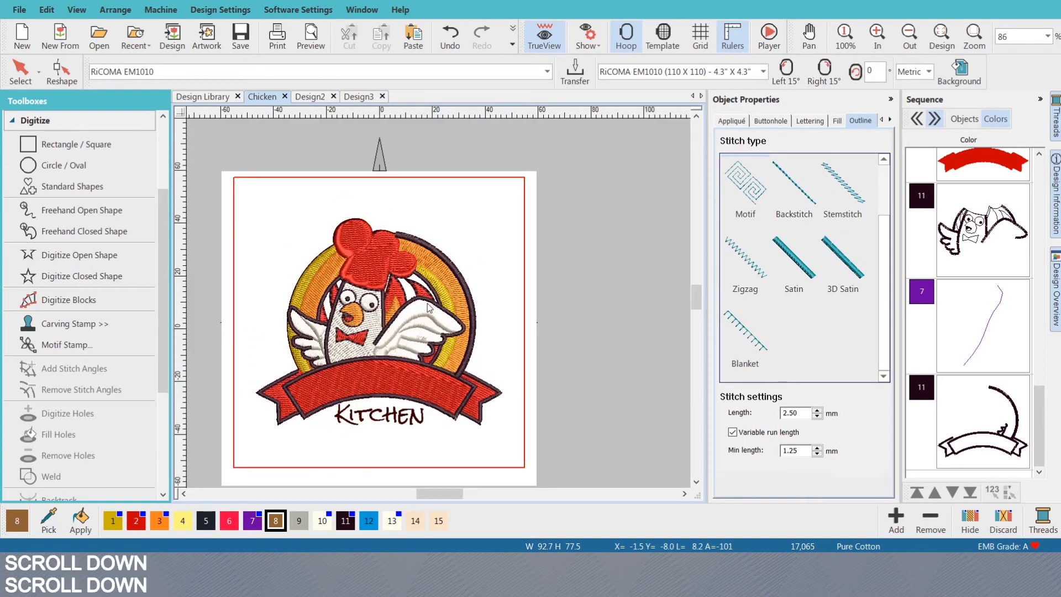
{"action": "scroll", "coordinate": [416, 326], "scroll_direction": "up", "scroll_amount": 1}
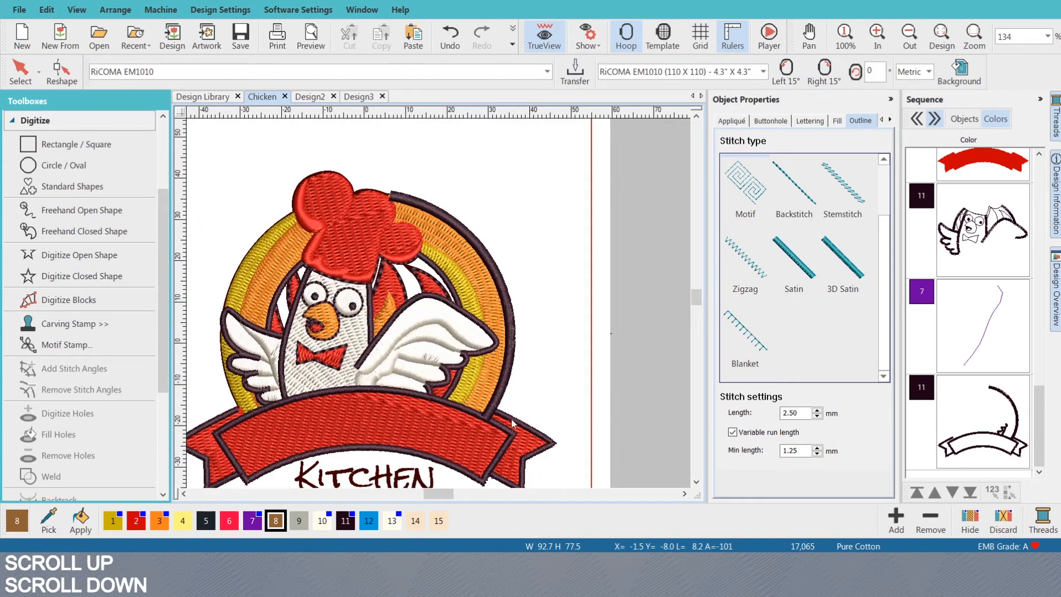
{"action": "scroll", "coordinate": [512, 423], "scroll_direction": "up", "scroll_amount": 4}
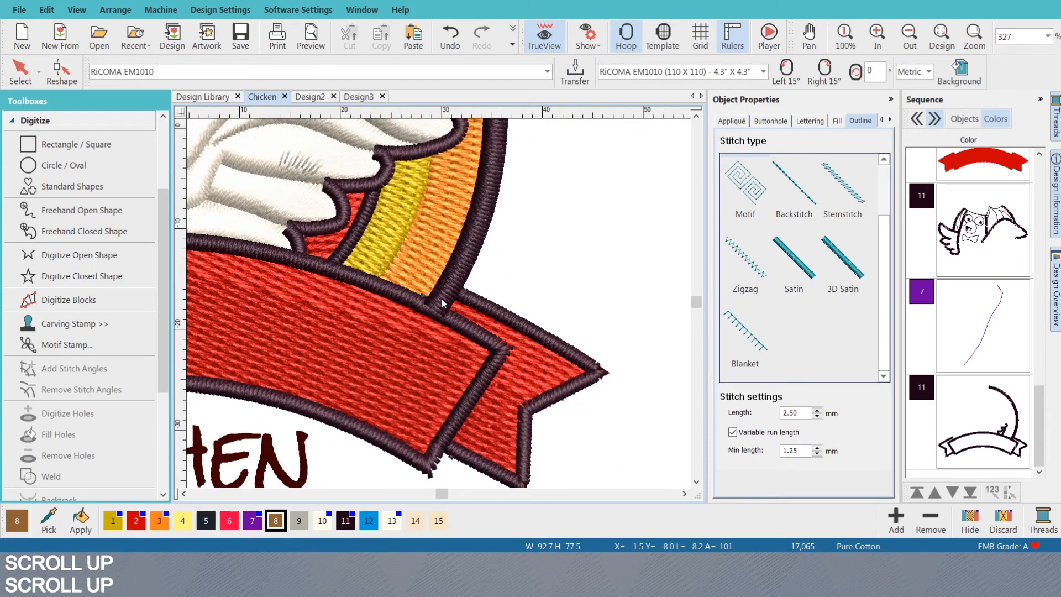
{"action": "left_click", "coordinate": [441, 297]}
{"action": "scroll", "coordinate": [439, 302], "scroll_direction": "up", "scroll_amount": 2}
{"action": "key", "text": "h"}
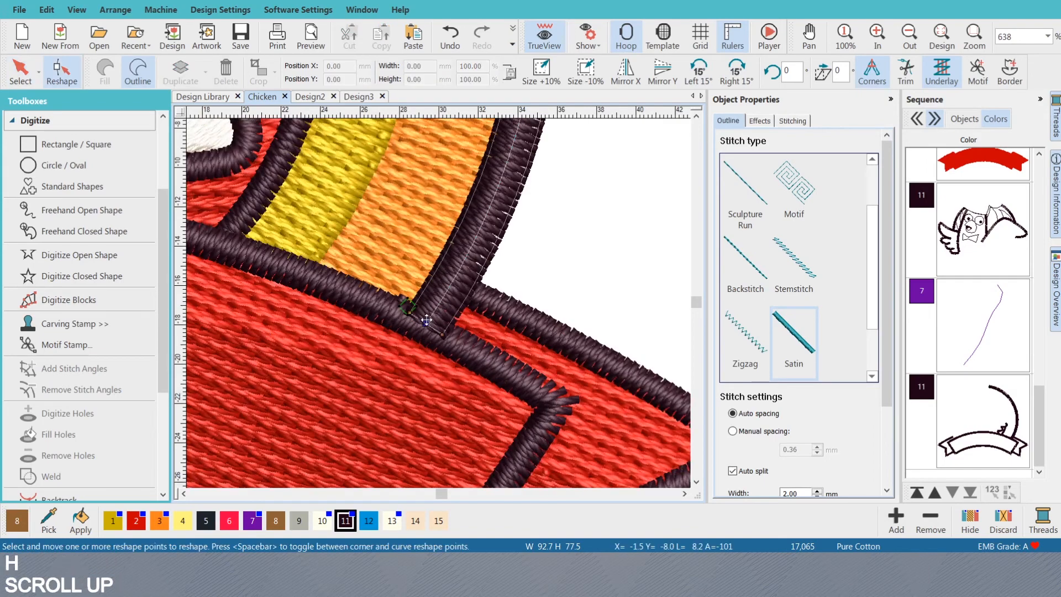
{"action": "left_click", "coordinate": [432, 313]}
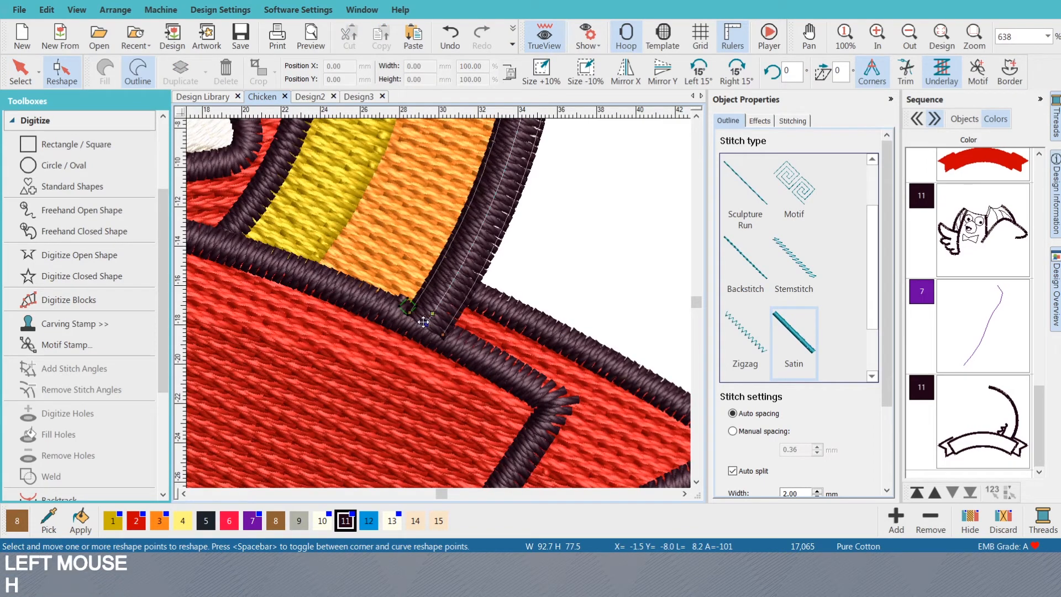
{"action": "left_click", "coordinate": [424, 322]}
{"action": "key", "text": "Delete"}
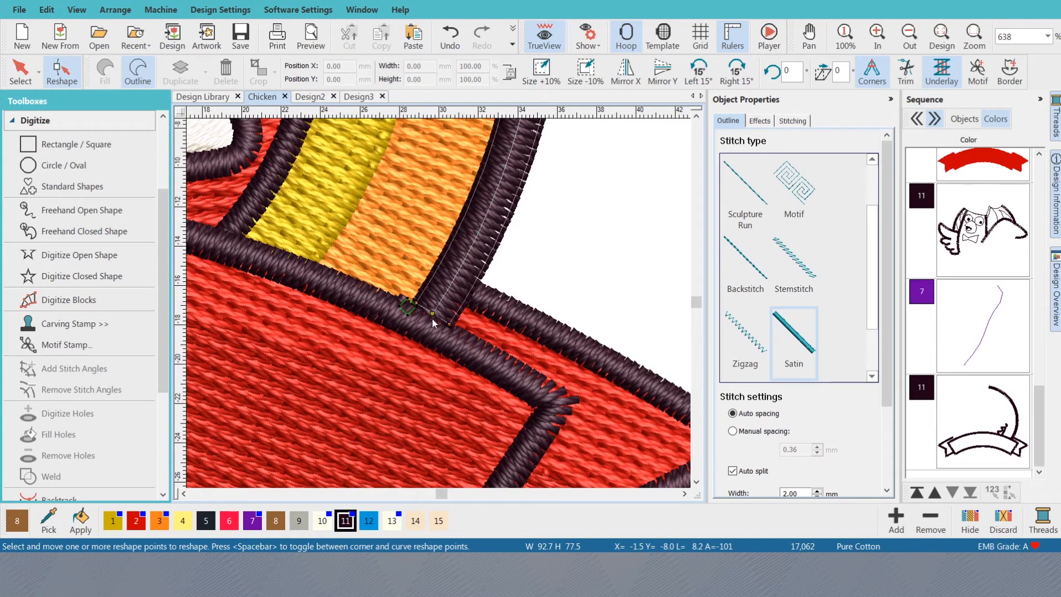
- Digitize a short open connecting run from the ring border's upper end down the comb's right edge to the notch
{"action": "scroll", "coordinate": [432, 323], "scroll_direction": "down", "scroll_amount": 4}
{"action": "scroll", "coordinate": [396, 306], "scroll_direction": "up", "scroll_amount": 1}
{"action": "scroll", "coordinate": [437, 303], "scroll_direction": "down", "scroll_amount": 2}
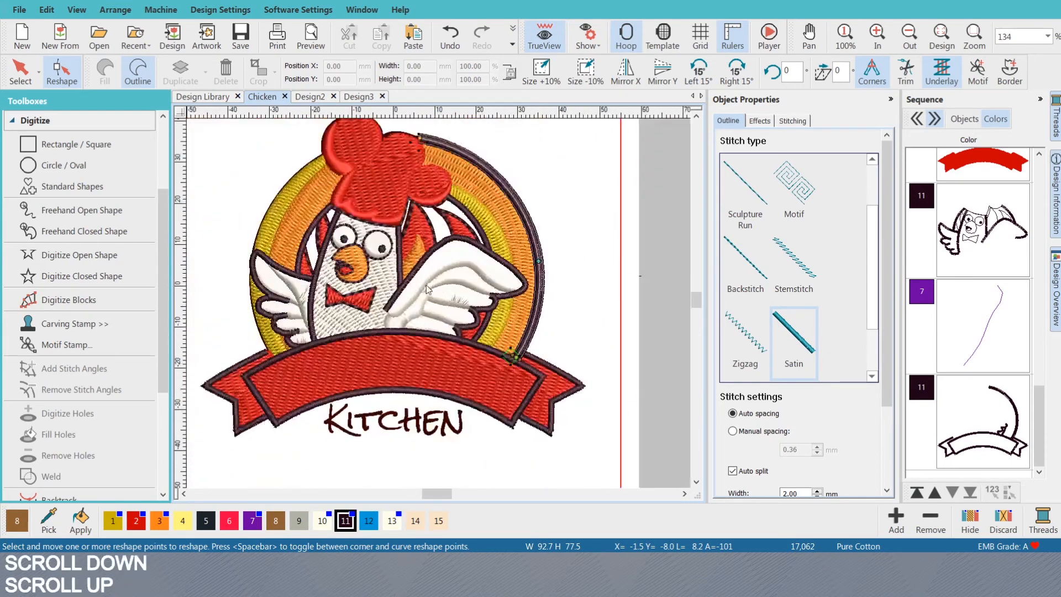
{"action": "scroll", "coordinate": [426, 288], "scroll_direction": "down", "scroll_amount": 1}
{"action": "scroll", "coordinate": [575, 303], "scroll_direction": "up", "scroll_amount": 3}
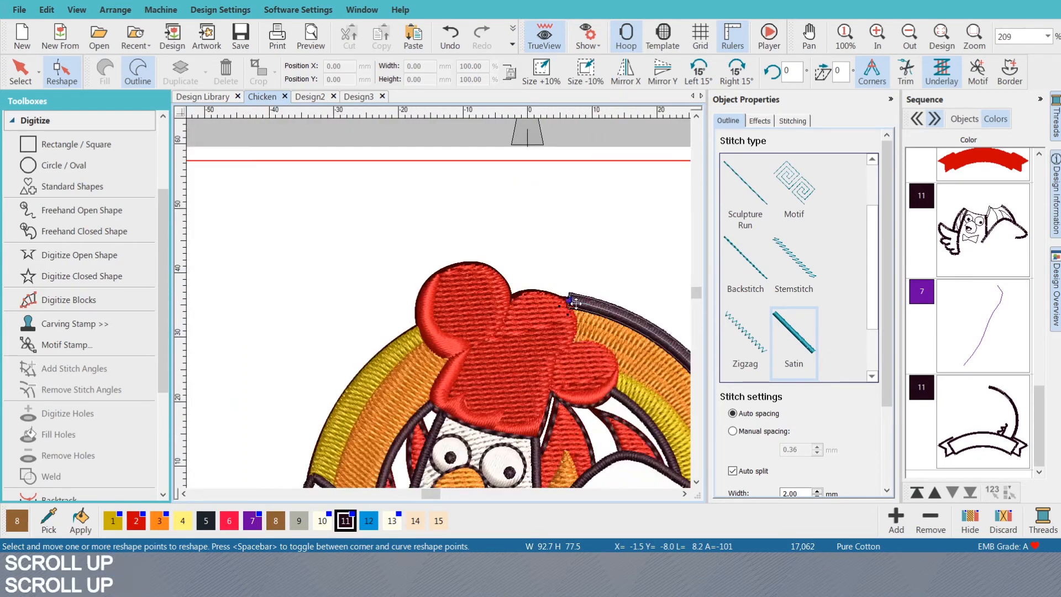
{"action": "key", "text": "shift+n"}
{"action": "scroll", "coordinate": [439, 303], "scroll_direction": "up", "scroll_amount": 2}
{"action": "key", "text": "s"}
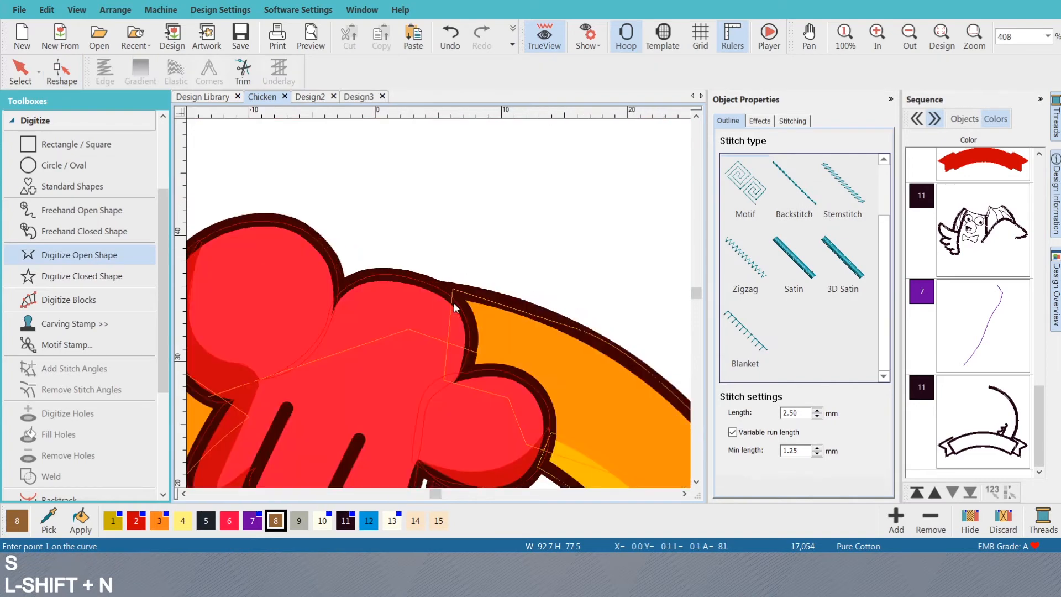
{"action": "left_click", "coordinate": [450, 293]}
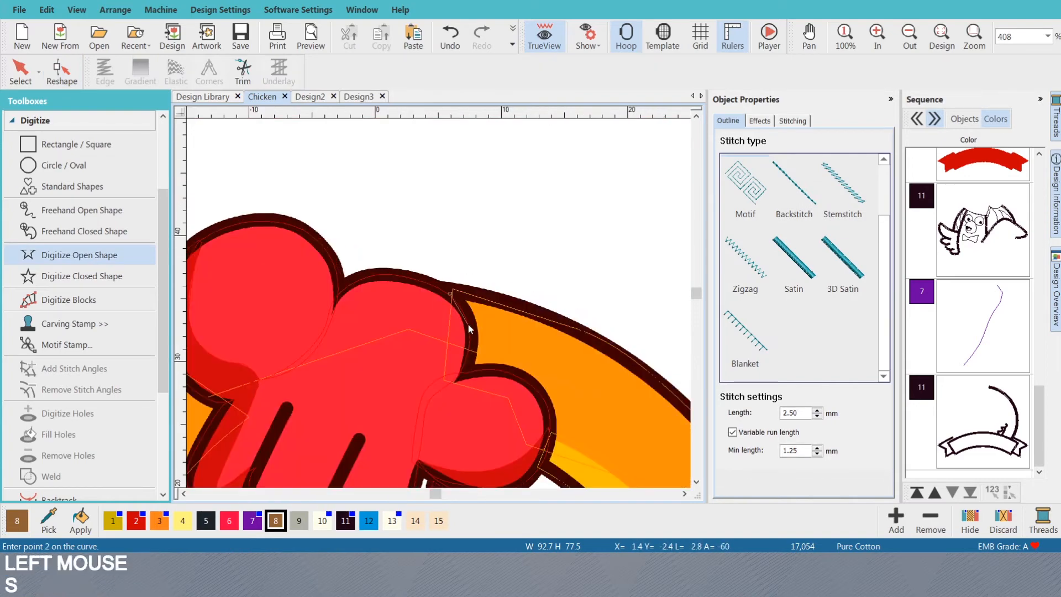
{"action": "right_click", "coordinate": [468, 323]}
{"action": "left_click", "coordinate": [465, 369]}
{"action": "scroll", "coordinate": [465, 369], "scroll_direction": "down", "scroll_amount": 2}
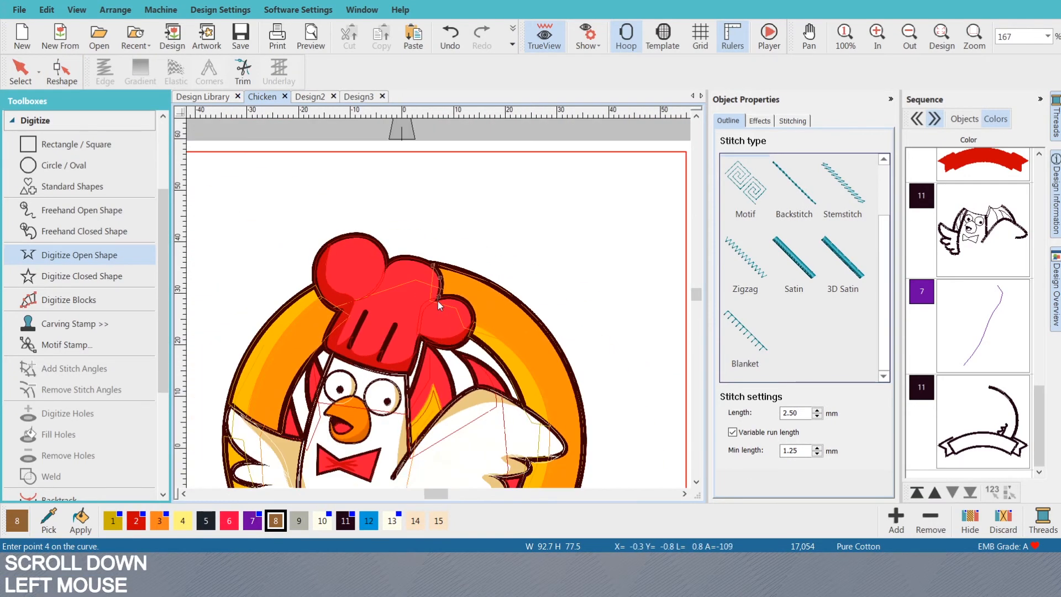
{"action": "scroll", "coordinate": [437, 300], "scroll_direction": "up", "scroll_amount": 2}
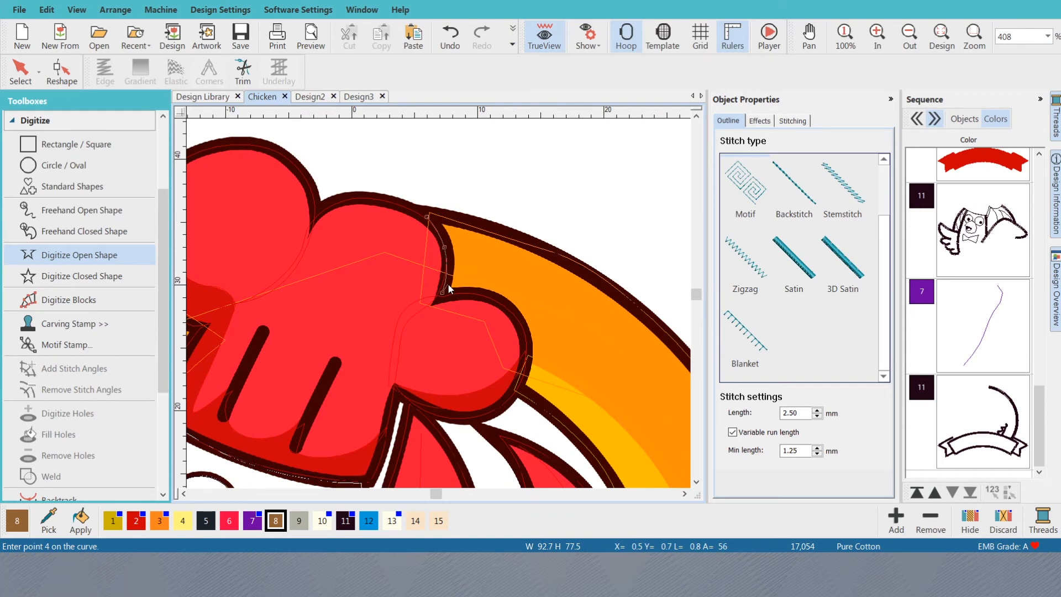
{"action": "key", "text": "Return"}
{"action": "key", "text": "s"}
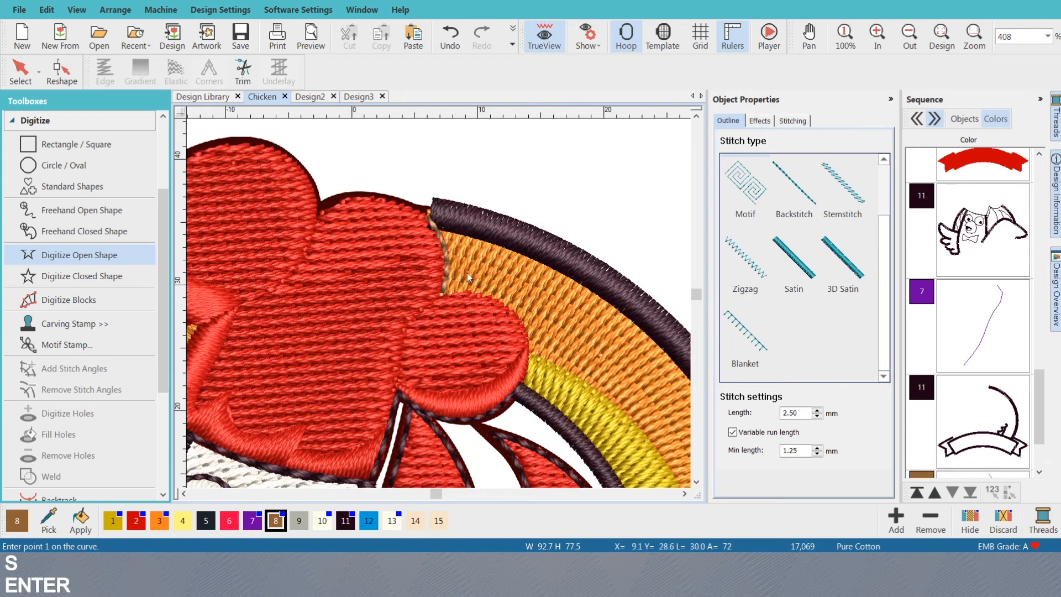
- Digitize an open outline about 11 mm wide and 8 mm high over the comb's middle lobe, from the right notch back to the upper-left notch
{"action": "key", "text": "s"}
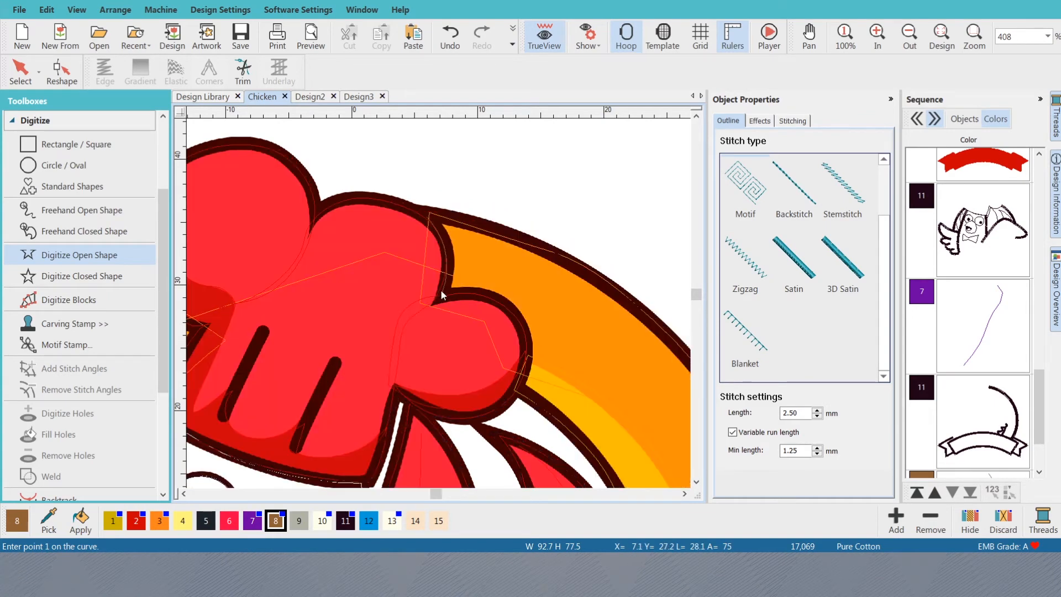
{"action": "left_click", "coordinate": [442, 297]}
{"action": "right_click", "coordinate": [448, 257]}
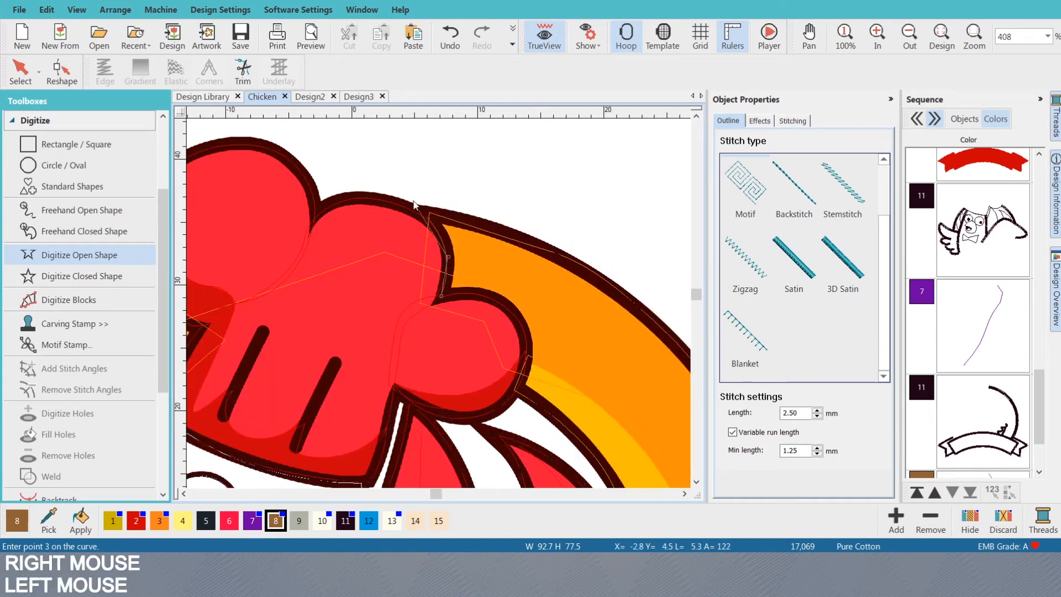
{"action": "right_click", "coordinate": [410, 209]}
{"action": "right_click", "coordinate": [344, 200]}
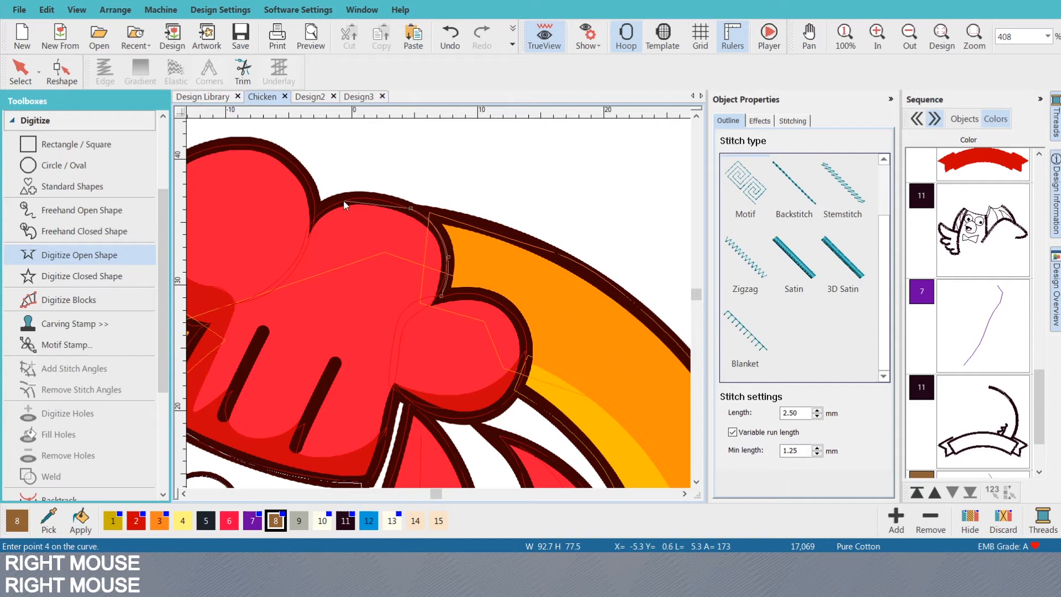
{"action": "left_click", "coordinate": [312, 219]}
{"action": "key", "text": "Return"}
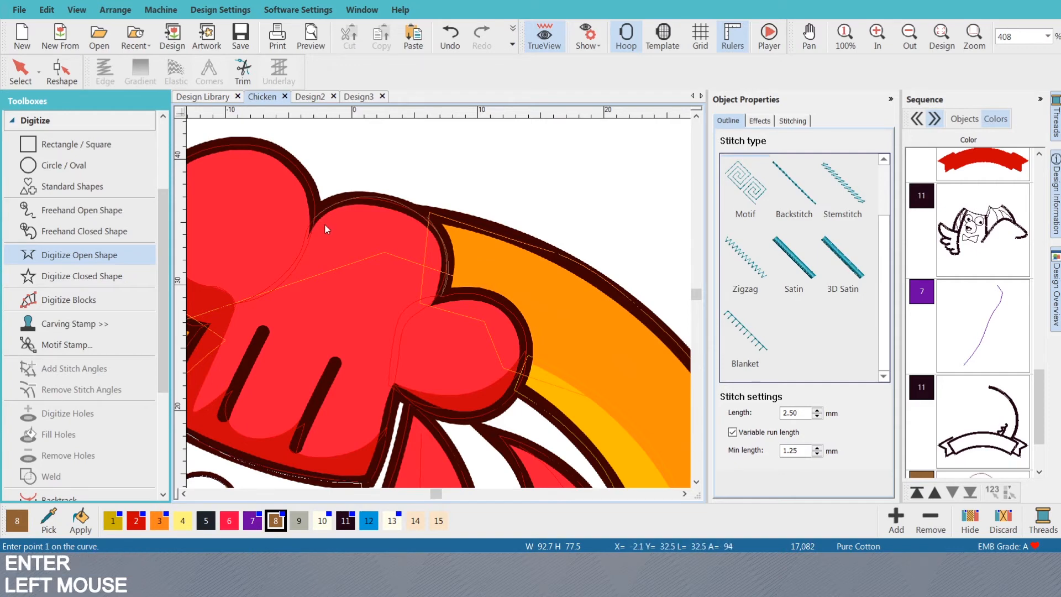
{"action": "key", "text": "s"}
- Change the middle lobe outline's stitch type to Satin and set its width to 1 mm
{"action": "key", "text": "o"}
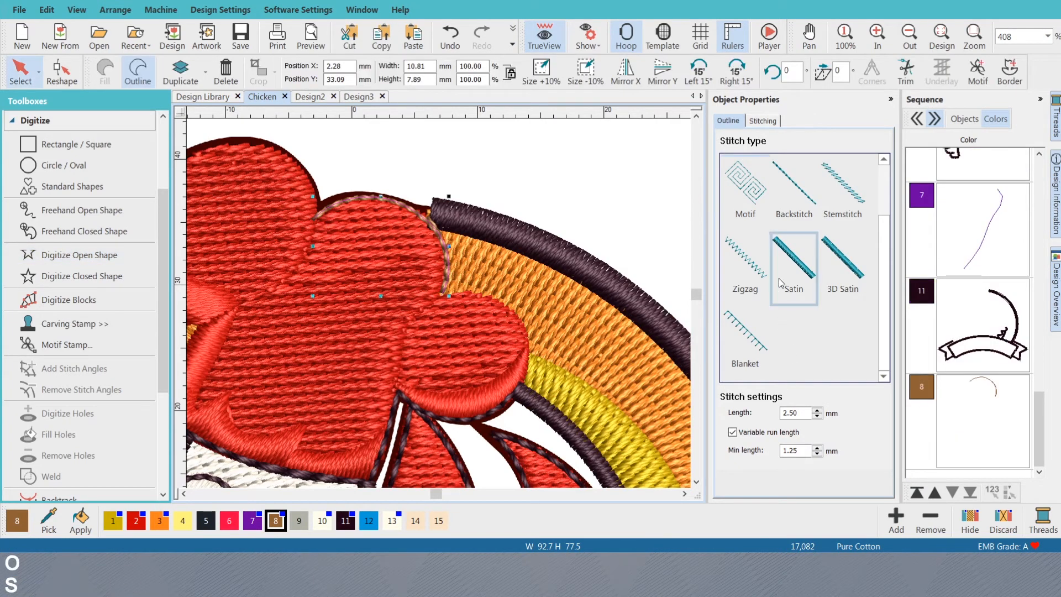
{"action": "left_click", "coordinate": [794, 337]}
{"action": "double_click", "coordinate": [797, 492]}
{"action": "type", "text": "1"}
{"action": "key", "text": "Return"}
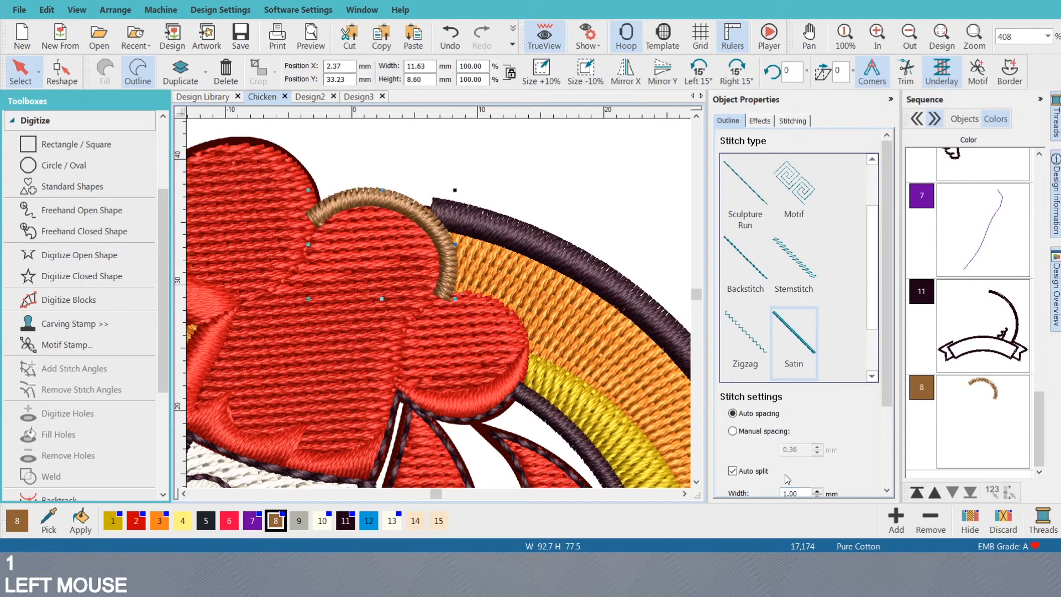
- Digitize an open outline about 14 mm wide and 9 mm high around the comb's upper-left lobe, ending near the orange ring
{"action": "scroll", "coordinate": [432, 290], "scroll_direction": "up", "scroll_amount": 3}
{"action": "scroll", "coordinate": [437, 298], "scroll_direction": "up", "scroll_amount": 1}
{"action": "key", "text": "shift+n"}
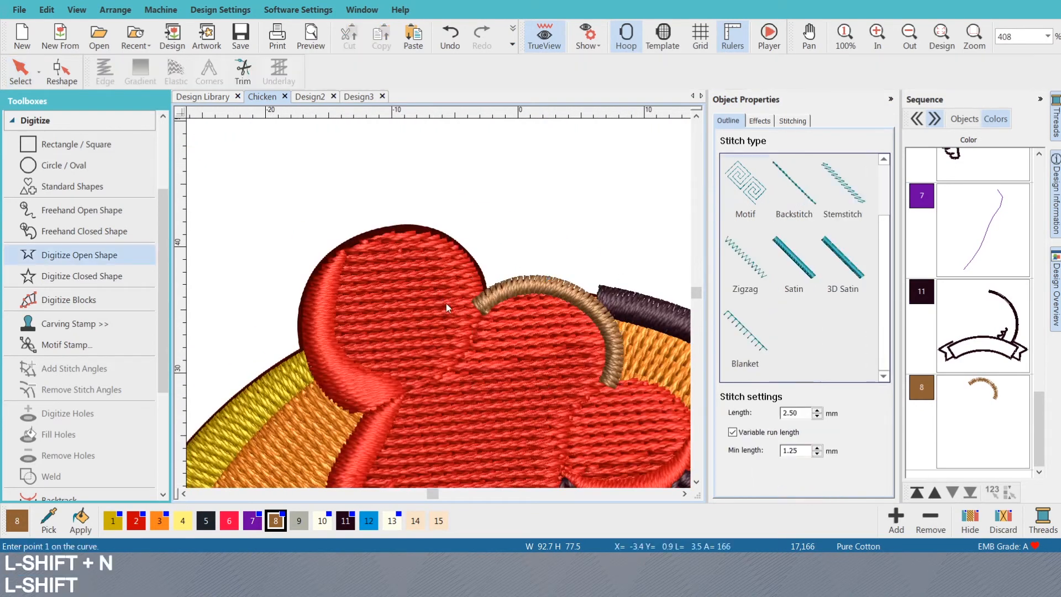
{"action": "key", "text": "s"}
{"action": "left_click", "coordinate": [481, 307]}
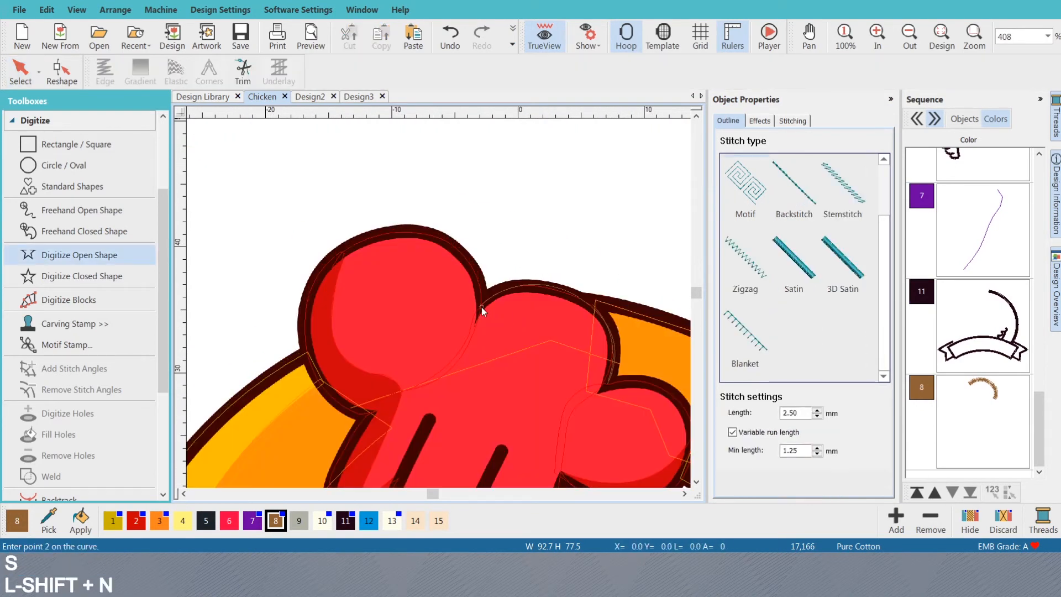
{"action": "right_click", "coordinate": [471, 268]}
{"action": "right_click", "coordinate": [398, 232]}
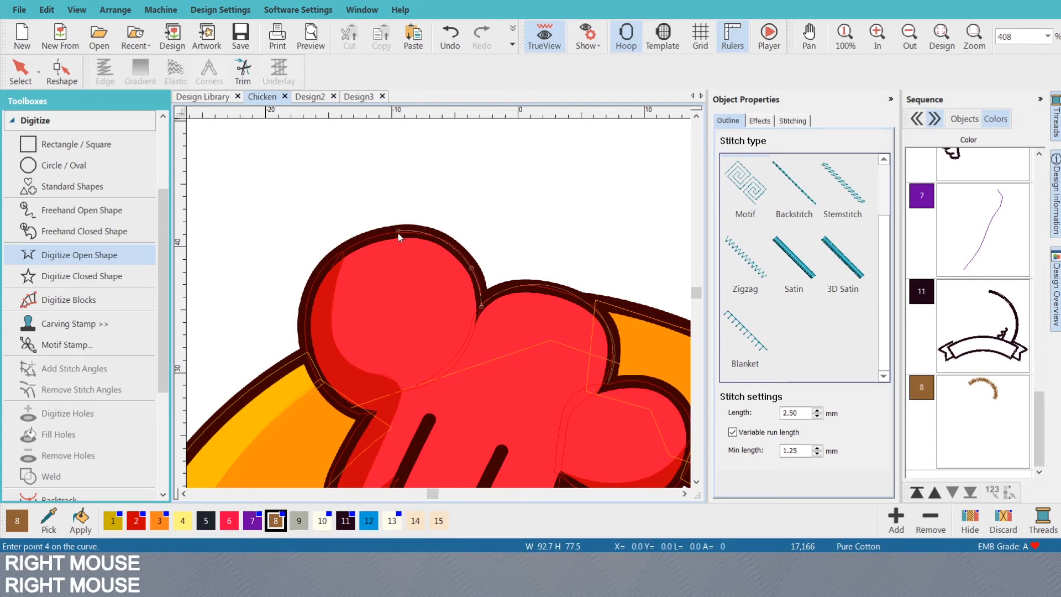
{"action": "right_click", "coordinate": [316, 277]}
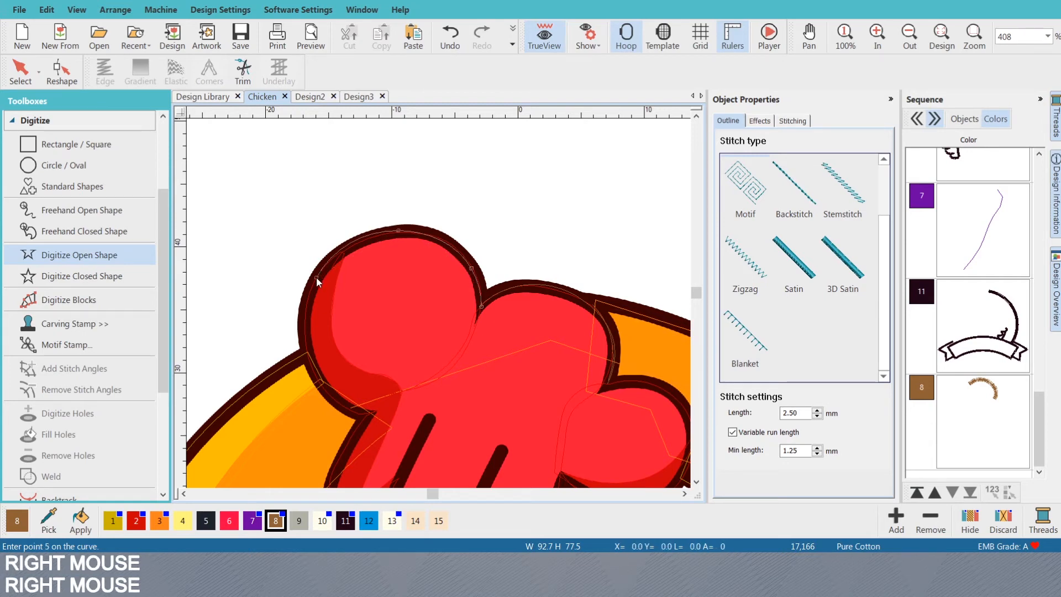
{"action": "right_click", "coordinate": [305, 338]}
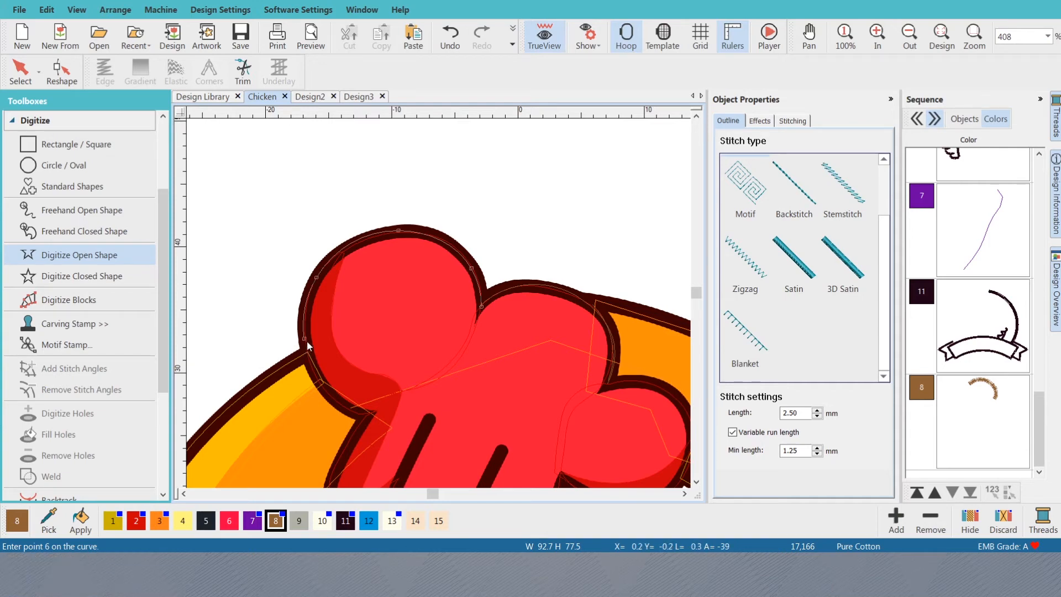
{"action": "key", "text": "Return"}
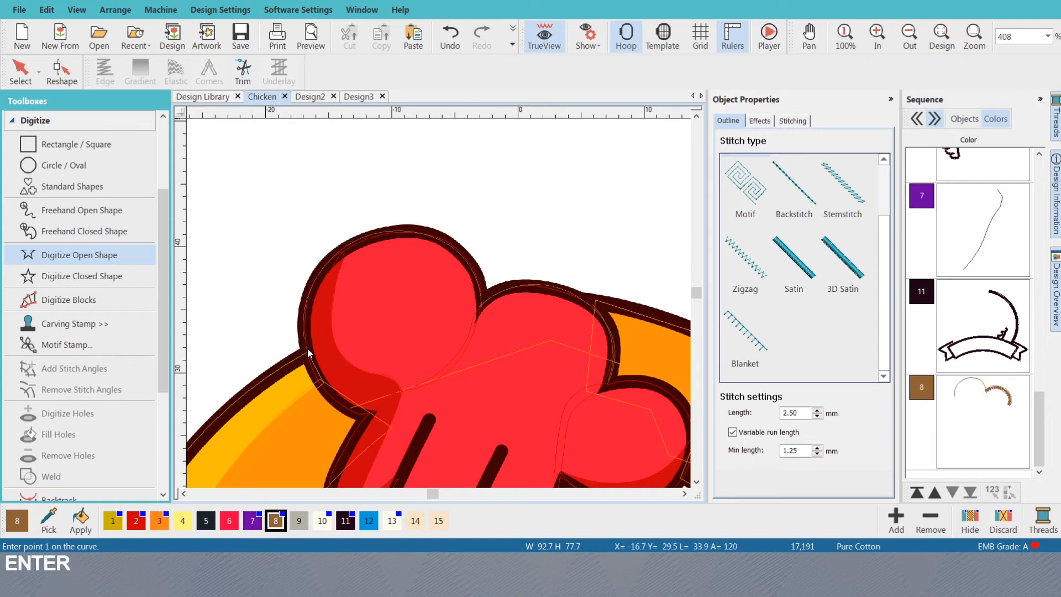
- Change the upper-left lobe outline's stitch type to Satin and set its width to 1 mm
{"action": "scroll", "coordinate": [308, 352], "scroll_direction": "down", "scroll_amount": 2}
{"action": "scroll", "coordinate": [440, 303], "scroll_direction": "up", "scroll_amount": 2}
{"action": "key", "text": "o"}
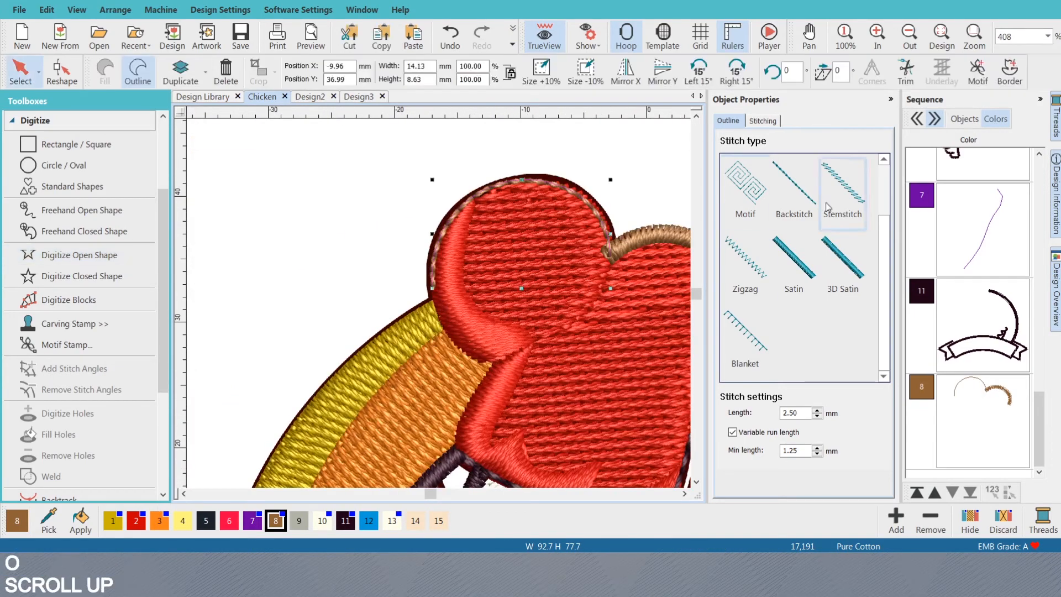
{"action": "left_click", "coordinate": [793, 259]}
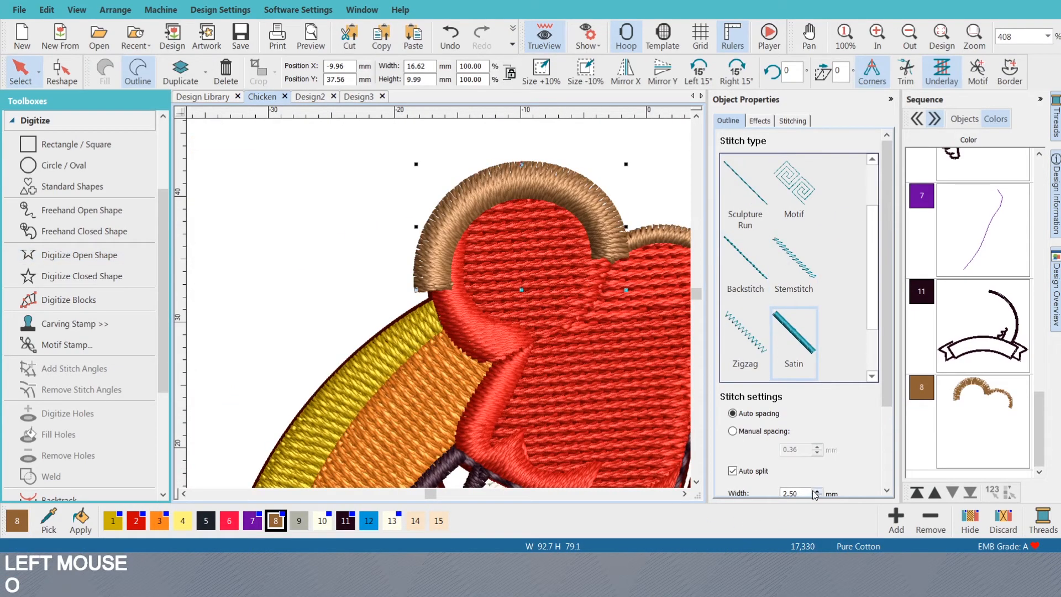
{"action": "left_click", "coordinate": [795, 493]}
{"action": "type", "text": "1"}
{"action": "key", "text": "Return"}
{"action": "scroll", "coordinate": [440, 303], "scroll_direction": "down", "scroll_amount": 2}
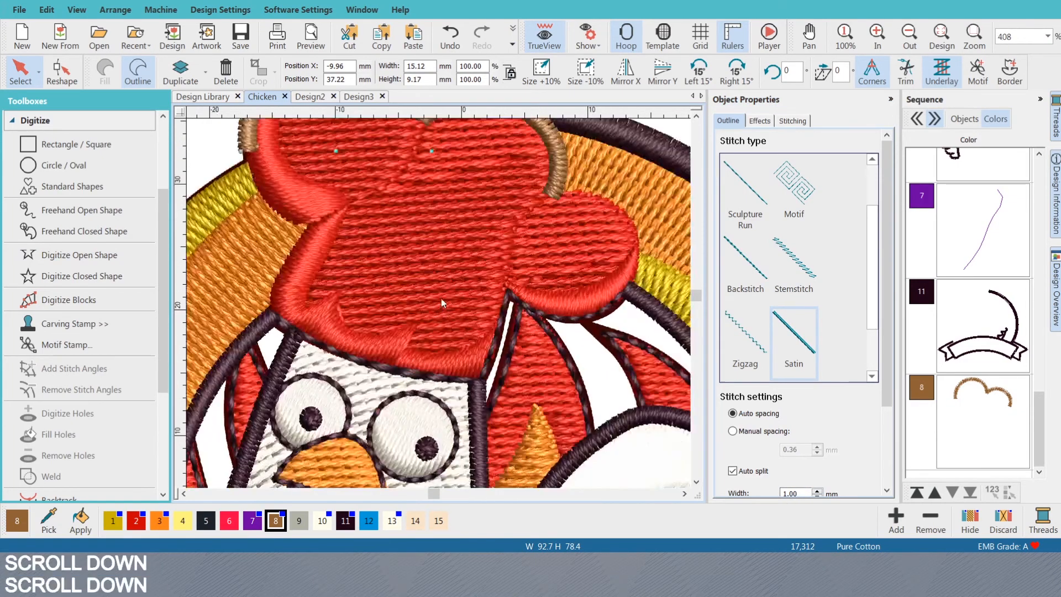
{"action": "scroll", "coordinate": [442, 303], "scroll_direction": "up", "scroll_amount": 1}
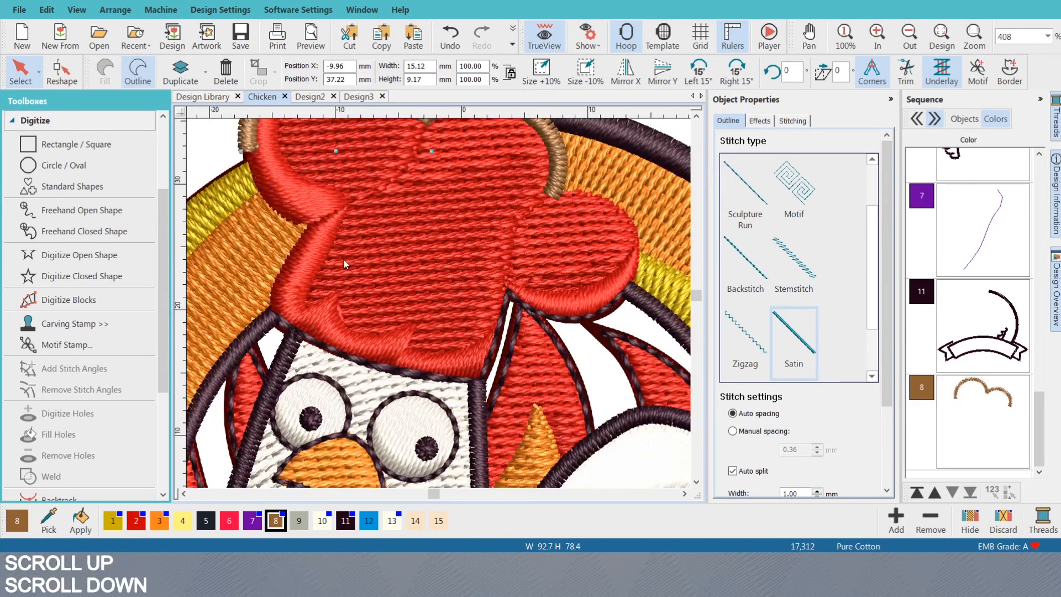
{"action": "key", "text": "s"}
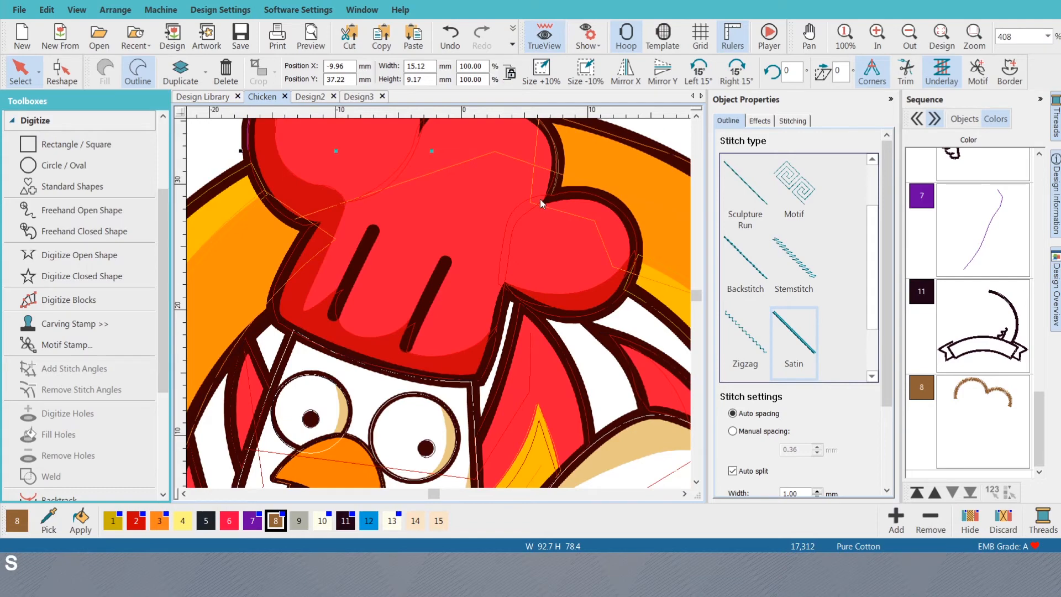
{"action": "key", "text": "s"}
{"action": "scroll", "coordinate": [485, 296], "scroll_direction": "down", "scroll_amount": 2}
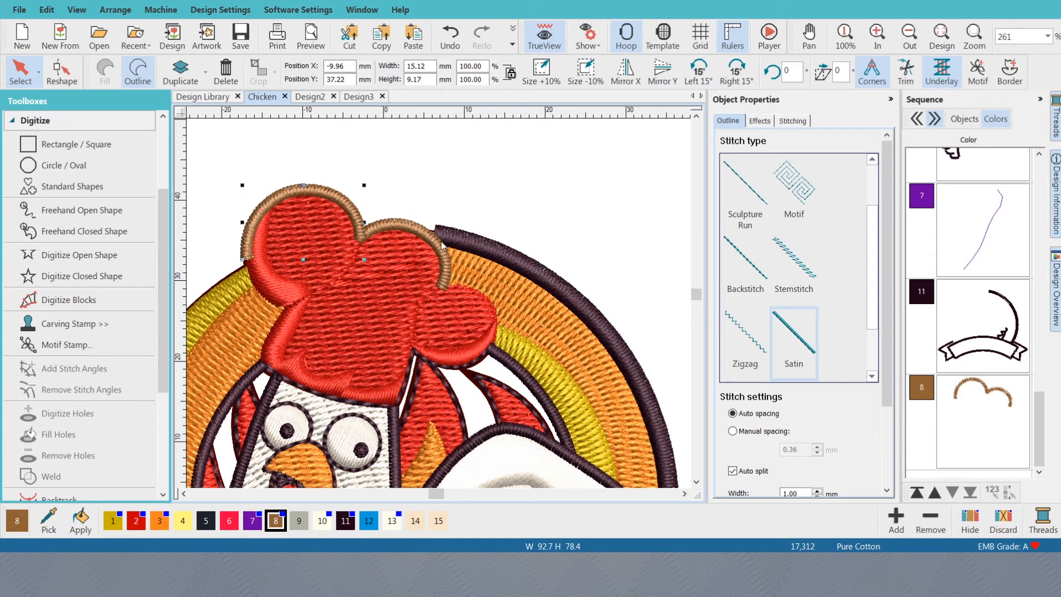
{"action": "key", "text": "s"}
{"action": "scroll", "coordinate": [439, 315], "scroll_direction": "up", "scroll_amount": 4}
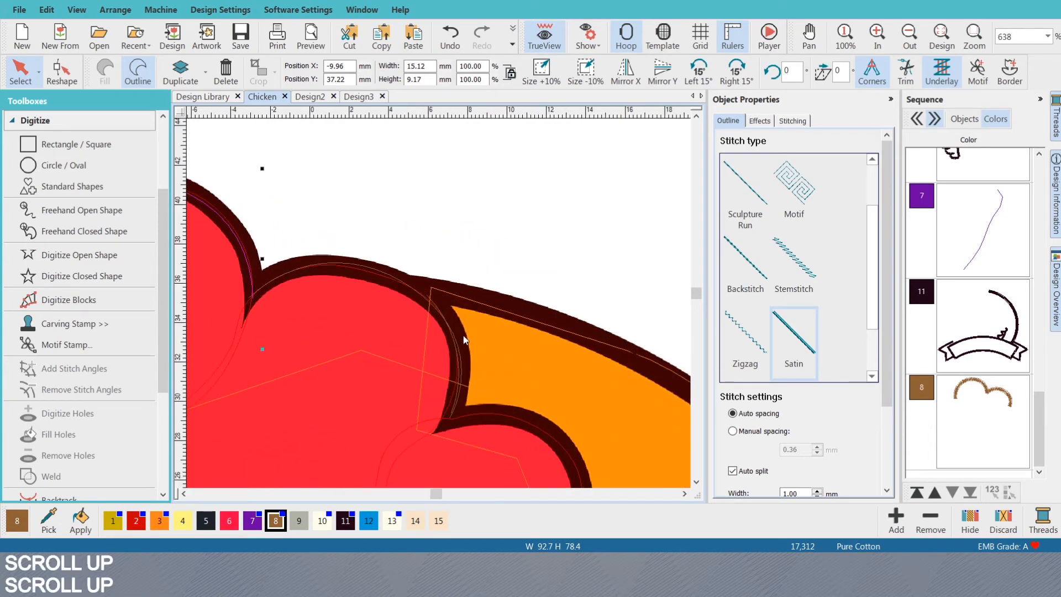
{"action": "key", "text": "o"}
{"action": "key", "text": "s"}
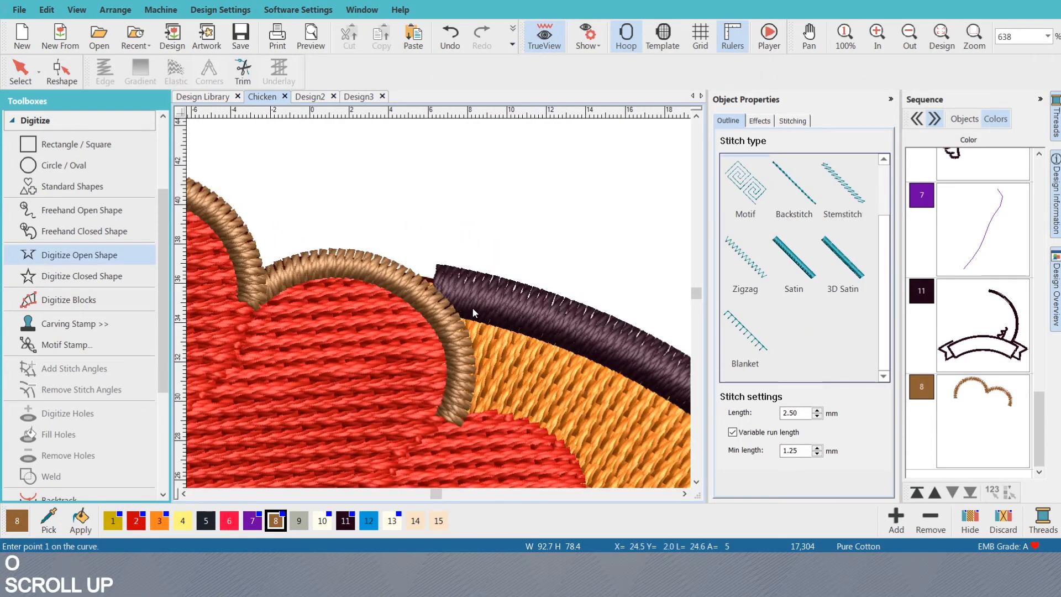
{"action": "left_click", "coordinate": [481, 297]}
{"action": "key", "text": "Escape"}
{"action": "left_click", "coordinate": [487, 294]}
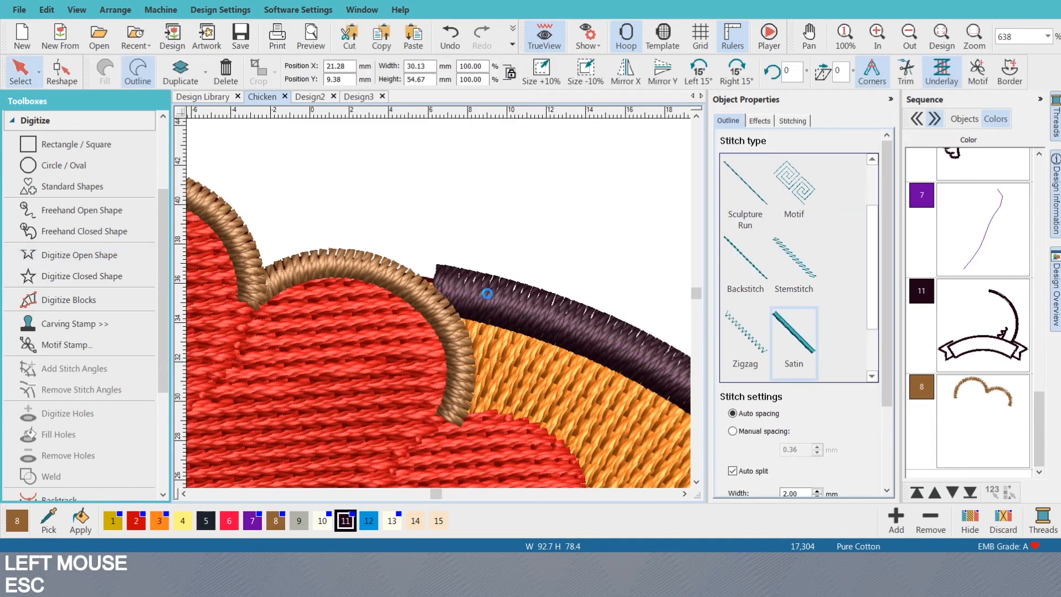
{"action": "key", "text": "Tab"}
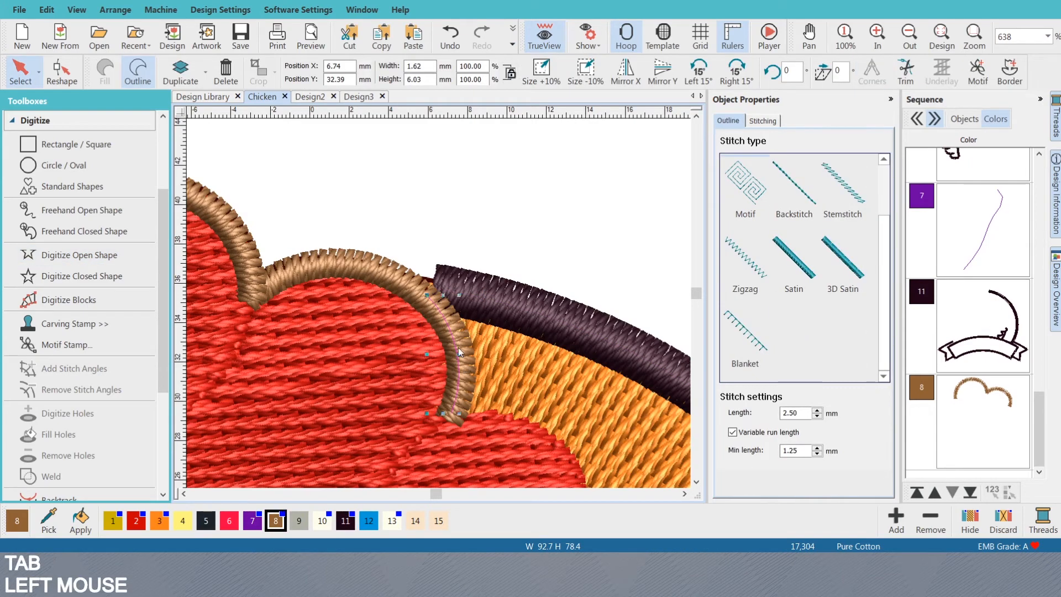
{"action": "key", "text": "Escape"}
{"action": "key", "text": "s"}
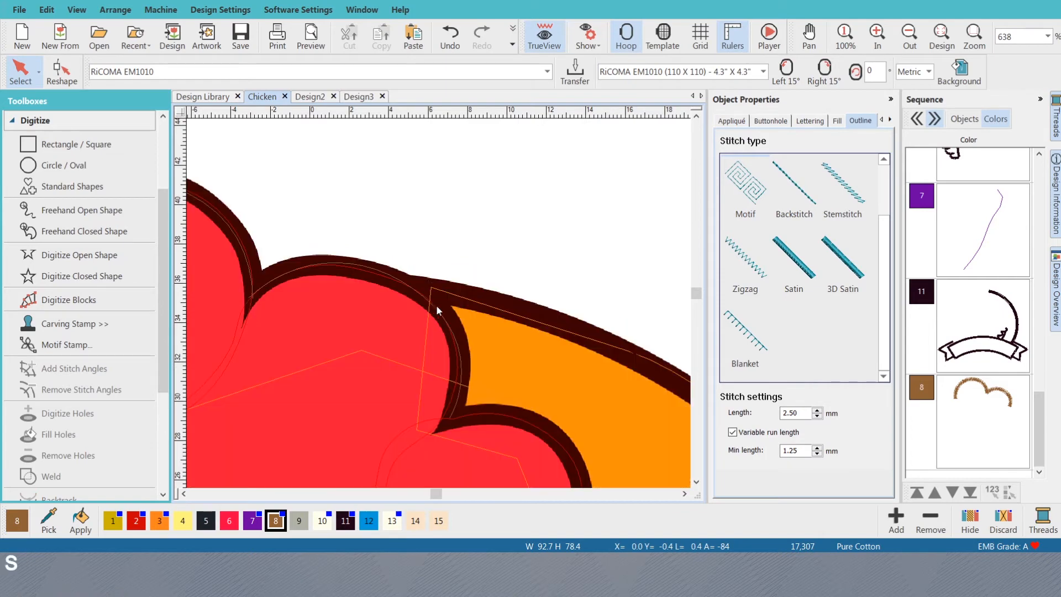
{"action": "left_click", "coordinate": [430, 286]}
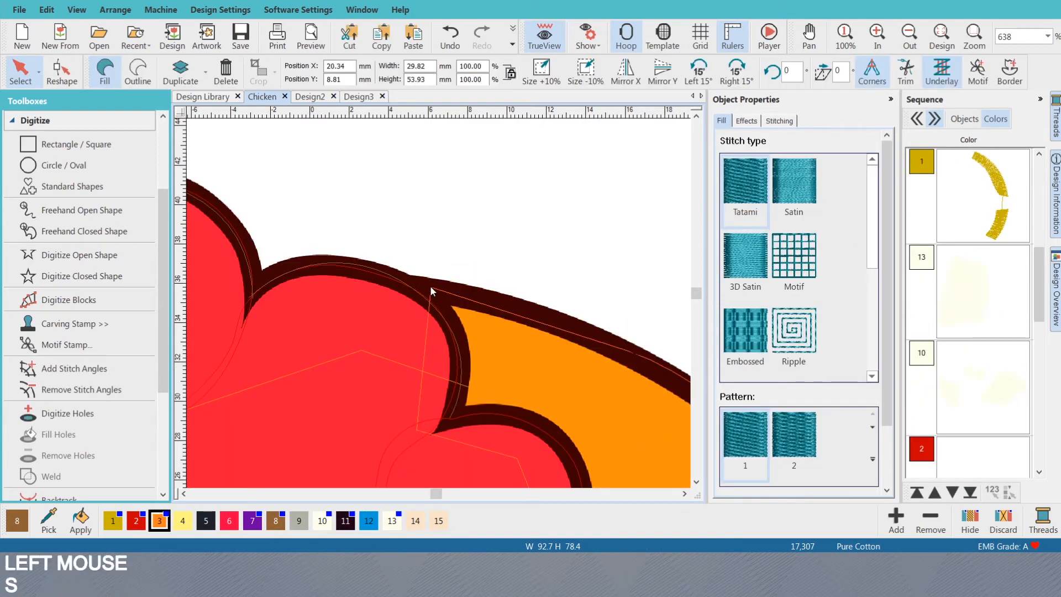
{"action": "key", "text": "Escape"}
- Start an open outline where the dark outer ring meets the middle lobe and trace it down to the notch above the right lobe
{"action": "key", "text": "shift+n"}
{"action": "key", "text": "s"}
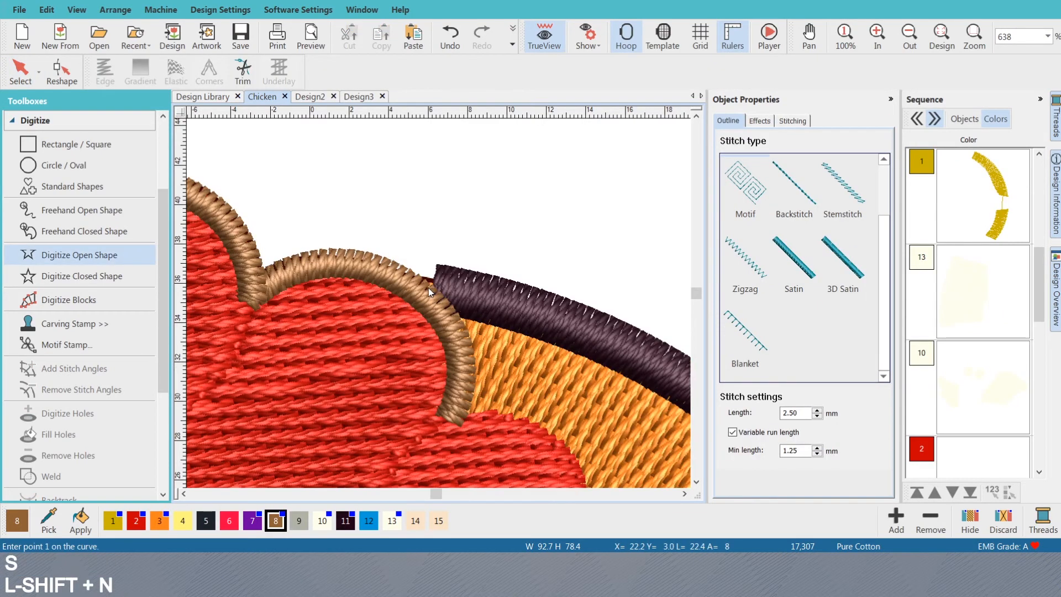
{"action": "key", "text": "s"}
{"action": "key", "text": "s"}
{"action": "left_click", "coordinate": [433, 288]}
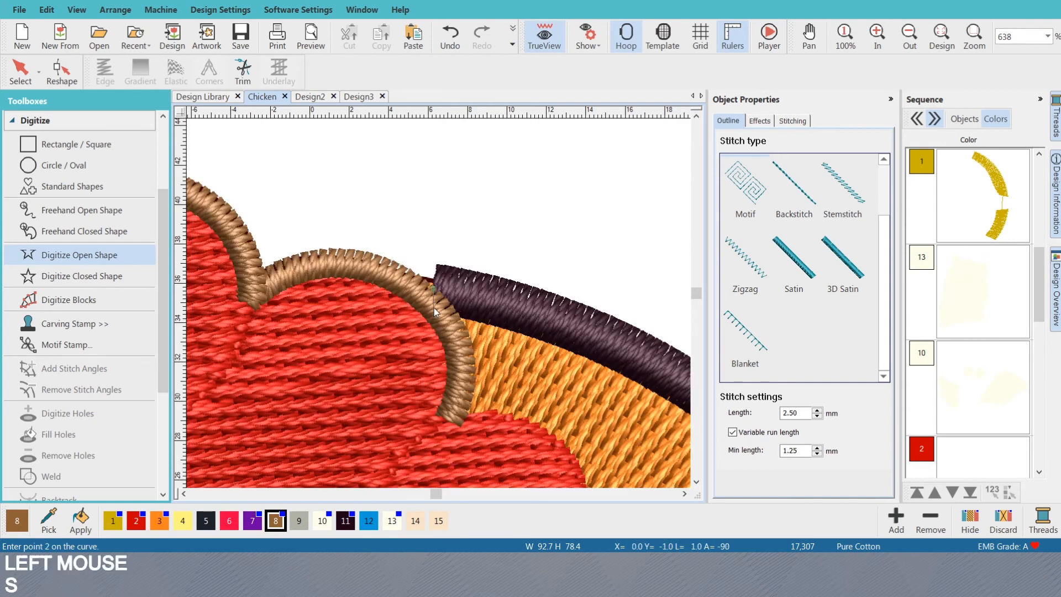
{"action": "key", "text": "s"}
{"action": "right_click", "coordinate": [434, 302]}
{"action": "right_click", "coordinate": [459, 360]}
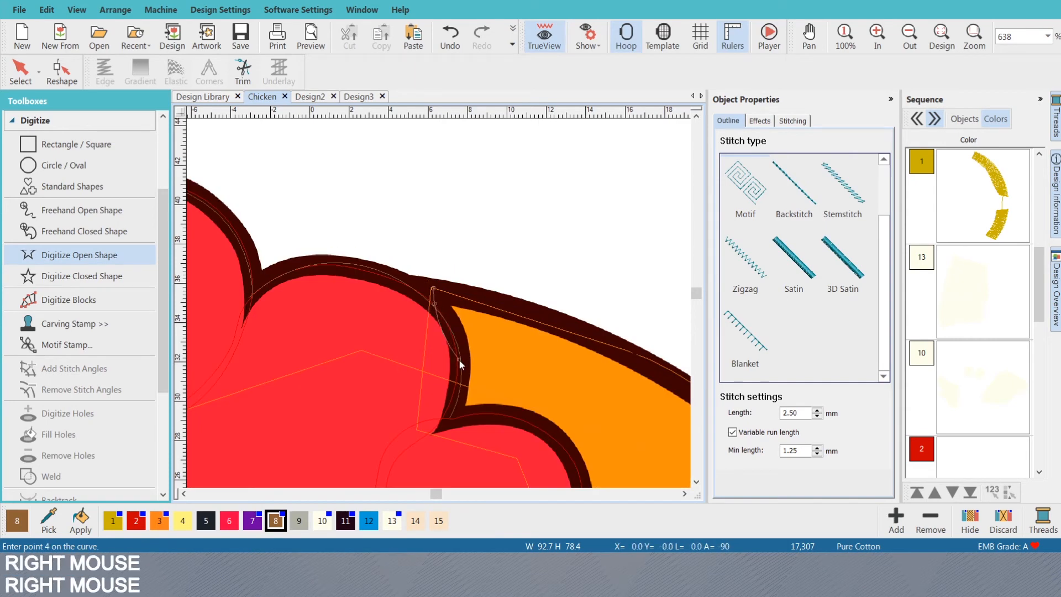
{"action": "left_click", "coordinate": [451, 414]}
- Continue the open outline around the comb's right lobe to a corner point at the notch beneath it
{"action": "scroll", "coordinate": [447, 414], "scroll_direction": "down", "scroll_amount": 2}
{"action": "scroll", "coordinate": [427, 303], "scroll_direction": "up", "scroll_amount": 1}
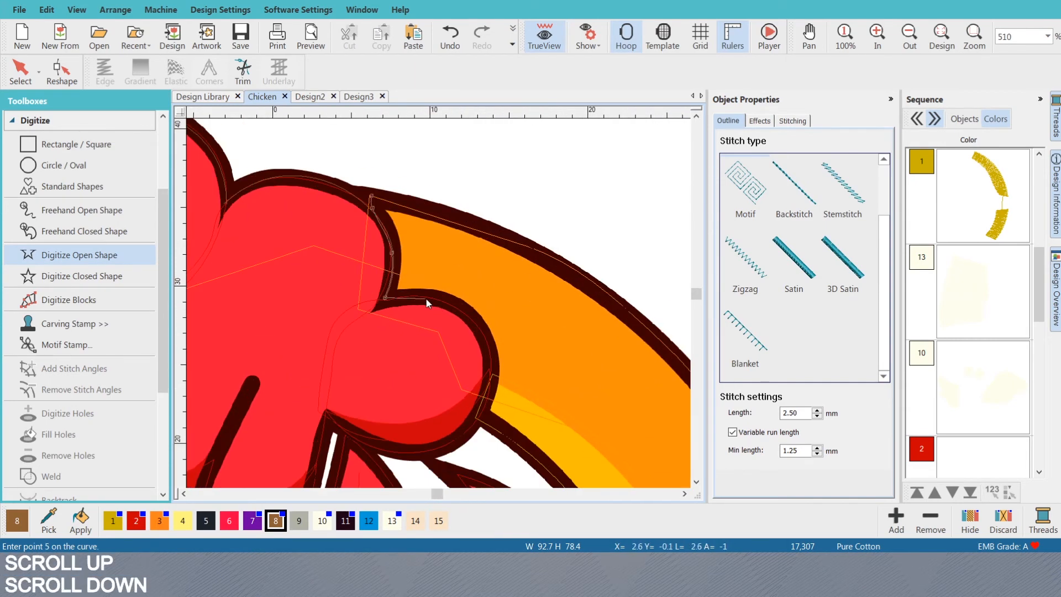
{"action": "right_click", "coordinate": [439, 297]}
{"action": "right_click", "coordinate": [482, 332]}
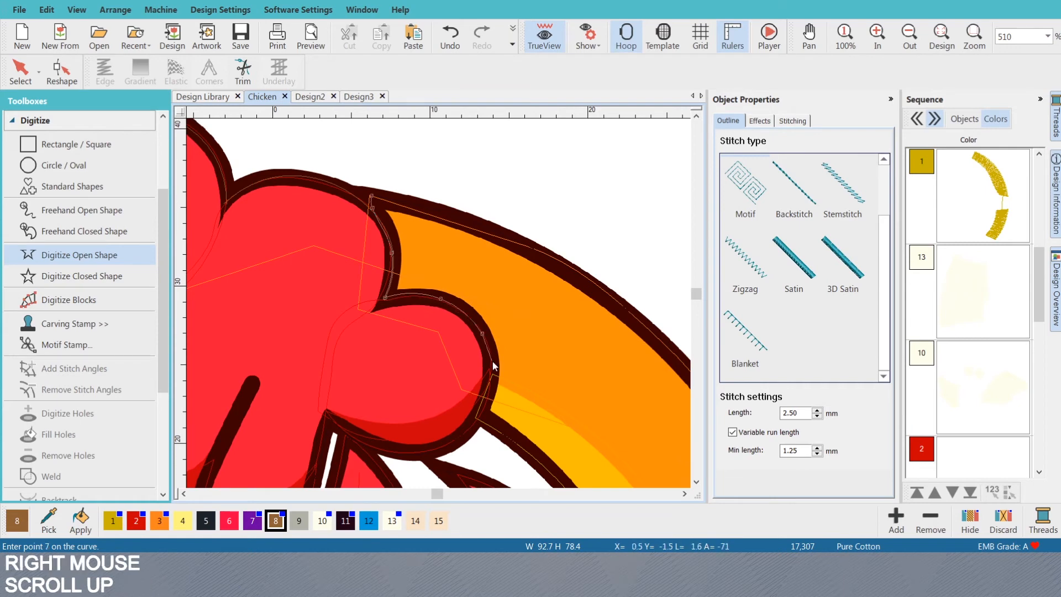
{"action": "right_click", "coordinate": [482, 405]}
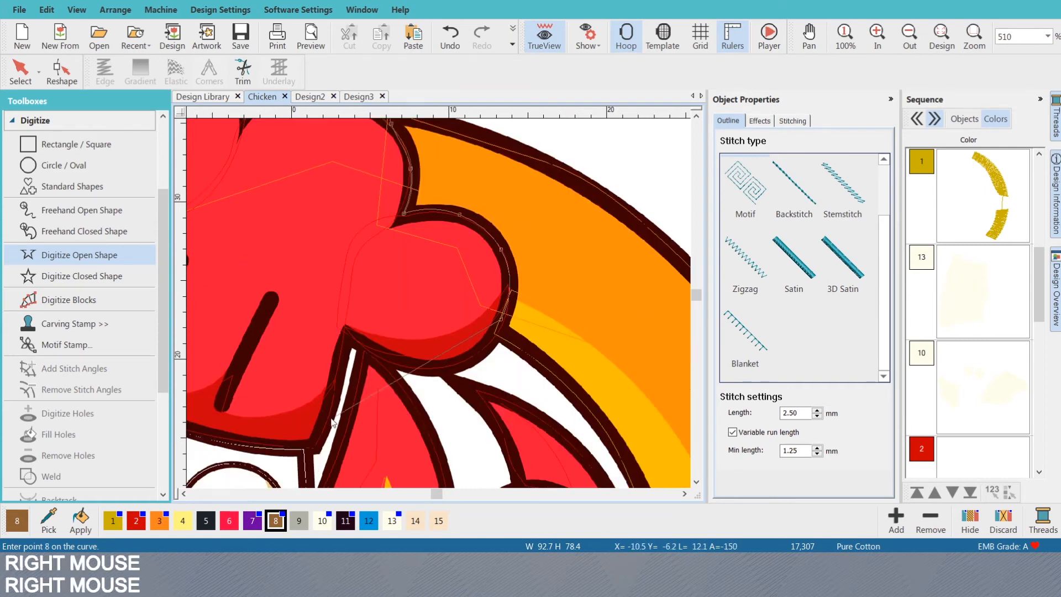
{"action": "right_click", "coordinate": [471, 356]}
{"action": "right_click", "coordinate": [395, 365]}
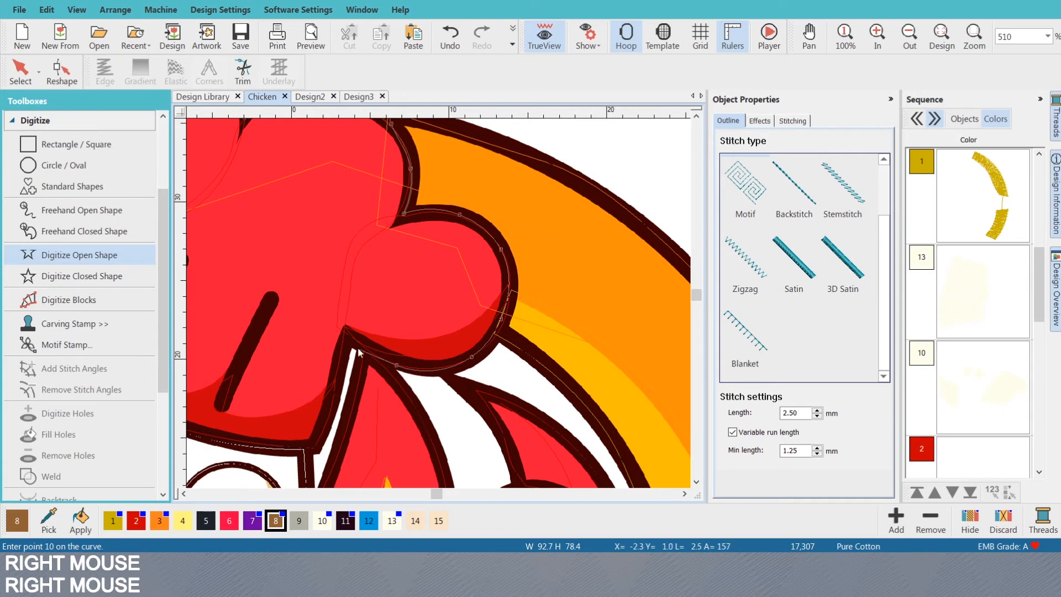
{"action": "left_click", "coordinate": [349, 335]}
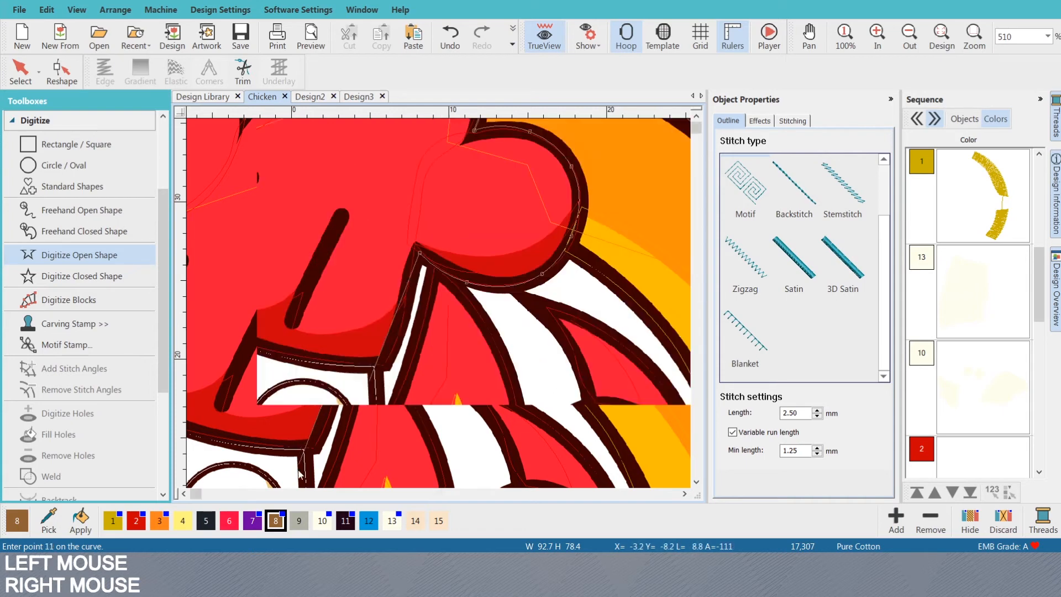
- Continue the outline down to the comb's lower-right corner and along its bottom edge to the lower-left corner
{"action": "right_click", "coordinate": [402, 320]}
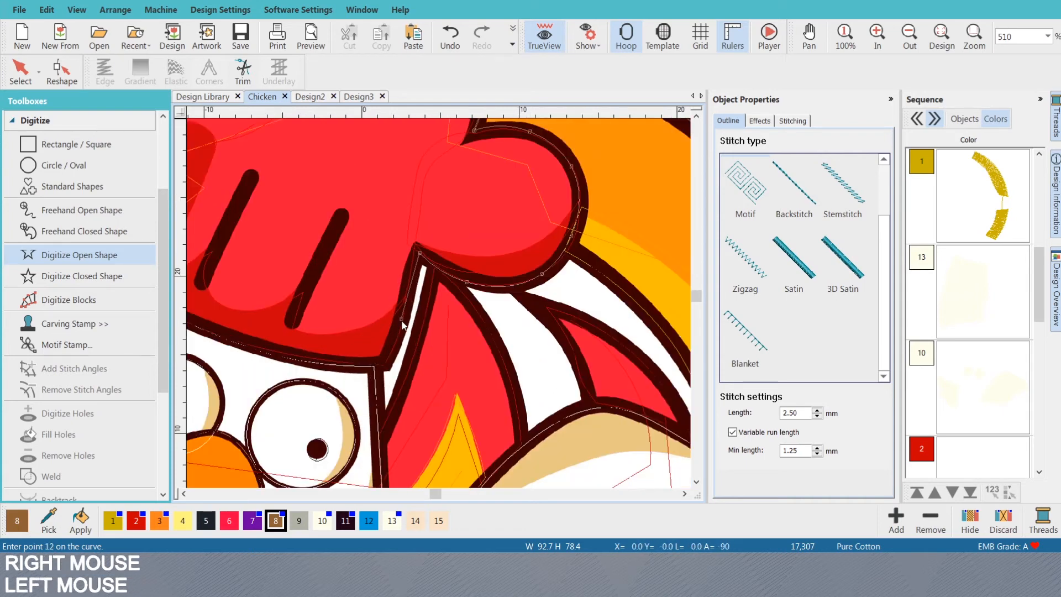
{"action": "left_click", "coordinate": [386, 364]}
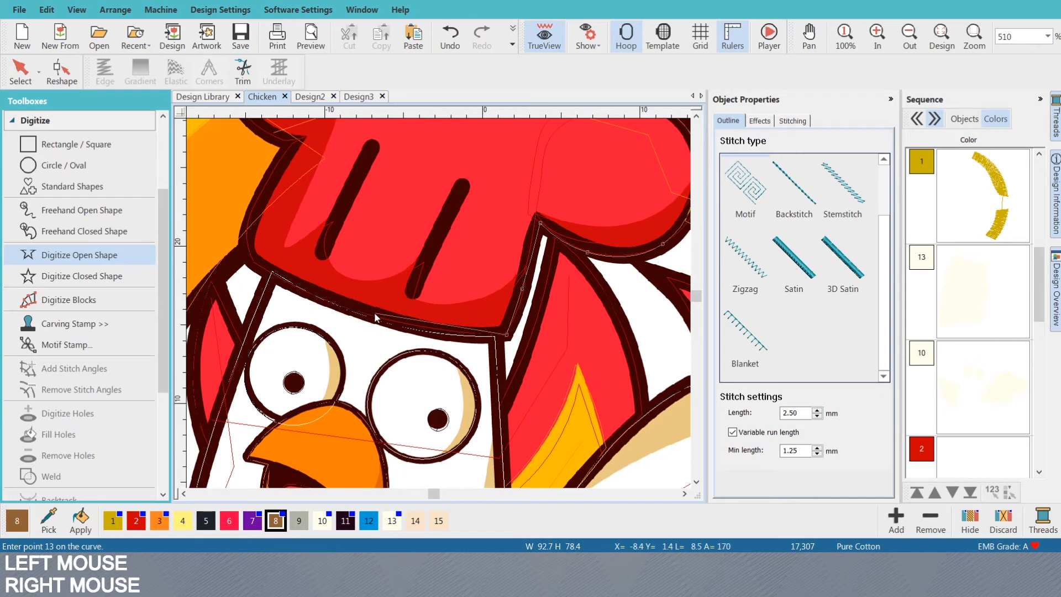
{"action": "right_click", "coordinate": [454, 334]}
{"action": "right_click", "coordinate": [329, 302]}
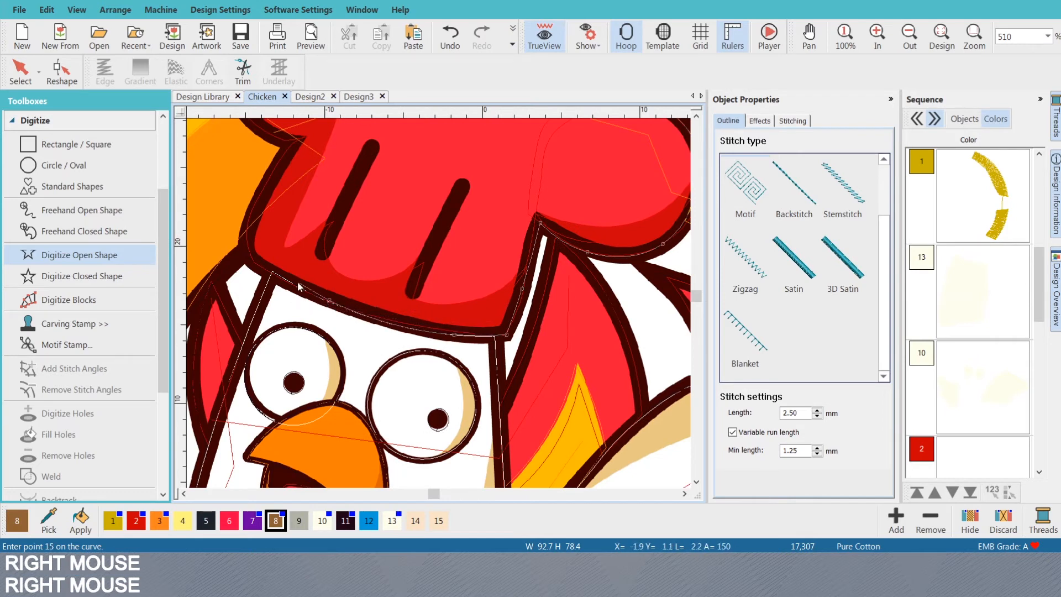
{"action": "right_click", "coordinate": [254, 265]}
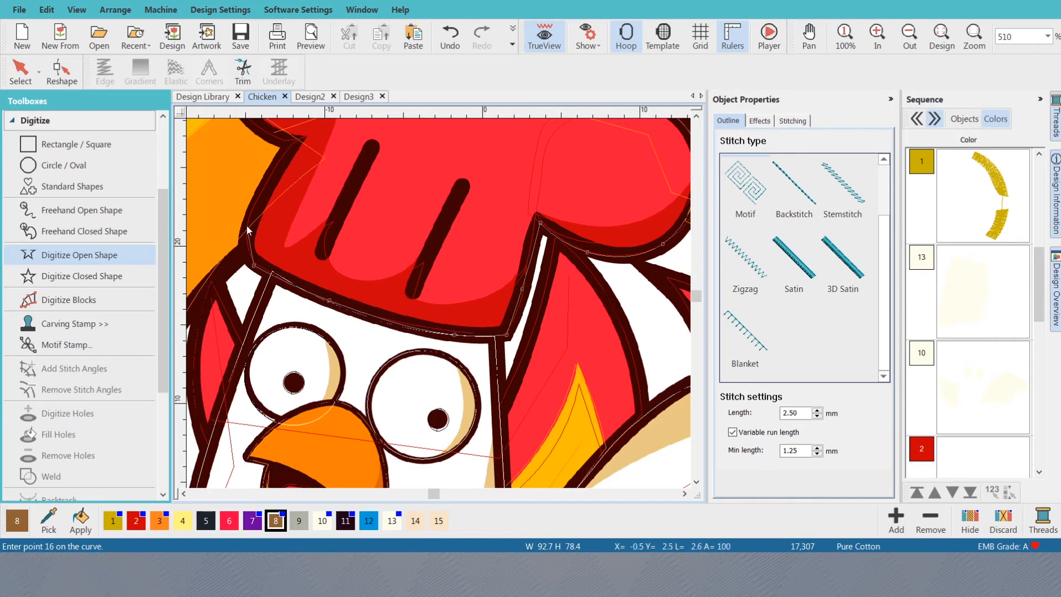
- Trace the comb's left side up to the upper-left lobe's outline, finishing the open outline about 31 mm wide and 21 mm high
{"action": "right_click", "coordinate": [246, 230]}
{"action": "right_click", "coordinate": [272, 174]}
{"action": "left_click", "coordinate": [295, 141]}
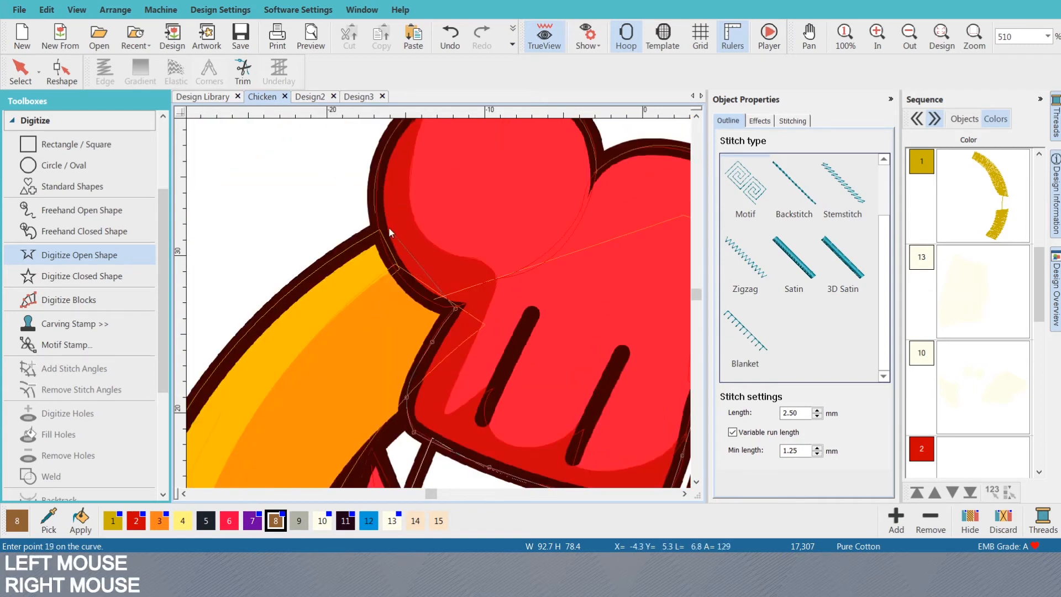
{"action": "right_click", "coordinate": [424, 299]}
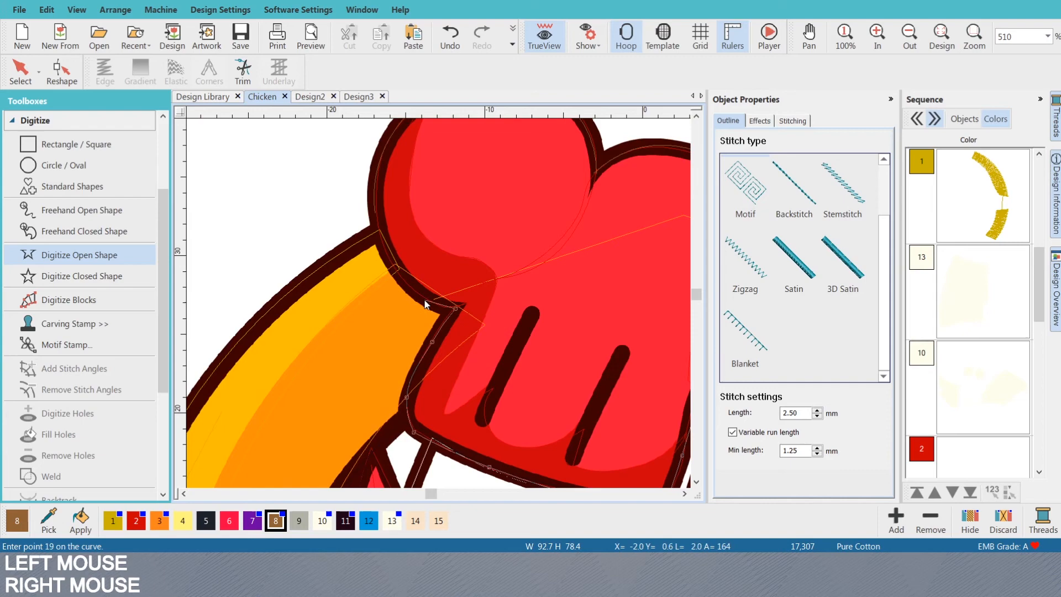
{"action": "right_click", "coordinate": [386, 256]}
{"action": "left_click", "coordinate": [377, 226]}
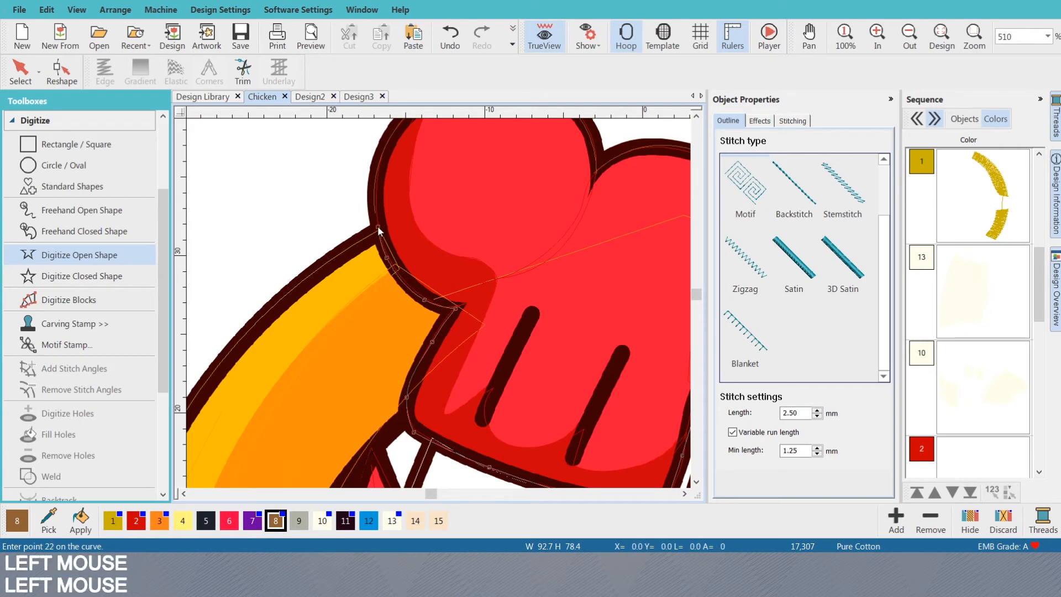
{"action": "key", "text": "Return"}
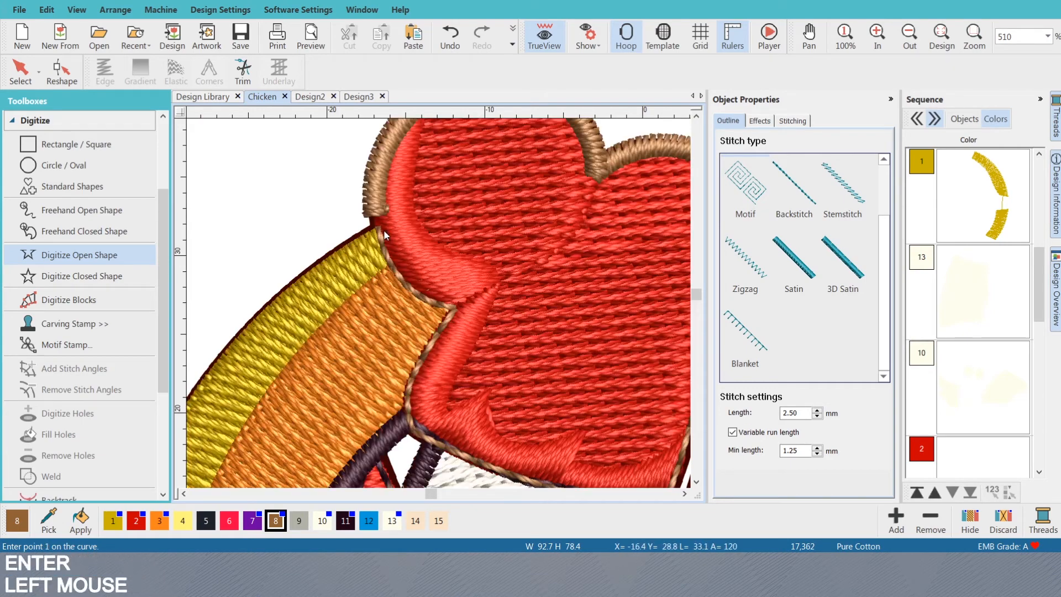
- Change the lower comb outline's stitch type to Satin and set its width to 1 mm
{"action": "key", "text": "s"}
{"action": "scroll", "coordinate": [442, 304], "scroll_direction": "up", "scroll_amount": 2}
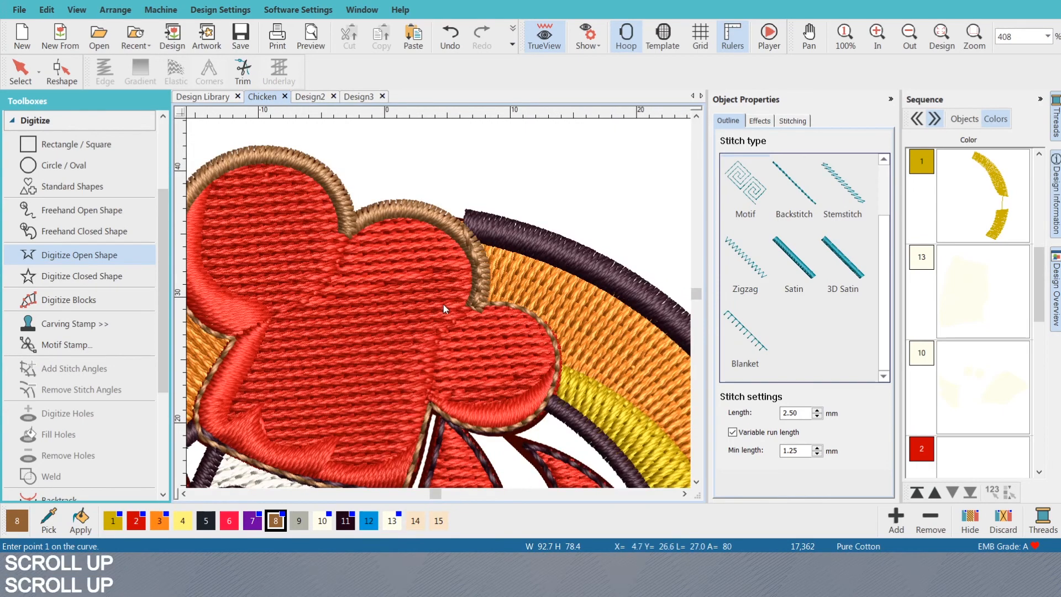
{"action": "scroll", "coordinate": [396, 310], "scroll_direction": "down", "scroll_amount": 1}
{"action": "key", "text": "o"}
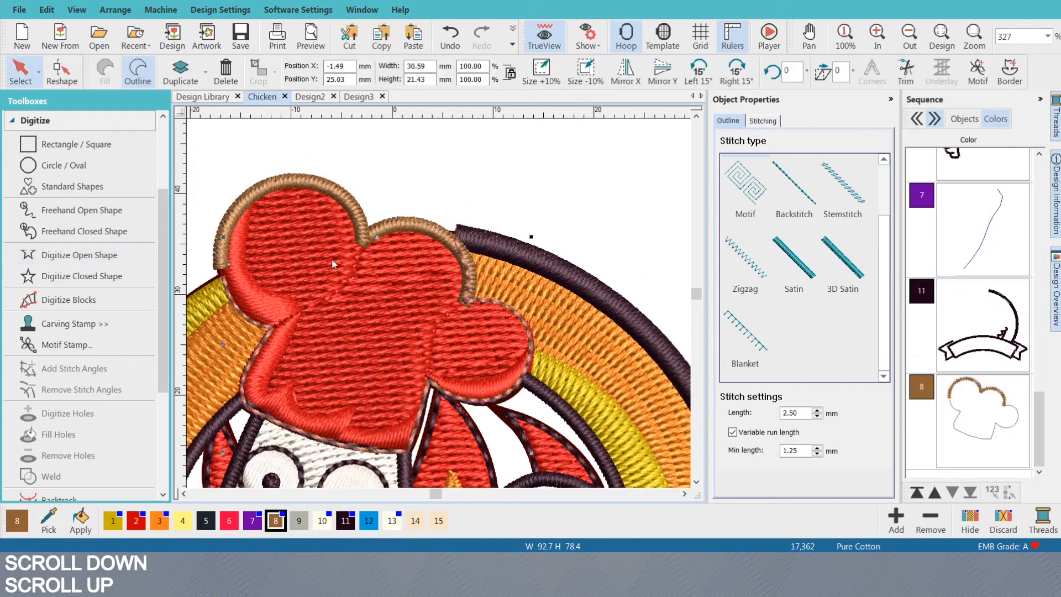
{"action": "left_click", "coordinate": [793, 259]}
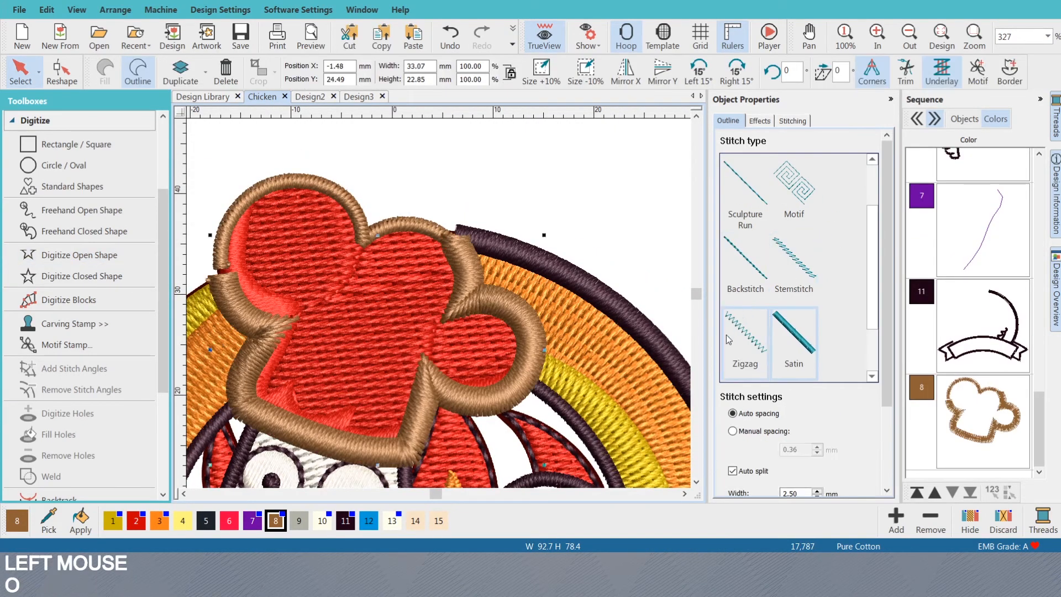
{"action": "left_click", "coordinate": [796, 493]}
{"action": "type", "text": "1"}
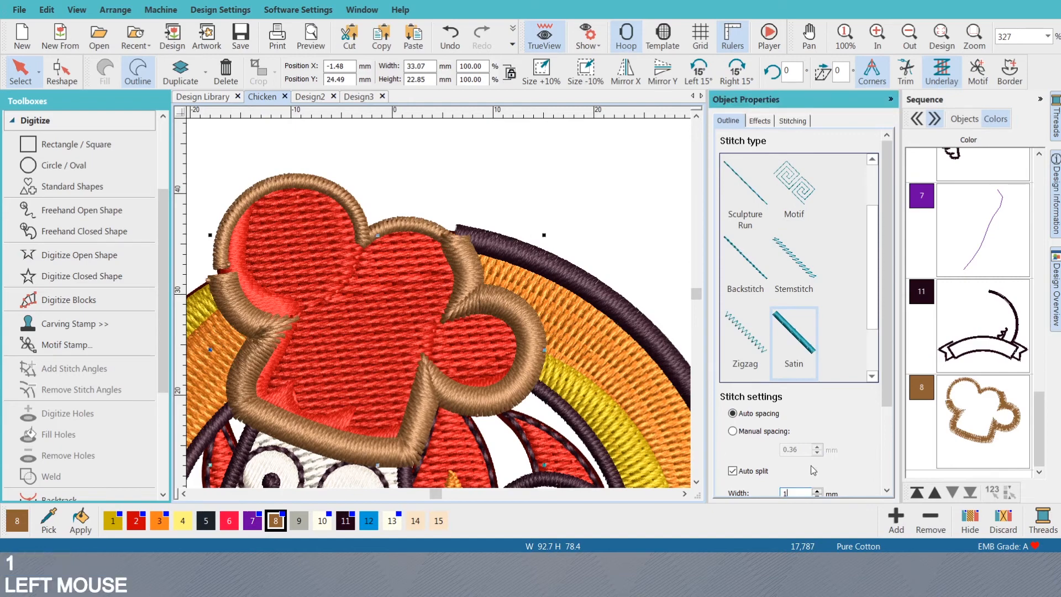
{"action": "key", "text": "Return"}
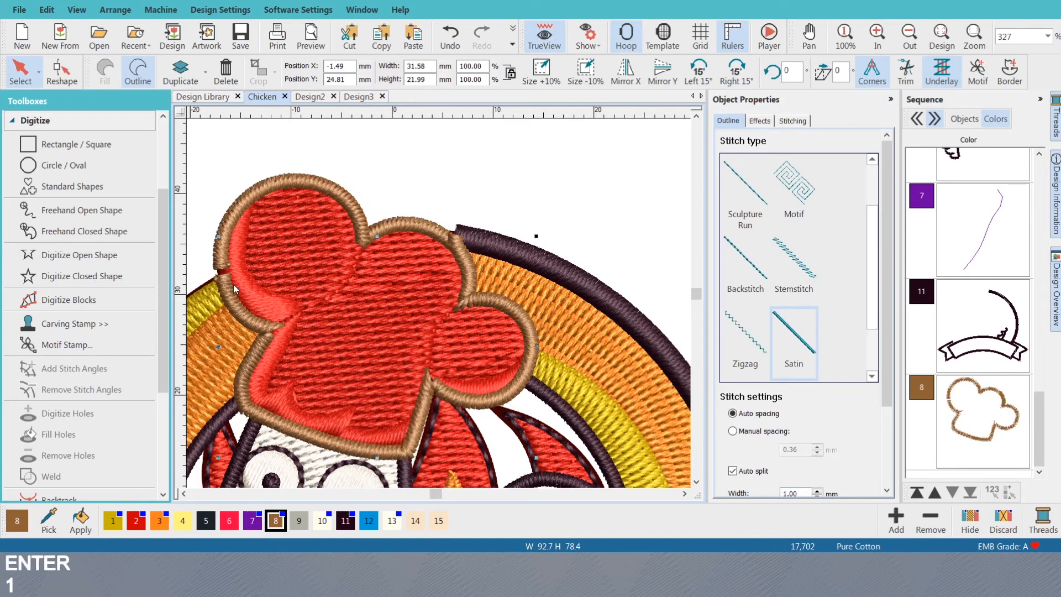
- Reshape the lower comb outline by adding corner points on both sides of the notch beneath the right lobe
{"action": "key", "text": "h"}
{"action": "scroll", "coordinate": [439, 303], "scroll_direction": "up", "scroll_amount": 2}
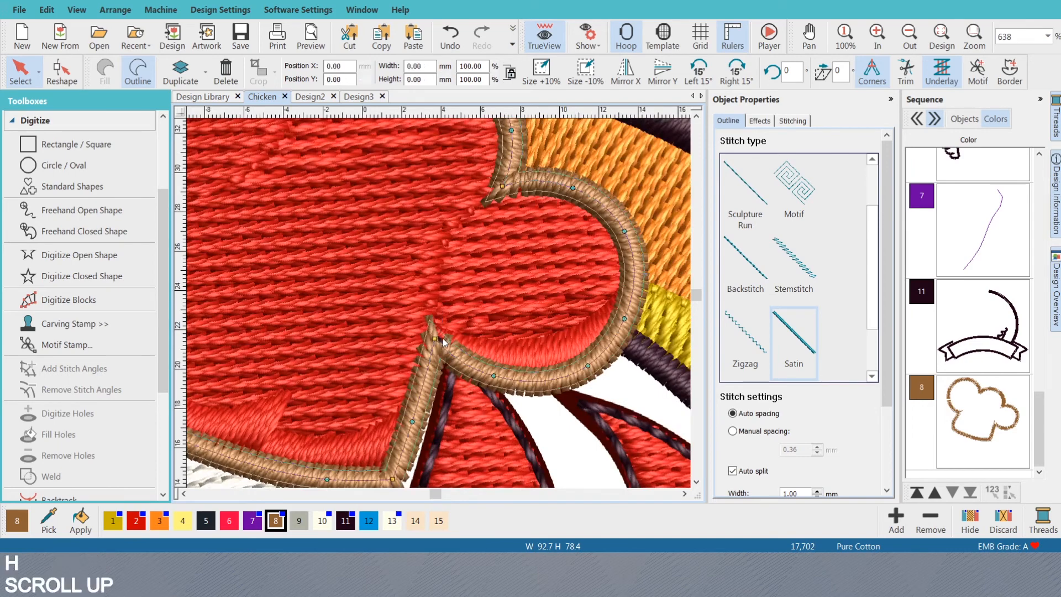
{"action": "scroll", "coordinate": [443, 341], "scroll_direction": "up", "scroll_amount": 2}
{"action": "left_click", "coordinate": [416, 308]}
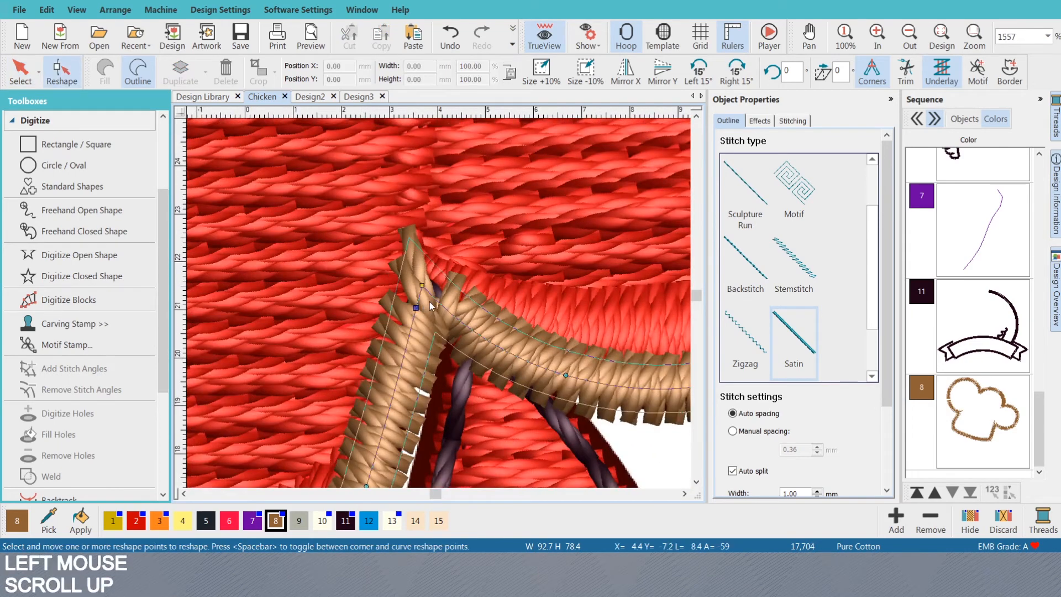
{"action": "left_click", "coordinate": [436, 300]}
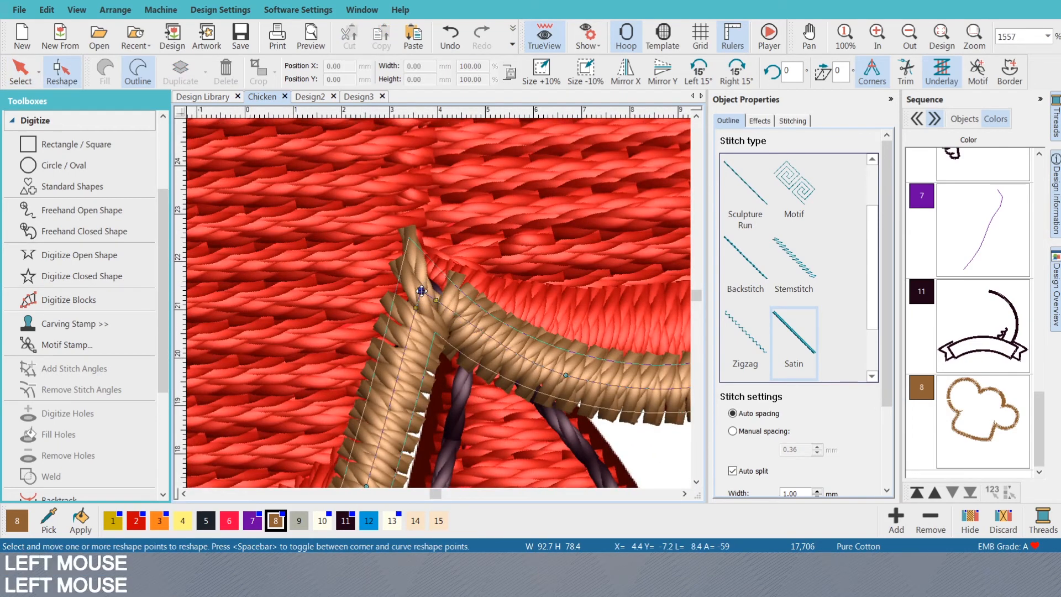
{"action": "key", "text": "ctrl+z"}
{"action": "left_click", "coordinate": [441, 304]}
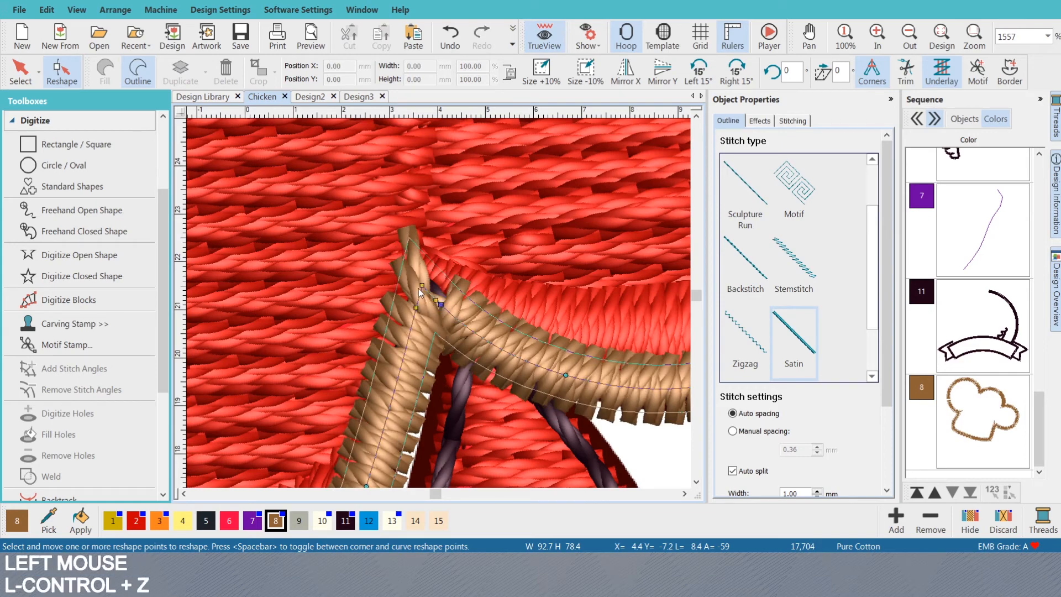
- Move the notch's tip point slightly down so the satin corner comes to a shorter point
{"action": "left_click", "coordinate": [422, 286]}
{"action": "left_click", "coordinate": [422, 287]}
{"action": "left_click", "coordinate": [425, 288]}
{"action": "key", "text": "ctrl+z"}
{"action": "key", "text": "ctrl+z"}
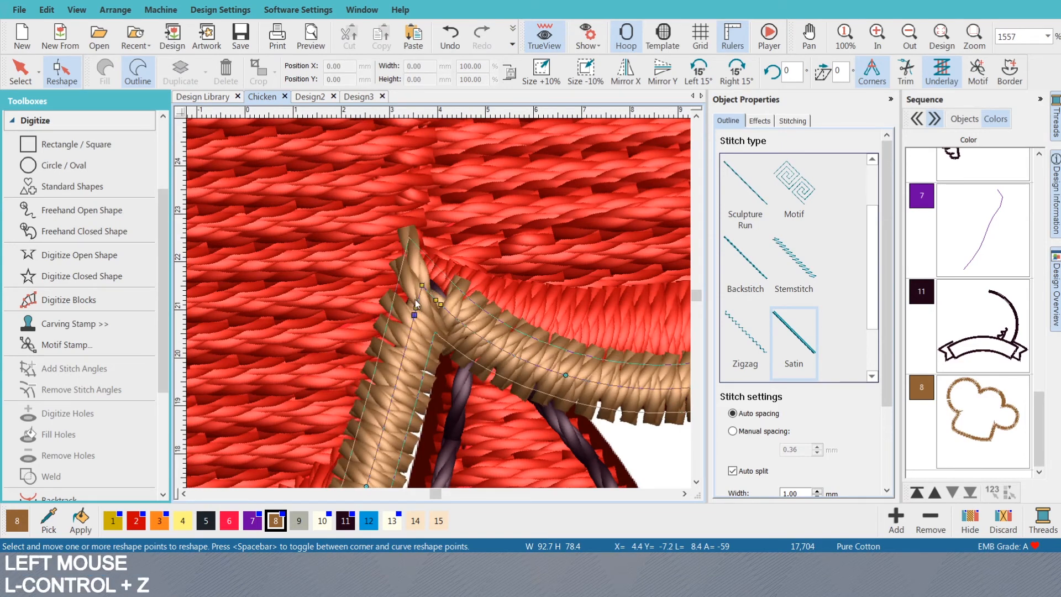
{"action": "left_click", "coordinate": [424, 289]}
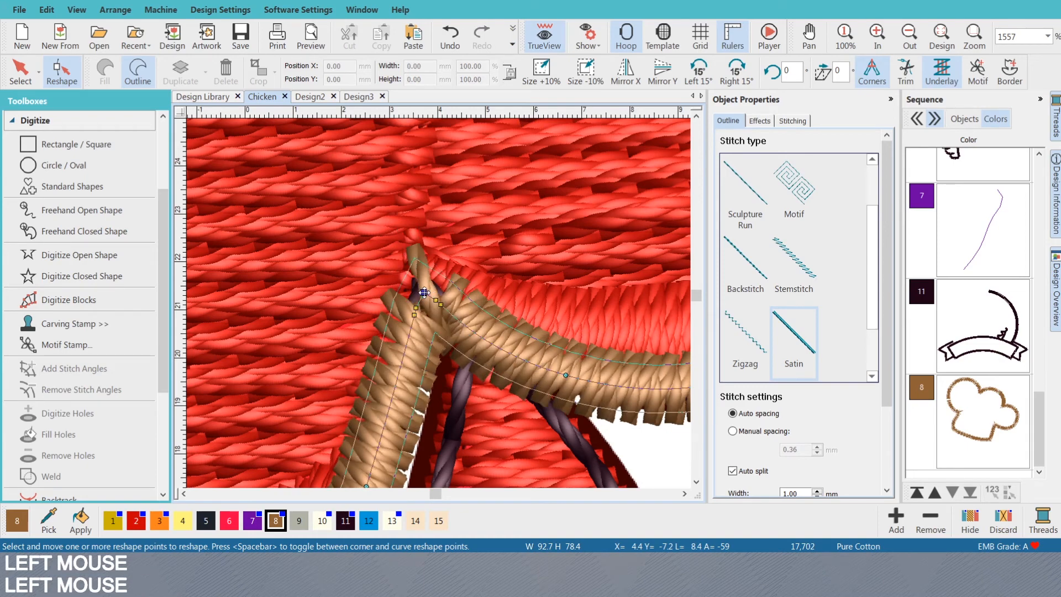
- Inspect the joints where the upper and lower comb outlines meet, checking the reshape points of the upper one
{"action": "scroll", "coordinate": [428, 303], "scroll_direction": "down", "scroll_amount": 5}
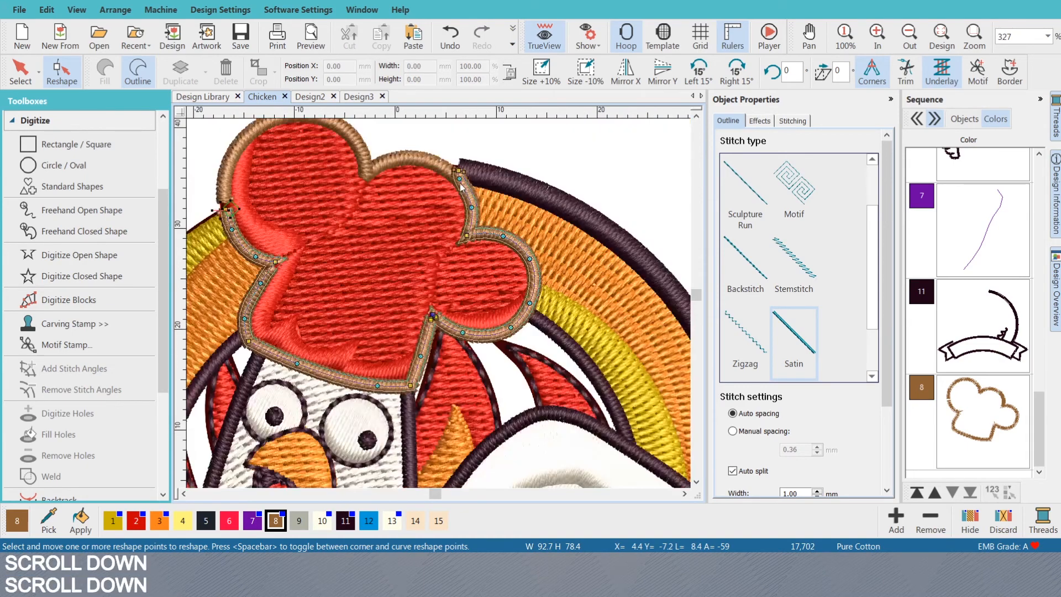
{"action": "scroll", "coordinate": [439, 304], "scroll_direction": "up", "scroll_amount": 3}
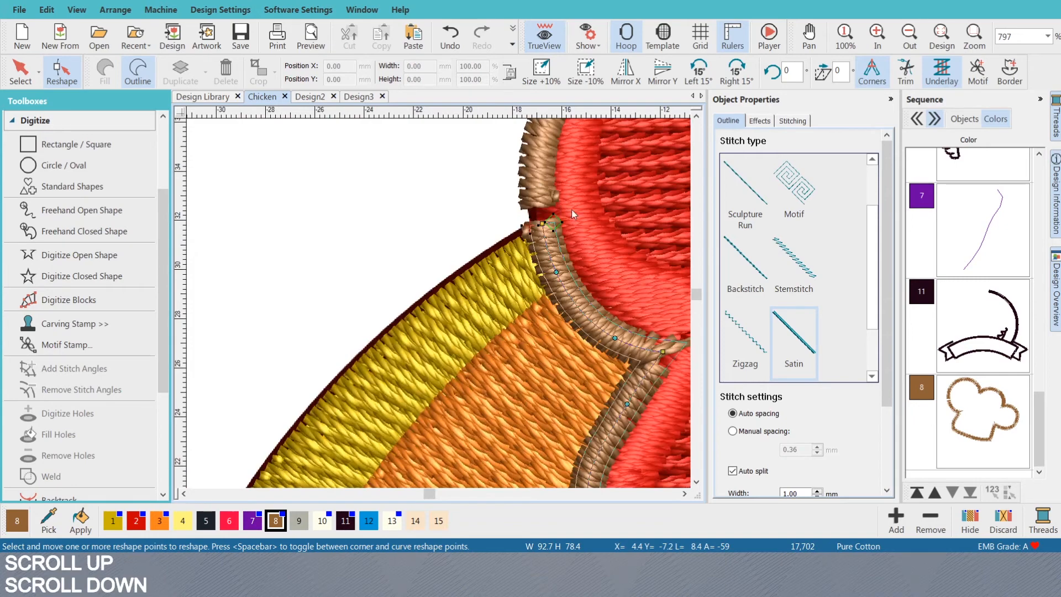
{"action": "scroll", "coordinate": [440, 303], "scroll_direction": "down", "scroll_amount": 4}
{"action": "scroll", "coordinate": [439, 303], "scroll_direction": "up", "scroll_amount": 2}
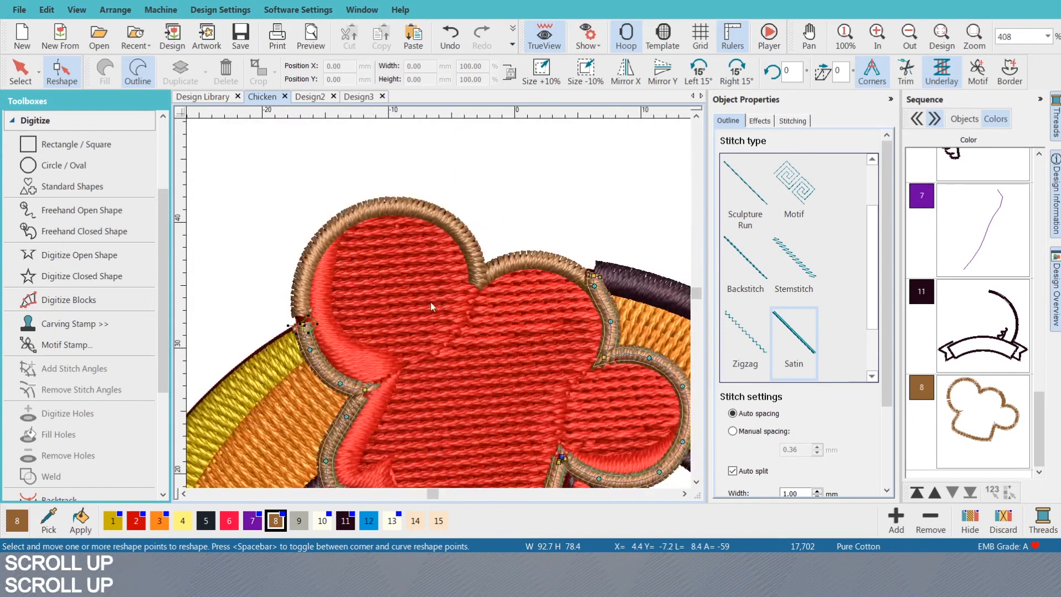
{"action": "left_click", "coordinate": [585, 276]}
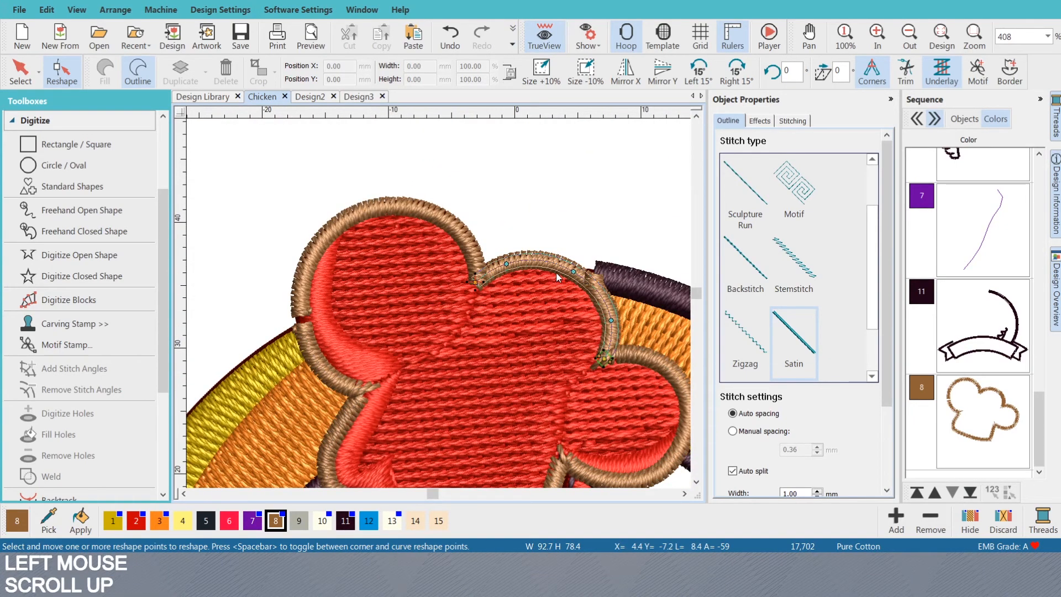
{"action": "scroll", "coordinate": [558, 277], "scroll_direction": "up", "scroll_amount": 1}
{"action": "scroll", "coordinate": [440, 303], "scroll_direction": "down", "scroll_amount": 2}
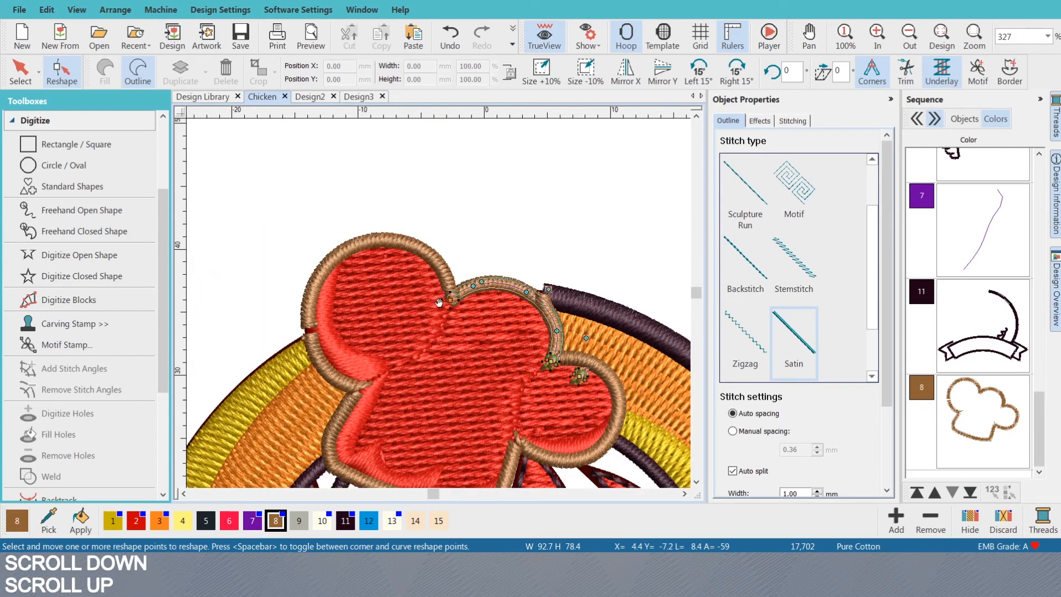
{"action": "scroll", "coordinate": [439, 303], "scroll_direction": "up", "scroll_amount": 2}
{"action": "key", "text": "shift+n"}
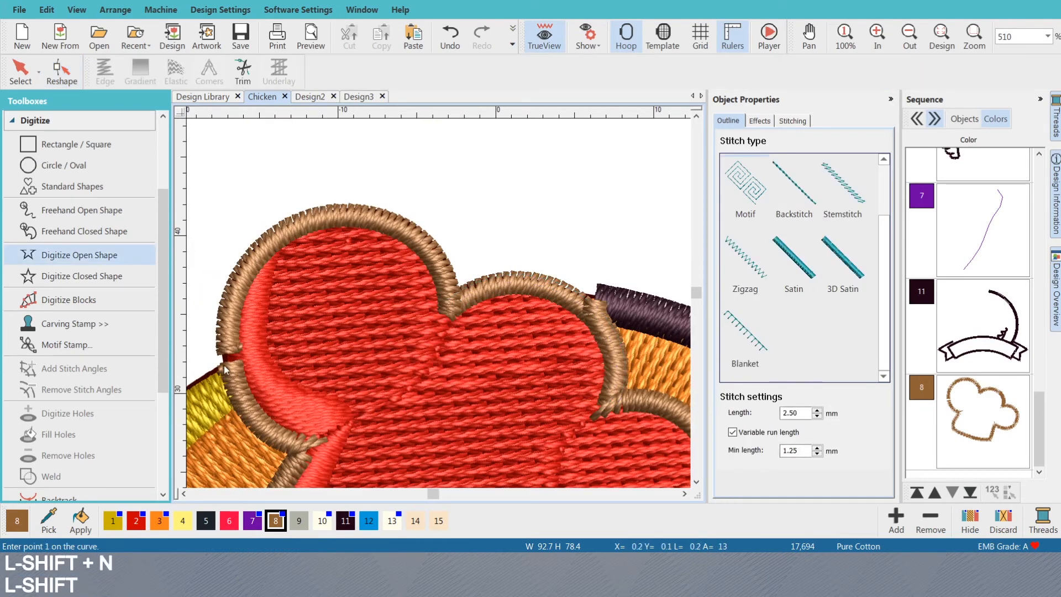
{"action": "left_click", "coordinate": [230, 370]}
{"action": "key", "text": "a"}
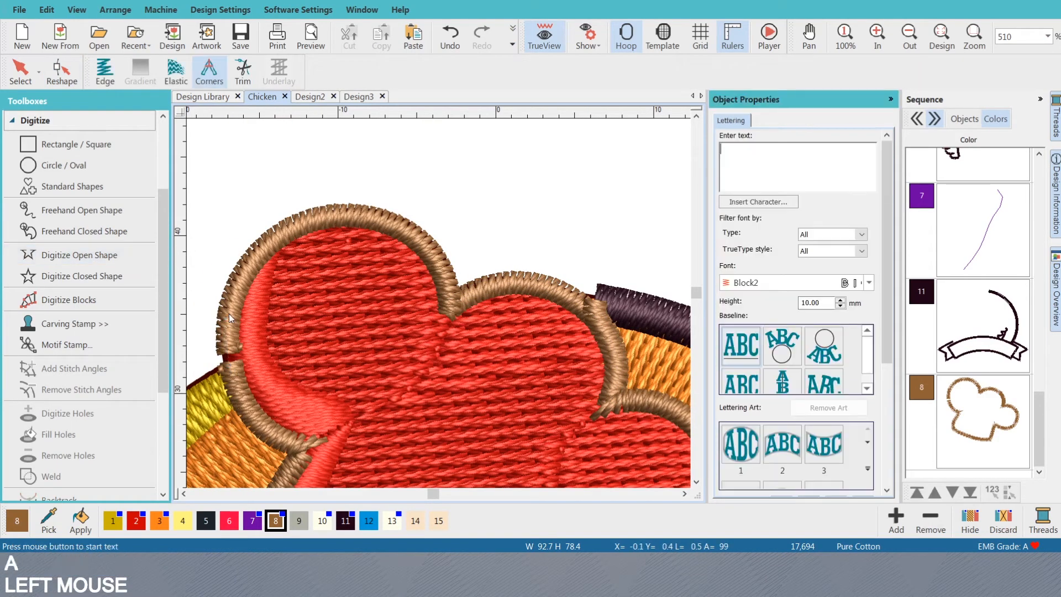
{"action": "key", "text": "Escape"}
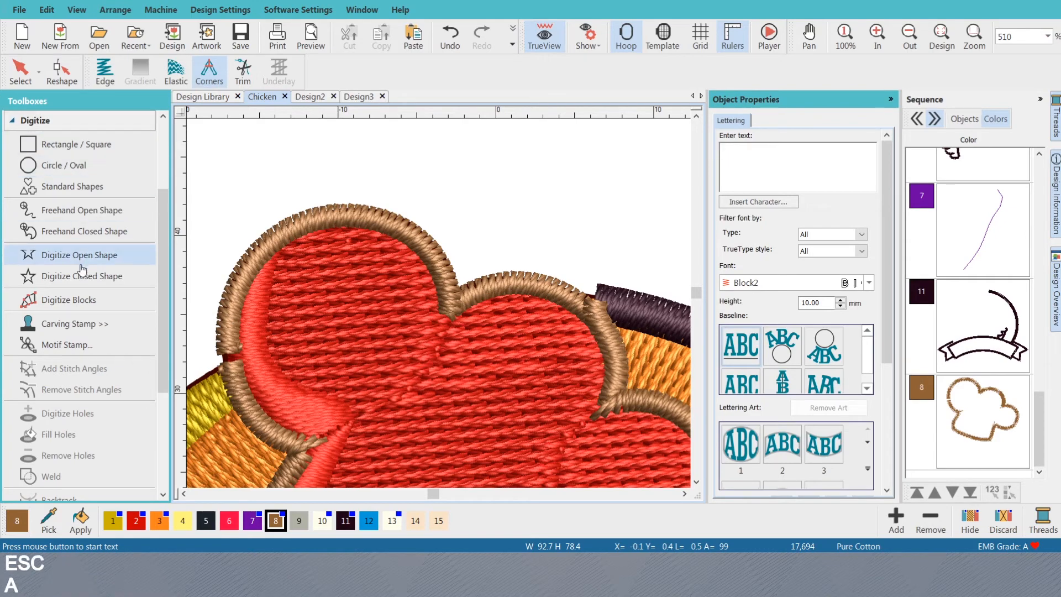
- Start an open running-stitch shape at the comb's left outline joint and trace it with curve points around the upper-left lobe
{"action": "left_click", "coordinate": [79, 254]}
{"action": "key", "text": "s"}
{"action": "left_click", "coordinate": [236, 354]}
{"action": "key", "text": "s"}
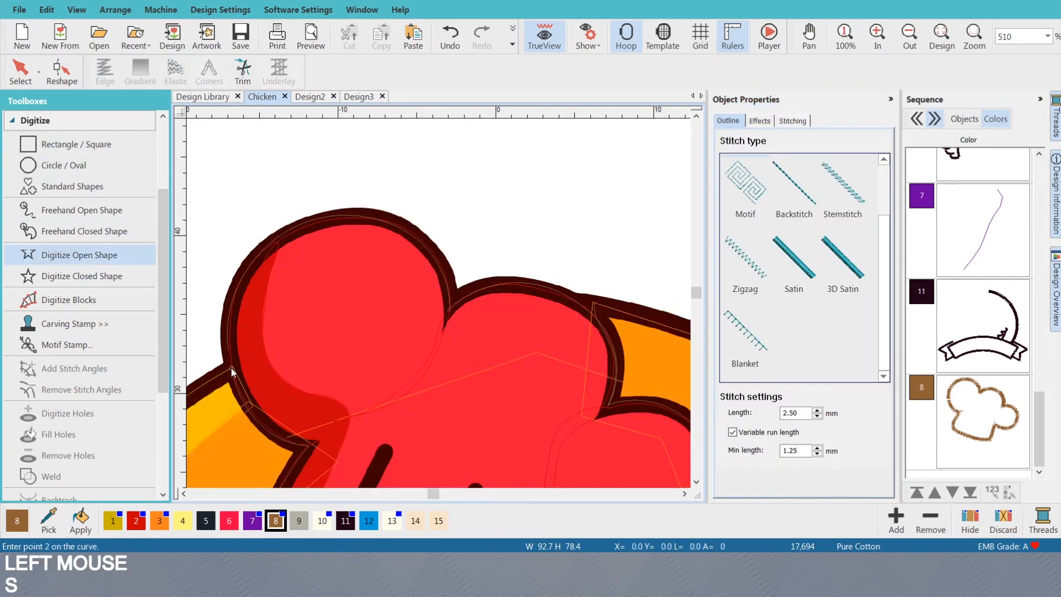
{"action": "right_click", "coordinate": [228, 313]}
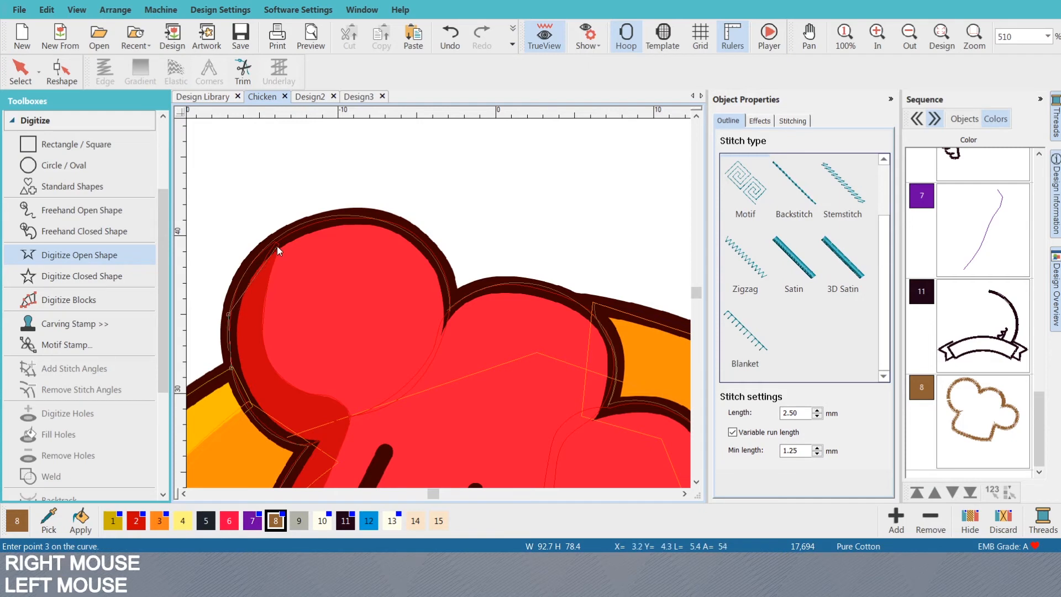
{"action": "right_click", "coordinate": [271, 242]}
{"action": "right_click", "coordinate": [344, 215]}
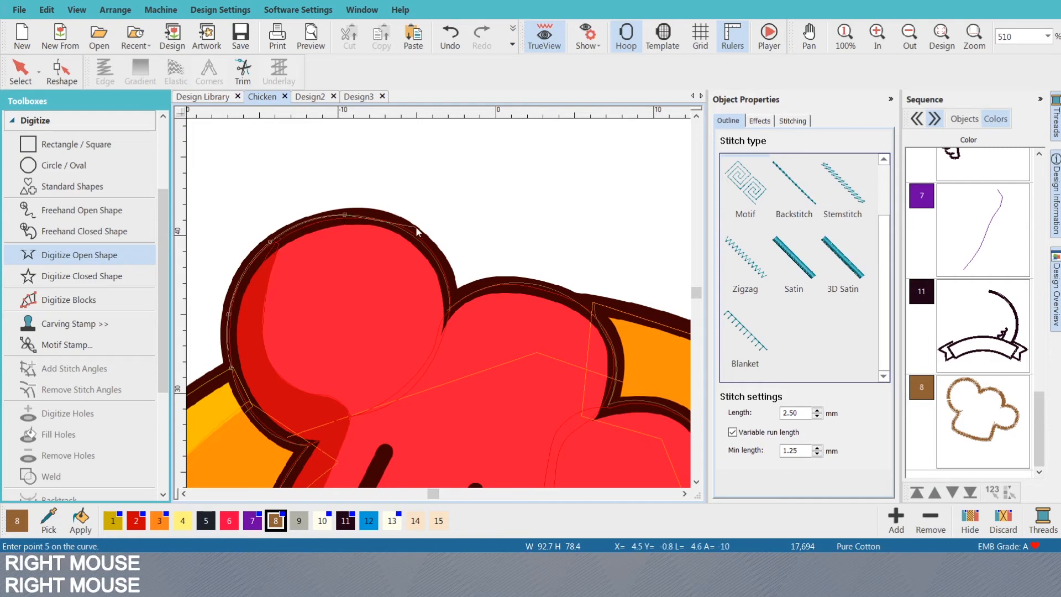
{"action": "right_click", "coordinate": [410, 236]}
{"action": "scroll", "coordinate": [450, 310], "scroll_direction": "up", "scroll_amount": 1}
- Continue the running line through a corner point at the notch and over the middle lobe, finishing it about 23 mm wide and 10 mm high
{"action": "left_click", "coordinate": [440, 300]}
{"action": "right_click", "coordinate": [502, 270]}
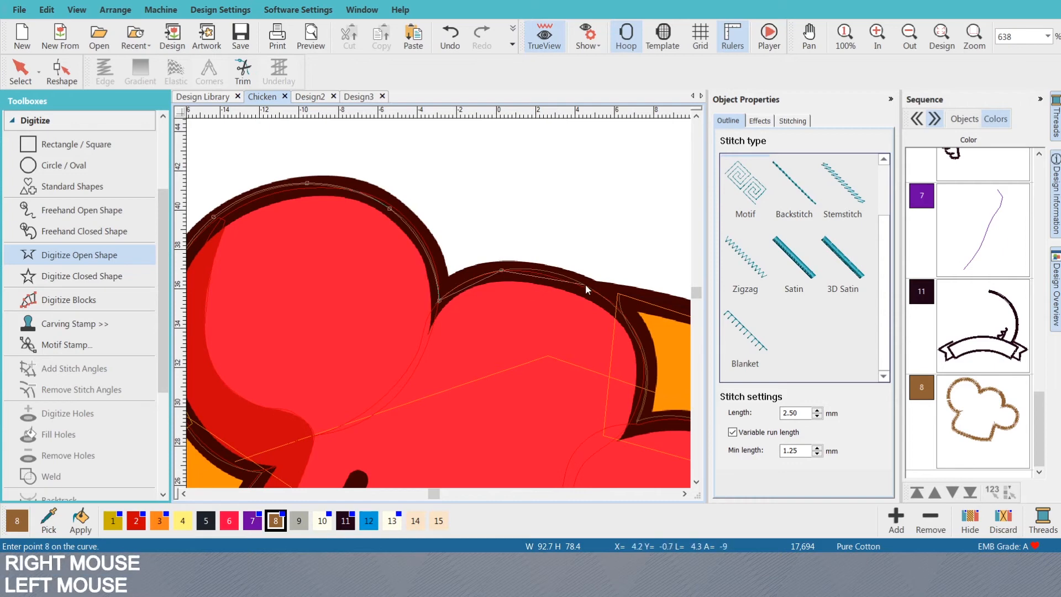
{"action": "right_click", "coordinate": [586, 287]}
{"action": "key", "text": "s"}
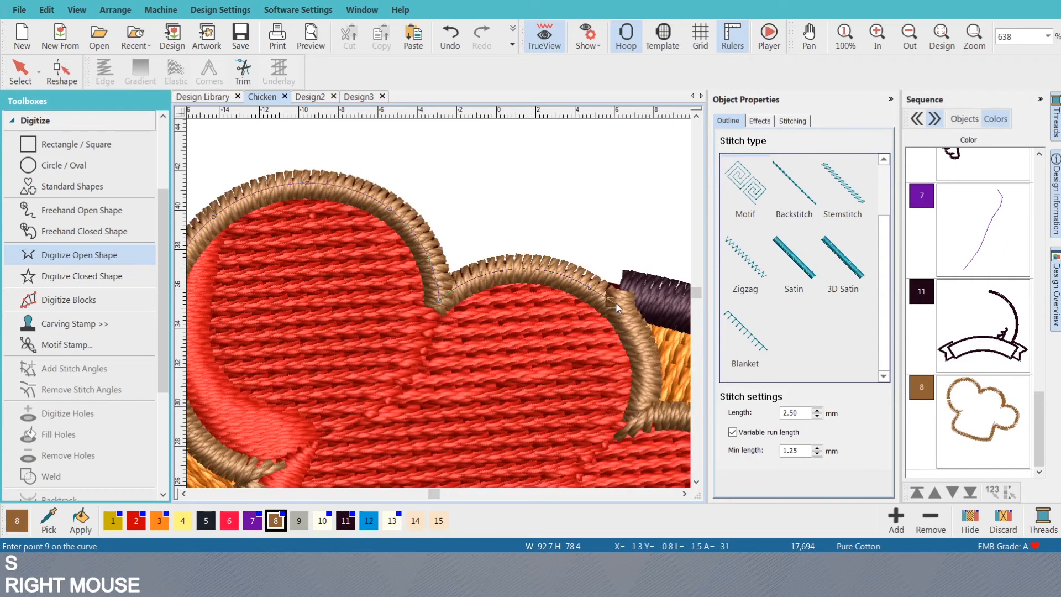
{"action": "left_click", "coordinate": [616, 304]}
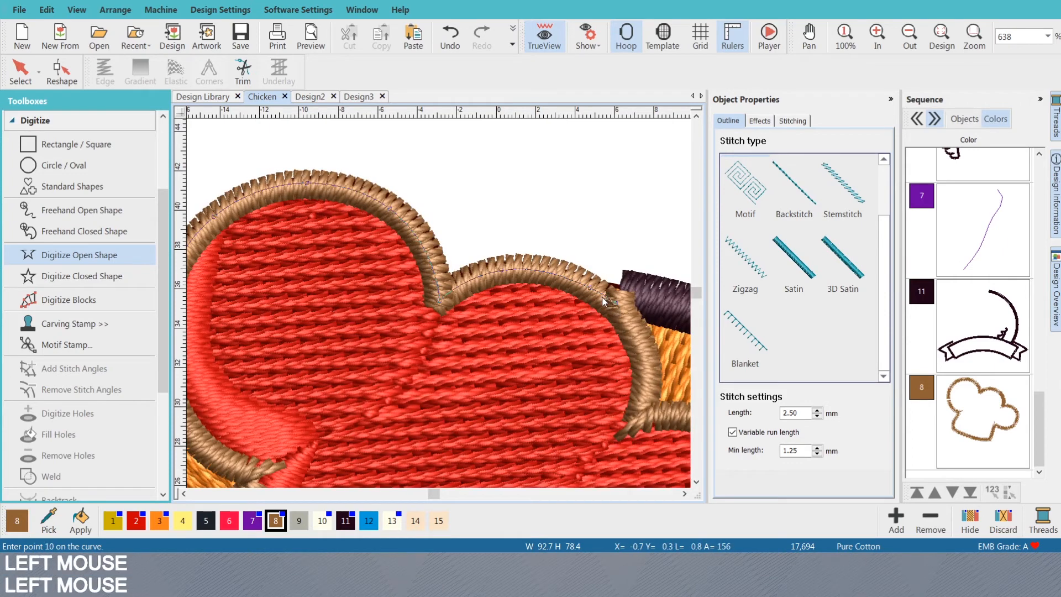
{"action": "key", "text": "Return"}
{"action": "key", "text": "o"}
{"action": "key", "text": "Escape"}
{"action": "key", "text": "Escape"}
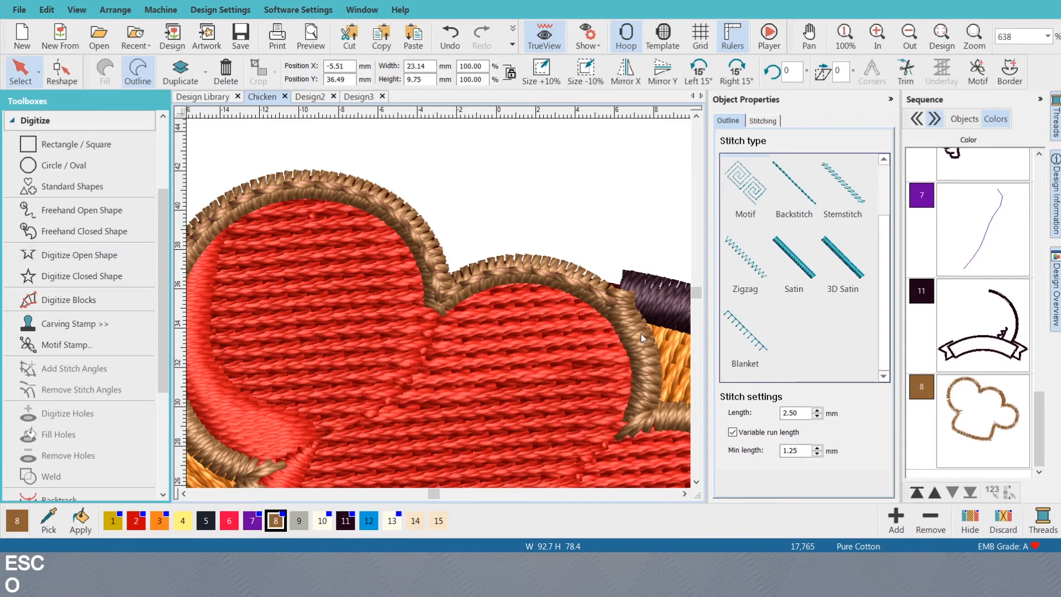
- Select the upper and lower satin outlines of the comb together, recolor them to blue color 12, and clear the selection
{"action": "left_click", "coordinate": [641, 334]}
{"action": "left_click", "coordinate": [619, 344]}
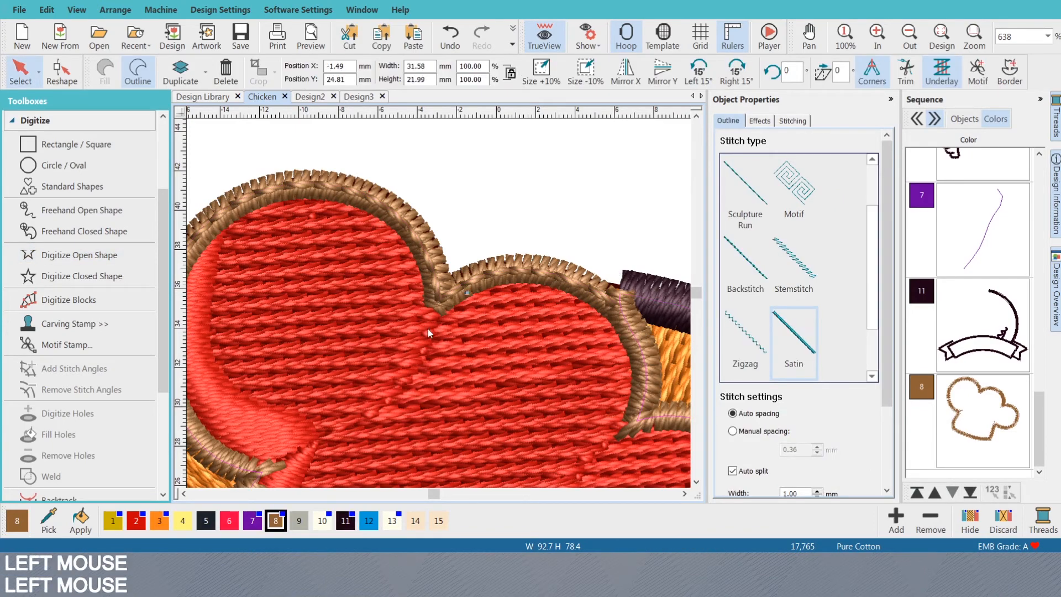
{"action": "key", "text": "ctrl"}
{"action": "left_click", "coordinate": [425, 245], "text": "ctrl"}
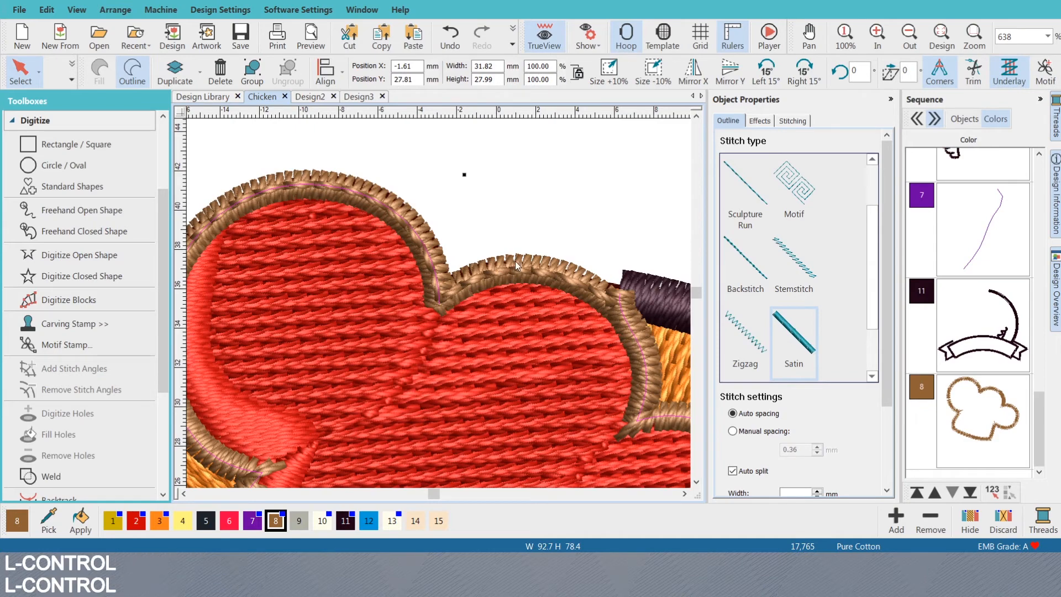
{"action": "left_click", "coordinate": [519, 264], "text": "ctrl"}
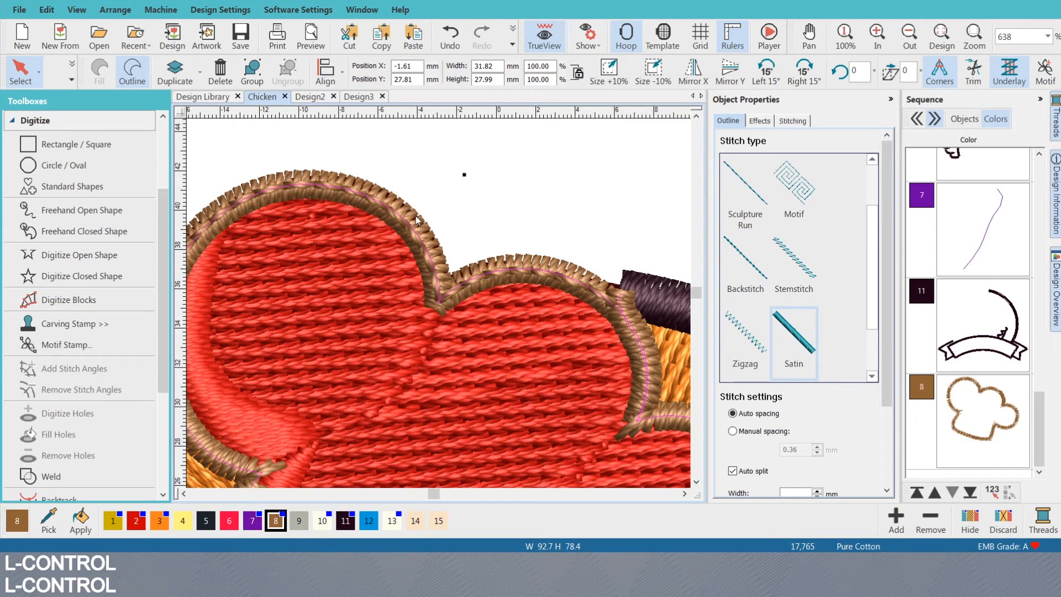
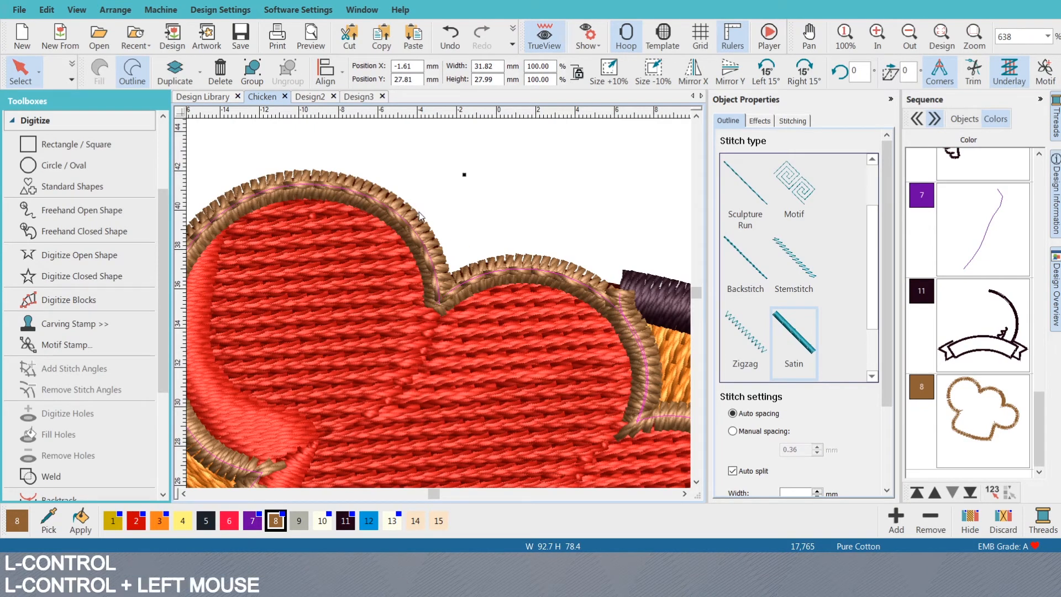
{"action": "left_click", "coordinate": [421, 216], "text": "ctrl"}
{"action": "left_click", "coordinate": [415, 224], "text": "ctrl"}
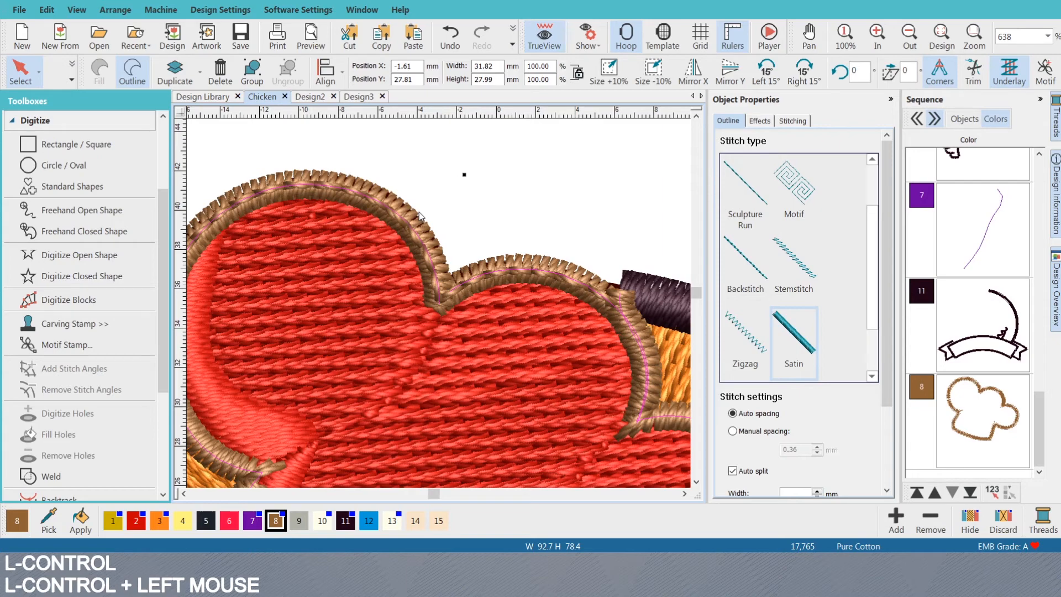
{"action": "left_click", "coordinate": [369, 520]}
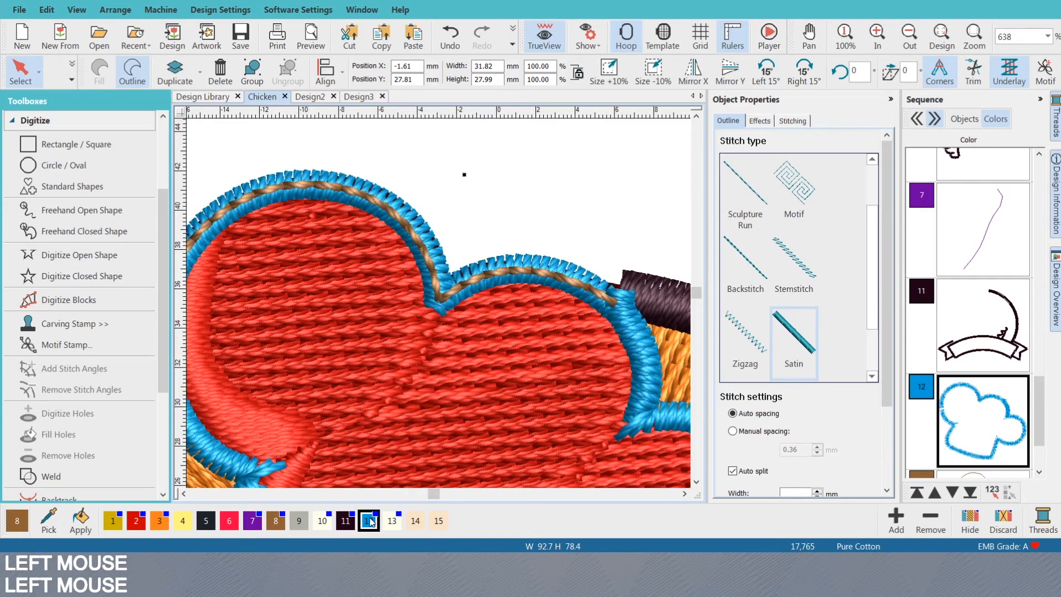
{"action": "scroll", "coordinate": [449, 310], "scroll_direction": "down", "scroll_amount": 1}
{"action": "key", "text": "Escape"}
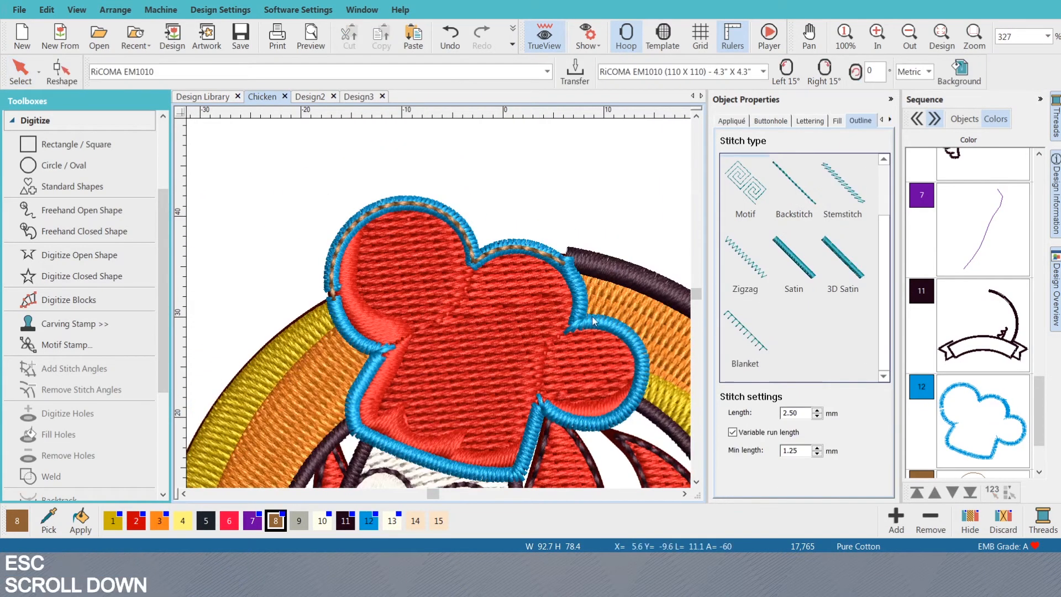
- Select the lower comb satin outline together with the brown running line over the upper lobes
{"action": "left_click", "coordinate": [577, 285]}
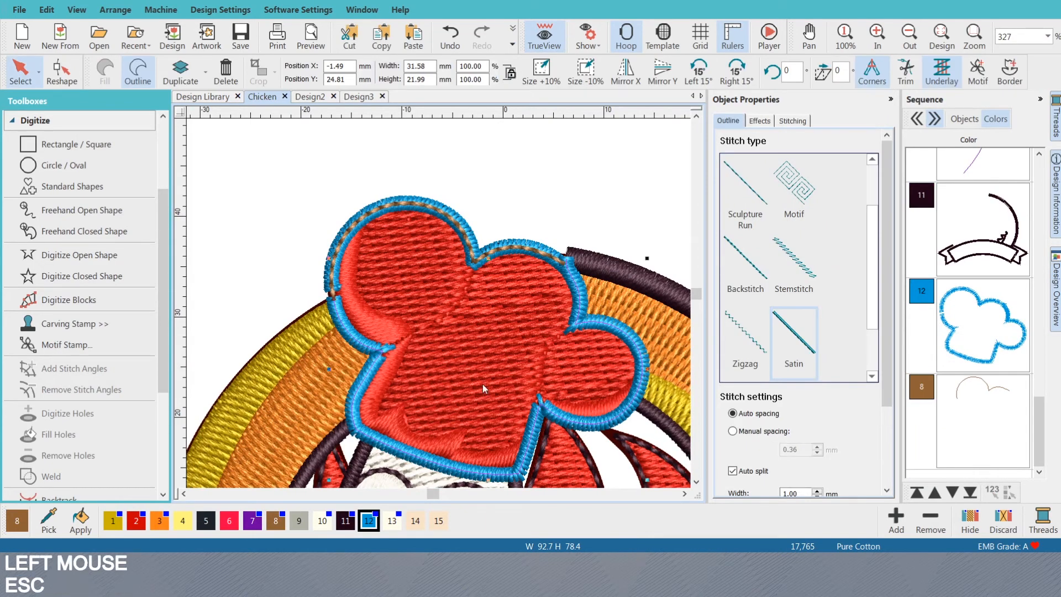
{"action": "left_click", "coordinate": [333, 283], "text": "ctrl"}
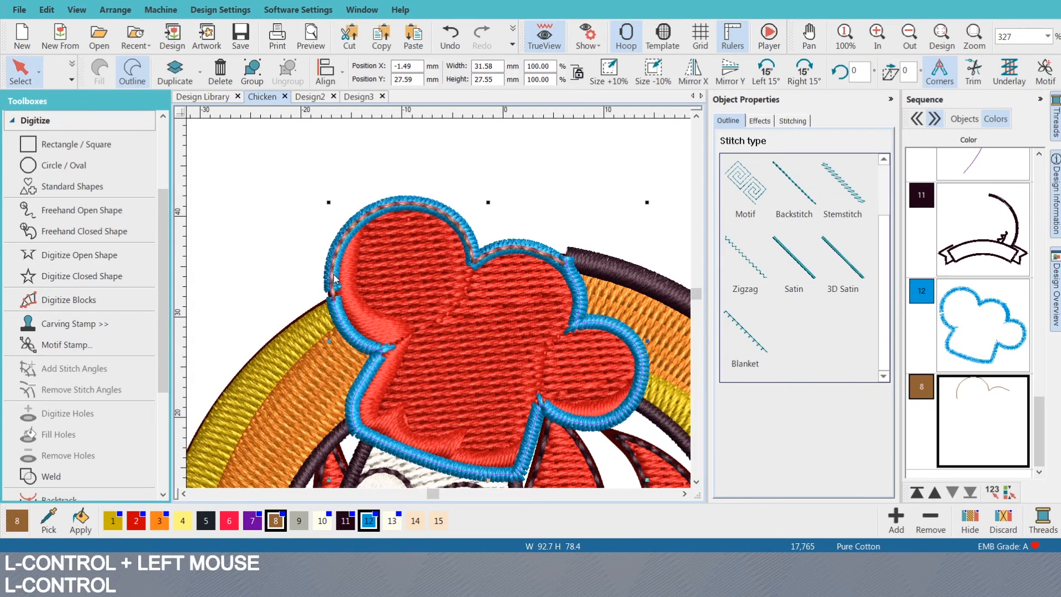
{"action": "left_click", "coordinate": [515, 245], "text": "ctrl"}
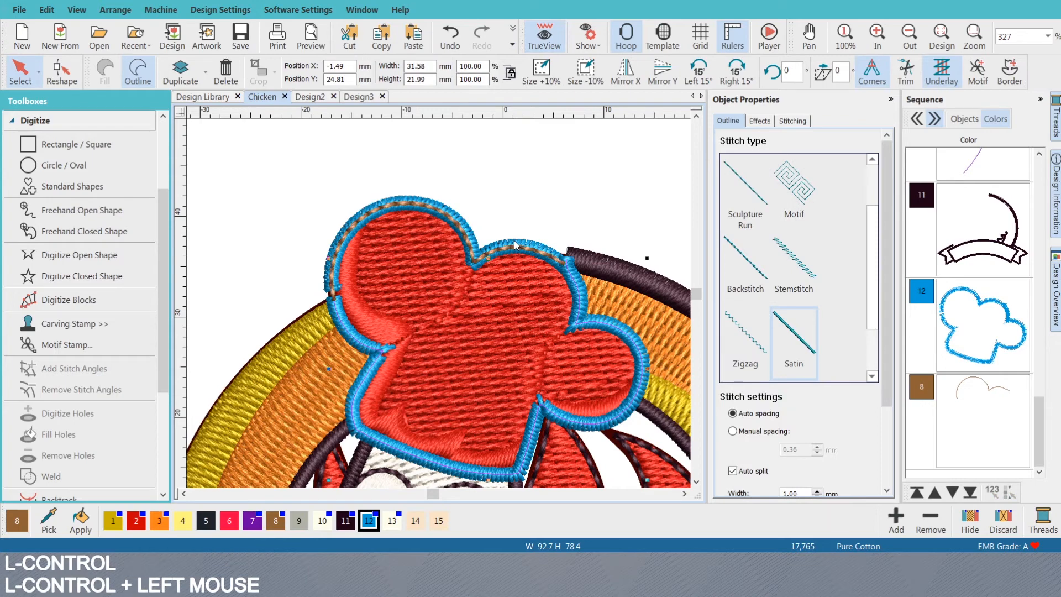
{"action": "left_click", "coordinate": [515, 244], "text": "ctrl"}
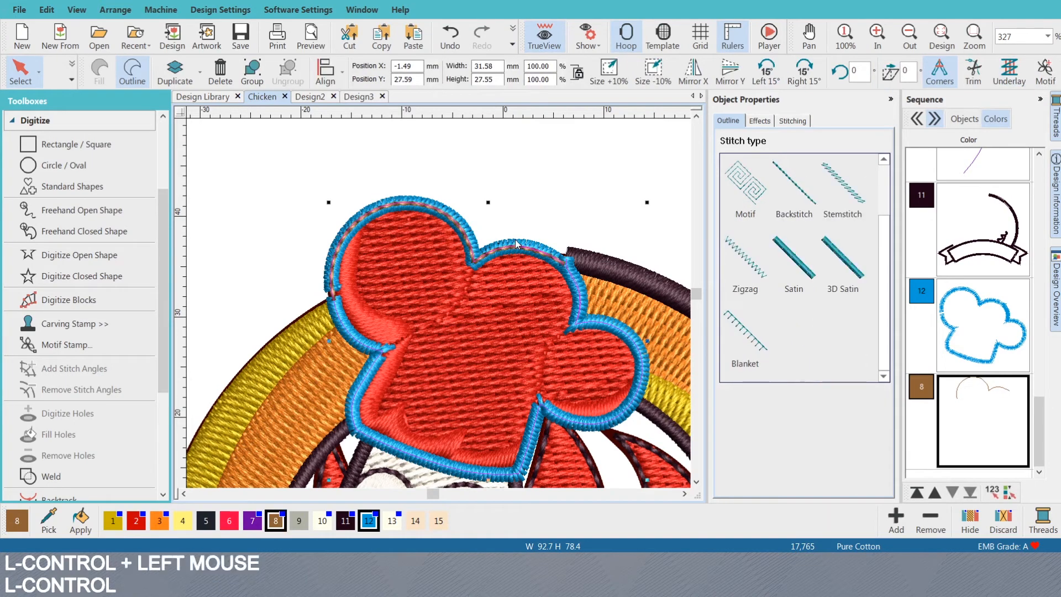
- Assign thread color 11 to the chef hat's outline pieces and move them to the end of the stitching sequence
{"action": "left_click", "coordinate": [515, 244], "text": "ctrl"}
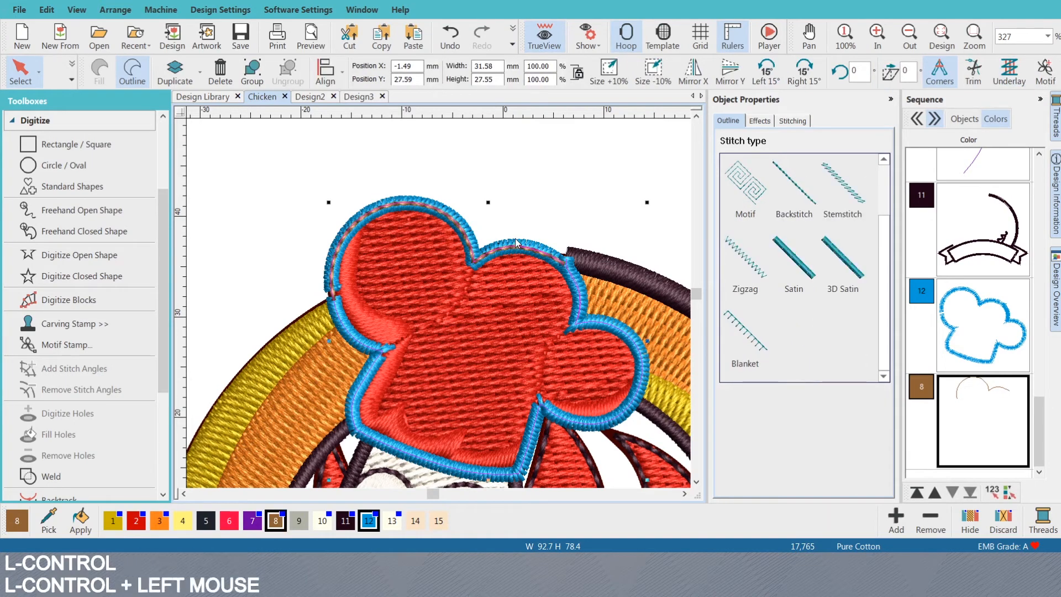
{"action": "left_click", "coordinate": [459, 217], "text": "ctrl"}
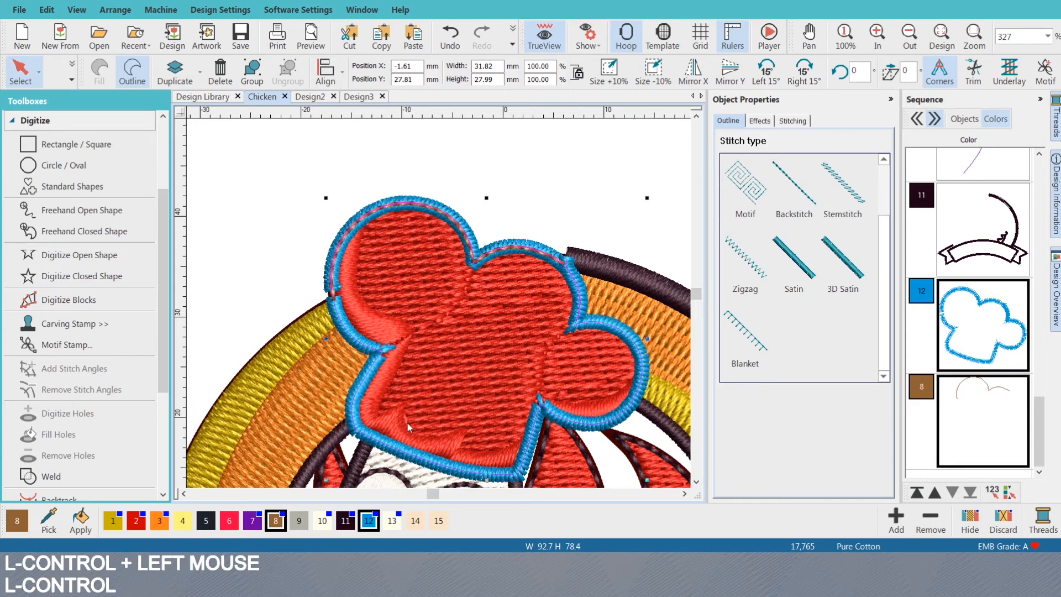
{"action": "left_click", "coordinate": [298, 521]}
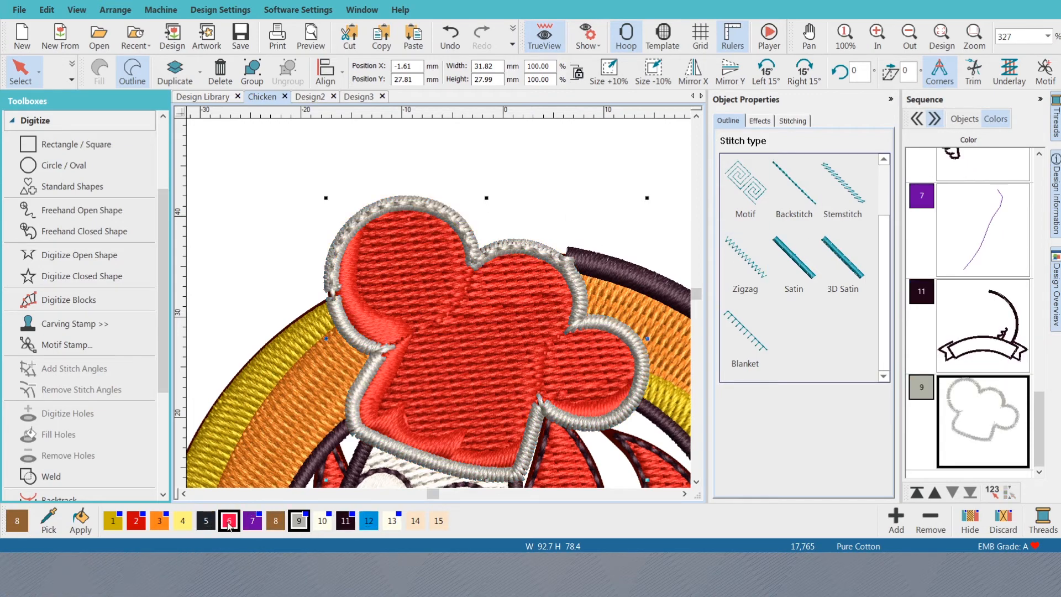
{"action": "left_click", "coordinate": [345, 520]}
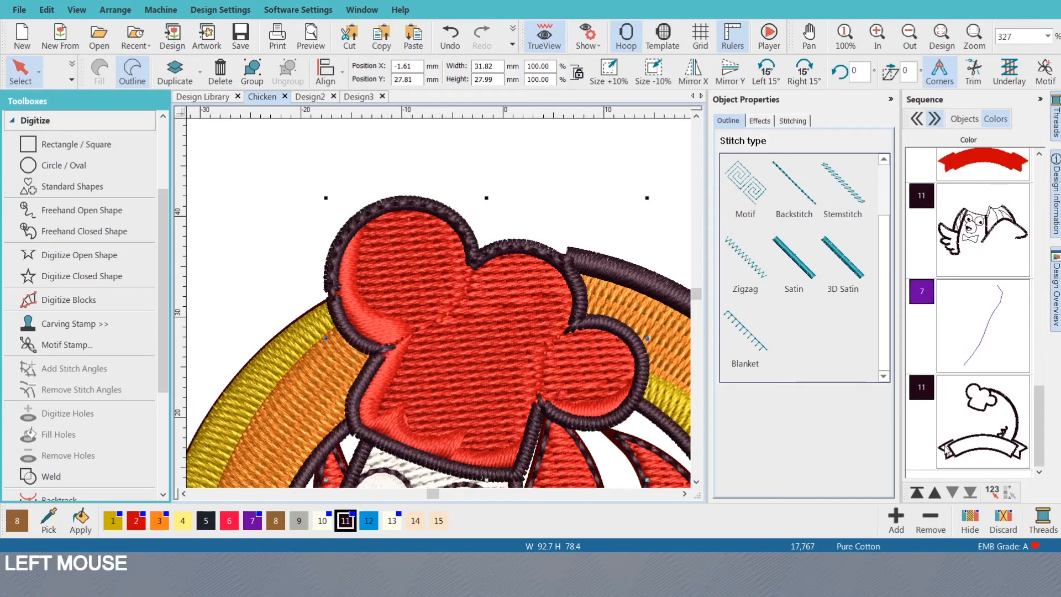
{"action": "left_click", "coordinate": [971, 492]}
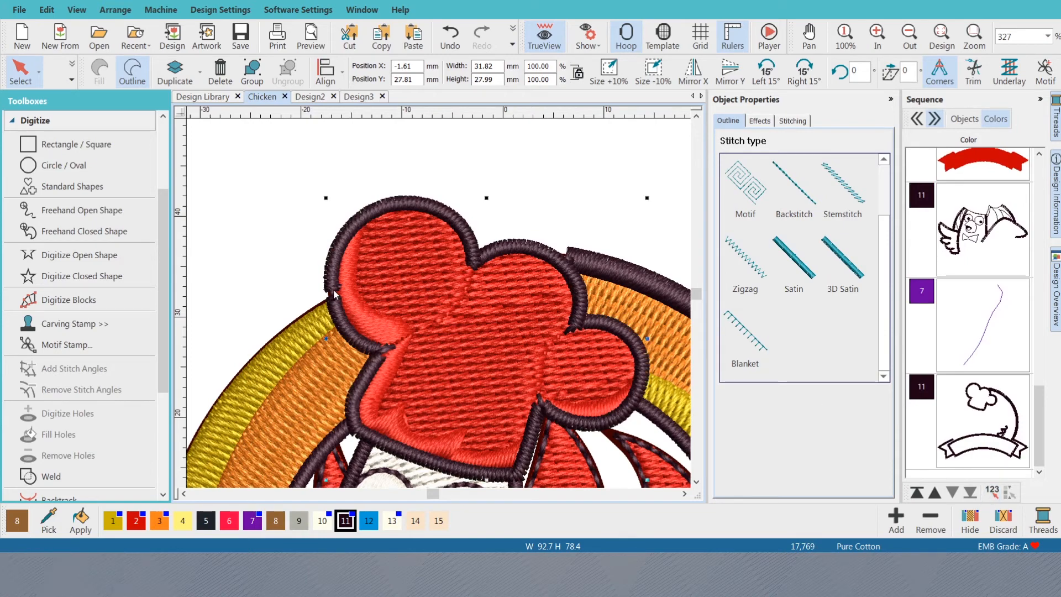
- Reshape the end of the hat's upper outline to close the gap at the hat's left edge
{"action": "scroll", "coordinate": [333, 290], "scroll_direction": "up", "scroll_amount": 5}
{"action": "left_click", "coordinate": [449, 306]}
{"action": "left_click", "coordinate": [448, 305]}
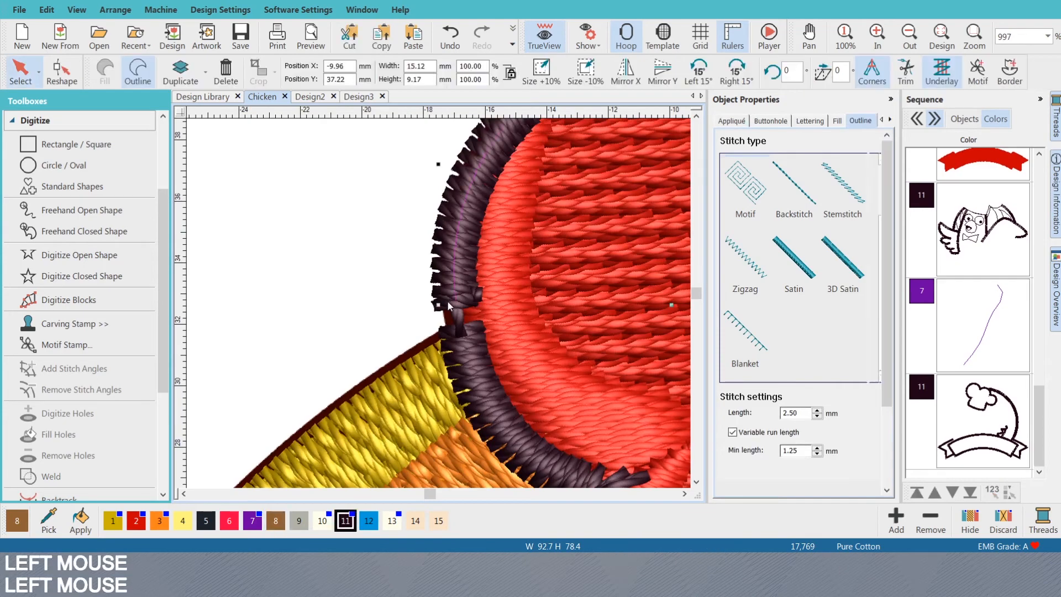
{"action": "key", "text": "h"}
{"action": "left_click", "coordinate": [458, 319]}
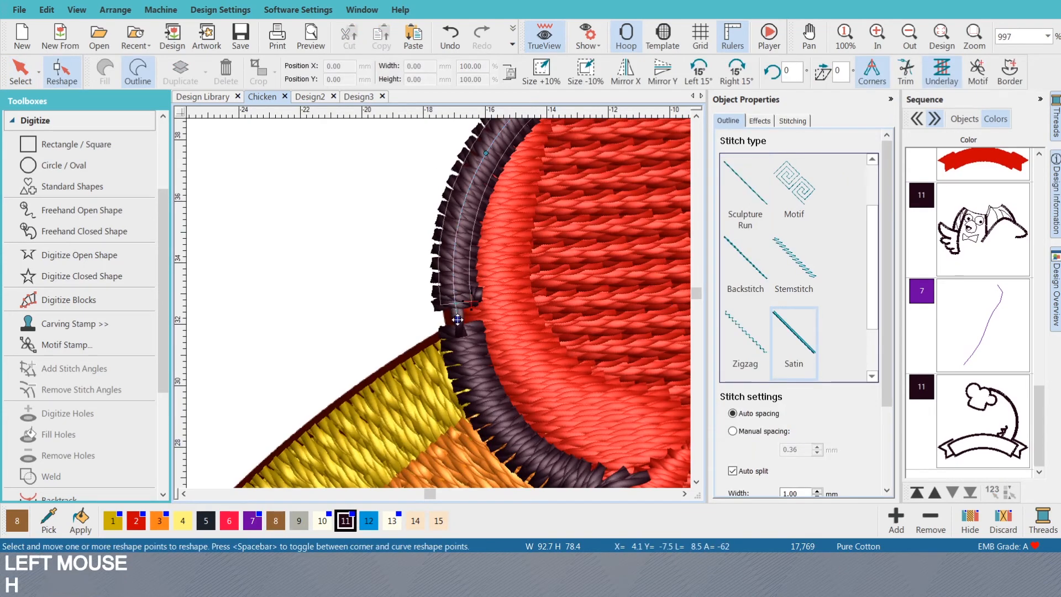
{"action": "left_click", "coordinate": [449, 326]}
{"action": "key", "text": "Escape"}
- Set the satin width of all the hat outline pieces to 1.2 mm
{"action": "scroll", "coordinate": [441, 308], "scroll_direction": "down", "scroll_amount": 3}
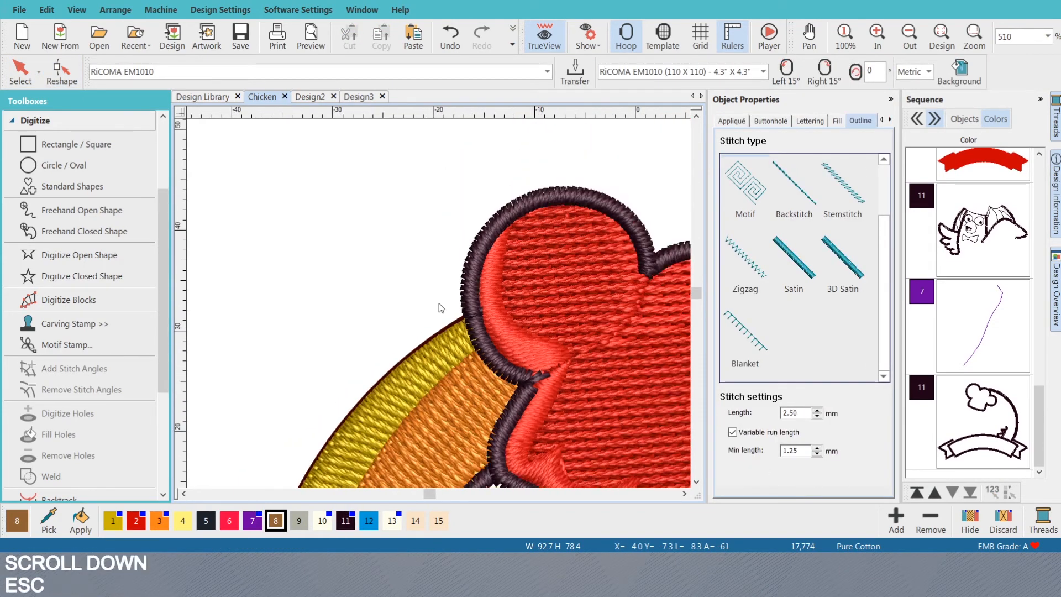
{"action": "scroll", "coordinate": [441, 307], "scroll_direction": "down", "scroll_amount": 5}
{"action": "scroll", "coordinate": [438, 304], "scroll_direction": "up", "scroll_amount": 2}
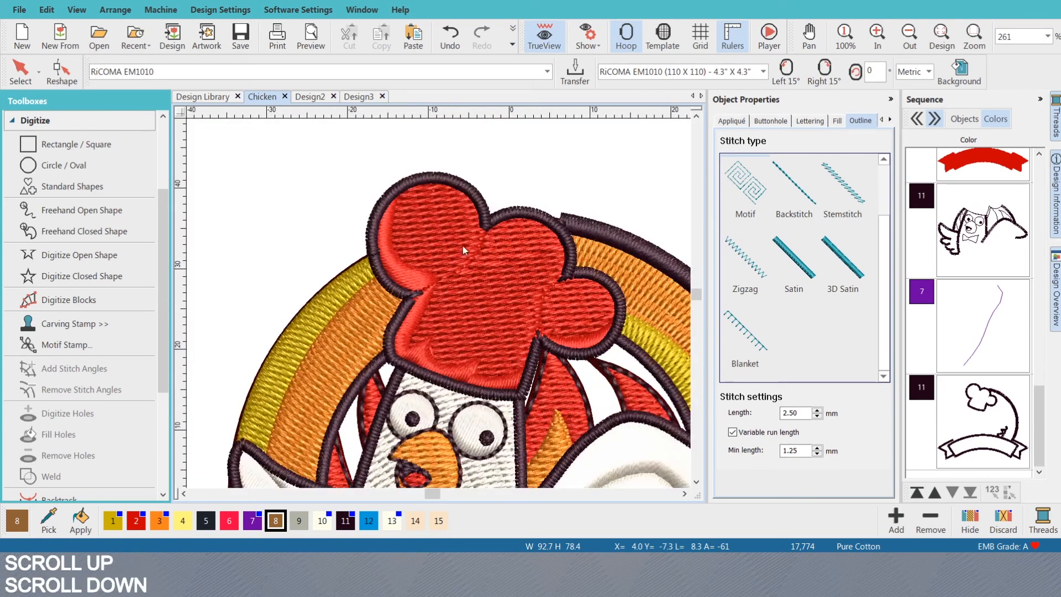
{"action": "left_click", "coordinate": [482, 210]}
{"action": "left_click", "coordinate": [599, 279], "text": "ctrl"}
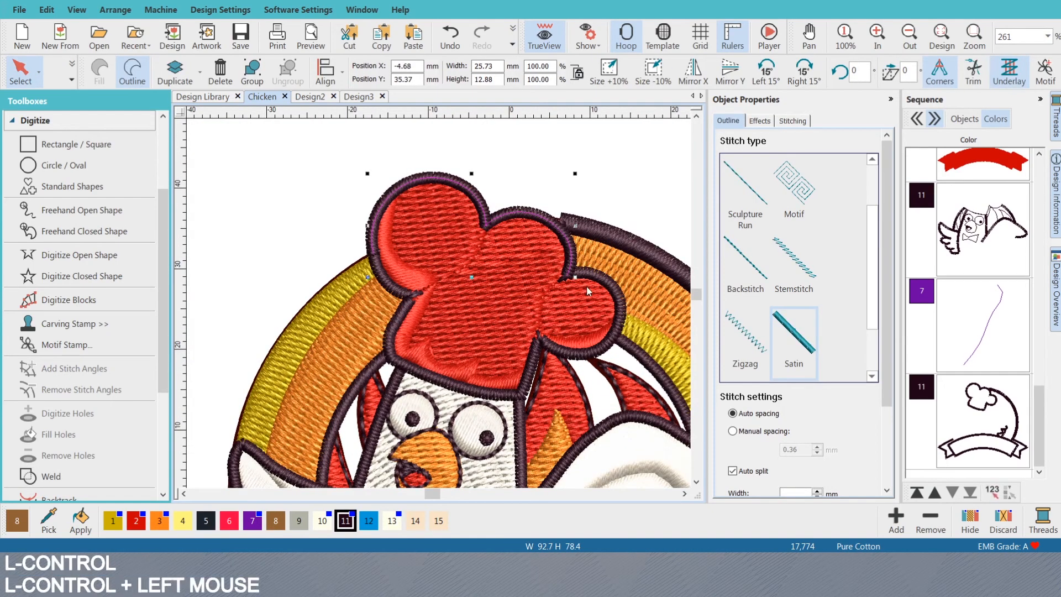
{"action": "left_click", "coordinate": [599, 279], "text": "ctrl"}
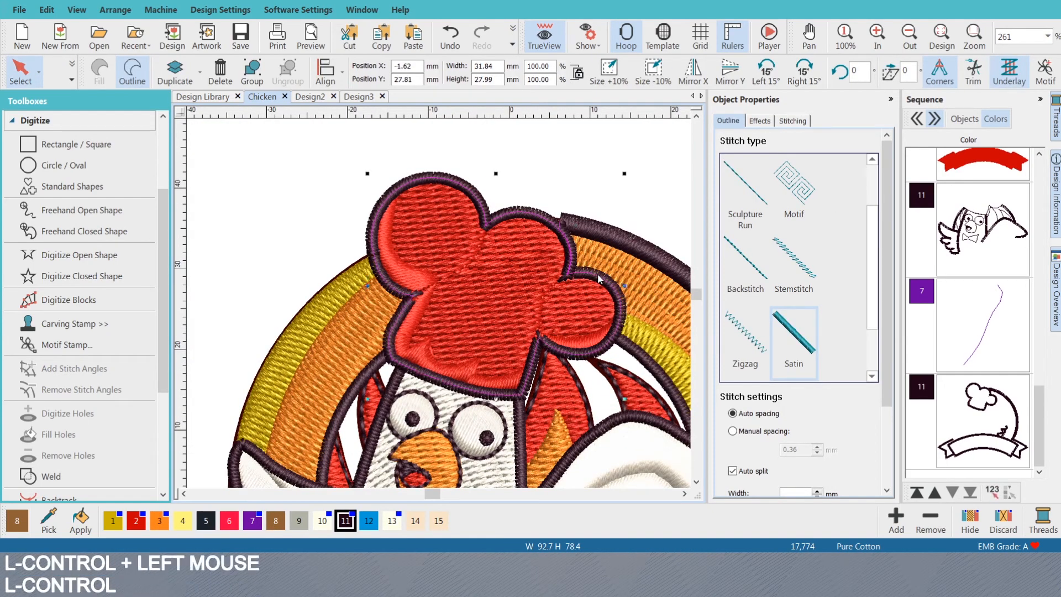
{"action": "left_click", "coordinate": [797, 494]}
{"action": "type", "text": "1"}
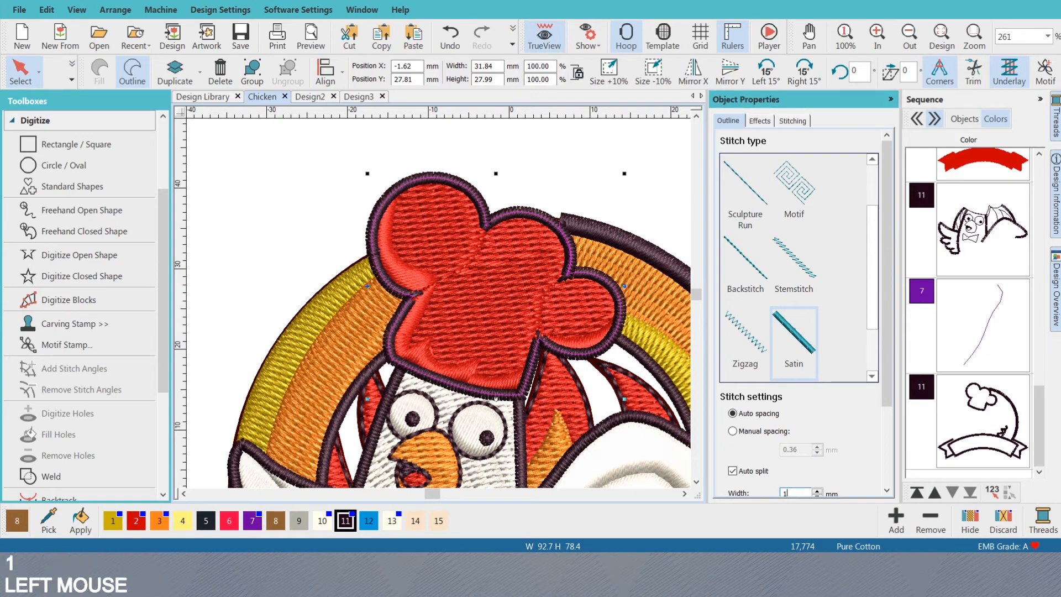
{"action": "type", "text": ".2"}
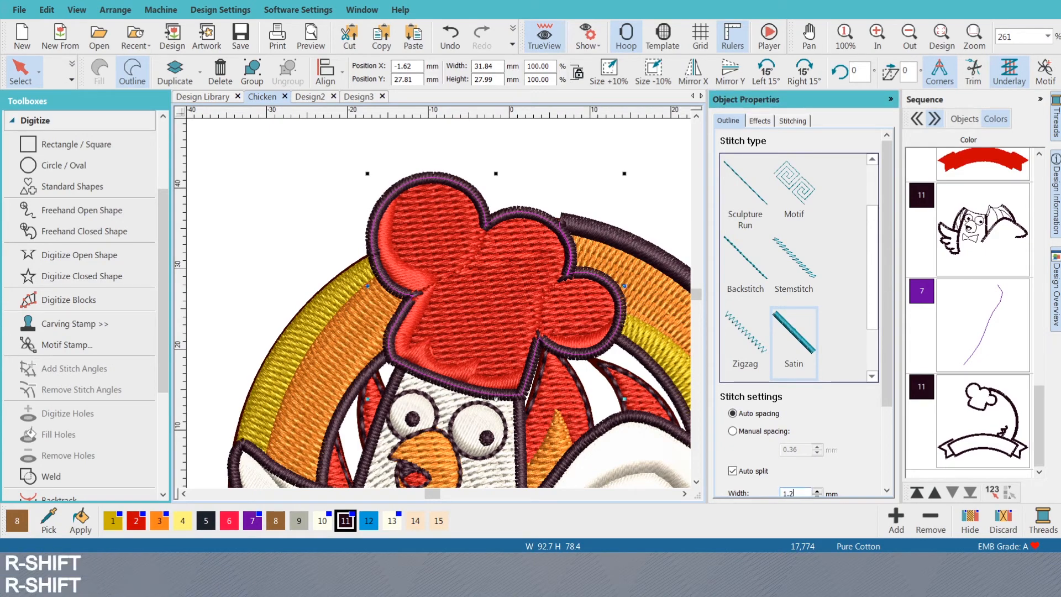
{"action": "key", "text": "Return"}
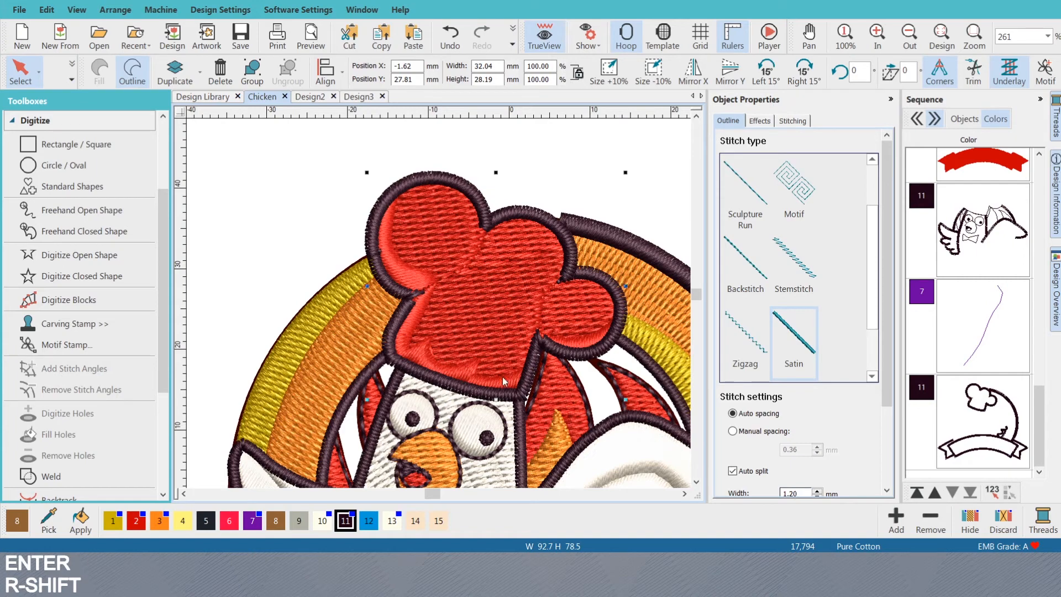
- Reshape the end of the hat's upper outline where it meets the left side of the ring
{"action": "scroll", "coordinate": [438, 303], "scroll_direction": "down", "scroll_amount": 2}
{"action": "scroll", "coordinate": [443, 306], "scroll_direction": "up", "scroll_amount": 1}
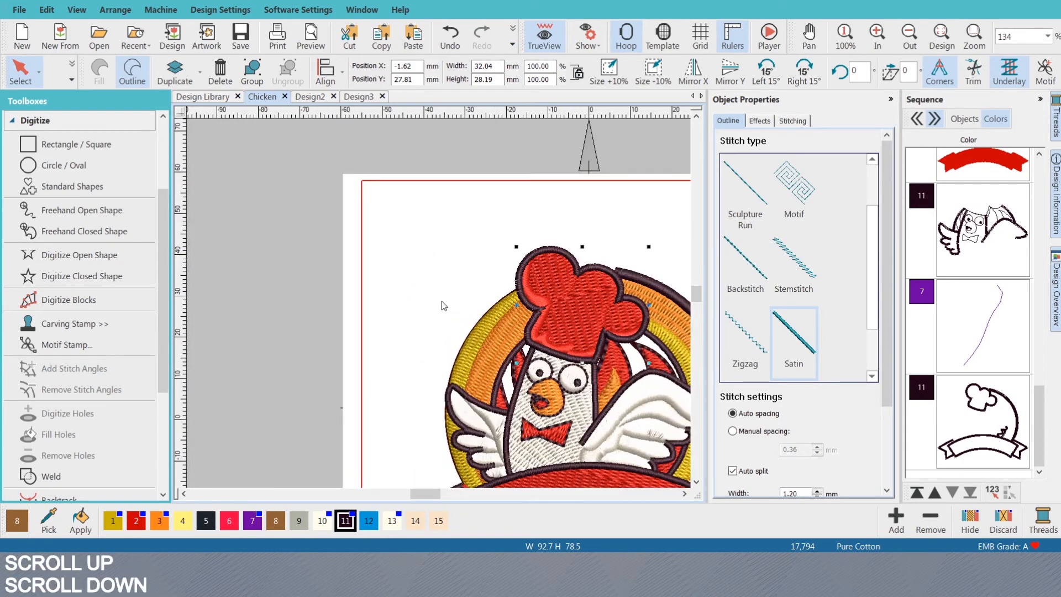
{"action": "scroll", "coordinate": [443, 305], "scroll_direction": "up", "scroll_amount": 3}
{"action": "left_click", "coordinate": [439, 312]}
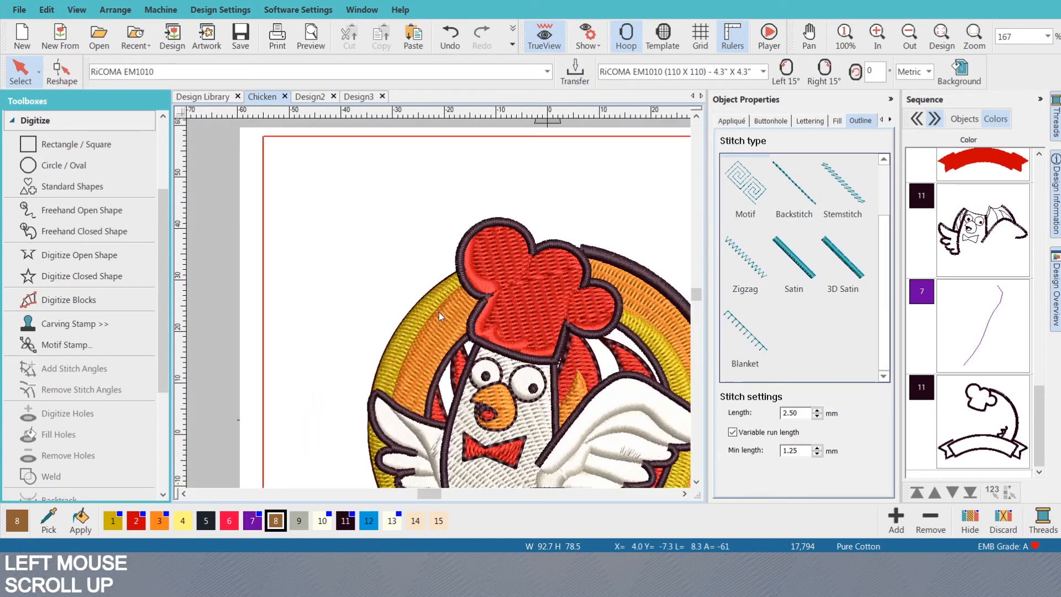
{"action": "scroll", "coordinate": [439, 312], "scroll_direction": "up", "scroll_amount": 4}
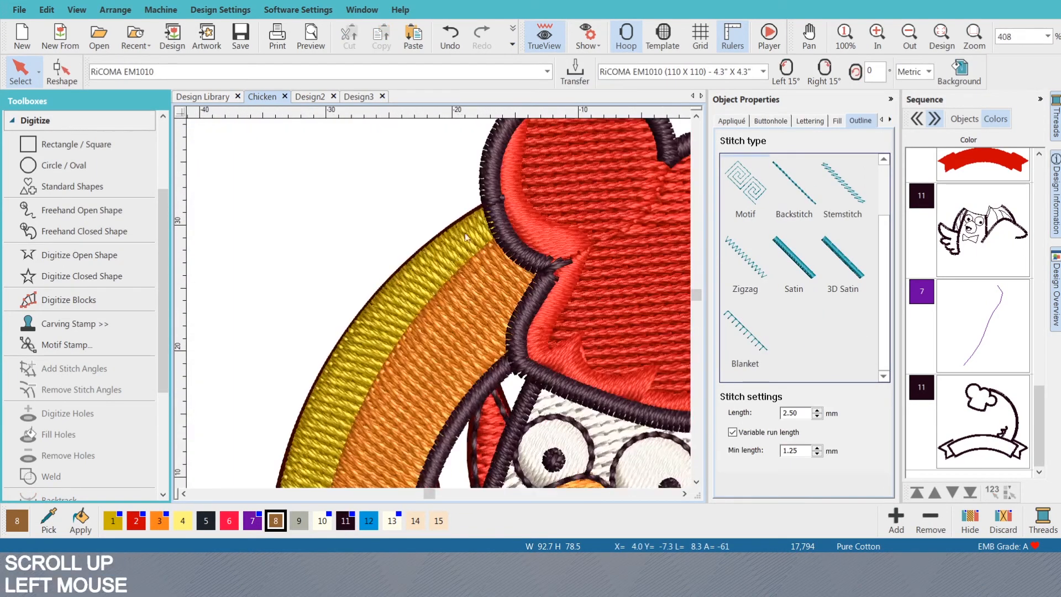
{"action": "left_click", "coordinate": [488, 201]}
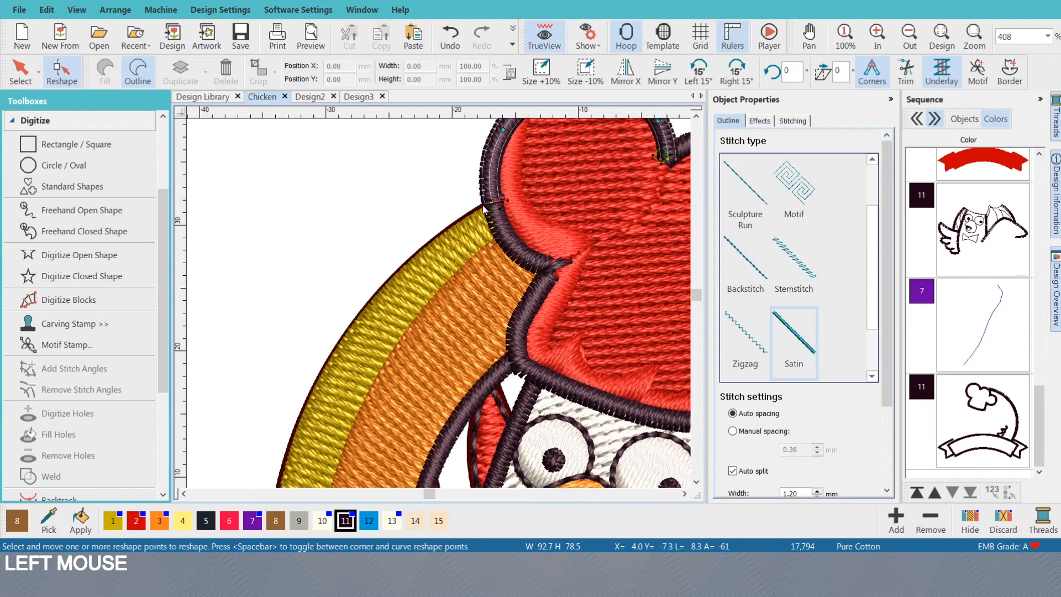
{"action": "key", "text": "h"}
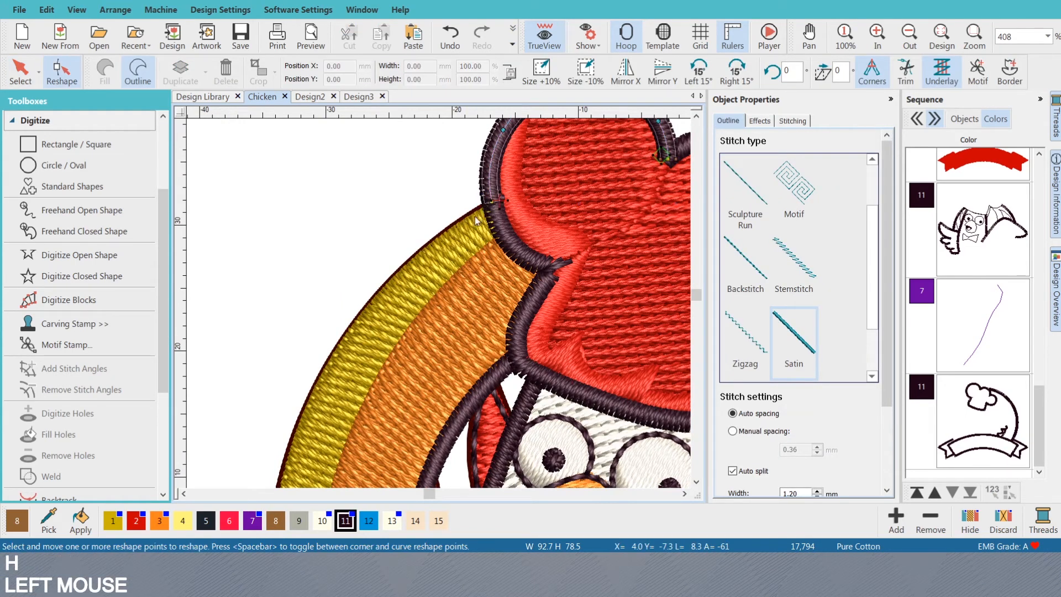
- Digitize an open curved line along the ring's outer left edge, from the hat down to the red banner, following the artwork
{"action": "key", "text": "shift+n"}
{"action": "key", "text": "shift+n"}
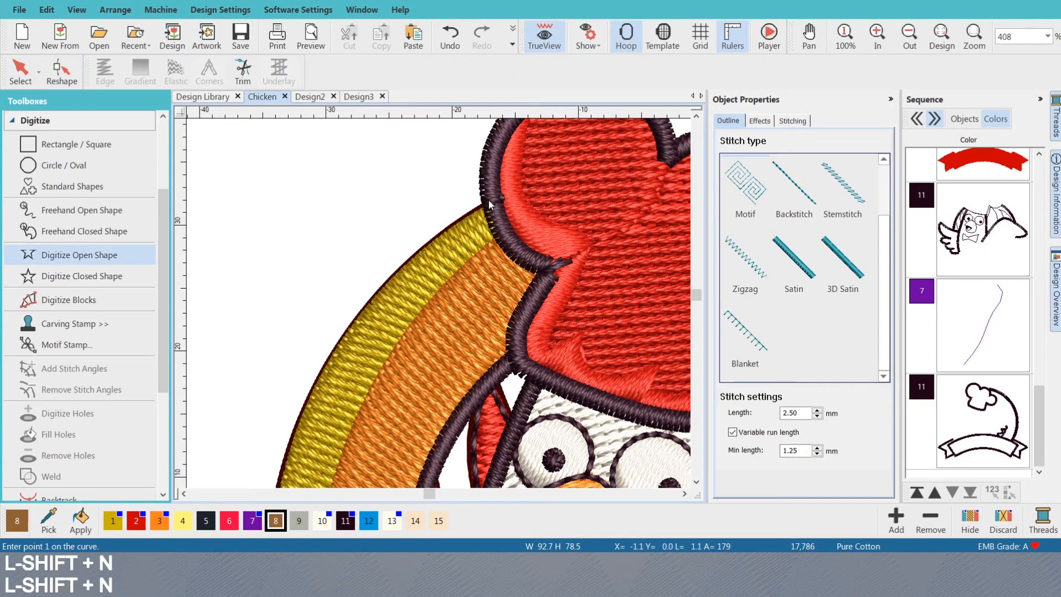
{"action": "left_click", "coordinate": [483, 202]}
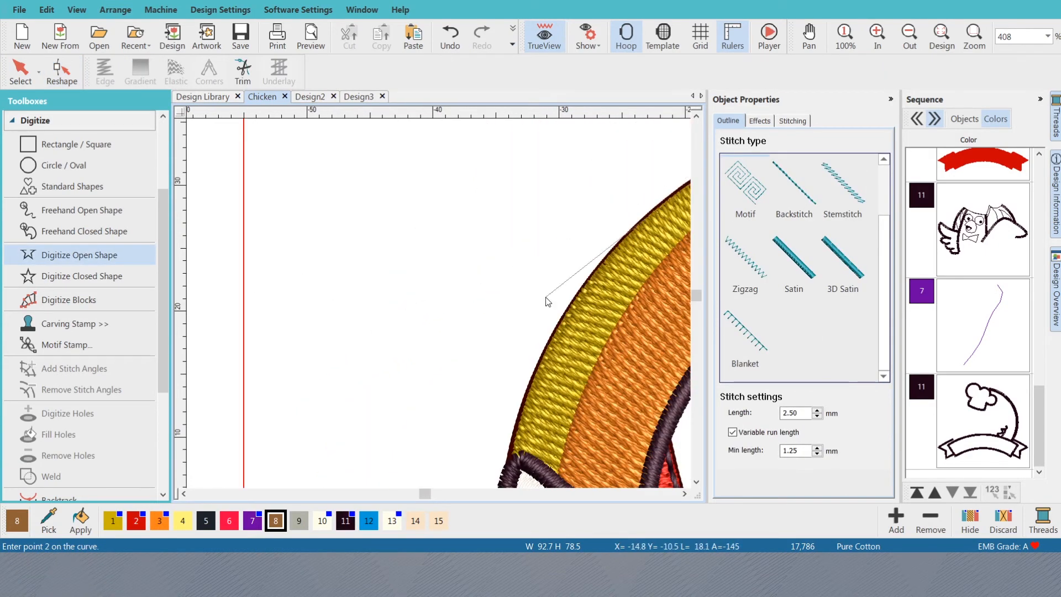
{"action": "key", "text": "s"}
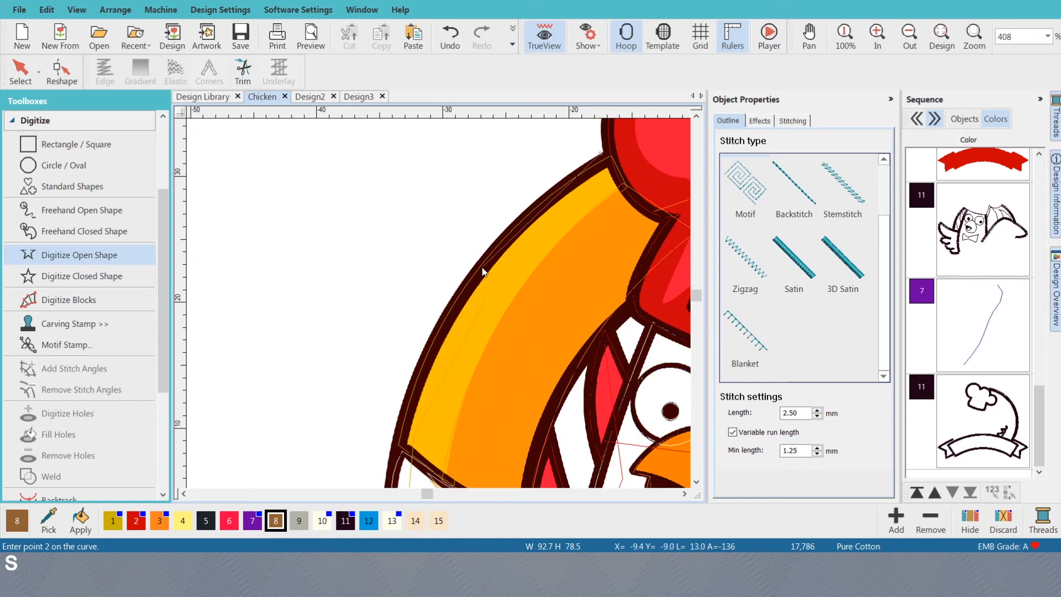
{"action": "right_click", "coordinate": [473, 269]}
{"action": "scroll", "coordinate": [412, 433], "scroll_direction": "down", "scroll_amount": 4}
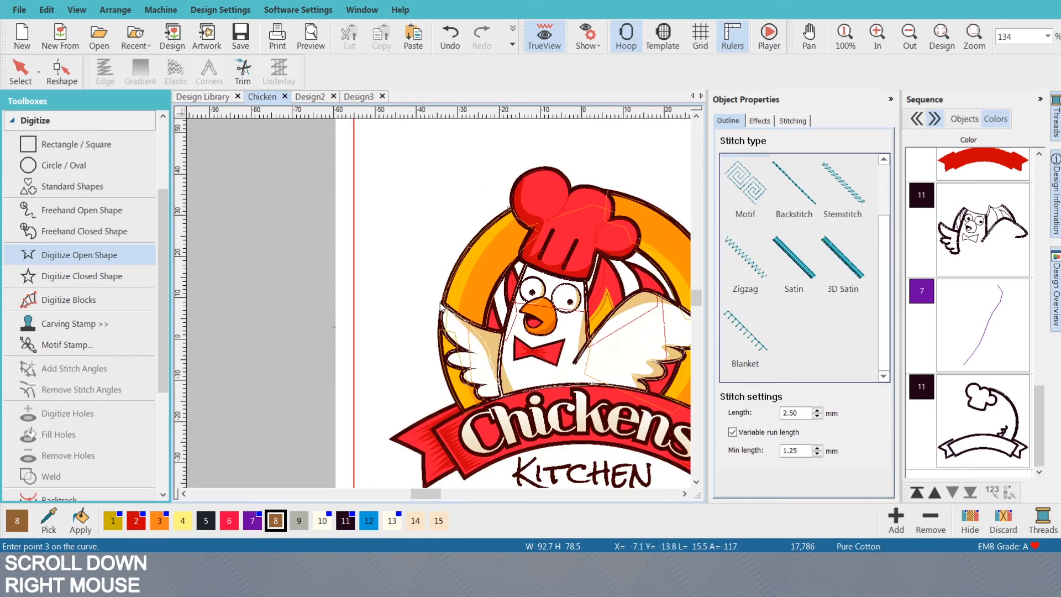
{"action": "scroll", "coordinate": [441, 308], "scroll_direction": "up", "scroll_amount": 3}
{"action": "key", "text": "s"}
{"action": "scroll", "coordinate": [440, 308], "scroll_direction": "up", "scroll_amount": 1}
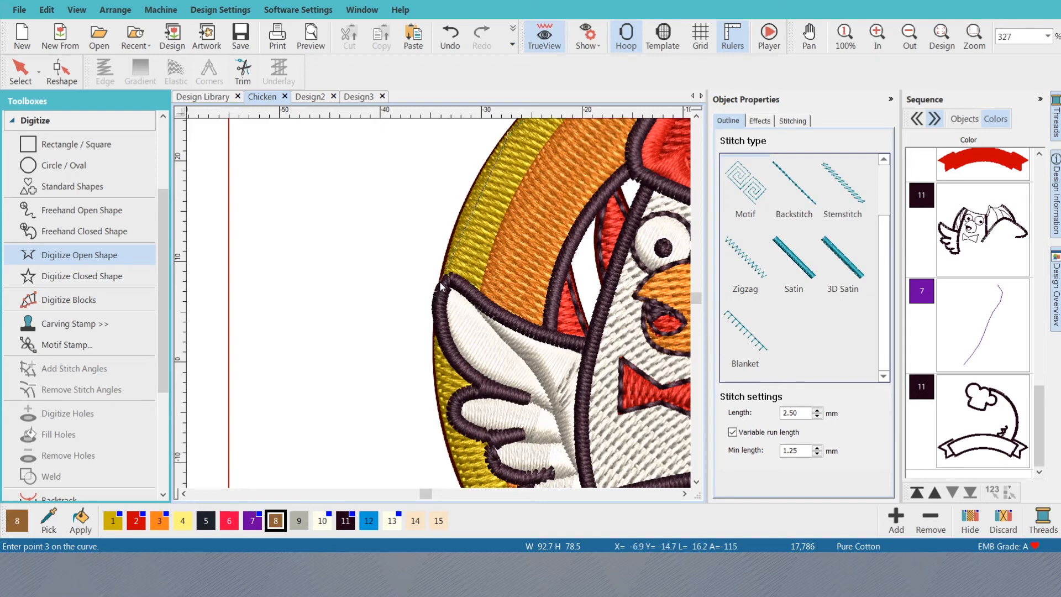
{"action": "key", "text": "s"}
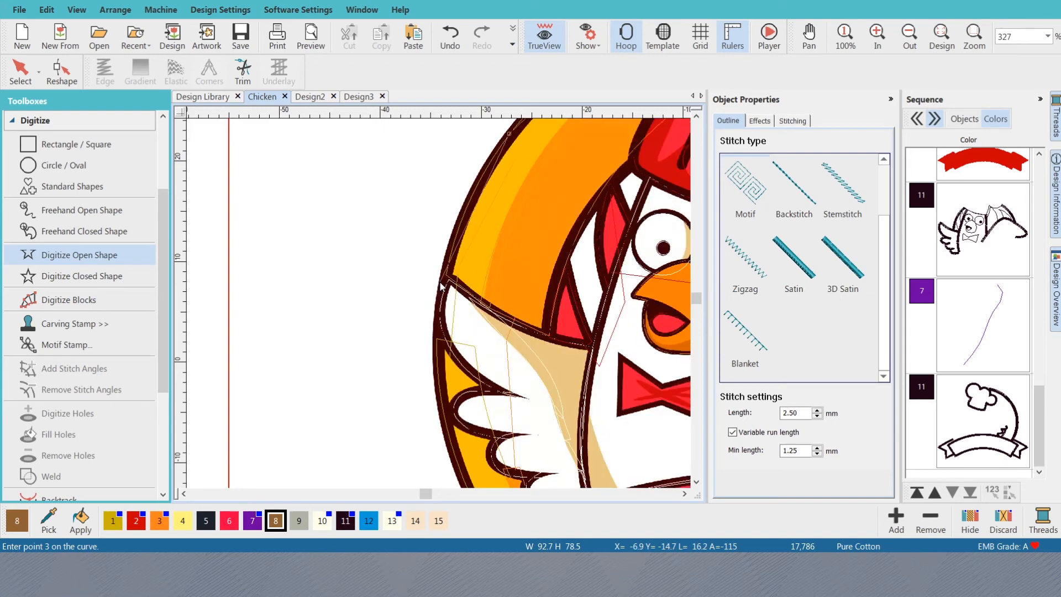
{"action": "right_click", "coordinate": [438, 315]}
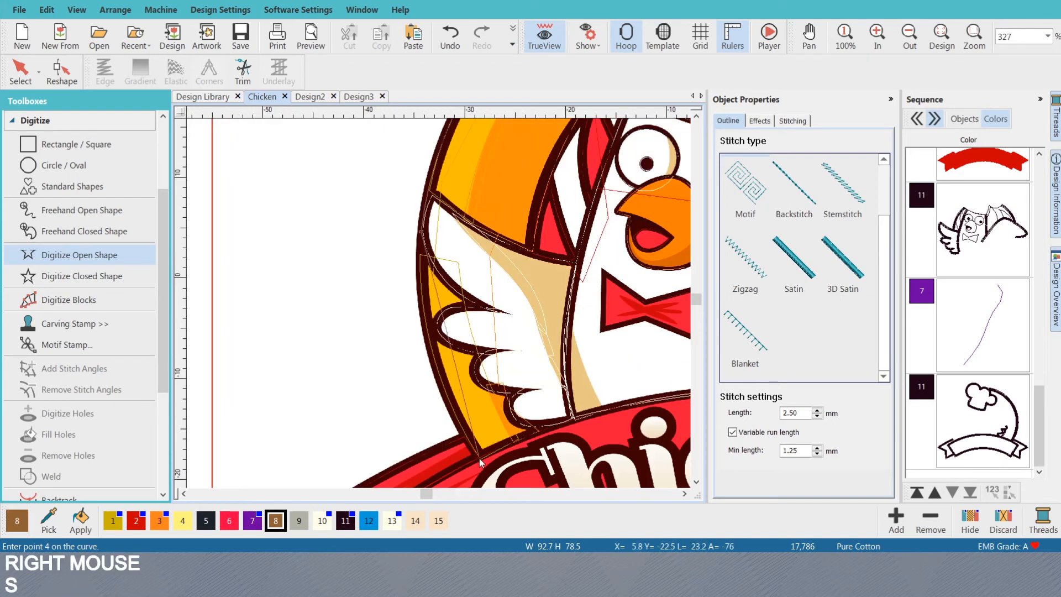
{"action": "left_click", "coordinate": [478, 458]}
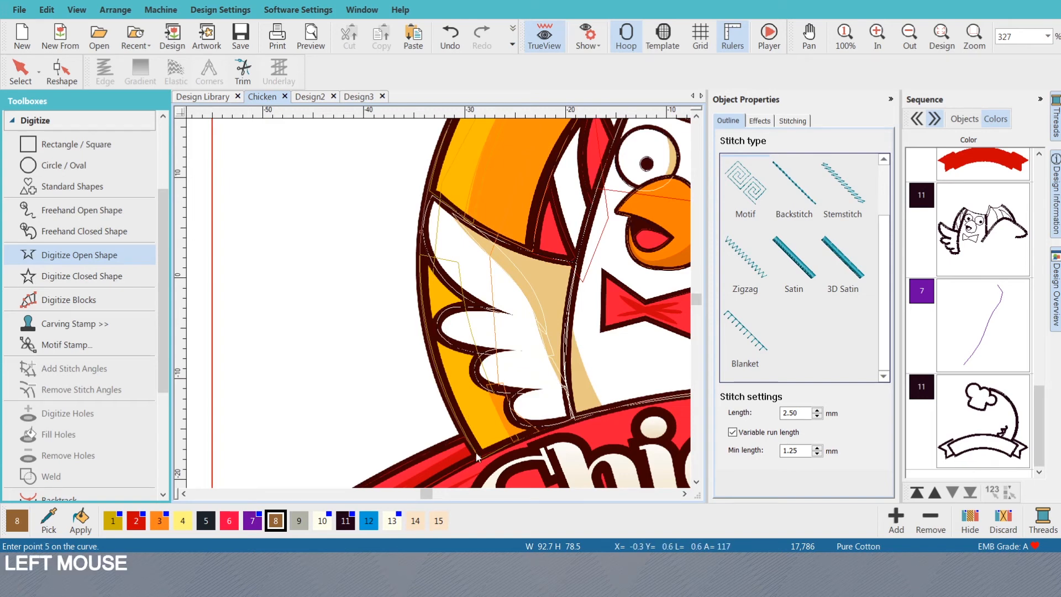
{"action": "key", "text": "Return"}
{"action": "key", "text": "s"}
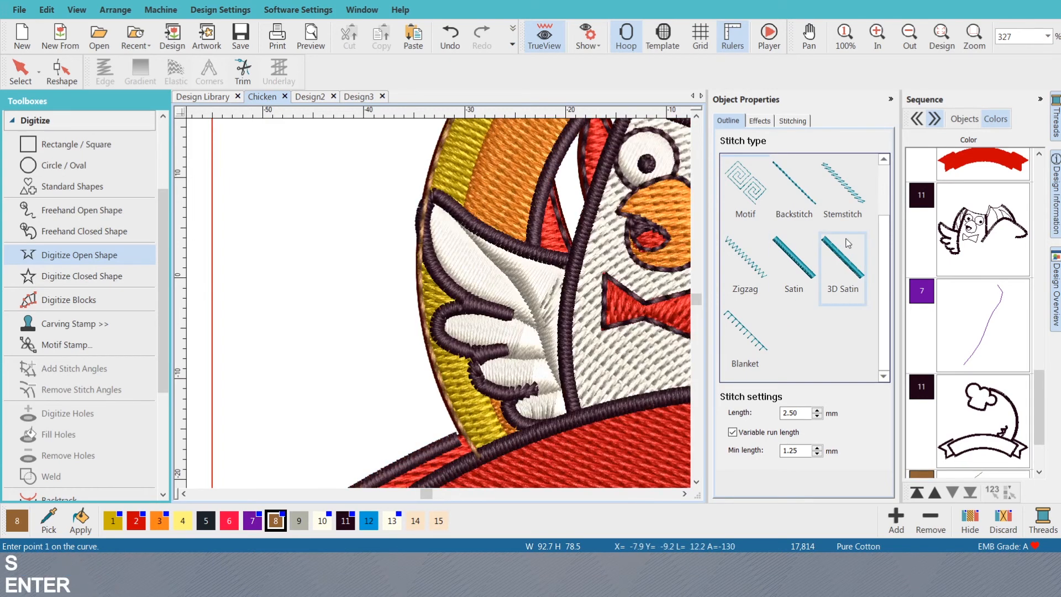
- Convert the curved line on the ring's left edge to Satin stitch with a width of 2 mm
{"action": "key", "text": "o"}
{"action": "left_click", "coordinate": [796, 265]}
{"action": "left_click", "coordinate": [735, 475]}
{"action": "type", "text": "1"}
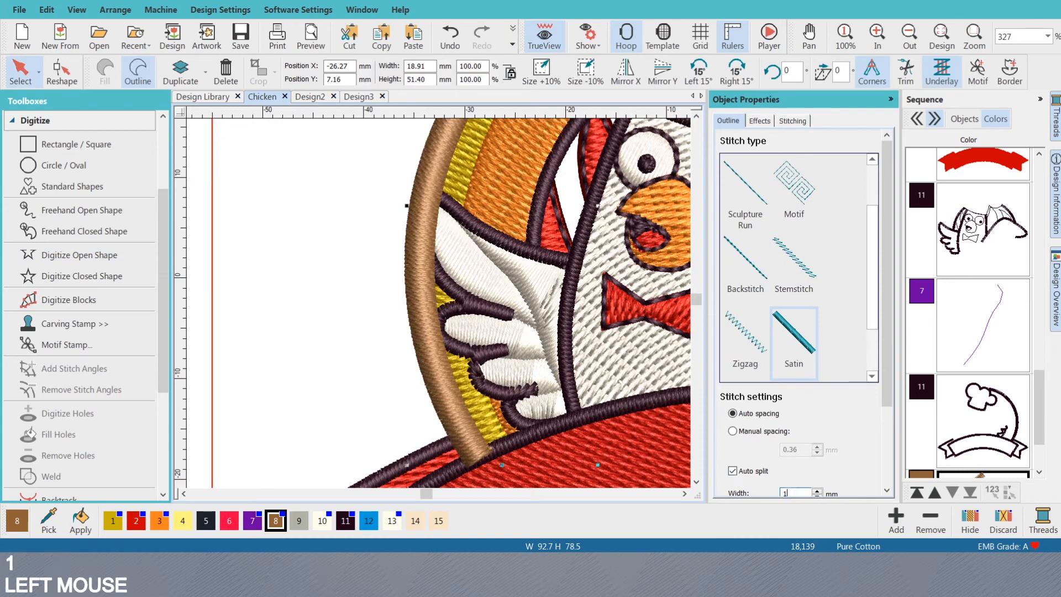
{"action": "key", "text": "Return"}
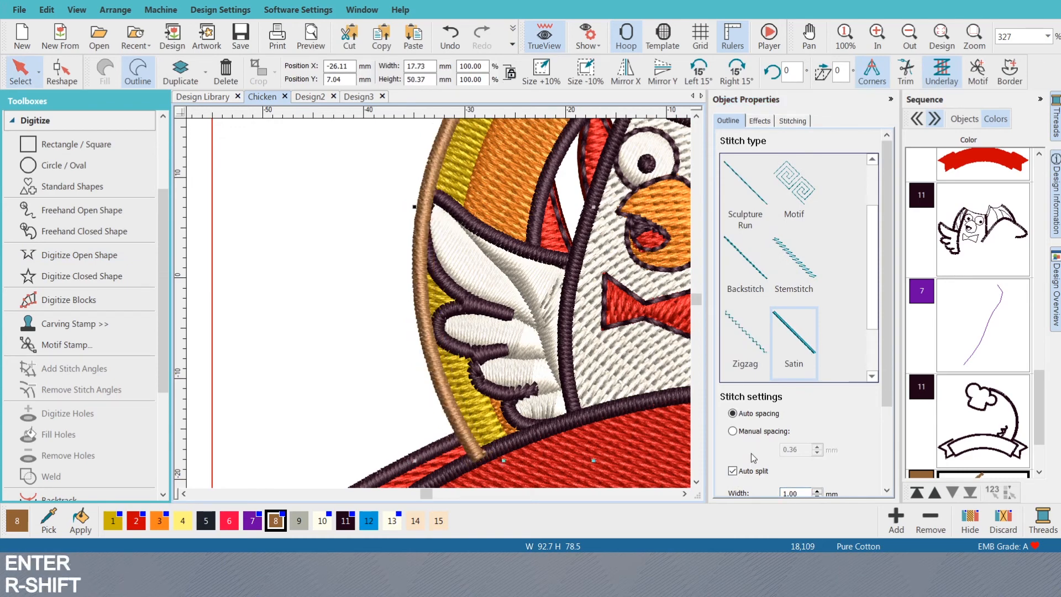
{"action": "left_click", "coordinate": [804, 492]}
{"action": "type", "text": "2"}
{"action": "key", "text": "Return"}
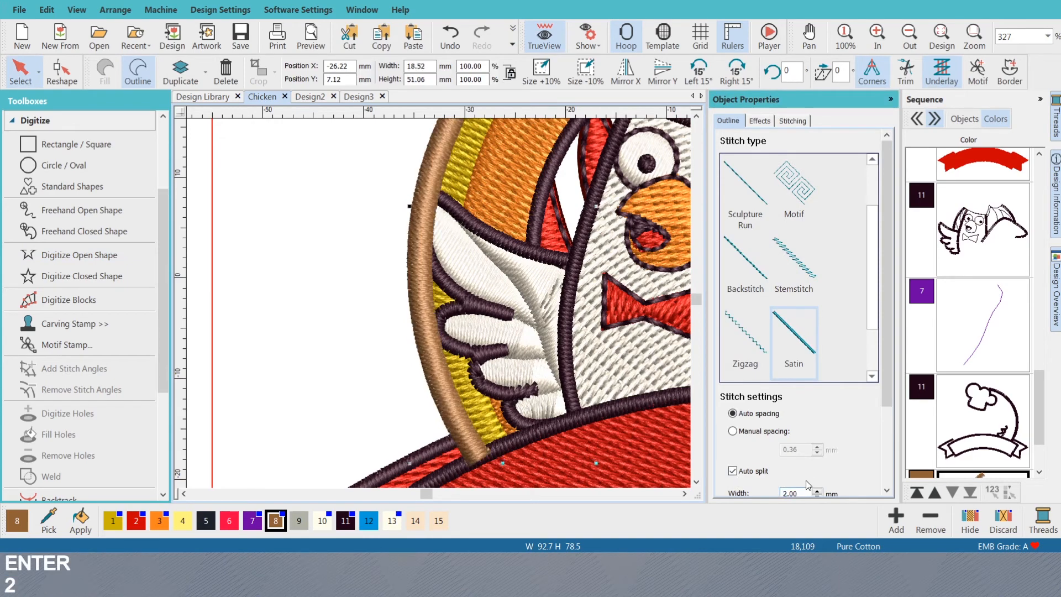
{"action": "key", "text": "Escape"}
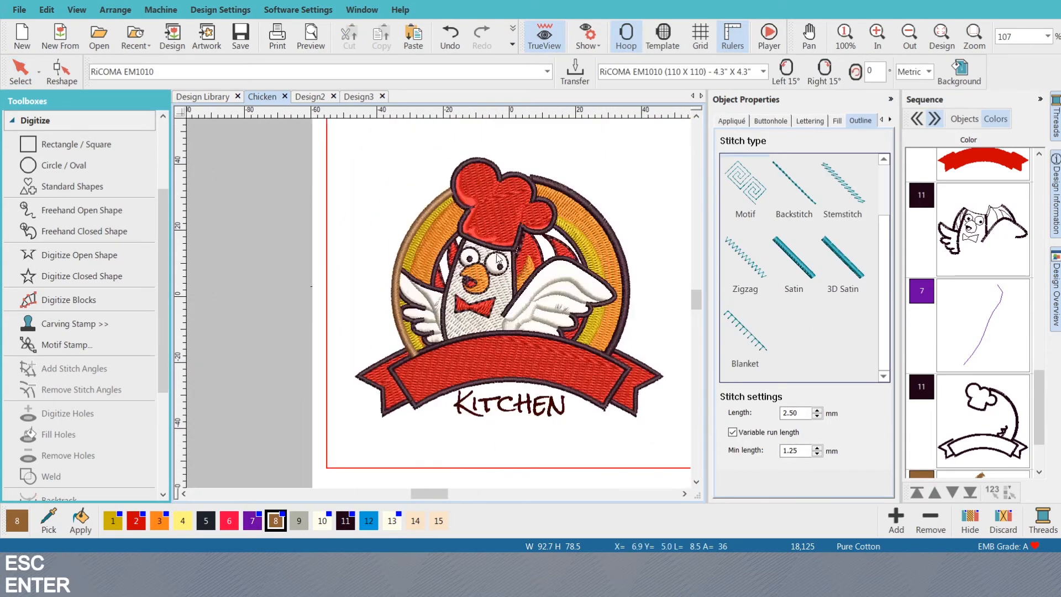
- Reshape the upper end of the ring's right satin outline so it extends under the chef hat's outline
{"action": "scroll", "coordinate": [536, 172], "scroll_direction": "up", "scroll_amount": 5}
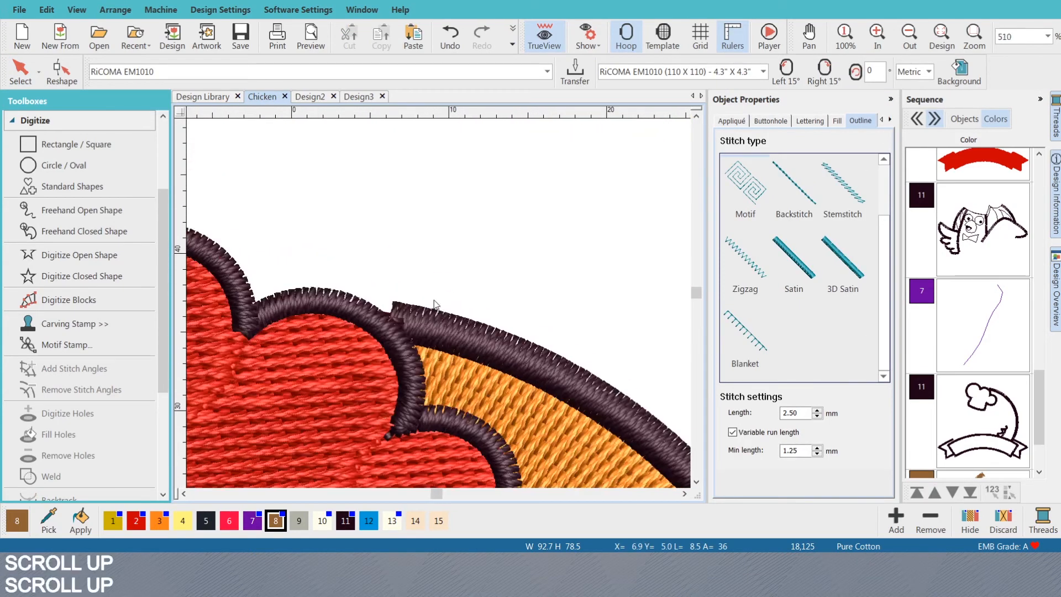
{"action": "left_click", "coordinate": [407, 318]}
{"action": "left_click", "coordinate": [407, 318]}
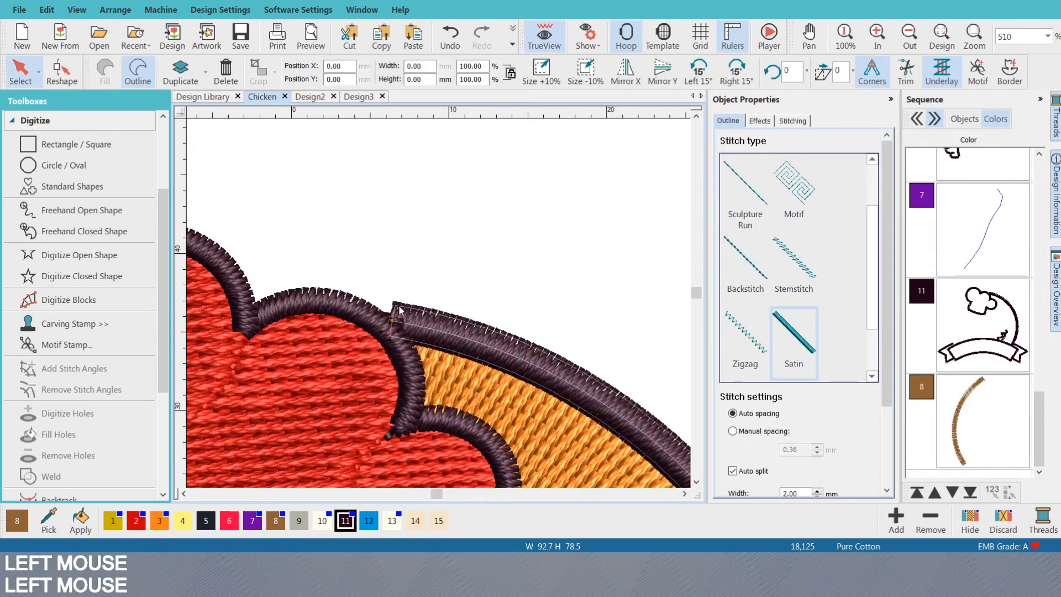
{"action": "key", "text": "h"}
{"action": "scroll", "coordinate": [440, 307], "scroll_direction": "up", "scroll_amount": 2}
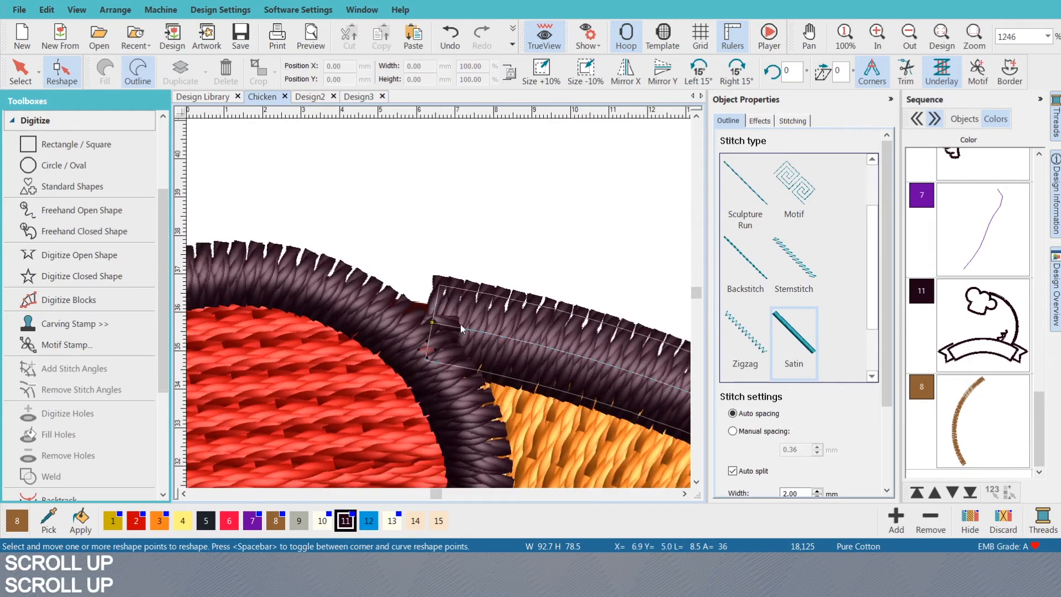
{"action": "right_click", "coordinate": [459, 326]}
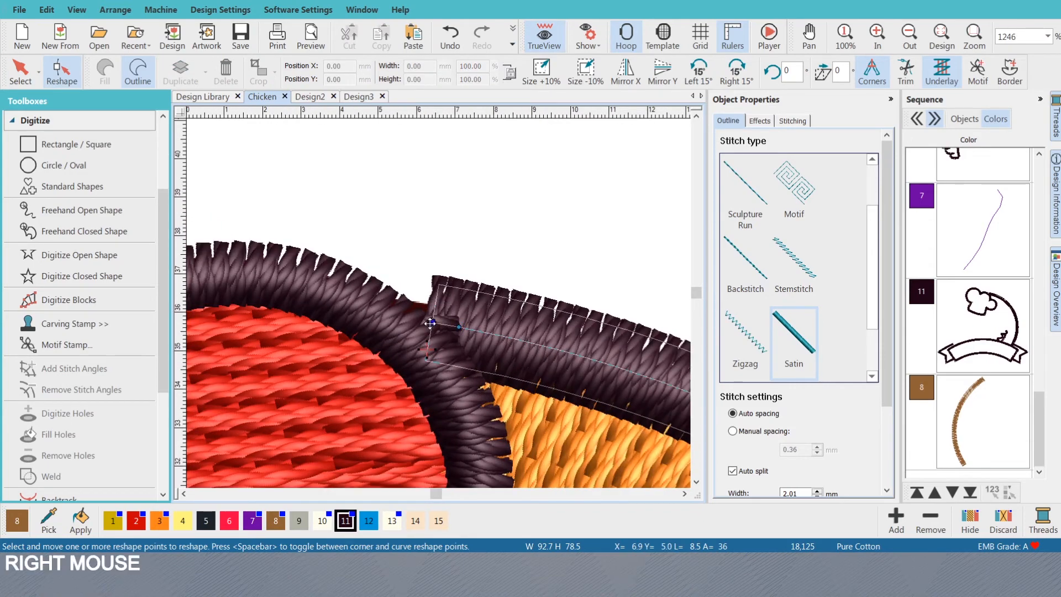
{"action": "left_click_drag", "start_coordinate": [432, 322], "coordinate": [399, 324]}
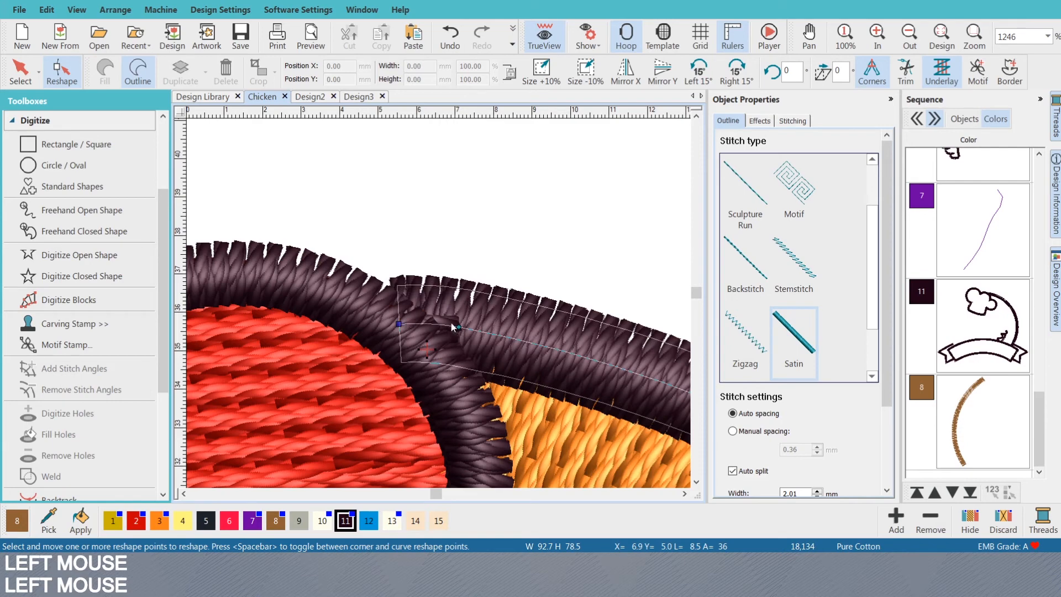
{"action": "key", "text": "Escape"}
{"action": "scroll", "coordinate": [432, 326], "scroll_direction": "down", "scroll_amount": 6}
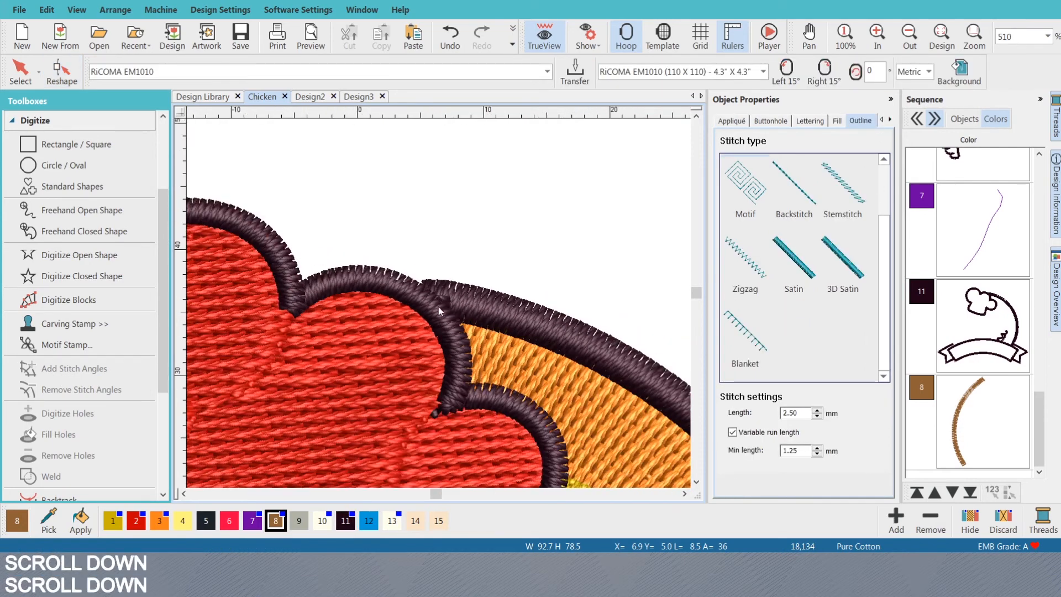
- Recolor the brown satin outline on the ring's left edge to dark thread color 11
{"action": "left_click", "coordinate": [387, 329]}
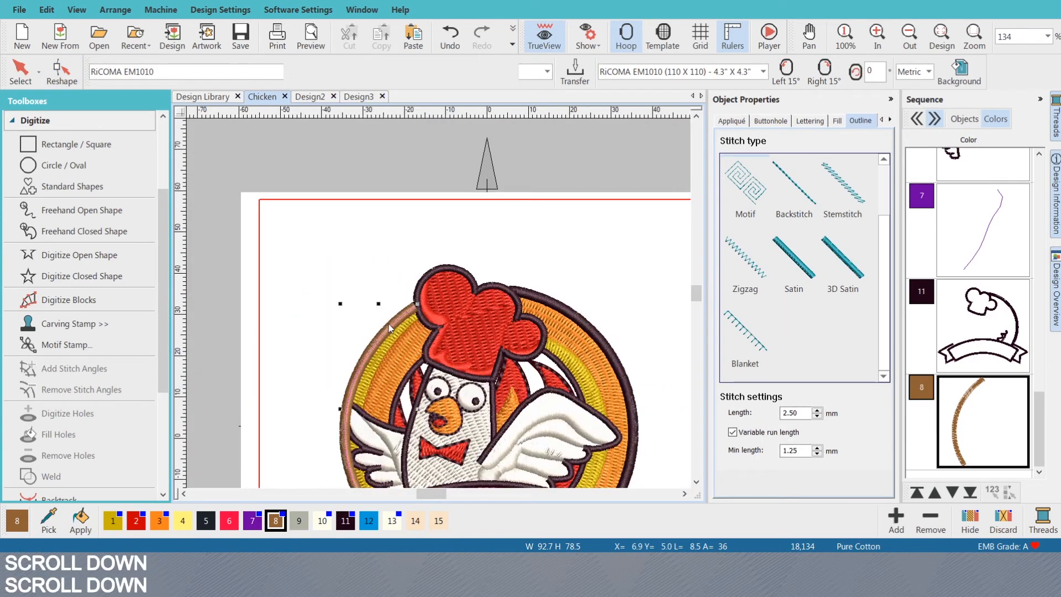
{"action": "left_click", "coordinate": [386, 329]}
{"action": "scroll", "coordinate": [562, 316], "scroll_direction": "down", "scroll_amount": 2}
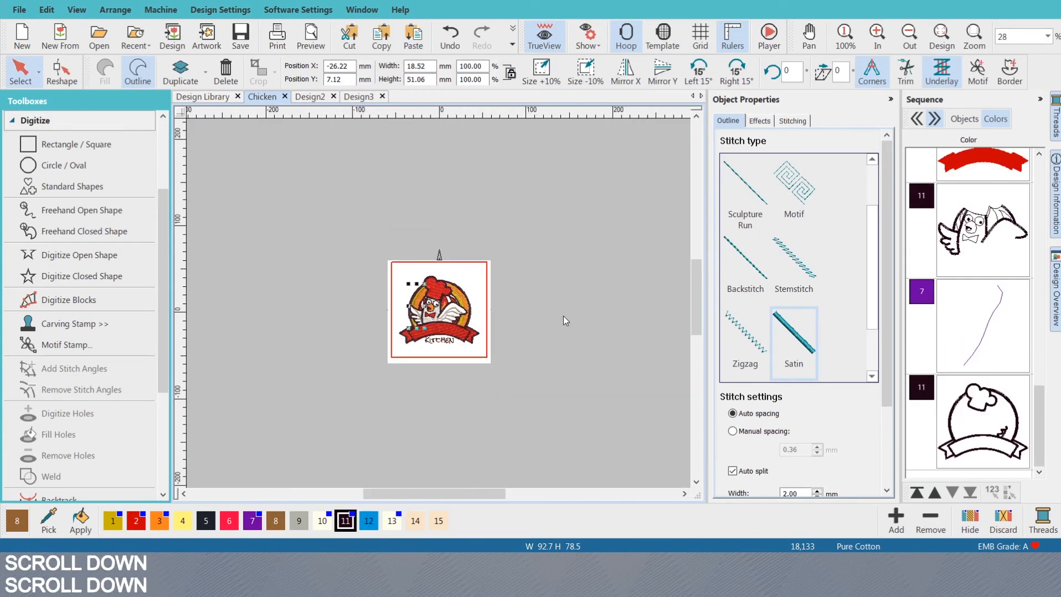
- Examine how the left wing's outline overlaps the satin outline on the ring's left edge
{"action": "scroll", "coordinate": [439, 303], "scroll_direction": "up", "scroll_amount": 6}
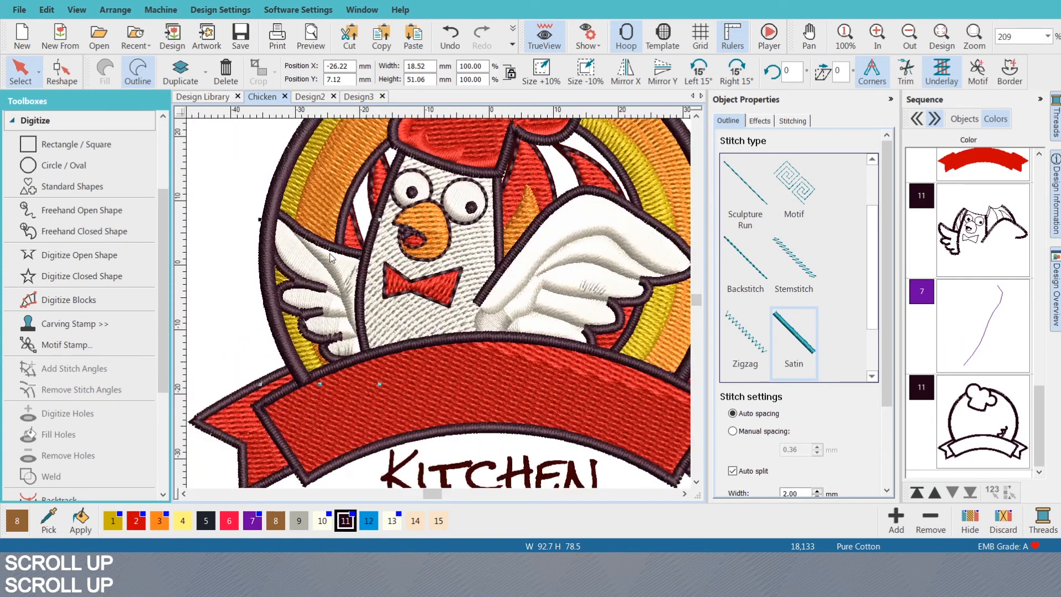
{"action": "scroll", "coordinate": [331, 257], "scroll_direction": "down", "scroll_amount": 1}
{"action": "scroll", "coordinate": [331, 258], "scroll_direction": "up", "scroll_amount": 4}
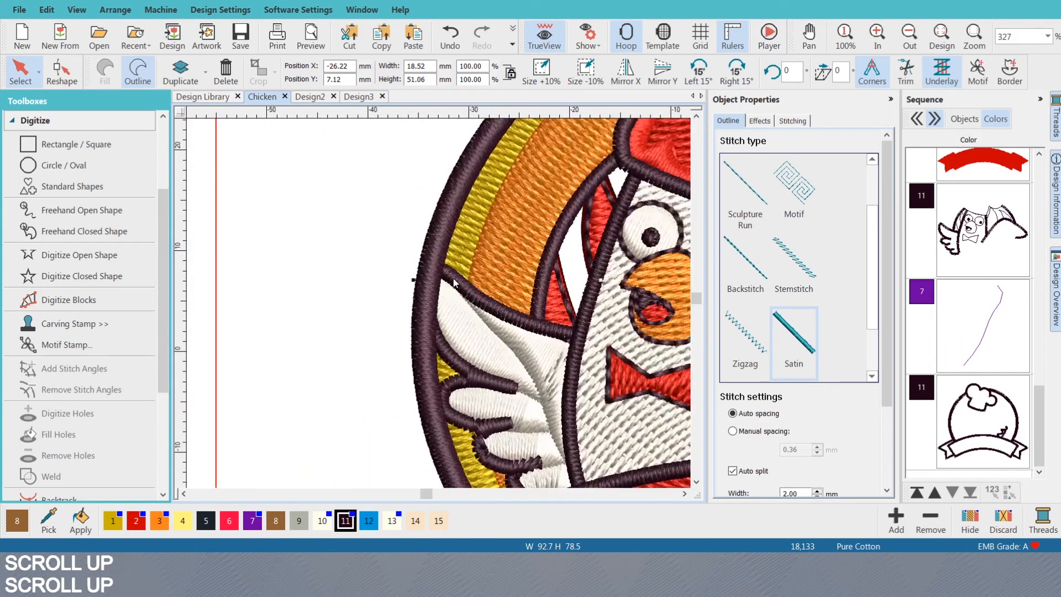
{"action": "left_click", "coordinate": [454, 282]}
{"action": "scroll", "coordinate": [454, 279], "scroll_direction": "up", "scroll_amount": 2}
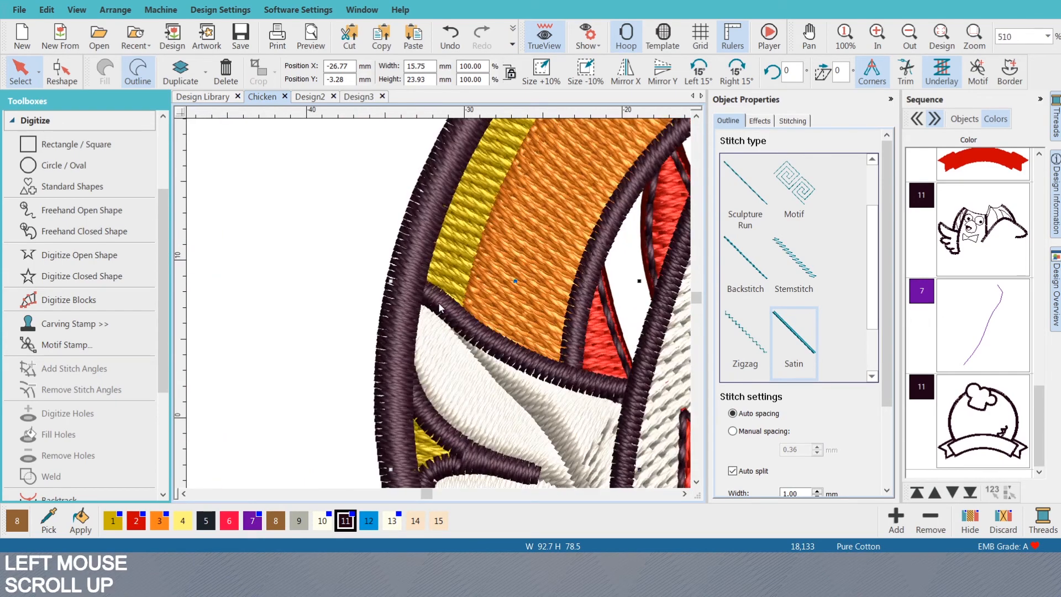
{"action": "scroll", "coordinate": [439, 307], "scroll_direction": "down", "scroll_amount": 1}
{"action": "scroll", "coordinate": [439, 306], "scroll_direction": "down", "scroll_amount": 1}
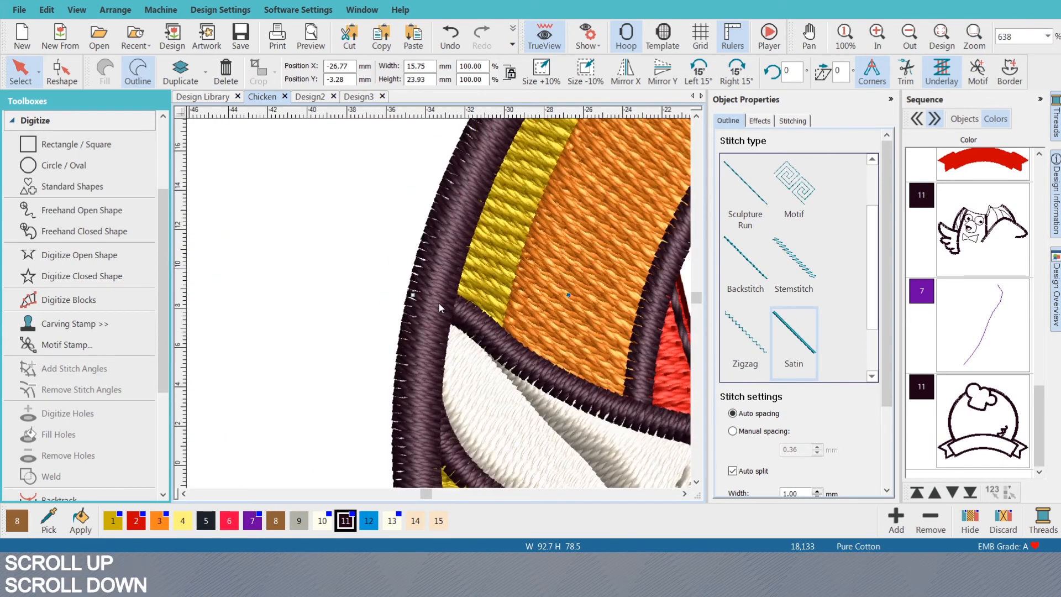
{"action": "scroll", "coordinate": [440, 310], "scroll_direction": "up", "scroll_amount": 1}
{"action": "scroll", "coordinate": [442, 314], "scroll_direction": "down", "scroll_amount": 1}
{"action": "scroll", "coordinate": [442, 312], "scroll_direction": "down", "scroll_amount": 3}
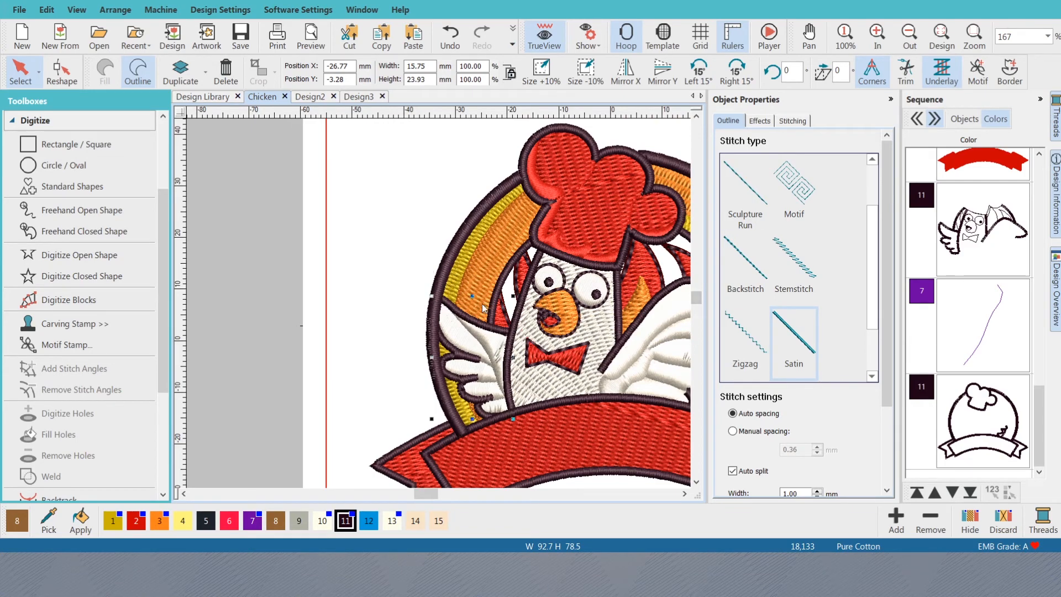
{"action": "double_click", "coordinate": [463, 315]}
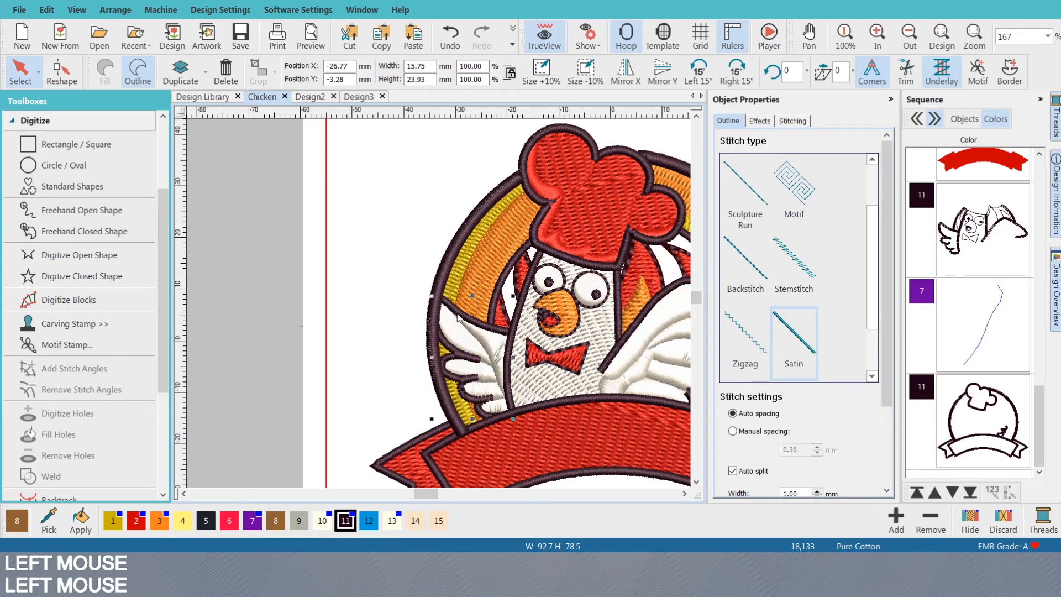
{"action": "key", "text": "Escape"}
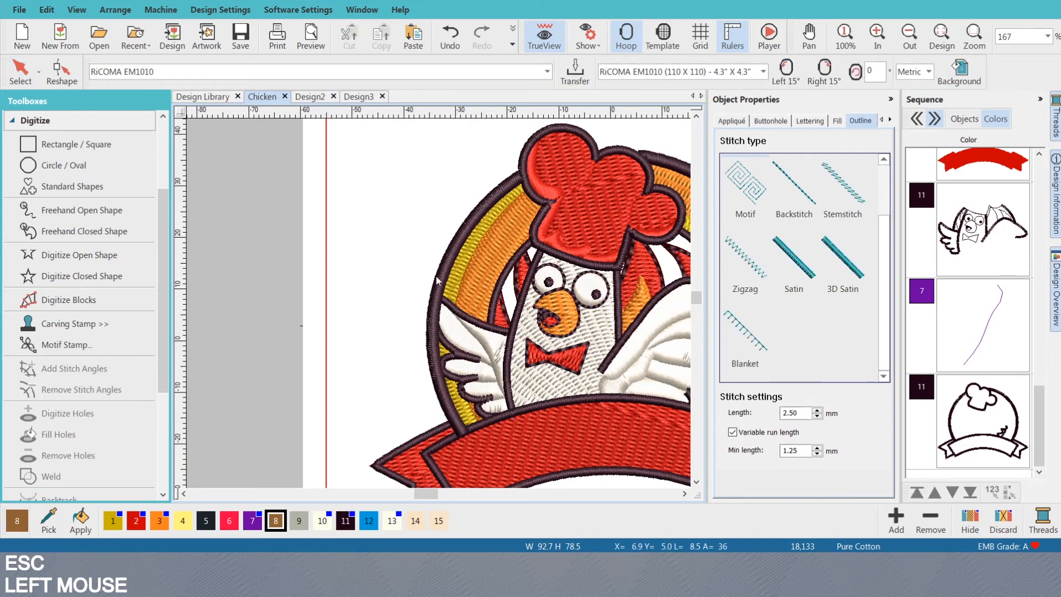
{"action": "left_click", "coordinate": [451, 312]}
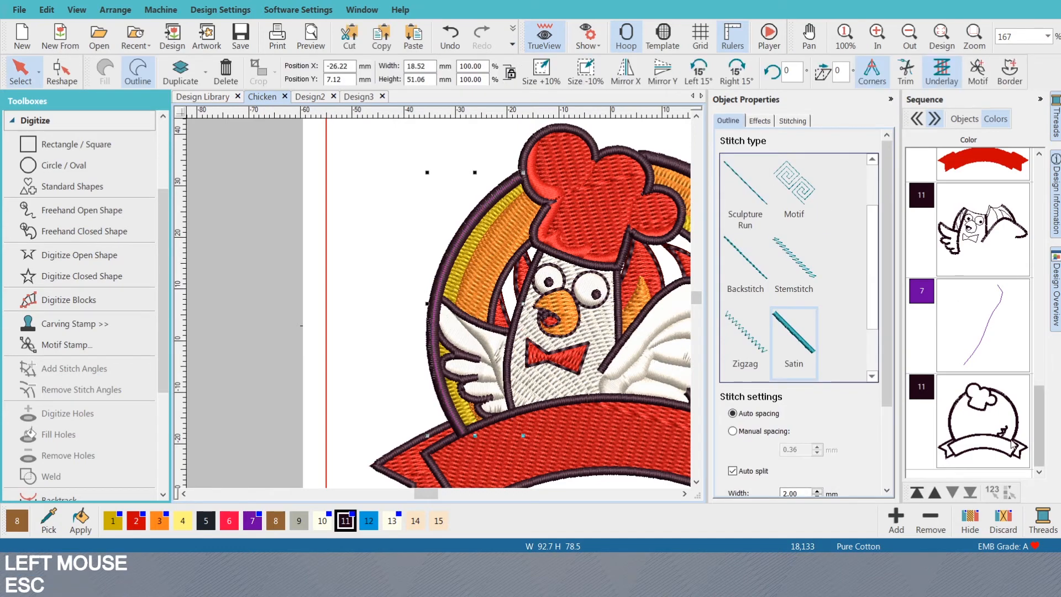
- Recolor the purple running line near the right wing to dark thread color 11
{"action": "left_click", "coordinate": [1004, 302]}
{"action": "scroll", "coordinate": [437, 301], "scroll_direction": "down", "scroll_amount": 2}
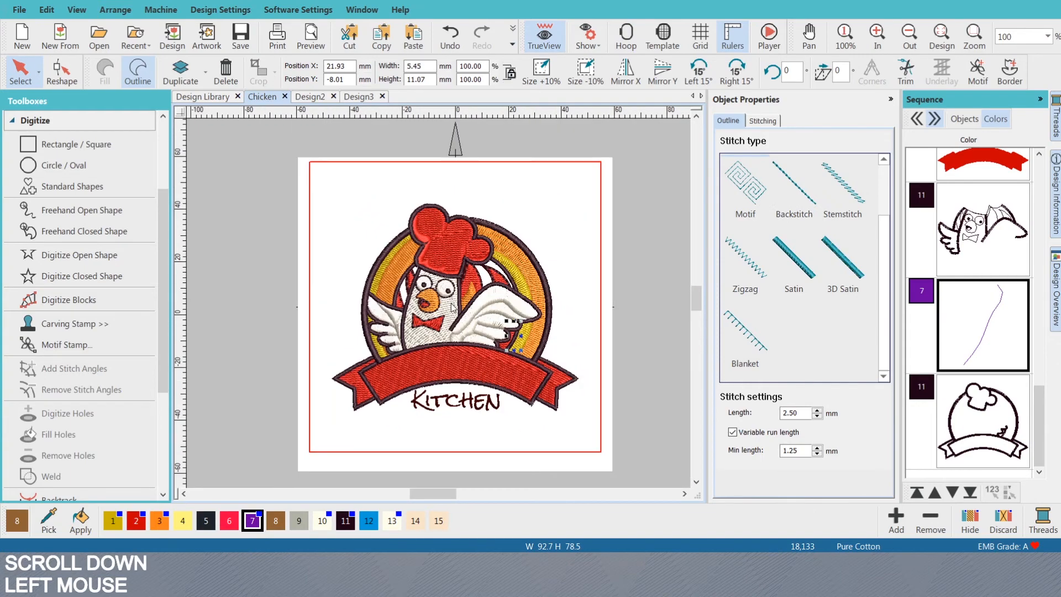
{"action": "scroll", "coordinate": [453, 298], "scroll_direction": "up", "scroll_amount": 3}
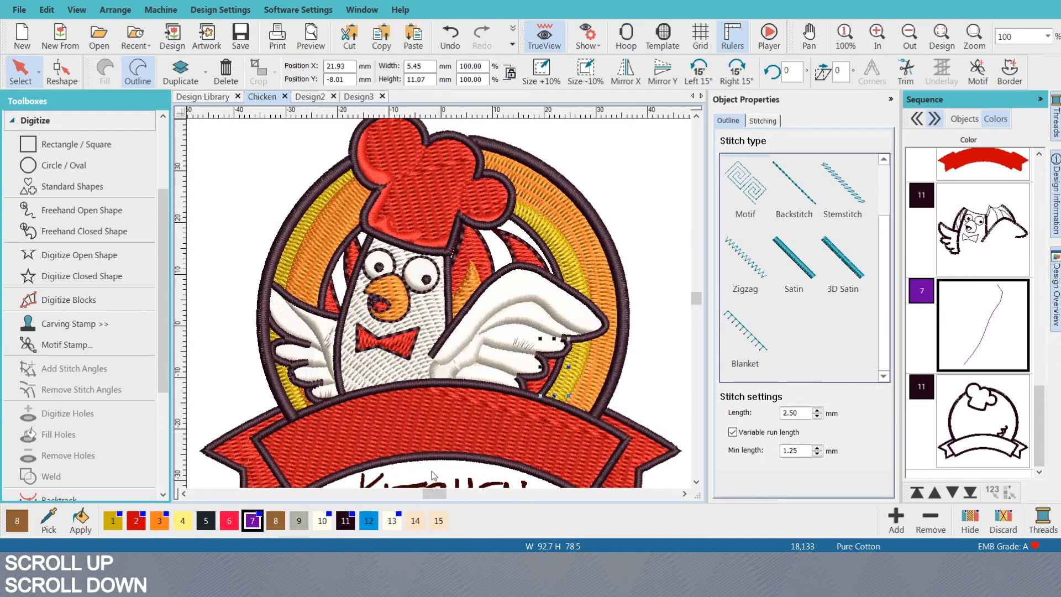
{"action": "left_click", "coordinate": [331, 335]}
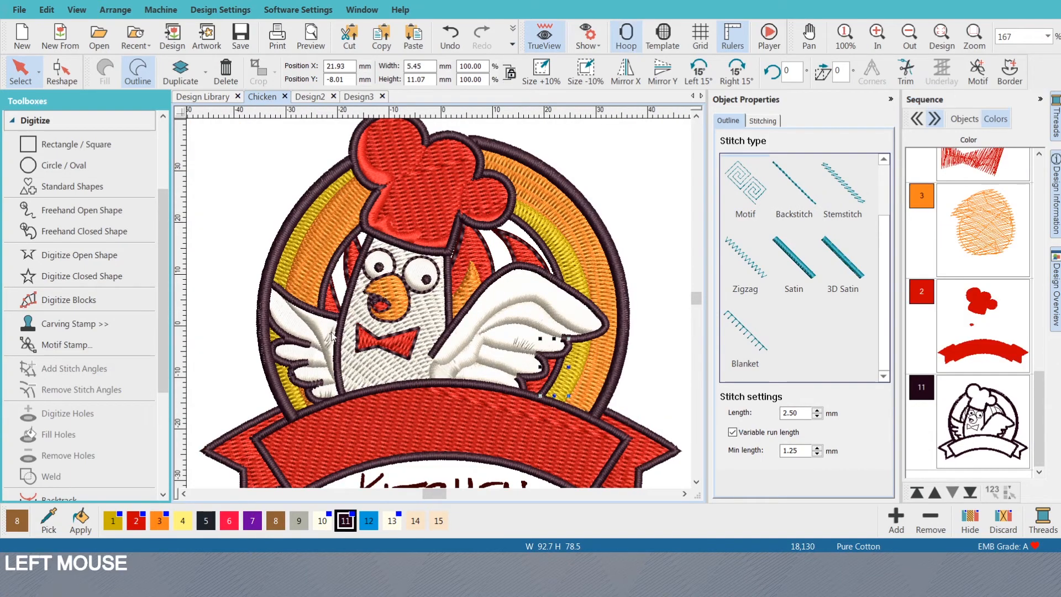
- Recolor the left wing's satin outline to blue thread color 12 to separate it in the stitch sequence
{"action": "left_click", "coordinate": [269, 283]}
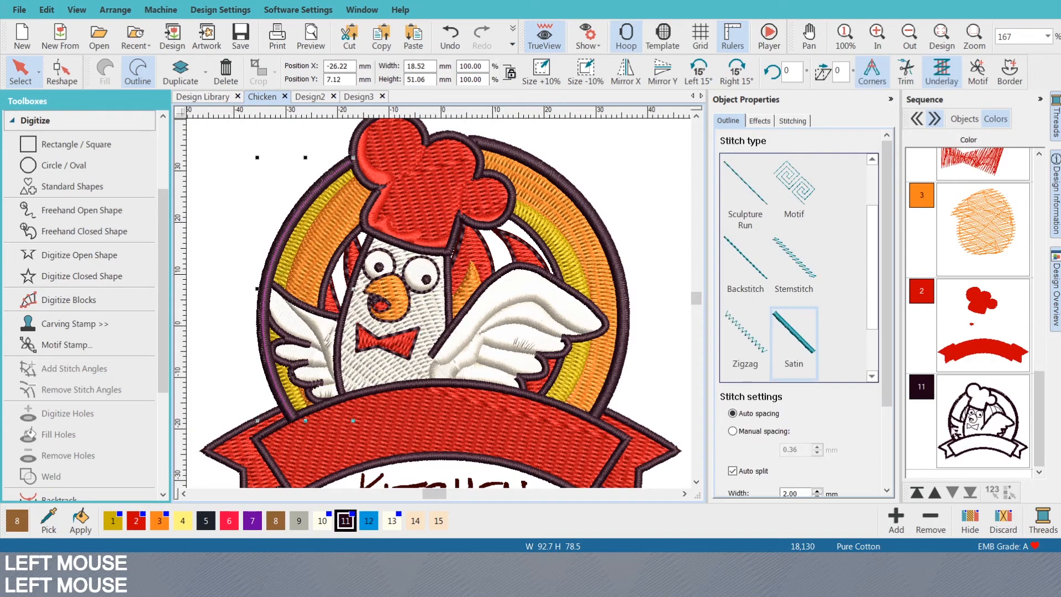
{"action": "left_click", "coordinate": [308, 311]}
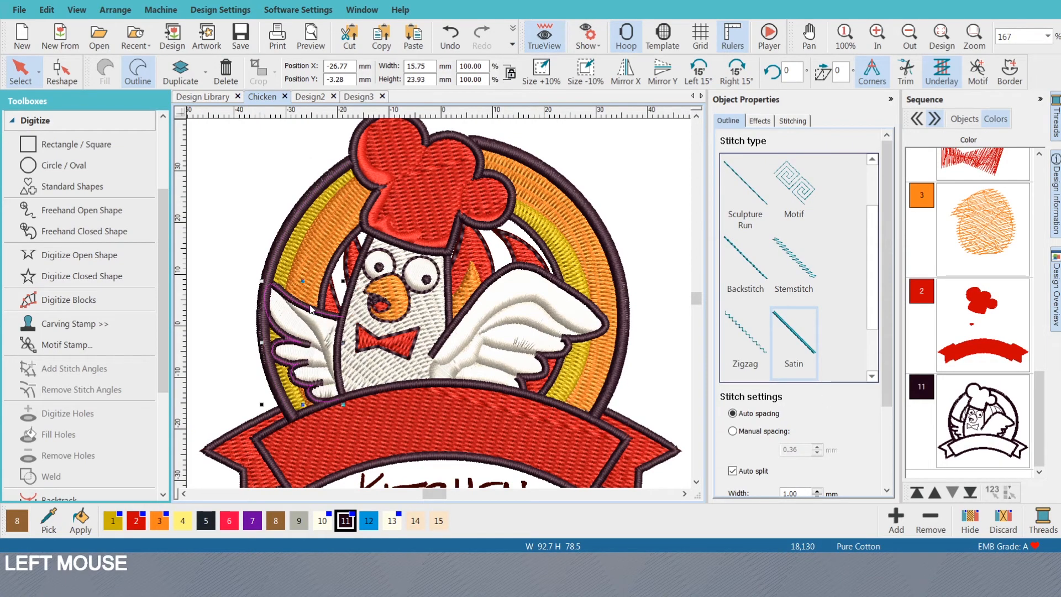
{"action": "left_click", "coordinate": [374, 529]}
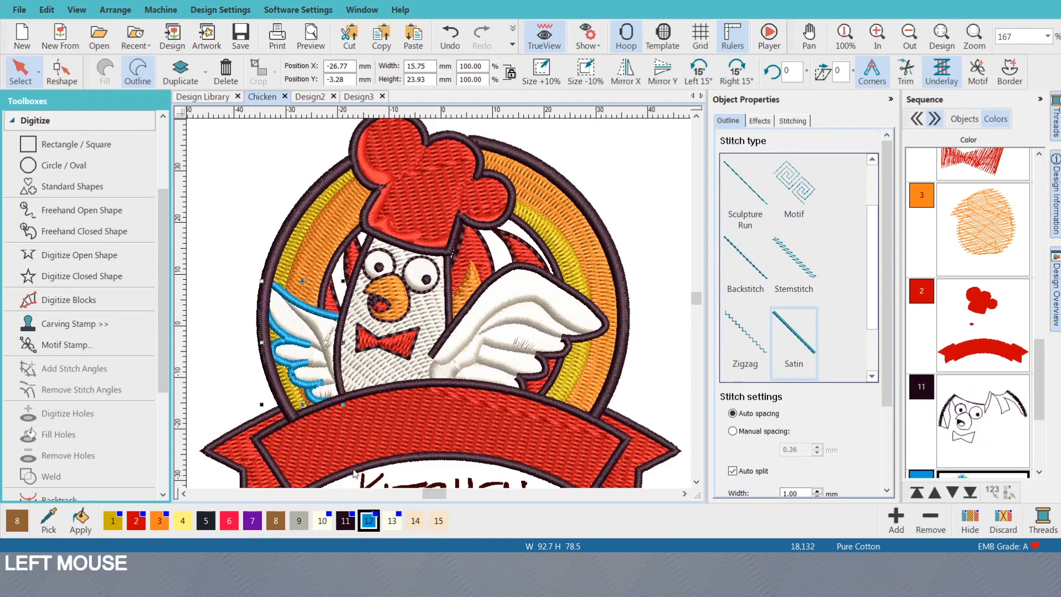
{"action": "scroll", "coordinate": [985, 279], "scroll_direction": "down", "scroll_amount": 2}
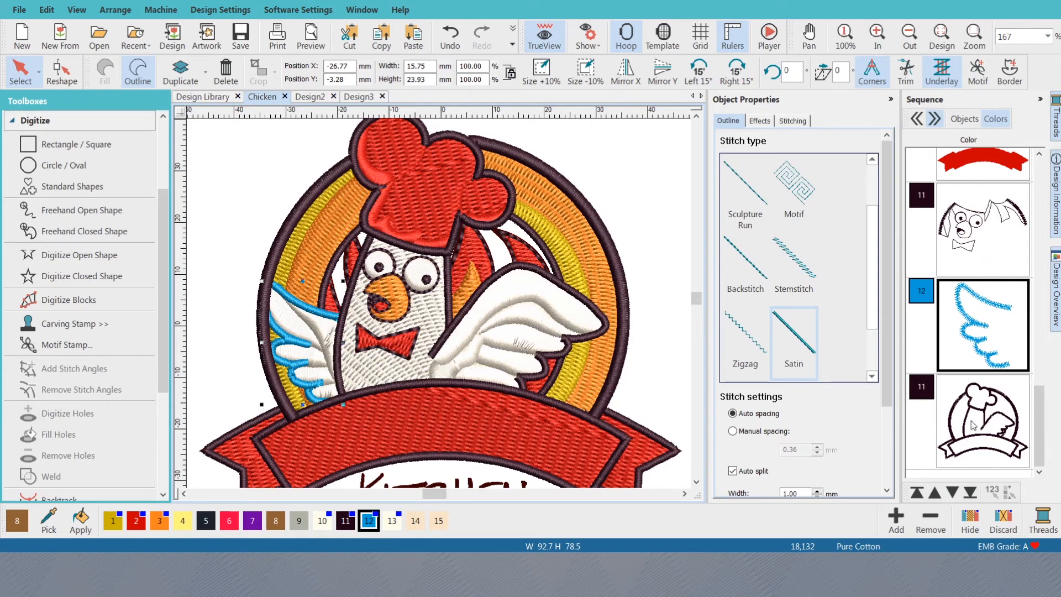
- Recolor the ring's left outline to purple thread color 7 and move it before the blue wing outline in the stitch sequence
{"action": "left_click", "coordinate": [256, 320]}
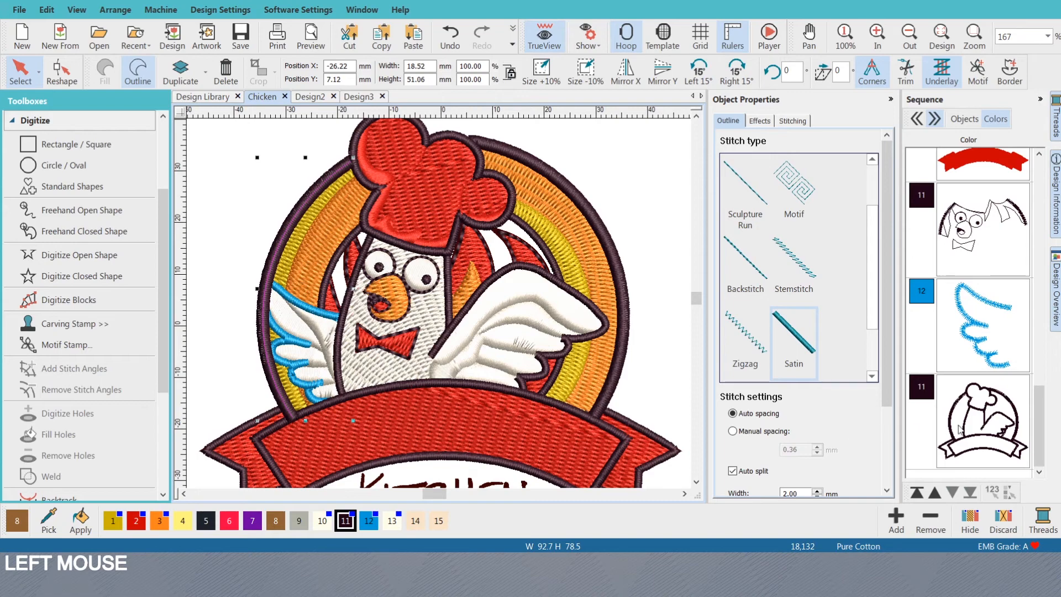
{"action": "left_click", "coordinate": [252, 520]}
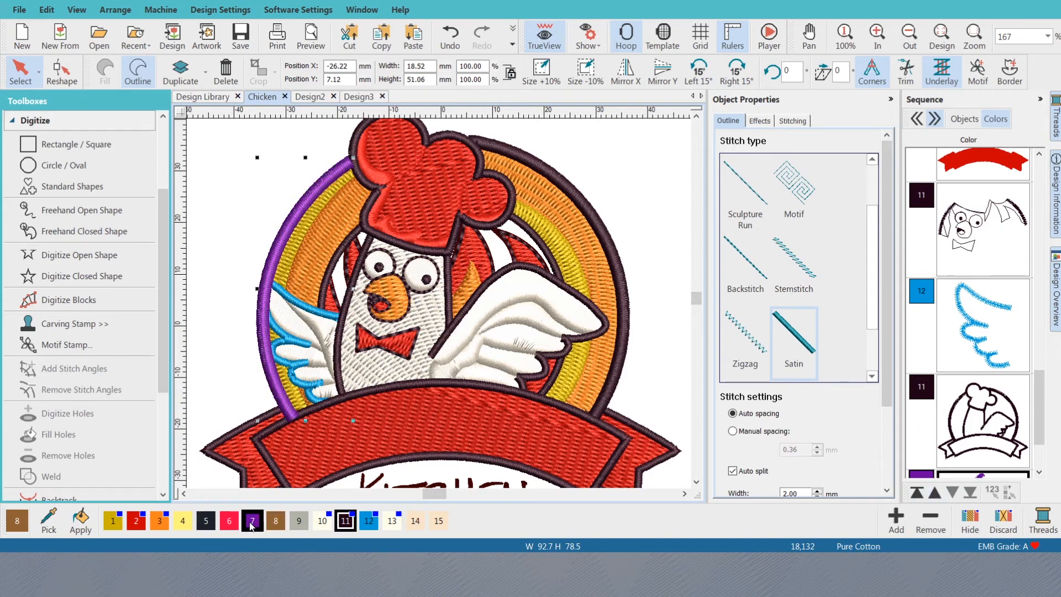
{"action": "scroll", "coordinate": [995, 434], "scroll_direction": "down", "scroll_amount": 1}
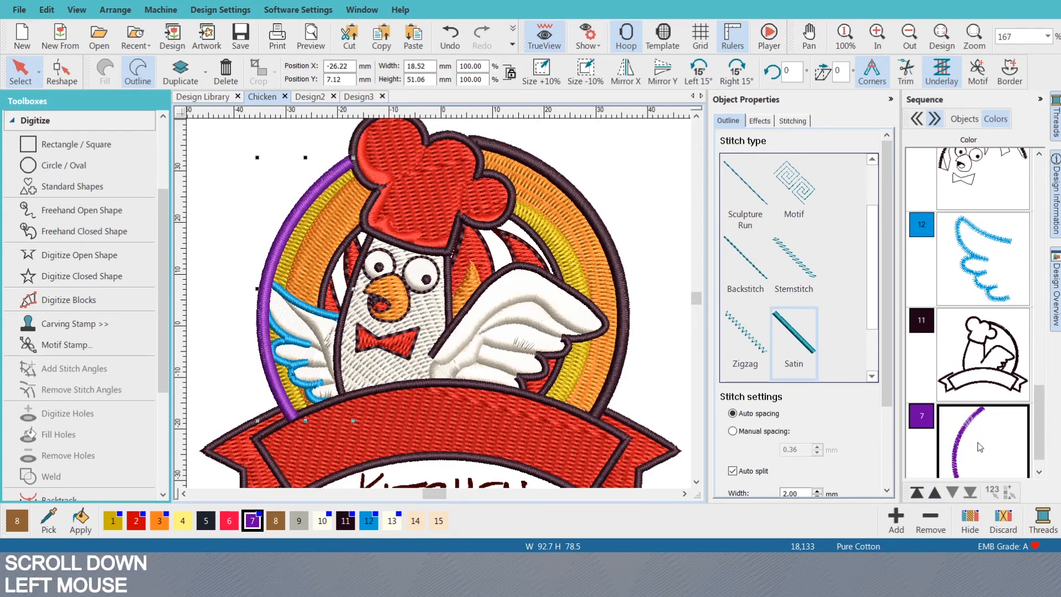
{"action": "left_click_drag", "start_coordinate": [977, 445], "coordinate": [968, 253]}
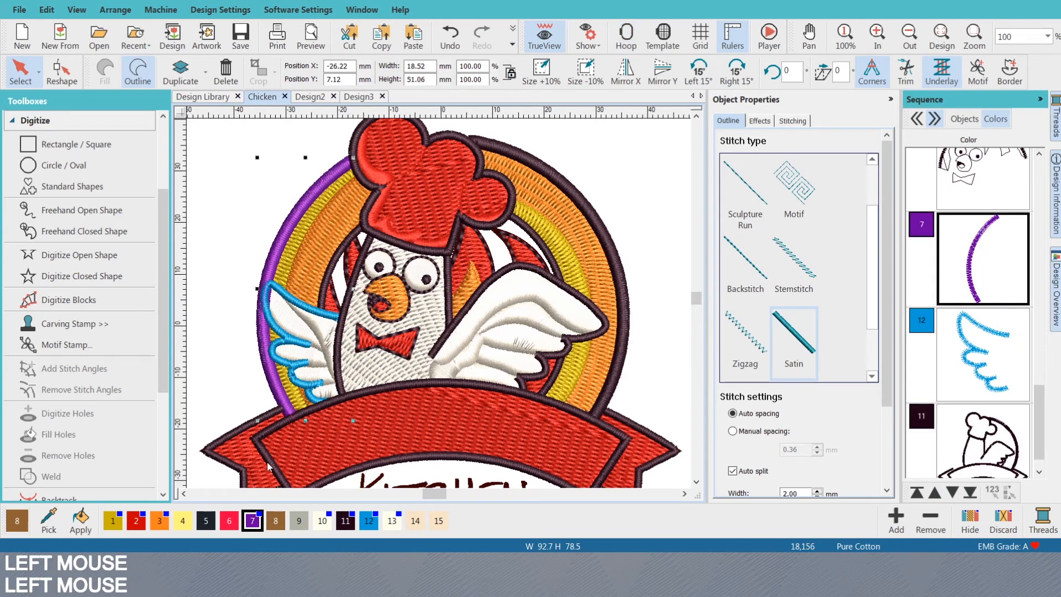
{"action": "left_click", "coordinate": [347, 522]}
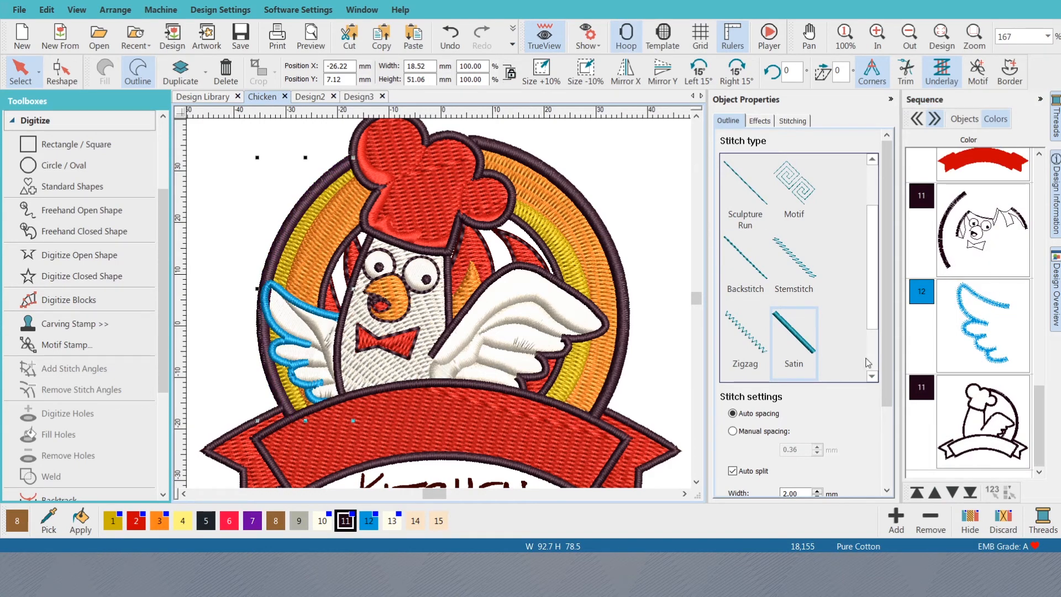
{"action": "key", "text": "ctrl+z"}
- Reshape the dark running line under the left wing's upper outline so it follows the edge to the wing tip and onto the ring outline
{"action": "left_click", "coordinate": [982, 320]}
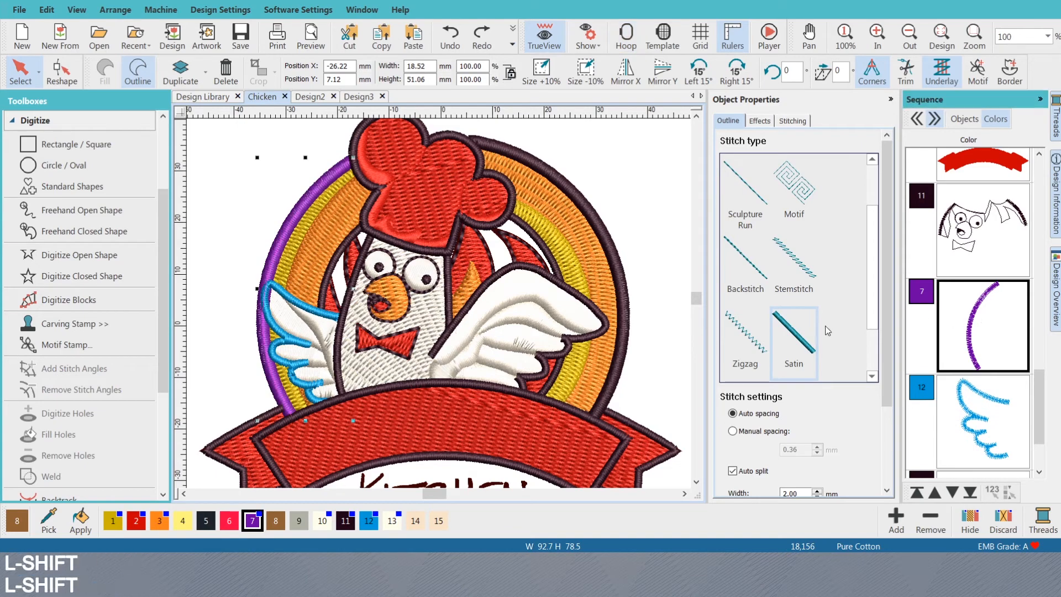
{"action": "key", "text": "shift+Tab"}
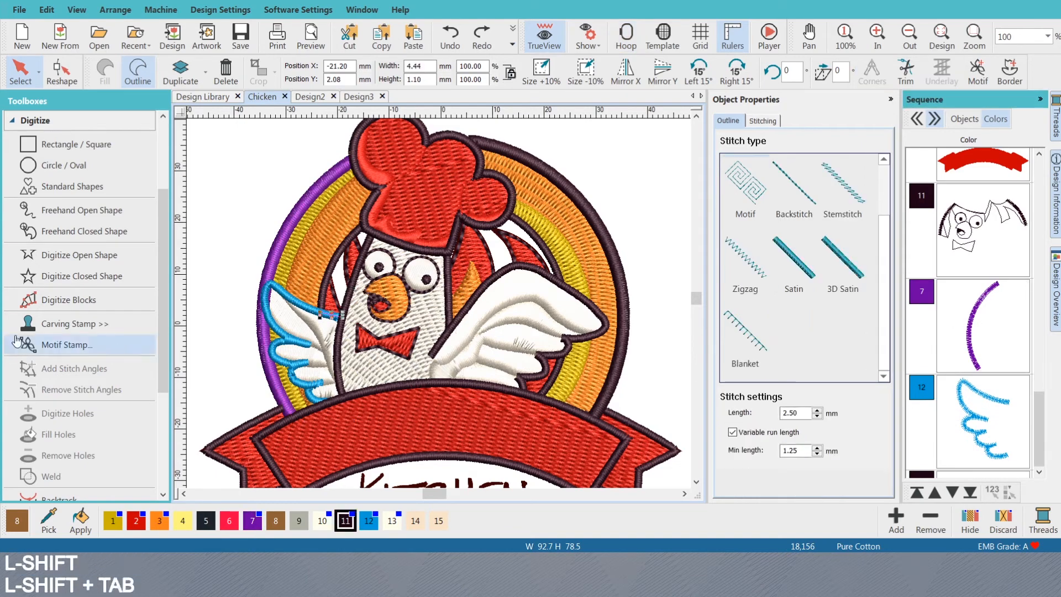
{"action": "scroll", "coordinate": [432, 304], "scroll_direction": "up", "scroll_amount": 2}
{"action": "scroll", "coordinate": [431, 304], "scroll_direction": "up", "scroll_amount": 2}
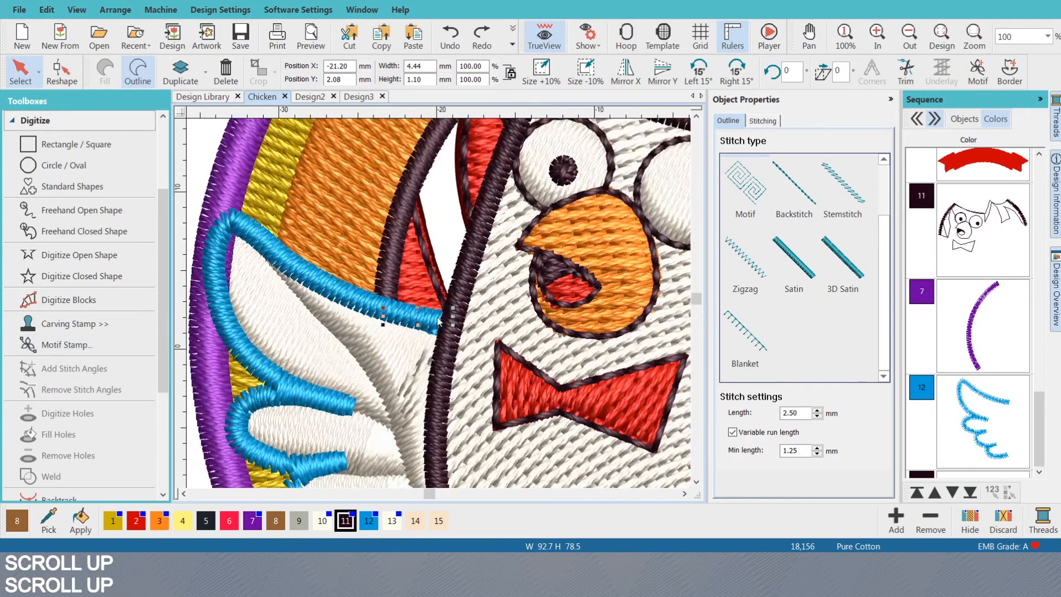
{"action": "key", "text": "h"}
{"action": "key", "text": "h"}
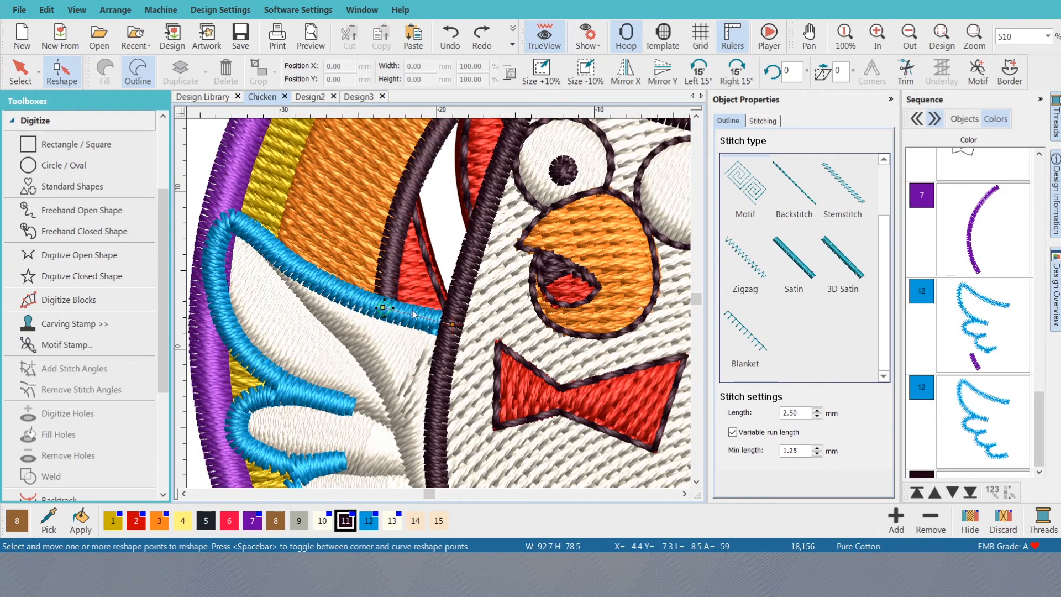
{"action": "left_click", "coordinate": [452, 323]}
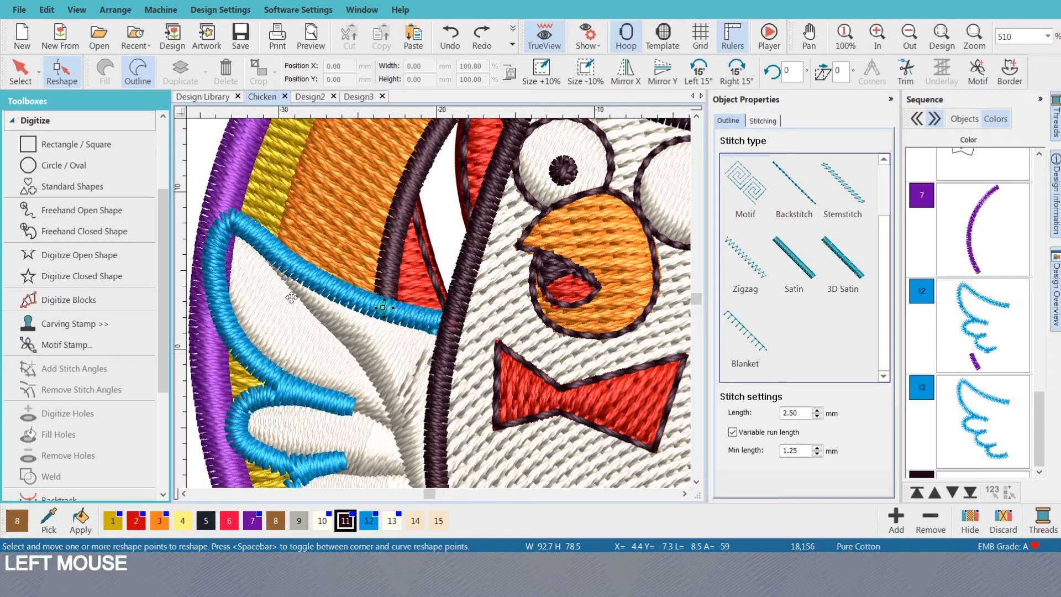
{"action": "left_click", "coordinate": [272, 254]}
{"action": "left_click_drag", "start_coordinate": [272, 253], "coordinate": [230, 152]}
{"action": "left_click_drag", "start_coordinate": [300, 226], "coordinate": [302, 273]}
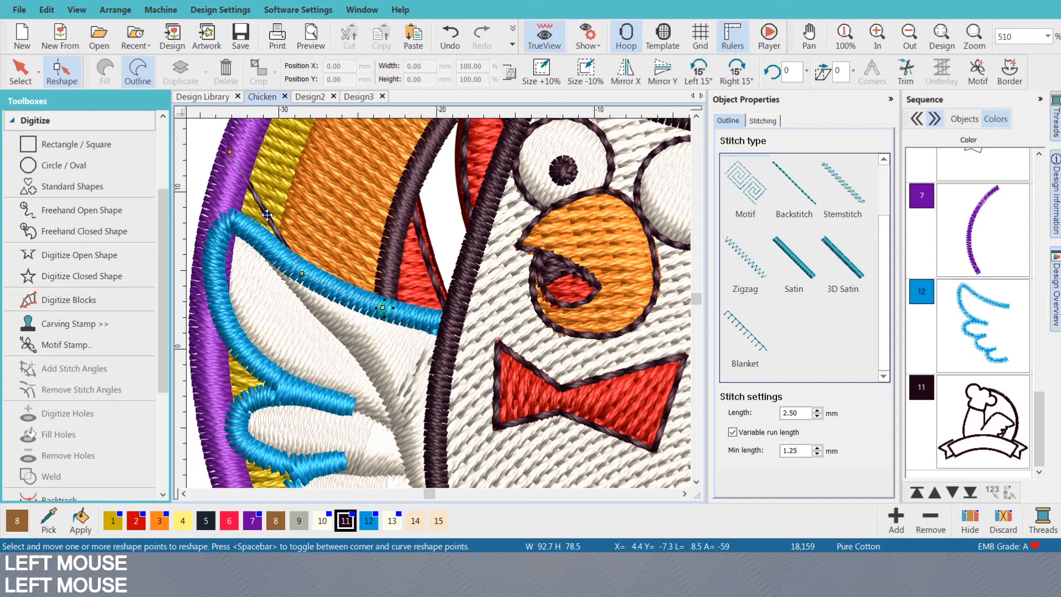
{"action": "left_click_drag", "start_coordinate": [267, 214], "coordinate": [232, 219]}
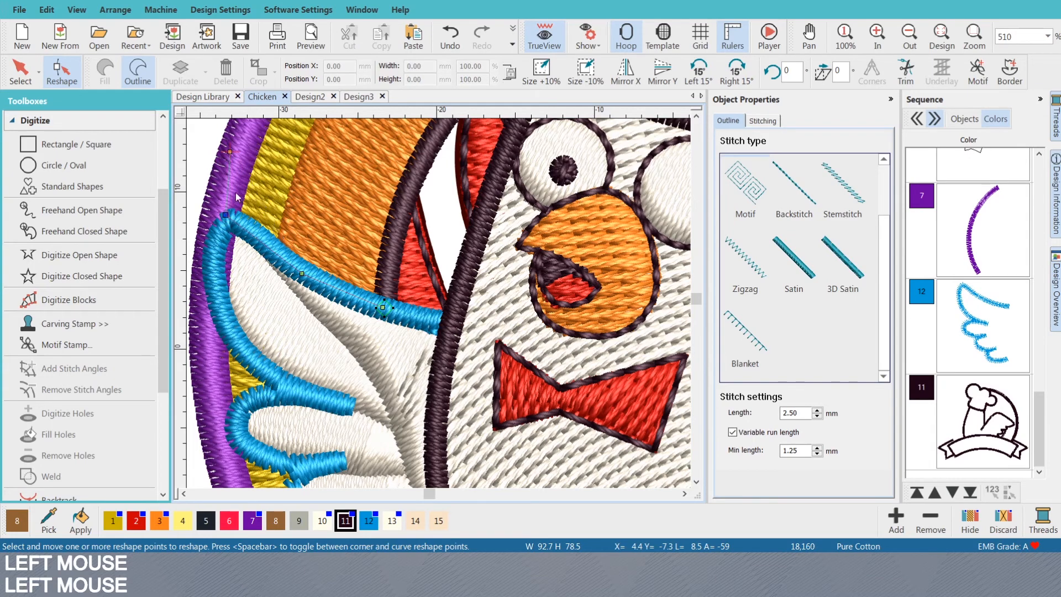
- Extend the dark running line's end beneath the ring's purple outline up to the comb, curving it to stay hidden
{"action": "scroll", "coordinate": [457, 278], "scroll_direction": "down", "scroll_amount": 3}
{"action": "scroll", "coordinate": [457, 278], "scroll_direction": "up", "scroll_amount": 1}
{"action": "scroll", "coordinate": [457, 278], "scroll_direction": "down", "scroll_amount": 1}
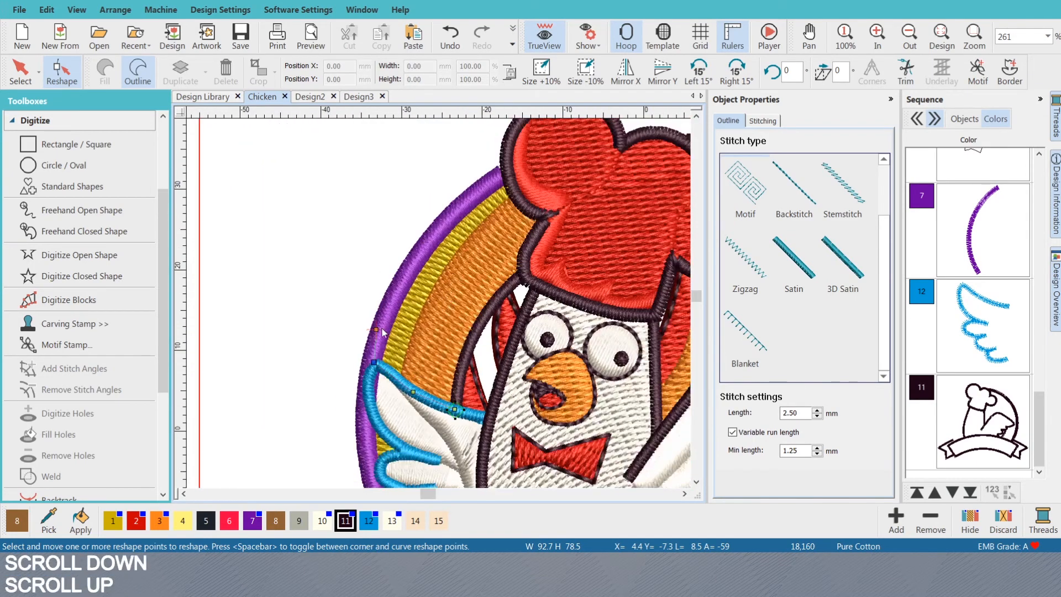
{"action": "left_click_drag", "start_coordinate": [383, 332], "coordinate": [484, 187]}
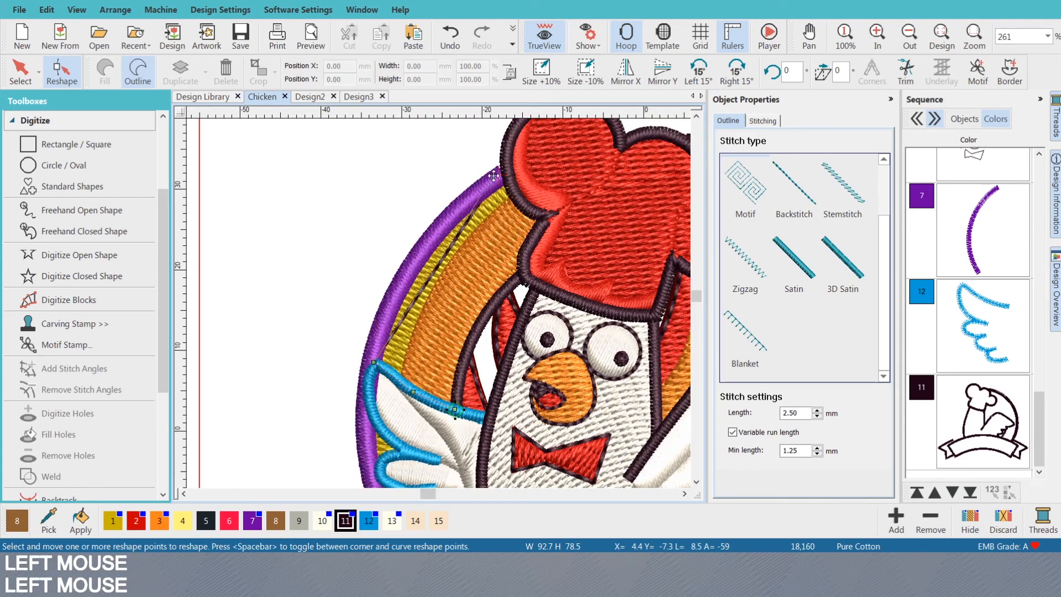
{"action": "right_click", "coordinate": [438, 255]}
{"action": "left_click_drag", "start_coordinate": [438, 256], "coordinate": [427, 245]}
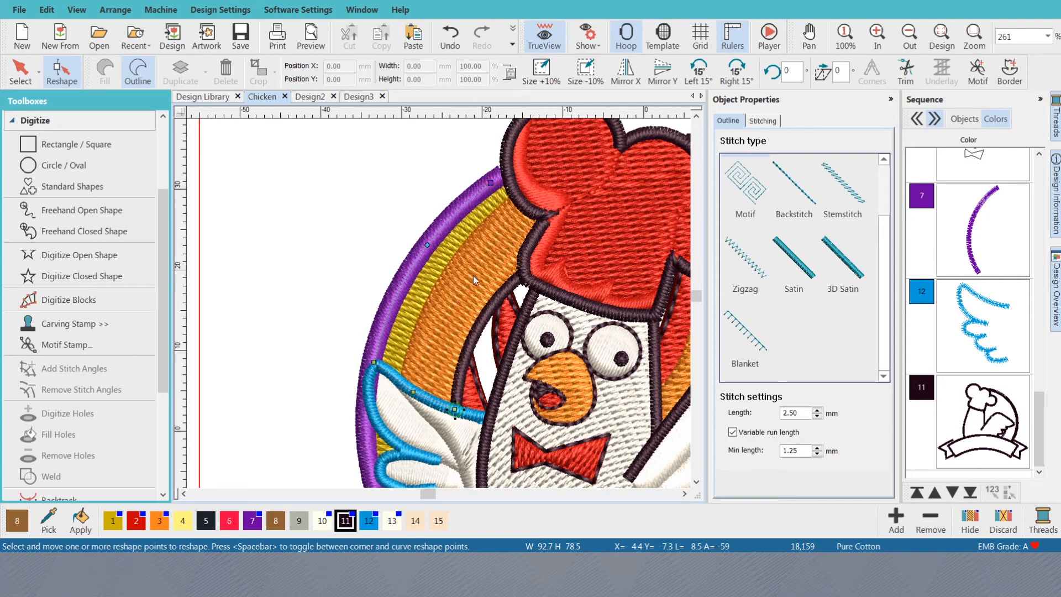
{"action": "key", "text": "Escape"}
- Extend the upper end of the ring's purple satin outline slightly under the comb's dark outline
{"action": "left_click", "coordinate": [496, 178]}
{"action": "key", "text": "h"}
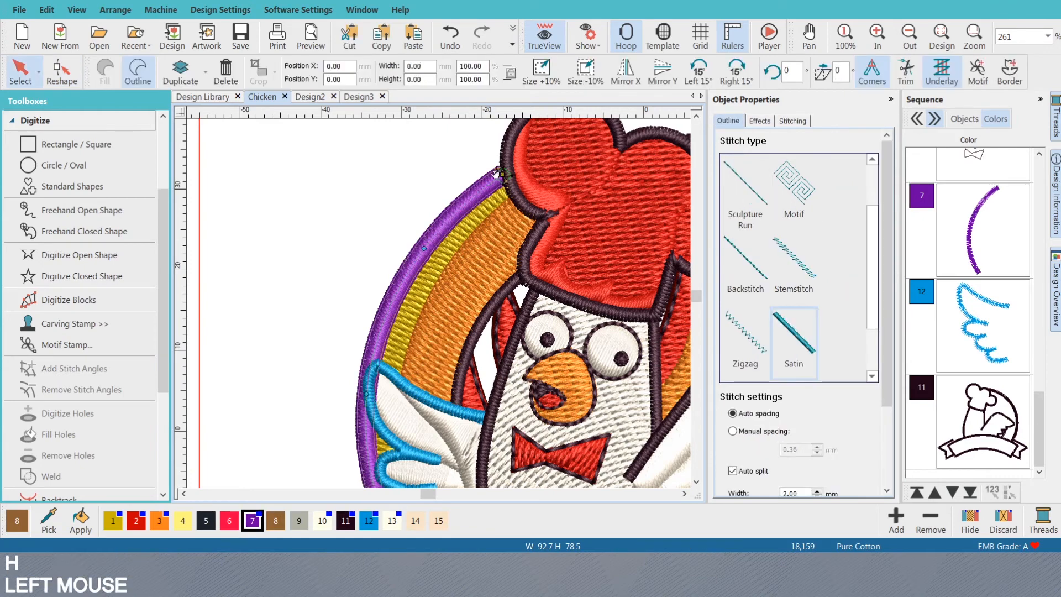
{"action": "scroll", "coordinate": [496, 178], "scroll_direction": "up", "scroll_amount": 2}
{"action": "left_click", "coordinate": [412, 317]}
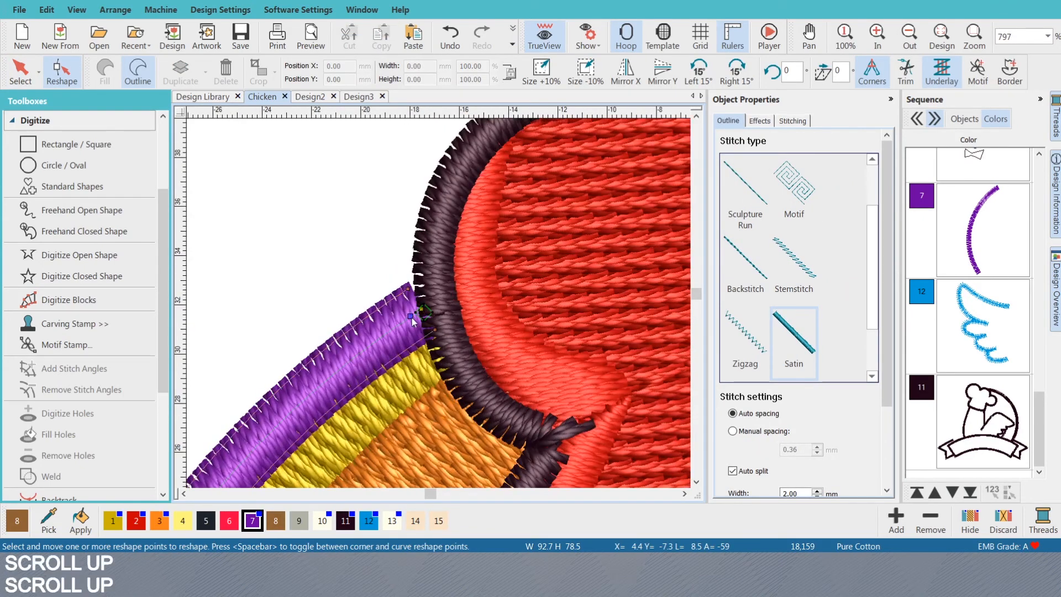
{"action": "left_click_drag", "start_coordinate": [421, 309], "coordinate": [436, 300]}
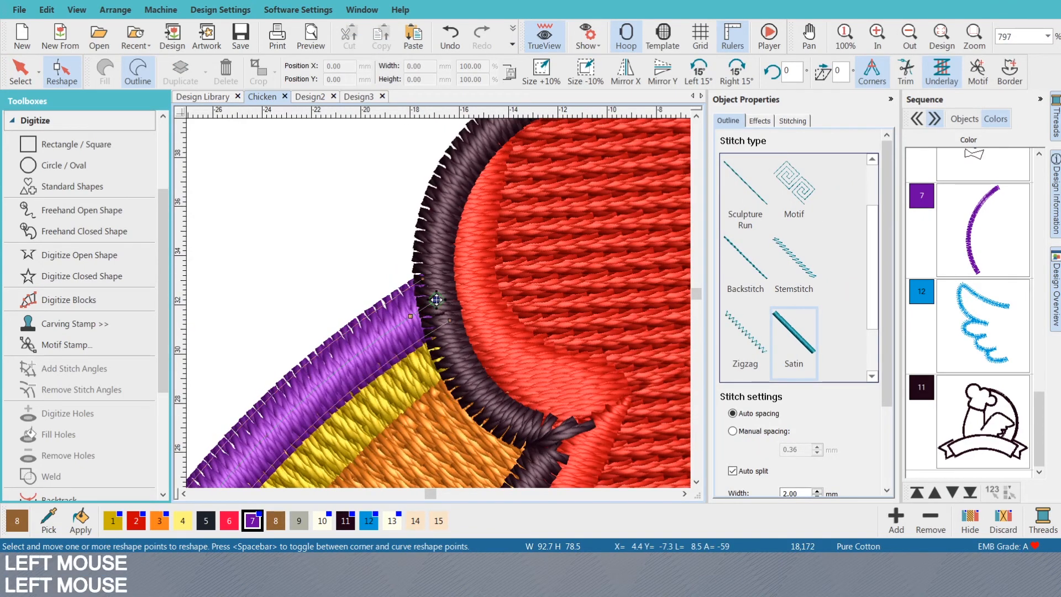
{"action": "key", "text": "ctrl+z"}
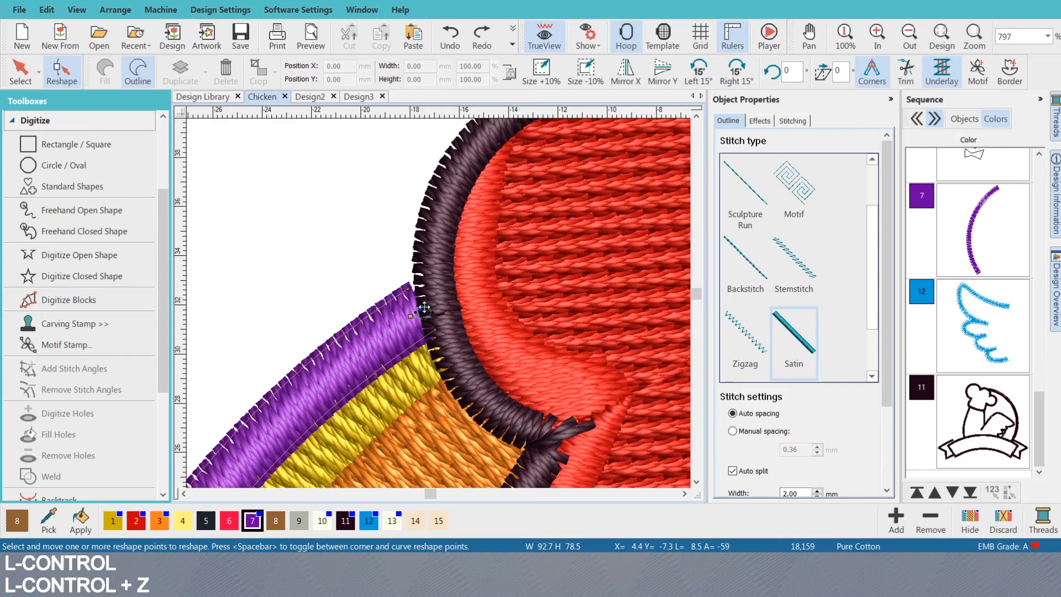
{"action": "left_click_drag", "start_coordinate": [425, 307], "coordinate": [431, 302]}
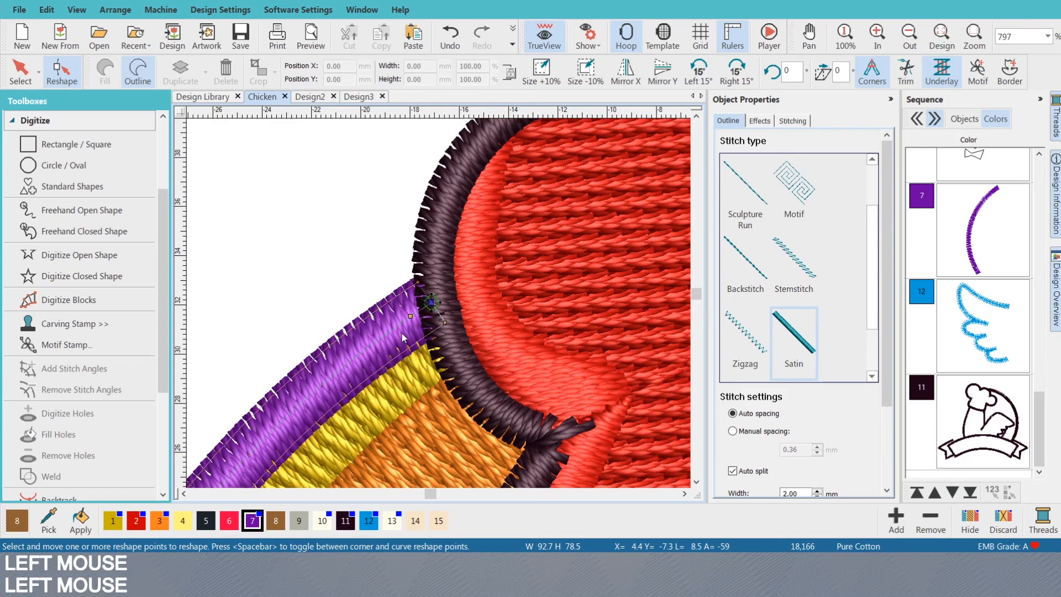
{"action": "scroll", "coordinate": [410, 318], "scroll_direction": "down", "scroll_amount": 5}
{"action": "key", "text": "Escape"}
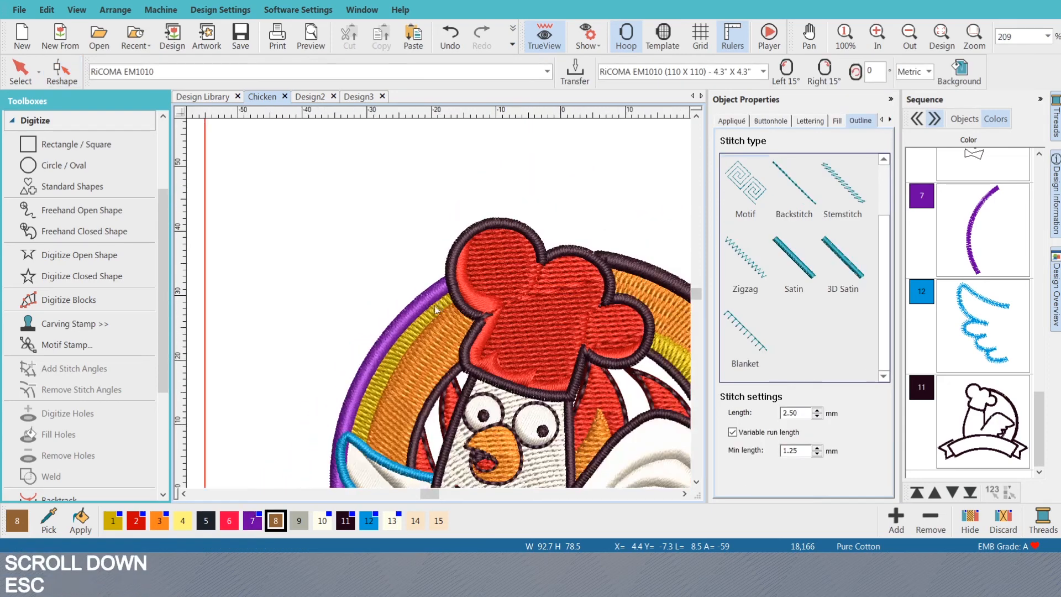
- Digitize an open running line in brown thread color 8 along the left wing's upper outline, from the wing tip to the body outline
{"action": "scroll", "coordinate": [440, 308], "scroll_direction": "down", "scroll_amount": 2}
{"action": "scroll", "coordinate": [440, 308], "scroll_direction": "up", "scroll_amount": 3}
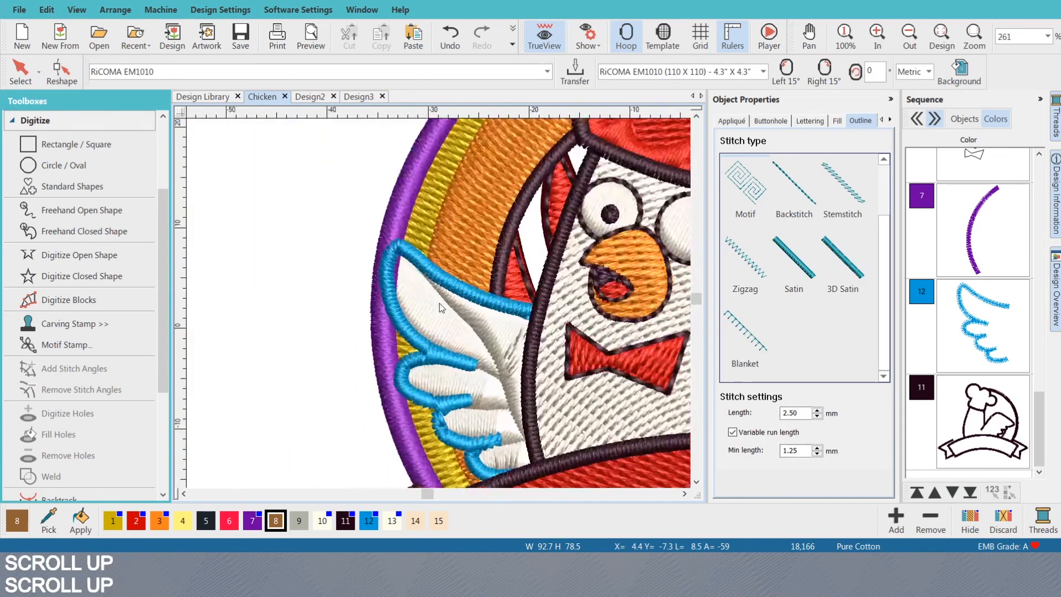
{"action": "left_click", "coordinate": [394, 222]}
{"action": "scroll", "coordinate": [441, 307], "scroll_direction": "up", "scroll_amount": 2}
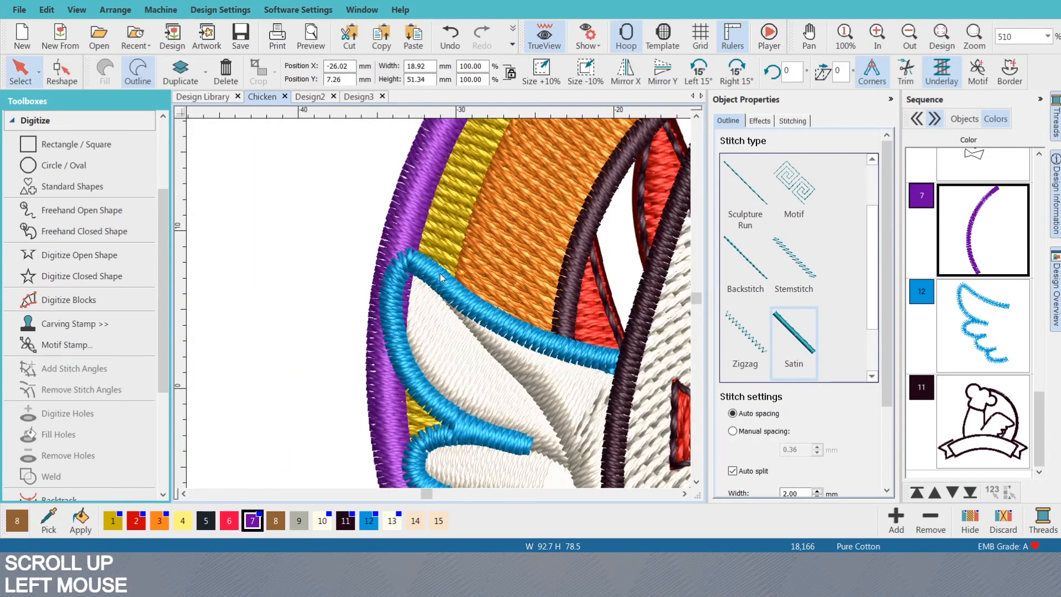
{"action": "left_click", "coordinate": [440, 278]}
{"action": "key", "text": "shift+n"}
{"action": "key", "text": "shift+n"}
{"action": "left_click", "coordinate": [444, 286]}
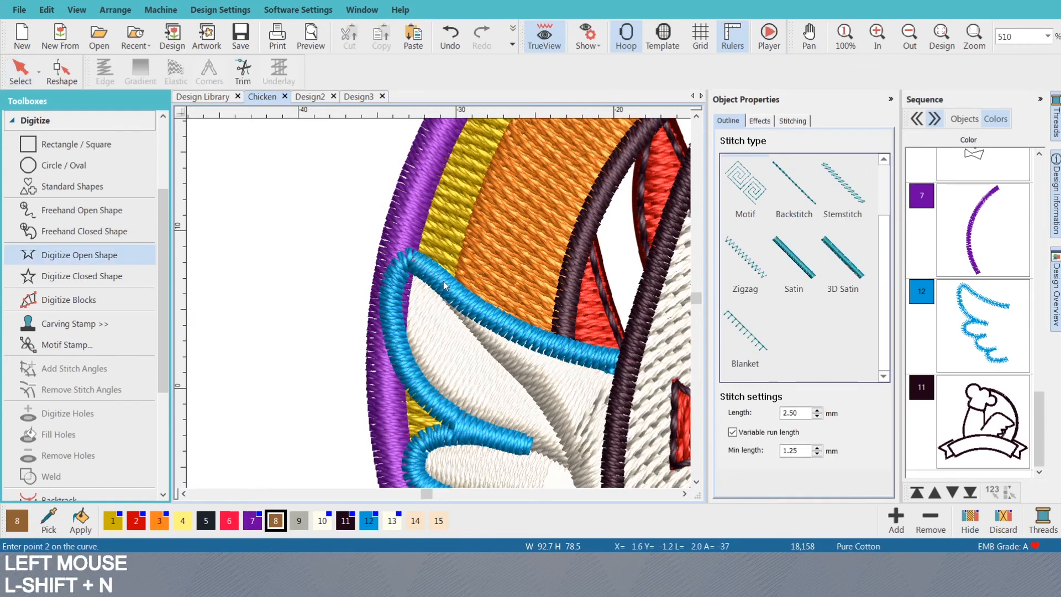
{"action": "right_click", "coordinate": [458, 297]}
{"action": "right_click", "coordinate": [490, 318]}
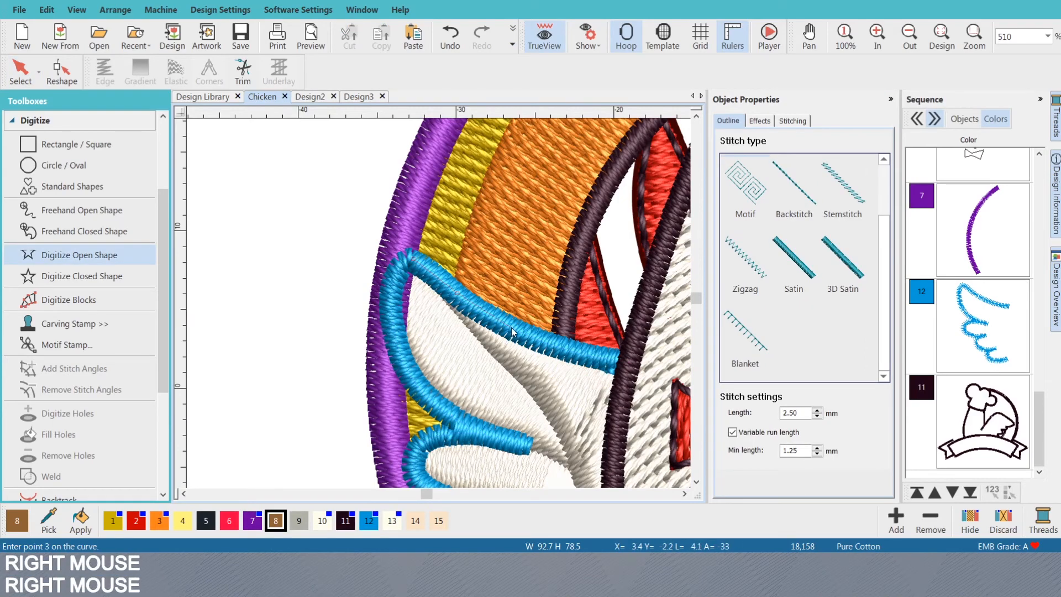
{"action": "left_click", "coordinate": [610, 365]}
{"action": "key", "text": "Return"}
{"action": "key", "text": "o"}
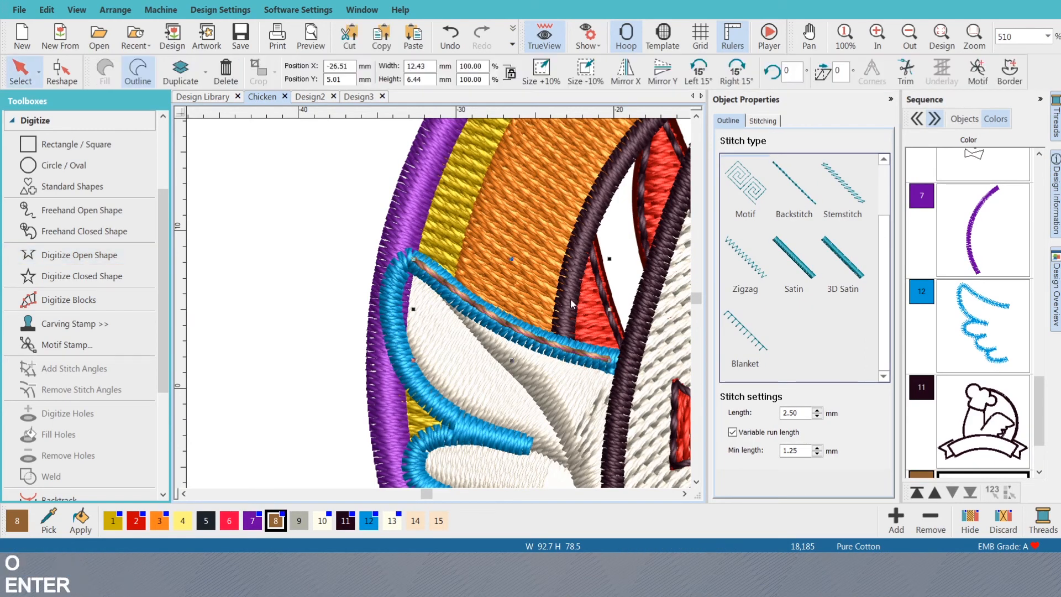
{"action": "left_click", "coordinate": [566, 310]}
{"action": "left_click", "coordinate": [415, 208], "text": "ctrl"}
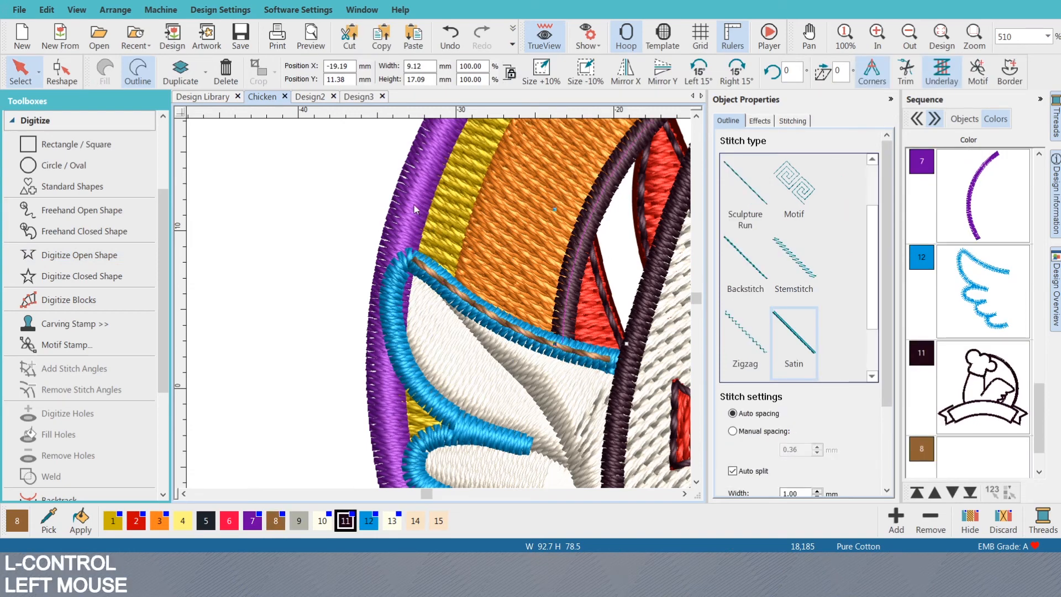
{"action": "left_click", "coordinate": [414, 208], "text": "ctrl"}
{"action": "left_click", "coordinate": [584, 219]}
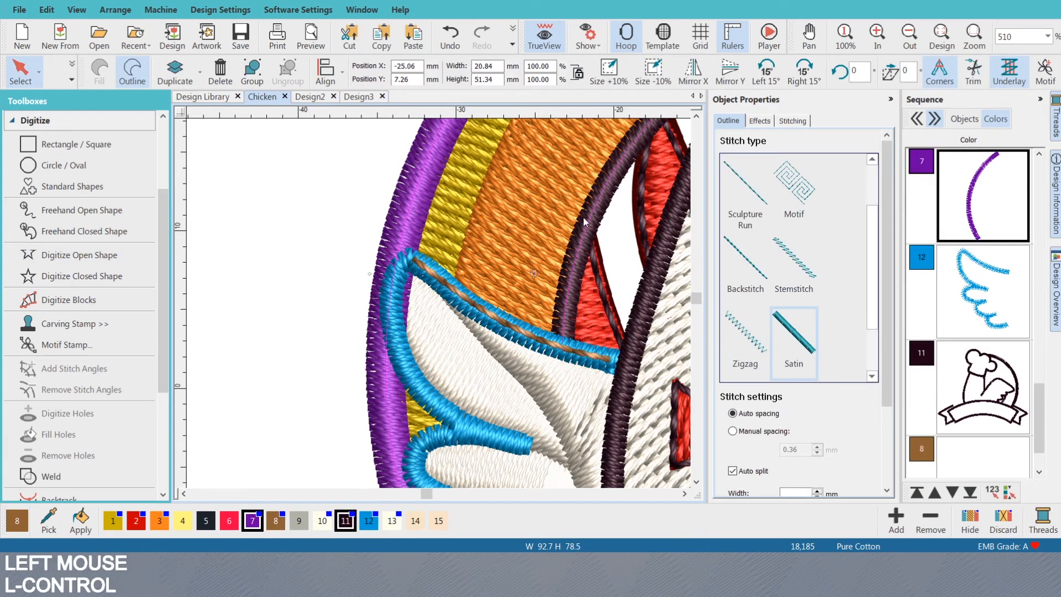
{"action": "scroll", "coordinate": [964, 248], "scroll_direction": "up", "scroll_amount": 3}
{"action": "scroll", "coordinate": [978, 387], "scroll_direction": "down", "scroll_amount": 4}
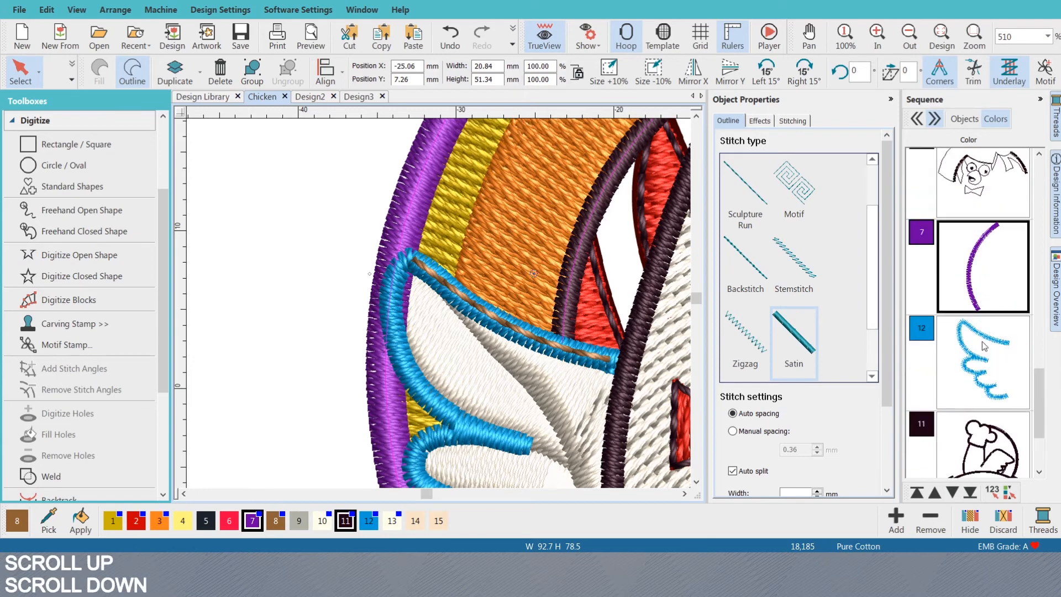
{"action": "scroll", "coordinate": [972, 423], "scroll_direction": "down", "scroll_amount": 1}
{"action": "left_click", "coordinate": [971, 426]}
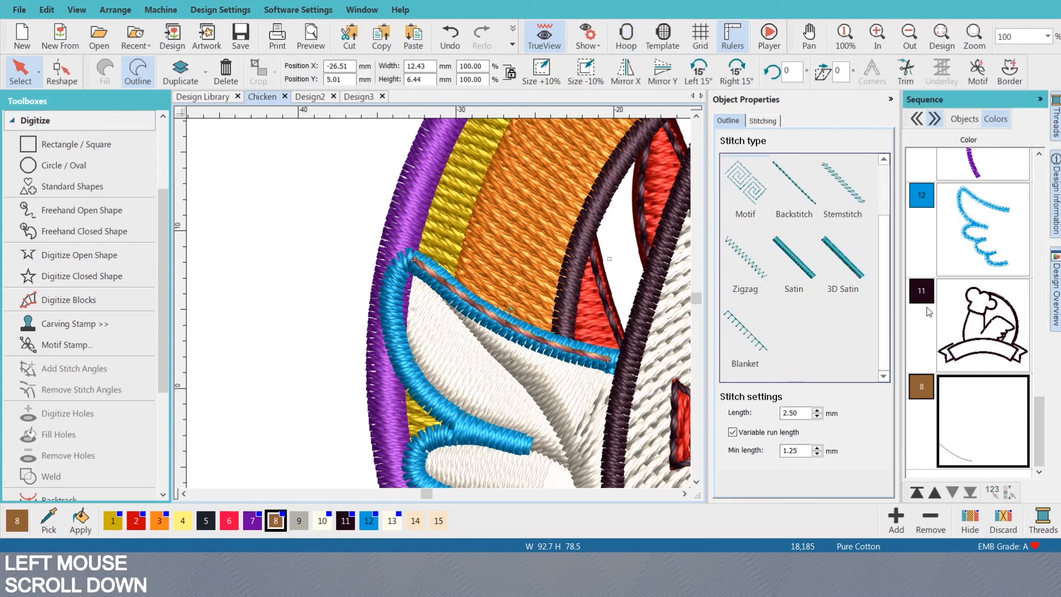
{"action": "scroll", "coordinate": [999, 340], "scroll_direction": "up", "scroll_amount": 2}
{"action": "left_click", "coordinate": [982, 185]}
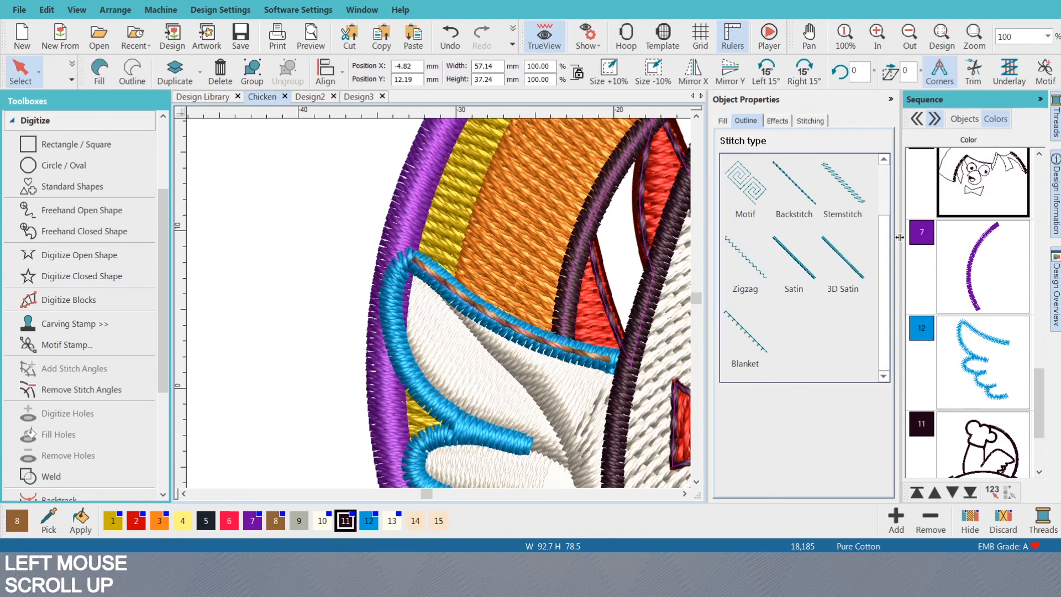
{"action": "key", "text": "Escape"}
- Recolor the dark running line beneath the ring and left wing outlines to thread color 6
{"action": "left_click", "coordinate": [561, 303]}
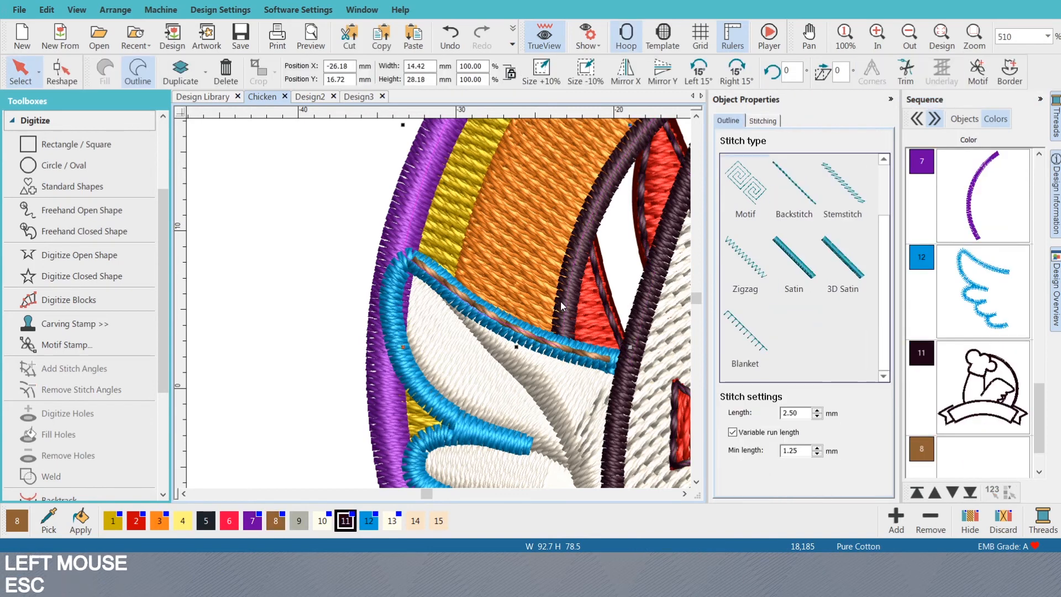
{"action": "key", "text": "Tab"}
{"action": "key", "text": "Tab"}
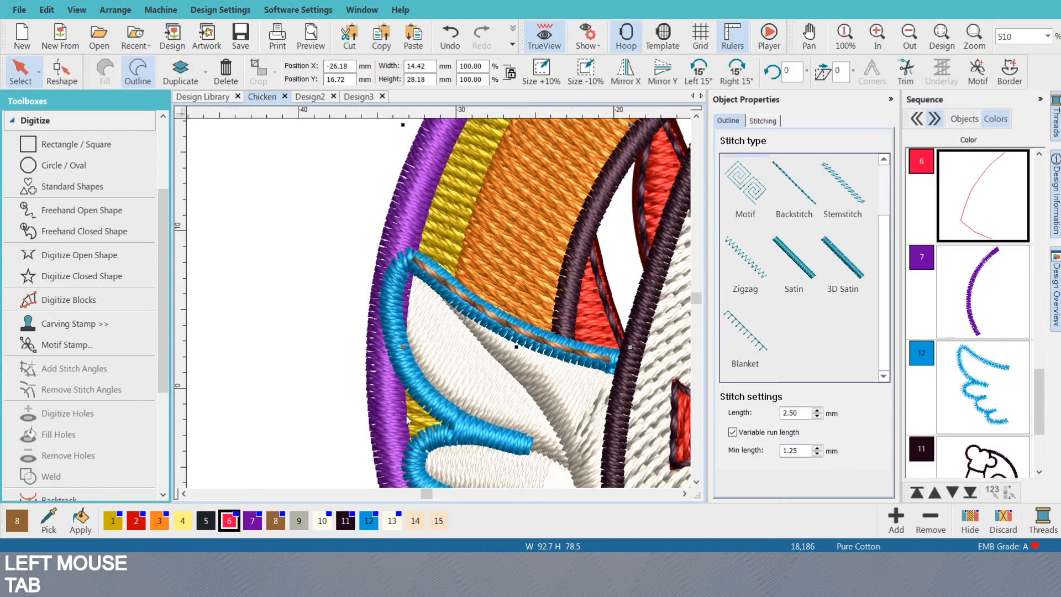
{"action": "scroll", "coordinate": [983, 227], "scroll_direction": "up", "scroll_amount": 2}
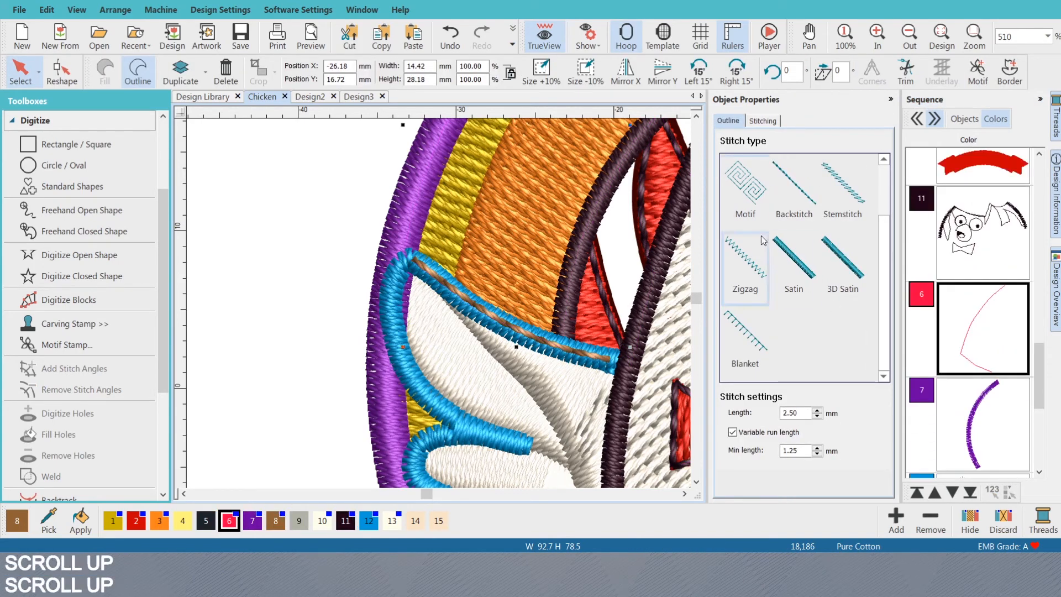
- Recolor the inner ring outline, both connecting running lines, the ring's left outline and the left wing outline to yellow thread color 4
{"action": "left_click", "coordinate": [565, 288]}
{"action": "key", "text": "Escape"}
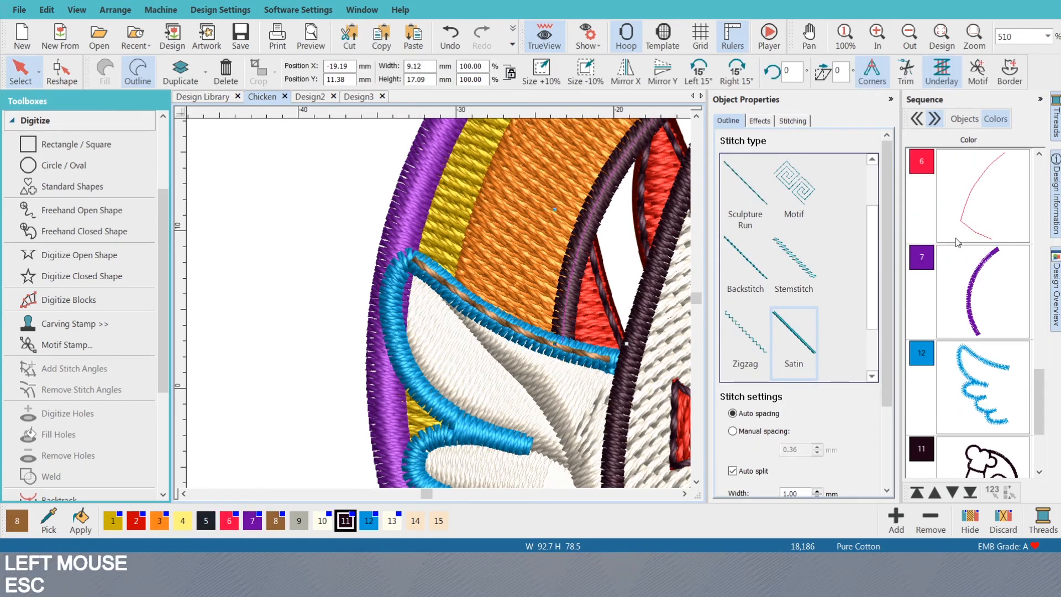
{"action": "left_click", "coordinate": [987, 197], "text": "ctrl"}
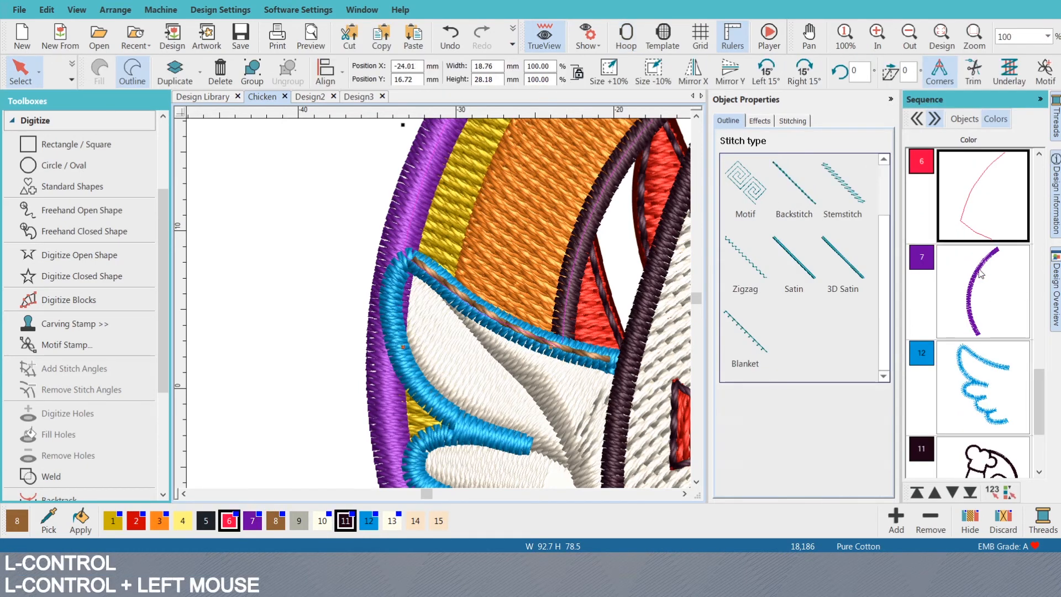
{"action": "key", "text": "ctrl"}
{"action": "left_click", "coordinate": [991, 303], "text": "ctrl"}
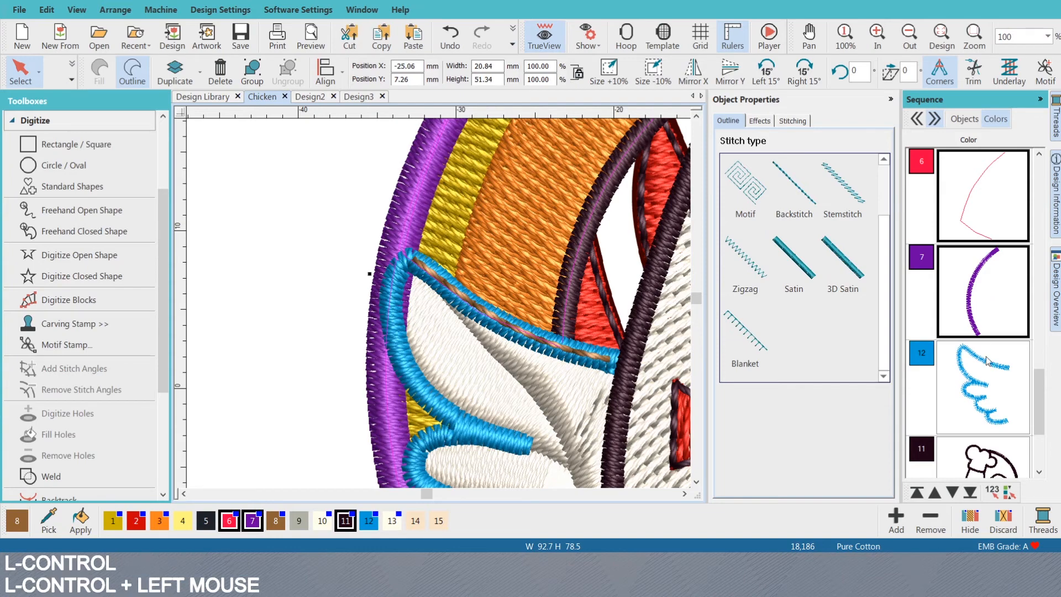
{"action": "scroll", "coordinate": [988, 359], "scroll_direction": "down", "scroll_amount": 3}
{"action": "left_click", "coordinate": [976, 433], "text": "ctrl"}
{"action": "scroll", "coordinate": [976, 387], "scroll_direction": "up", "scroll_amount": 2}
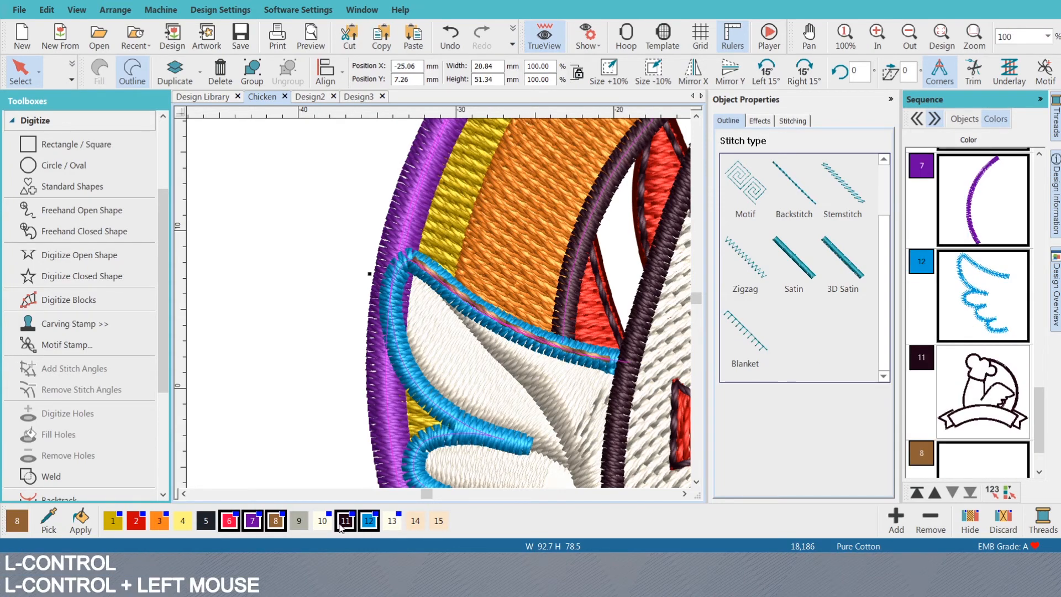
{"action": "left_click", "coordinate": [141, 527], "text": "ctrl"}
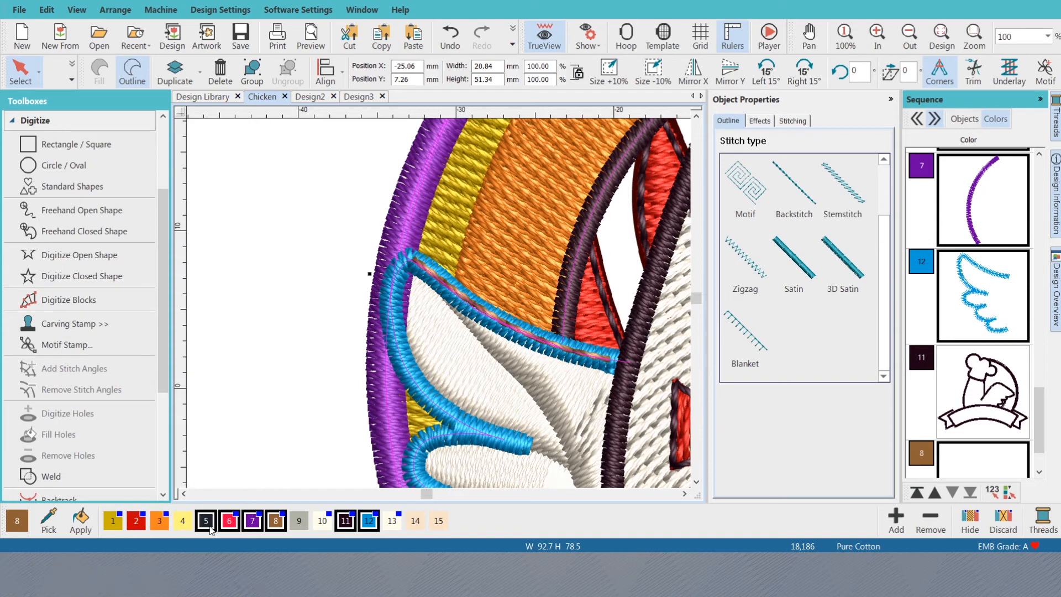
{"action": "left_click", "coordinate": [183, 523]}
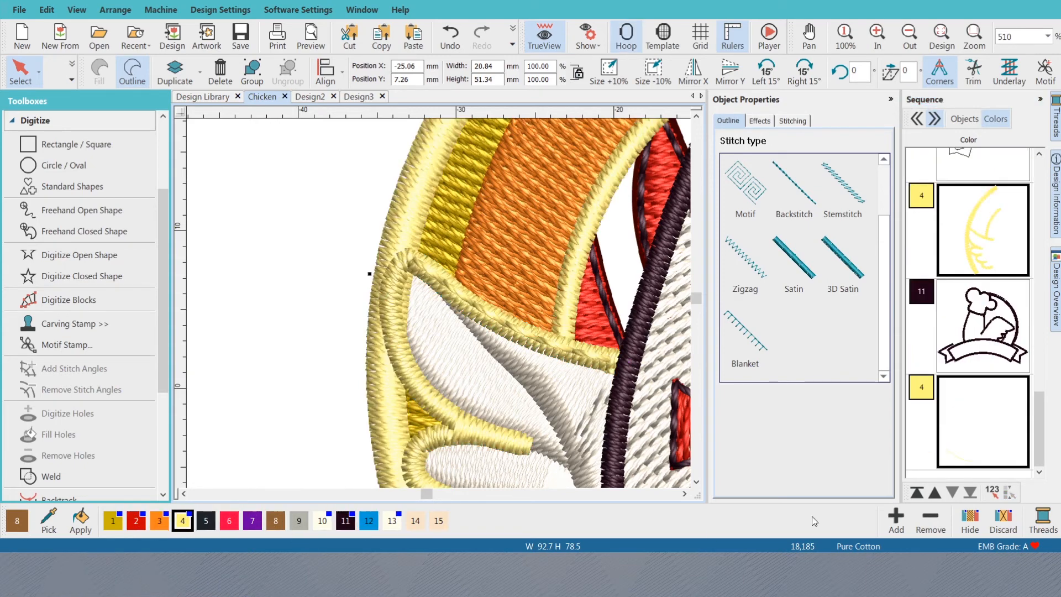
- Resequence the selected yellow ring and left wing outlines in selection order and recolor them to dark thread color 11
{"action": "left_click", "coordinate": [992, 491]}
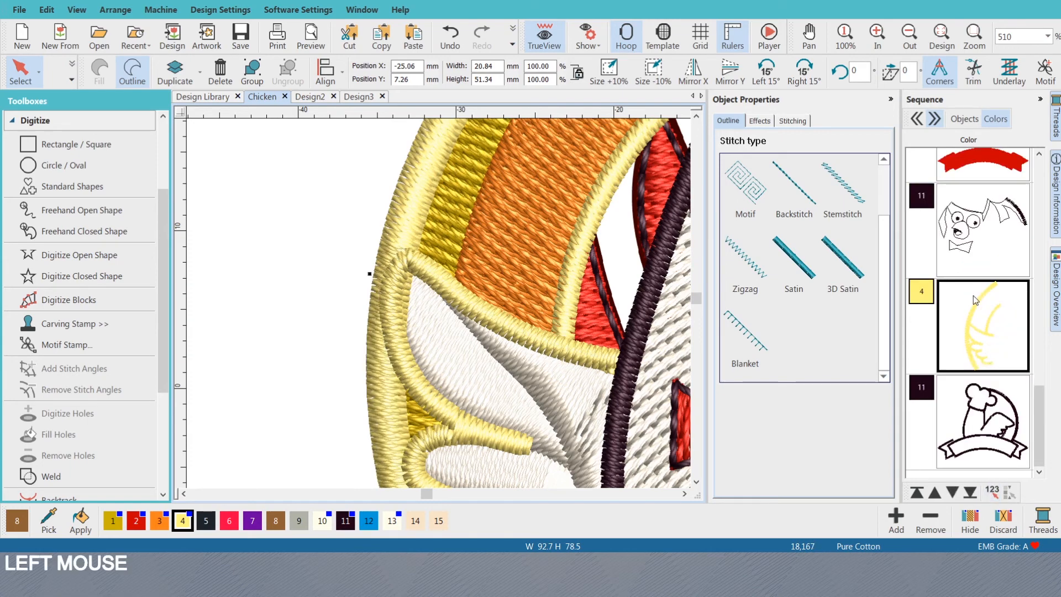
{"action": "left_click", "coordinate": [348, 526]}
{"action": "scroll", "coordinate": [989, 448], "scroll_direction": "down", "scroll_amount": 1}
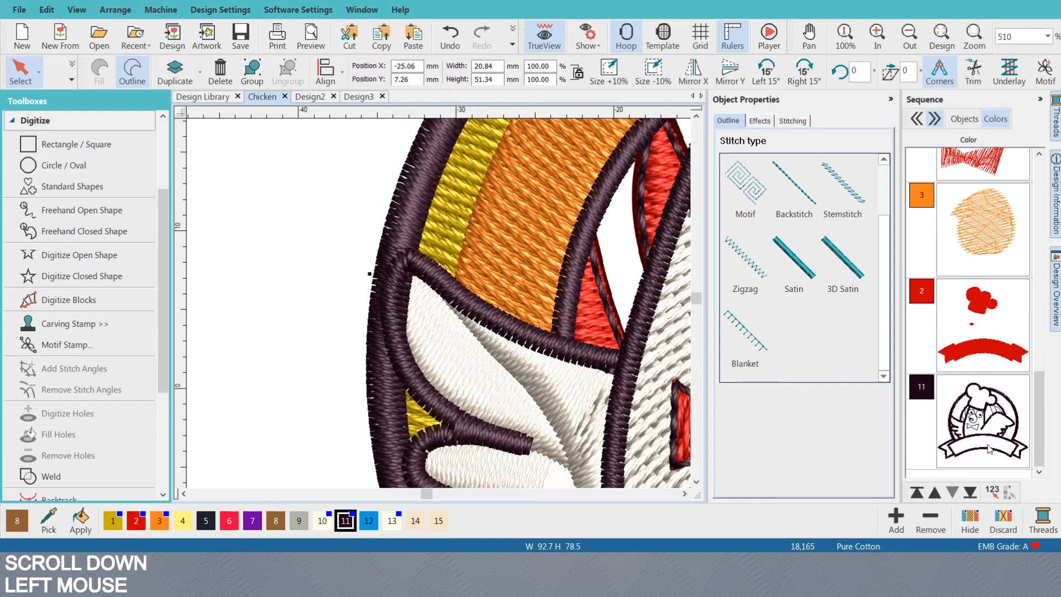
{"action": "key", "text": "Escape"}
- Check the stitch order by stepping through the objects from the inner ring outline to the left wing outline
{"action": "left_click", "coordinate": [582, 244]}
{"action": "scroll", "coordinate": [582, 244], "scroll_direction": "down", "scroll_amount": 3}
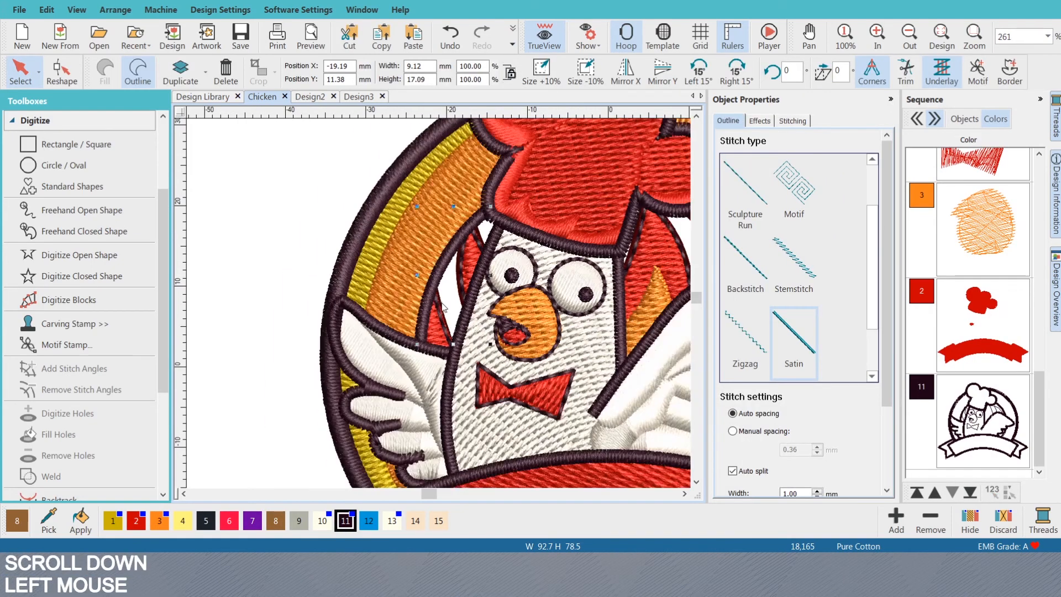
{"action": "scroll", "coordinate": [441, 302], "scroll_direction": "down", "scroll_amount": 1}
{"action": "key", "text": "Tab"}
{"action": "key", "text": "Tab"}
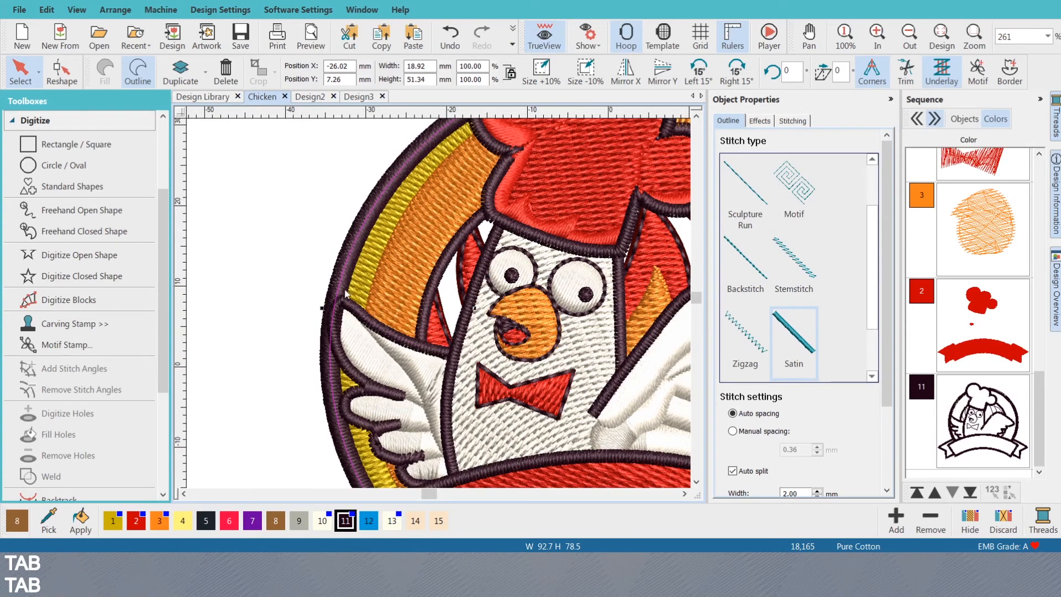
{"action": "key", "text": "Tab"}
{"action": "key", "text": "Tab"}
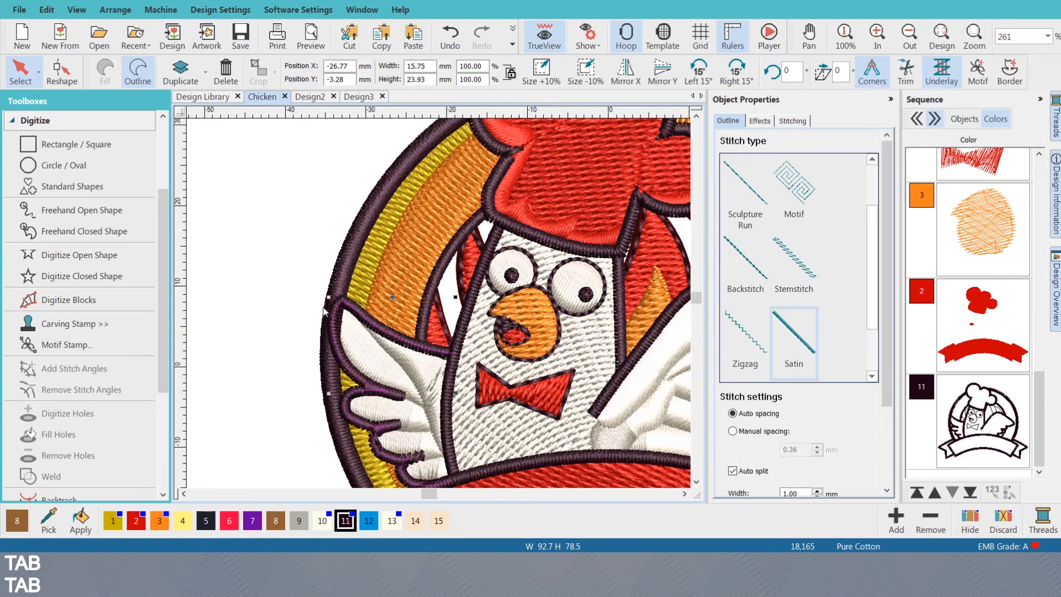
{"action": "scroll", "coordinate": [351, 330], "scroll_direction": "up", "scroll_amount": 2}
{"action": "scroll", "coordinate": [440, 307], "scroll_direction": "down", "scroll_amount": 5}
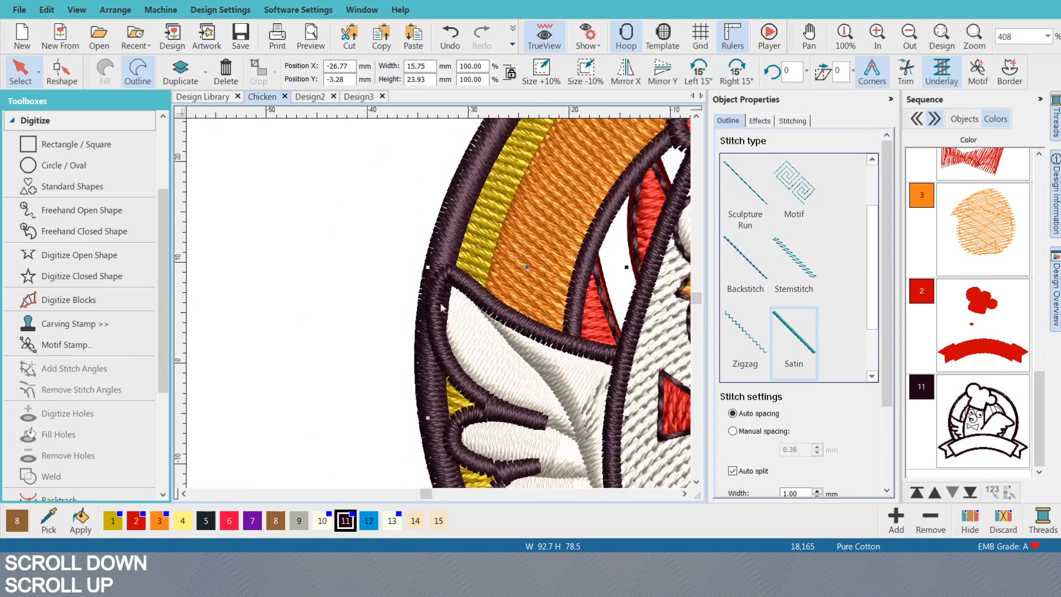
{"action": "scroll", "coordinate": [440, 307], "scroll_direction": "up", "scroll_amount": 2}
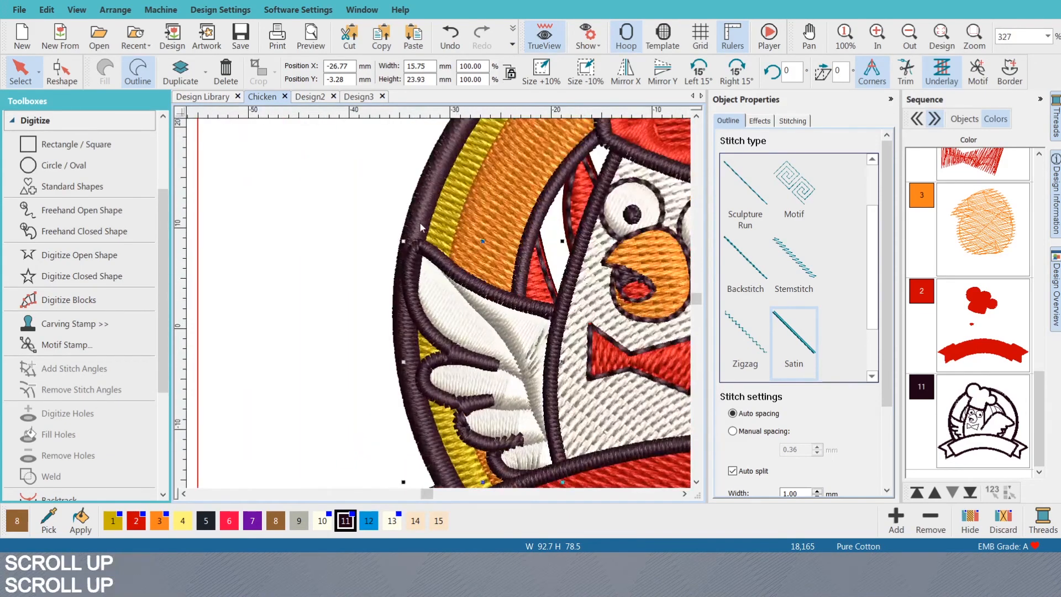
{"action": "left_click", "coordinate": [421, 225]}
{"action": "key", "text": "Escape"}
{"action": "scroll", "coordinate": [434, 297], "scroll_direction": "up", "scroll_amount": 2}
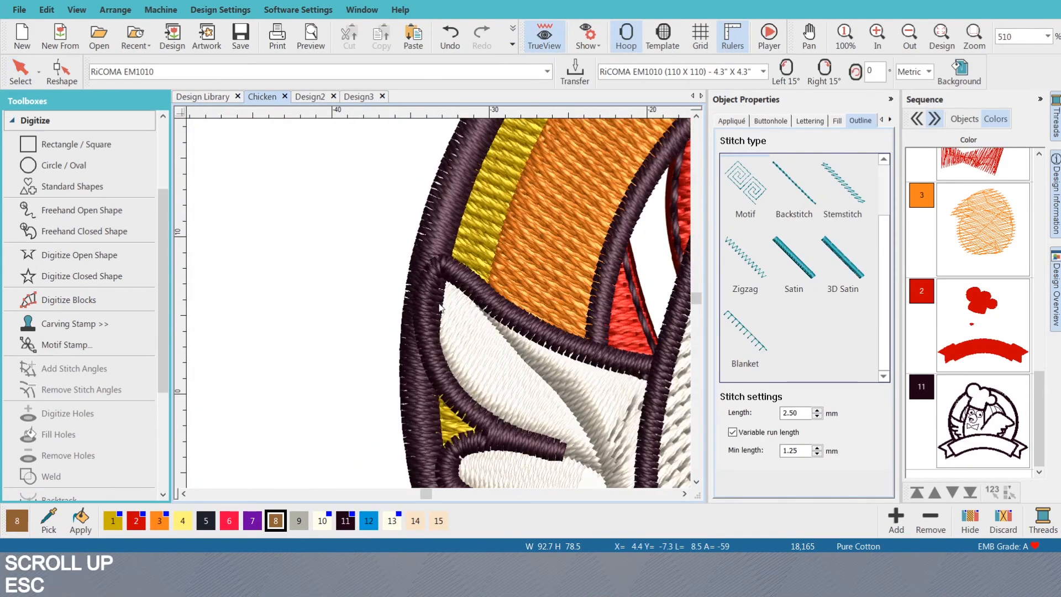
- Try to bow the ring's left satin outline outward by moving its curve points, and undo the reshape
{"action": "left_click", "coordinate": [422, 239]}
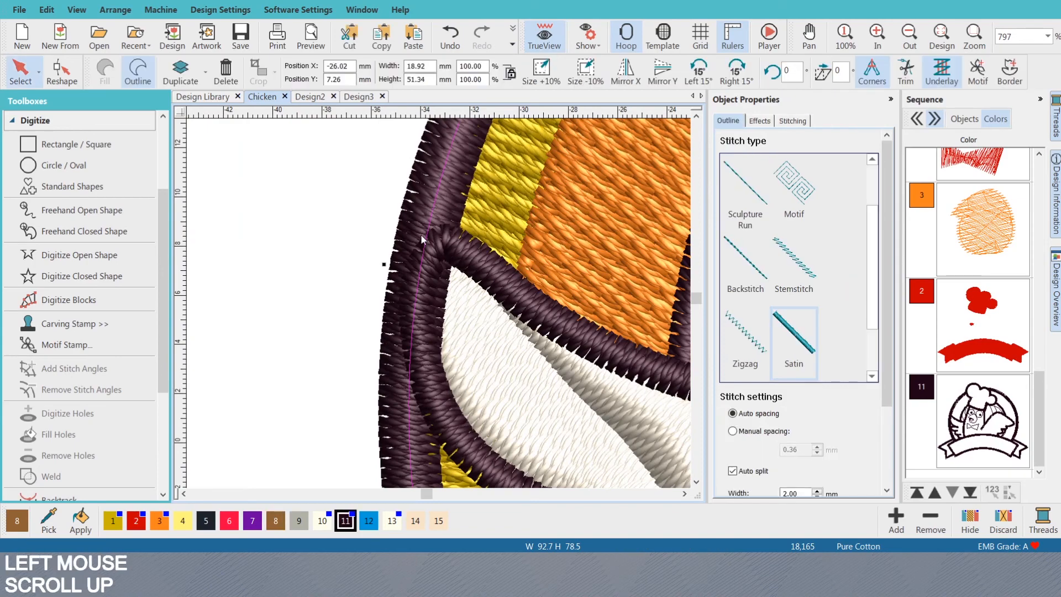
{"action": "key", "text": "h"}
{"action": "scroll", "coordinate": [422, 287], "scroll_direction": "down", "scroll_amount": 2}
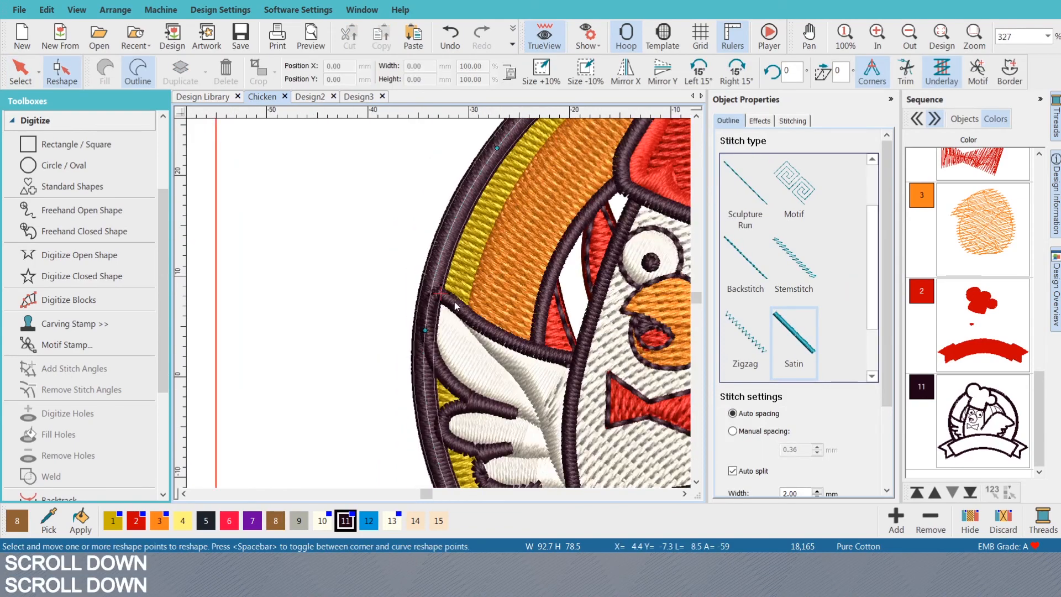
{"action": "left_click", "coordinate": [424, 329]}
{"action": "left_click_drag", "start_coordinate": [426, 329], "coordinate": [422, 329]}
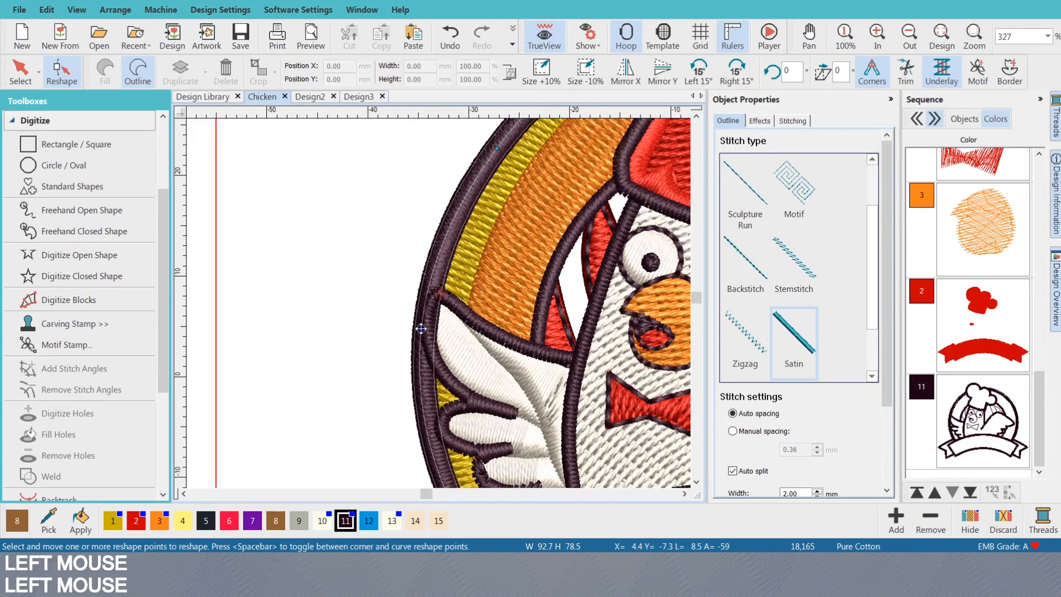
{"action": "scroll", "coordinate": [440, 301], "scroll_direction": "down", "scroll_amount": 2}
{"action": "scroll", "coordinate": [443, 297], "scroll_direction": "up", "scroll_amount": 1}
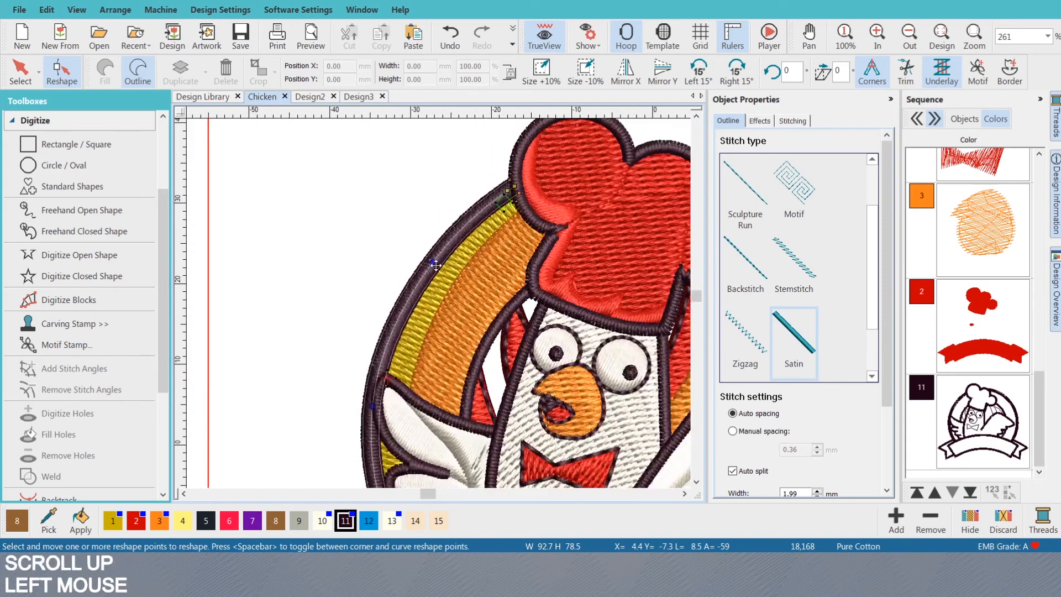
{"action": "left_click_drag", "start_coordinate": [433, 265], "coordinate": [428, 258]}
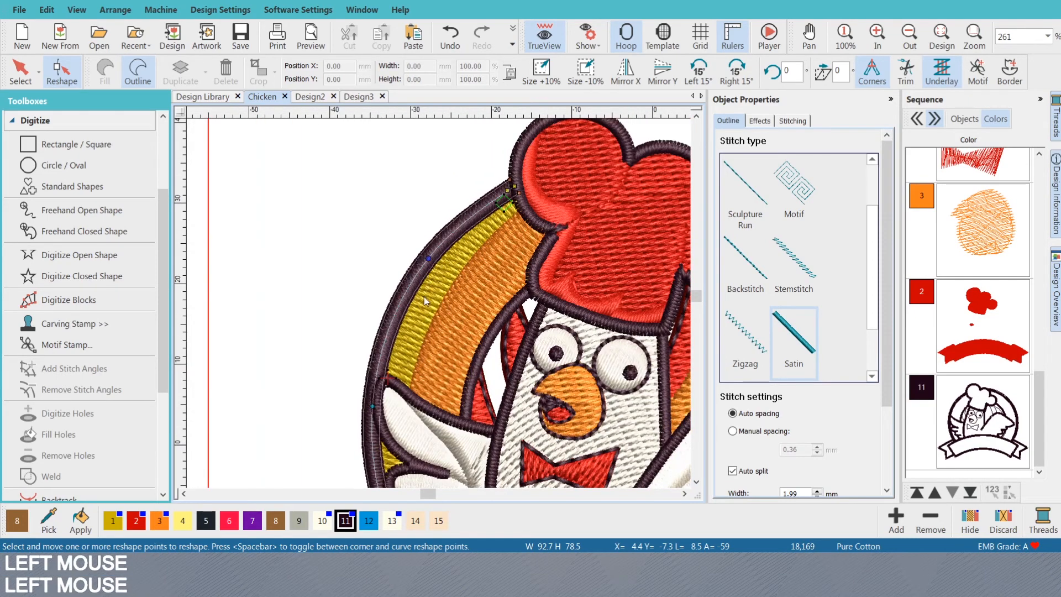
{"action": "scroll", "coordinate": [423, 297], "scroll_direction": "down", "scroll_amount": 3}
{"action": "key", "text": "Escape"}
{"action": "scroll", "coordinate": [451, 261], "scroll_direction": "down", "scroll_amount": 2}
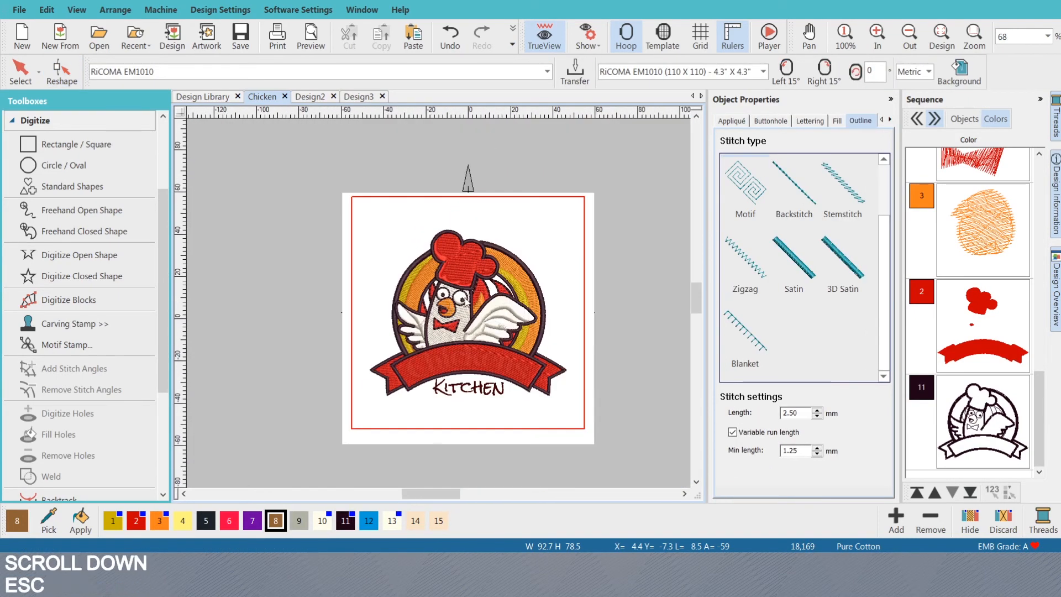
{"action": "key", "text": "ctrl+z"}
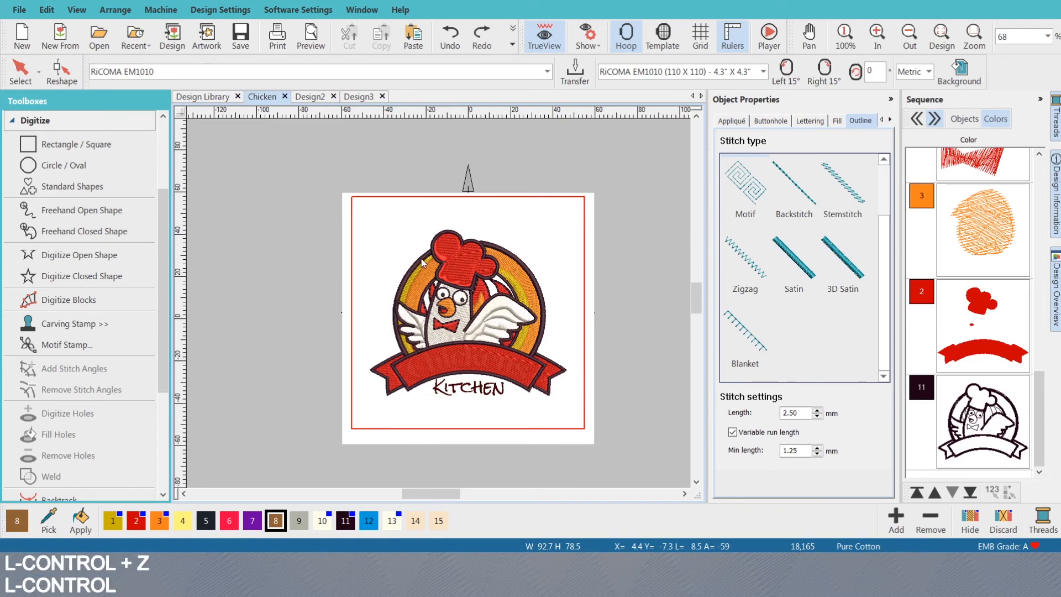
- Reshape the ring's left satin outline so it bows slightly further outward between the chef's hat and the left wing
{"action": "scroll", "coordinate": [421, 262], "scroll_direction": "up", "scroll_amount": 5}
{"action": "left_click", "coordinate": [410, 298]}
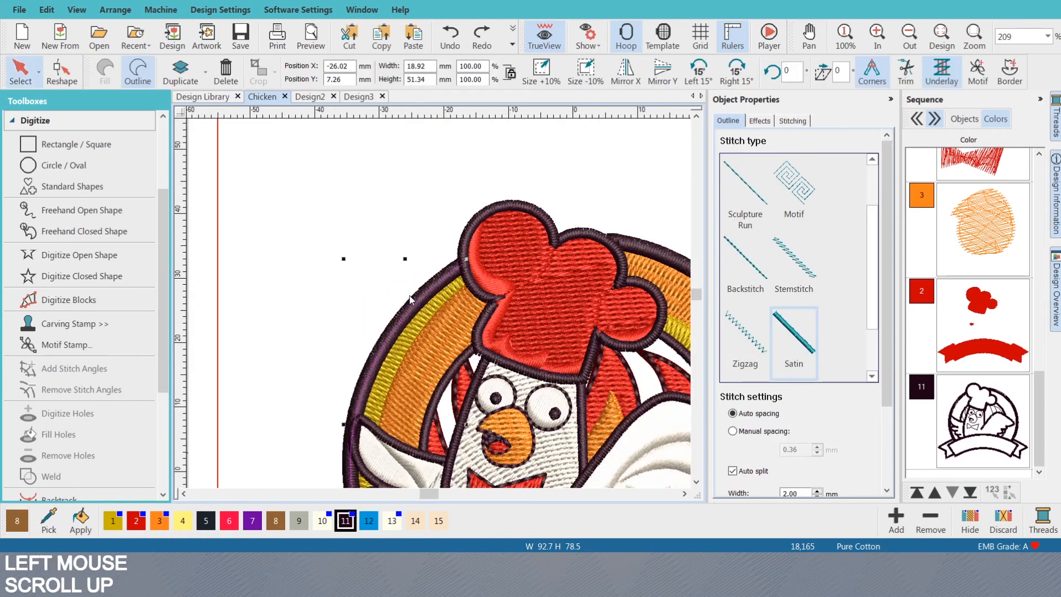
{"action": "key", "text": "h"}
{"action": "left_click_drag", "start_coordinate": [399, 322], "coordinate": [411, 332]}
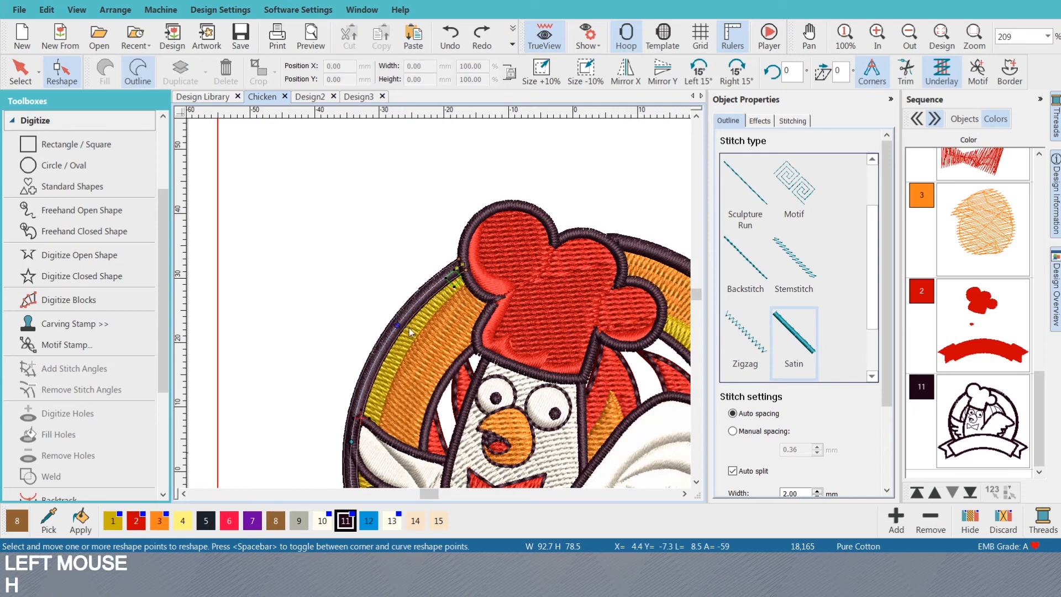
{"action": "scroll", "coordinate": [440, 308], "scroll_direction": "up", "scroll_amount": 1}
{"action": "scroll", "coordinate": [441, 307], "scroll_direction": "down", "scroll_amount": 2}
{"action": "scroll", "coordinate": [437, 345], "scroll_direction": "up", "scroll_amount": 1}
{"action": "left_click", "coordinate": [432, 346]}
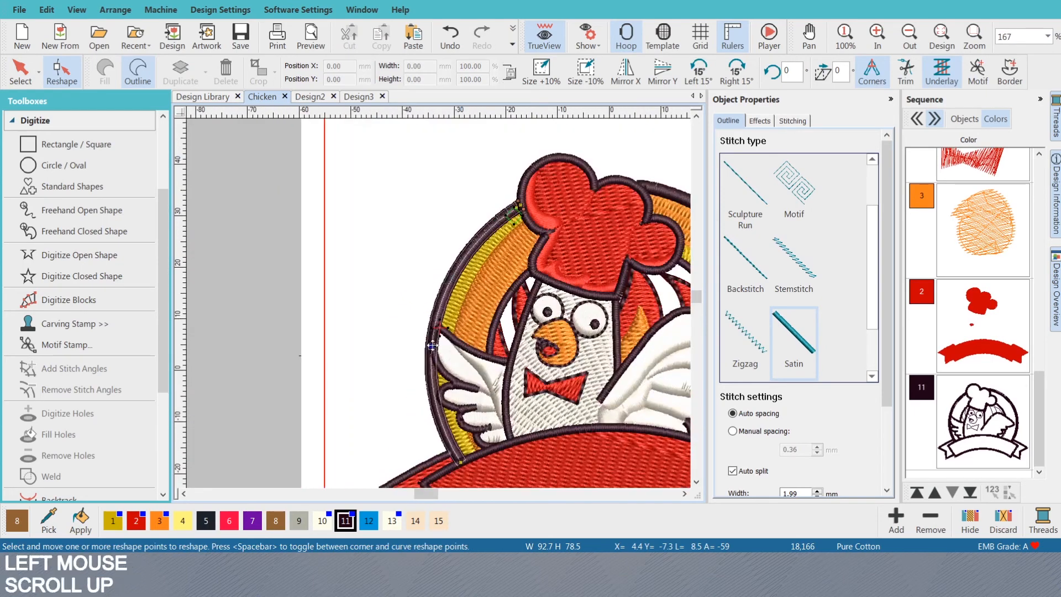
{"action": "left_click", "coordinate": [431, 329]}
{"action": "key", "text": "Escape"}
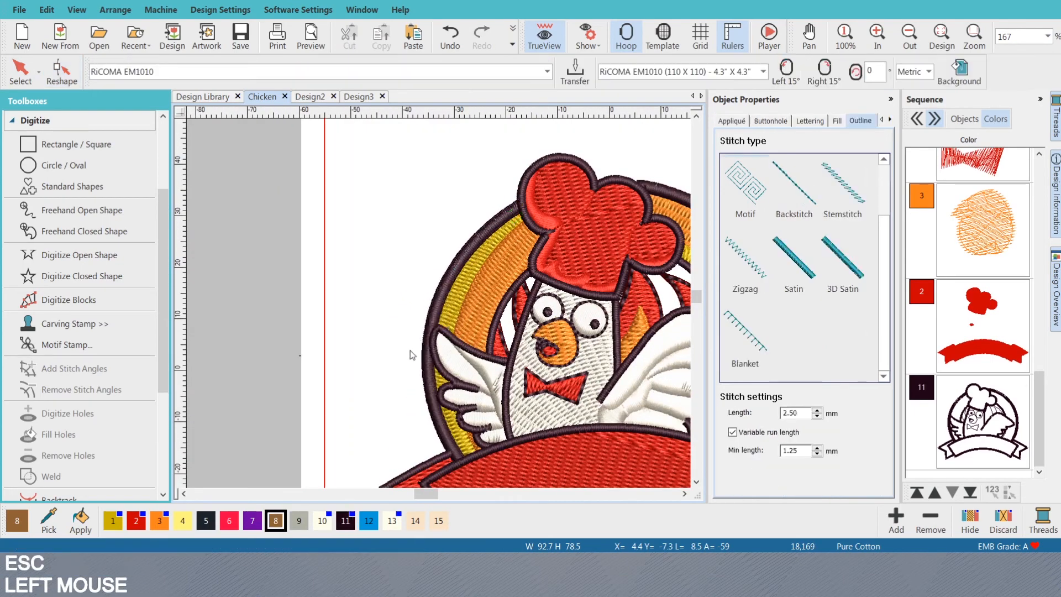
{"action": "key", "text": "Escape"}
{"action": "scroll", "coordinate": [448, 310], "scroll_direction": "down", "scroll_amount": 2}
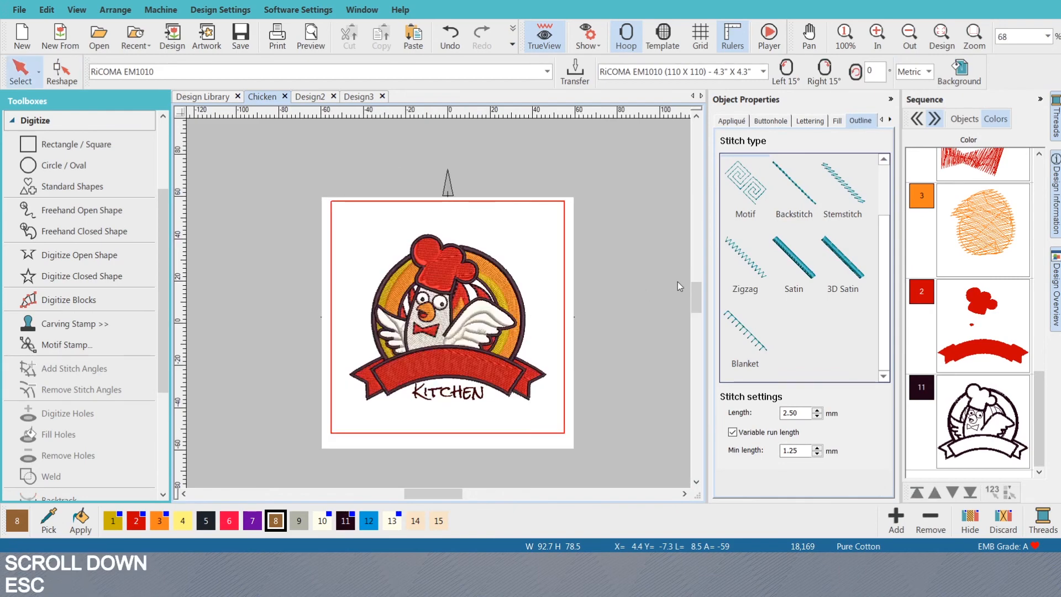
- Extend the upper end of the ring's right satin outline slightly under the chef's hat outline
{"action": "left_click", "coordinate": [440, 252]}
{"action": "scroll", "coordinate": [439, 252], "scroll_direction": "up", "scroll_amount": 2}
{"action": "scroll", "coordinate": [439, 304], "scroll_direction": "up", "scroll_amount": 1}
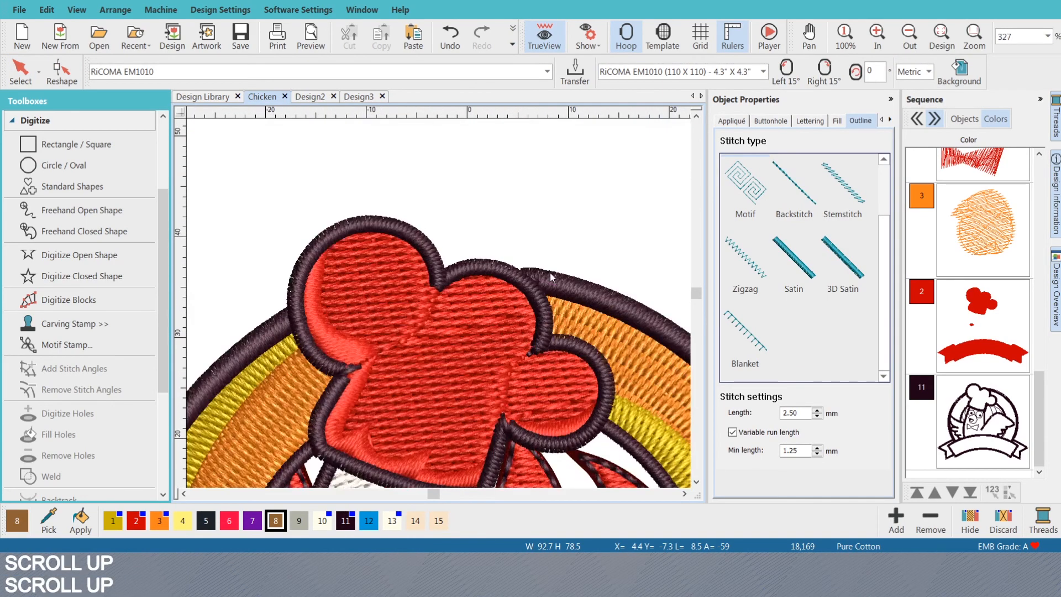
{"action": "left_click", "coordinate": [549, 273]}
{"action": "key", "text": "h"}
{"action": "scroll", "coordinate": [440, 307], "scroll_direction": "up", "scroll_amount": 1}
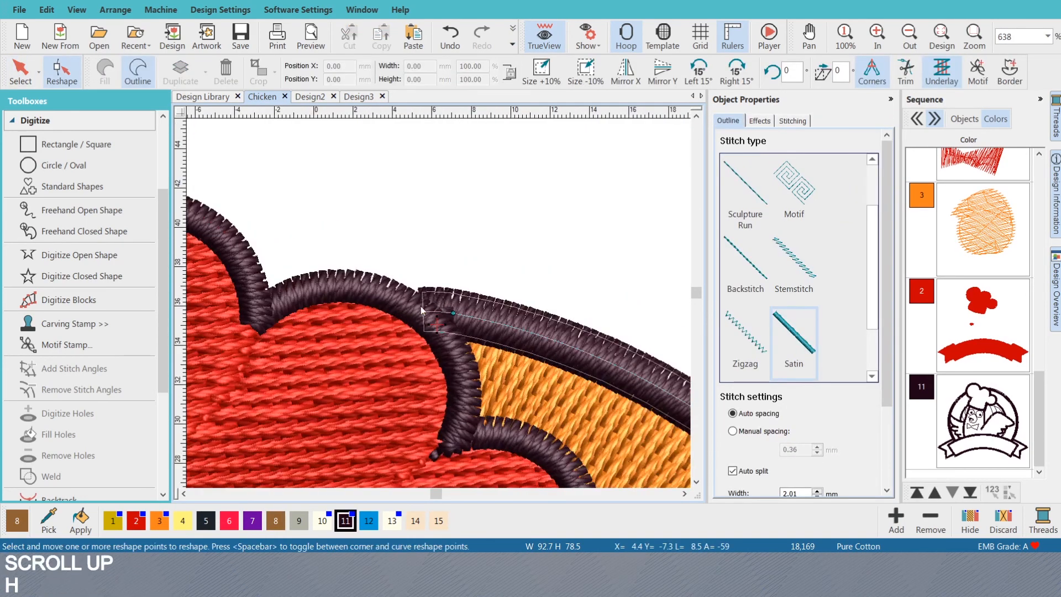
{"action": "left_click", "coordinate": [423, 313]}
{"action": "left_click_drag", "start_coordinate": [422, 312], "coordinate": [412, 311]}
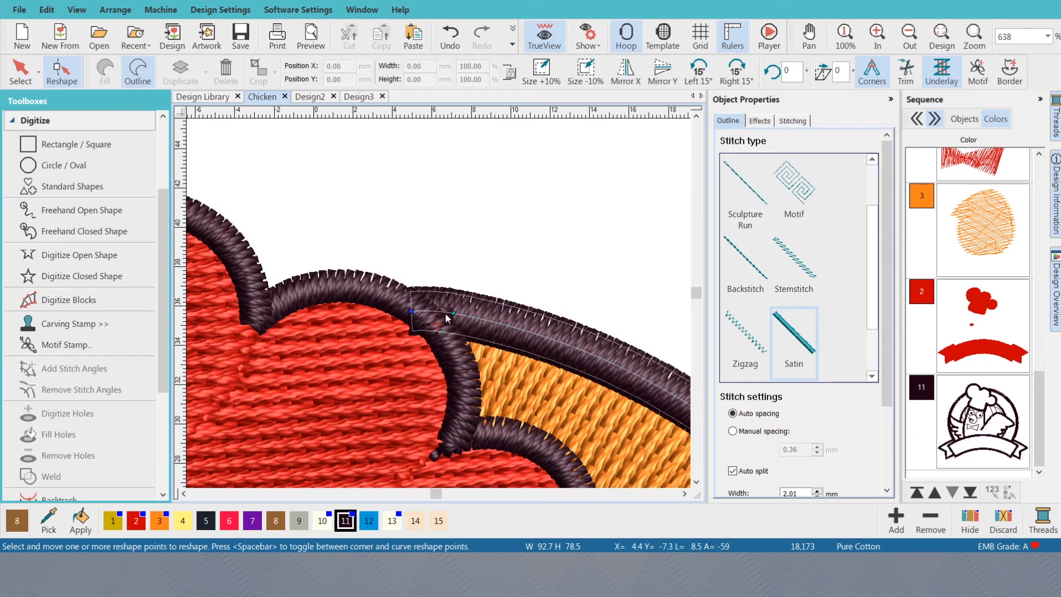
- Shift the reshape point nearest the upper end of the ring's right outline further down the arc
{"action": "scroll", "coordinate": [450, 312], "scroll_direction": "down", "scroll_amount": 1}
{"action": "left_click", "coordinate": [435, 291]}
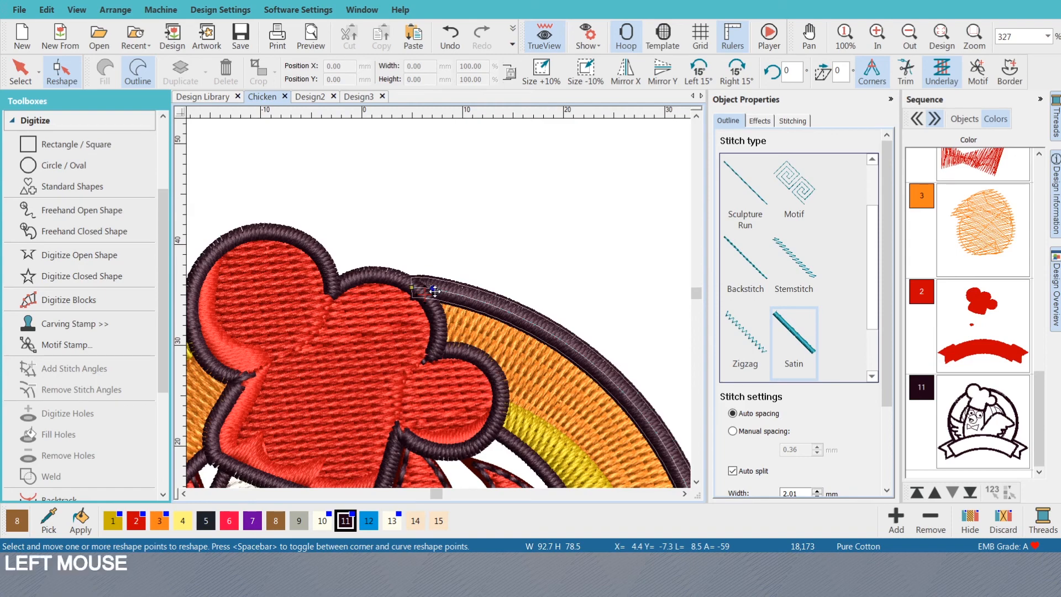
{"action": "left_click_drag", "start_coordinate": [434, 291], "coordinate": [457, 299]}
{"action": "key", "text": "Escape"}
{"action": "scroll", "coordinate": [438, 303], "scroll_direction": "down", "scroll_amount": 2}
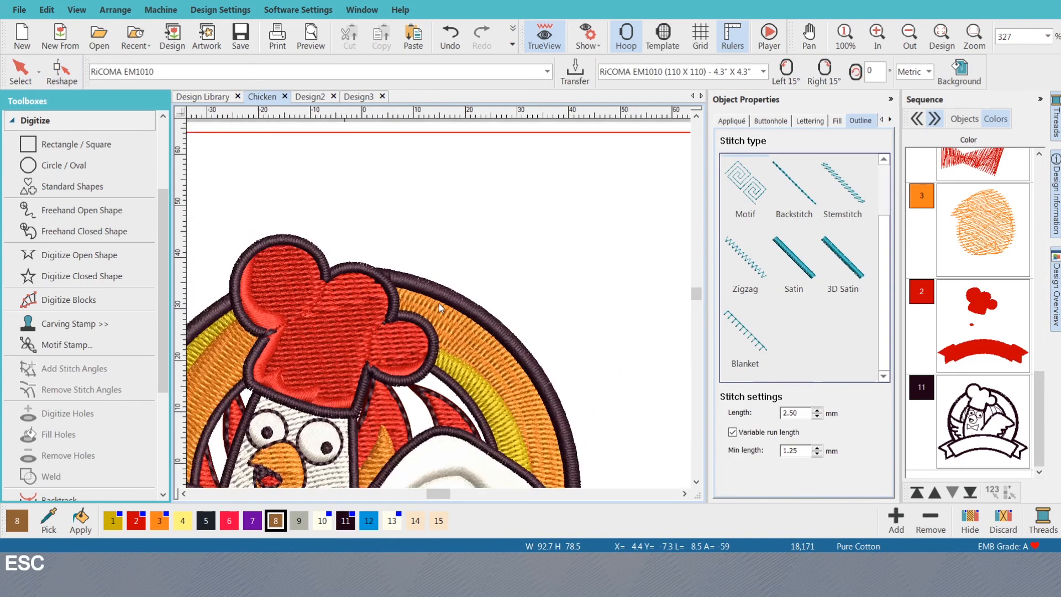
- Compare the stitched design with the underlying logo artwork, leaving the stitches hidden
{"action": "left_click", "coordinate": [606, 326]}
{"action": "left_click", "coordinate": [374, 399]}
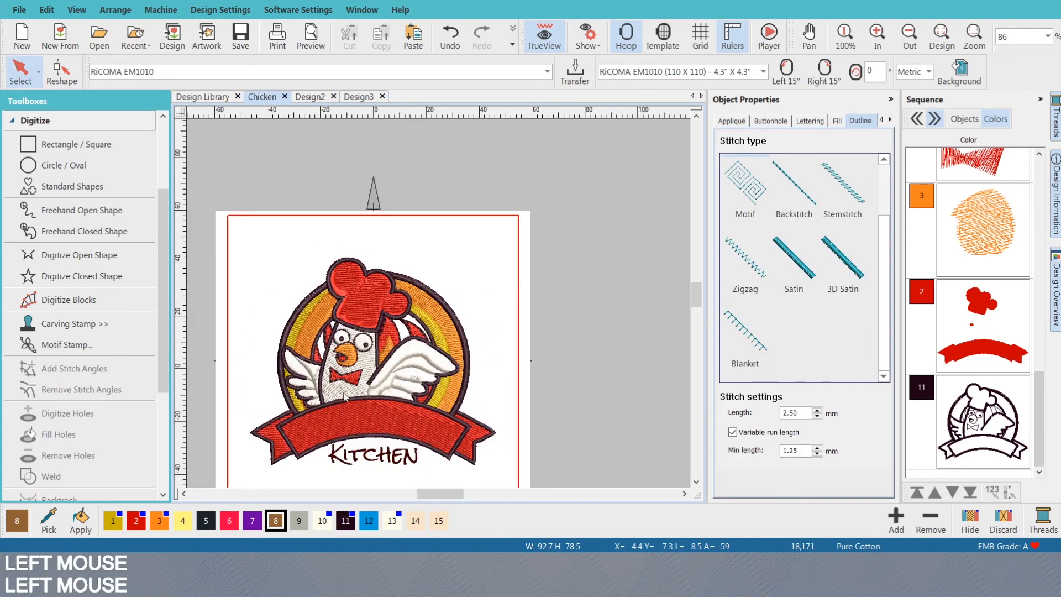
{"action": "scroll", "coordinate": [440, 307], "scroll_direction": "up", "scroll_amount": 2}
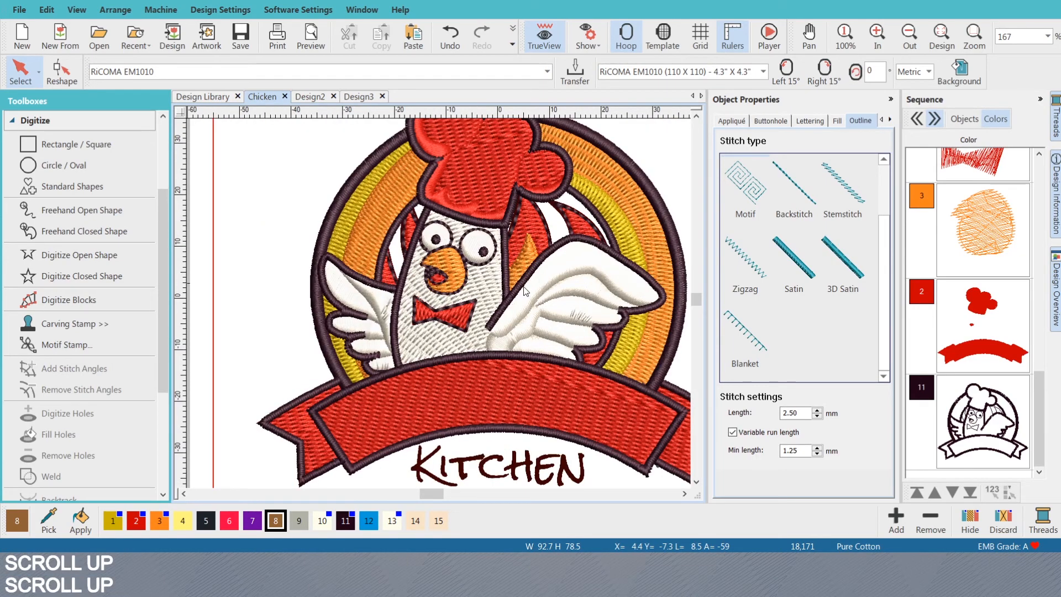
{"action": "scroll", "coordinate": [521, 289], "scroll_direction": "down", "scroll_amount": 2}
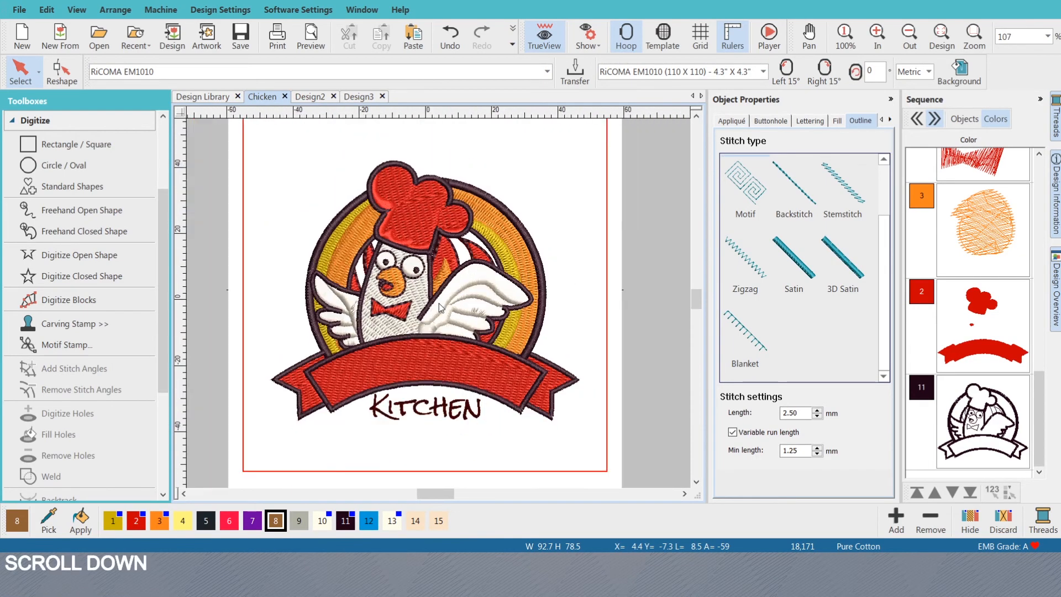
{"action": "key", "text": "s"}
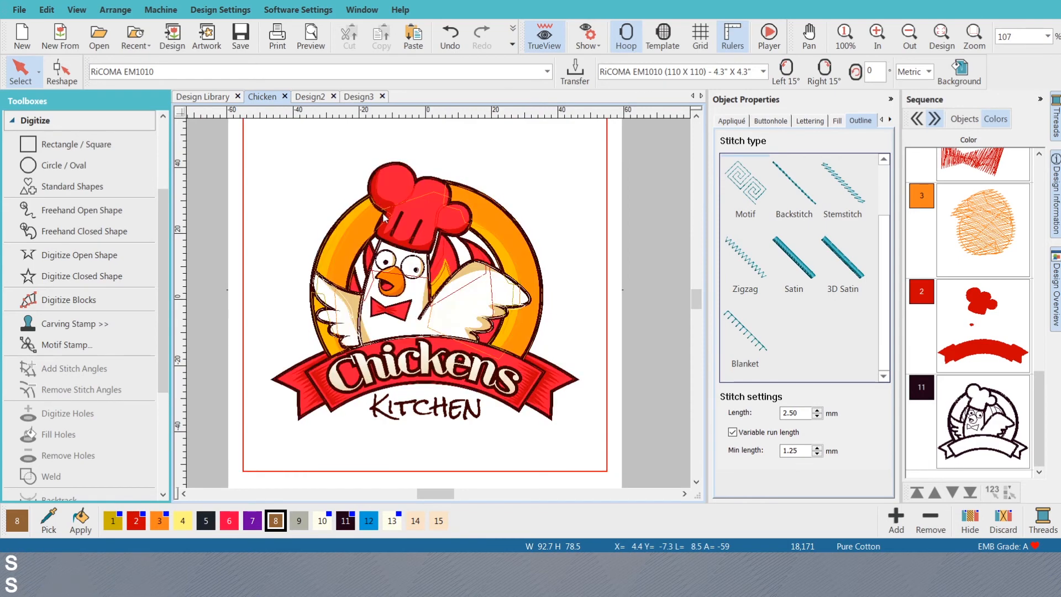
{"action": "key", "text": "s"}
{"action": "key", "text": "s"}
{"action": "key", "text": "s"}
{"action": "key", "text": "s"}
- Digitize an open running line about 7.6 mm high in brown thread color 8 along the chef's hat's left pleat, and select it with stitches shown
{"action": "scroll", "coordinate": [400, 225], "scroll_direction": "up", "scroll_amount": 2}
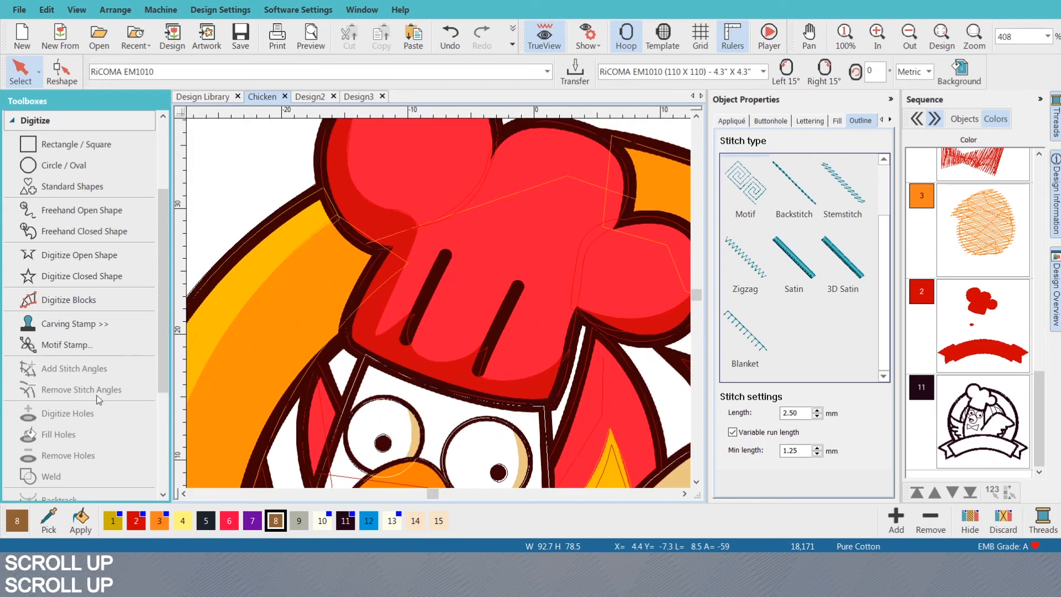
{"action": "left_click", "coordinate": [77, 255]}
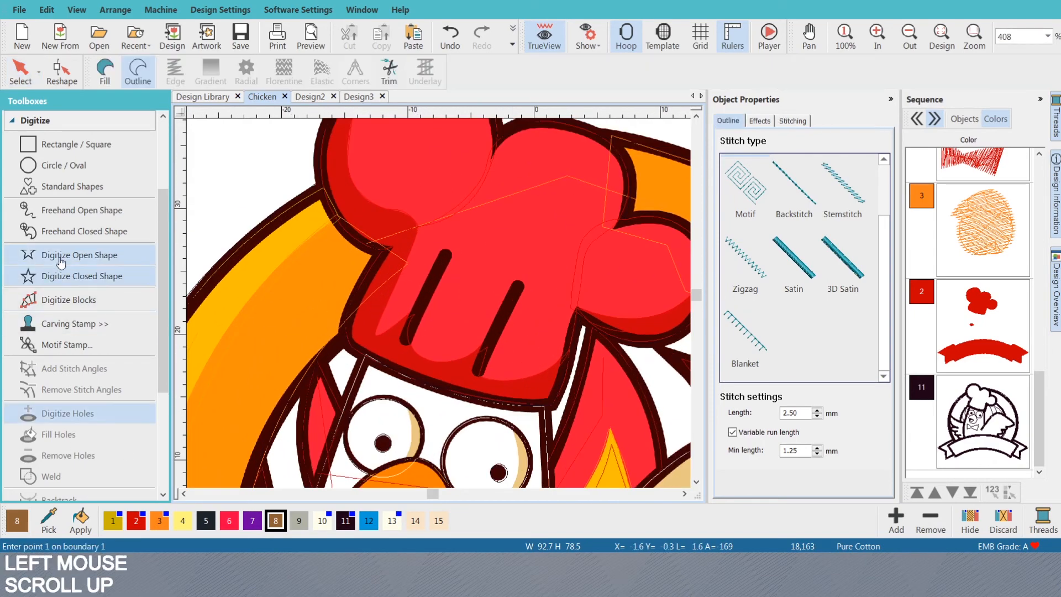
{"action": "left_click", "coordinate": [446, 249]}
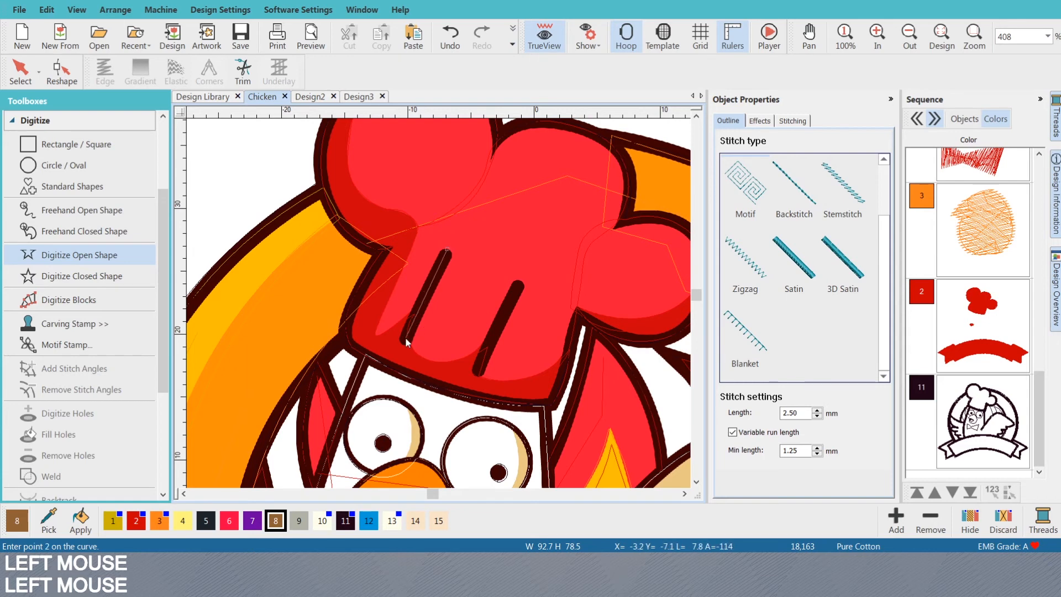
{"action": "right_click", "coordinate": [419, 297]}
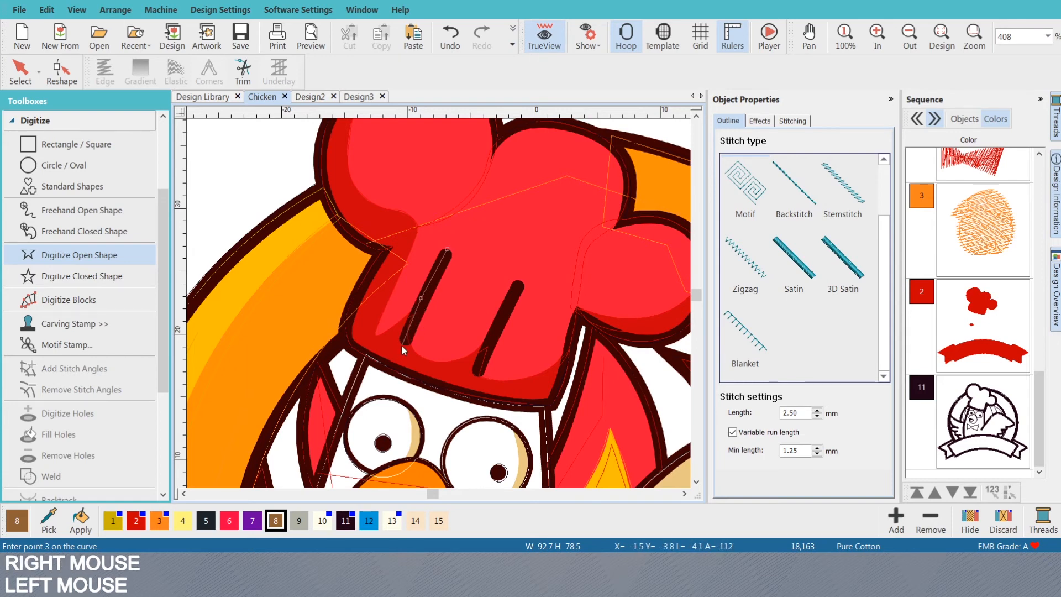
{"action": "left_click", "coordinate": [402, 344]}
{"action": "key", "text": "Return"}
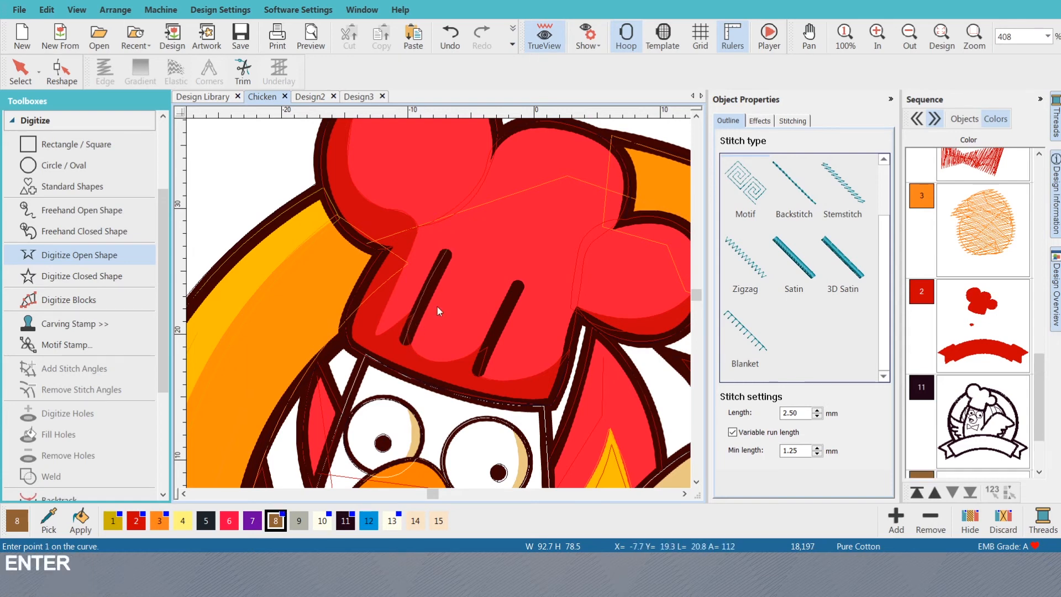
{"action": "key", "text": "s"}
{"action": "key", "text": "o"}
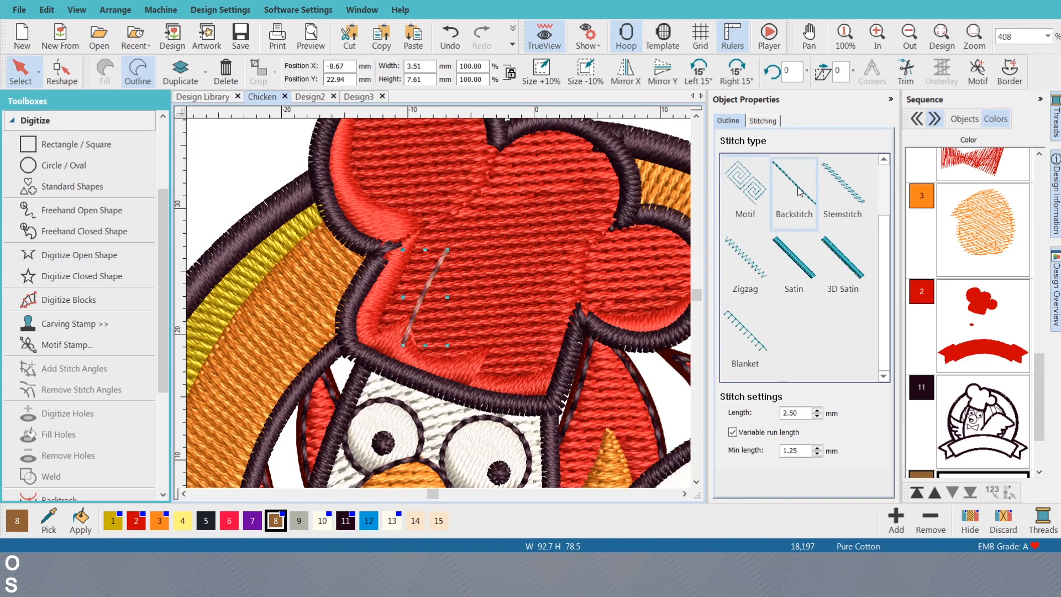
- Convert the chef's hat's left pleat line to a 1 mm wide satin outline in thread color 11
{"action": "scroll", "coordinate": [799, 217], "scroll_direction": "up", "scroll_amount": 1}
{"action": "left_click", "coordinate": [799, 217]}
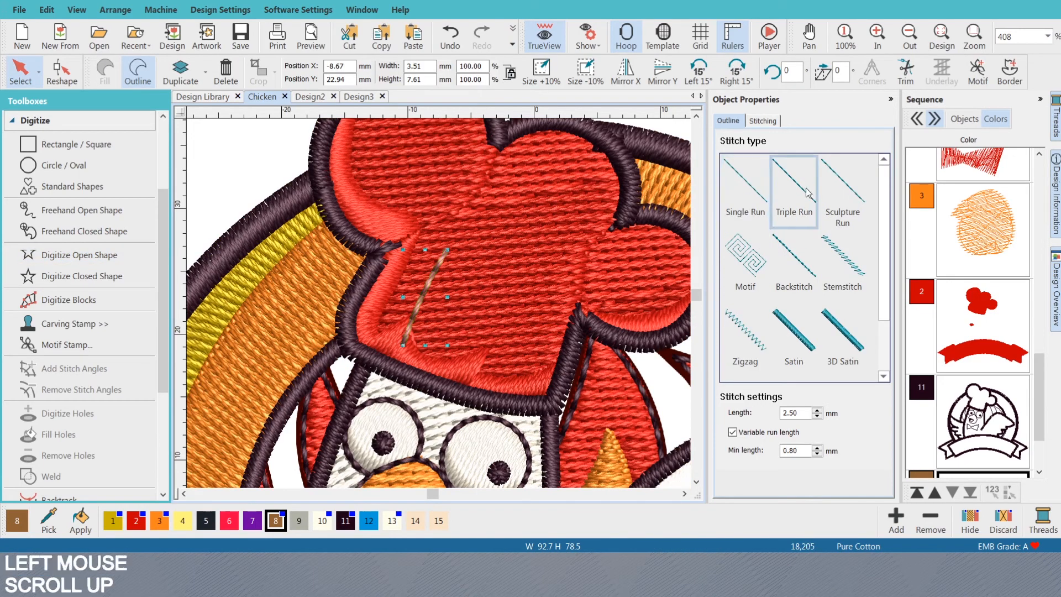
{"action": "left_click", "coordinate": [802, 335]}
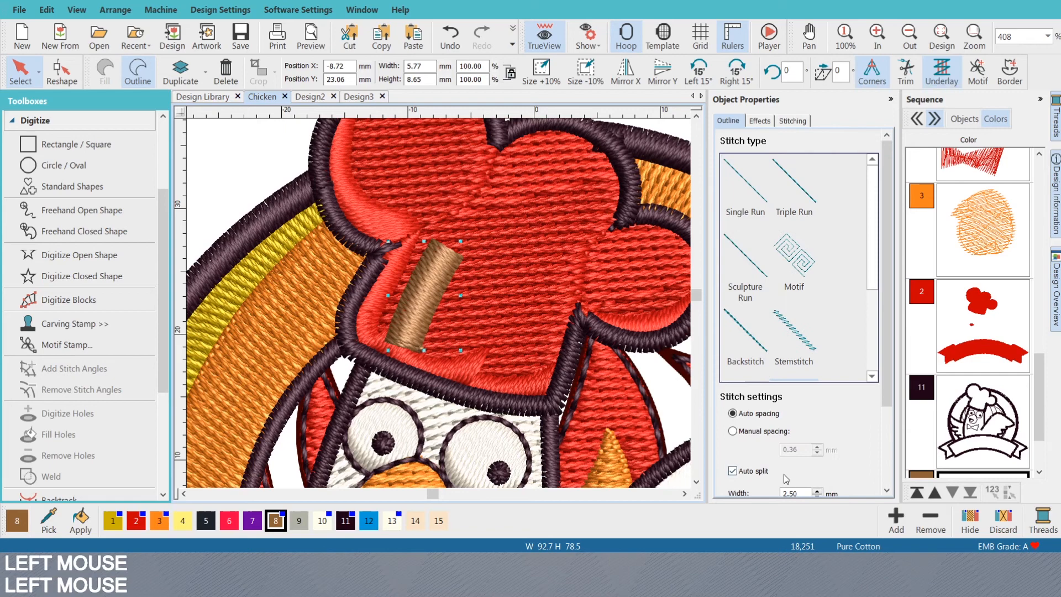
{"action": "left_click", "coordinate": [805, 493]}
{"action": "type", "text": "1"}
{"action": "key", "text": "Return"}
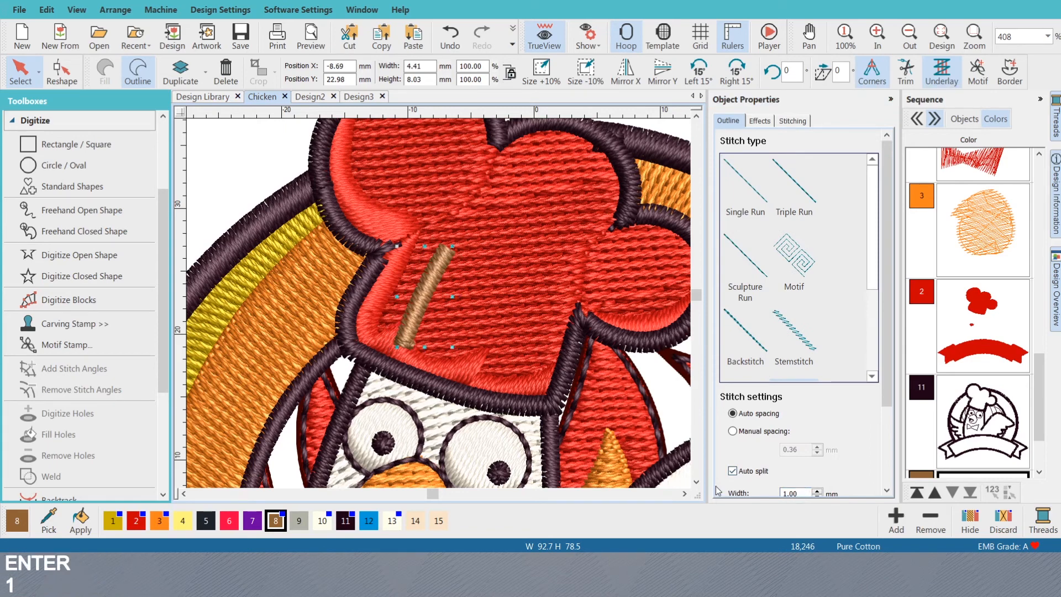
{"action": "left_click", "coordinate": [347, 518]}
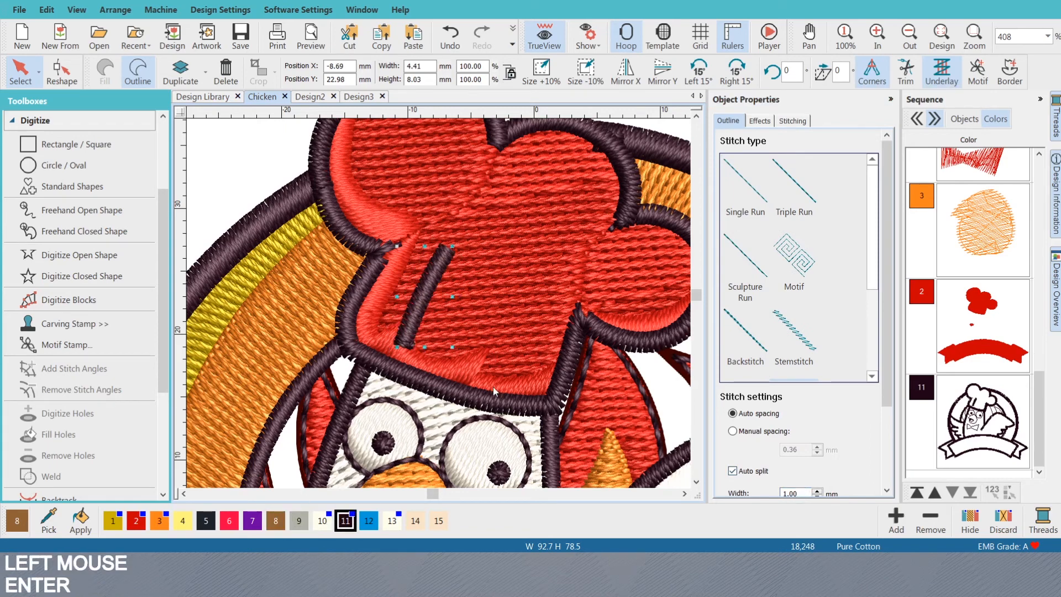
- Digitize an open single-run line about 7.2 mm high along the chef's hat's right pleat, and select it with stitches shown
{"action": "key", "text": "shift+s"}
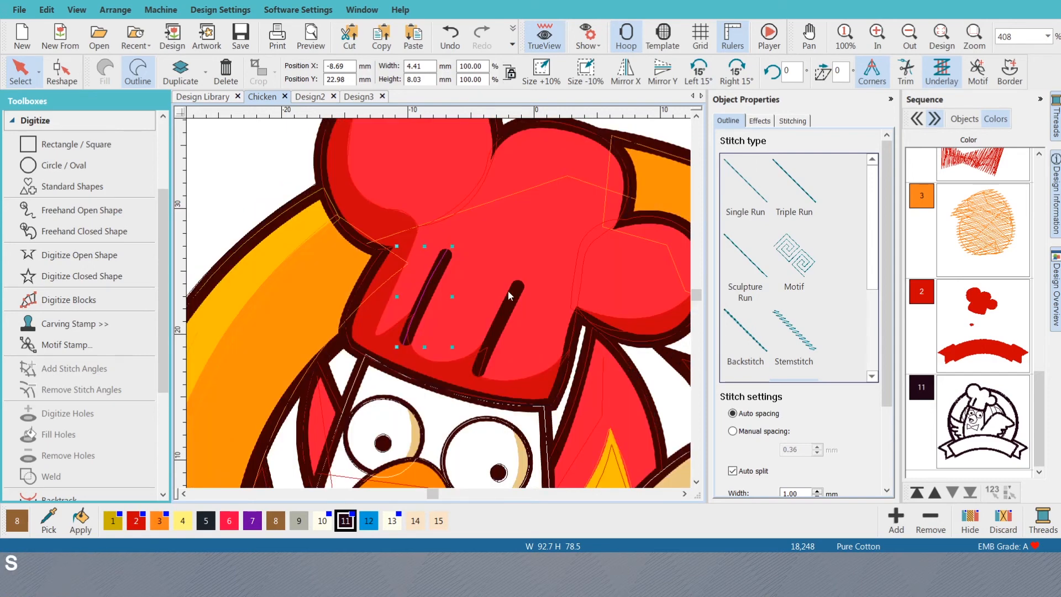
{"action": "key", "text": "shift+n"}
{"action": "left_click", "coordinate": [520, 283]}
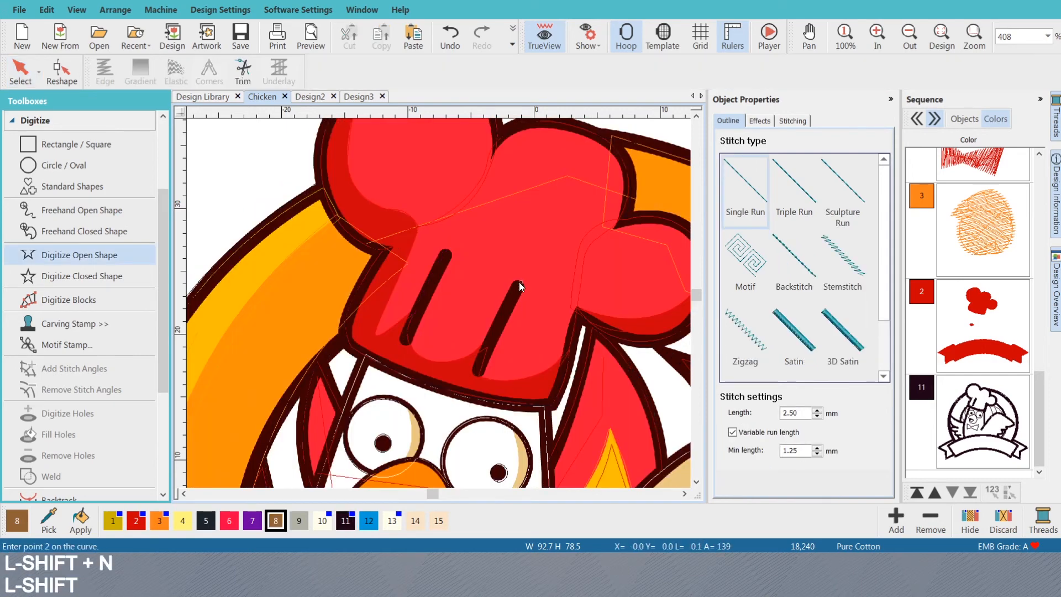
{"action": "right_click", "coordinate": [491, 330]}
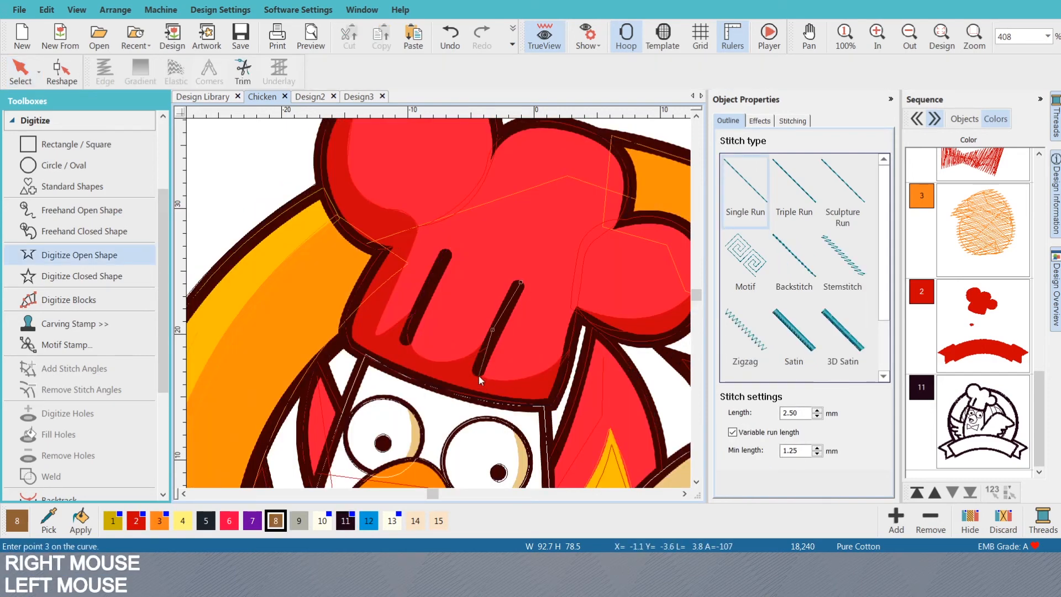
{"action": "left_click", "coordinate": [478, 373]}
{"action": "key", "text": "Return"}
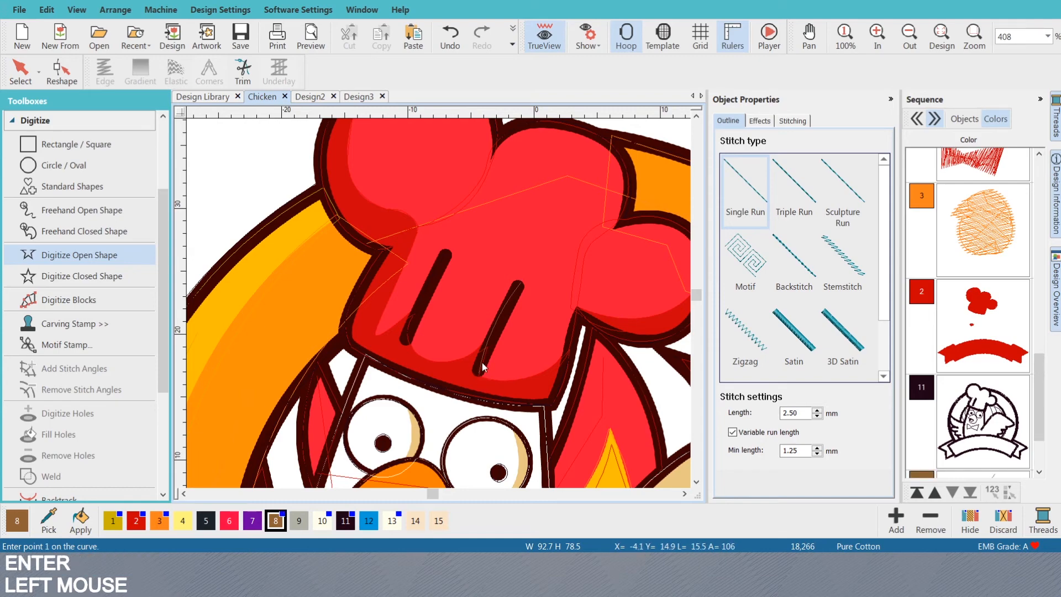
{"action": "key", "text": "shift+s"}
{"action": "key", "text": "o"}
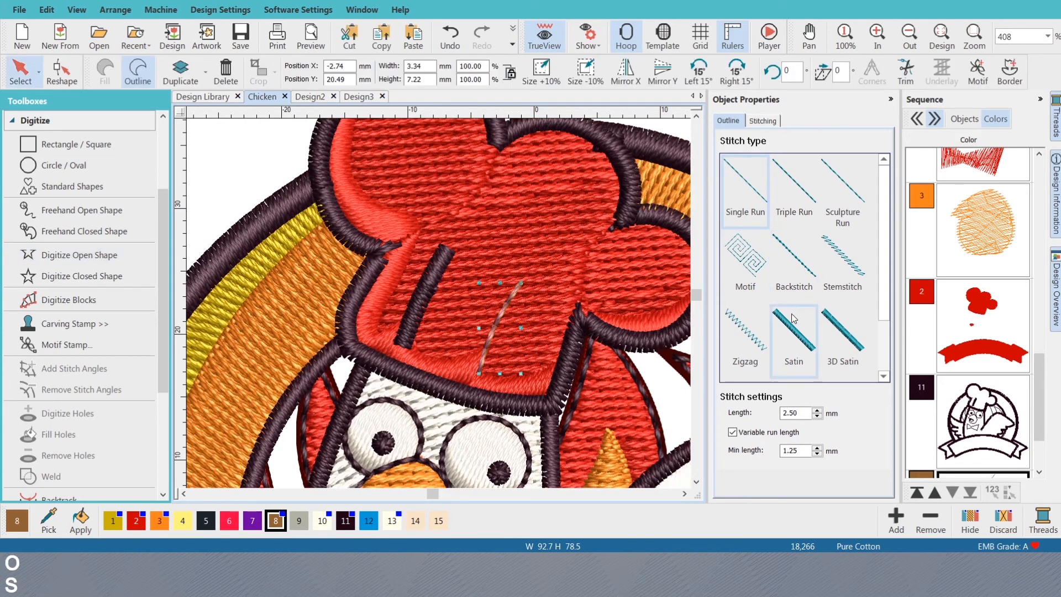
- Convert the right pleat line to a 1 mm wide satin outline in thread color 11
{"action": "left_click", "coordinate": [794, 332]}
{"action": "left_click", "coordinate": [790, 492]}
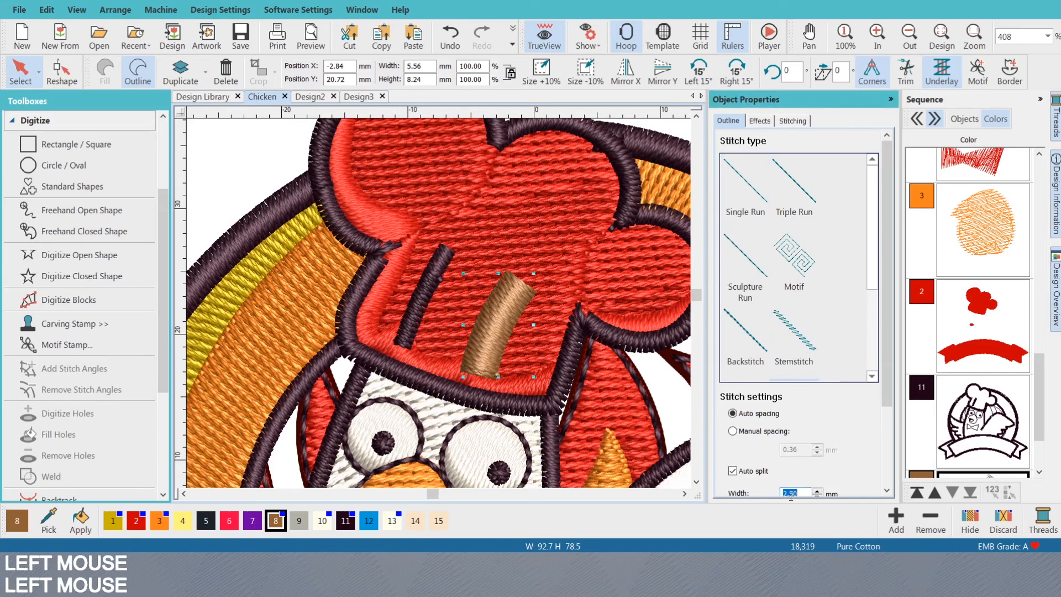
{"action": "type", "text": "1"}
{"action": "key", "text": "Return"}
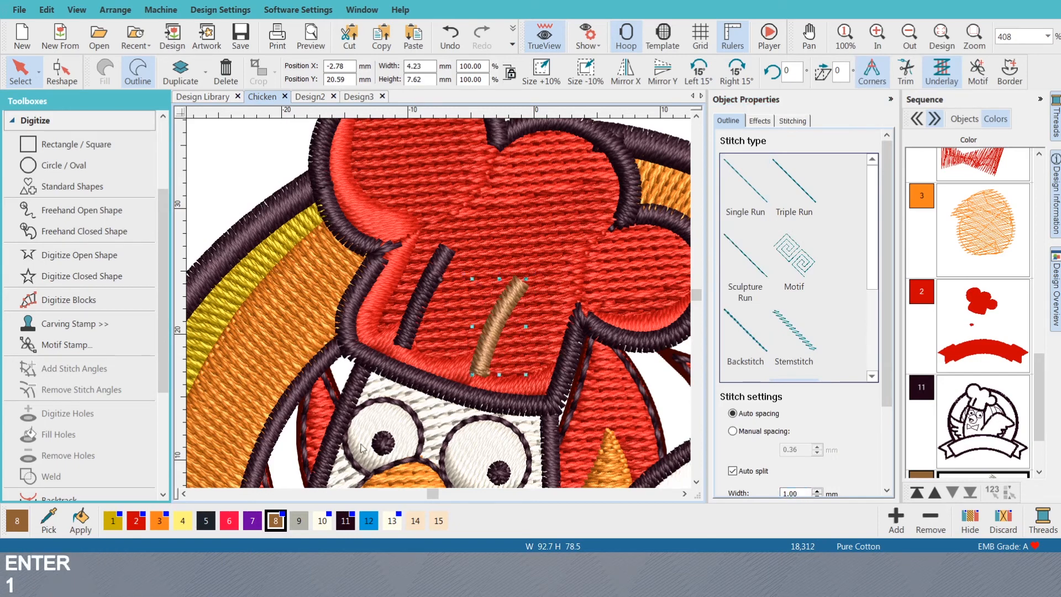
{"action": "key", "text": "Escape"}
{"action": "scroll", "coordinate": [443, 306], "scroll_direction": "down", "scroll_amount": 2}
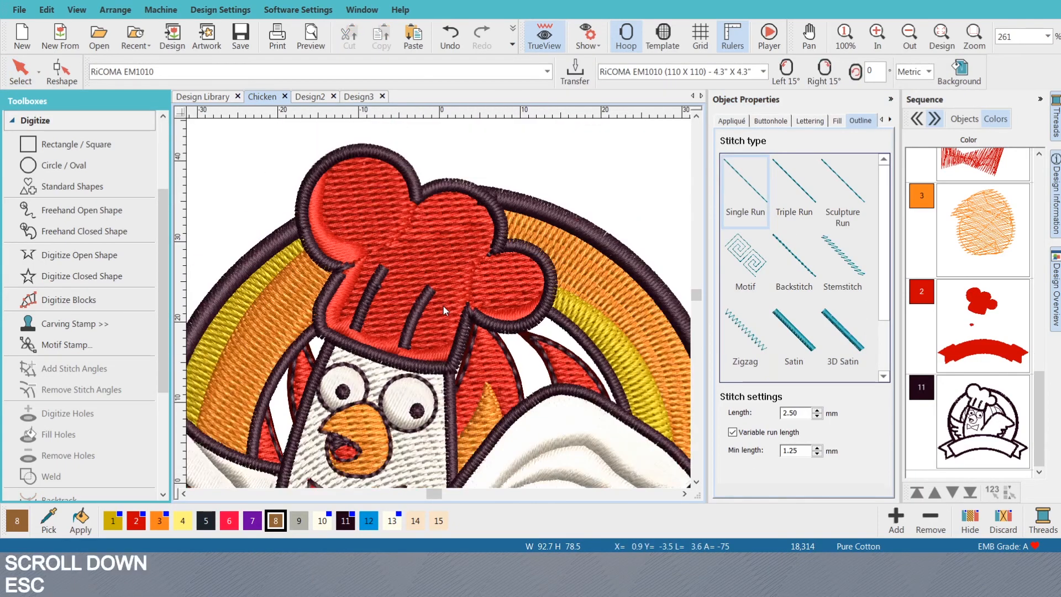
{"action": "scroll", "coordinate": [443, 306], "scroll_direction": "down", "scroll_amount": 2}
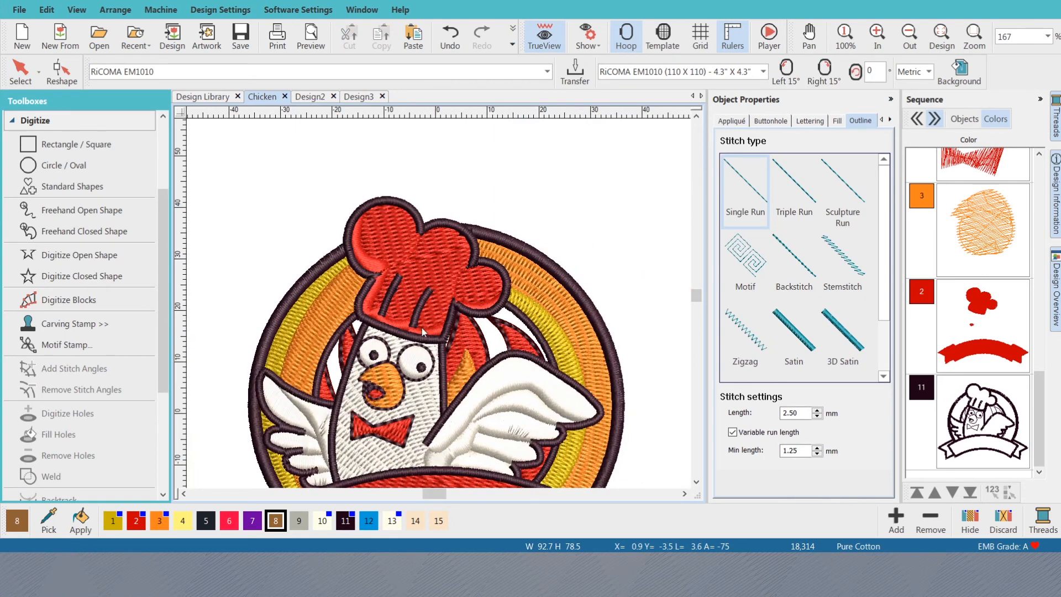
- Reshape the chef's hat's right pleat line at its middle reshape point
{"action": "scroll", "coordinate": [422, 331], "scroll_direction": "up", "scroll_amount": 5, "text": "ctrl"}
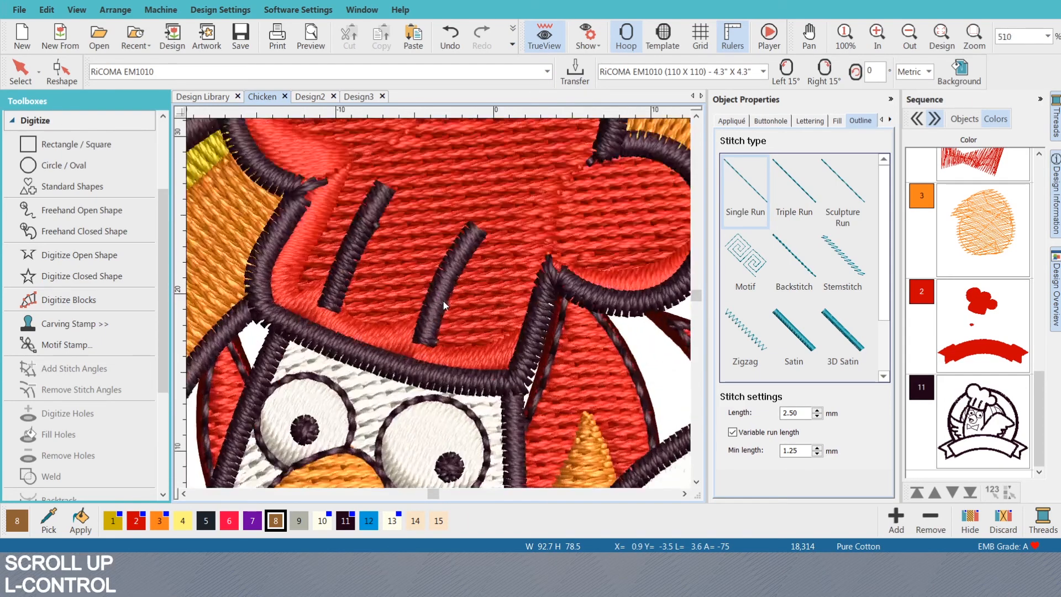
{"action": "left_click", "coordinate": [444, 303]}
{"action": "key", "text": "h"}
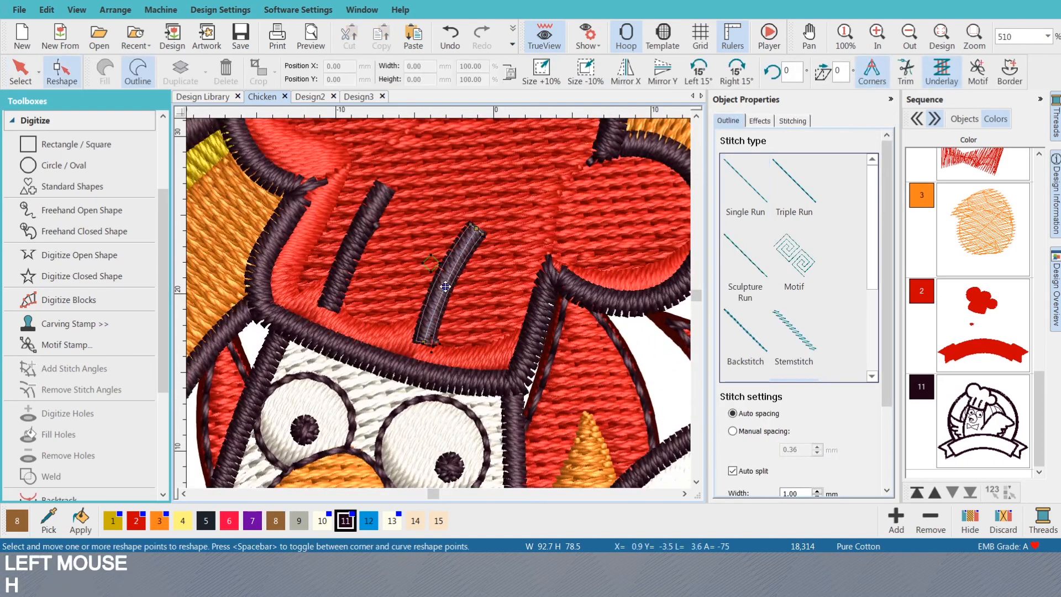
{"action": "left_click", "coordinate": [444, 286]}
{"action": "key", "text": "Escape"}
{"action": "scroll", "coordinate": [439, 305], "scroll_direction": "down", "scroll_amount": 6}
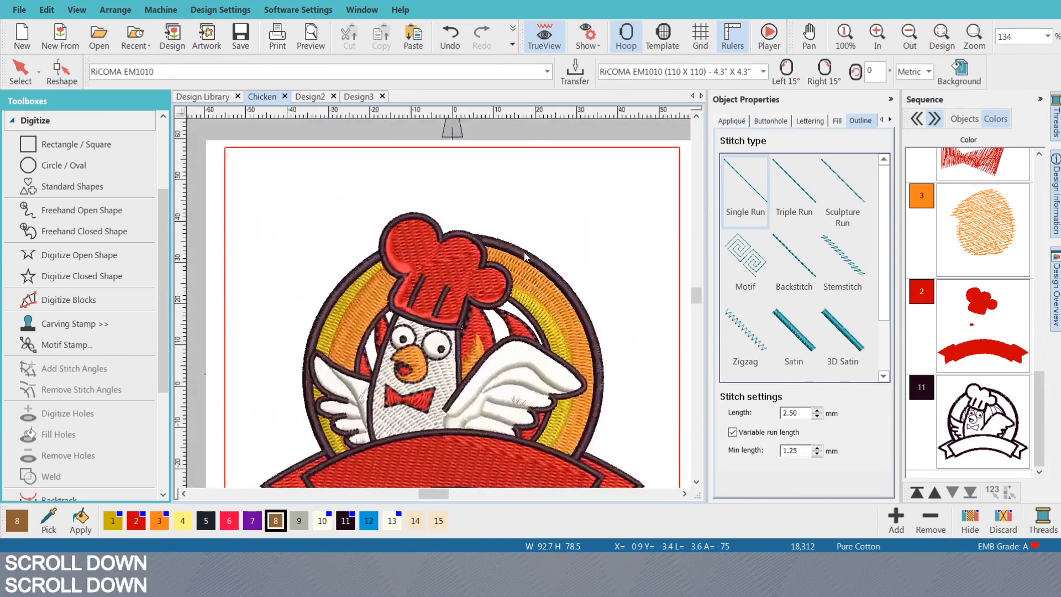
- Move the red bow tie fill in the stitch sequence into the red block that holds the chef's hat and banner
{"action": "left_click", "coordinate": [524, 252]}
{"action": "scroll", "coordinate": [450, 309], "scroll_direction": "down", "scroll_amount": 3}
{"action": "scroll", "coordinate": [423, 341], "scroll_direction": "up", "scroll_amount": 2}
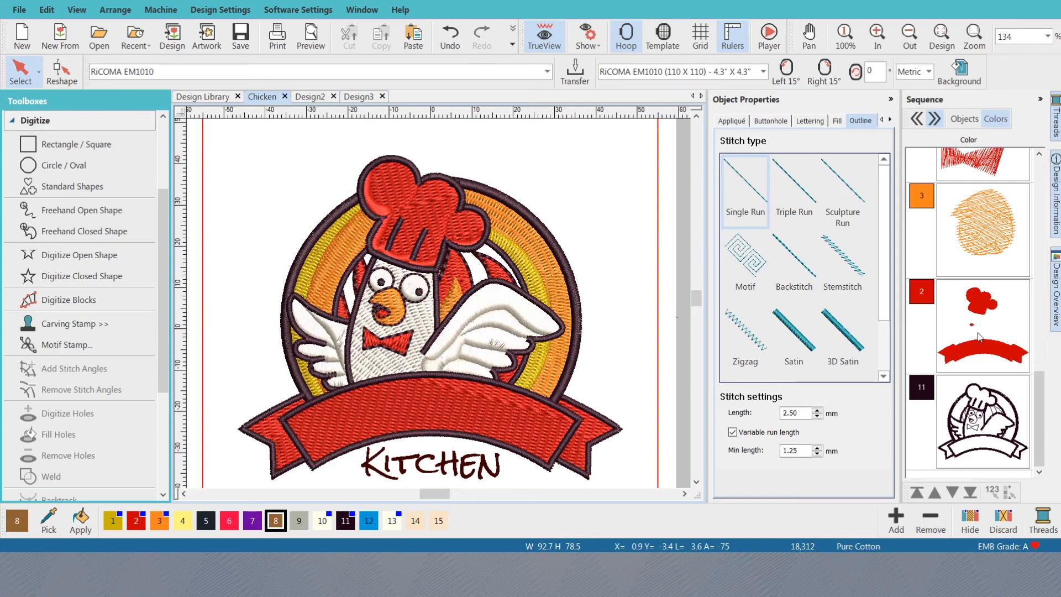
{"action": "scroll", "coordinate": [977, 332], "scroll_direction": "up", "scroll_amount": 2}
{"action": "scroll", "coordinate": [976, 333], "scroll_direction": "down", "scroll_amount": 1}
{"action": "left_click", "coordinate": [993, 236]}
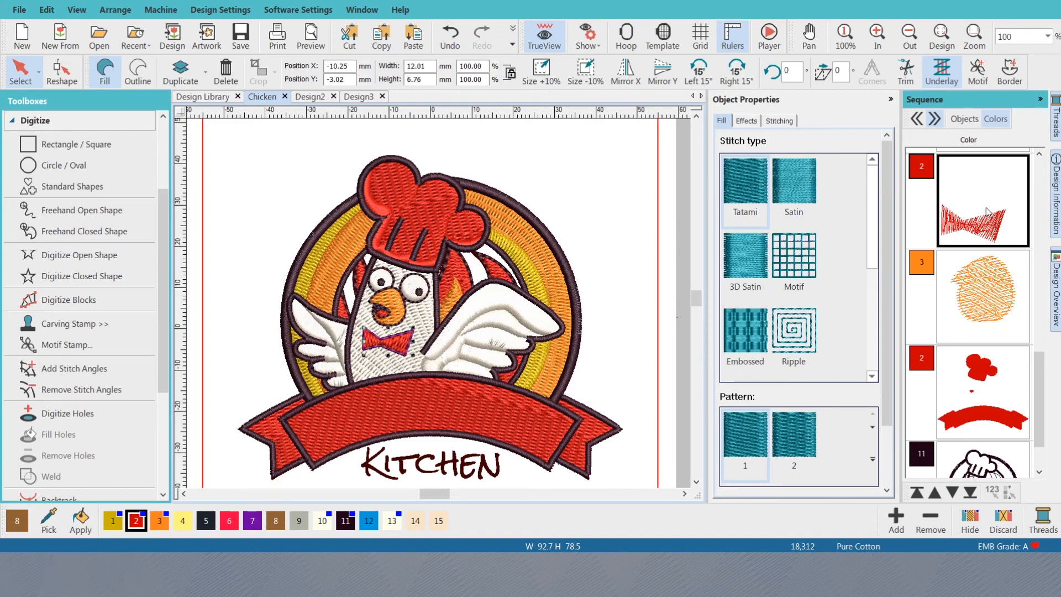
{"action": "left_click_drag", "start_coordinate": [986, 217], "coordinate": [1000, 352]}
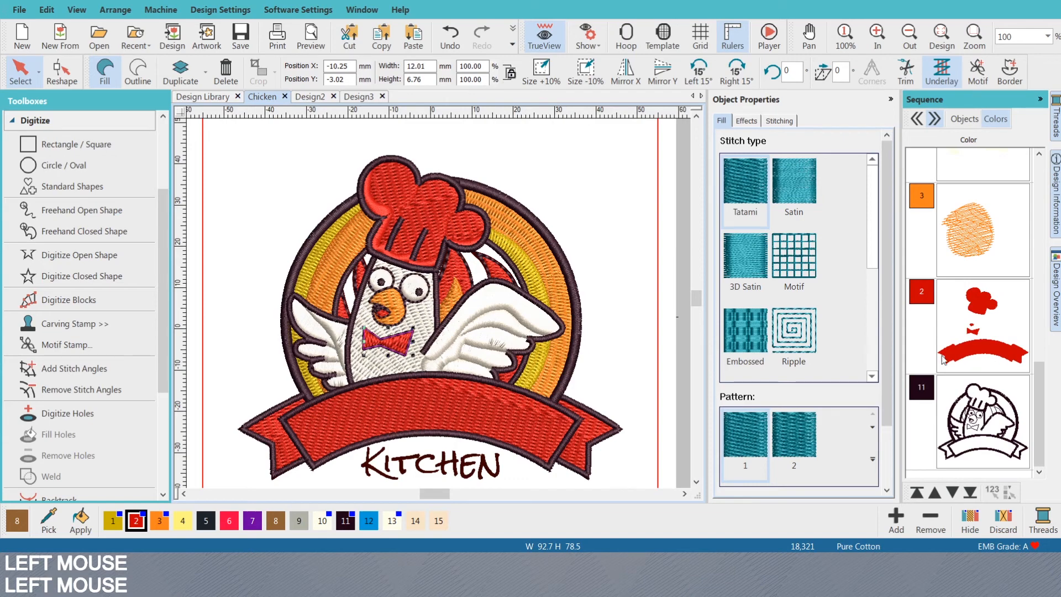
{"action": "left_click", "coordinate": [625, 399]}
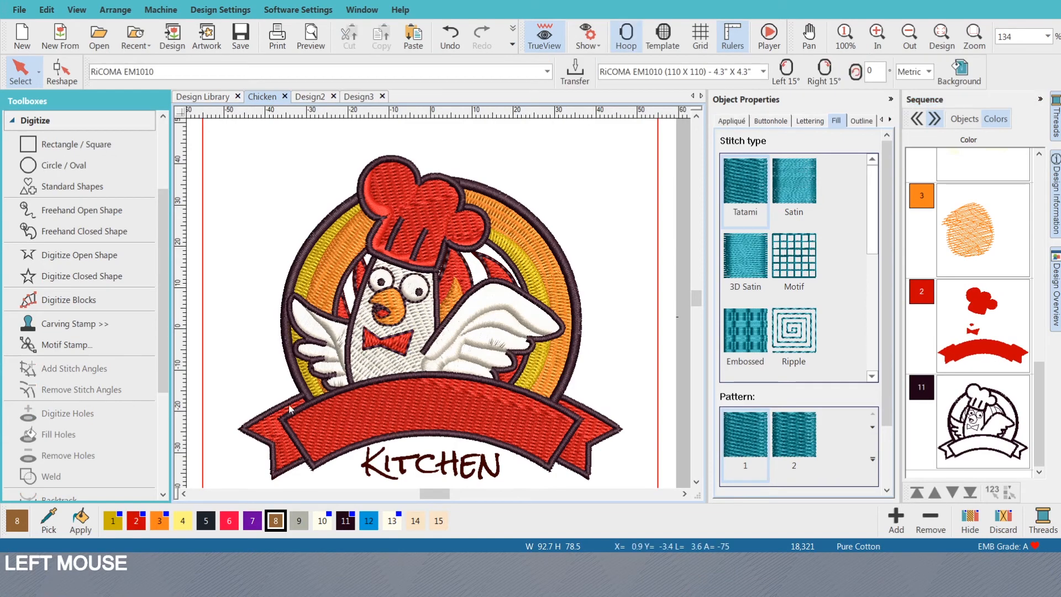
- Digitize an open single-run connecting line in thread color 8 across the banner from its left end to the right tail
{"action": "key", "text": "shift+n"}
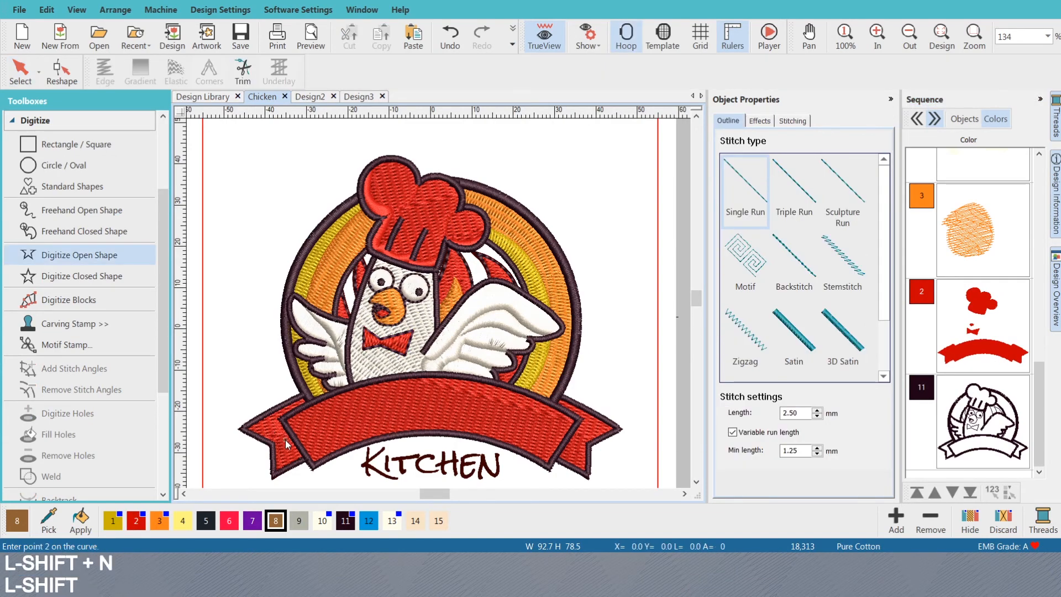
{"action": "left_click", "coordinate": [285, 440]}
{"action": "key", "text": "Escape"}
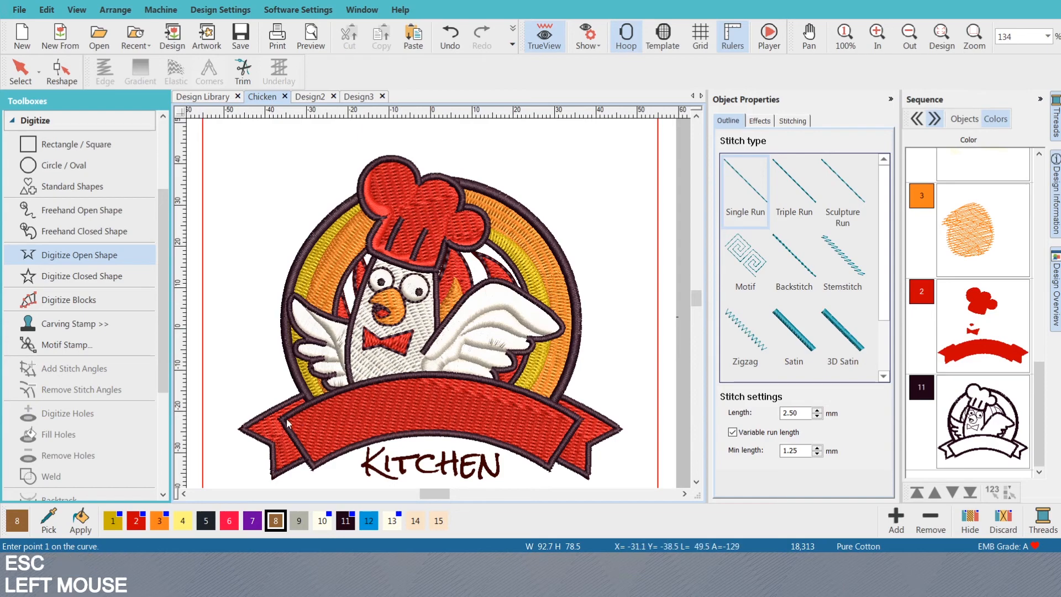
{"action": "left_click", "coordinate": [287, 419]}
{"action": "left_click", "coordinate": [445, 405]}
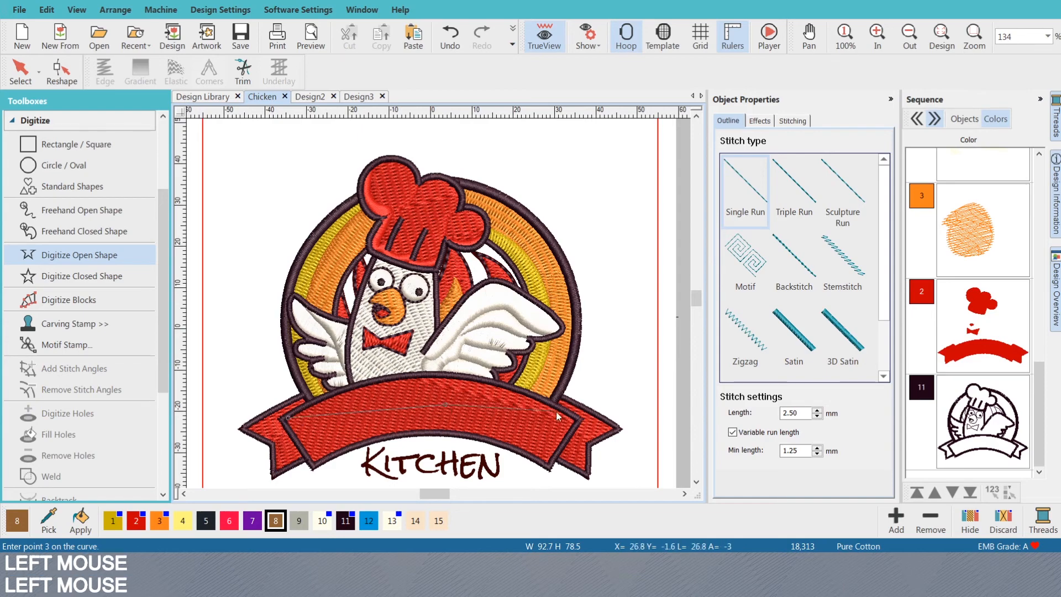
{"action": "left_click", "coordinate": [578, 463]}
{"action": "key", "text": "Return"}
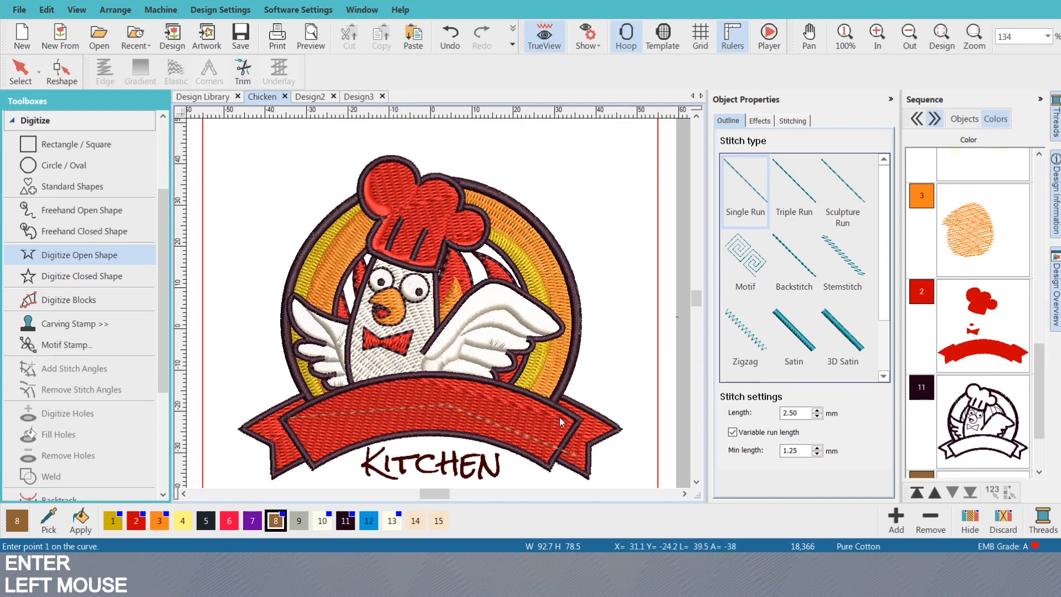
{"action": "key", "text": "Escape"}
- Resequence the left banner tail, the connecting line and the main banner fill in that order, and apply thread color 2 to them
{"action": "left_click", "coordinate": [271, 429]}
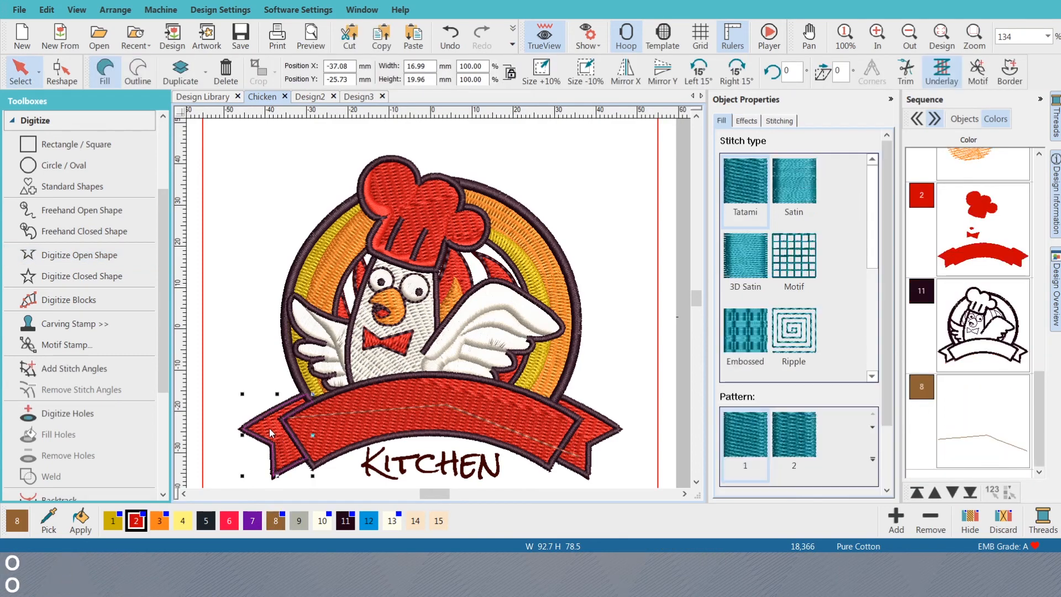
{"action": "left_click", "coordinate": [318, 416], "text": "ctrl"}
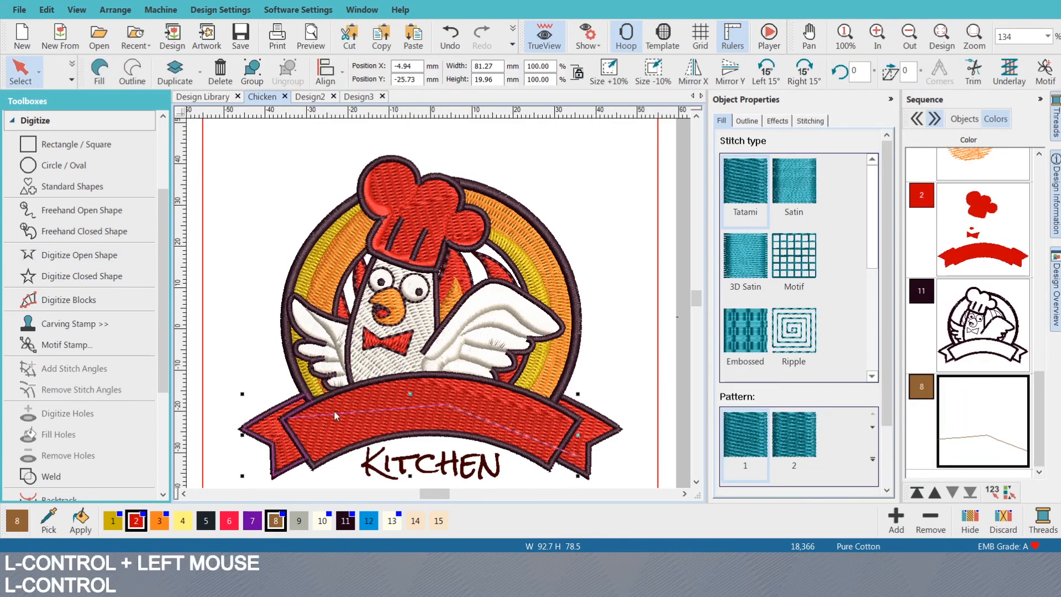
{"action": "left_click", "coordinate": [594, 427], "text": "ctrl"}
{"action": "left_click", "coordinate": [992, 490]}
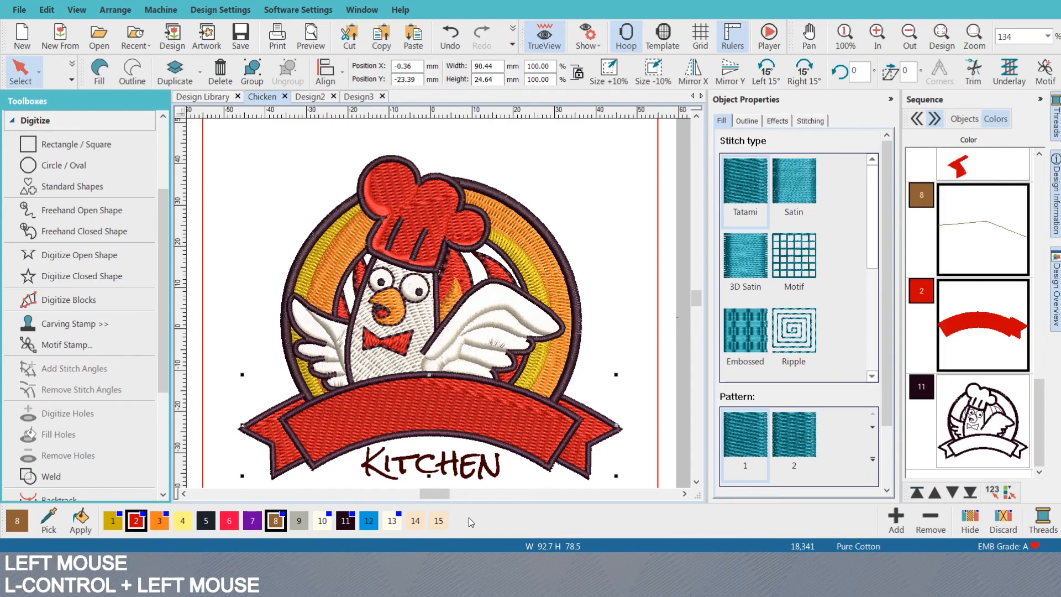
{"action": "left_click", "coordinate": [134, 521]}
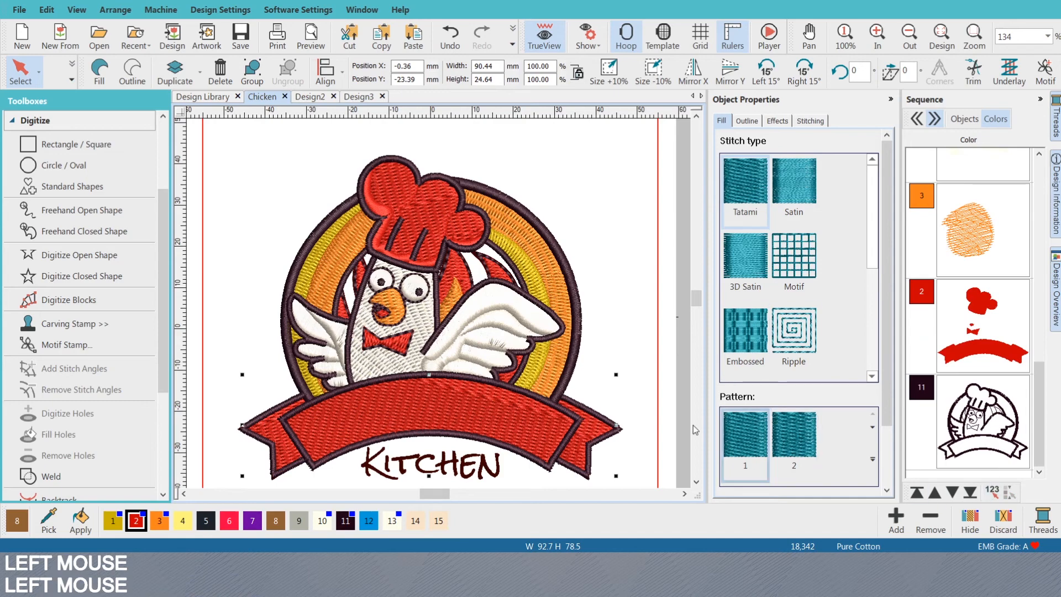
{"action": "key", "text": "Escape"}
{"action": "key", "text": "Escape"}
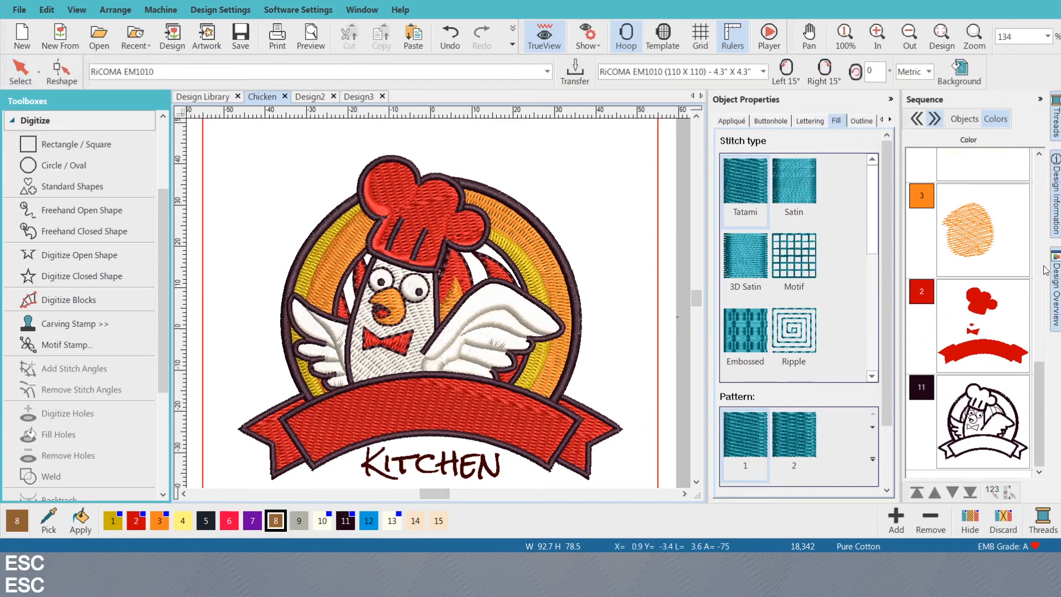
- Try thread color 6 on the chicken's body fill, and undo the recolor
{"action": "scroll", "coordinate": [996, 260], "scroll_direction": "up", "scroll_amount": 2}
{"action": "left_click", "coordinate": [985, 337]}
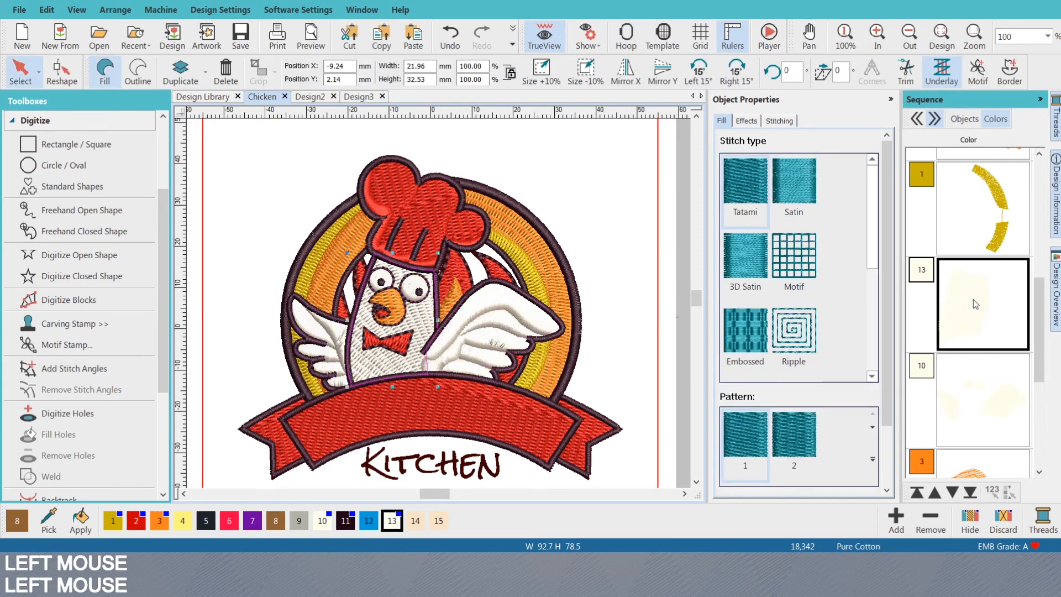
{"action": "left_click", "coordinate": [229, 520]}
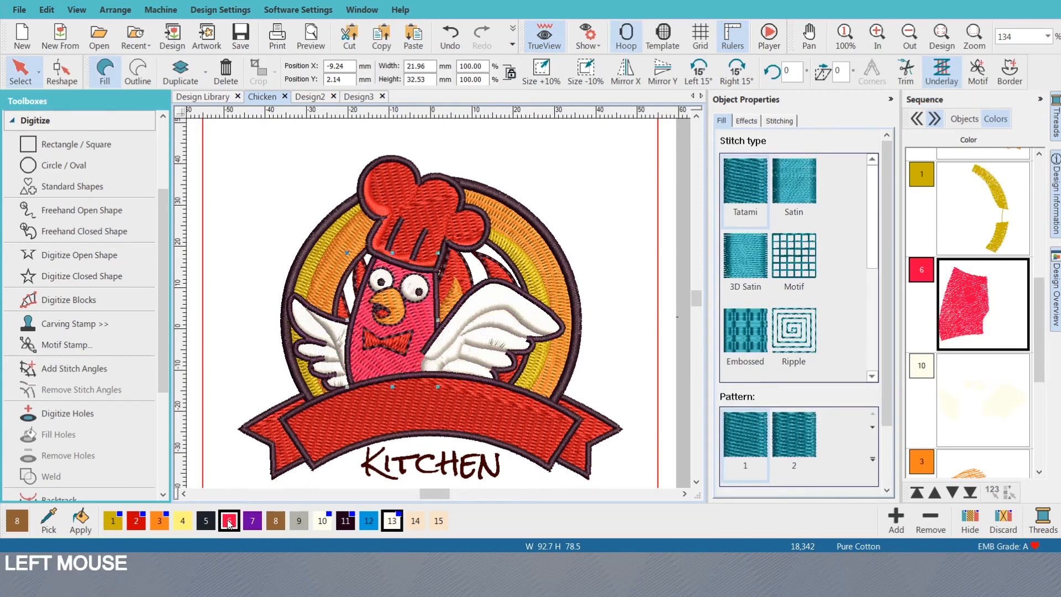
{"action": "key", "text": "ctrl+z"}
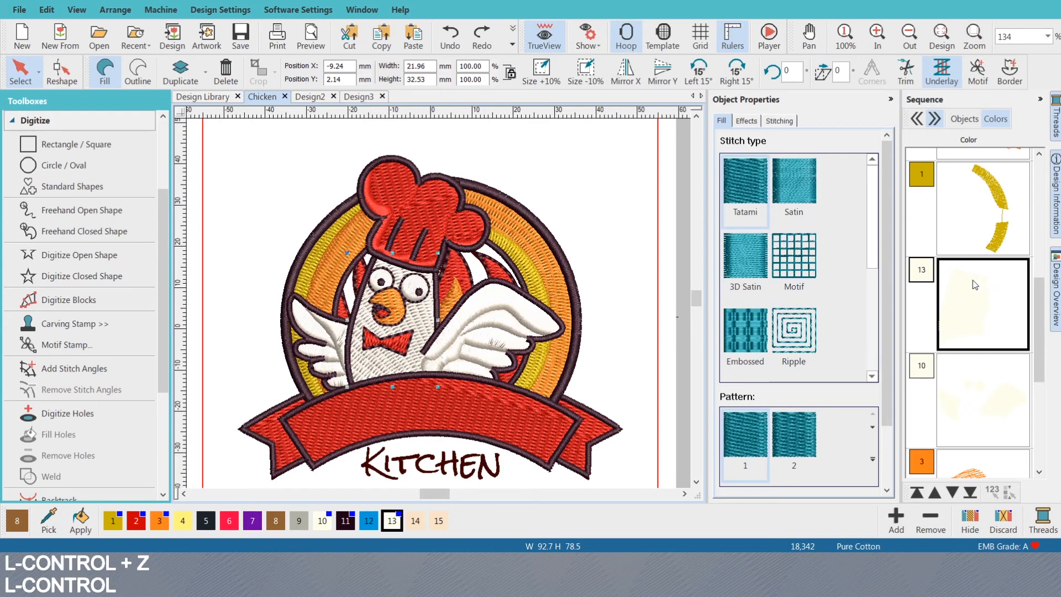
- Digitize an open single-run connecting line in thread color 8 from the body fill's lower right edge along the banner's top edge to the left wing's lowest feather
{"action": "key", "text": "h"}
{"action": "key", "text": "Tab"}
{"action": "scroll", "coordinate": [440, 306], "scroll_direction": "up", "scroll_amount": 2}
{"action": "scroll", "coordinate": [440, 307], "scroll_direction": "down", "scroll_amount": 1}
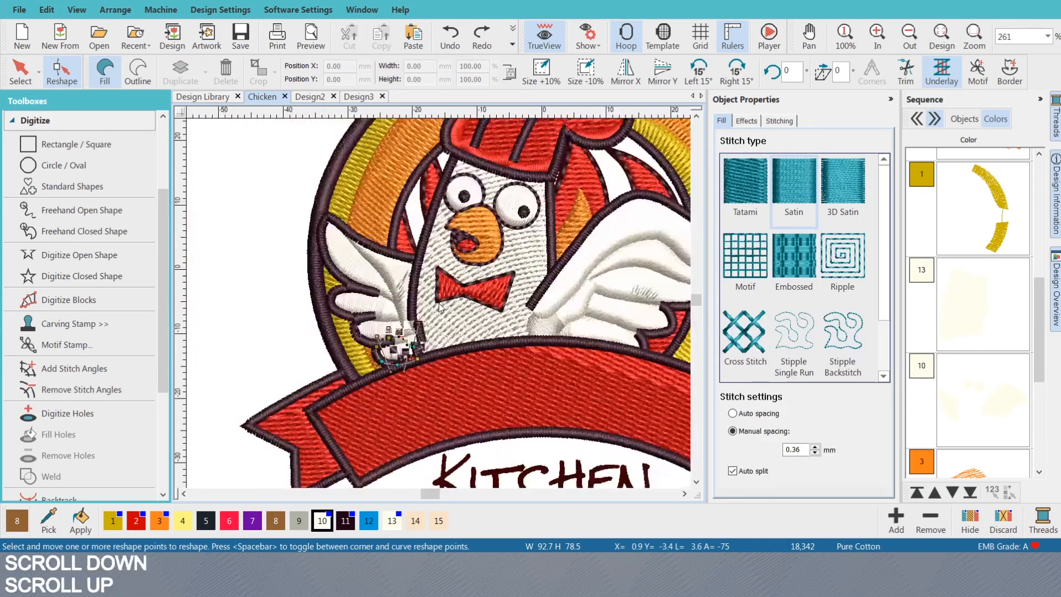
{"action": "scroll", "coordinate": [441, 306], "scroll_direction": "up", "scroll_amount": 2}
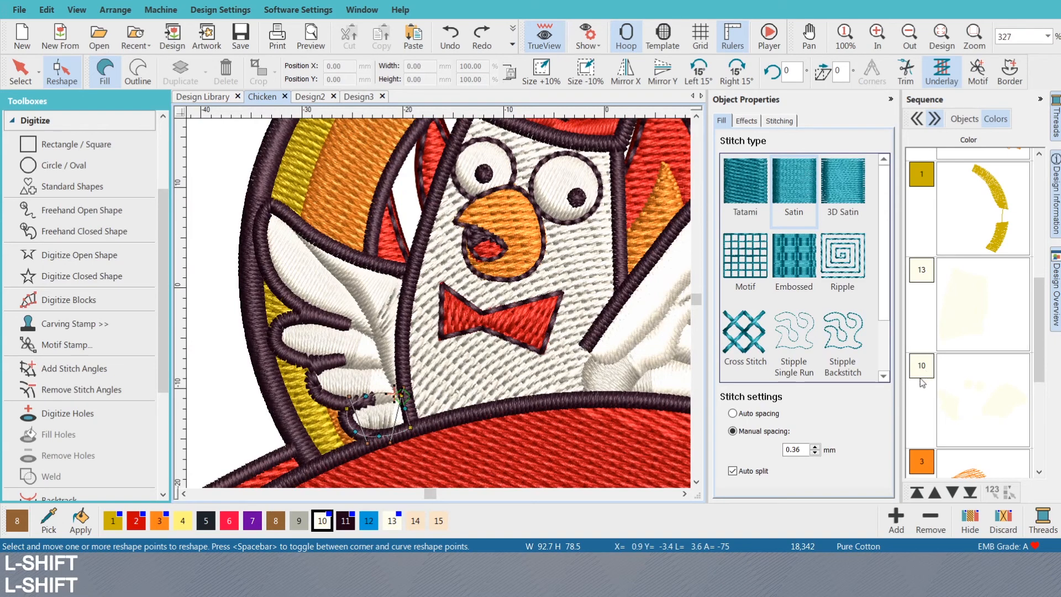
{"action": "key", "text": "shift+Tab"}
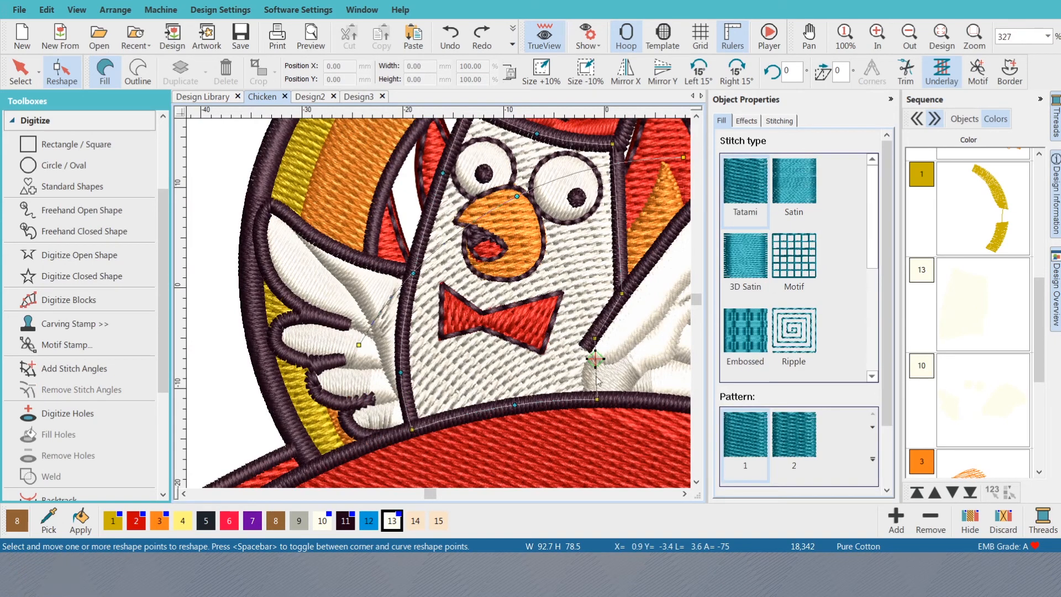
{"action": "key", "text": "shift+n"}
{"action": "key", "text": "shift+n"}
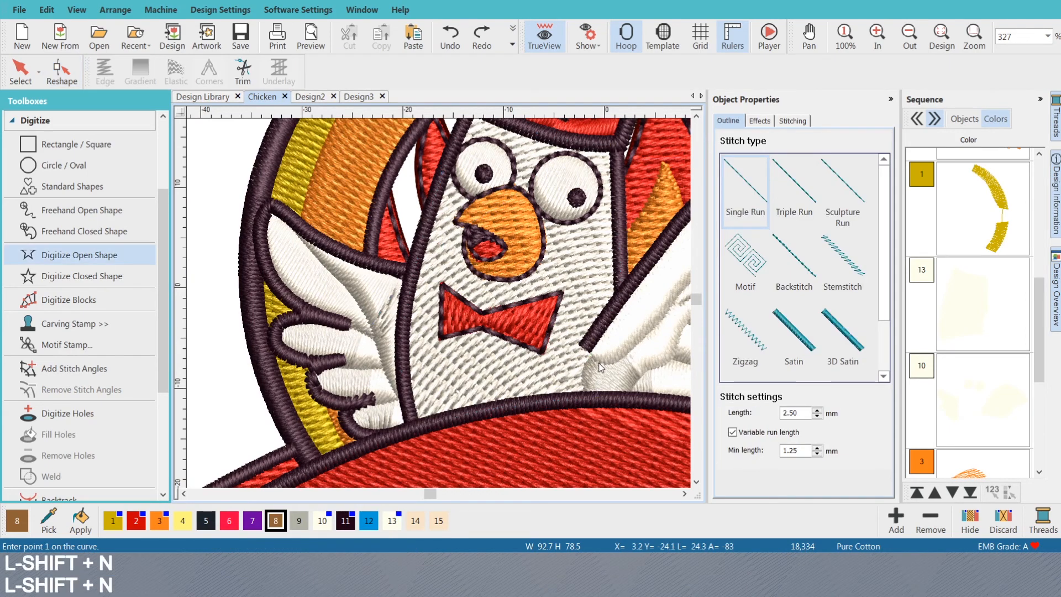
{"action": "left_click", "coordinate": [601, 362]}
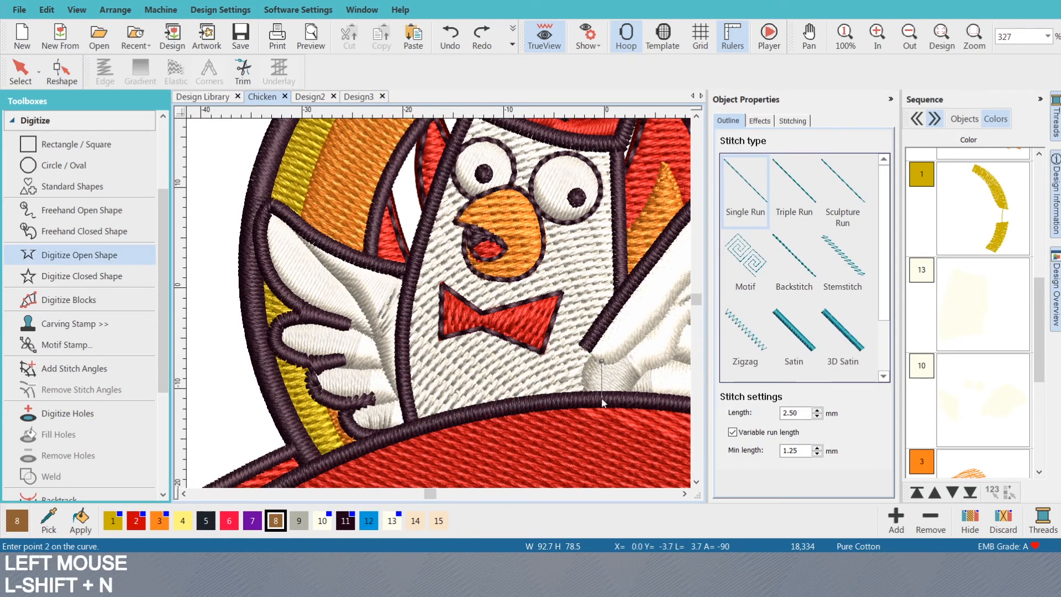
{"action": "left_click", "coordinate": [601, 397]}
{"action": "right_click", "coordinate": [509, 408]}
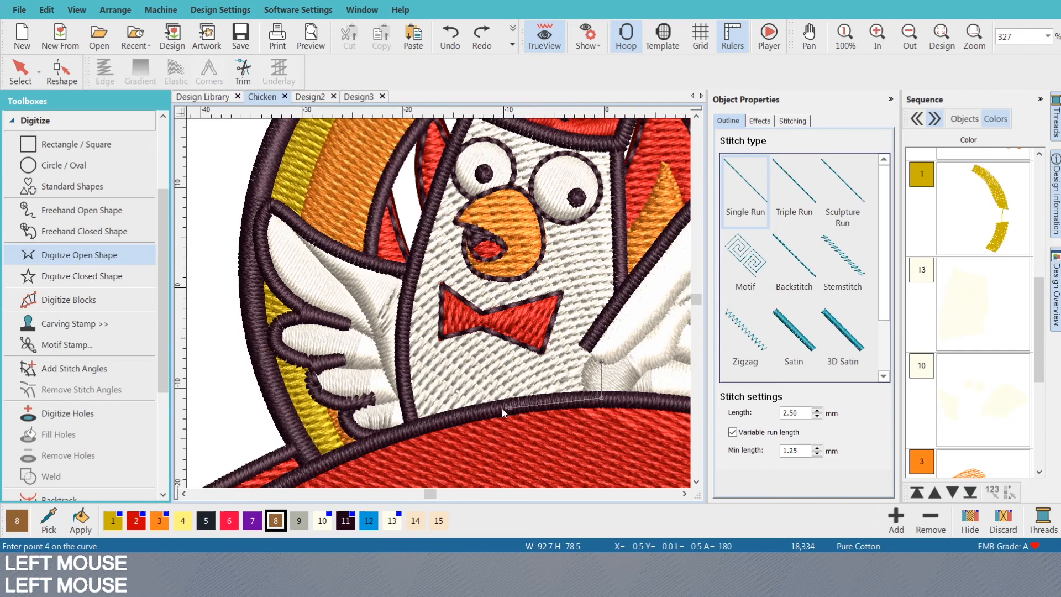
{"action": "left_click", "coordinate": [415, 429]}
{"action": "left_click", "coordinate": [407, 410]}
{"action": "key", "text": "Return"}
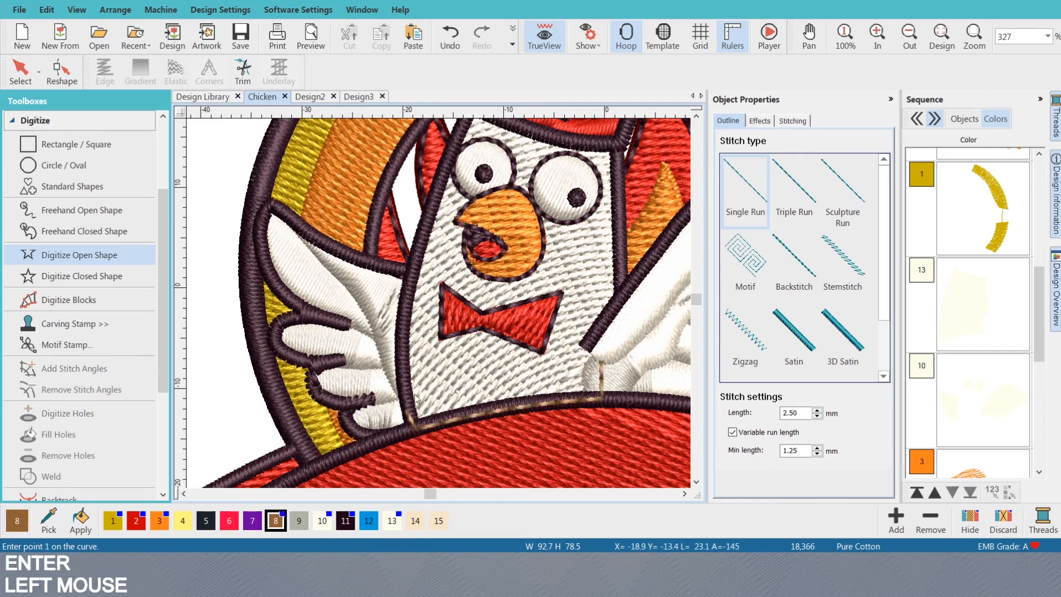
- Resequence the body fill, the connecting line and the color 10 wing and eye fills in that order, and apply thread color 10 to them
{"action": "key", "text": "o"}
{"action": "left_click", "coordinate": [581, 265]}
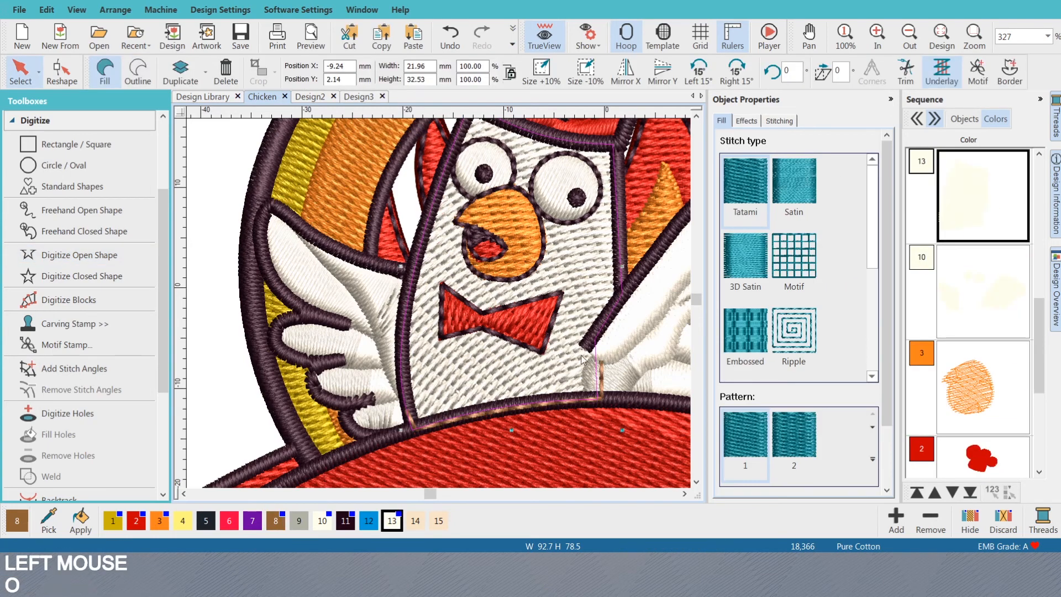
{"action": "left_click", "coordinate": [582, 401], "text": "ctrl"}
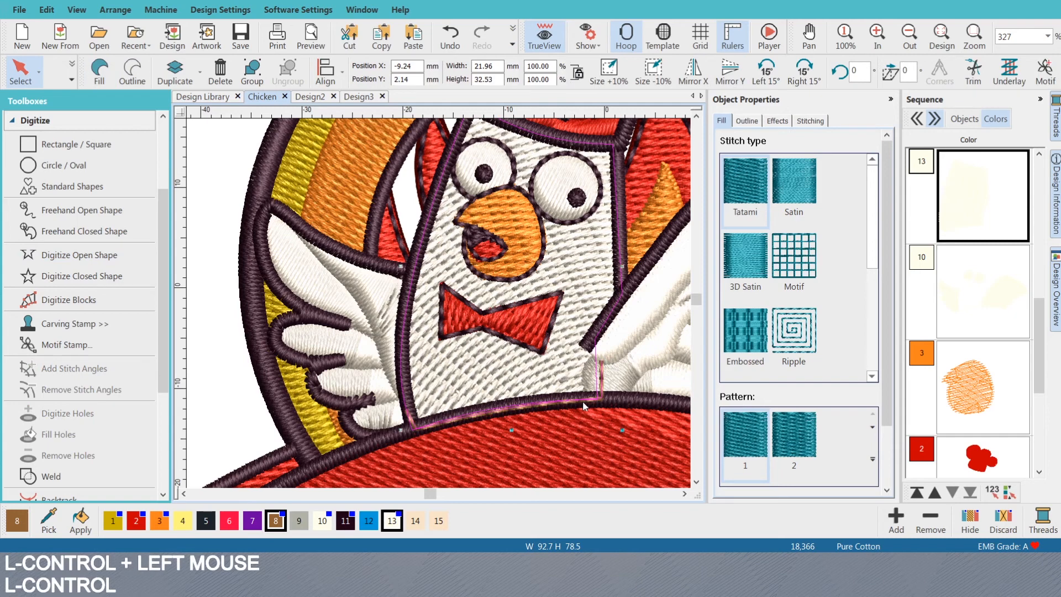
{"action": "left_click", "coordinate": [993, 493]}
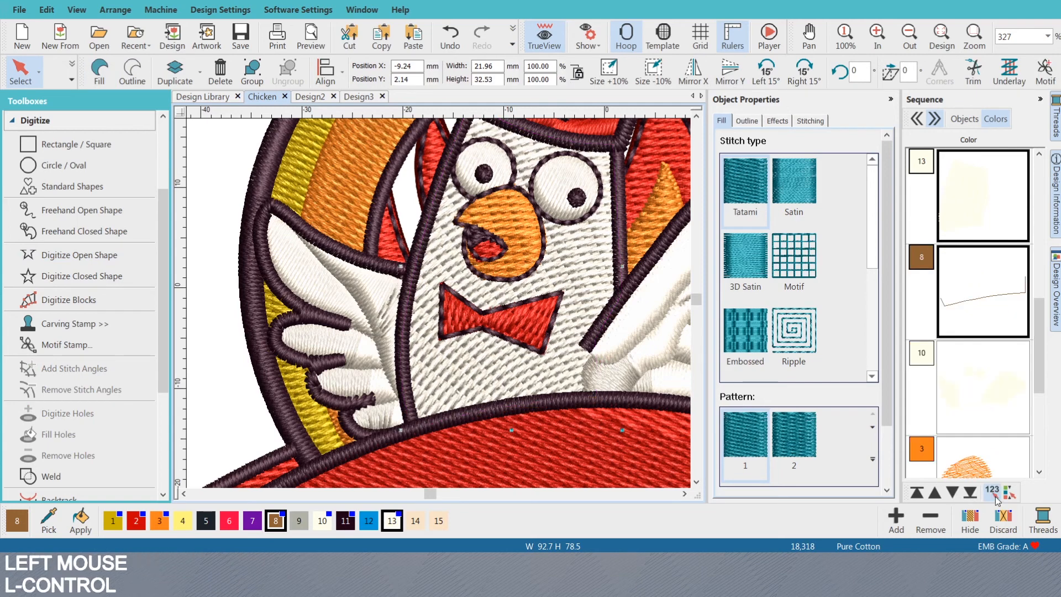
{"action": "left_click", "coordinate": [989, 377], "text": "ctrl"}
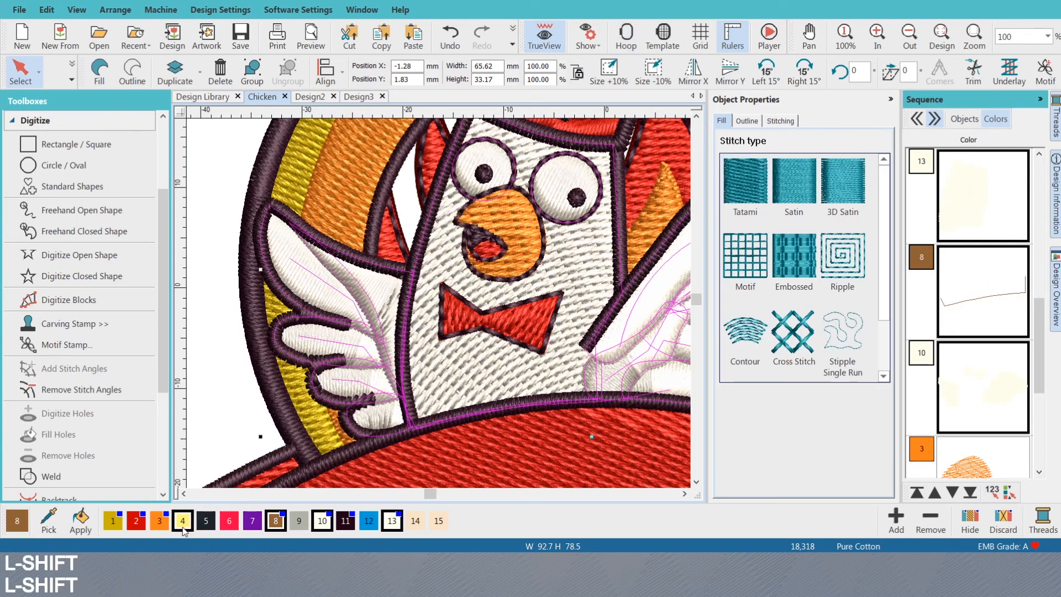
{"action": "left_click", "coordinate": [993, 491]}
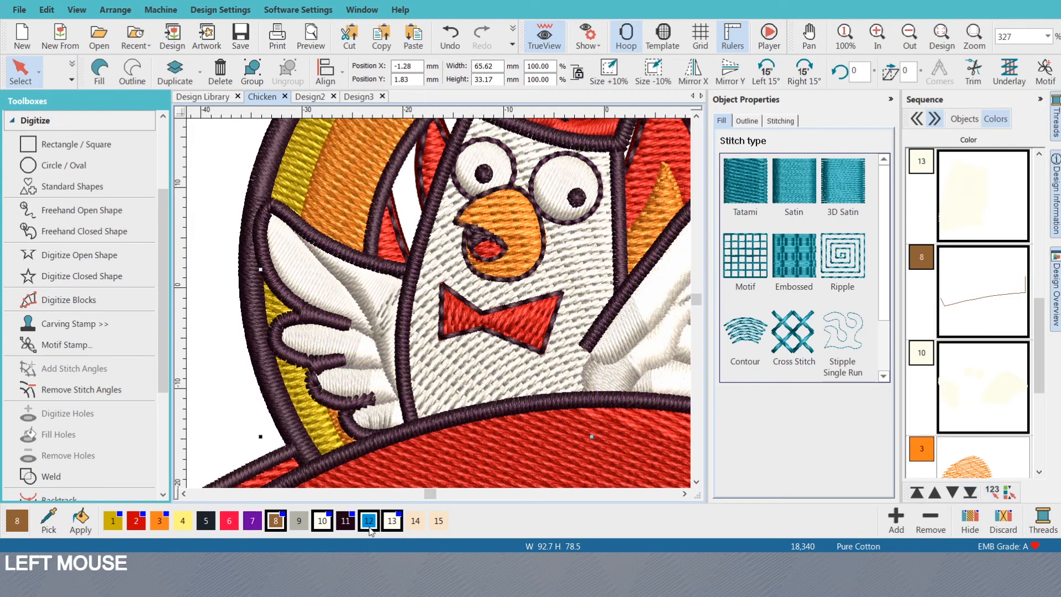
{"action": "left_click", "coordinate": [324, 527]}
{"action": "key", "text": "Escape"}
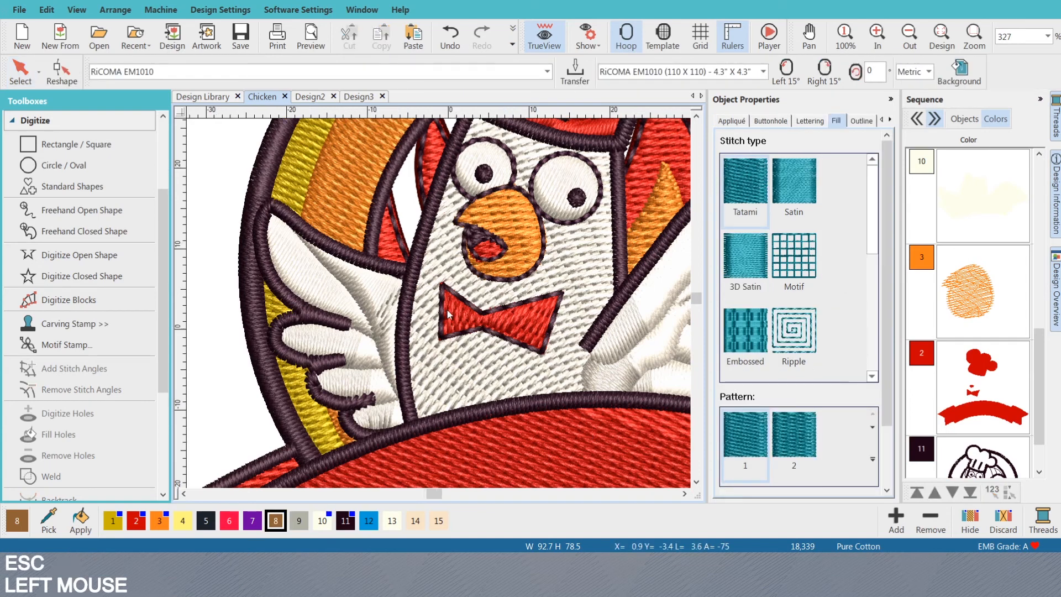
- Reshape the connecting line below the body by pulling its right end down to the banner edge and shortening it along that edge
{"action": "scroll", "coordinate": [447, 313], "scroll_direction": "down", "scroll_amount": 1}
{"action": "left_click", "coordinate": [435, 341]}
{"action": "key", "text": "h"}
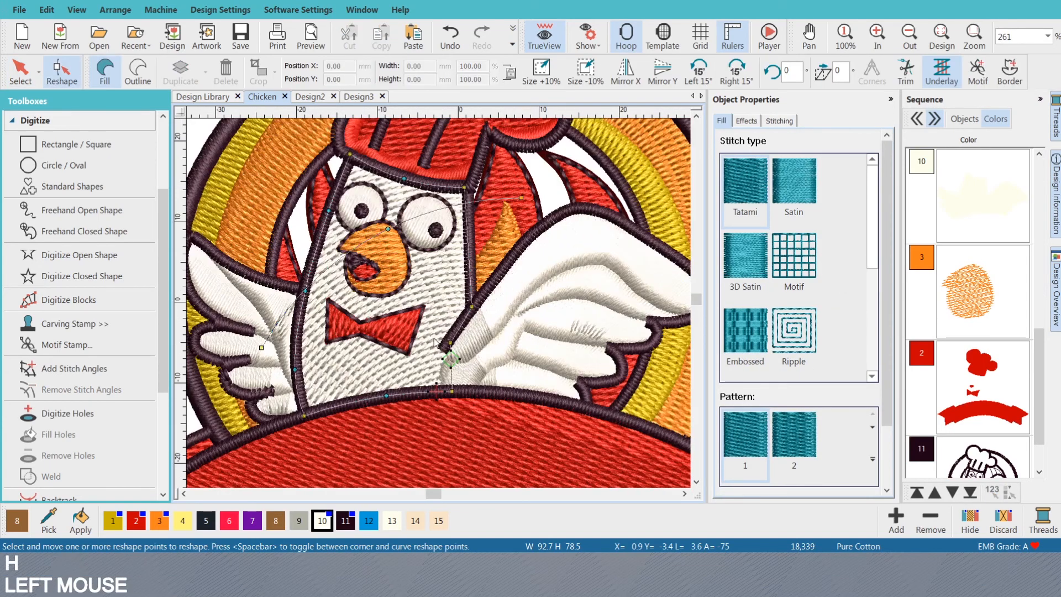
{"action": "key", "text": "Tab"}
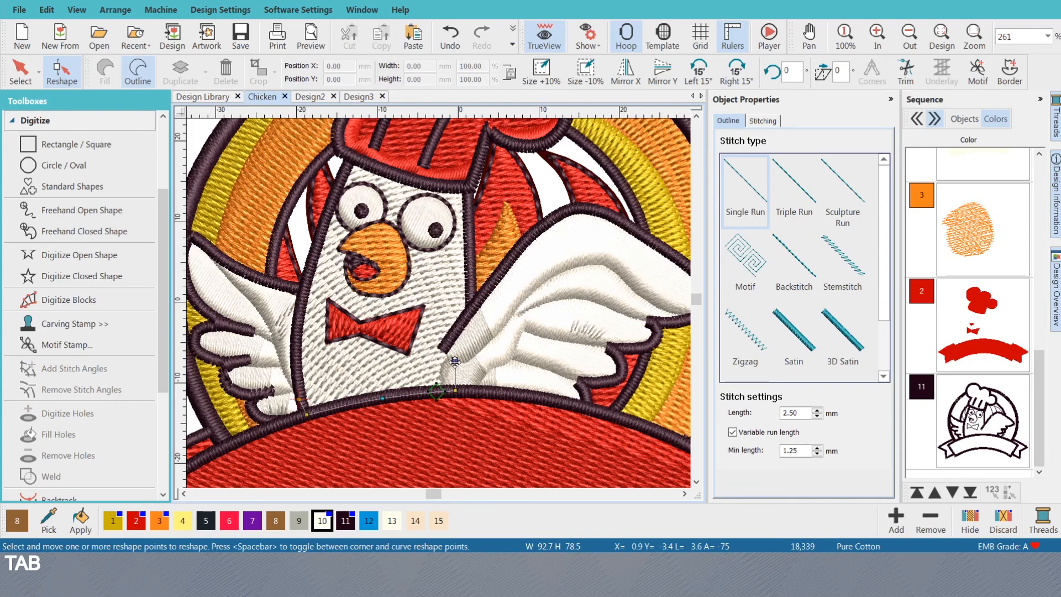
{"action": "left_click_drag", "start_coordinate": [455, 362], "coordinate": [461, 395]}
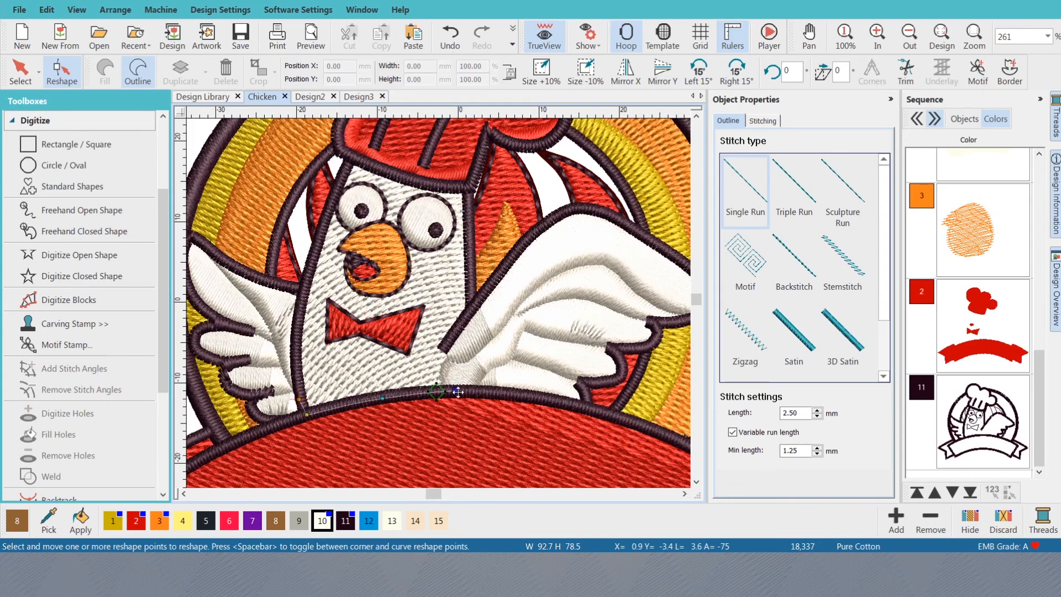
{"action": "double_click", "coordinate": [441, 391]}
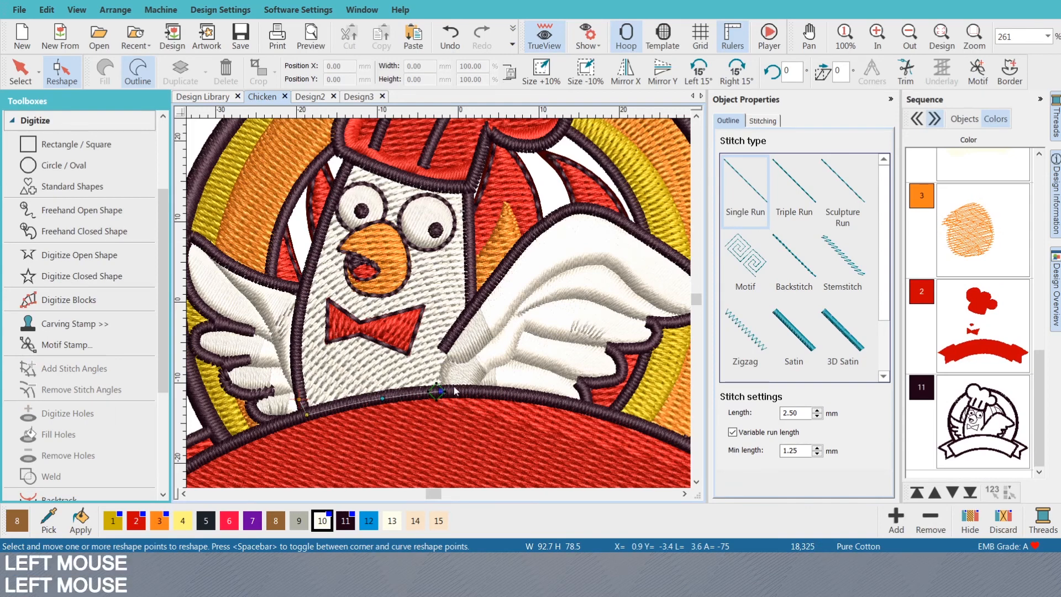
- Go through the body fill, the connecting line and the left wing fills in stitching order to check their start and end points
{"action": "key", "text": "shift+Tab"}
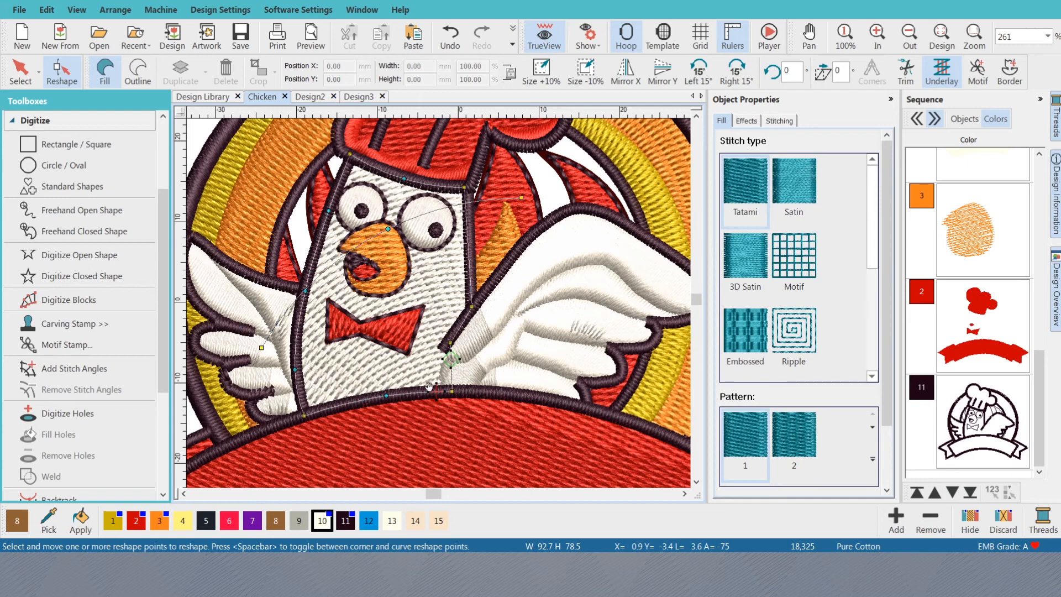
{"action": "key", "text": "Tab"}
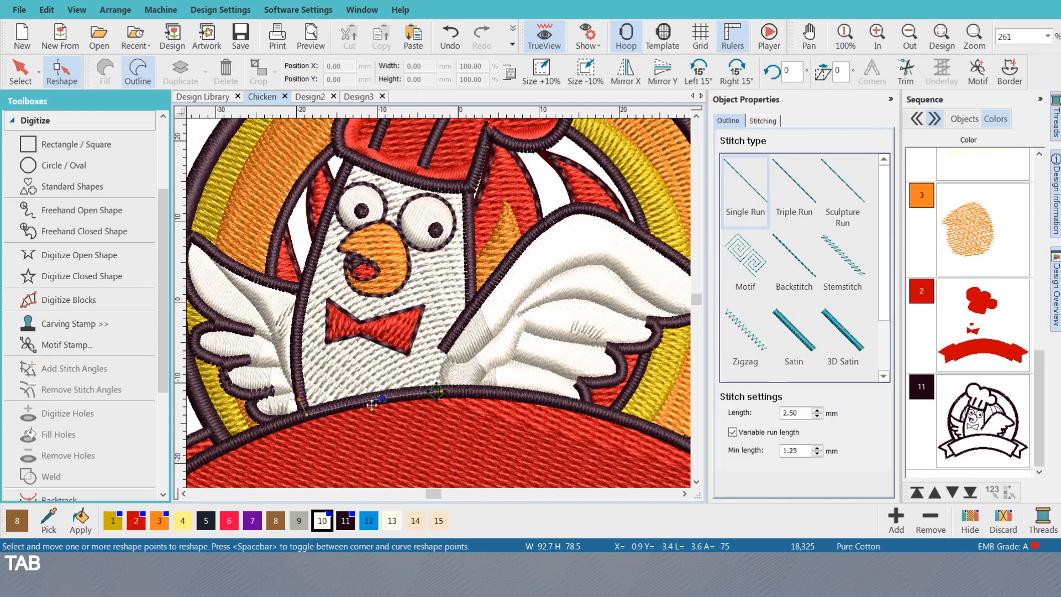
{"action": "key", "text": "Tab"}
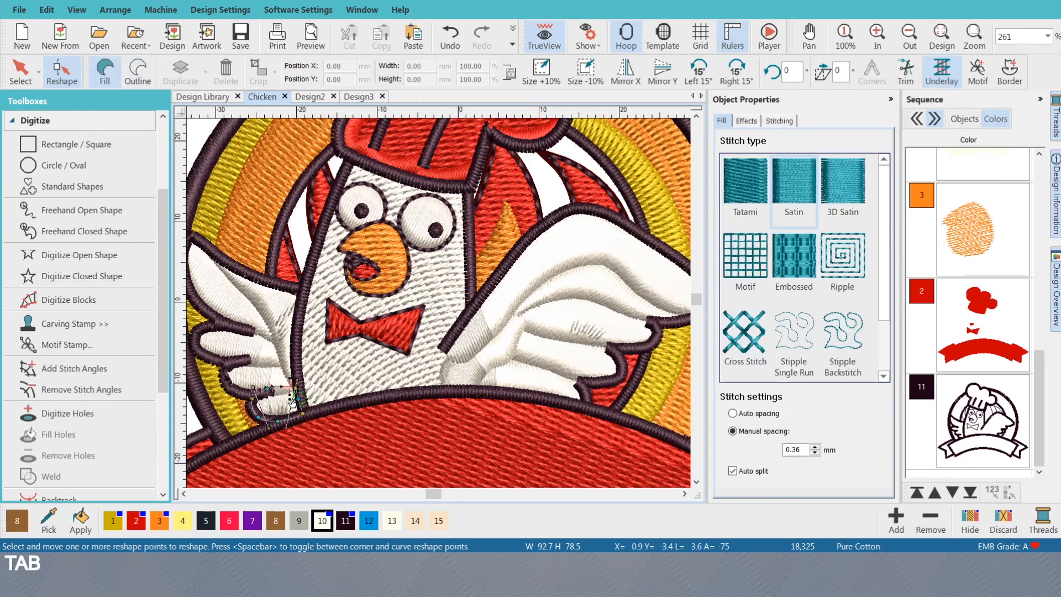
{"action": "key", "text": "Tab"}
{"action": "key", "text": "Tab"}
{"action": "key", "text": "Tab"}
{"action": "key", "text": "Tab"}
{"action": "key", "text": "Tab"}
{"action": "key", "text": "Tab"}
{"action": "key", "text": "Tab"}
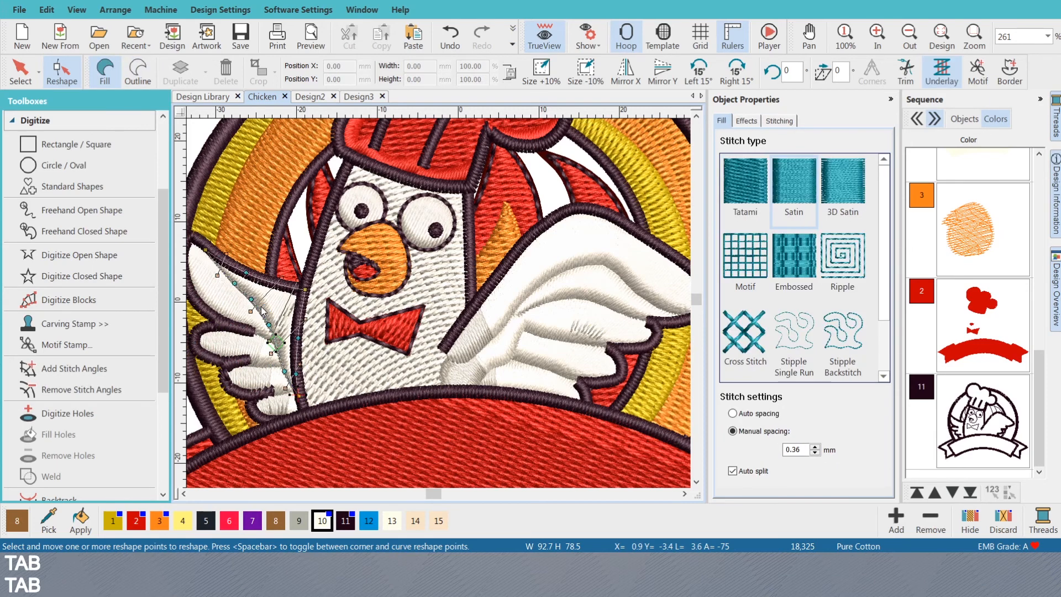
{"action": "key", "text": "shift+Tab"}
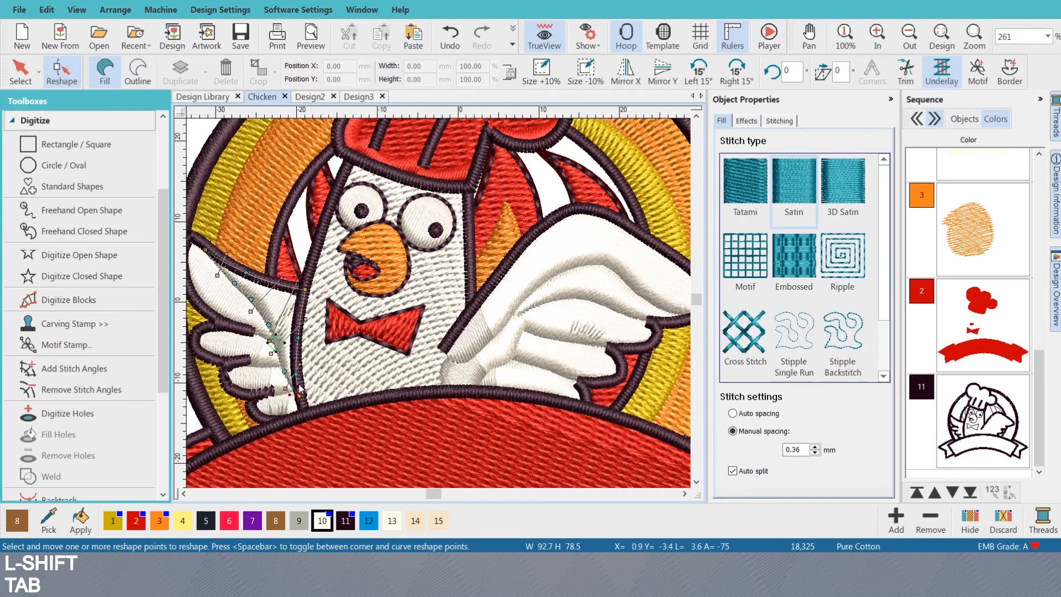
- Shorten the connecting line between the two wings by reshaping its start down to the body's lower left corner
{"action": "key", "text": "Tab"}
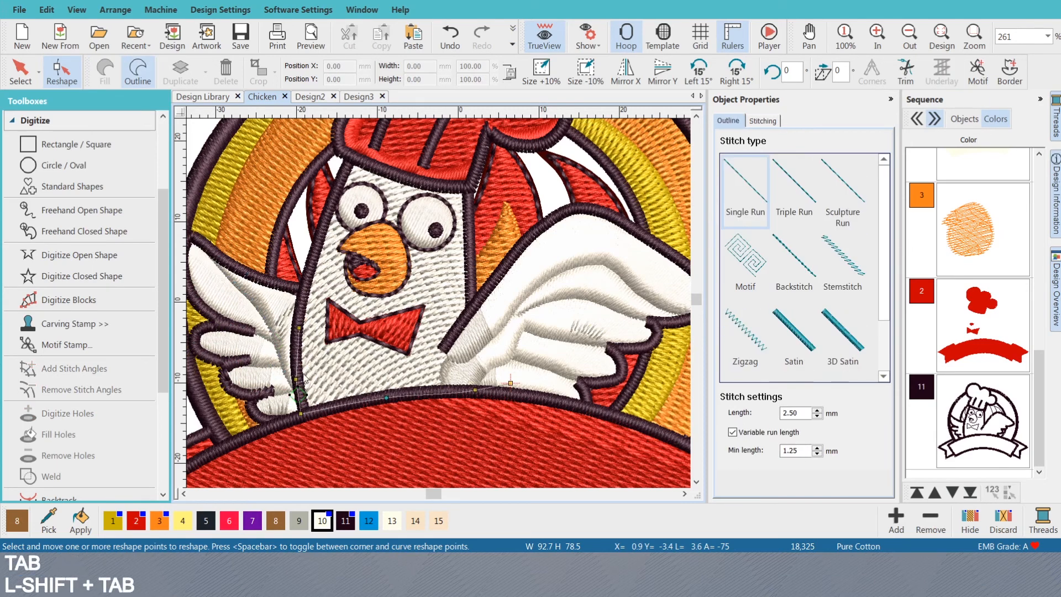
{"action": "key", "text": "Tab"}
{"action": "left_click", "coordinate": [297, 329]}
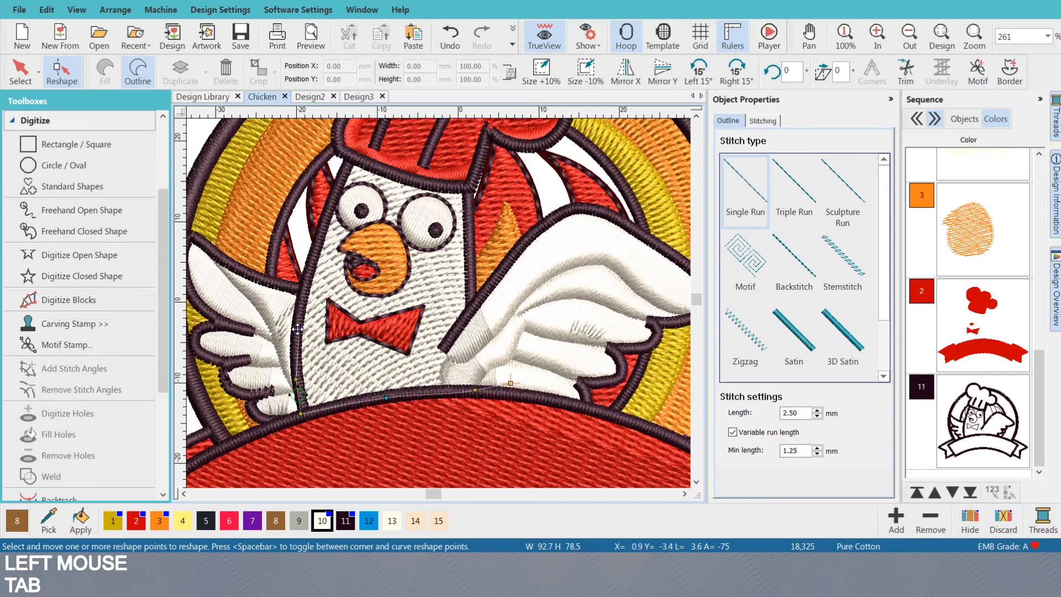
{"action": "left_click", "coordinate": [296, 385]}
{"action": "key", "text": "Tab"}
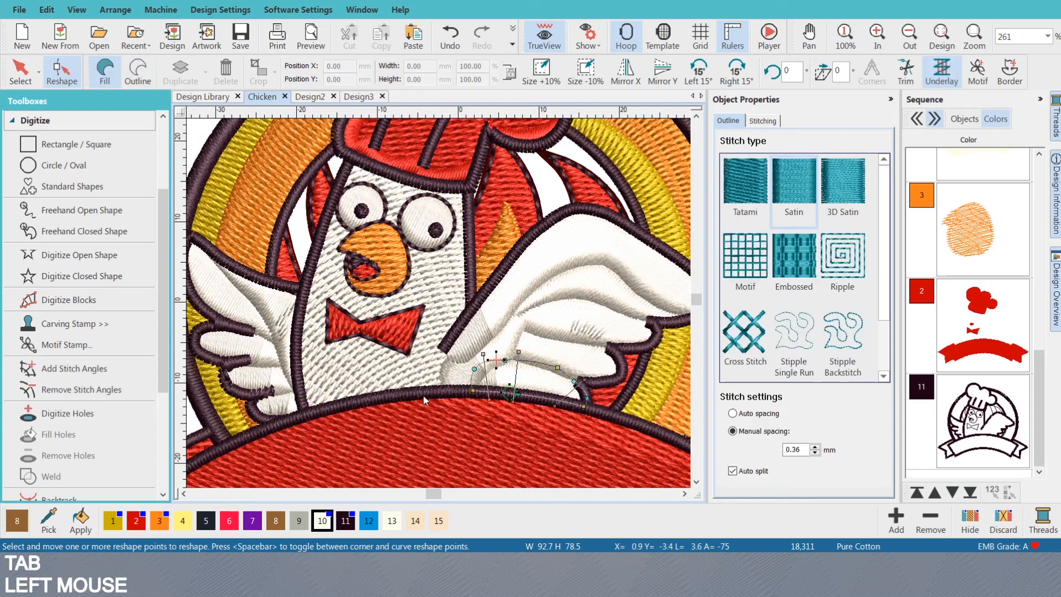
- Digitize an open single-run connecting line in thread color 8 from the right wing's upper feather up the body's right outline and across into the right eye
{"action": "key", "text": "Tab"}
{"action": "key", "text": "Tab"}
{"action": "key", "text": "Tab"}
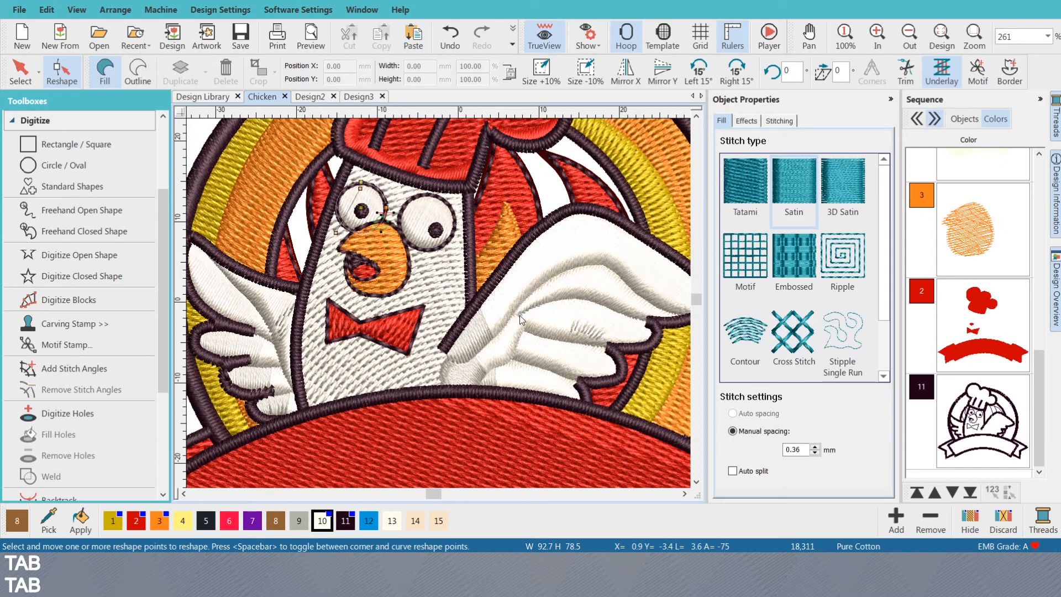
{"action": "key", "text": "shift+Tab"}
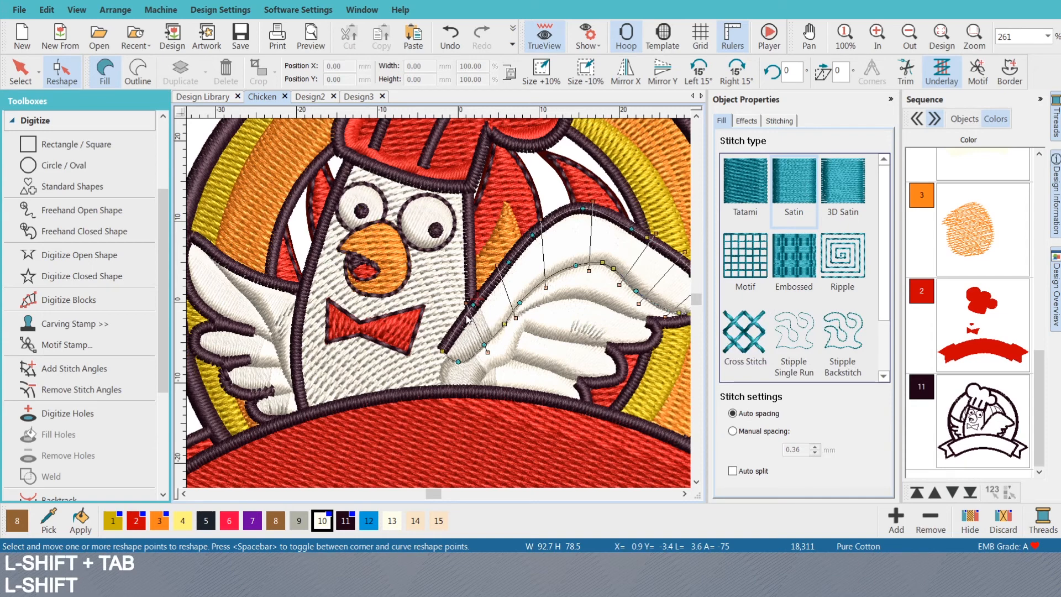
{"action": "key", "text": "shift+n"}
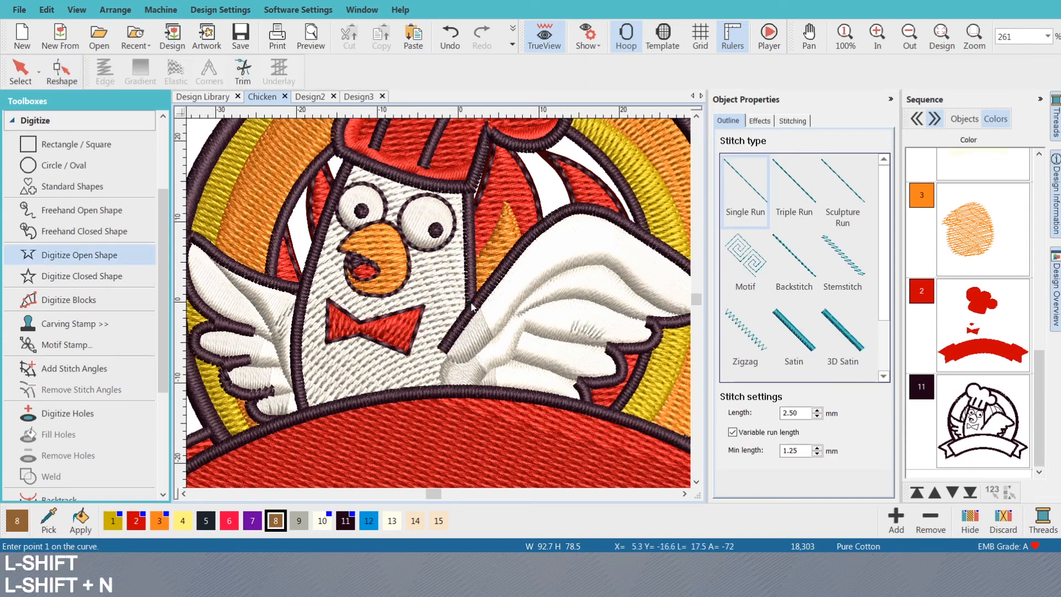
{"action": "left_click", "coordinate": [472, 301]}
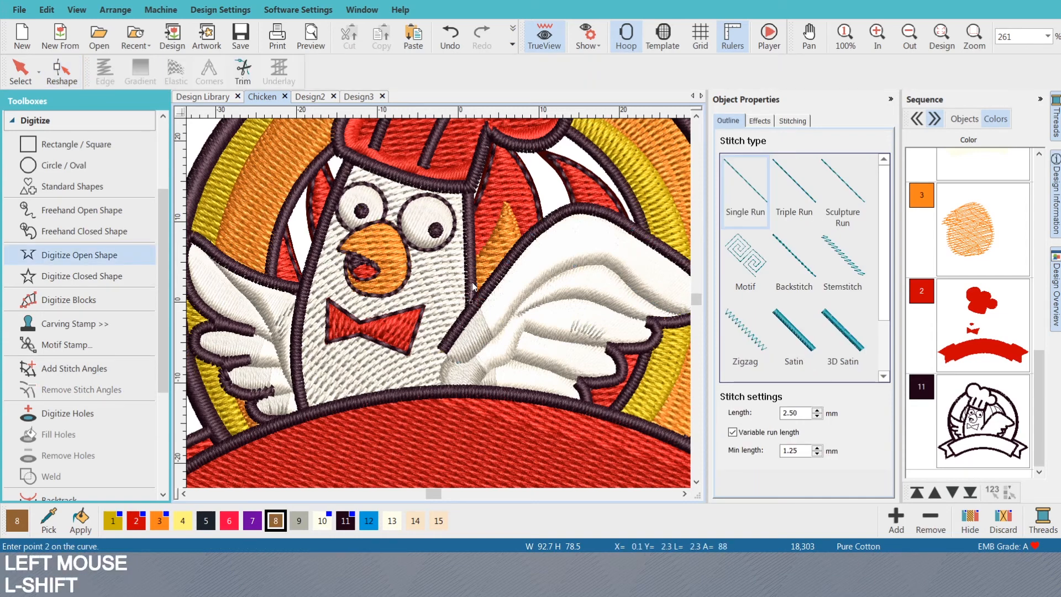
{"action": "left_click", "coordinate": [470, 194]}
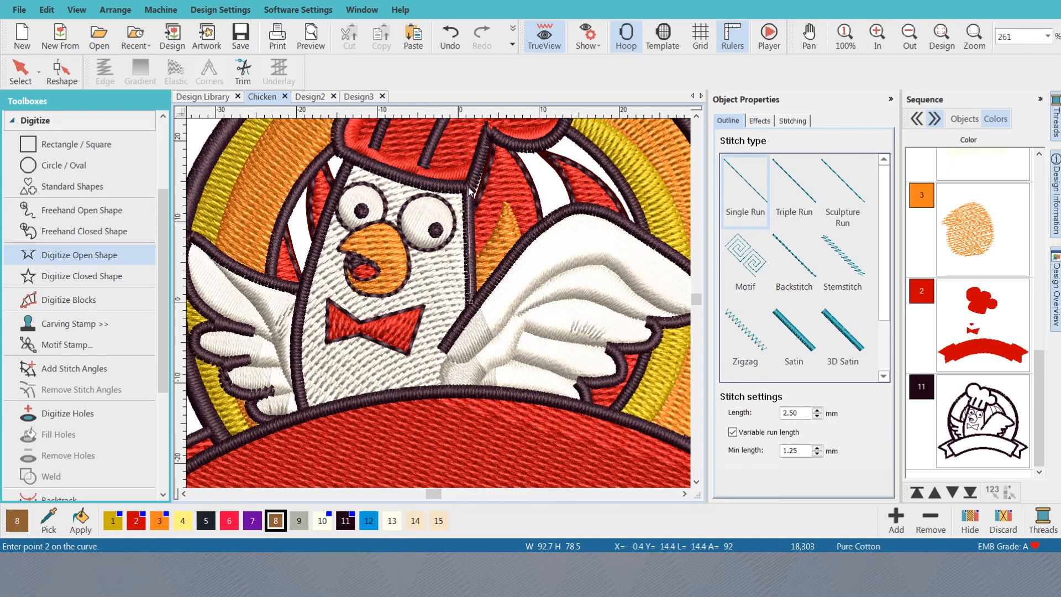
{"action": "left_click", "coordinate": [436, 189]}
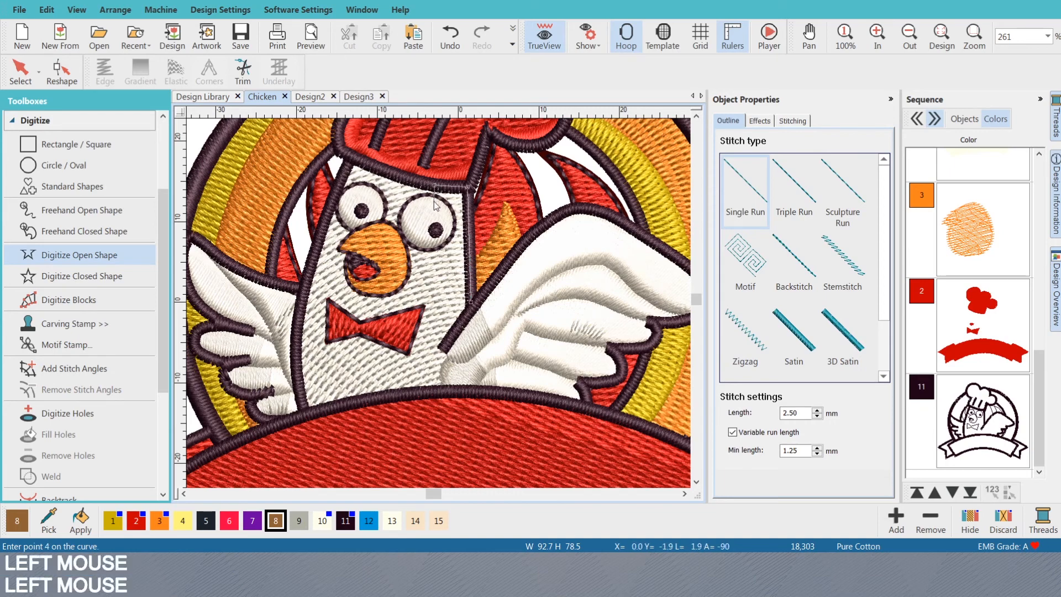
{"action": "left_click", "coordinate": [432, 204]}
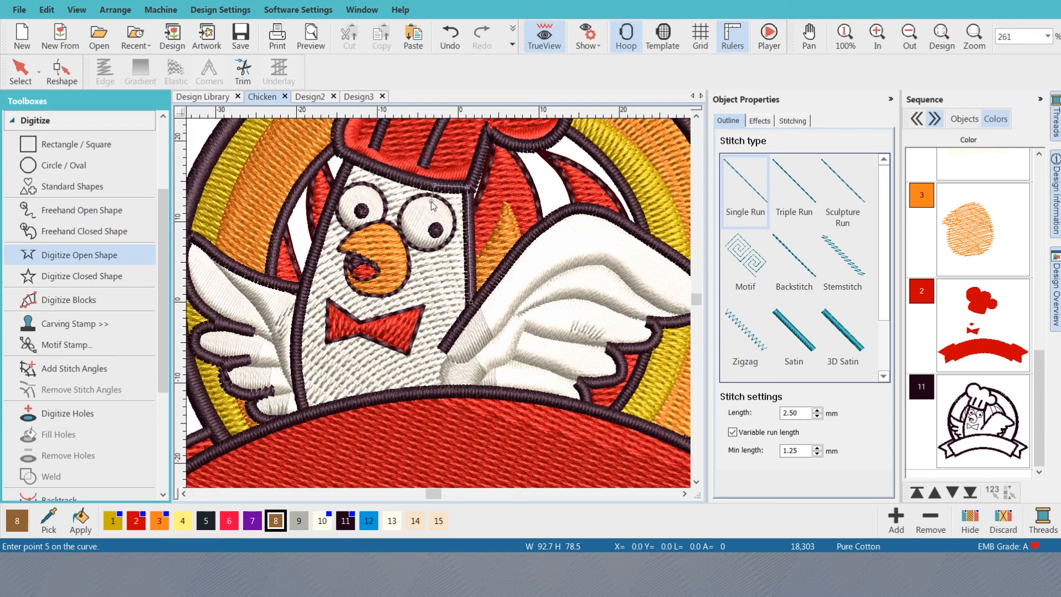
{"action": "key", "text": "Return"}
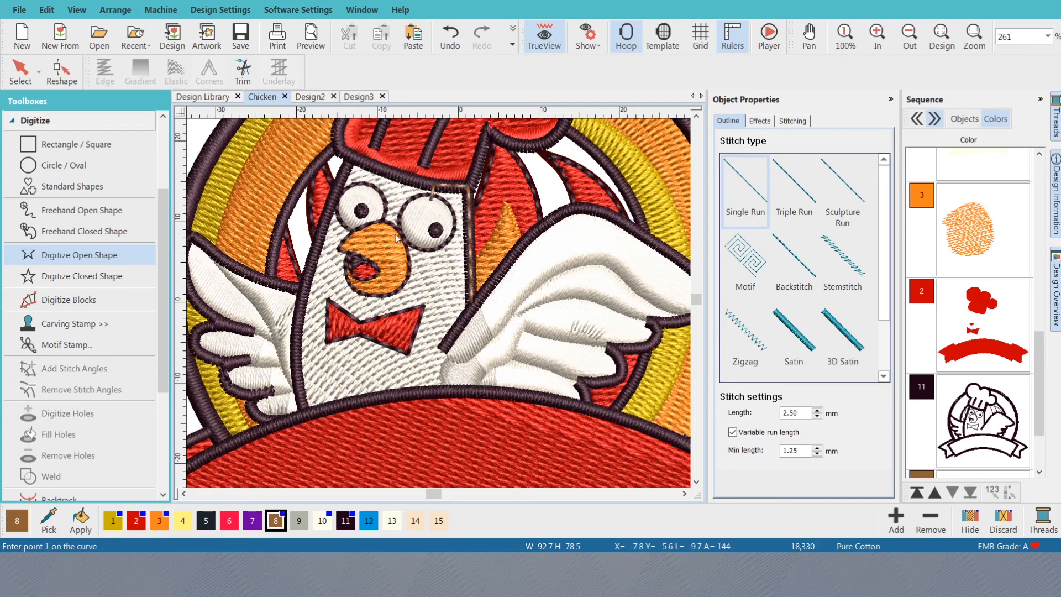
- Digitize an open single-run connecting line in thread color 8 from the right eye across the beak's upper part into the left eye
{"action": "scroll", "coordinate": [396, 237], "scroll_direction": "up", "scroll_amount": 2}
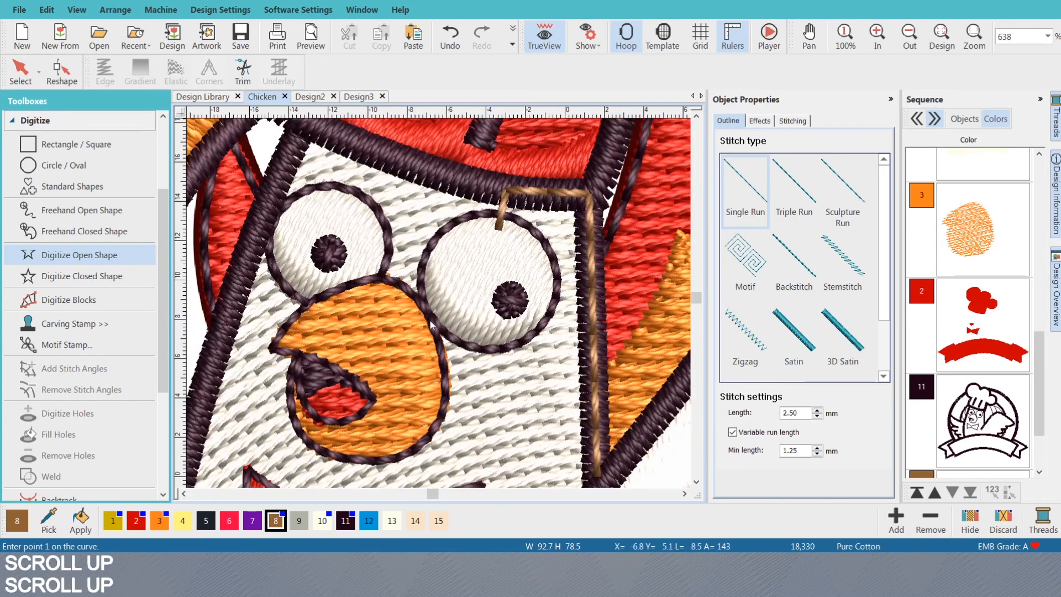
{"action": "left_click", "coordinate": [435, 309]}
{"action": "left_click", "coordinate": [415, 322]}
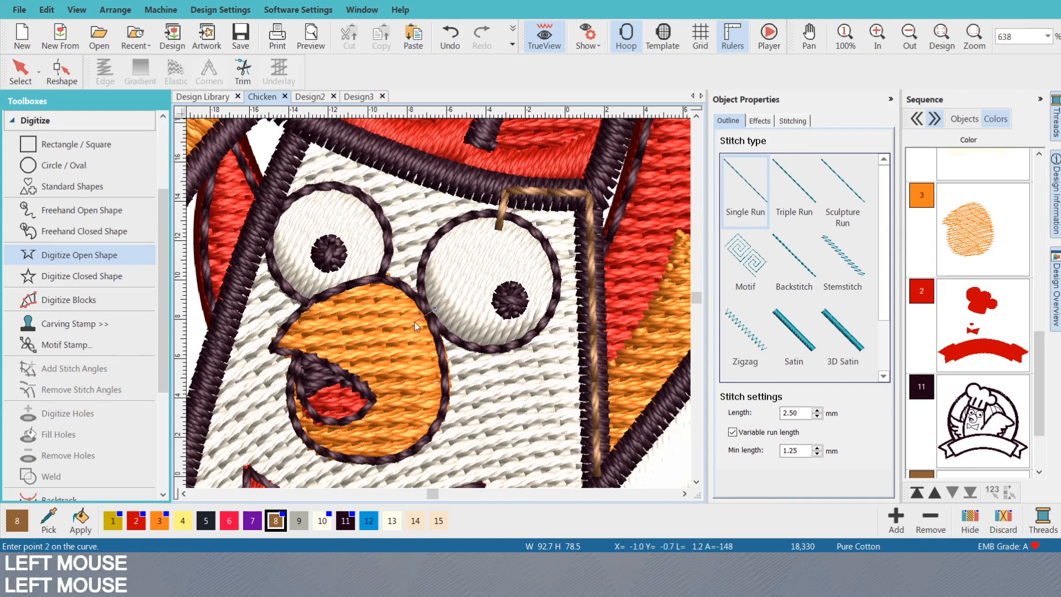
{"action": "left_click", "coordinate": [331, 281]}
{"action": "key", "text": "Return"}
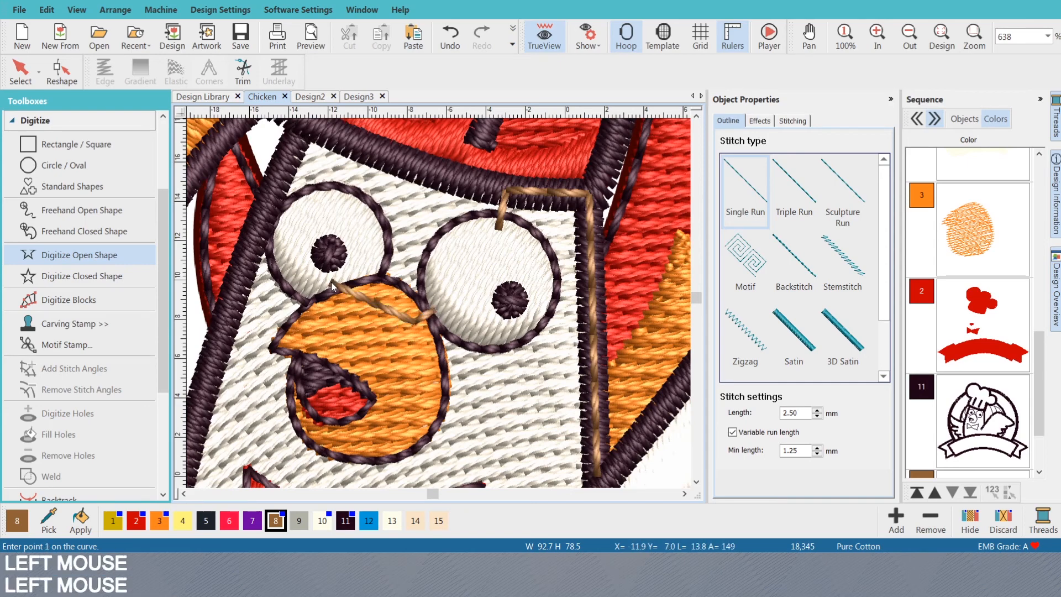
- Check which objects stitch just before and after the right wing's upper feather, ending with that feather selected
{"action": "scroll", "coordinate": [578, 176], "scroll_direction": "down", "scroll_amount": 2}
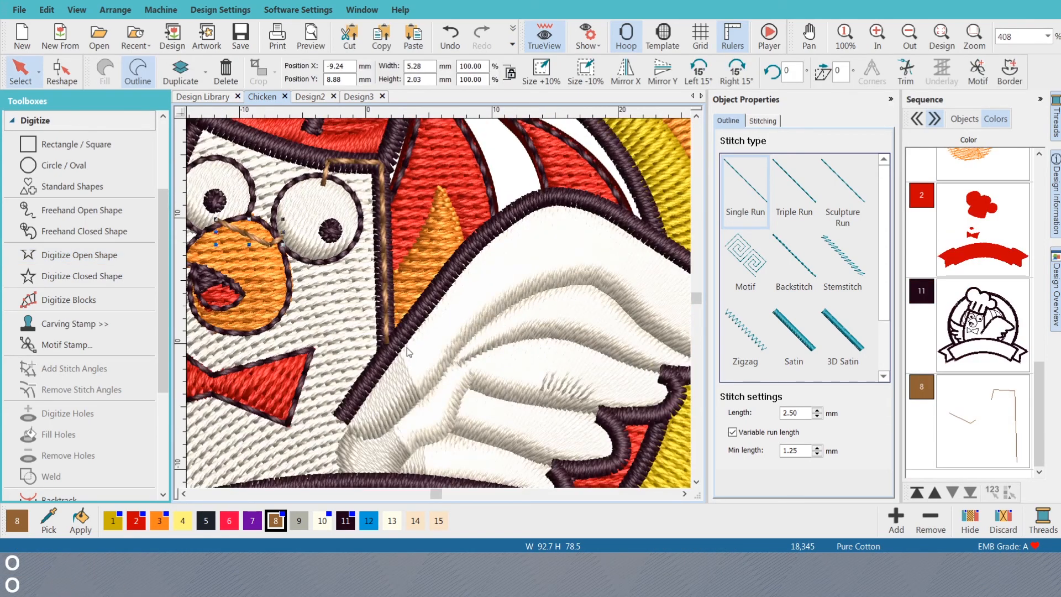
{"action": "left_click", "coordinate": [401, 382]}
{"action": "left_click", "coordinate": [409, 399]}
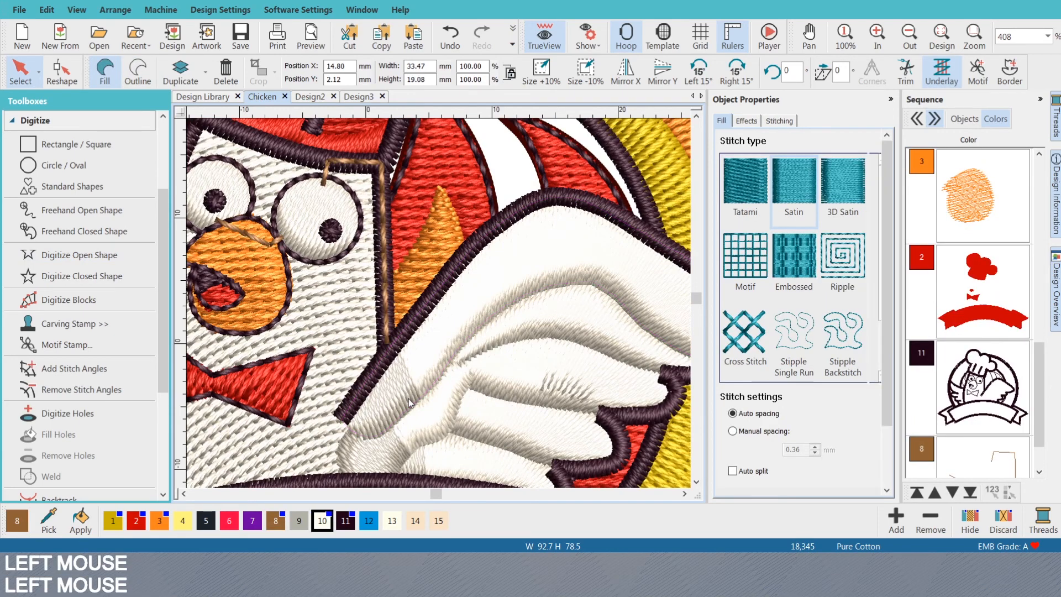
{"action": "key", "text": "Escape"}
{"action": "left_click", "coordinate": [409, 399]}
{"action": "left_click", "coordinate": [409, 399]}
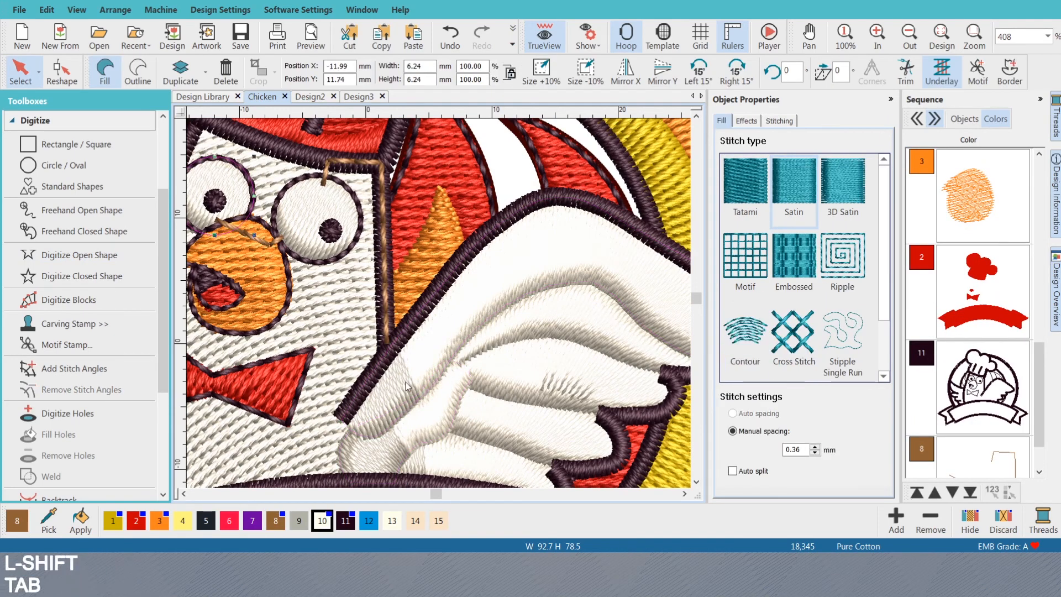
{"action": "key", "text": "shift+Tab"}
{"action": "key", "text": "shift+Tab"}
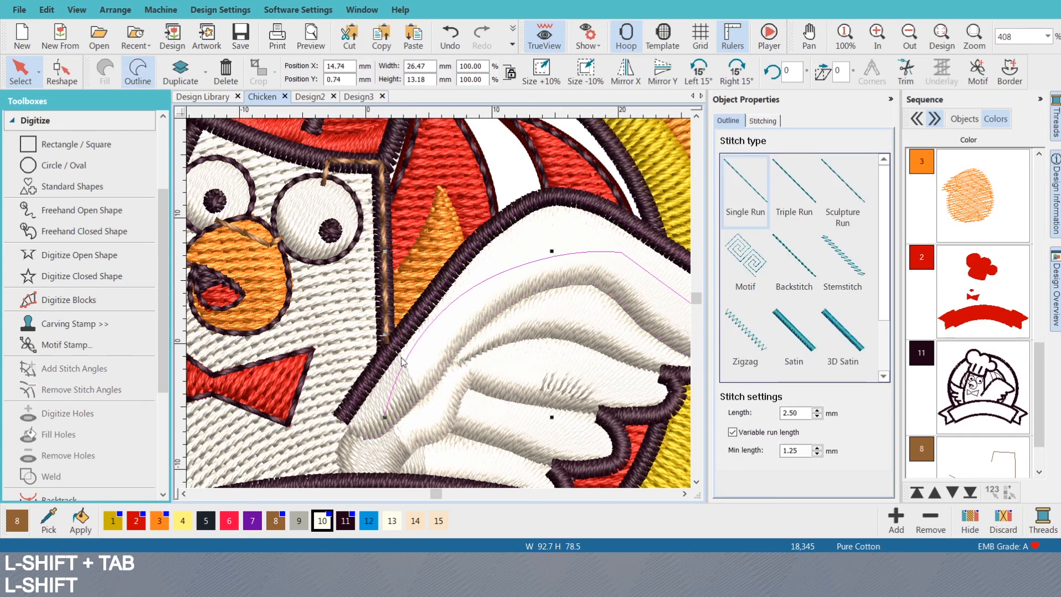
{"action": "key", "text": "Tab"}
- Add both connecting lines and the eyes to the feather selection, sequence them in selection order and recolor them to thread color 10
{"action": "left_click", "coordinate": [310, 173], "text": "ctrl"}
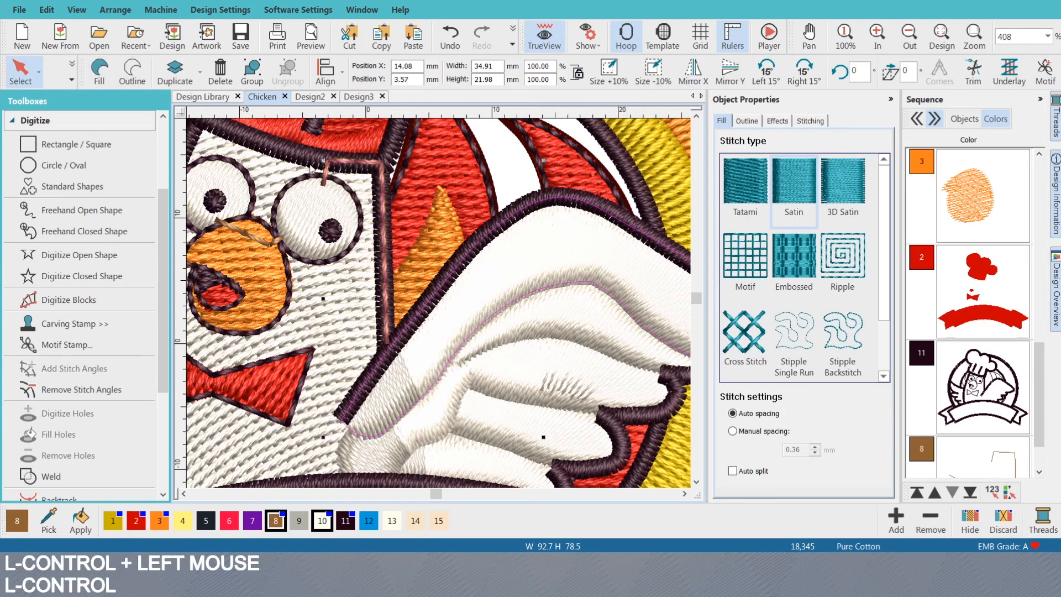
{"action": "left_click", "coordinate": [246, 229], "text": "ctrl"}
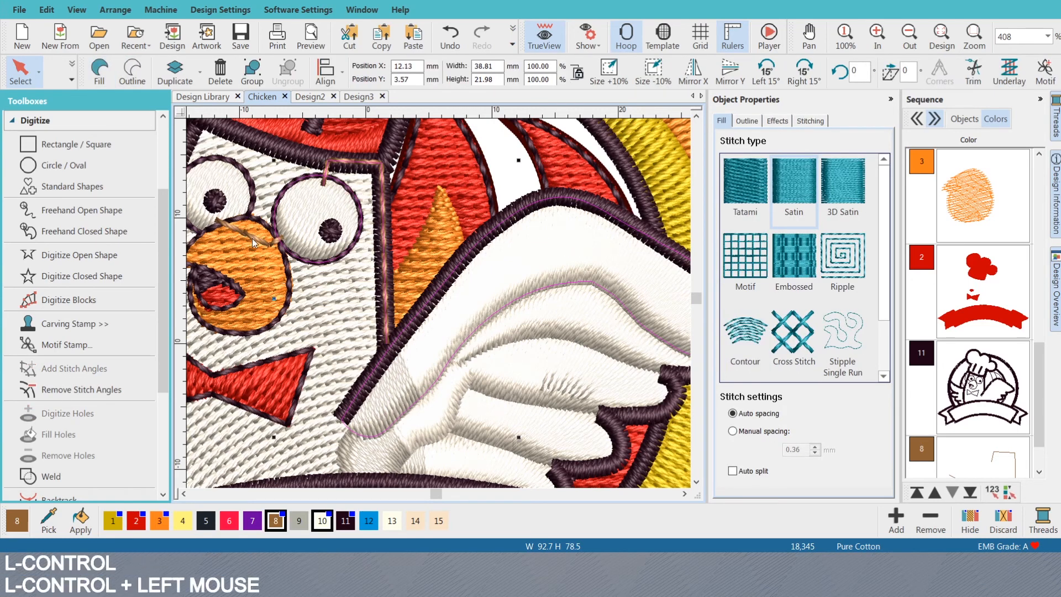
{"action": "left_click", "coordinate": [239, 194], "text": "ctrl"}
{"action": "scroll", "coordinate": [239, 193], "scroll_direction": "down", "scroll_amount": 2}
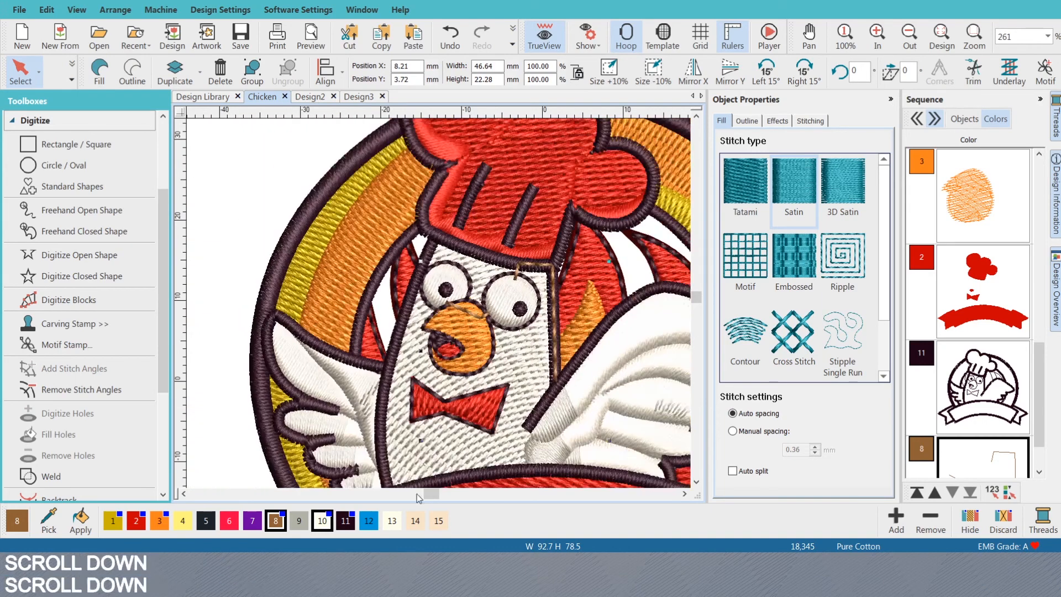
{"action": "left_click", "coordinate": [257, 523]}
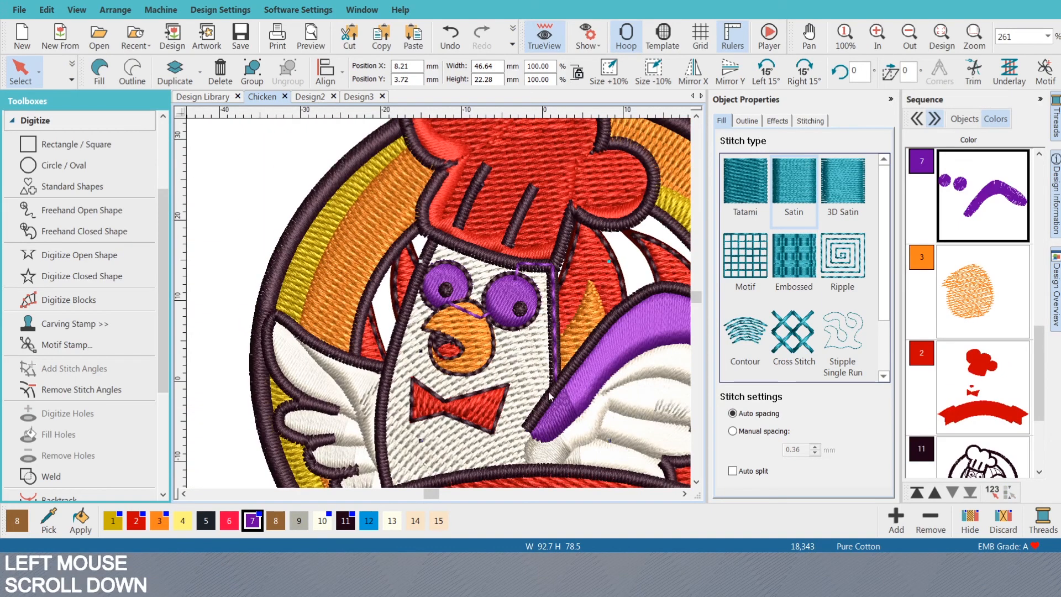
{"action": "left_click", "coordinate": [994, 490]}
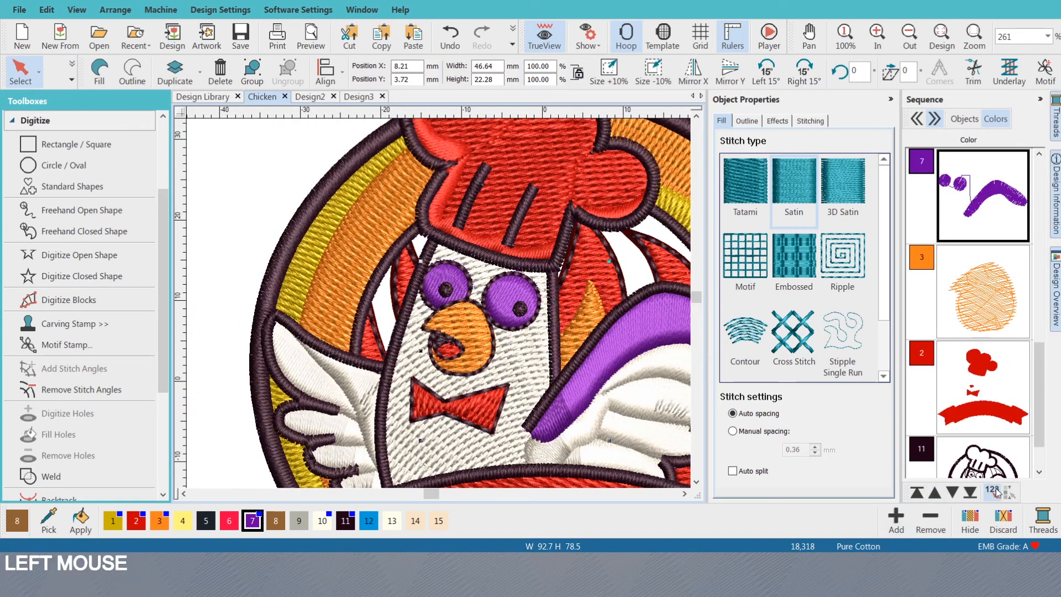
{"action": "left_click", "coordinate": [322, 520]}
- Go through the white color block in stitching order from the right wing through the connecting lines and eyes to the beak
{"action": "scroll", "coordinate": [977, 388], "scroll_direction": "up", "scroll_amount": 2}
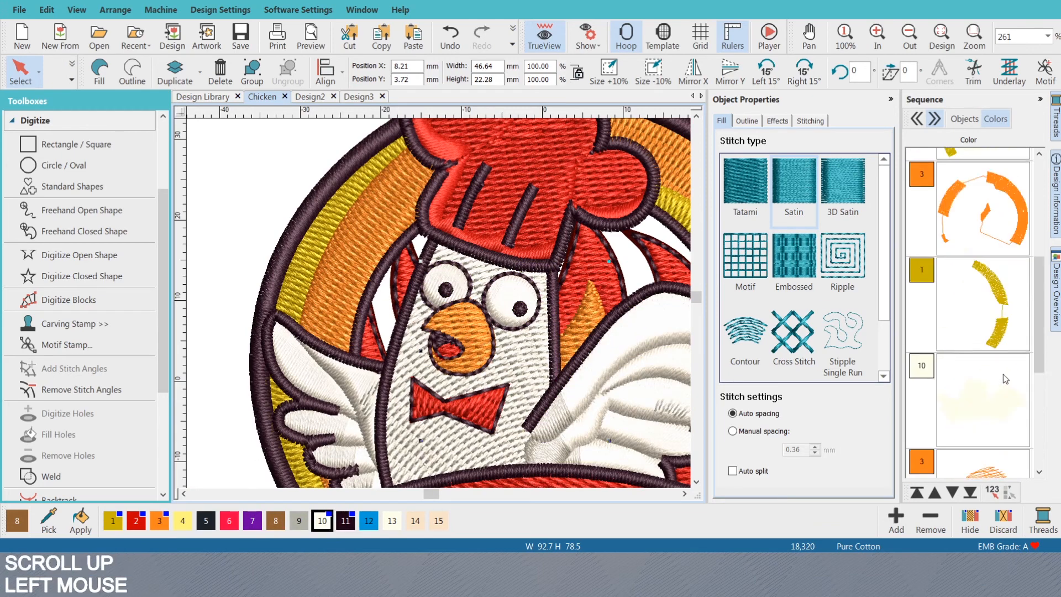
{"action": "scroll", "coordinate": [603, 326], "scroll_direction": "down", "scroll_amount": 2}
{"action": "left_click", "coordinate": [432, 366]}
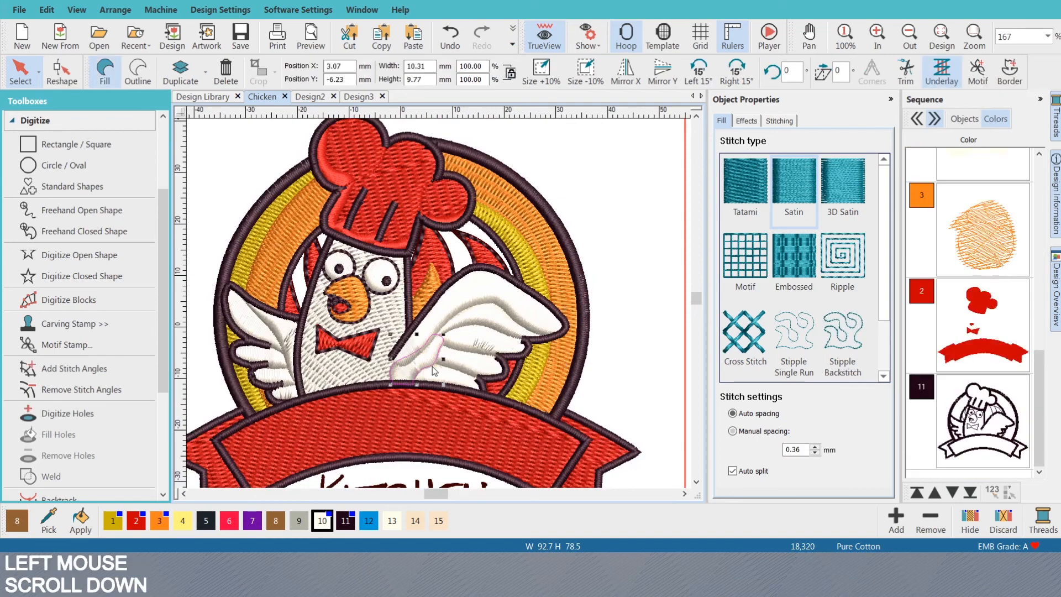
{"action": "key", "text": "Escape"}
{"action": "left_click", "coordinate": [432, 366]}
{"action": "key", "text": "Tab"}
{"action": "key", "text": "Tab"}
{"action": "key", "text": "Tab"}
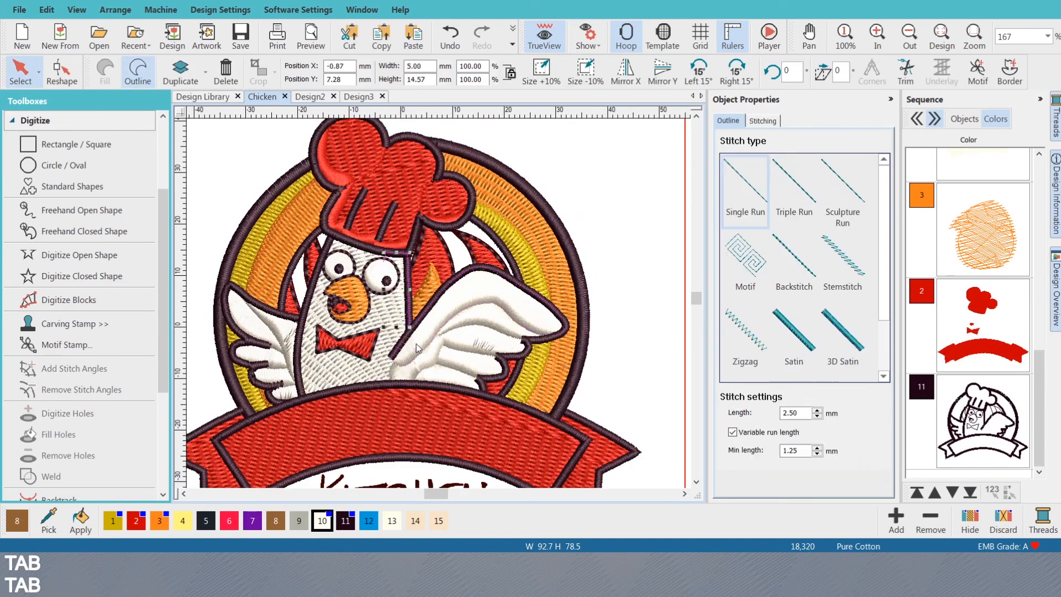
{"action": "key", "text": "Tab"}
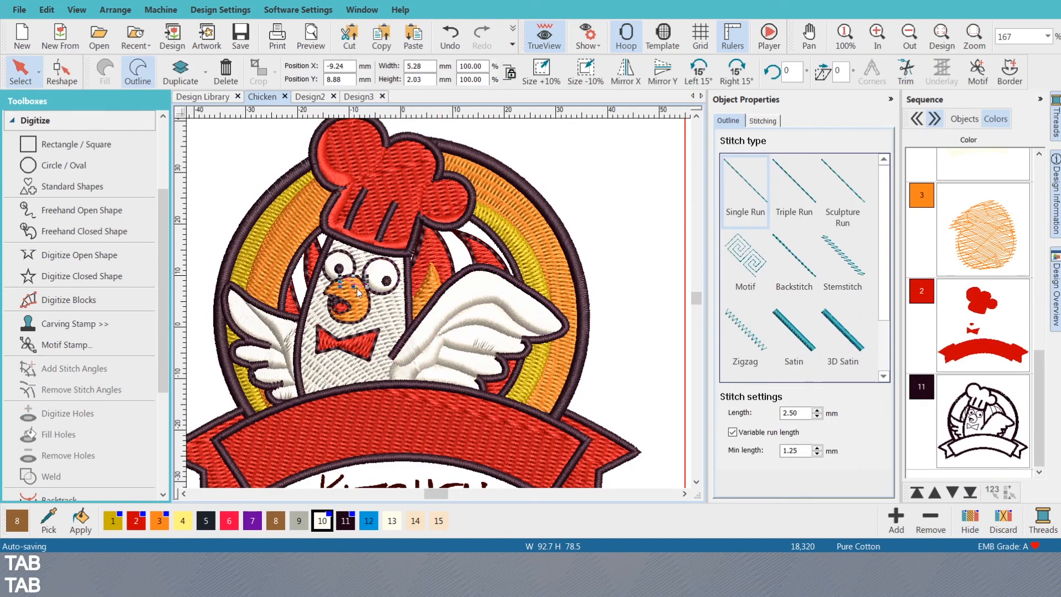
{"action": "key", "text": "Tab"}
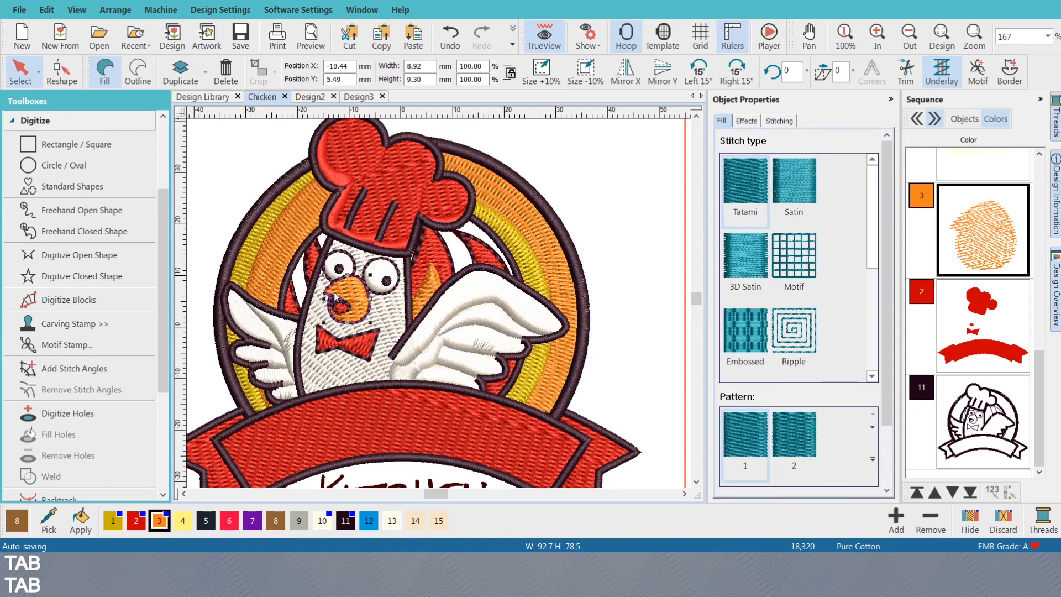
- Try a satin stitch type on the orange beak fill and undo it
{"action": "scroll", "coordinate": [348, 299], "scroll_direction": "up", "scroll_amount": 3}
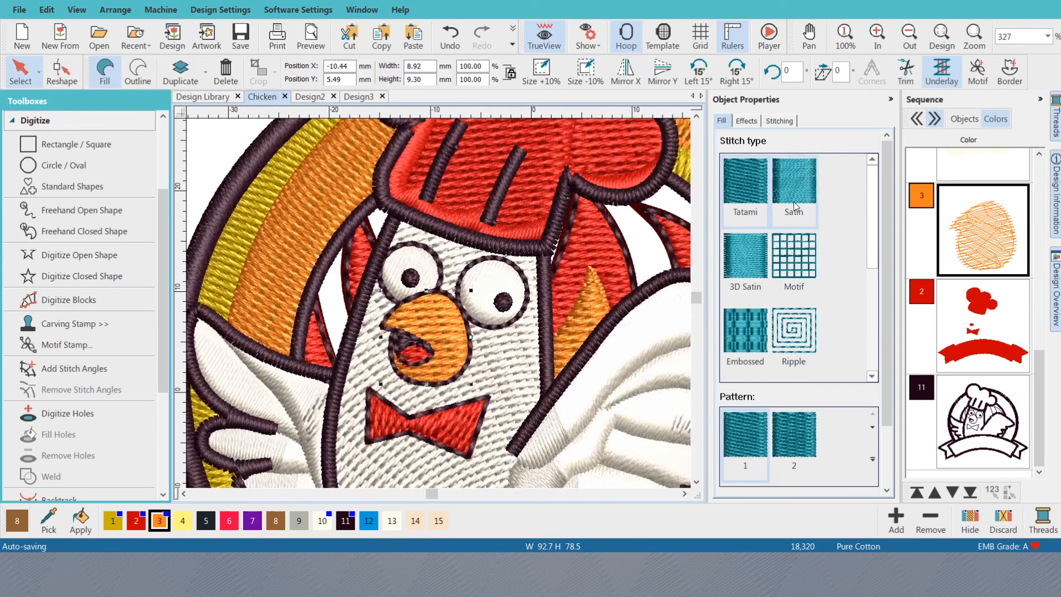
{"action": "left_click", "coordinate": [796, 188]}
{"action": "scroll", "coordinate": [465, 349], "scroll_direction": "up", "scroll_amount": 2}
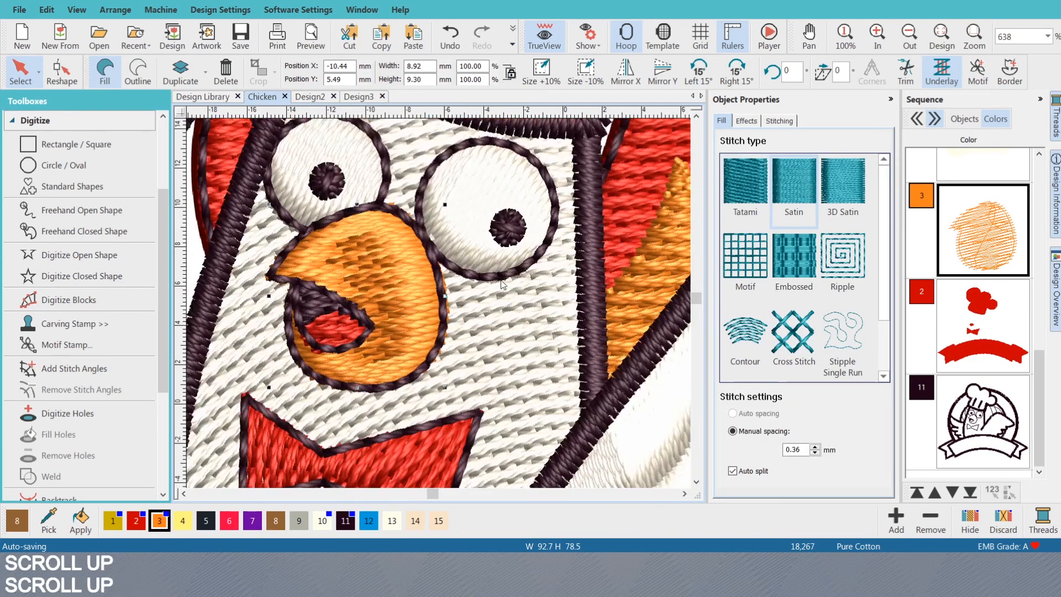
{"action": "scroll", "coordinate": [424, 310], "scroll_direction": "down", "scroll_amount": 2}
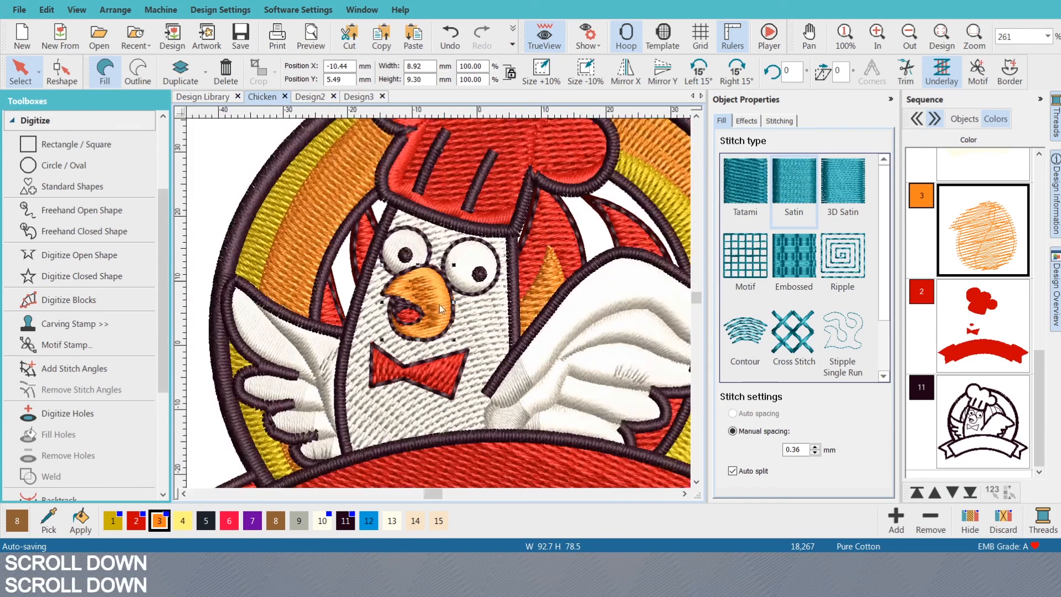
{"action": "scroll", "coordinate": [423, 310], "scroll_direction": "up", "scroll_amount": 2}
{"action": "key", "text": "ctrl+z"}
- Change the orange beak fill's stitch type from Tatami to Satin
{"action": "left_click", "coordinate": [420, 314]}
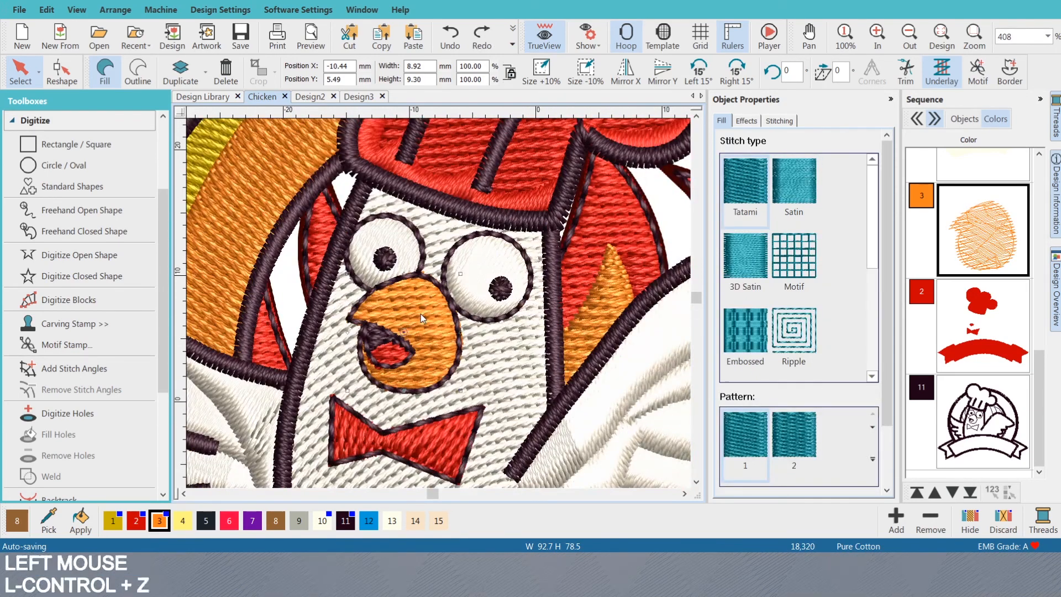
{"action": "left_click", "coordinate": [793, 182]}
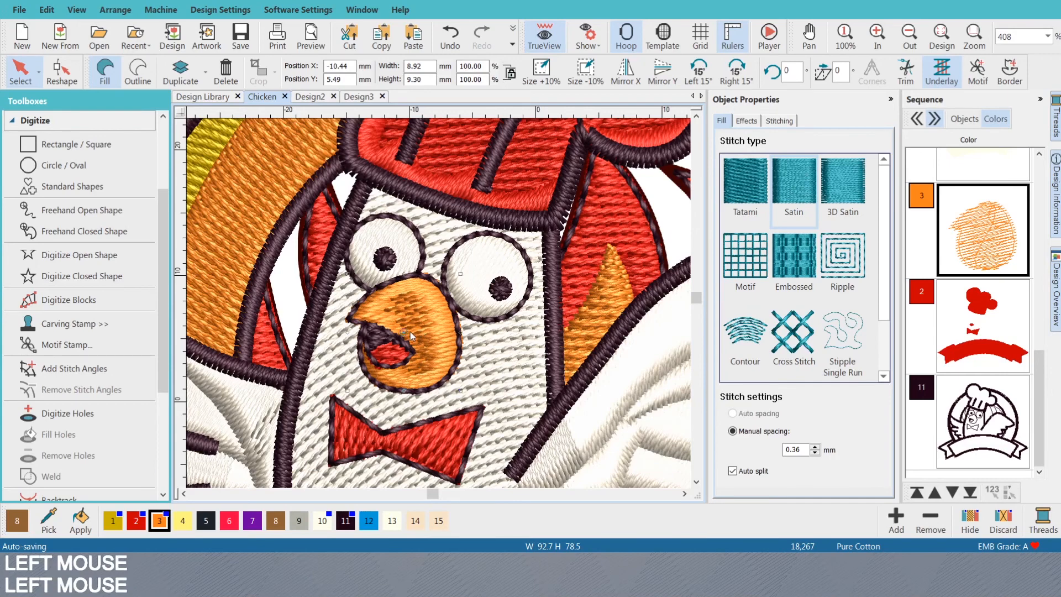
{"action": "scroll", "coordinate": [409, 331], "scroll_direction": "up", "scroll_amount": 2}
{"action": "scroll", "coordinate": [439, 303], "scroll_direction": "up", "scroll_amount": 1}
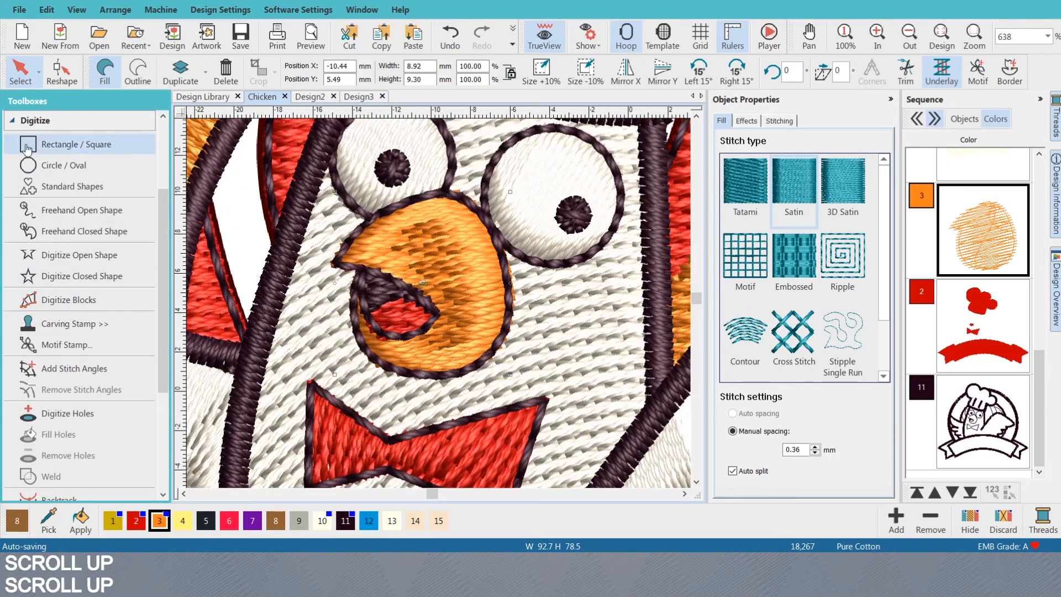
- Try splitting the beak fill with the Knife along a curve through the mouth that rises to the beak's right edge
{"action": "left_click", "coordinate": [19, 120]}
{"action": "left_click", "coordinate": [38, 246]}
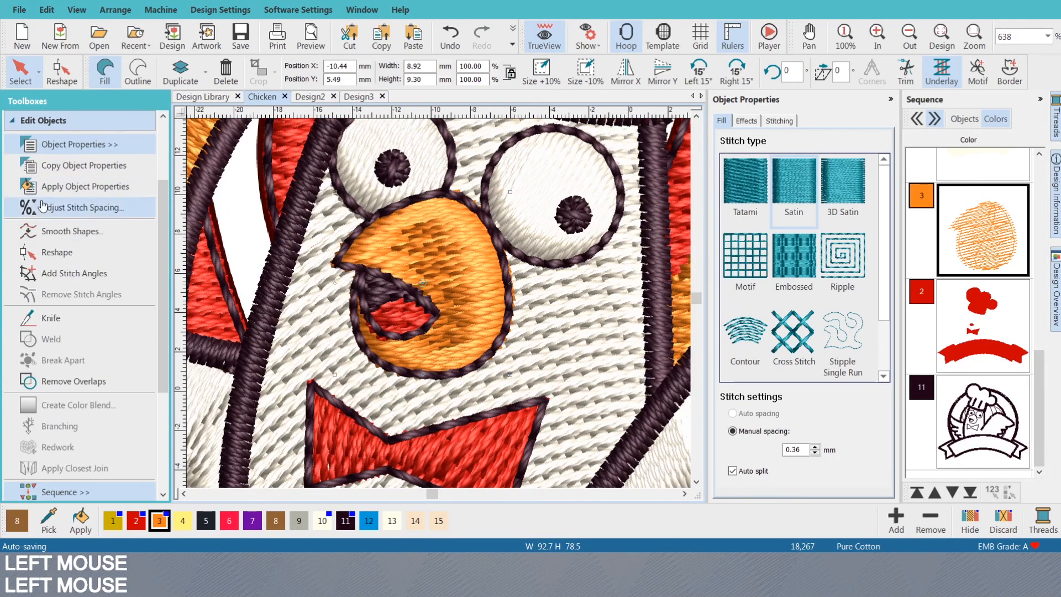
{"action": "left_click", "coordinate": [66, 316]}
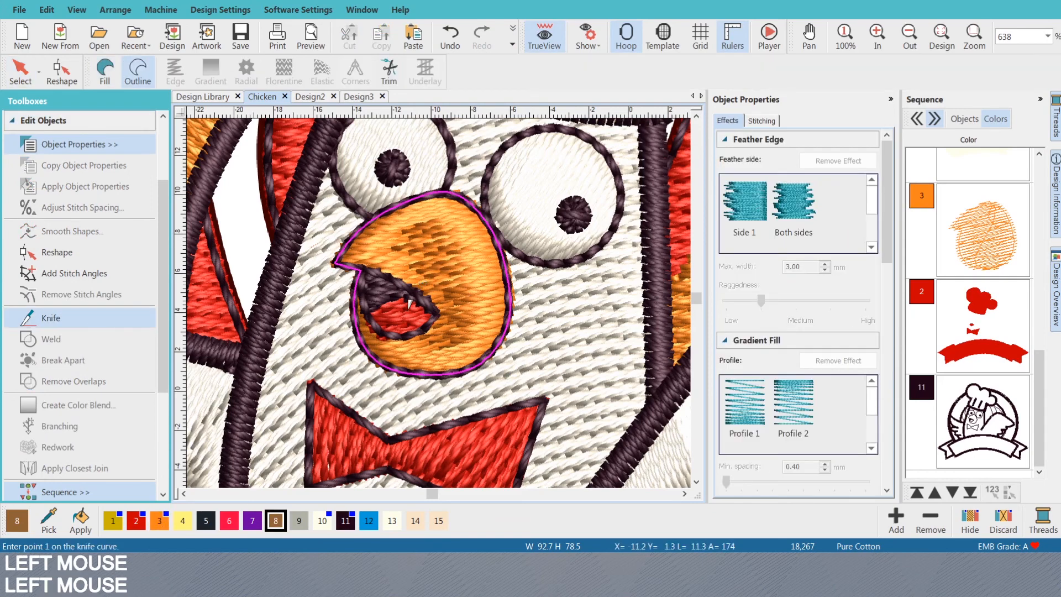
{"action": "left_click", "coordinate": [339, 289]}
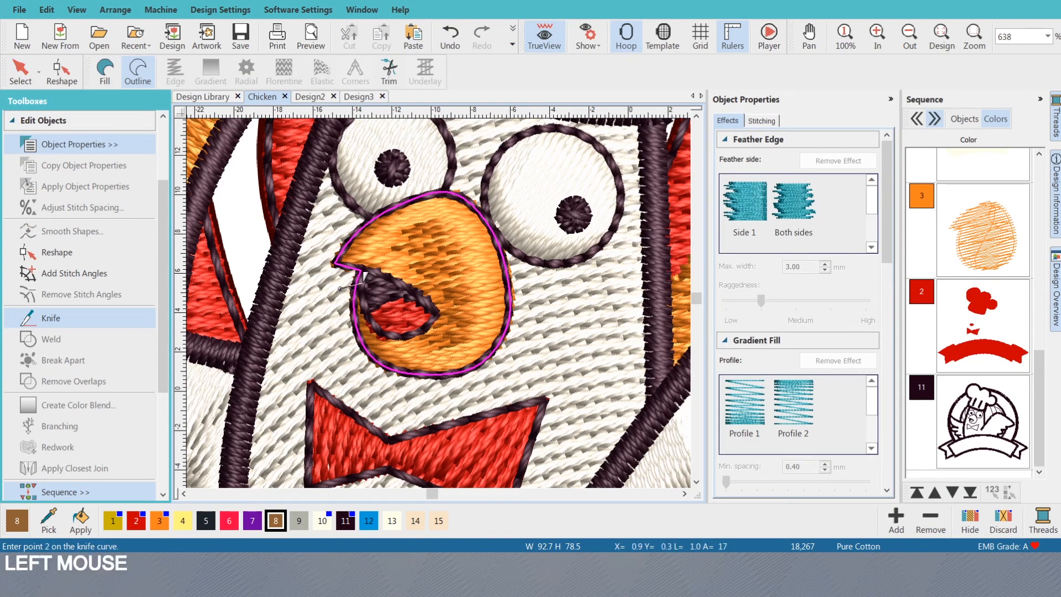
{"action": "right_click", "coordinate": [418, 301]}
{"action": "right_click", "coordinate": [470, 275]}
{"action": "left_click", "coordinate": [519, 275]}
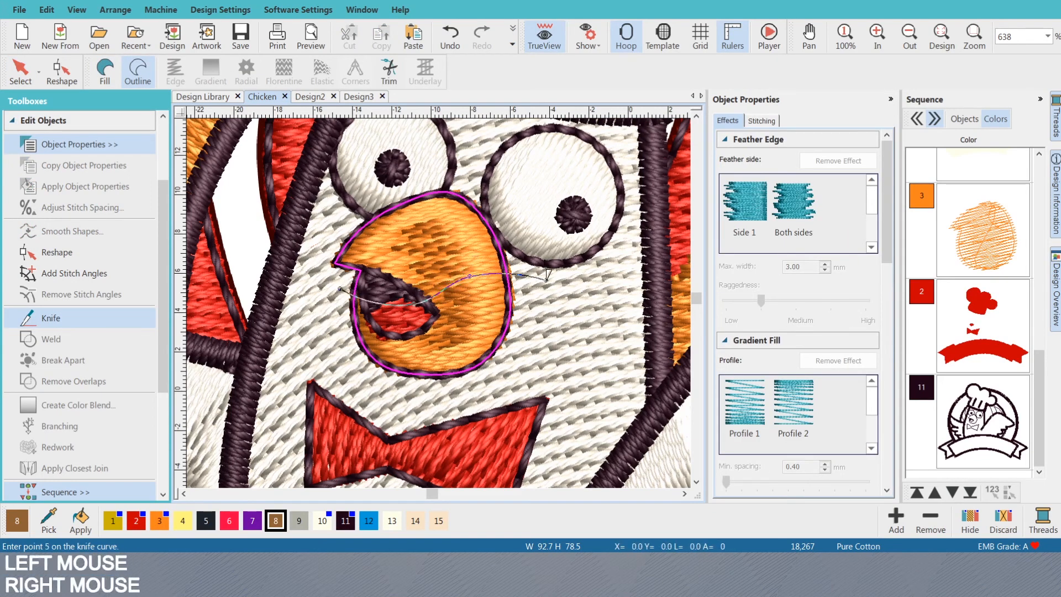
{"action": "key", "text": "Return"}
{"action": "key", "text": "Return"}
{"action": "key", "text": "Escape"}
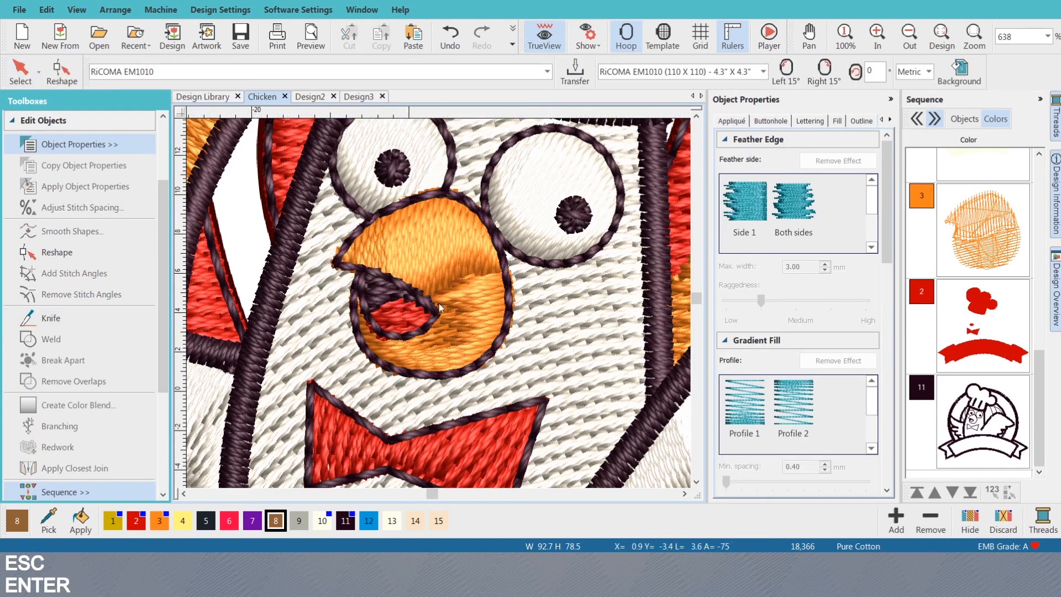
{"action": "scroll", "coordinate": [438, 304], "scroll_direction": "down", "scroll_amount": 2}
{"action": "left_click", "coordinate": [439, 303]}
{"action": "scroll", "coordinate": [439, 303], "scroll_direction": "up", "scroll_amount": 2}
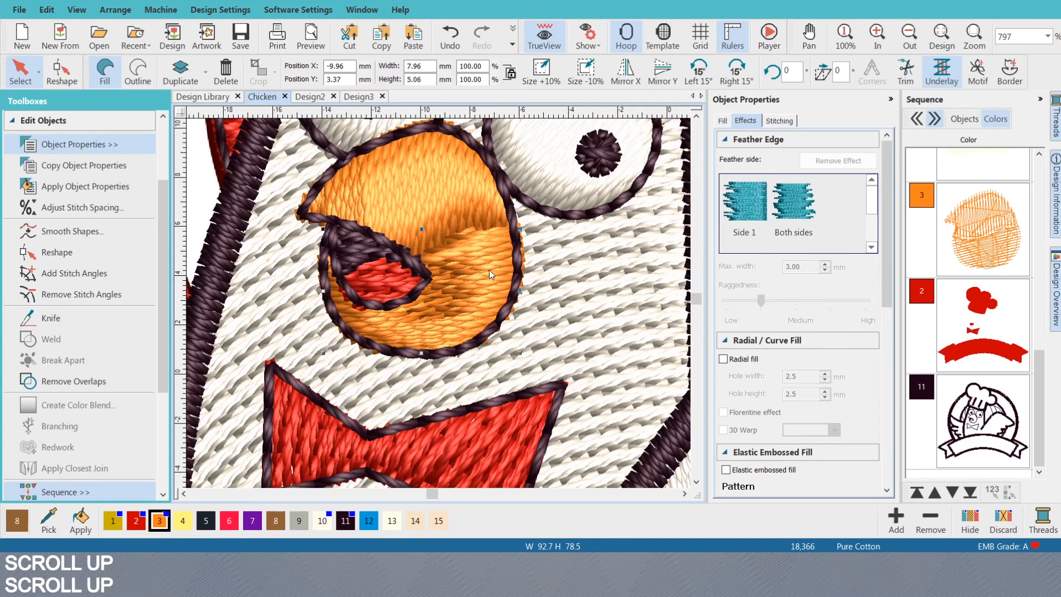
{"action": "key", "text": "ctrl+z"}
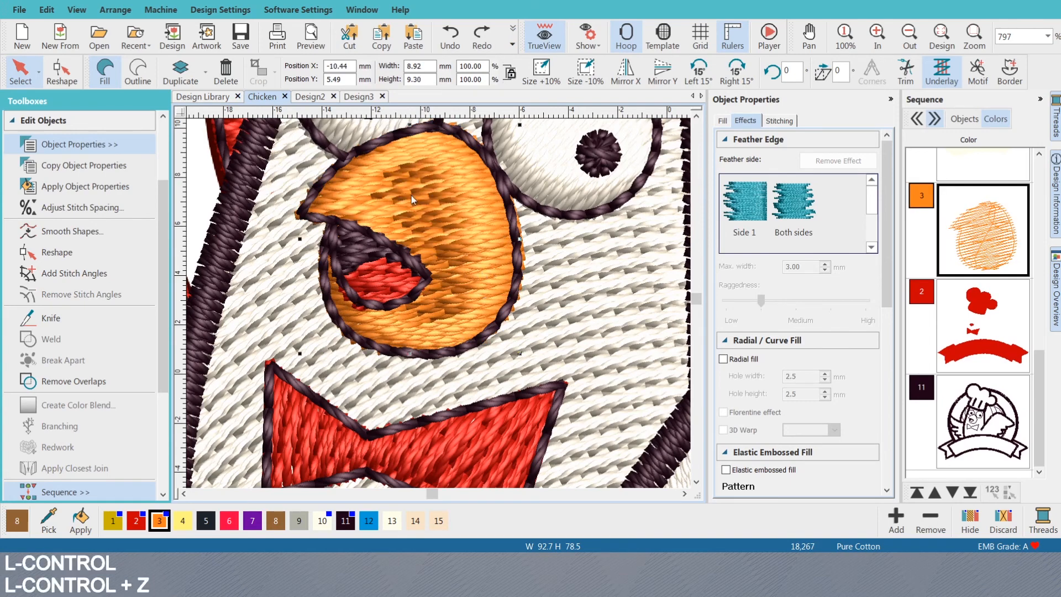
- Split the beak fill into upper and lower parts with a Knife curve through the mouth's right corner to the beak's right edge
{"action": "left_click", "coordinate": [413, 194]}
{"action": "left_click", "coordinate": [64, 310]}
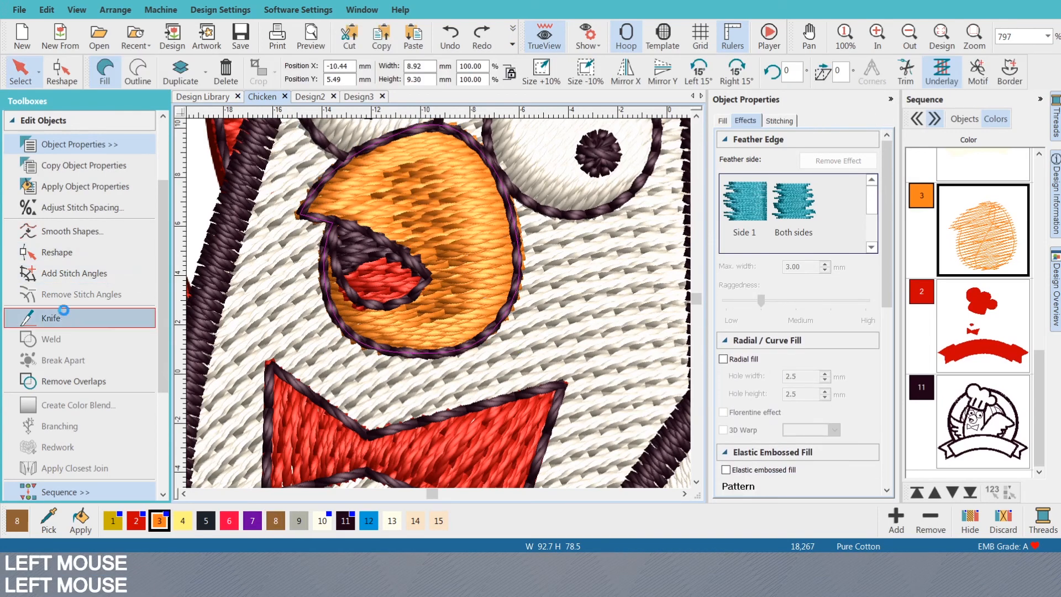
{"action": "left_click", "coordinate": [296, 249]}
{"action": "right_click", "coordinate": [371, 250]}
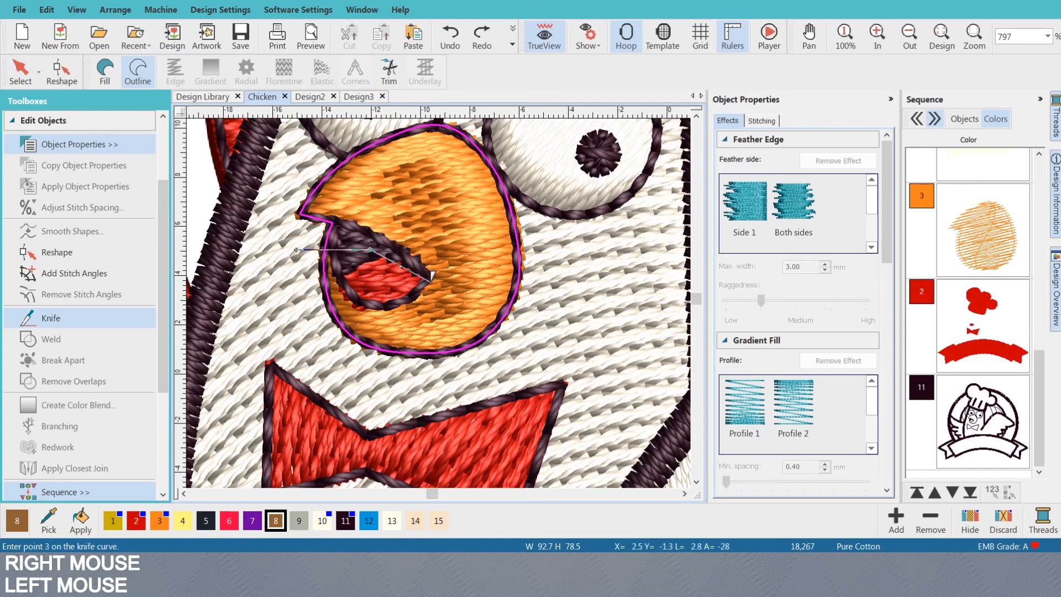
{"action": "right_click", "coordinate": [432, 274]}
{"action": "right_click", "coordinate": [578, 237]}
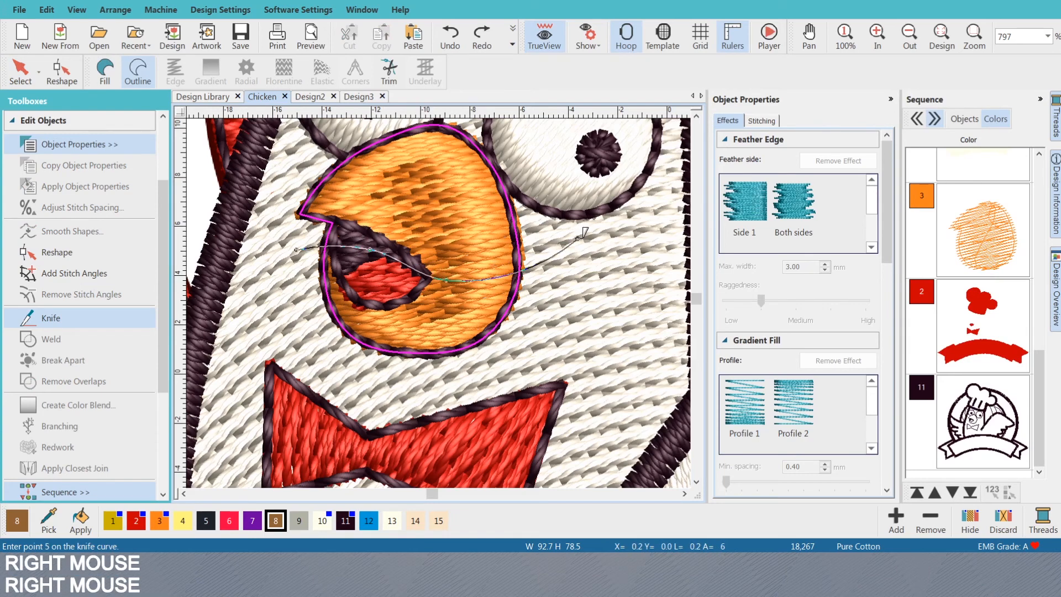
{"action": "key", "text": "Return"}
{"action": "key", "text": "Escape"}
{"action": "key", "text": "Escape"}
{"action": "left_click", "coordinate": [432, 316]}
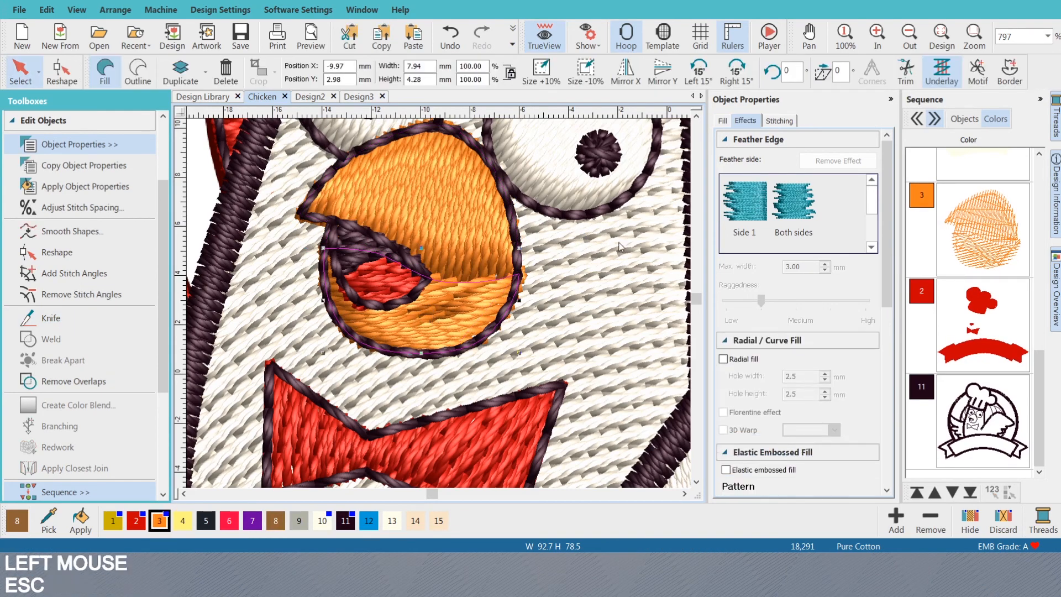
{"action": "left_click", "coordinate": [75, 272]}
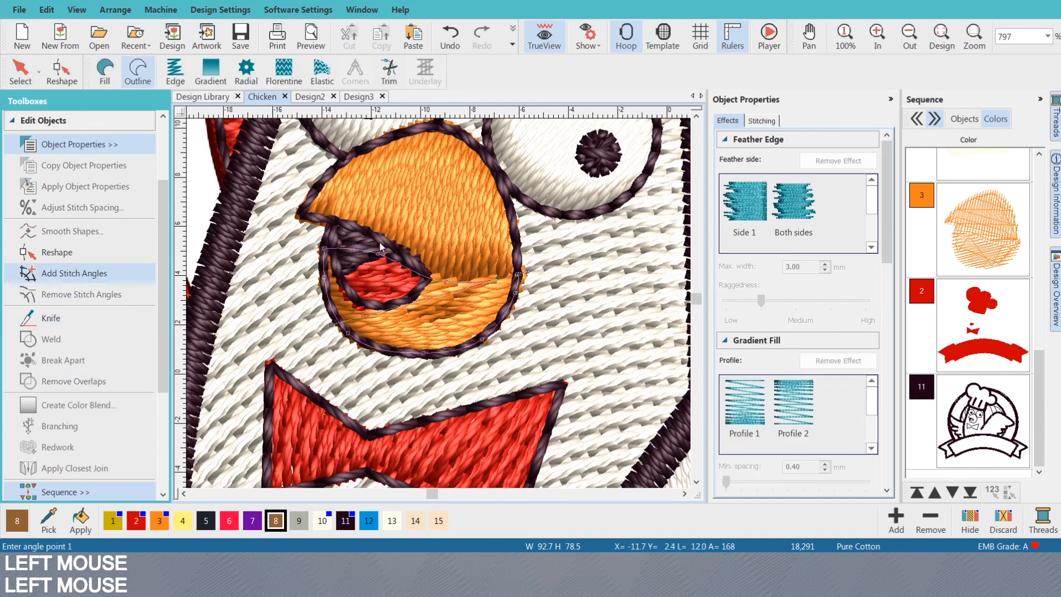
{"action": "left_click", "coordinate": [361, 225]}
{"action": "left_click", "coordinate": [302, 347]}
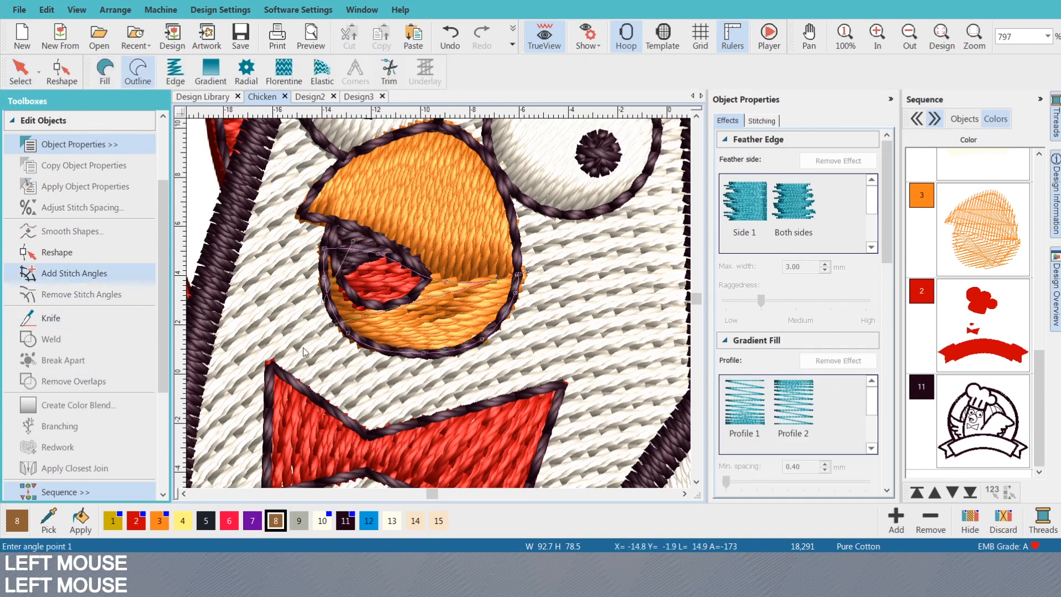
{"action": "left_click", "coordinate": [407, 240]}
{"action": "left_click", "coordinate": [395, 397]}
{"action": "left_click_drag", "start_coordinate": [267, 336], "coordinate": [382, 326]}
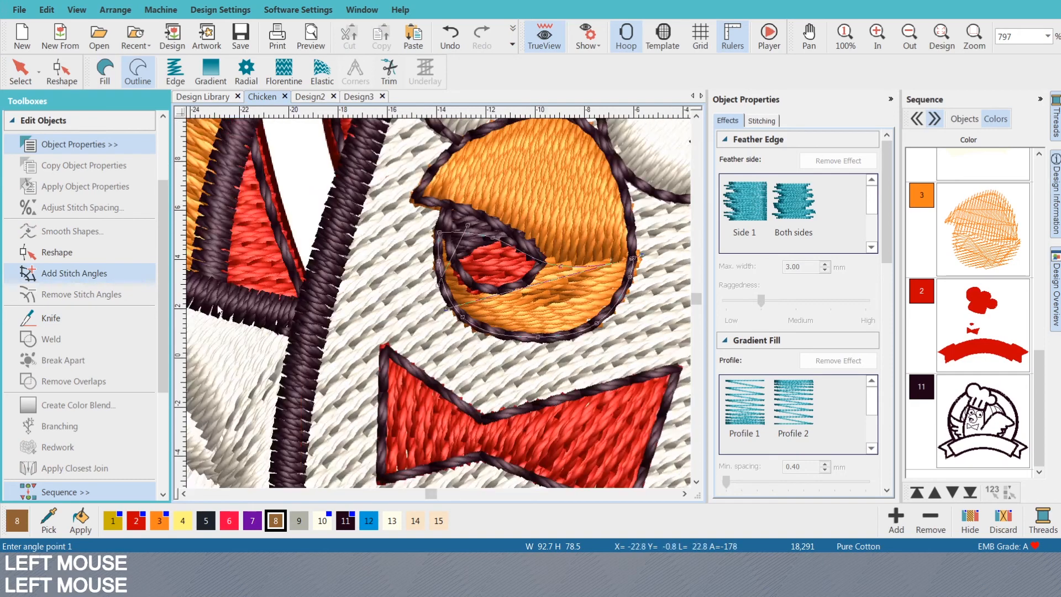
{"action": "key", "text": "Escape"}
- Replace the lower beak fill's stitch angle with a steep angle line running from the mouth down across the beak's bottom outline
{"action": "left_click", "coordinate": [607, 299]}
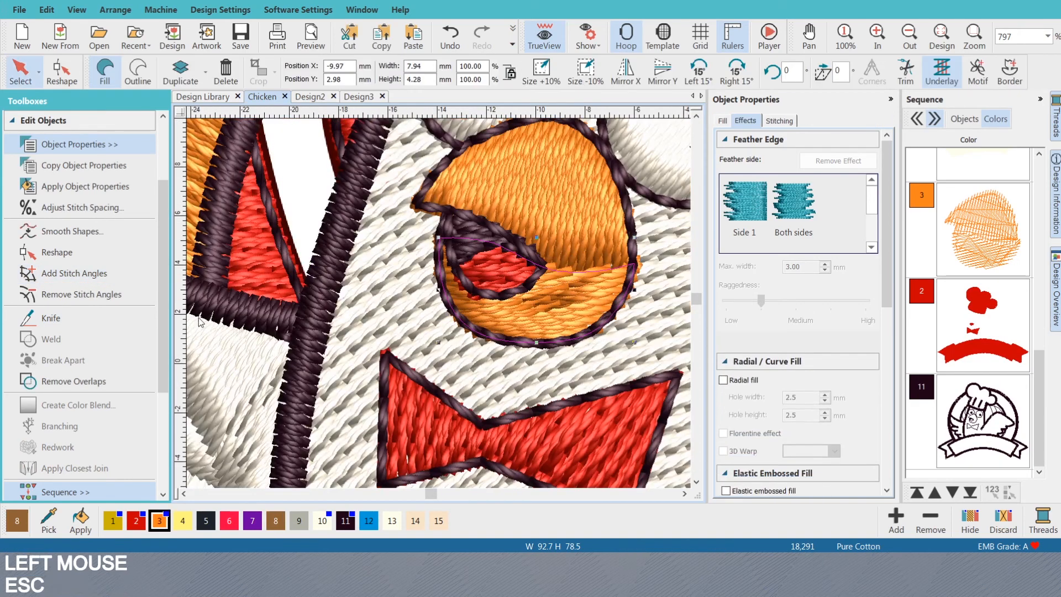
{"action": "left_click", "coordinate": [145, 293]}
{"action": "left_click", "coordinate": [128, 271]}
{"action": "left_click", "coordinate": [452, 221]}
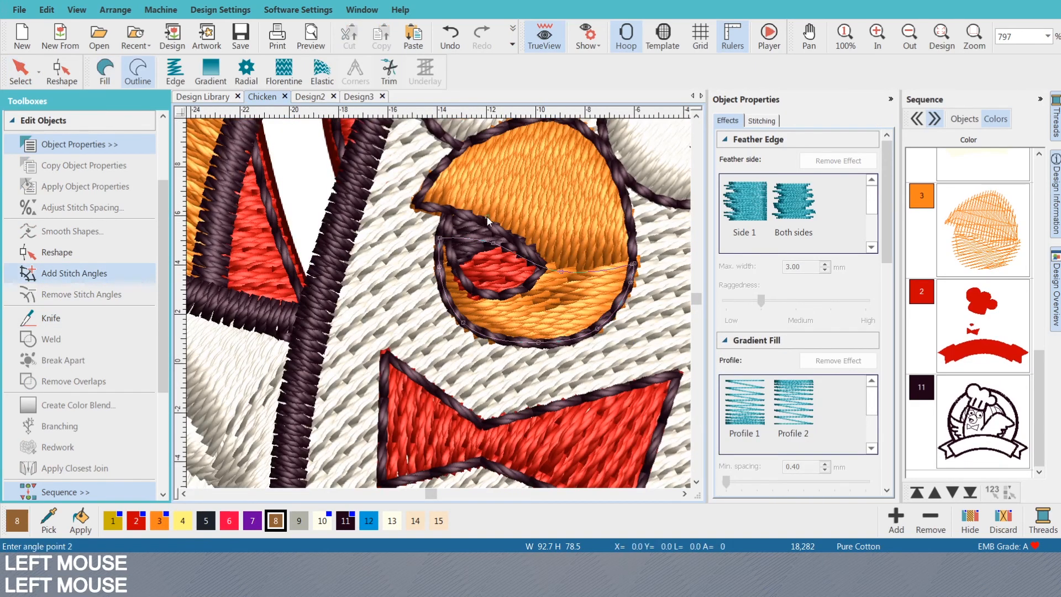
{"action": "left_click", "coordinate": [500, 348]}
{"action": "key", "text": "Return"}
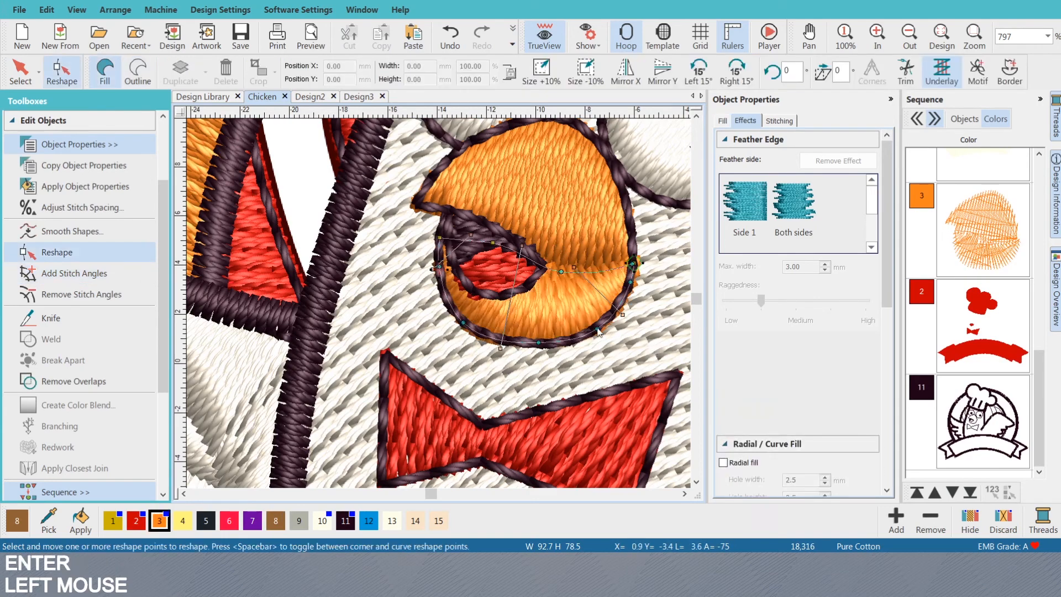
{"action": "key", "text": "Escape"}
- Replace the upper beak fill's stitch angles with several angle lines fanning across it towards the beak's right edge
{"action": "scroll", "coordinate": [433, 269], "scroll_direction": "down", "scroll_amount": 2}
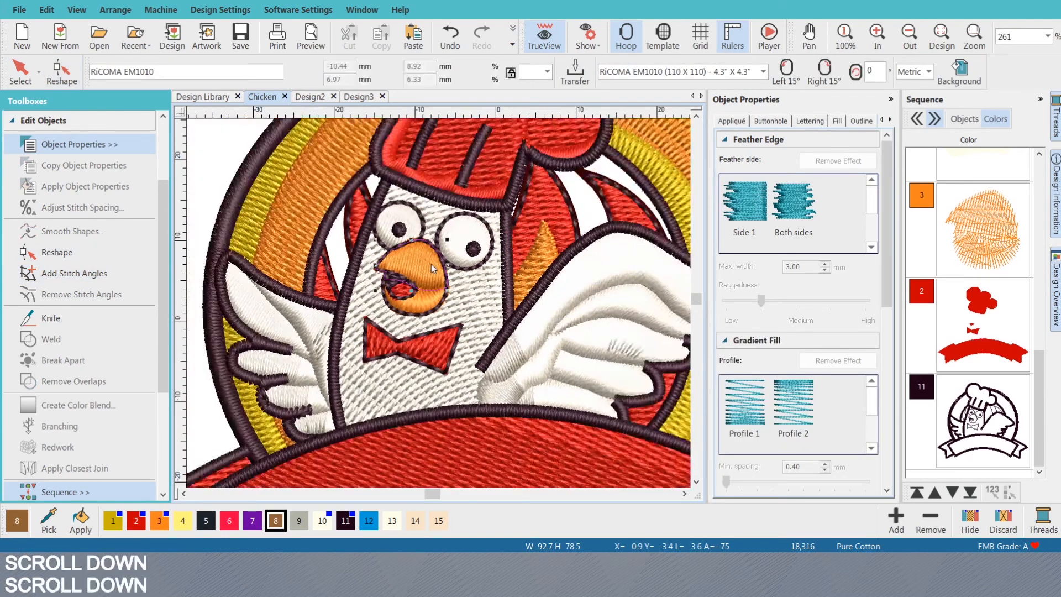
{"action": "left_click", "coordinate": [432, 269]}
{"action": "left_click", "coordinate": [81, 293]}
{"action": "left_click", "coordinate": [74, 273]}
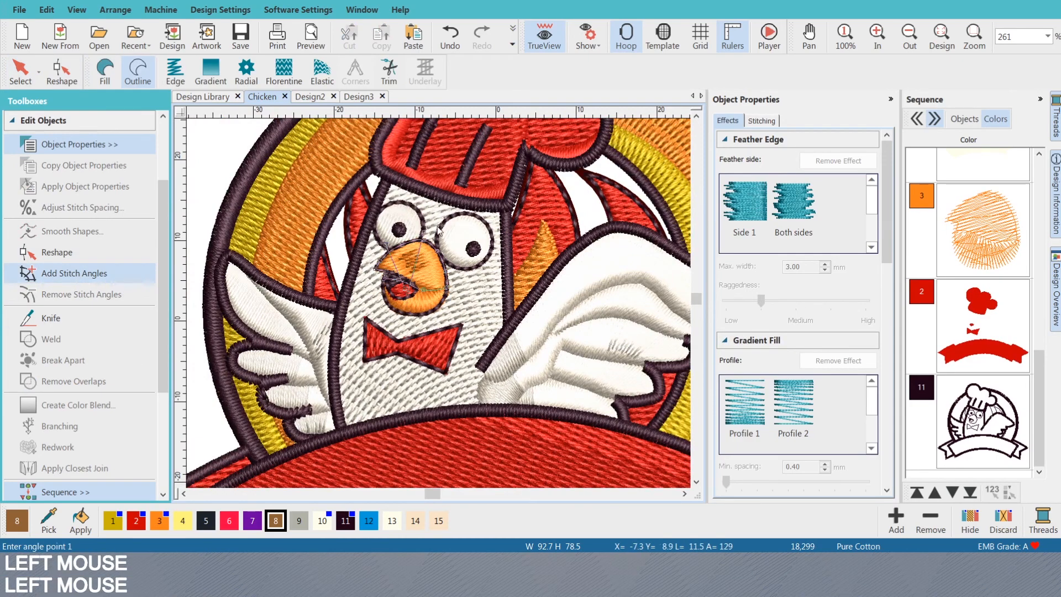
{"action": "left_click", "coordinate": [420, 306]}
{"action": "left_click", "coordinate": [463, 257]}
{"action": "key", "text": "Return"}
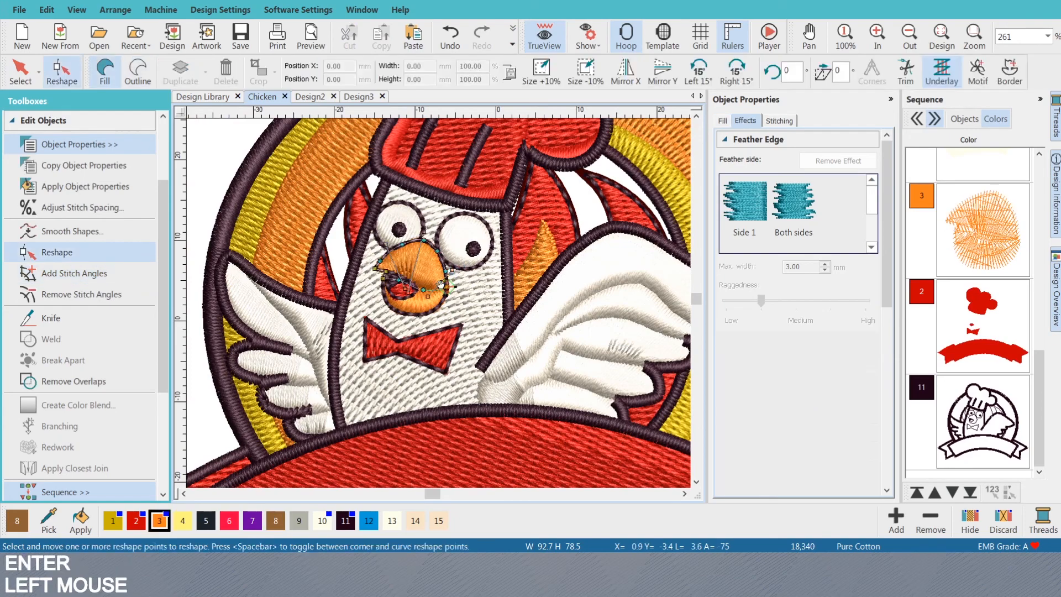
{"action": "key", "text": "Escape"}
- Check the beak within the whole design, and hide the stitches to examine the artwork's Chickens lettering on the banner
{"action": "scroll", "coordinate": [441, 299], "scroll_direction": "down", "scroll_amount": 2}
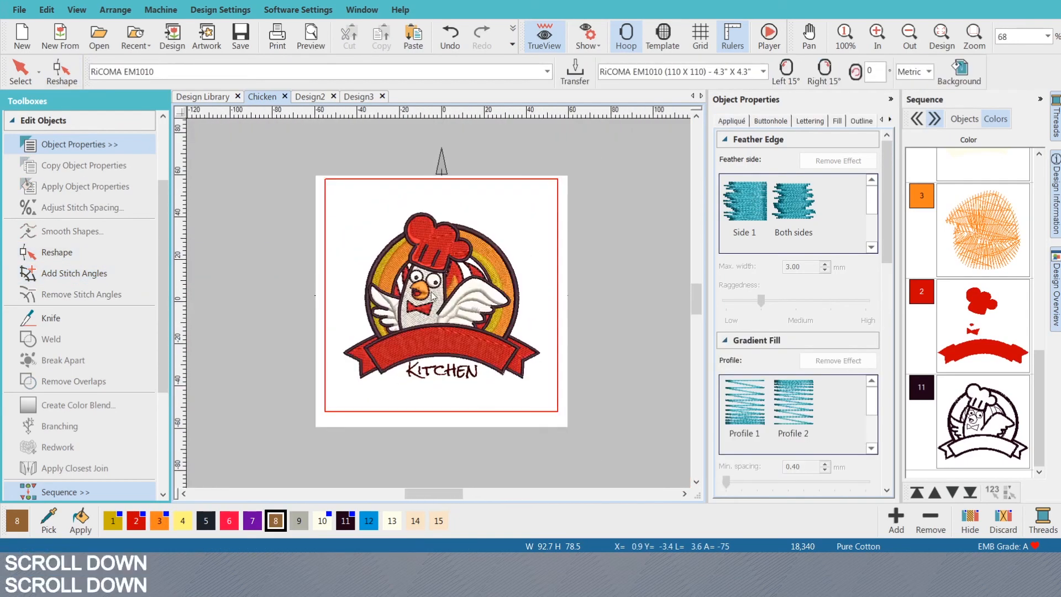
{"action": "scroll", "coordinate": [433, 297], "scroll_direction": "up", "scroll_amount": 5}
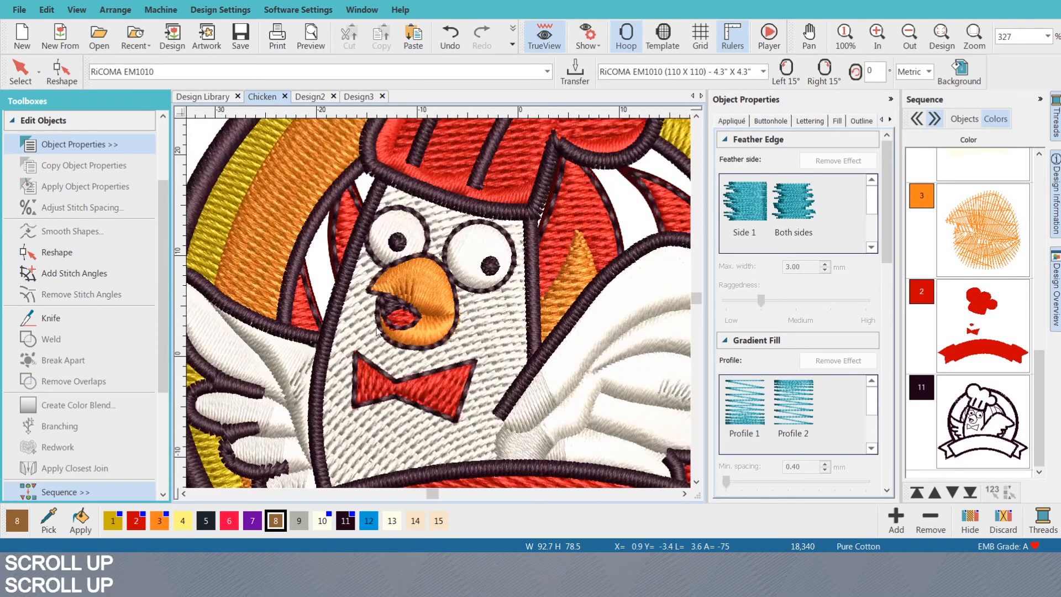
{"action": "scroll", "coordinate": [439, 303], "scroll_direction": "down", "scroll_amount": 4}
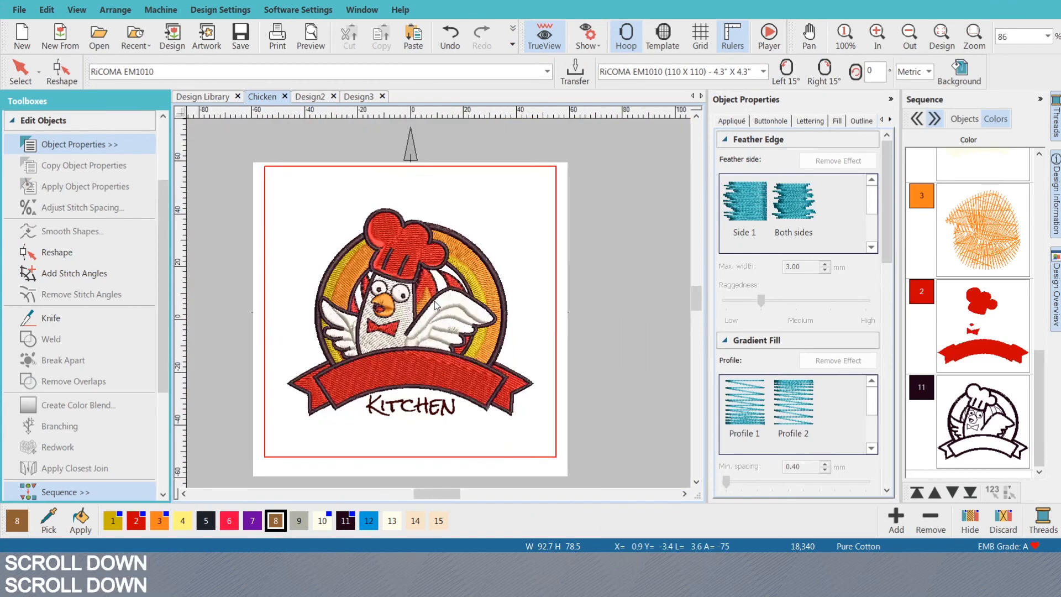
{"action": "scroll", "coordinate": [447, 308], "scroll_direction": "up", "scroll_amount": 1}
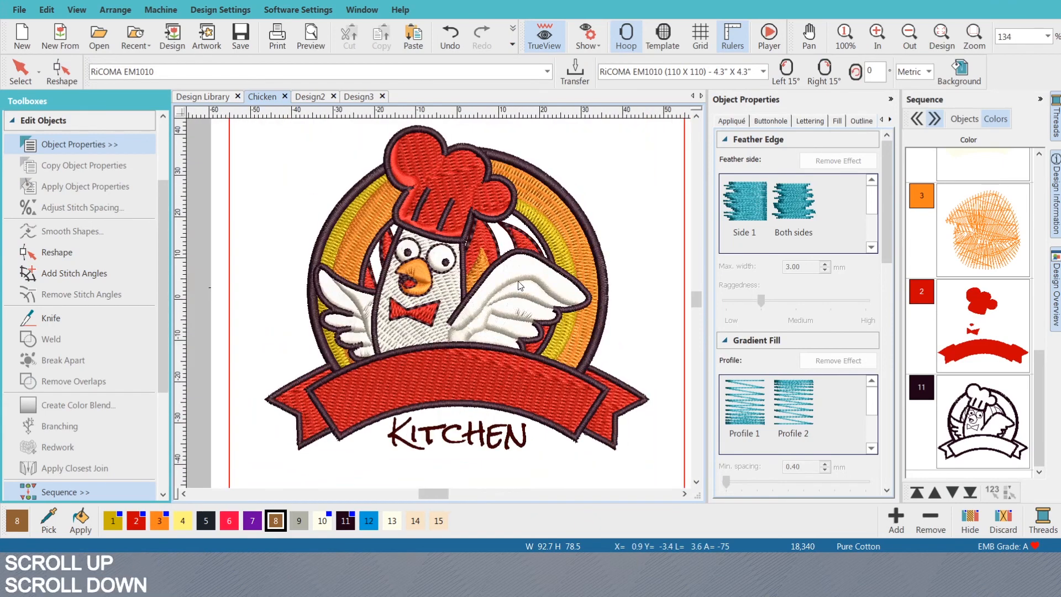
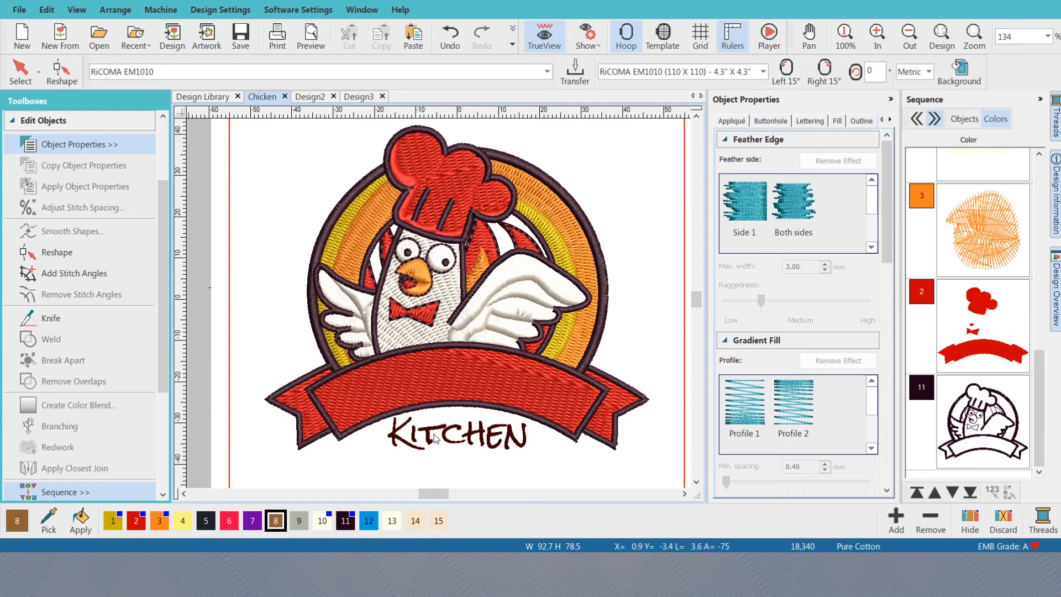
{"action": "key", "text": "s"}
{"action": "key", "text": "s"}
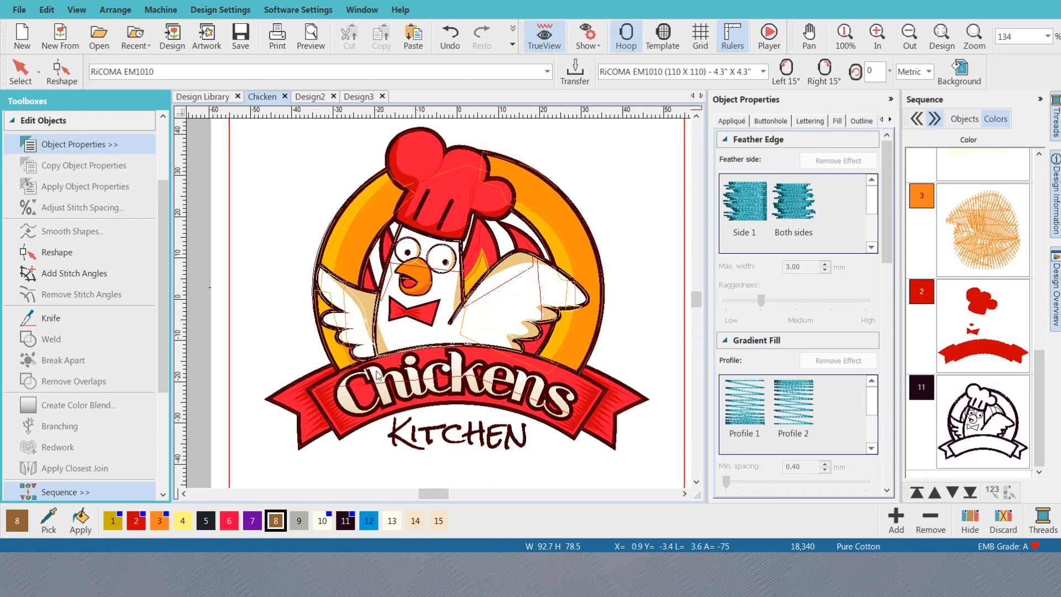
- Create a lettering object with the text "Chickens"
{"action": "left_click", "coordinate": [23, 120]}
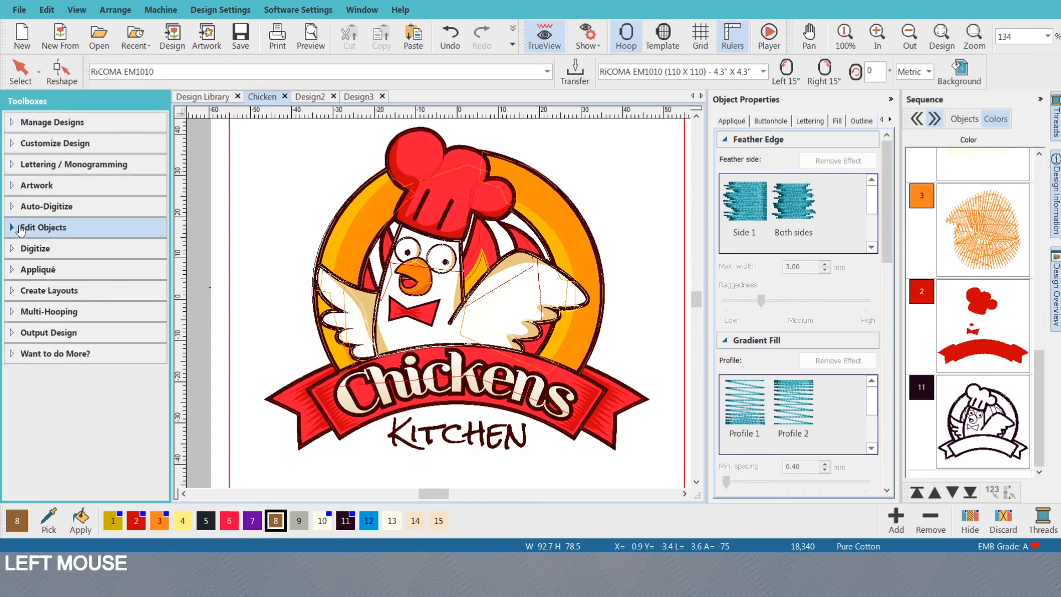
{"action": "left_click", "coordinate": [50, 164]}
{"action": "left_click", "coordinate": [58, 188]}
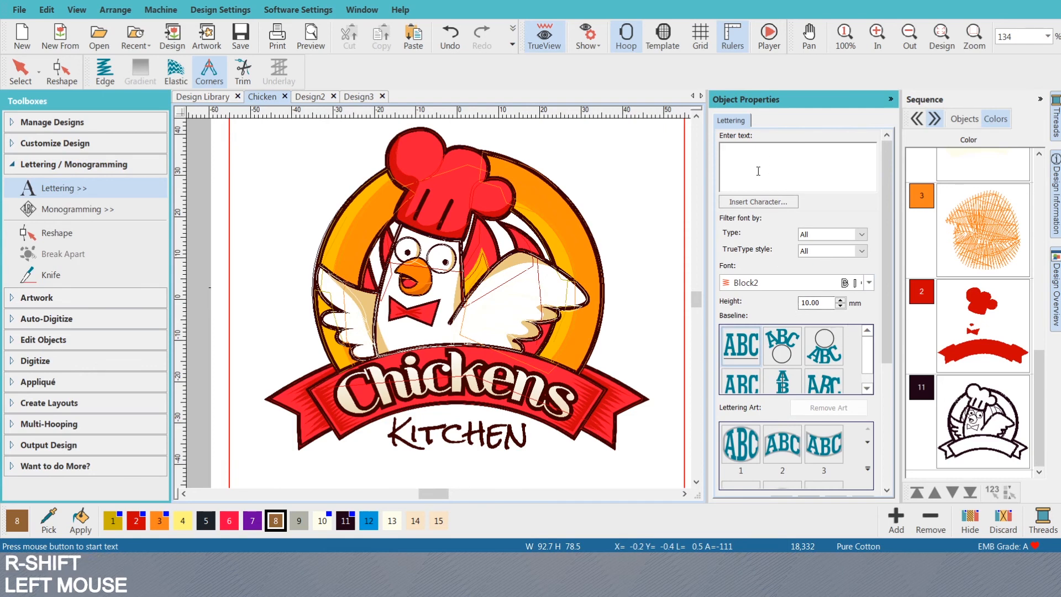
{"action": "type", "text": "Chickens"}
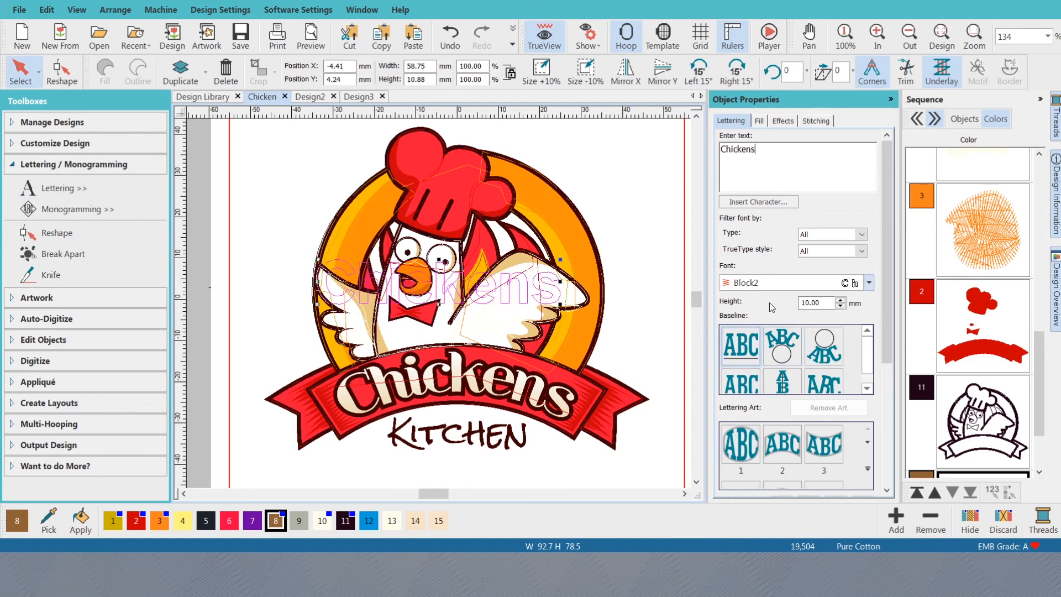
- Give the Chickens lettering the free-form wavy baseline and set its font to Futura
{"action": "left_click_drag", "start_coordinate": [866, 354], "coordinate": [867, 364]}
{"action": "scroll", "coordinate": [926, 72], "scroll_direction": "up", "scroll_amount": 2}
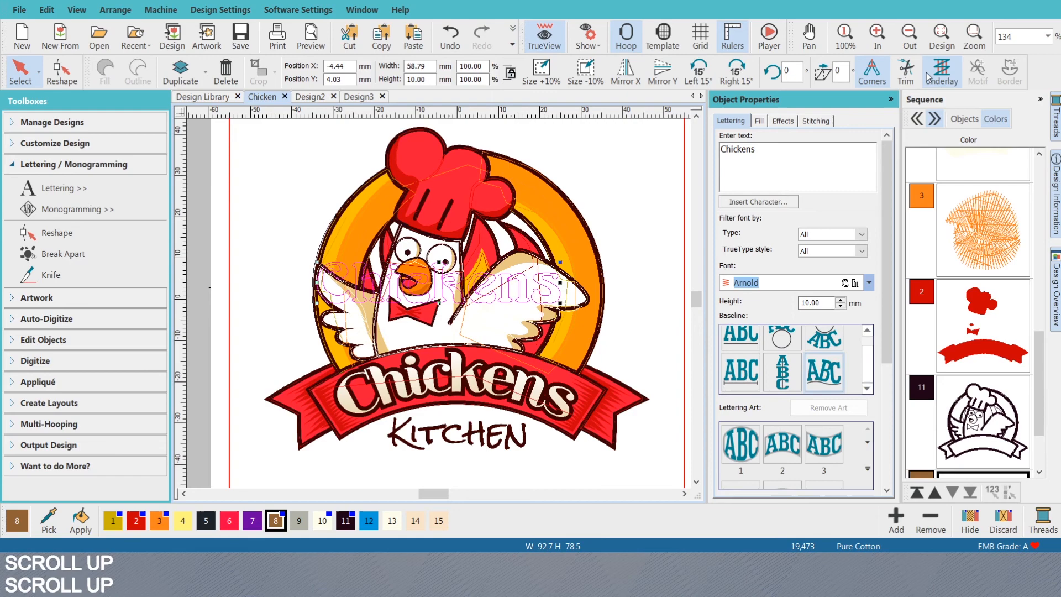
{"action": "left_click", "coordinate": [925, 72]}
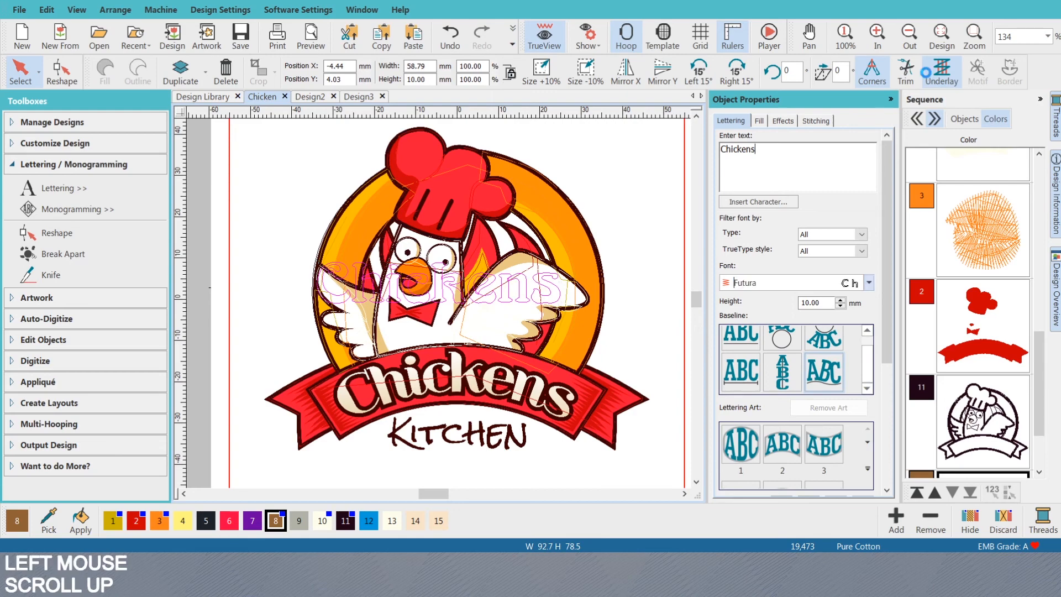
{"action": "left_click", "coordinate": [535, 309]}
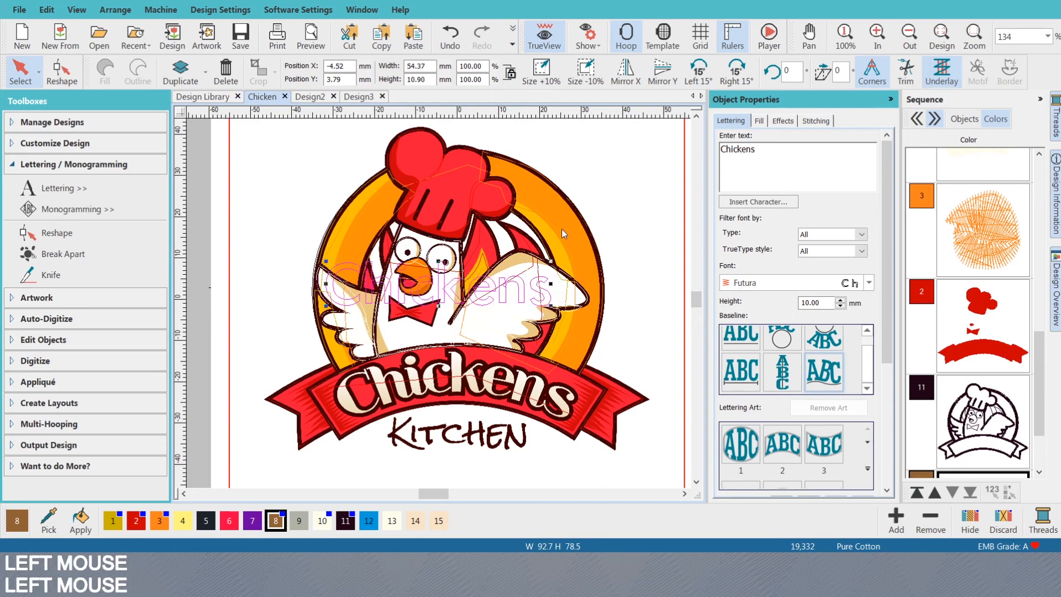
{"action": "key", "text": "Escape"}
- Show the stitches again, move the Chickens lettering down onto the red banner, and compare its position with the artwork
{"action": "left_click", "coordinate": [605, 209]}
{"action": "key", "text": "s"}
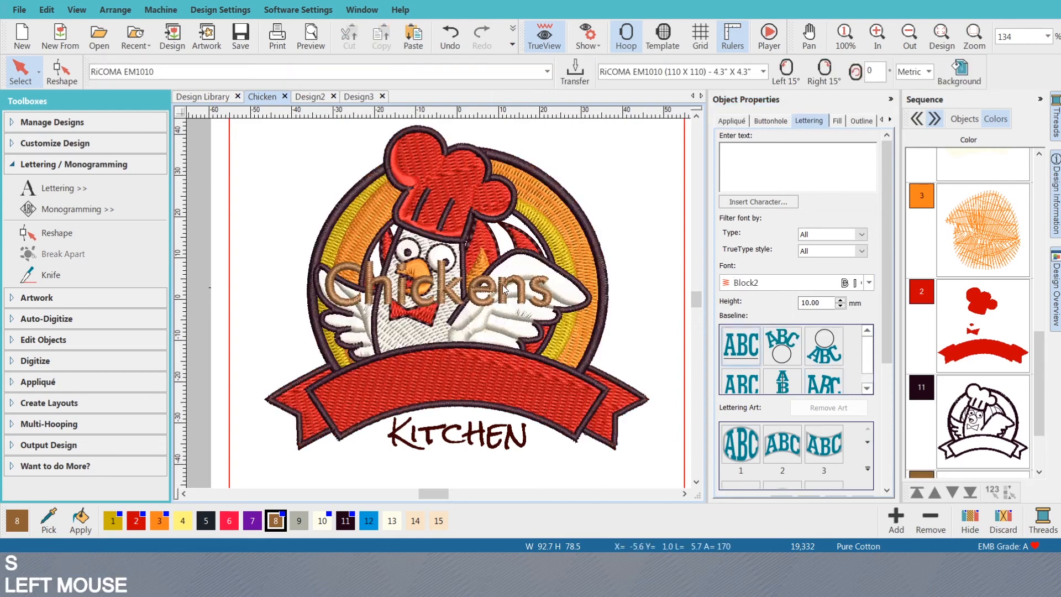
{"action": "left_click", "coordinate": [504, 289]}
{"action": "left_click_drag", "start_coordinate": [503, 289], "coordinate": [525, 373]}
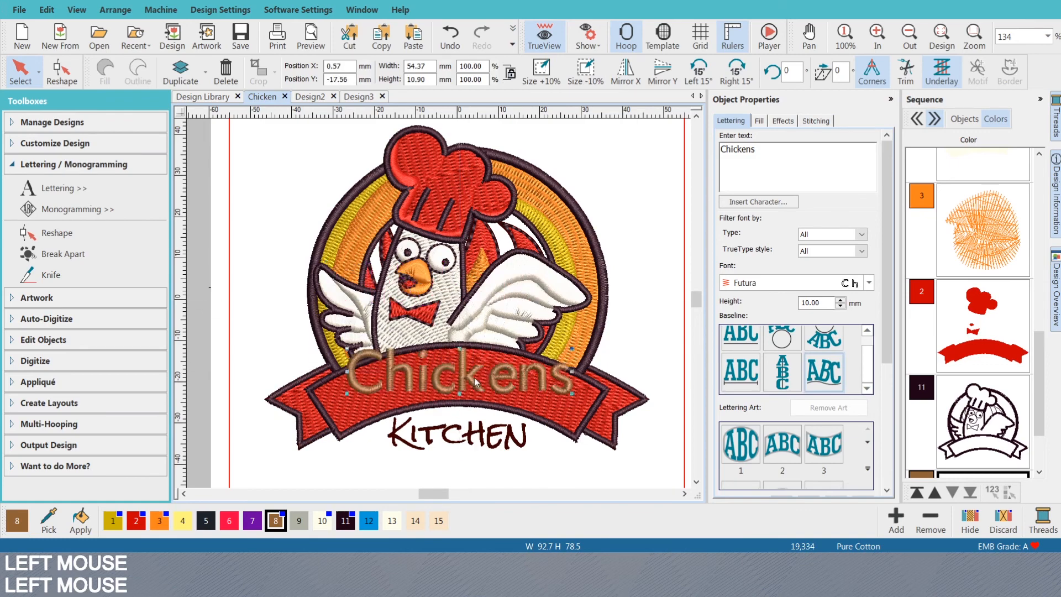
{"action": "key", "text": "s"}
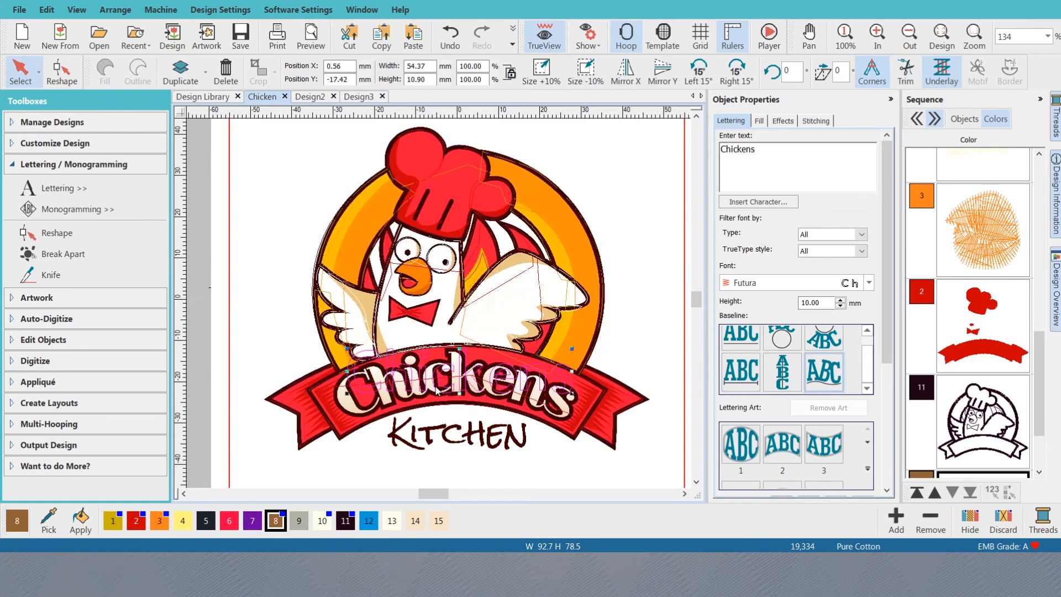
{"action": "key", "text": "s"}
- Arch the Chickens baseline along the banner by adding a curve point at its middle and lowering both end points together
{"action": "key", "text": "h"}
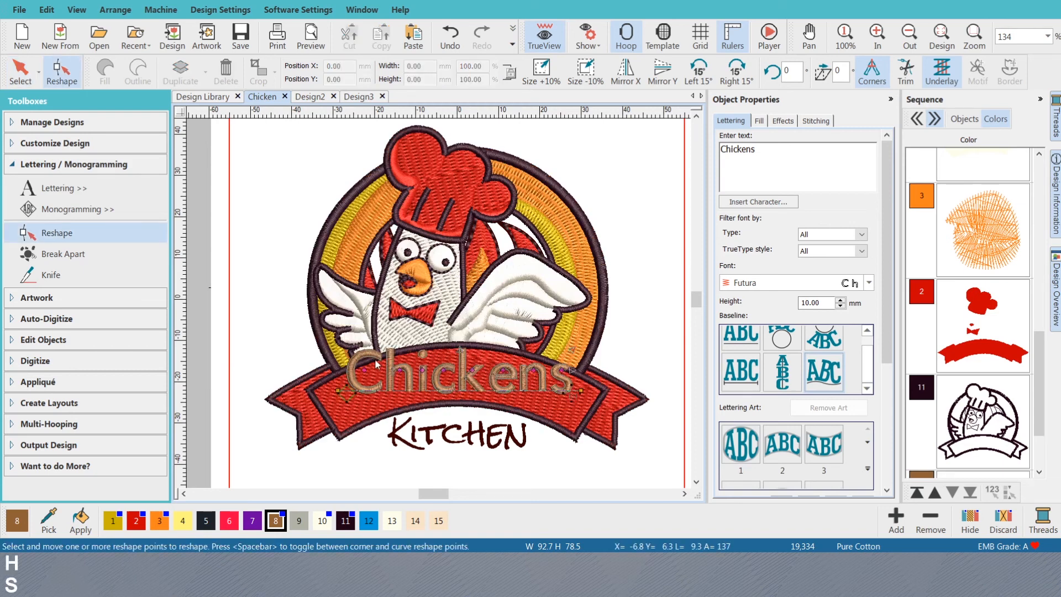
{"action": "right_click", "coordinate": [463, 393]}
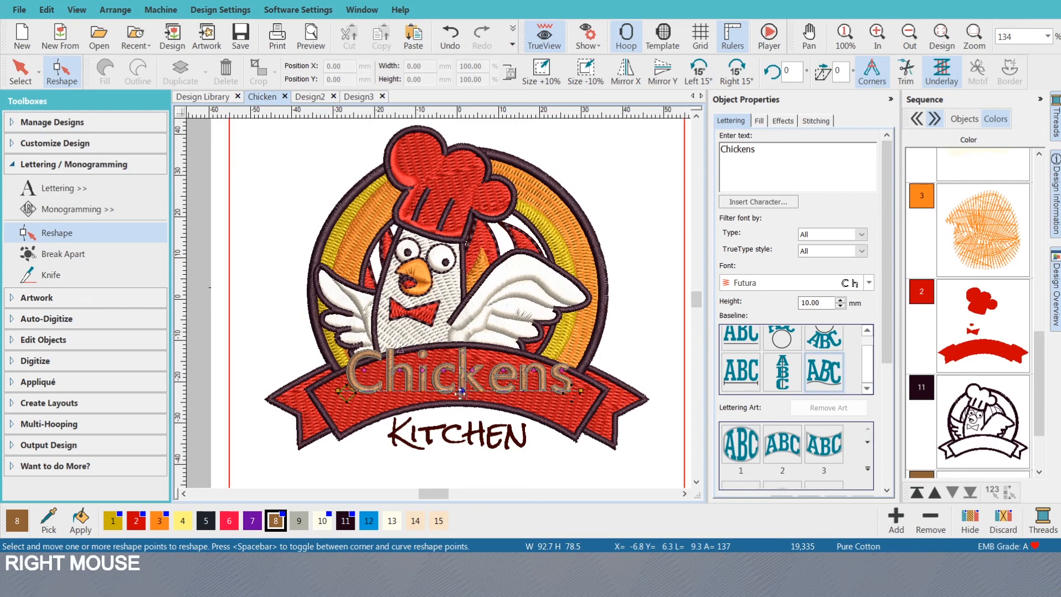
{"action": "left_click", "coordinate": [337, 390]}
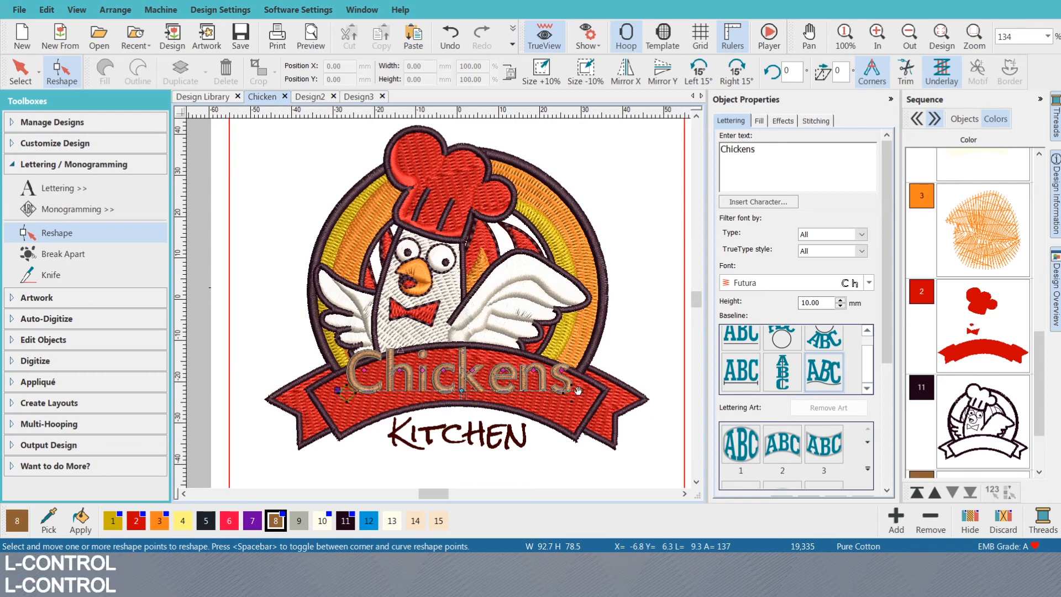
{"action": "left_click_drag", "start_coordinate": [580, 391], "coordinate": [579, 419]}
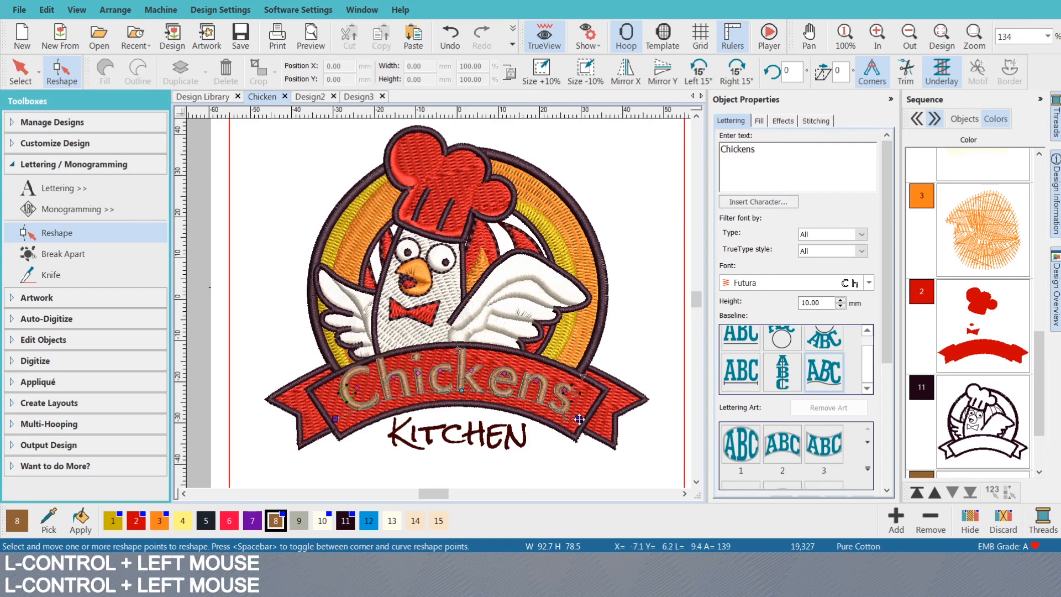
{"action": "key", "text": "Escape"}
- Refine the arch of the Chickens baseline by lowering its two end points and middle point to follow the red banner
{"action": "left_click", "coordinate": [354, 409]}
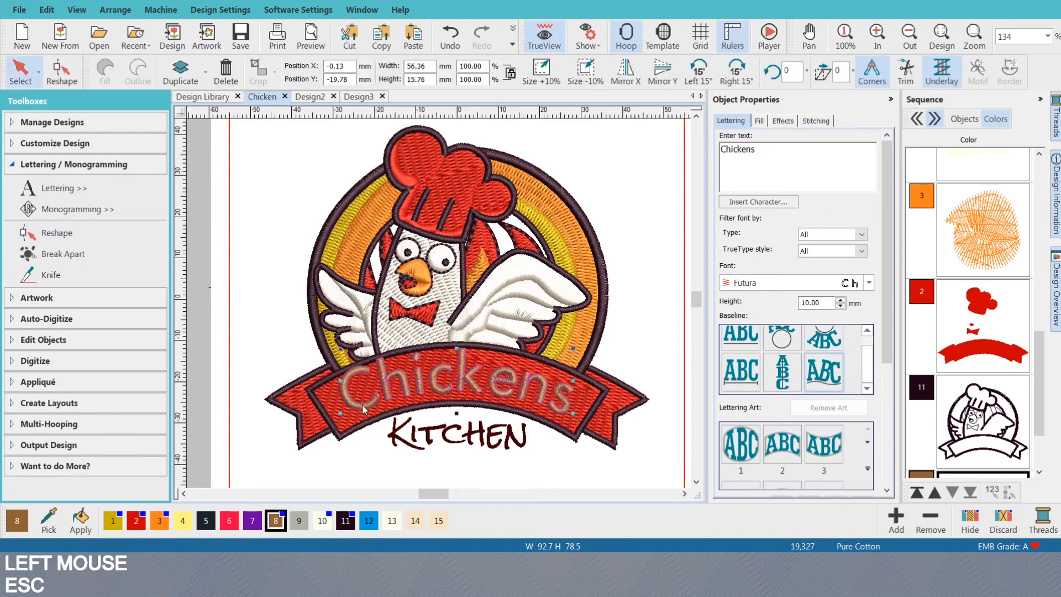
{"action": "key", "text": "h"}
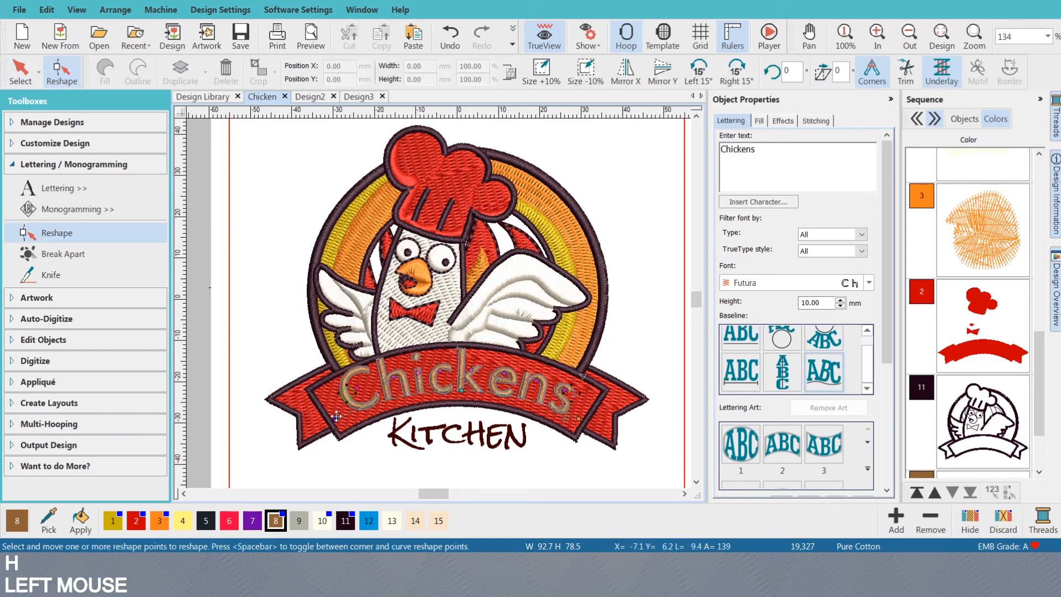
{"action": "left_click_drag", "start_coordinate": [337, 415], "coordinate": [340, 427]}
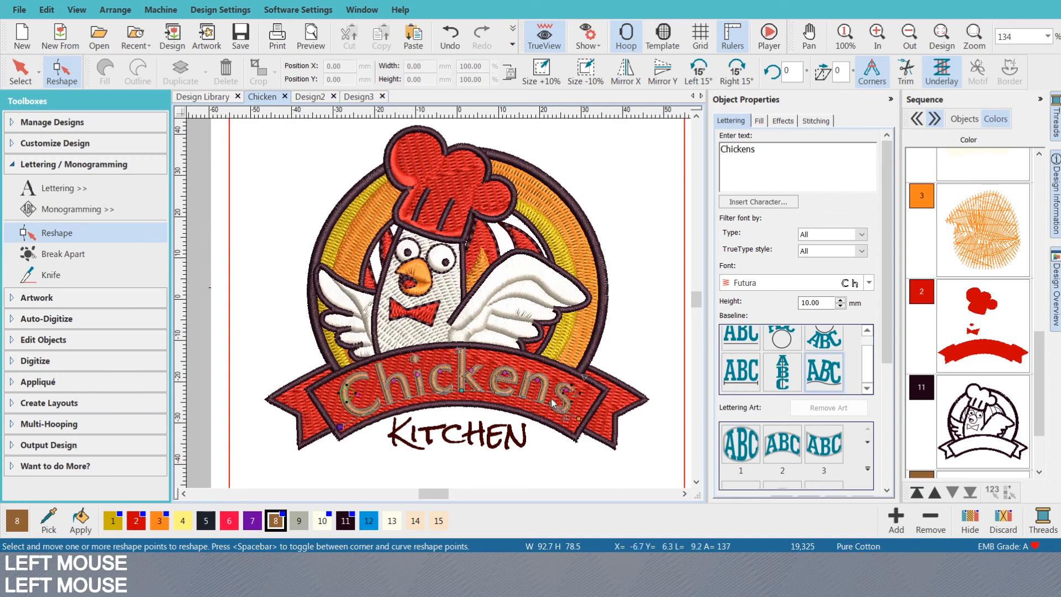
{"action": "left_click_drag", "start_coordinate": [575, 422], "coordinate": [574, 430]}
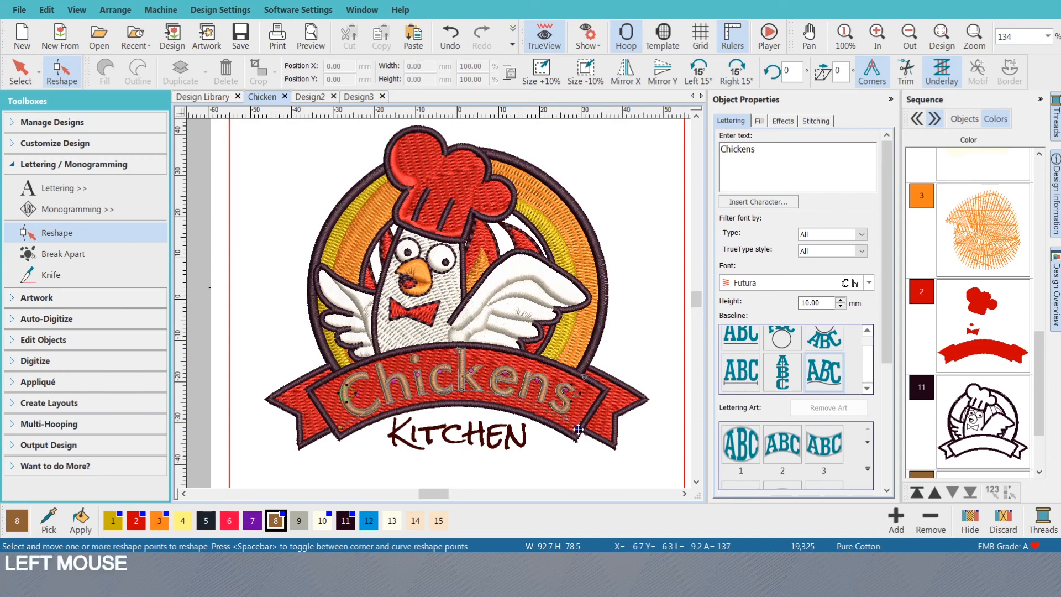
{"action": "left_click_drag", "start_coordinate": [462, 390], "coordinate": [463, 398]}
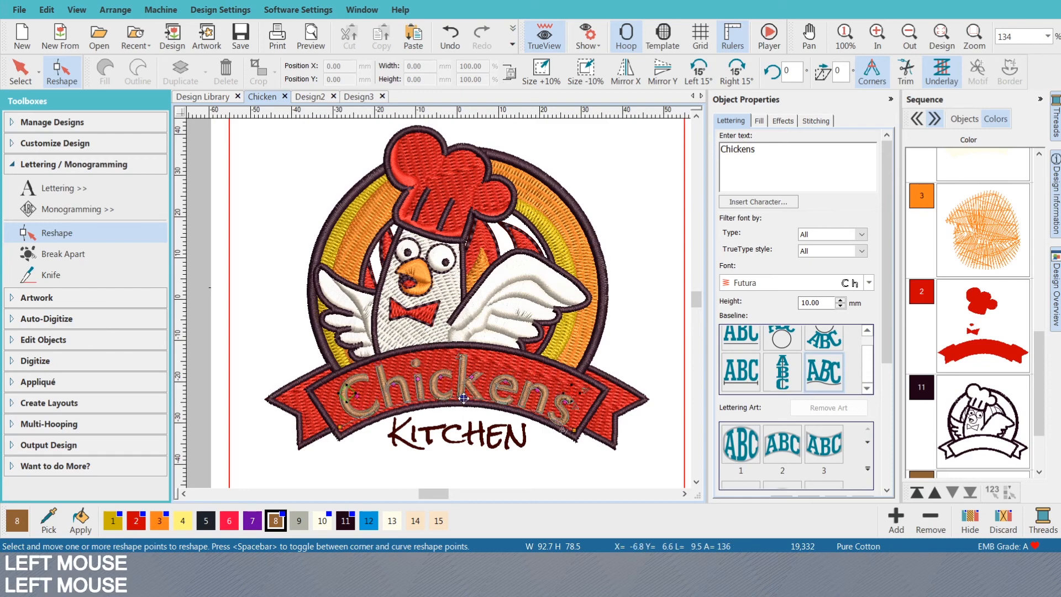
{"action": "left_click", "coordinate": [463, 396]}
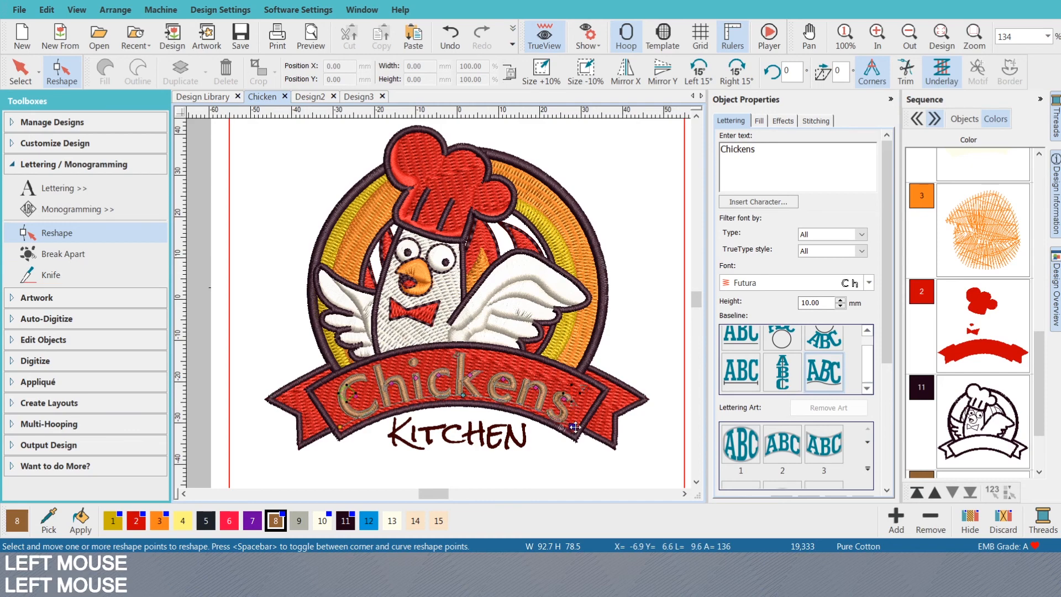
{"action": "left_click_drag", "start_coordinate": [575, 427], "coordinate": [576, 424]}
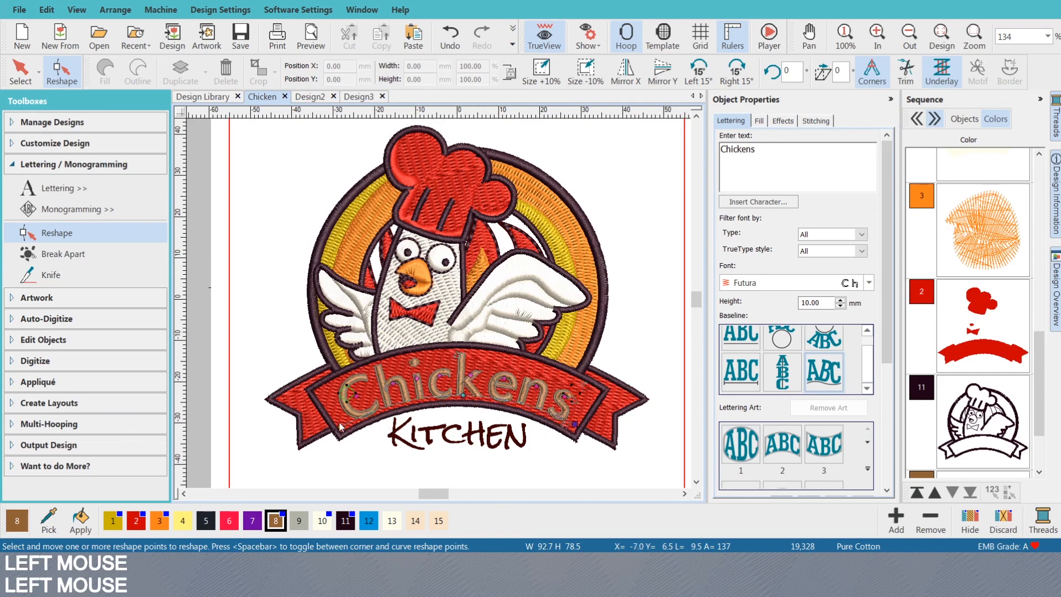
{"action": "left_click_drag", "start_coordinate": [341, 428], "coordinate": [341, 425]}
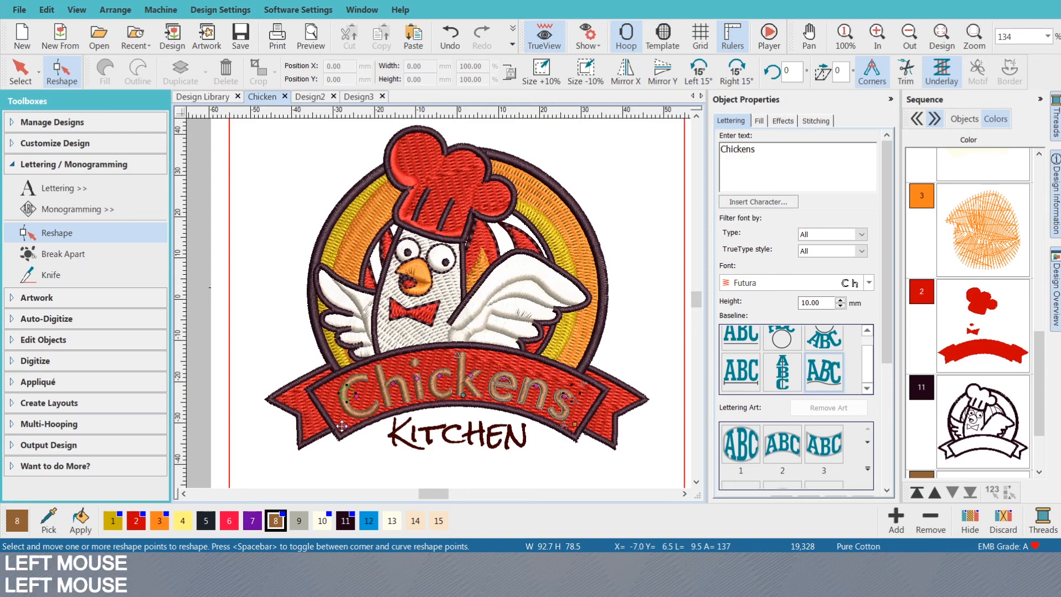
- Recolour the Chickens lettering with thread colour 10 and deselect it
{"action": "left_click", "coordinate": [412, 445]}
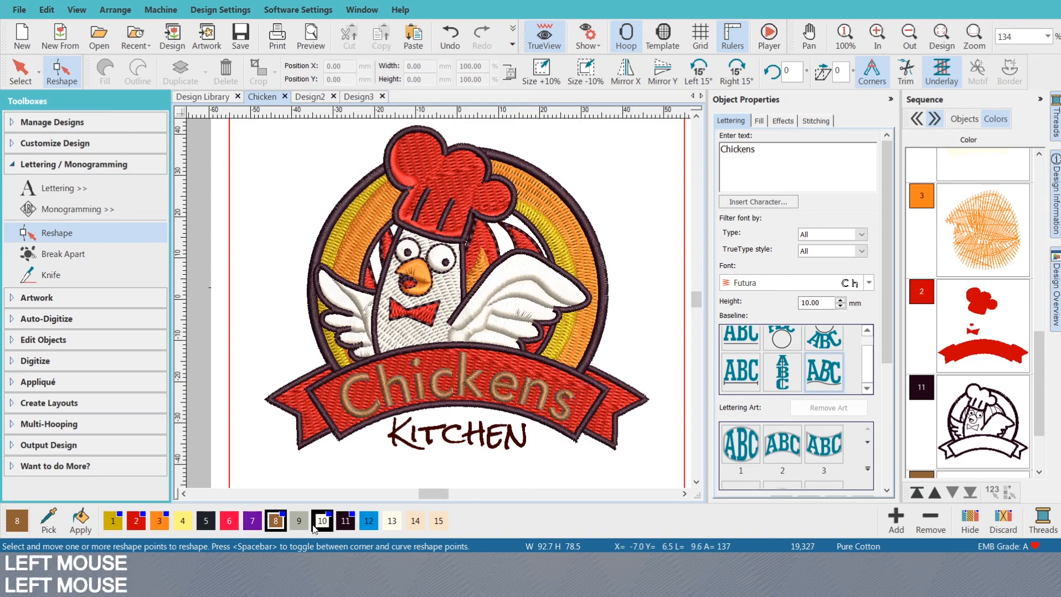
{"action": "key", "text": "Escape"}
{"action": "scroll", "coordinate": [494, 449], "scroll_direction": "down", "scroll_amount": 2}
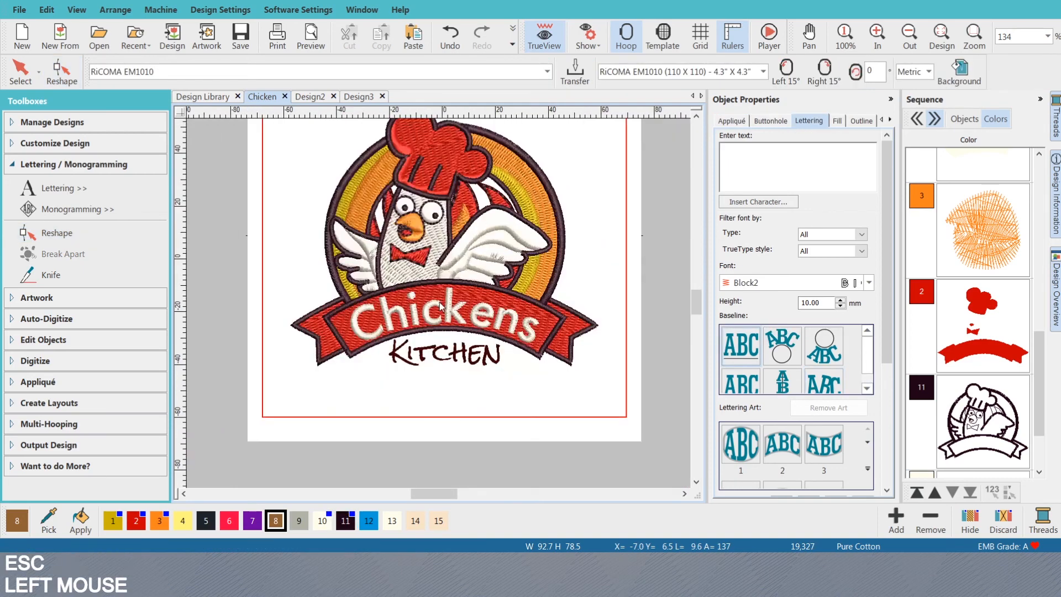
{"action": "scroll", "coordinate": [441, 307], "scroll_direction": "up", "scroll_amount": 4}
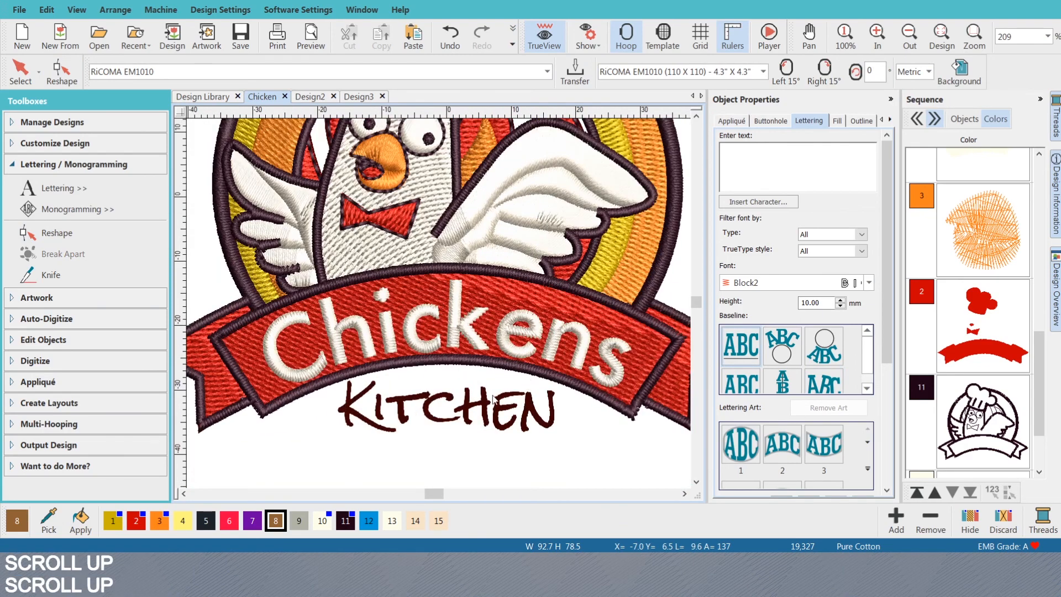
- Break the Chickens lettering apart into individual letters
{"action": "left_click", "coordinate": [460, 331]}
{"action": "scroll", "coordinate": [459, 330], "scroll_direction": "down", "scroll_amount": 2}
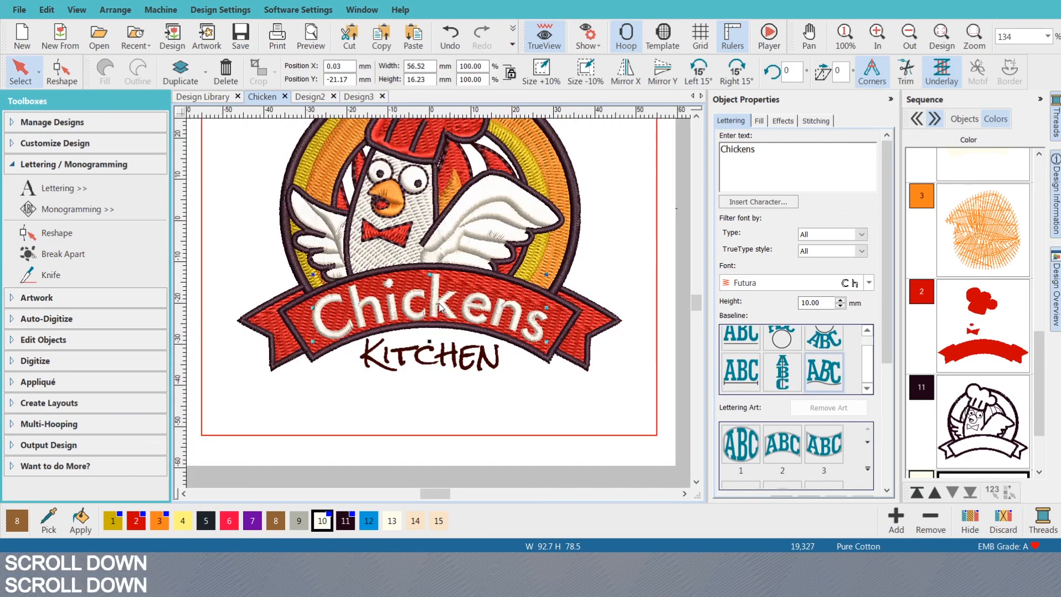
{"action": "key", "text": "s"}
{"action": "key", "text": "s"}
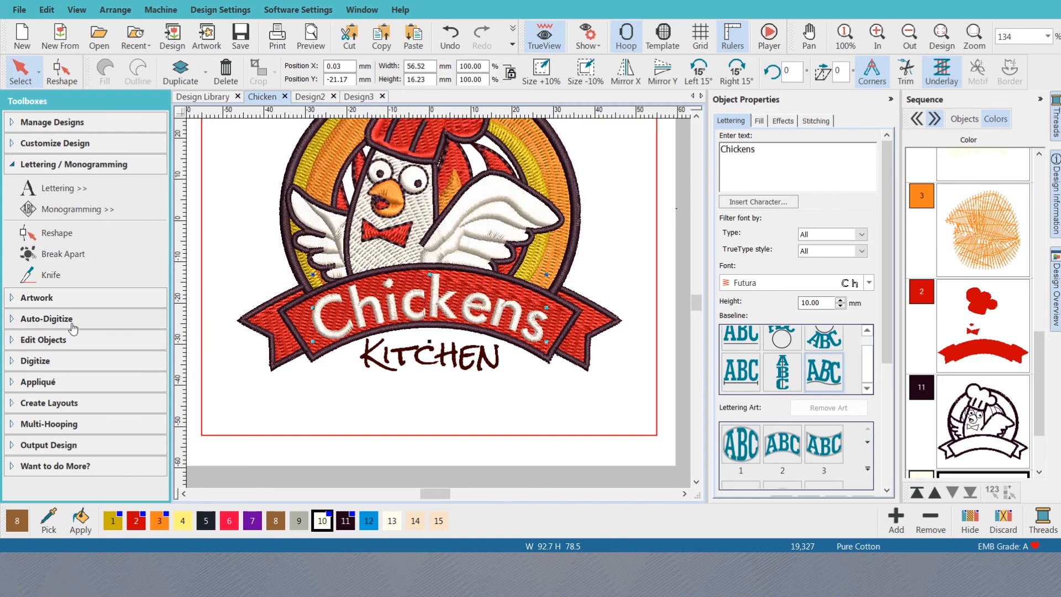
{"action": "left_click", "coordinate": [40, 260]}
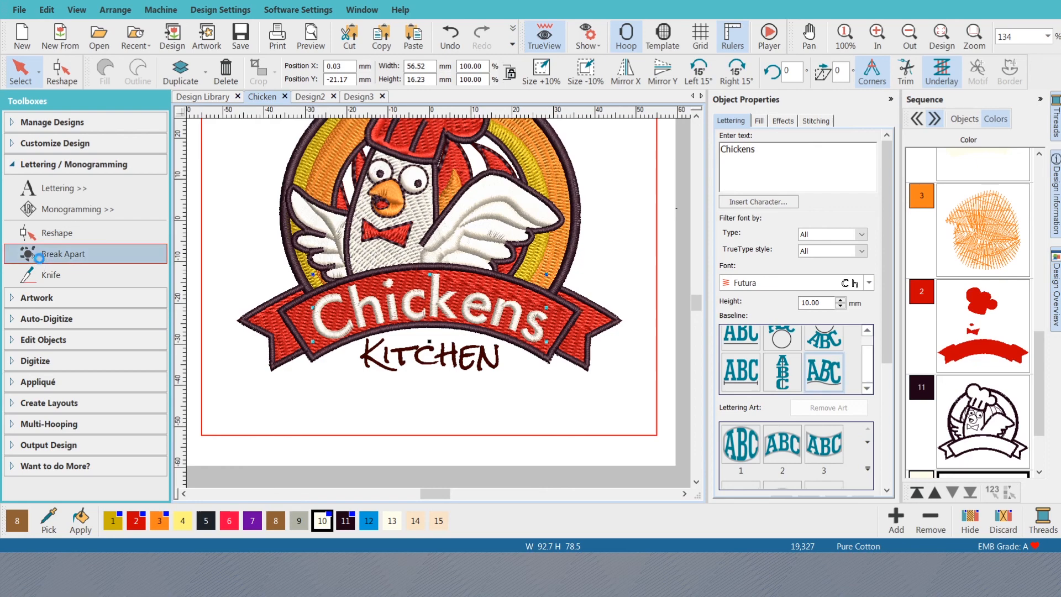
- Select all the separated Chickens letters and create outlines around them in thread colour 5
{"action": "left_click", "coordinate": [372, 306]}
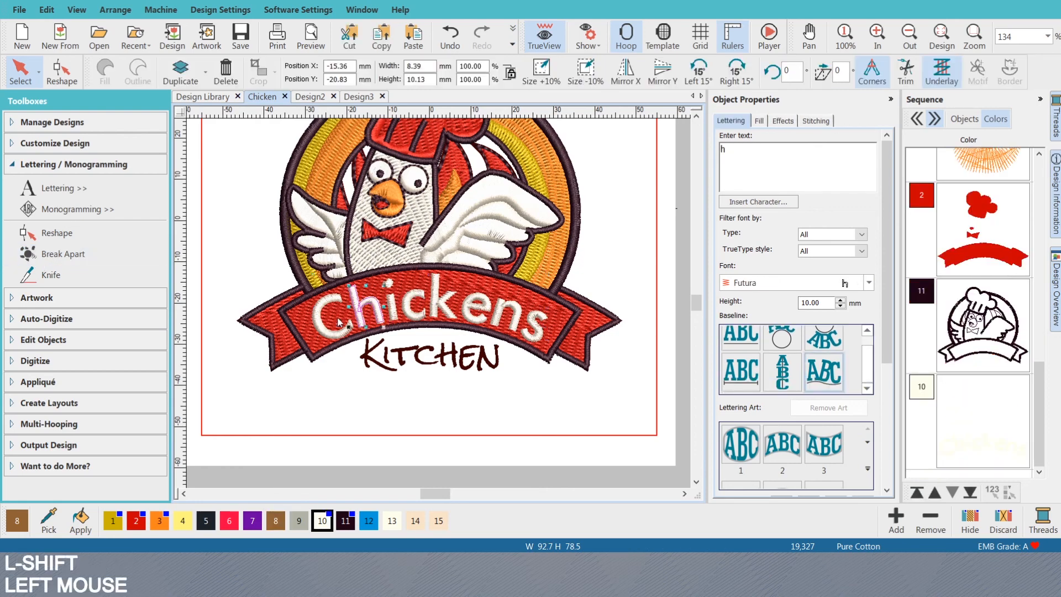
{"action": "left_click", "coordinate": [551, 315], "text": "shift"}
{"action": "left_click", "coordinate": [551, 316], "text": "shift"}
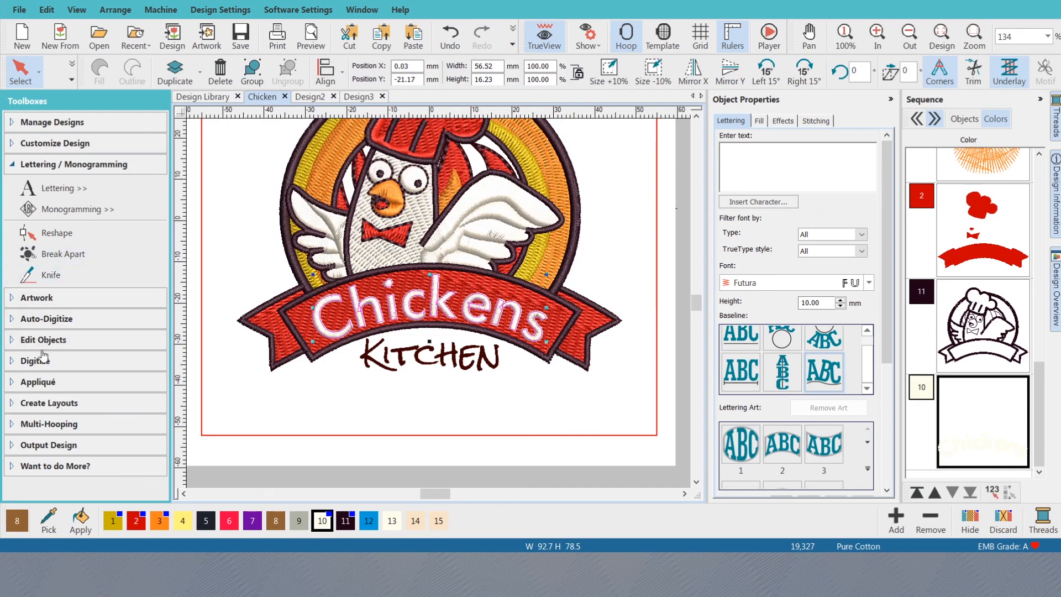
{"action": "left_click", "coordinate": [55, 402]}
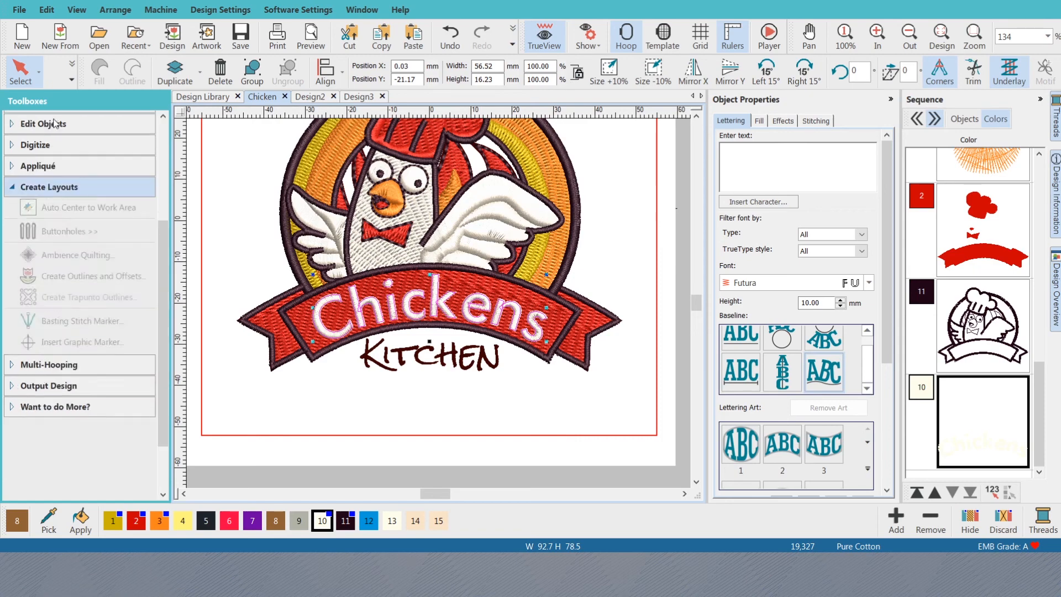
{"action": "left_click", "coordinate": [71, 436]}
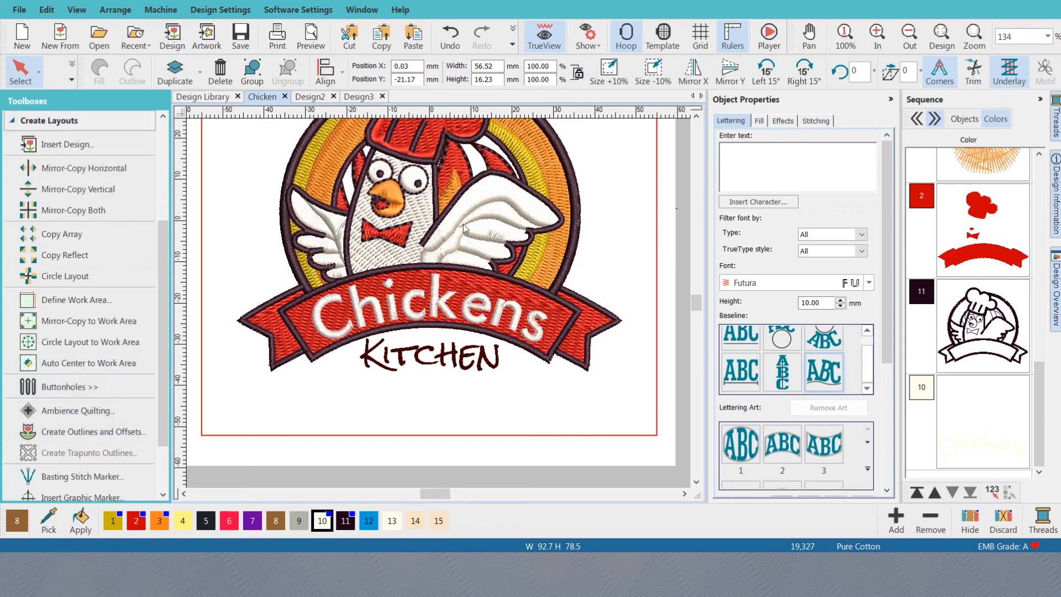
{"action": "double_click", "coordinate": [582, 180]}
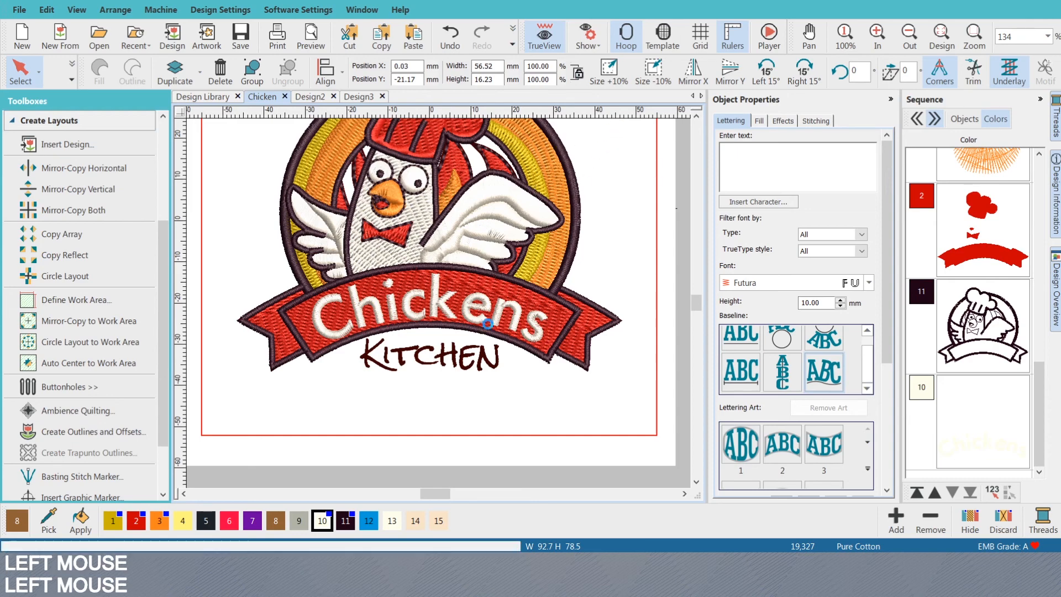
{"action": "key", "text": "s"}
- Inspect the letter outlines up close, particularly around the i, and undo the outline creation
{"action": "scroll", "coordinate": [373, 311], "scroll_direction": "up", "scroll_amount": 1}
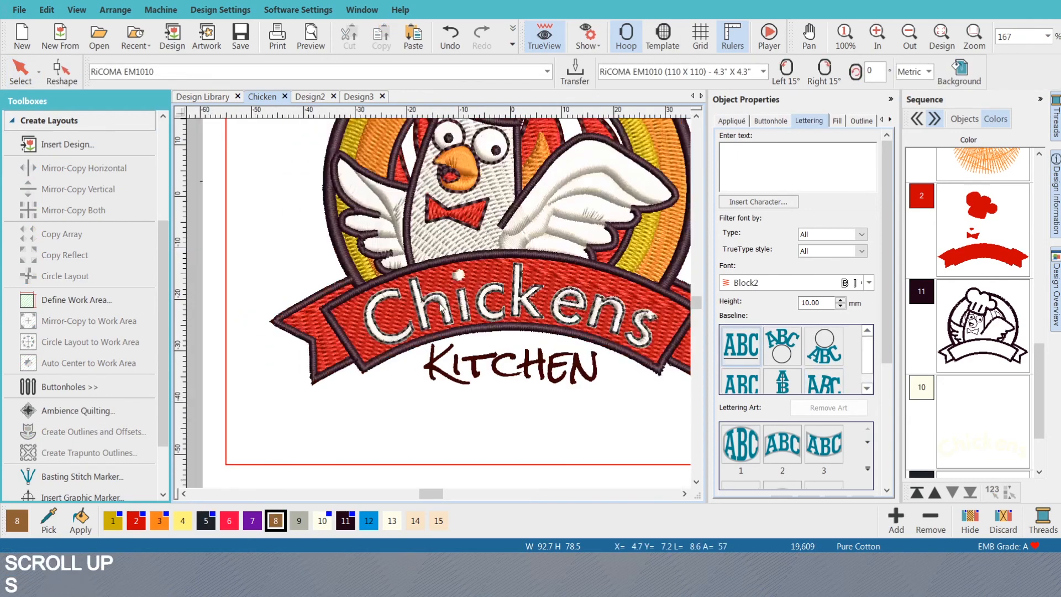
{"action": "scroll", "coordinate": [386, 309], "scroll_direction": "down", "scroll_amount": 1}
{"action": "scroll", "coordinate": [444, 307], "scroll_direction": "up", "scroll_amount": 1}
{"action": "scroll", "coordinate": [445, 308], "scroll_direction": "up", "scroll_amount": 2}
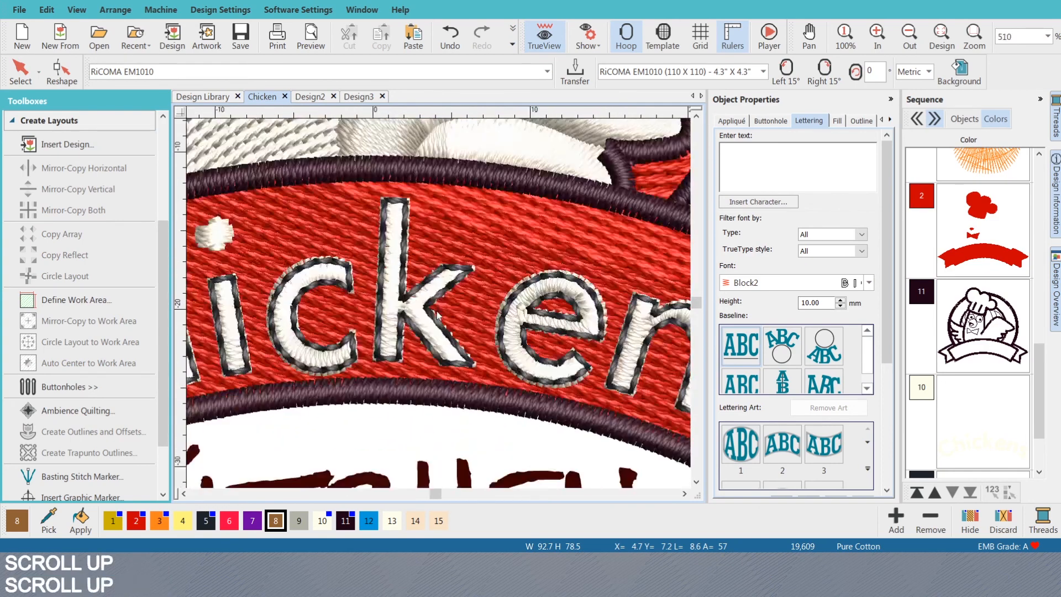
{"action": "scroll", "coordinate": [317, 278], "scroll_direction": "down", "scroll_amount": 2}
{"action": "left_click", "coordinate": [325, 277]}
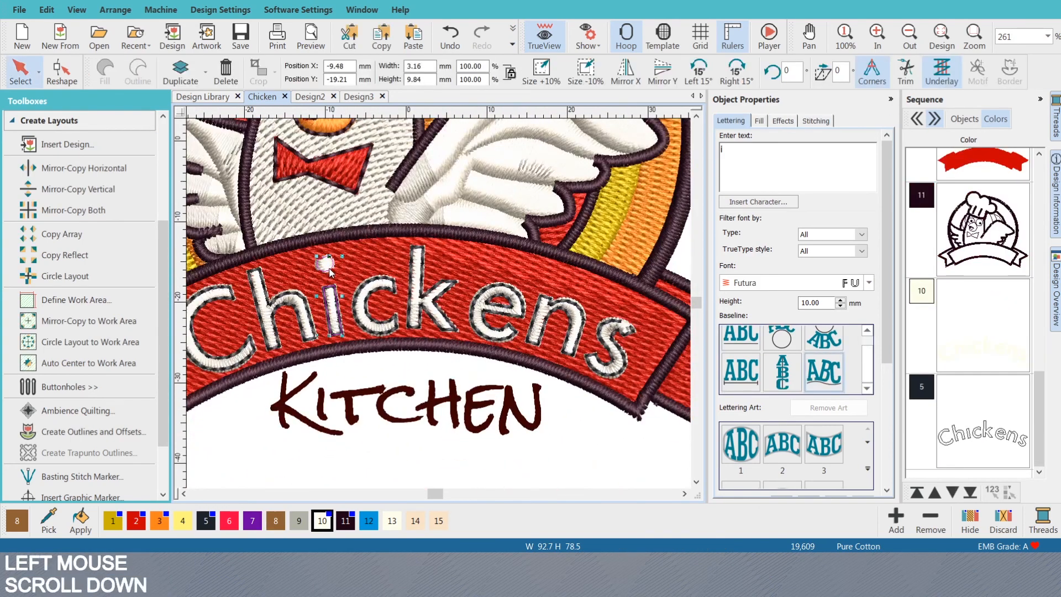
{"action": "key", "text": "ctrl+z"}
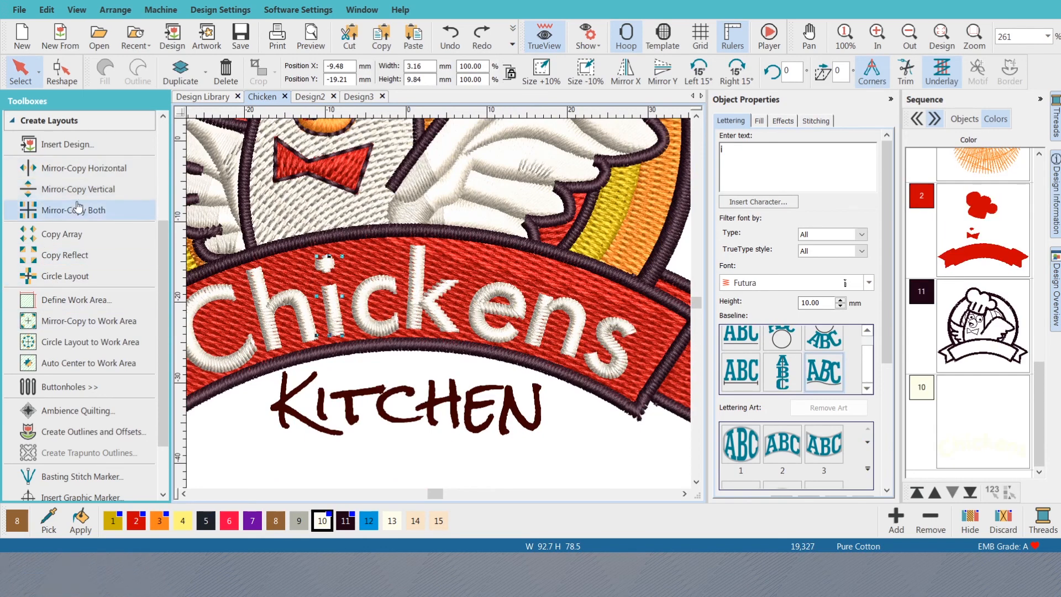
- Break the letter i apart so its dot and stem are separate objects
{"action": "scroll", "coordinate": [43, 183], "scroll_direction": "up", "scroll_amount": 2}
{"action": "left_click", "coordinate": [44, 198]}
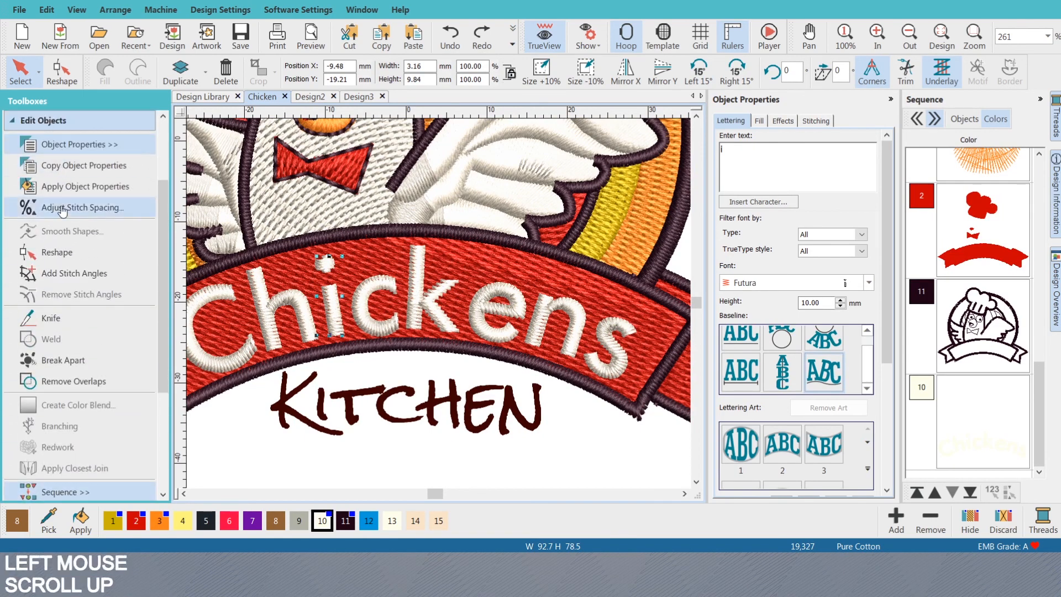
{"action": "left_click", "coordinate": [54, 356]}
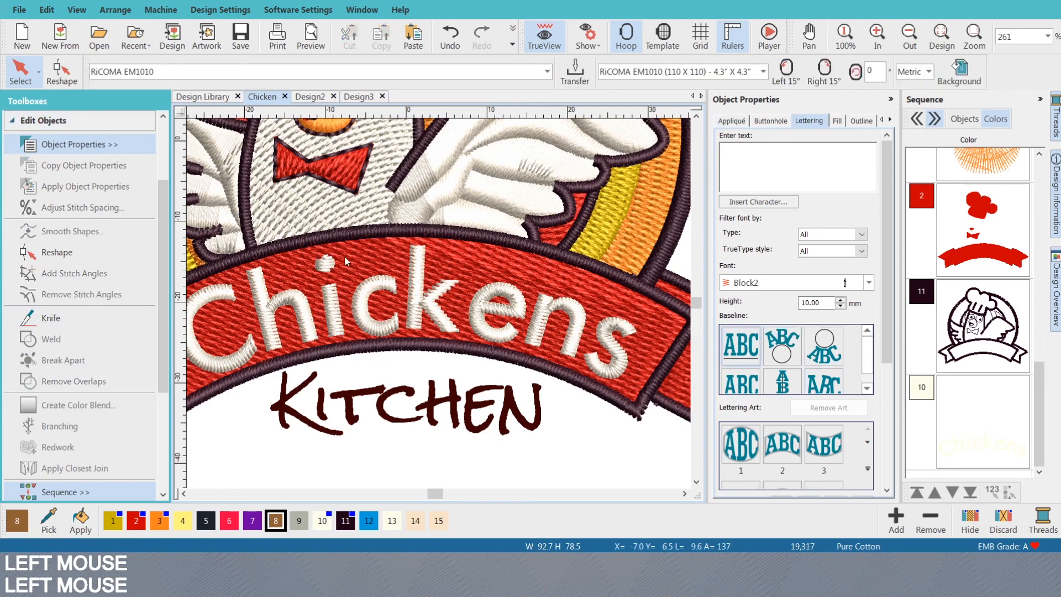
- Select all the Chickens letter pieces together and create outlines around them in thread colour 5
{"action": "left_click", "coordinate": [326, 264]}
{"action": "scroll", "coordinate": [442, 313], "scroll_direction": "down", "scroll_amount": 1}
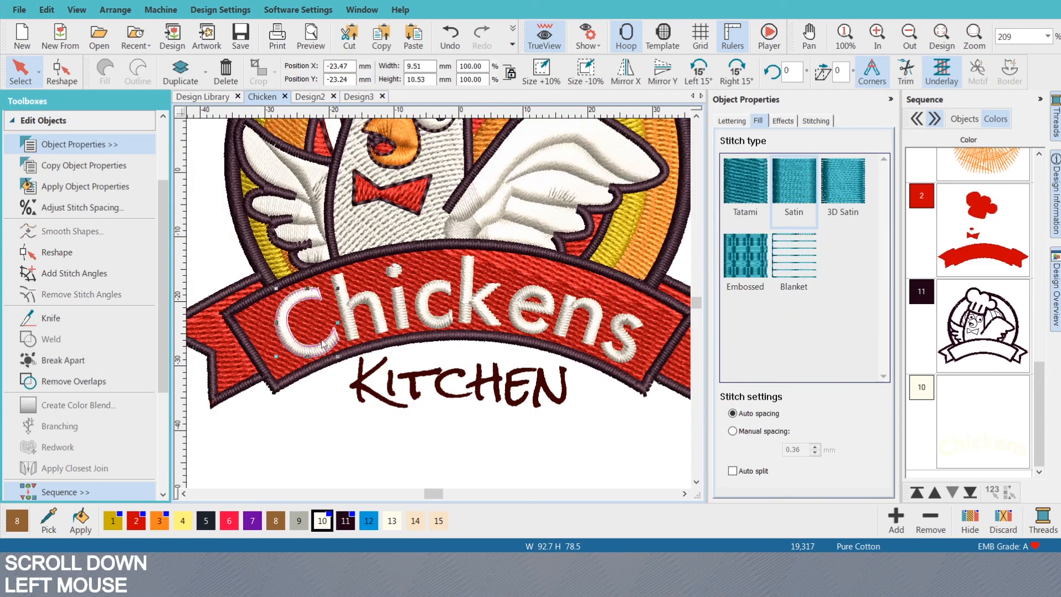
{"action": "left_click", "coordinate": [390, 291], "text": "shift"}
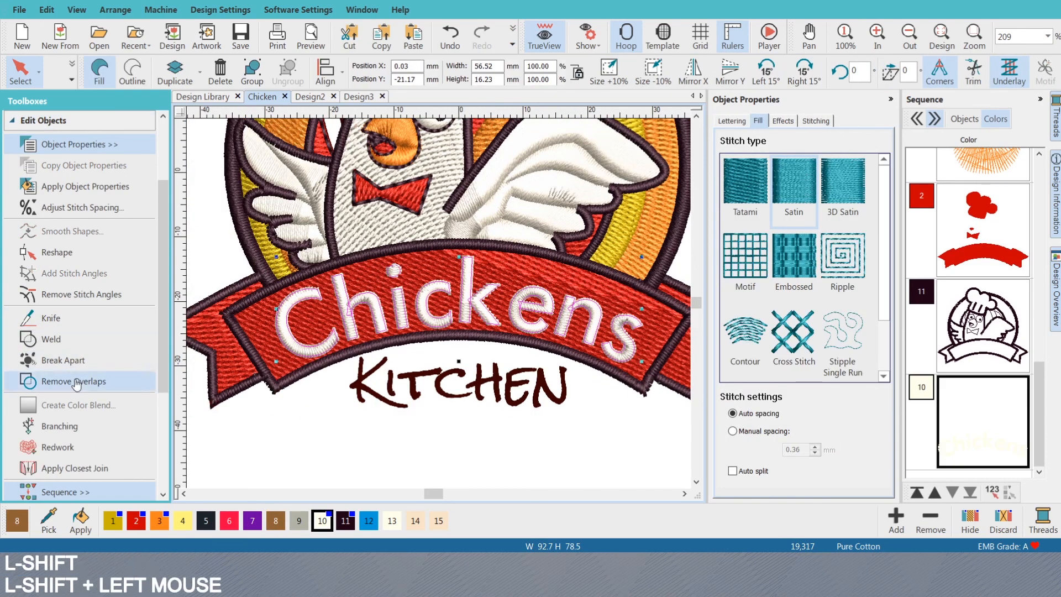
{"action": "left_click", "coordinate": [43, 120]}
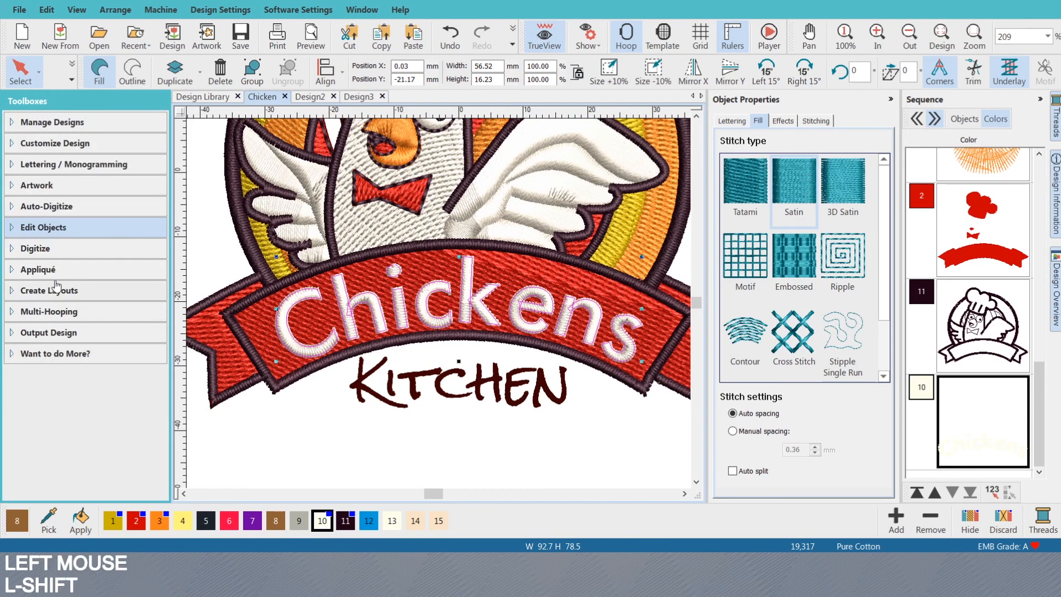
{"action": "left_click", "coordinate": [61, 290]}
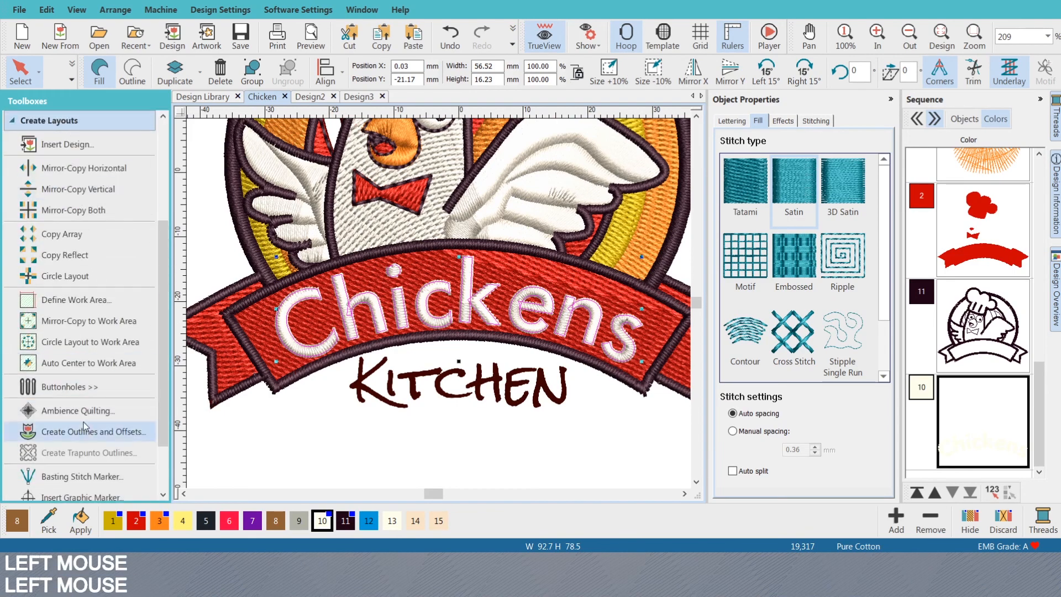
{"action": "left_click", "coordinate": [442, 302]}
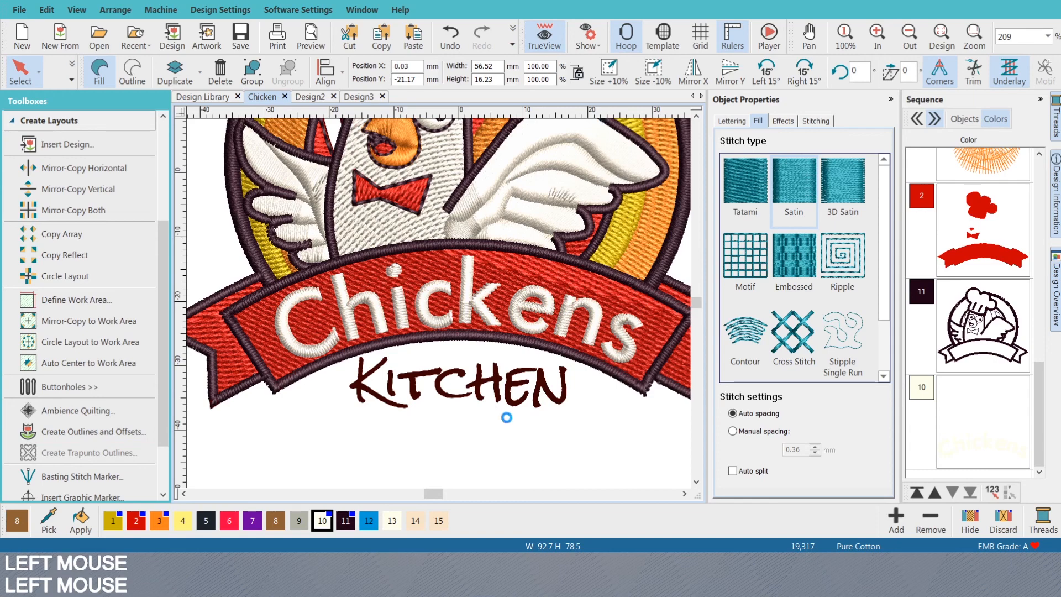
{"action": "left_click", "coordinate": [551, 460]}
- Try to create an outline around the dot of the letter i in Chickens
{"action": "left_click", "coordinate": [391, 261]}
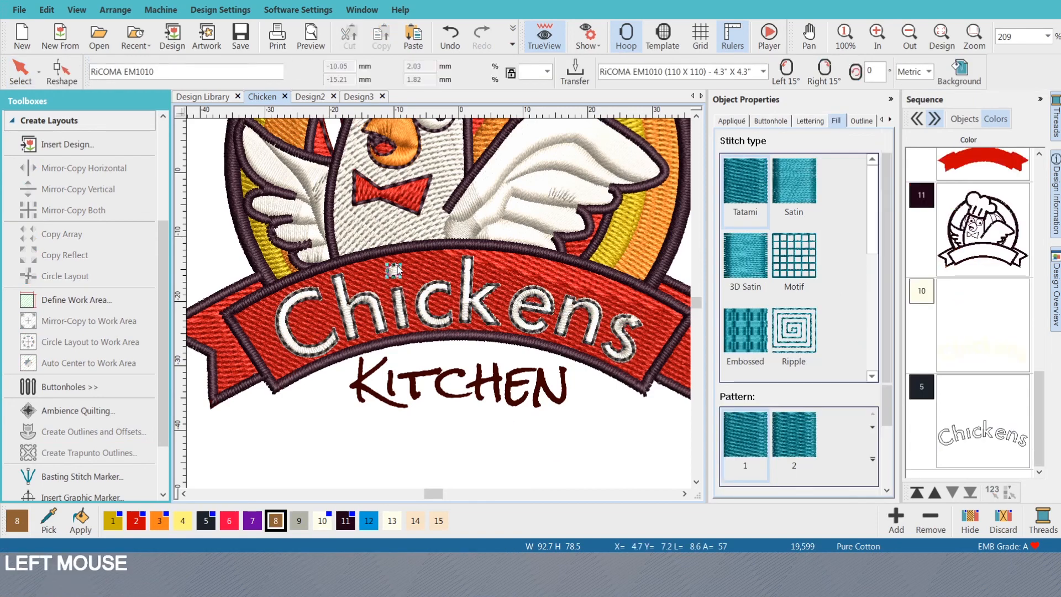
{"action": "scroll", "coordinate": [439, 304], "scroll_direction": "up", "scroll_amount": 4}
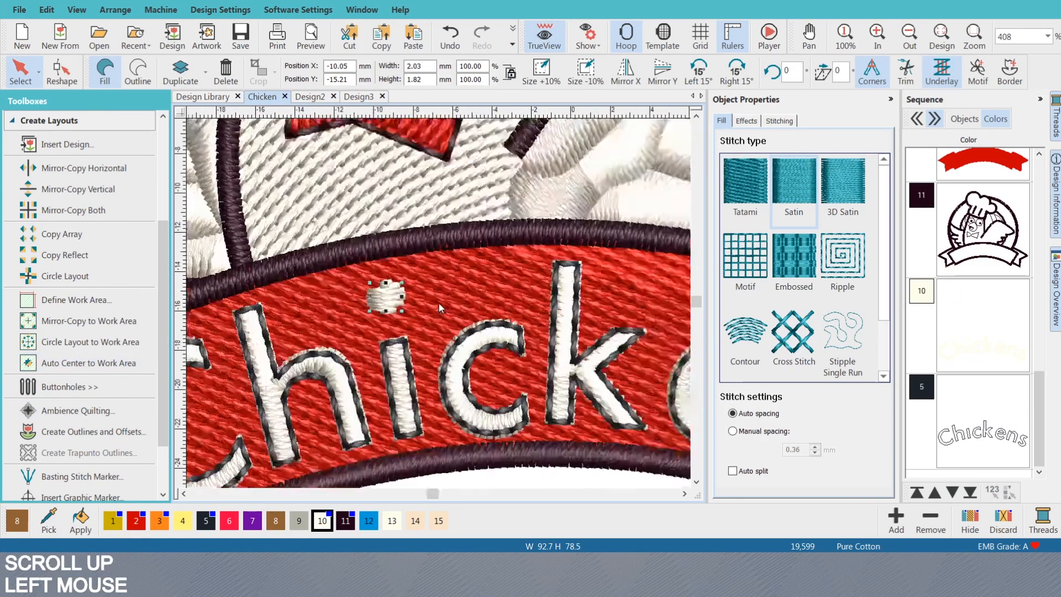
{"action": "scroll", "coordinate": [983, 449], "scroll_direction": "down", "scroll_amount": 1}
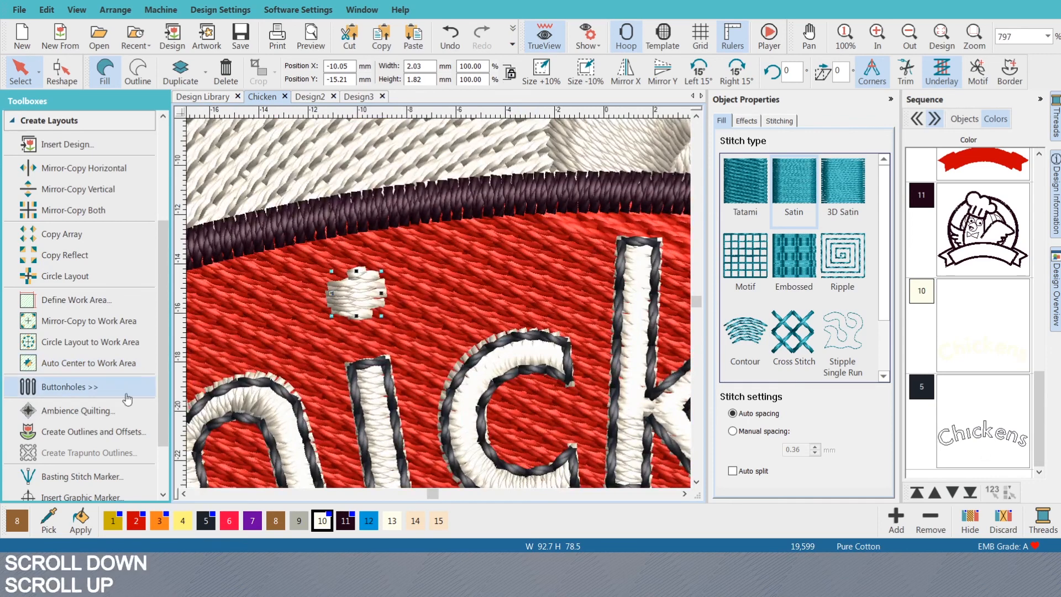
{"action": "left_click", "coordinate": [53, 432]}
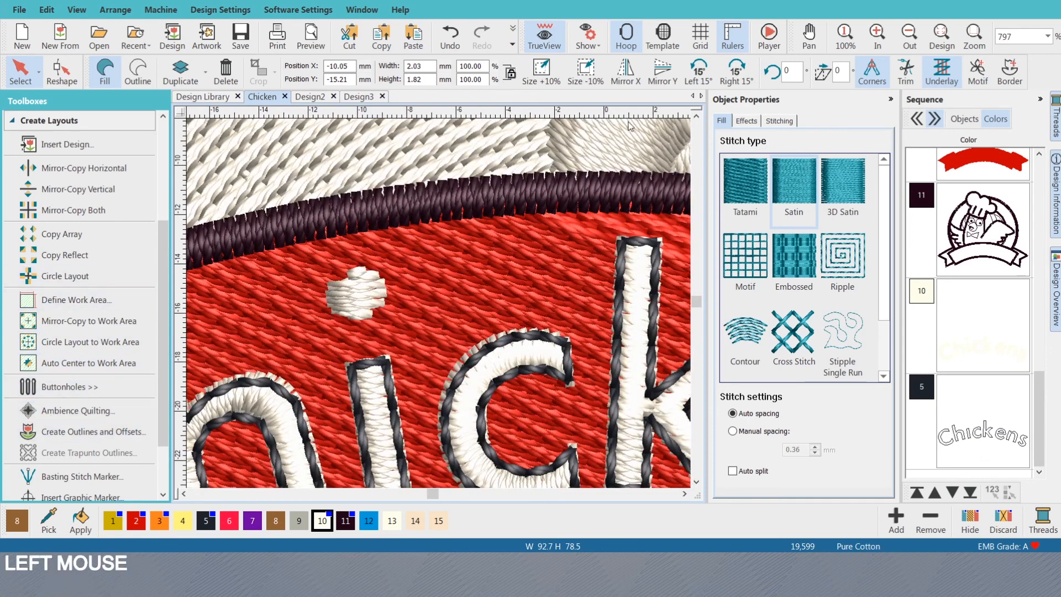
{"action": "left_click", "coordinate": [356, 293]}
{"action": "scroll", "coordinate": [439, 303], "scroll_direction": "up", "scroll_amount": 2}
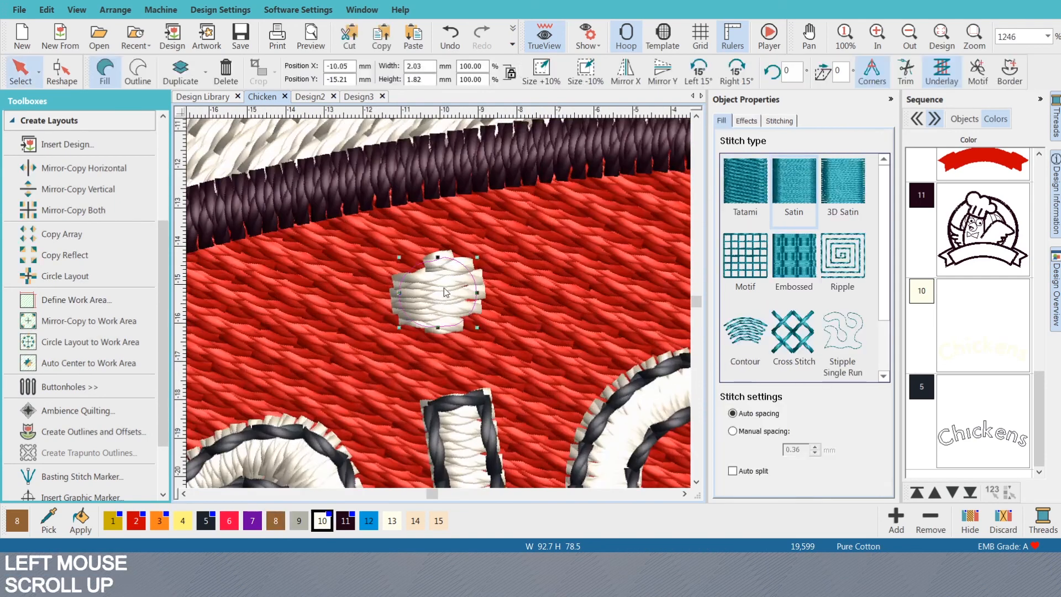
{"action": "left_click", "coordinate": [450, 267]}
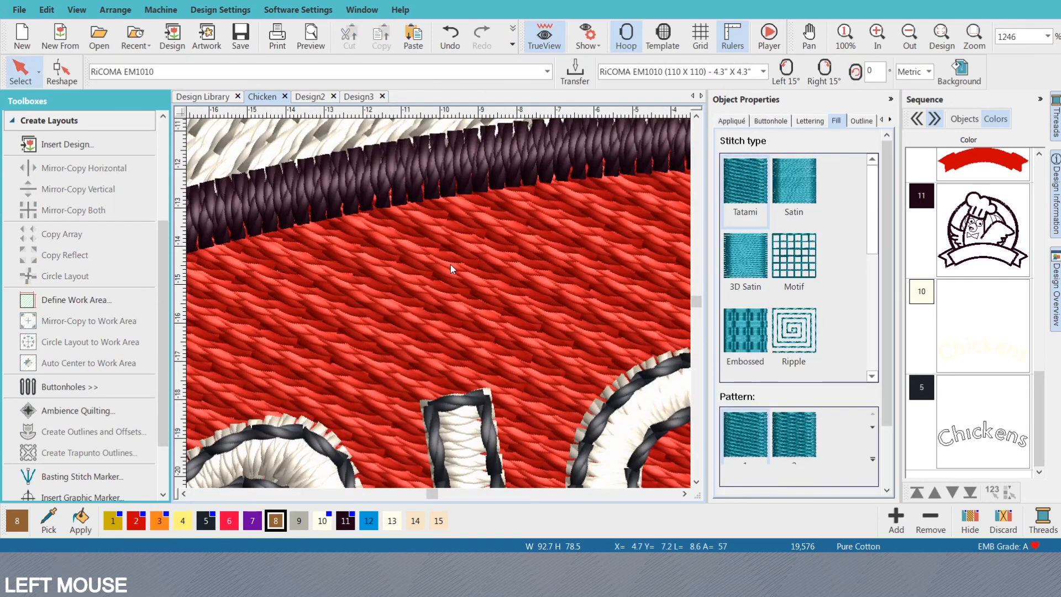
{"action": "key", "text": "ctrl+z"}
{"action": "key", "text": "ctrl+z"}
- Duplicate the dot of the i and convert the copy to a Single Run outline in thread colour 5
{"action": "left_click", "coordinate": [447, 288]}
{"action": "key", "text": "ctrl+d"}
{"action": "key", "text": "ctrl+d"}
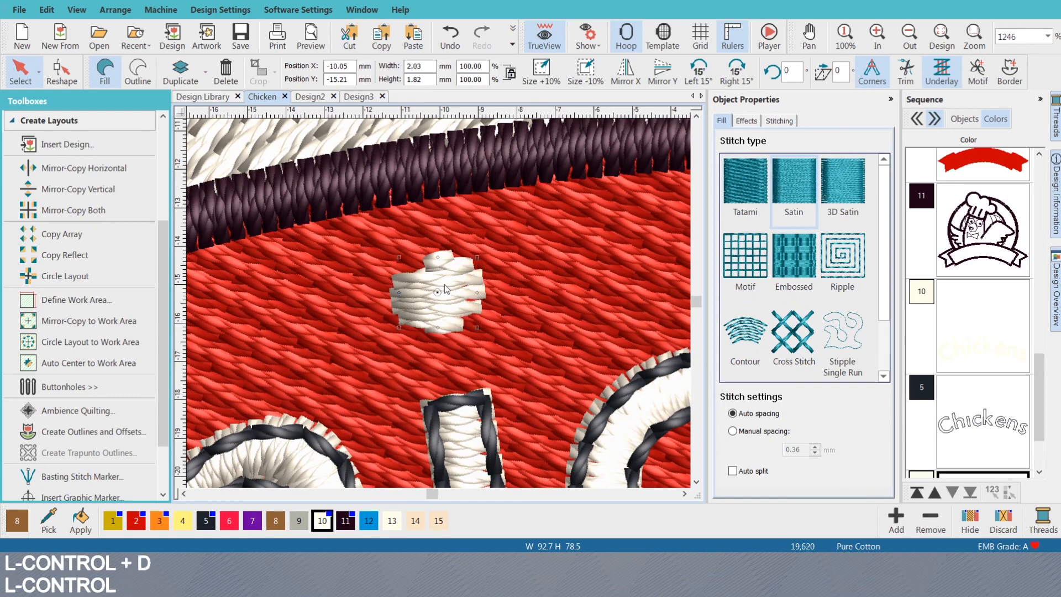
{"action": "left_click", "coordinate": [137, 71]}
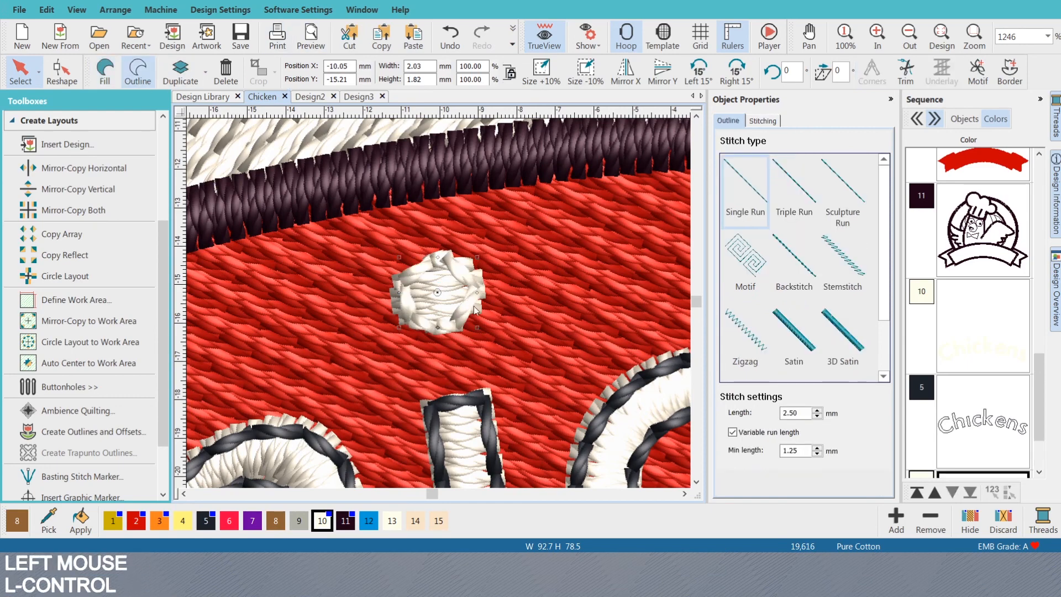
{"action": "left_click", "coordinate": [205, 521]}
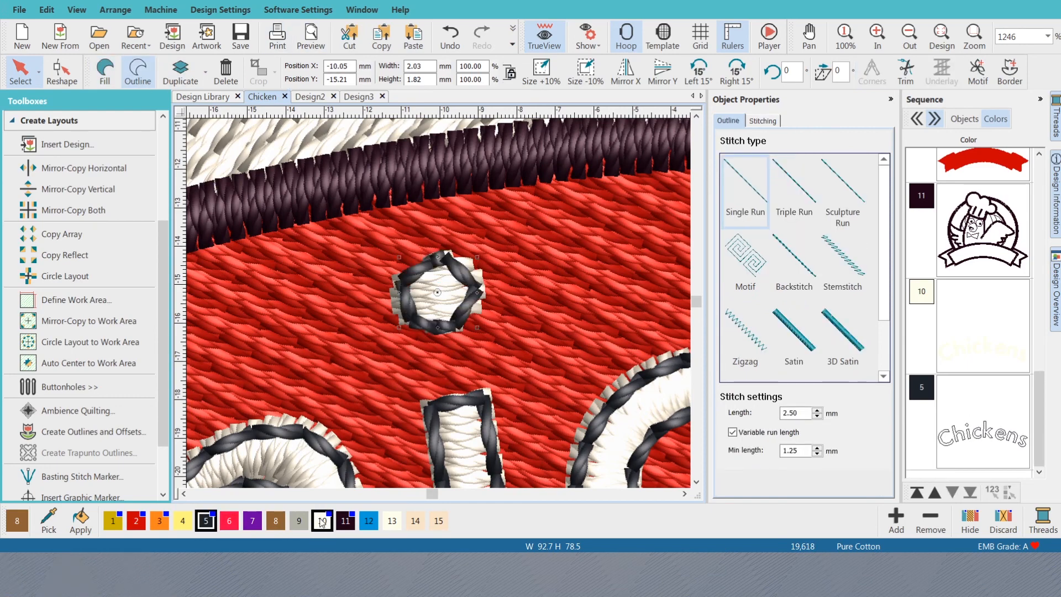
{"action": "left_click", "coordinate": [346, 522]}
{"action": "scroll", "coordinate": [436, 298], "scroll_direction": "down", "scroll_amount": 3}
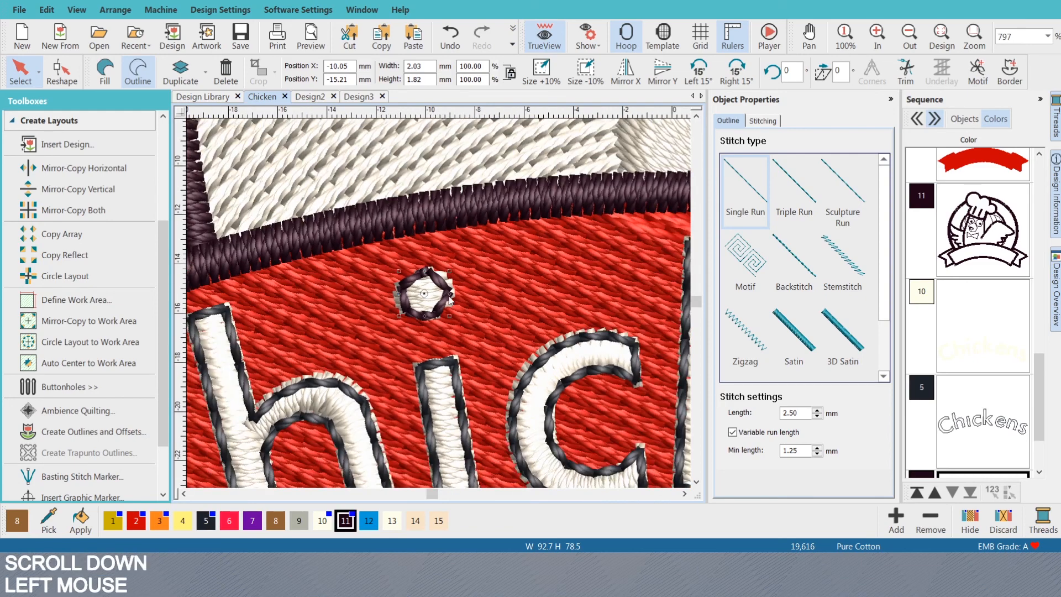
{"action": "scroll", "coordinate": [1000, 403], "scroll_direction": "down", "scroll_amount": 1}
{"action": "left_click", "coordinate": [208, 517]}
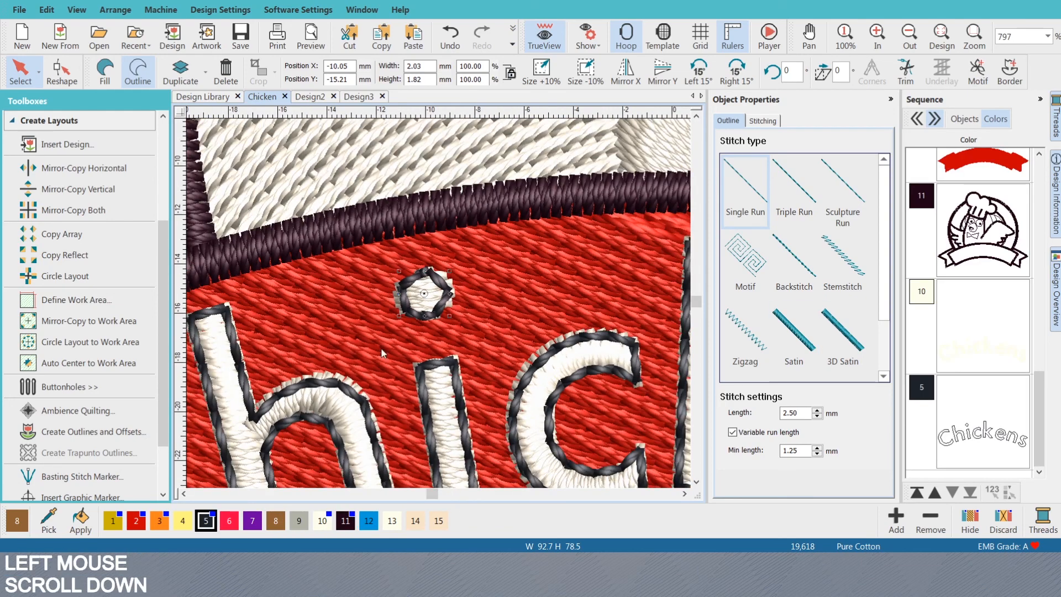
{"action": "scroll", "coordinate": [409, 262], "scroll_direction": "down", "scroll_amount": 5}
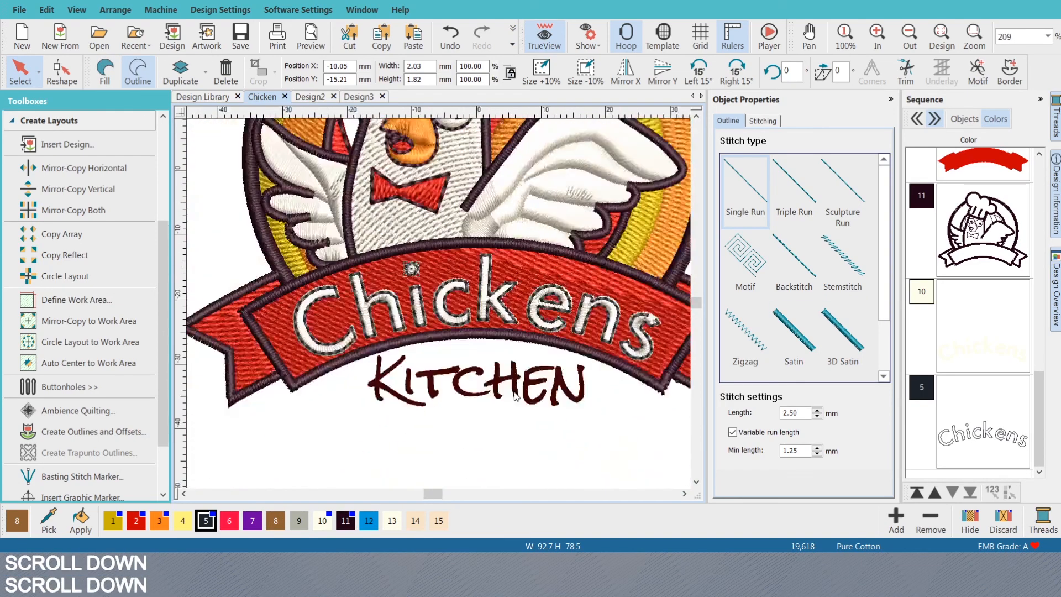
{"action": "key", "text": "Escape"}
{"action": "left_click", "coordinate": [587, 449]}
- Set all the colour 5 outlines around the Chickens letters to Triple Run and check them on the banner
{"action": "scroll", "coordinate": [452, 300], "scroll_direction": "down", "scroll_amount": 5}
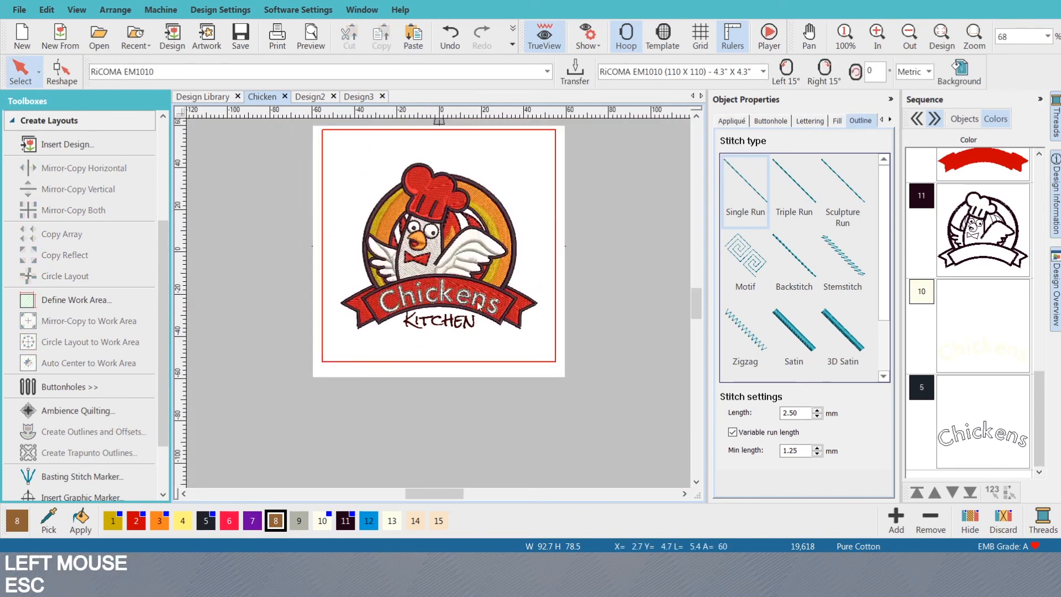
{"action": "scroll", "coordinate": [479, 306], "scroll_direction": "up", "scroll_amount": 2}
{"action": "left_click", "coordinate": [1013, 408]}
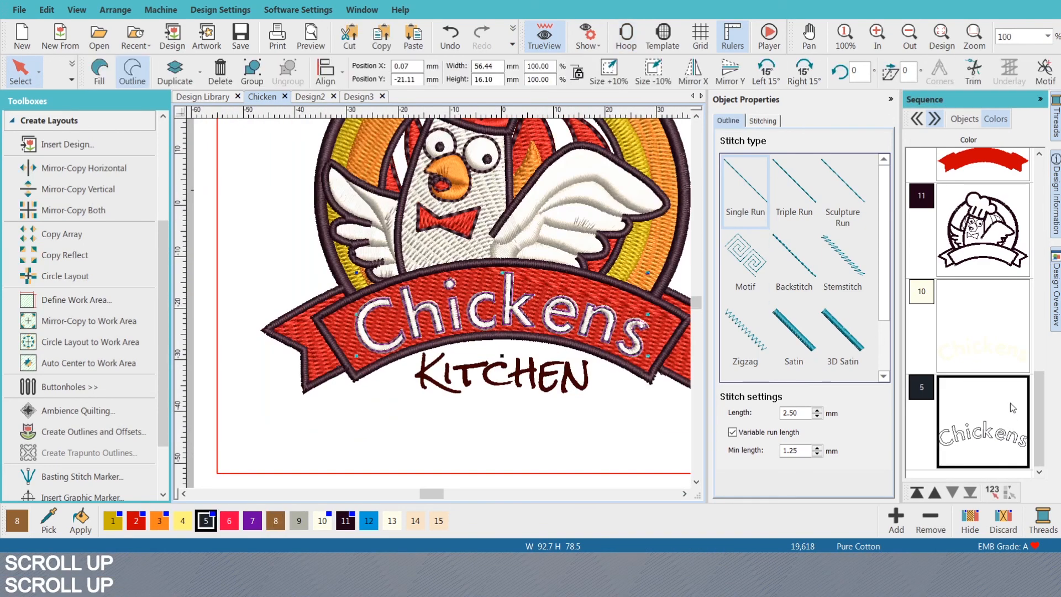
{"action": "left_click", "coordinate": [795, 195]}
{"action": "left_click", "coordinate": [552, 446]}
{"action": "scroll", "coordinate": [454, 292], "scroll_direction": "down", "scroll_amount": 2}
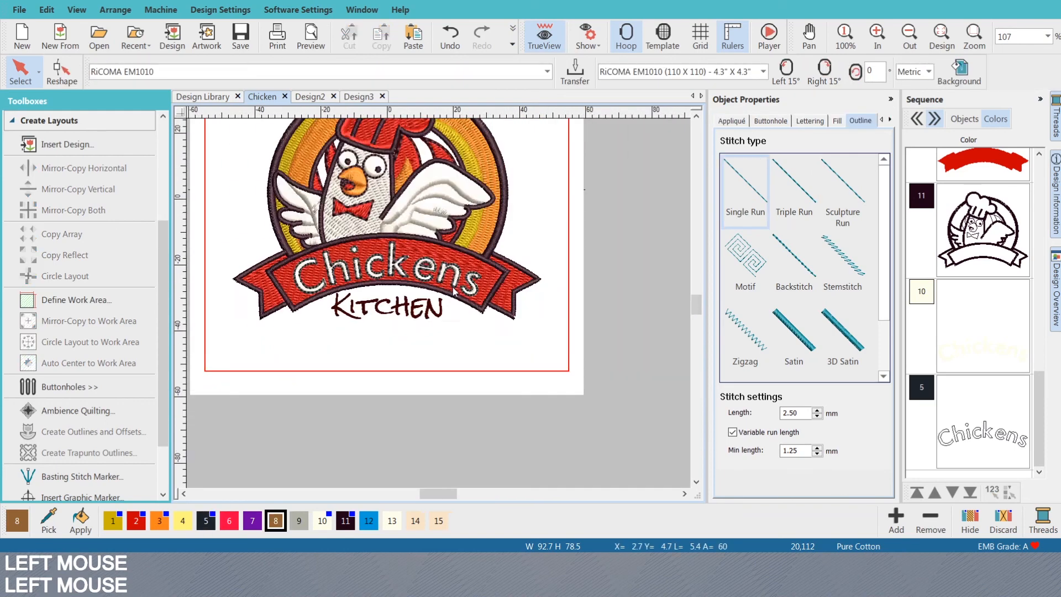
{"action": "scroll", "coordinate": [454, 291], "scroll_direction": "down", "scroll_amount": 2}
{"action": "scroll", "coordinate": [385, 321], "scroll_direction": "up", "scroll_amount": 4}
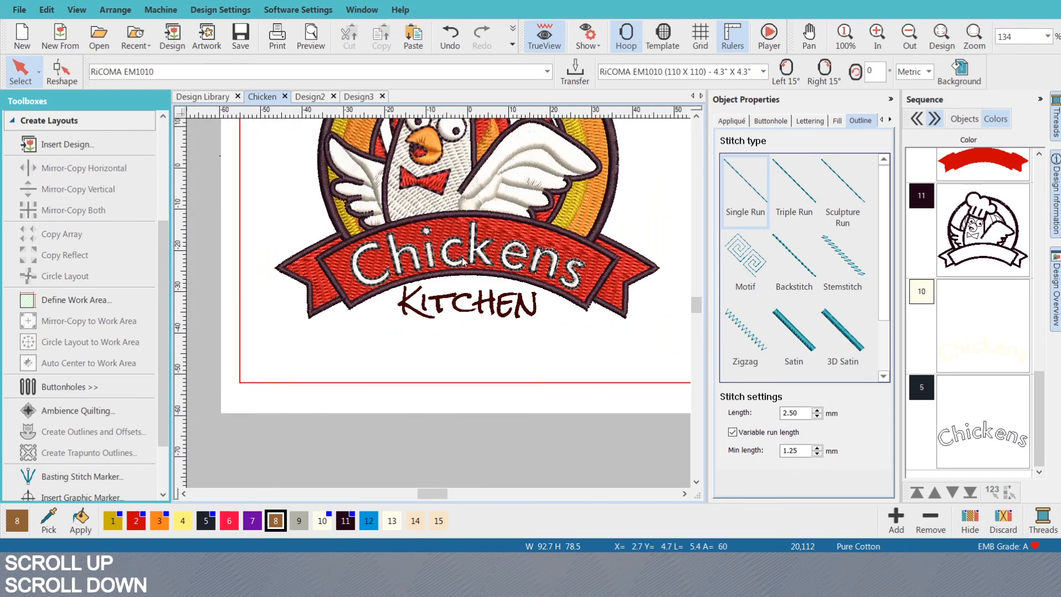
- Delete all the colour 5 outlines around the Chickens letters
{"action": "left_click", "coordinate": [968, 419]}
{"action": "key", "text": "Delete"}
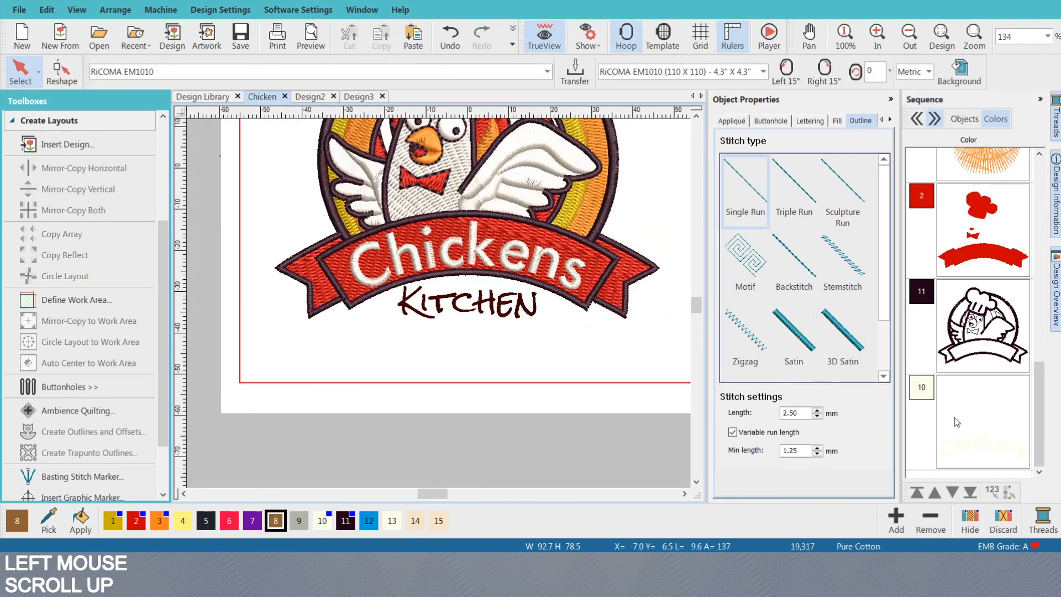
{"action": "scroll", "coordinate": [513, 317], "scroll_direction": "down", "scroll_amount": 4}
{"action": "scroll", "coordinate": [443, 302], "scroll_direction": "up", "scroll_amount": 3}
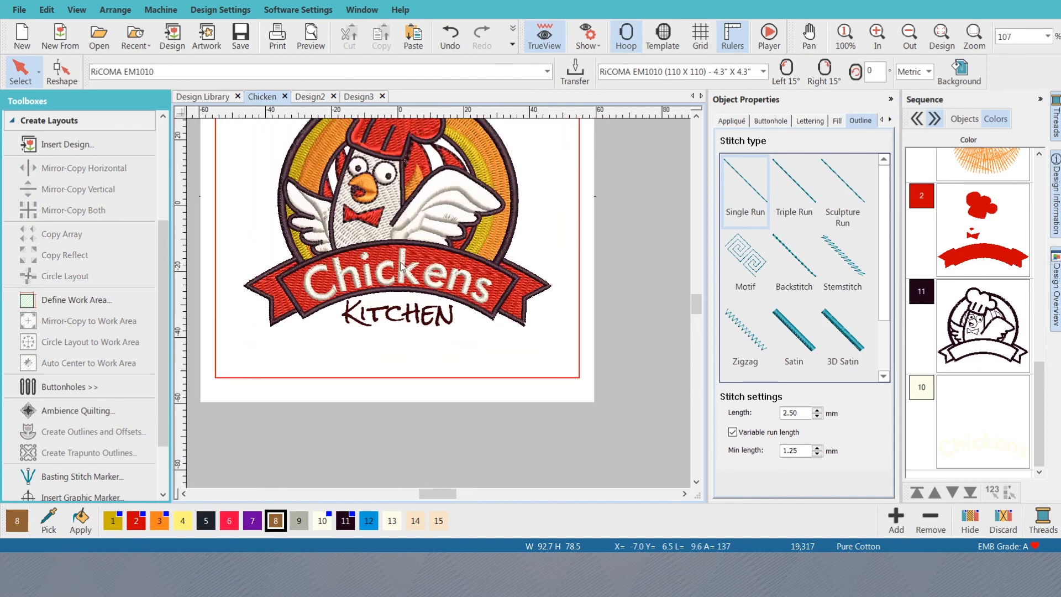
- Add the lettering "KITCHEN" in the Block2 font over the handwritten artwork text below the banner
{"action": "scroll", "coordinate": [402, 267], "scroll_direction": "up", "scroll_amount": 5}
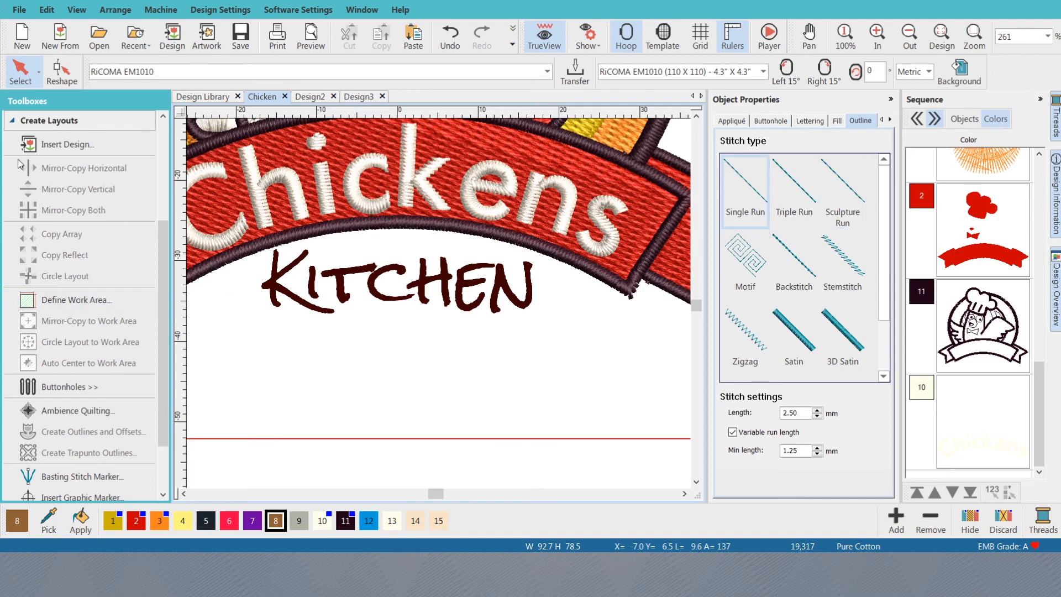
{"action": "left_click", "coordinate": [24, 121]}
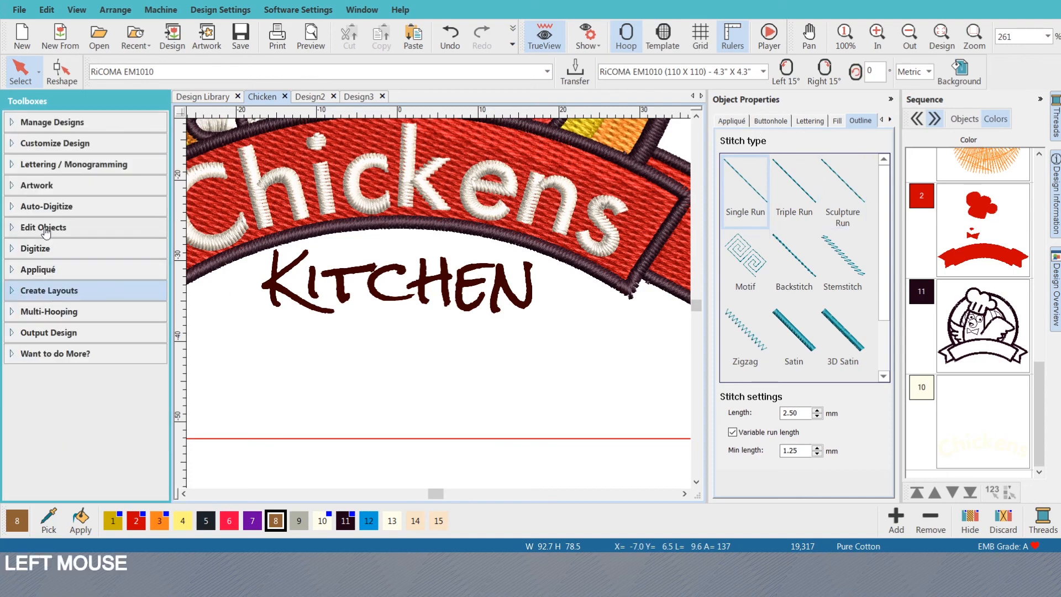
{"action": "left_click", "coordinate": [49, 164]}
{"action": "left_click", "coordinate": [55, 188]}
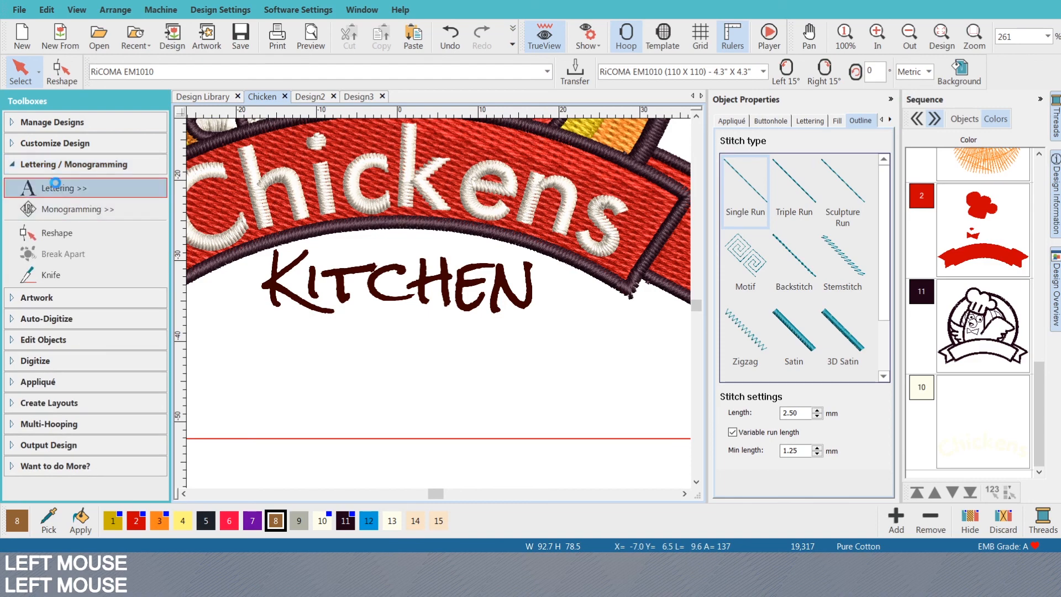
{"action": "type", "text": "K"}
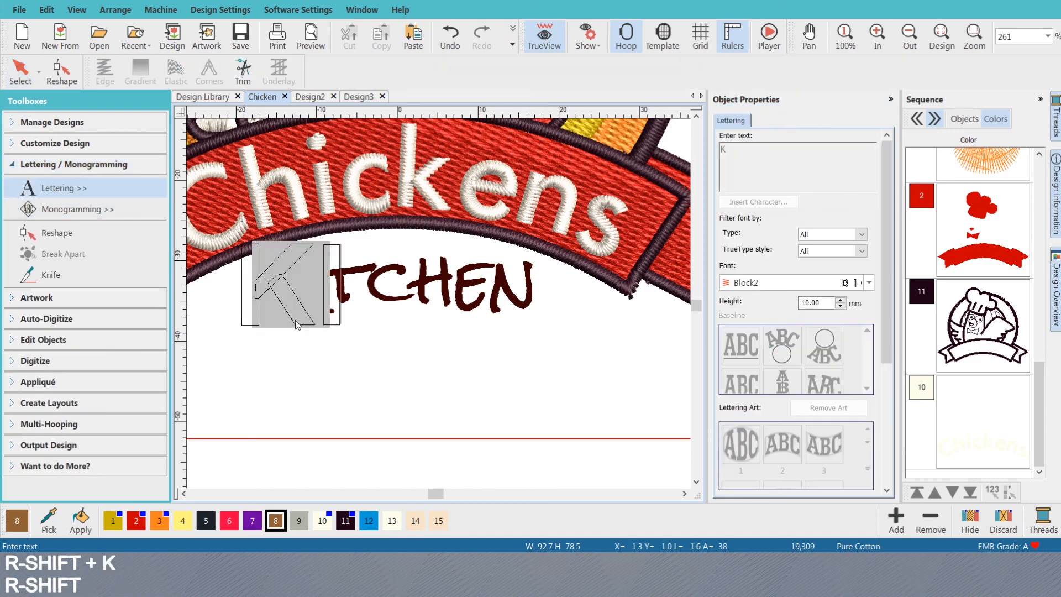
{"action": "type", "text": "ITCHEN"}
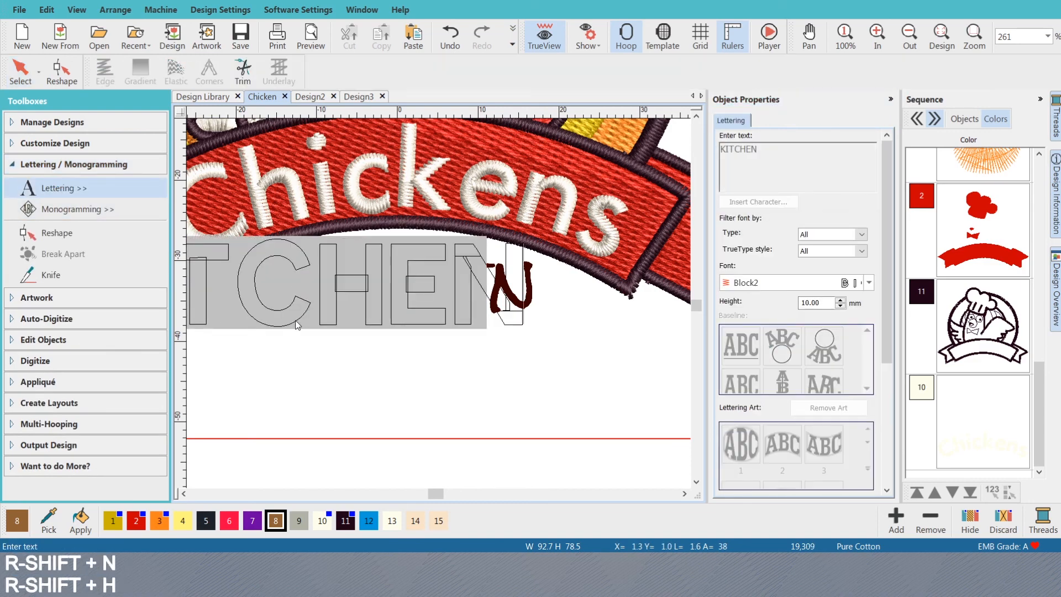
{"action": "left_click", "coordinate": [389, 377]}
{"action": "key", "text": "Escape"}
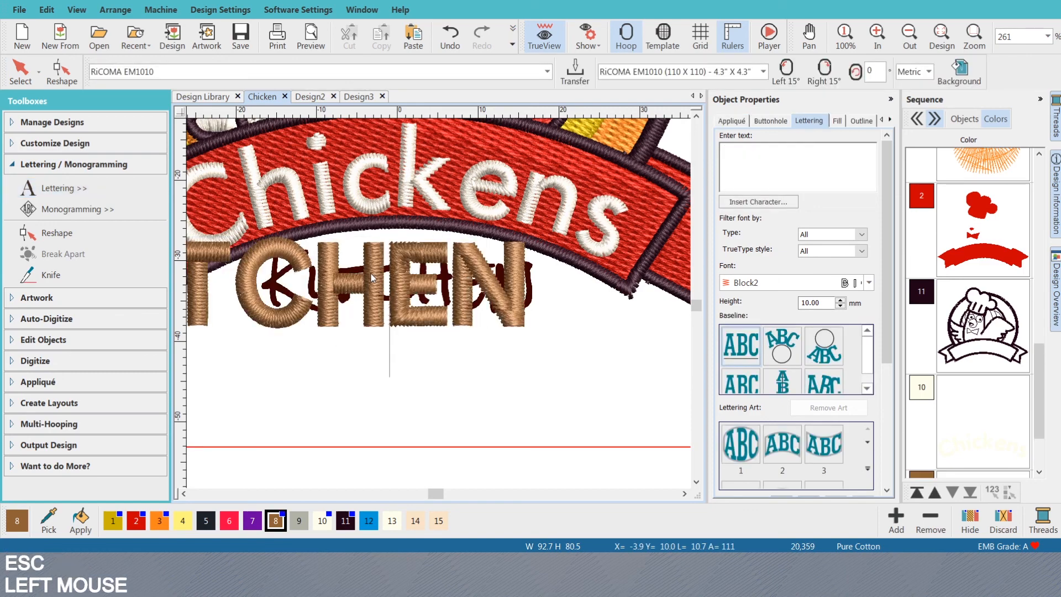
{"action": "key", "text": "Escape"}
- Move the KITCHEN lettering so it is roughly centred just beneath the handwritten artwork text
{"action": "left_click", "coordinate": [23, 73]}
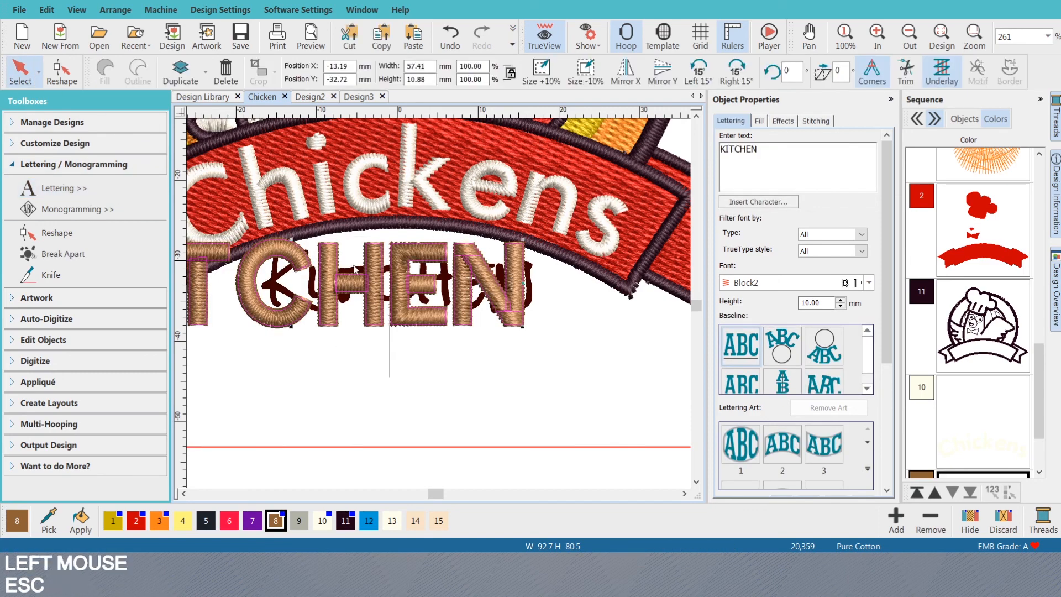
{"action": "left_click_drag", "start_coordinate": [347, 280], "coordinate": [443, 322]}
{"action": "scroll", "coordinate": [443, 325], "scroll_direction": "down", "scroll_amount": 3}
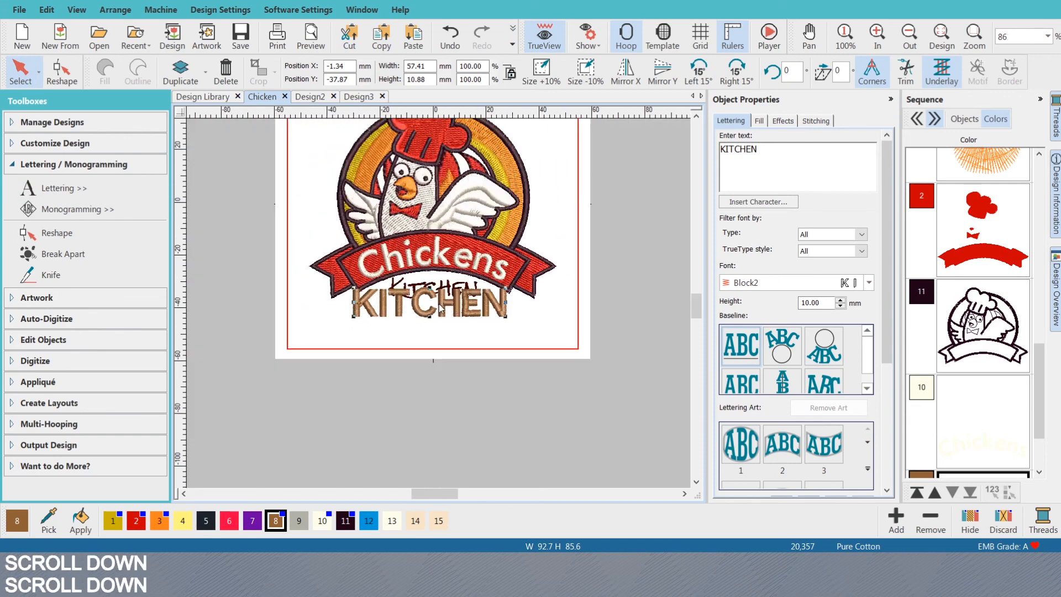
- Change the font of the KITCHEN lettering to Chancery
{"action": "scroll", "coordinate": [443, 325], "scroll_direction": "up", "scroll_amount": 2}
{"action": "left_click", "coordinate": [869, 282]}
{"action": "left_click", "coordinate": [846, 287]}
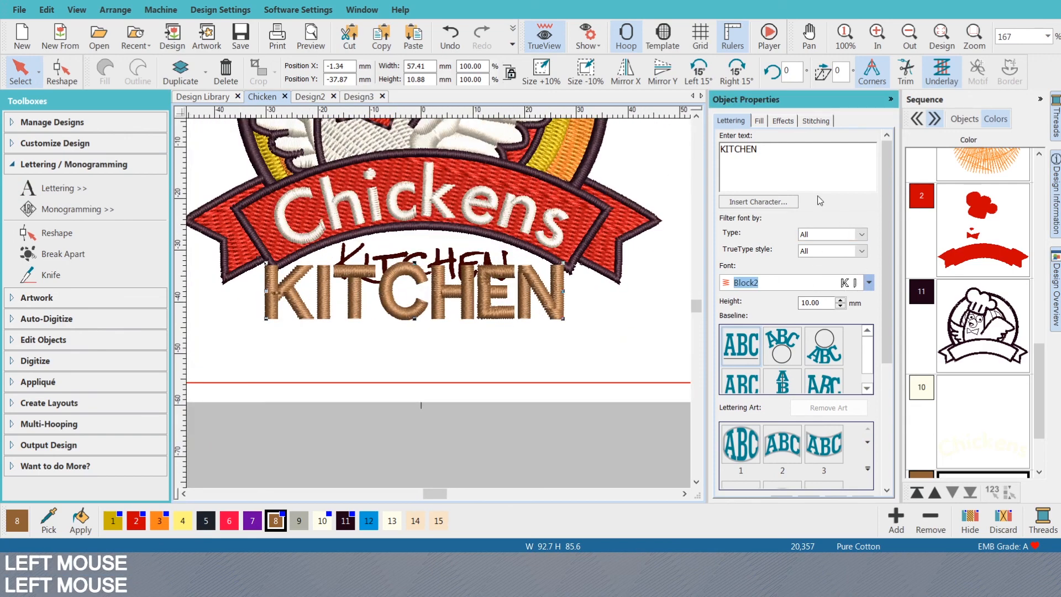
{"action": "scroll", "coordinate": [928, 224], "scroll_direction": "up", "scroll_amount": 2}
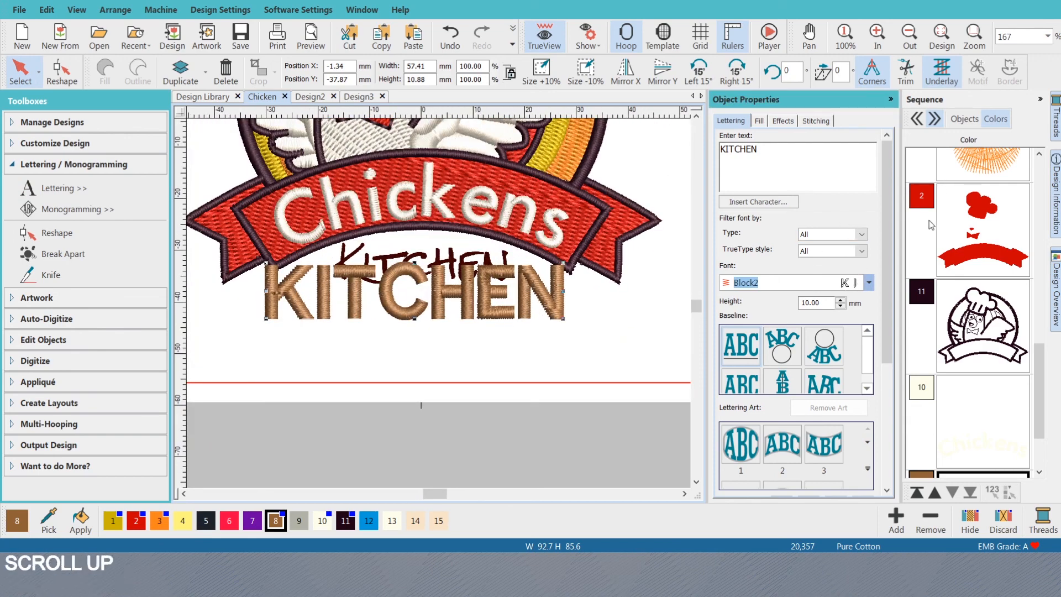
{"action": "scroll", "coordinate": [930, 224], "scroll_direction": "down", "scroll_amount": 2}
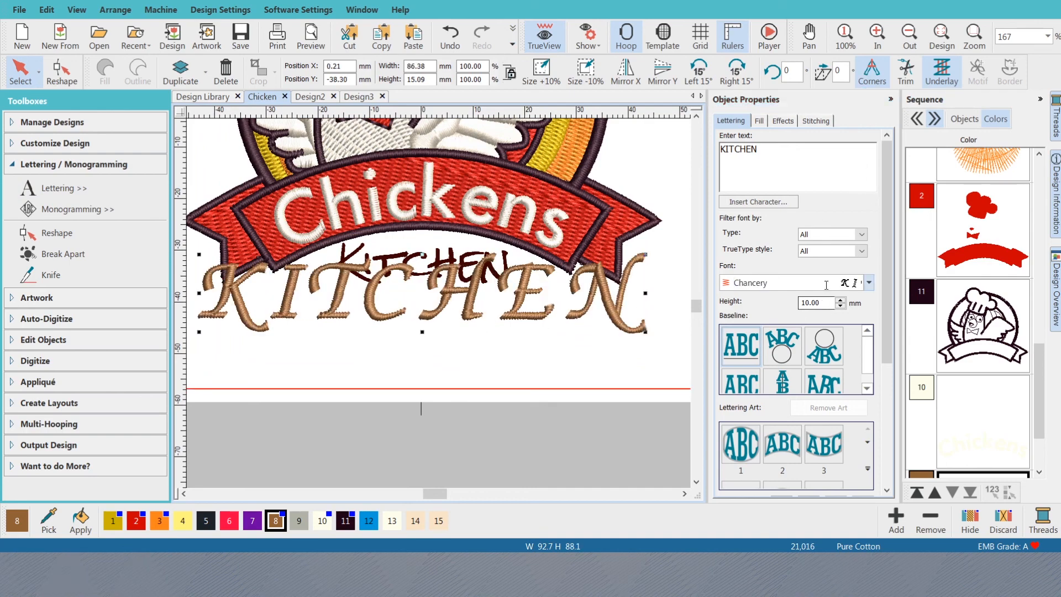
- Change the font of the KITCHEN lettering to Veranda
{"action": "left_click", "coordinate": [865, 281]}
{"action": "left_click", "coordinate": [869, 282]}
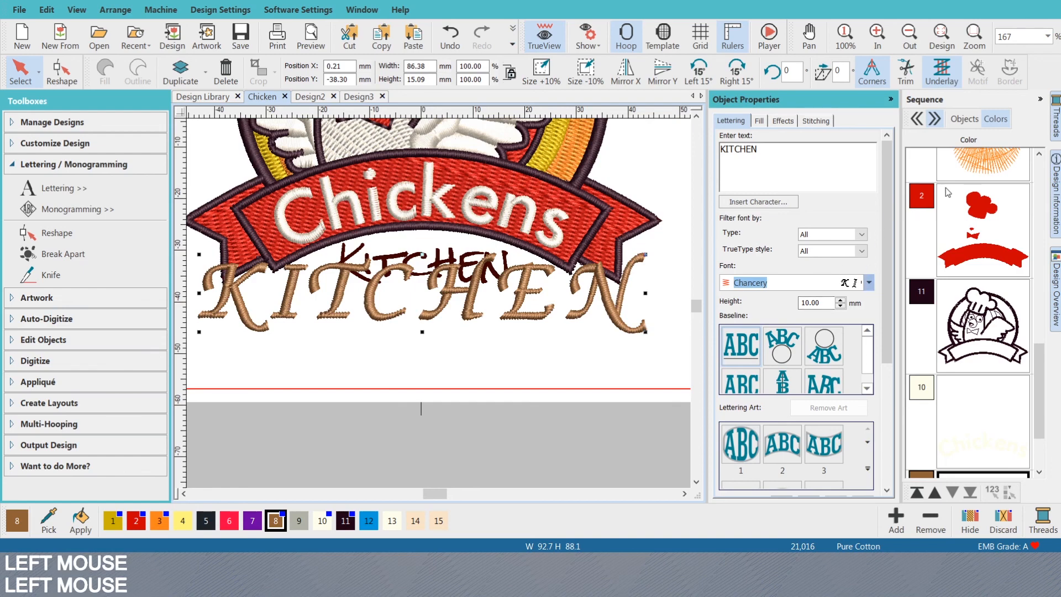
{"action": "scroll", "coordinate": [945, 188], "scroll_direction": "down", "scroll_amount": 1}
{"action": "scroll", "coordinate": [946, 174], "scroll_direction": "down", "scroll_amount": 1}
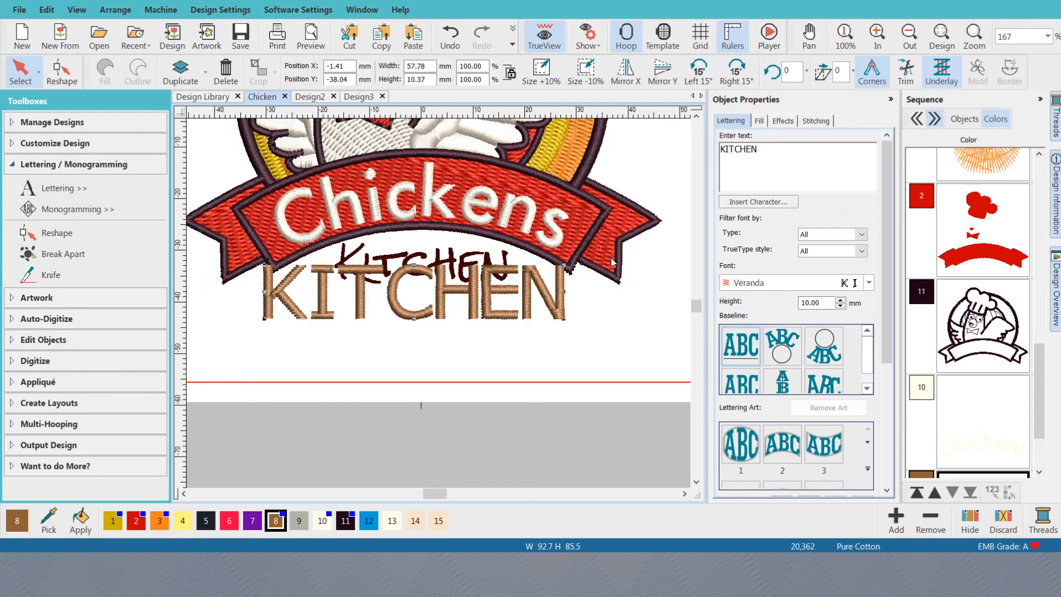
- Give the KITCHEN lettering the free-form wavy baseline and recolour it with thread colour 11
{"action": "left_click", "coordinate": [867, 364]}
{"action": "left_click", "coordinate": [824, 371]}
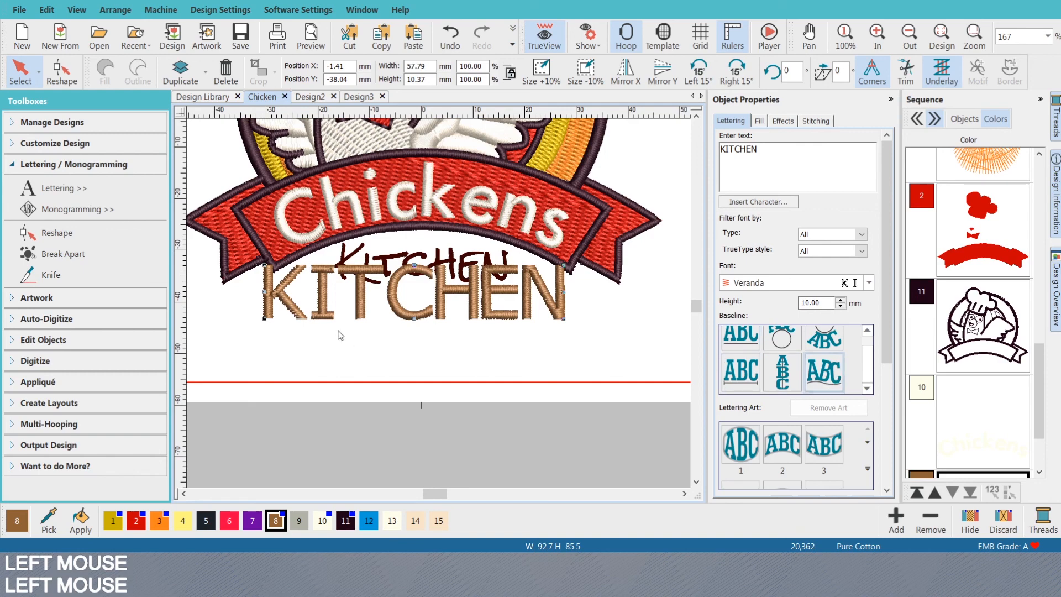
{"action": "left_click", "coordinate": [346, 521]}
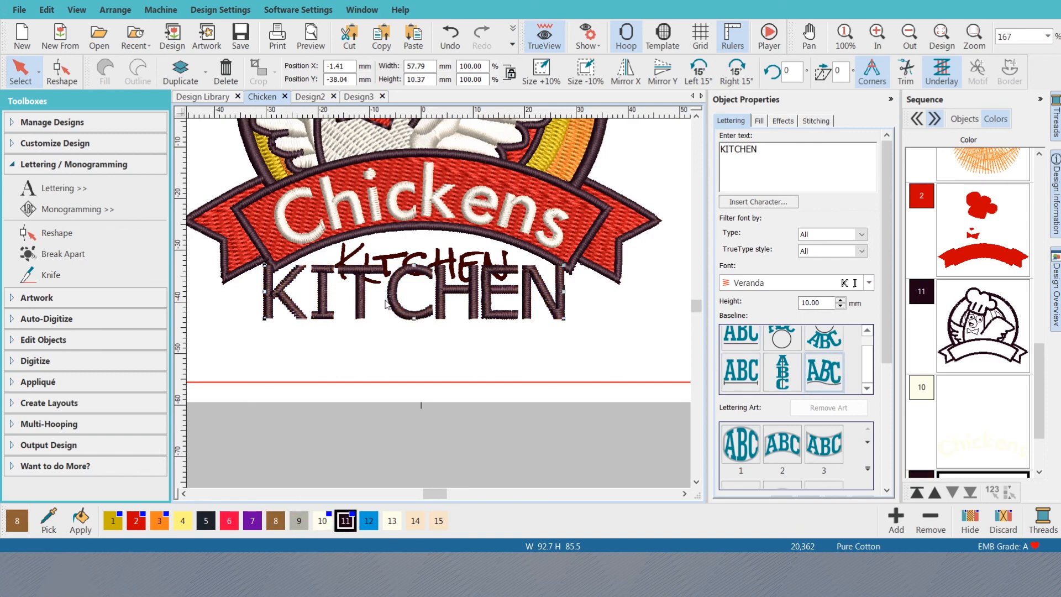
- Reshape the KITCHEN baseline by adding a point at its middle and raising it slightly into an upward arch
{"action": "key", "text": "h"}
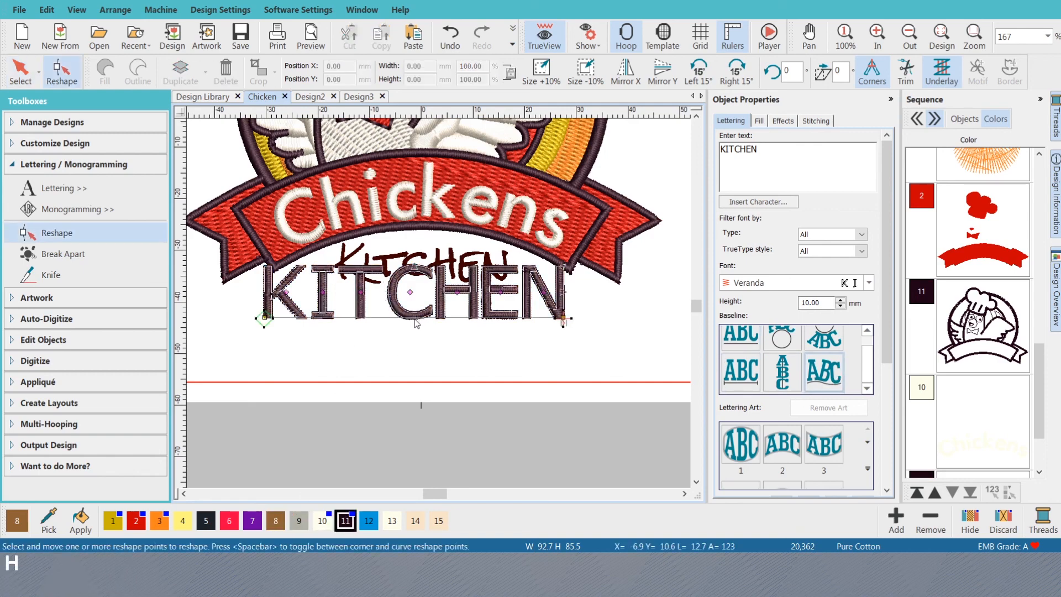
{"action": "right_click", "coordinate": [415, 319]}
{"action": "left_click", "coordinate": [415, 320]}
{"action": "left_click_drag", "start_coordinate": [414, 319], "coordinate": [416, 302]}
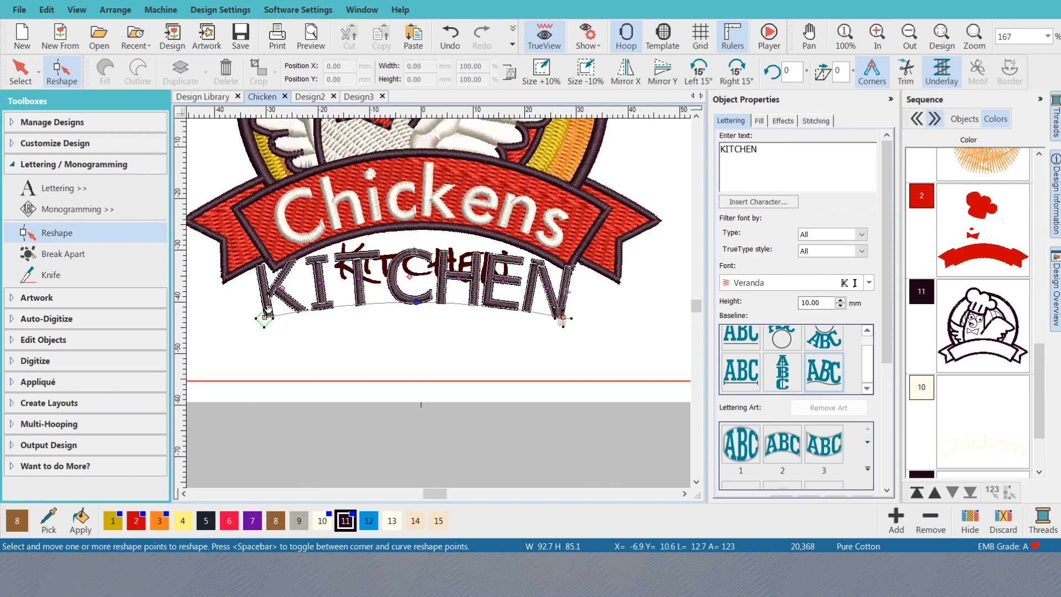
- Set the KITCHEN lettering's height to 6 mm
{"action": "key", "text": "Escape"}
{"action": "left_click", "coordinate": [335, 277]}
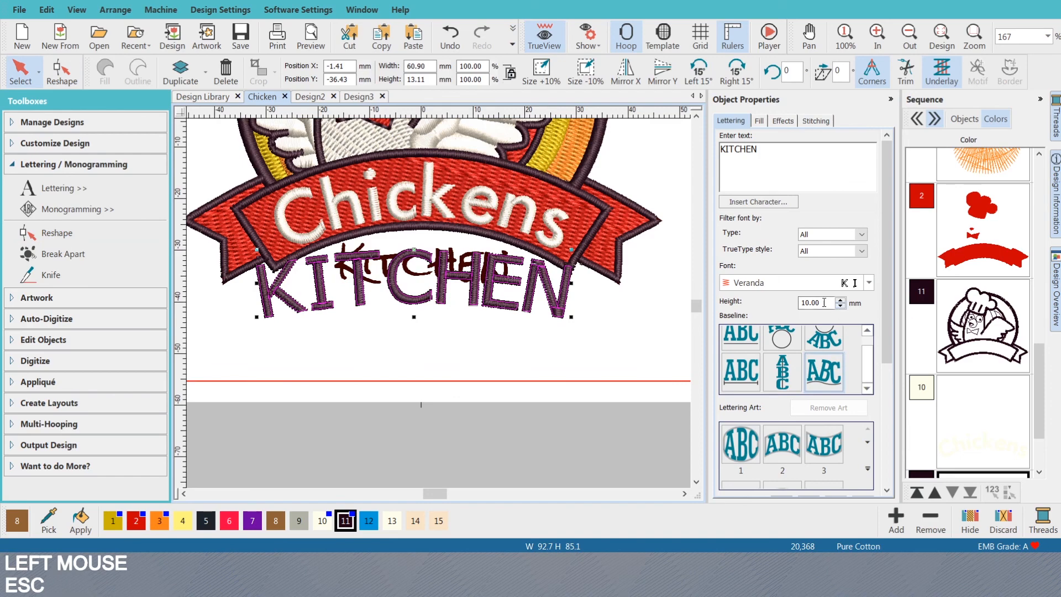
{"action": "left_click", "coordinate": [767, 309]}
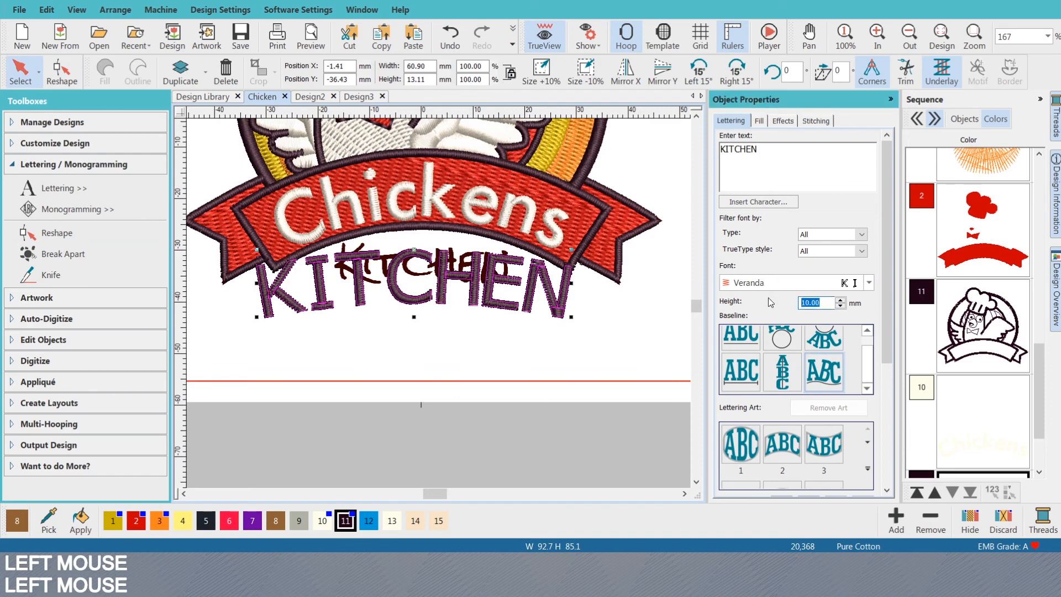
{"action": "type", "text": "6"}
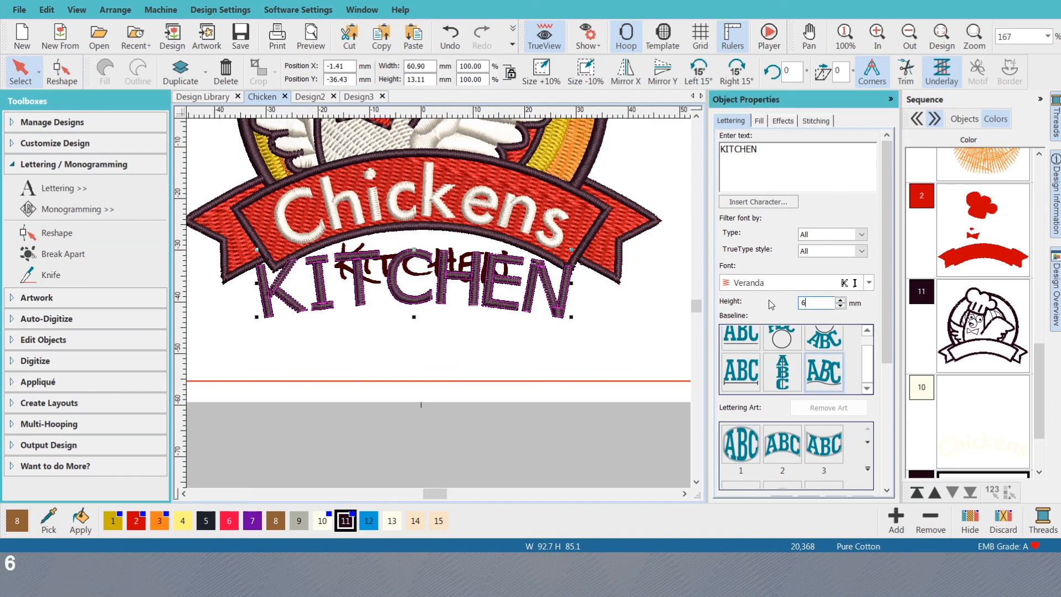
{"action": "key", "text": "Return"}
- Move the KITCHEN lettering up beneath the banner and set its horizontal position to 0
{"action": "left_click", "coordinate": [400, 294]}
{"action": "left_click_drag", "start_coordinate": [400, 294], "coordinate": [409, 274]}
{"action": "left_click", "coordinate": [438, 275]}
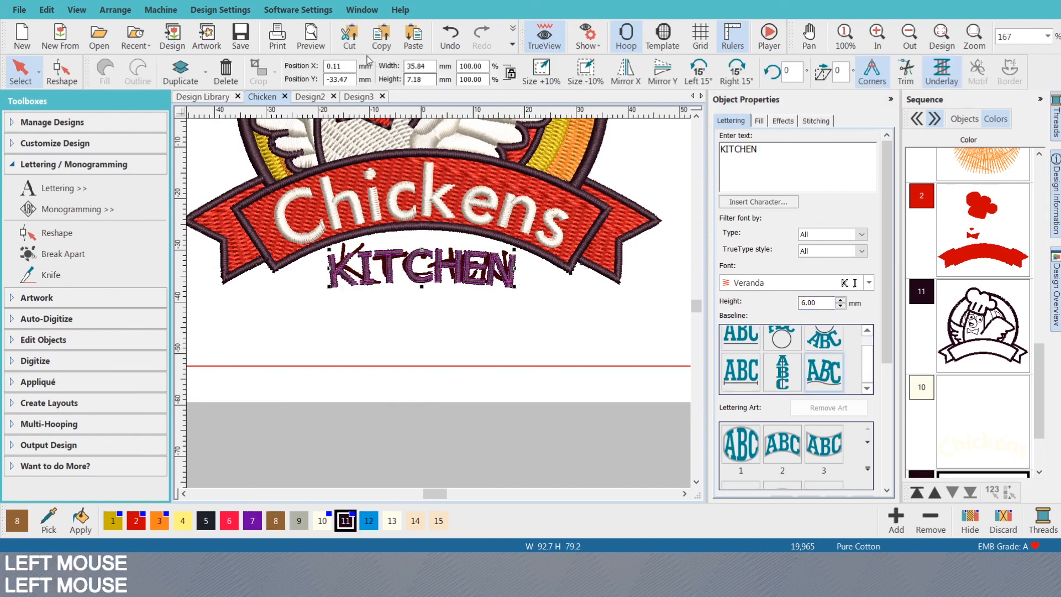
{"action": "left_click_drag", "start_coordinate": [344, 66], "coordinate": [312, 65]}
{"action": "type", "text": "0"}
{"action": "key", "text": "Return"}
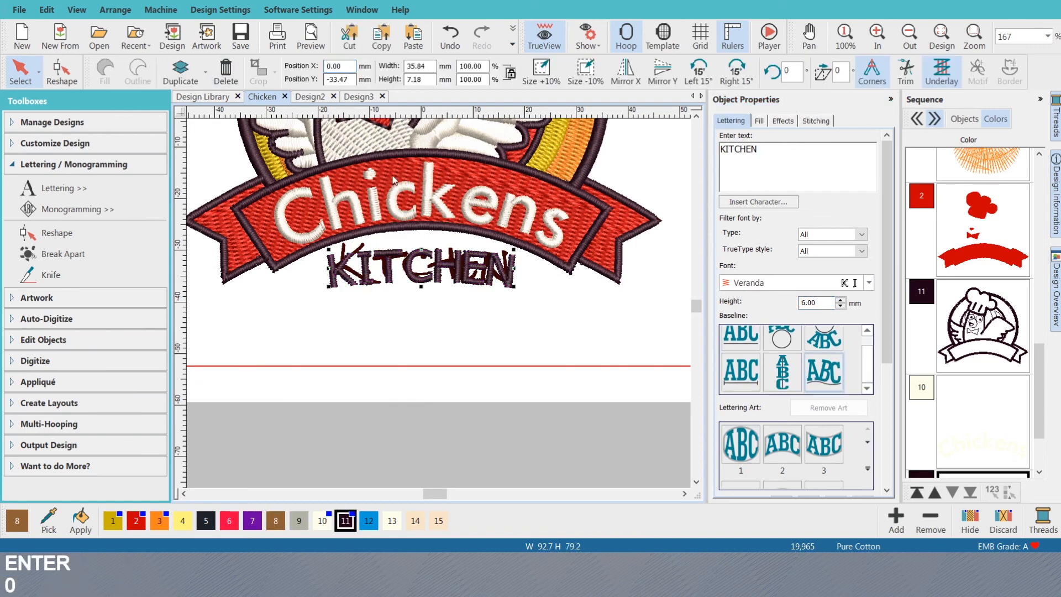
- Centre the whole set of white Chickens letters by setting its horizontal position to 0
{"action": "left_click", "coordinate": [449, 205]}
{"action": "left_click", "coordinate": [448, 205]}
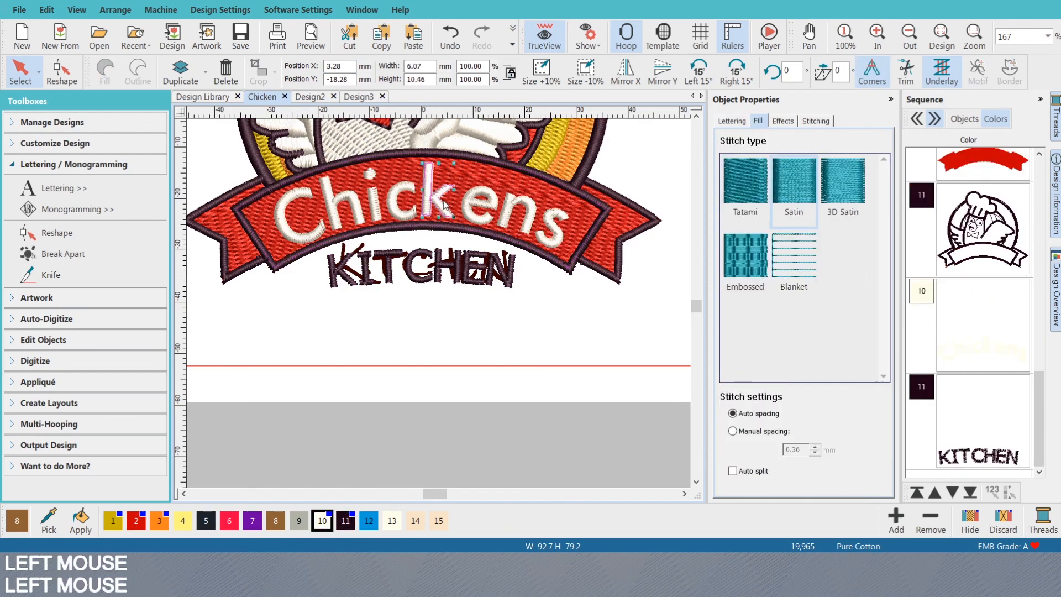
{"action": "left_click", "coordinate": [374, 164], "text": "shift"}
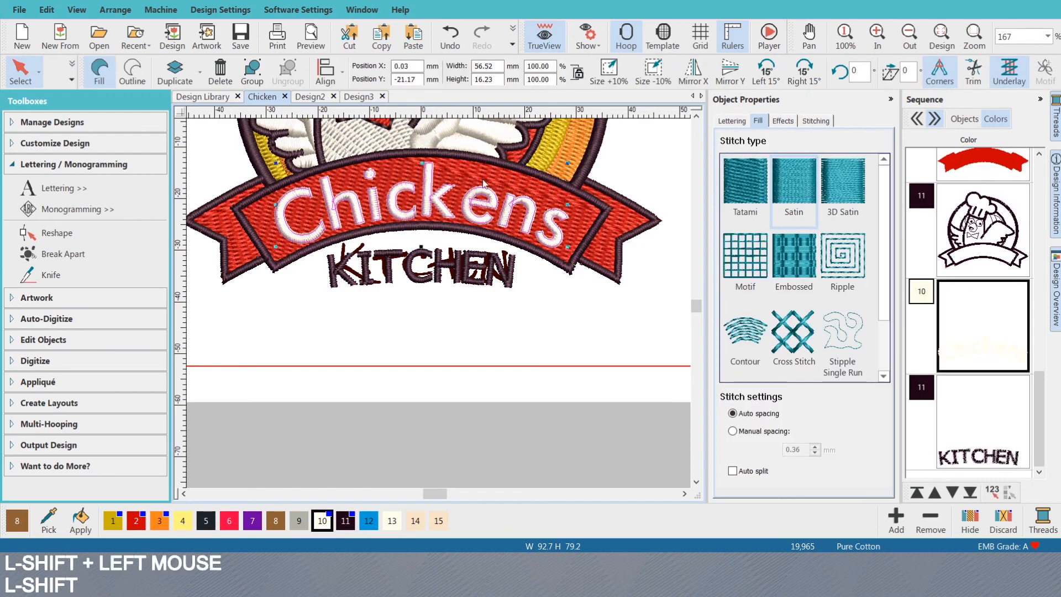
{"action": "left_click", "coordinate": [408, 65]}
{"action": "left_click", "coordinate": [407, 65]}
{"action": "type", "text": "0"}
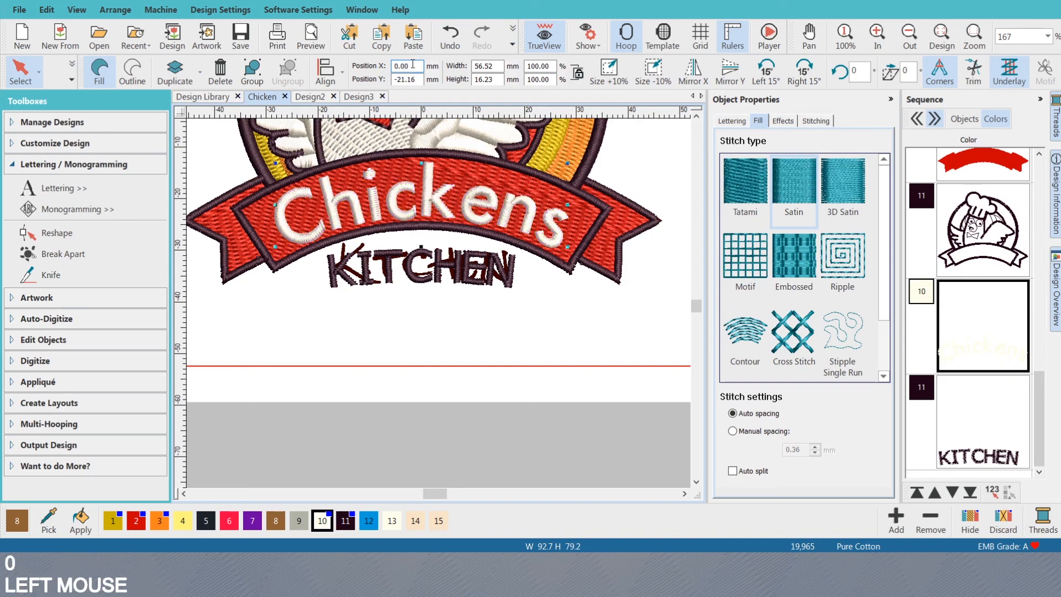
{"action": "key", "text": "Return"}
{"action": "left_click", "coordinate": [480, 447]}
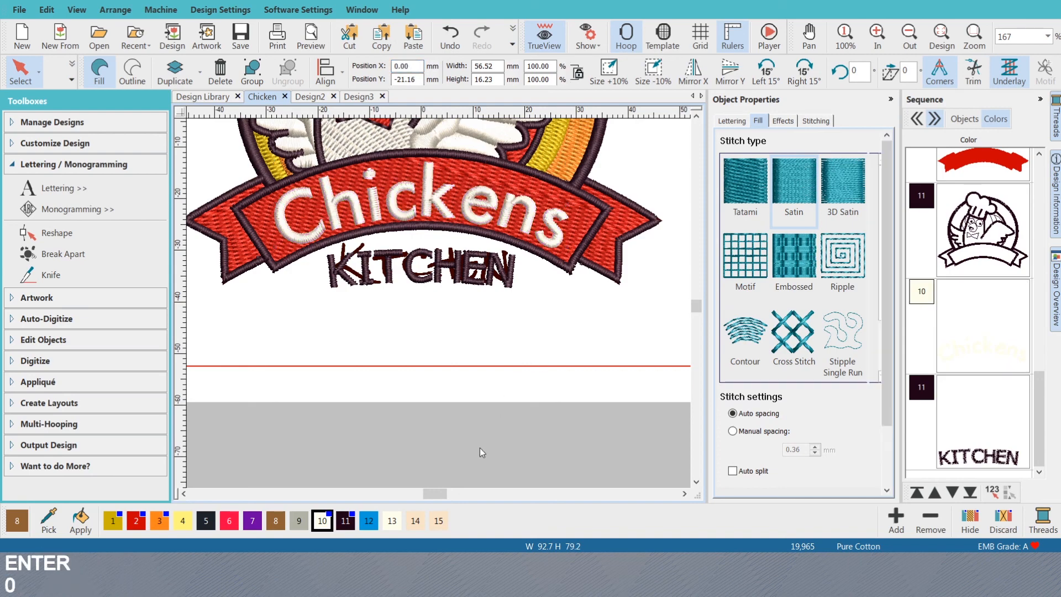
- Try nudging the white Chickens letters slightly up and back down inside the banner
{"action": "left_click", "coordinate": [294, 202]}
{"action": "left_click", "coordinate": [558, 217], "text": "shift"}
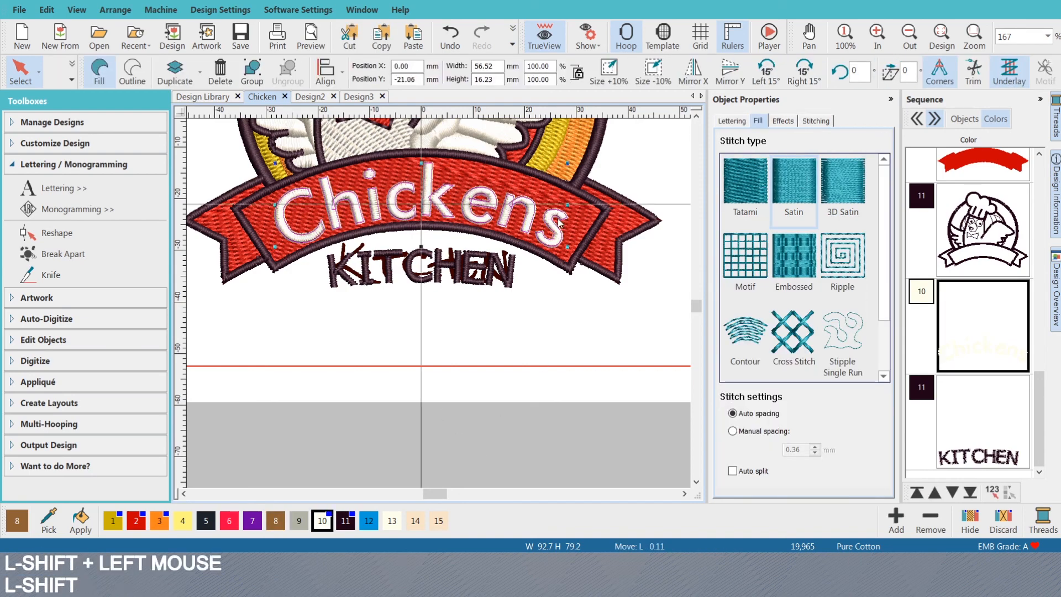
{"action": "key", "text": "Up"}
{"action": "key", "text": "Up"}
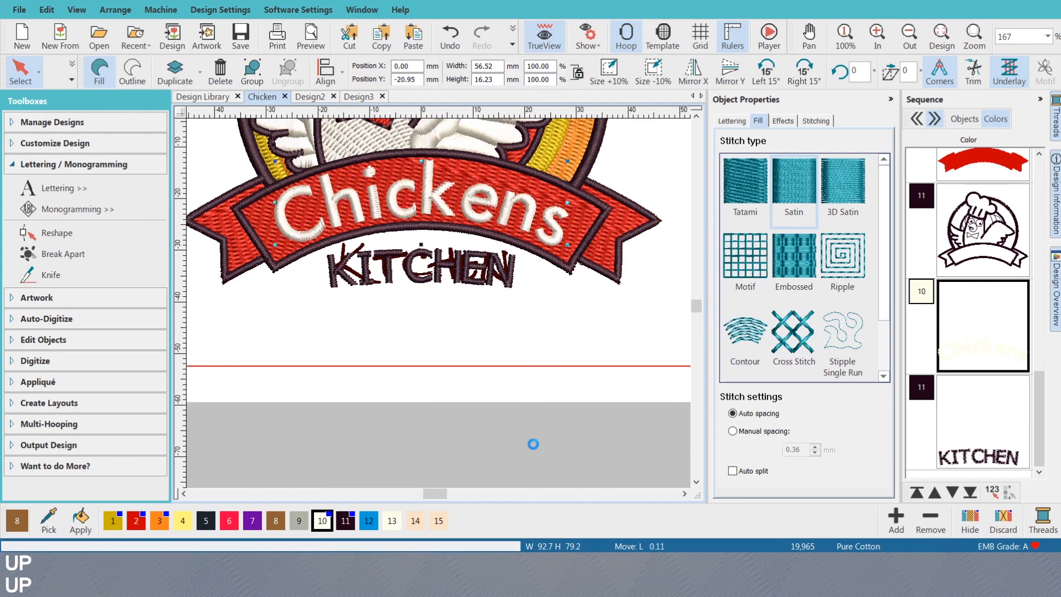
{"action": "key", "text": "Down"}
{"action": "key", "text": "Down"}
{"action": "left_click", "coordinate": [529, 439]}
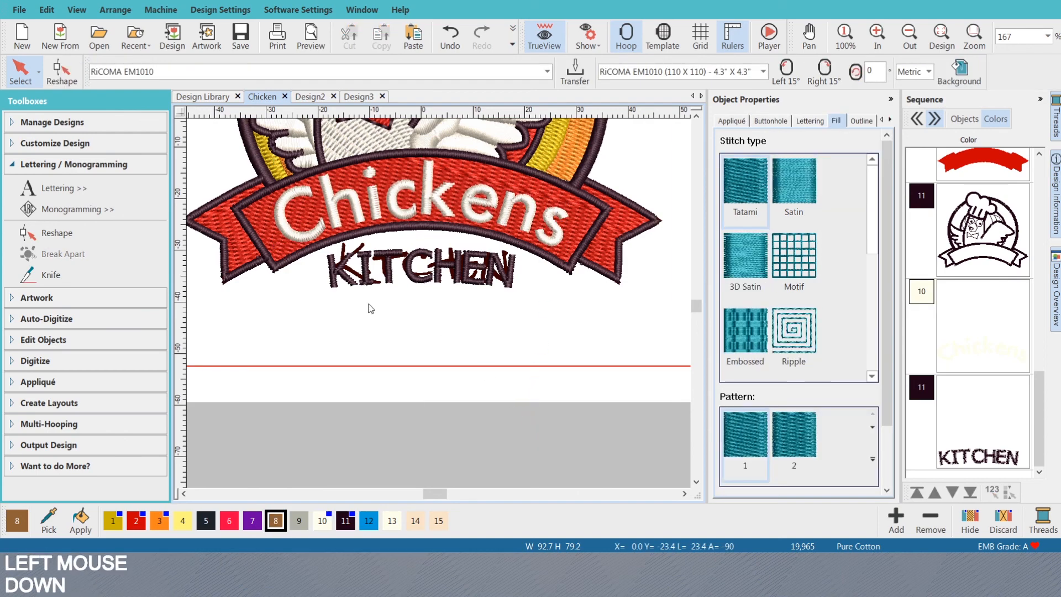
- Hide the source artwork and the hoop so only the stitched logo shows
{"action": "scroll", "coordinate": [442, 287], "scroll_direction": "down", "scroll_amount": 5}
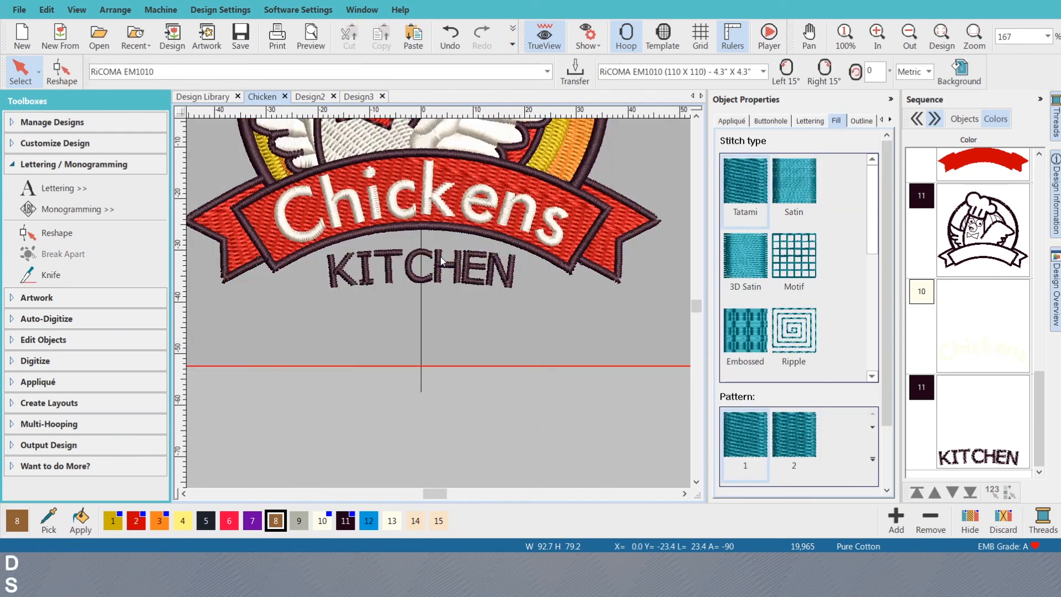
{"action": "scroll", "coordinate": [441, 308], "scroll_direction": "down", "scroll_amount": 1}
{"action": "scroll", "coordinate": [472, 315], "scroll_direction": "up", "scroll_amount": 2}
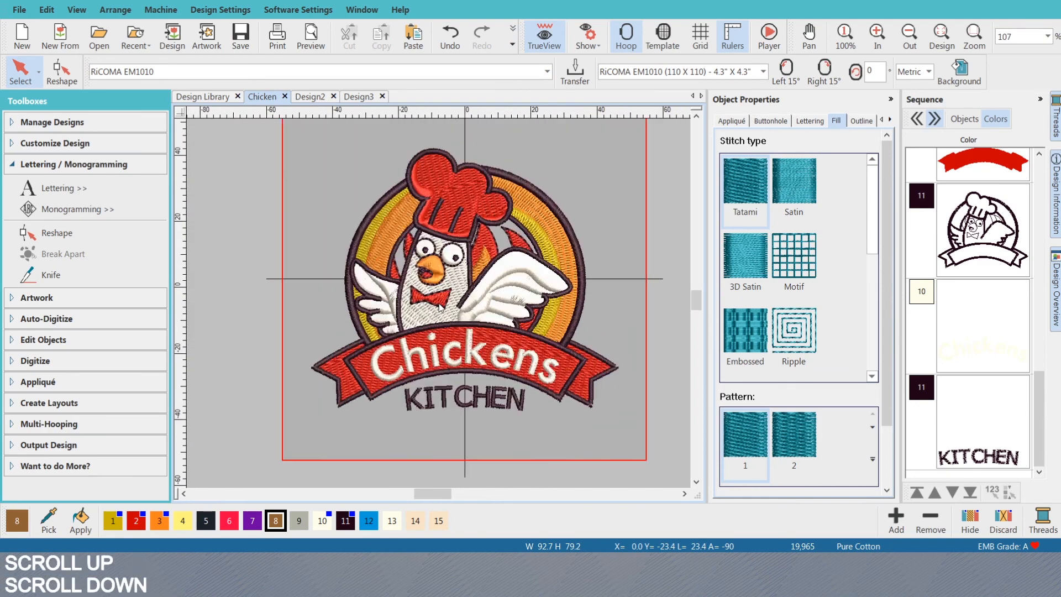
{"action": "left_click", "coordinate": [732, 40]}
{"action": "left_click", "coordinate": [730, 39]}
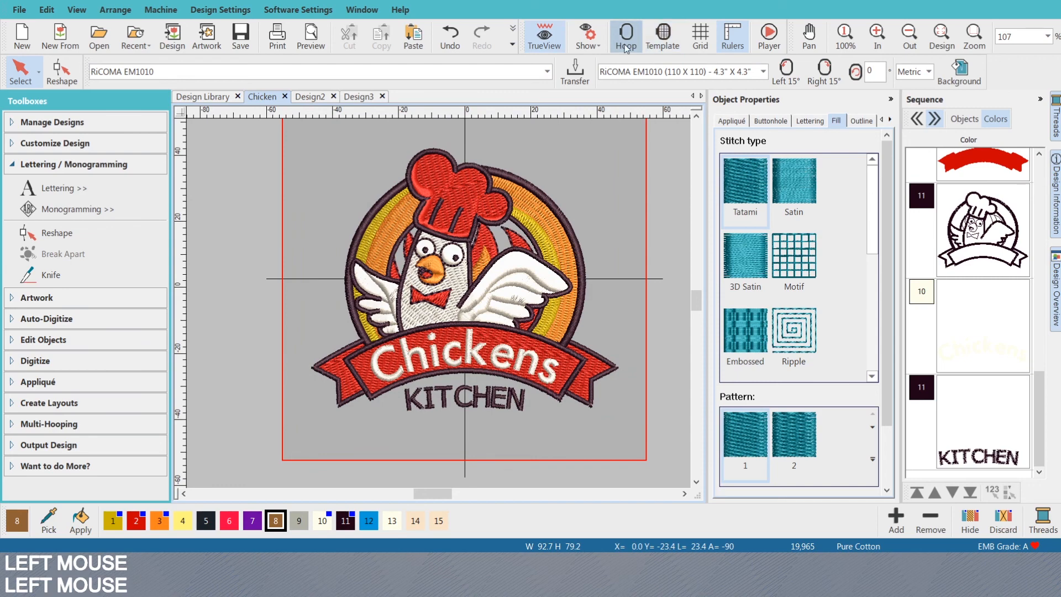
{"action": "left_click", "coordinate": [626, 36]}
- Show a blue polo shirt as the background and place the logo on its chest pocket
{"action": "right_click", "coordinate": [680, 222]}
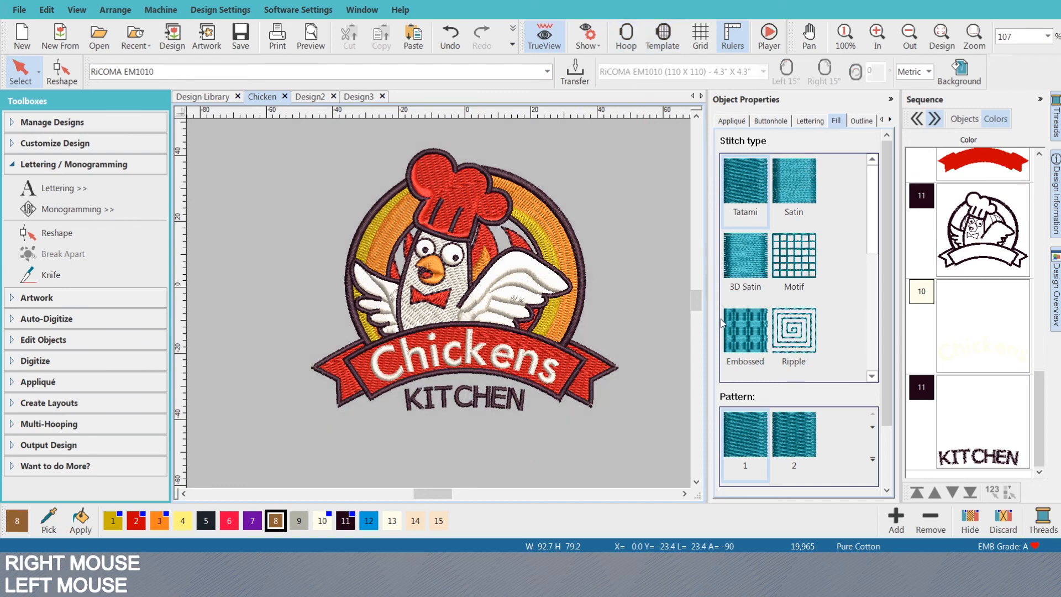
{"action": "left_click", "coordinate": [720, 246]}
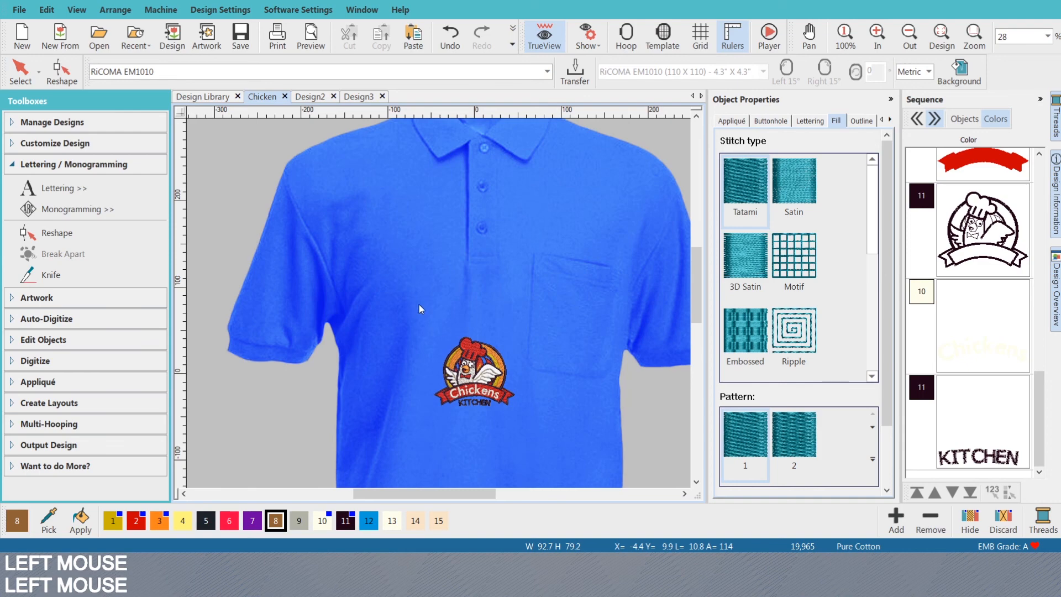
{"action": "left_click_drag", "start_coordinate": [474, 367], "coordinate": [575, 315]}
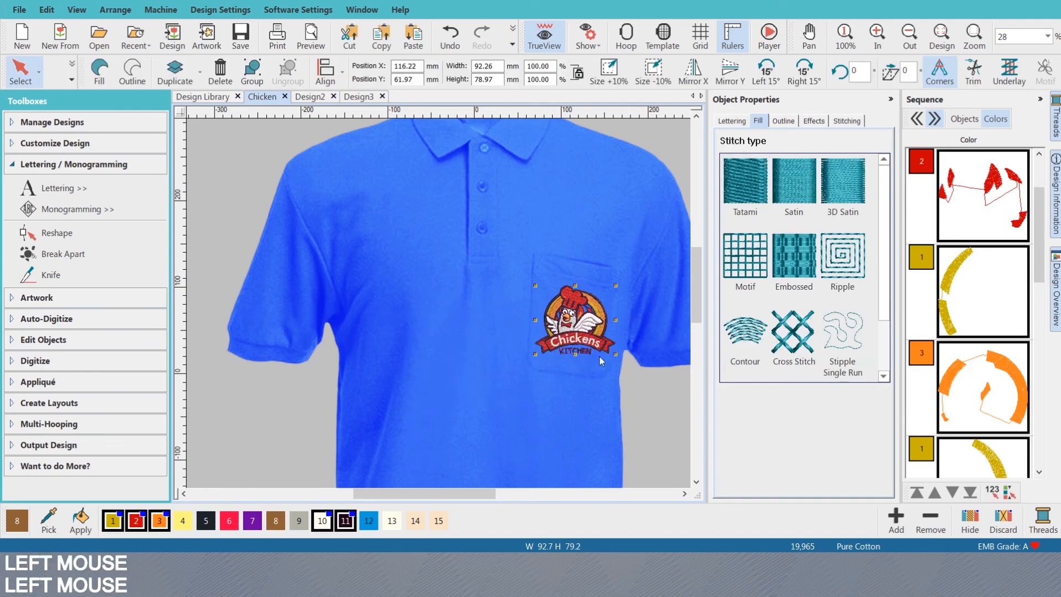
{"action": "left_click", "coordinate": [635, 423]}
- Examine the stitched logo on the shirt, from the overall look to the chicken and banner details
{"action": "scroll", "coordinate": [439, 303], "scroll_direction": "down", "scroll_amount": 3}
{"action": "scroll", "coordinate": [436, 304], "scroll_direction": "up", "scroll_amount": 6}
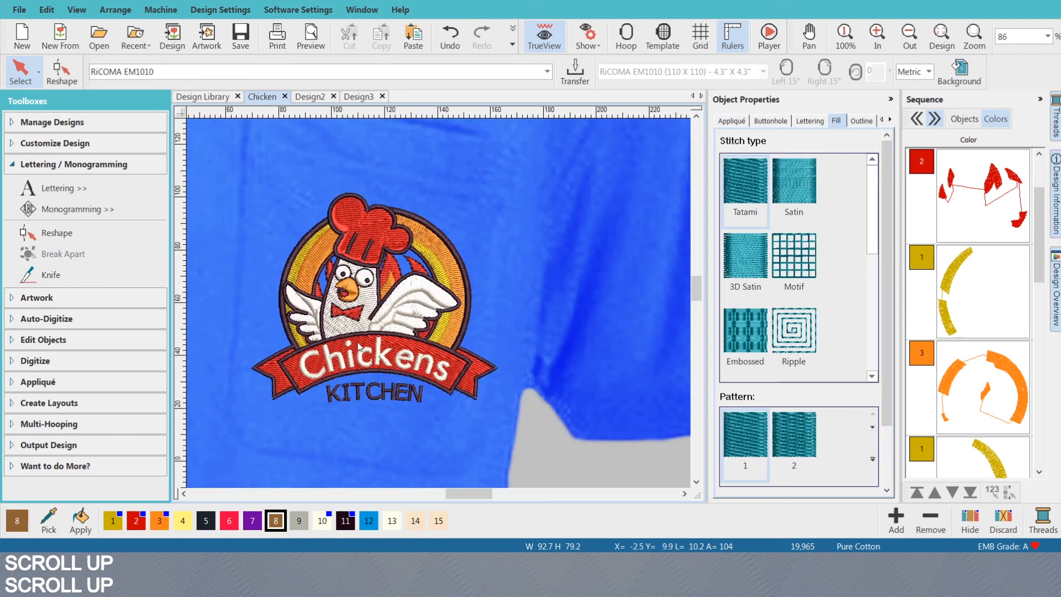
{"action": "scroll", "coordinate": [336, 331], "scroll_direction": "up", "scroll_amount": 1}
{"action": "scroll", "coordinate": [440, 308], "scroll_direction": "down", "scroll_amount": 2}
{"action": "scroll", "coordinate": [440, 308], "scroll_direction": "up", "scroll_amount": 3}
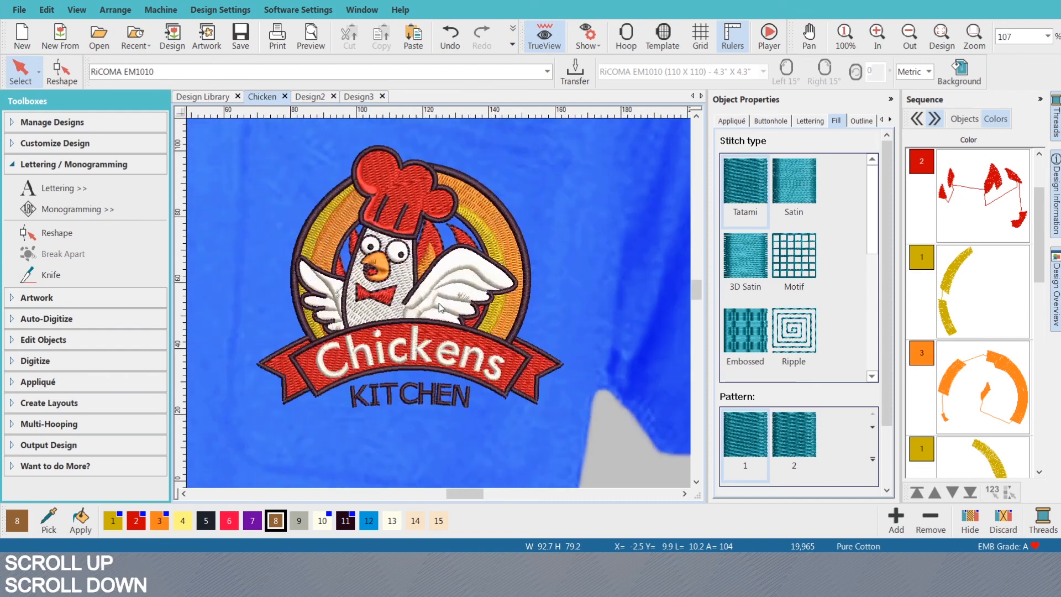
{"action": "scroll", "coordinate": [441, 307], "scroll_direction": "up", "scroll_amount": 3}
{"action": "scroll", "coordinate": [442, 304], "scroll_direction": "down", "scroll_amount": 1}
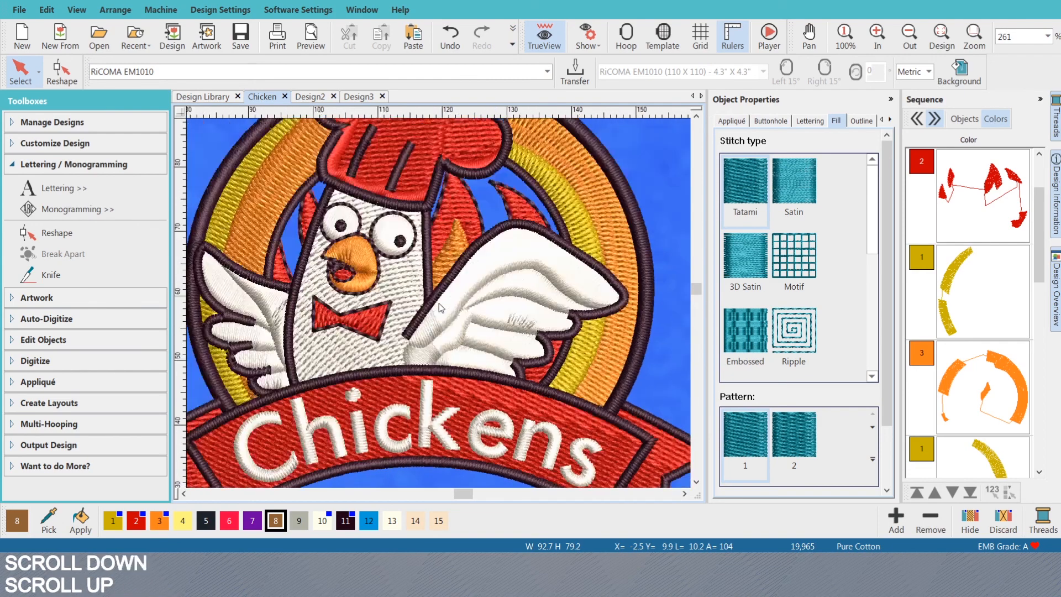
{"action": "scroll", "coordinate": [445, 265], "scroll_direction": "down", "scroll_amount": 1}
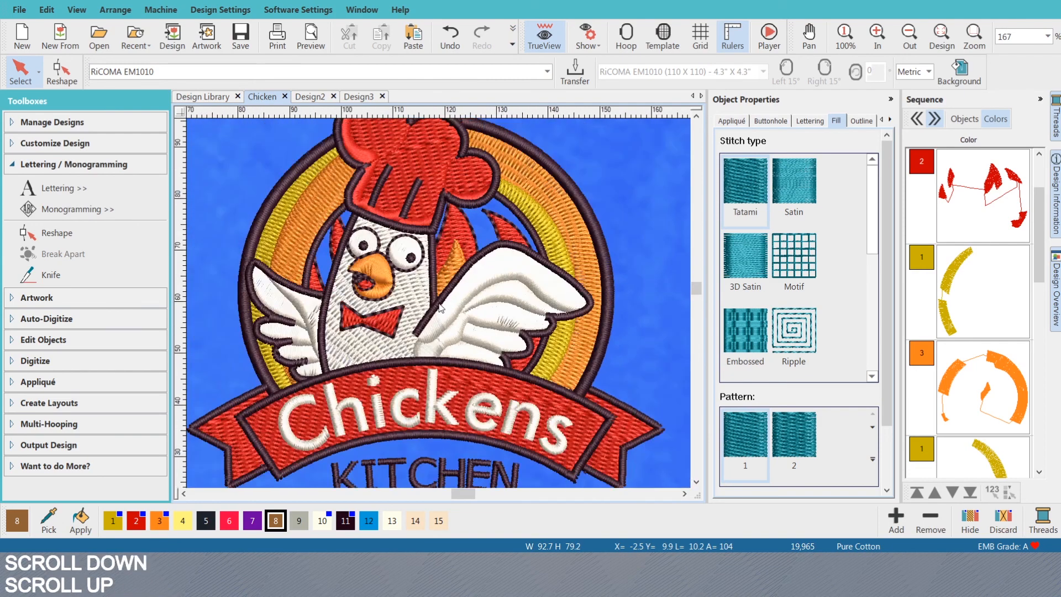
- Change the dark outlines of the red flames behind the chicken to Stemstitch
{"action": "left_click", "coordinate": [467, 220]}
{"action": "left_click", "coordinate": [470, 219]}
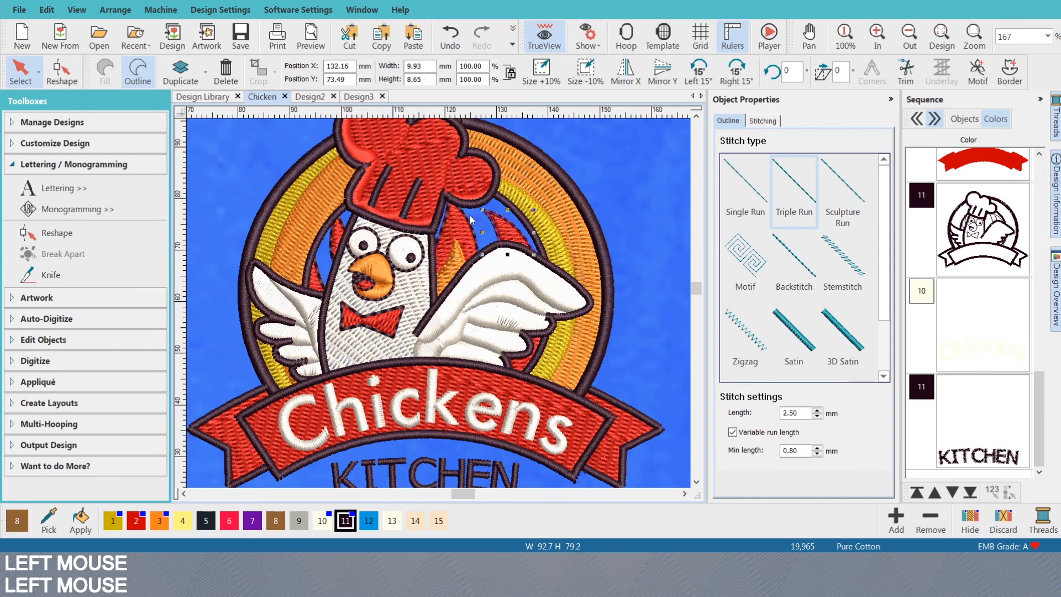
{"action": "left_click", "coordinate": [442, 221], "text": "ctrl"}
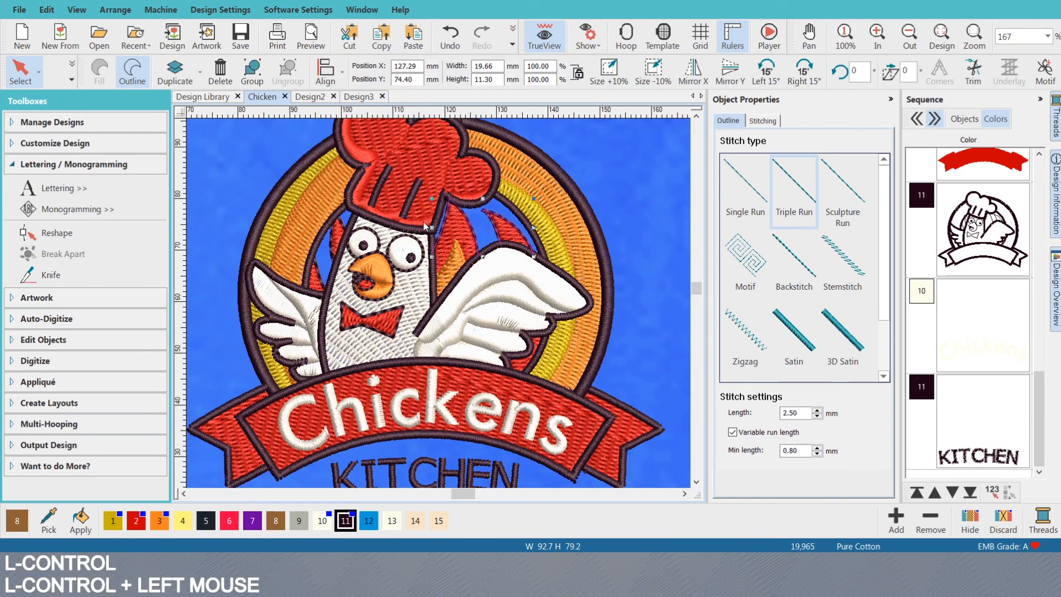
{"action": "left_click", "coordinate": [344, 231], "text": "ctrl"}
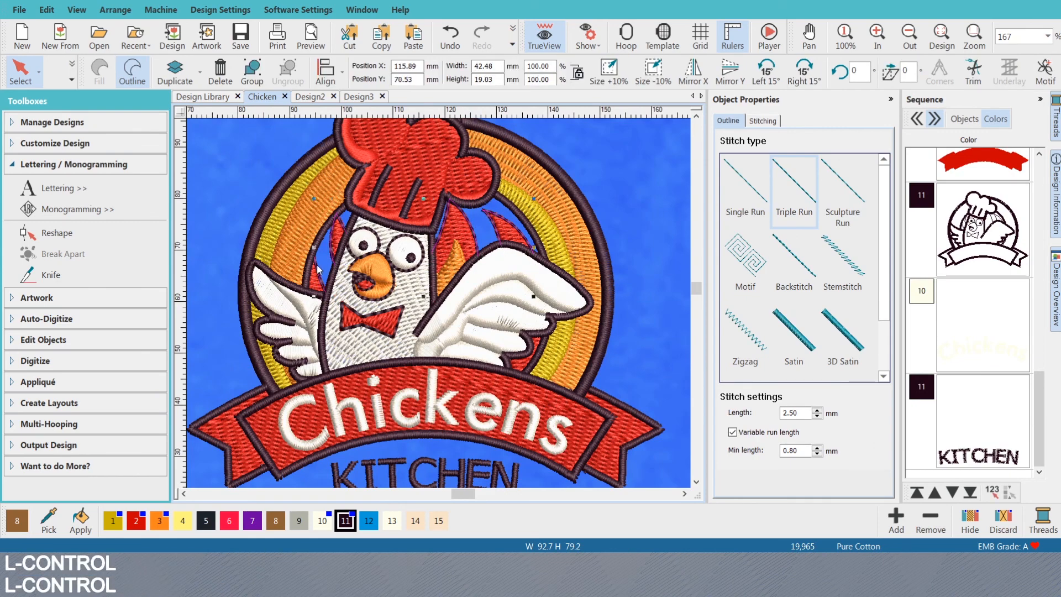
{"action": "left_click", "coordinate": [791, 203], "text": "ctrl"}
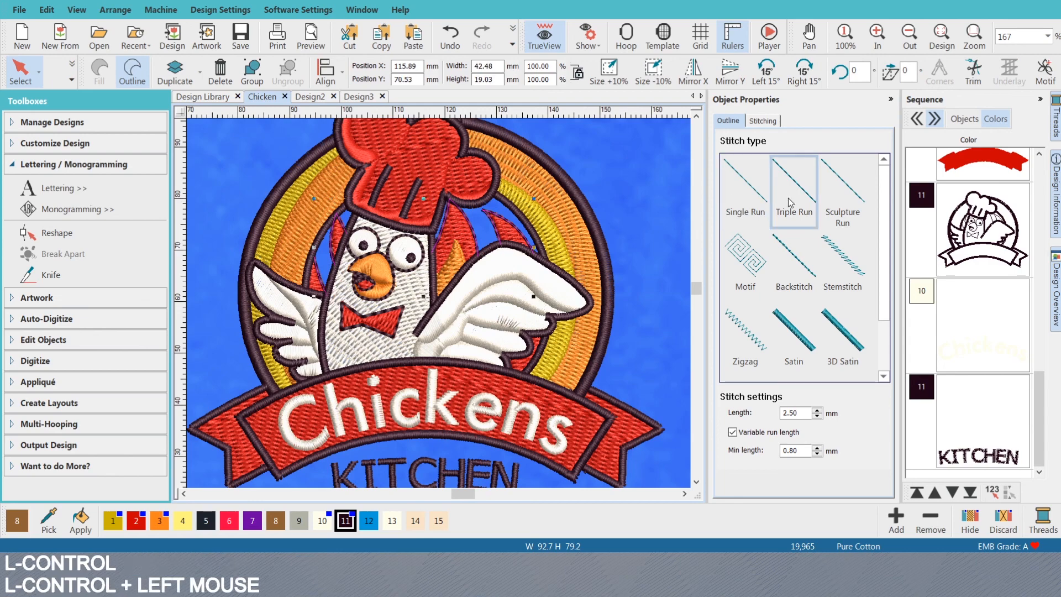
{"action": "left_click", "coordinate": [843, 269]}
{"action": "mouse_move", "coordinate": [871, 268]}
{"action": "left_mouse_down"}
{"action": "mouse_move", "coordinate": [864, 364]}
{"action": "mouse_move", "coordinate": [863, 271]}
{"action": "left_mouse_up"}
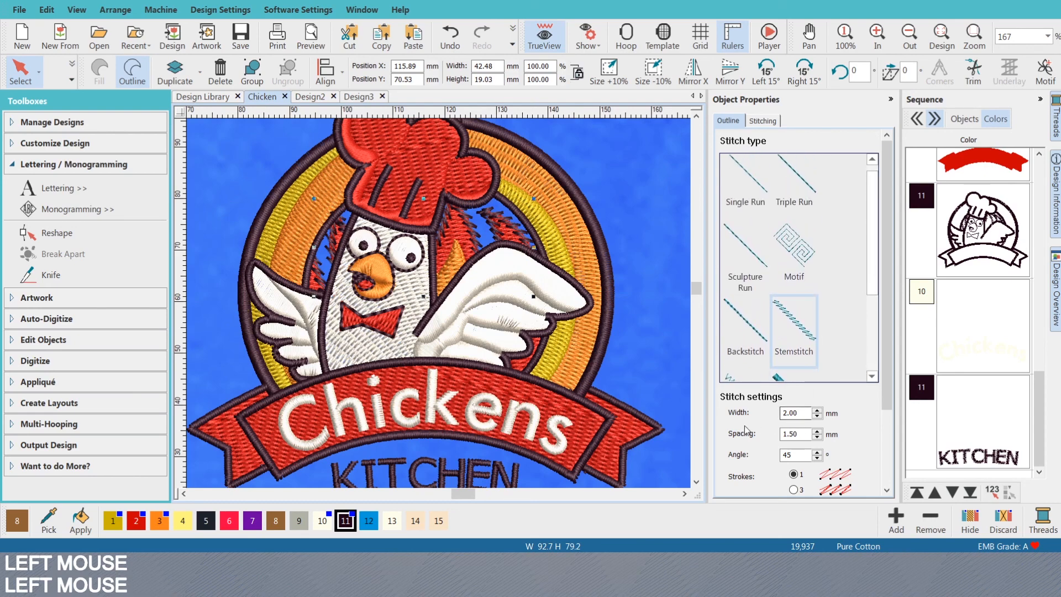
- Set the flame outlines' stemstitch width to 1 mm and spacing to 0.5 mm, and check the stitches up close
{"action": "scroll", "coordinate": [525, 328], "scroll_direction": "up", "scroll_amount": 2}
{"action": "double_click", "coordinate": [791, 413]}
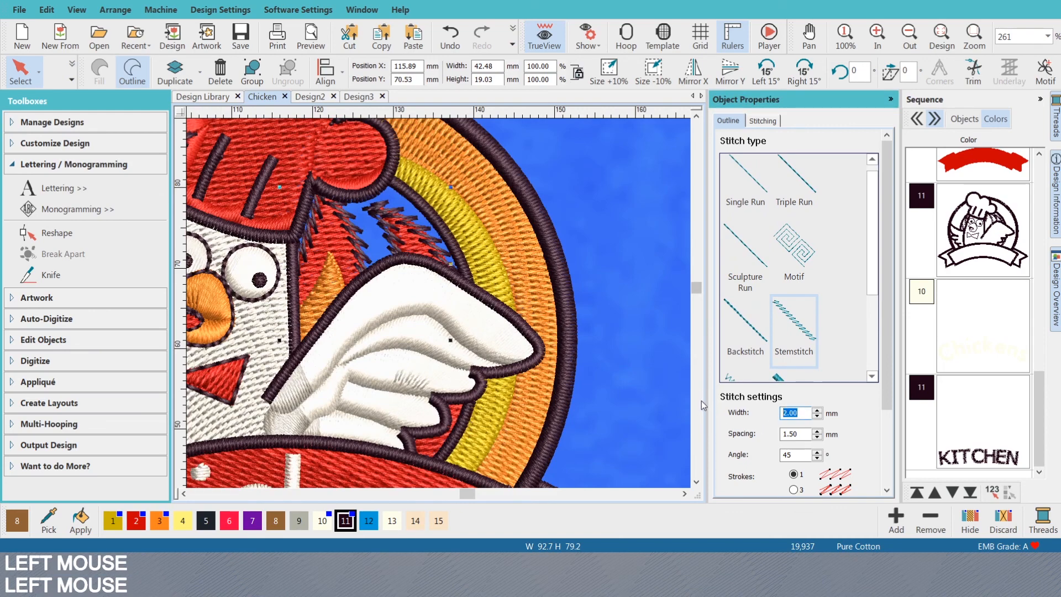
{"action": "type", "text": "1"}
{"action": "key", "text": "Return"}
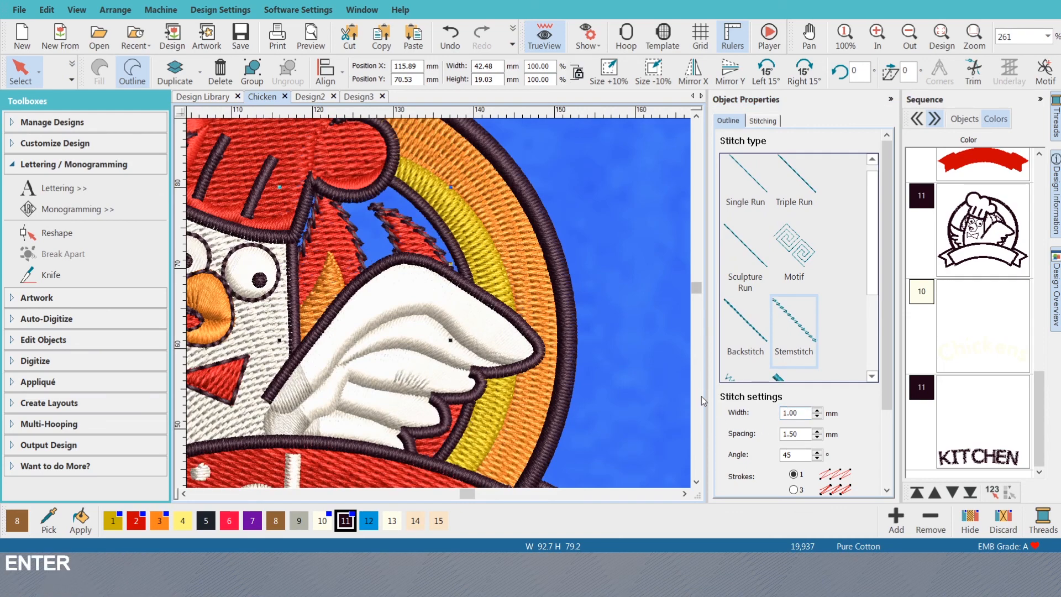
{"action": "double_click", "coordinate": [787, 434]}
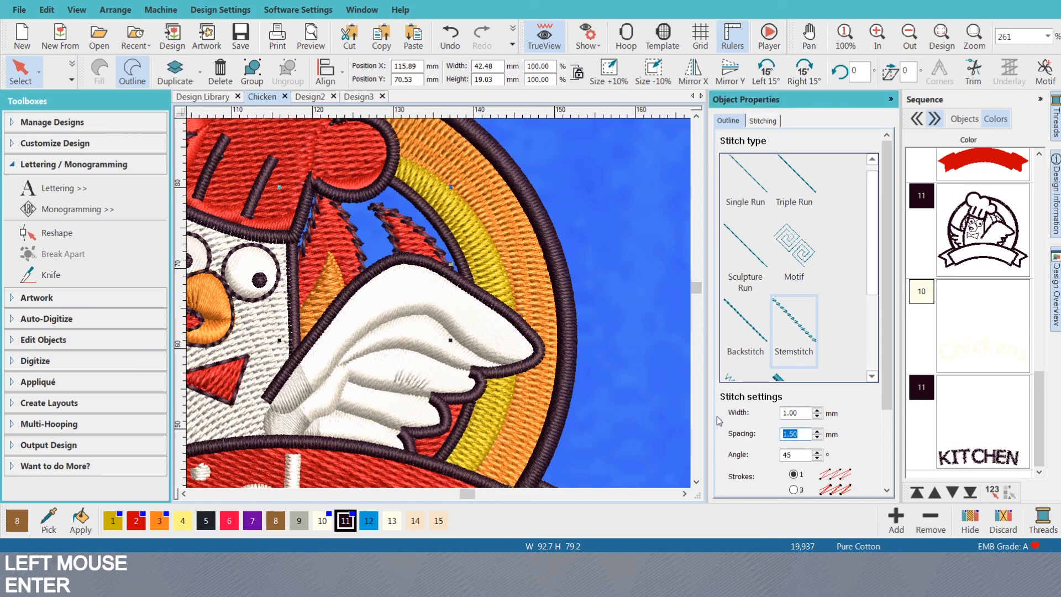
{"action": "type", "text": ".5"}
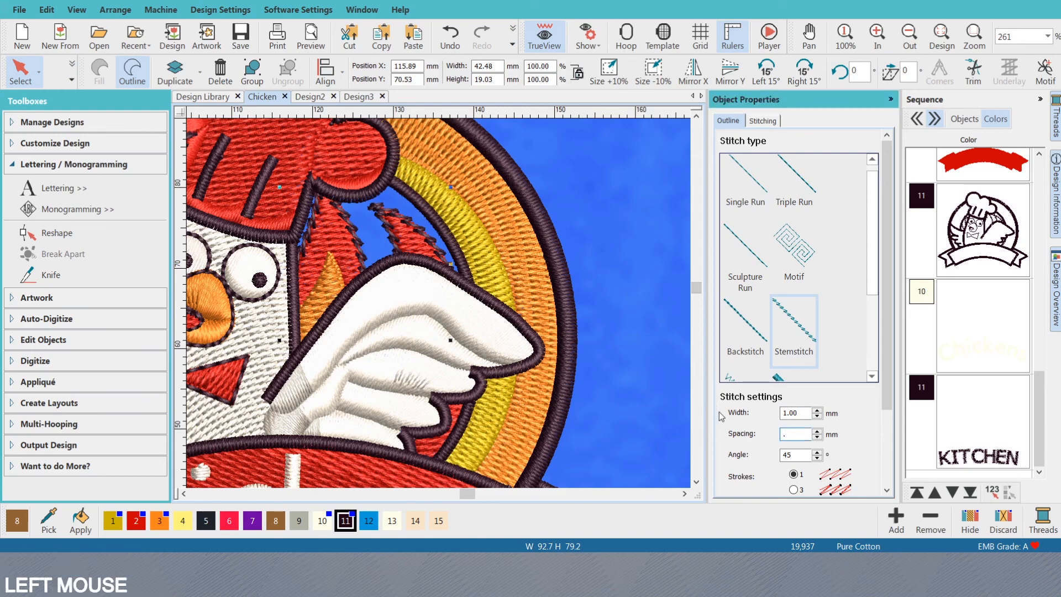
{"action": "key", "text": "Return"}
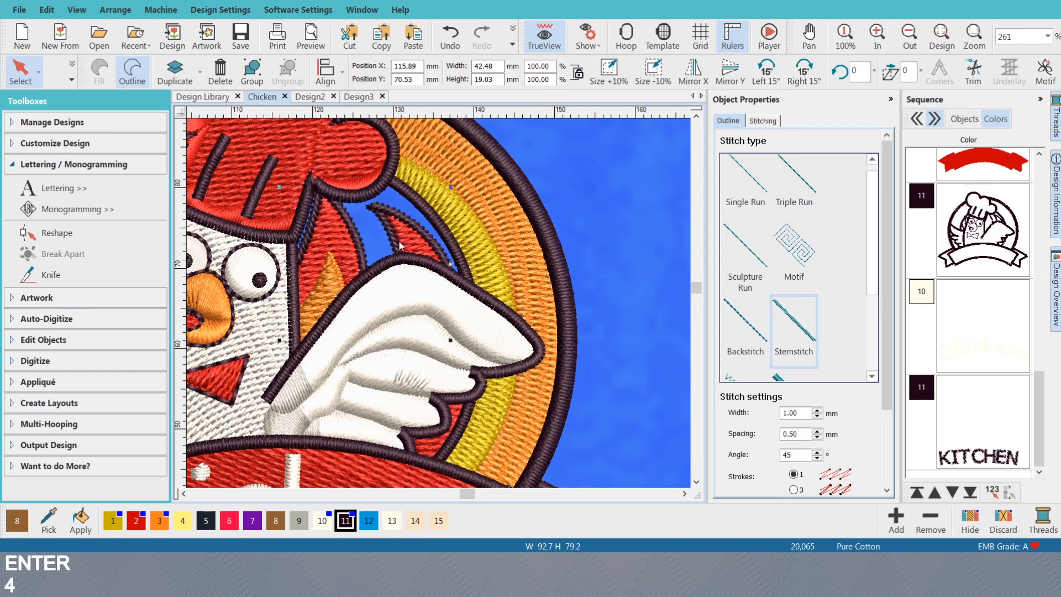
{"action": "scroll", "coordinate": [438, 297], "scroll_direction": "down", "scroll_amount": 3}
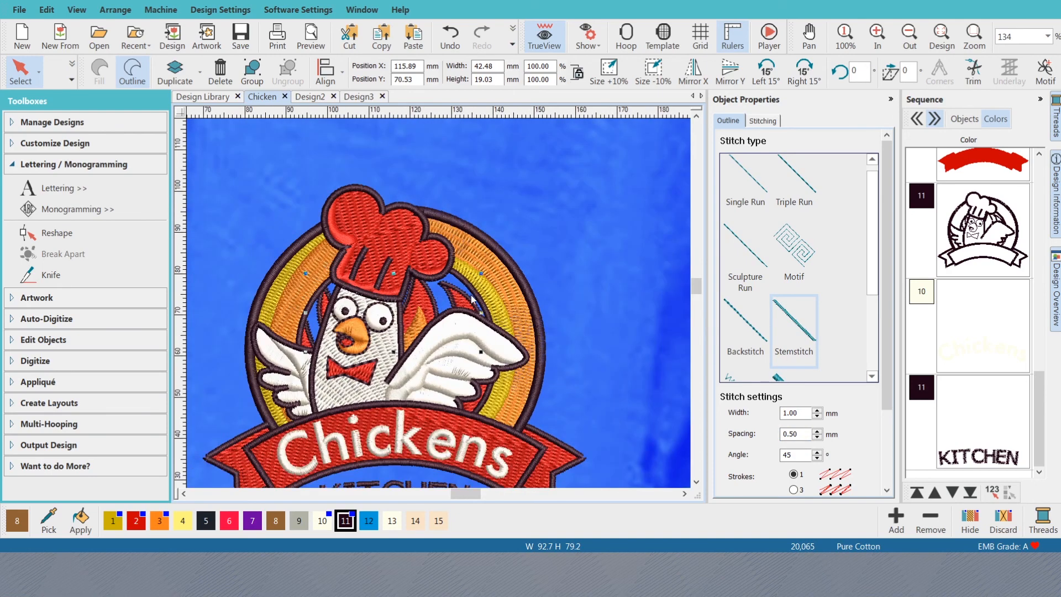
{"action": "scroll", "coordinate": [453, 299], "scroll_direction": "up", "scroll_amount": 2}
{"action": "scroll", "coordinate": [439, 308], "scroll_direction": "up", "scroll_amount": 2}
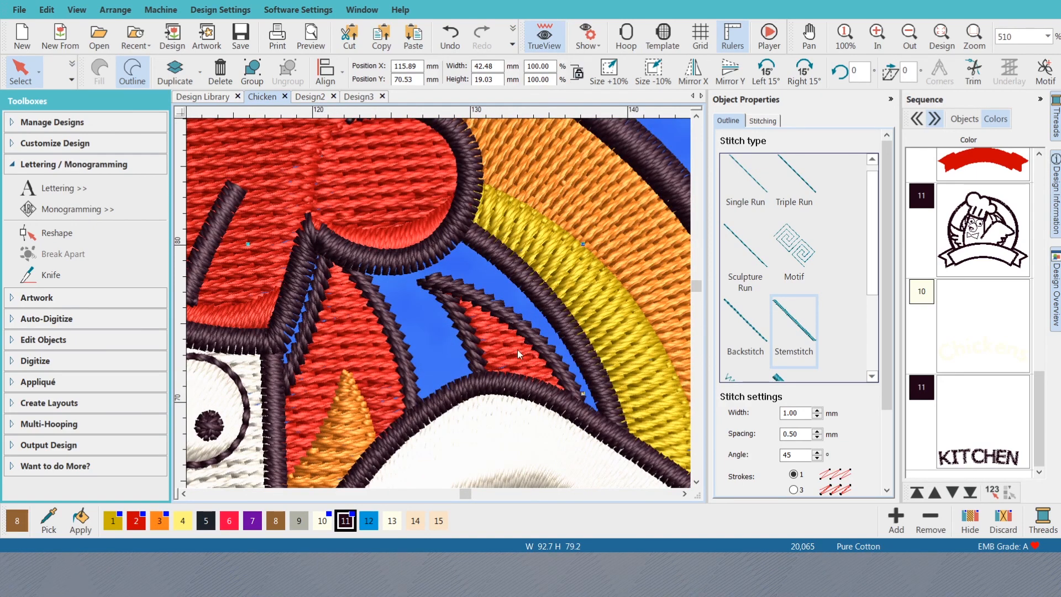
{"action": "scroll", "coordinate": [518, 353], "scroll_direction": "up", "scroll_amount": 3}
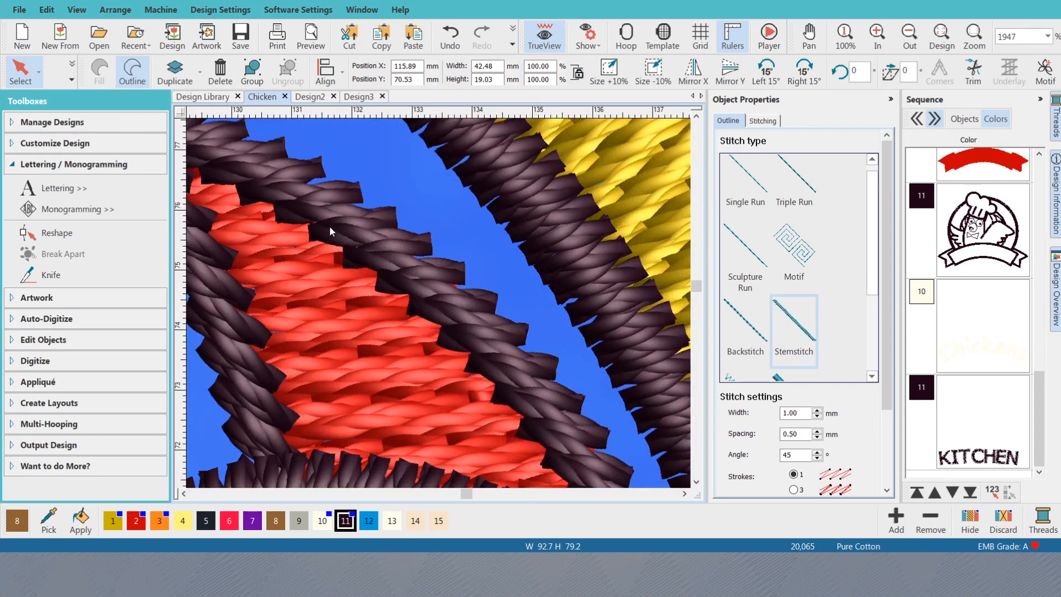
- Measure the width of the dark stemstitch outline on the red flame, straight across and diagonally
{"action": "key", "text": "m"}
{"action": "left_click_drag", "start_coordinate": [316, 232], "coordinate": [430, 247]}
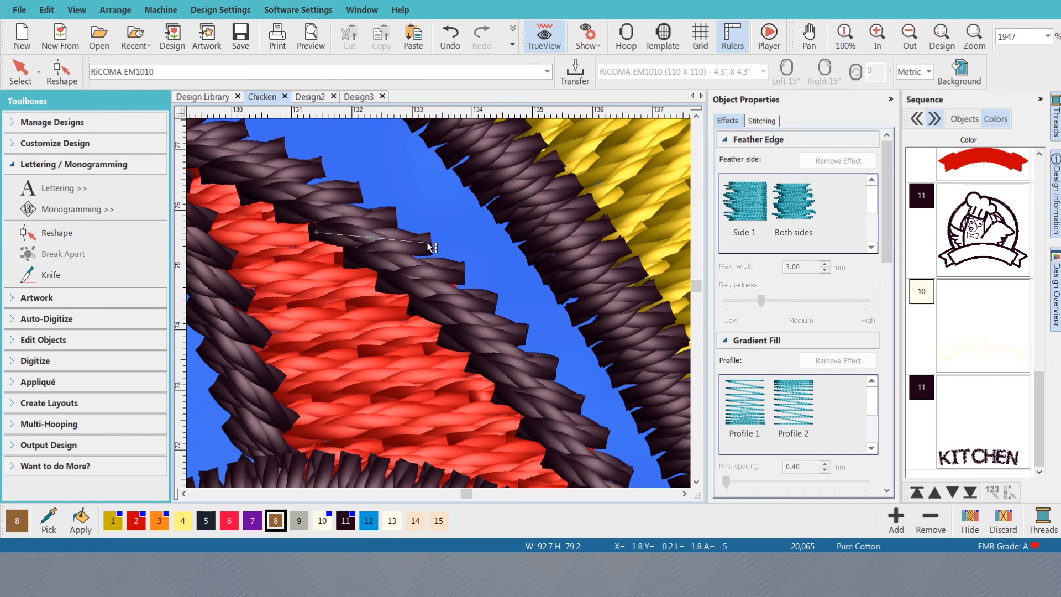
{"action": "left_click_drag", "start_coordinate": [428, 243], "coordinate": [365, 194]}
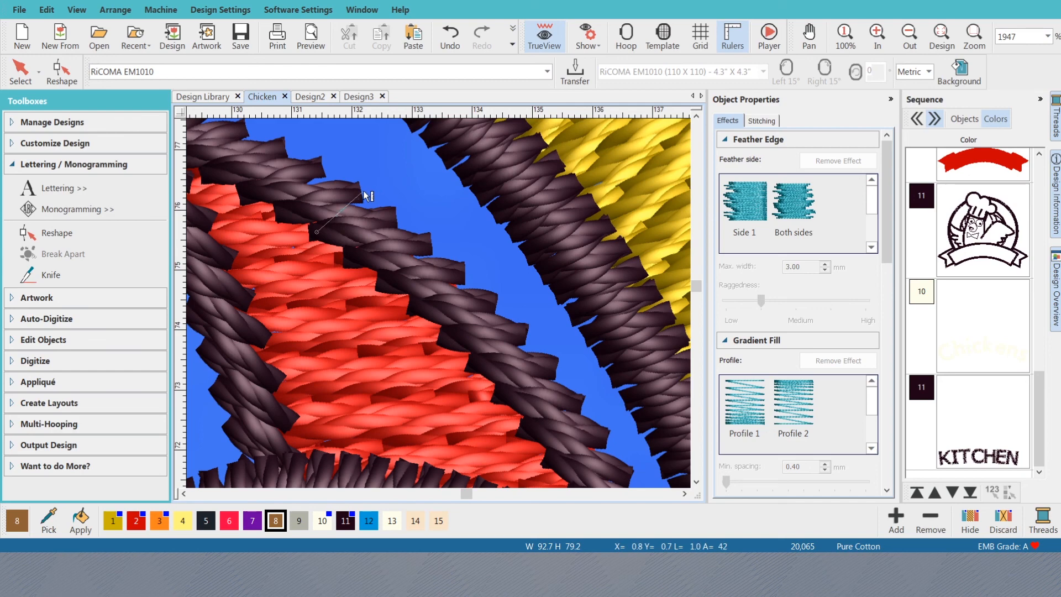
{"action": "key", "text": "Escape"}
{"action": "key", "text": "Escape"}
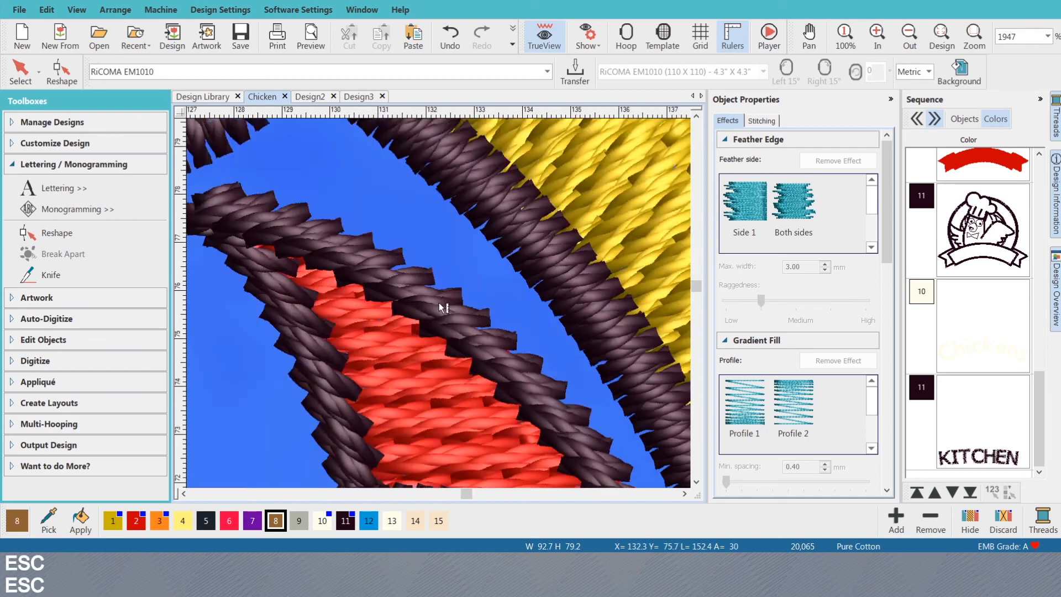
- Review the finished logo up close and on the whole polo shirt, and save the design
{"action": "scroll", "coordinate": [413, 262], "scroll_direction": "down", "scroll_amount": 2}
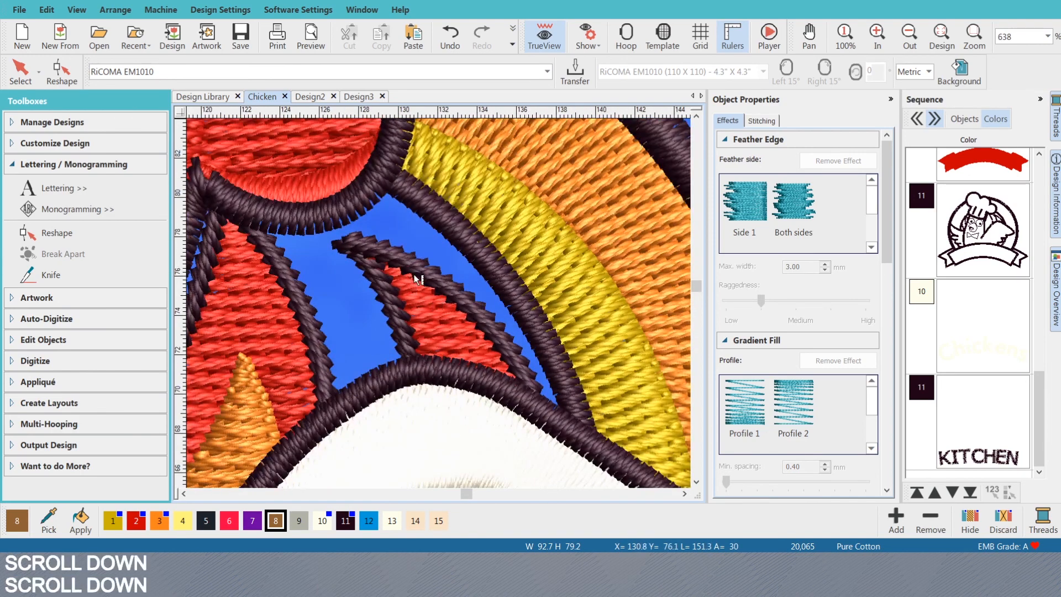
{"action": "scroll", "coordinate": [424, 267], "scroll_direction": "down", "scroll_amount": 6}
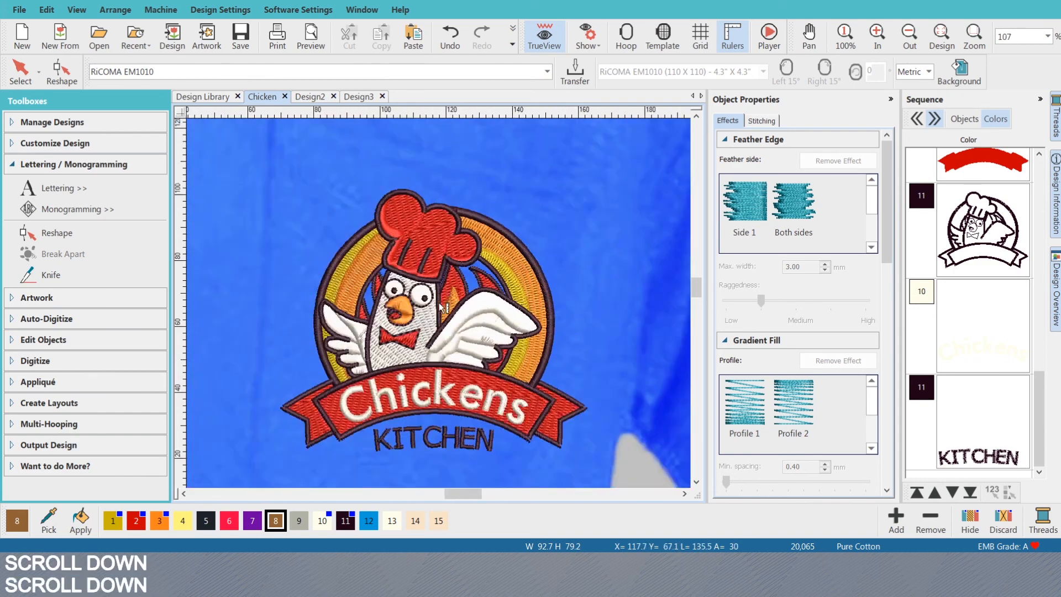
{"action": "key", "text": "Escape"}
{"action": "scroll", "coordinate": [451, 300], "scroll_direction": "up", "scroll_amount": 2}
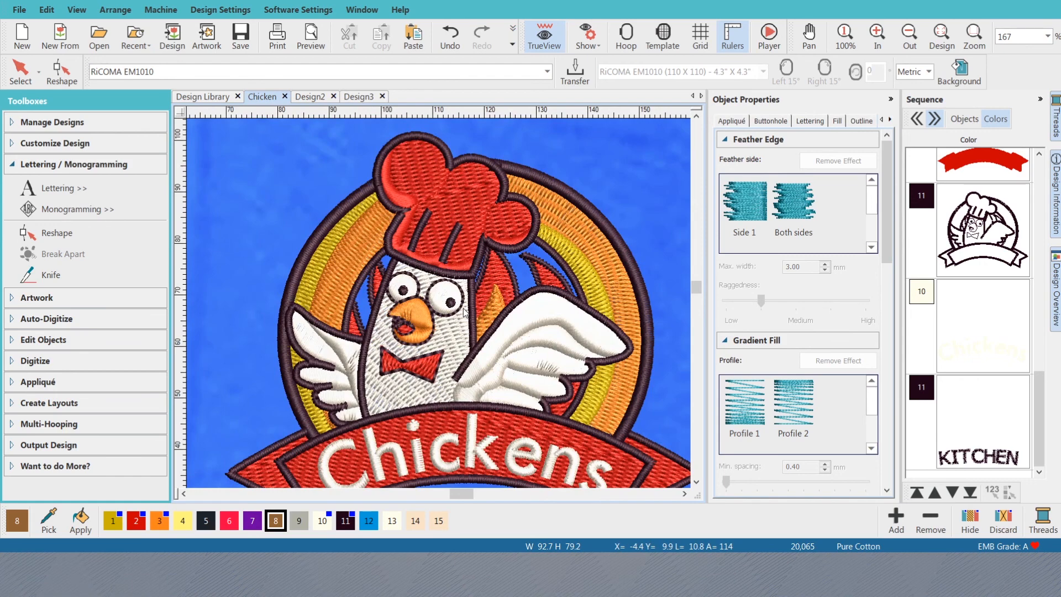
{"action": "scroll", "coordinate": [466, 312], "scroll_direction": "down", "scroll_amount": 4}
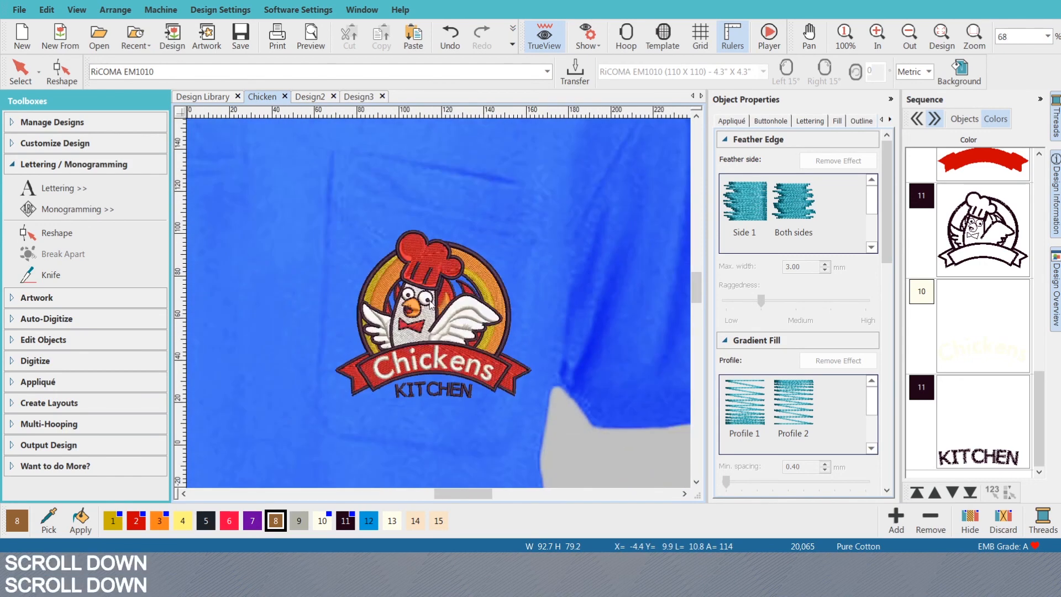
{"action": "scroll", "coordinate": [440, 336], "scroll_direction": "down", "scroll_amount": 5}
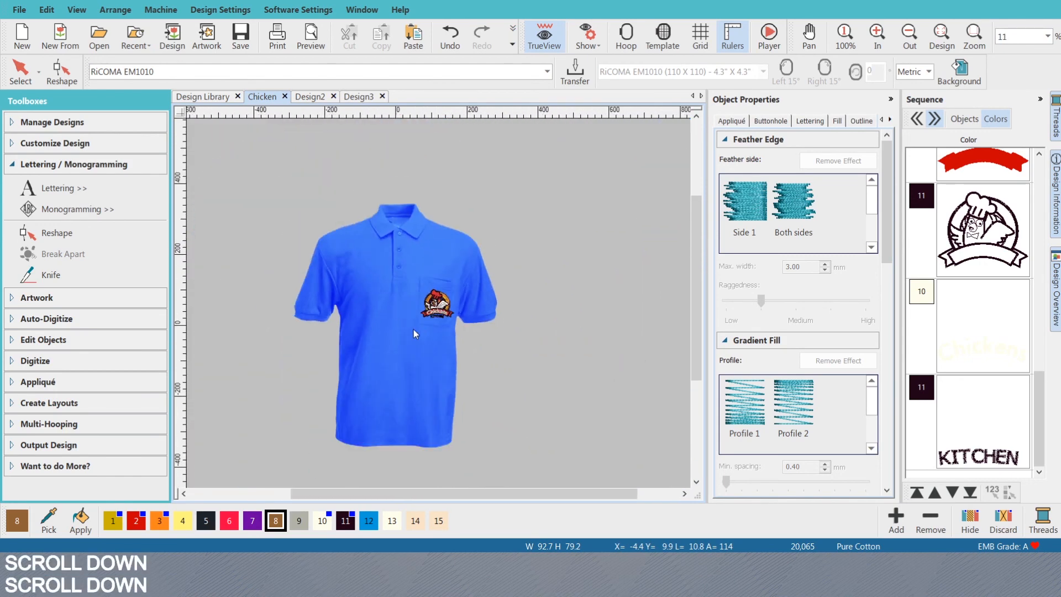
{"action": "scroll", "coordinate": [439, 308], "scroll_direction": "up", "scroll_amount": 1}
{"action": "scroll", "coordinate": [438, 303], "scroll_direction": "up", "scroll_amount": 1}
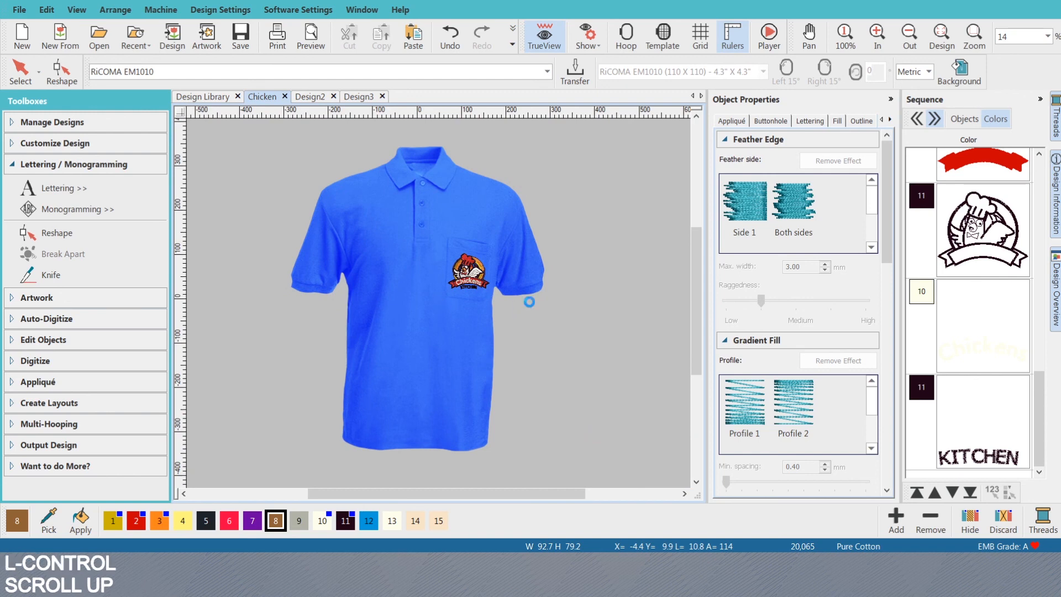
{"action": "key", "text": "ctrl+s"}
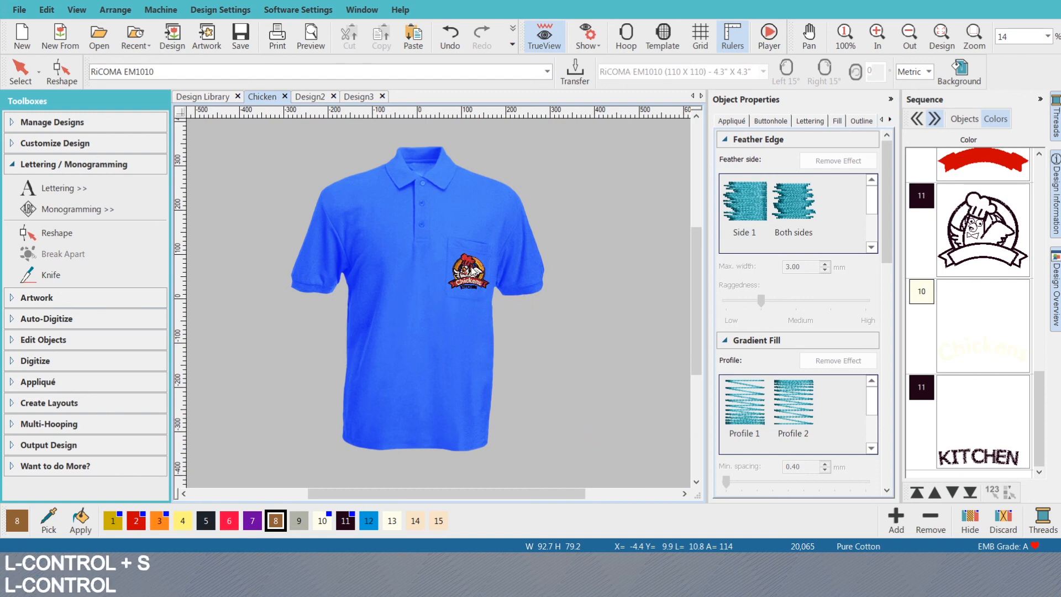
{"action": "key", "text": "alt"}
{"action": "key", "text": "alt"}
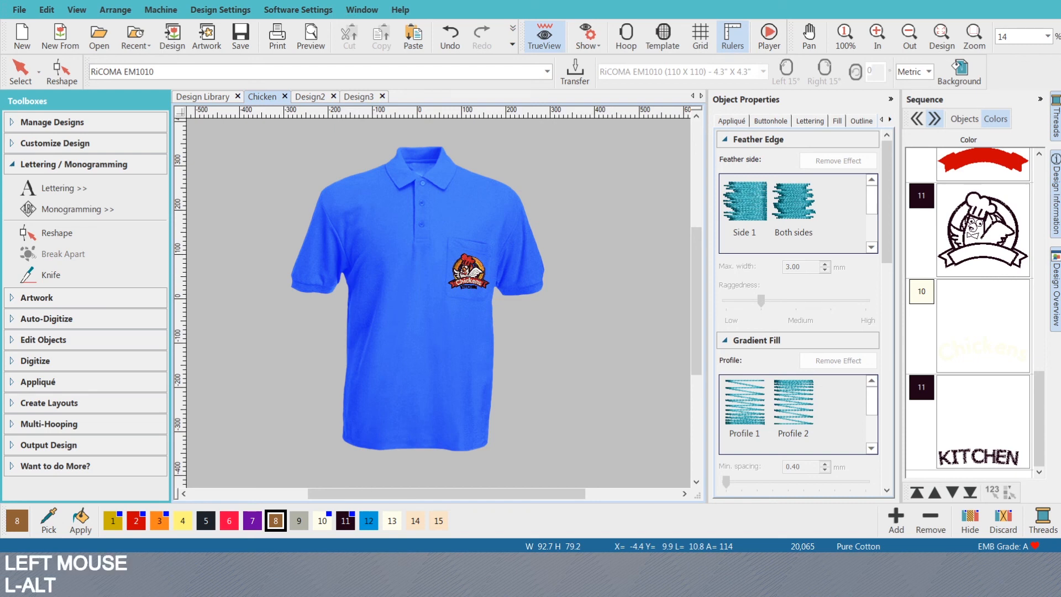
{"action": "key", "text": "ctrl+alt+shift+w"}
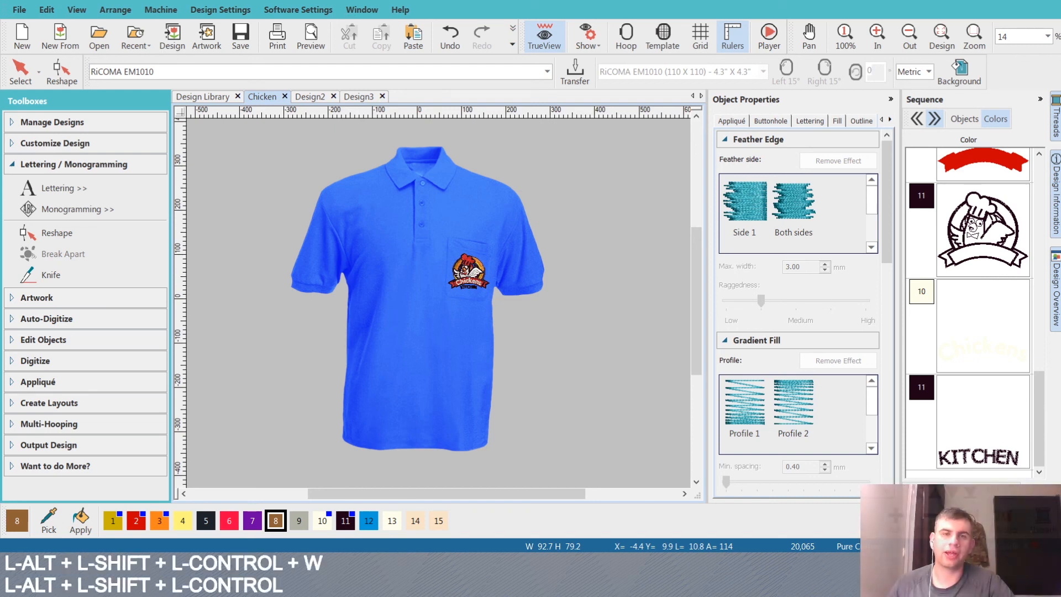